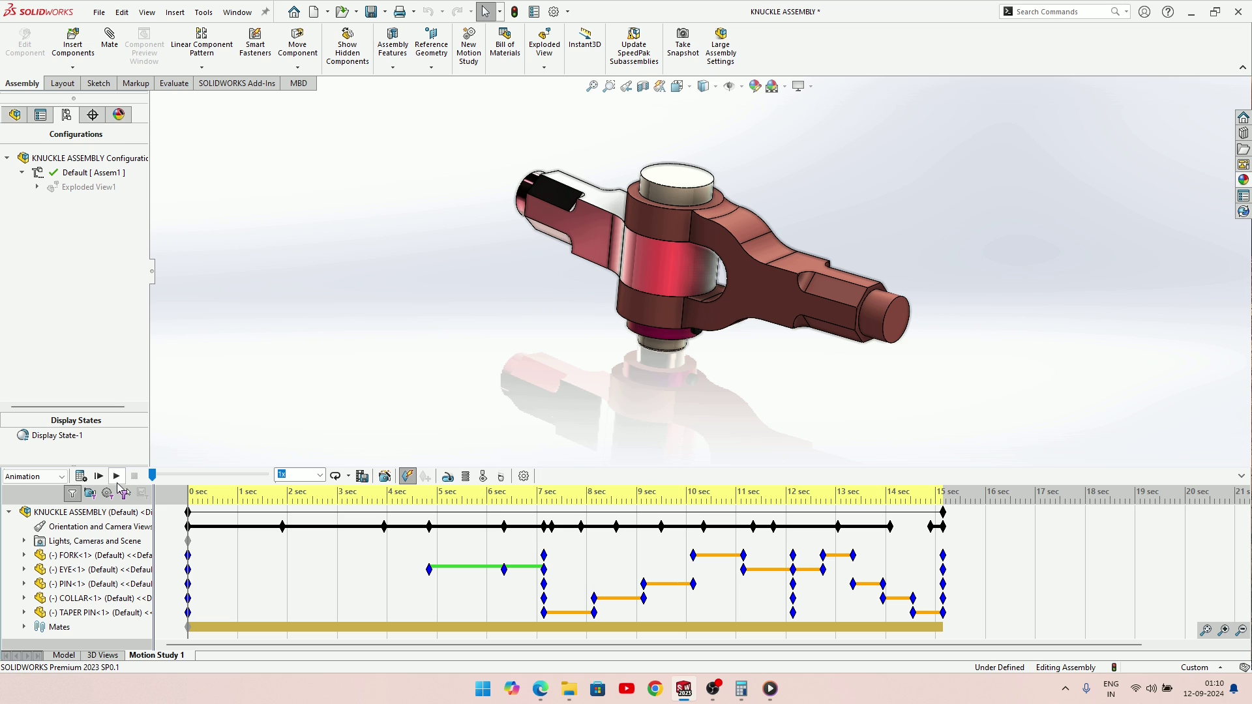
Play the knuckle assembly's Motion Study 1 animation and stop it partway through.
left_click(117, 476)
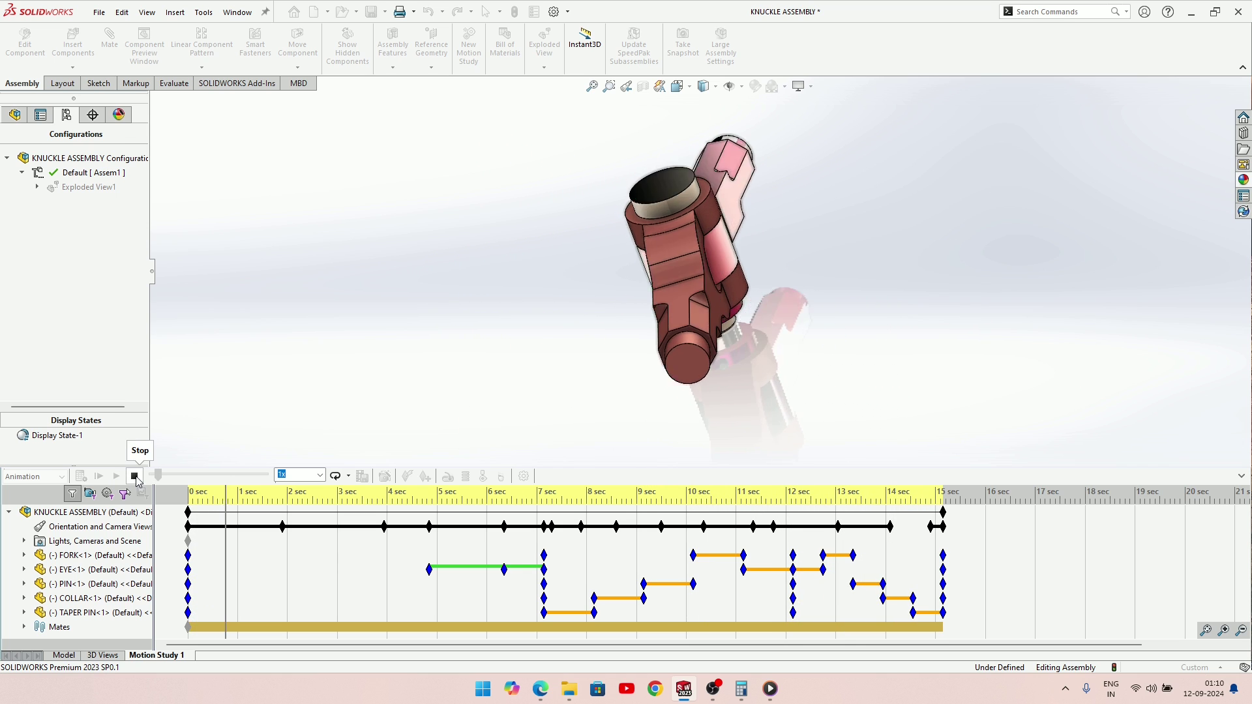
left_click(134, 476)
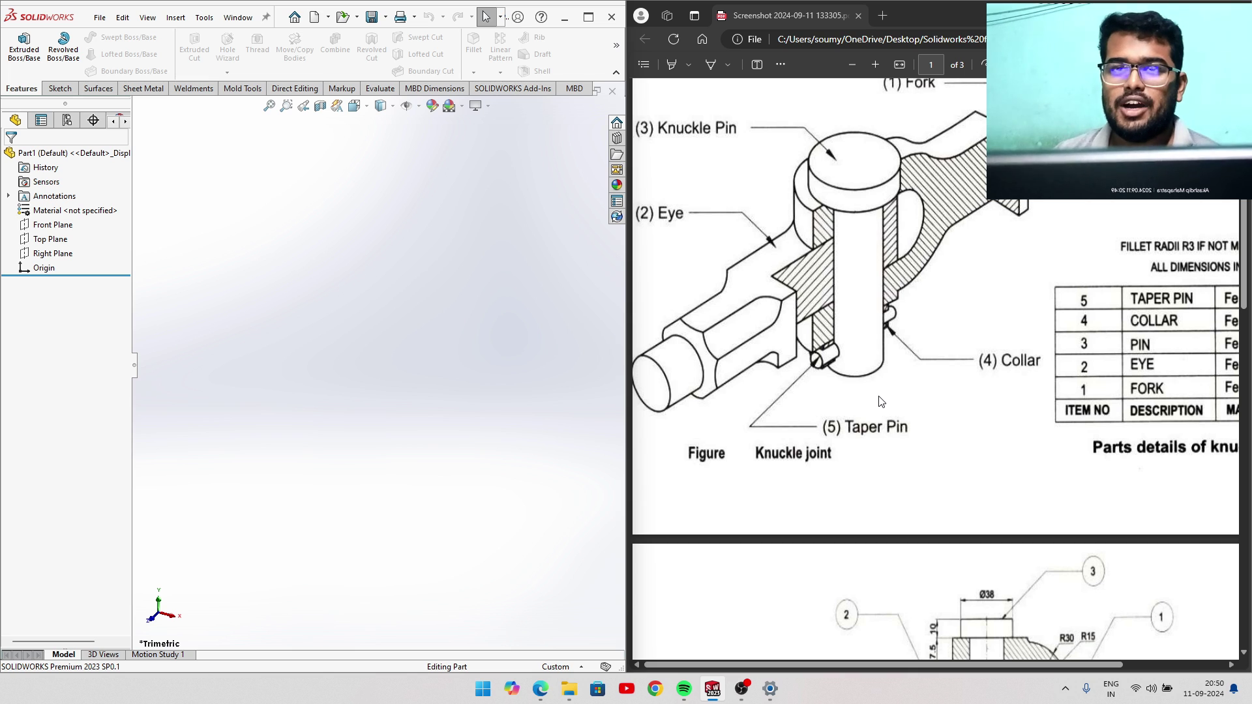
scroll(880, 401, "up", 1)
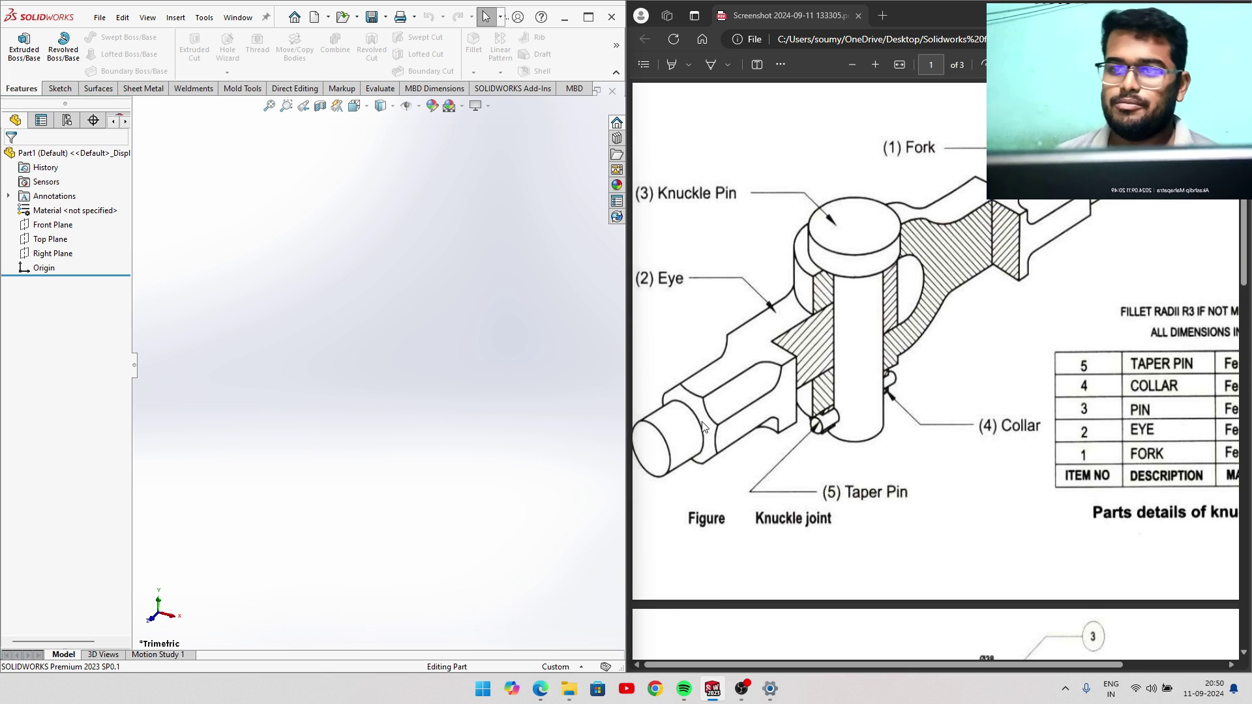
Bring page 3's fork and eye detail drawings into view, zoomed in, then return to SOLIDWORKS.
scroll(946, 391, "down", 1)
scroll(979, 385, "down", 1)
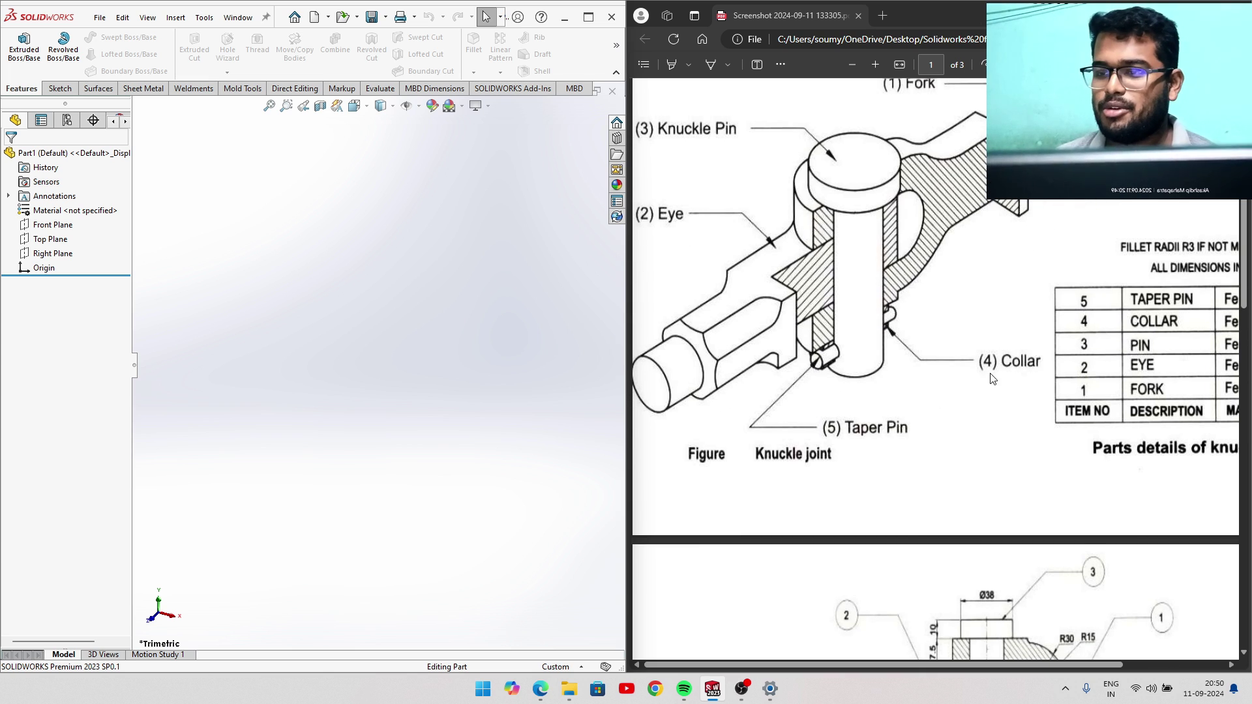
scroll(1077, 376, "up", 2)
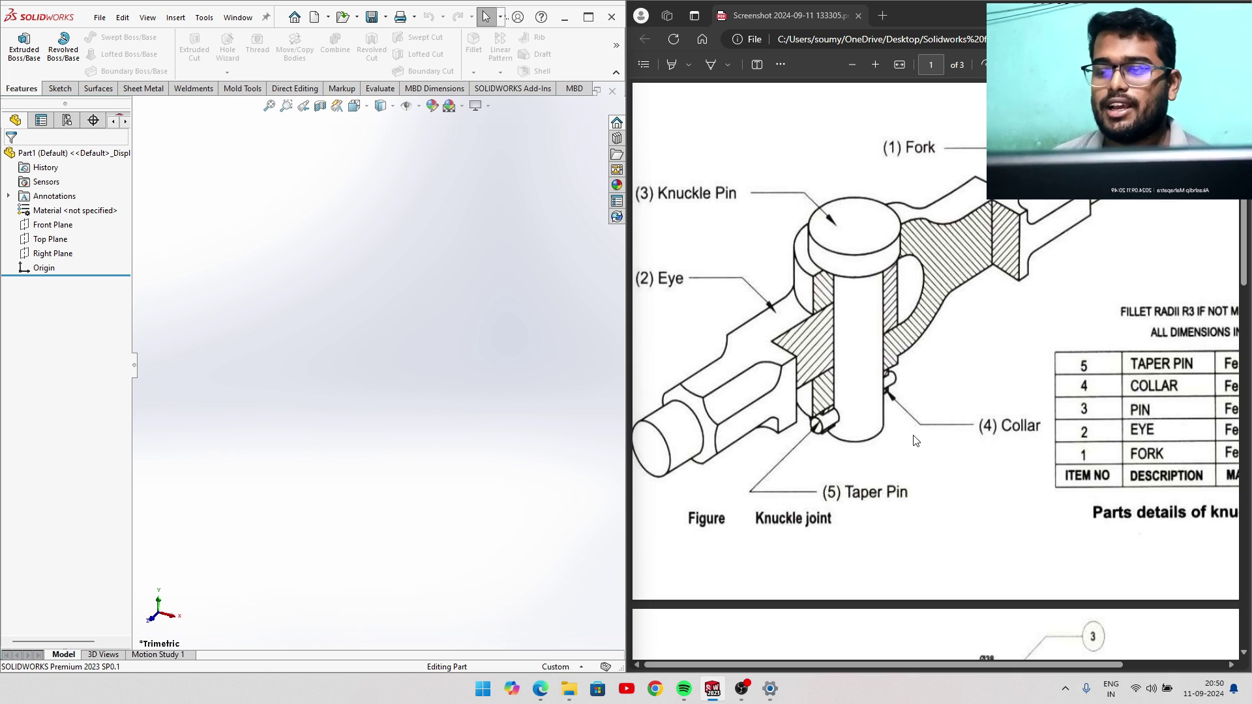
scroll(1126, 394, "down", 6)
scroll(968, 484, "down", 4)
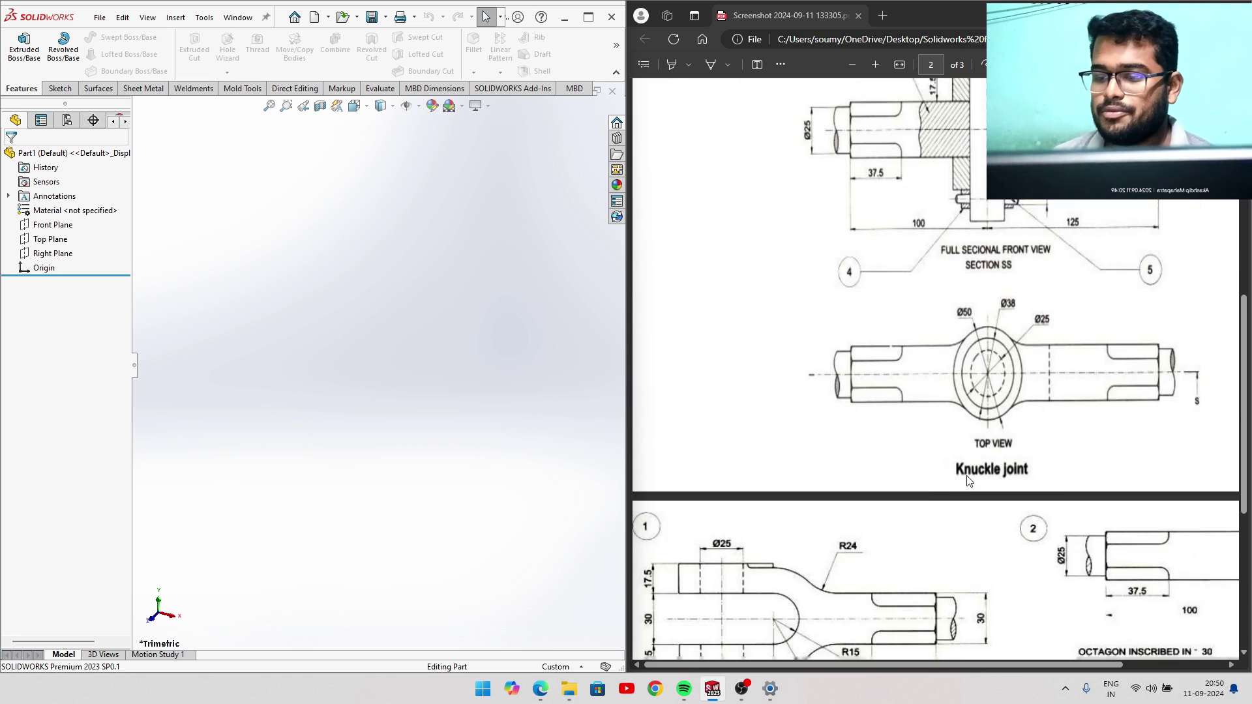
scroll(967, 480, "up", 2)
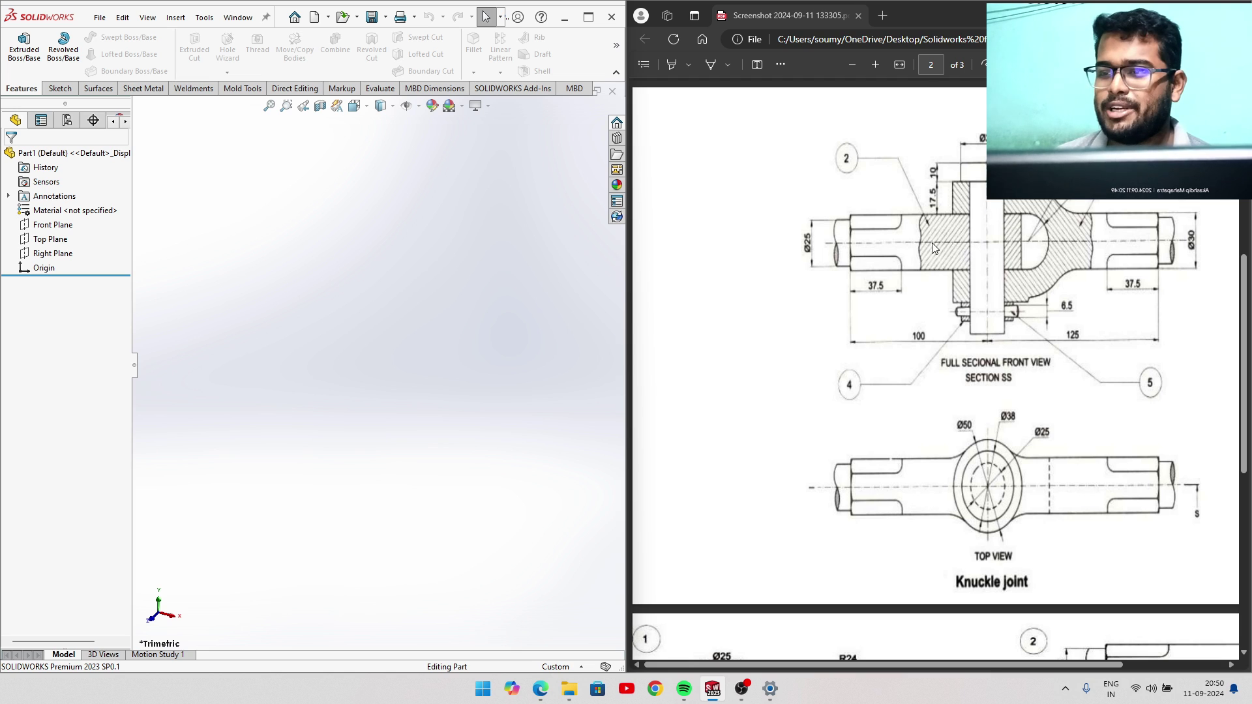
scroll(905, 362, "down", 5)
scroll(905, 363, "down", 2)
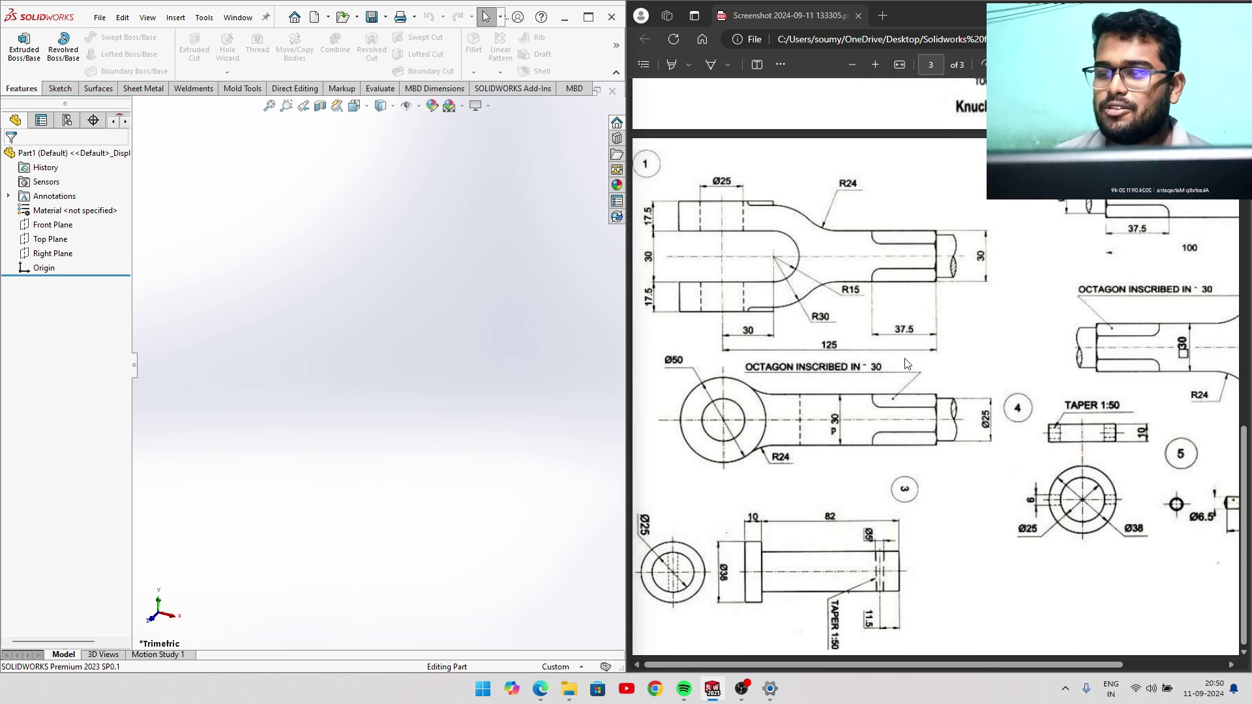
scroll(814, 460, "up", 2, "ctrl")
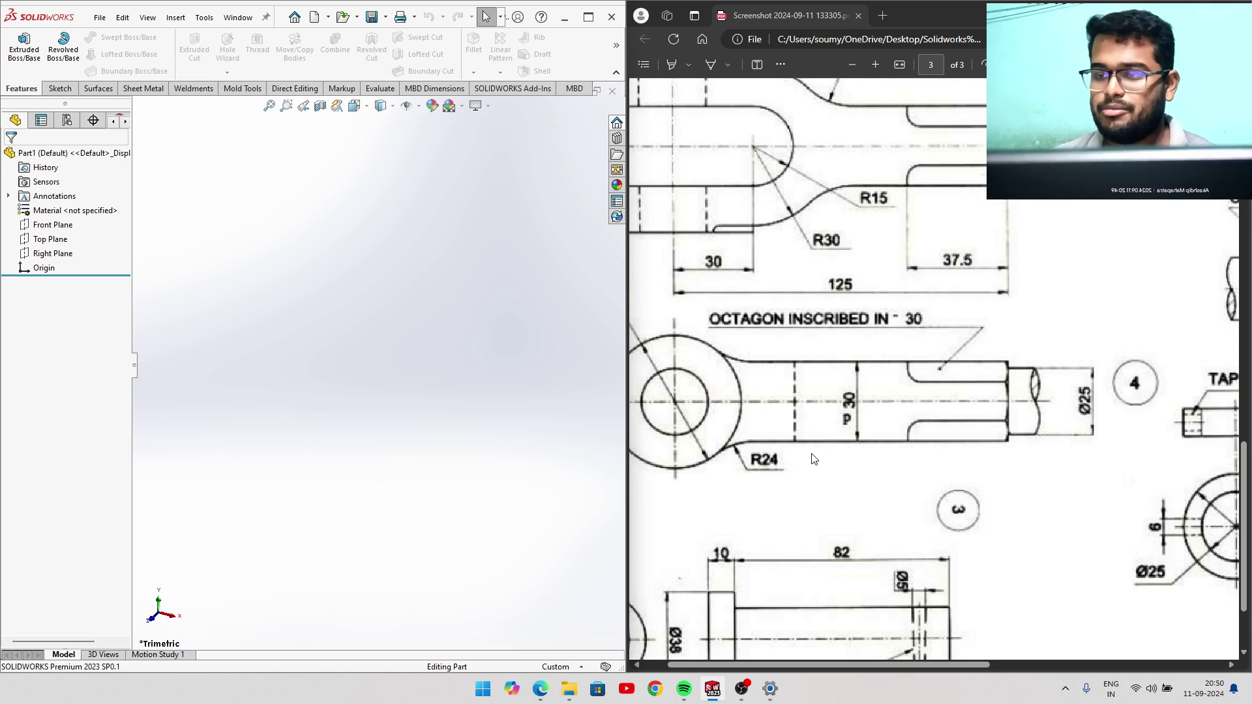
scroll(842, 483, "up", 2, "ctrl")
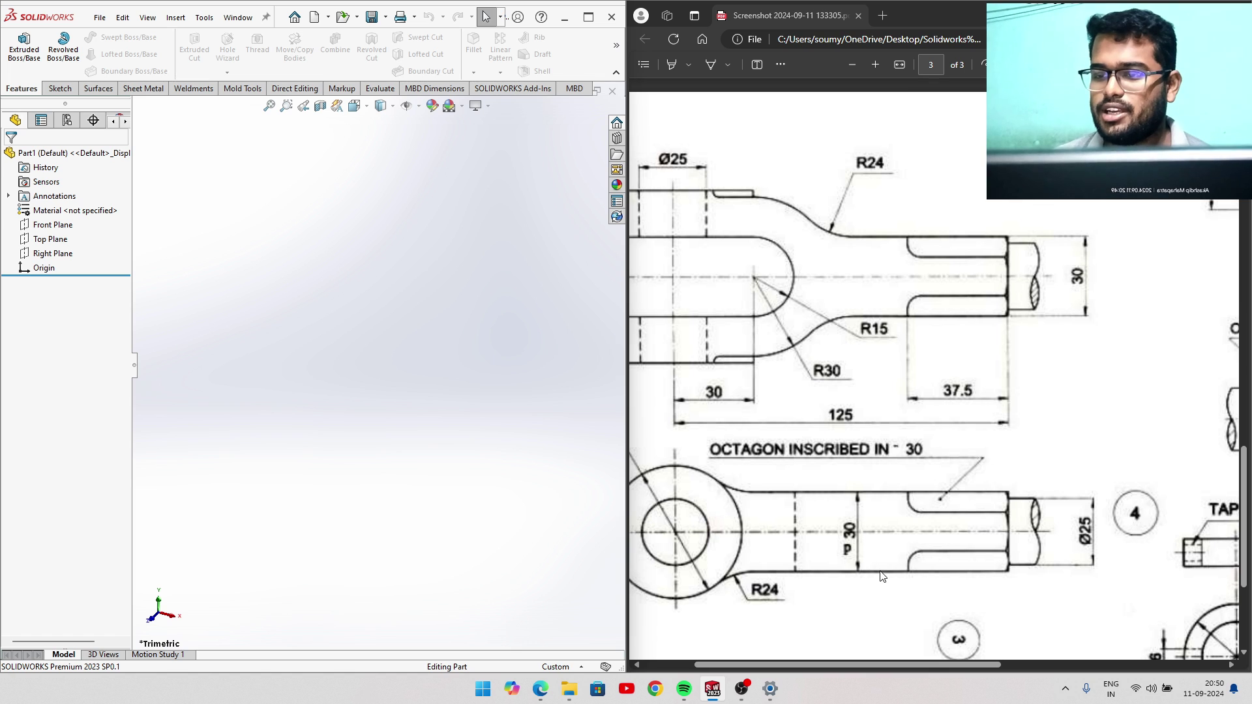
scroll(882, 572, "down", 2, "ctrl")
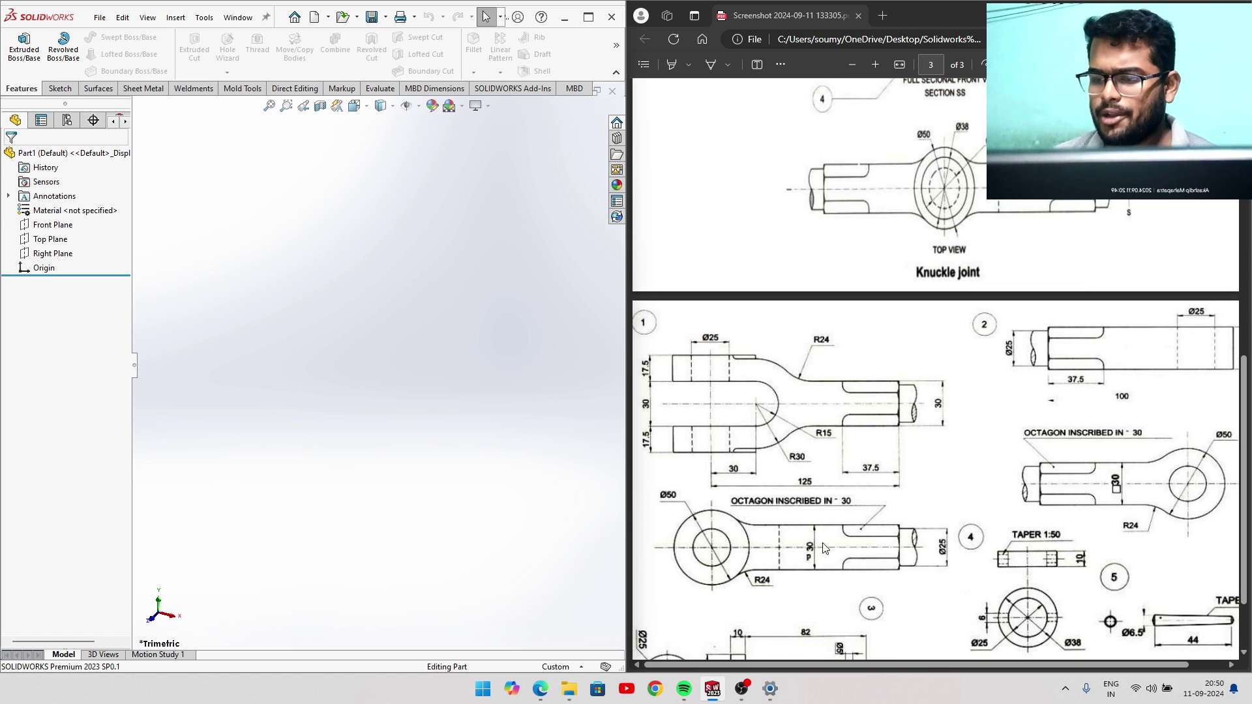
scroll(793, 567, "up", 1, "ctrl")
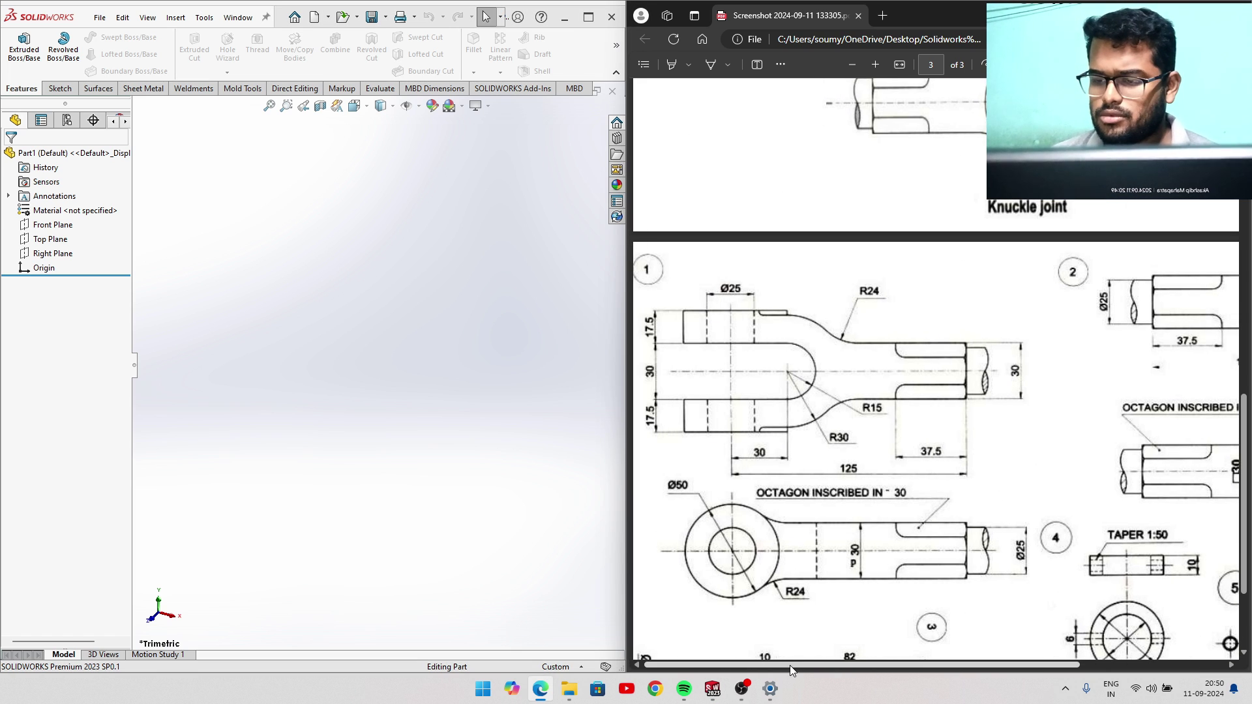
left_click(262, 255)
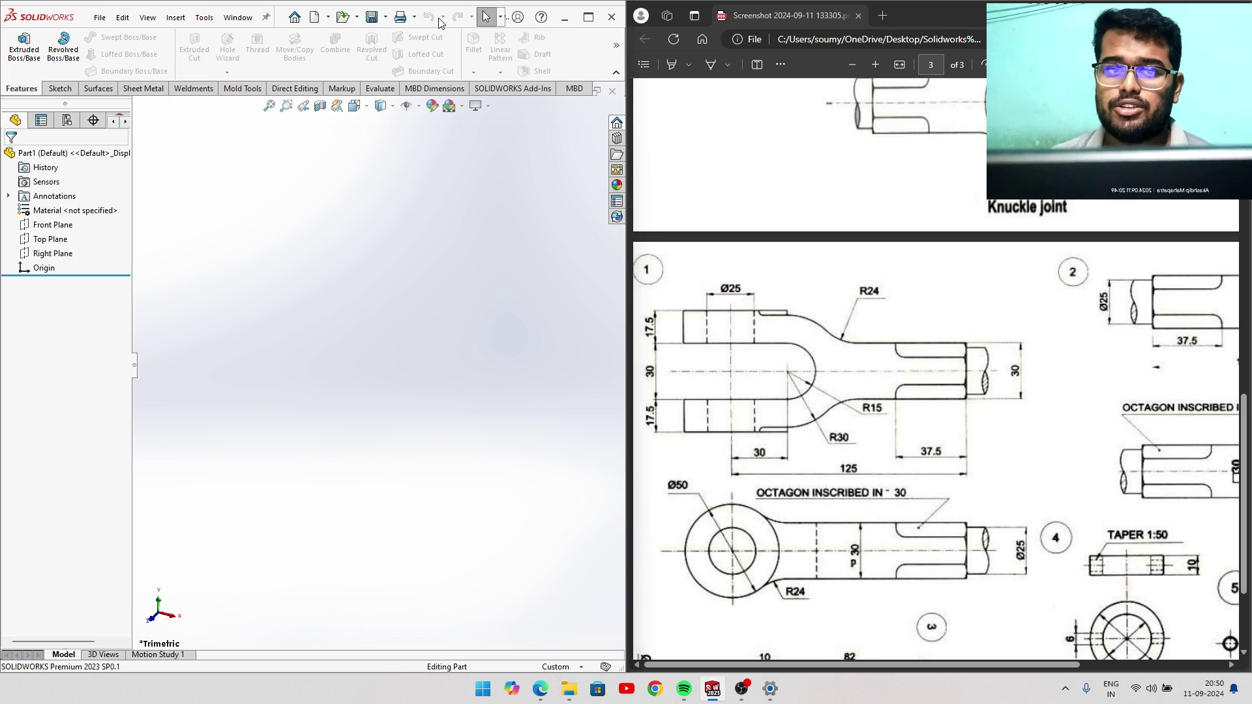
Close Part1, create a new blank part, and start a Line sketch.
left_click(615, 93)
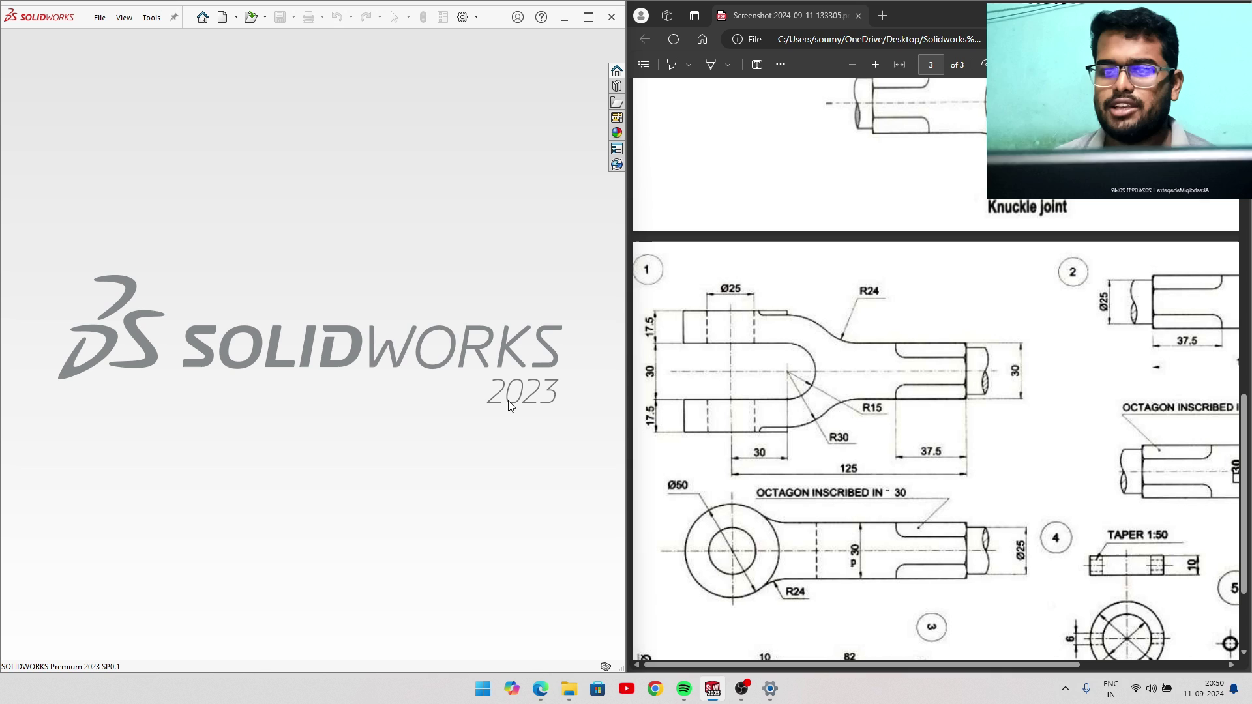
left_click(99, 18)
left_click(111, 36)
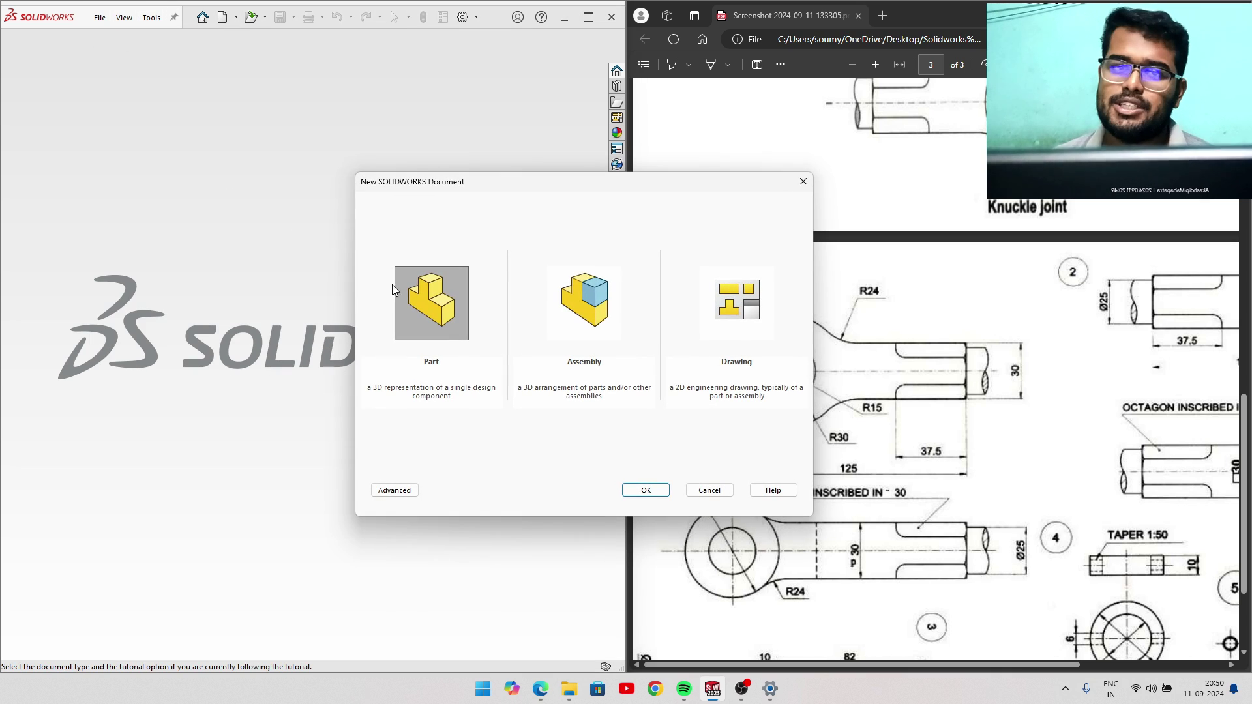
left_click(639, 494)
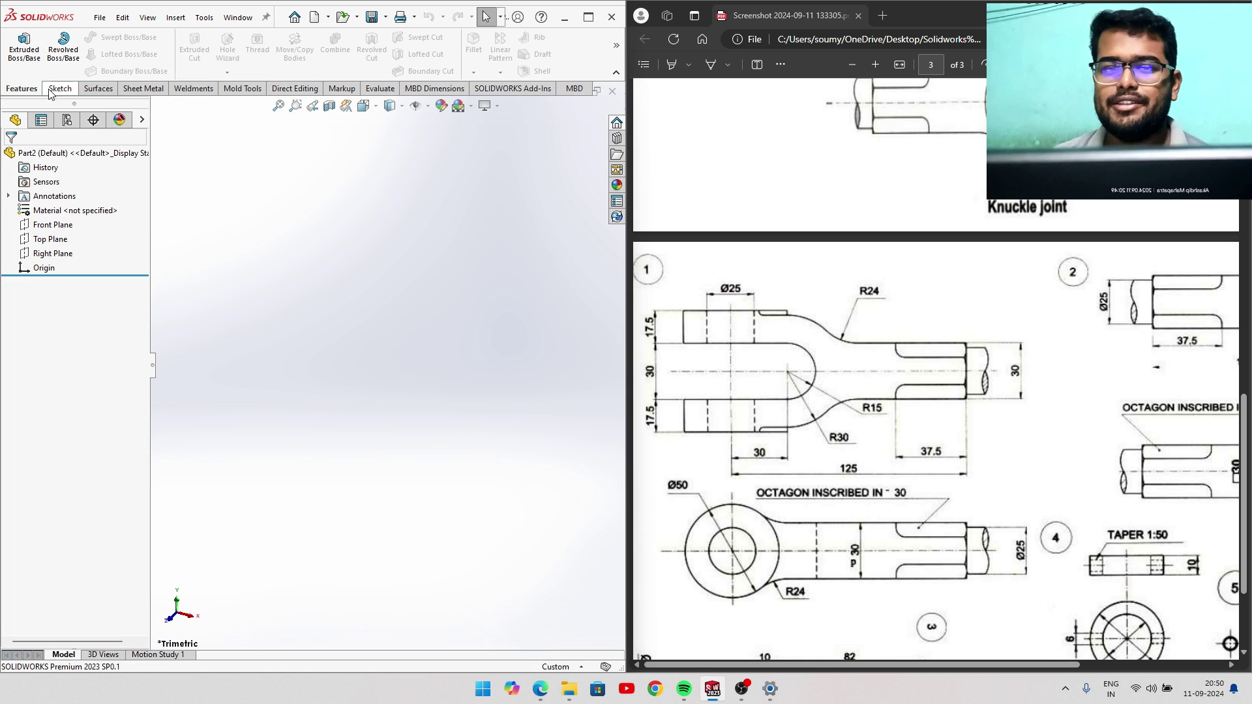
left_click(62, 92)
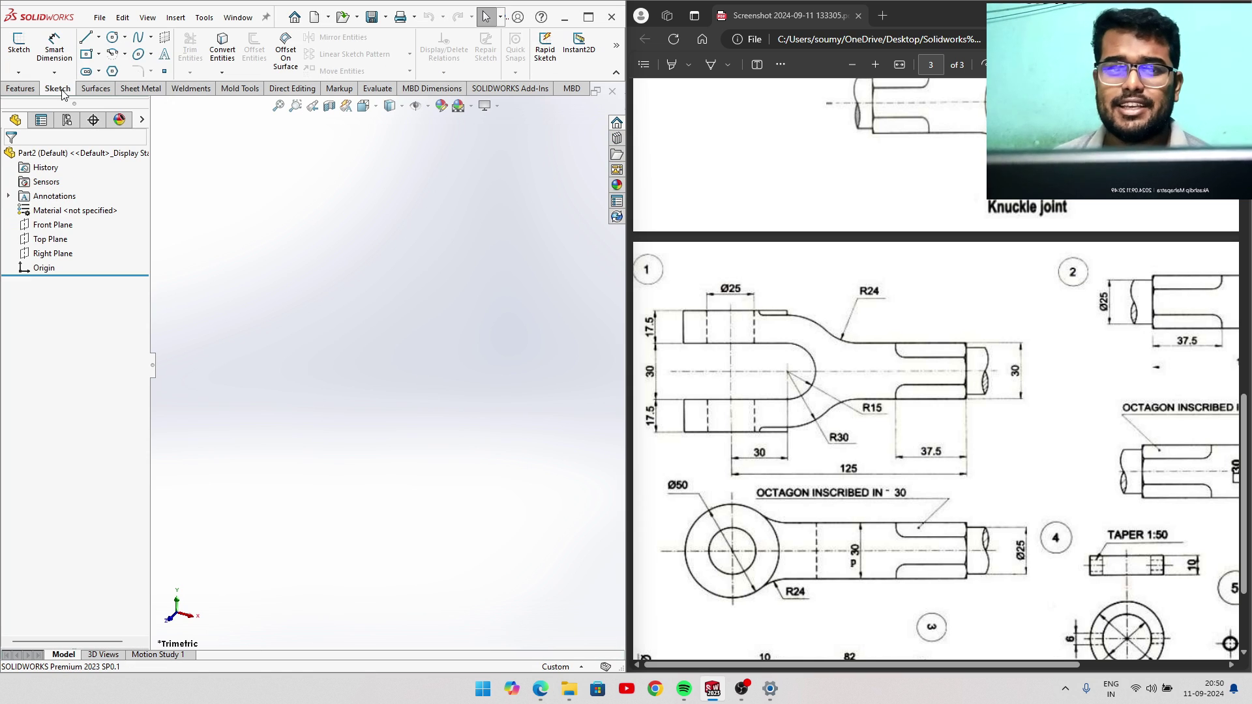
left_click(86, 39)
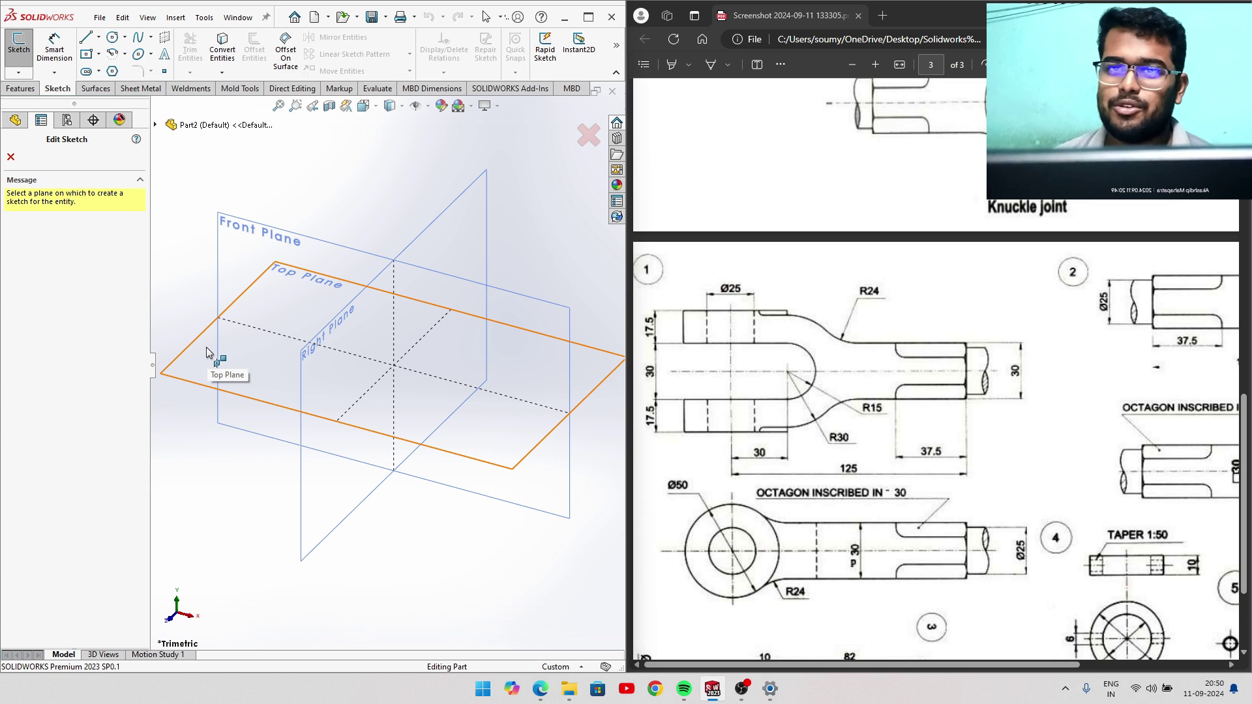
On the Front Plane, draw infinite vertical and horizontal construction lines through the origin.
left_click(238, 235)
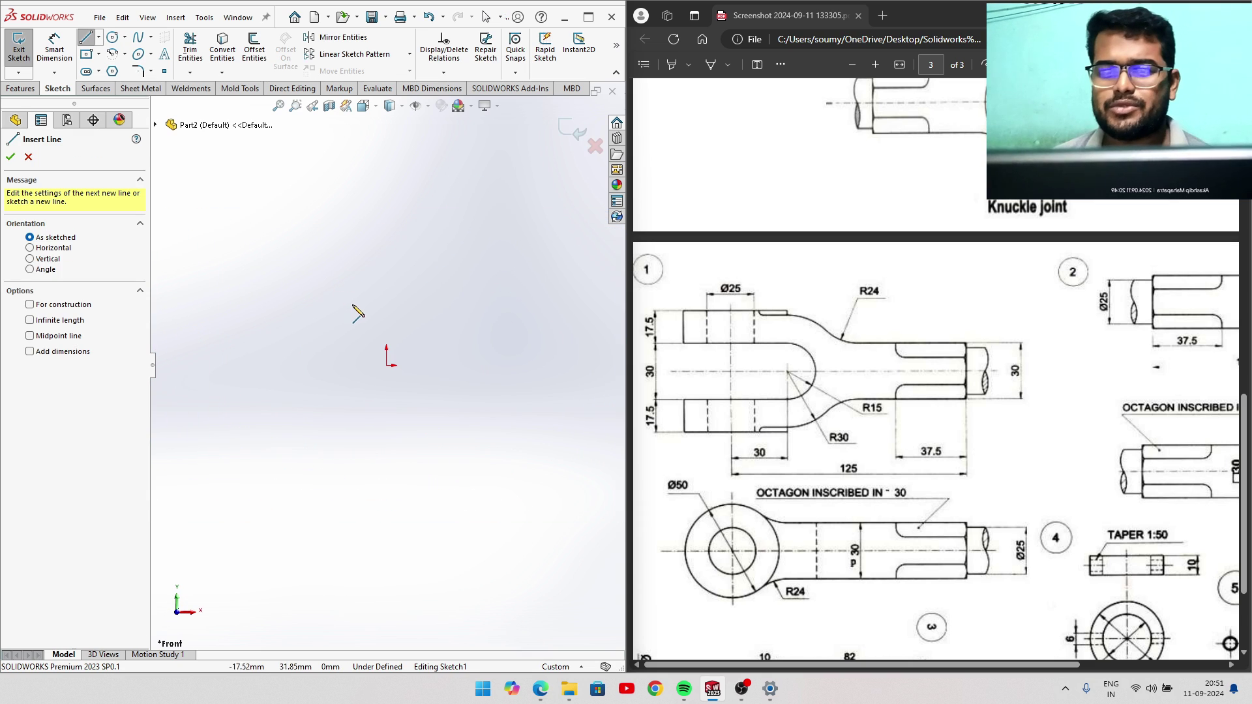
left_click(30, 321)
left_click(387, 366)
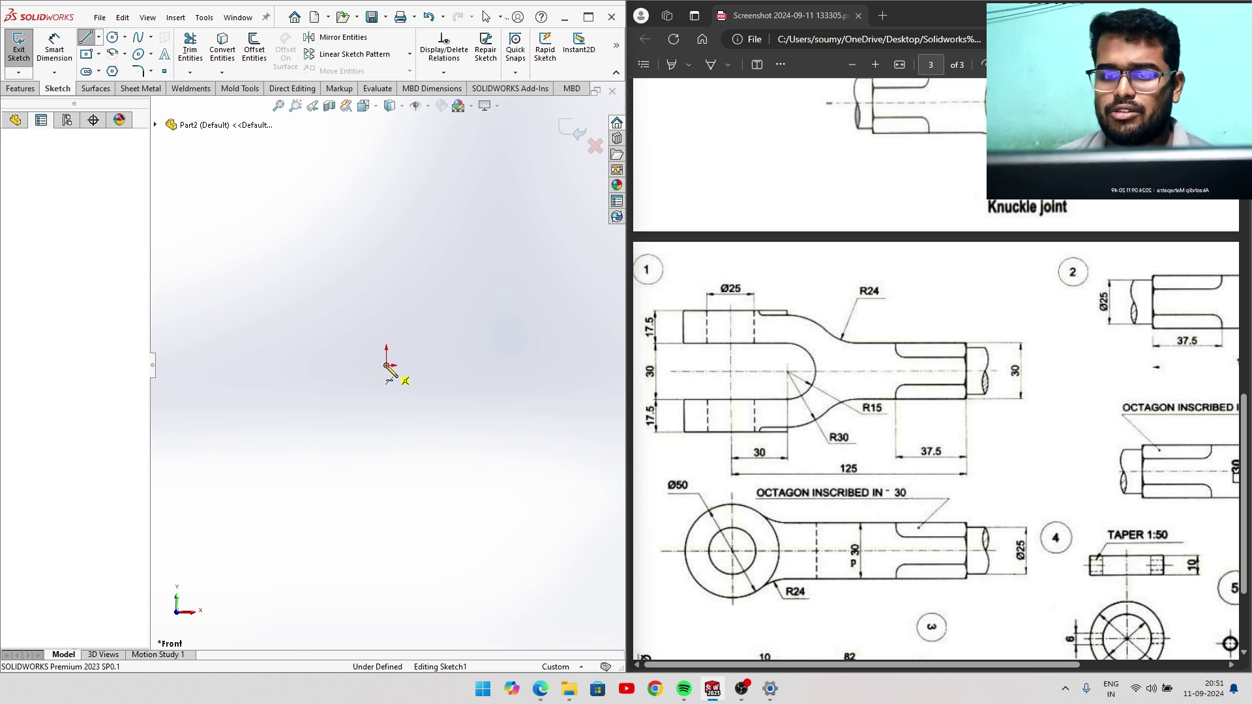
left_click(387, 333)
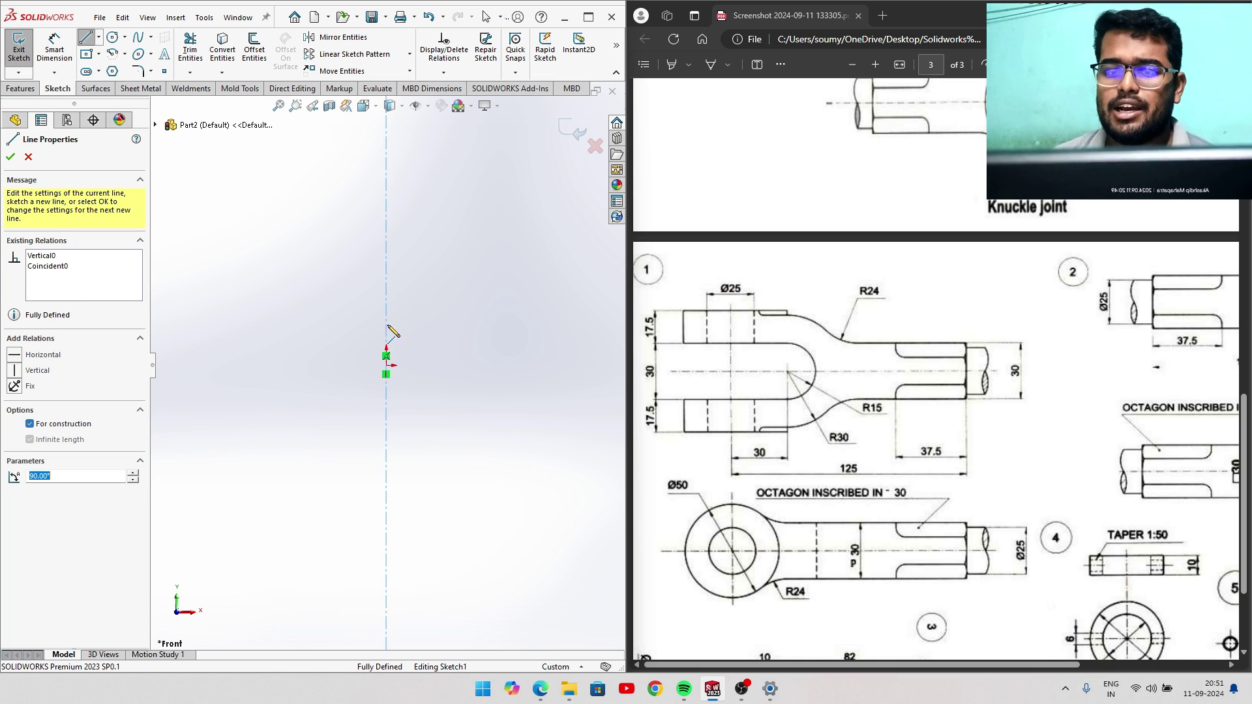
left_click(386, 365)
left_click(423, 366)
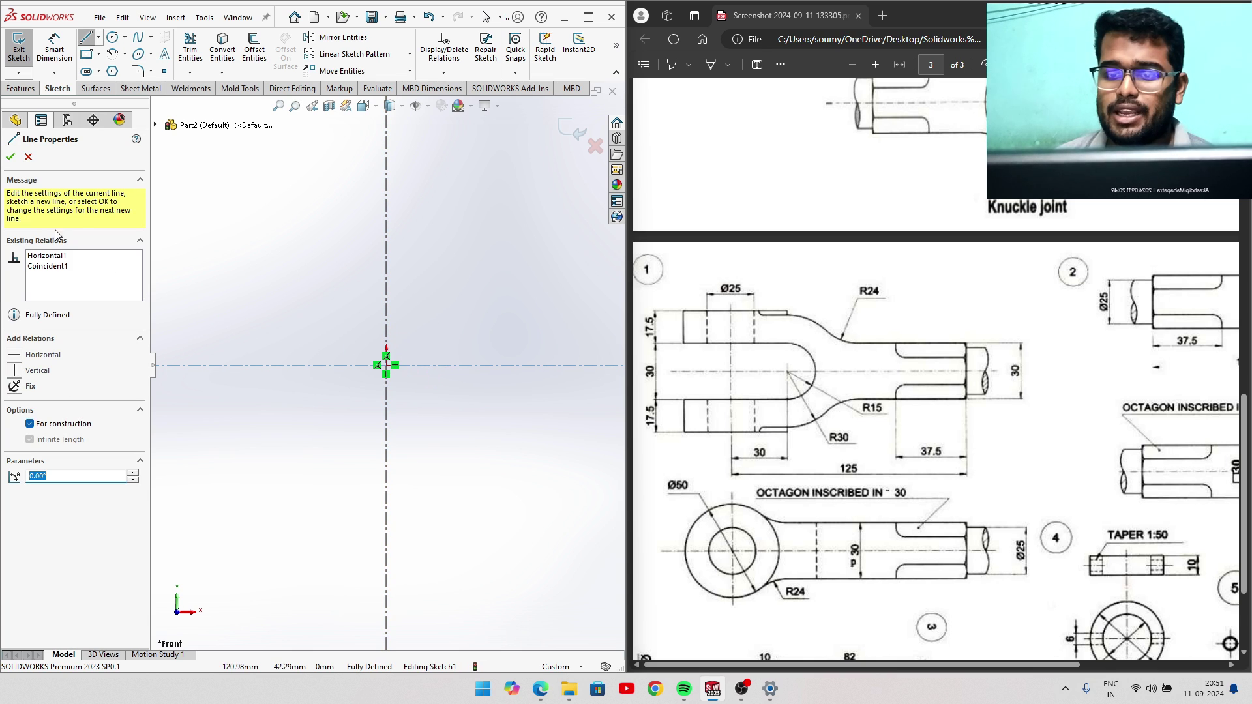
left_click(13, 156)
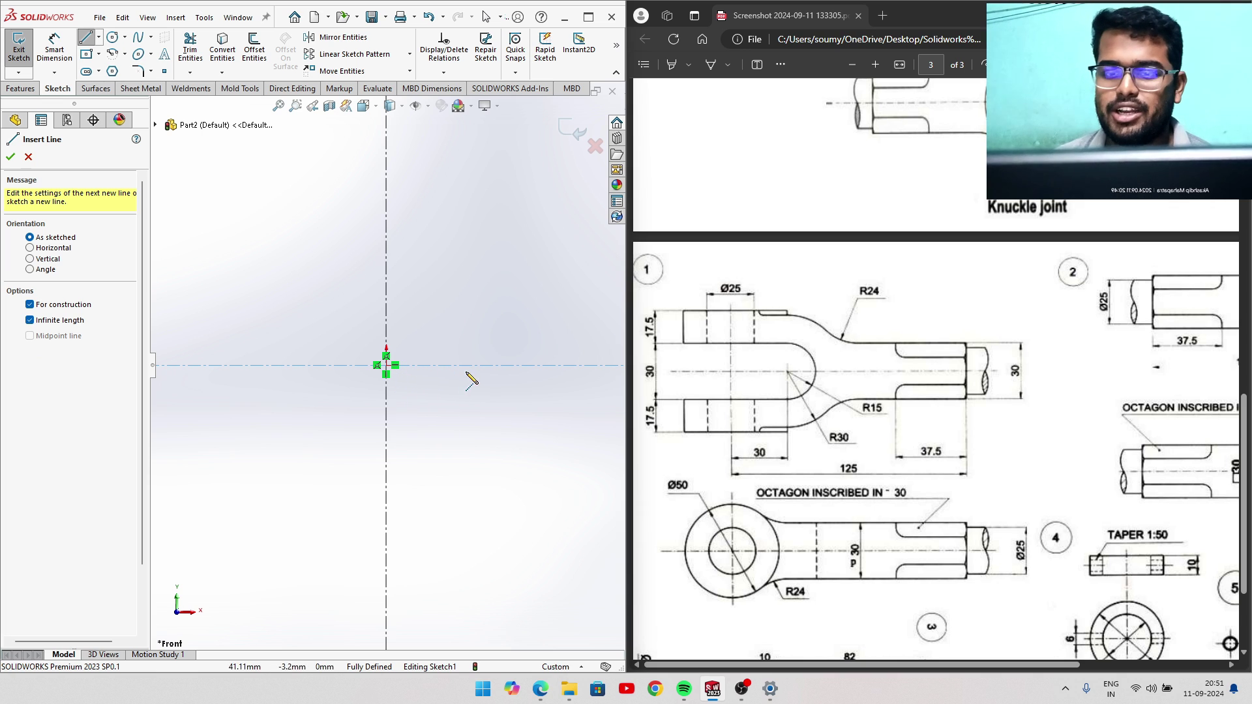
Draw a 180° centrepoint arc at the origin, then delete the wrongly drawn inner arc.
left_click(126, 56)
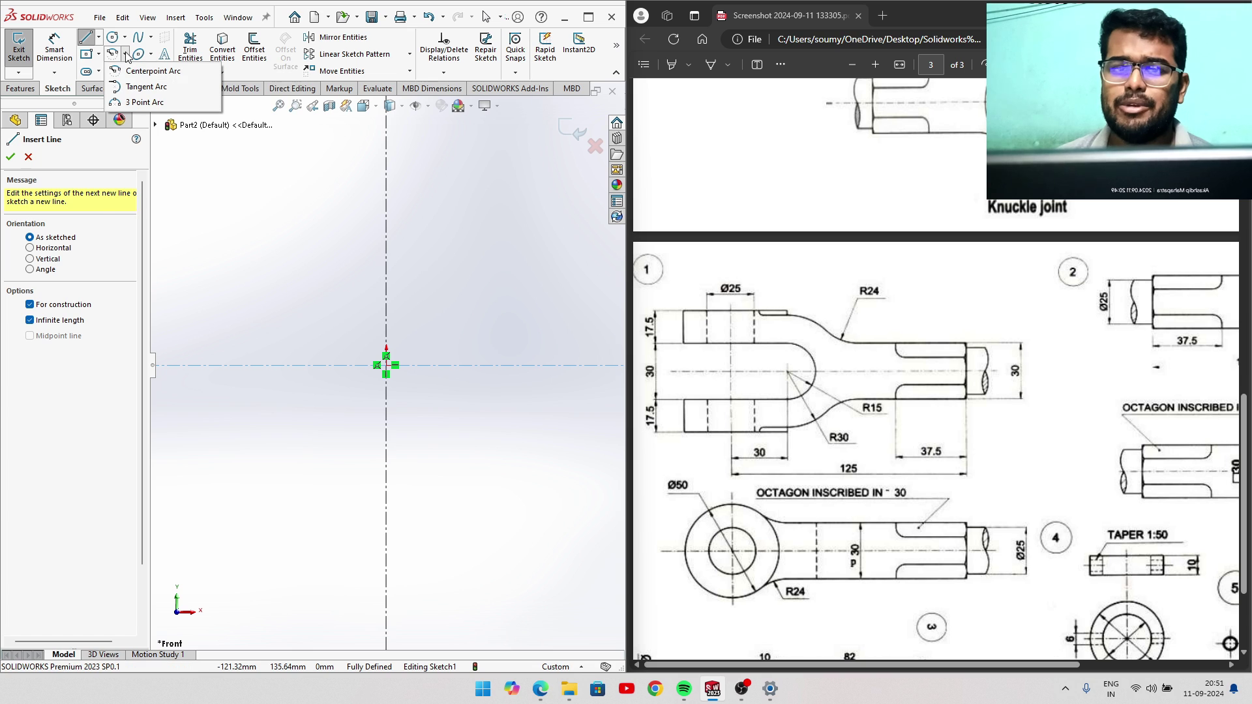
left_click(134, 70)
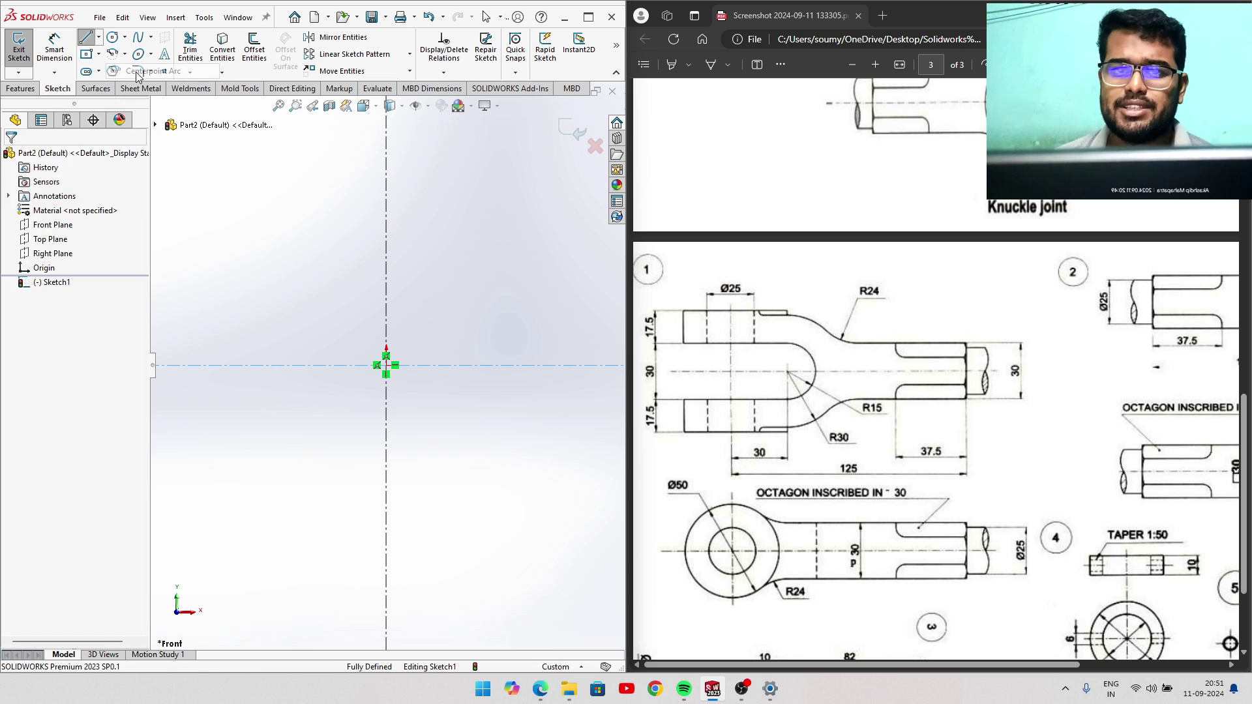
left_click(387, 365)
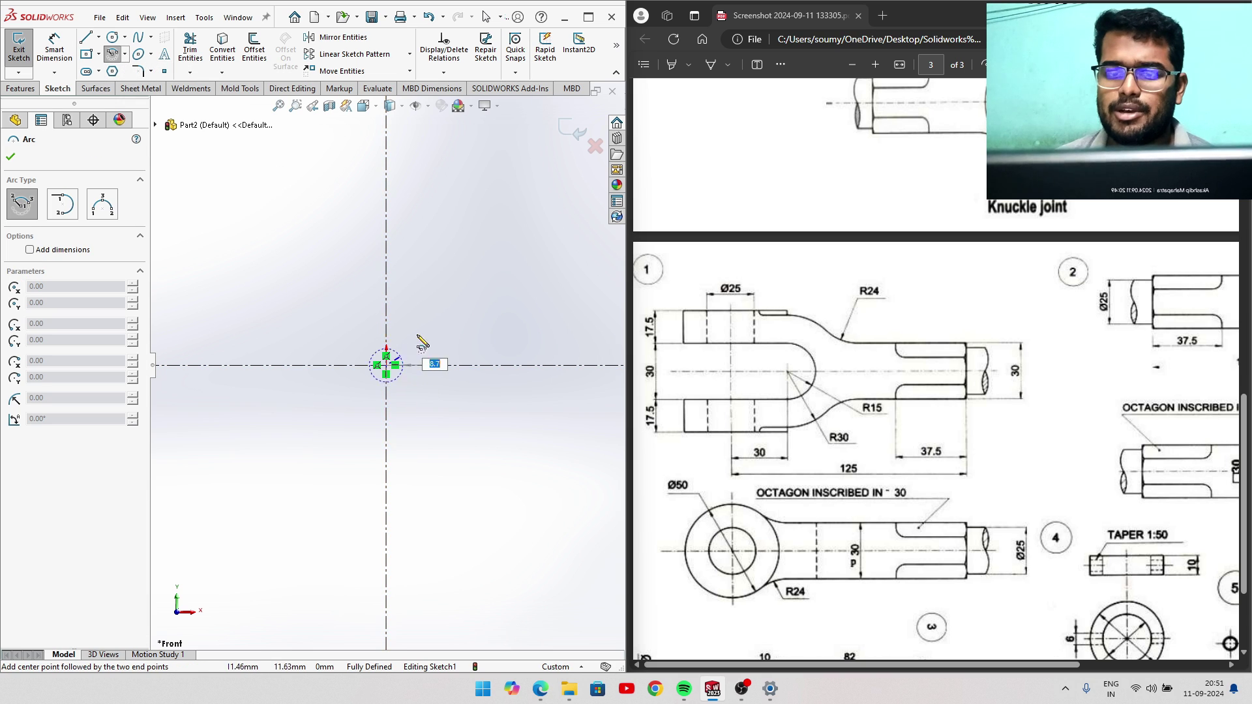
left_click(390, 236)
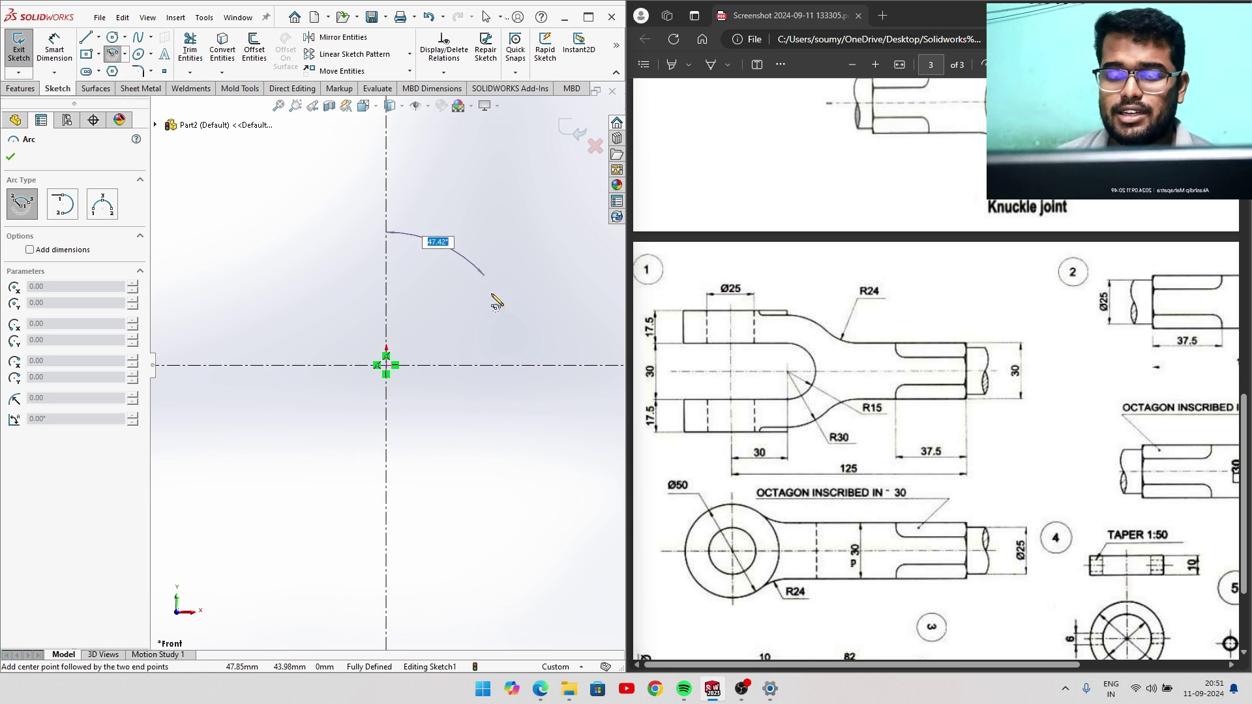
left_click(388, 500)
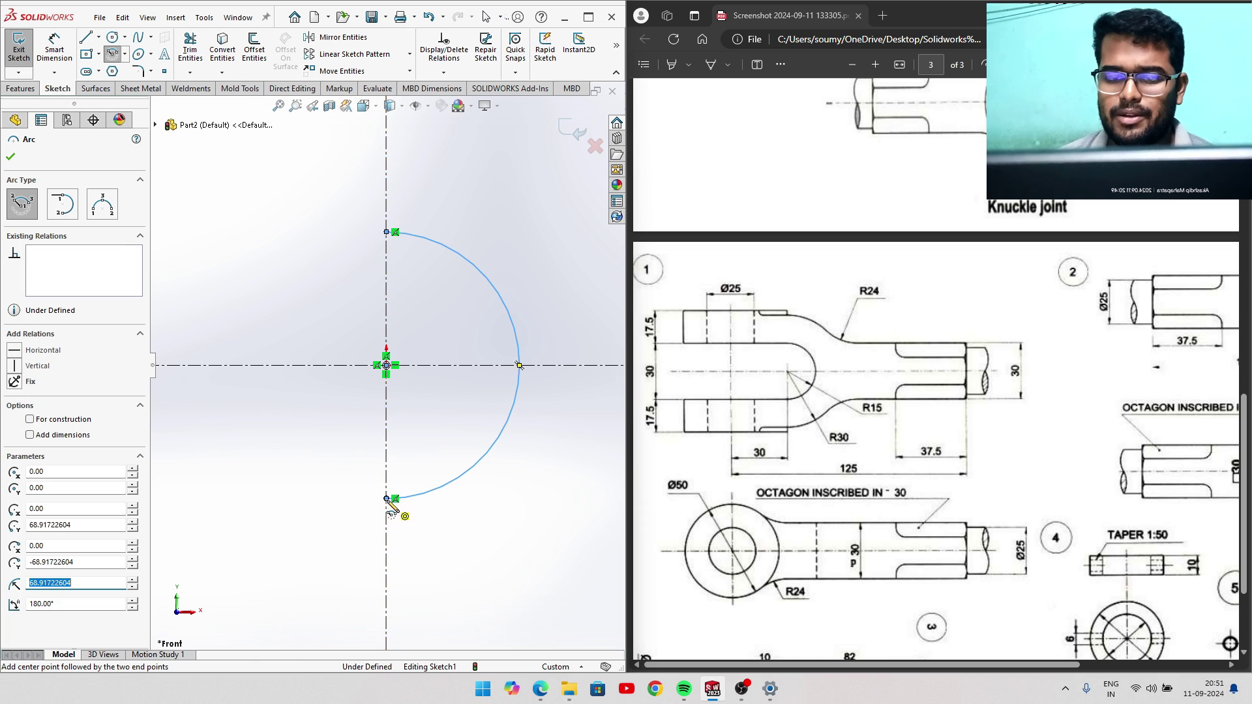
left_click(388, 366)
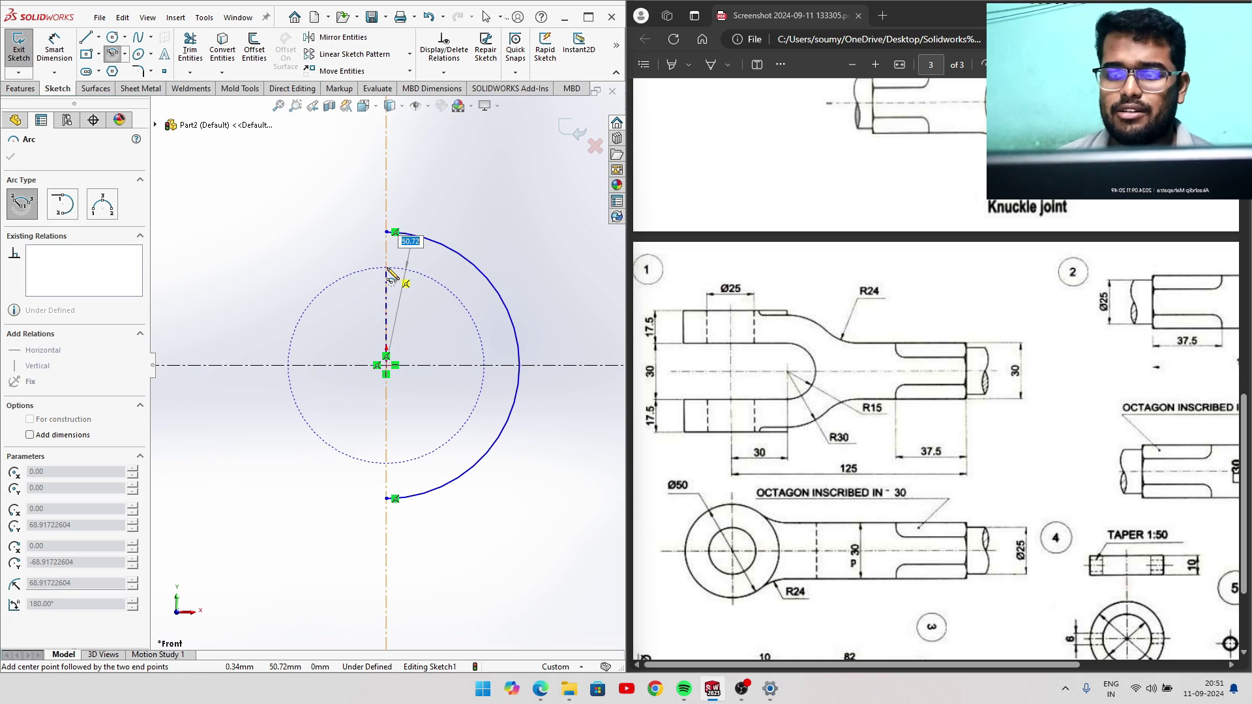
left_click(390, 273)
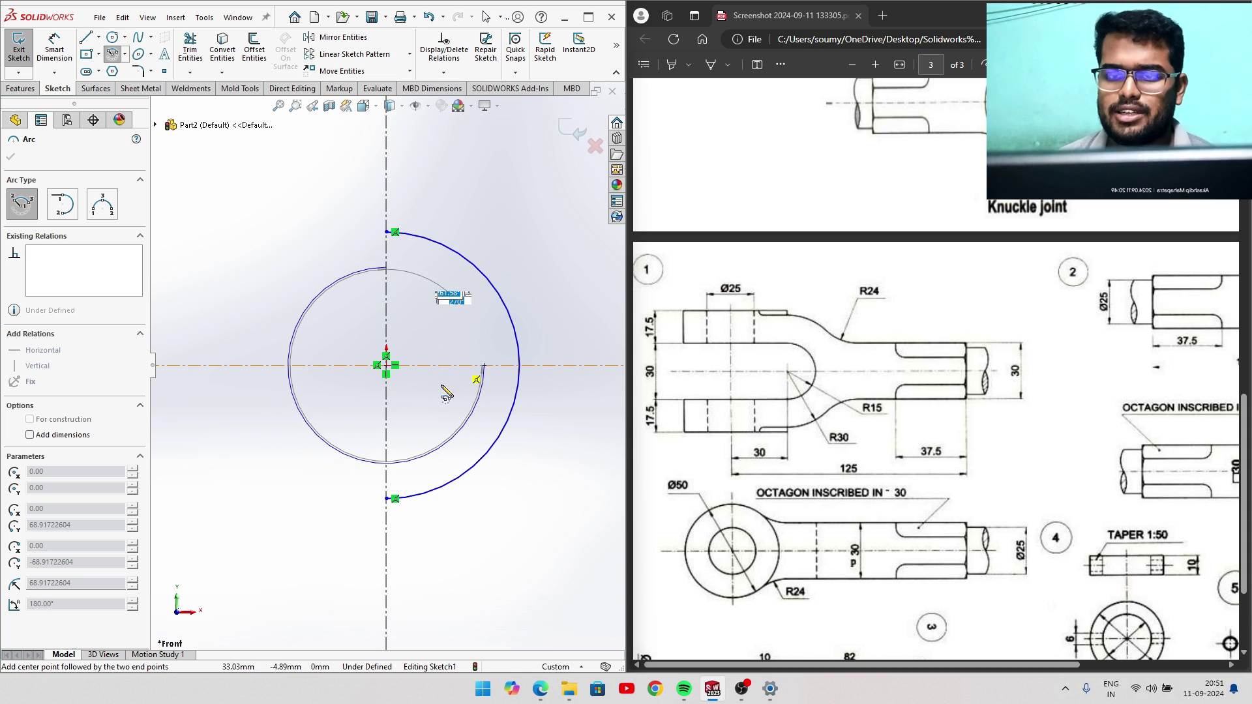
left_click(394, 359)
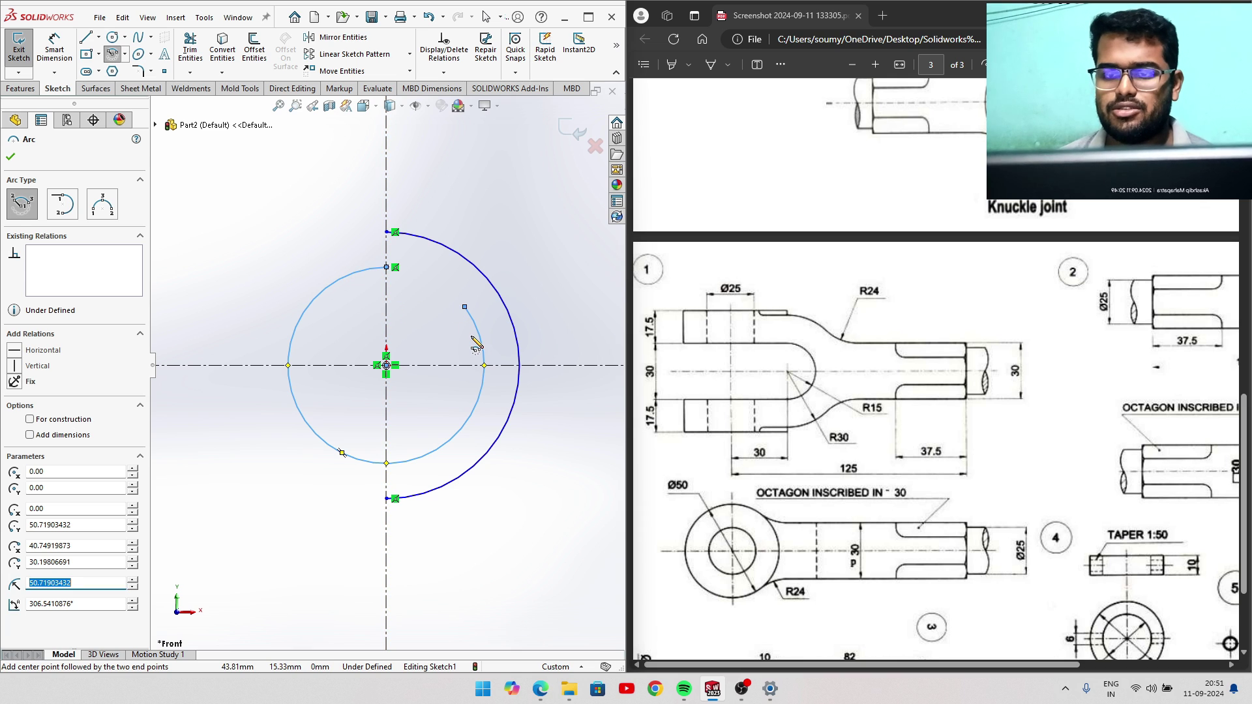
key("Escape")
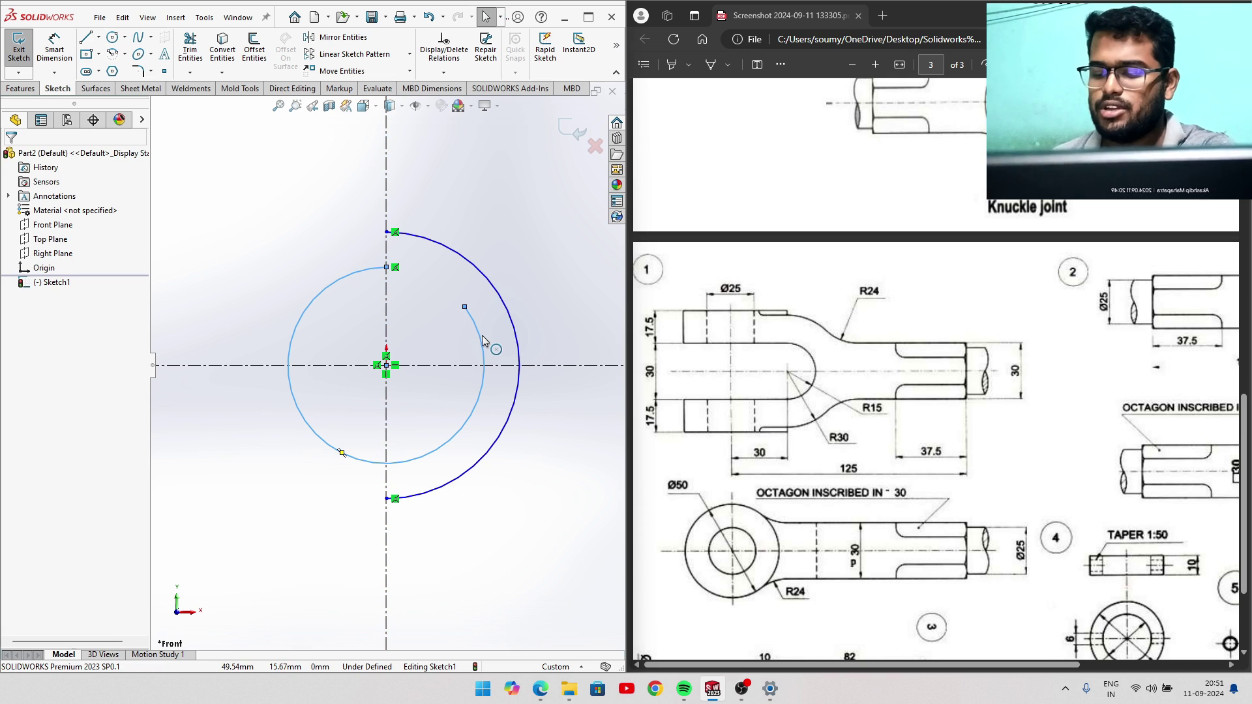
key("Delete")
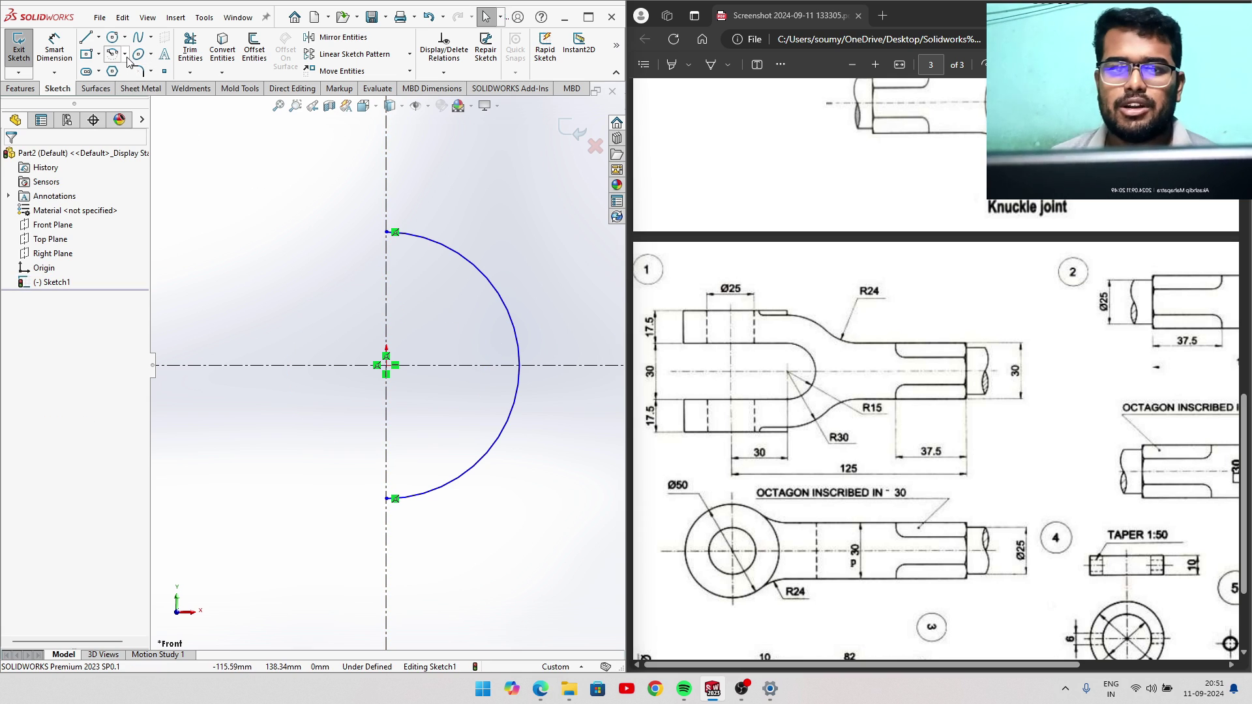
Redraw the inner half-circle arc centred at the origin, ending on the centreline.
left_click(119, 58)
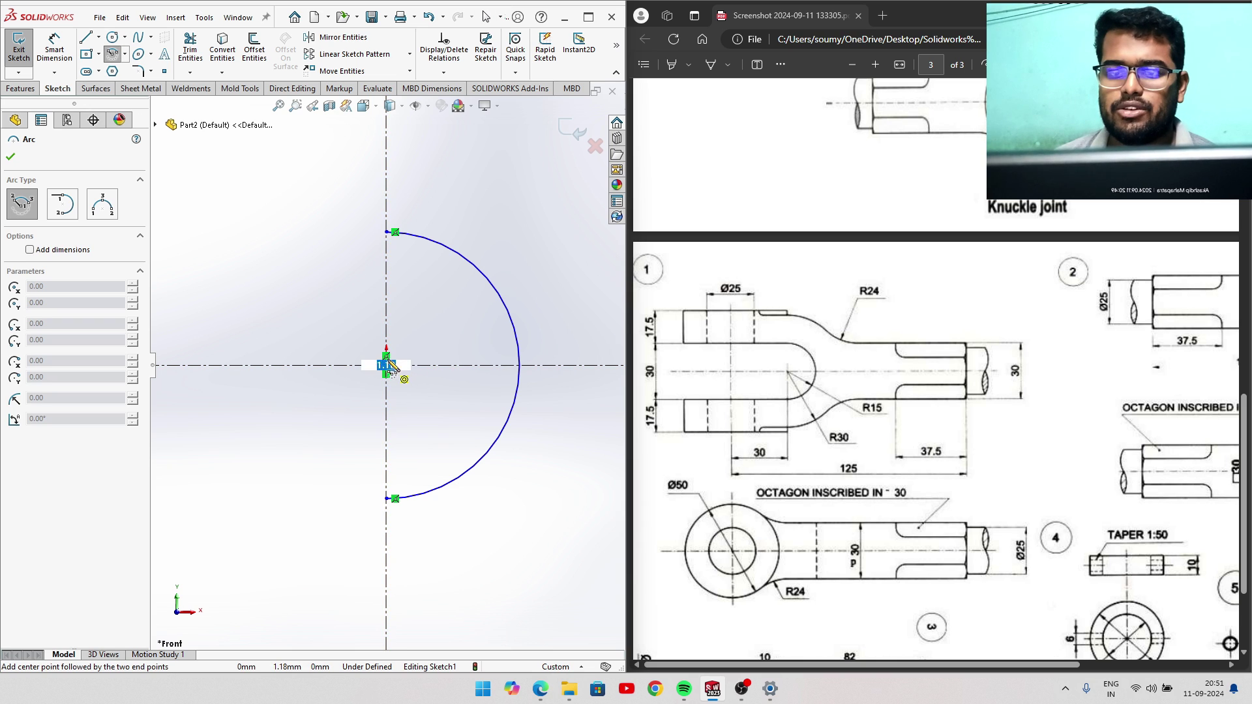
left_click(386, 365)
left_click(386, 268)
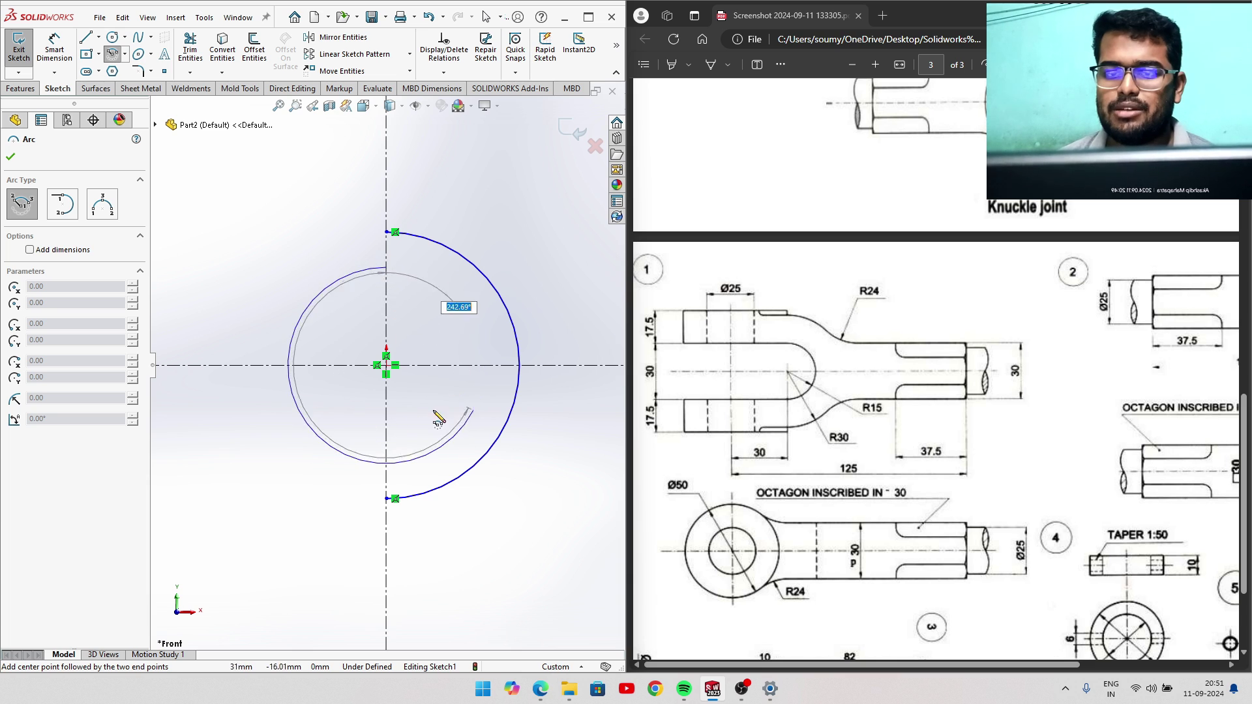
left_click(390, 460)
right_click(324, 284)
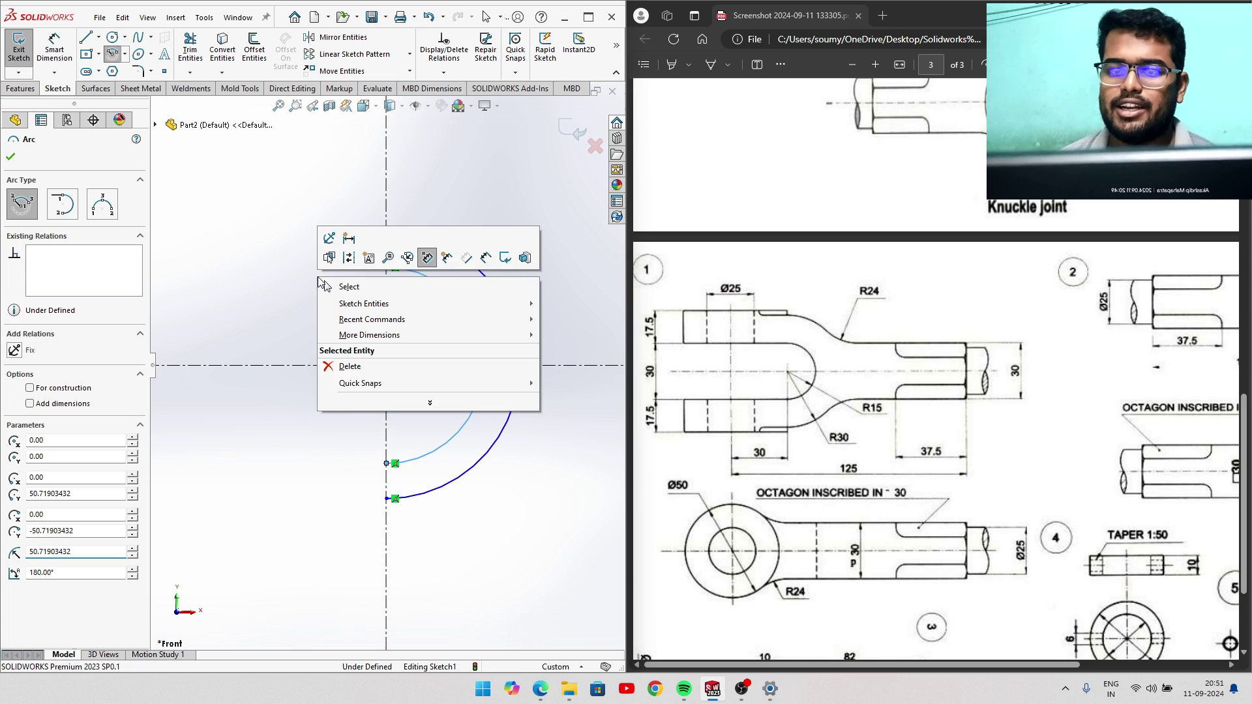
left_click(328, 285)
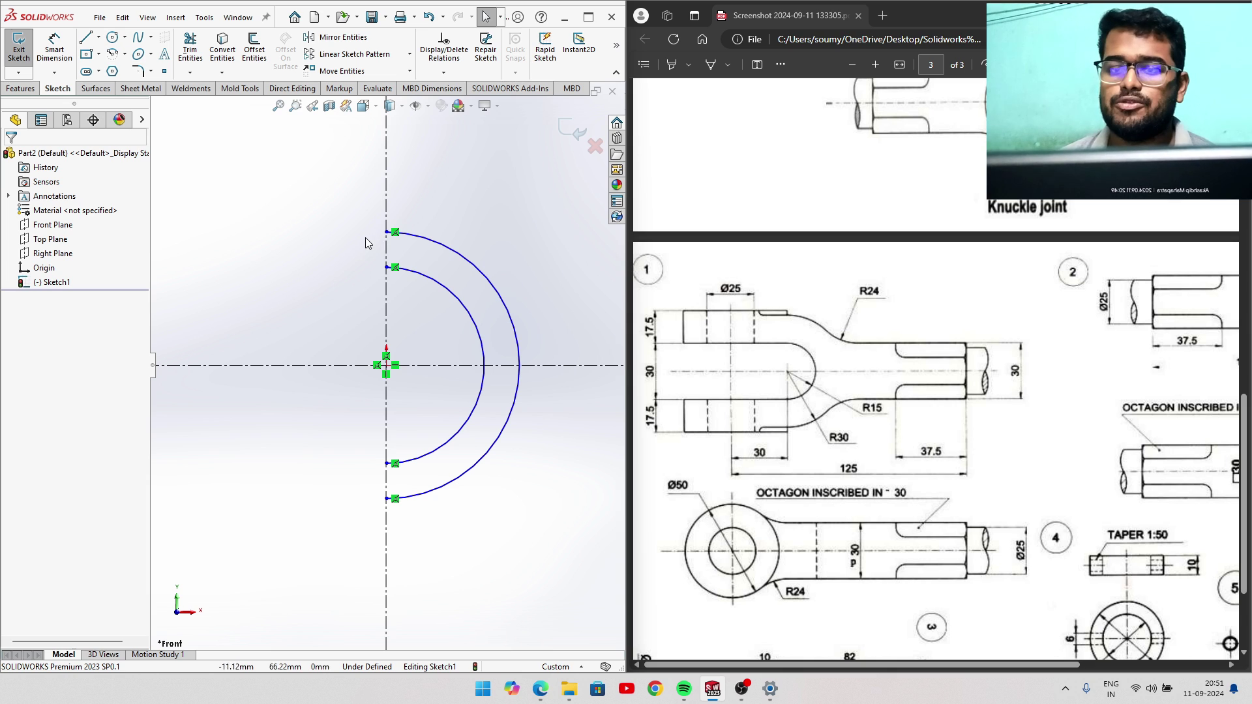
Widen the SOLIDWORKS window beside the PDF and recentre the arcs in view.
middle_click_drag(522, 273, 432, 249, "ctrl")
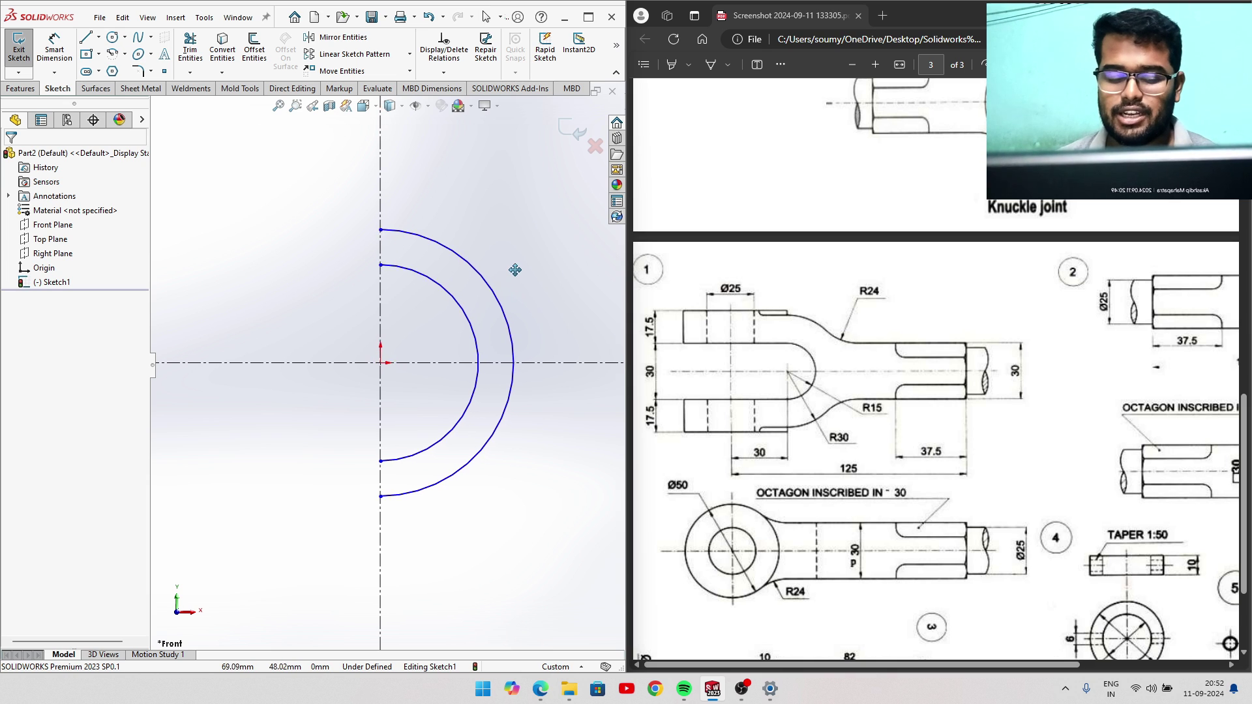
scroll(432, 249, "down", 2)
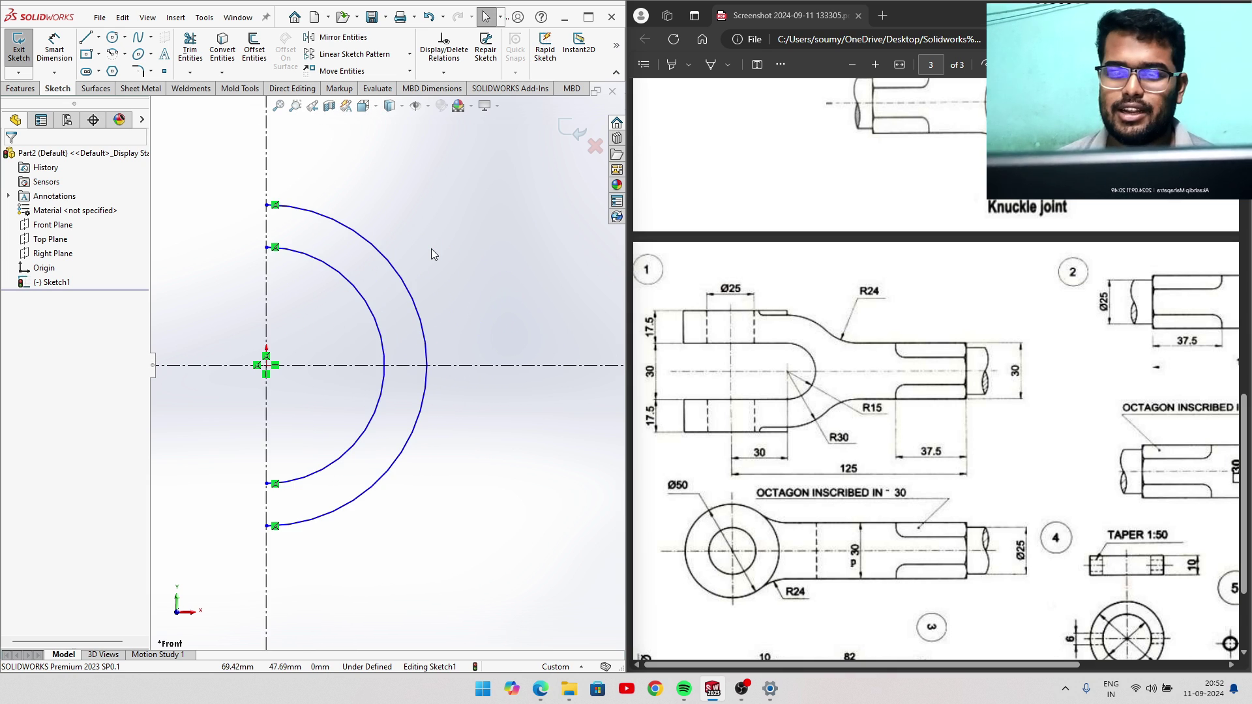
scroll(432, 249, "up", 3)
left_click_drag(628, 348, 848, 350)
middle_click_drag(694, 390, 503, 363, "ctrl")
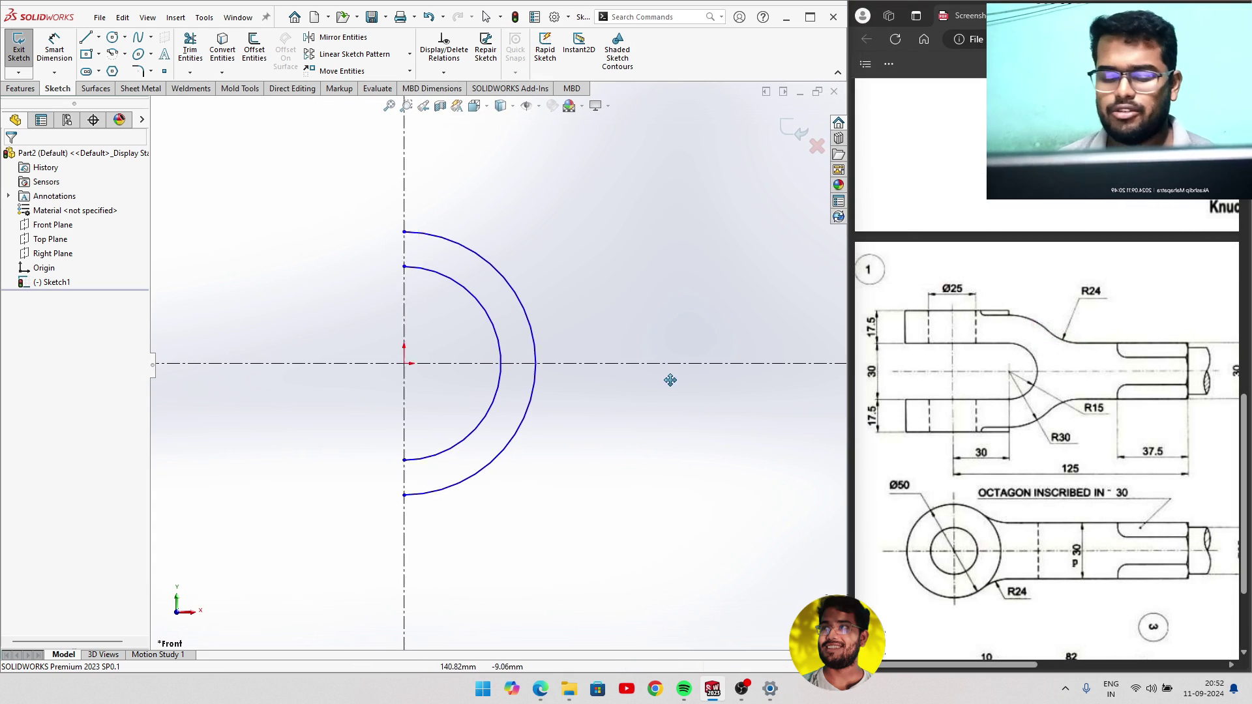
key("Escape")
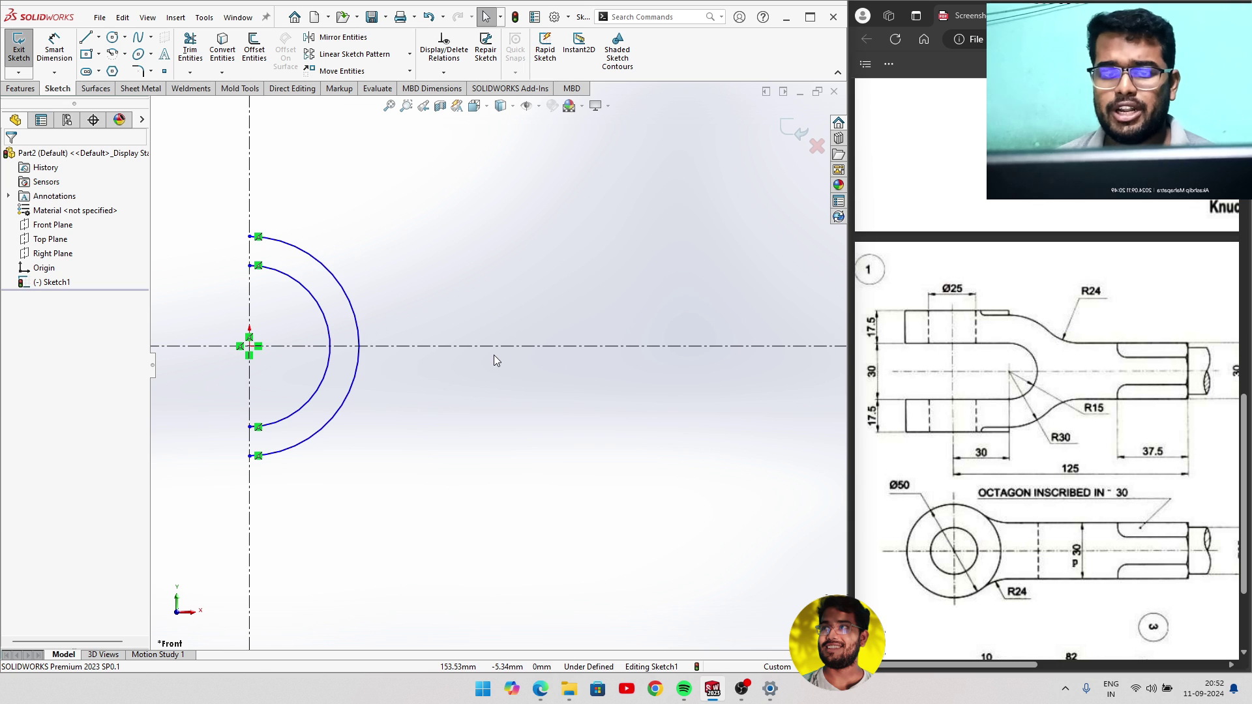
scroll(495, 355, "down", 2)
scroll(494, 355, "up", 3)
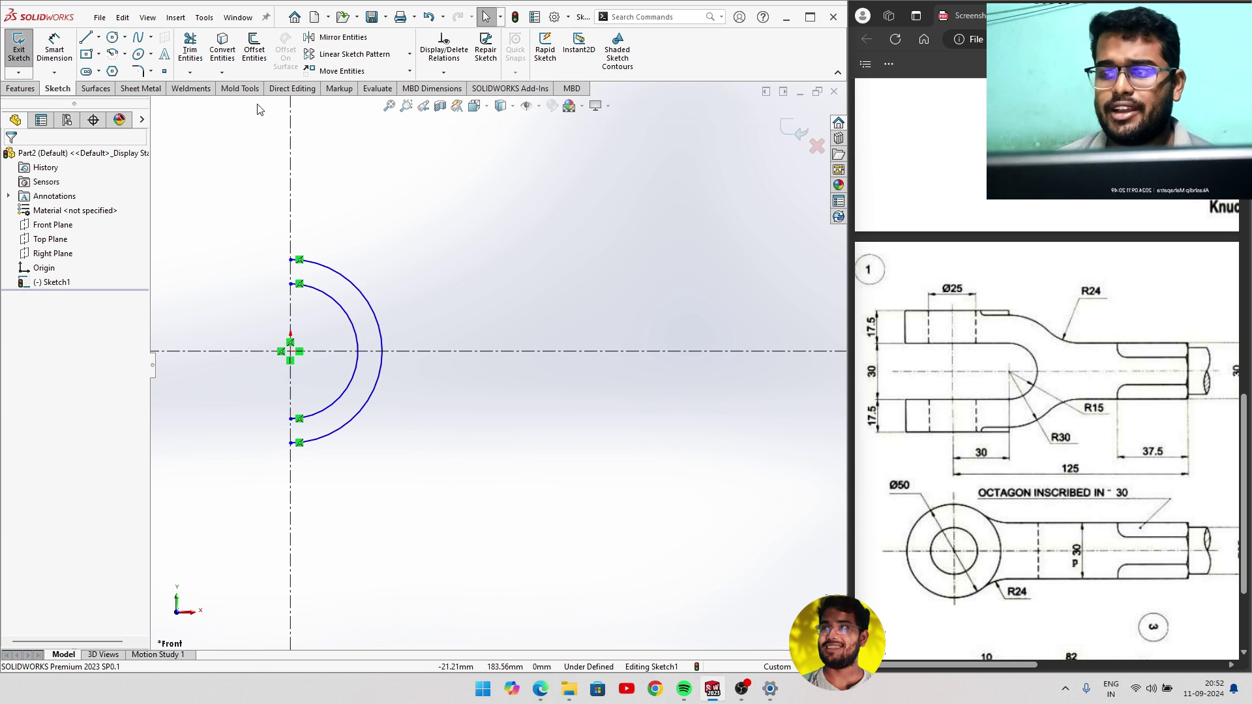
left_click(54, 47)
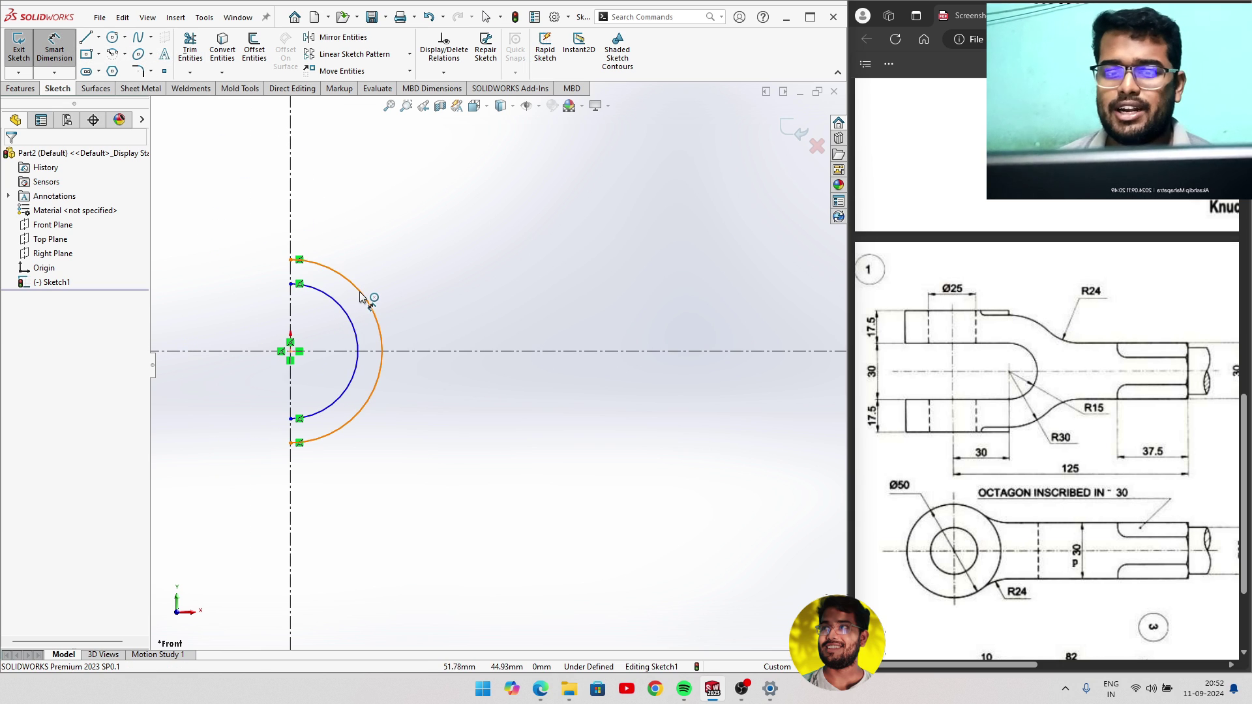
Dimension the outer arc to radius 30 and the inner arc to radius 15.
left_click(364, 290)
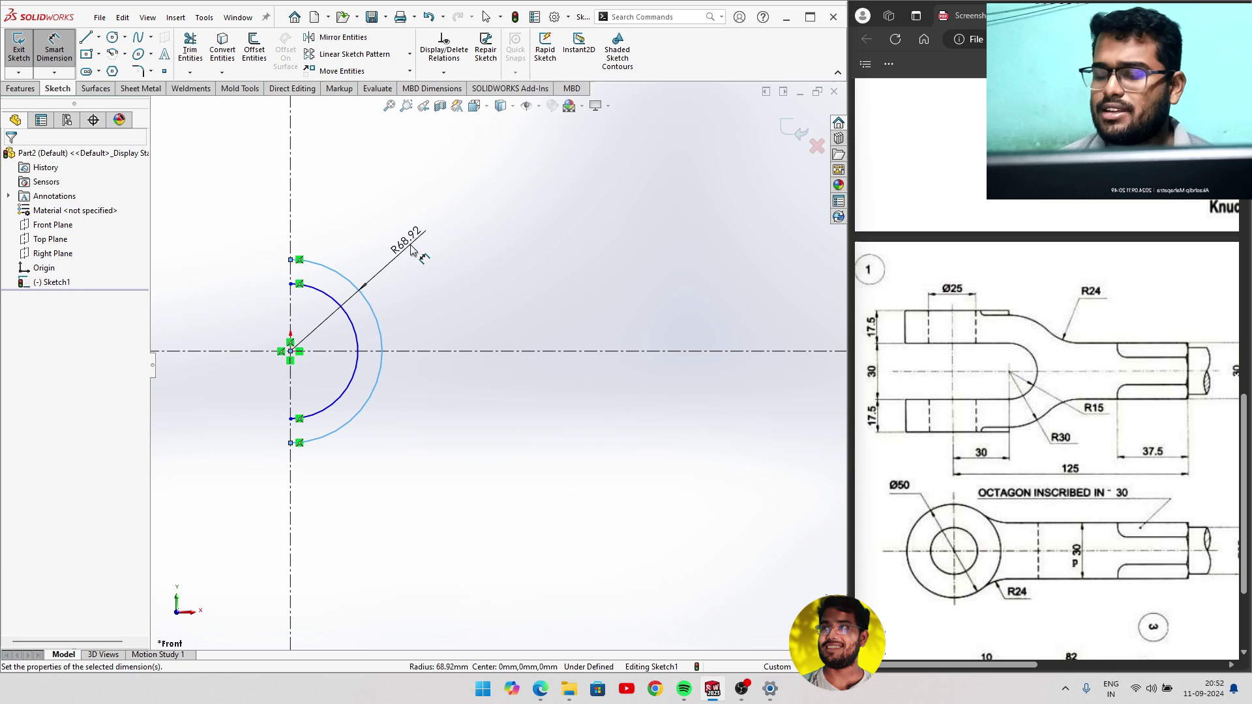
left_click(411, 247)
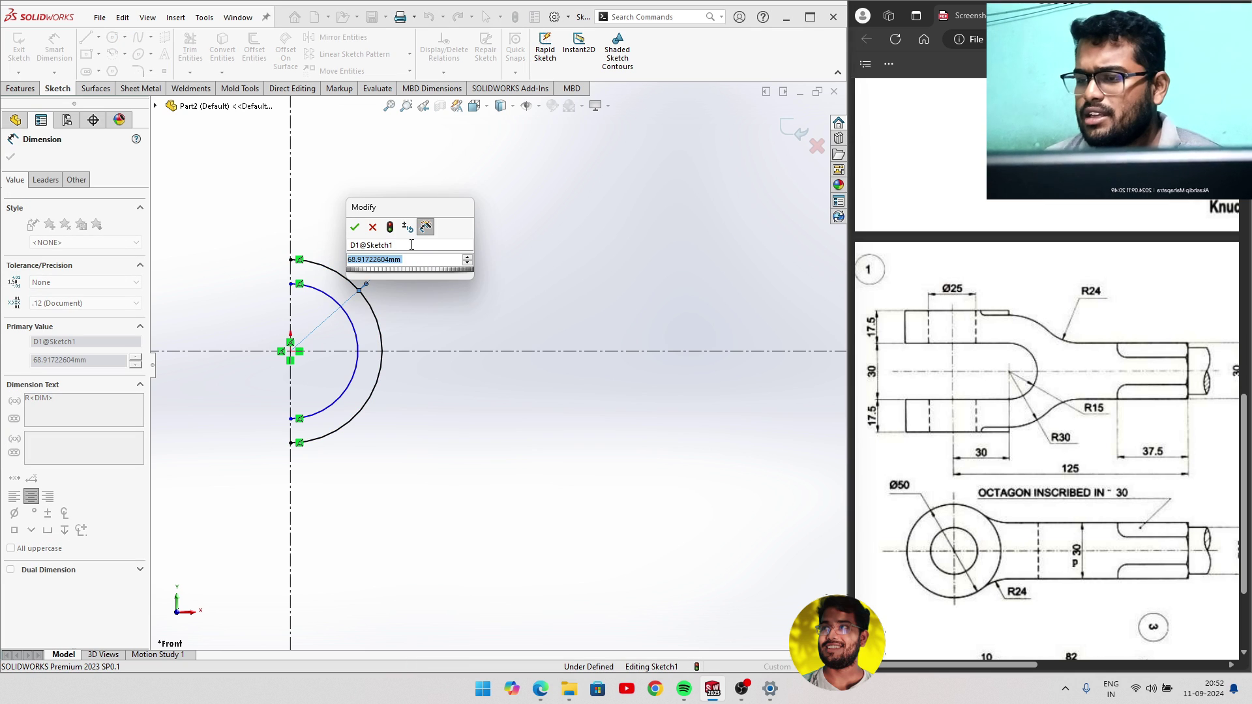
type("30")
key("Return")
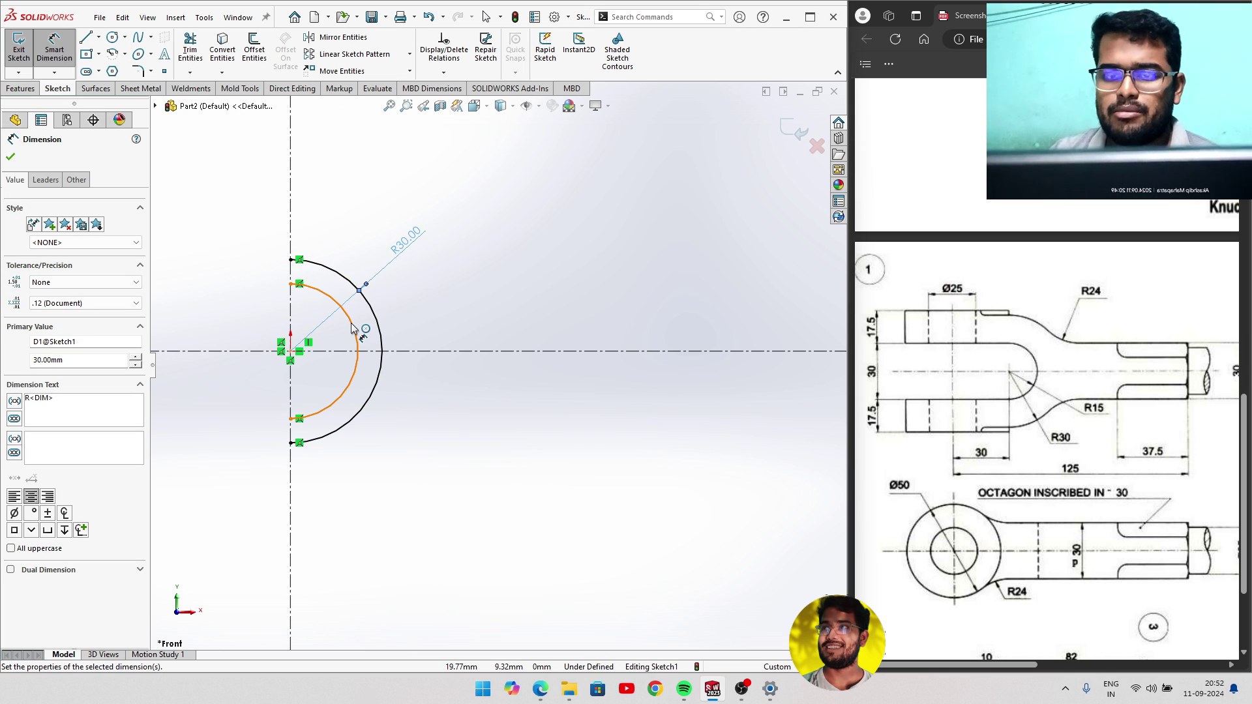
left_click(353, 329)
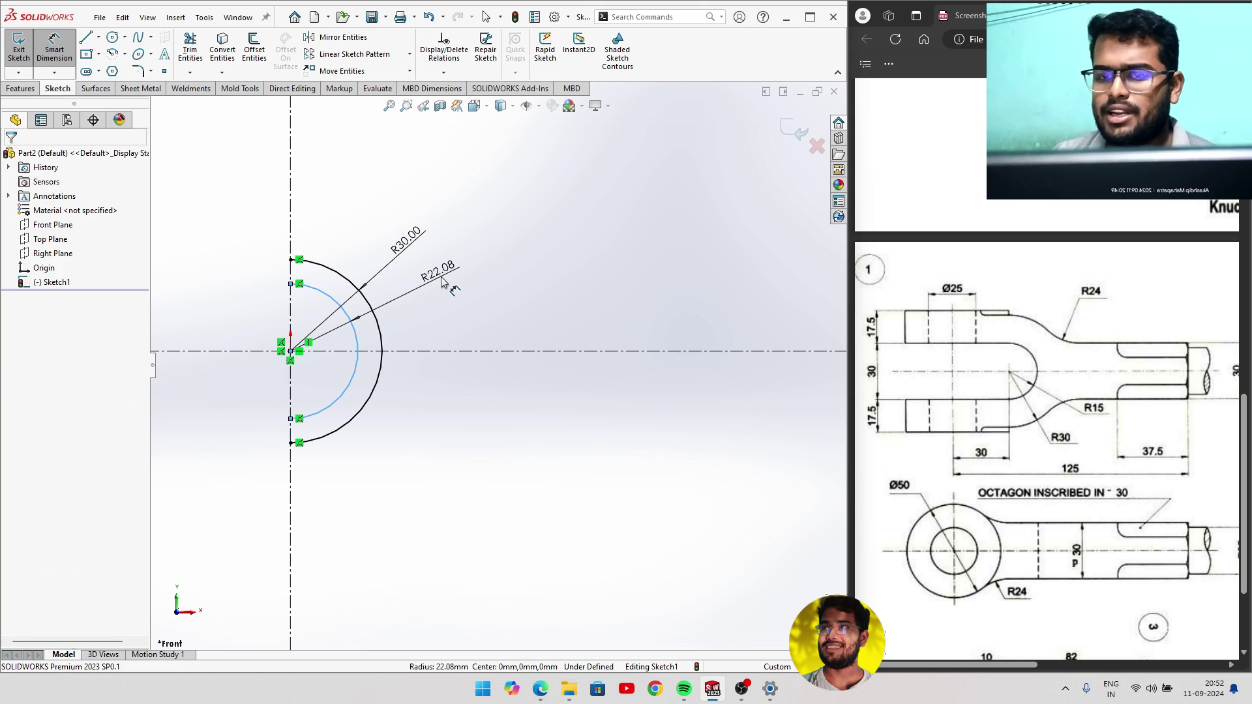
left_click(421, 264)
type("15")
key("Return")
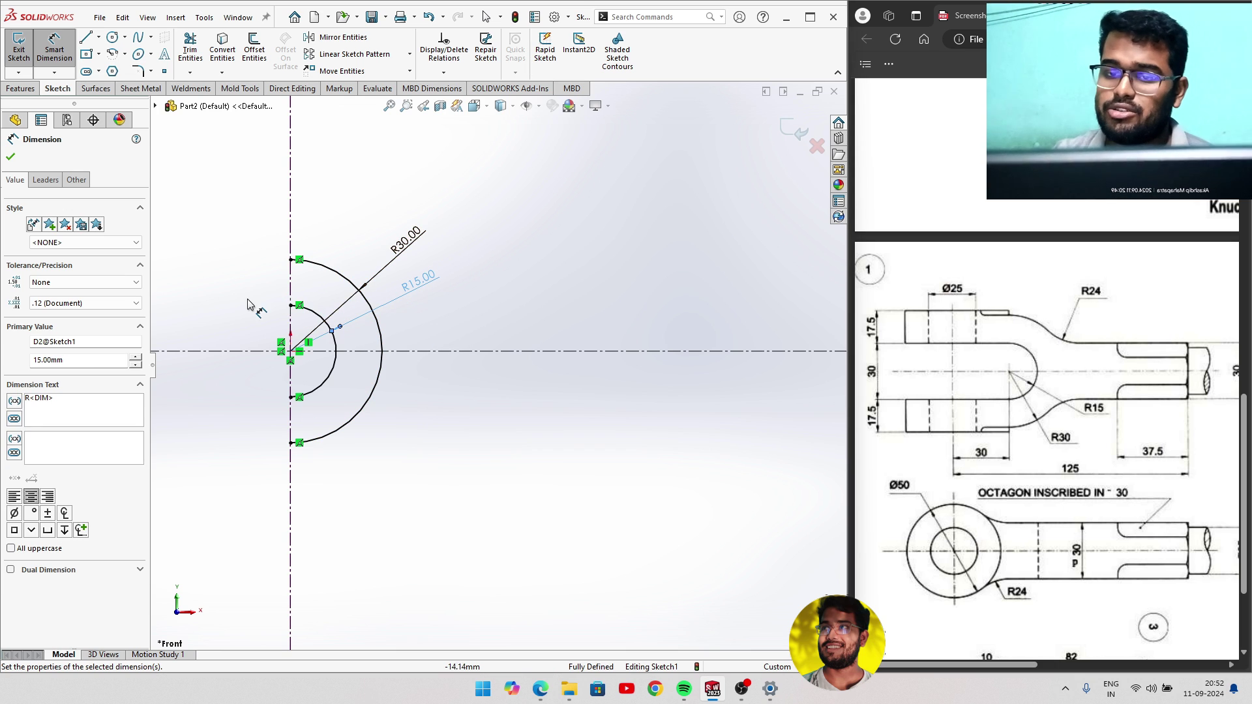
left_click(17, 160)
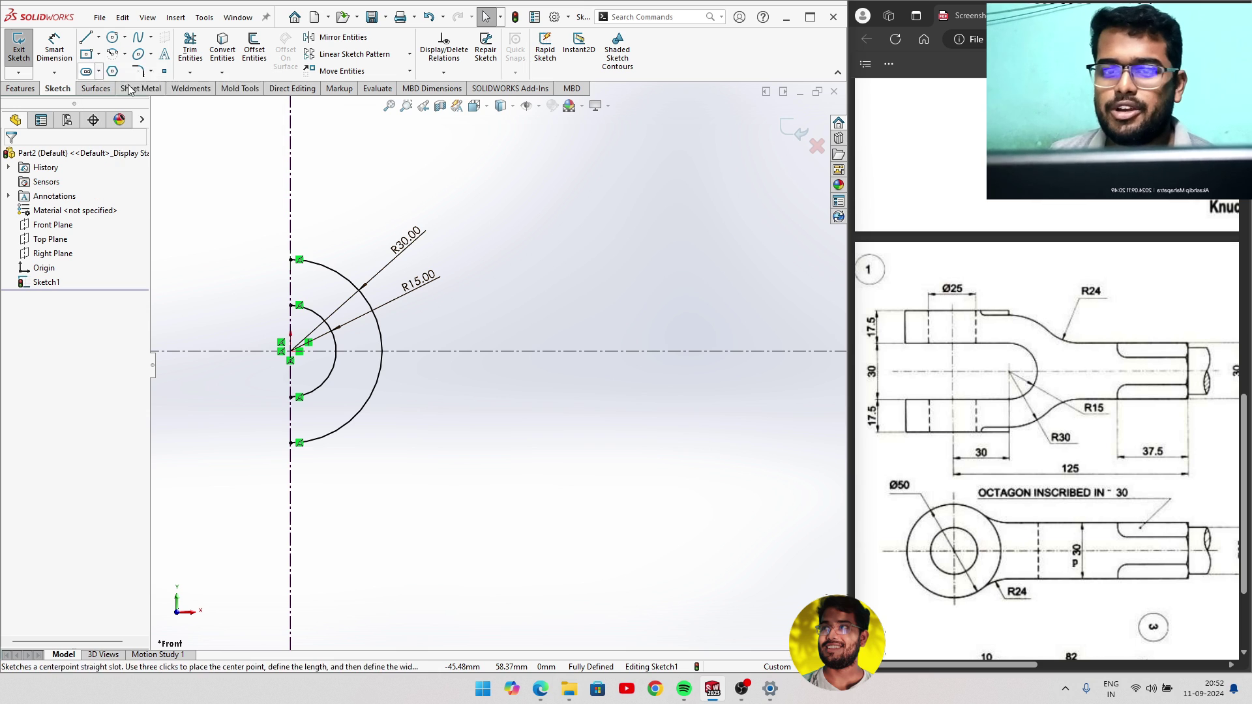
Join the top and bottom arc ends with vertical 15 mm lines and verify their lengths.
left_click(85, 37)
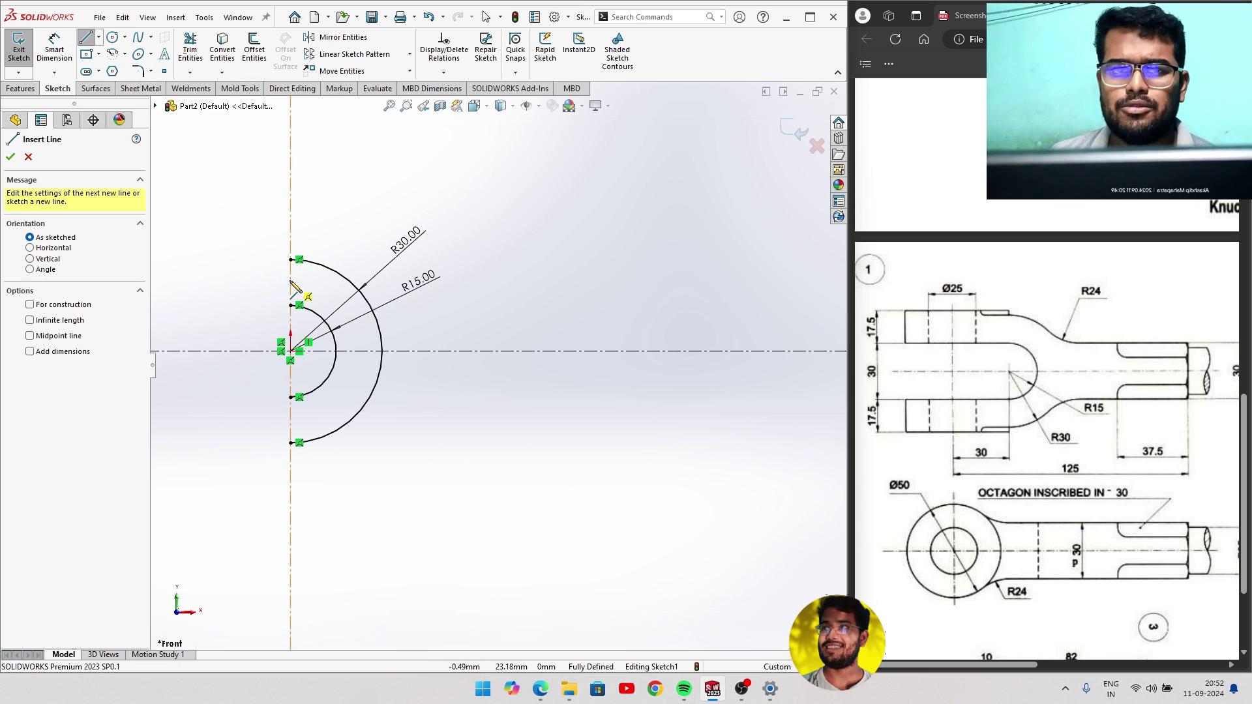
scroll(261, 267, "down", 3)
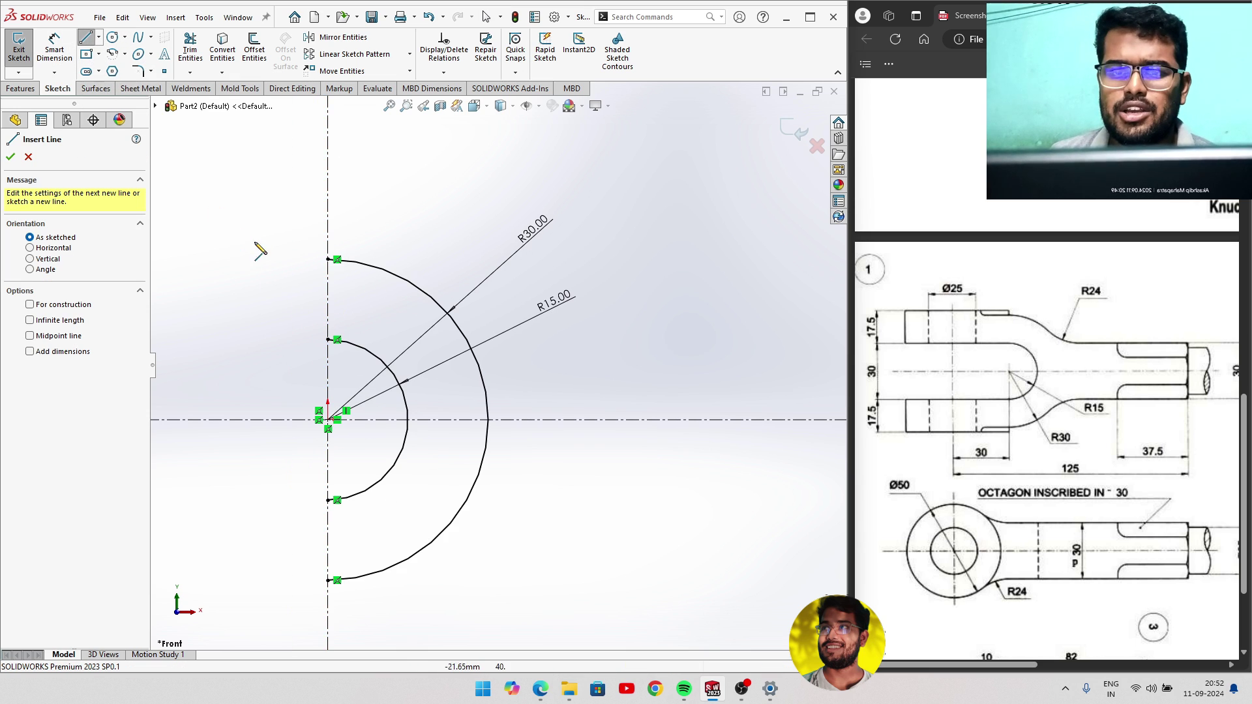
left_click(328, 260)
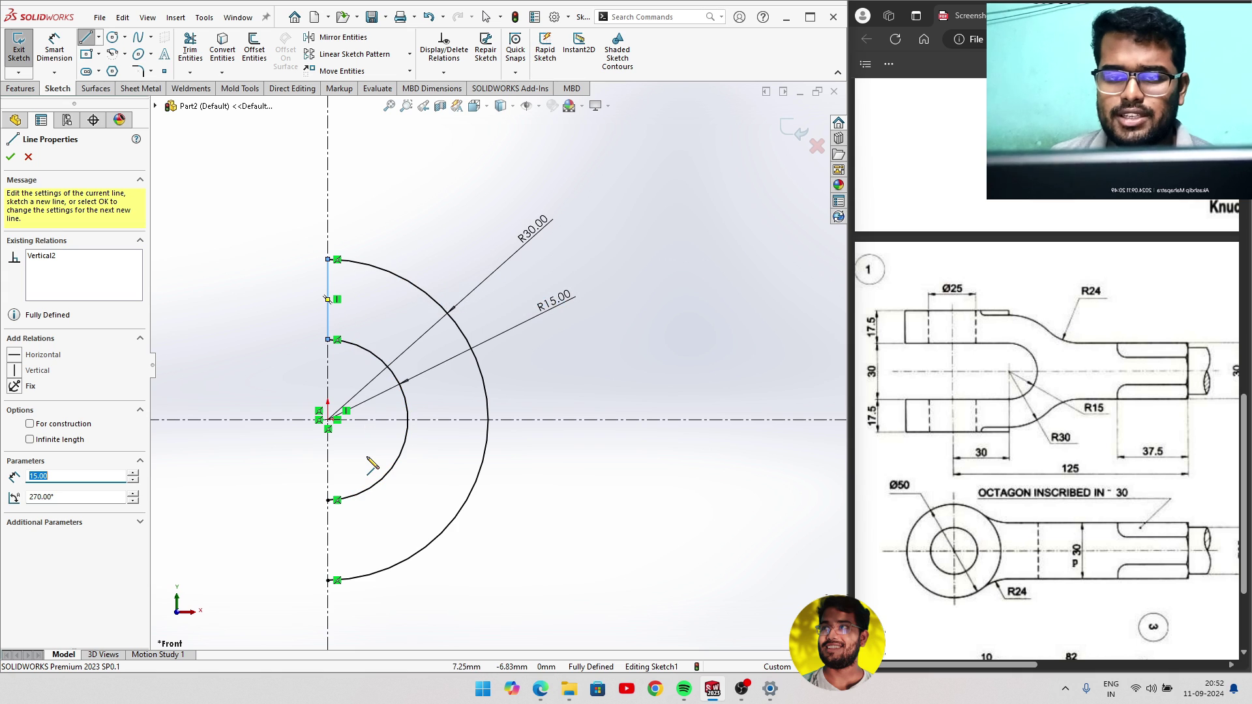
left_click_drag(328, 501, 328, 581)
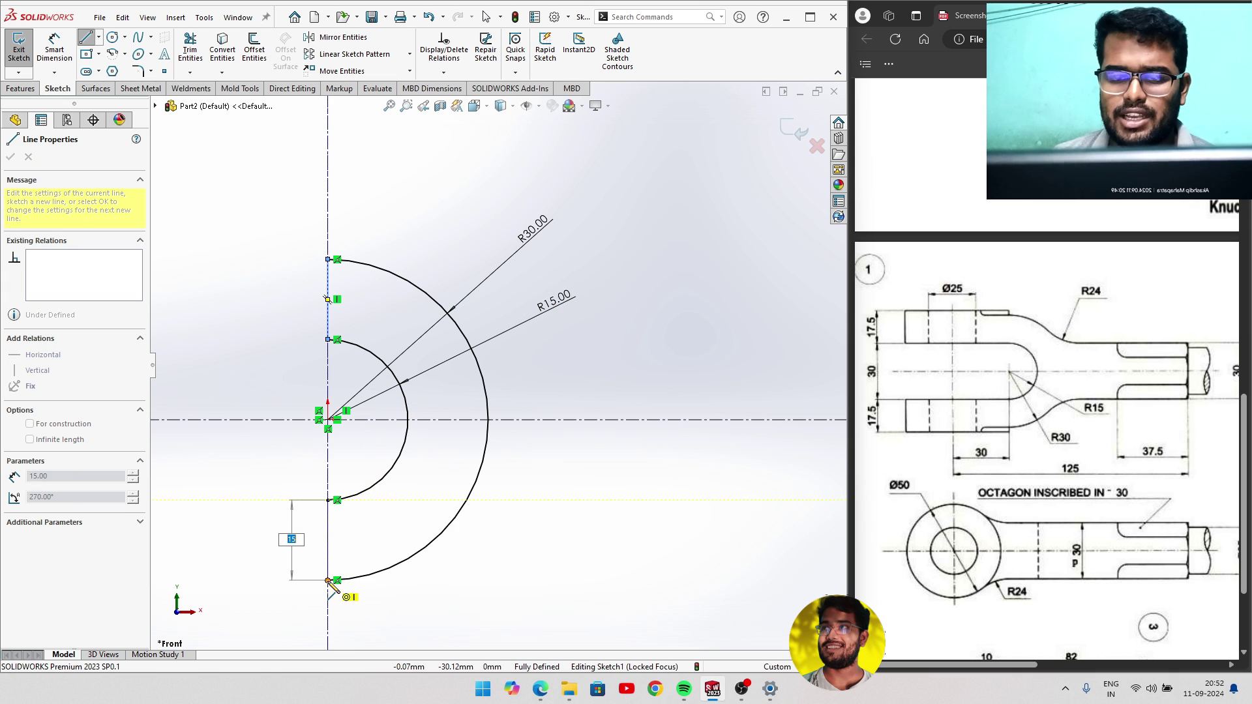
right_click(523, 460)
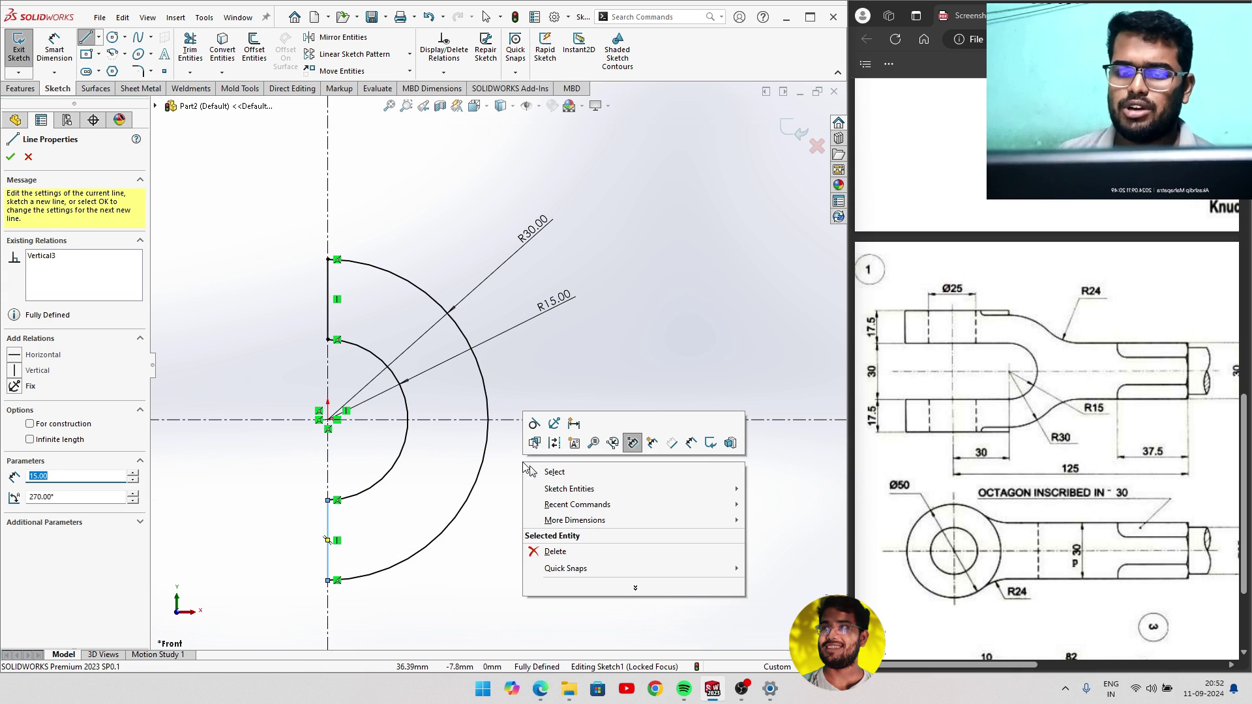
left_click(542, 471)
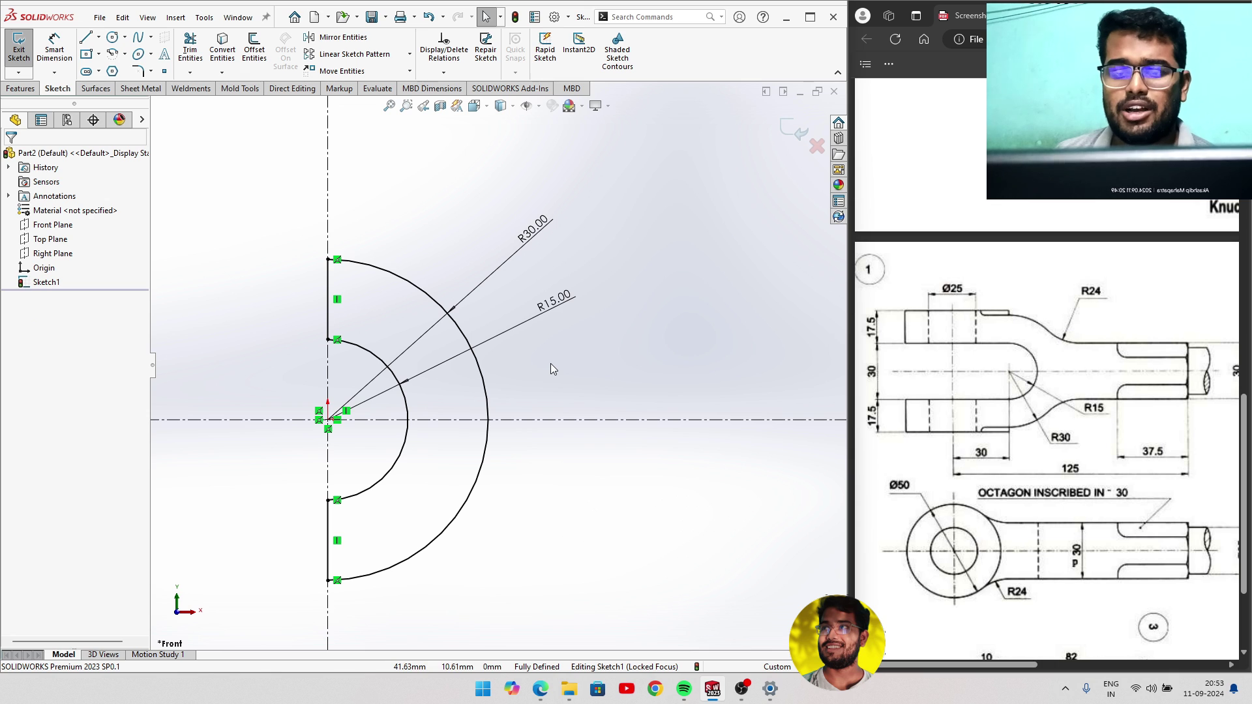
scroll(496, 364, "up", 3)
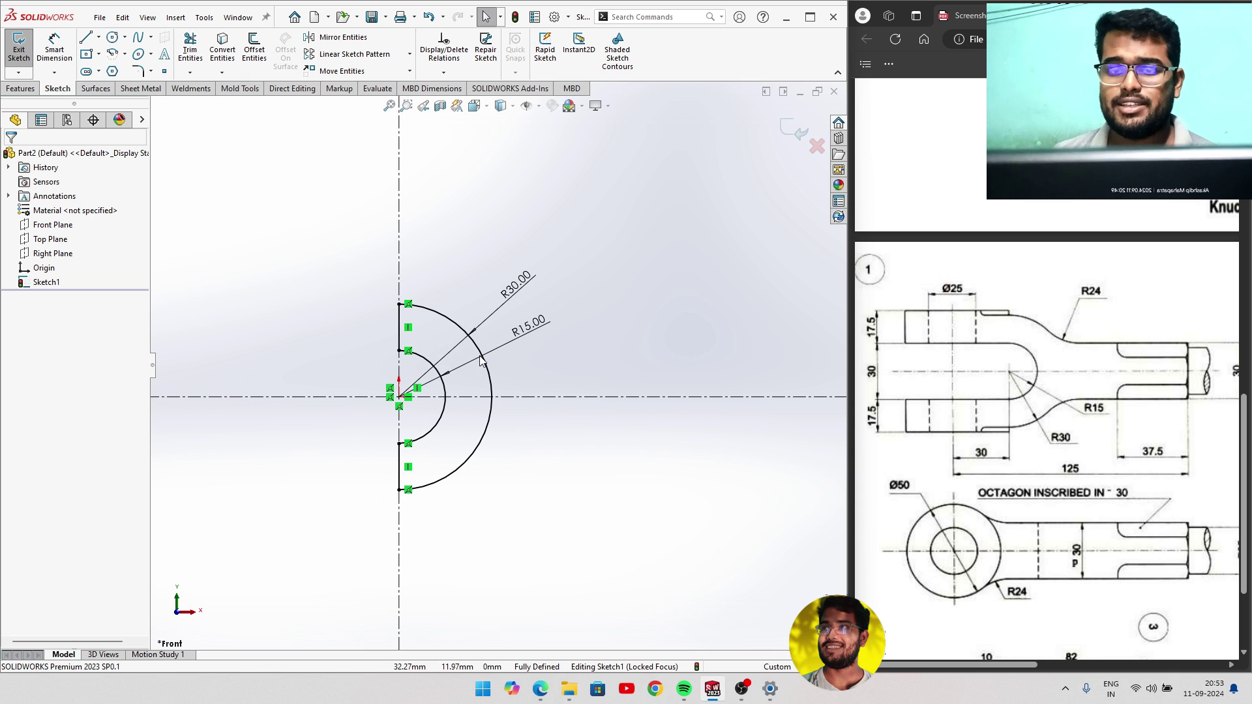
left_click(400, 325)
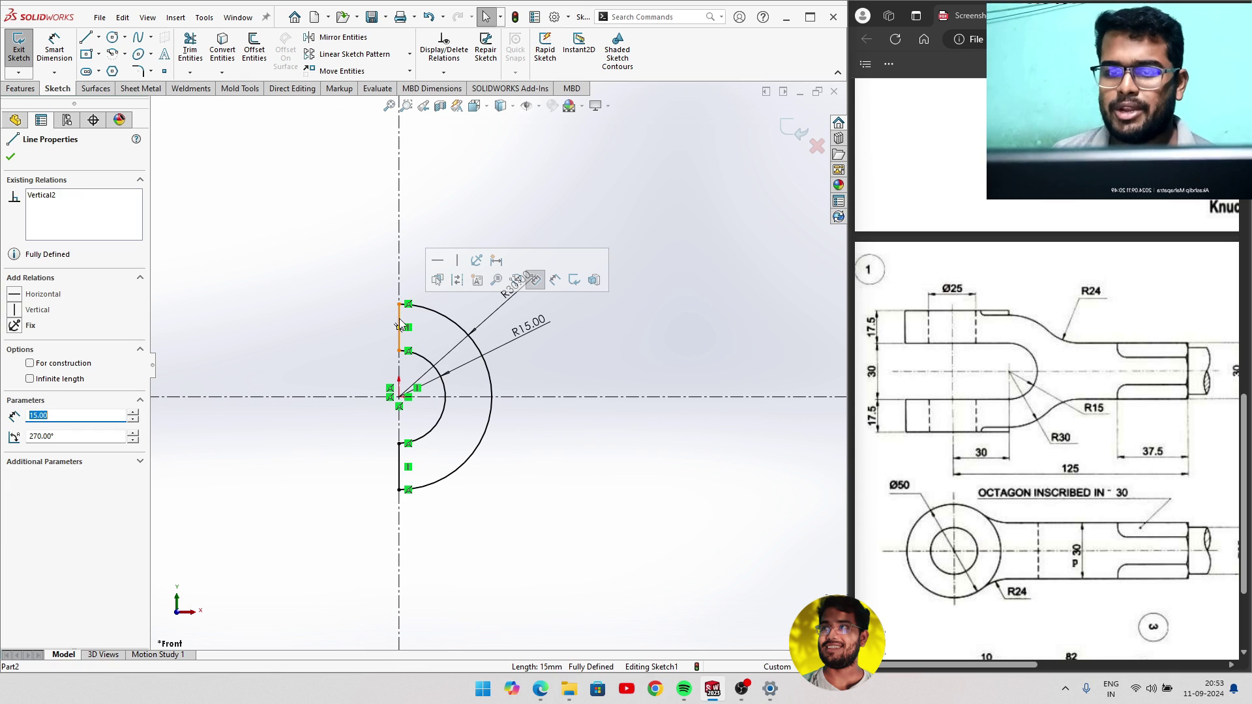
key("Escape")
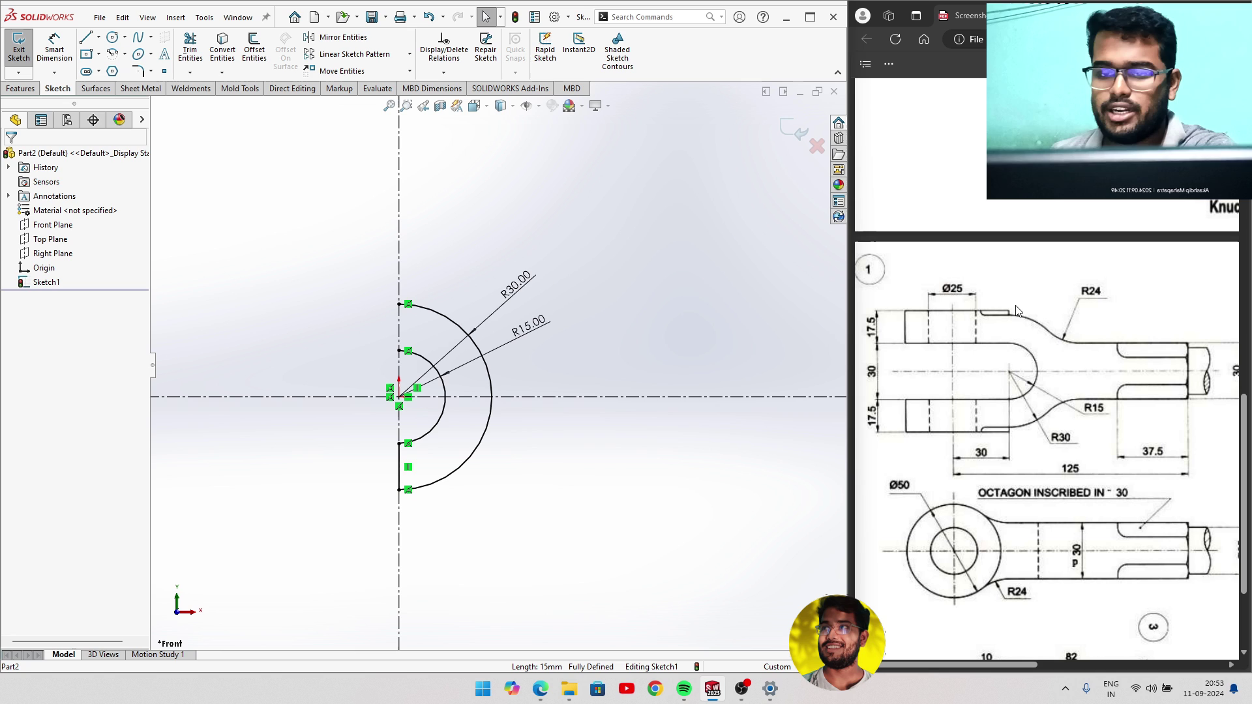
left_click(400, 478)
key("Escape")
middle_click_drag(589, 484, 385, 444, "ctrl")
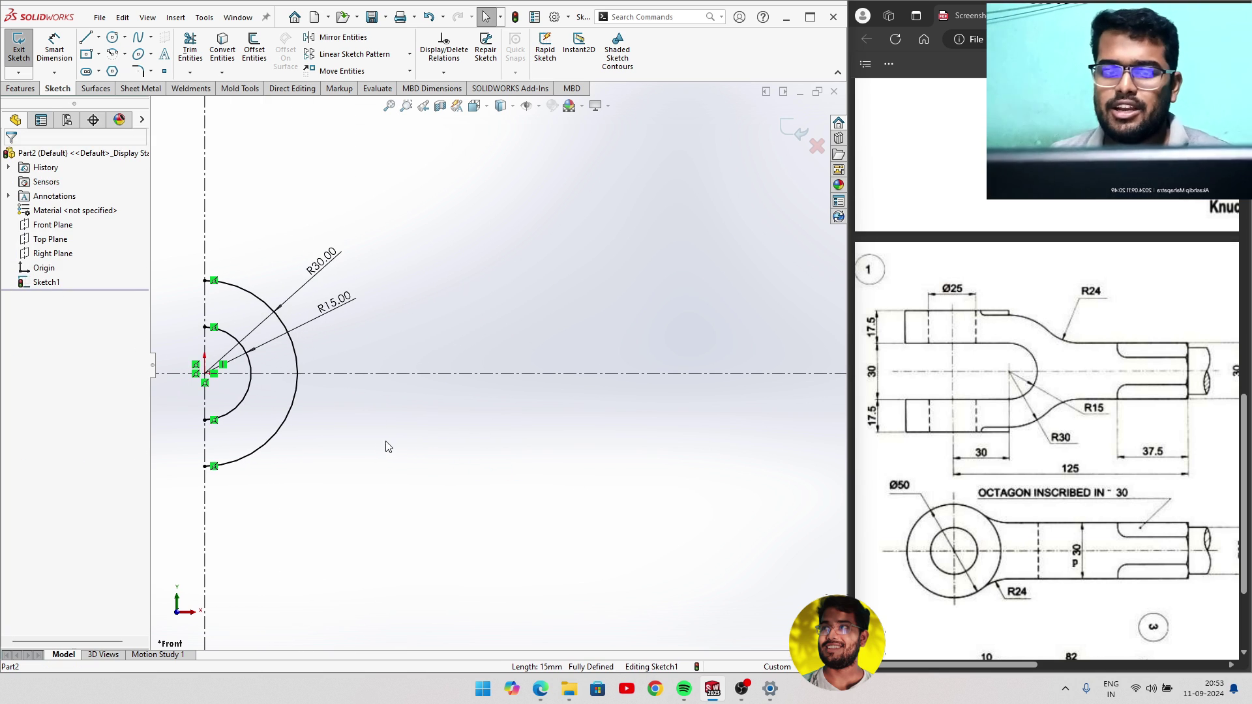
left_click(85, 54)
left_click(278, 349)
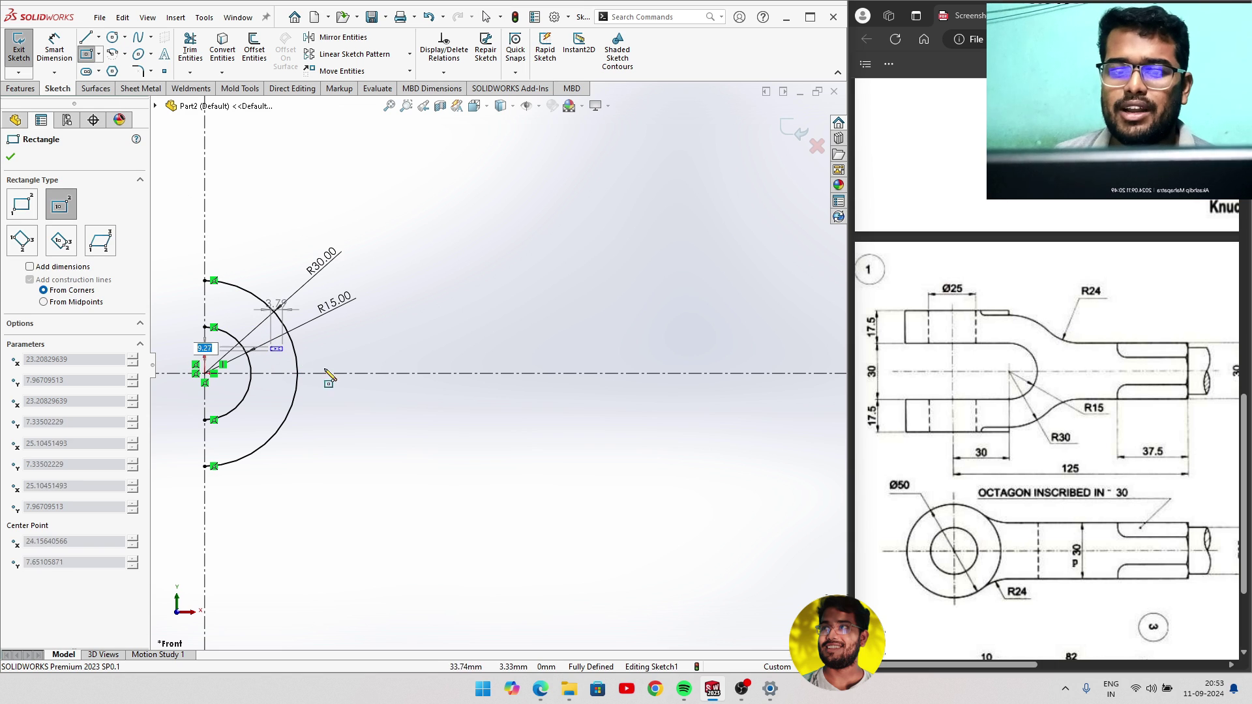
left_click(370, 392)
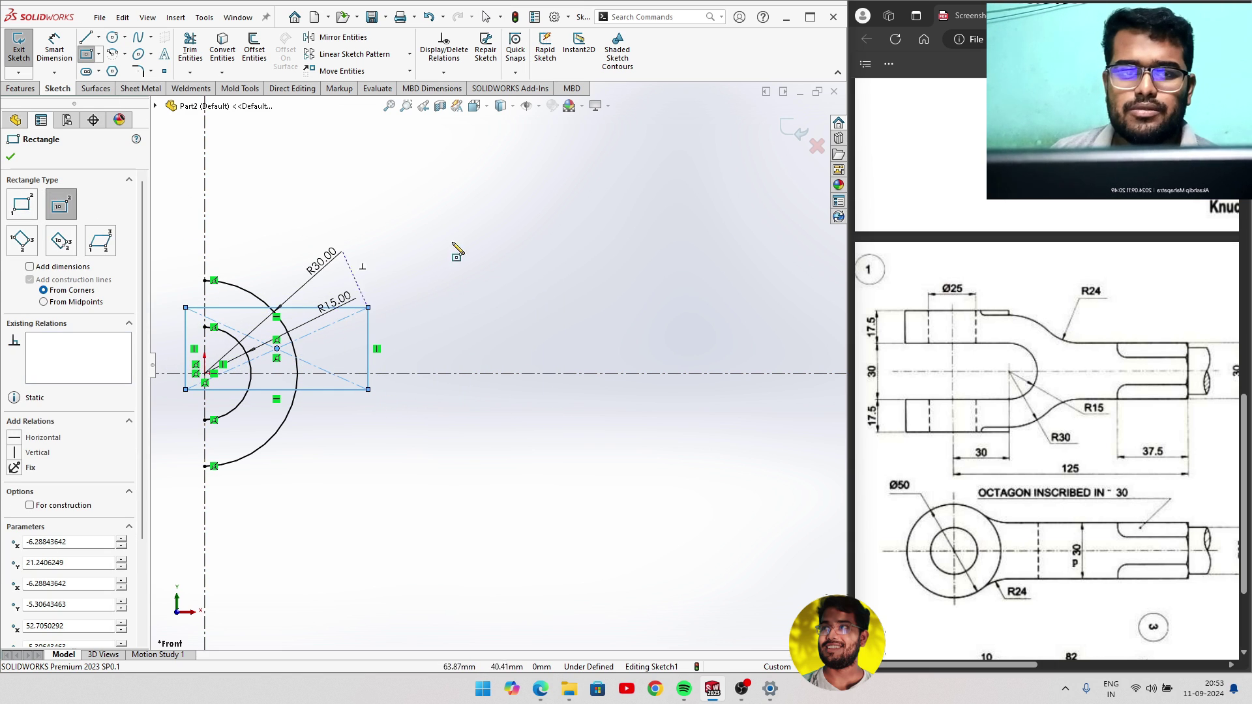
key("ctrl+z")
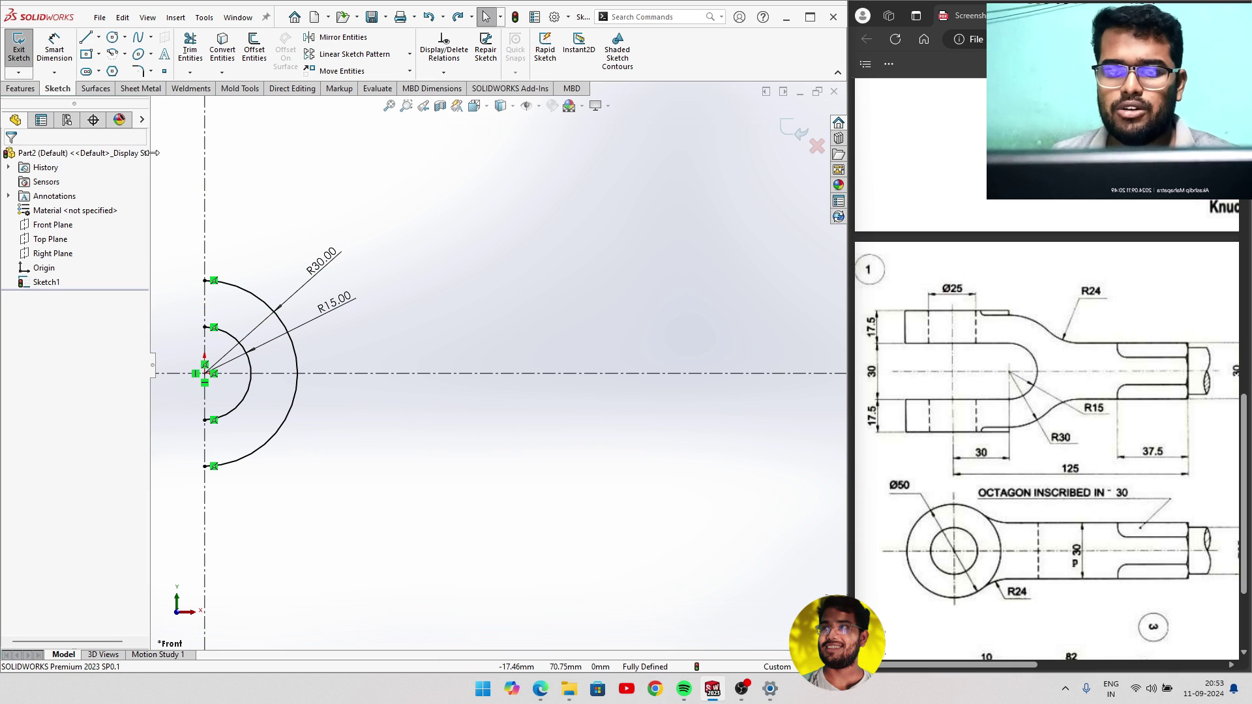
left_click(99, 55)
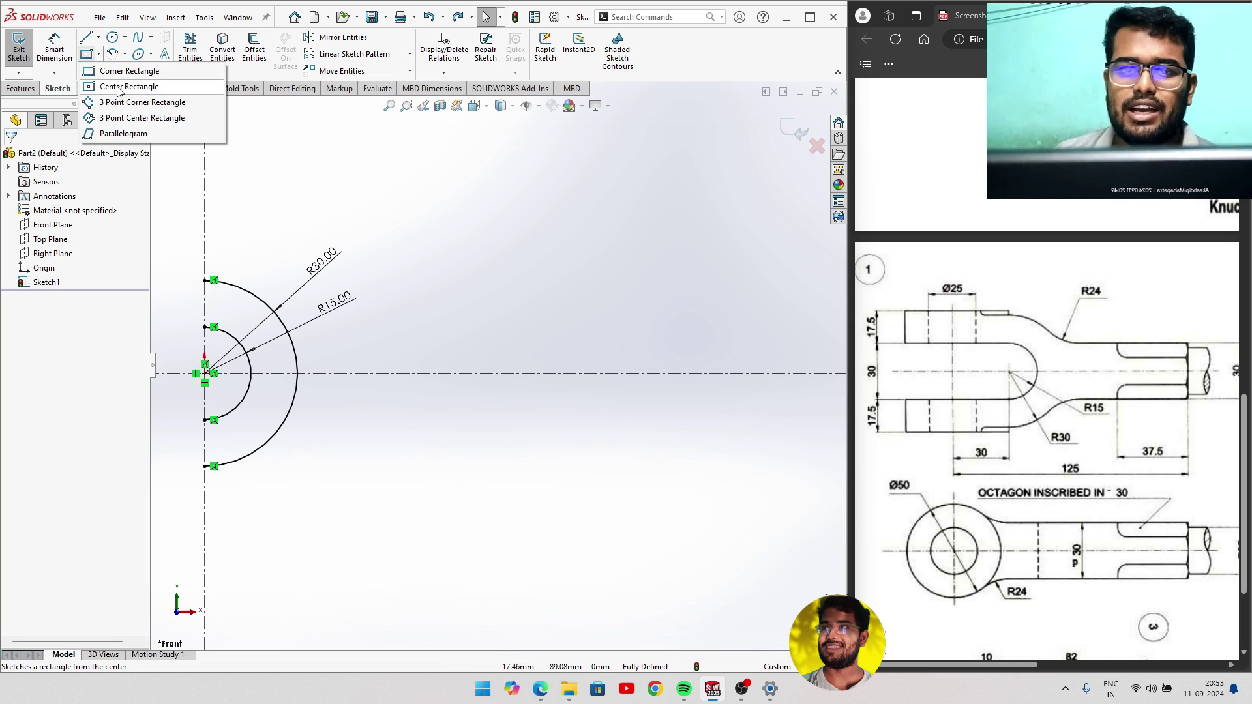
left_click(120, 71)
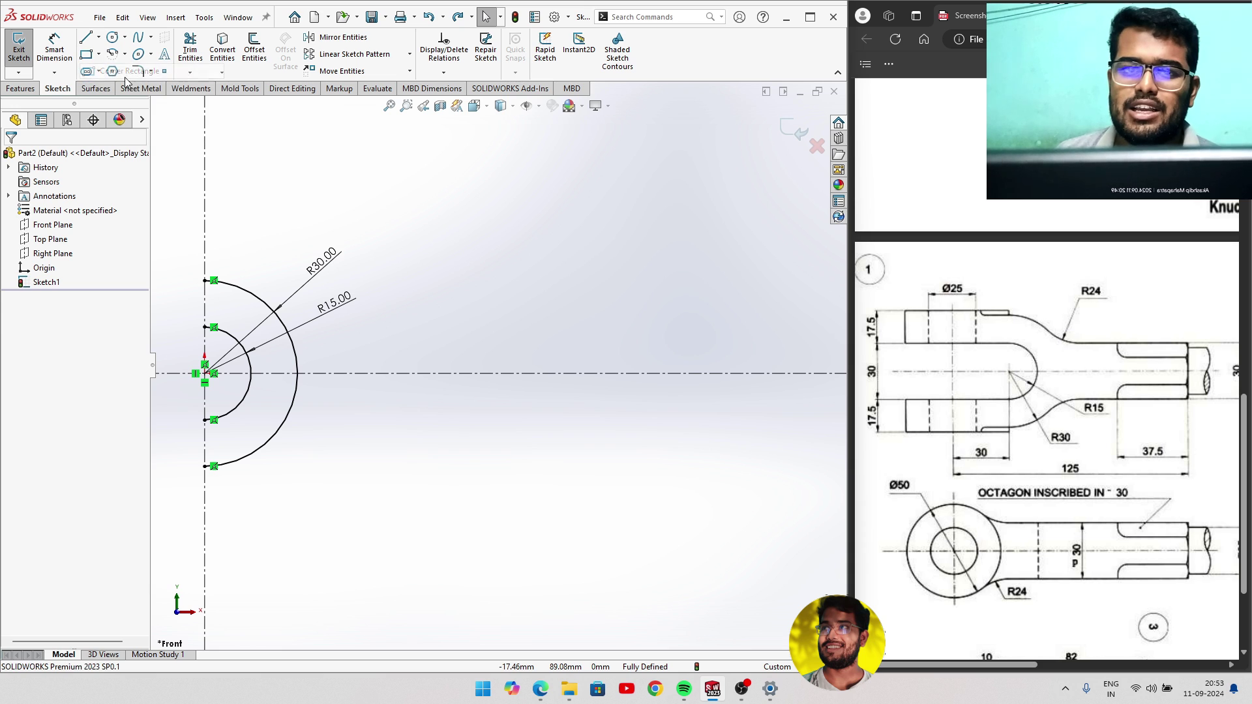
left_click(285, 349)
left_click(626, 408)
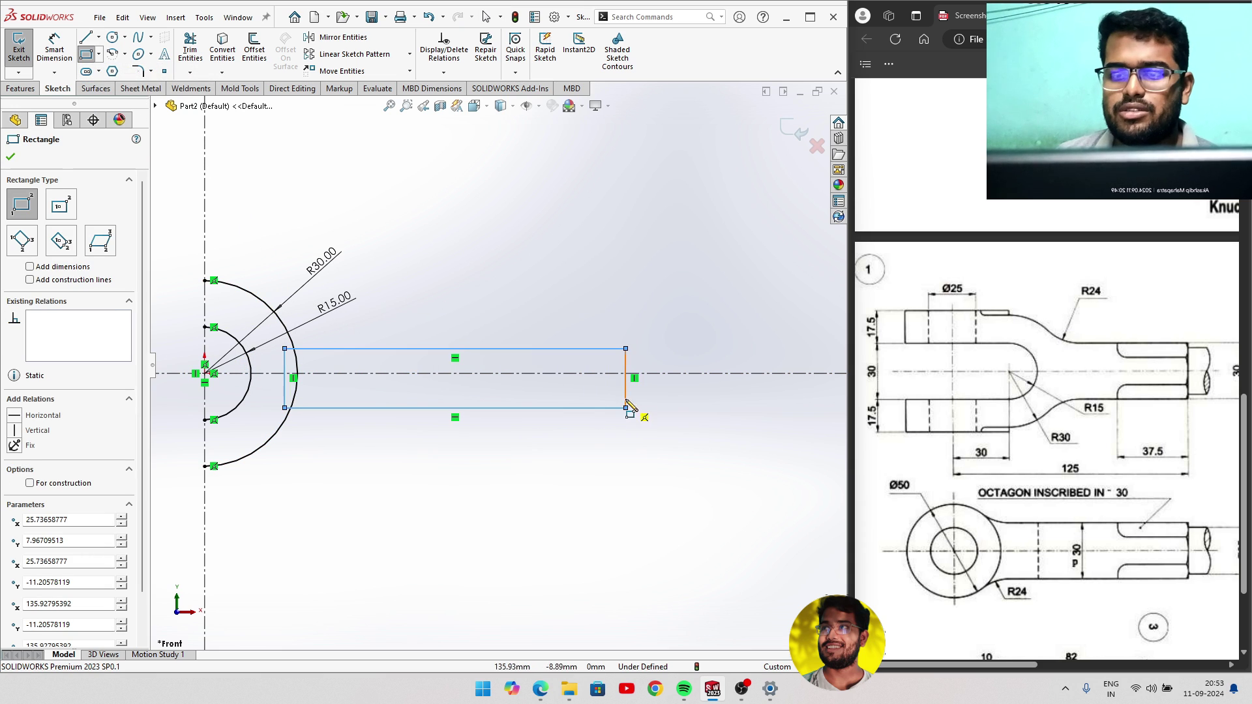
right_click(658, 287)
left_click(665, 295)
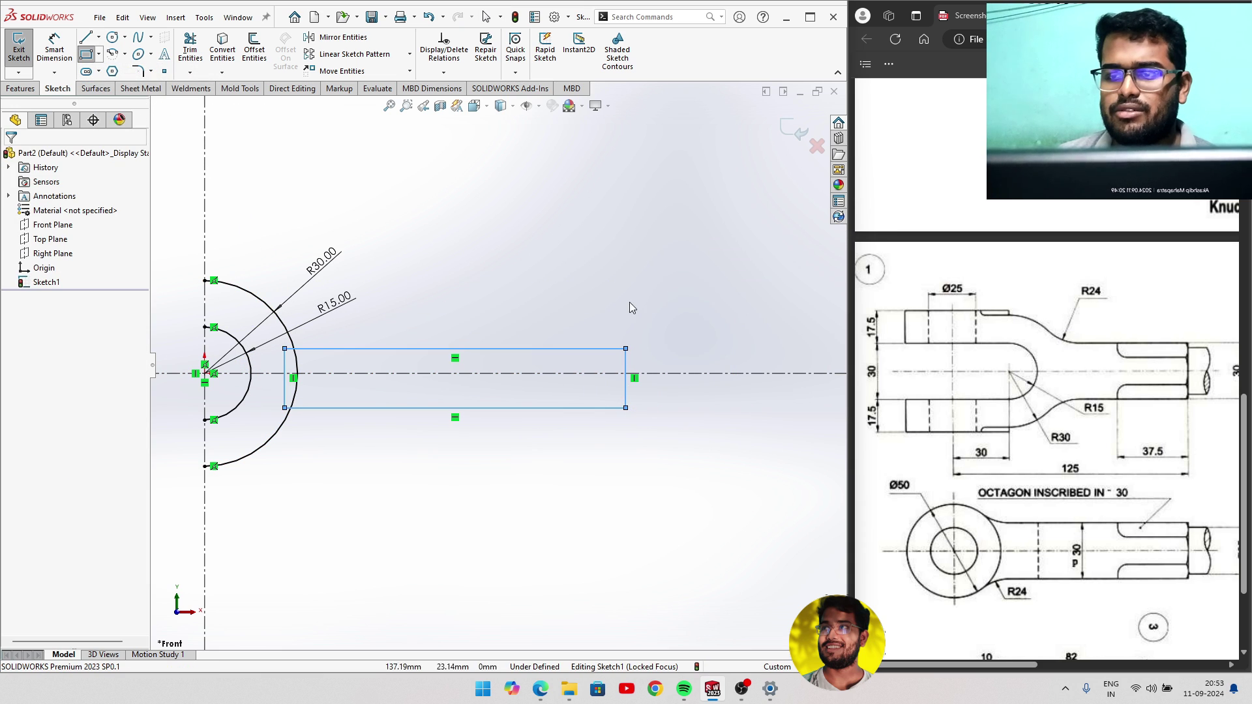
left_click(492, 350)
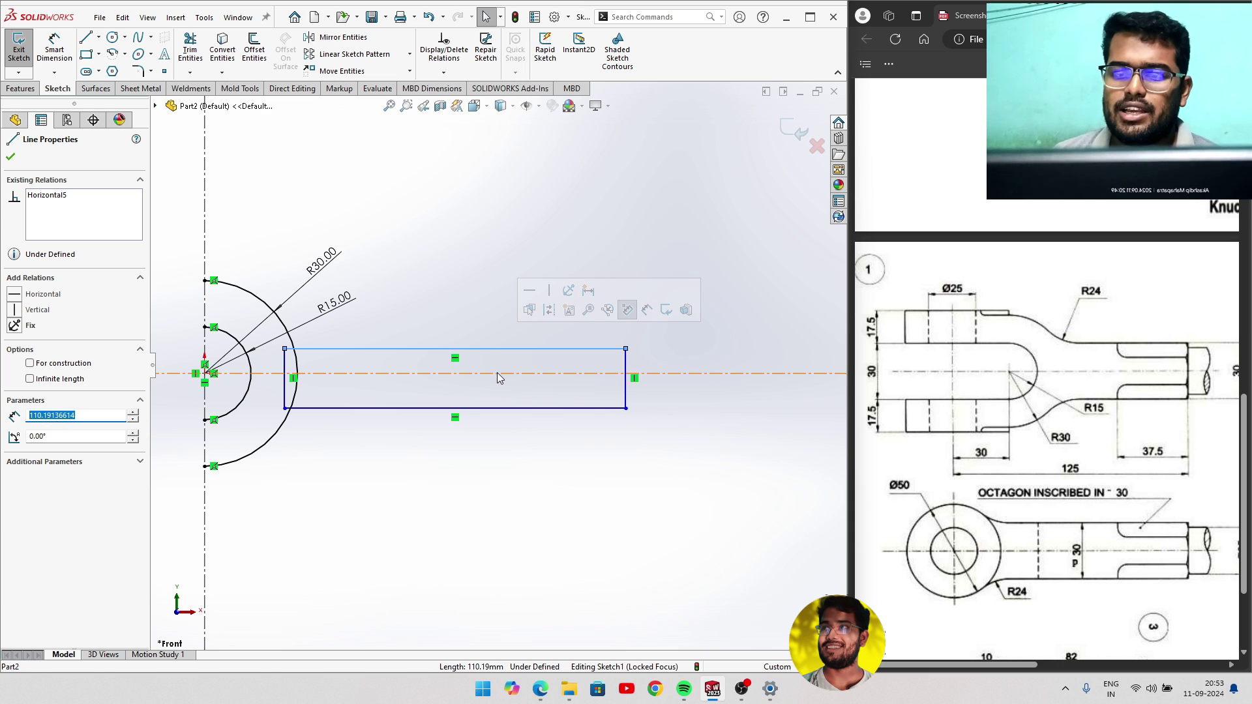
left_click(492, 409)
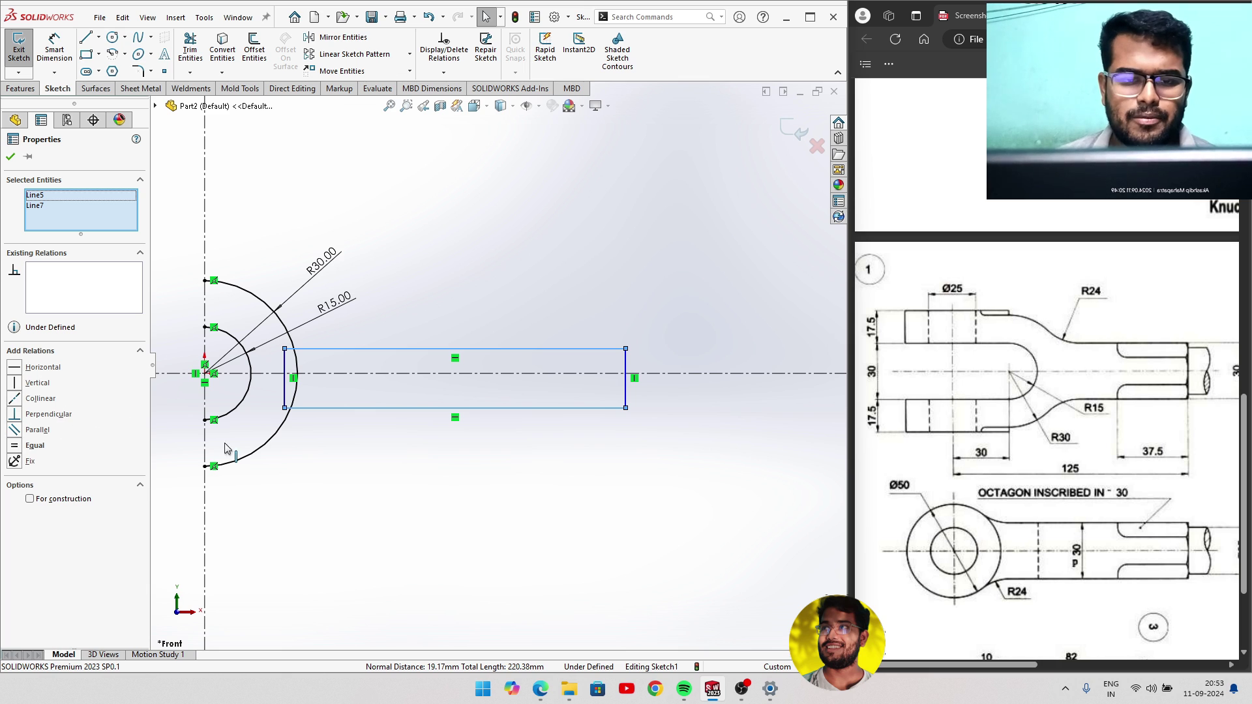
left_click(389, 465)
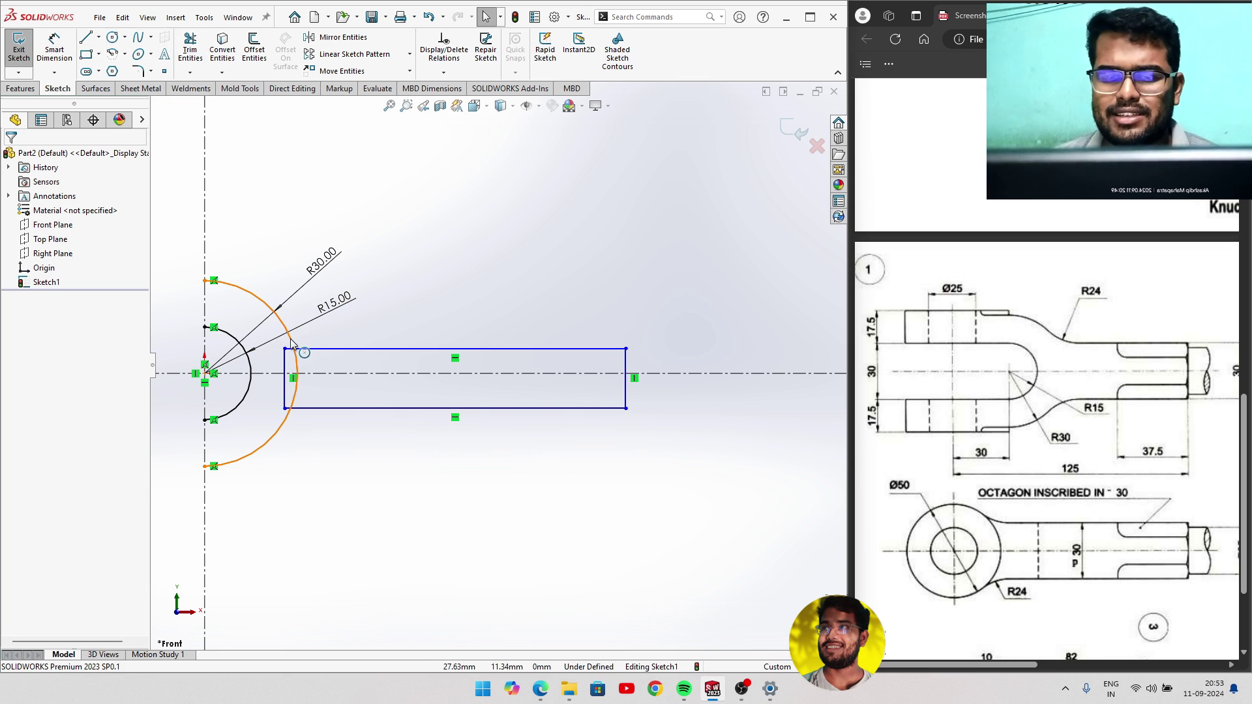
left_click(54, 47)
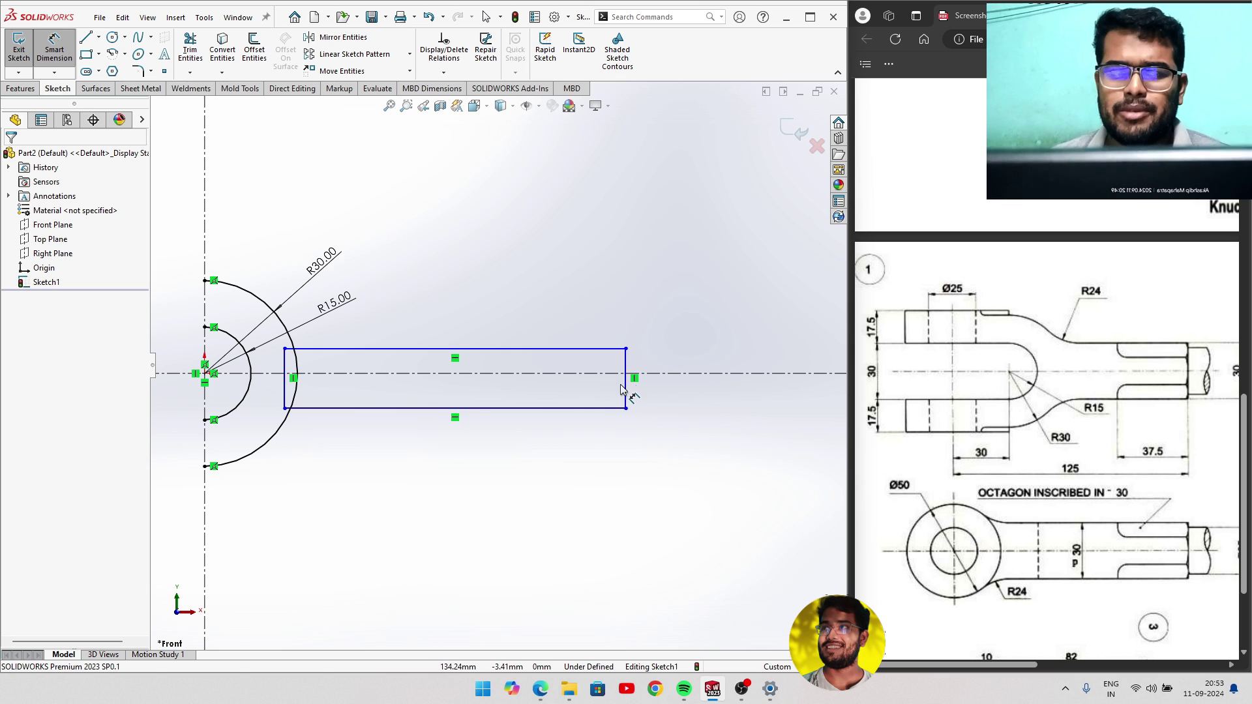
key("Escape")
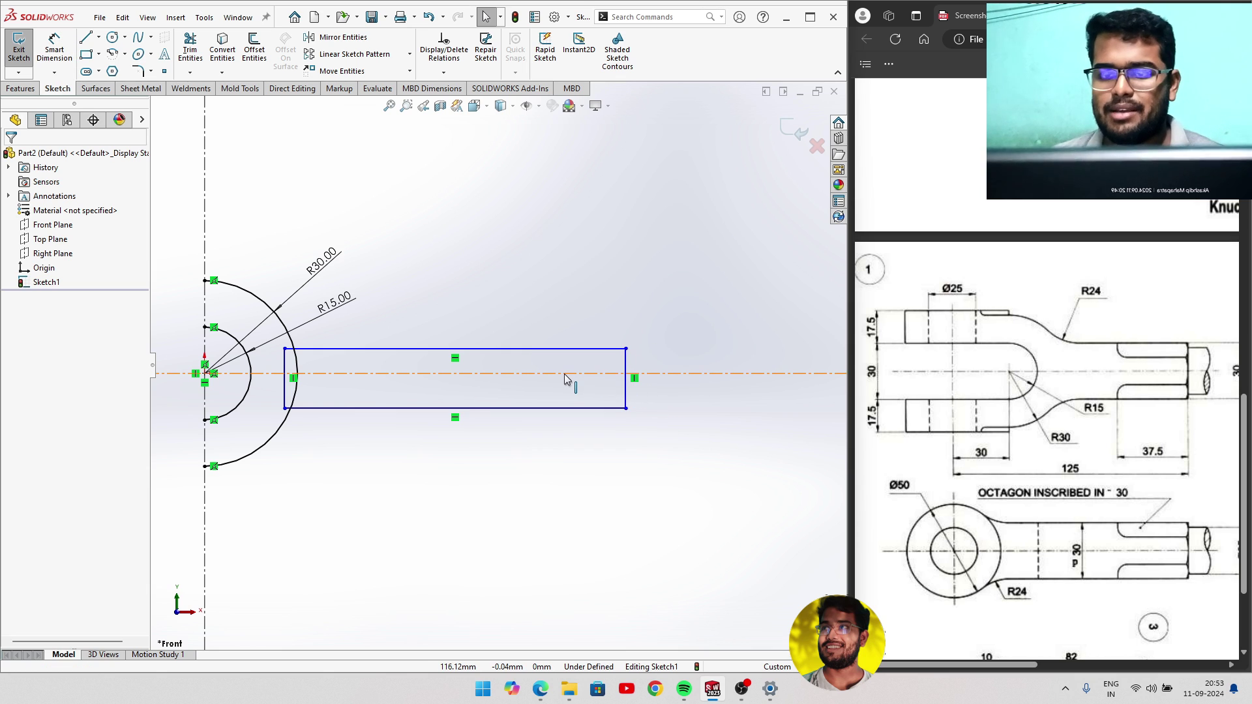
key("ctrl+z")
left_click(99, 54)
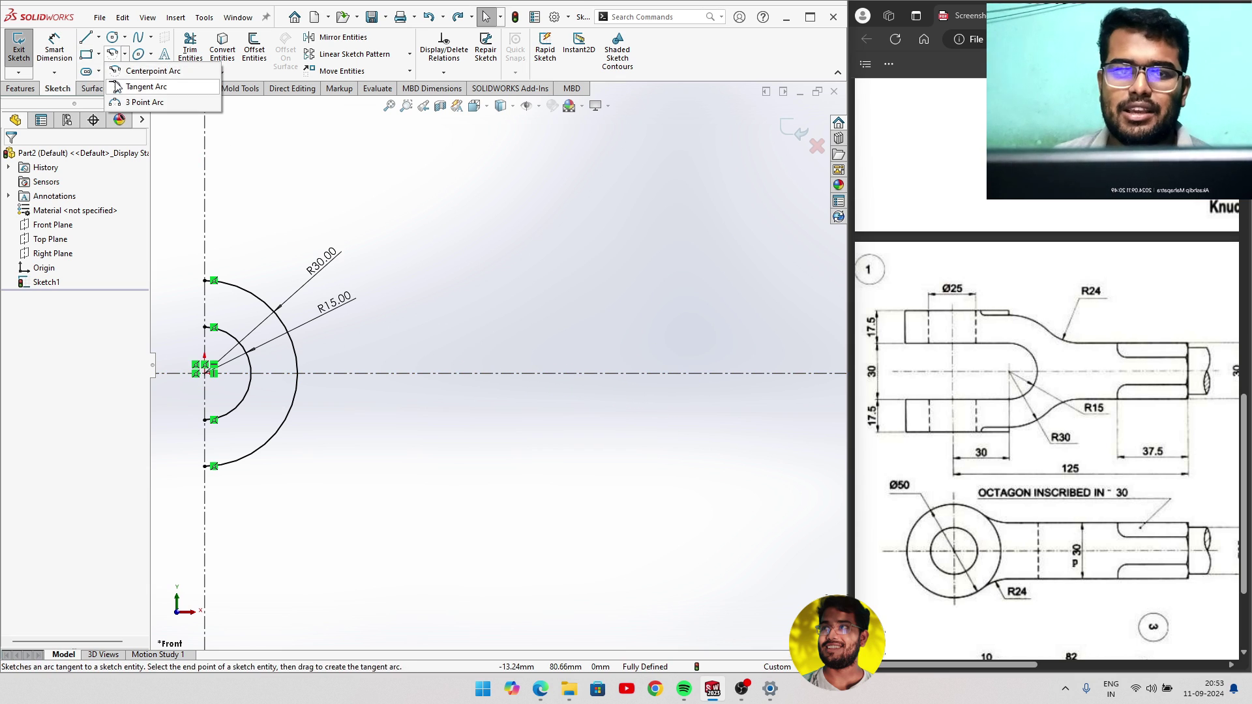
left_click(98, 54)
Draw a centre rectangle centred on the horizontal centreline, right of the R30 arc.
left_click(104, 87)
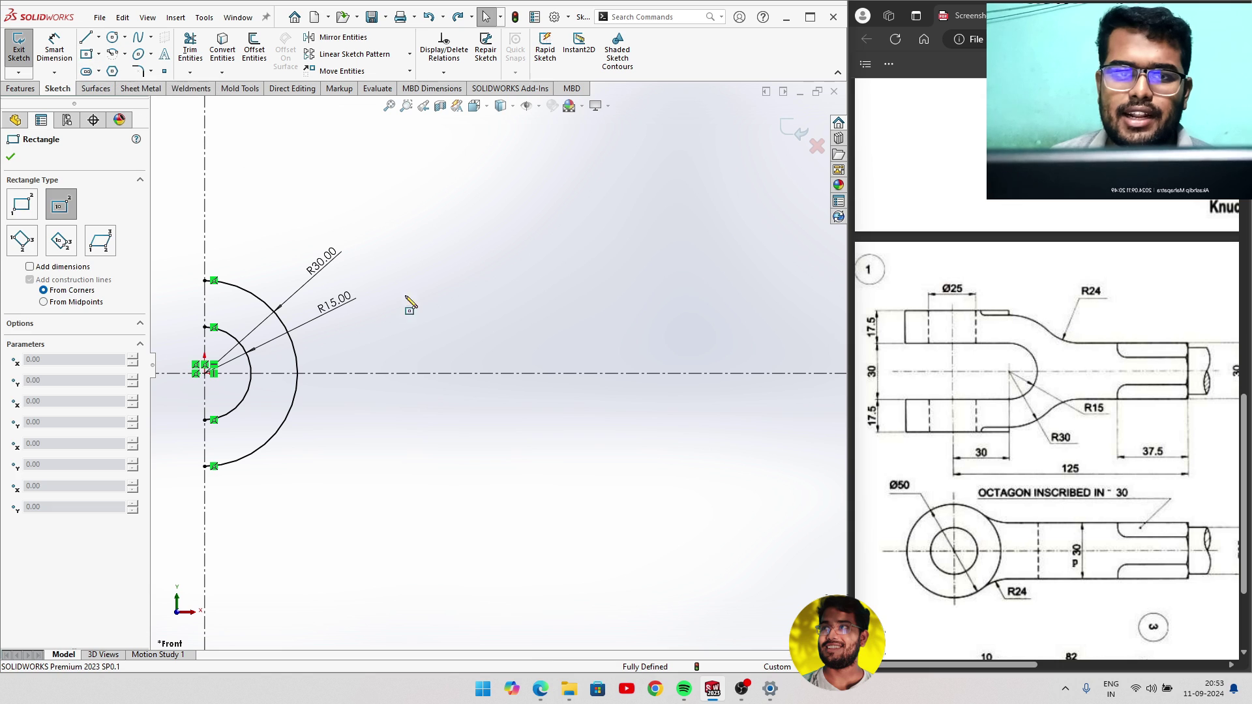
left_click(449, 373)
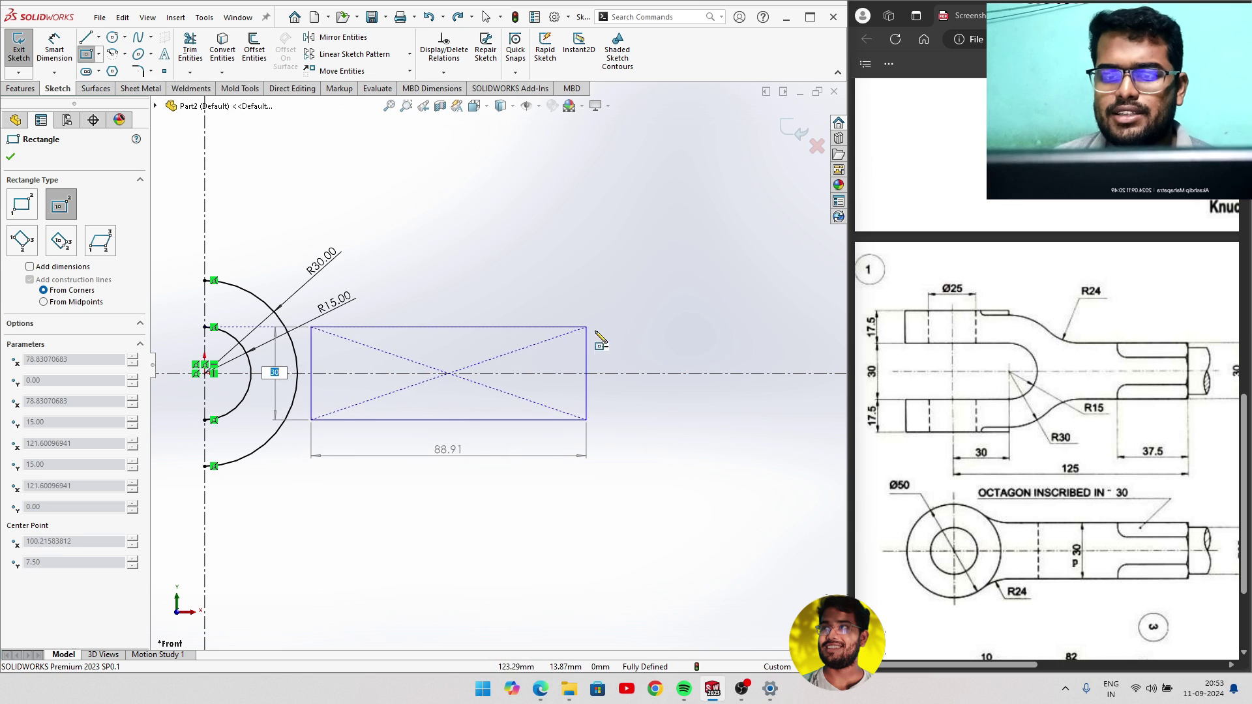
left_click(630, 338)
right_click(590, 297)
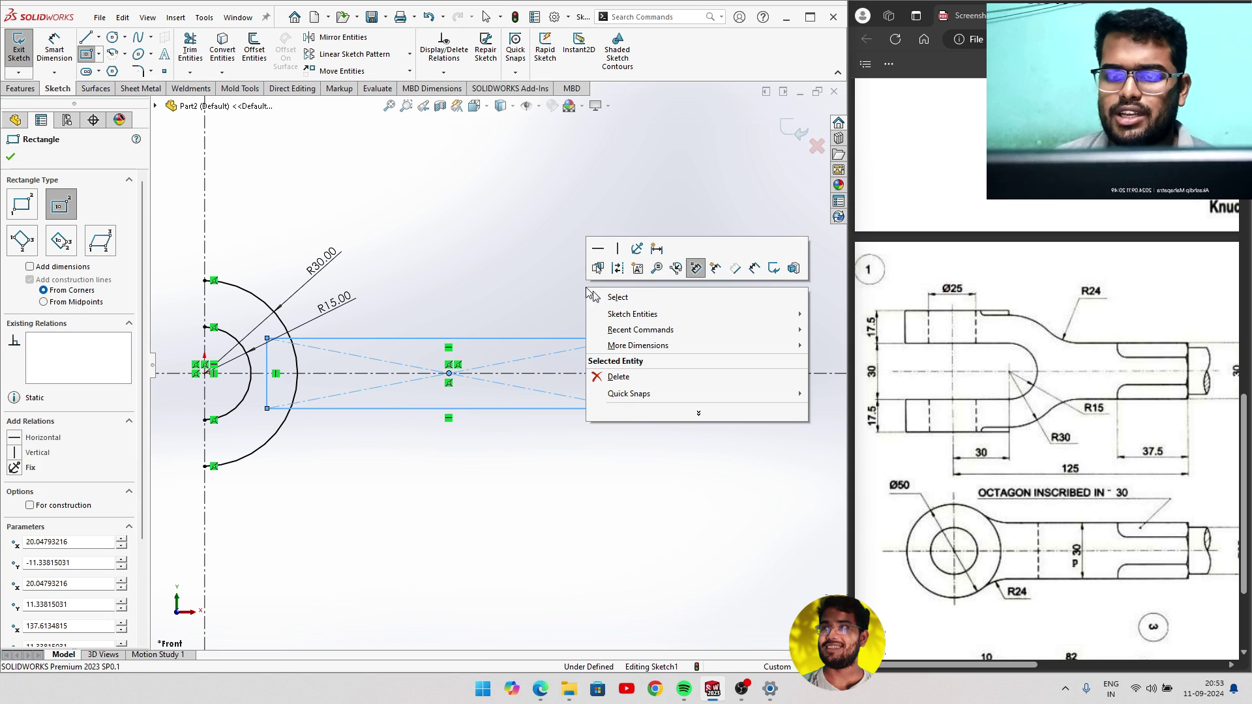
left_click(600, 296)
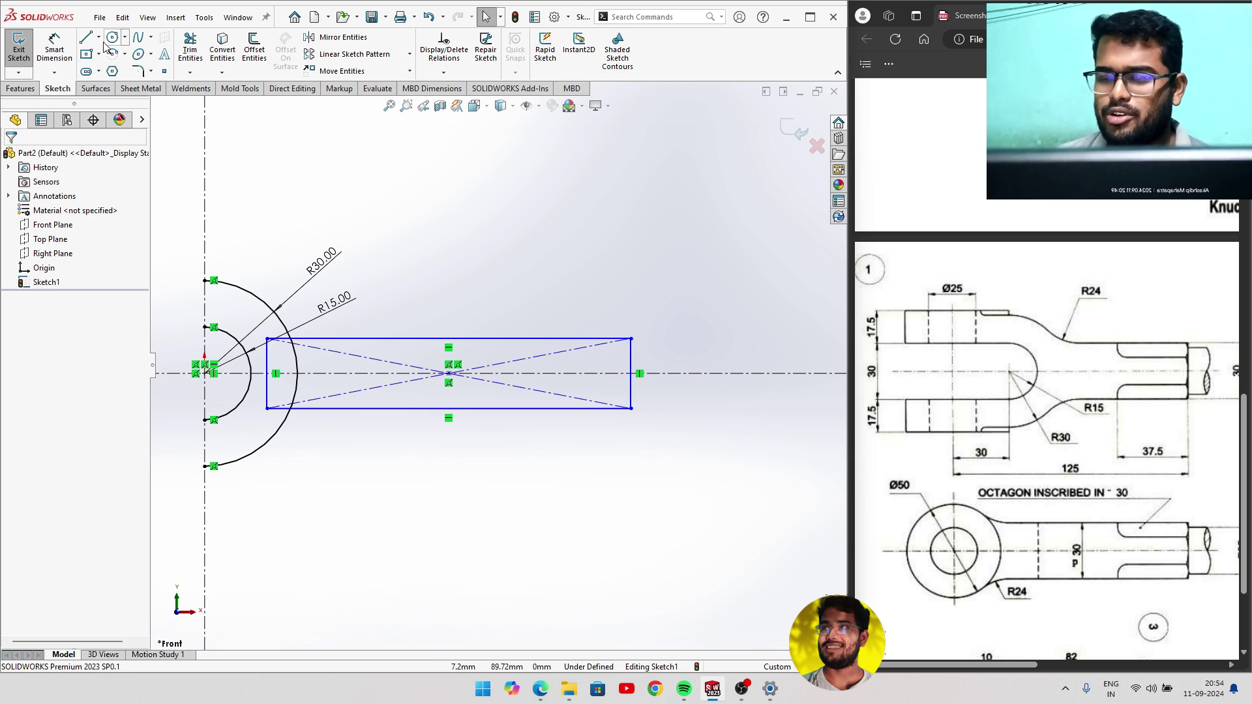
left_click(54, 47)
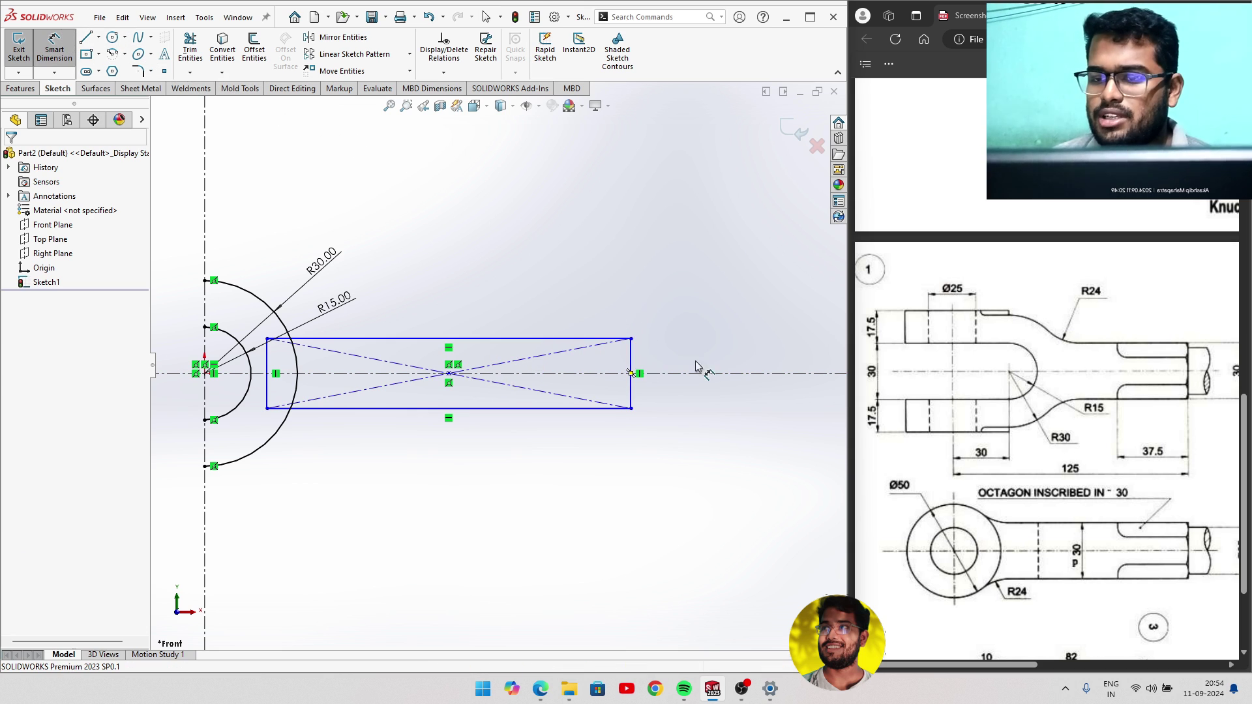
scroll(1124, 410, "up", 1)
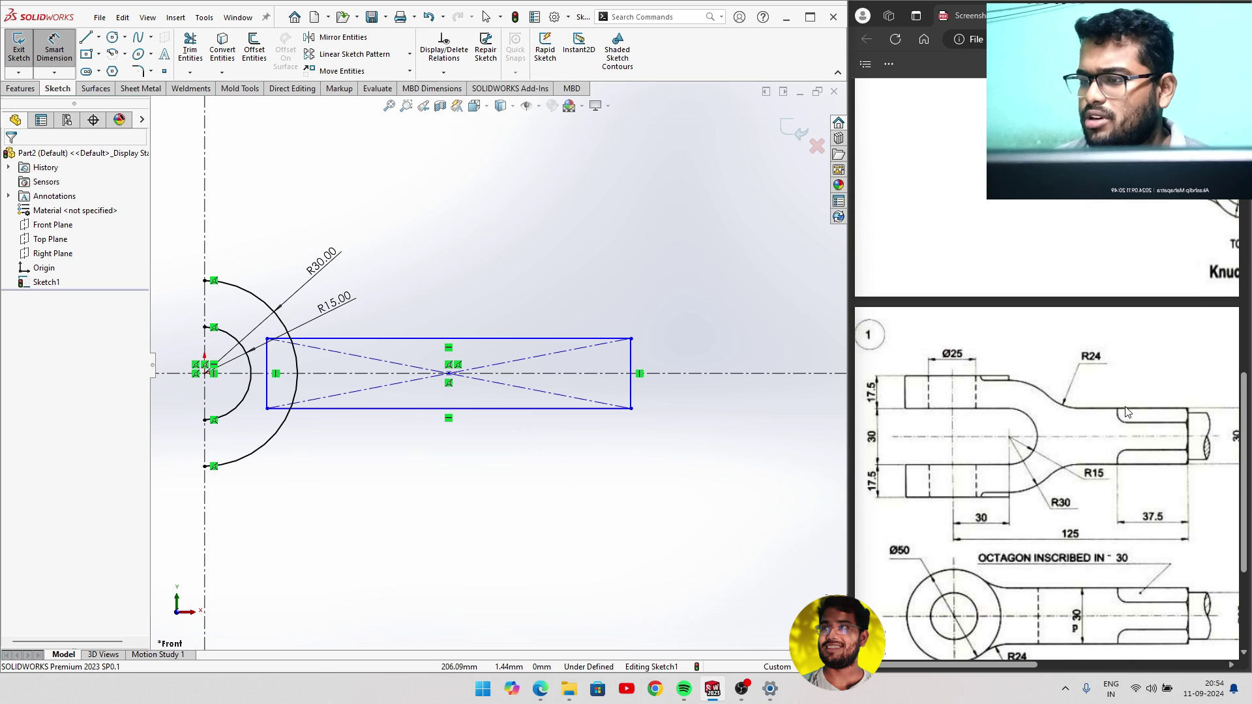
scroll(1126, 411, "down", 2, "ctrl")
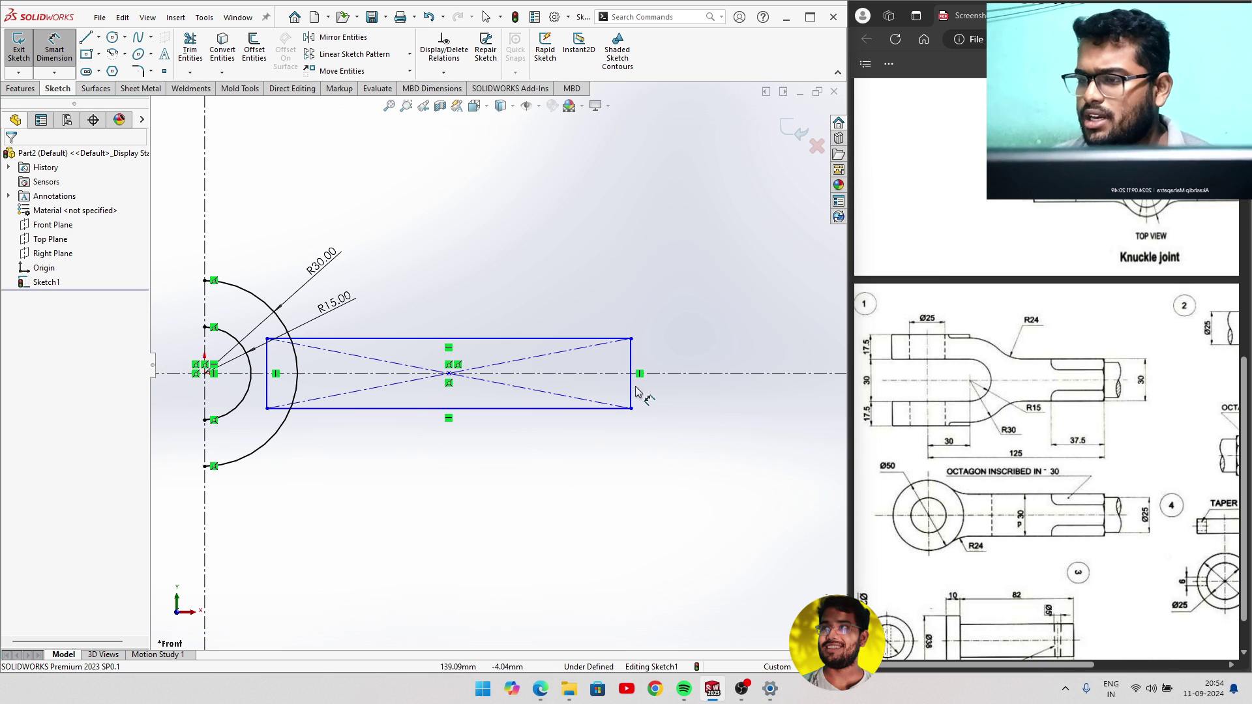
Dimension the rectangle's vertical edge to a 30 mm height.
left_click(520, 339)
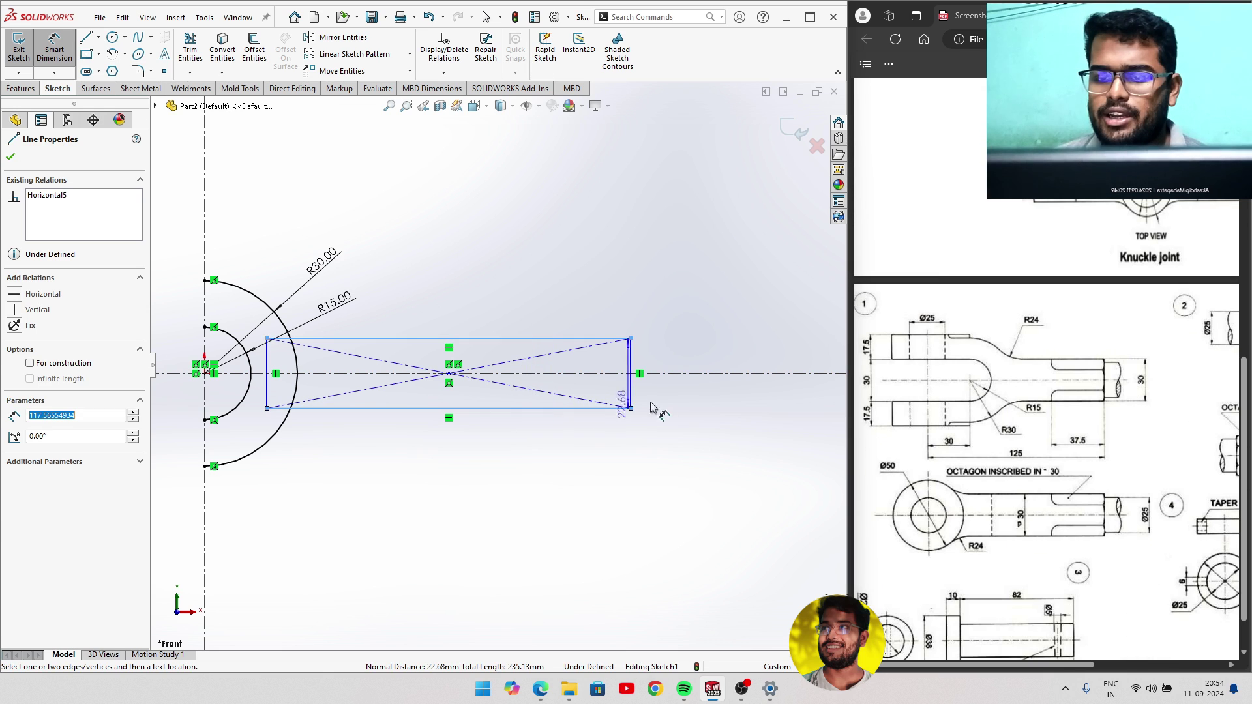
left_click(643, 372)
type("30")
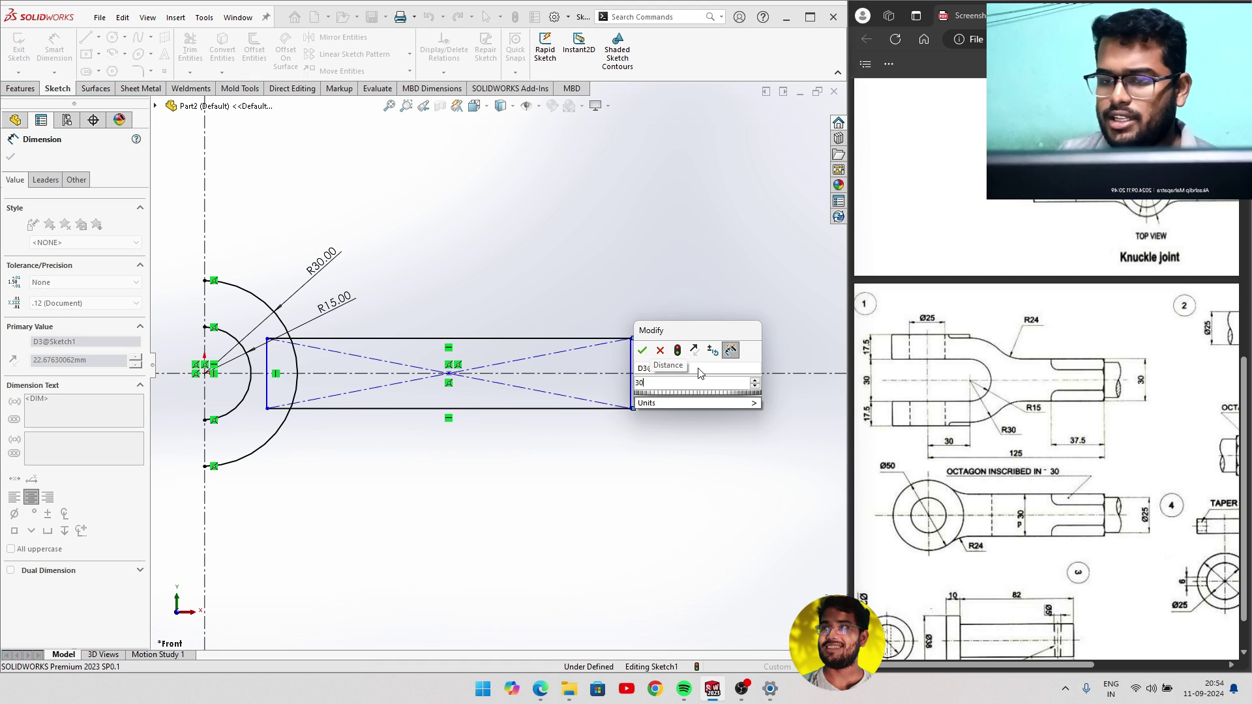
key("Return")
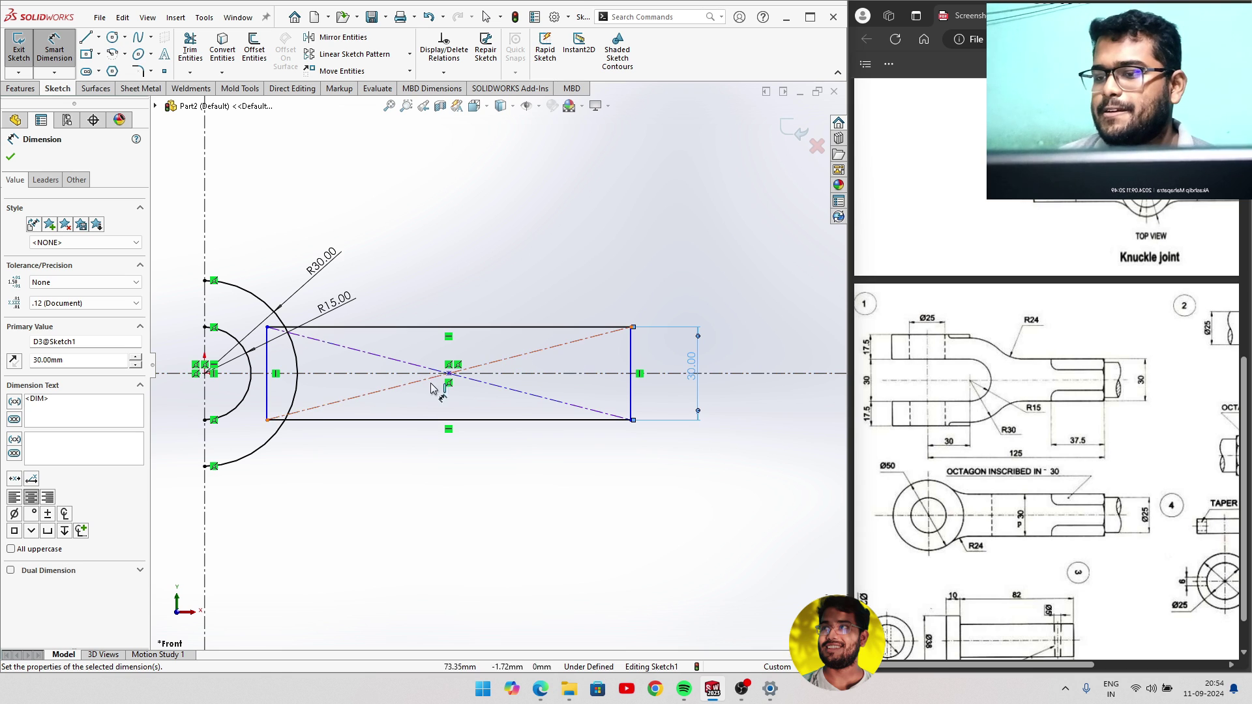
middle_click_drag(436, 469, 555, 470, "ctrl")
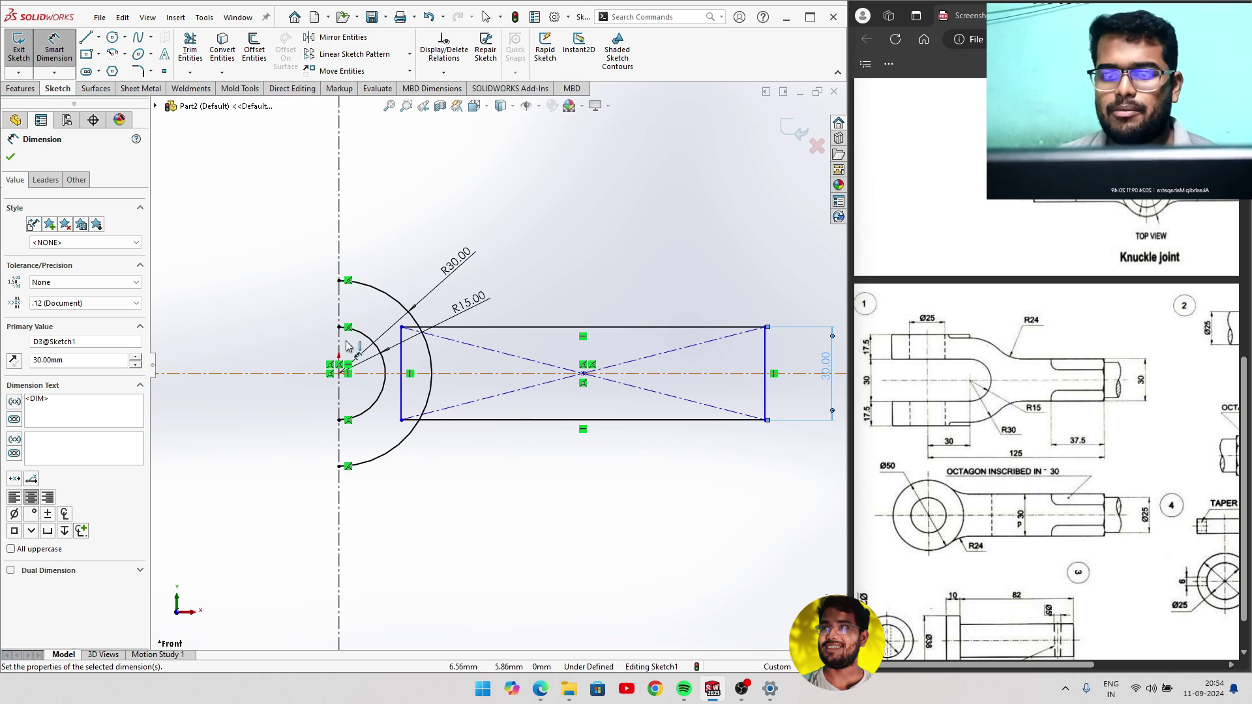
Draw three lines forming the upper arm outline running left from the arc ends.
left_click(90, 38)
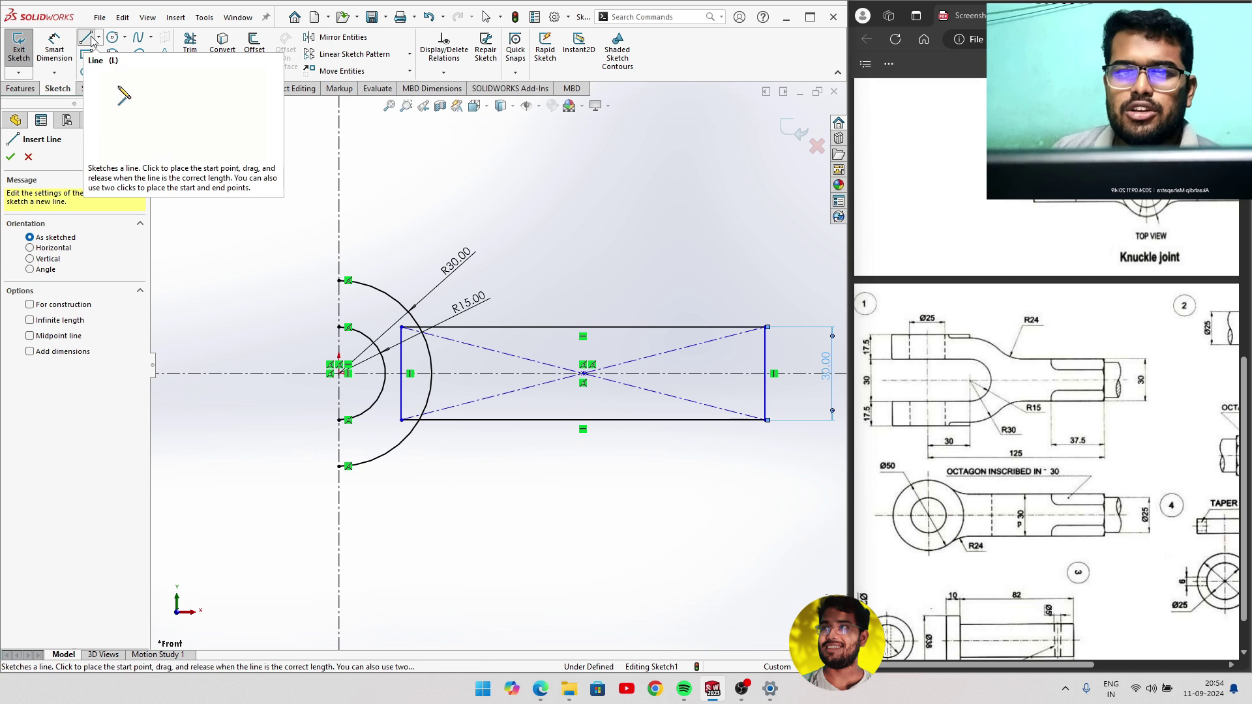
left_click(339, 280)
left_click(210, 281)
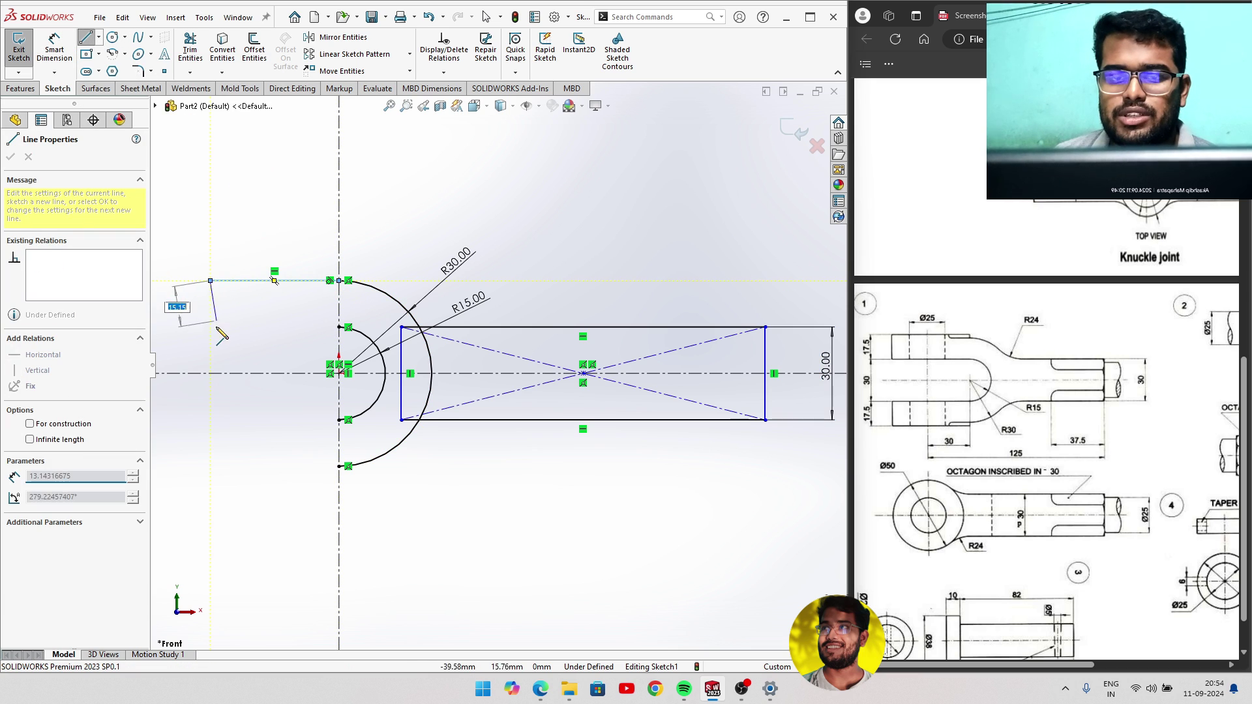
left_click(210, 326)
left_click(339, 327)
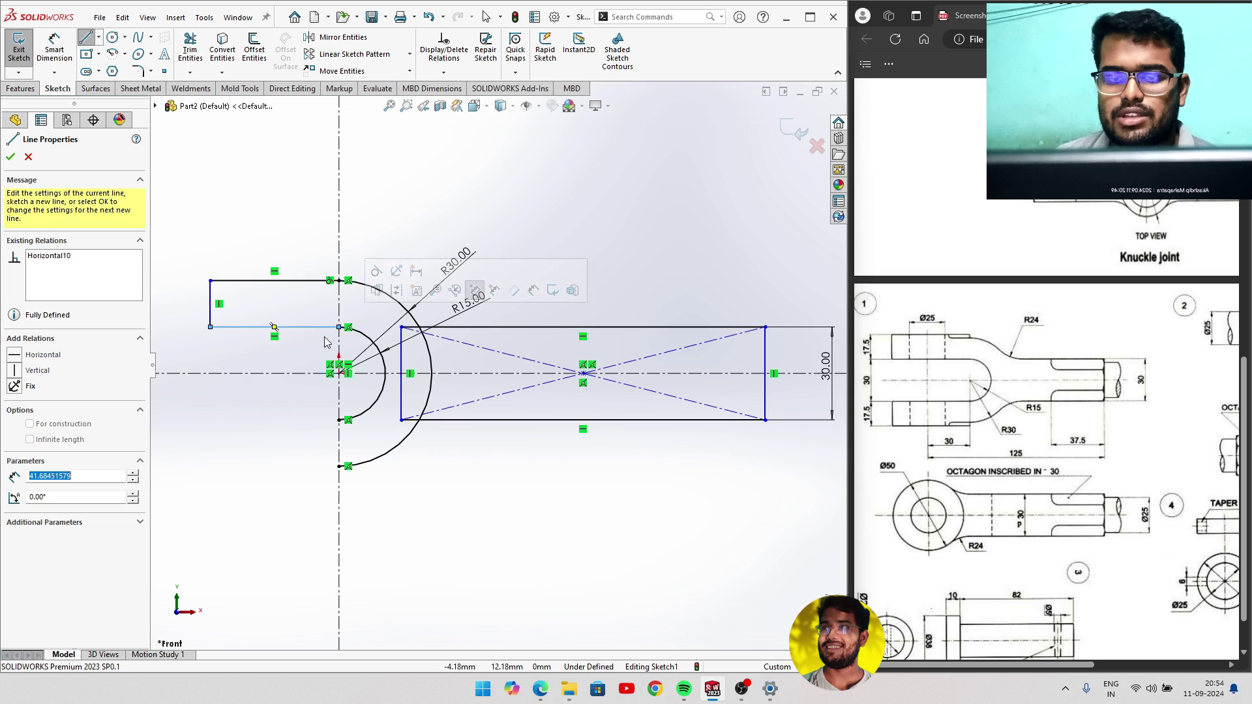
right_click(308, 349)
left_click(318, 353)
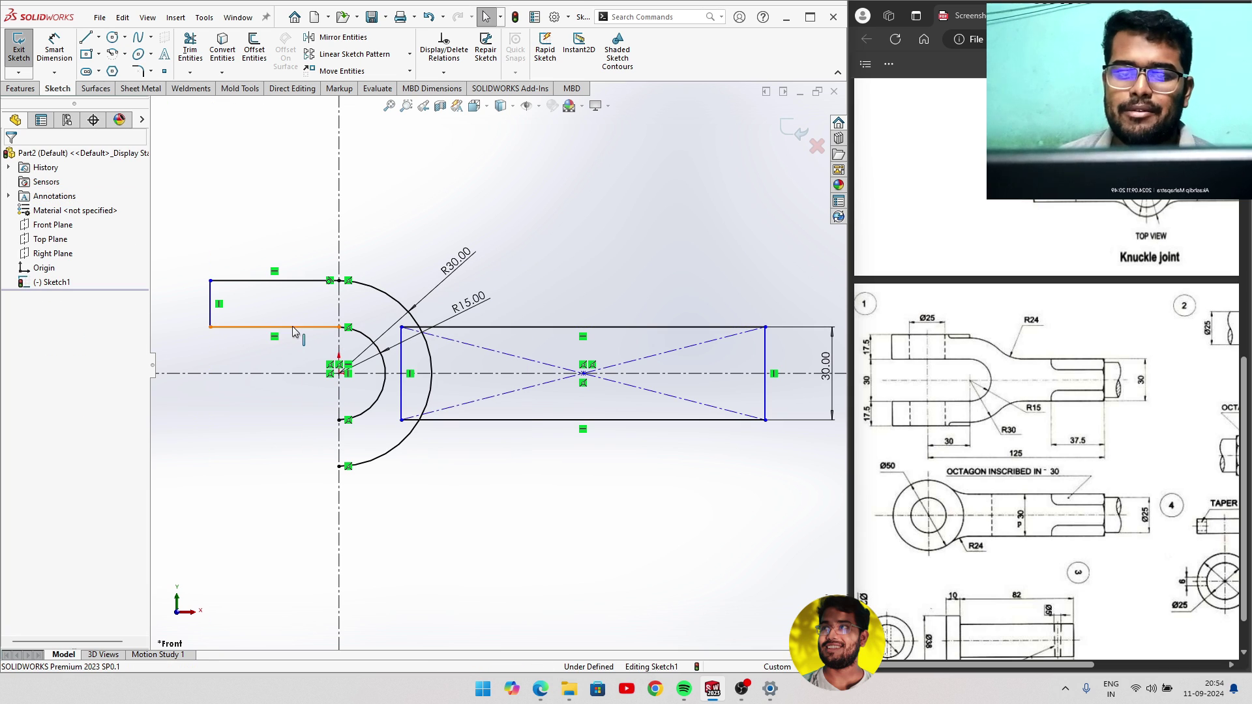
Select the upper arm's bottom and top horizontal lines together.
left_click(297, 327)
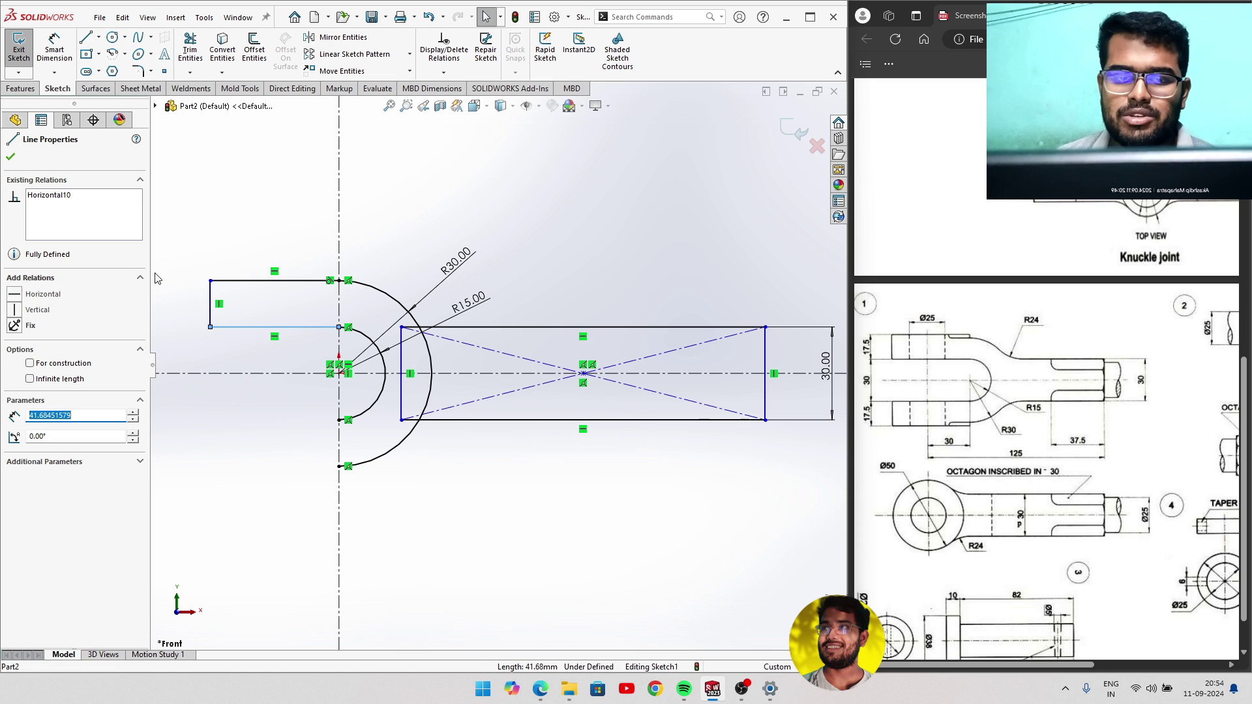
left_click(228, 245)
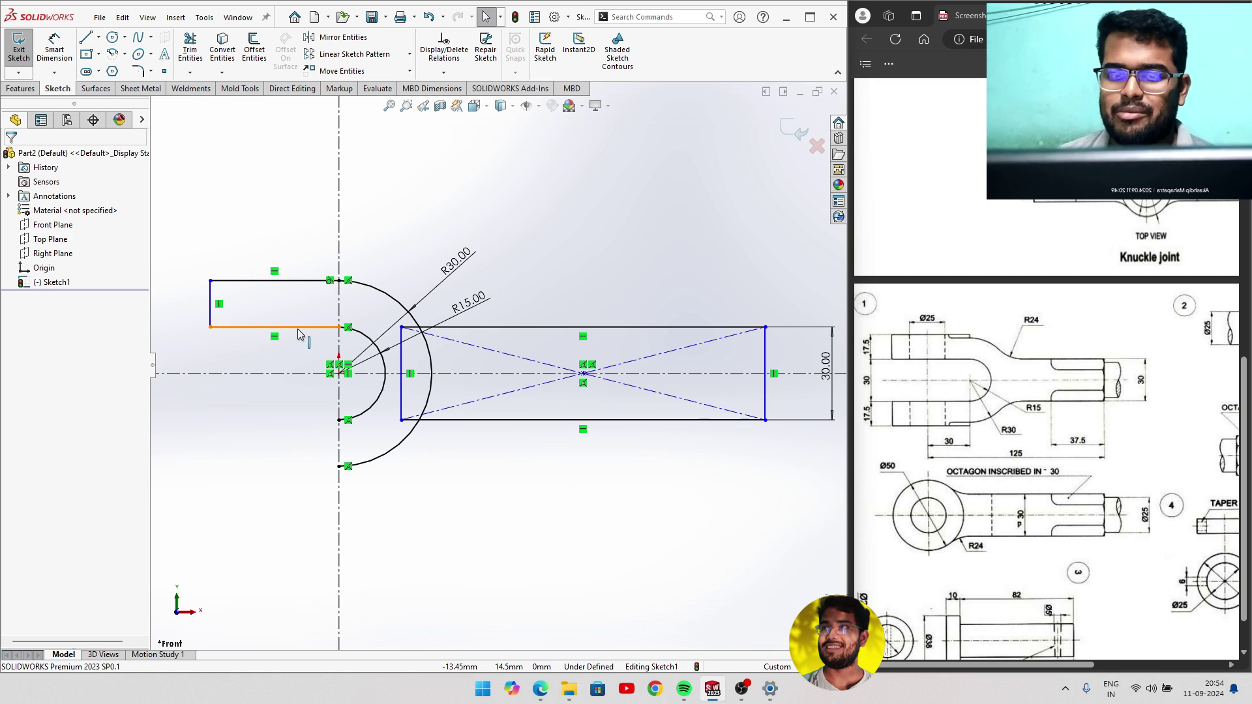
mouse_move(191, 260)
left_mouse_down()
mouse_move(281, 312)
mouse_move(191, 326)
left_mouse_up()
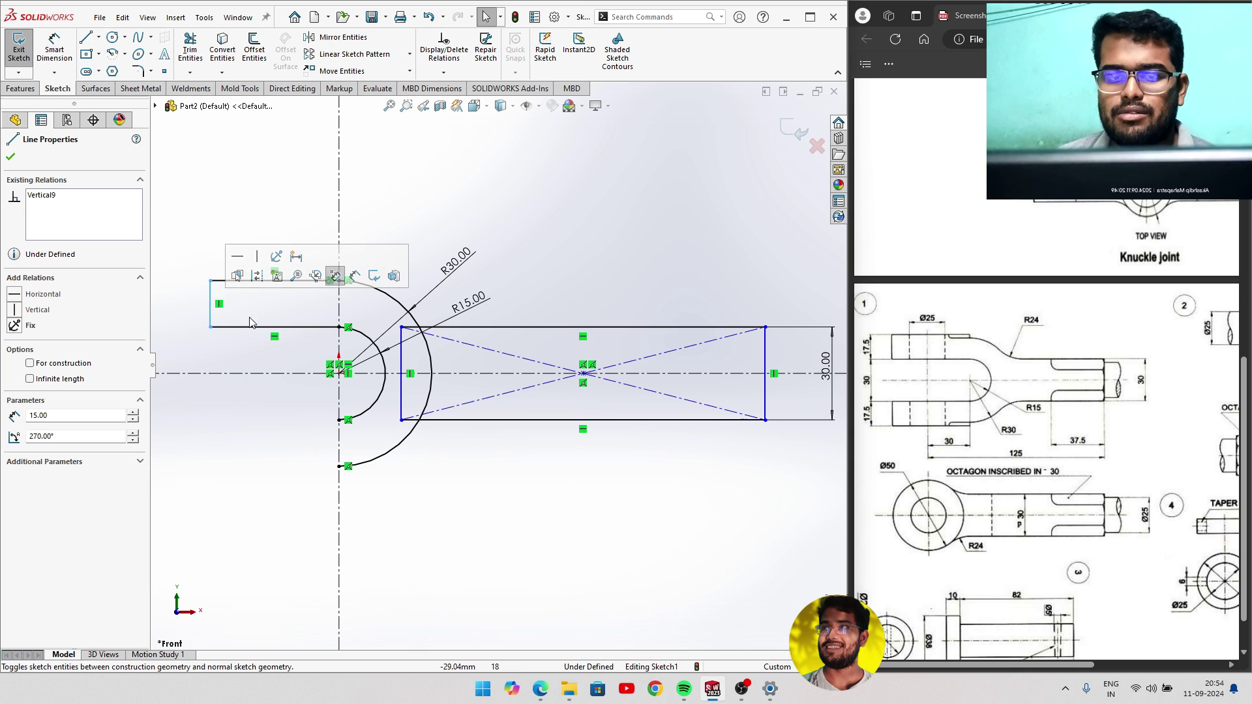
key("Escape")
left_click(230, 328)
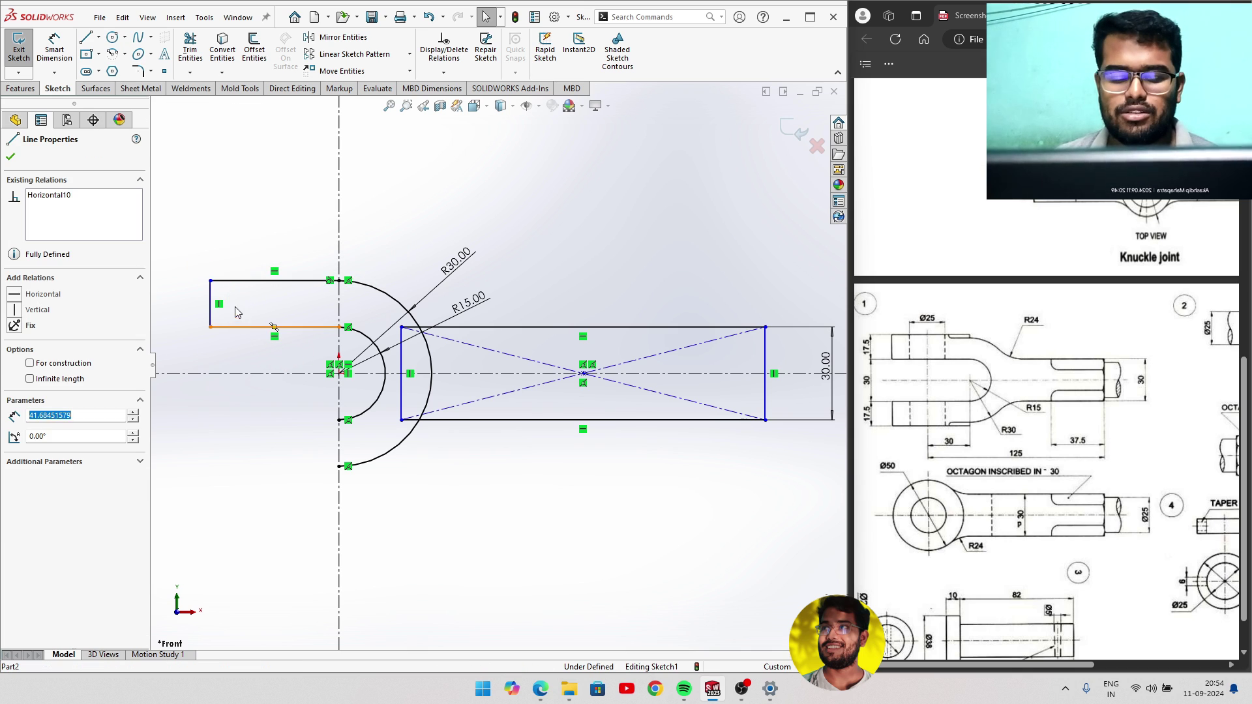
left_click(238, 281, "ctrl")
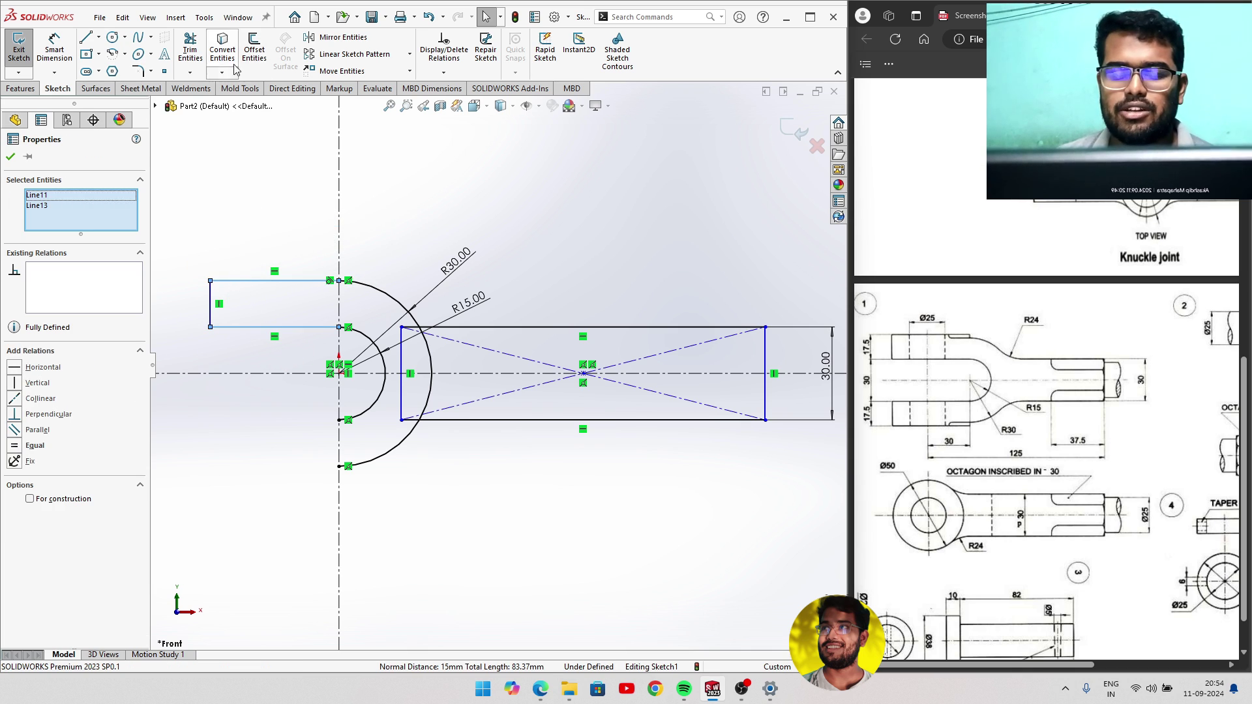
Mirror the upper arm's top, bottom and left lines about the horizontal centreline.
left_click(334, 37)
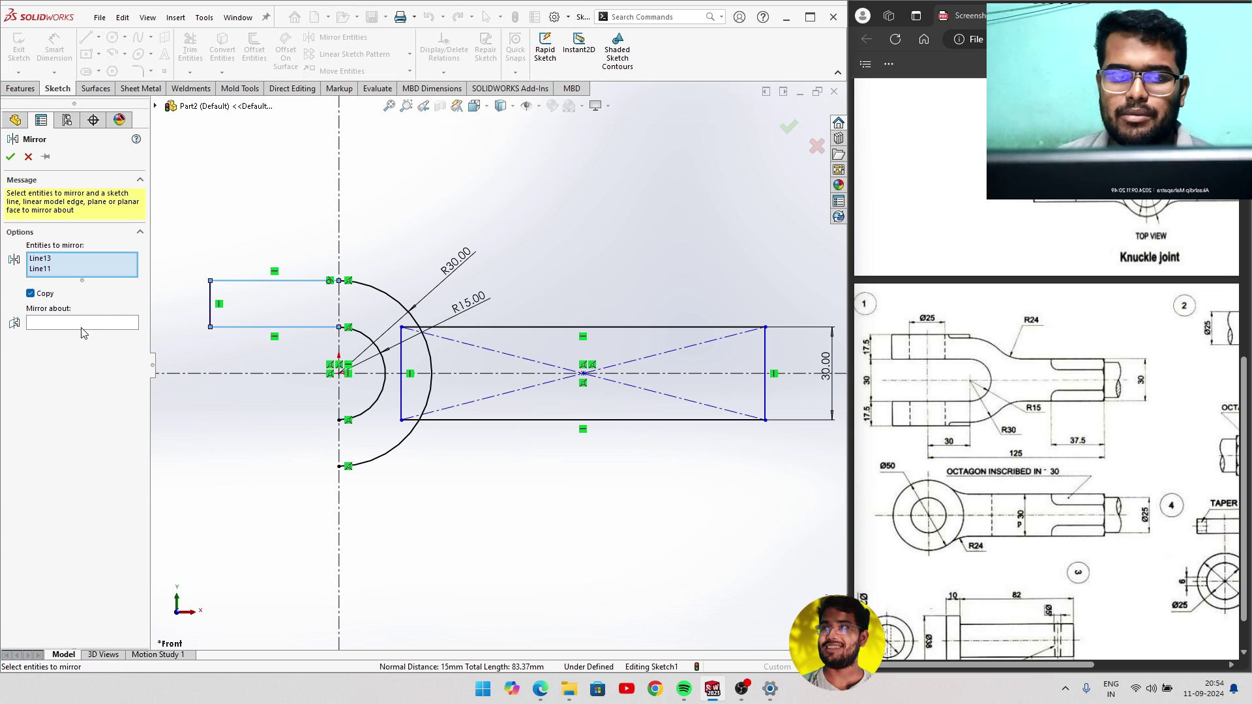
left_click(211, 374)
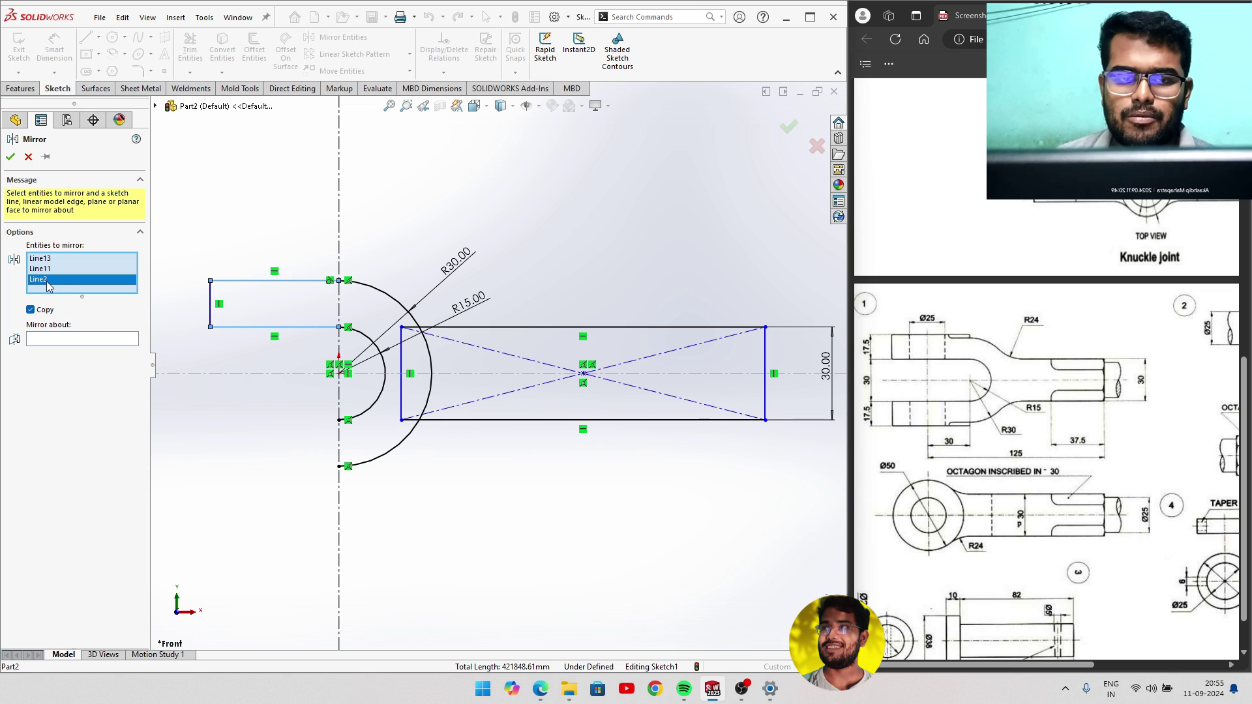
left_click(62, 340)
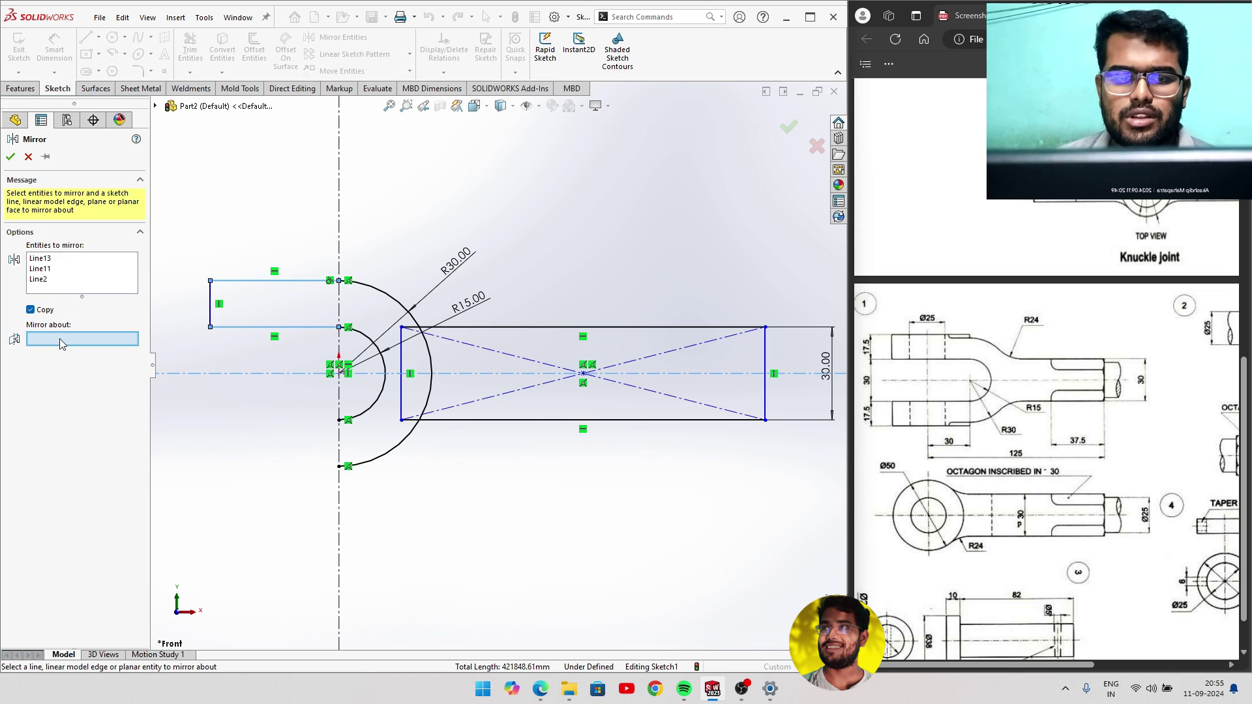
left_click(215, 374)
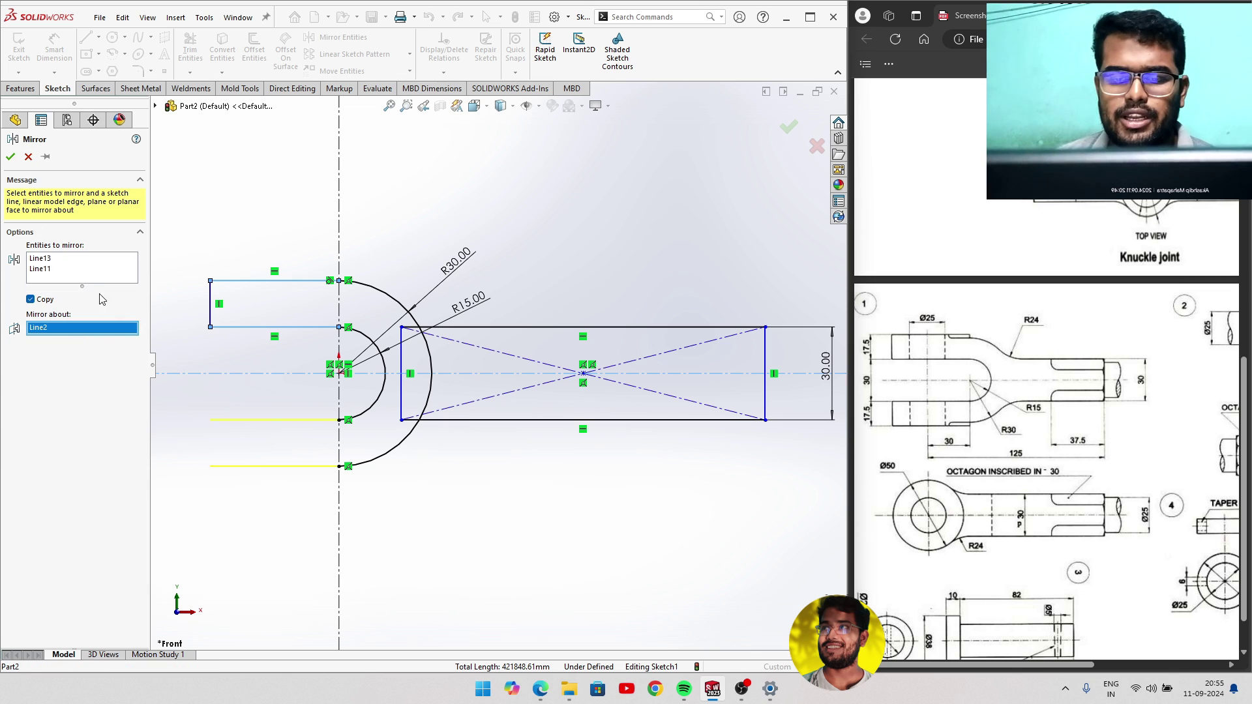
left_click(59, 272)
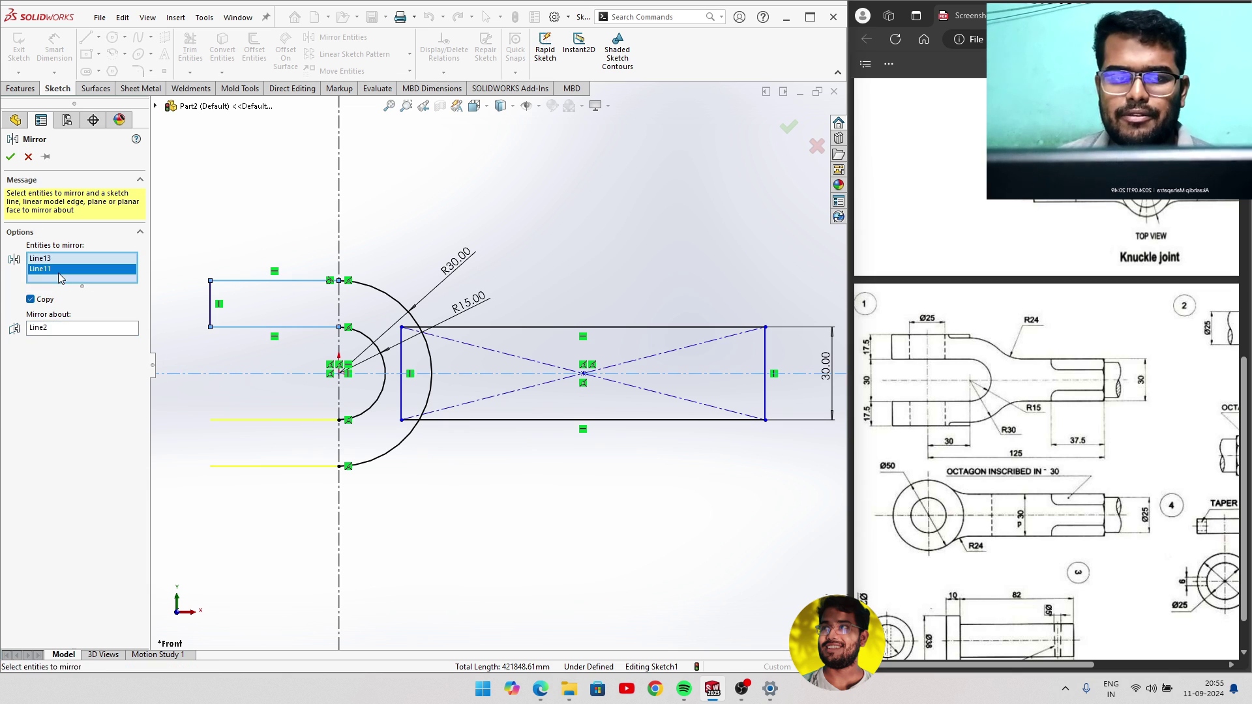
left_click(211, 315)
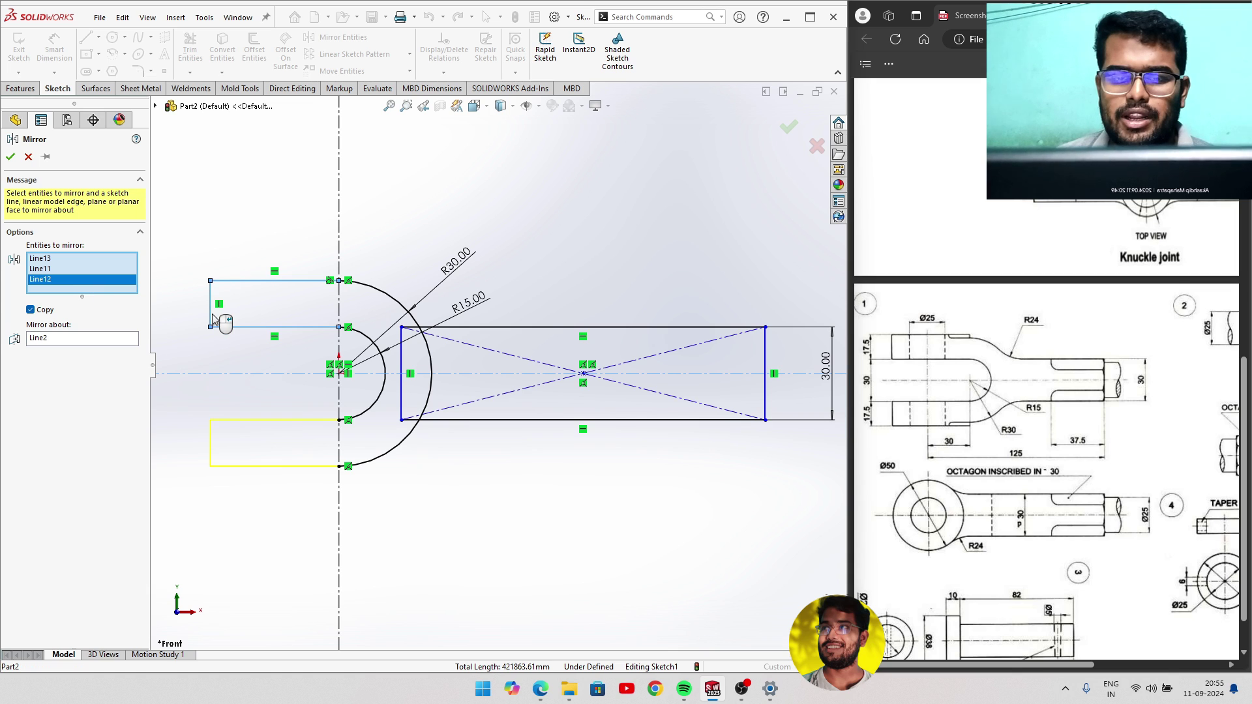
left_click(11, 157)
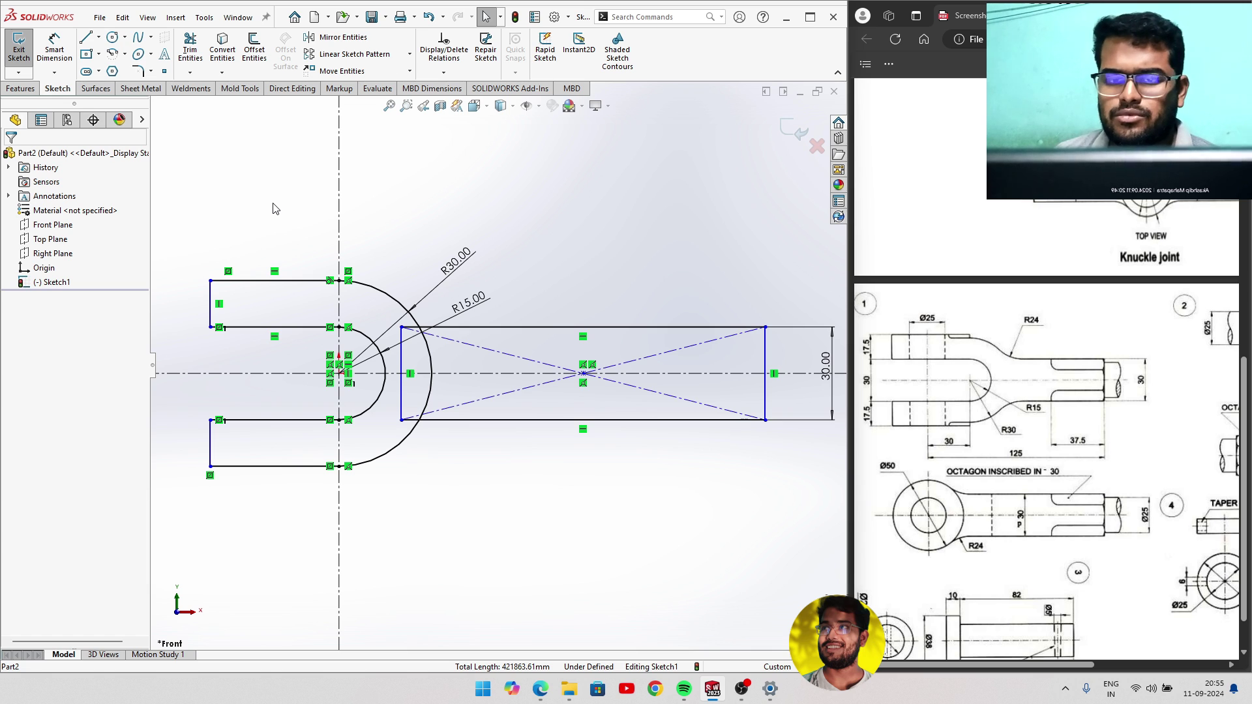
Dimension the arm length as 30 mm from the eye centre to the arm's left end.
left_click(54, 49)
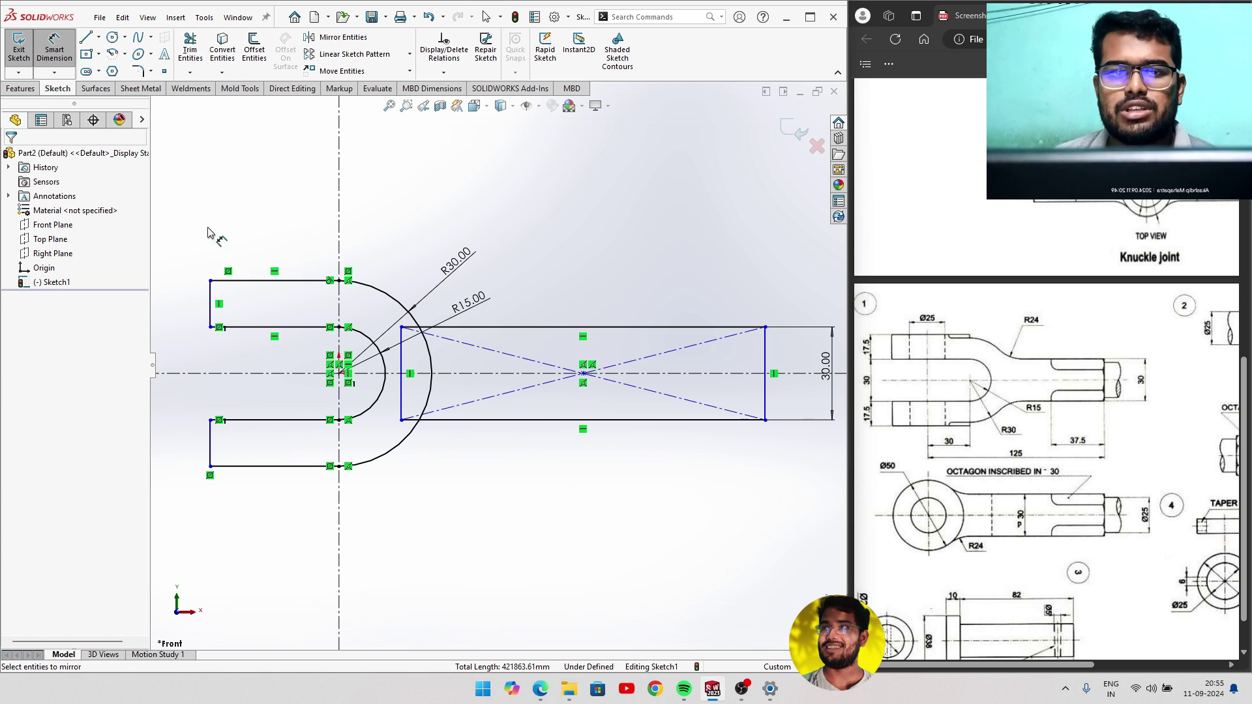
left_click(339, 373)
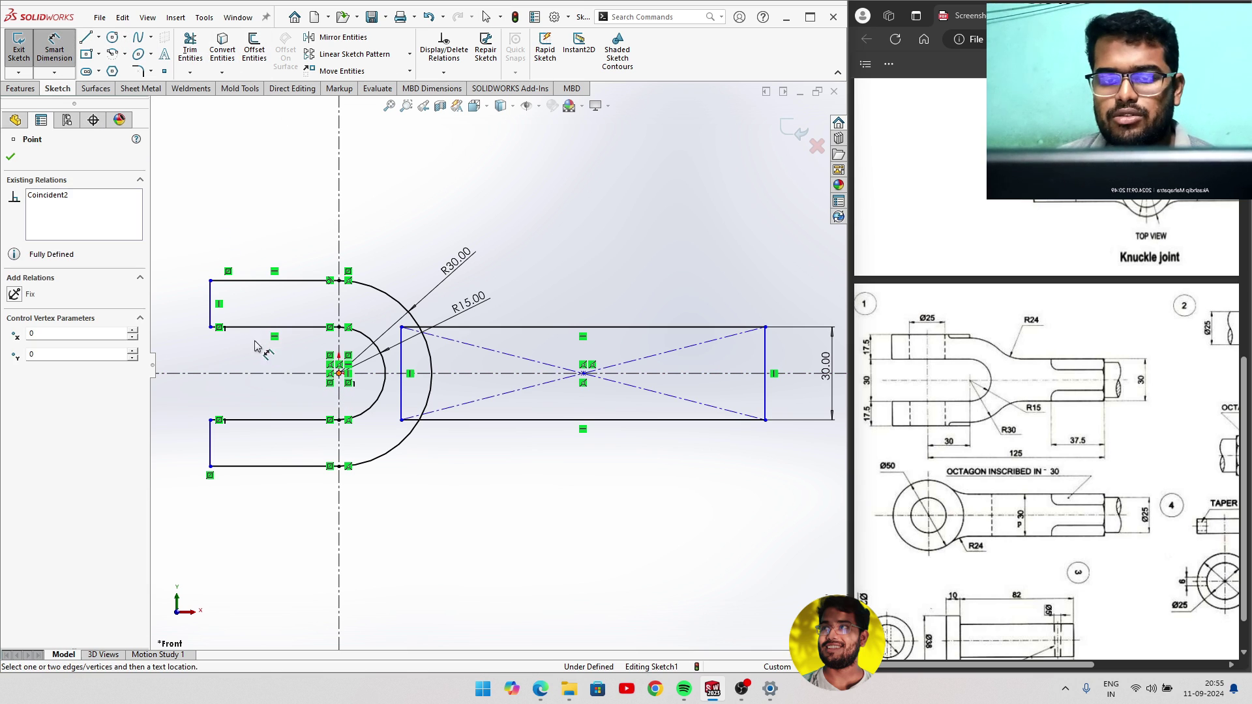
left_click(211, 320)
left_click(253, 225)
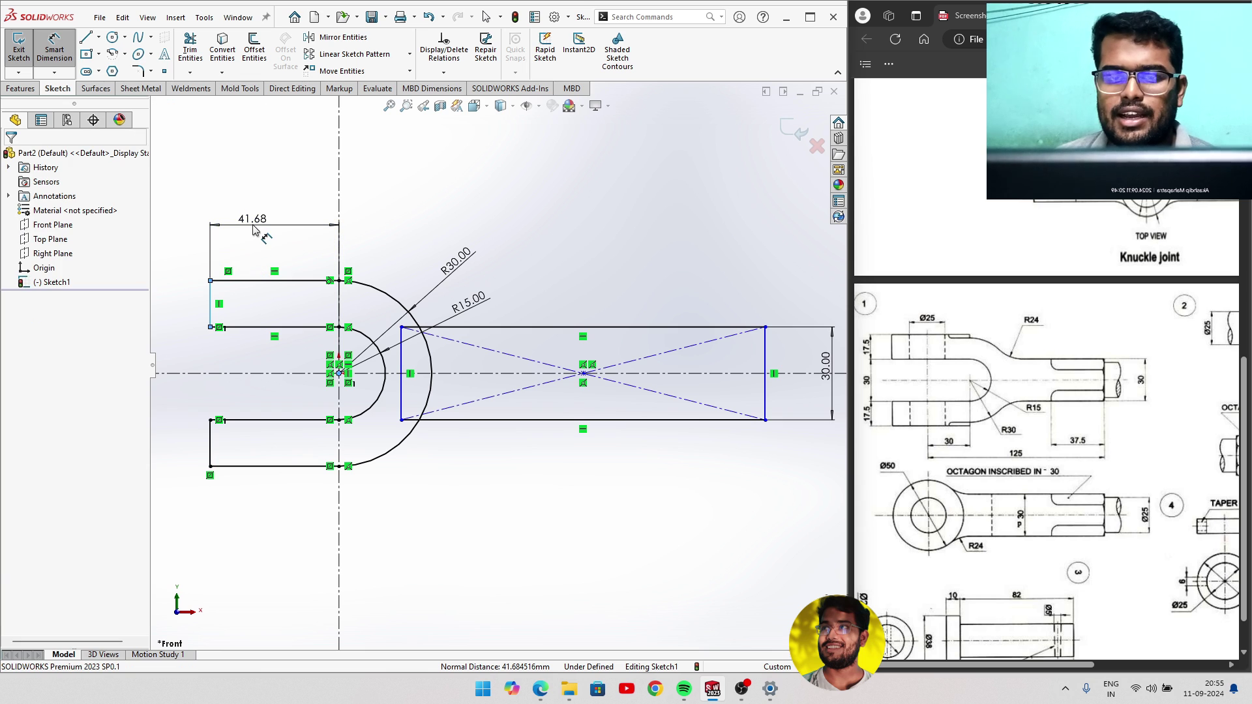
type("30")
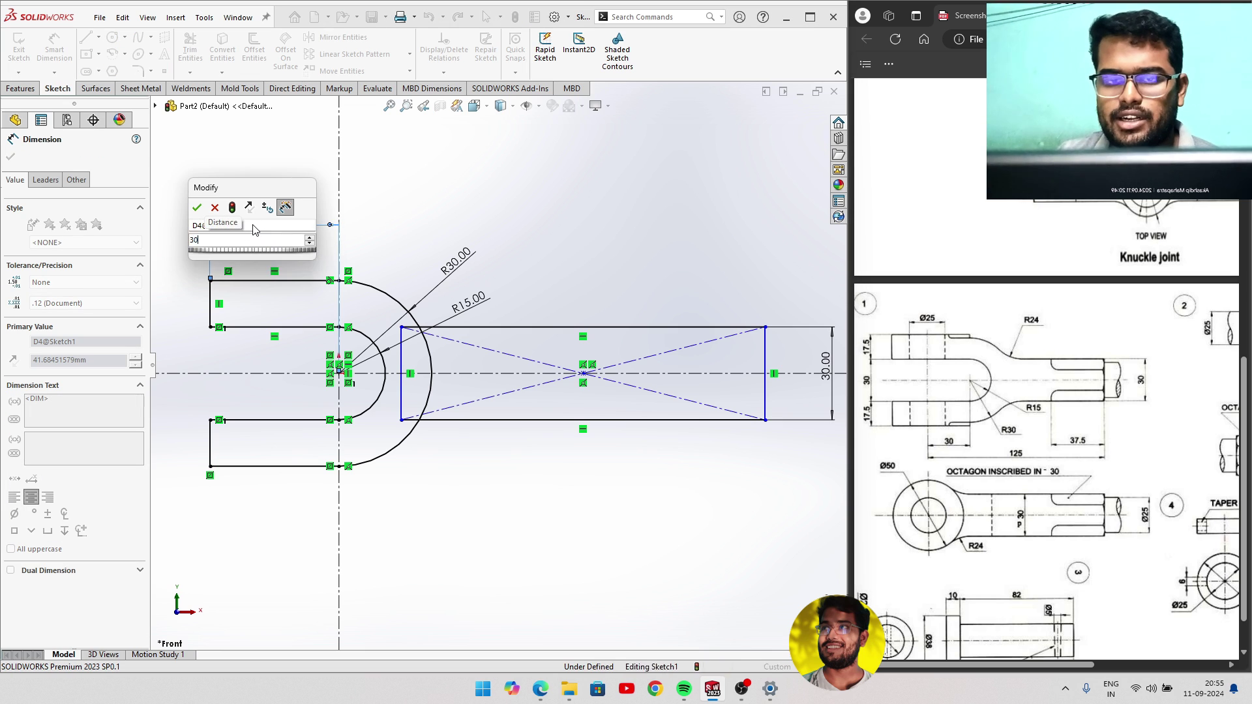
key("Return")
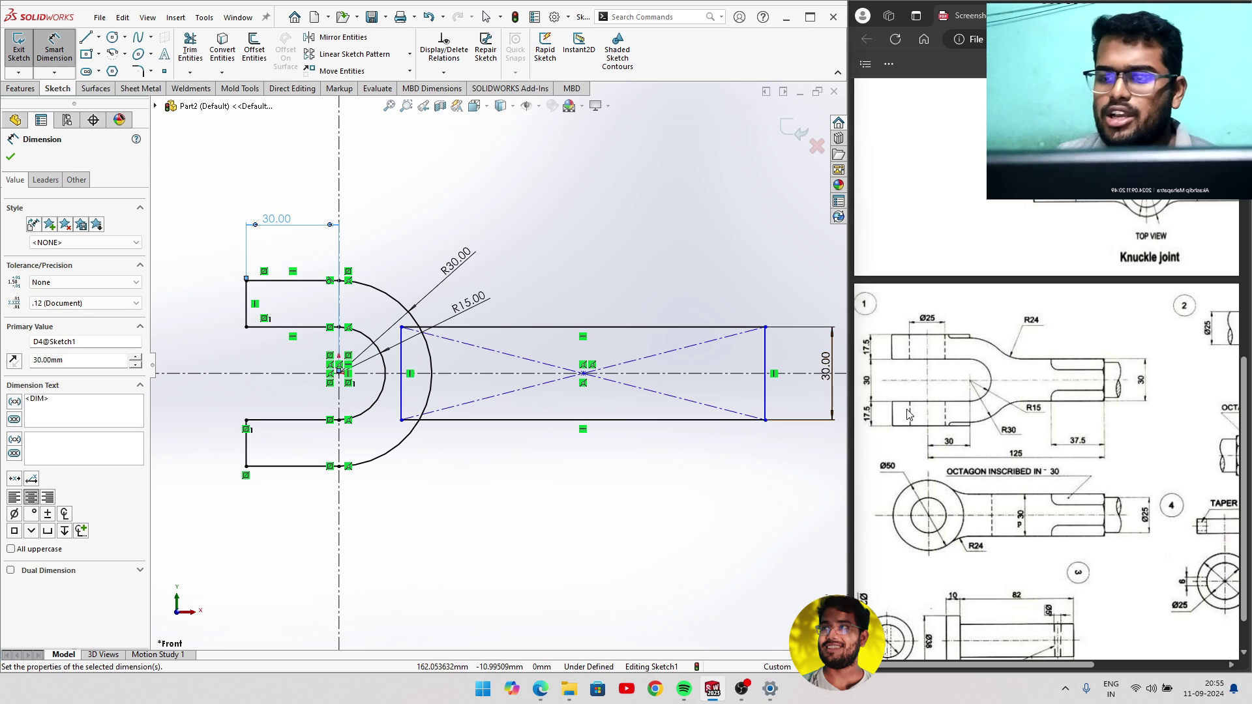
Add a 125 mm overall length from the lower arm end to the rod's bottom-right corner.
left_click(246, 467)
left_click(765, 420)
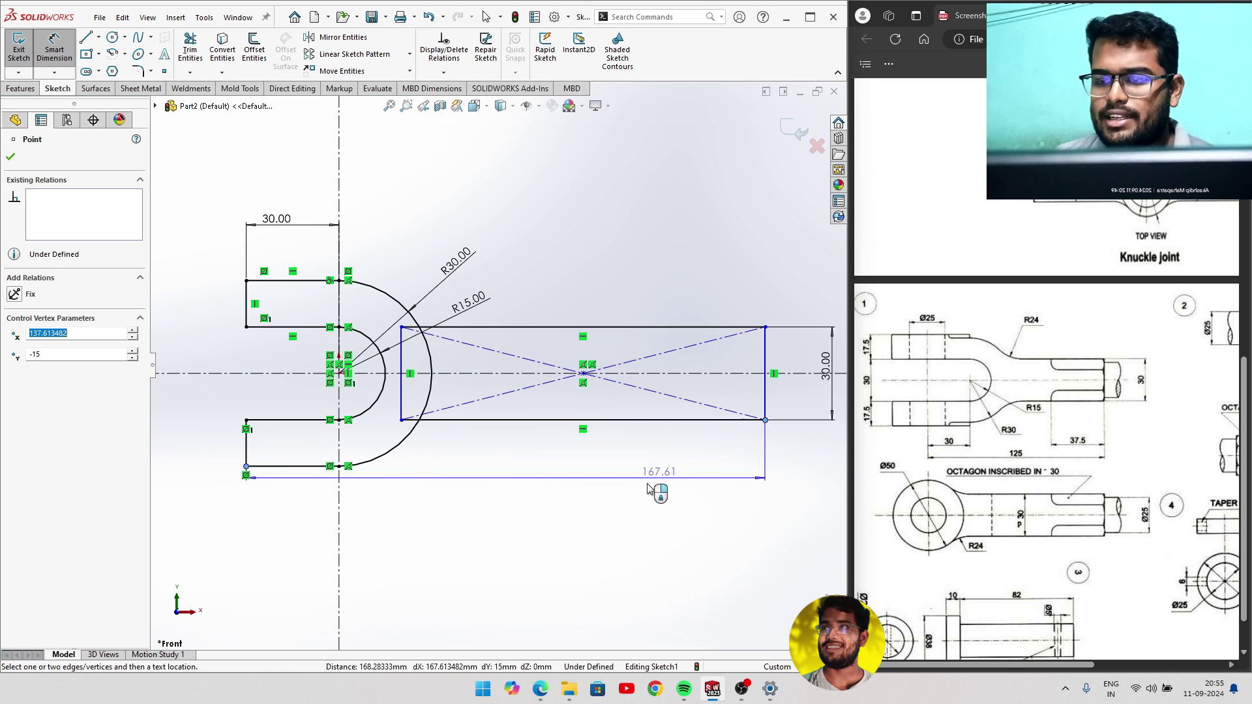
left_click(525, 508)
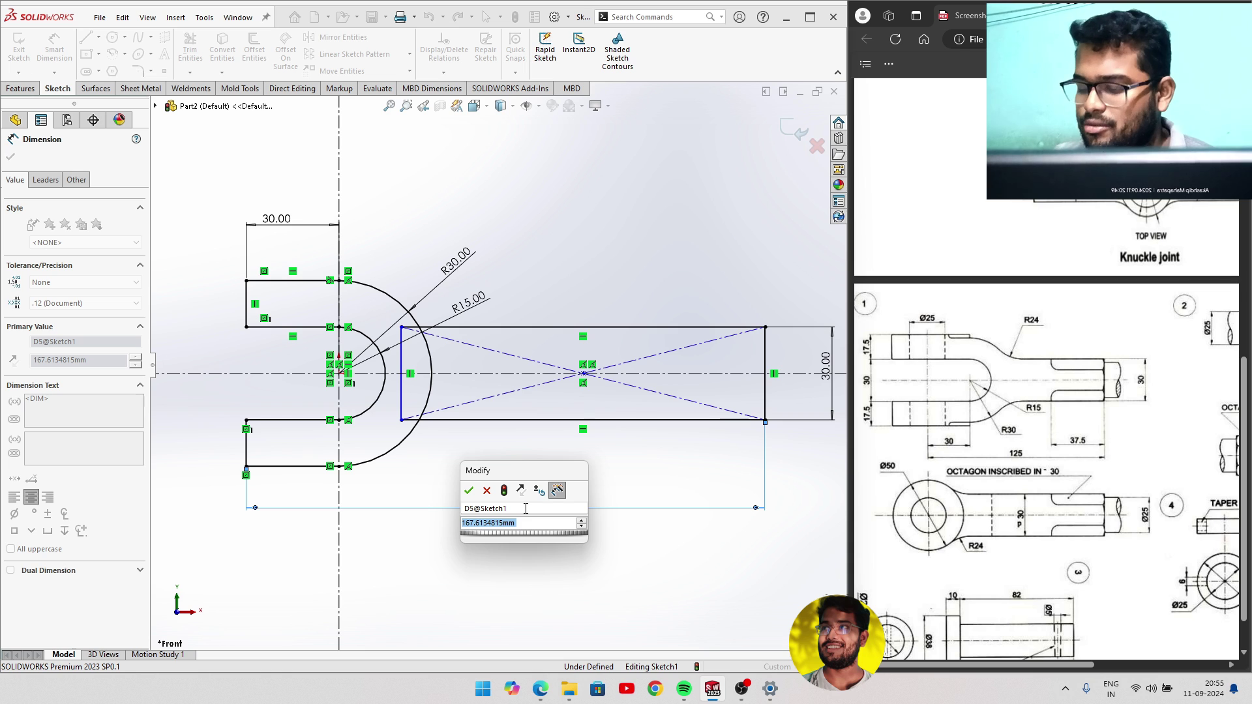
type("125")
key("Return")
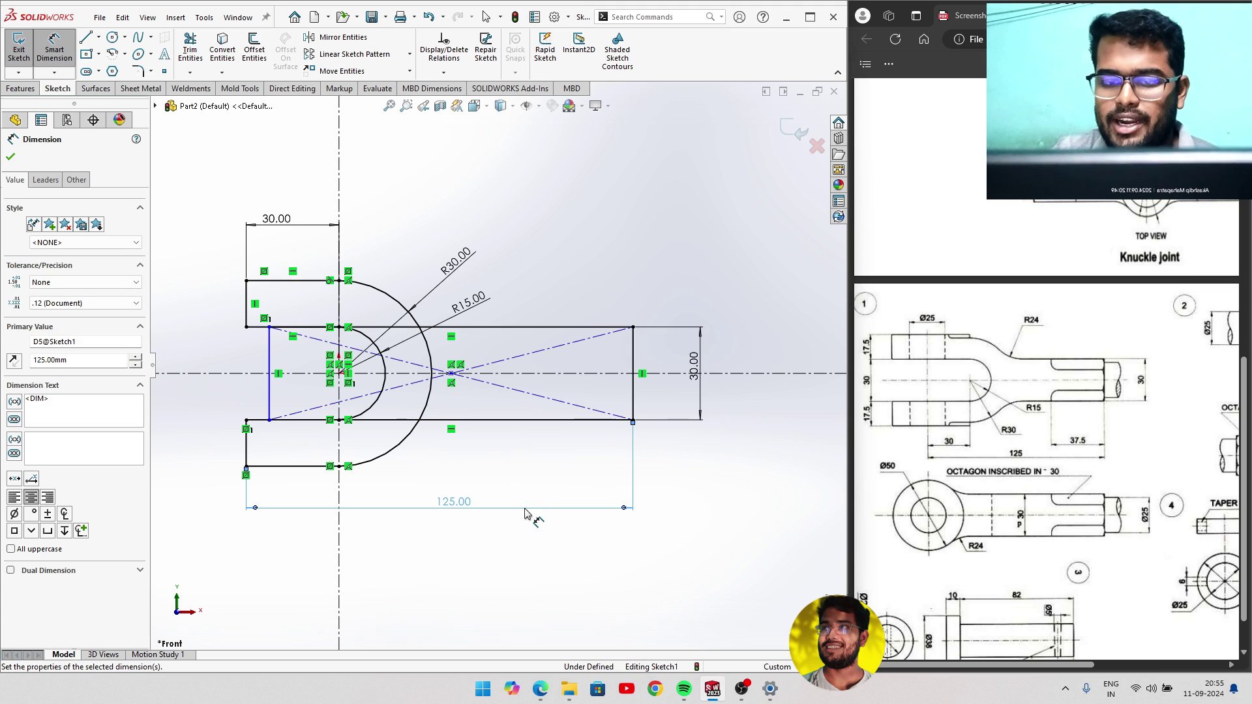
right_click(587, 268)
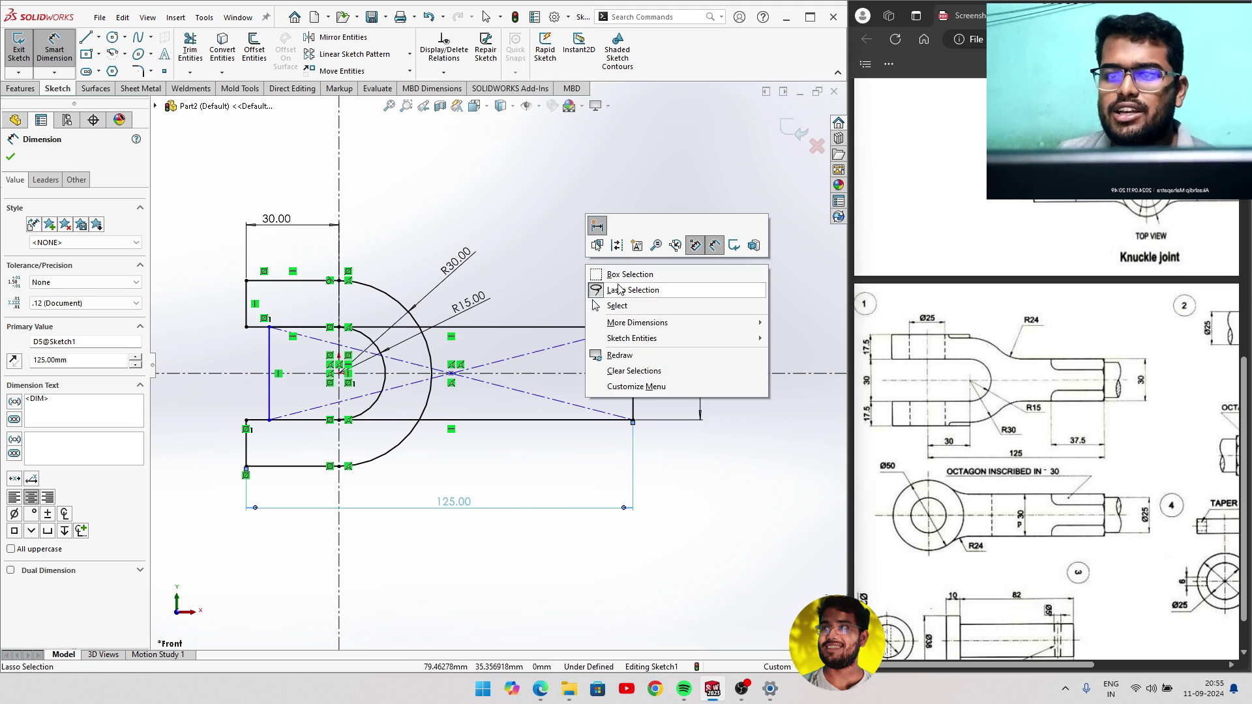
left_click(617, 305)
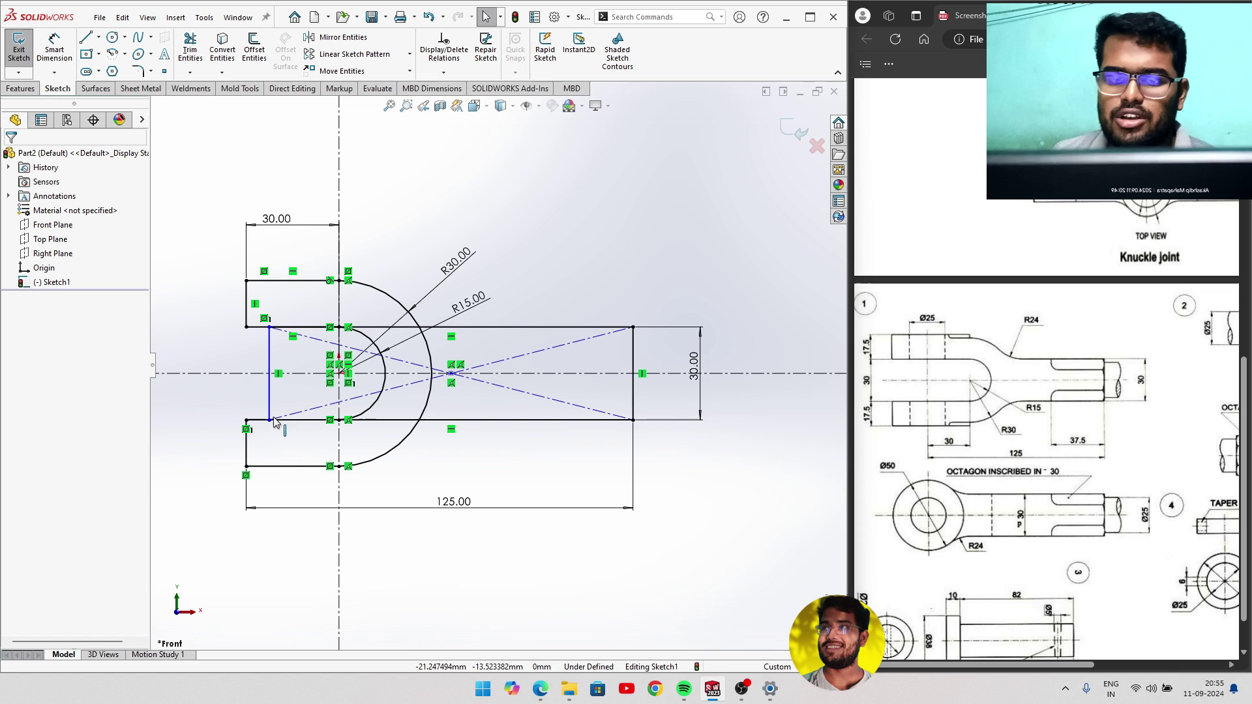
Drag the rod's left corner into the eye and trim the rod's top, left and bottom lines.
left_click_drag(270, 420, 412, 393)
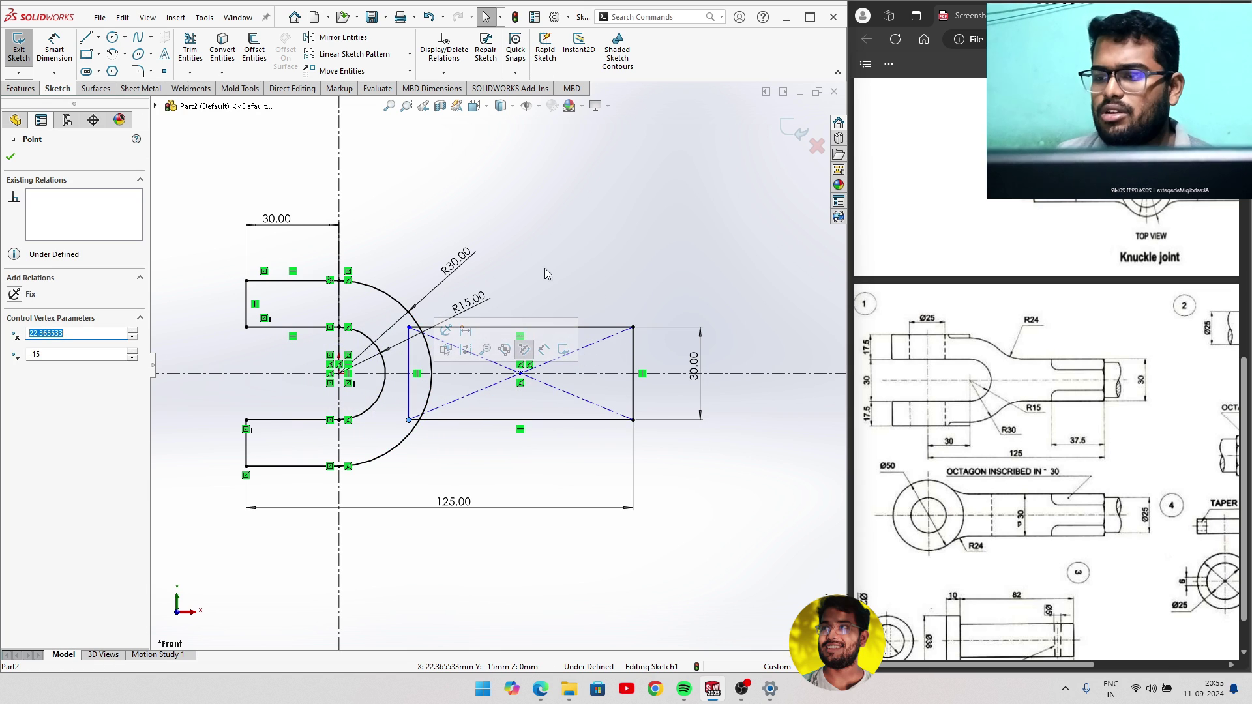
scroll(420, 358, "down", 2)
scroll(420, 358, "down", 2)
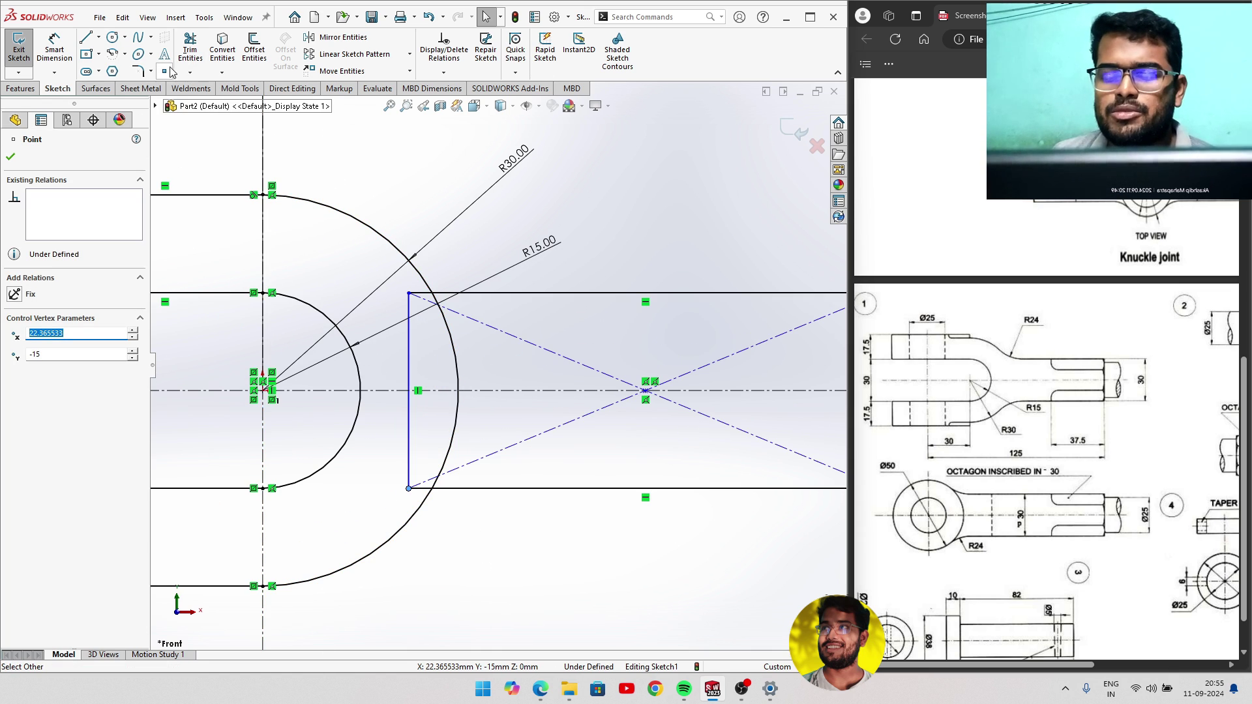
left_click(190, 49)
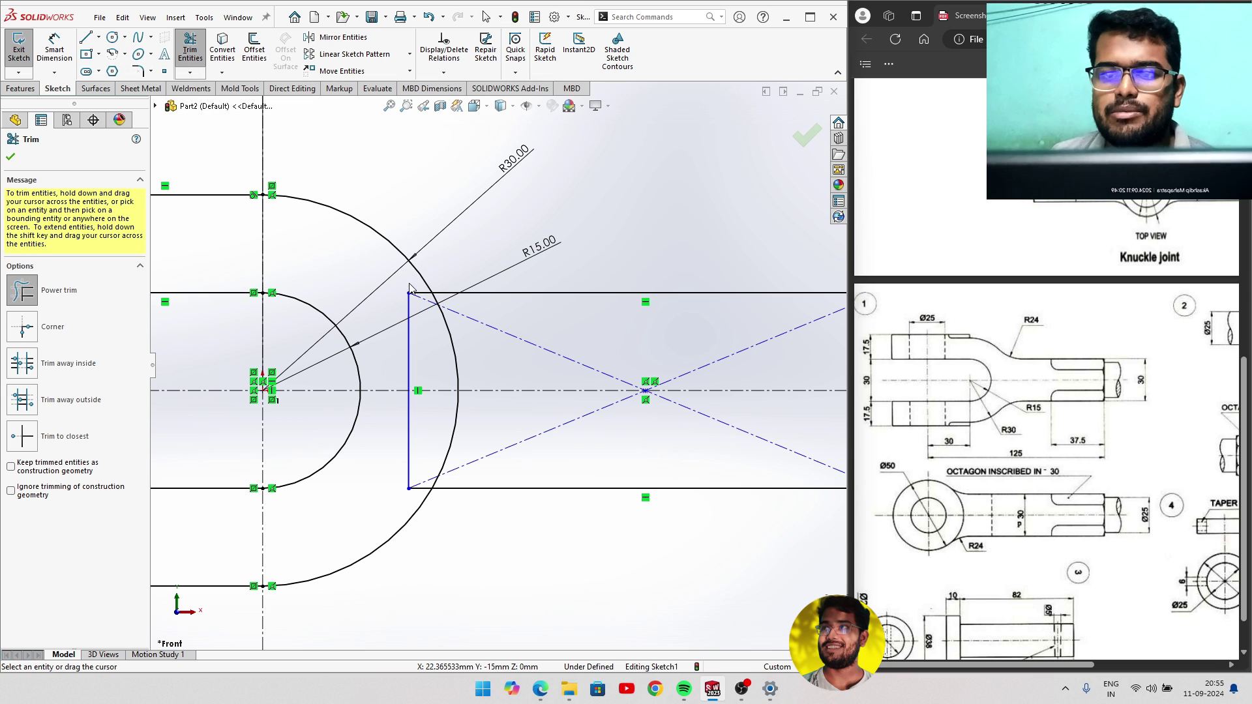
left_click_drag(420, 297, 406, 315)
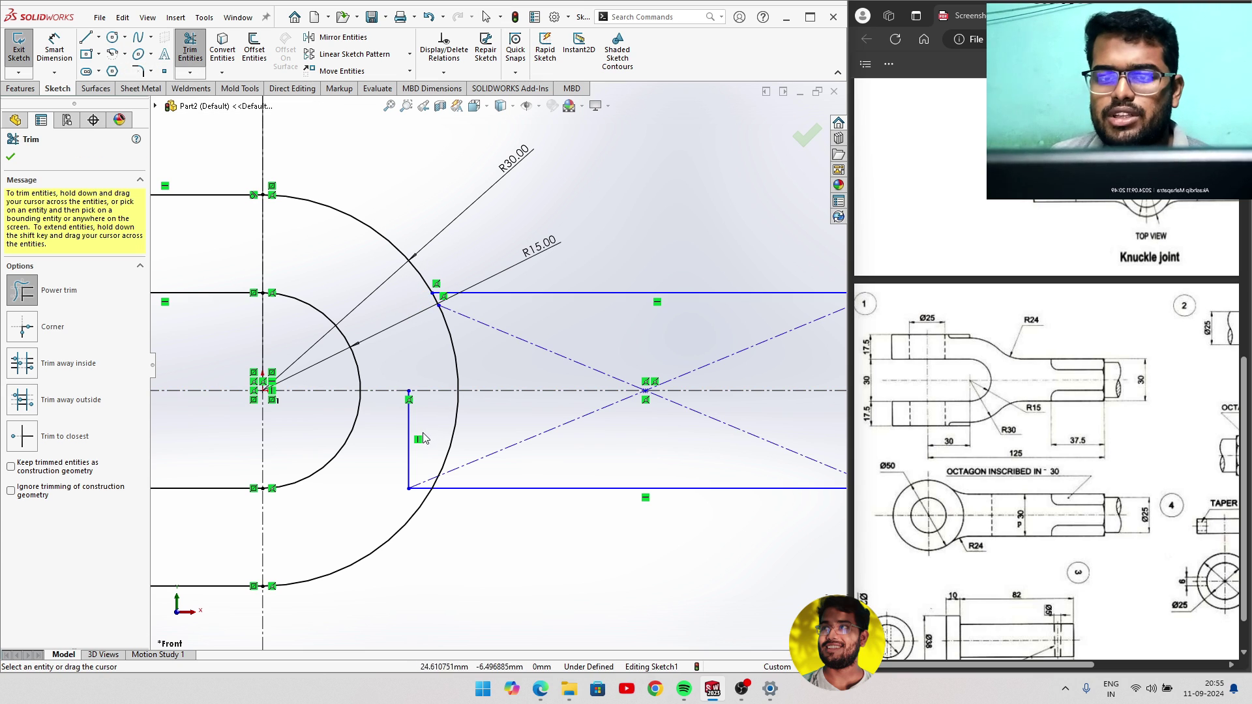
left_click_drag(423, 438, 400, 437)
left_click_drag(431, 482, 422, 502)
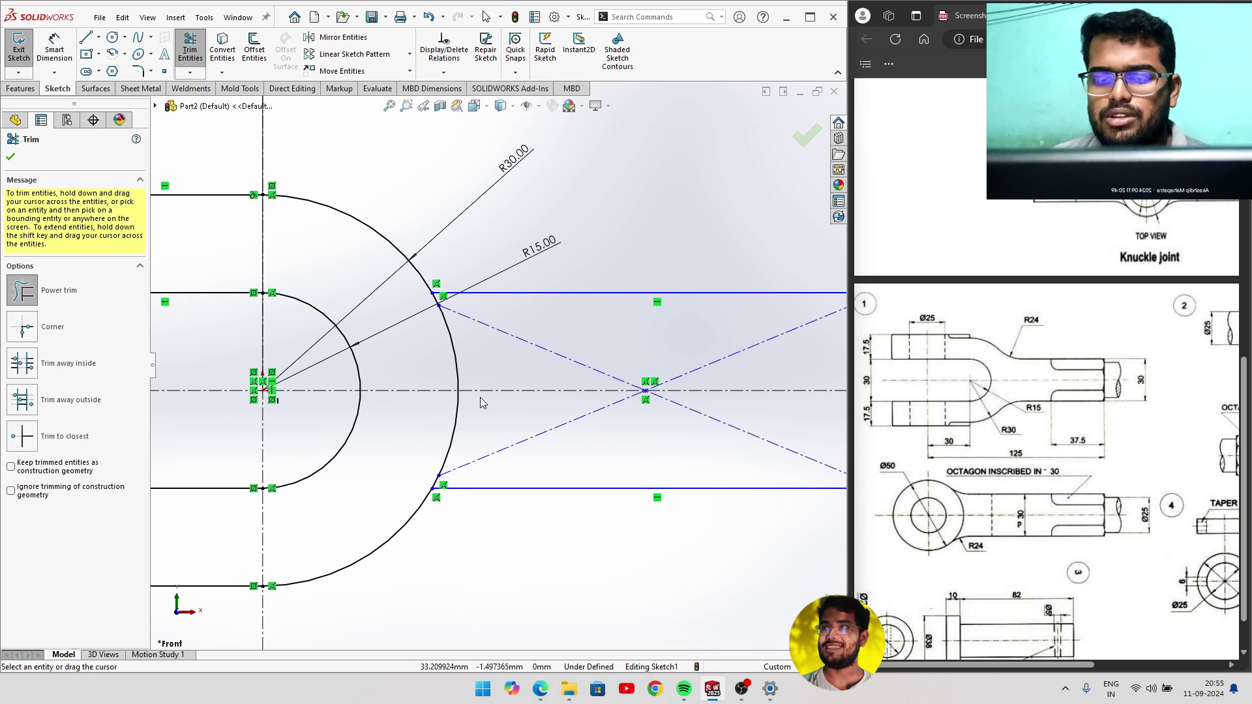
Trim the overlapping arc part, the three diagonal construction lines and leftover bits.
left_click_drag(446, 361, 468, 375)
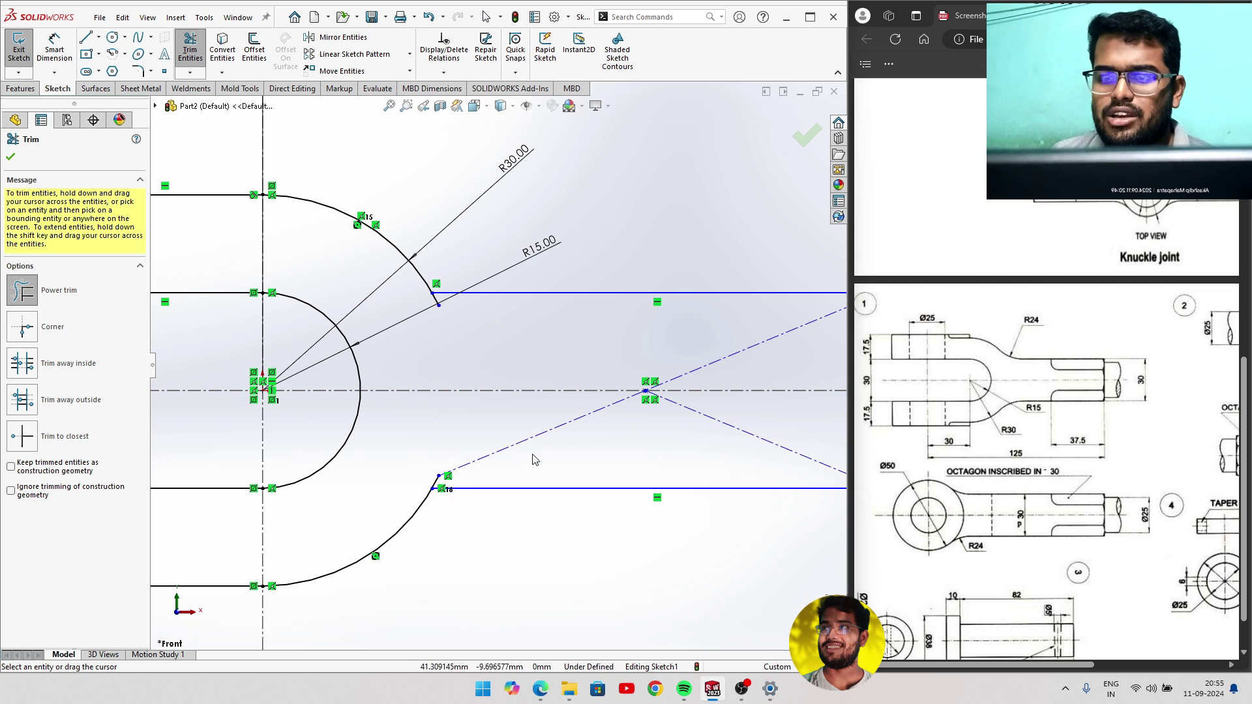
left_click_drag(522, 444, 682, 432)
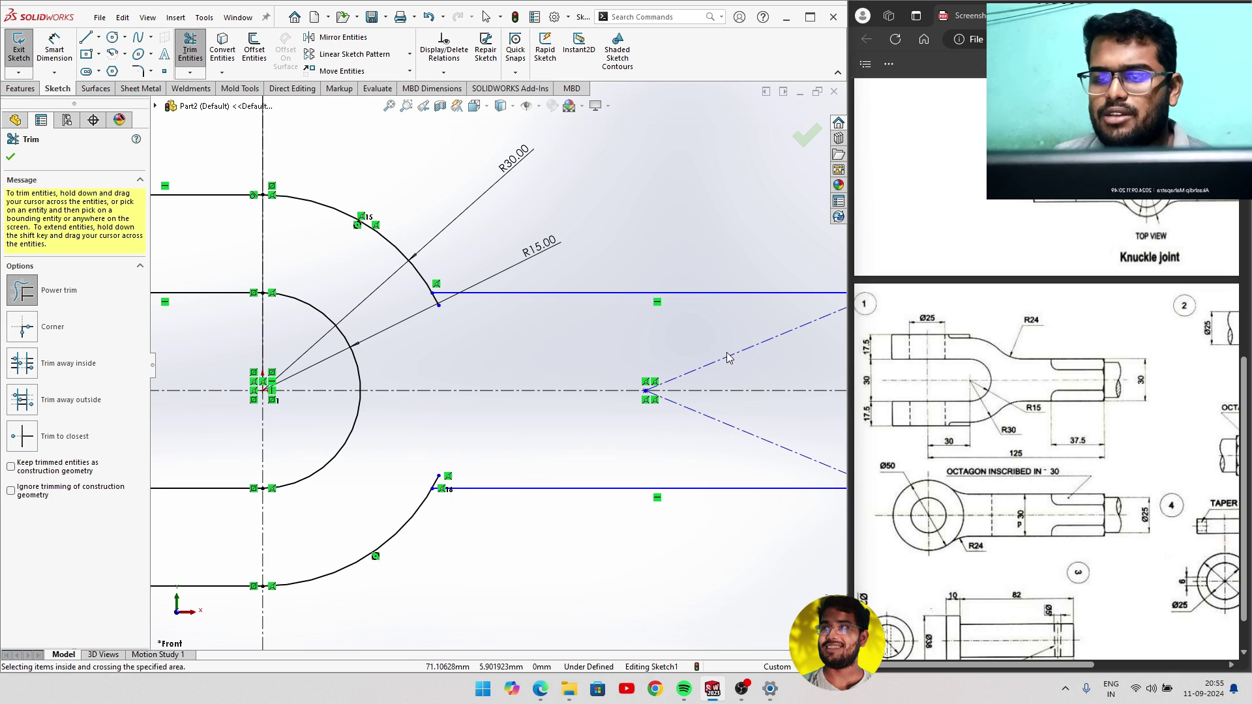
left_click_drag(728, 358, 742, 374)
left_click_drag(756, 425, 660, 444)
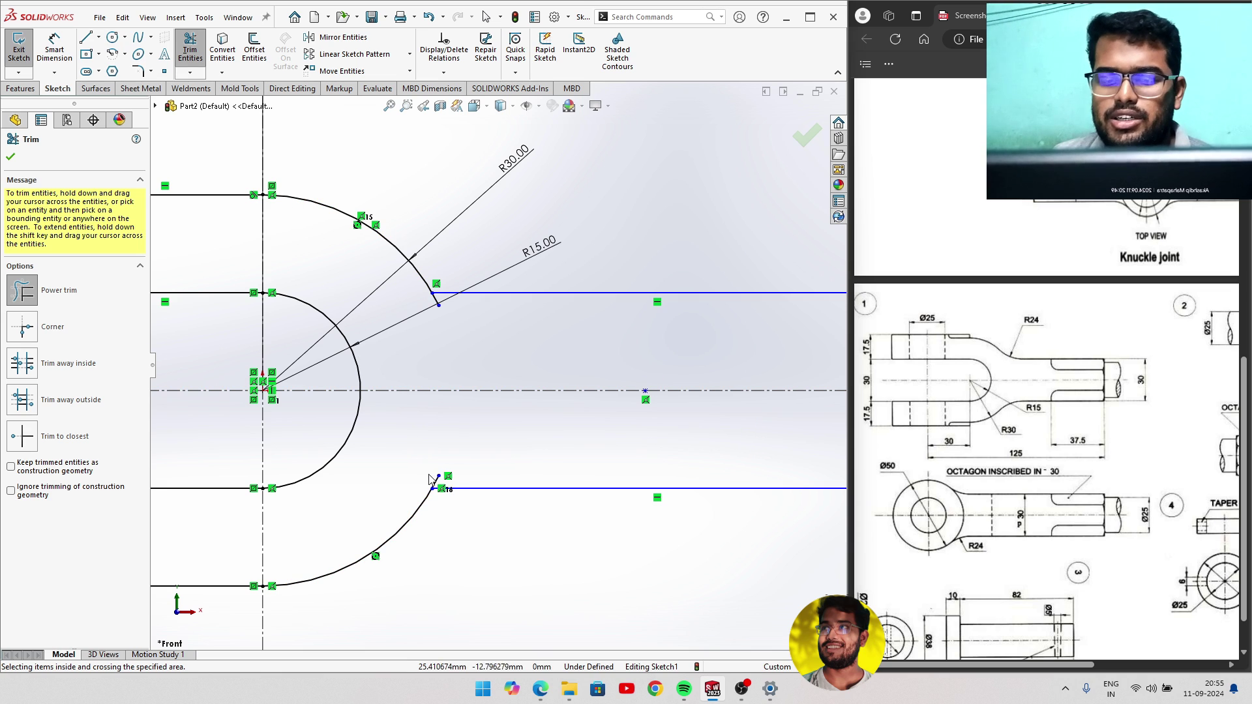
left_click_drag(429, 479, 442, 488)
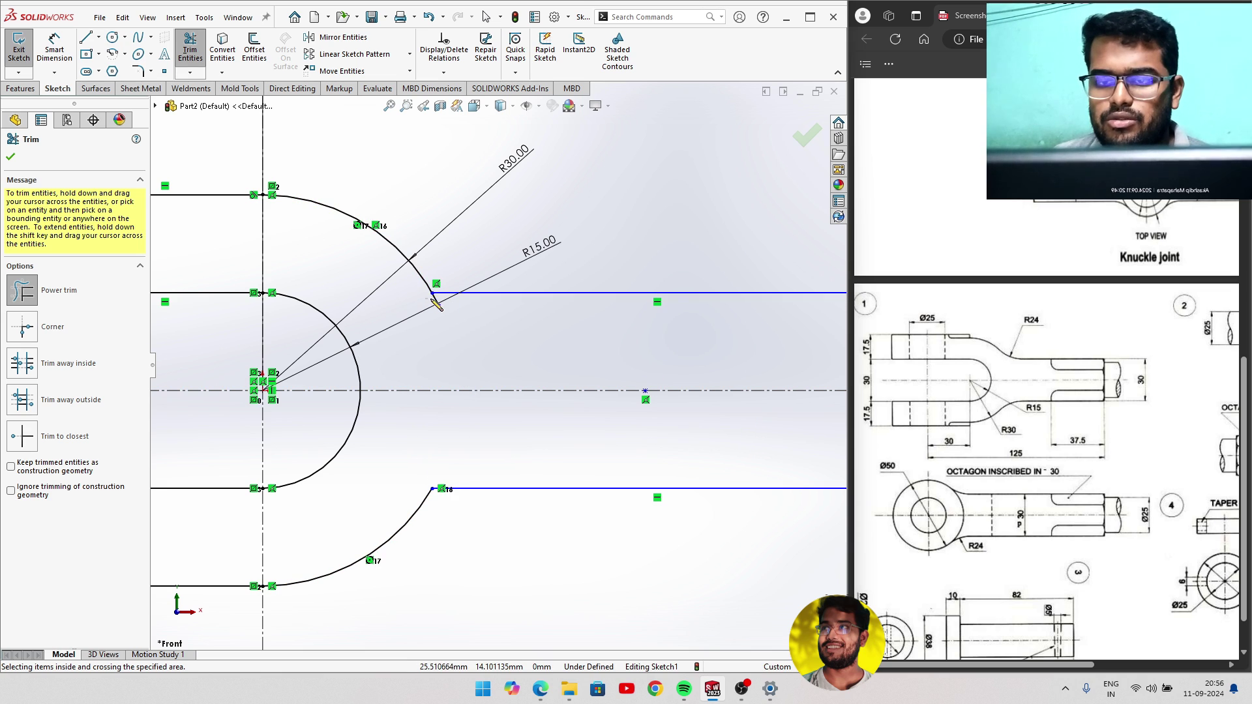
left_click_drag(431, 297, 438, 306)
scroll(540, 363, "up", 3)
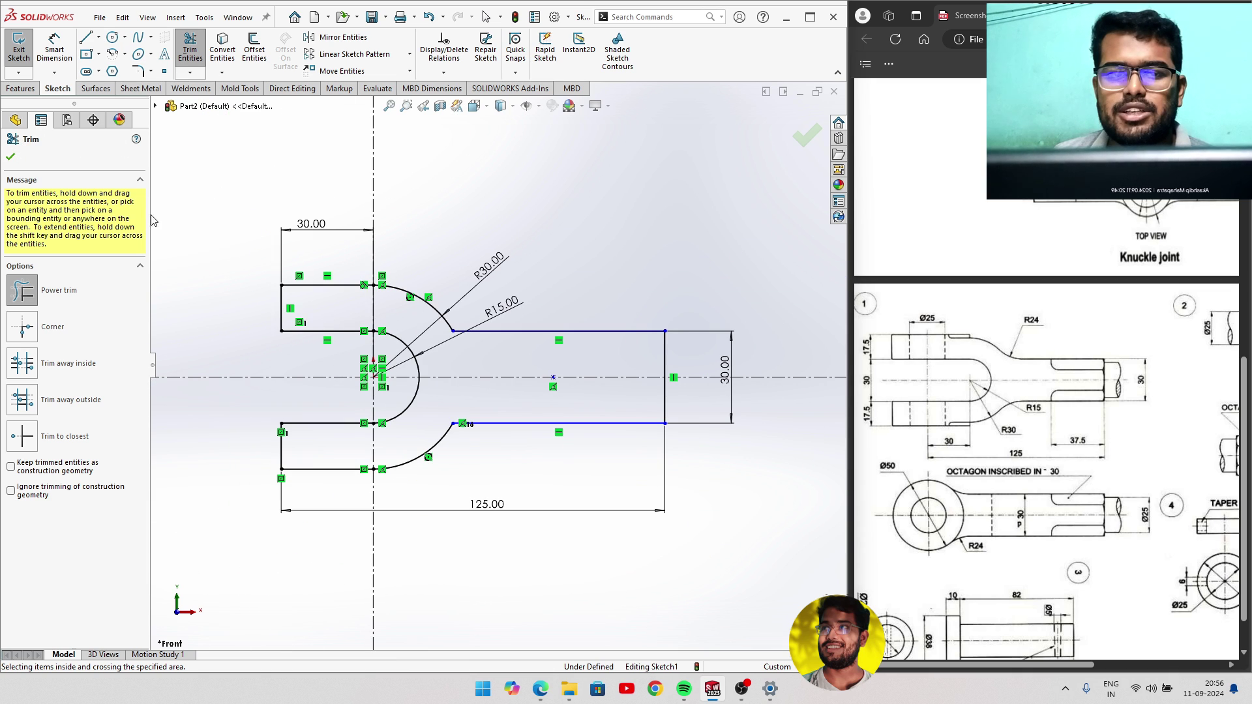
left_click(11, 157)
left_click_drag(531, 338, 530, 347)
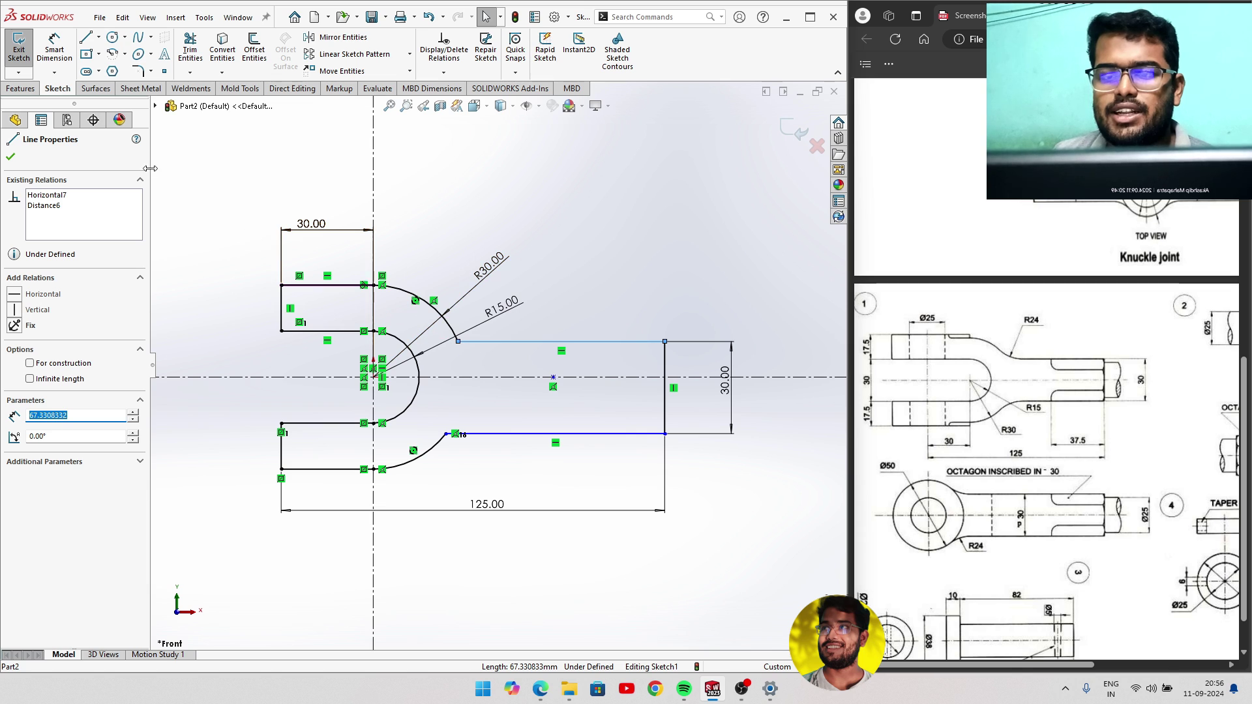
Dimension the rod's top line 15 mm from the centreline.
left_click(66, 41)
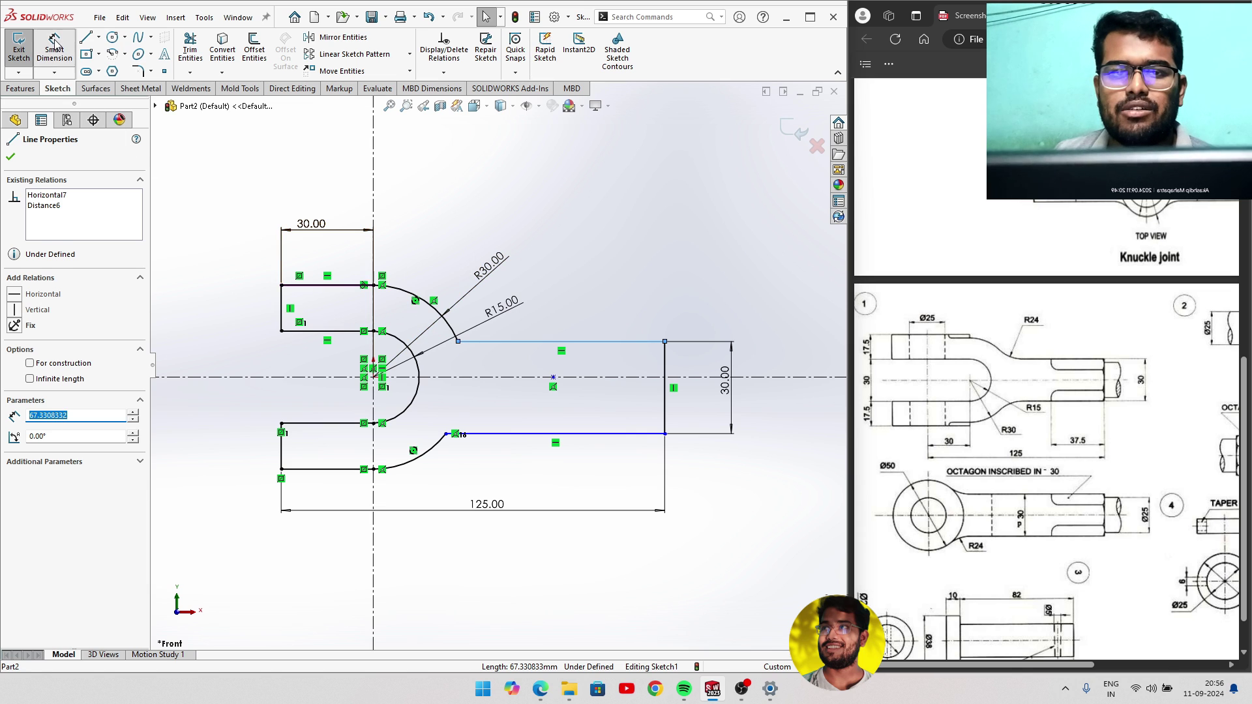
left_click(660, 346)
left_click(655, 383)
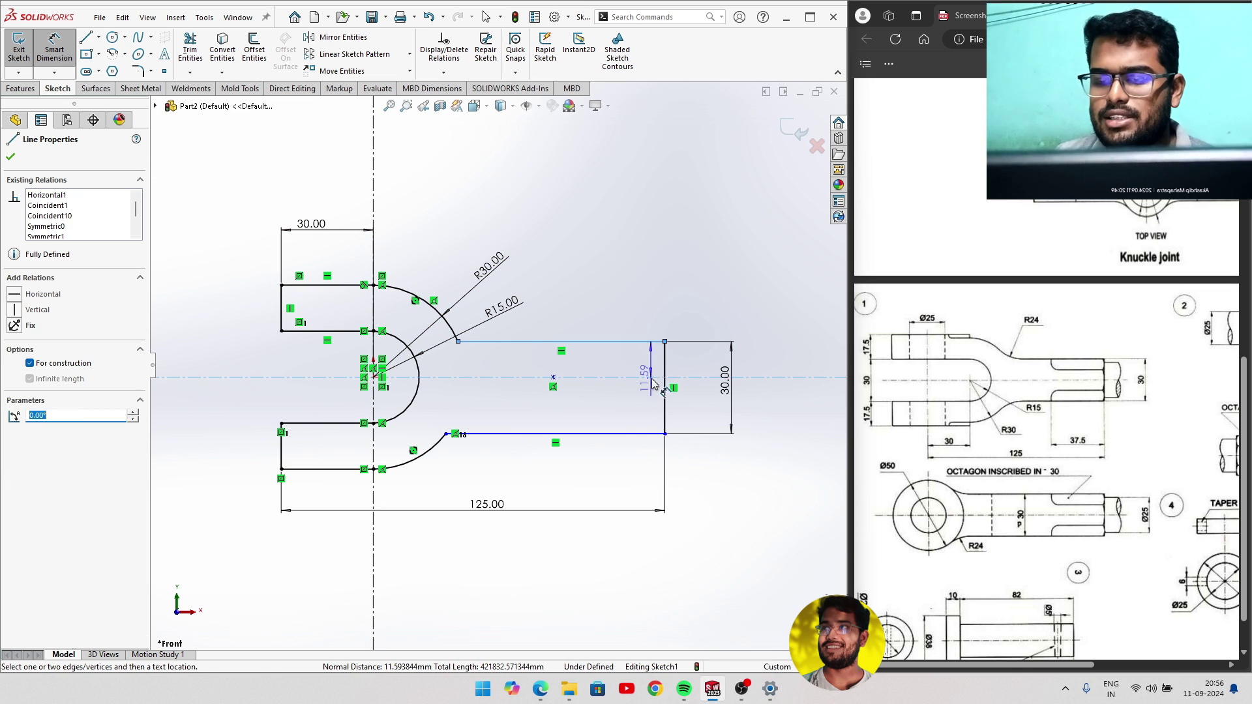
left_click(721, 316)
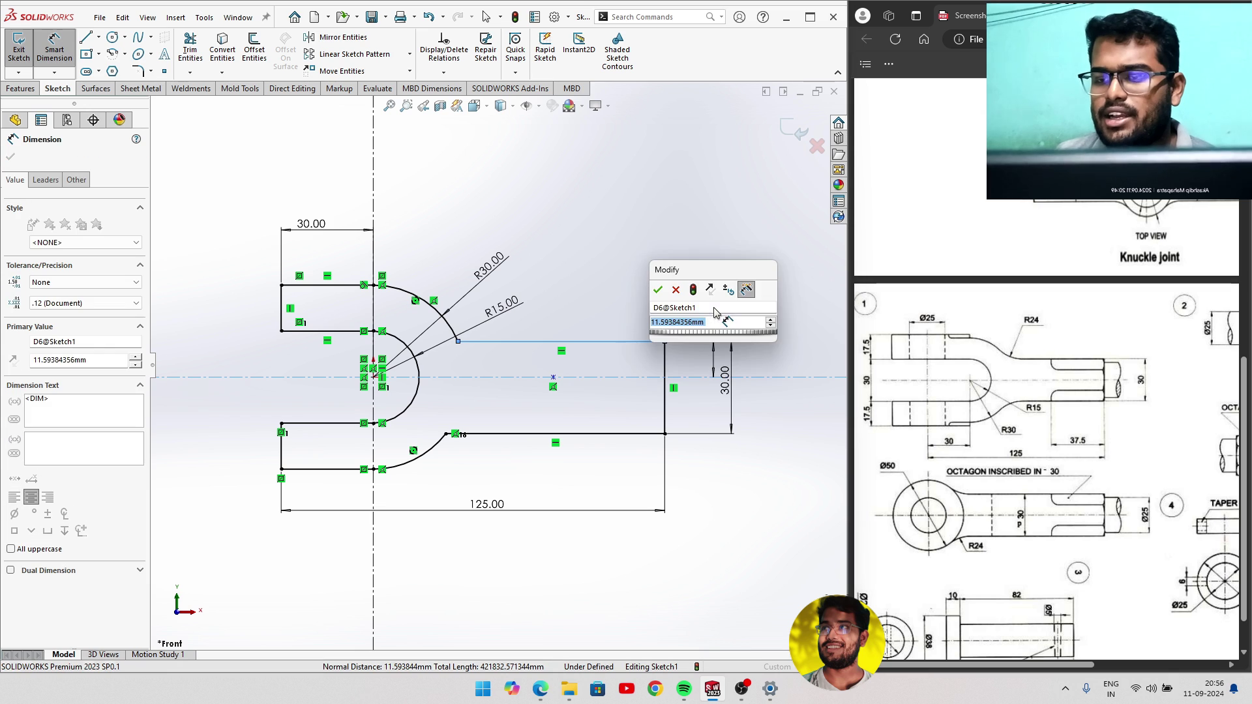
type("30")
key("BackSpace")
key("BackSpace")
type("15")
key("Return")
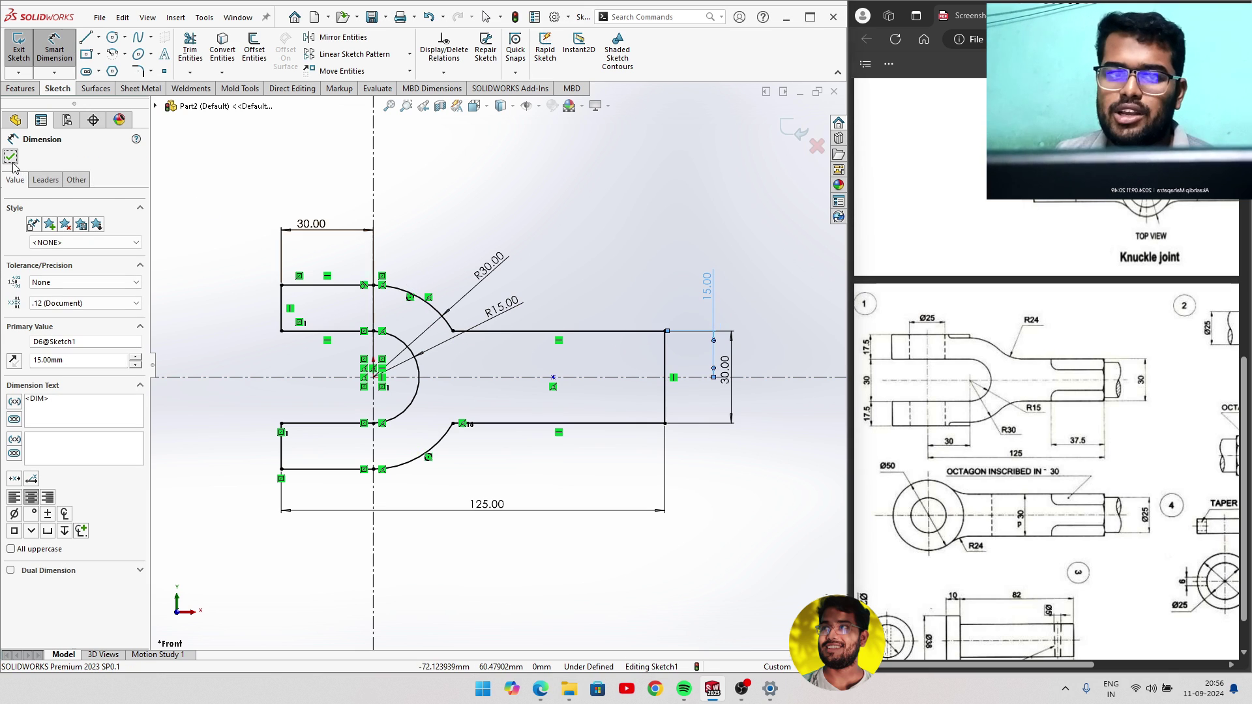
left_click(11, 156)
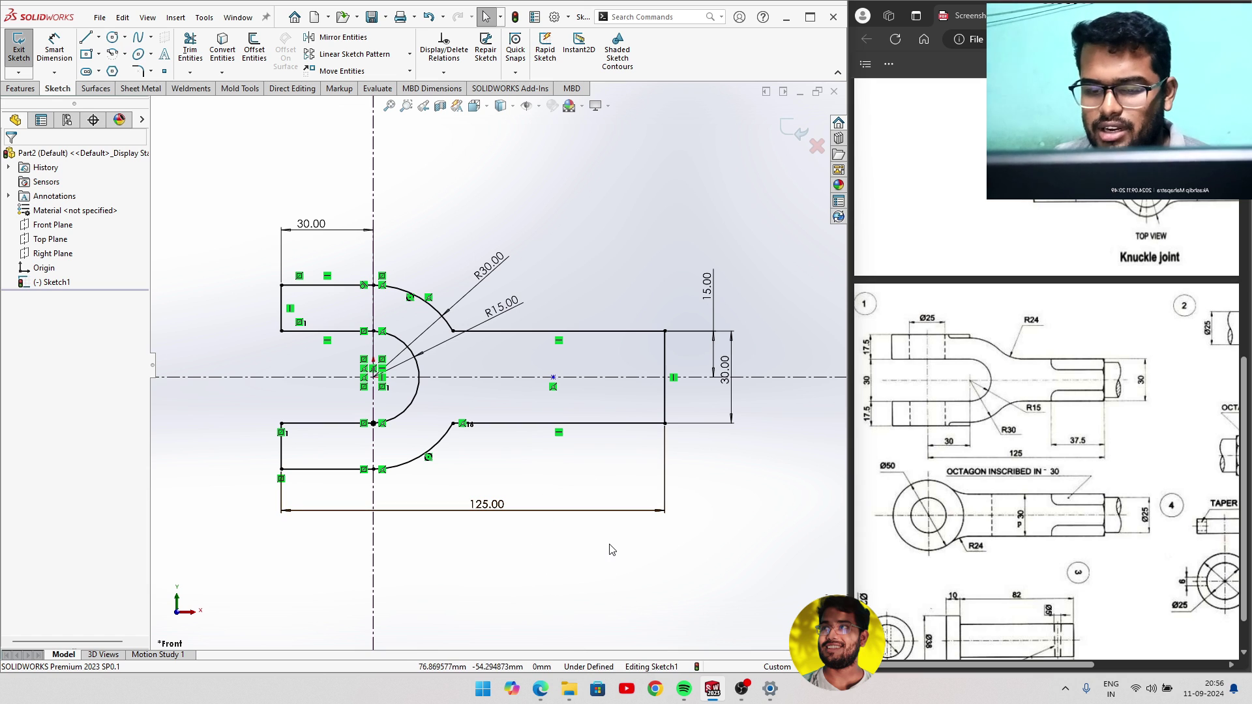
Delete the stray sketch point on the centreline to fully define Sketch1.
left_click(454, 331)
left_click_drag(554, 377, 550, 379)
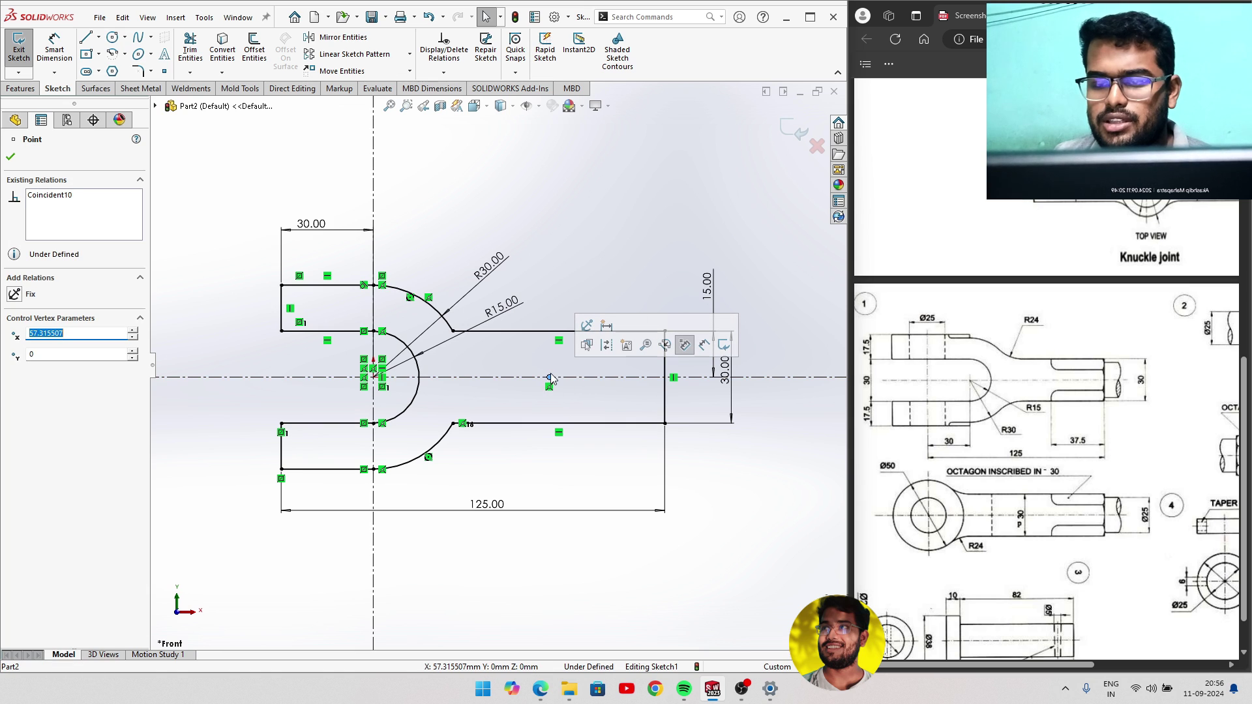
key("Delete")
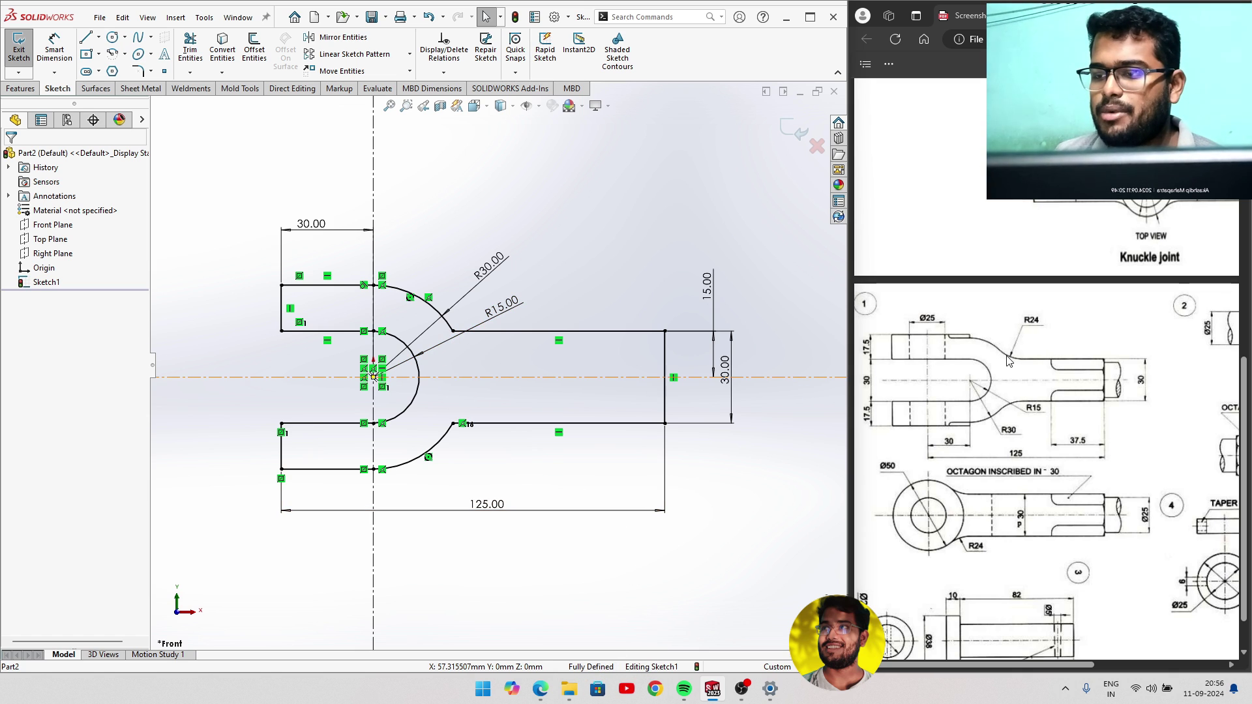
Add R24 sketch fillets at the upper and lower arc-to-rod corners.
scroll(447, 330, "down", 1)
scroll(447, 330, "down", 2)
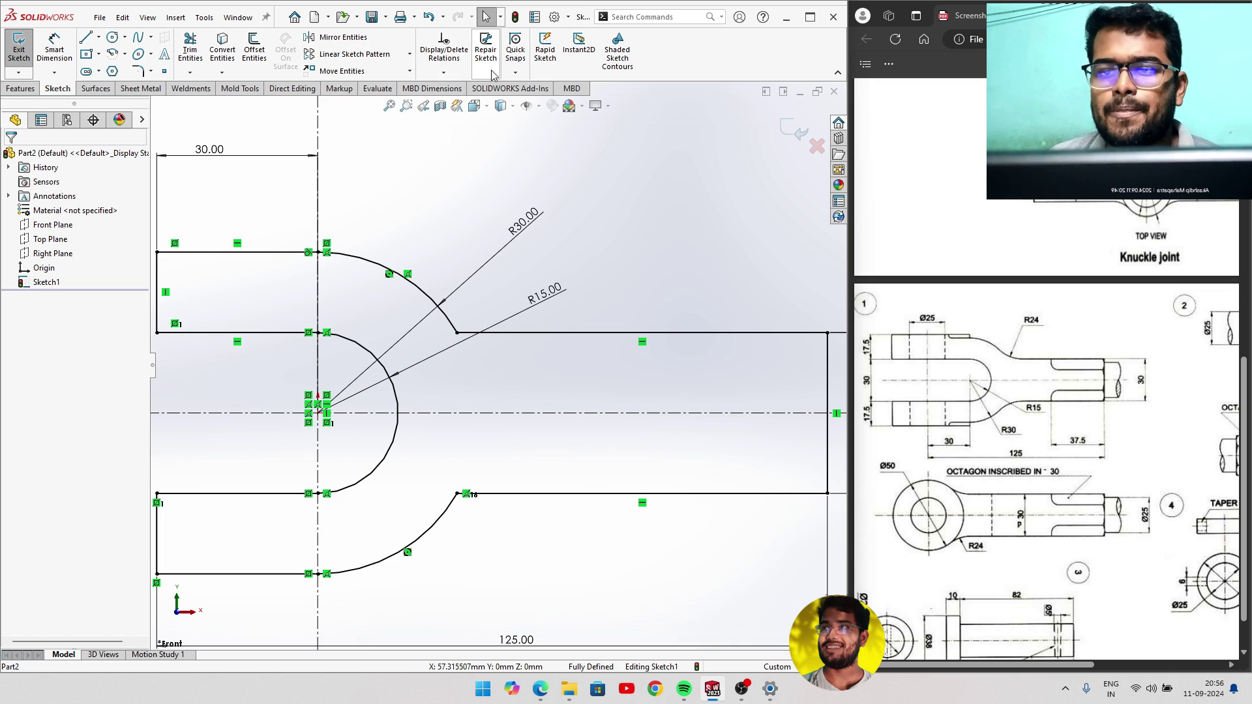
left_click(143, 72)
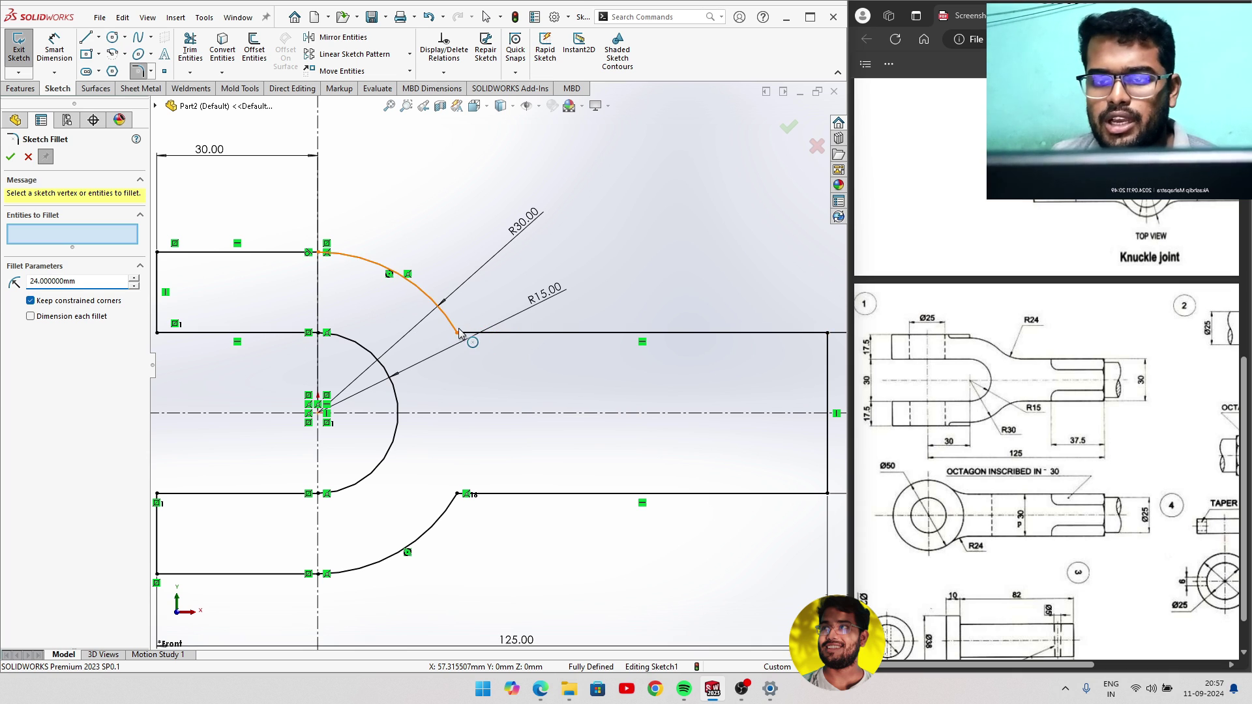
left_click(458, 332)
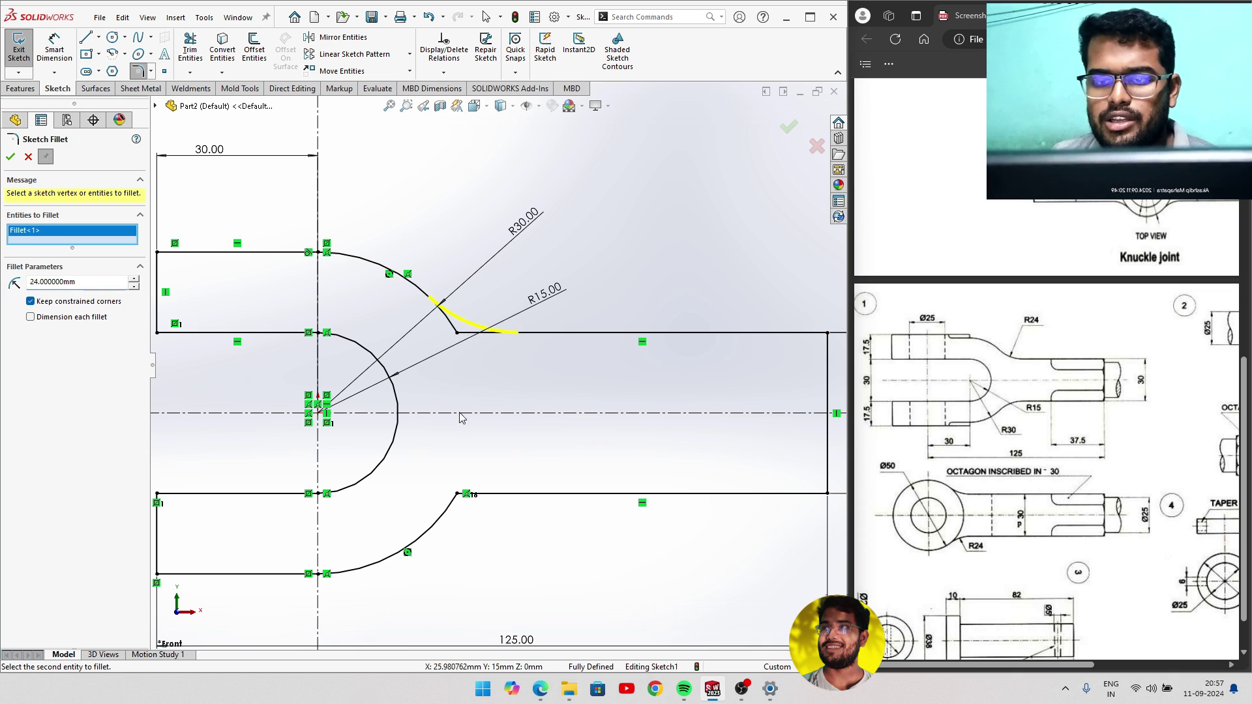
left_click(458, 495)
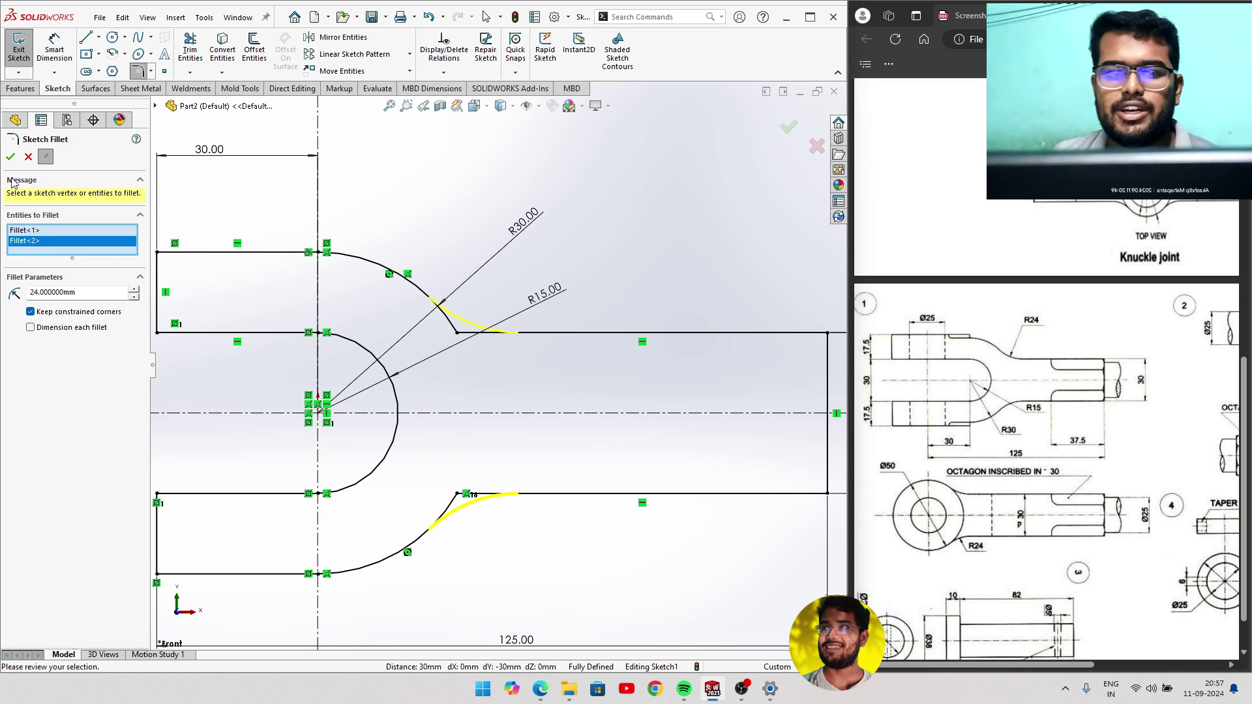
left_click(11, 157)
key("f")
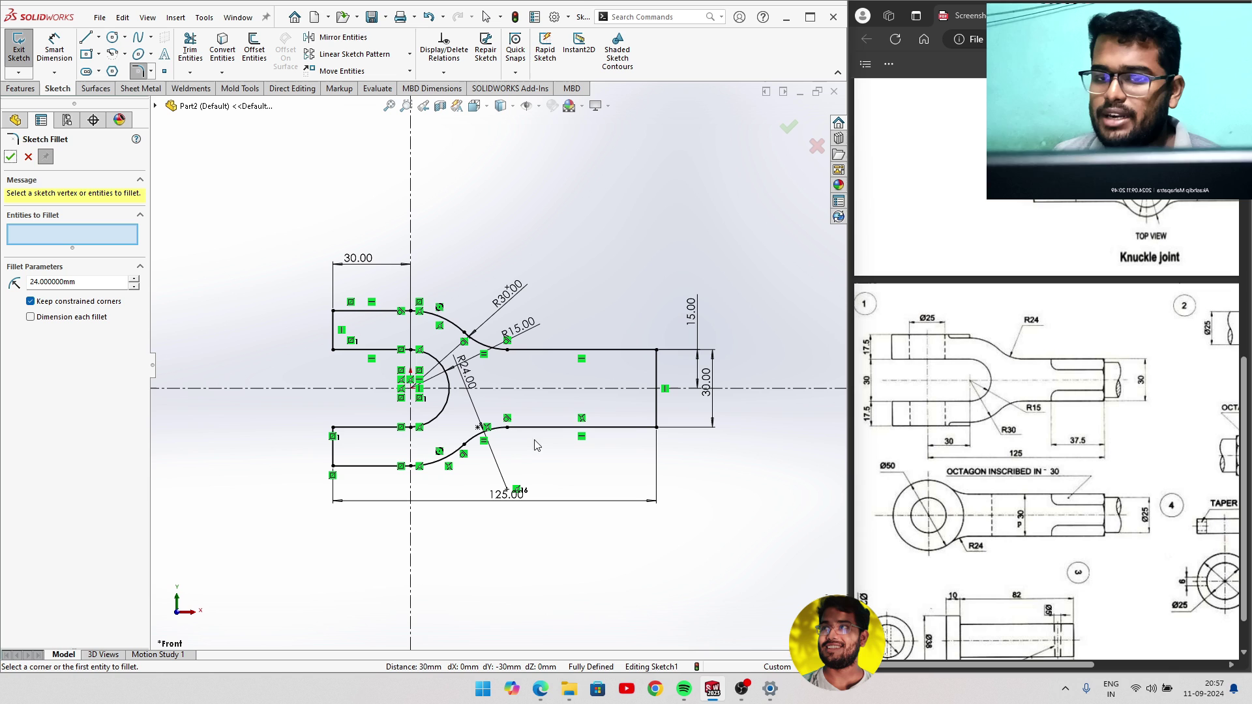
left_click(788, 133)
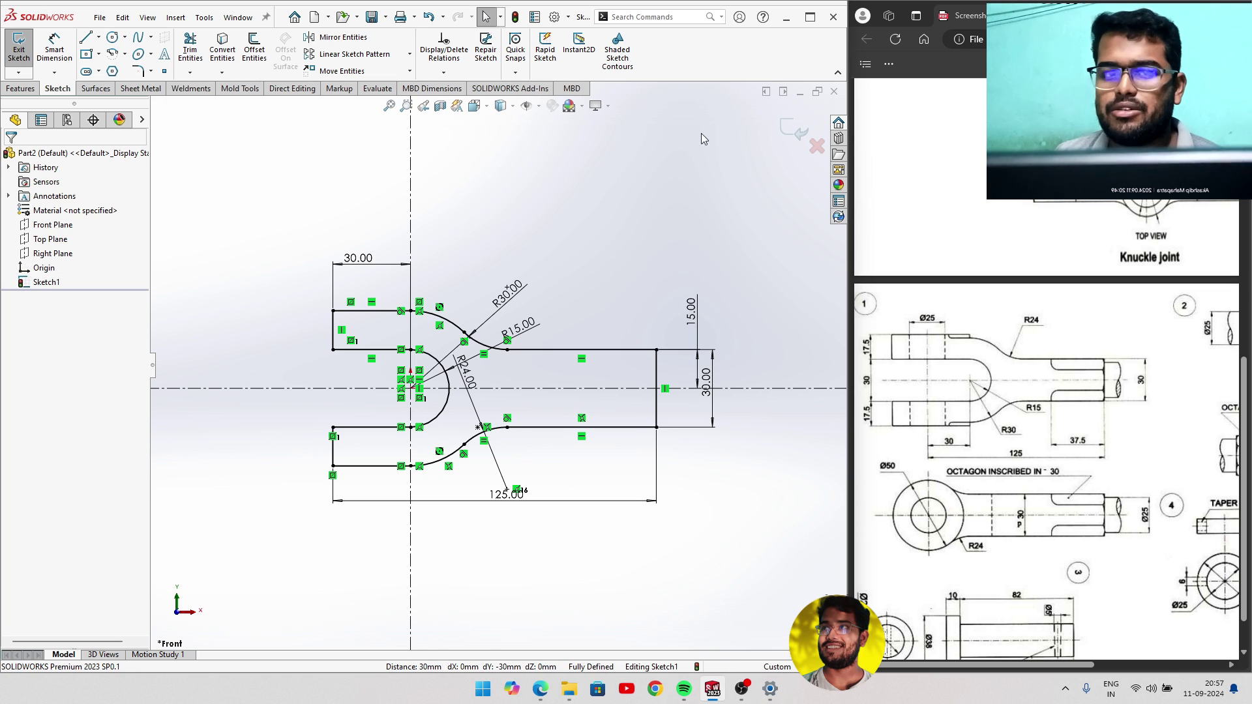
Extrude the fork sketch 30 mm with a Mid Plane end condition as Boss-Extrude1.
left_click(797, 132)
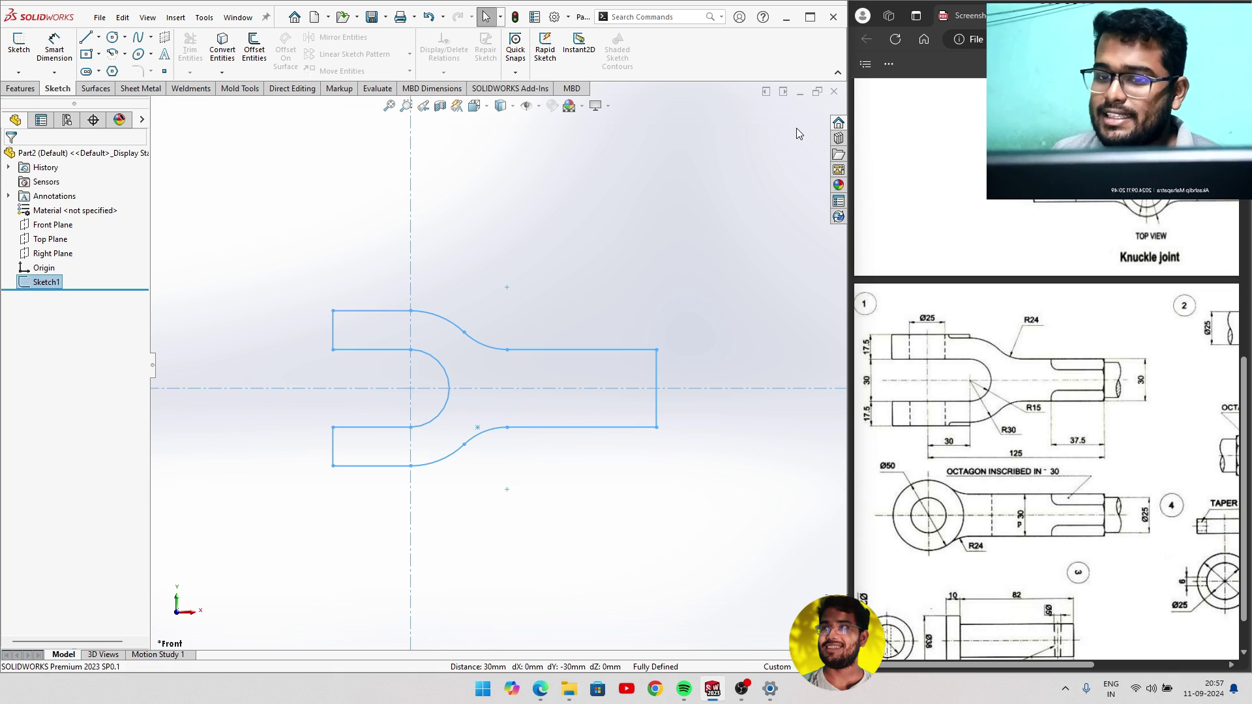
mouse_move(561, 323)
middle_mouse_down()
mouse_move(531, 358)
mouse_move(298, 236)
middle_mouse_up()
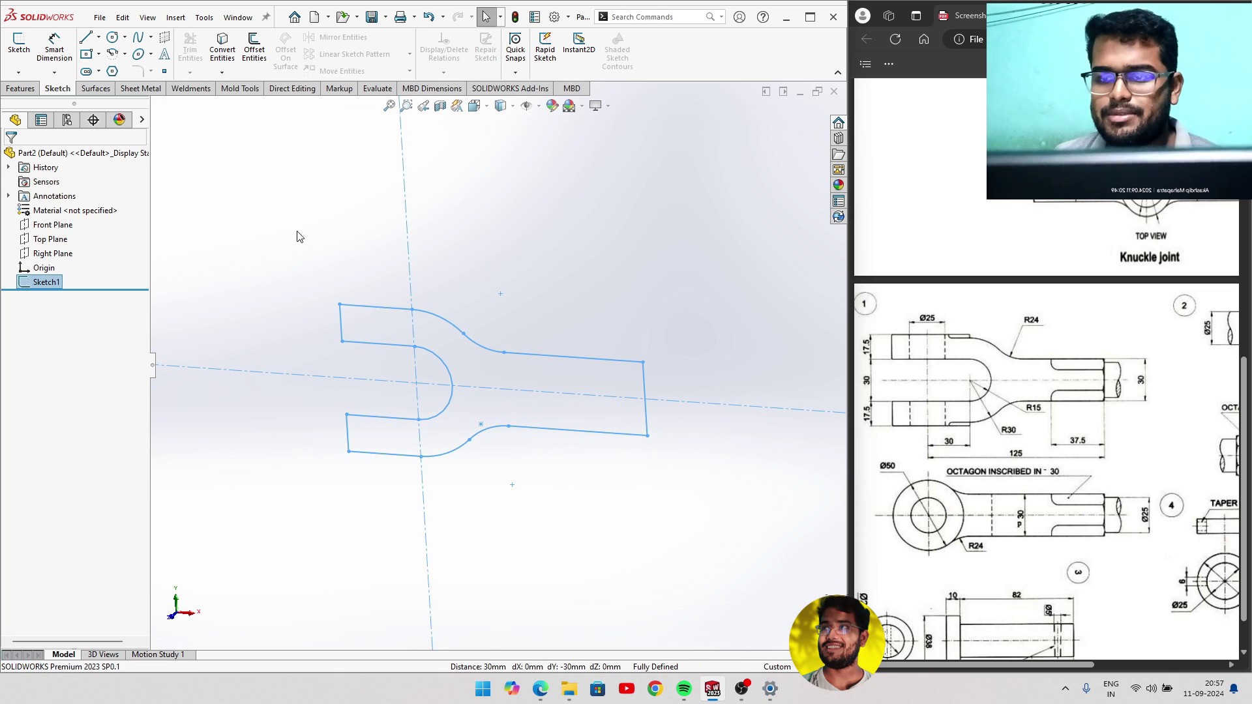
left_click(34, 88)
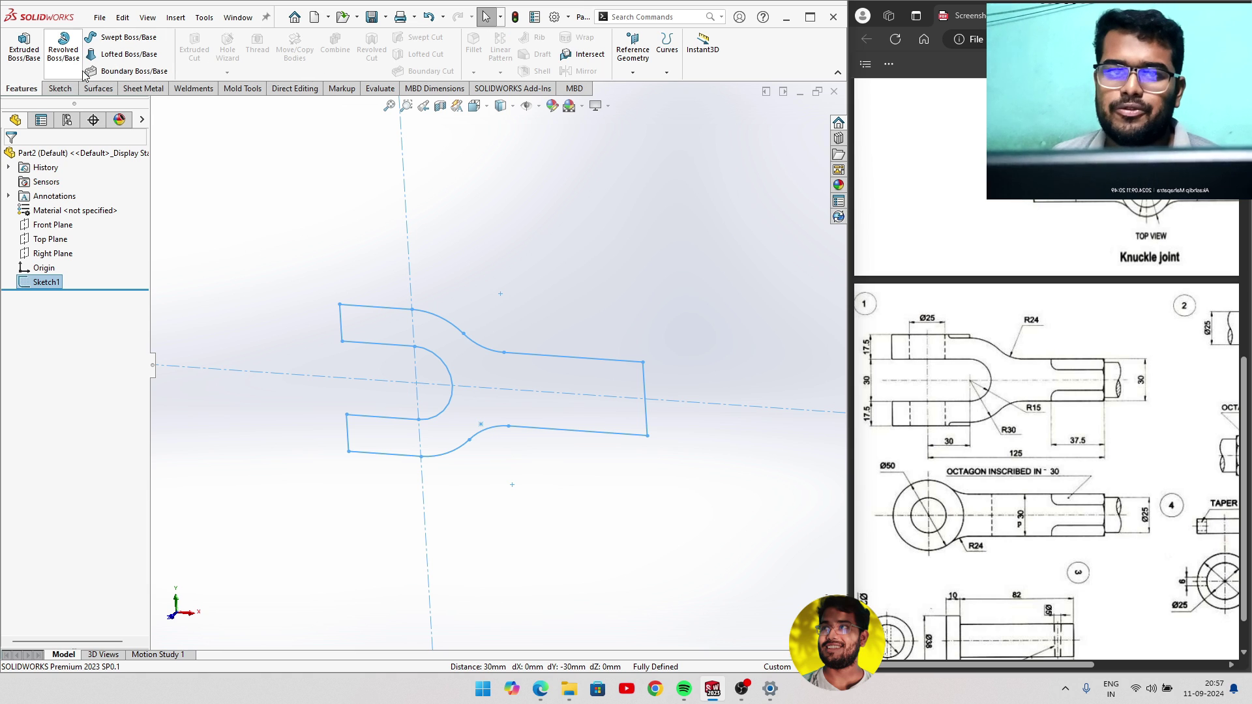
left_click(25, 46)
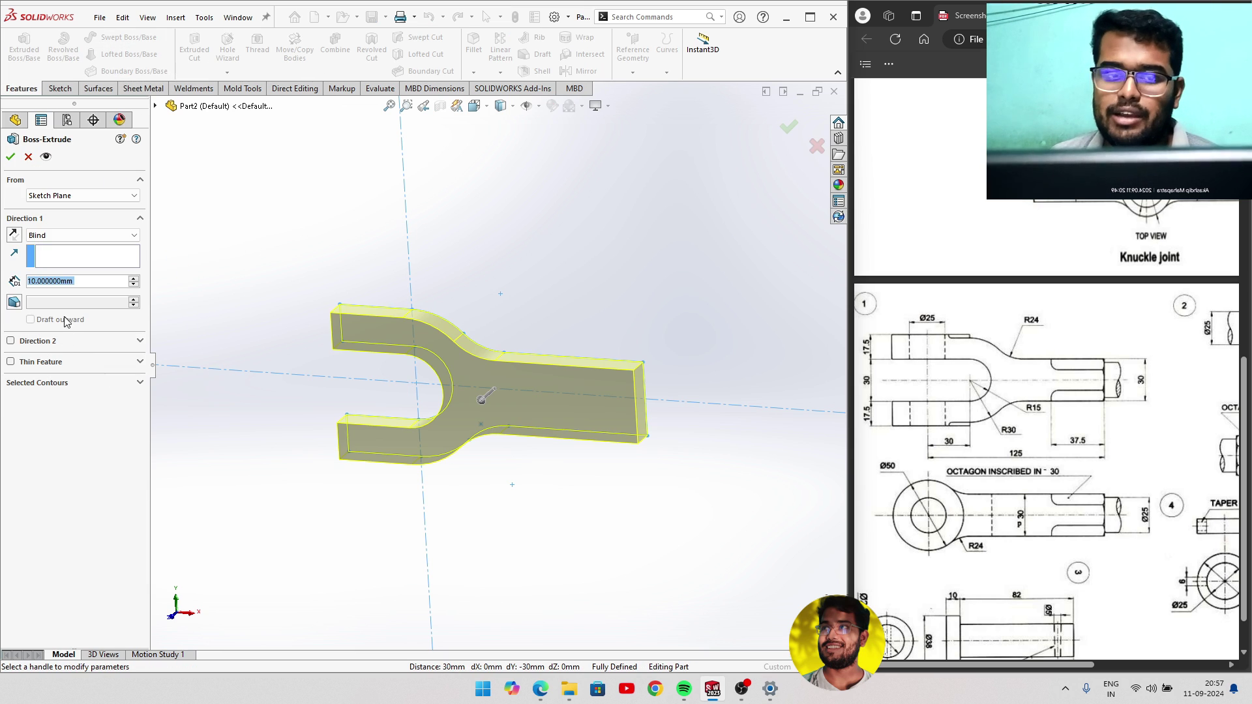
left_click(72, 235)
left_click(61, 285)
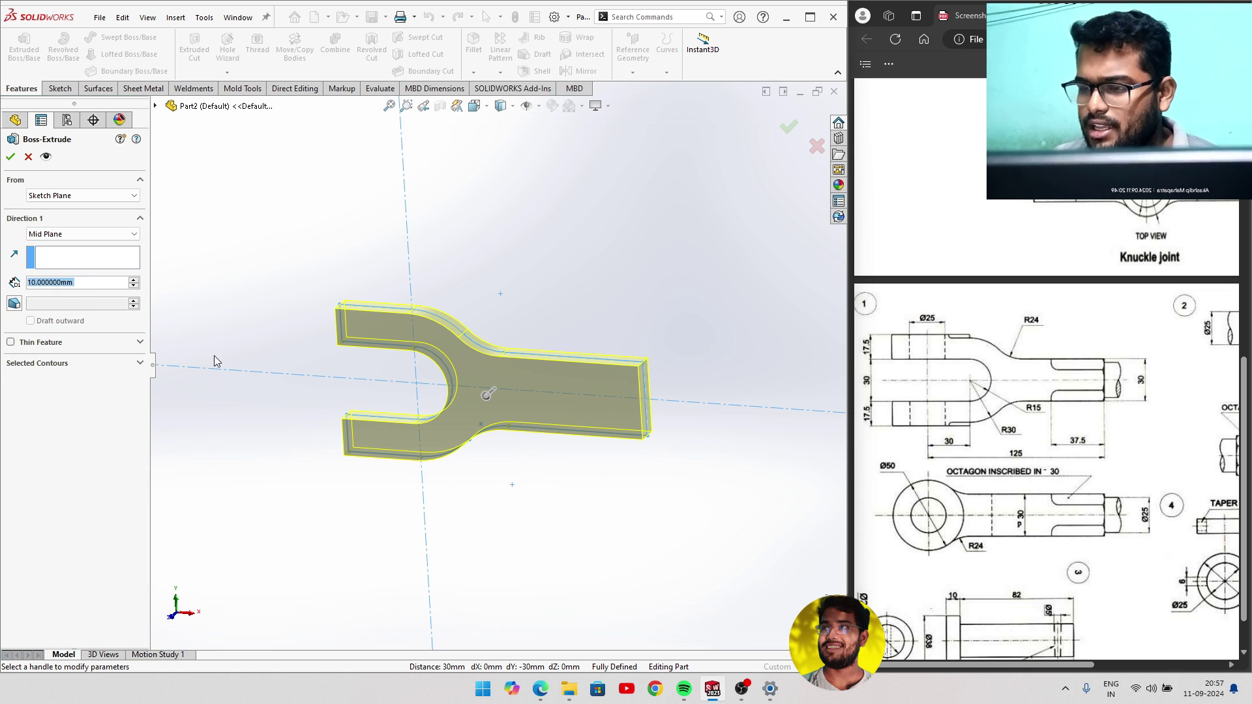
left_click(82, 284)
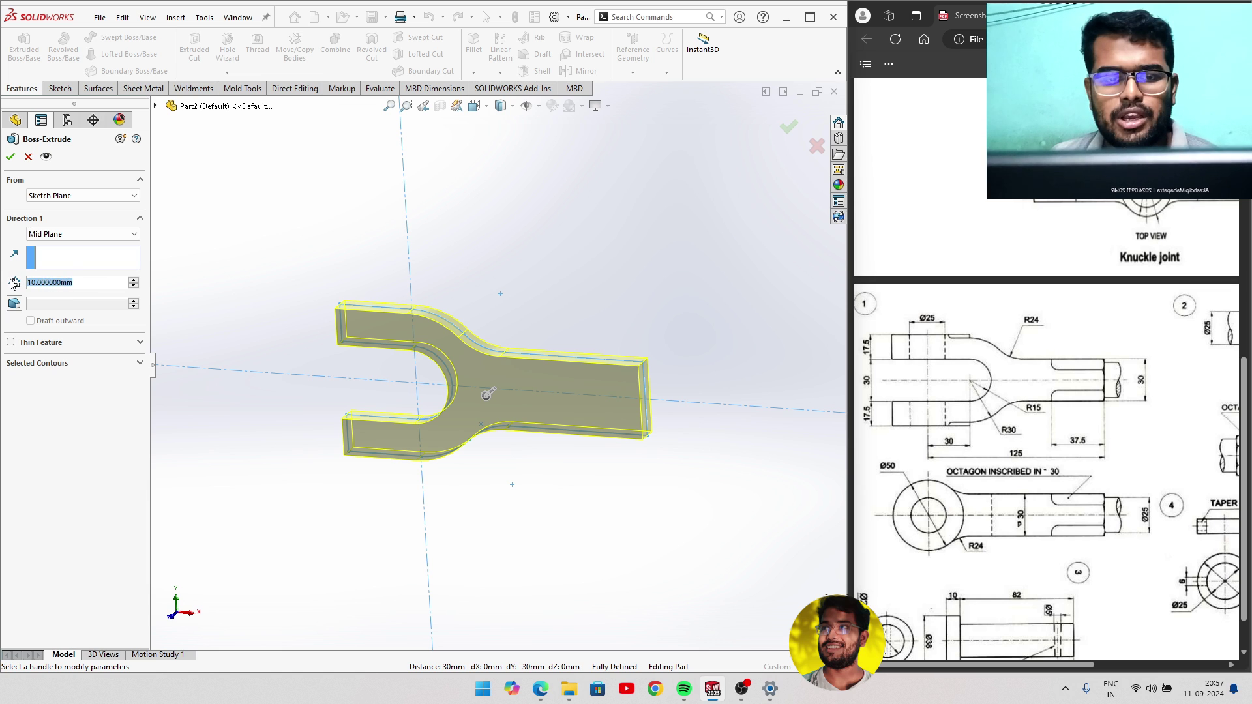
type("30")
key("Return")
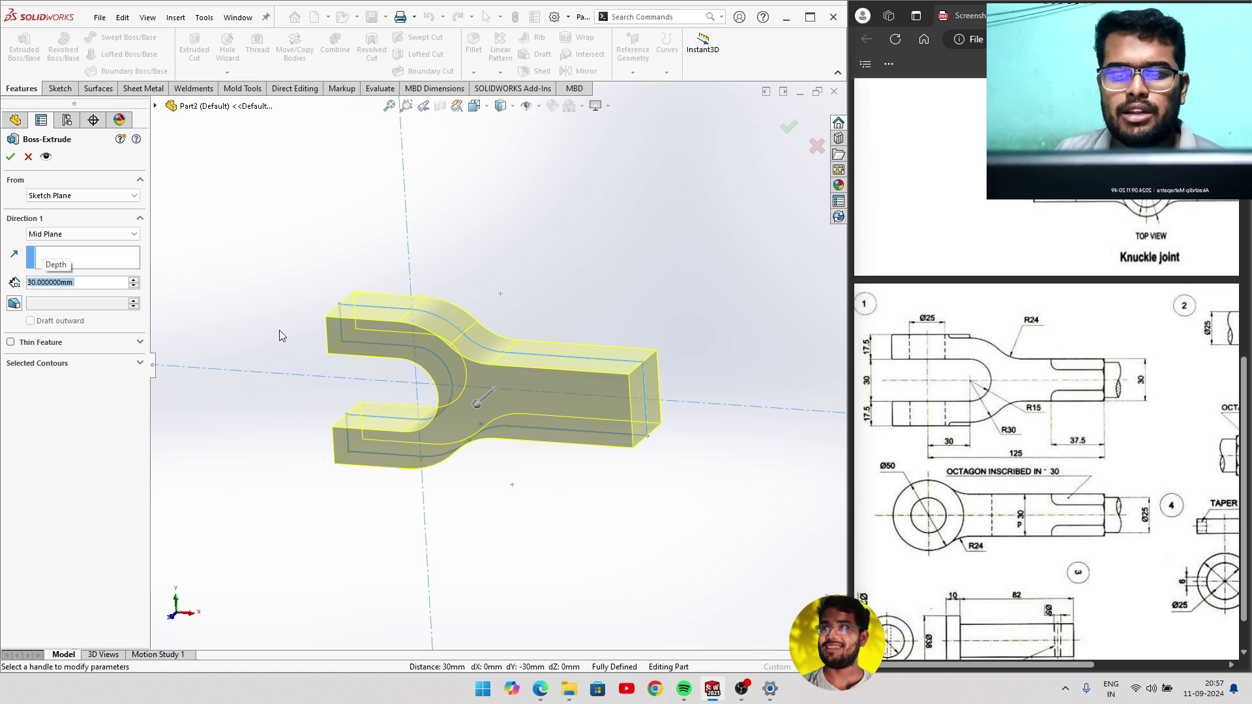
middle_click_drag(279, 330, 316, 330)
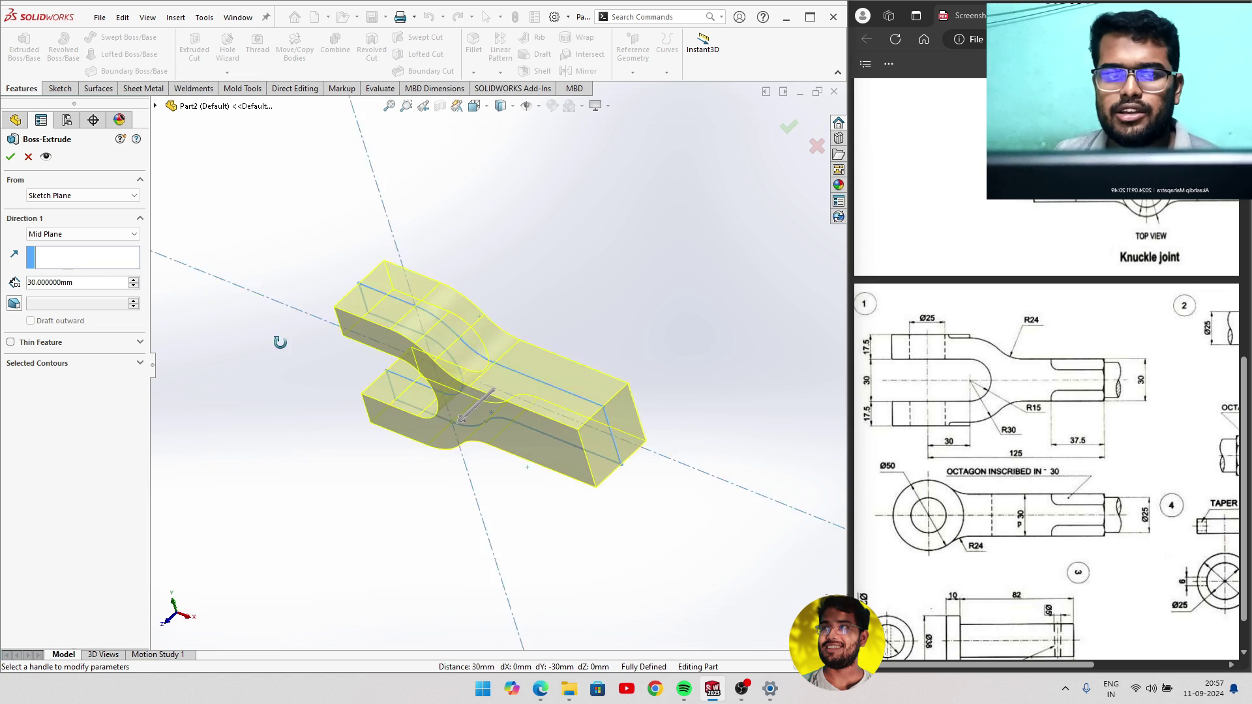
left_click(9, 160)
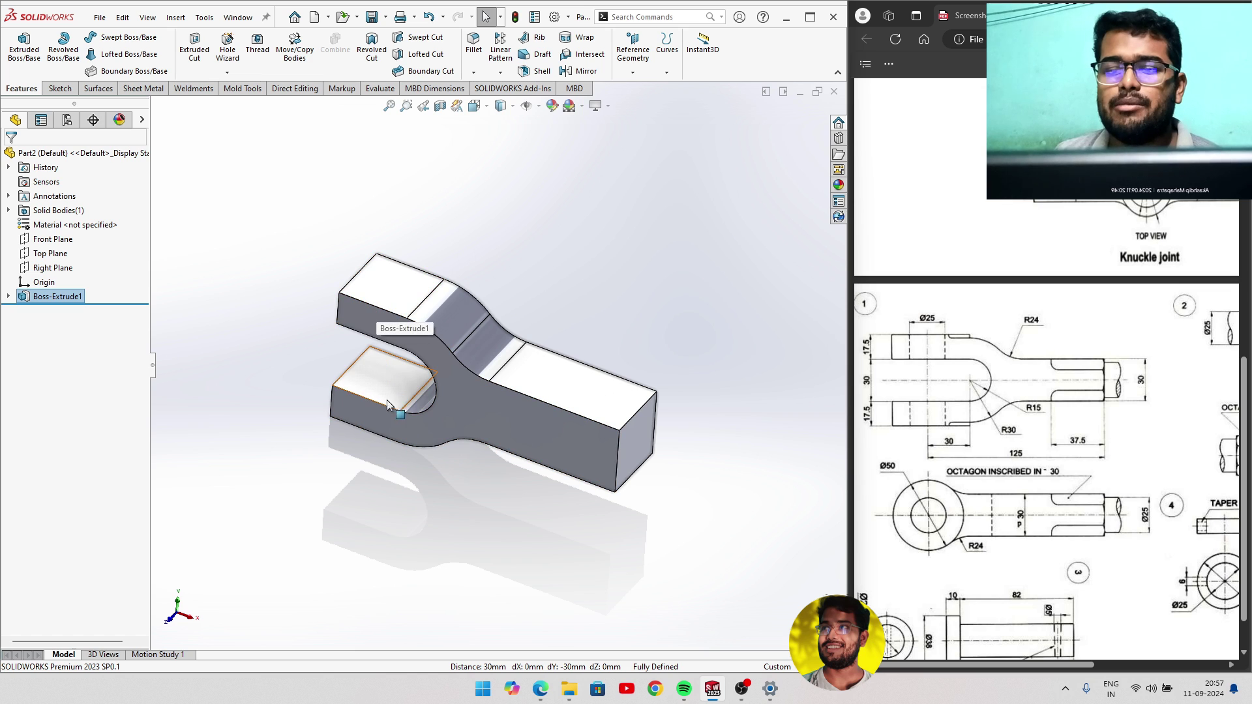
Start Sketch2 on the Top Plane and convert the rod end's outer edge into it.
left_click(50, 254)
mouse_move(255, 267)
middle_mouse_down()
mouse_move(271, 266)
mouse_move(315, 202)
mouse_move(272, 300)
middle_mouse_up()
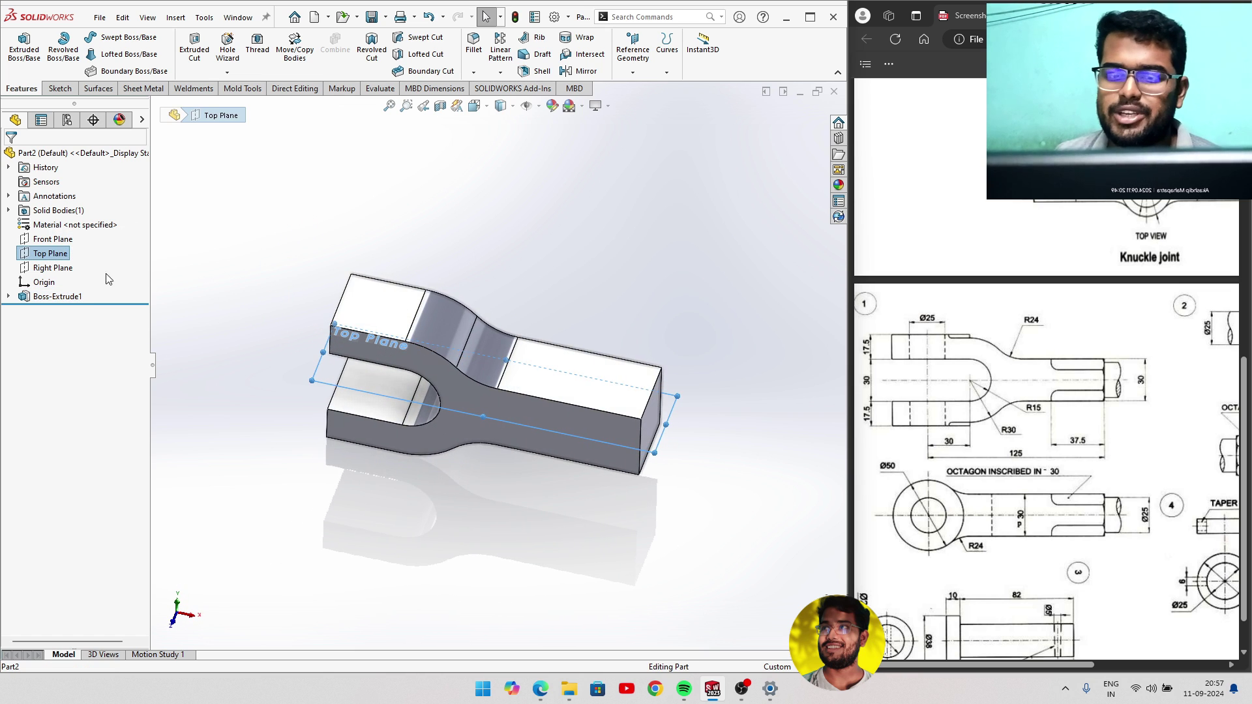
right_click(47, 254)
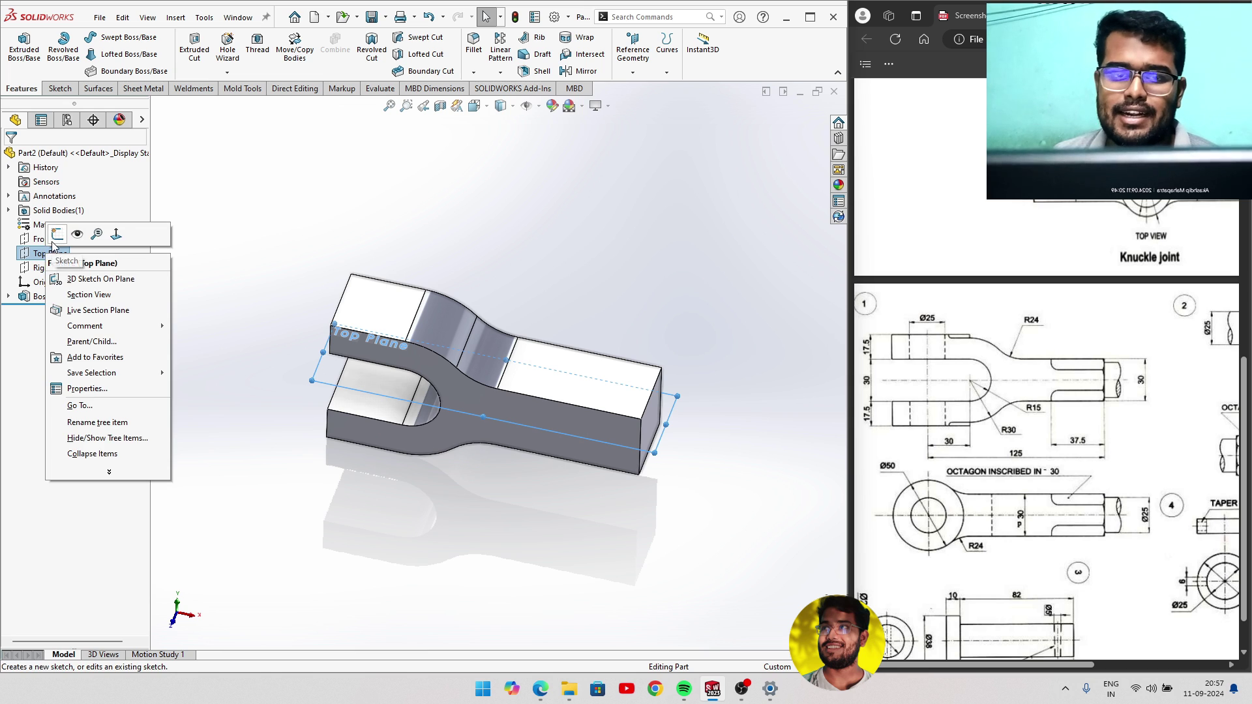
left_click(55, 237)
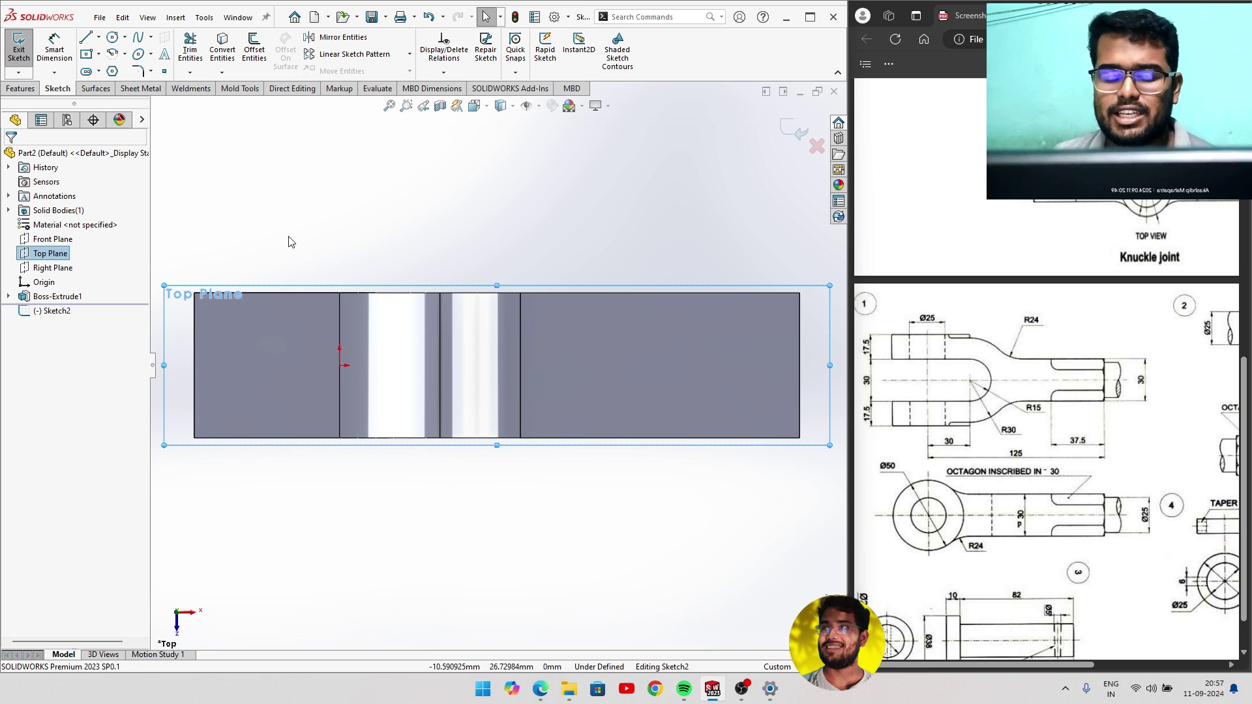
mouse_move(296, 242)
middle_mouse_down("ctrl")
mouse_move(400, 213)
mouse_move(458, 218)
middle_mouse_up("ctrl")
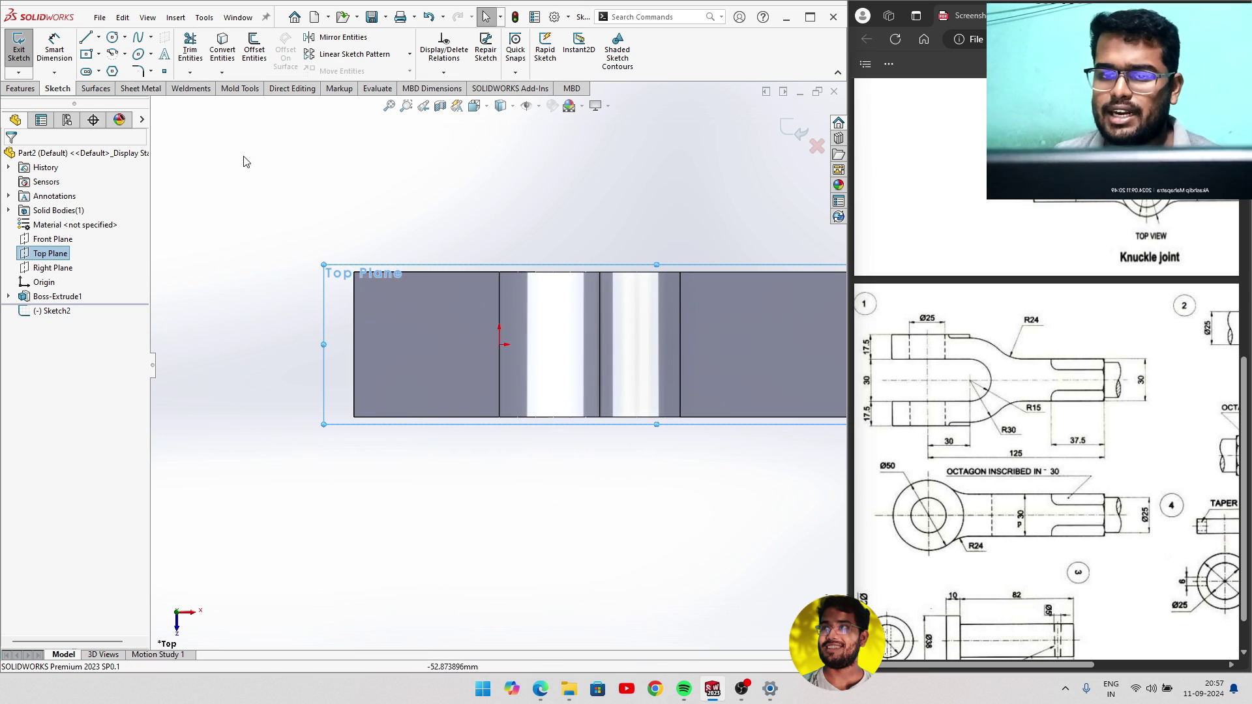
left_click(223, 52)
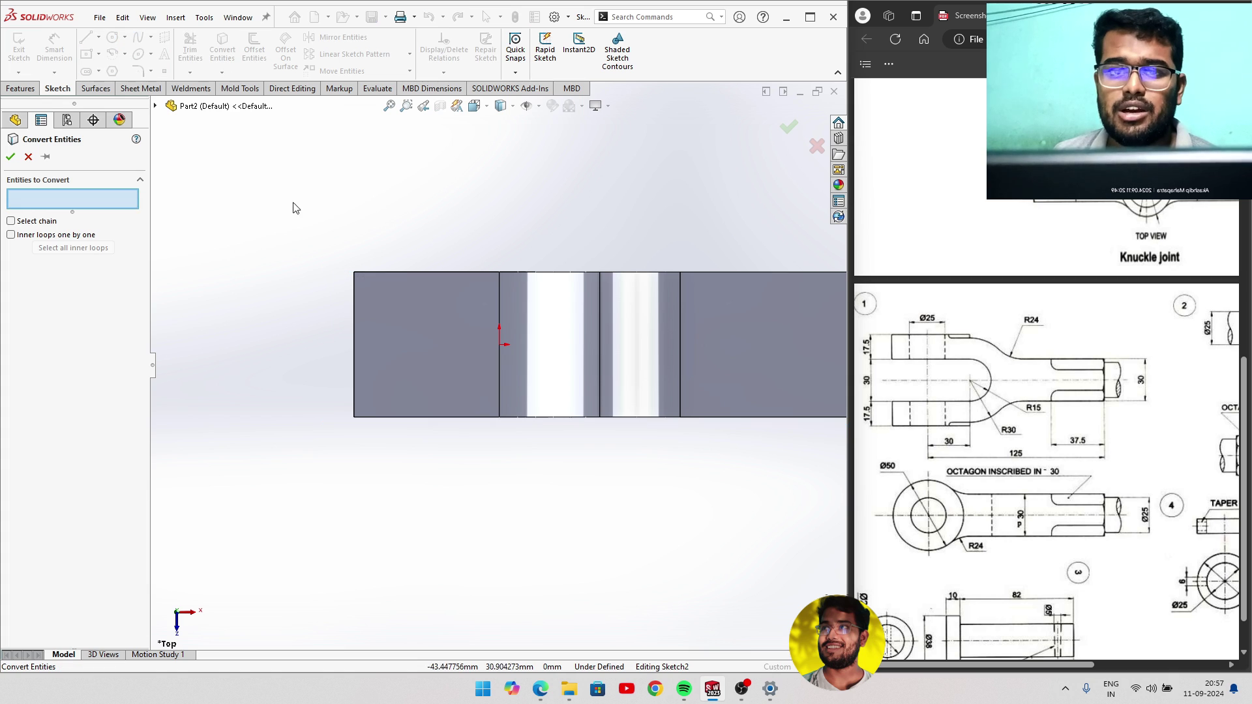
left_click(354, 339)
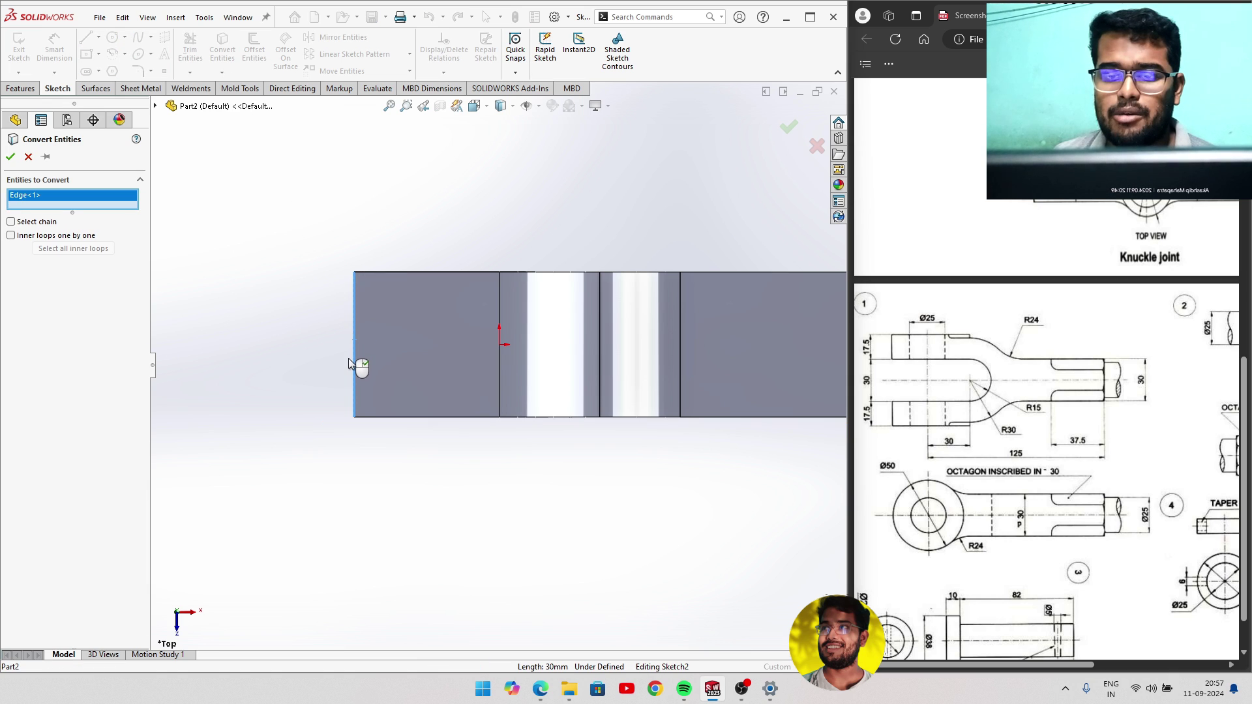
middle_click_drag(352, 317, 330, 212)
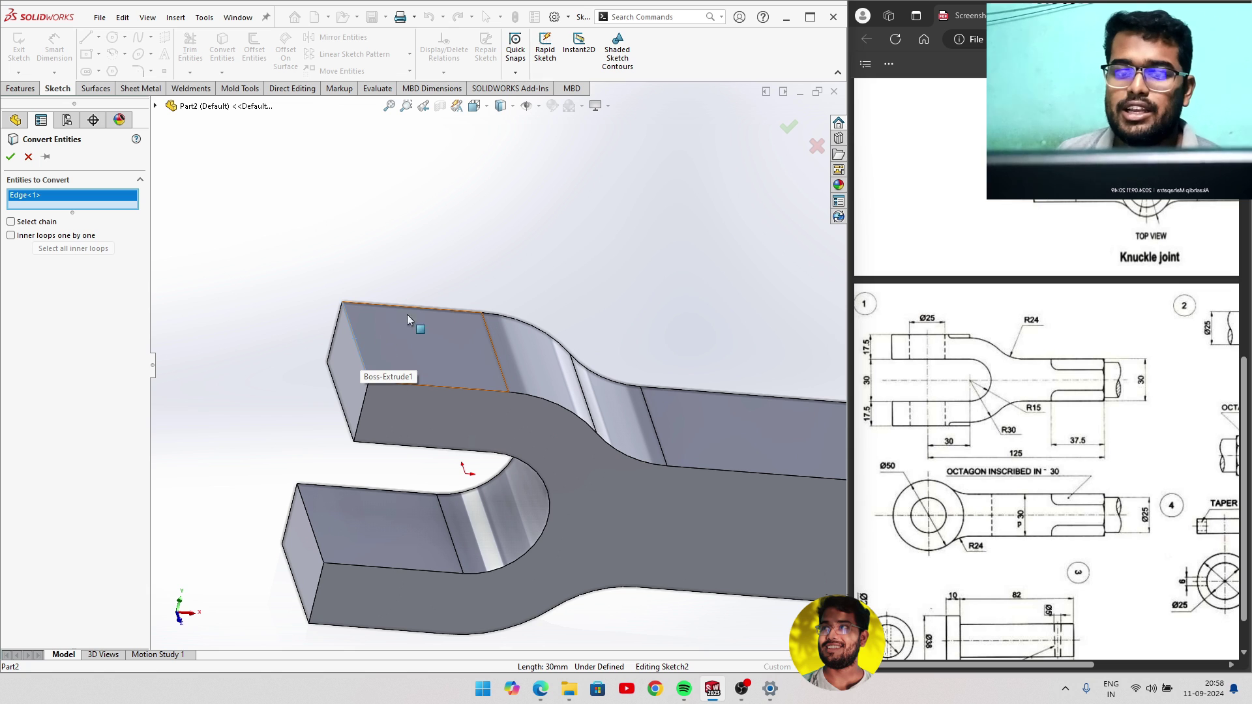
left_click(11, 157)
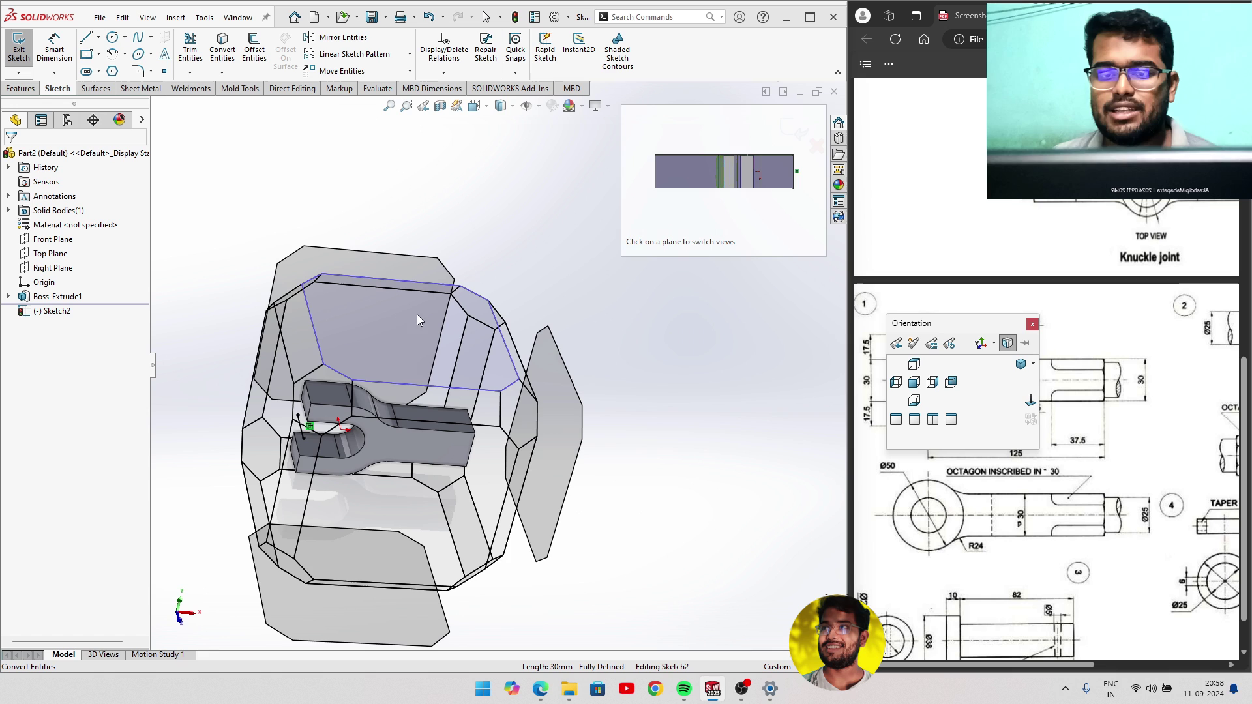
Reorient the view to look straight at the sketch face.
key("ctrl+8")
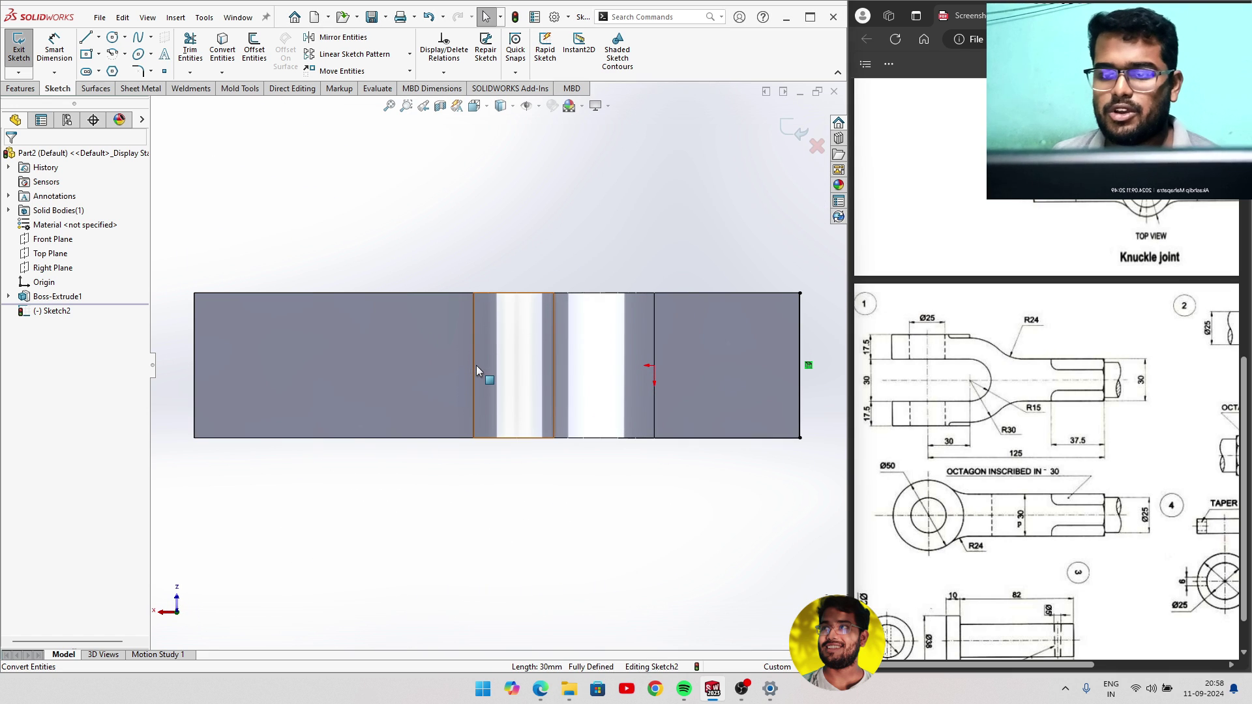
key("ctrl+7")
middle_click_drag(455, 242, 621, 287)
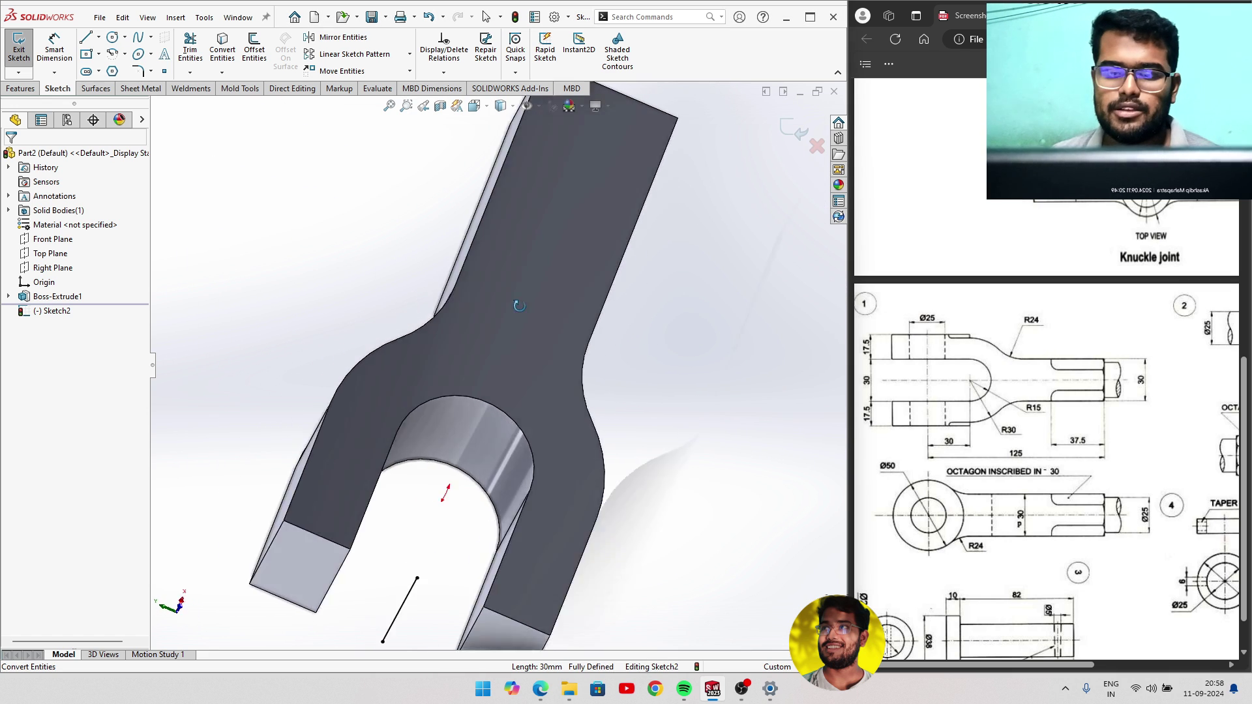
key("space")
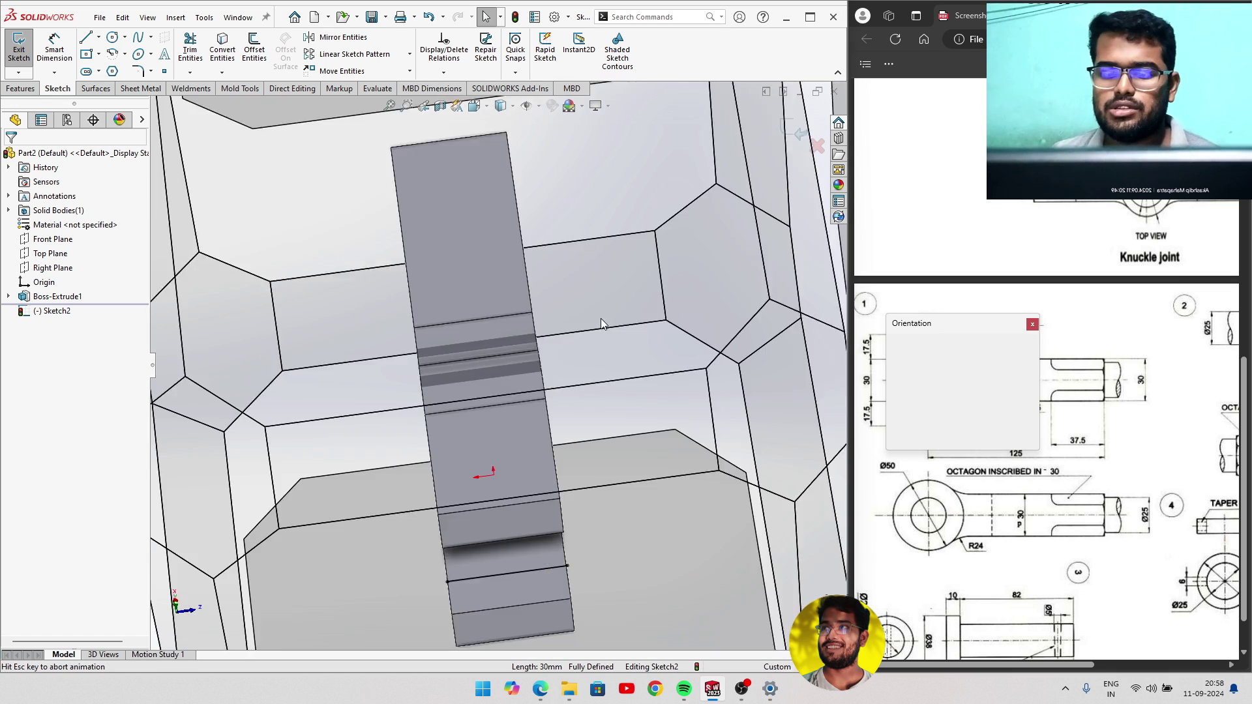
left_click(394, 321)
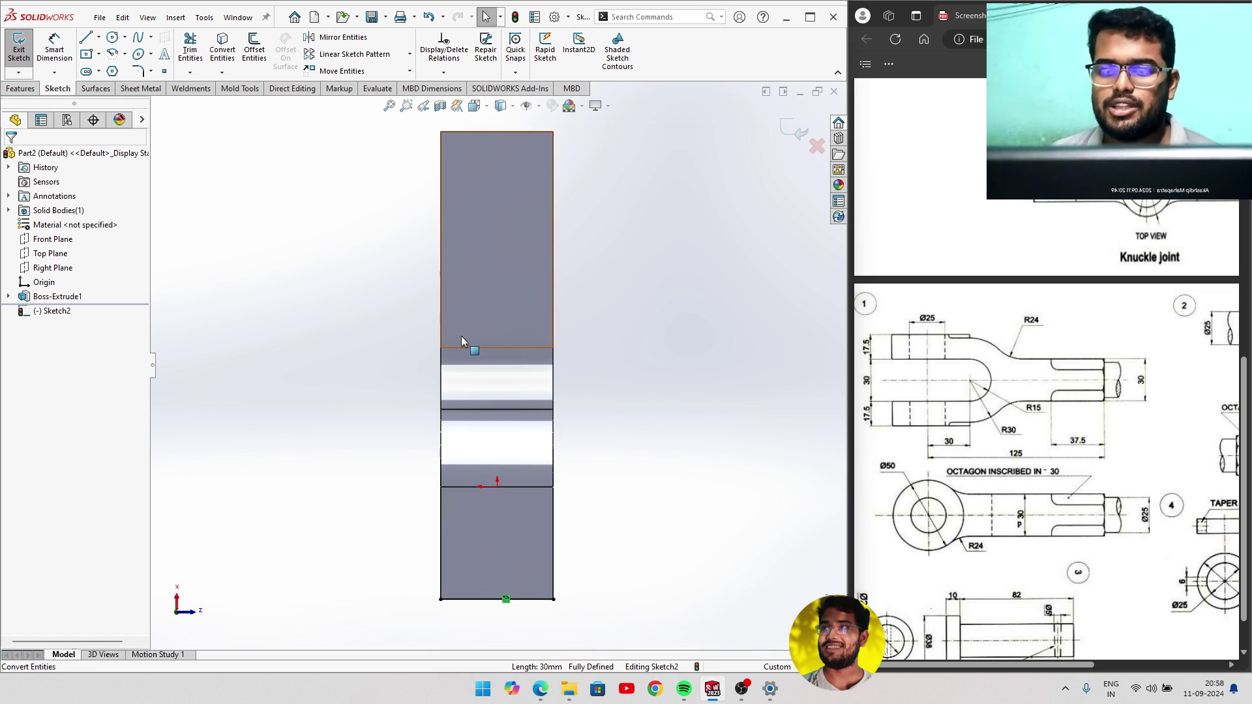
mouse_move(460, 336)
middle_mouse_down()
mouse_move(647, 303)
mouse_move(683, 420)
middle_mouse_up()
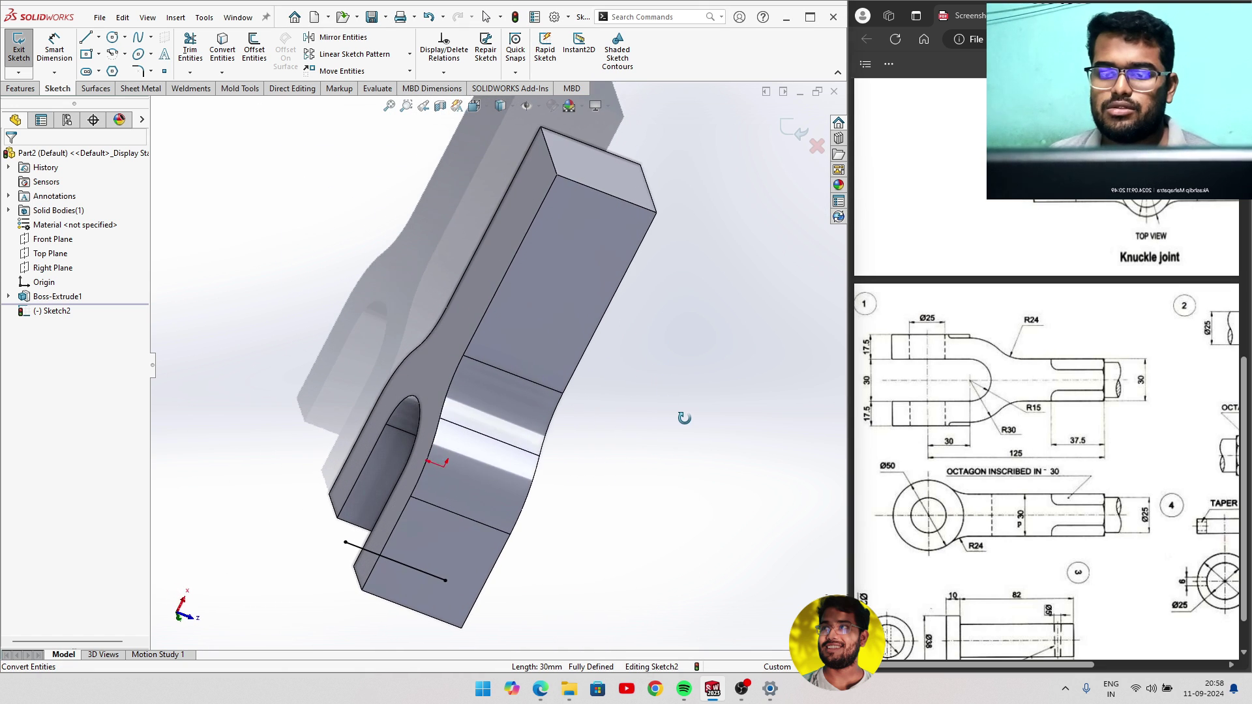
key("space")
left_click(391, 501)
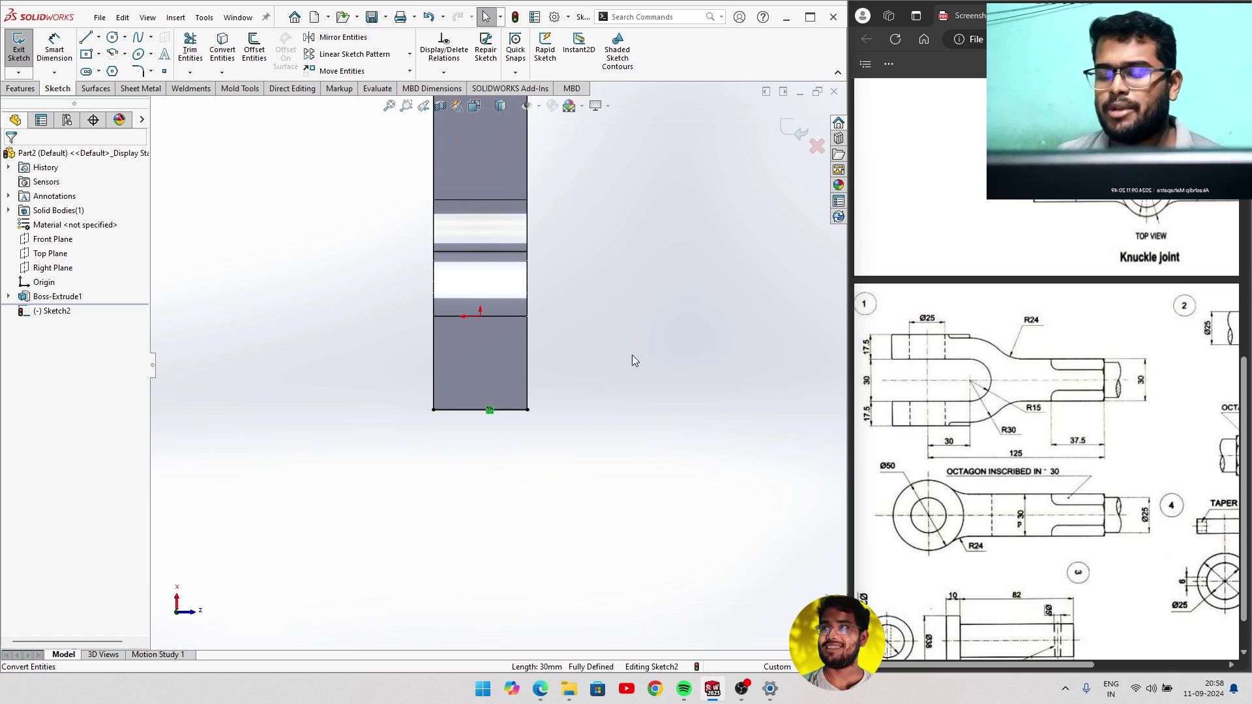
Draw a circle at the end-edge midpoint and attempt its diameter dimension.
left_click(113, 39)
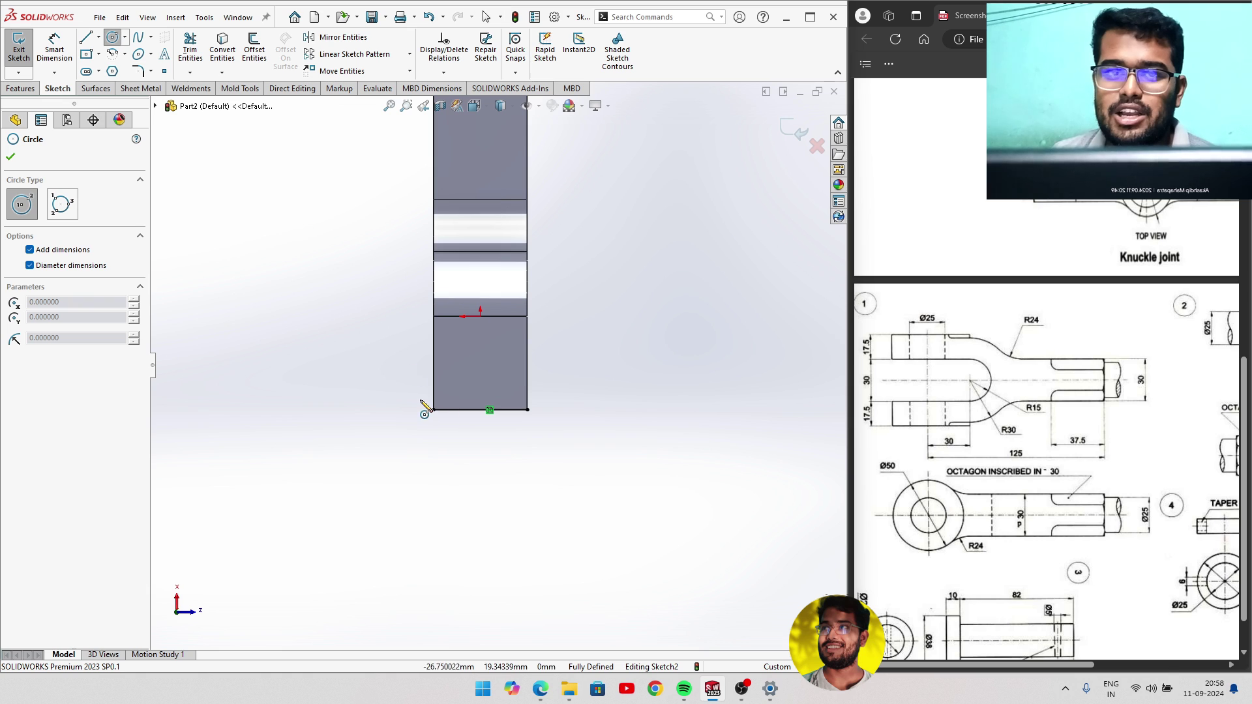
left_click(481, 410)
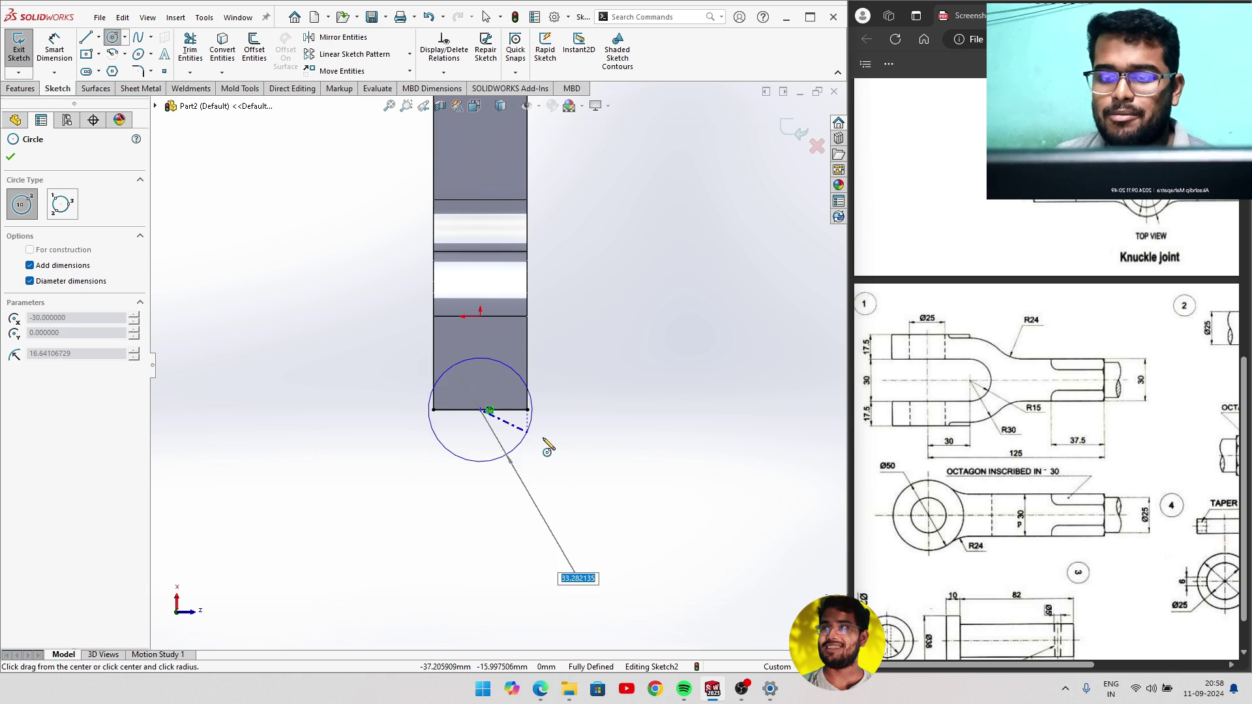
left_click(546, 486)
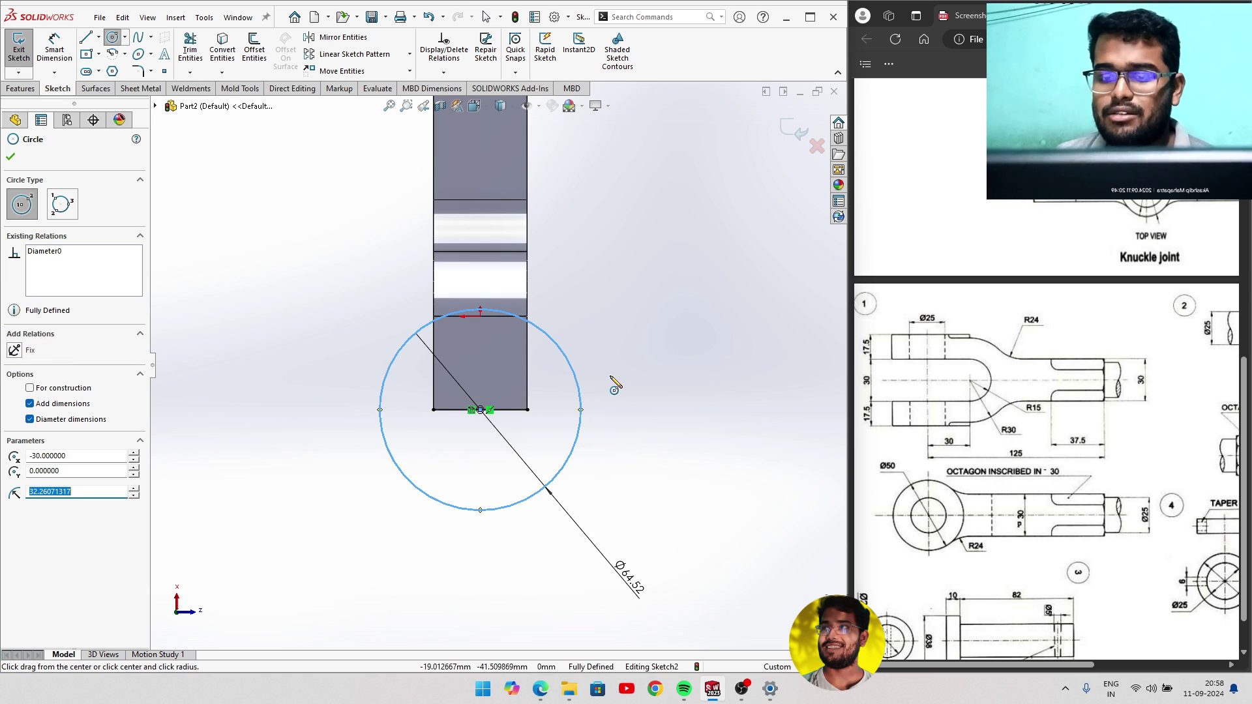
key("d")
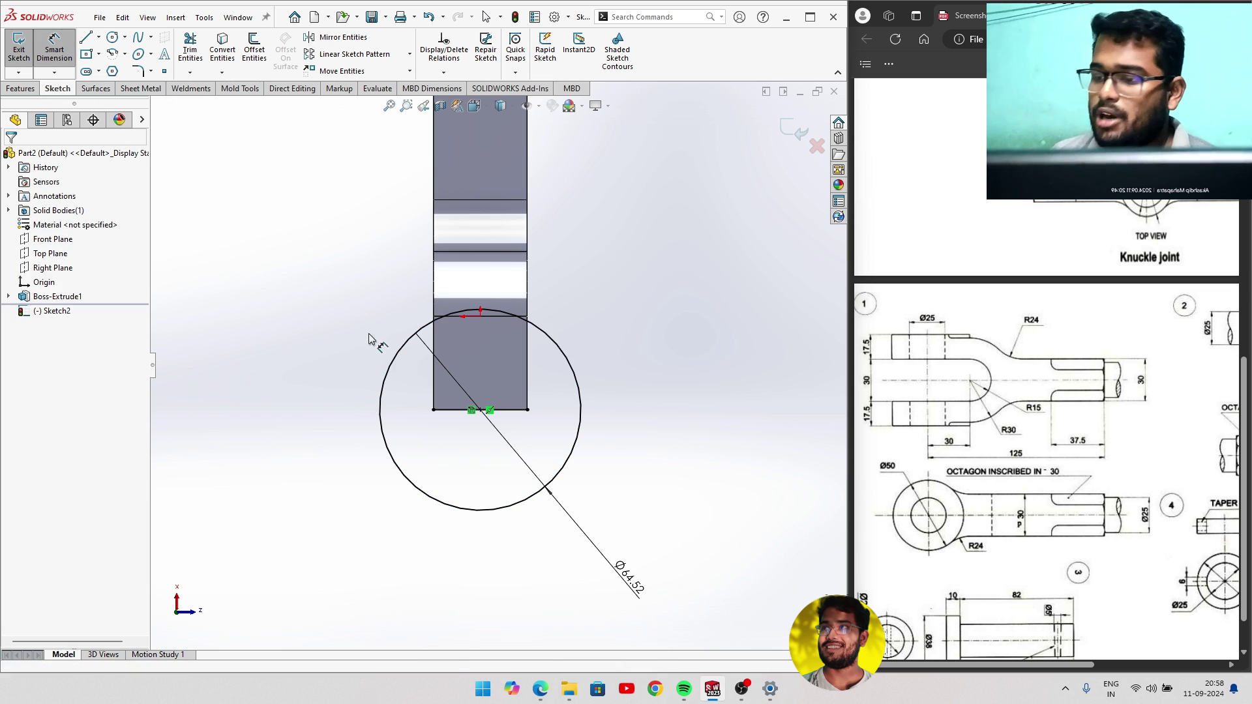
left_click(593, 395)
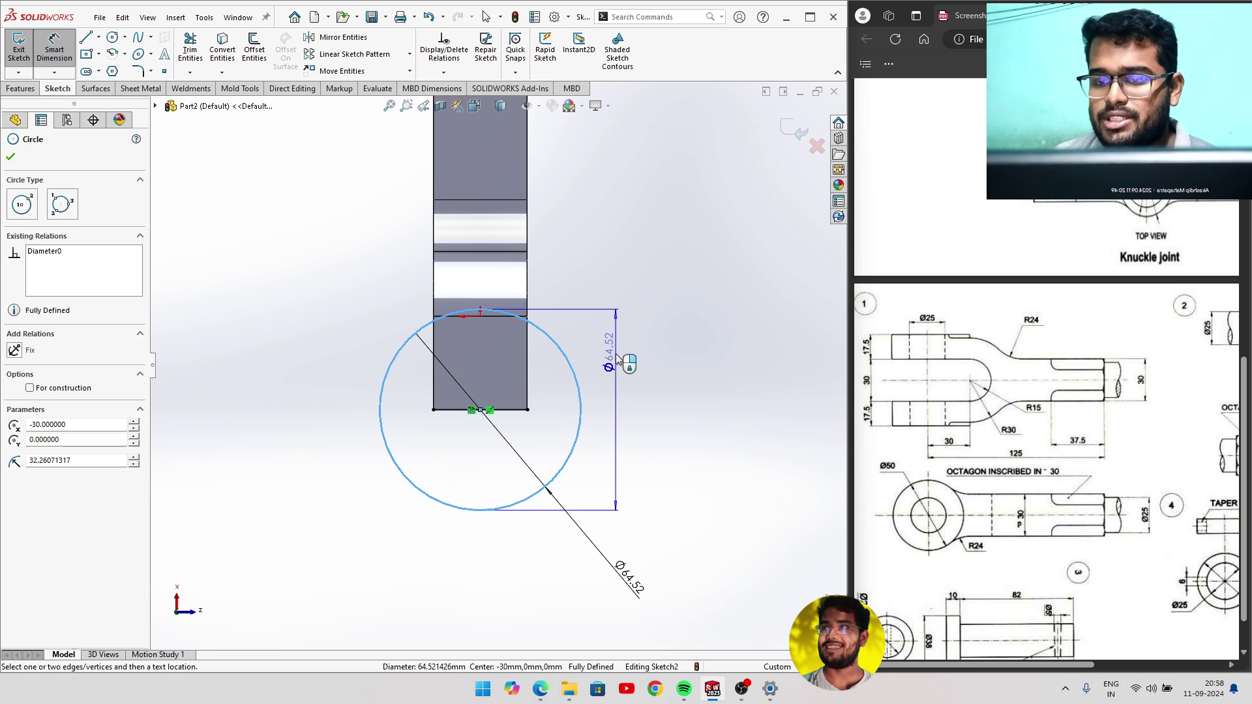
left_click(616, 355)
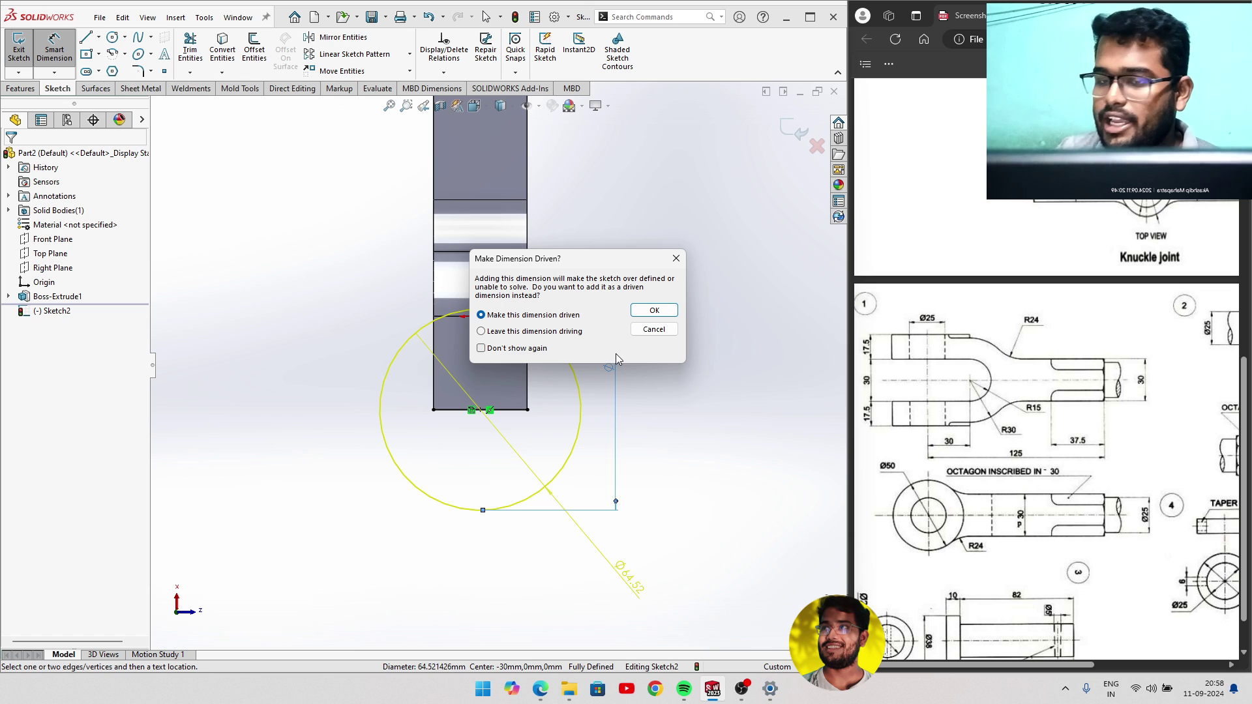
left_click(654, 330)
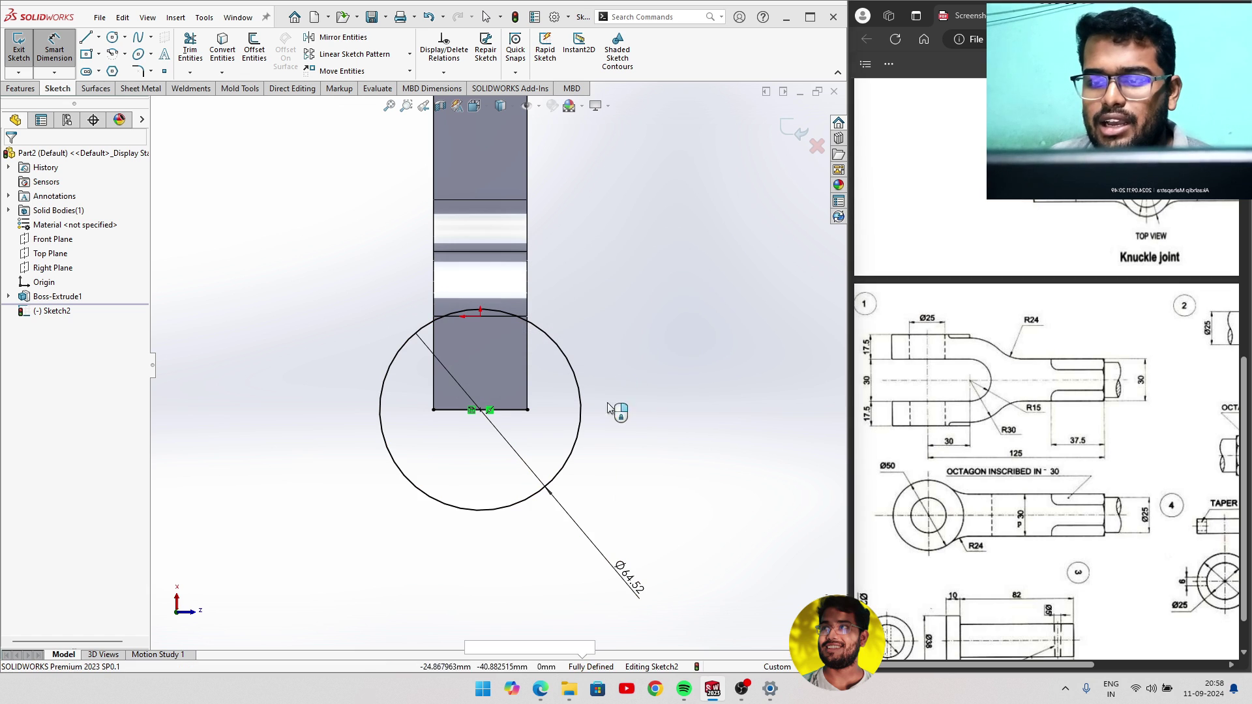
left_click(638, 584)
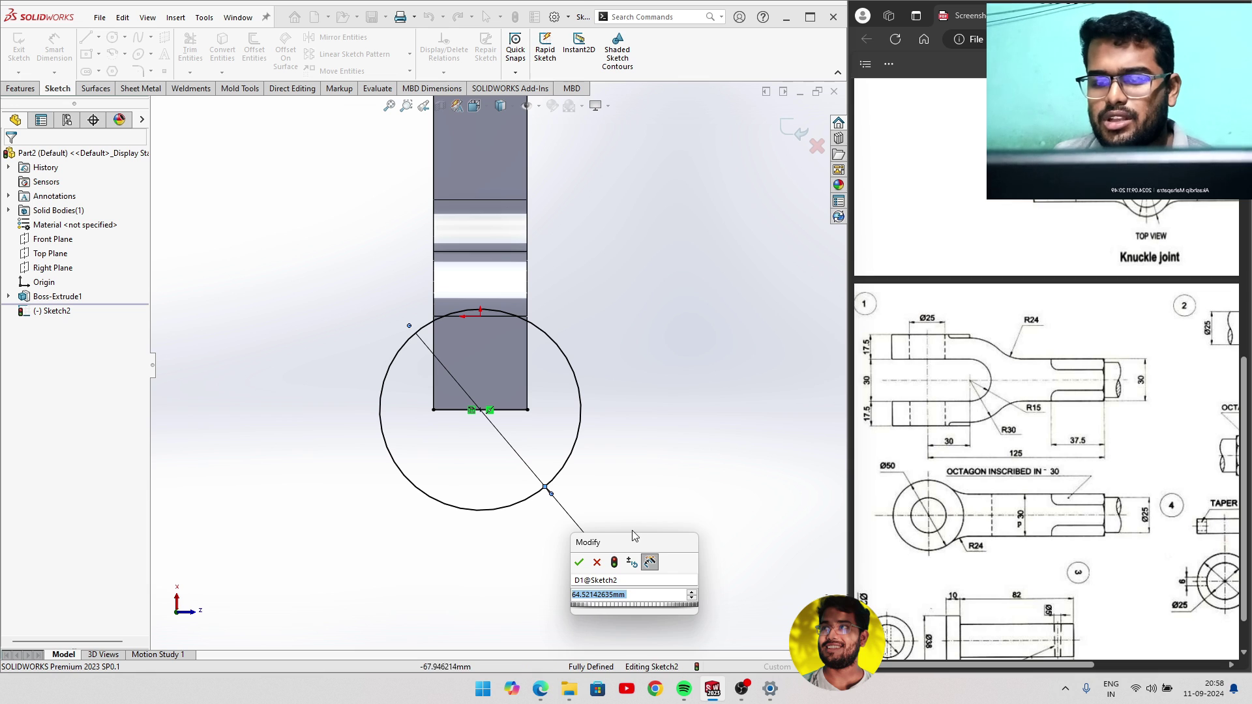
left_click(601, 572)
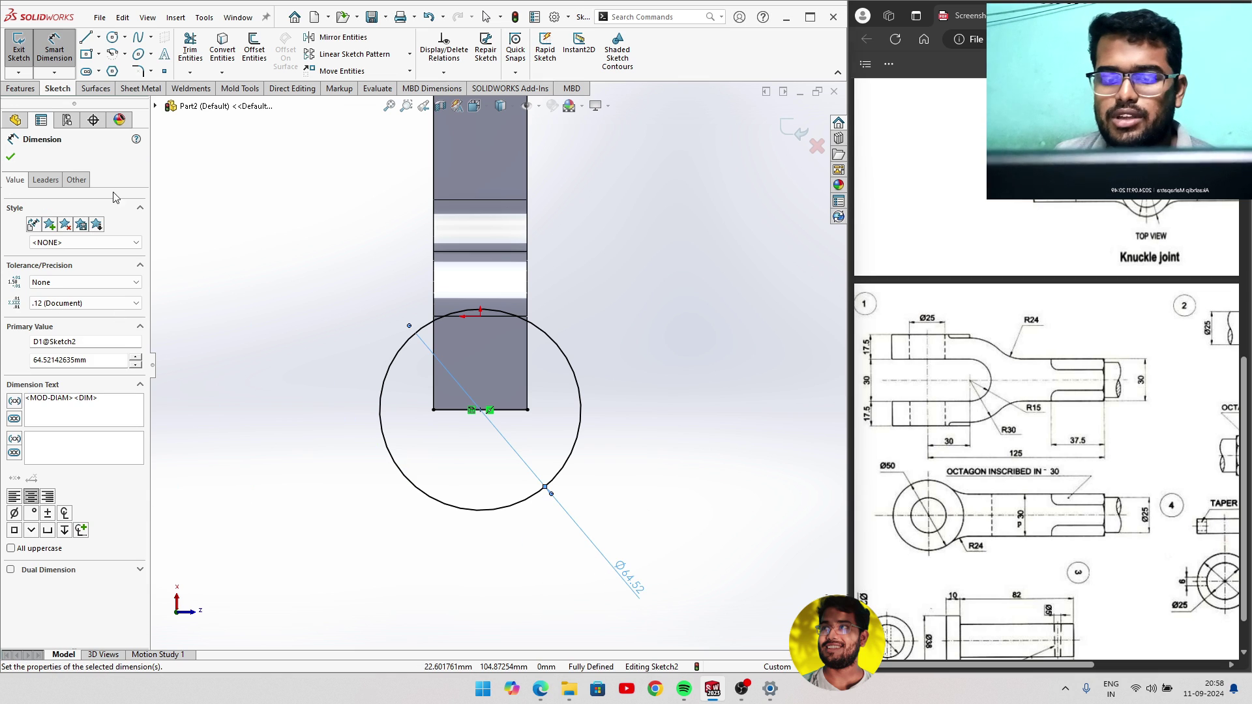
left_click(11, 157)
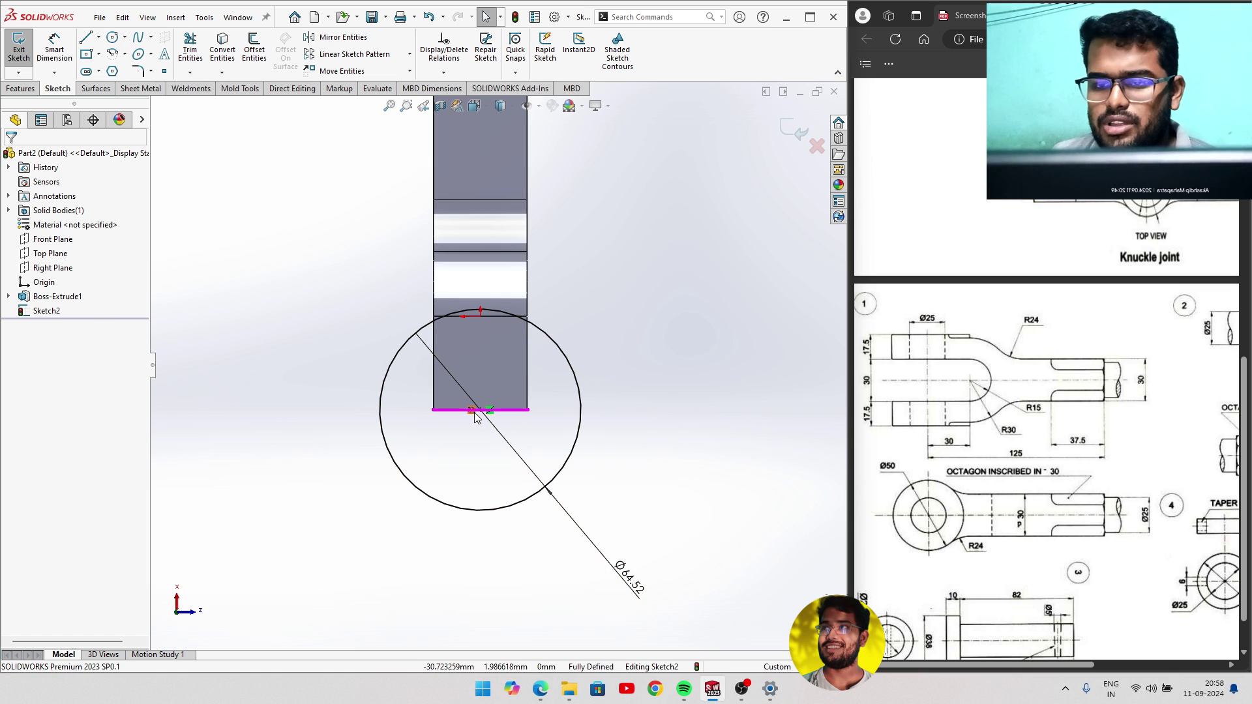
Delete the Ø64.52 circle and redraw one centred on the end-edge midpoint.
left_click(535, 499)
key("Delete")
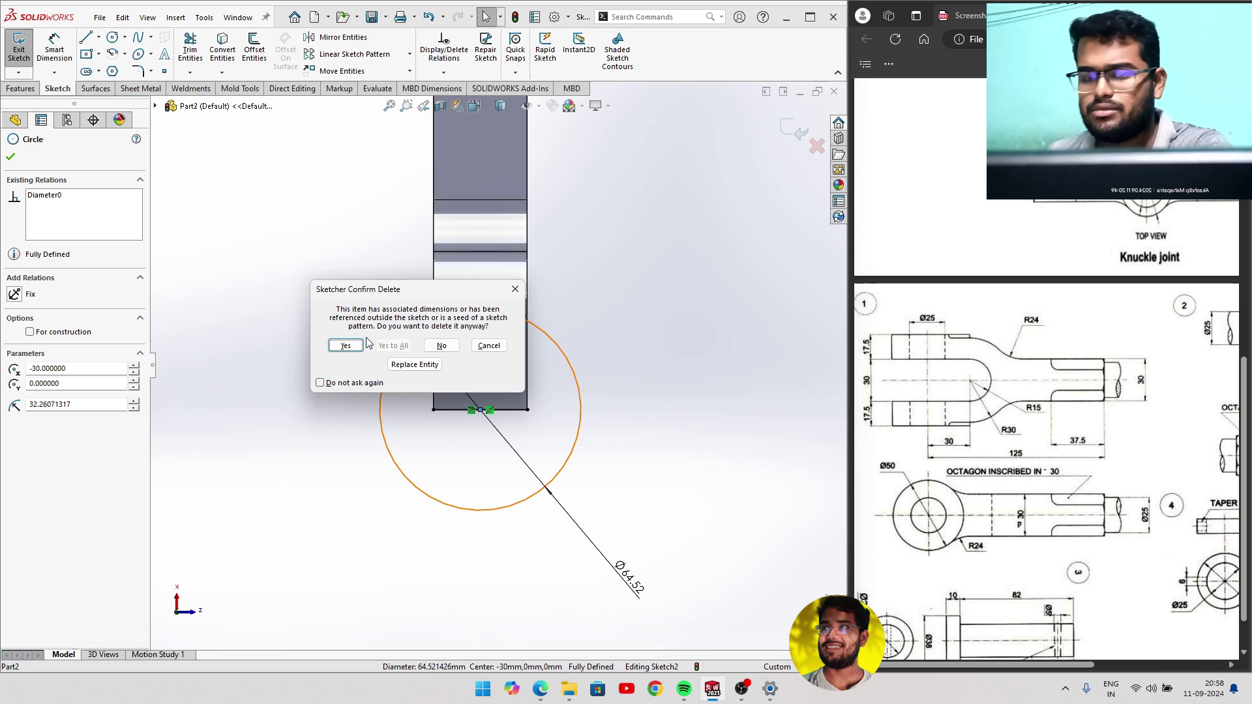
left_click(347, 349)
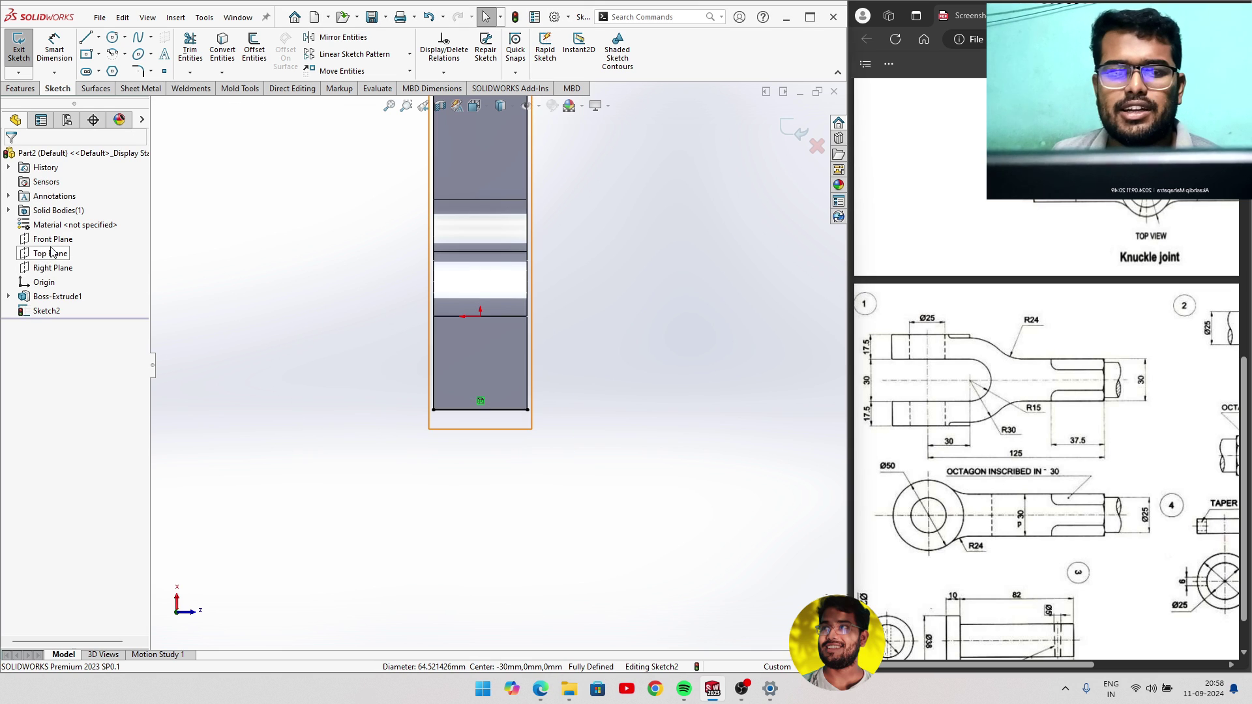
left_click(111, 44)
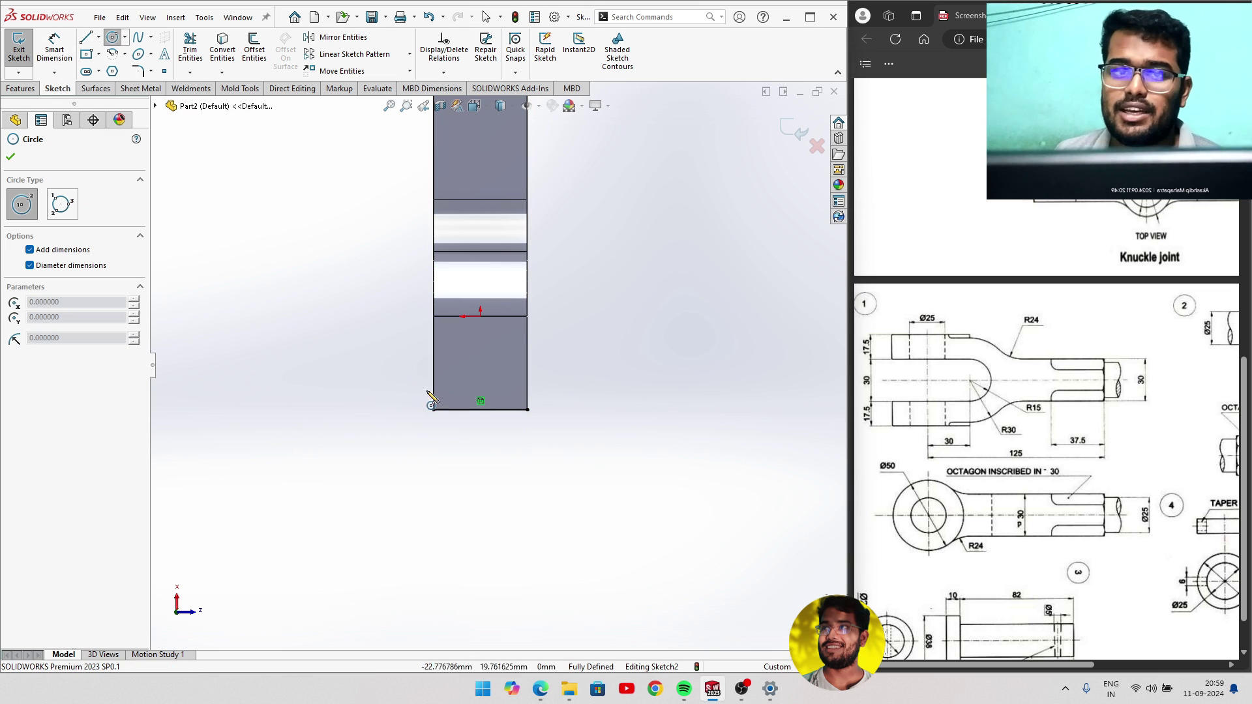
middle_click_drag(487, 413, 477, 423)
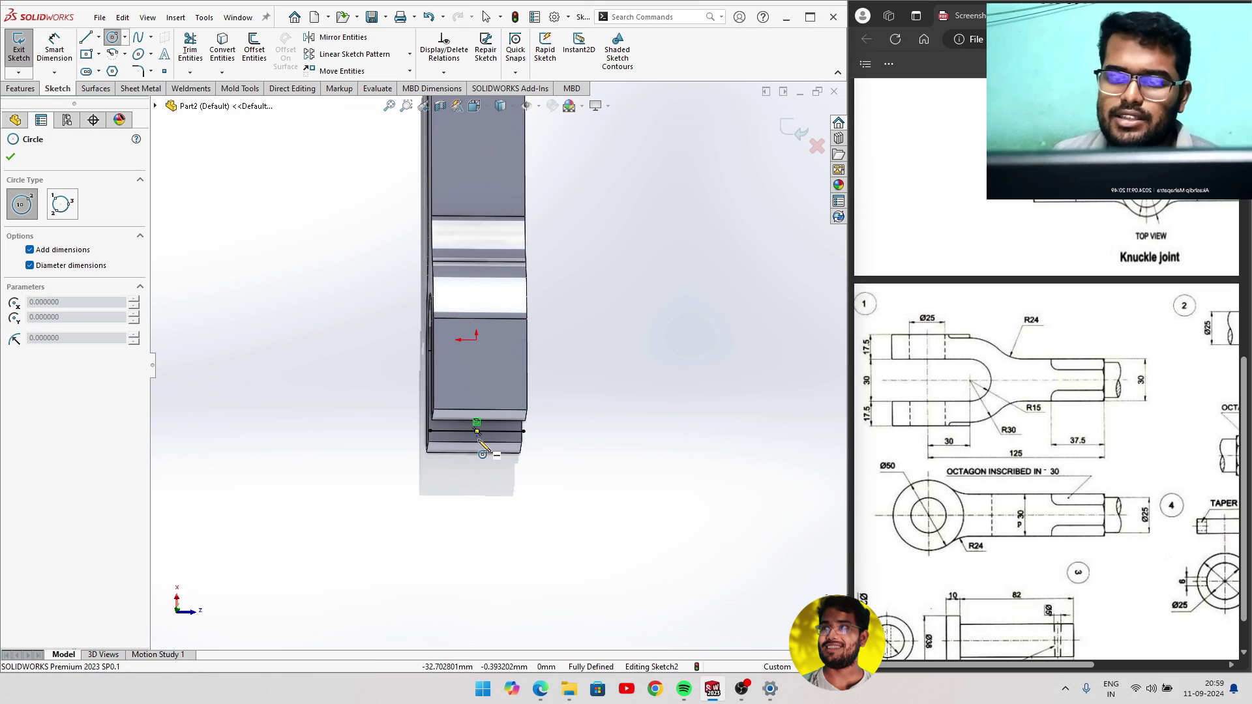
left_click(477, 423)
left_click(552, 357)
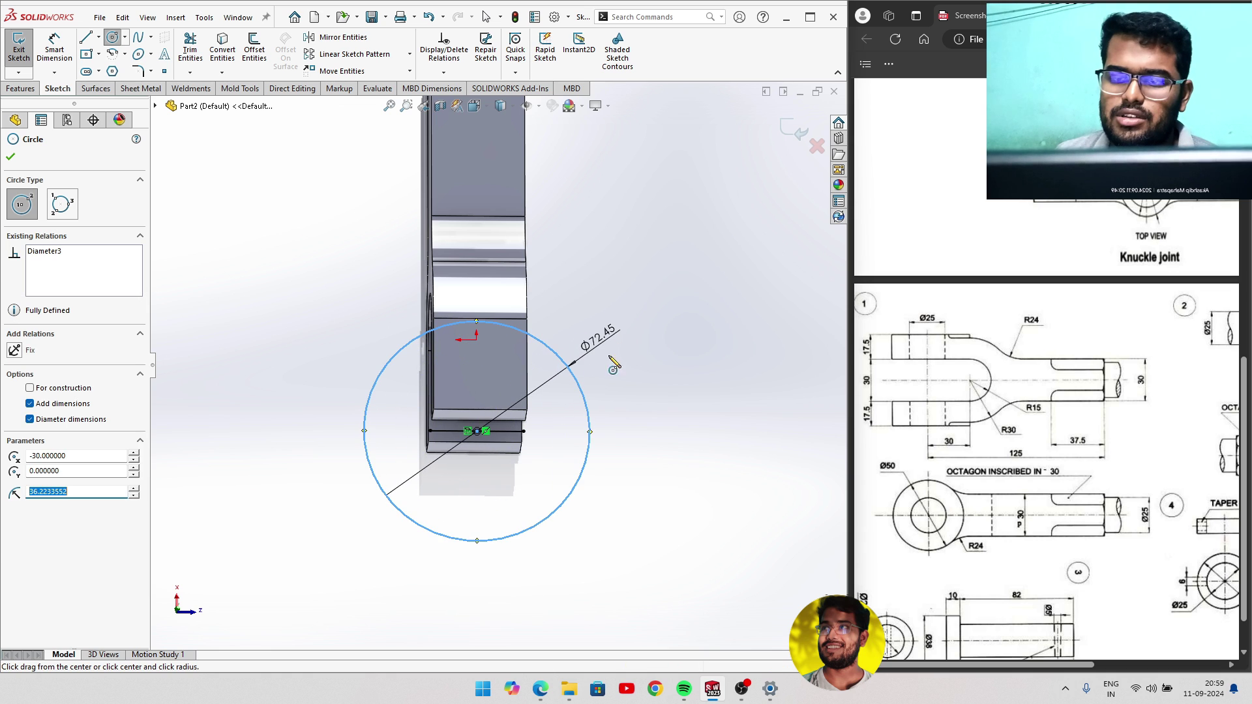
mouse_move(551, 358)
middle_mouse_down()
mouse_move(667, 309)
mouse_move(551, 339)
middle_mouse_up()
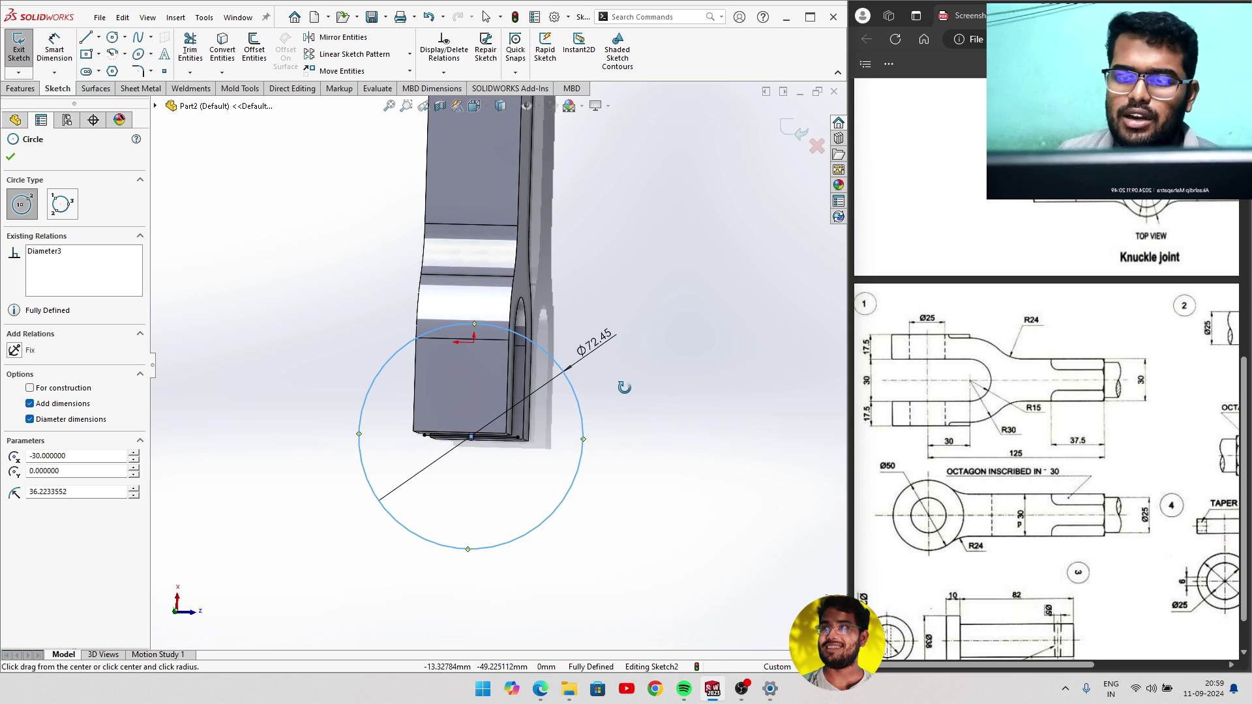
left_click(10, 158)
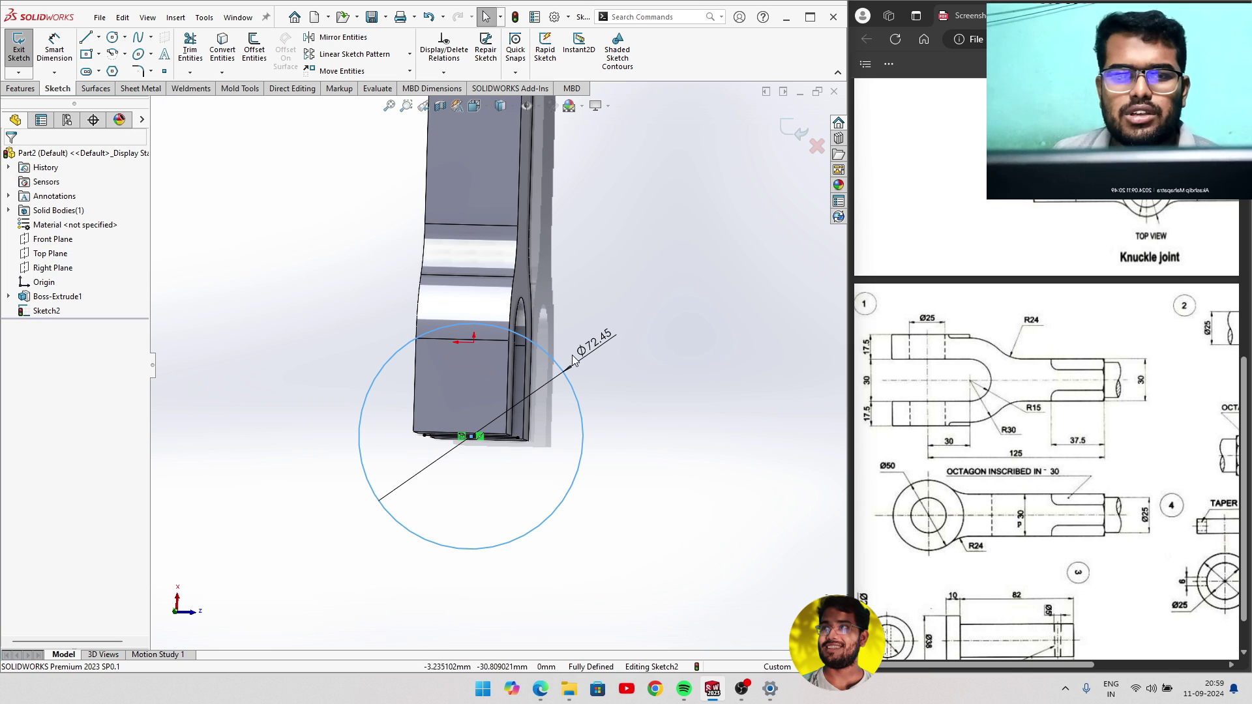
Dimension the new circle to 50 mm diameter and view the sketch face normal-to.
left_click(601, 340)
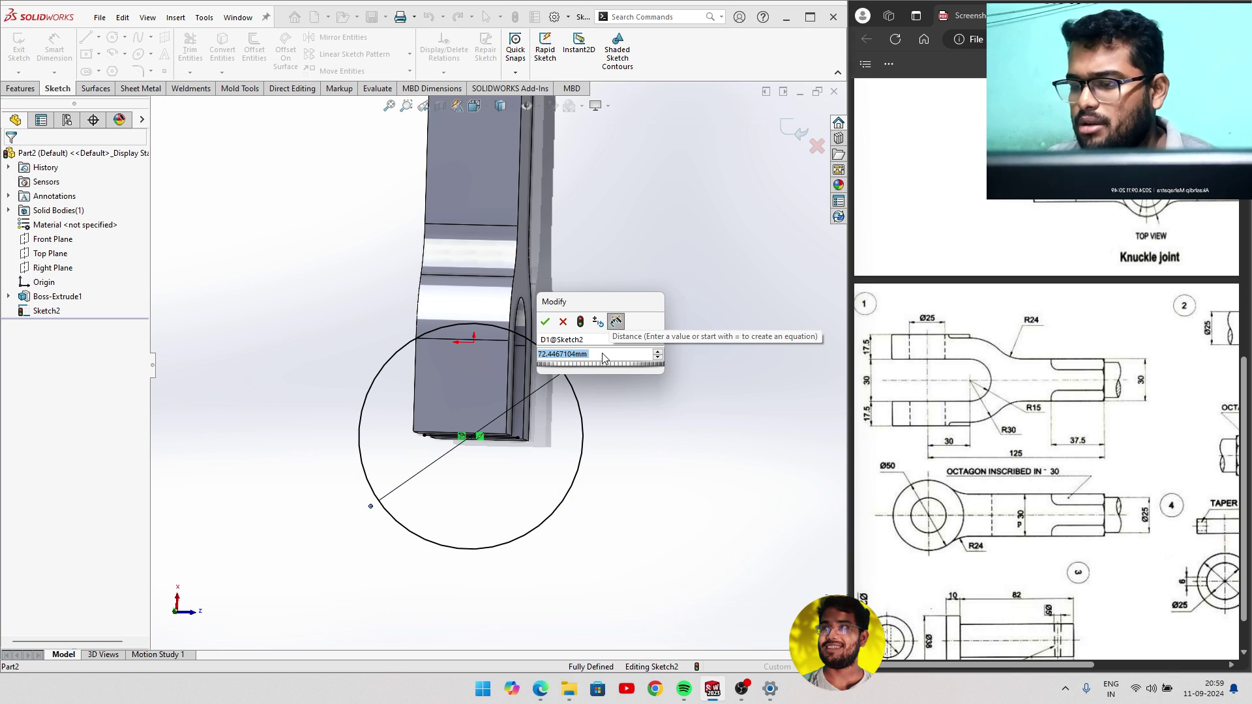
type("50")
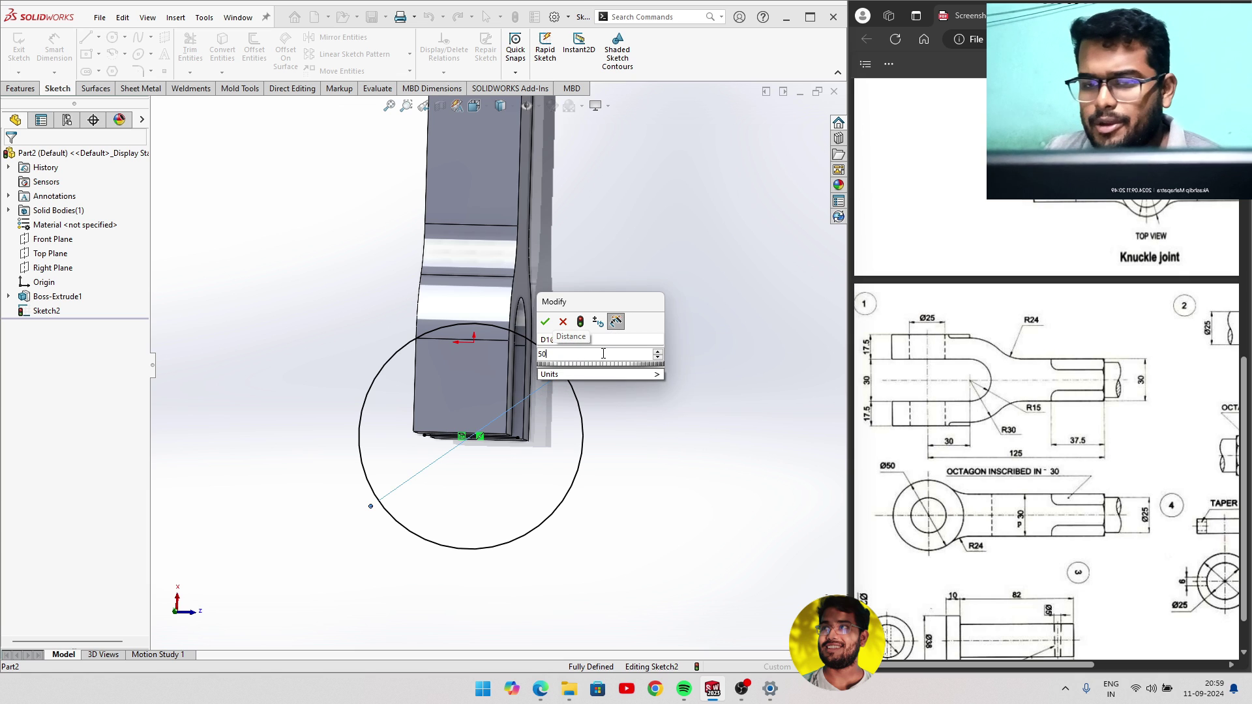
key("Return")
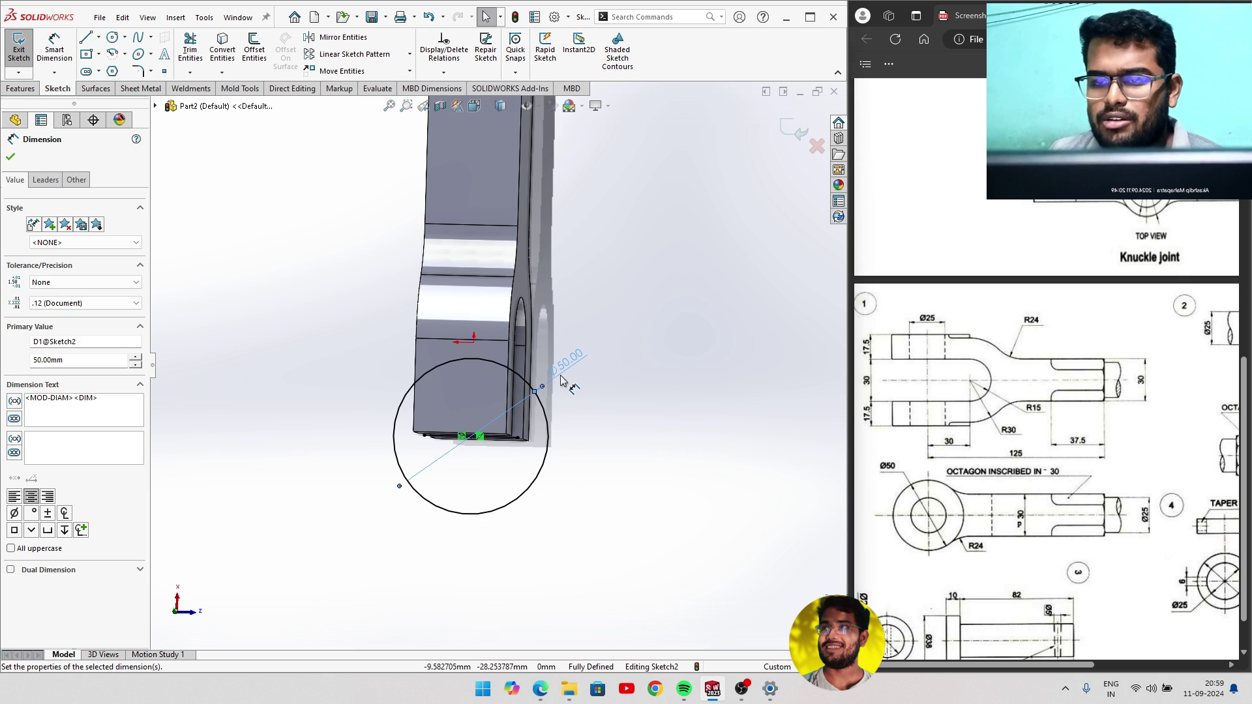
key("space")
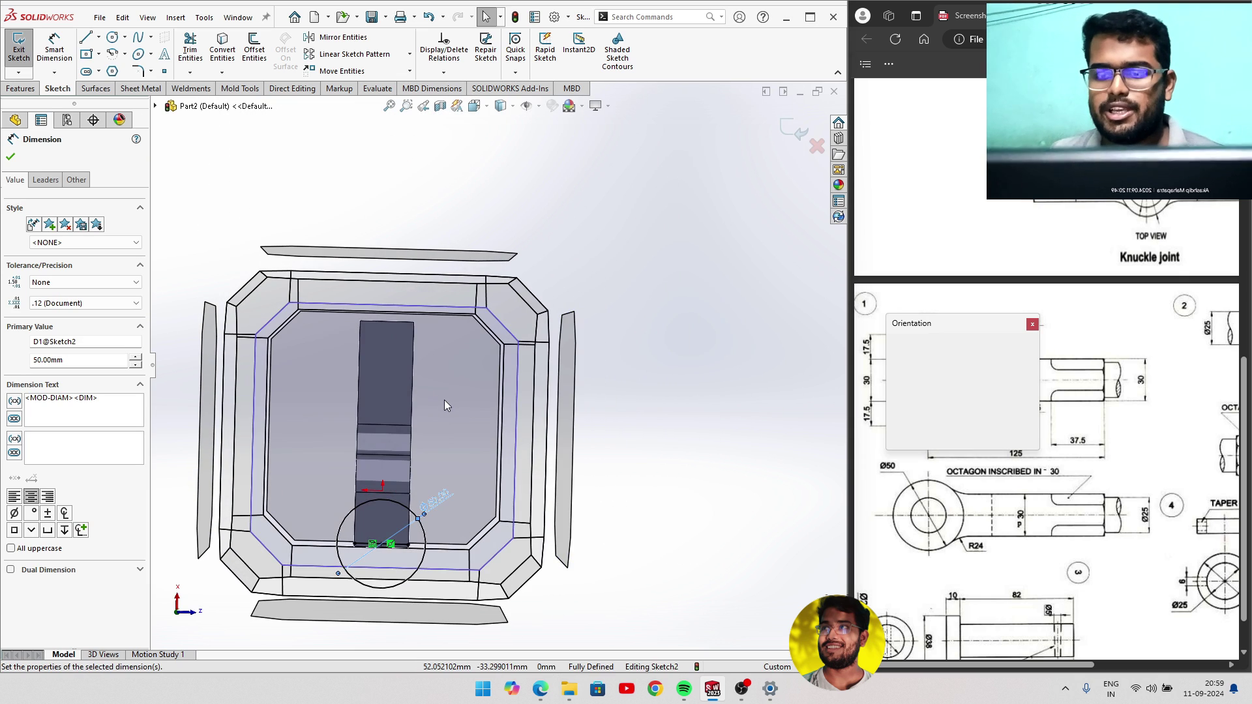
left_click(445, 401)
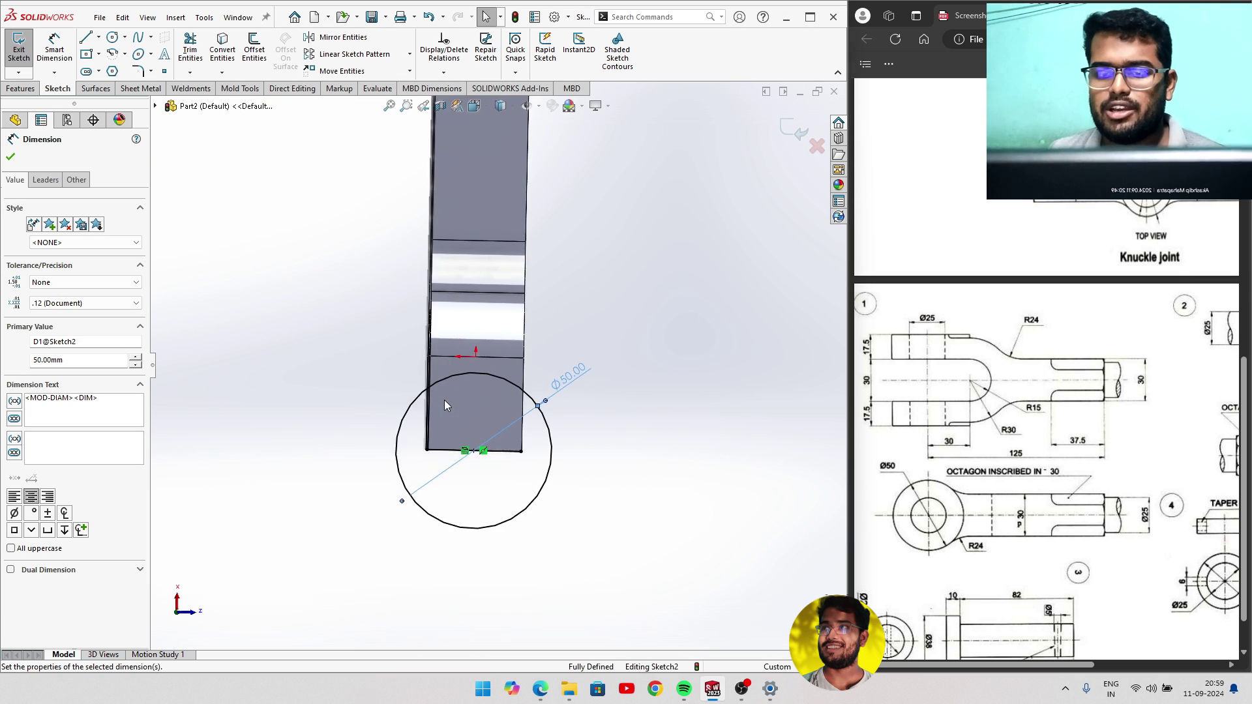
left_click(9, 159)
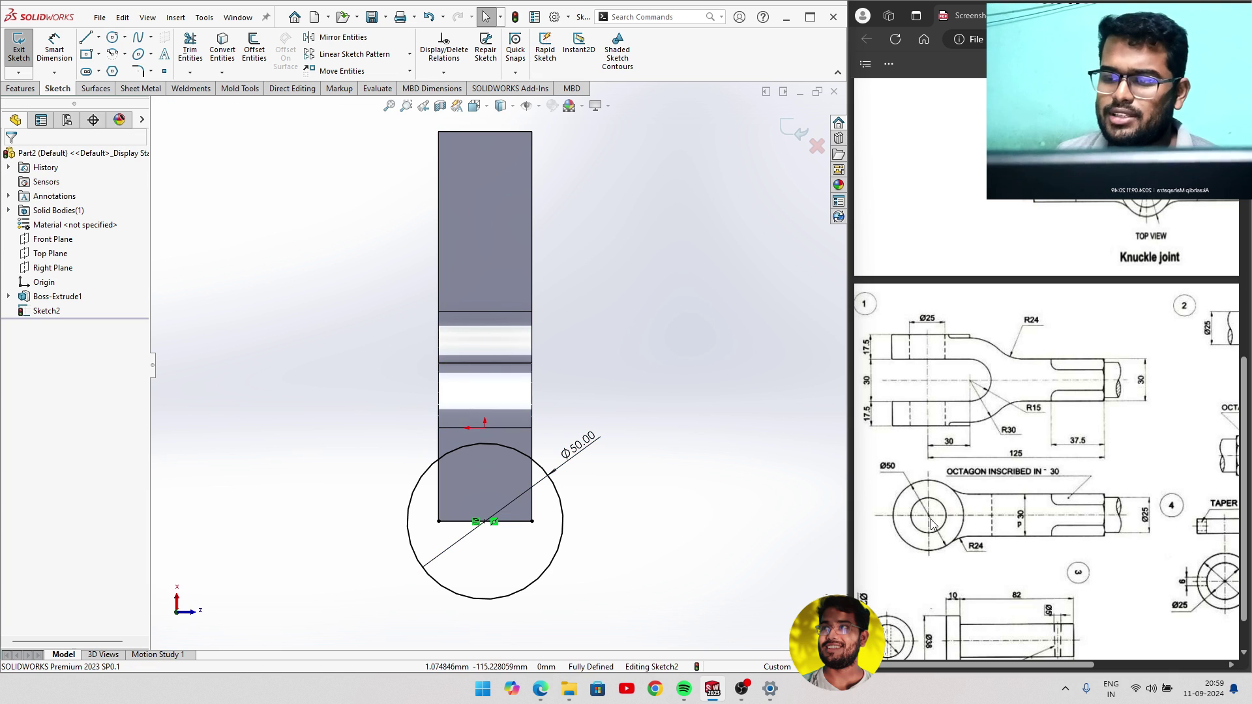
scroll(931, 522, "up", 4)
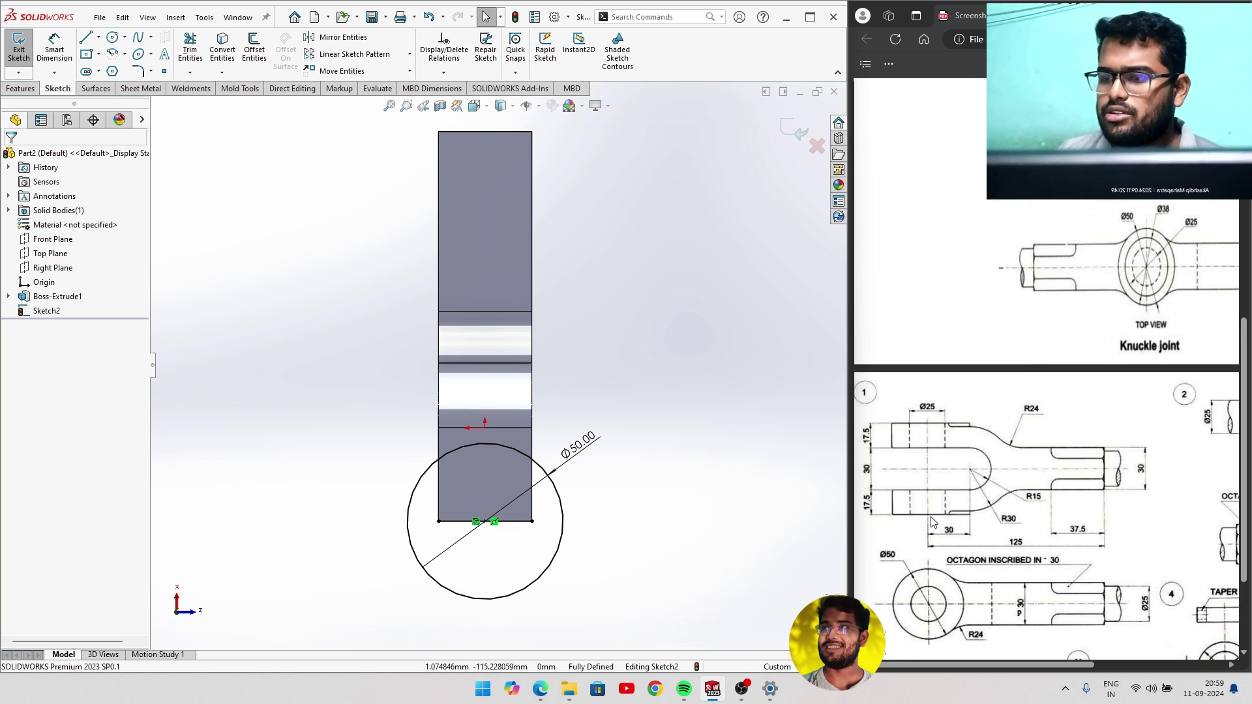
scroll(932, 522, "up", 4)
scroll(931, 522, "up", 4)
scroll(931, 522, "up", 1)
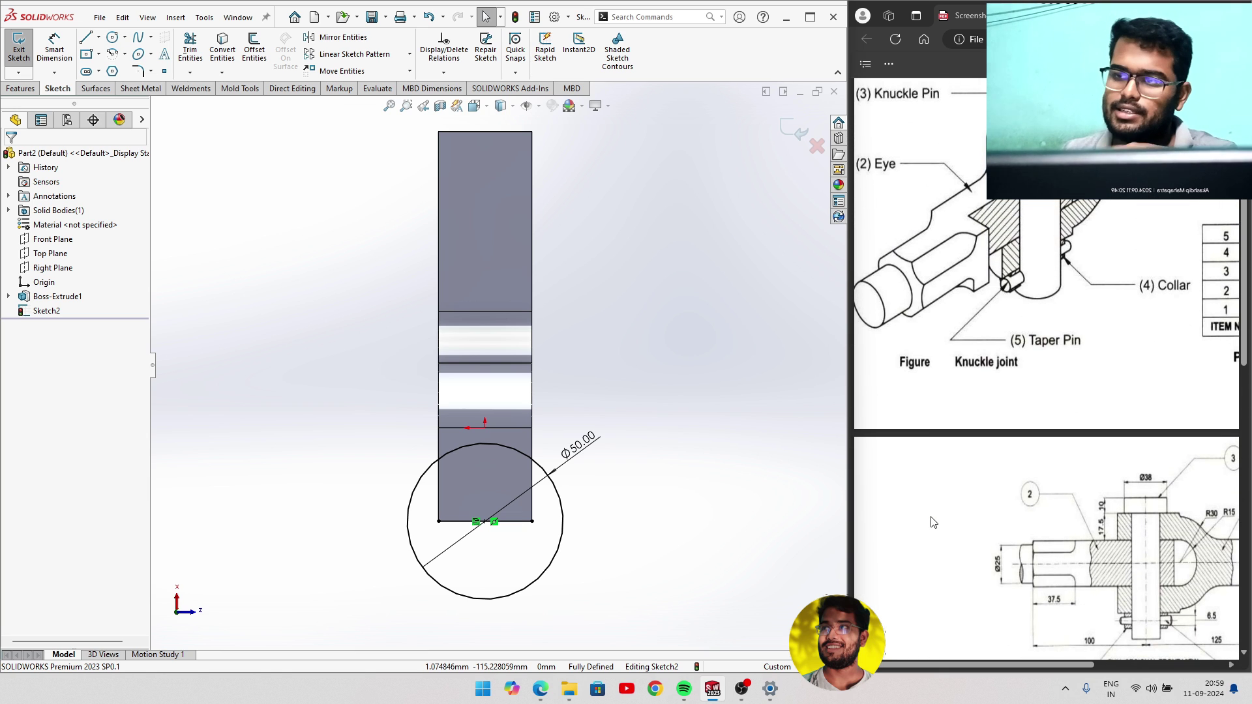
scroll(933, 522, "down", 5)
scroll(936, 522, "down", 3)
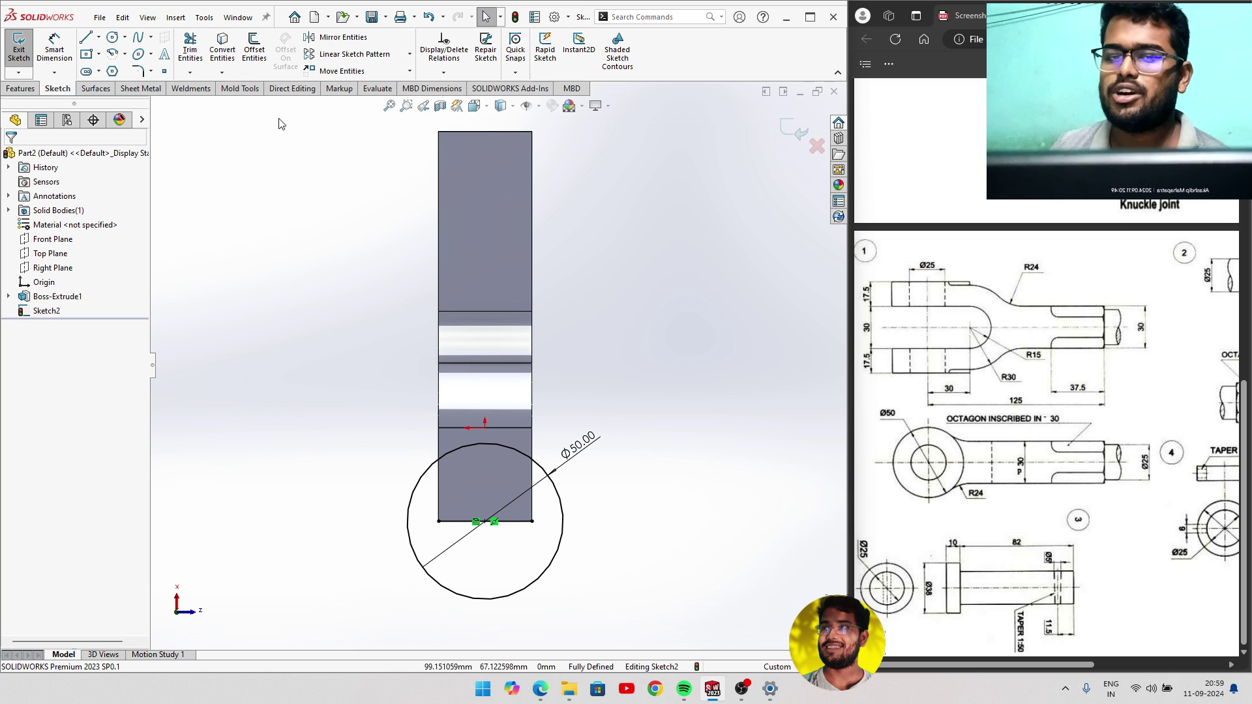
left_click_drag(20, 317, 27, 317)
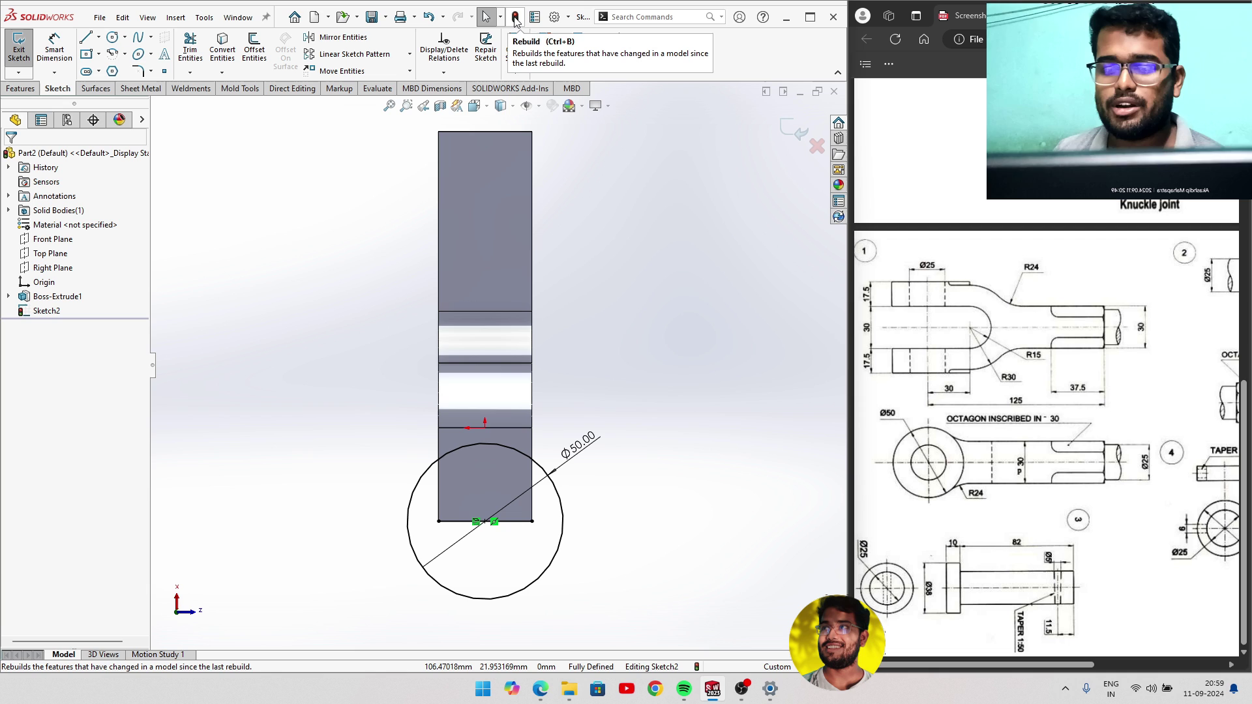
Exit Sketch2, orbit to the fork's slot, and cancel an empty boss extrude.
left_click(515, 19)
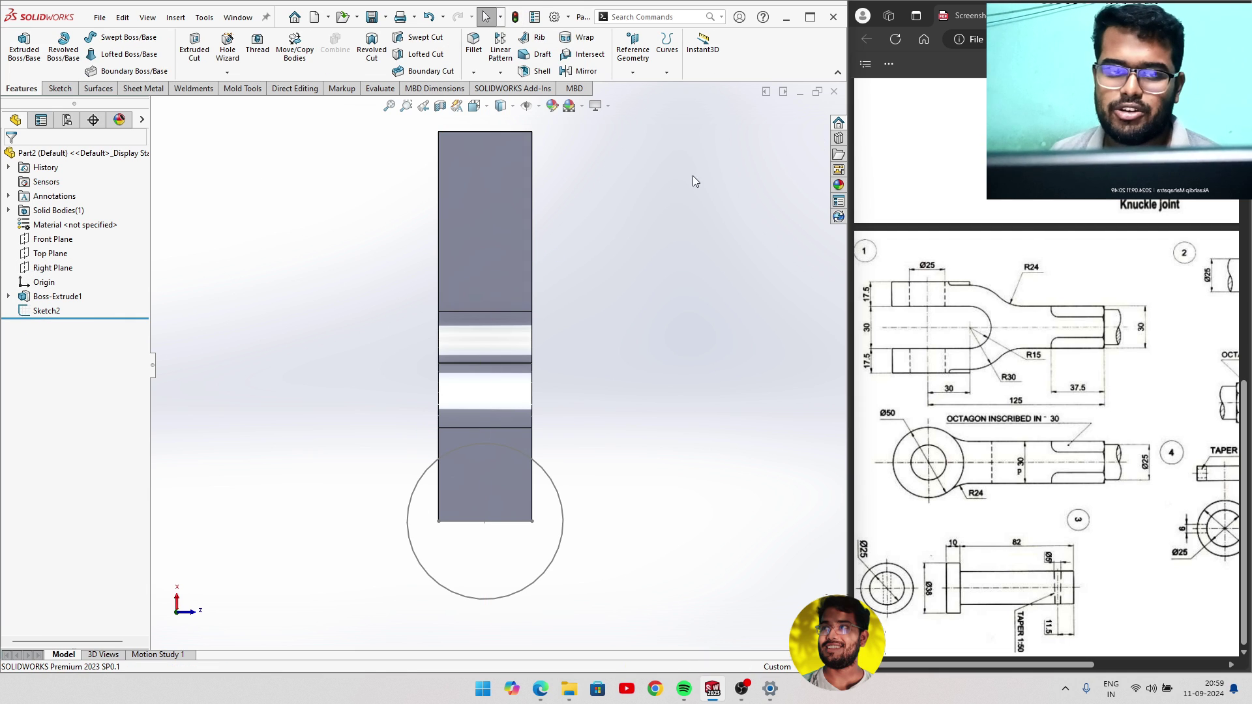
middle_click_drag(585, 246, 772, 125)
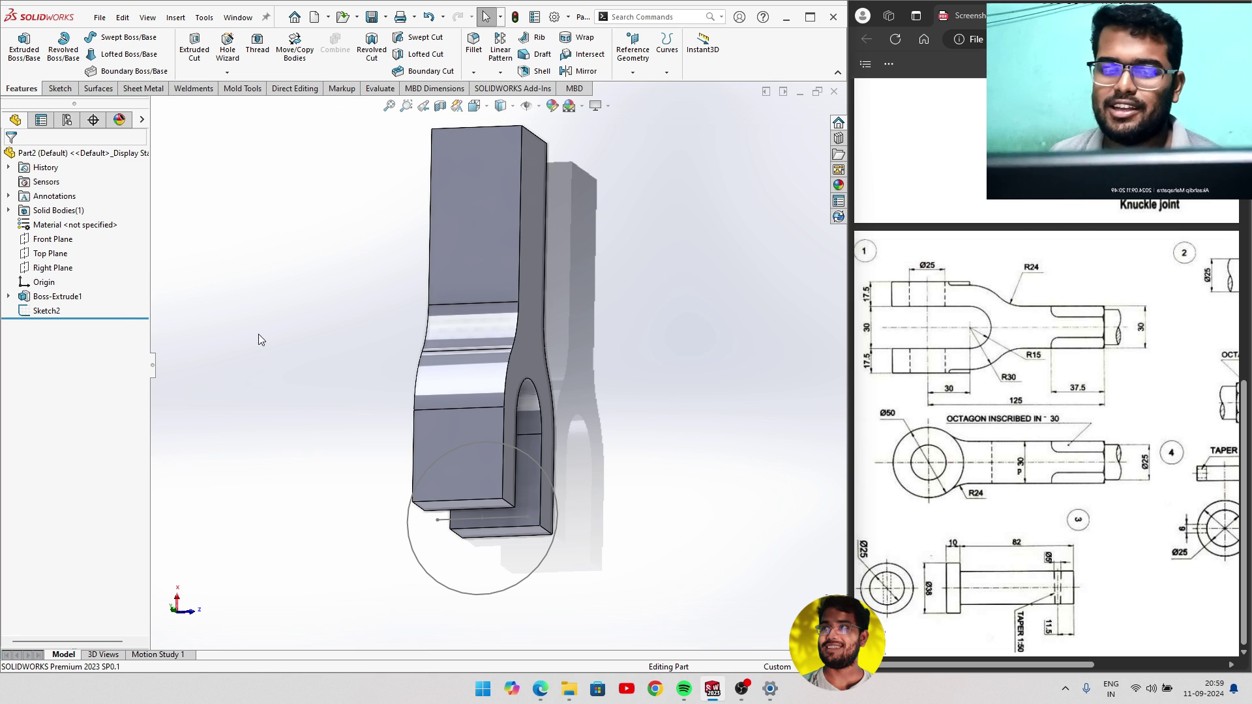
middle_click_drag(258, 339, 195, 300)
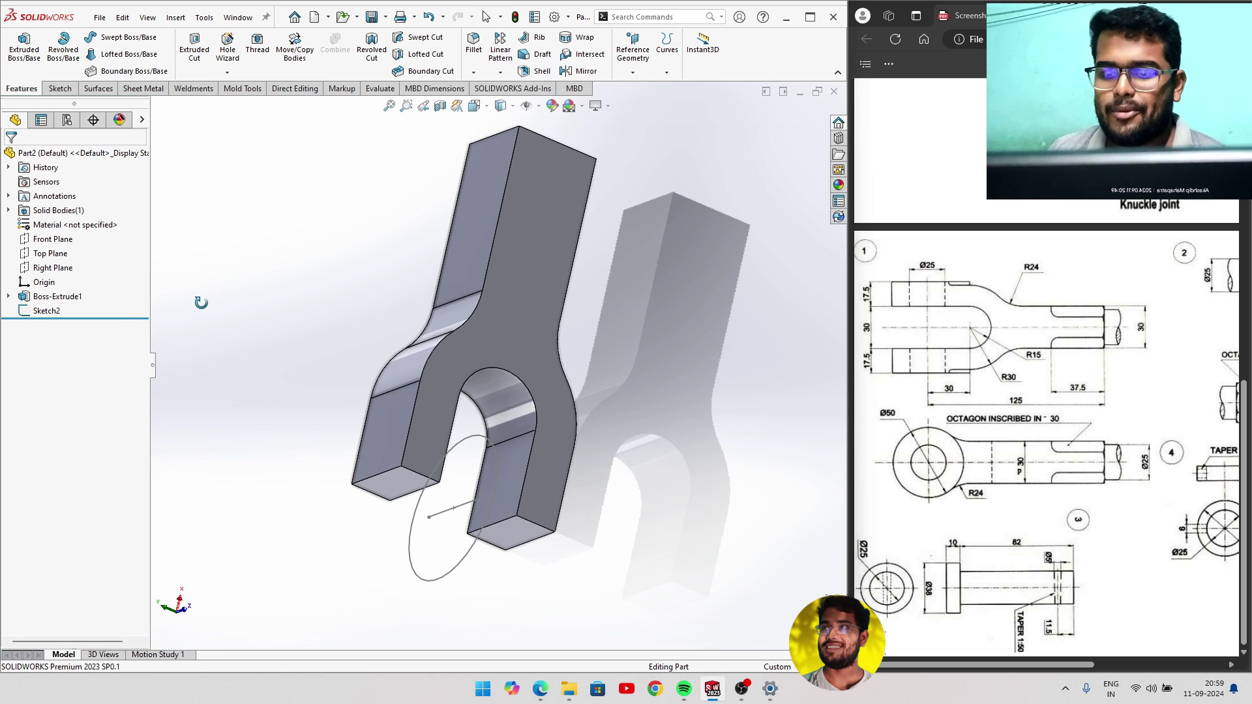
left_click(28, 54)
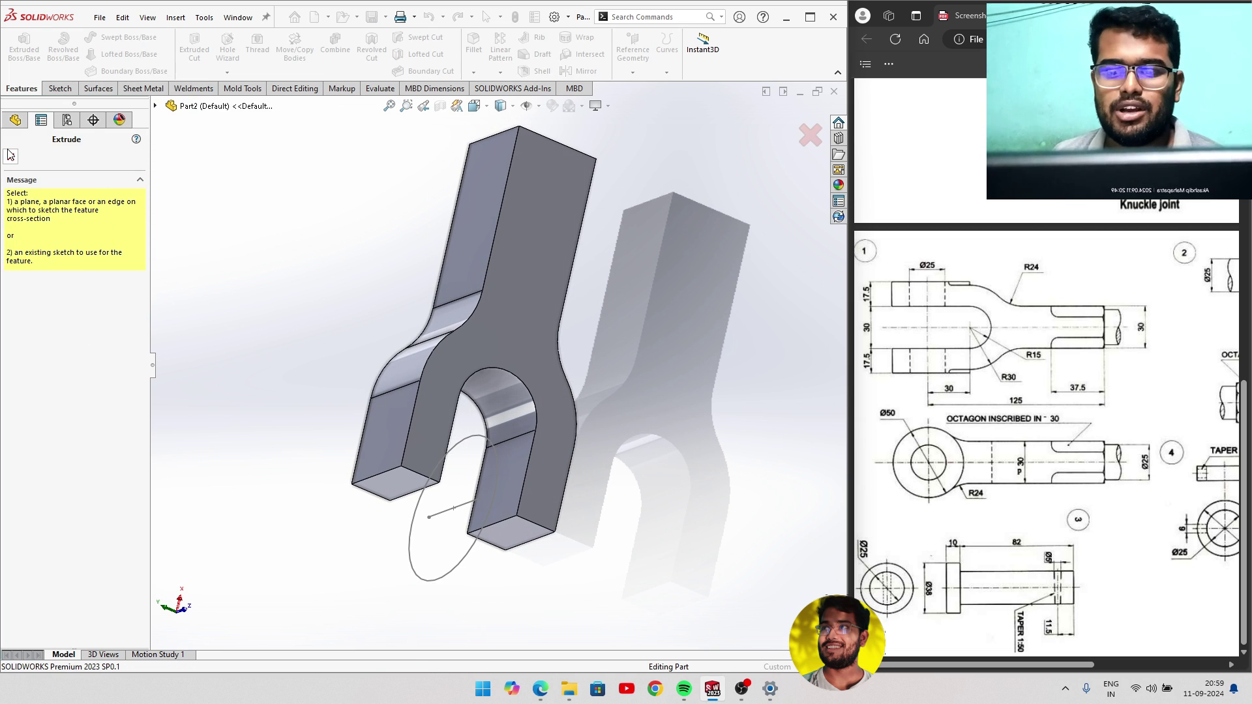
key("Escape")
Start a Mid Plane boss extrude from Sketch2 with its start condition set to Offset.
left_click(45, 311)
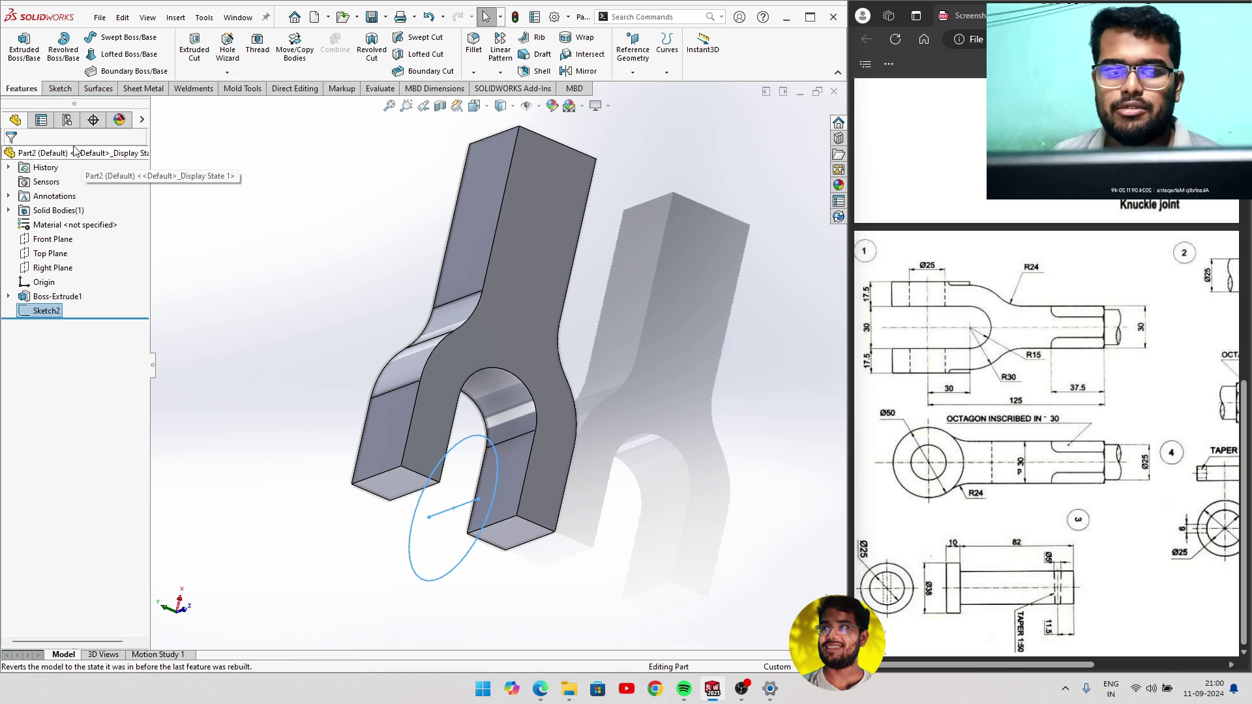
left_click(24, 45)
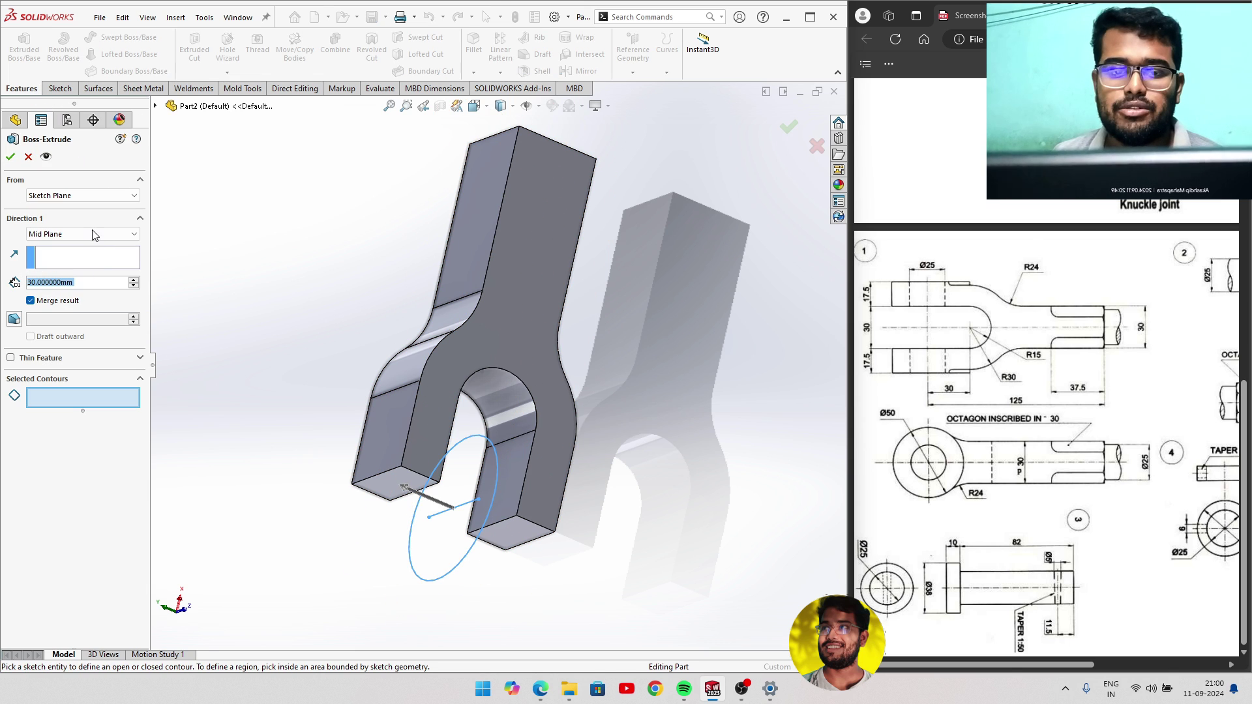
left_click(95, 235)
left_click(98, 280)
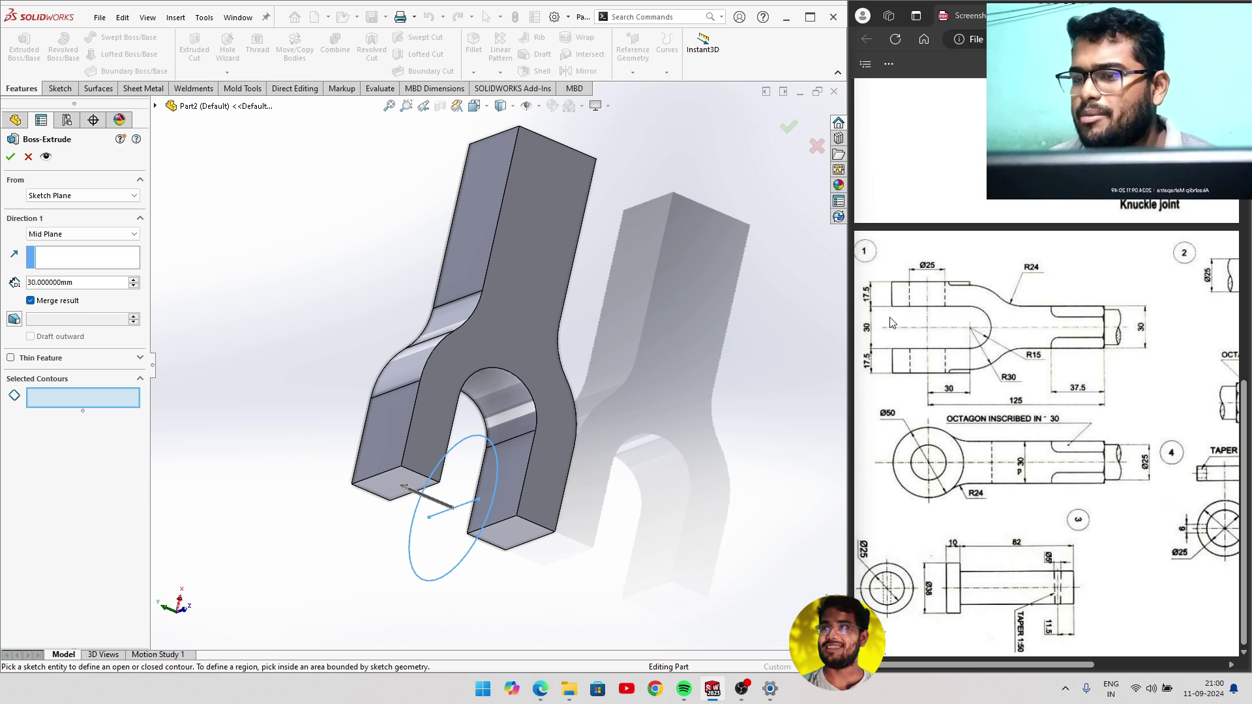
middle_click_drag(636, 398, 611, 388)
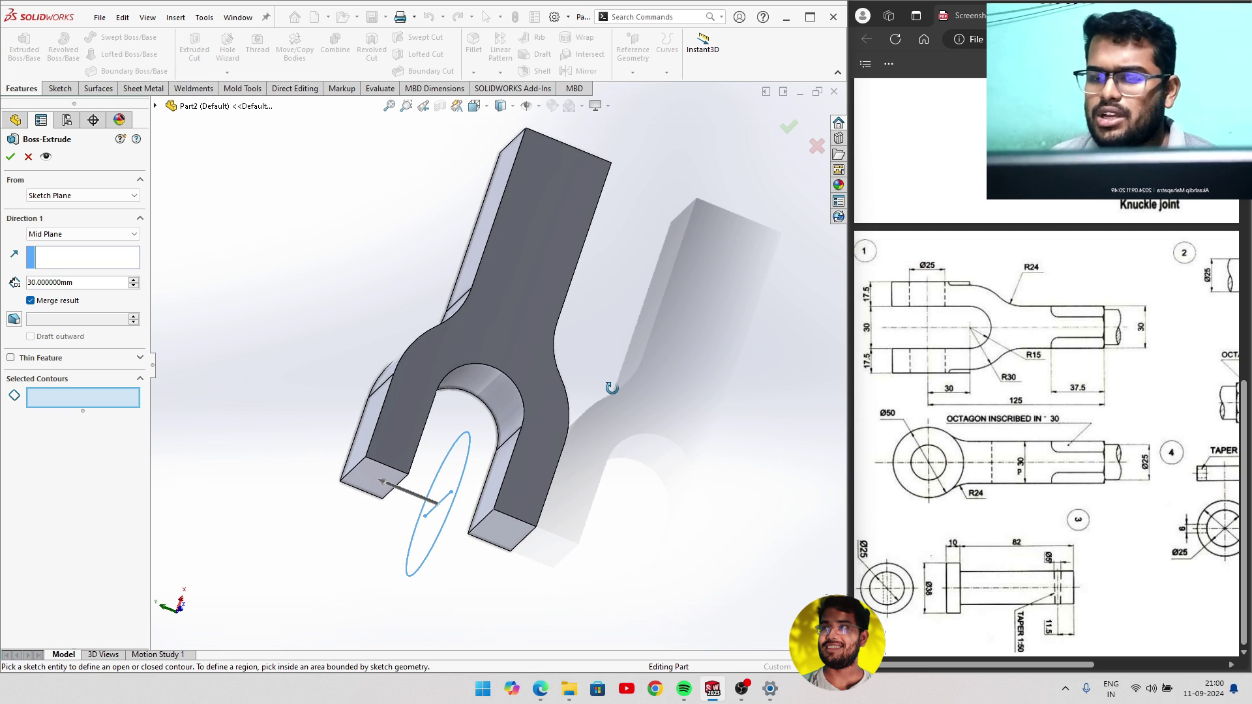
left_click(98, 196)
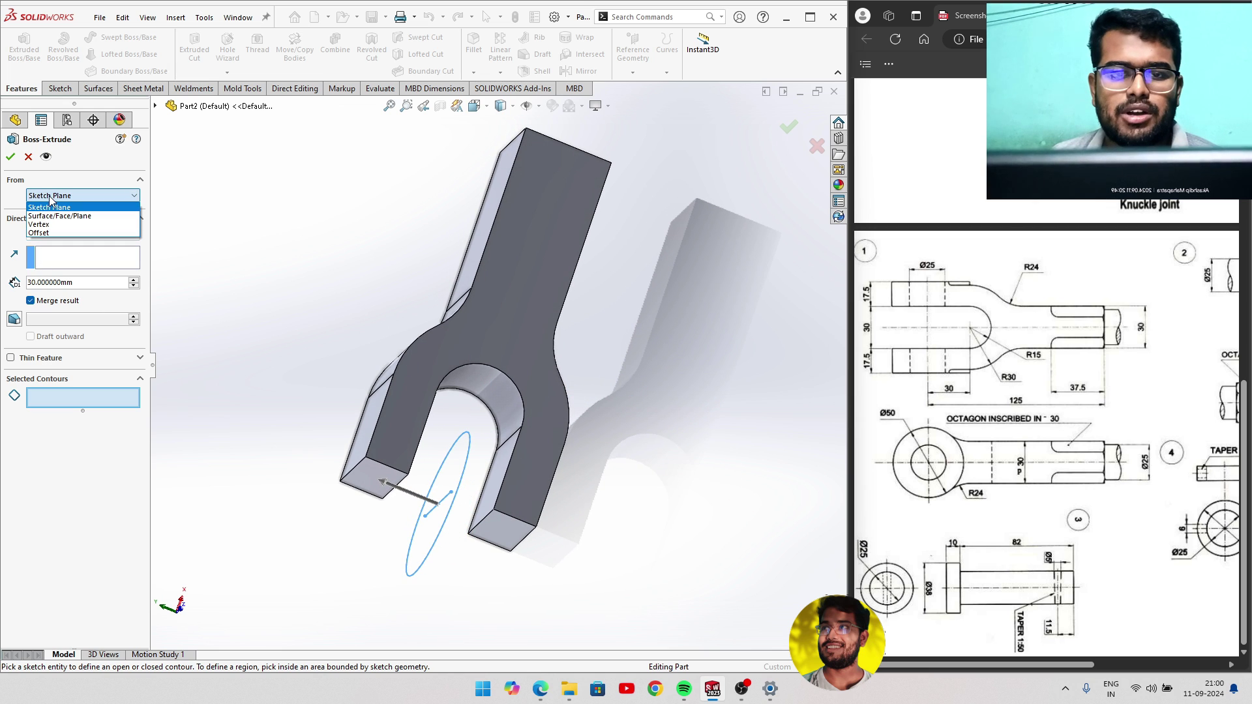
left_click(51, 233)
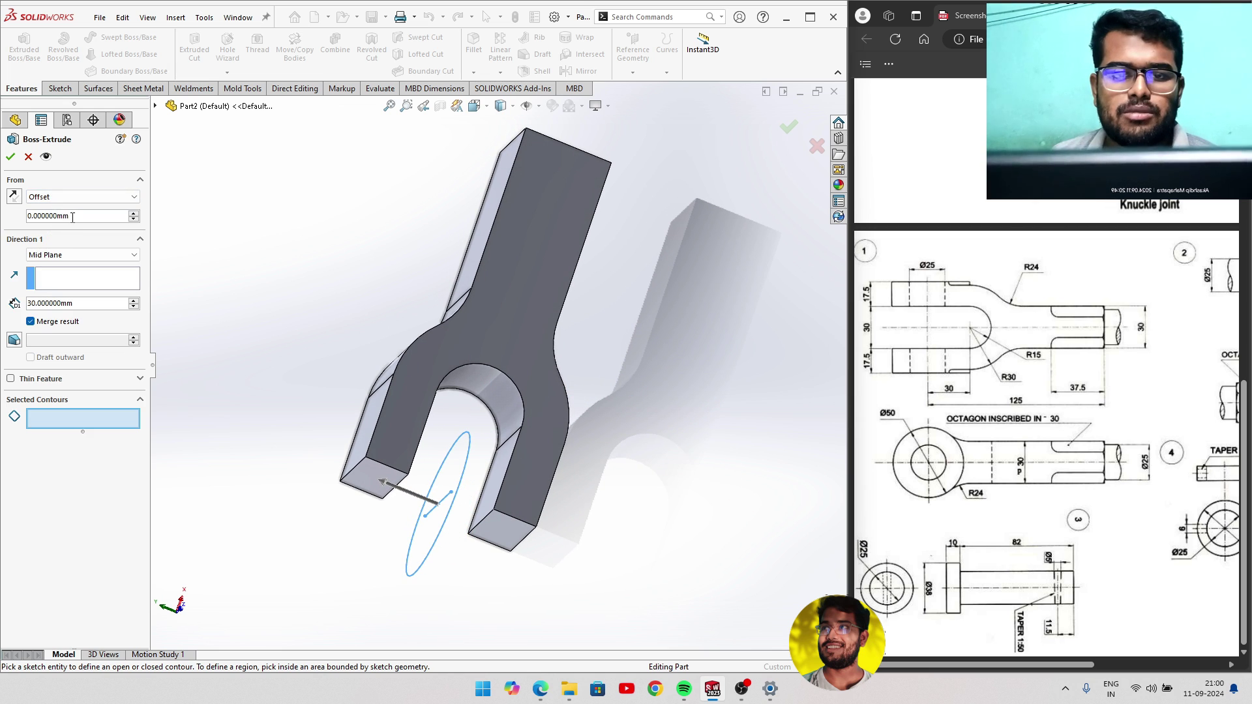
left_click(134, 300)
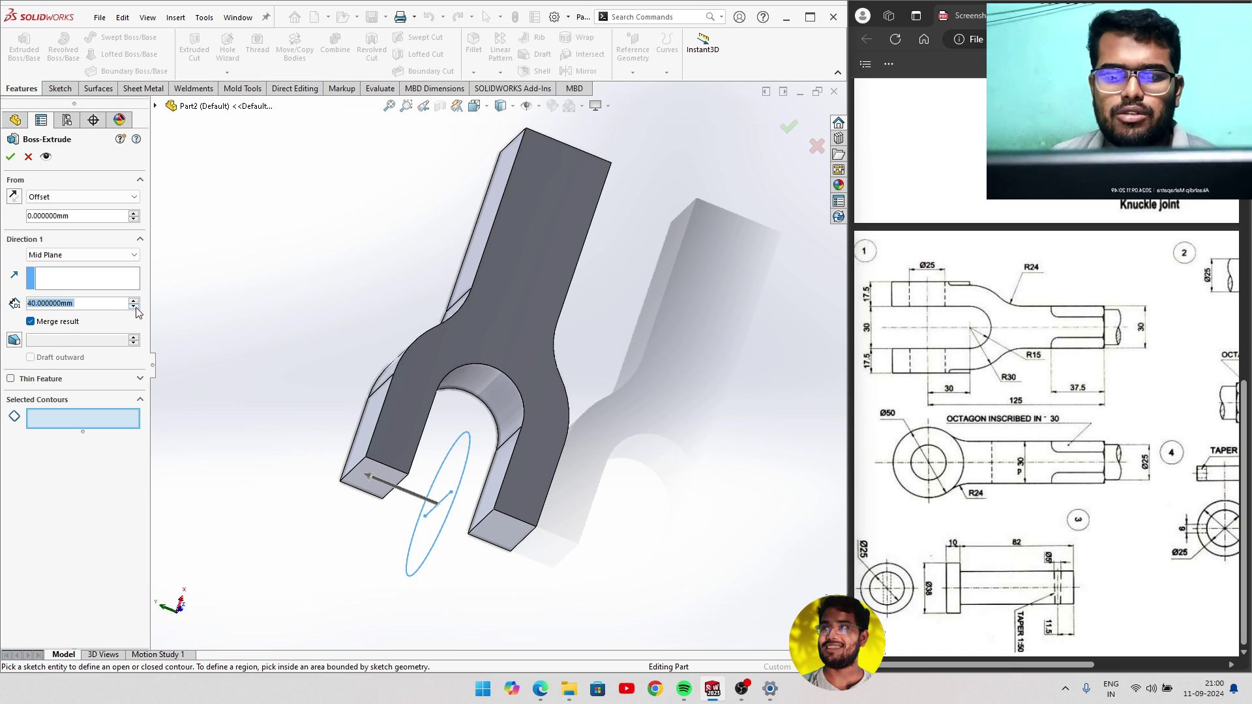
left_click(134, 307)
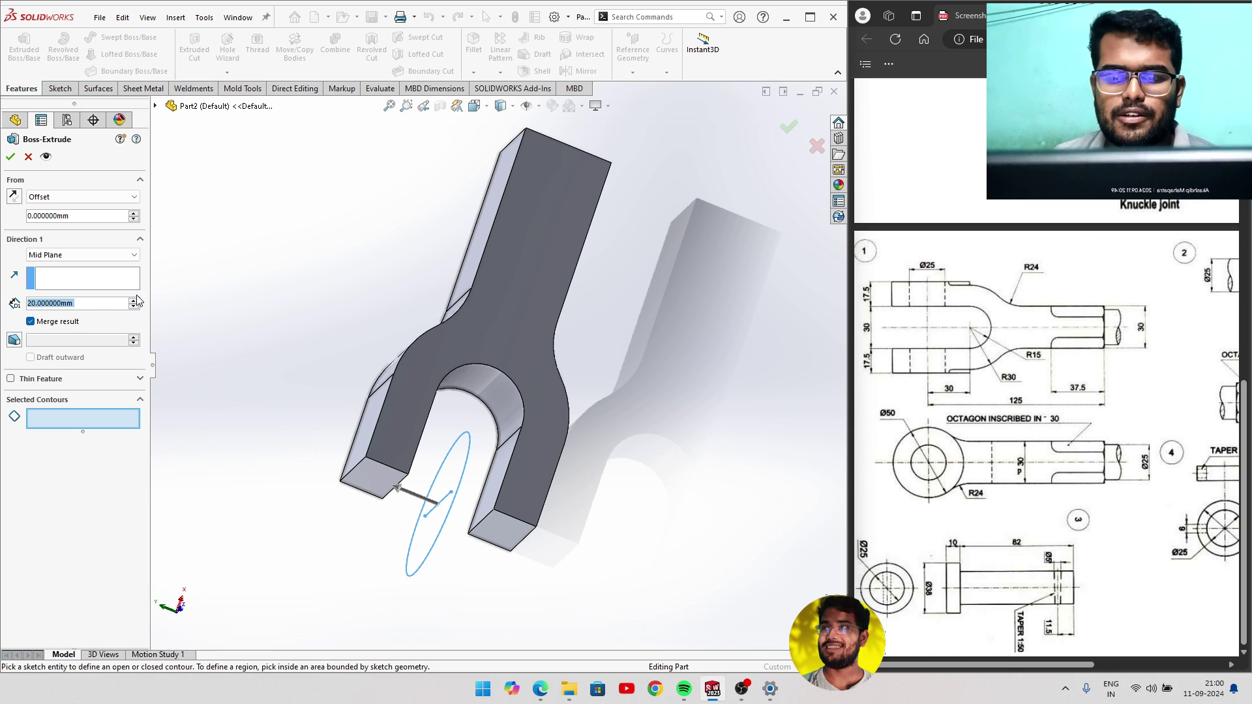
Use the circle region as profile with 50 mm depth and a 30 mm start offset.
left_click(442, 467)
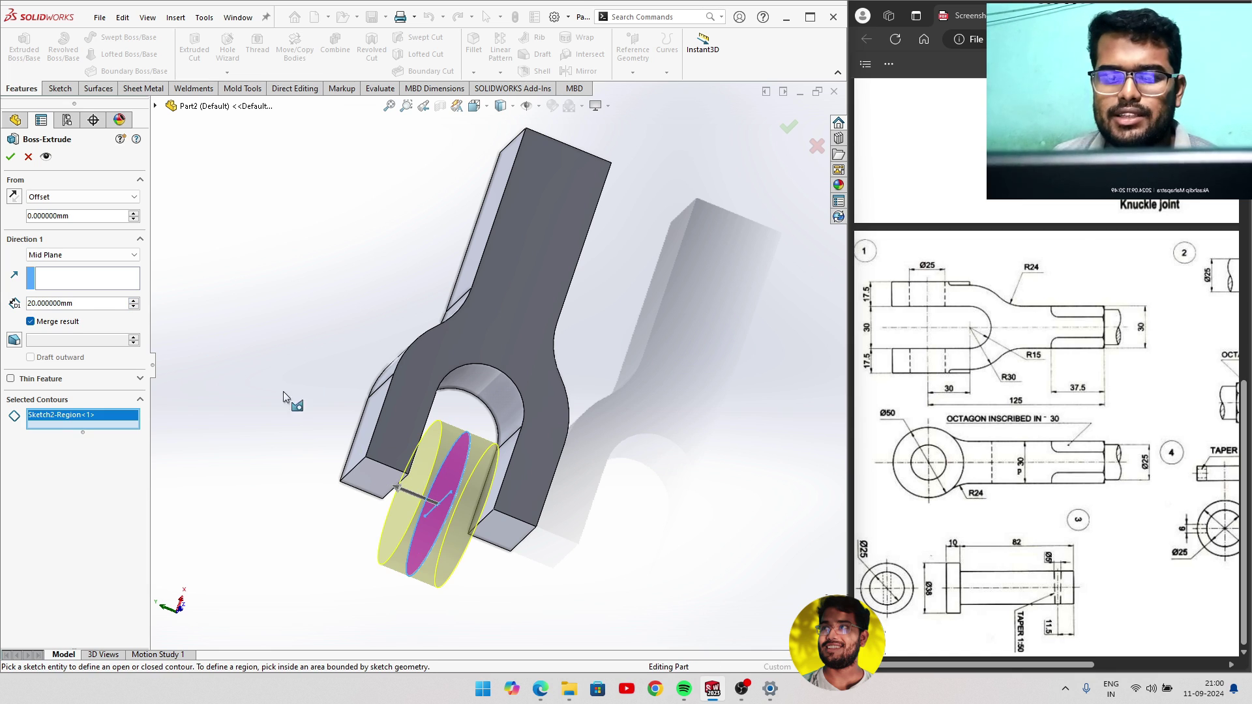
left_click(133, 302)
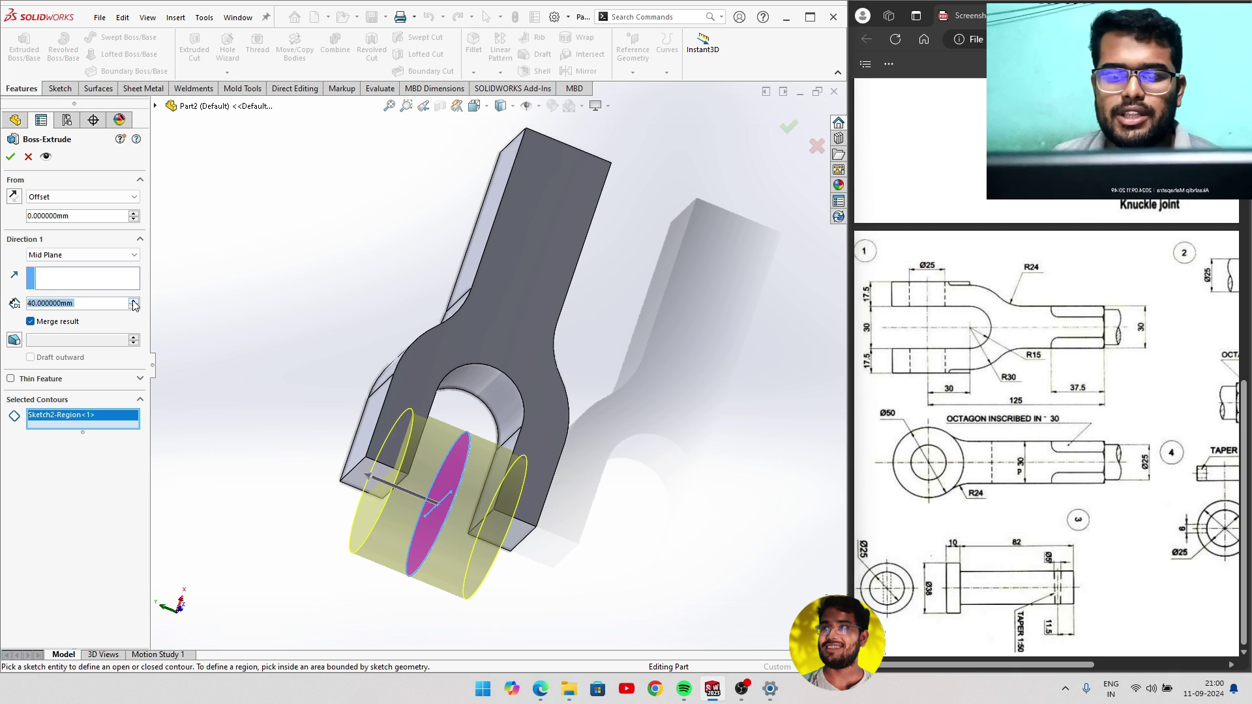
left_click(134, 302)
left_click(61, 196)
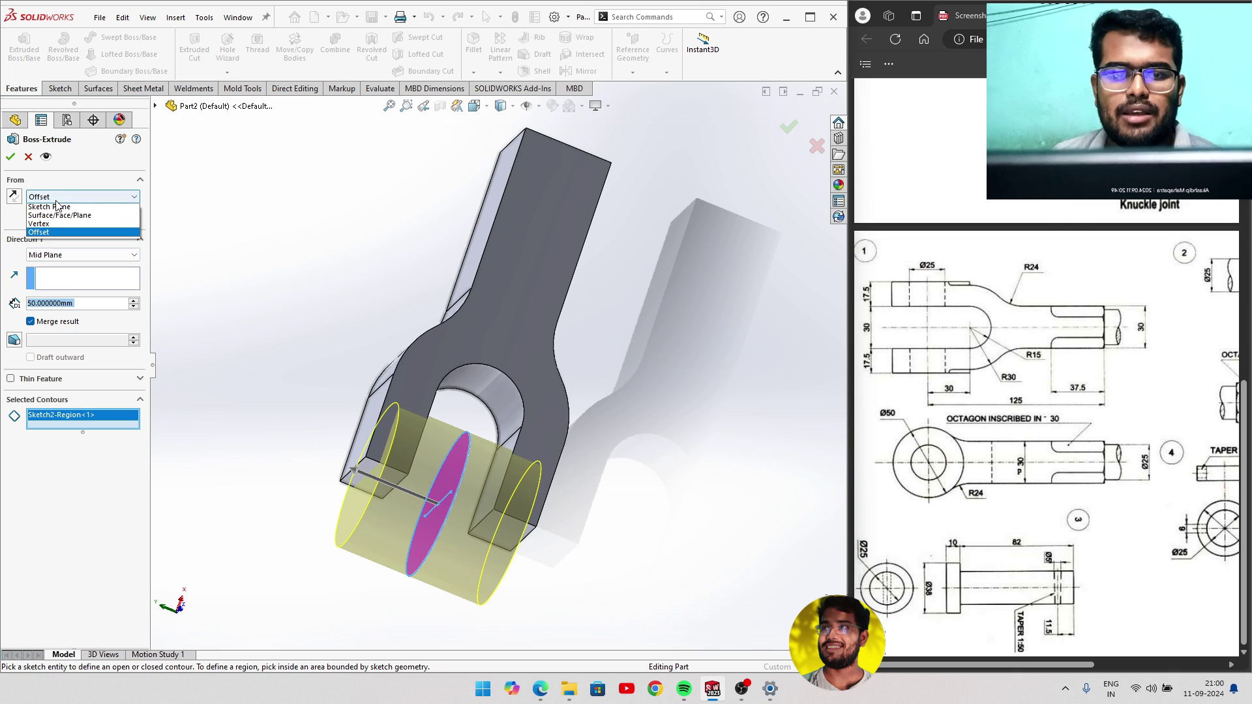
left_click(59, 238)
left_click_drag(58, 217, 19, 219)
type("30")
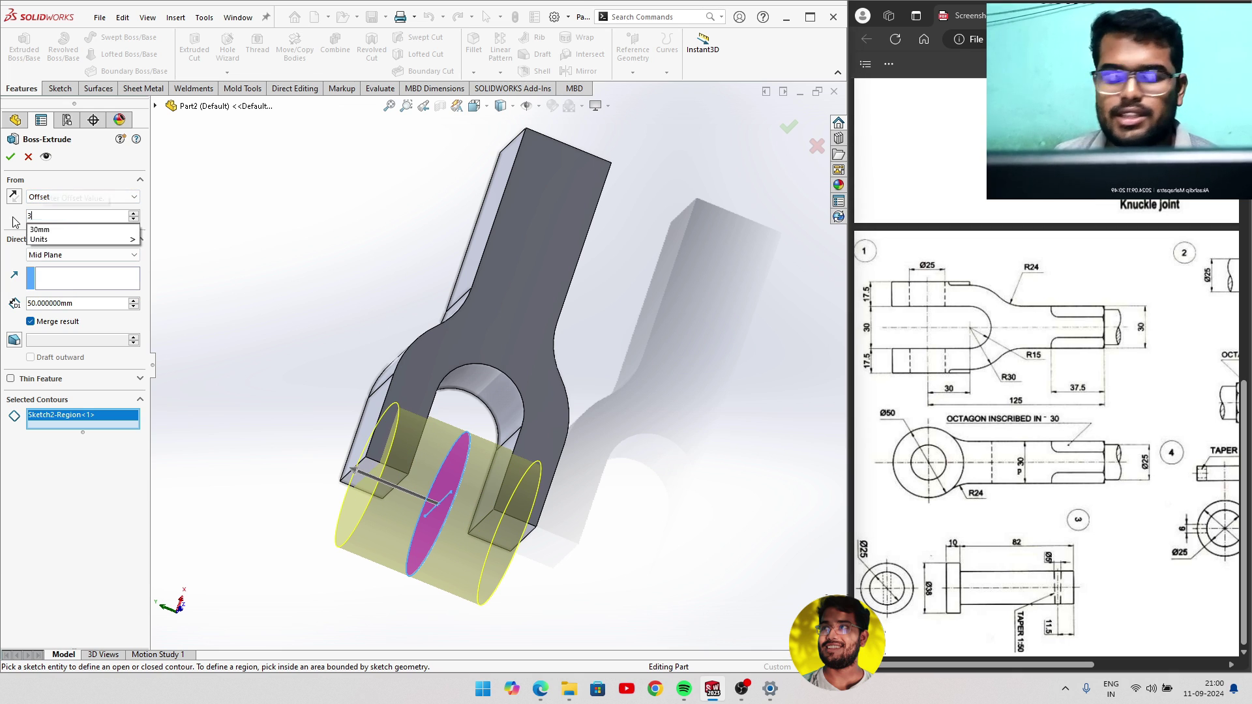
key("Return")
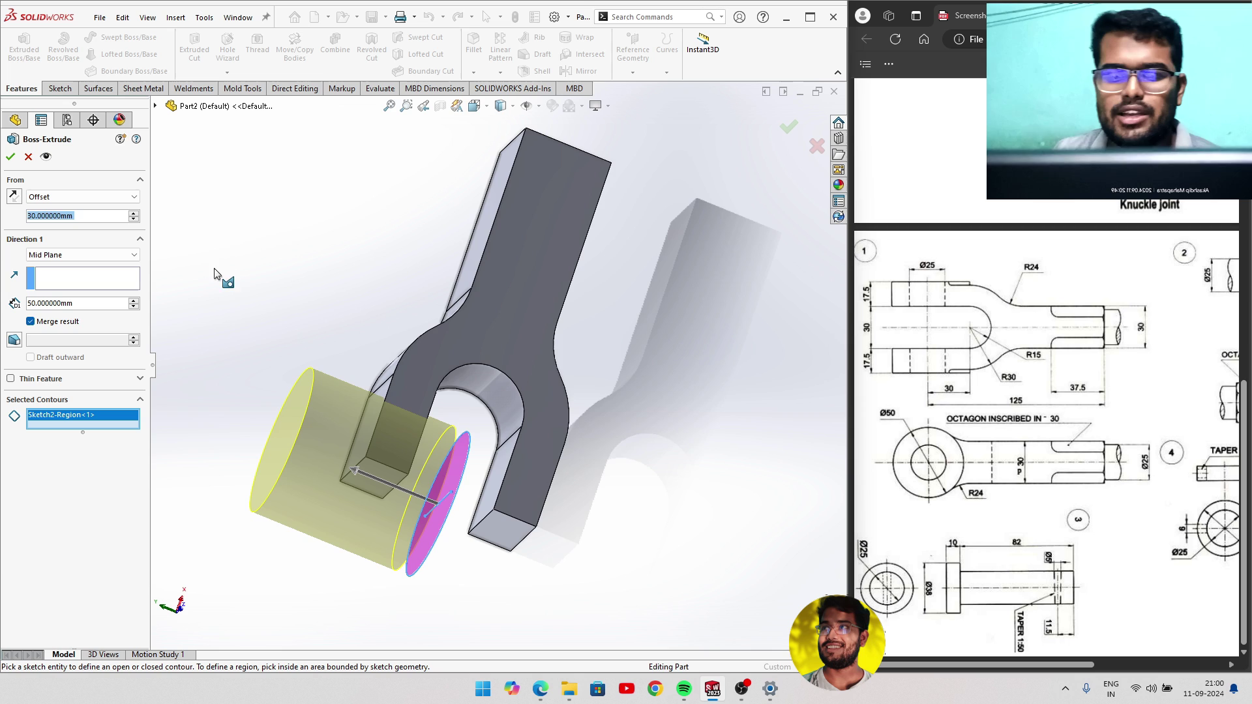
Enter a 17.5 mm depth for the boss extrude.
middle_click_drag(220, 277, 204, 273)
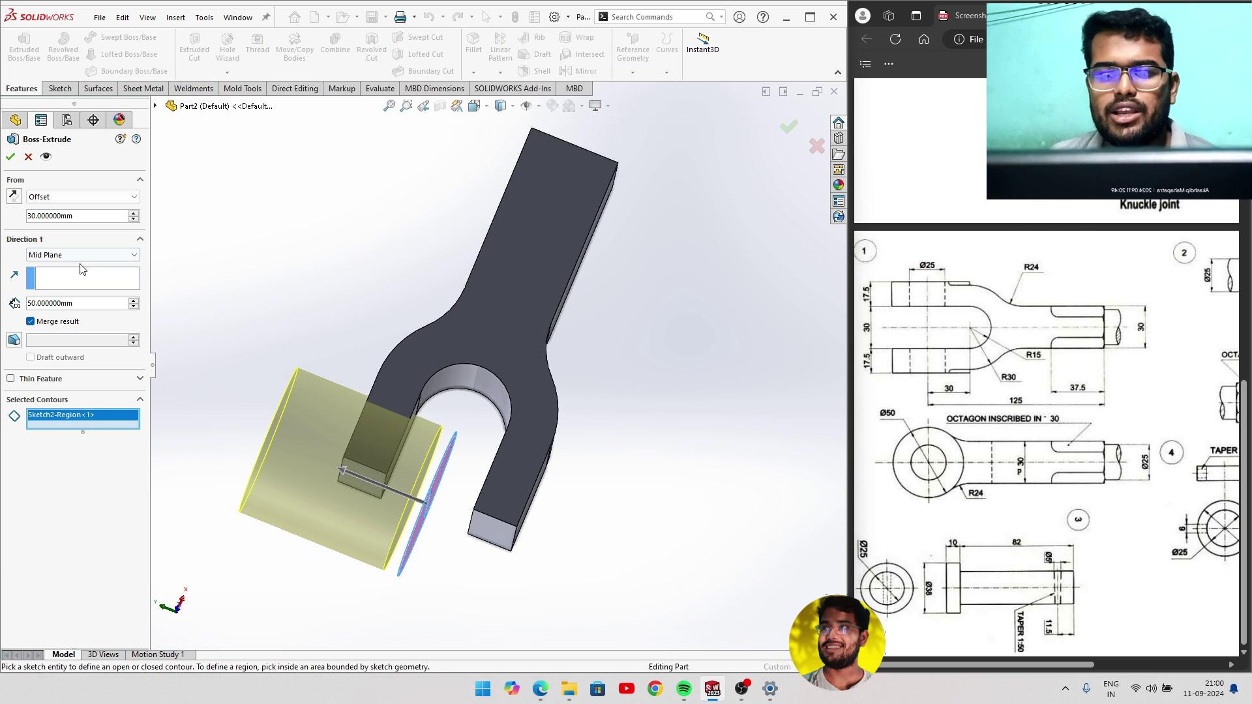
left_click_drag(76, 304, 19, 306)
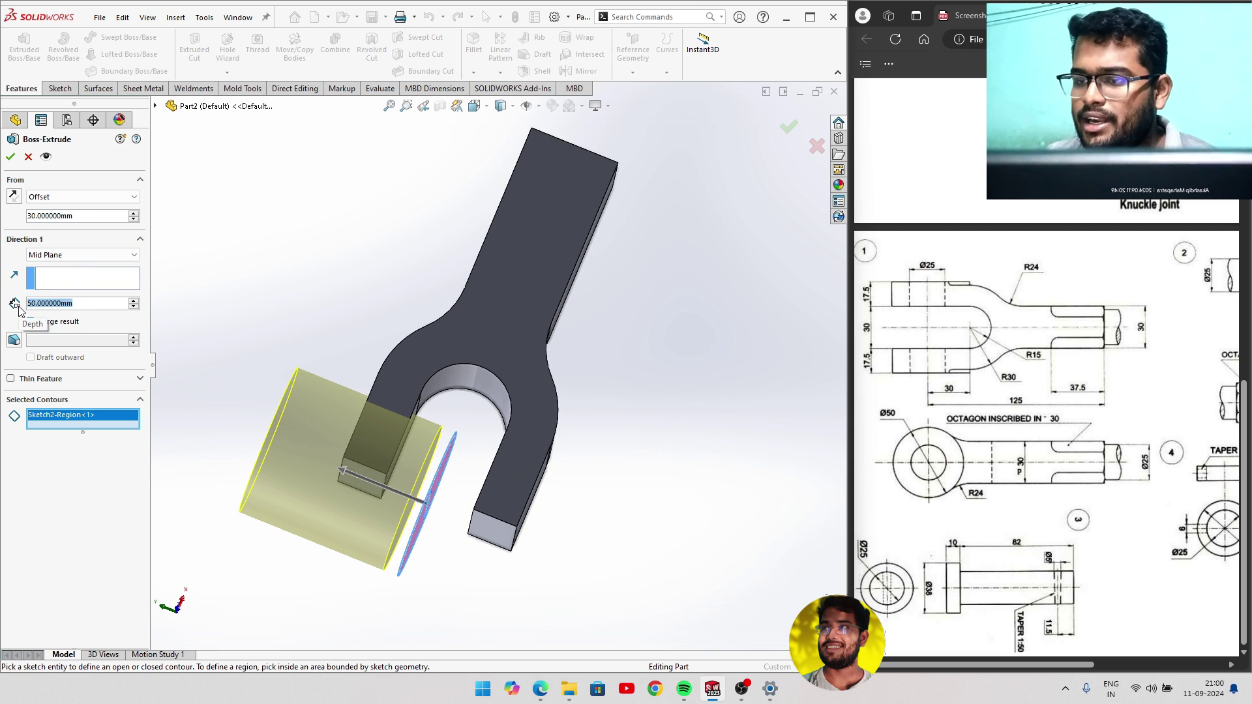
type("17.5")
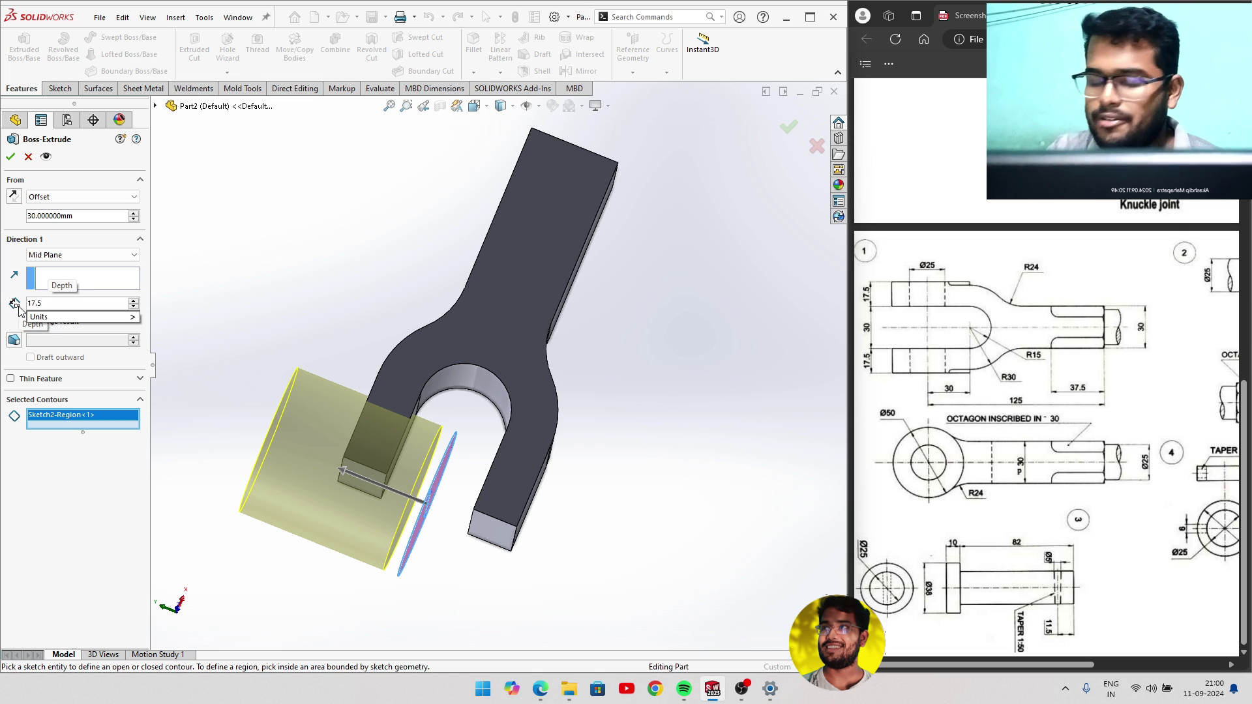
key("Return")
mouse_move(297, 367)
middle_mouse_down()
mouse_move(342, 374)
mouse_move(316, 362)
middle_mouse_up()
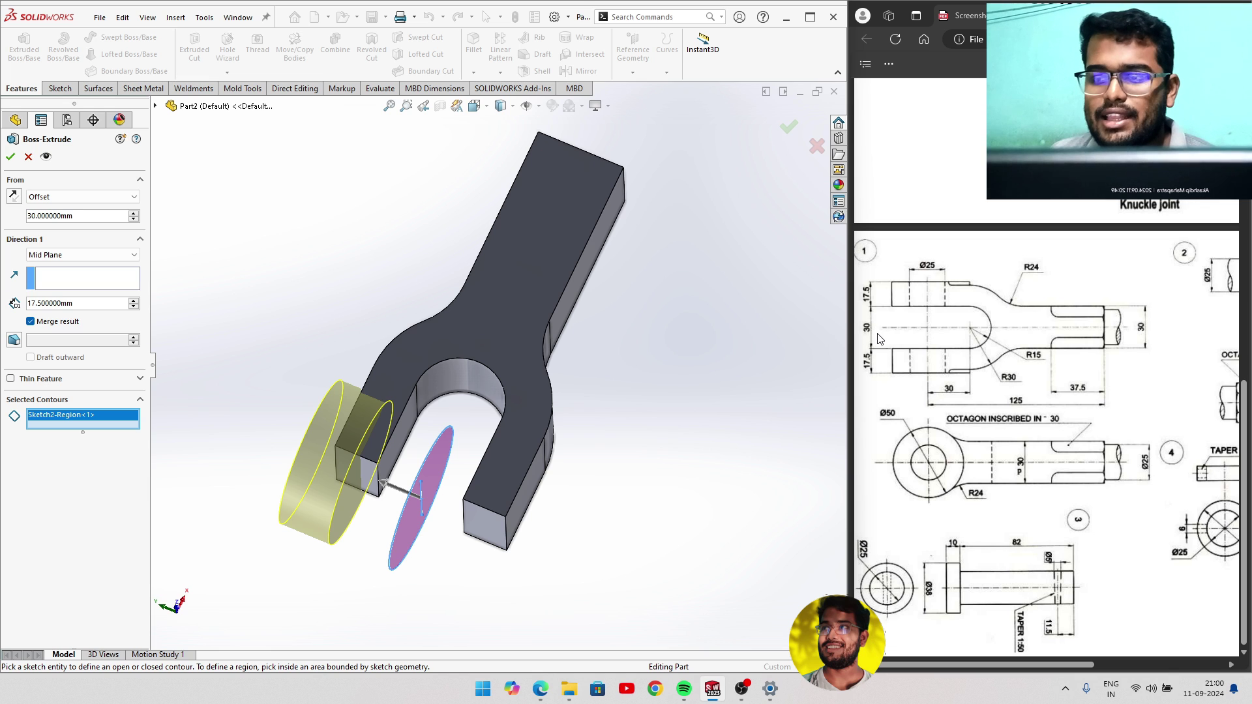
Set the start offset to 15 mm and bring up the From start options.
double_click(58, 220)
type("15")
key("Return")
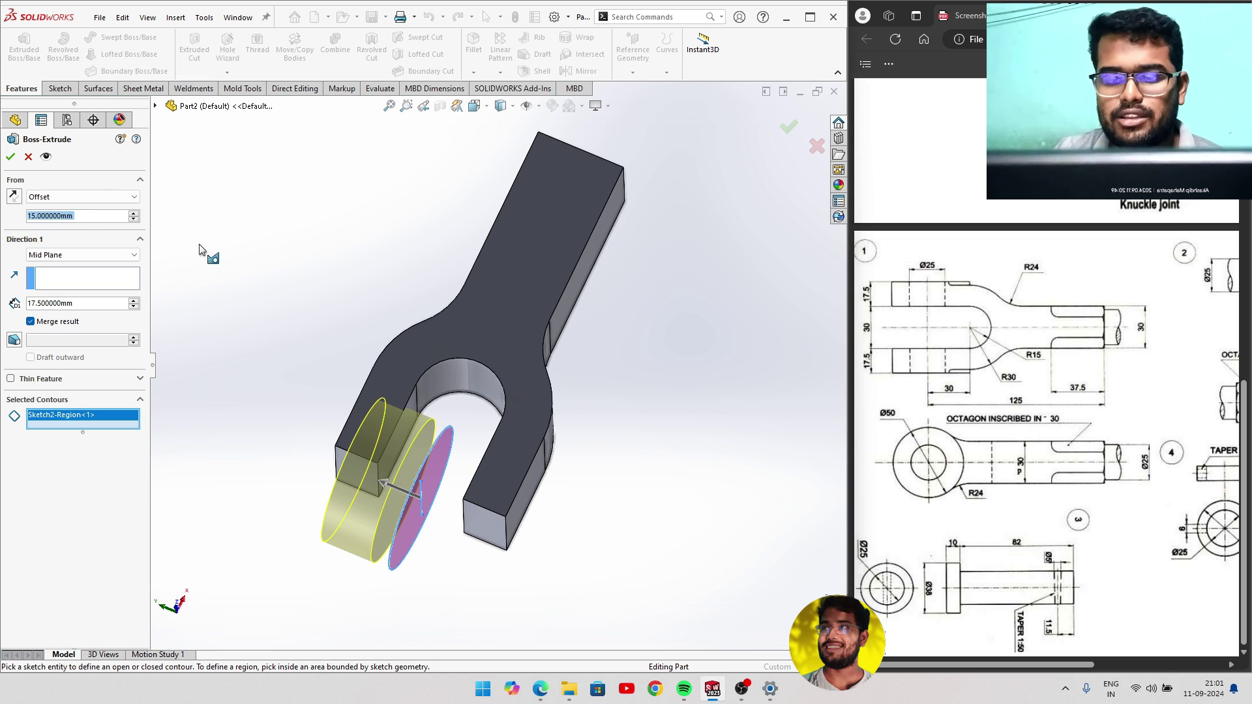
middle_click_drag(364, 282, 291, 317)
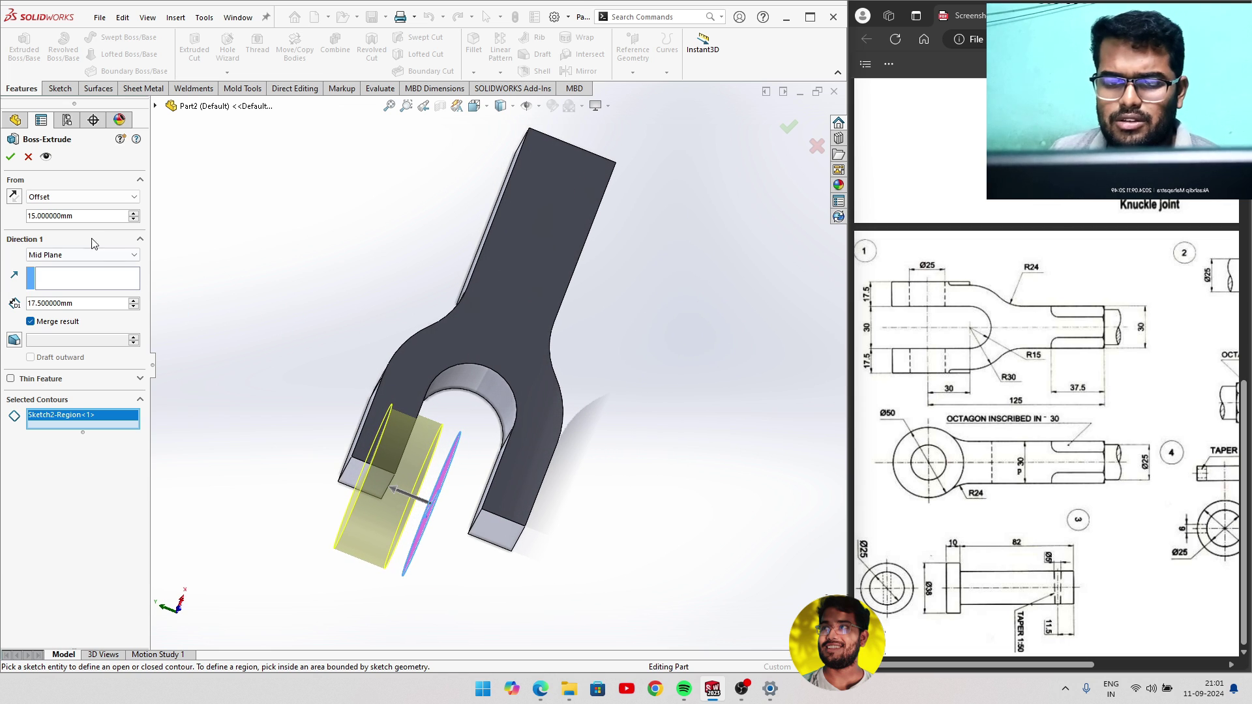
left_click(81, 197)
Start the extrude from the prong end face, keeping the depth at 17.5 mm.
left_click(68, 217)
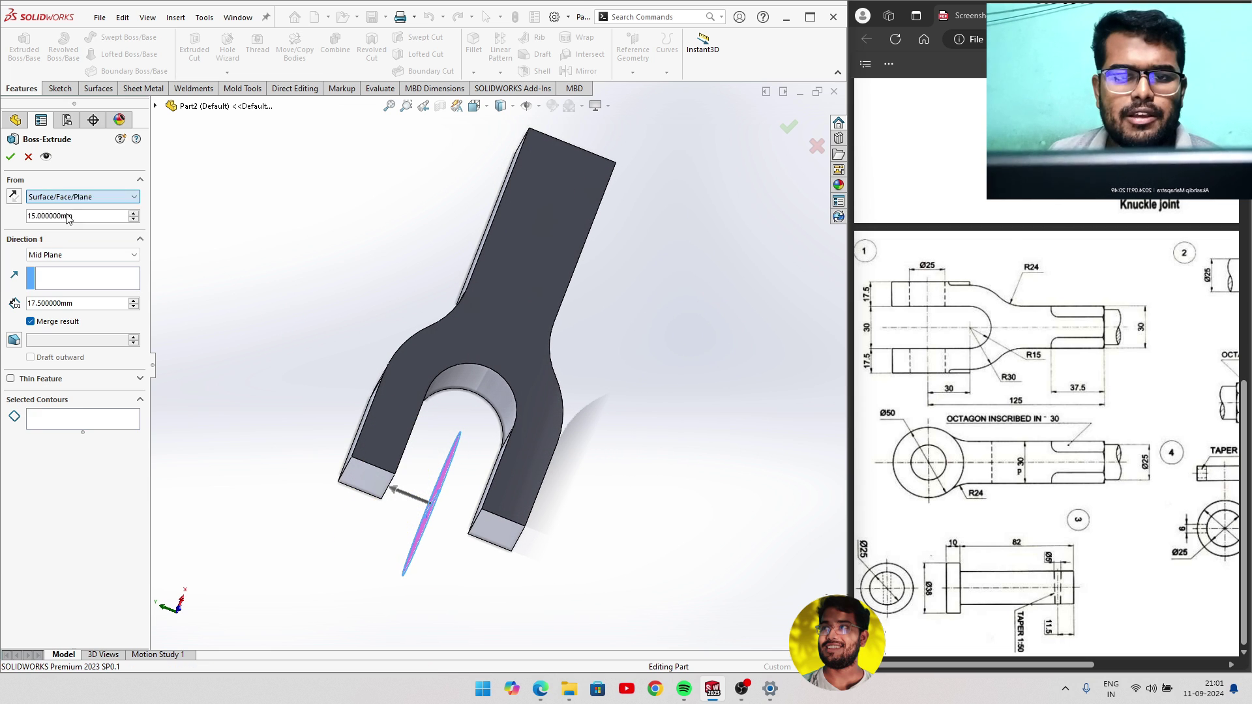
middle_click_drag(428, 428, 381, 450)
left_click(406, 444)
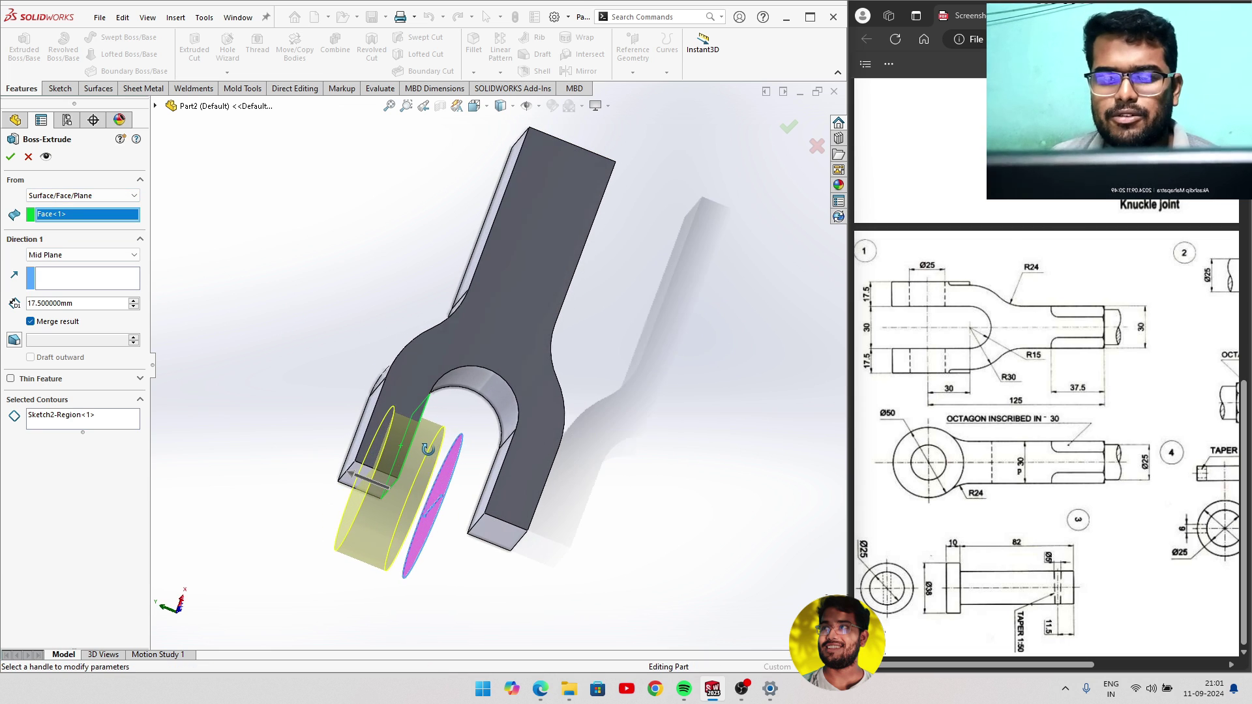
left_click(136, 301)
left_click(135, 301)
left_click(137, 308)
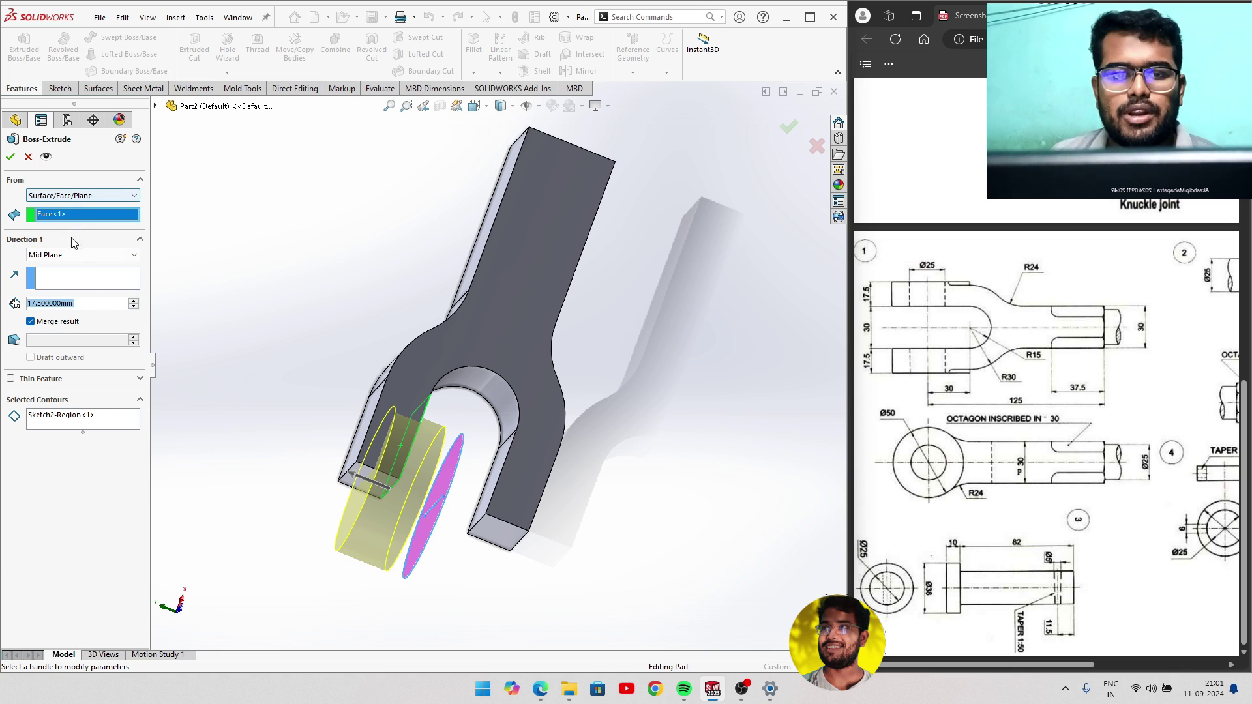
Switch the end condition to Blind 17.5 mm and accept Boss-Extrude2.
left_click(68, 260)
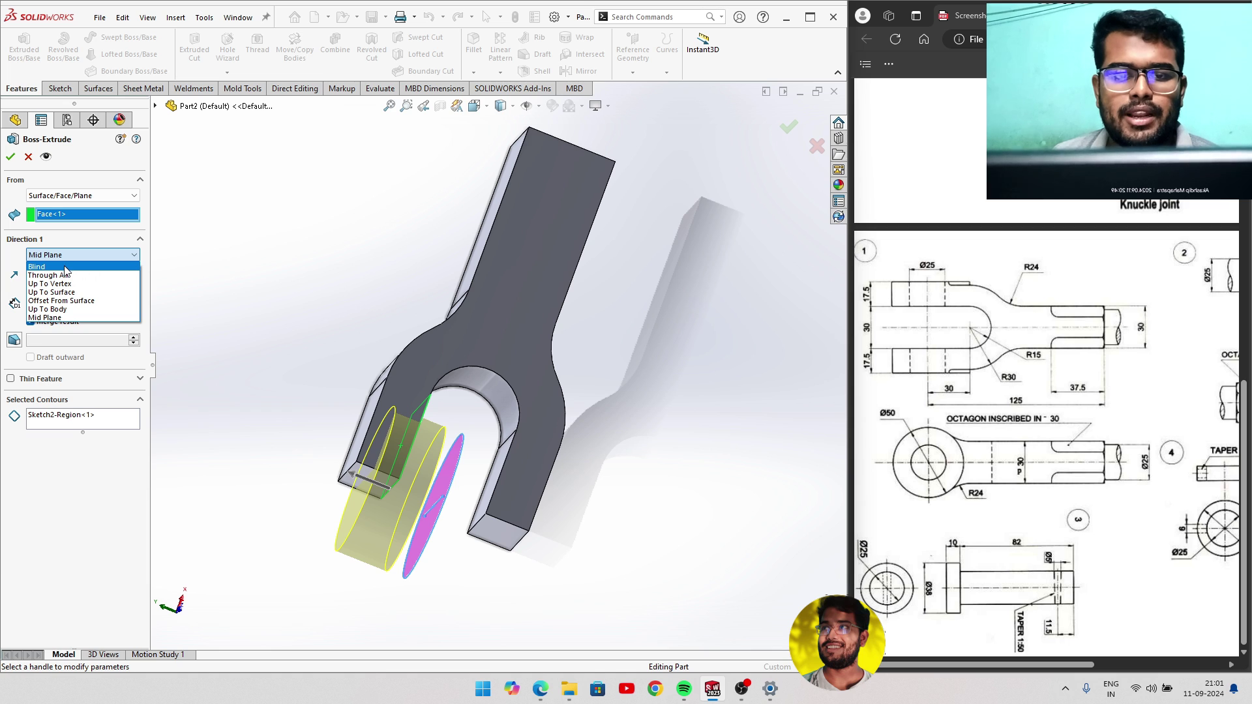
left_click(65, 267)
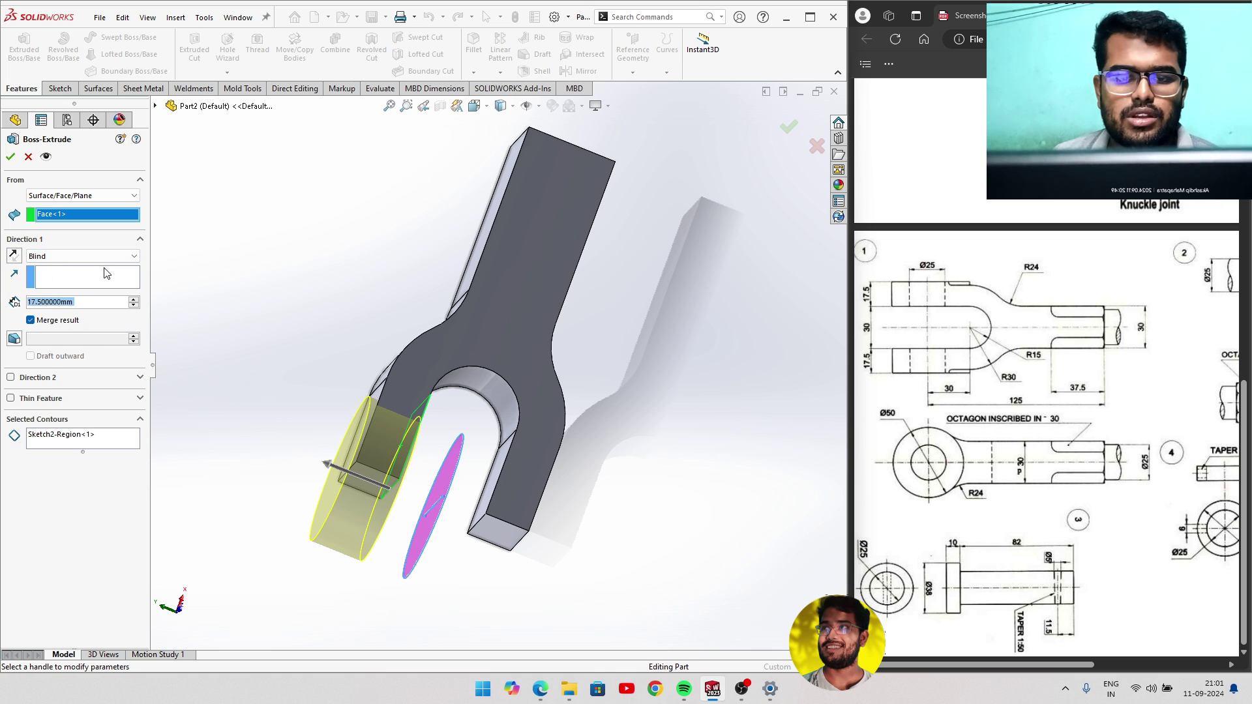
left_click(52, 264)
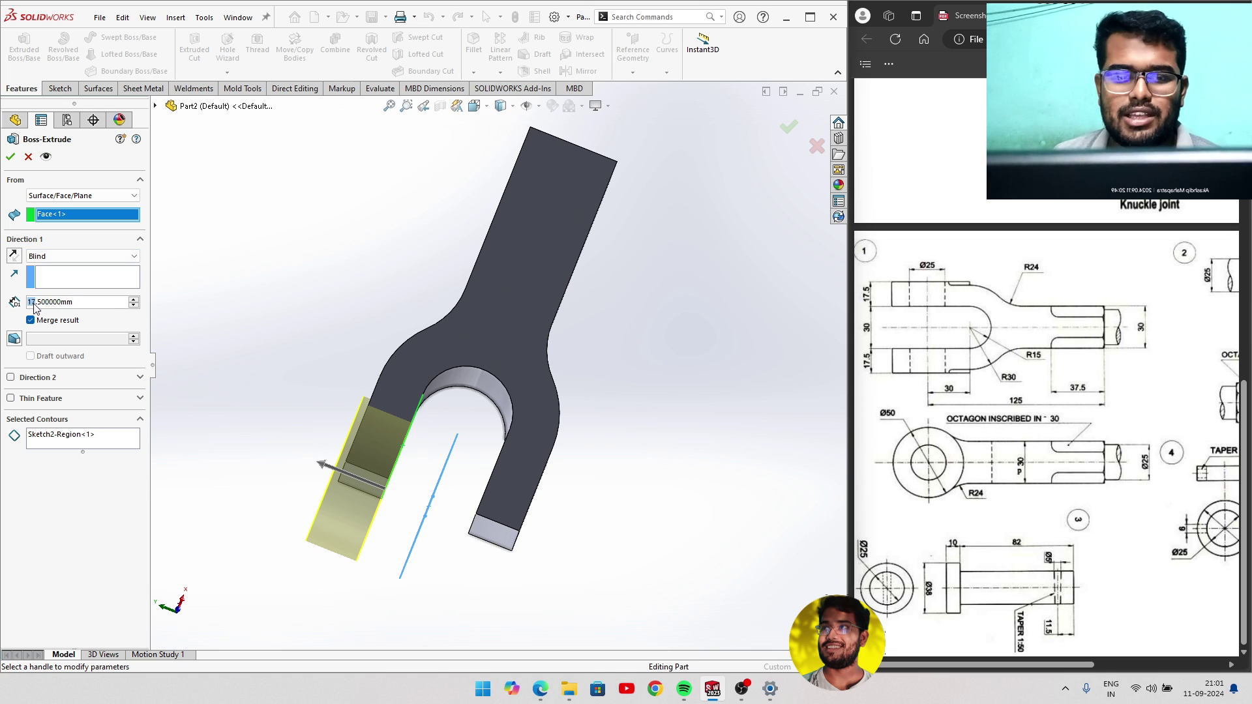
left_click_drag(35, 308, 90, 308)
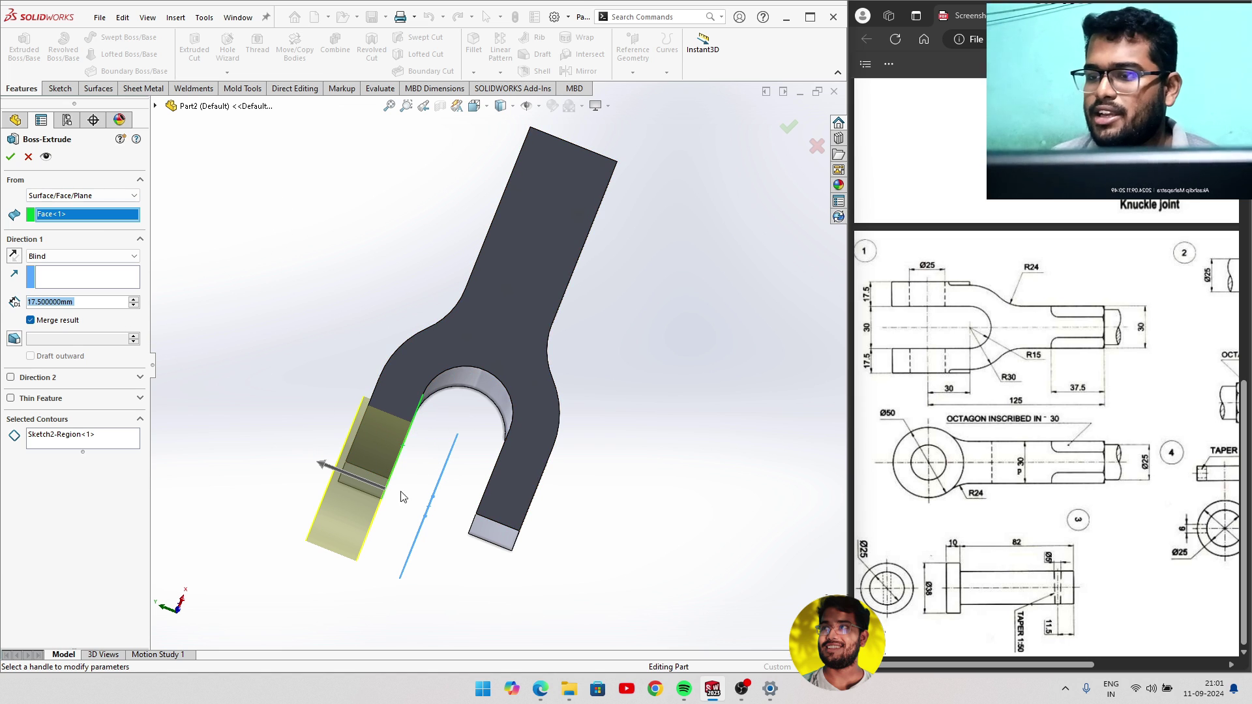
left_click(59, 302)
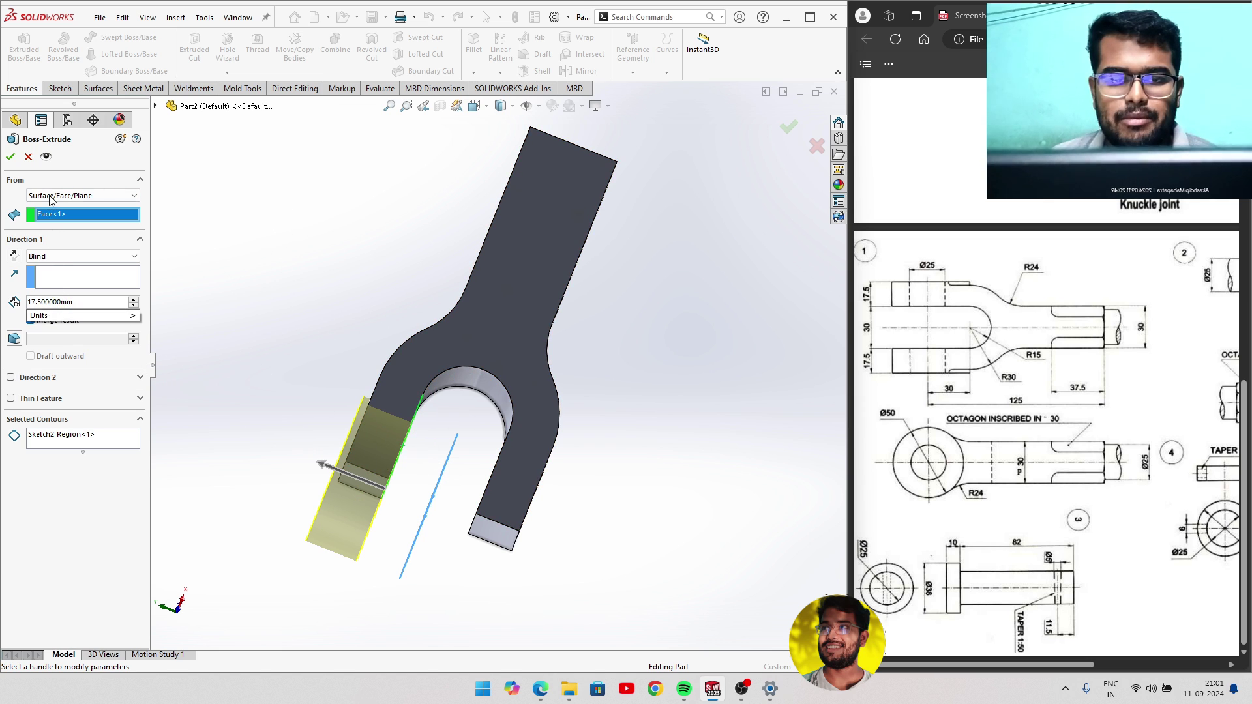
middle_click_drag(218, 279, 259, 331)
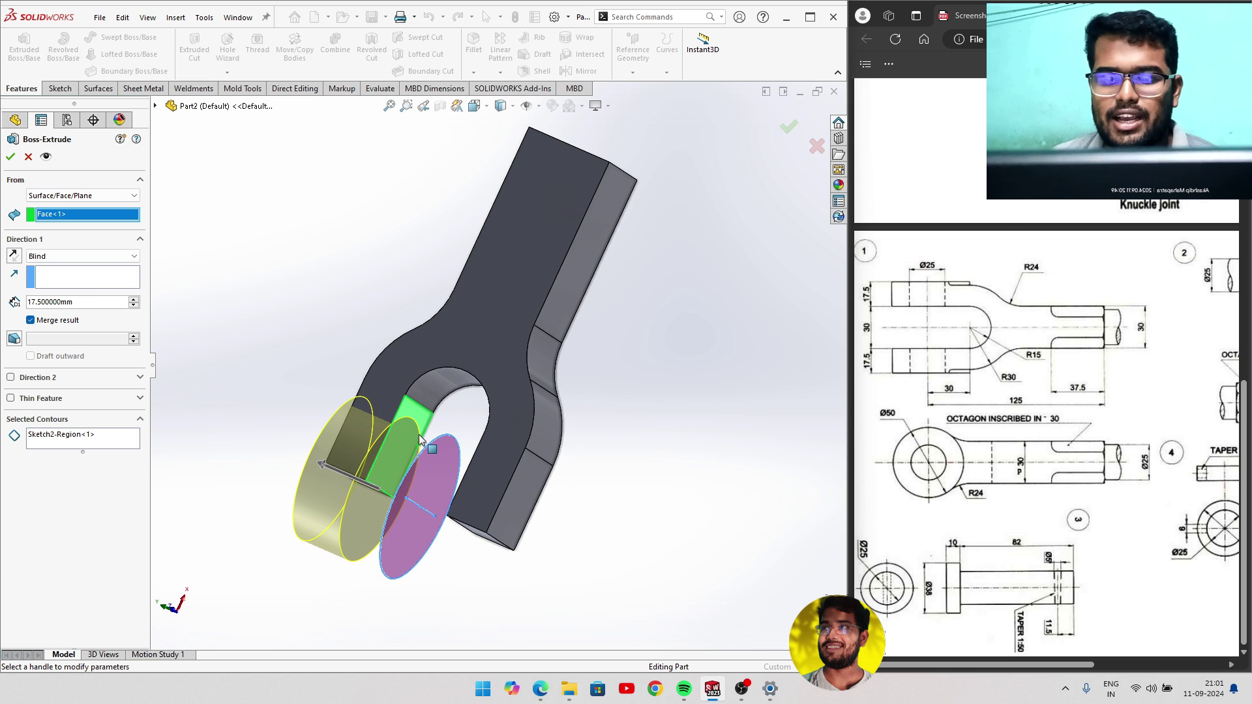
left_click(10, 157)
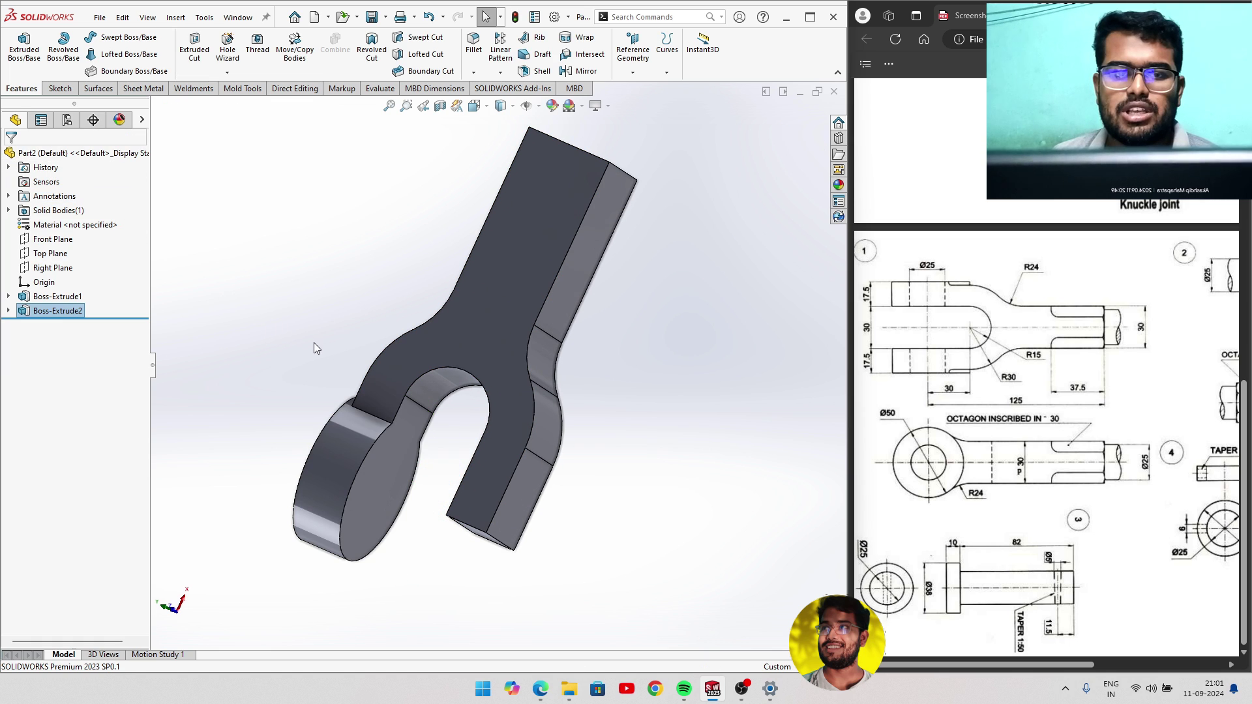
mouse_move(314, 342)
middle_mouse_down()
mouse_move(396, 337)
mouse_move(391, 325)
middle_mouse_up()
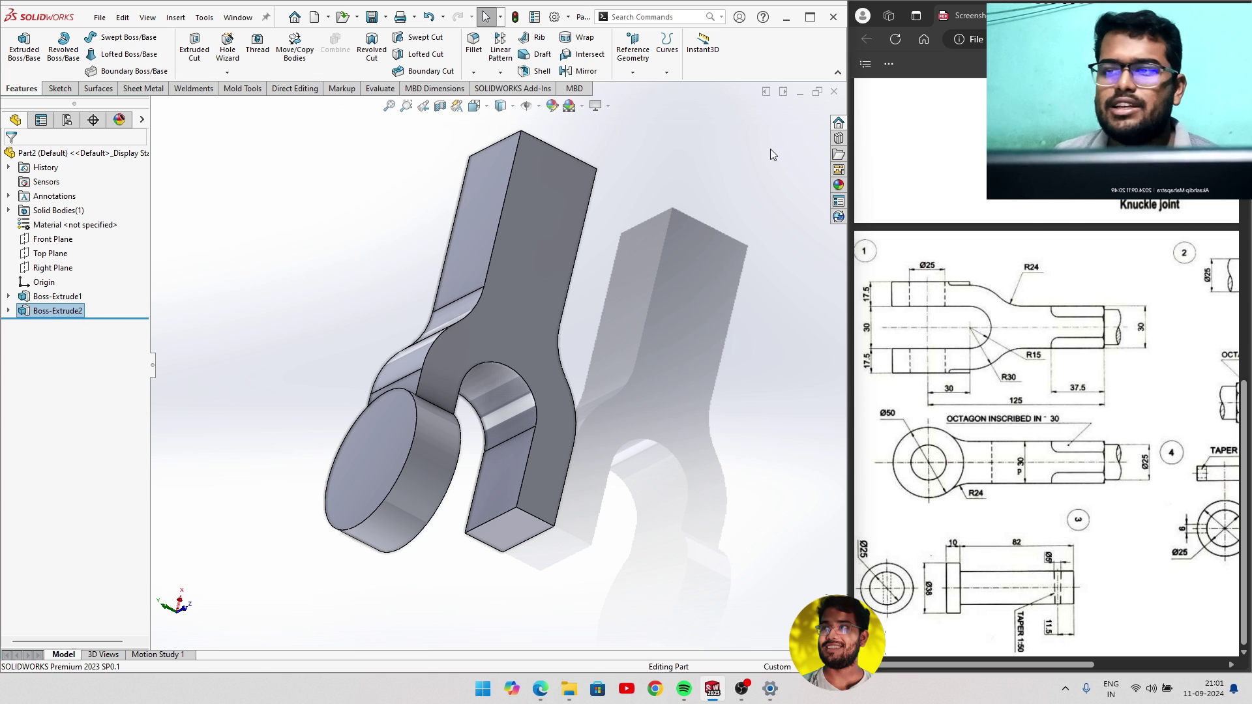
View the fork in Front orientation, then select Top Plane and Boss-Extrude2.
key("space")
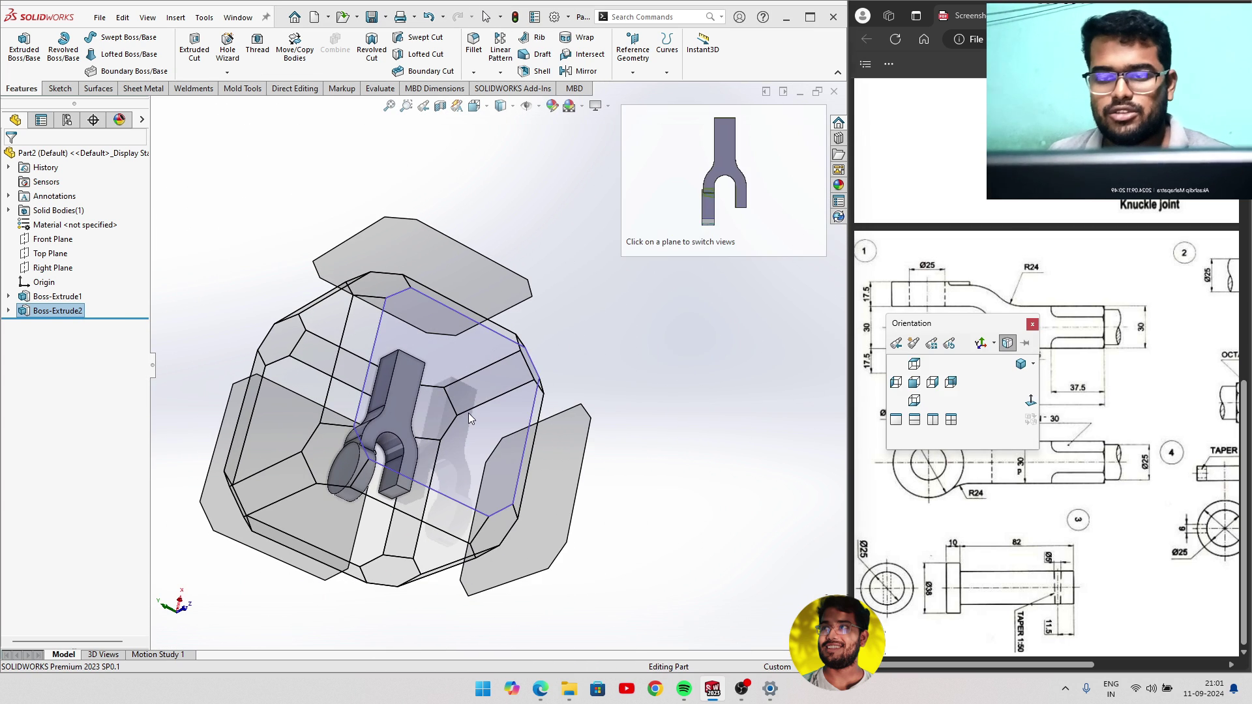
left_click(468, 413)
mouse_move(514, 434)
middle_mouse_down()
mouse_move(573, 322)
mouse_move(613, 363)
middle_mouse_up()
key("space")
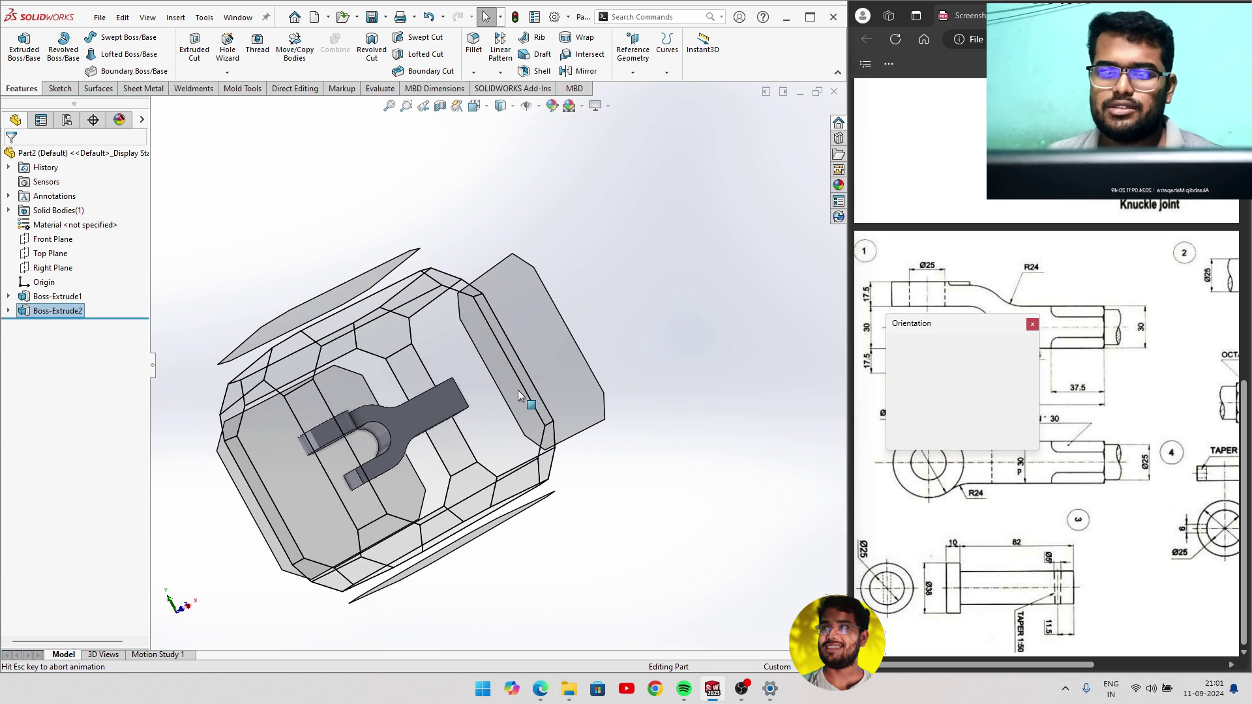
left_click(484, 388)
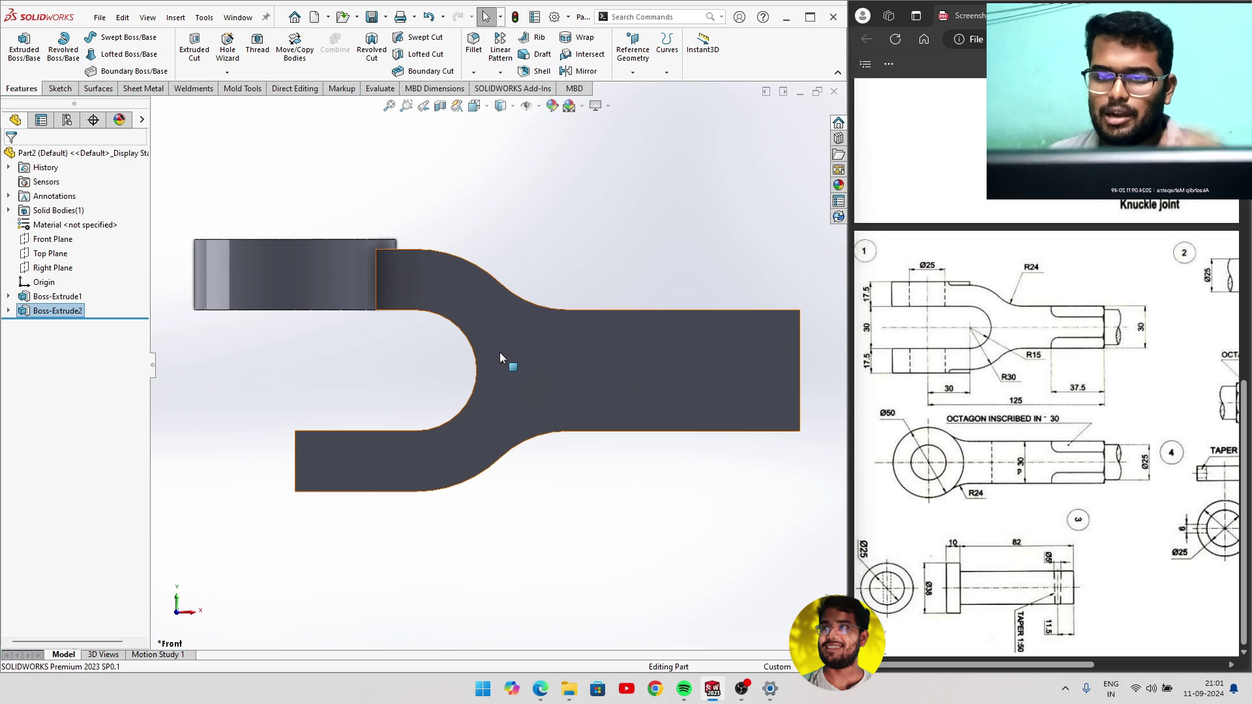
scroll(491, 355, "up", 1)
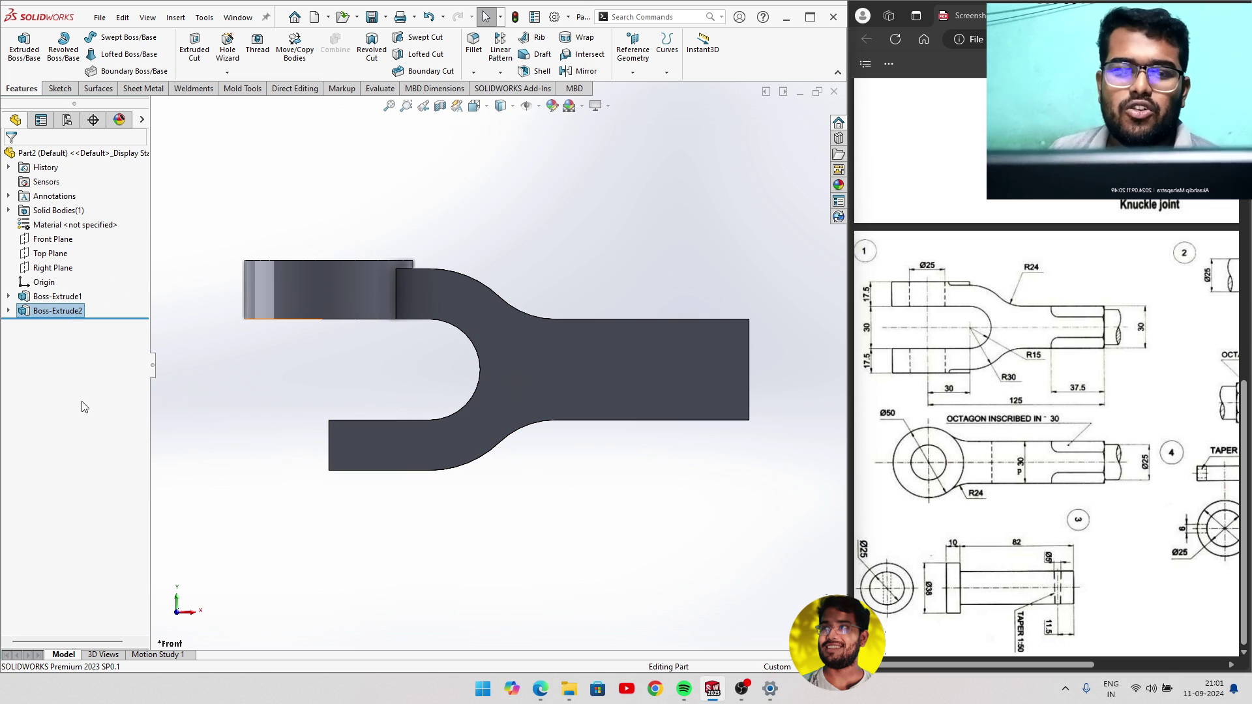
left_click(50, 254)
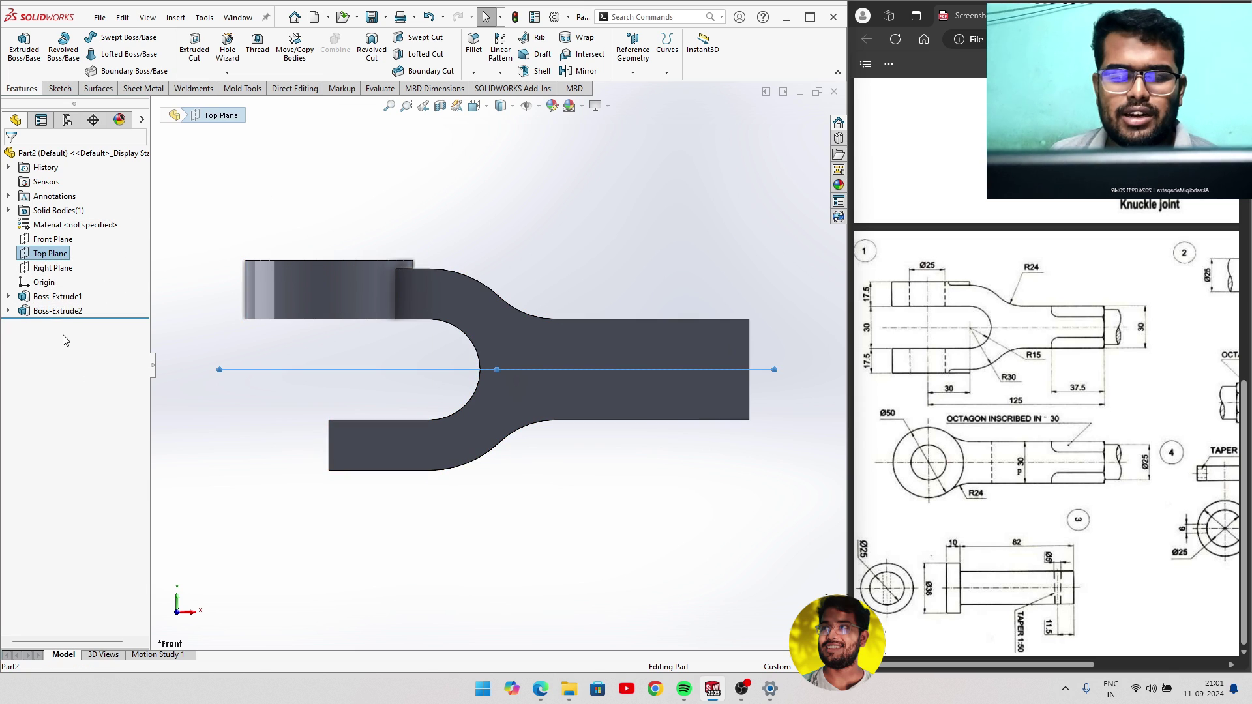
left_click(56, 313)
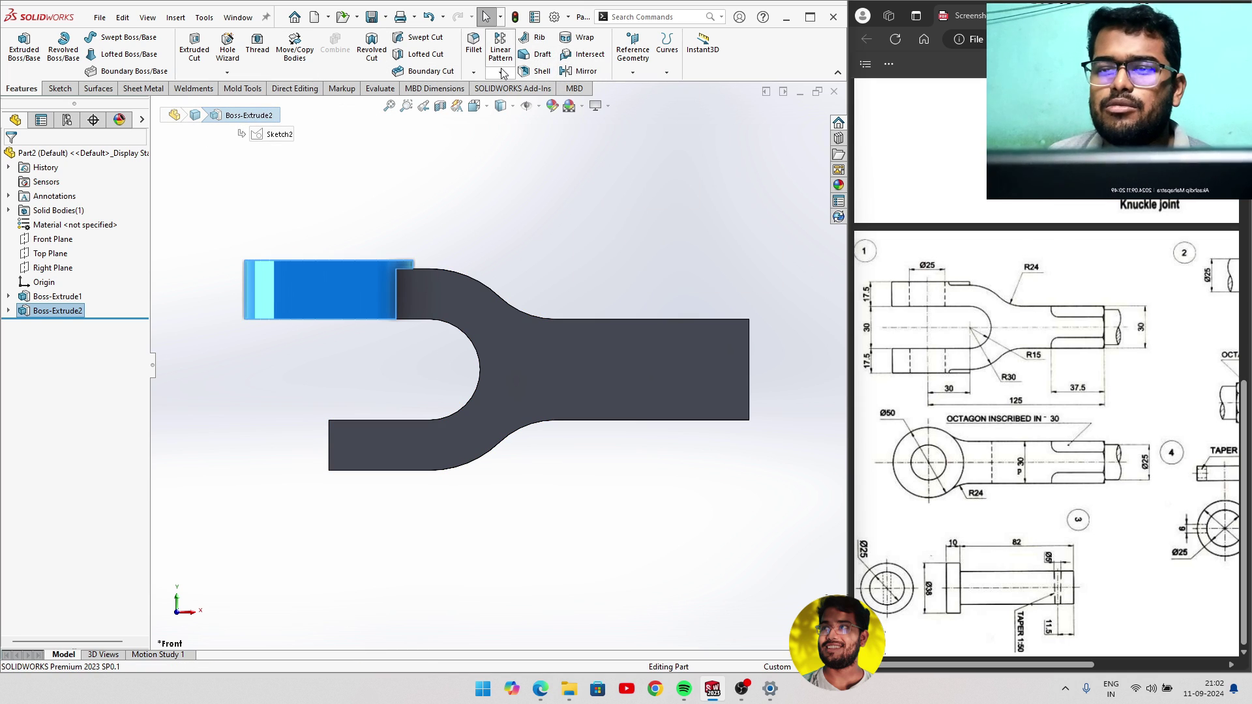
left_click(574, 72)
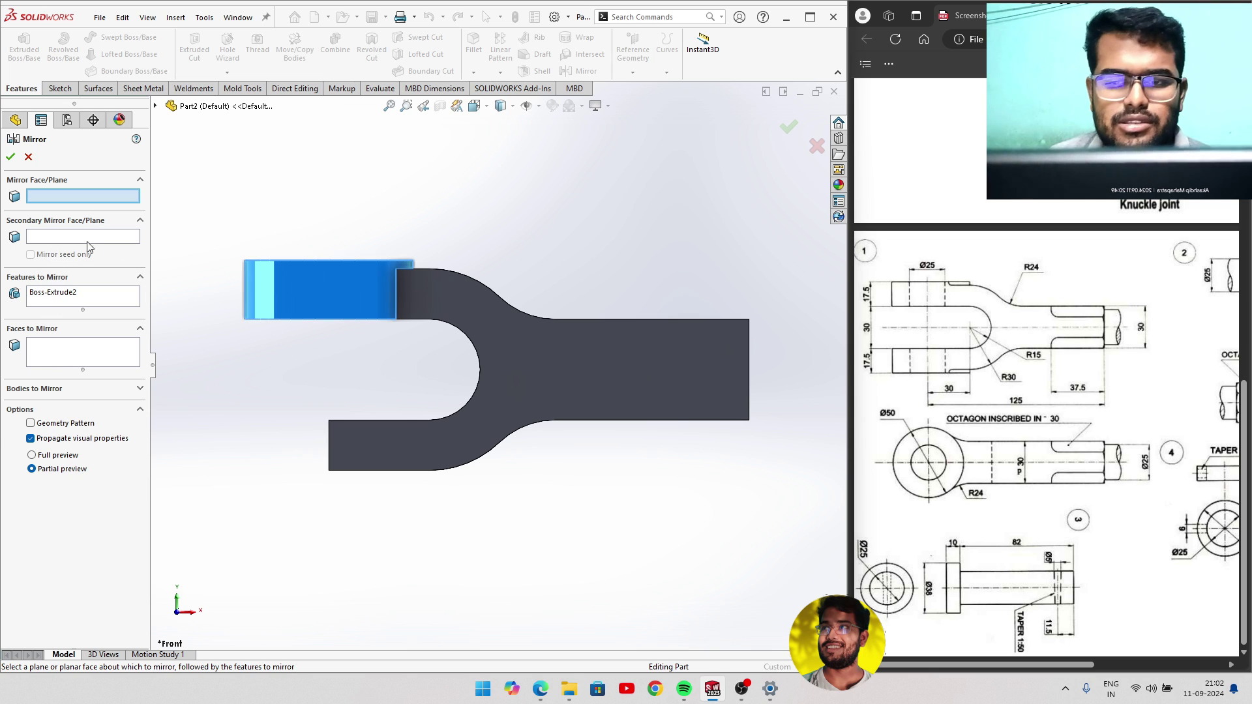
left_click(156, 106)
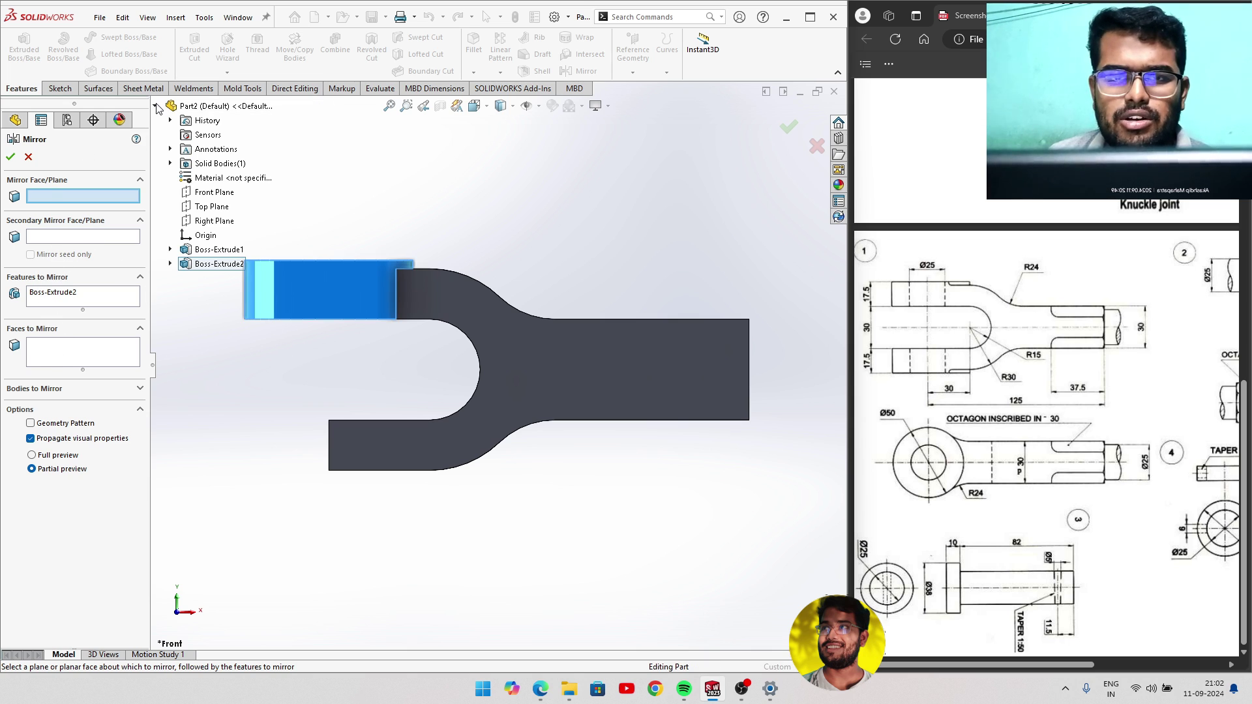
left_click(211, 207)
middle_click_drag(291, 347, 291, 381)
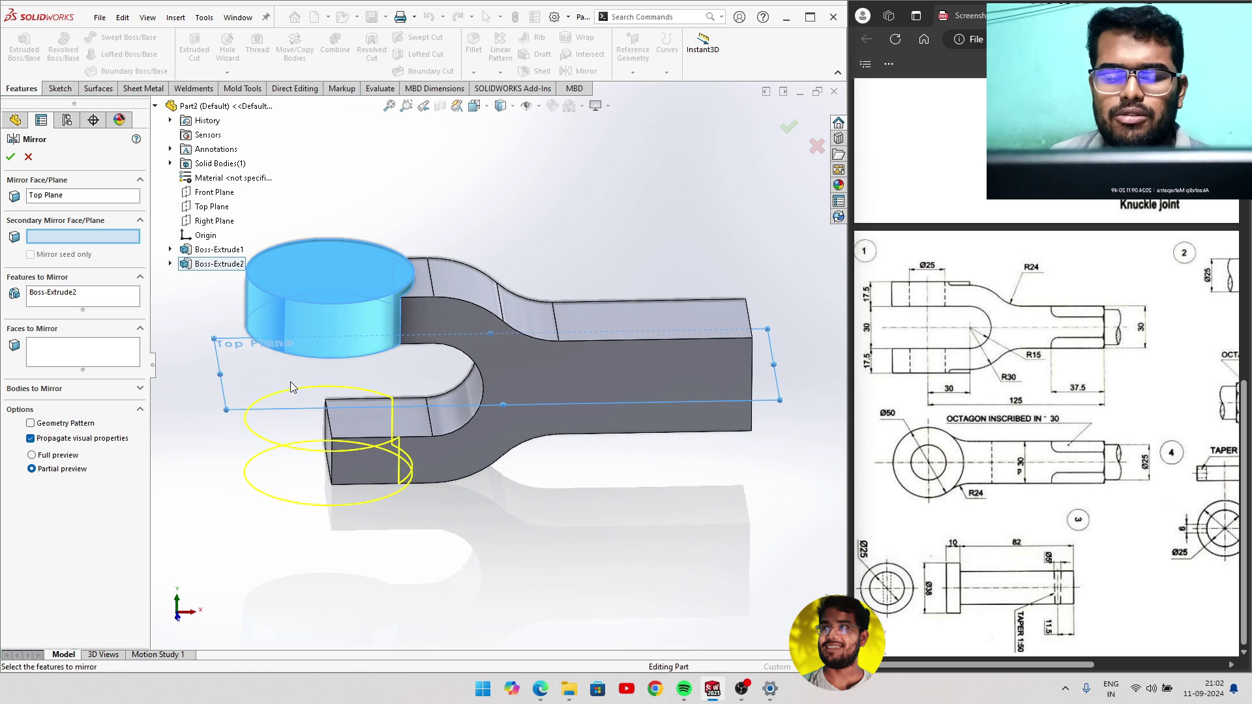
left_click(9, 156)
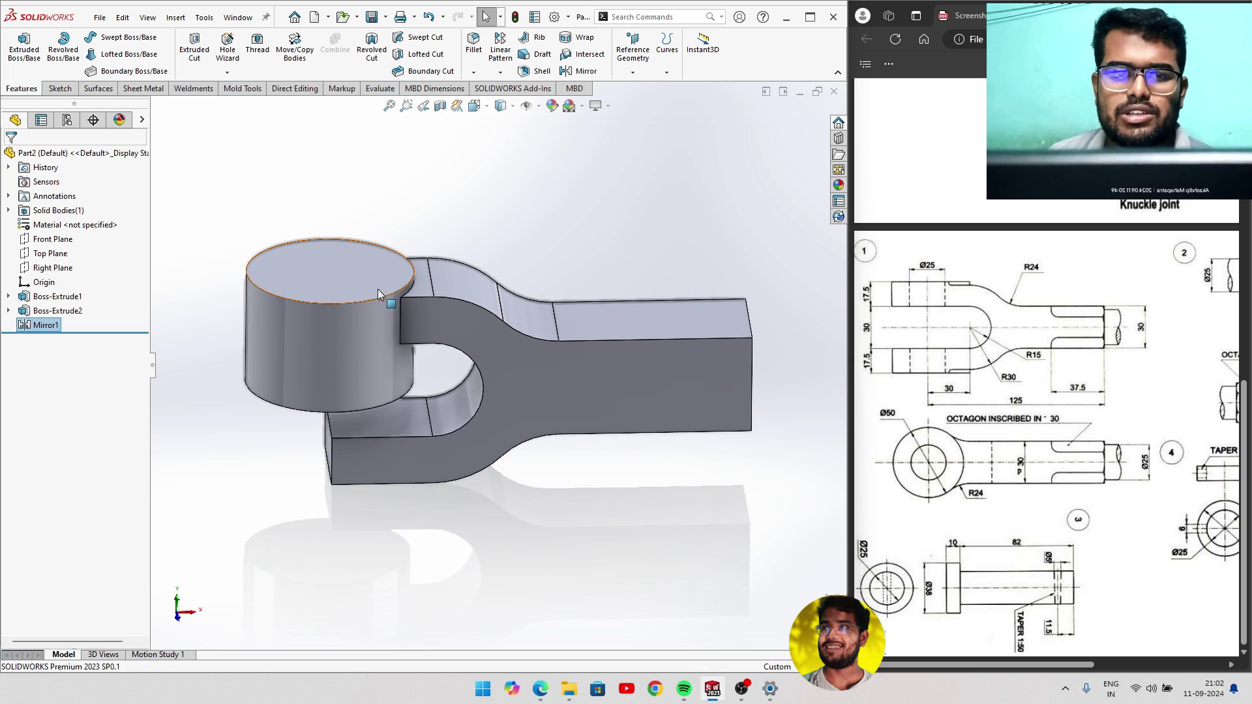
middle_click_drag(372, 343, 370, 319)
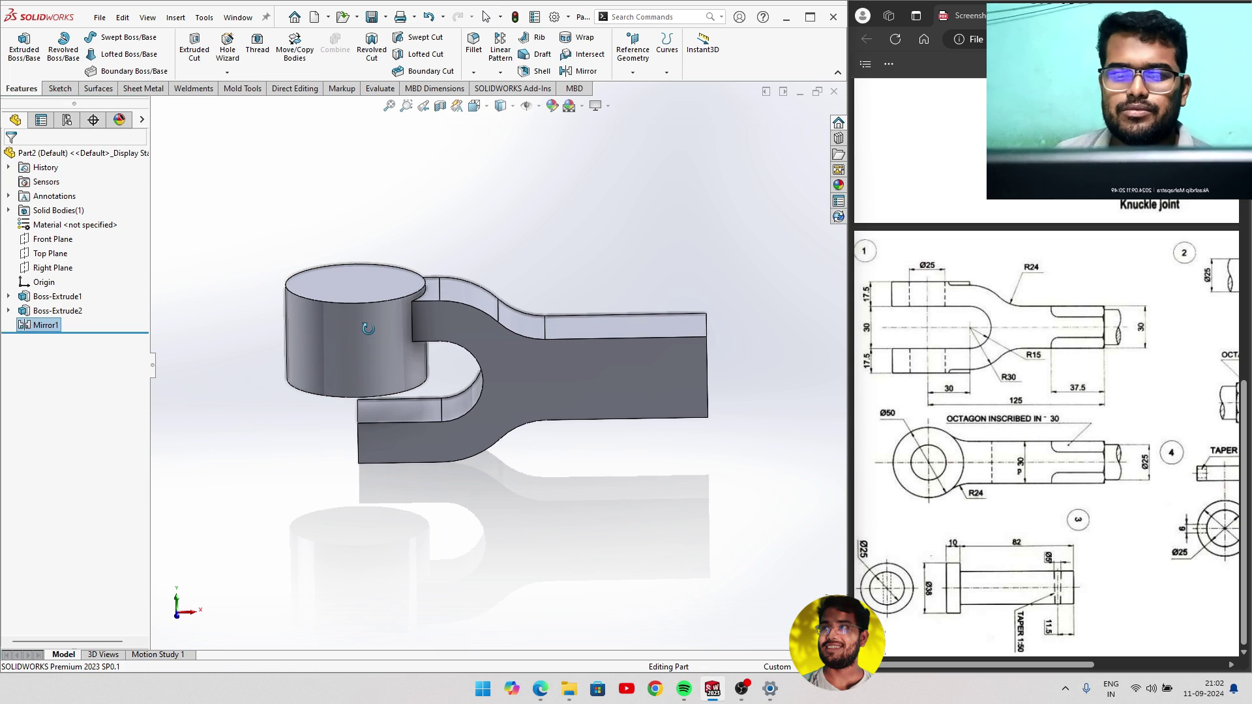
left_click(45, 329)
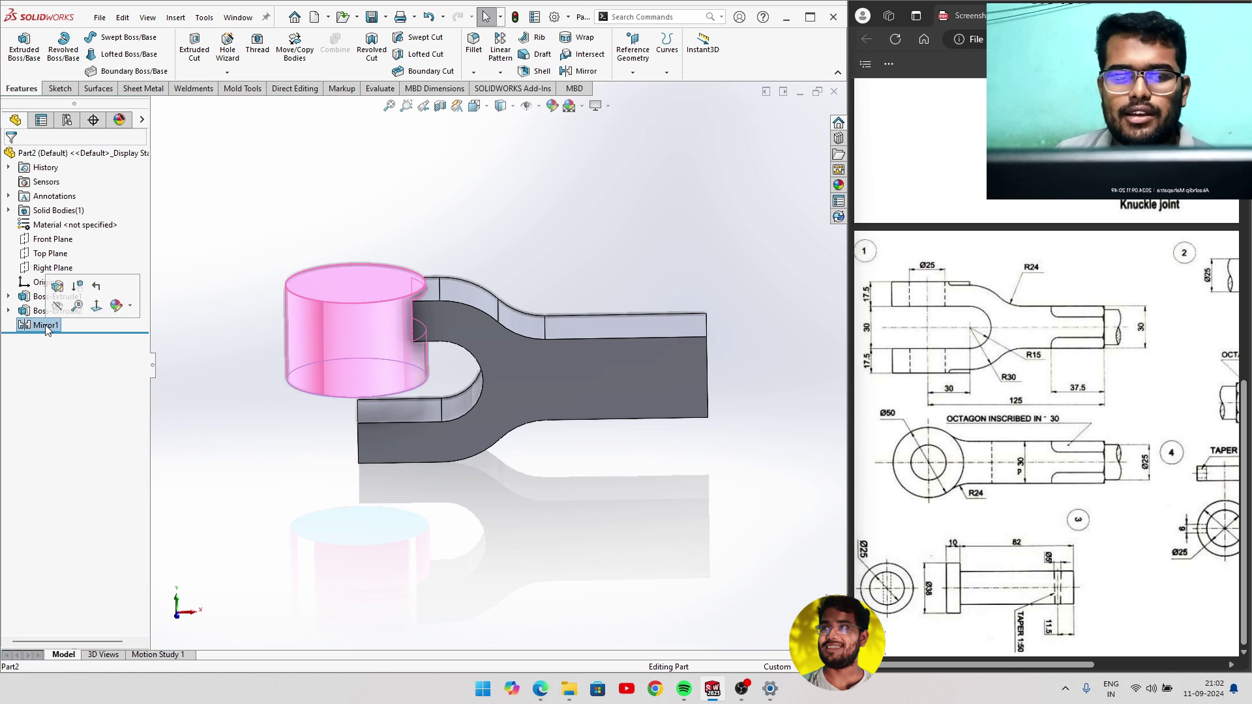
right_click(45, 328)
left_click(58, 305)
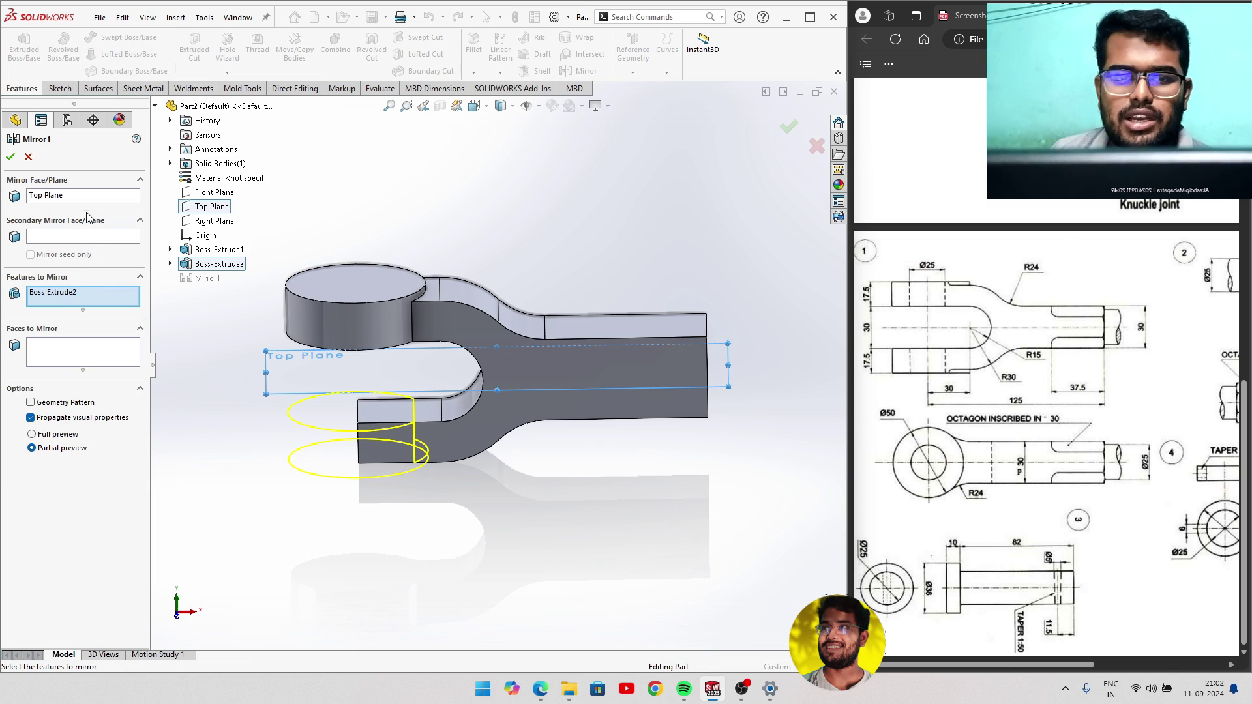
left_click(86, 197)
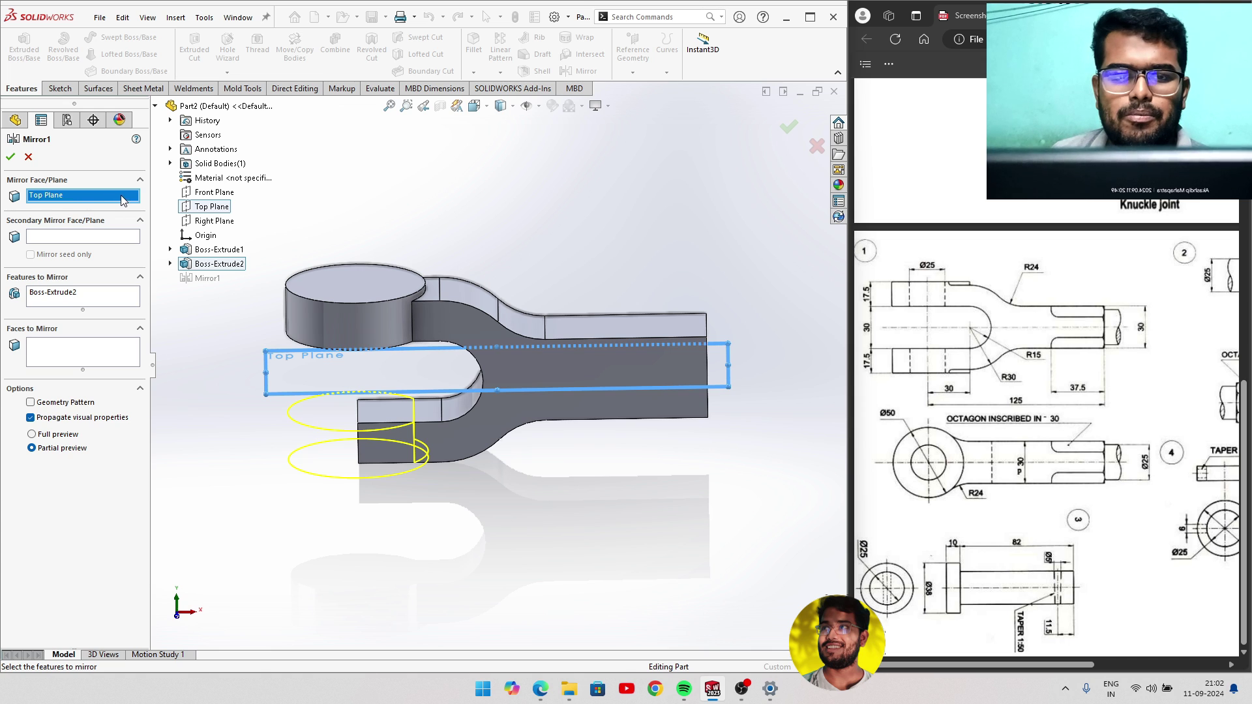
middle_click_drag(271, 372, 272, 339)
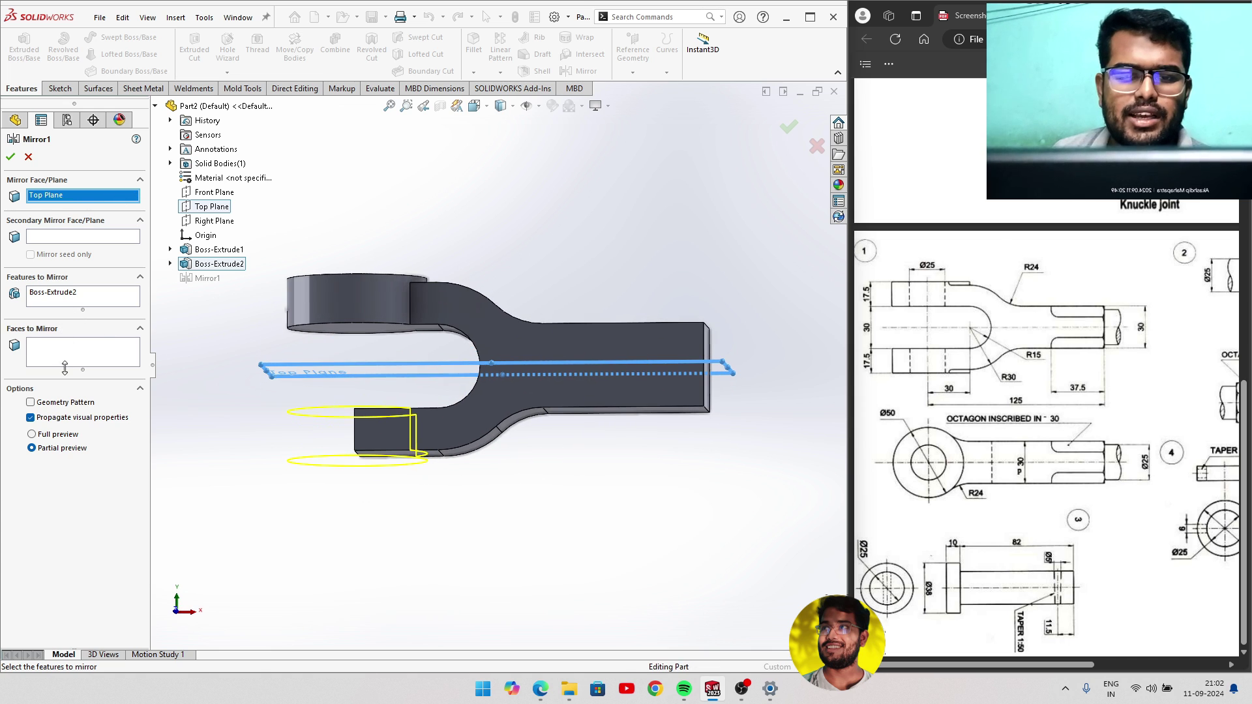
left_click(32, 435)
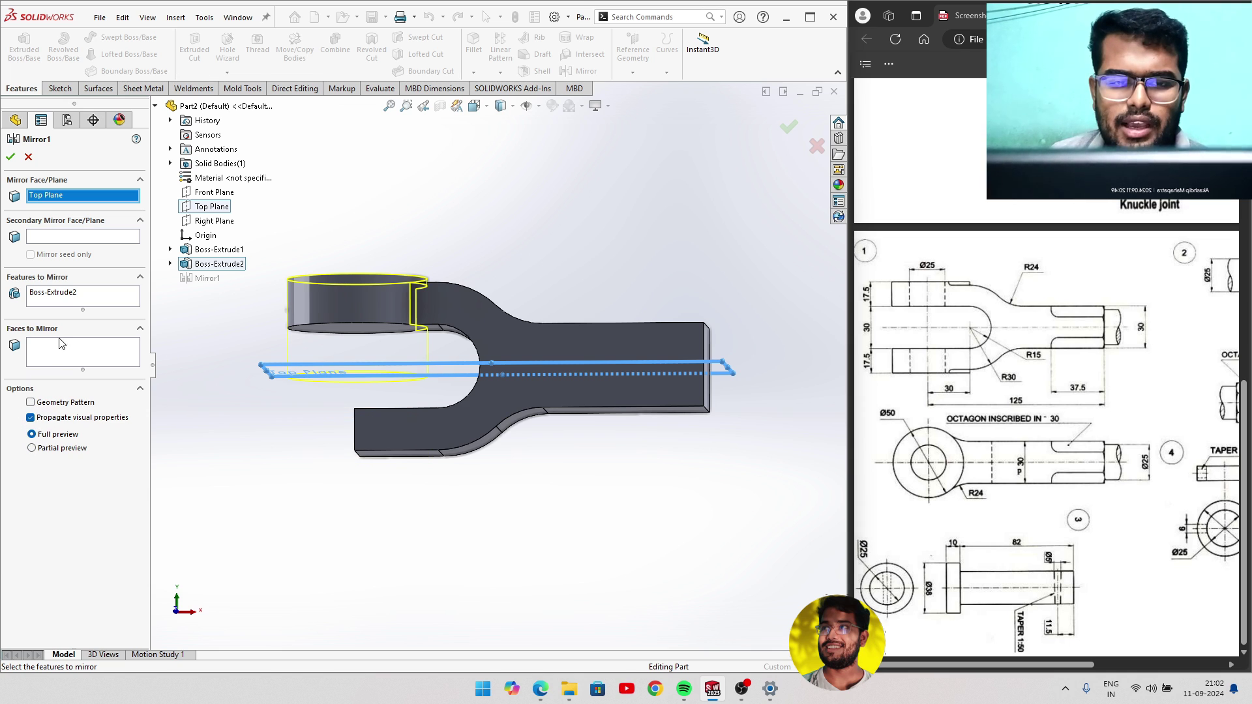
left_click(52, 236)
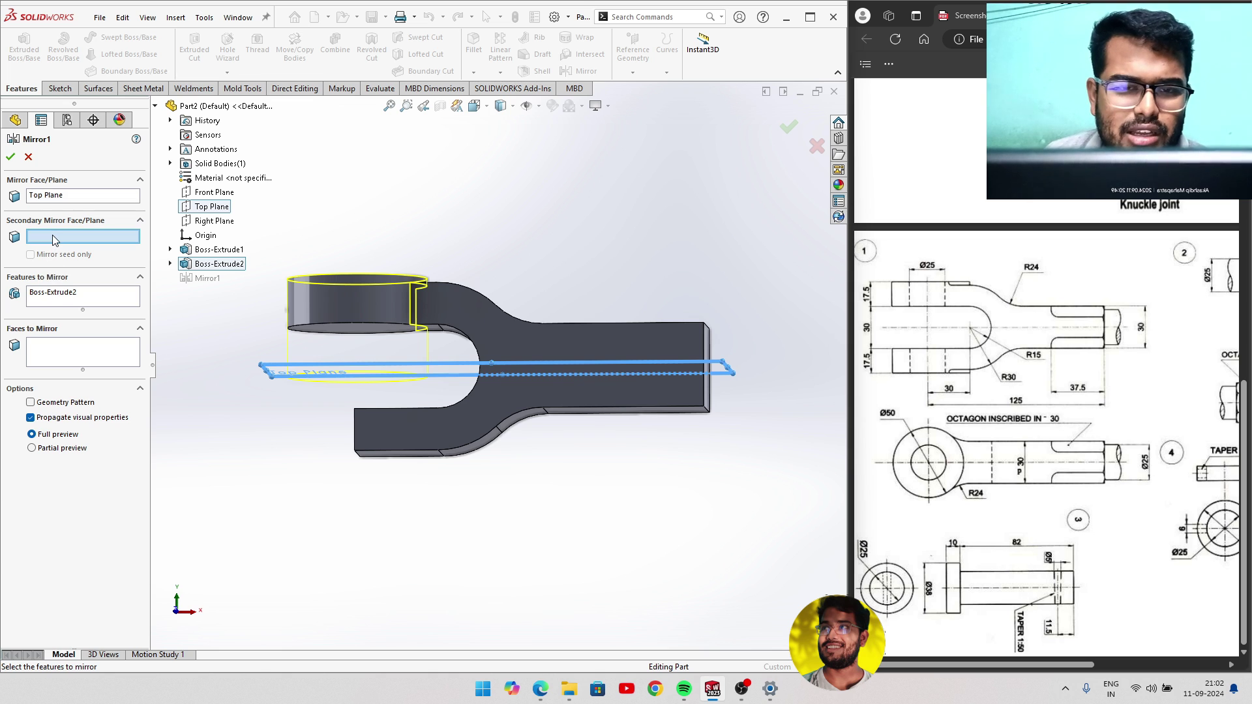
mouse_move(391, 355)
middle_mouse_down()
mouse_move(394, 409)
mouse_move(163, 325)
middle_mouse_up()
left_click(400, 422)
left_click(10, 157)
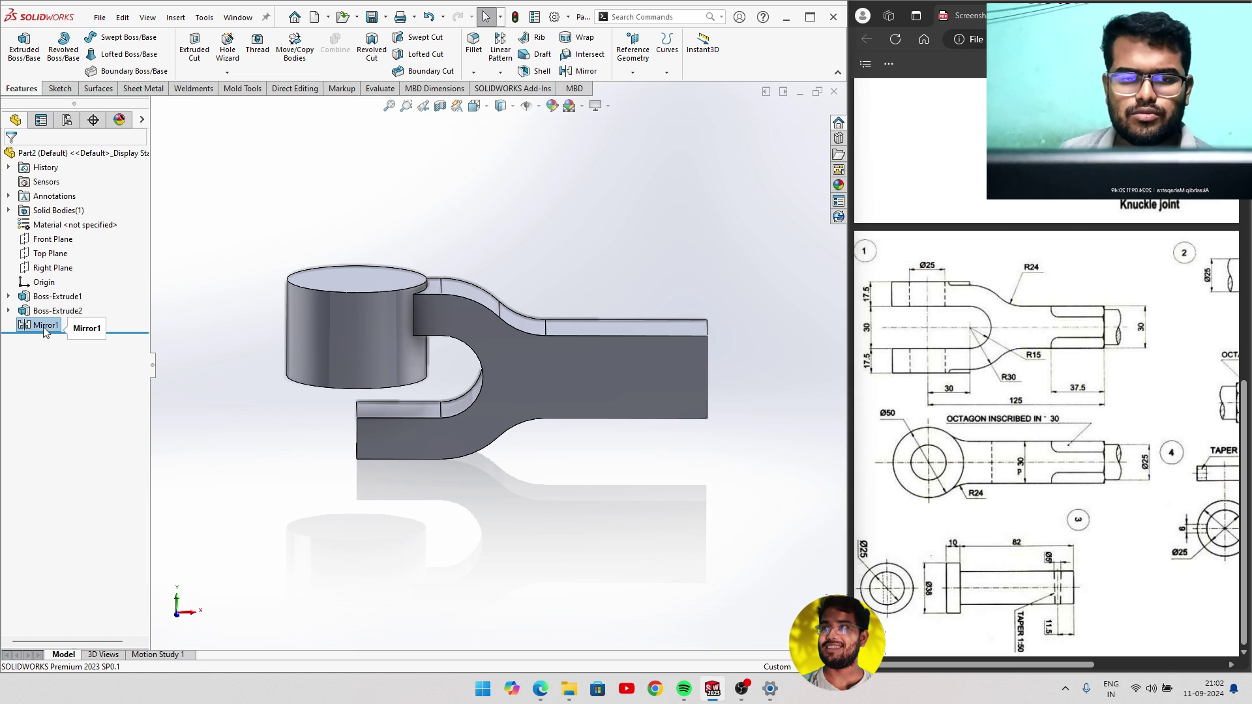
key("Delete")
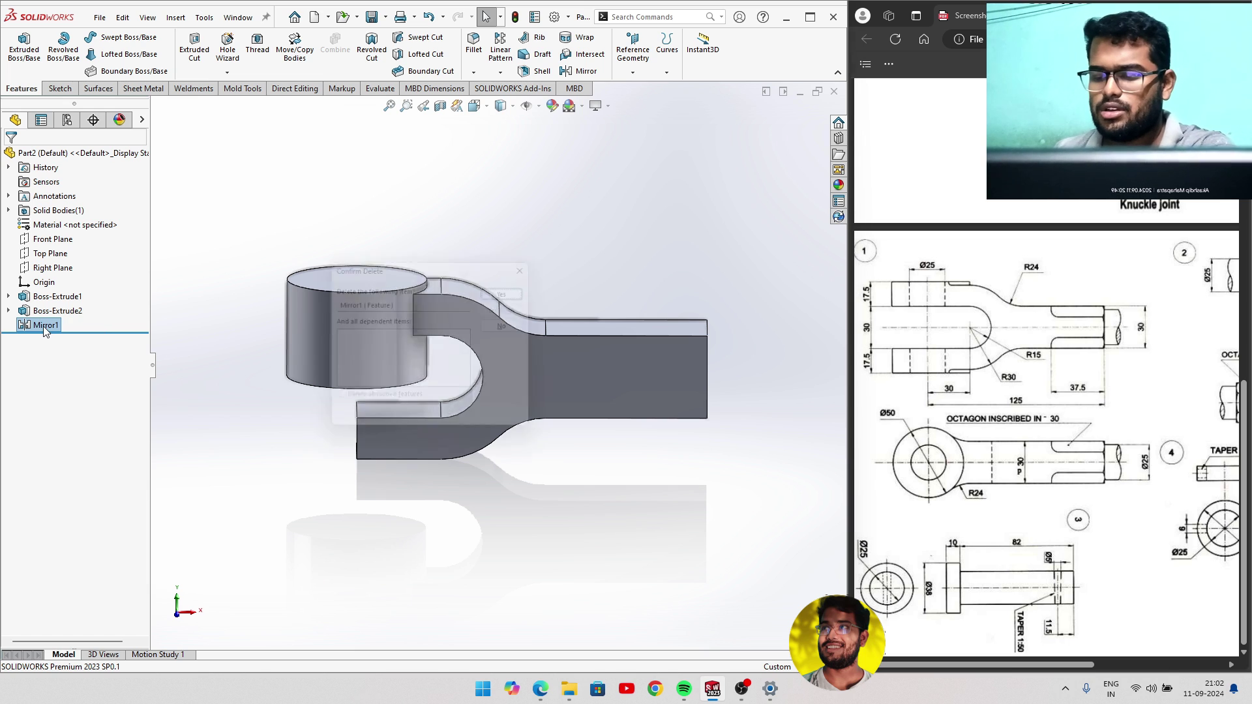
Delete Mirror1 and reopen Boss-Extrude2 for editing.
left_click(516, 282)
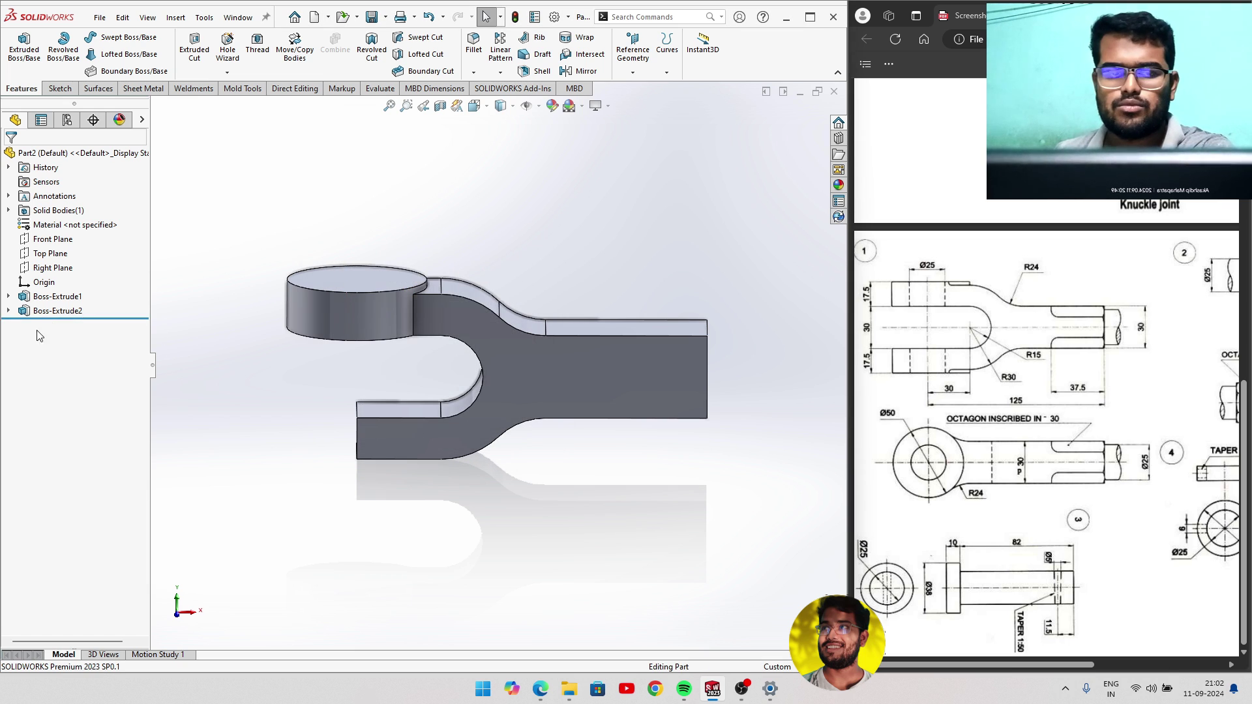
double_click(37, 312)
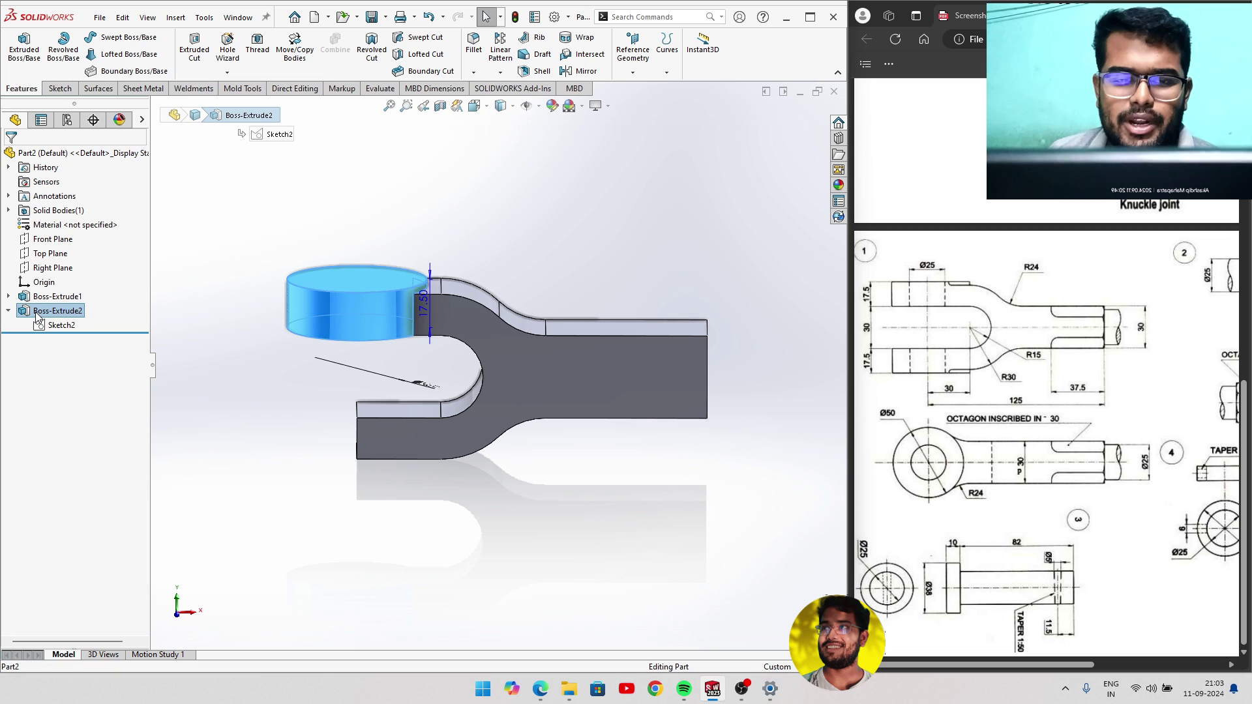
right_click(38, 313)
left_click(70, 284)
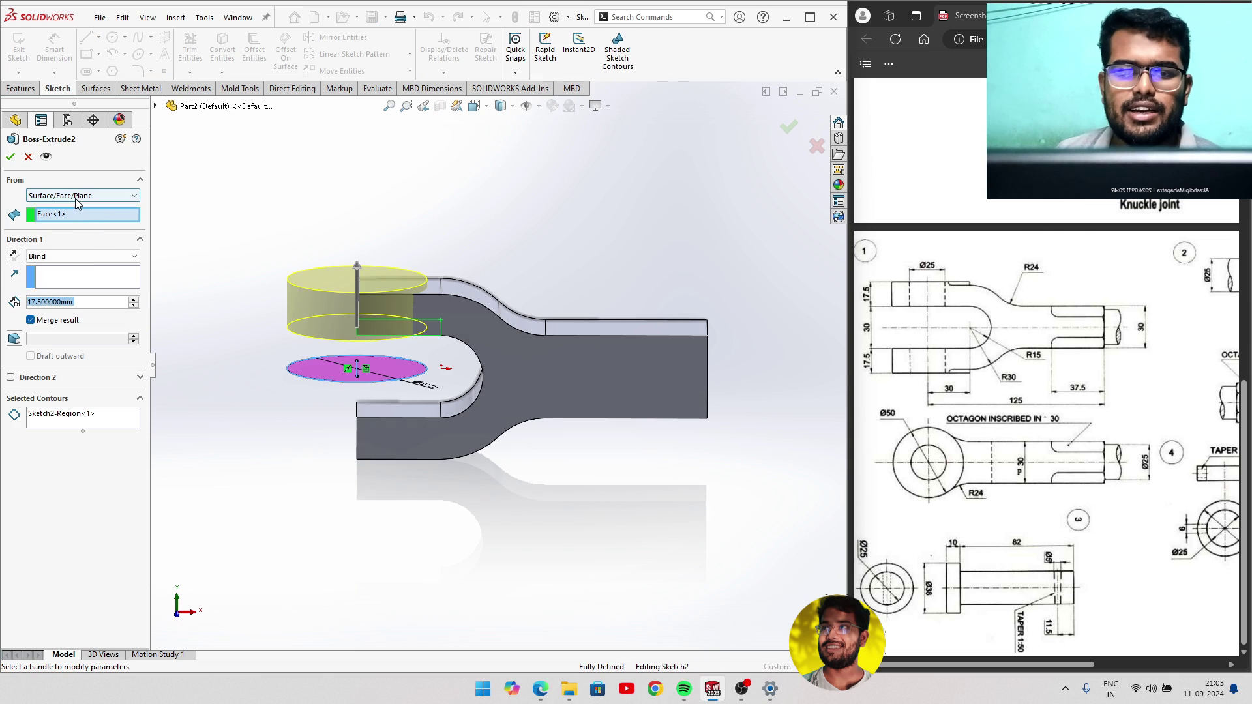
Make Boss-Extrude2 start from a 15 mm offset, keeping Blind 17.5 mm.
left_click(76, 198)
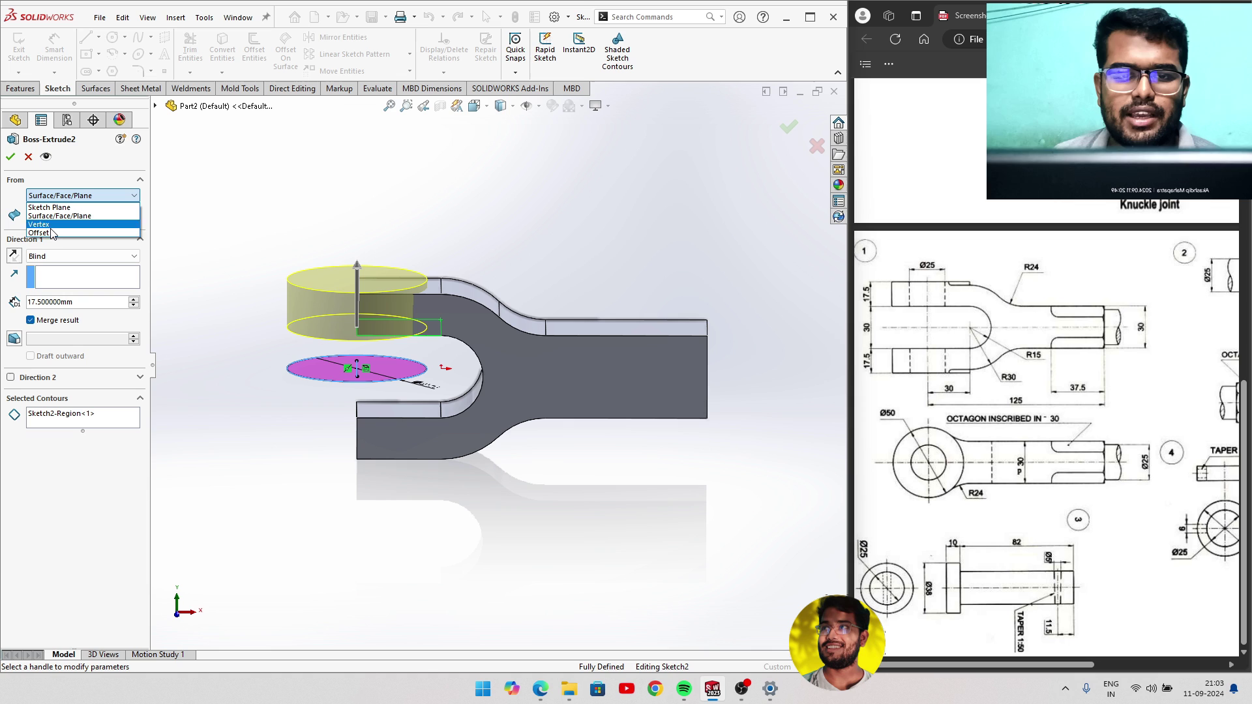
left_click(39, 233)
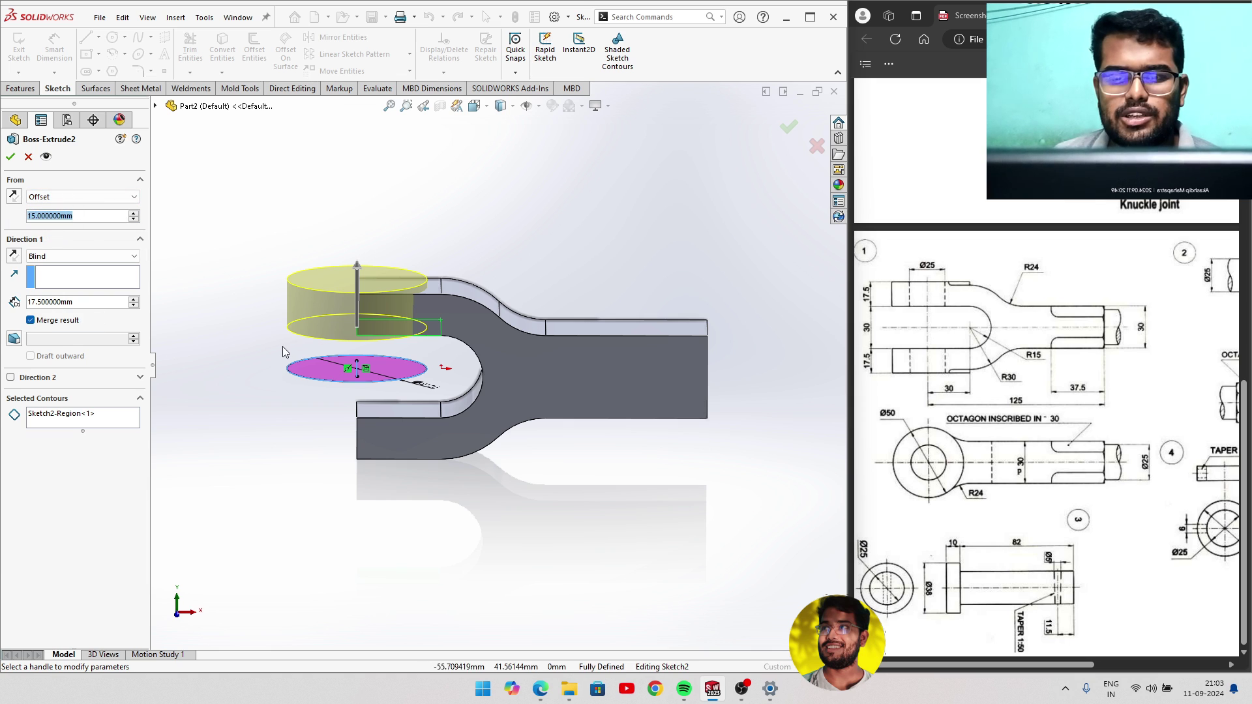
mouse_move(201, 300)
middle_mouse_down()
mouse_move(233, 229)
mouse_move(209, 302)
middle_mouse_up()
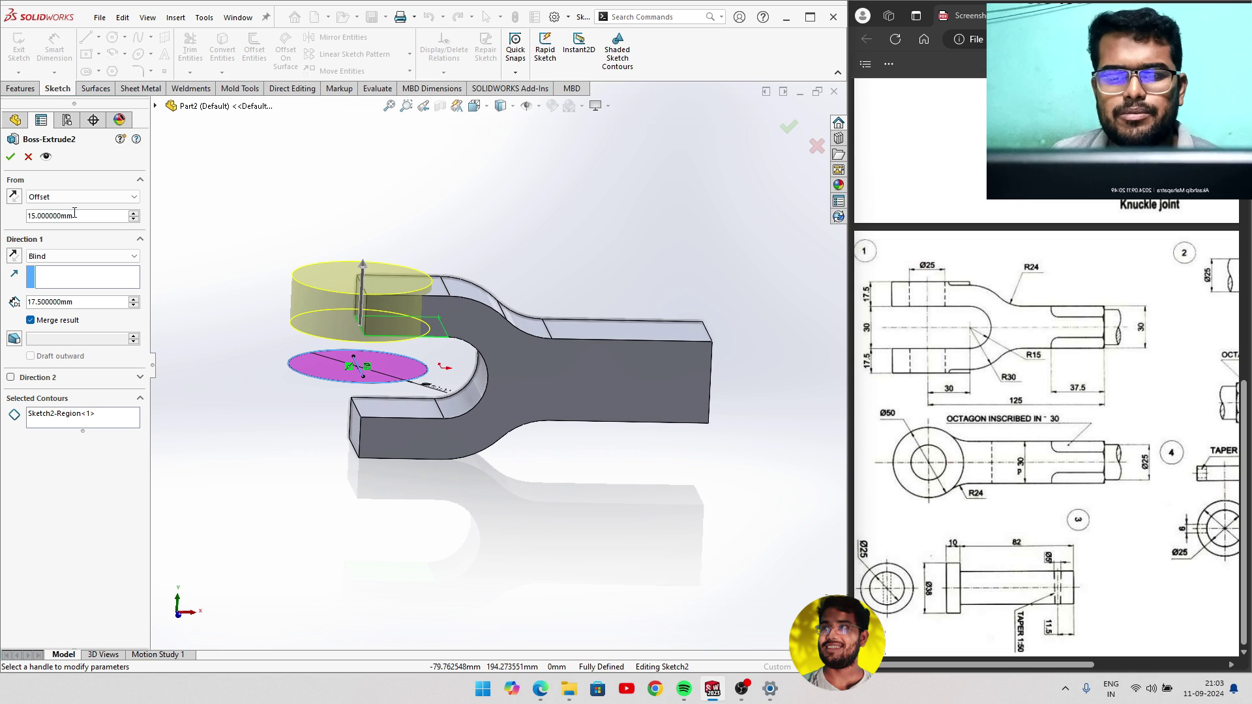
left_click(9, 157)
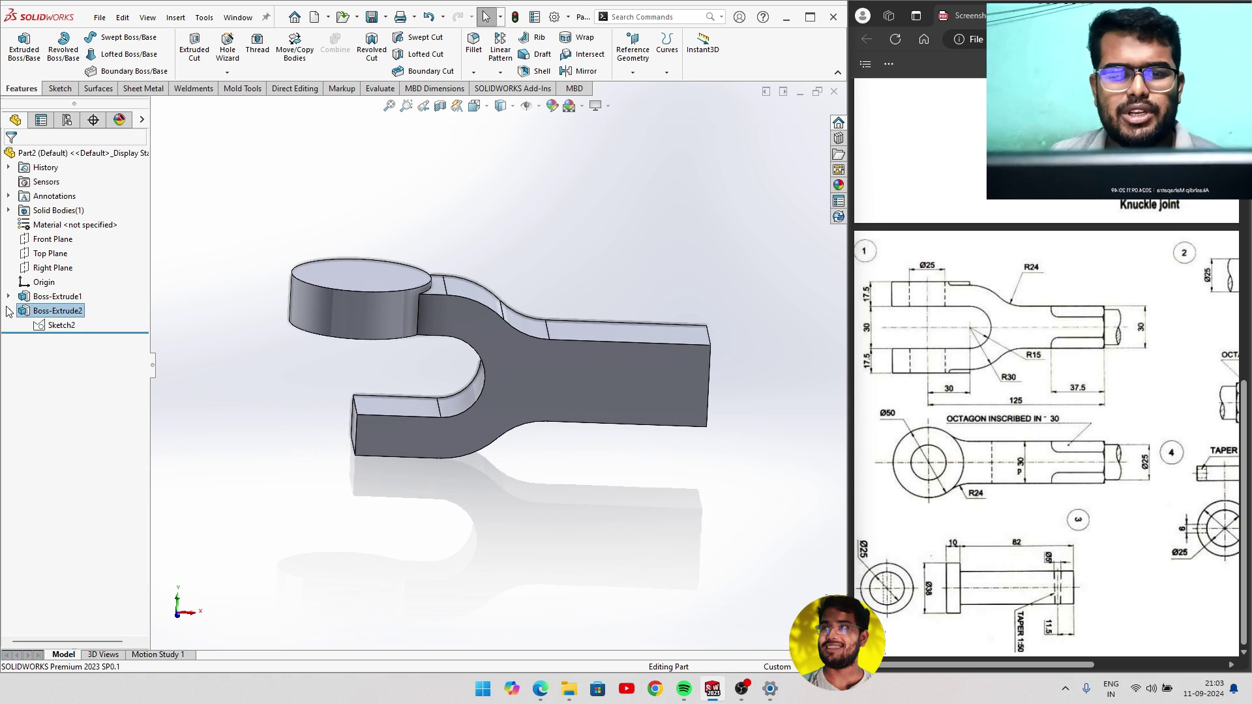
Try a mirror with Top Plane as the plane, then clear it and cancel.
left_click(9, 311)
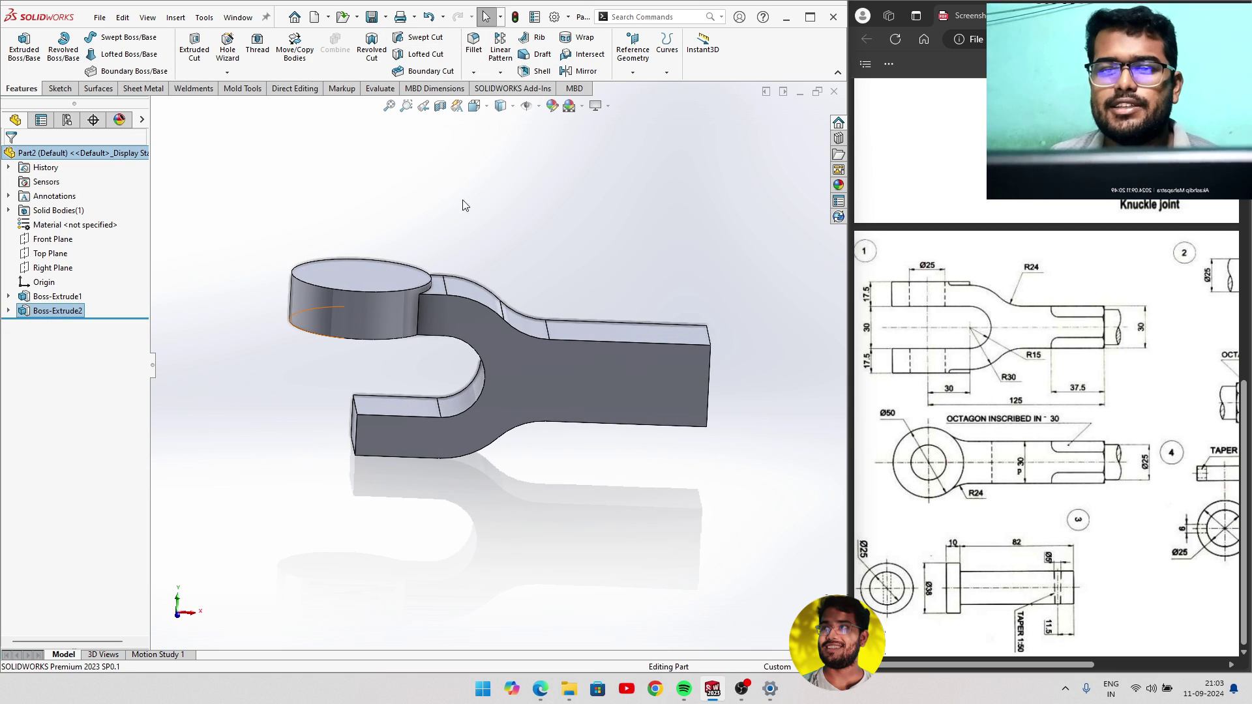
left_click(50, 254)
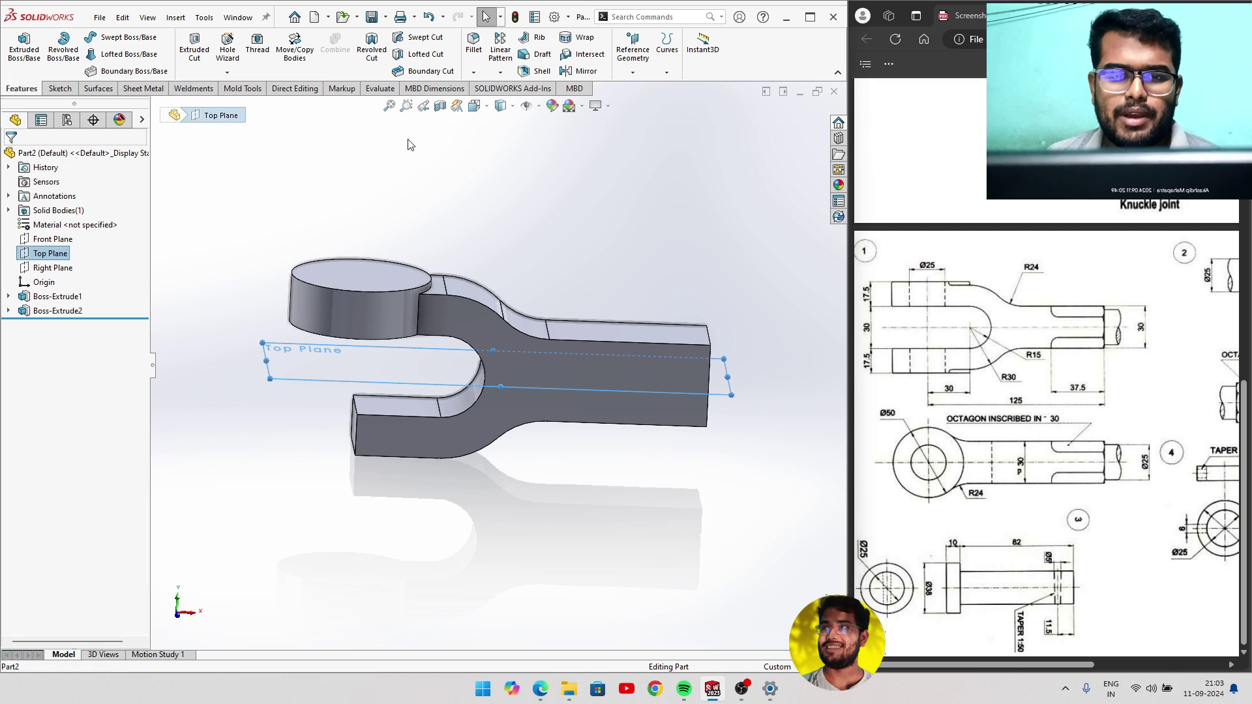
left_click(576, 72)
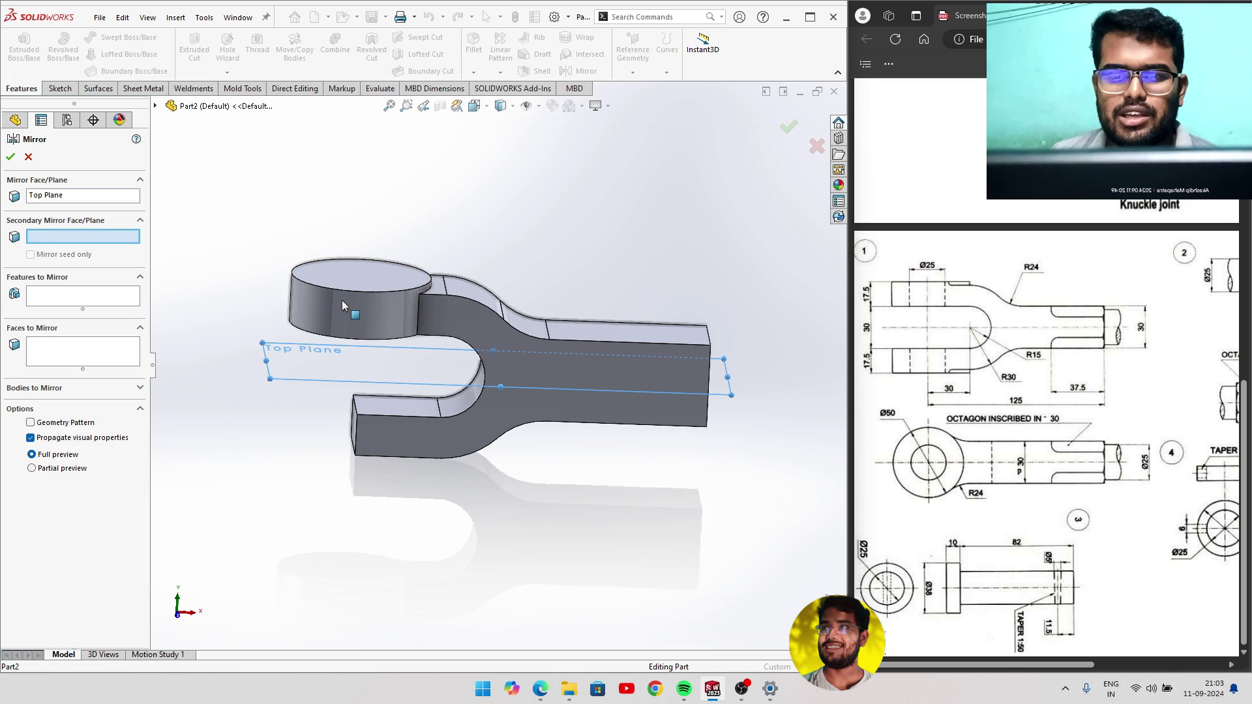
left_click(156, 106)
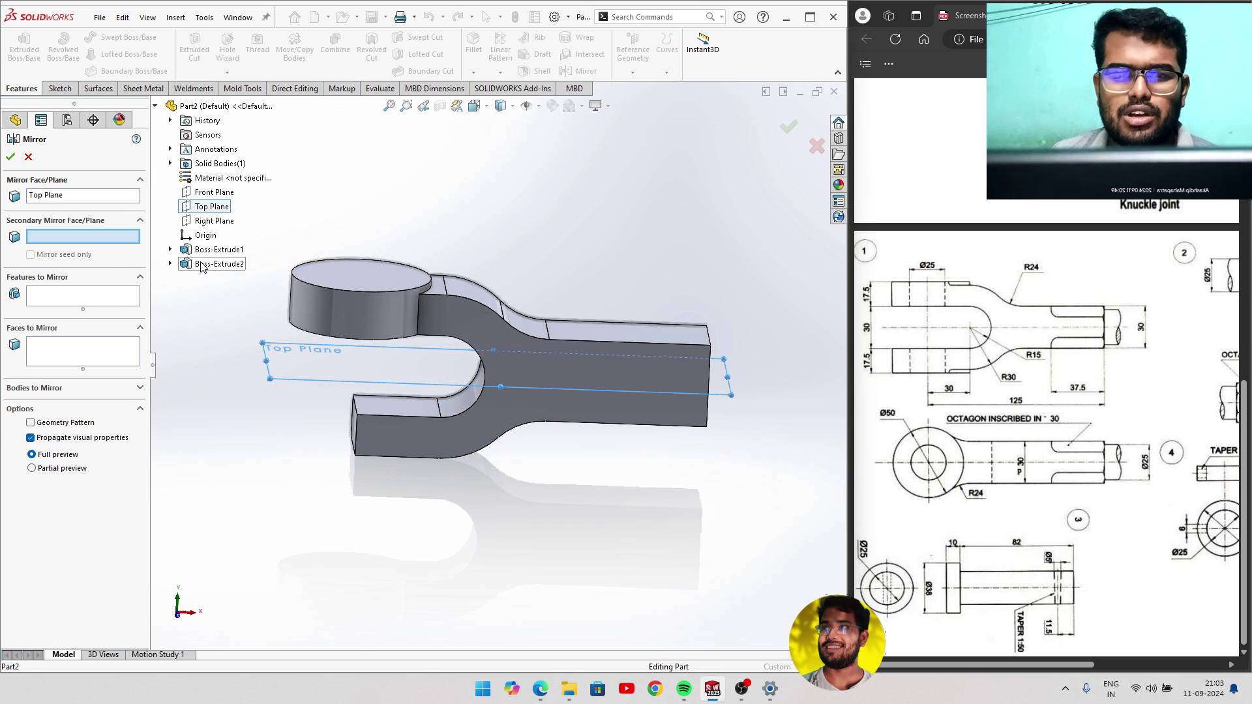
left_click(75, 195)
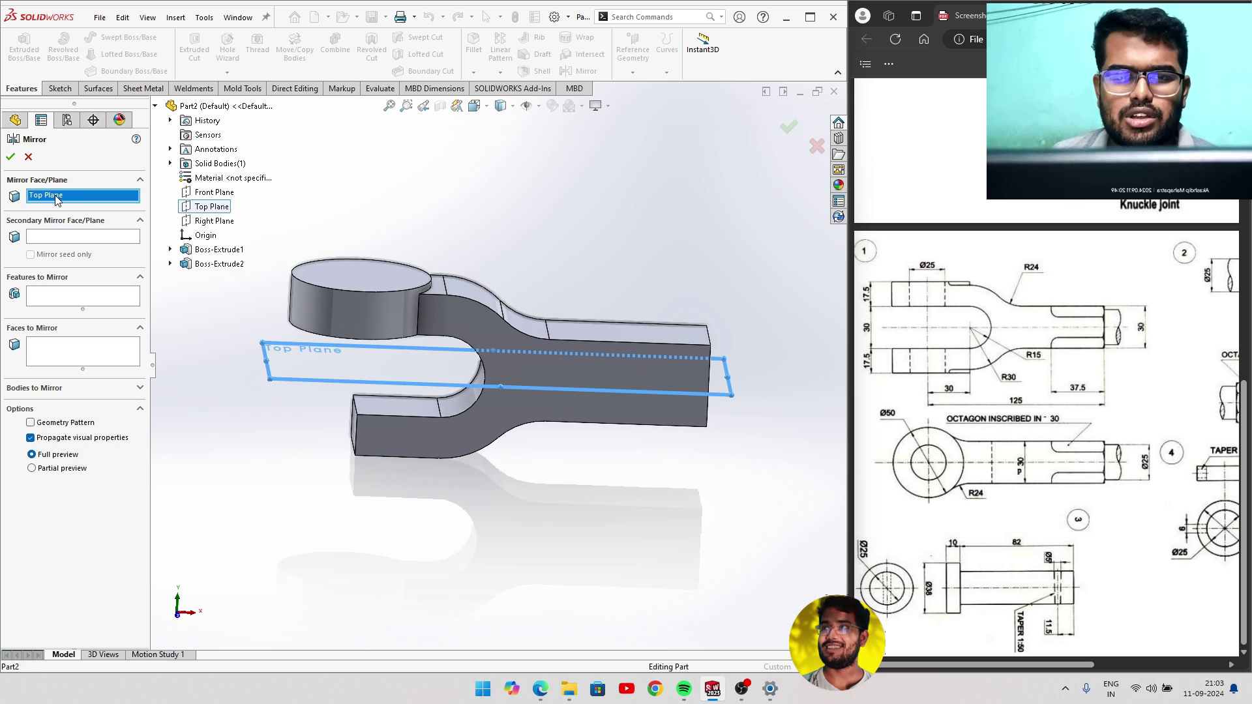
right_click(64, 190)
left_click(91, 222)
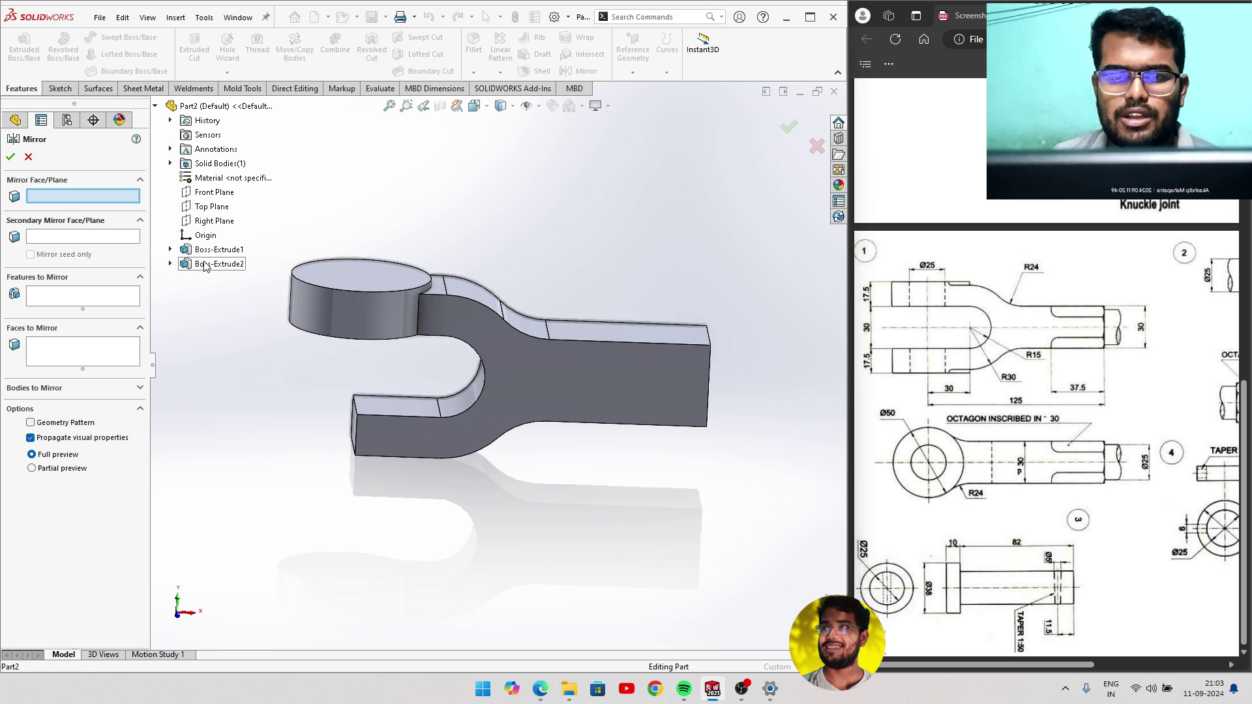
left_click(28, 157)
Mirror Boss-Extrude2 across the Top Plane to create Mirror2.
left_click(58, 311)
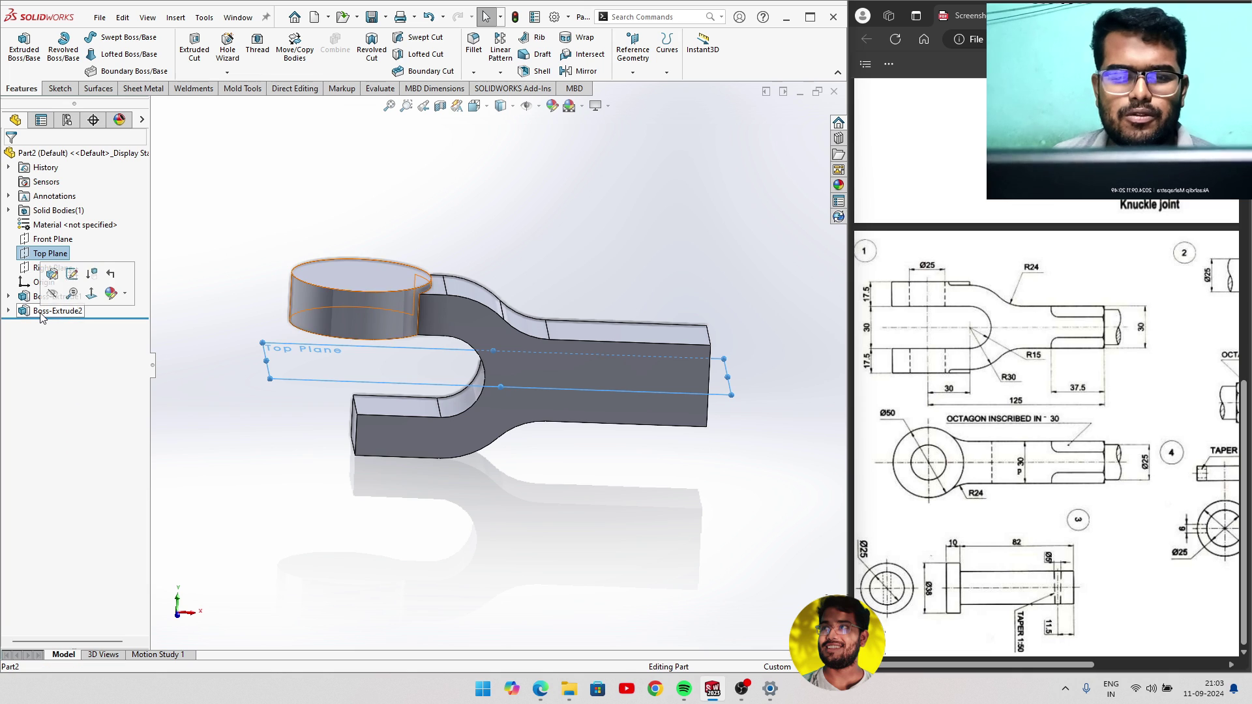
left_click(580, 70)
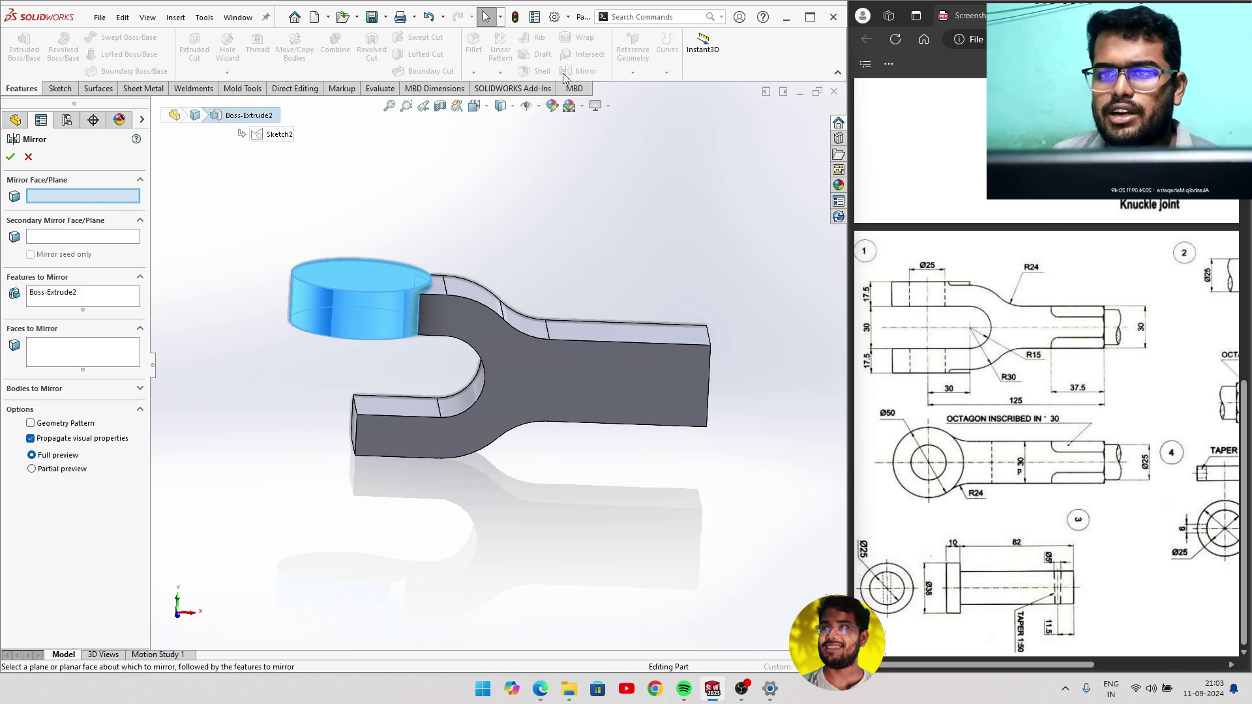
left_click(210, 206)
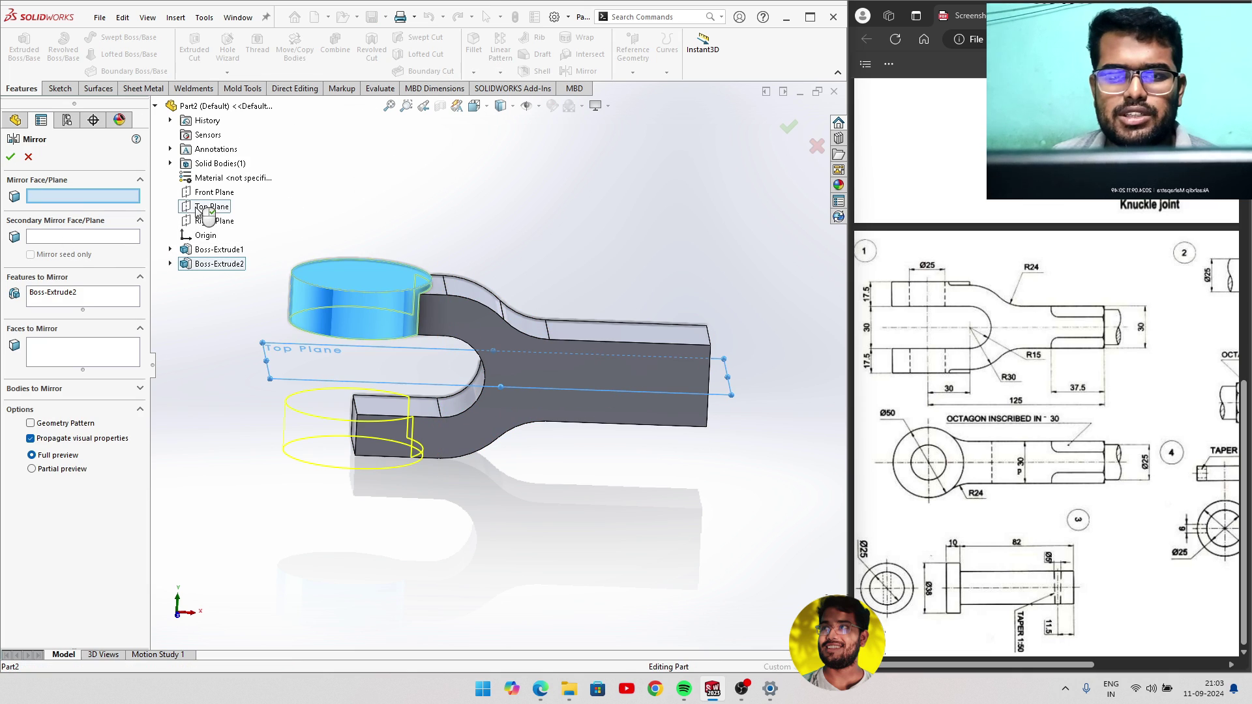
middle_click_drag(196, 280, 179, 300)
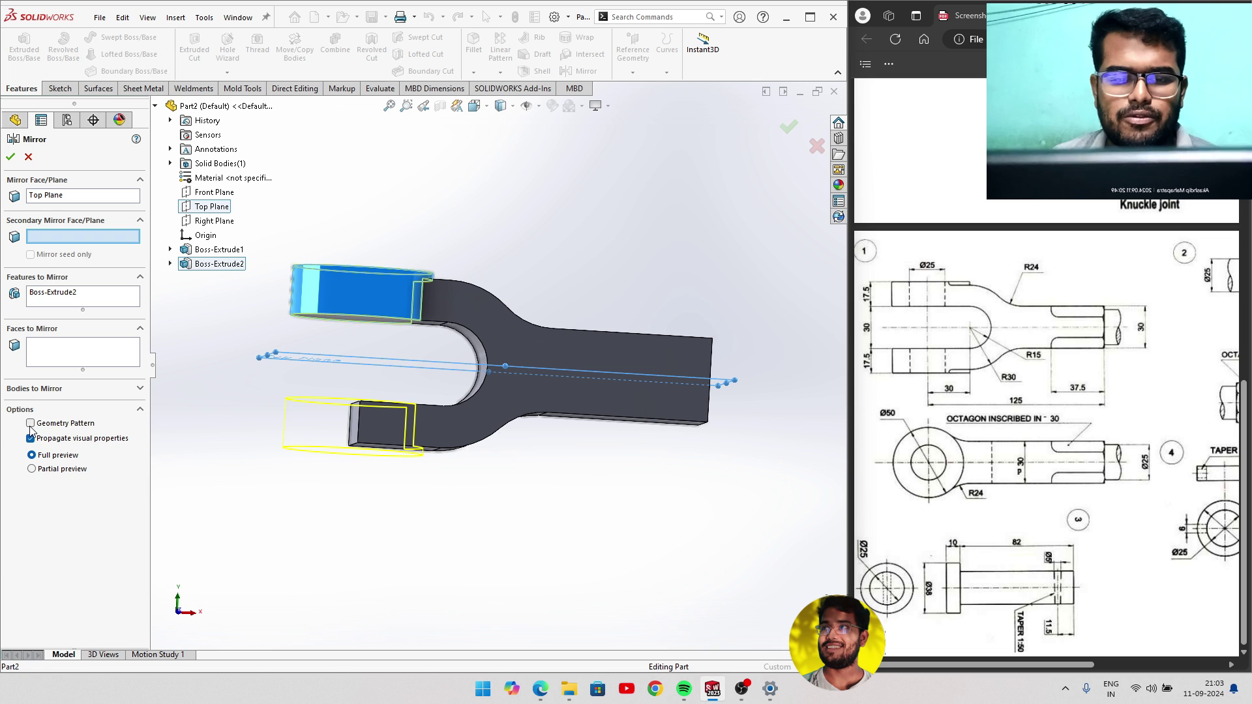
left_click(9, 158)
mouse_move(260, 268)
middle_mouse_down()
mouse_move(288, 233)
mouse_move(252, 358)
mouse_move(271, 288)
mouse_move(207, 259)
mouse_move(262, 375)
mouse_move(218, 325)
middle_mouse_up()
Start a new sketch on the flat end face of the rod.
scroll(350, 303, "down", 2)
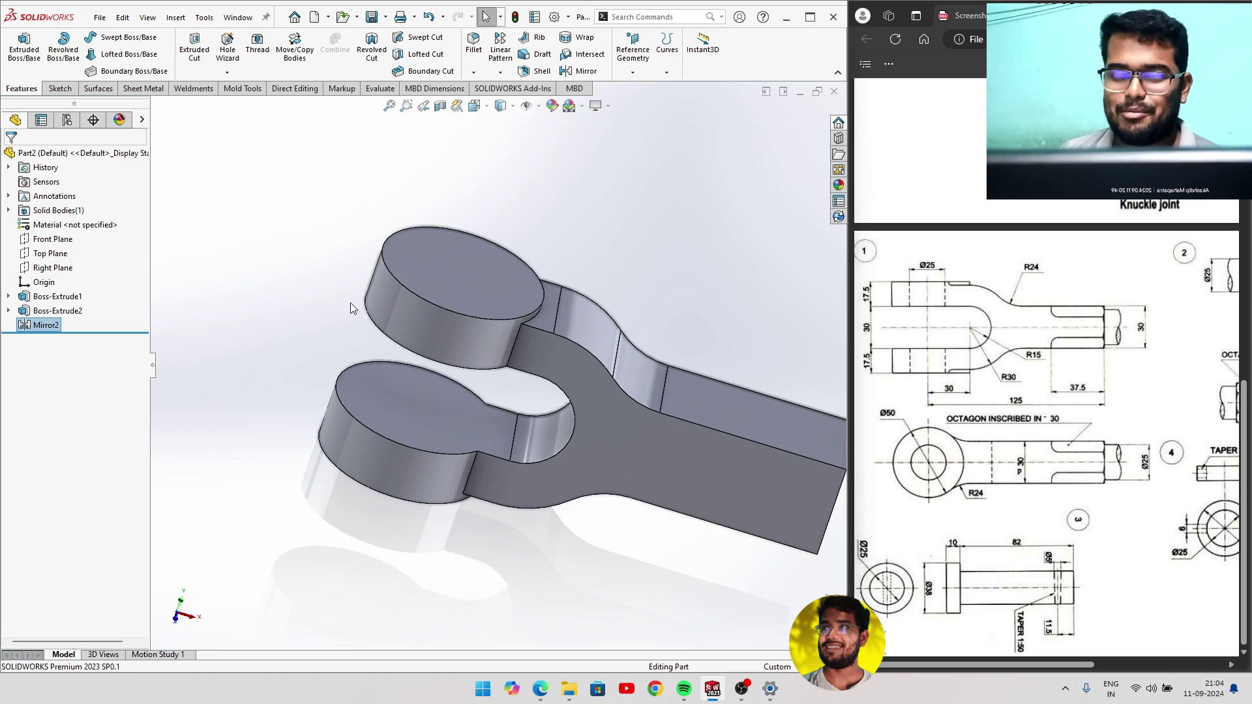
scroll(498, 318, "down", 2)
scroll(673, 268, "up", 3)
mouse_move(664, 268)
middle_mouse_down()
mouse_move(593, 241)
mouse_move(341, 268)
mouse_move(378, 243)
middle_mouse_up()
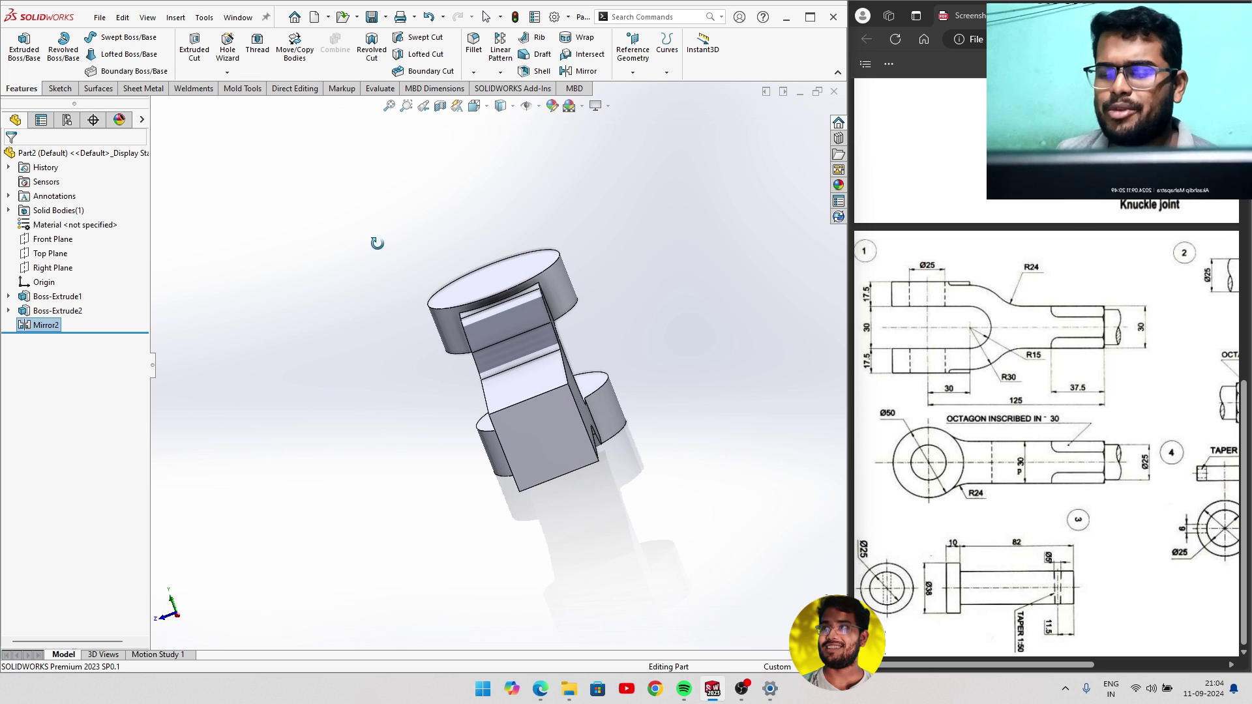
left_click(543, 441)
left_click(601, 409)
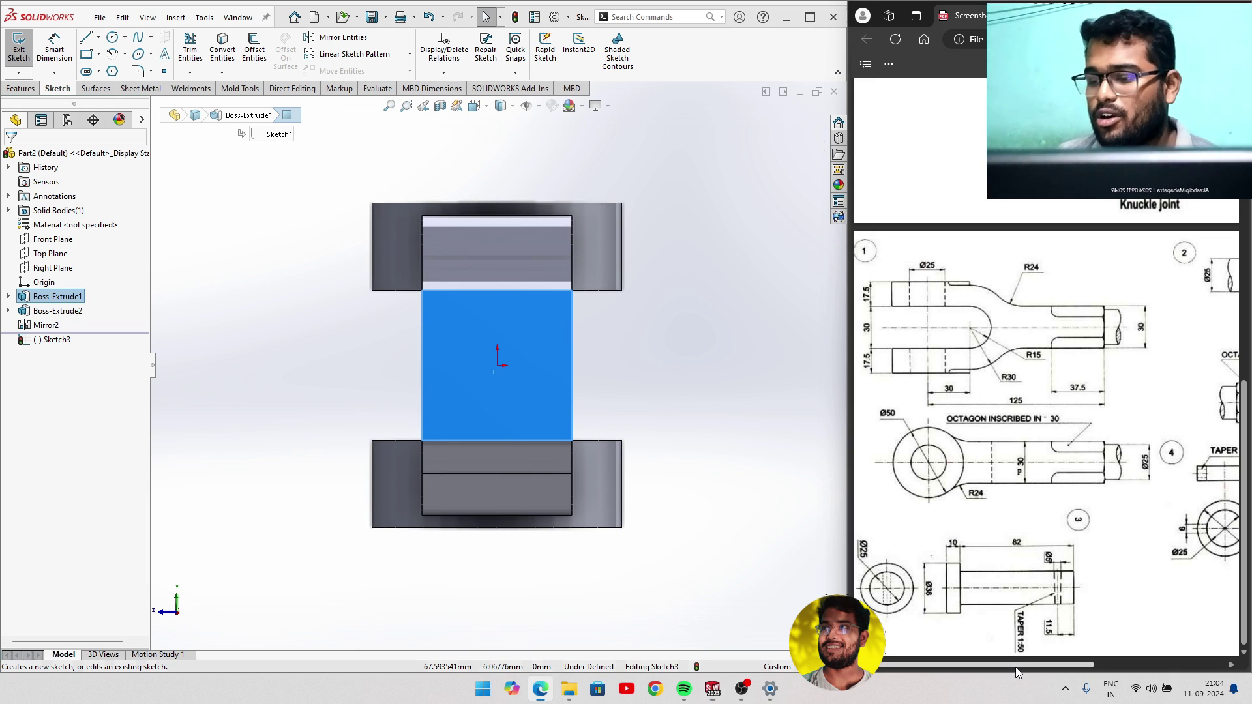
Scroll through the reference PDF to check the fork dimensions.
left_click_drag(1015, 666, 1135, 673)
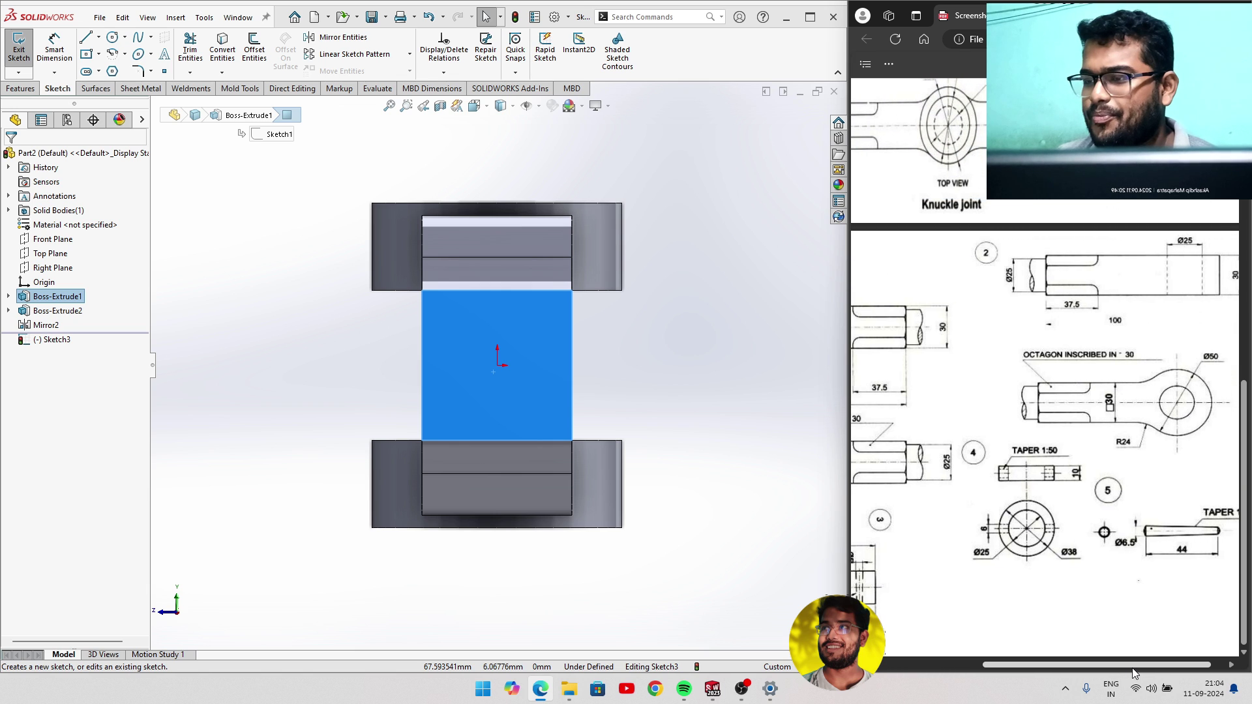
scroll(1099, 489, "up", 3)
scroll(1099, 489, "up", 3)
scroll(1099, 489, "up", 3)
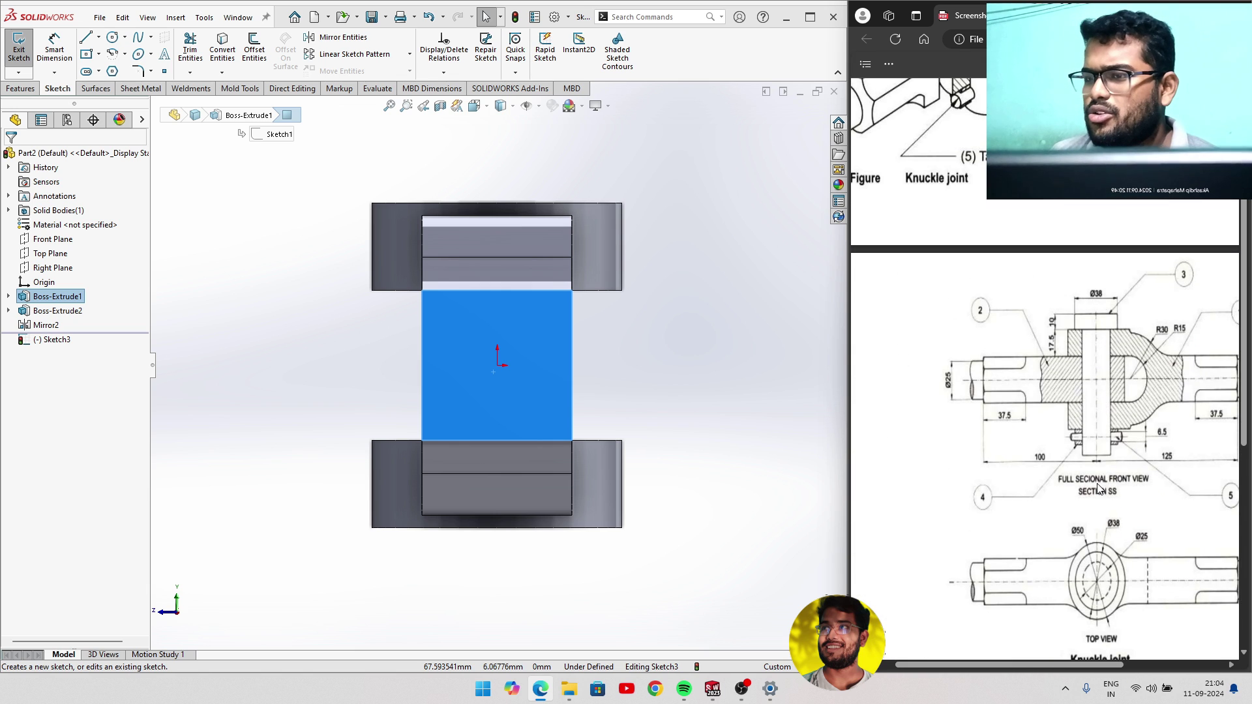
scroll(1099, 489, "up", 3)
scroll(1099, 489, "up", 2)
left_click_drag(1013, 664, 985, 664)
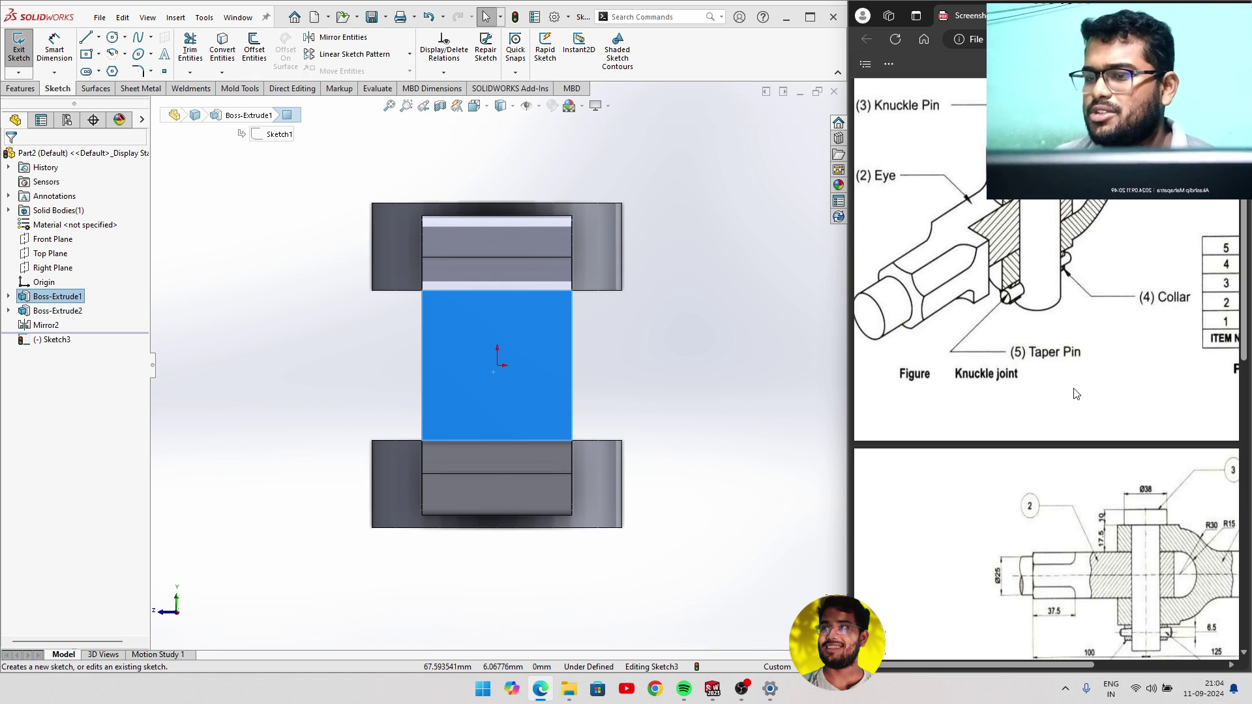
scroll(1077, 394, "down", 1)
scroll(1076, 394, "down", 3)
scroll(1076, 394, "down", 3)
scroll(1058, 463, "down", 1)
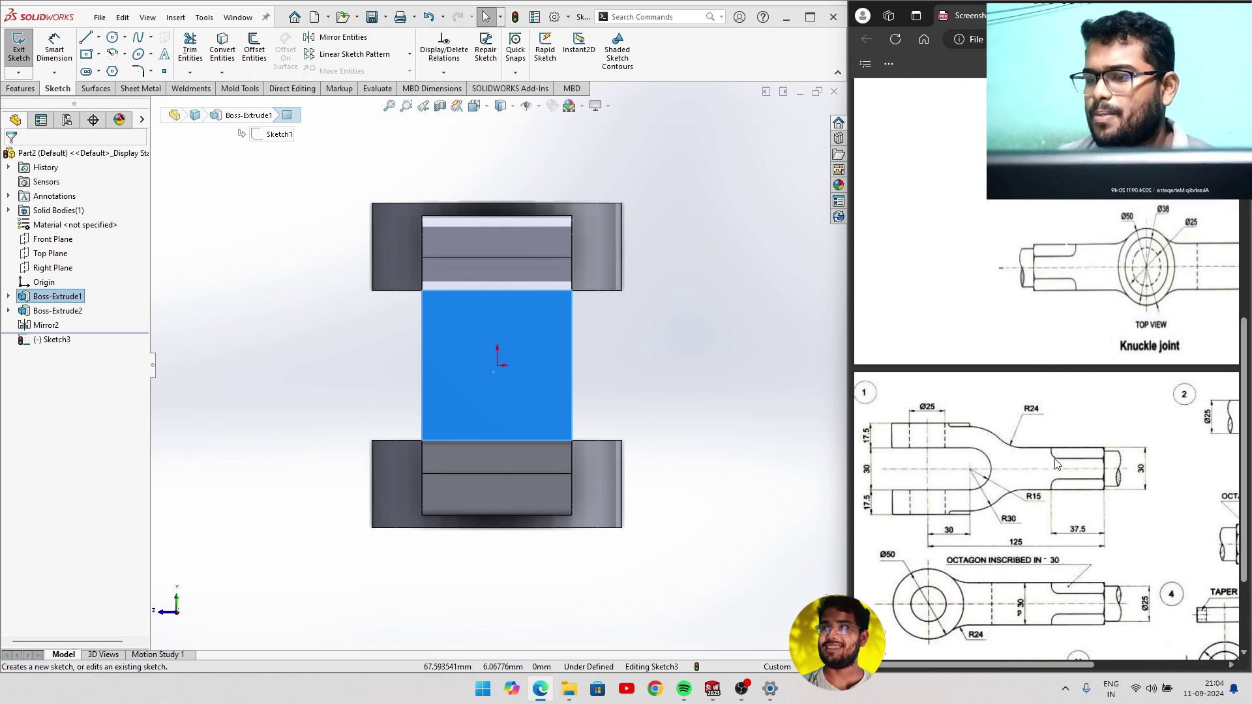
scroll(1058, 463, "down", 1)
scroll(1058, 463, "down", 2)
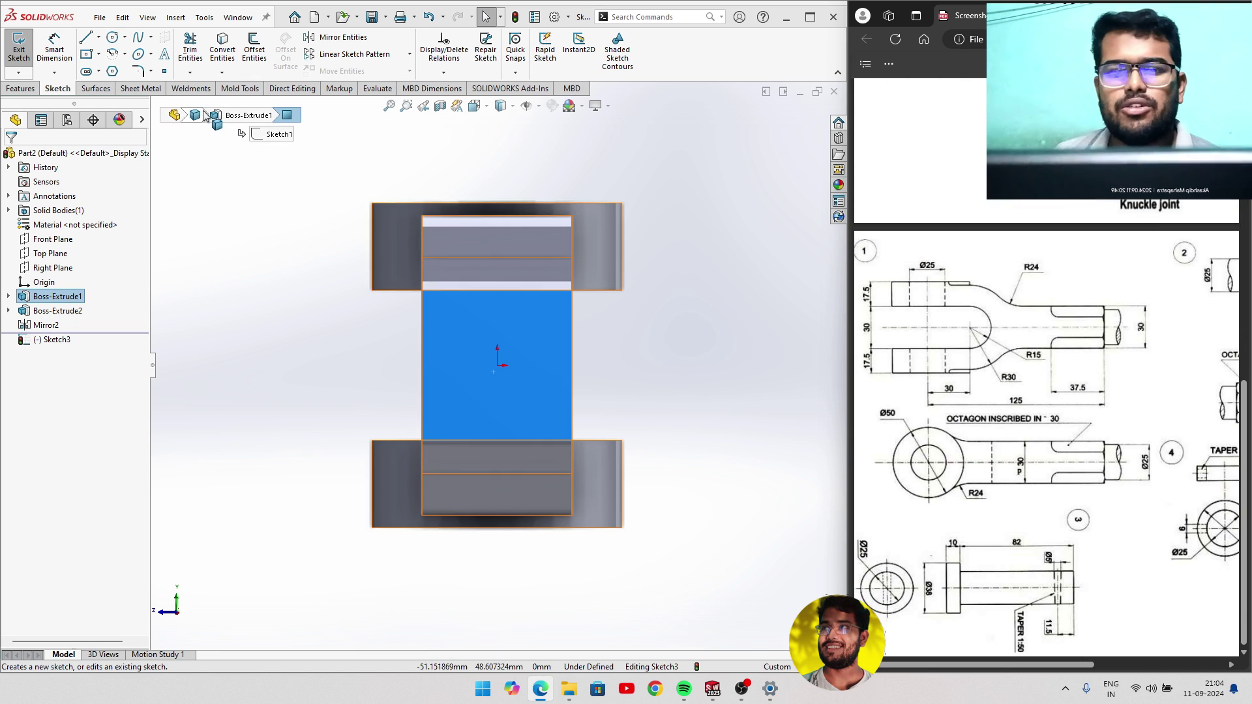
Draw an 8-sided polygon centred on the origin.
left_click(114, 72)
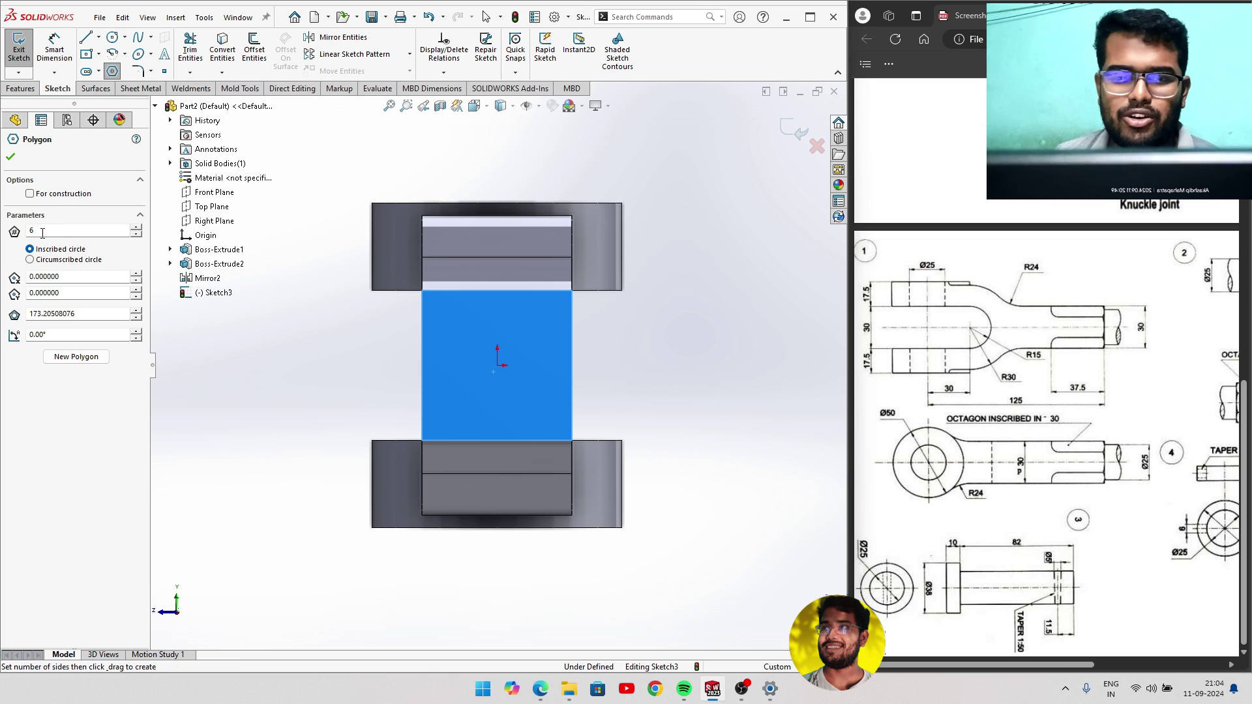
type("8")
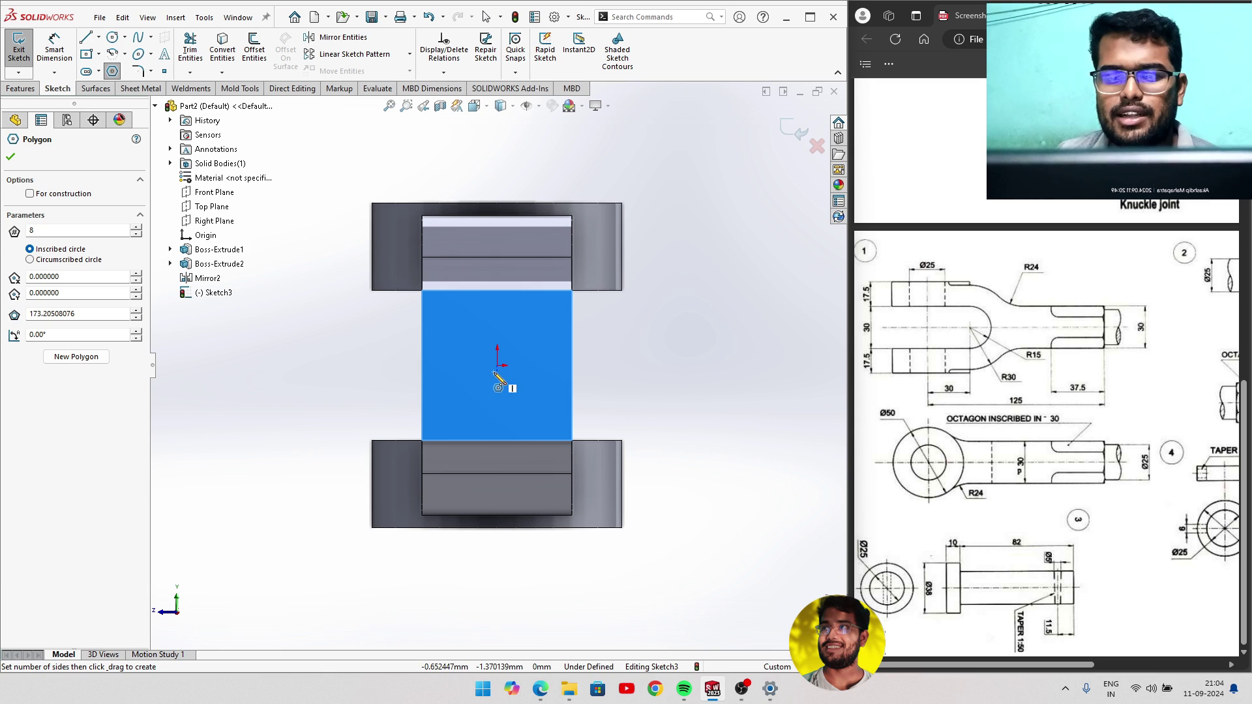
left_click_drag(495, 374, 519, 307)
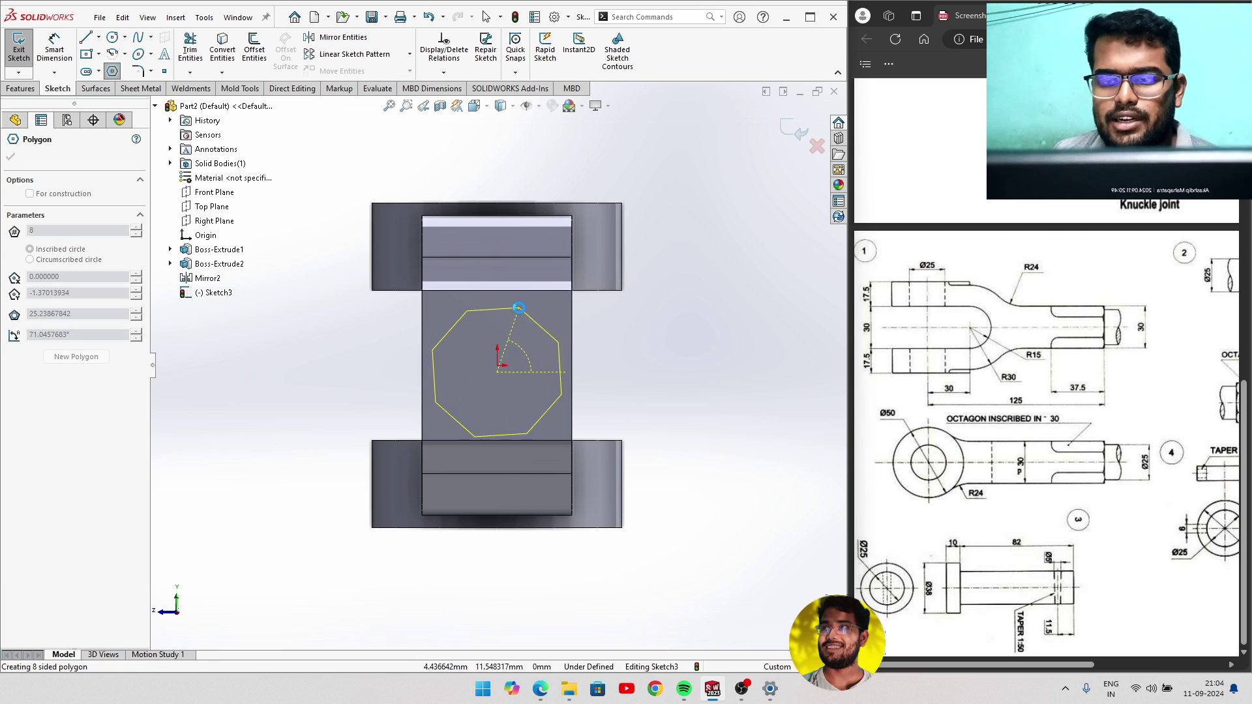
right_click(639, 325)
left_click(653, 335)
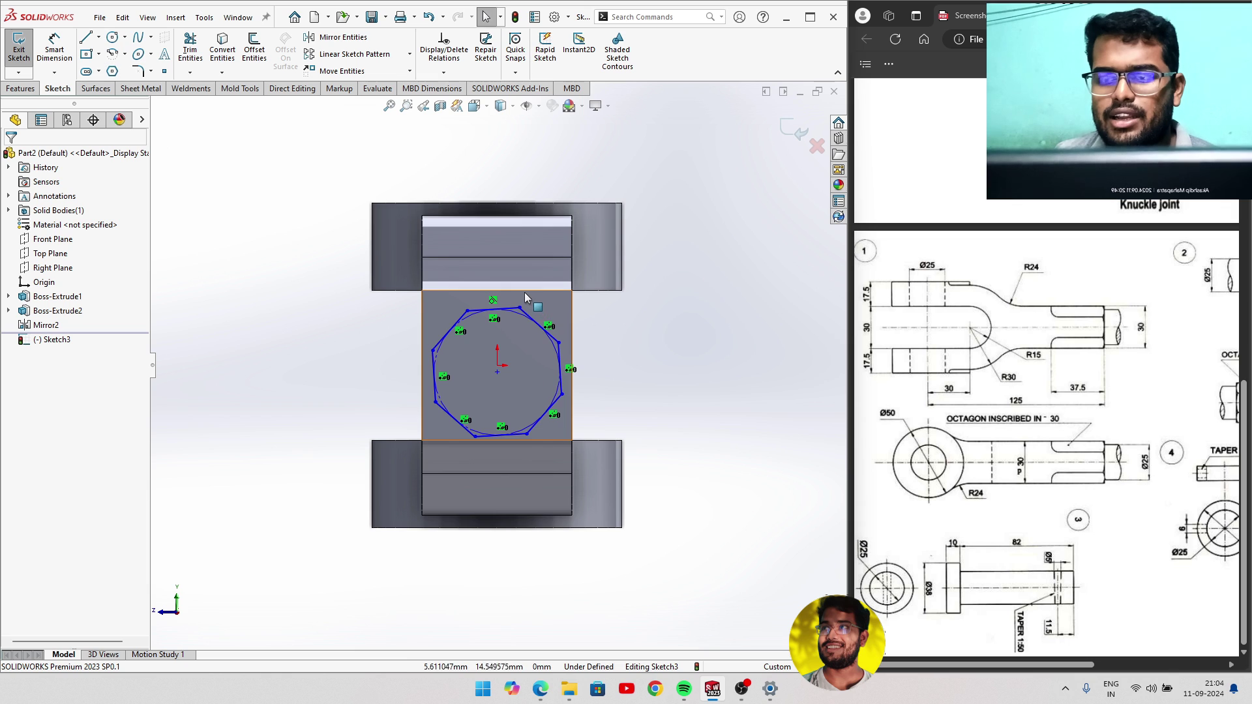
Make the octagon's top and right sides collinear with the rod's model edges.
left_click(494, 311, "ctrl")
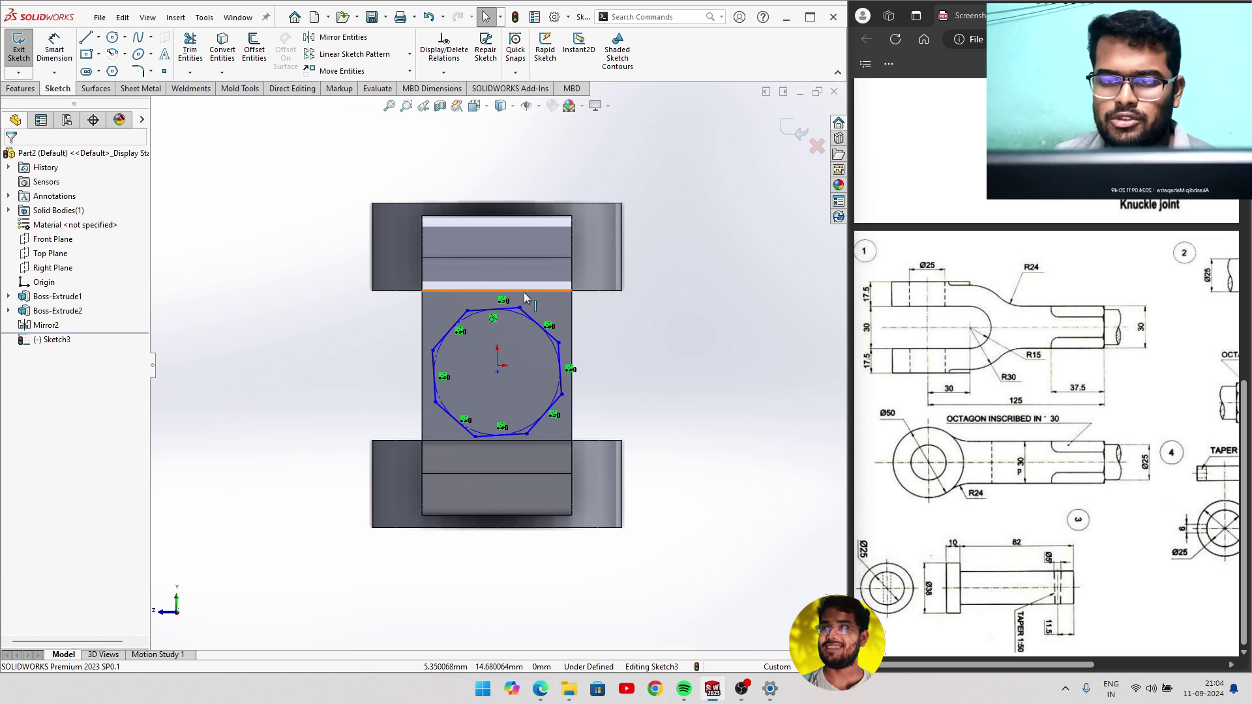
left_click(512, 307)
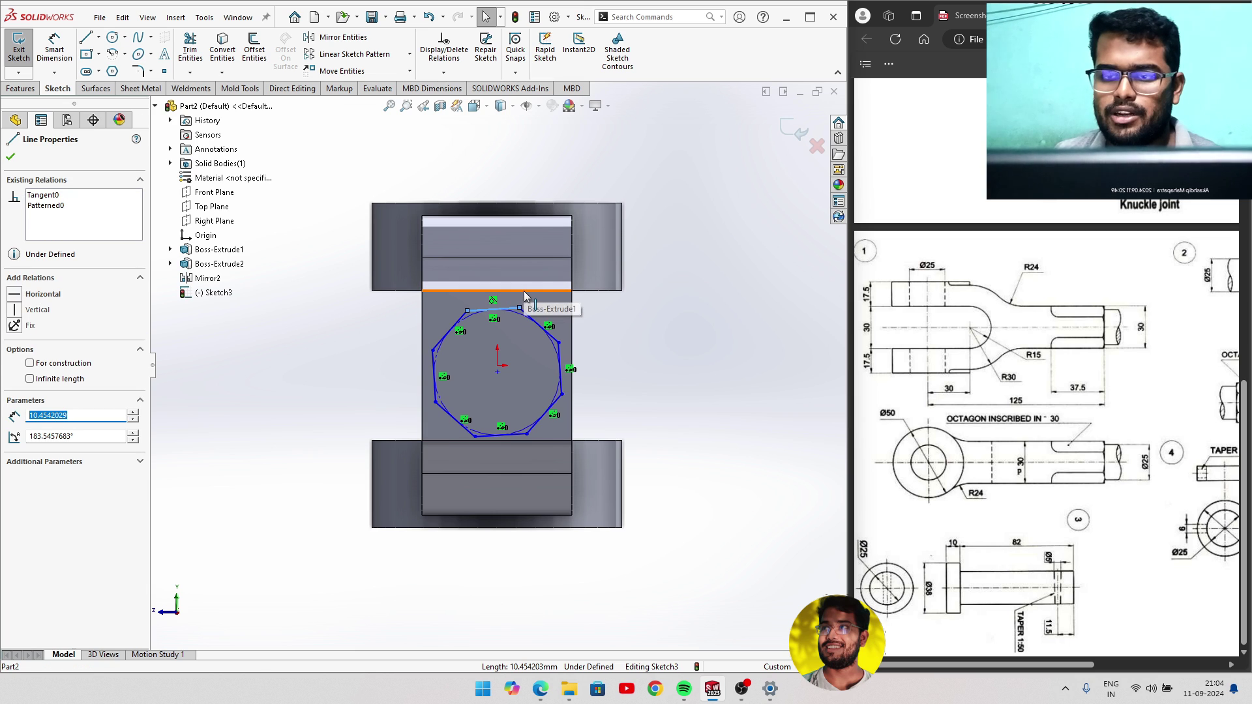
left_click(523, 291, "ctrl")
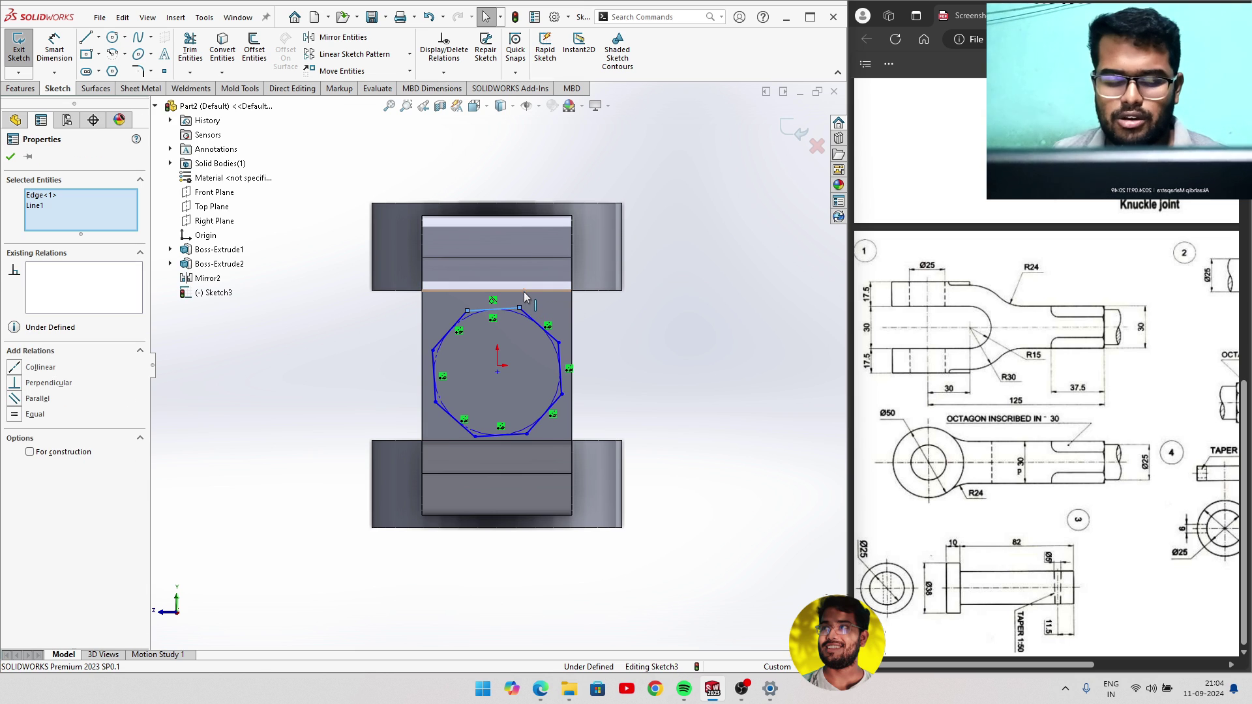
left_click(45, 369)
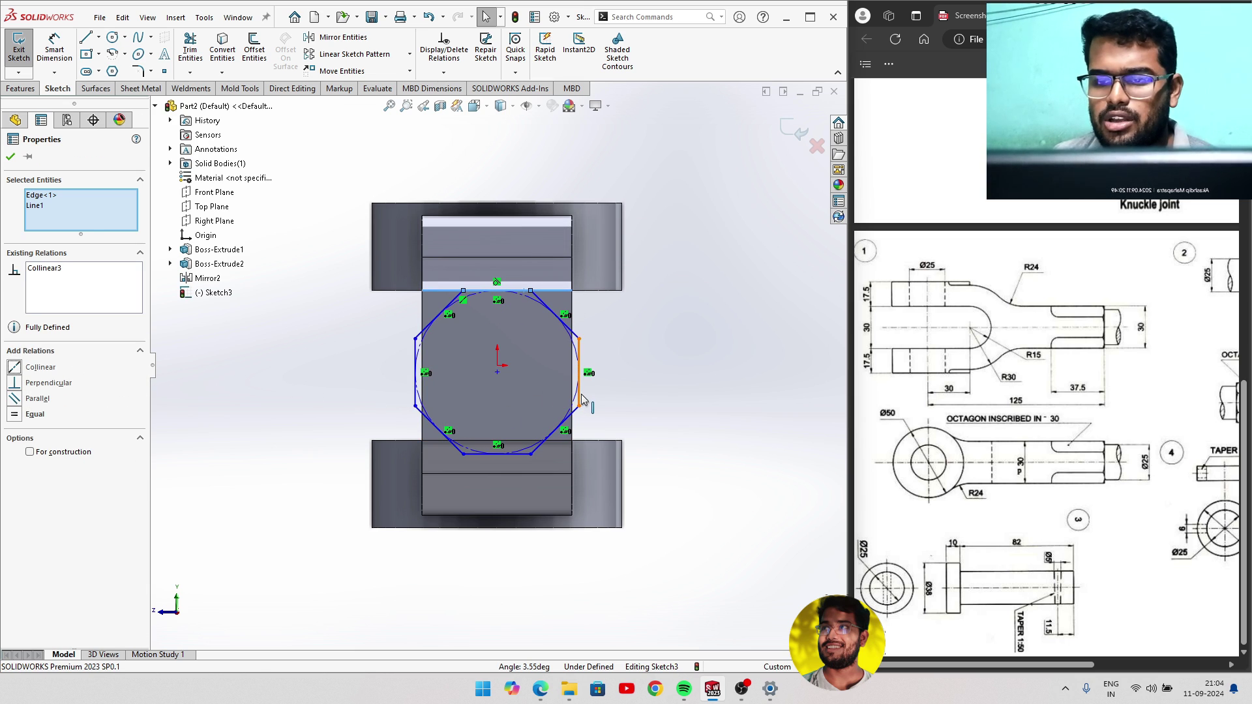
left_click(581, 394)
left_click(572, 390, "ctrl")
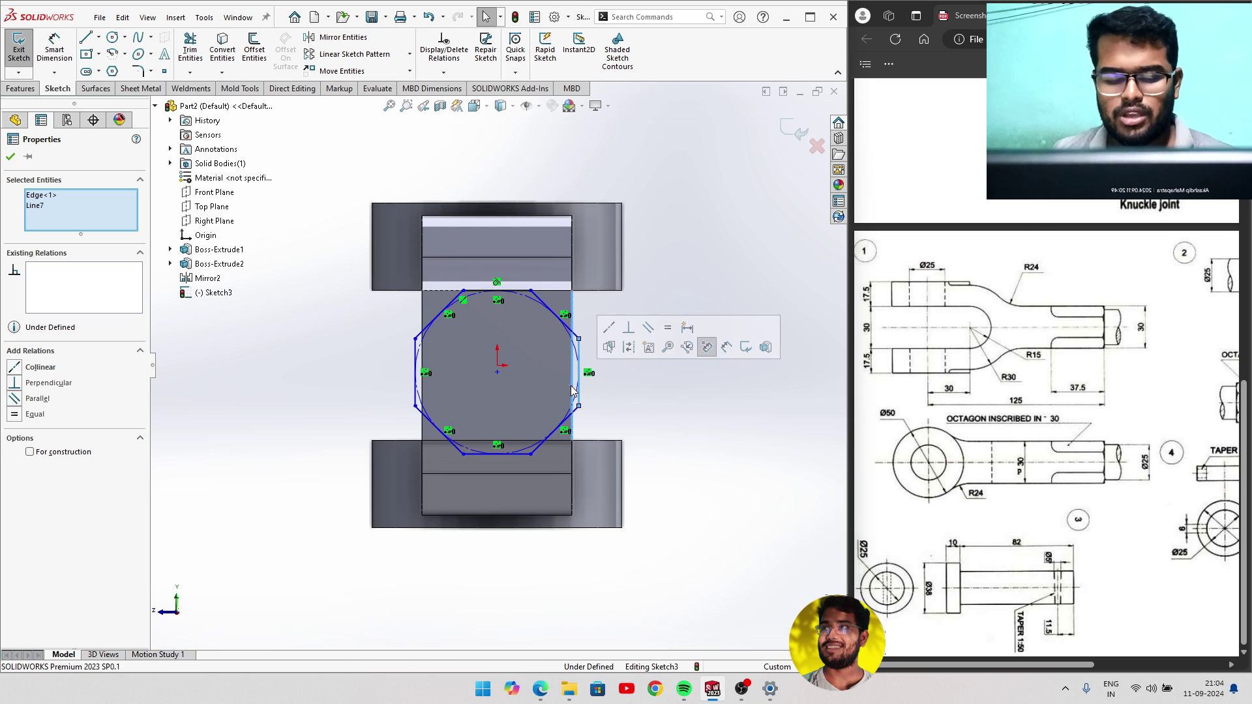
left_click(39, 368)
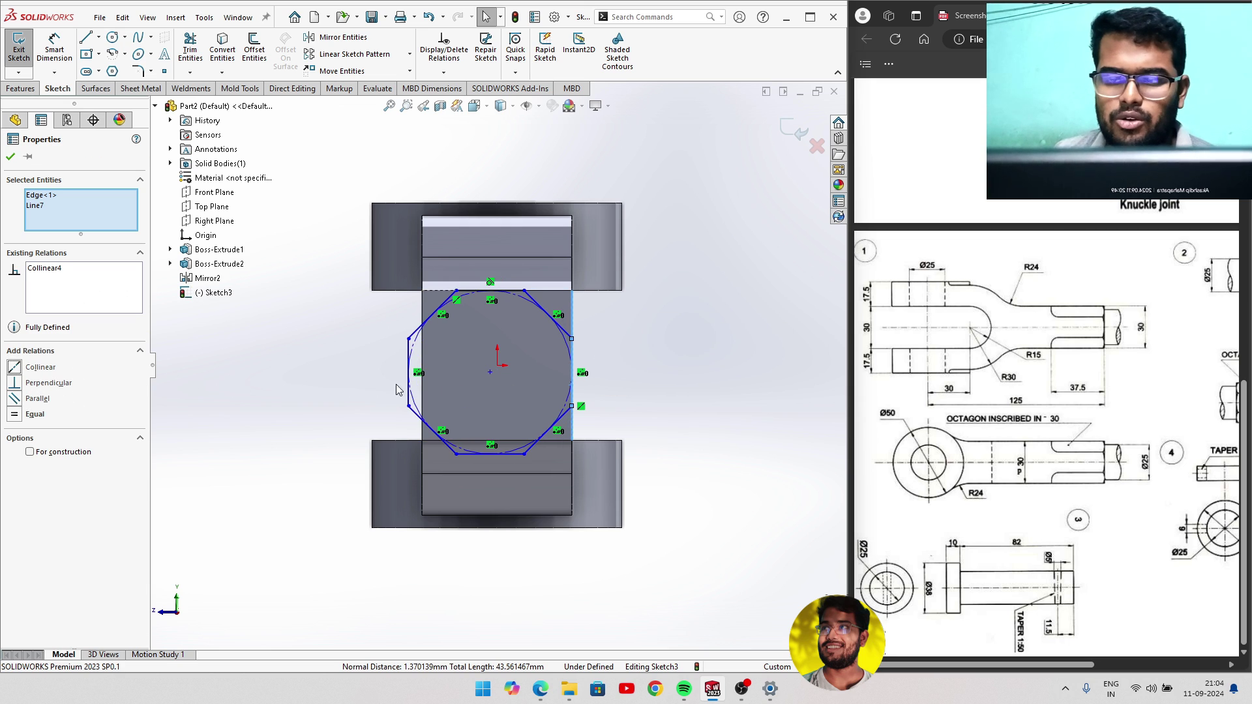
Make the octagon centre coincident with the origin and close the relations panel.
left_click(491, 371)
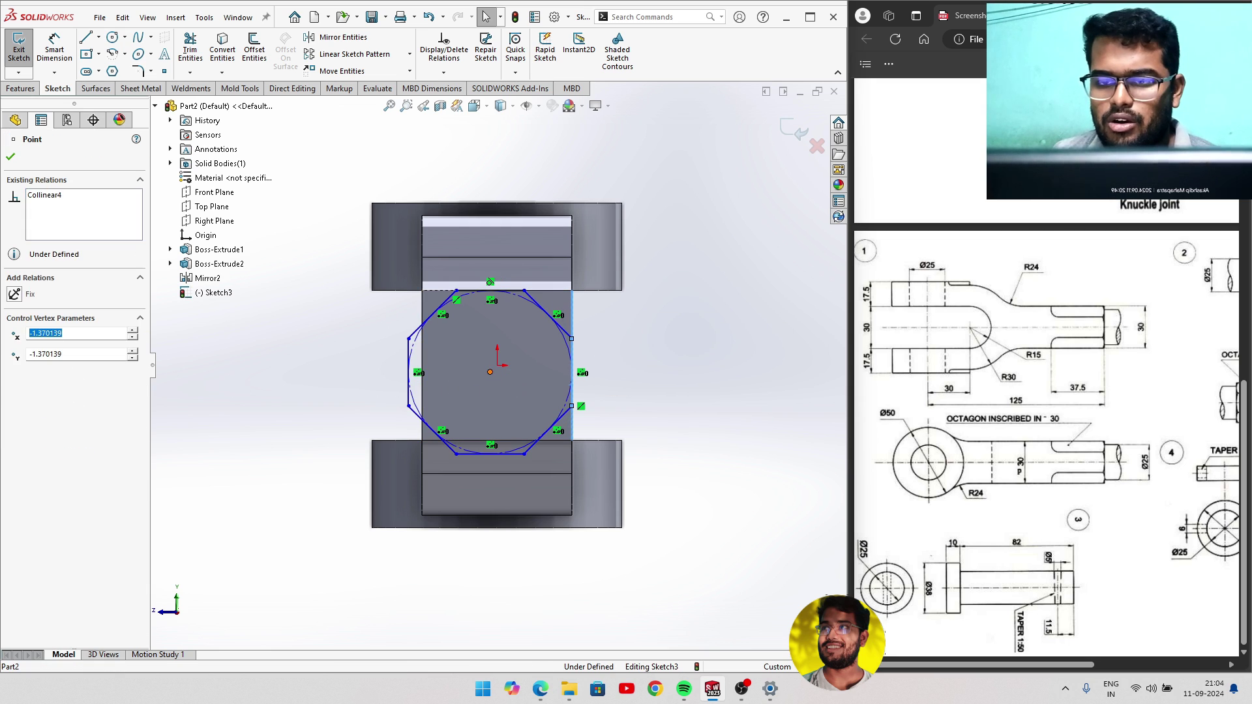
left_click(498, 367, "ctrl")
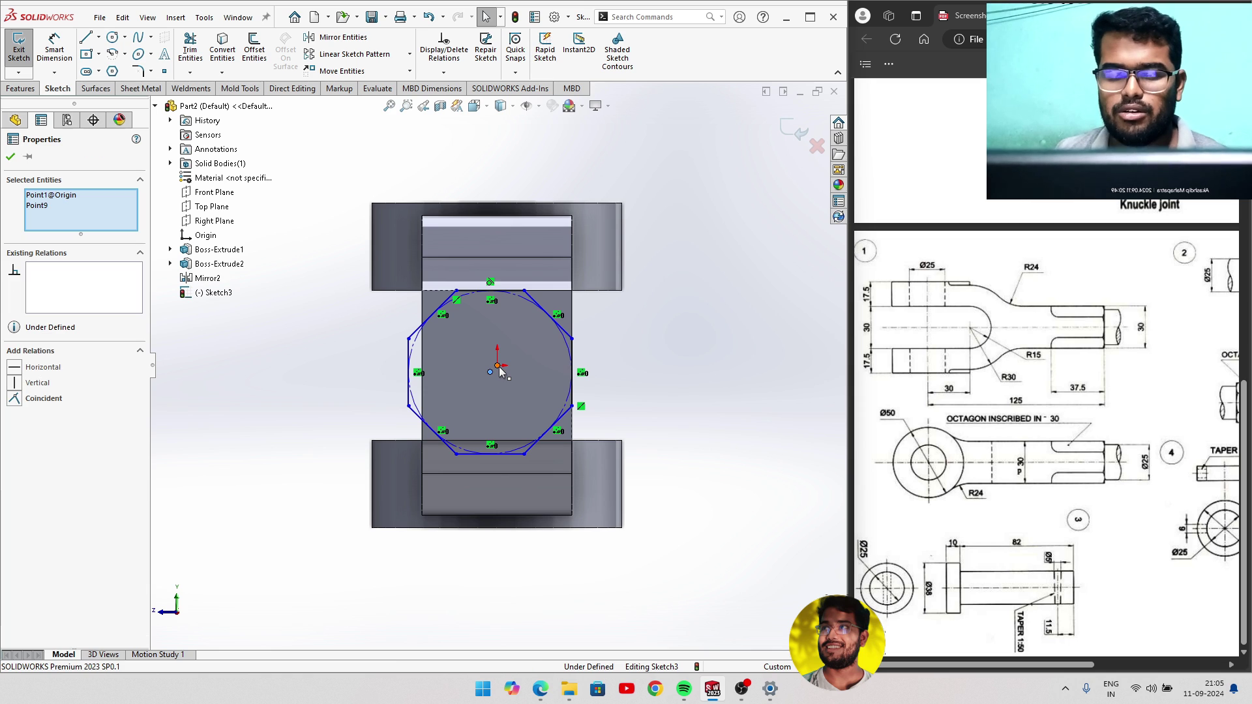
left_click(38, 399)
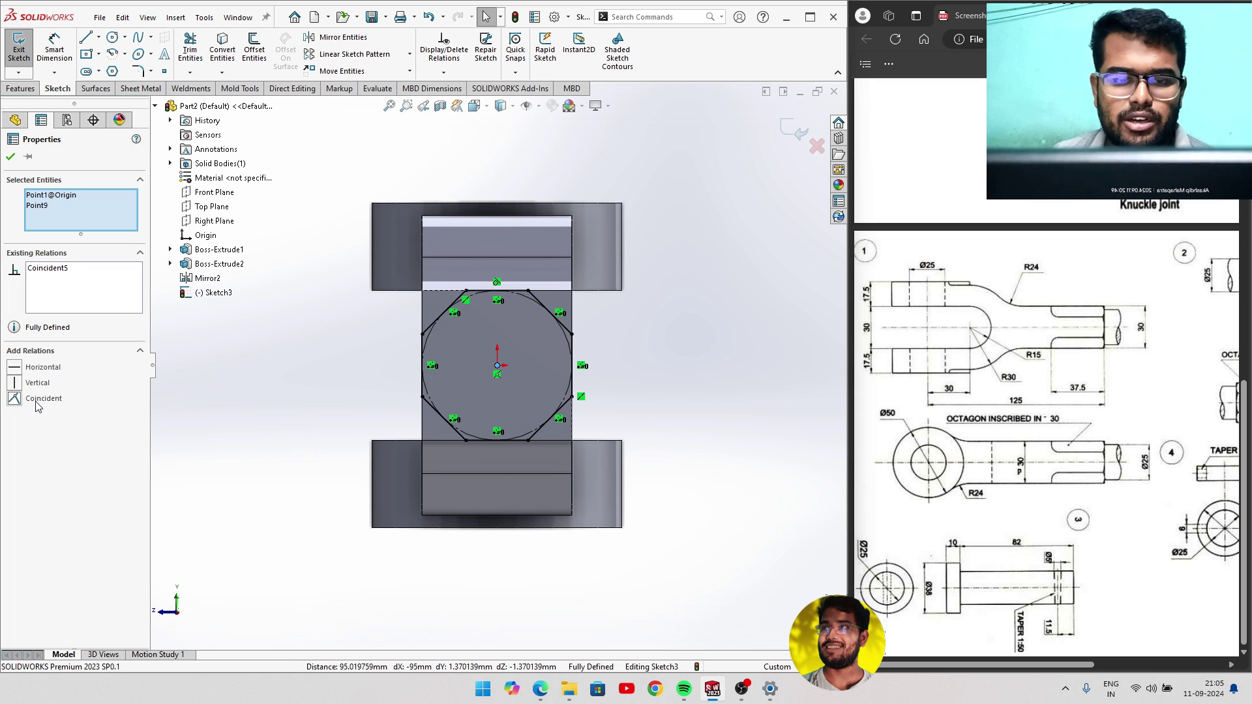
left_click(10, 157)
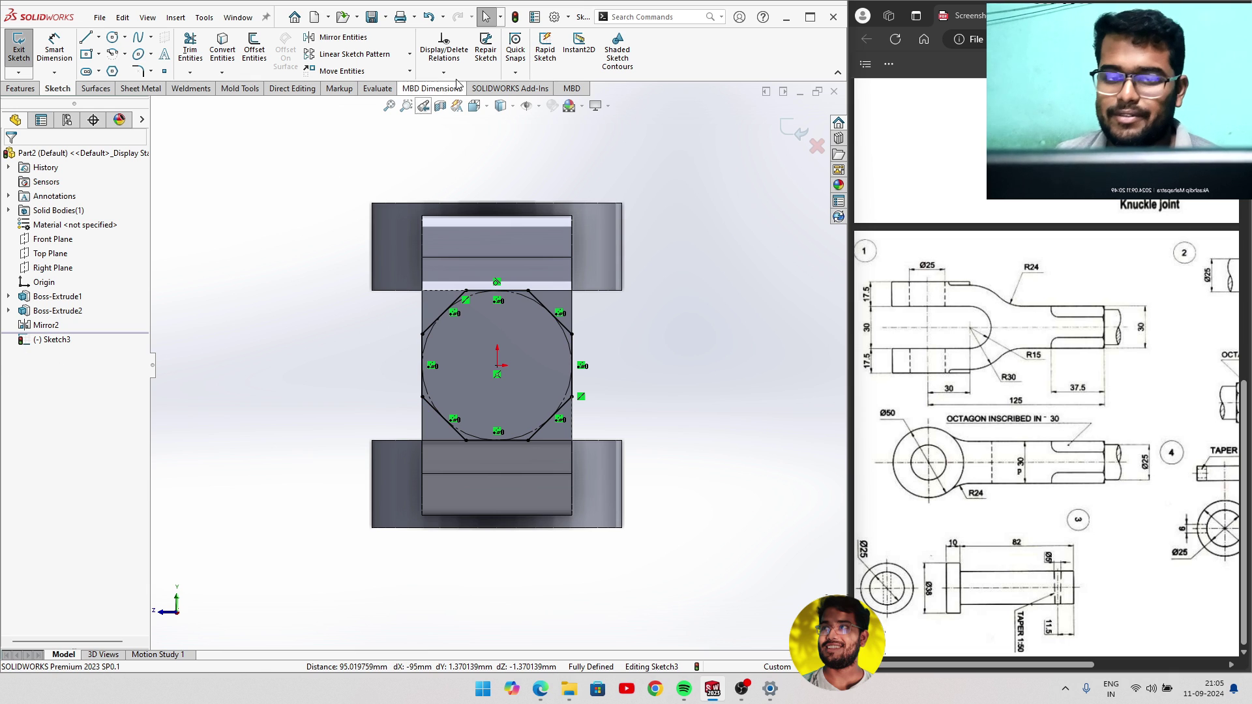
Cut a blind 37.5 mm extruded cut outside the octagon, flipping the side to cut.
left_click(797, 134)
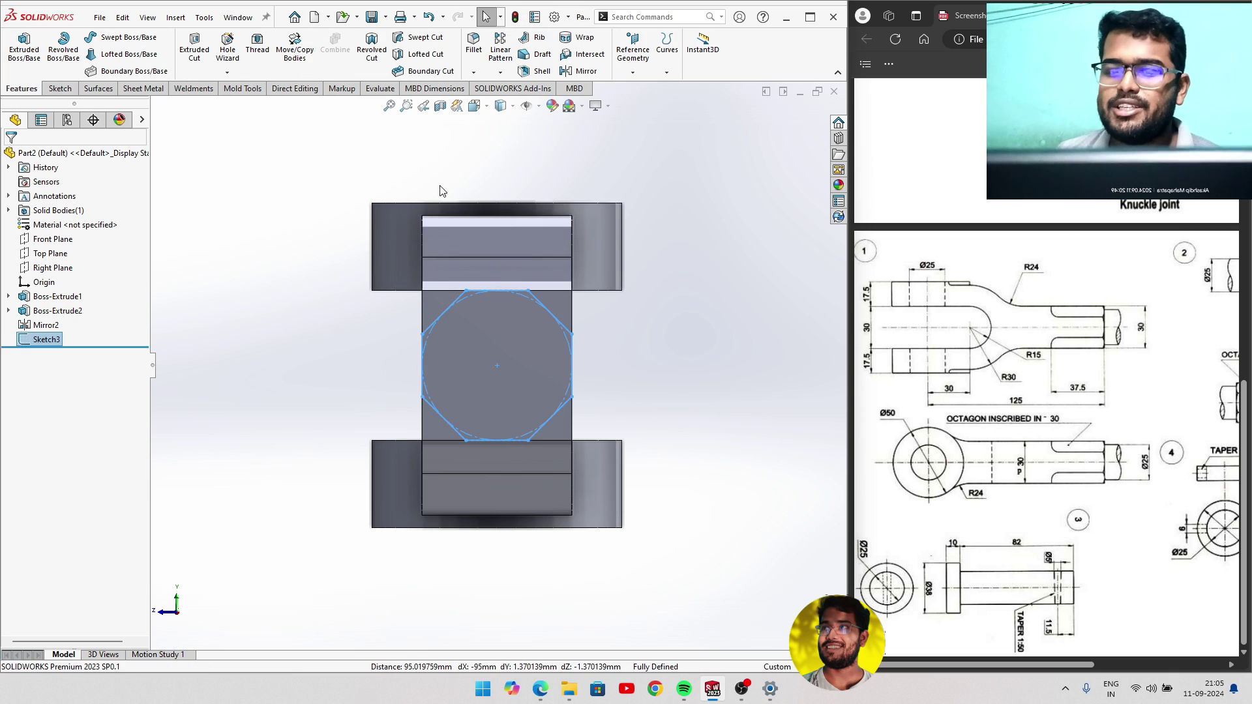
mouse_move(441, 190)
middle_mouse_down()
mouse_move(430, 316)
mouse_move(418, 306)
middle_mouse_up()
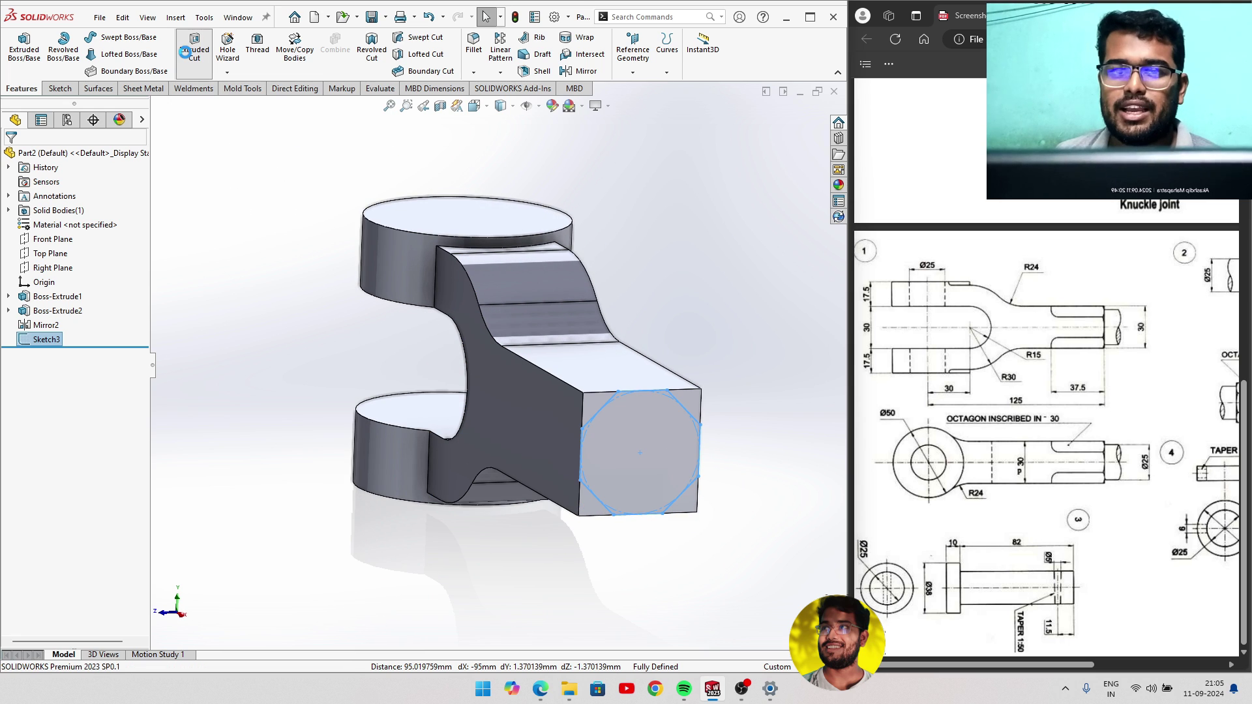
scroll(534, 338, "down", 2)
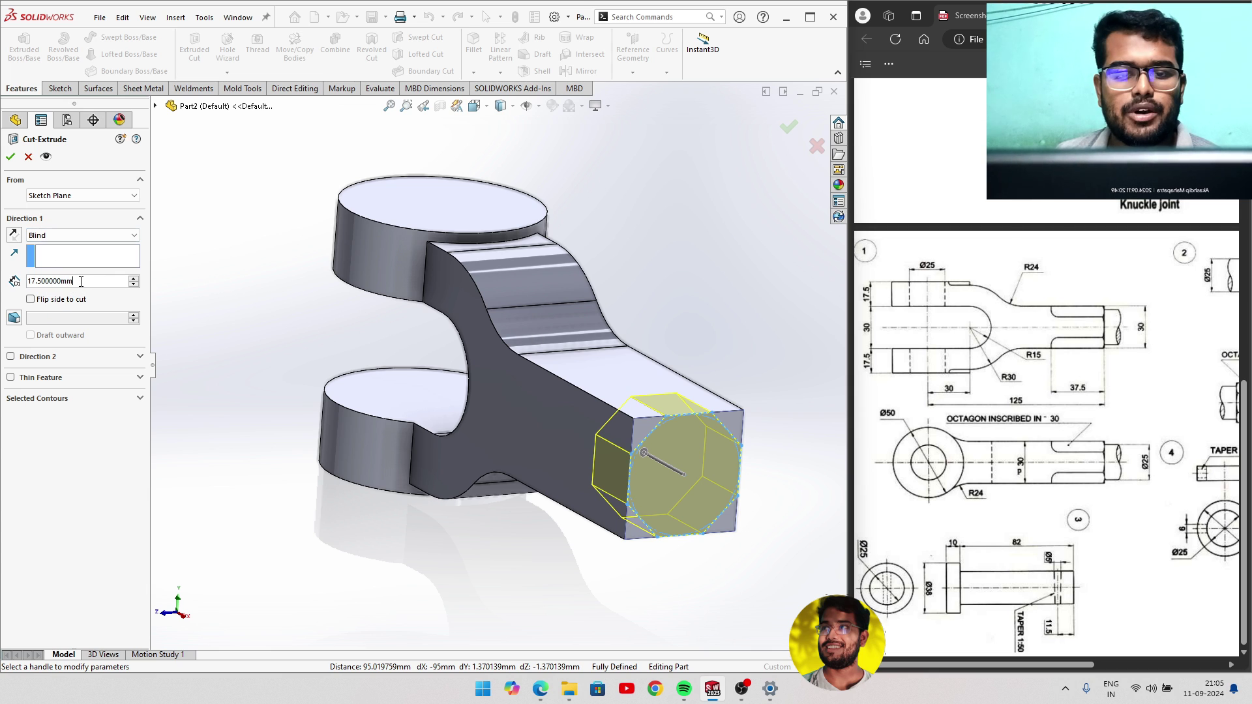
type("3")
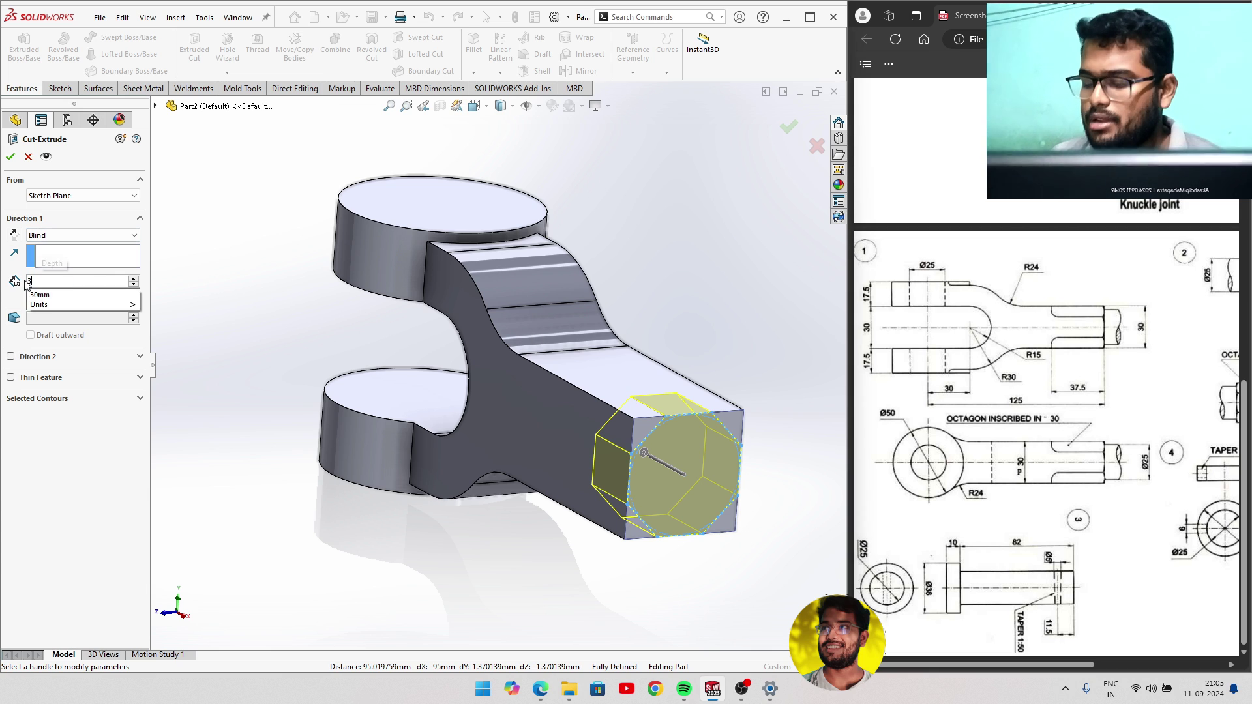
type("7.5")
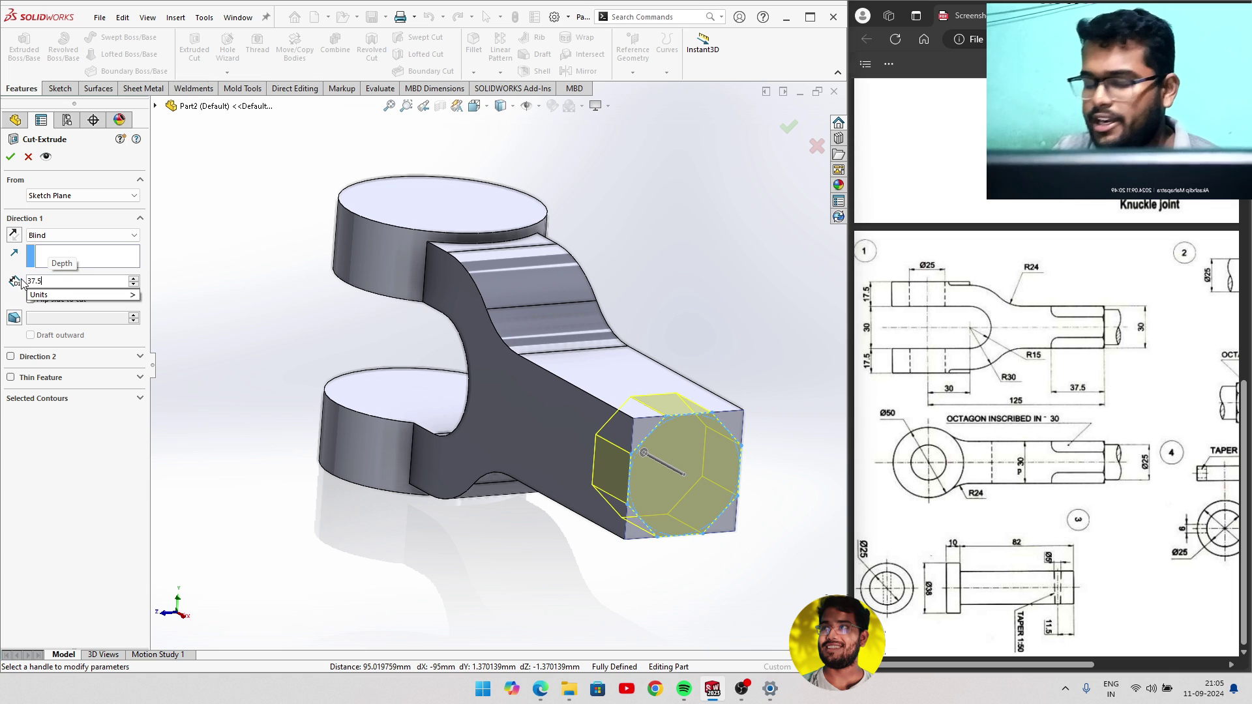
key("Return")
middle_click_drag(193, 334, 280, 336)
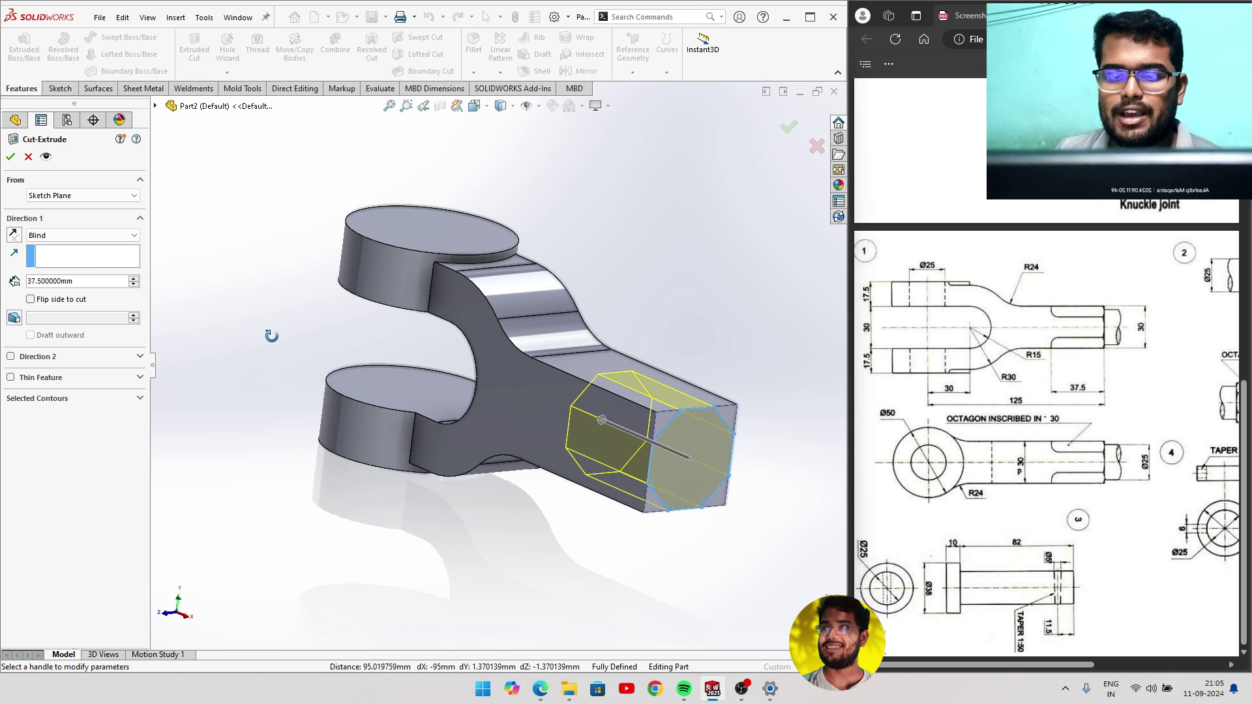
left_click(30, 300)
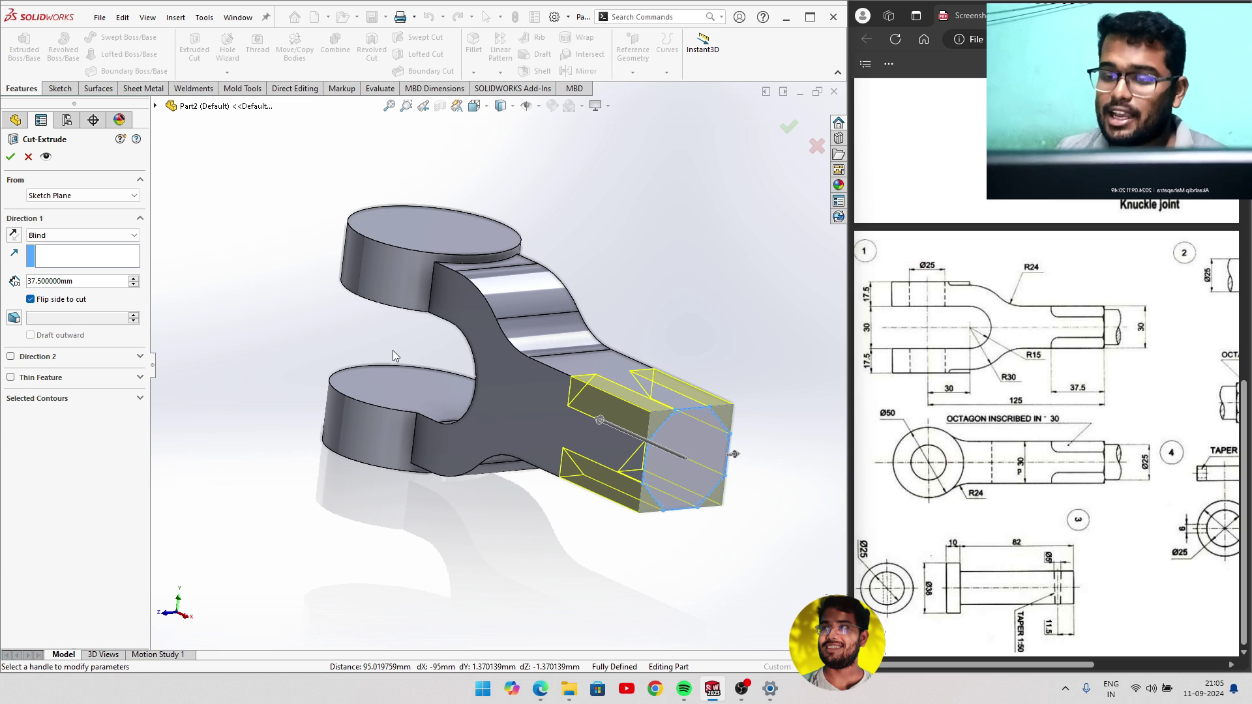
left_click(10, 157)
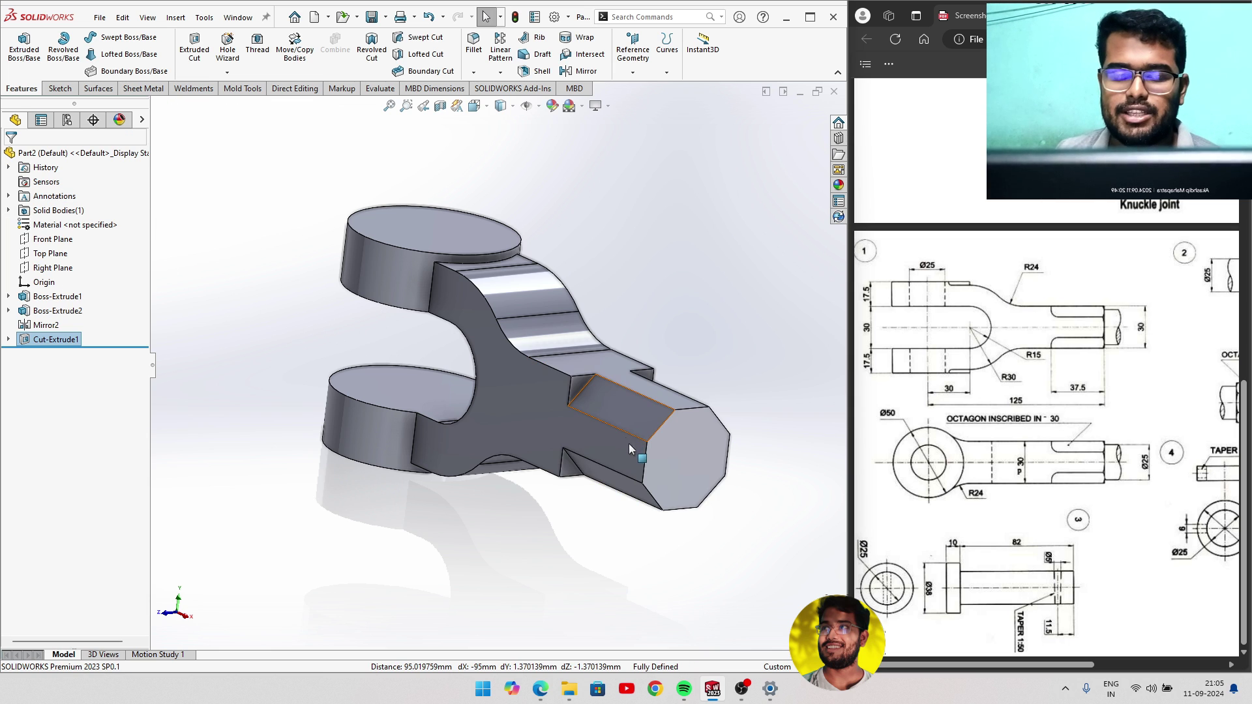
mouse_move(629, 443)
middle_mouse_down()
mouse_move(569, 448)
mouse_move(393, 268)
middle_mouse_up()
Select the upper eye's top face, then clear the selection.
left_click(397, 263)
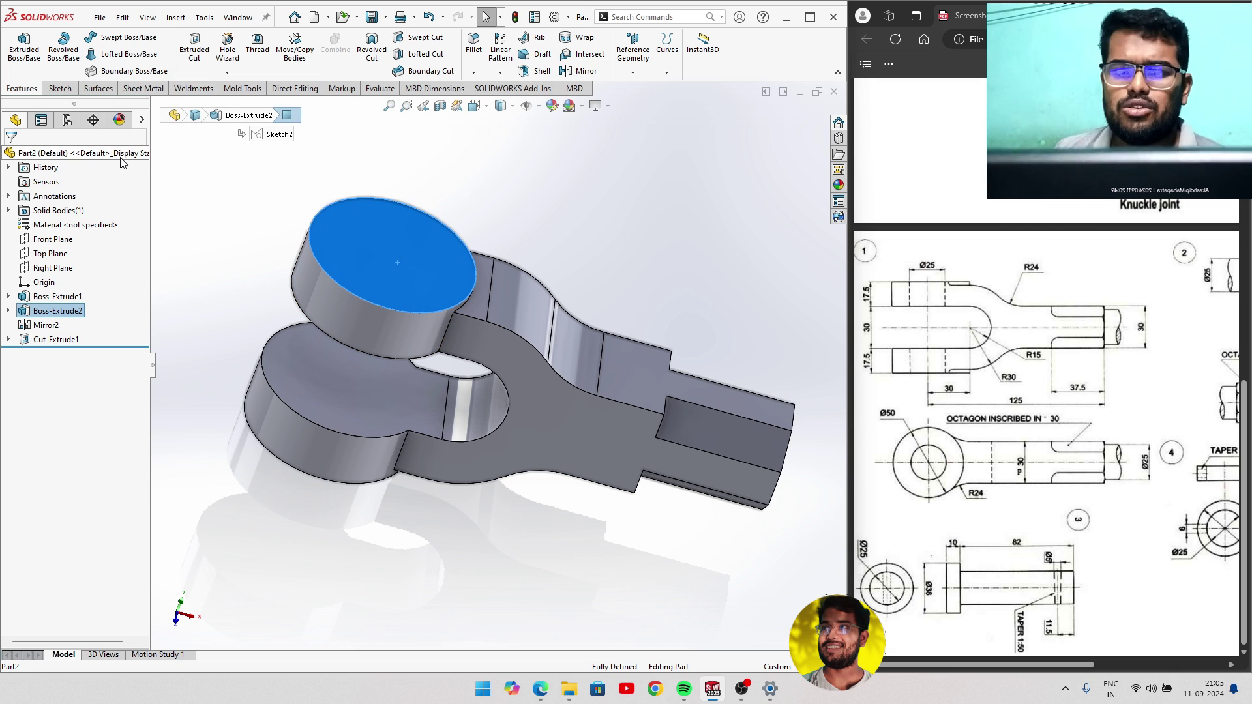
key("Escape")
left_click(372, 247)
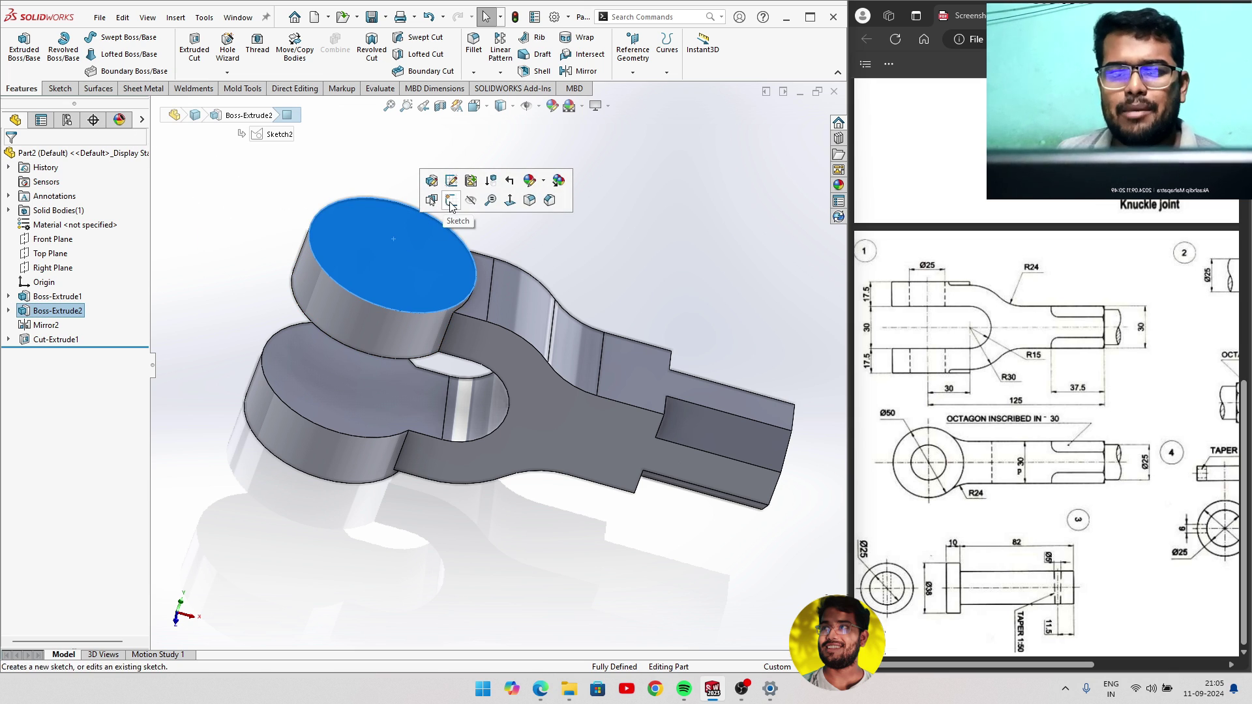
key("Escape")
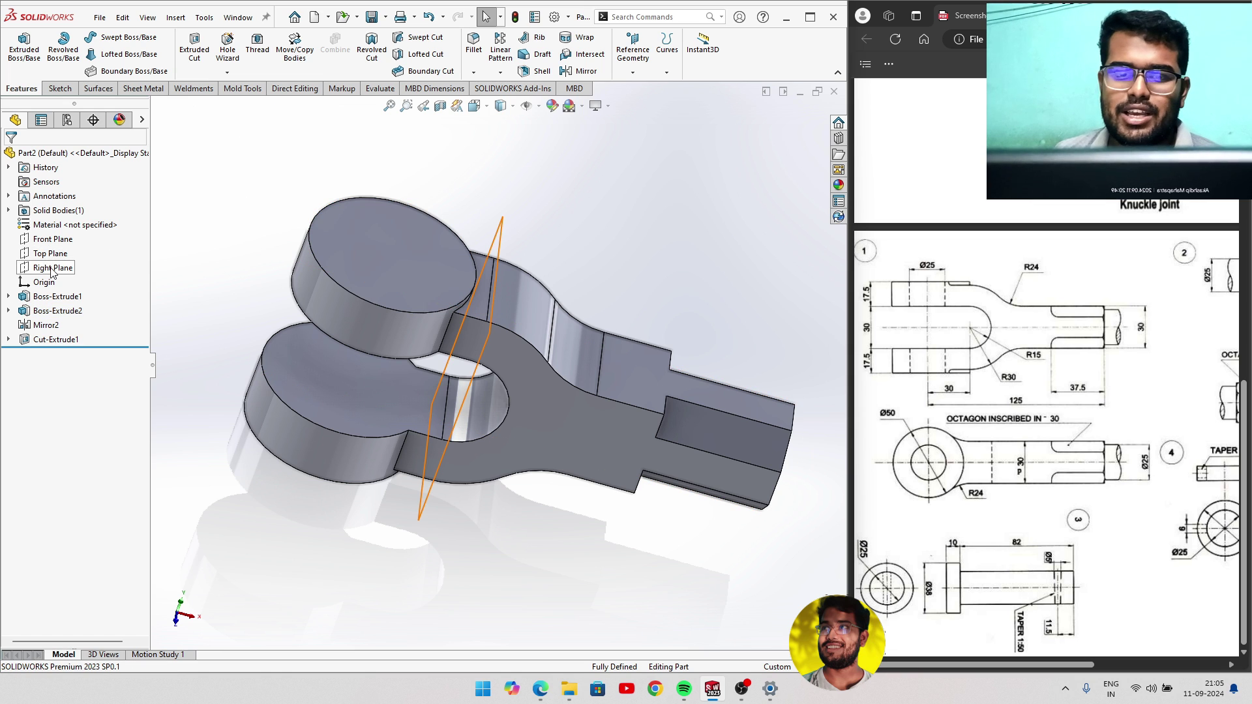
Select Front Plane, then Top Plane, and bring up the Top Plane context menu.
left_click(53, 239)
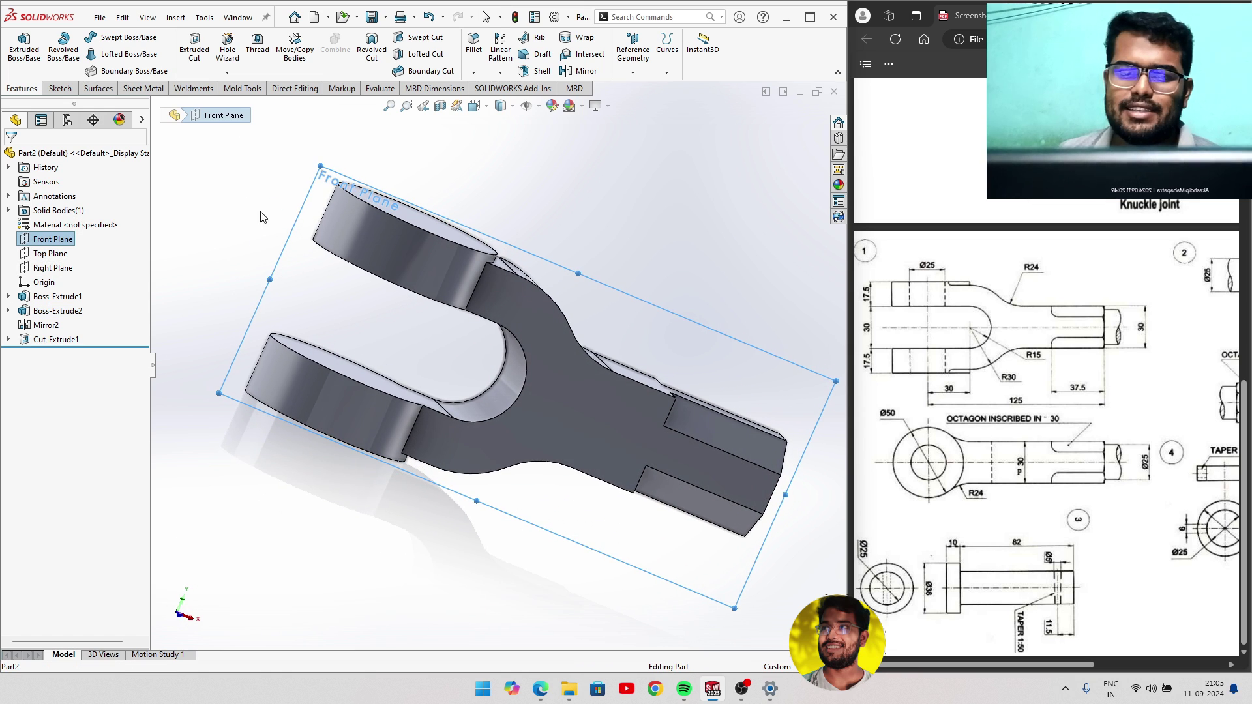
left_click(50, 253)
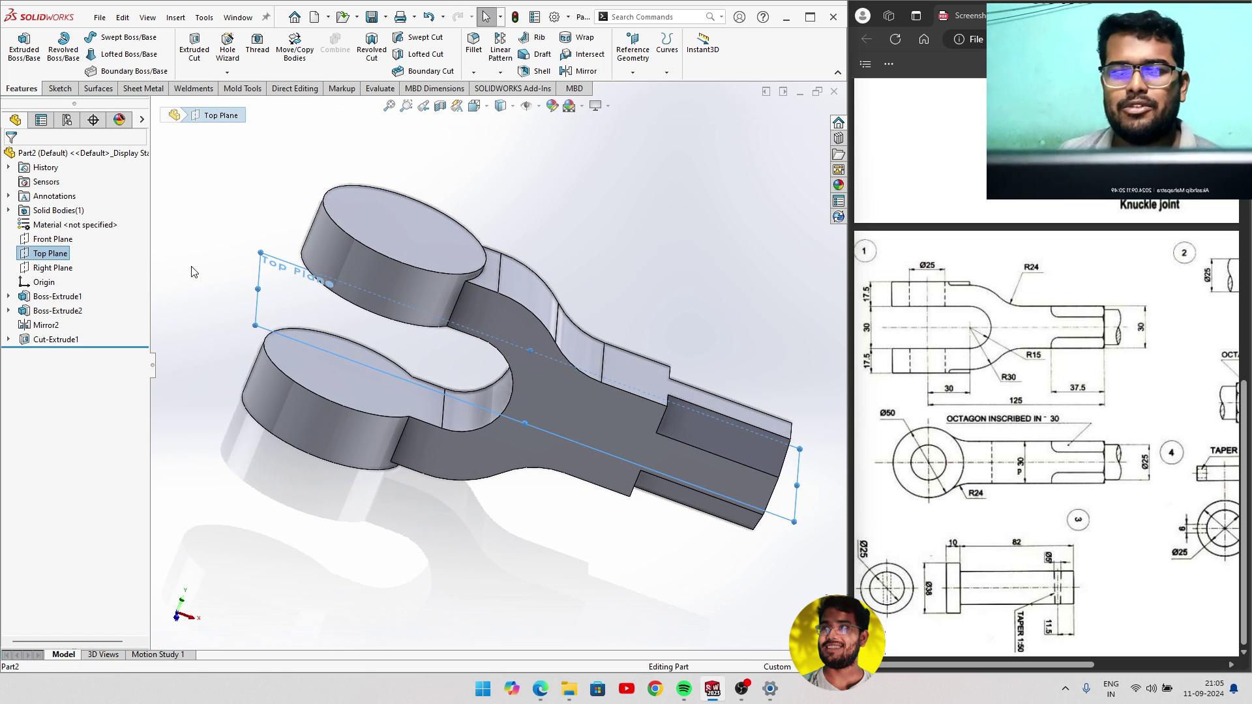
right_click(49, 254)
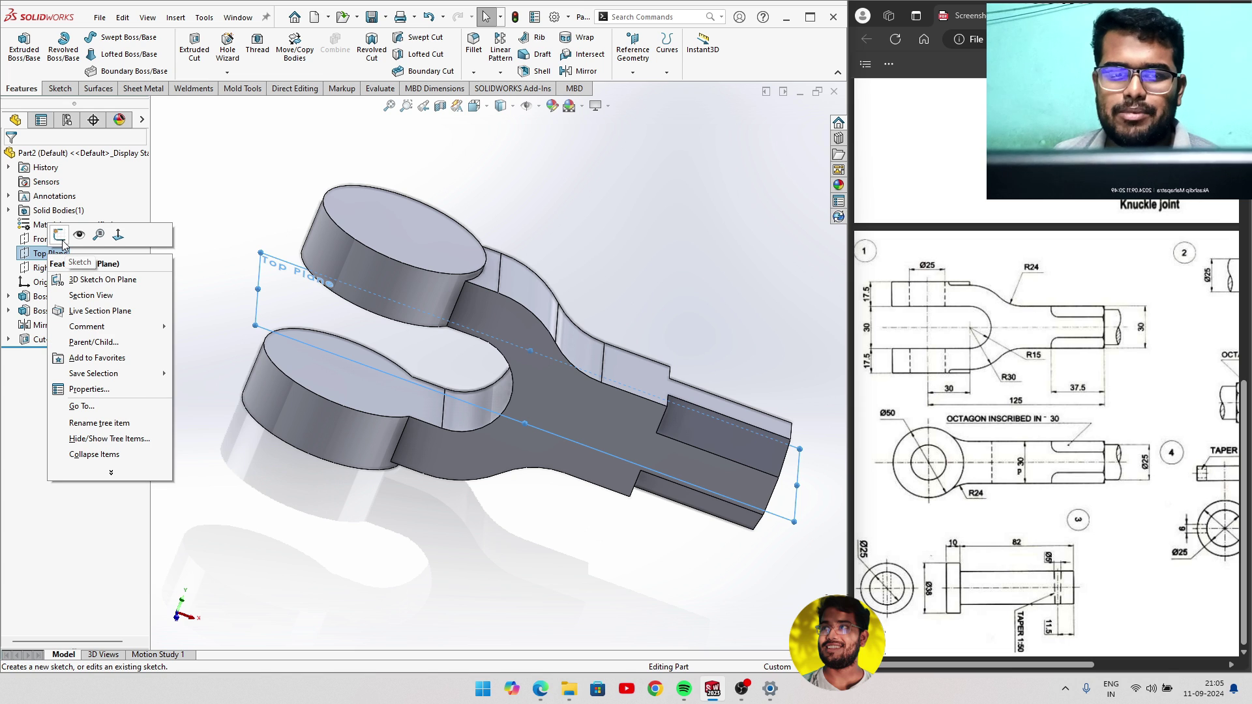
Sketch on Top Plane and convert the eye's Ø50 circular edge into the sketch.
left_click(60, 235)
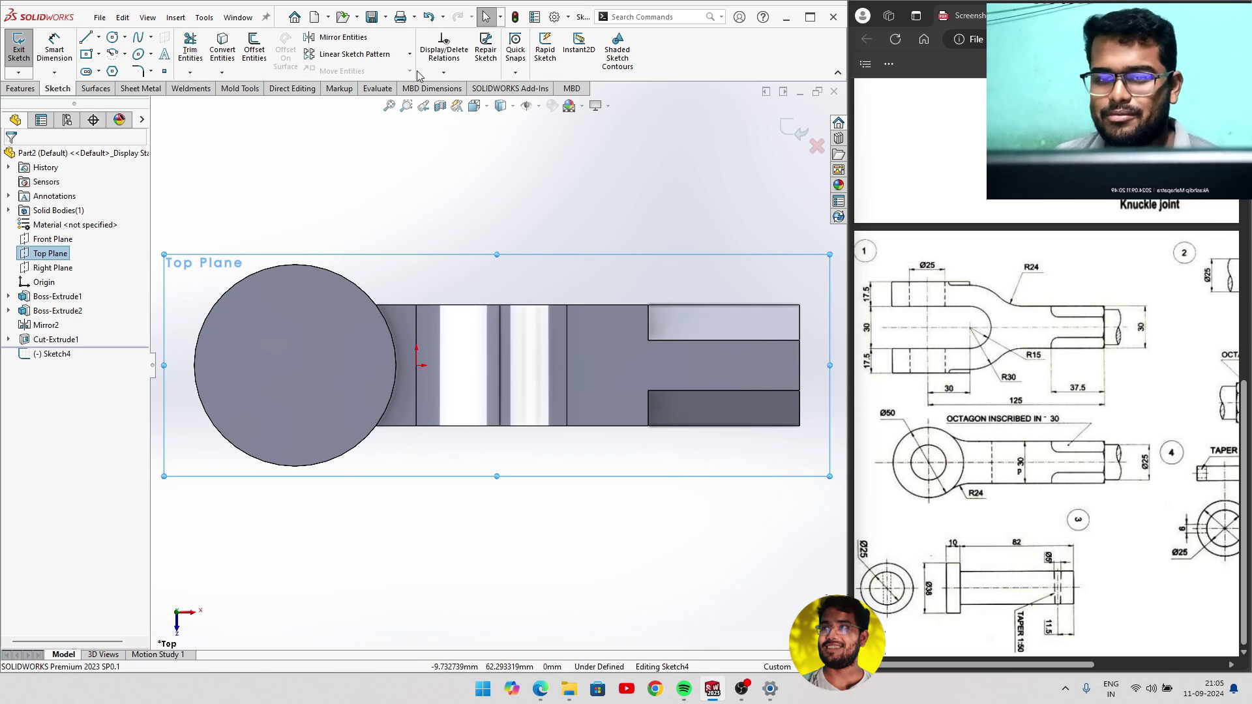
left_click(113, 40)
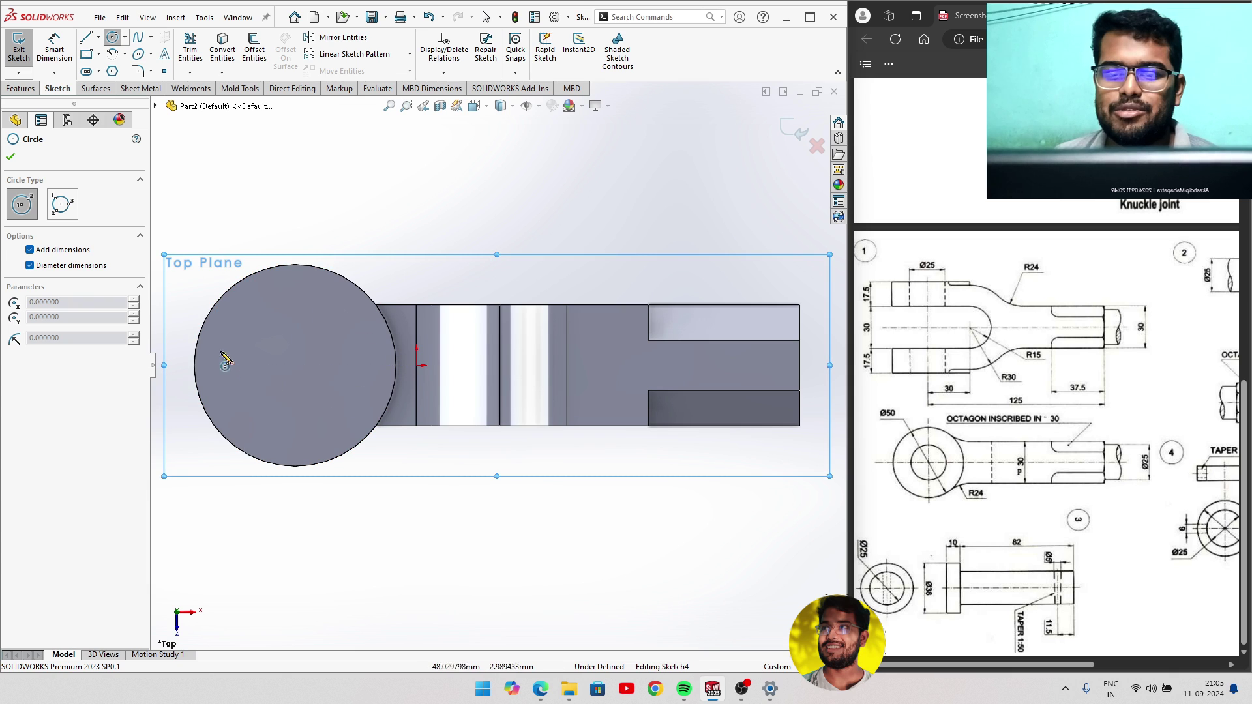
left_click(12, 157)
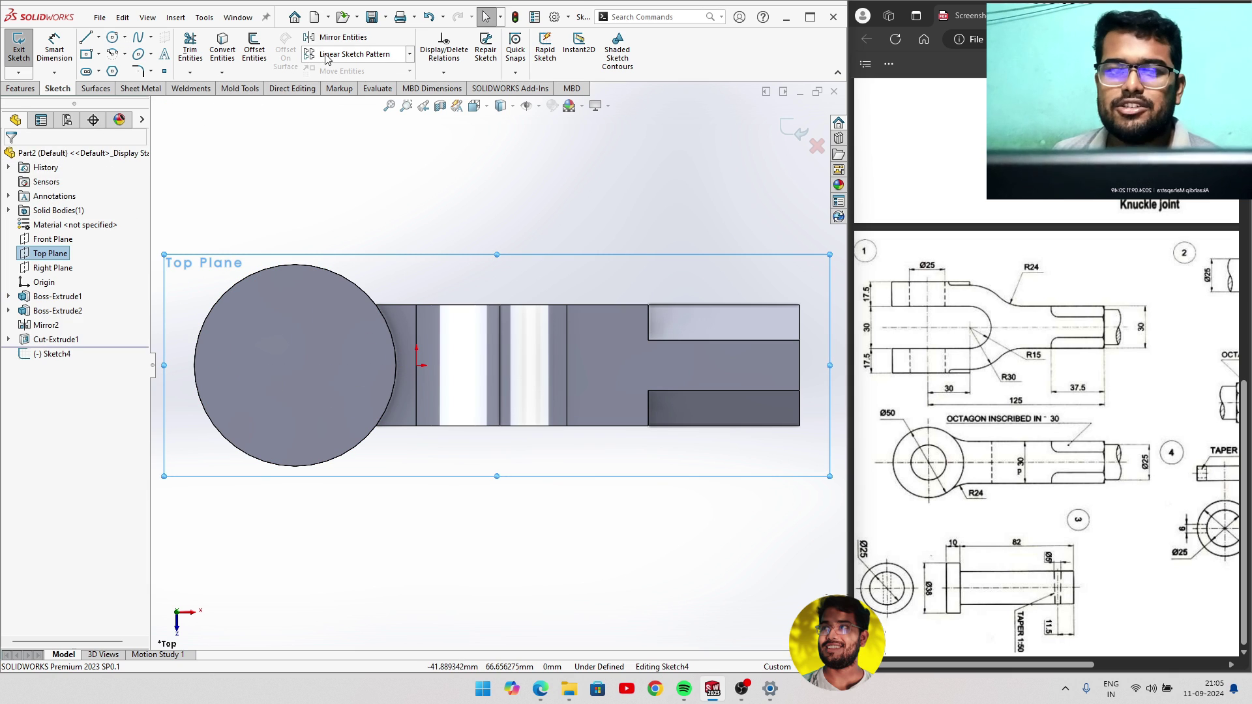
left_click(233, 63)
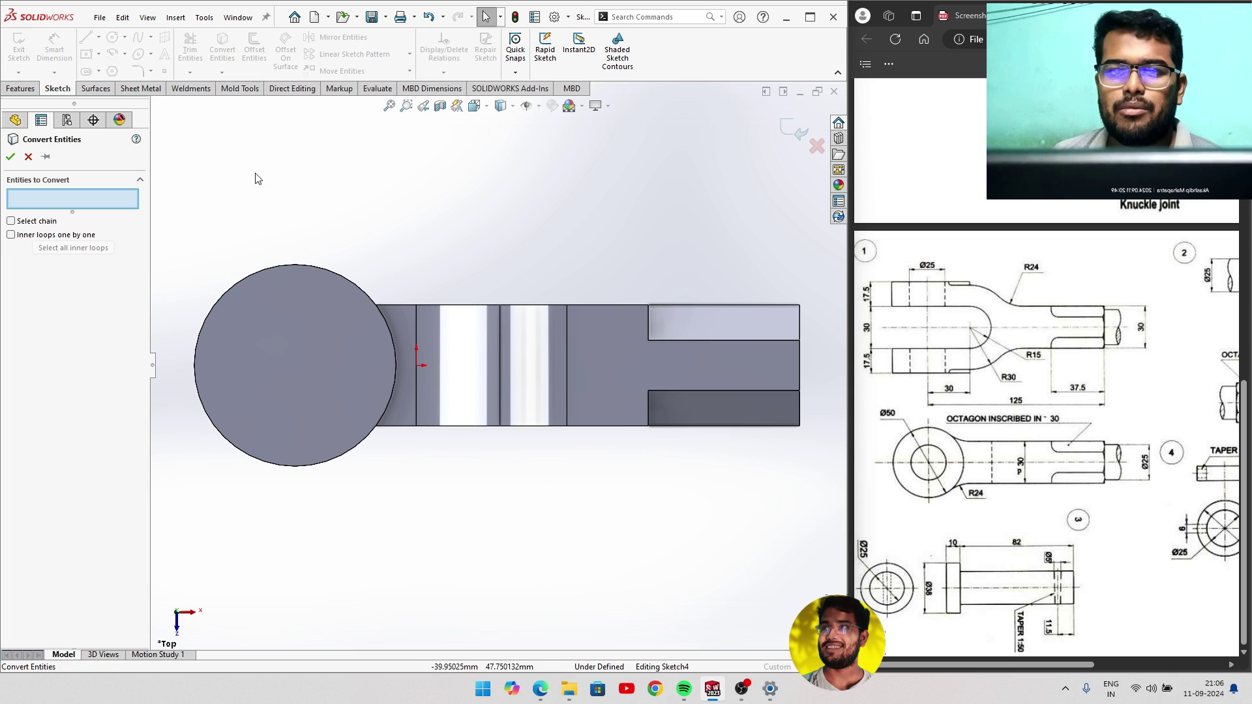
left_click(332, 276)
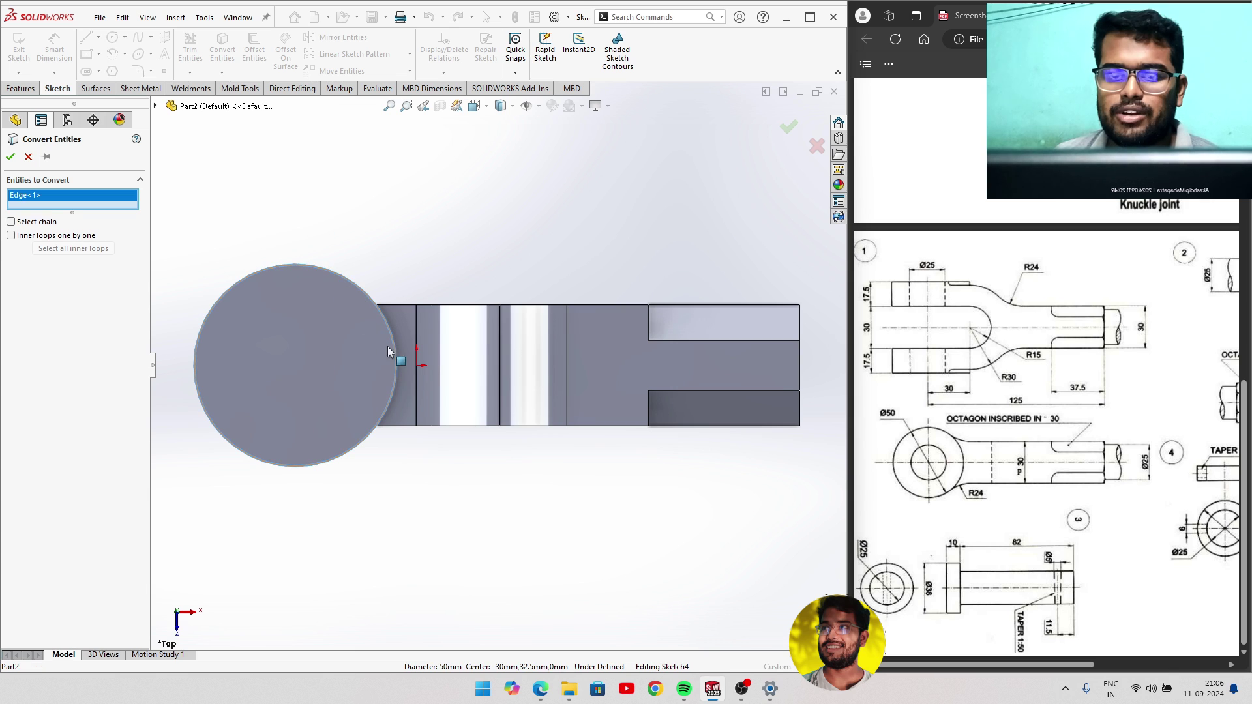
left_click(10, 158)
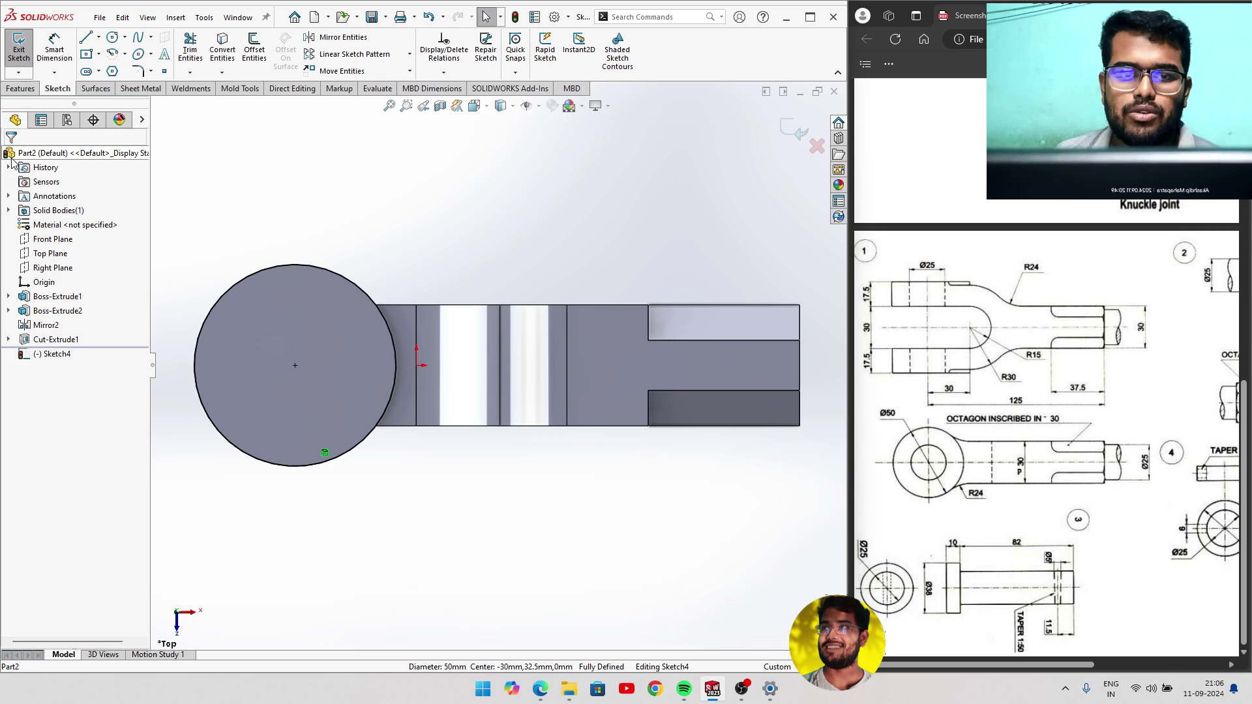
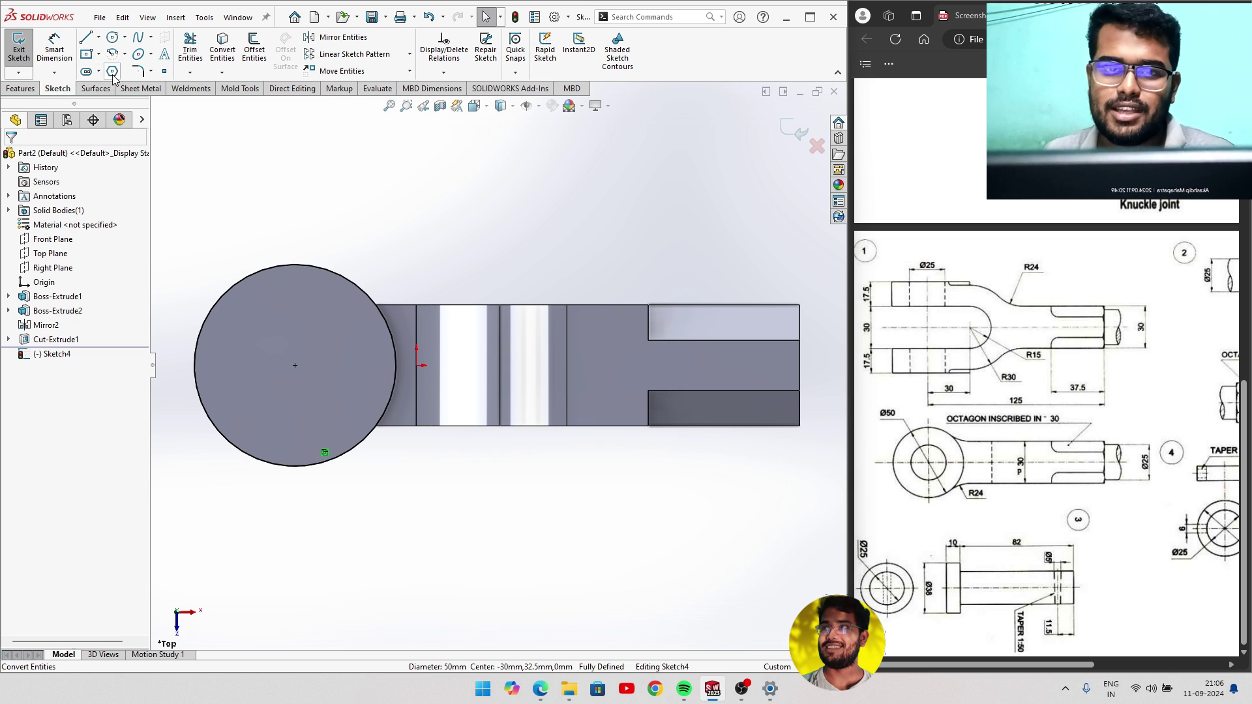
Make trial circle drags, then select the round eye's centre point.
left_click(112, 37)
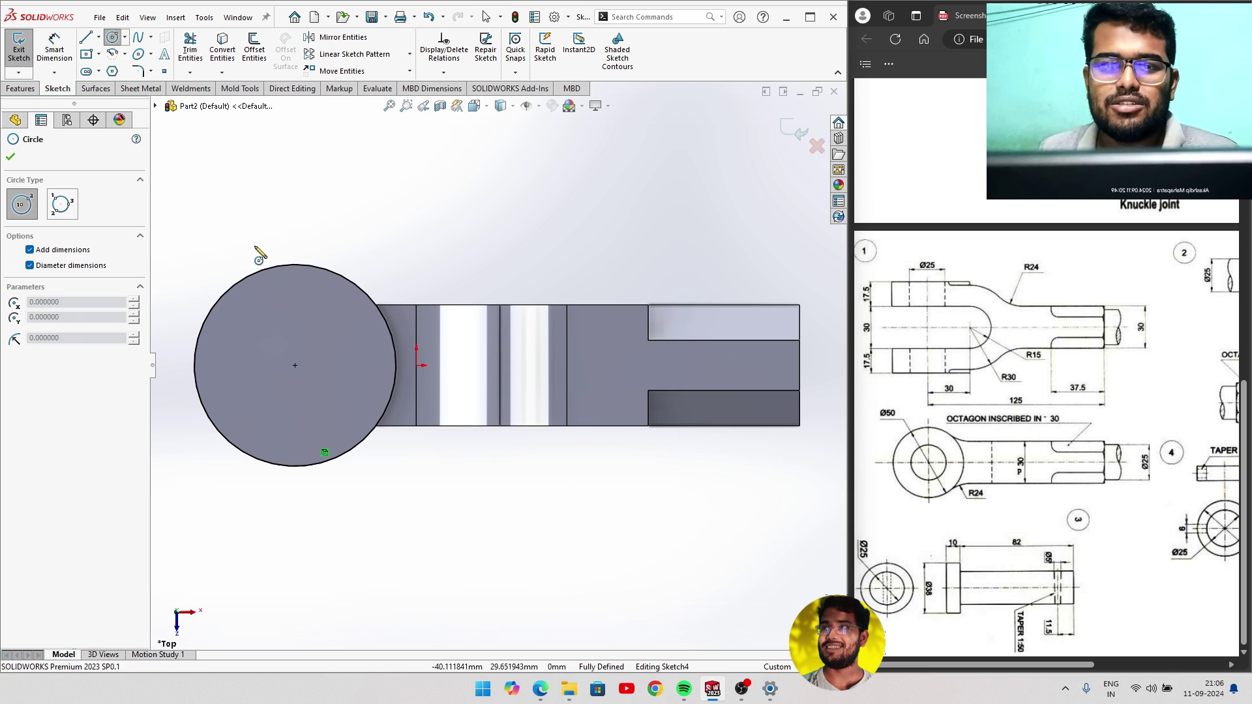
right_click_drag(255, 181, 270, 173)
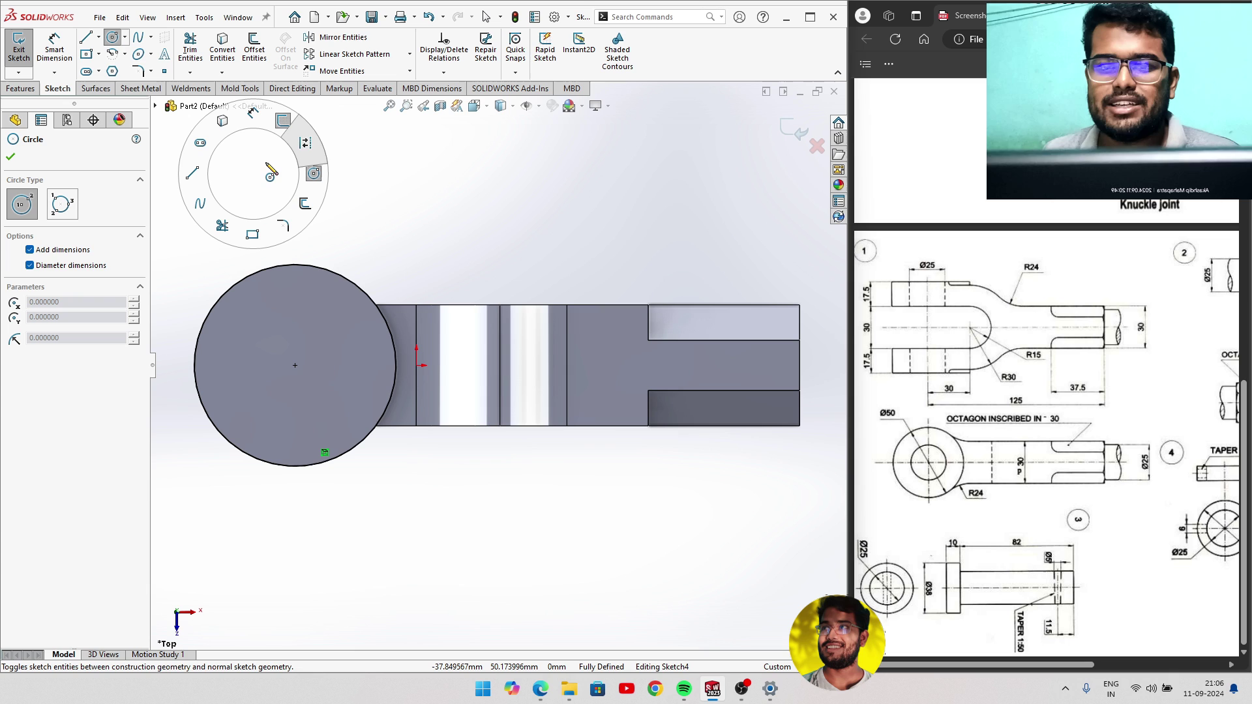
key("Escape")
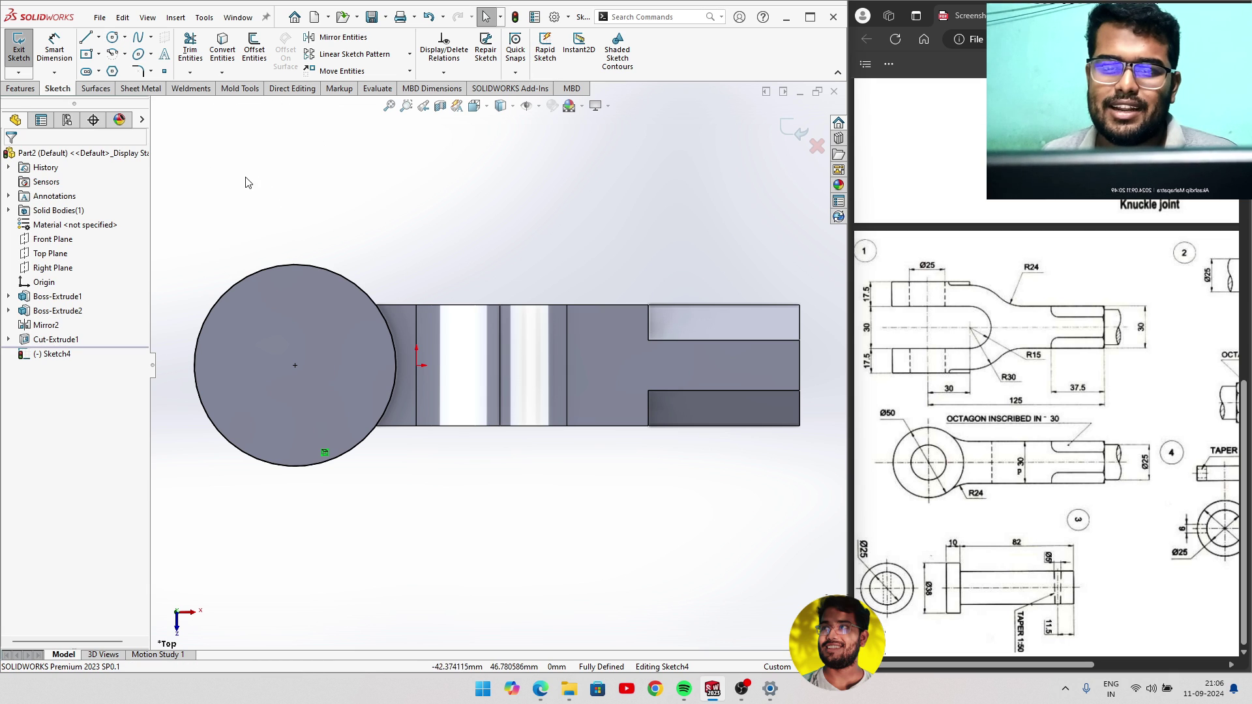
mouse_move(247, 183)
right_mouse_down()
mouse_move(365, 185)
mouse_move(289, 193)
right_mouse_up()
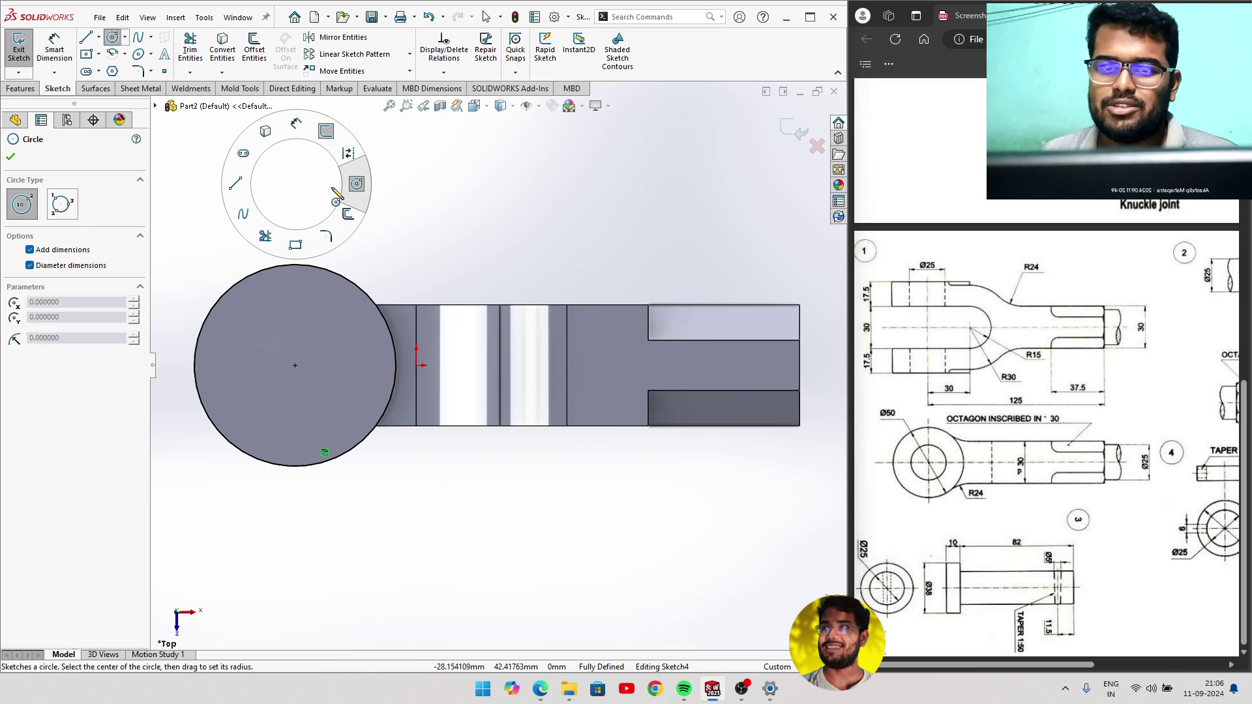
key("Escape")
mouse_move(256, 168)
right_mouse_down()
mouse_move(266, 188)
mouse_move(307, 193)
right_mouse_up()
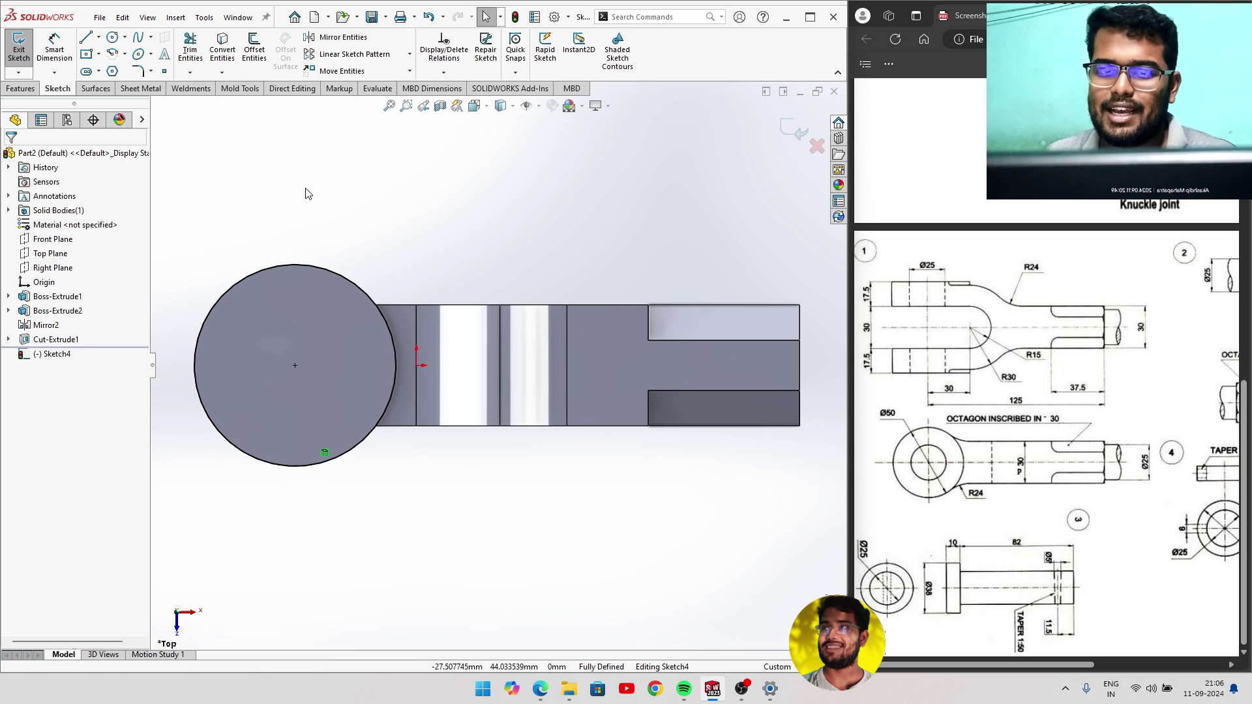
left_click(295, 366)
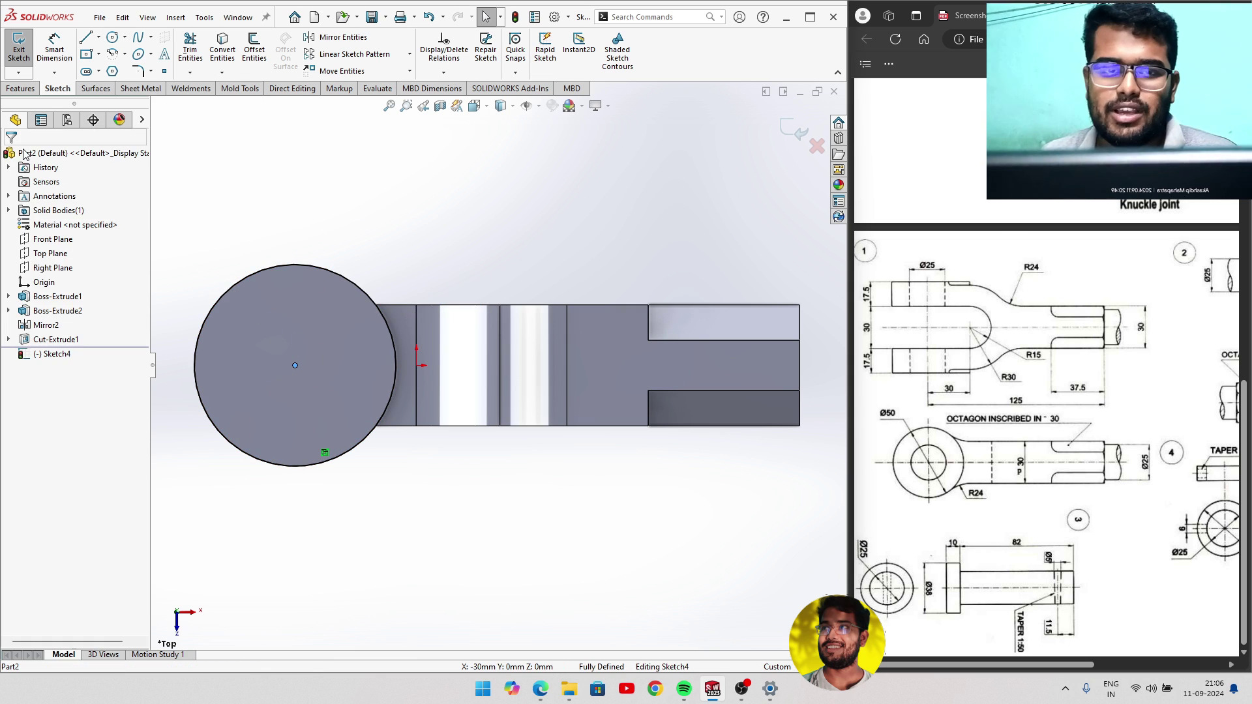
Draw a circle concentric with the eye and dimension its diameter to 25 mm.
left_click(112, 37)
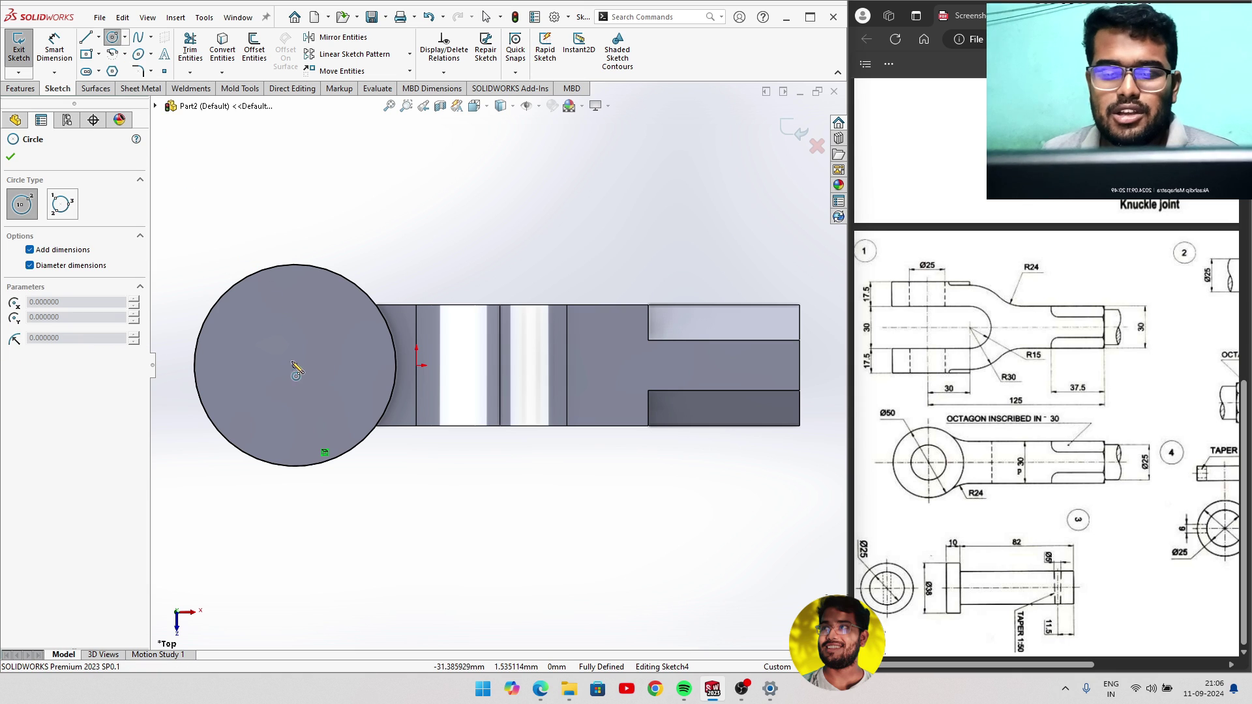
left_click(294, 365)
left_click(360, 320)
right_click(402, 206)
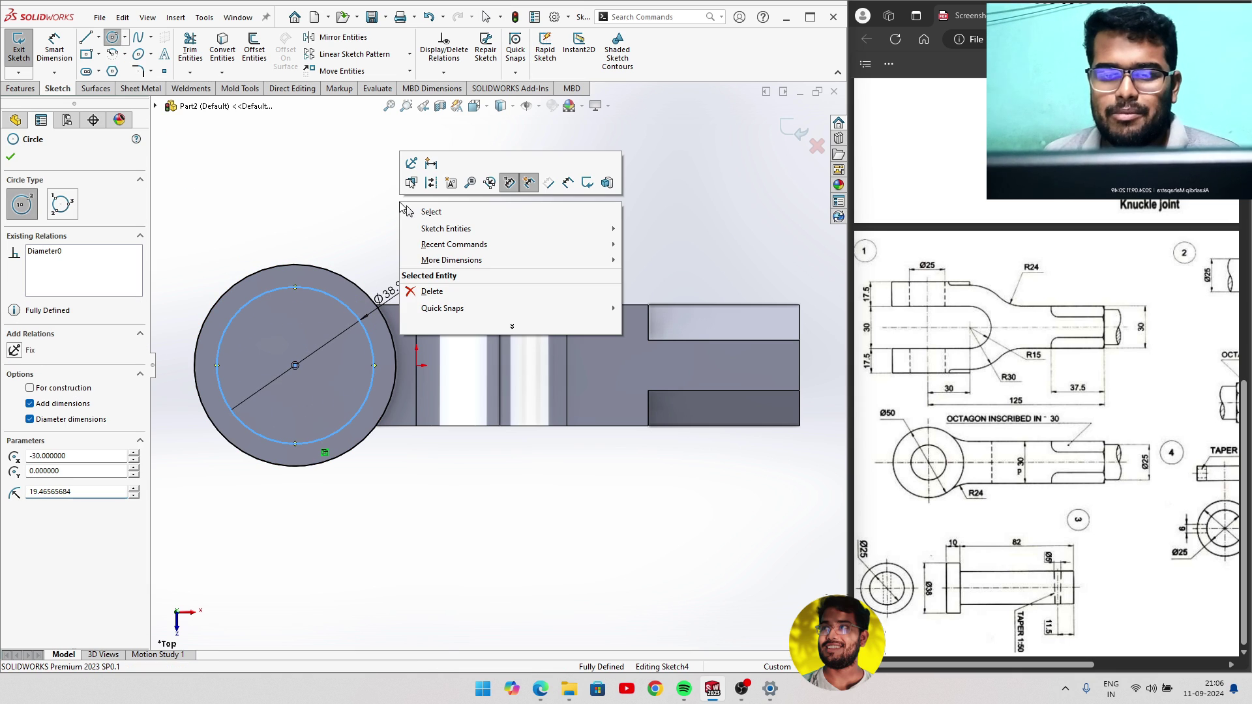
left_click(427, 212)
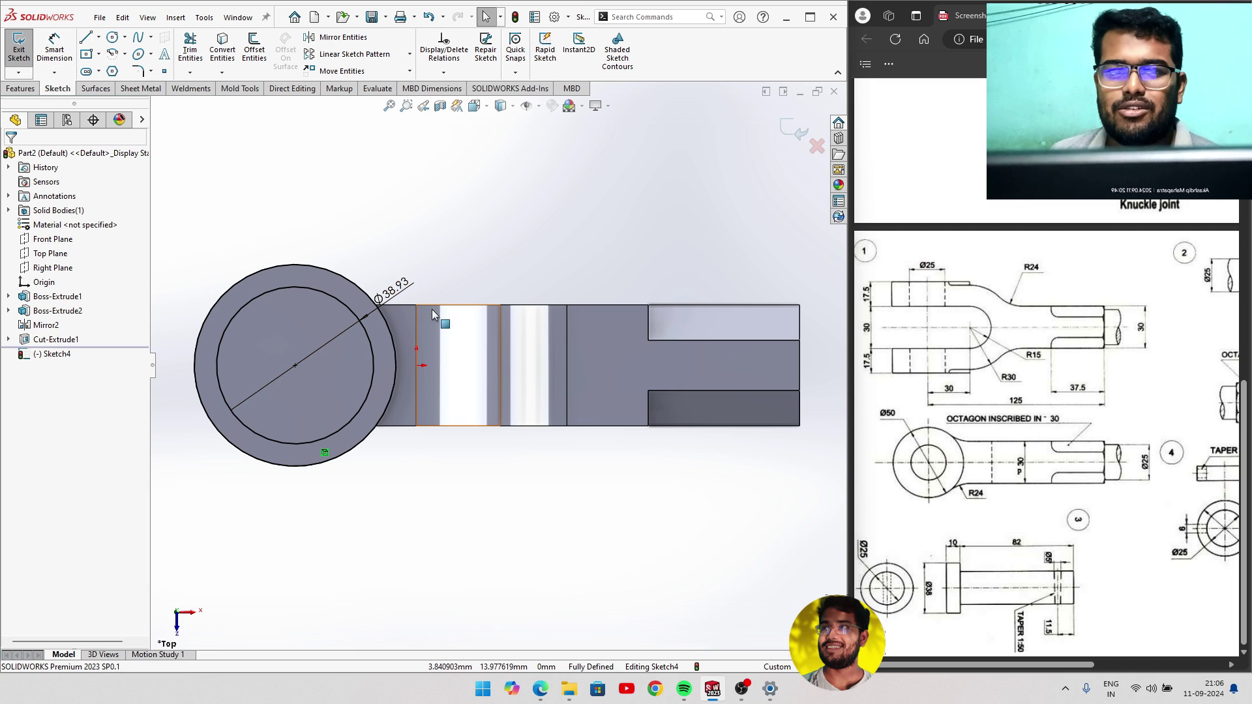
double_click(393, 289)
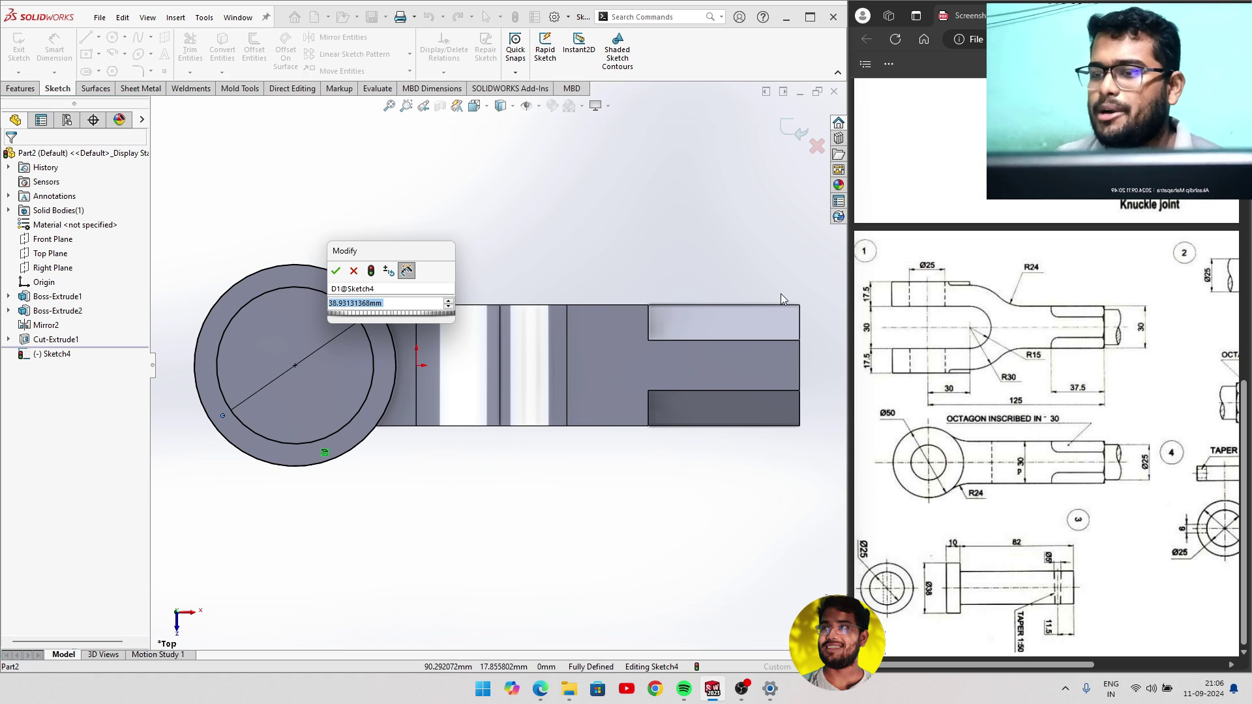
type("25")
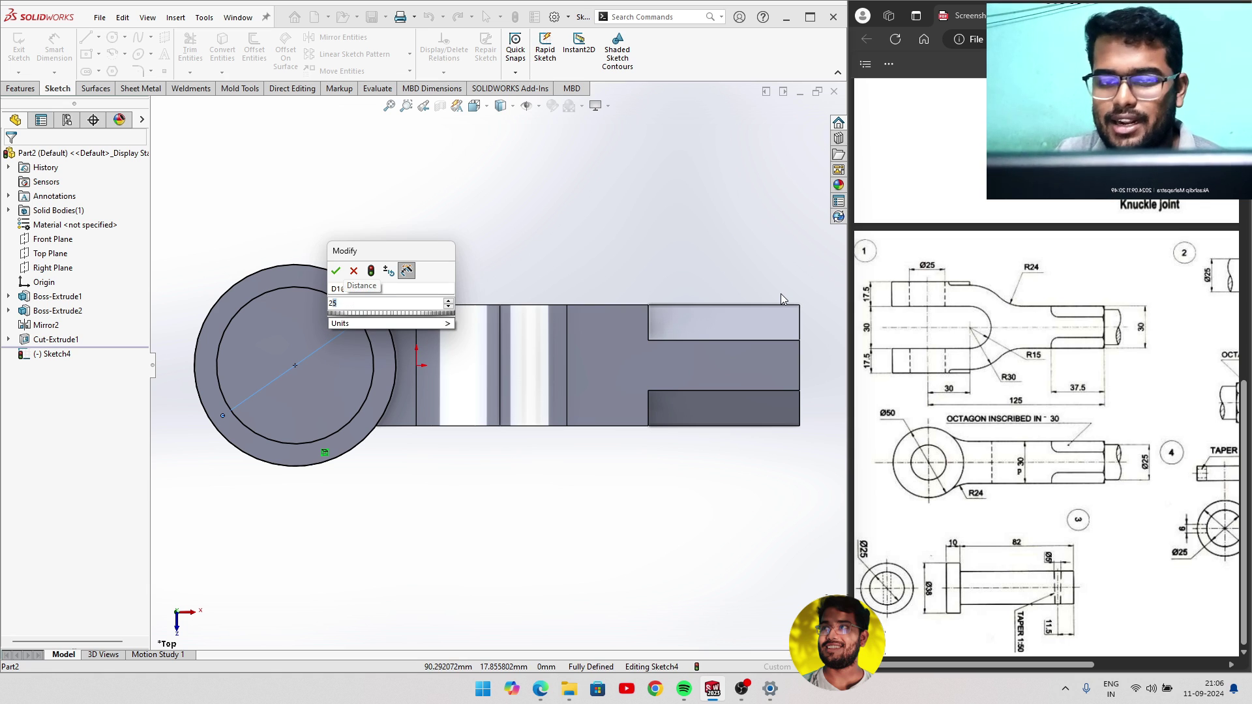
key("Return")
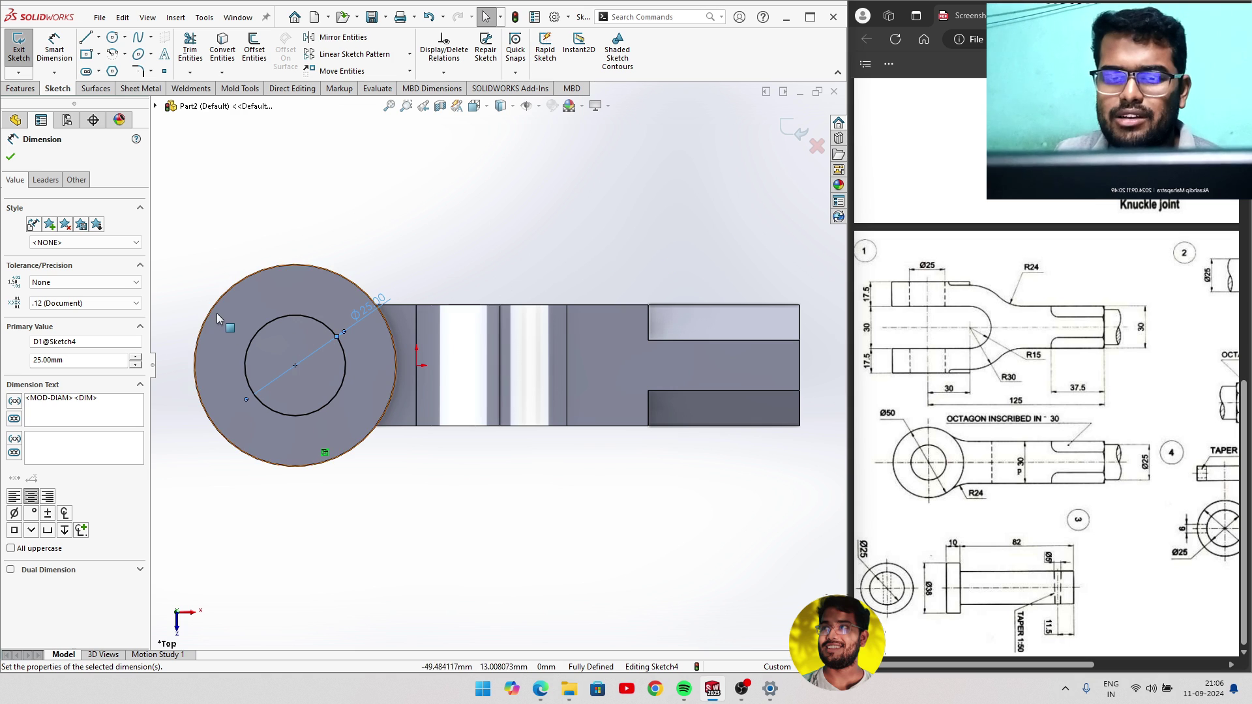
left_click(10, 157)
Orbit to a tilted view and exit Sketch4 without trimming anything.
middle_click_drag(173, 241, 338, 344)
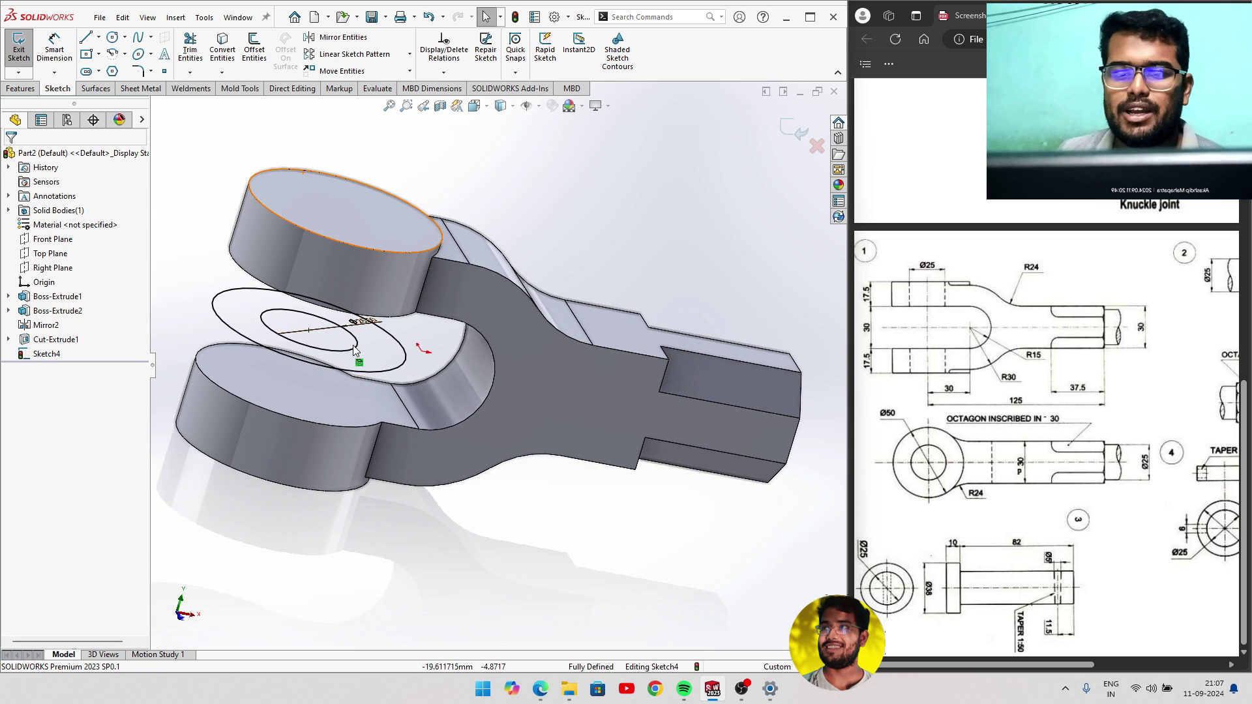
left_click(185, 59)
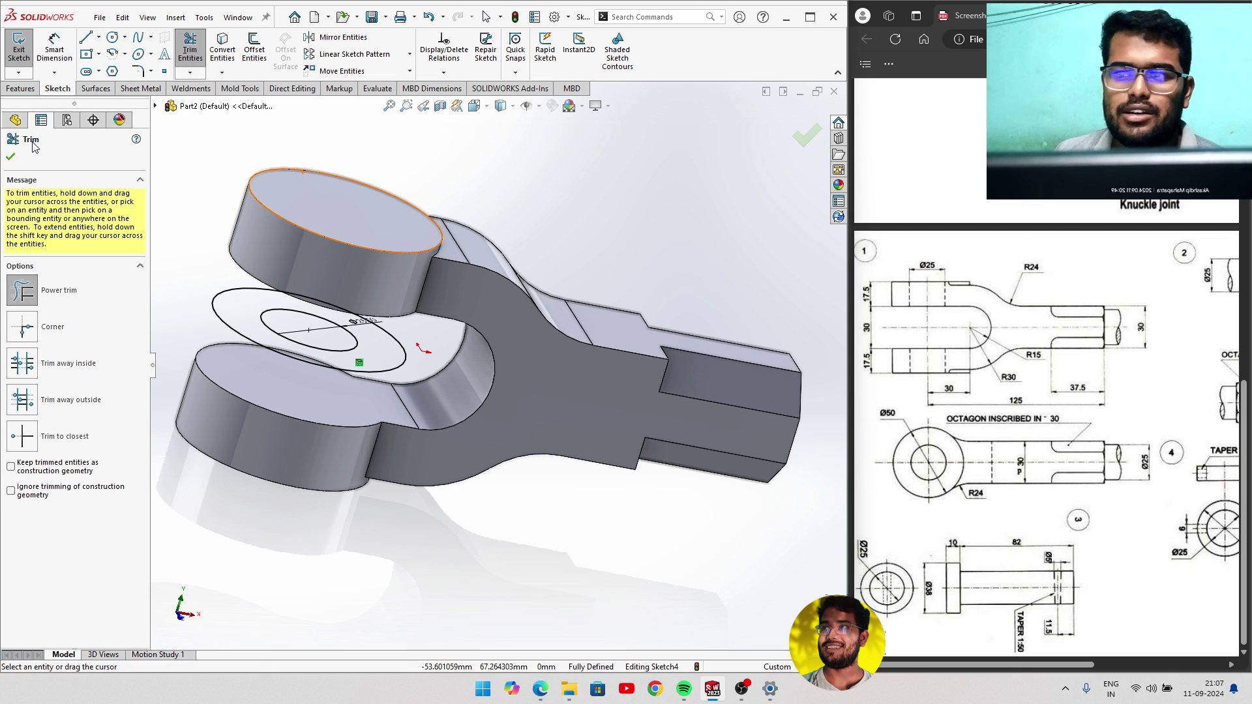
left_click(11, 158)
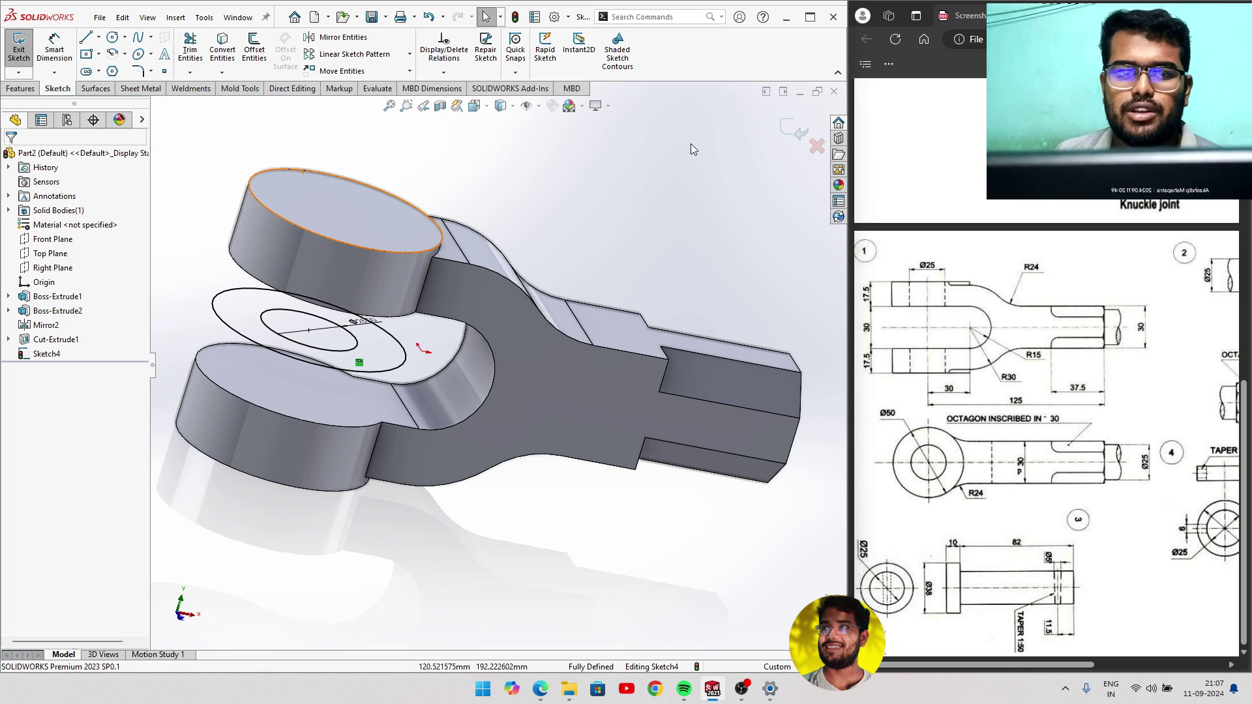
left_click(794, 134)
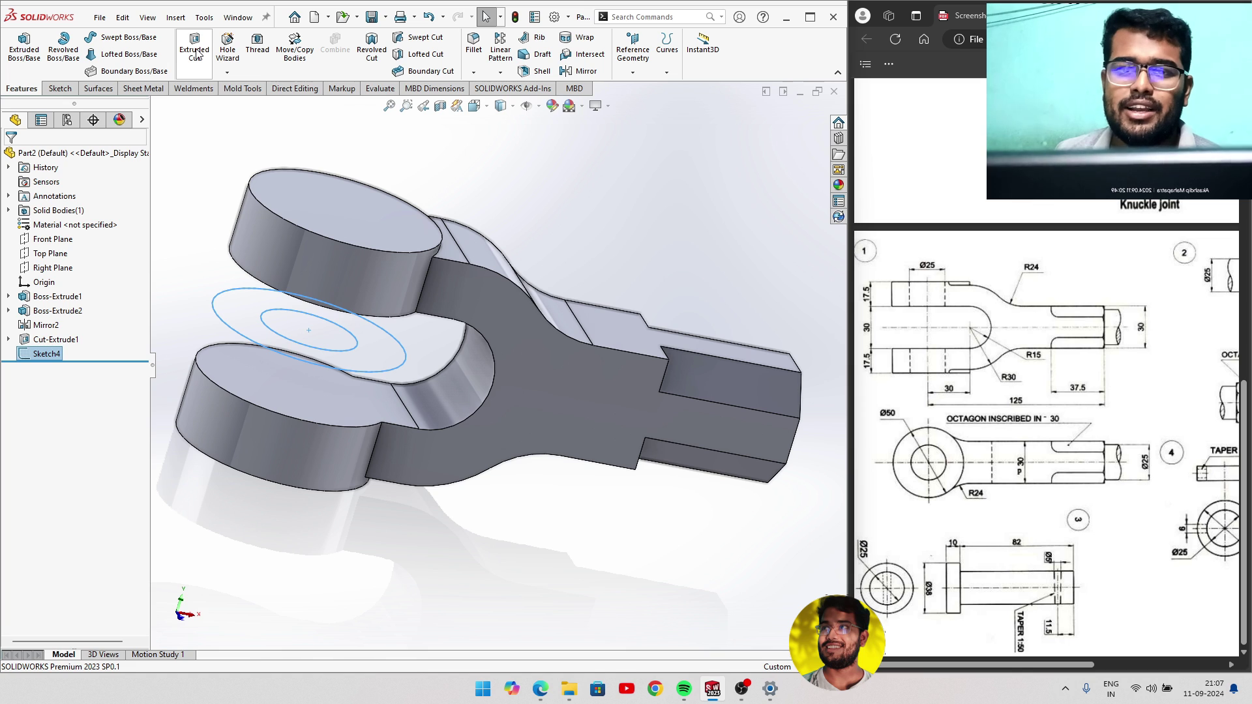
Try an Extruded Cut with Thin Feature and chosen contours, then cancel it.
left_click(194, 49)
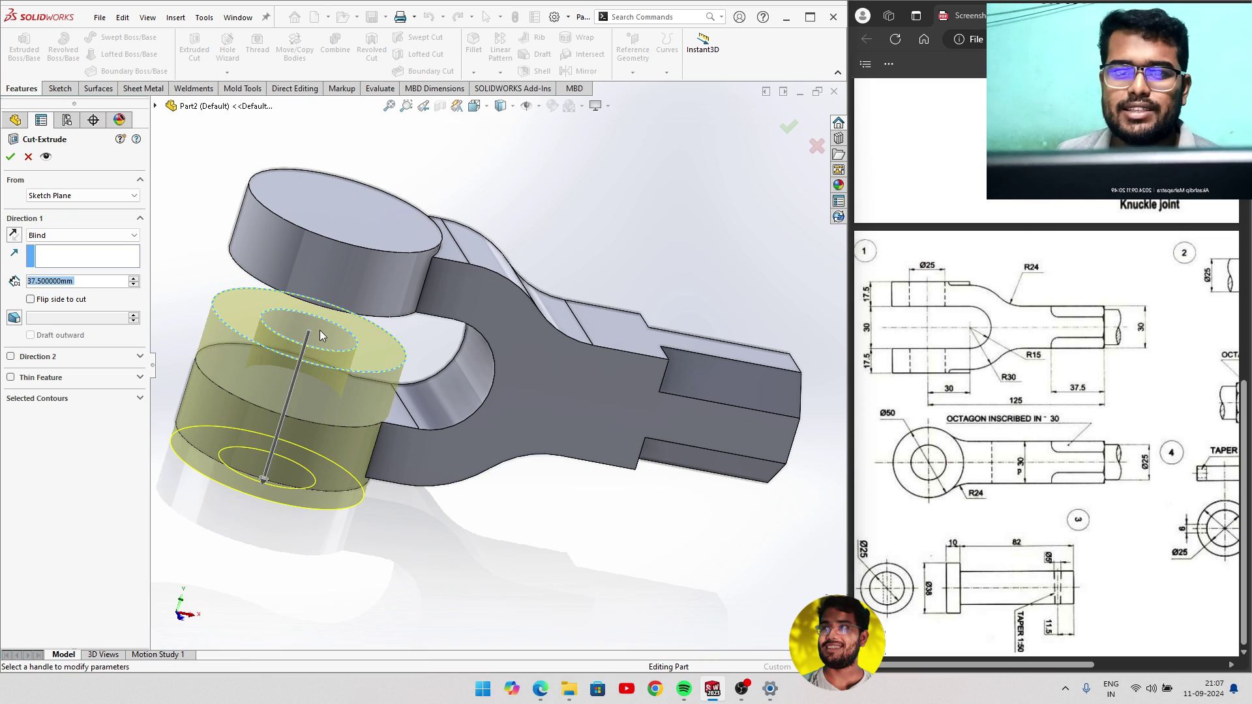
left_click(54, 384)
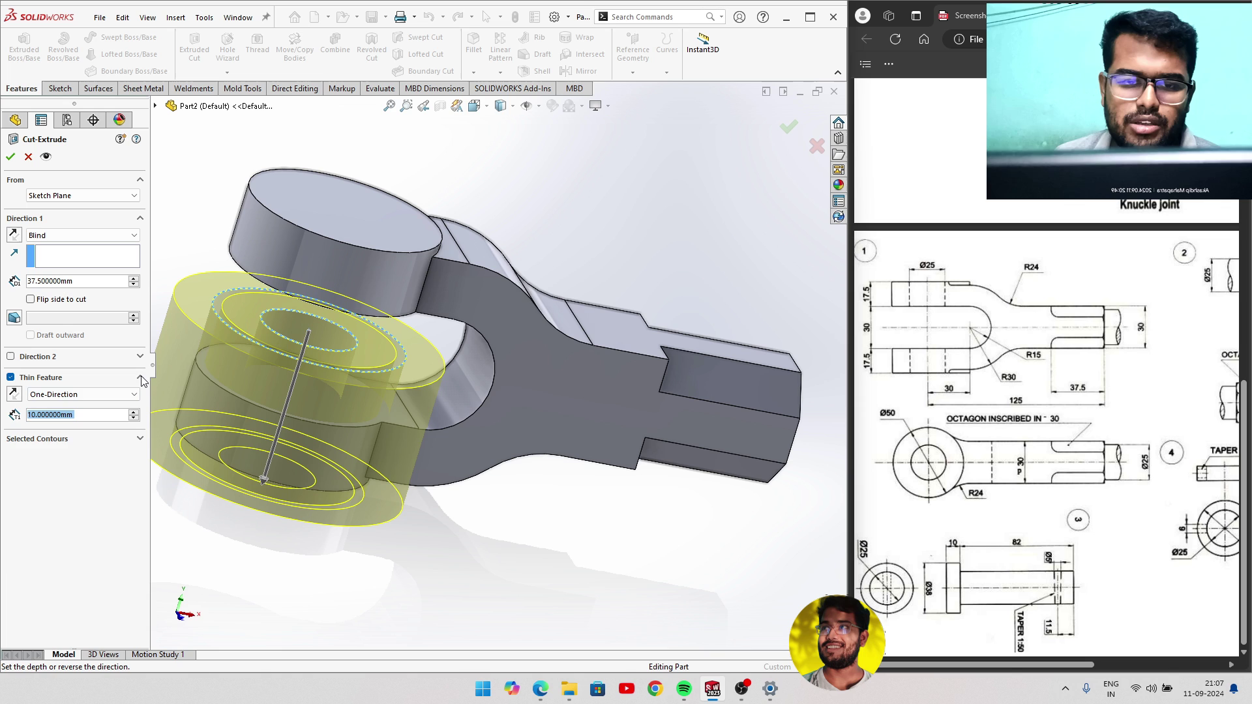
left_click(138, 399)
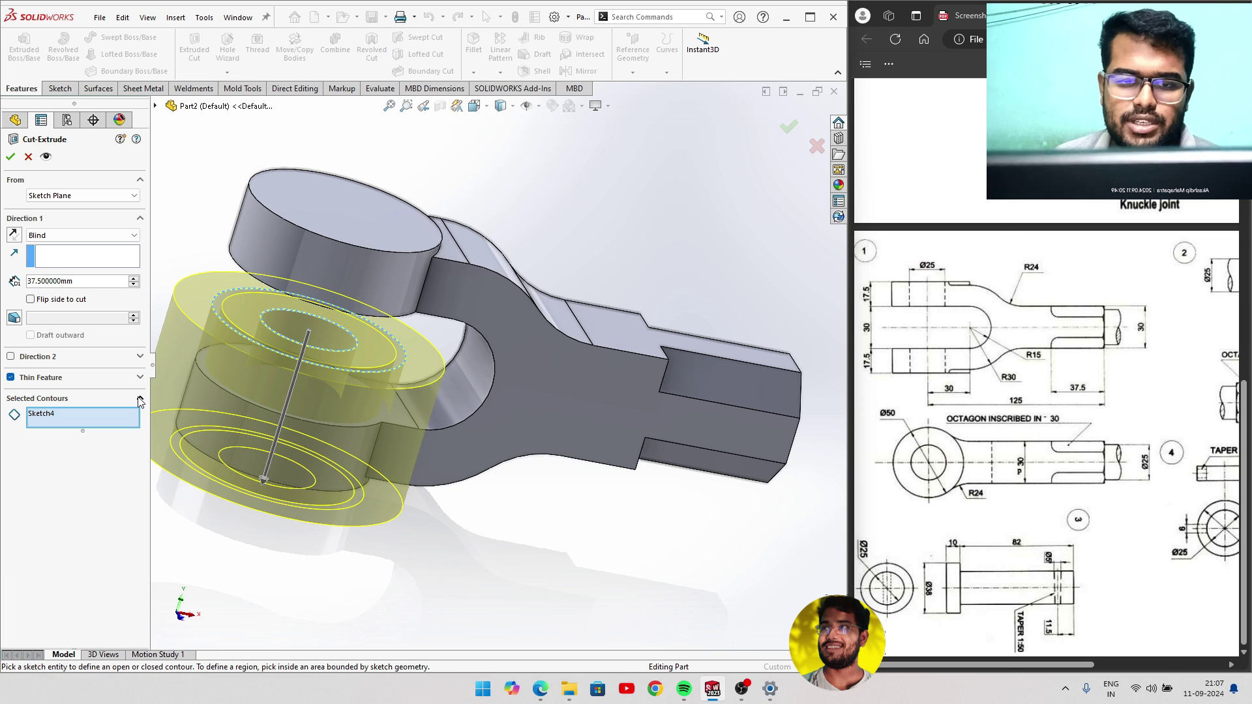
right_click(48, 416)
left_click(79, 436)
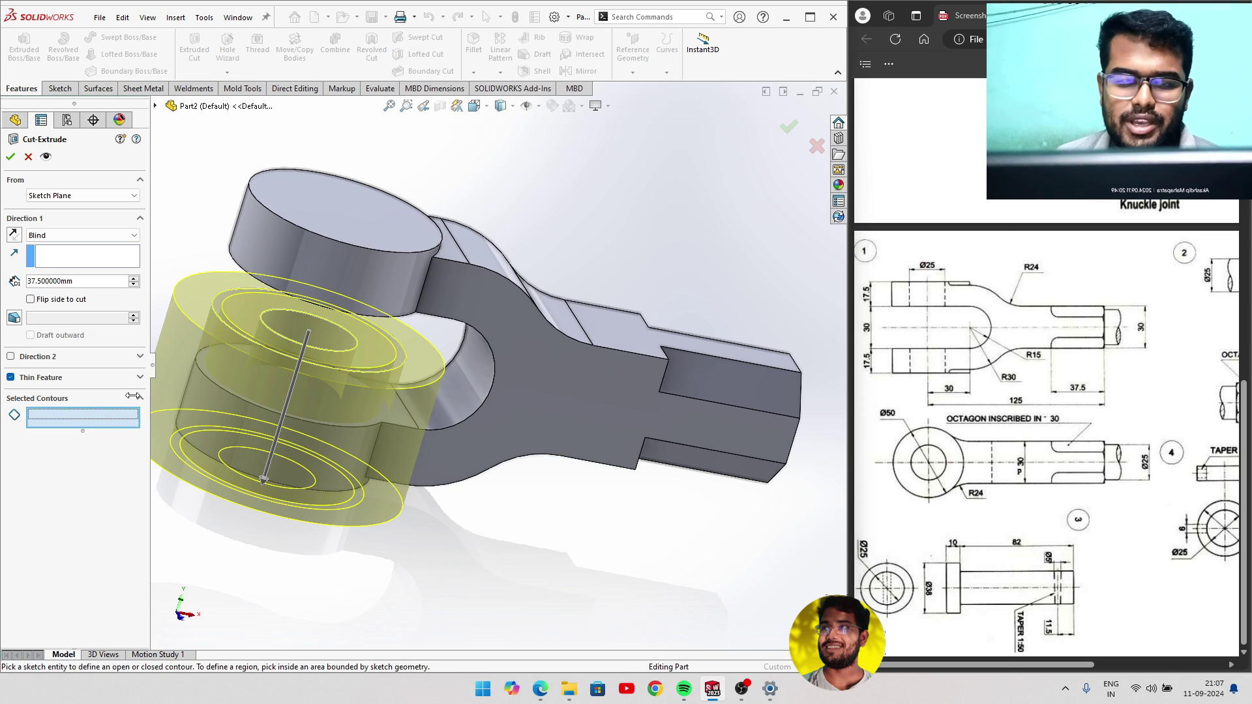
left_click(338, 335)
mouse_move(338, 335)
middle_mouse_down()
mouse_move(356, 216)
mouse_move(326, 323)
middle_mouse_up()
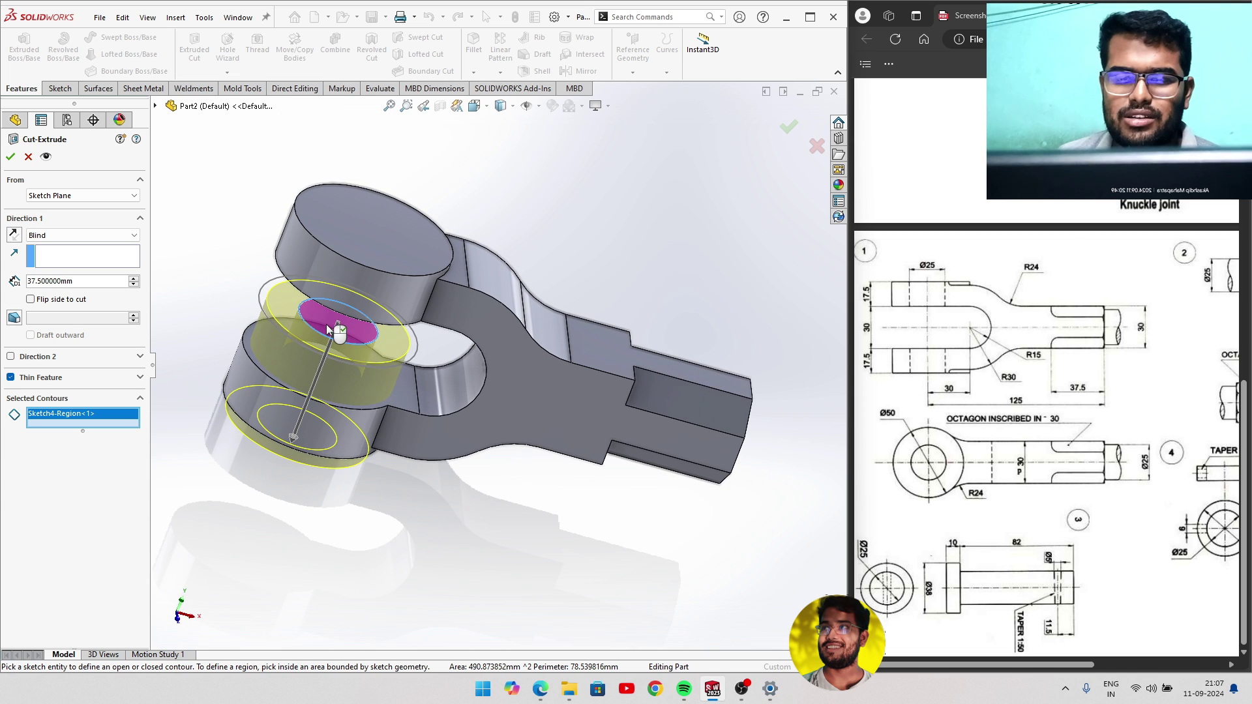
left_click(335, 321)
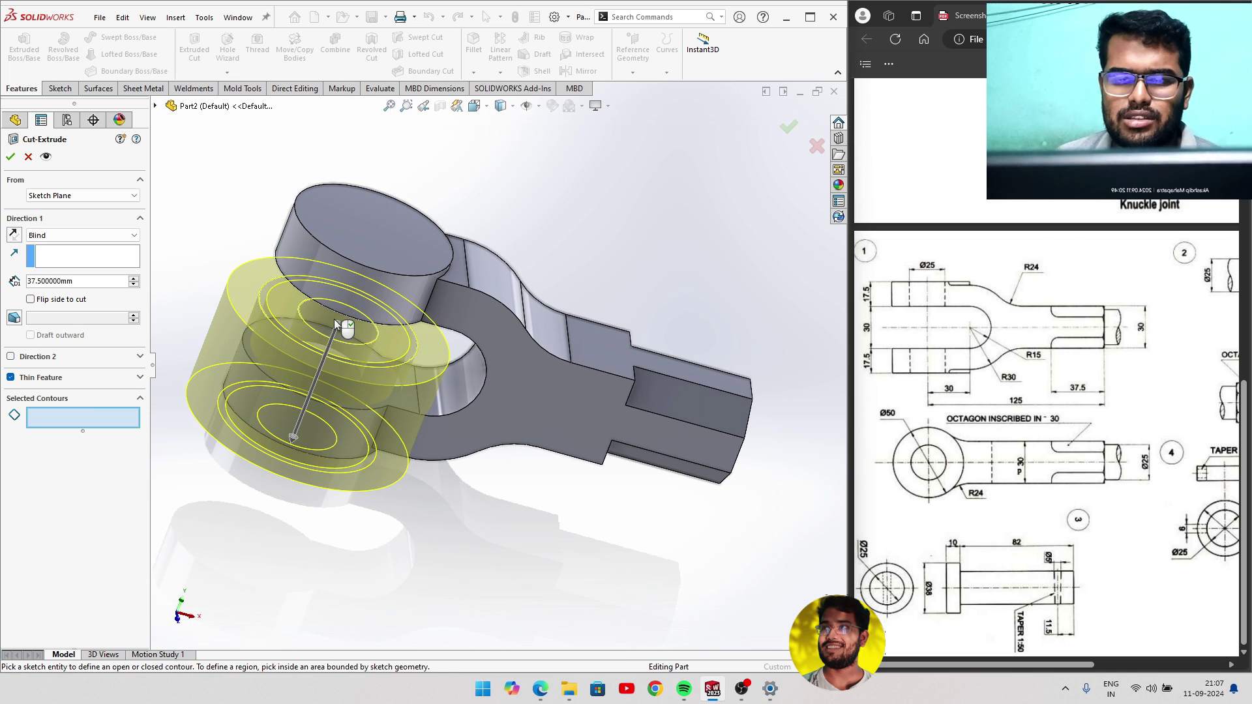
left_click(70, 423)
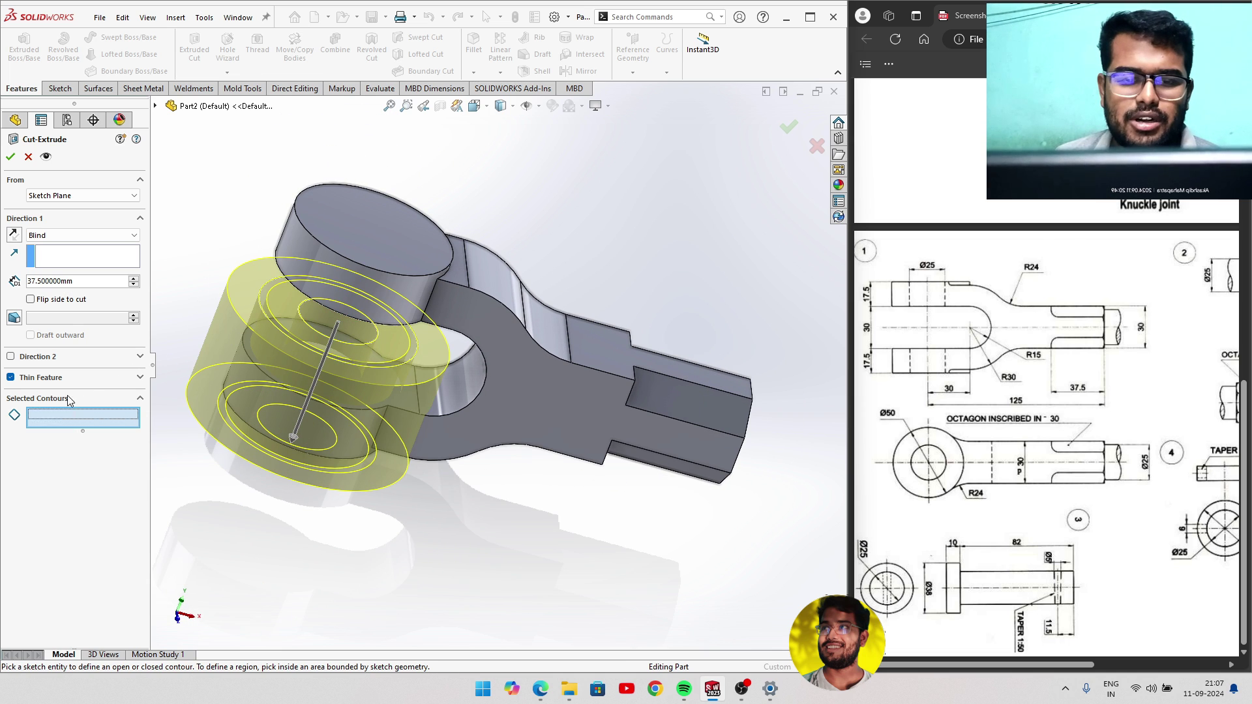
left_click(11, 378)
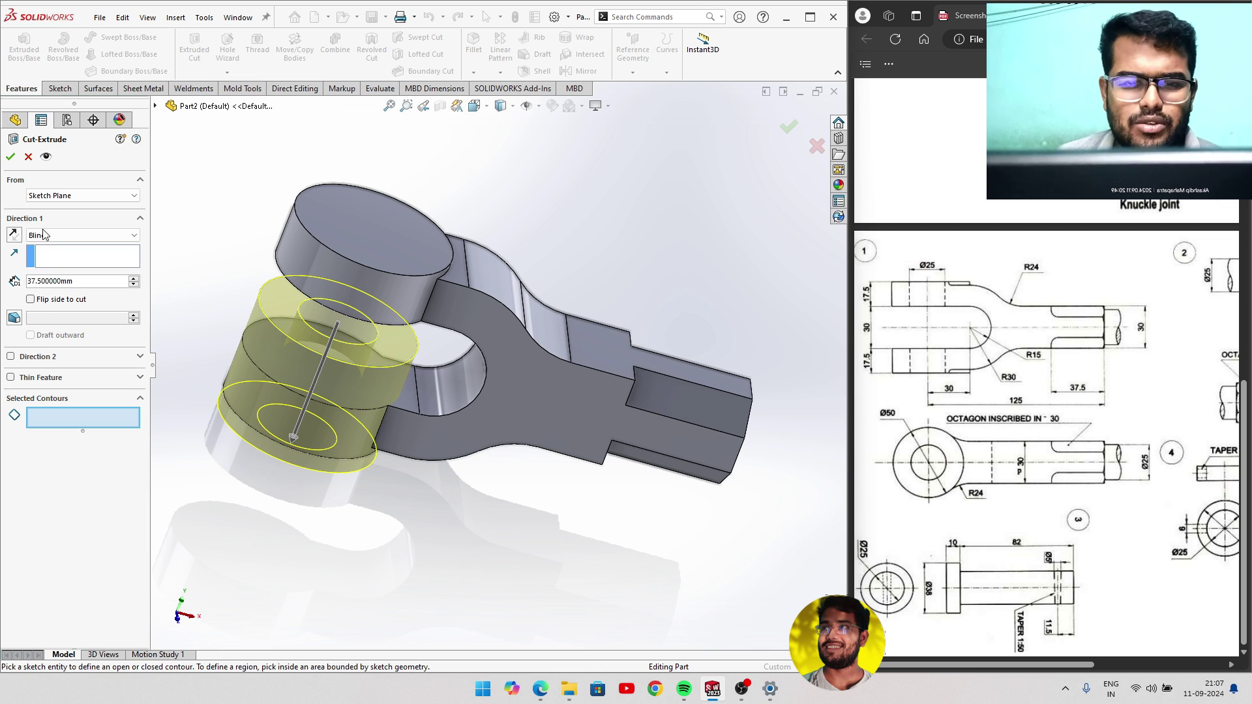
left_click(28, 157)
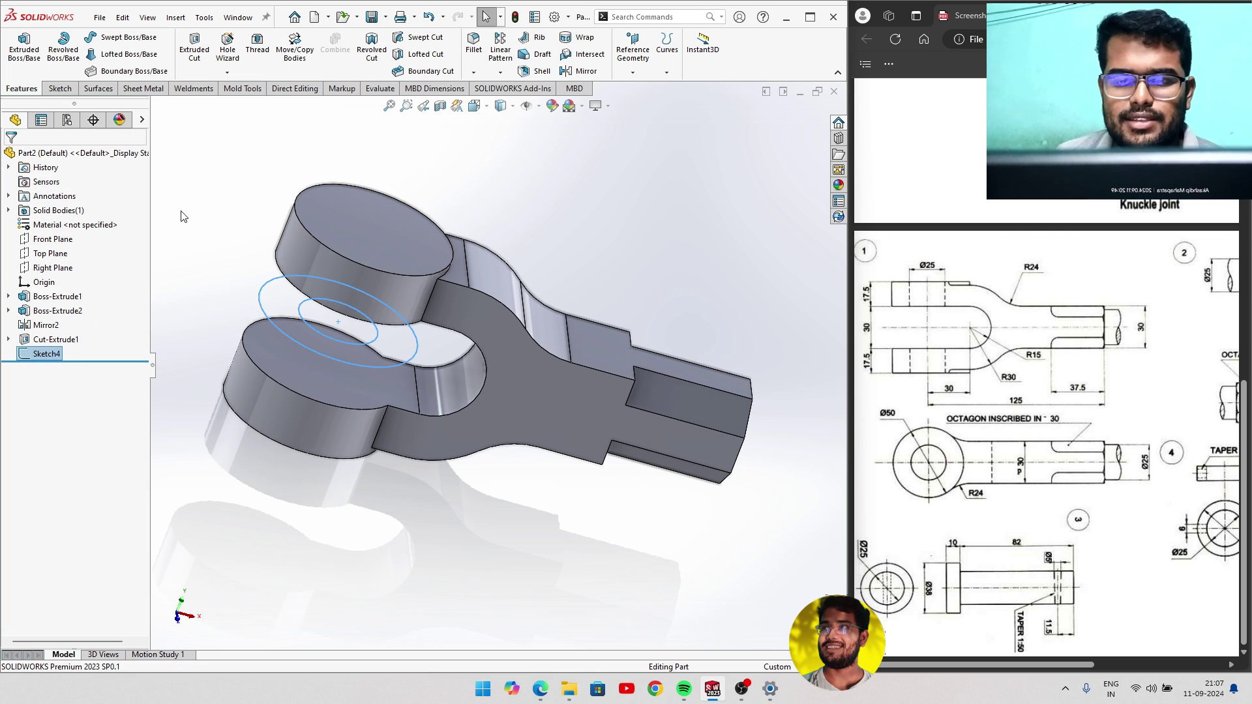
Cut the 25 mm circle Through All - Both directions to create Cut-Extrude2.
left_click(209, 233)
left_click(200, 63)
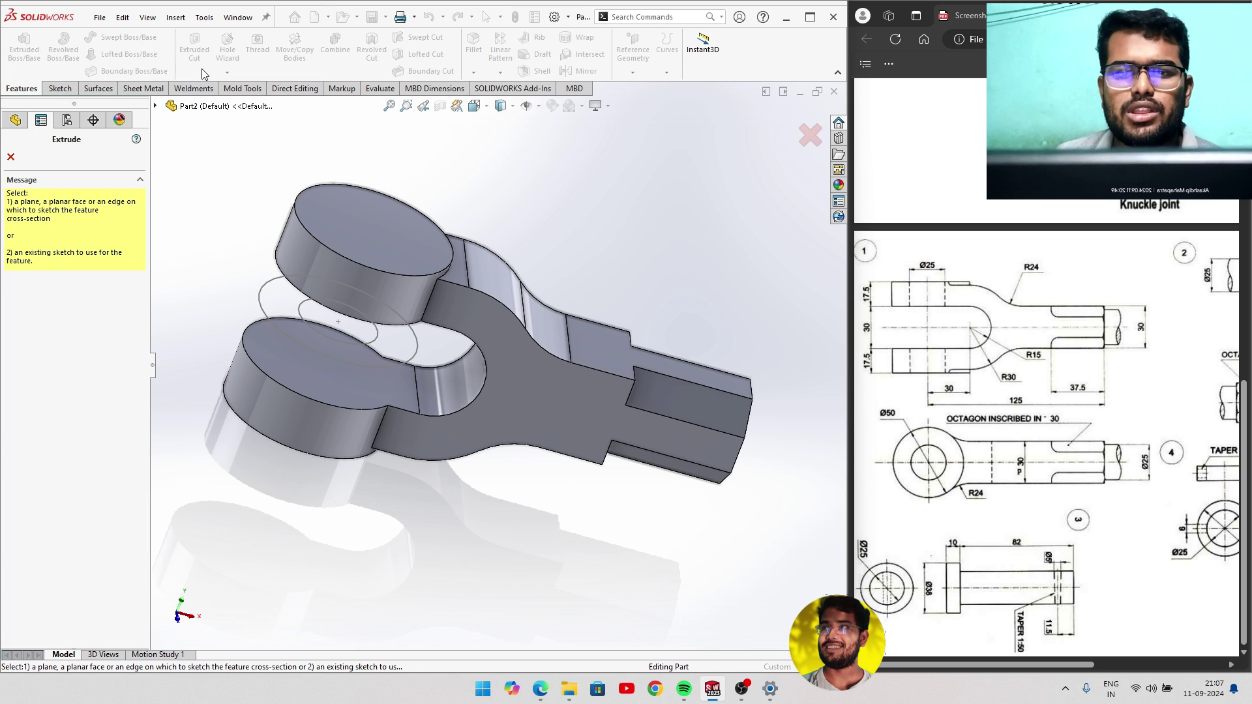
key("Escape")
left_click(347, 342)
mouse_move(347, 343)
middle_mouse_down()
mouse_move(368, 253)
mouse_move(346, 326)
mouse_move(321, 343)
middle_mouse_up()
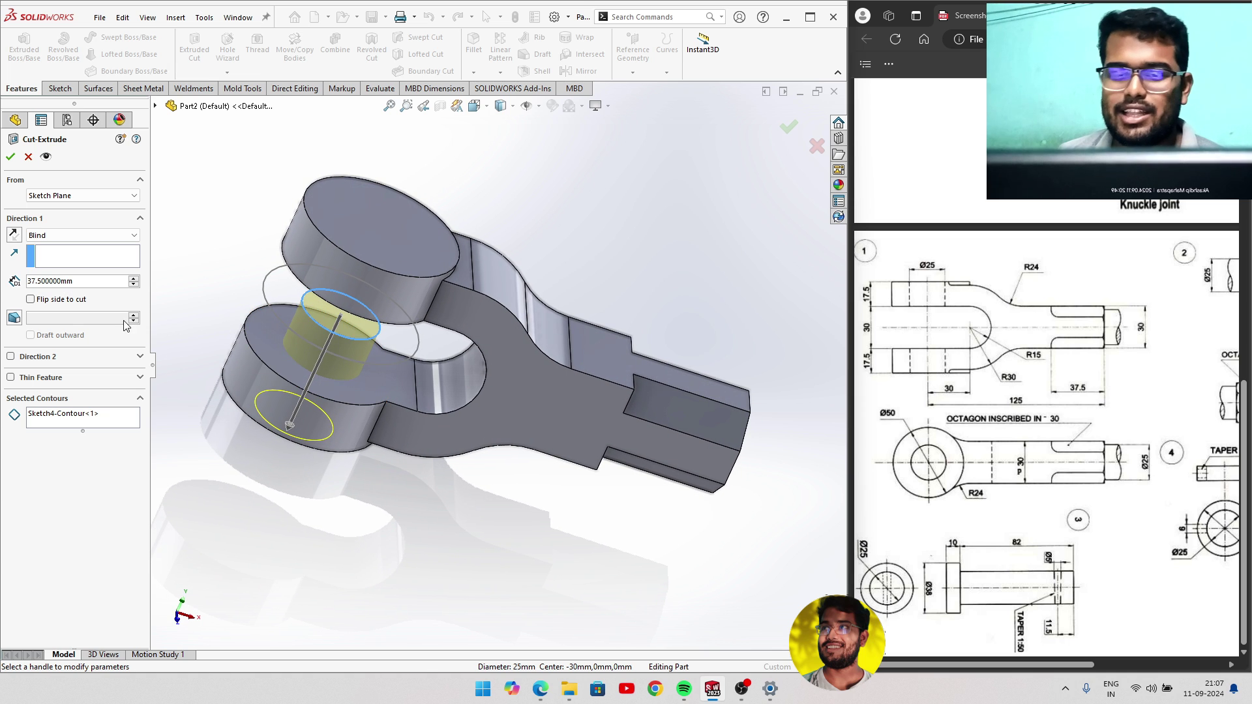
left_click(91, 235)
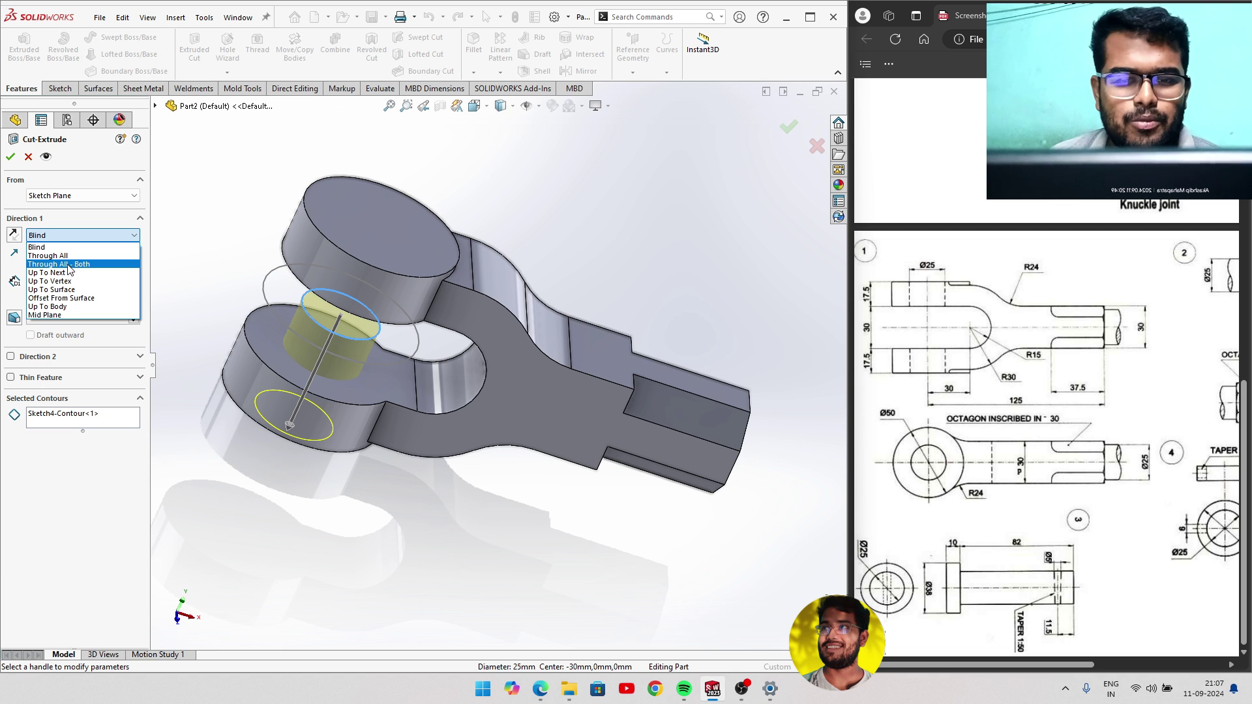
left_click(85, 264)
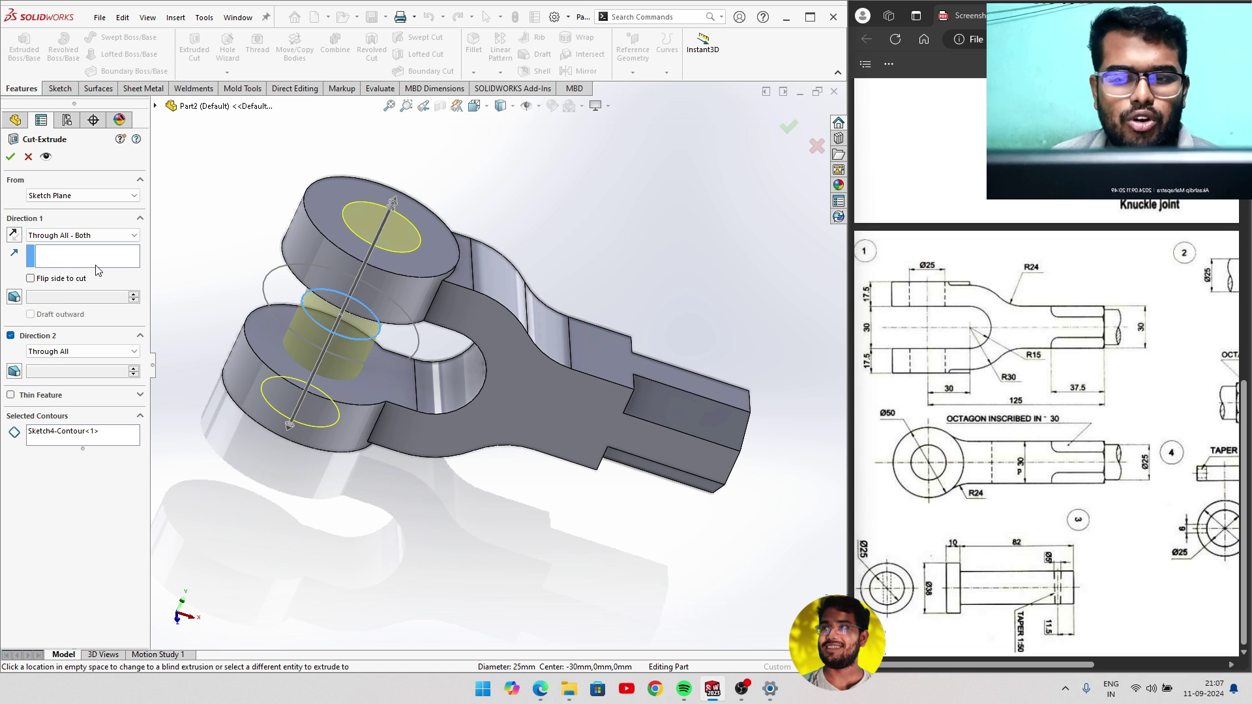
left_click(10, 157)
middle_click_drag(316, 274, 235, 174)
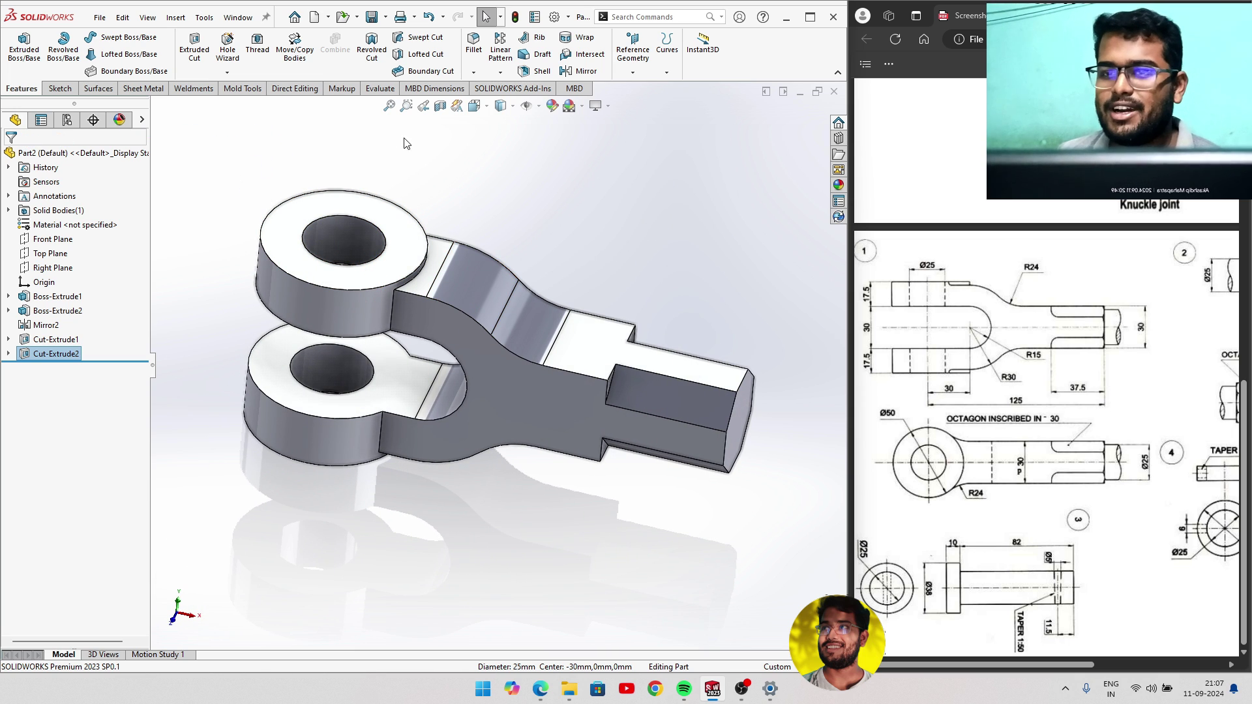
Start a fillet and select the edge where the upper eye meets the neck.
left_click(474, 65)
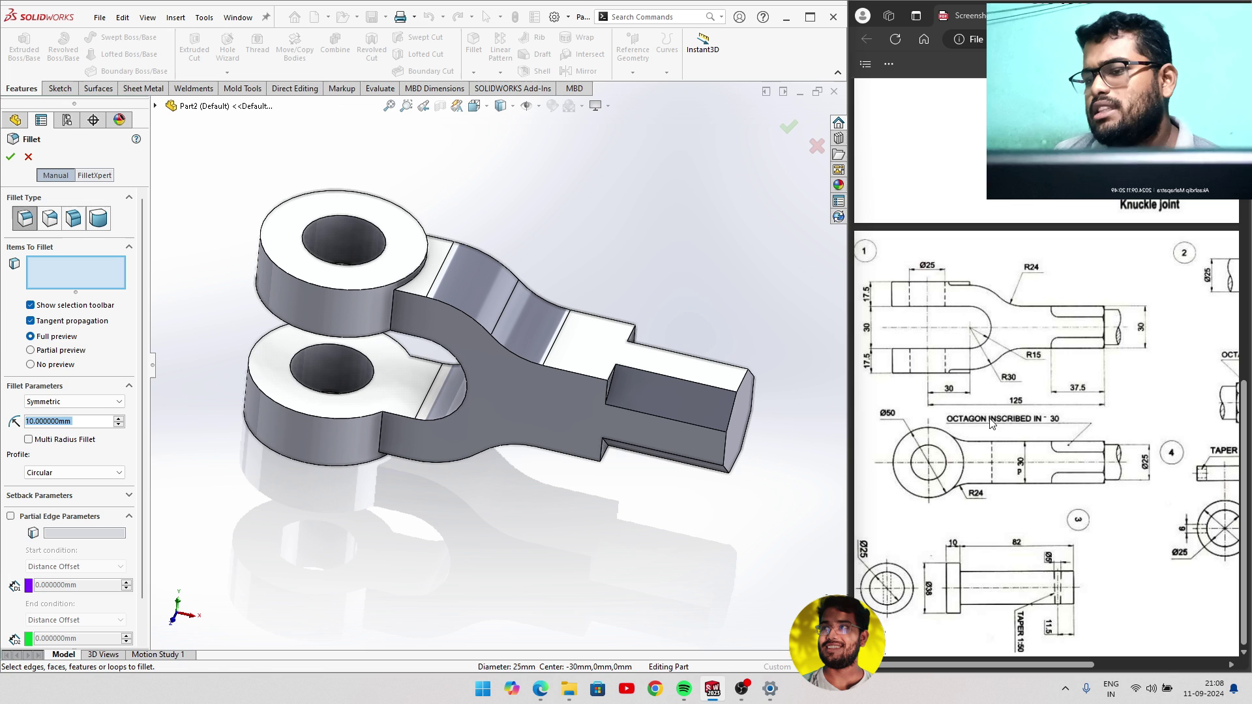
scroll(991, 423, "up", 3)
scroll(1005, 427, "up", 2)
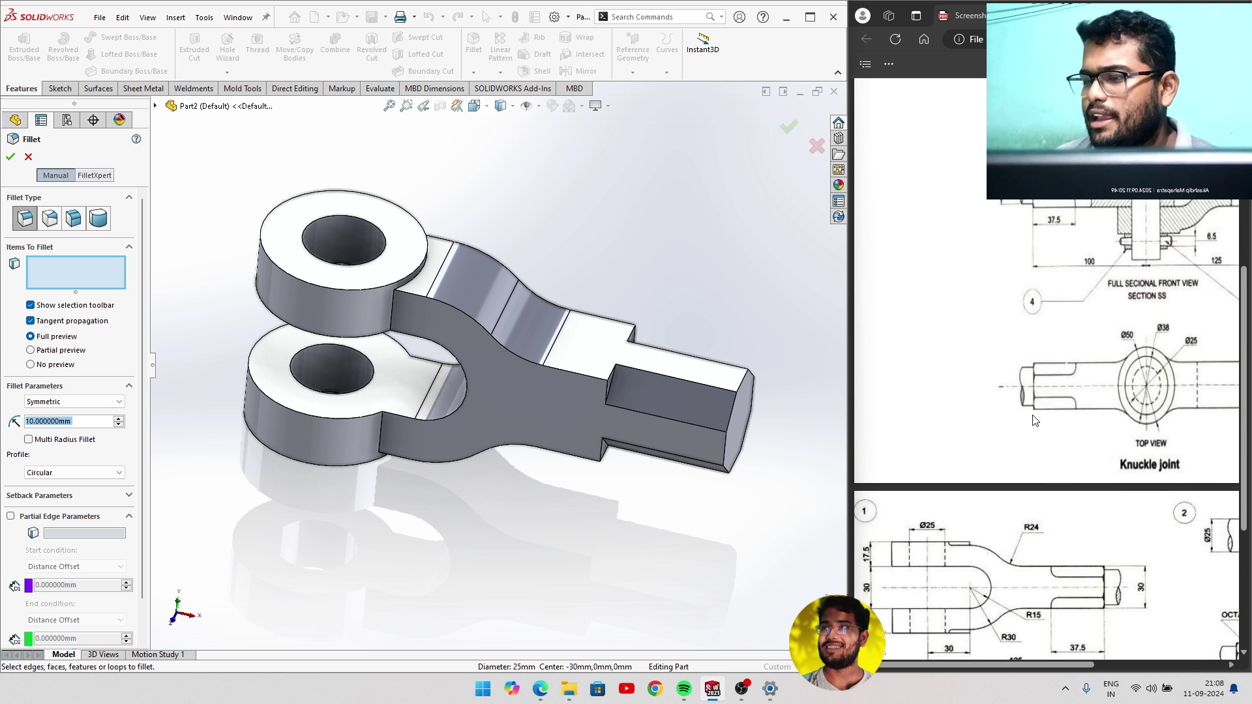
scroll(1034, 421, "up", 1)
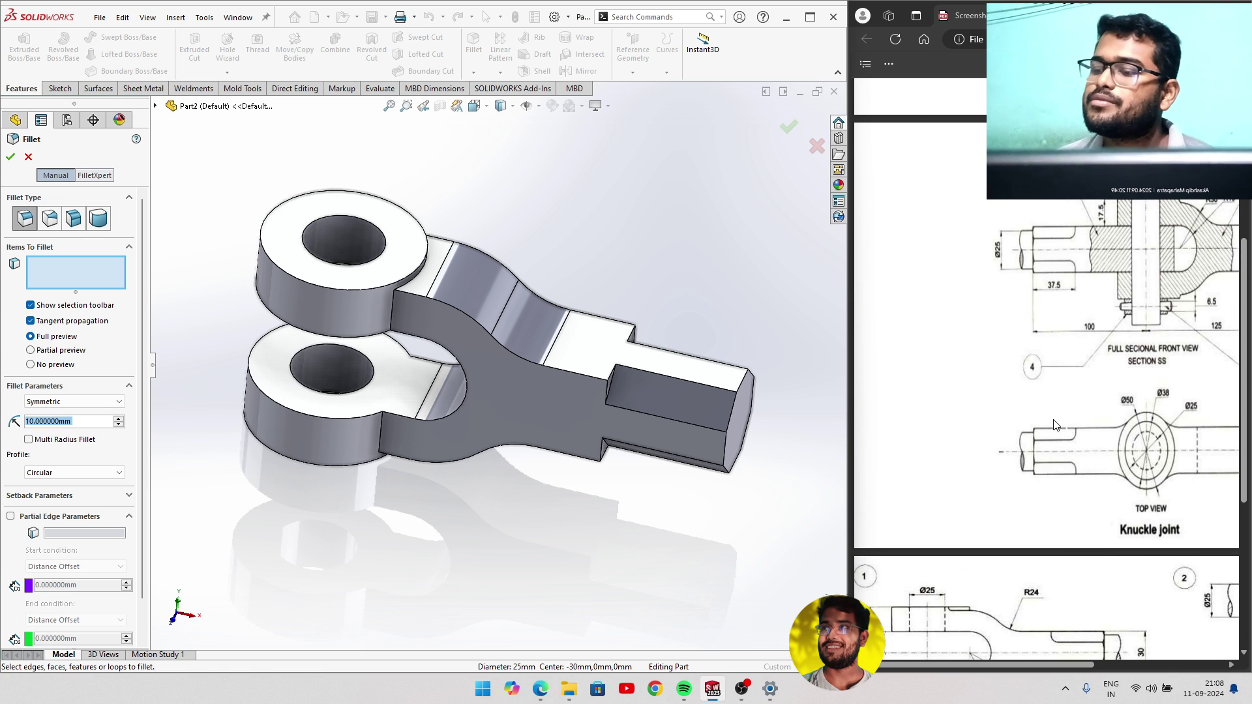
scroll(1105, 441, "down", 4)
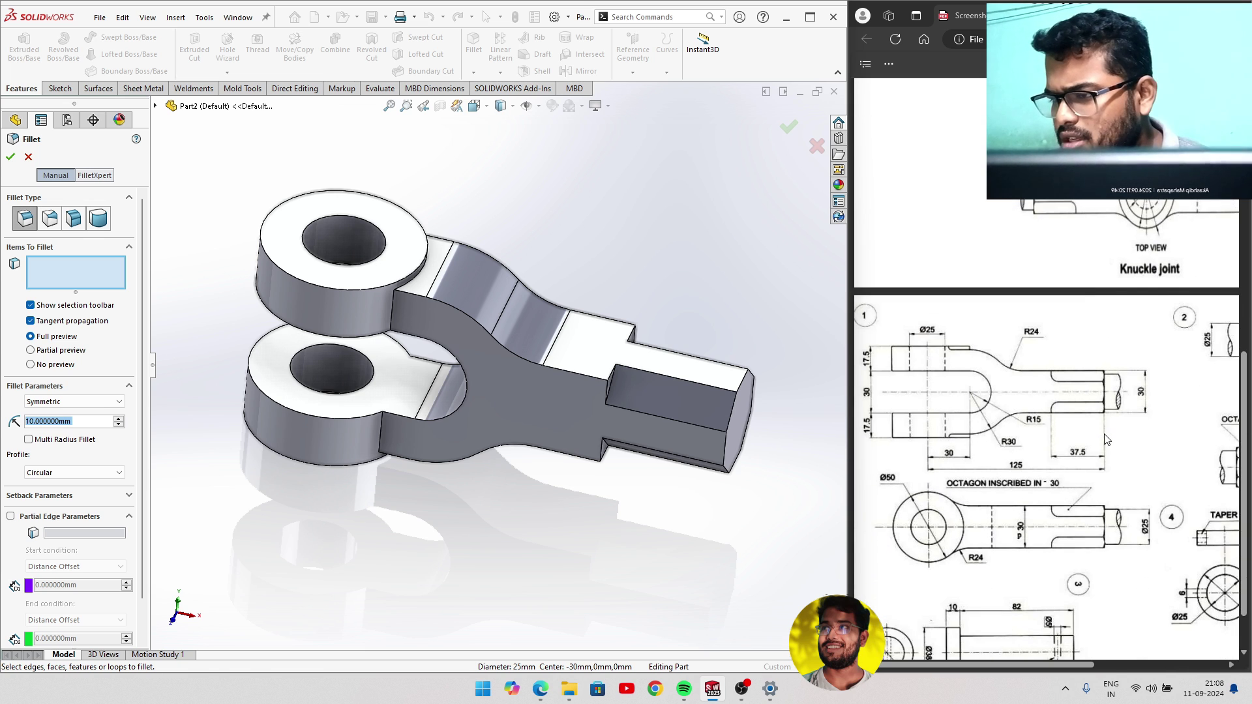
scroll(1106, 440, "down", 1)
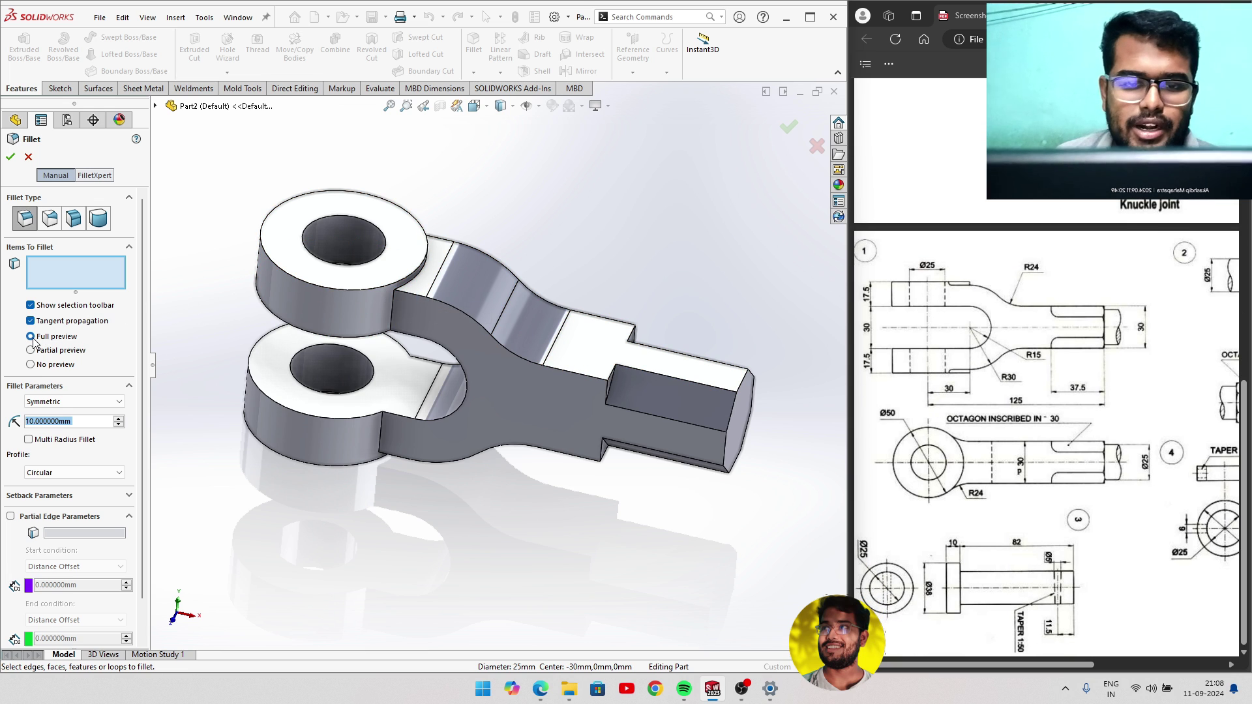
scroll(424, 296, "down", 2)
scroll(424, 296, "down", 2)
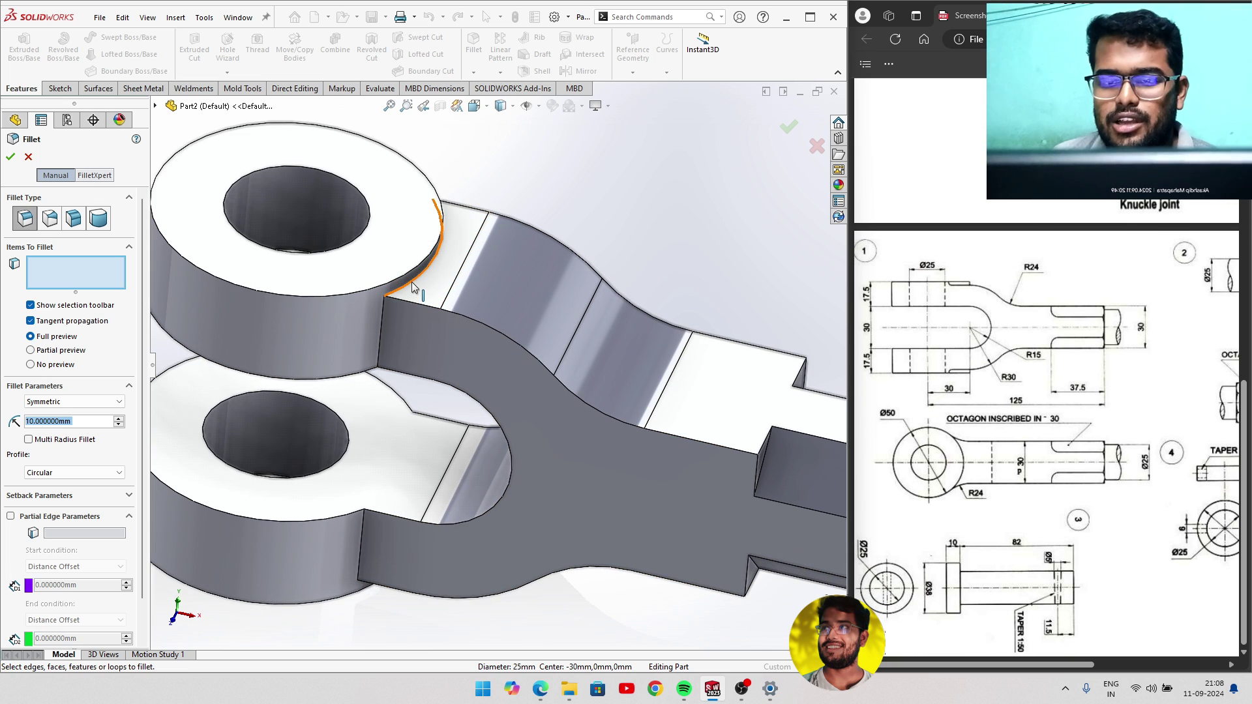
left_click(415, 295)
middle_click_drag(317, 390, 308, 330)
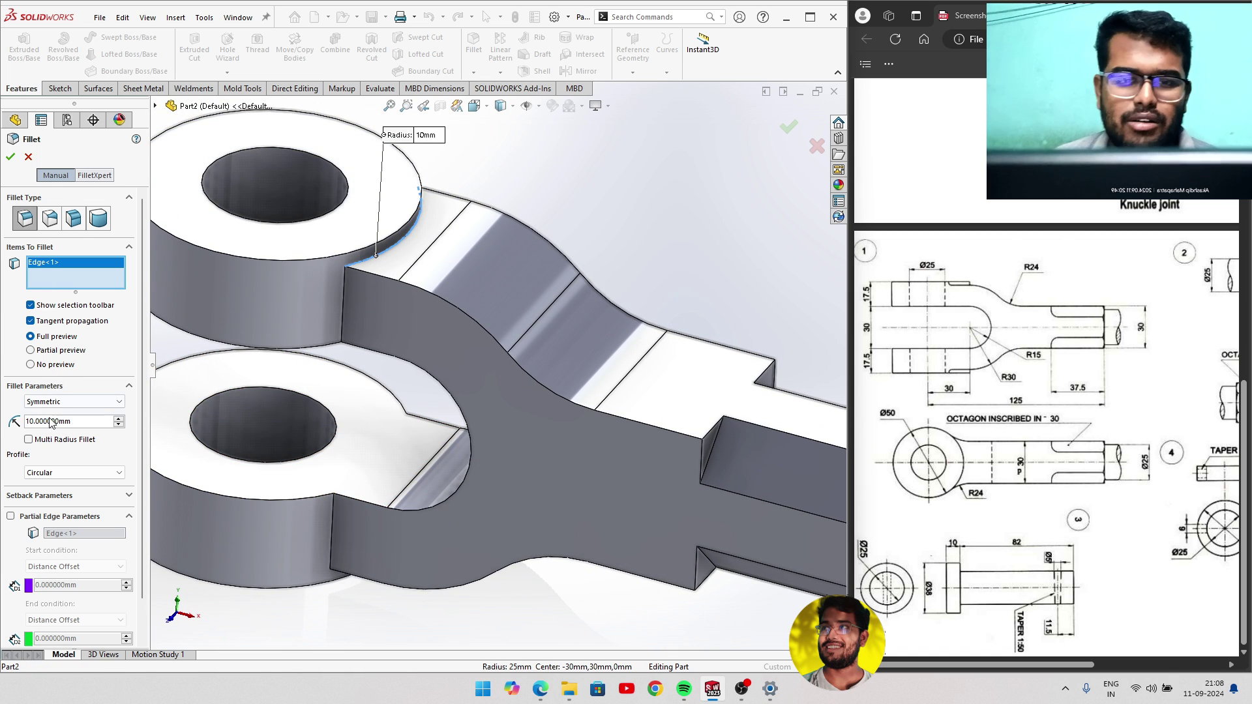
Try fillet radii between 10 and 20 mm, keeping the fillet symmetric.
left_click(118, 419)
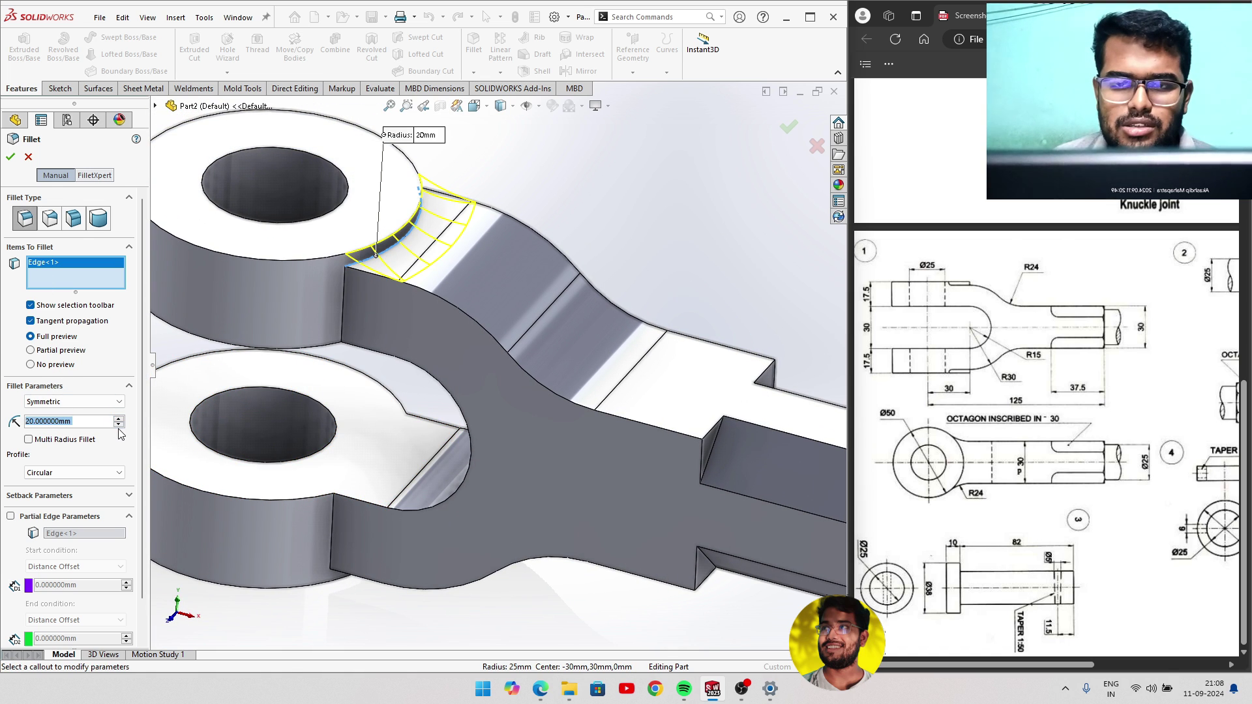
left_click(118, 426)
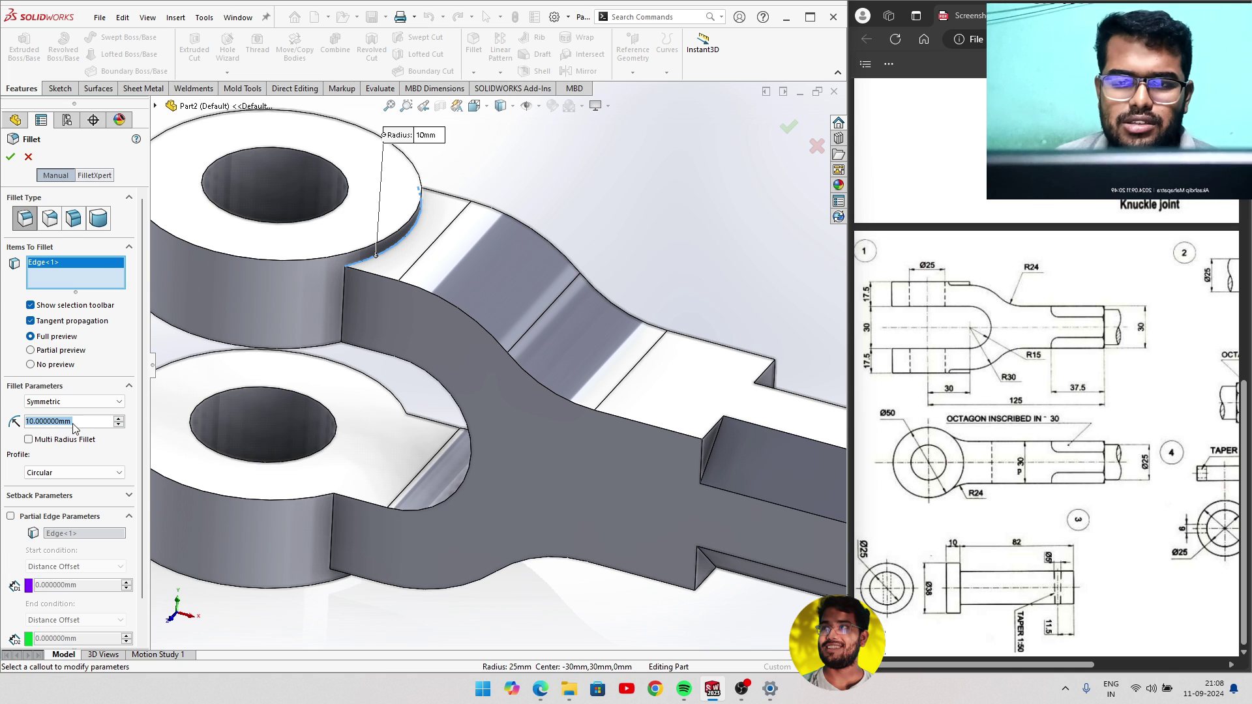
type("15")
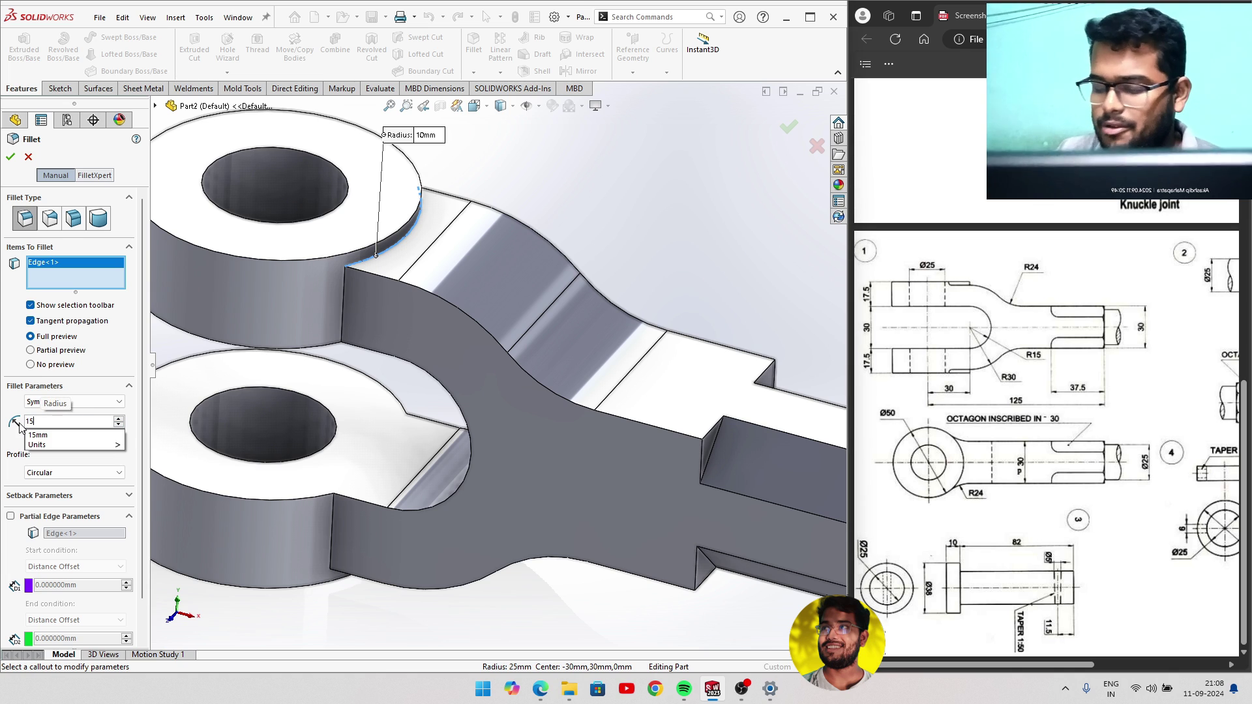
left_click(35, 422)
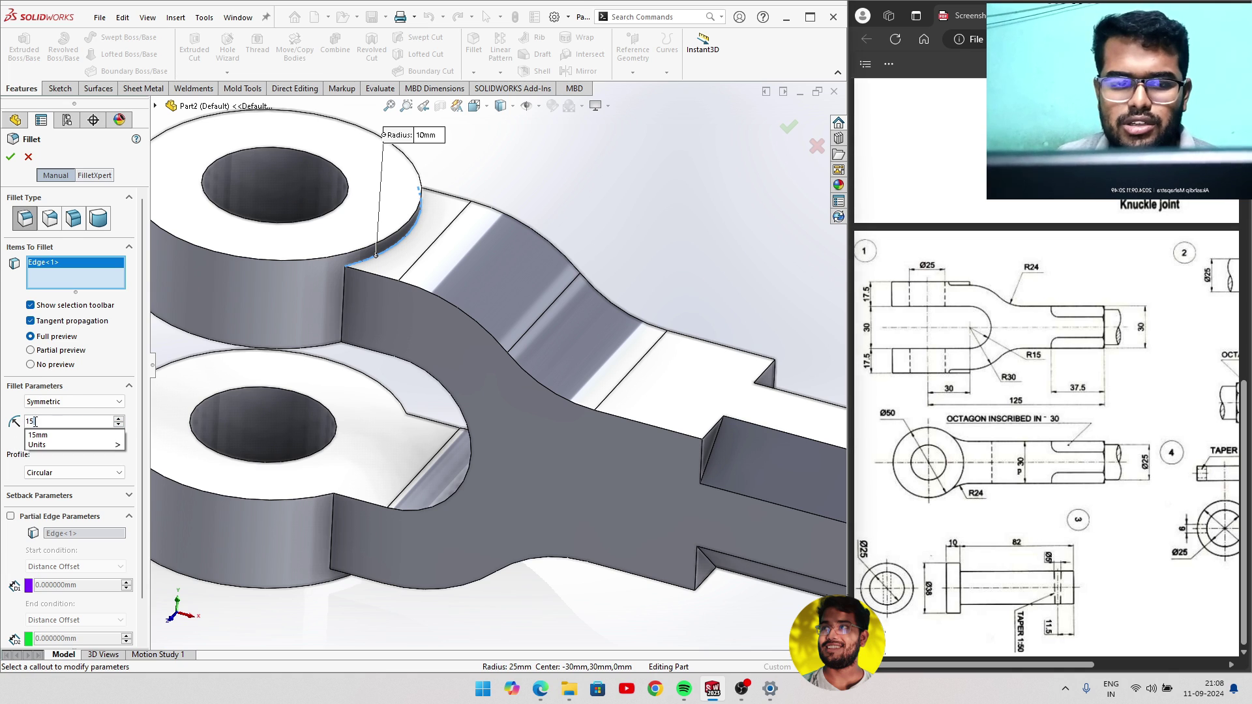
type("17")
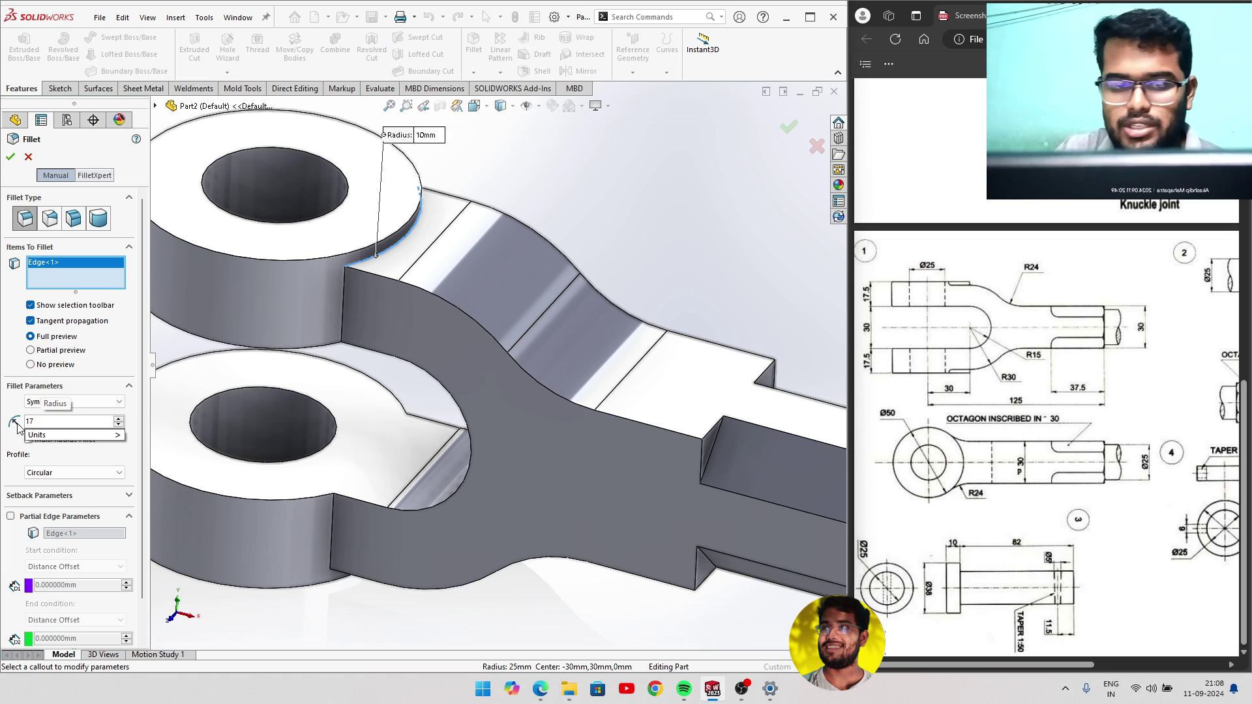
double_click(35, 422)
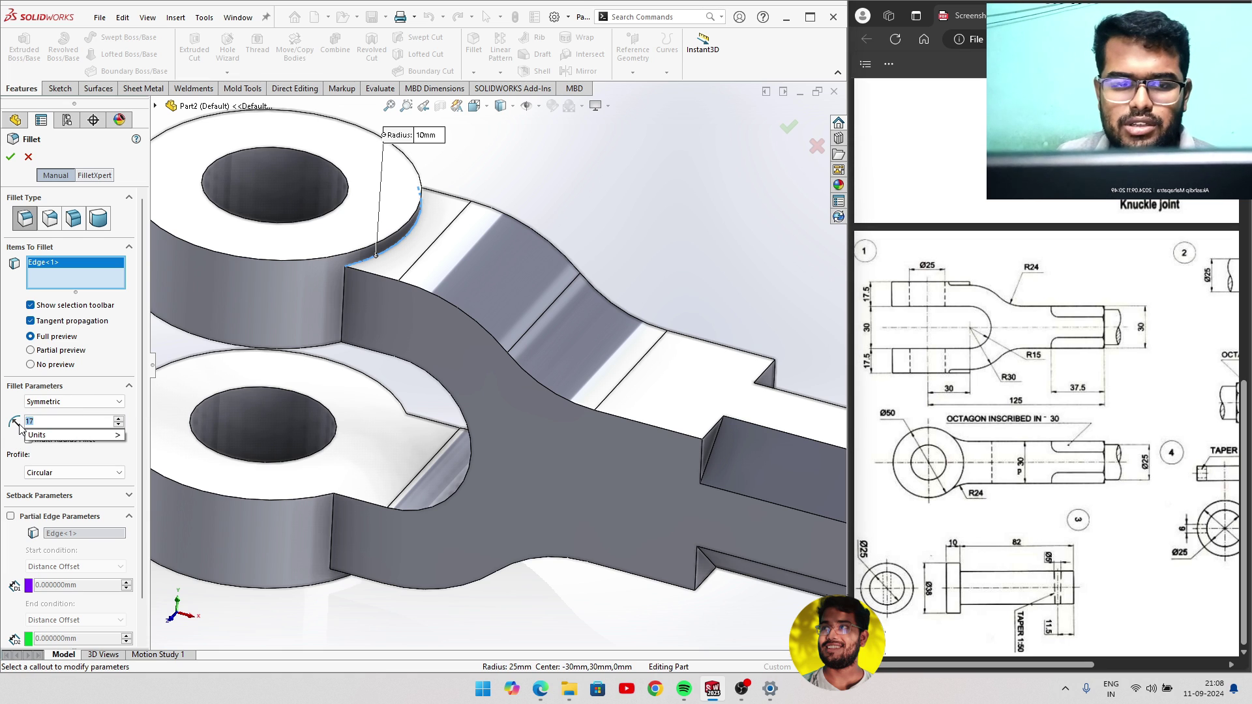
type("20")
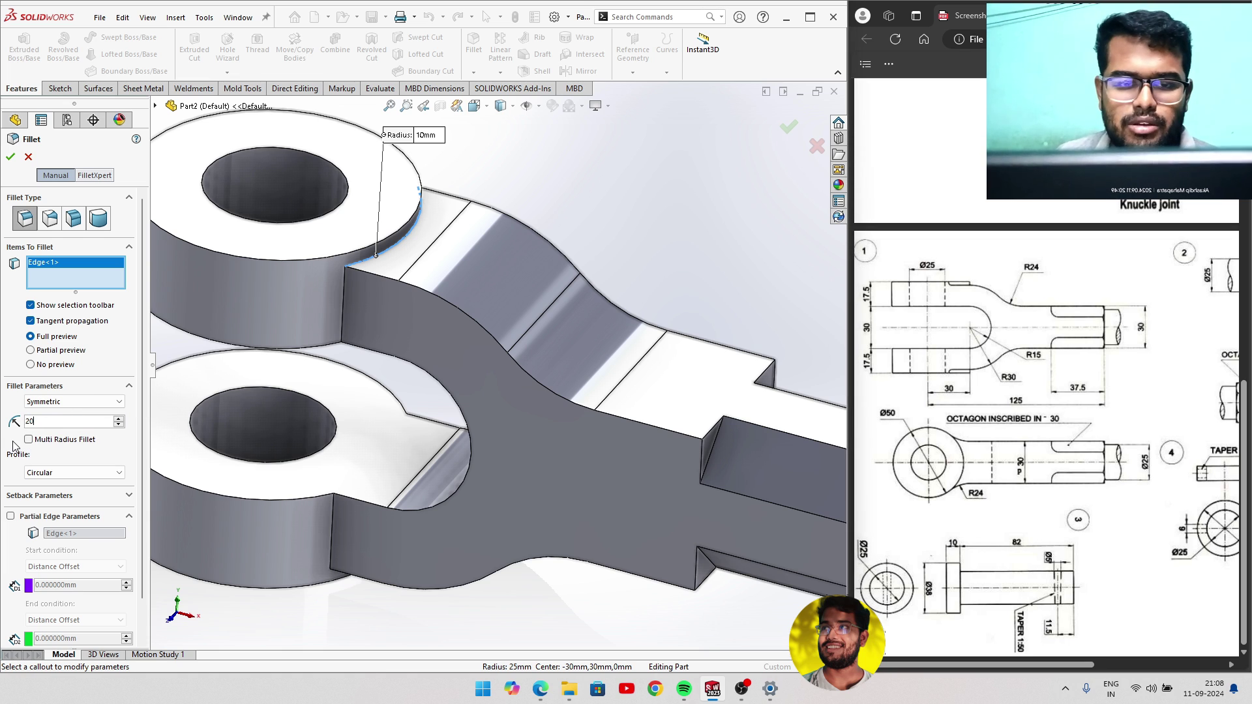
left_click(119, 425)
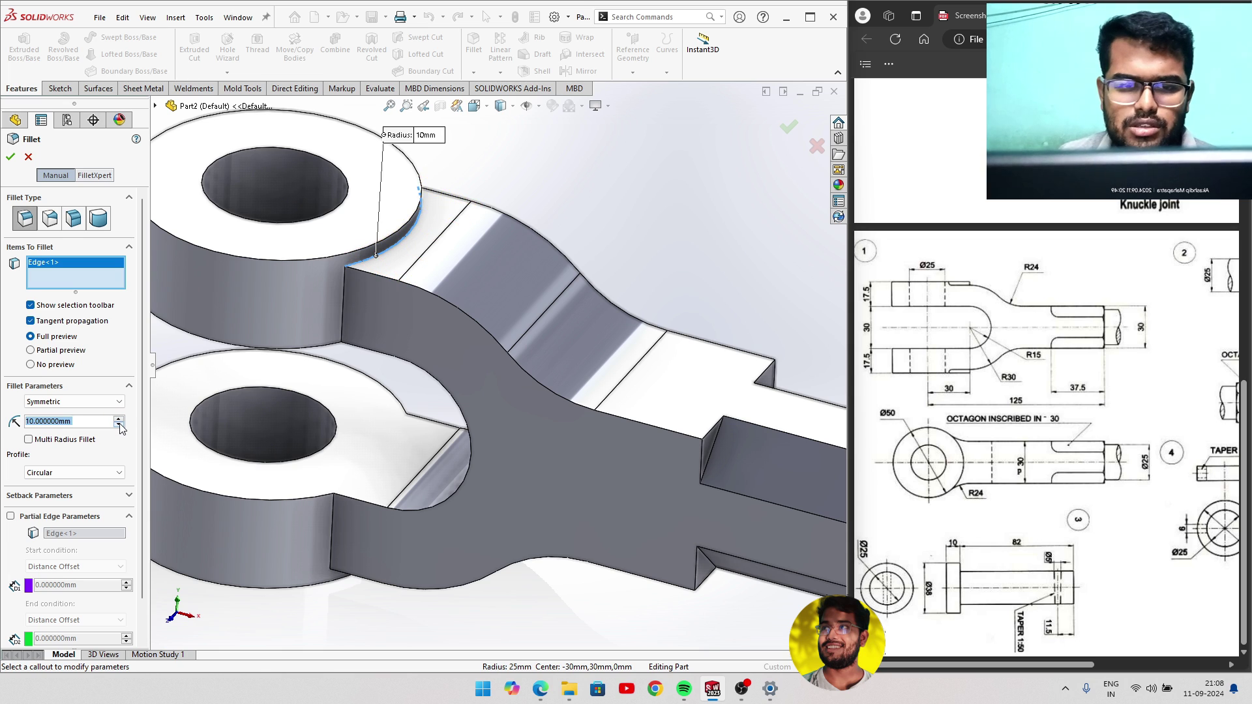
left_click(120, 420)
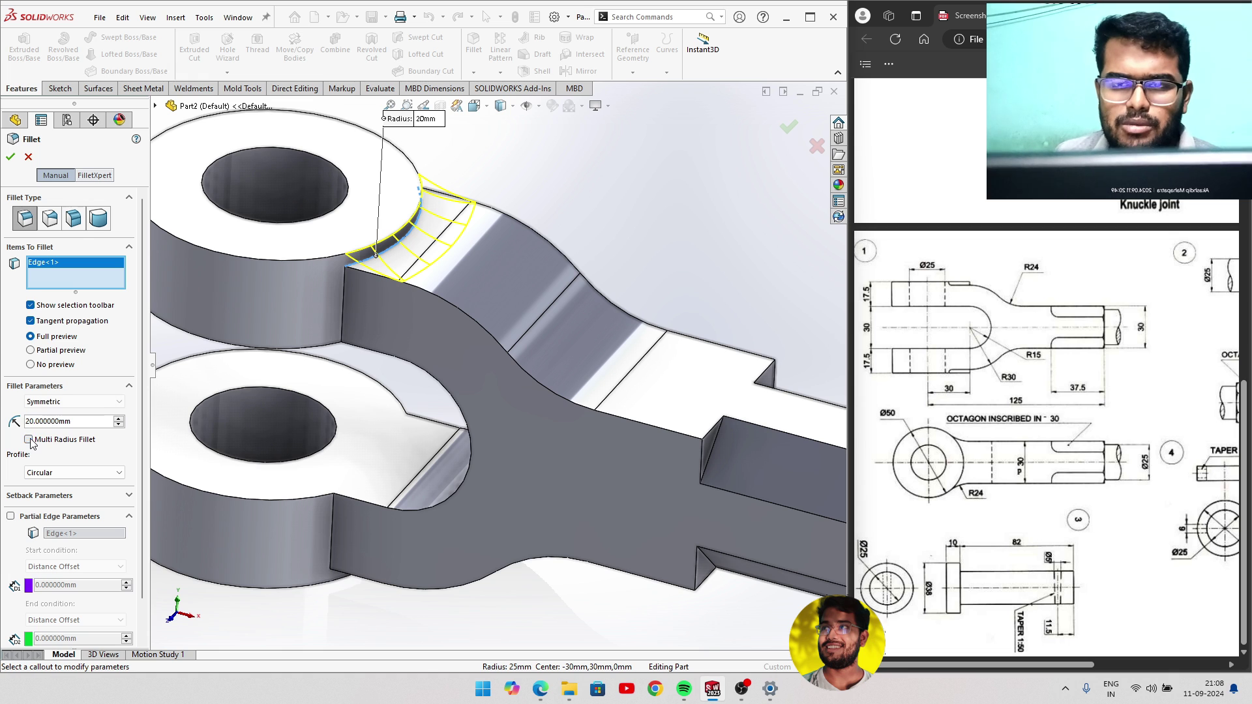
mouse_move(196, 377)
middle_mouse_down()
mouse_move(330, 257)
mouse_move(296, 291)
middle_mouse_up()
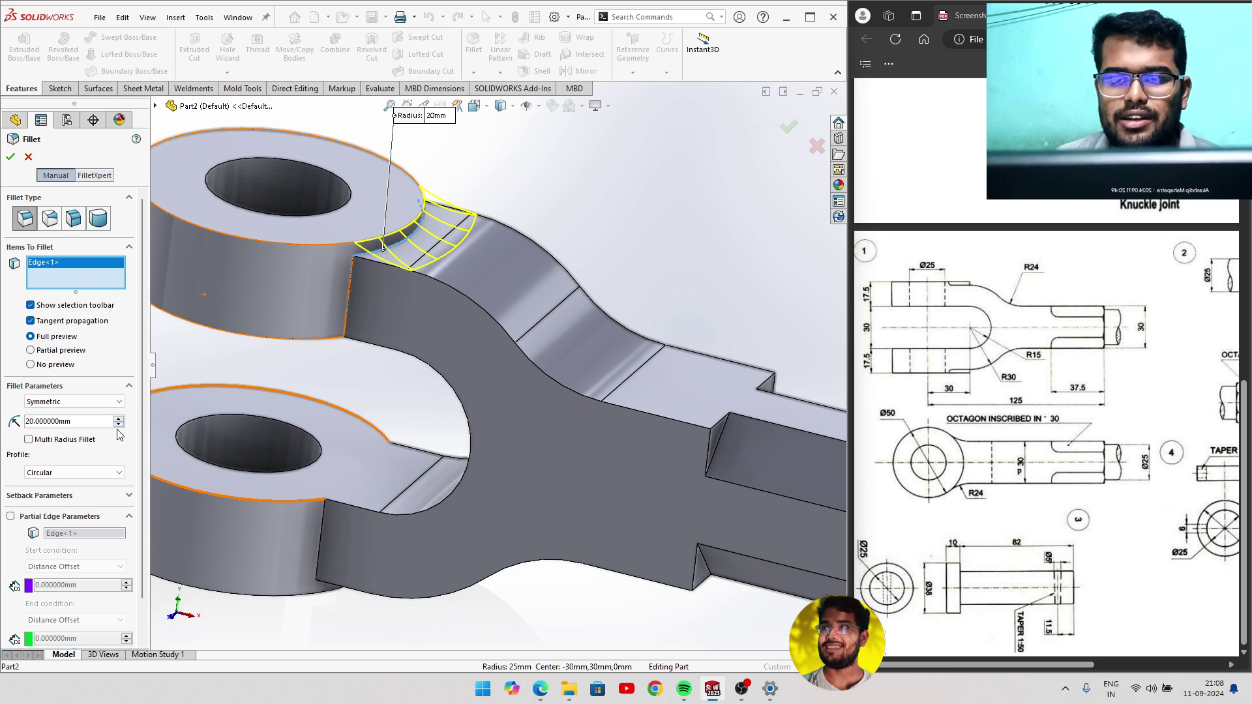
left_click(65, 402)
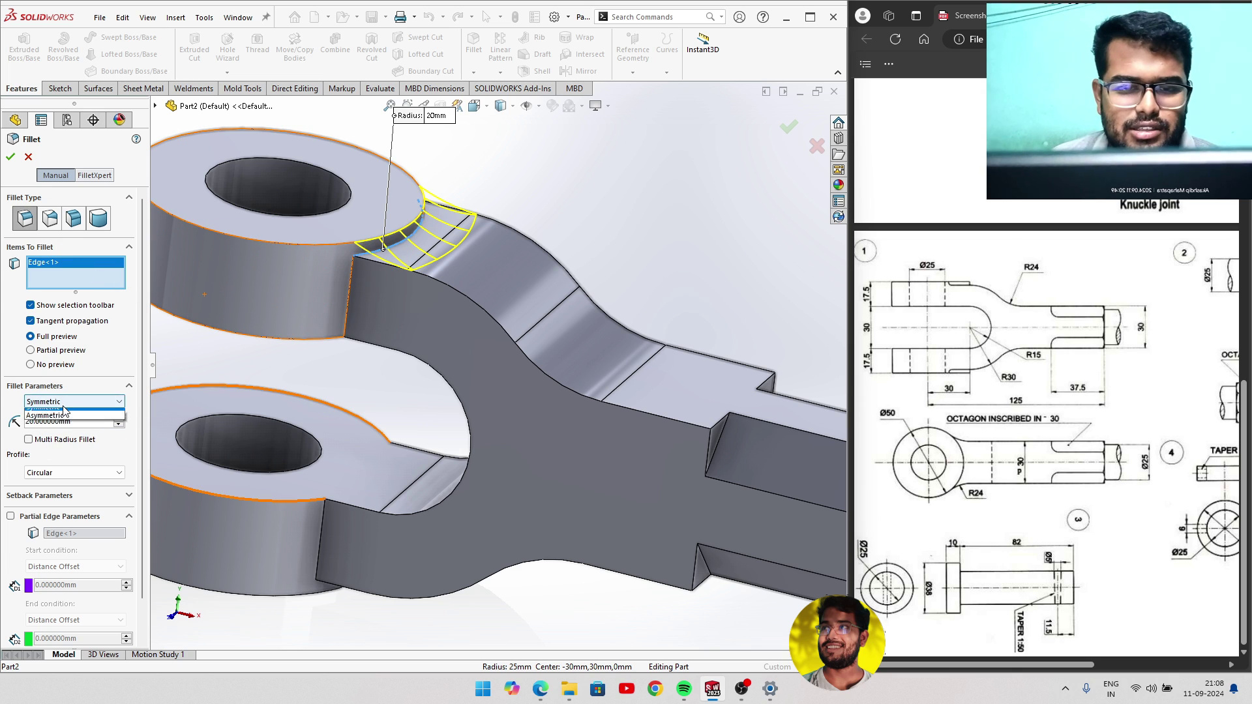
left_click(65, 413)
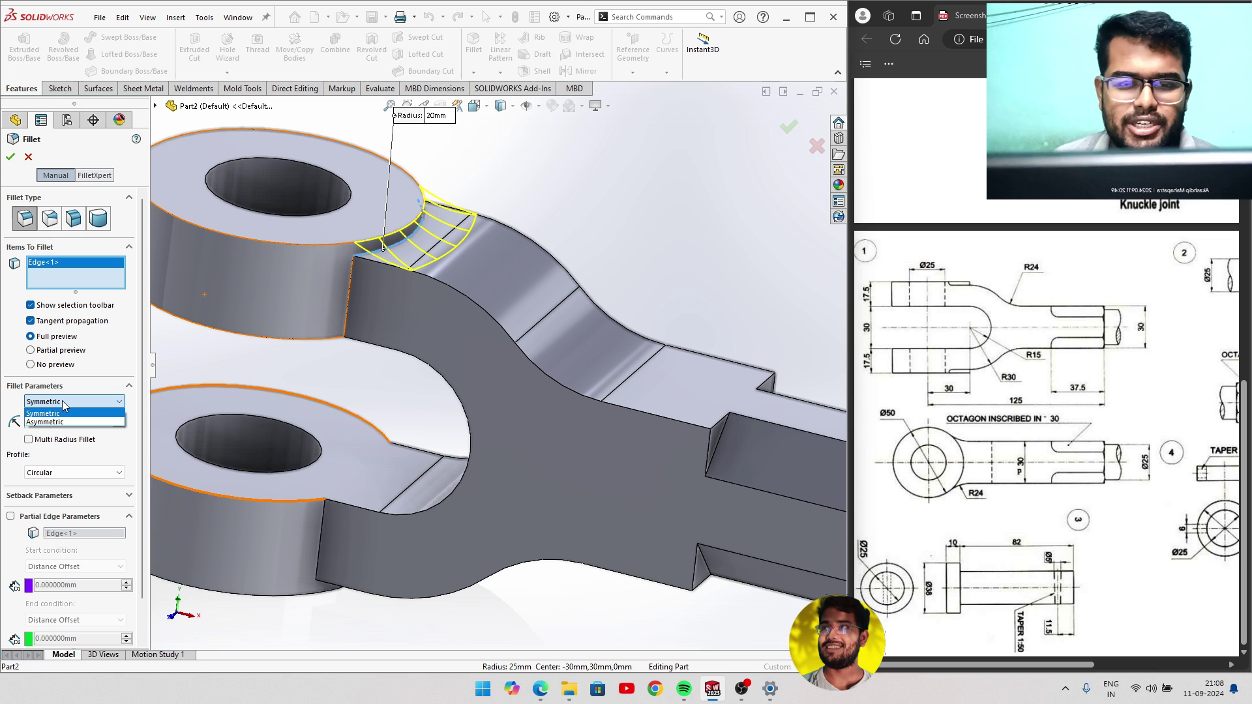
left_click(64, 402)
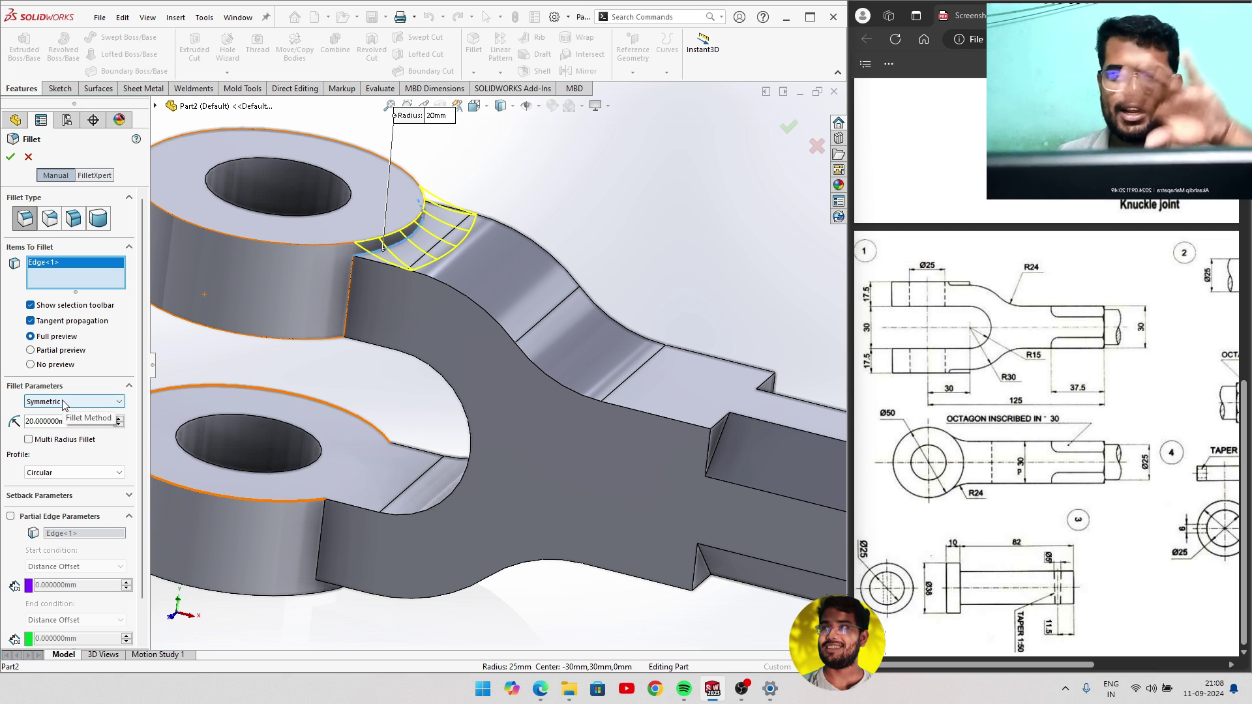
Settle the fillet radius at 16 mm and add the second arm-to-body edge.
left_click(34, 427)
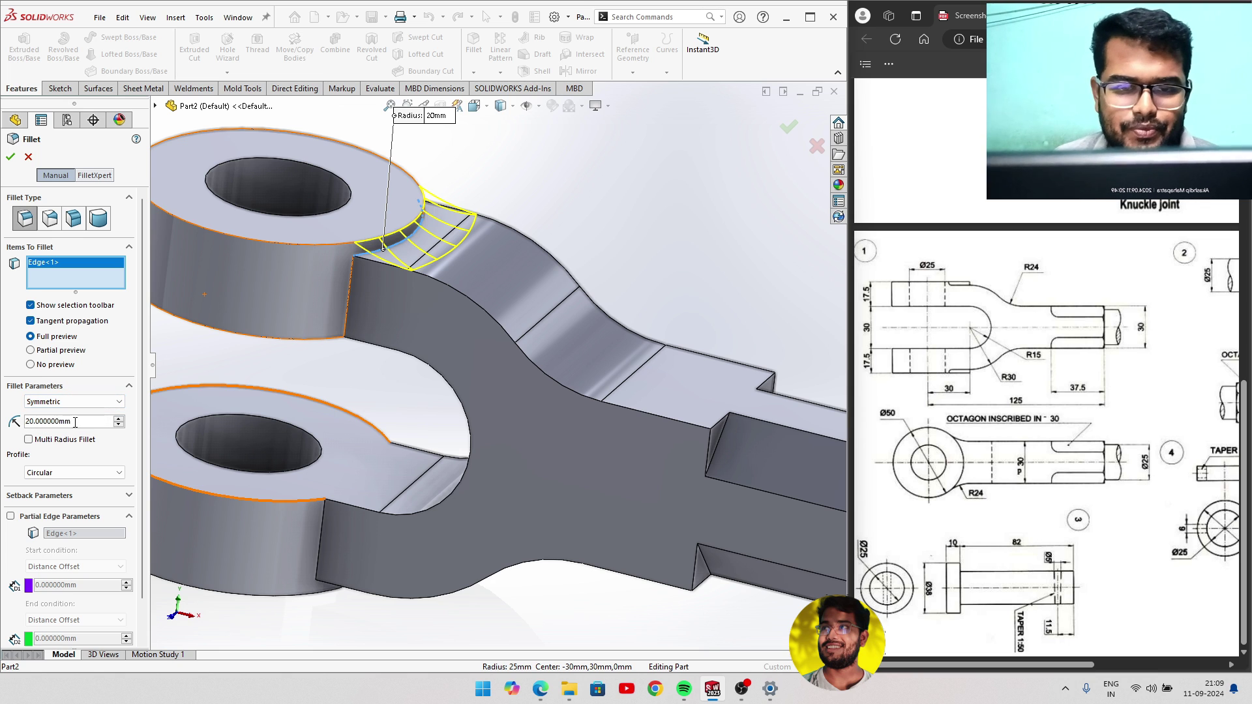
type("17")
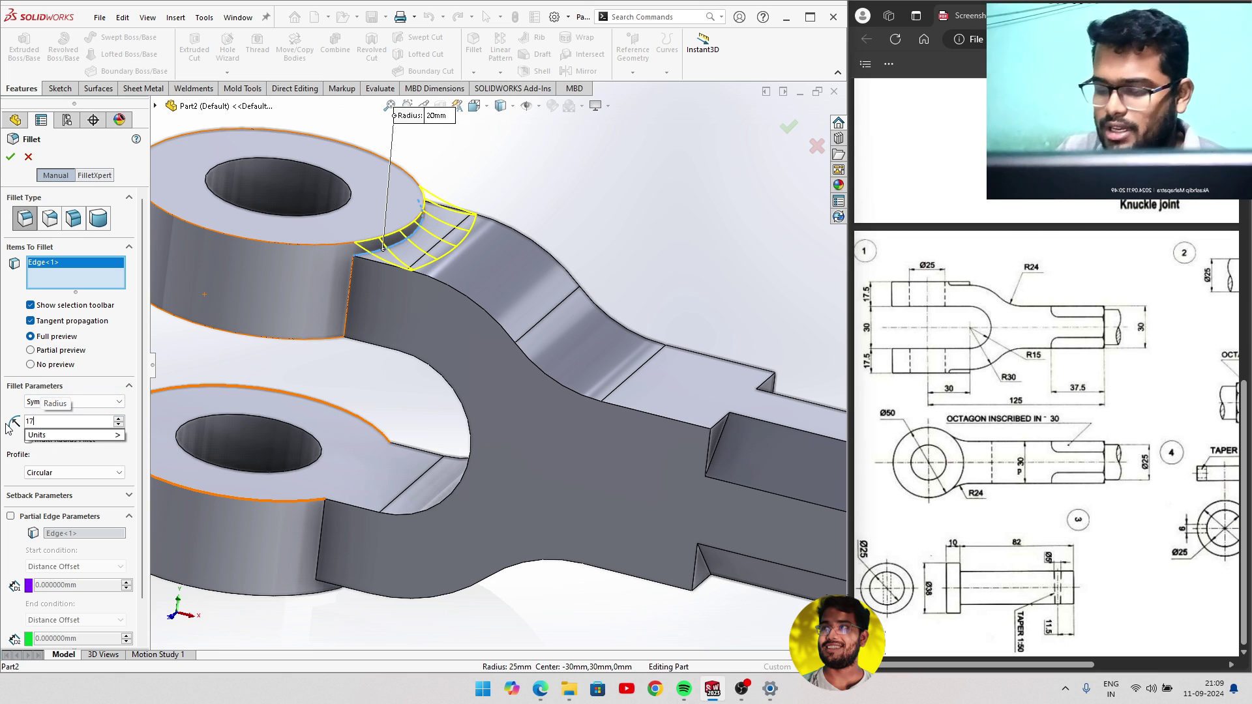
key("Return")
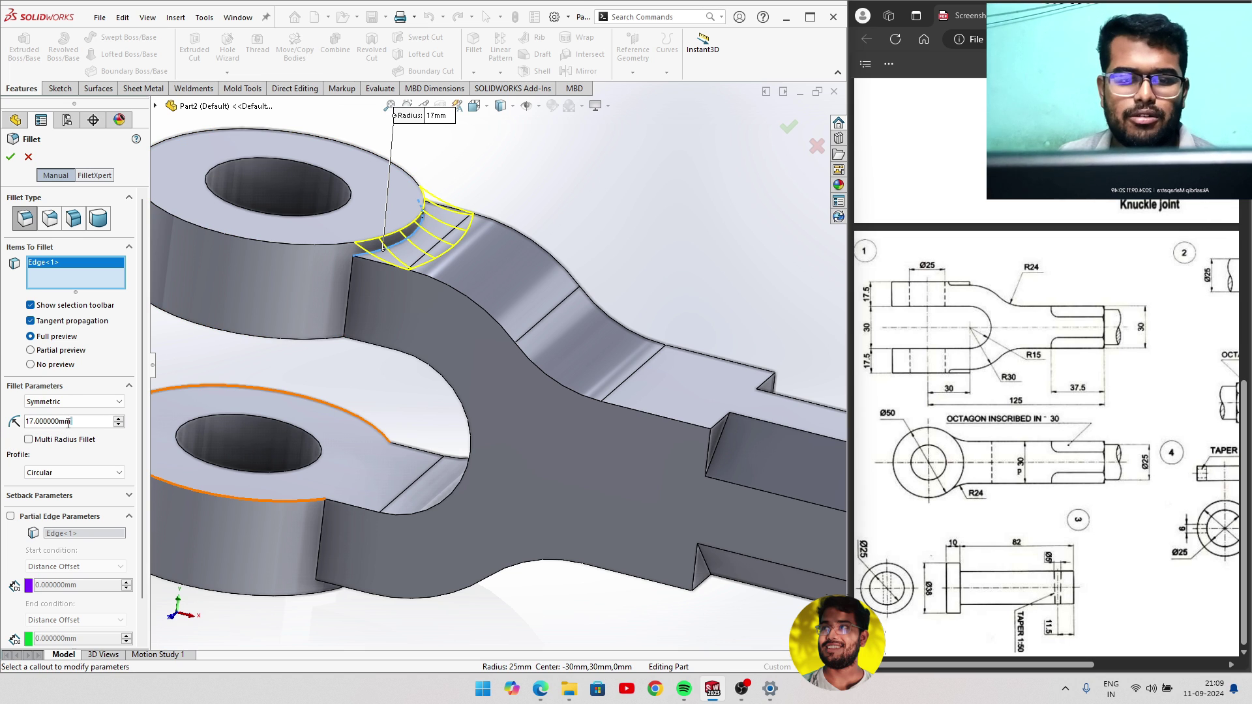
type("15")
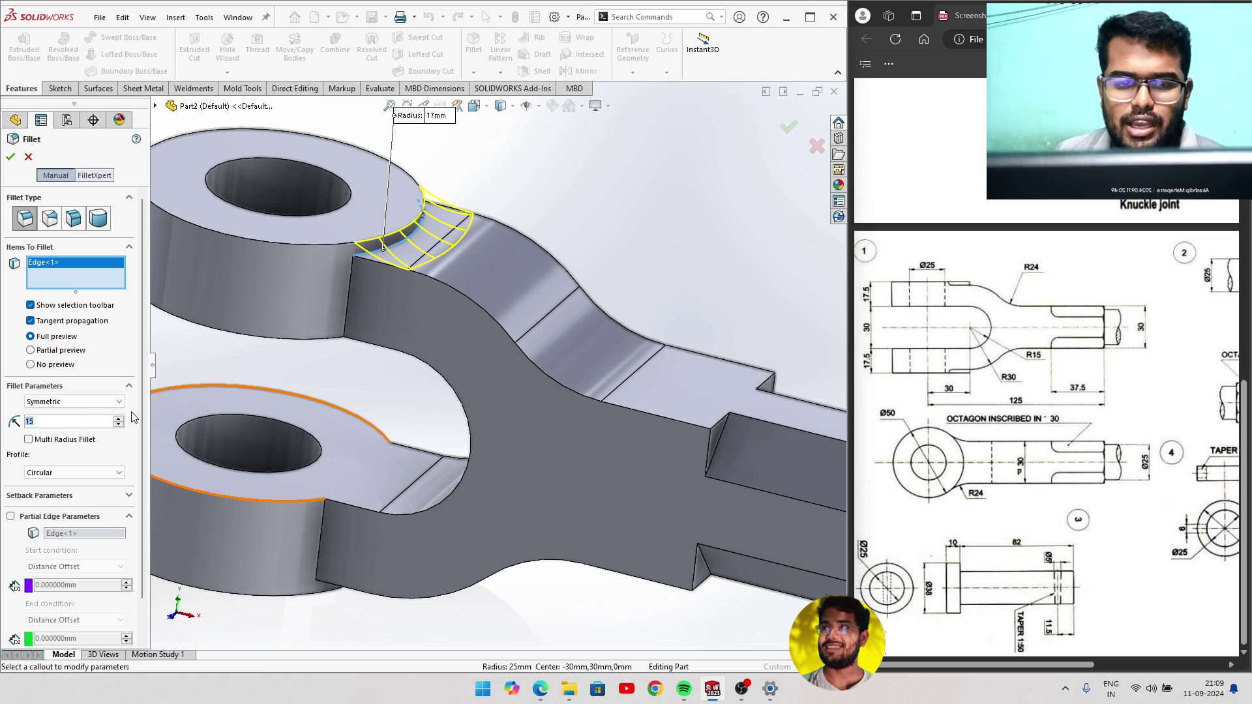
left_click(37, 422)
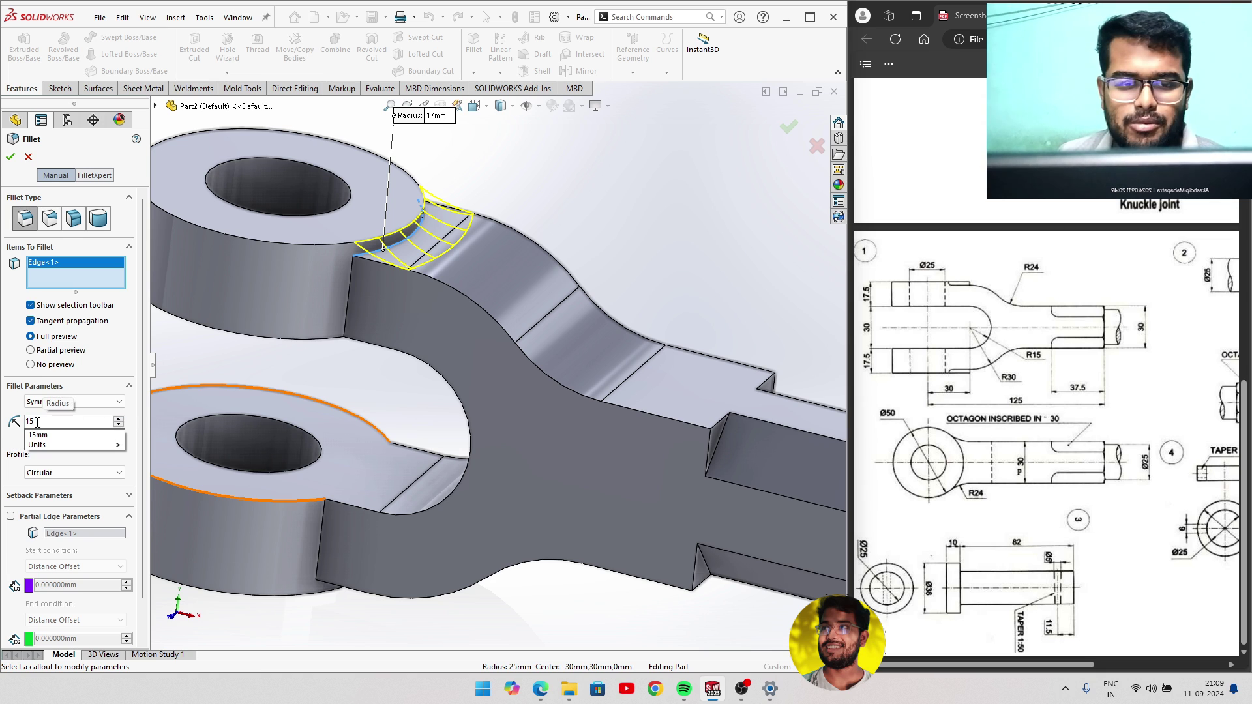
key("Return")
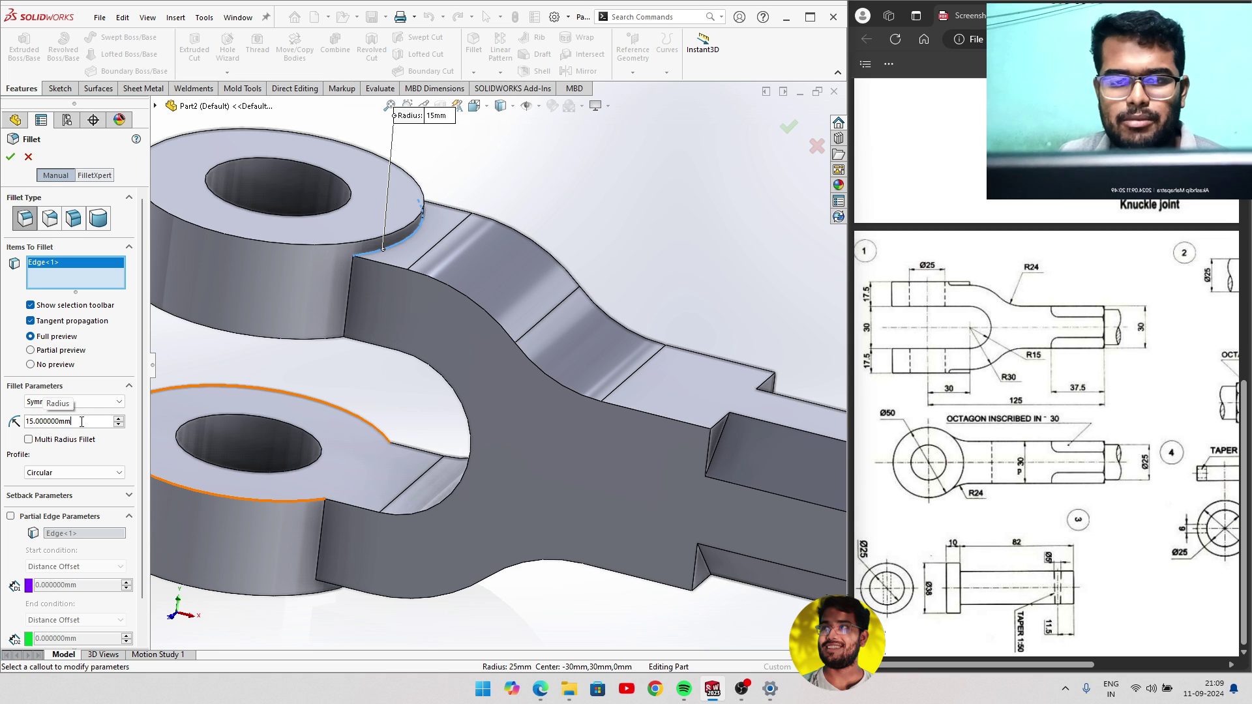
type("17")
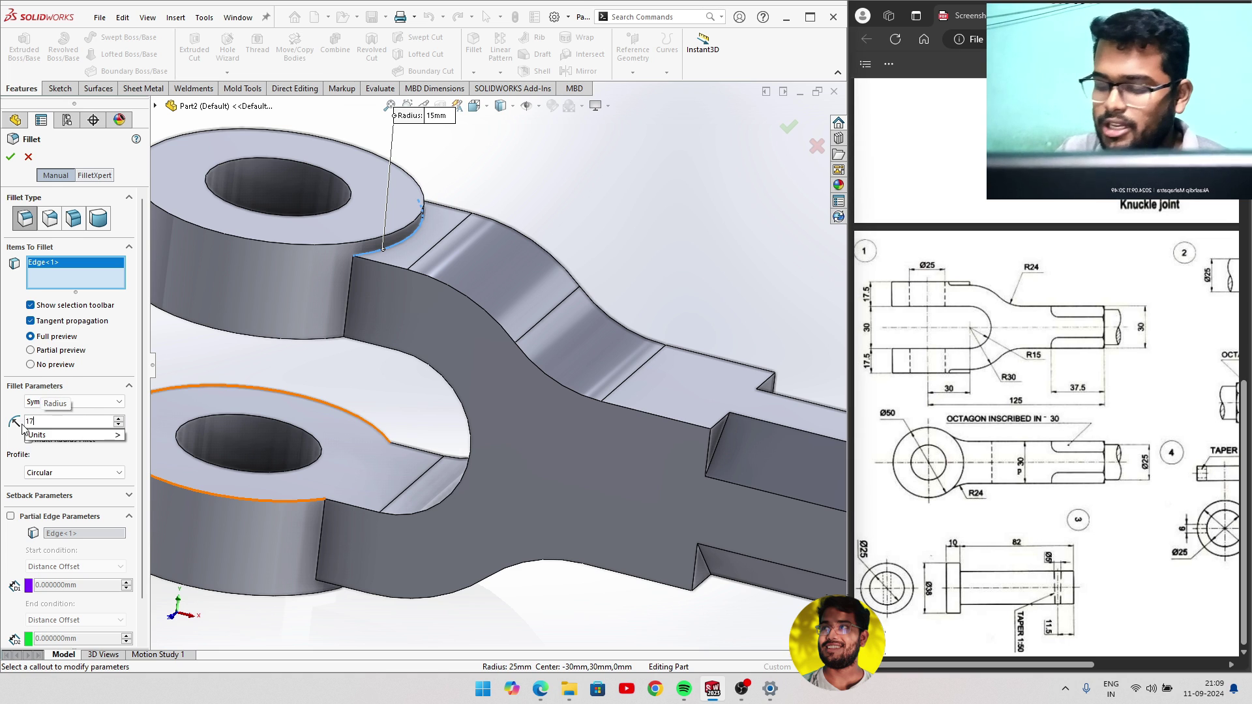
left_click(14, 449)
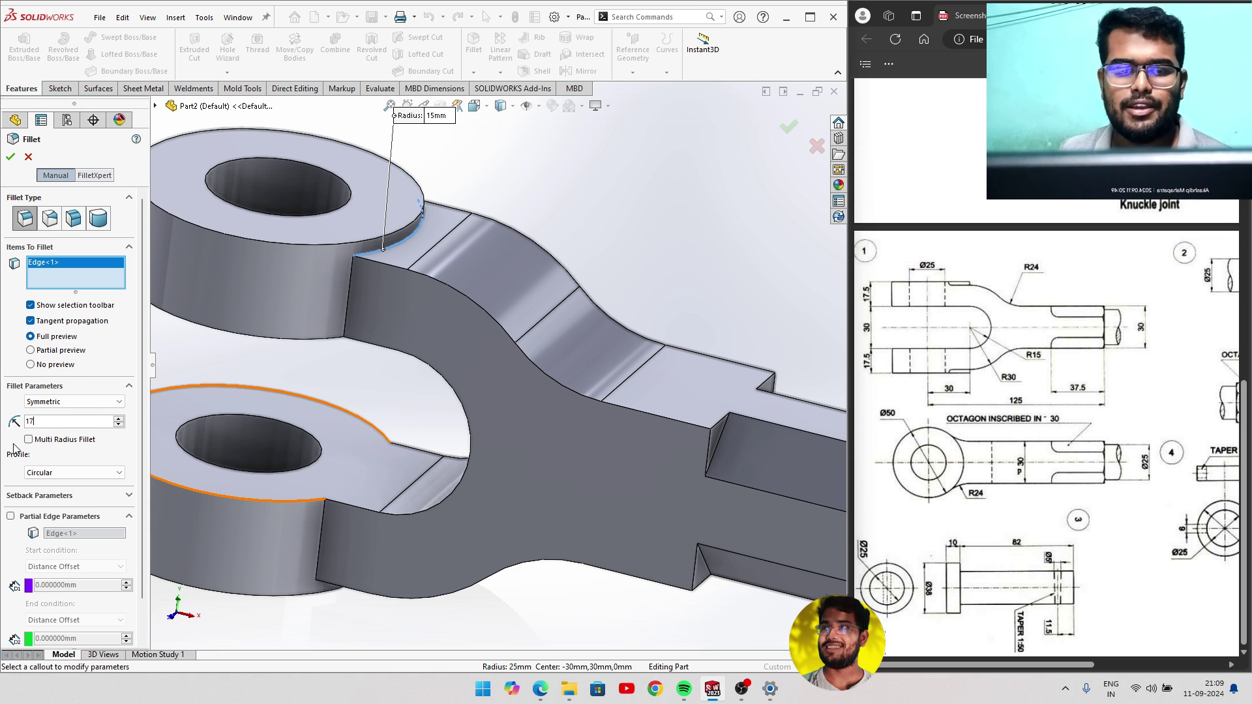
key("Return")
type("16+")
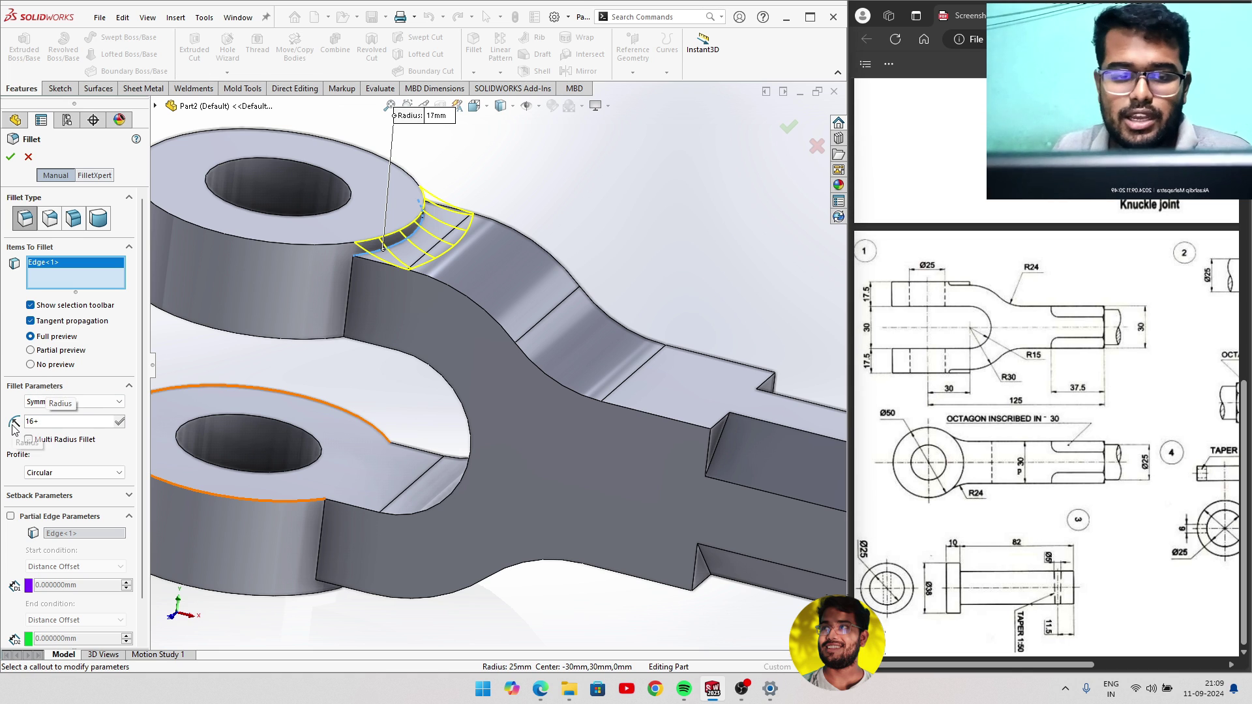
key("BackSpace")
key("Return")
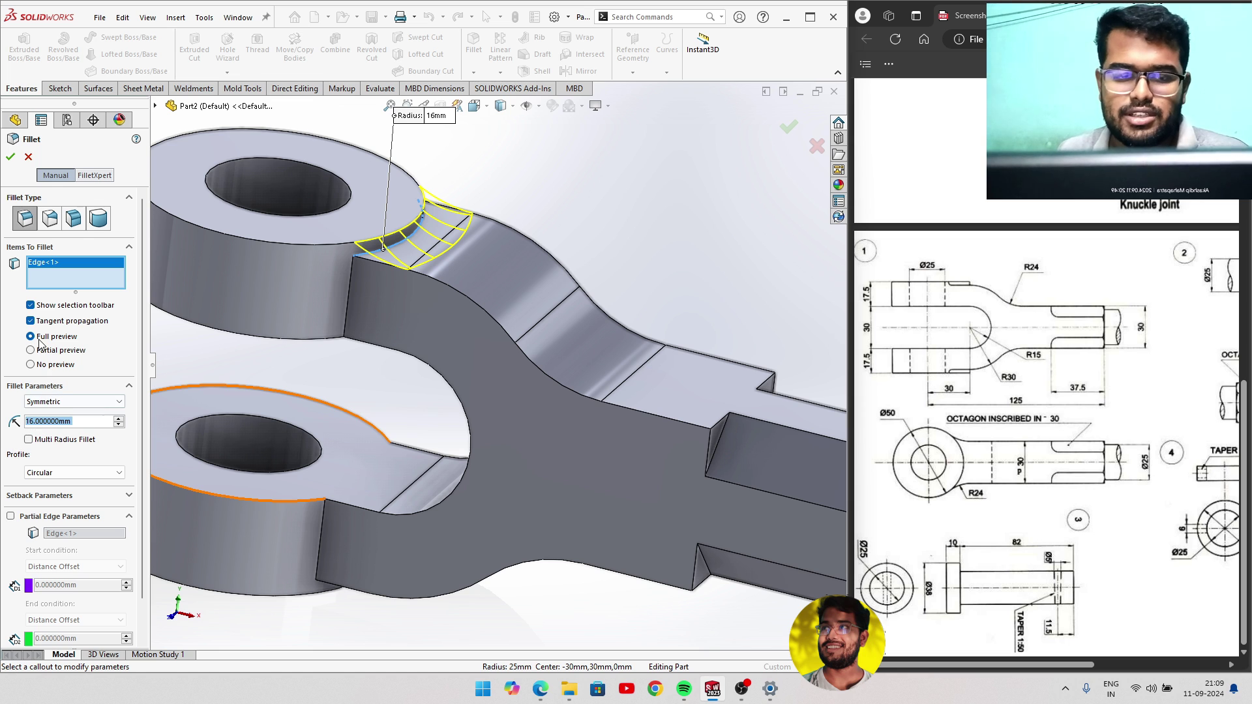
mouse_move(215, 280)
middle_mouse_down()
mouse_move(246, 307)
mouse_move(261, 255)
middle_mouse_up()
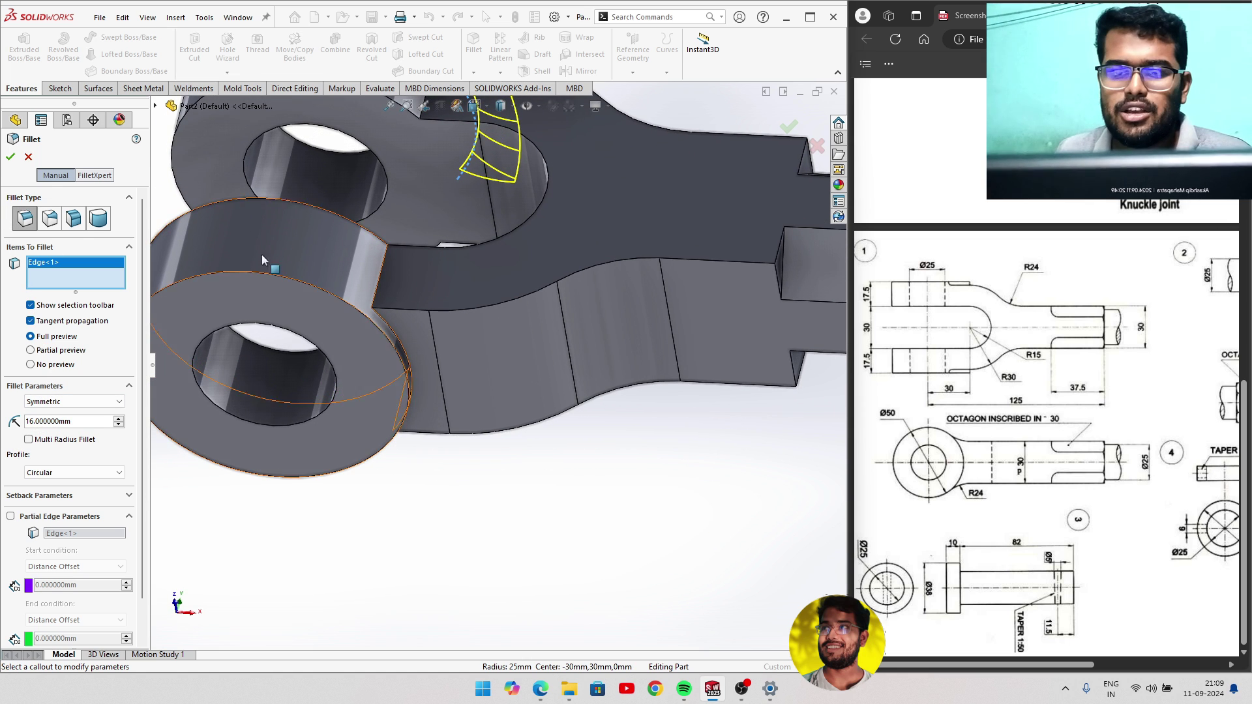
left_click(399, 344)
middle_click_drag(398, 343, 326, 280)
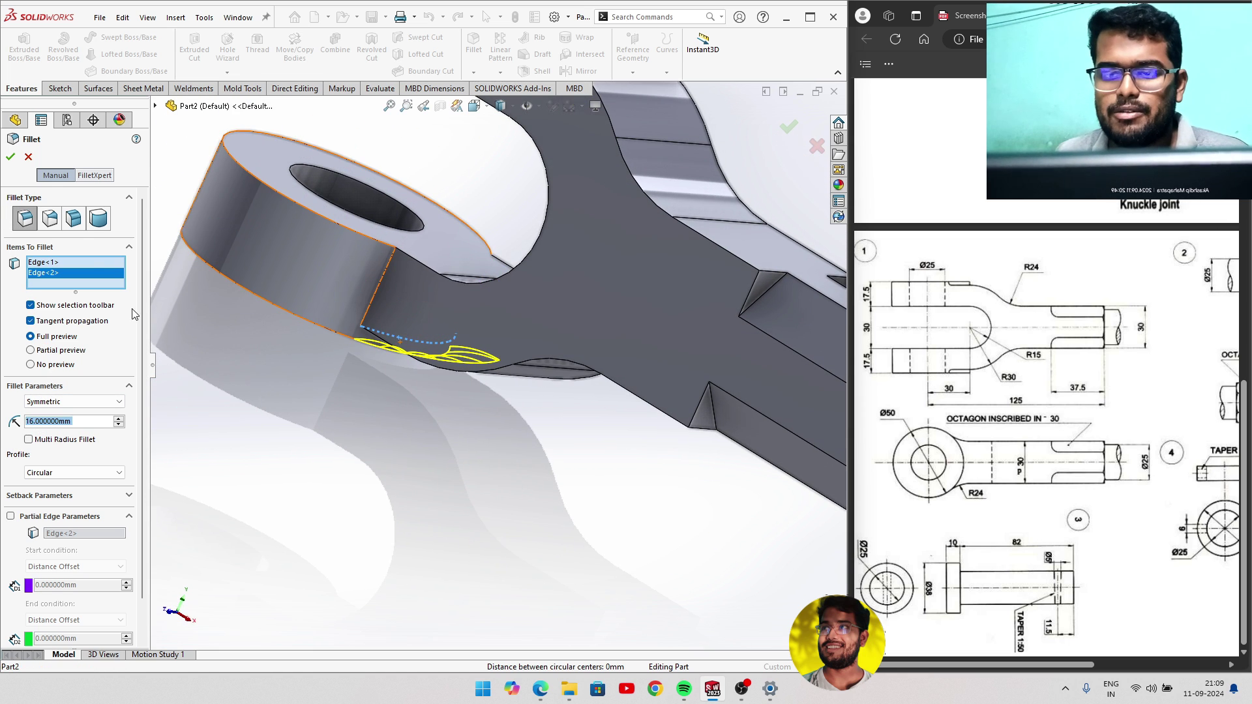
key("f")
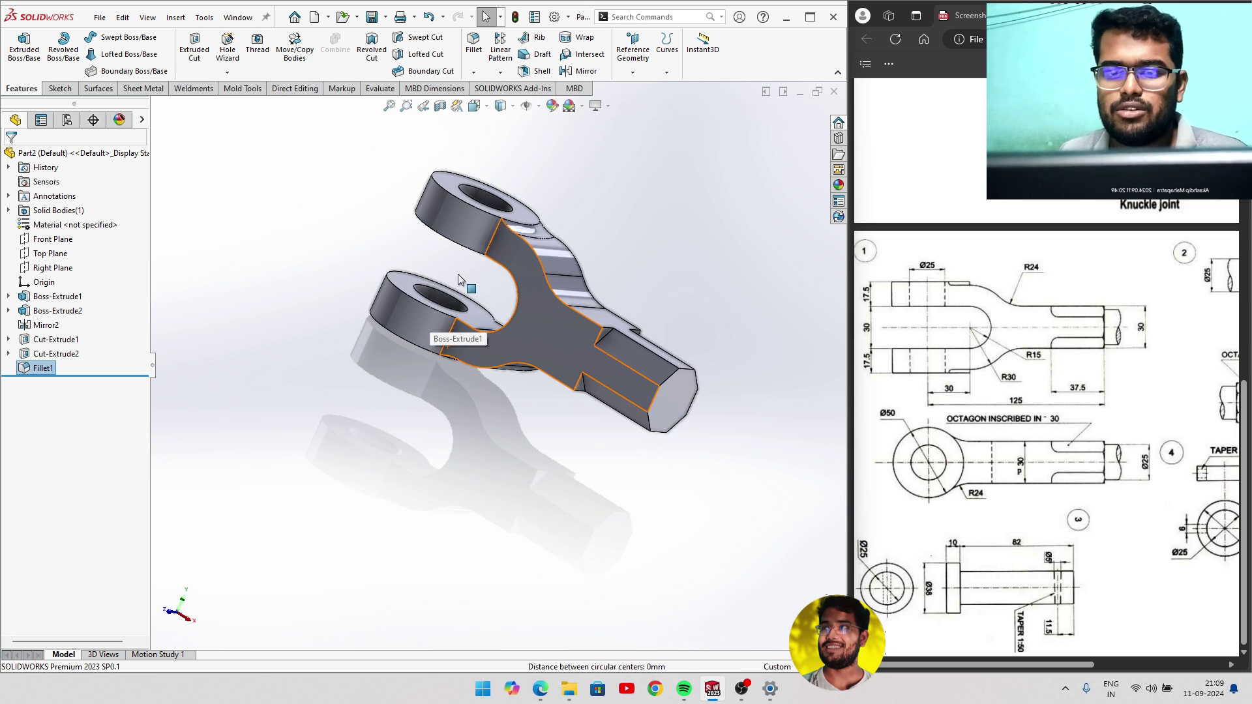
mouse_move(458, 274)
middle_mouse_down()
mouse_move(299, 260)
mouse_move(511, 271)
middle_mouse_up()
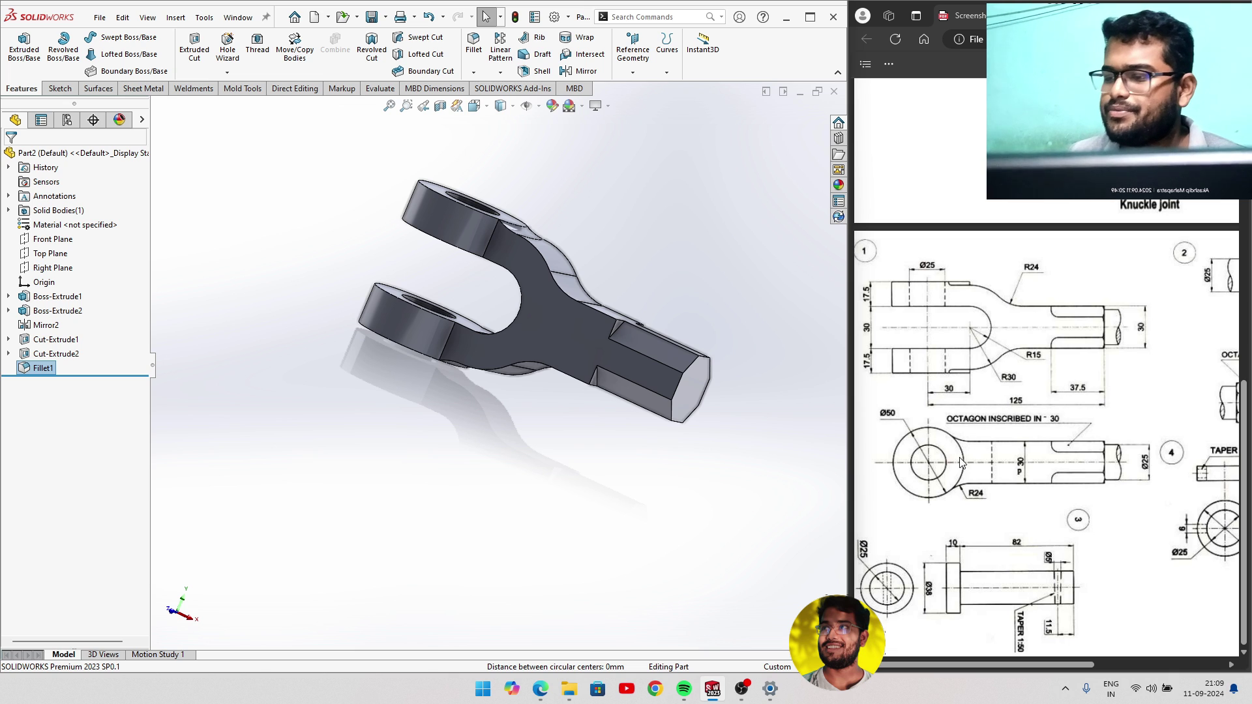
mouse_move(932, 666)
left_mouse_down()
mouse_move(1086, 666)
mouse_move(982, 672)
left_mouse_up()
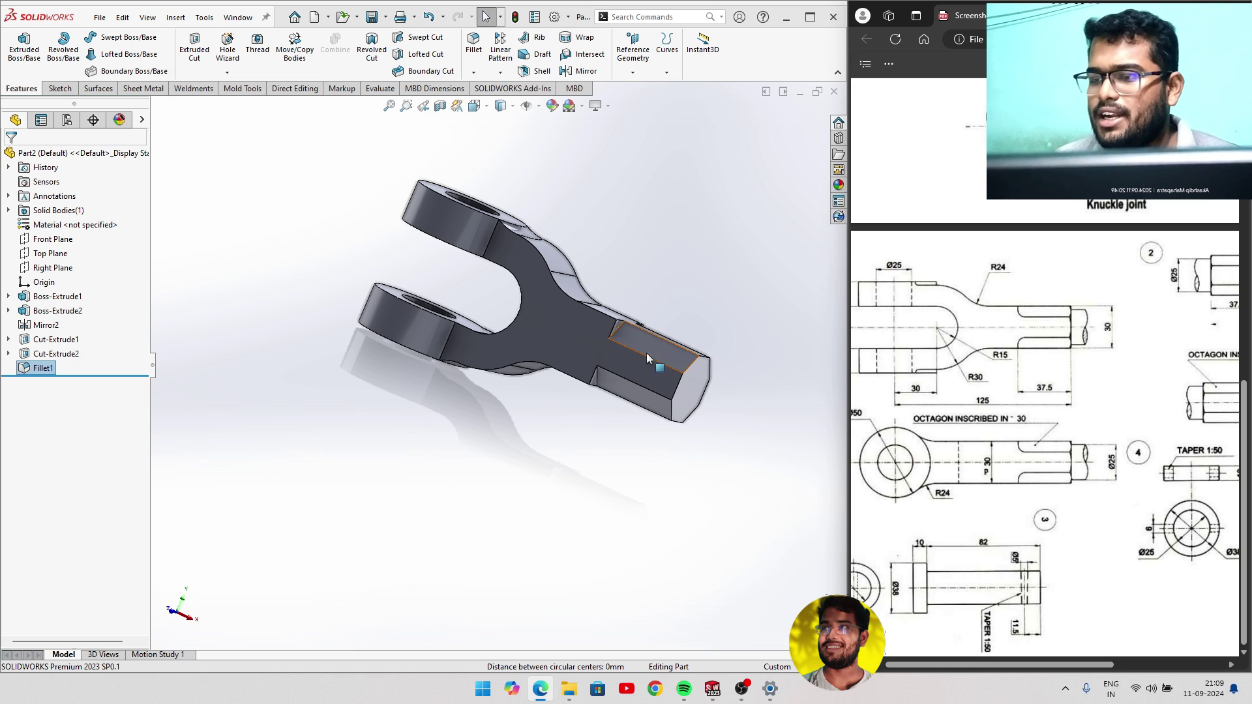
scroll(622, 334, "down", 3)
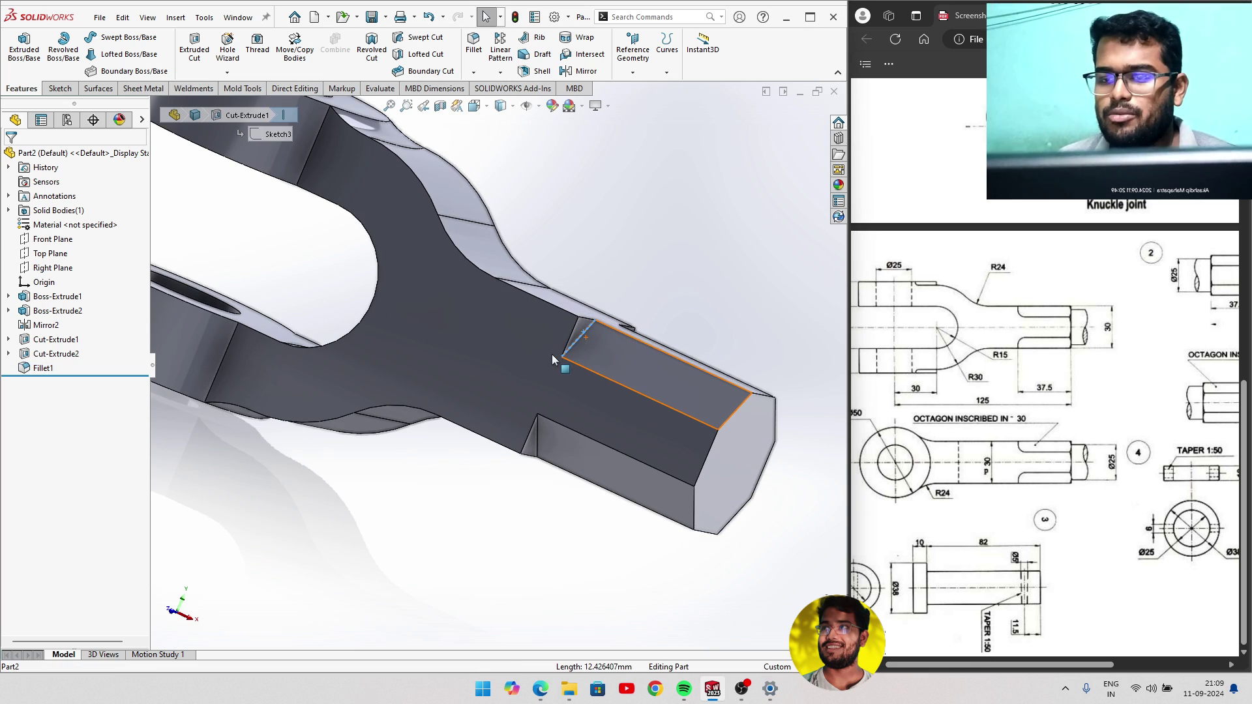
mouse_move(604, 334)
middle_mouse_down()
mouse_move(610, 285)
mouse_move(568, 330)
middle_mouse_up()
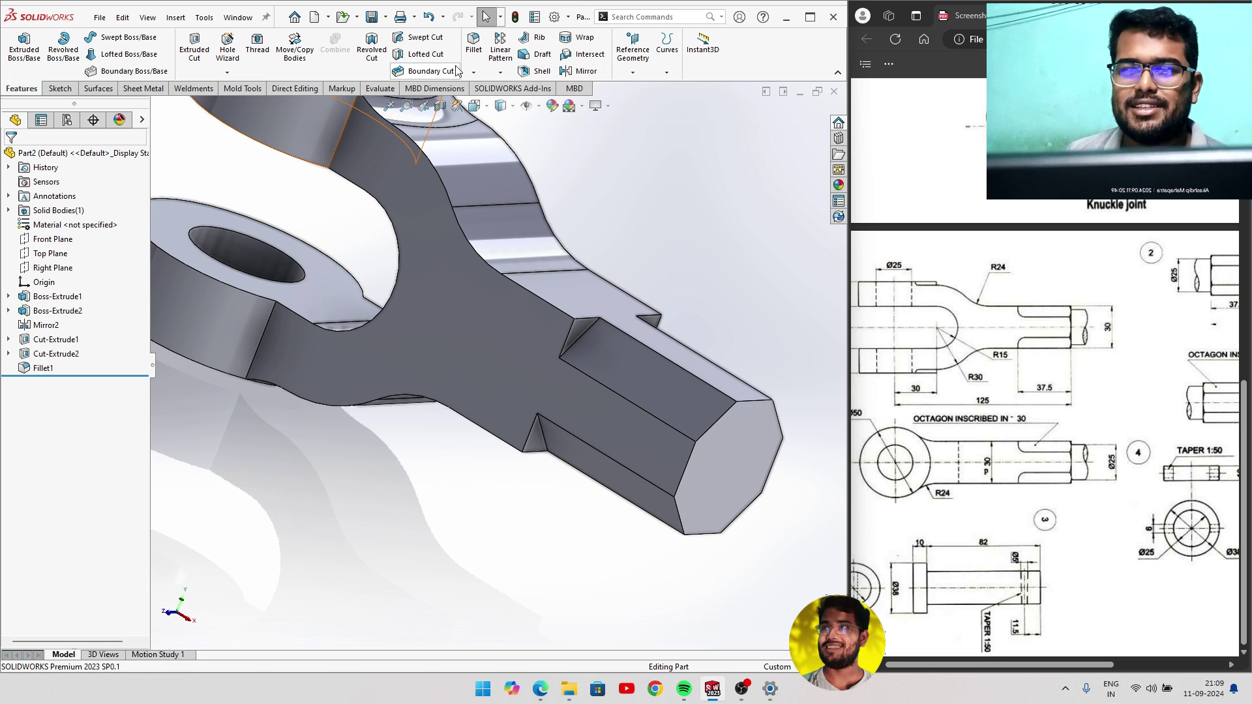
Fillet the four slot edges near the octagonal rod end with a 5 mm radius.
left_click(472, 55)
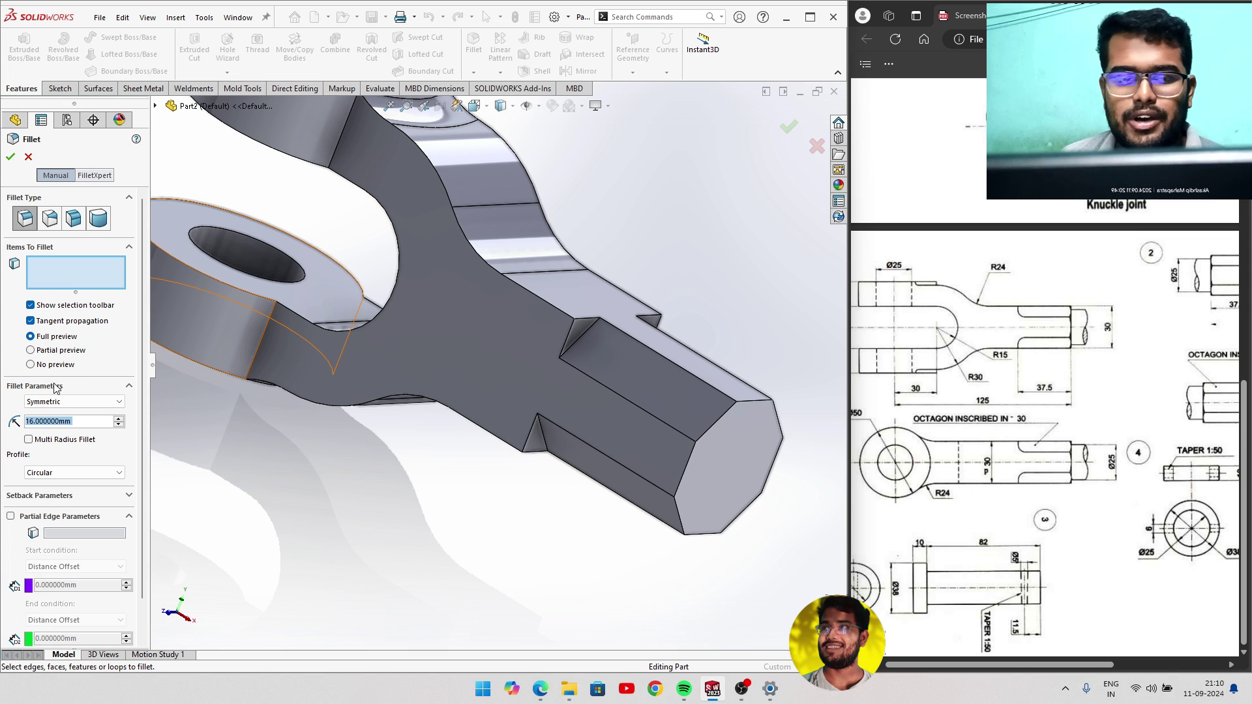
left_click(77, 425)
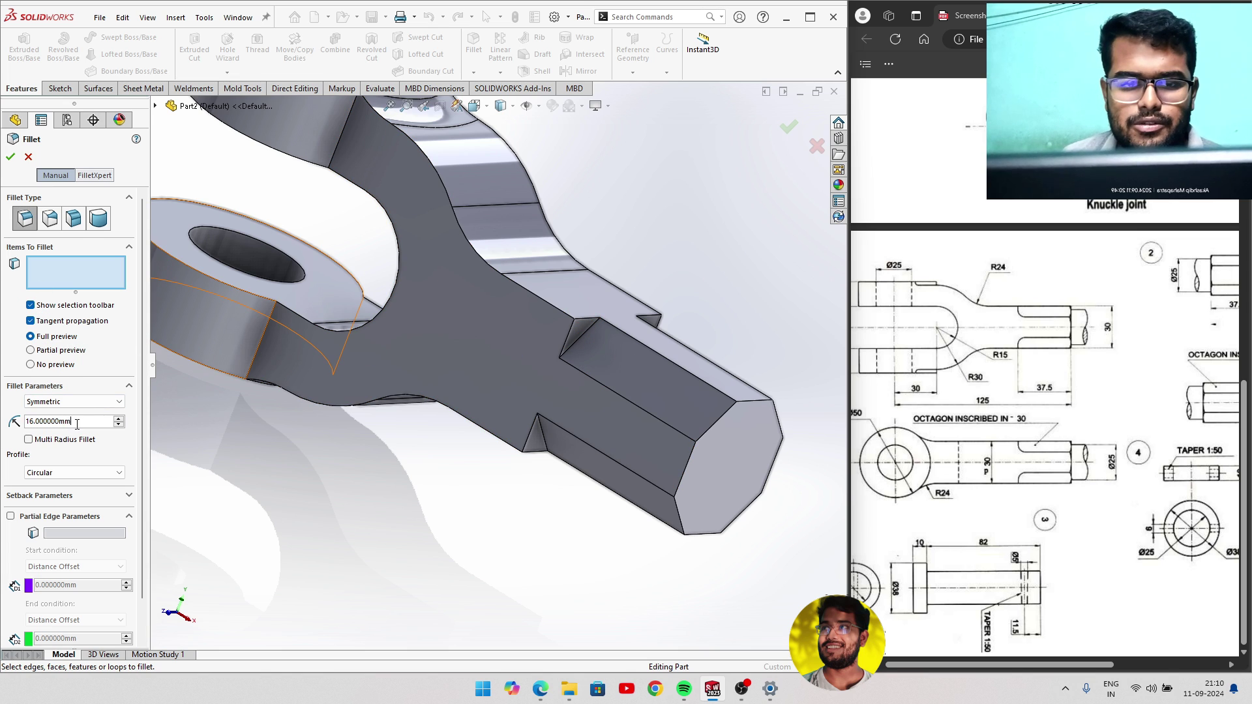
type("5")
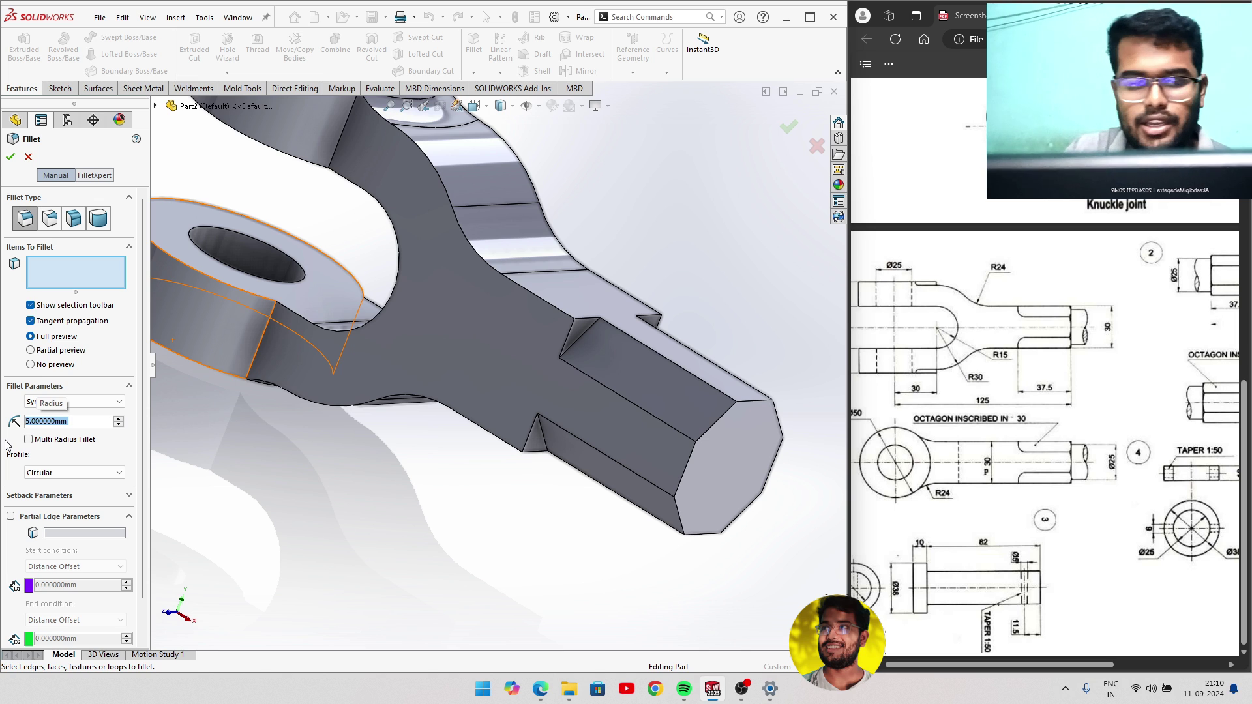
left_click(577, 342)
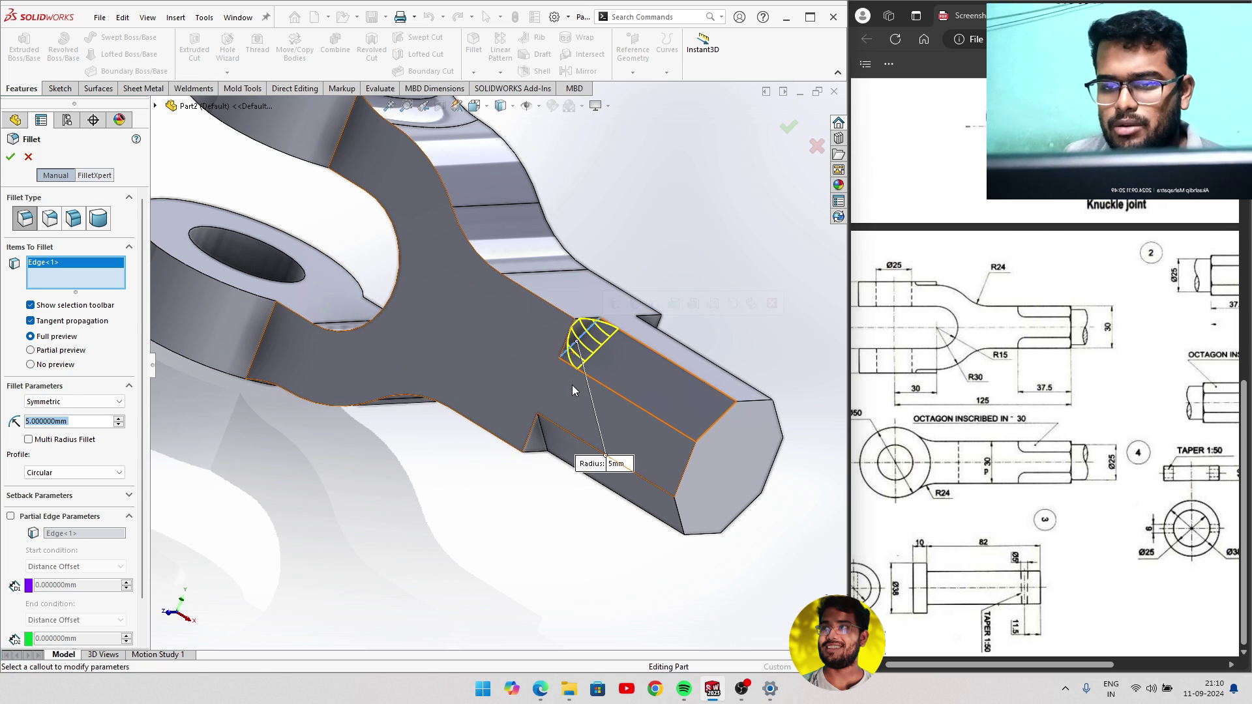
mouse_move(573, 390)
middle_mouse_down()
mouse_move(547, 452)
mouse_move(485, 351)
mouse_move(498, 321)
middle_mouse_up()
left_click(547, 450)
left_click(455, 363)
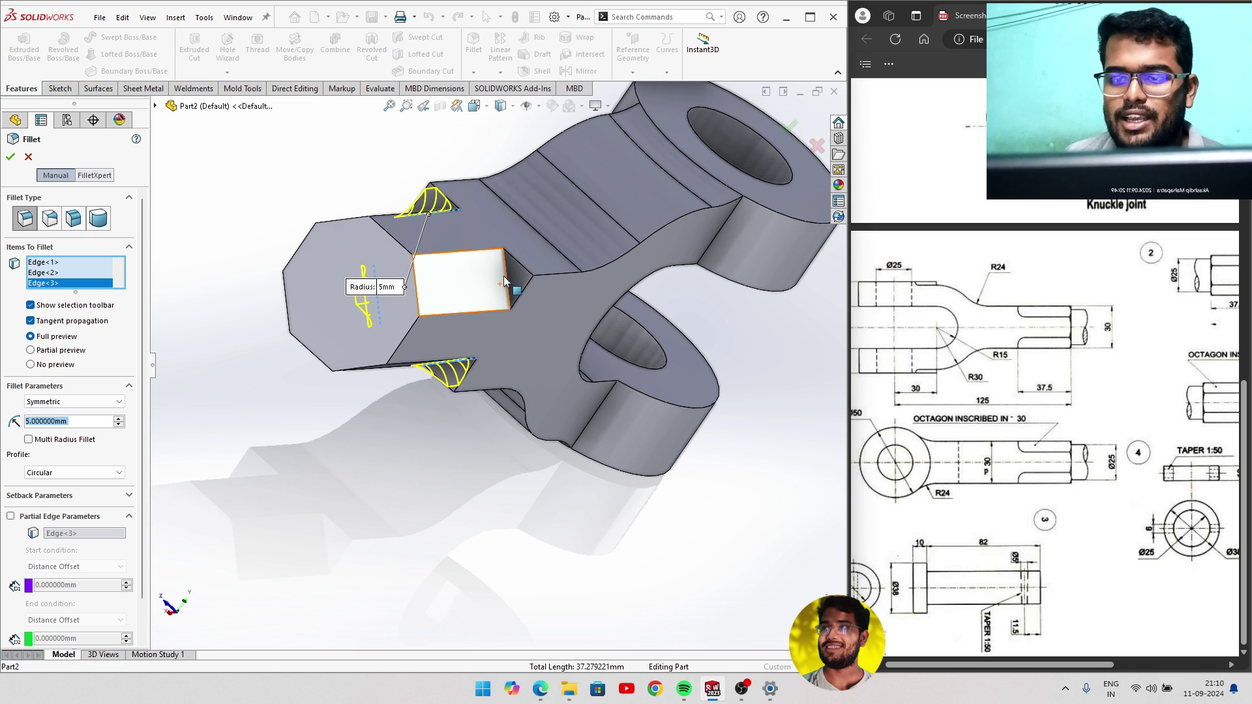
left_click(507, 292)
mouse_move(437, 294)
middle_mouse_down()
mouse_move(611, 406)
mouse_move(582, 336)
middle_mouse_up()
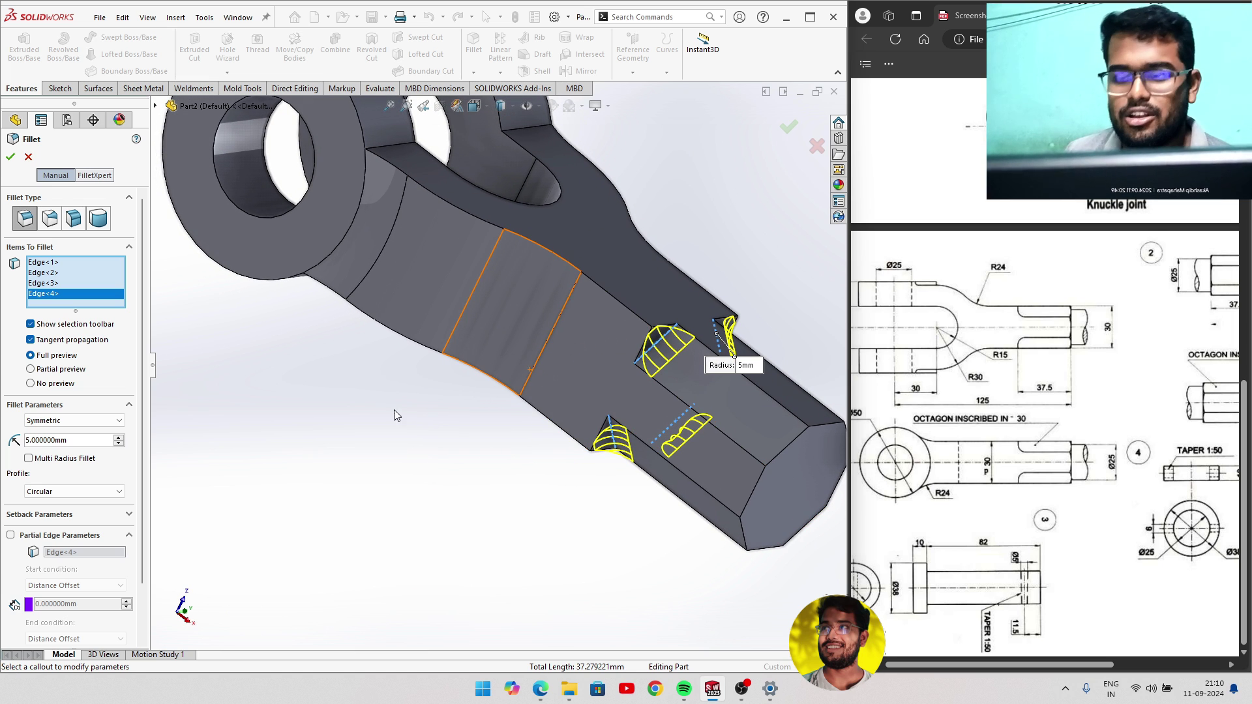
left_click(13, 158)
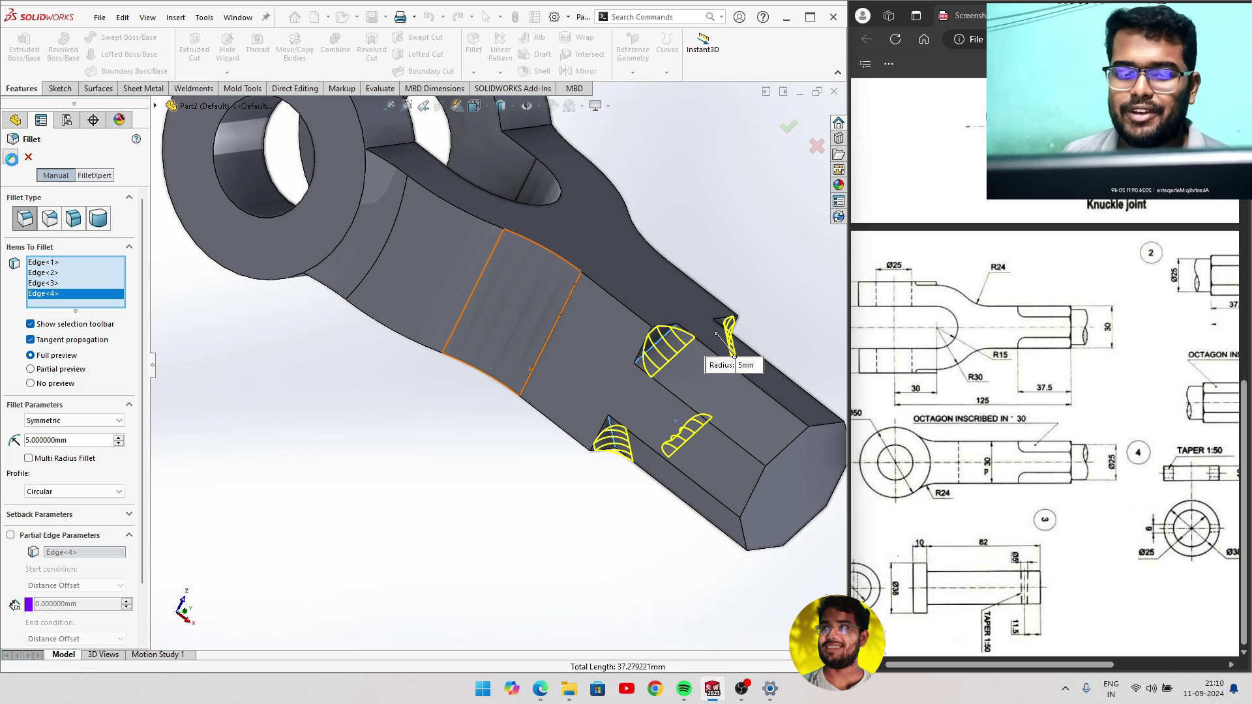
mouse_move(430, 392)
middle_mouse_down()
mouse_move(463, 421)
mouse_move(606, 403)
middle_mouse_up()
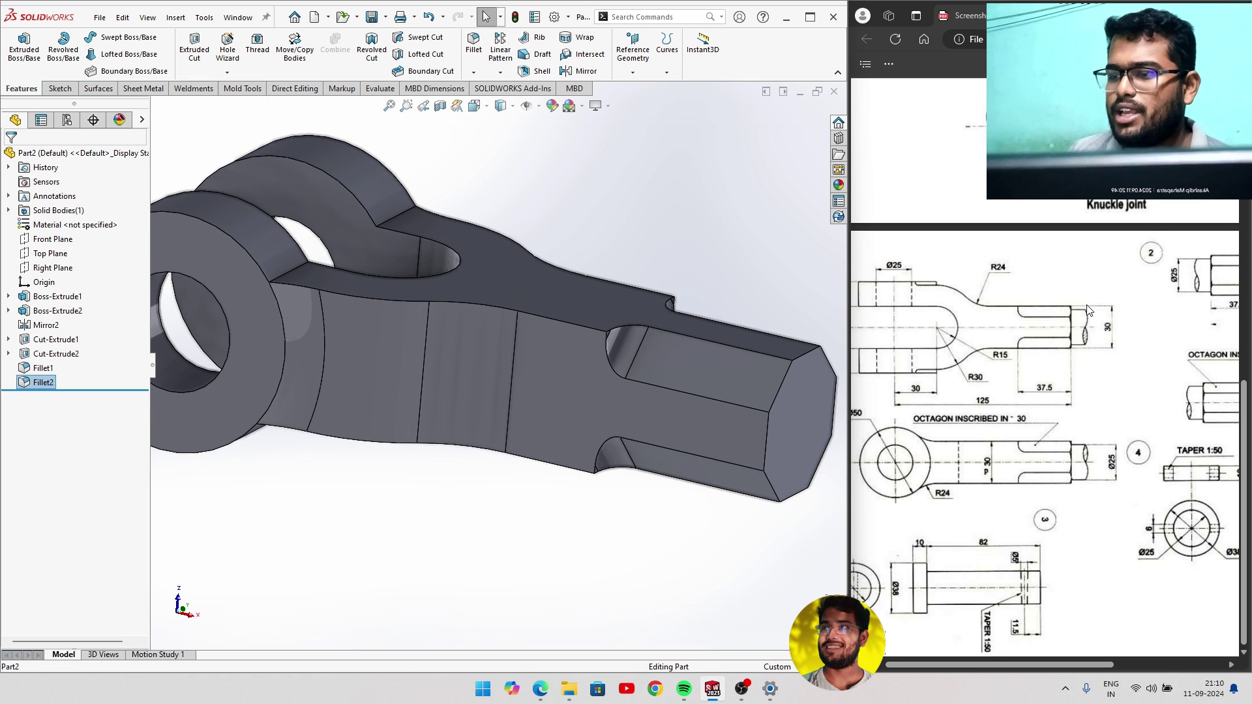
Start a sketch on the octagonal end face and draw a circle at the origin.
left_click(792, 437)
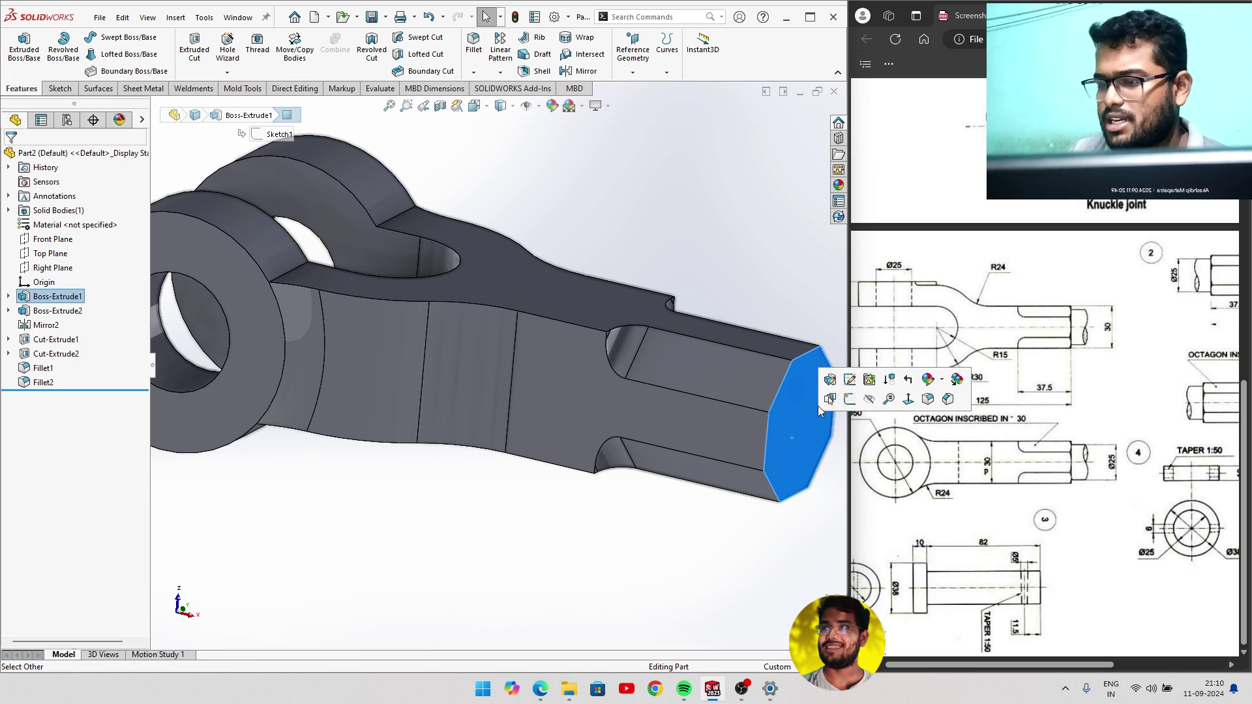
left_click(851, 404)
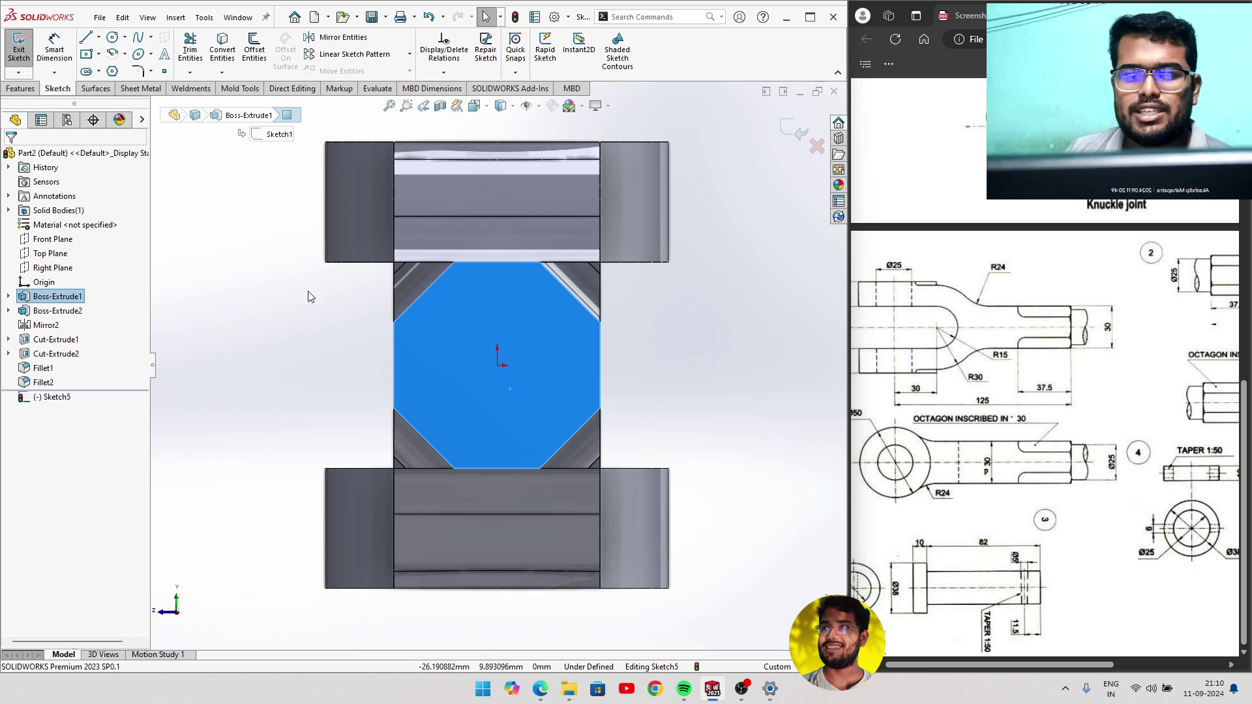
left_click(112, 43)
left_click(498, 364)
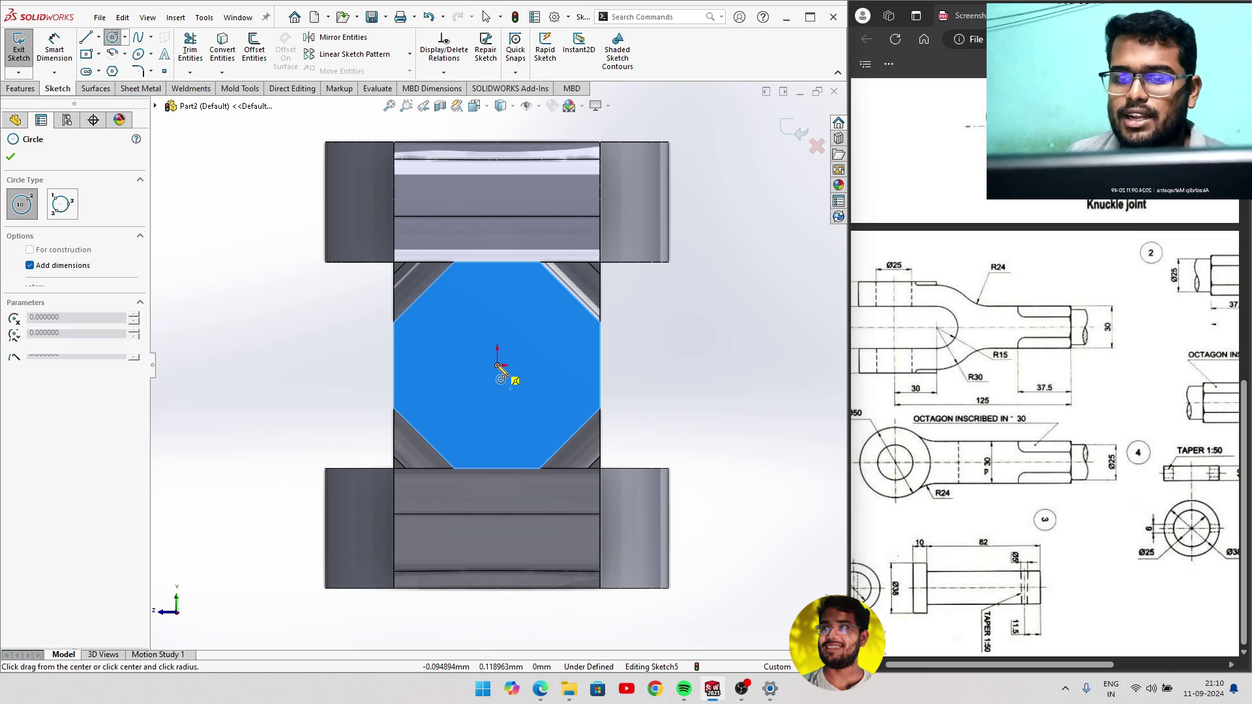
left_click(548, 336)
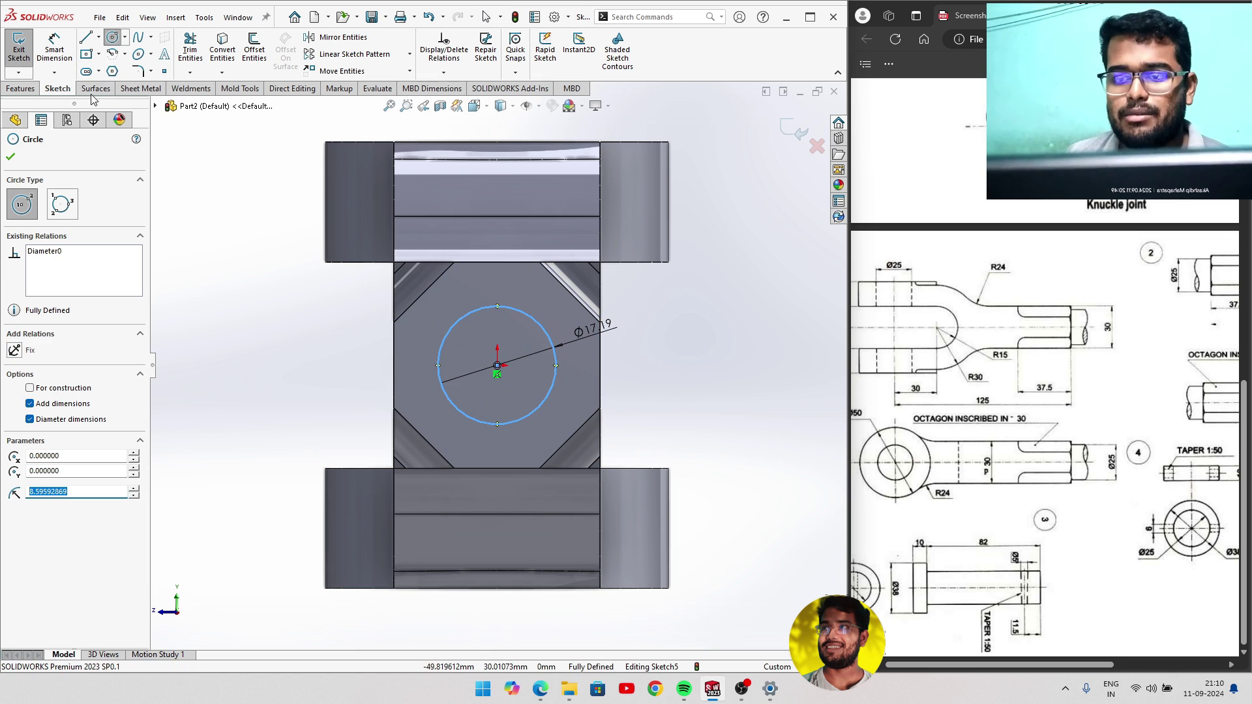
Dimension the circle to 25 mm diameter and exit the sketch.
left_click(55, 72)
left_click(98, 88)
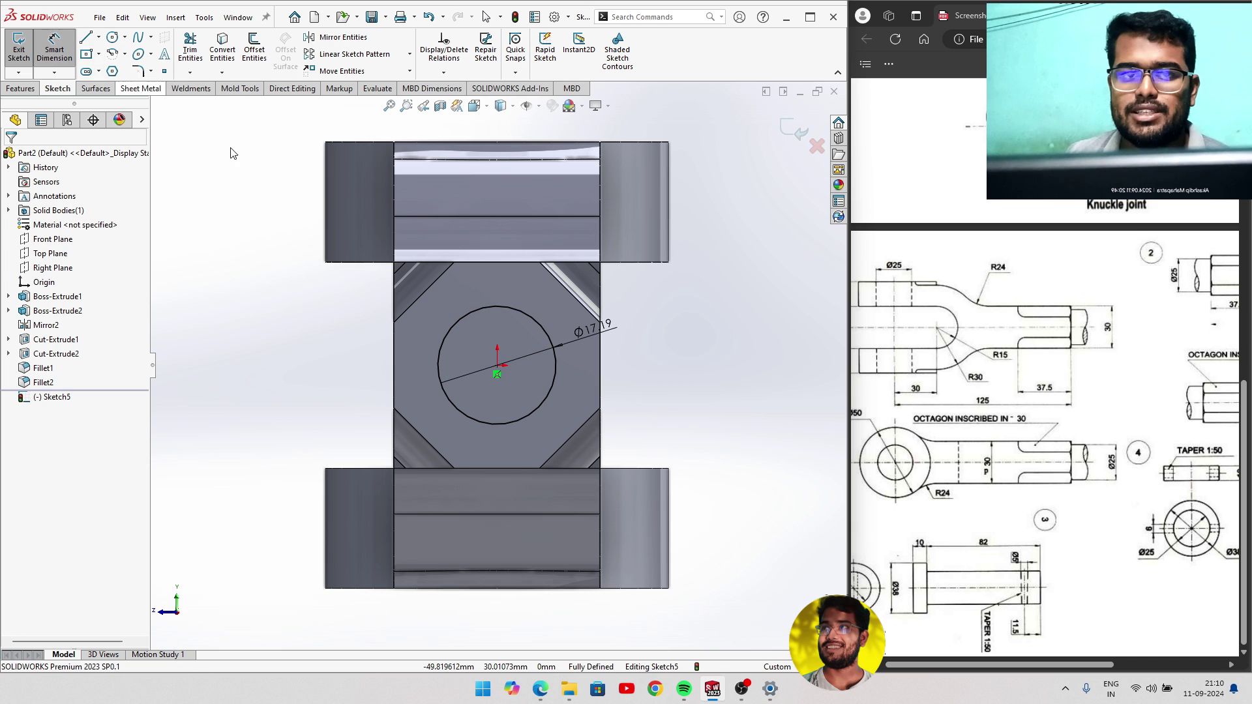
left_click(584, 336)
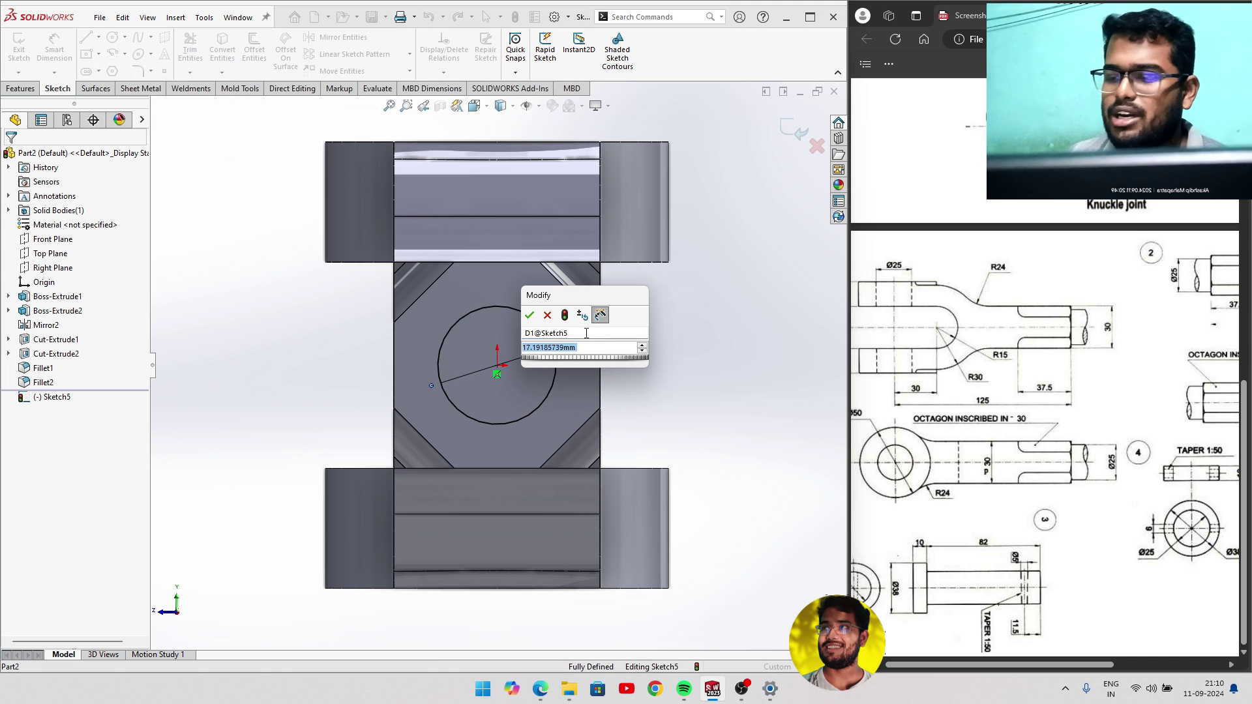
type("25")
key("Return")
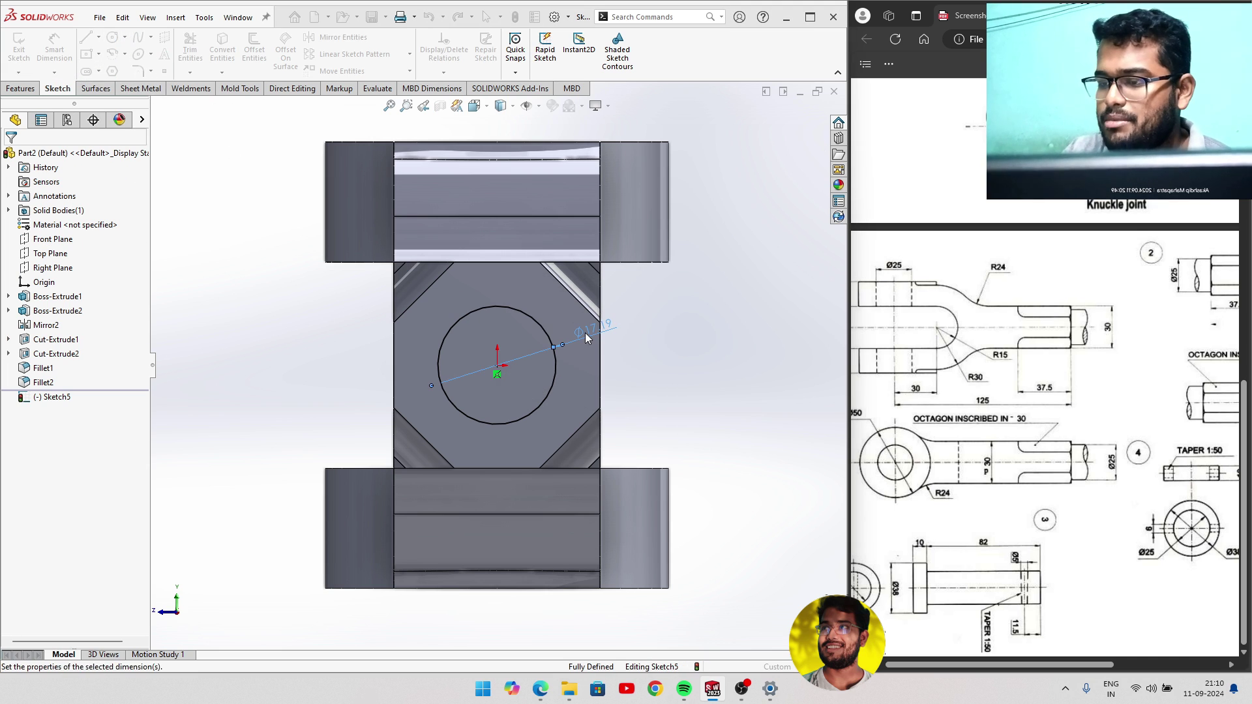
left_click(19, 156)
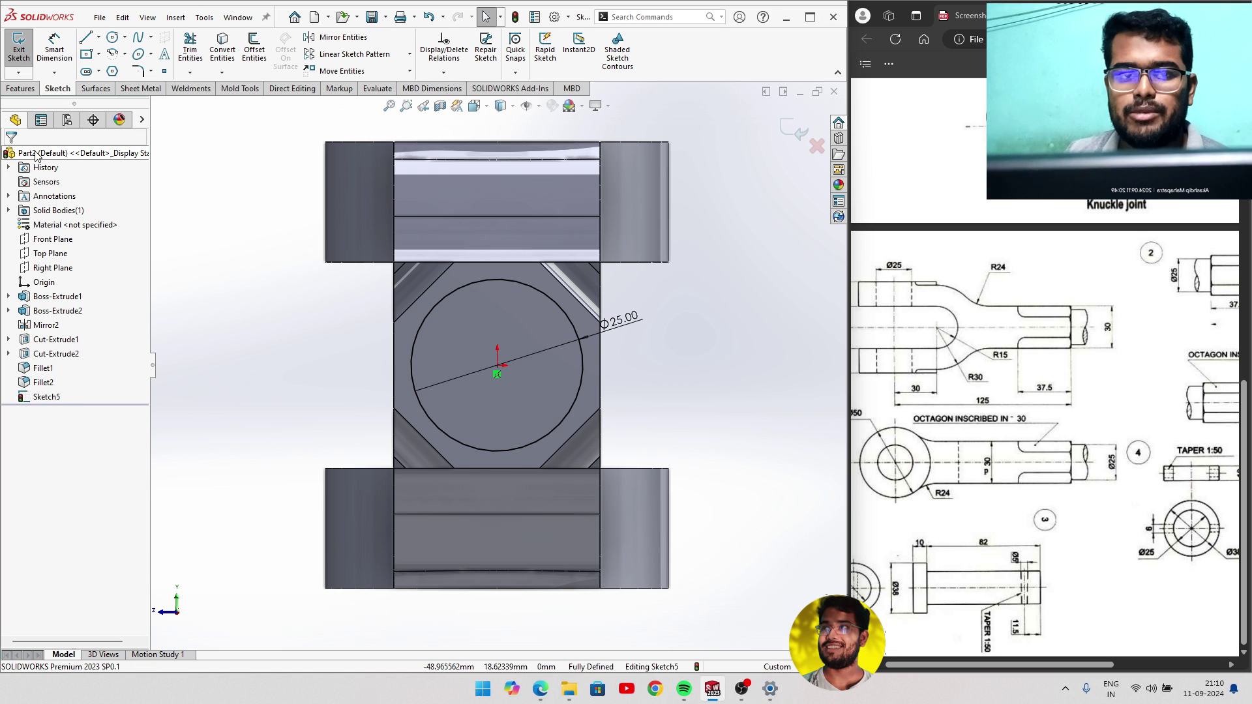
left_click(799, 135)
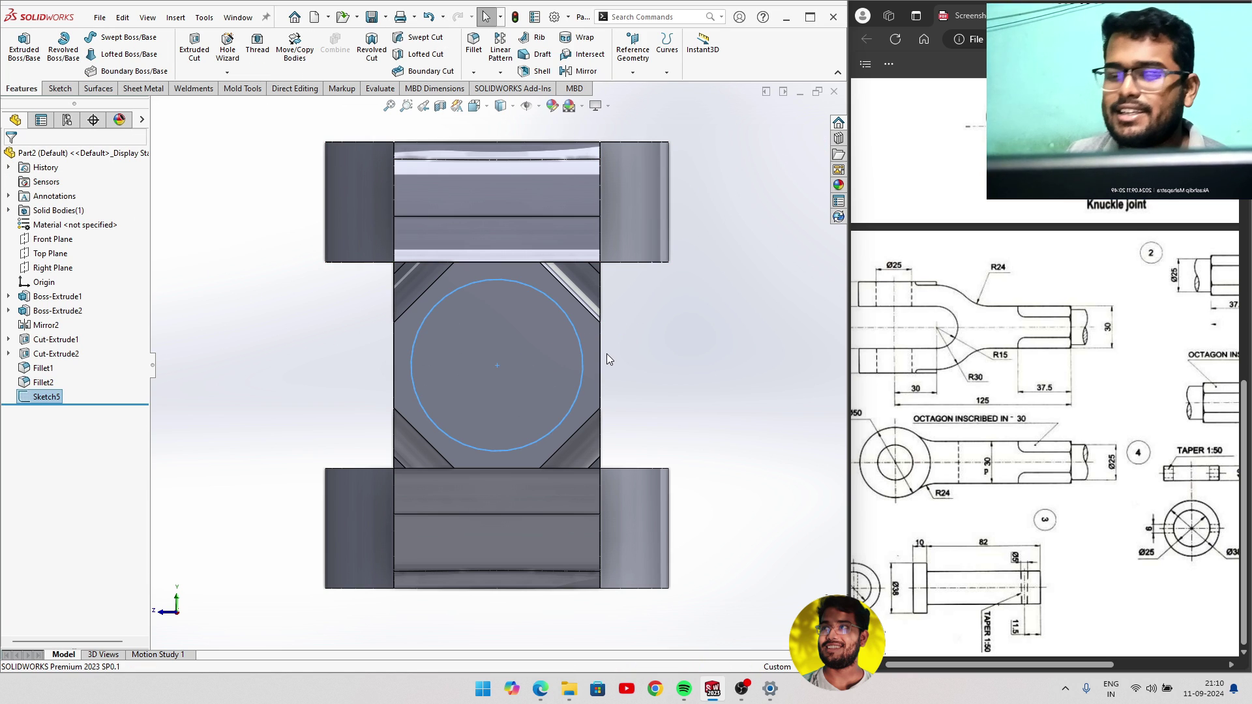
mouse_move(607, 353)
middle_mouse_down()
mouse_move(652, 360)
mouse_move(587, 417)
middle_mouse_up()
scroll(655, 366, "down", 3)
scroll(688, 354, "up", 3)
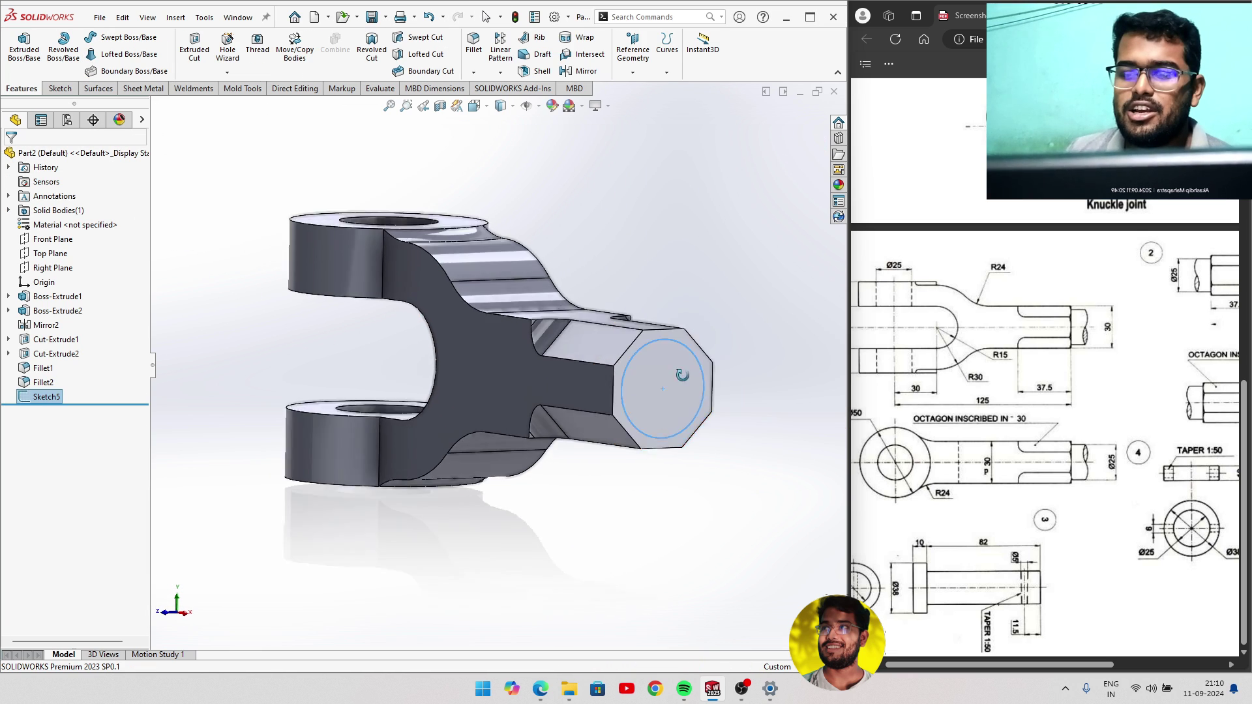
Extrude the Ø25 mm circle 15 mm blind from the rod end, after trying 5 and 12 mm.
left_click(24, 46)
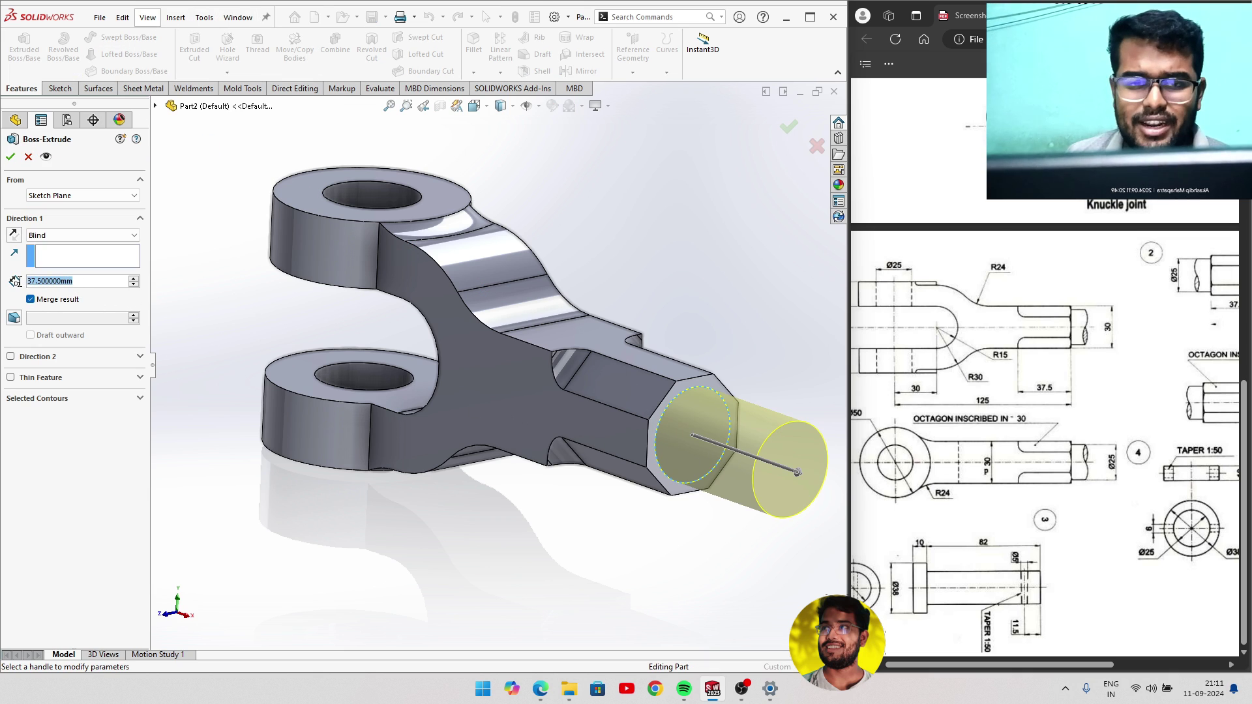
type("5")
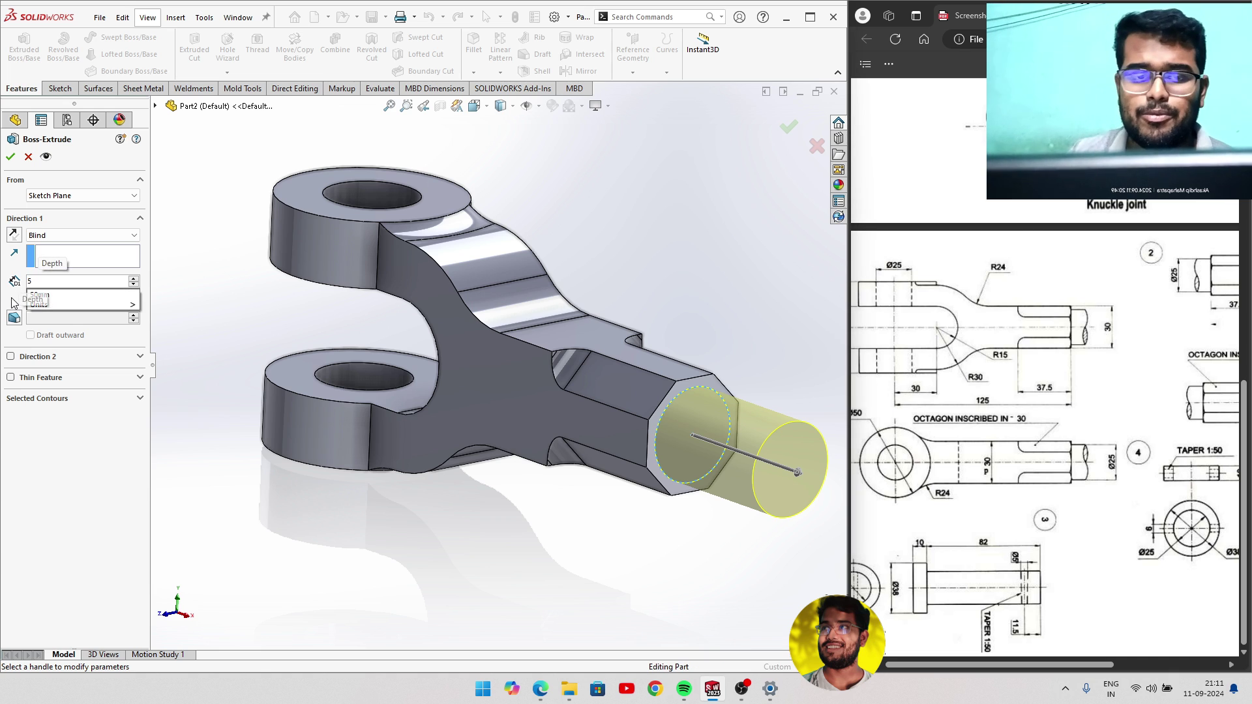
key("Return")
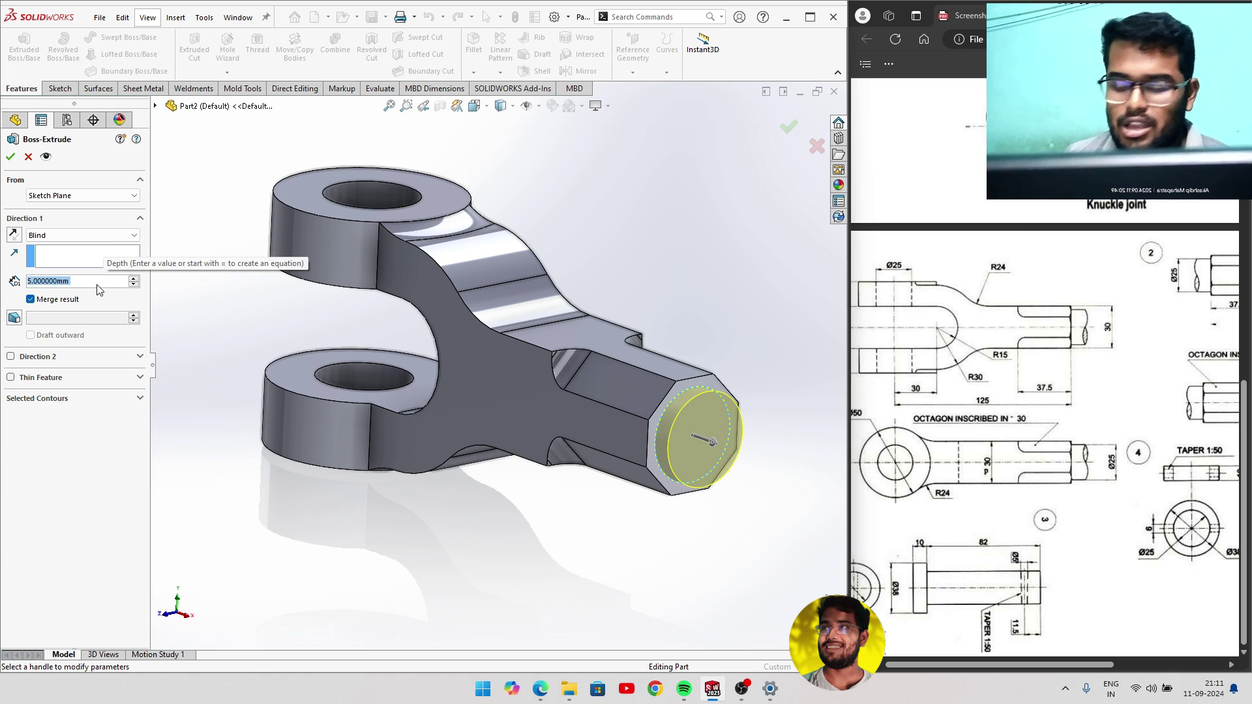
type("12")
key("Return")
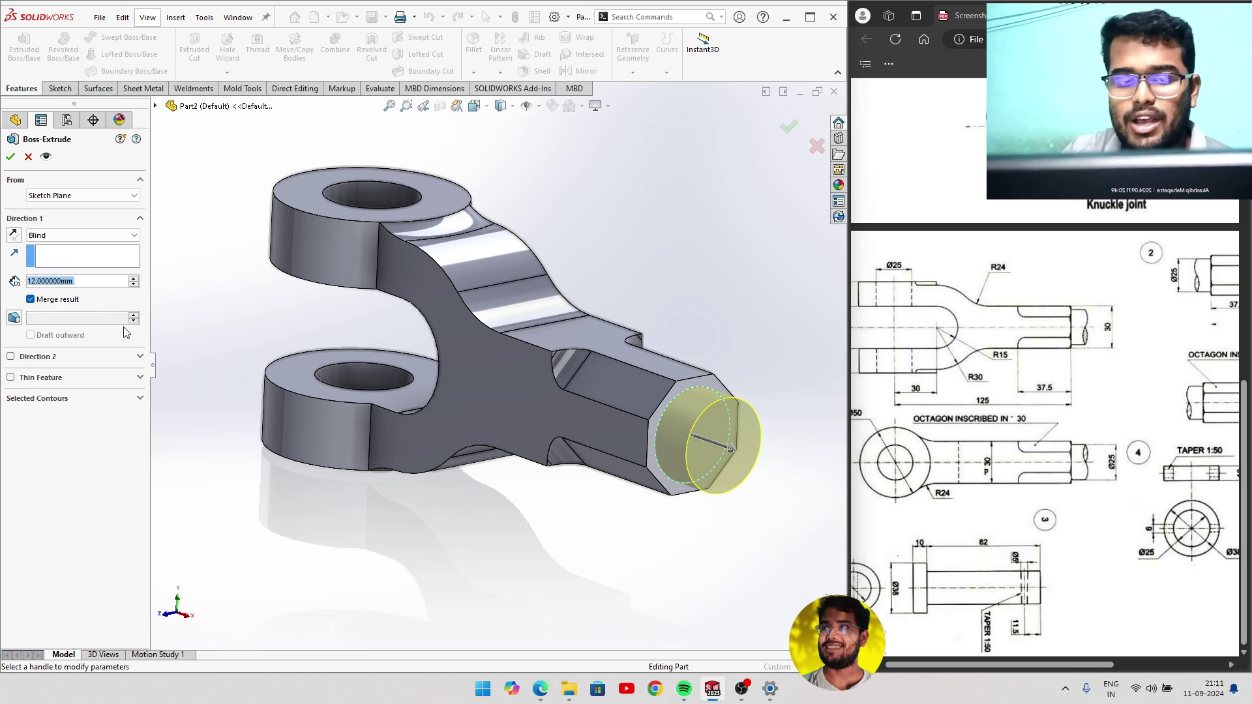
middle_click_drag(387, 341, 183, 228)
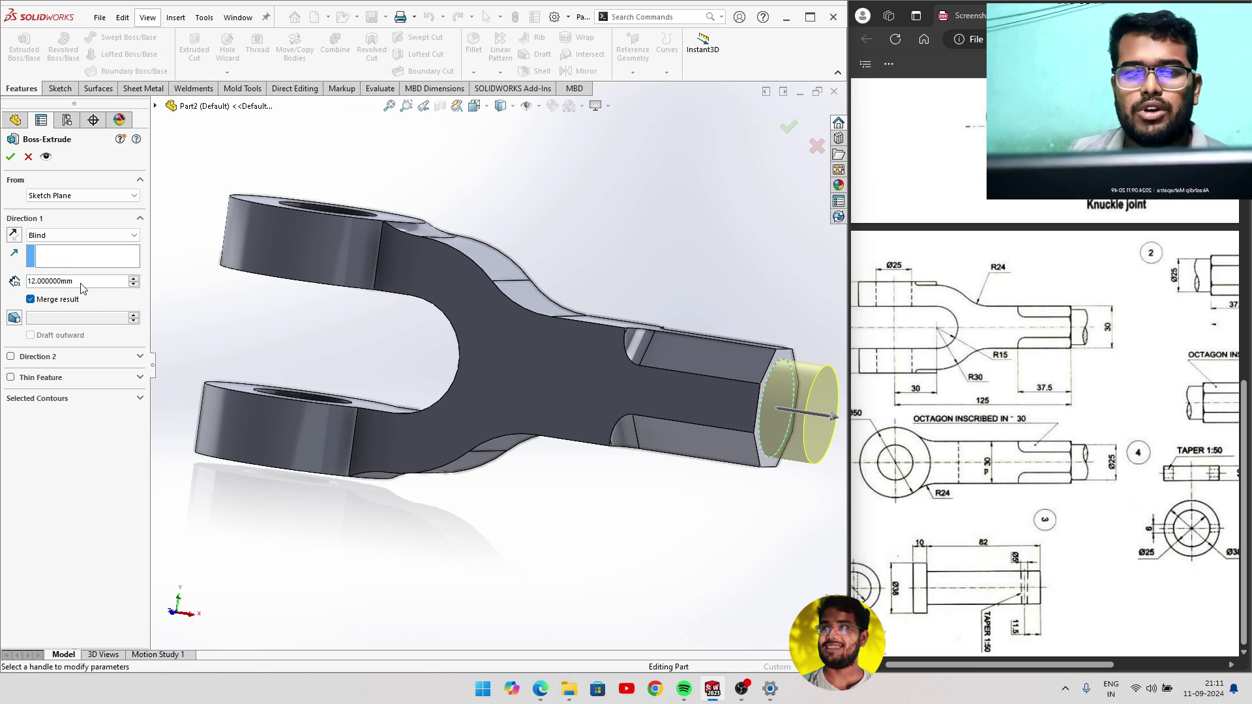
type("15")
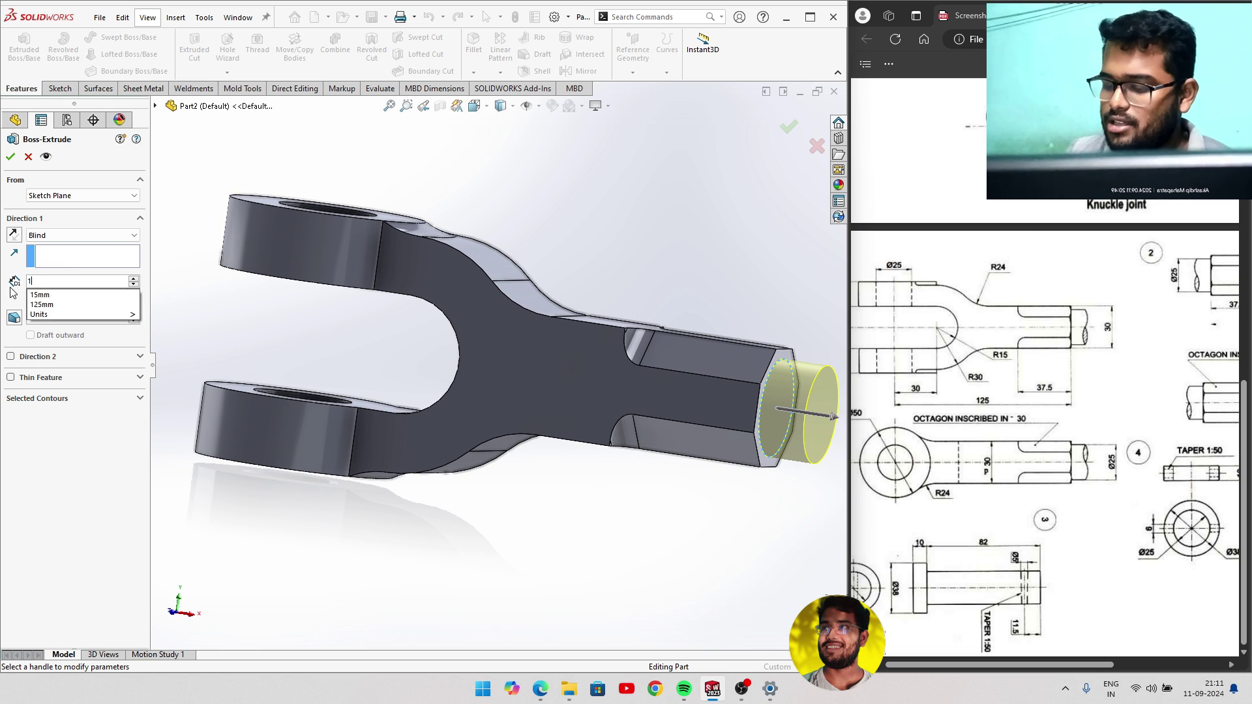
key("Return")
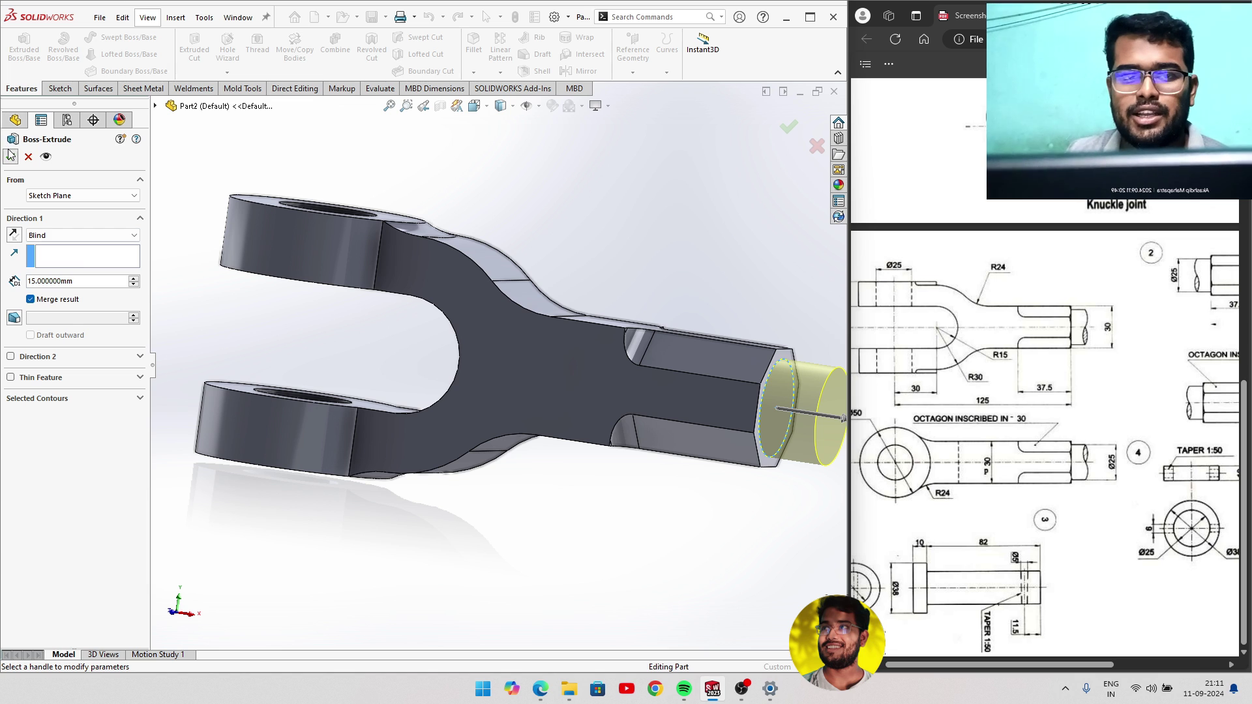
left_click(11, 157)
mouse_move(350, 295)
middle_mouse_down()
mouse_move(549, 314)
mouse_move(218, 350)
mouse_move(546, 425)
mouse_move(569, 486)
middle_mouse_up()
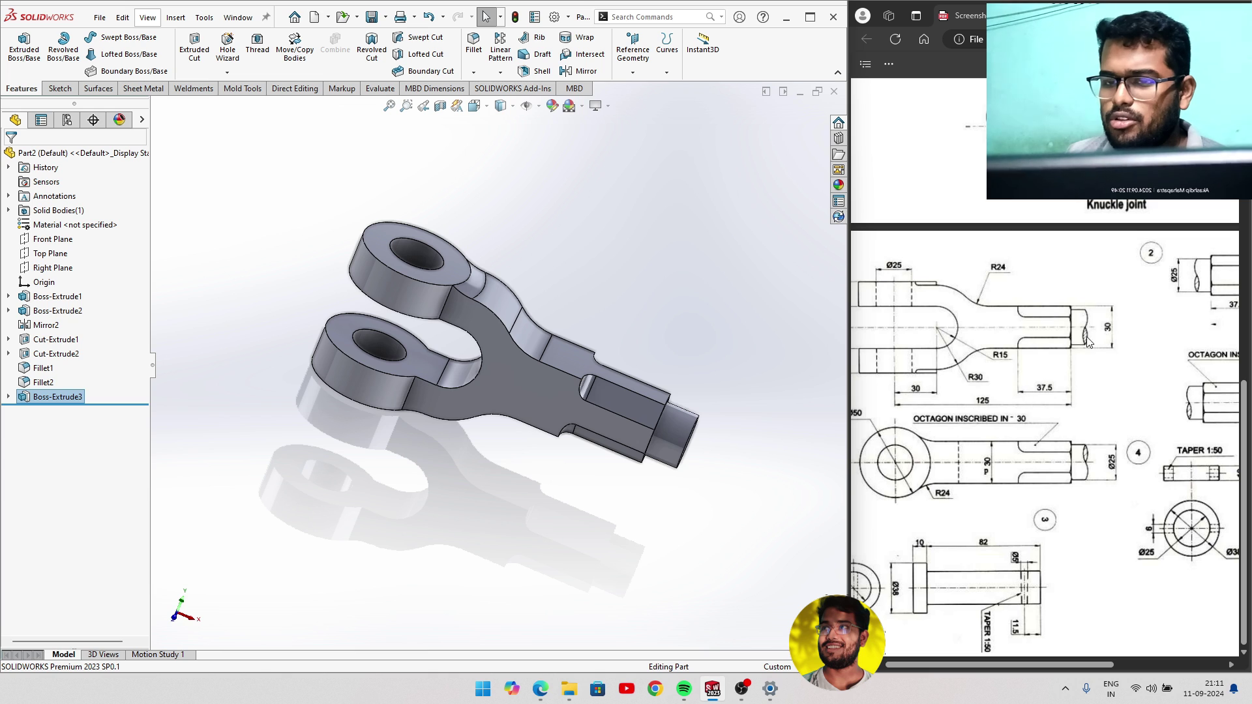
scroll(1087, 342, "up", 3)
scroll(1077, 365, "up", 3)
scroll(1057, 405, "up", 3)
scroll(1043, 430, "up", 2)
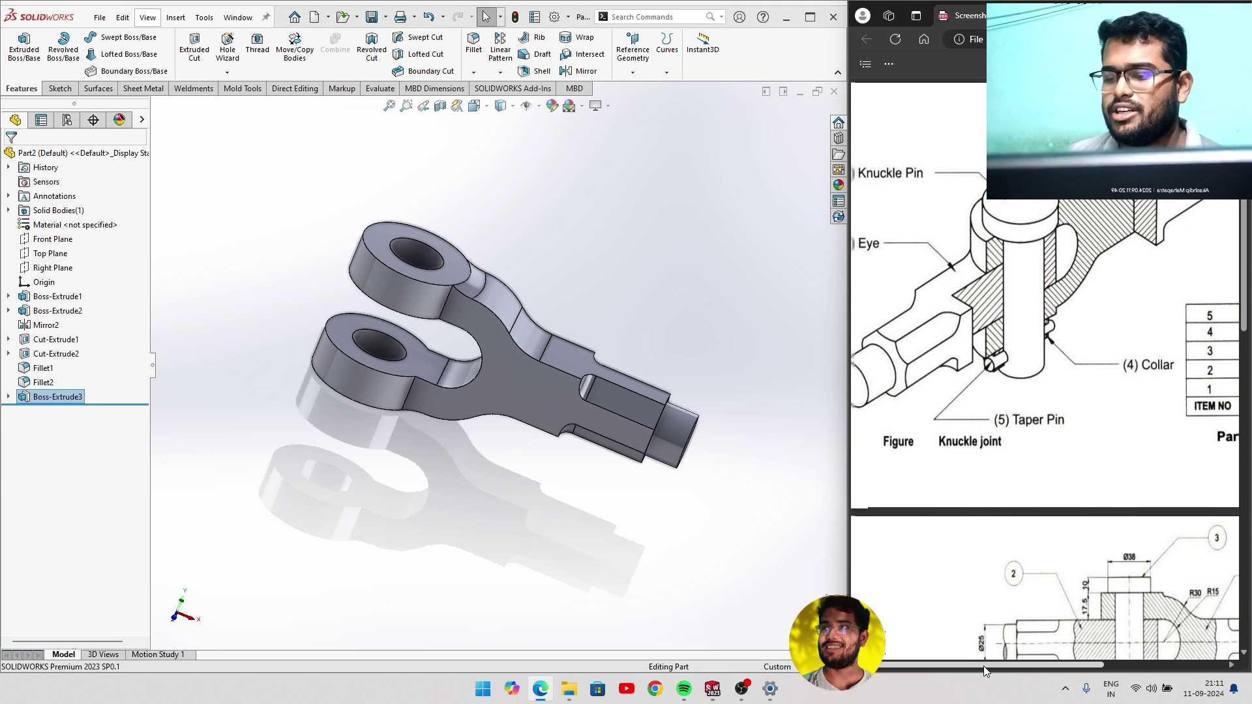
left_click_drag(984, 666, 972, 666)
scroll(985, 520, "down", 2)
scroll(985, 519, "down", 3)
scroll(986, 519, "down", 2)
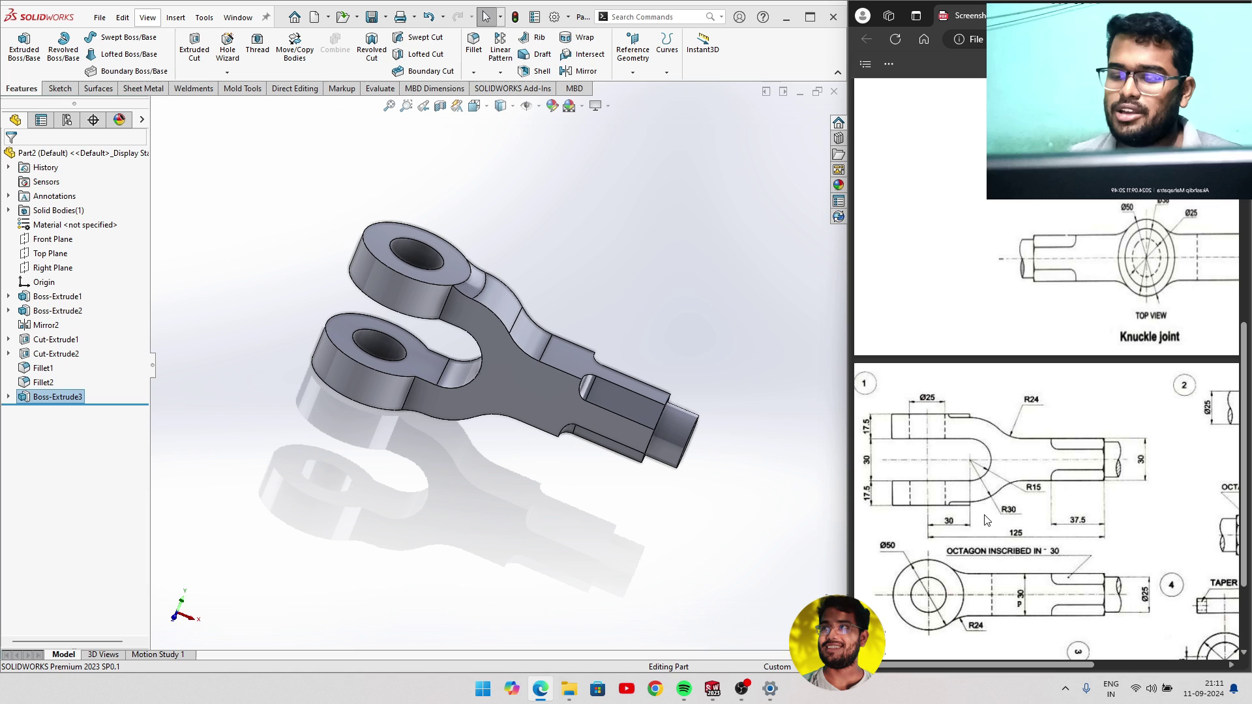
scroll(988, 520, "down", 2)
scroll(987, 520, "down", 2)
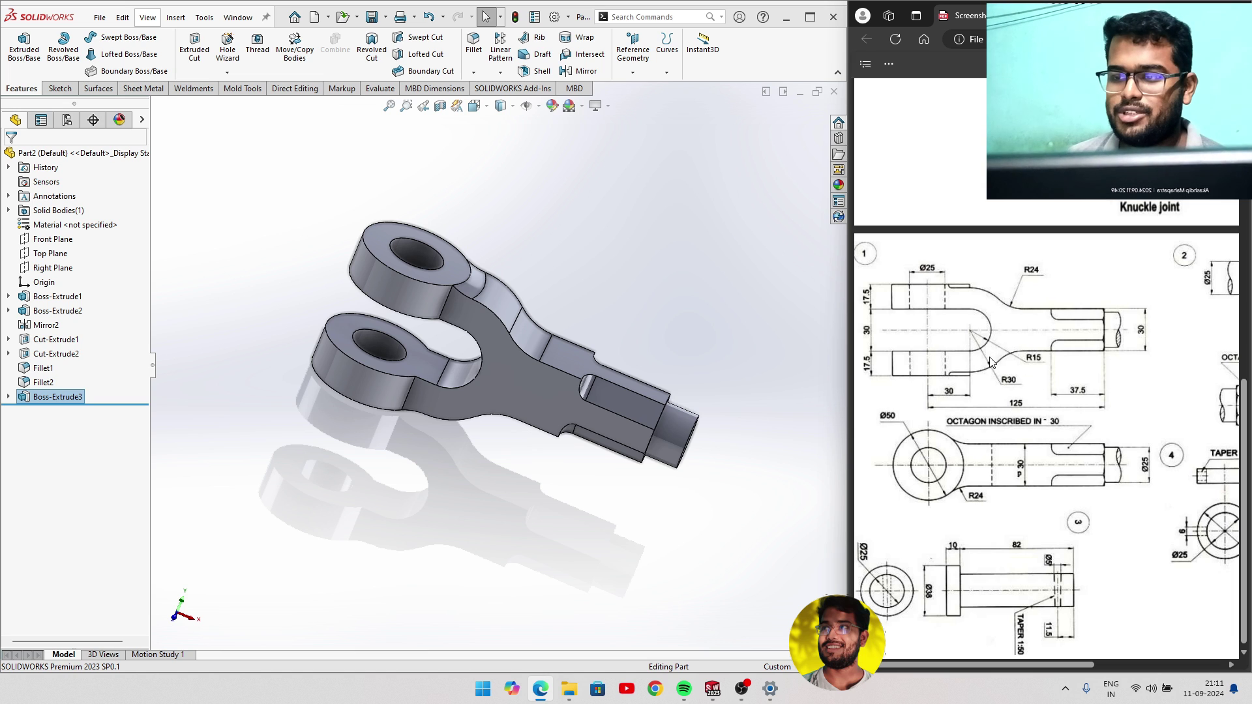
scroll(990, 363, "up", 5)
scroll(990, 363, "up", 5)
scroll(990, 363, "up", 3)
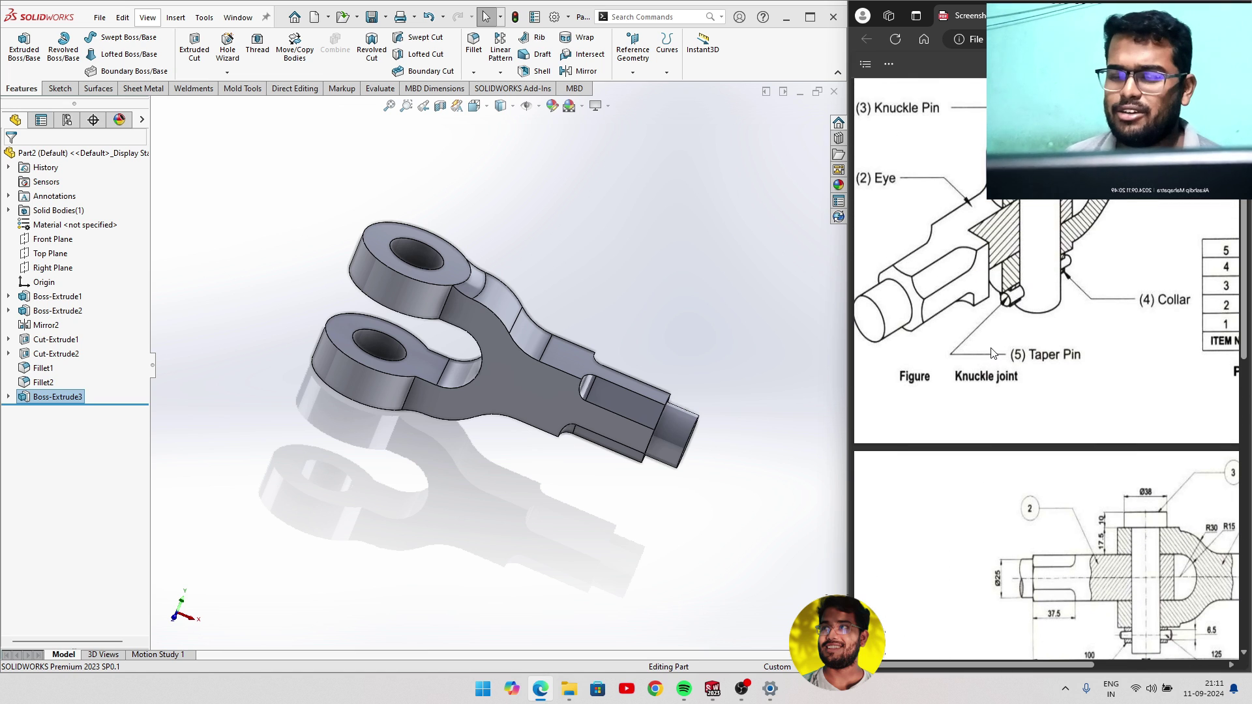
scroll(993, 353, "up", 2)
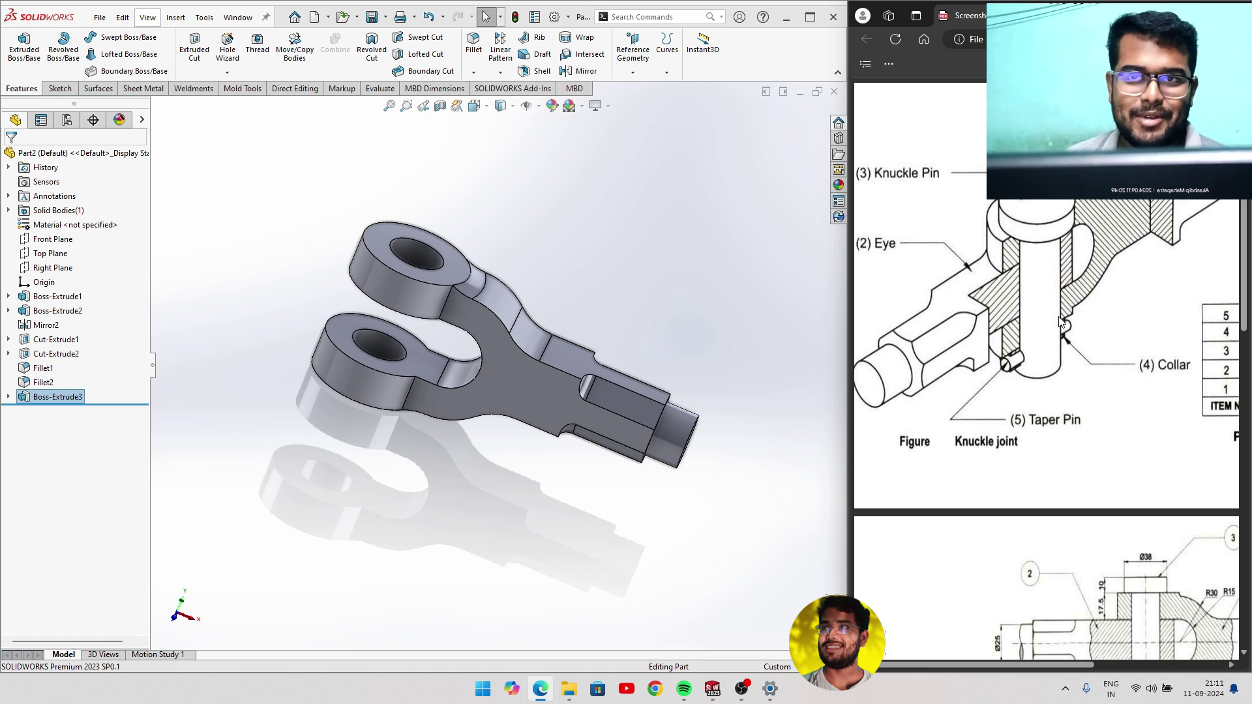
scroll(1073, 291, "down", 5)
scroll(1073, 291, "down", 5)
scroll(1073, 291, "down", 3)
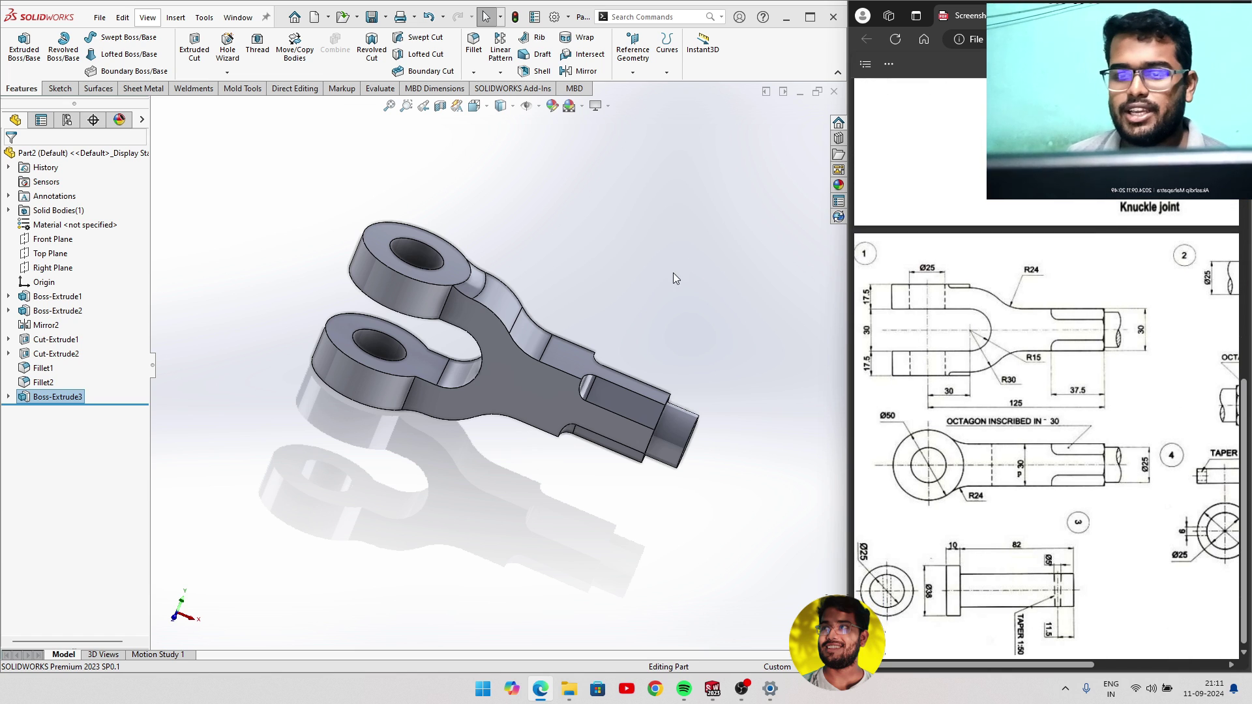
Pick matte copper from Metal > Copper and drop it onto the rod end.
left_click(839, 186)
left_click(649, 132)
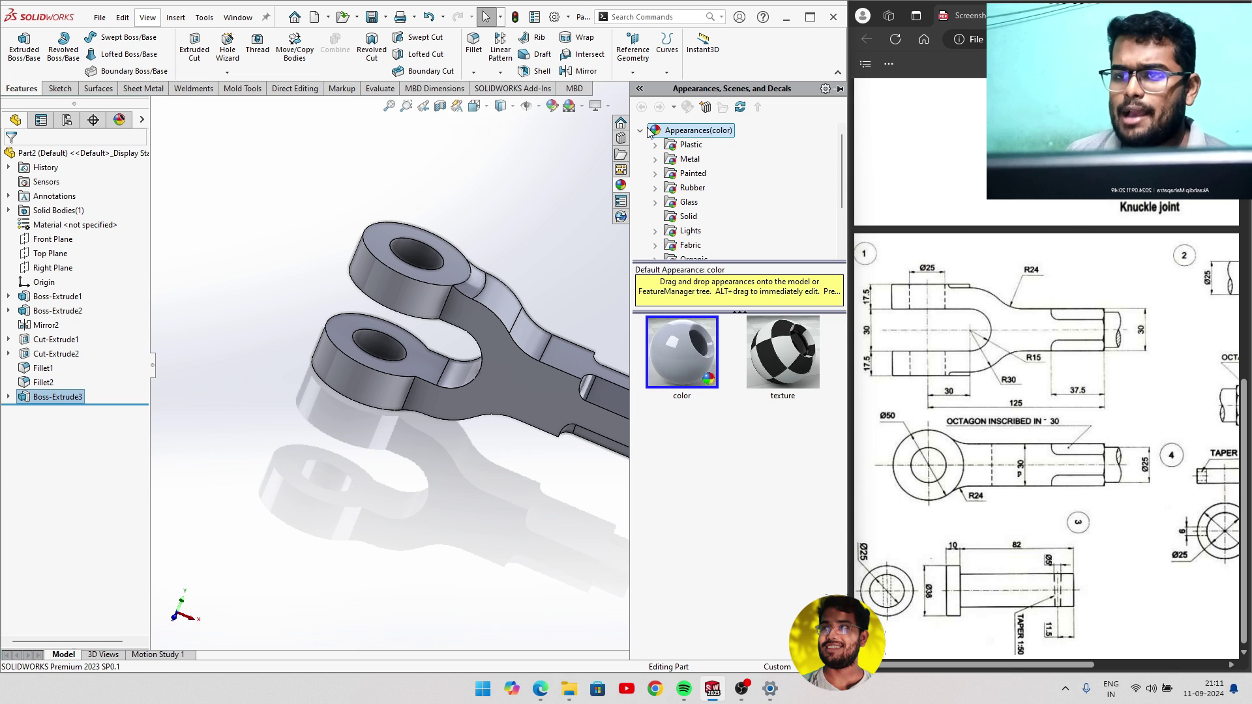
left_click(690, 158)
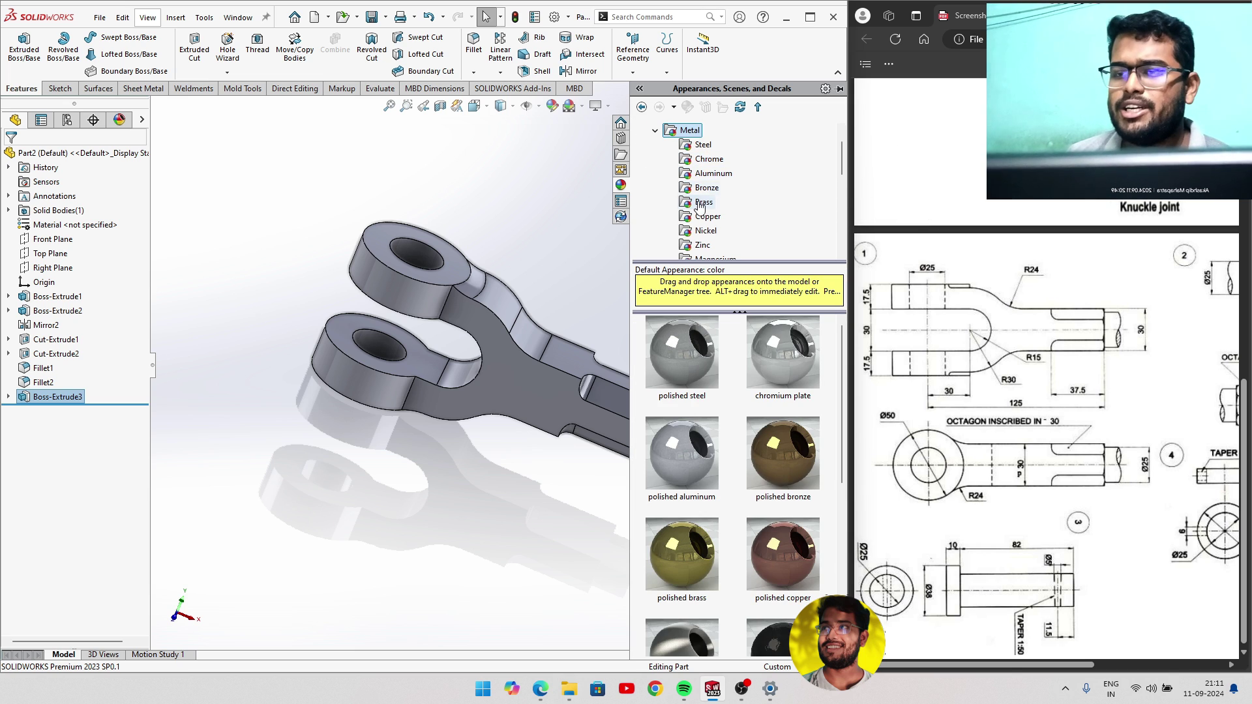
left_click(710, 217)
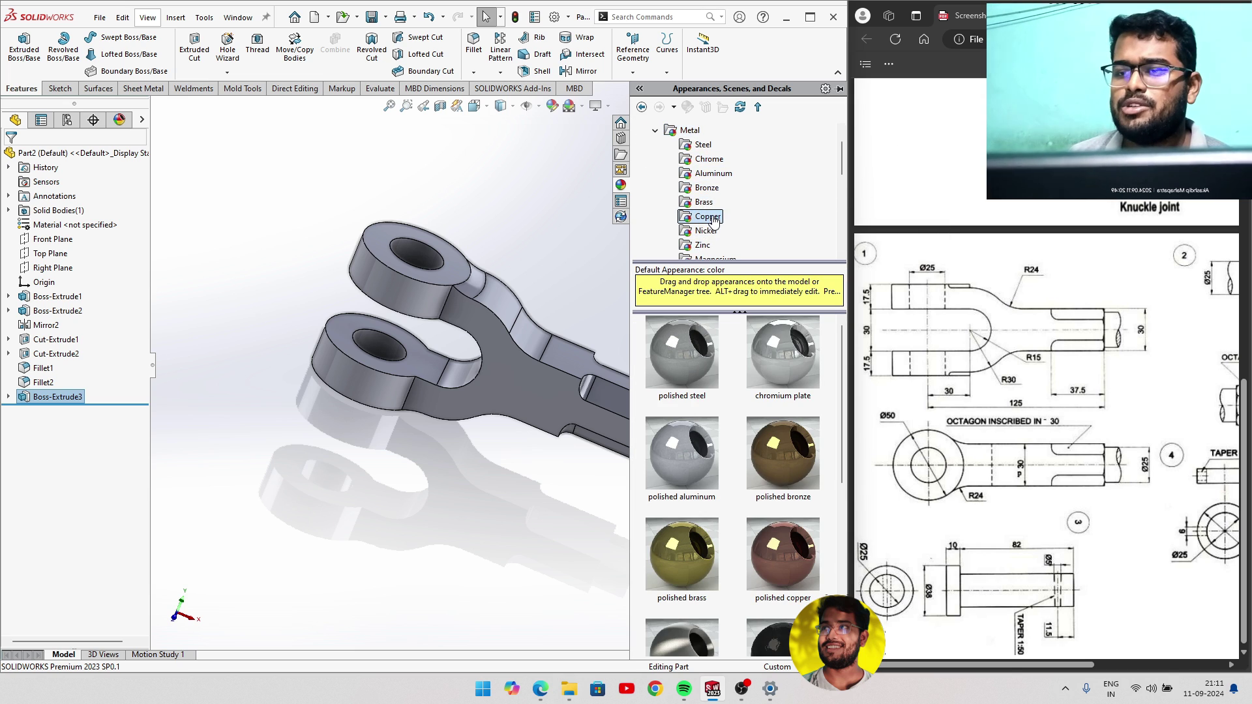
left_click(804, 451)
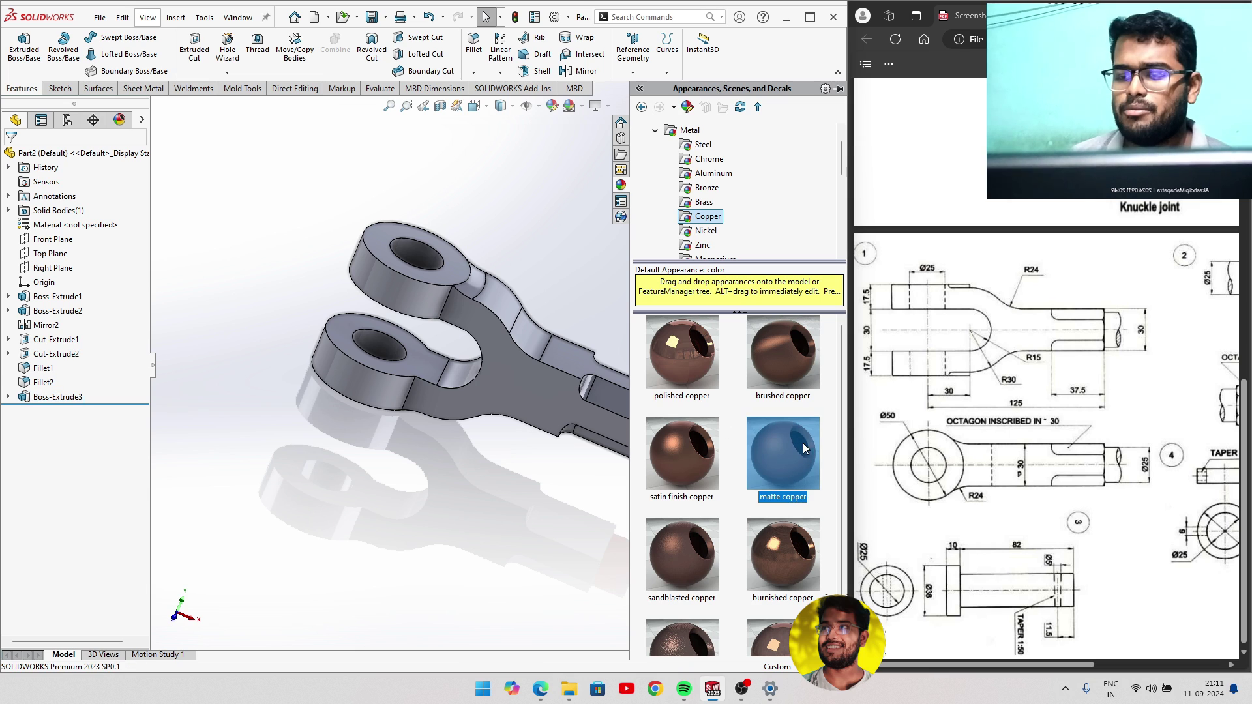
left_click_drag(778, 432, 522, 355)
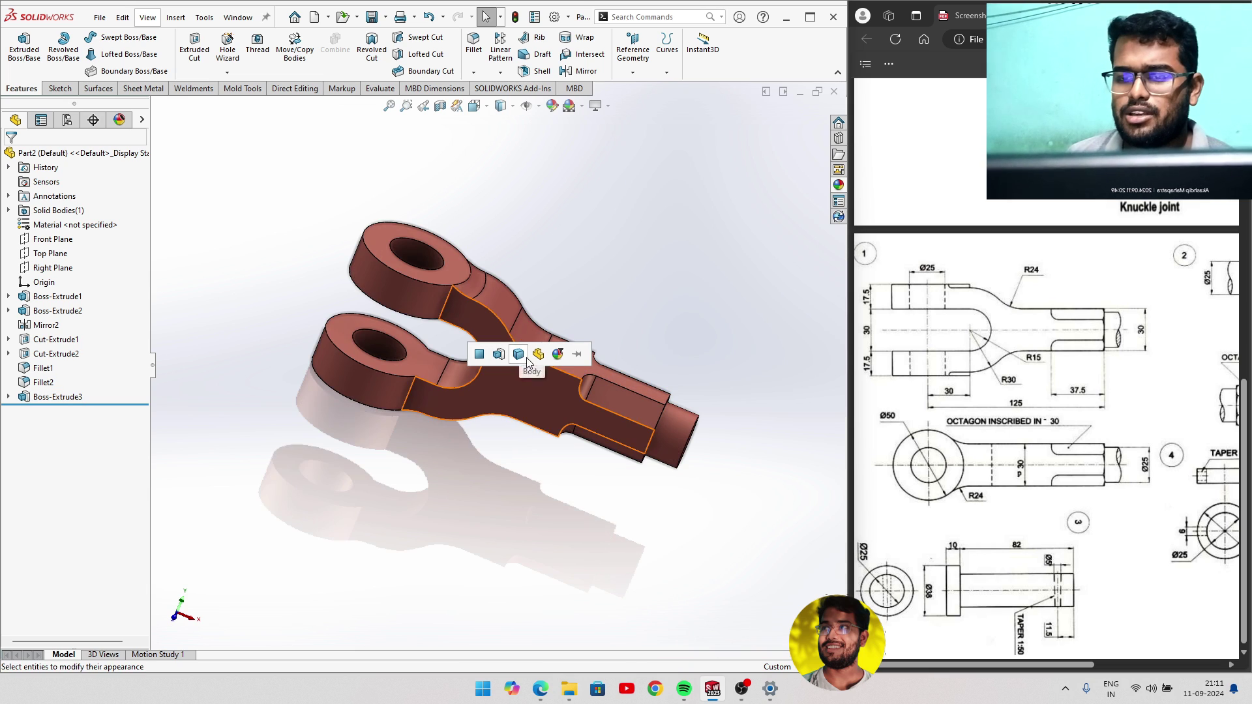
Apply matte copper to the whole part and briefly toggle the floor reflection.
right_click(523, 383)
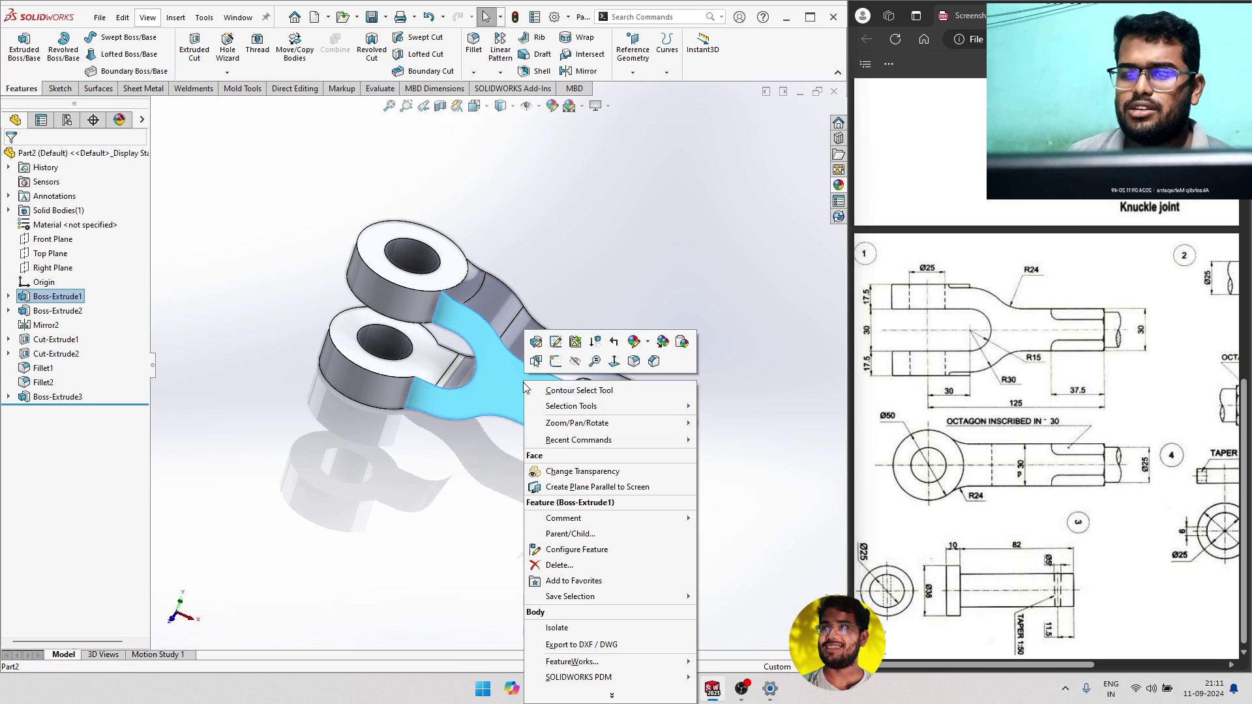
left_click(694, 257)
left_click(839, 185)
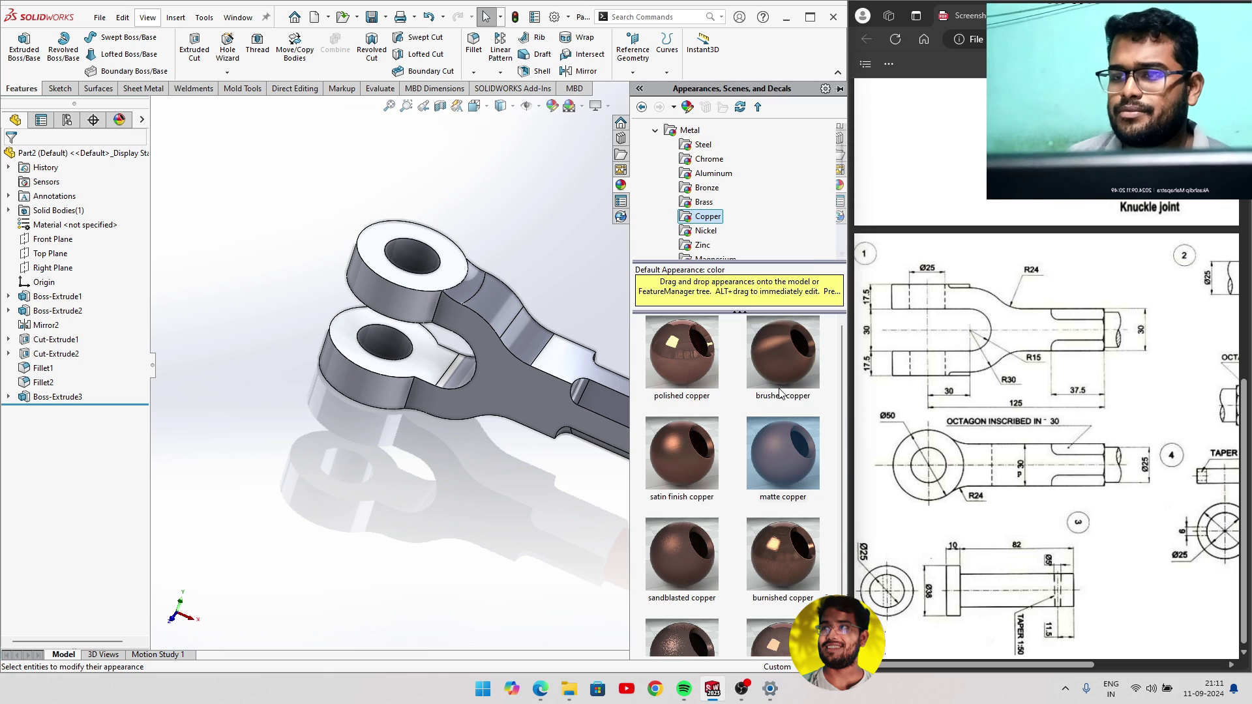
double_click(775, 456)
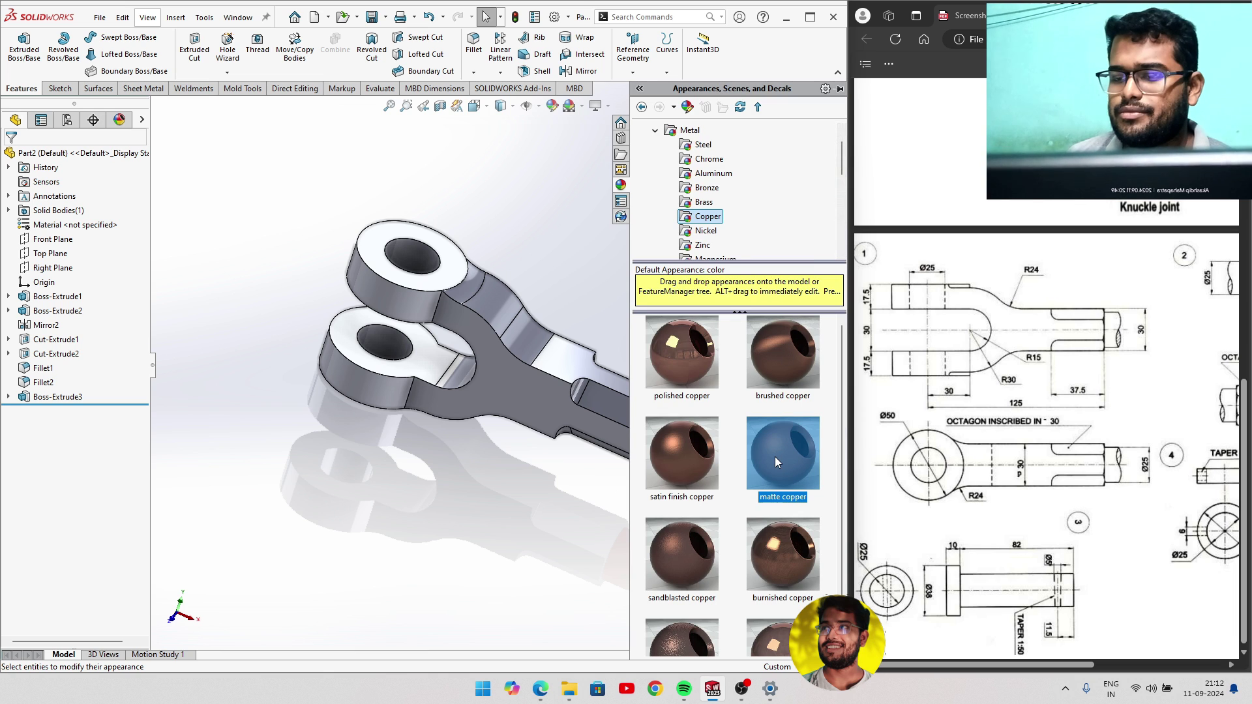
left_click(569, 268)
mouse_move(631, 281)
middle_mouse_down()
mouse_move(548, 259)
mouse_move(638, 272)
mouse_move(579, 271)
mouse_move(558, 256)
mouse_move(526, 272)
mouse_move(554, 201)
middle_mouse_up()
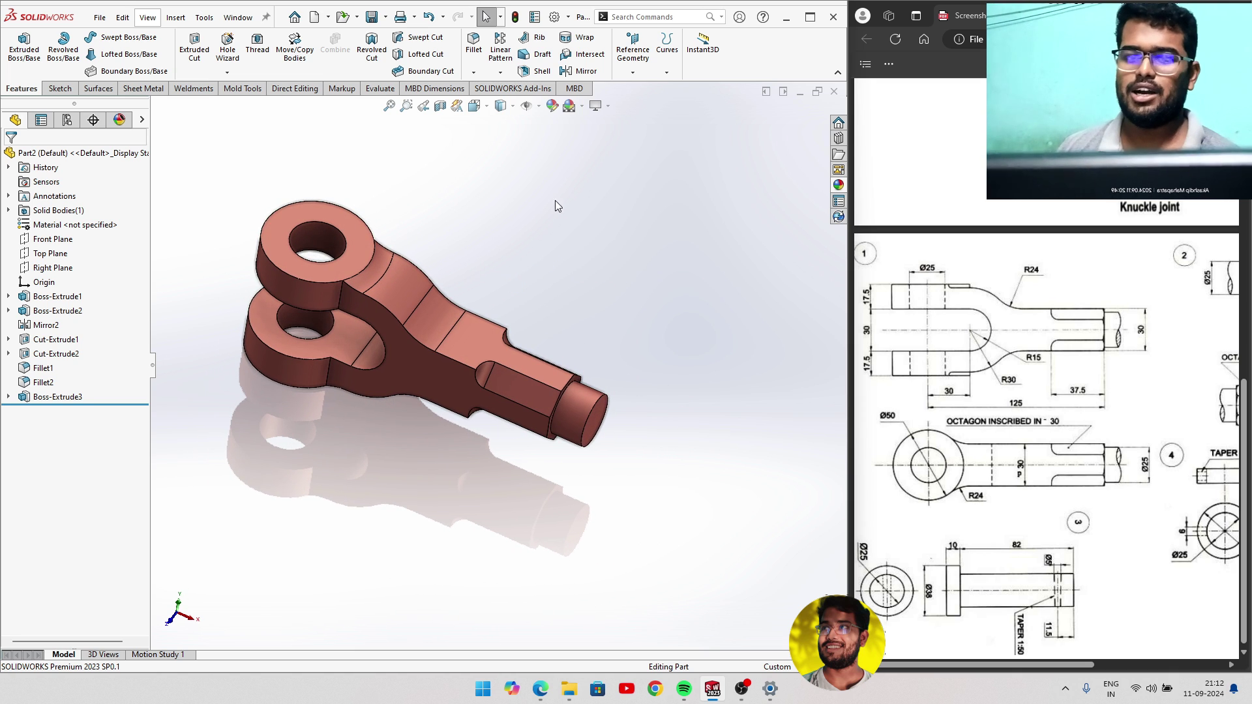
left_click(608, 107)
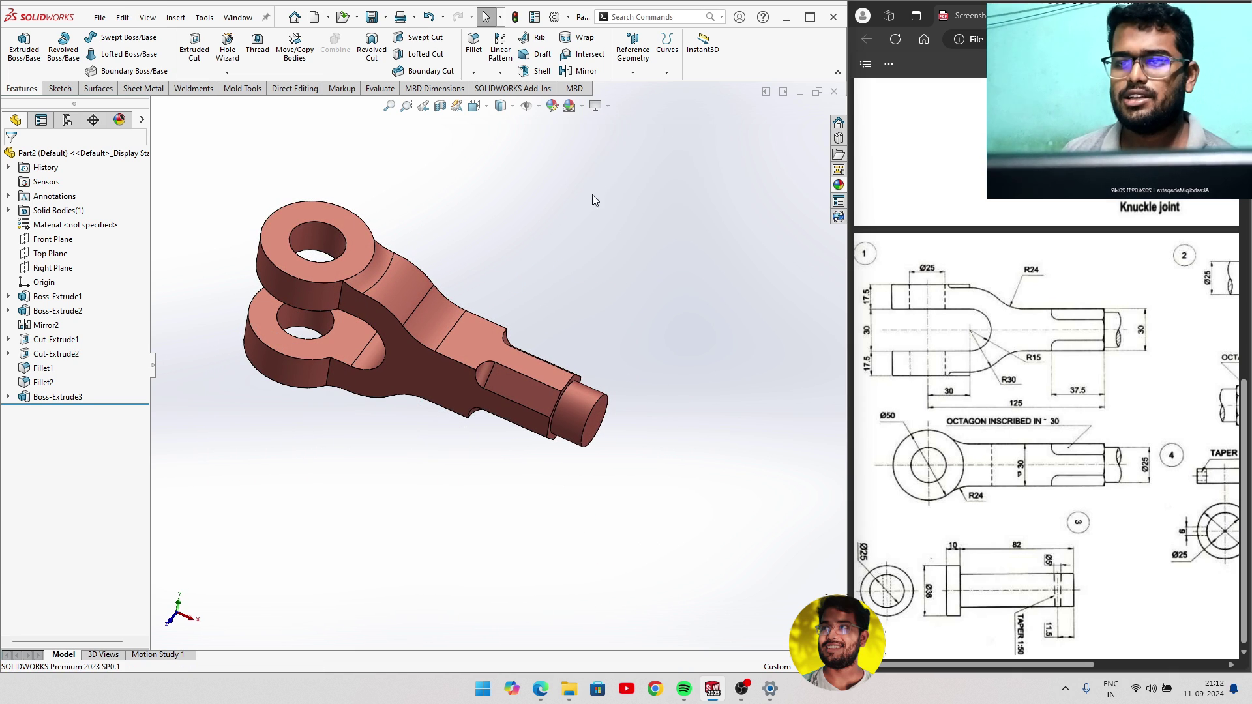
left_click(608, 106)
Try a magenta appearance on the whole part, then cancel to keep copper.
mouse_move(565, 208)
middle_mouse_down()
mouse_move(611, 128)
mouse_move(507, 221)
mouse_move(557, 210)
mouse_move(567, 189)
middle_mouse_up()
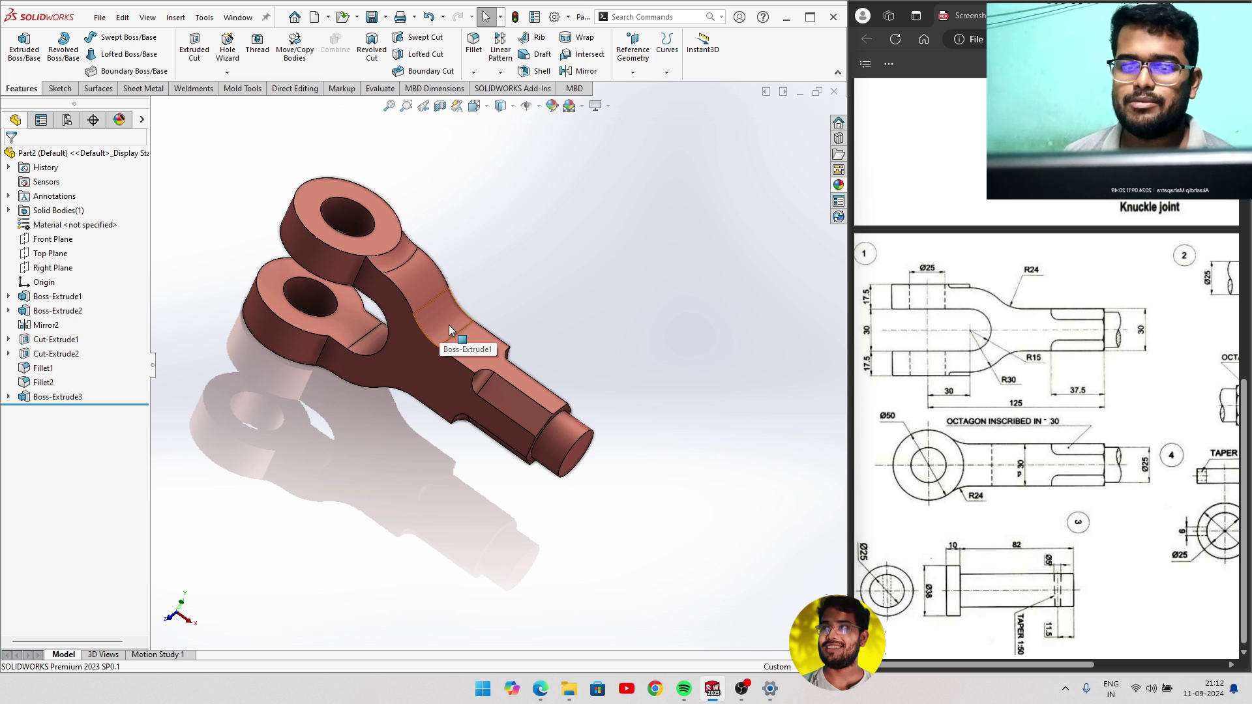
mouse_move(472, 308)
middle_mouse_down()
mouse_move(403, 304)
mouse_move(487, 282)
mouse_move(472, 274)
mouse_move(299, 272)
mouse_move(430, 236)
mouse_move(487, 257)
middle_mouse_up()
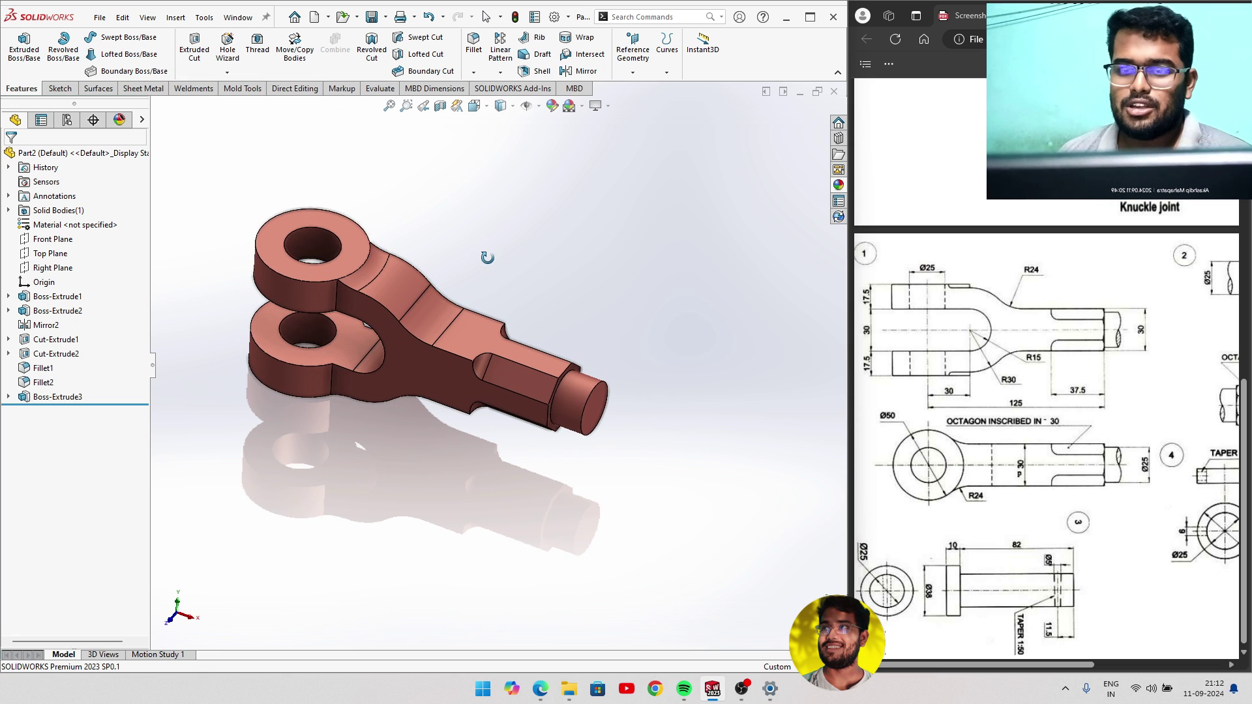
key("Escape")
right_click(394, 291)
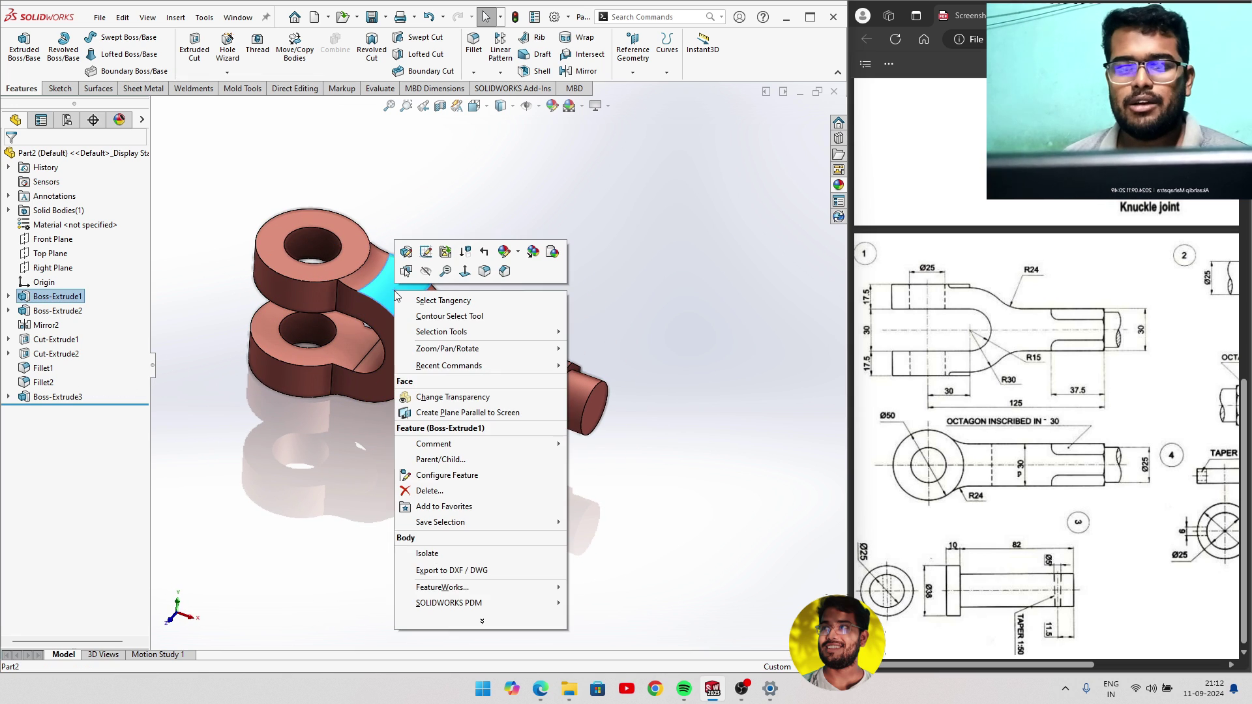
left_click(506, 256)
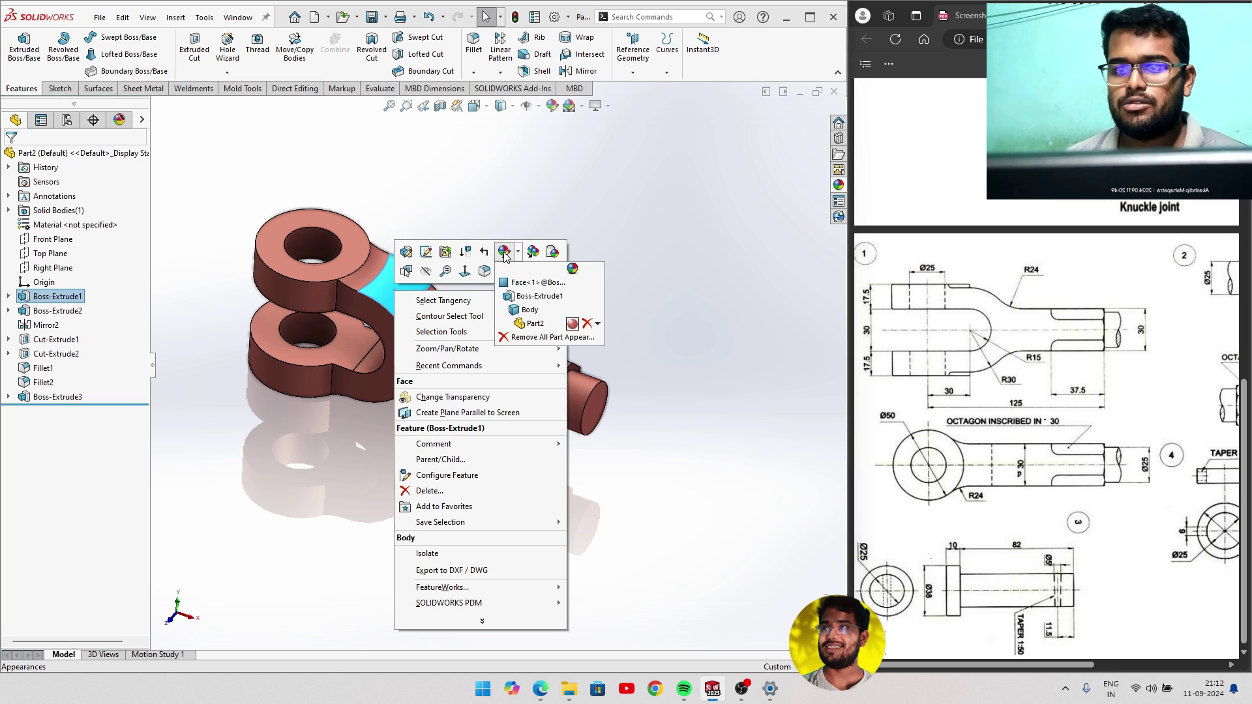
left_click(533, 325)
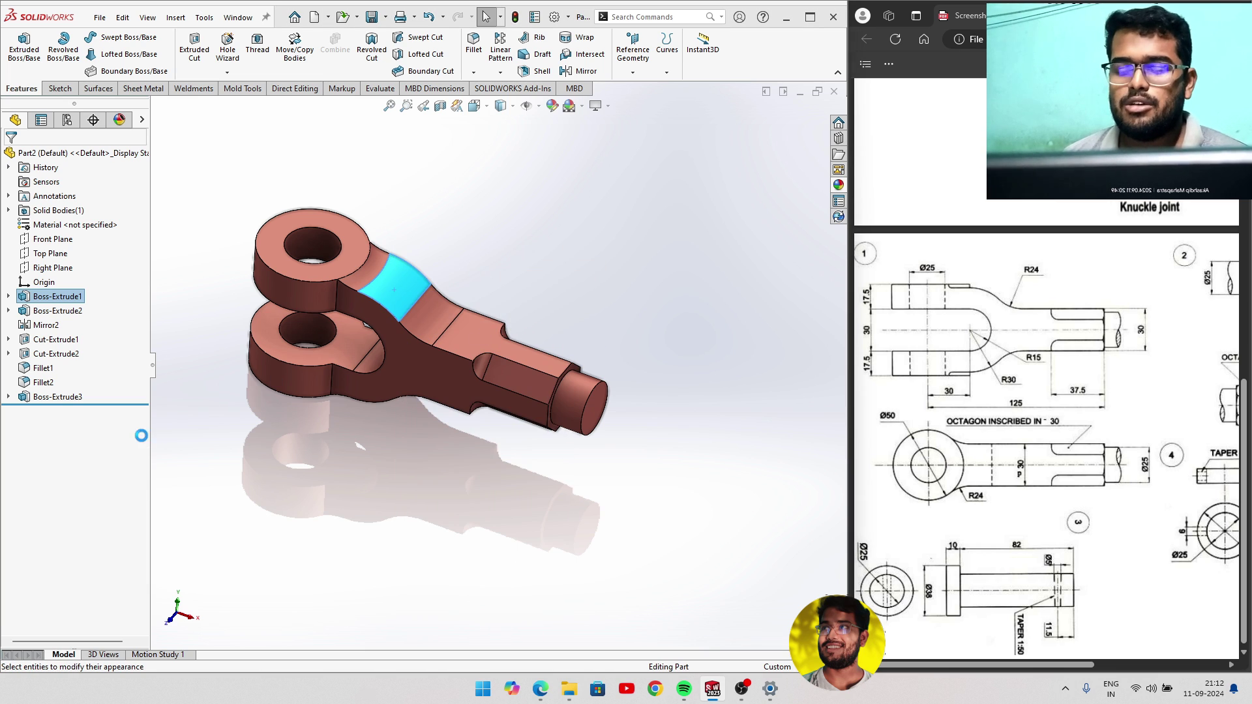
left_click(103, 483)
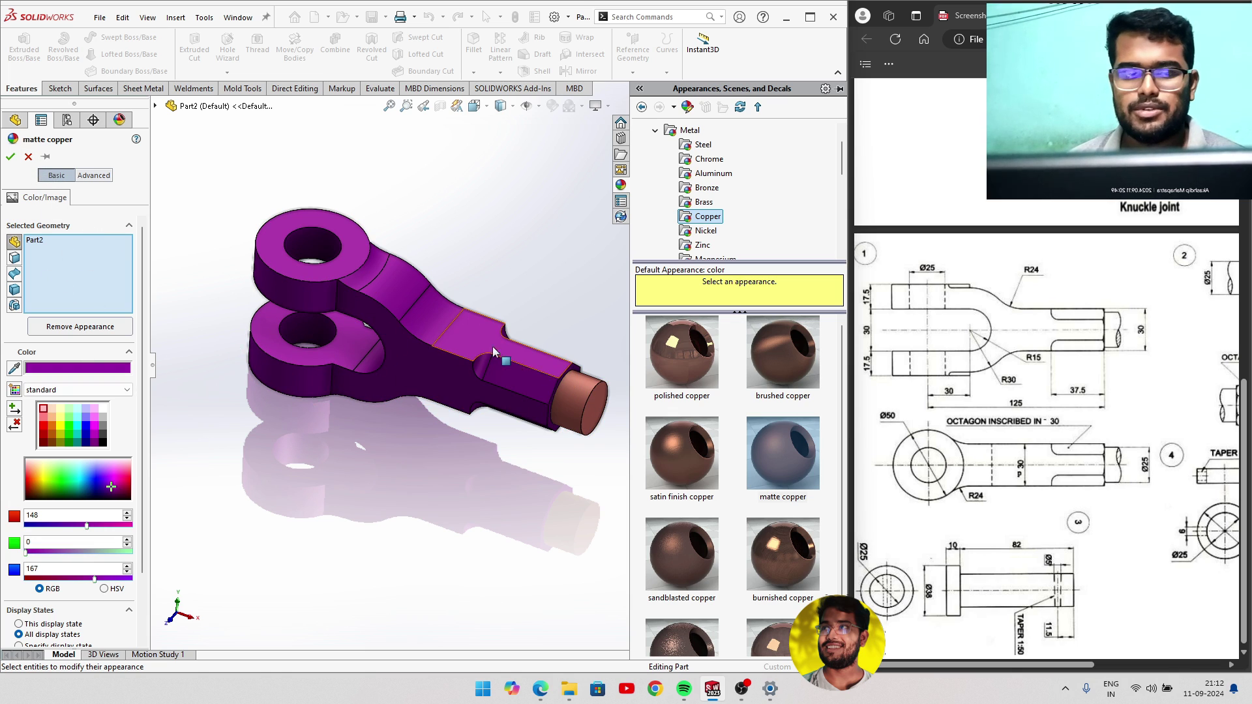
left_click(577, 382)
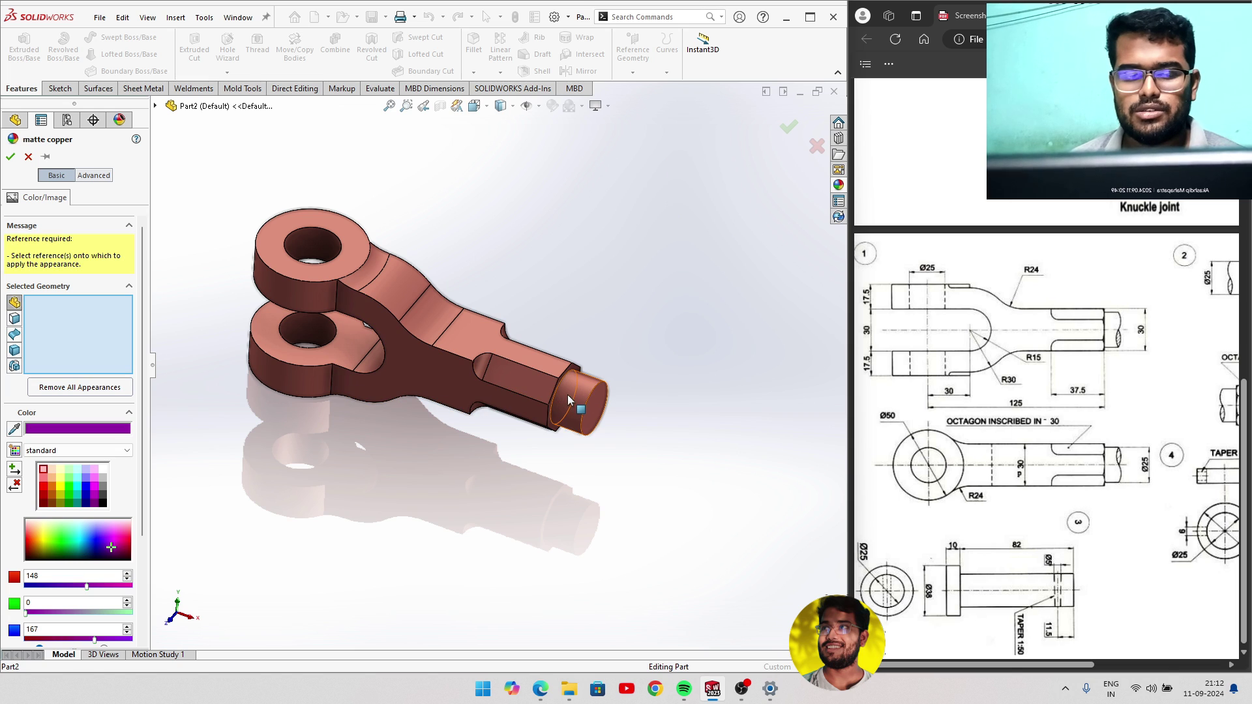
left_click(10, 156)
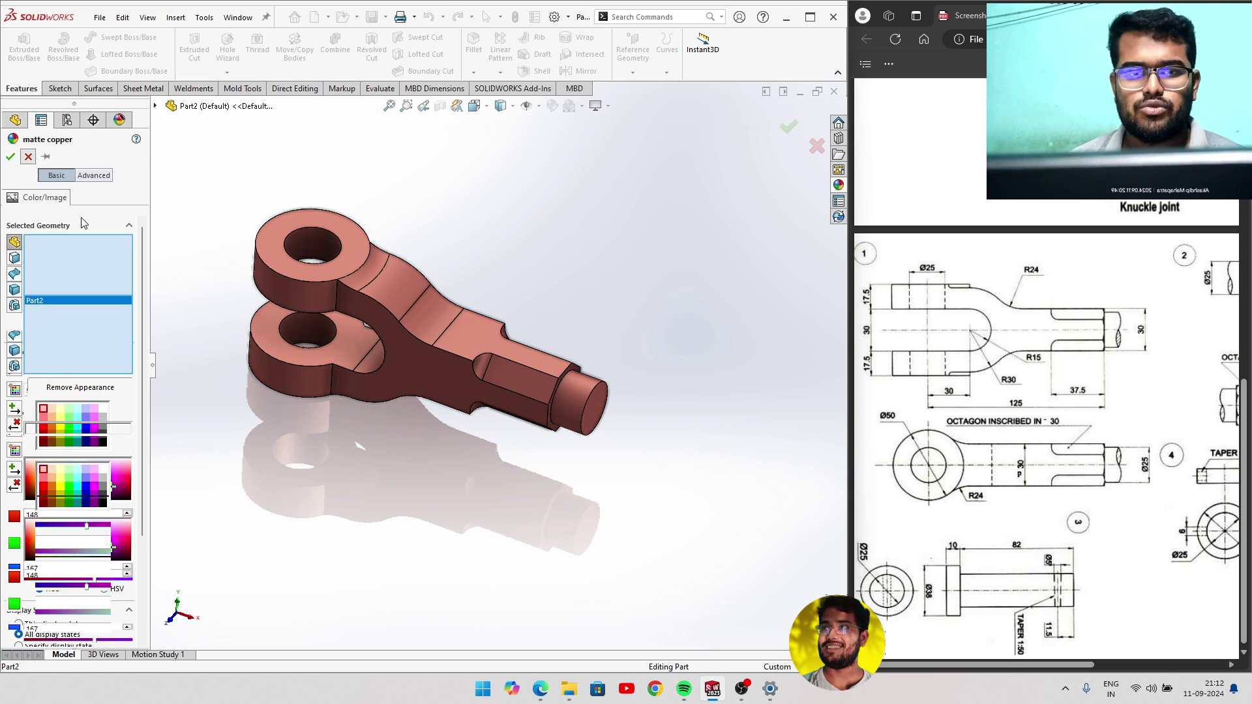
Preview purple, magenta and yellow part colours, then discard them to keep the copper finish.
right_click(474, 331)
left_click(584, 292)
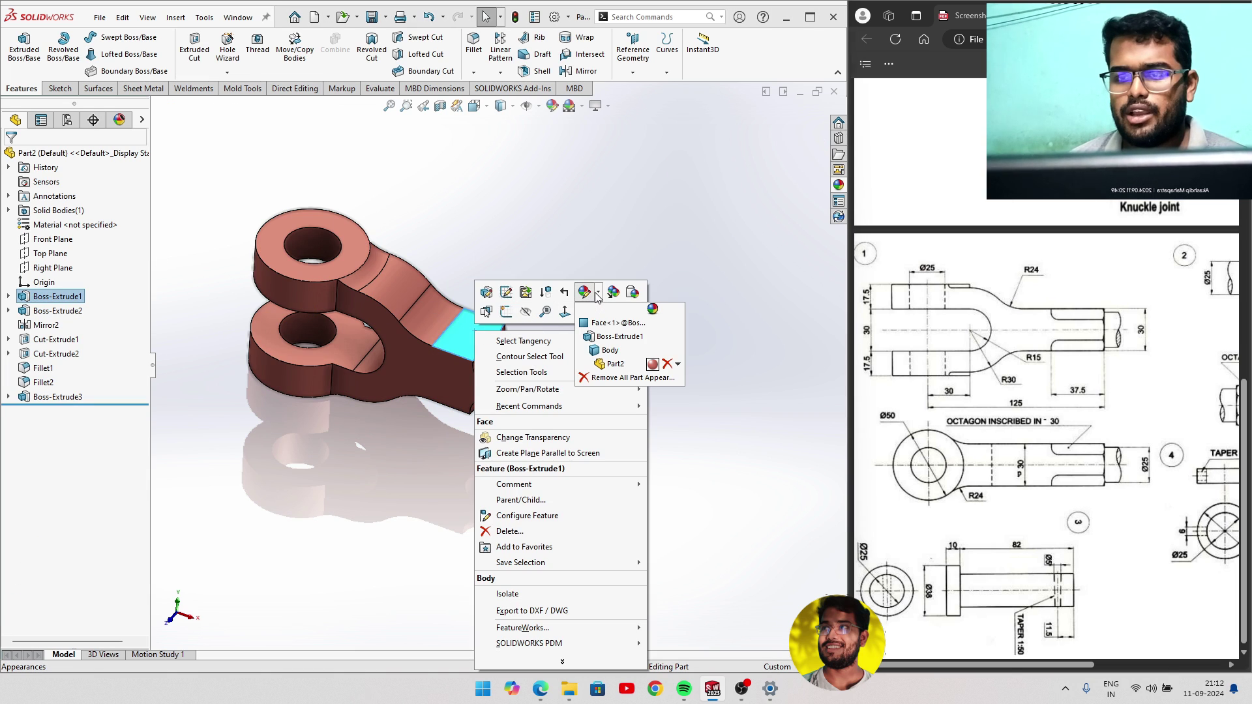
left_click(615, 360)
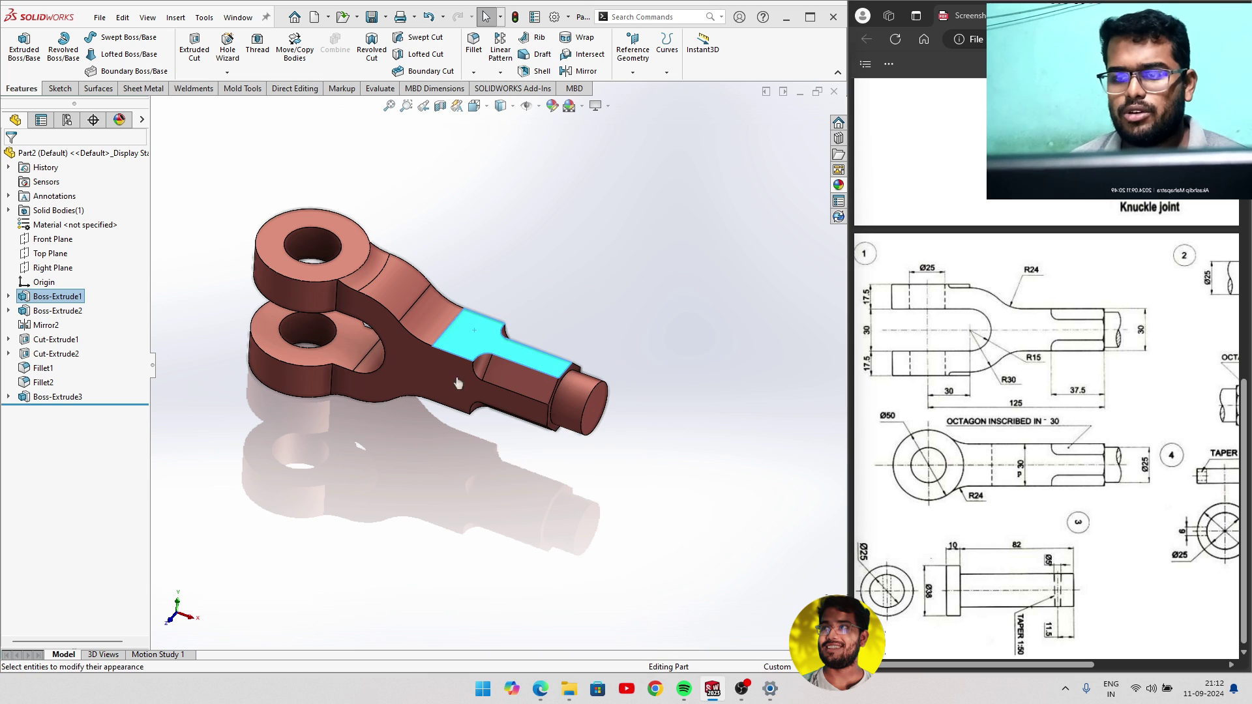
left_click(101, 482)
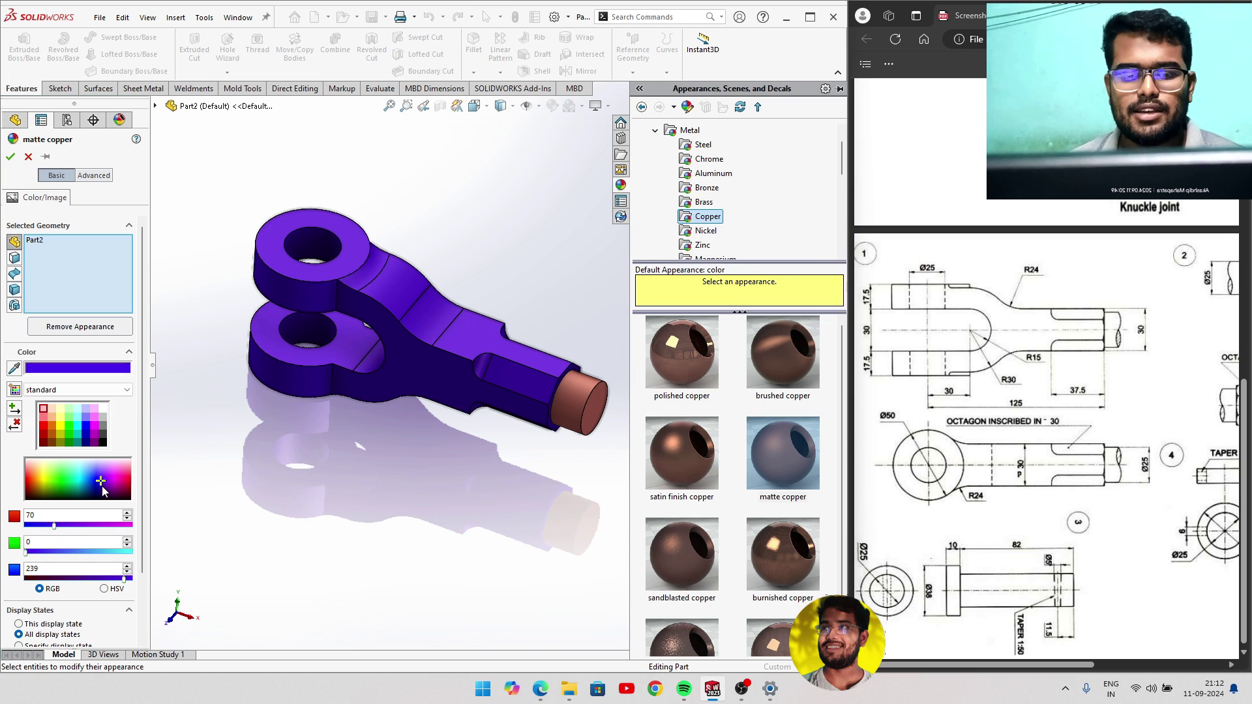
left_click(109, 481)
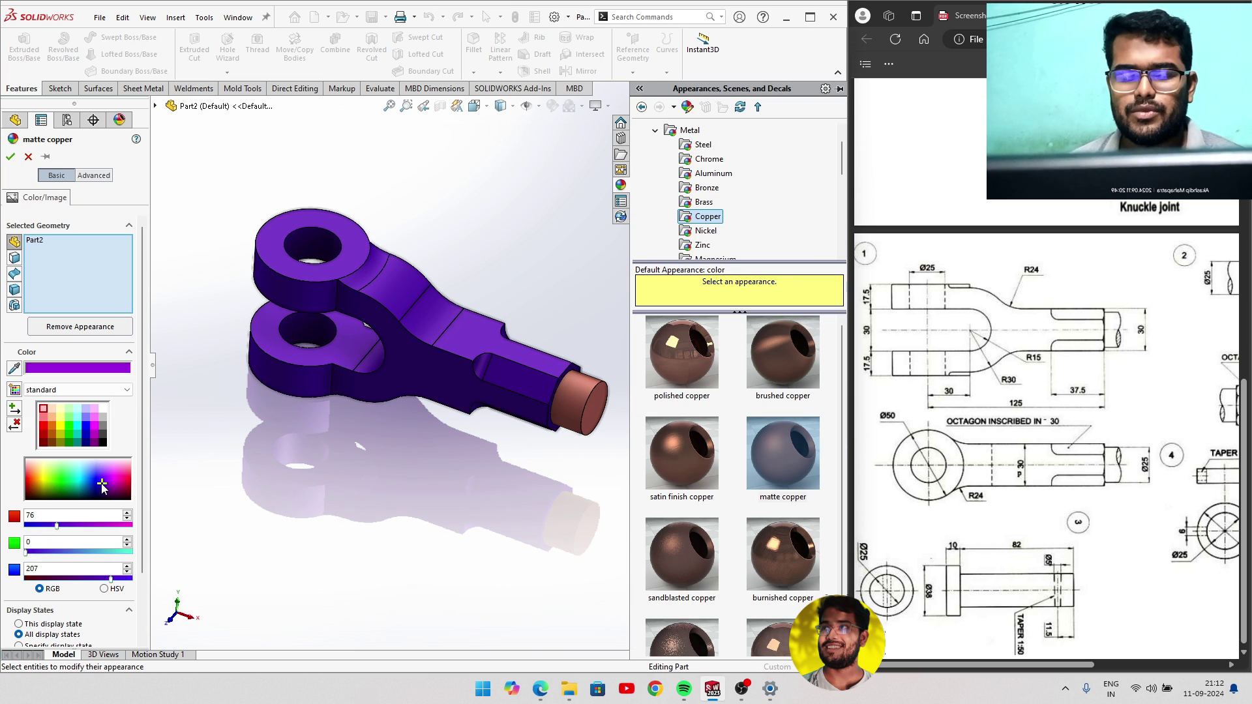
middle_click_drag(209, 453, 283, 533)
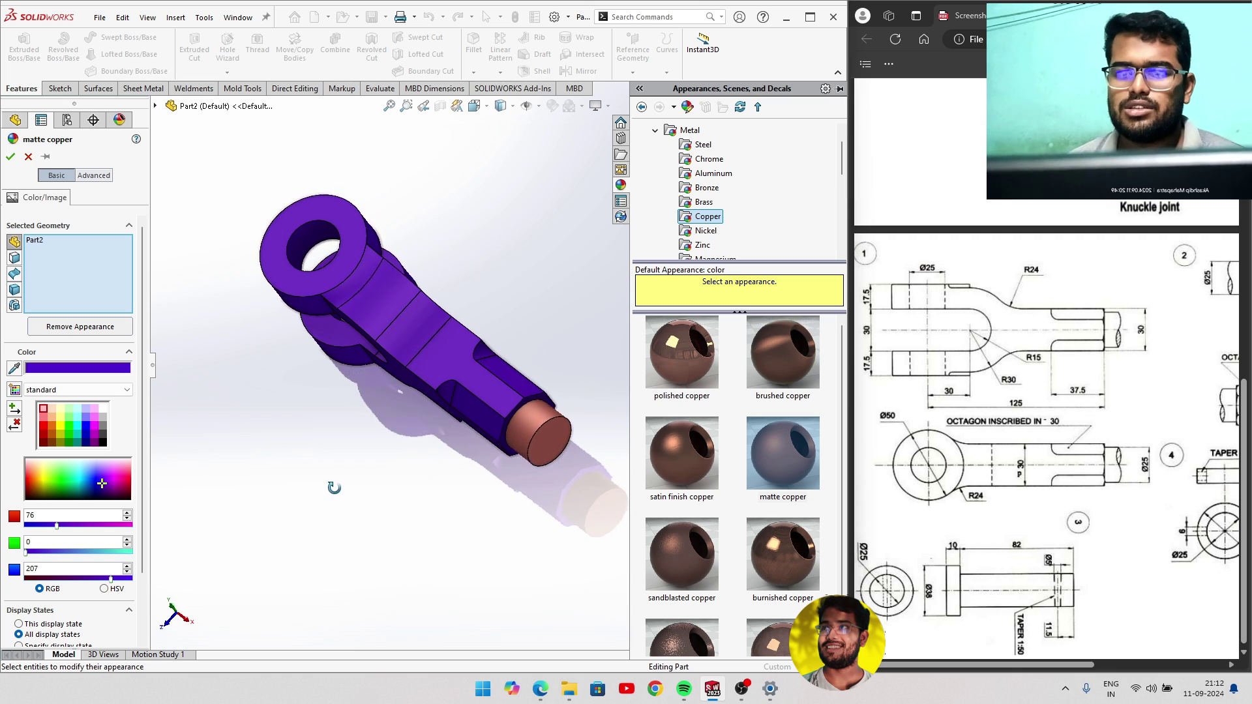
left_click(115, 482)
left_click(107, 483)
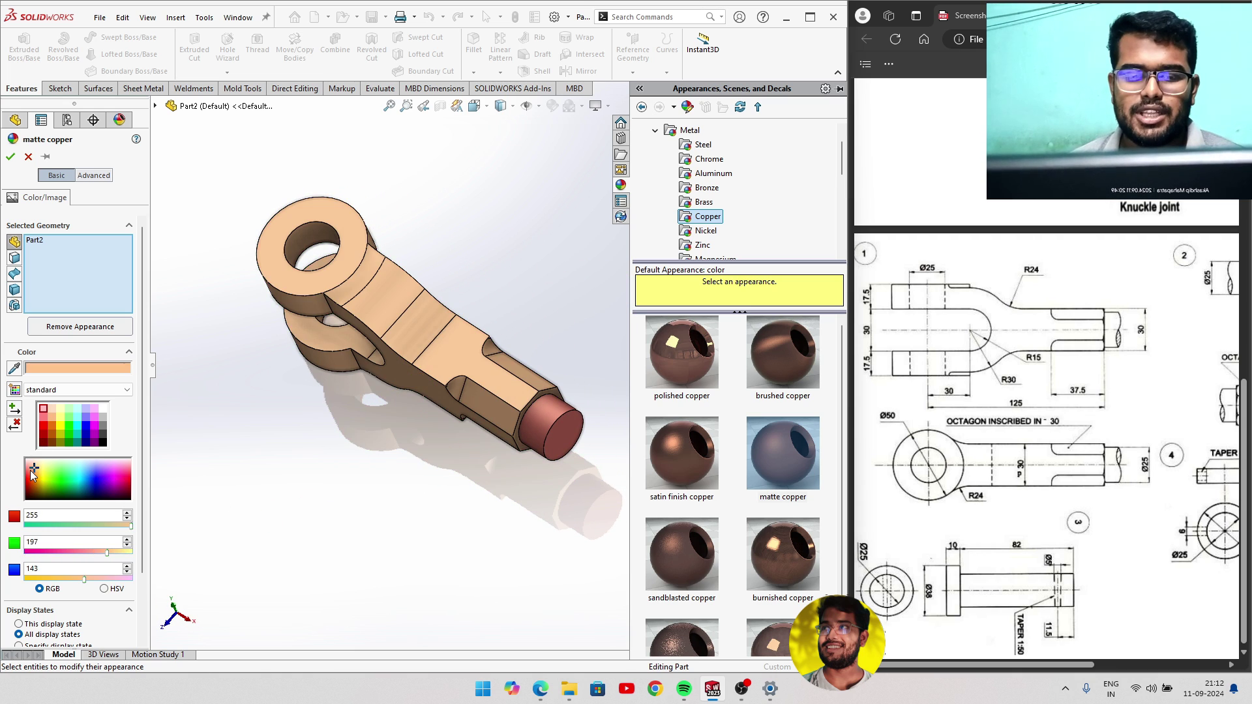
left_click_drag(39, 471, 39, 475)
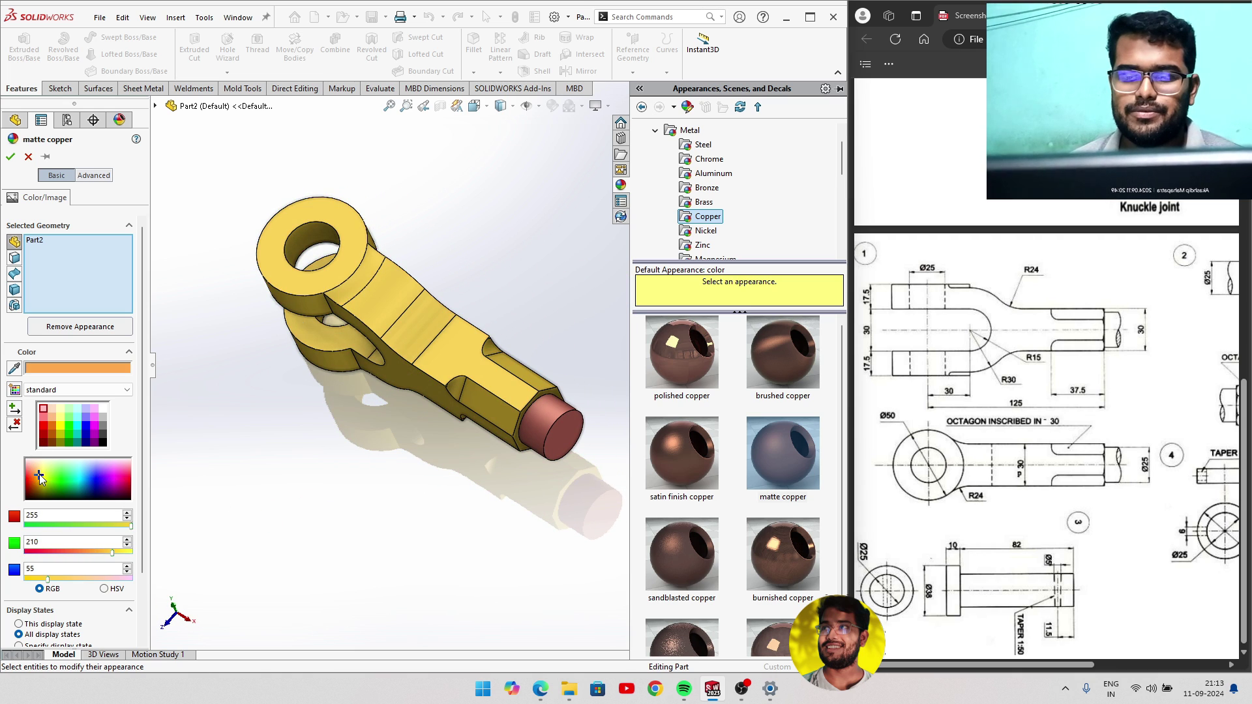
left_click(29, 157)
middle_click_drag(292, 433, 365, 415)
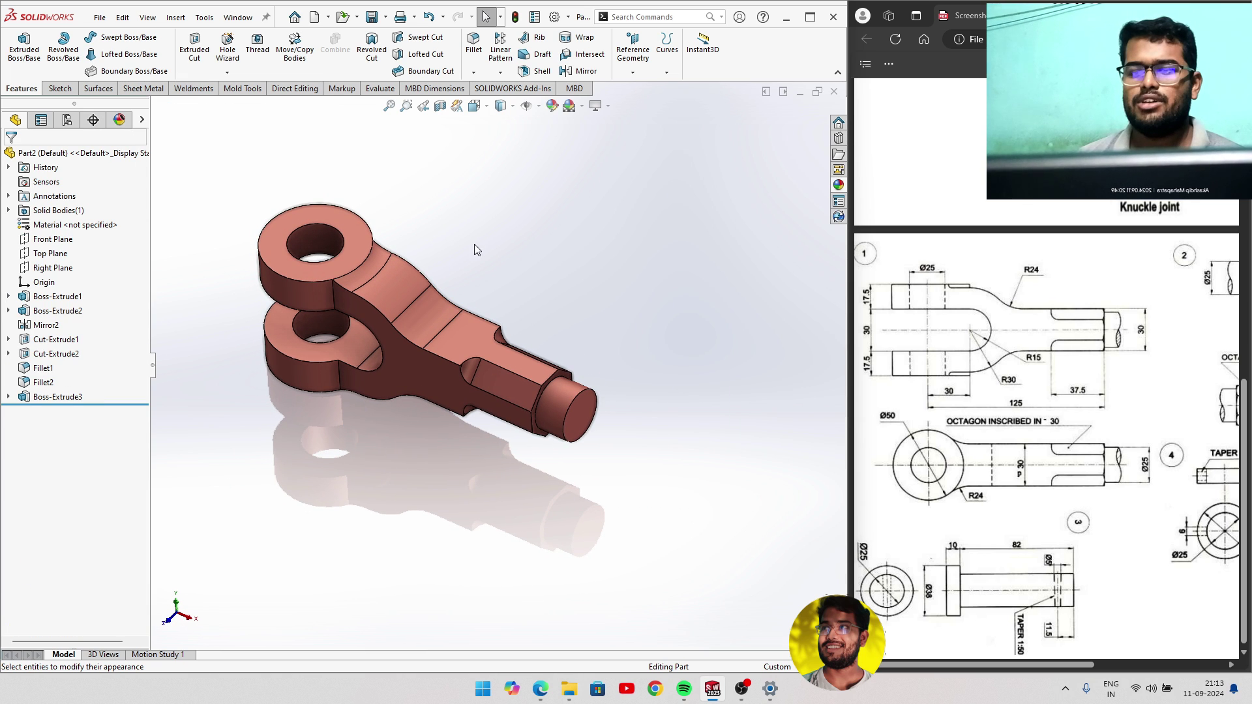
Inspect the copper part upright and angled, scroll the reference PDF, then open the File menu.
middle_click_drag(548, 270, 493, 466)
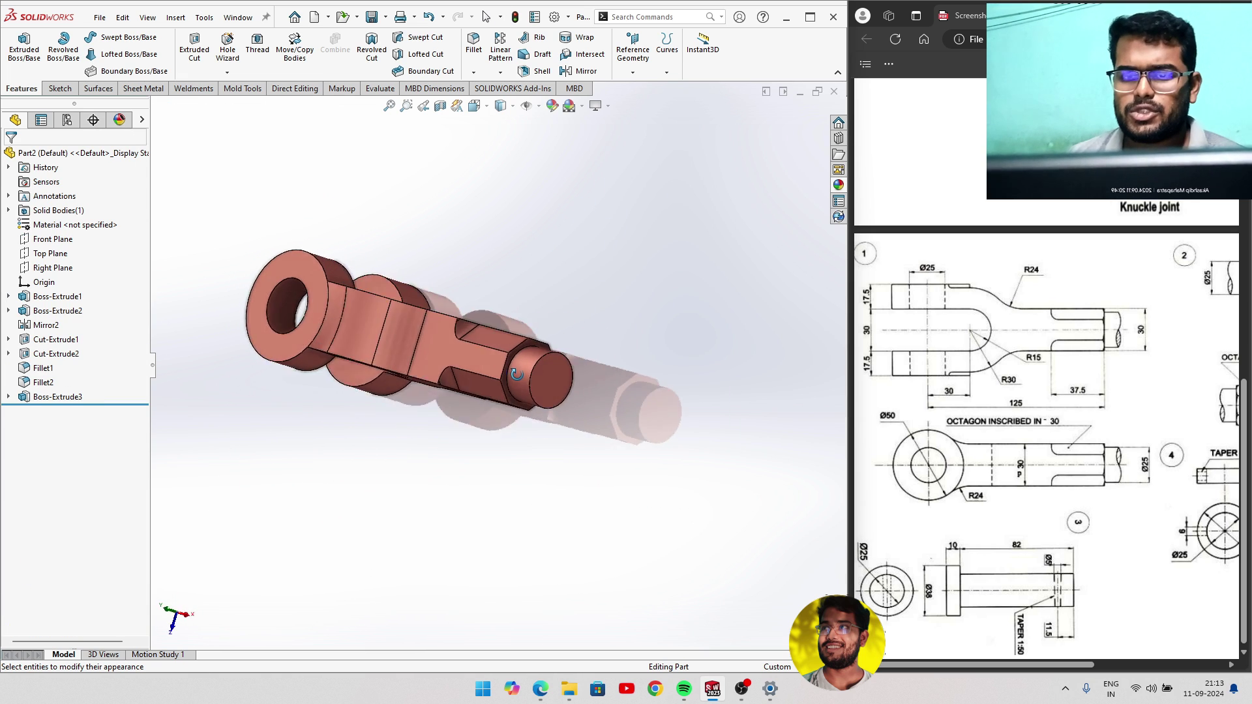
scroll(1053, 423, "up", 5)
scroll(1054, 422, "up", 5)
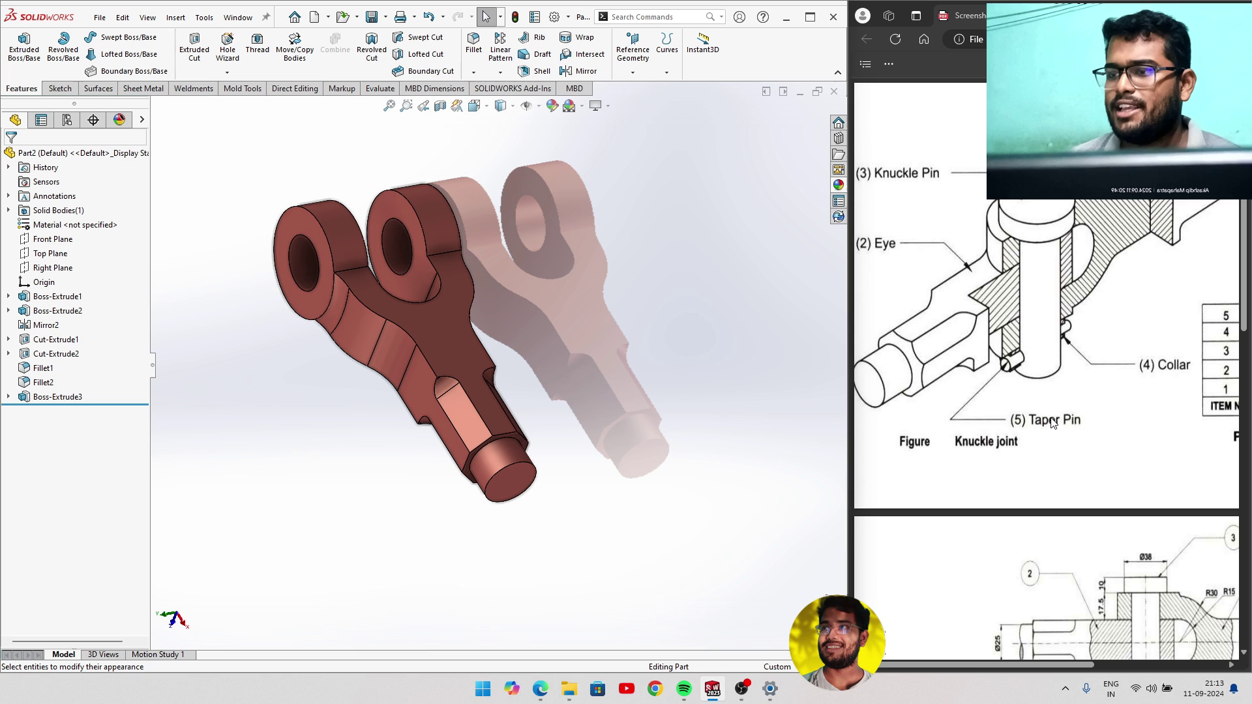
left_click_drag(1011, 663, 1110, 655)
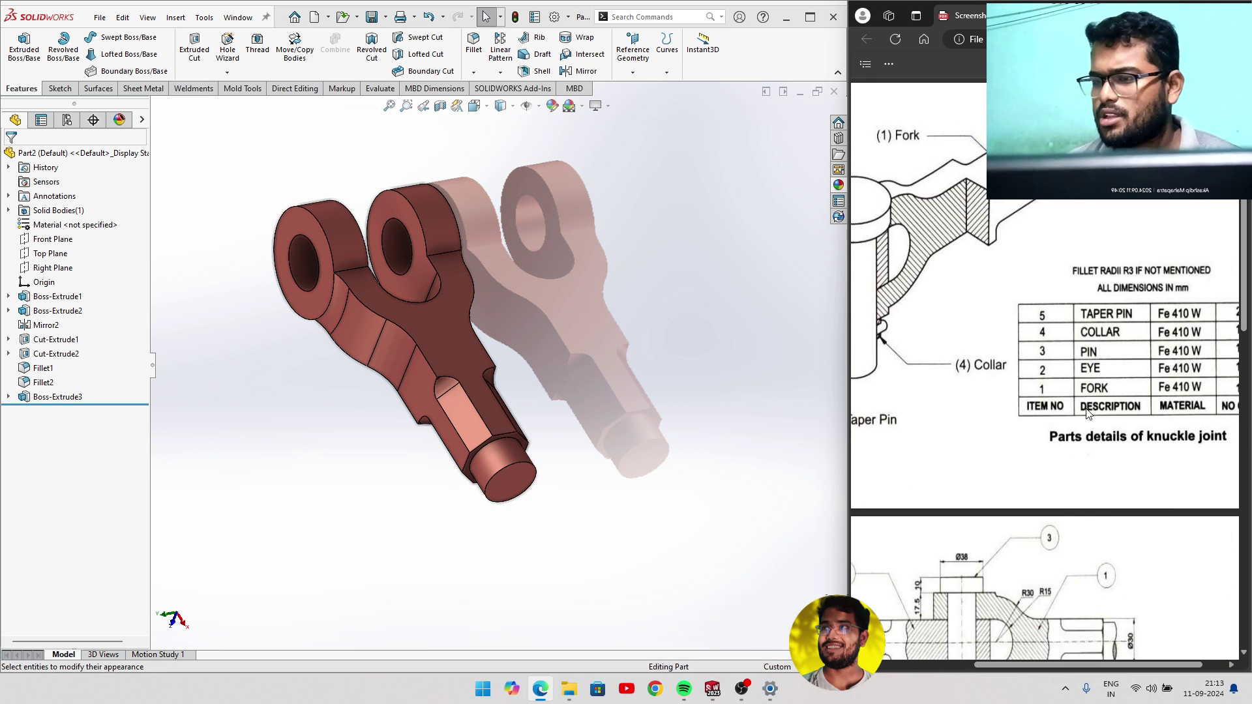
middle_click_drag(552, 378, 433, 364)
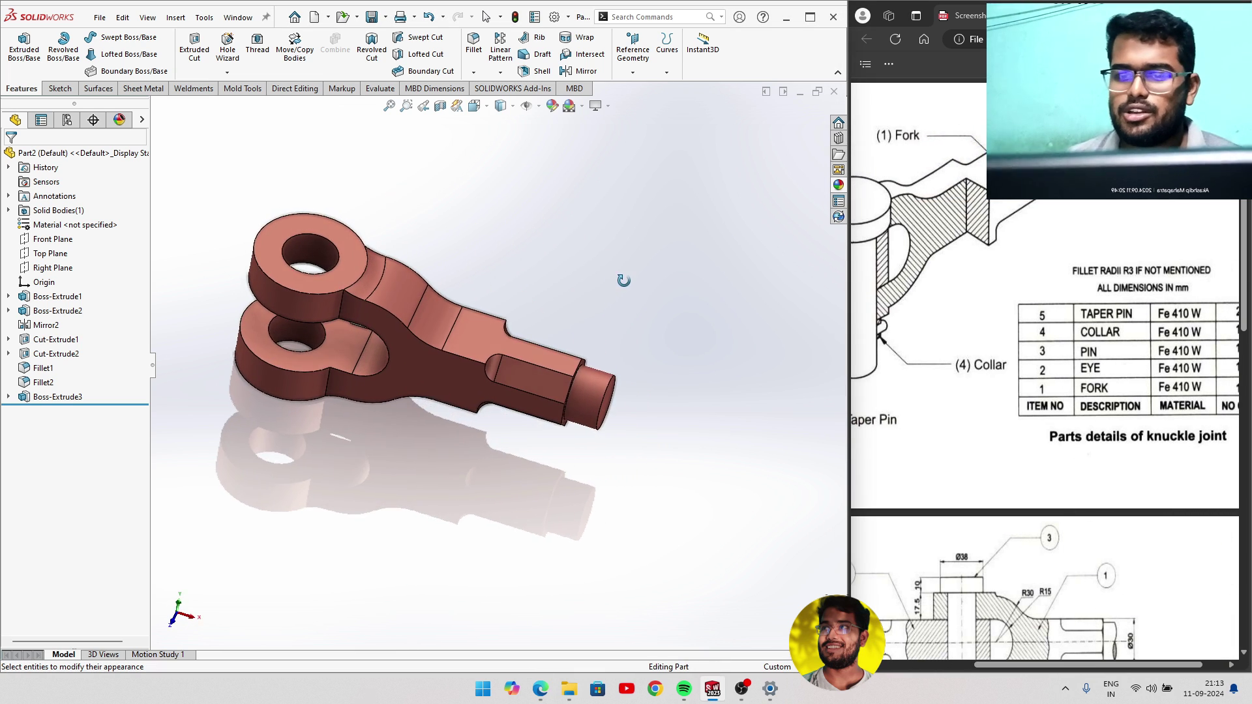
scroll(433, 364, "down", 3)
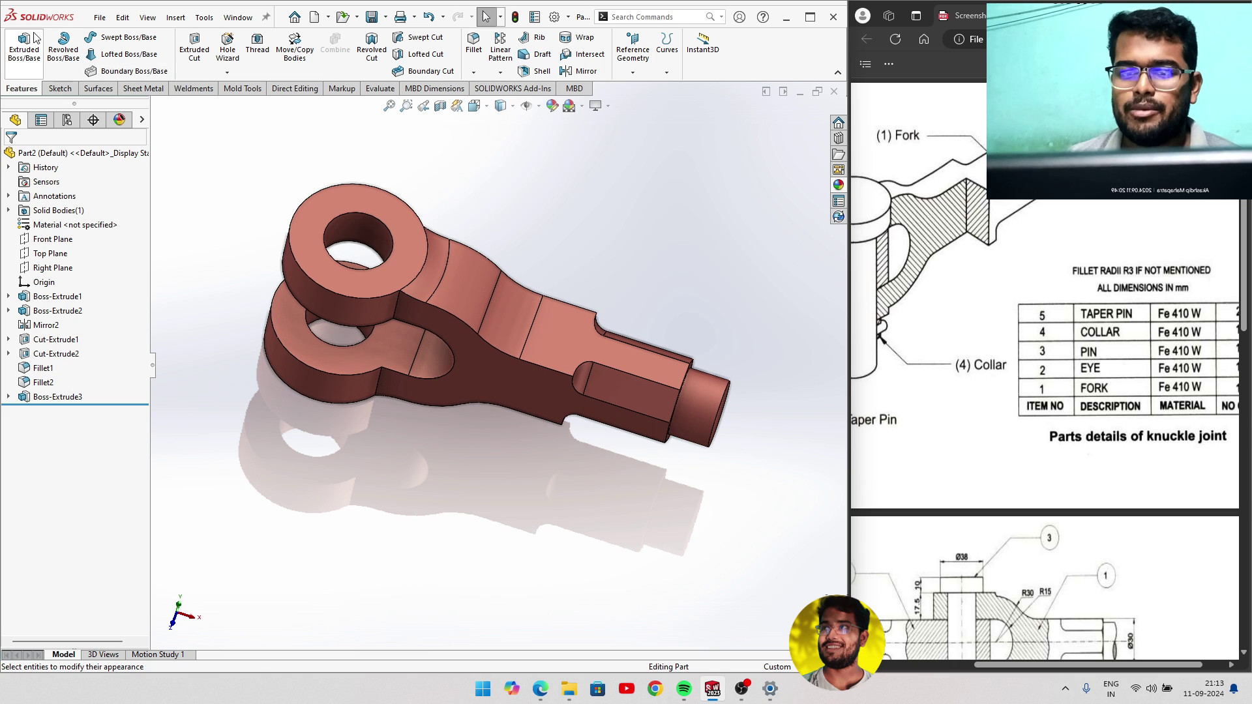
left_click(99, 18)
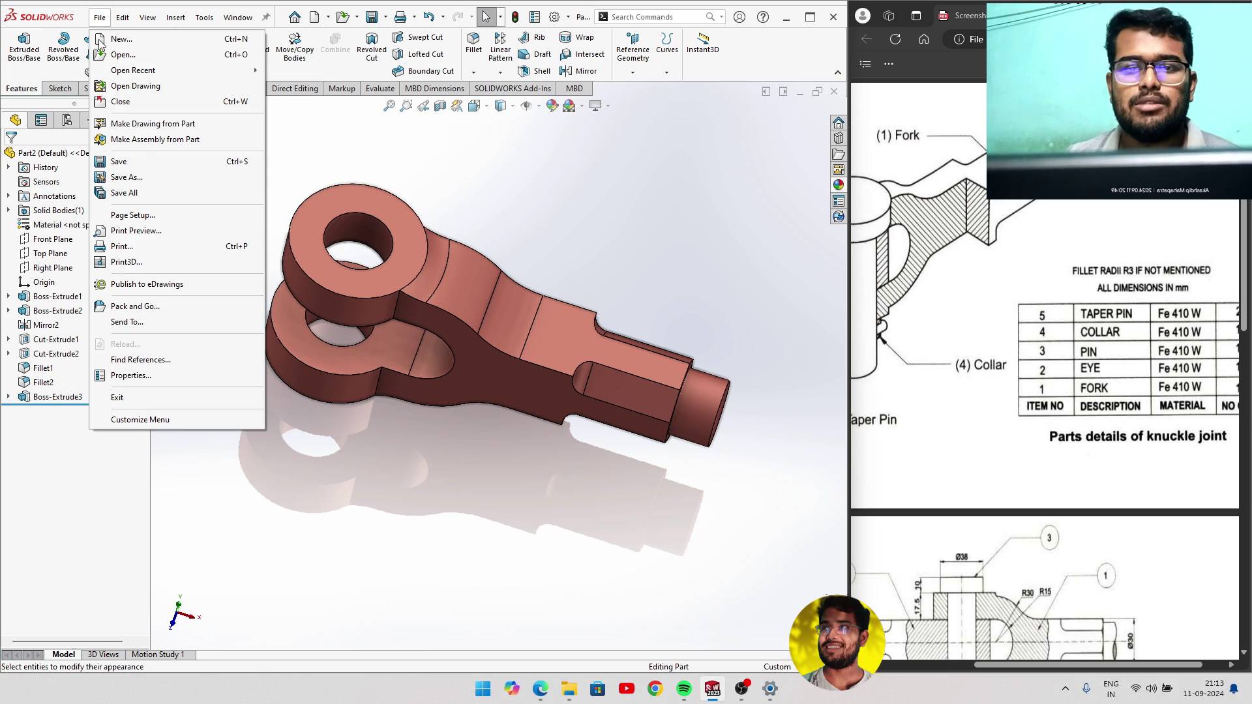
In Desktop > Solidworks files > Assembly, create a new '10 Knuckle joint Assembly' folder.
left_click(117, 167)
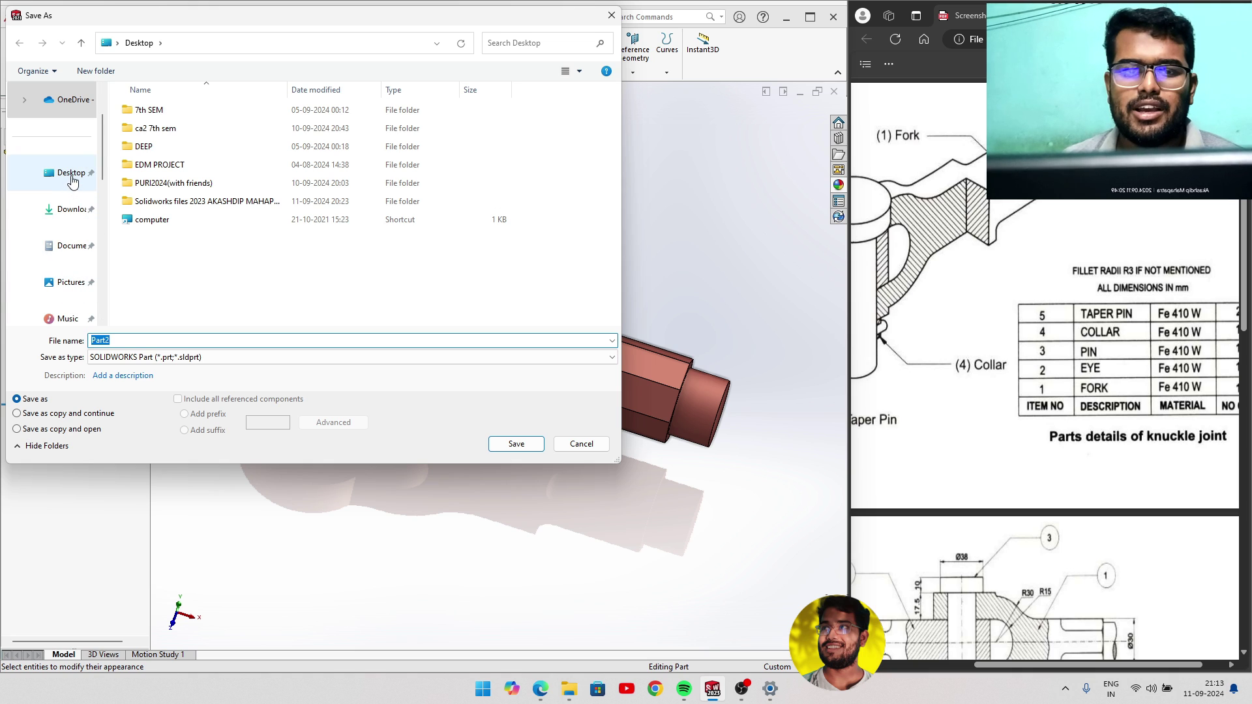
left_click(71, 181)
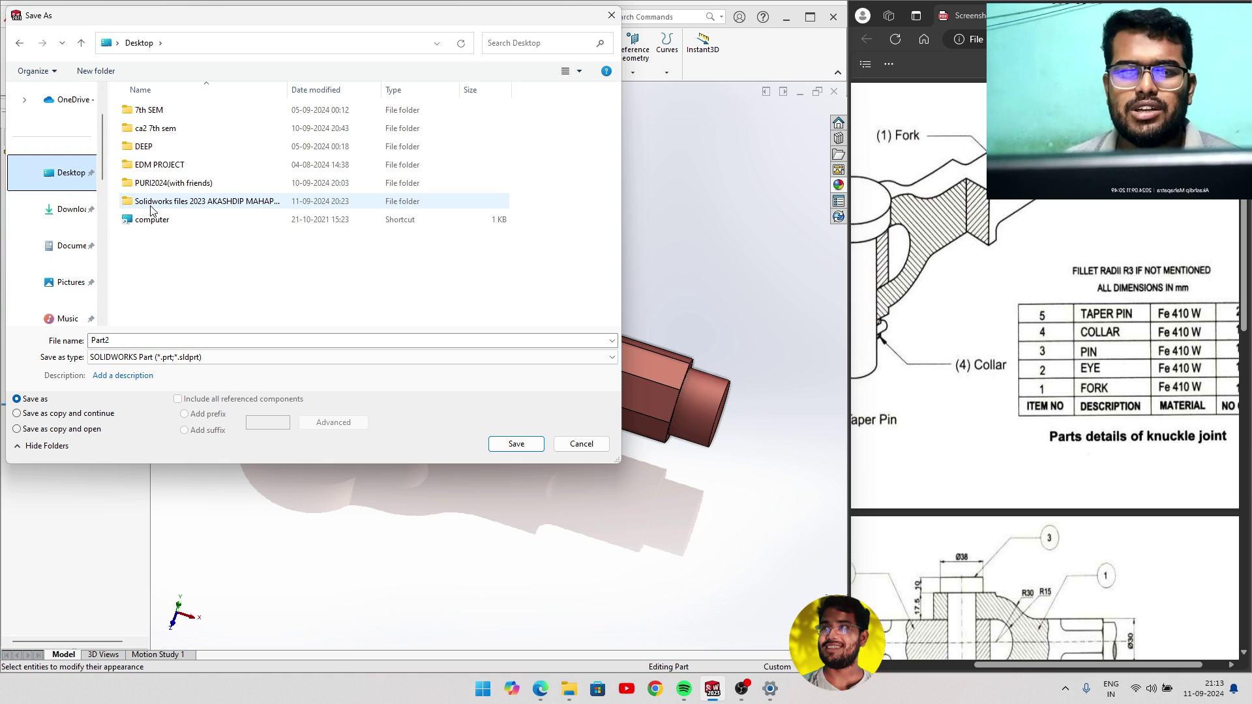
double_click(151, 201)
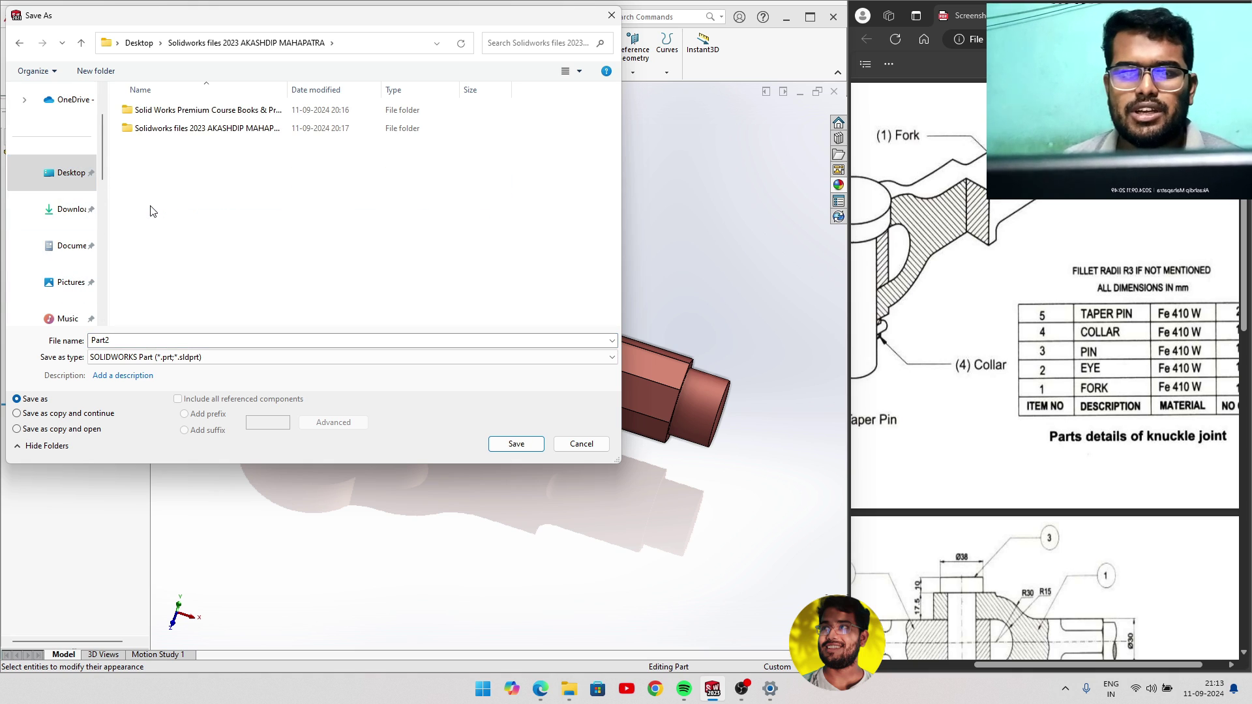
double_click(165, 128)
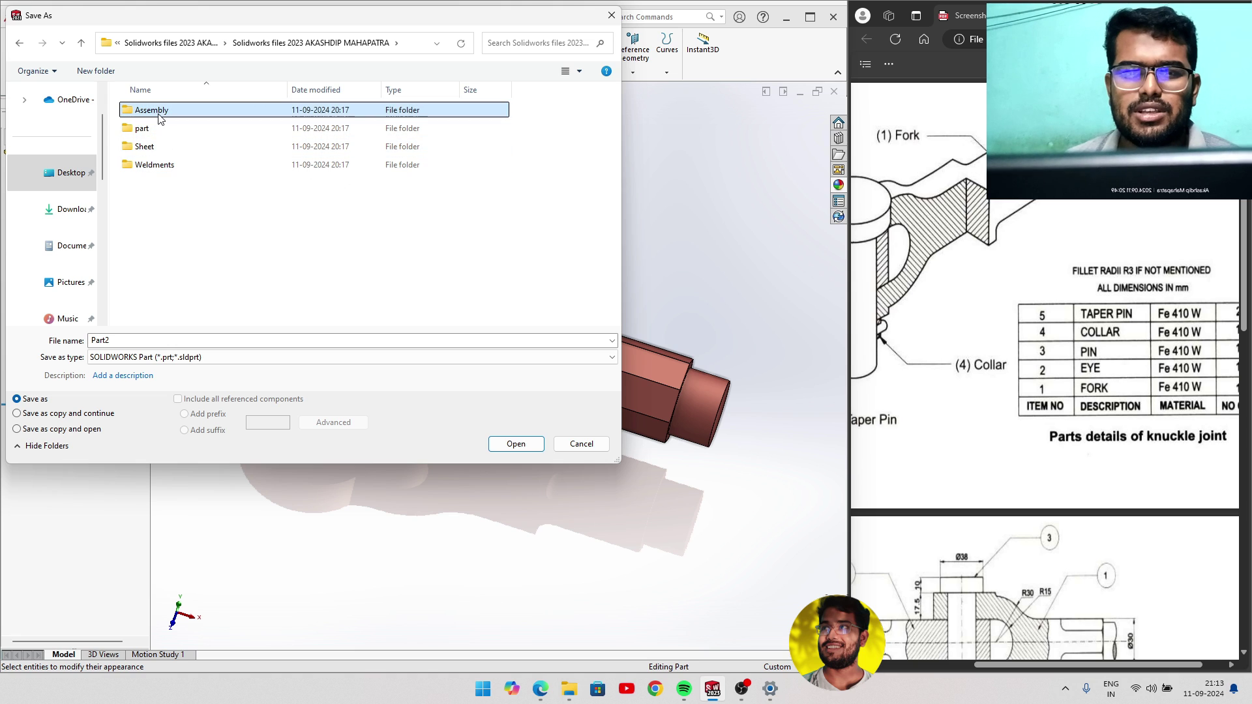
double_click(153, 111)
right_click(179, 287)
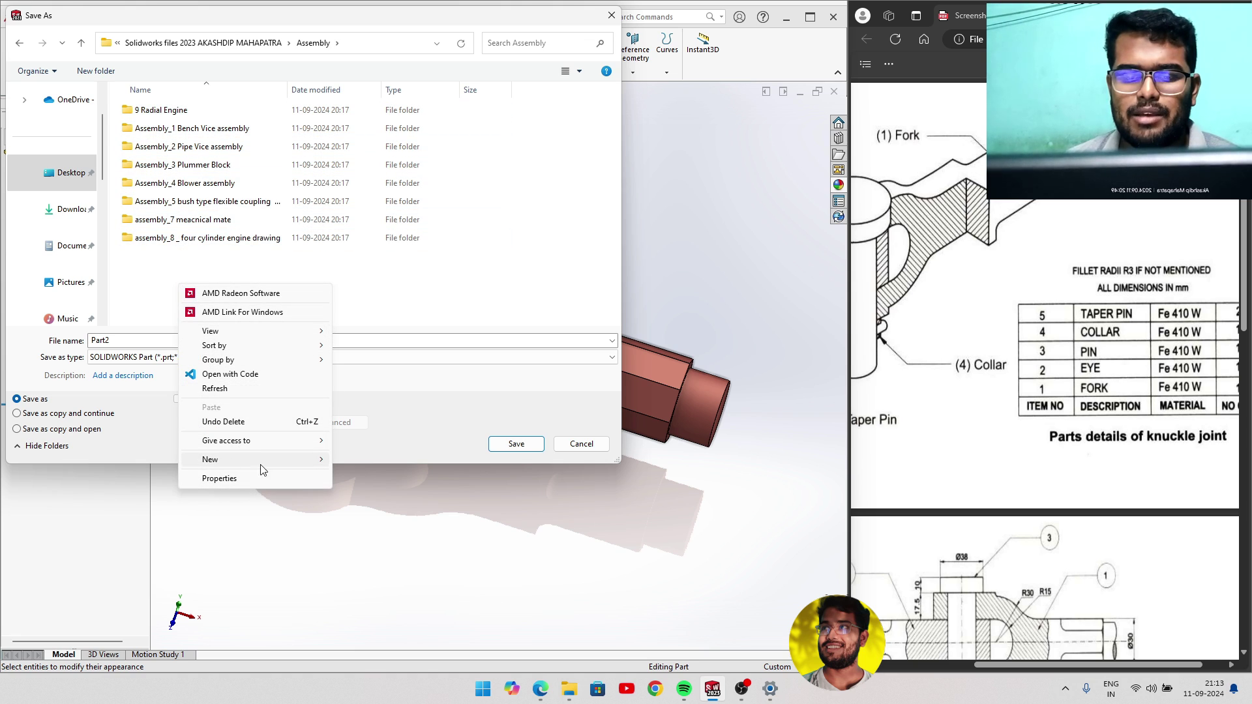
mouse_move(254, 459)
left_click(346, 461)
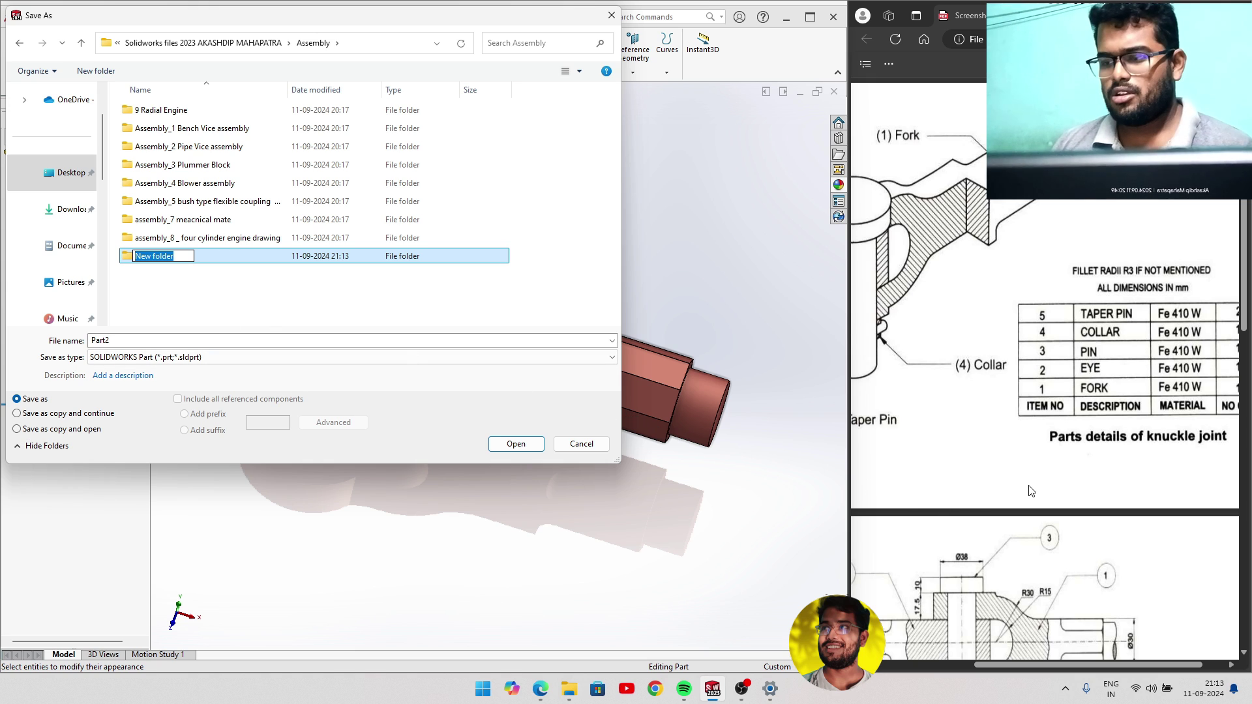
type("10 Knuckle joint Assembly")
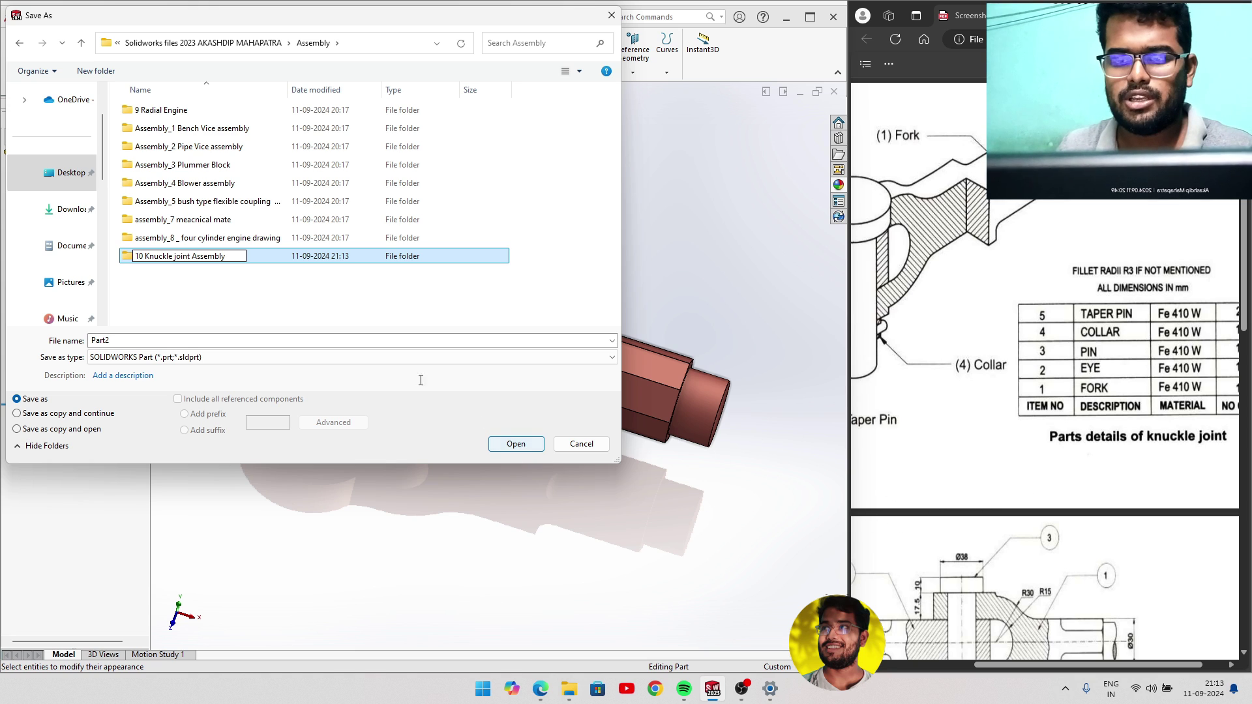
left_click(251, 275)
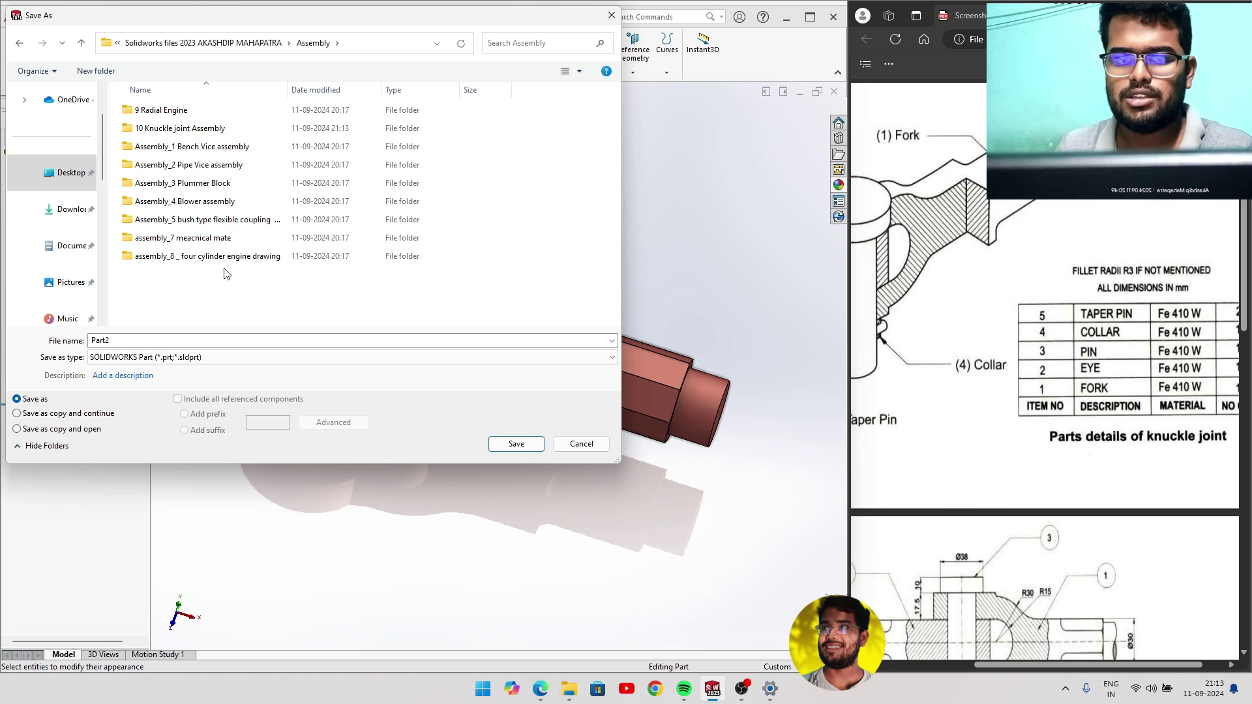
Save the part as FORK inside the new folder and close the document.
double_click(165, 128)
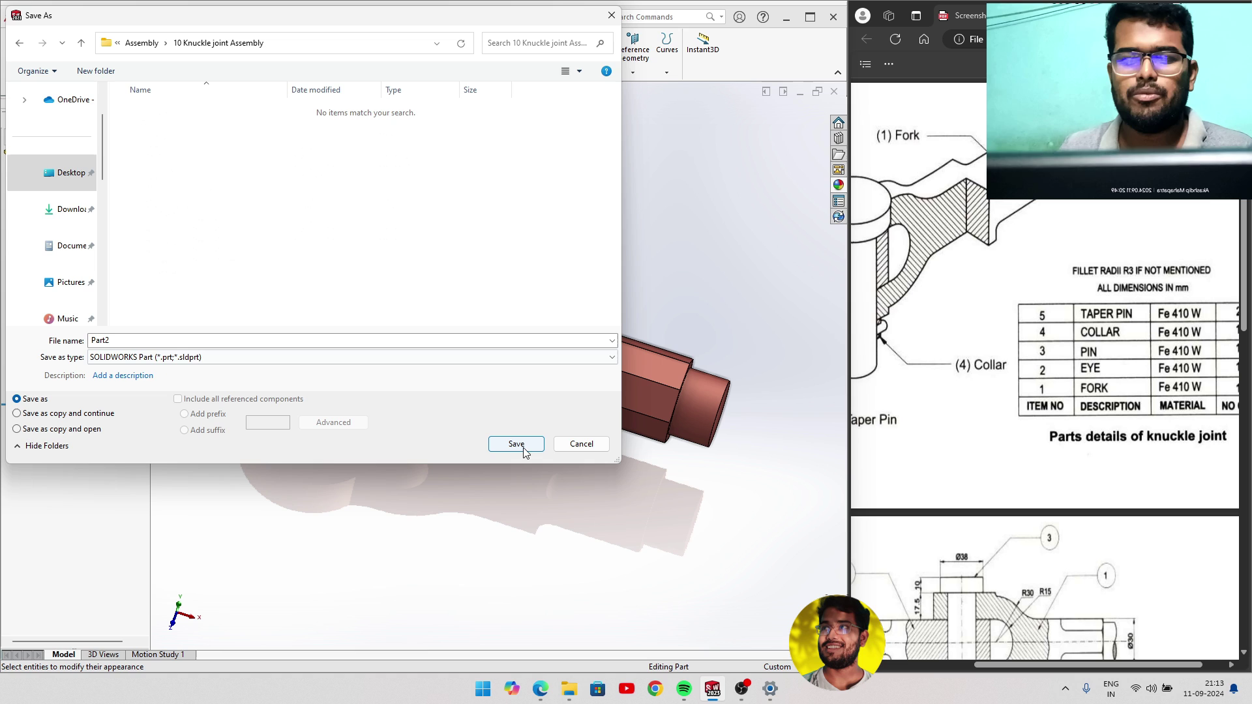
double_click(133, 341)
type("FORK")
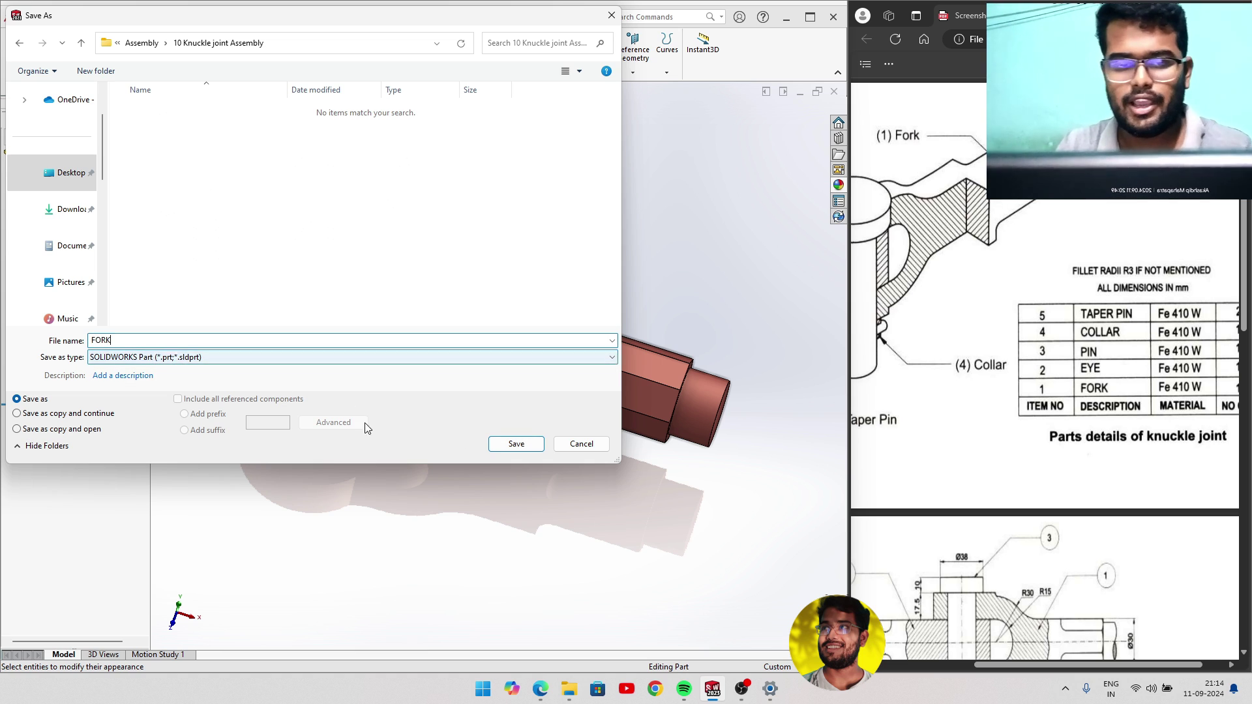
left_click(512, 444)
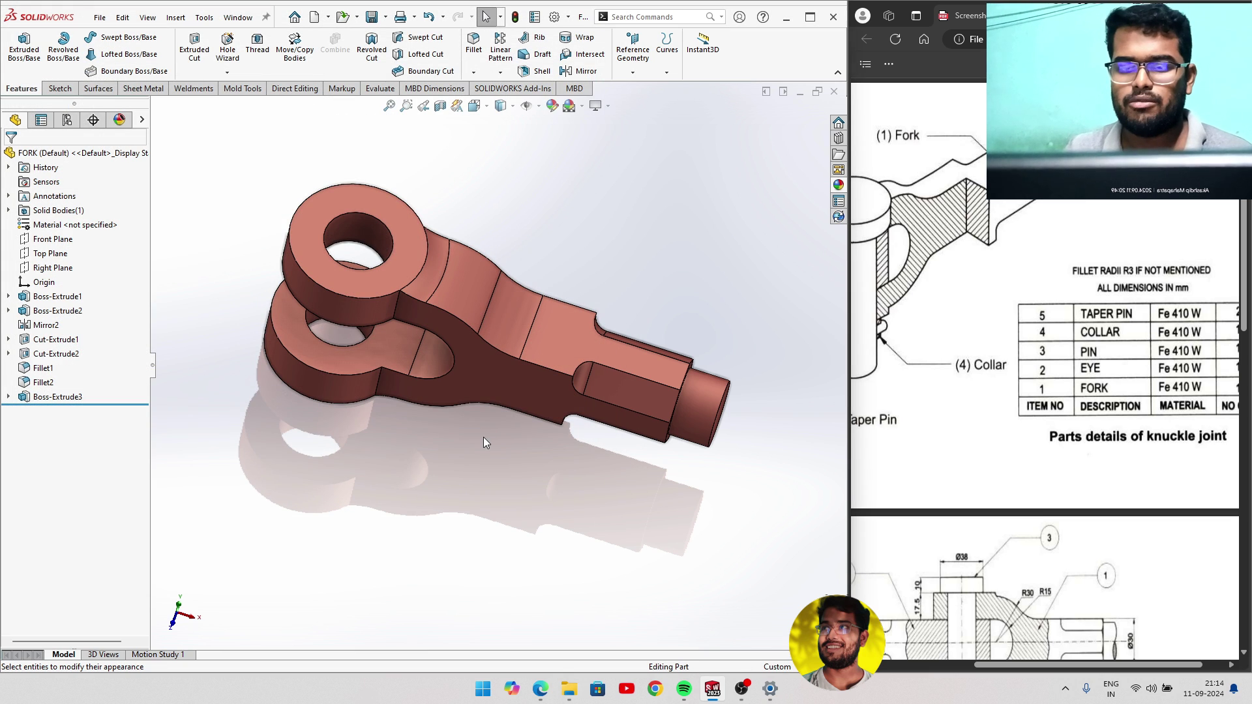
left_click(835, 93)
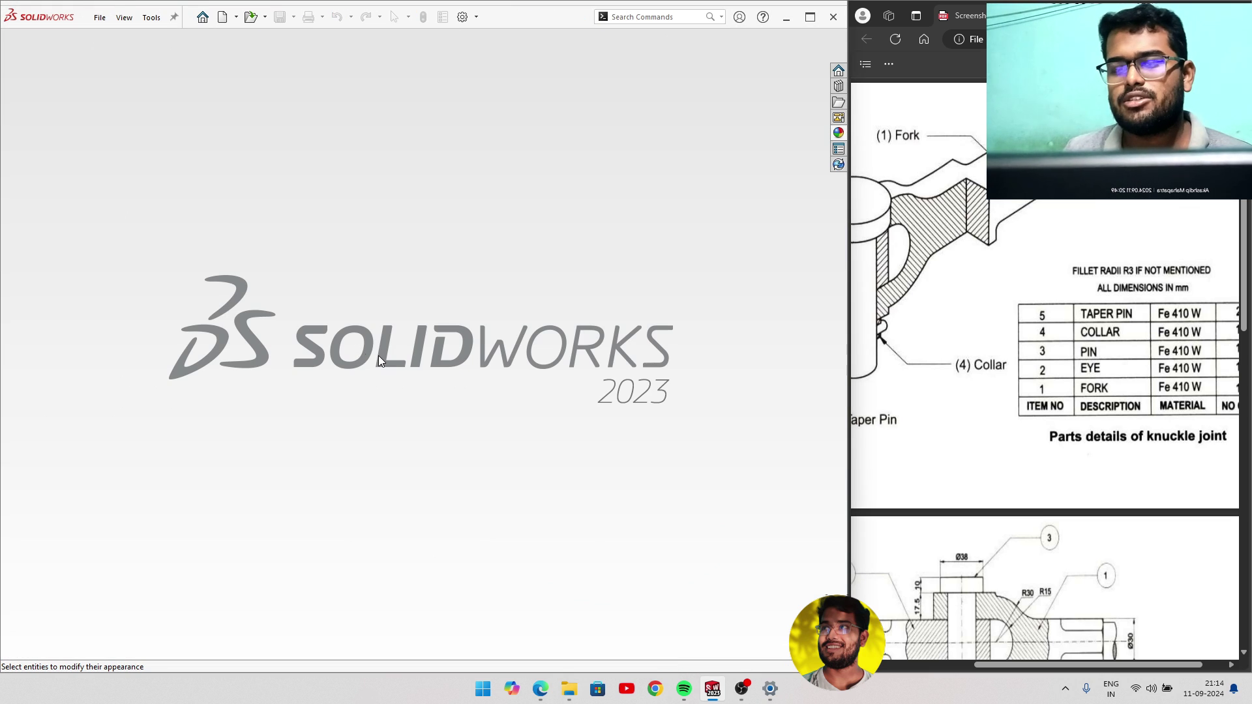
left_click(99, 18)
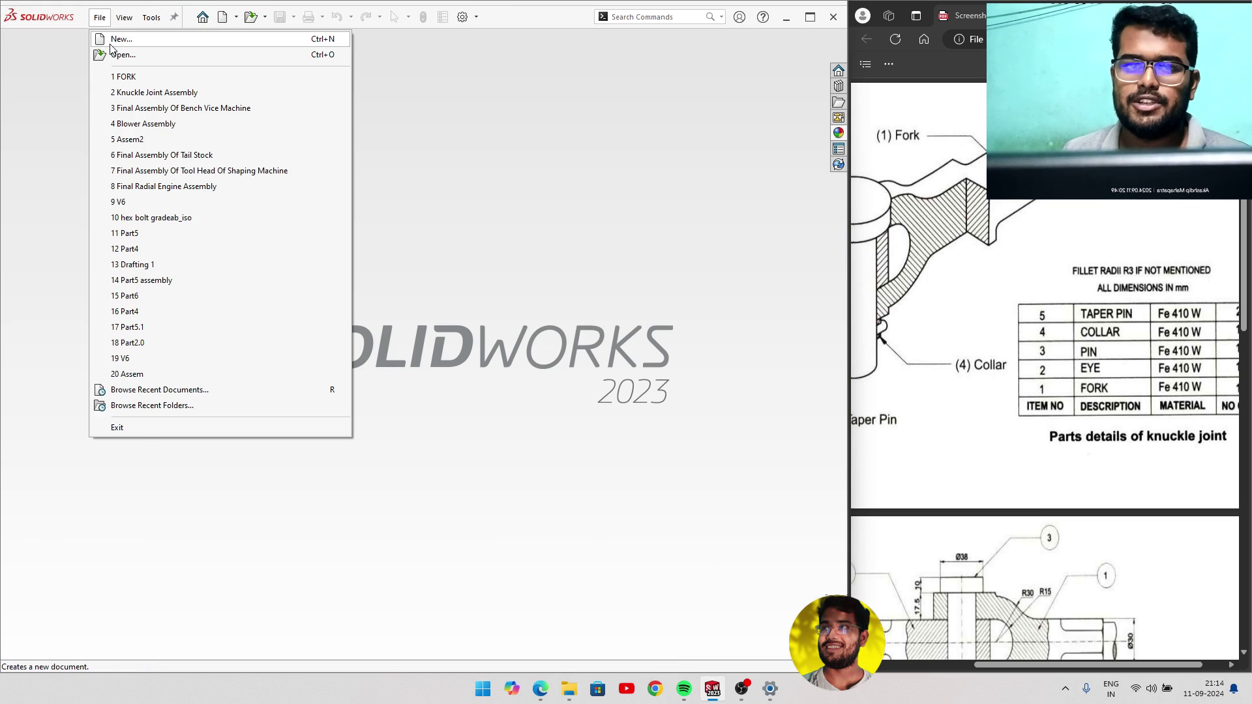
left_click(110, 38)
left_click(646, 491)
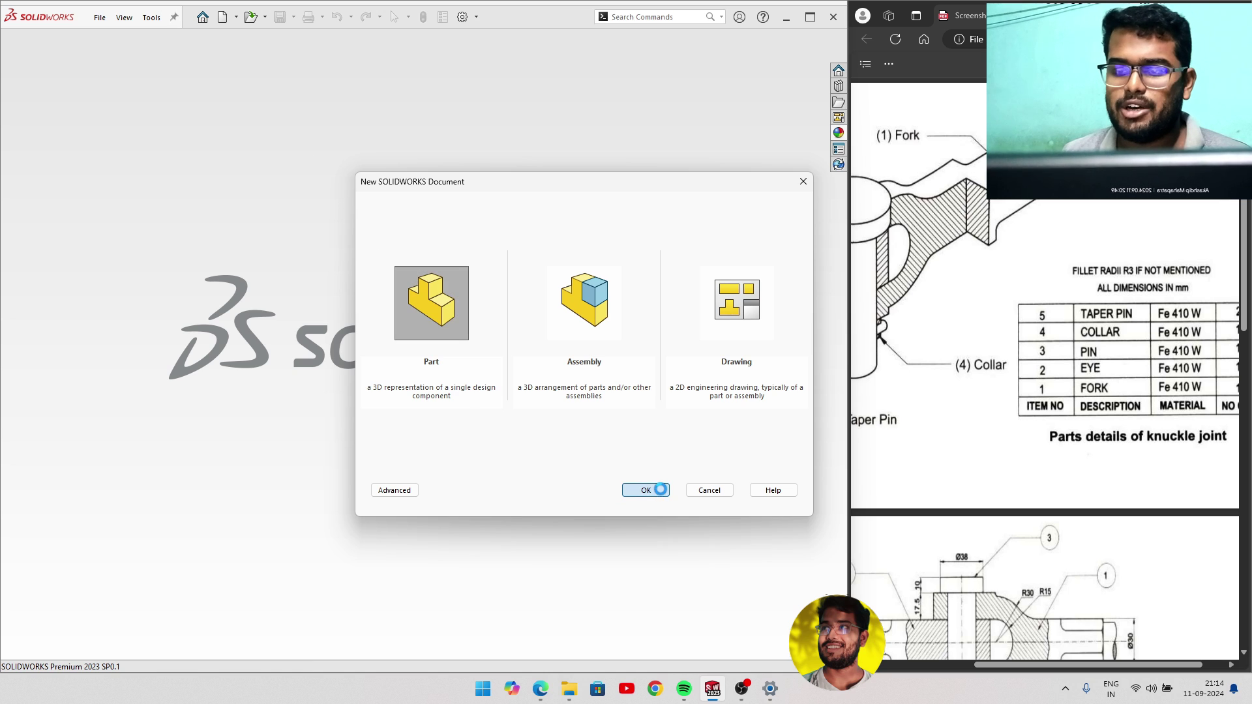
scroll(1004, 444, "down", 3)
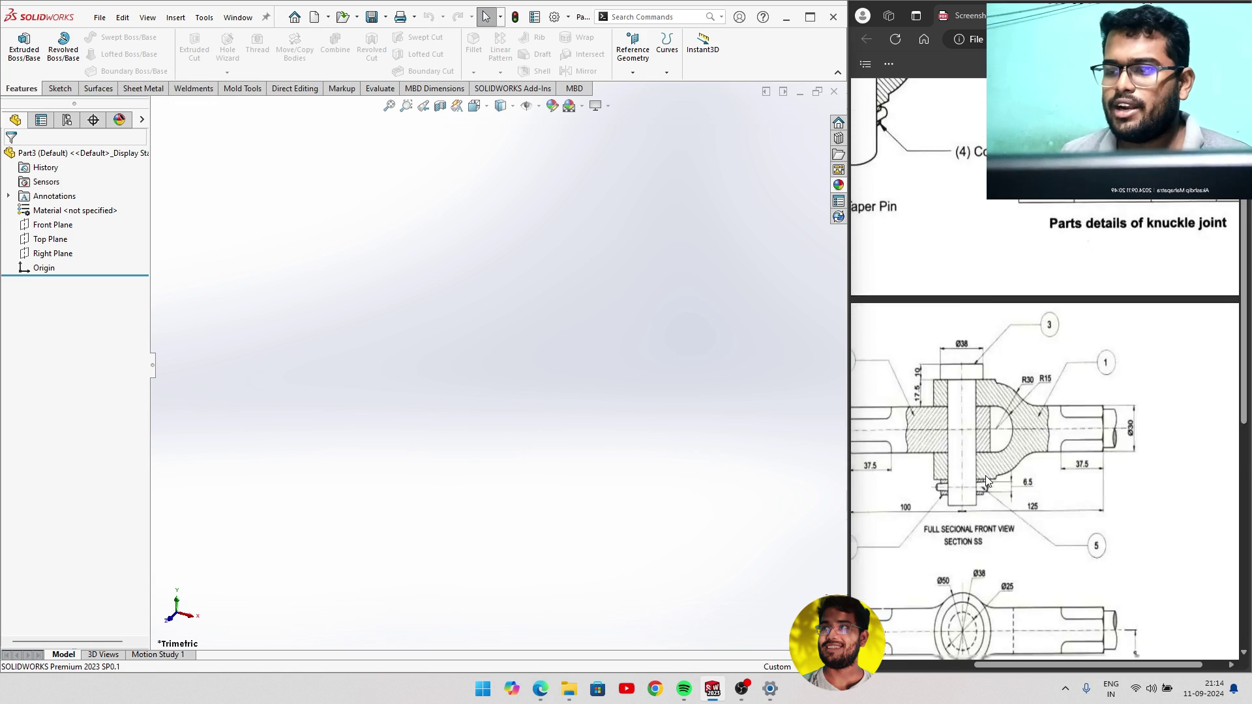
scroll(1001, 482, "down", 2)
scroll(998, 522, "down", 3)
scroll(996, 535, "down", 3)
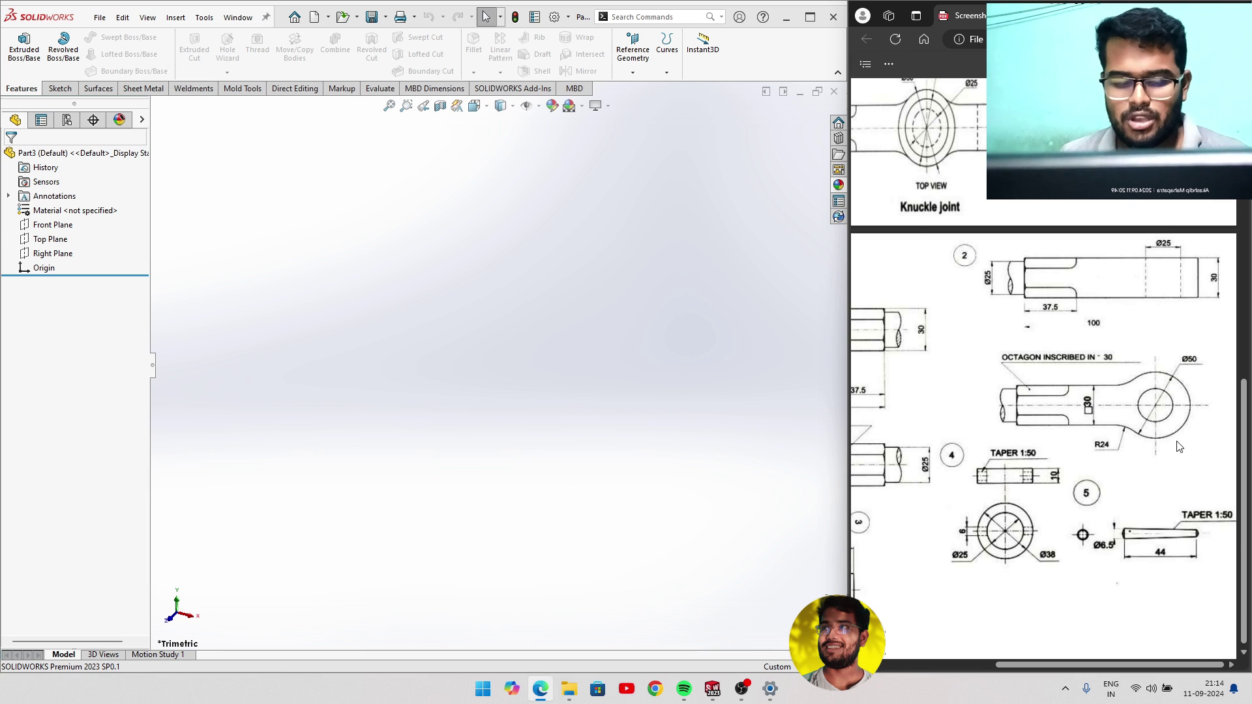
scroll(1179, 447, "up", 2, "ctrl")
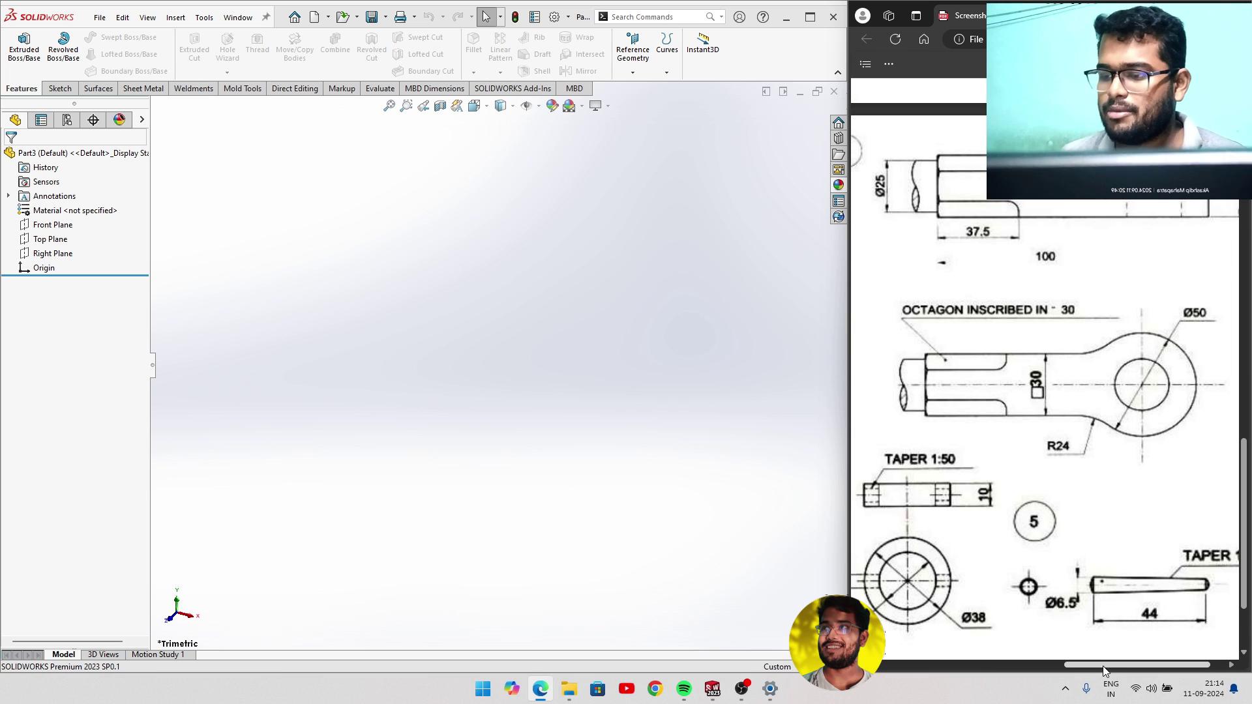
scroll(1089, 503, "down", 2, "ctrl")
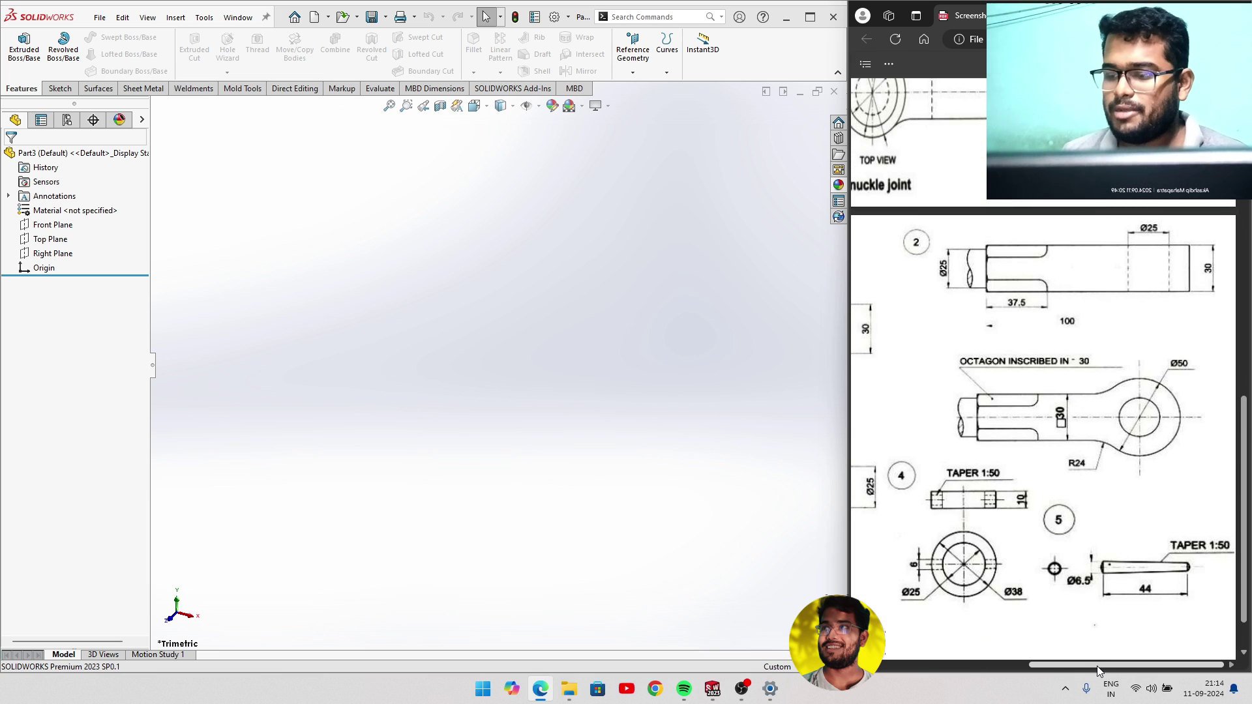
scroll(1146, 450, "up", 1, "ctrl")
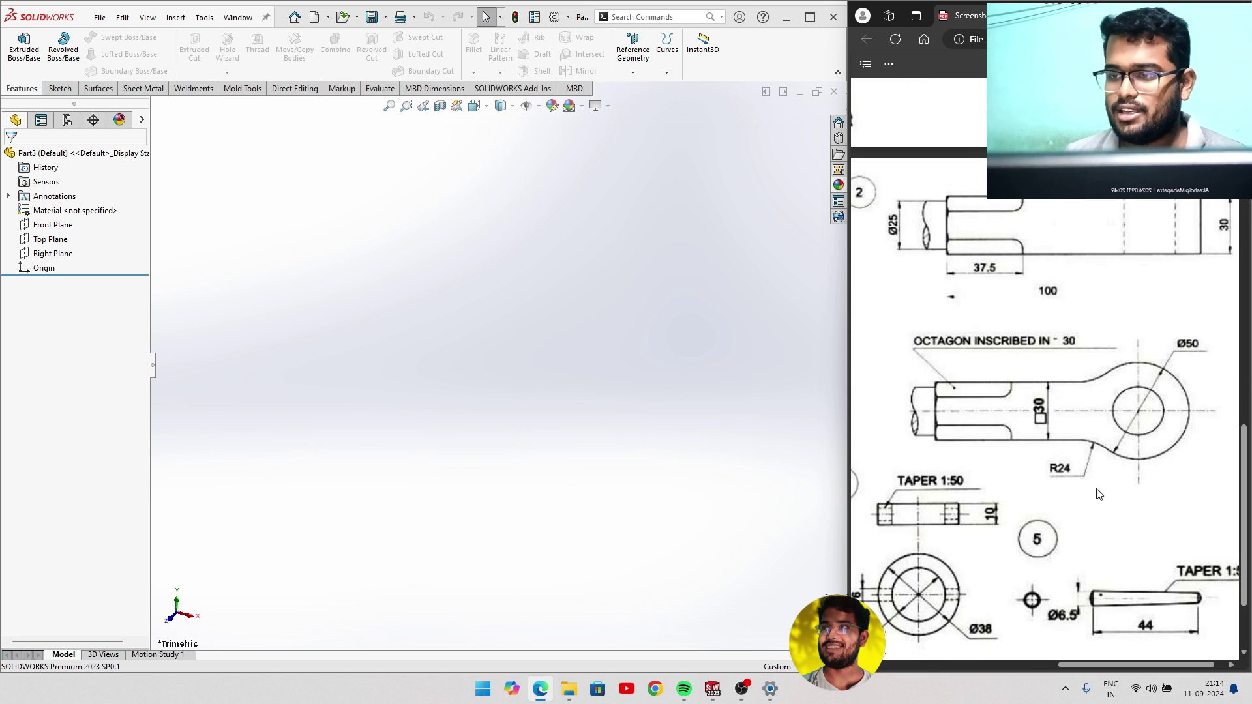
left_click_drag(1087, 660, 1092, 663)
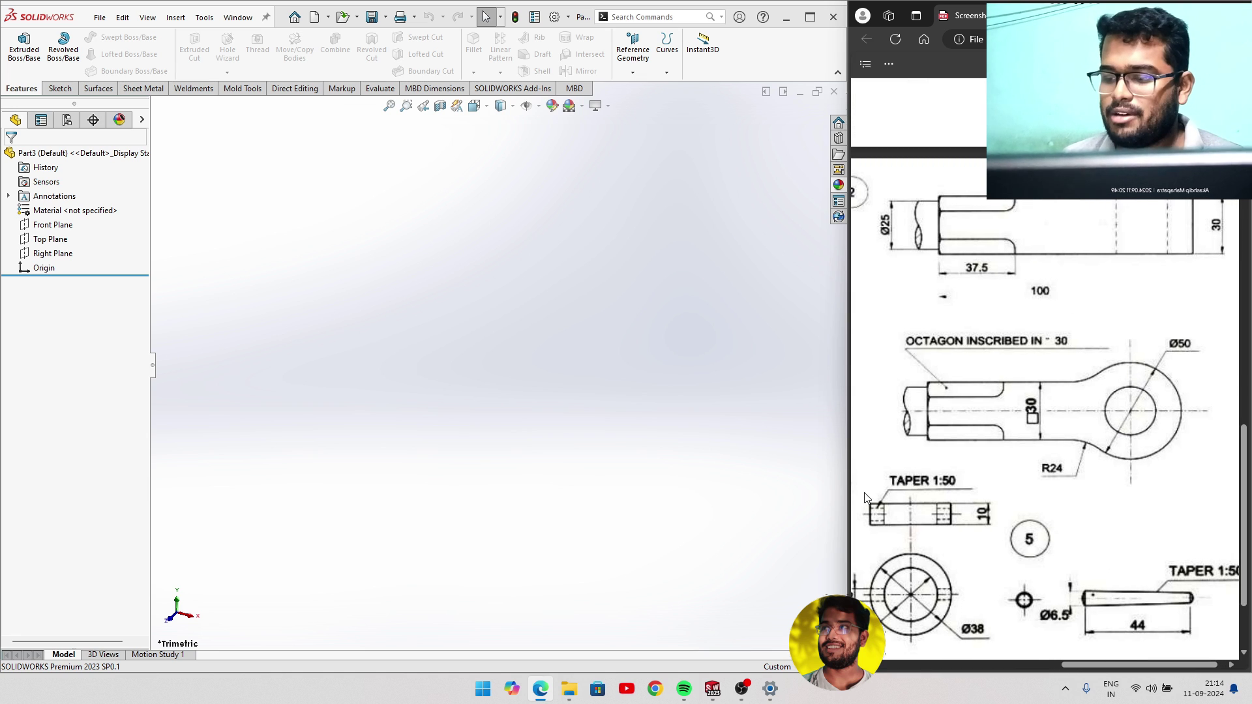
Sketch infinite vertical and horizontal construction lines through the origin on the Front Plane.
left_click(58, 88)
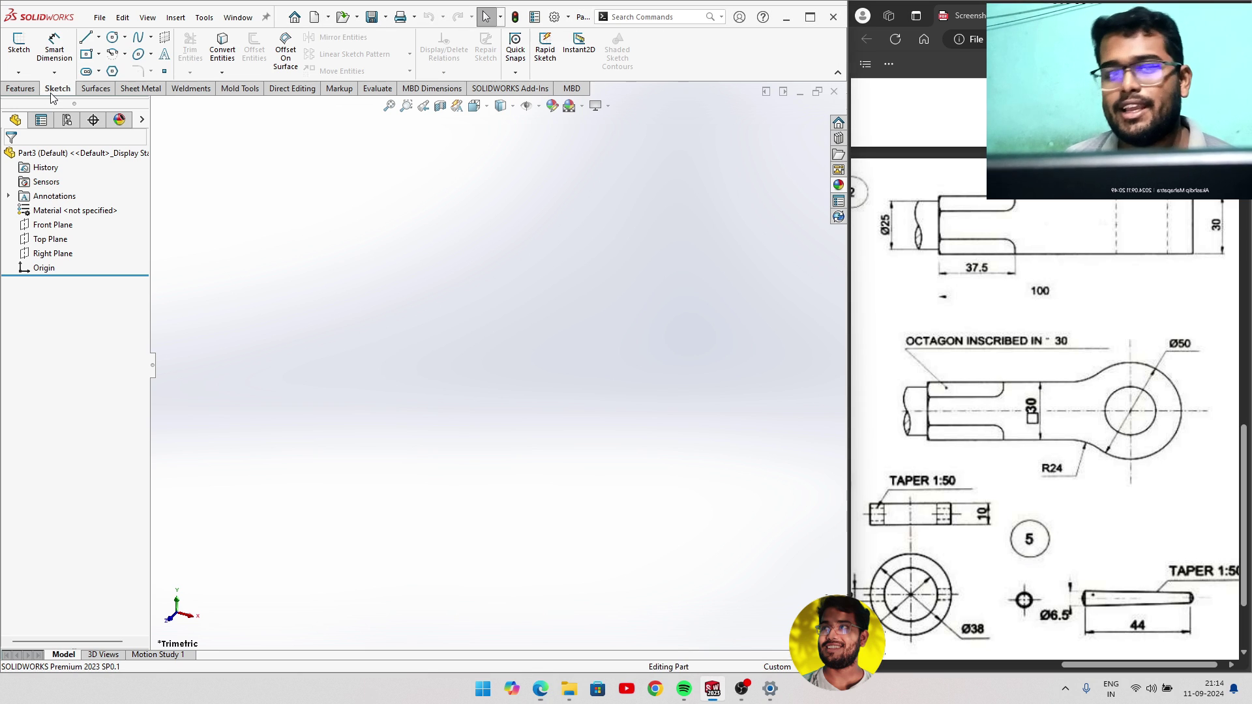
left_click(87, 44)
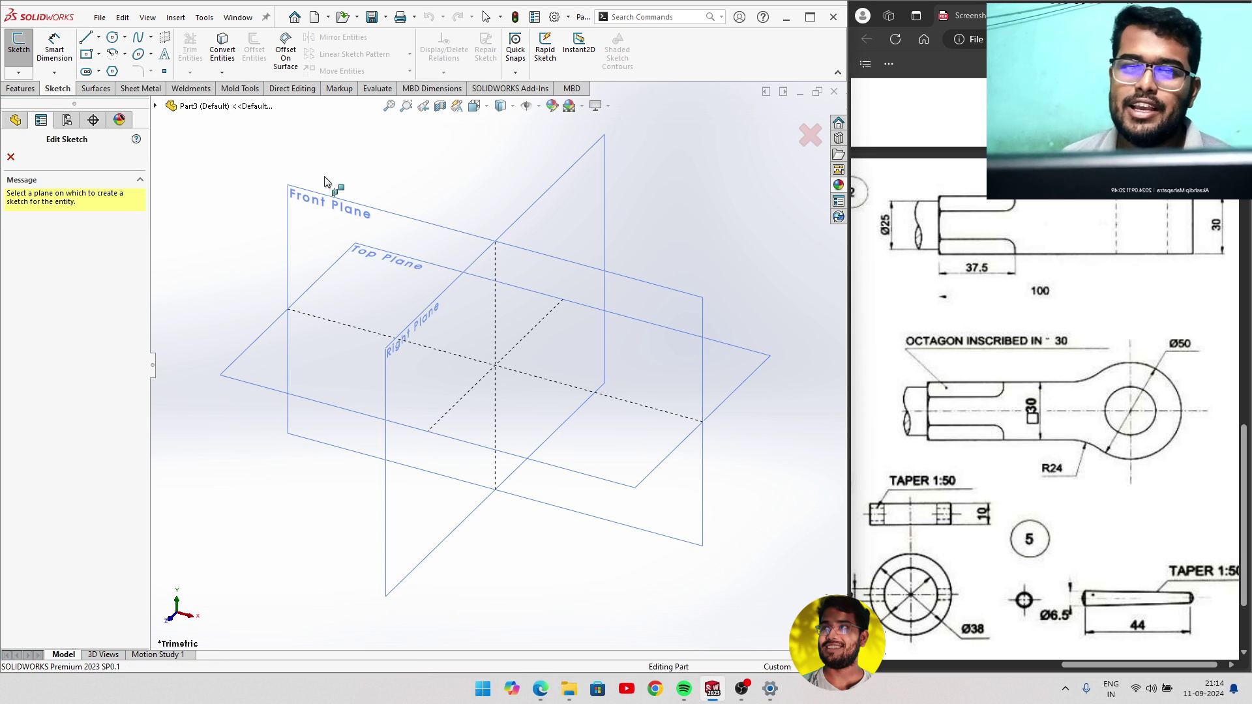
left_click(315, 214)
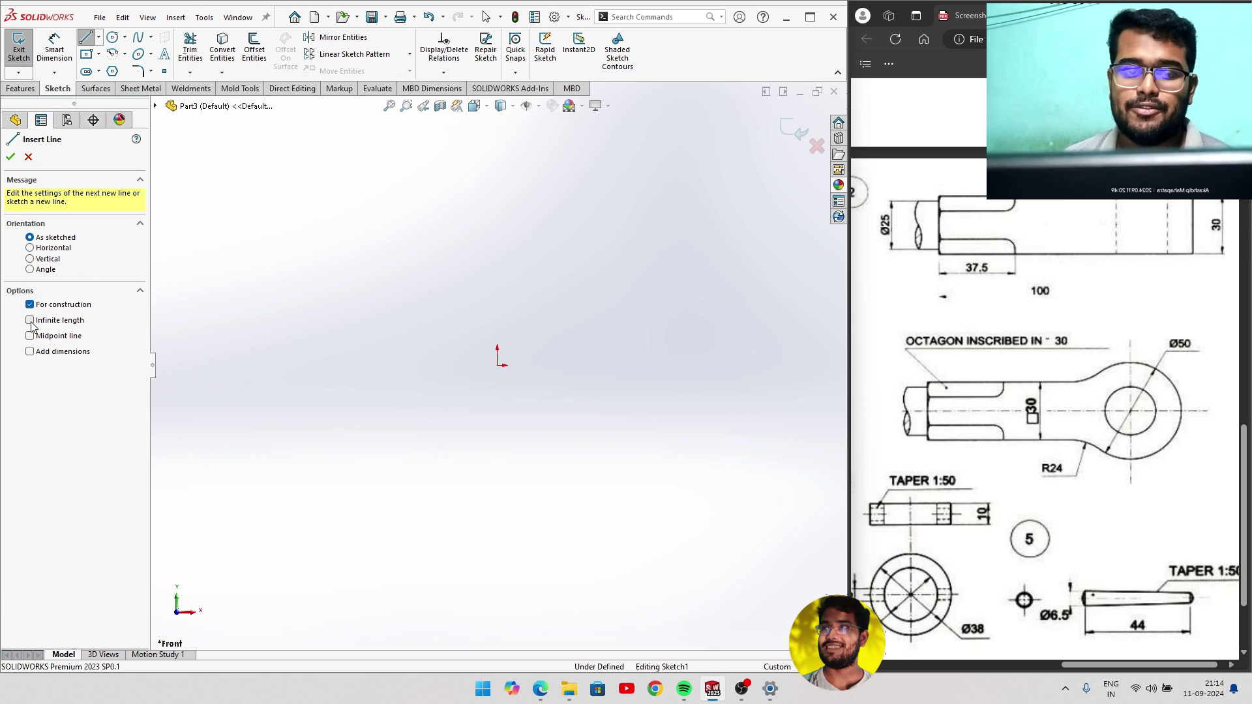
left_click(30, 320)
left_click(498, 366)
left_click(502, 326)
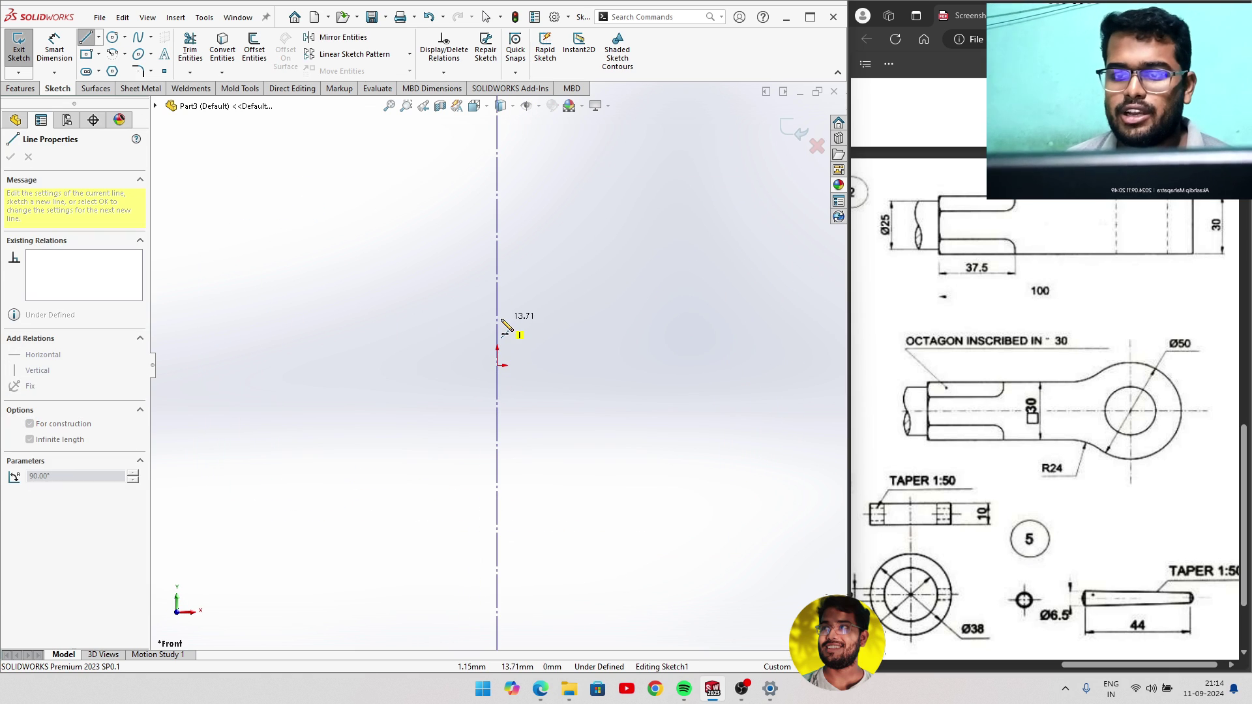
left_click(498, 365)
left_click(550, 366)
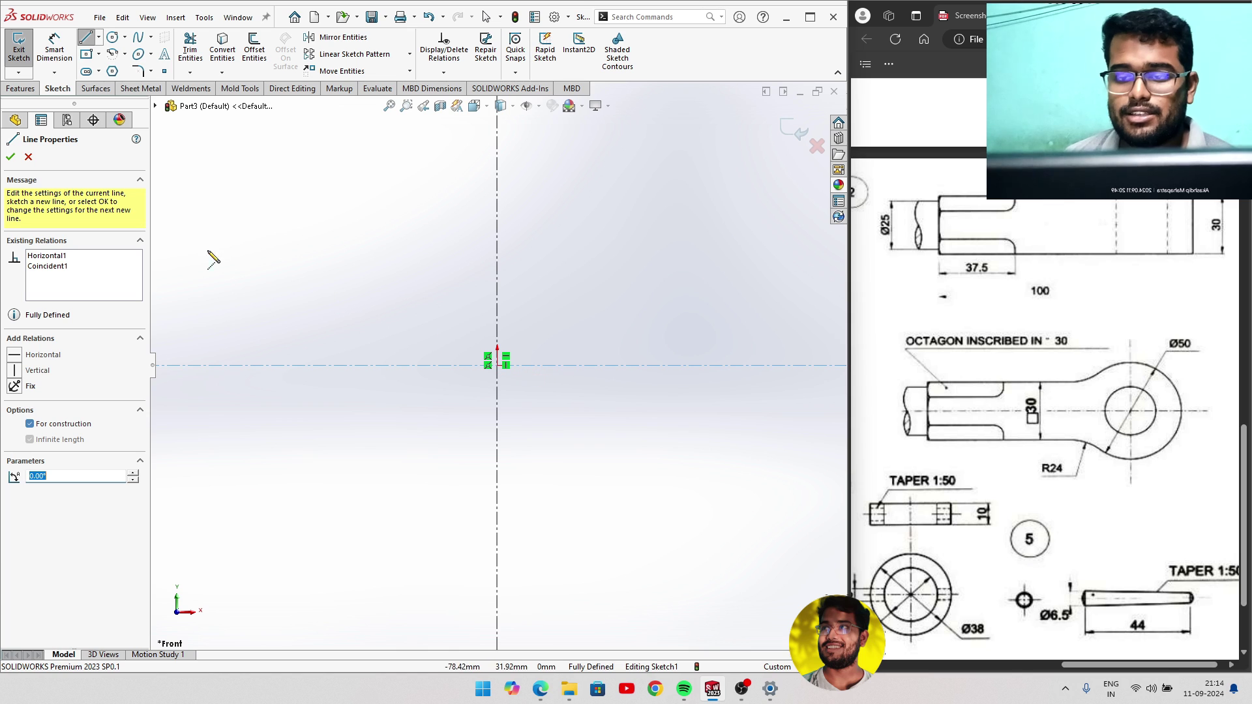
left_click(11, 157)
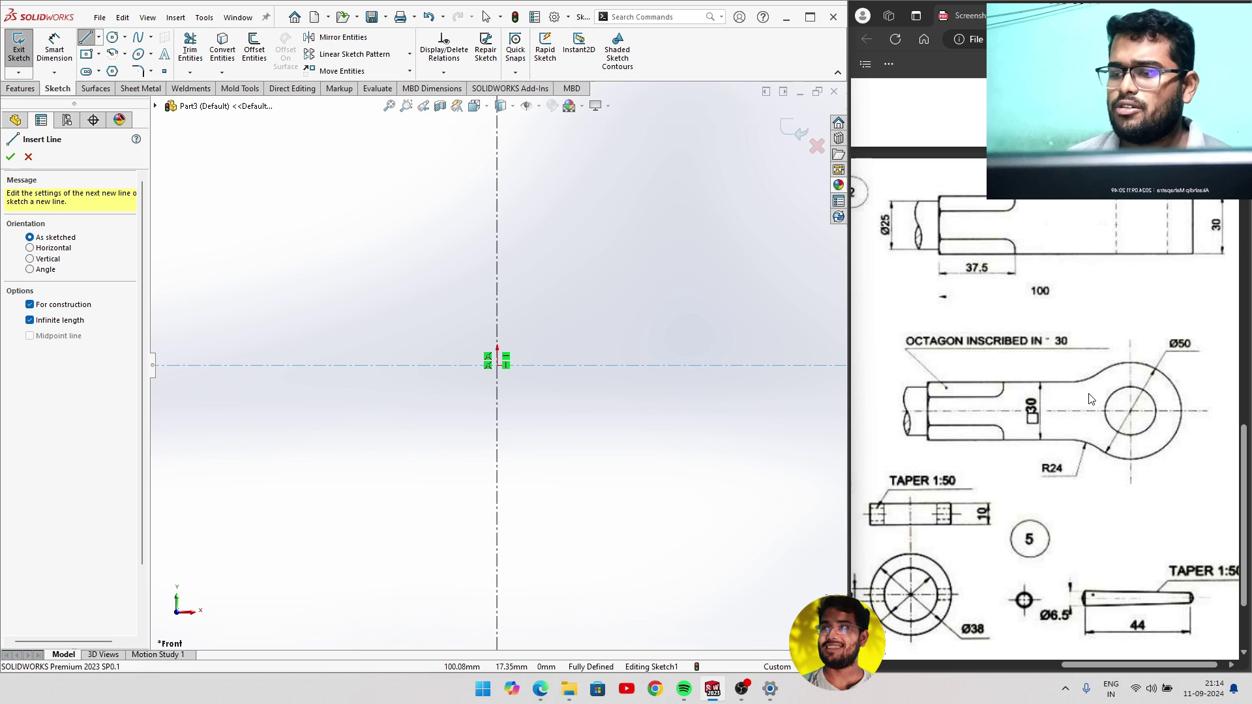
Draw a circle at the origin, then delete it along with its dimension.
left_click(115, 38)
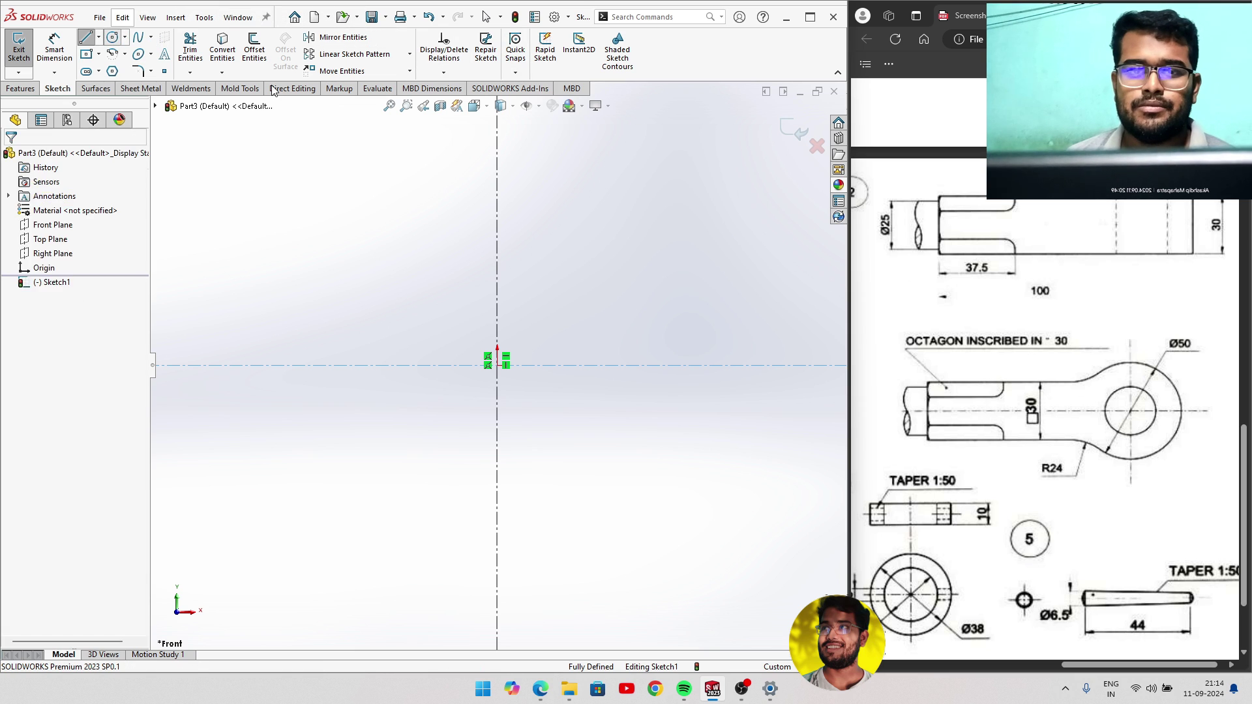
left_click(497, 365)
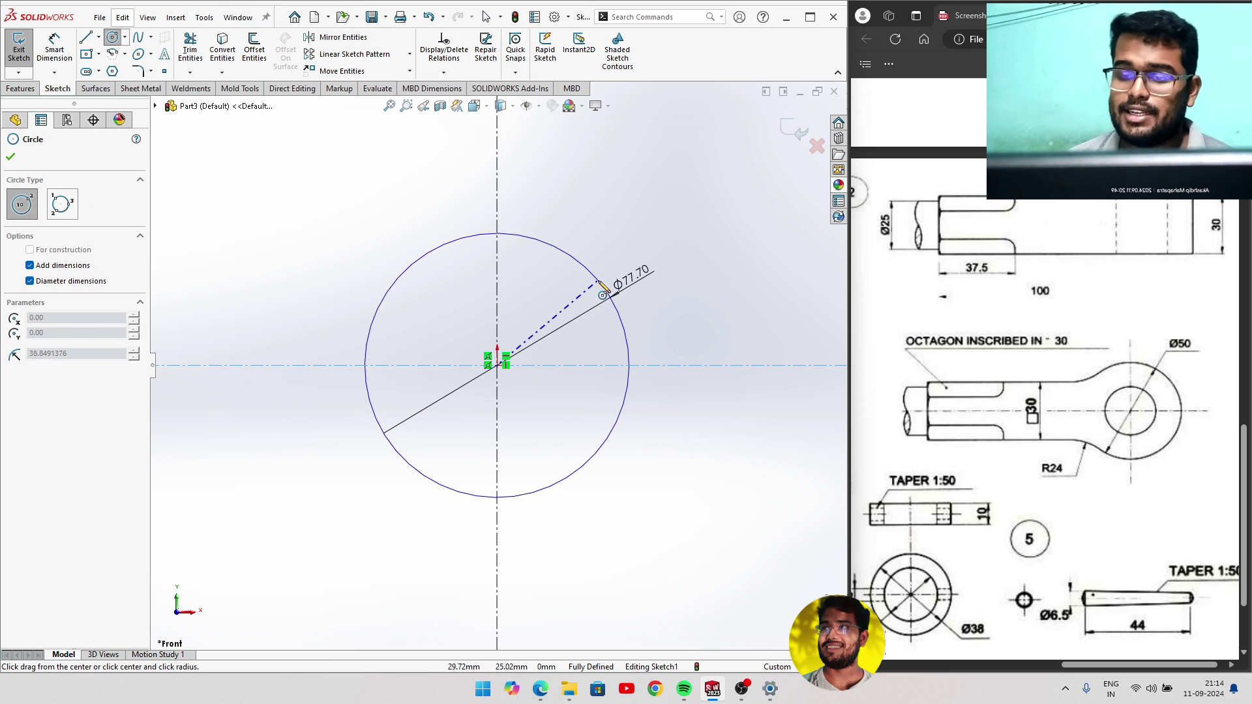
left_click(596, 282)
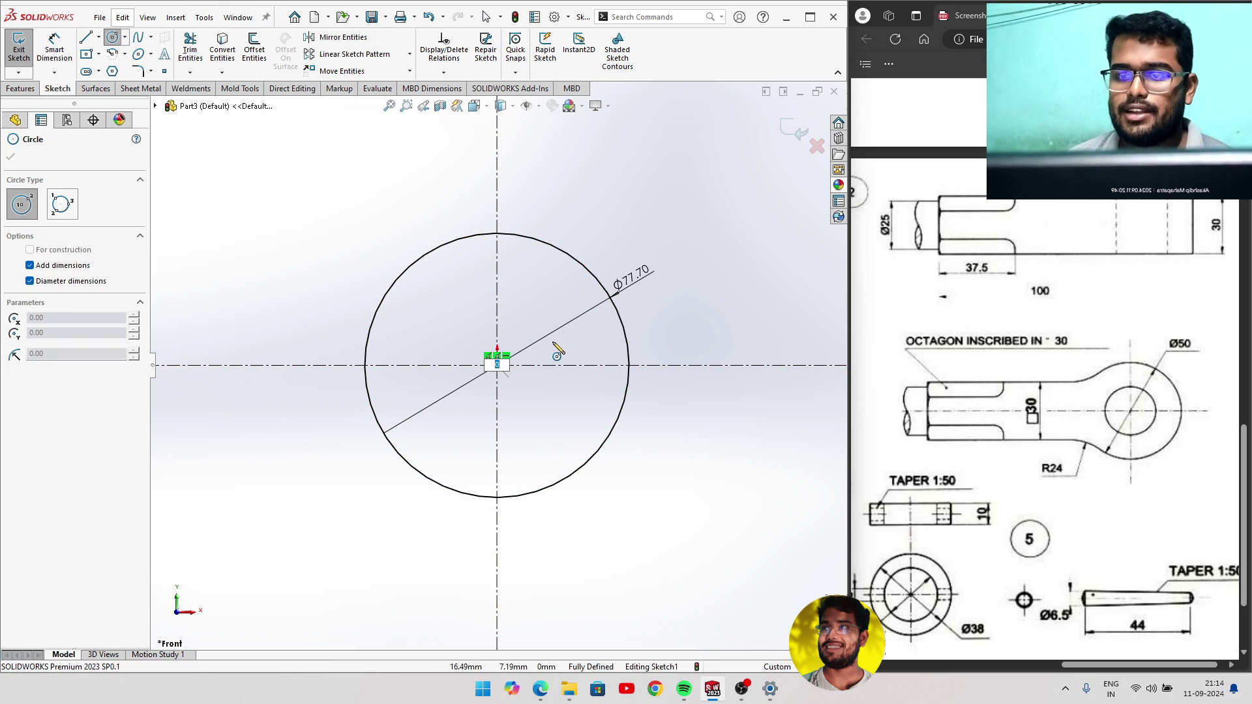
key("Escape")
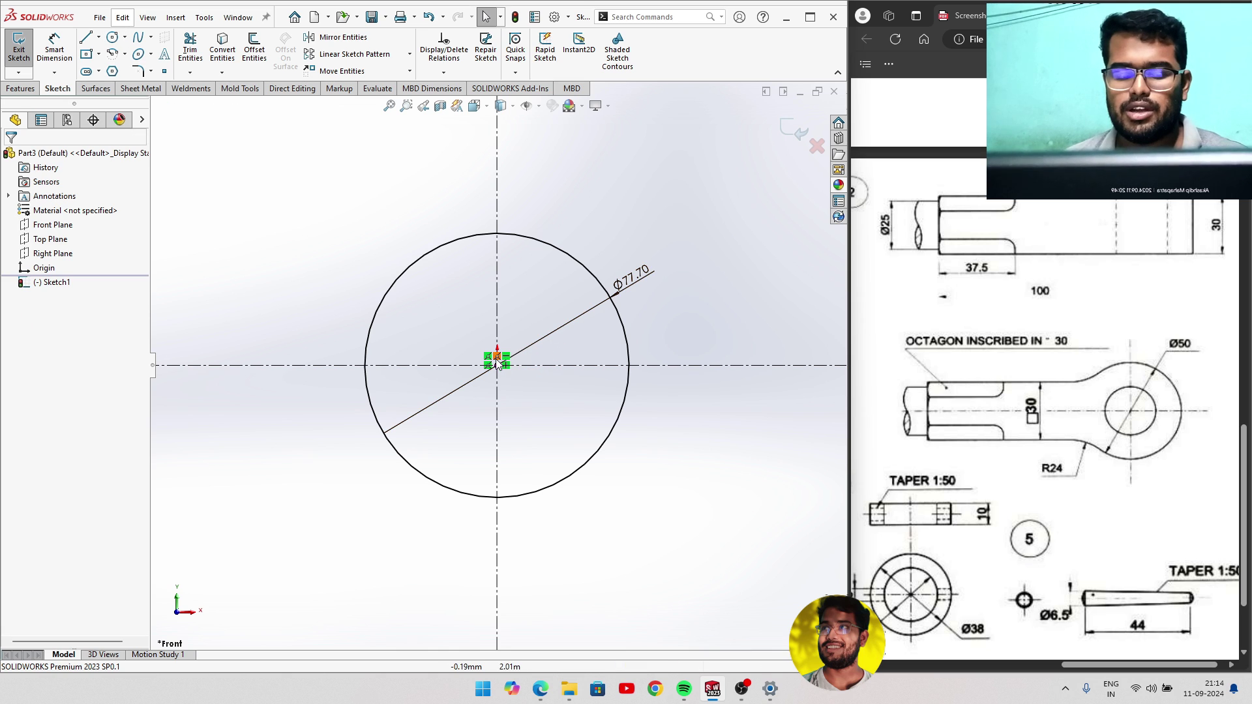
right_click(667, 291)
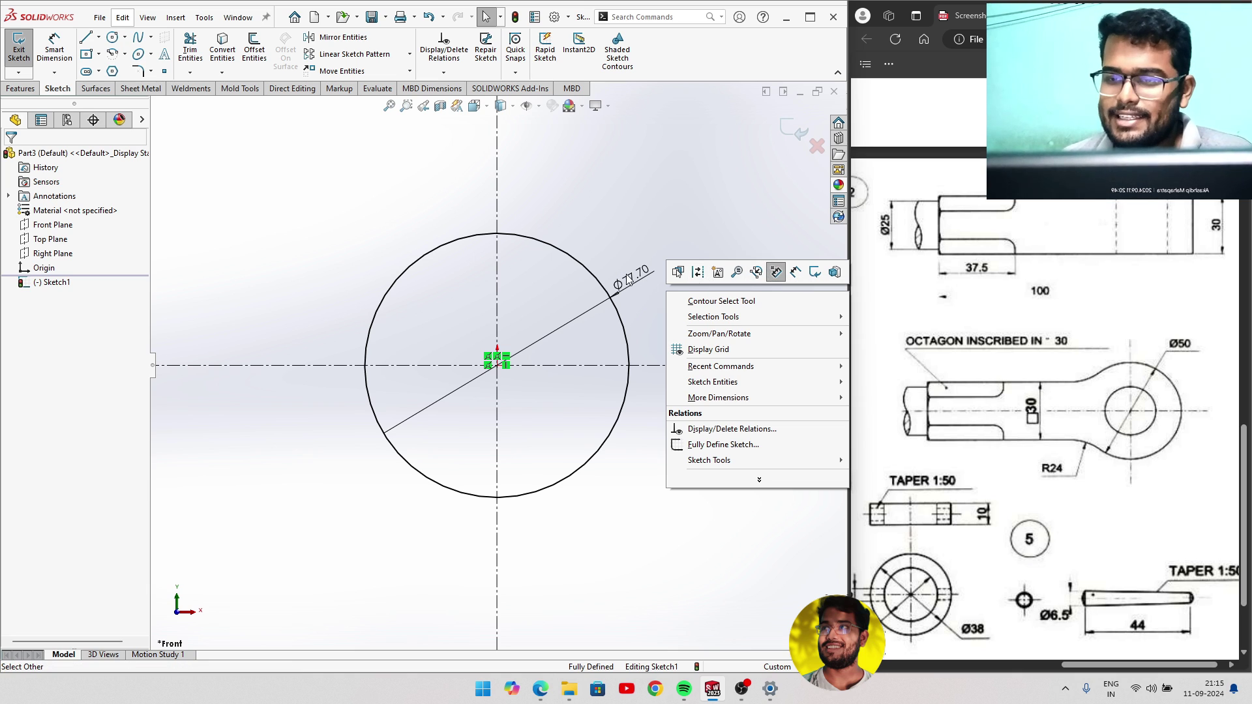
left_click(774, 276)
left_click(625, 336)
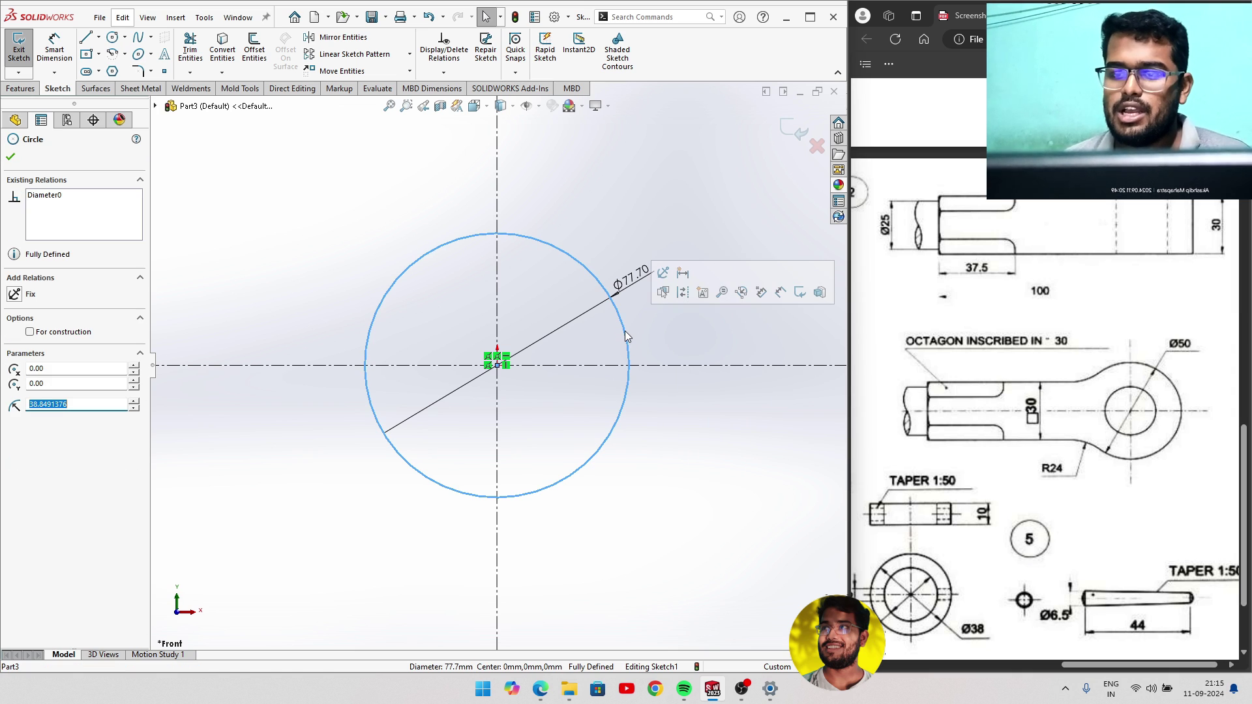
key("Delete")
left_click(352, 345)
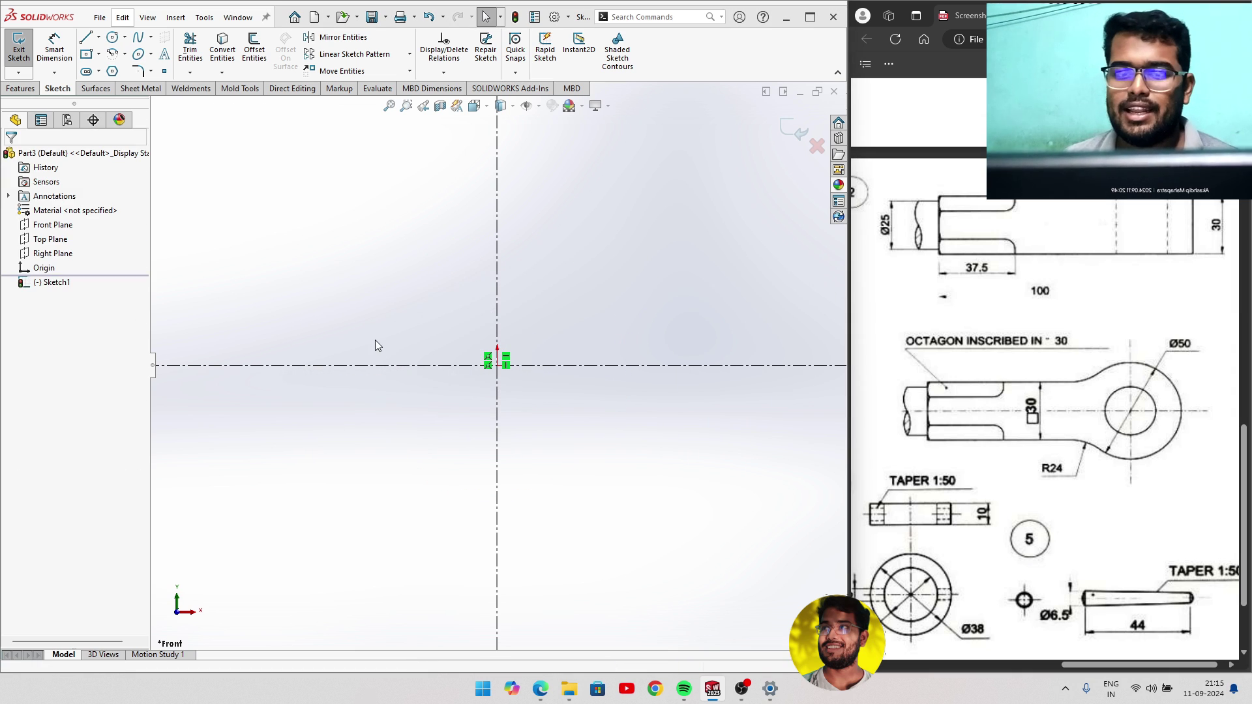
Redraw an outer and an inner circle, both centred on the origin.
left_click(112, 37)
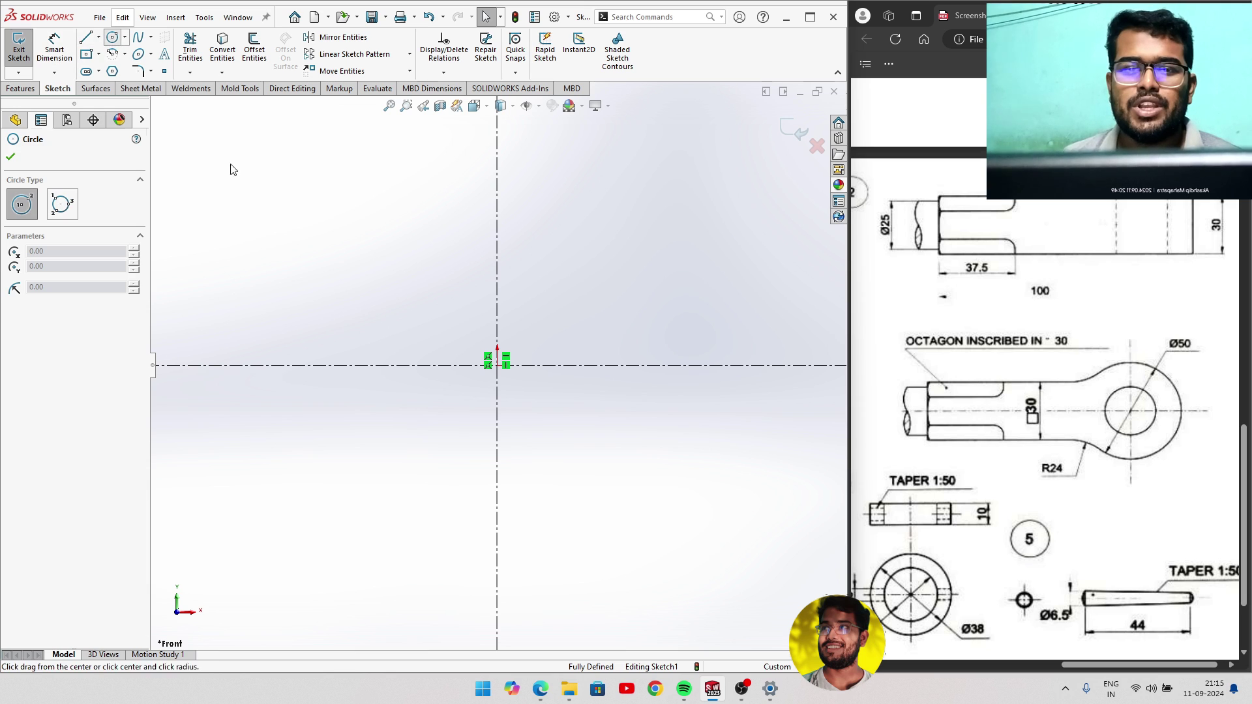
left_click(497, 365)
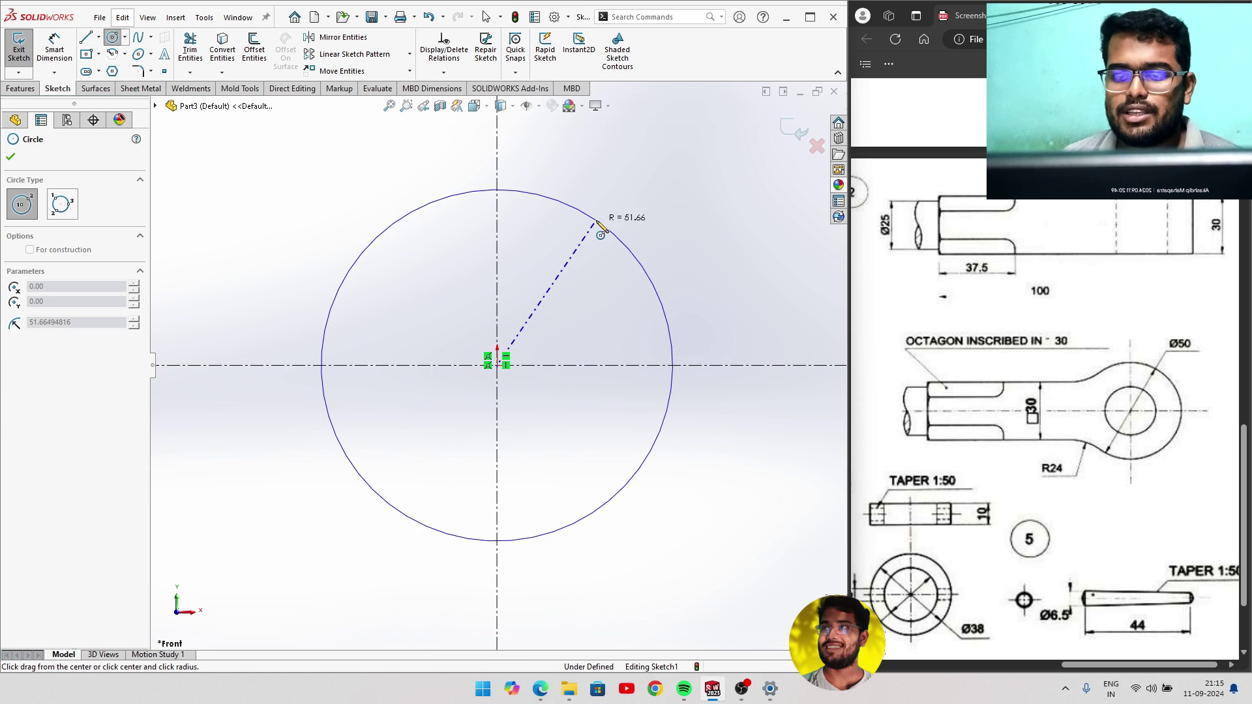
left_click(613, 231)
right_click(582, 281)
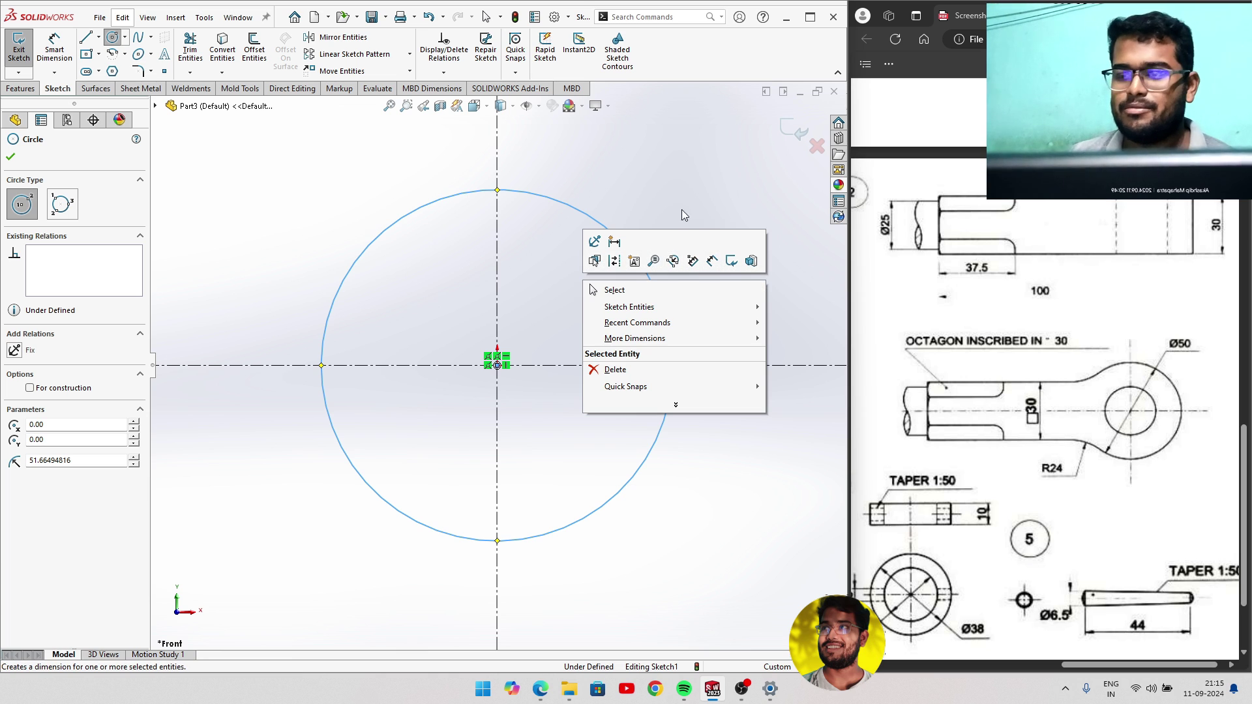
left_click(606, 190)
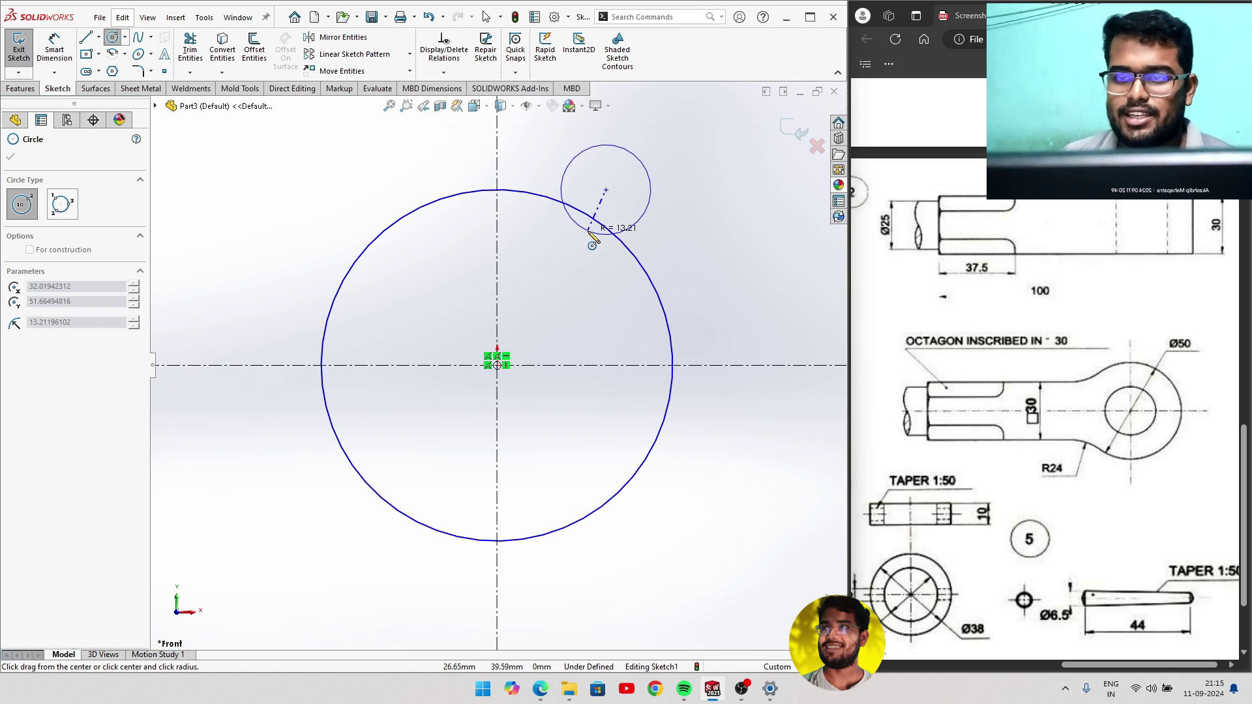
key("Escape")
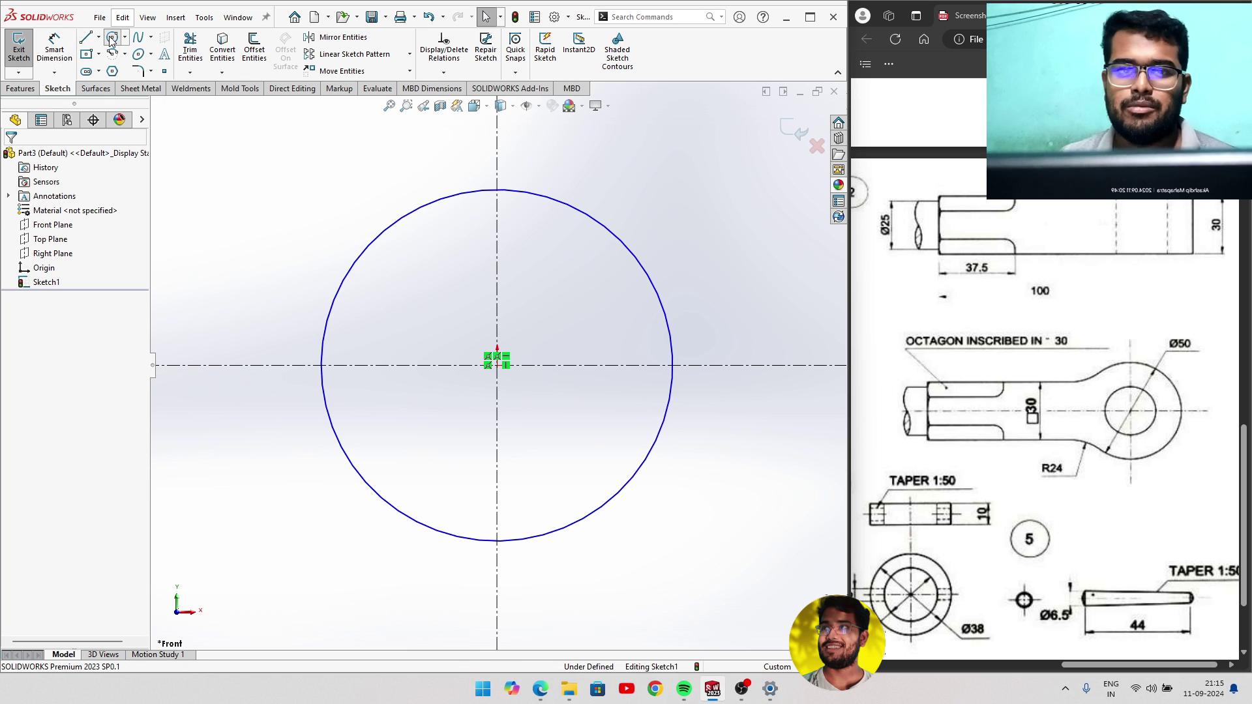
left_click(112, 37)
left_click(497, 365)
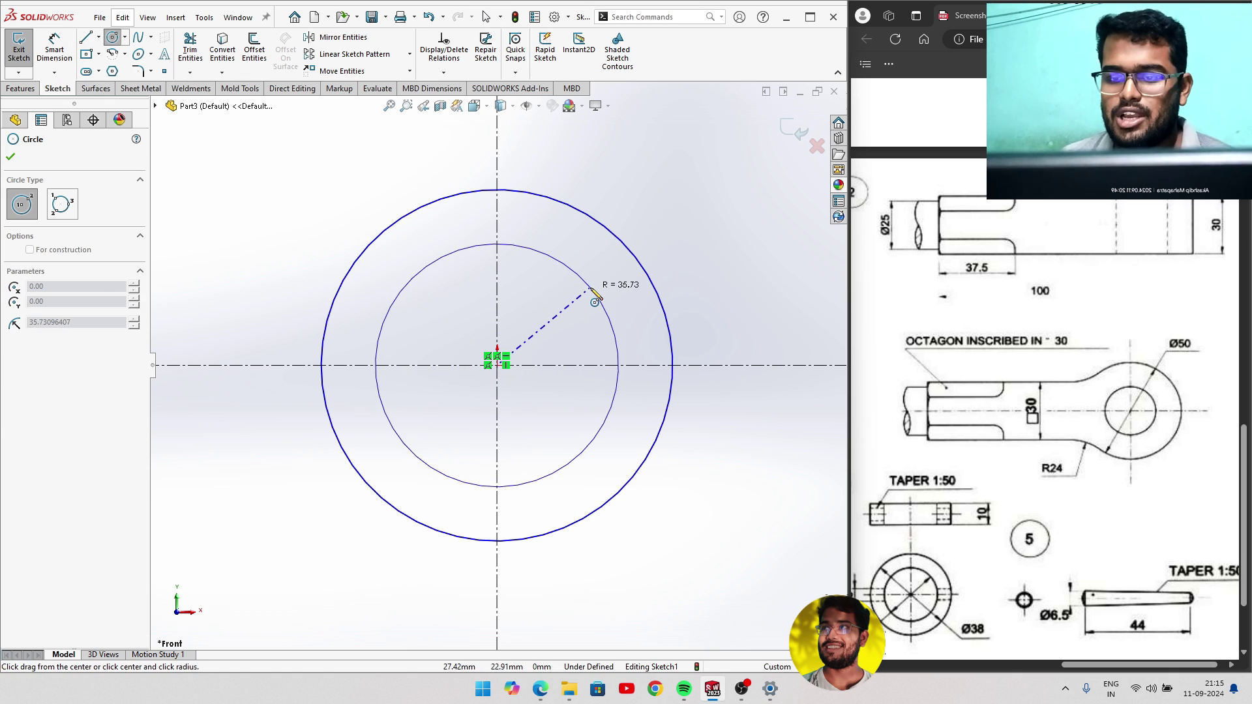
right_click_drag(652, 261, 652, 209)
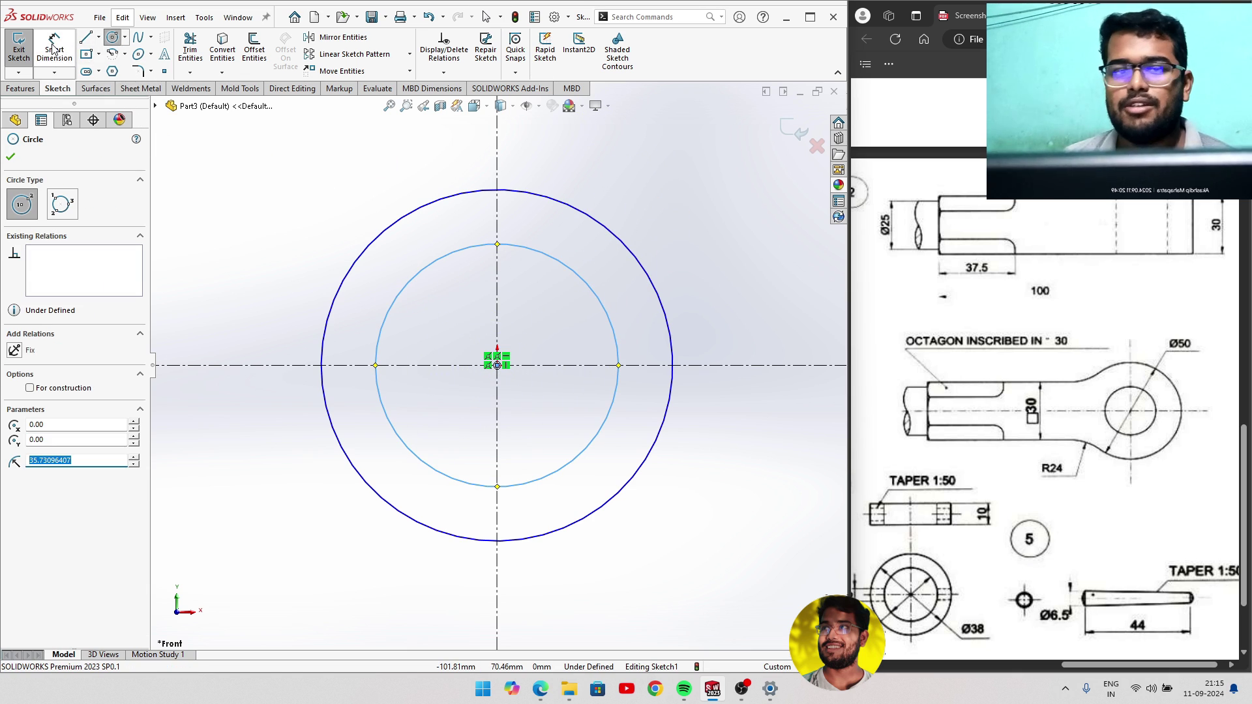
Dimension the outer circle to Ø50 mm and the inner circle to Ø25 mm.
left_click(636, 261)
left_click(696, 216)
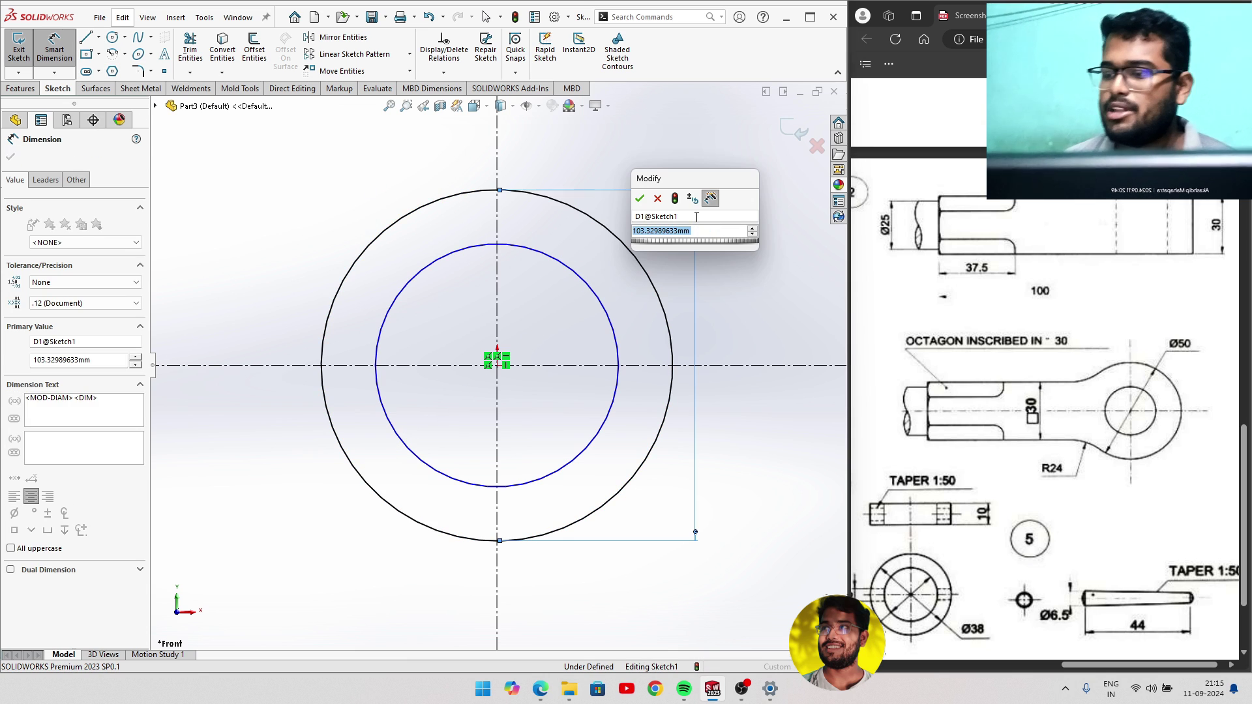
type("50")
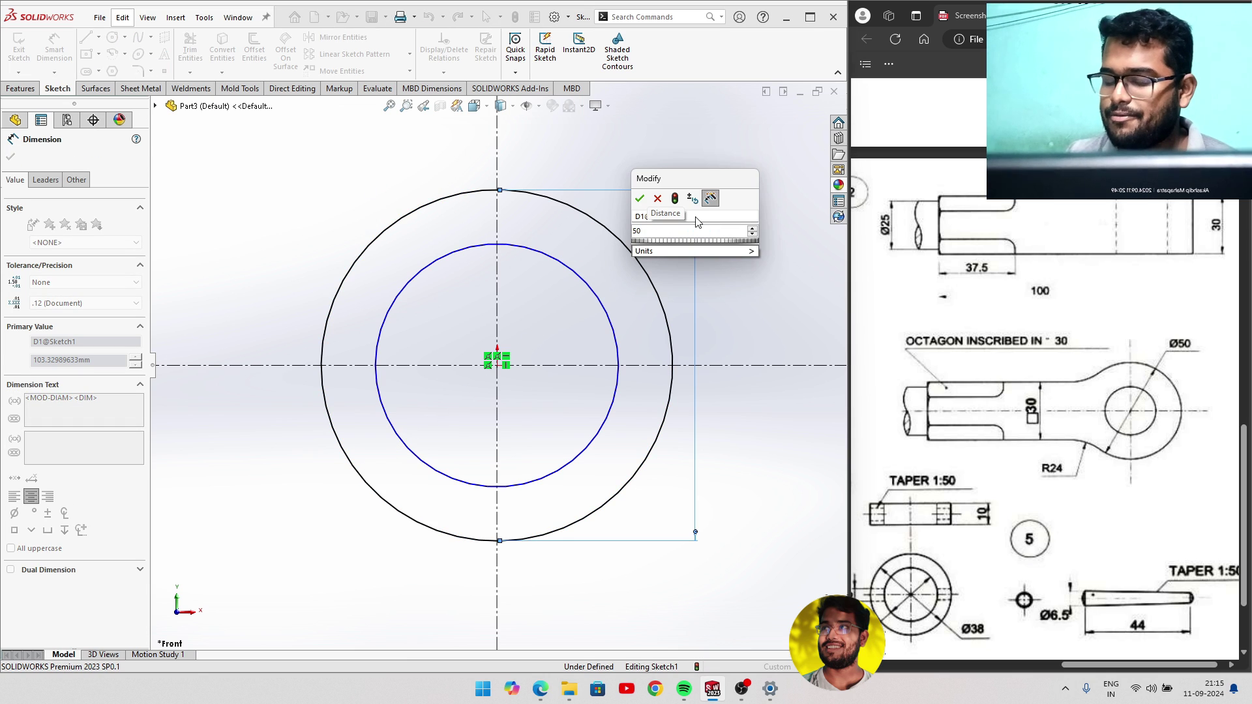
key("Return")
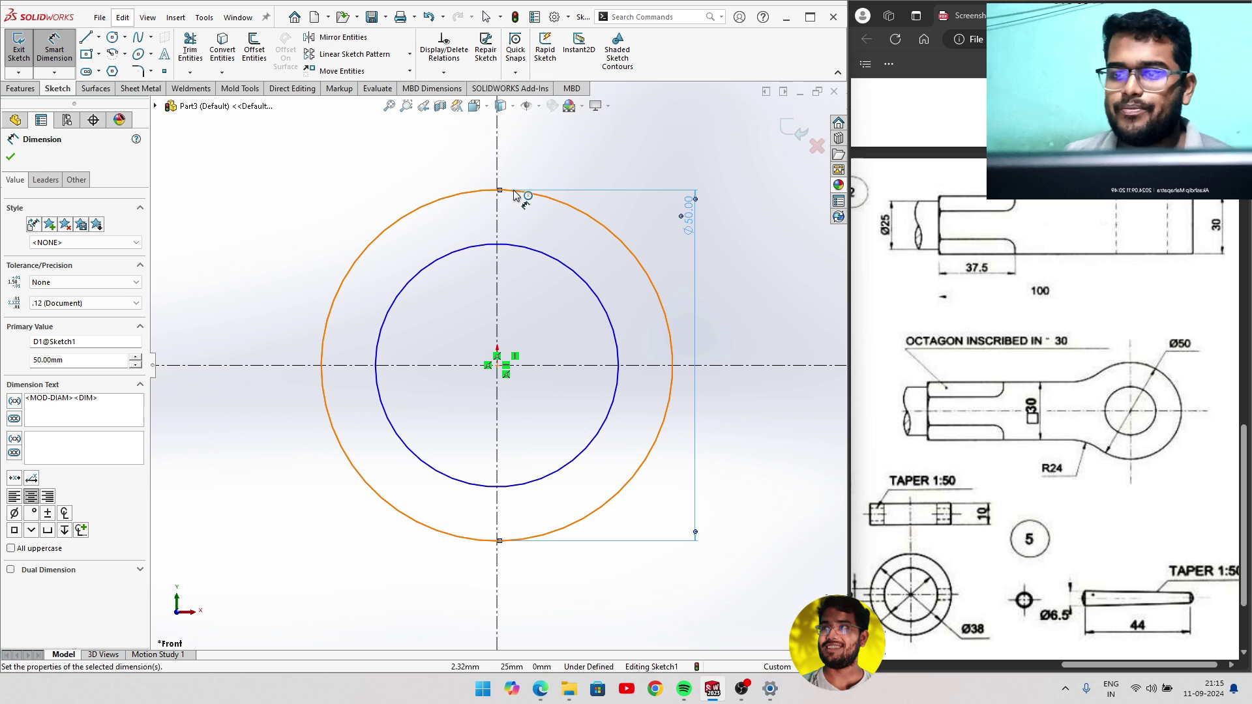
left_click(384, 330)
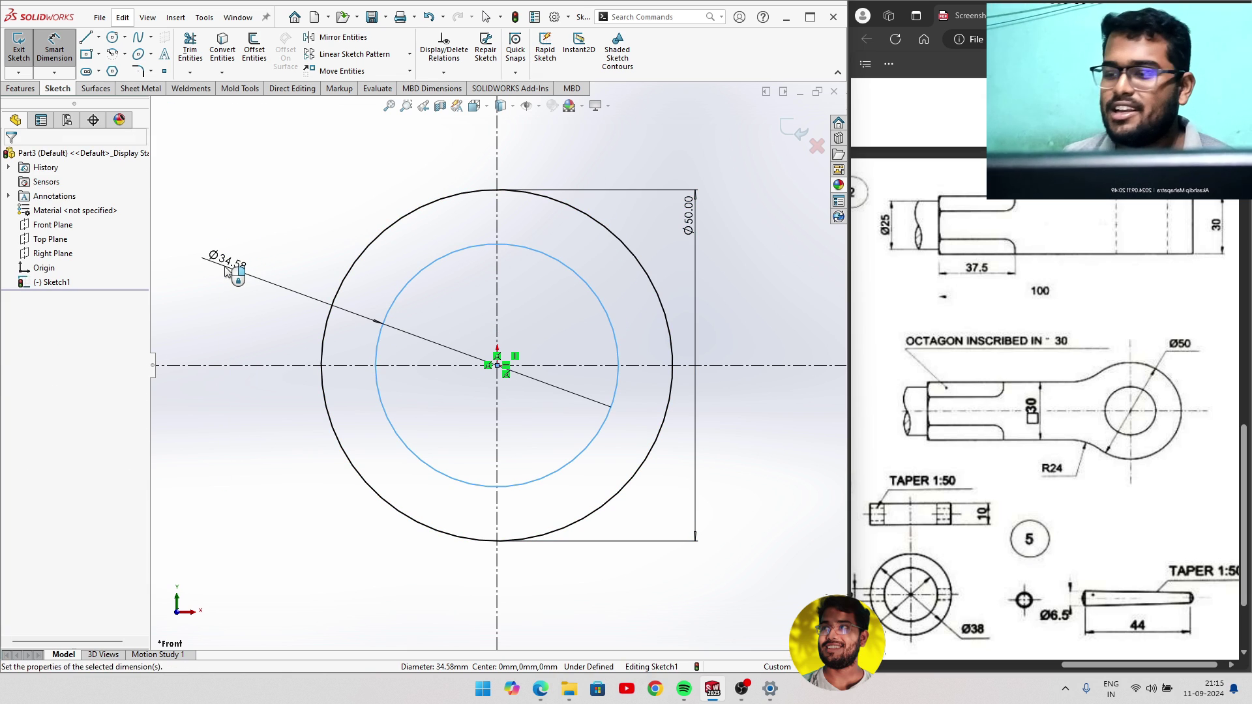
left_click(226, 267)
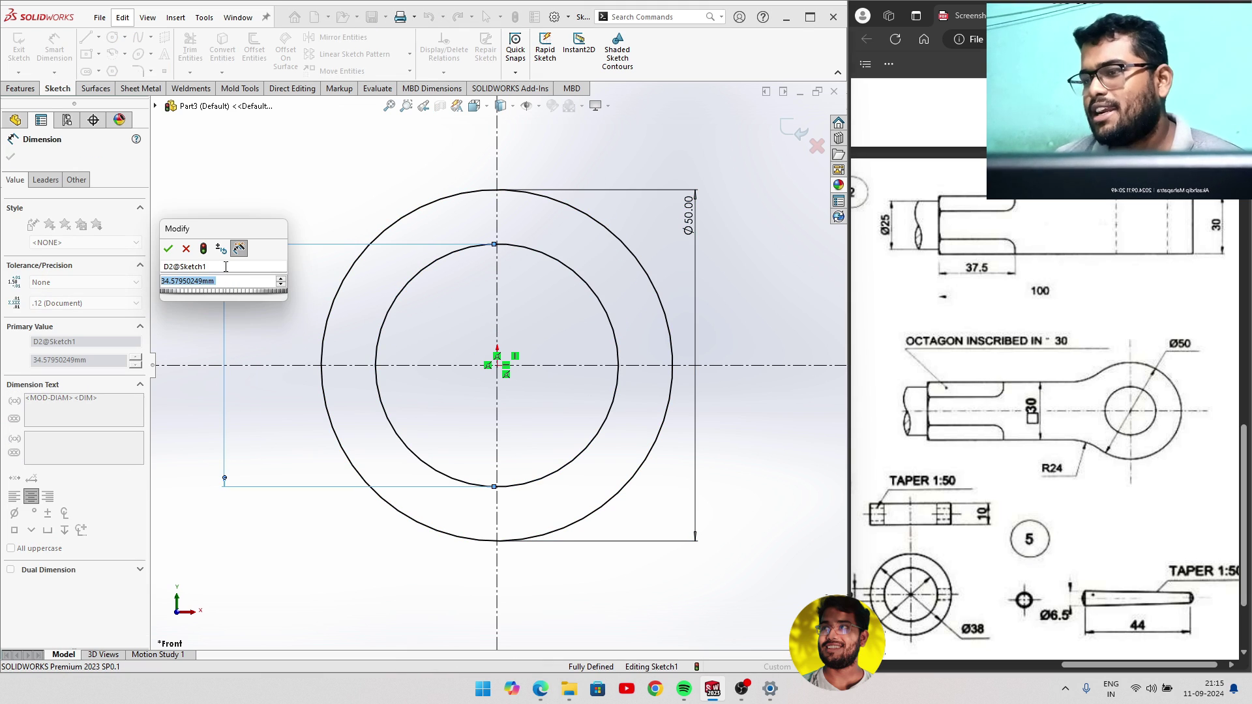
type("25")
key("Return")
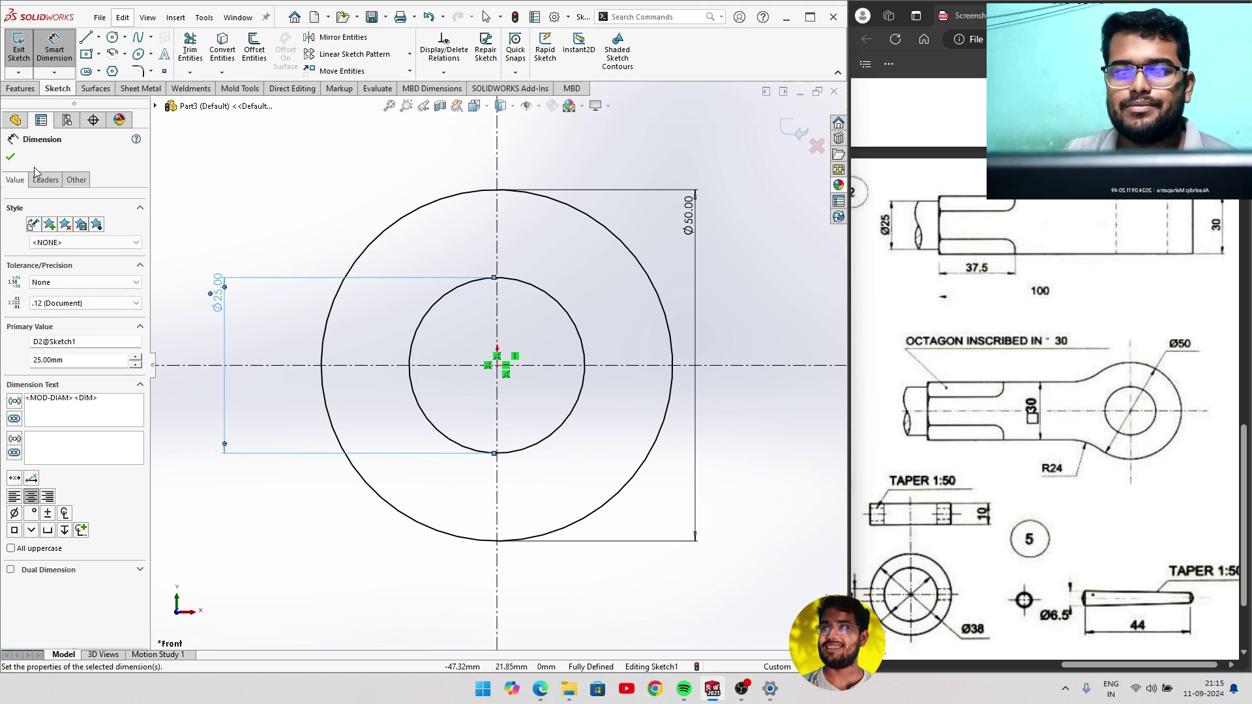
left_click(11, 159)
scroll(355, 242, "down", 3)
scroll(521, 287, "up", 4)
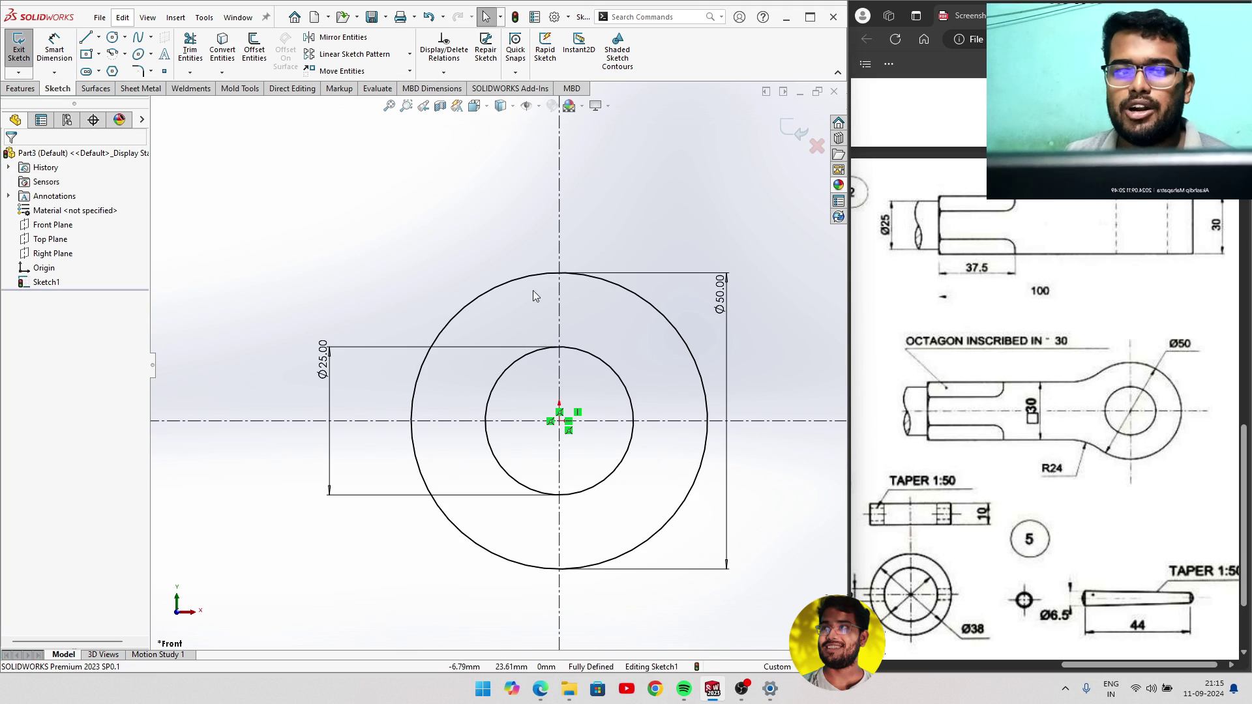
Draw a corner rectangle for the rod to the left of the eye circles.
left_click(88, 54)
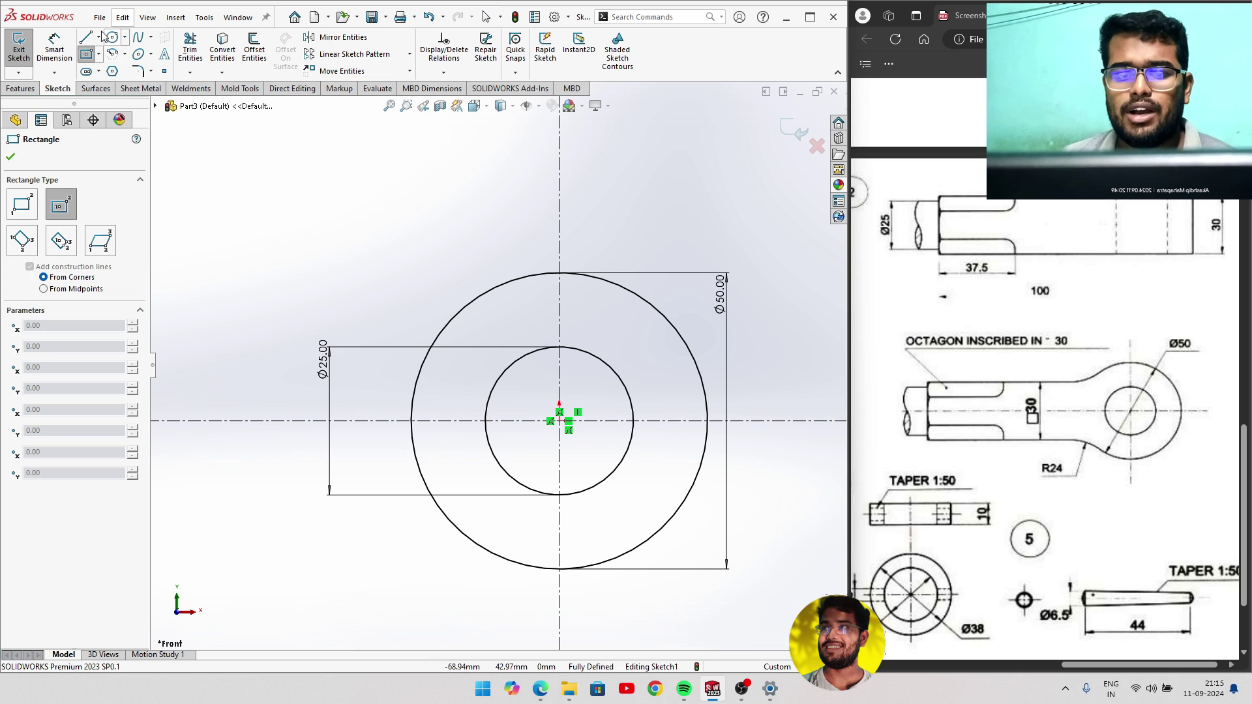
left_click(98, 54)
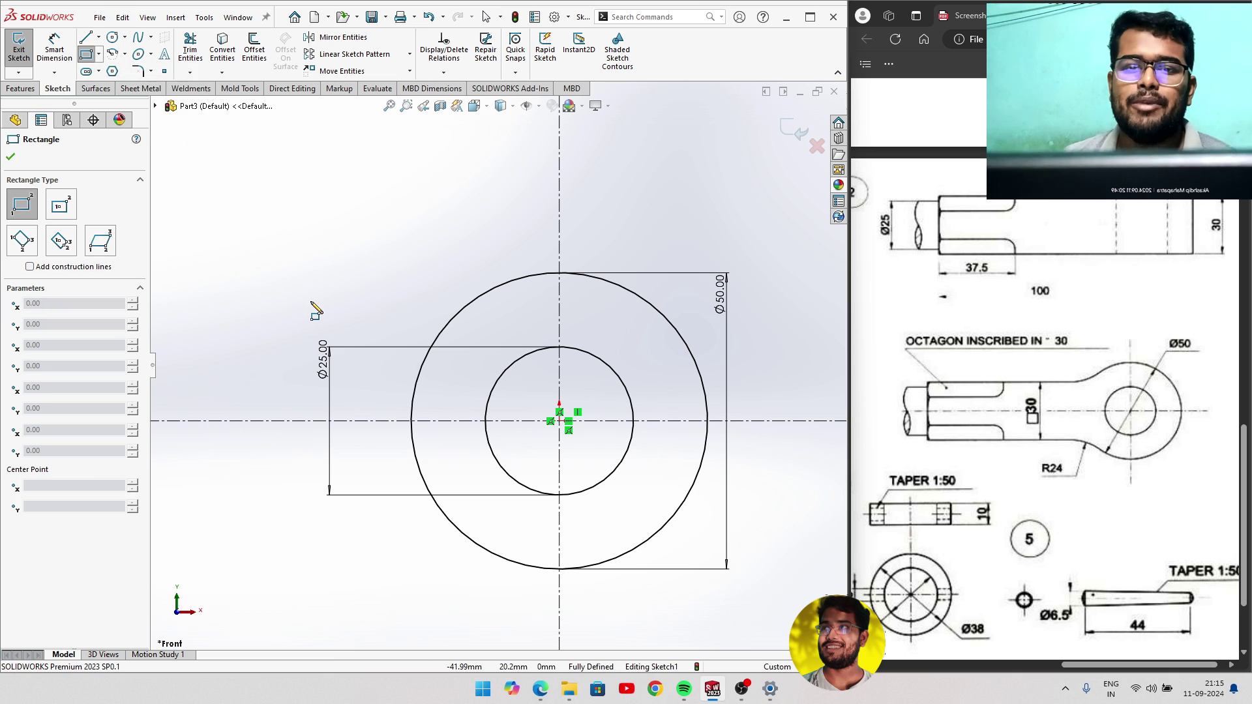
left_click(433, 383)
left_click(173, 458)
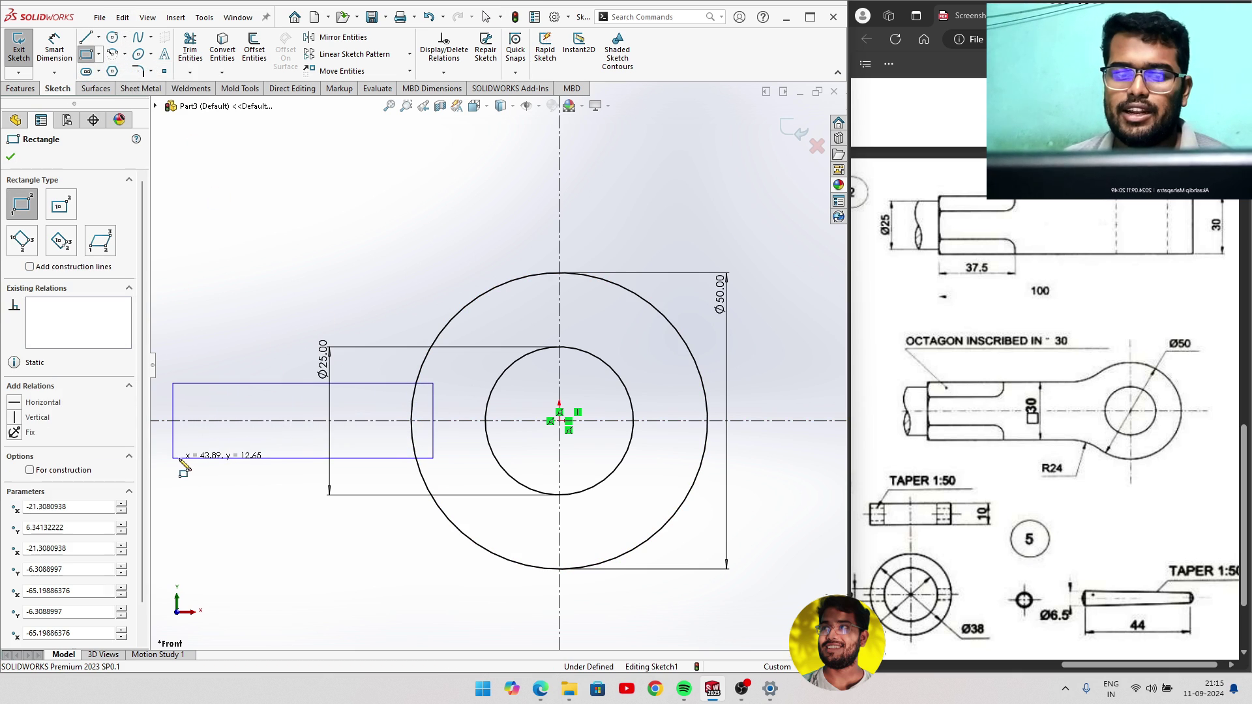
key("f")
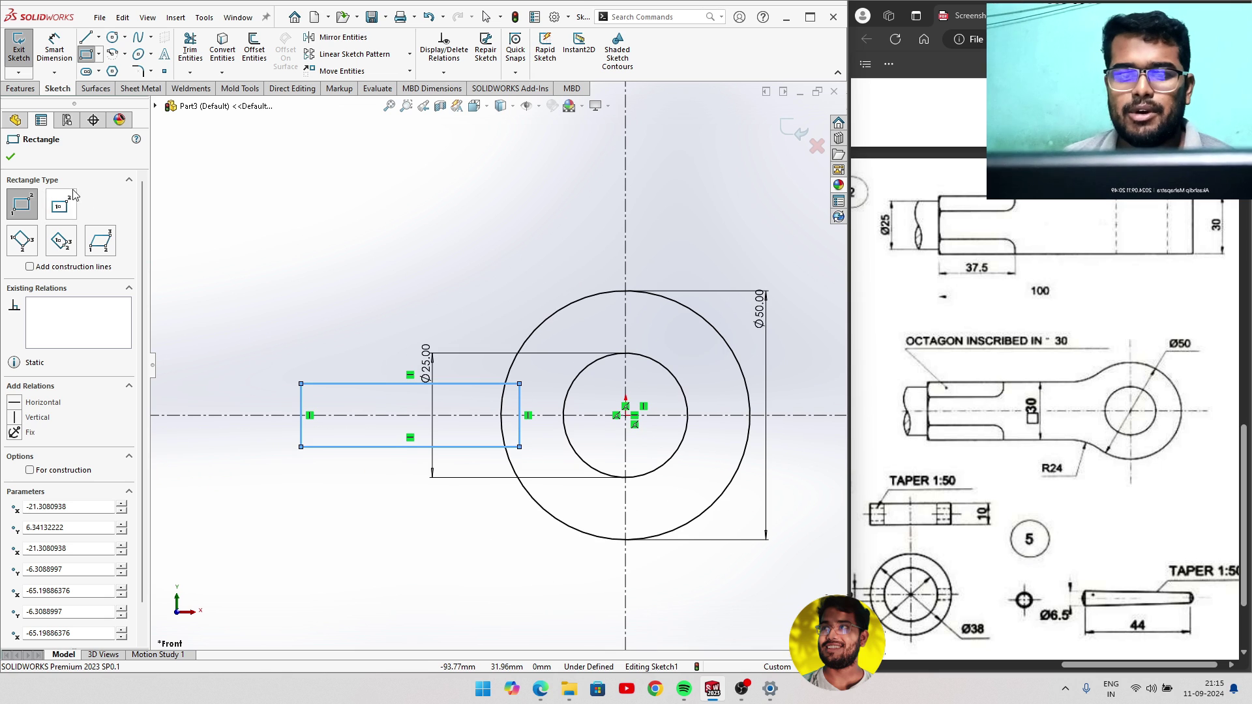
left_click(11, 158)
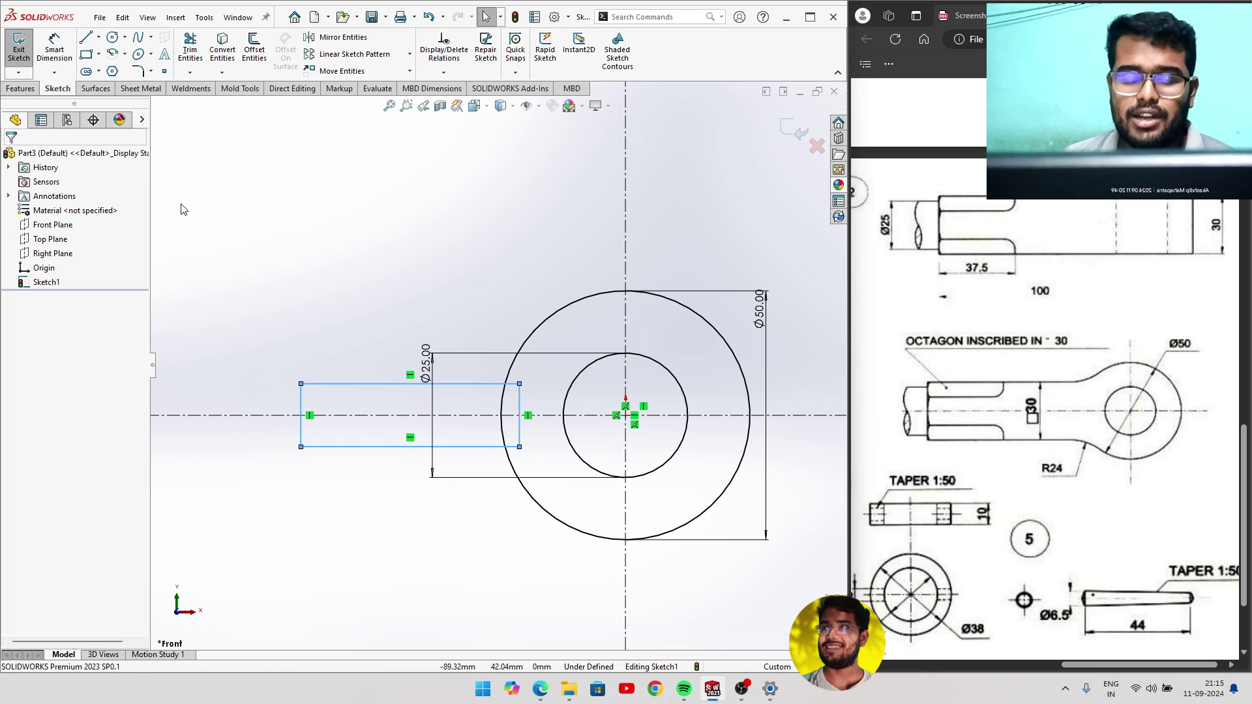
Dimension the rod height to 30 mm and its top edge 15 mm from the centreline.
left_click(47, 64)
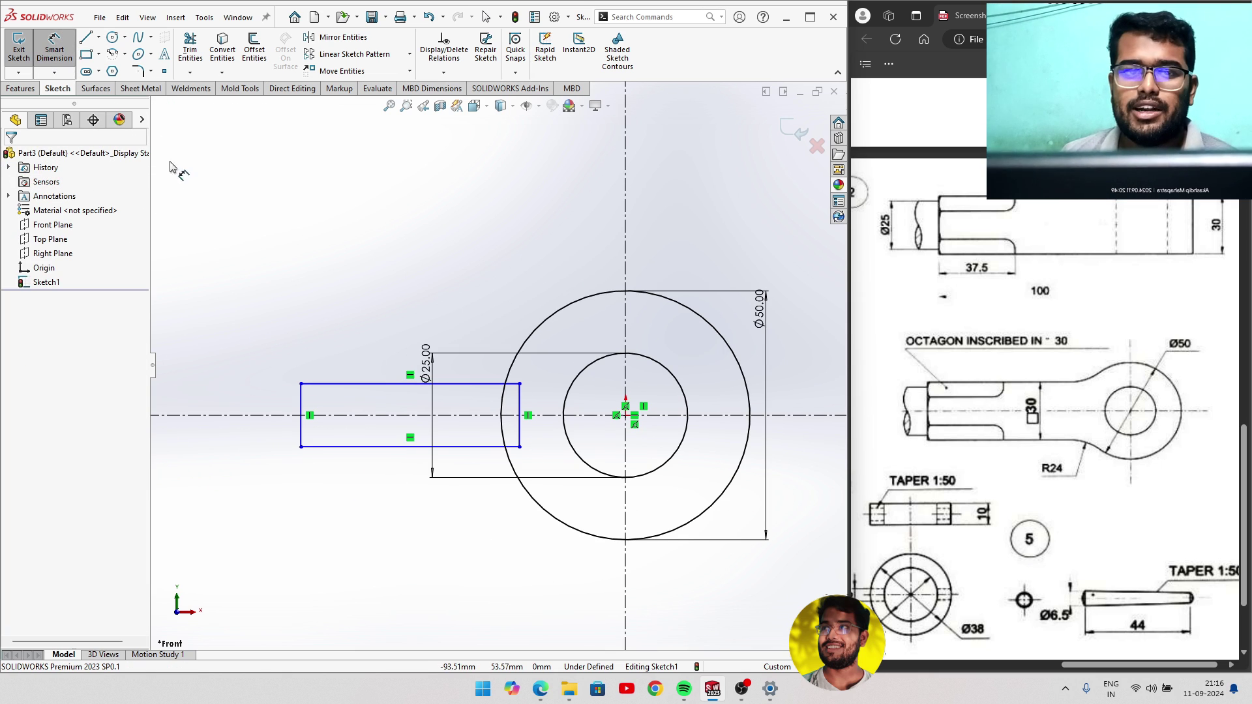
left_click(338, 384)
left_click(331, 447)
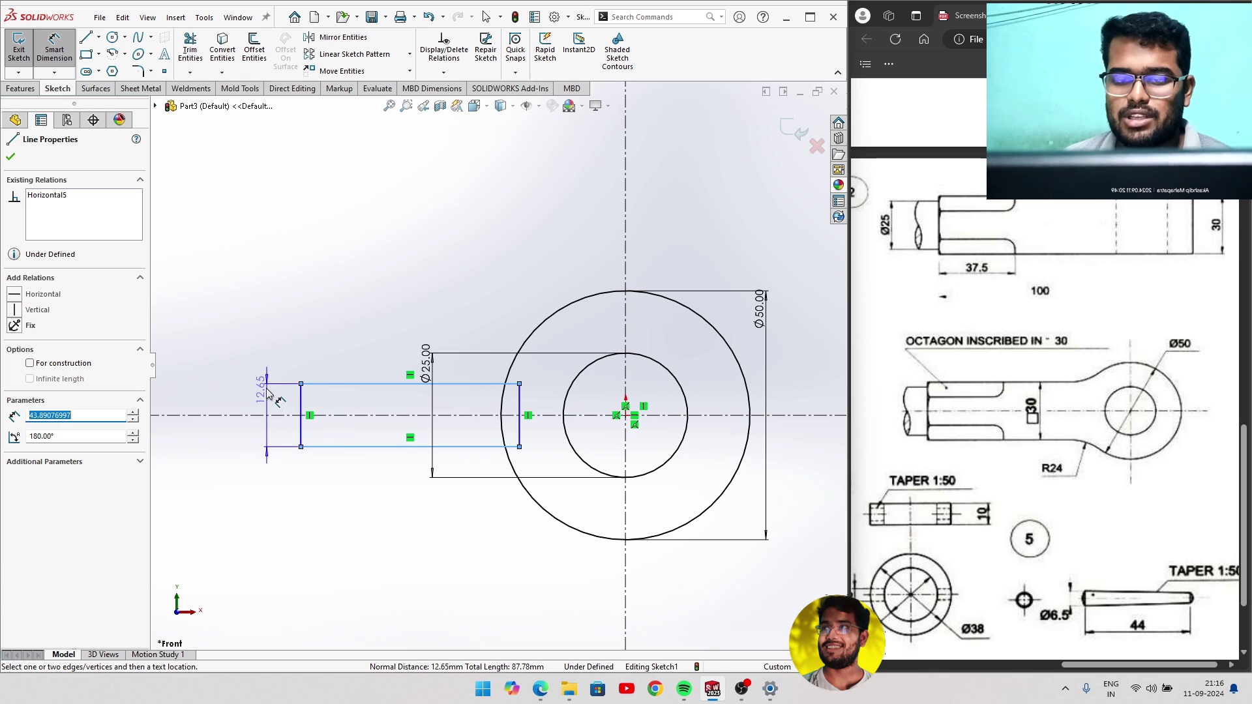
left_click(243, 390)
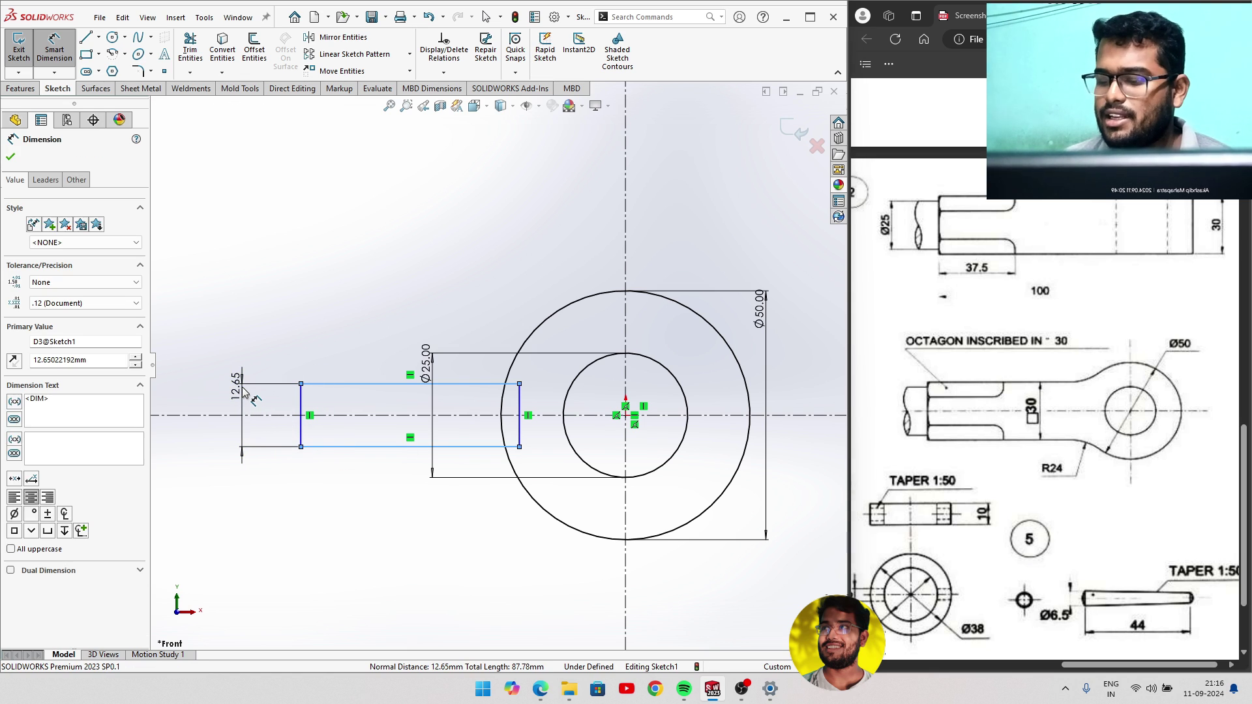
type("30")
key("Return")
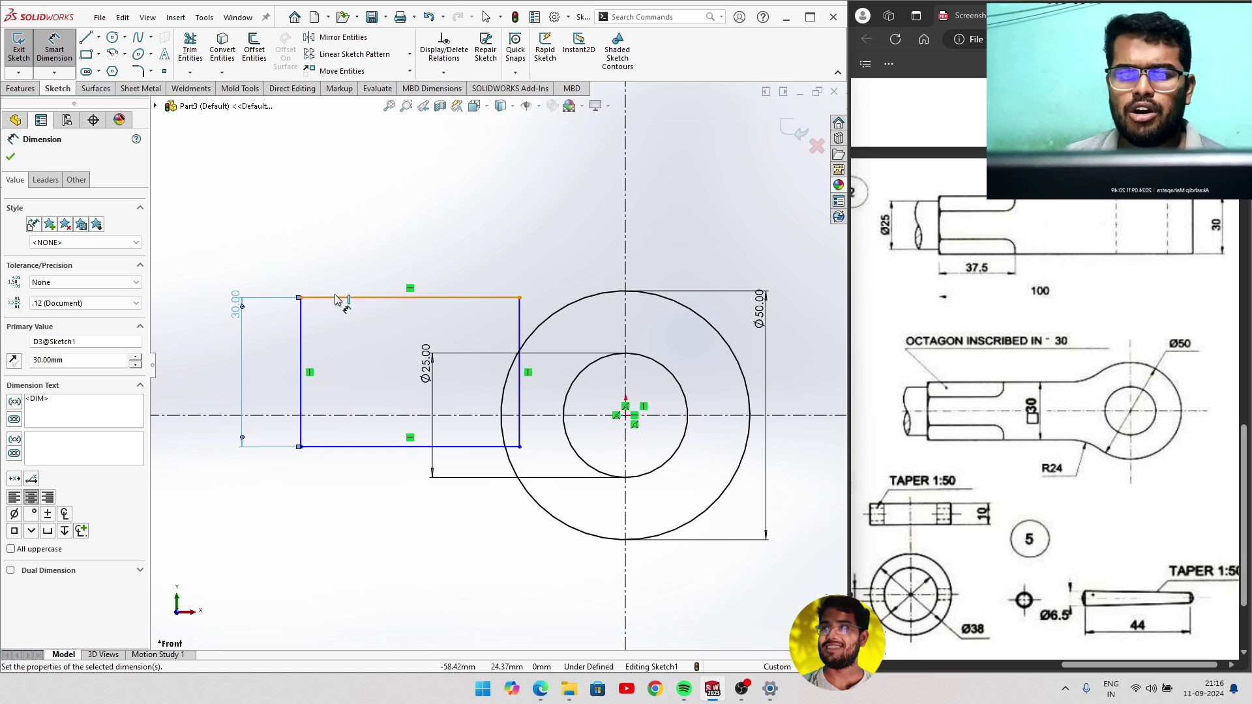
left_click(334, 298)
left_click(326, 415)
left_click(274, 381)
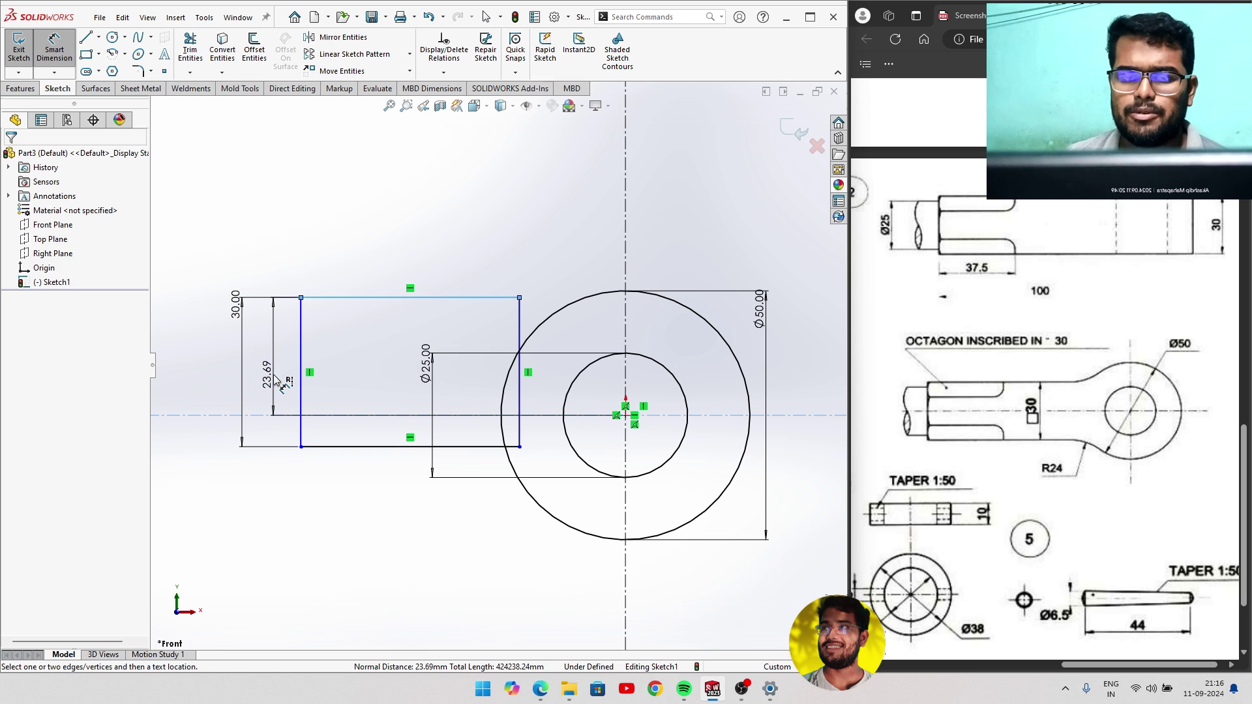
type("15")
key("Return")
type("15")
key("Return")
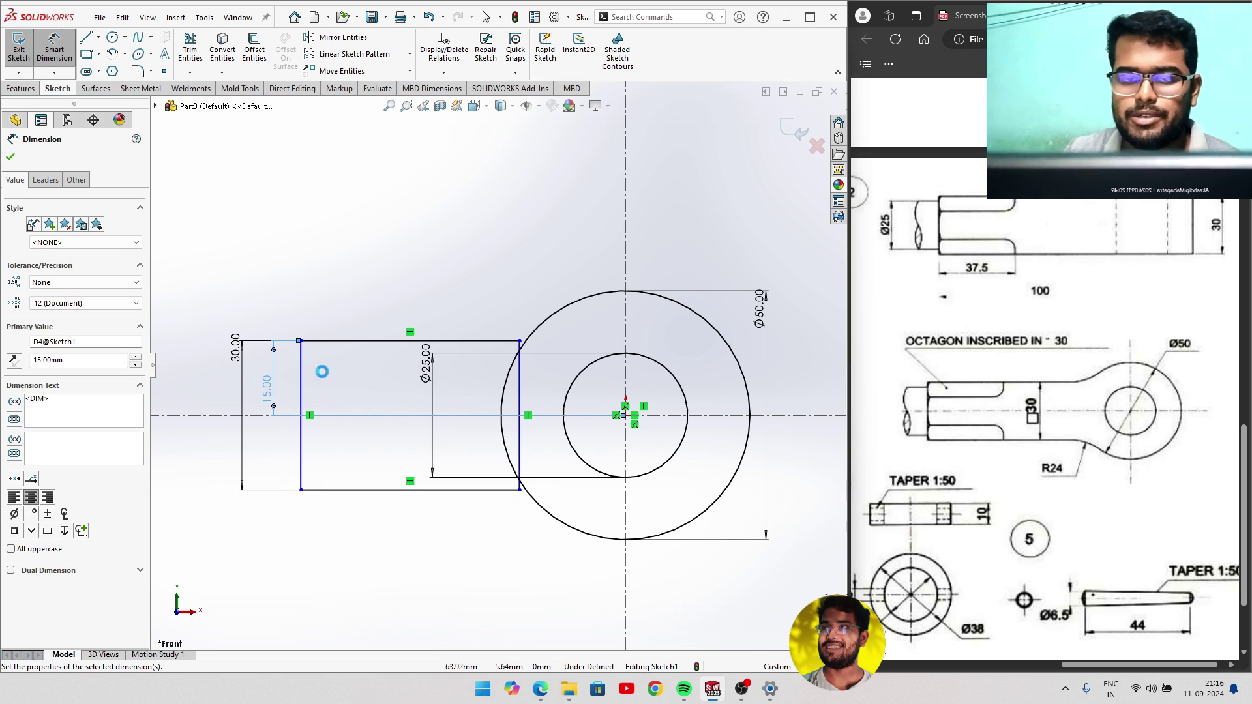
Drag the rod's ends so its right end reaches into the outer circle.
left_click(383, 303)
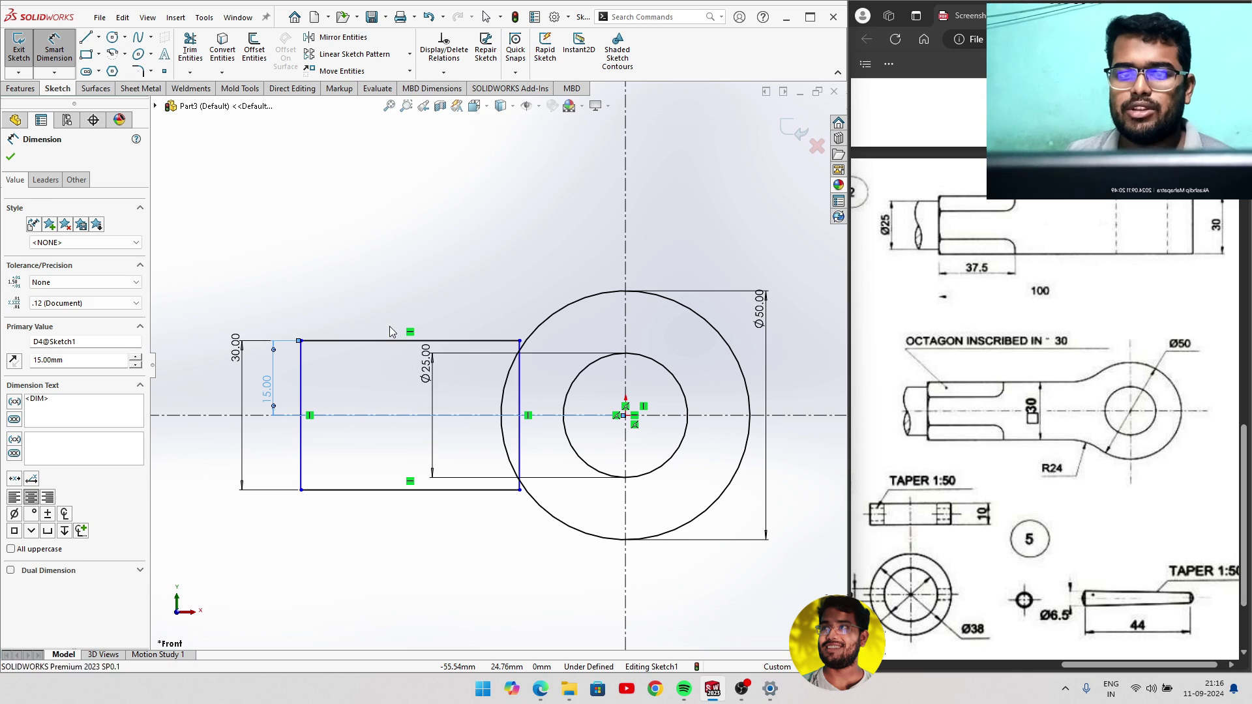
left_click(457, 341)
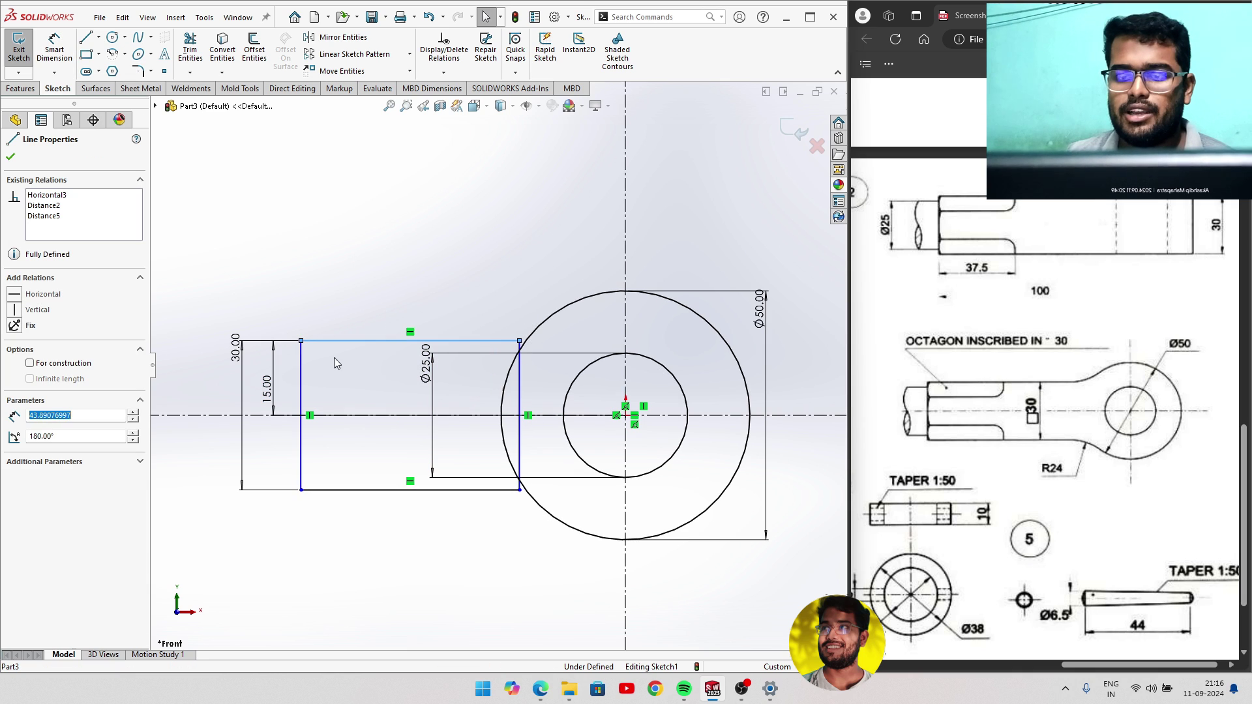
left_click_drag(302, 393, 322, 393)
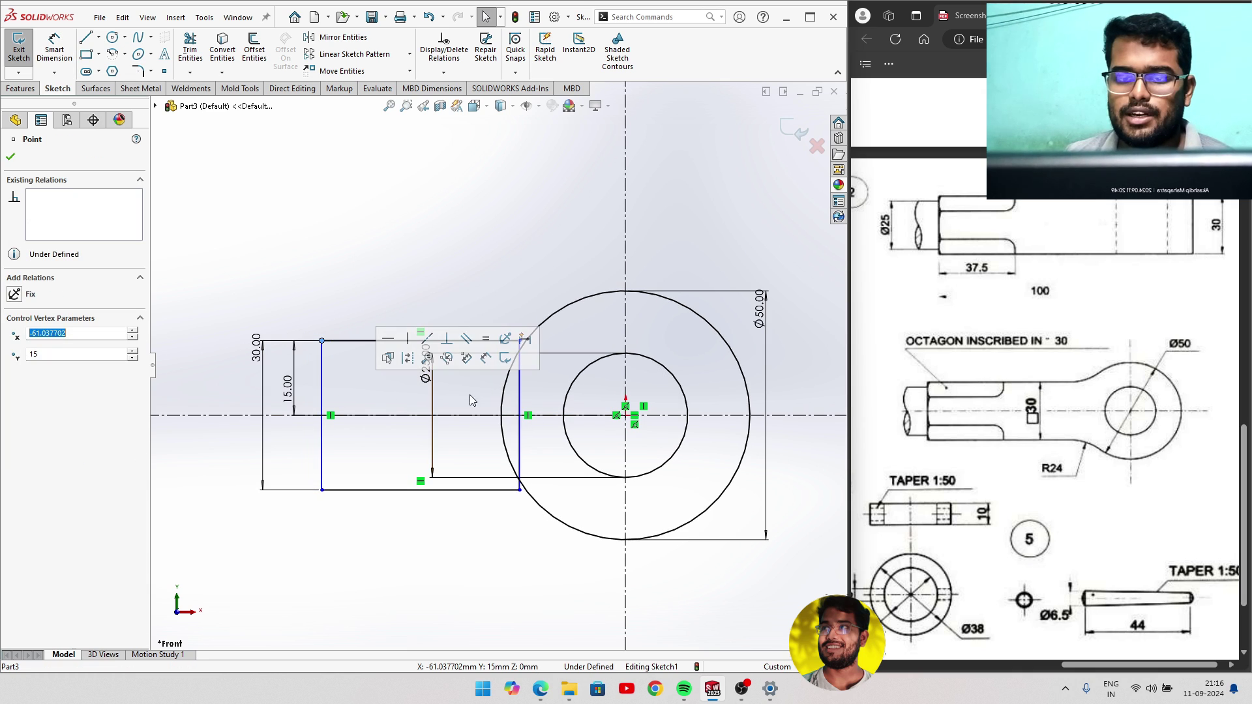
left_click_drag(522, 404, 547, 404)
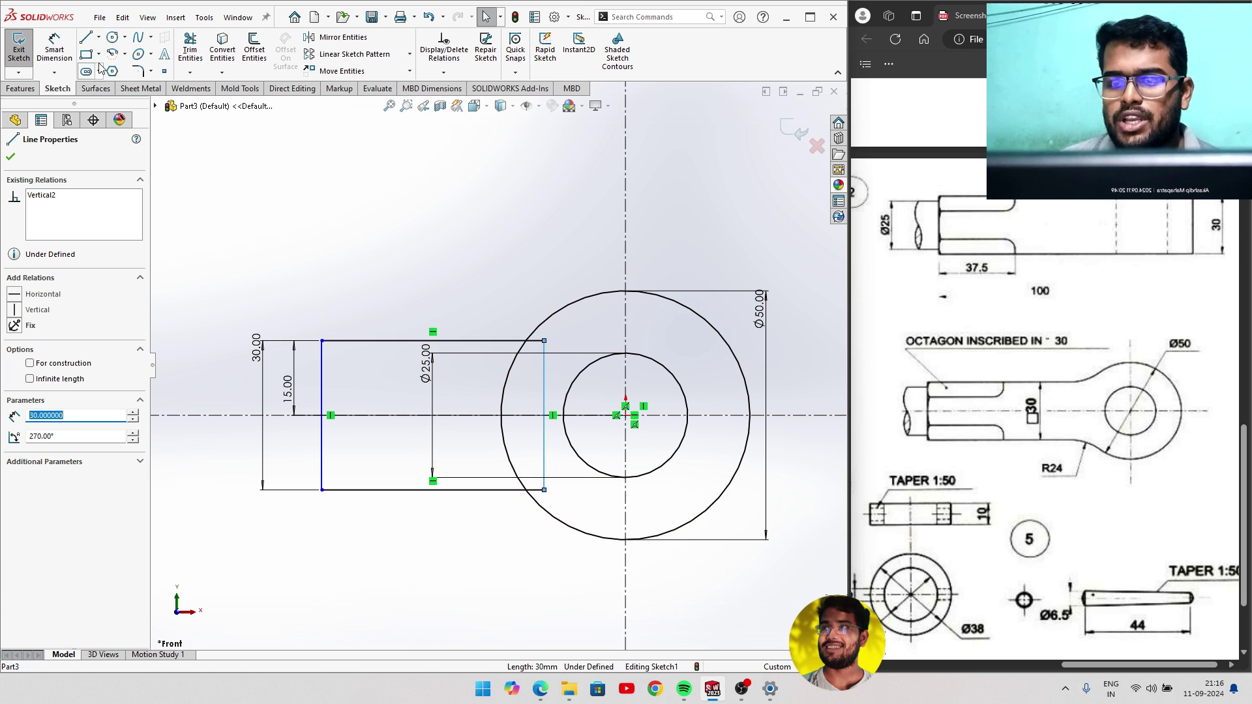
Power-trim the overlapping rod and outer-circle segments into one continuous outline.
left_click(187, 70)
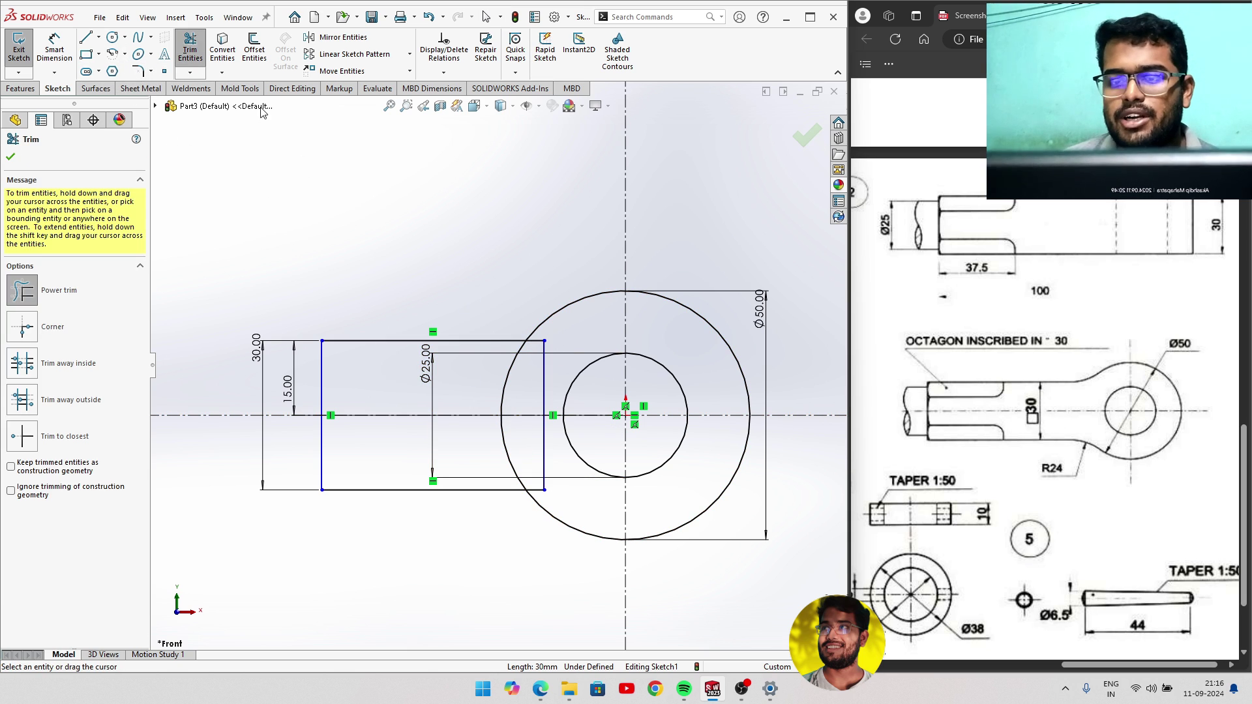
mouse_move(554, 334)
left_mouse_down()
mouse_move(539, 347)
mouse_move(549, 481)
mouse_move(481, 393)
left_mouse_up()
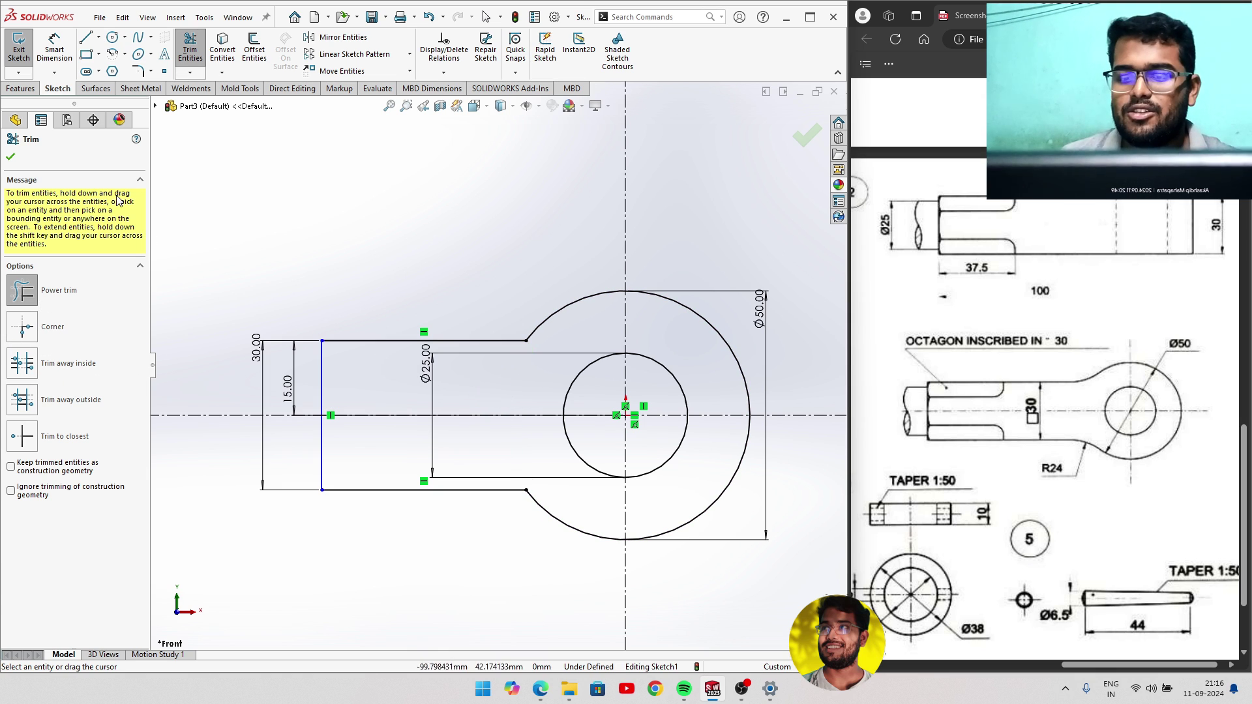
left_click(10, 158)
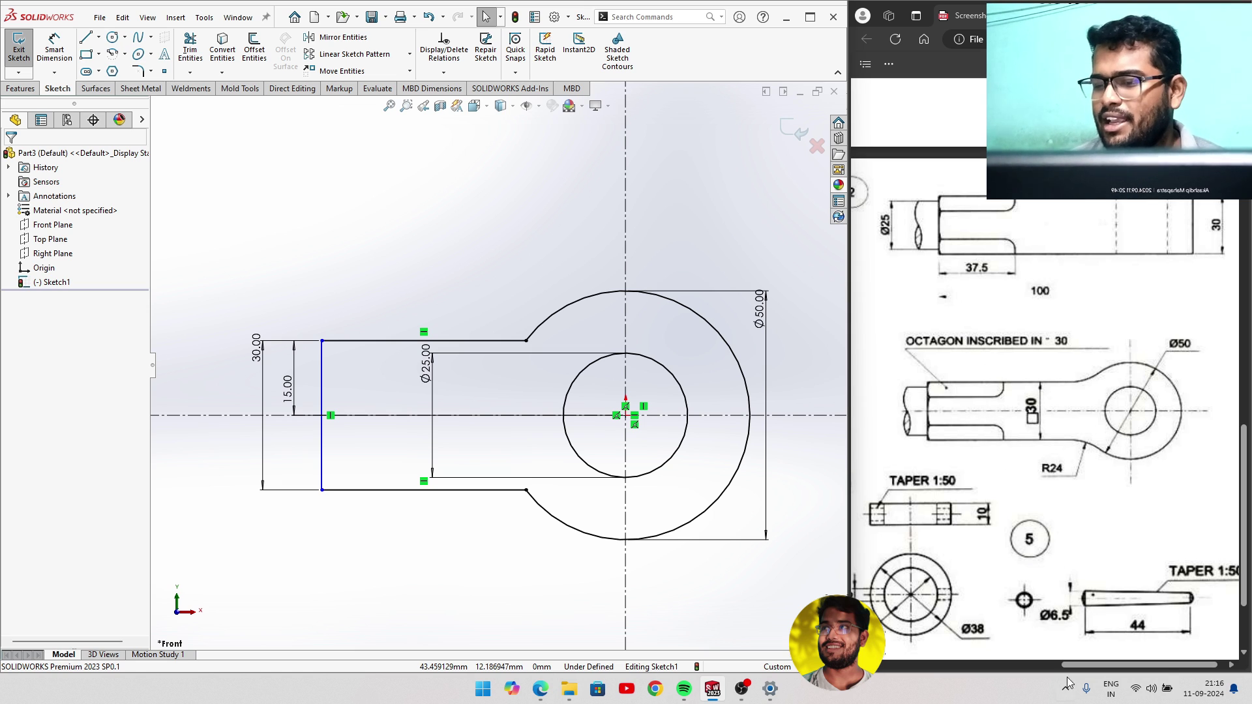
left_click_drag(1085, 668, 932, 672)
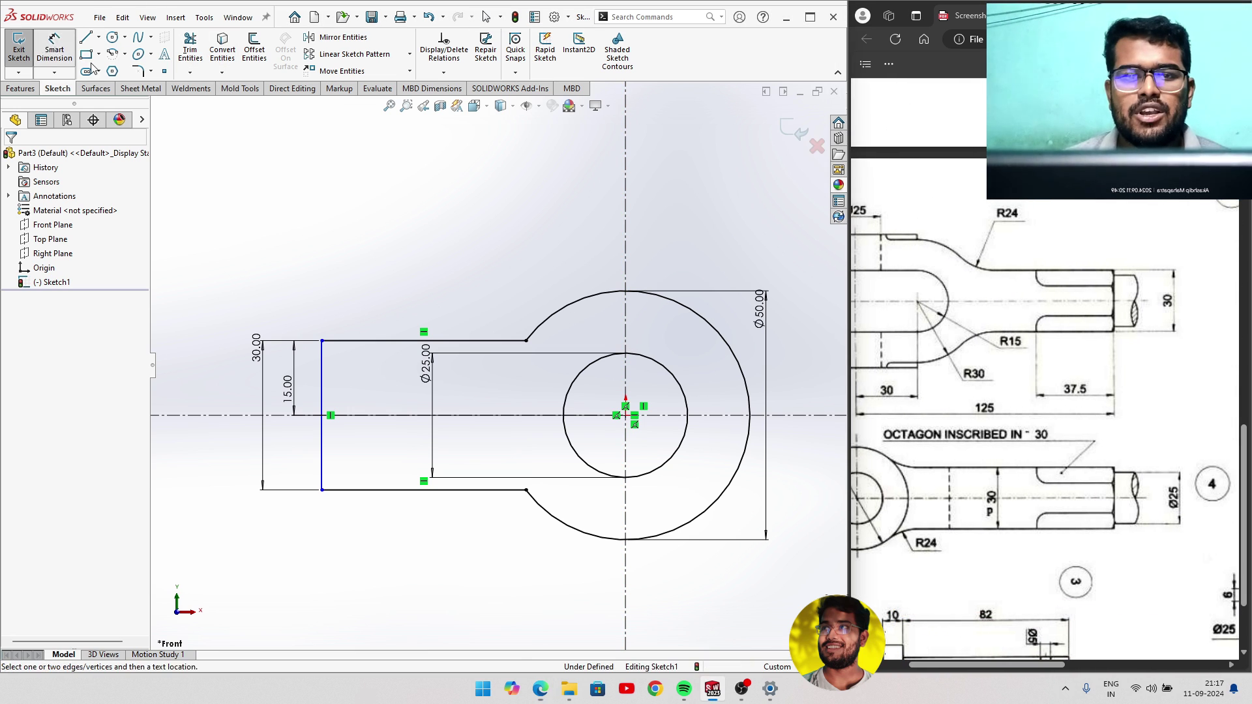
Dimension the rod's left end 95 mm (entered as 125-30) from the eye centre.
left_click(53, 43)
left_click(626, 416)
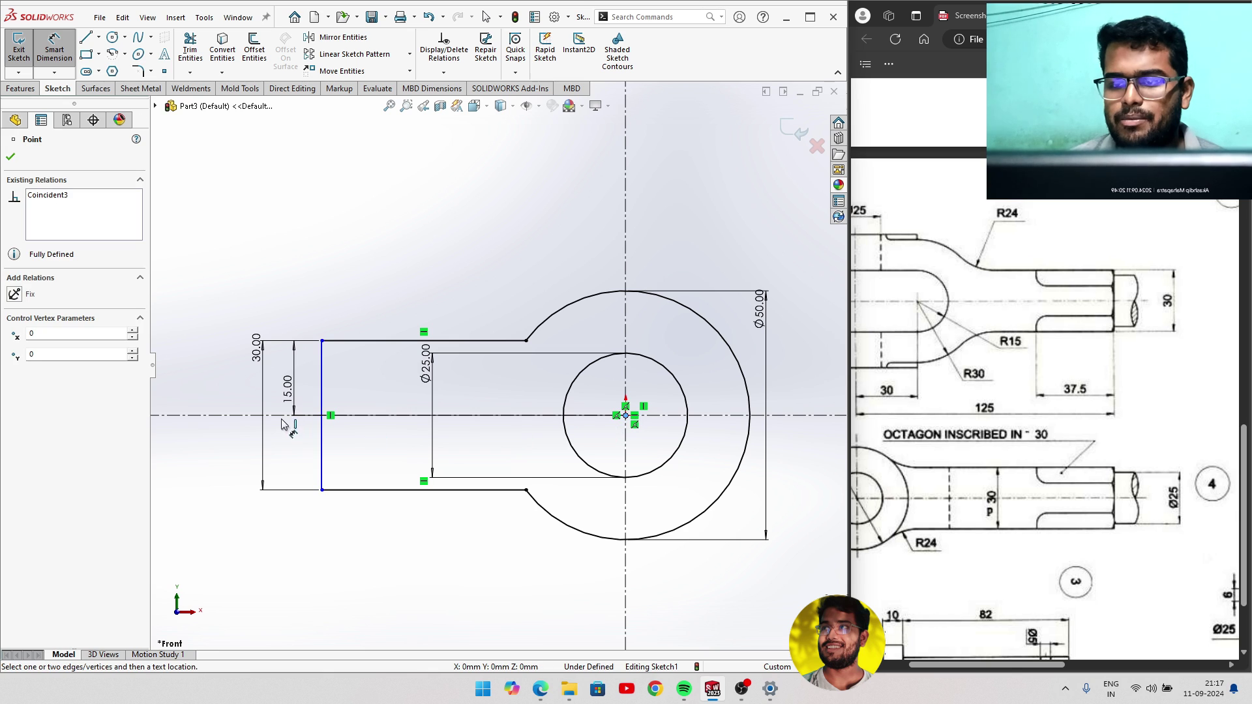
left_click(324, 407)
left_click(404, 238)
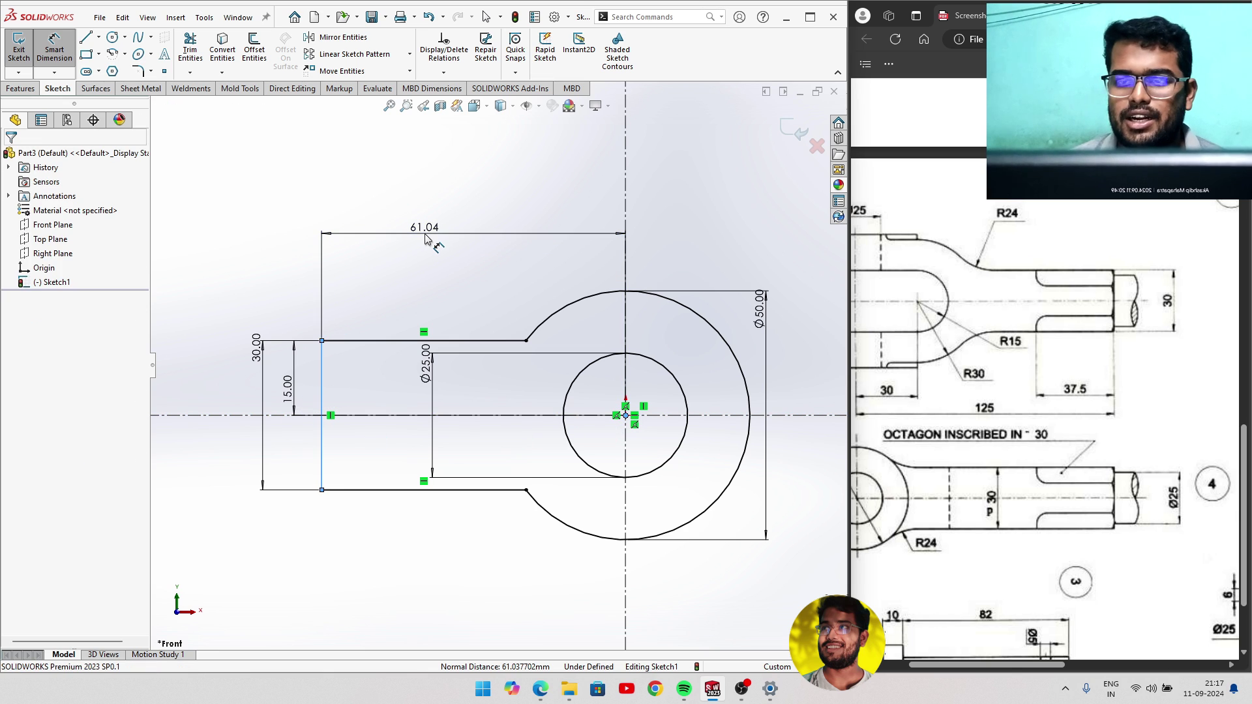
type("125")
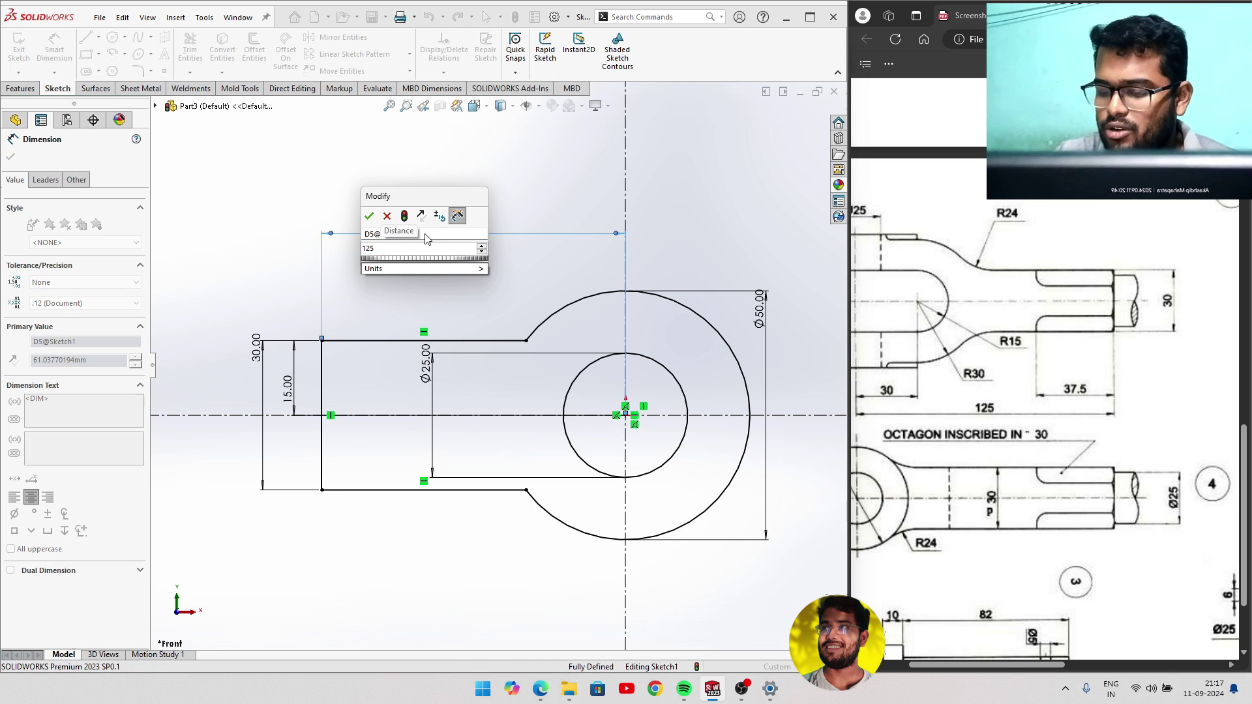
type("-30")
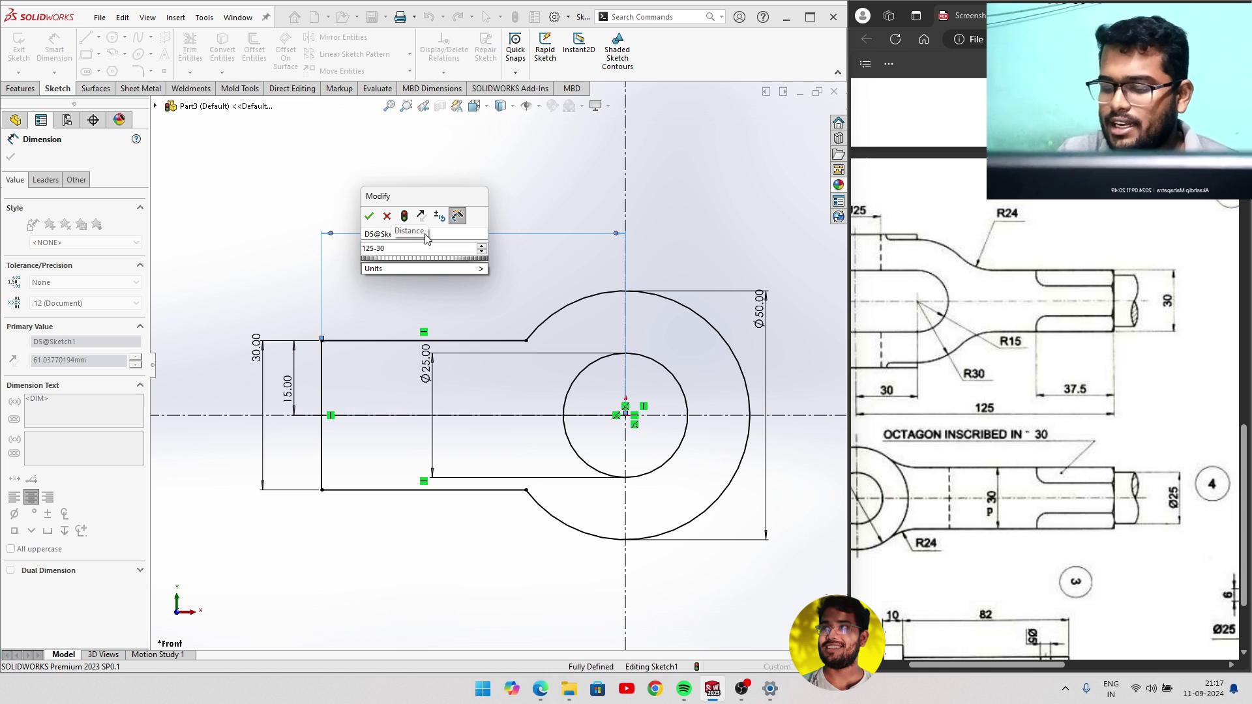
key("Return")
scroll(515, 290, "up", 3)
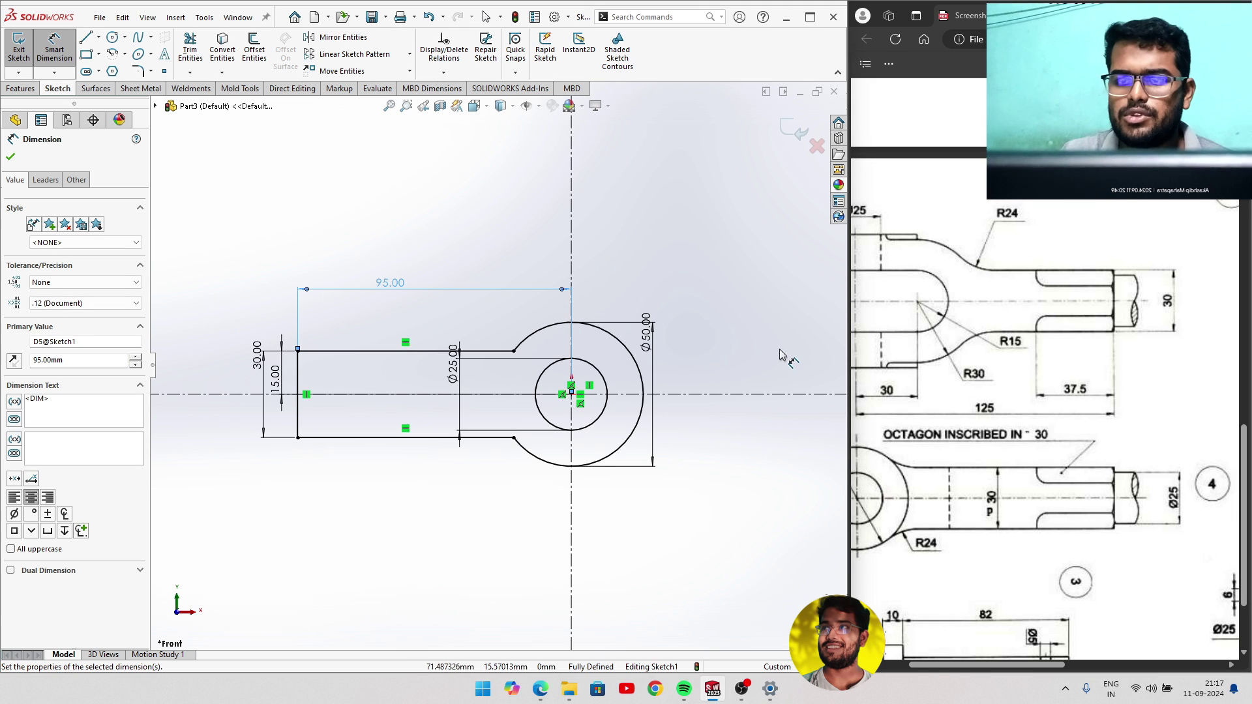
left_click_drag(941, 664, 1105, 664)
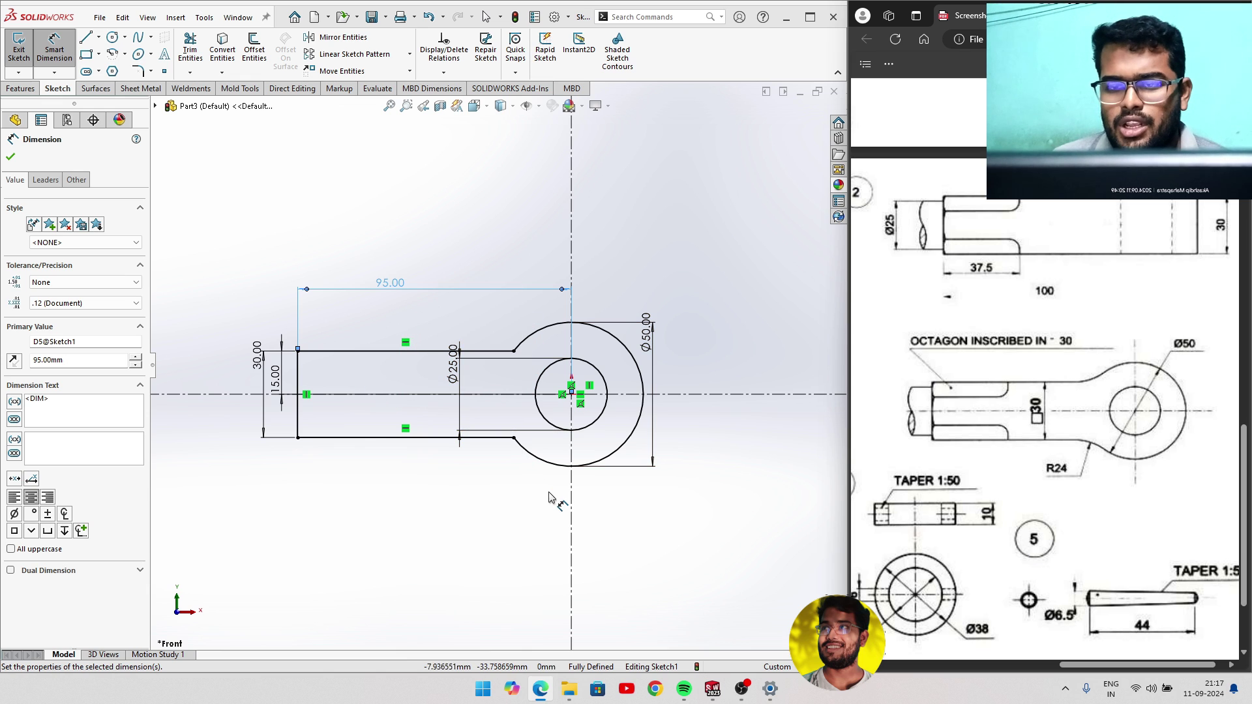
left_click(10, 158)
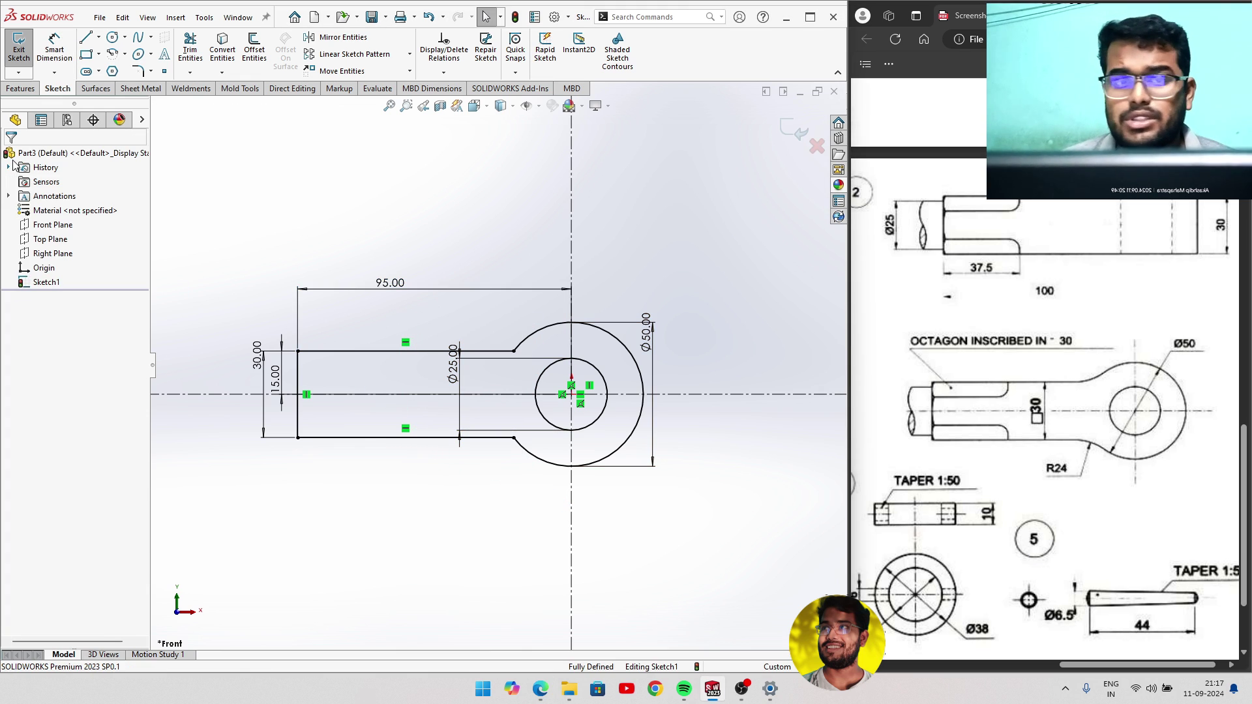
Exit the sketch and extrude it Mid Plane from the sketch plane at 30 mm depth.
left_click(797, 133)
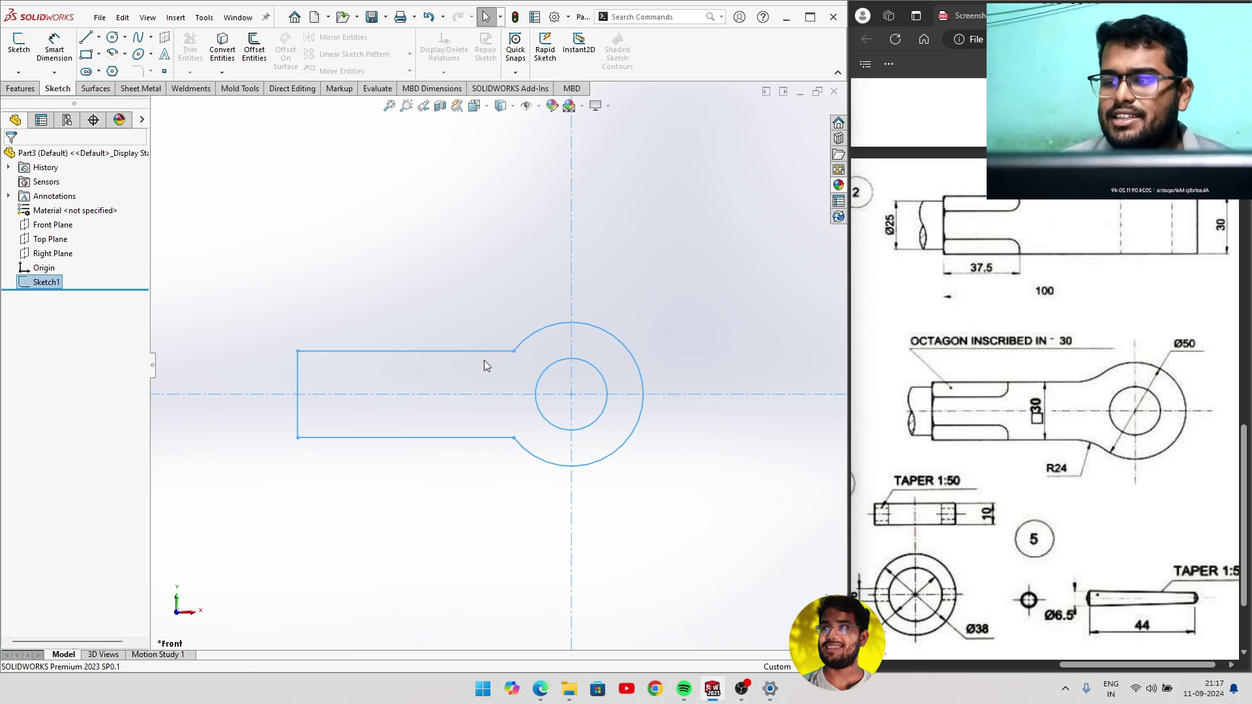
left_click(21, 88)
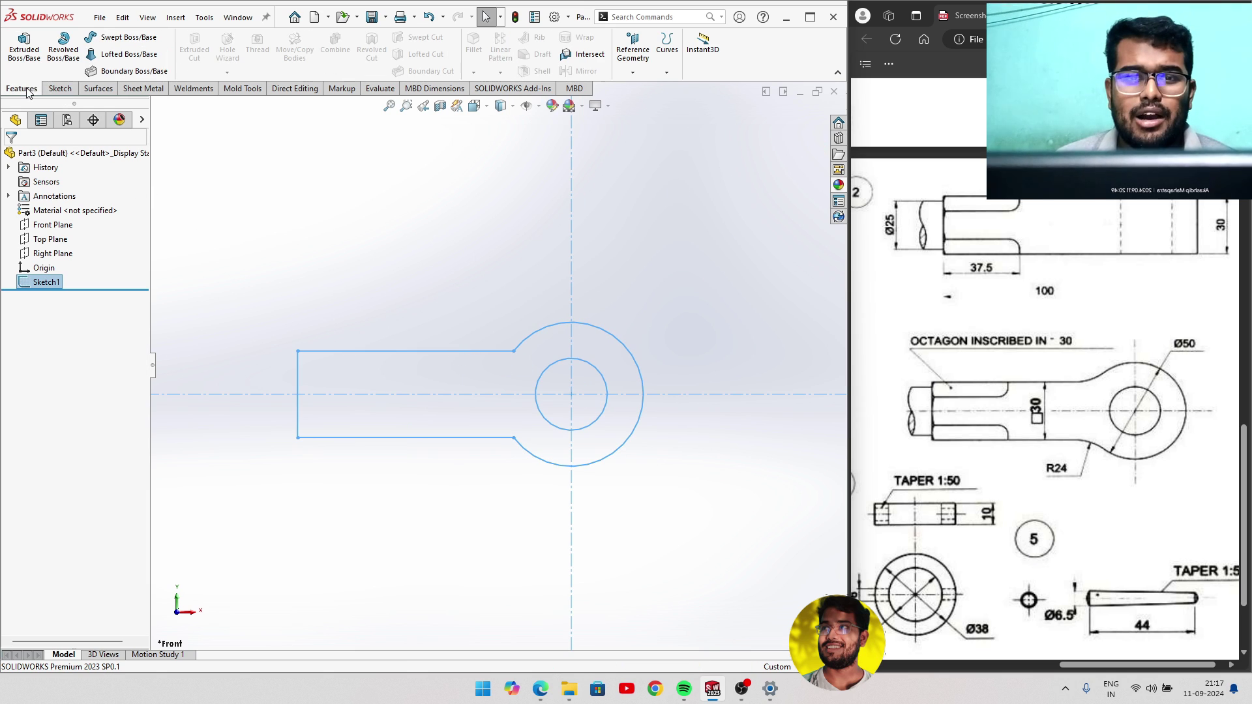
left_click(26, 49)
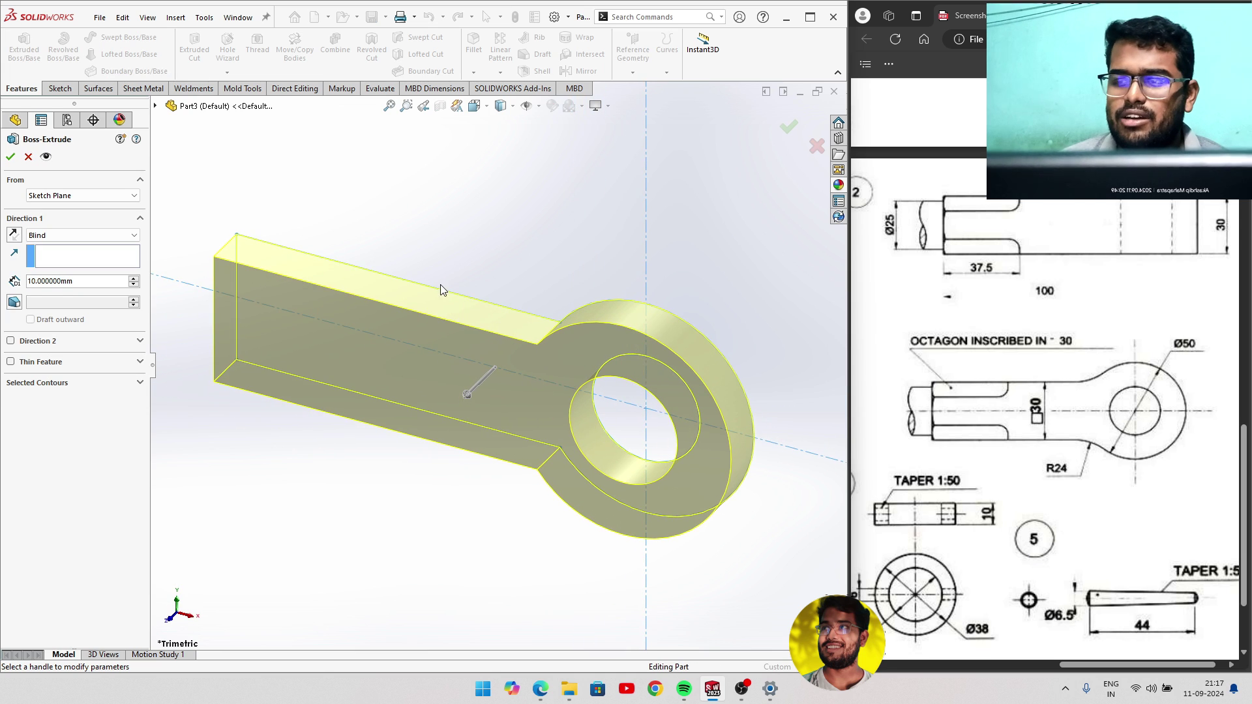
left_click(59, 196)
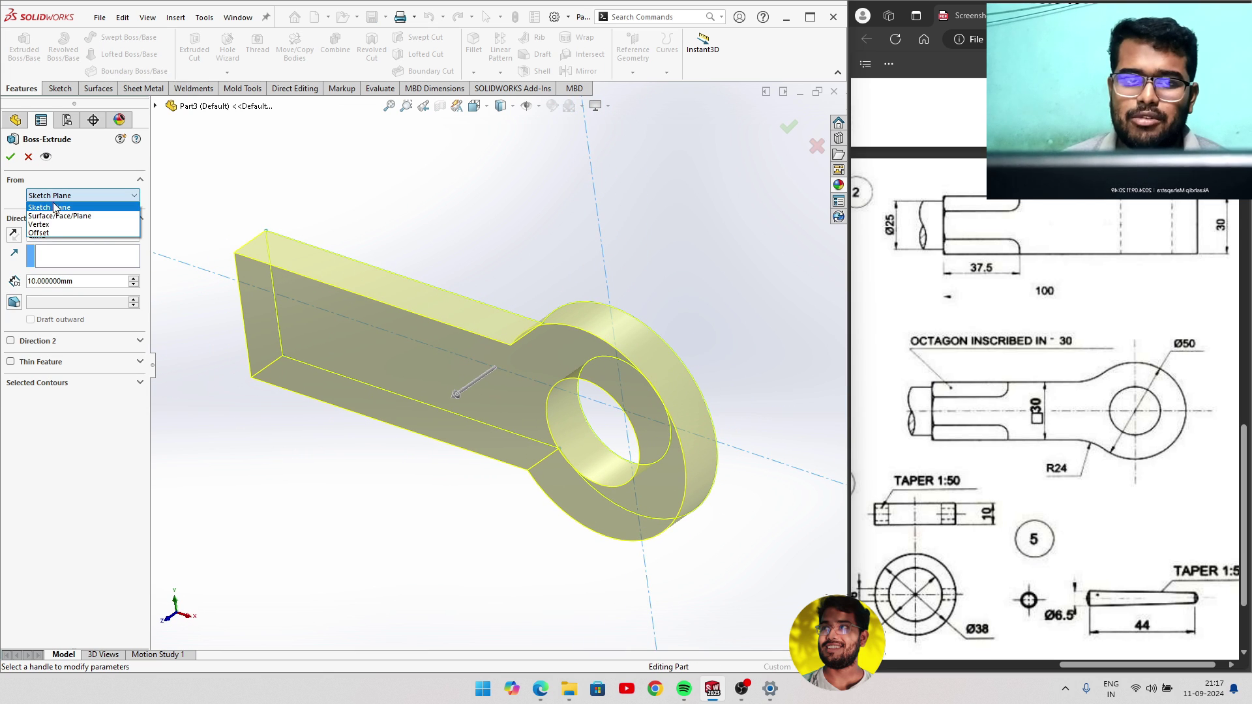
left_click(14, 209)
left_click(72, 235)
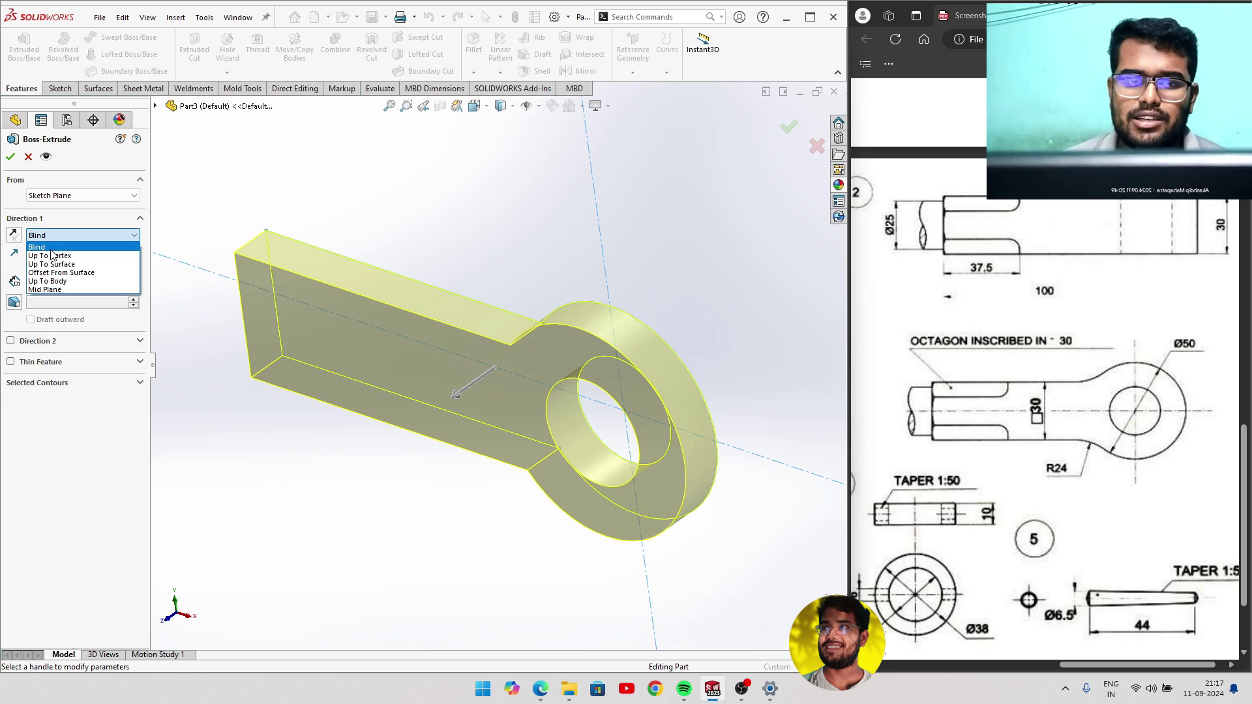
left_click(60, 290)
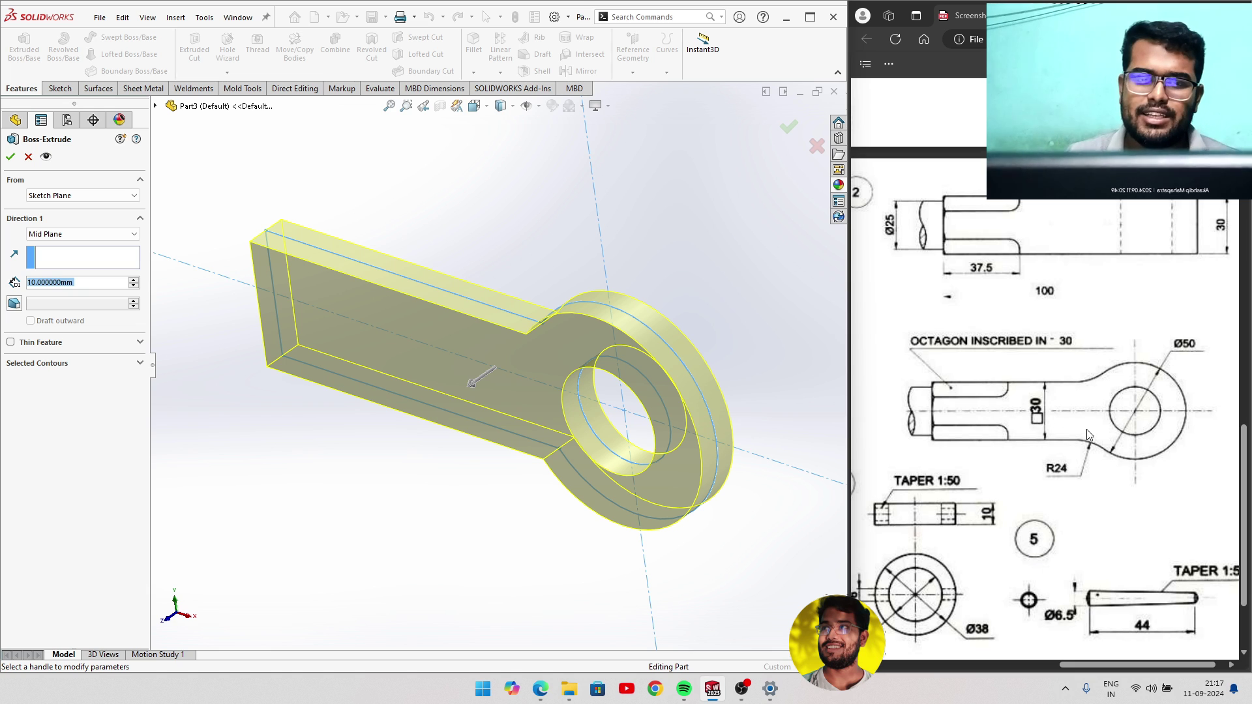
left_click(100, 283)
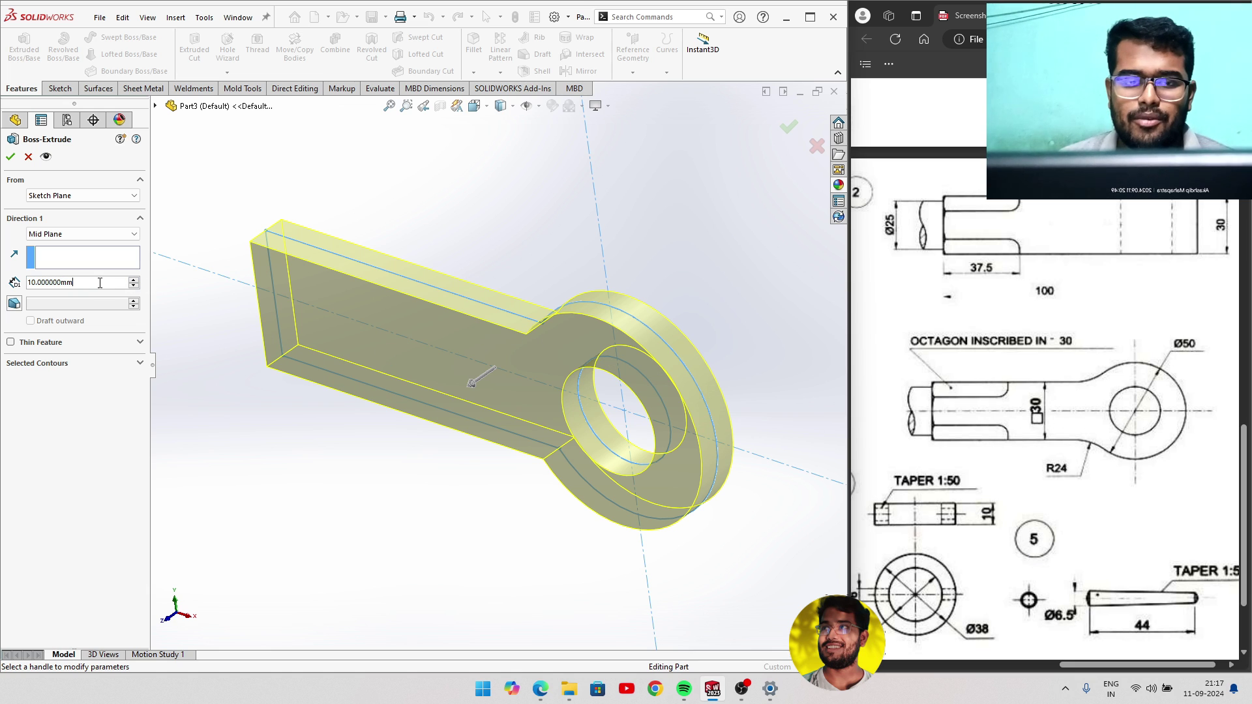
type("30")
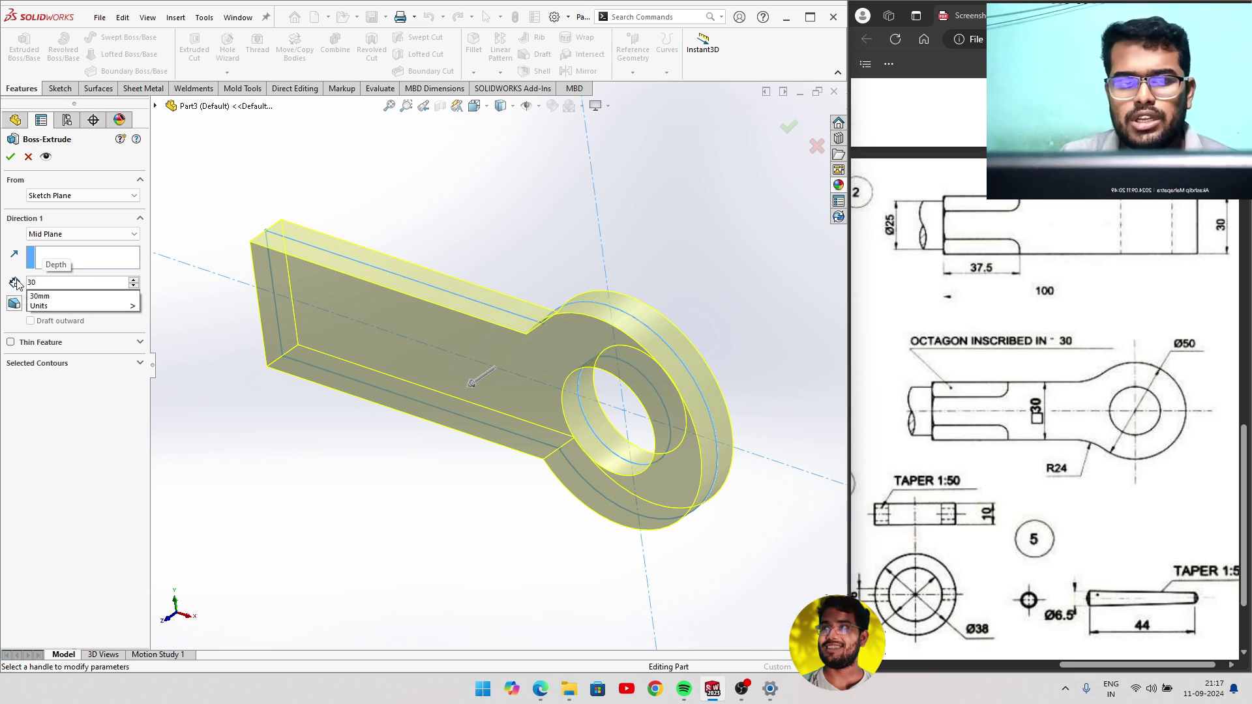
key("Return")
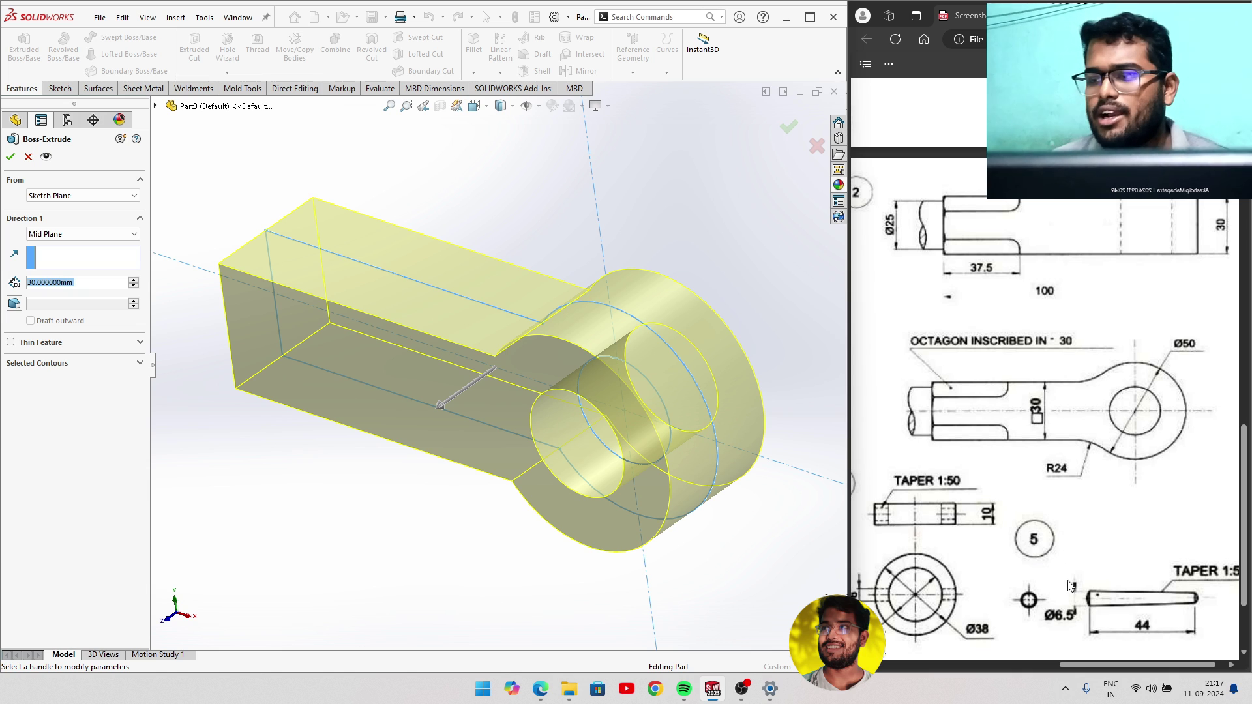
mouse_move(1073, 666)
left_mouse_down()
mouse_move(890, 658)
mouse_move(1121, 660)
left_mouse_up()
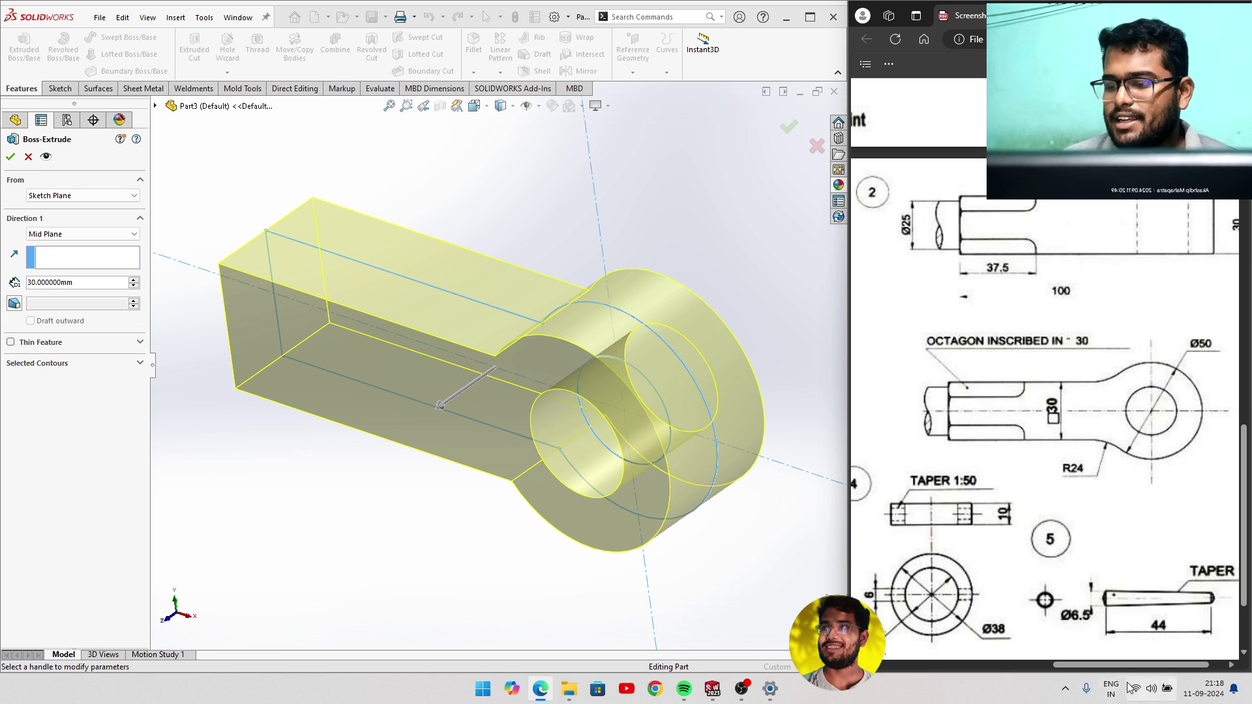
left_click_drag(1114, 665, 913, 665)
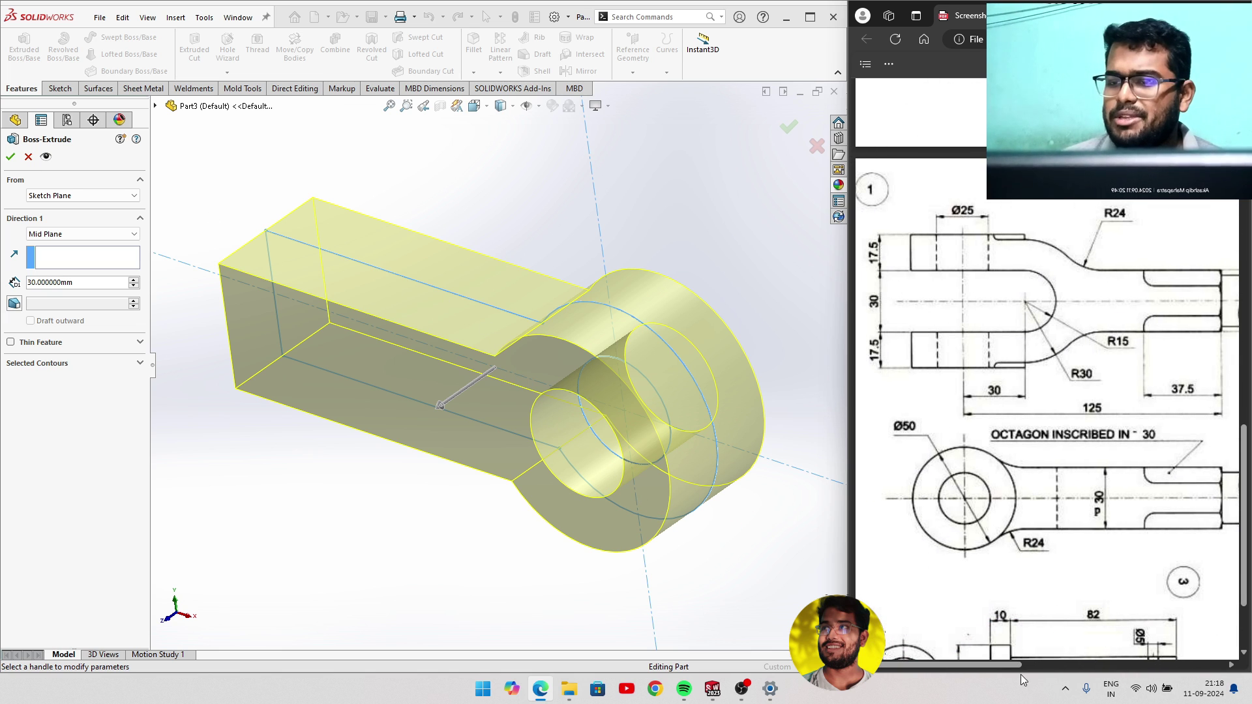
scroll(1037, 456, "down", 3)
scroll(1037, 457, "right", 2)
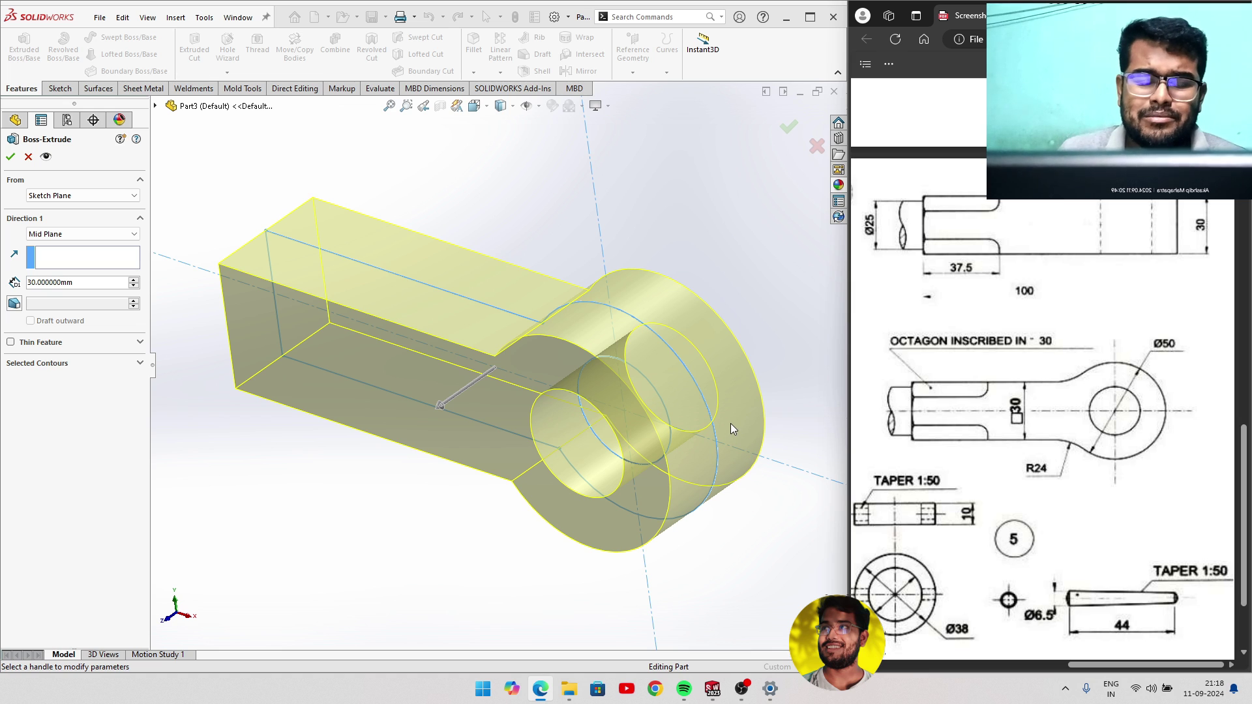
left_click(81, 283)
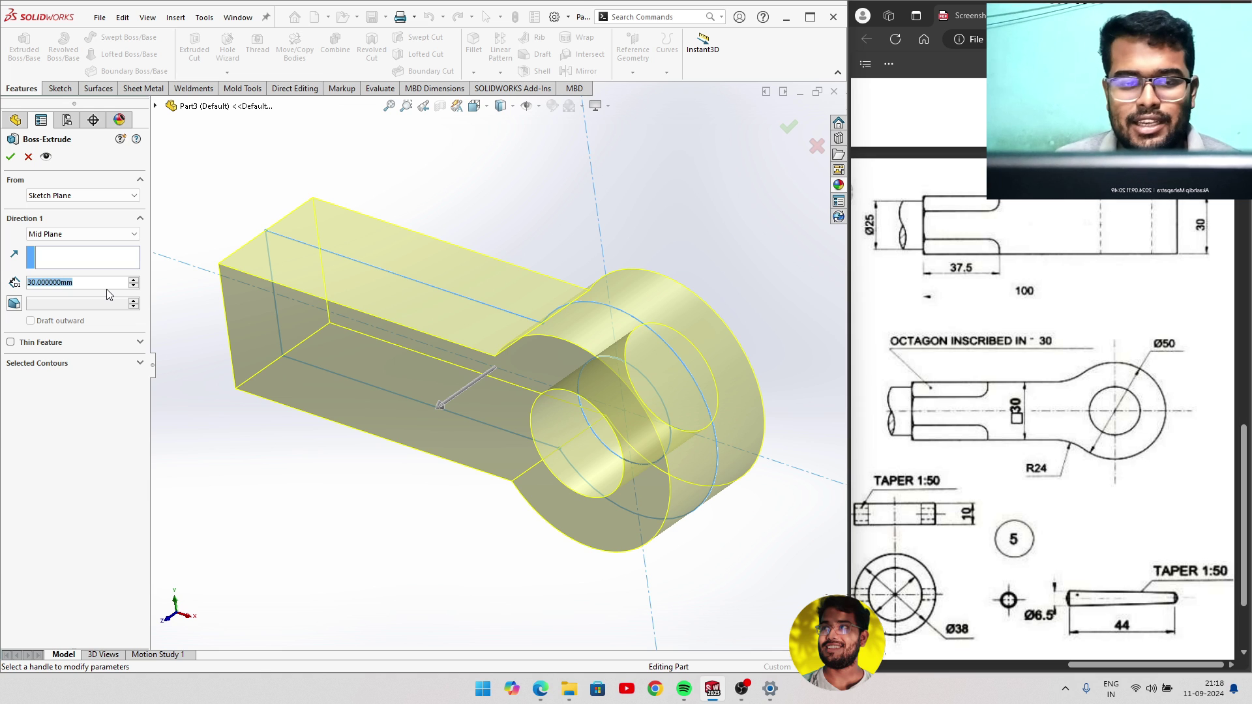
Accept Boss-Extrude1 at 29 mm depth, then orbit and select the rod's flat end face.
type("29")
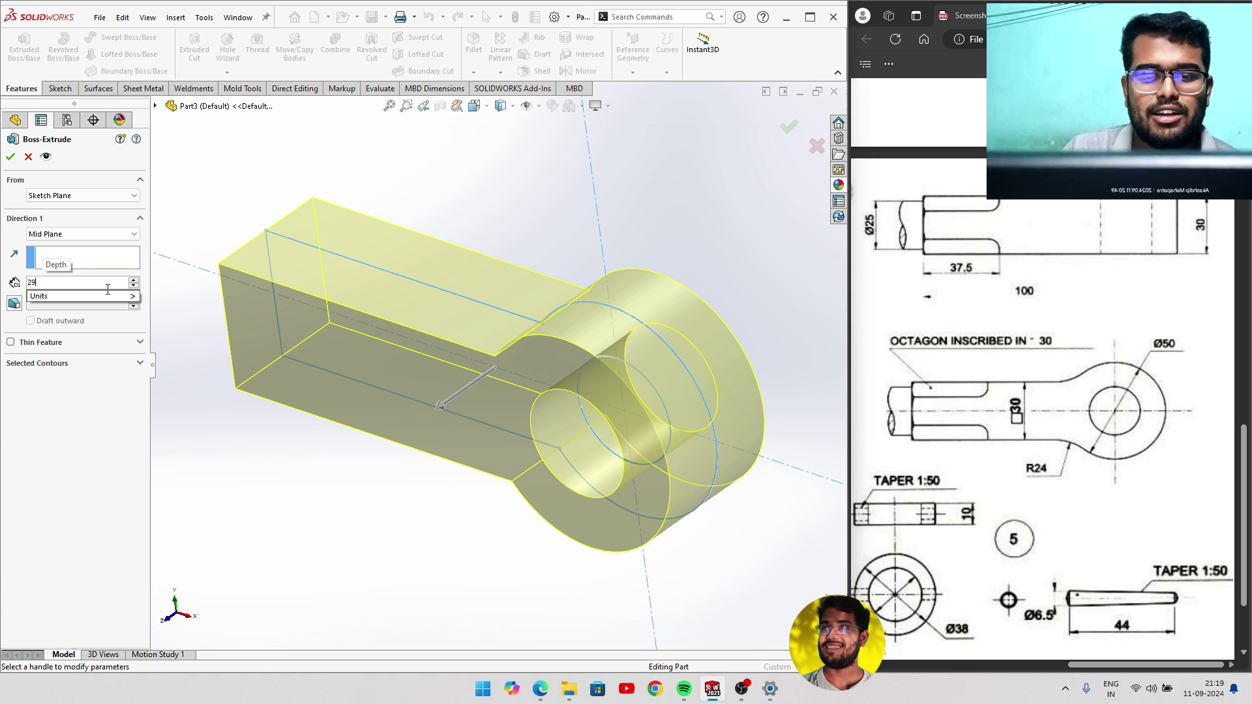
key("Return")
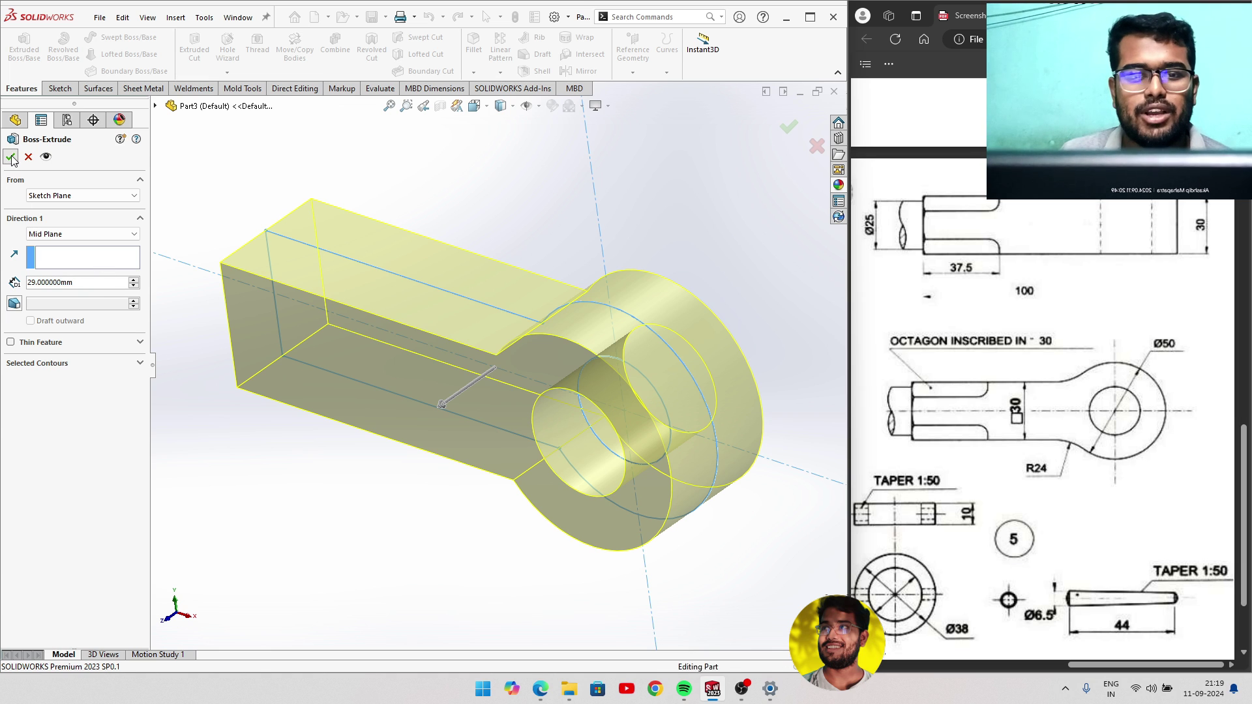
left_click(11, 157)
middle_click_drag(288, 254, 734, 345)
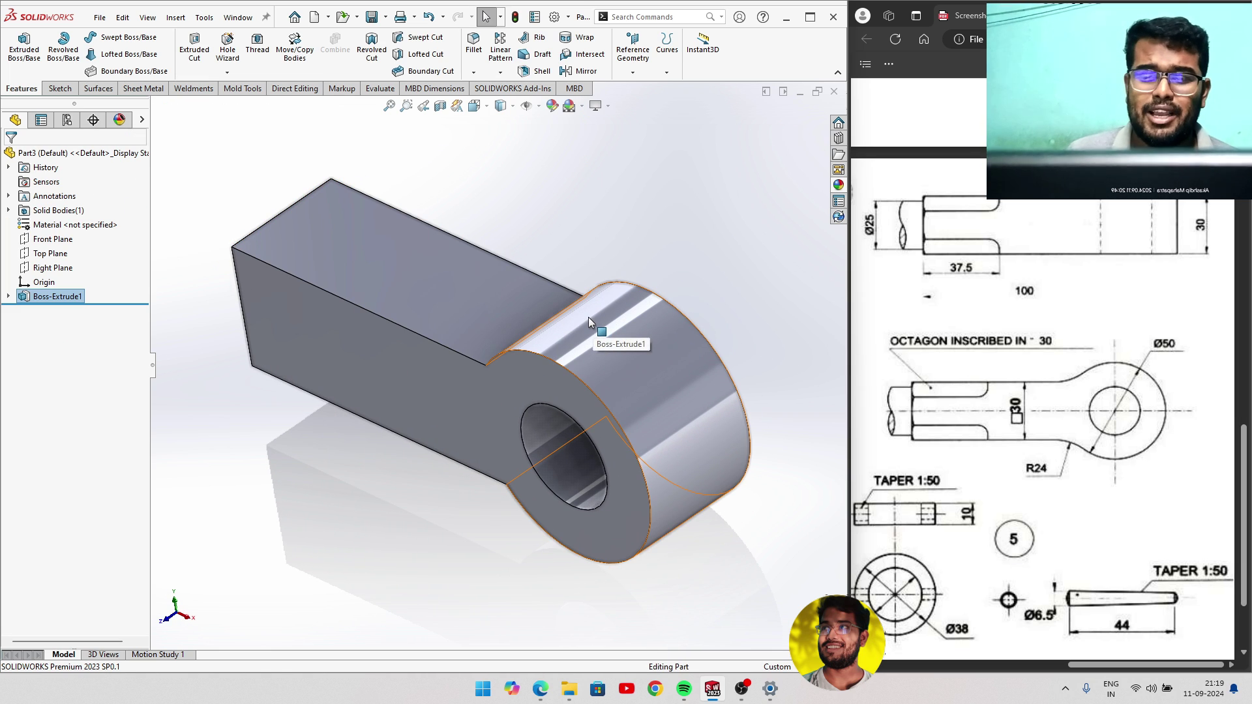
mouse_move(526, 317)
middle_mouse_down()
mouse_move(593, 282)
mouse_move(359, 392)
mouse_move(445, 424)
middle_mouse_up()
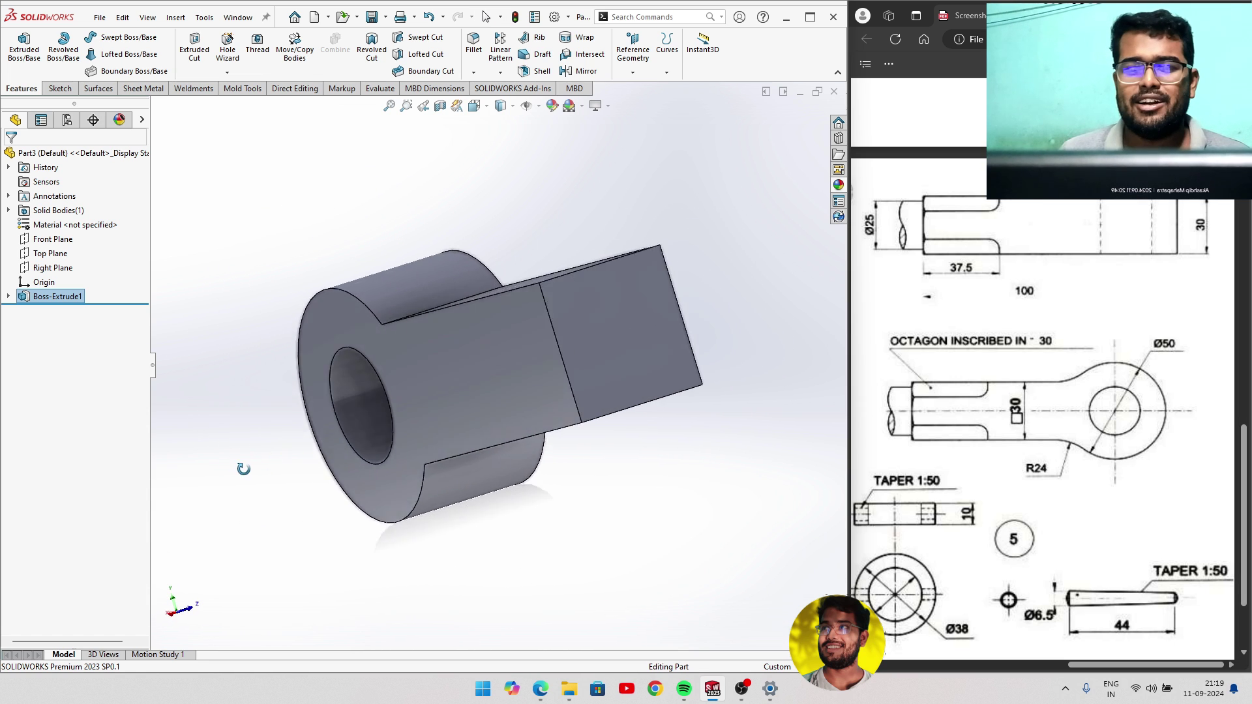
left_click(592, 339)
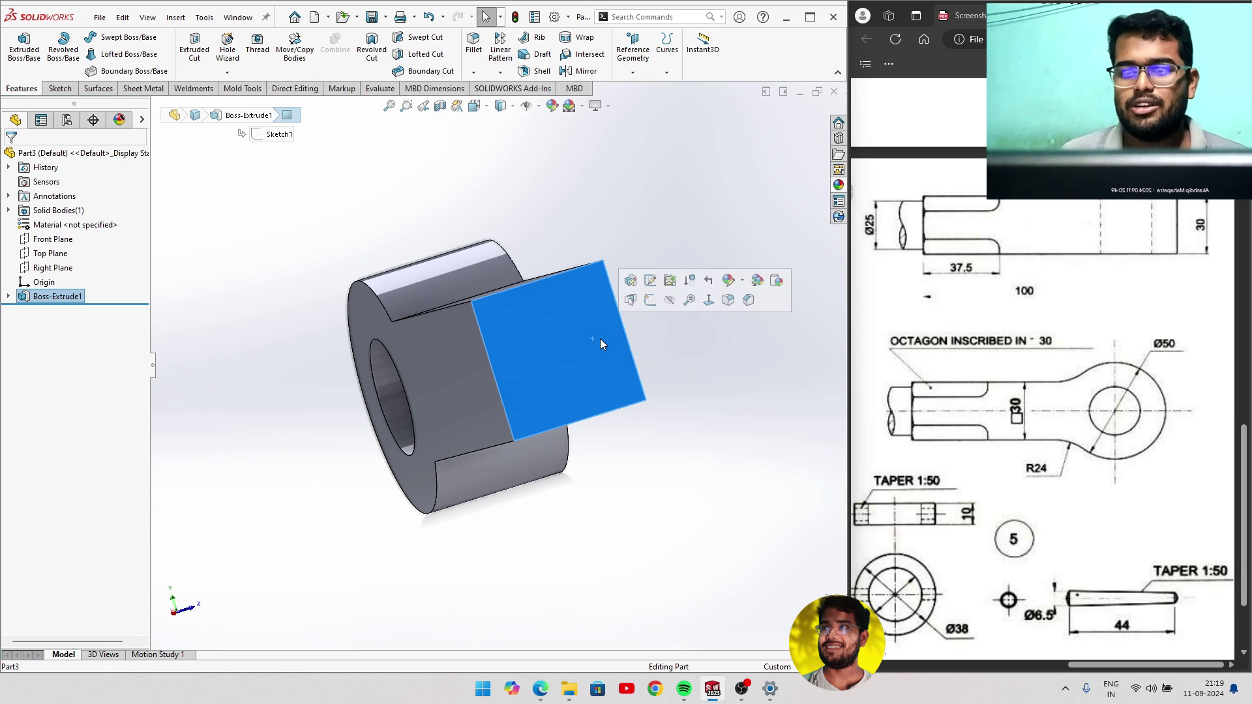
On the rod end face, sketch an 8-sided inscribed-circle polygon centred on the origin.
left_click(652, 299)
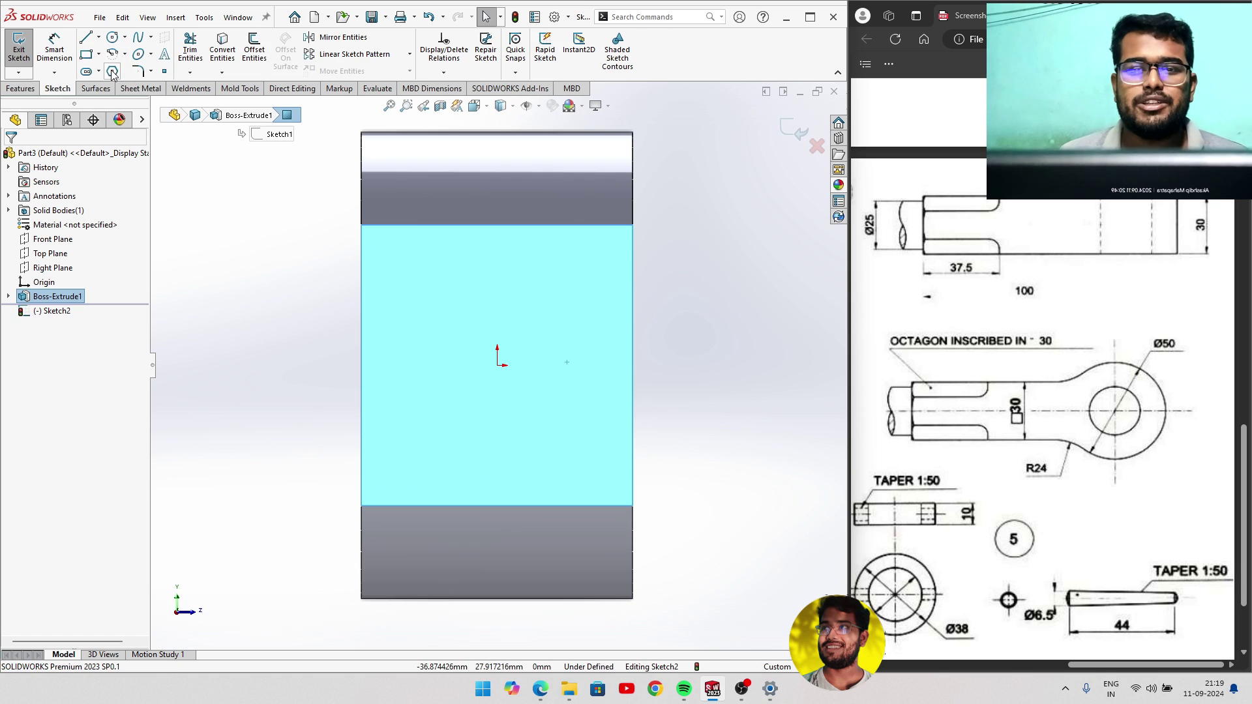
left_click(113, 71)
type("8")
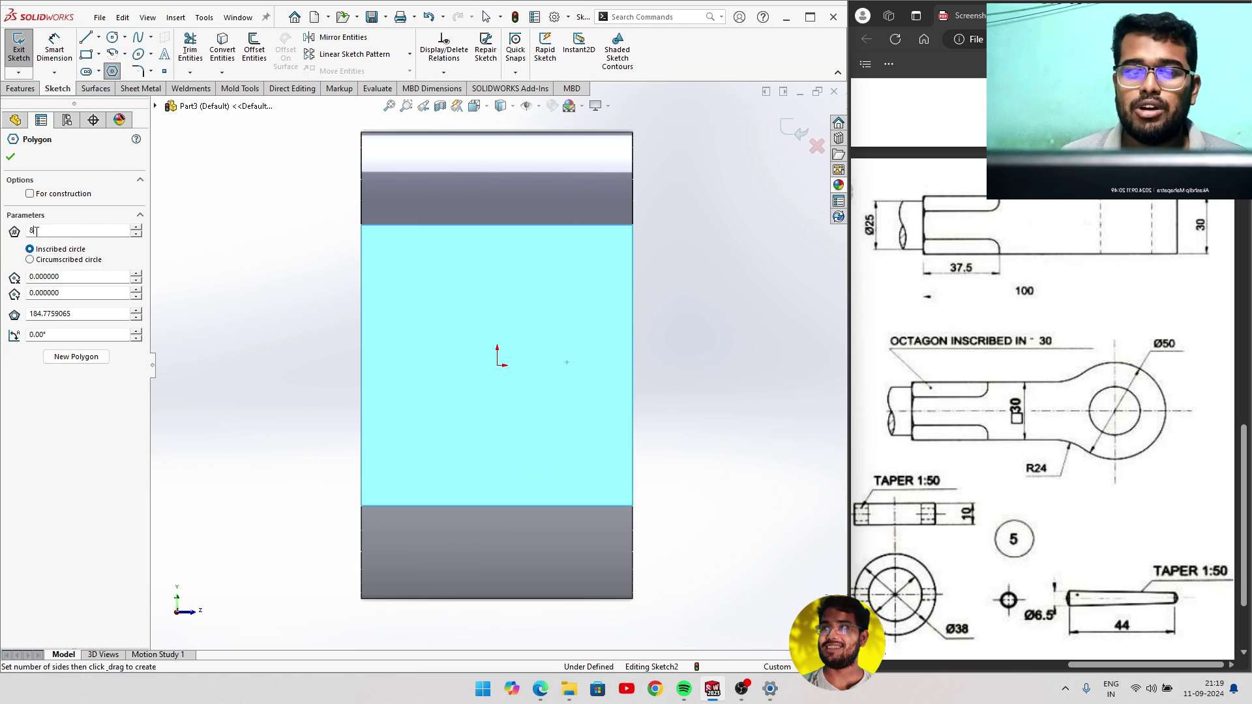
left_click(501, 365)
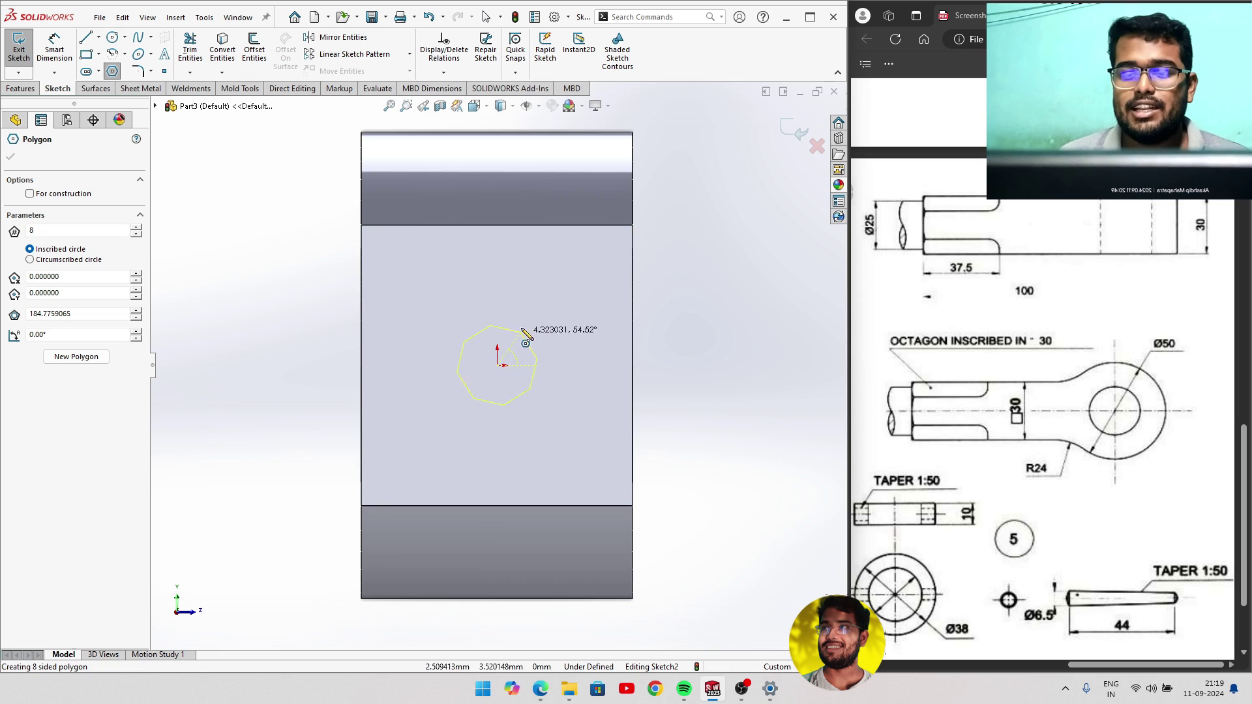
left_click(543, 251)
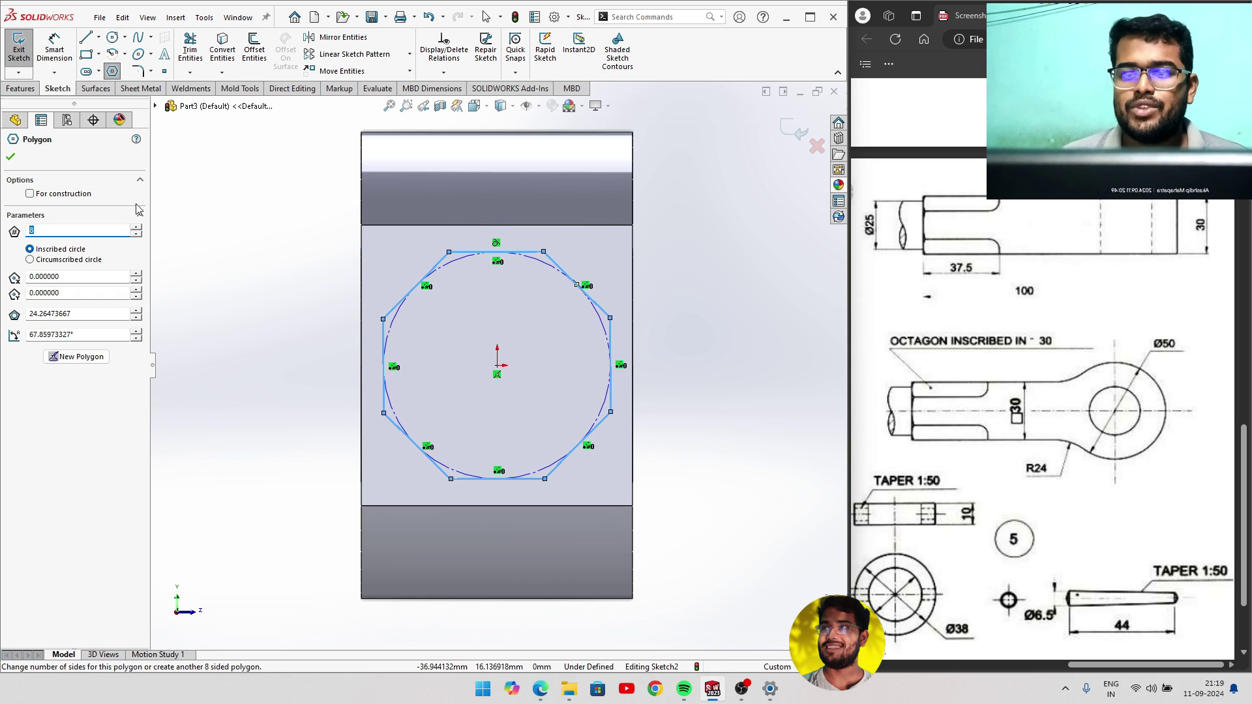
left_click(10, 157)
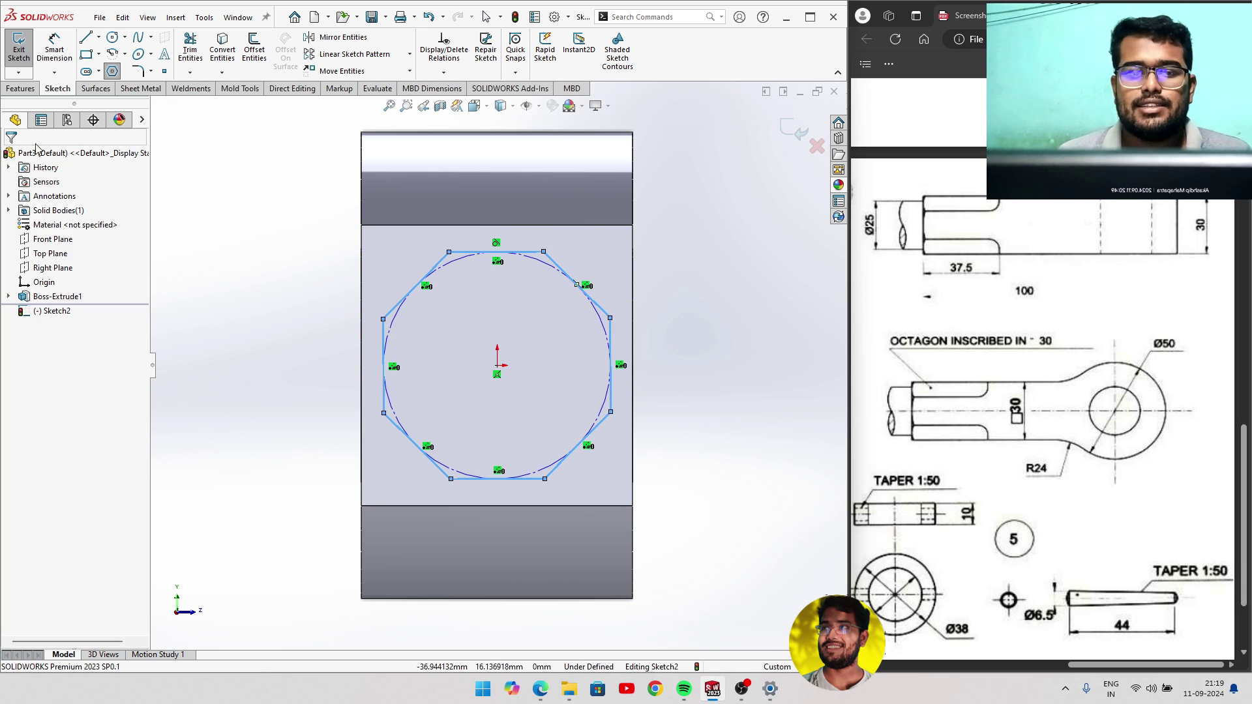
Cancel the accidental second polygon and return to selection mode.
left_click(532, 252)
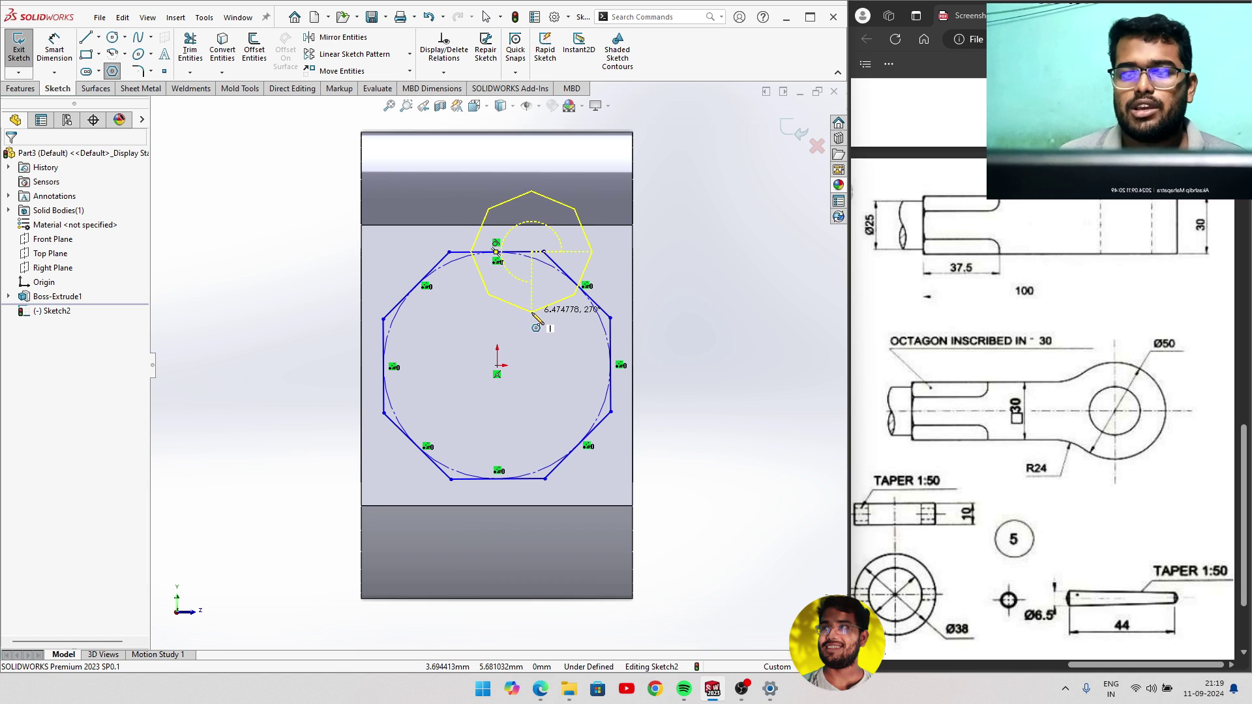
key("Escape")
right_click(535, 291)
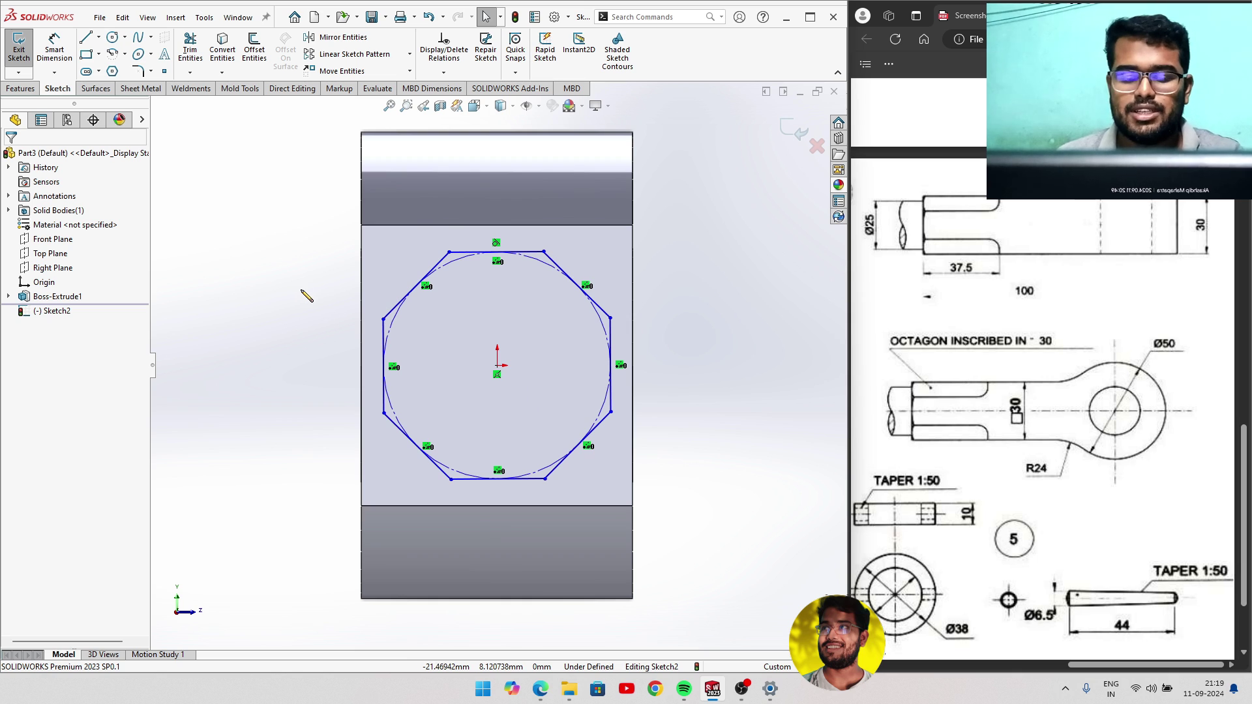
Make the octagon's top flat collinear with the rod face's top edge.
left_click(544, 252)
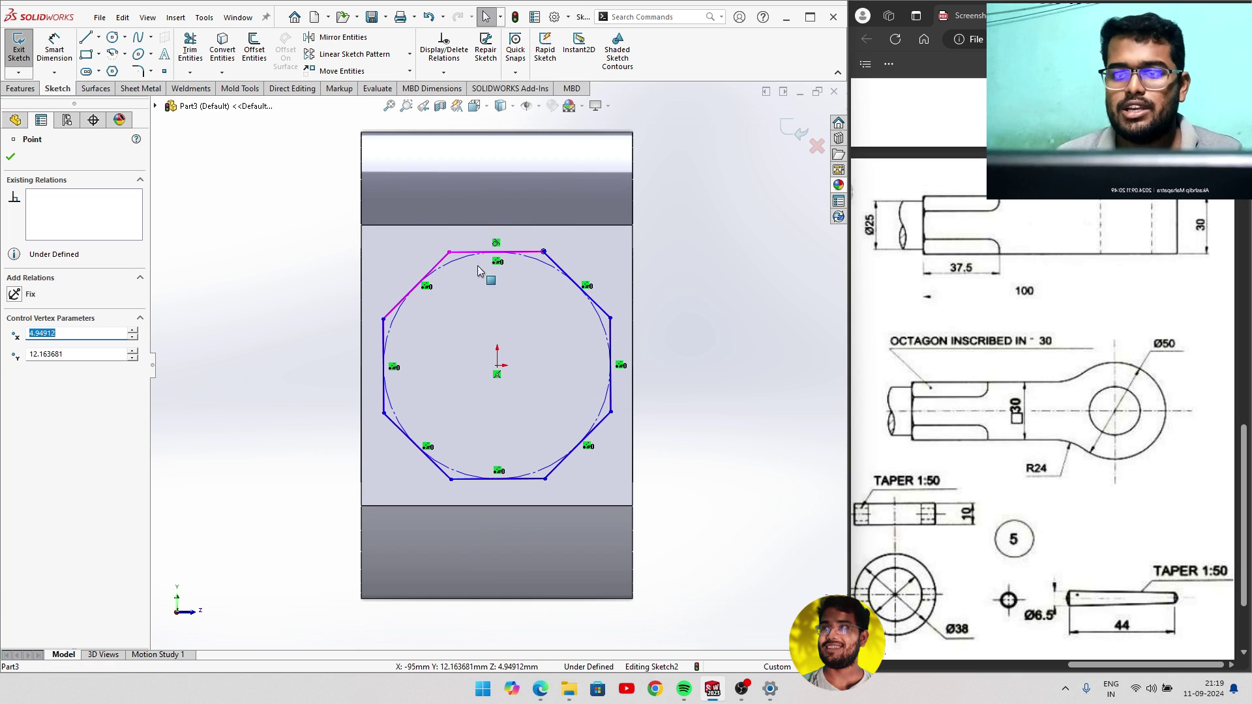
left_click(328, 294)
left_click(531, 253)
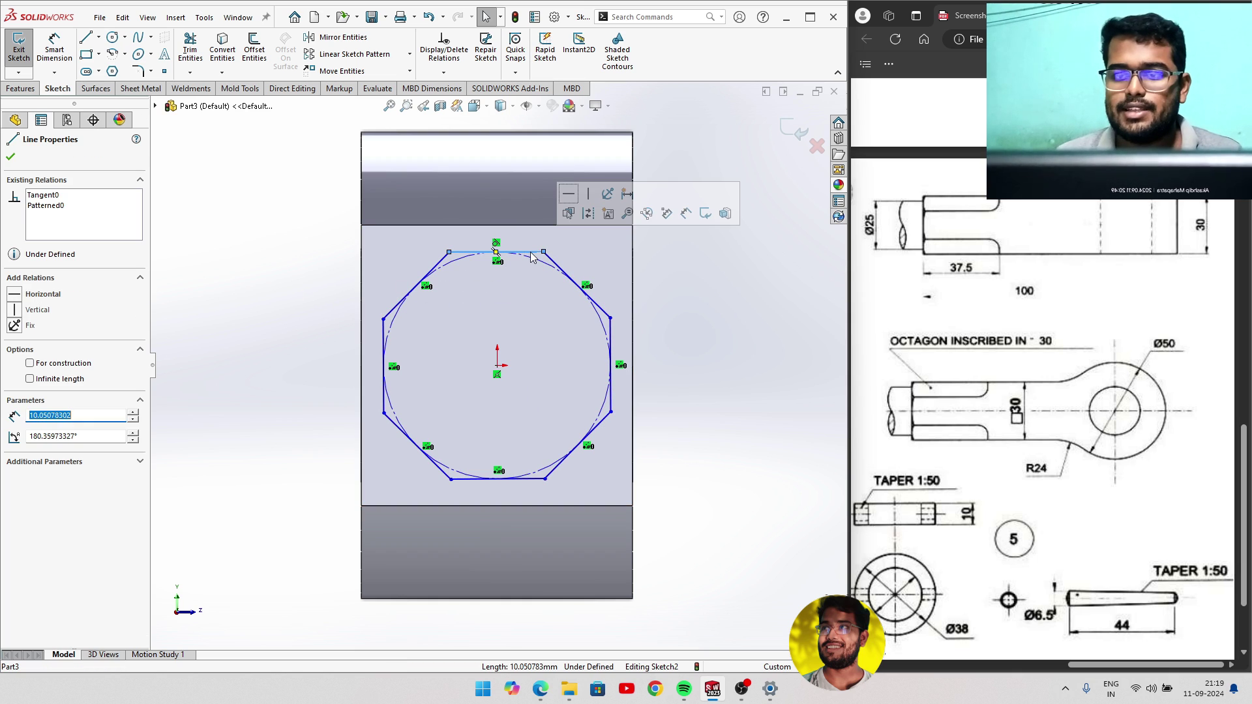
left_click(531, 226, "ctrl")
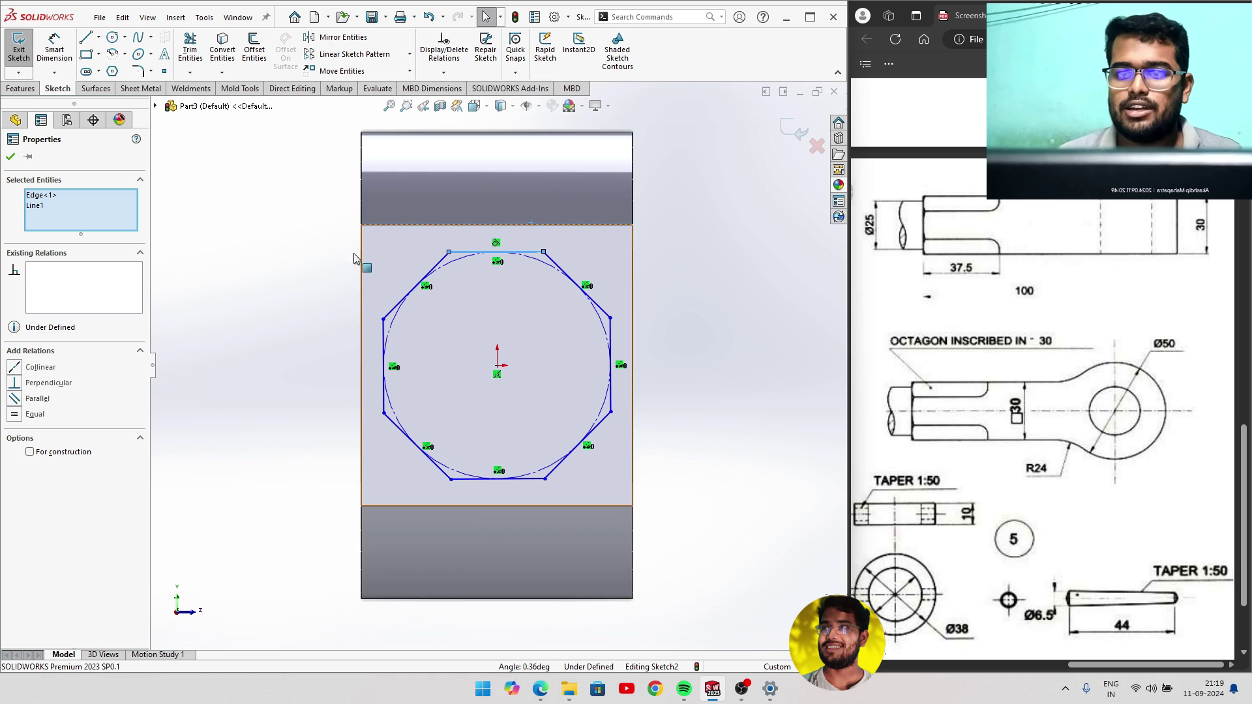
left_click(41, 367)
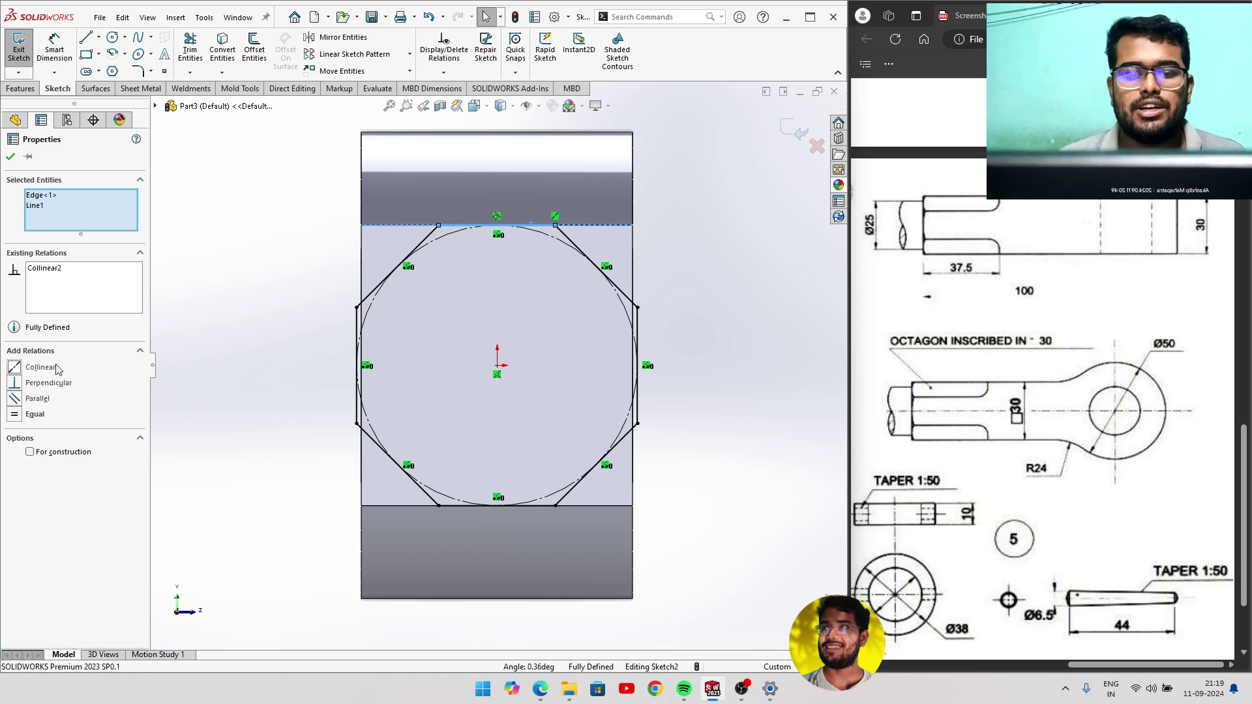
left_click(9, 159)
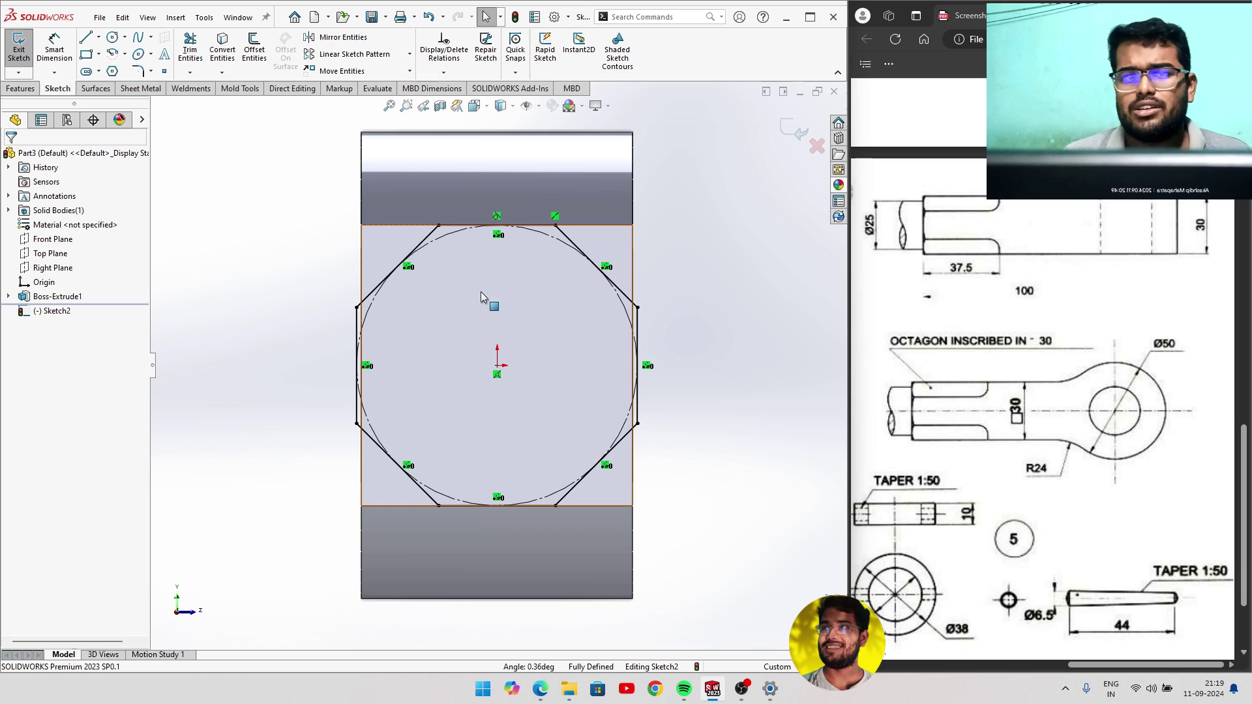
Make the octagon's right flat collinear with the face's right edge, fully defining Sketch2.
left_click(639, 420)
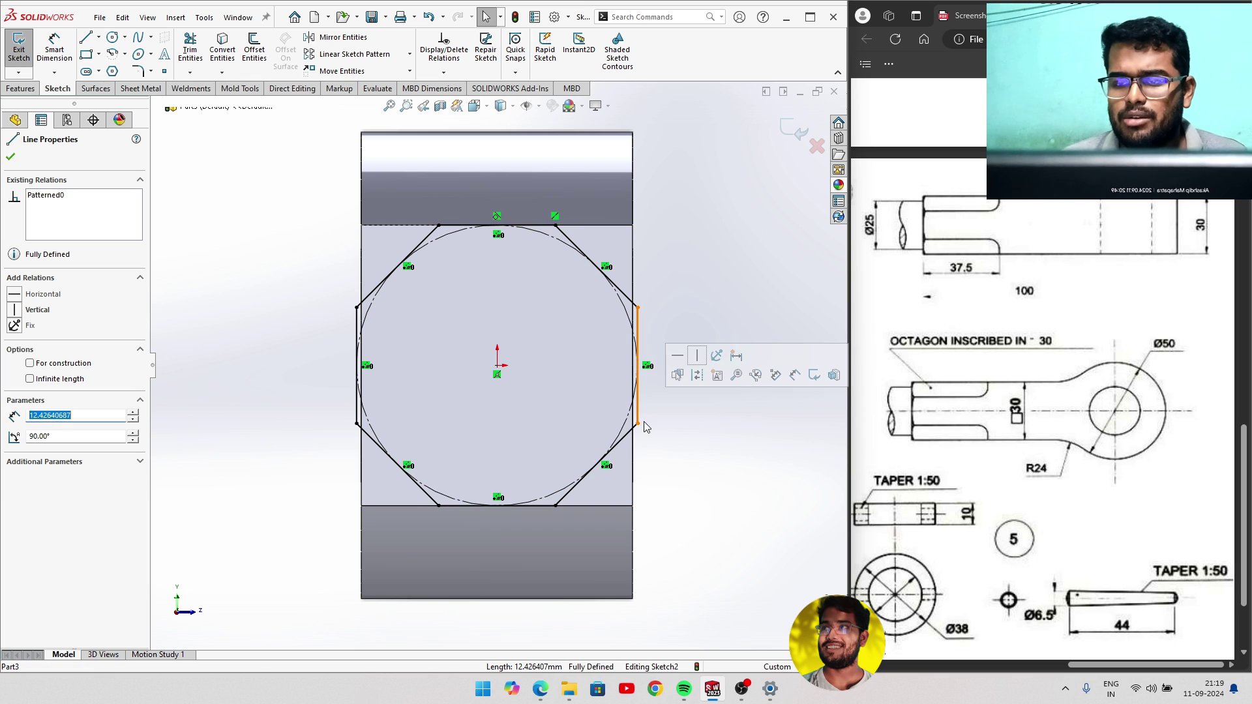
left_click(638, 424)
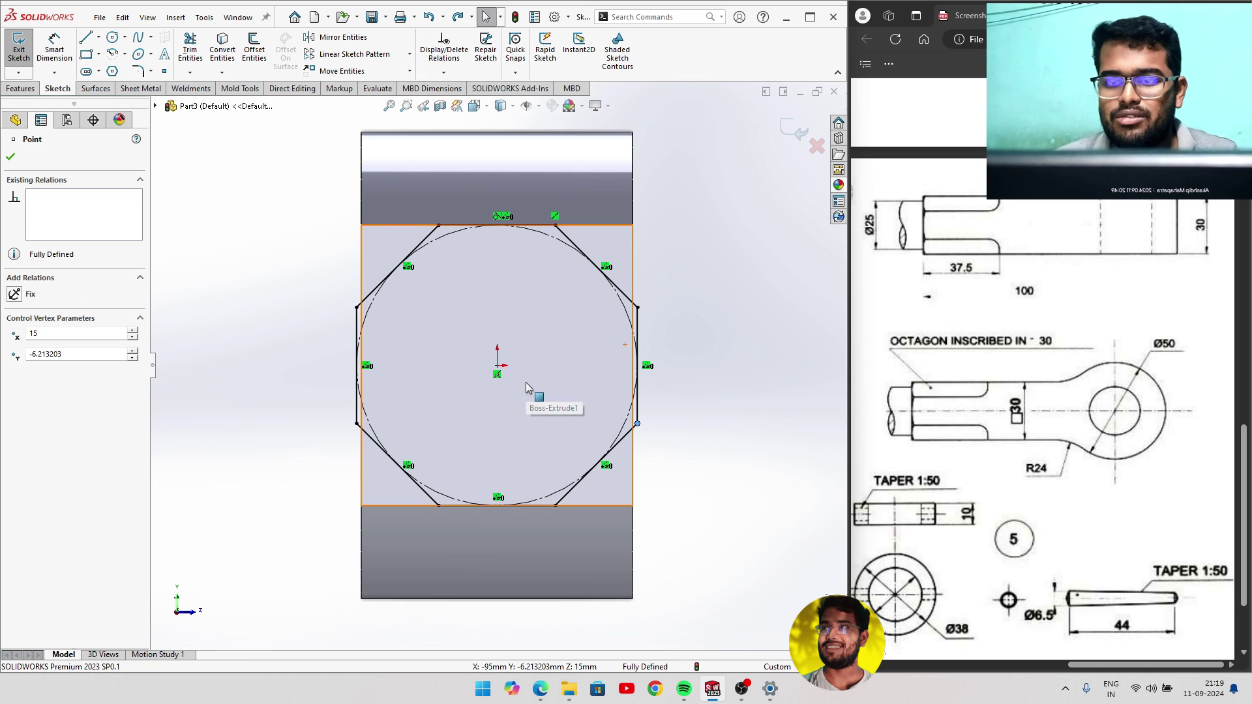
key("ctrl+z")
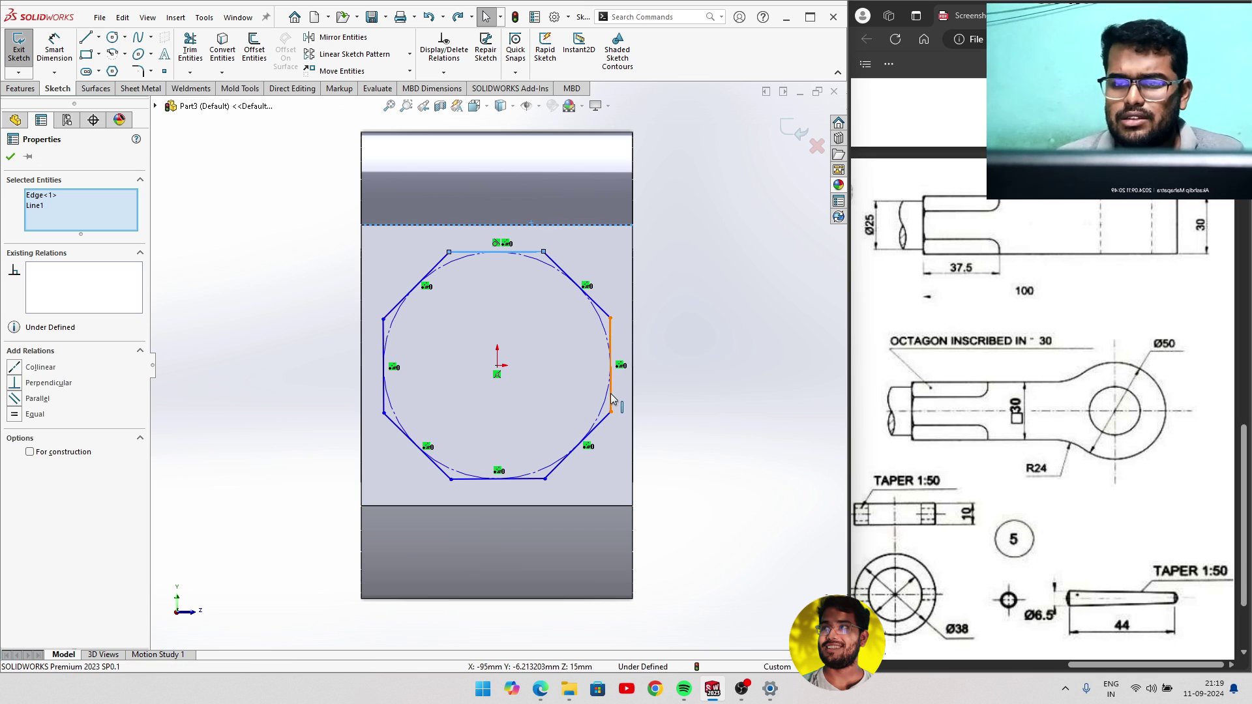
left_click(612, 399)
left_click(634, 394, "ctrl")
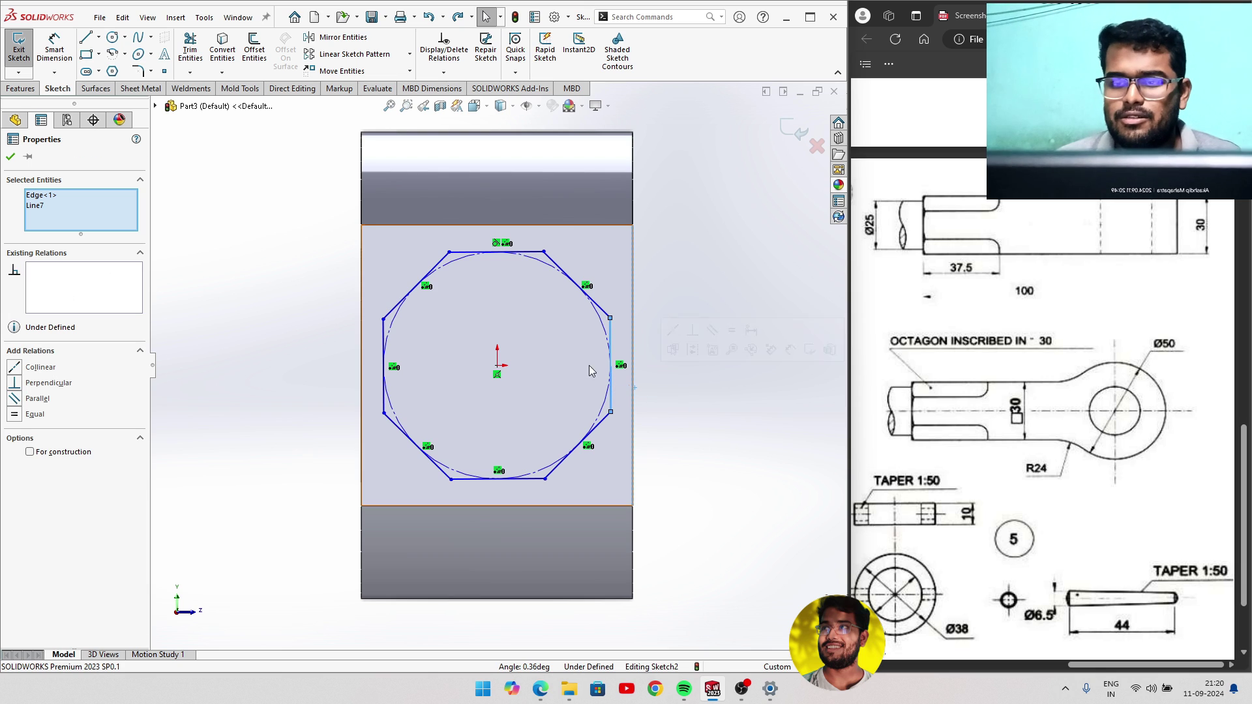
left_click(41, 367)
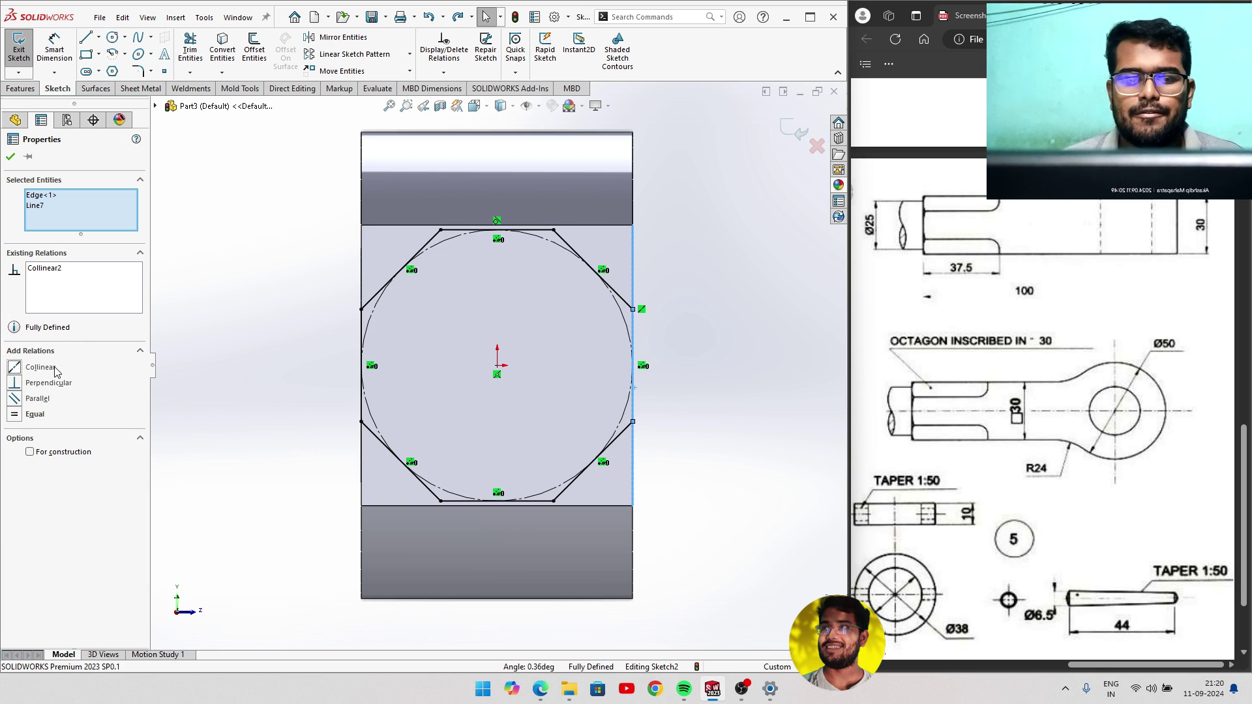
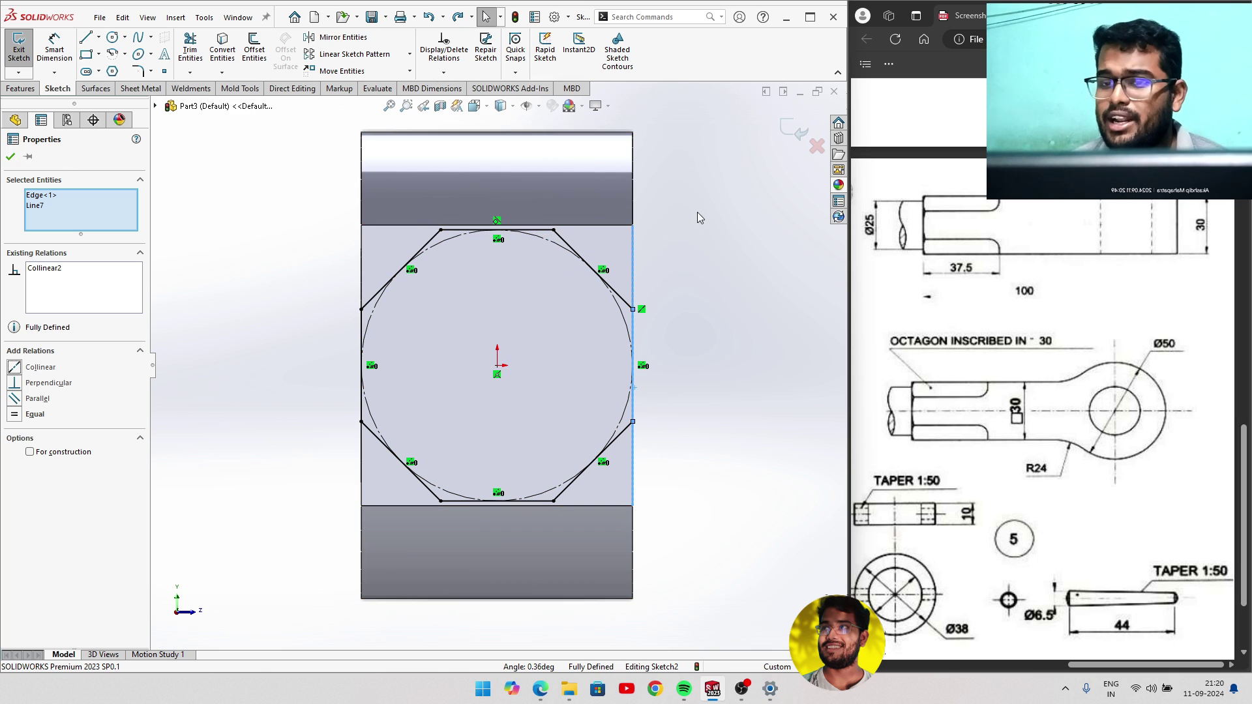
Discard the unfinished octagon sketch without keeping its changes.
left_click(823, 151)
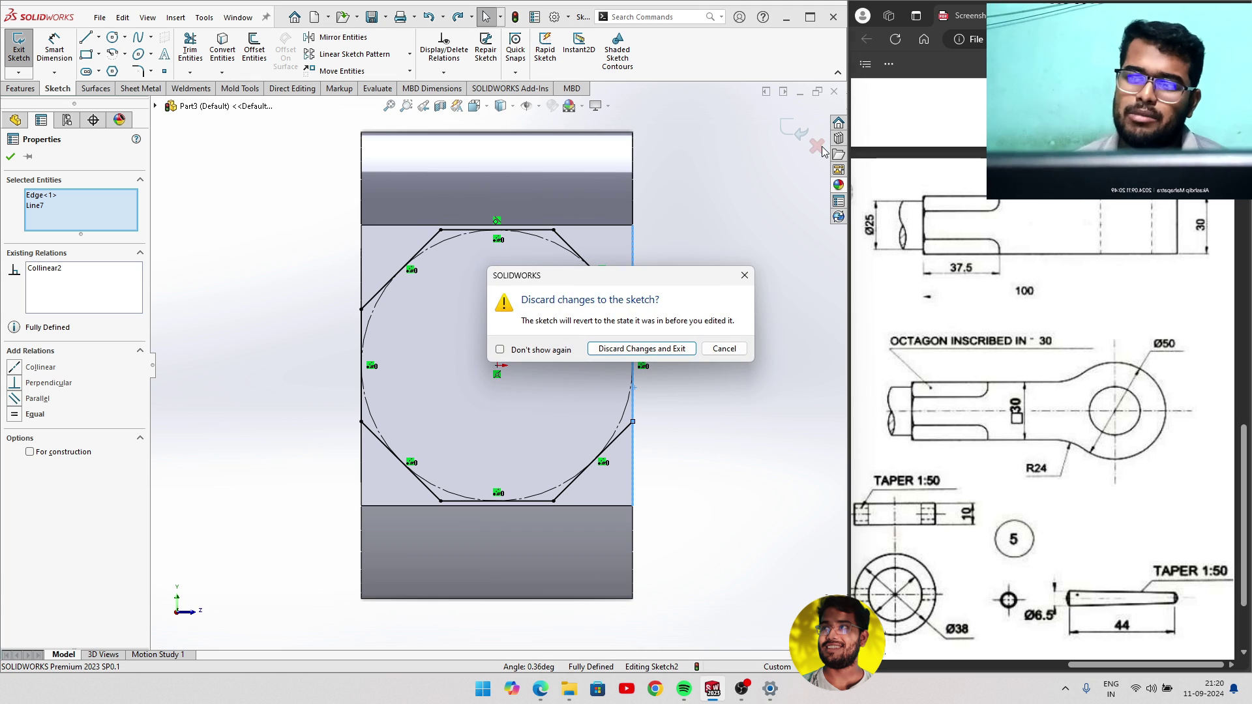
left_click(643, 346)
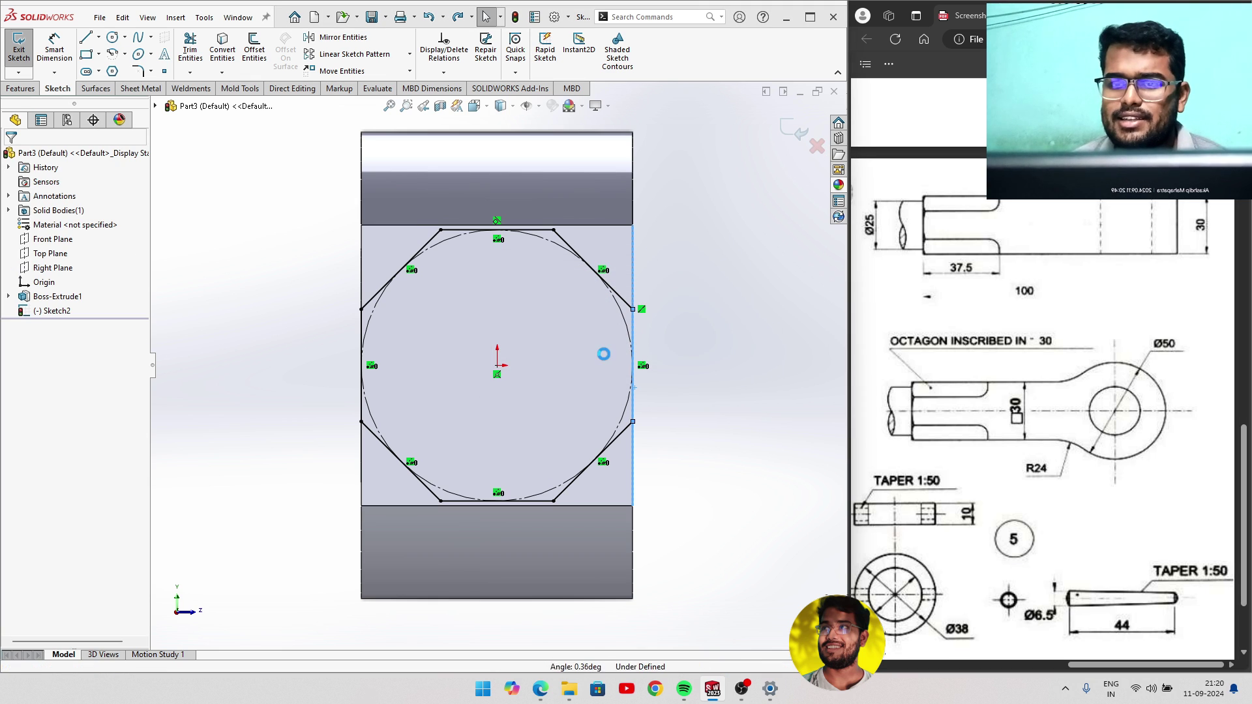
mouse_move(561, 347)
middle_mouse_down()
mouse_move(590, 368)
mouse_move(493, 353)
middle_mouse_up()
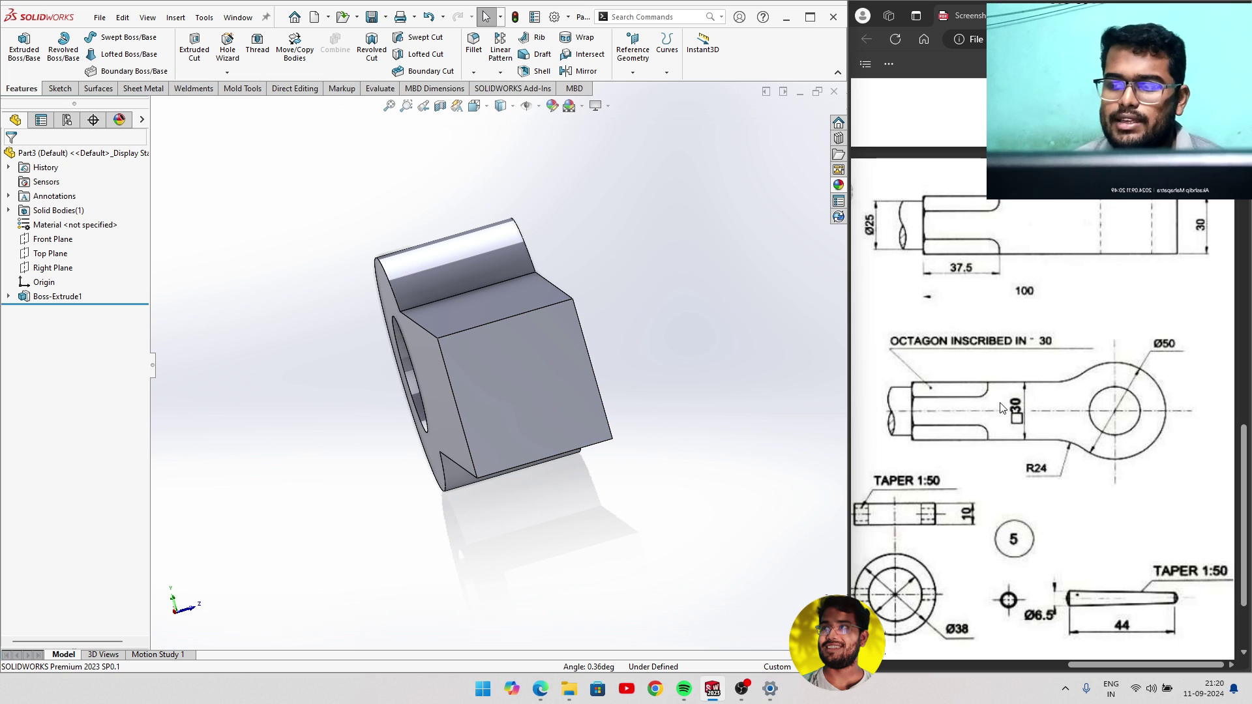
Change Boss-Extrude1's depth from 29 mm to 30 mm.
left_click(58, 297)
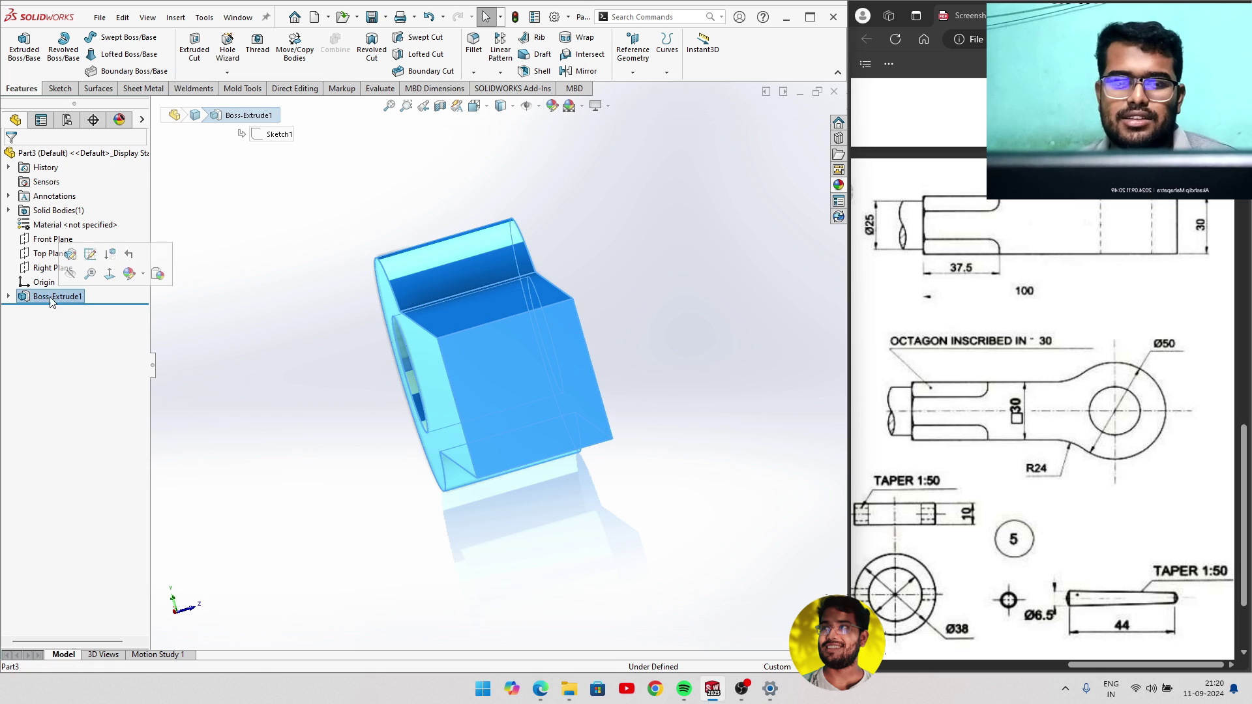
left_click(90, 256)
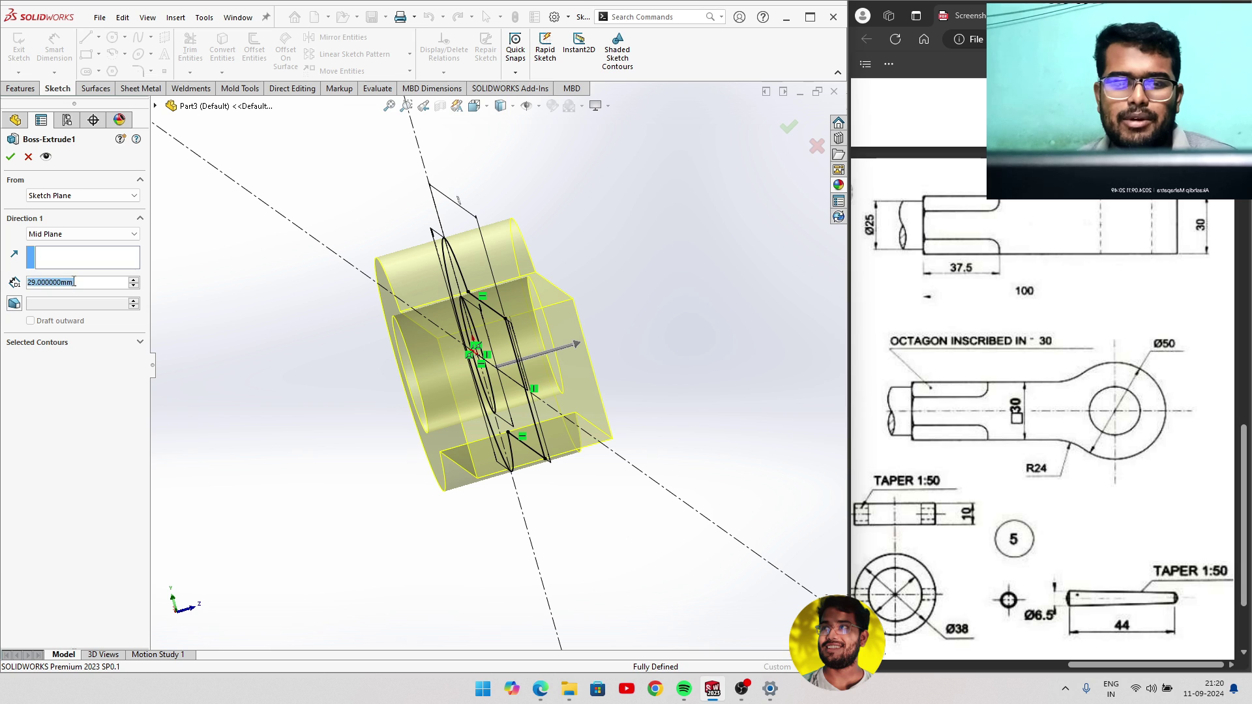
type("30")
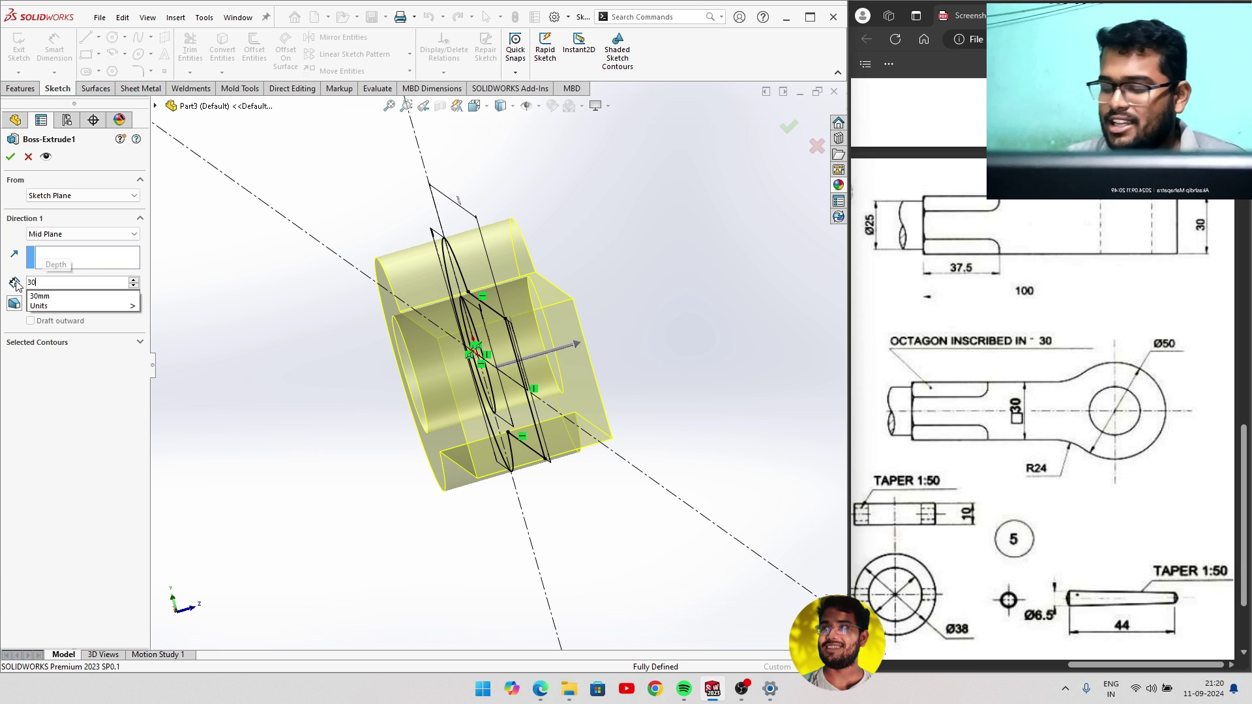
key("Return")
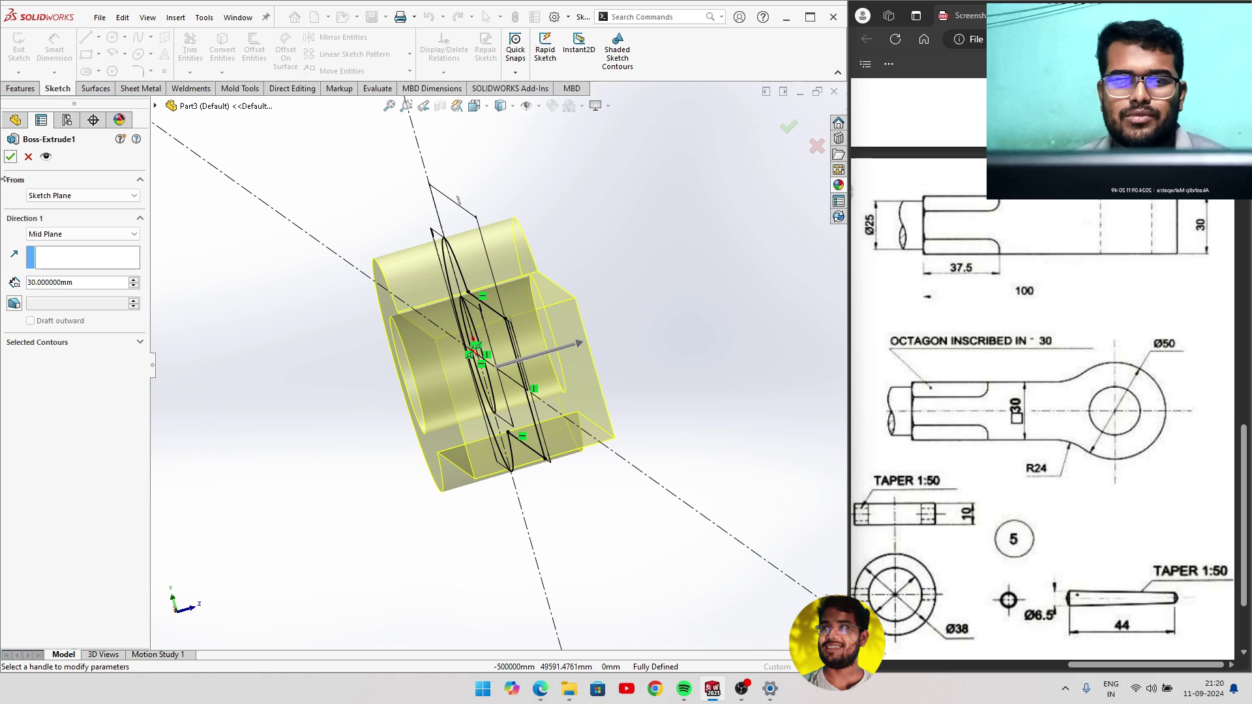
left_click(11, 157)
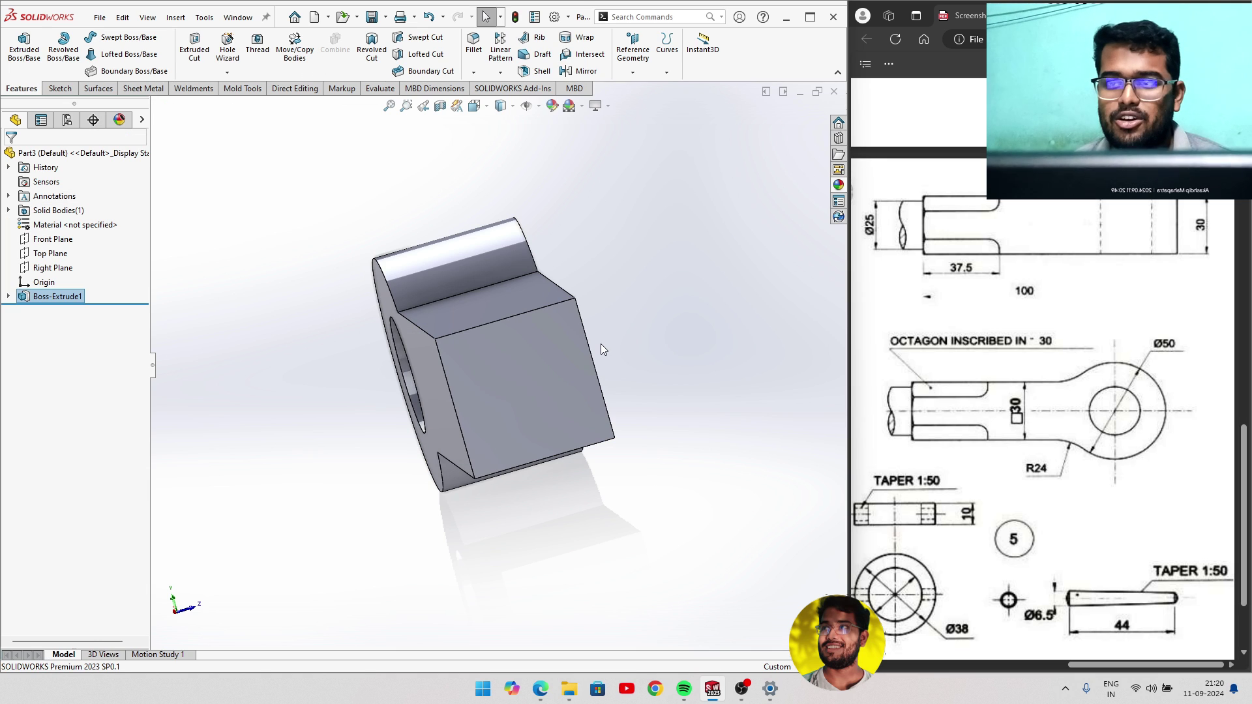
middle_click_drag(600, 349, 585, 346)
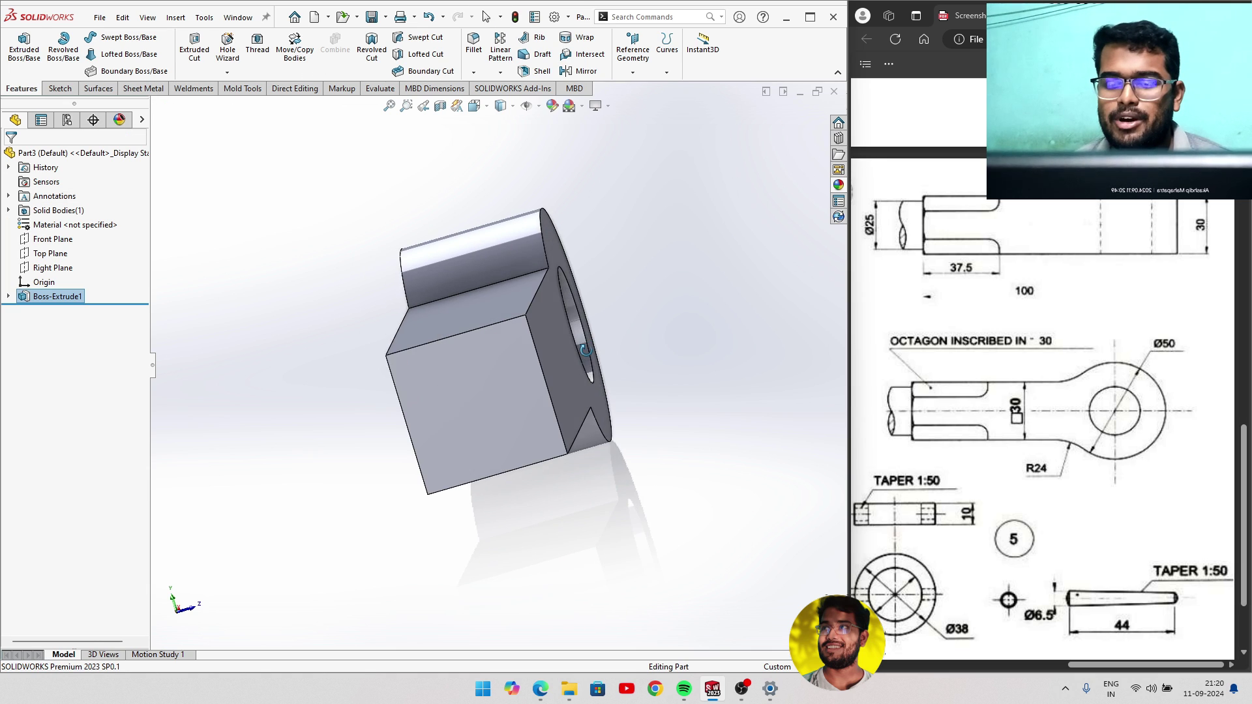
Start a new sketch on the square end face of the shank.
left_click(34, 300)
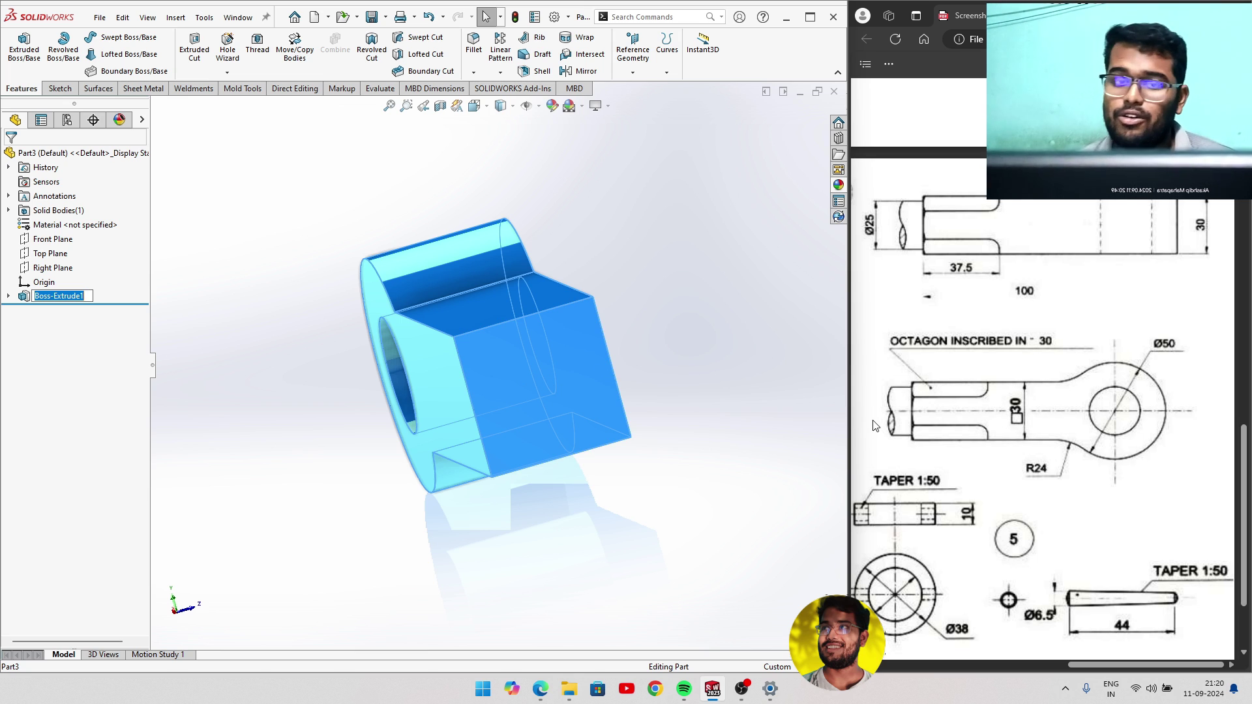
left_click(79, 369)
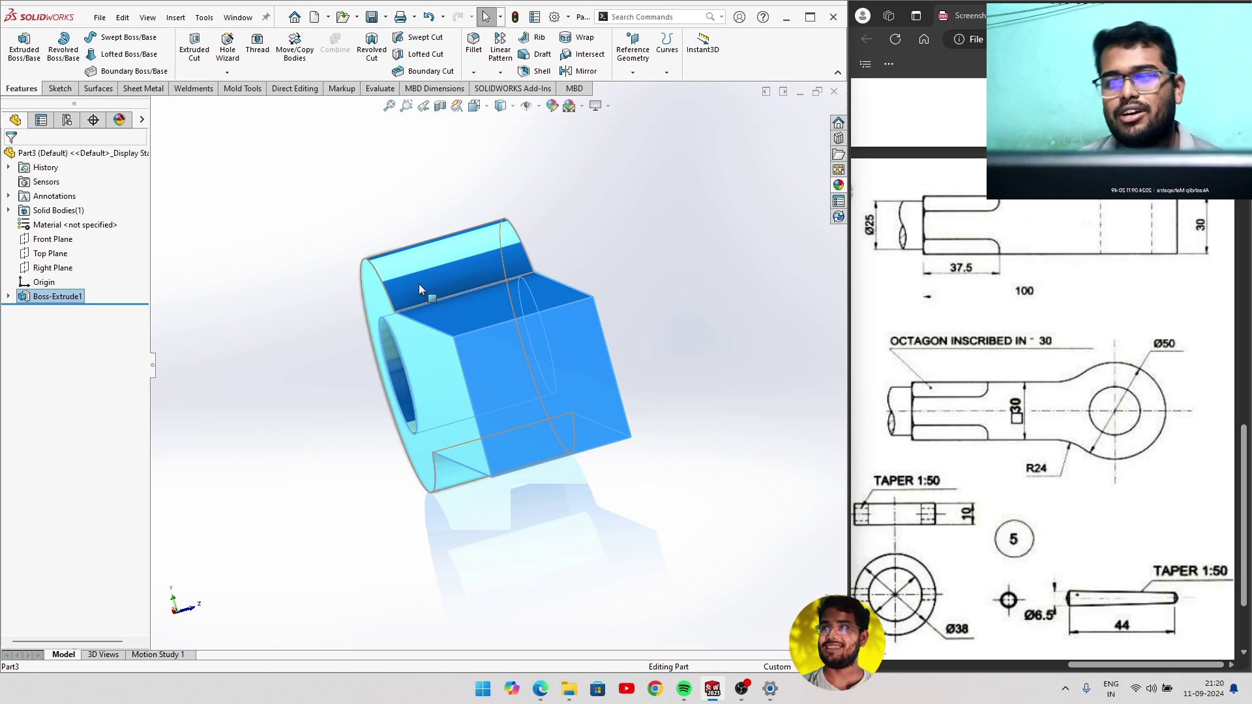
left_click(568, 238)
left_click(549, 378)
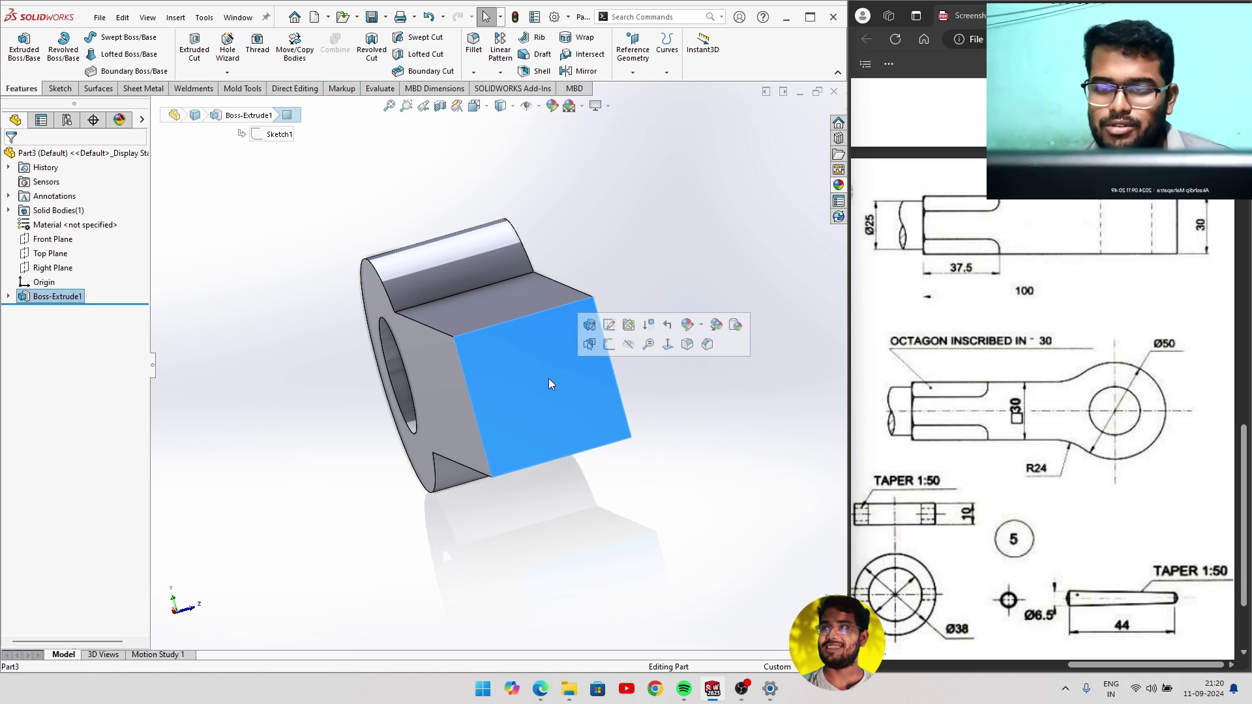
left_click(609, 344)
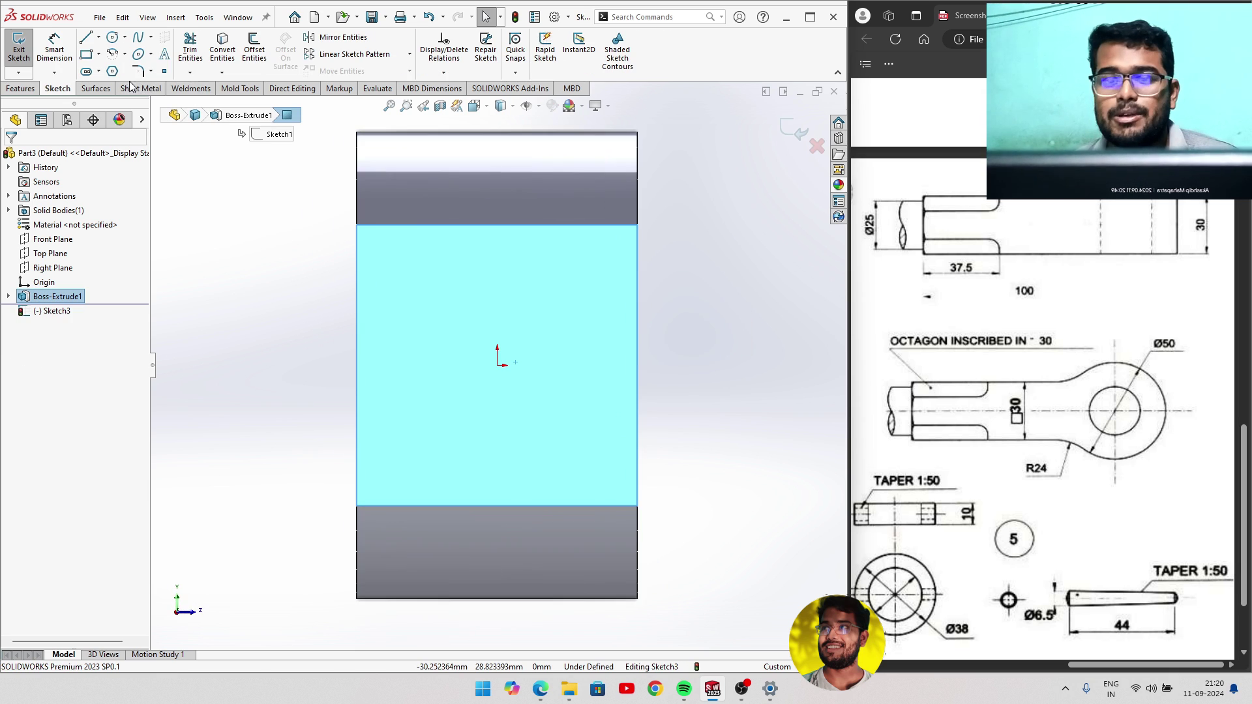
Draw an 8-sided polygon centred on the origin.
left_click(112, 71)
left_click(498, 365)
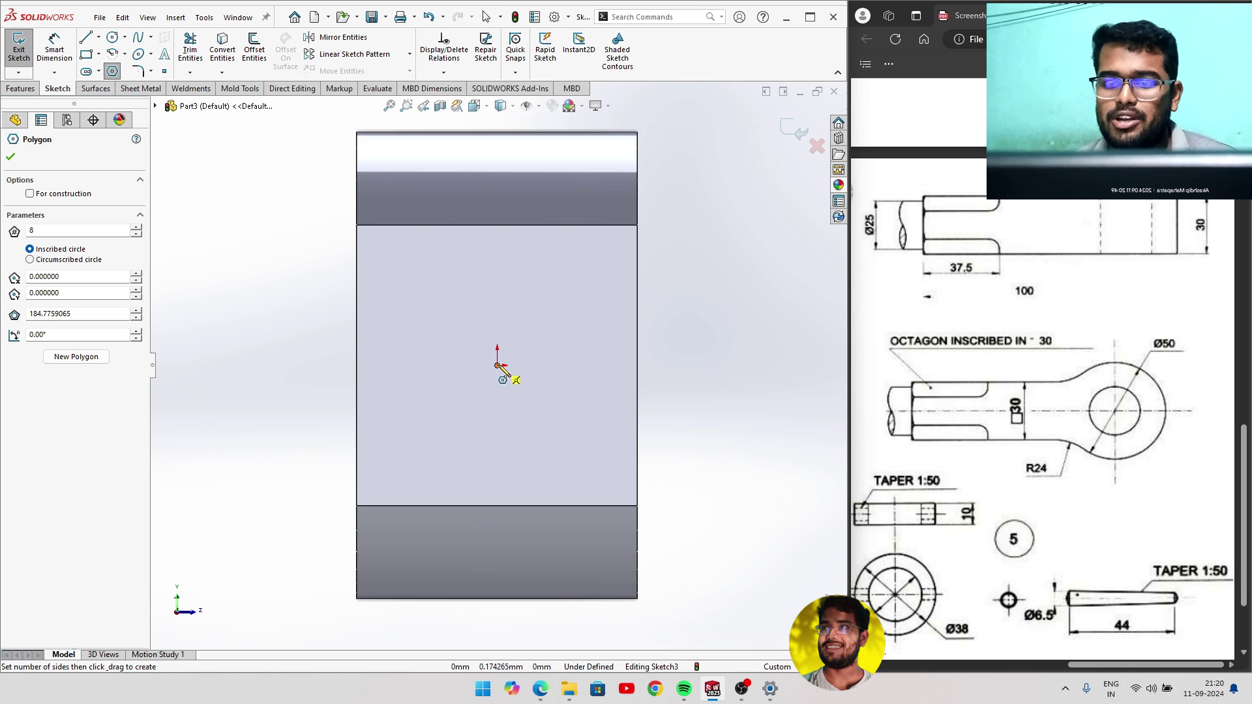
left_click(549, 249)
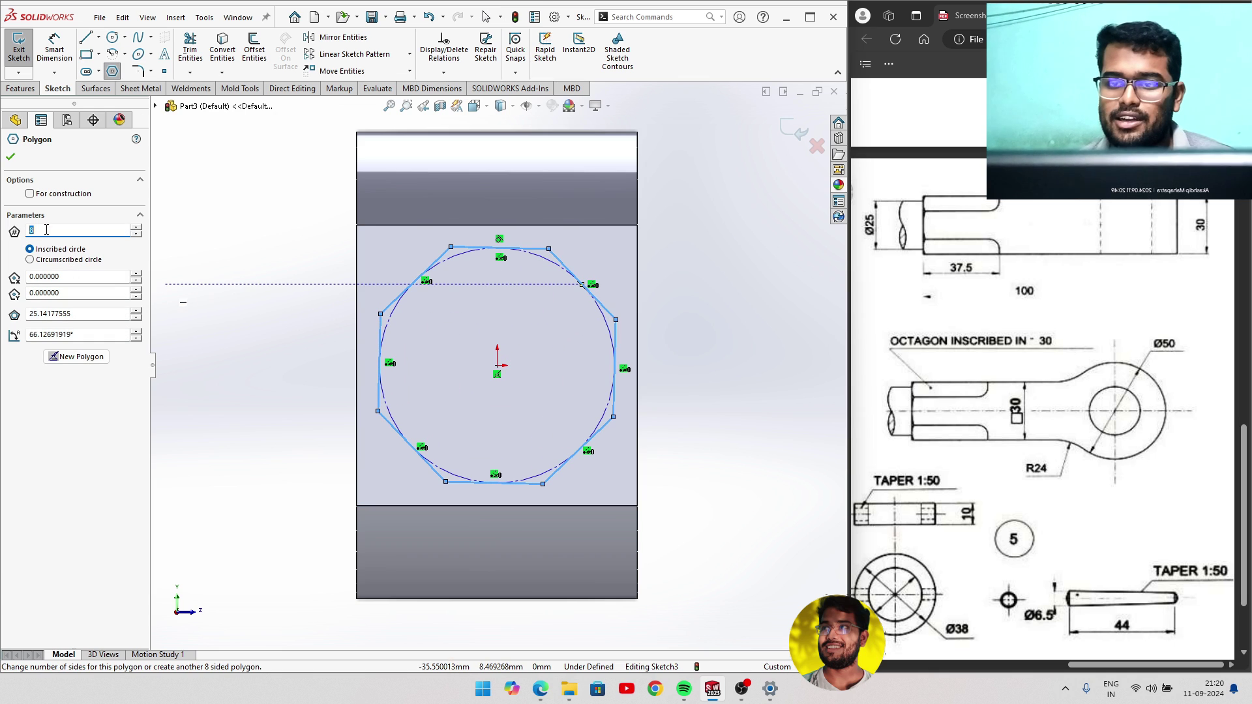
left_click(11, 159)
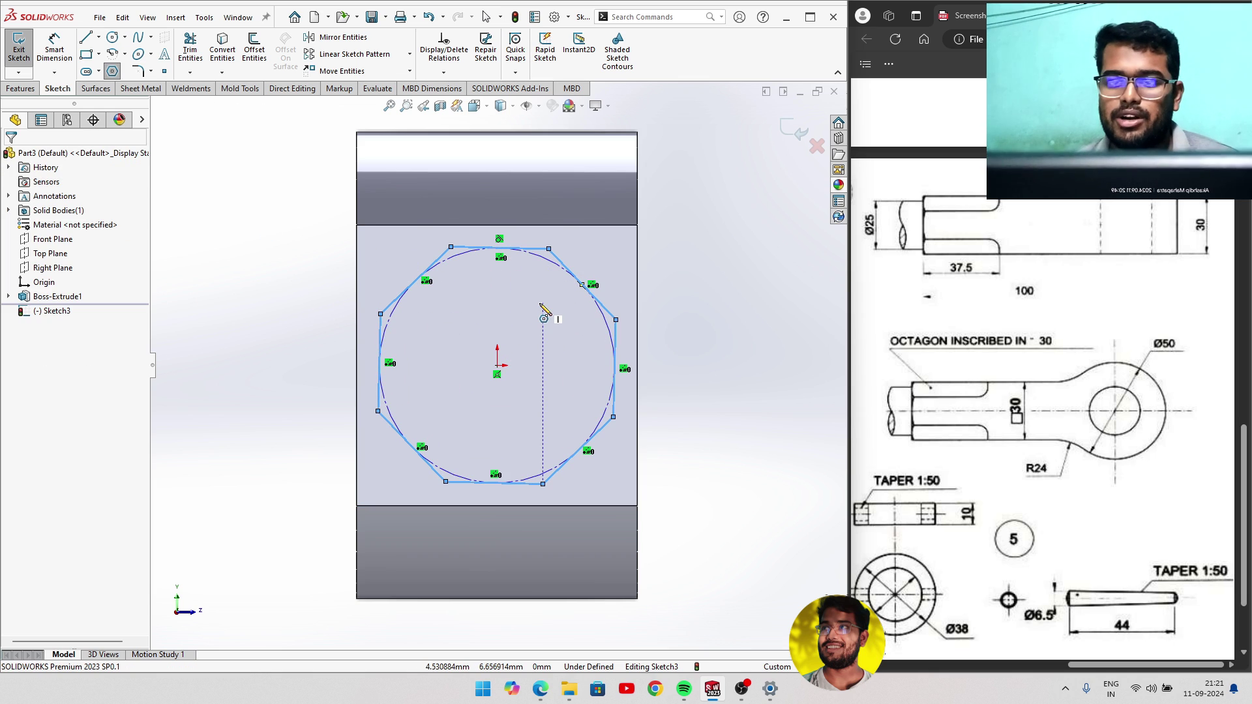
key("Escape")
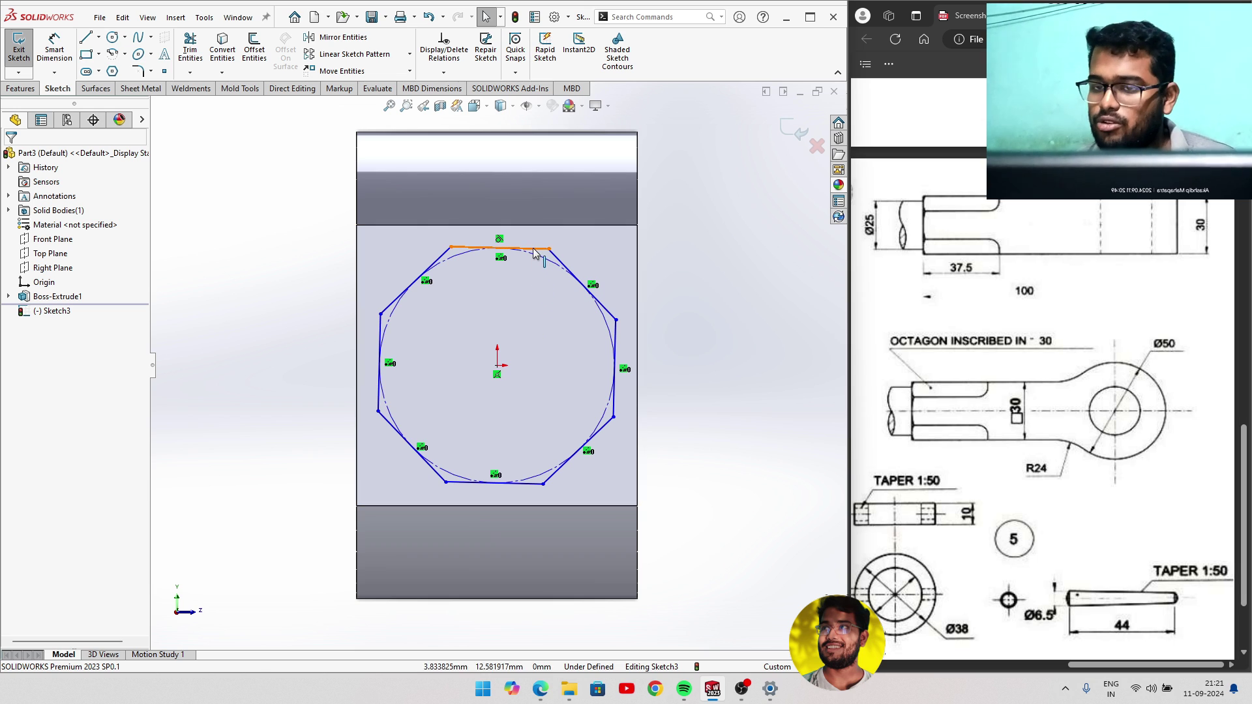
Make the octagon's top edge collinear with the face's top edge, then exit the sketch.
left_click(536, 249)
left_click(540, 224, "ctrl")
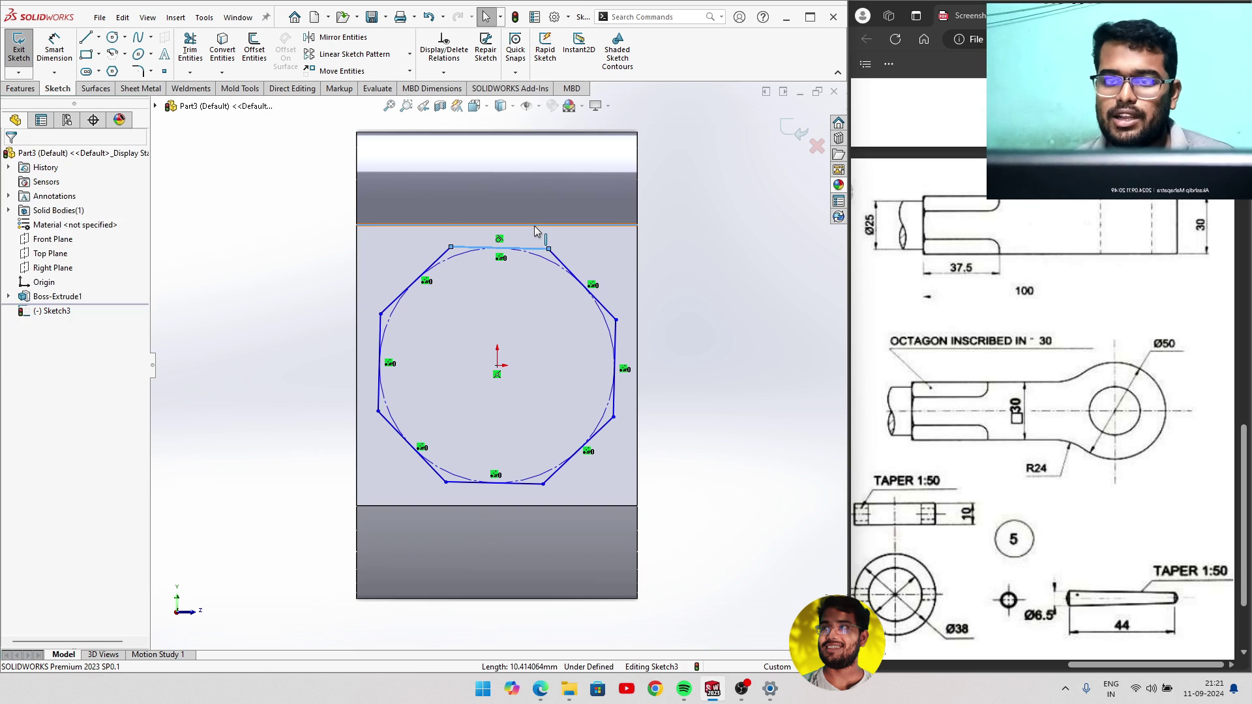
left_click(46, 368)
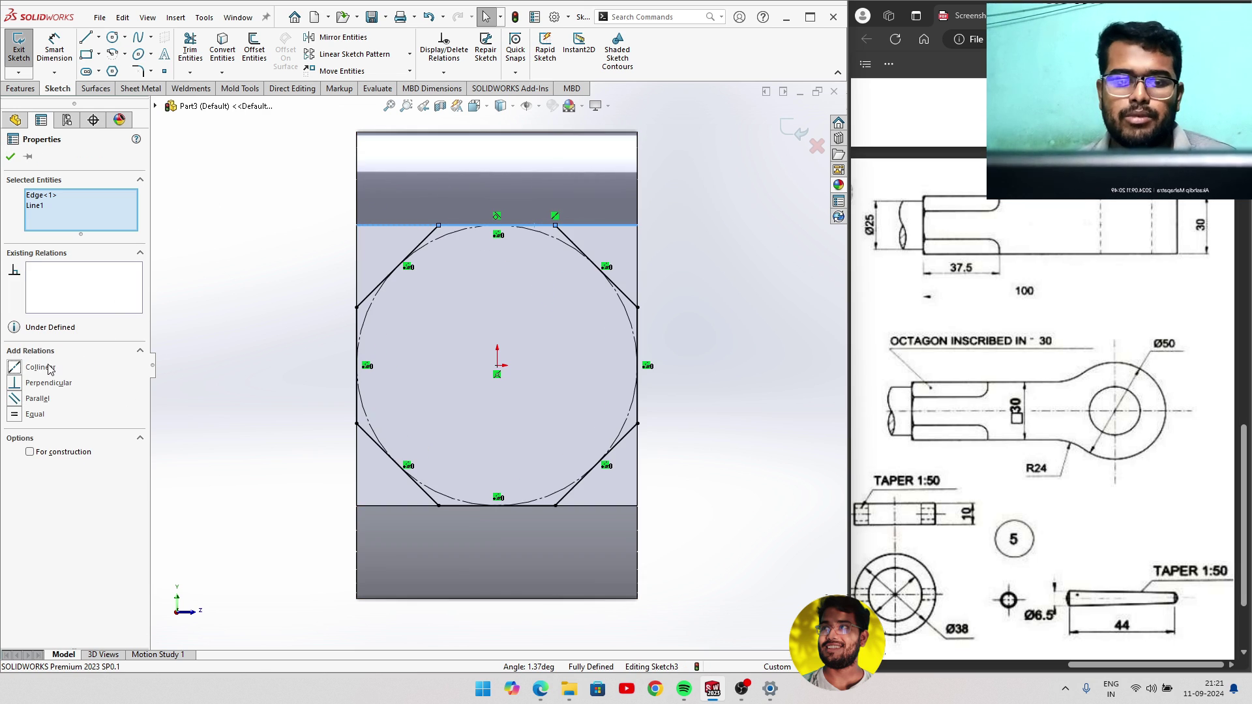
left_click(10, 160)
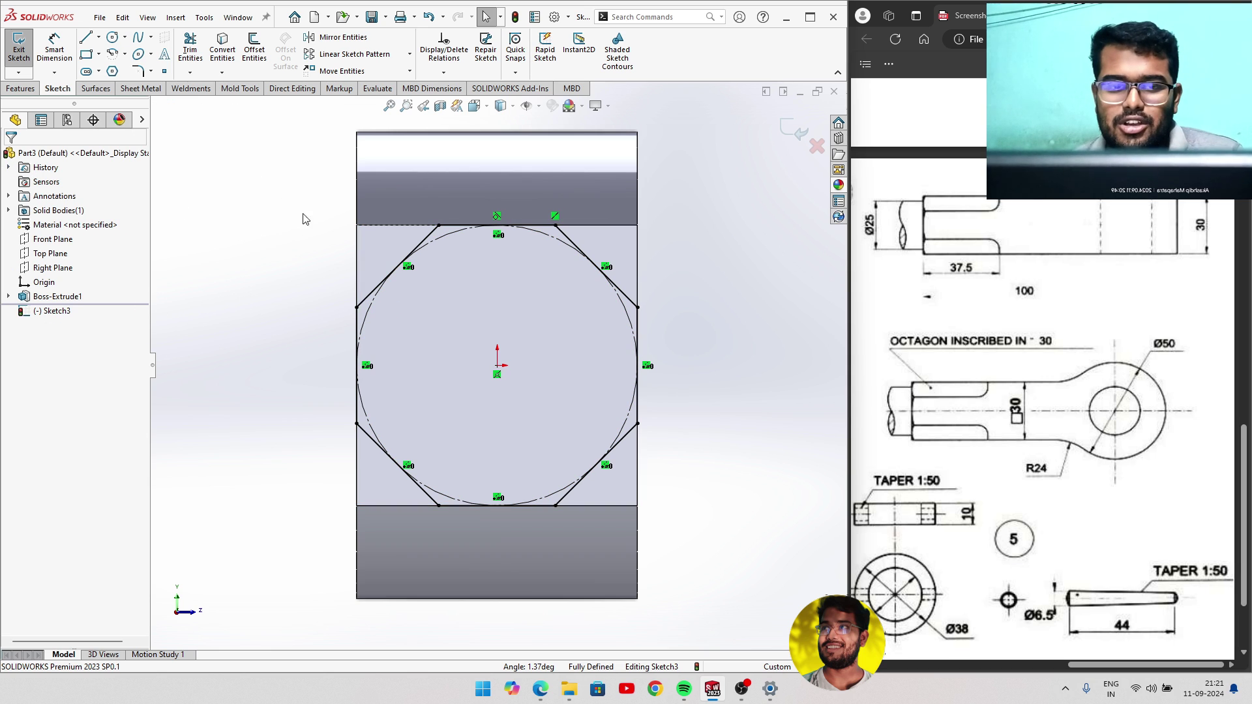
middle_click_drag(512, 302, 546, 349)
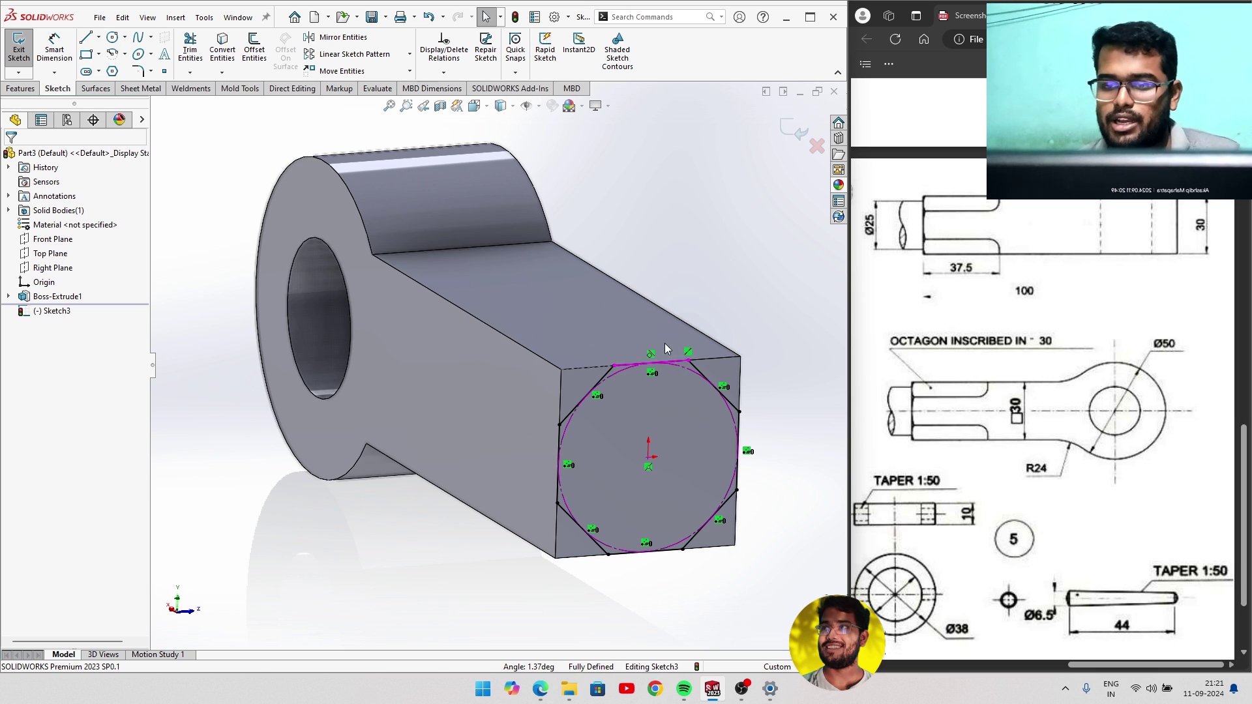
left_click(794, 130)
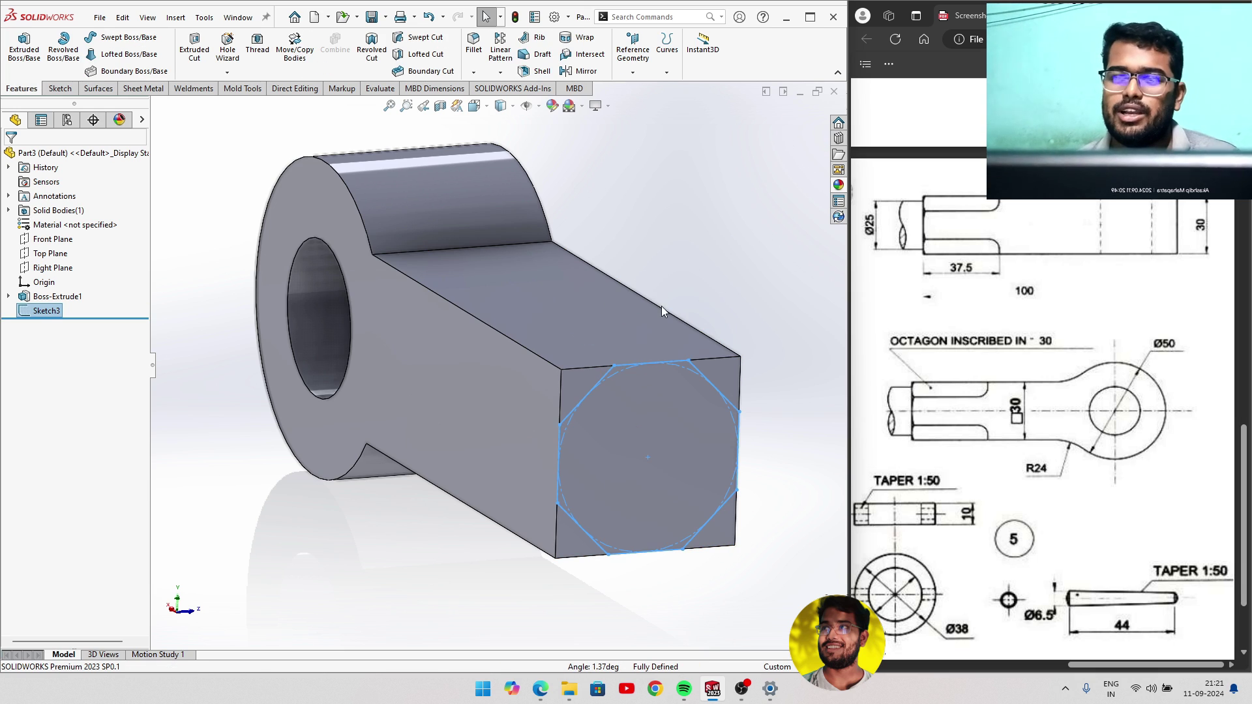
Extrude-cut 37.5 mm Blind with Flip side to cut, removing material outside the octagon.
left_click(194, 49)
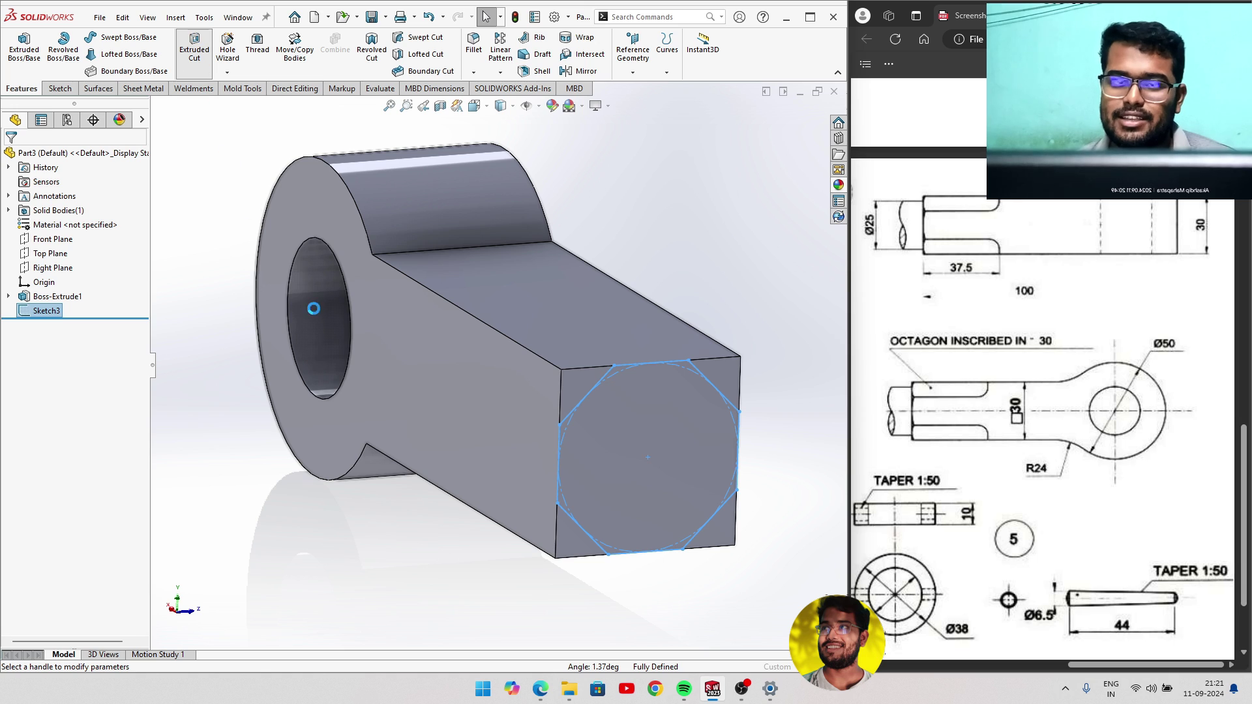
middle_click_drag(429, 402, 445, 411)
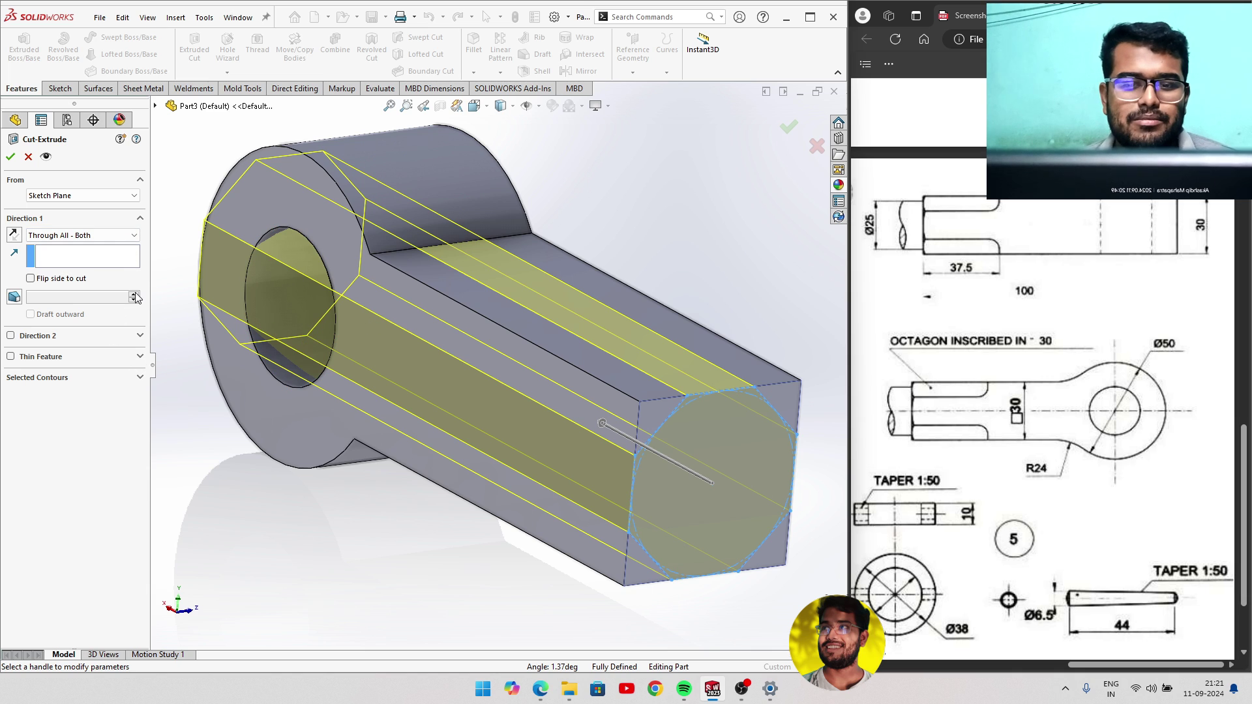
left_click(68, 238)
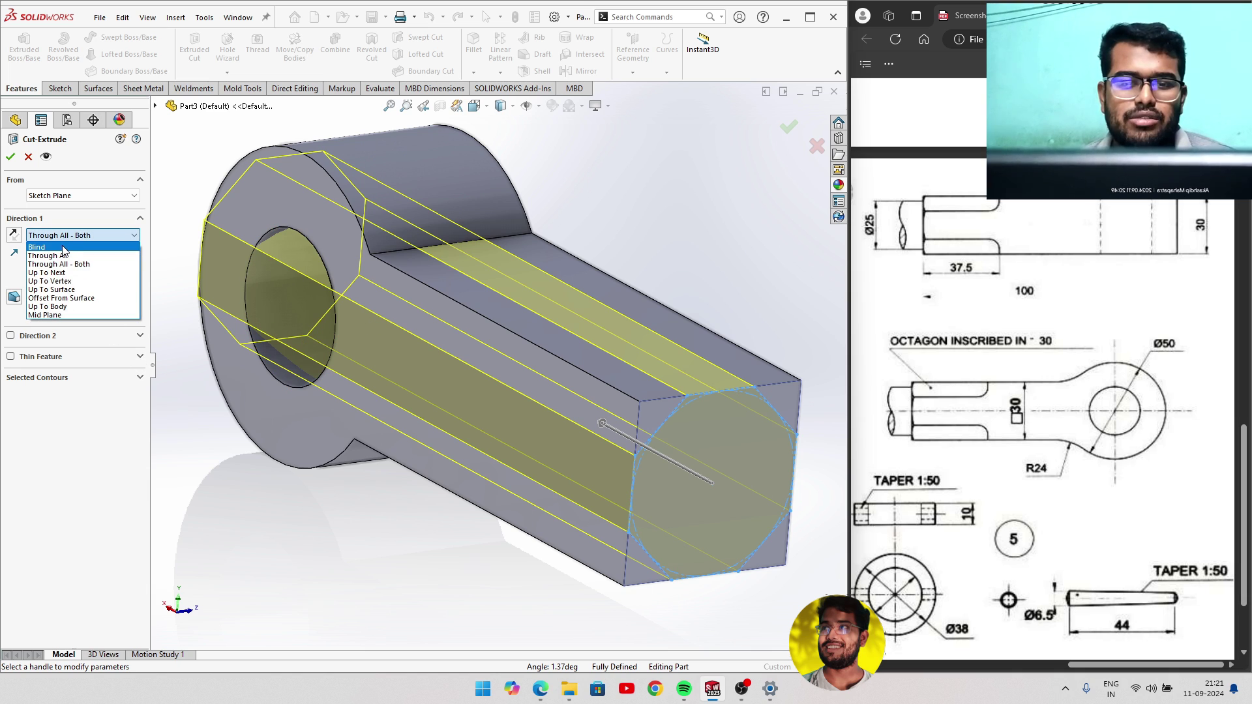
left_click(64, 247)
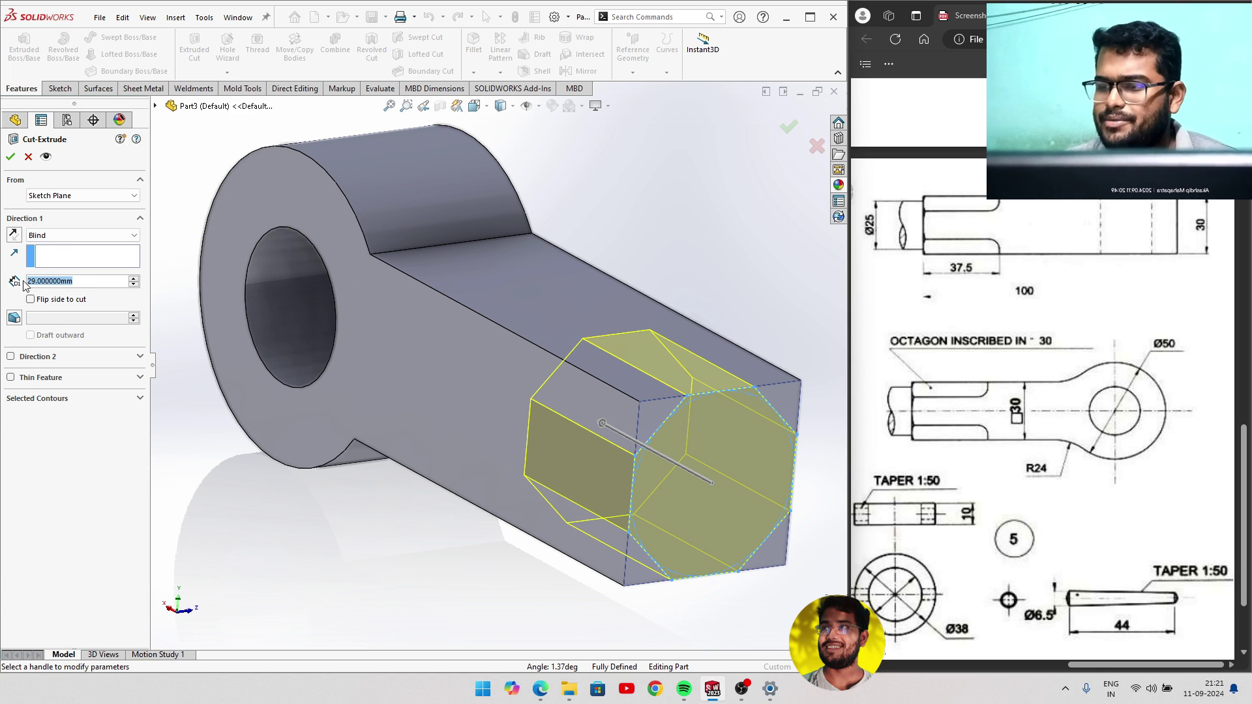
type("37")
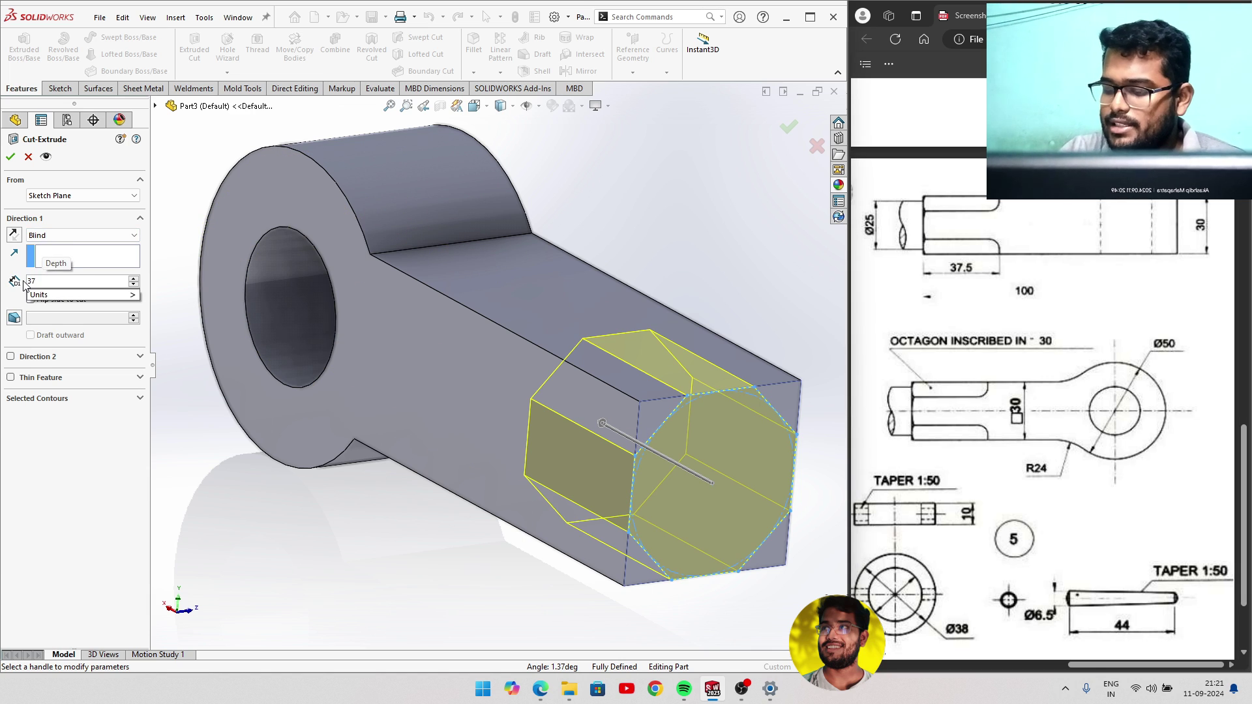
type(".5")
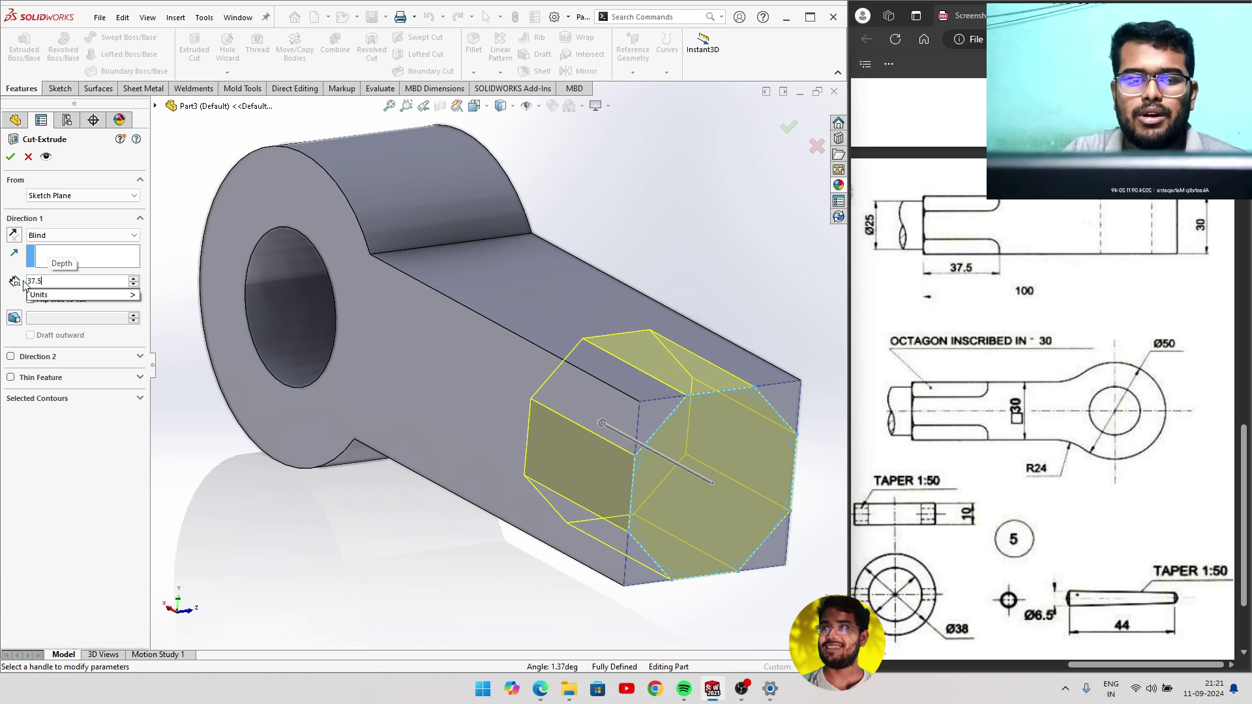
key("Return")
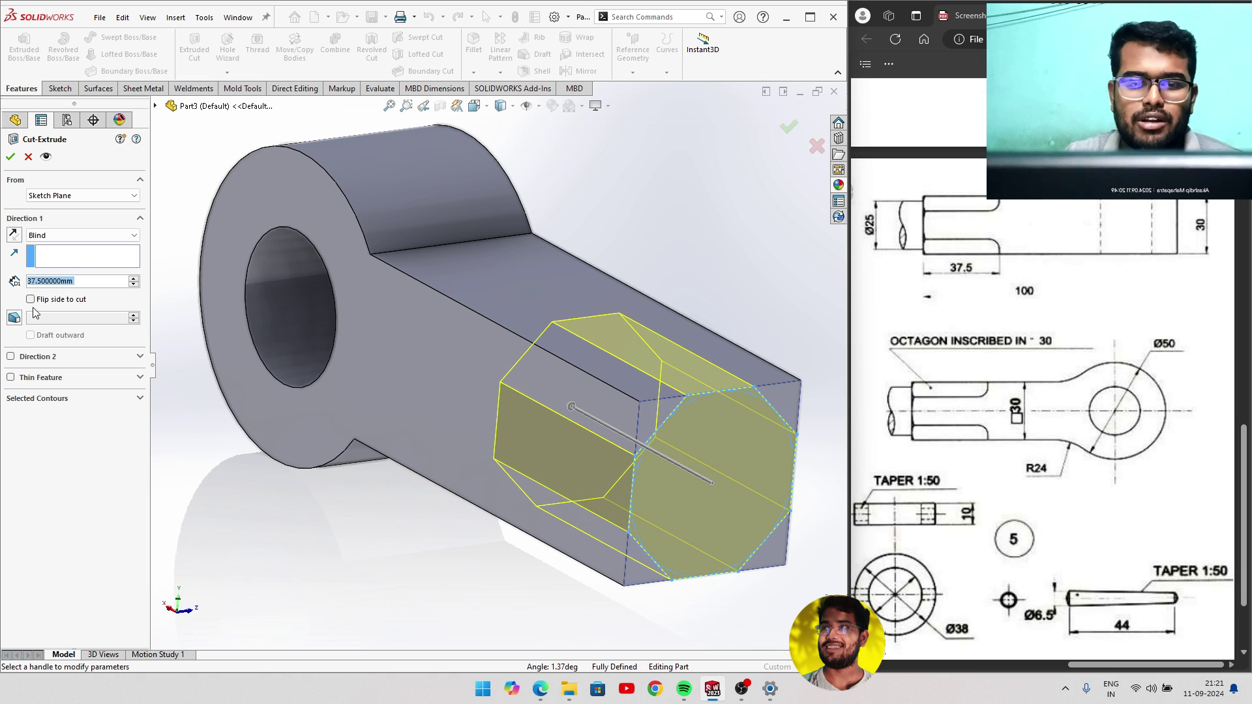
left_click(30, 299)
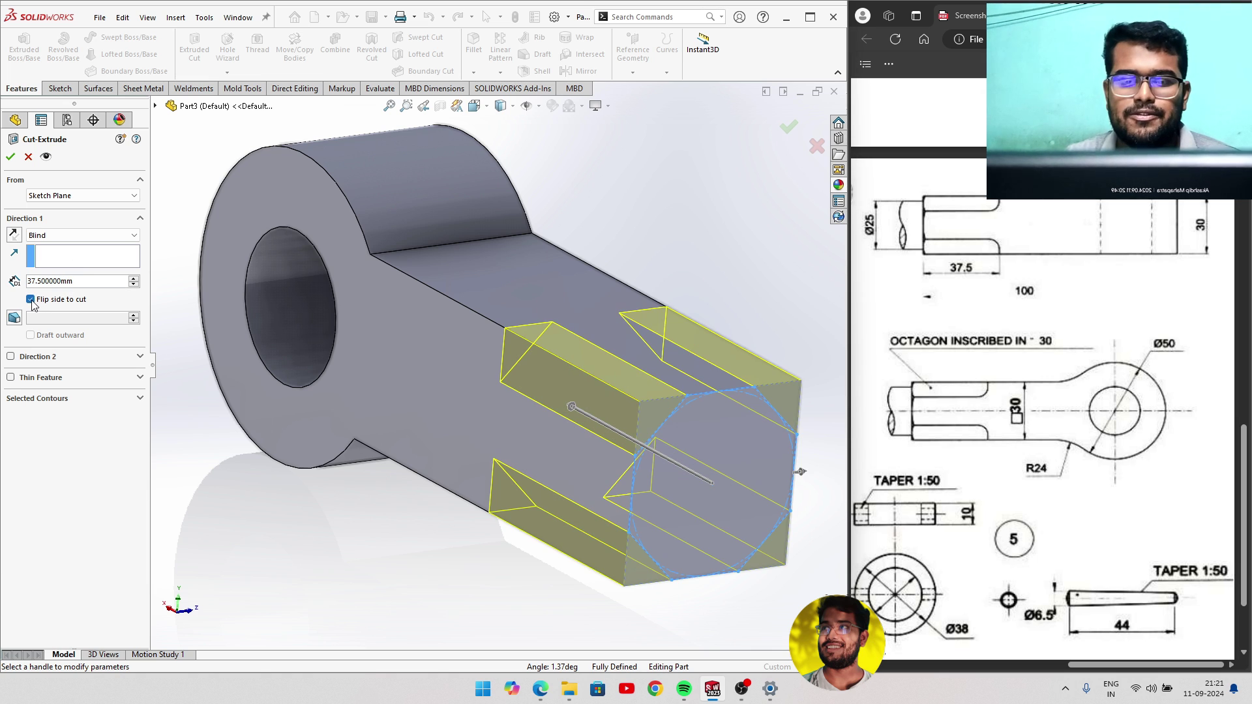
left_click(10, 156)
mouse_move(342, 307)
middle_mouse_down()
mouse_move(410, 351)
mouse_move(383, 193)
middle_mouse_up()
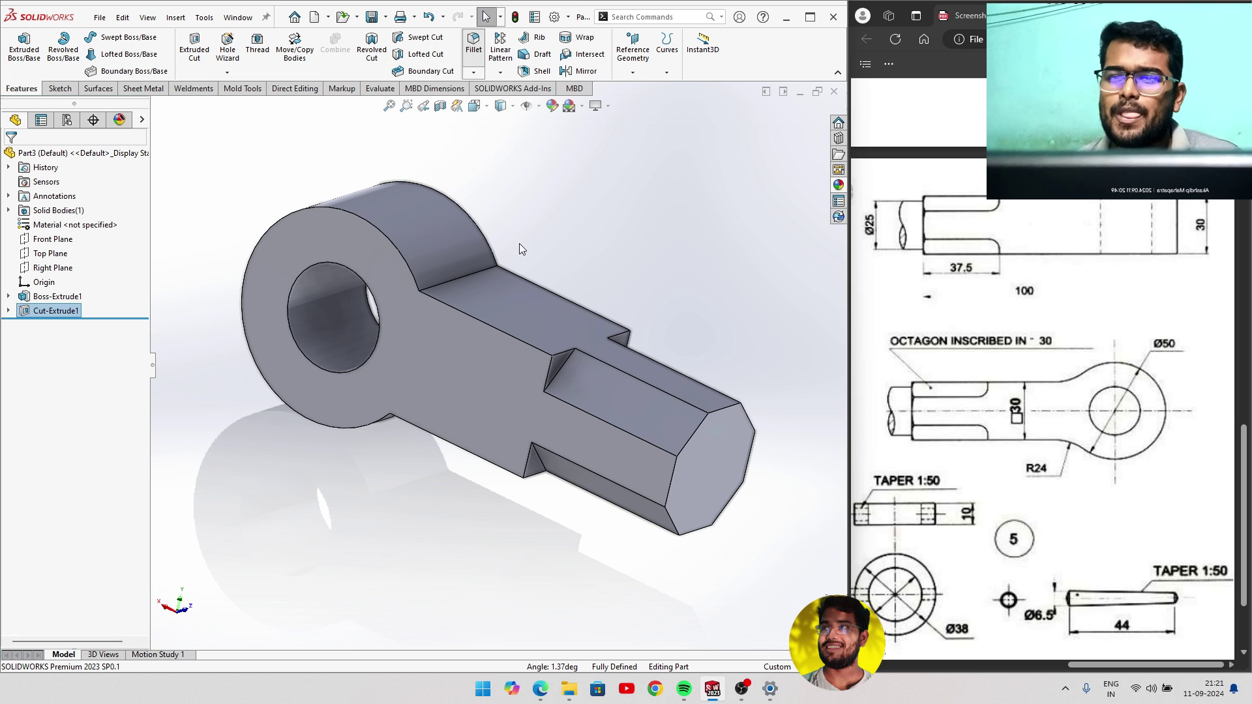
Fillet the four edges at the flat cut-outs with a 5 mm radius.
left_click(556, 375)
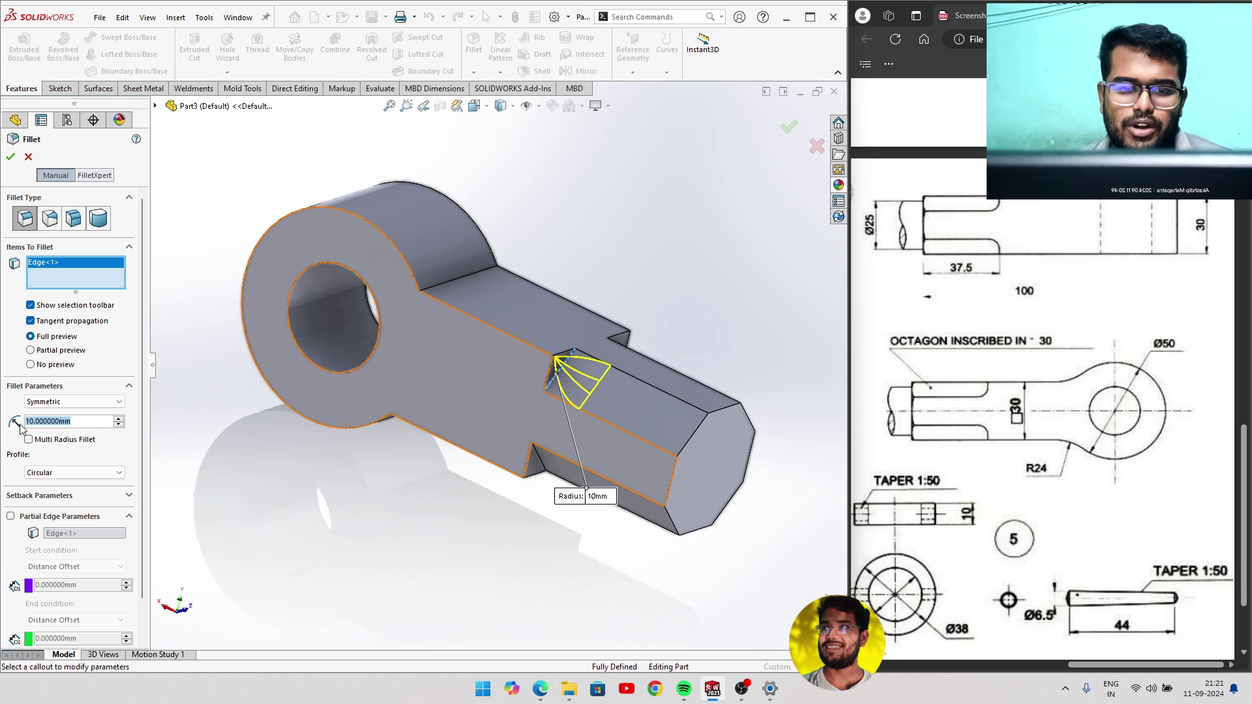
type("5")
key("Return")
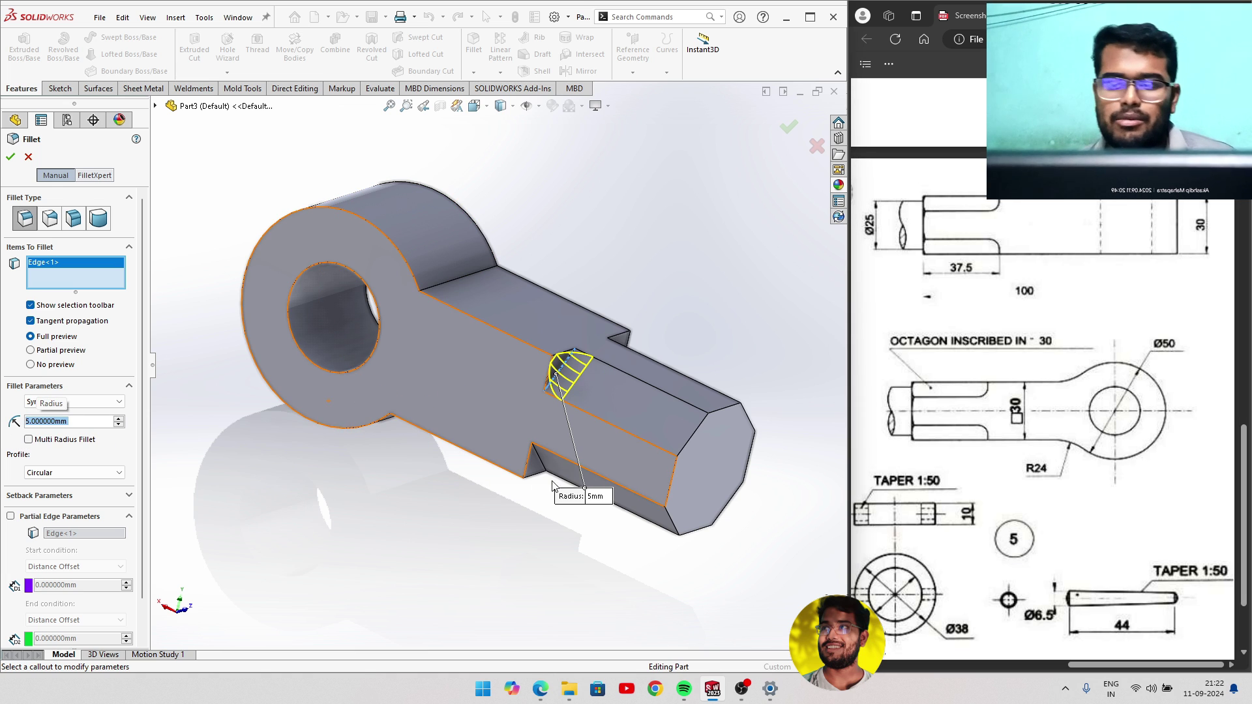
middle_click_drag(552, 485, 496, 363)
left_click(524, 441)
left_click(510, 390)
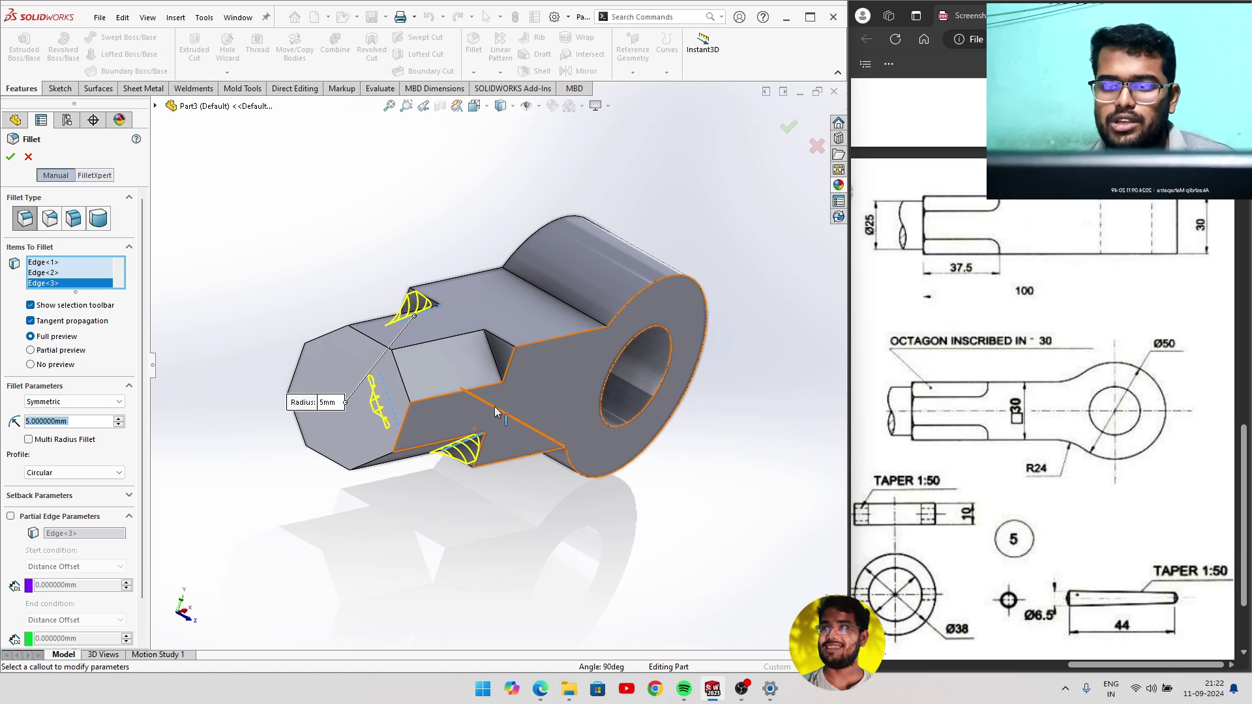
left_click(496, 363)
left_click(9, 159)
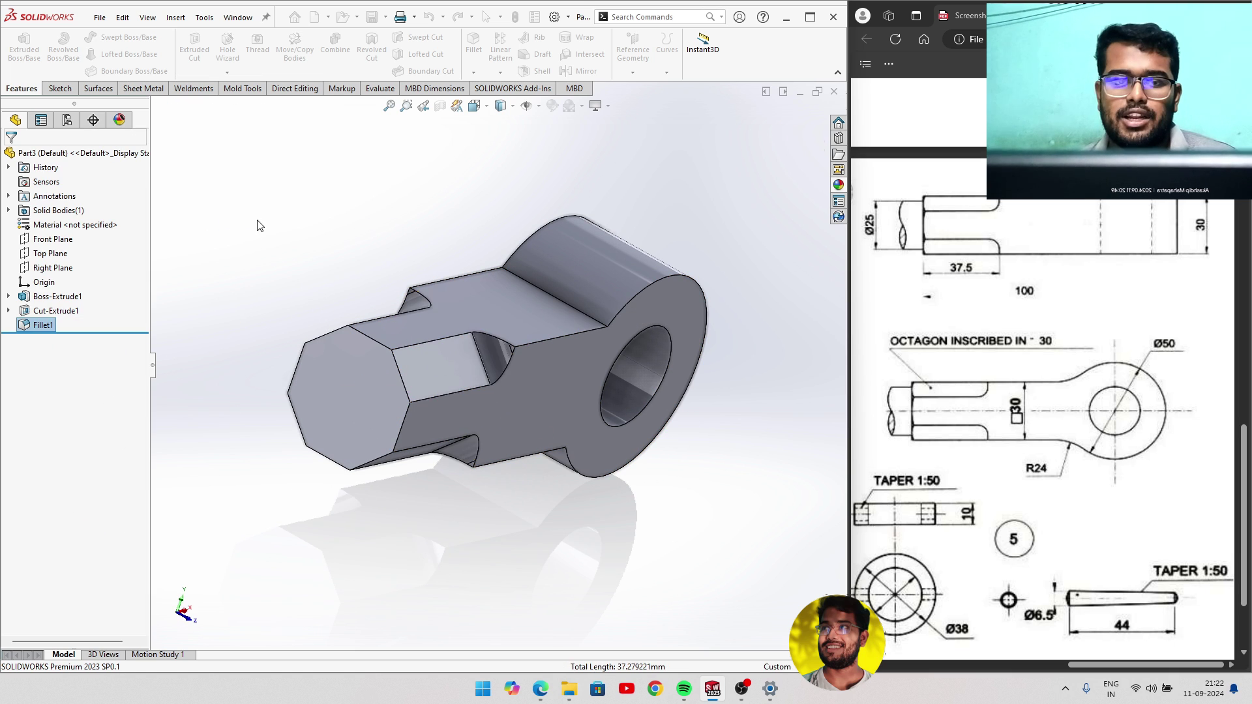
mouse_move(260, 223)
middle_mouse_down()
mouse_move(518, 272)
mouse_move(495, 287)
middle_mouse_up()
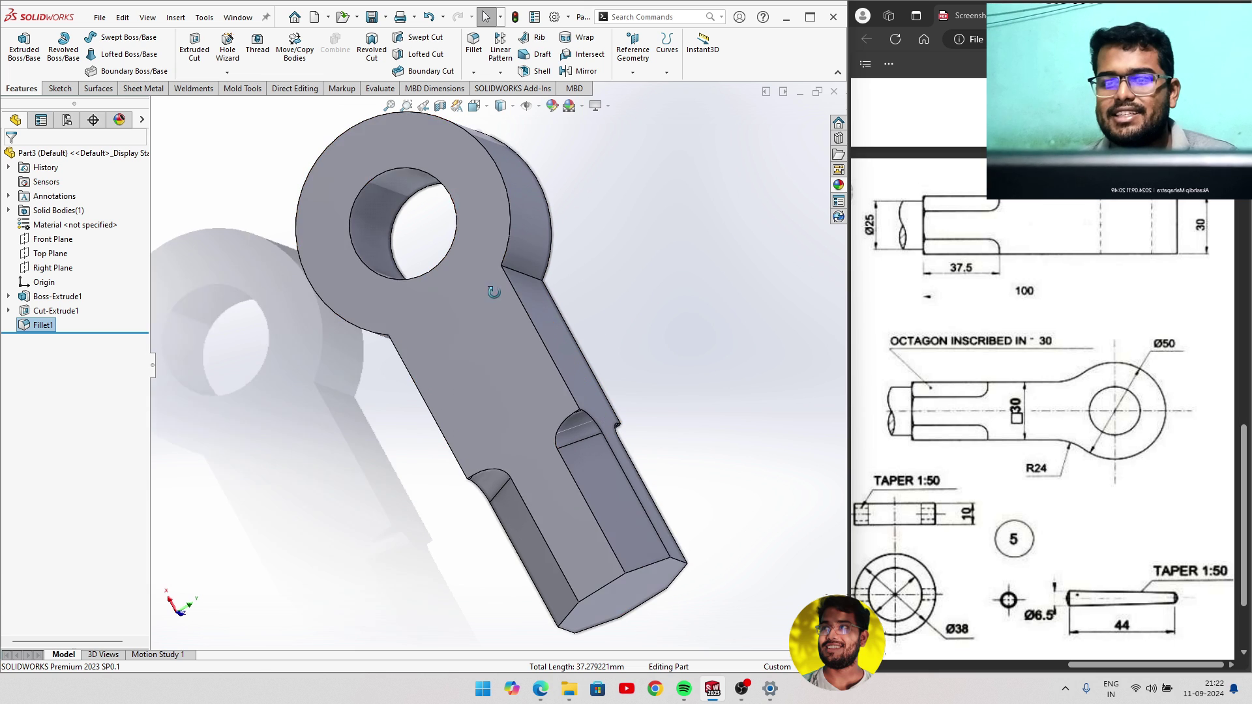
Inspect the base sketch Sketch1 and exit it unchanged.
left_click(8, 297)
left_click(51, 312)
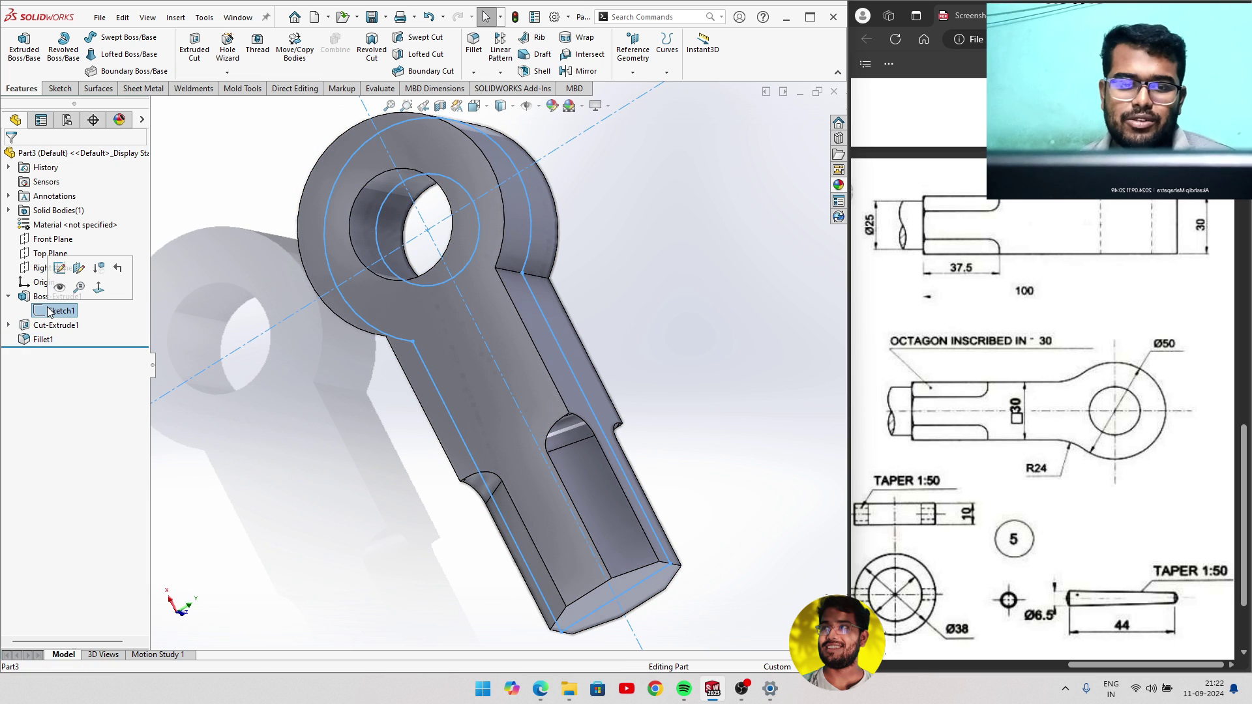
left_click(59, 267)
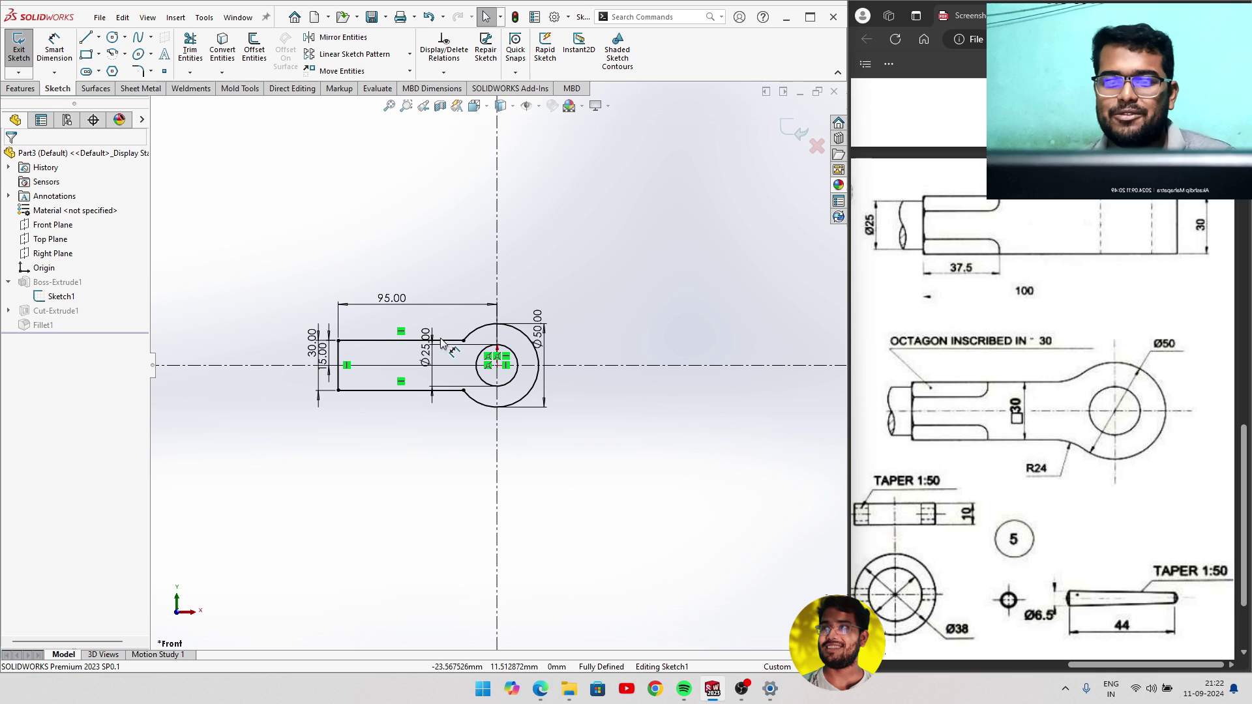
scroll(497, 365, "up", 2)
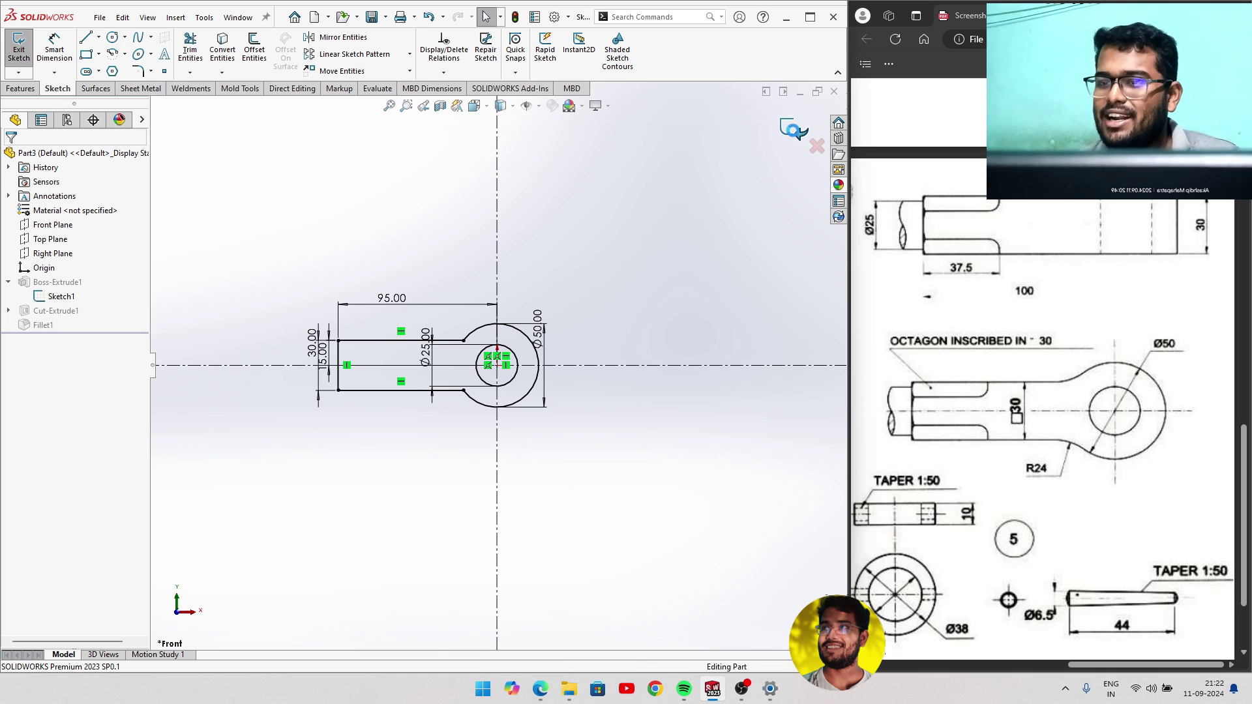
left_click(794, 135)
mouse_move(458, 394)
middle_mouse_down()
mouse_move(366, 441)
mouse_move(316, 506)
middle_mouse_up()
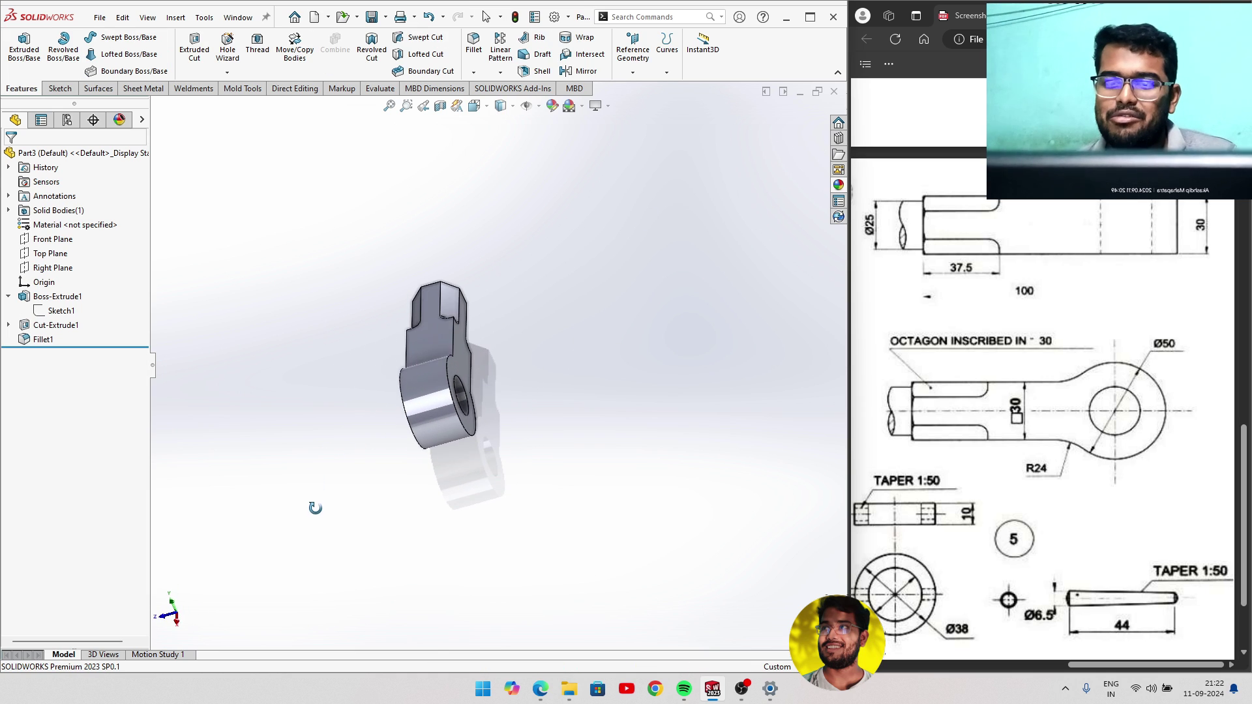
mouse_move(503, 361)
middle_mouse_down()
mouse_move(414, 526)
mouse_move(430, 509)
middle_mouse_up()
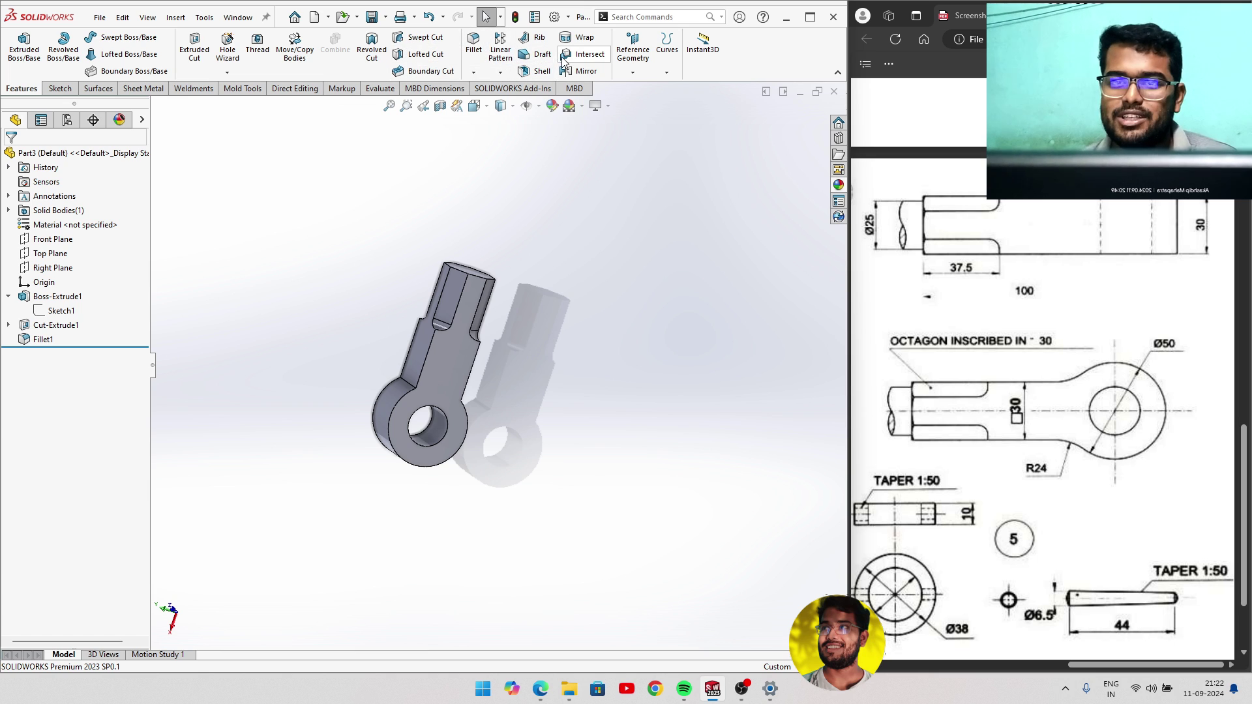
Start a fillet with a 24 mm radius.
left_click(473, 45)
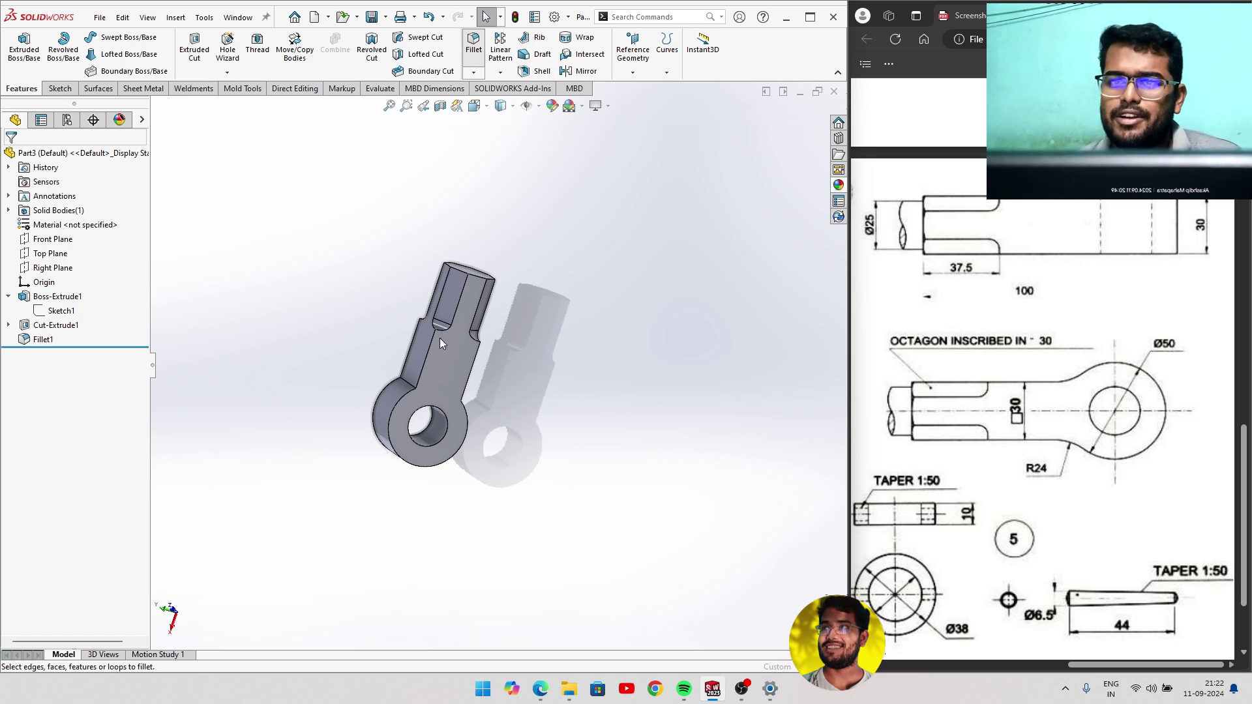
scroll(372, 424, "down", 3)
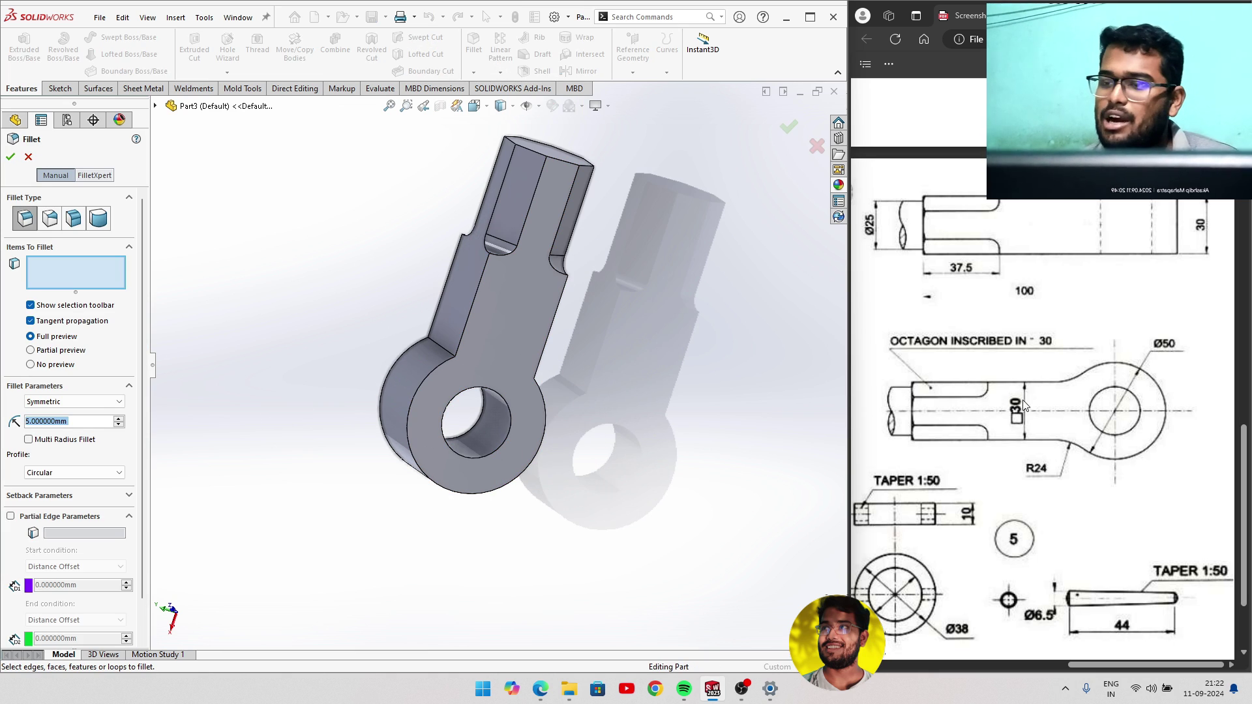
left_click(81, 421)
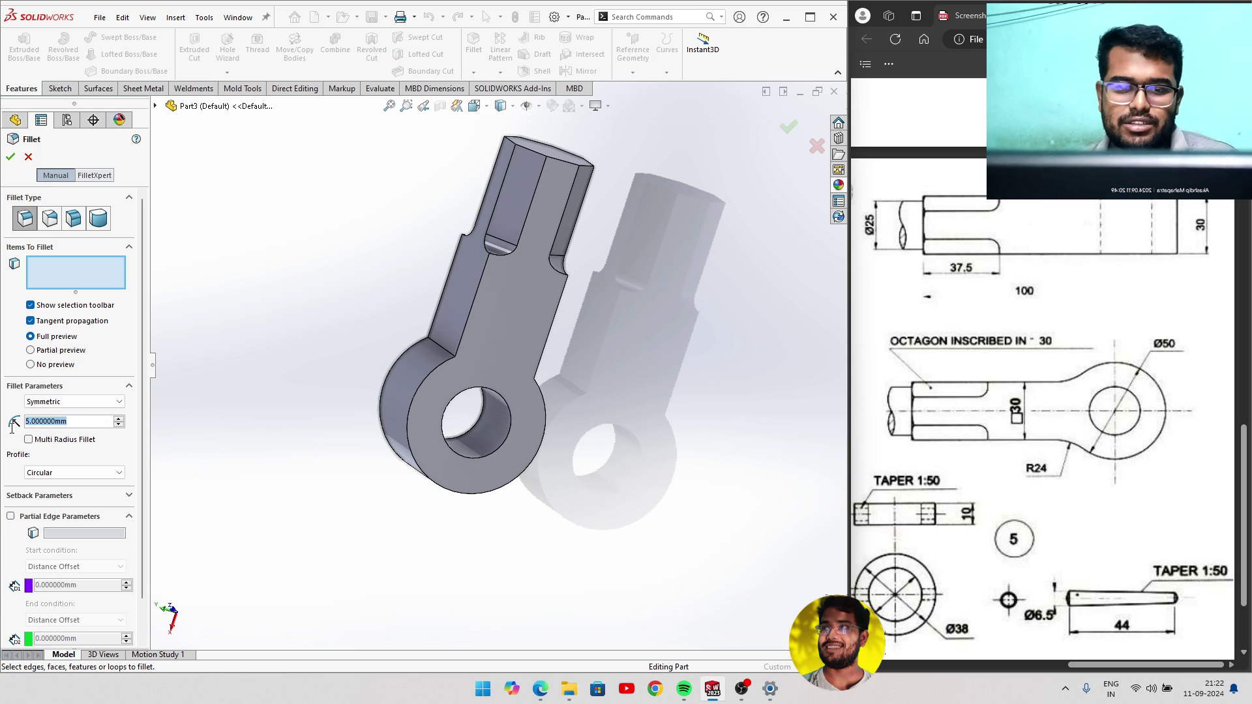
type("24")
key("Return")
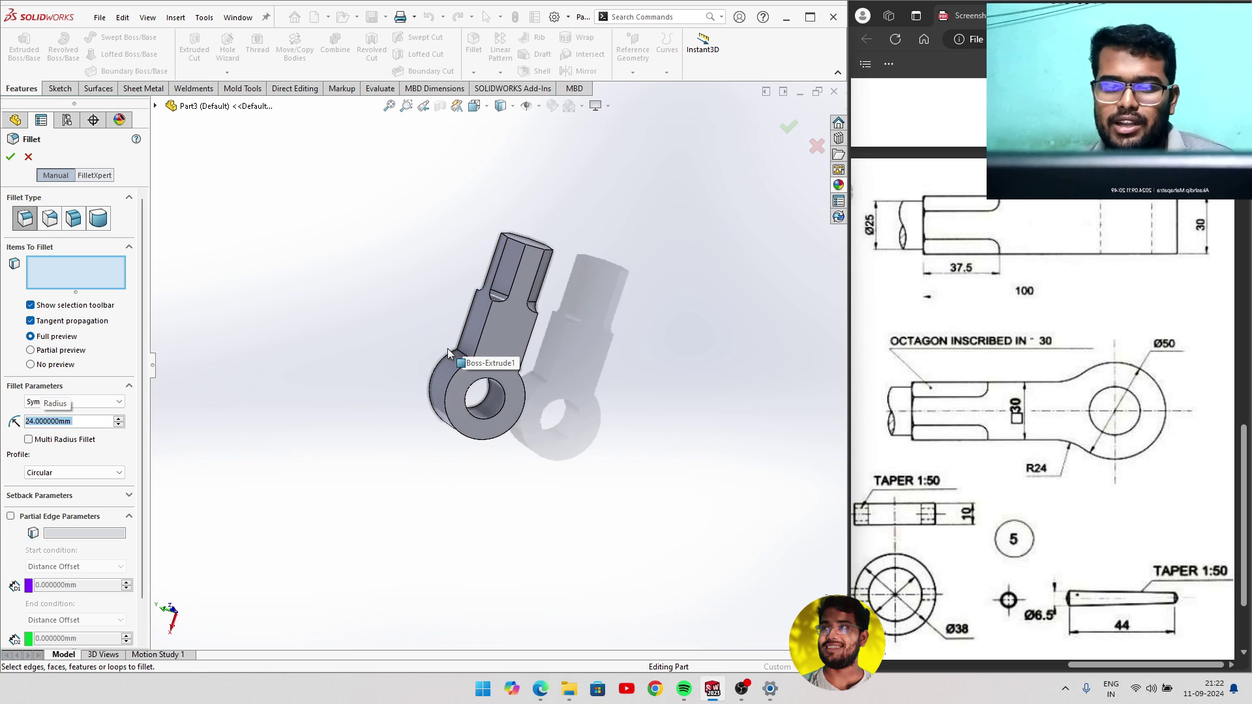
scroll(448, 348, "down", 3)
scroll(687, 413, "down", 2)
scroll(524, 405, "down", 2)
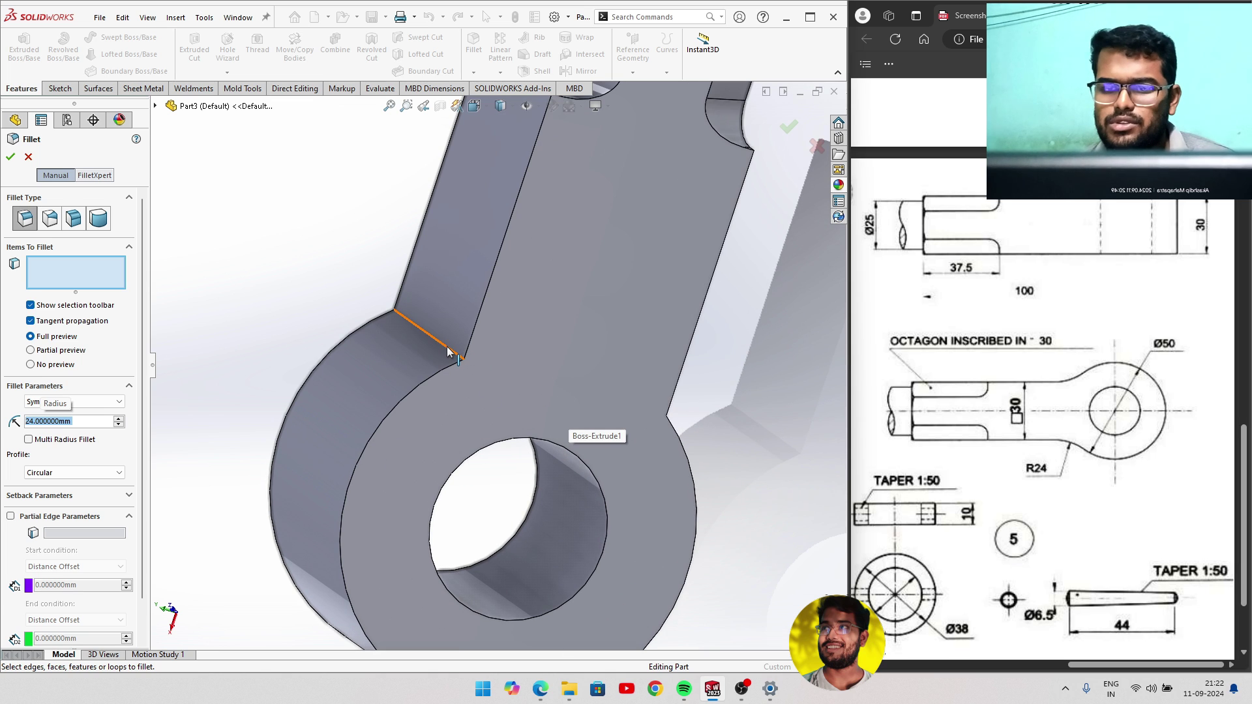
Apply the 24 mm fillet to both shank-to-eye junction edges.
left_click(460, 355)
middle_click_drag(486, 351, 572, 393)
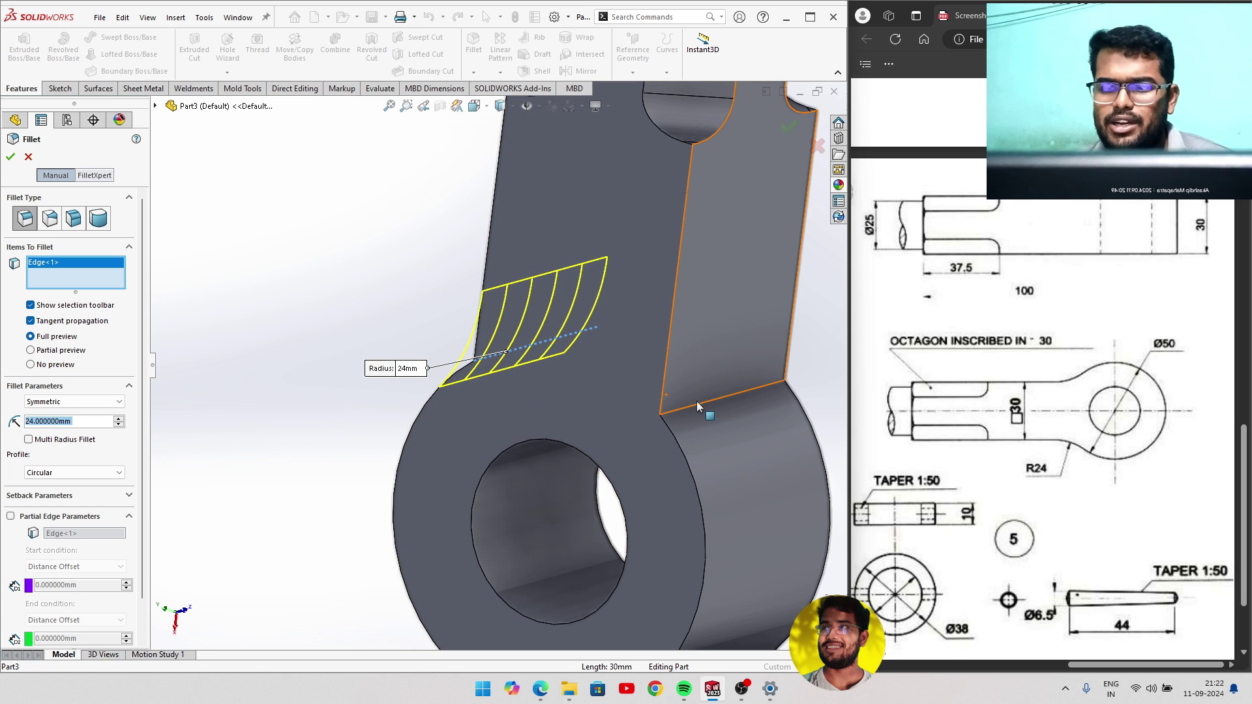
left_click(698, 405)
middle_click_drag(670, 402, 467, 357)
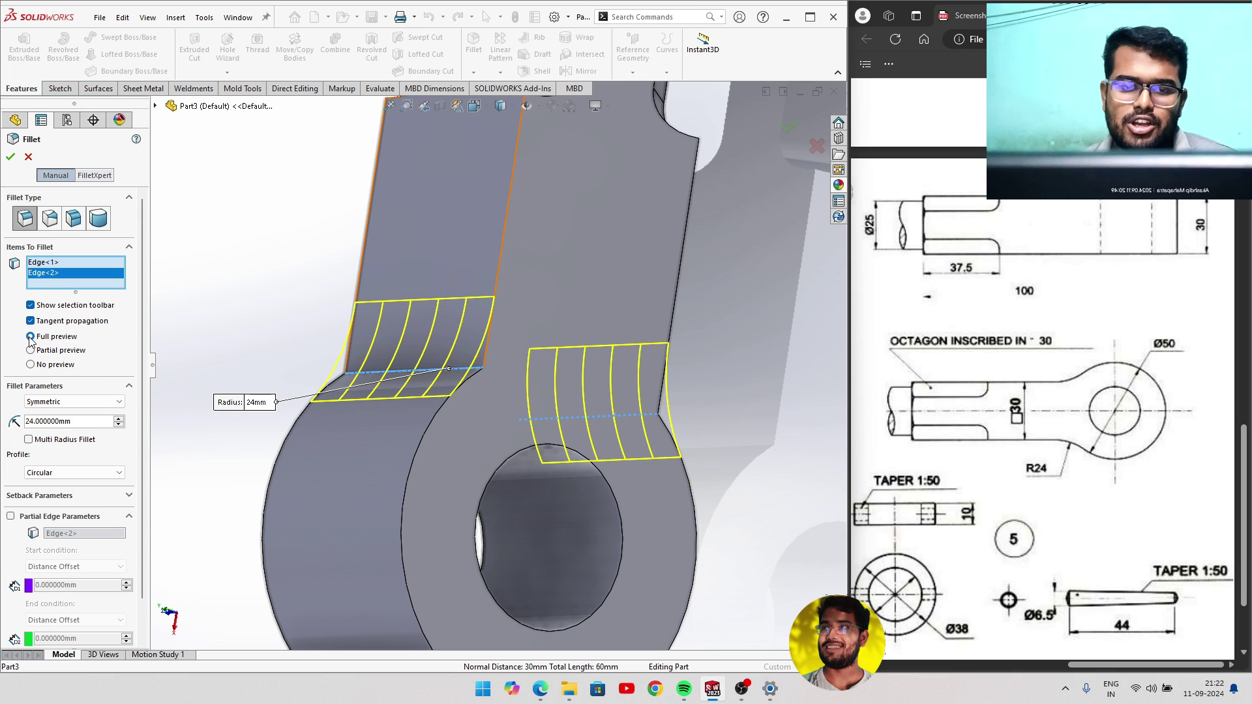
left_click(31, 365)
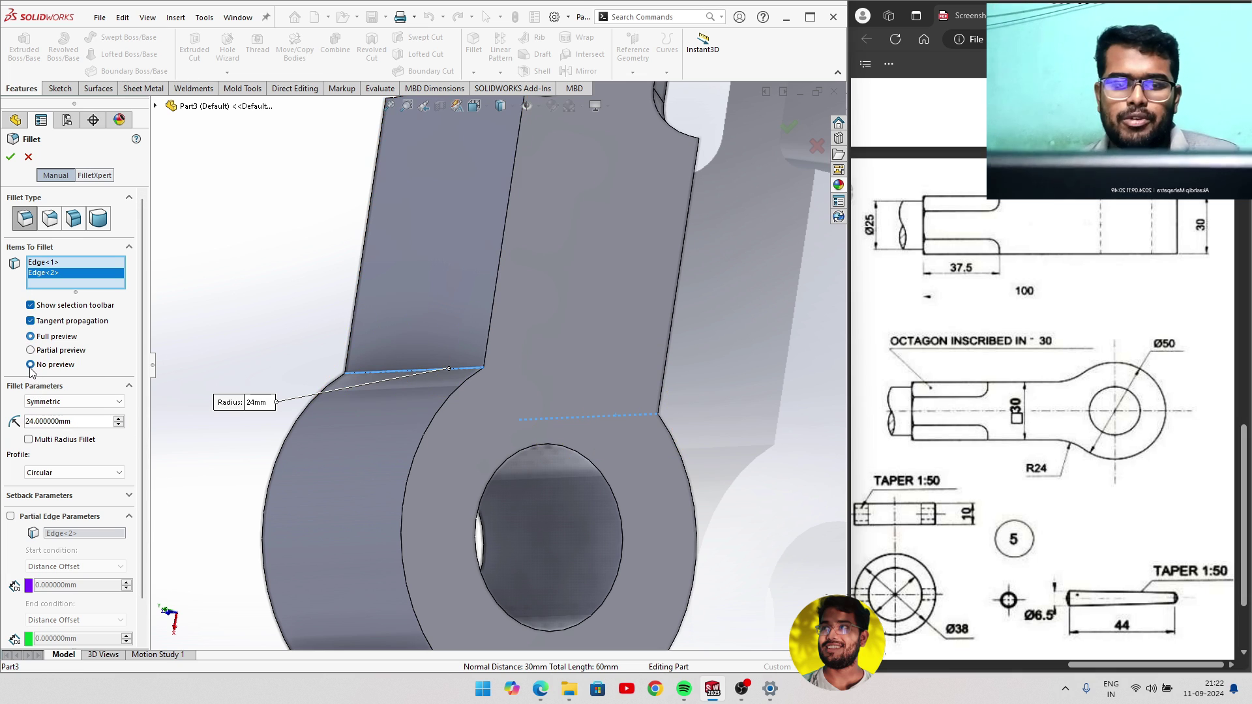
left_click(30, 338)
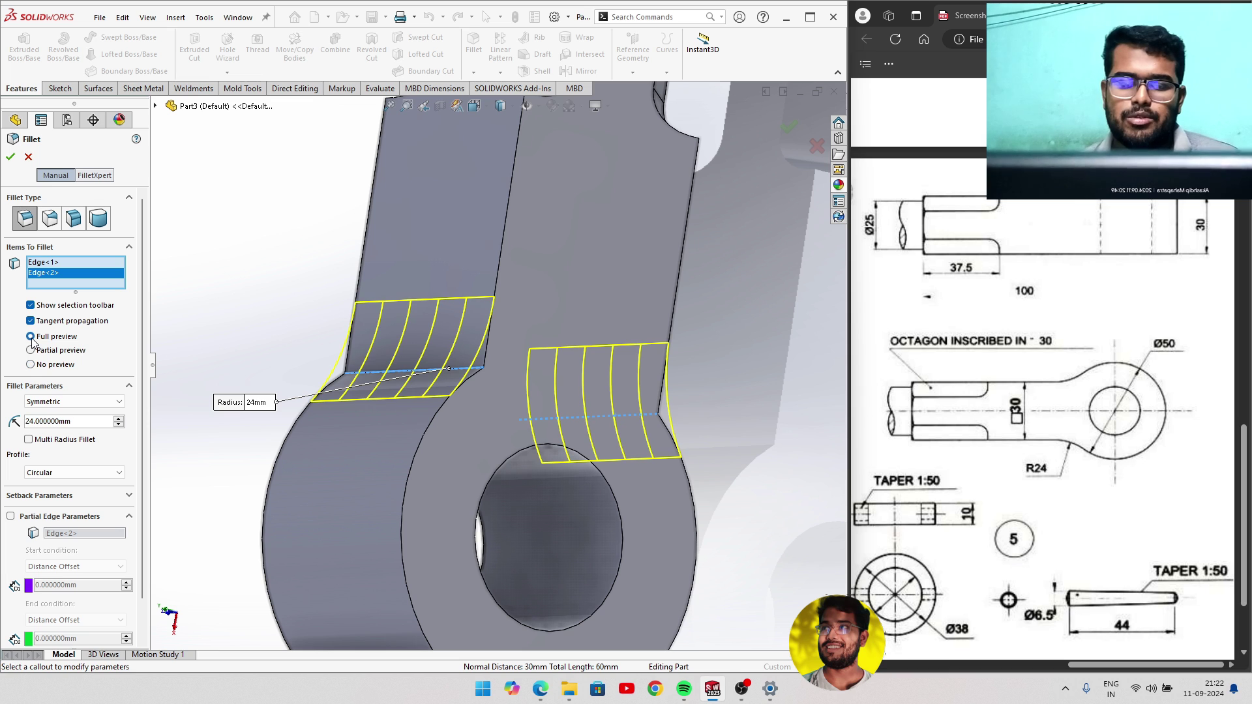
mouse_move(433, 363)
middle_mouse_down()
mouse_move(383, 296)
mouse_move(227, 224)
mouse_move(331, 429)
middle_mouse_up()
scroll(332, 429, "up", 2)
middle_click_drag(375, 389, 67, 192)
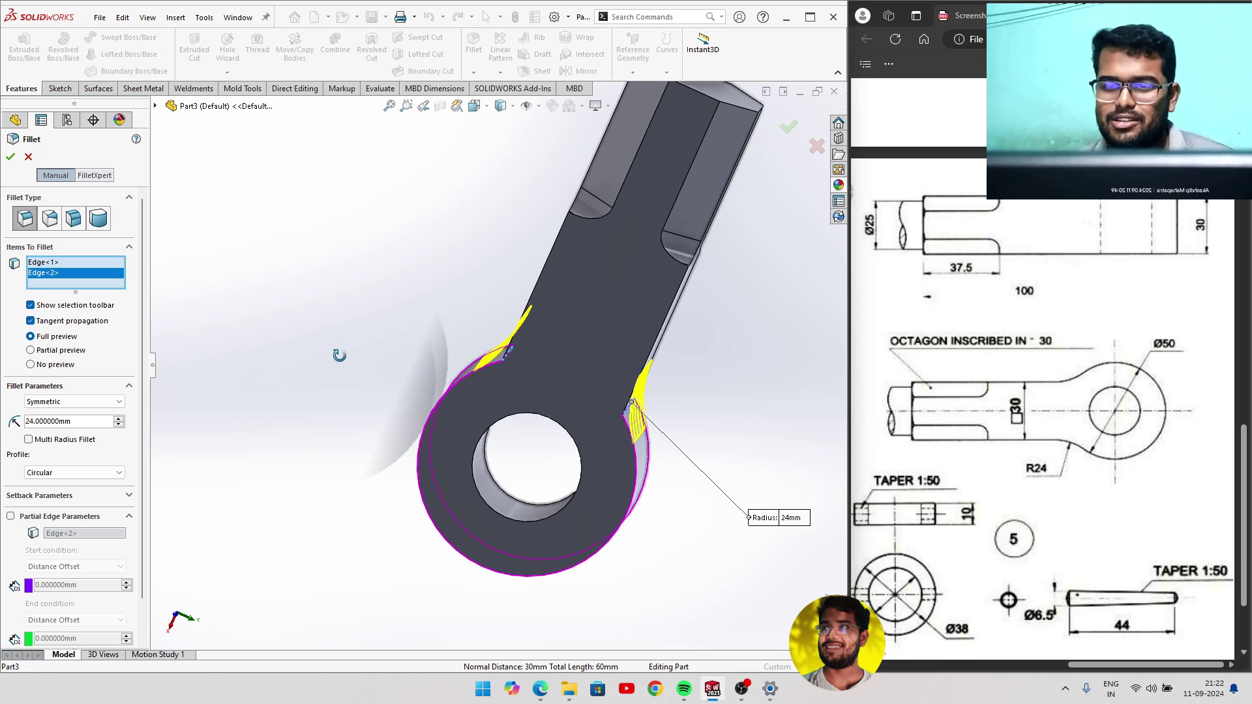
left_click(11, 157)
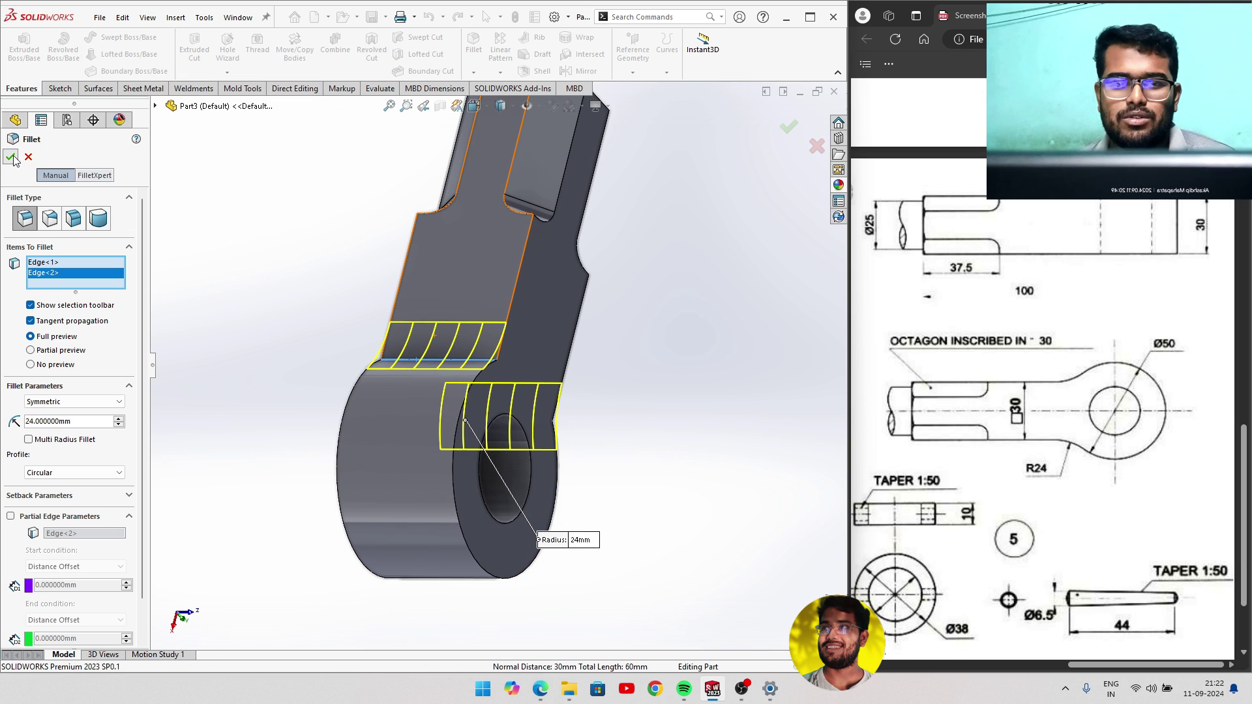
mouse_move(351, 313)
middle_mouse_down()
mouse_move(492, 318)
mouse_move(322, 335)
mouse_move(218, 280)
mouse_move(139, 369)
mouse_move(675, 367)
middle_mouse_up()
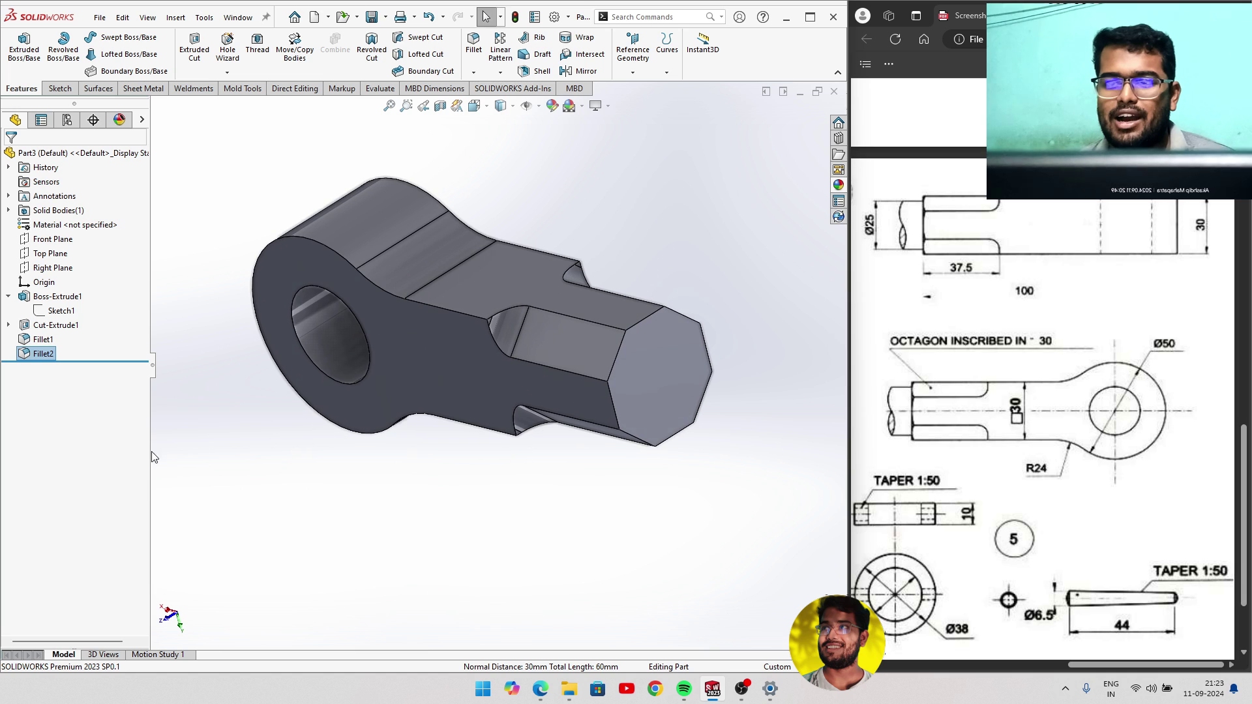
Sketch a circle centred on the origin of the octagonal end face.
left_click(675, 367)
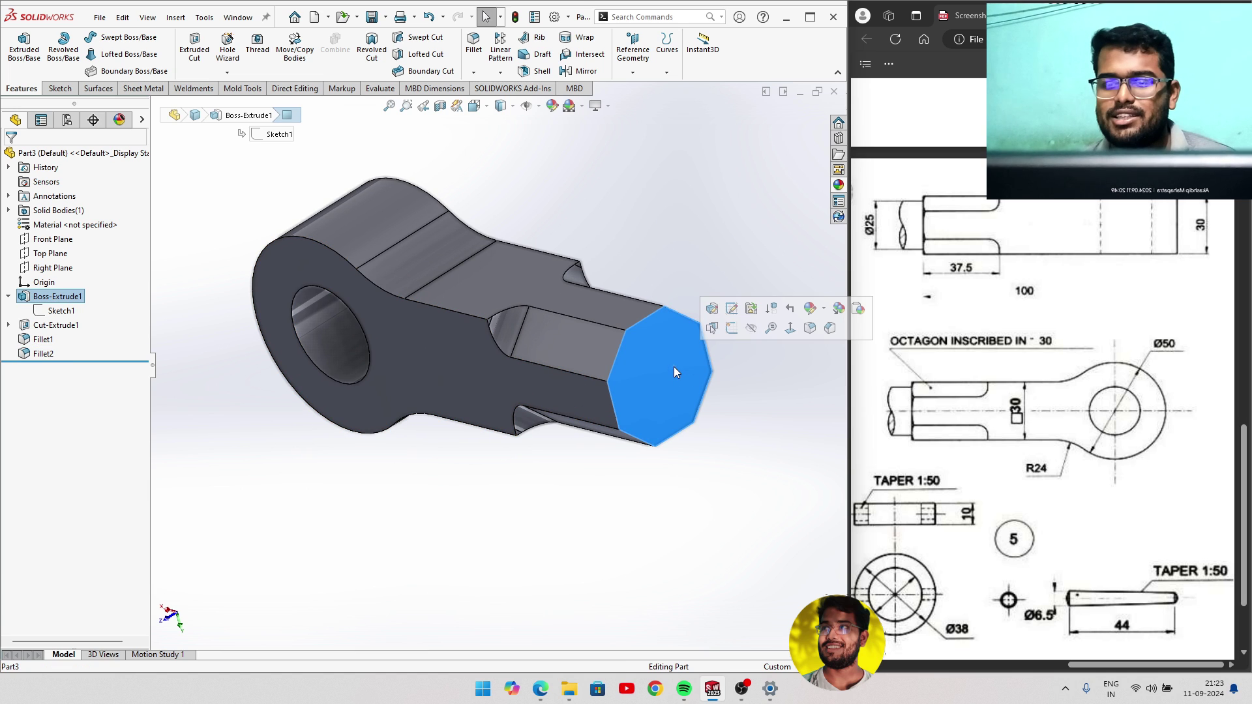
left_click(733, 328)
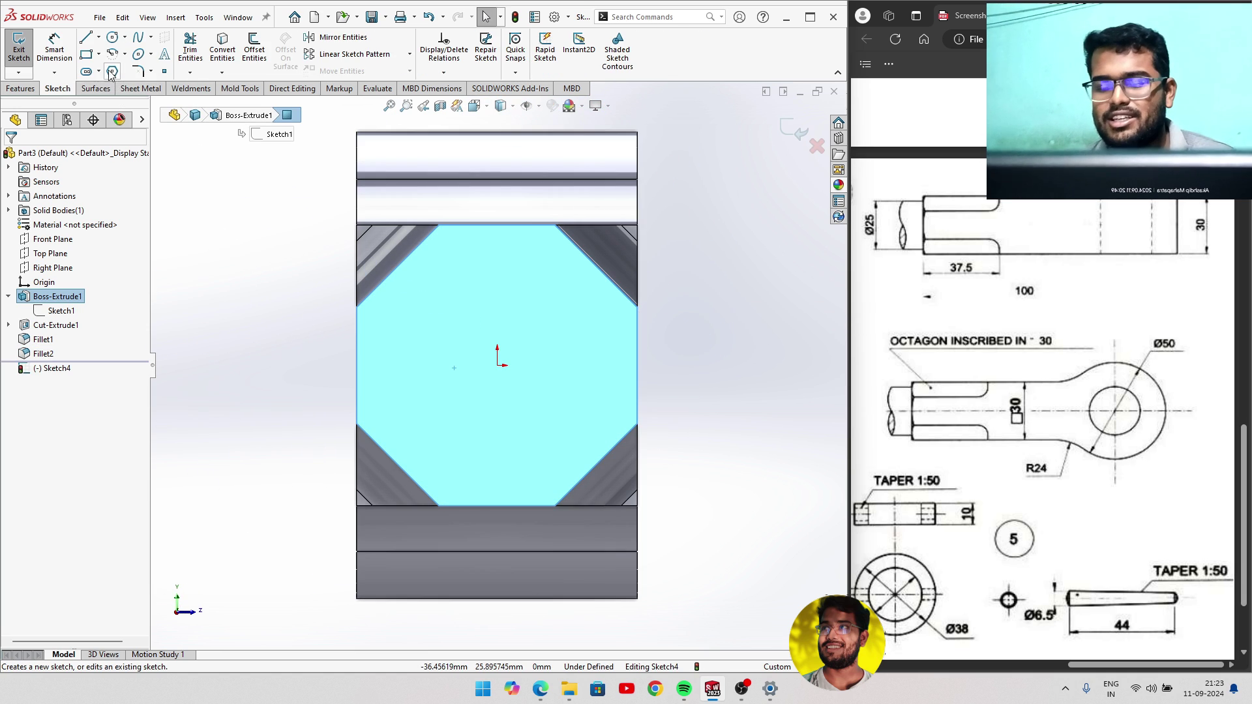
key("s")
left_click(243, 185)
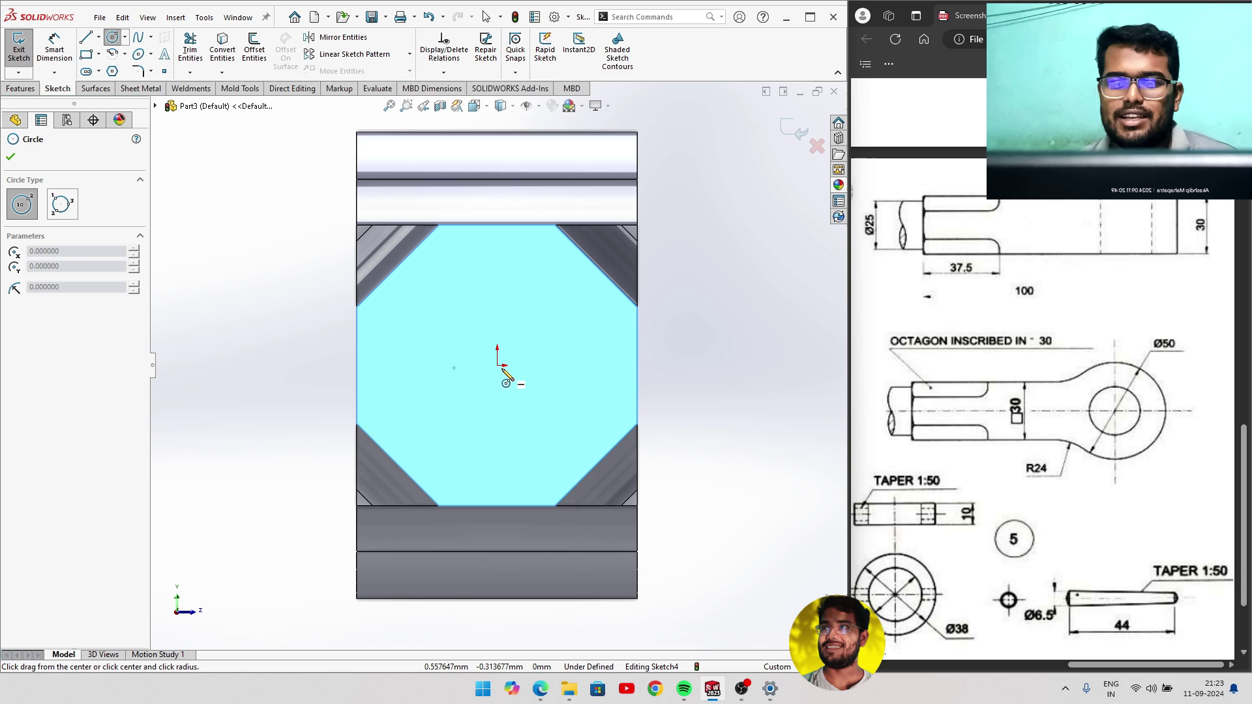
left_click(497, 365)
left_click(565, 298)
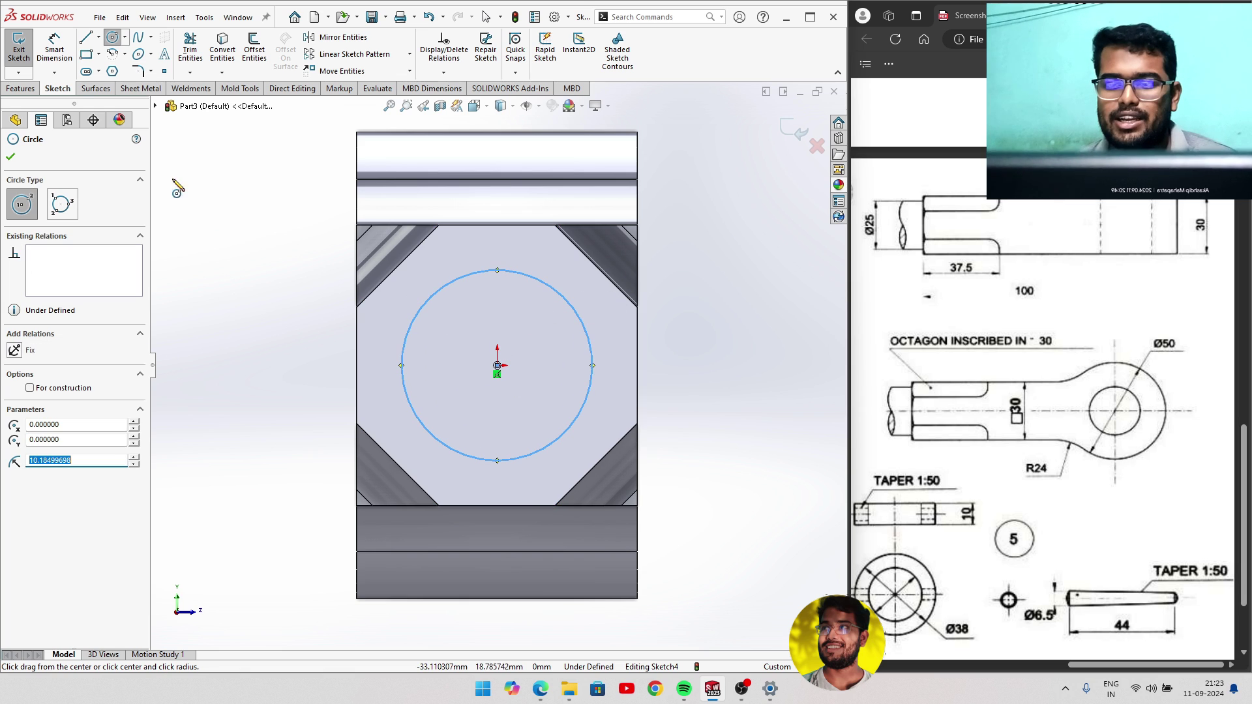
Dimension the circle's diameter to 25 mm.
left_click(41, 57)
left_click(584, 323)
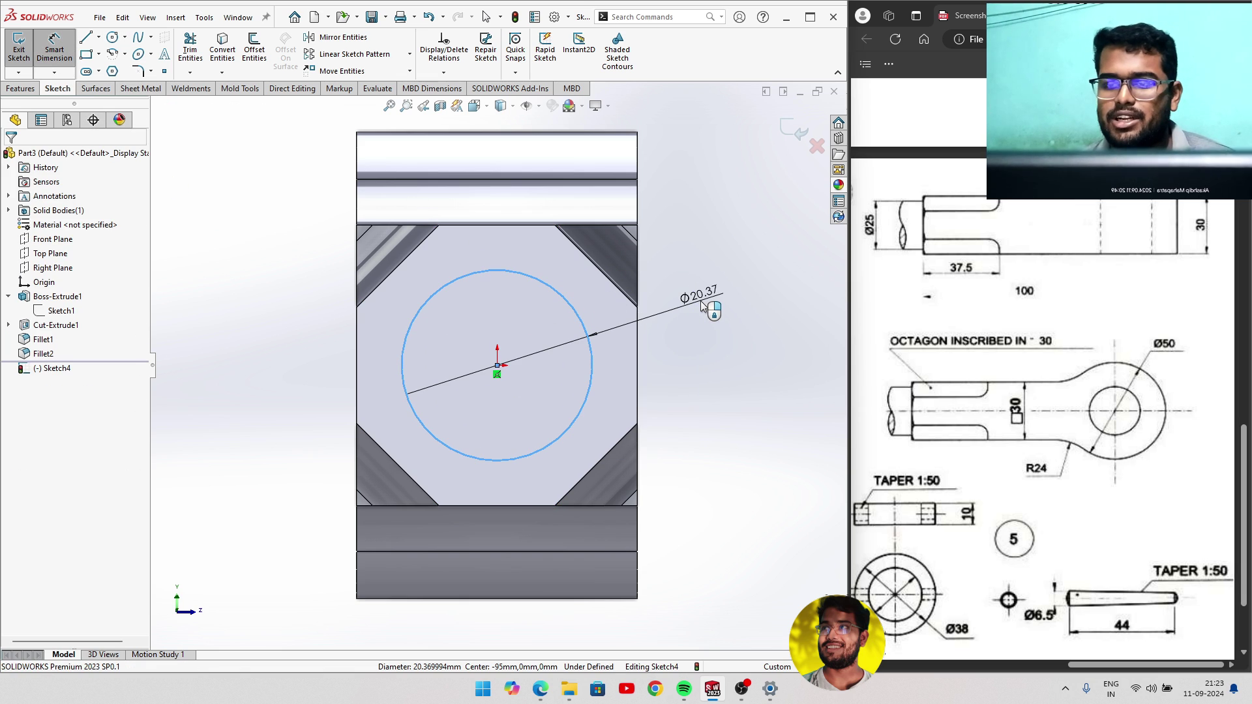
left_click(704, 306)
type("25")
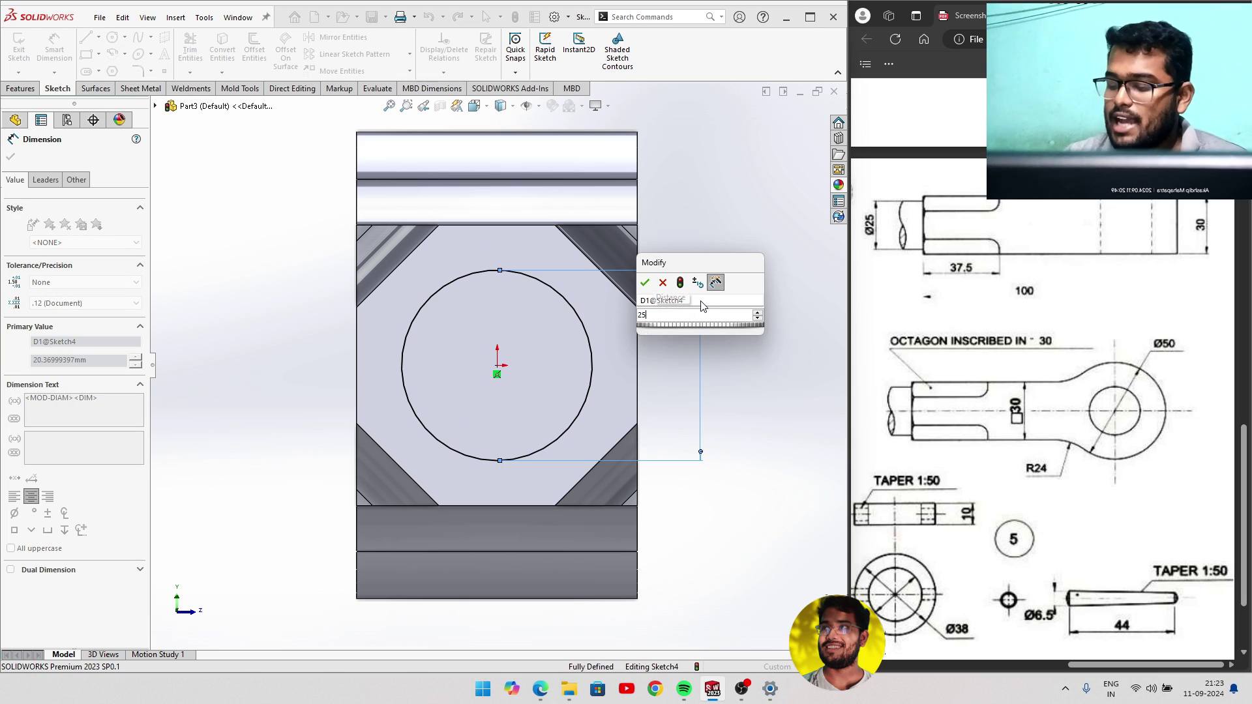
key("Return")
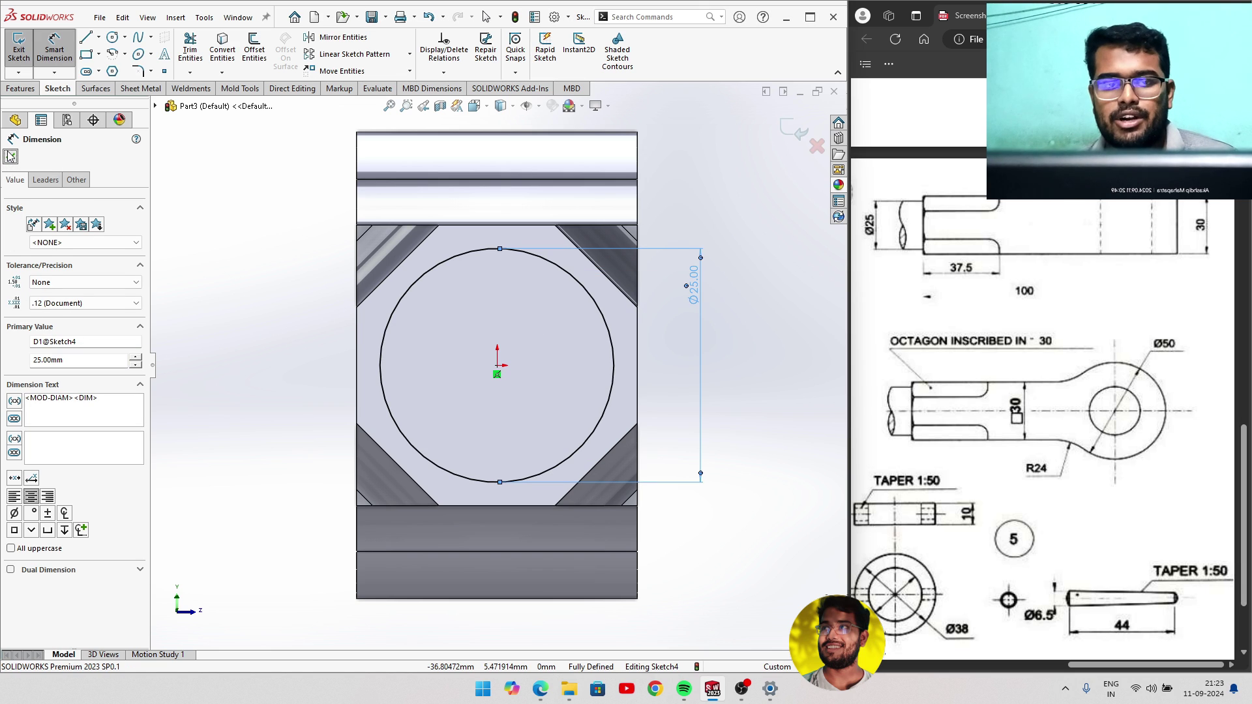
left_click(9, 157)
middle_click_drag(215, 235, 210, 75)
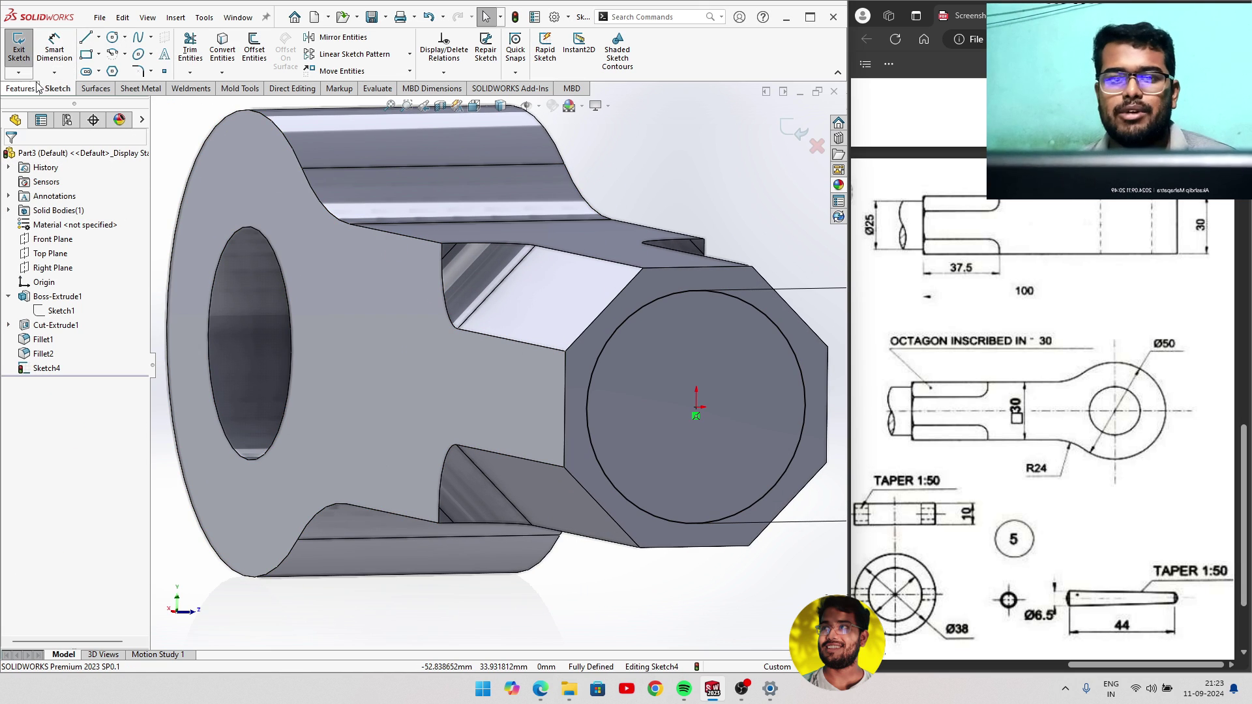
Extrude the Ø25 circle 20 mm mid-plane as Boss-Extrude2.
left_click(786, 127)
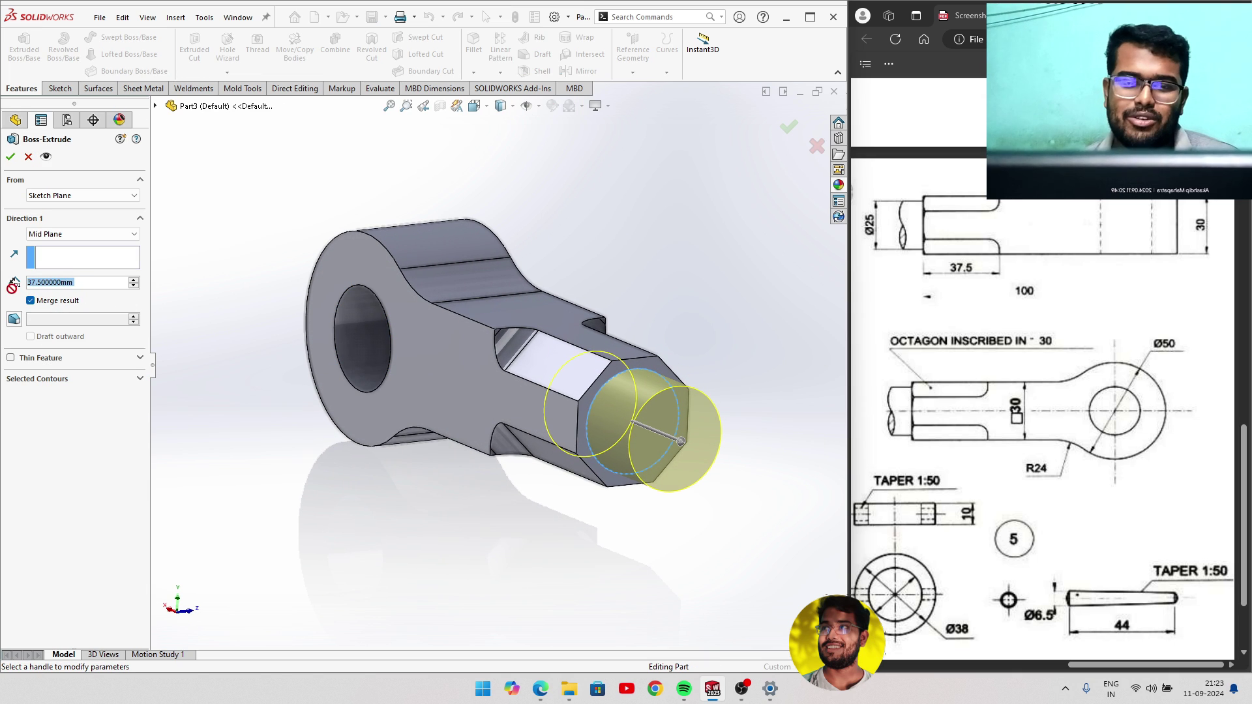
type("20")
key("Return")
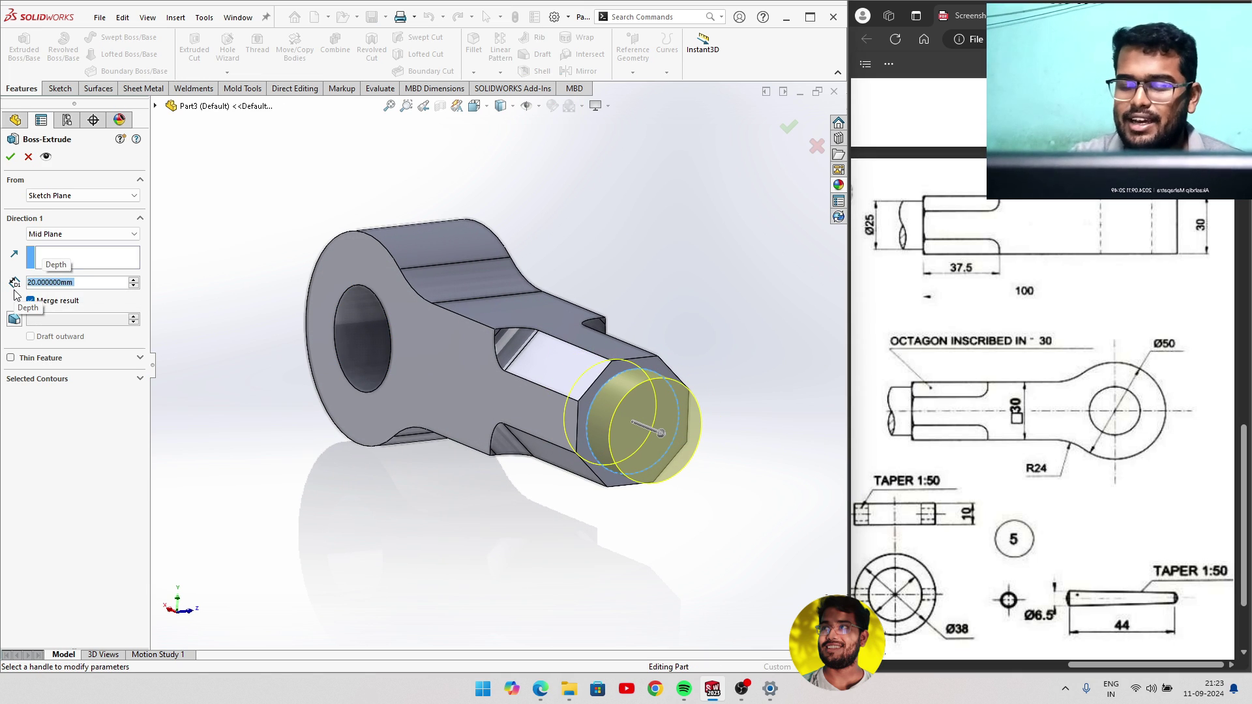
left_click(12, 157)
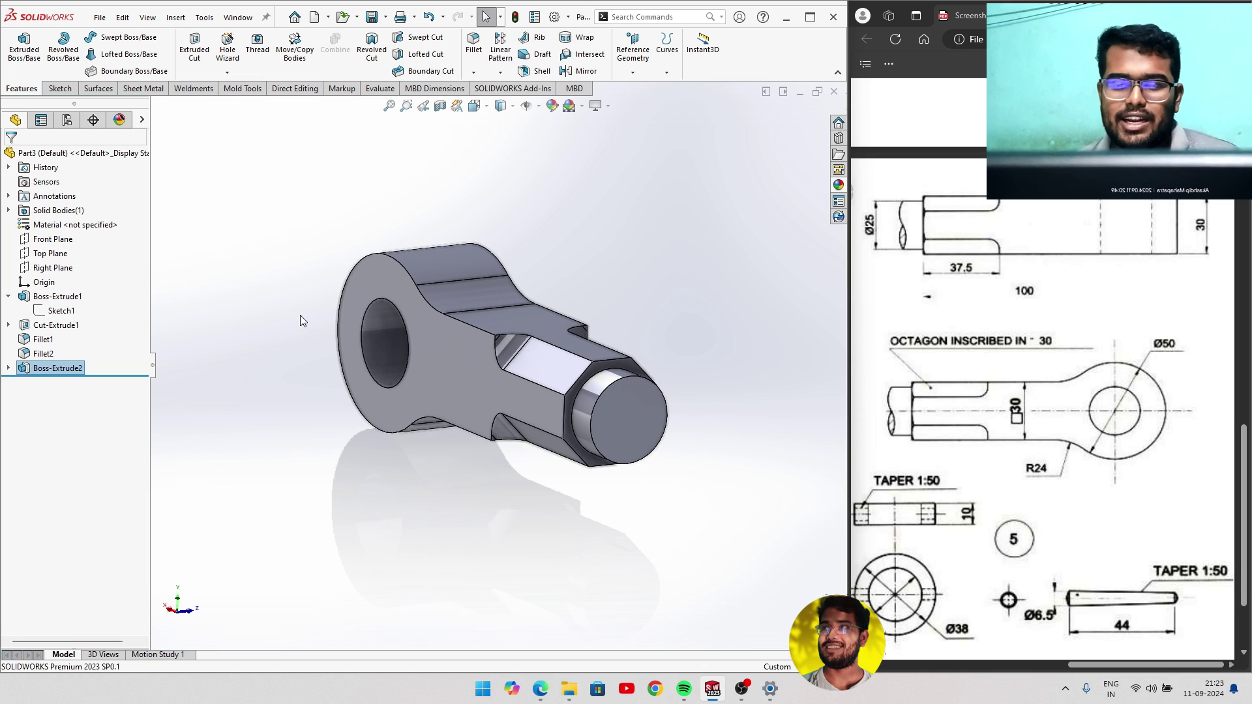
middle_click_drag(300, 315, 438, 311)
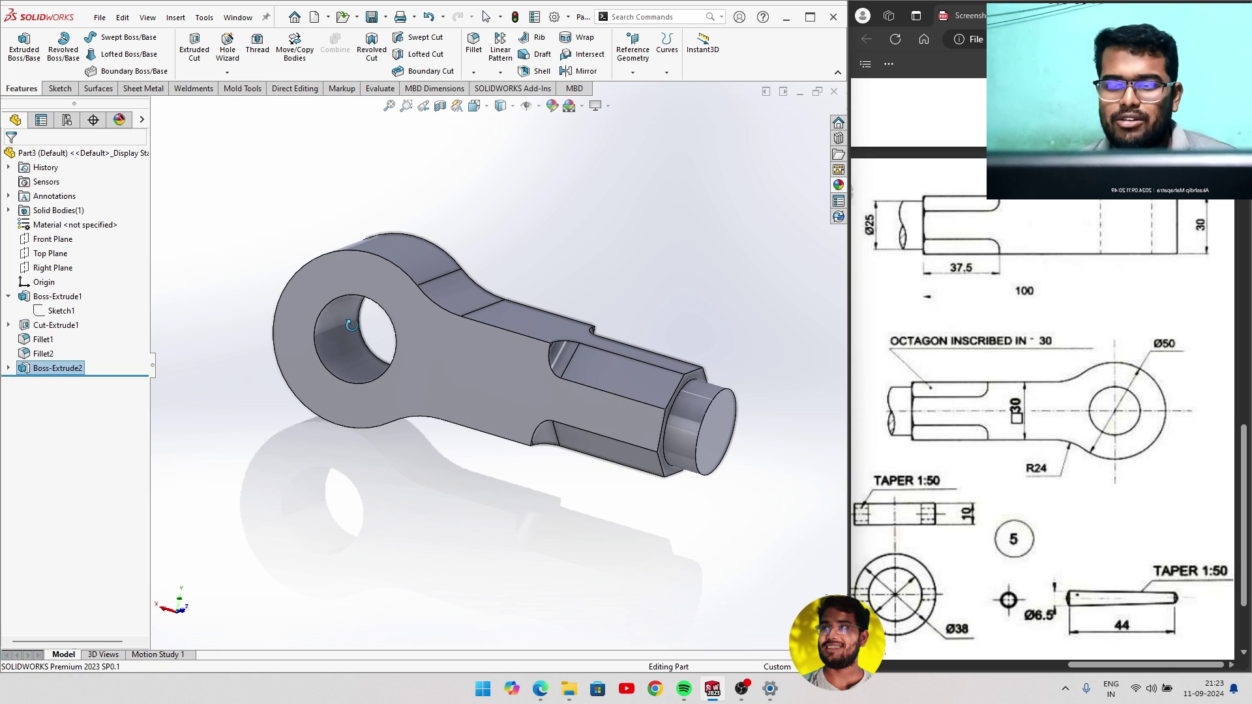
left_click(838, 185)
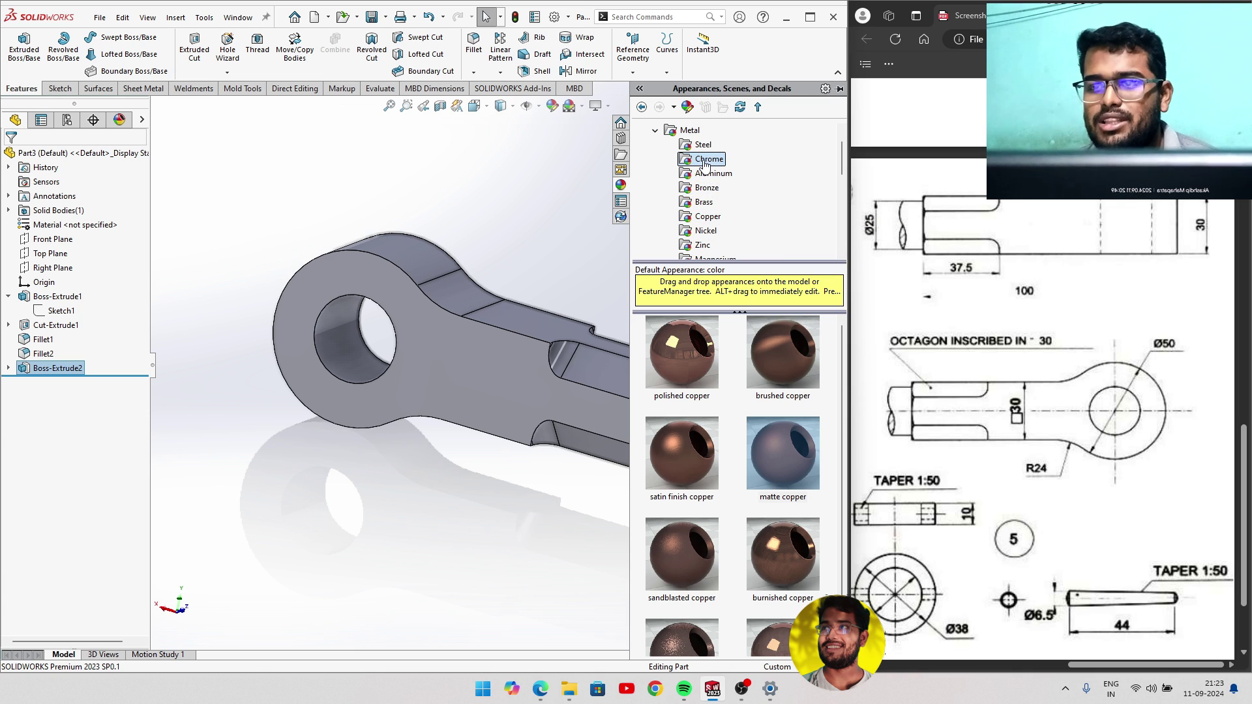
Apply the chromium plate appearance from Metal > Chrome to the part.
left_click(683, 344)
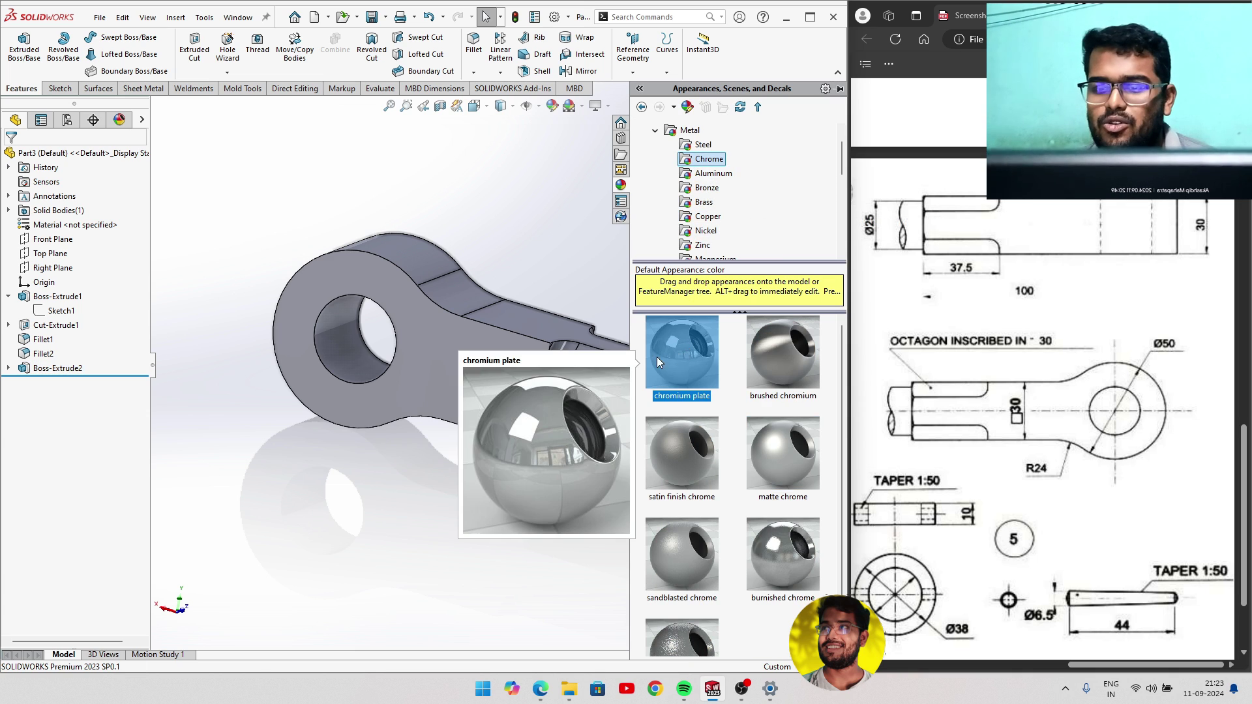
double_click(699, 360)
middle_click_drag(496, 313, 412, 382)
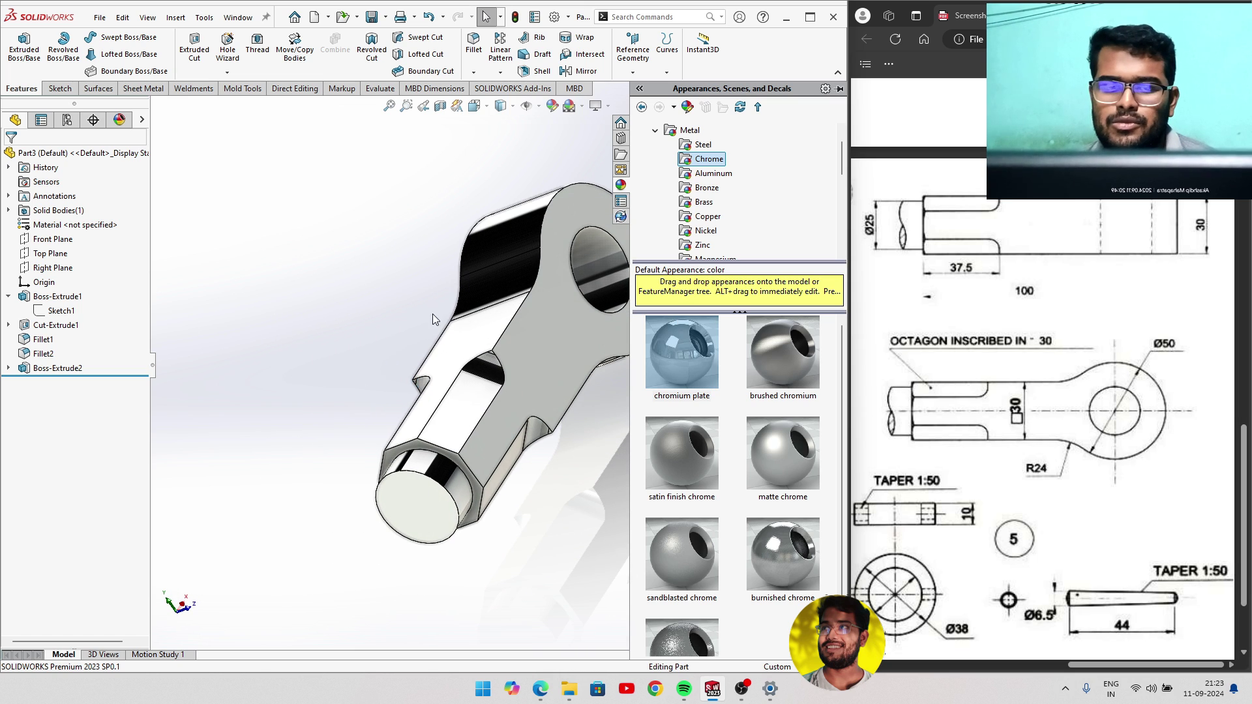
Tint the whole part's chromium appearance deep blue.
right_click(508, 340)
left_click(633, 303)
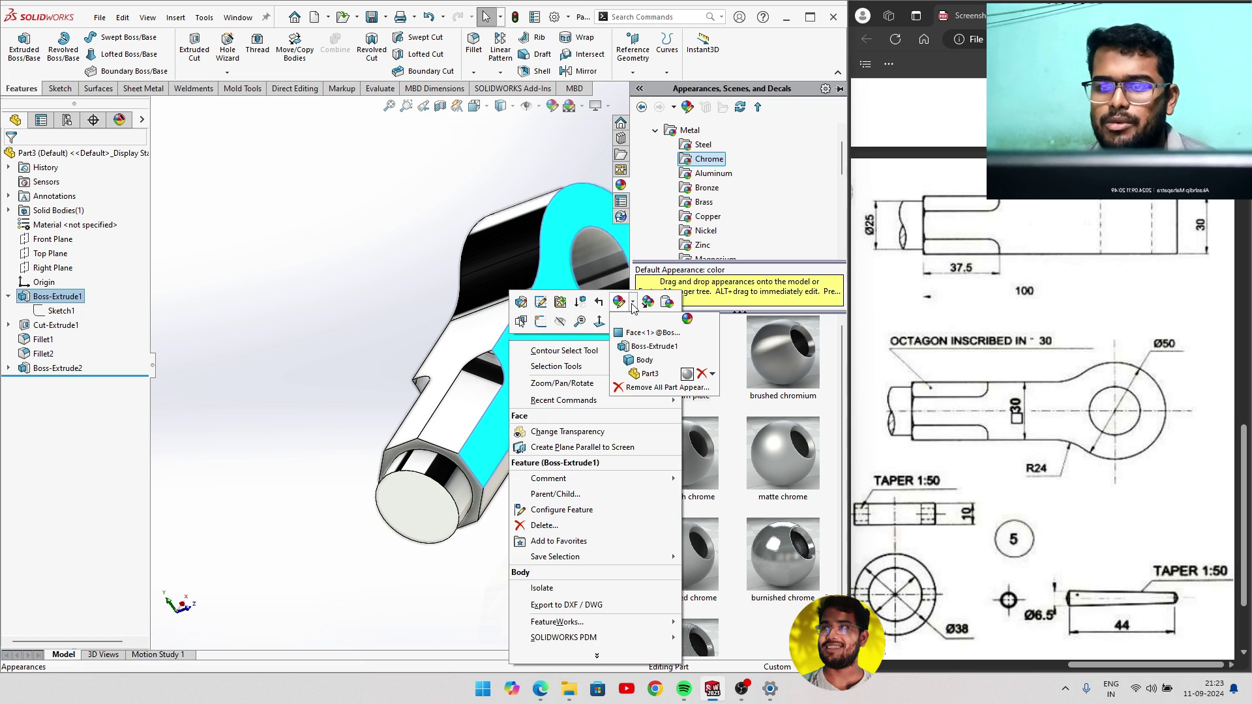
left_click(651, 373)
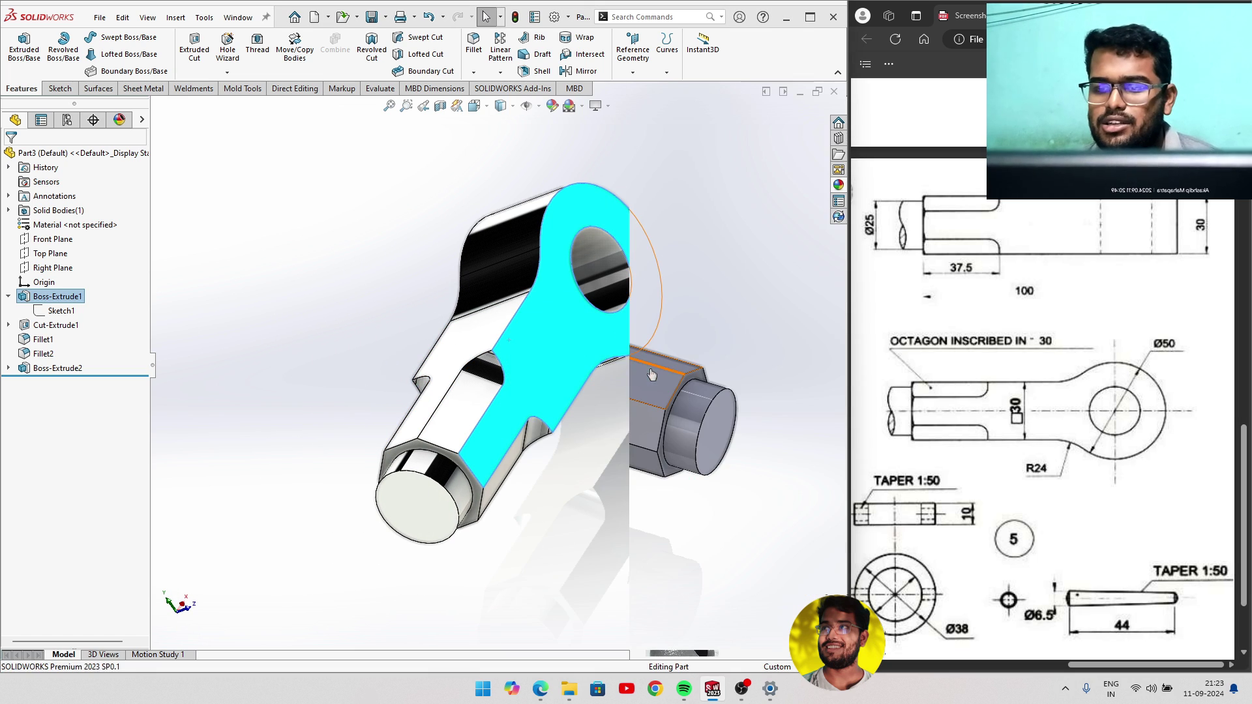
left_click(115, 504)
left_click_drag(115, 504, 96, 501)
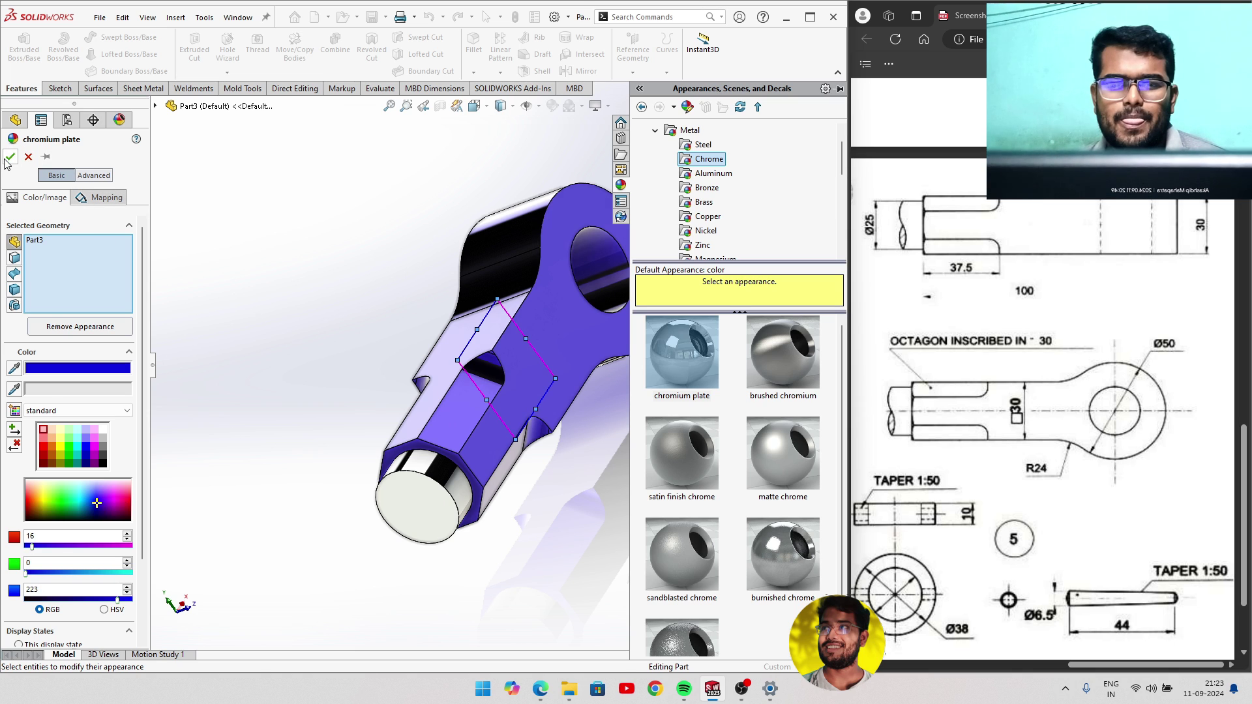
left_click(10, 157)
mouse_move(327, 348)
middle_mouse_down()
mouse_move(333, 379)
mouse_move(498, 319)
mouse_move(620, 410)
middle_mouse_up()
left_click(499, 318)
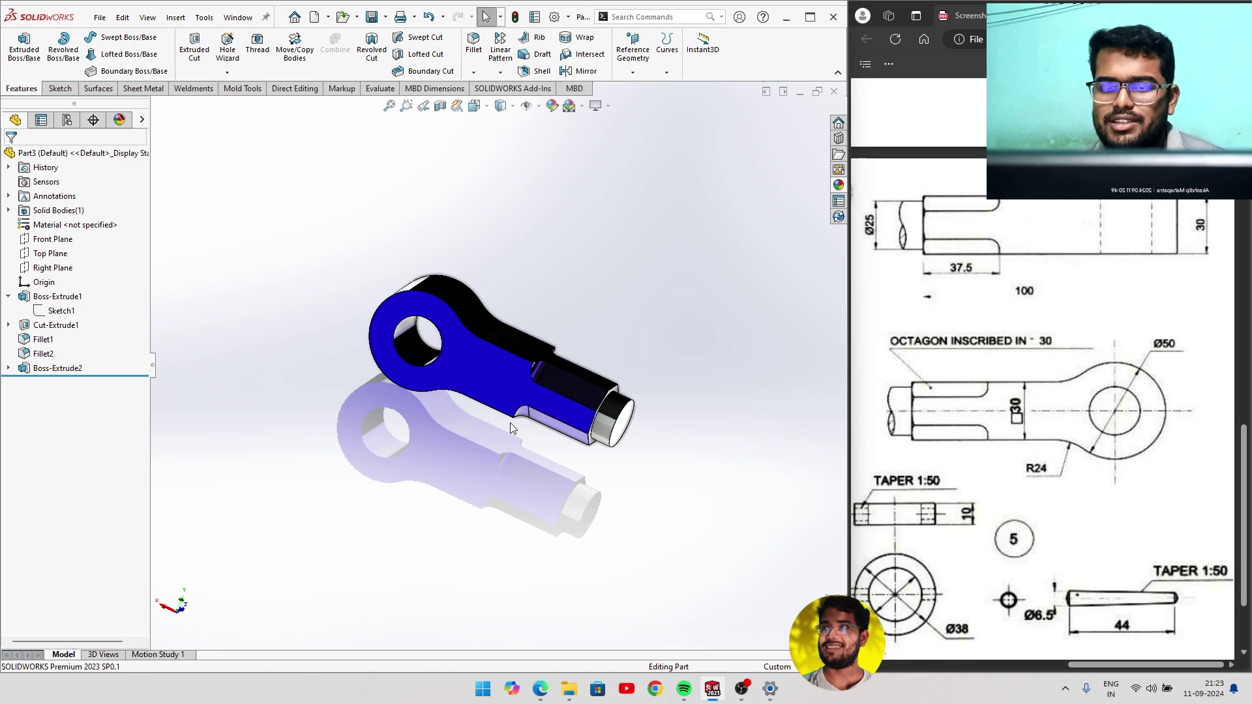
Turn the part toward the shaft end and edit the whole part's appearance.
mouse_move(490, 432)
middle_mouse_down()
mouse_move(322, 437)
mouse_move(346, 464)
mouse_move(338, 450)
middle_mouse_up()
scroll(471, 426, "down", 3)
scroll(460, 413, "down", 2)
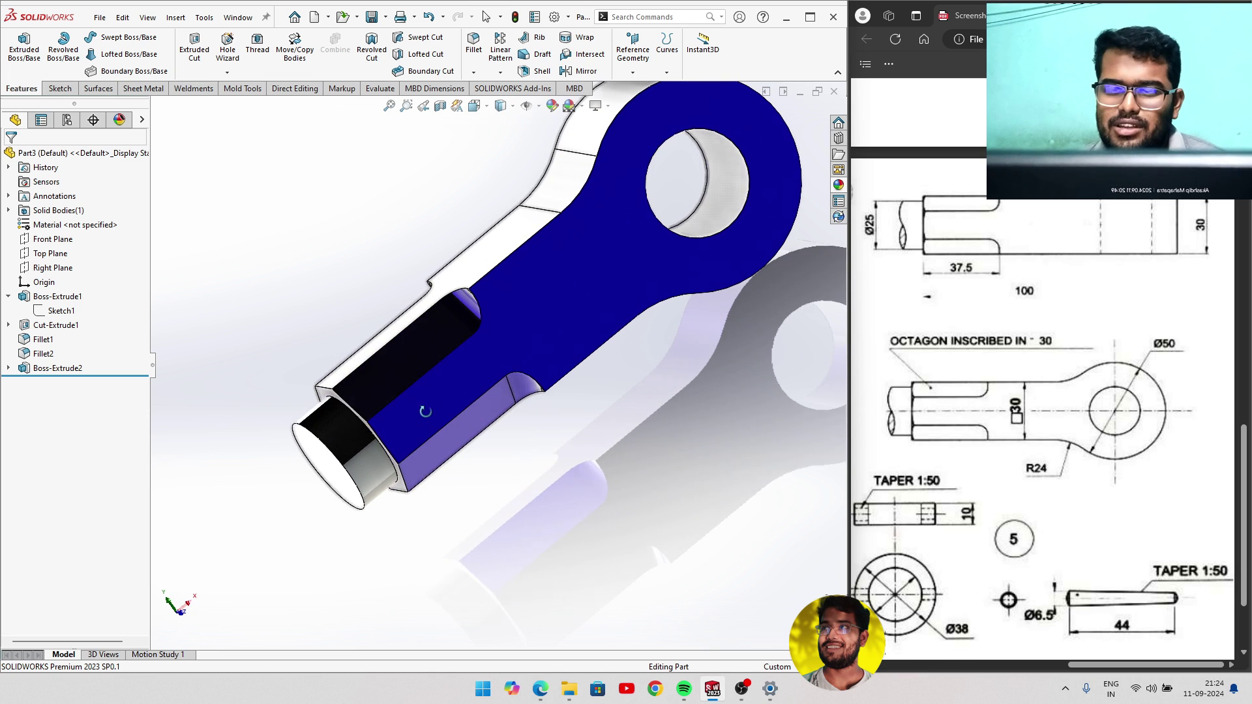
scroll(457, 398, "down", 1)
scroll(456, 390, "down", 1)
scroll(456, 391, "up", 3)
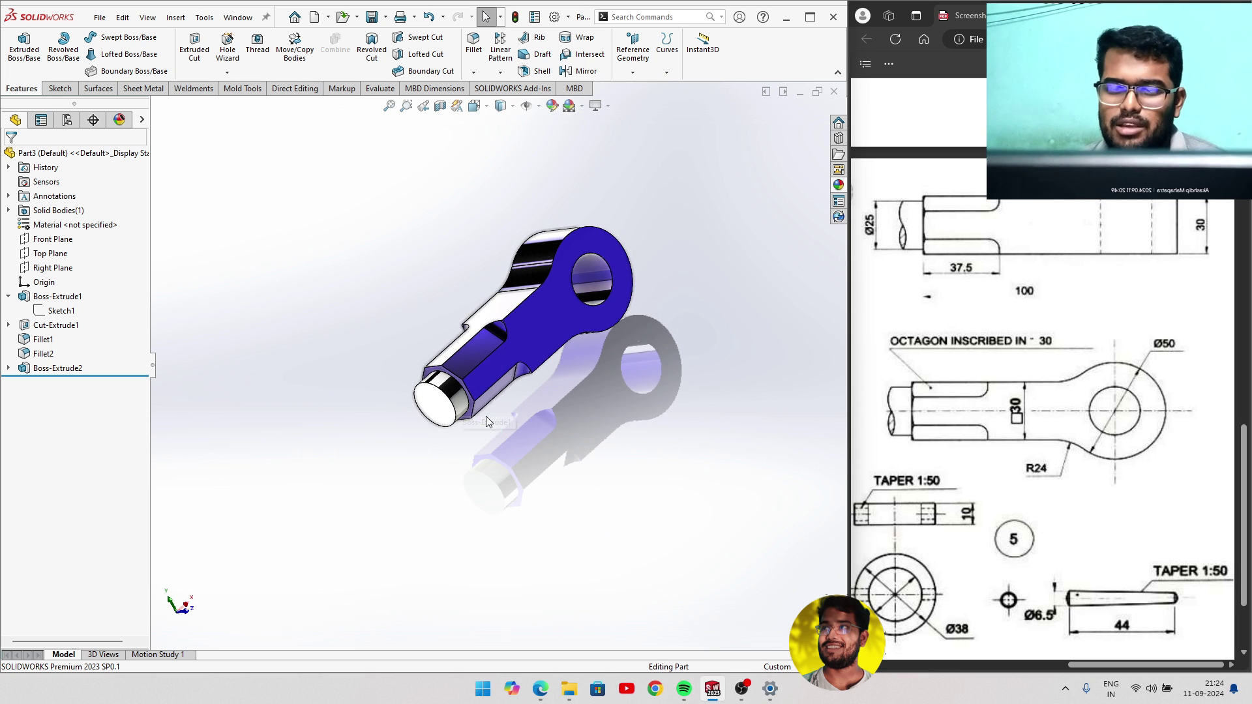
middle_click_drag(624, 409, 457, 406)
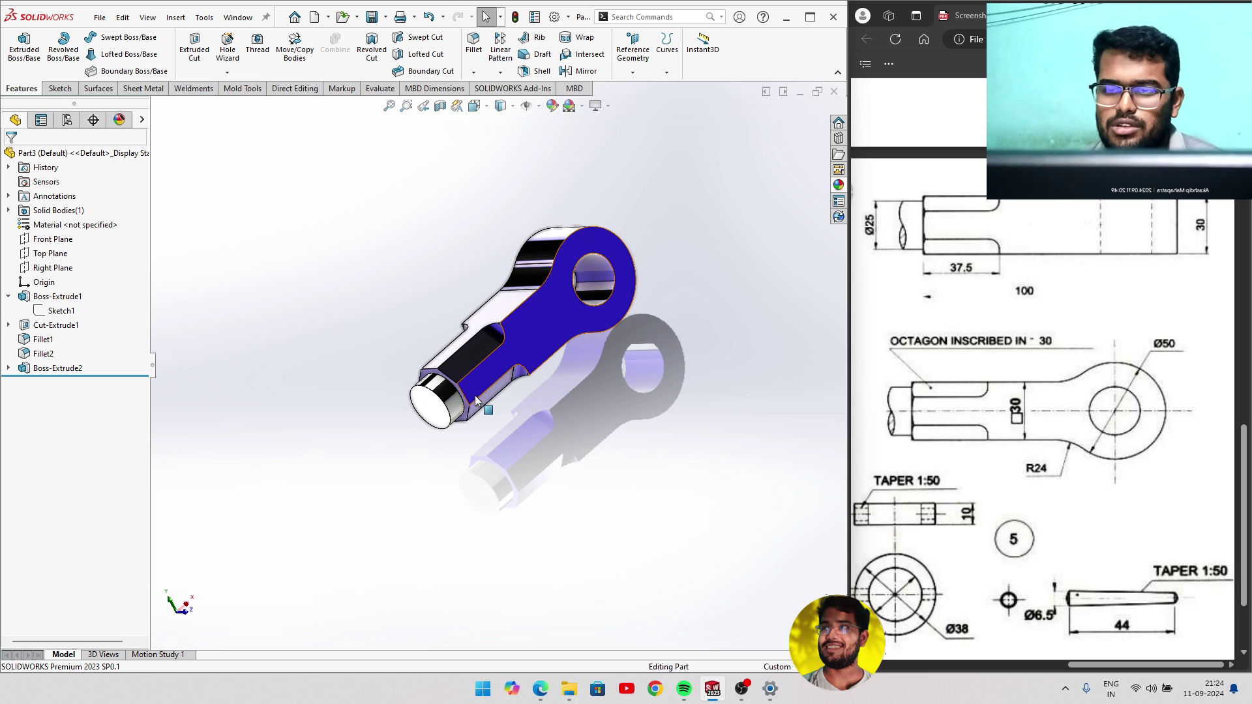
right_click(456, 405)
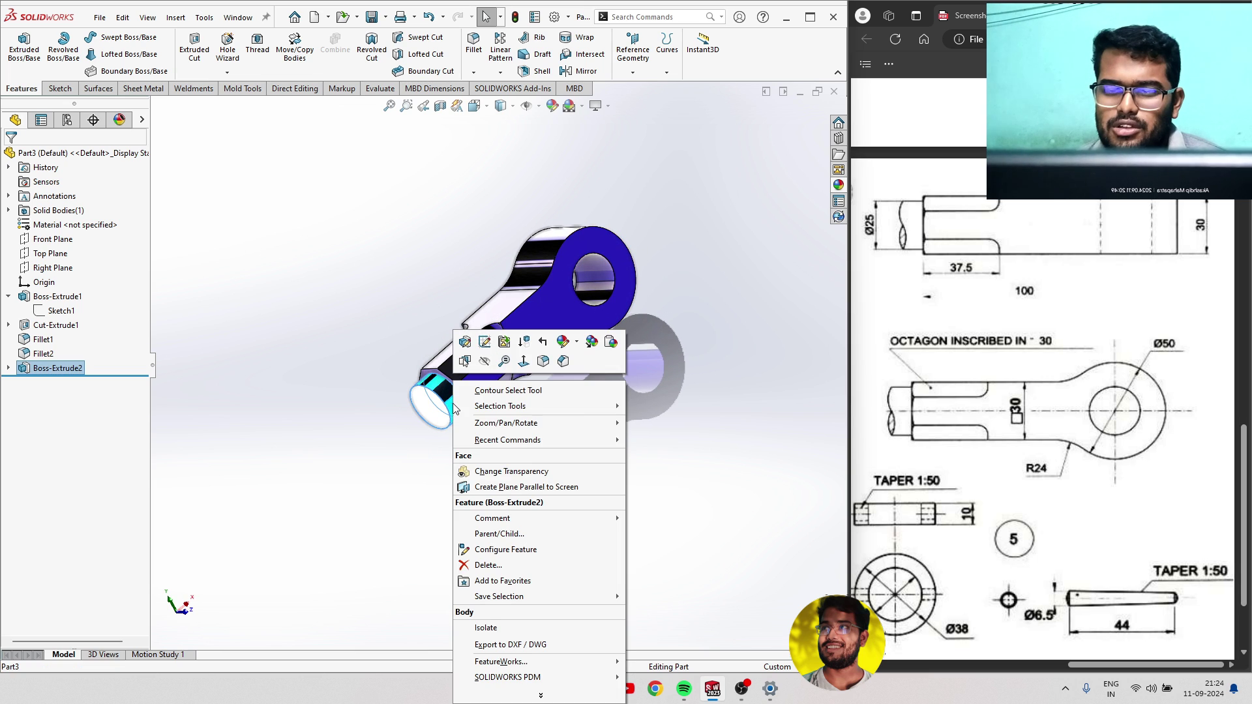
left_click(577, 342)
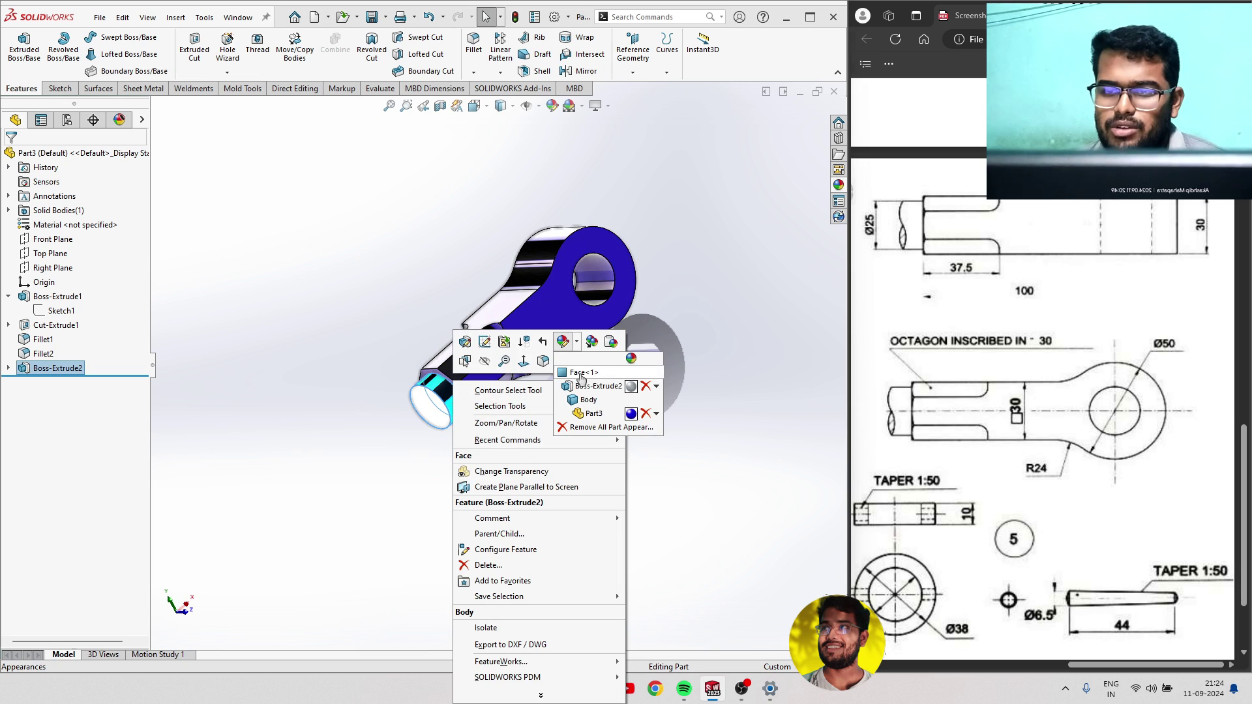
left_click(593, 414)
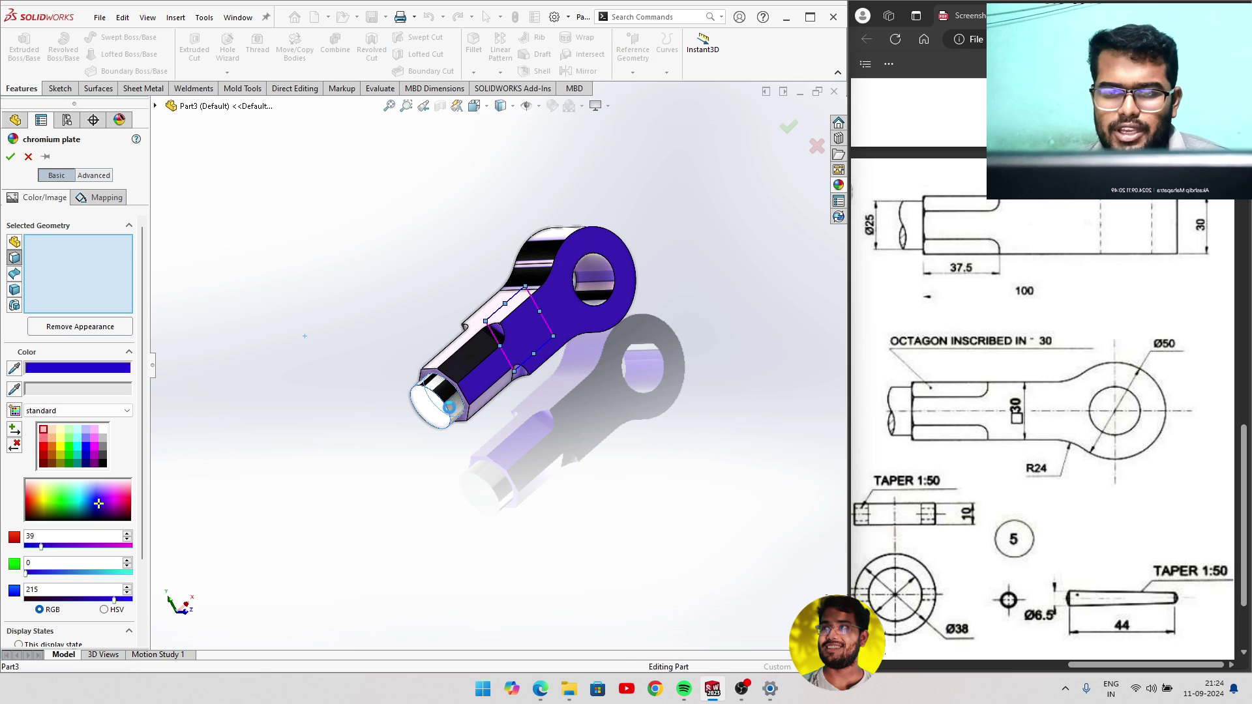
Recolour the part and both shaft end faces pink-red (RGB 255/79/86).
left_click(450, 414)
left_click(434, 418)
middle_click_drag(406, 441, 575, 432)
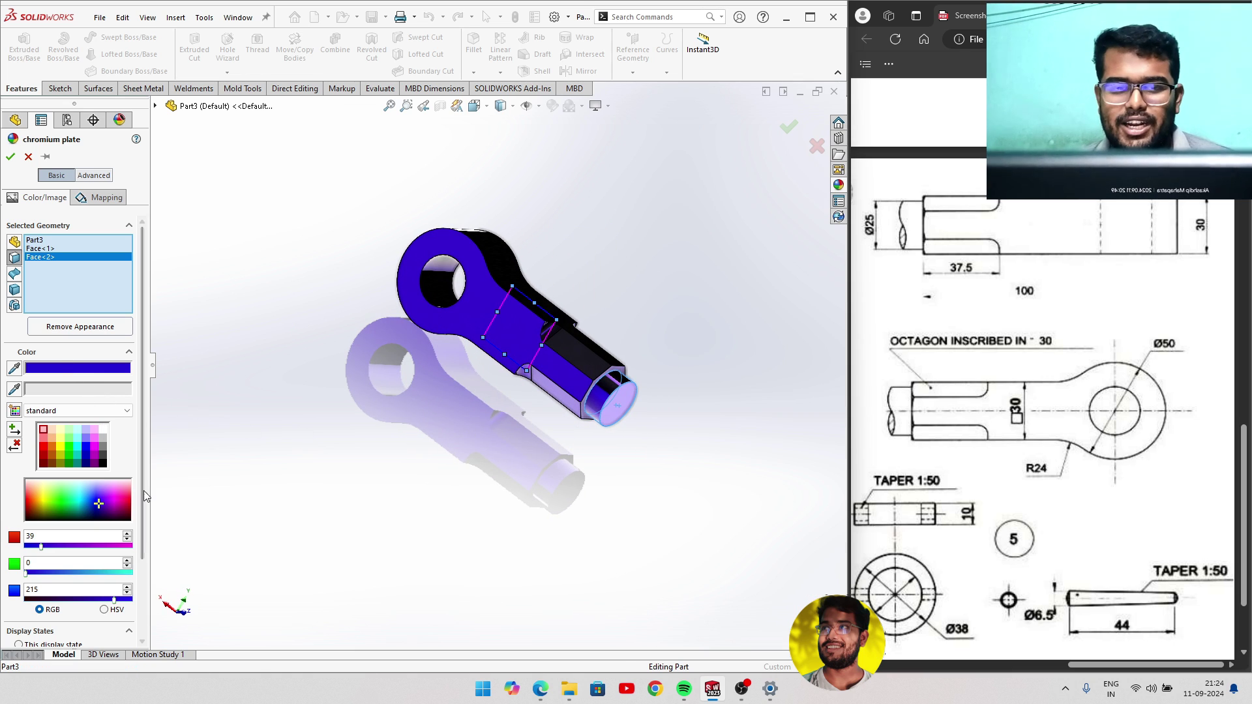
left_click_drag(111, 508, 129, 494)
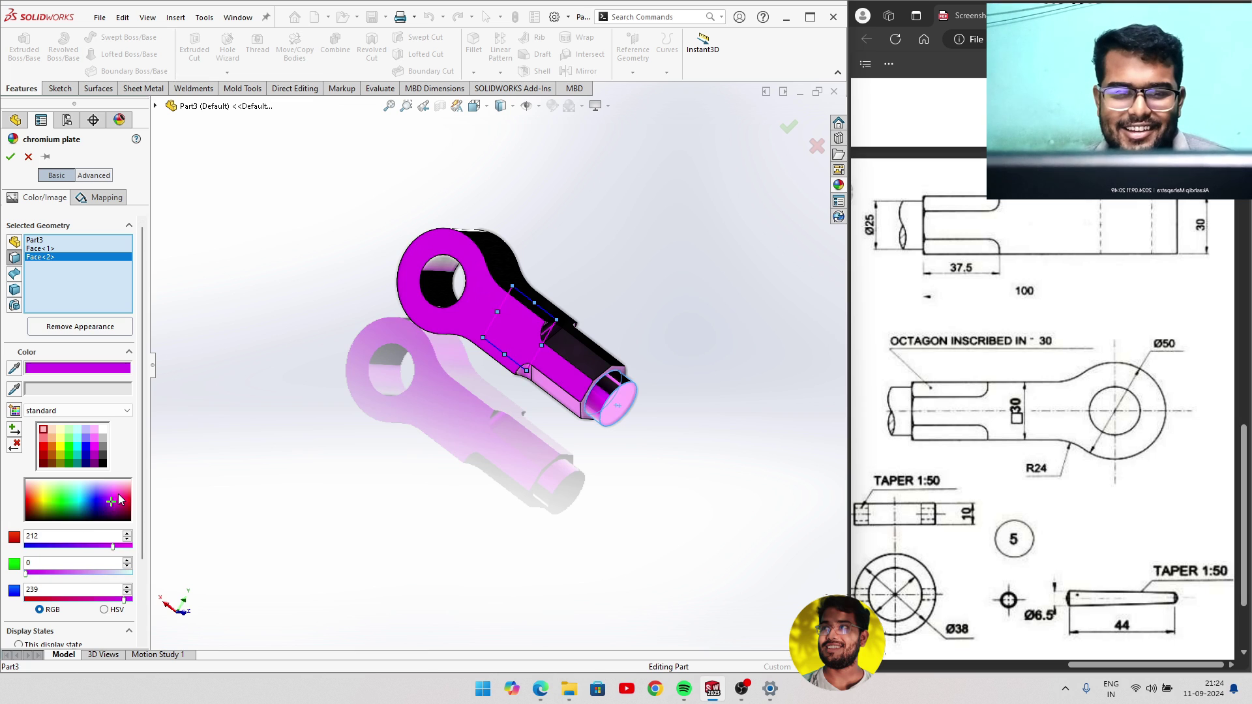
mouse_move(361, 503)
middle_mouse_down()
mouse_move(174, 512)
mouse_move(389, 433)
mouse_move(364, 417)
middle_mouse_up()
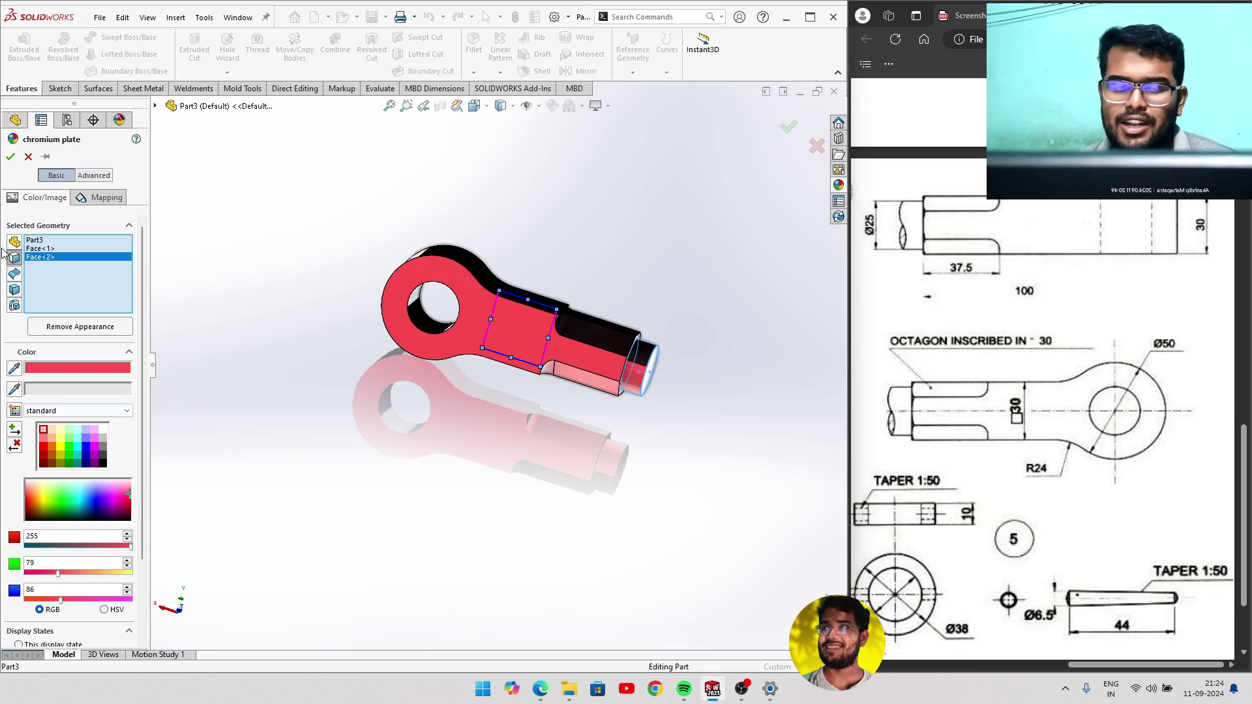
left_click(10, 157)
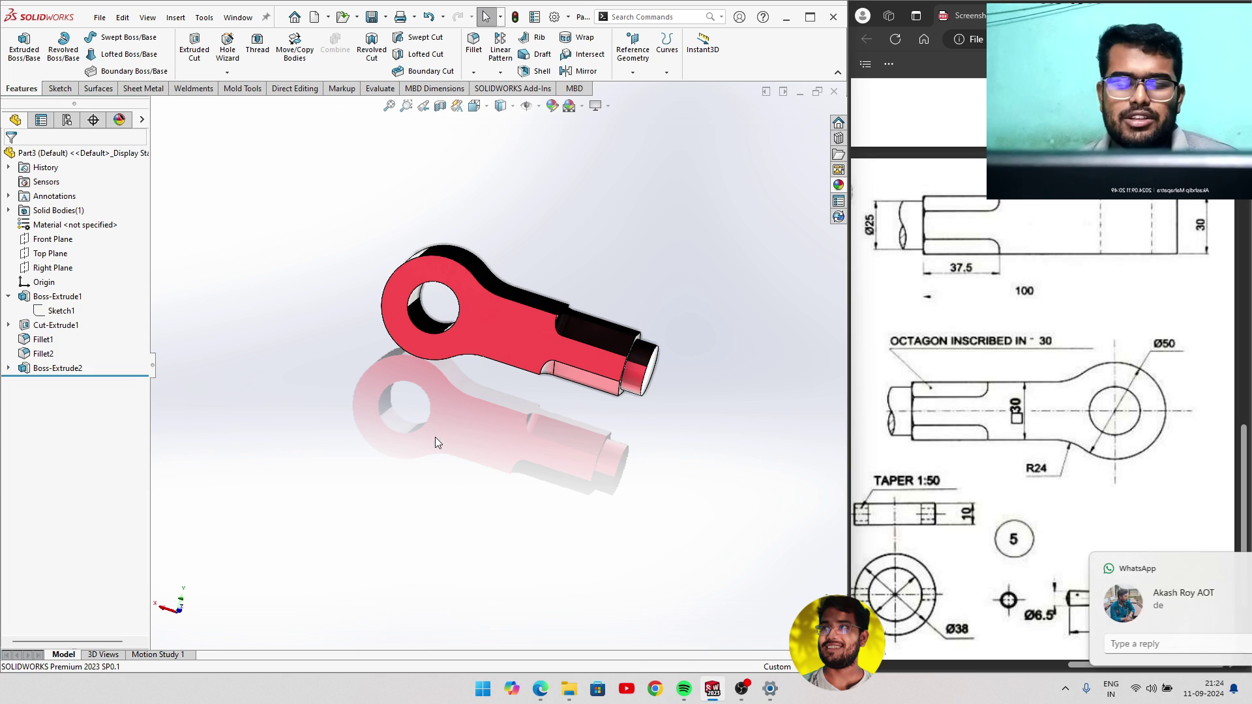
Dismiss the chat notification and close the system tray icon list.
middle_click_drag(436, 437, 362, 536)
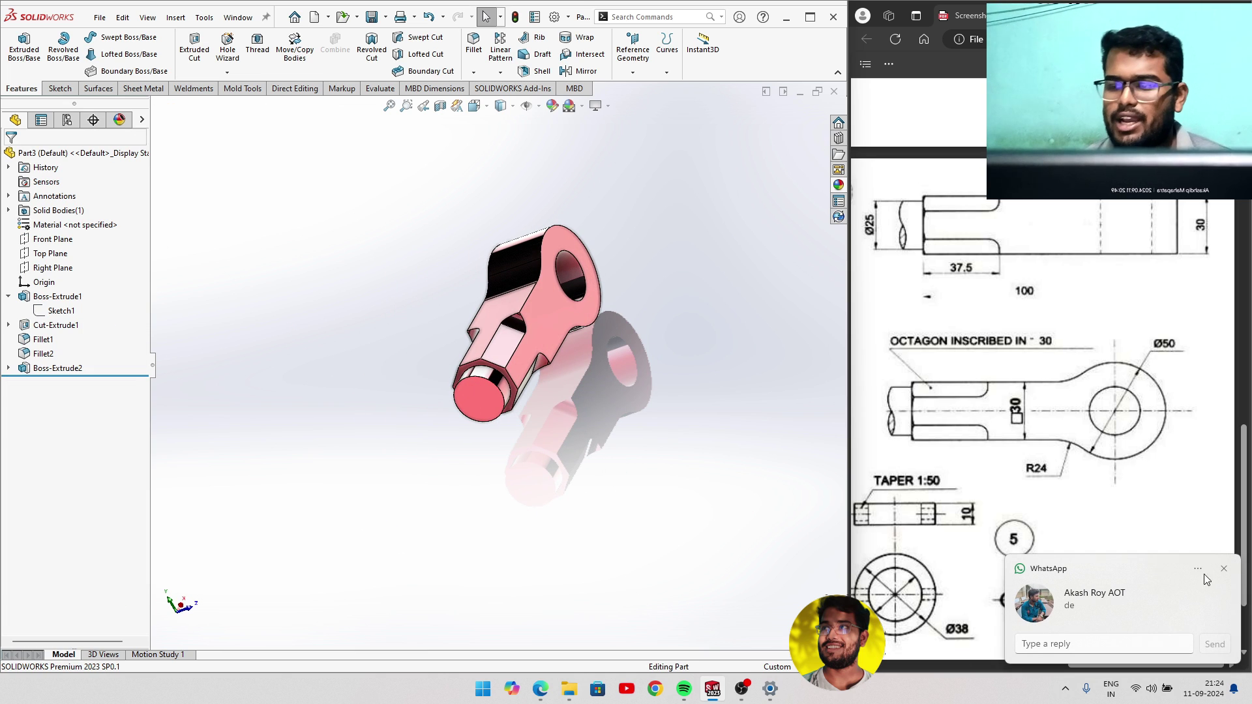
left_click(1225, 570)
left_click(1067, 690)
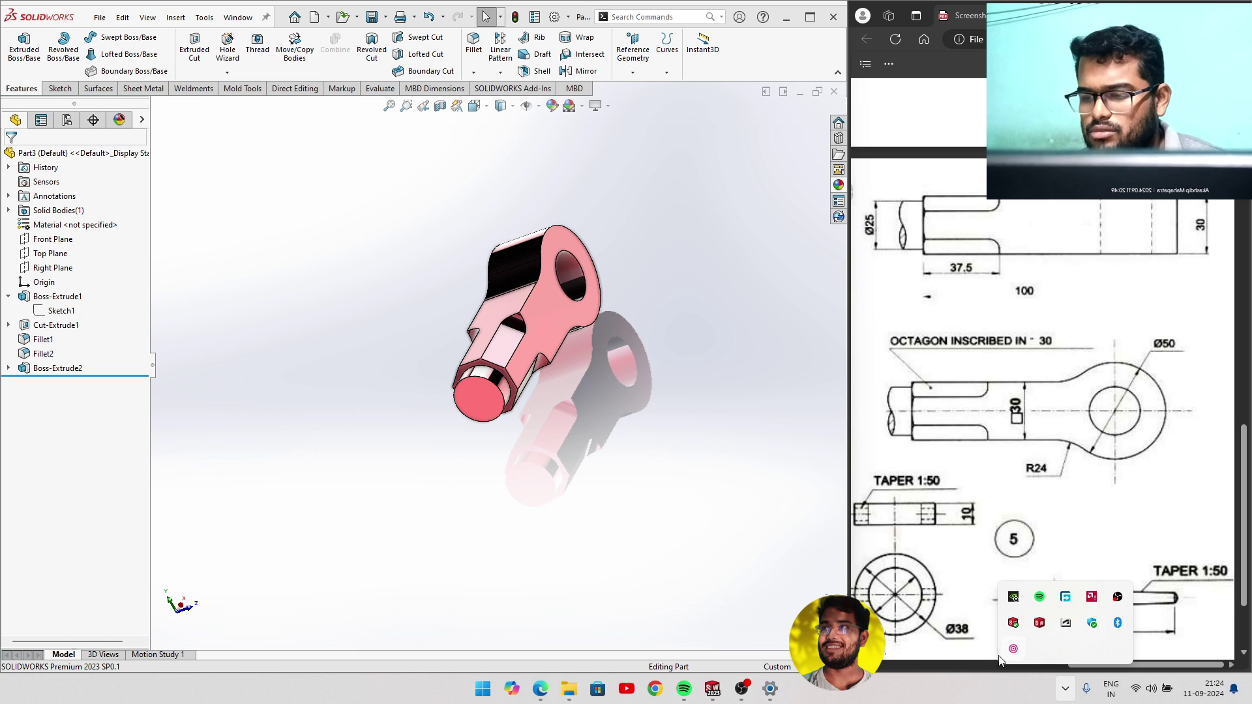
left_click(963, 690)
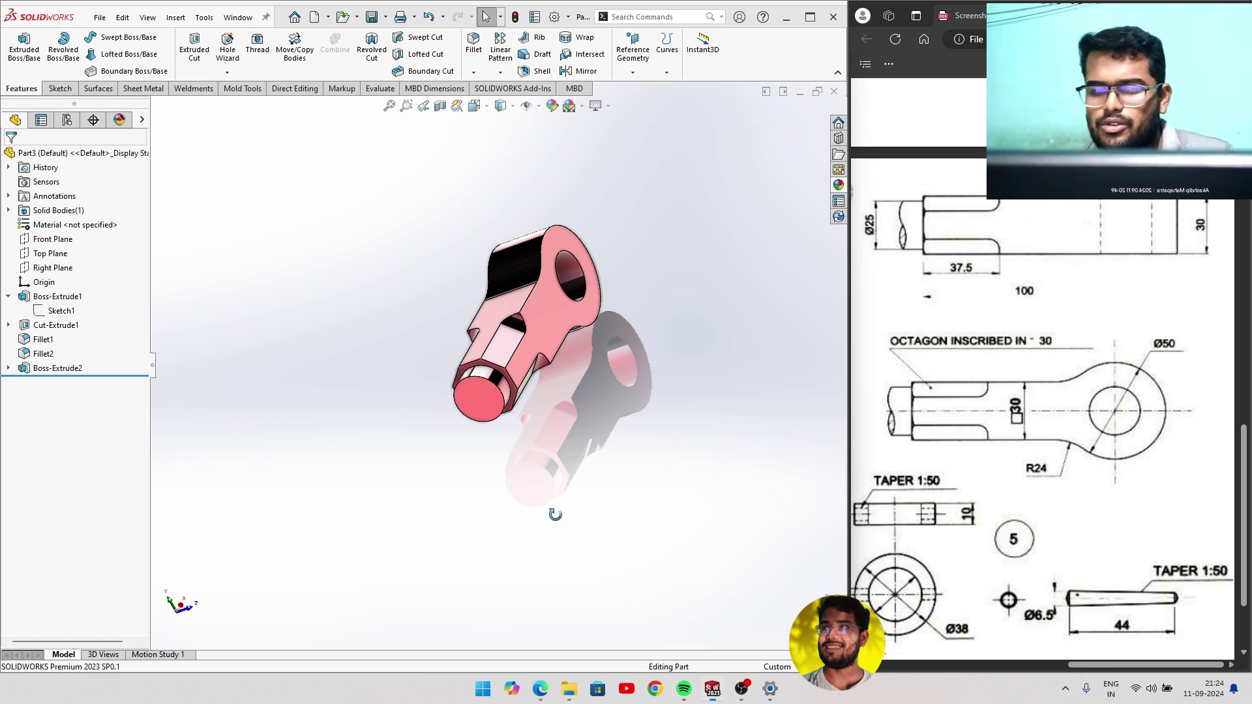
mouse_move(554, 515)
middle_mouse_down()
mouse_move(244, 531)
mouse_move(281, 519)
mouse_move(281, 290)
mouse_move(248, 414)
mouse_move(209, 492)
middle_mouse_up()
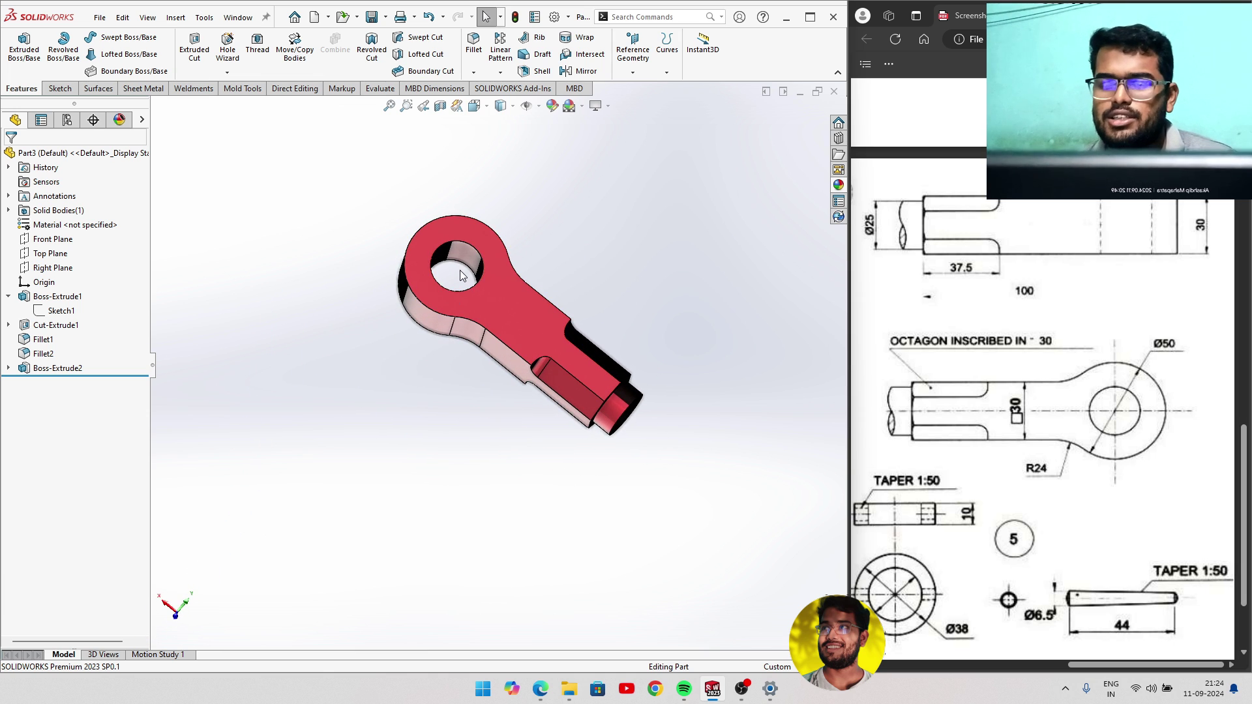
scroll(464, 256, "down", 4)
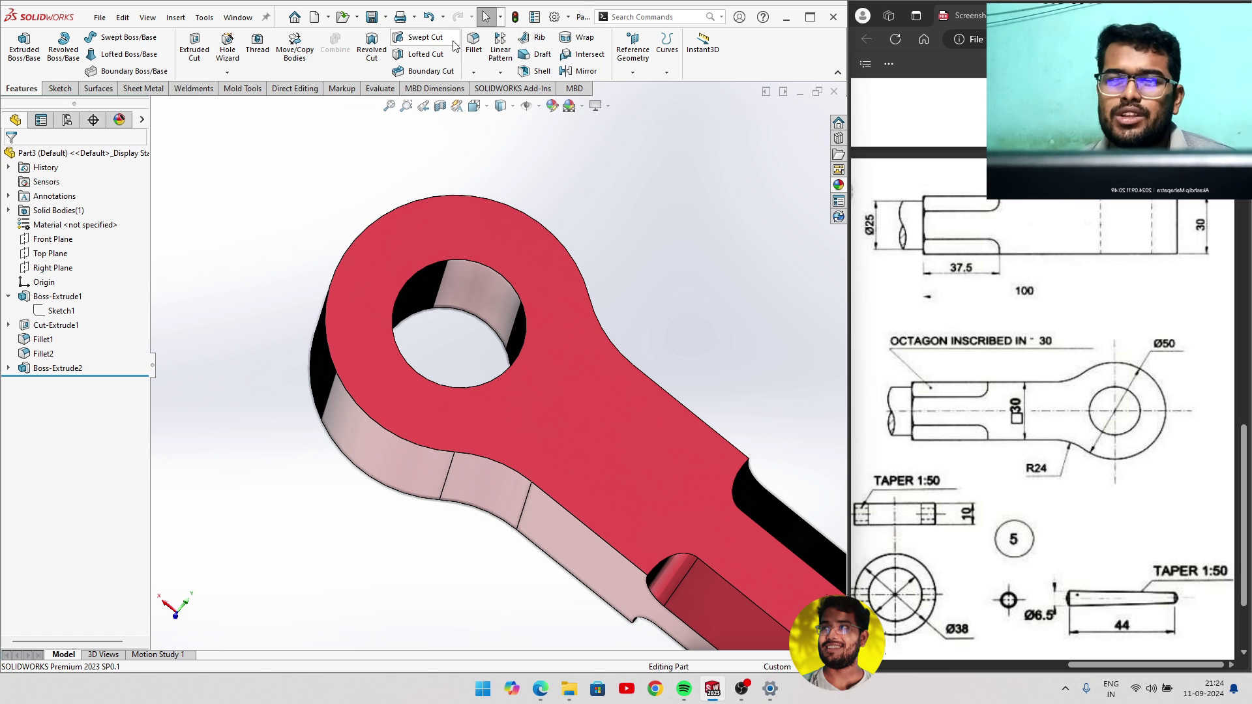
Fillet the bore's top edge at 0.7 mm and add its opposite edge.
left_click(512, 286)
middle_click_drag(488, 306, 431, 338)
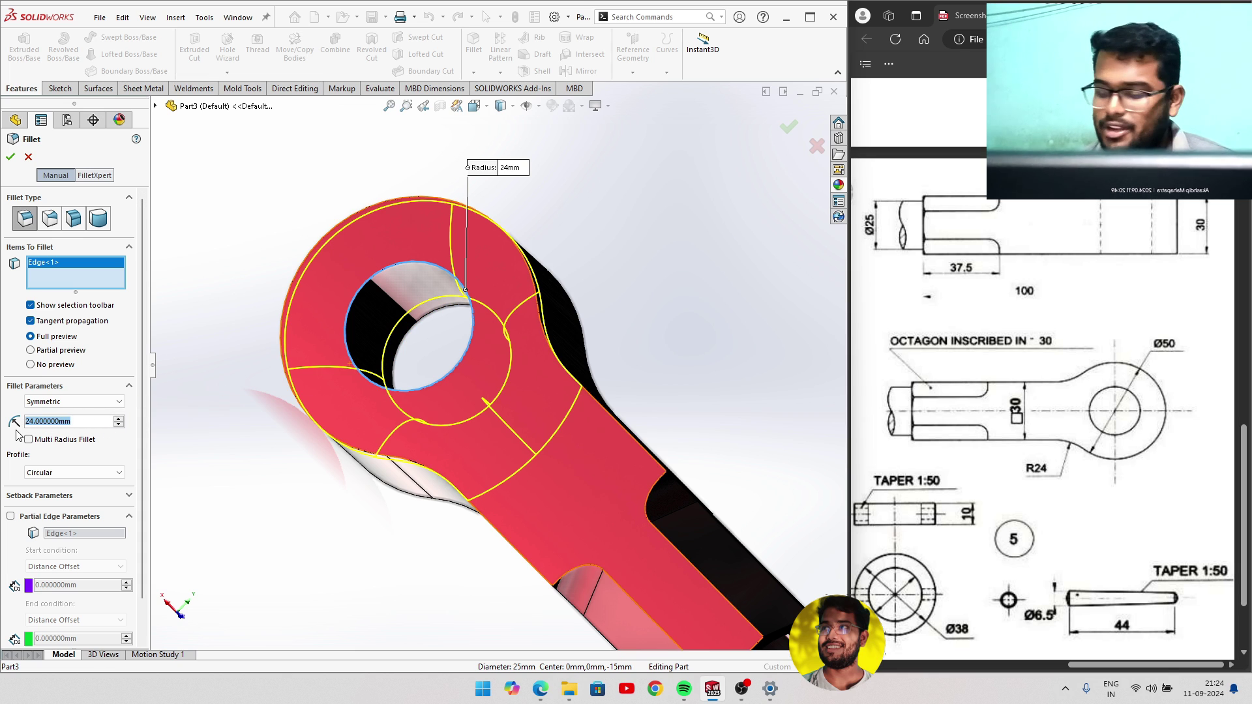
type("0.7")
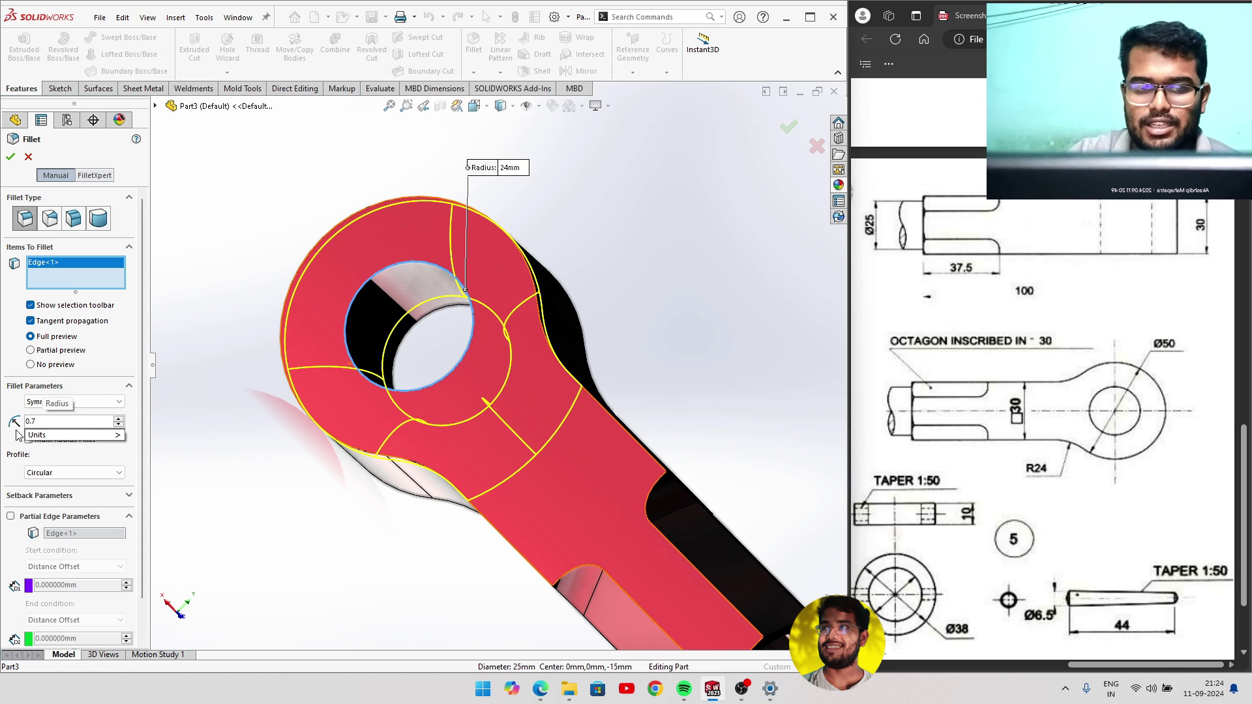
key("Return")
mouse_move(313, 441)
middle_mouse_down()
mouse_move(413, 351)
mouse_move(284, 479)
mouse_move(365, 396)
middle_mouse_up()
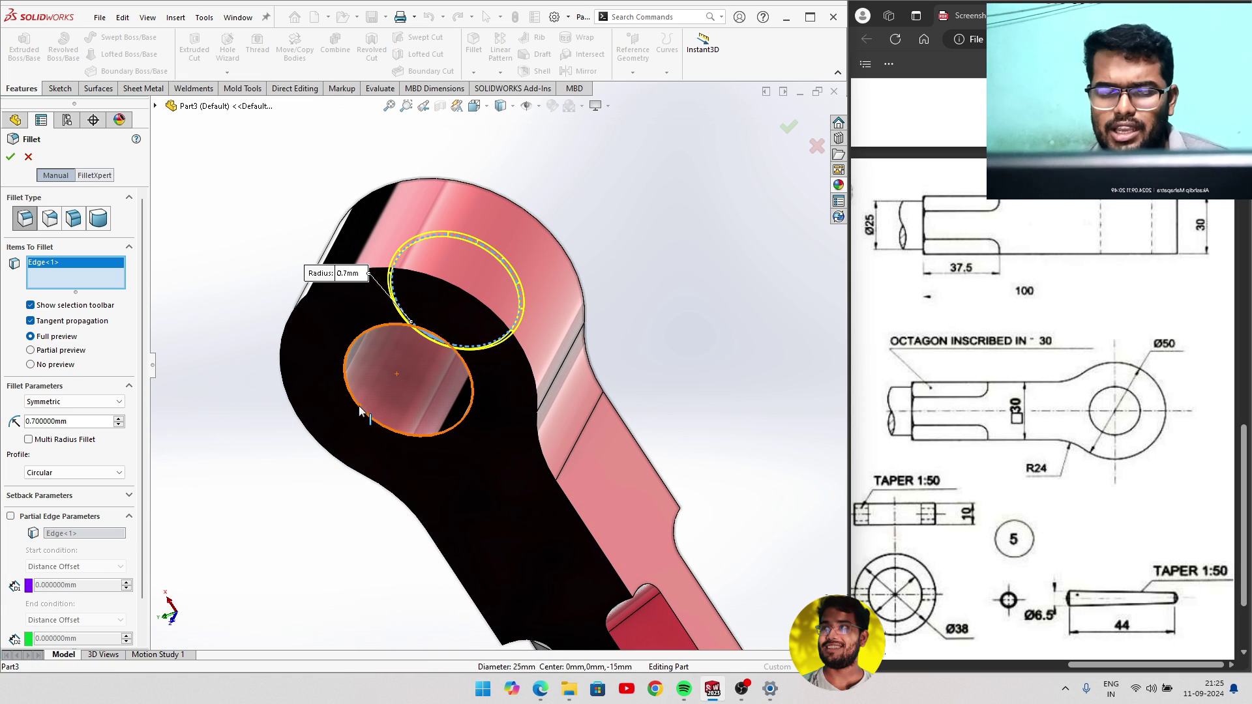
left_click(361, 410)
Remove the accidentally selected bore face, keep the fillet Symmetric, and accept it.
left_click(377, 396)
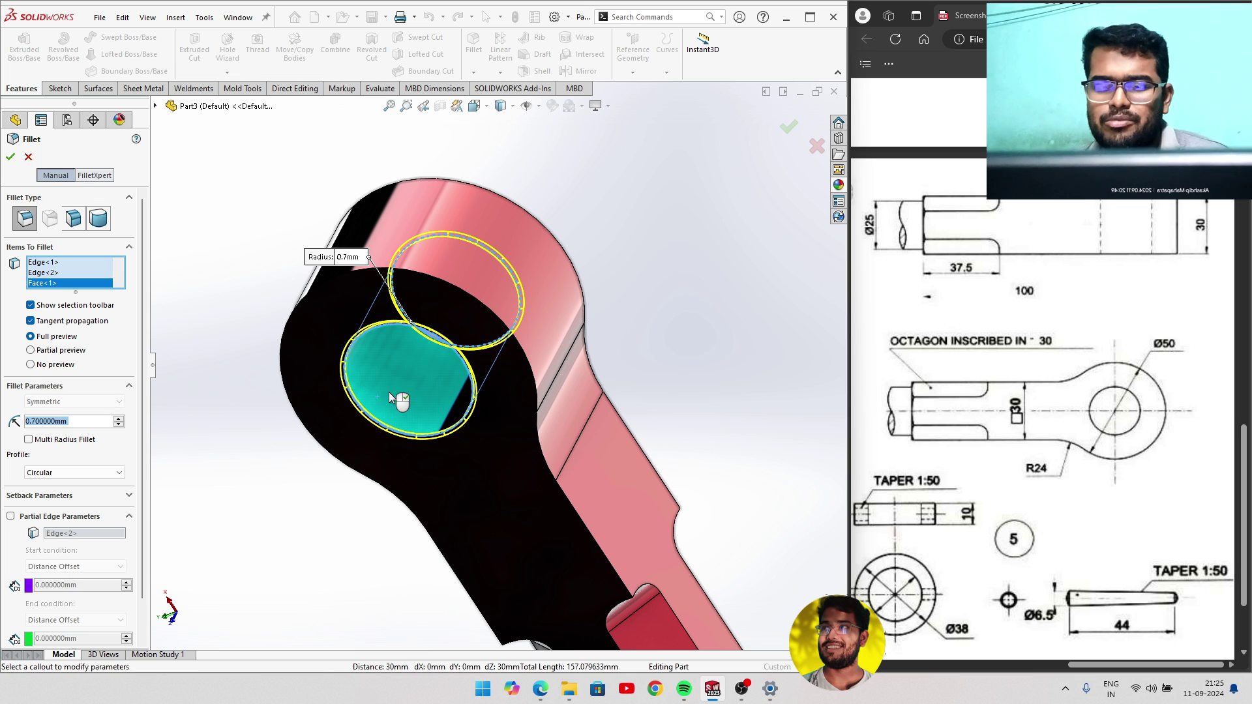
middle_click_drag(392, 398, 366, 385)
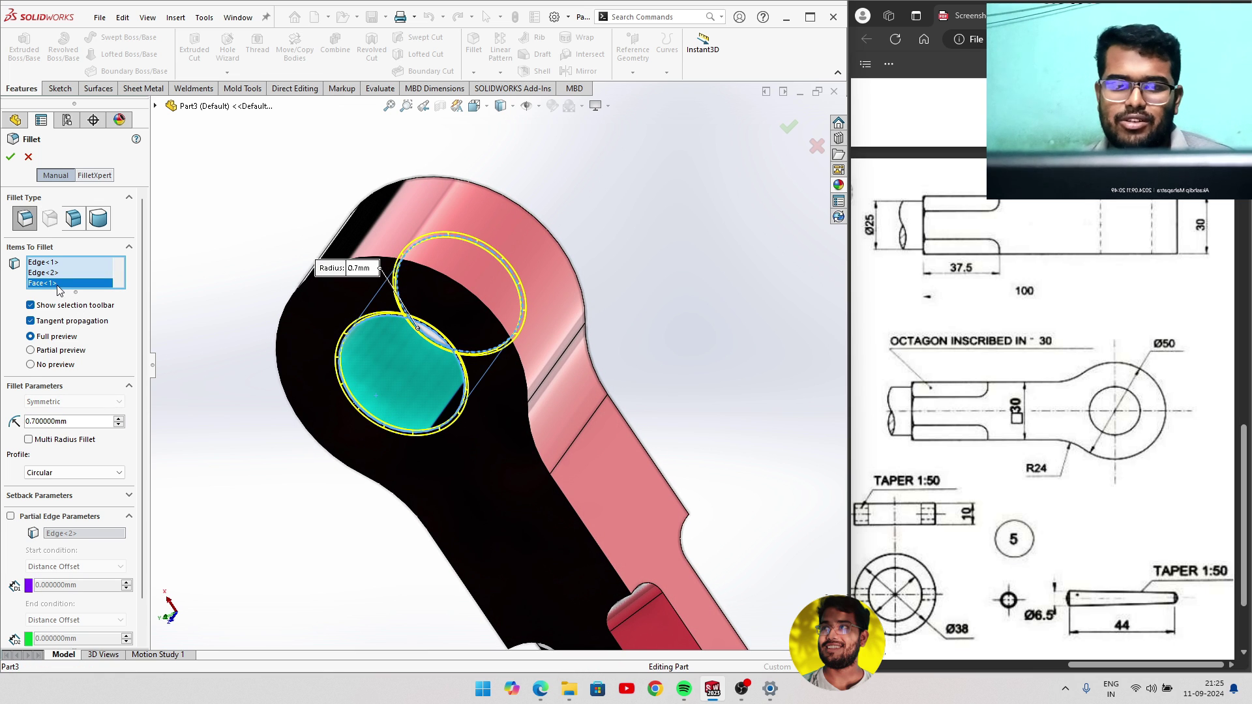
right_click(58, 287)
left_click(78, 310)
mouse_move(315, 381)
middle_mouse_down()
mouse_move(184, 413)
mouse_move(291, 360)
middle_mouse_up()
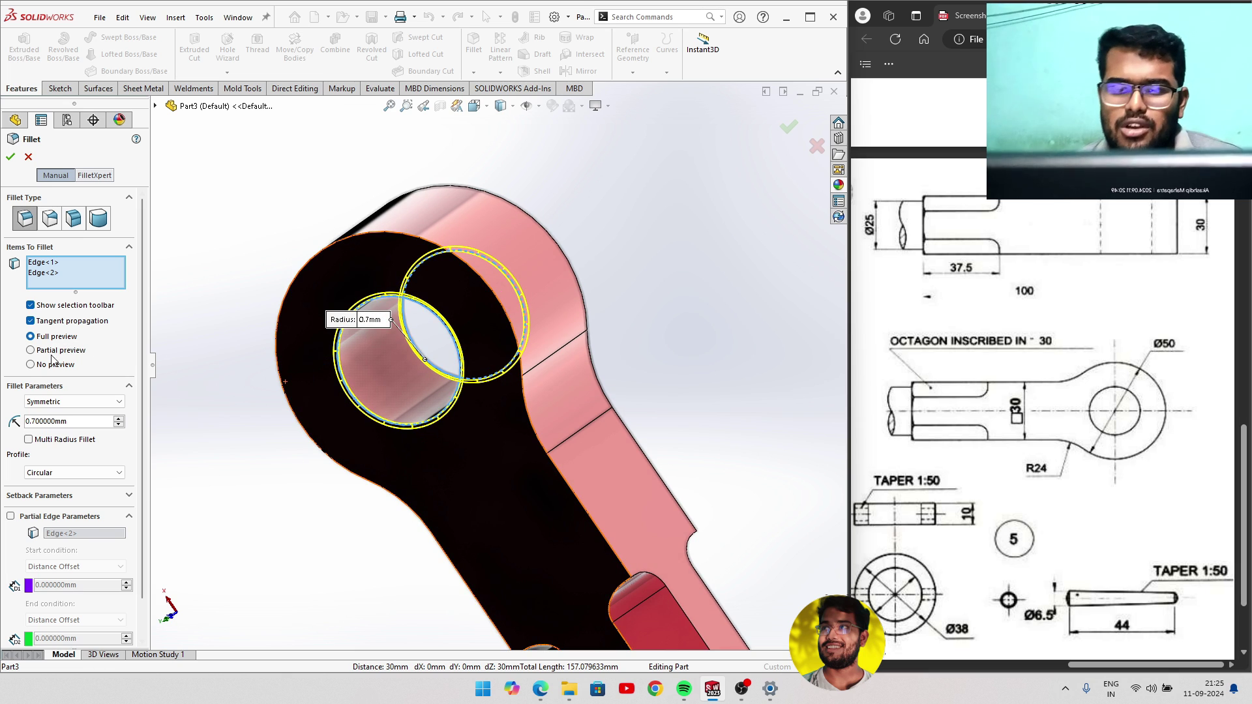
left_click(72, 402)
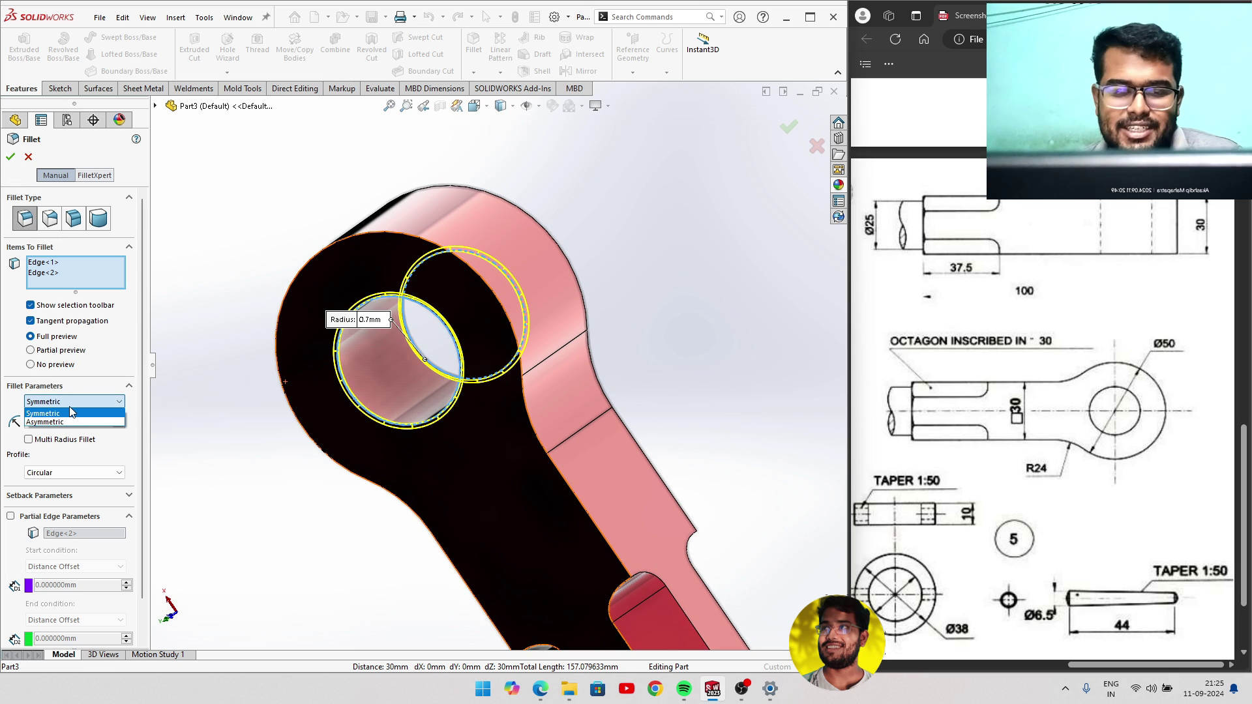
left_click(73, 413)
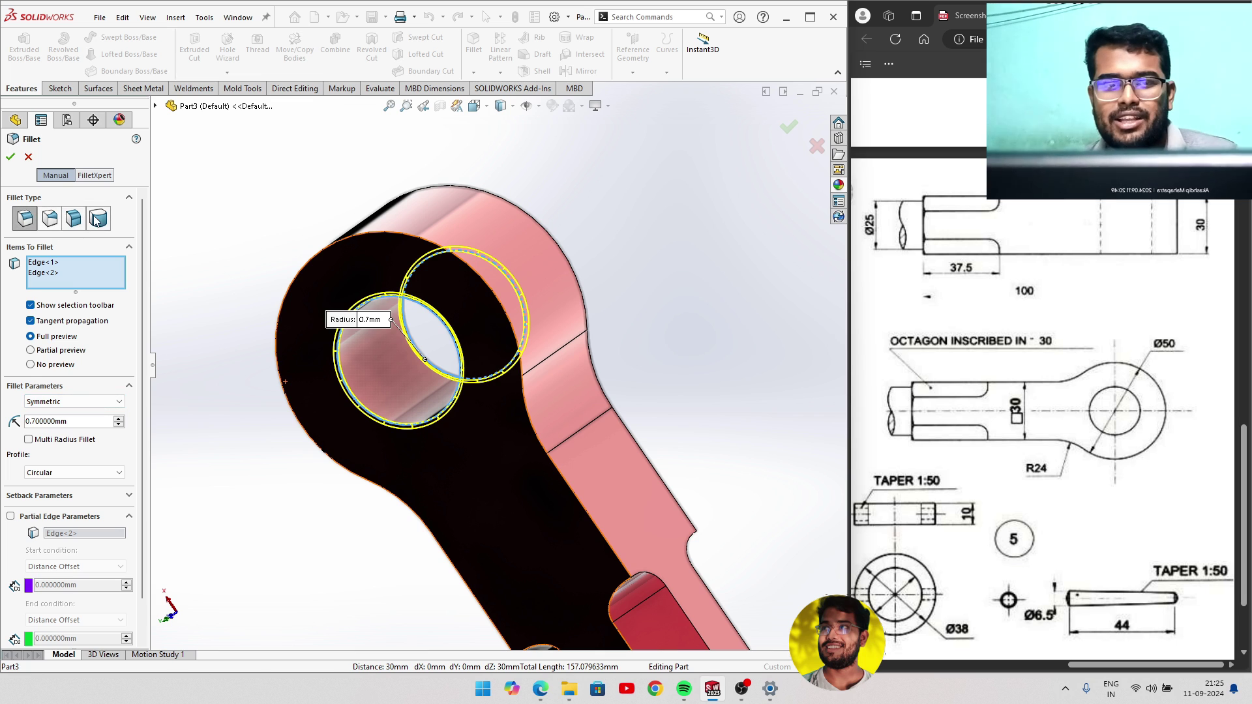
left_click(10, 156)
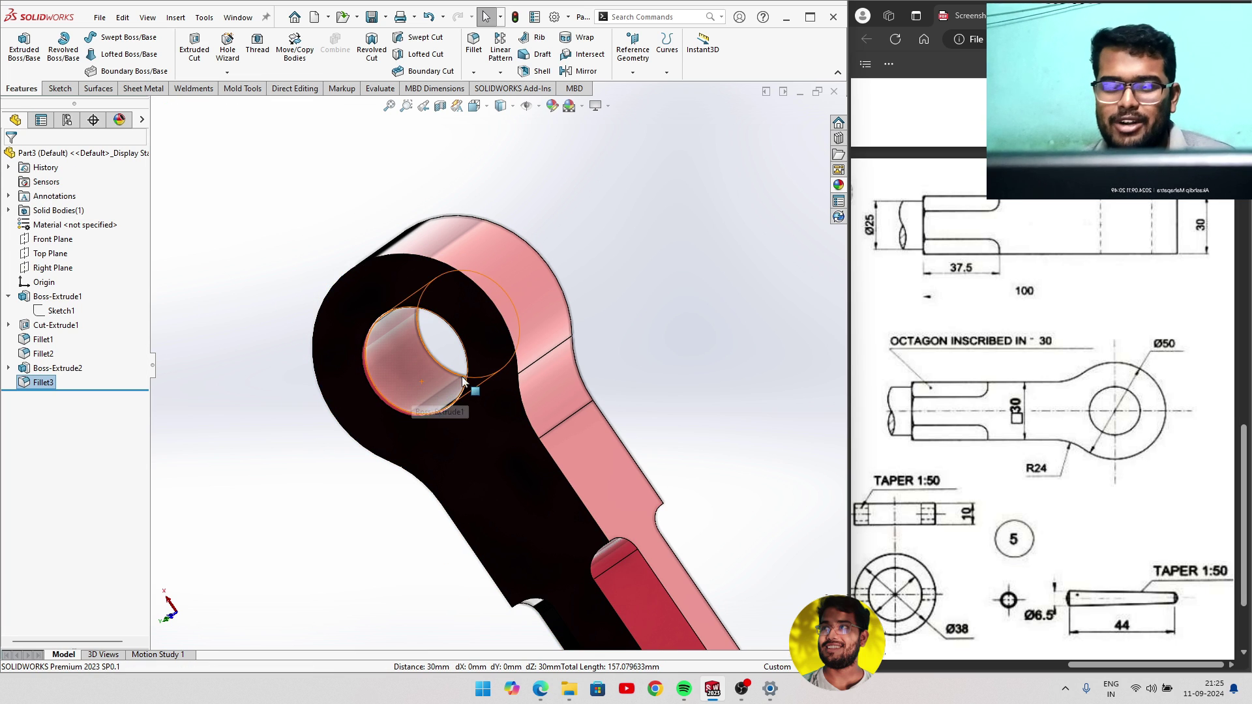
Inspect the new fillet, then save the part under the file name EYE.
scroll(483, 391, "down", 1)
mouse_move(484, 392)
middle_mouse_down()
mouse_move(294, 428)
mouse_move(470, 356)
middle_mouse_up()
scroll(554, 427, "up", 2)
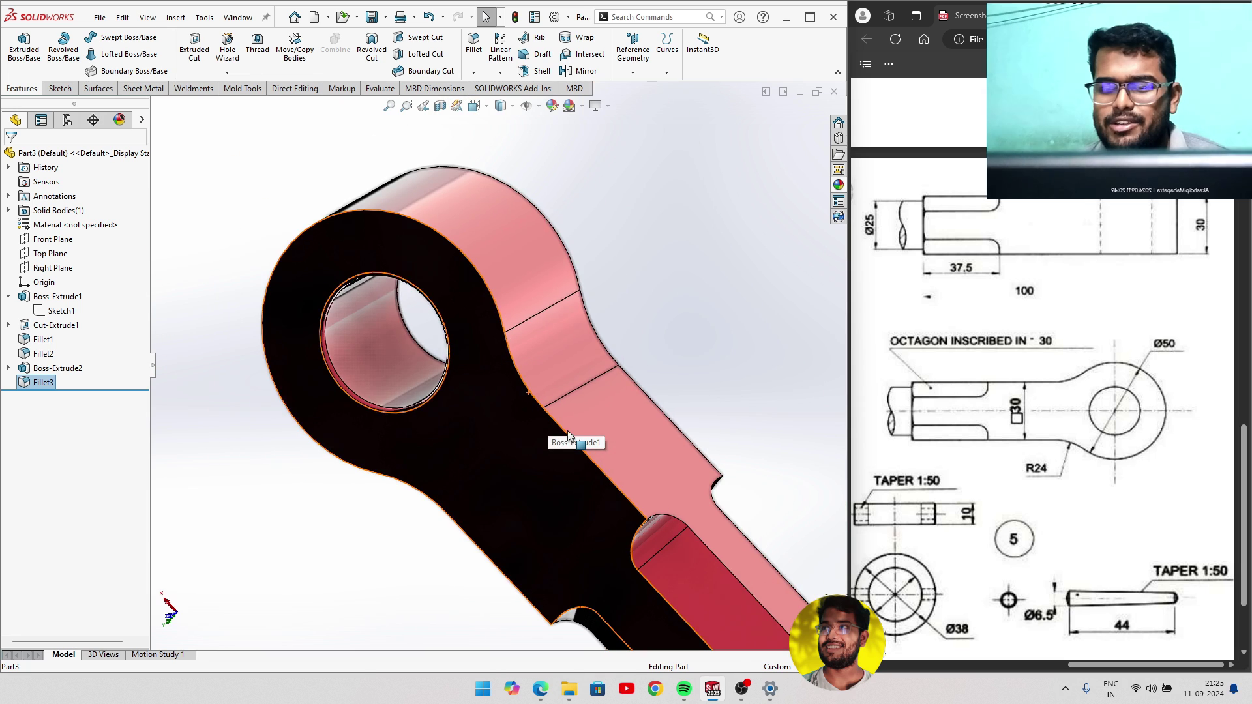
scroll(574, 444, "up", 1)
mouse_move(588, 450)
middle_mouse_down()
mouse_move(366, 358)
mouse_move(167, 358)
mouse_move(182, 322)
mouse_move(493, 339)
middle_mouse_up()
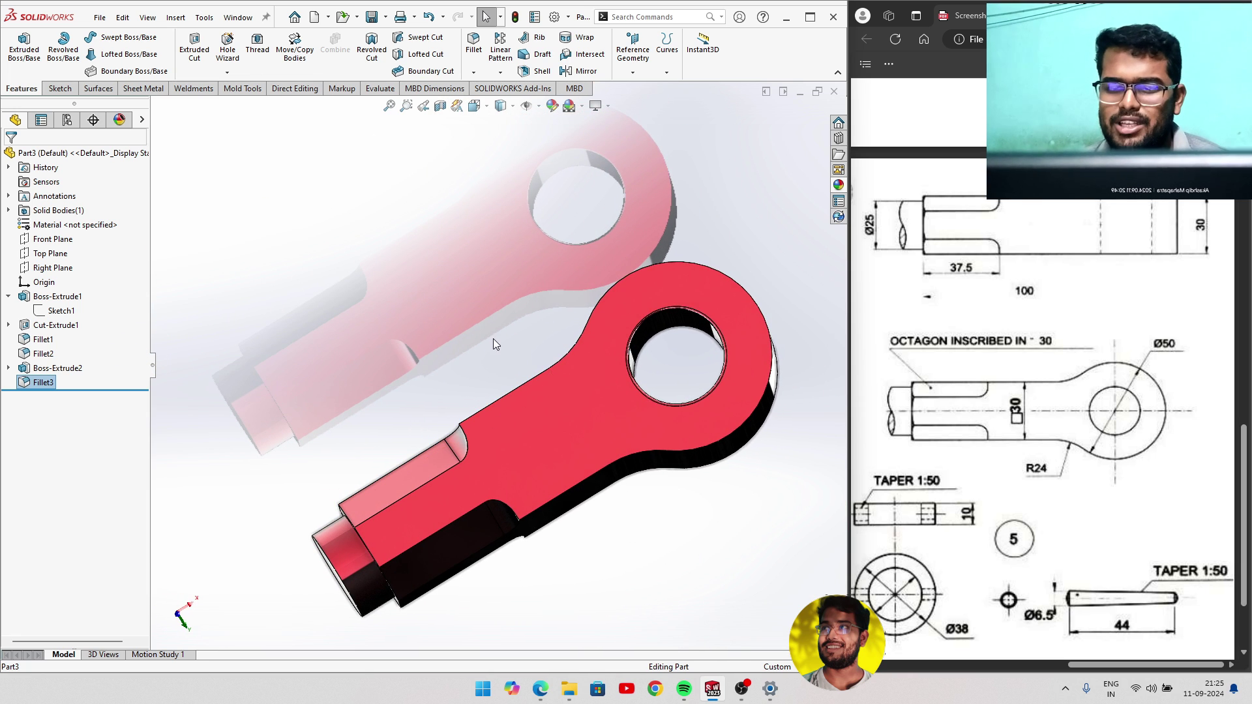
left_click(99, 17)
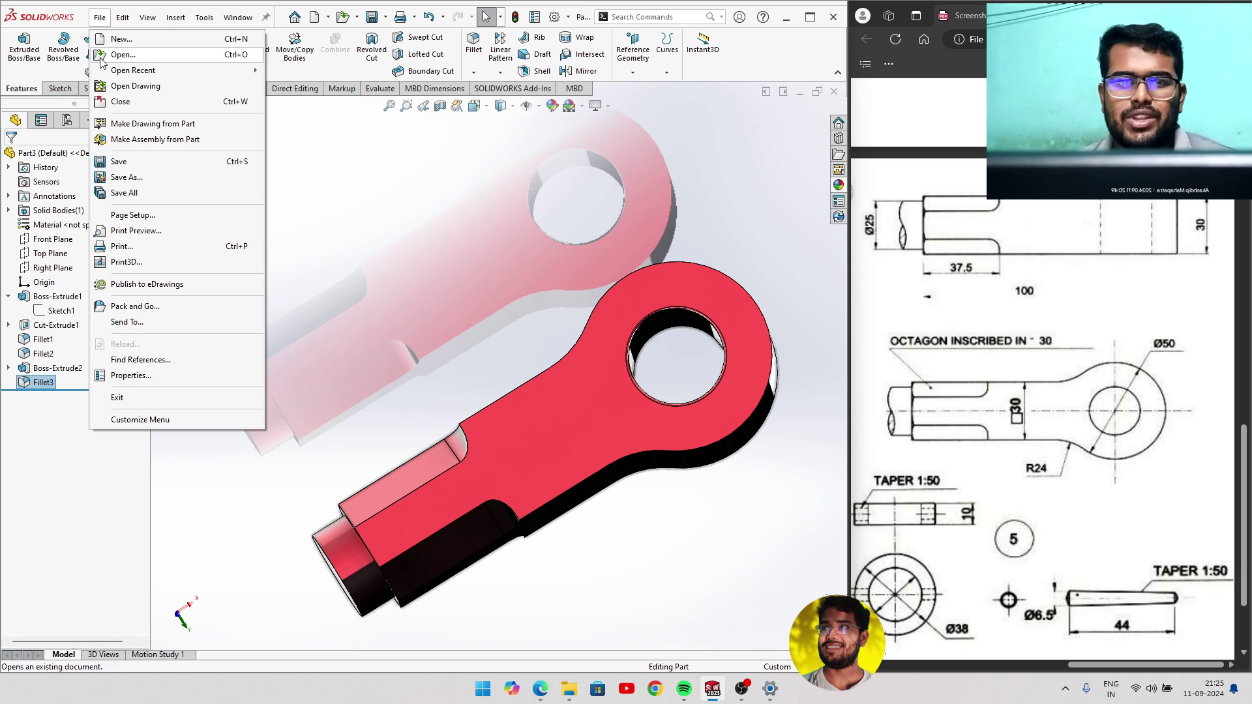
left_click(122, 162)
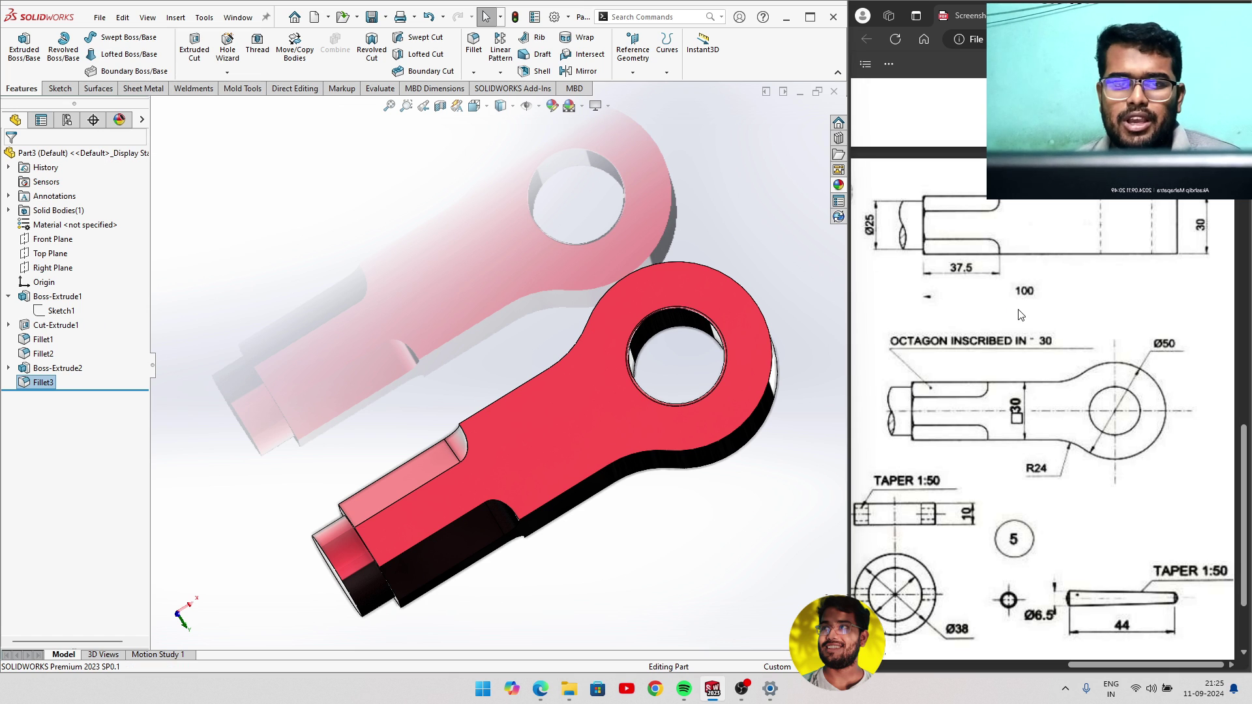
scroll(1019, 314, "up", 5)
scroll(1019, 314, "up", 5)
scroll(1019, 313, "up", 3)
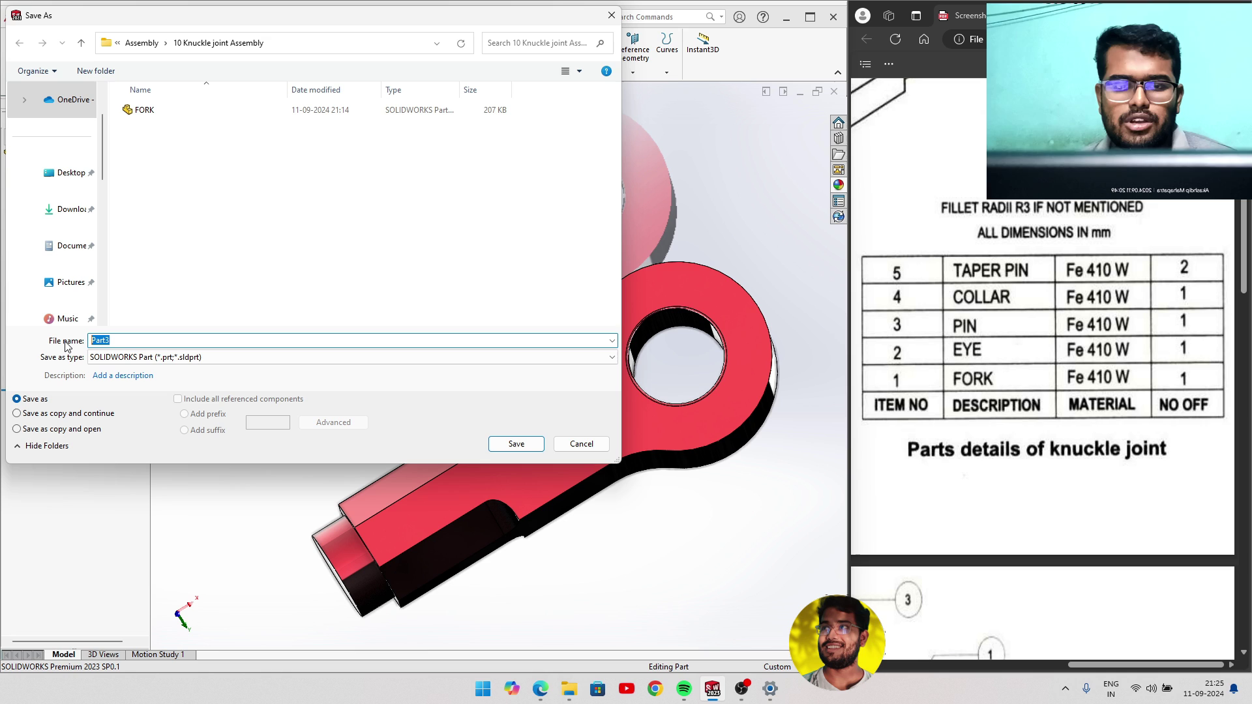
type("EYE")
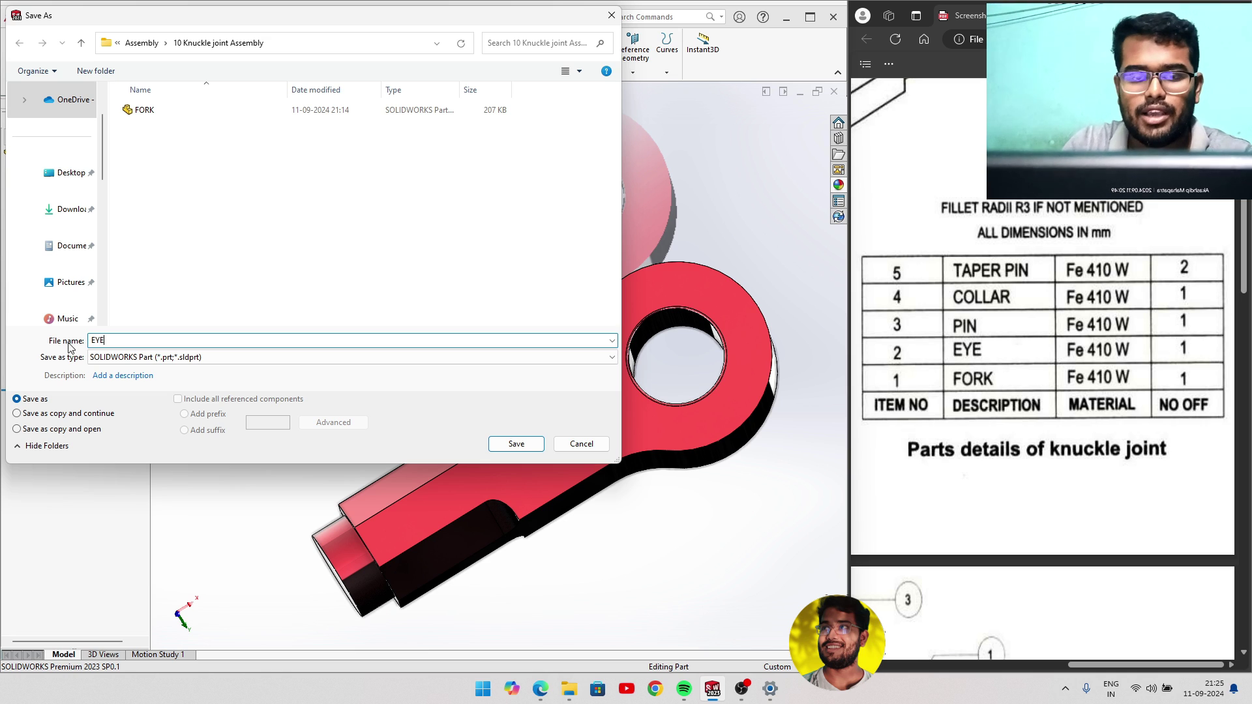
left_click(509, 446)
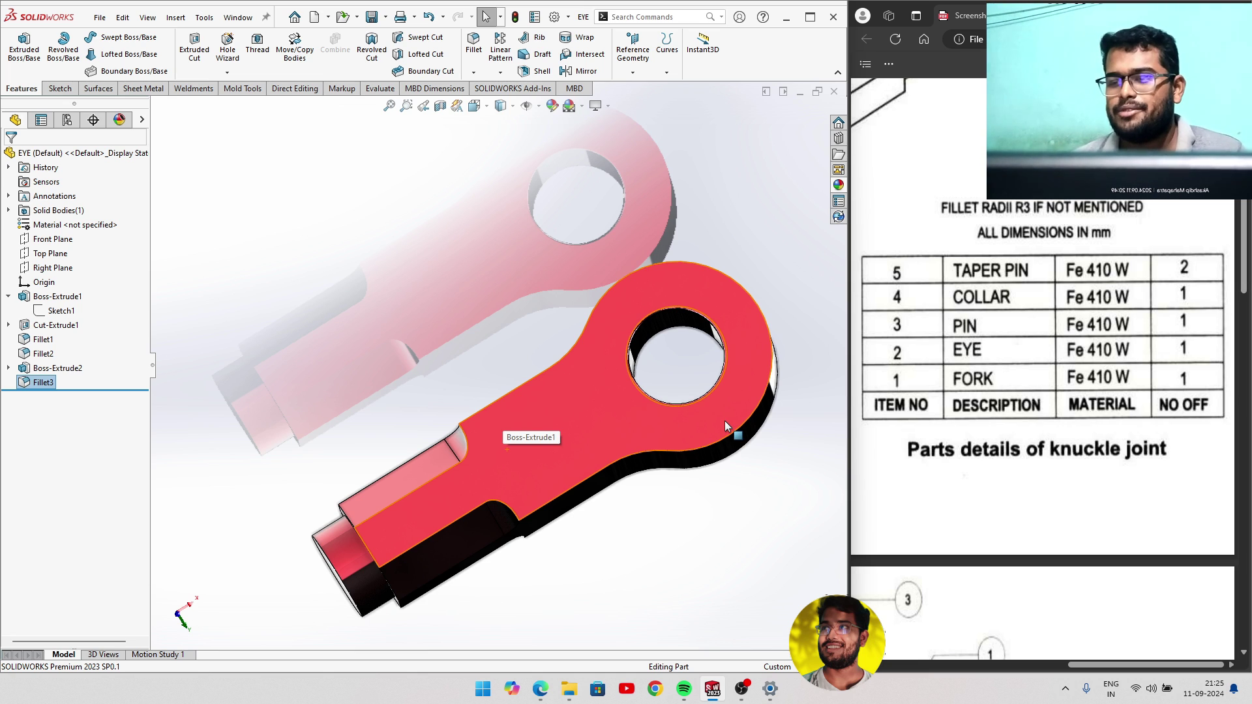
Close the EYE part document.
scroll(970, 432, "down", 5)
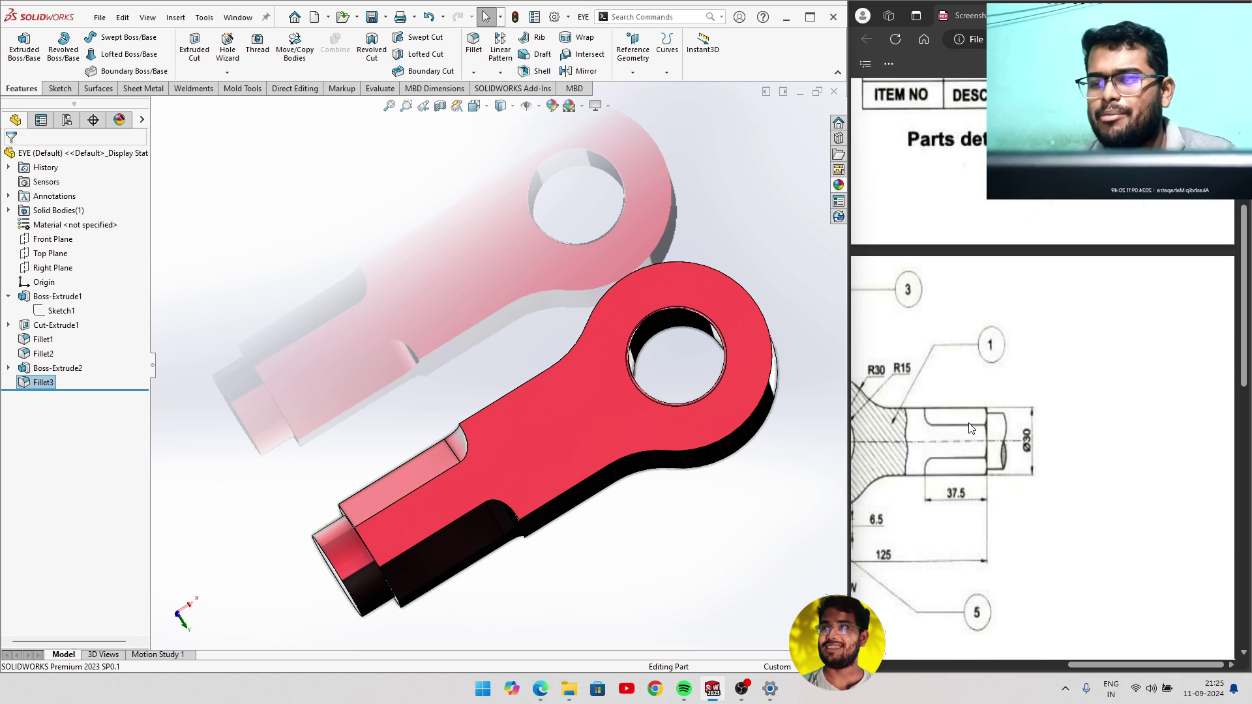
scroll(970, 431, "down", 5)
scroll(972, 456, "down", 5)
scroll(987, 519, "down", 3)
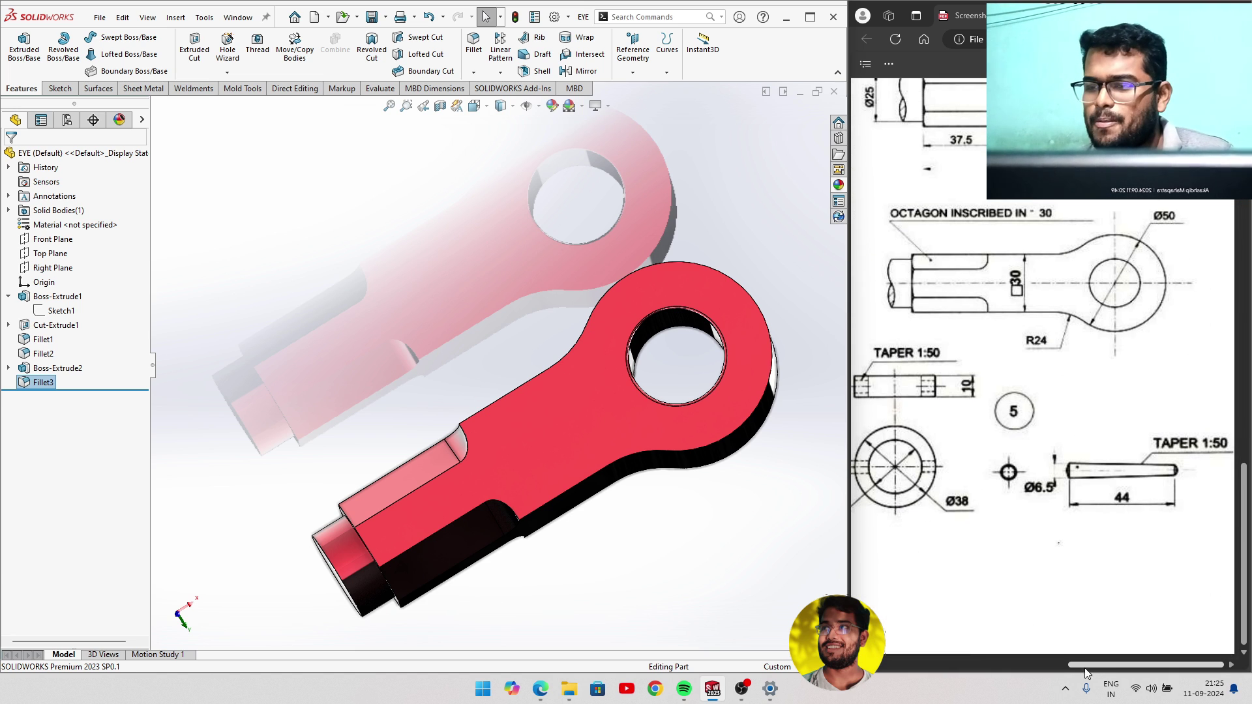
left_click_drag(1094, 668, 906, 667)
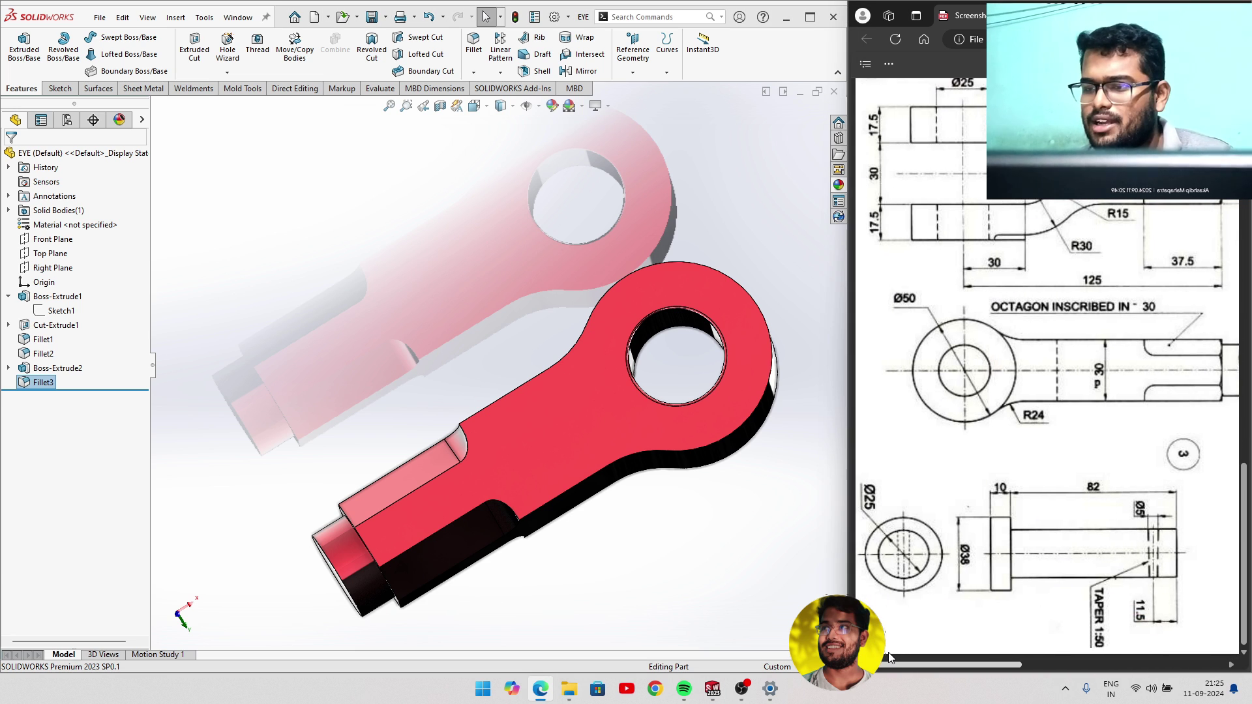
left_click(835, 91)
Create a new blank part and begin a new sketch.
left_click(99, 17)
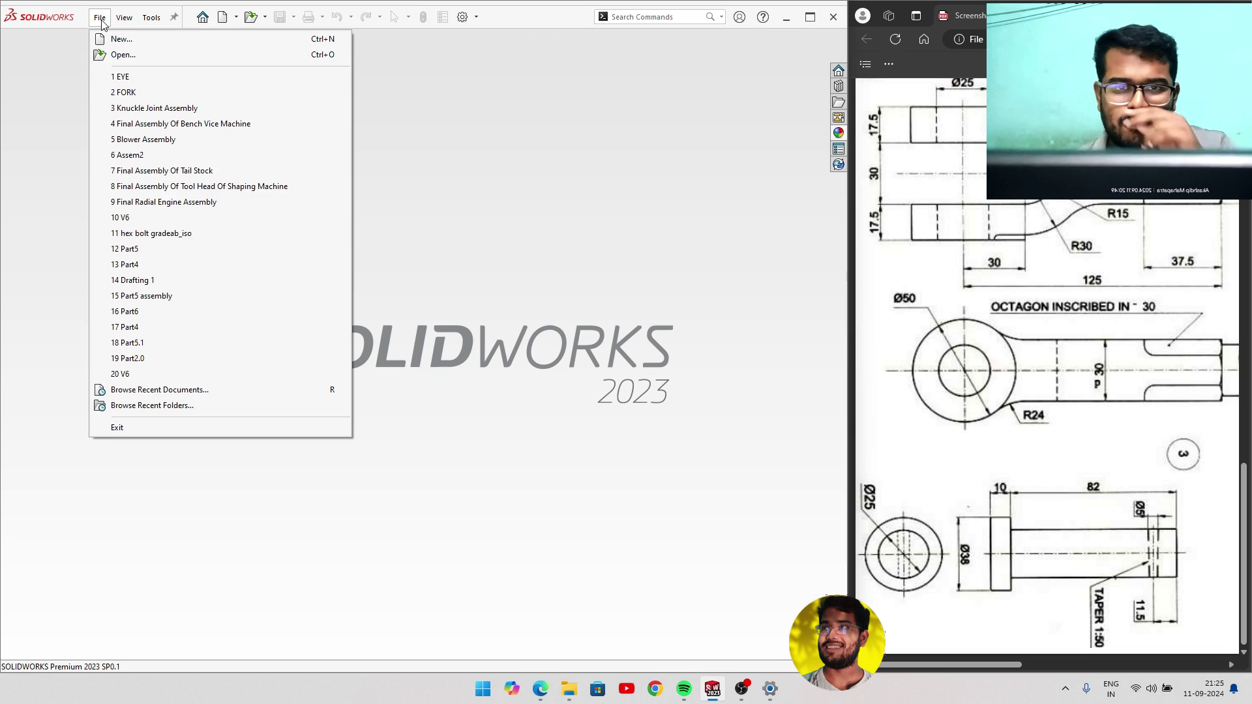
left_click(114, 37)
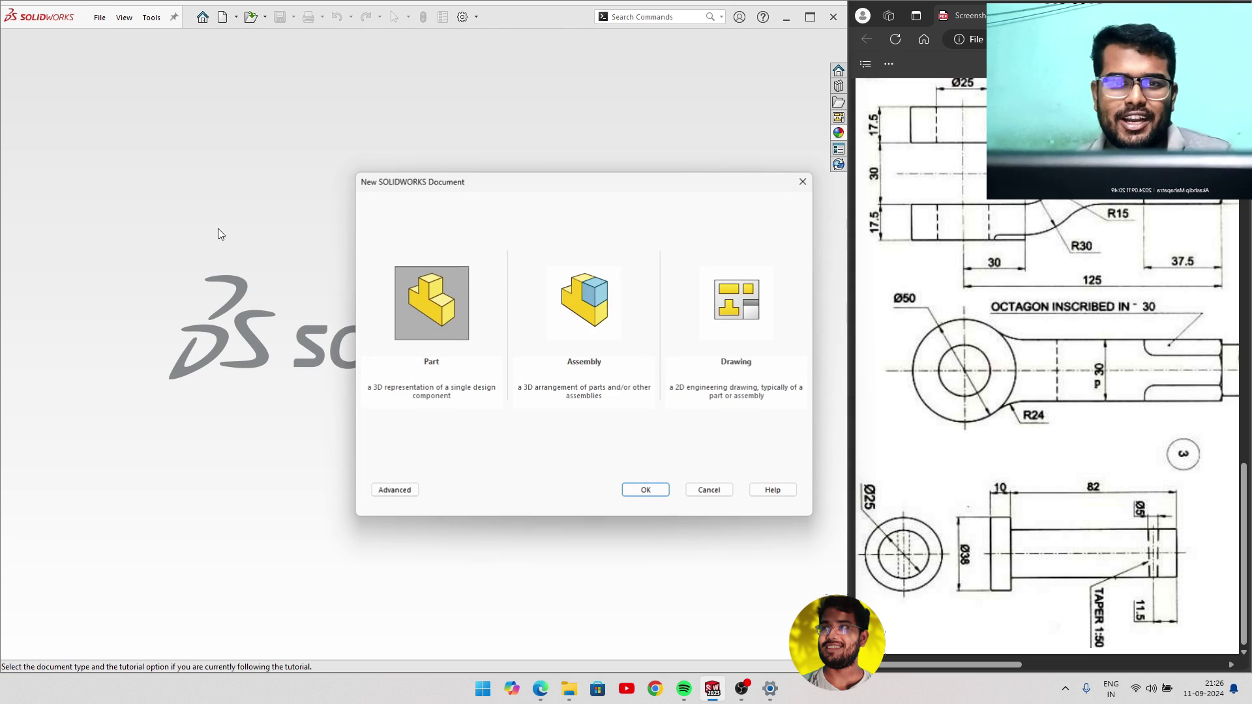
left_click(645, 490)
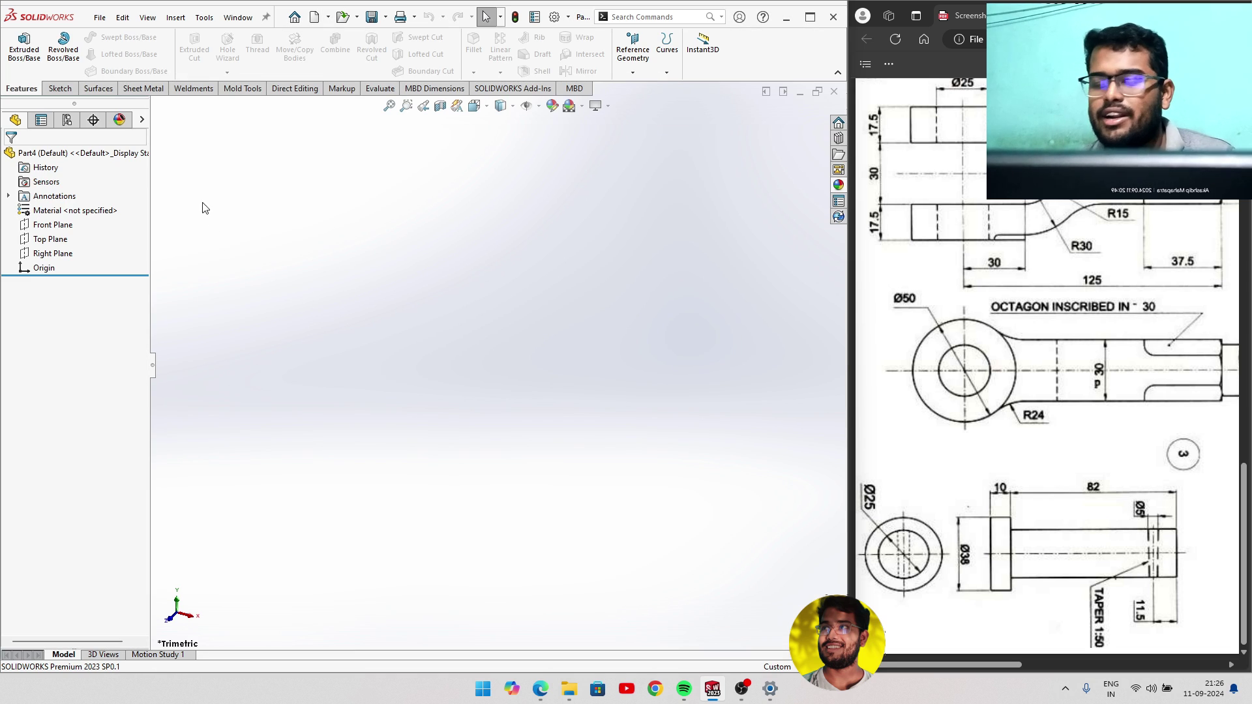
left_click(58, 89)
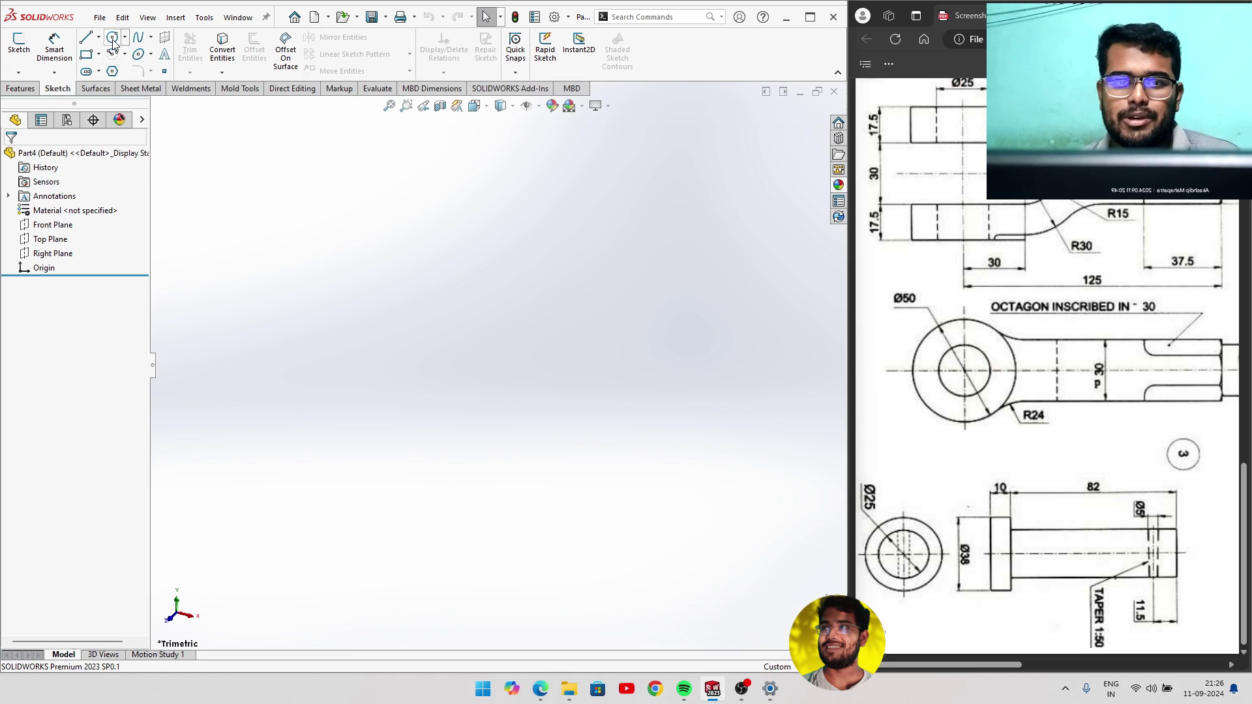
left_click(97, 43)
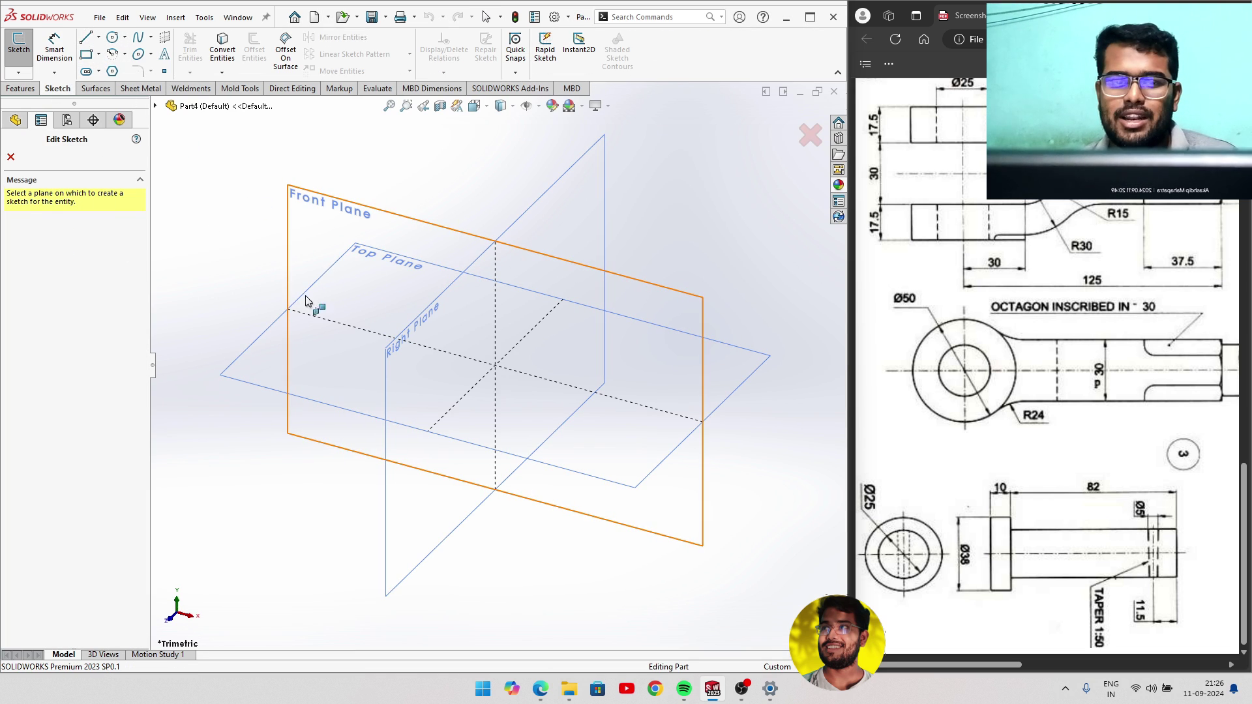
On the Top Plane, draw vertical and horizontal construction lines through the origin.
left_click(271, 346)
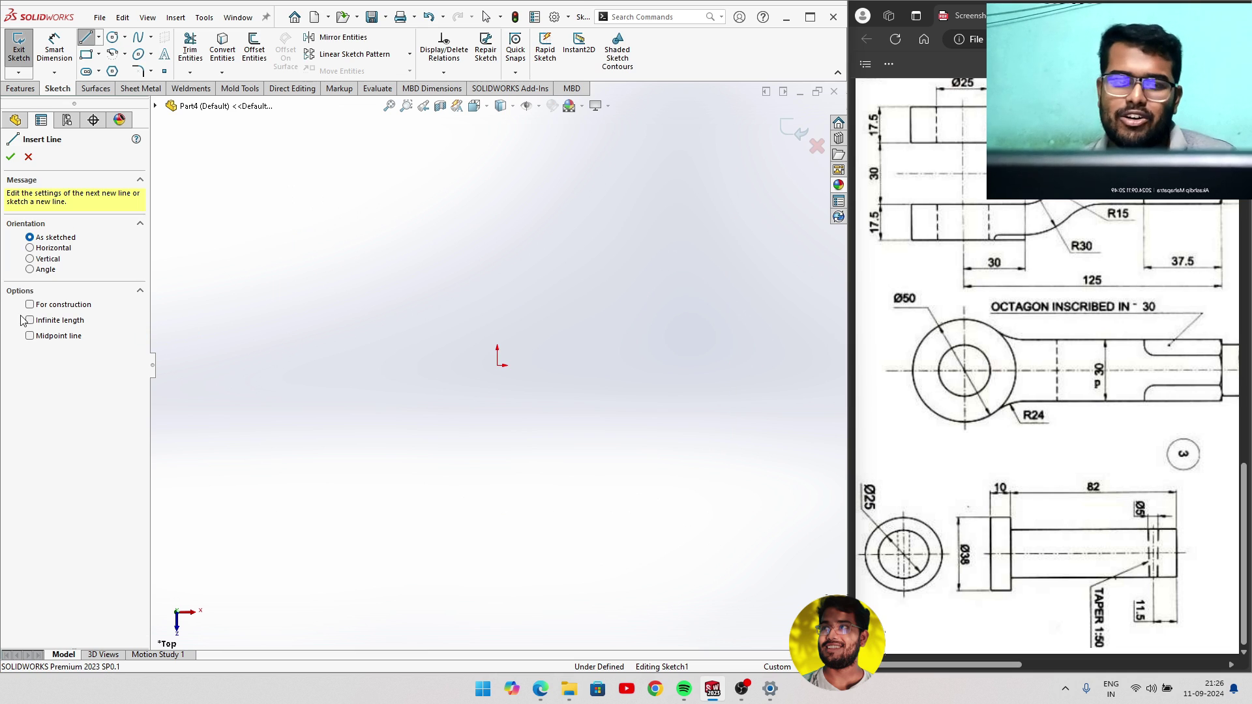
left_click(30, 306)
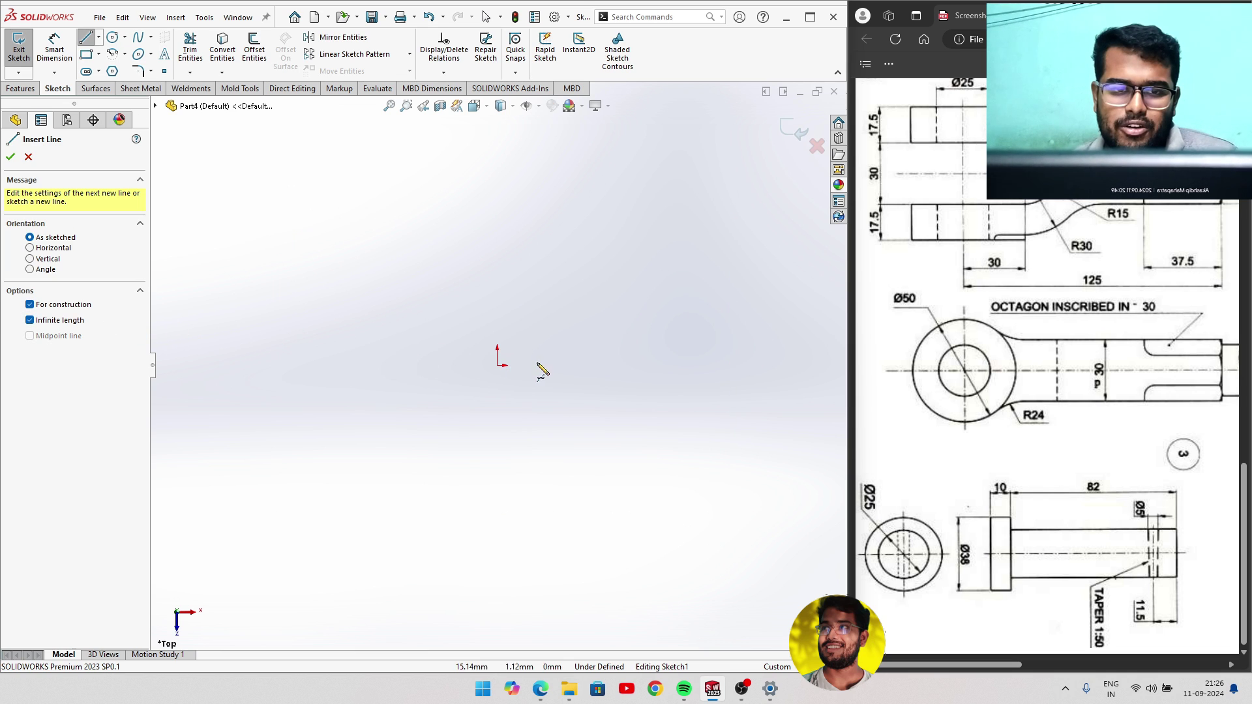
left_click(497, 365)
left_click(498, 343)
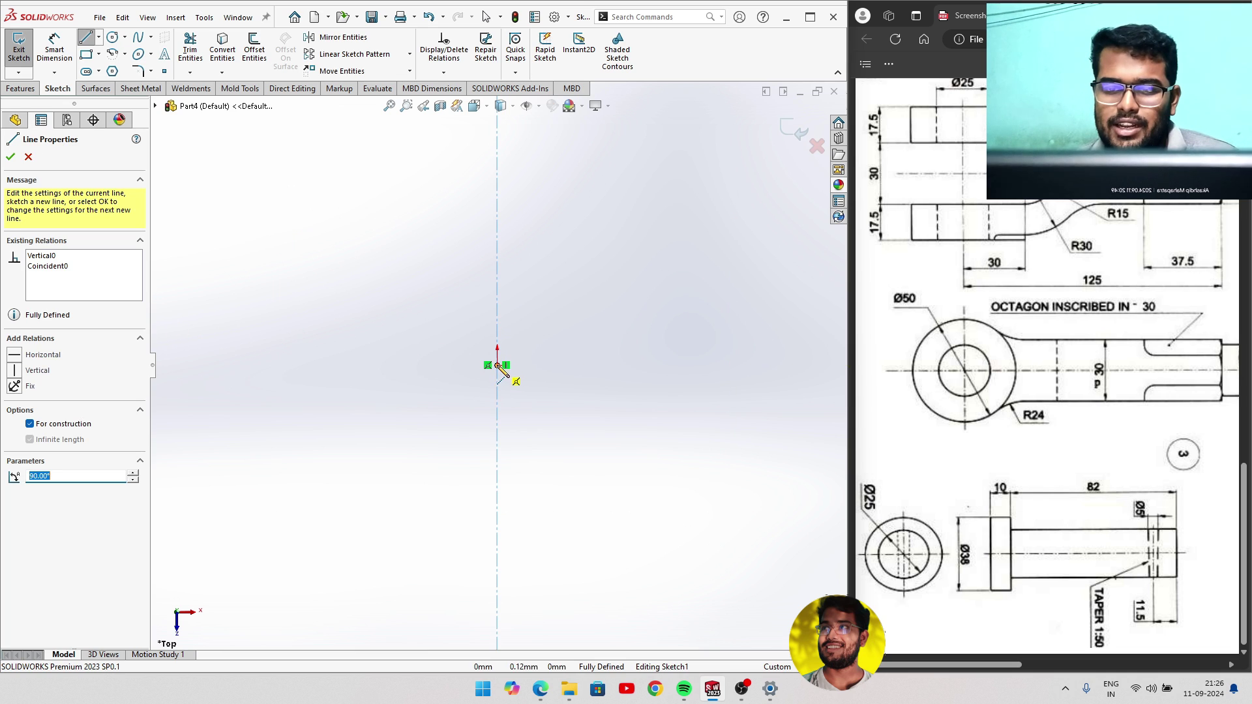
left_click(497, 366)
left_click(535, 365)
left_click(11, 157)
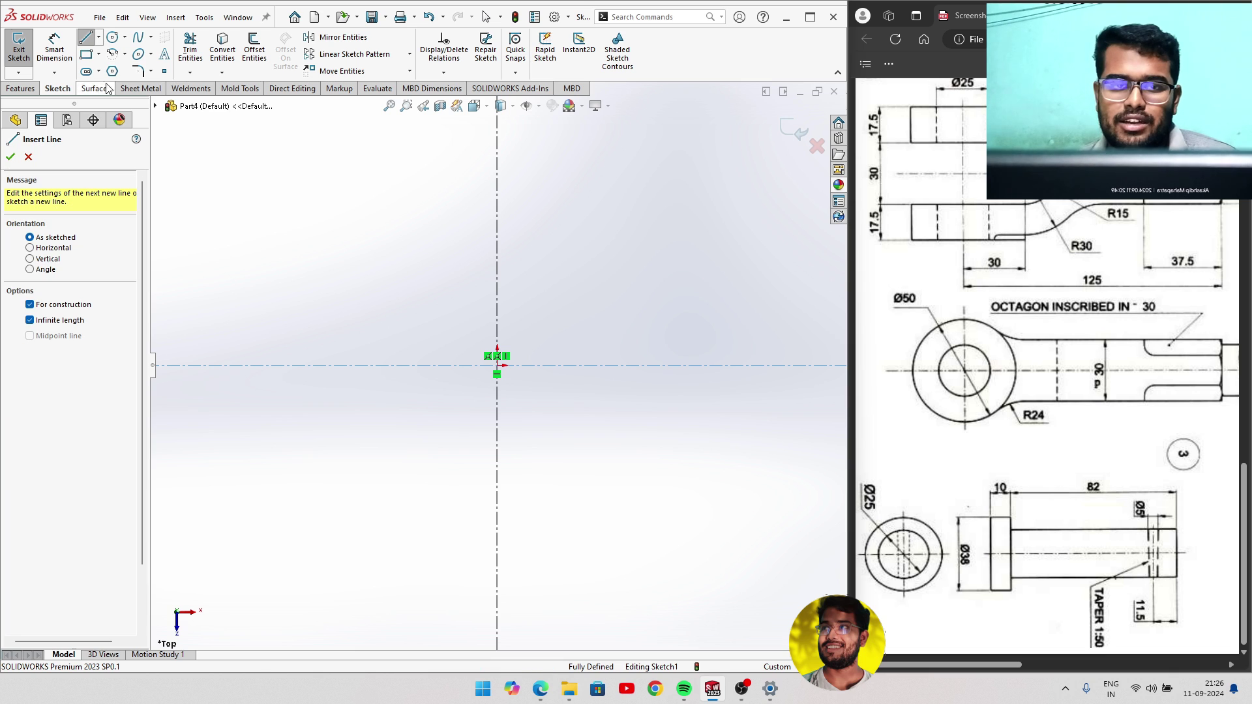
Draw two concentric circles centred on the origin.
left_click(112, 37)
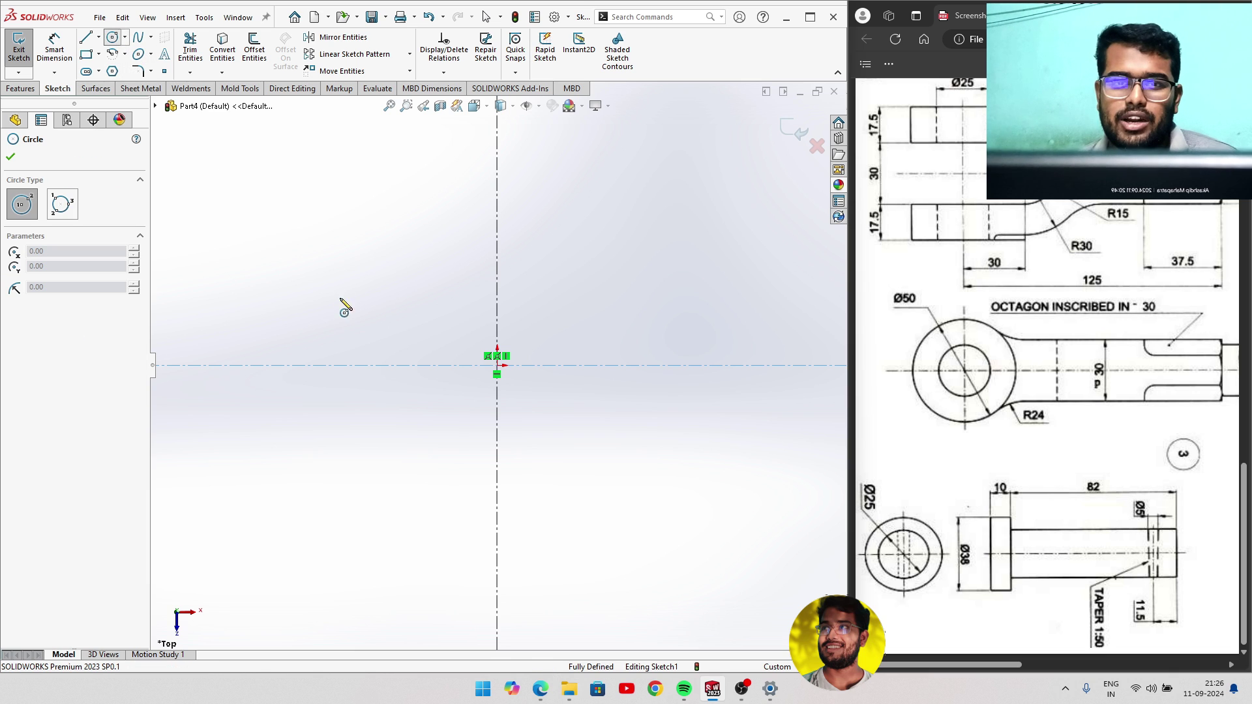
left_click(498, 366)
left_click(604, 266)
left_click(497, 365)
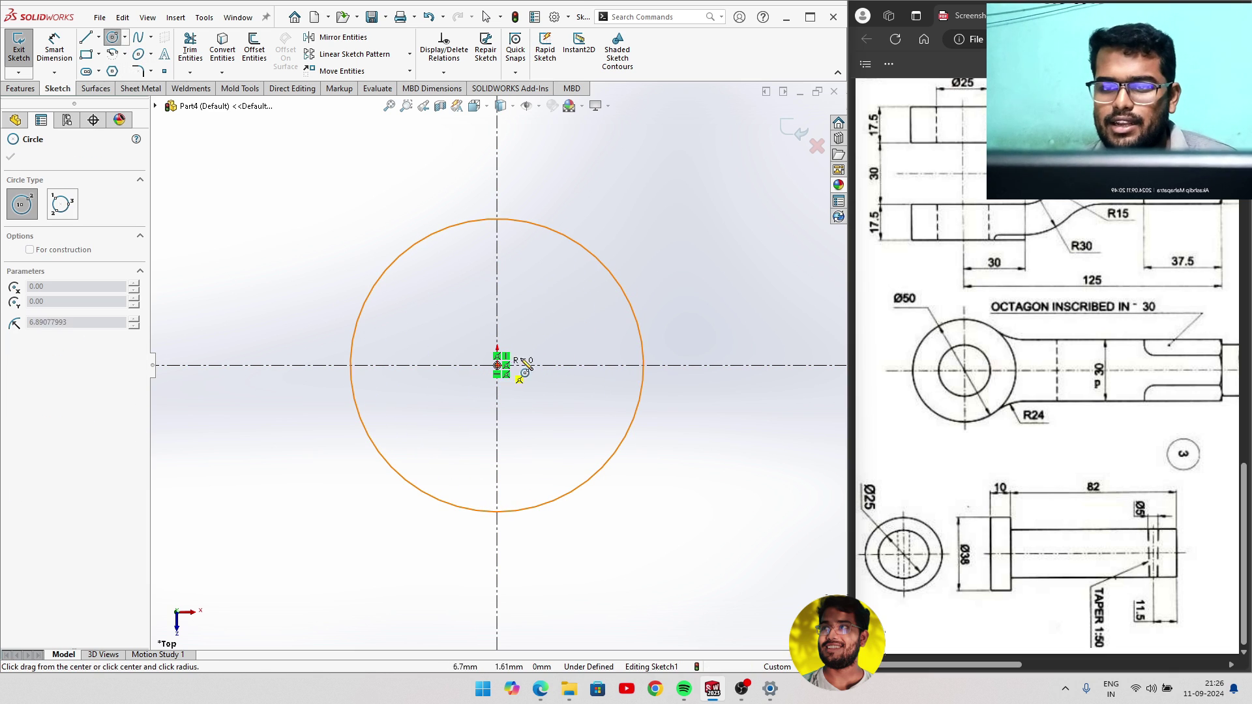
left_click(559, 310)
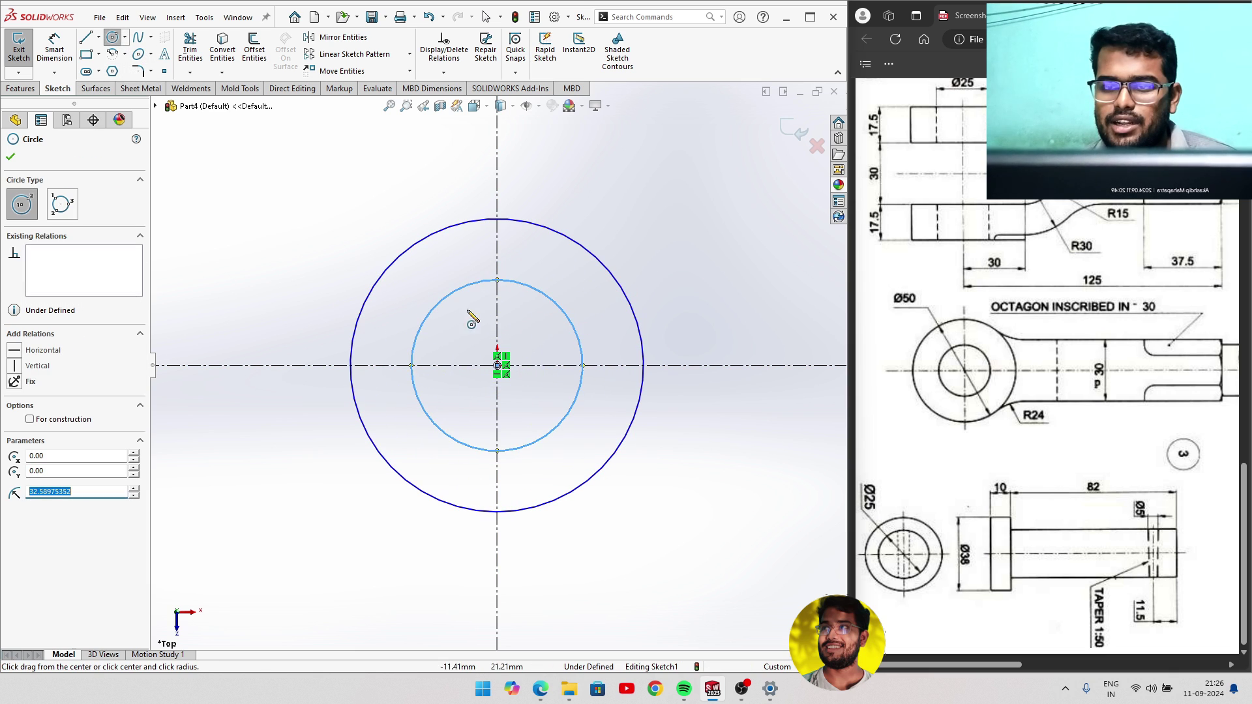
left_click(11, 156)
Dimension the outer circle Ø38 and the inner circle Ø25, then exit the sketch.
left_click(55, 46)
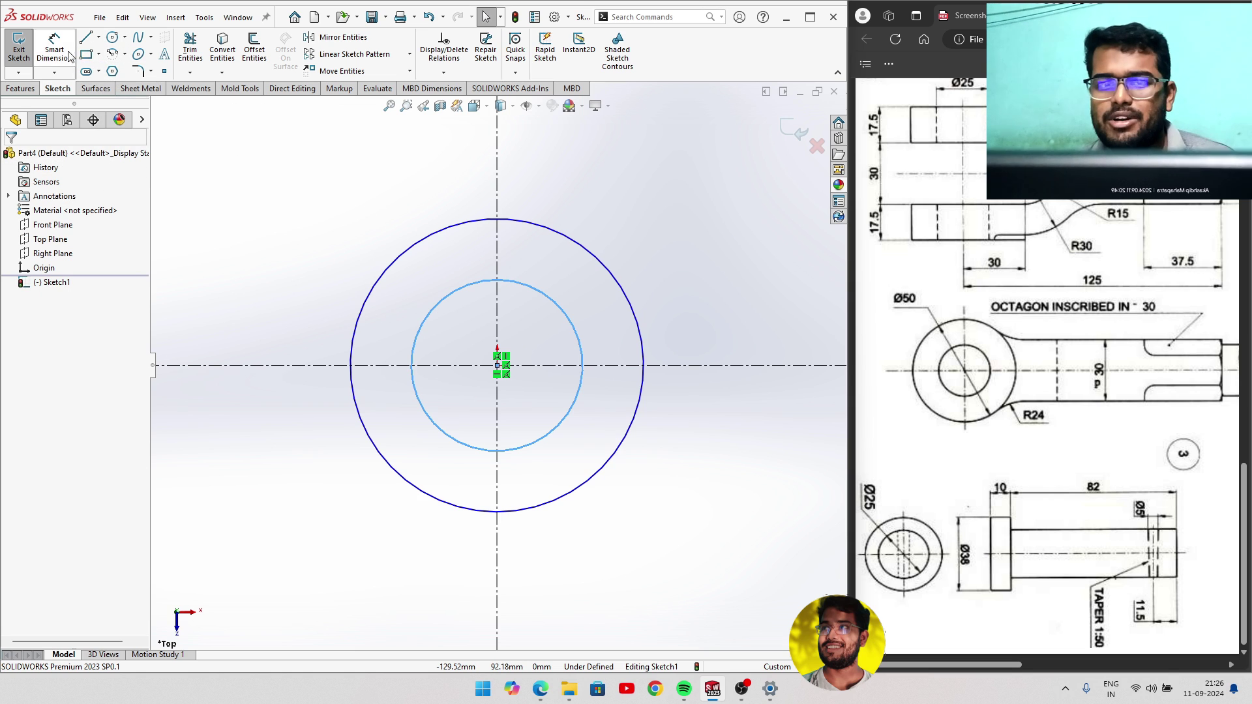
left_click(608, 268)
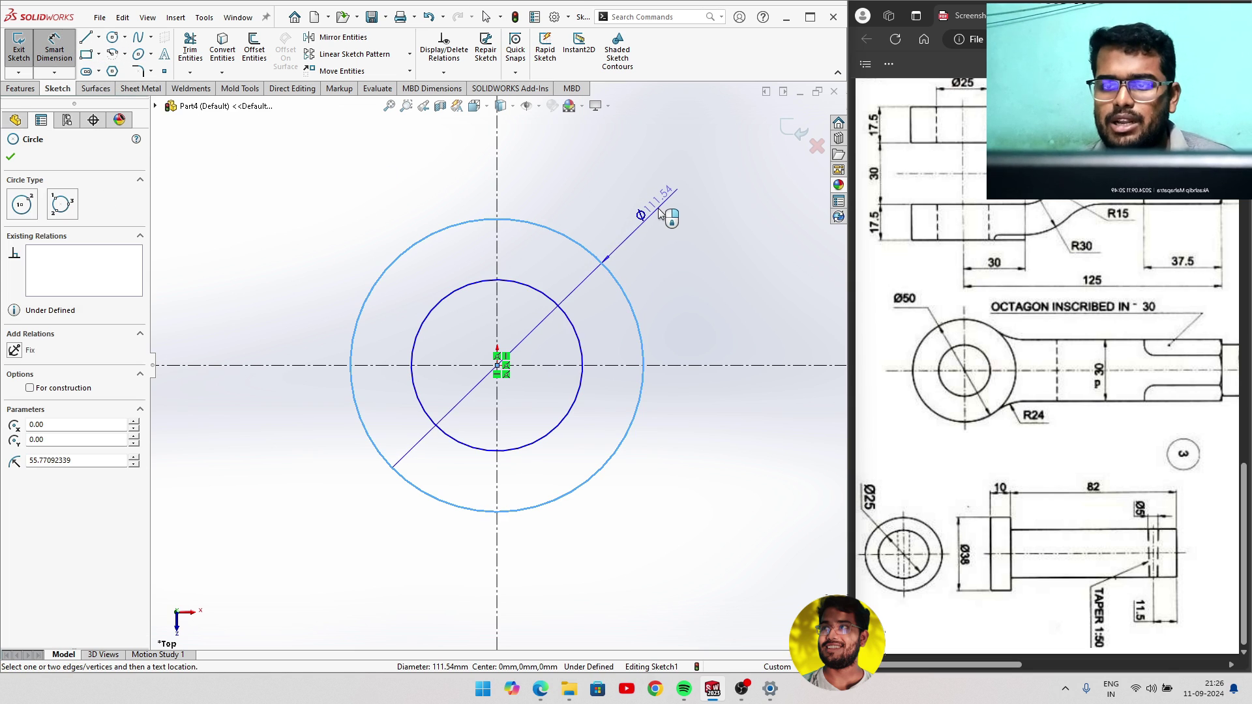
left_click(659, 212)
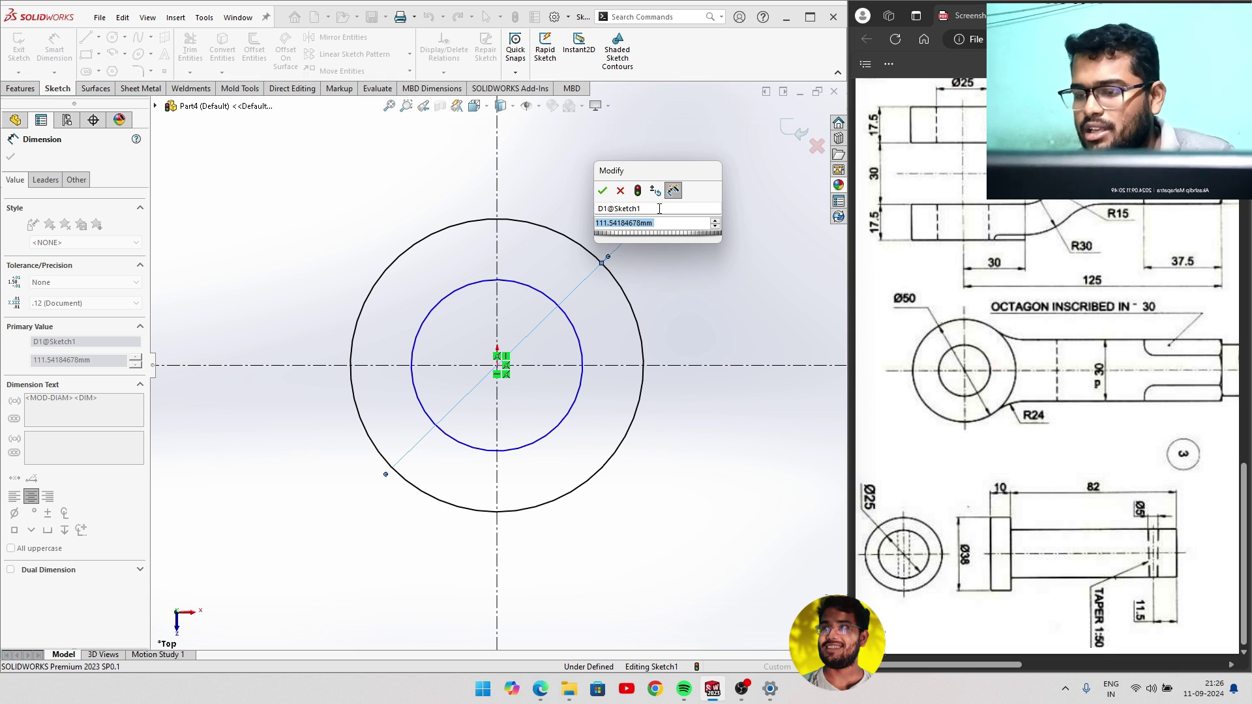
type("38")
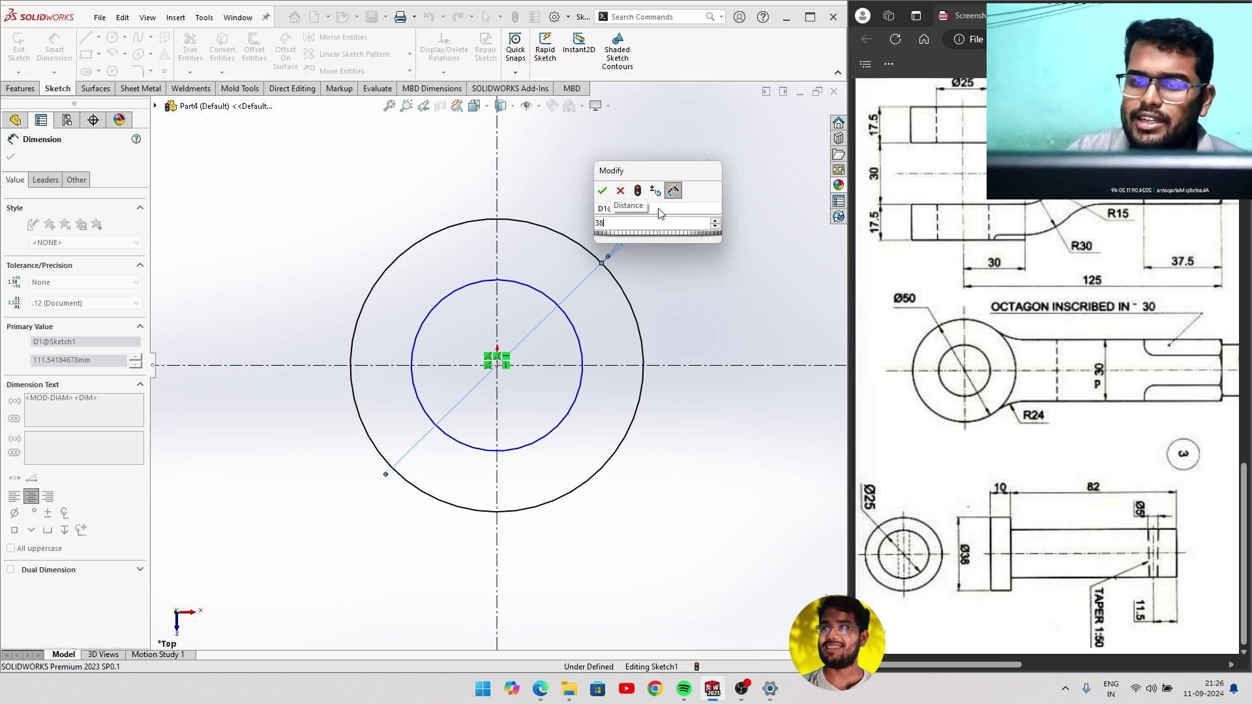
key("Return")
left_click(585, 358)
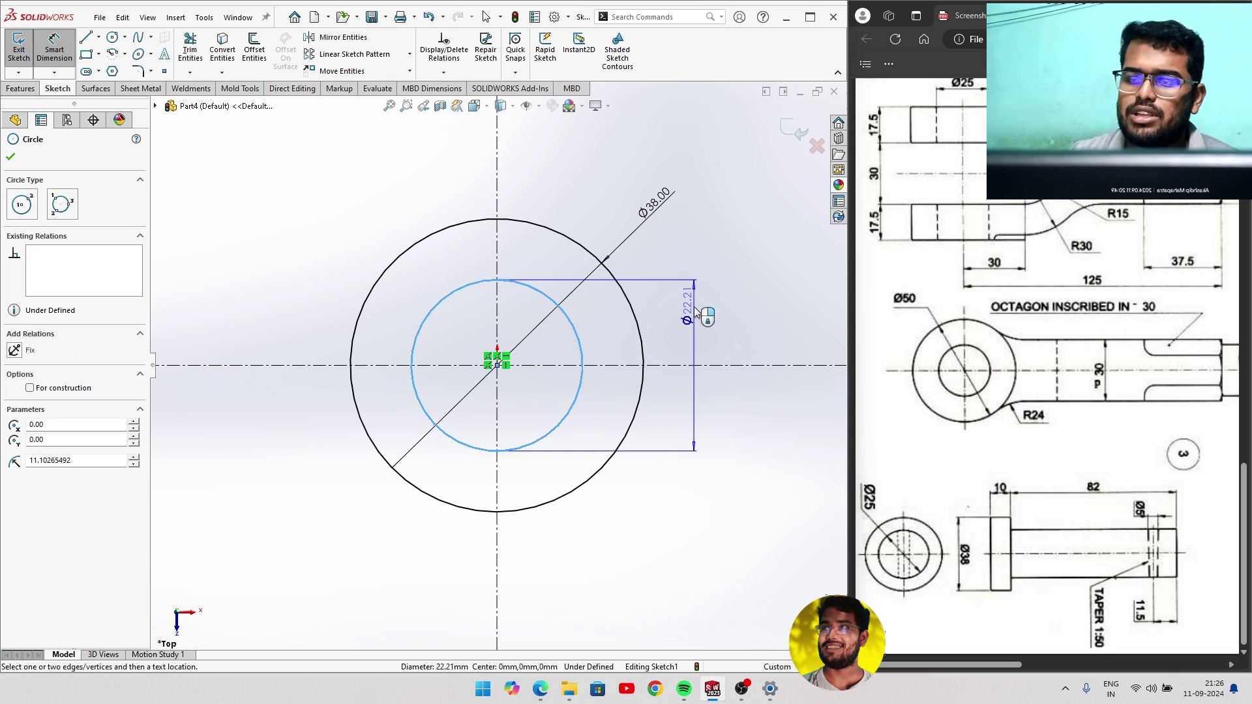
left_click(694, 307)
type("25")
key("Return")
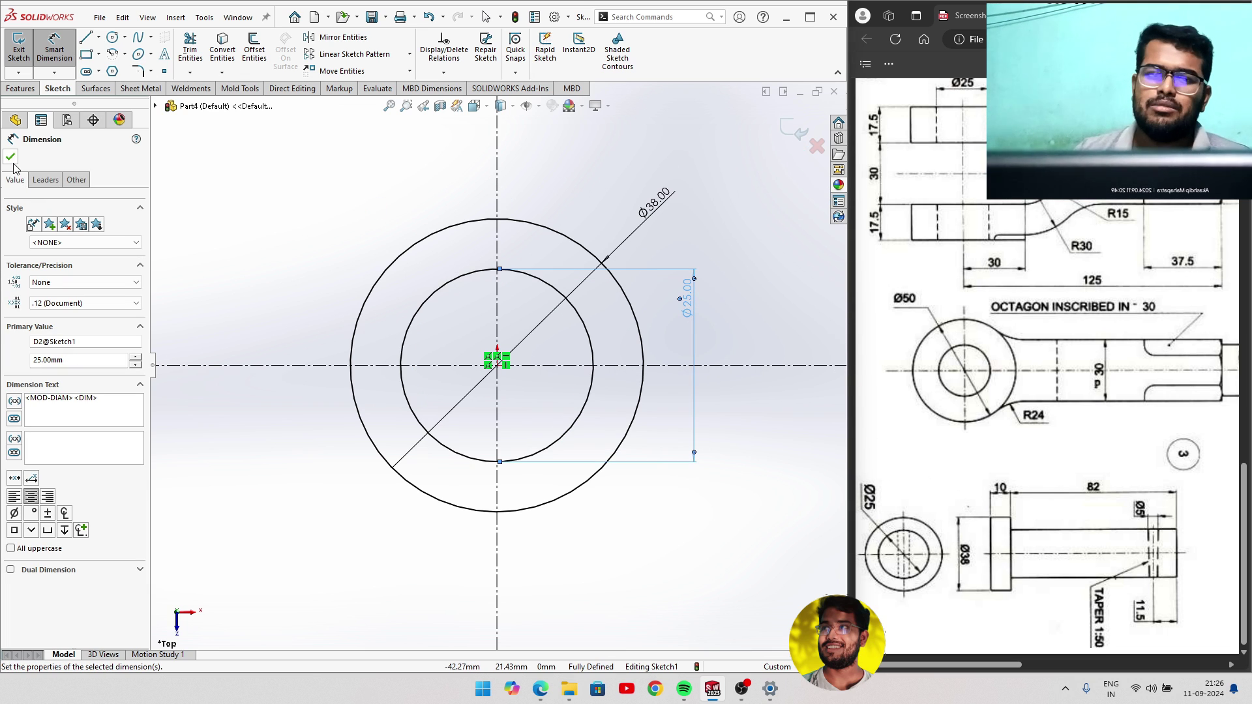
left_click(792, 137)
left_click(789, 140)
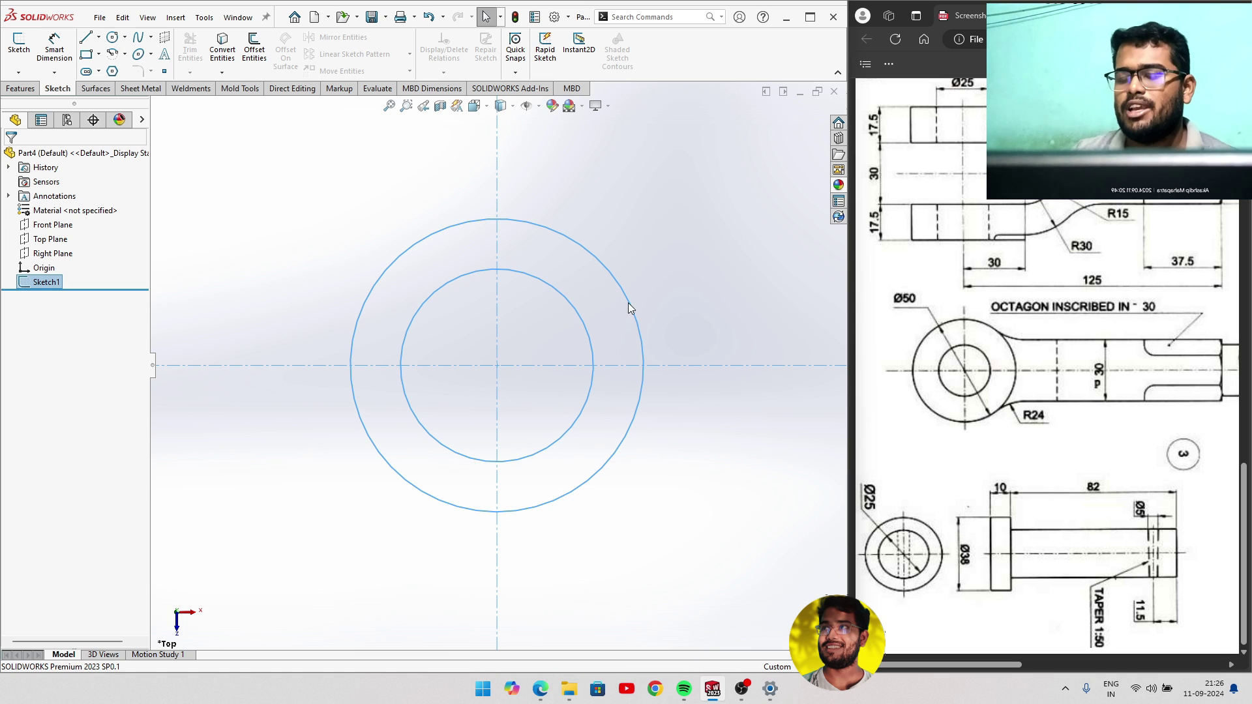
Extrude the Ø38/Ø25 ring sketch 10 mm Blind in one direction from the sketch plane.
middle_click_drag(549, 309, 481, 366)
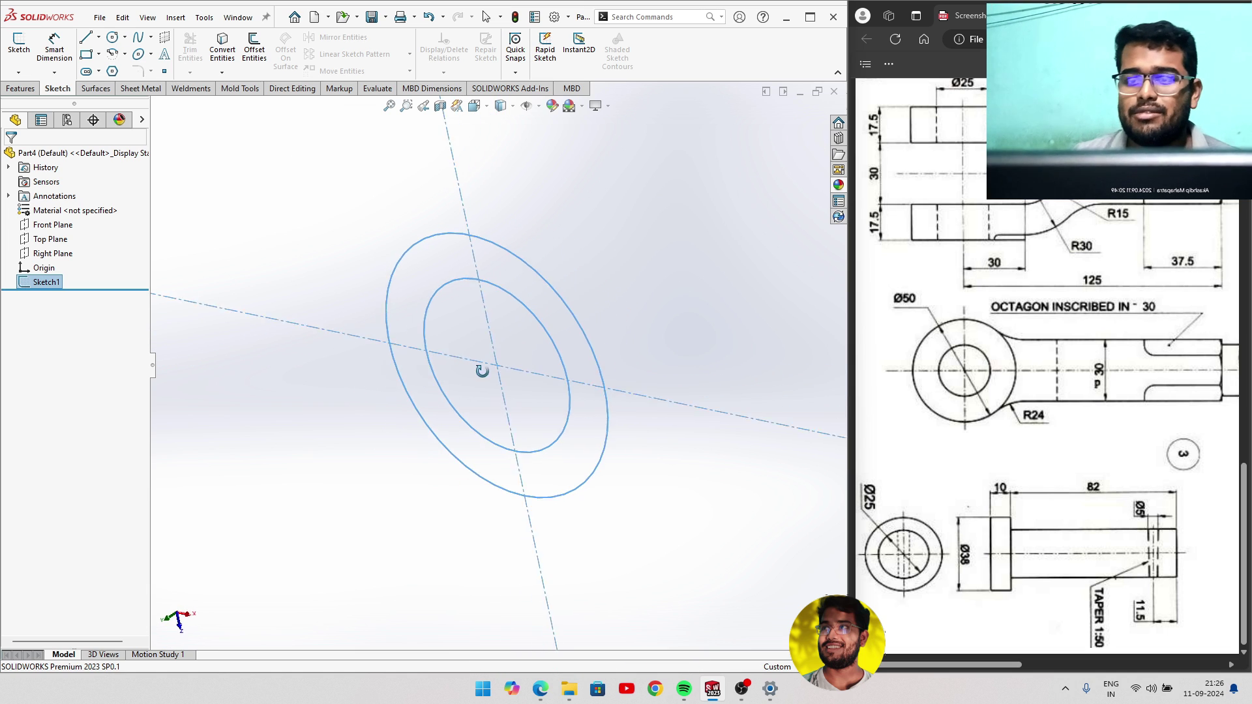
left_click(21, 88)
left_click(37, 58)
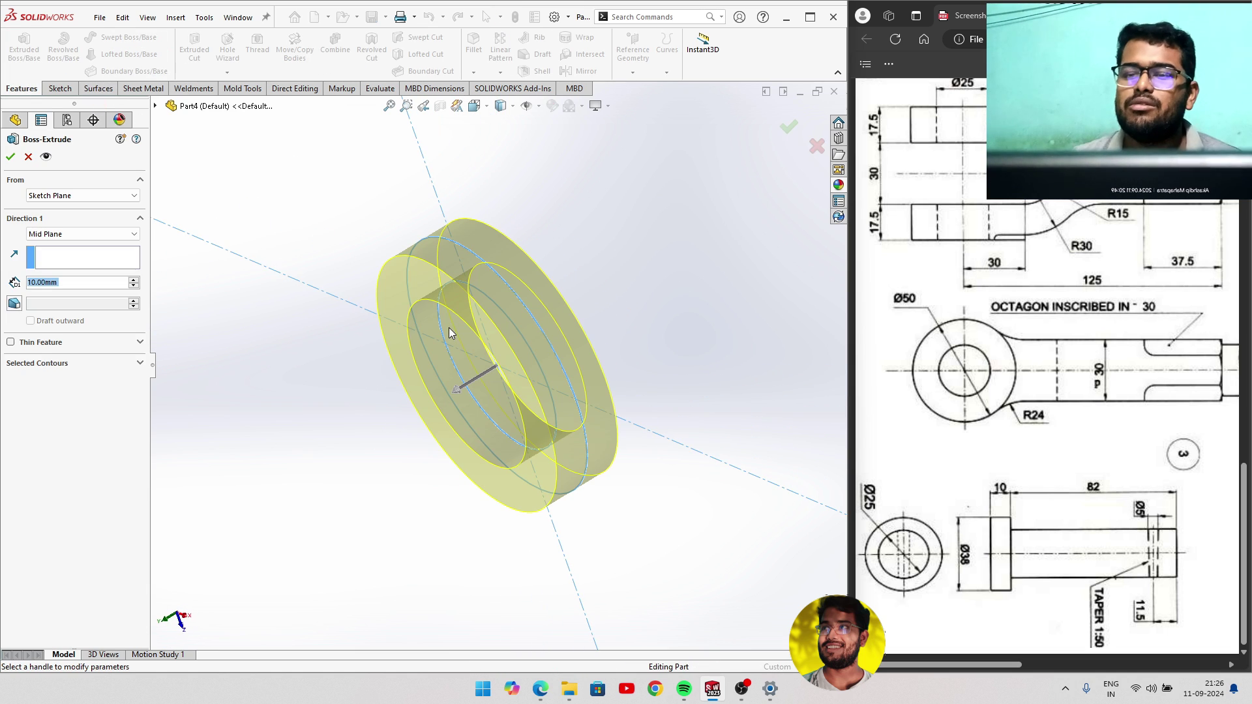
middle_click_drag(480, 358, 470, 343)
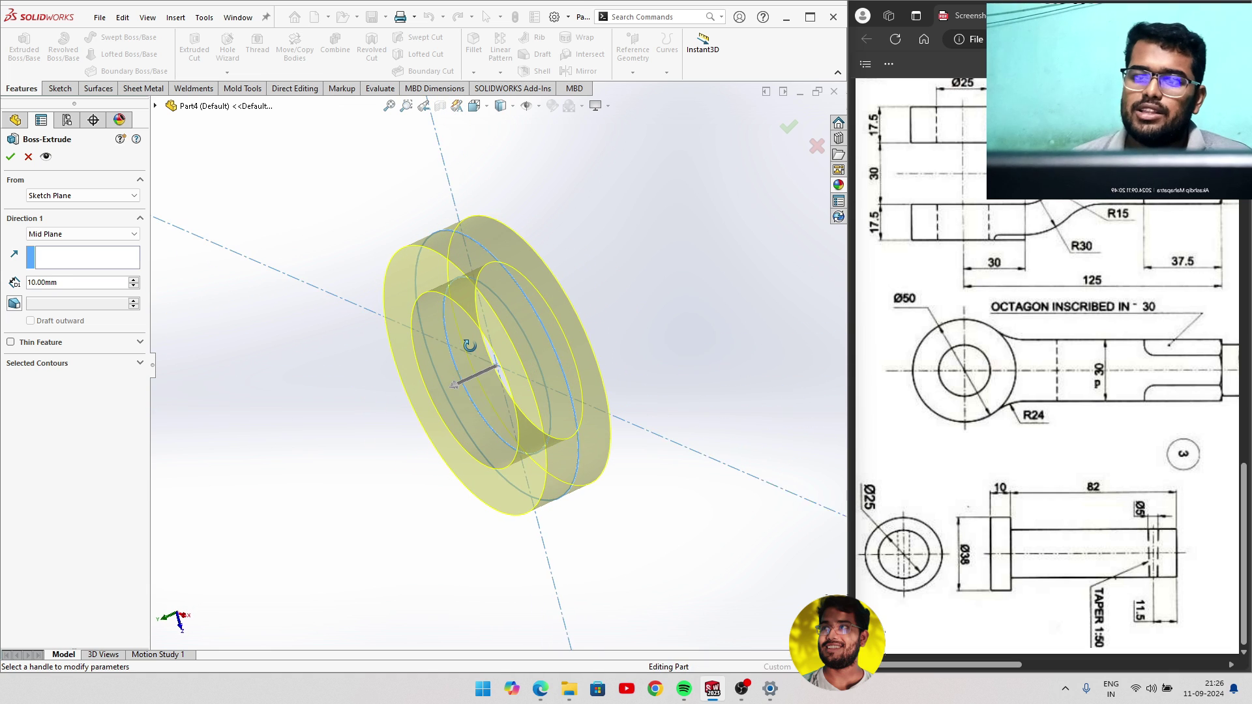
left_click(72, 196)
left_click(34, 204)
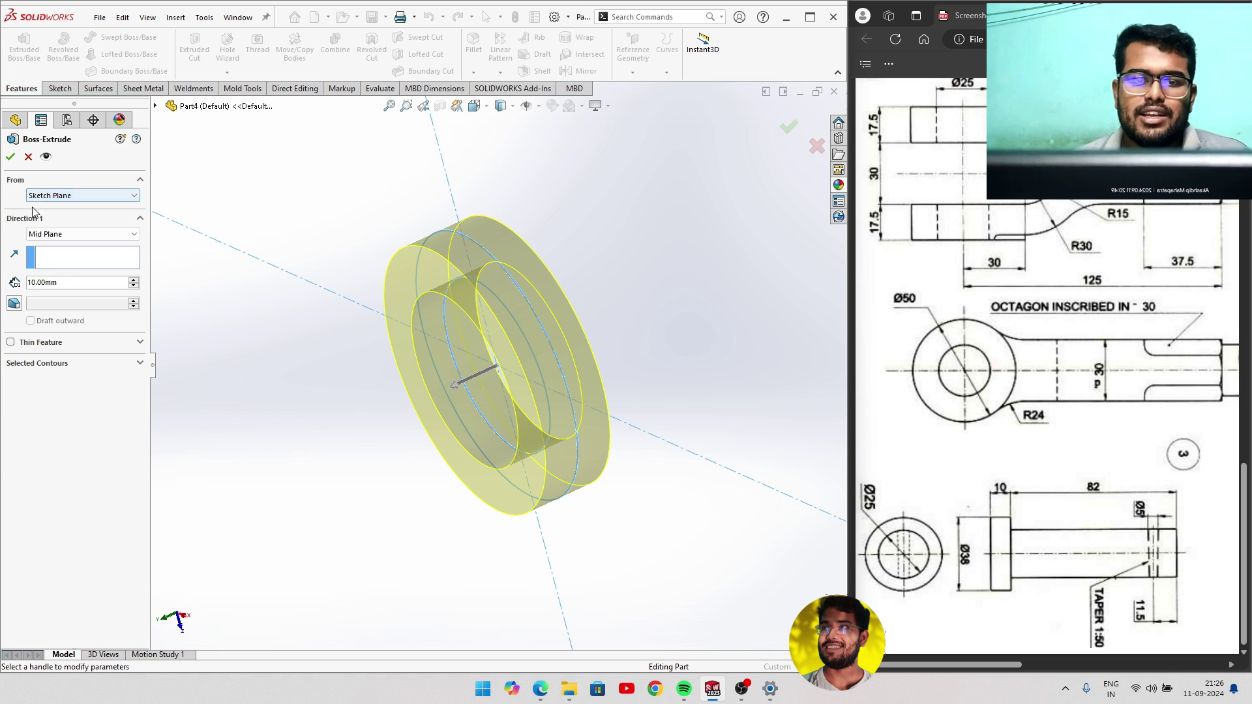
left_click(71, 234)
left_click(57, 247)
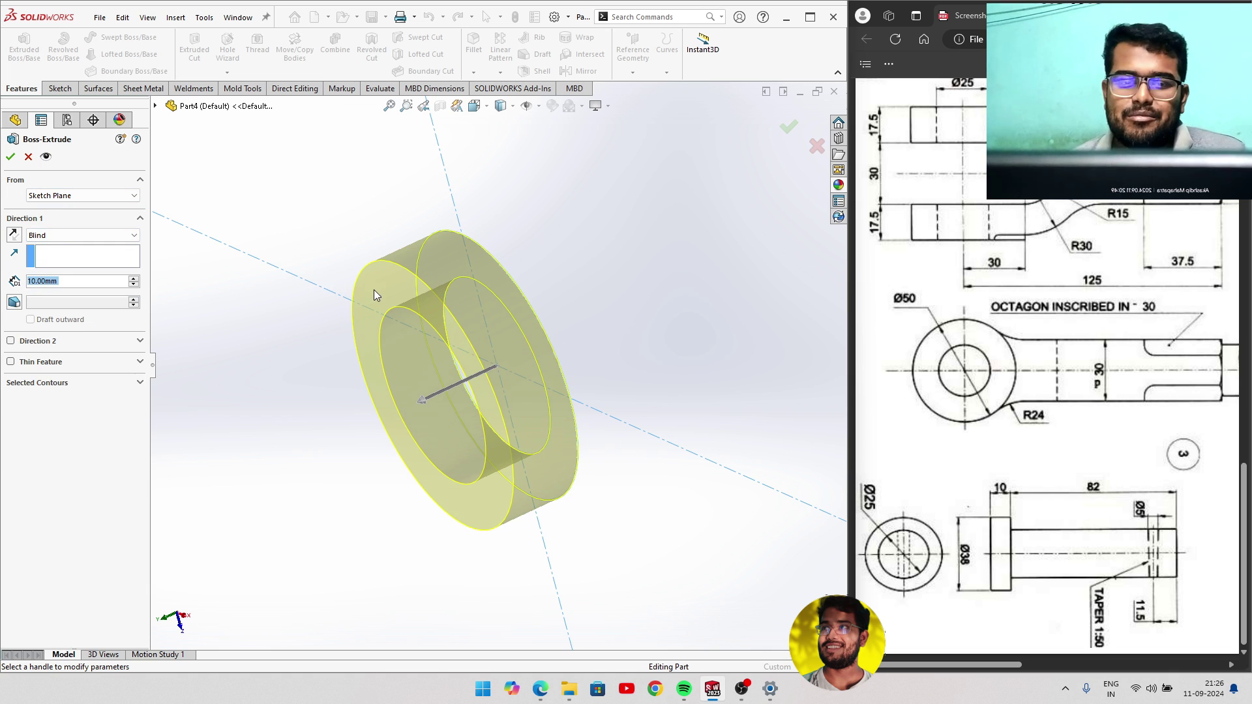
mouse_move(374, 291)
middle_mouse_down()
mouse_move(335, 302)
mouse_move(395, 300)
mouse_move(381, 315)
mouse_move(391, 317)
middle_mouse_up()
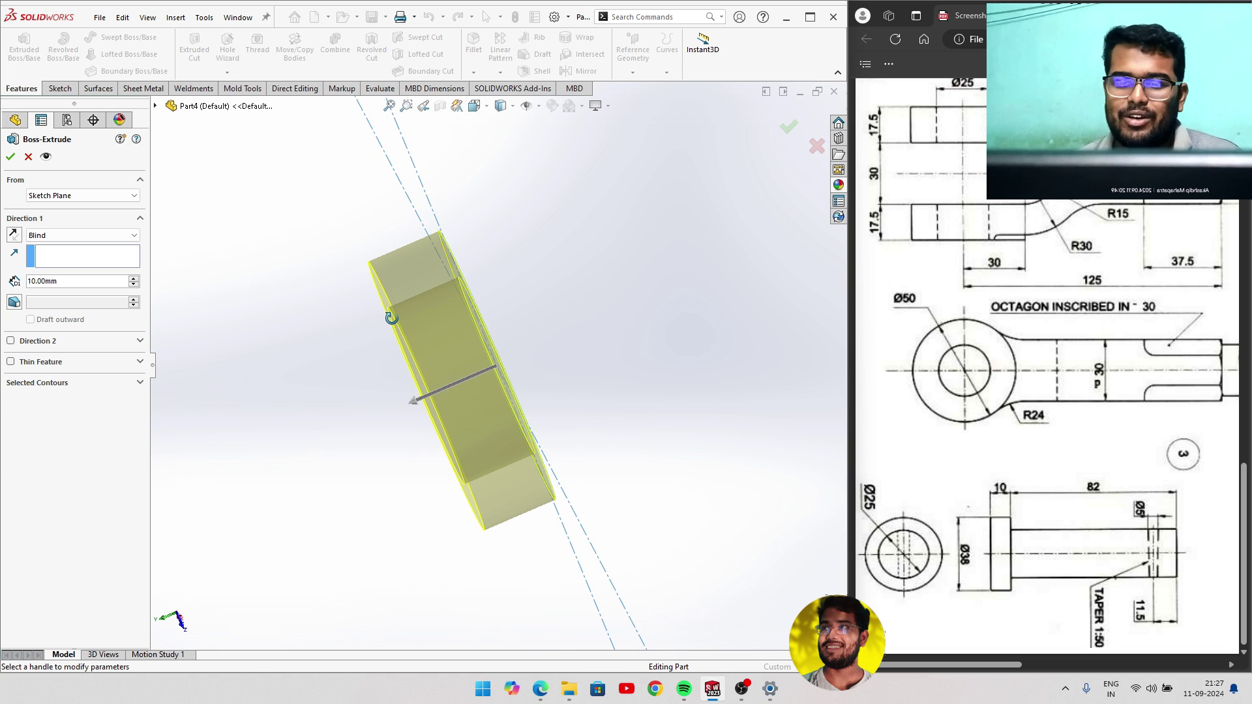
left_click(10, 157)
mouse_move(315, 251)
middle_mouse_down()
mouse_move(430, 182)
mouse_move(574, 159)
mouse_move(378, 220)
middle_mouse_up()
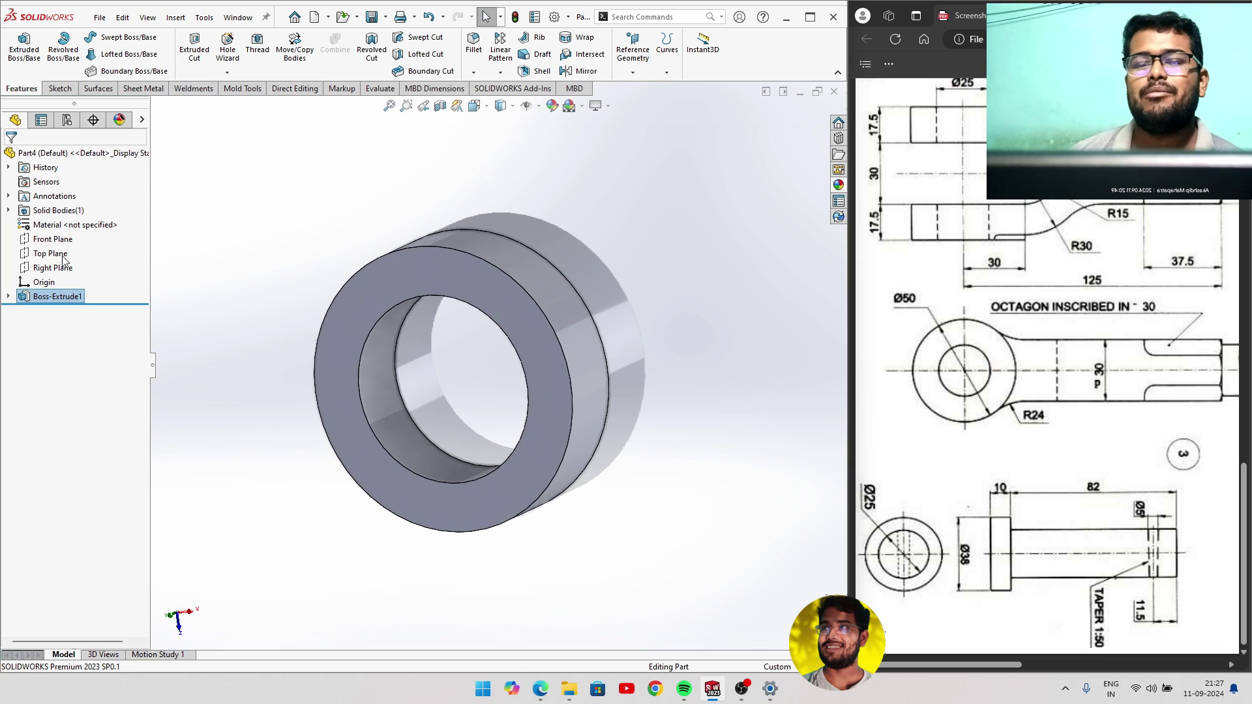
Start a second extrusion from Sketch1 using only the inner Ø25 circle region.
left_click(8, 296)
left_click(60, 311)
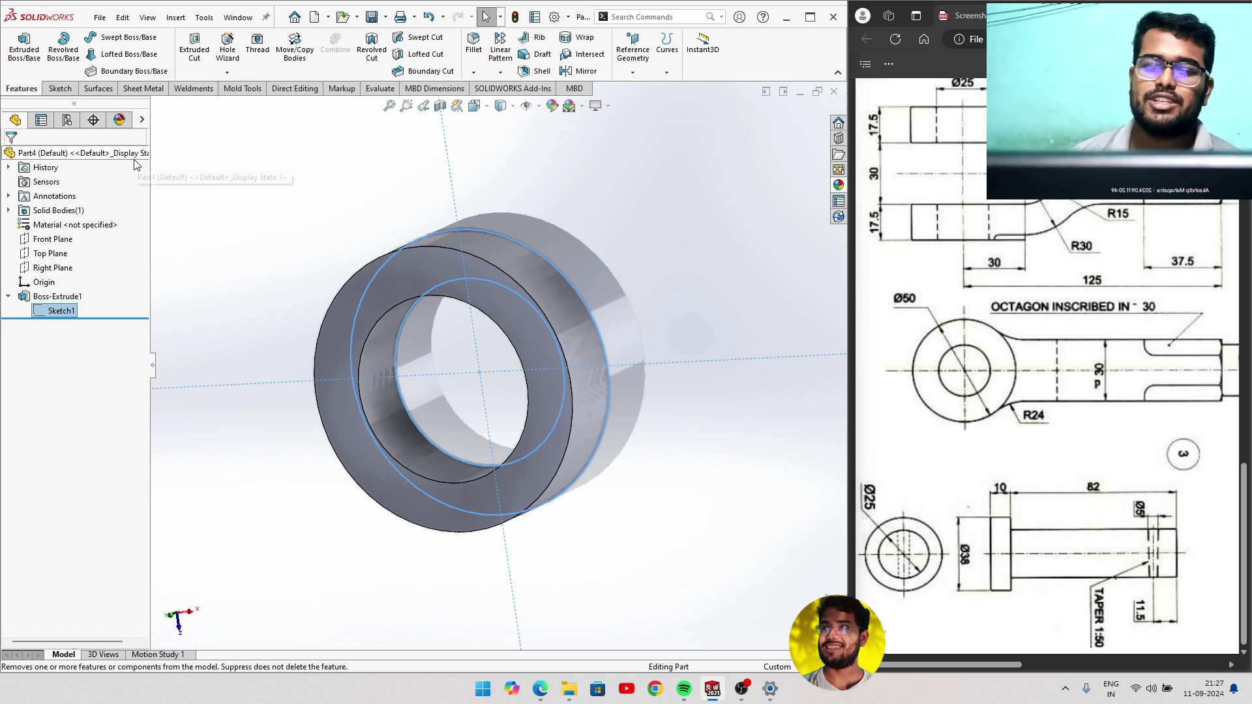
left_click(24, 46)
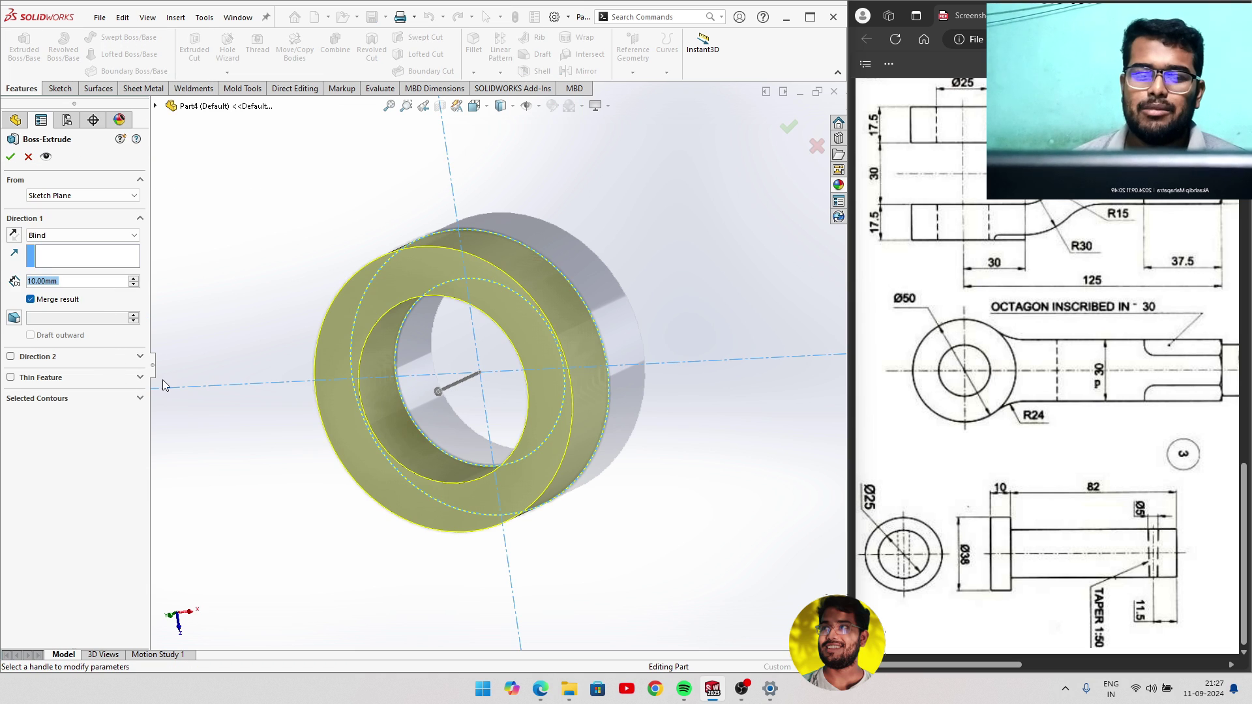
key("ctrl+1")
left_click(98, 400)
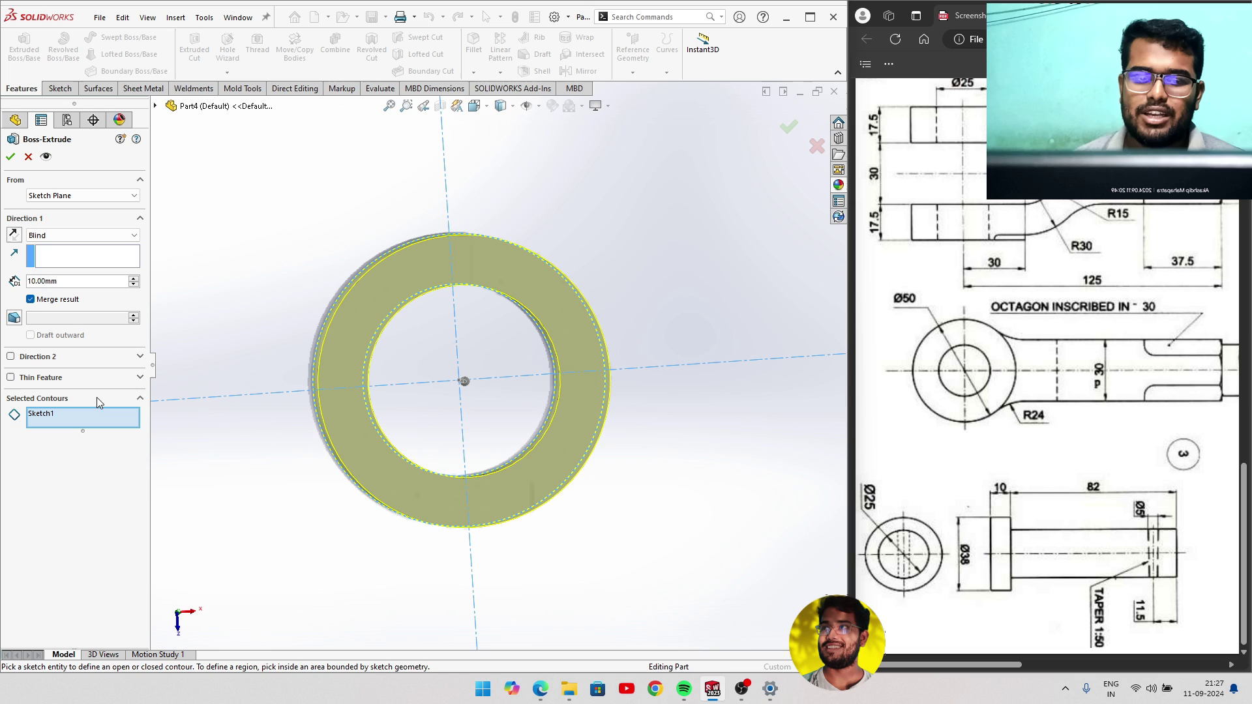
right_click(55, 420)
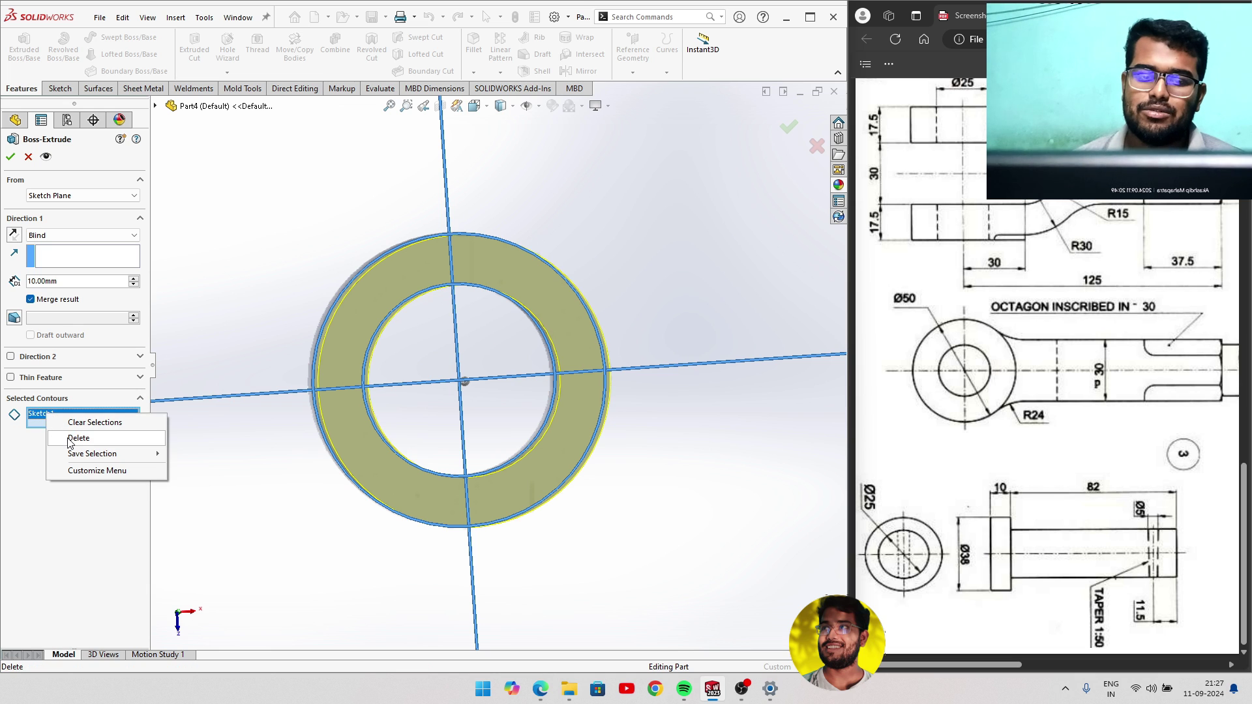
left_click(75, 437)
middle_click_drag(315, 373, 336, 326)
left_click(437, 367)
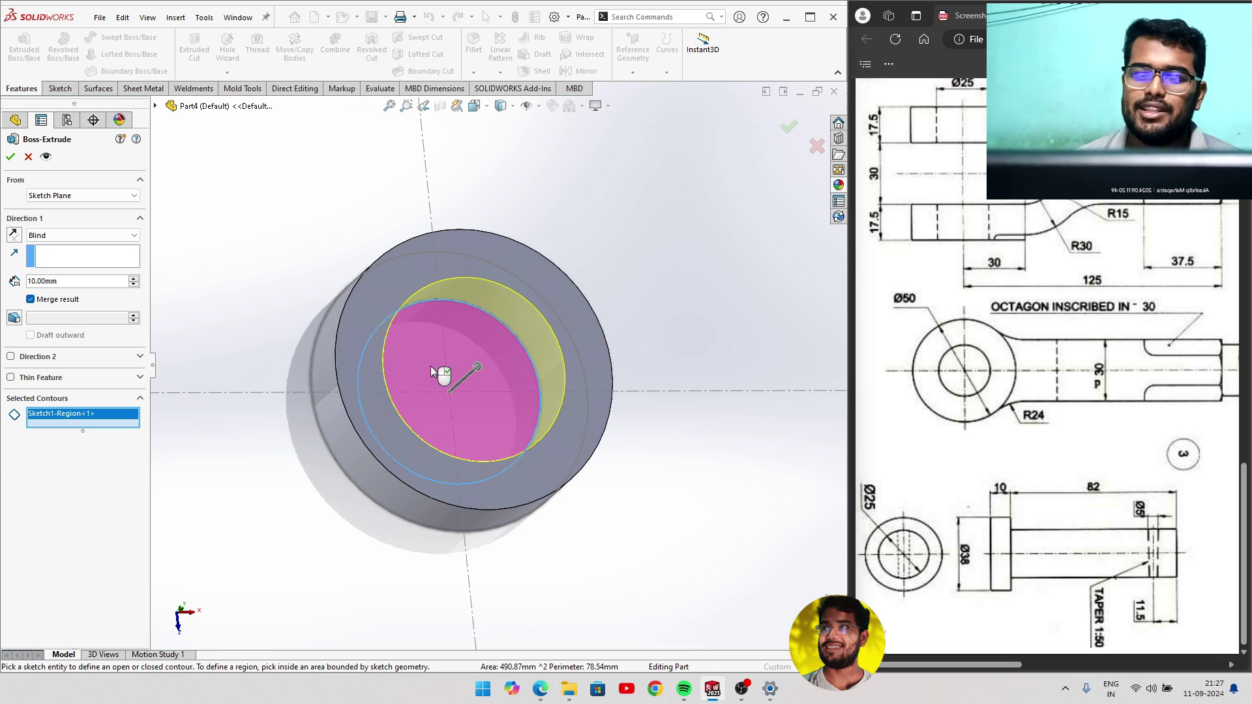
Set the shaft extrusion depth to 92 mm and confirm it.
middle_click_drag(431, 366, 442, 342)
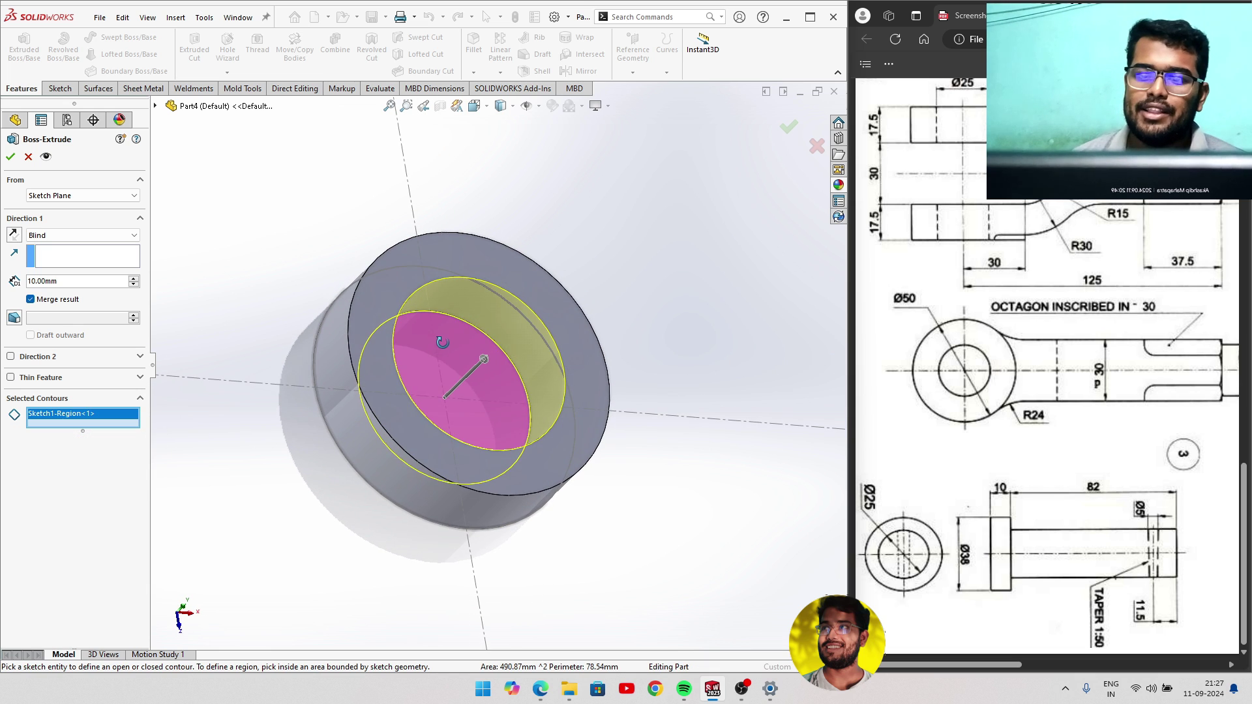
left_click(133, 279)
left_click(133, 279)
left_click(133, 279)
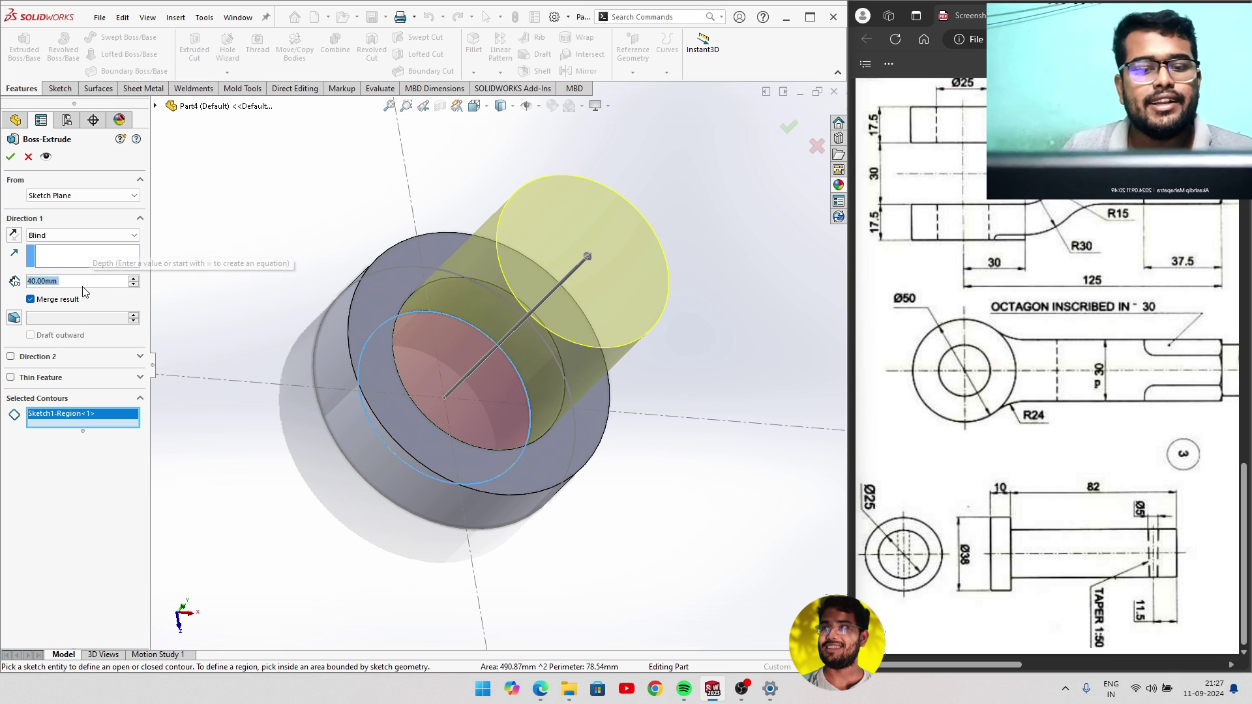
type("9")
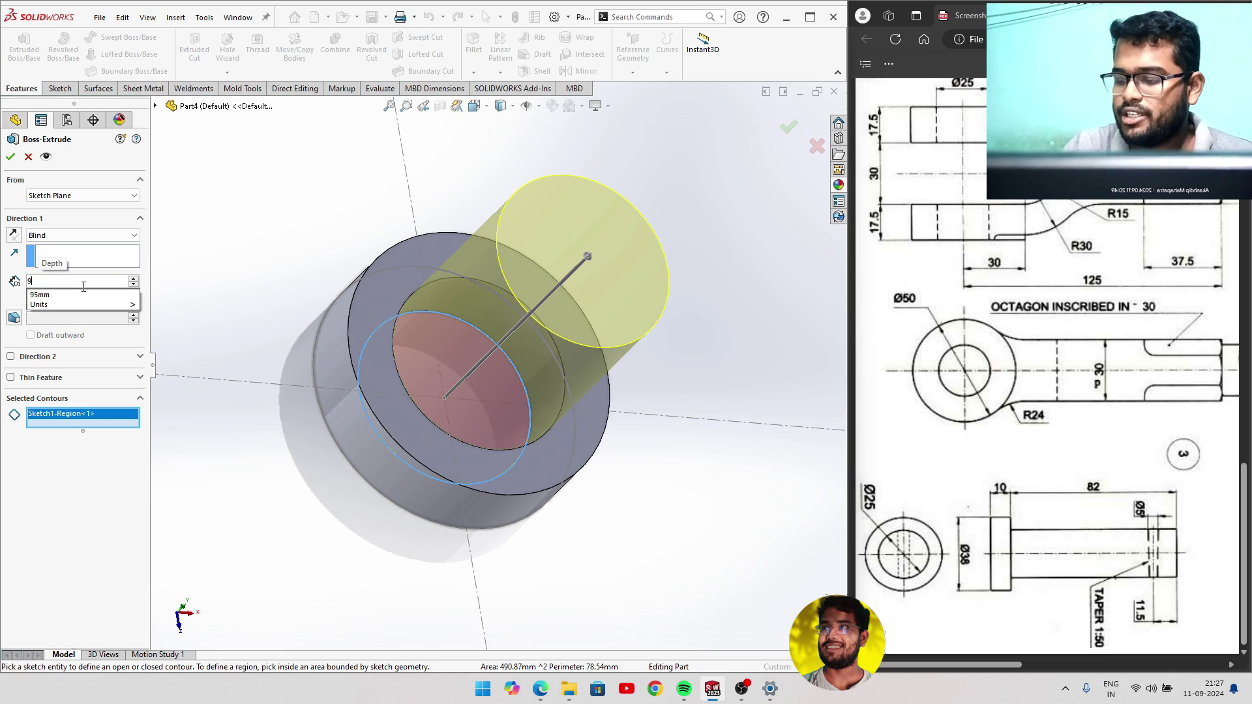
type("2")
key("Return")
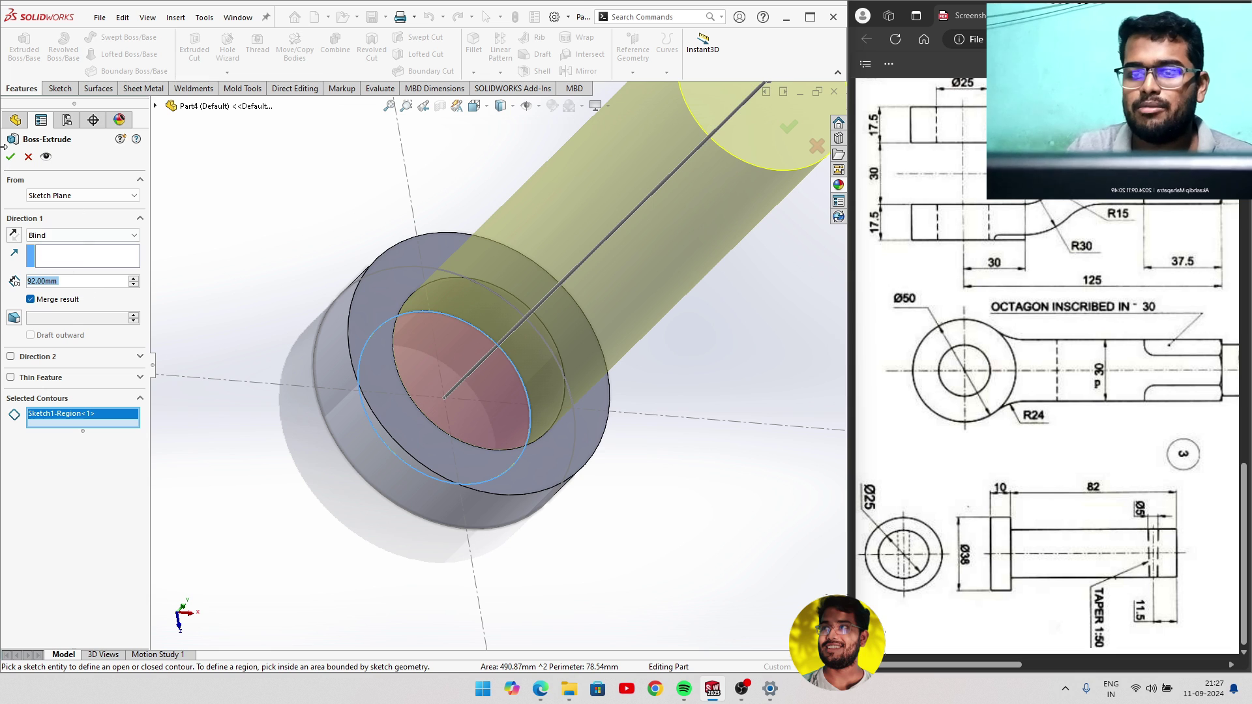
left_click(10, 159)
mouse_move(472, 293)
middle_mouse_down()
mouse_move(588, 371)
mouse_move(646, 442)
mouse_move(589, 425)
mouse_move(569, 436)
mouse_move(576, 447)
middle_mouse_up()
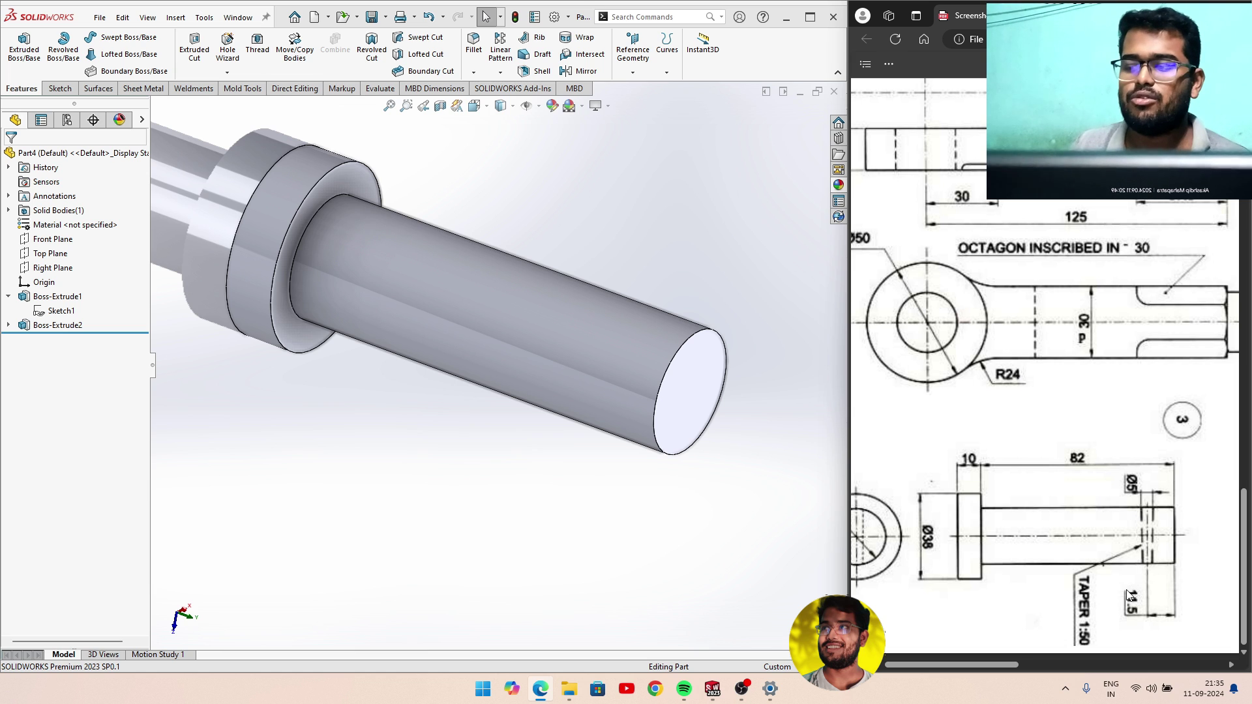
Start a new sketch on the Front Plane.
scroll(1161, 590, "up", 3, "ctrl")
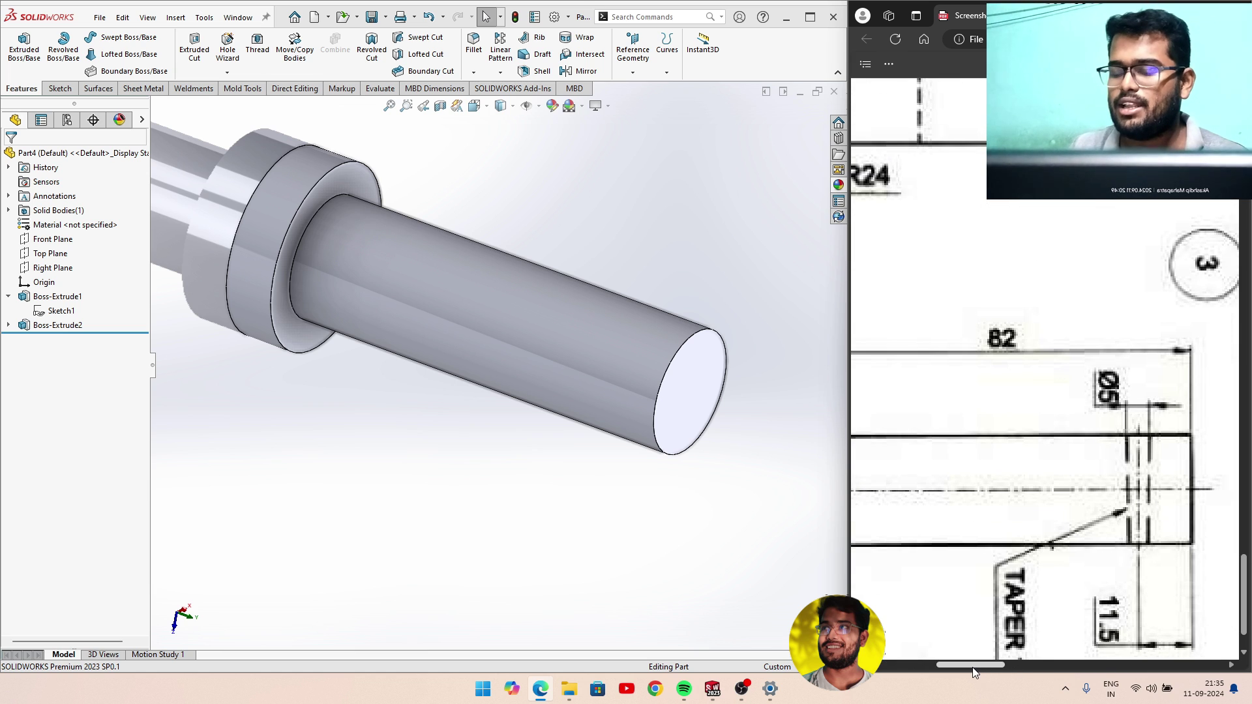
left_click_drag(971, 667, 981, 666)
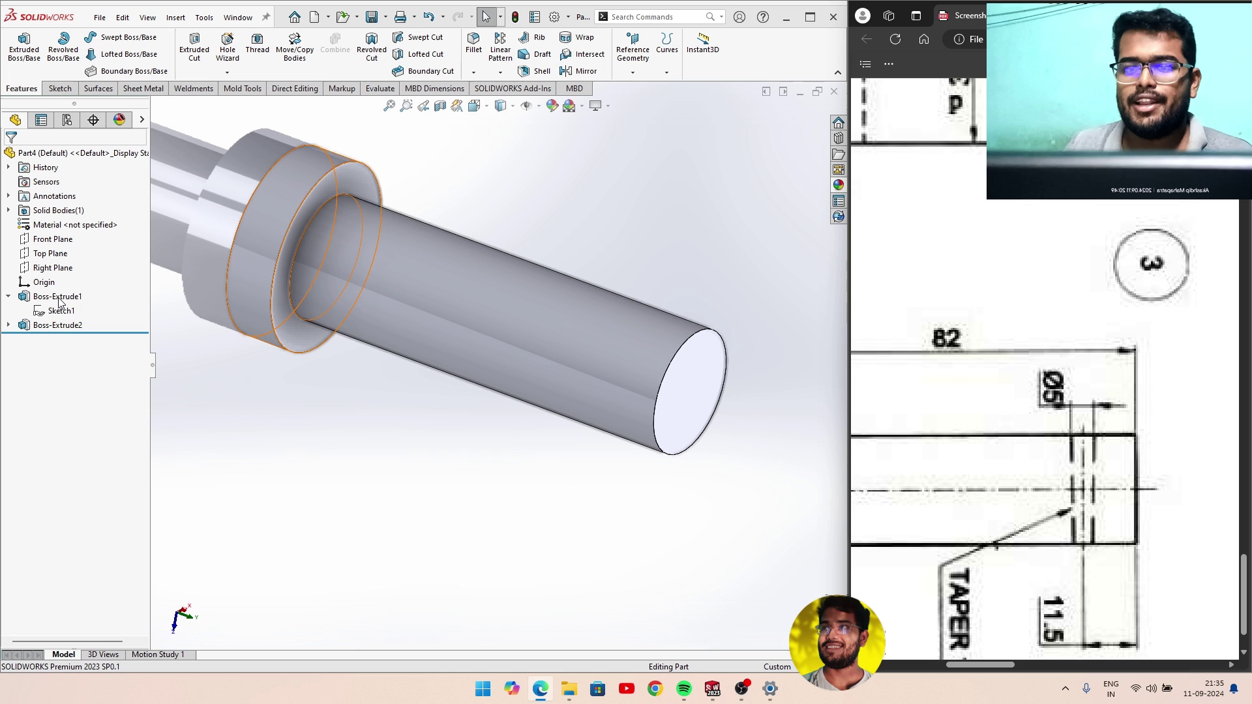
left_click(39, 241)
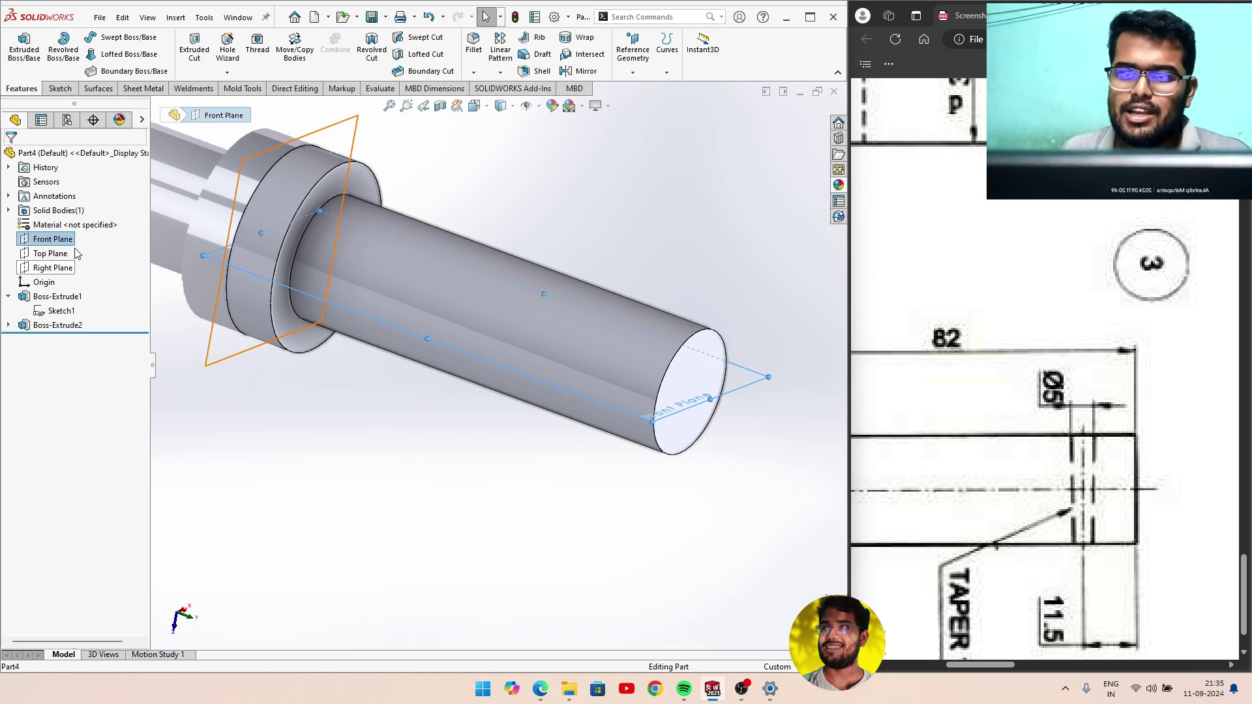
right_click(61, 240)
left_click(75, 222)
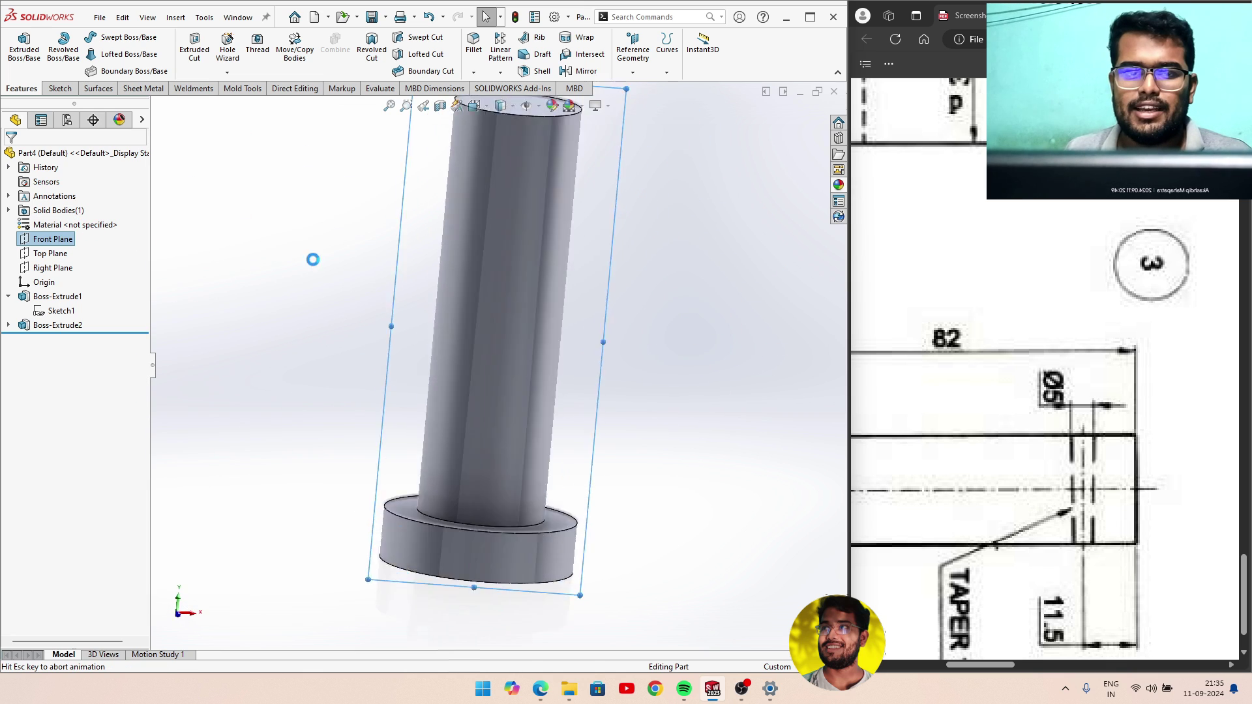
scroll(485, 282, "down", 2)
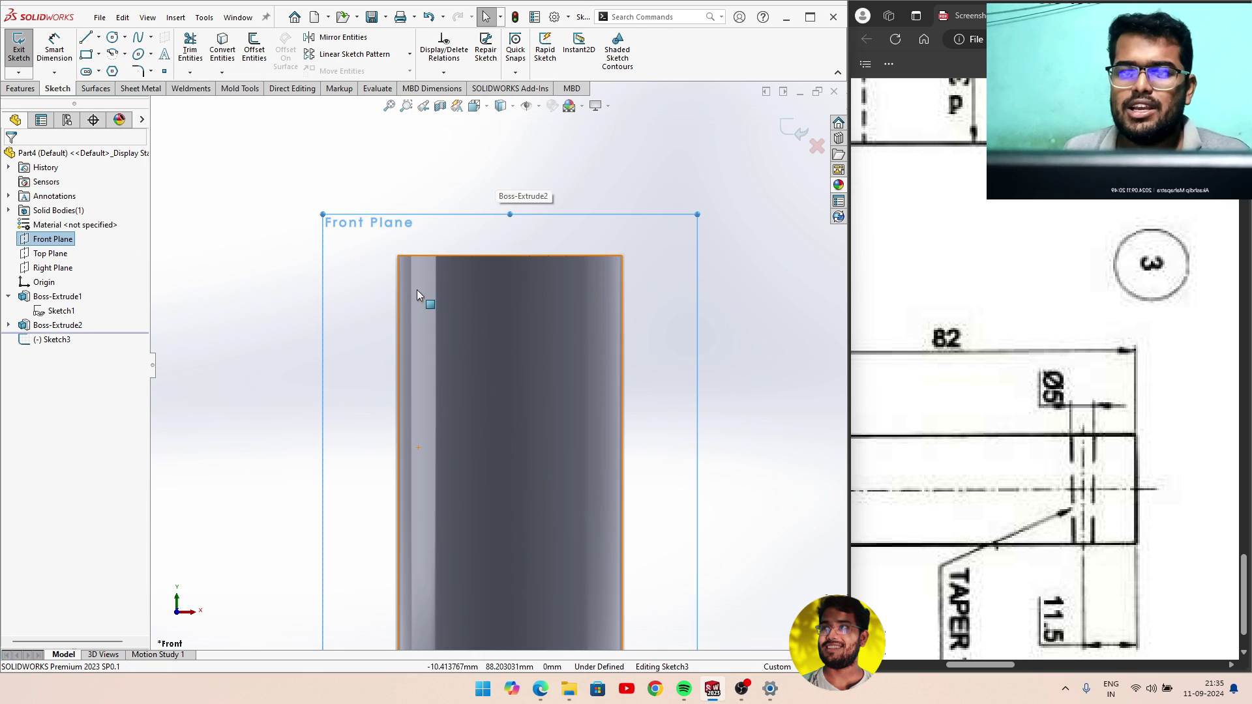
Draw a horizontal construction line across the shaft, discarding an accidental infinite line.
left_click(89, 42)
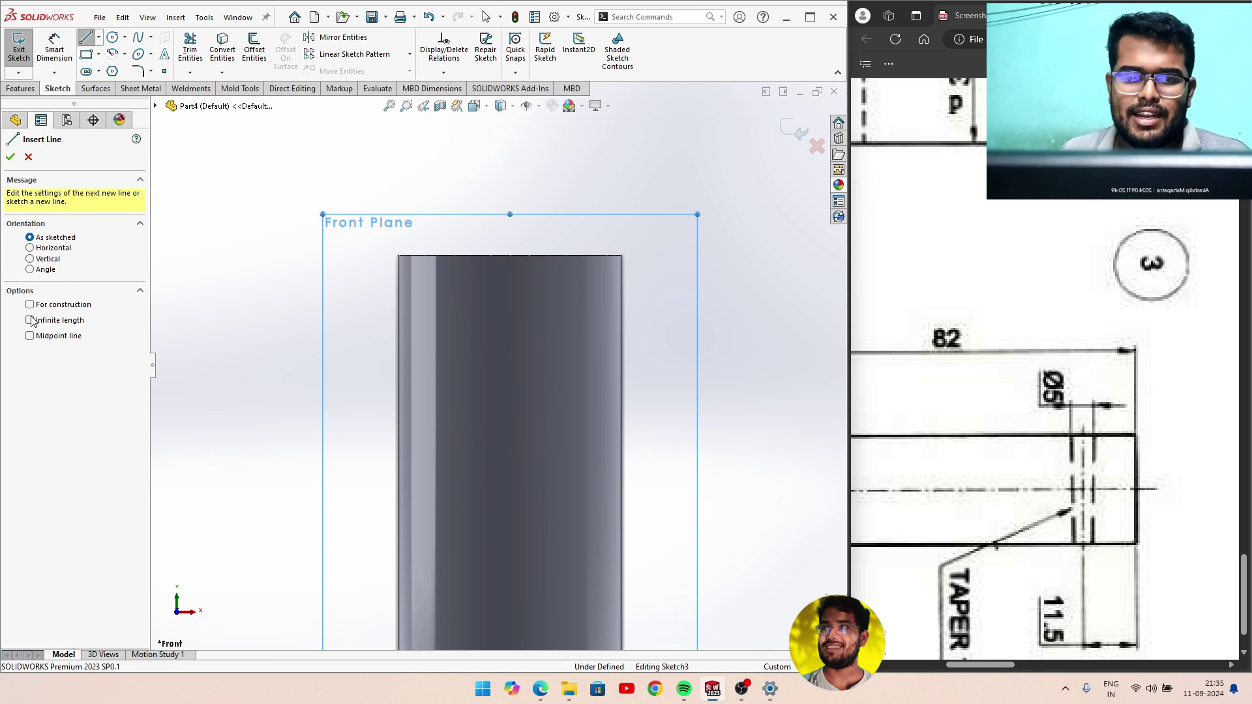
left_click(30, 320)
left_click(289, 343)
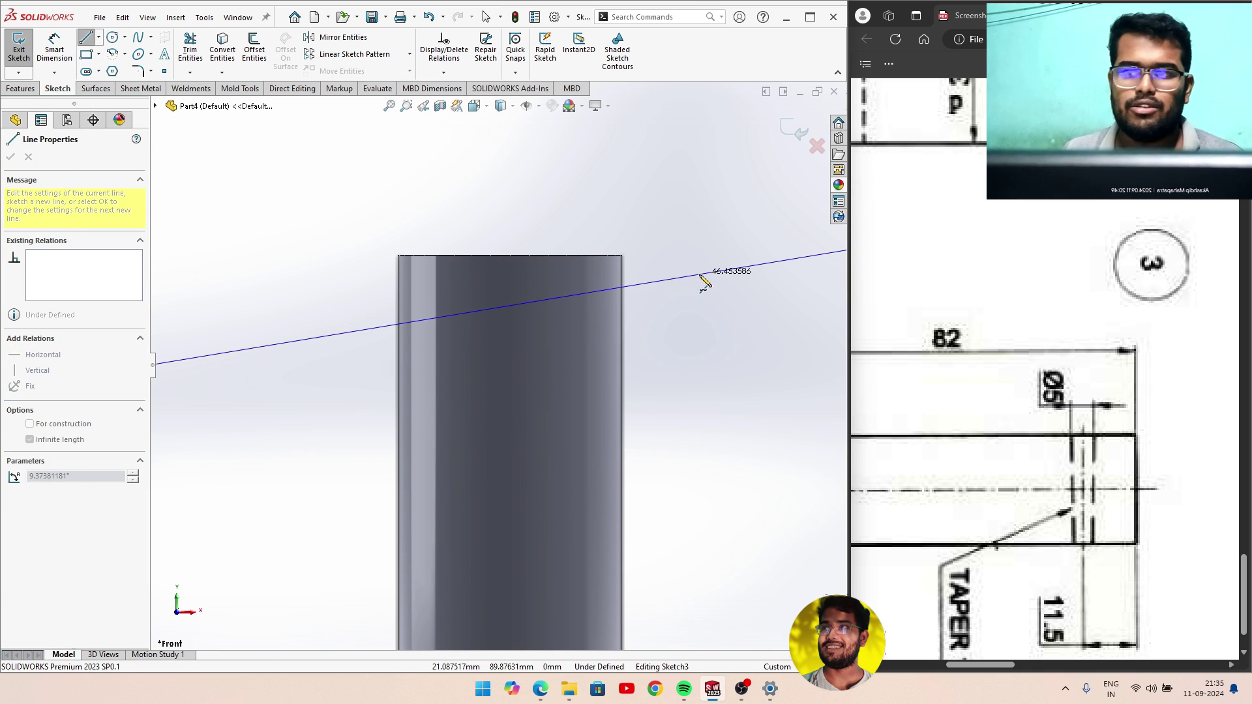
key("Escape")
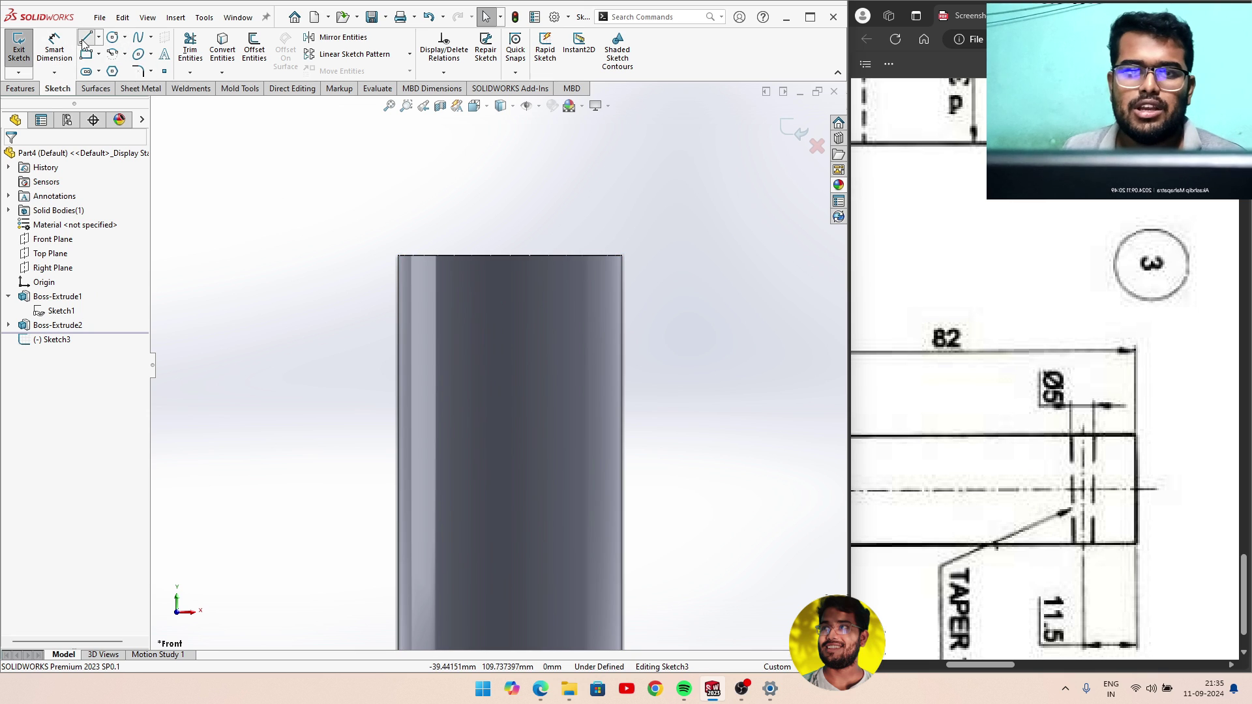
left_click(85, 39)
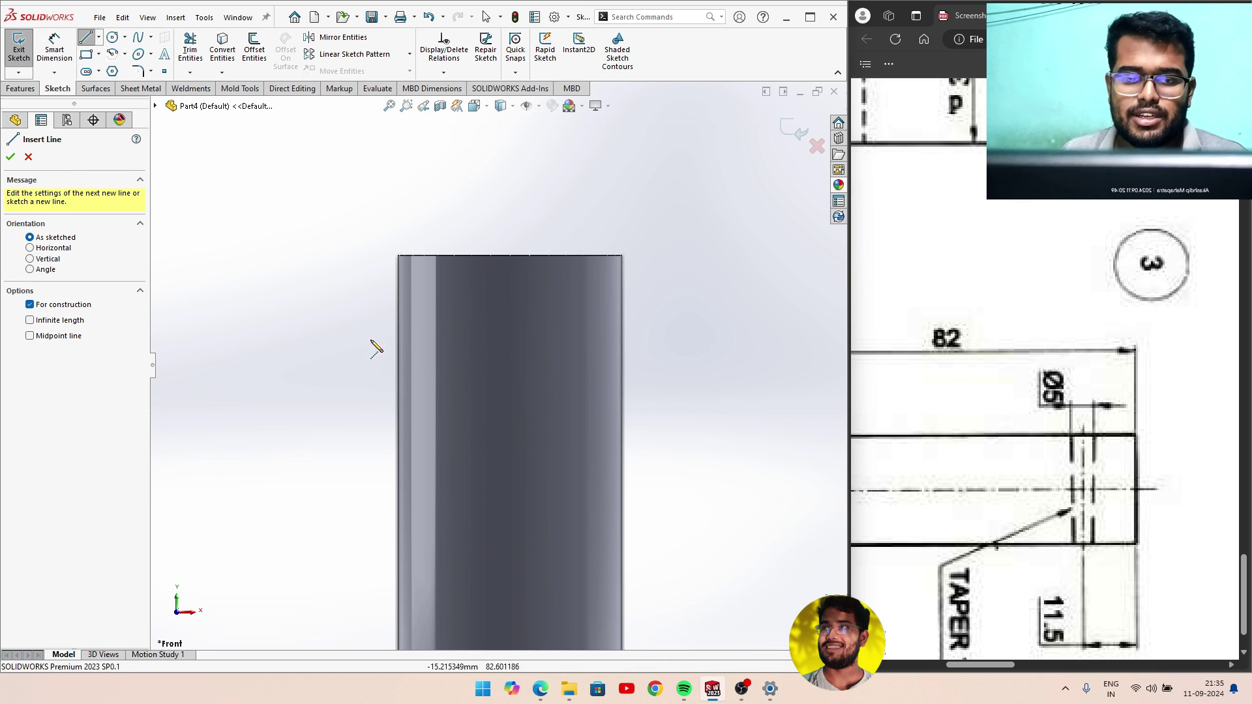
left_click(356, 339)
left_click(656, 340)
right_click(678, 324)
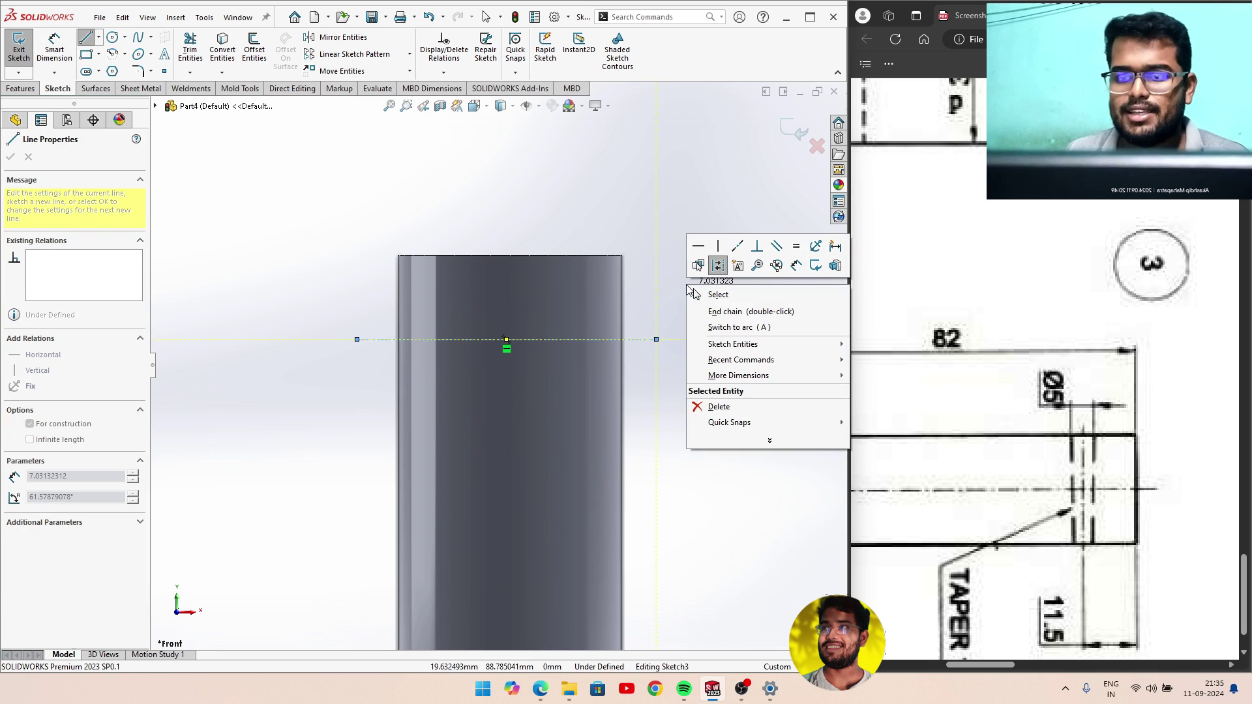
left_click(712, 292)
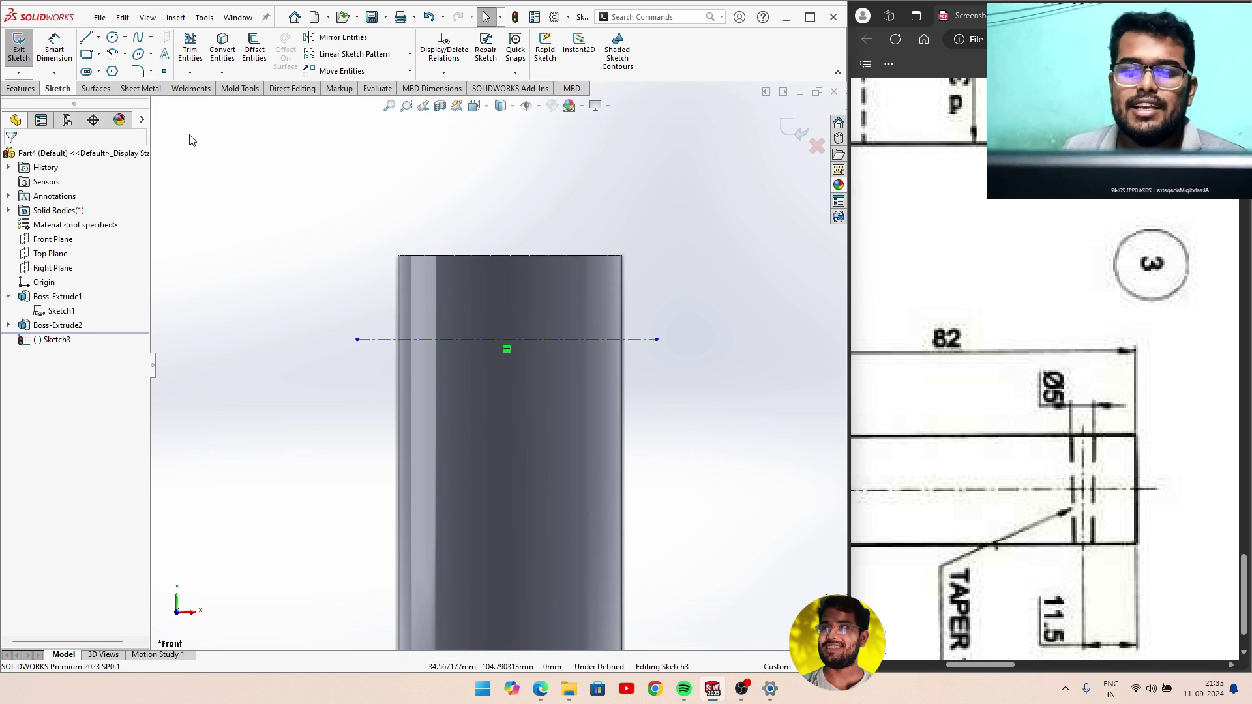
scroll(902, 410, "down", 1)
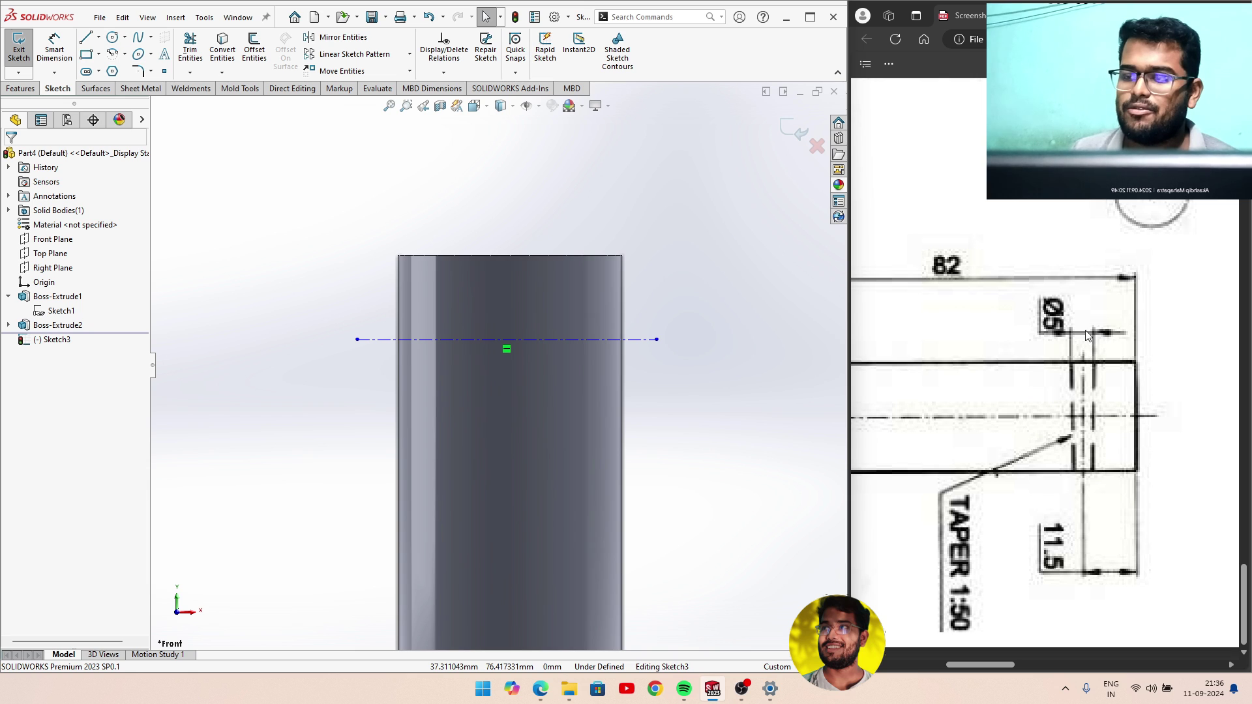
Dimension the centerline 14 mm (11.5+2.5) from the pin's top corner.
left_click(54, 47)
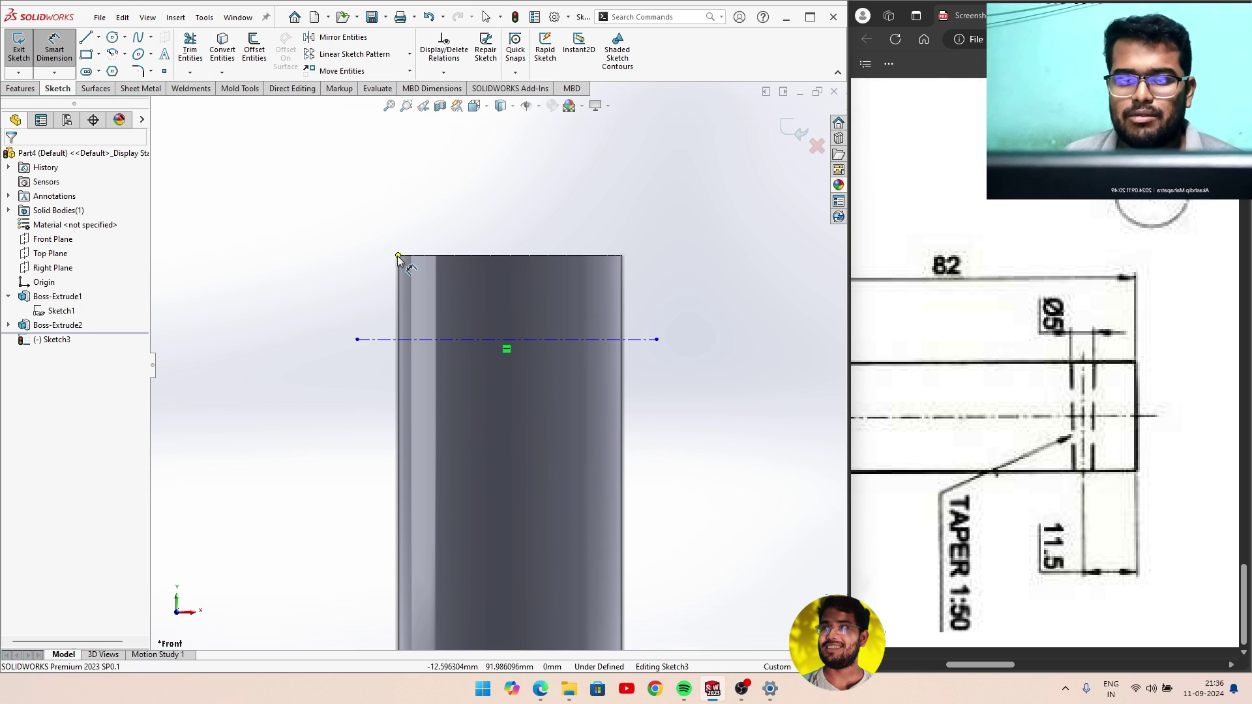
left_click(371, 340)
left_click(398, 255)
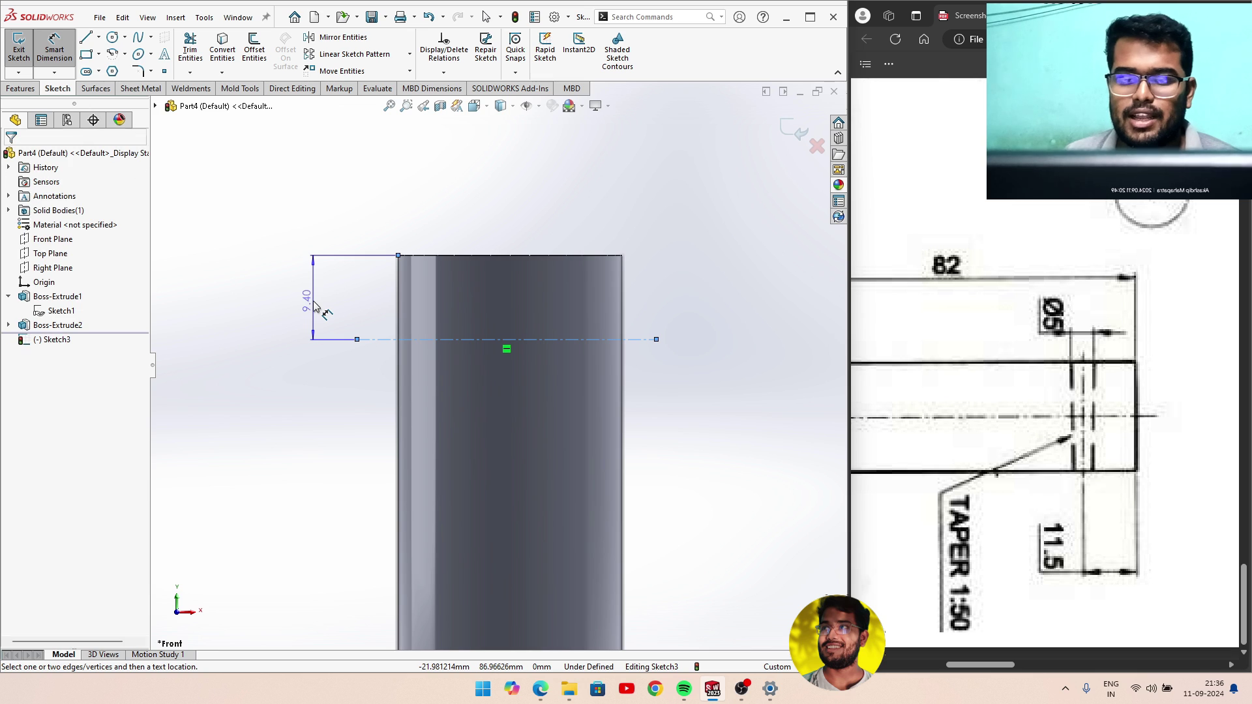
left_click(317, 303)
type("11.5")
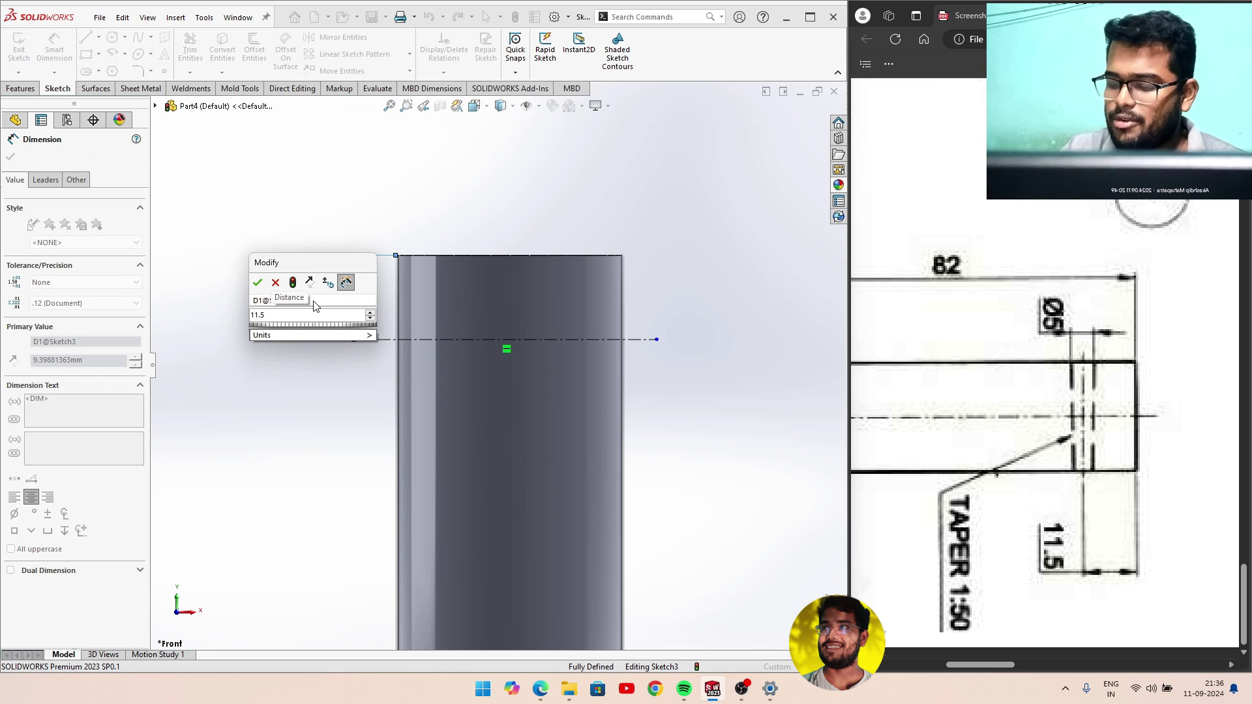
type("+")
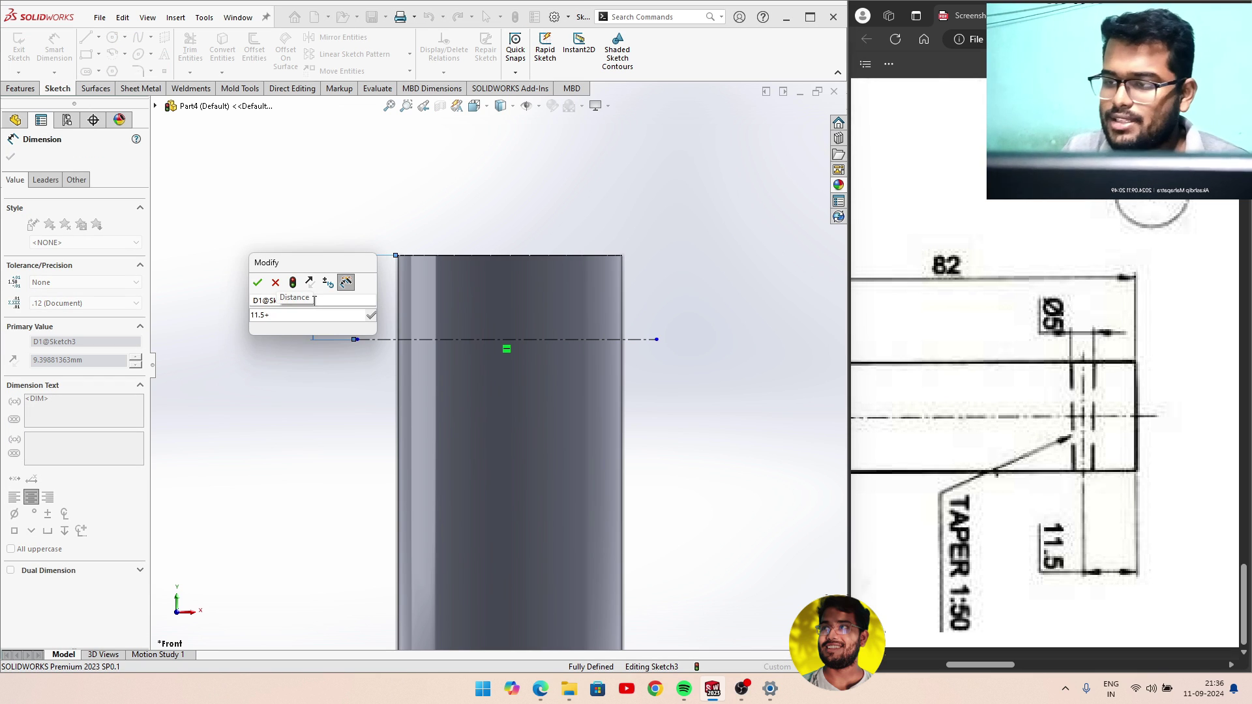
type("2.5")
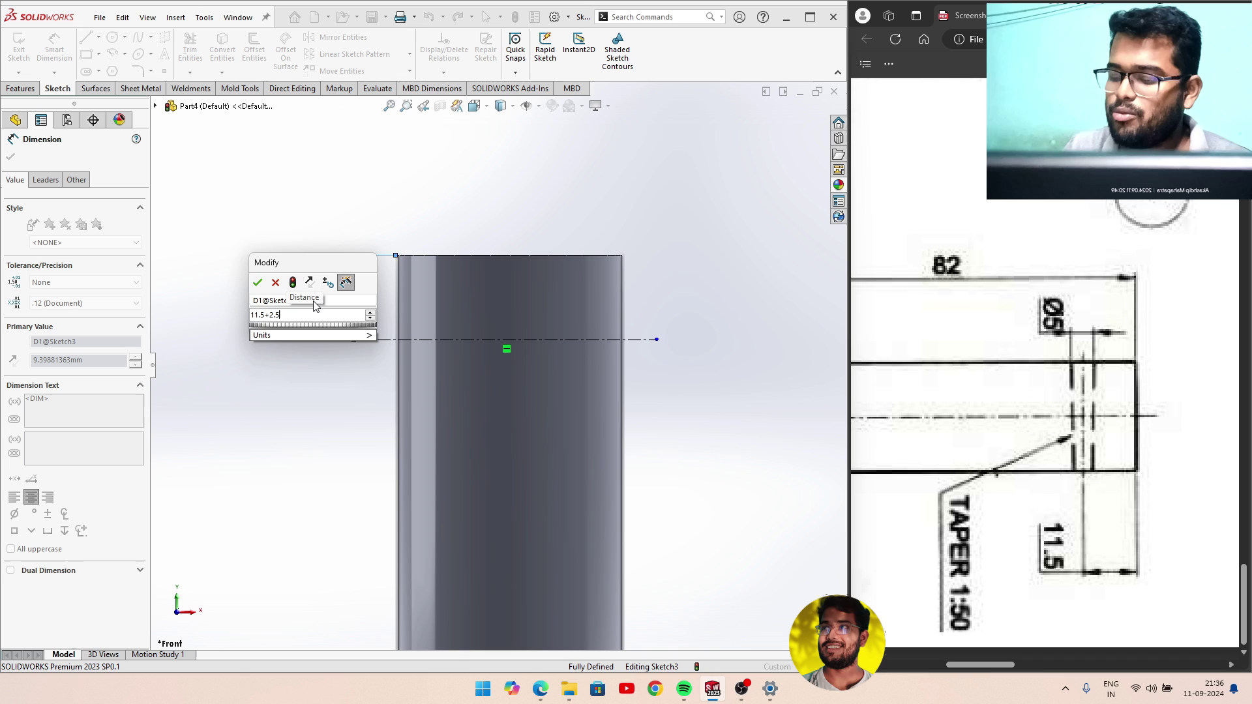
key("Return")
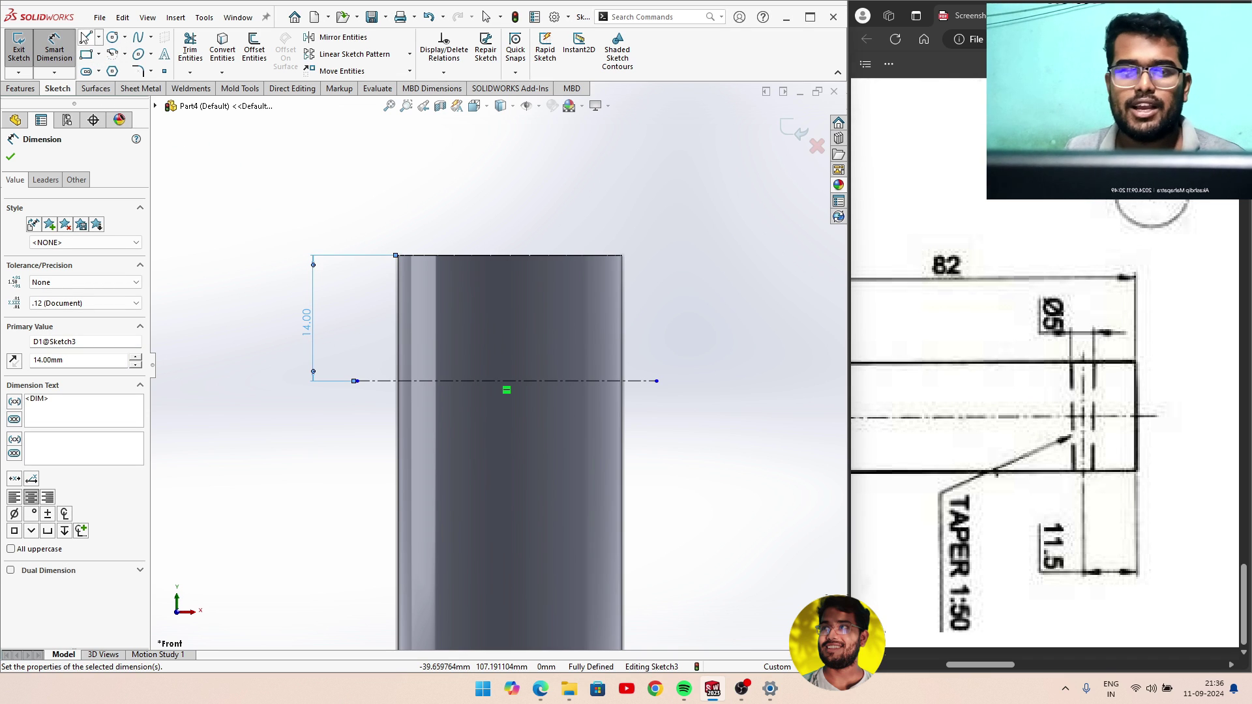
Draw a closed tapered profile below the centerline across the pin.
left_click(86, 40)
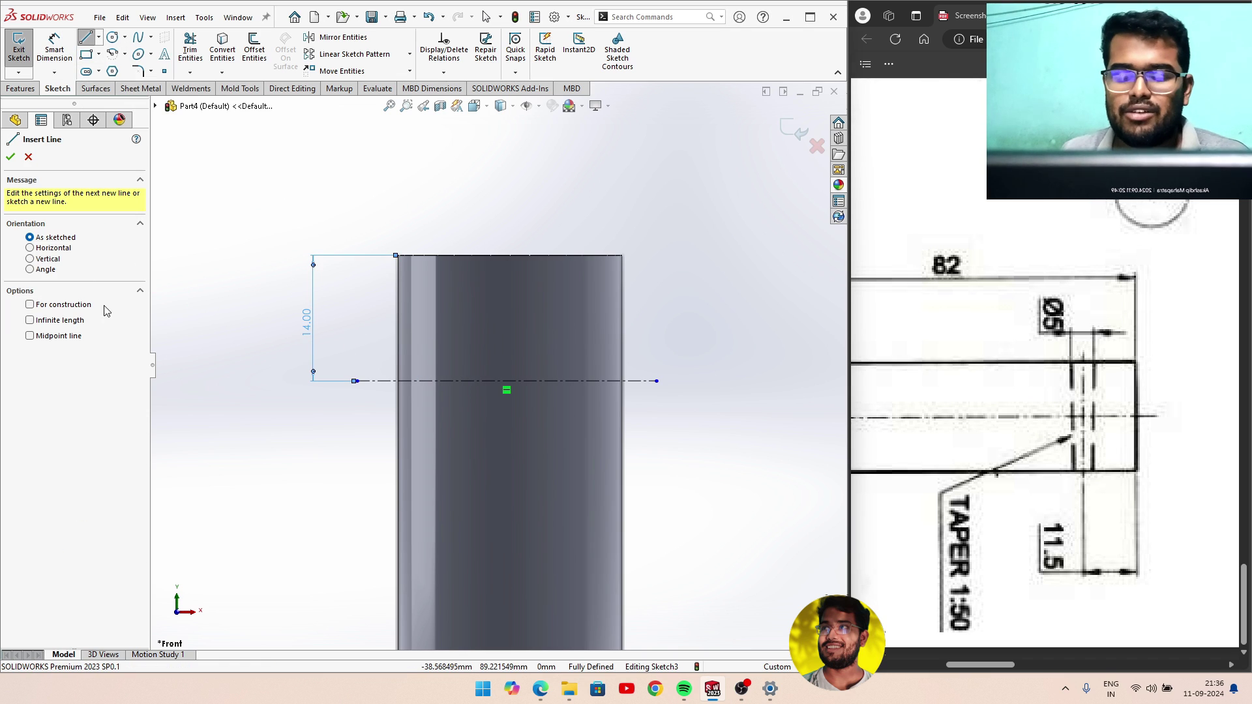
middle_click_drag(397, 331, 348, 239, "ctrl")
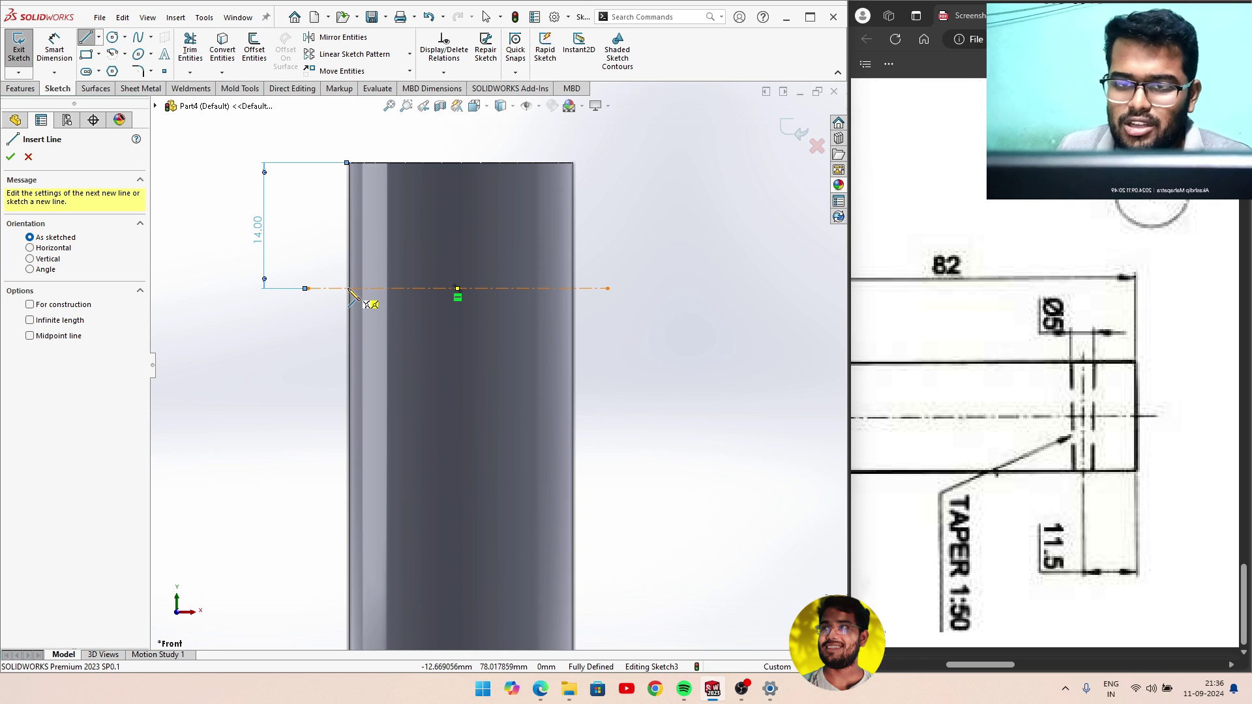
left_click(328, 289)
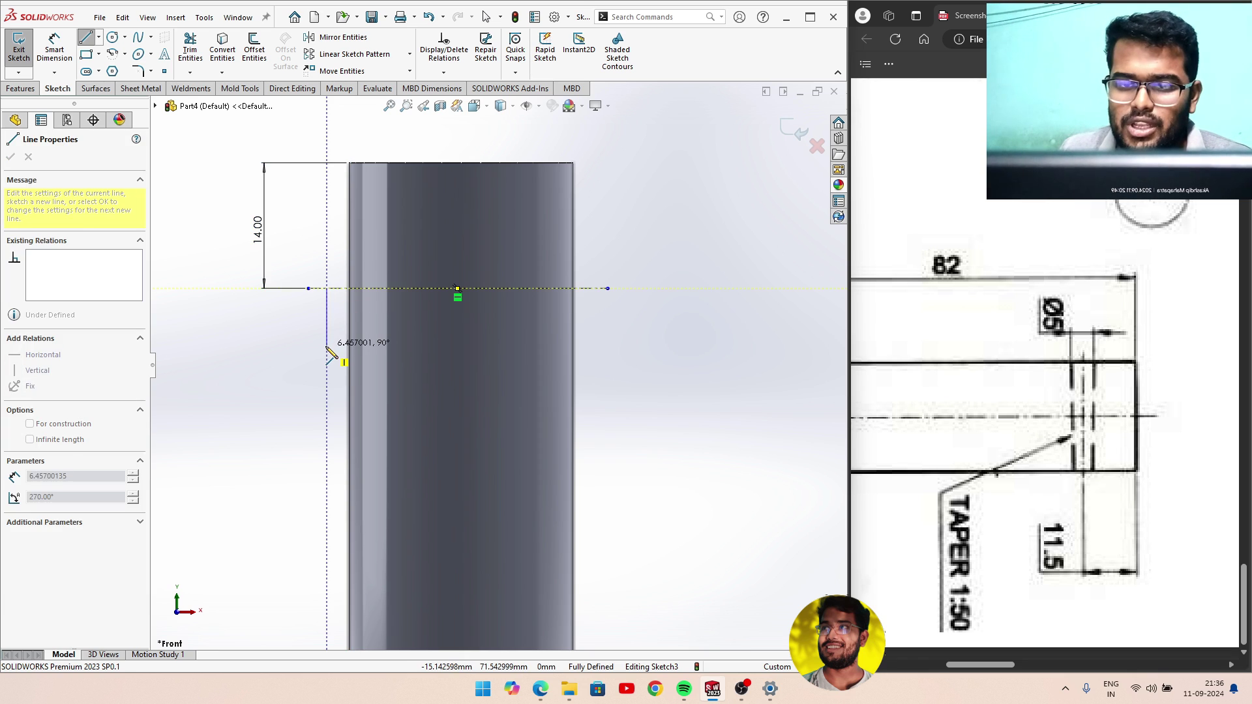
left_click(603, 331)
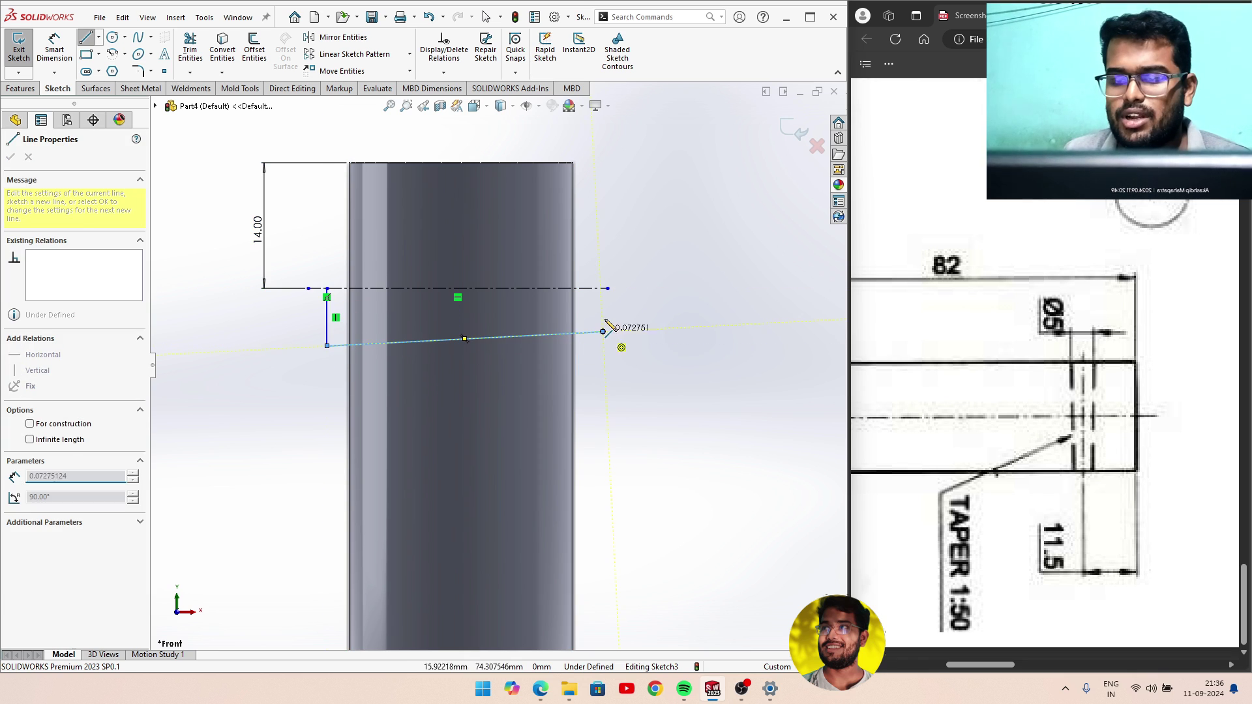
left_click(604, 288)
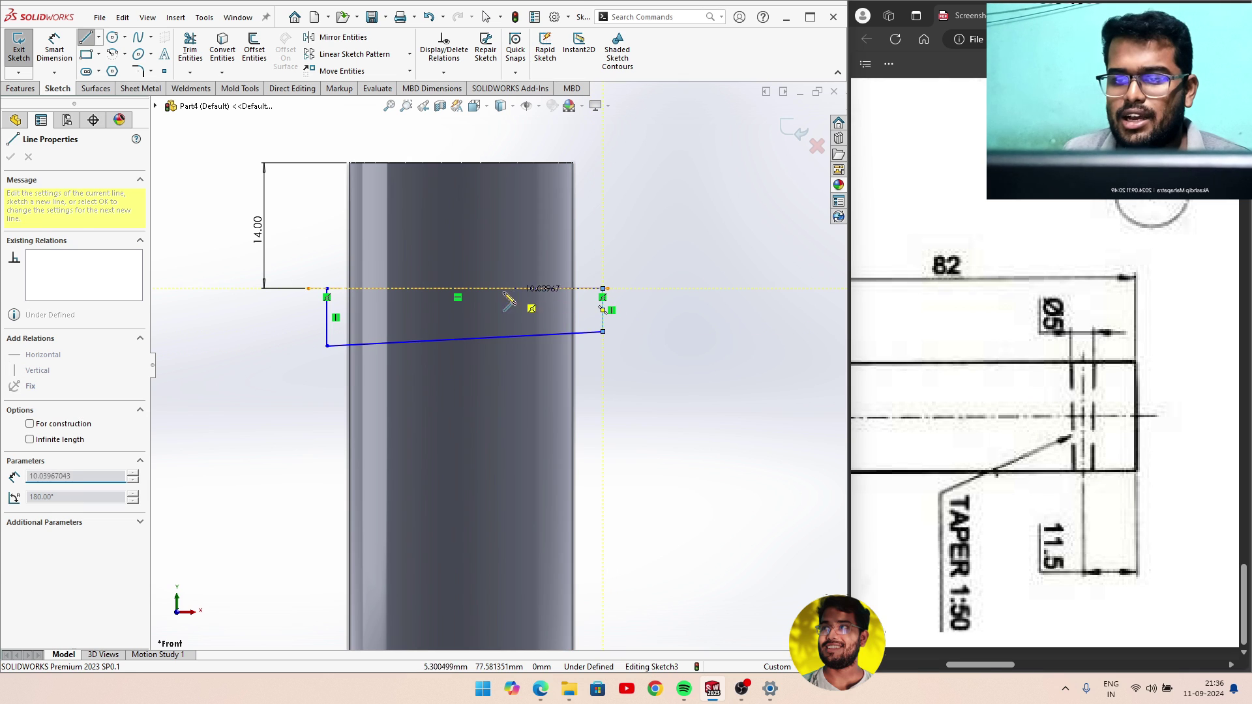
left_click(327, 288)
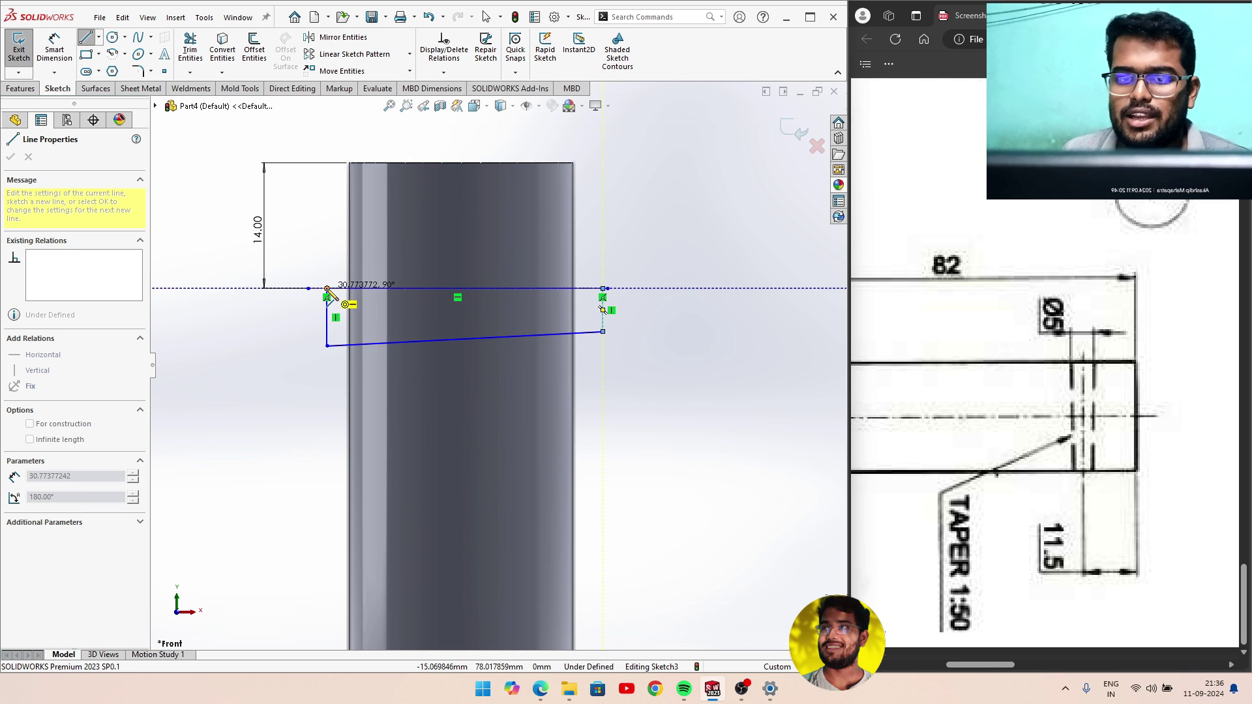
right_click(685, 285)
left_click(693, 288)
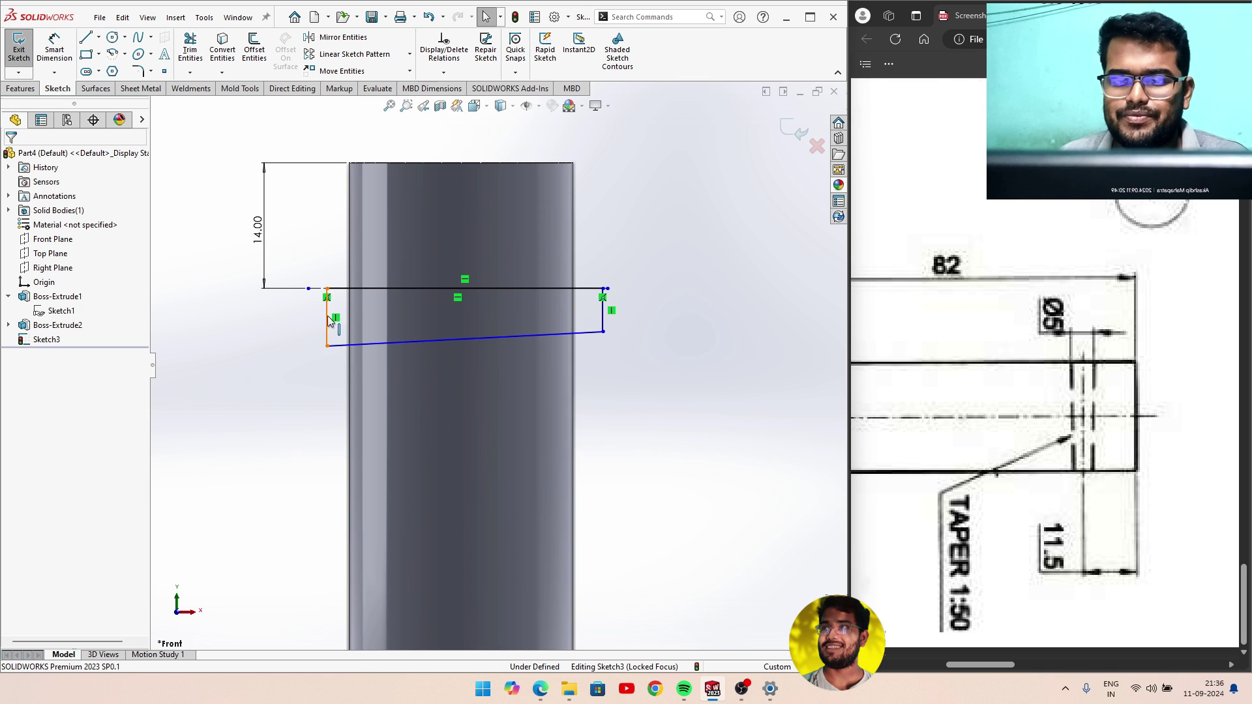
Dimension the profile's left edge 2.5 mm and nudge its lower right corner.
key("d")
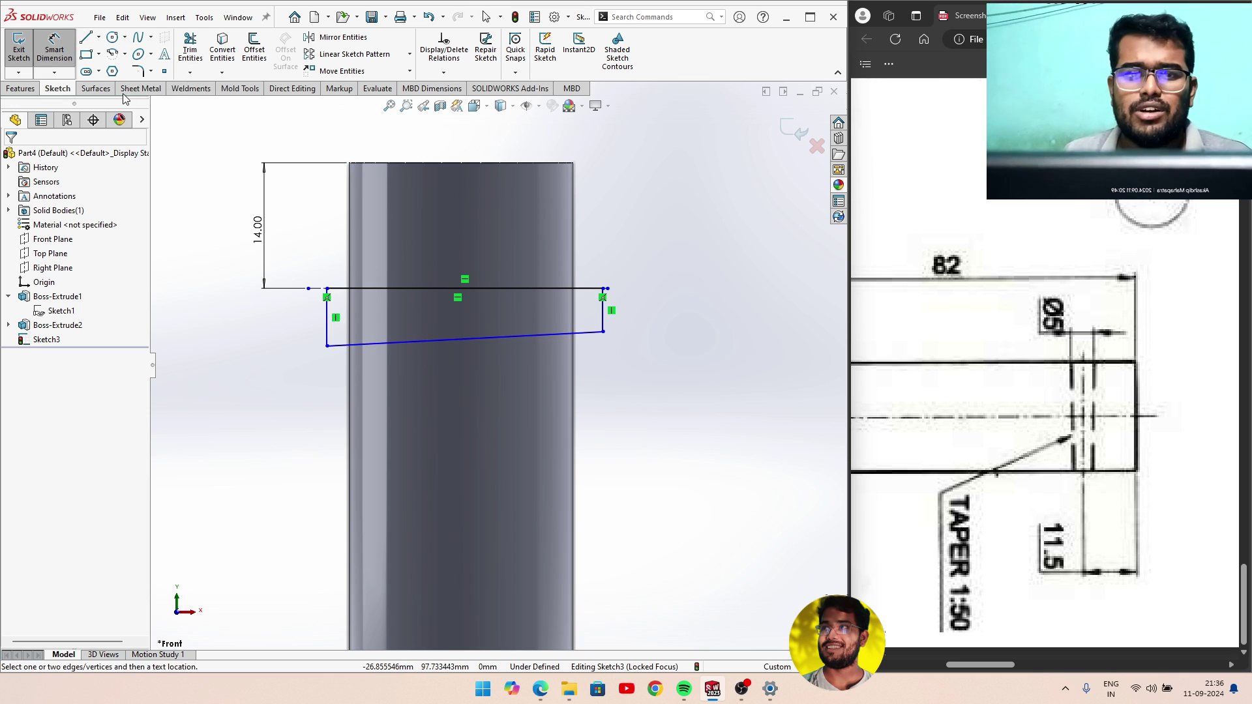
left_click(326, 317)
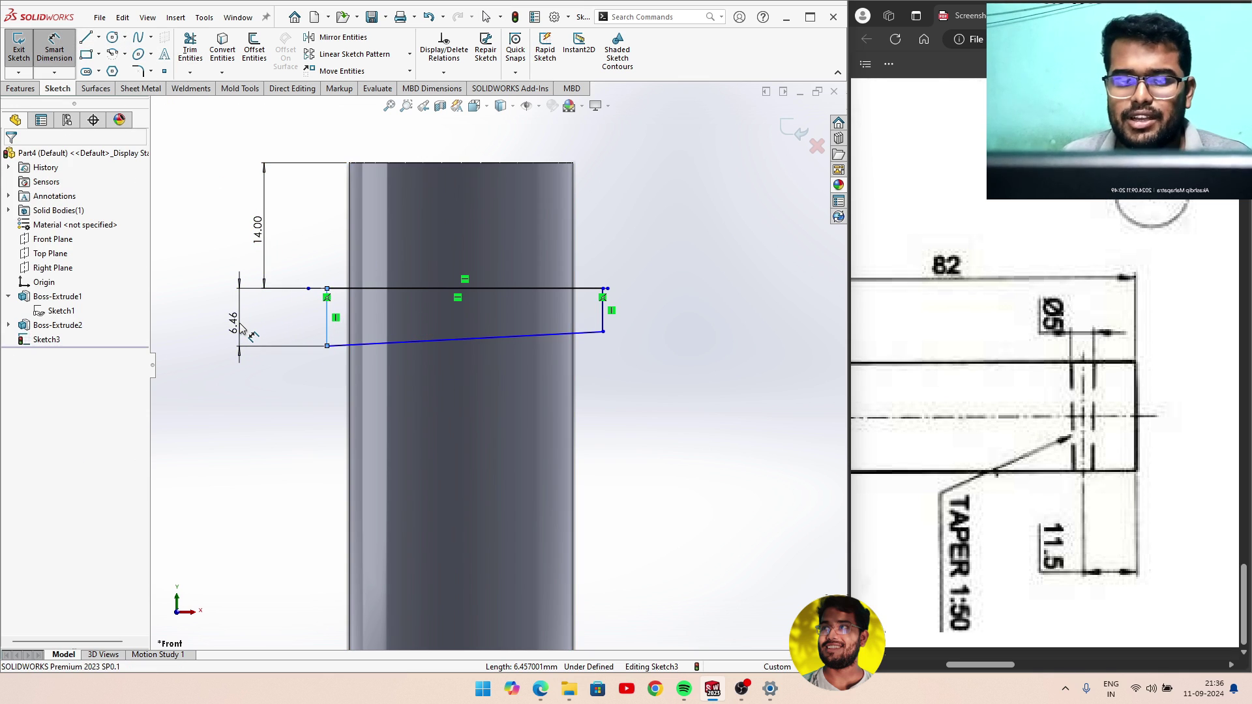
left_click(241, 328)
type("2.5")
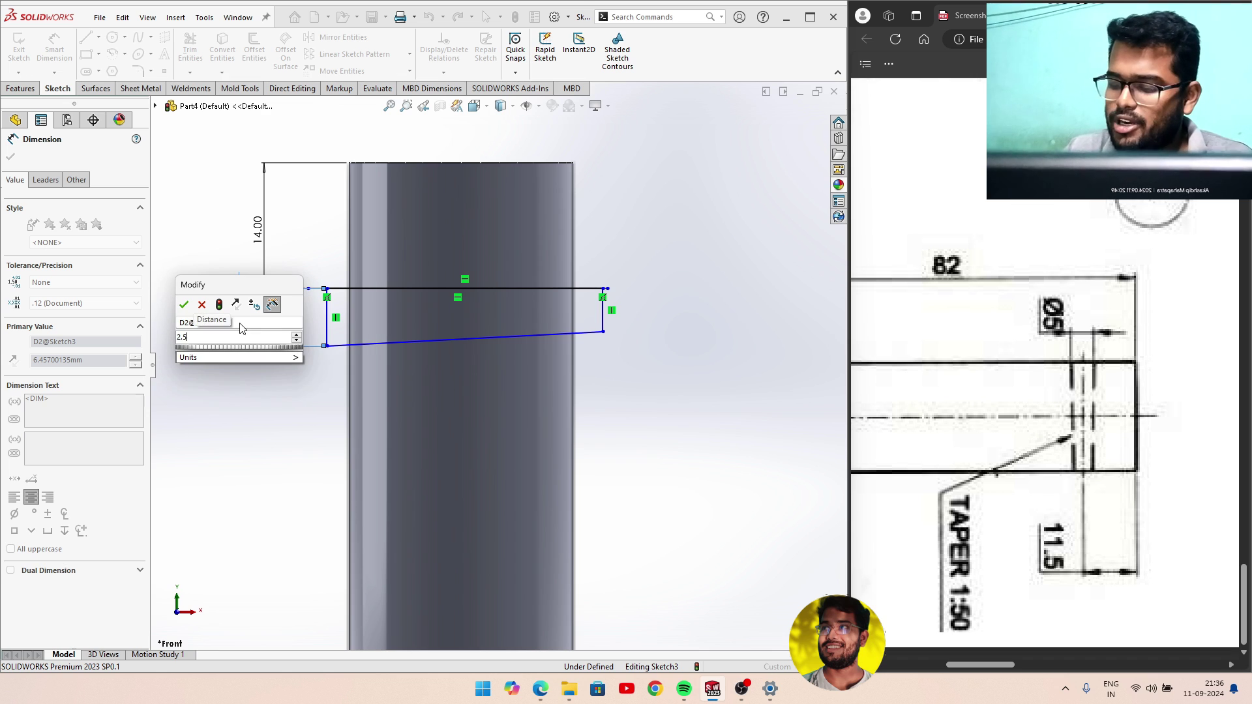
key("Return")
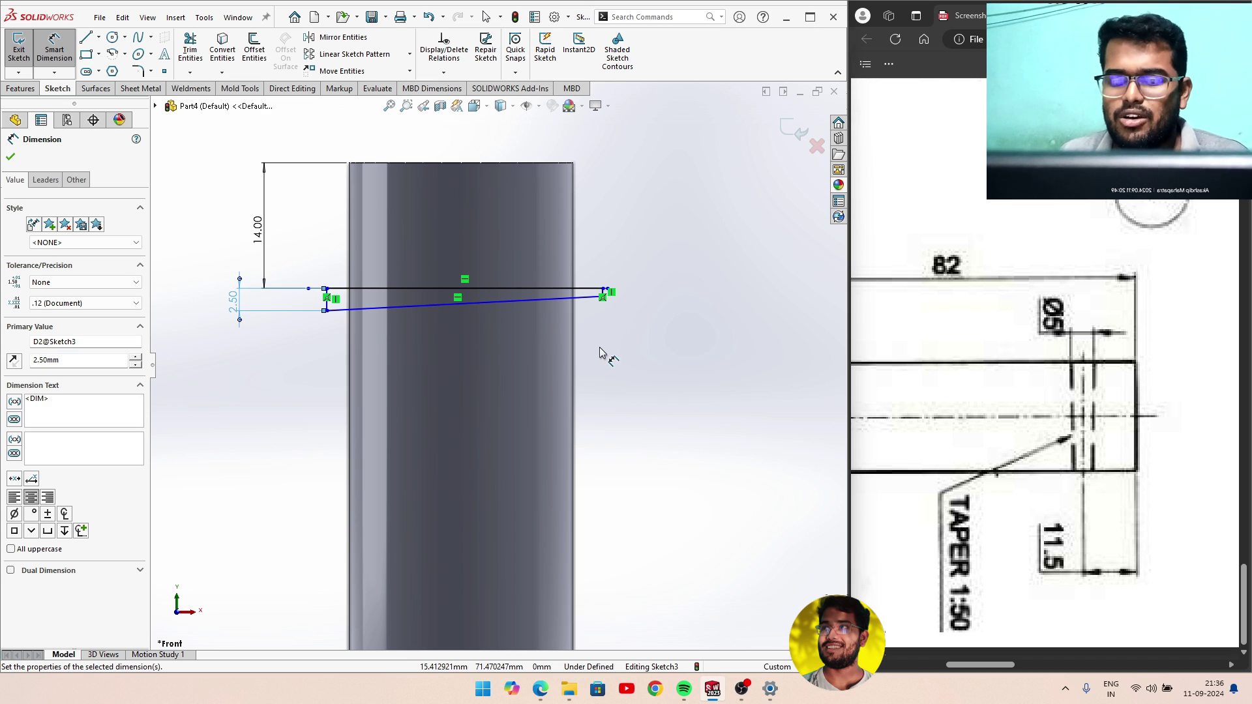
right_click(600, 299)
left_click(639, 391)
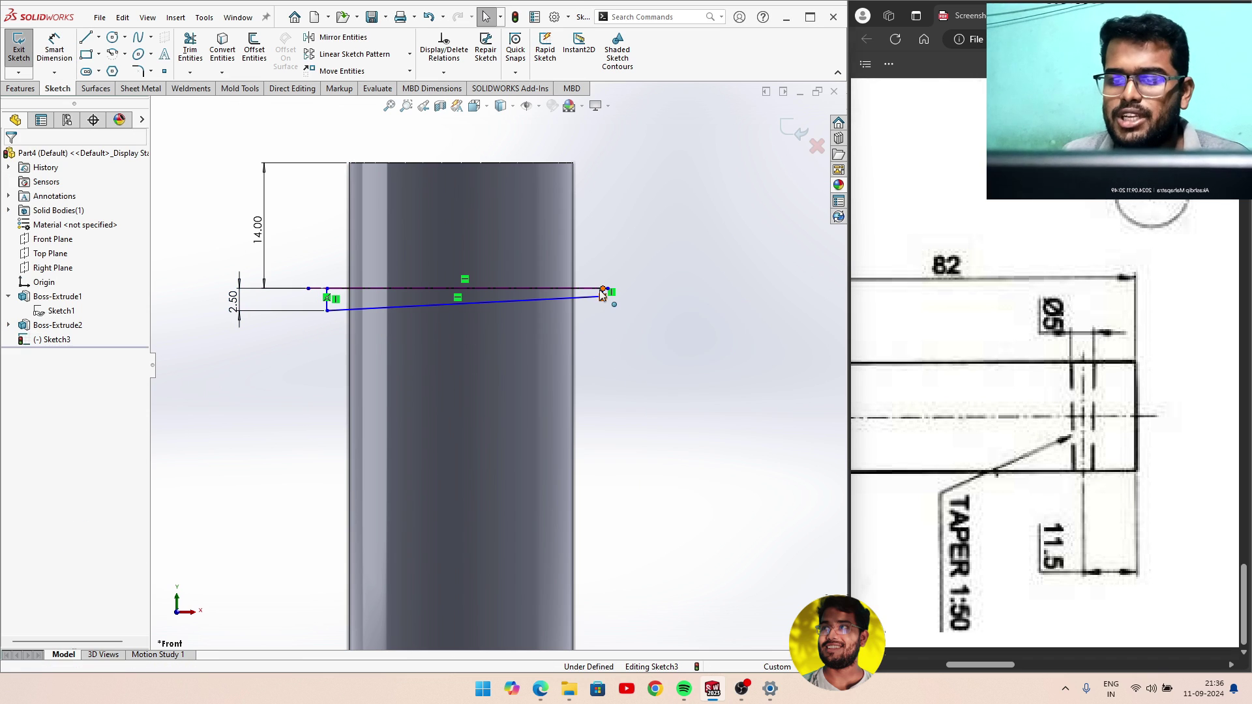
scroll(604, 299, "down", 3)
scroll(587, 319, "down", 3)
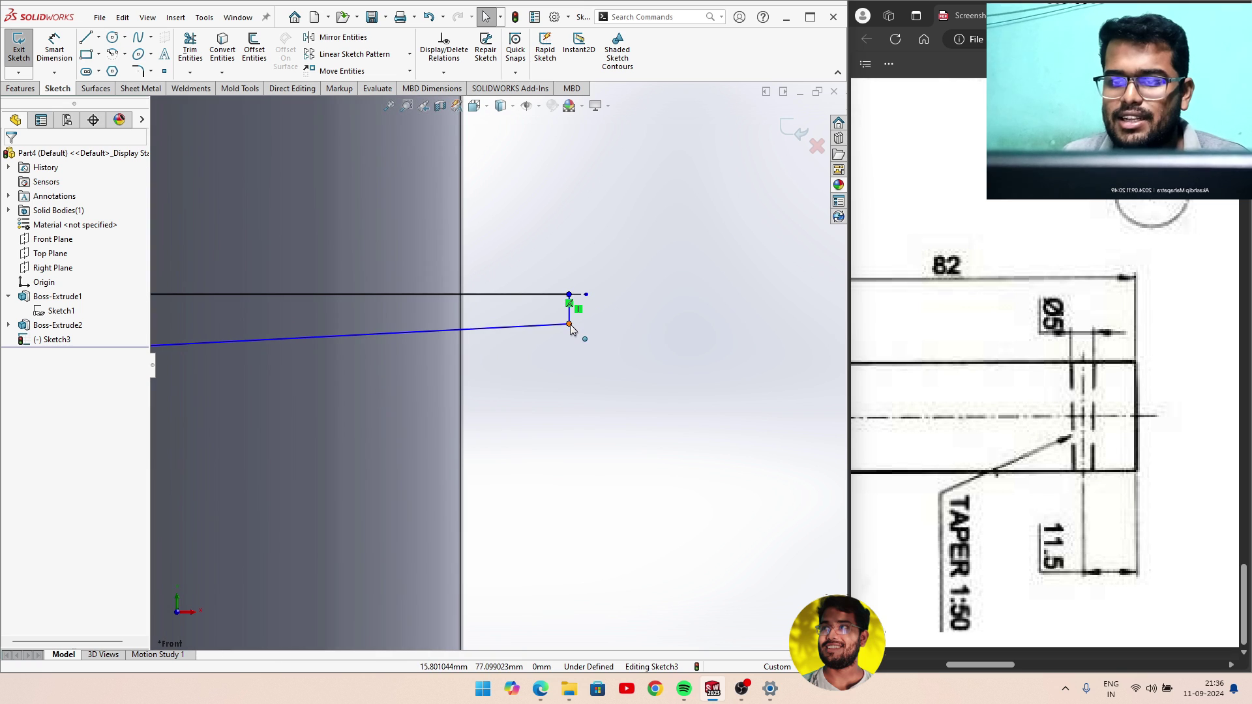
left_click(572, 347)
left_click_drag(572, 352, 572, 345)
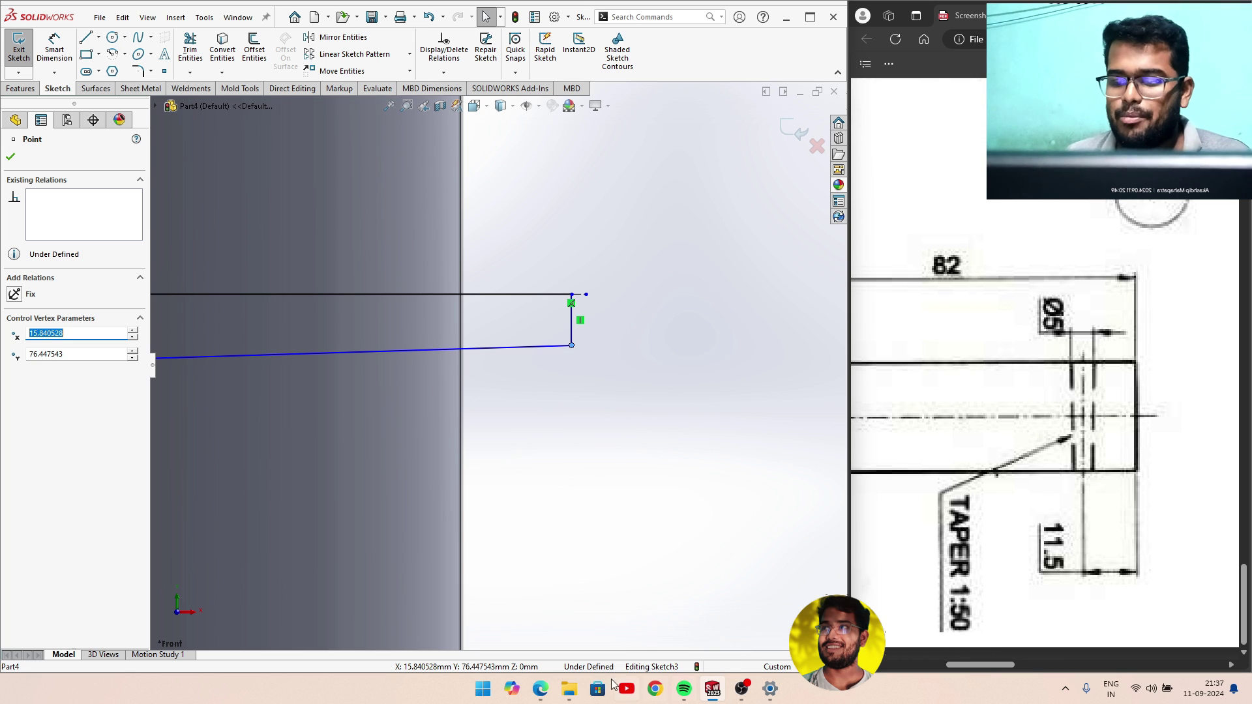
left_click(496, 695)
type("CA")
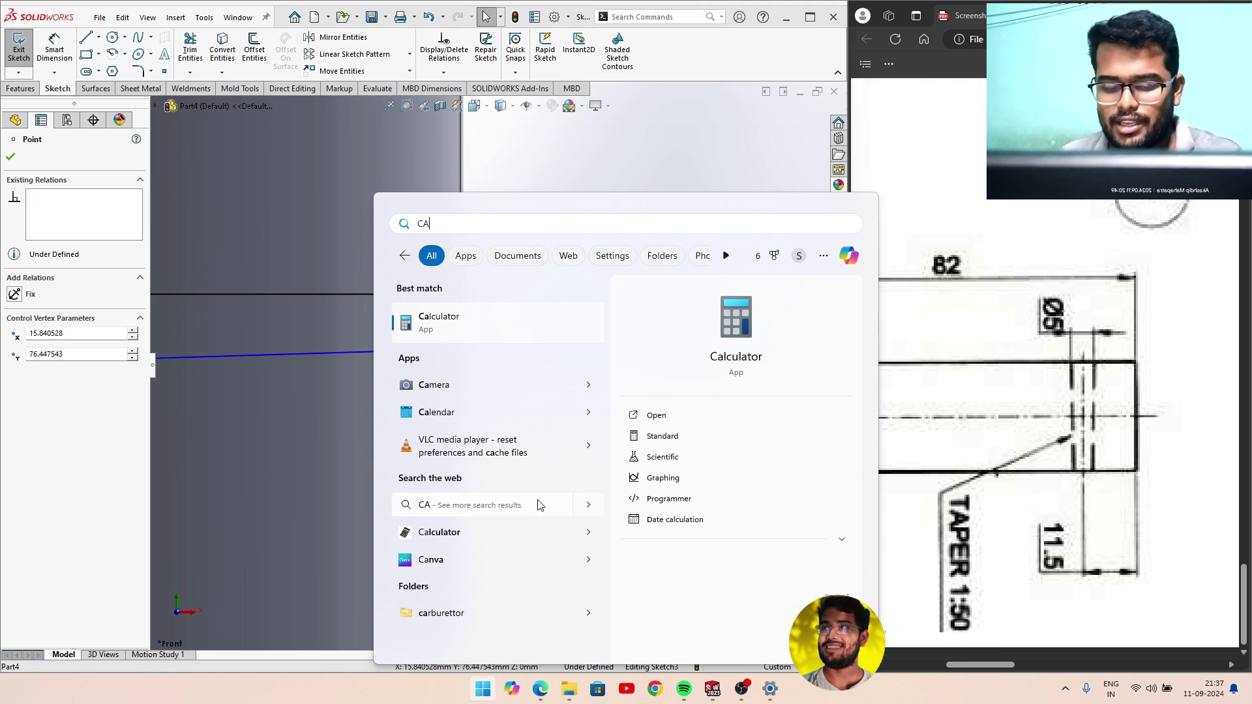
left_click(502, 324)
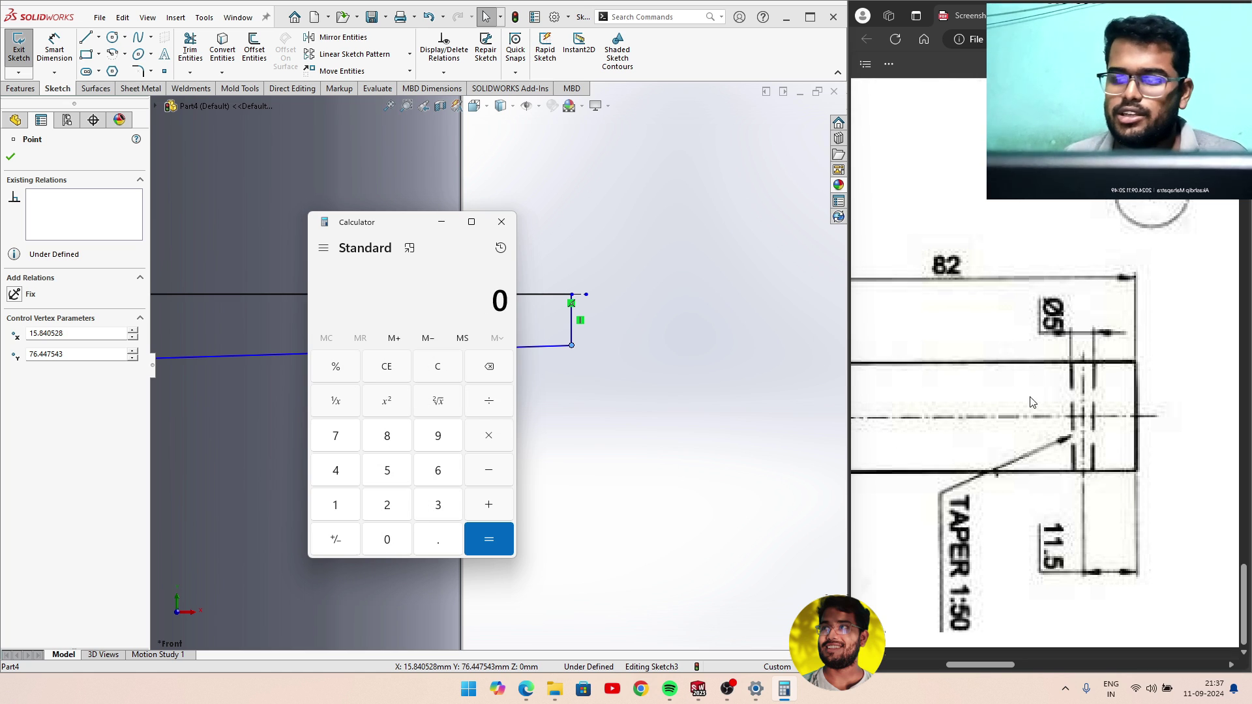
mouse_move(990, 669)
left_mouse_down()
mouse_move(909, 661)
mouse_move(986, 661)
left_mouse_up()
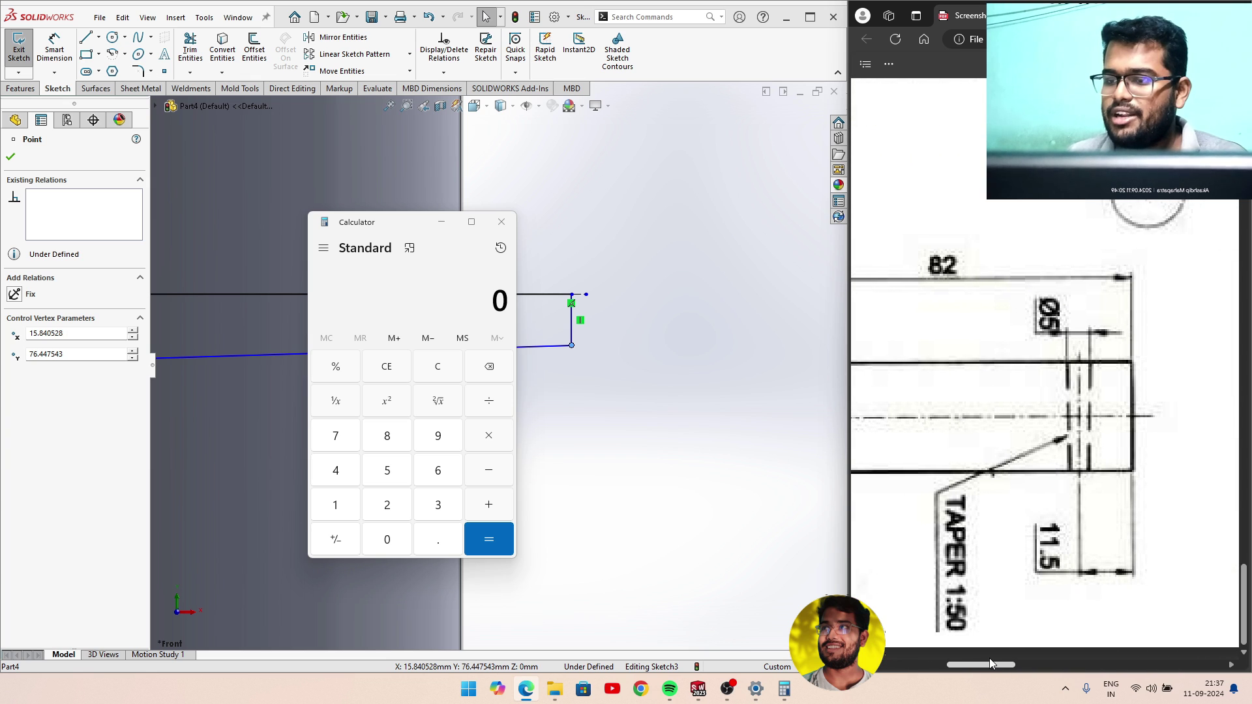
left_click(387, 506)
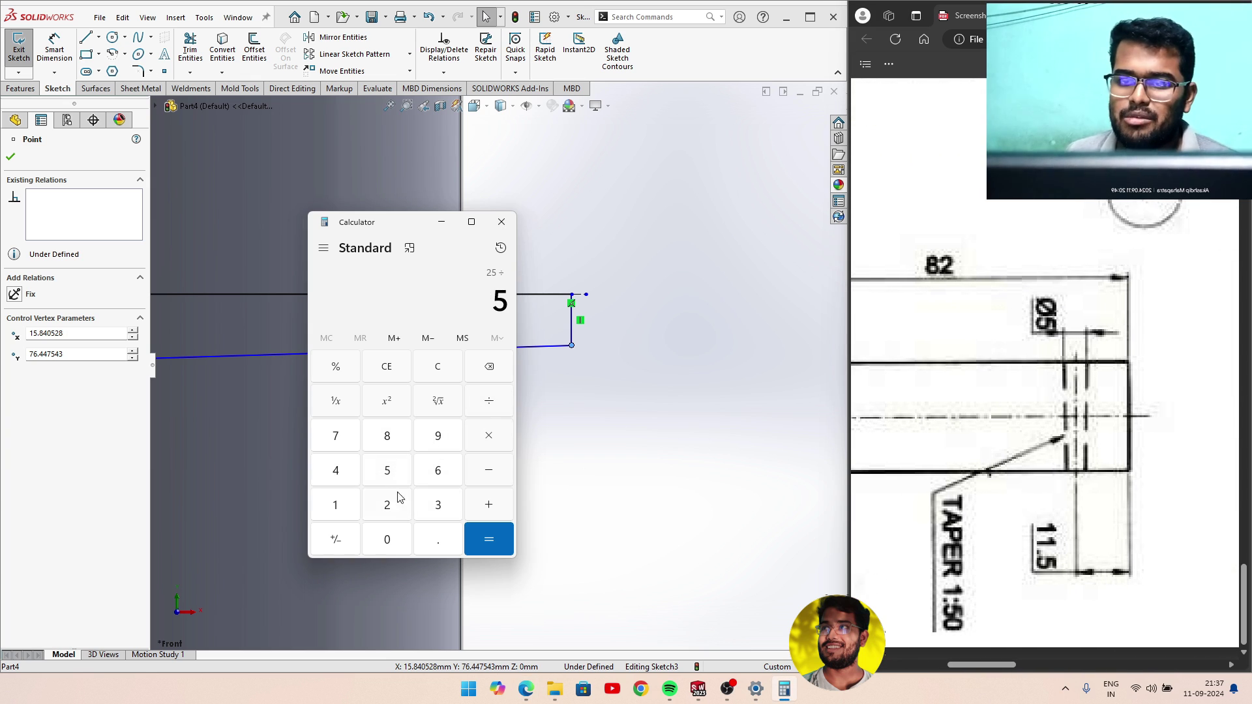
left_click(489, 539)
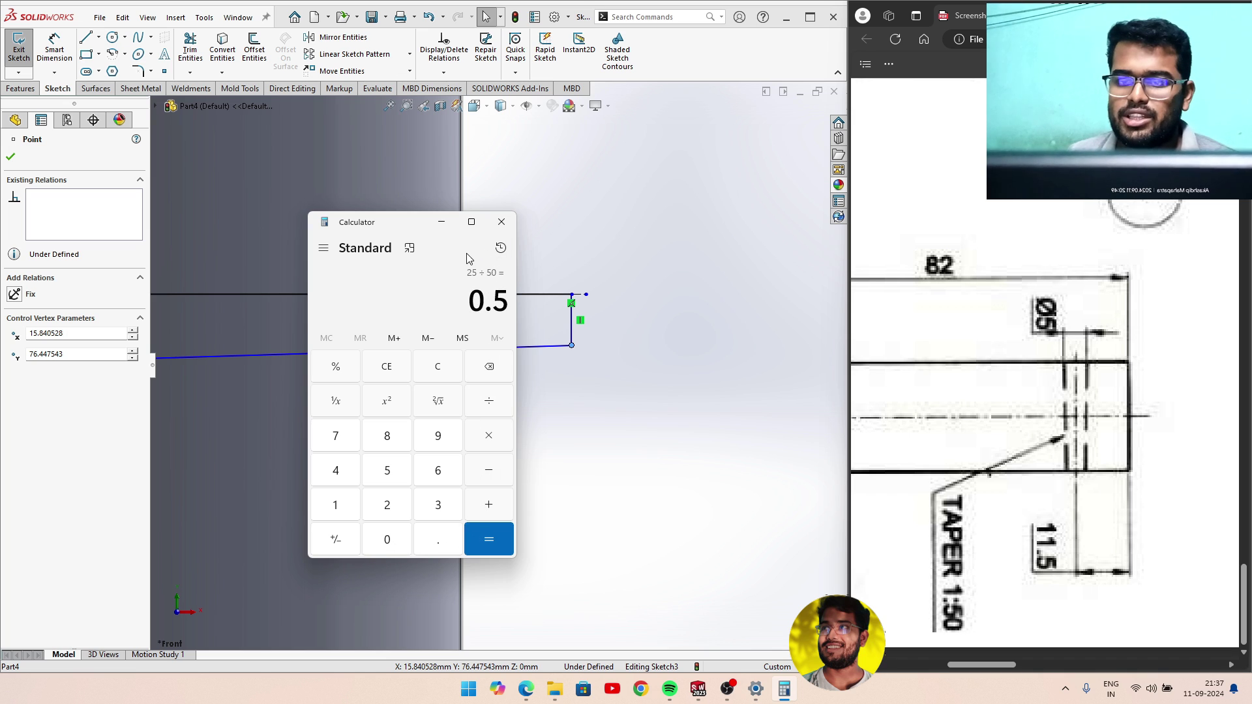
left_click(442, 222)
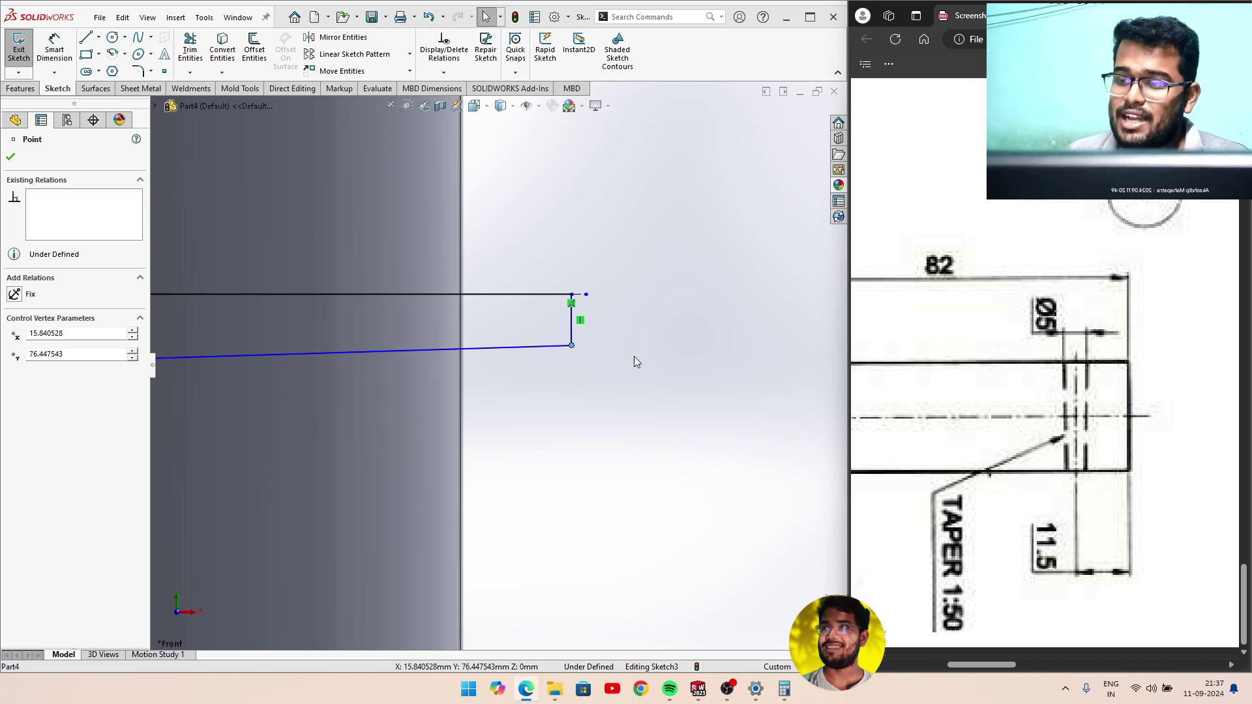
Dimension the short right vertical line at 4.50 mm.
left_click(43, 59)
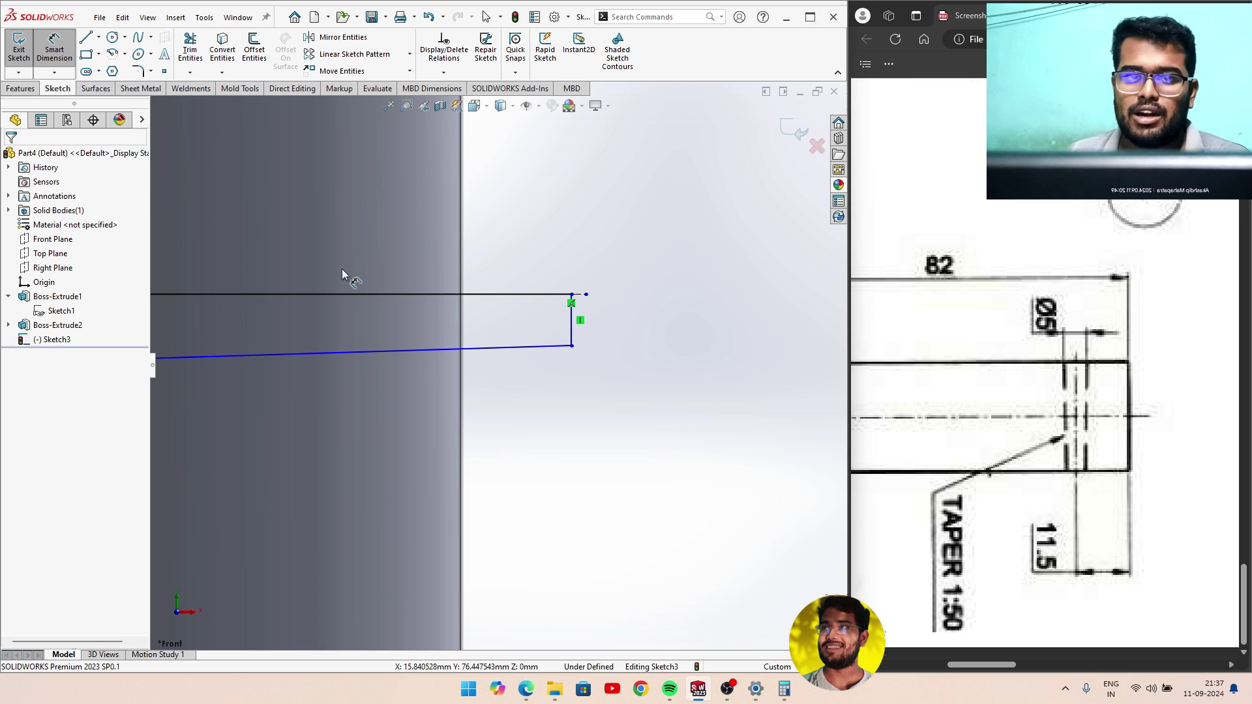
left_click(573, 337)
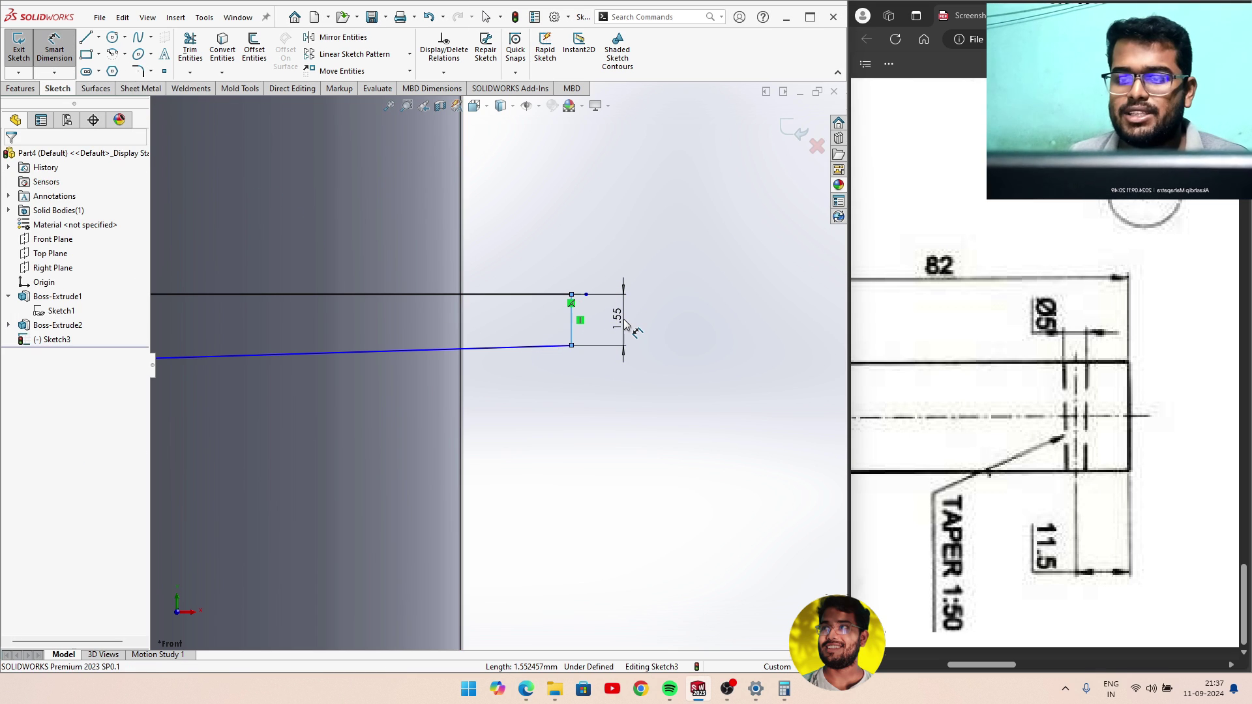
left_click(630, 326)
type("5")
type(".0")
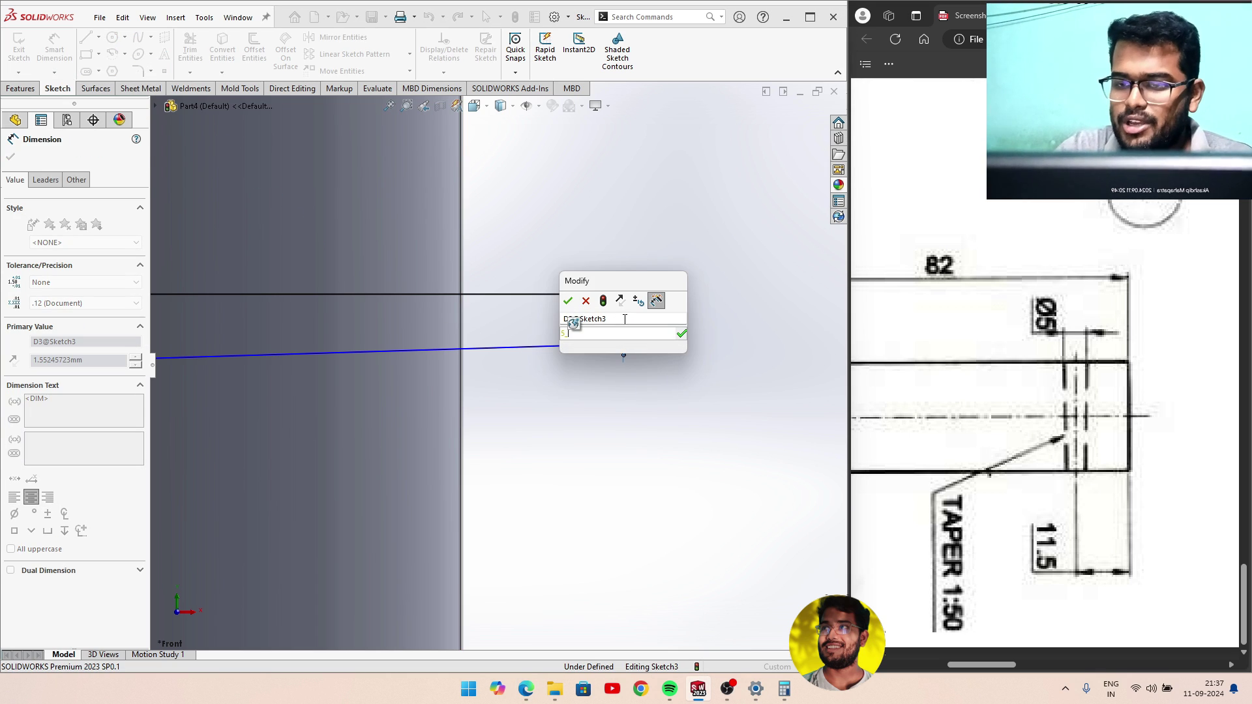
type("5")
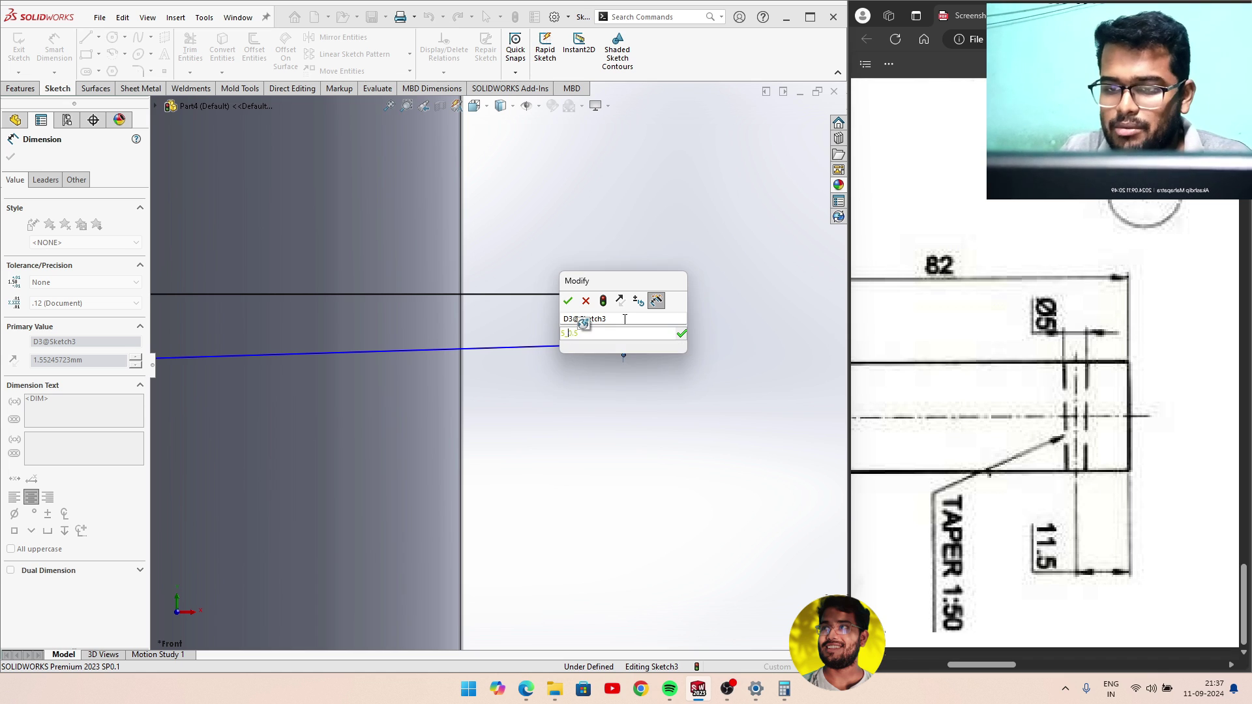
type("-")
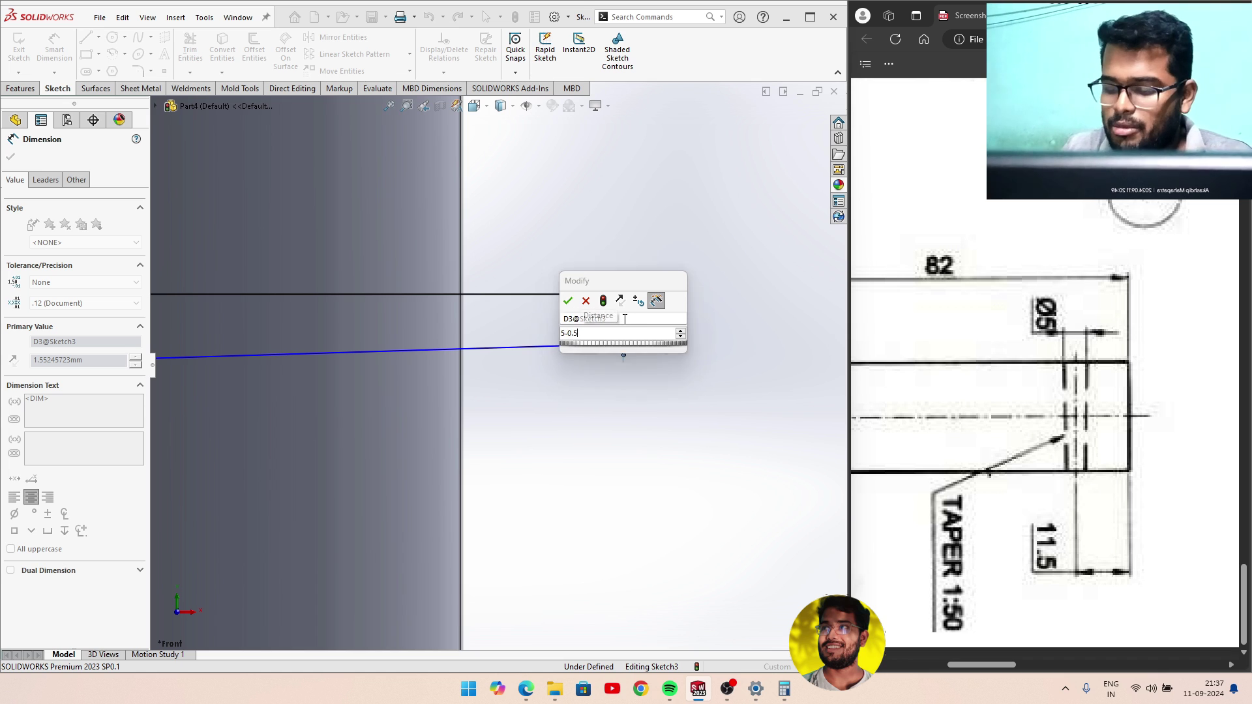
key("Return")
scroll(627, 329, "down", 2)
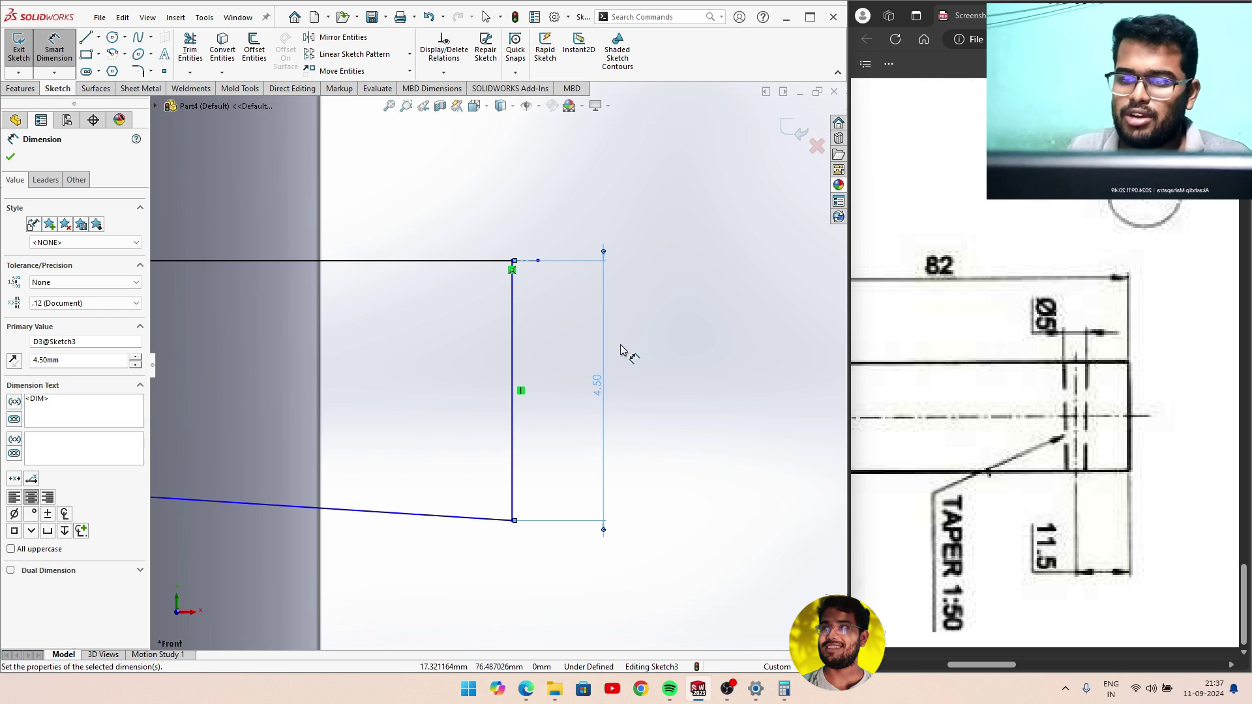
scroll(587, 352, "up", 3)
scroll(542, 369, "up", 3)
scroll(516, 363, "up", 1)
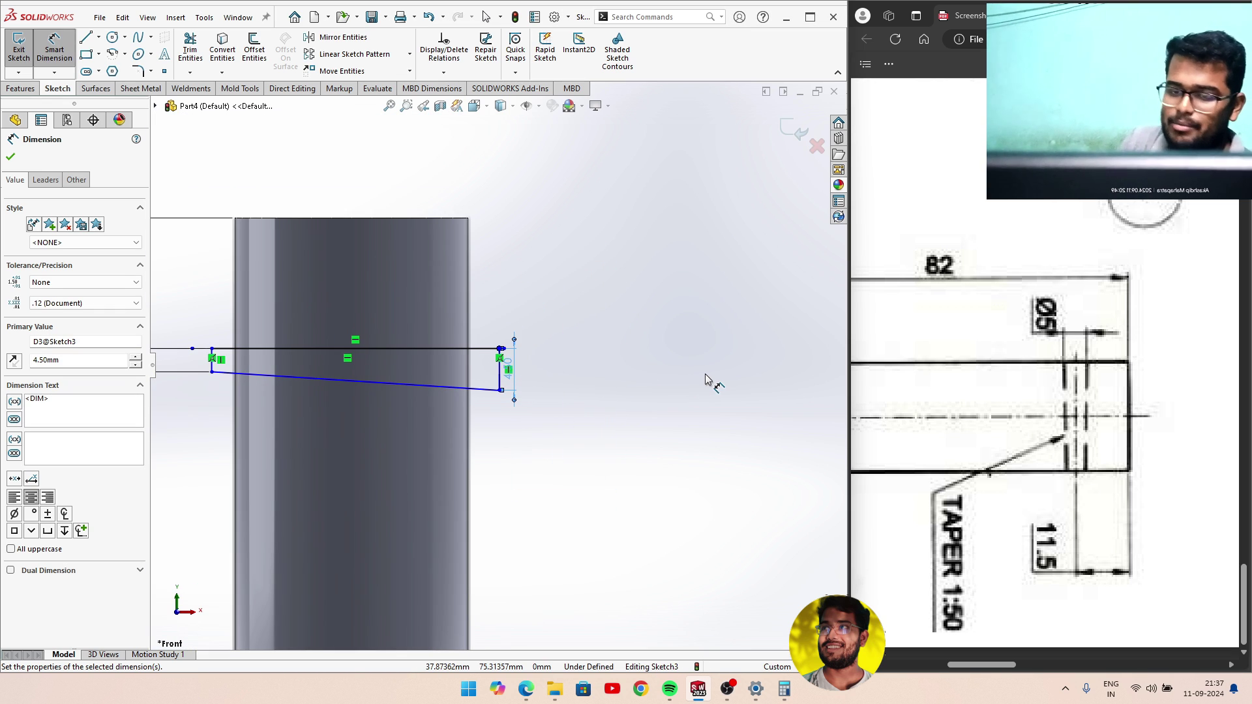
Calculate 5 − 0.5 = 4.5 and 4.5 ÷ 2 = 2.25, then change the dimension to 2.25 mm.
left_click(784, 688)
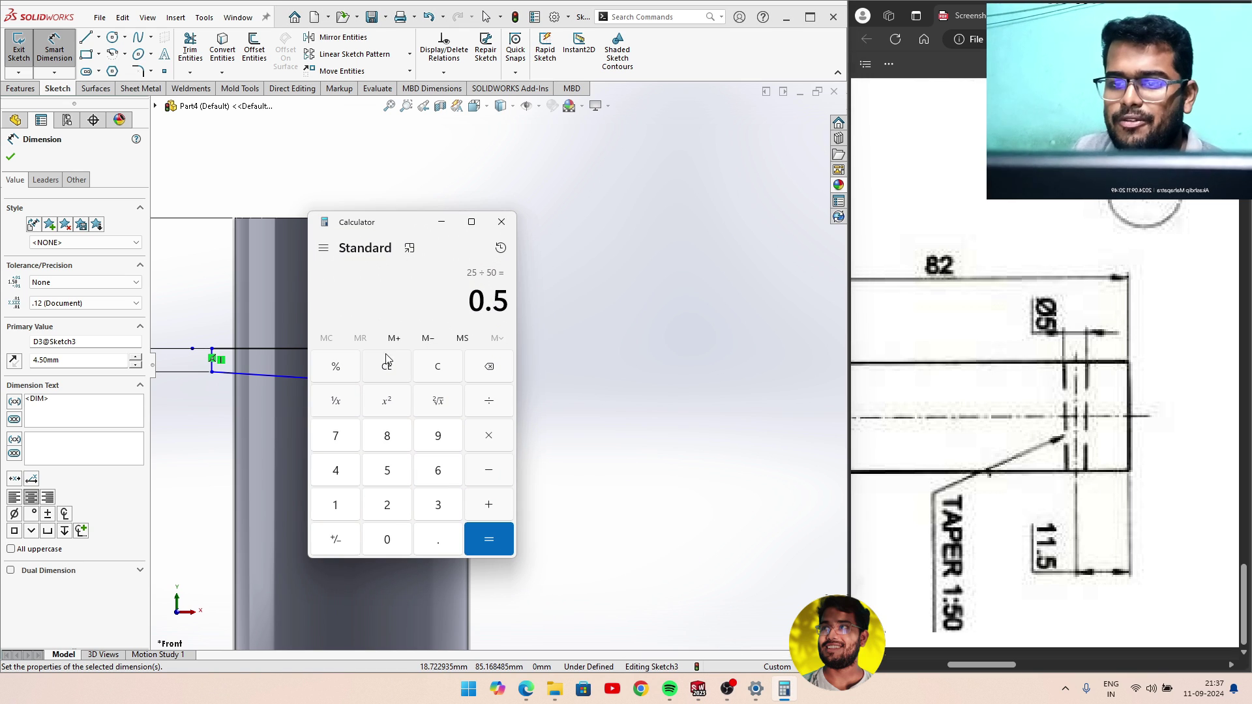
left_click(404, 368)
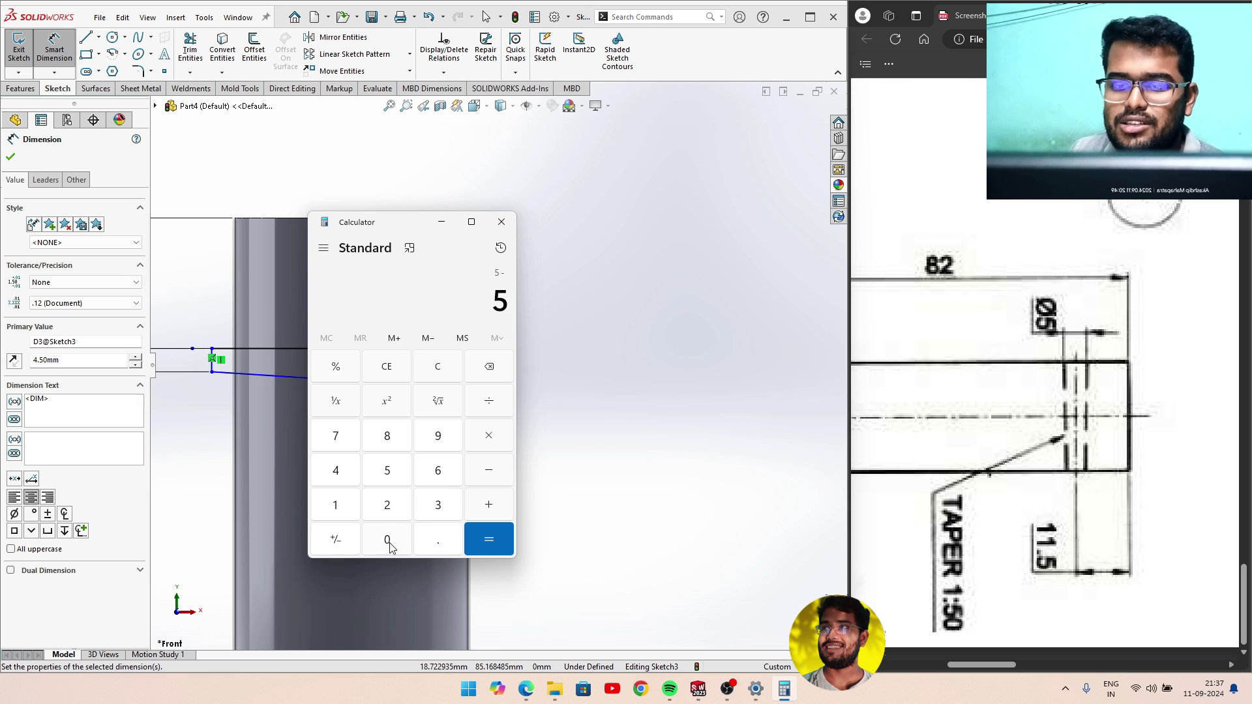
left_click(396, 482)
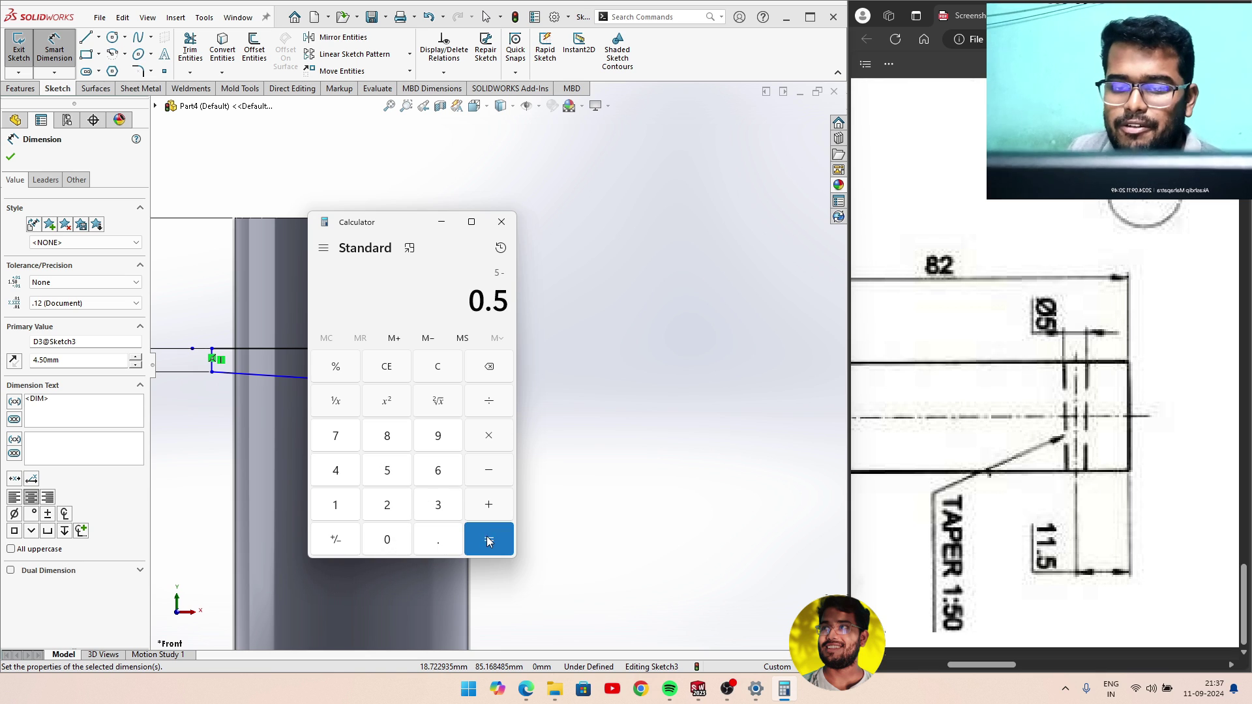
left_click(490, 539)
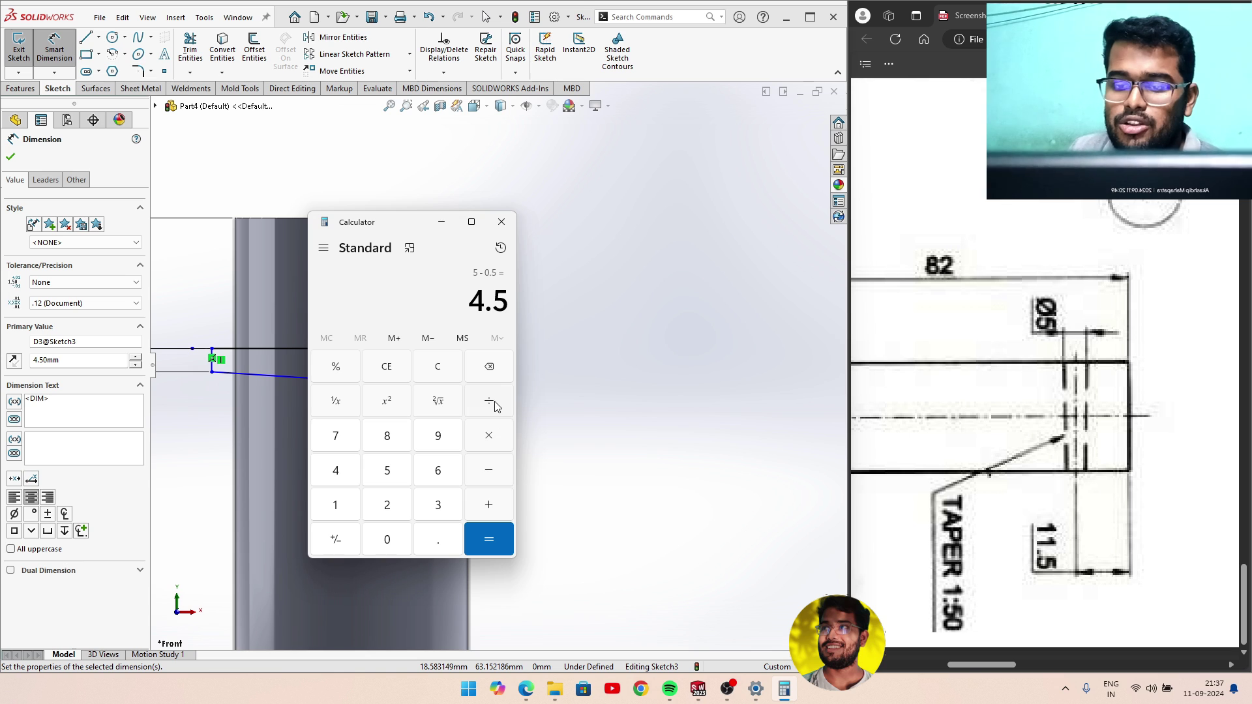
left_click(490, 539)
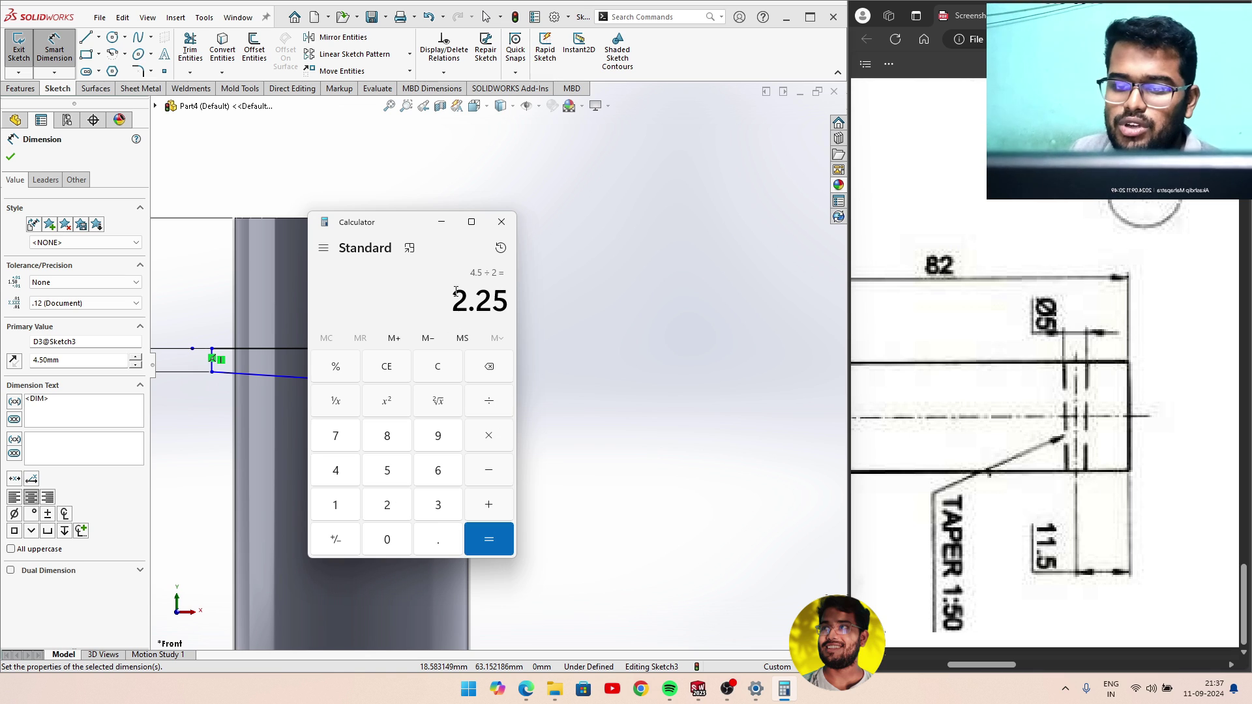
left_click(447, 225)
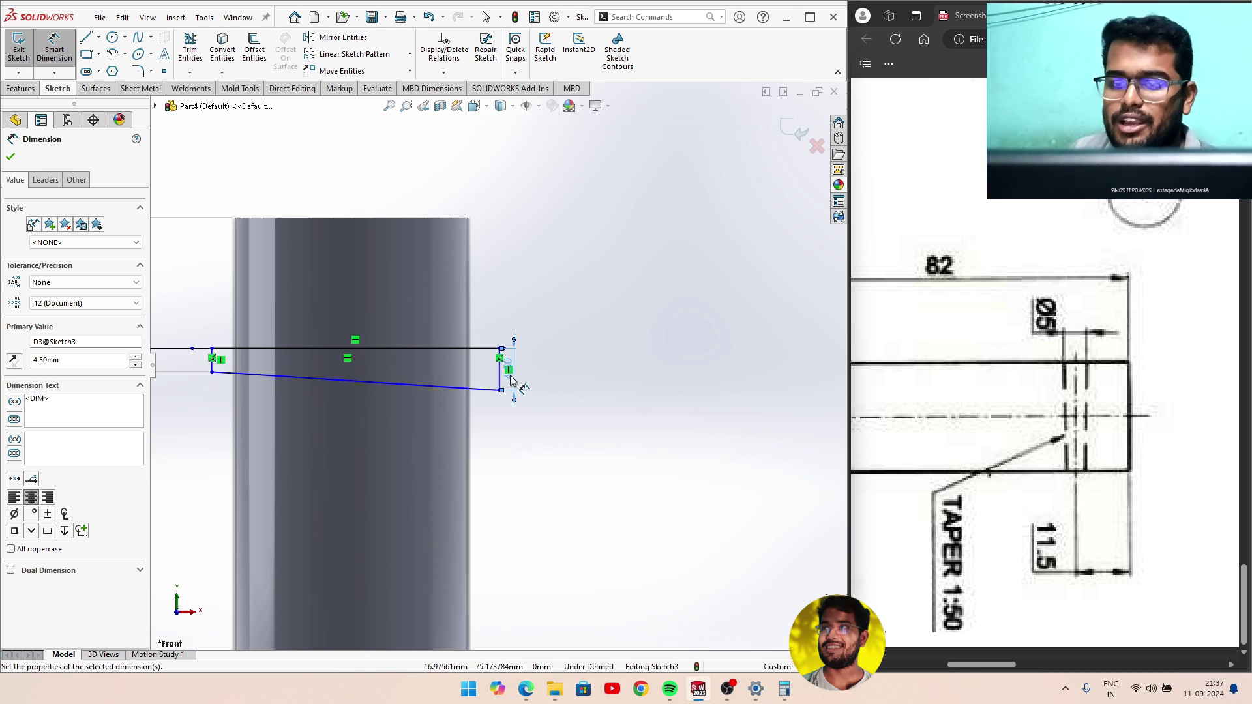
double_click(509, 377)
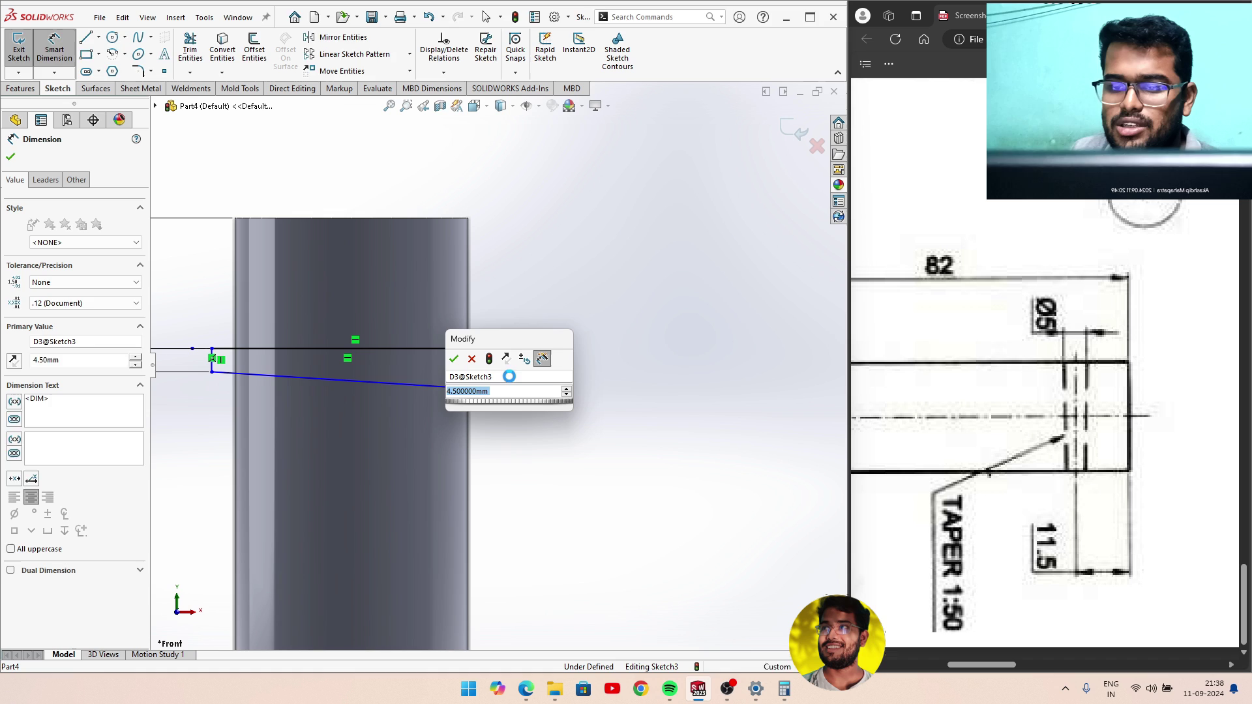
type("2.25")
key("Return")
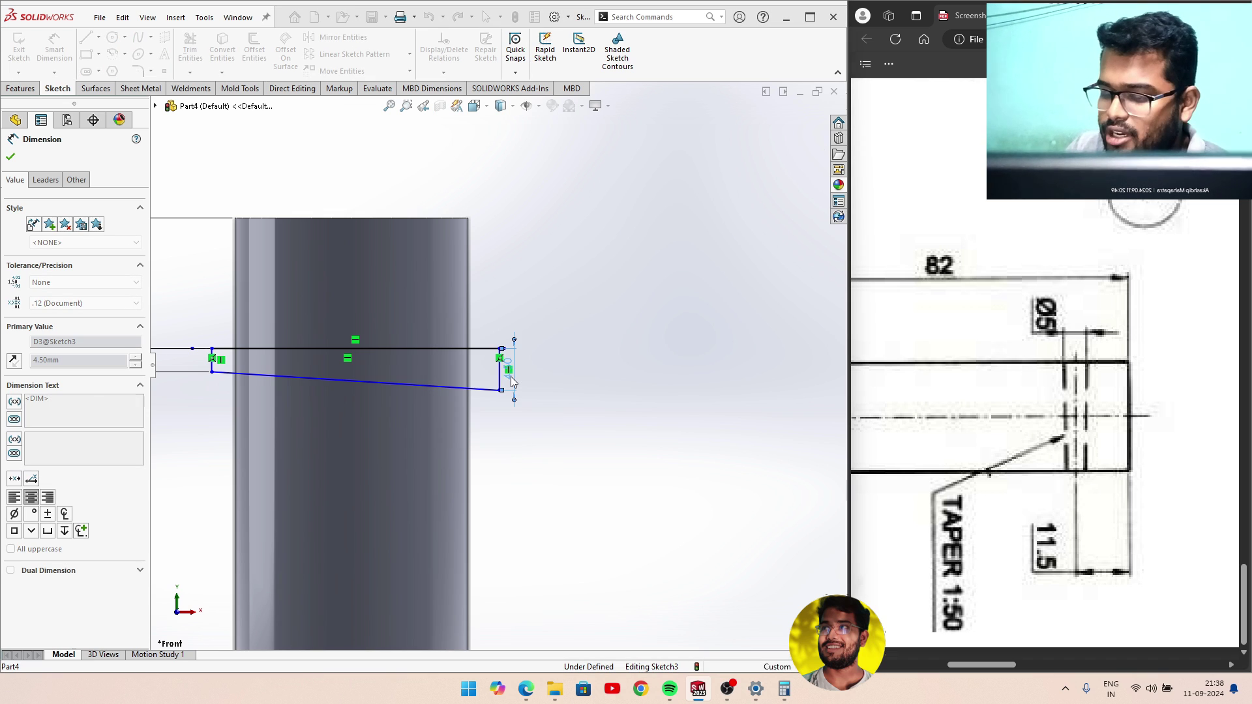
Close the dimension panel and orient the pin to the front view.
left_click(10, 157)
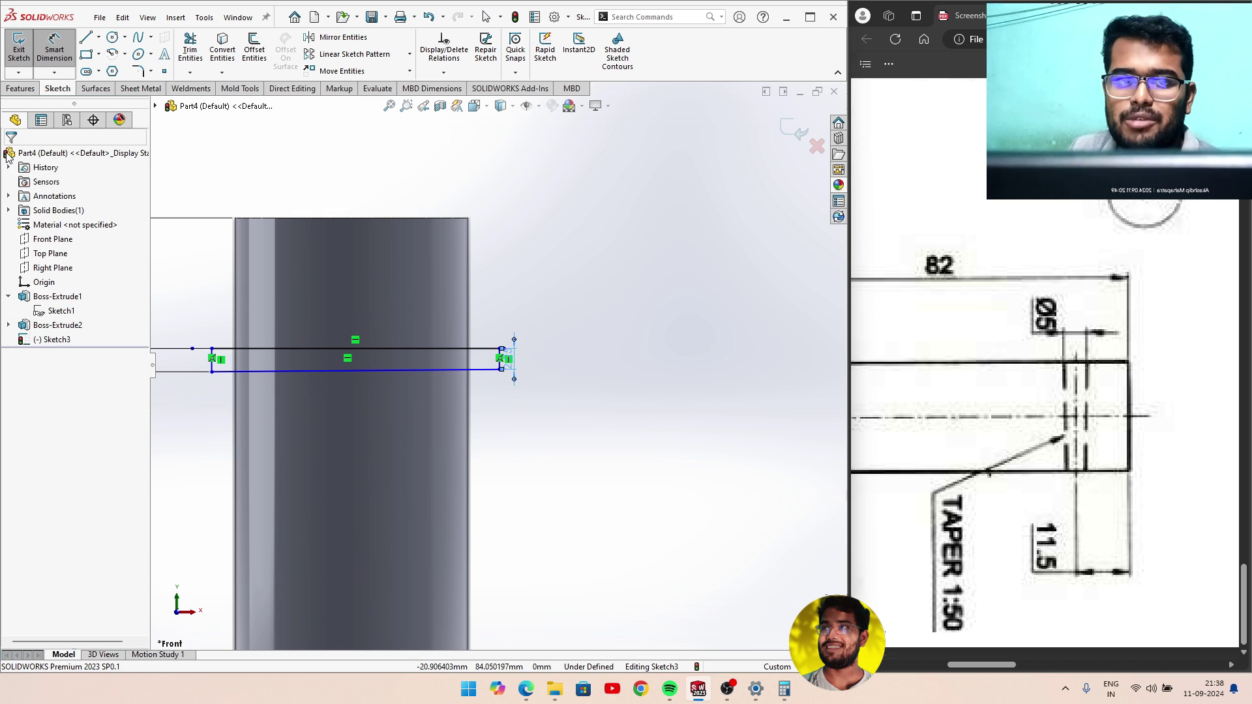
middle_click_drag(253, 377, 249, 381)
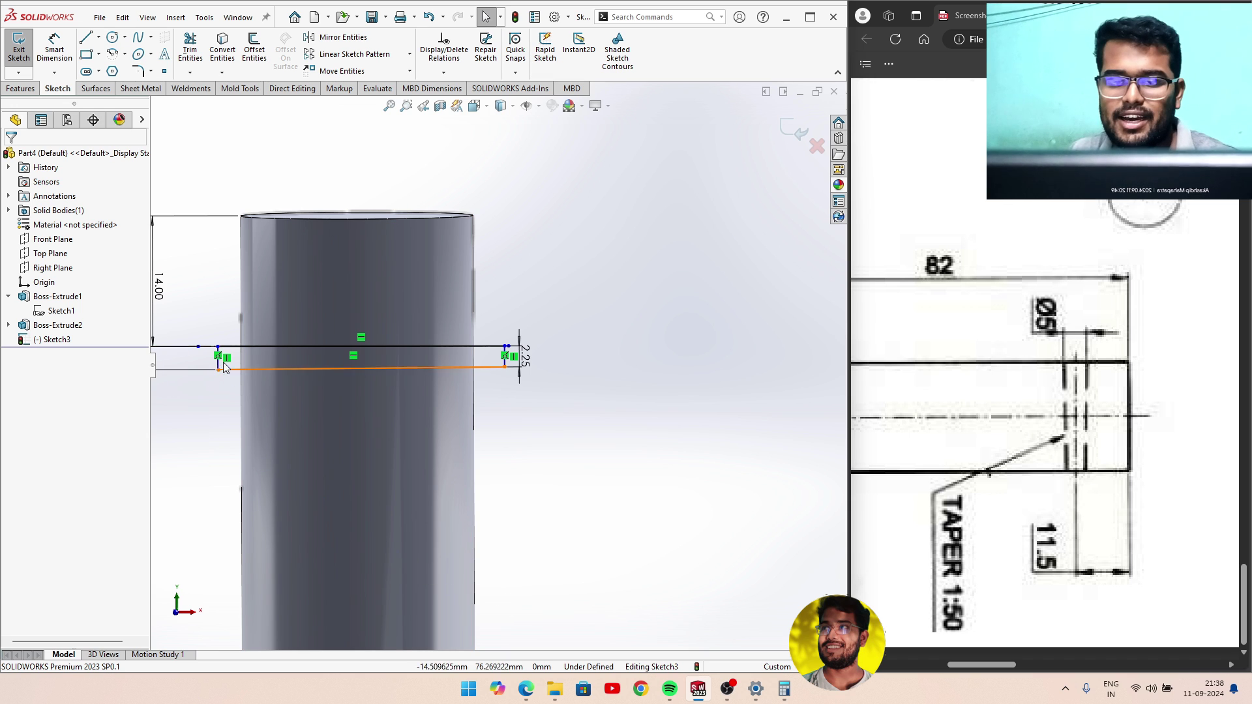
left_click(243, 364)
key("space")
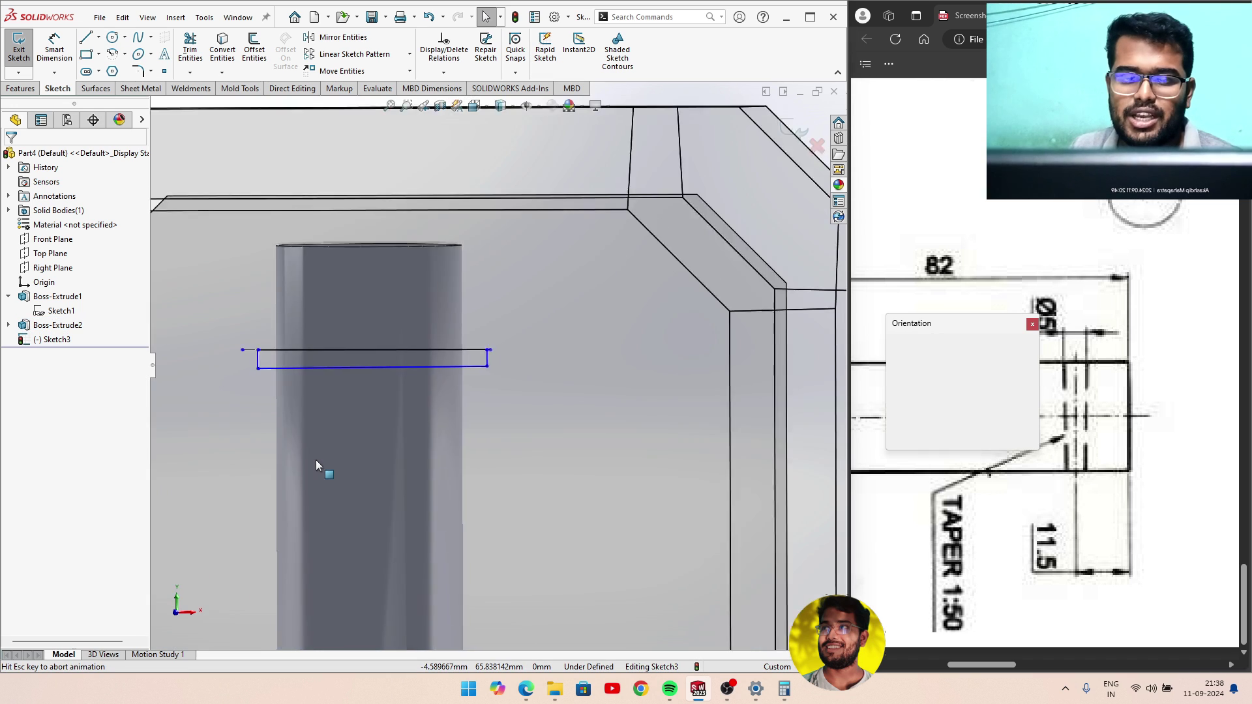
left_click(397, 425)
scroll(456, 205, "down", 2)
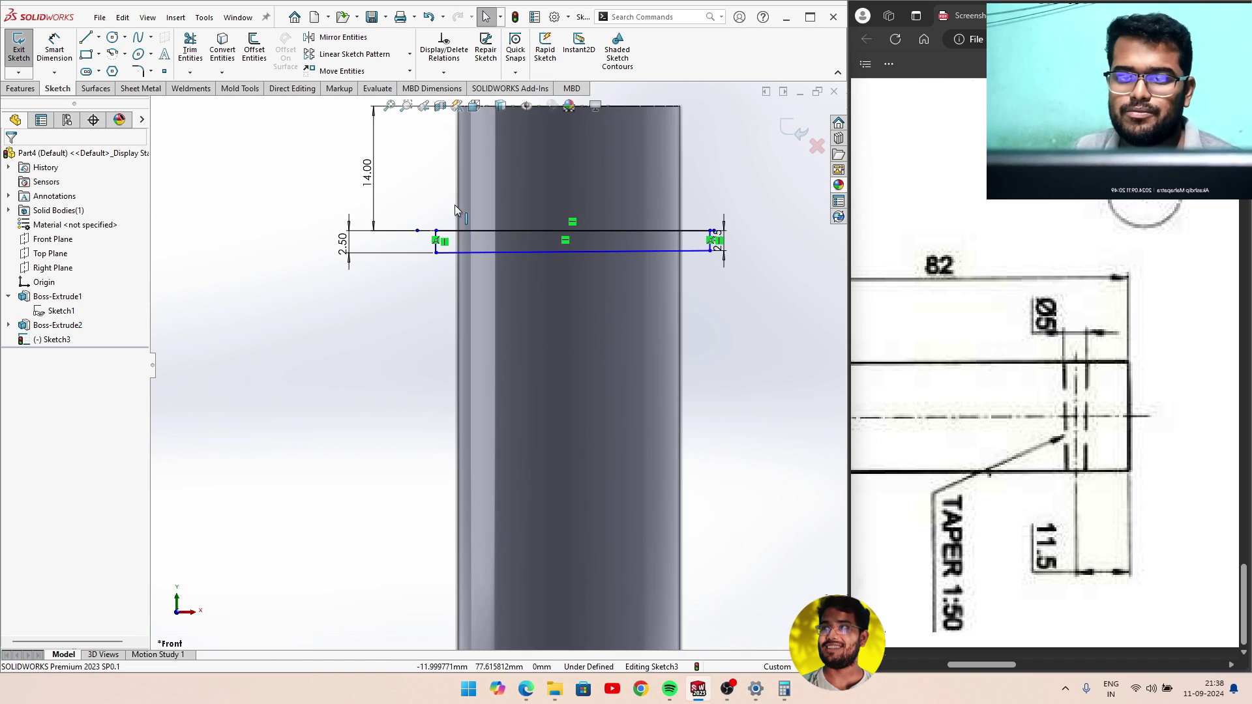
scroll(456, 205, "down", 2)
Make the first short vertical sketch line collinear with the pin's silhouette edge.
left_click(479, 295)
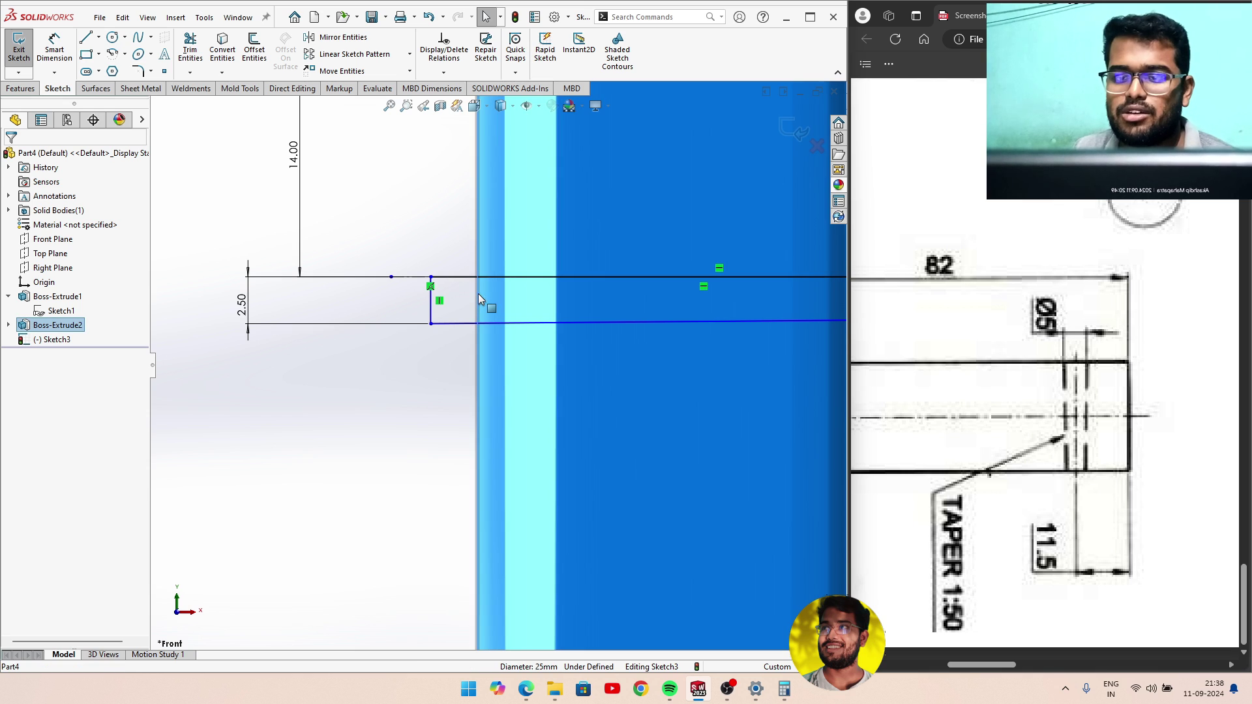
left_click(420, 319)
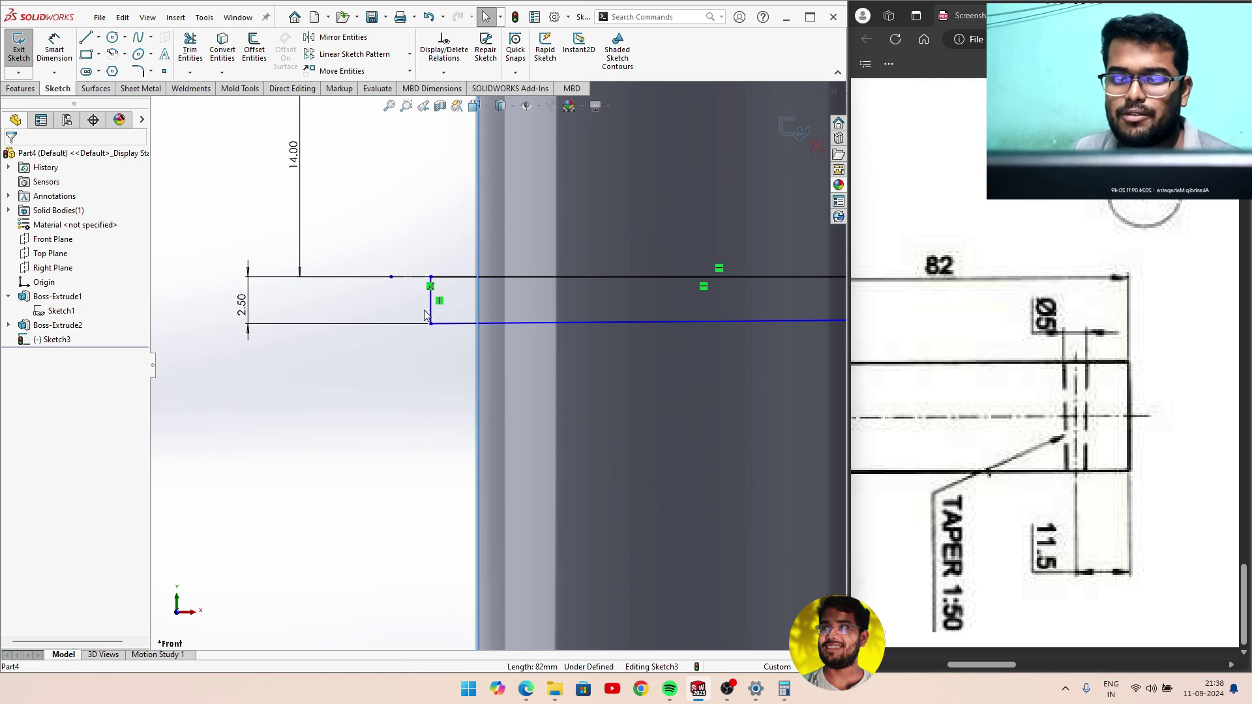
left_click(431, 313)
left_click(478, 300, "ctrl")
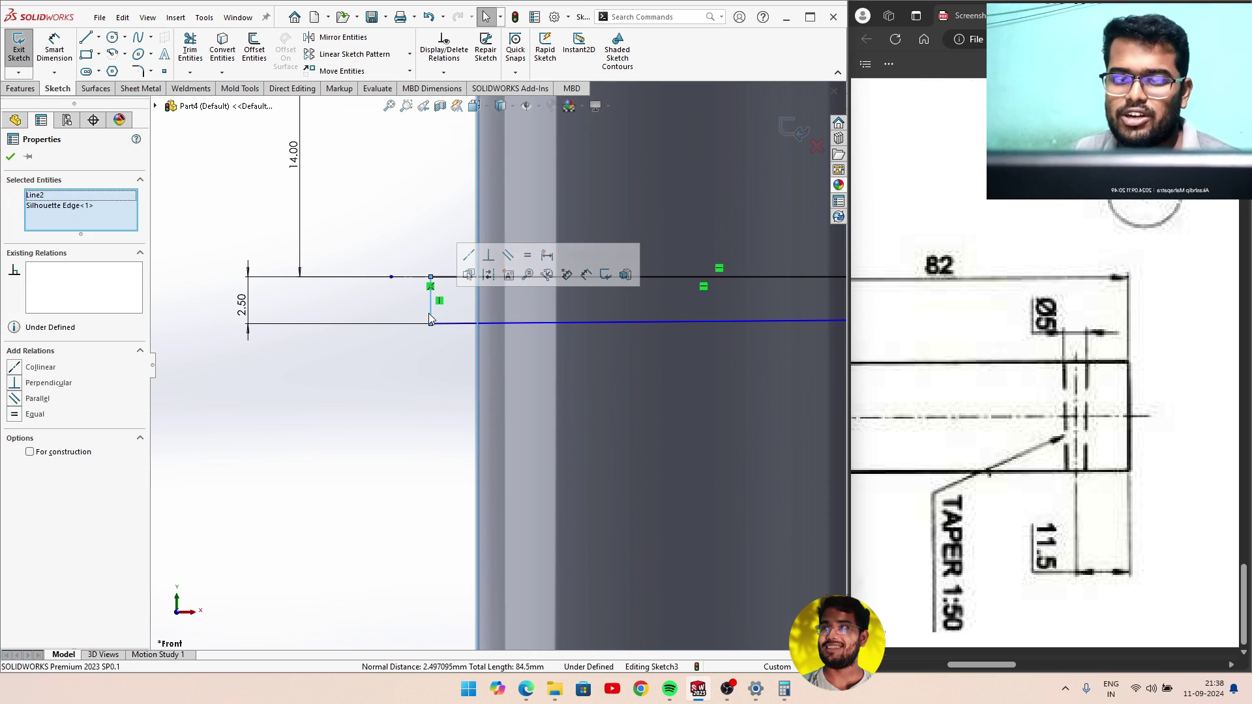
left_click(470, 259)
Make the 2.25 mm line at the other end collinear with the opposite edge and exit the sketch.
middle_click_drag(420, 377, 232, 395, "ctrl")
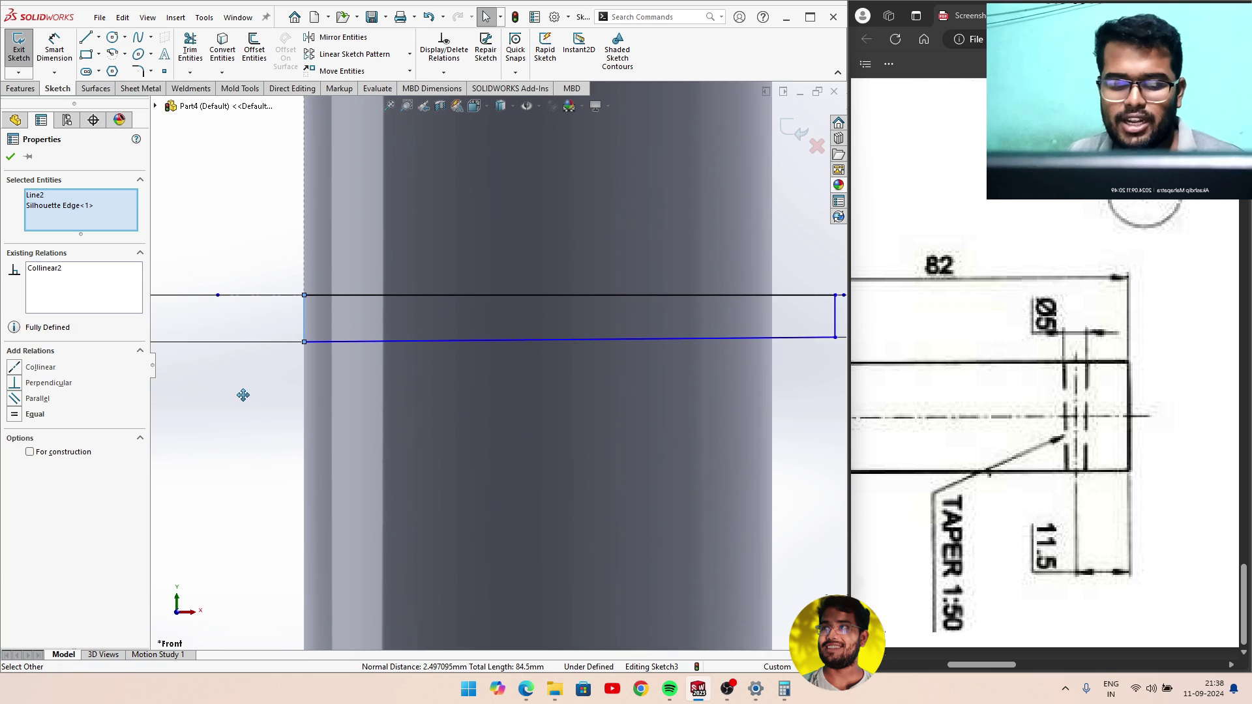
left_click(821, 320)
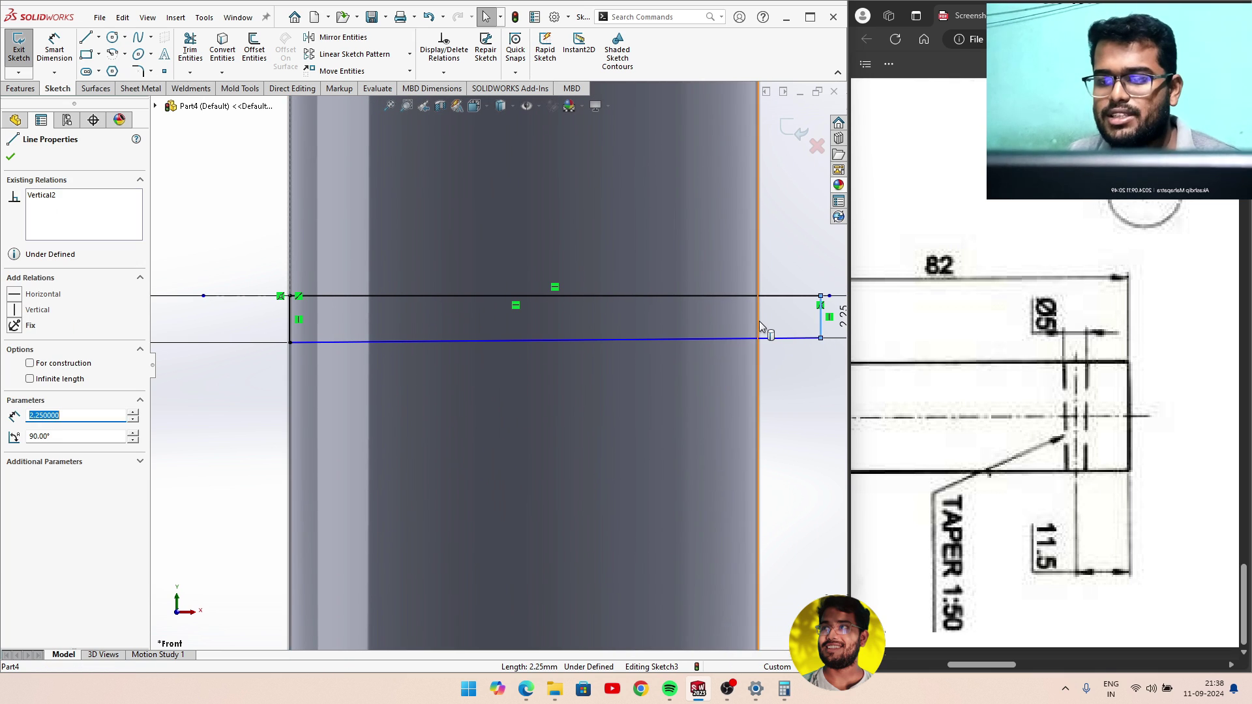
left_click(759, 321, "ctrl")
left_click(804, 263)
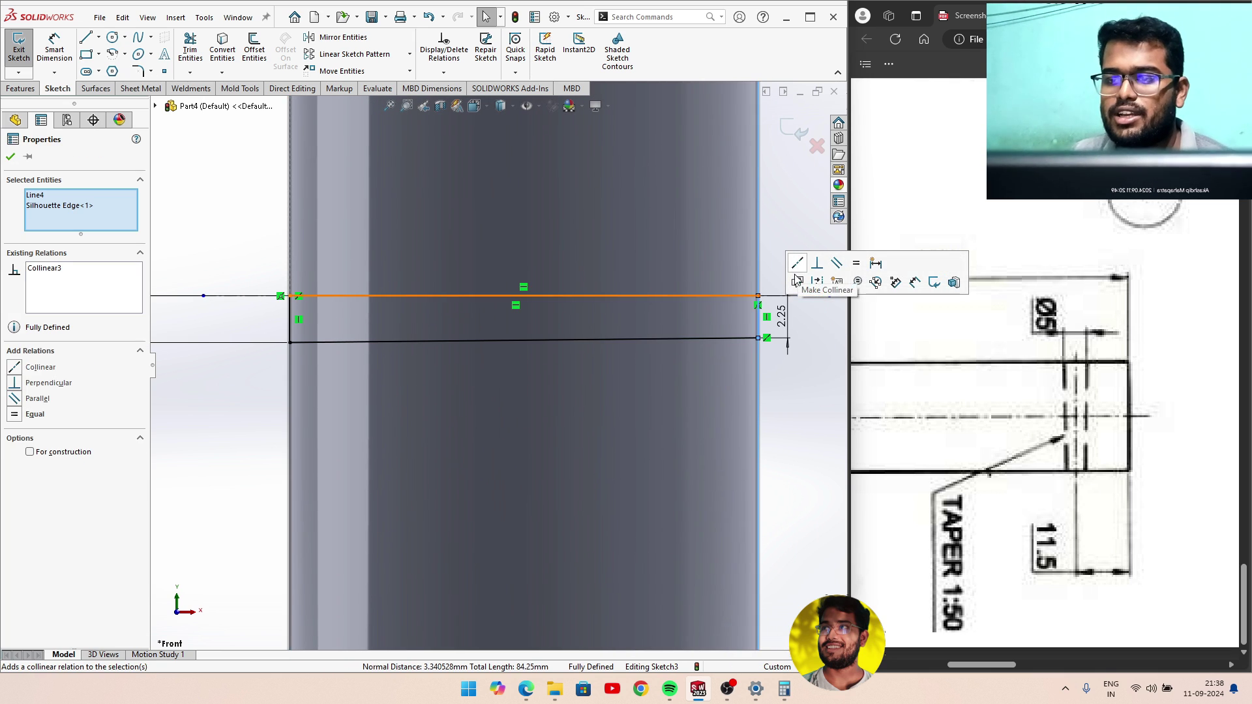
key("z")
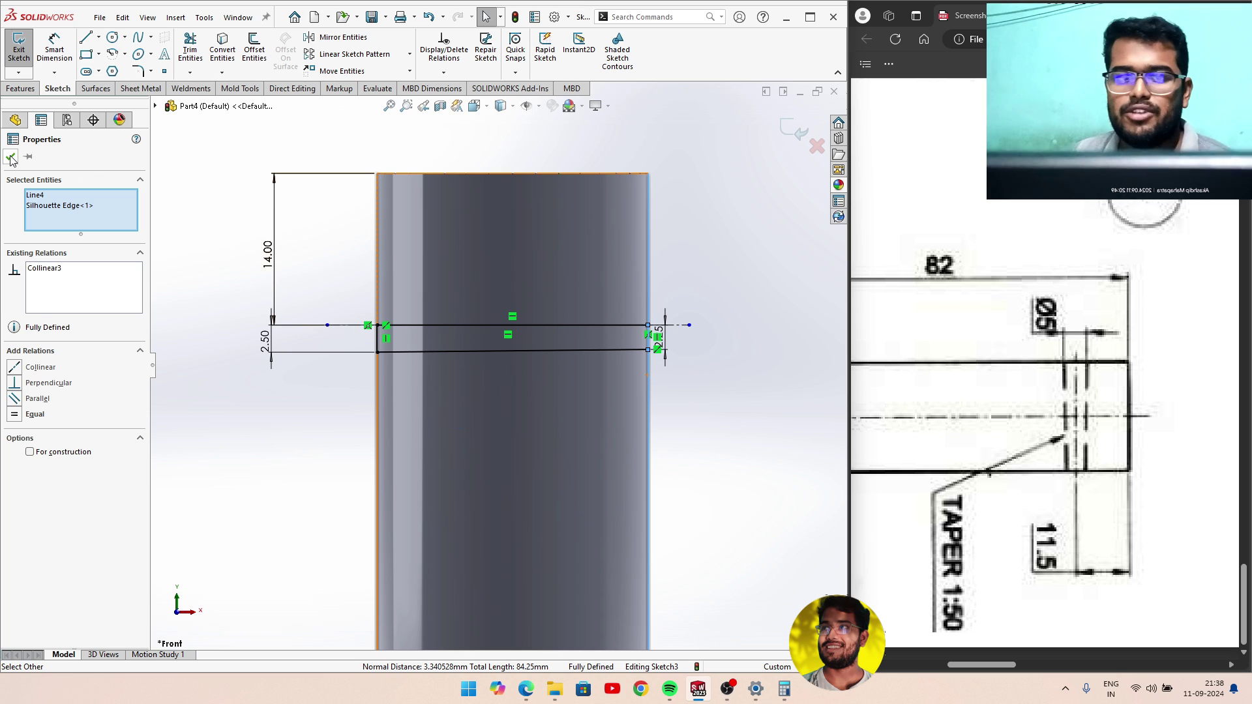
key("Escape")
left_click(797, 133)
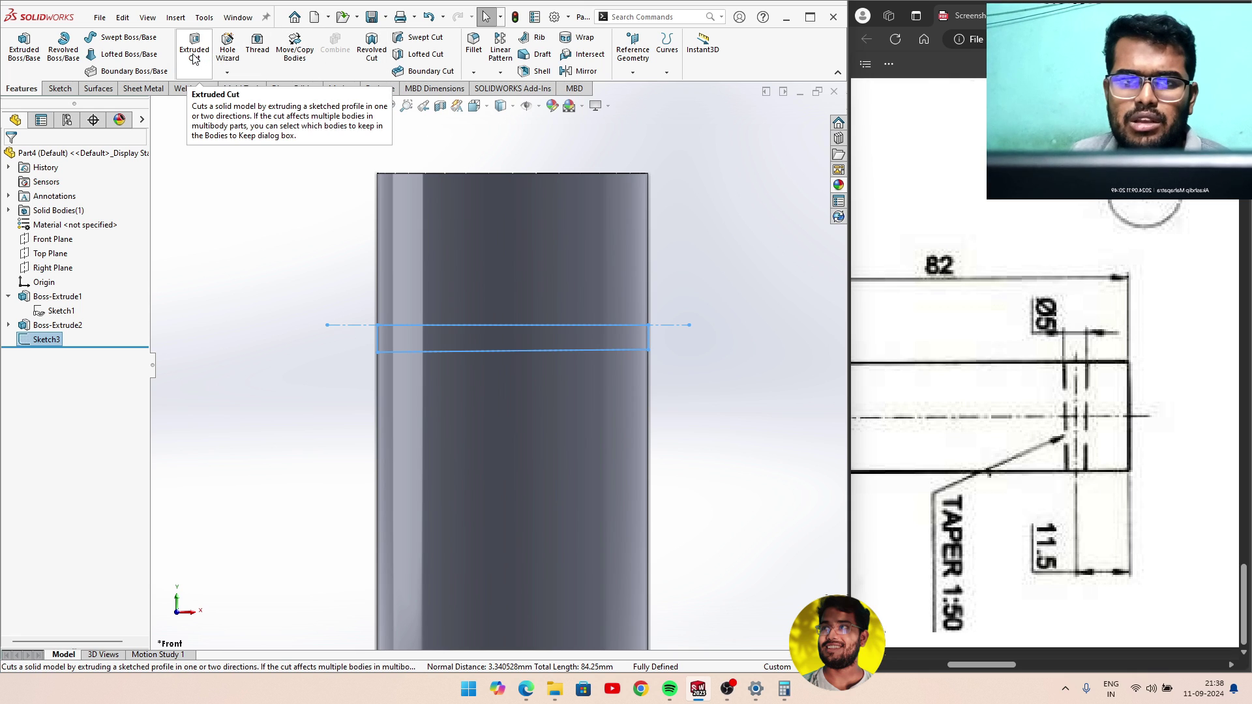
Revolve a boss around the centerline by mistake, then undo it.
left_click(57, 62)
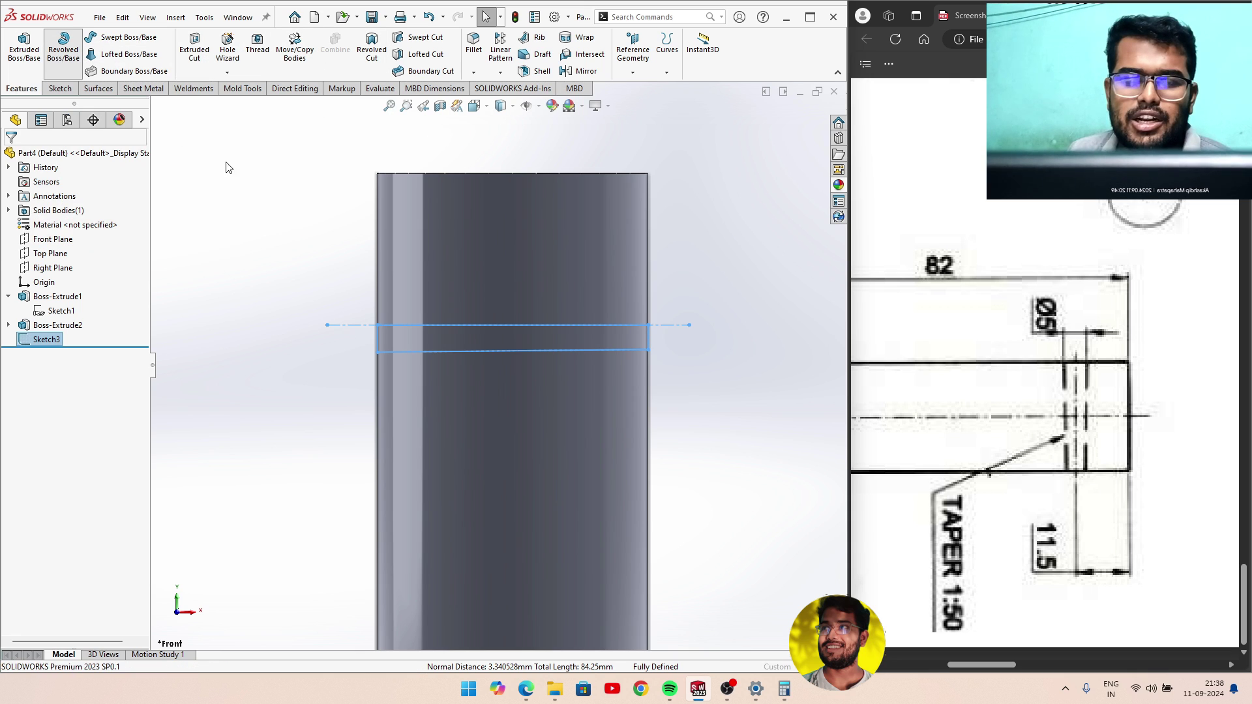
left_click(357, 326)
left_click(355, 325)
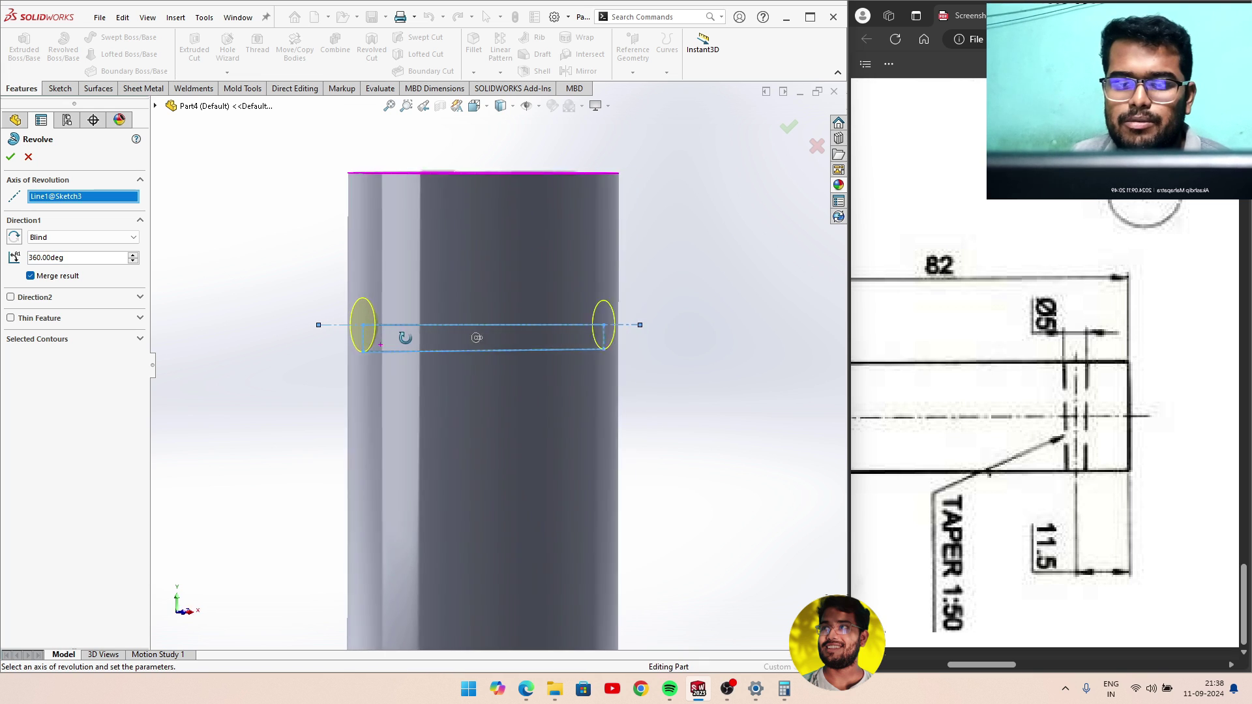
left_click(10, 157)
mouse_move(411, 310)
middle_mouse_down()
mouse_move(277, 319)
mouse_move(218, 308)
mouse_move(255, 327)
middle_mouse_up()
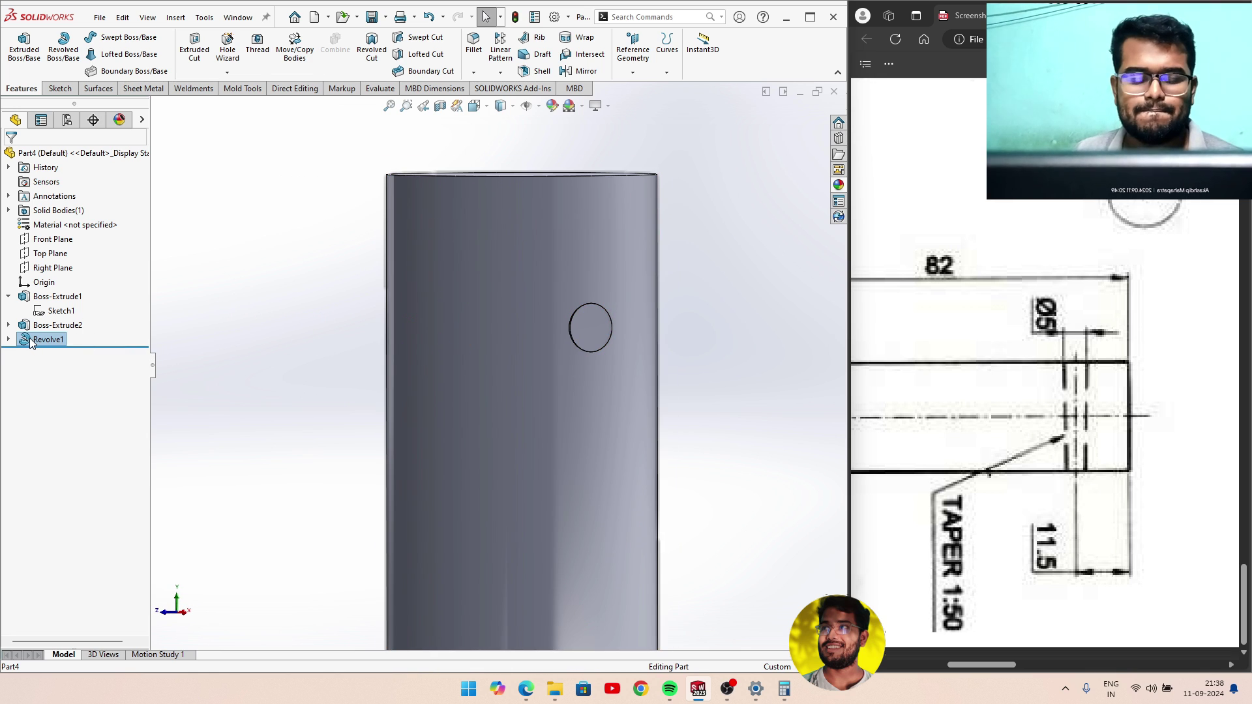
key("ctrl+z")
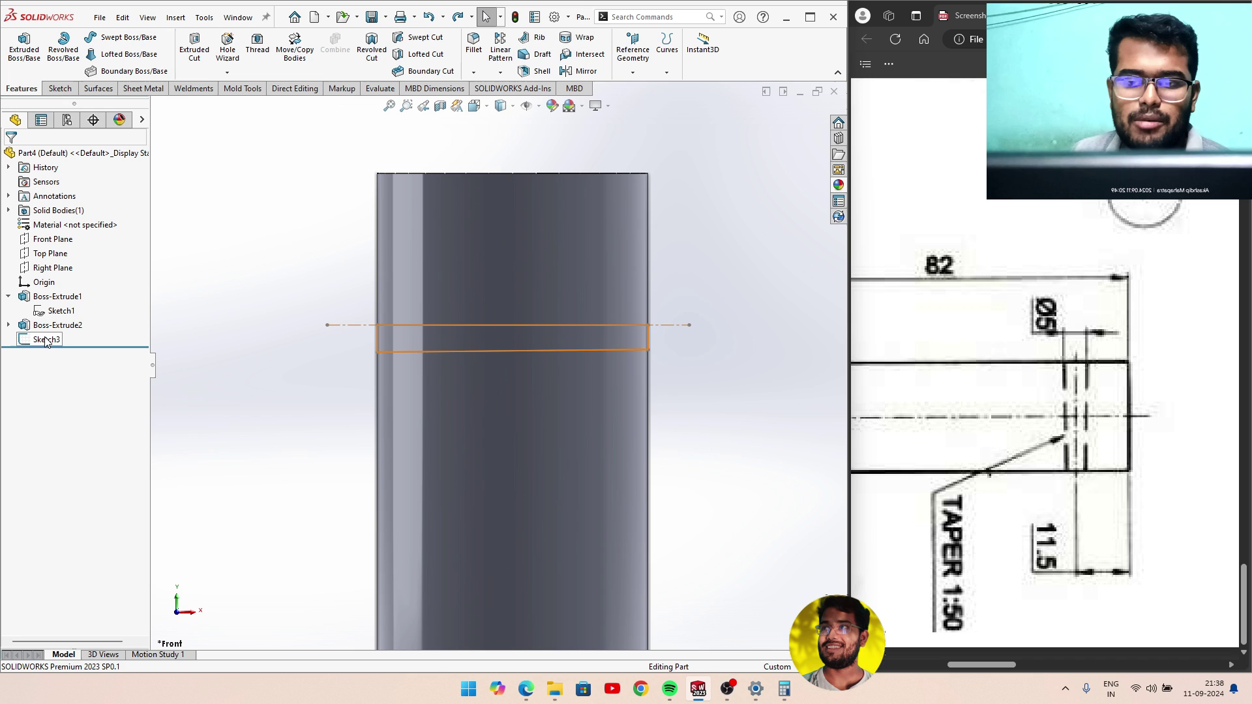
Revolved-cut Sketch3 360° about its centerline to make the cross hole through the pin.
left_click(47, 341)
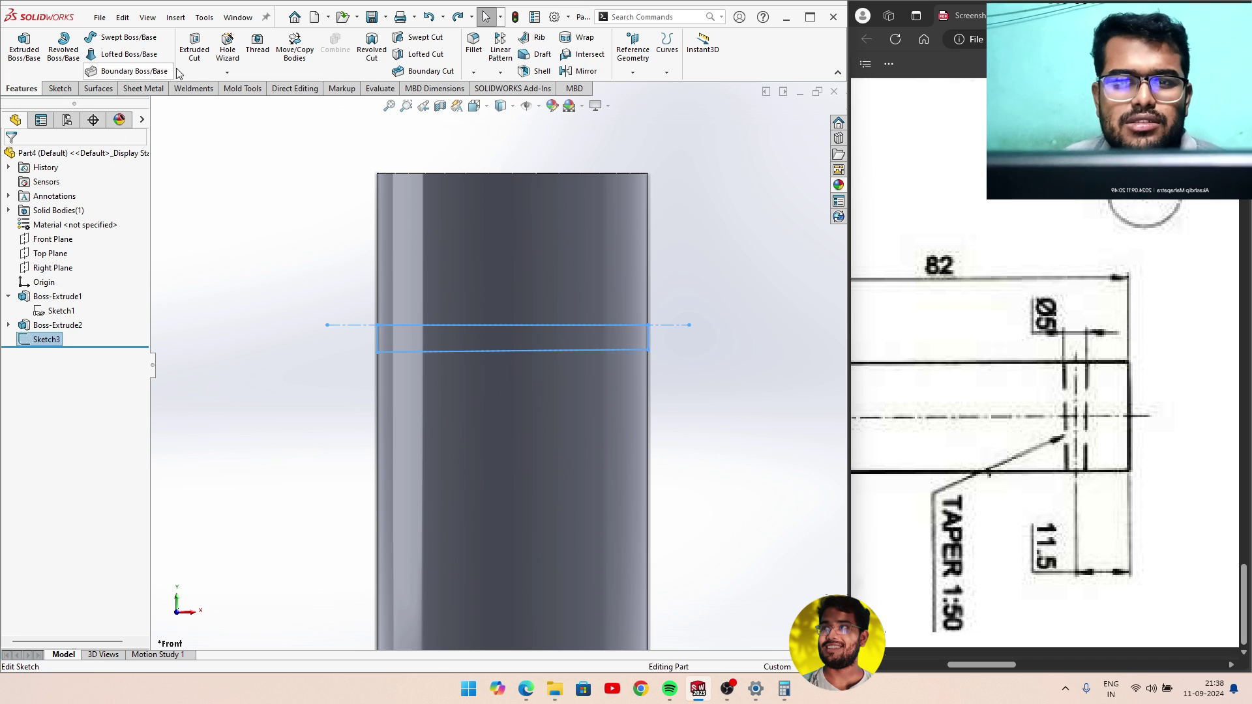
left_click(372, 59)
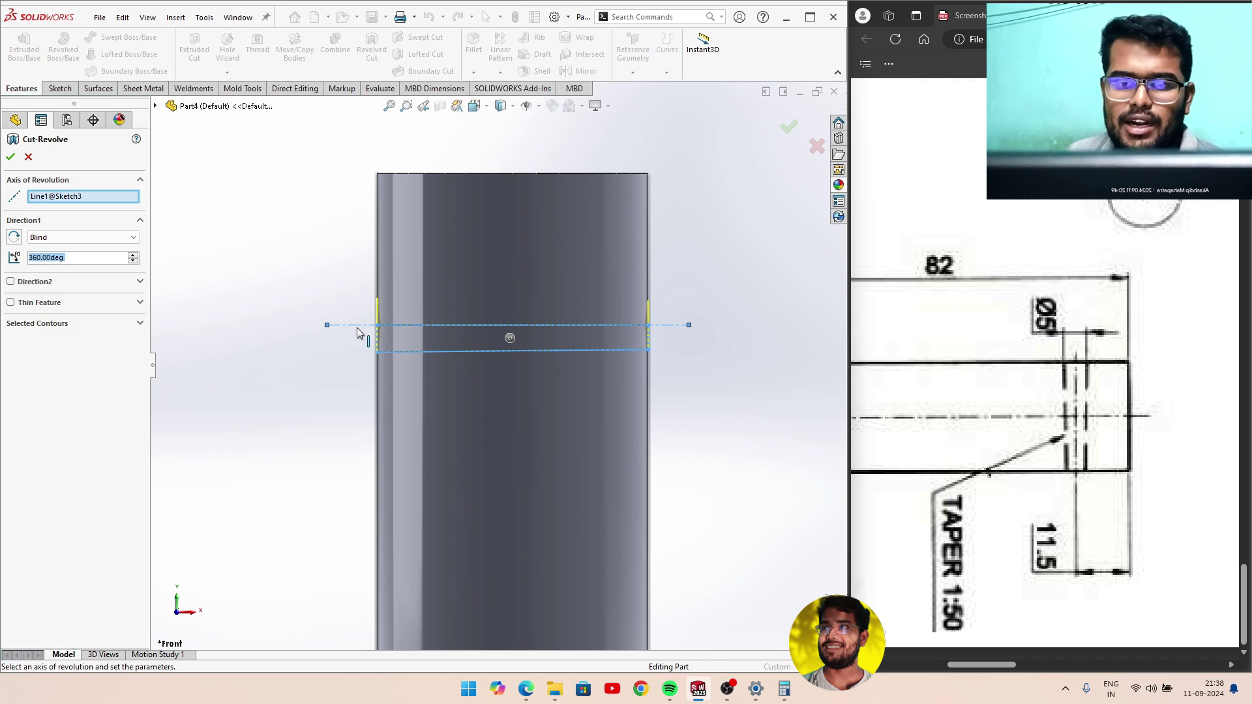
middle_click_drag(357, 327, 381, 348)
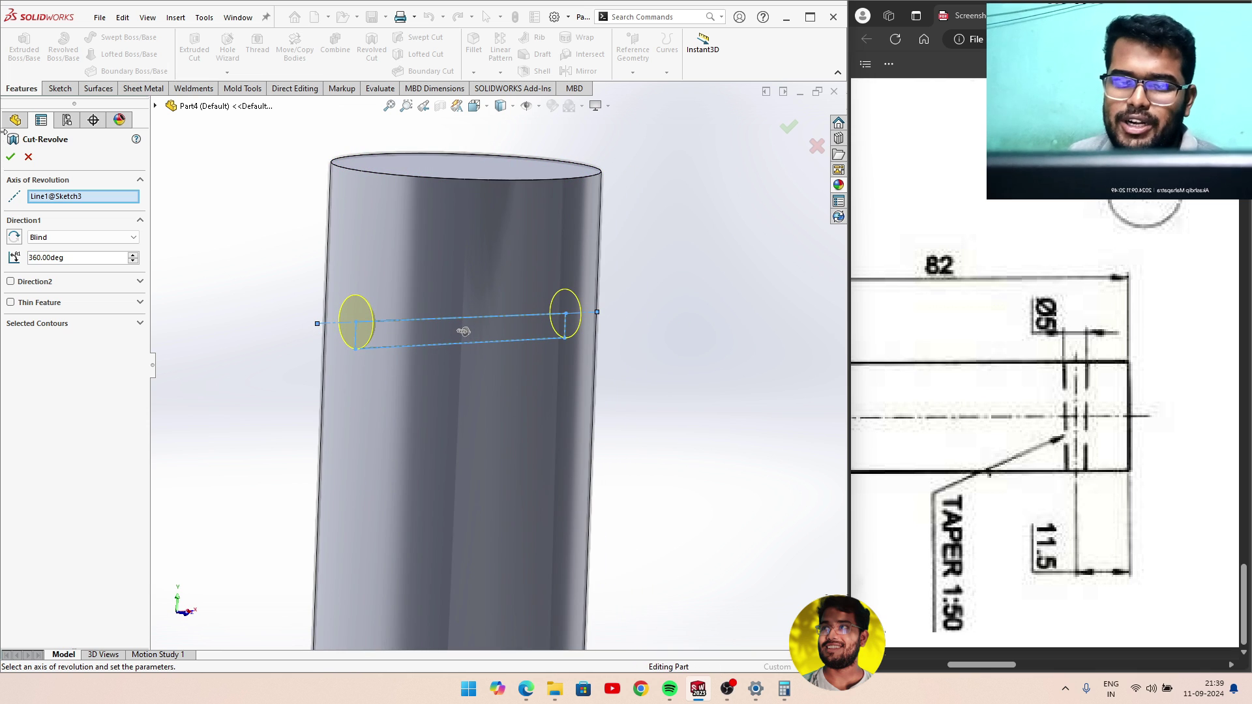
left_click(9, 158)
mouse_move(252, 352)
middle_mouse_down()
mouse_move(307, 339)
mouse_move(430, 249)
middle_mouse_up()
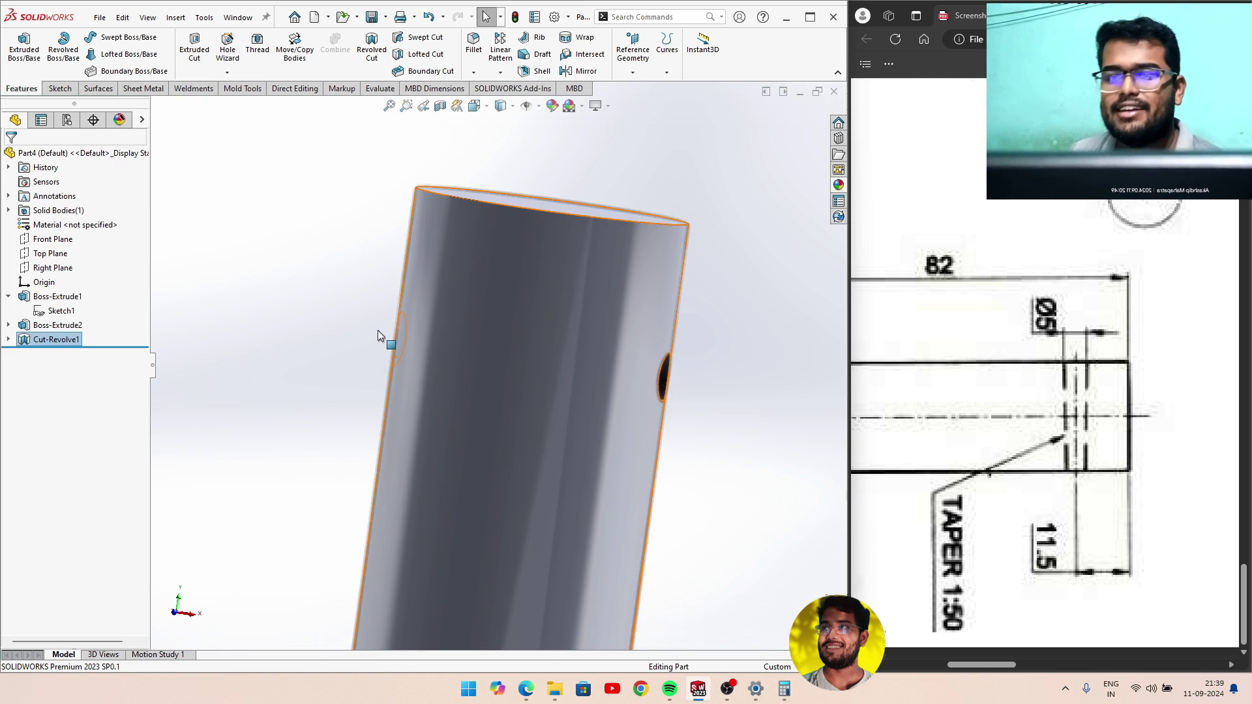
left_click(474, 43)
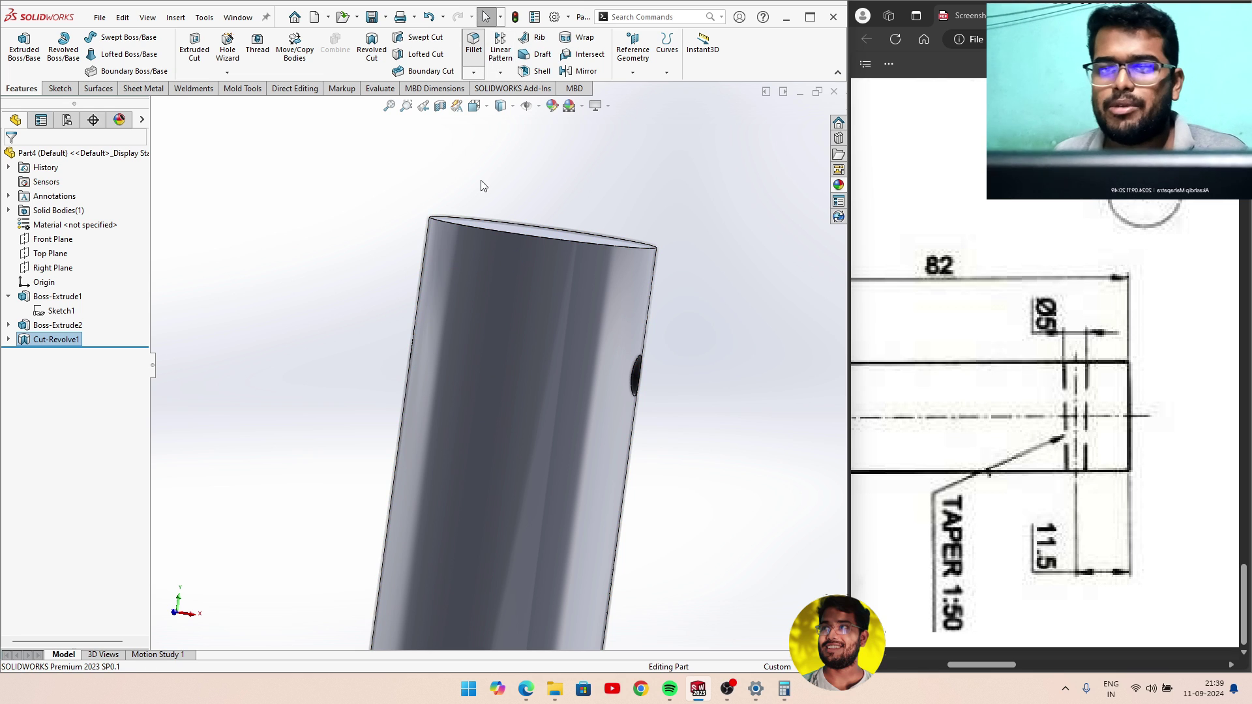
Round the pin's top circular edge with a 1 mm fillet.
left_click(495, 233)
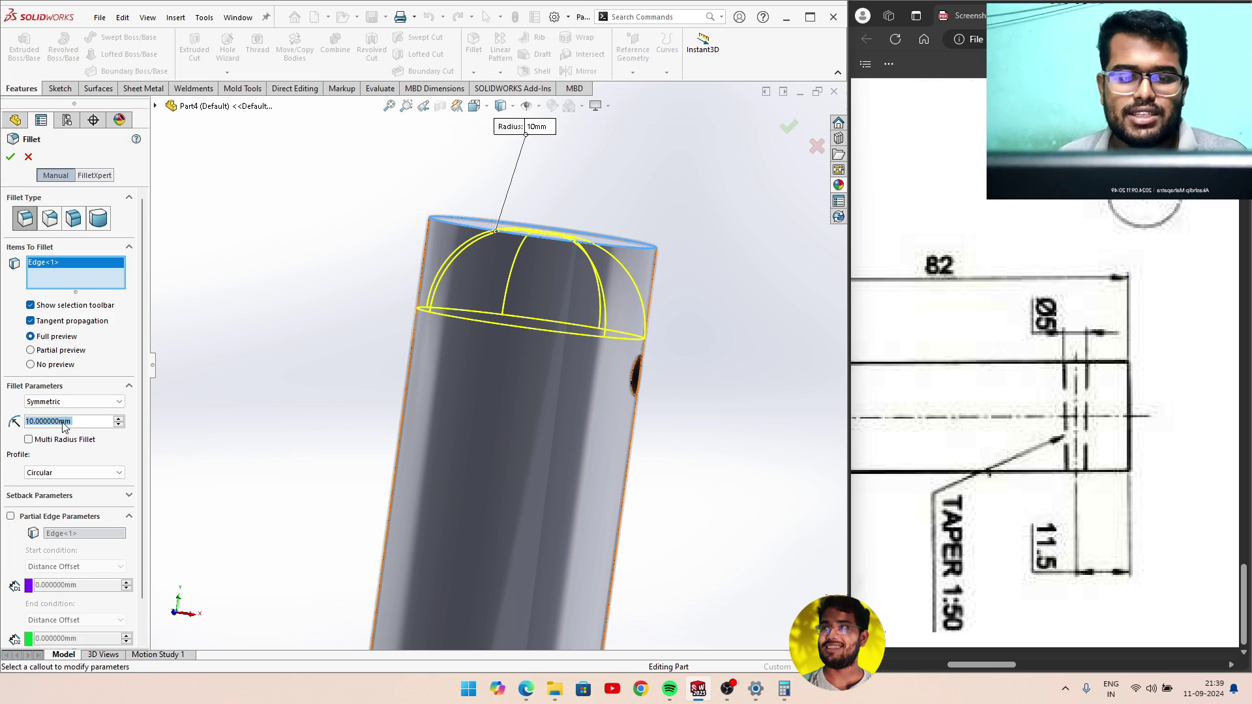
type("1")
key("Return")
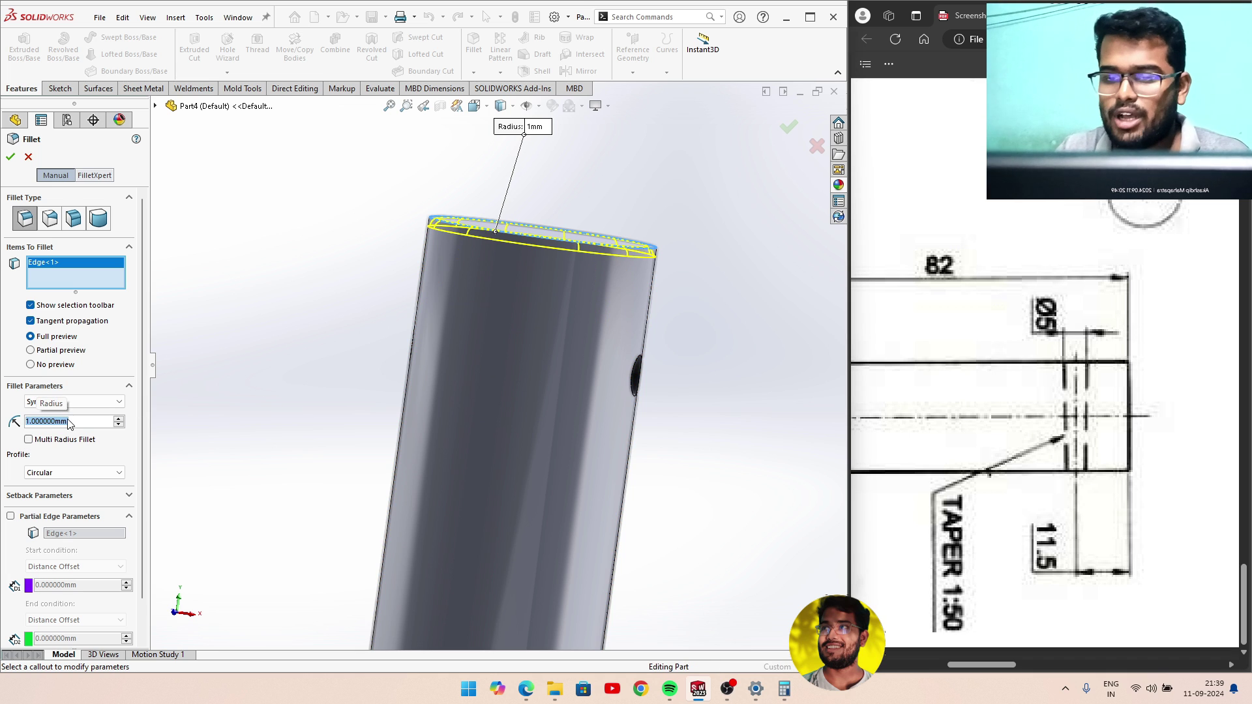
left_click(10, 156)
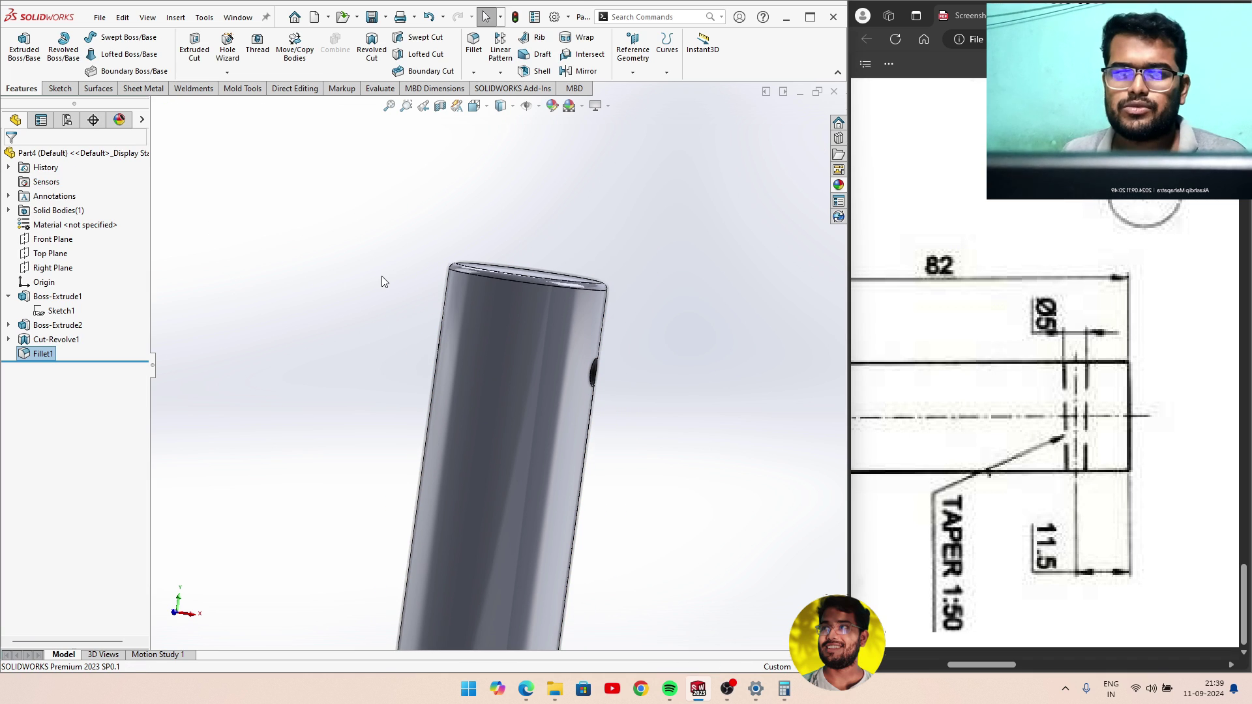
scroll(405, 300, "up", 5)
mouse_move(533, 463)
middle_mouse_down()
mouse_move(640, 438)
mouse_move(516, 221)
mouse_move(456, 260)
middle_mouse_up()
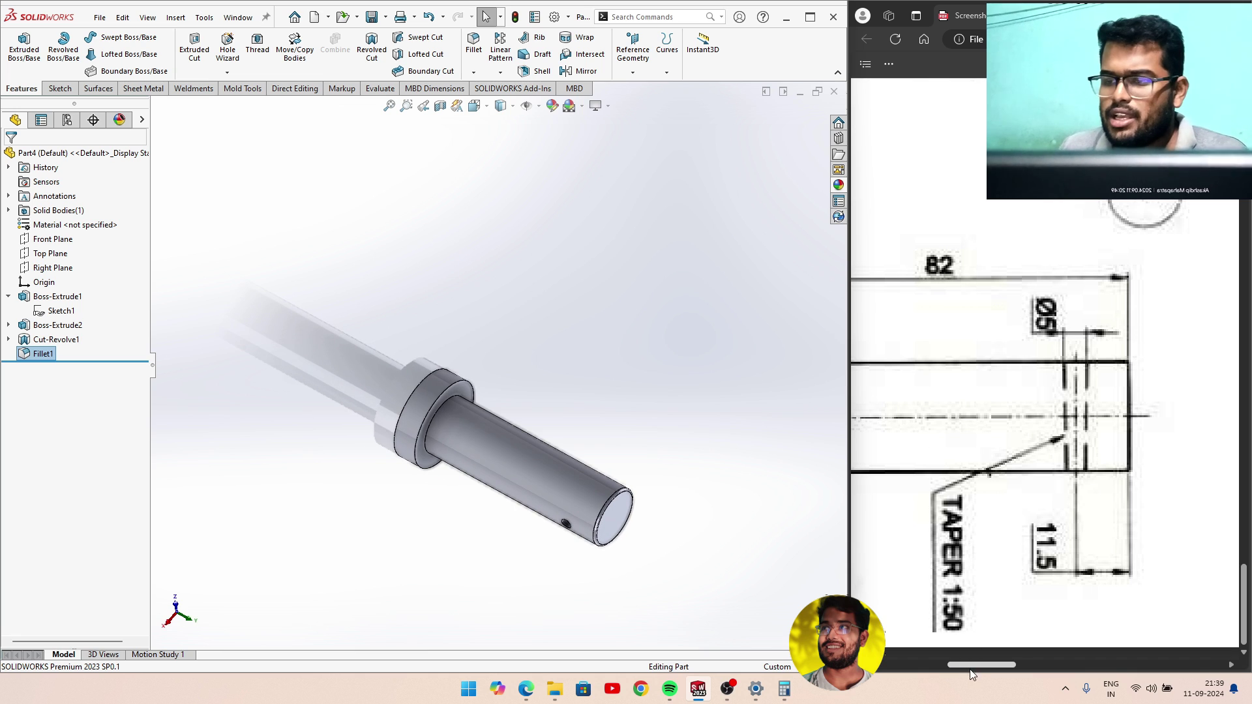
left_click_drag(977, 668, 913, 672)
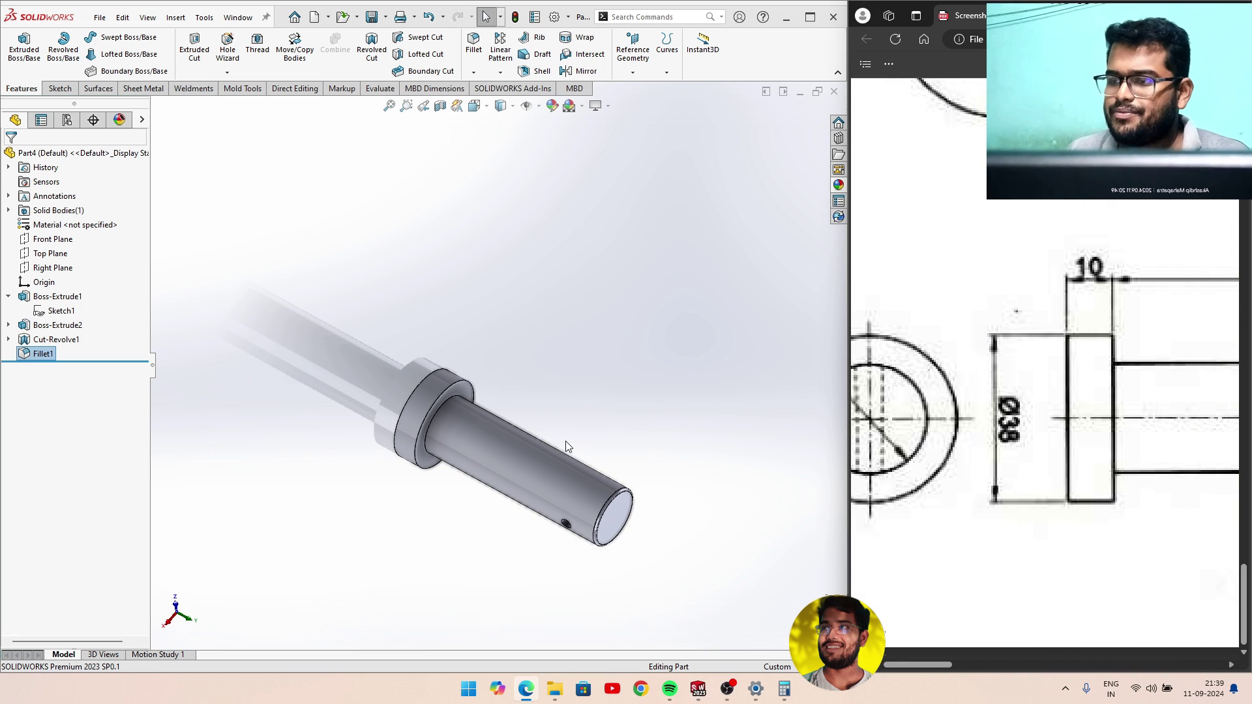
scroll(566, 447, "down", 2)
scroll(497, 414, "down", 3)
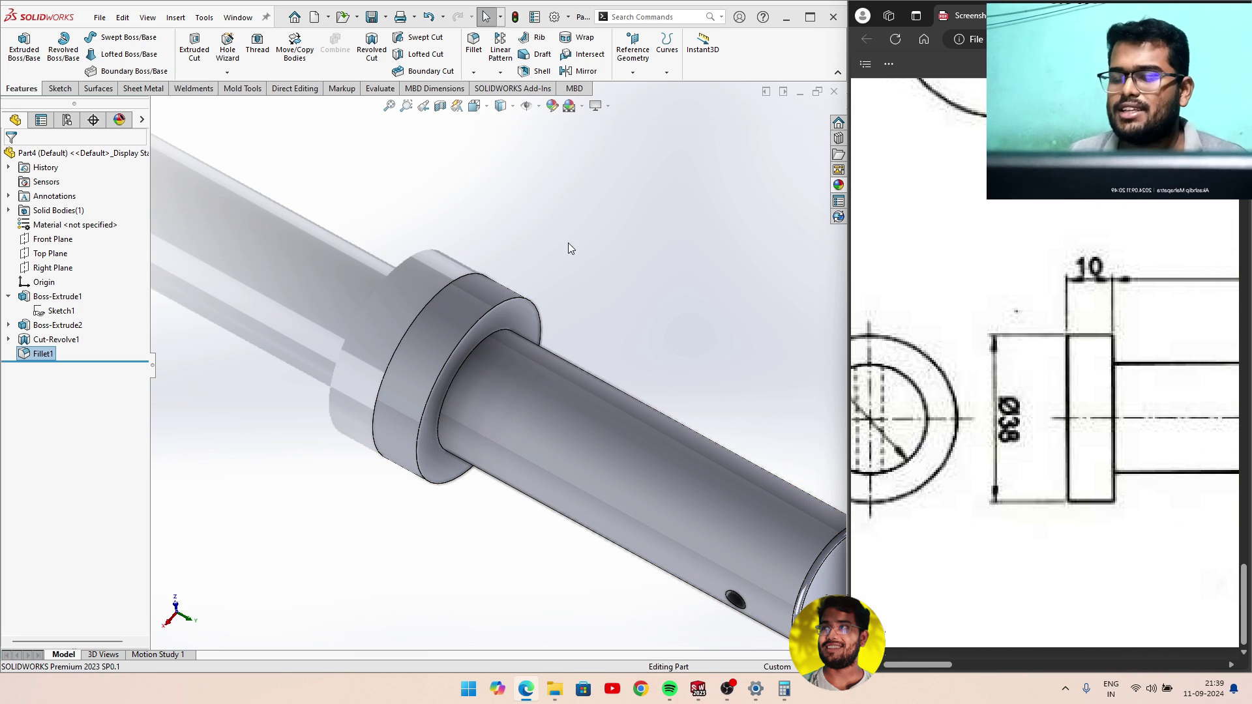
middle_click_drag(598, 324, 492, 239, "ctrl")
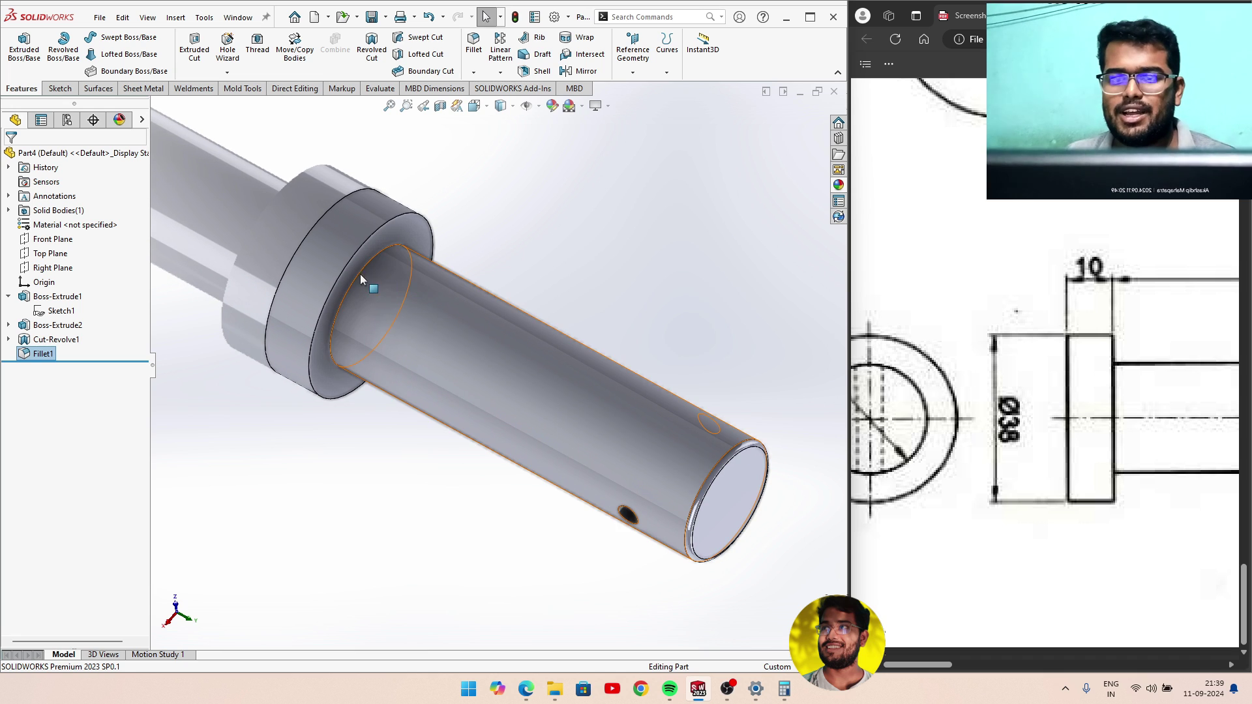
Apply the polished nickel appearance to the whole pin and inspect the finish.
left_click(839, 186)
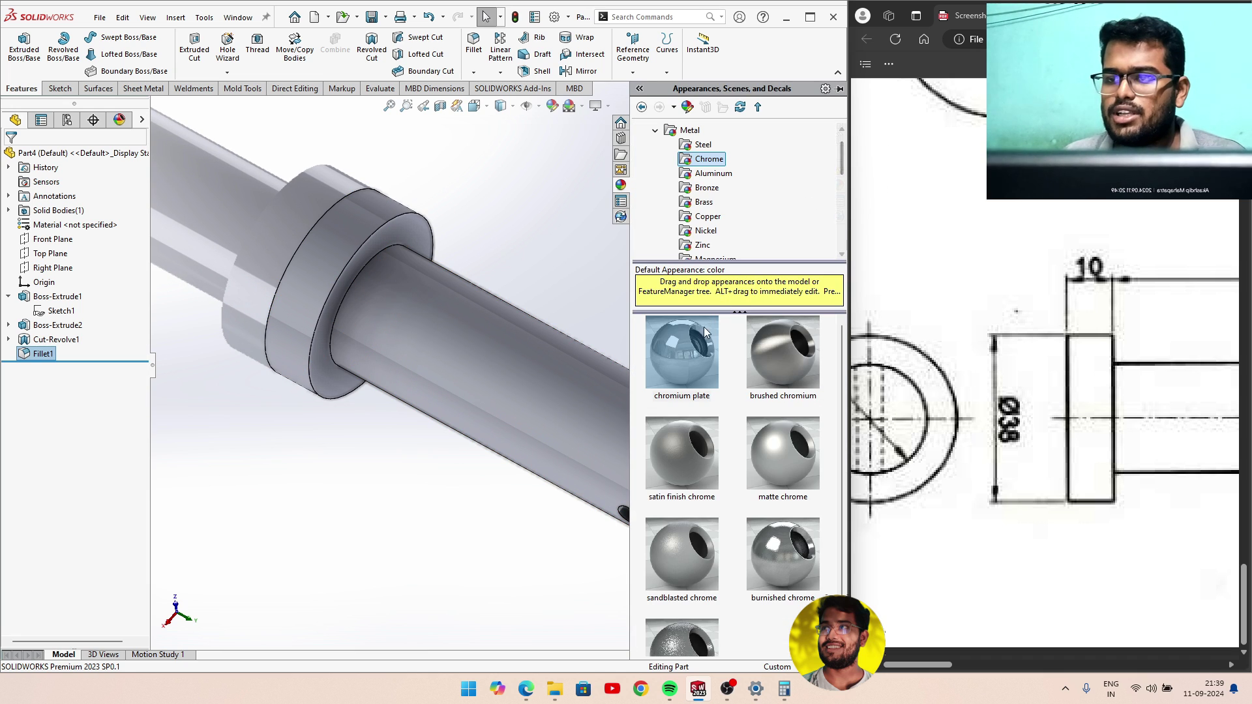
left_click(706, 231)
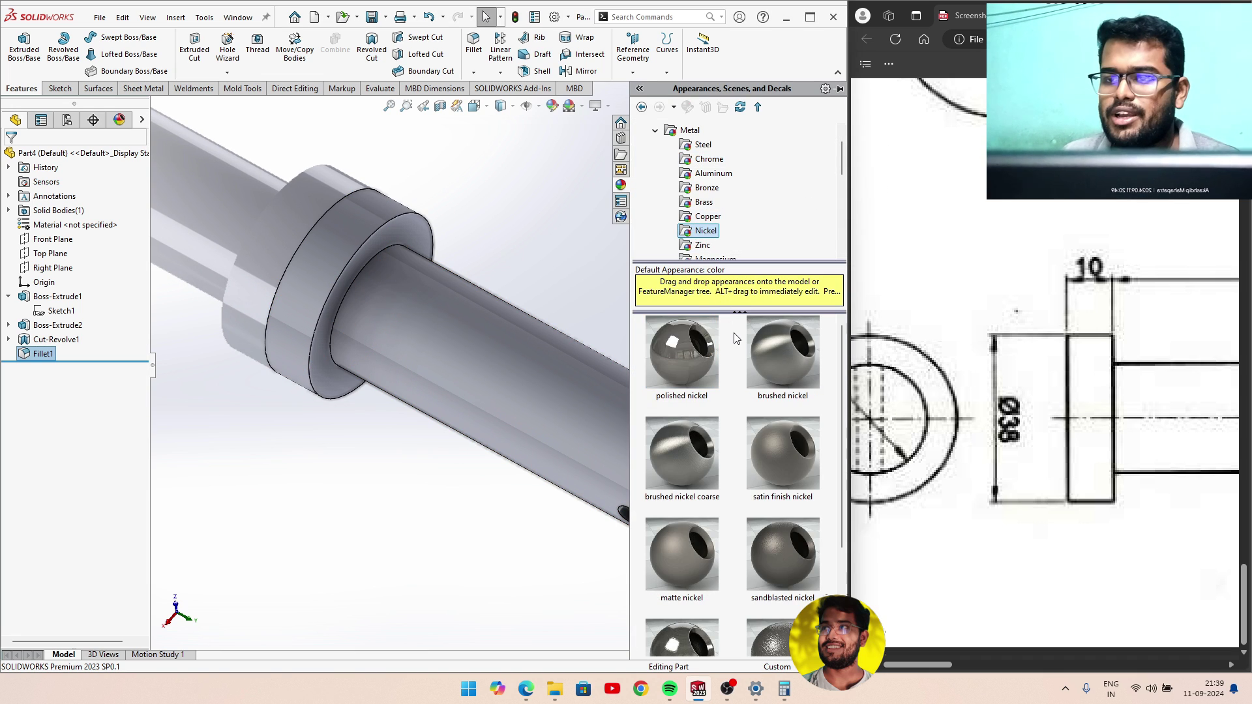
left_click_drag(696, 369, 553, 369)
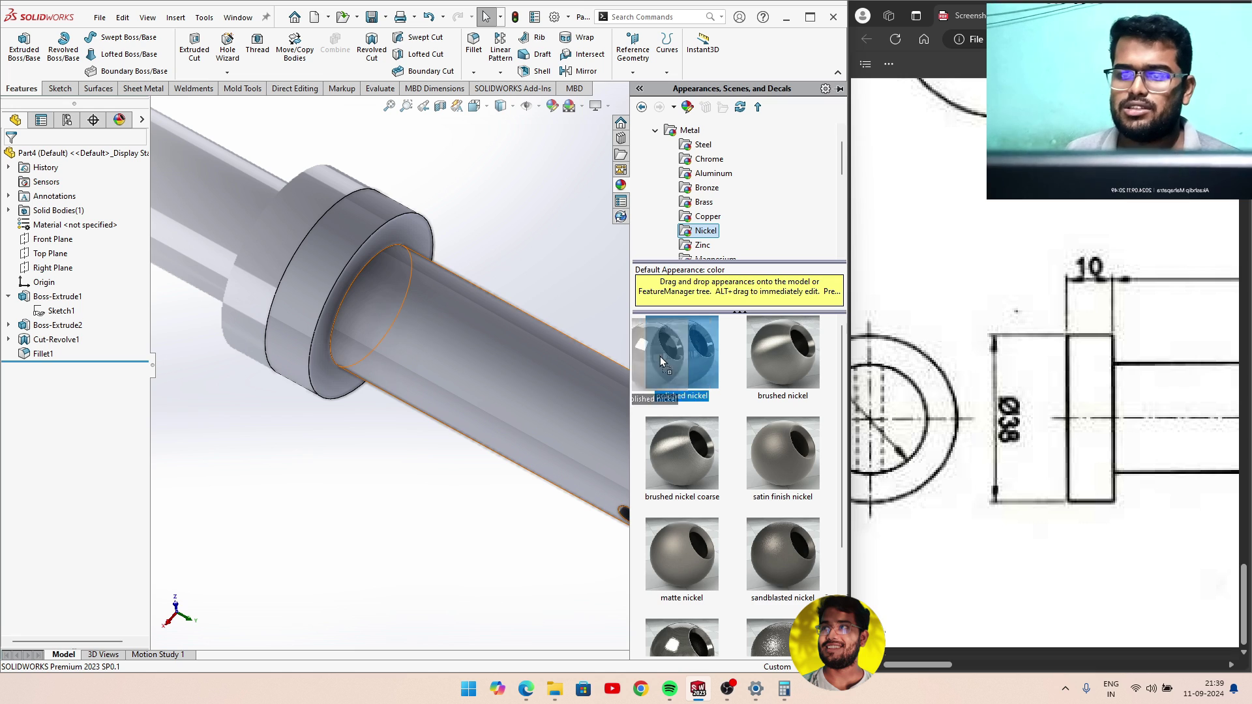
left_click(553, 369)
middle_click_drag(667, 298, 796, 221)
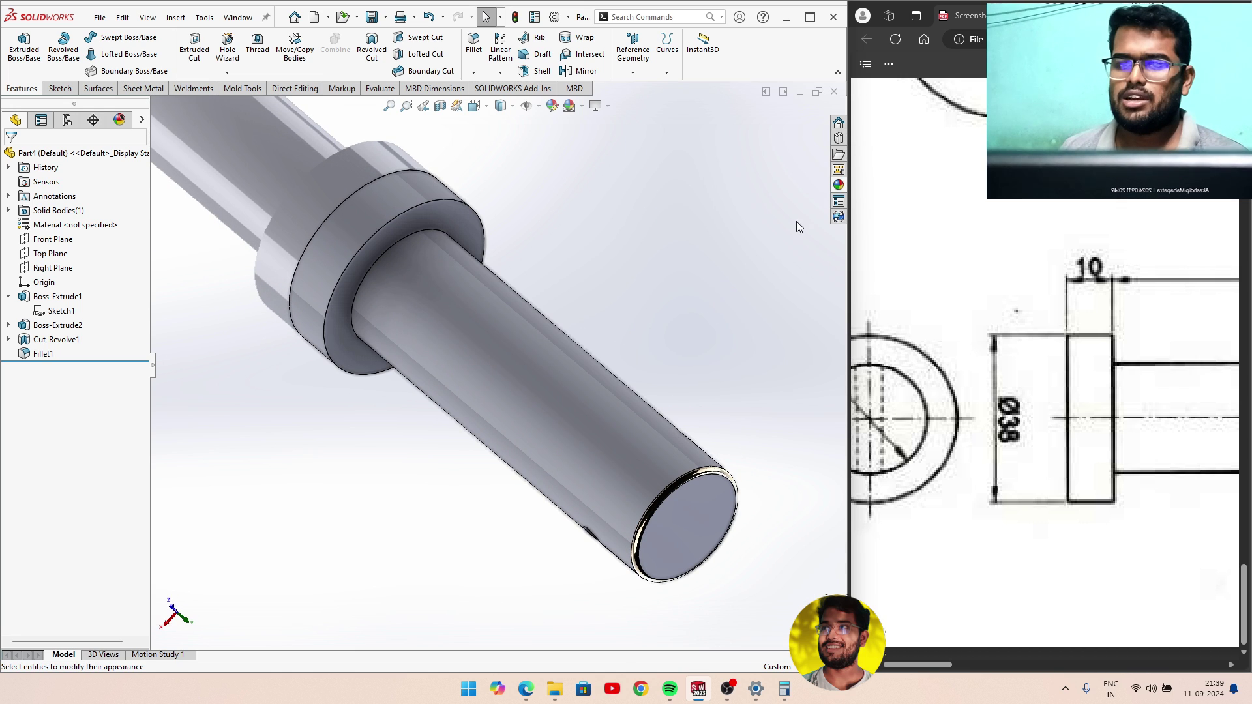
left_click(838, 186)
mouse_move(693, 362)
middle_mouse_down()
mouse_move(499, 361)
mouse_move(508, 394)
mouse_move(448, 420)
mouse_move(341, 433)
mouse_move(440, 429)
middle_mouse_up()
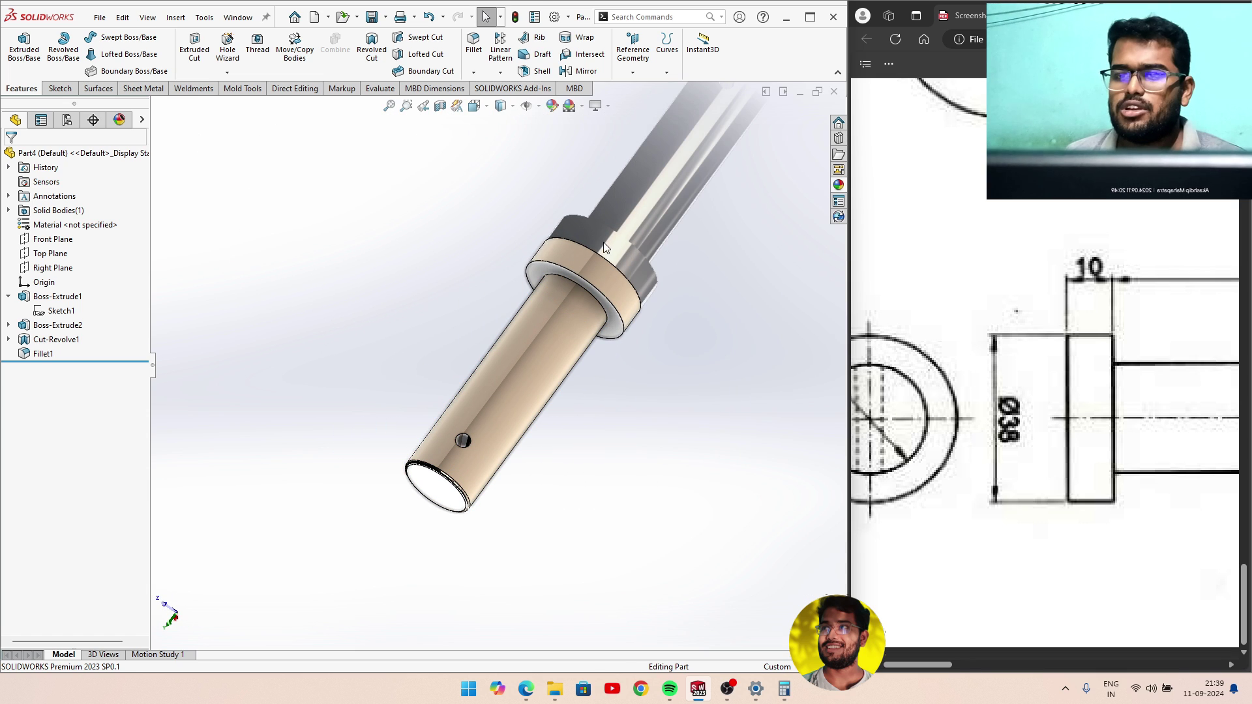
mouse_move(604, 242)
middle_mouse_down()
mouse_move(492, 270)
mouse_move(349, 198)
middle_mouse_up()
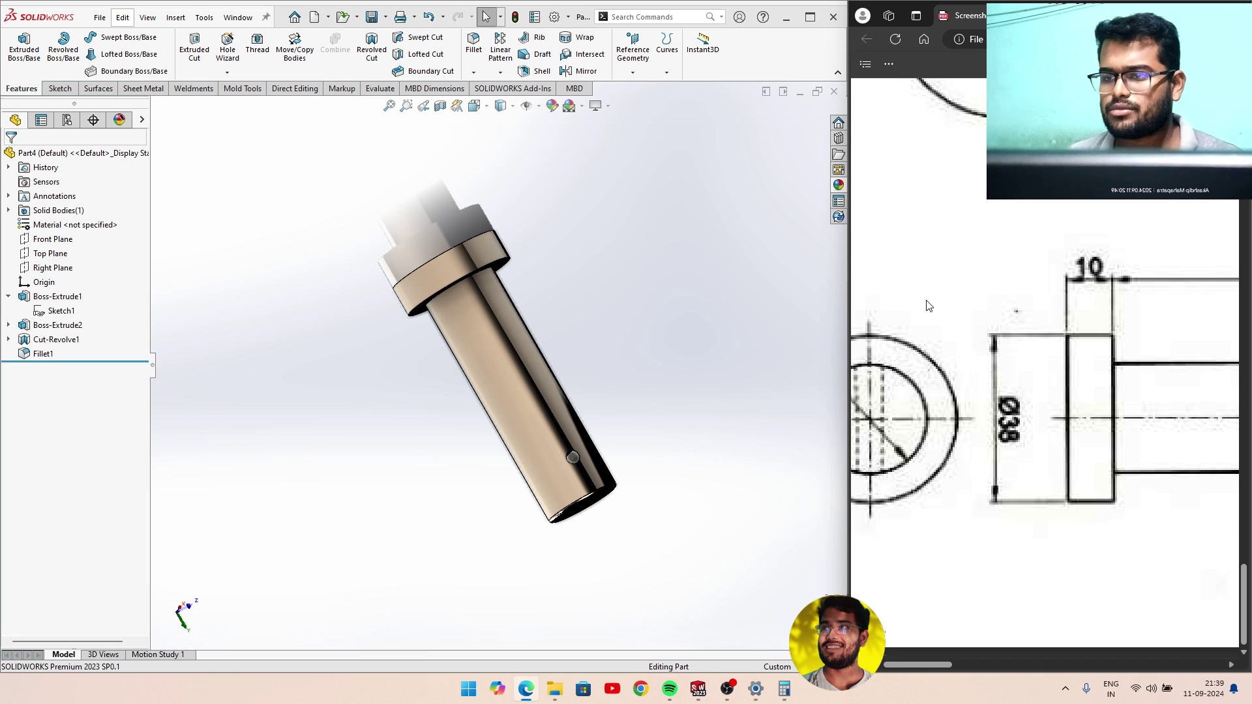
scroll(926, 306, "down", 3, "ctrl")
scroll(939, 359, "down", 2, "ctrl")
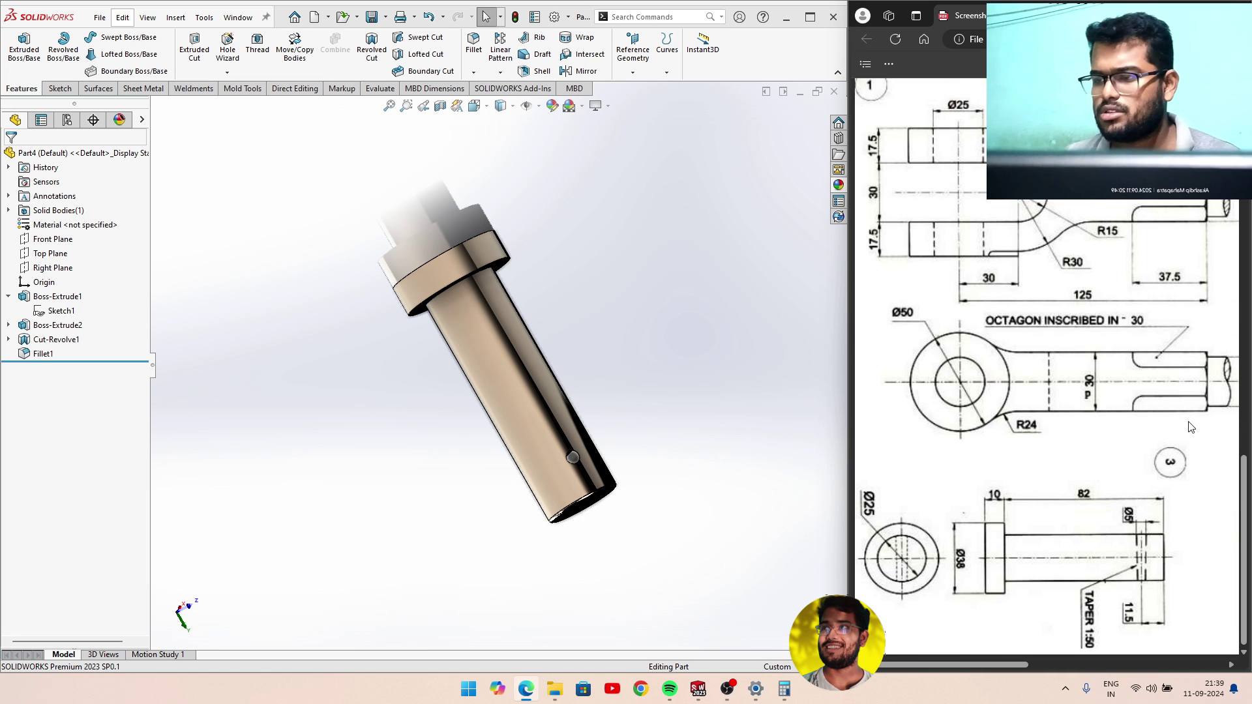
Save the pin part as PIN in the knuckle joint assembly folder.
scroll(1168, 464, "up", 5)
scroll(1169, 468, "up", 3, "ctrl")
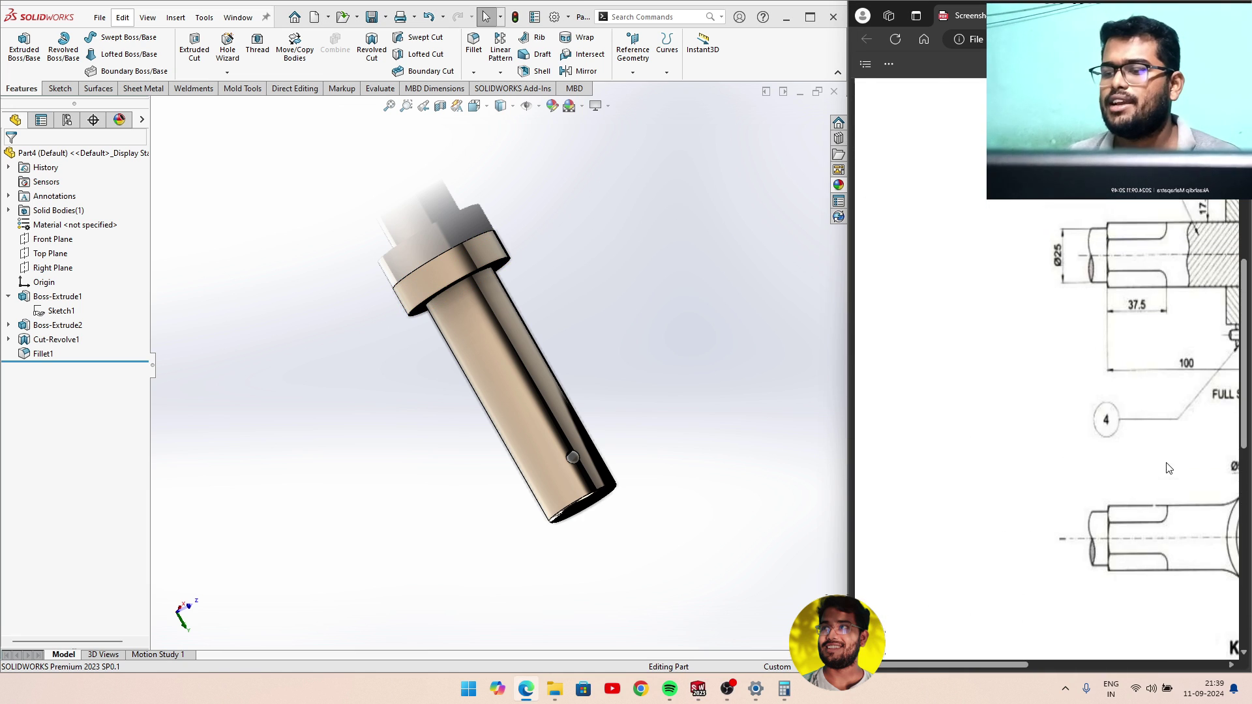
scroll(1169, 468, "up", 5)
scroll(1169, 469, "up", 5)
scroll(997, 656, "right", 2)
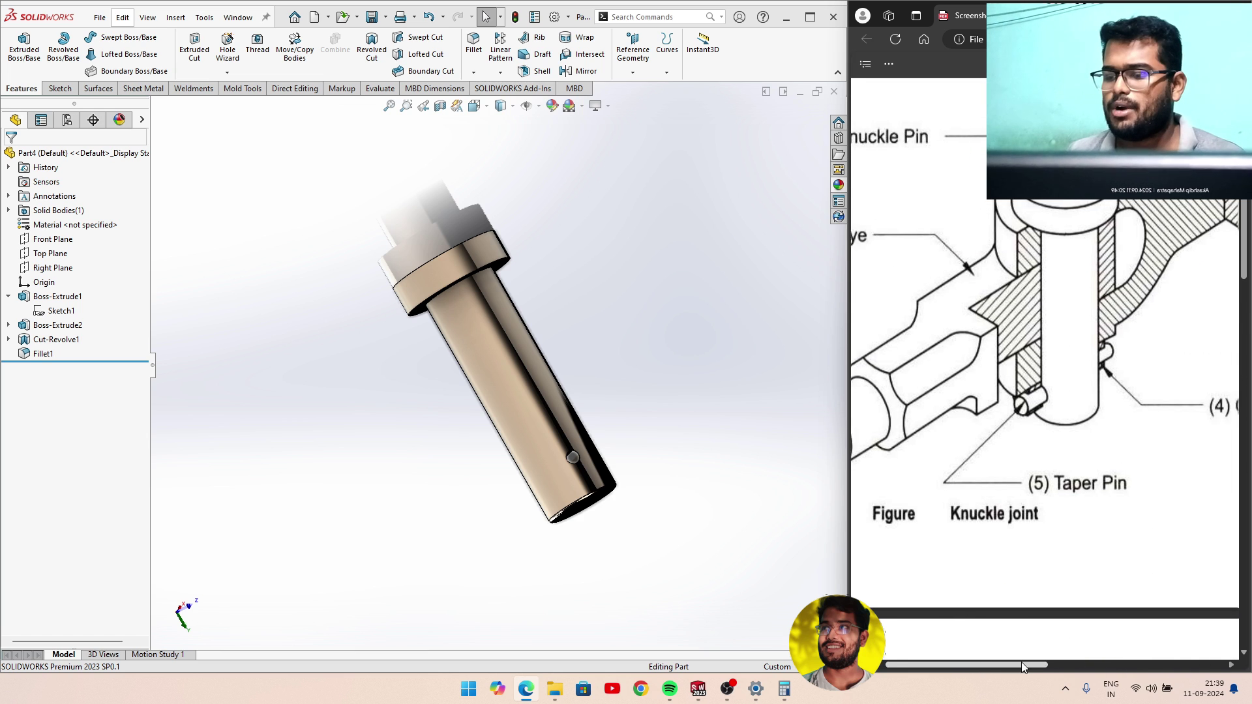
scroll(1017, 646, "right", 3)
scroll(1043, 632, "right", 3)
scroll(1070, 620, "right", 2)
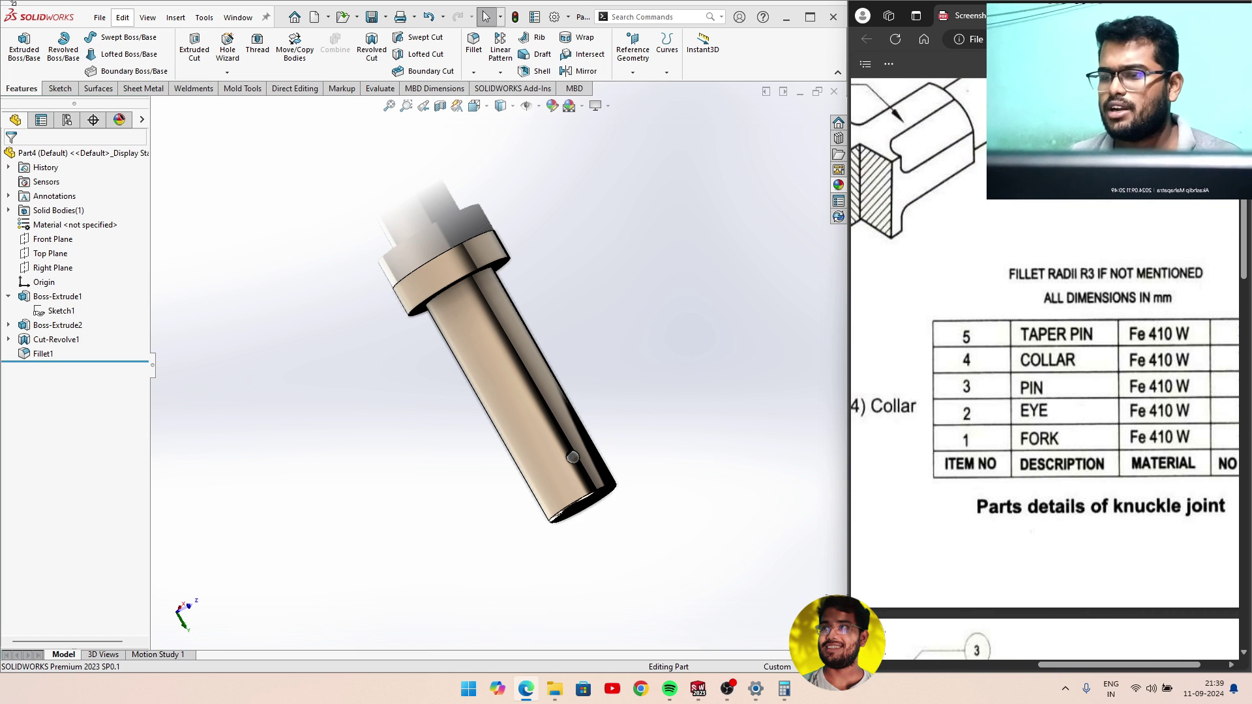
left_click(101, 17)
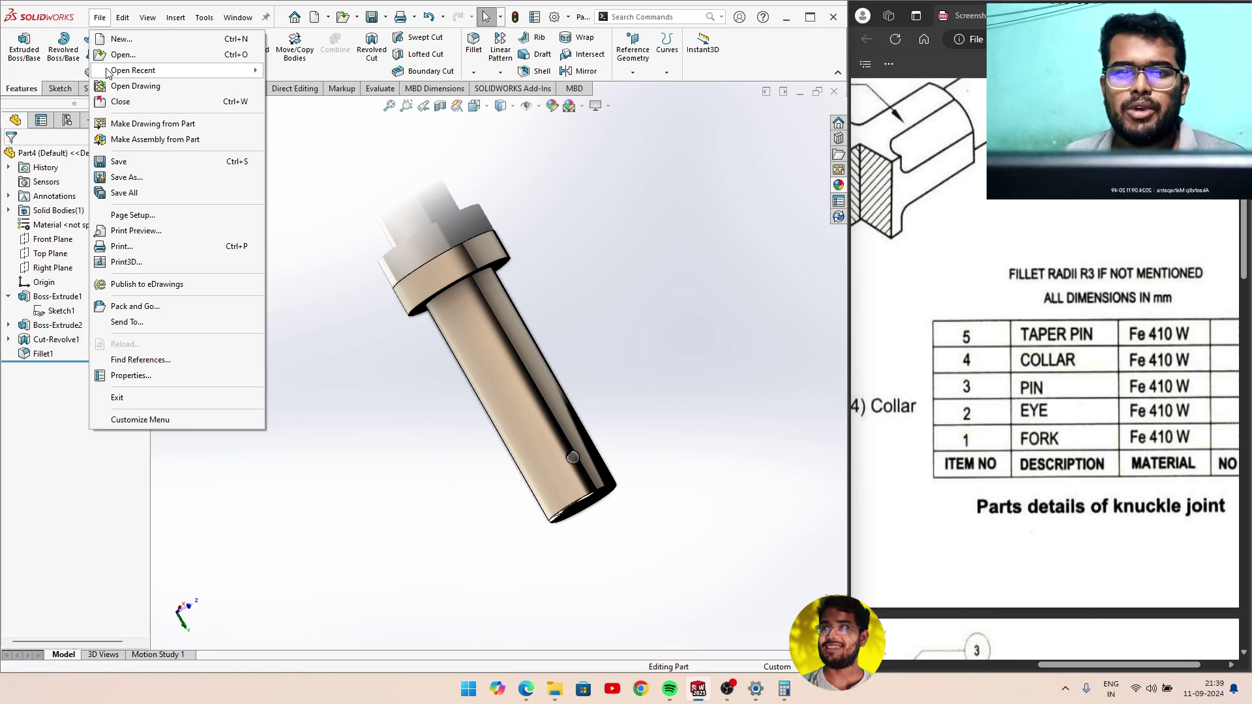
left_click(134, 180)
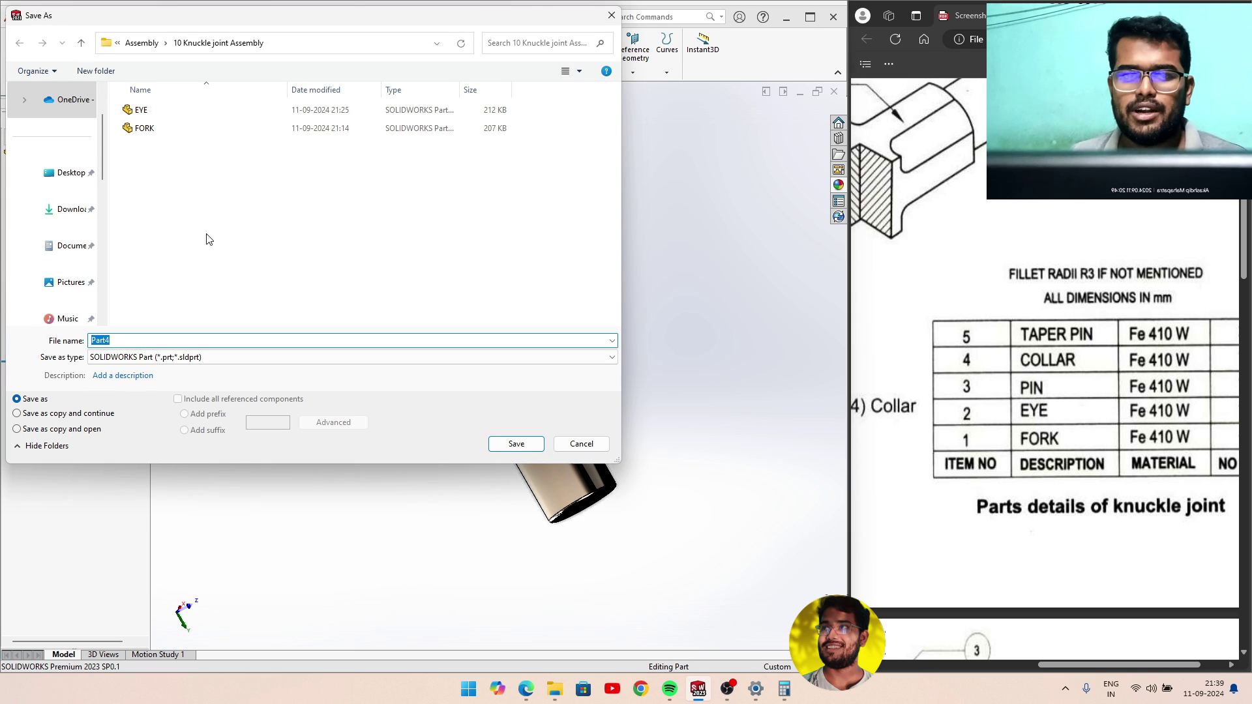
type("PIB")
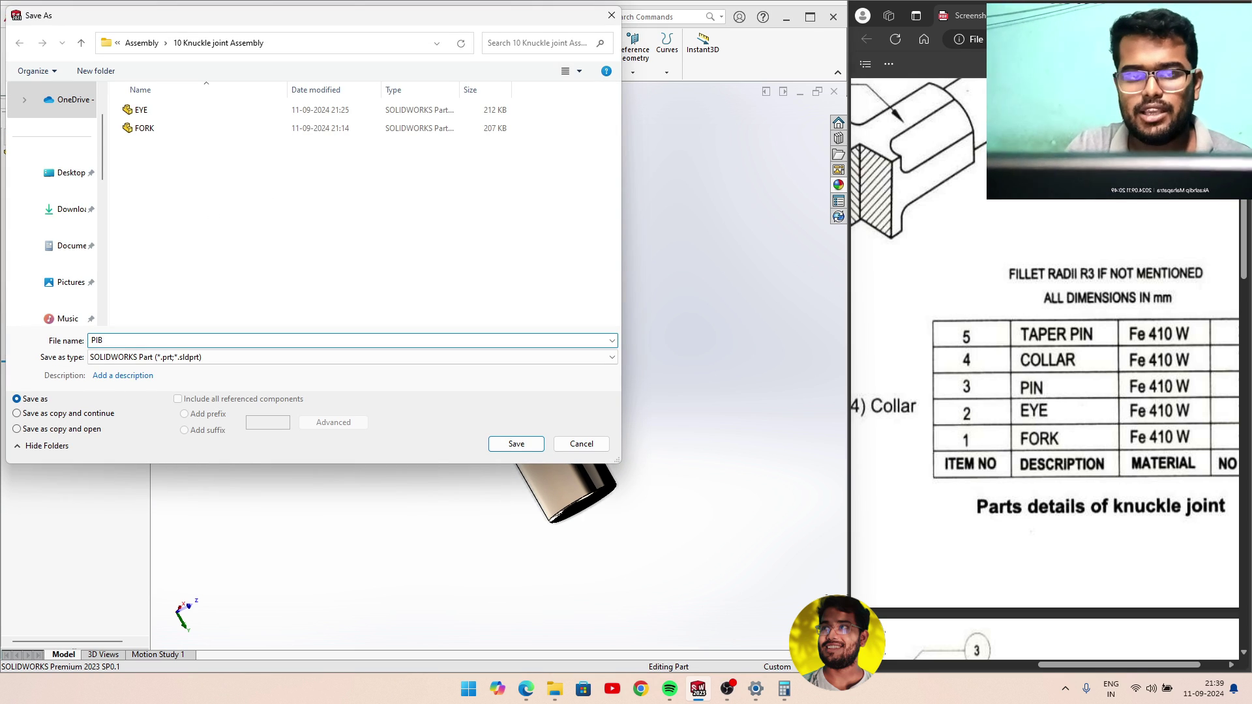
type("N")
key("Return")
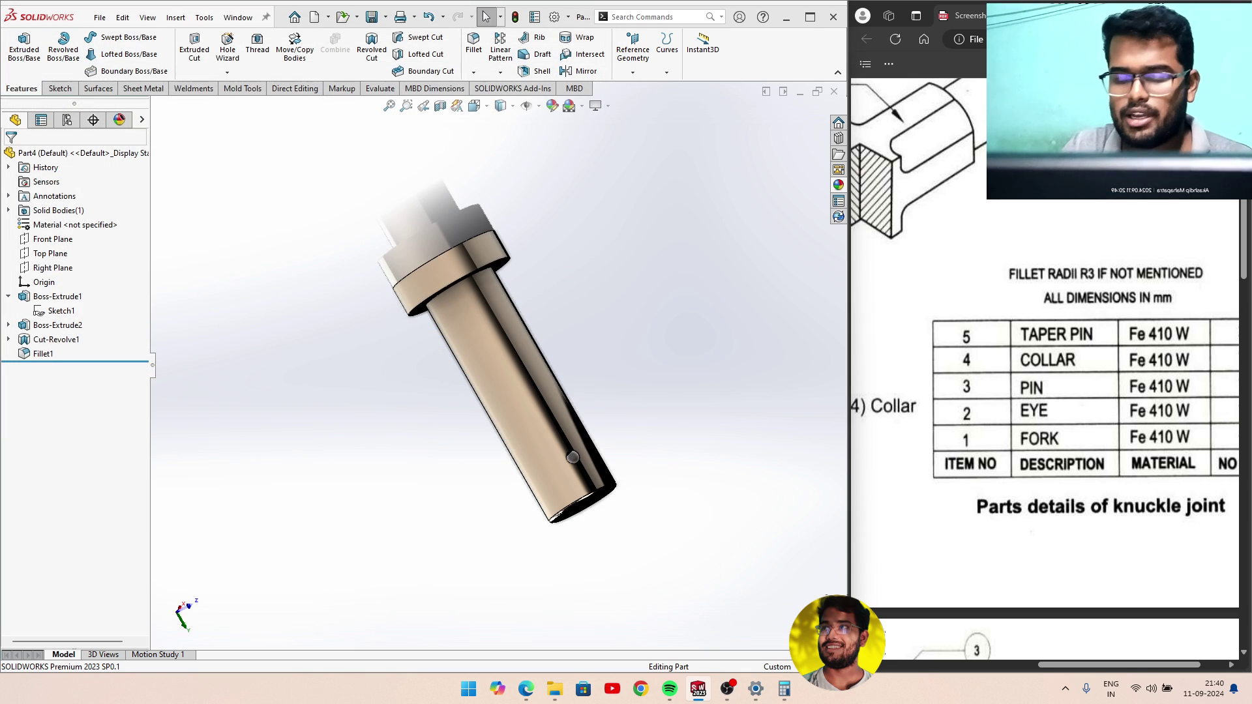
Close the PIN part document.
left_click(835, 91)
scroll(1033, 302, "down", 1)
scroll(1033, 302, "down", 2)
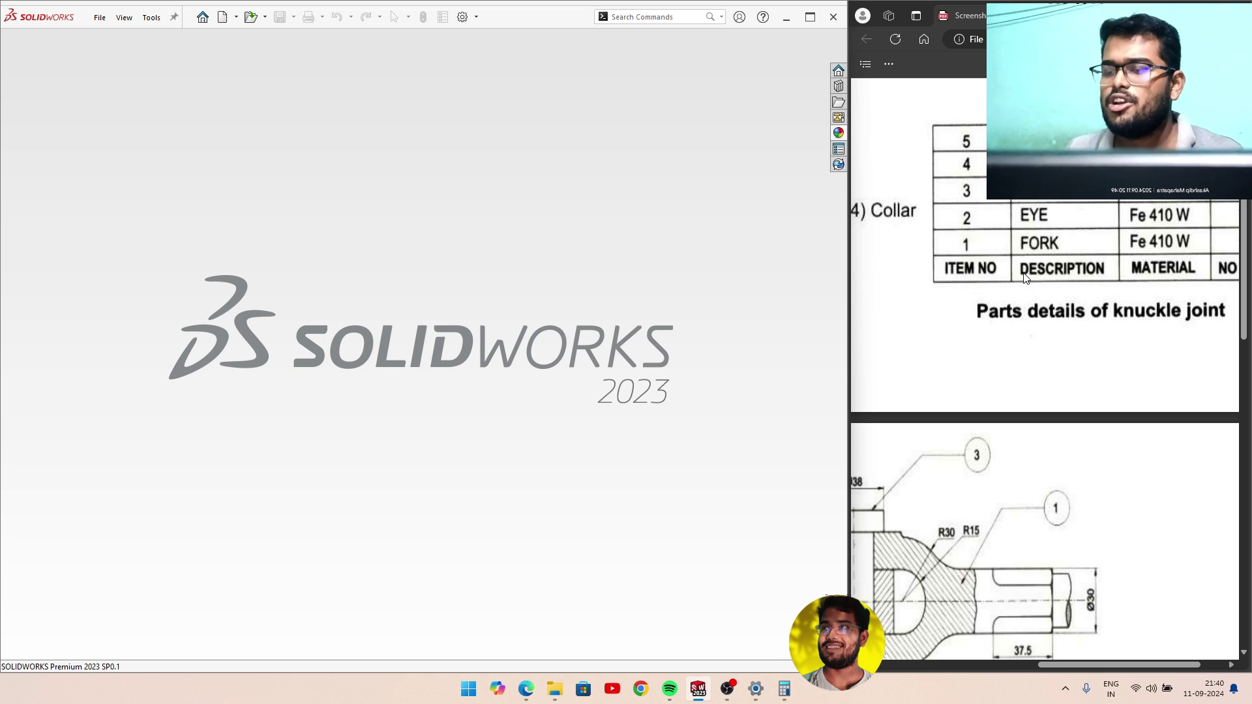
scroll(1025, 278, "down", 4)
scroll(1026, 279, "down", 4)
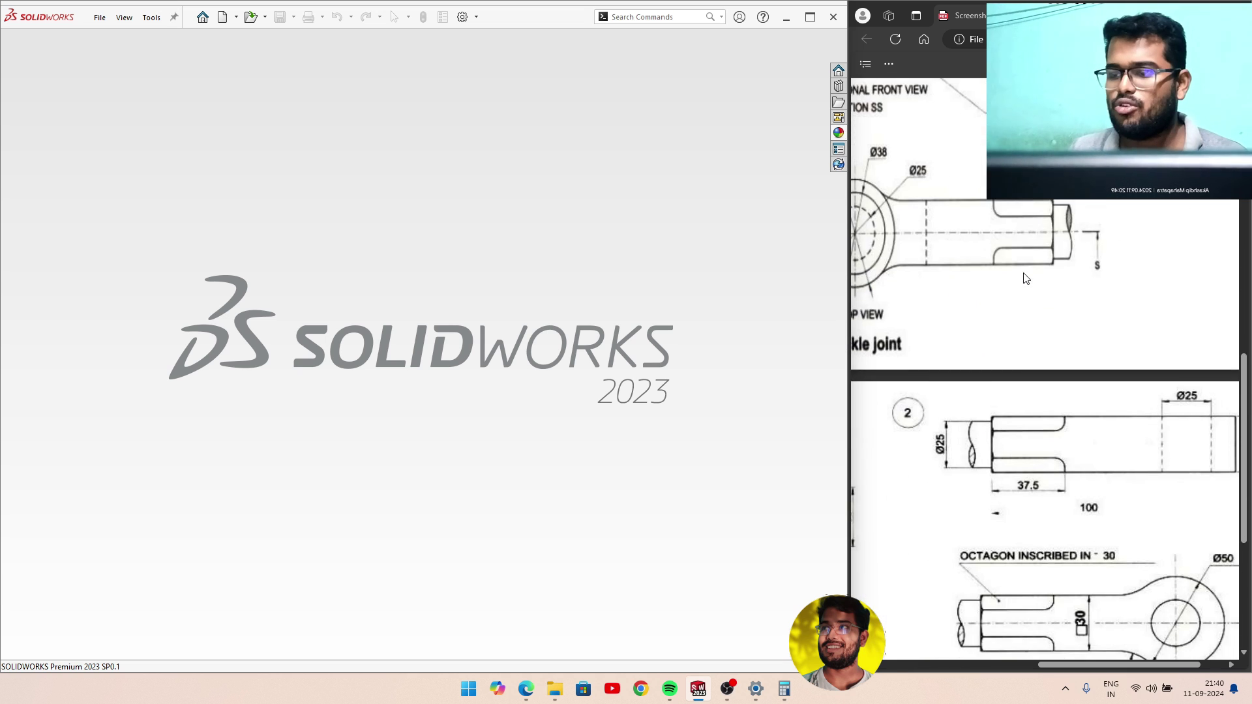
scroll(1026, 278, "down", 4)
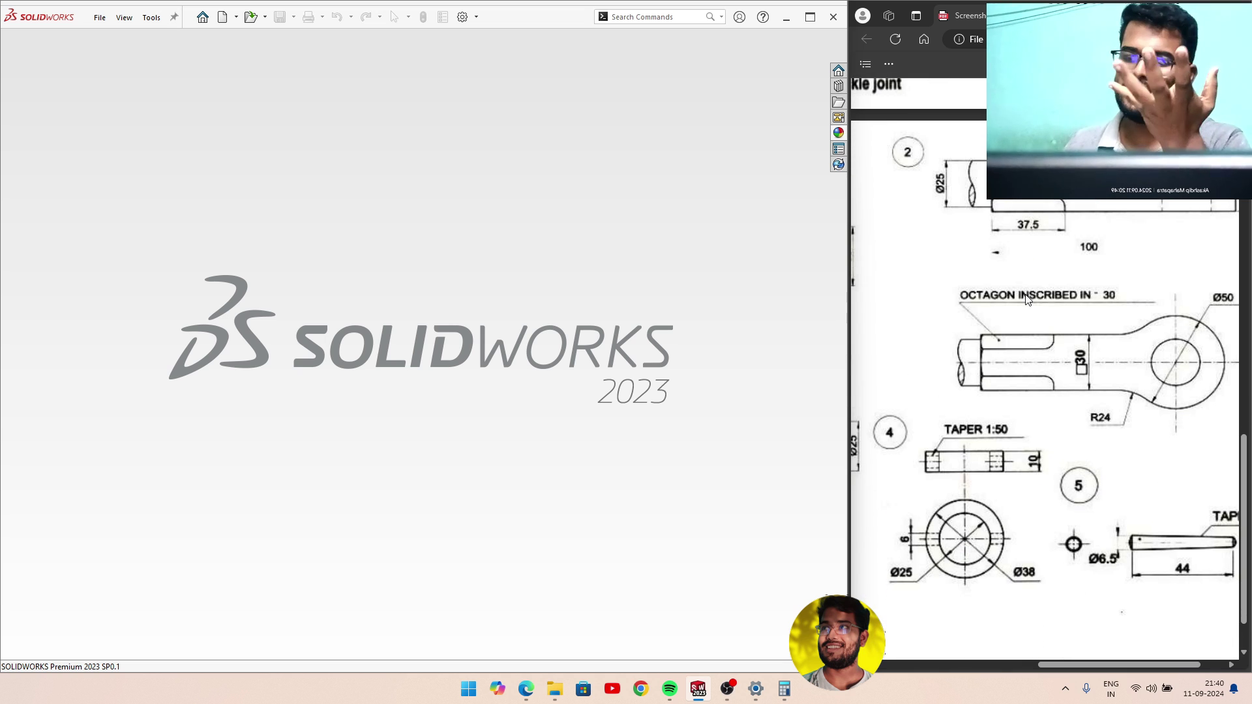
scroll(1002, 512, "down", 1)
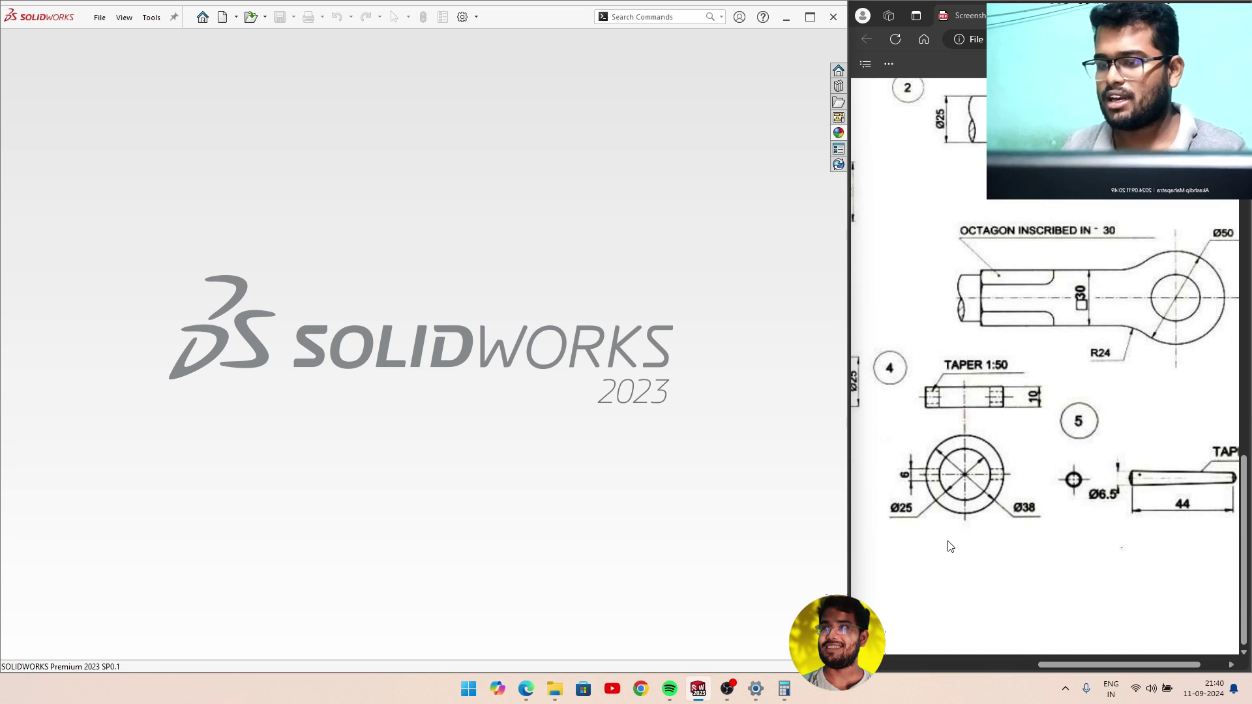
scroll(1033, 645, "up", 1)
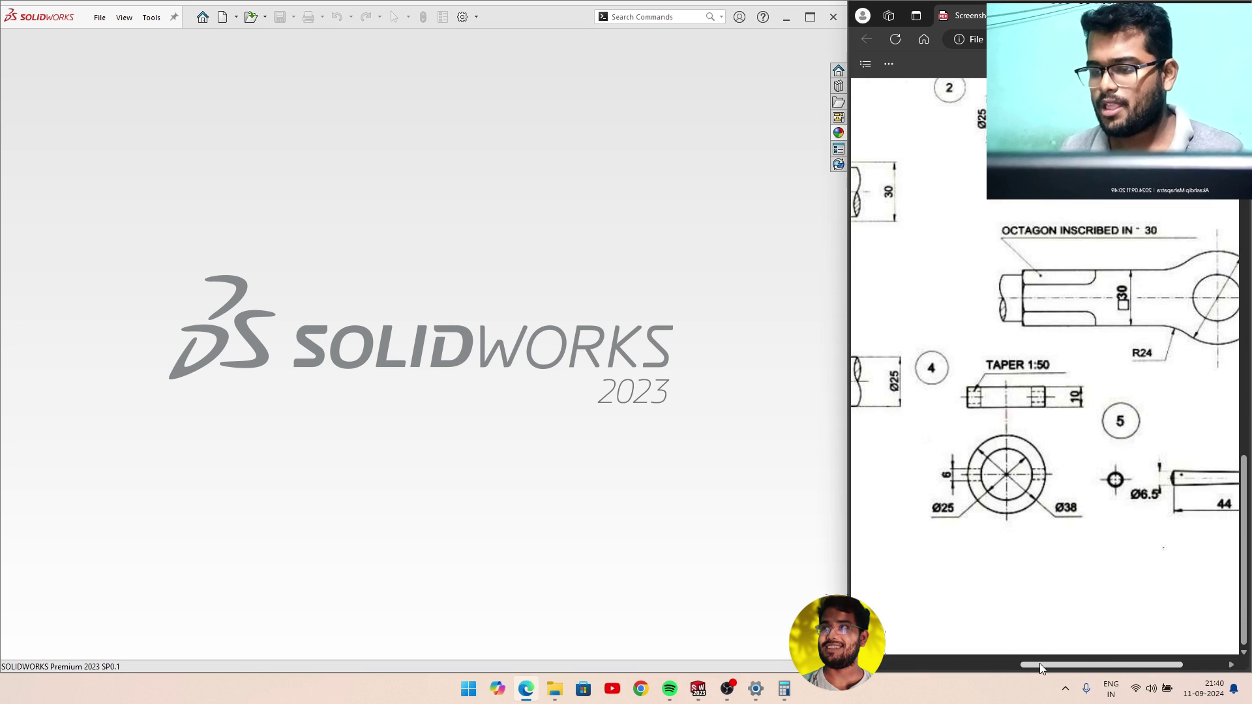
scroll(1042, 571, "down", 1, "ctrl")
scroll(1041, 566, "up", 2, "ctrl")
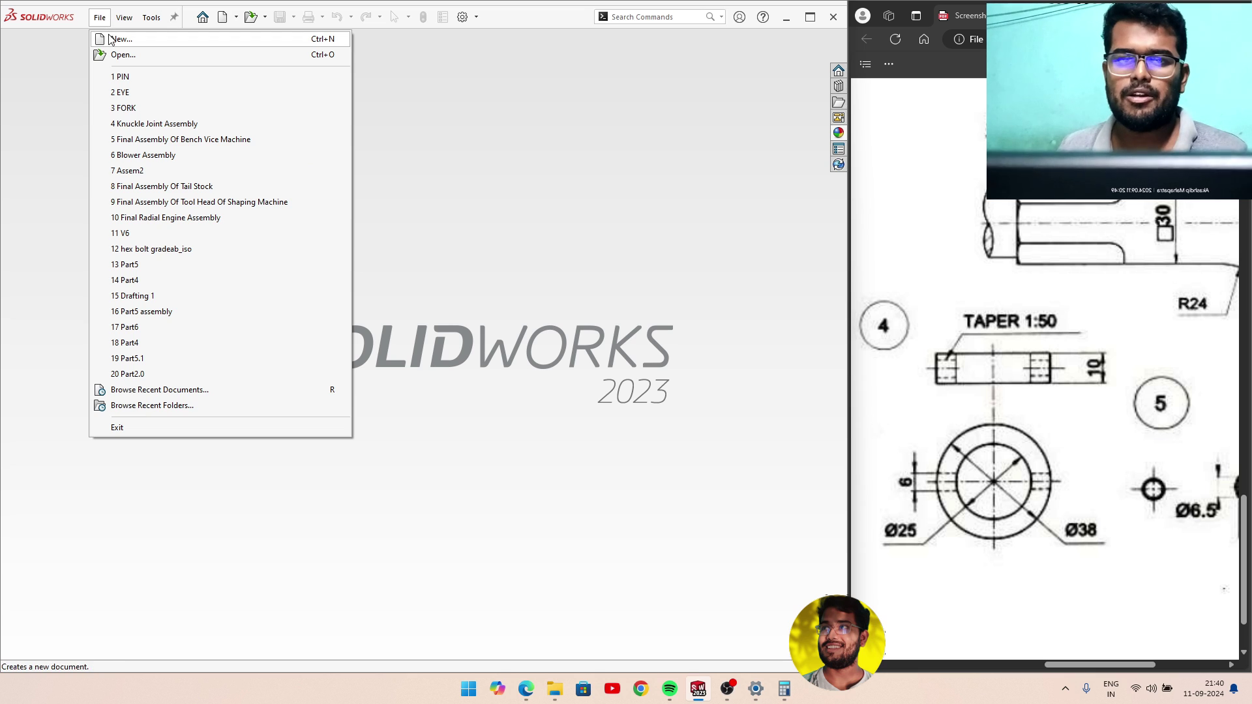
Start a new part and sketch infinite centrelines through the origin on the Top Plane.
left_click(113, 39)
left_click(649, 500)
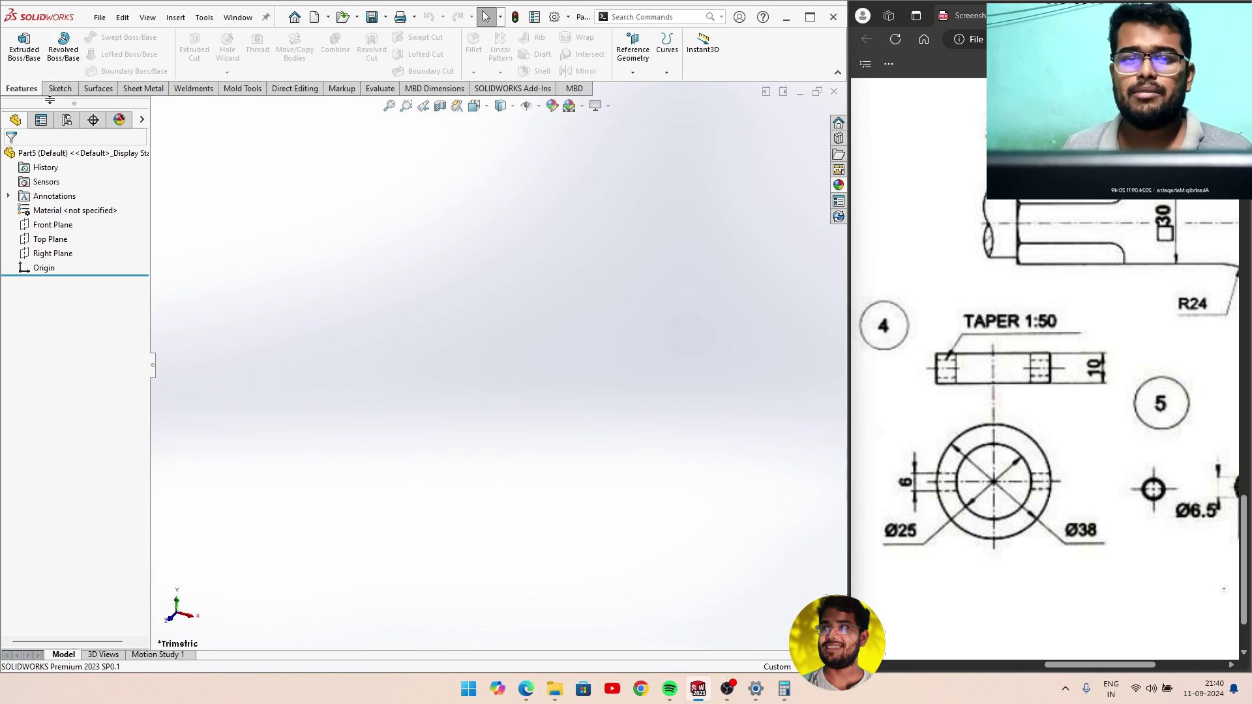
left_click(60, 88)
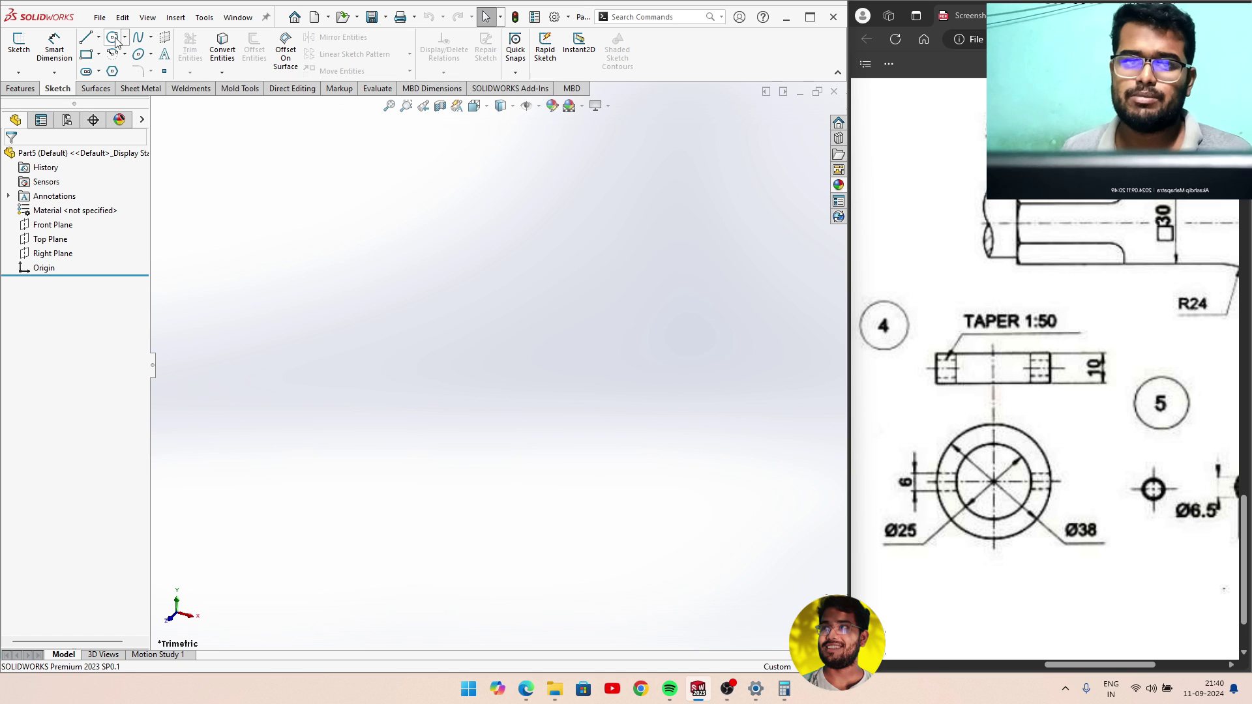
left_click(115, 41)
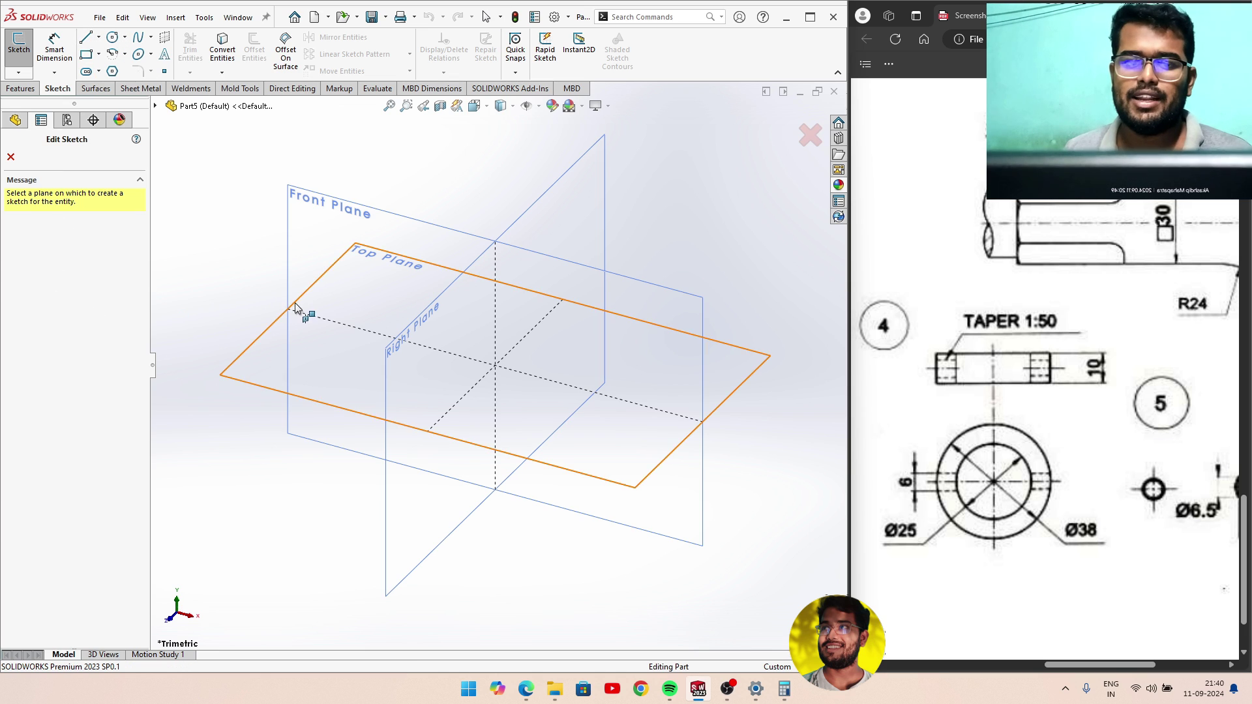
left_click(279, 356)
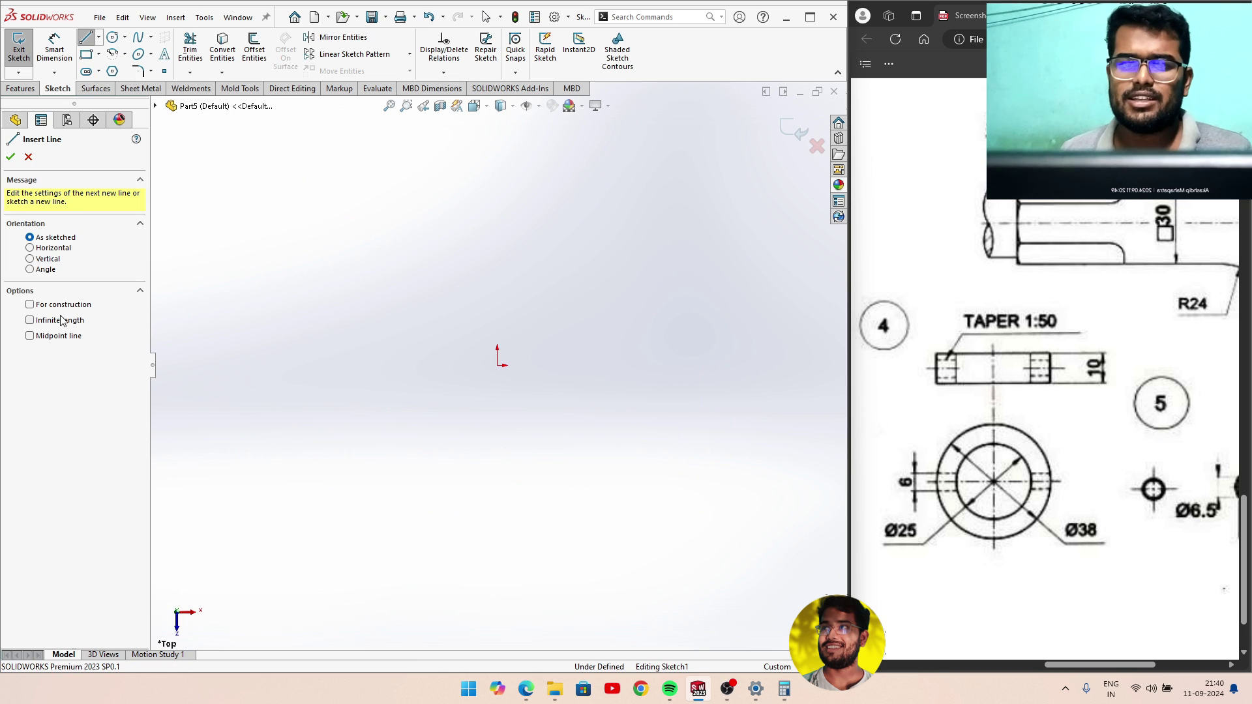
left_click(29, 321)
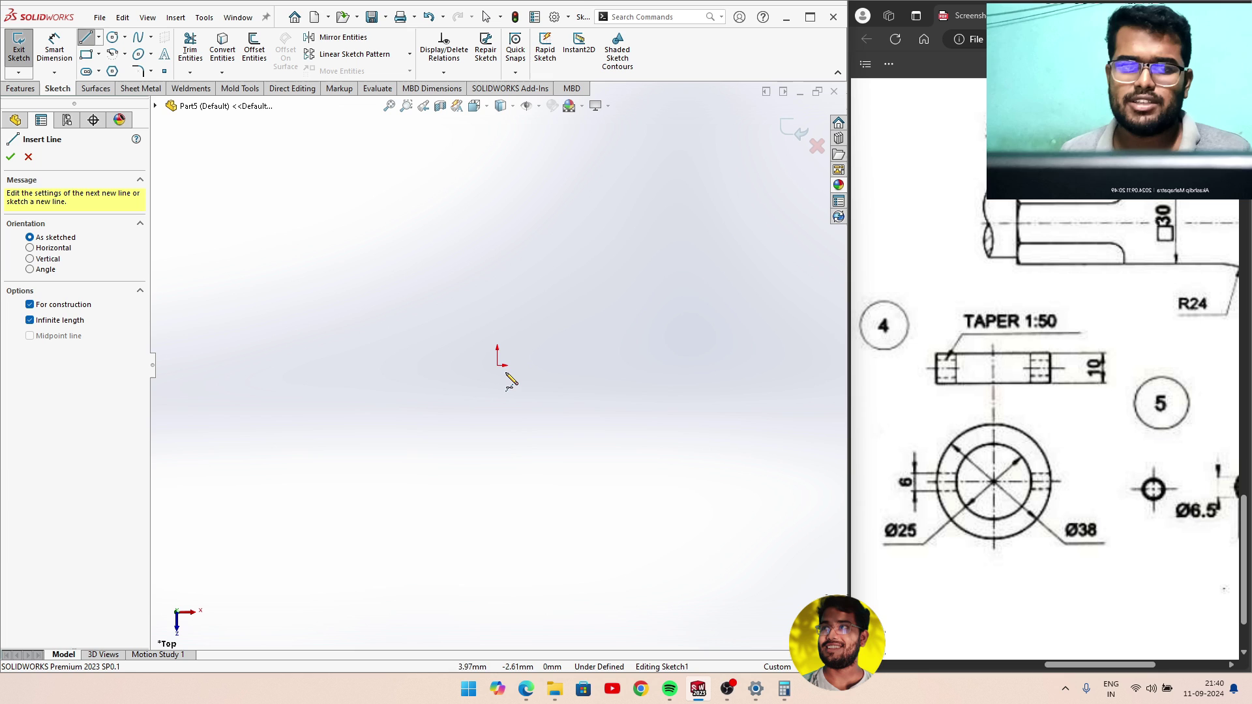
mouse_move(497, 365)
left_mouse_down()
mouse_move(506, 343)
mouse_move(512, 366)
left_mouse_up()
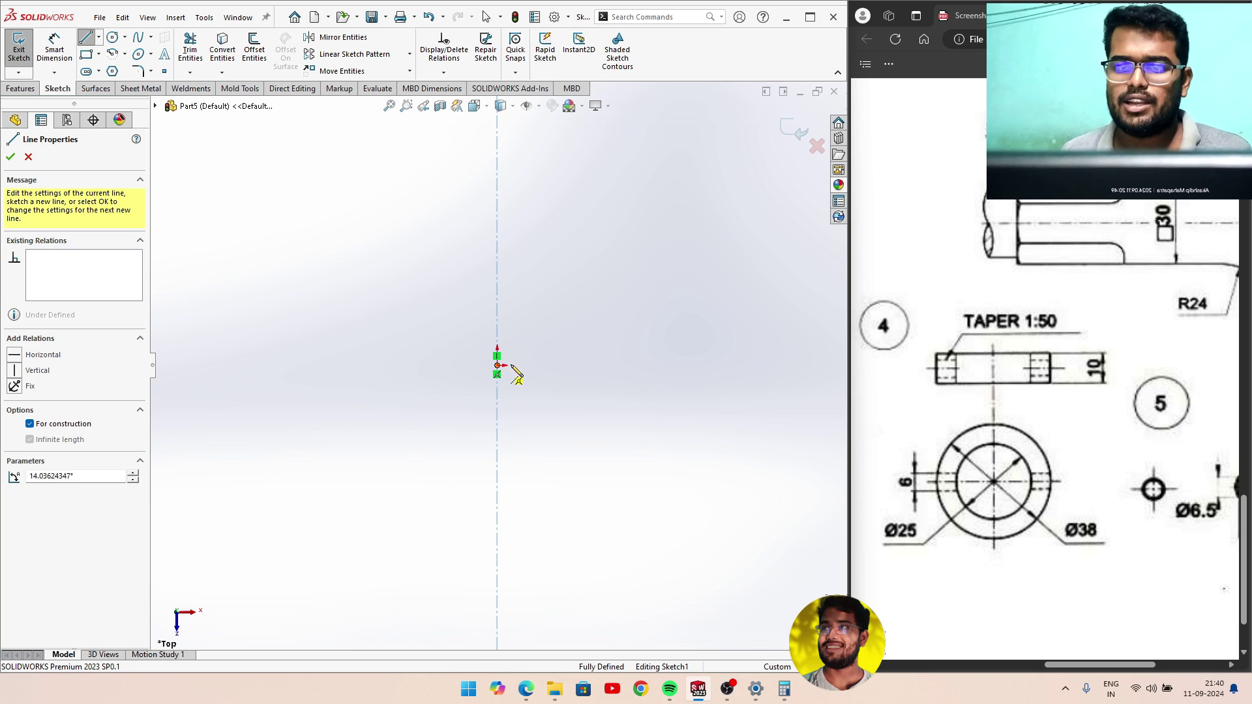
key("Escape")
Draw two circles centred on the origin and make them concentric.
left_click(86, 37)
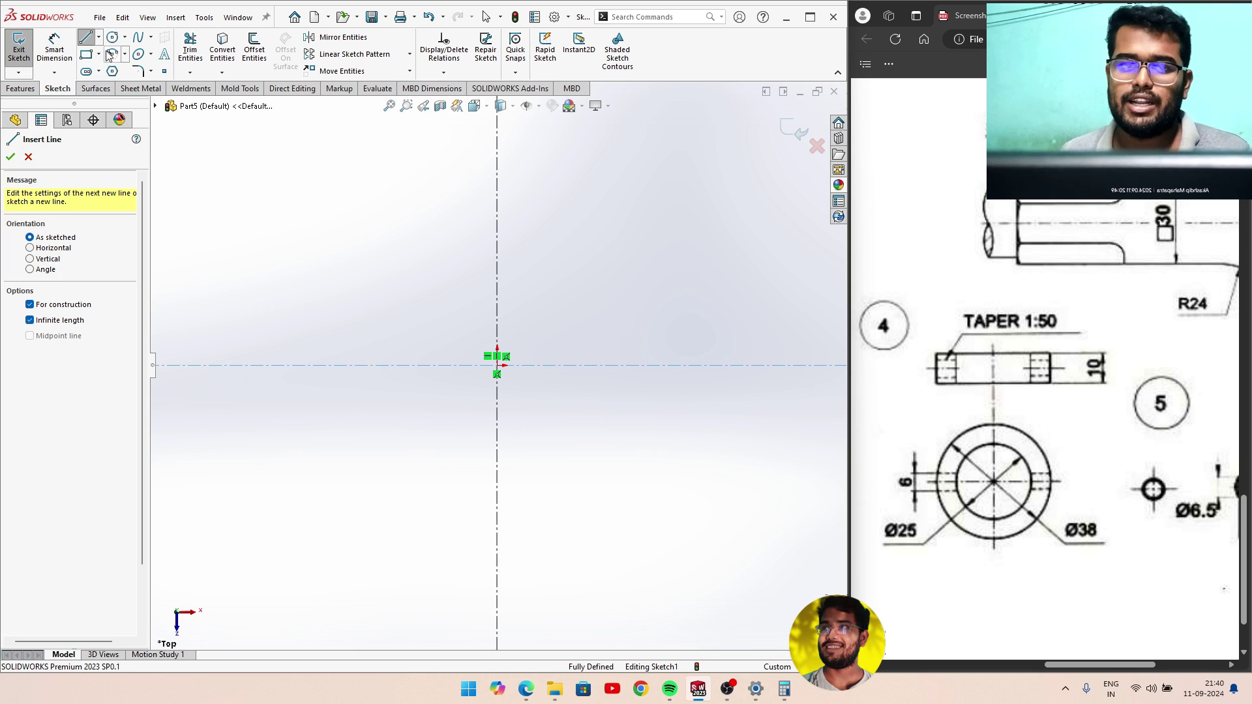
left_click(112, 38)
left_click(498, 366)
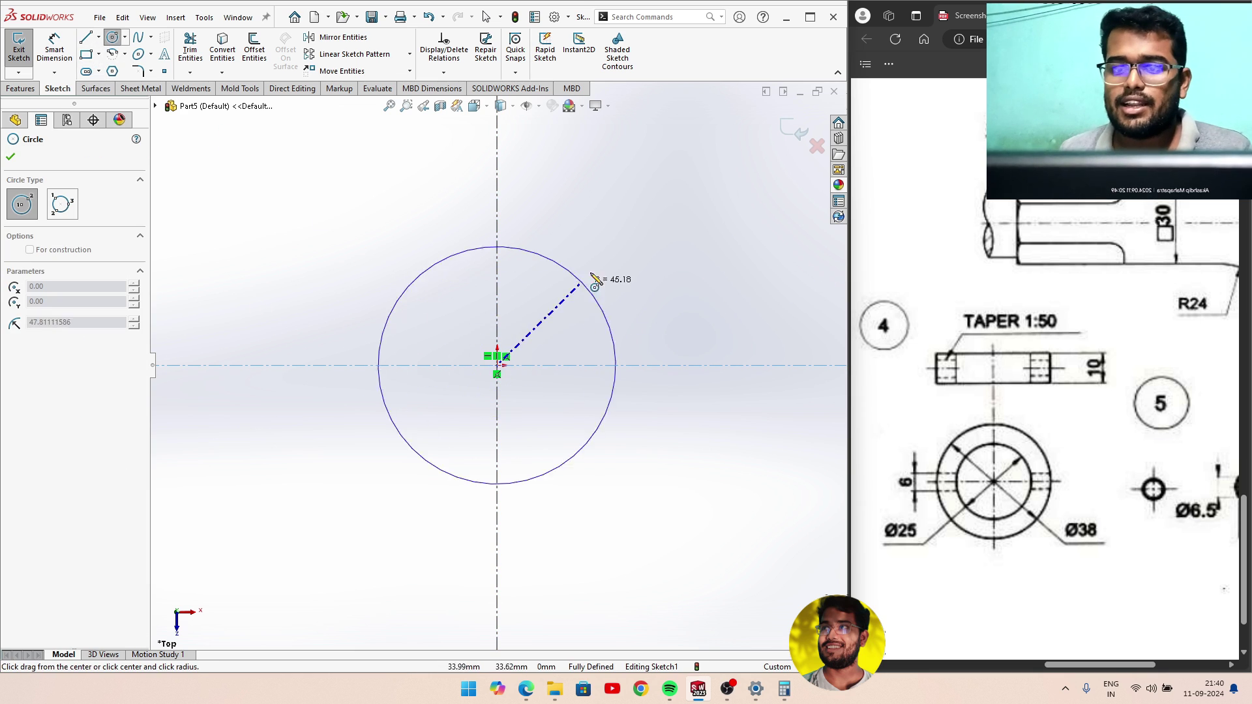
left_click(626, 241)
left_click(498, 365)
left_click(590, 311)
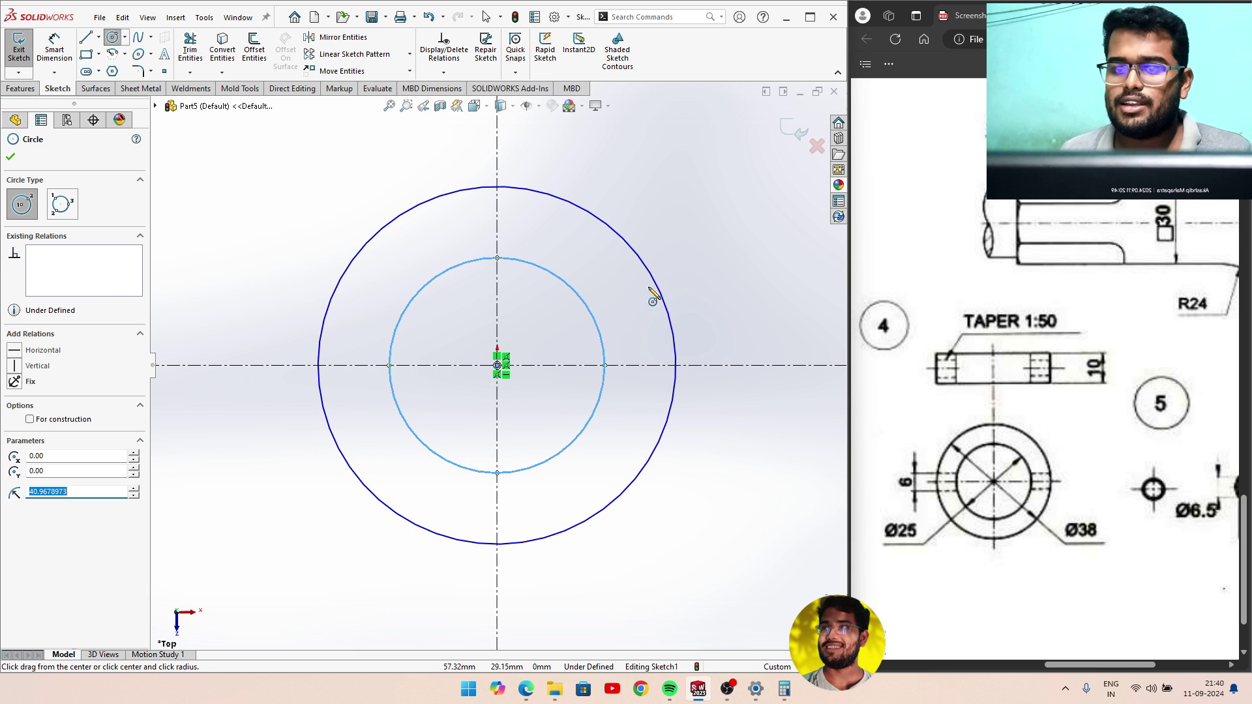
right_click(666, 227)
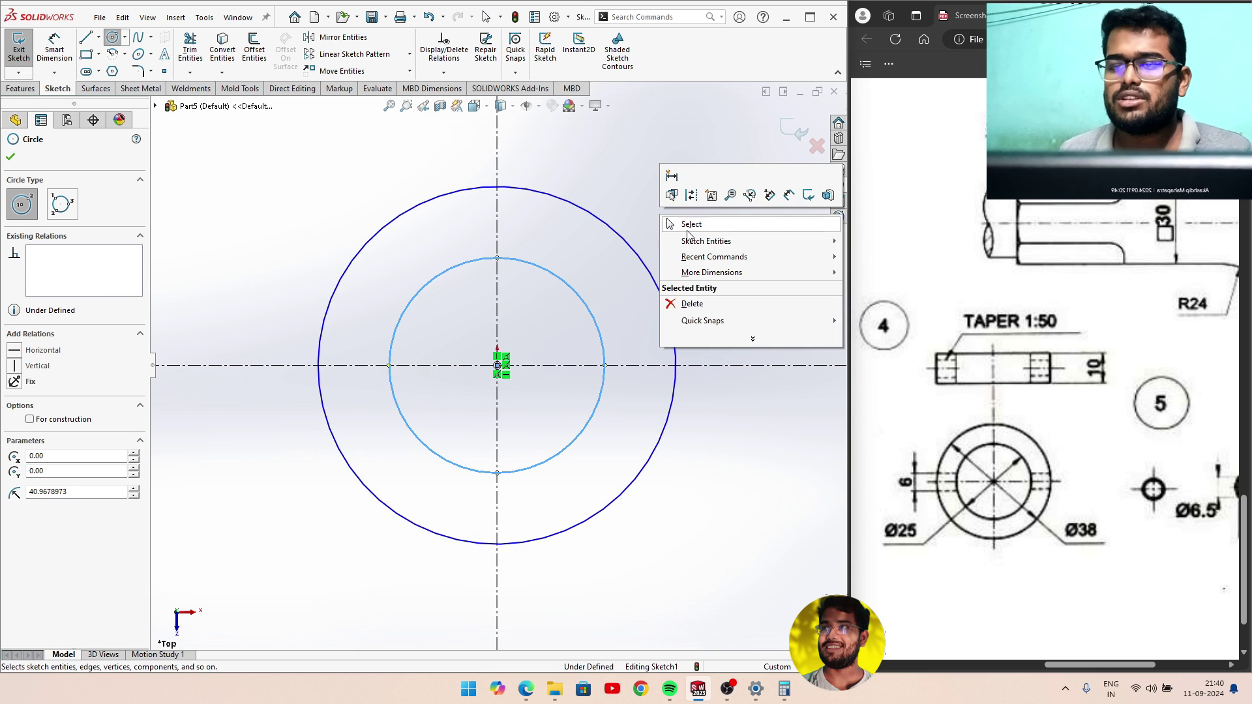
left_click(686, 220)
mouse_move(645, 193)
right_mouse_down()
mouse_move(536, 311)
mouse_move(559, 316)
right_mouse_up()
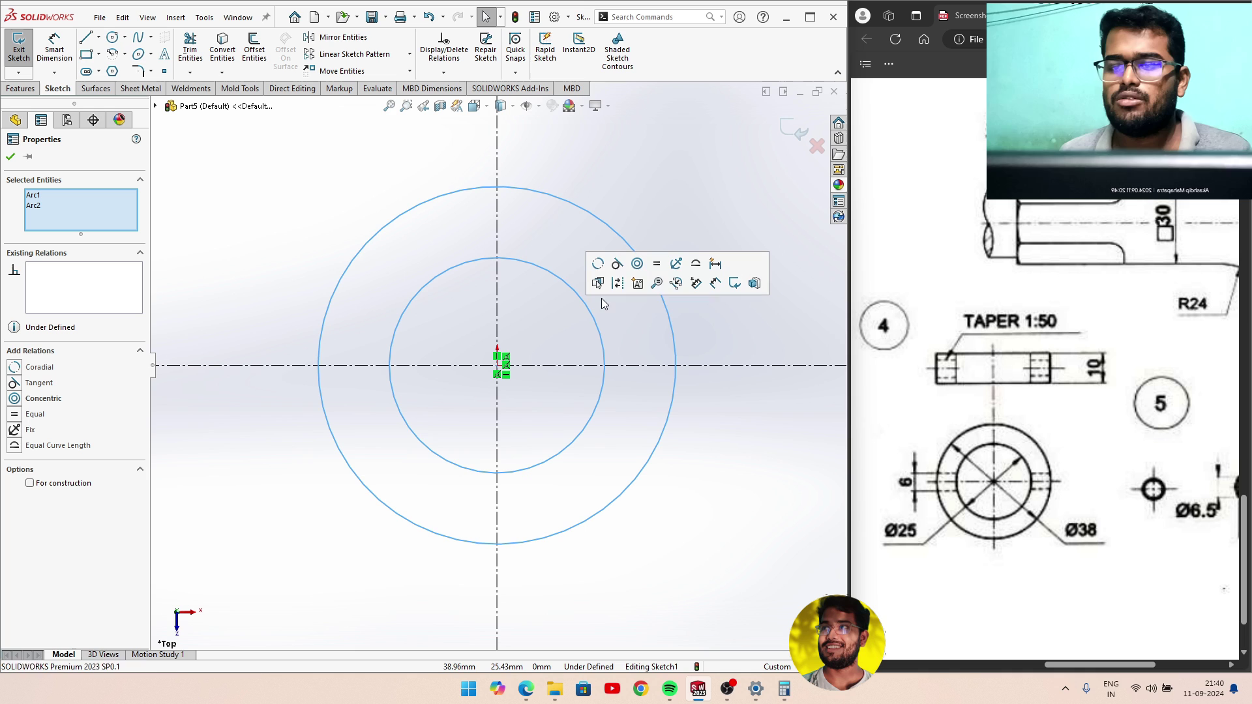
left_click(638, 264)
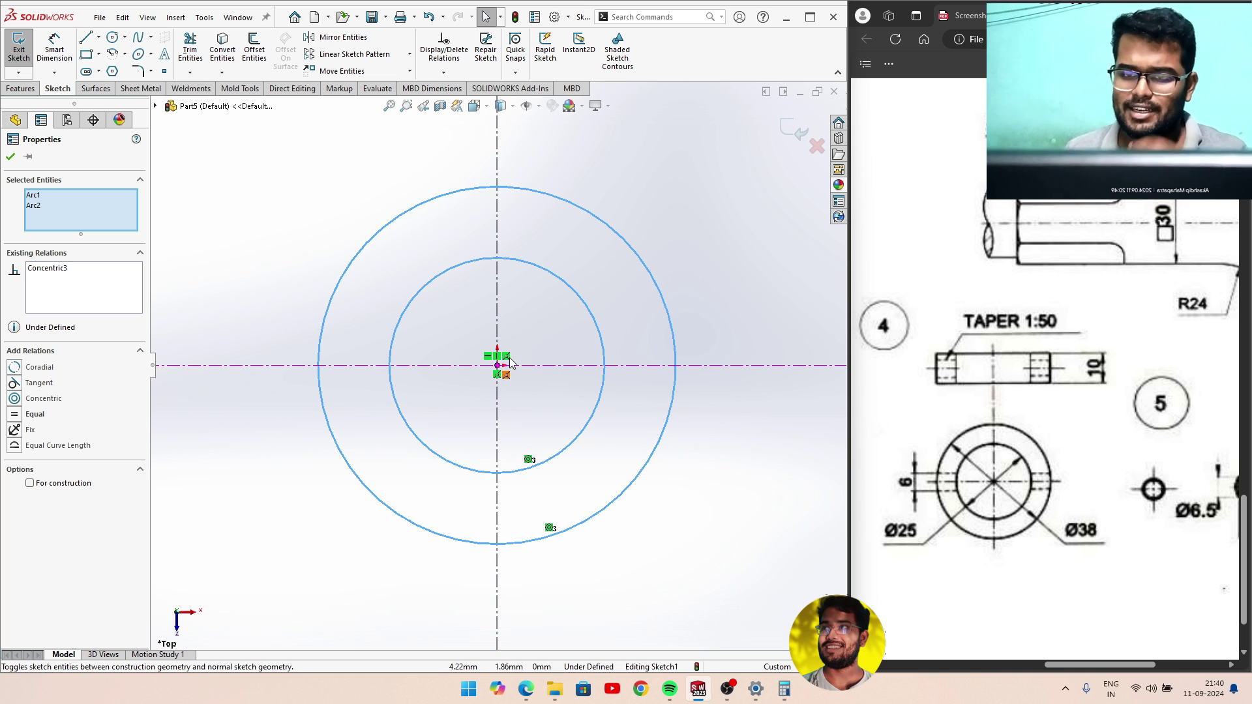
Dimension the outer circle Ø38 and the inner circle Ø25.
left_click(54, 49)
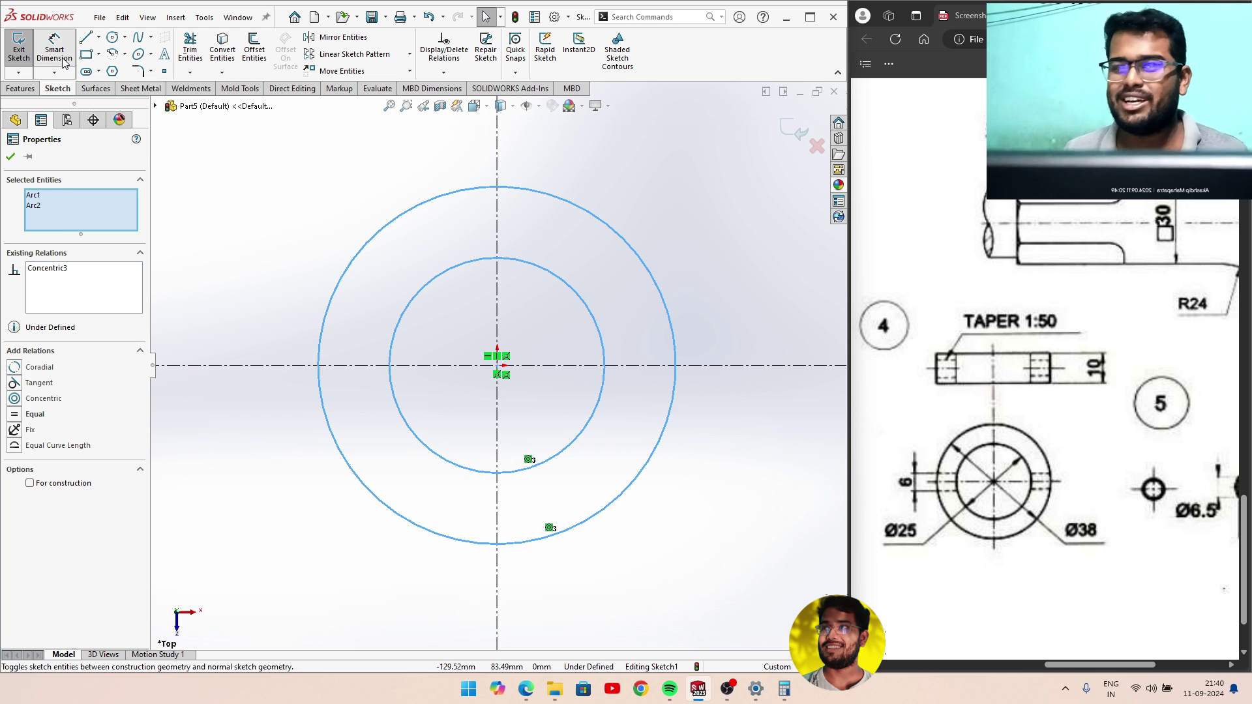
left_click(607, 226)
left_click(660, 194)
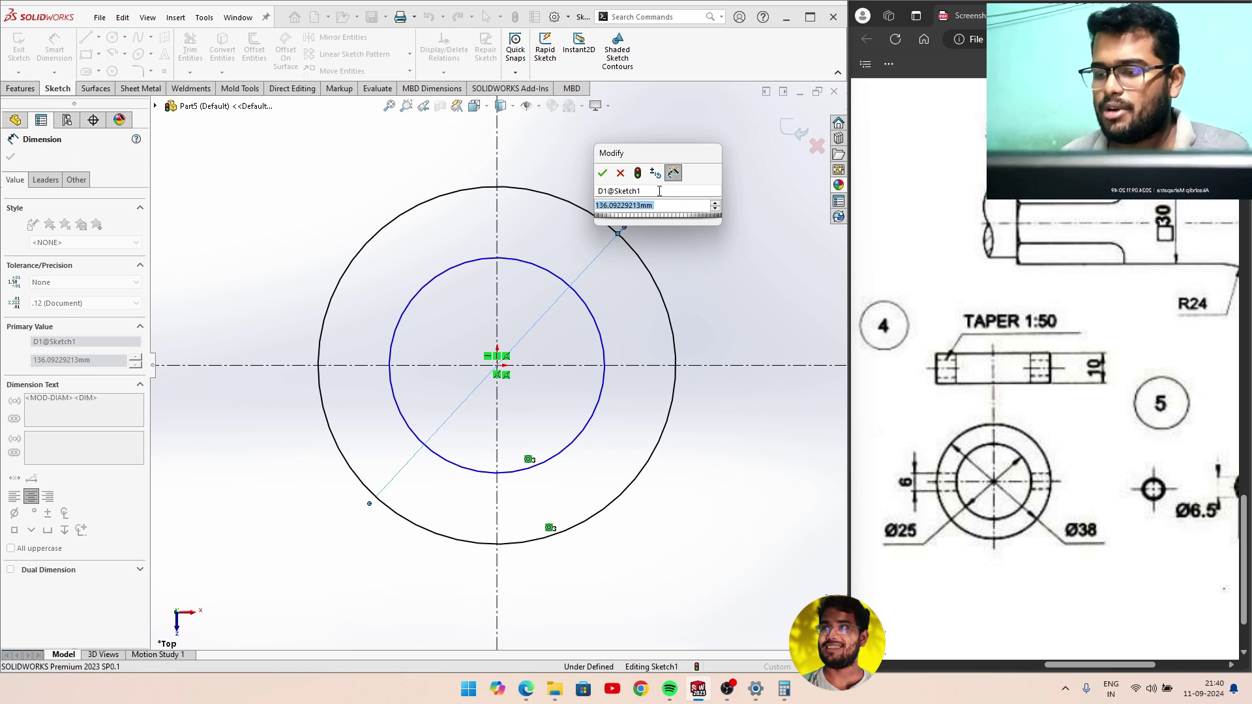
type("38")
key("Return")
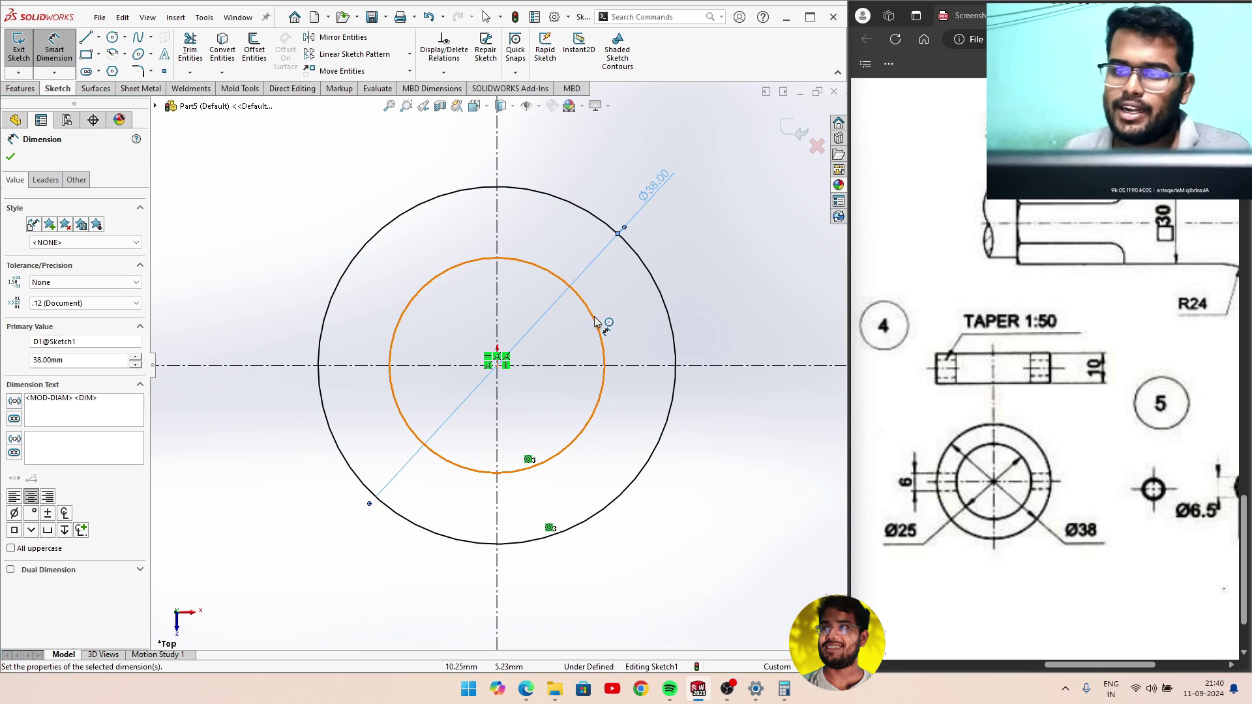
left_click(603, 325)
left_click(710, 272)
left_click(709, 269)
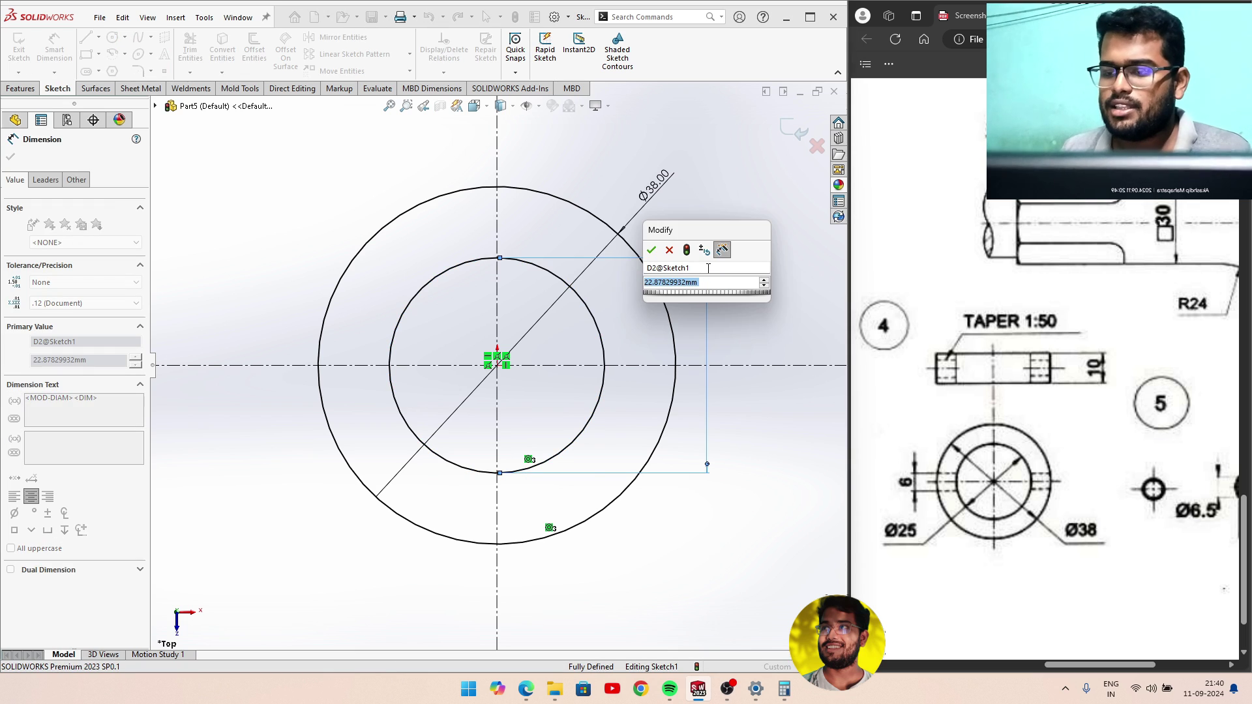
type("25")
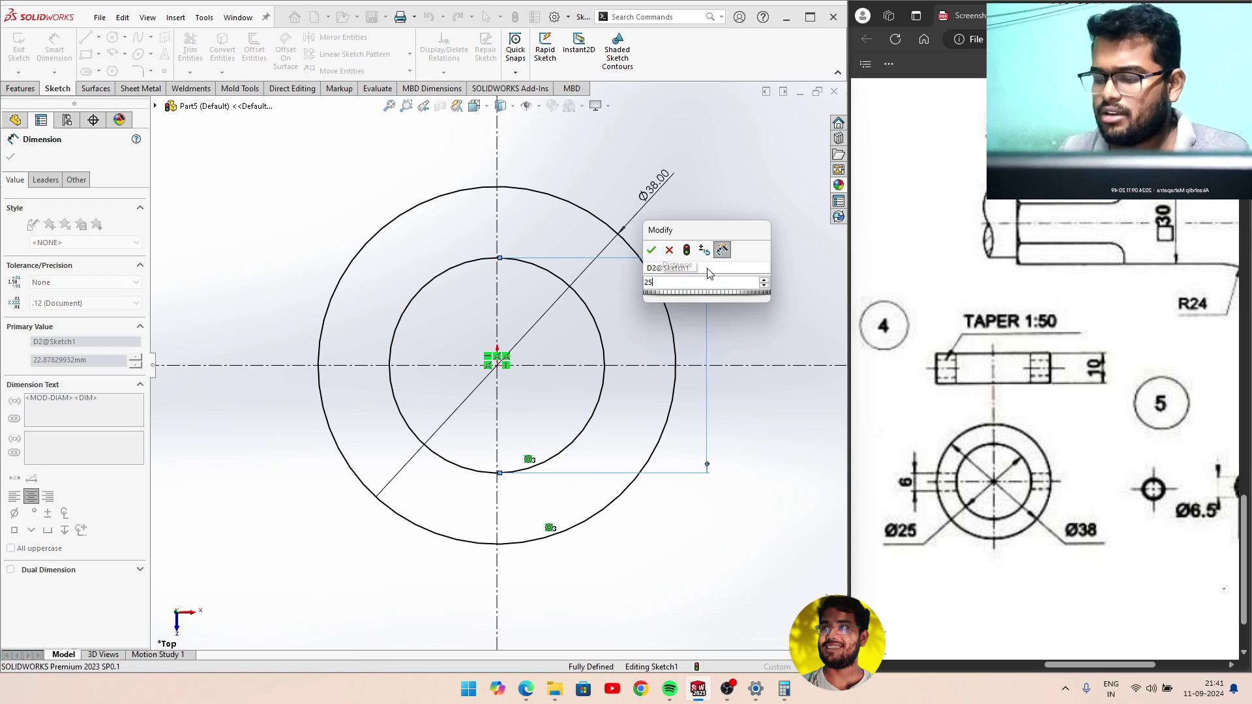
key("Return")
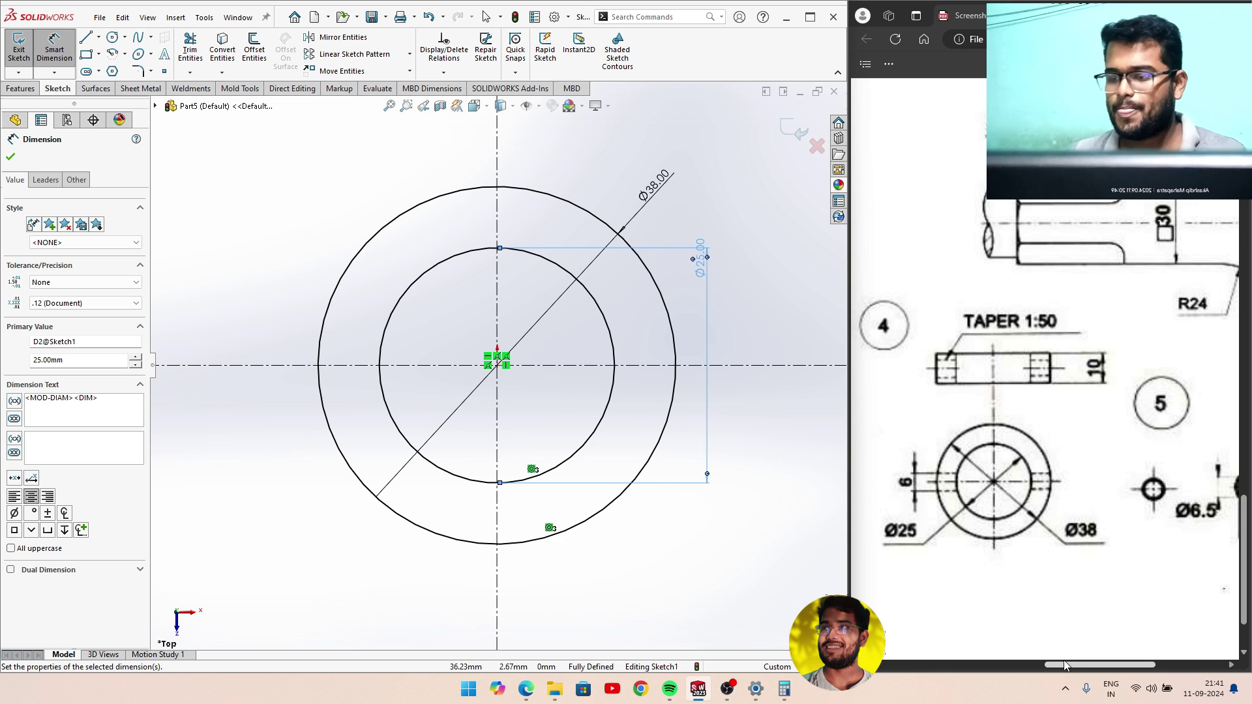
Finish dimensioning, tilt the view, and exit the fully defined ring sketch.
scroll(1047, 618, "left", 5)
scroll(955, 587, "down", 2)
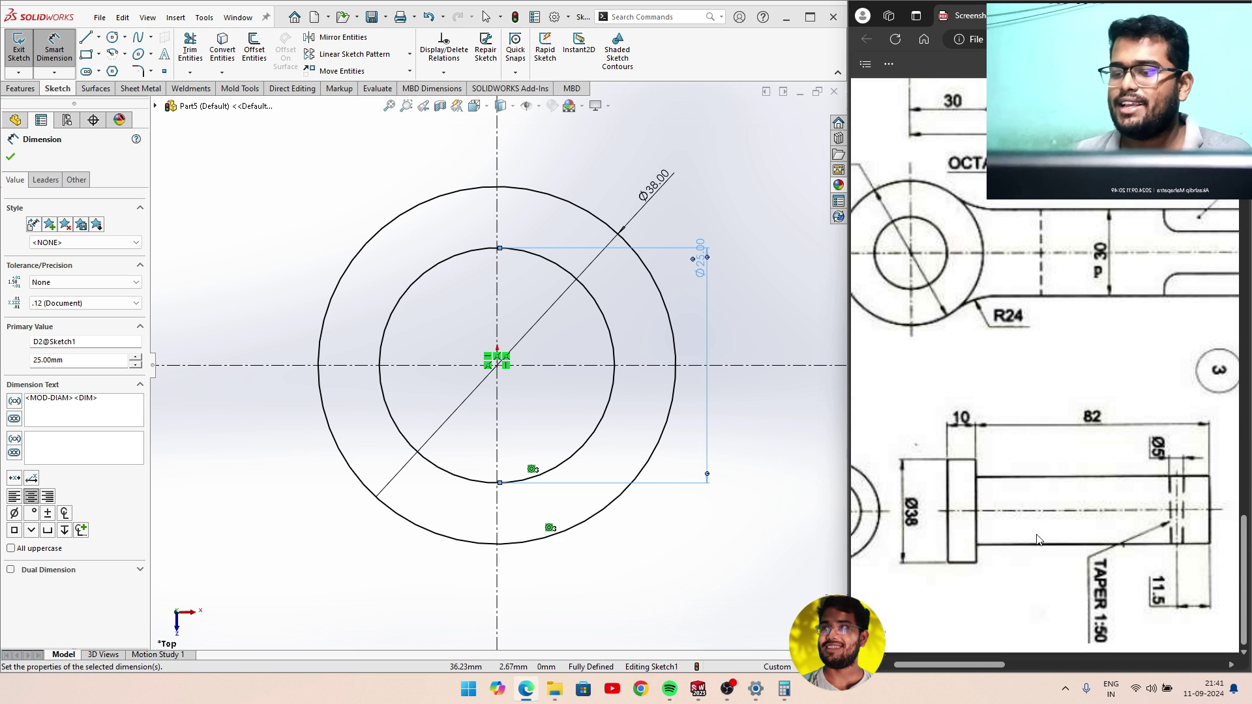
left_click_drag(963, 671, 935, 671)
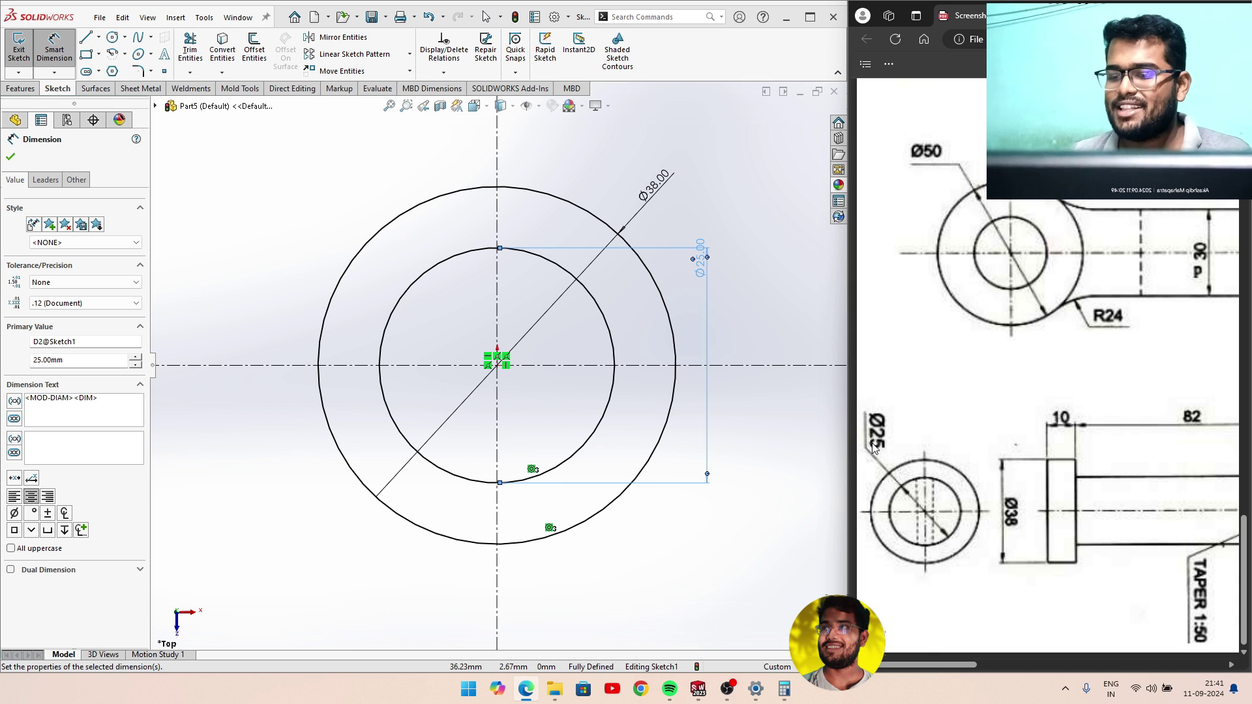
scroll(1047, 613, "right", 5)
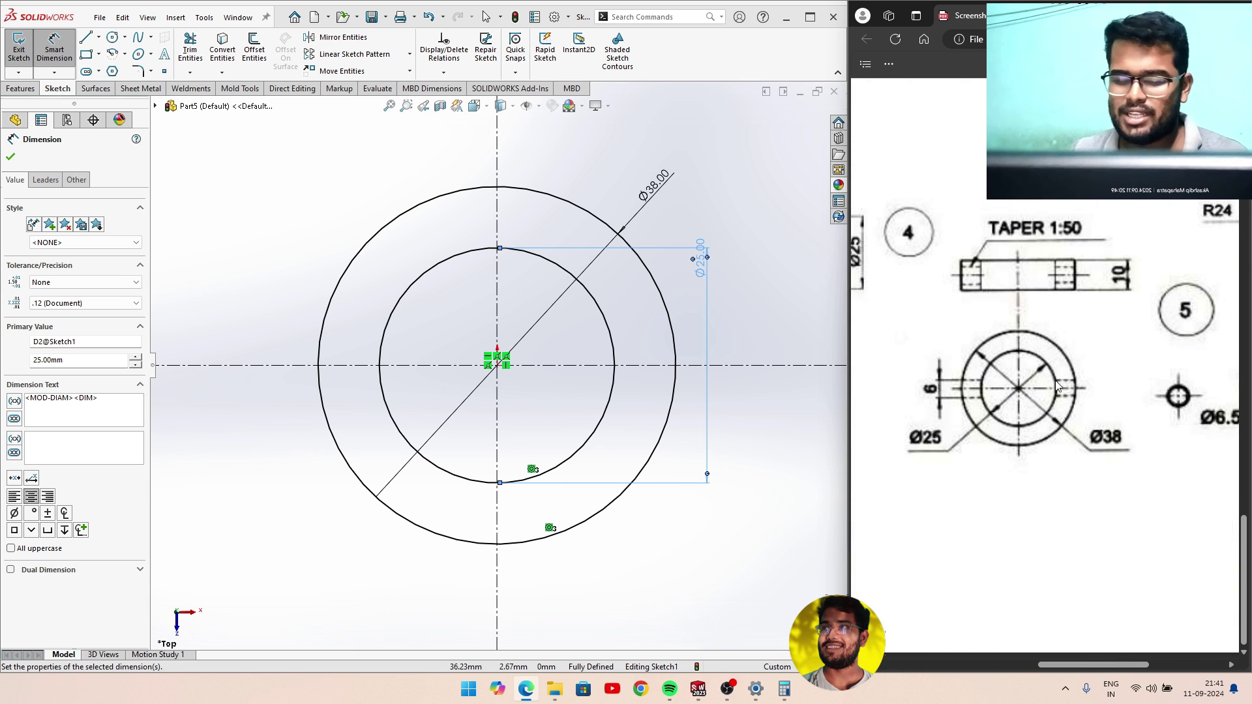
scroll(1056, 385, "up", 1, "ctrl")
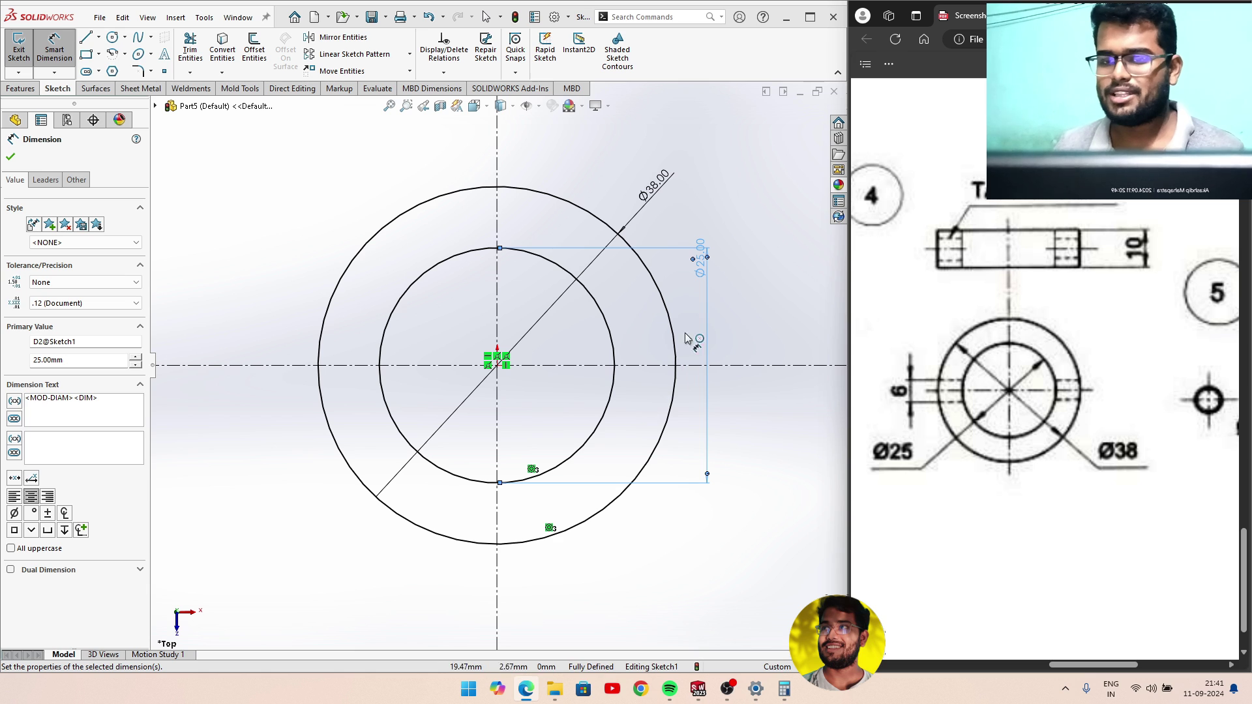
left_click(12, 158)
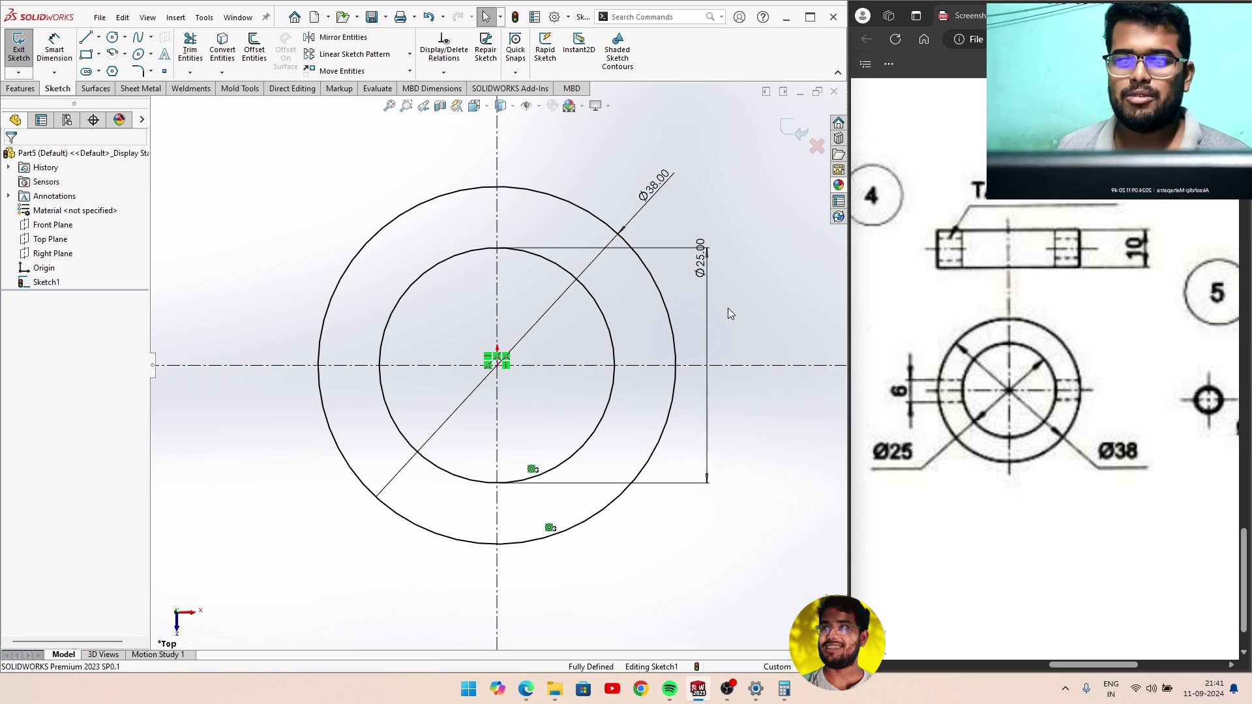
mouse_move(728, 307)
middle_mouse_down()
mouse_move(653, 347)
mouse_move(675, 341)
middle_mouse_up()
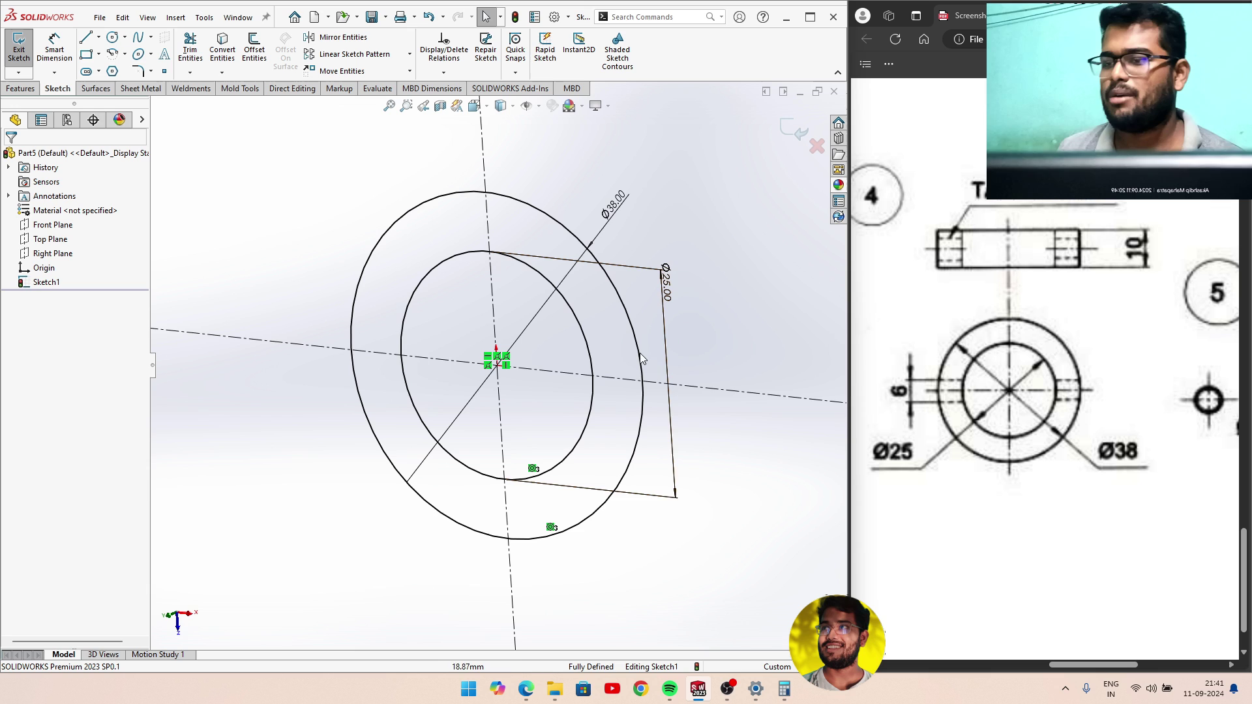
key("ctrl+b")
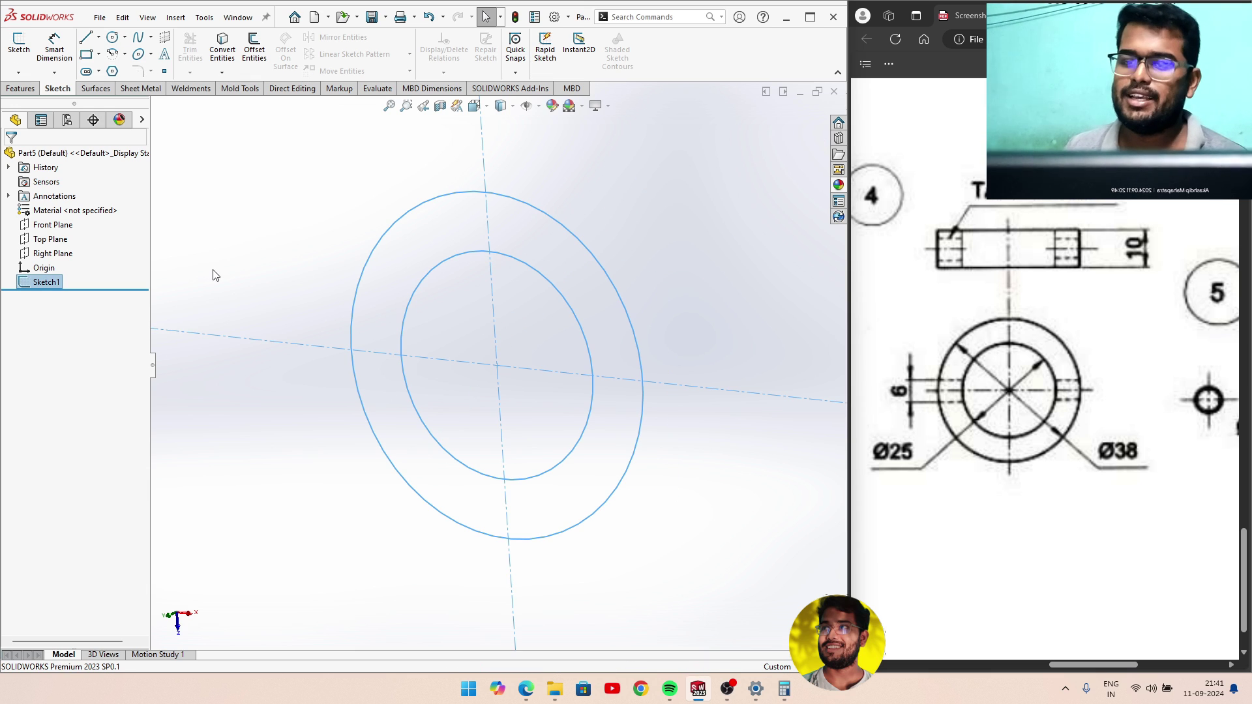
Extrude the Ø38/Ø25 ring sketch 10 mm with a Mid Plane end condition.
left_click(20, 88)
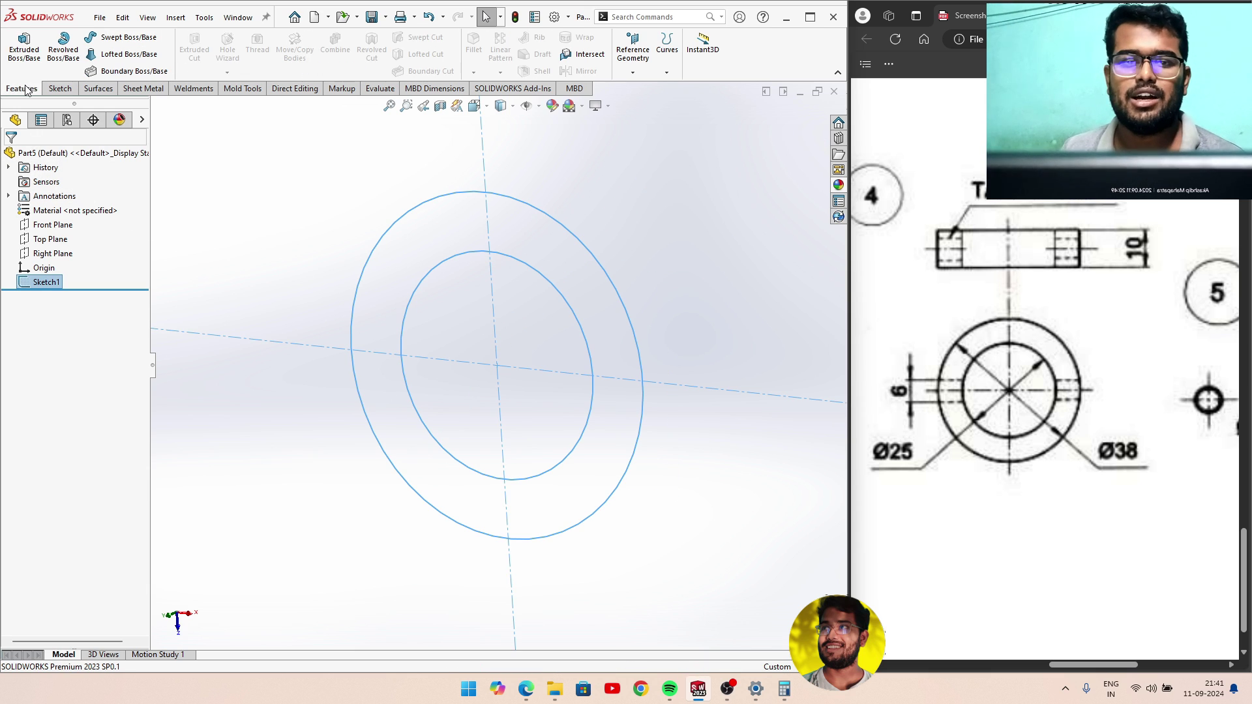
left_click(24, 45)
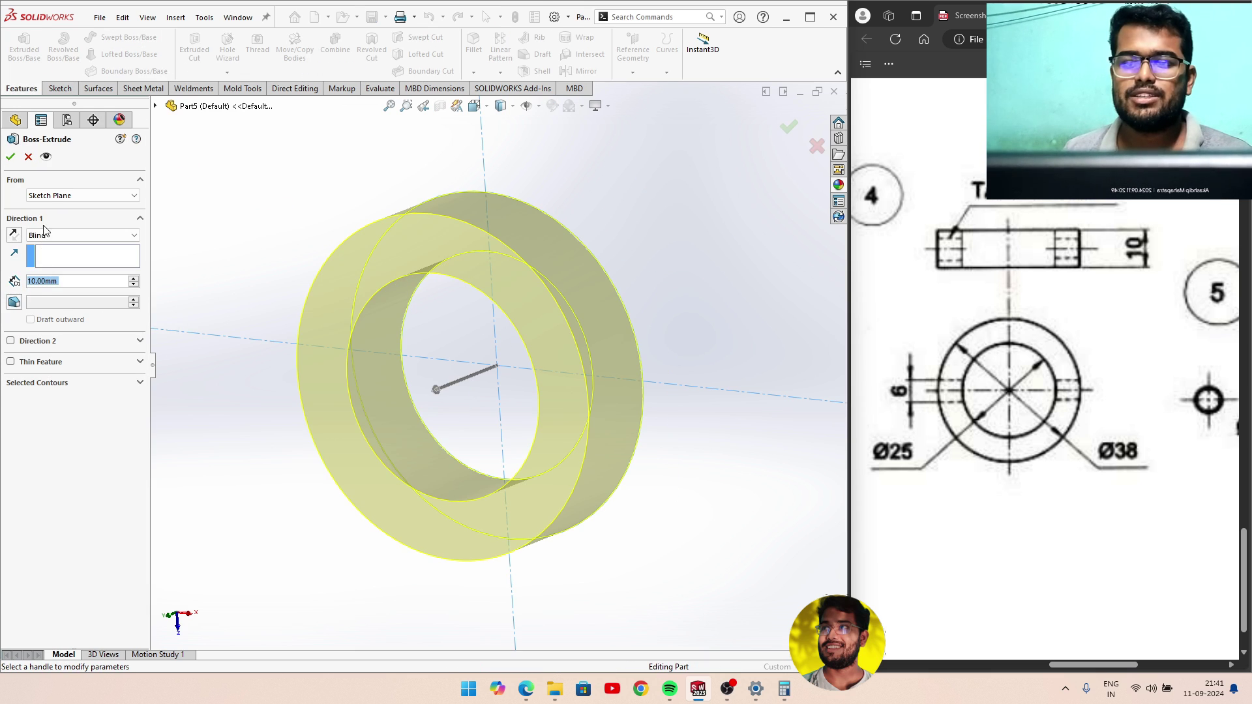
left_click(46, 234)
left_click(47, 294)
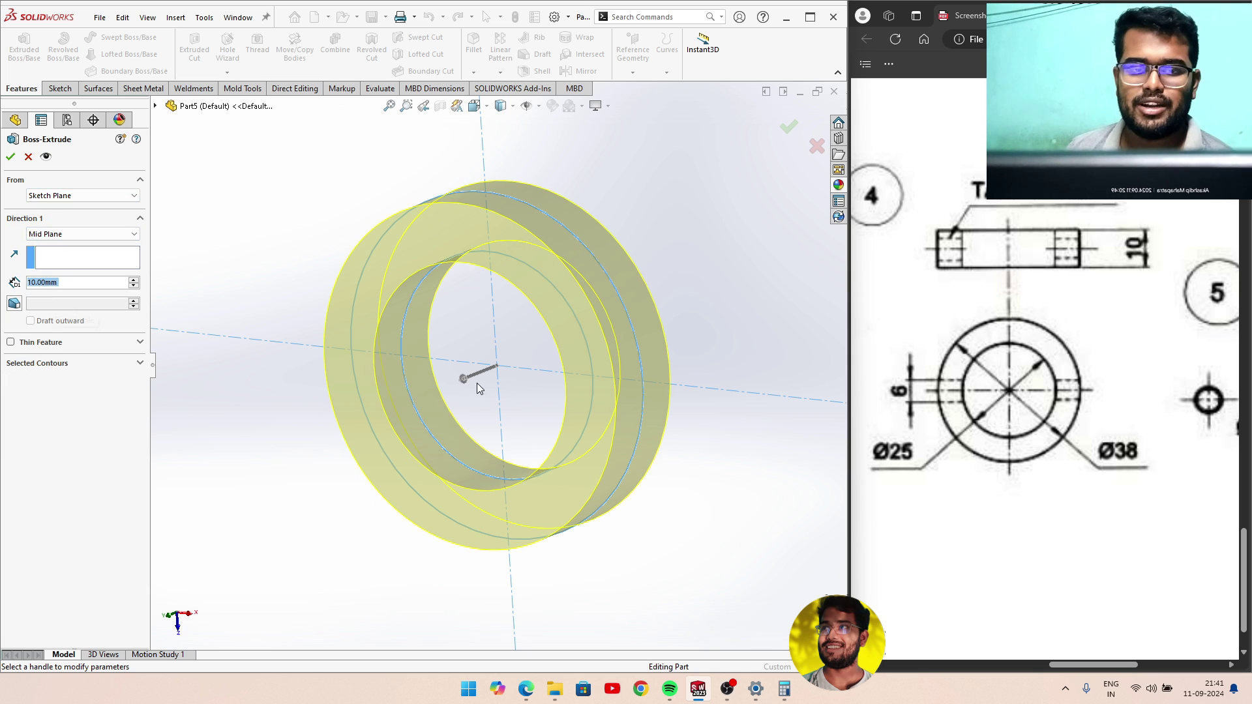
left_click(11, 157)
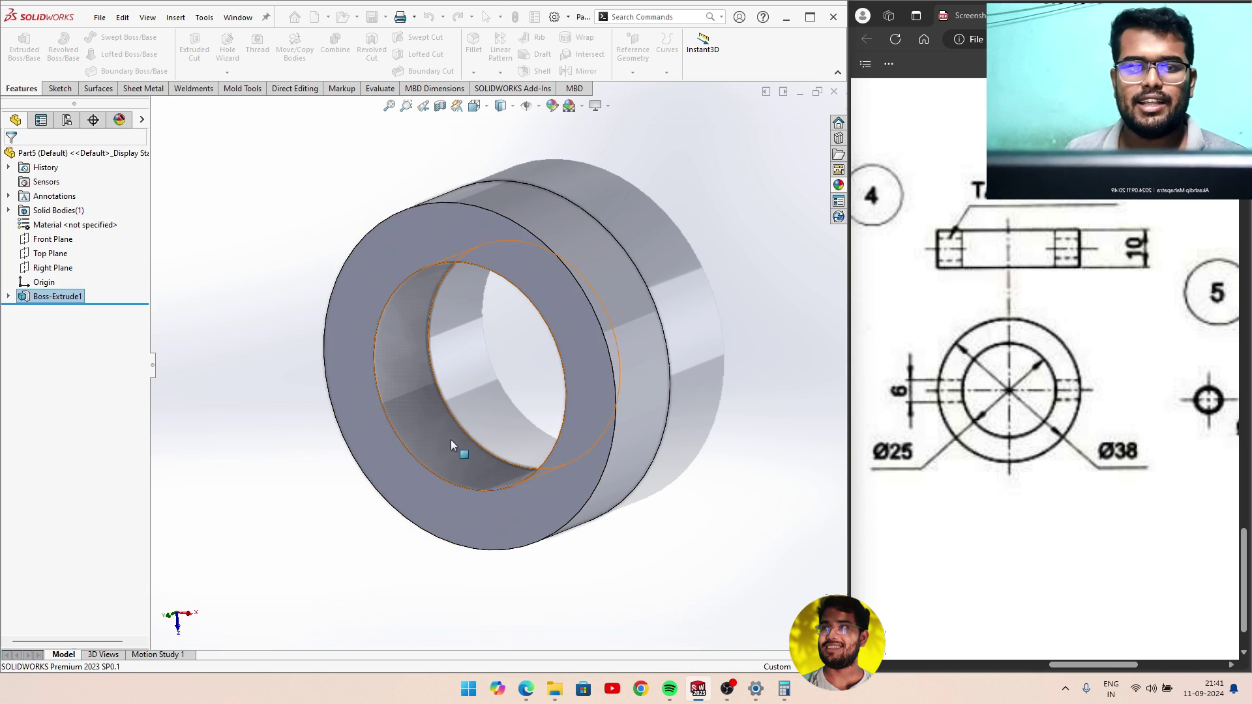
mouse_move(451, 440)
middle_mouse_down()
mouse_move(556, 337)
mouse_move(559, 307)
middle_mouse_up()
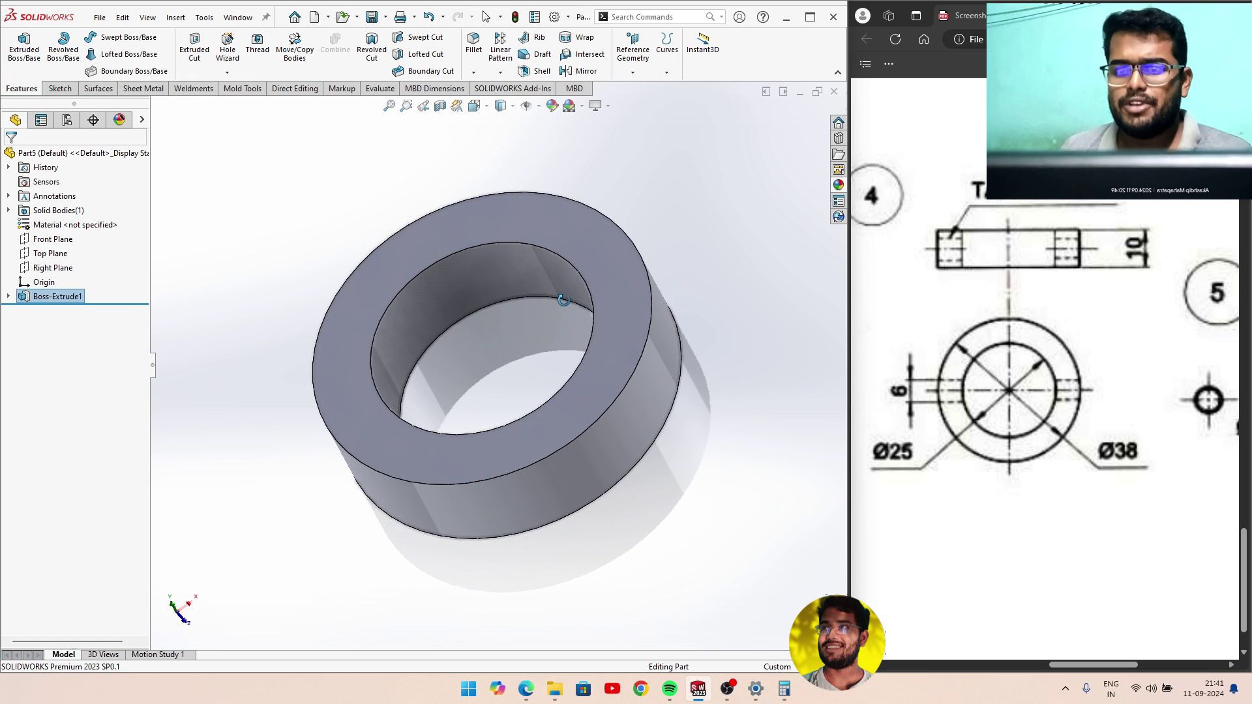
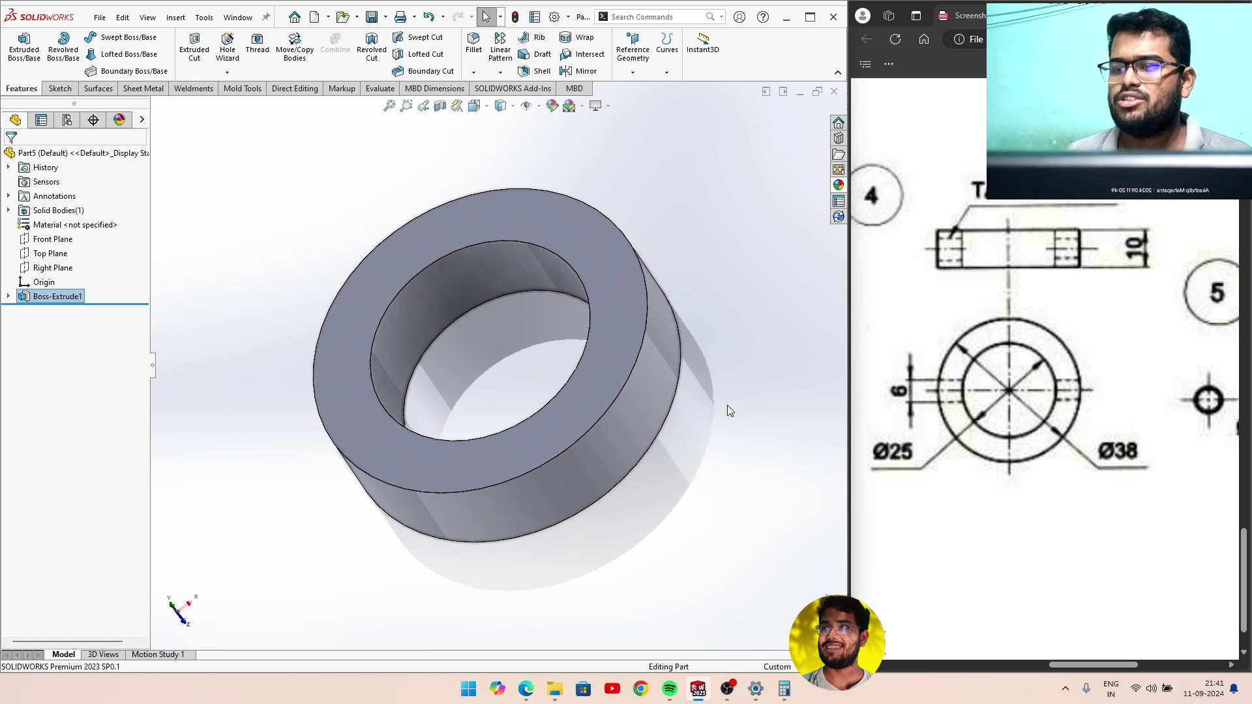
Open a new sketch (Sketch2) on the ring part's Front Plane.
left_click(59, 255)
middle_click_drag(291, 403, 291, 285)
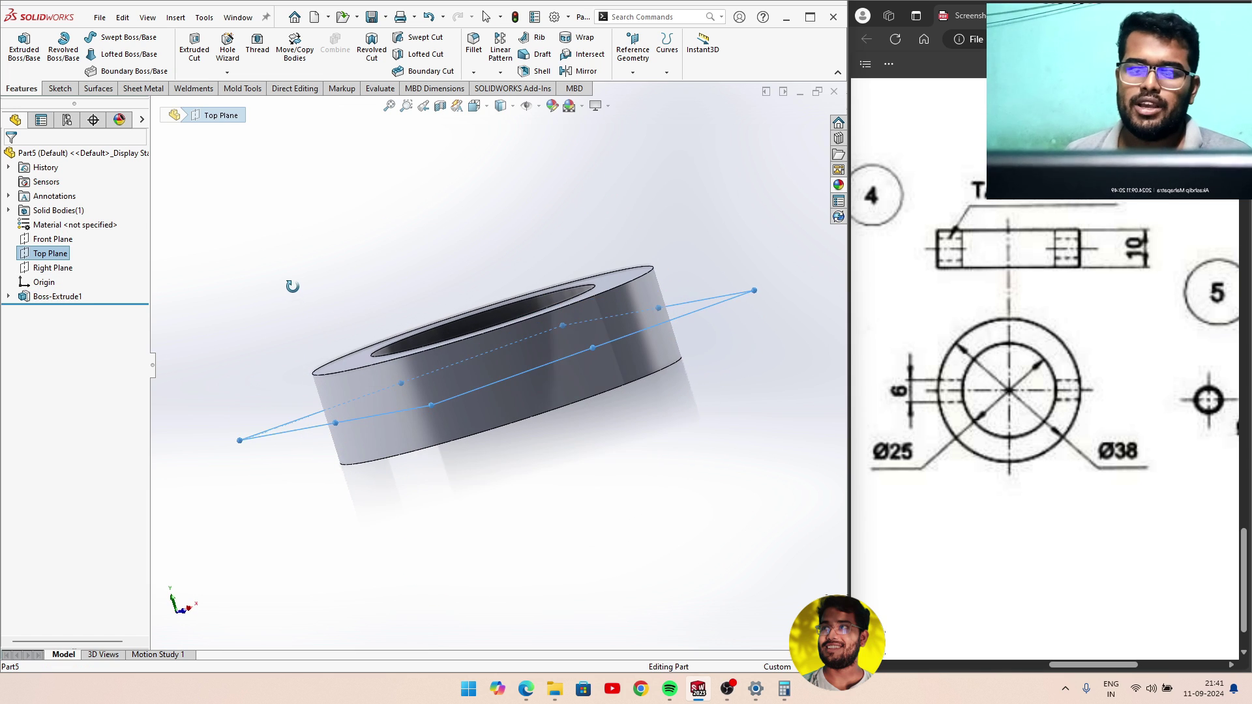
middle_click_drag(171, 346, 224, 358)
left_click(53, 240)
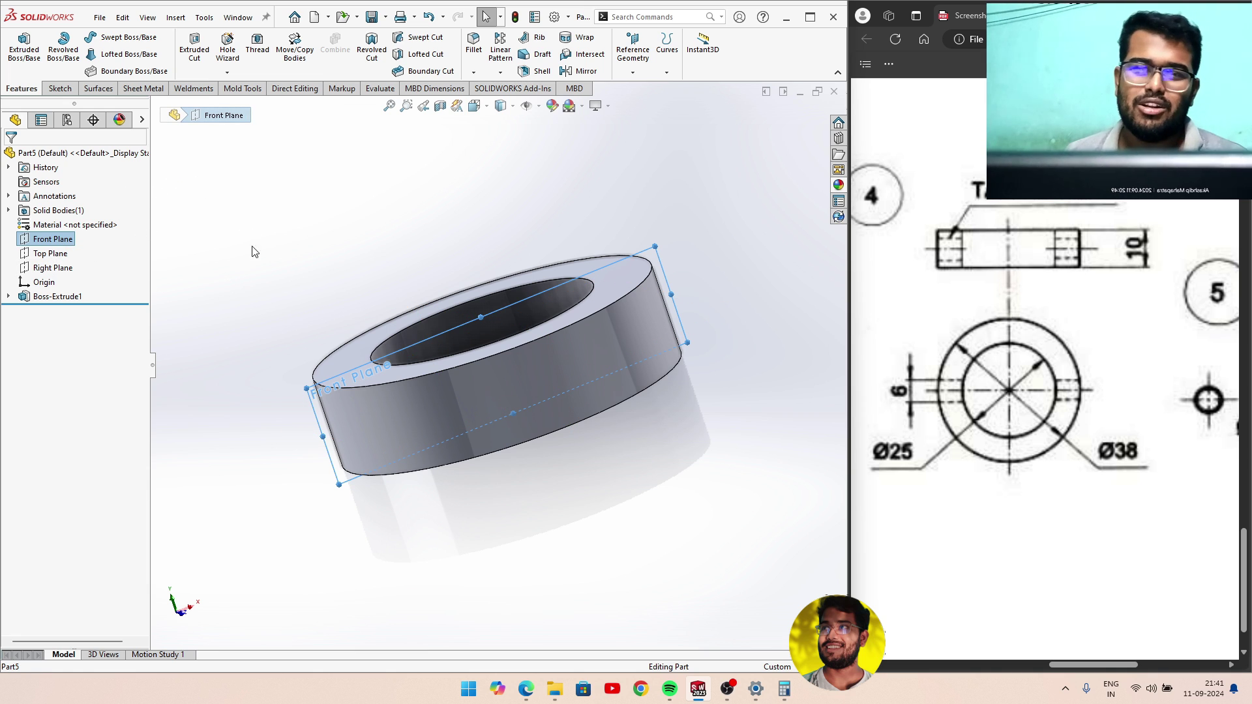
mouse_move(315, 345)
middle_mouse_down()
mouse_move(279, 358)
mouse_move(288, 363)
middle_mouse_up()
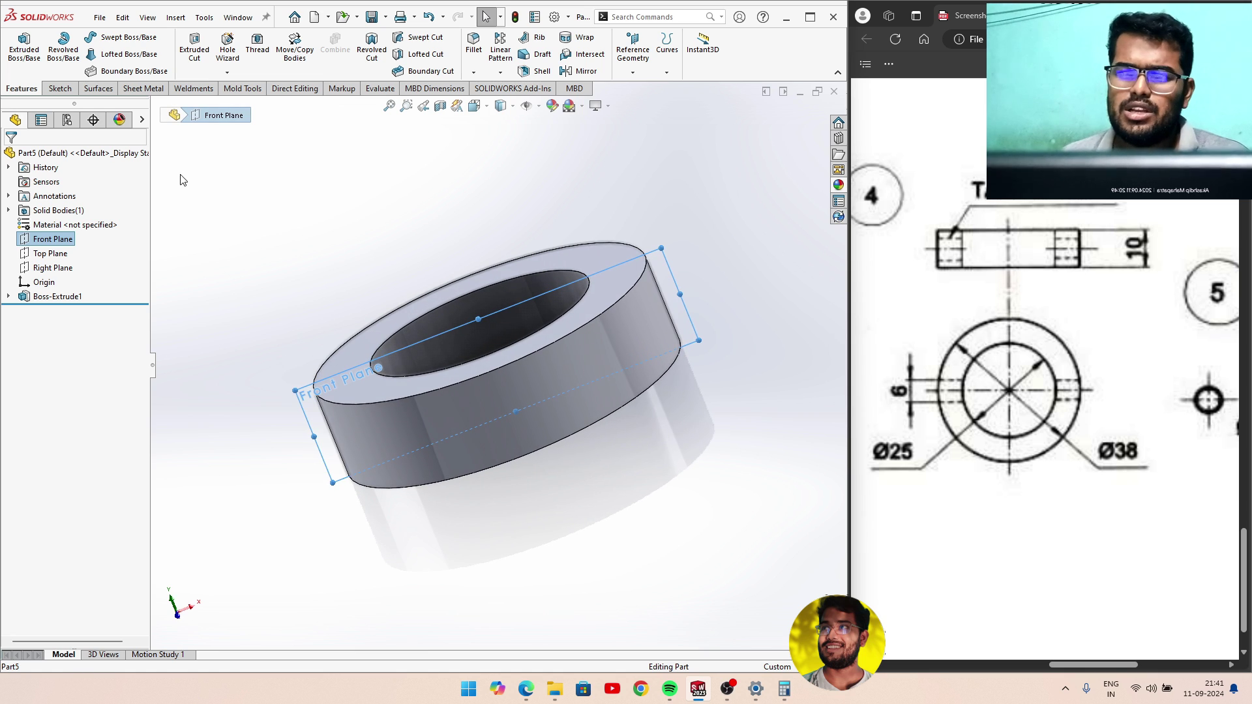
right_click(63, 239)
left_click(73, 214)
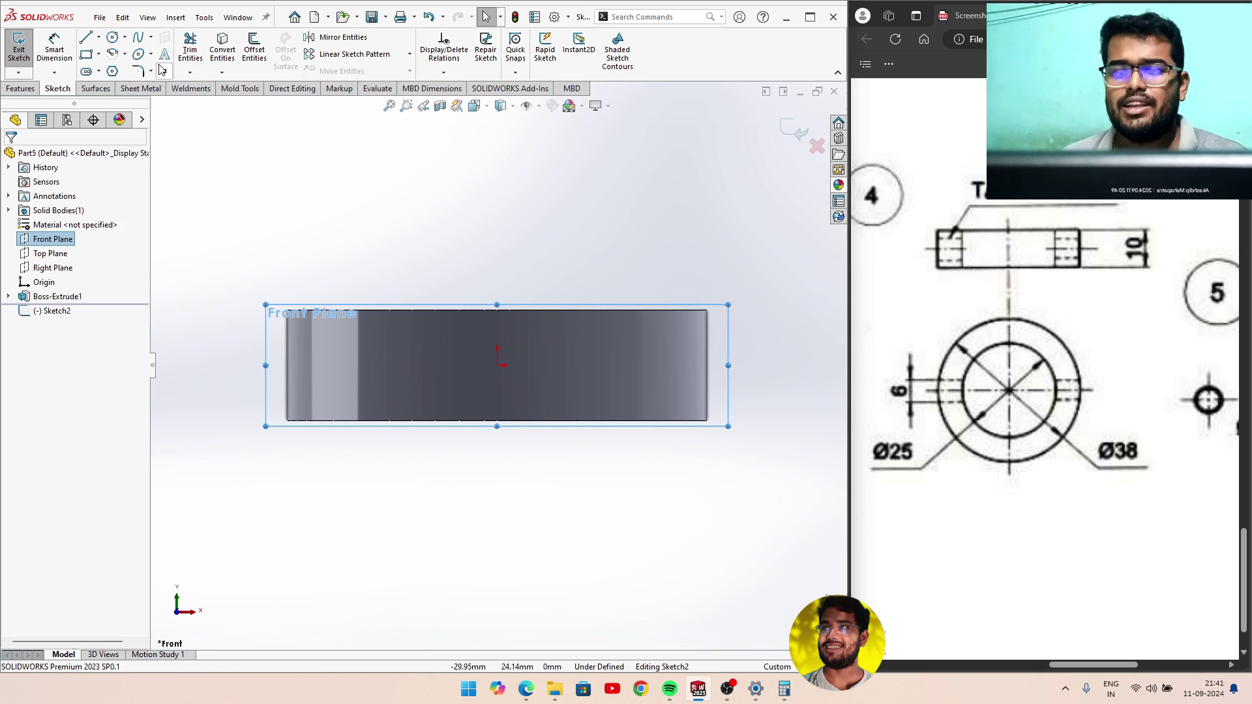
Add an infinite-length horizontal construction line through the origin.
left_click(87, 41)
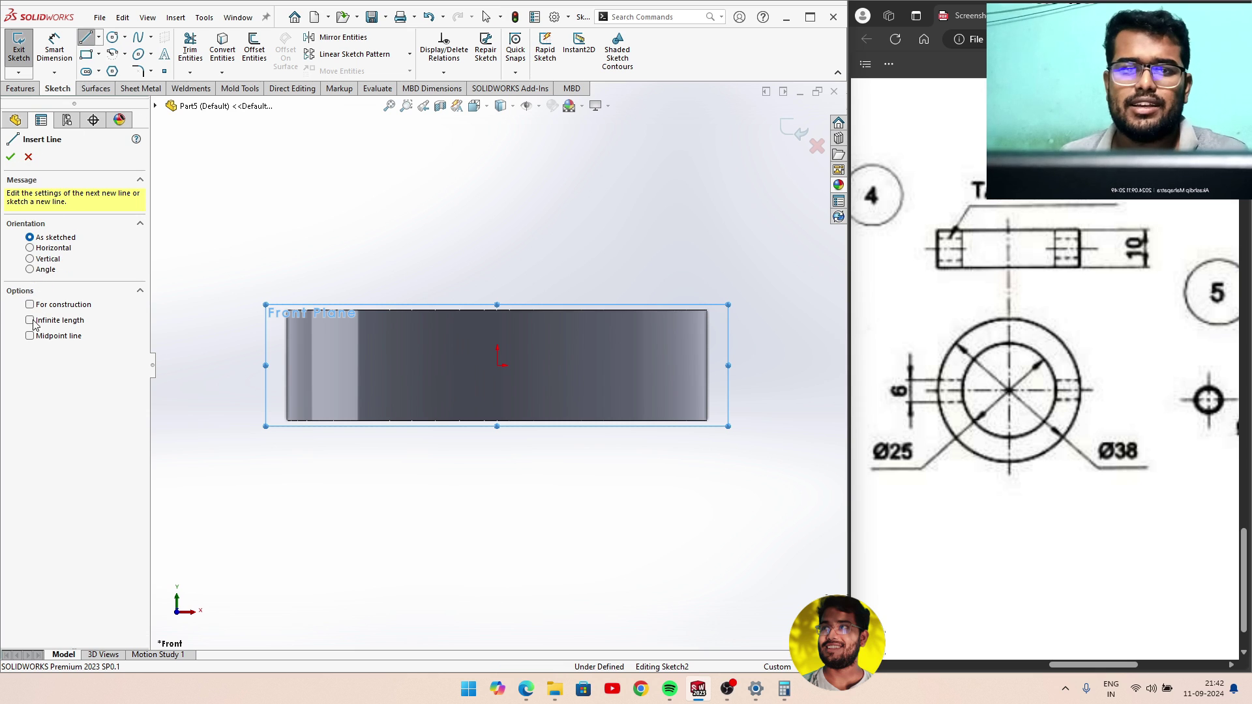
left_click(29, 321)
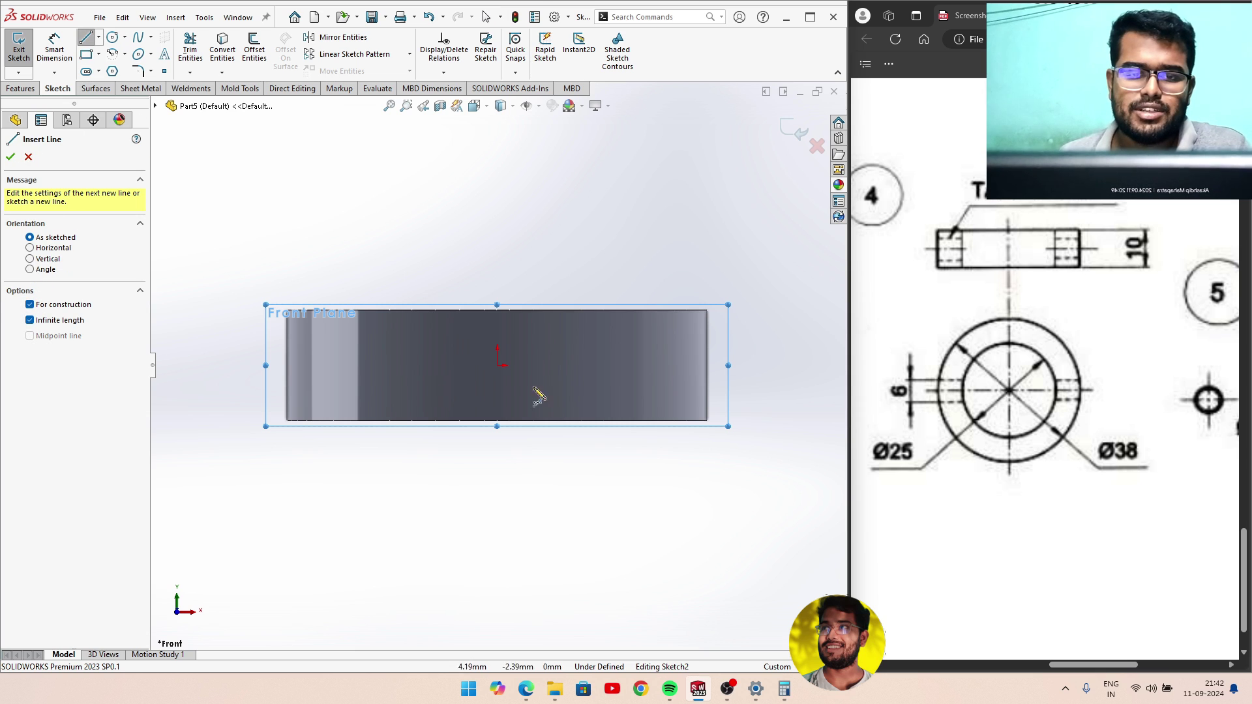
left_click(501, 365)
left_click(580, 369)
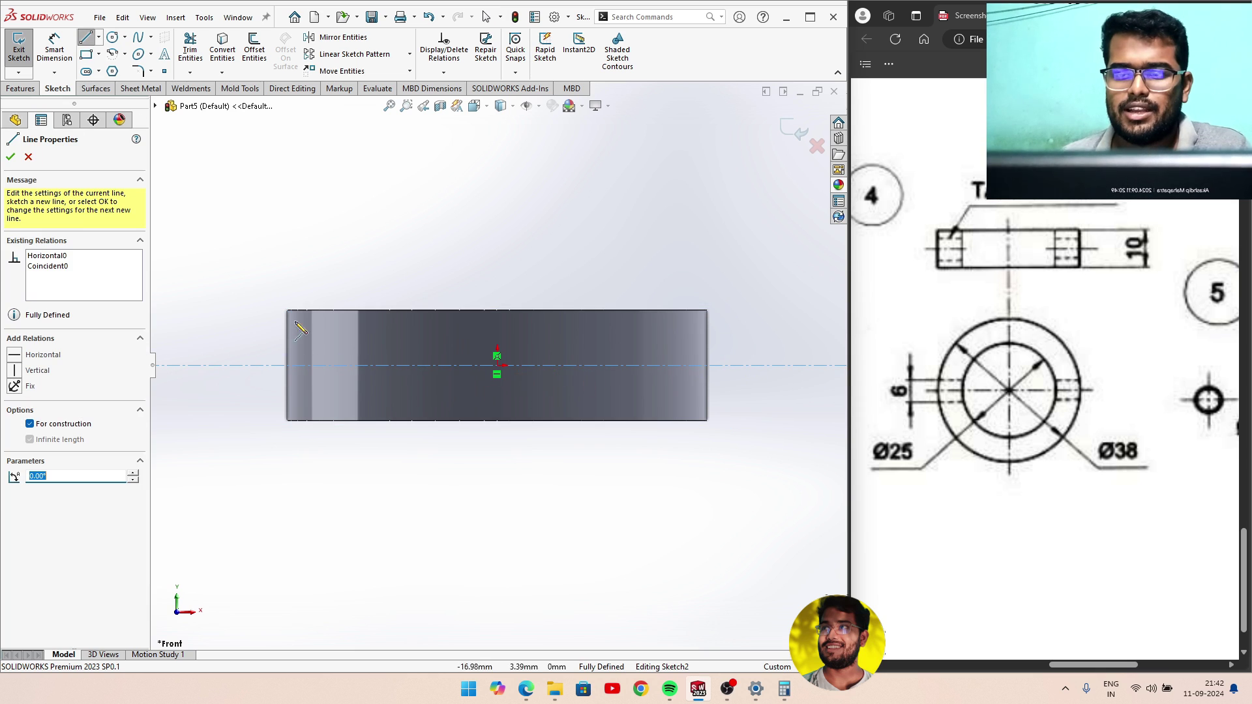
left_click(26, 157)
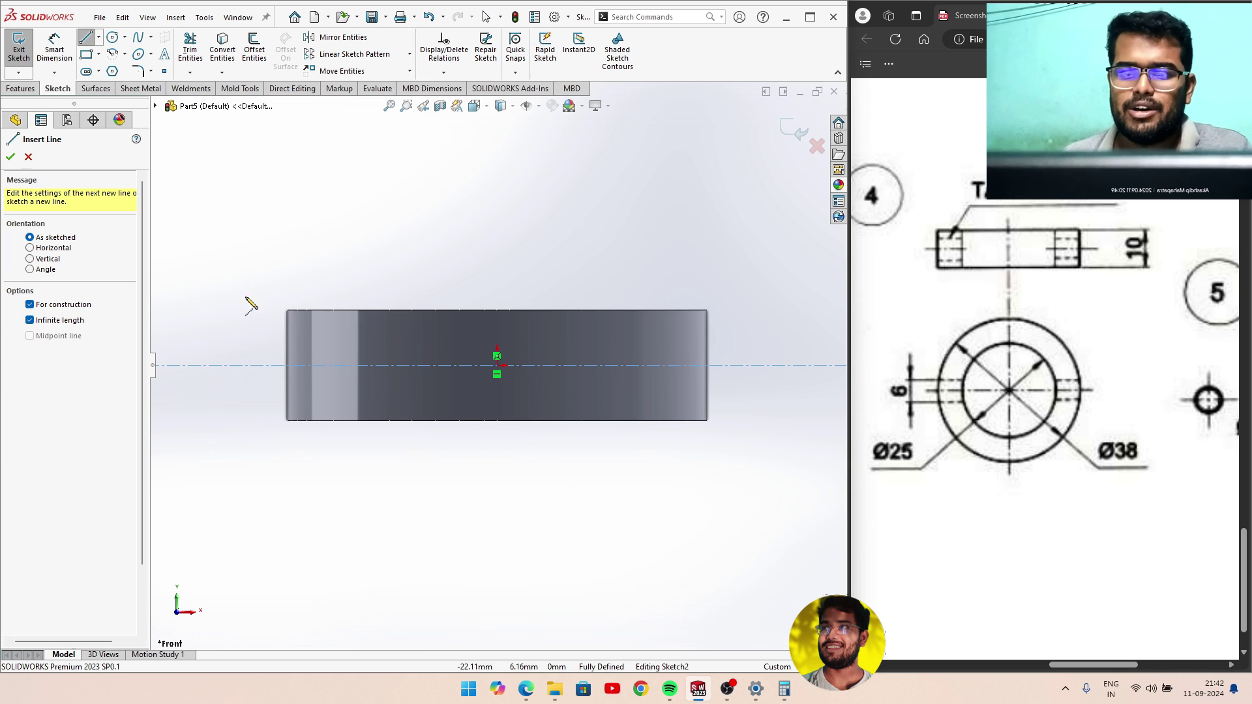
left_click(12, 158)
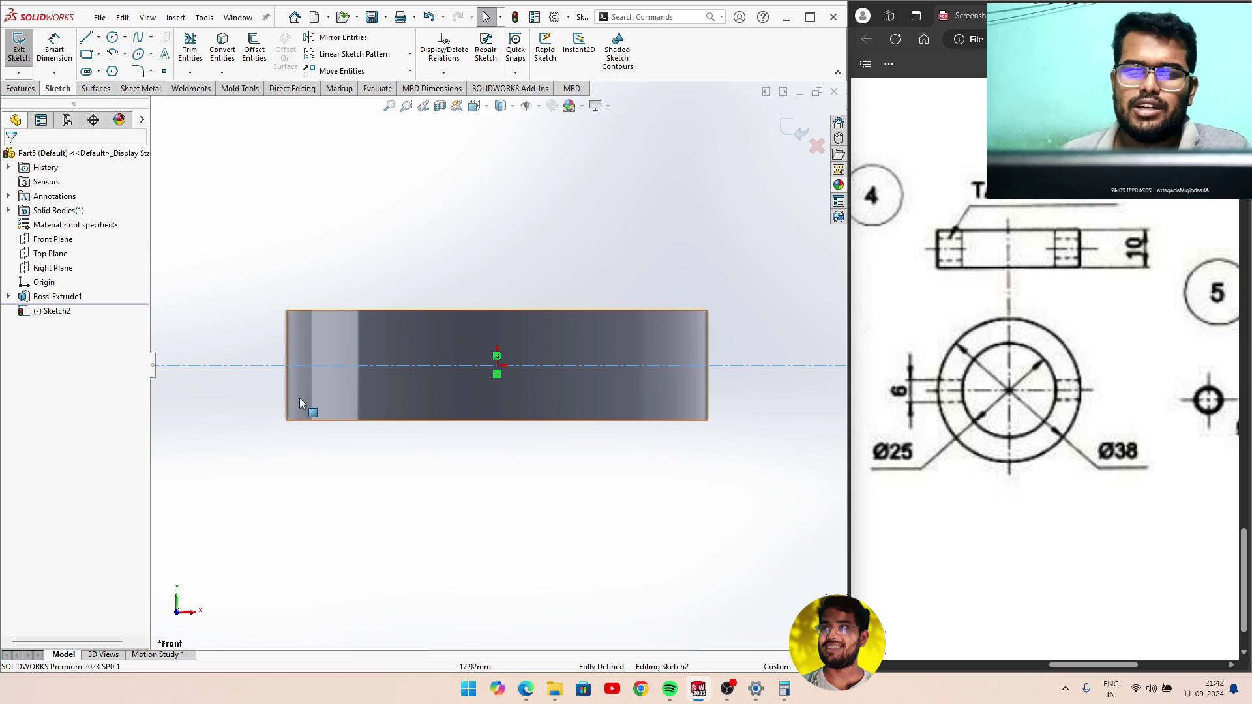
right_click(288, 476)
left_click(242, 383)
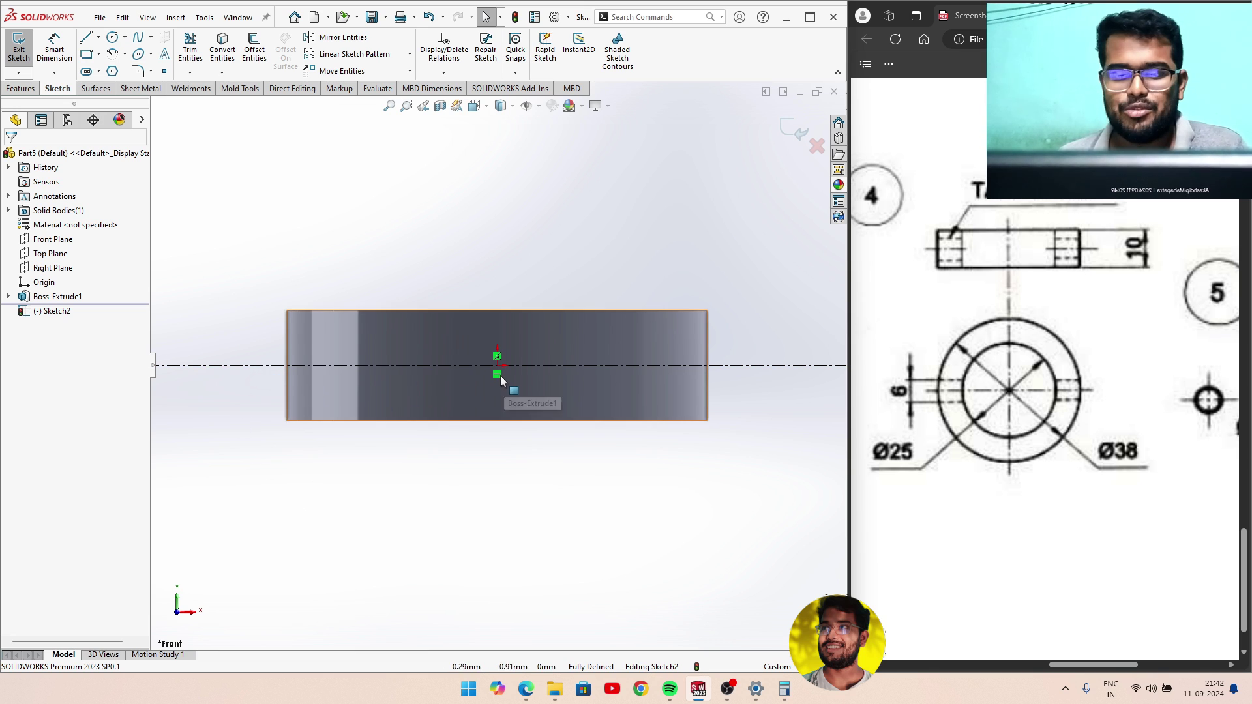
Fit the sketch to the window and return to the straight-on front view.
scroll(499, 394, "down", 2)
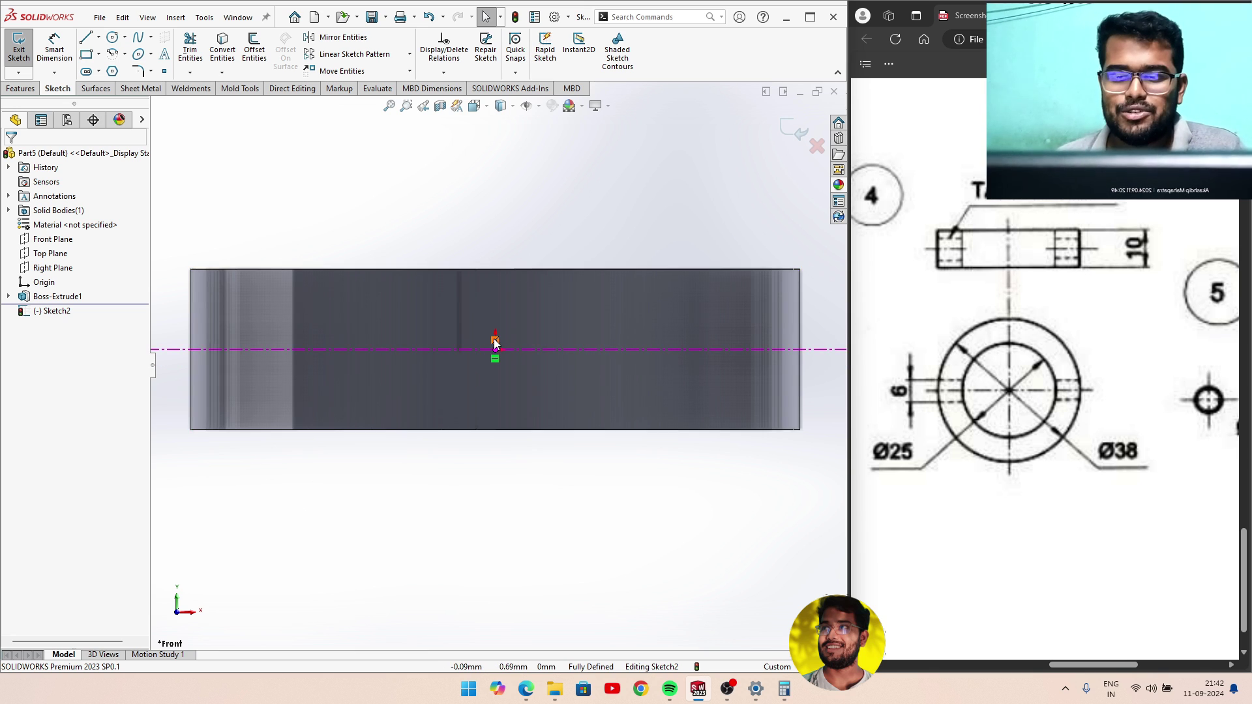
left_click(495, 350)
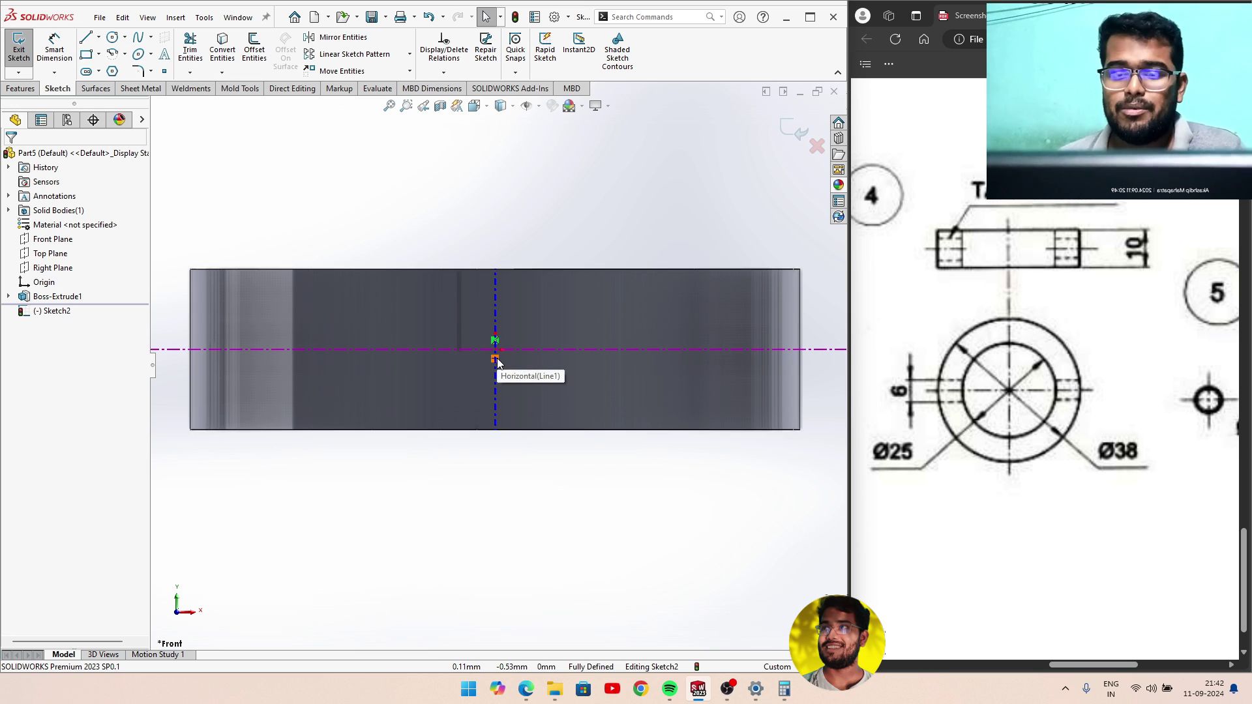
left_click(447, 486)
key("f")
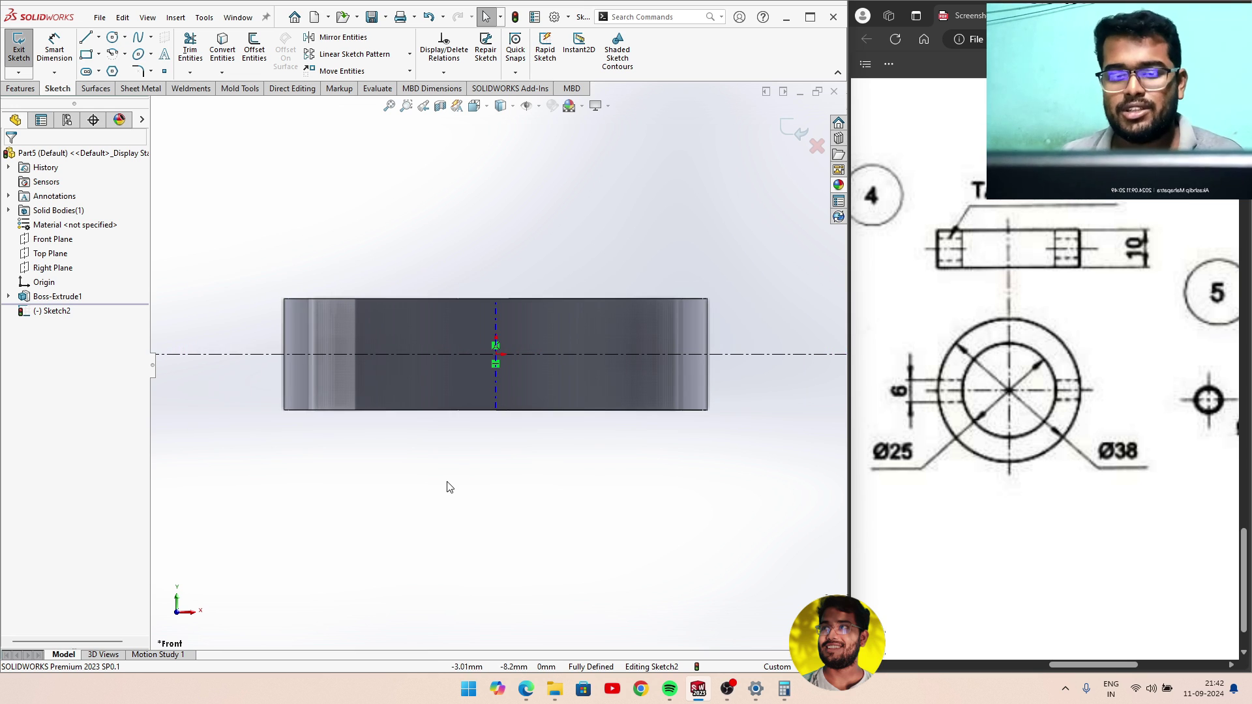
key("space")
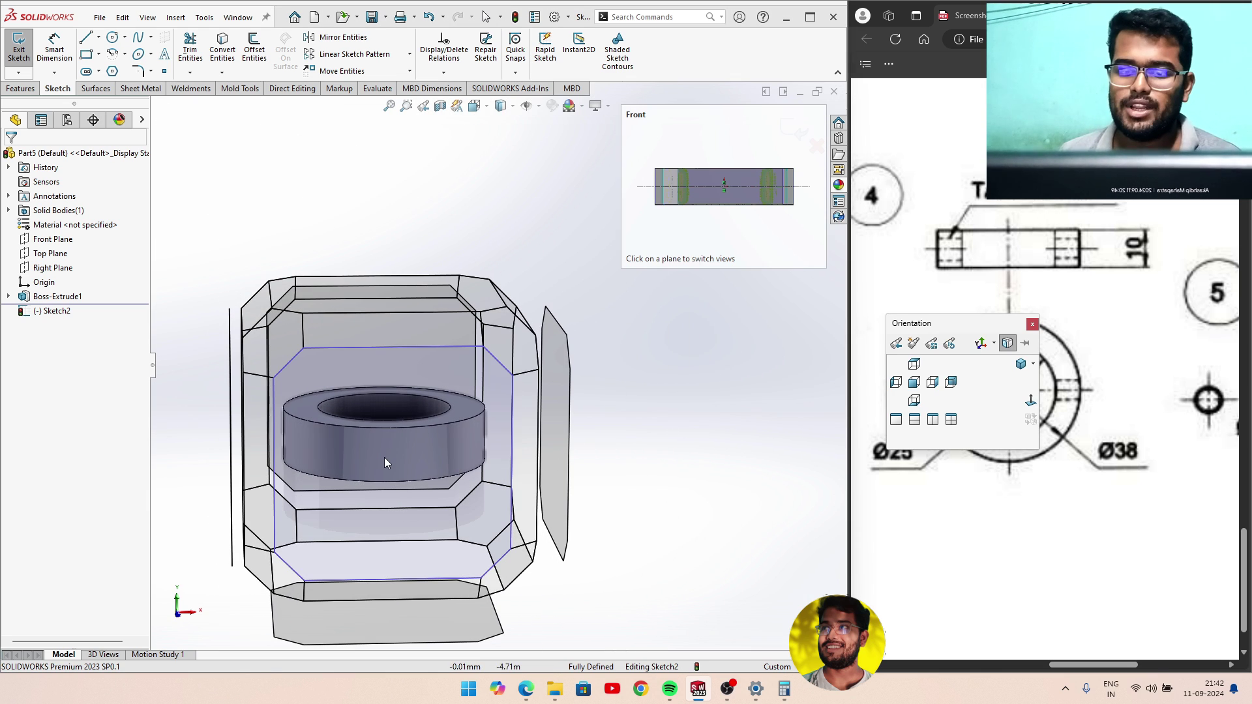
left_click(385, 456)
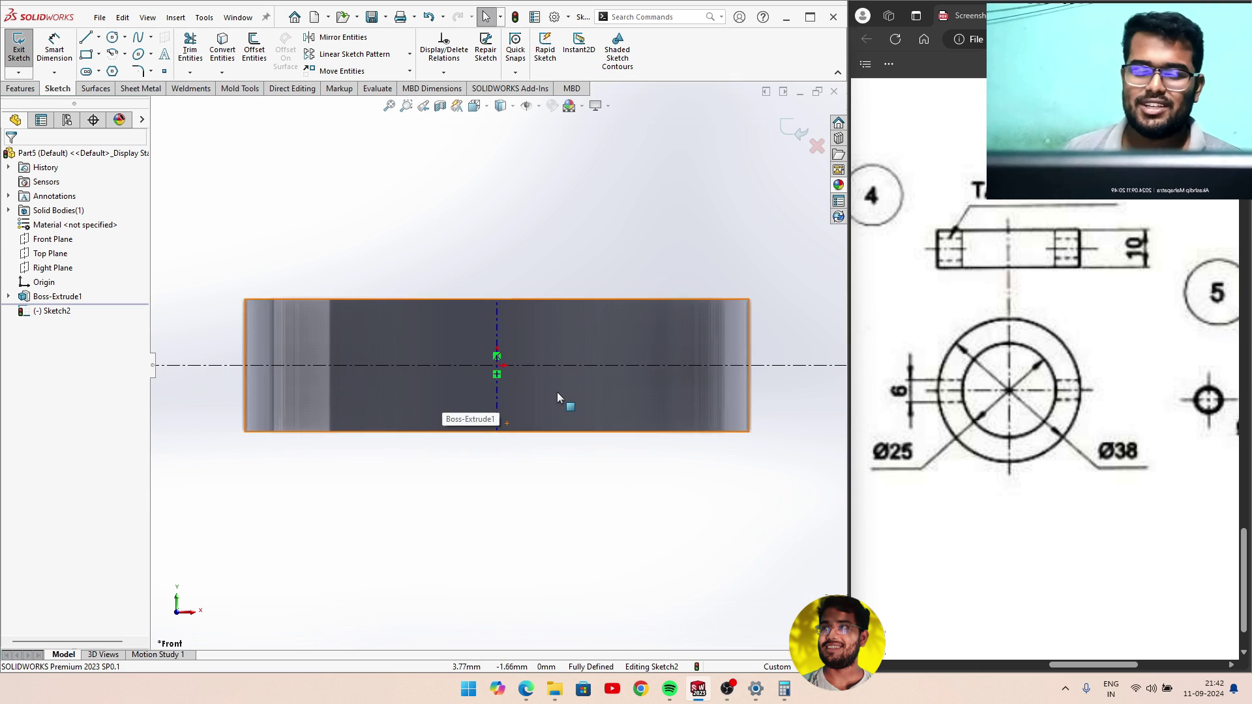
left_click(241, 366)
left_click(254, 447)
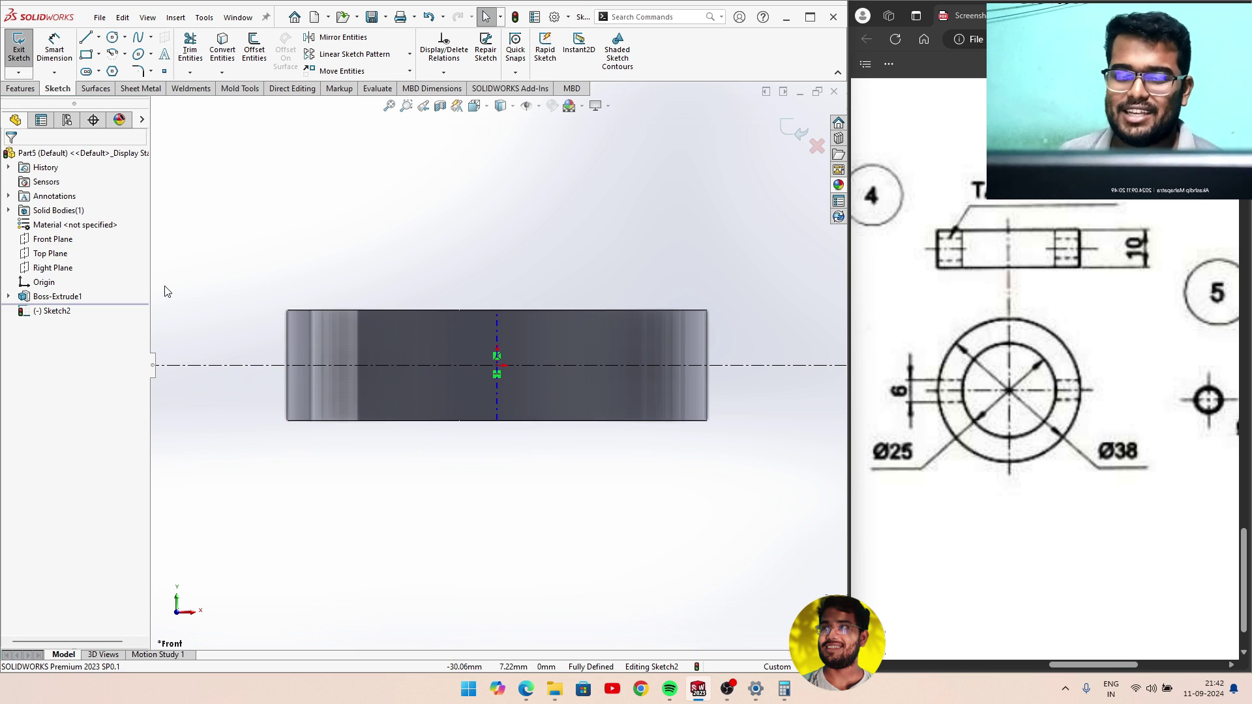
Sketch a closed triangle: short vertical edge, sloped edge to the right end, back along the centerline.
left_click(85, 38)
left_click(244, 365)
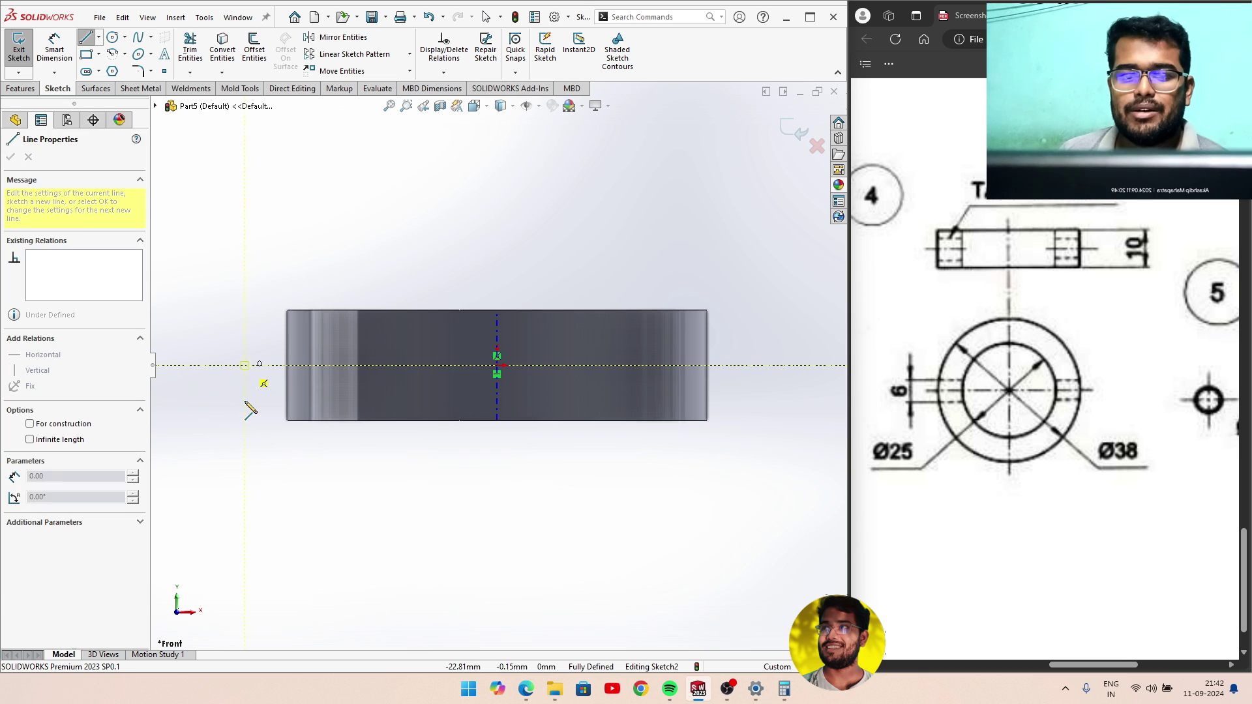
left_click(245, 396)
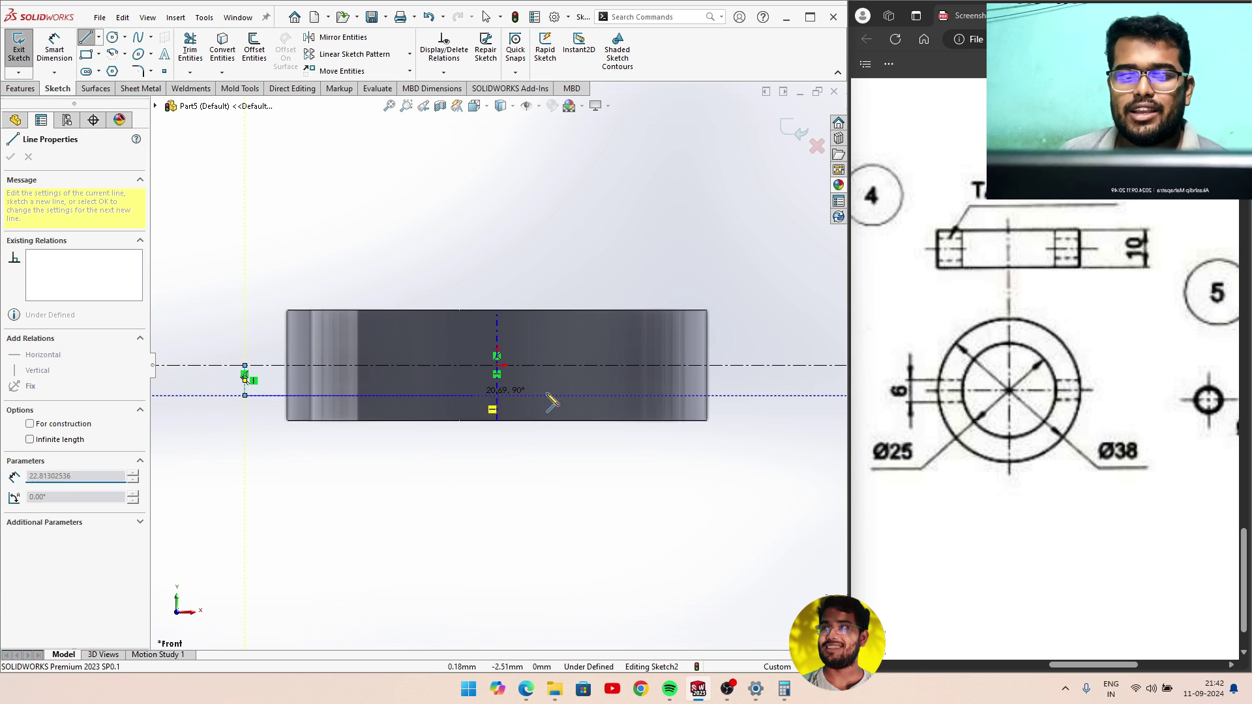
left_click(748, 381)
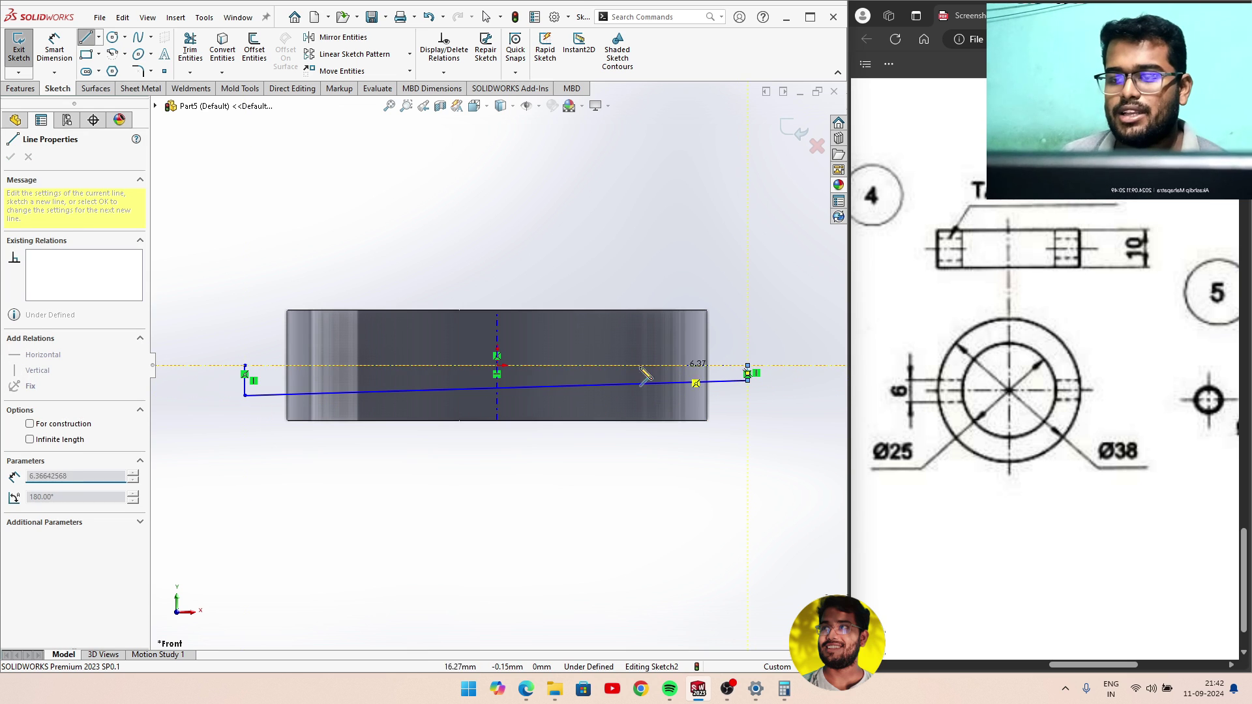
left_click(244, 365)
right_click(240, 323)
left_click(261, 329)
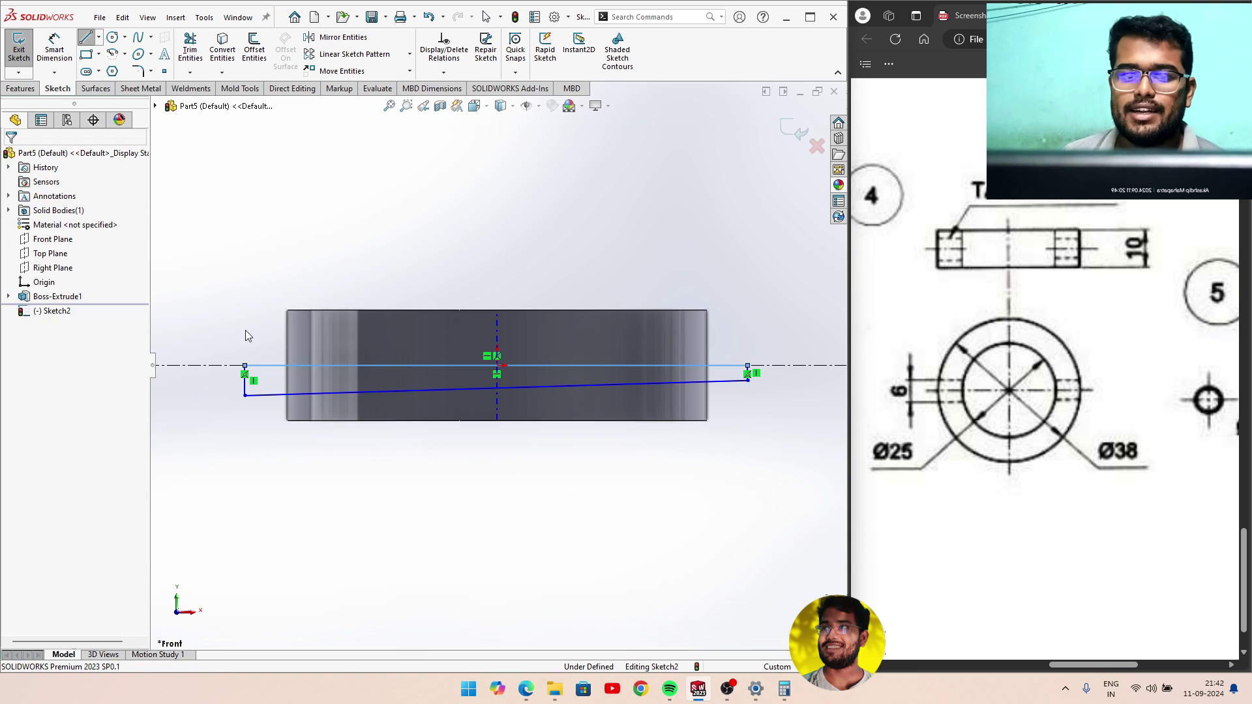
Try dimensioning the short left edge, then cancel and clear the selection.
left_click(54, 46)
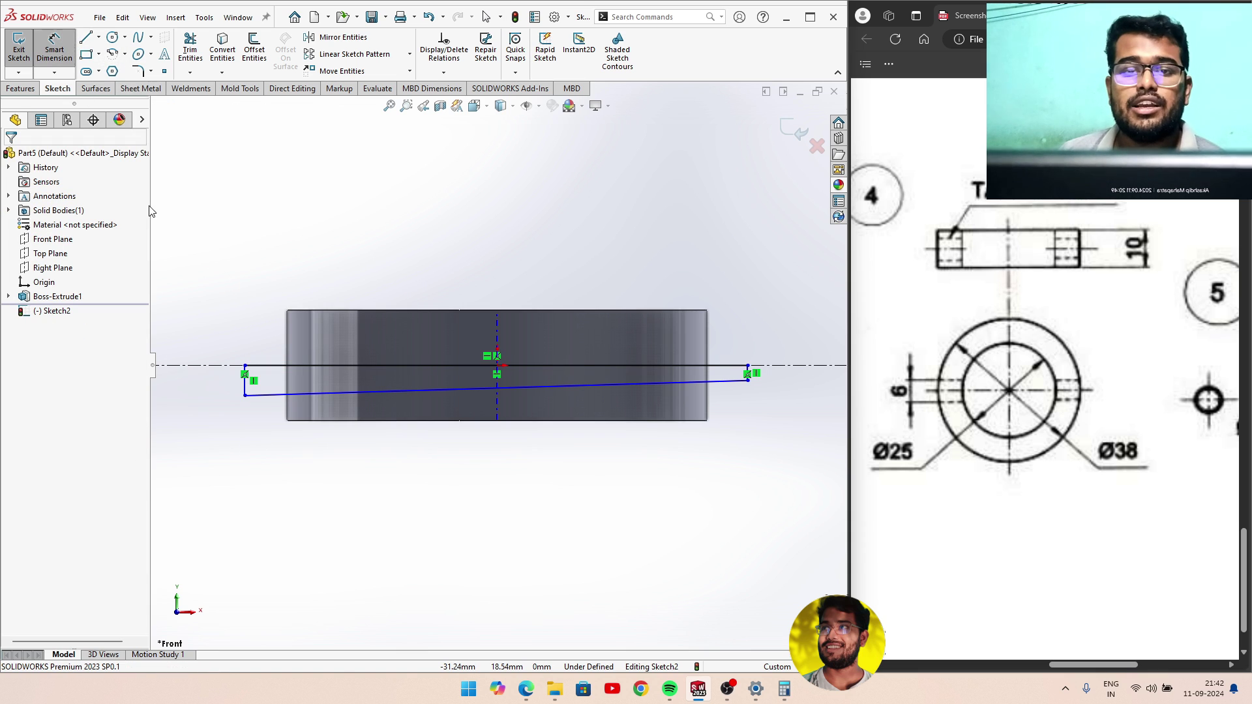
left_click(245, 385)
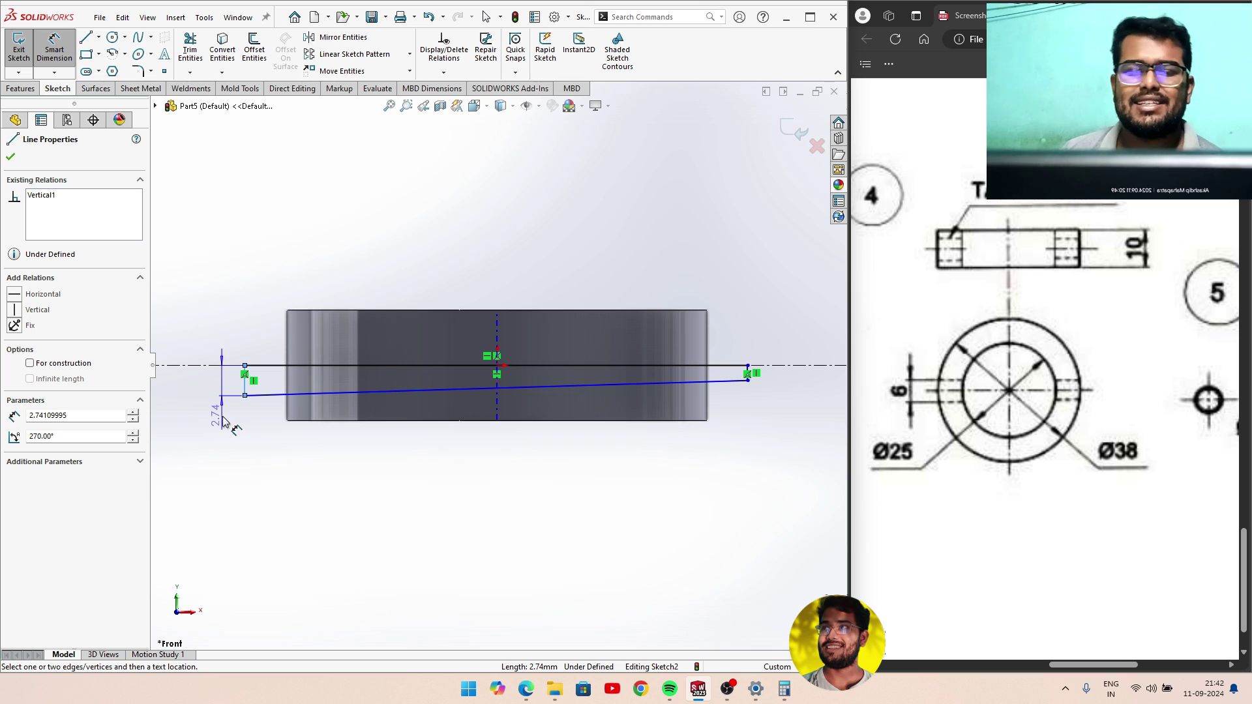
key("Escape")
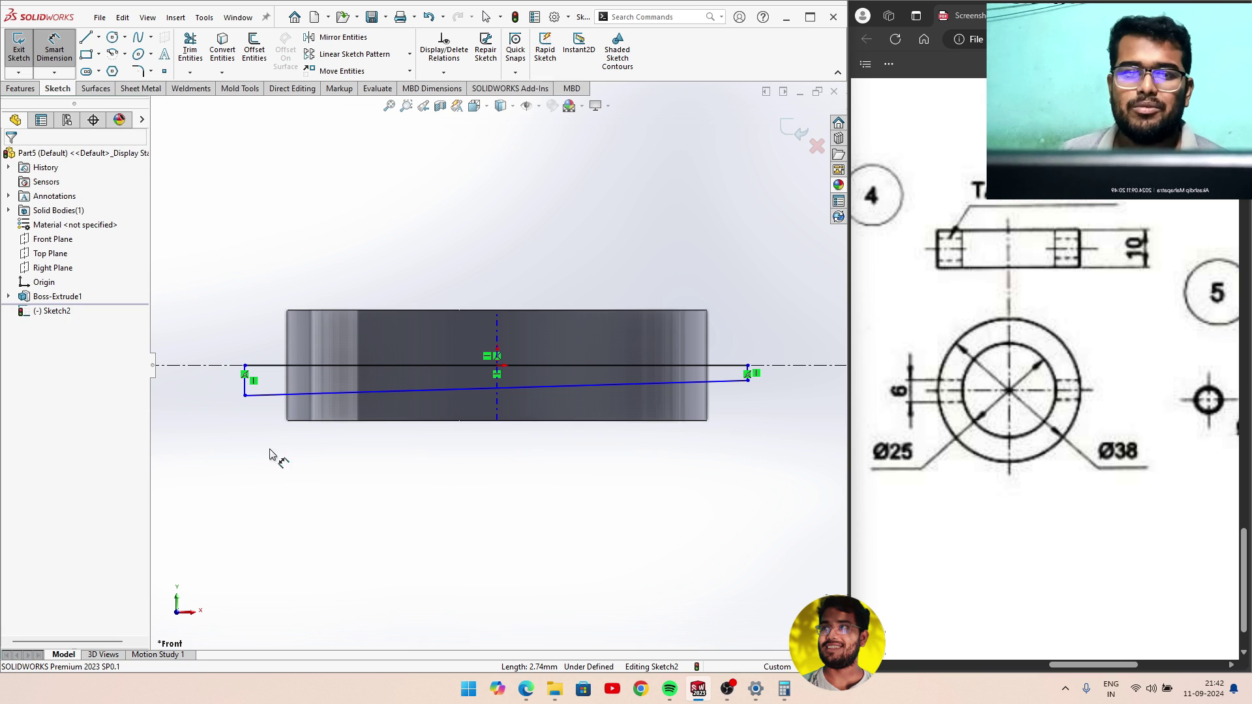
left_click(245, 396)
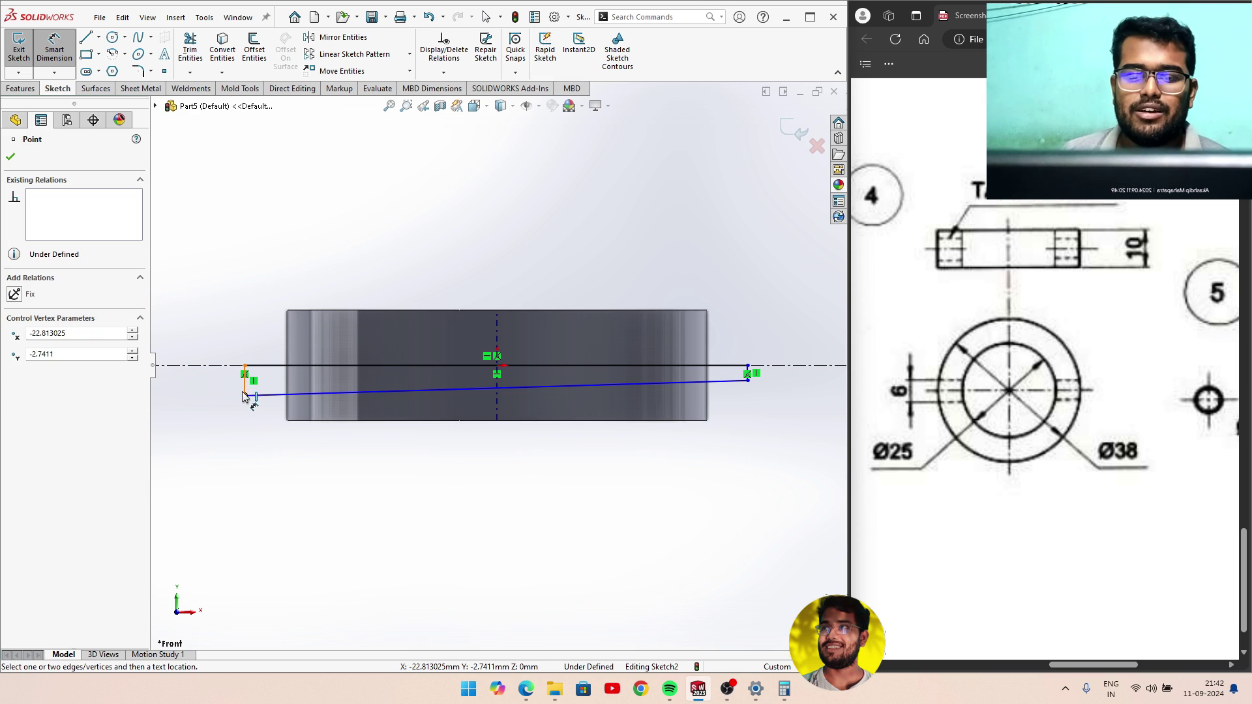
left_click(202, 329)
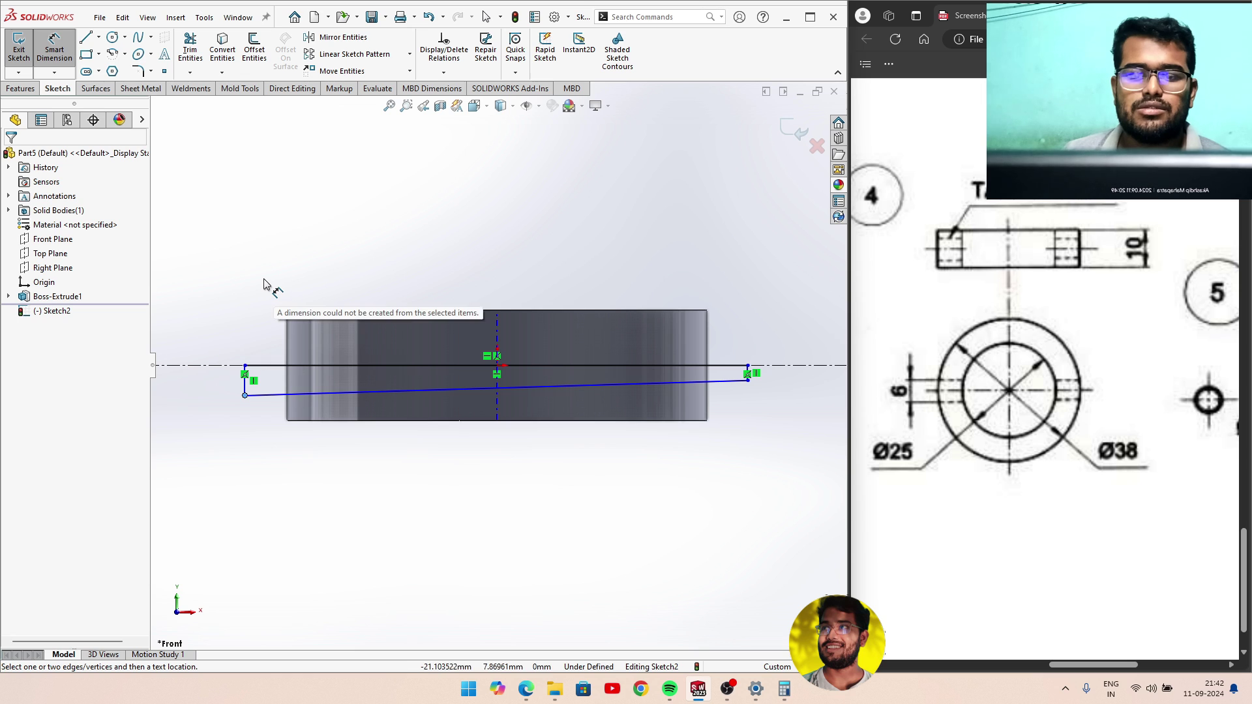
left_click(13, 157)
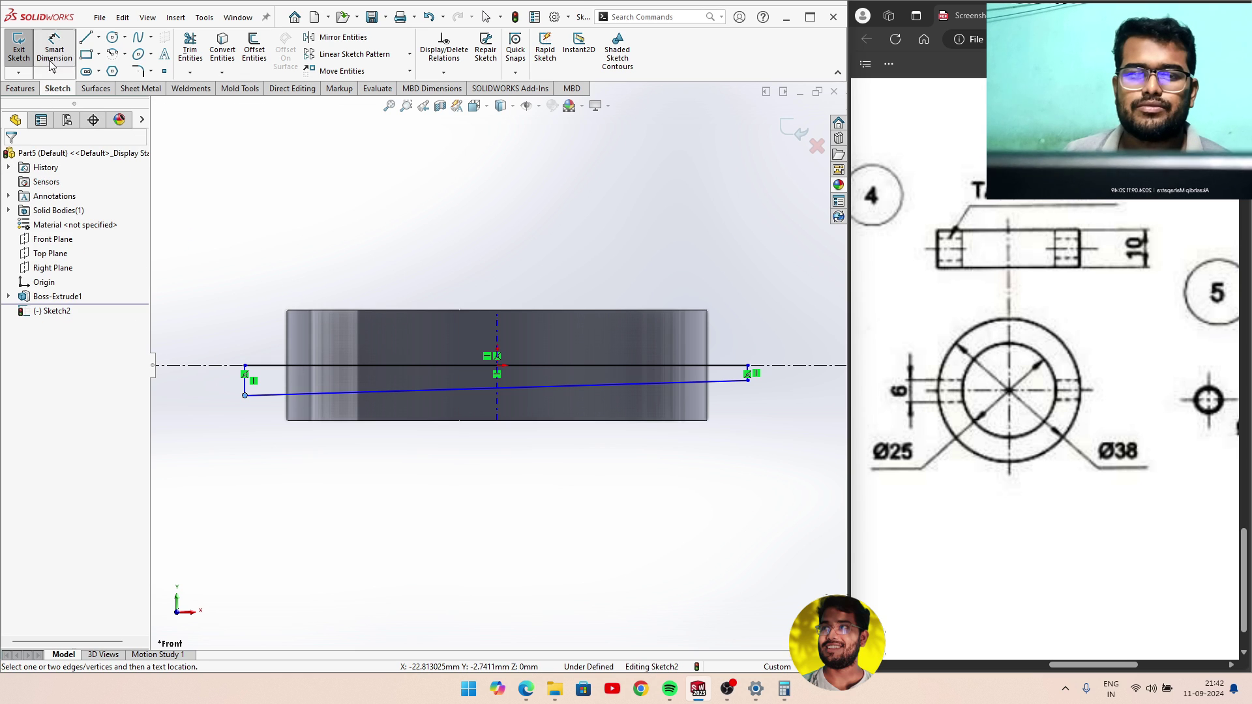
Dimension the lower-left corner from the centerline, leaving it at 2.74.
left_click(58, 55)
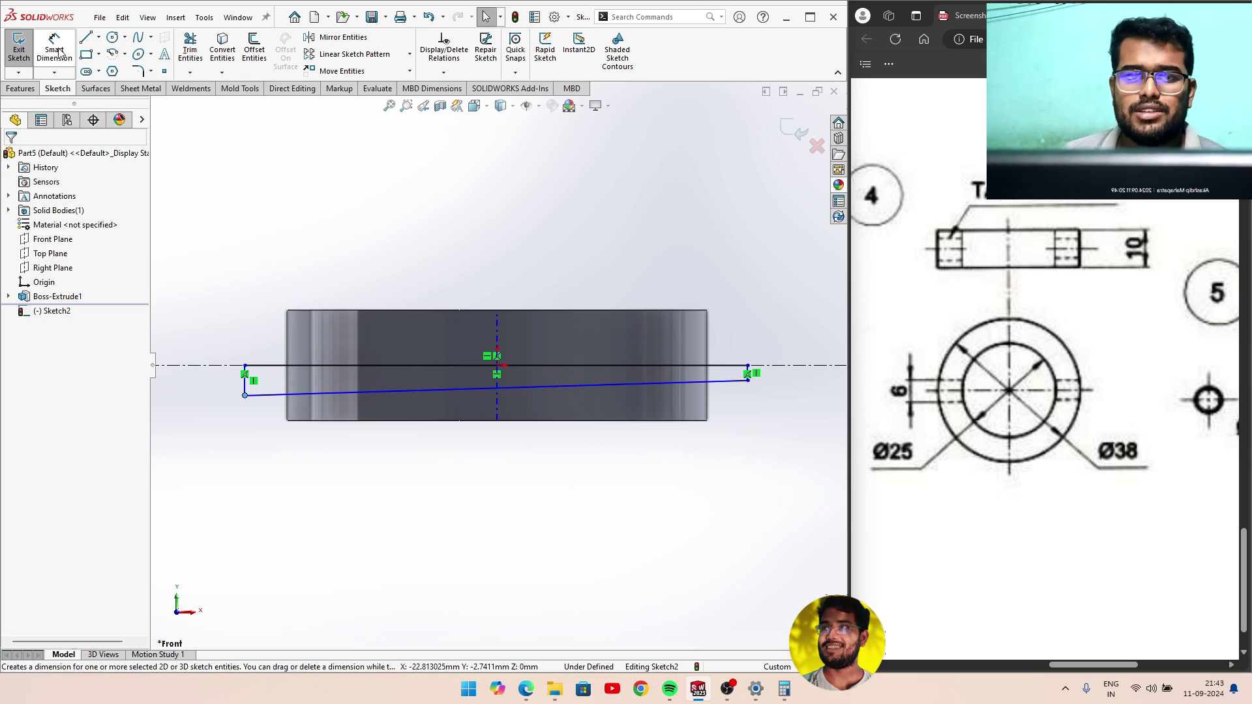
left_click(245, 396)
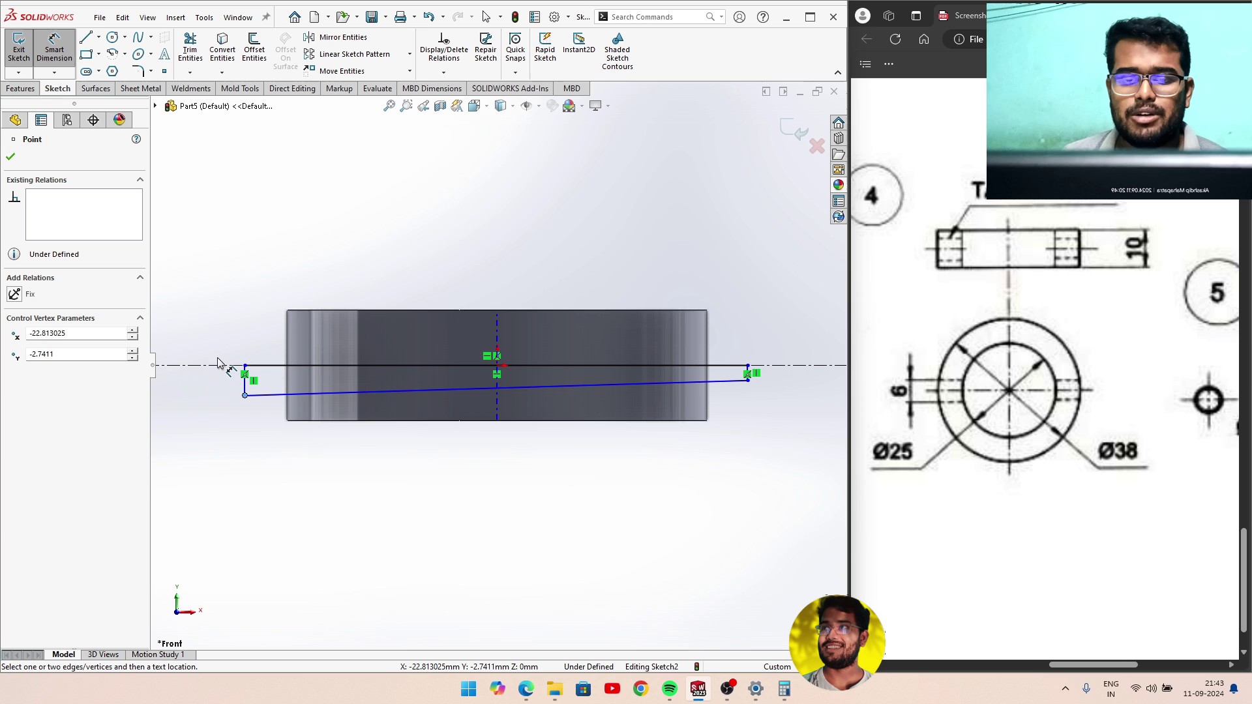
left_click(220, 366)
left_click(236, 393)
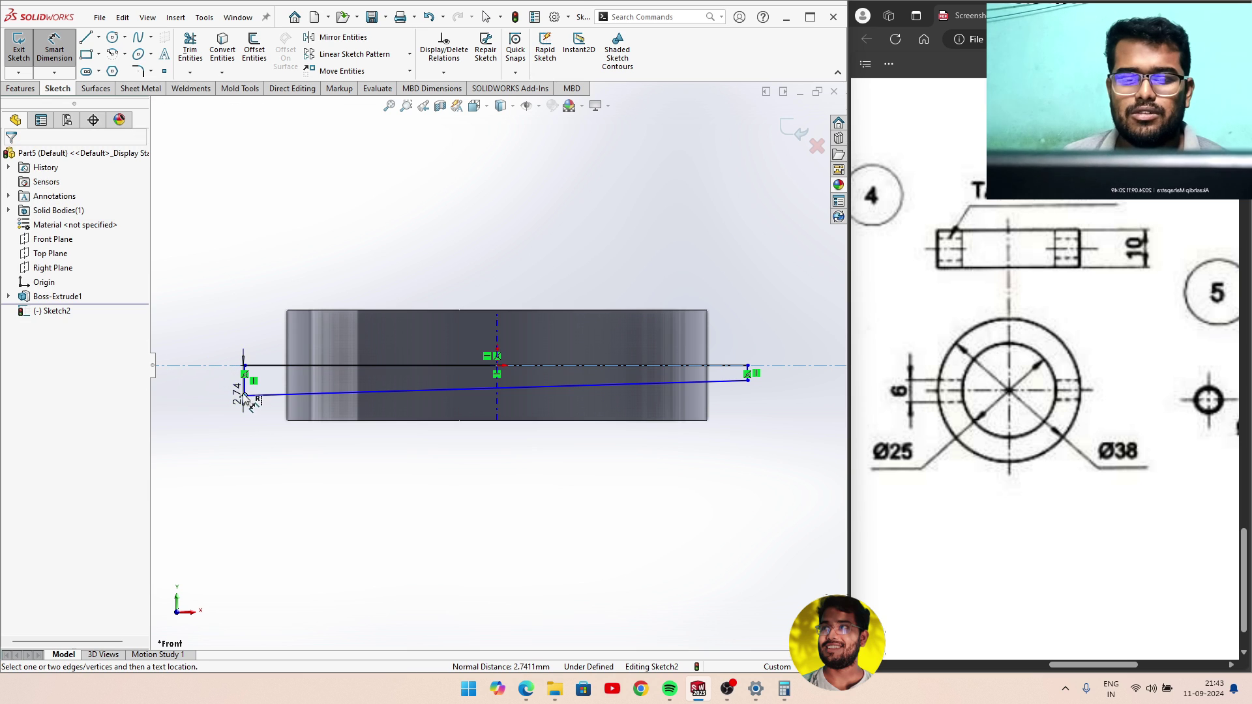
left_click(225, 337)
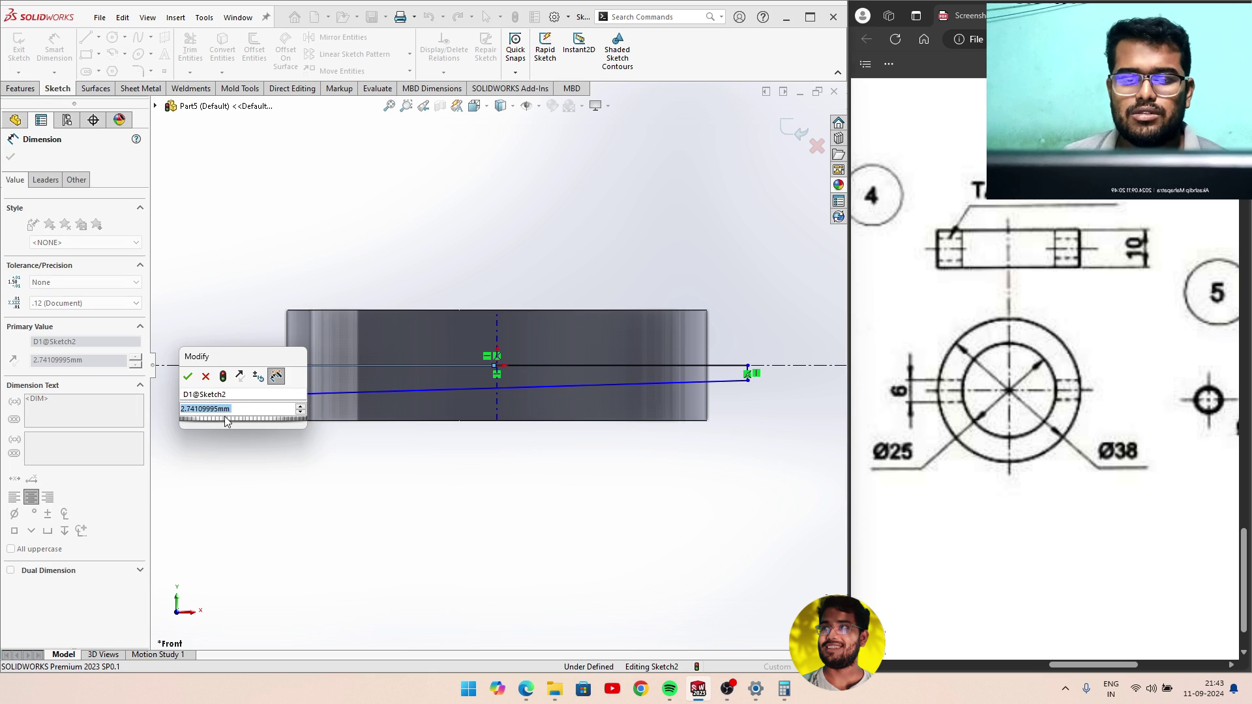
left_click(206, 378)
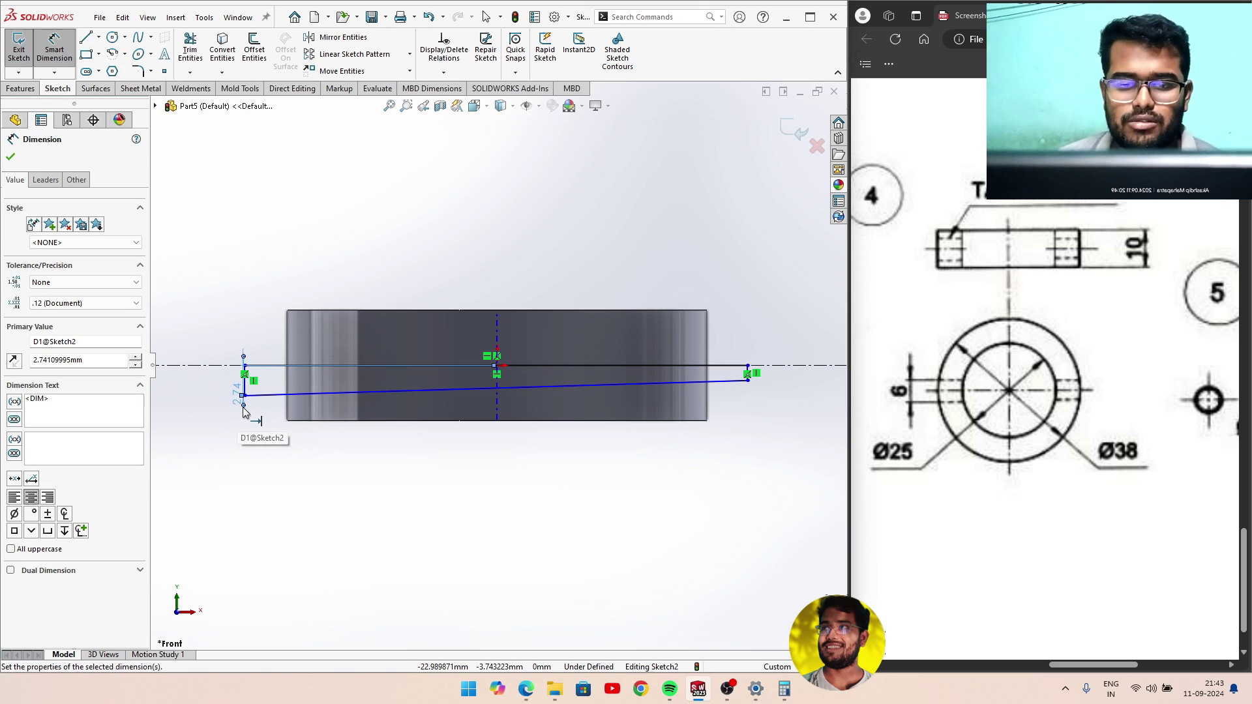
key("Escape")
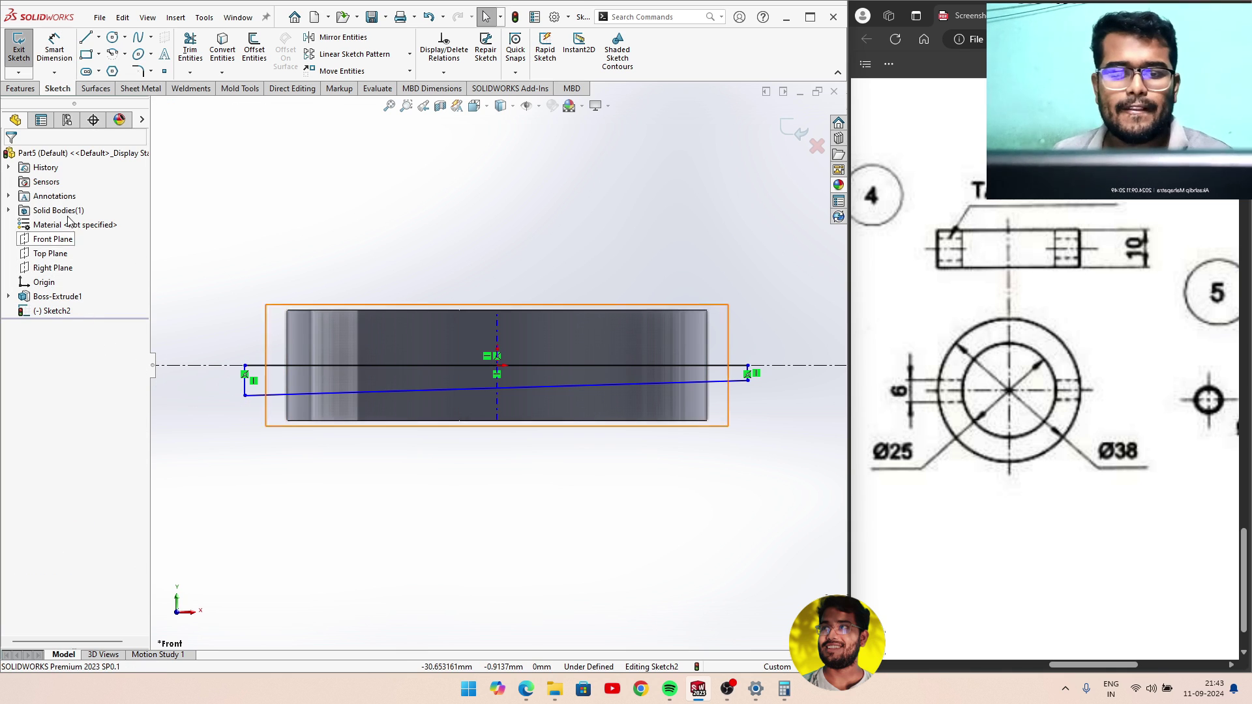
Dimension the left vertical line to a height of 3 mm.
left_click(54, 49)
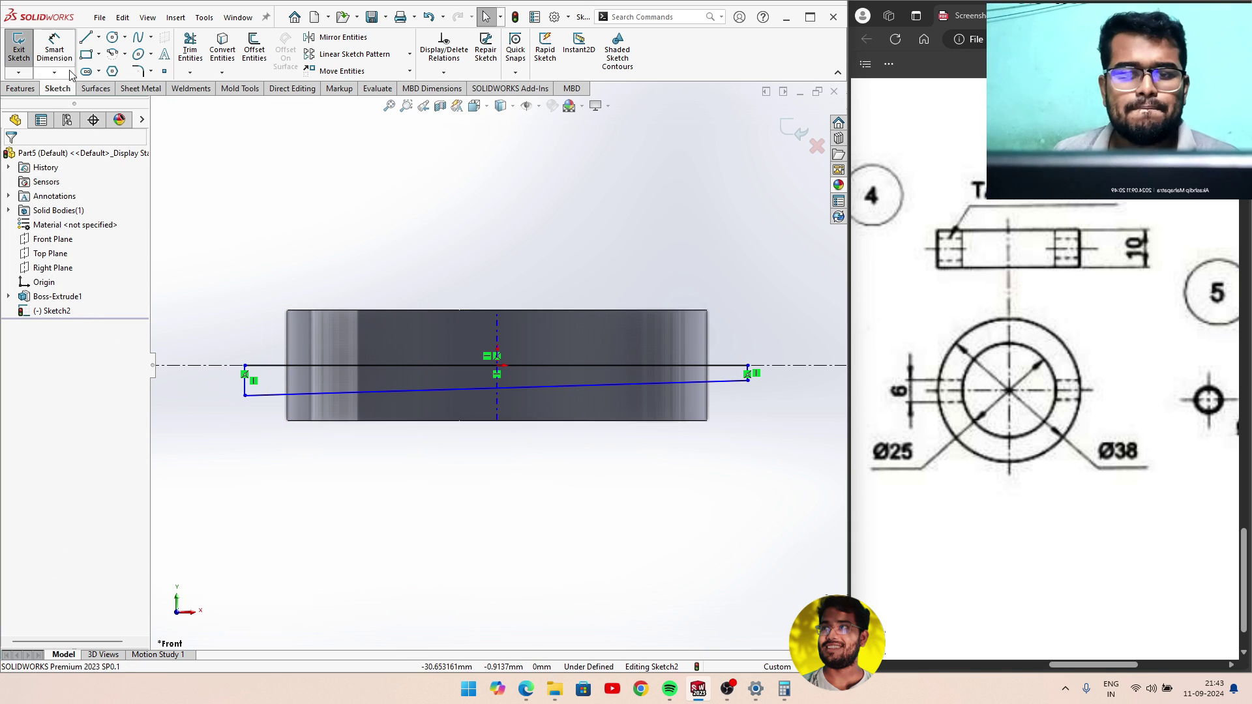
left_click(201, 368)
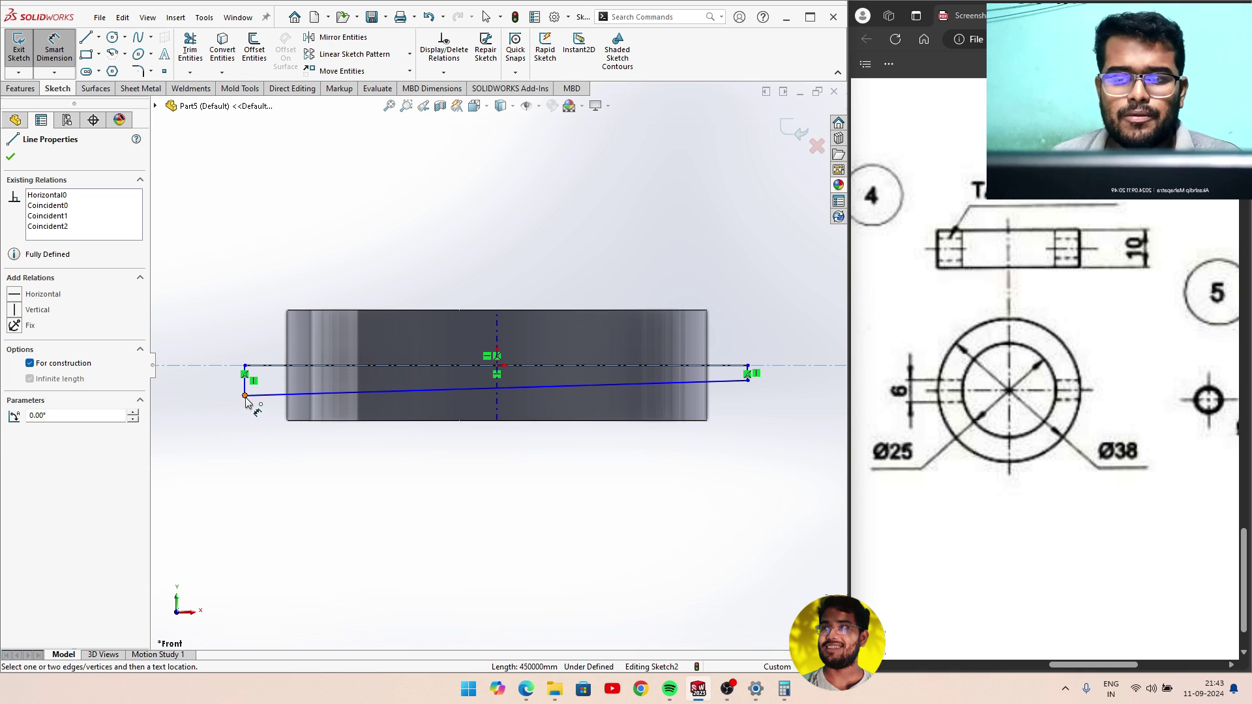
left_click(11, 157)
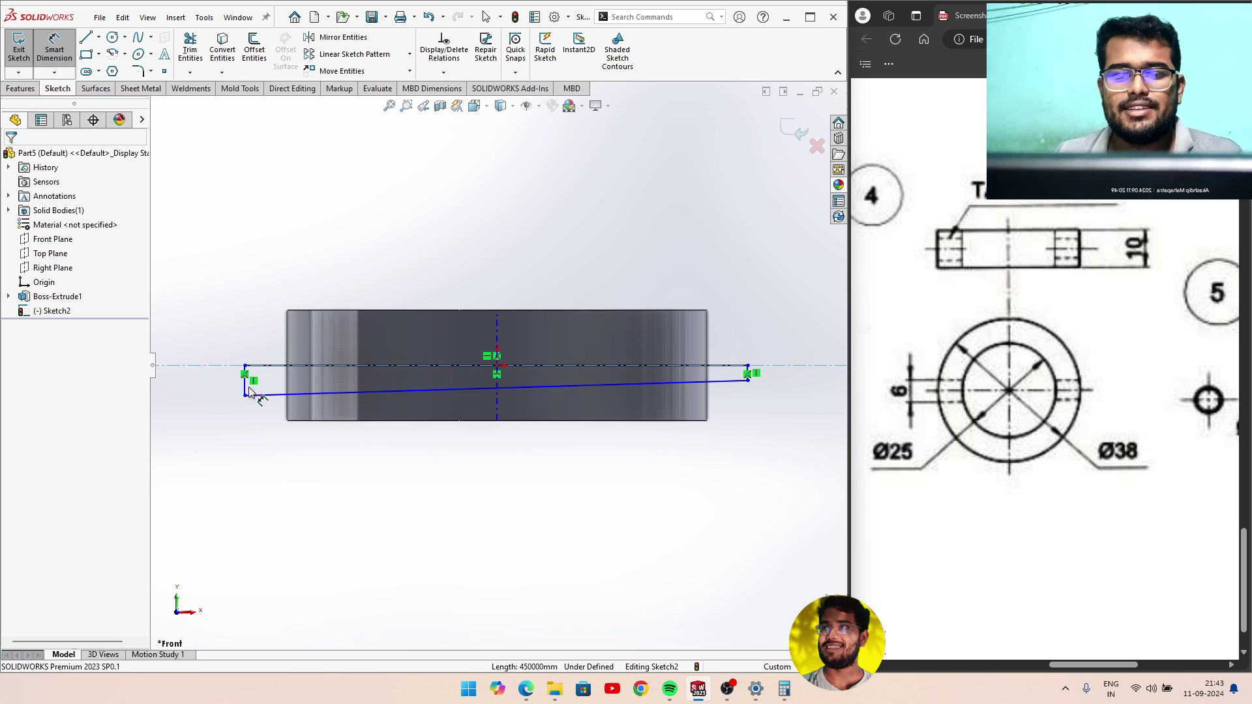
mouse_move(246, 390)
right_mouse_down()
mouse_move(217, 393)
mouse_move(224, 413)
right_mouse_up()
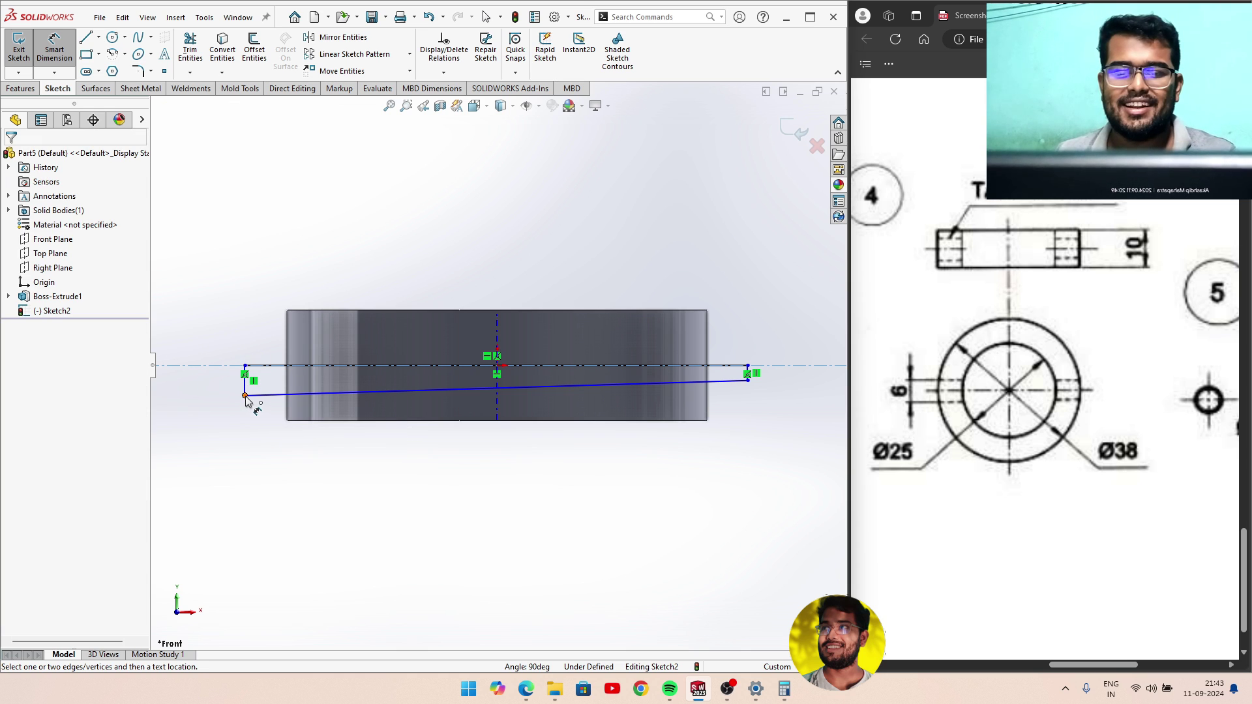
left_click(245, 383)
left_click(216, 384)
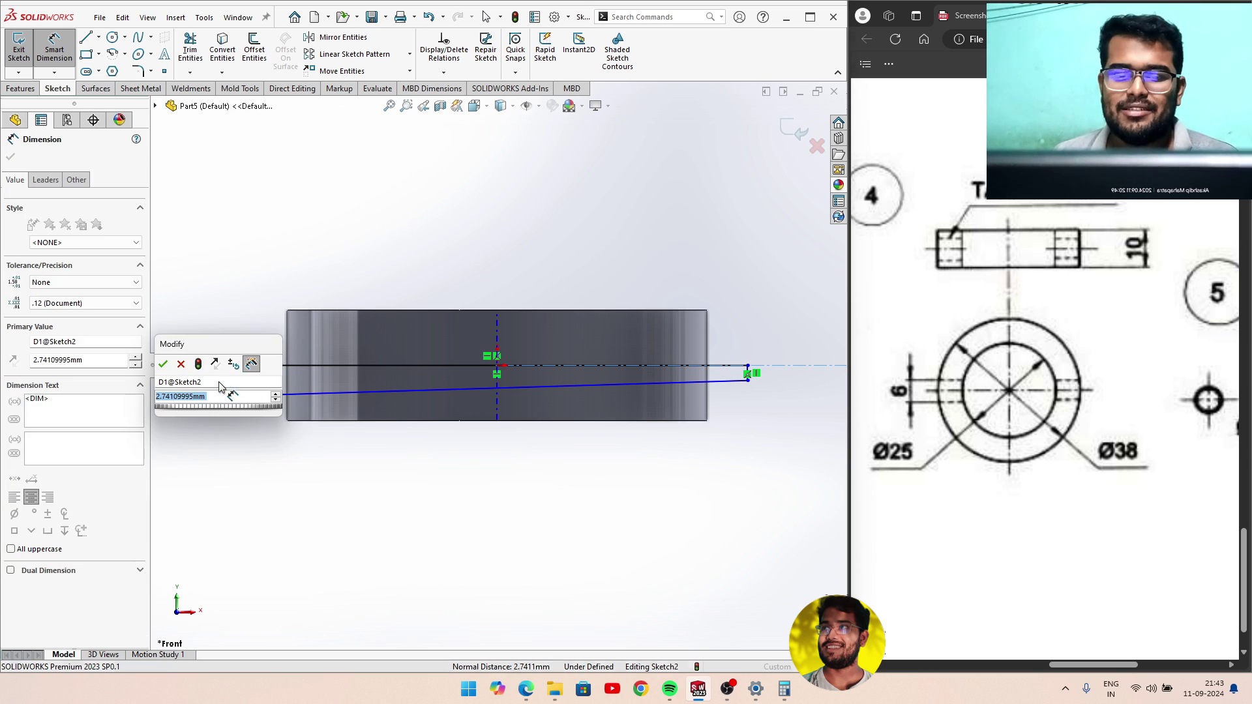
type("3")
key("Return")
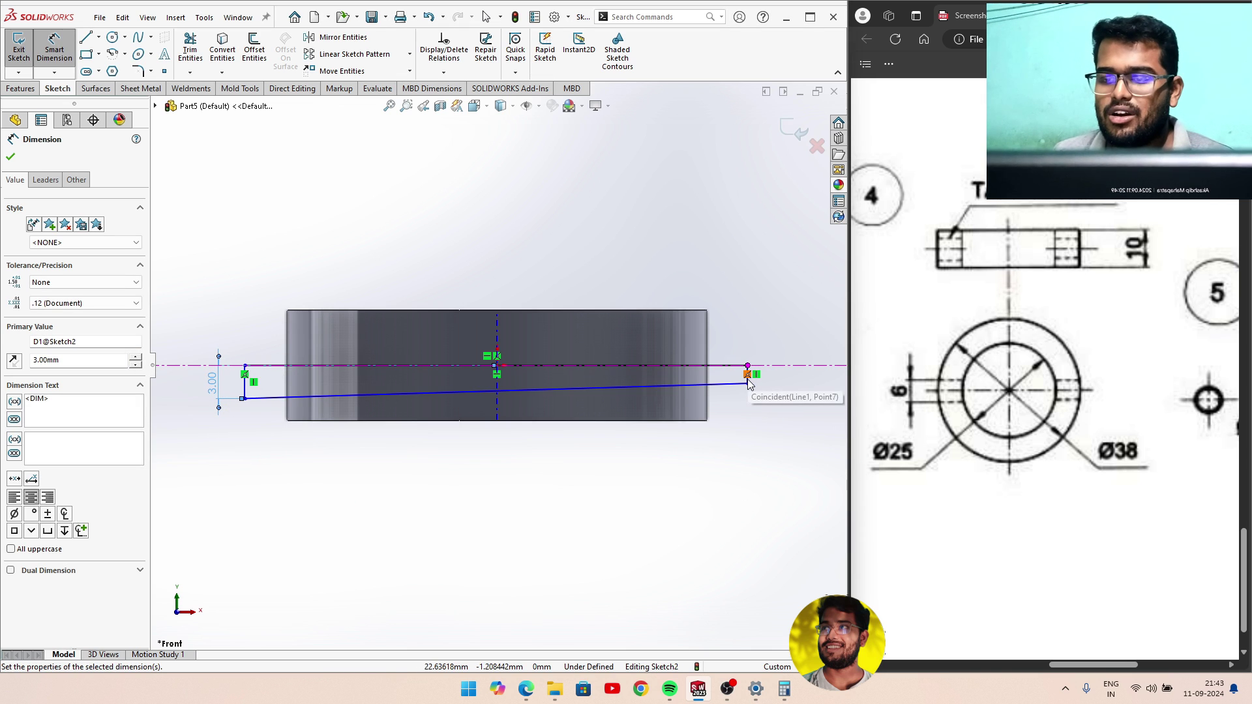
Place a vertical height dimension on the right vertical line.
scroll(750, 397, "up", 5)
scroll(755, 405, "down", 5)
scroll(587, 369, "down", 3)
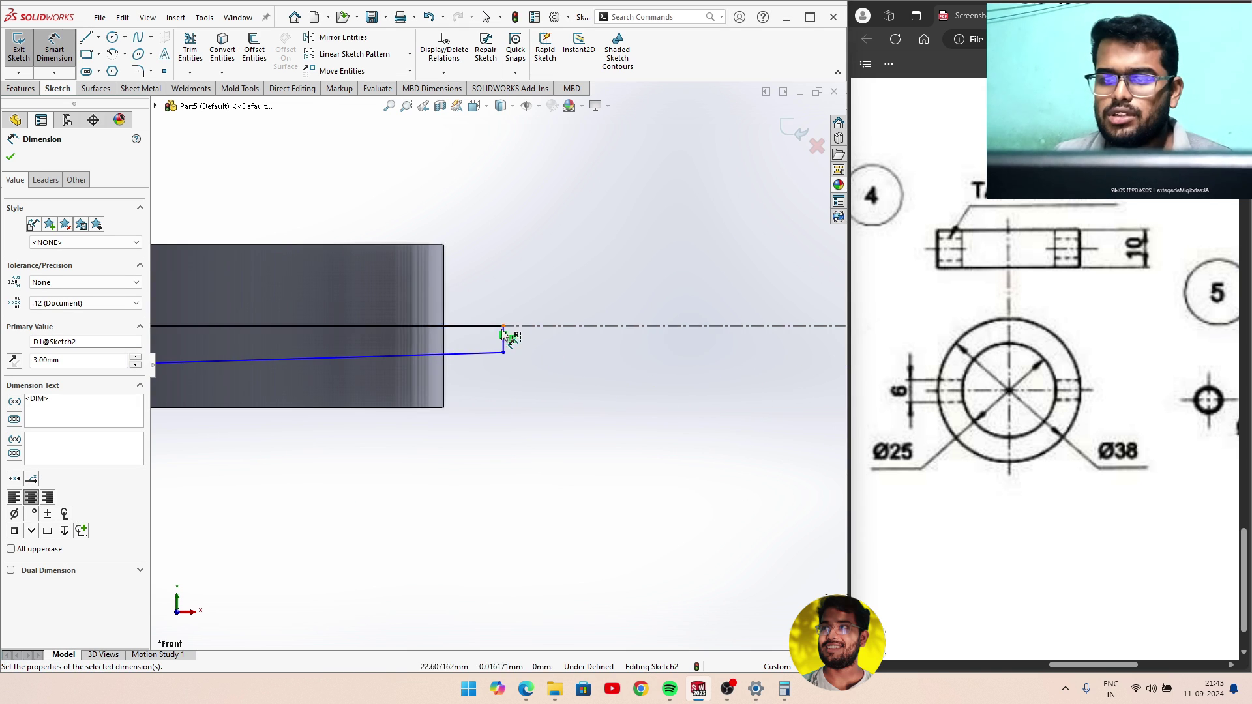
scroll(511, 372, "down", 3)
left_click(518, 356)
left_click(548, 311)
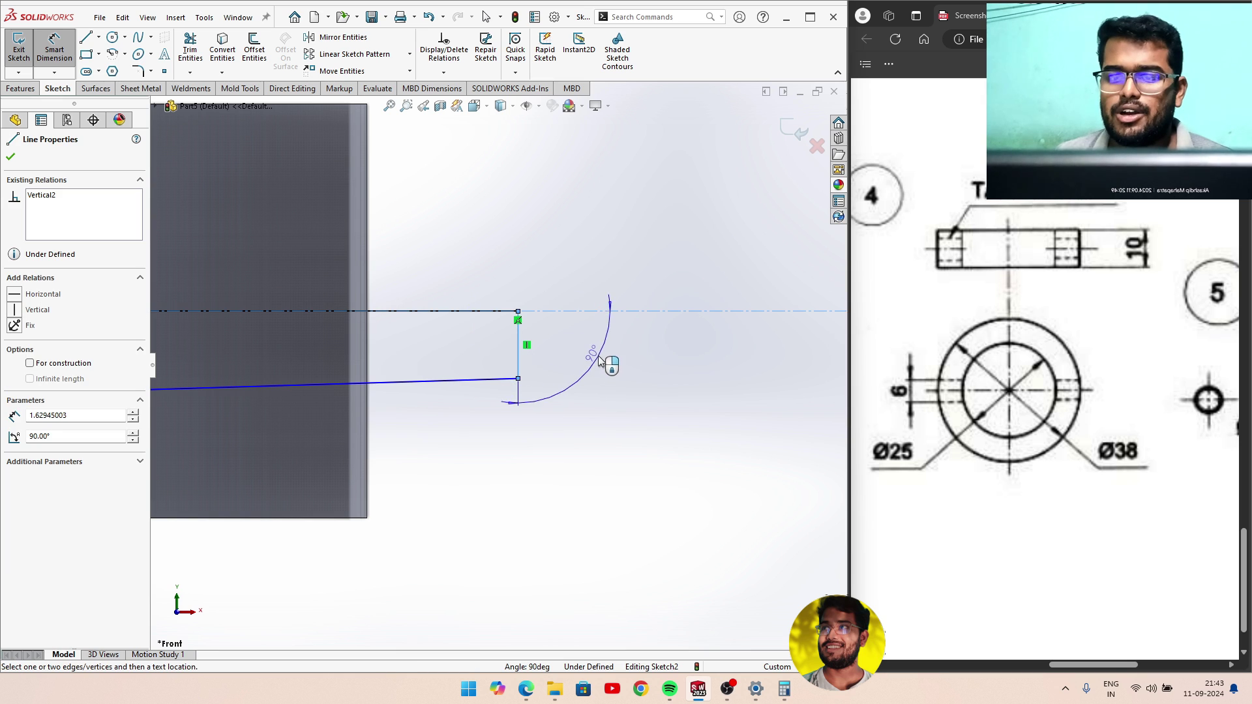
left_click(623, 369)
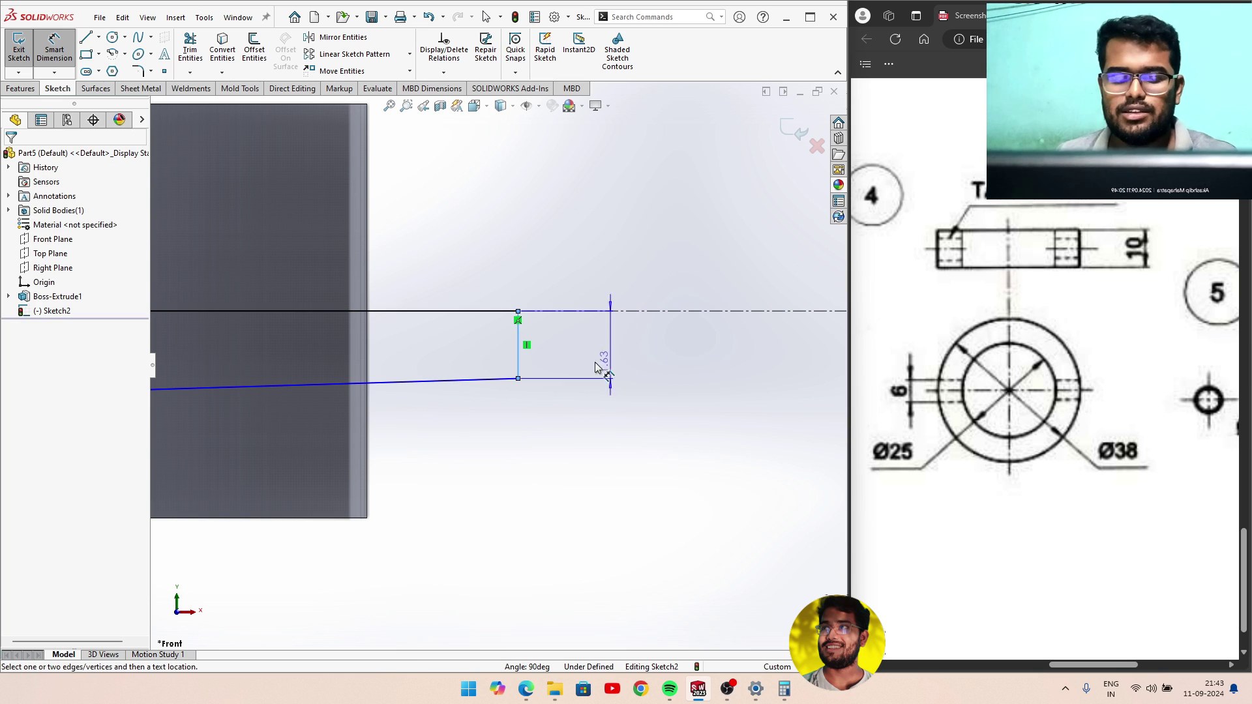
left_click(593, 353)
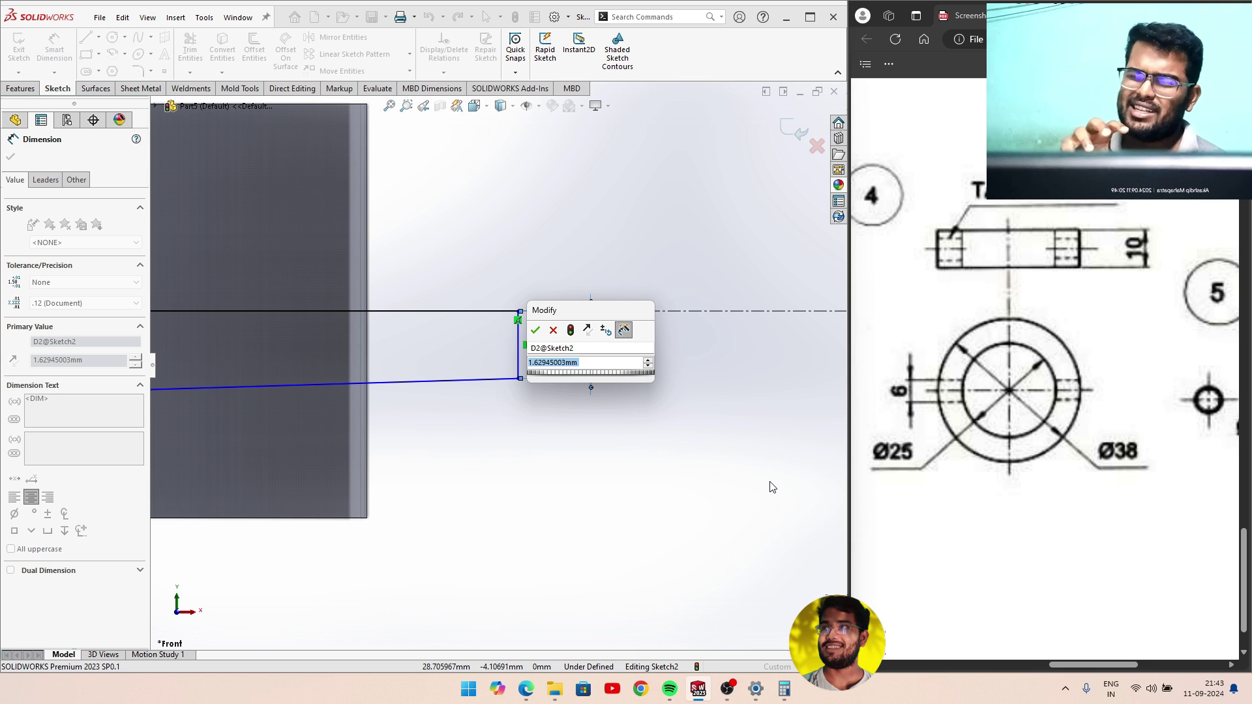
Compute the taper ratio 25 ÷ 50 = 0.5 in Calculator.
left_click(789, 694)
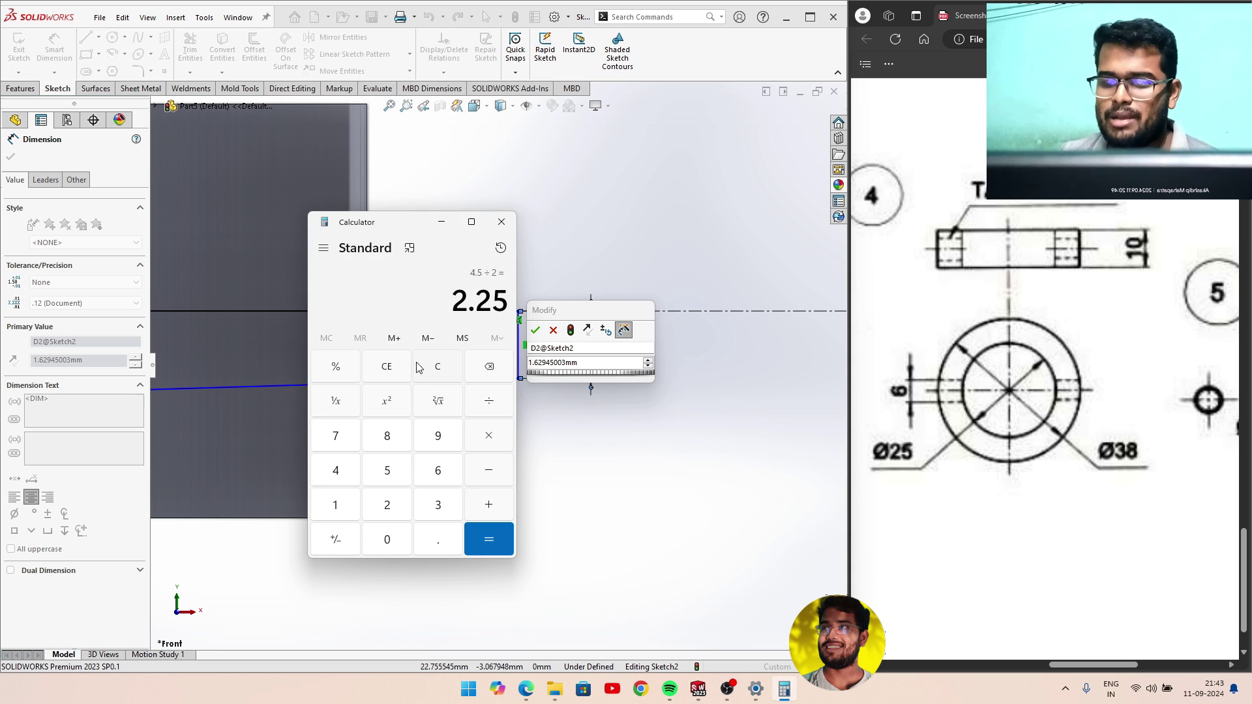
left_click(390, 366)
left_click(394, 506)
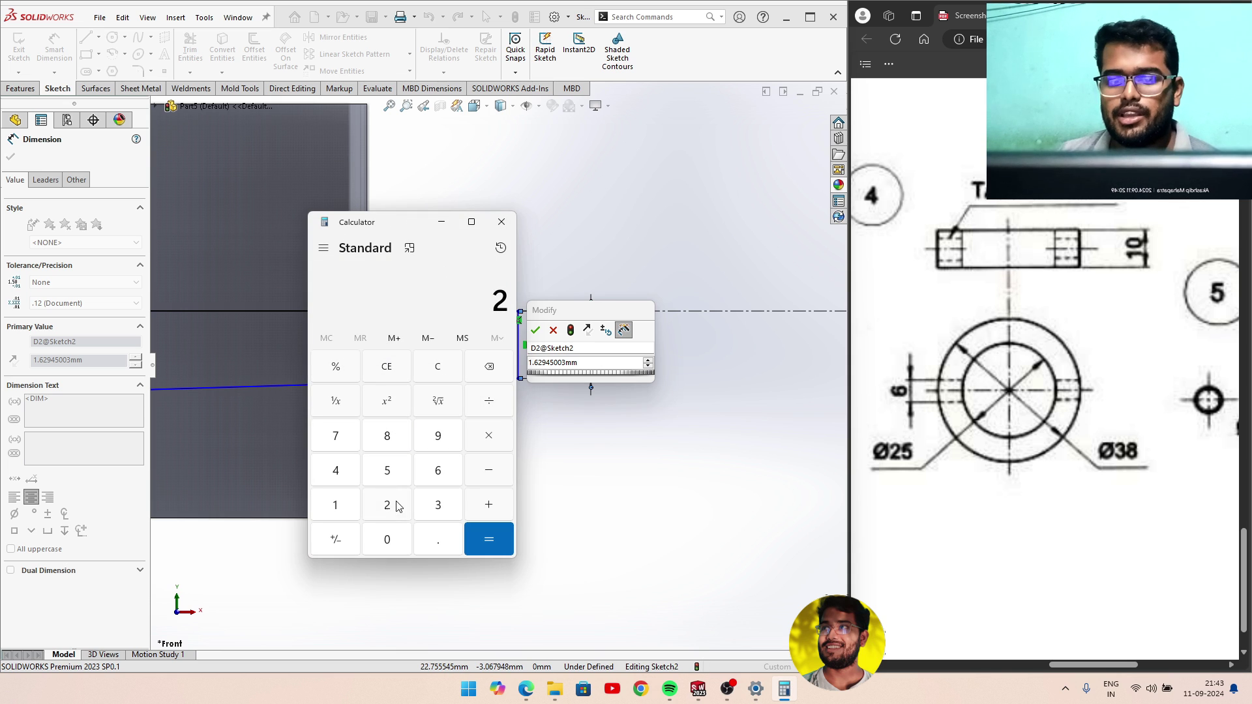
left_click(392, 470)
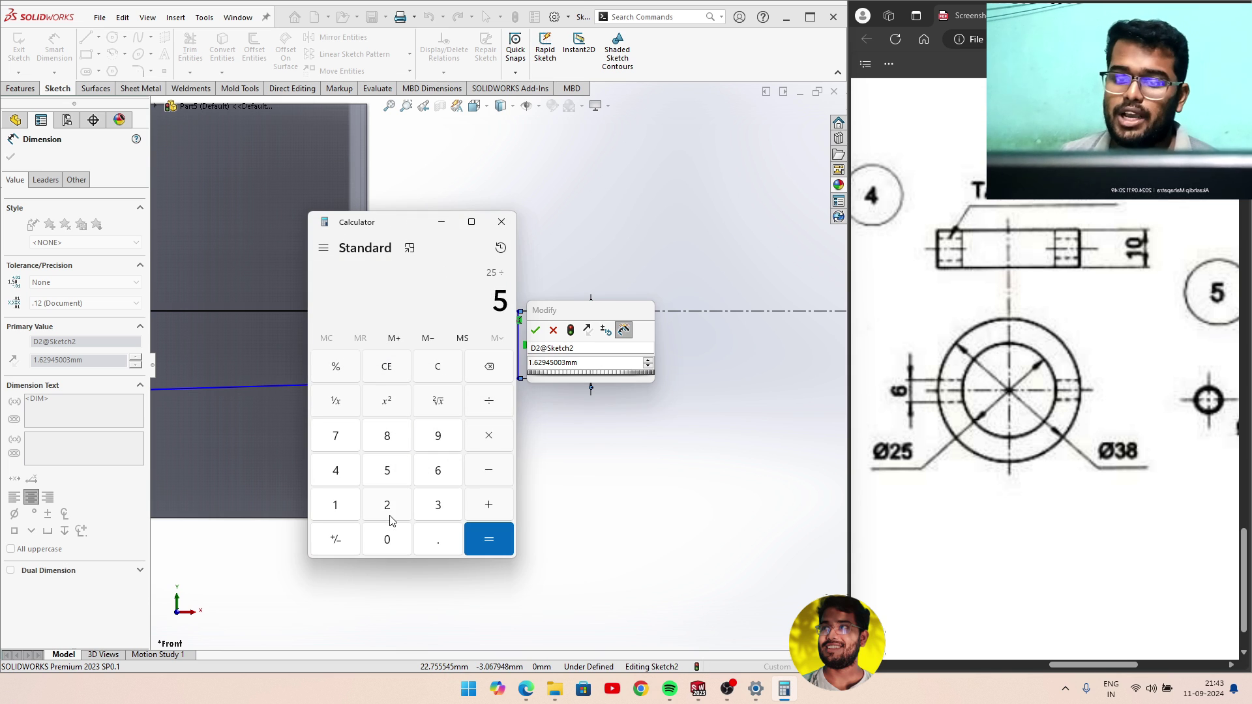
left_click(391, 538)
left_click(477, 536)
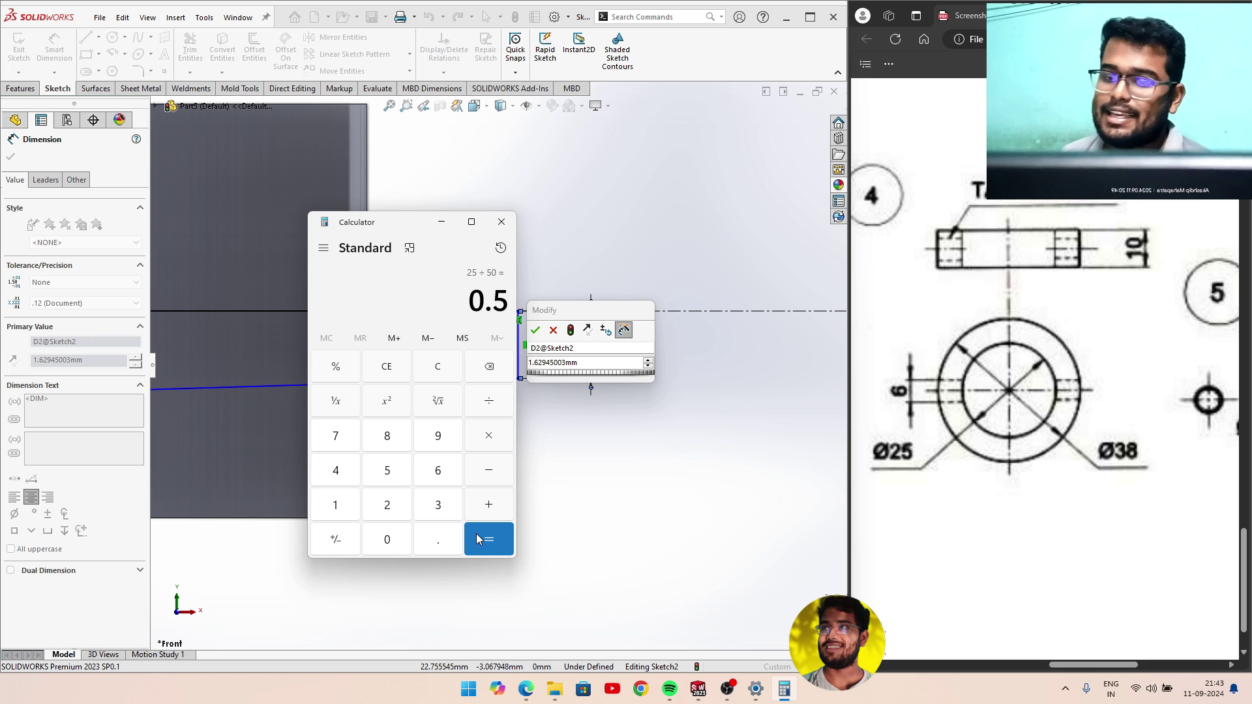
Compute 6 − 0.5 = 5.5, then 5.5 ÷ 2 = 2.75, and minimize Calculator.
left_click(437, 475)
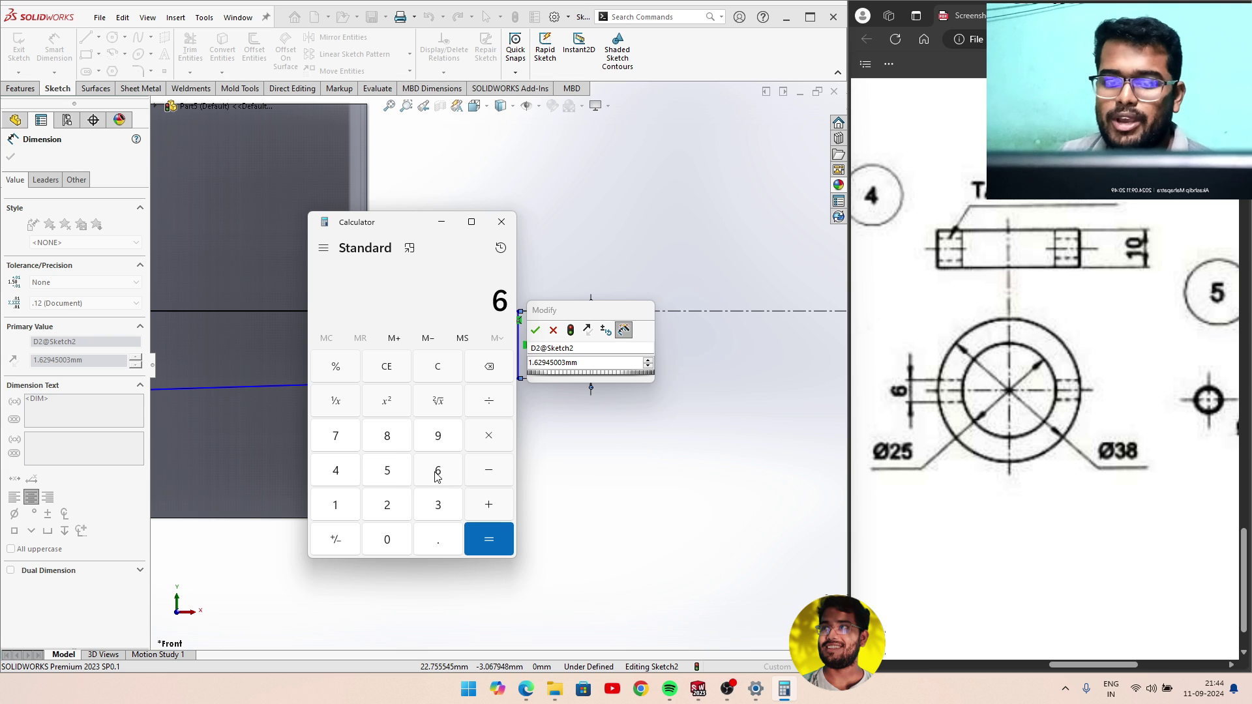
left_click(397, 541)
left_click(427, 541)
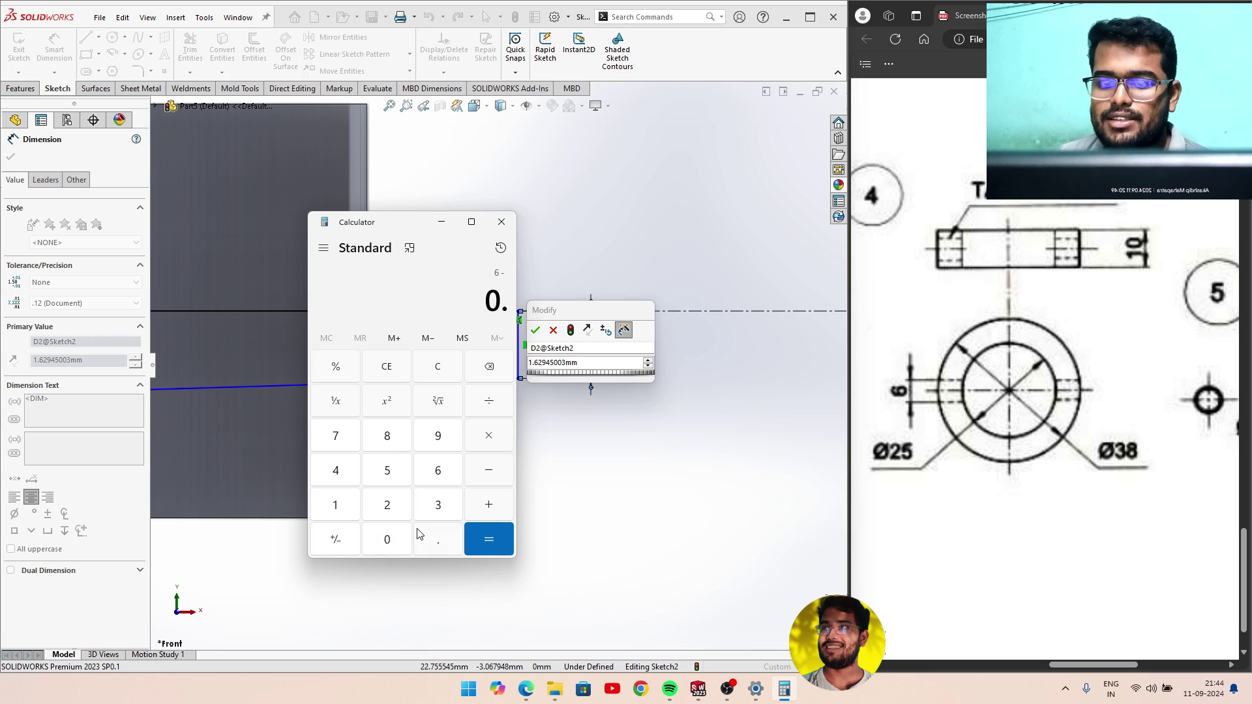
left_click(400, 470)
left_click(490, 536)
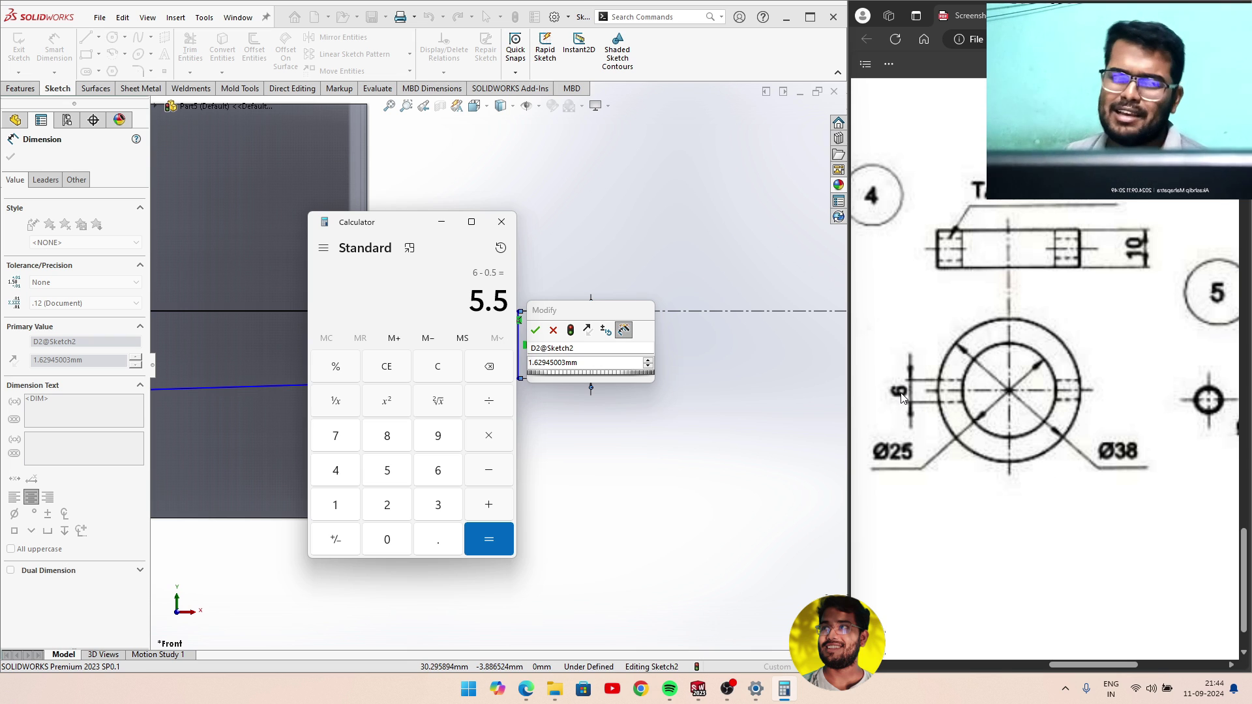
left_click(385, 512)
left_click(490, 537)
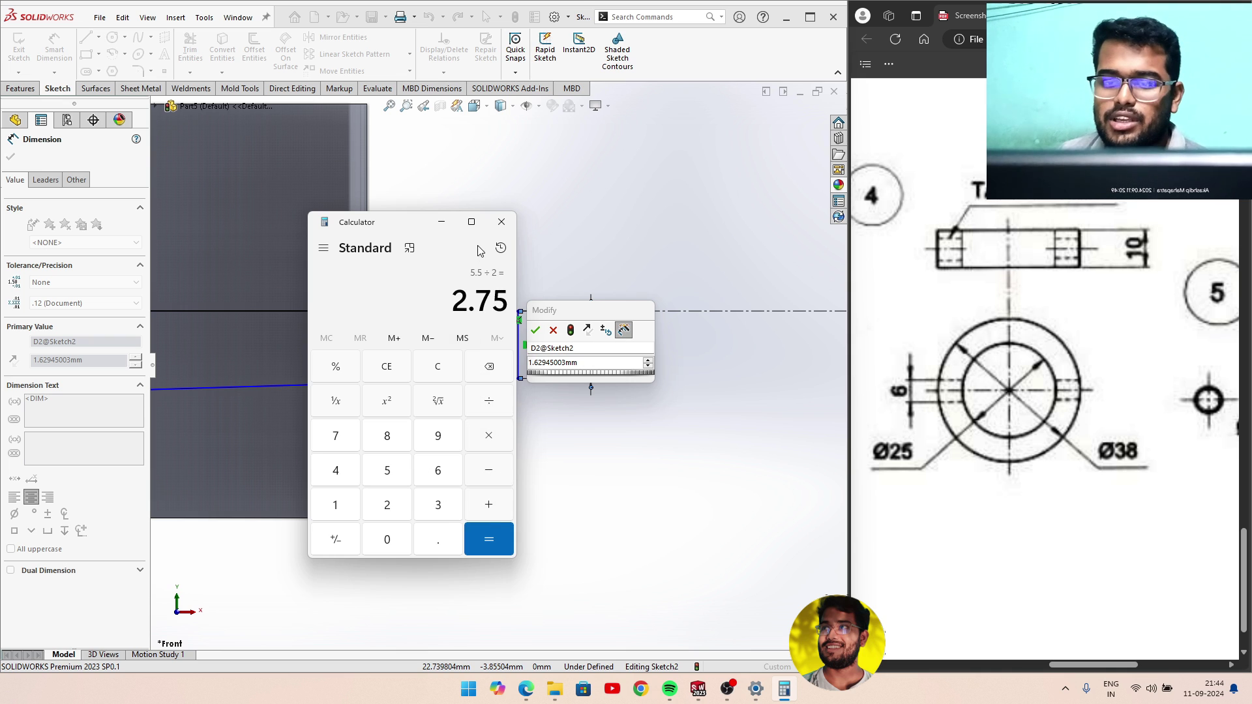
left_click(441, 224)
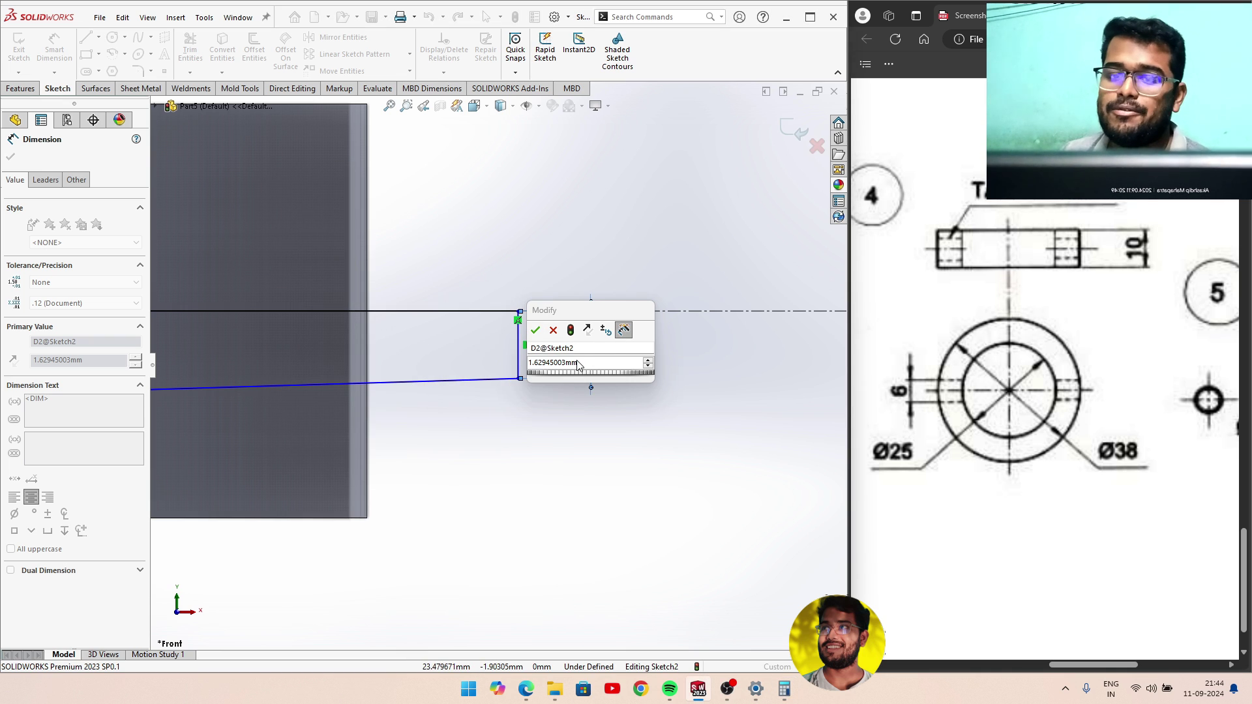
Enter 2.75 mm as the right vertical line's height and close the dimension settings.
left_click(578, 361)
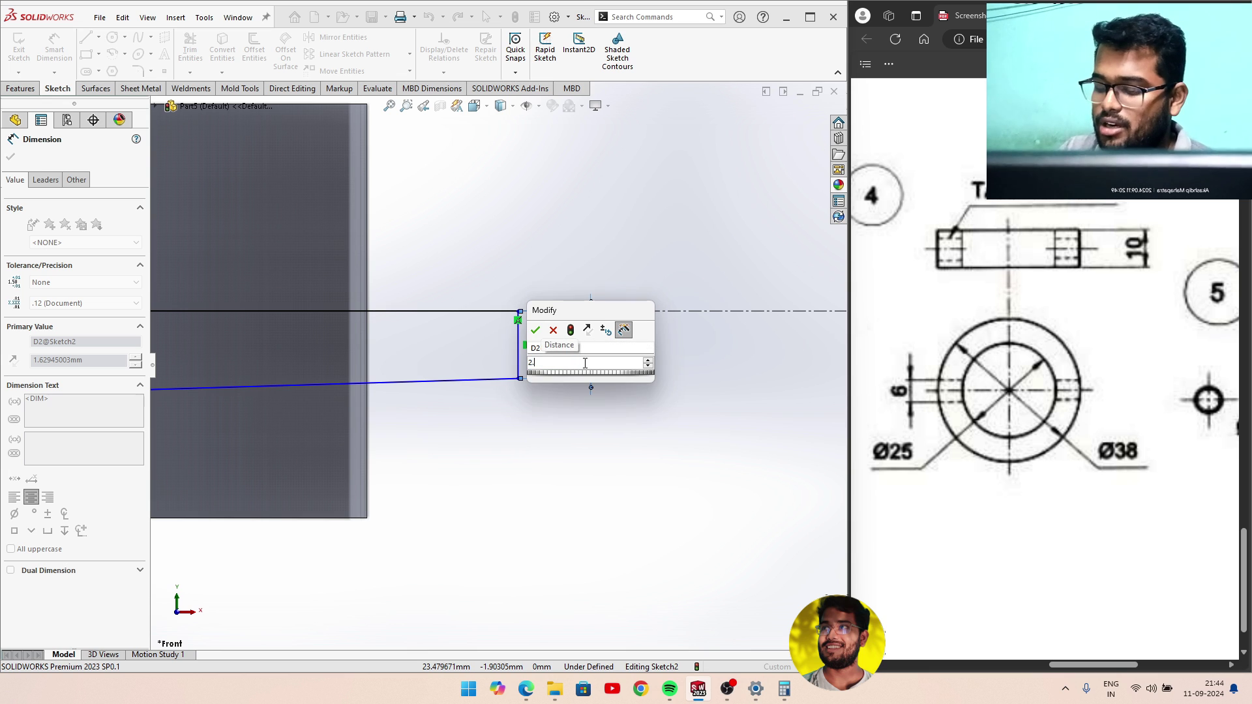
type(".75")
type("2.75")
key("Return")
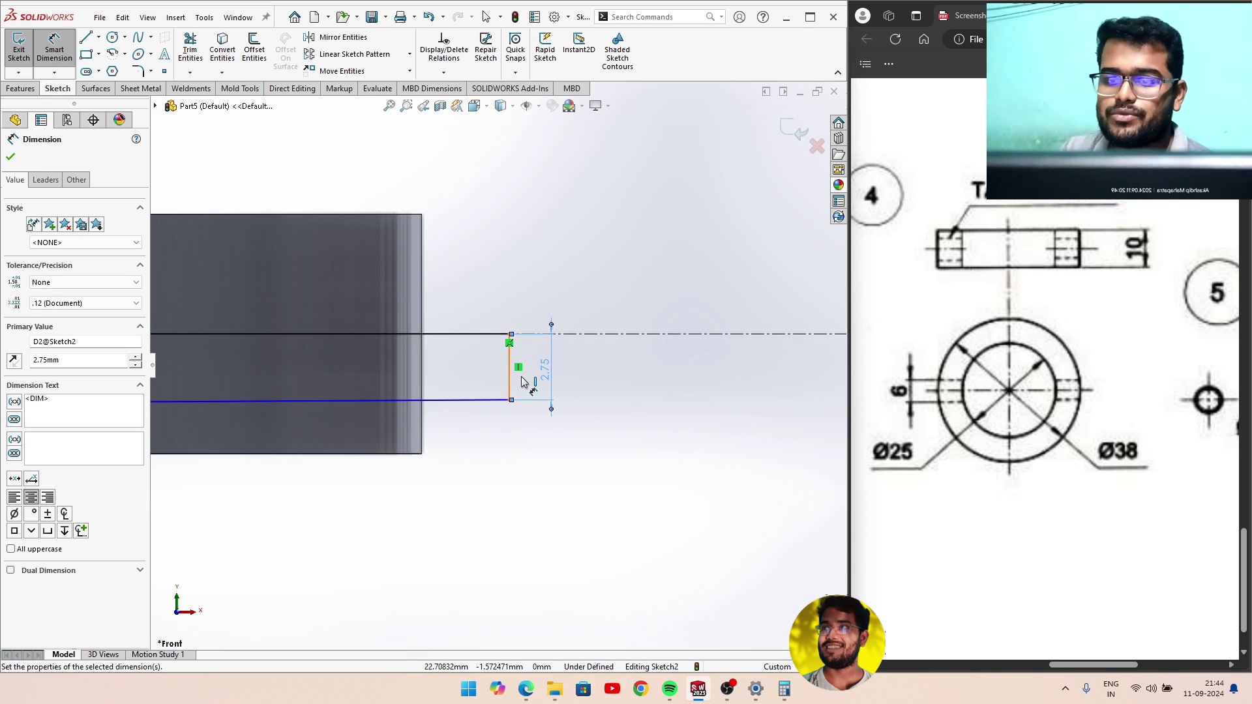
scroll(526, 382, "up", 5)
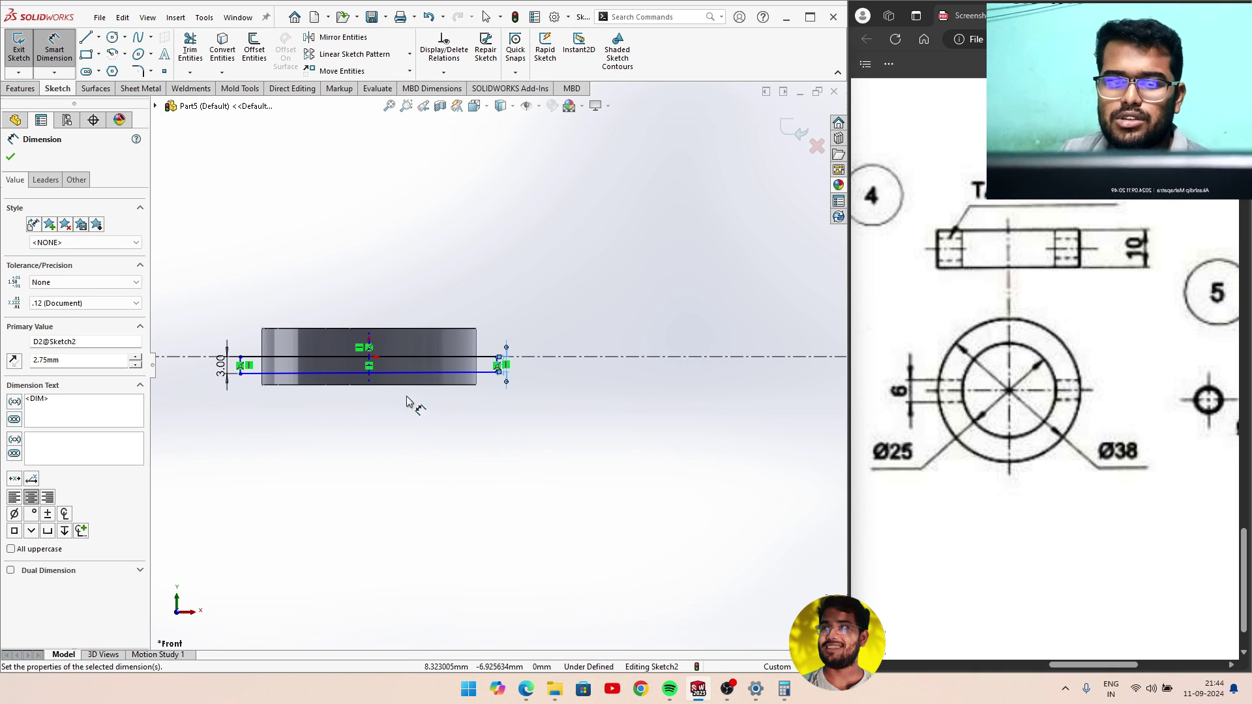
scroll(316, 406, "down", 2)
scroll(315, 406, "down", 2)
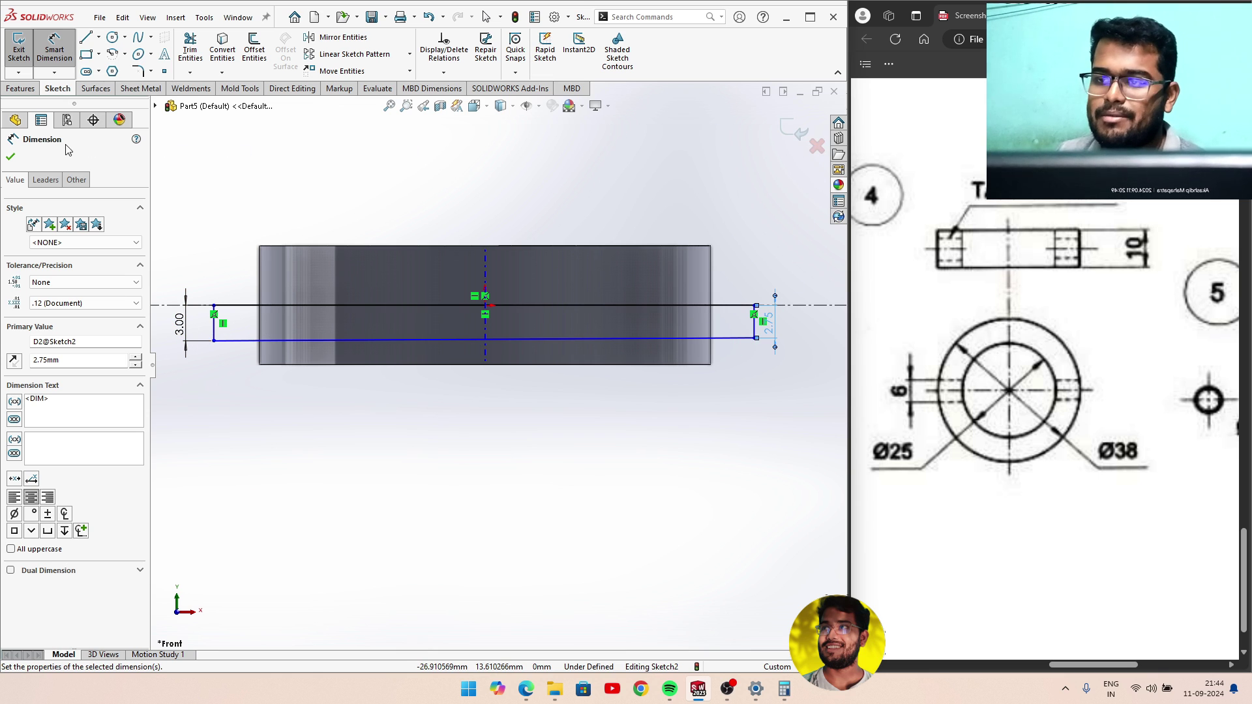
left_click(10, 160)
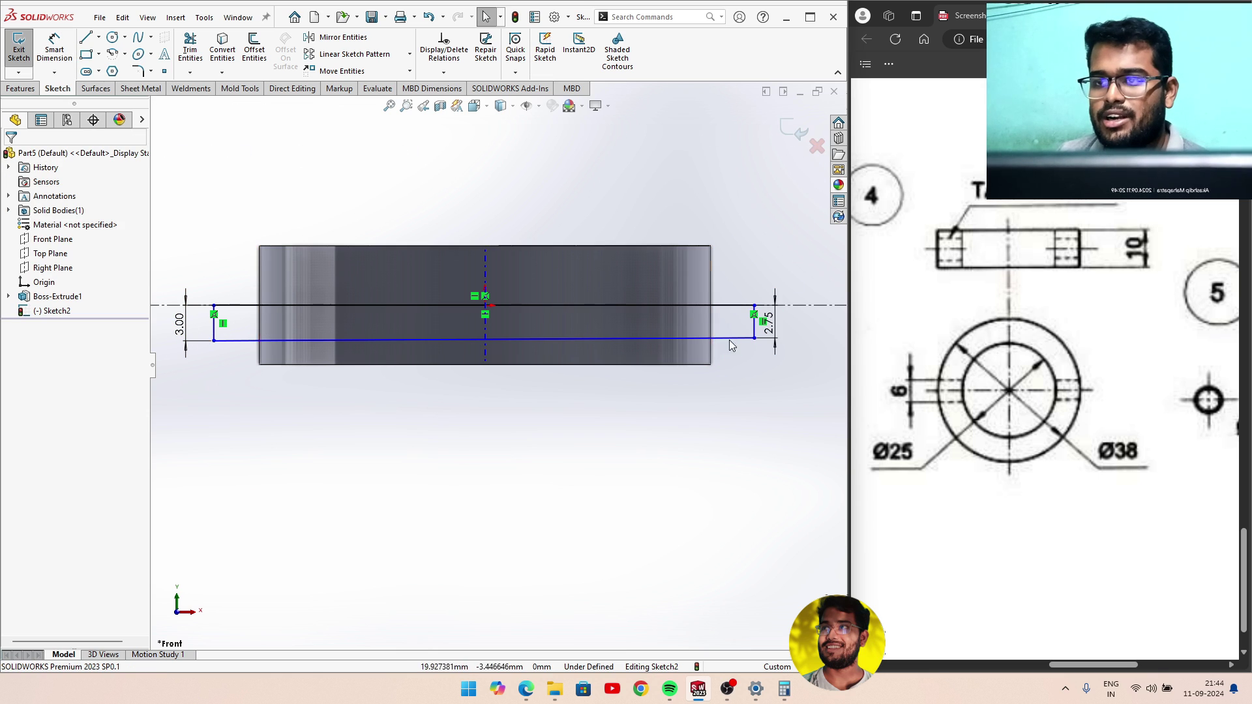
Make the right vertical sketch line collinear with the part's right edge.
left_click(753, 333)
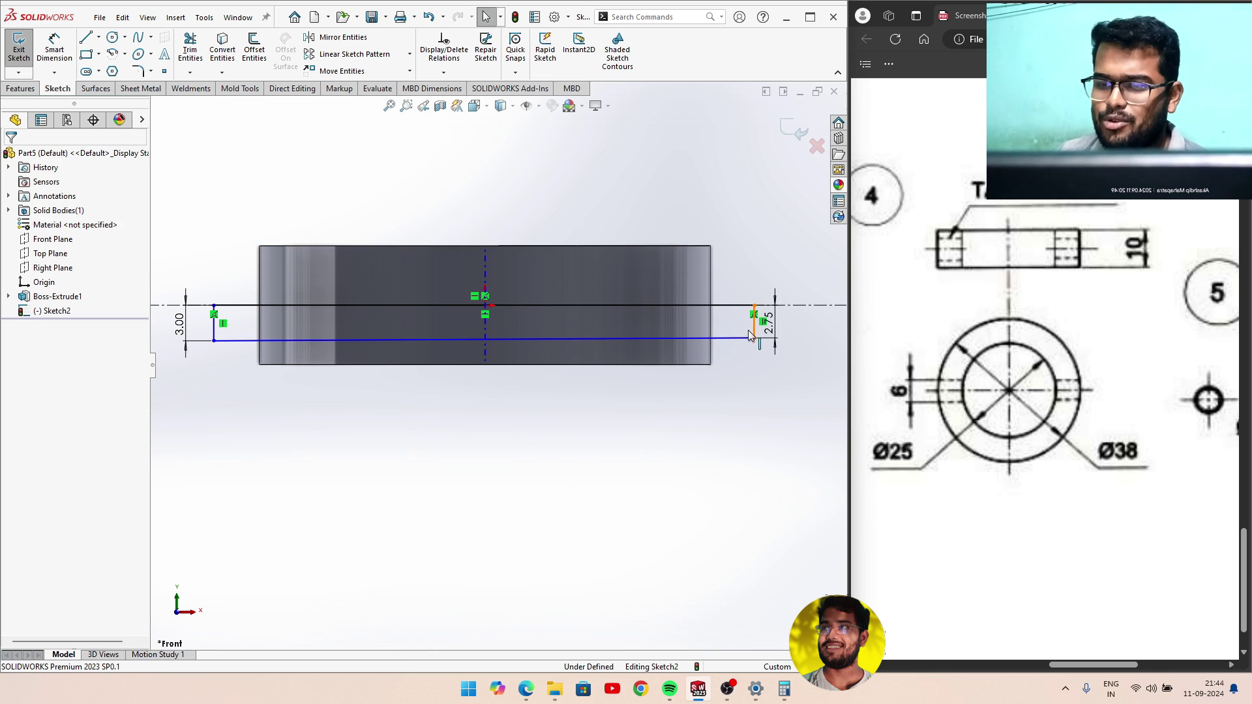
left_click(712, 329, "ctrl")
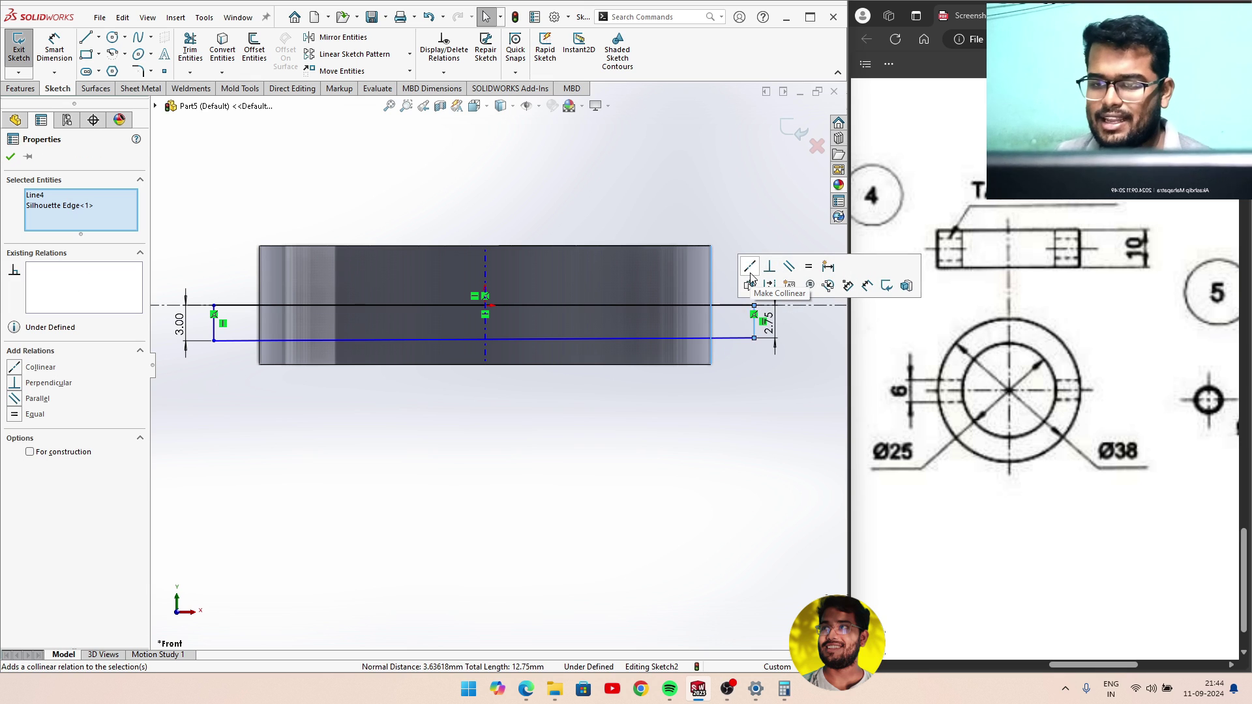
left_click(750, 273)
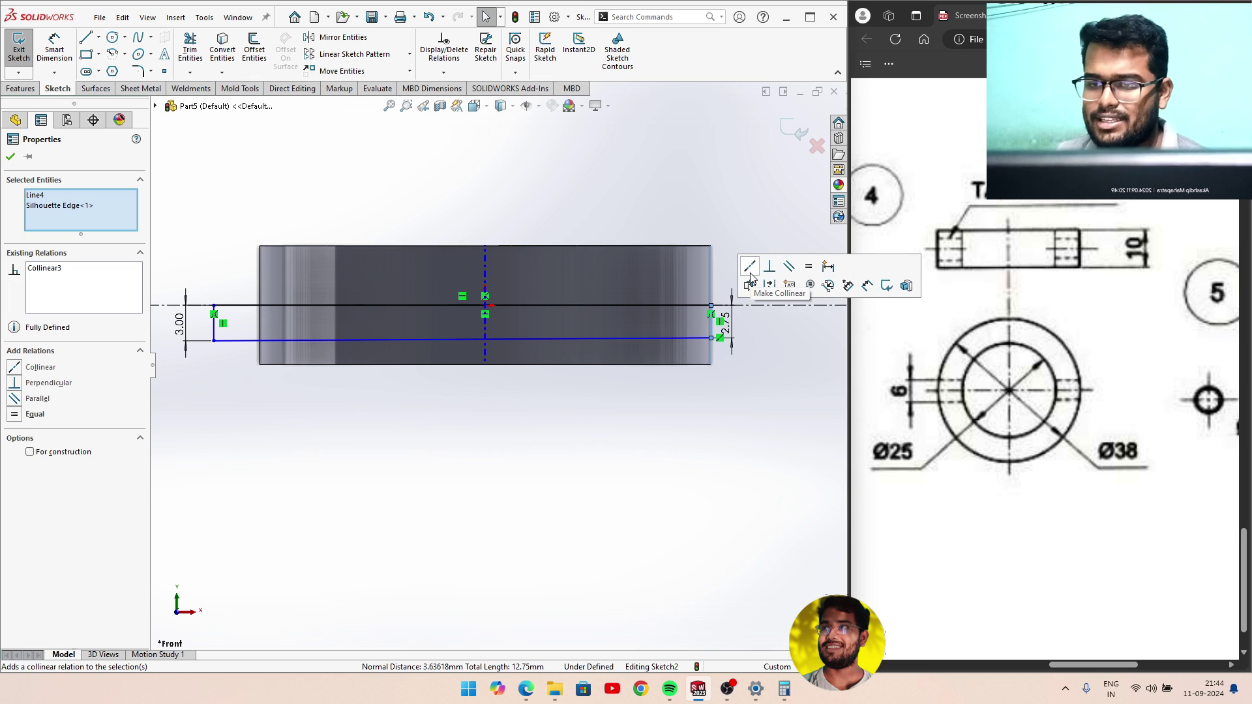
left_click(260, 329)
key("Escape")
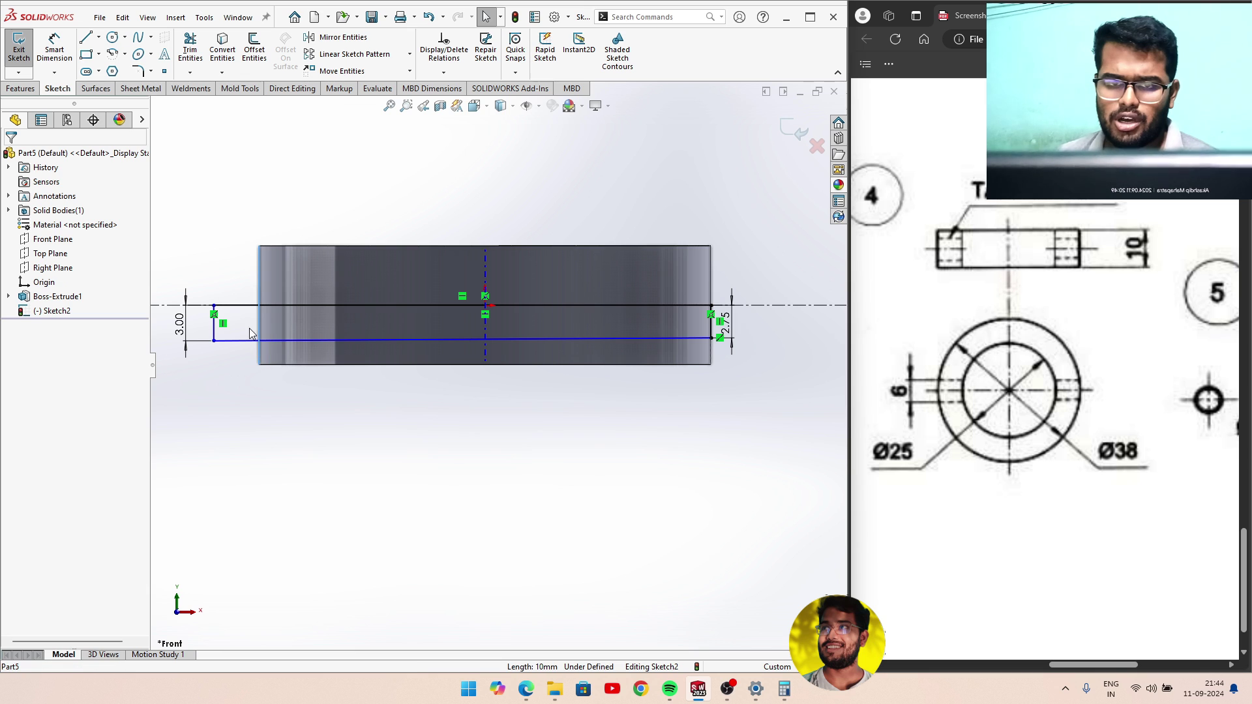
Make the left vertical sketch line collinear with the part's left edge.
left_click(214, 326)
left_click(259, 326, "ctrl")
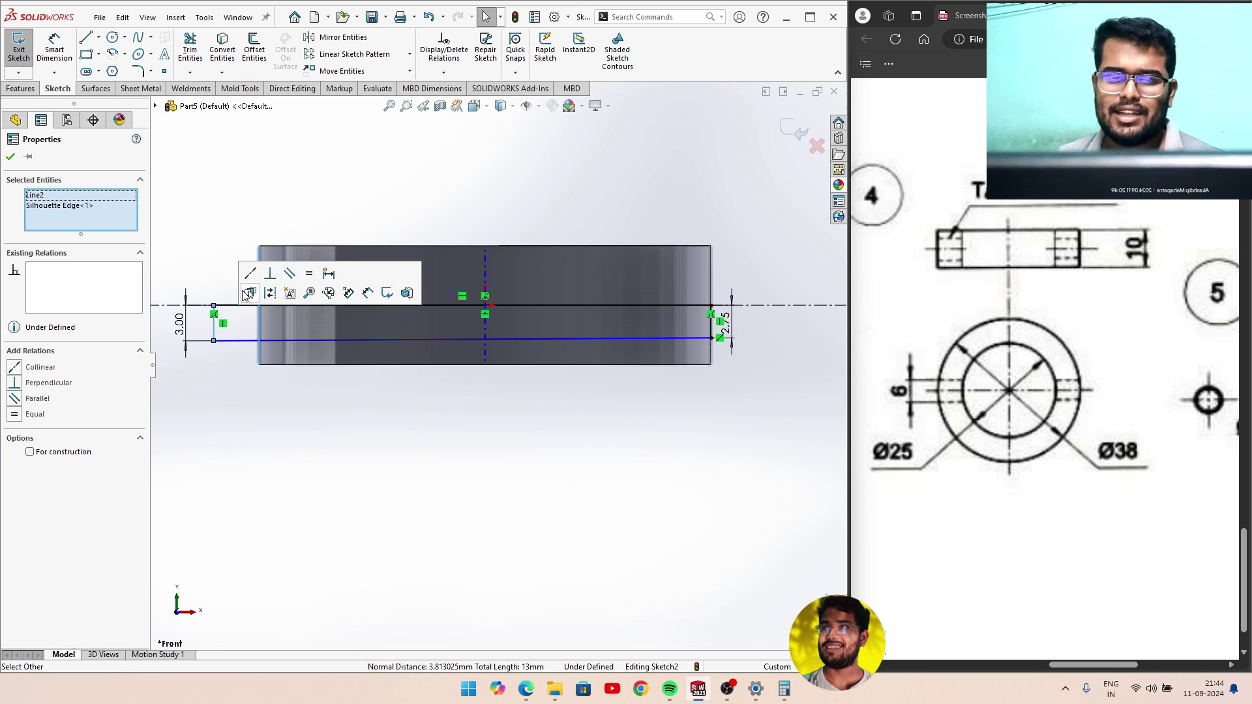
left_click(297, 270)
left_click(256, 407)
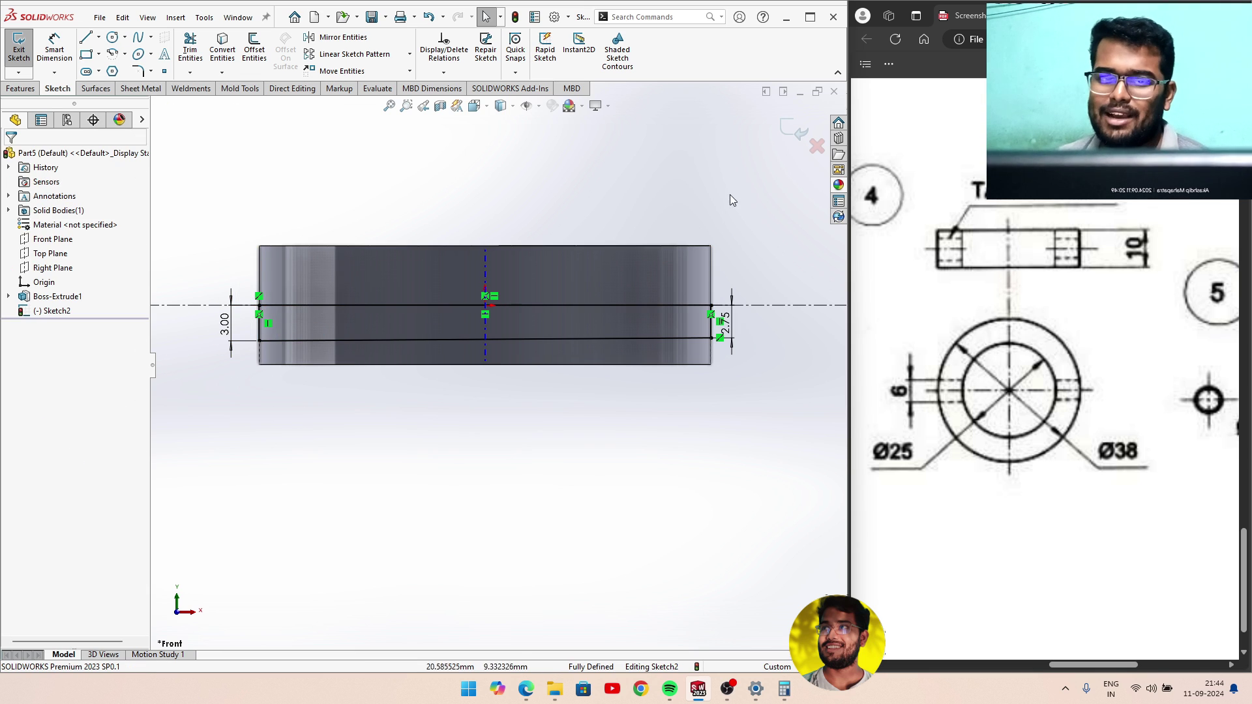
left_click(795, 130)
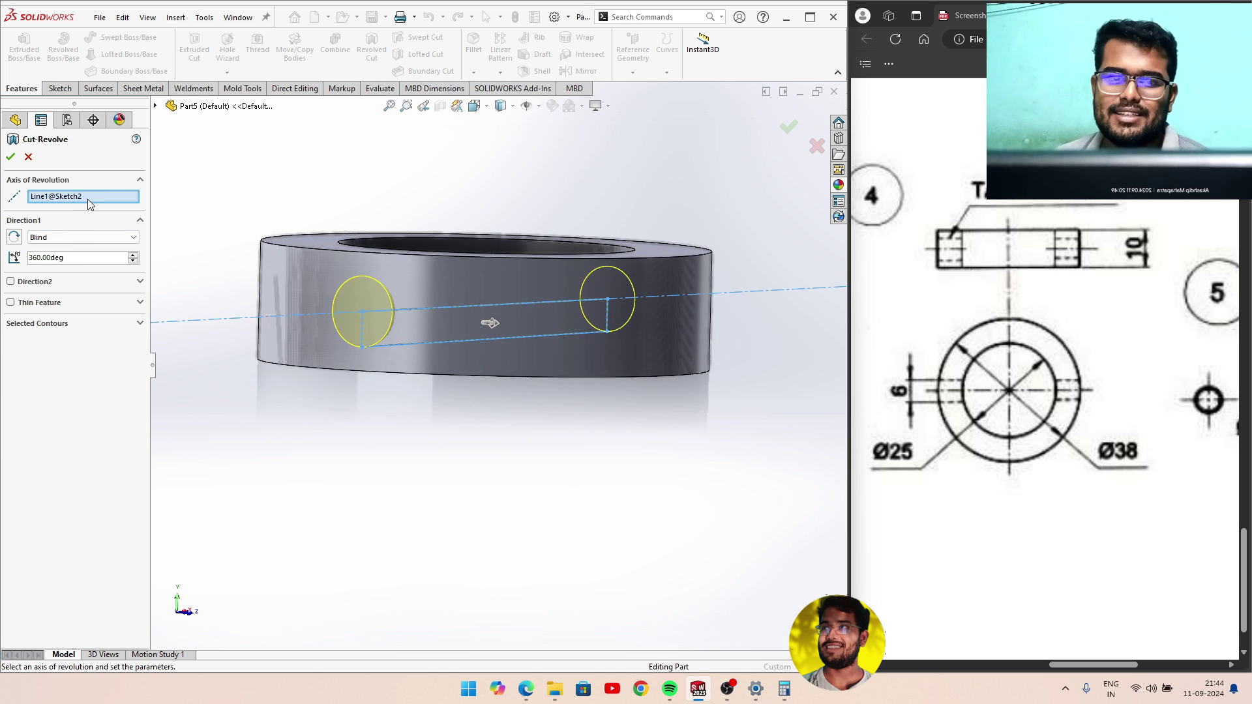
Accept the Cut-Revolve (Blind 360°) and orbit to inspect the holes through the ring wall.
left_click(789, 128)
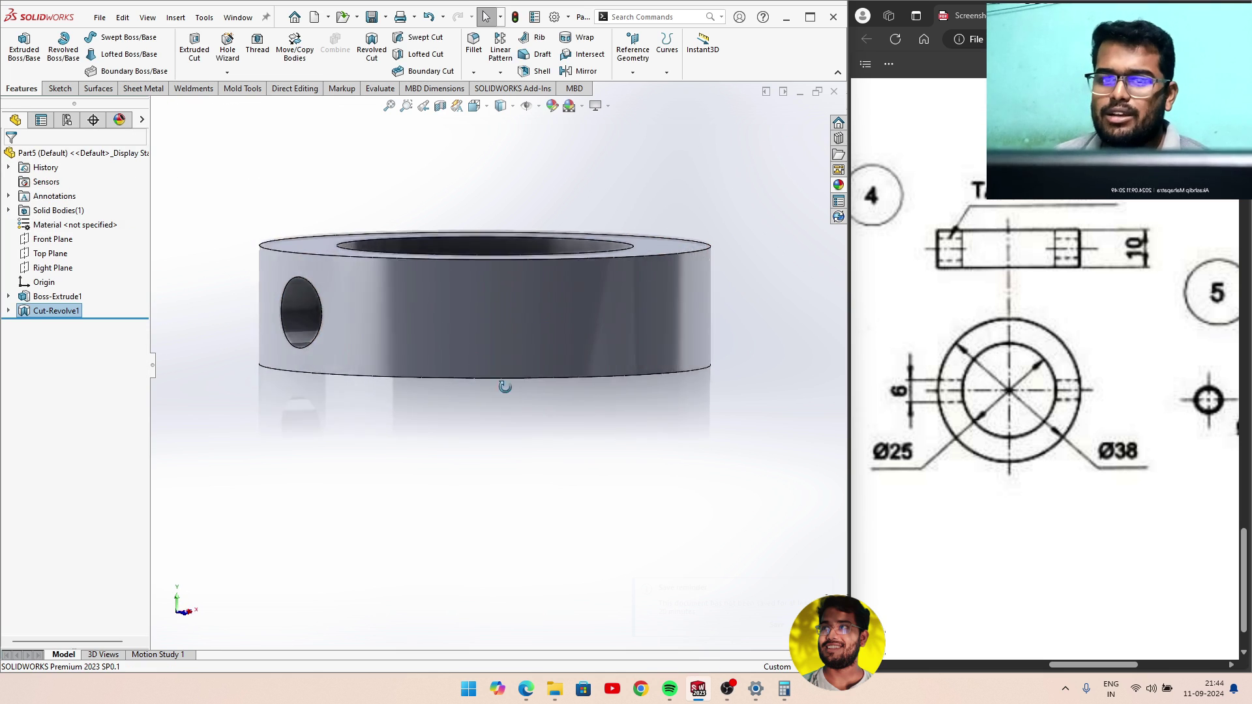
middle_click_drag(503, 322, 283, 460)
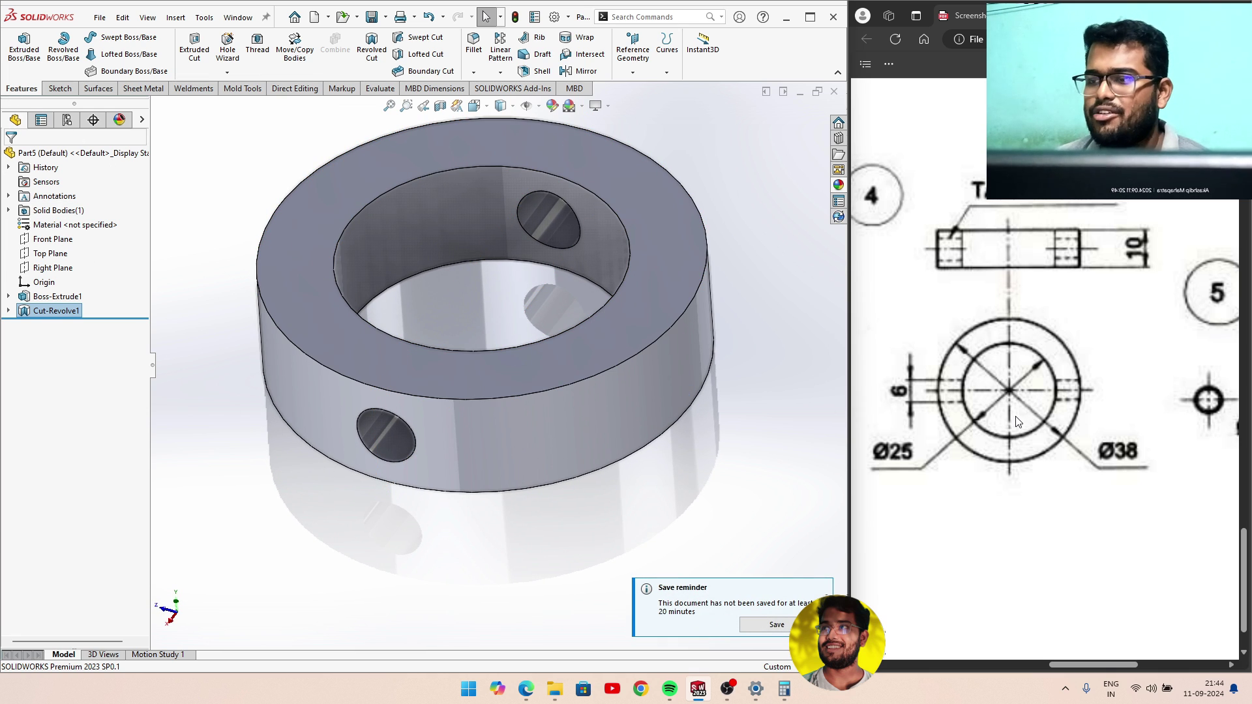
scroll(1018, 422, "down", 2, "ctrl")
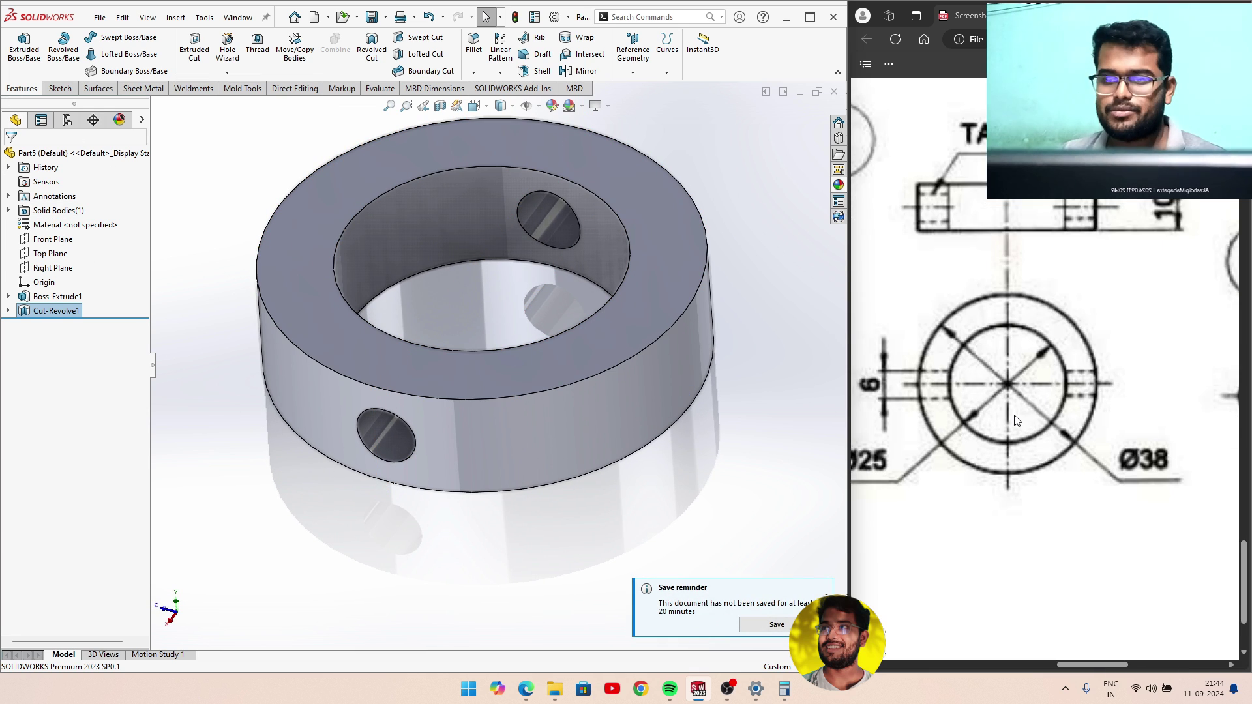
Apply the satin finish bronze appearance to the whole collar part.
left_click(840, 187)
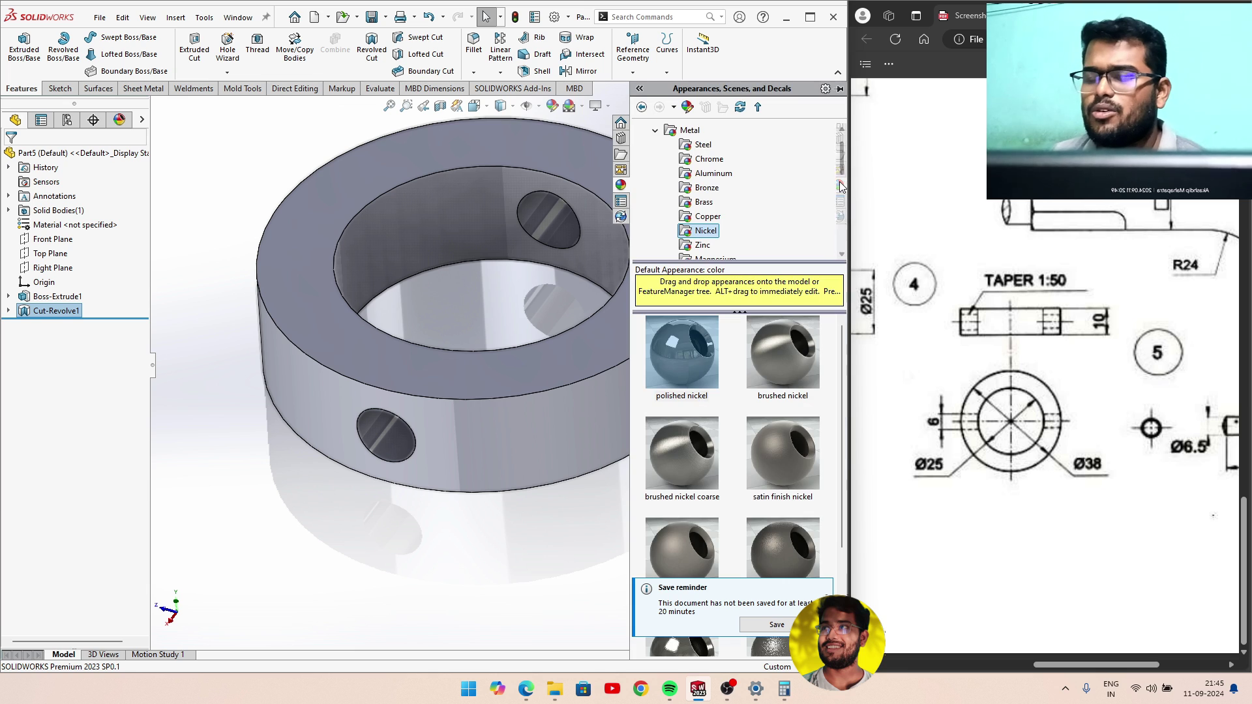
left_click(714, 173)
left_click(708, 188)
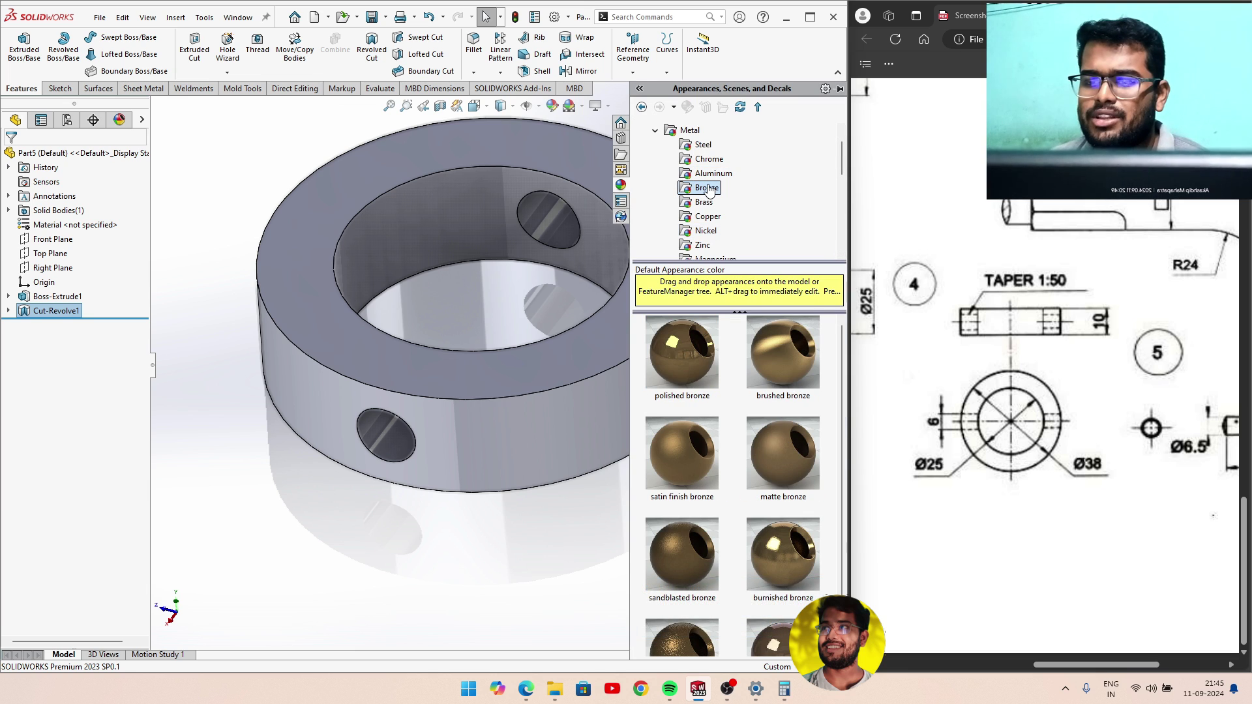
double_click(686, 430)
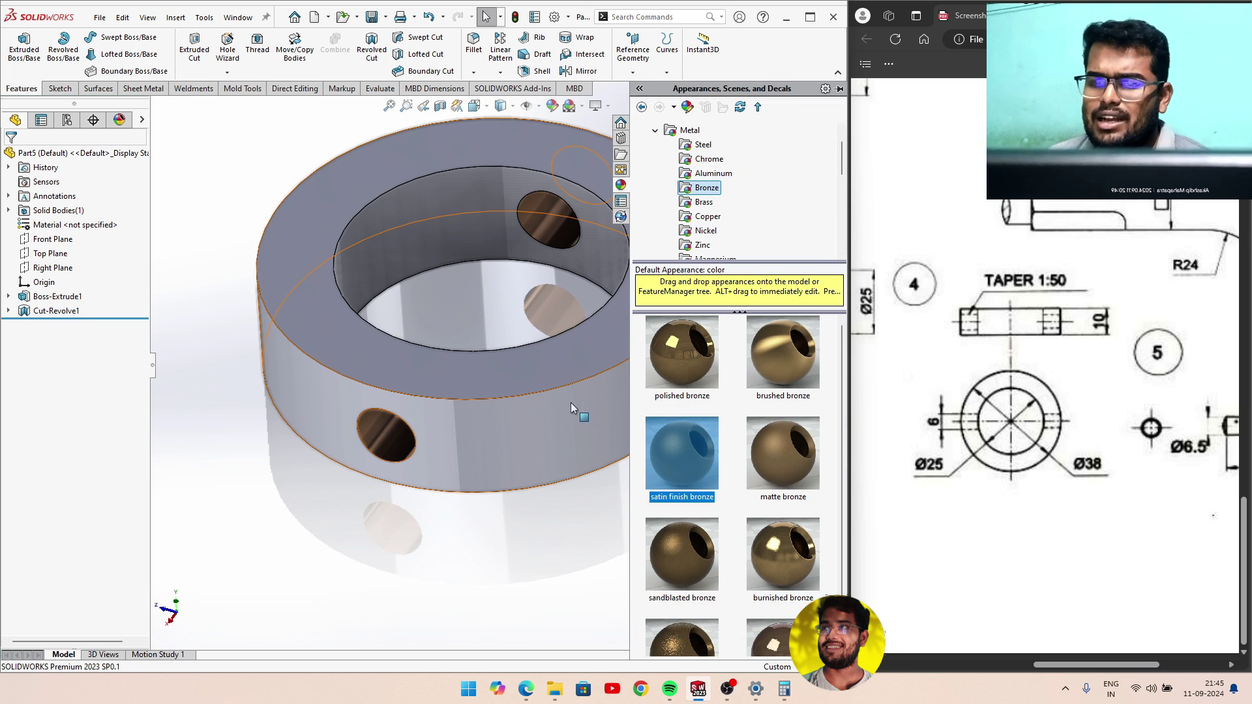
left_click(516, 405)
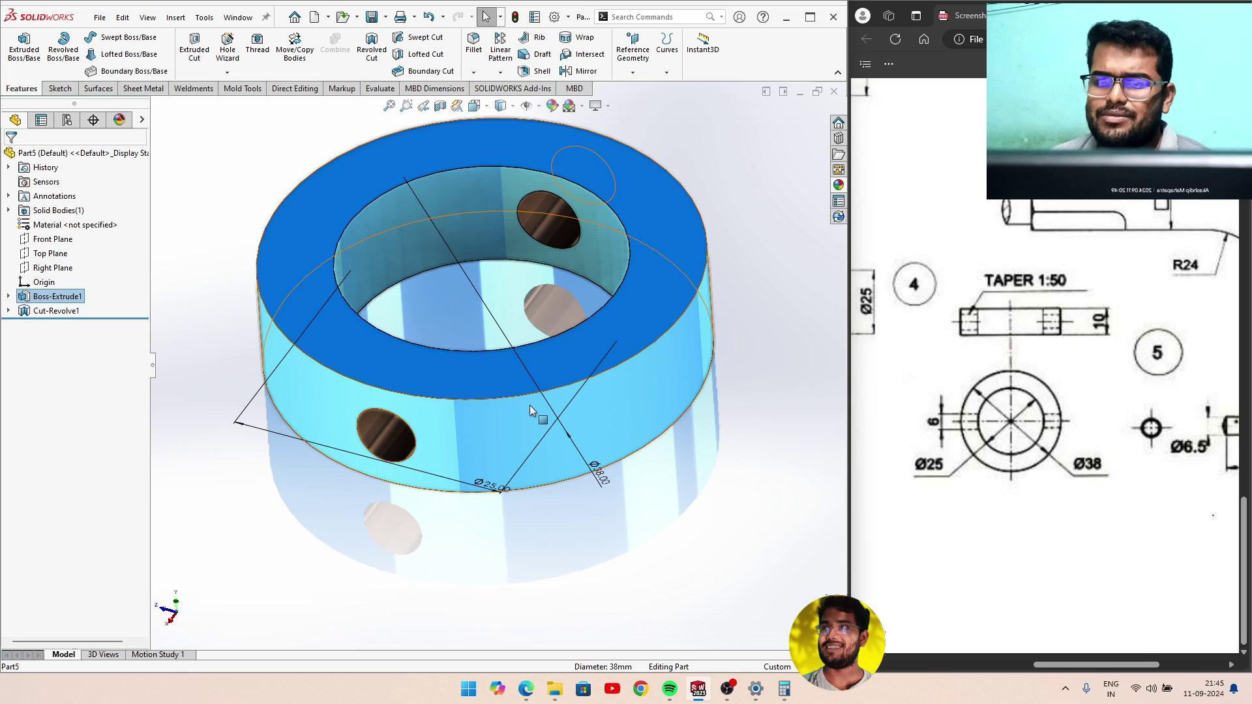
left_click(839, 185)
double_click(682, 453)
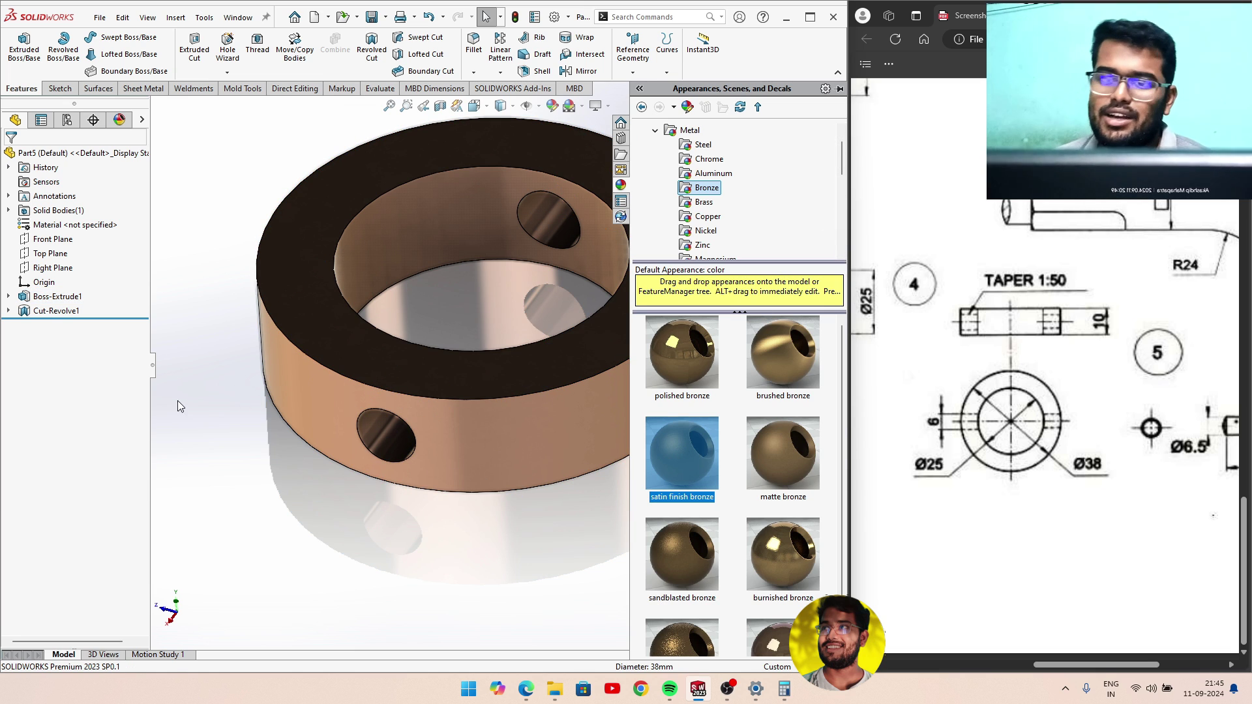
Change the part appearance colour to pink (RGB 255, 39, 127).
right_click(317, 393)
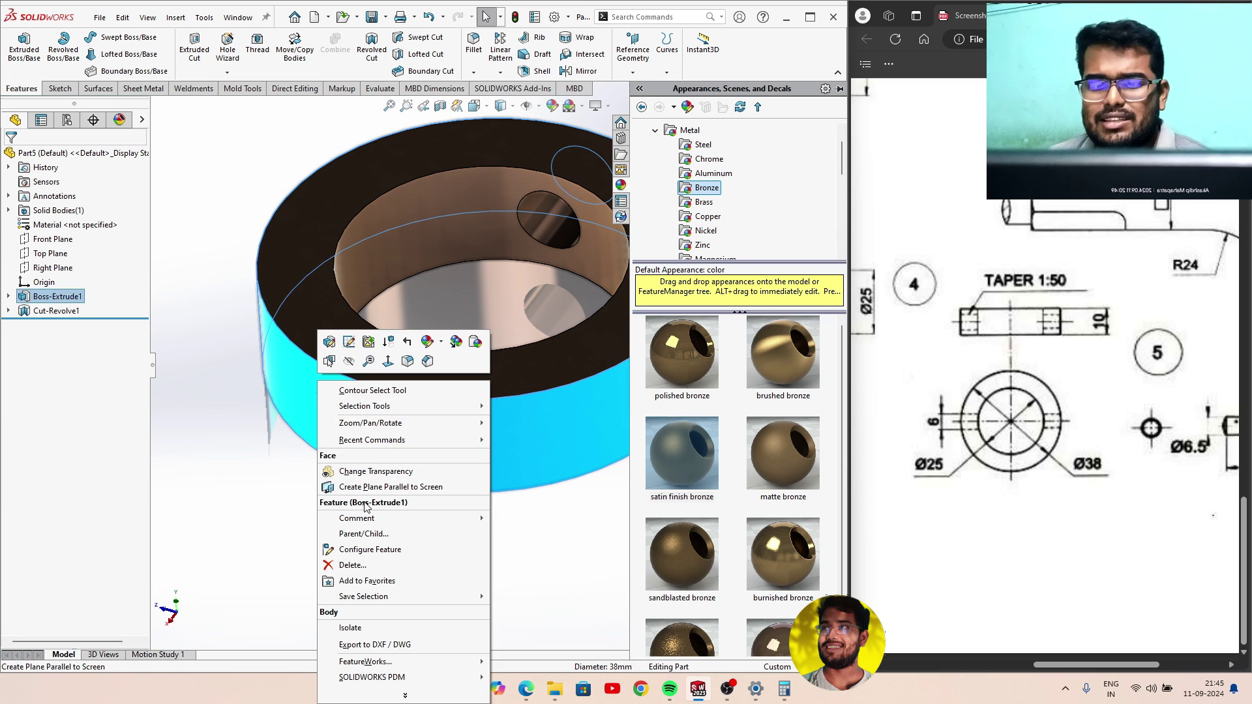
left_click(441, 346)
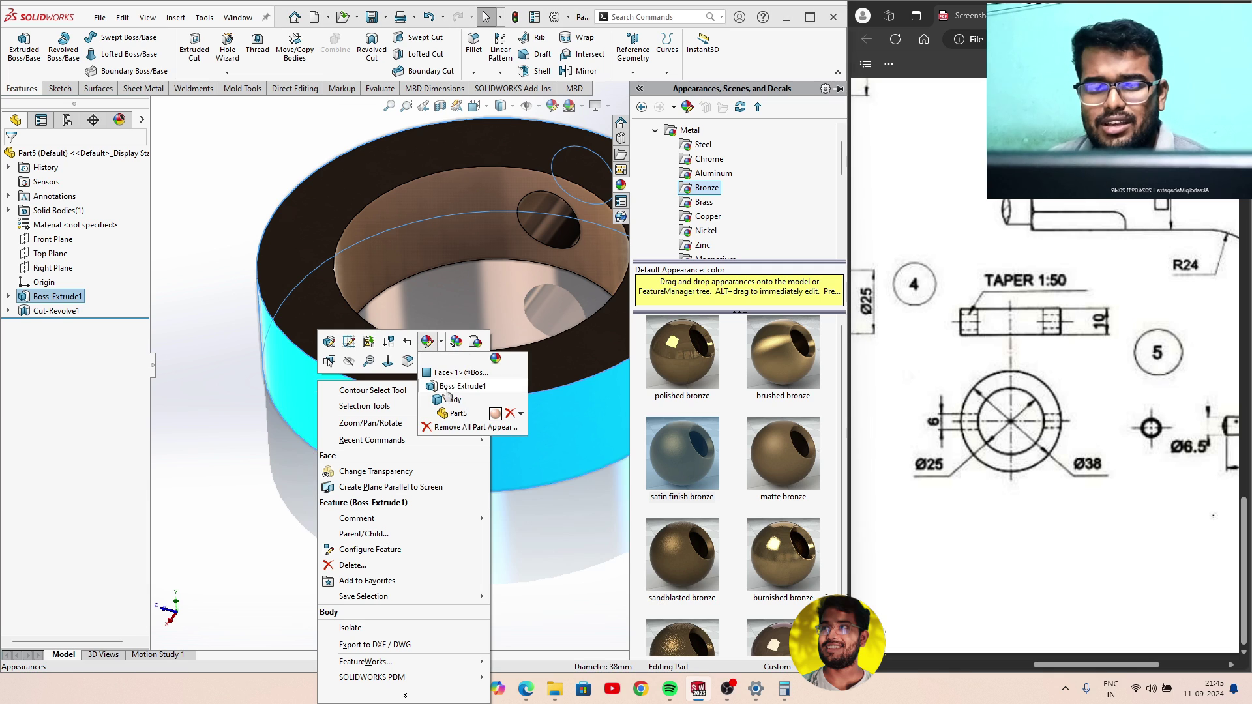
left_click(458, 420)
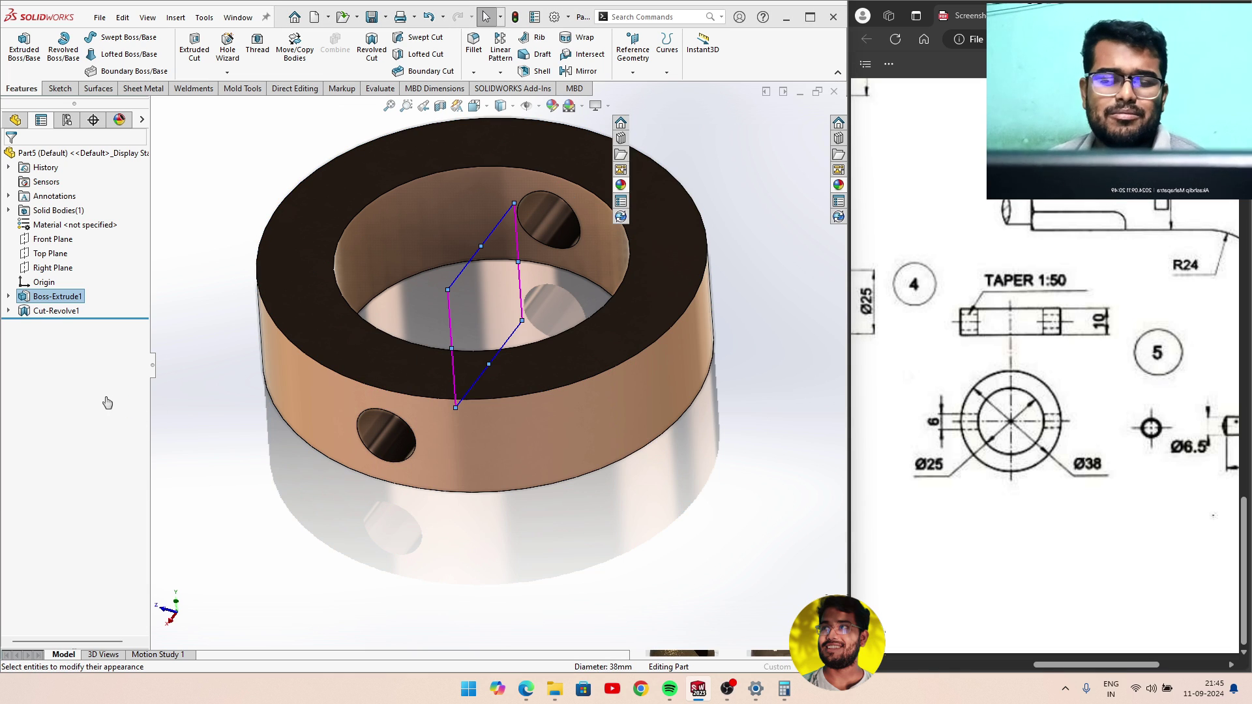
left_click(124, 496)
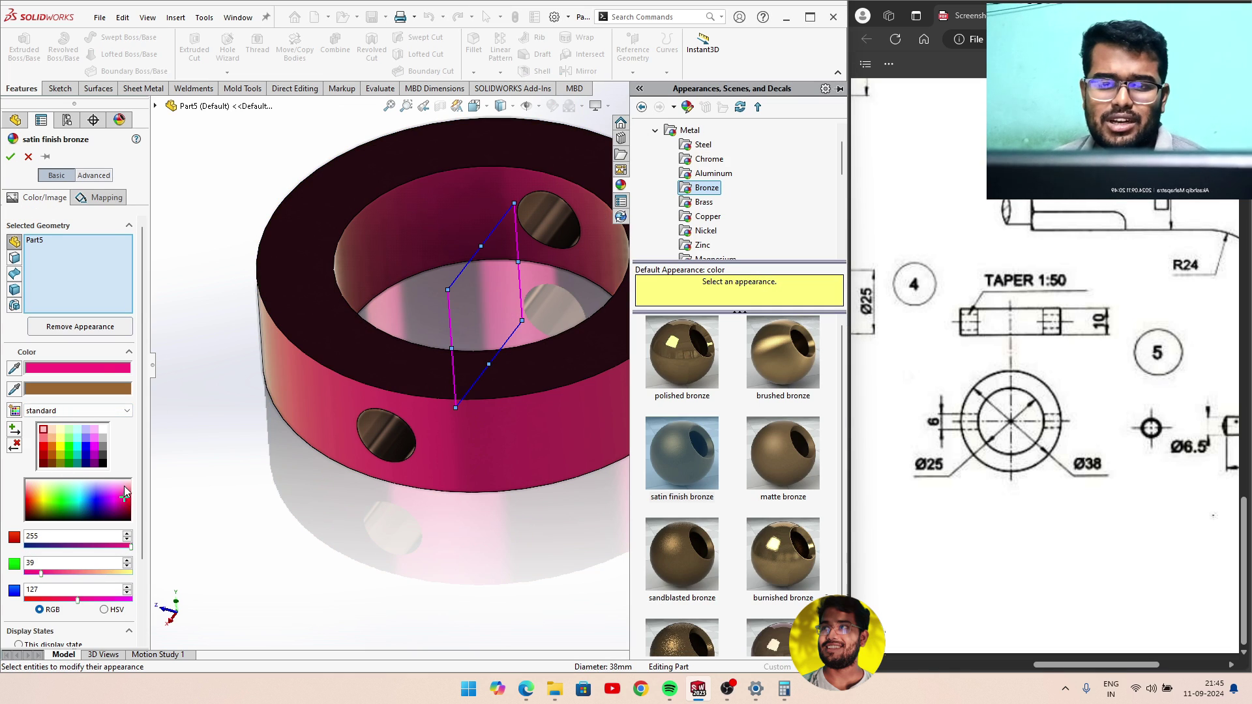
left_click(10, 158)
scroll(278, 448, "up", 3)
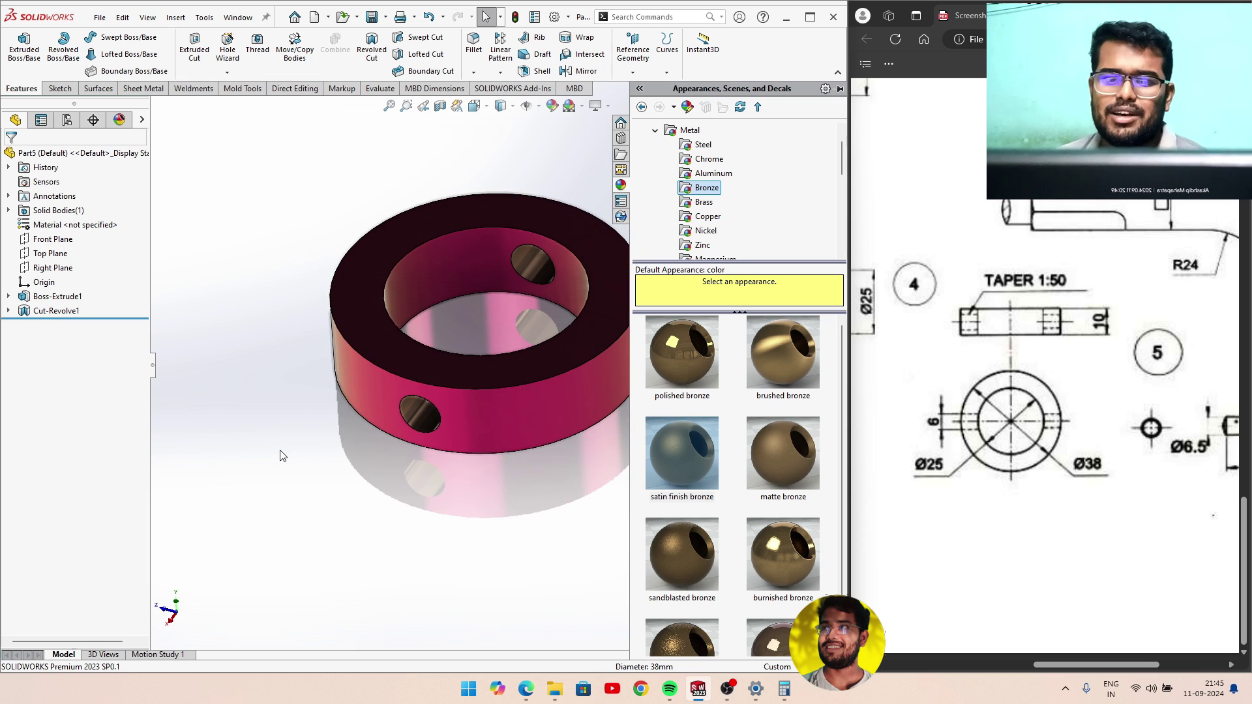
middle_click_drag(279, 453, 261, 399)
middle_click_drag(457, 391, 587, 176)
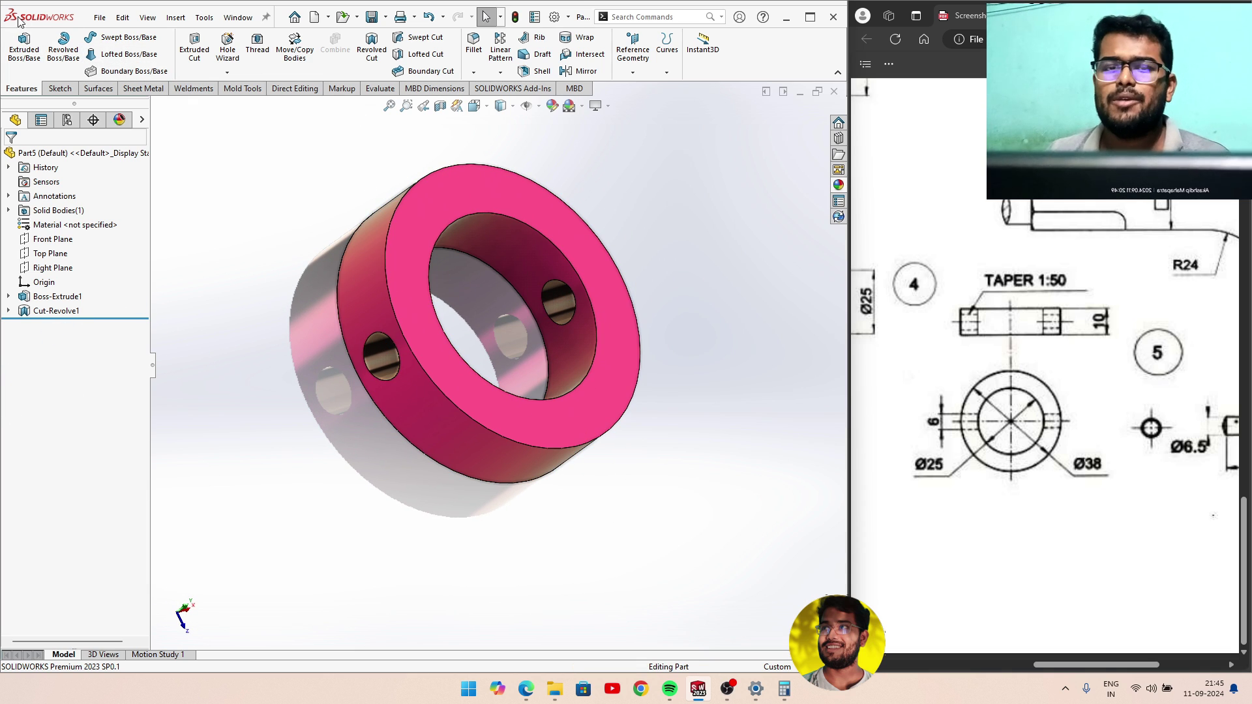
scroll(1011, 351, "up", 5)
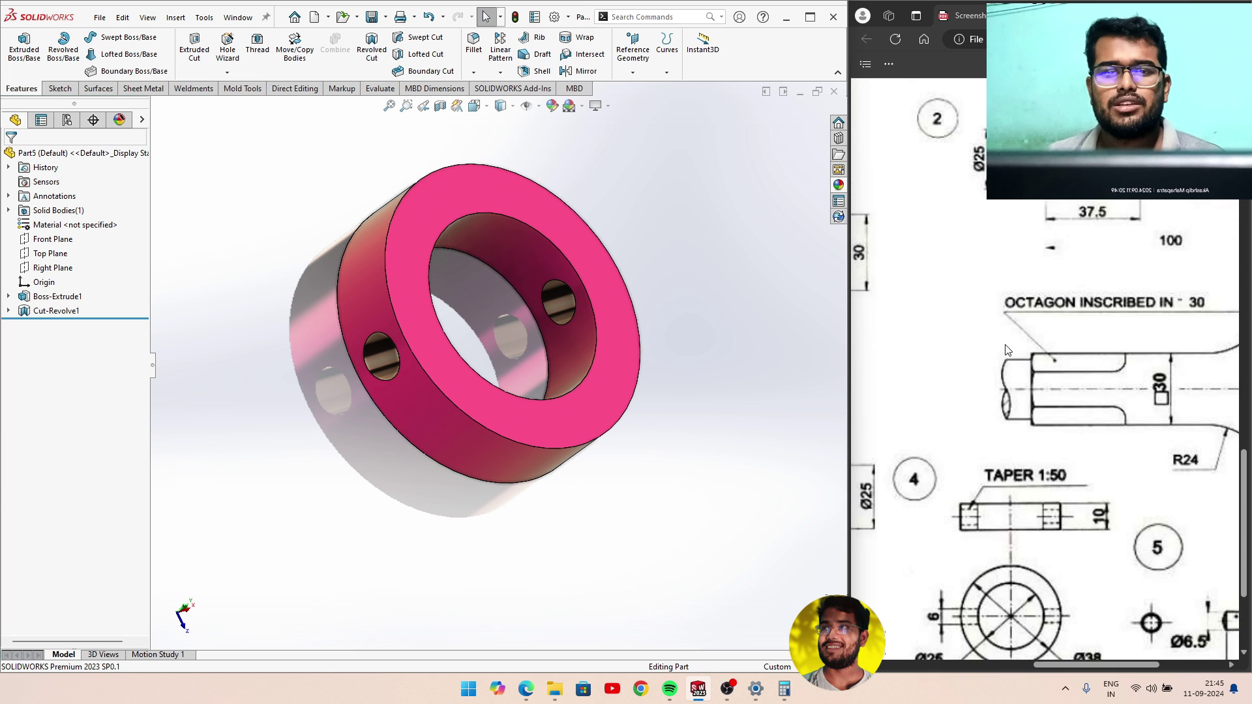
scroll(1012, 351, "up", 5)
scroll(1011, 351, "up", 5)
scroll(1009, 351, "up", 4)
scroll(1010, 351, "up", 1)
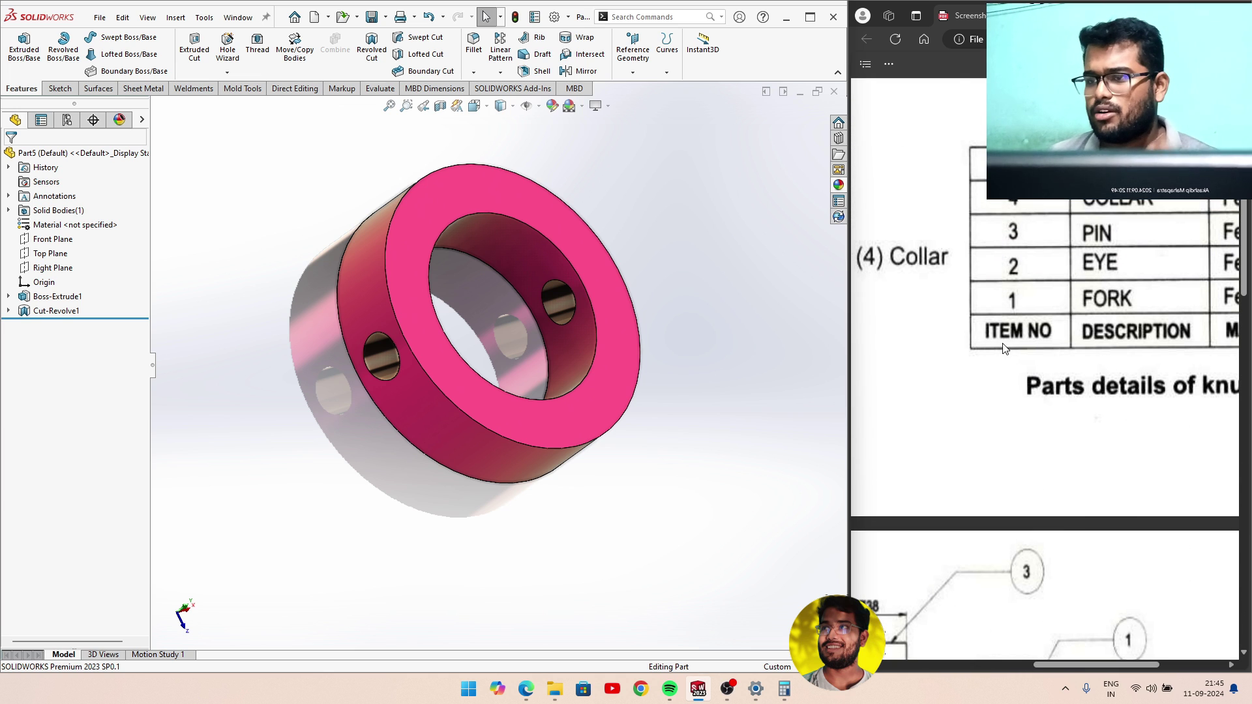
Save the collar part under the file name COLLAR and close its window.
left_click(101, 17)
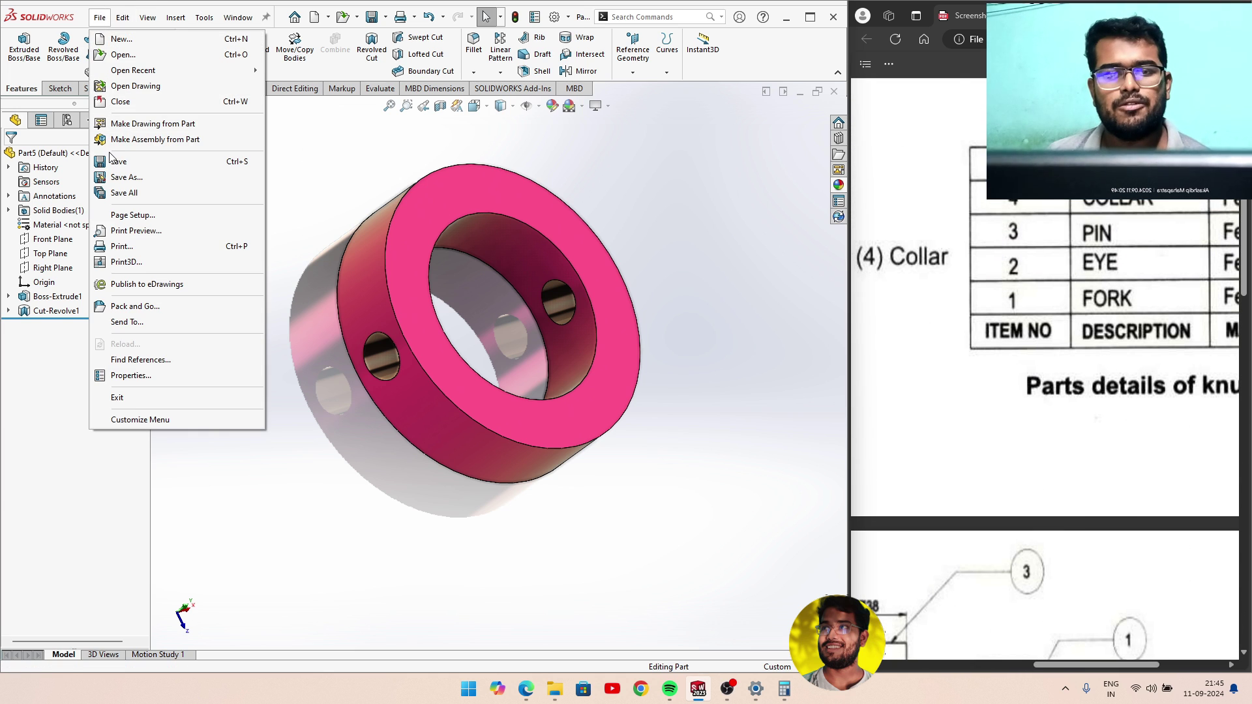
left_click(99, 160)
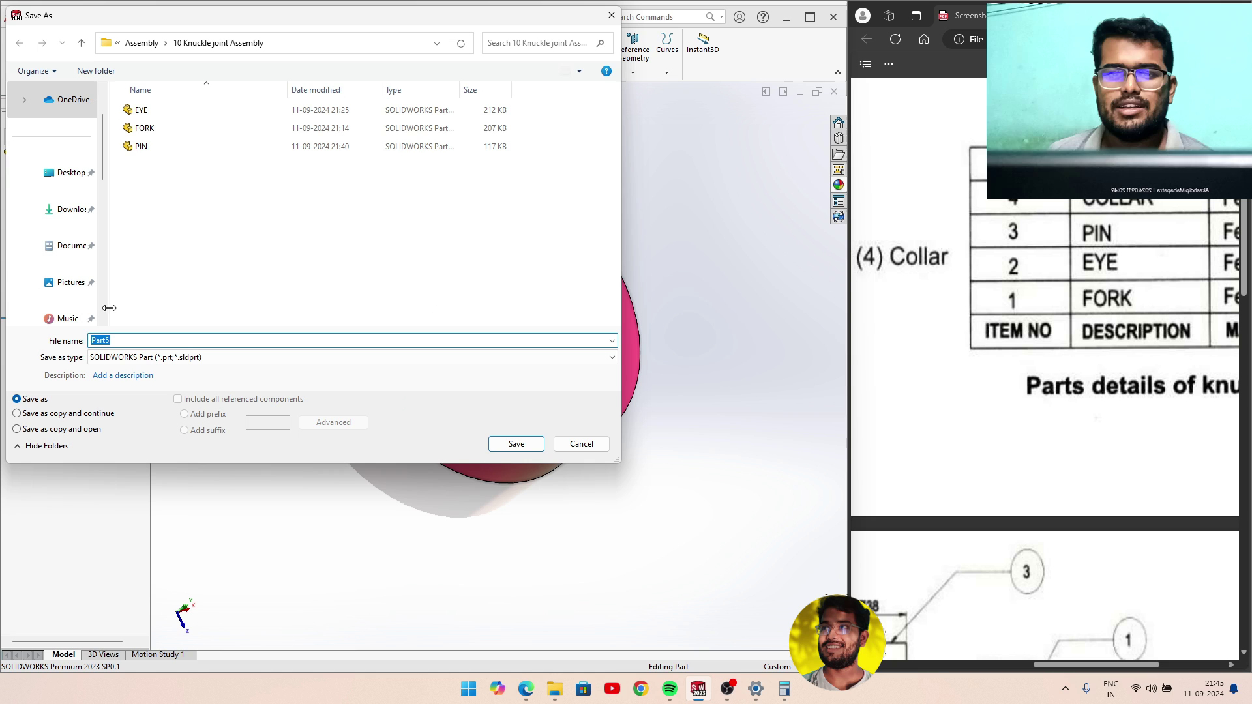
type("COLLAR")
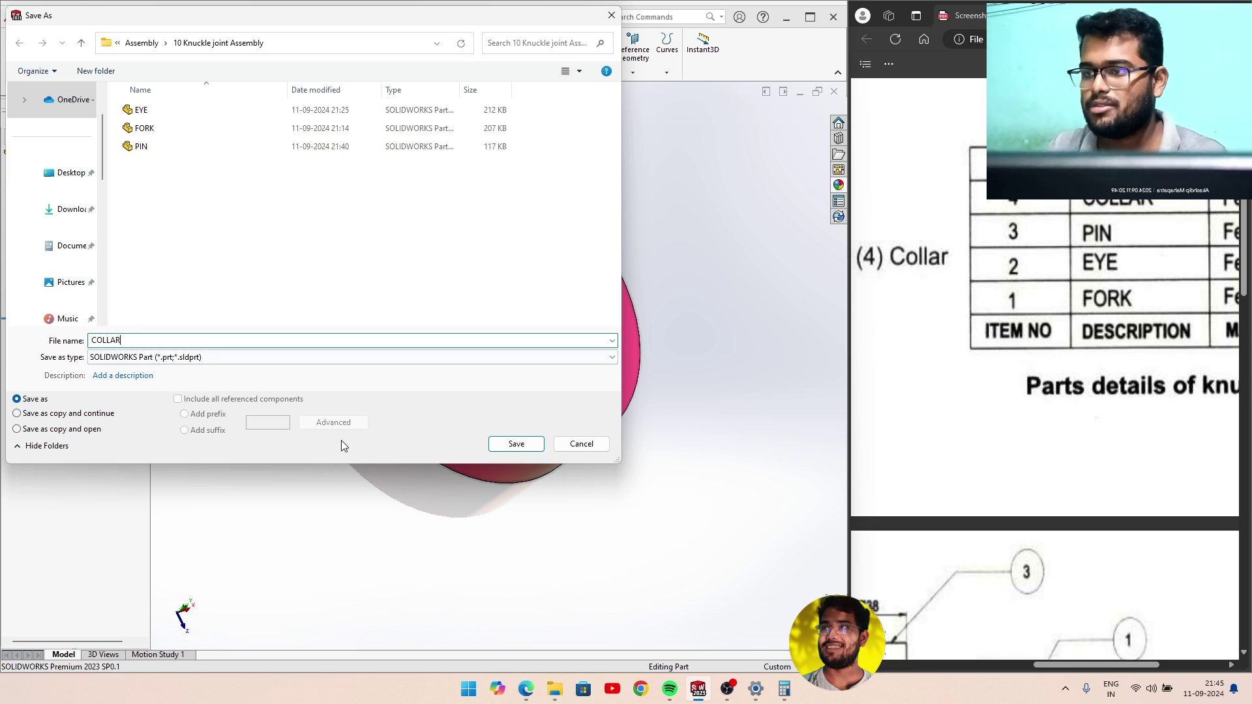
left_click(500, 445)
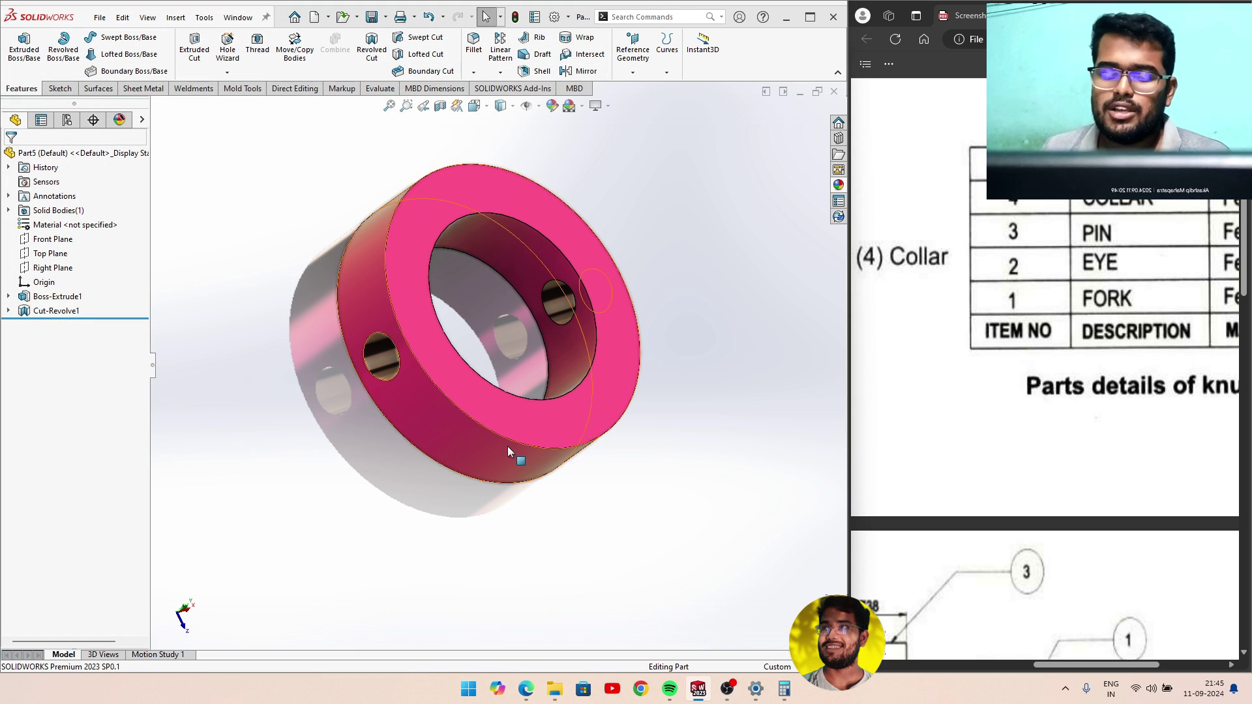
left_click(833, 94)
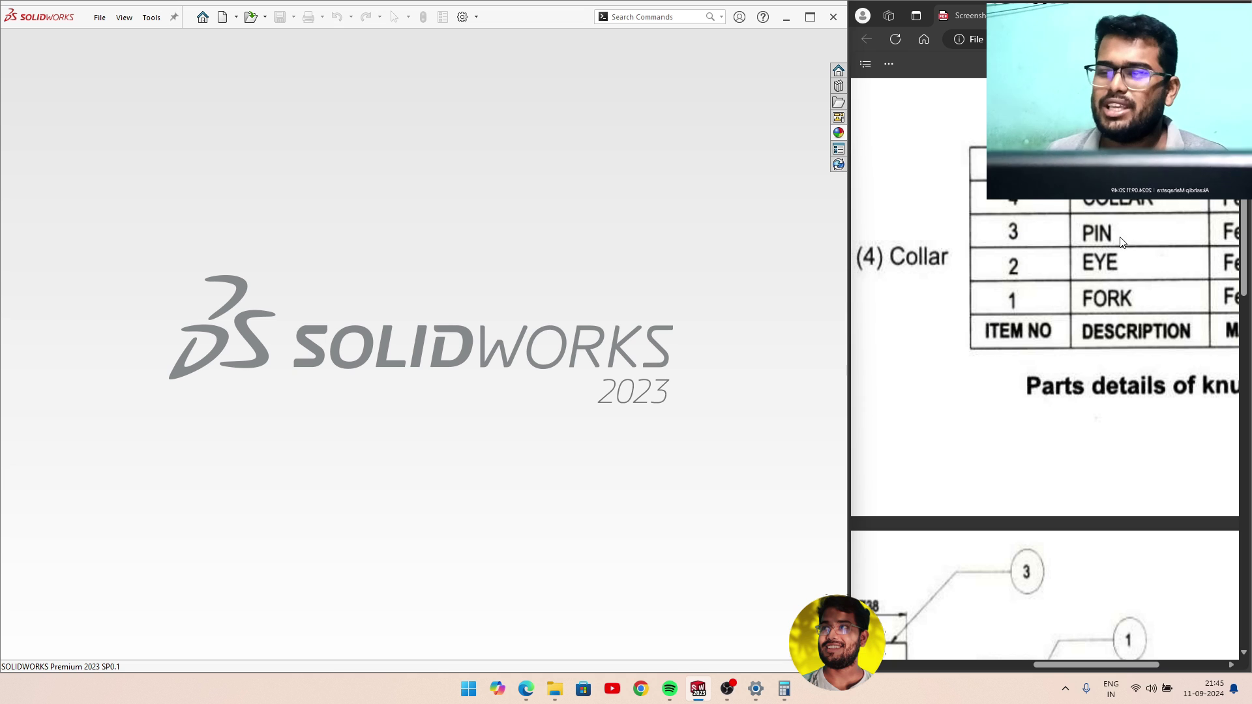
scroll(1117, 273, "down", 5)
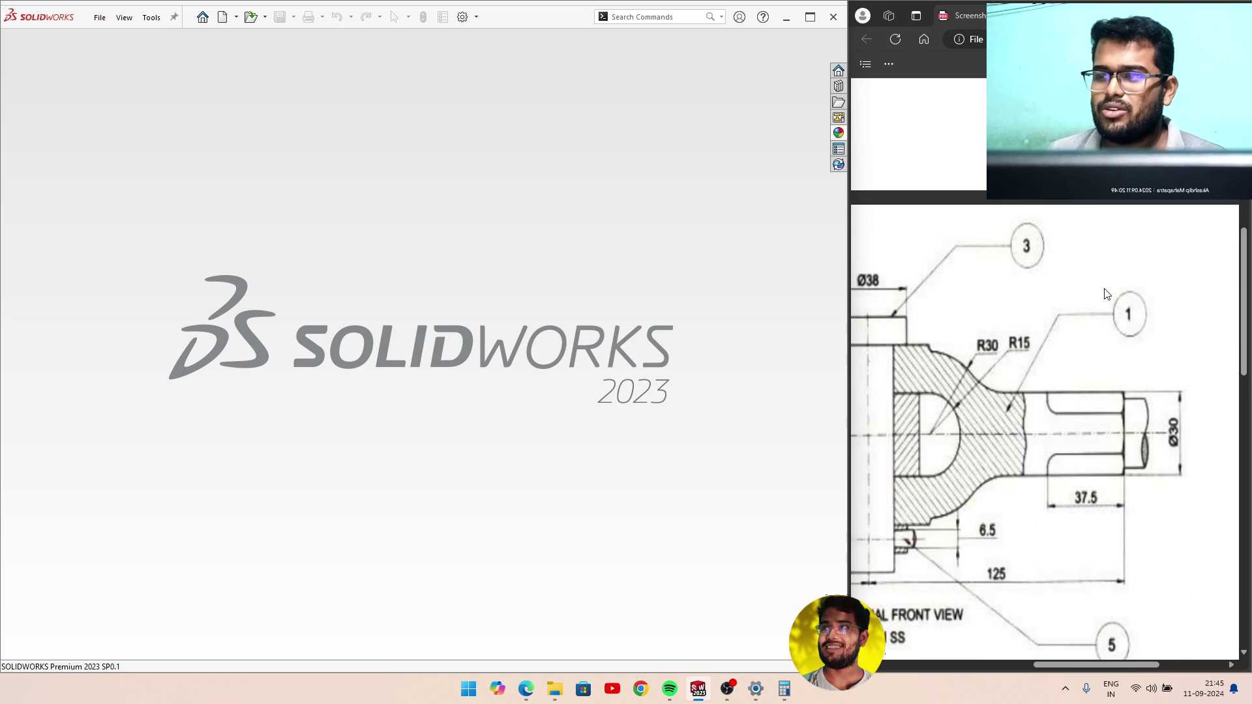
scroll(1112, 287, "down", 5)
scroll(1106, 293, "down", 4)
scroll(1108, 297, "down", 4)
Create a new part (Part6) and start Sketch1 on its Top Plane.
scroll(1108, 297, "down", 4)
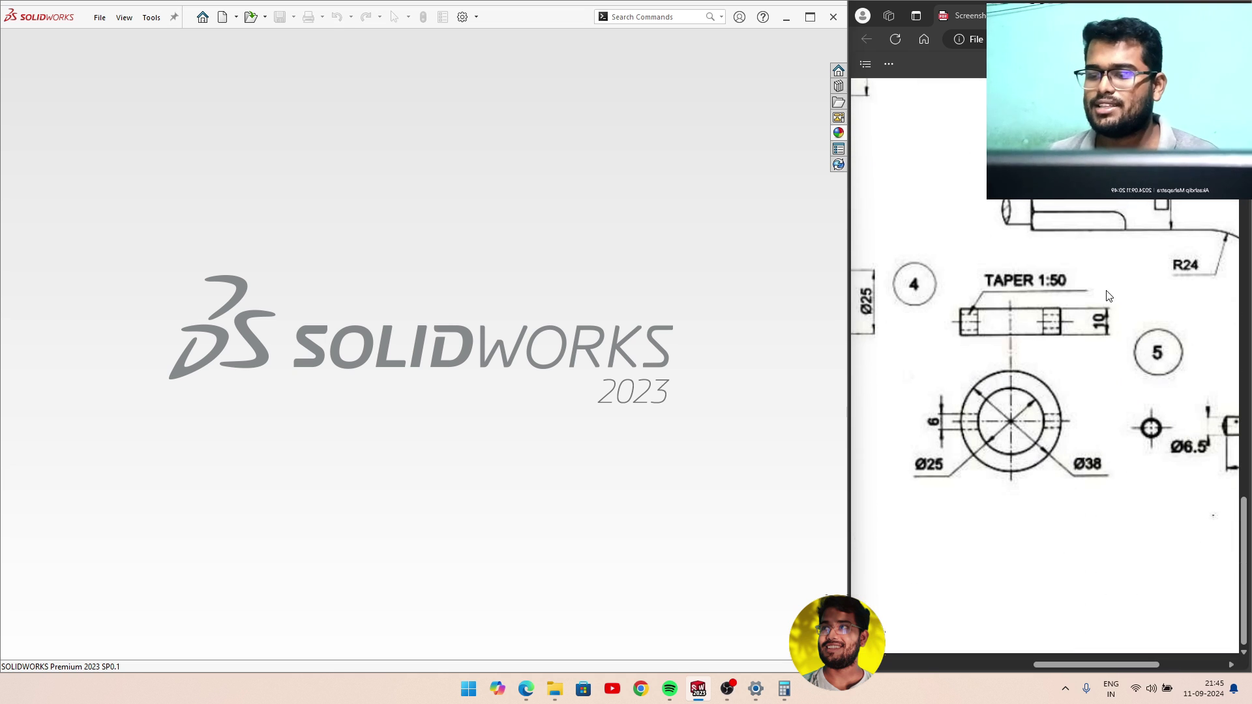
left_click_drag(1078, 665, 1143, 663)
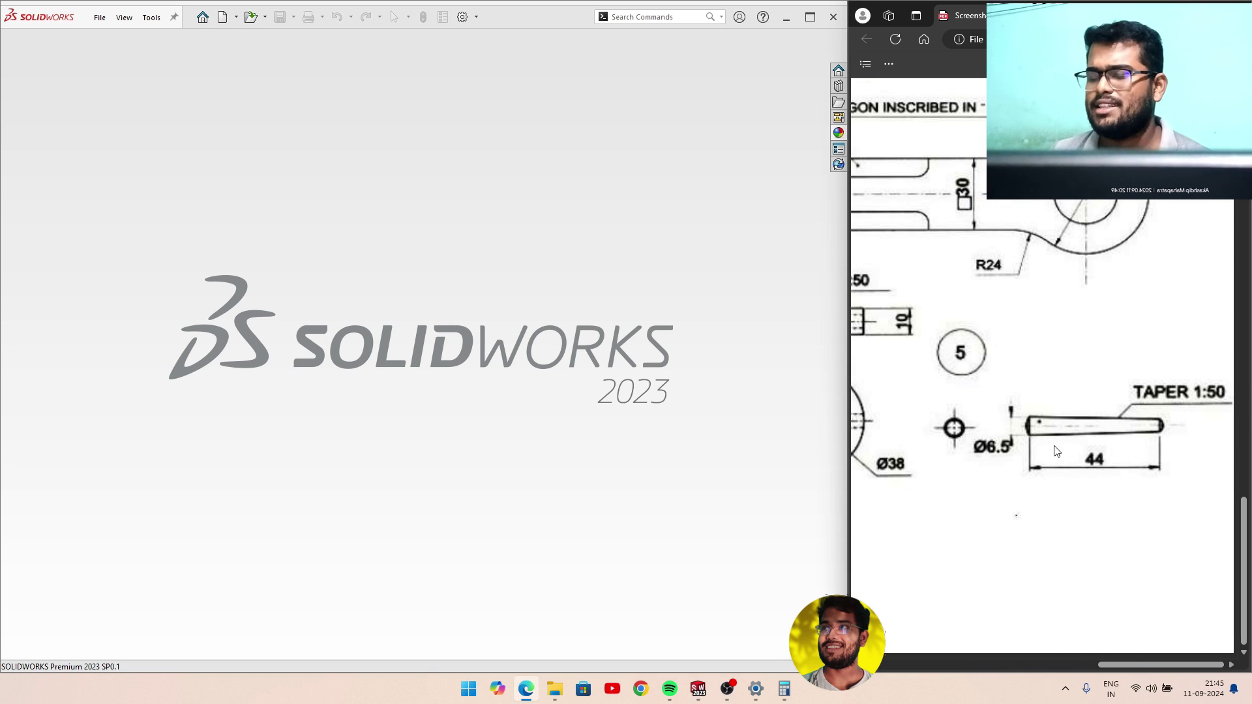
left_click(99, 20)
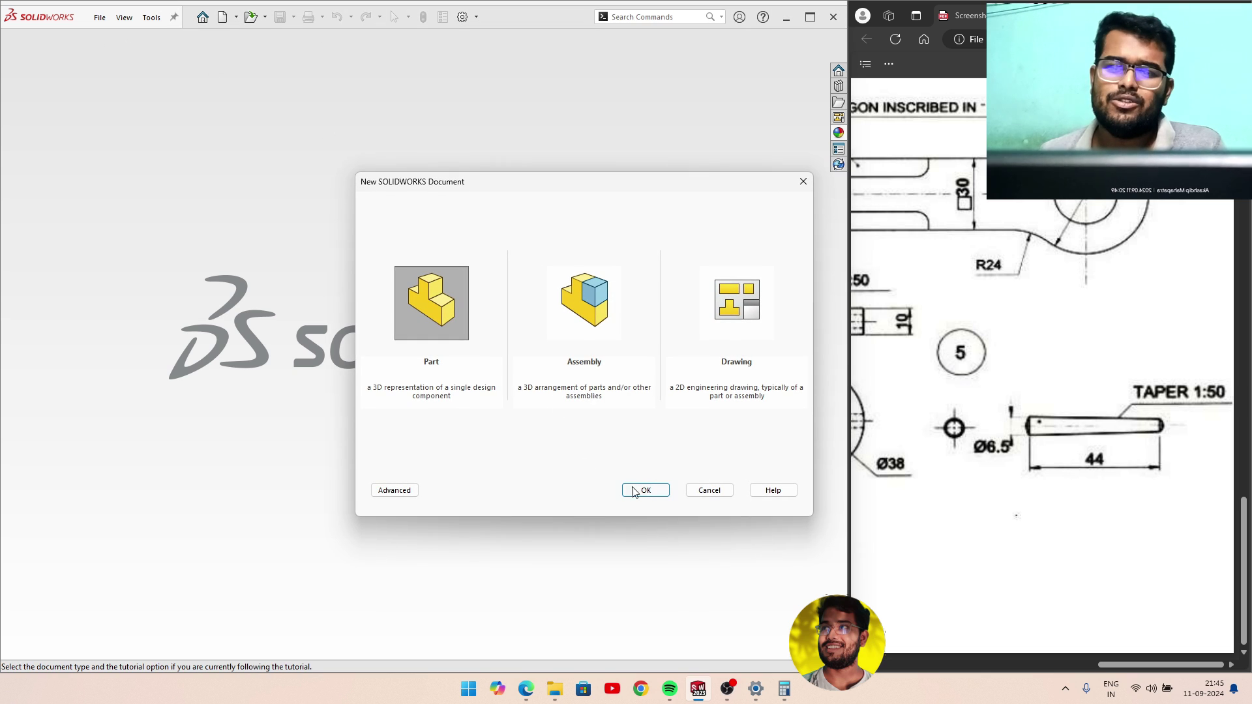
left_click(644, 491)
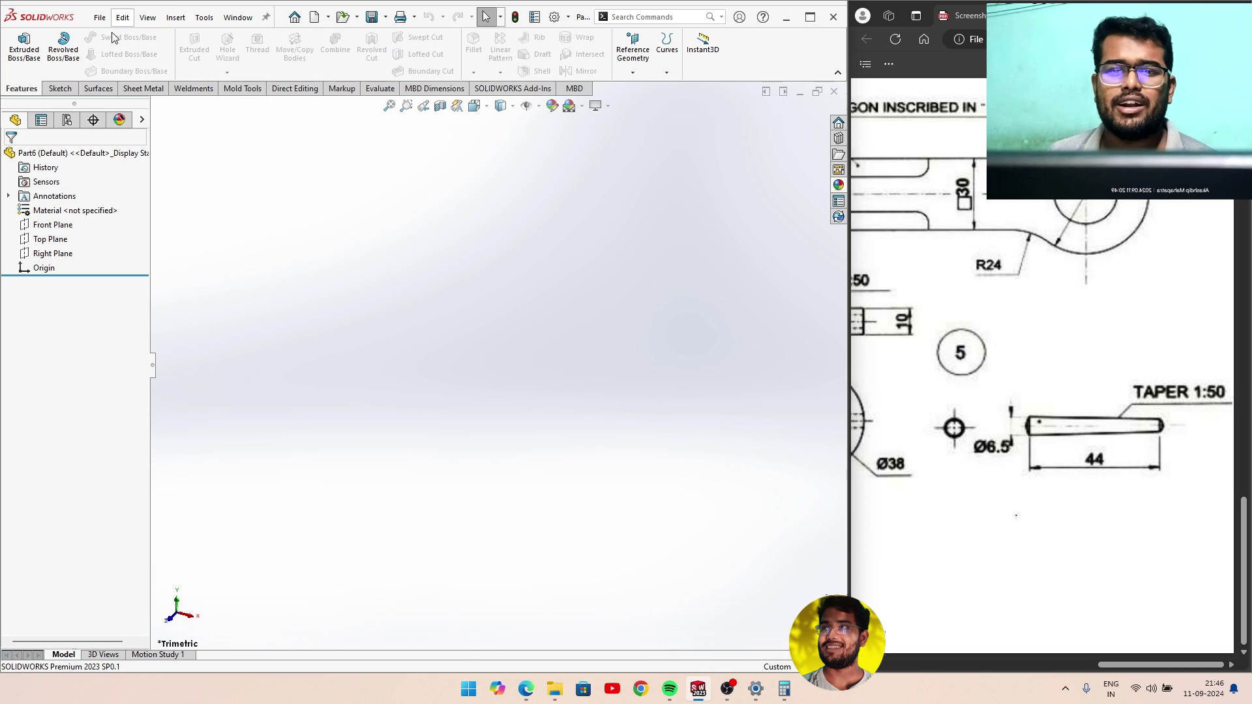
left_click(58, 89)
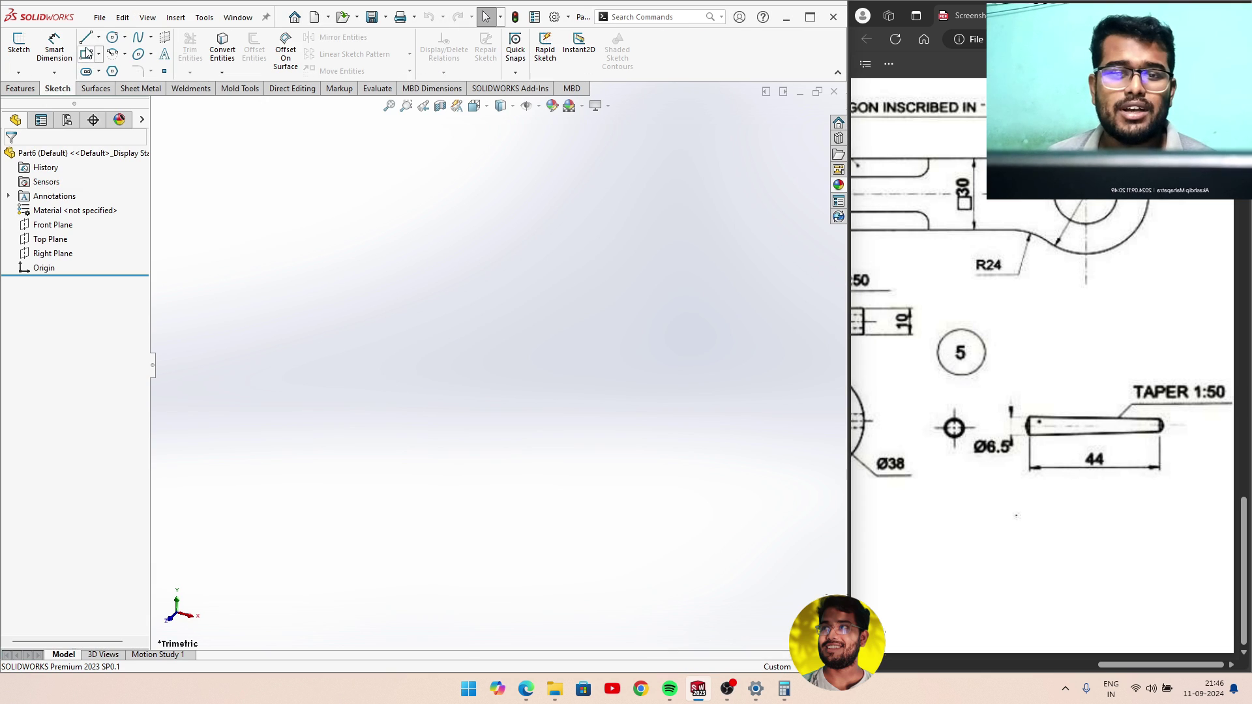
left_click(19, 43)
left_click(259, 353)
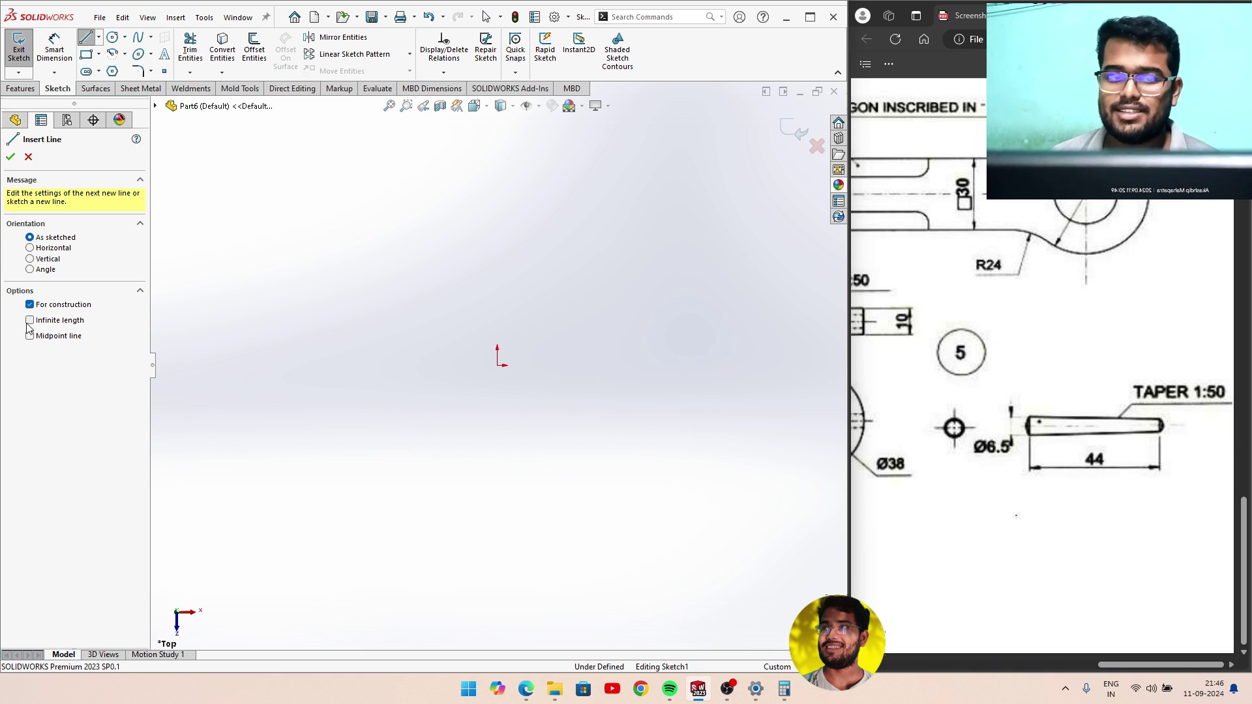
Draw infinite vertical and horizontal construction lines through the origin.
left_click(29, 320)
left_click(497, 356)
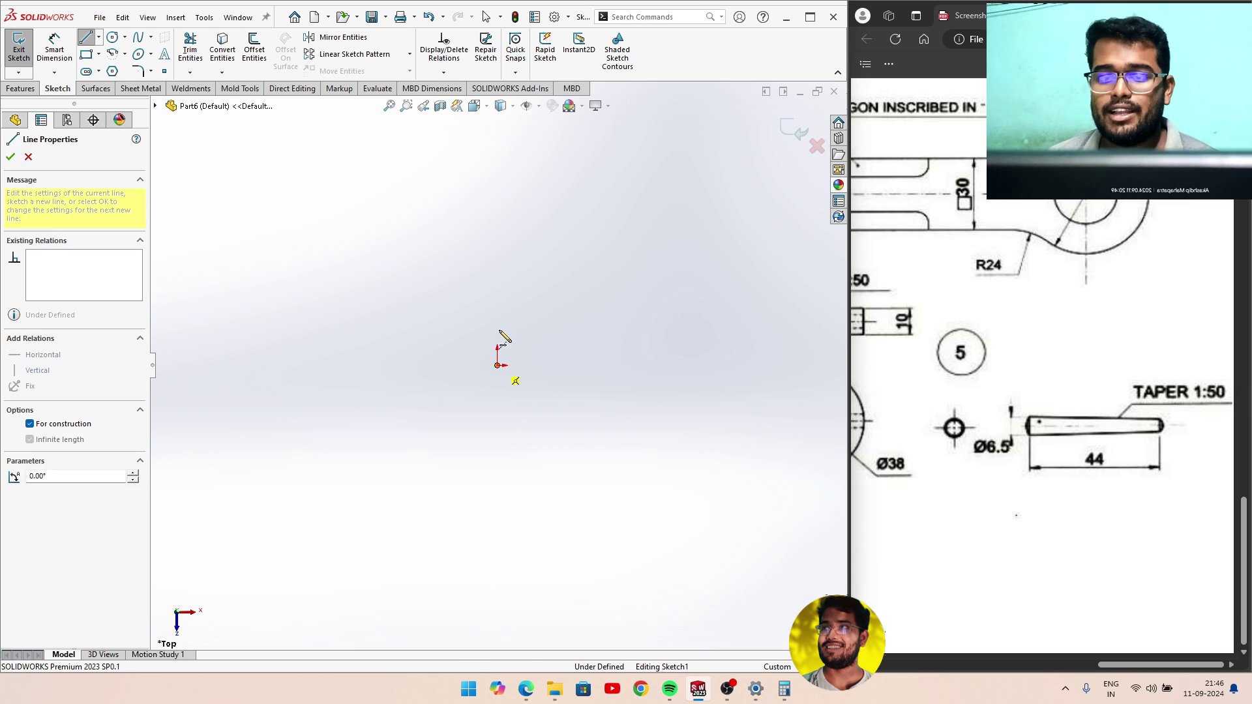
left_click(497, 365)
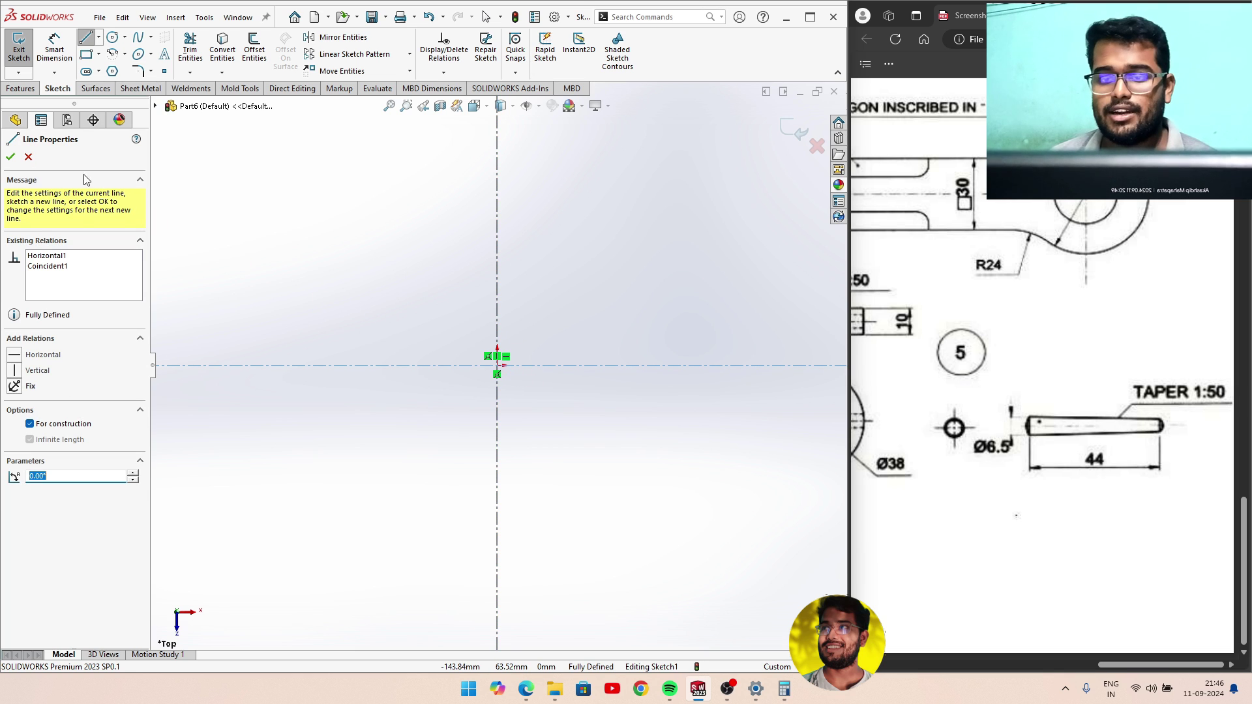
left_click(10, 158)
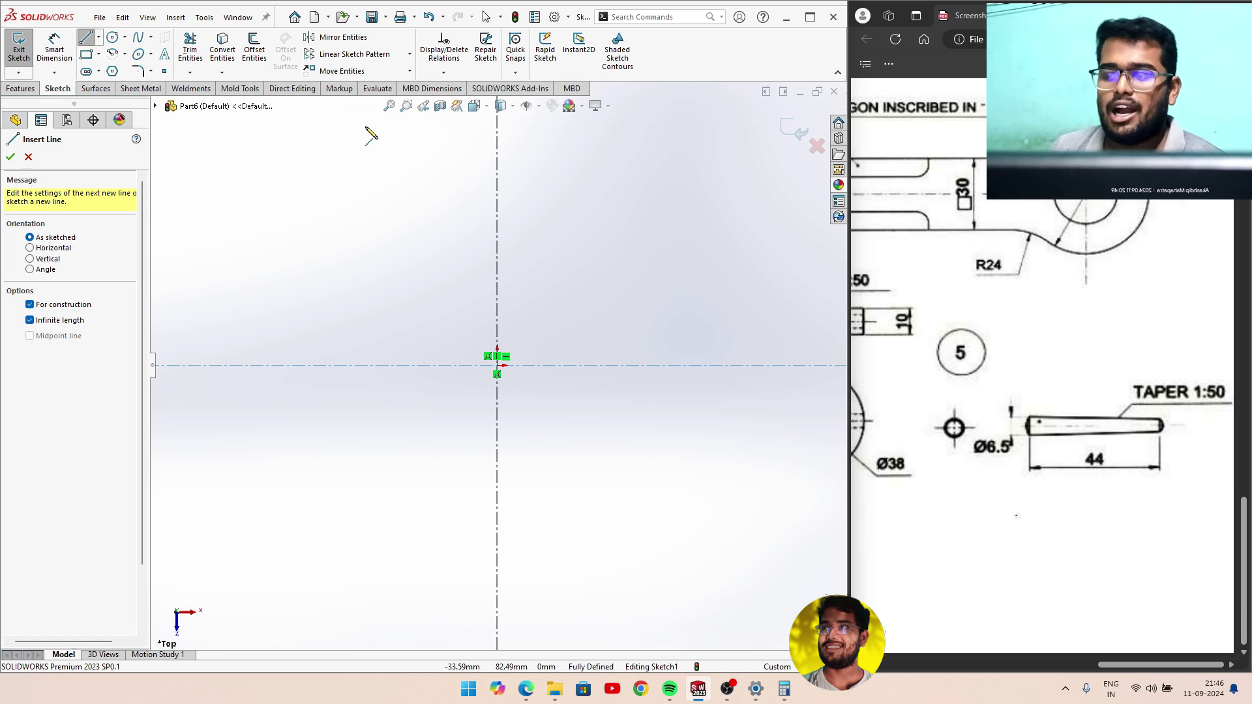
Draw the outline's bottom edge along the centreline, the right end edge, and the sloped top edge.
left_click(85, 39)
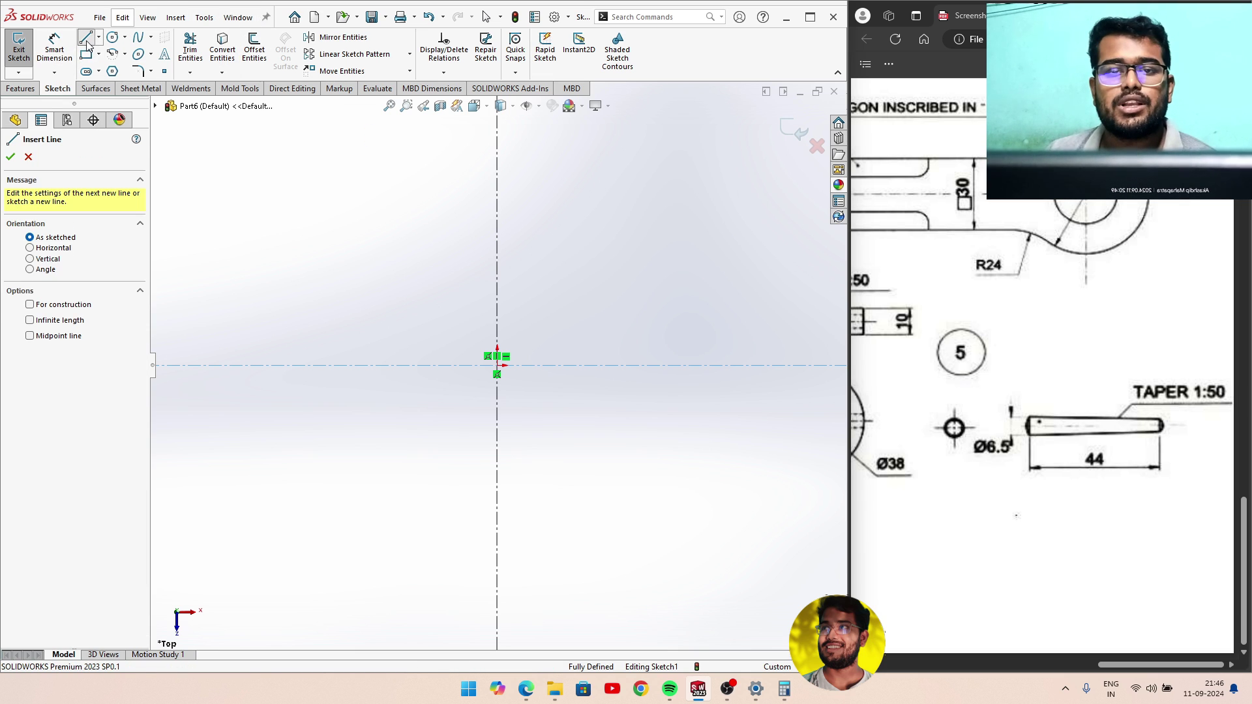
left_click(291, 366)
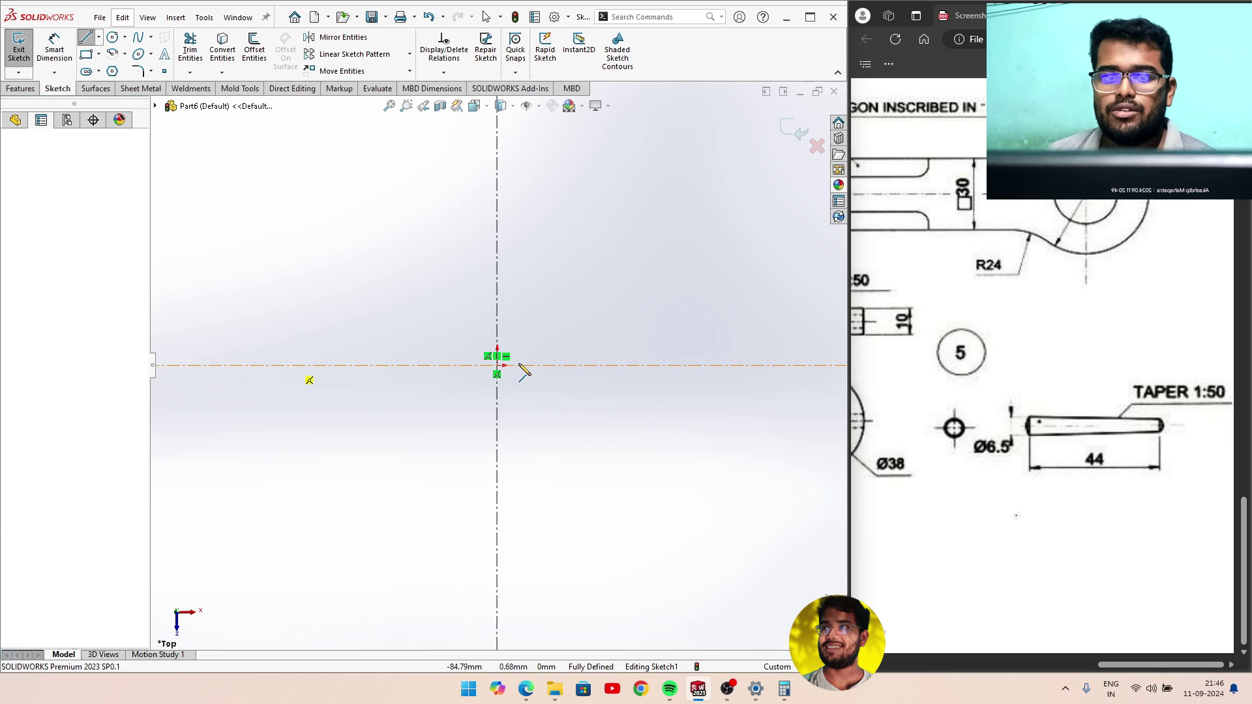
left_click(698, 365)
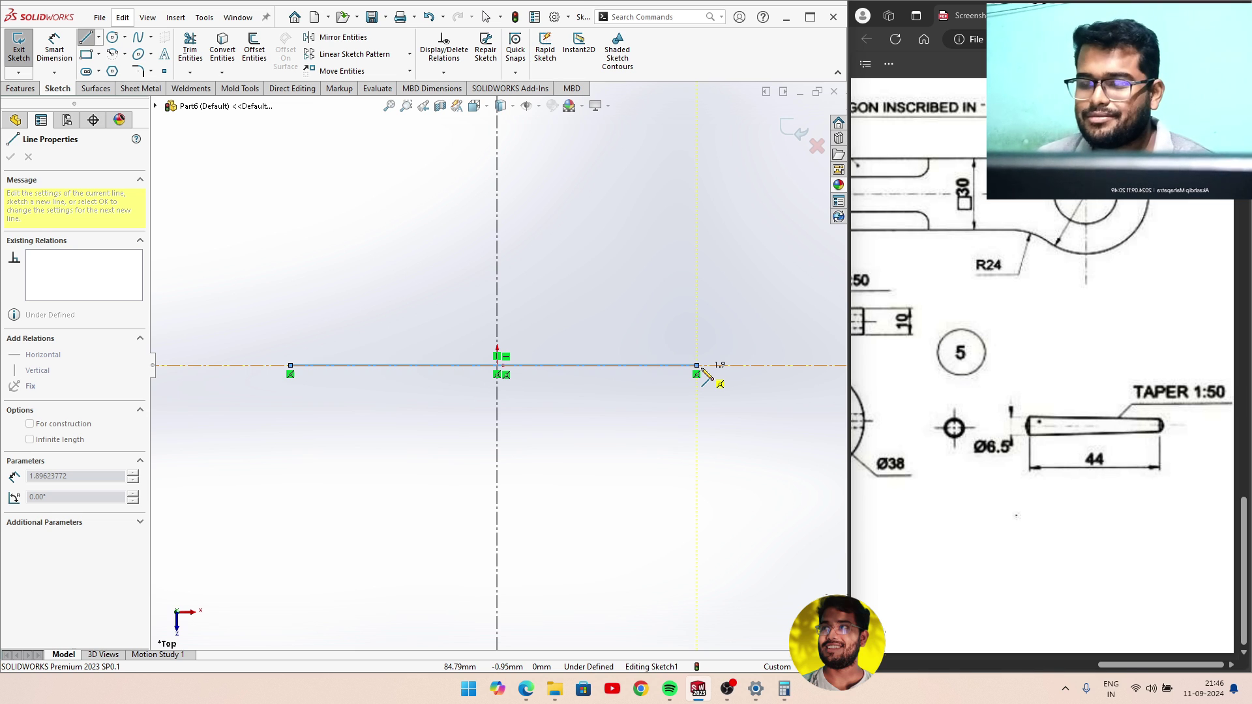
left_click(697, 332)
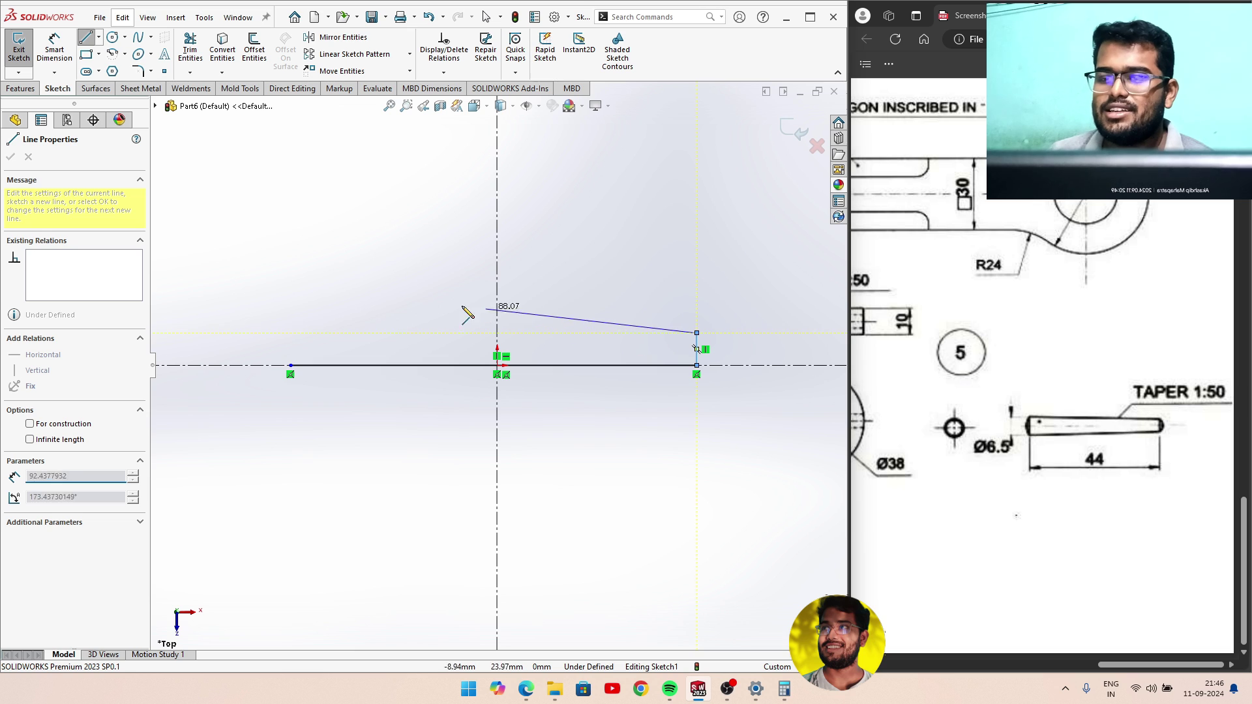
left_click(296, 318)
Make the left end line vertical and lower the top-right corner to form the taper.
right_click(301, 334)
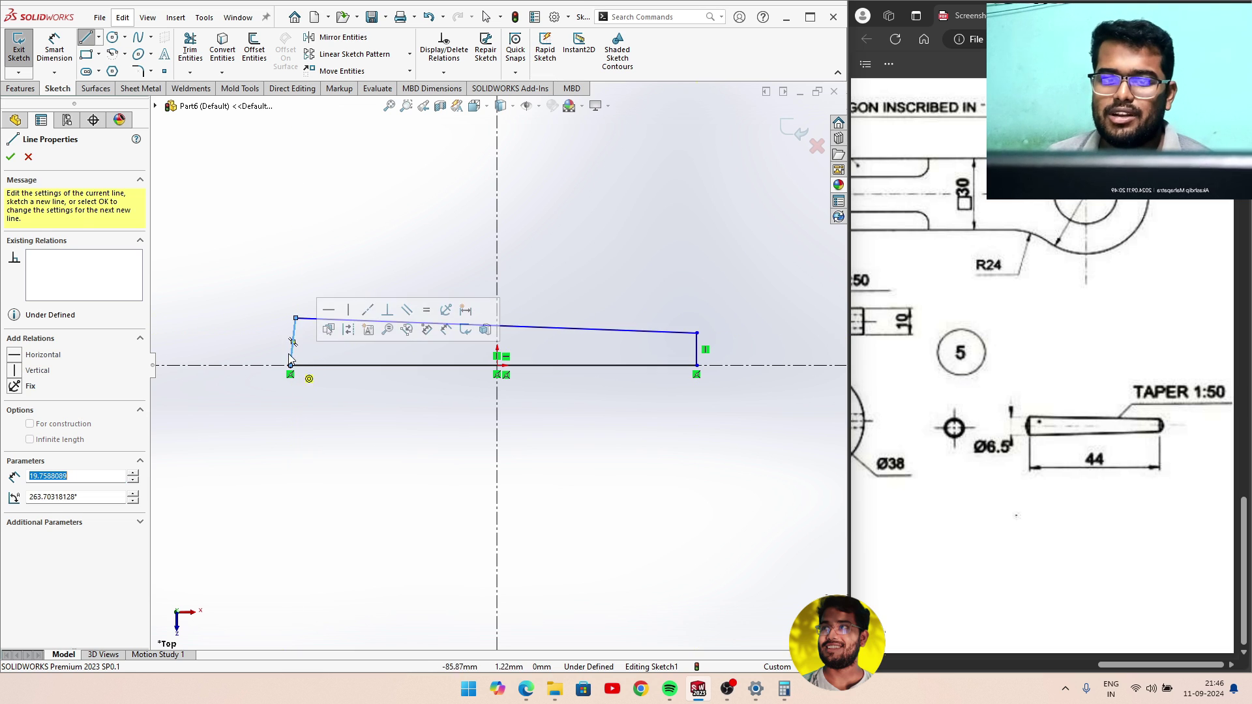
left_click(300, 334)
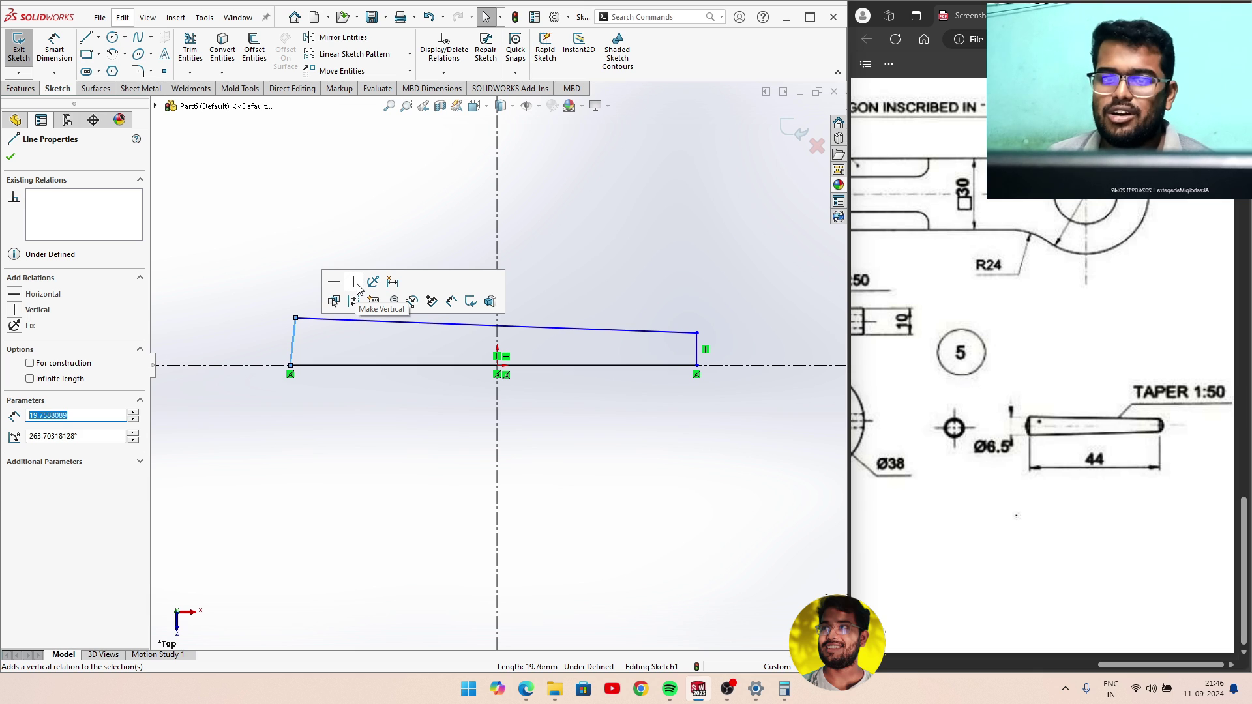
left_click(357, 288)
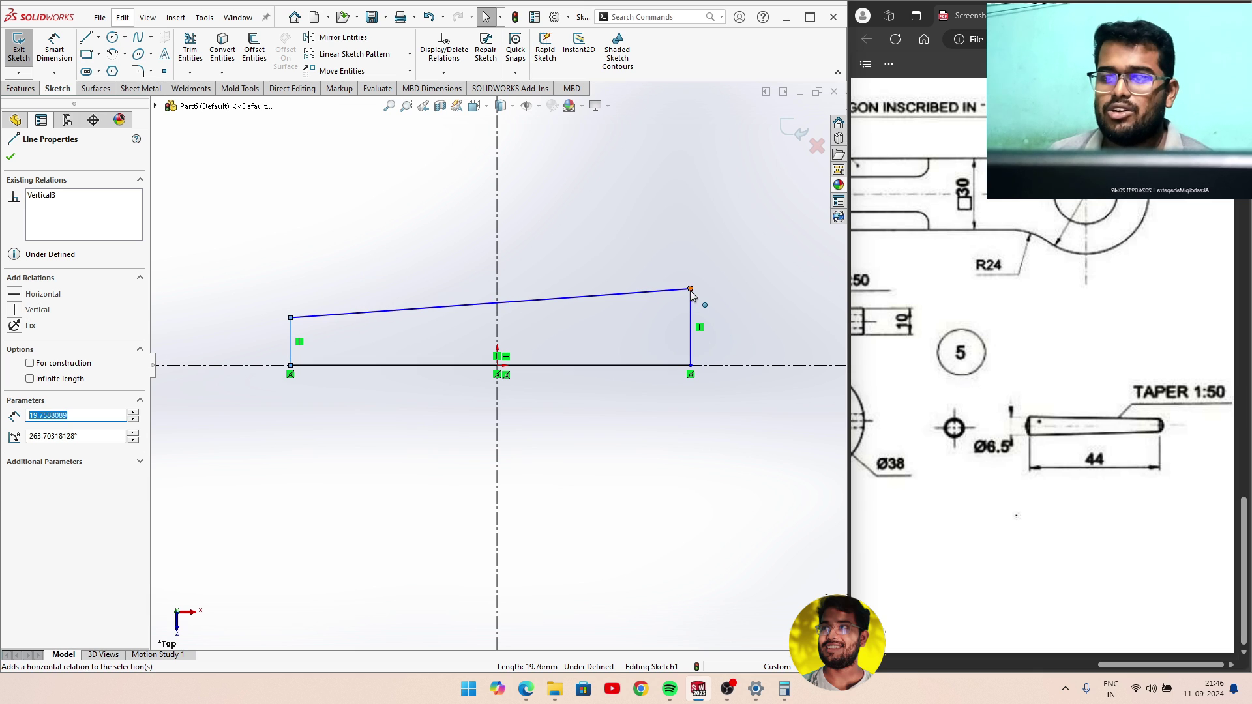
left_click_drag(690, 291, 690, 342)
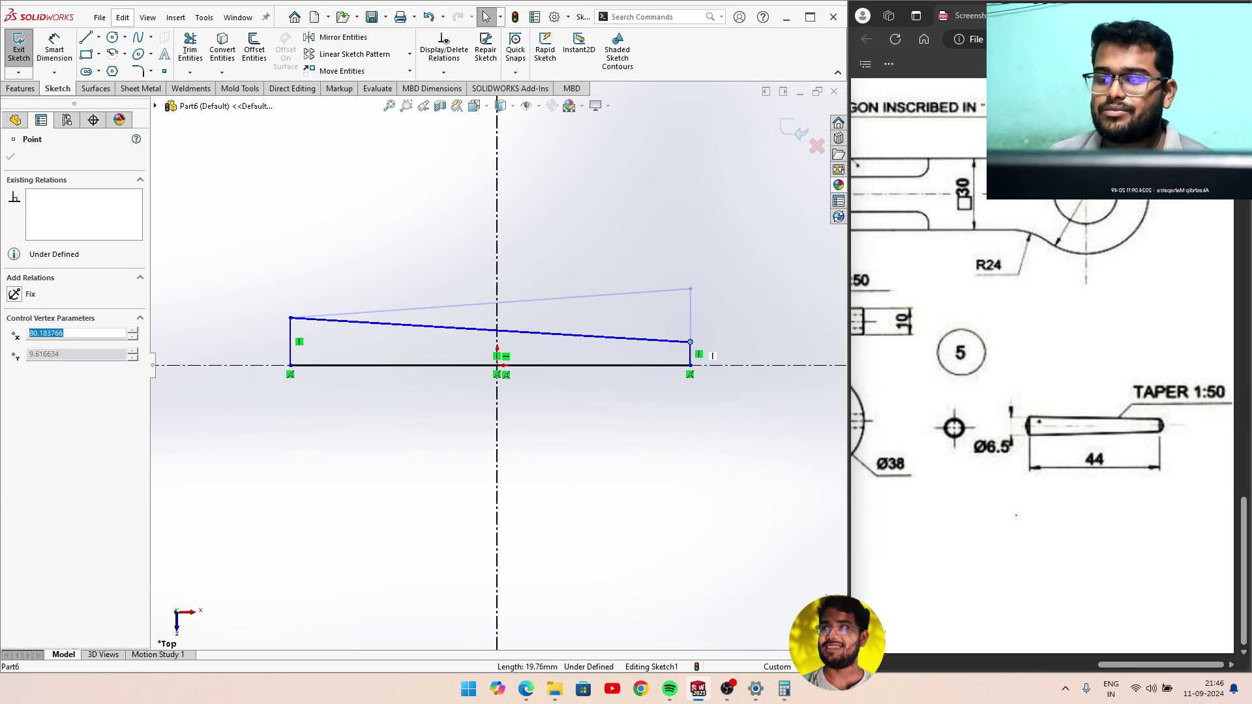
Dimension the bottom edge 44 mm and the left end 6.5/2 (3.25 mm), then restore Calculator.
left_click(46, 43)
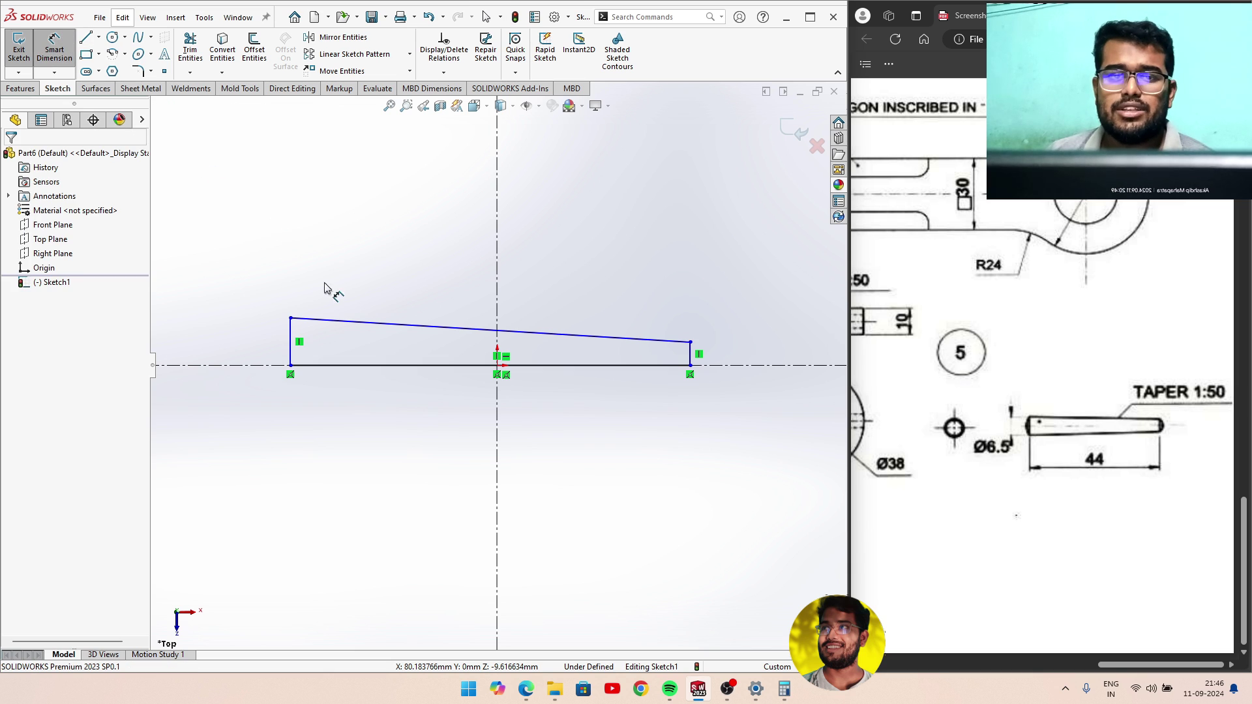
left_click(442, 366)
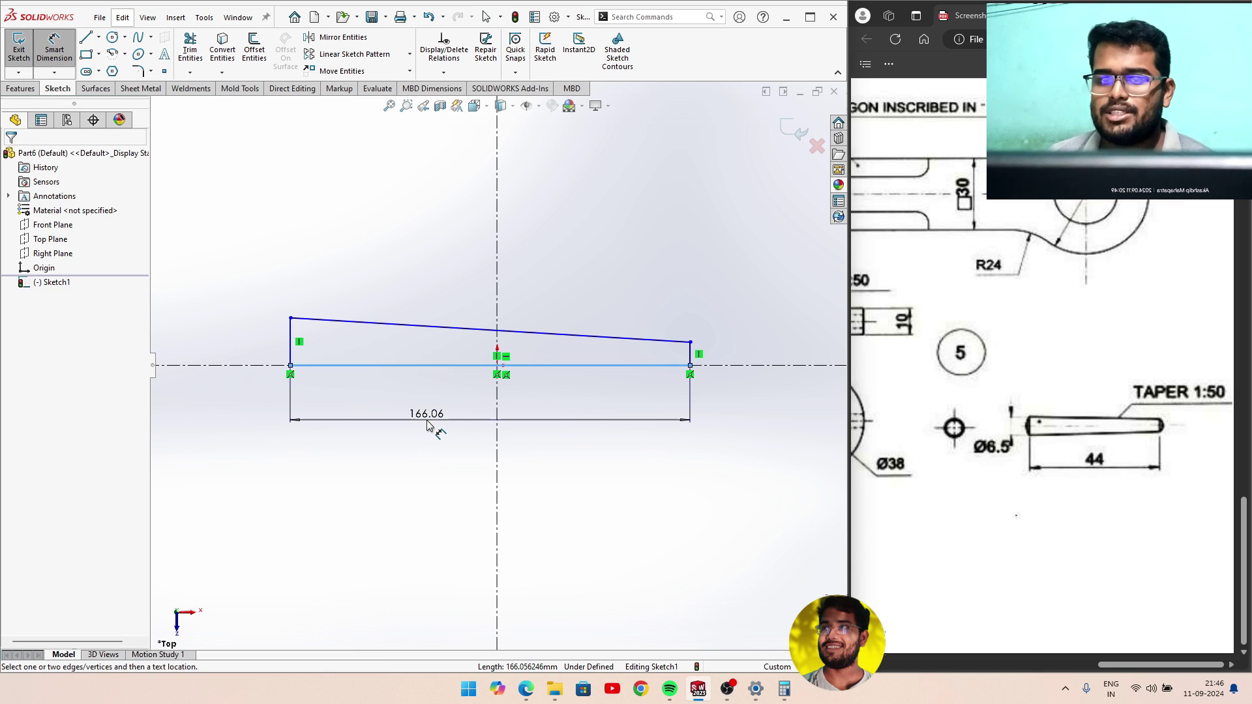
left_click(428, 425)
type("44")
key("Return")
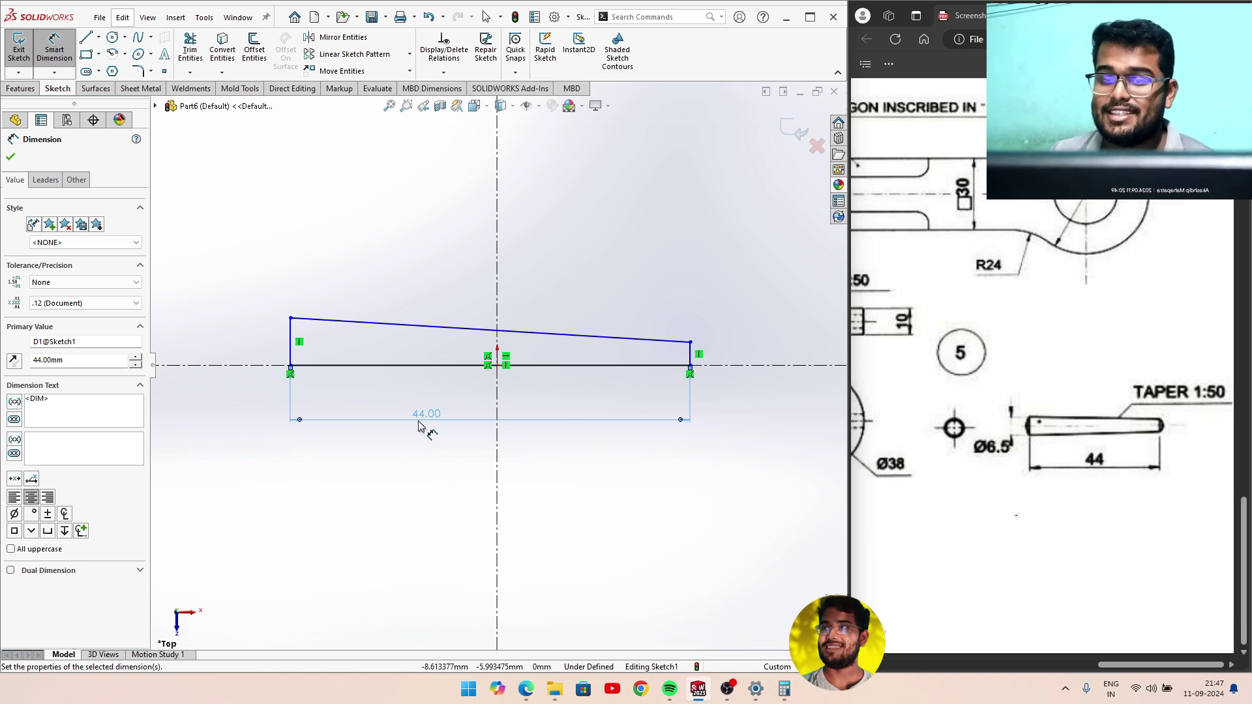
left_click(291, 349)
left_click(252, 342)
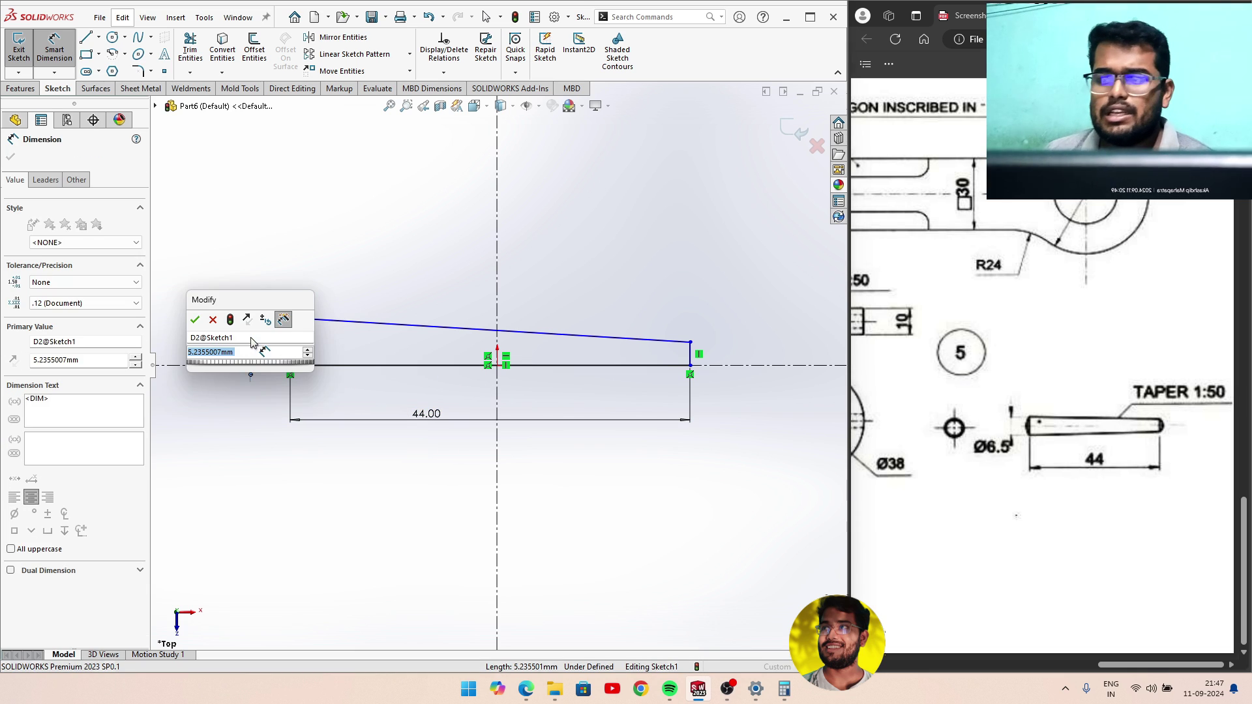
type("6.5")
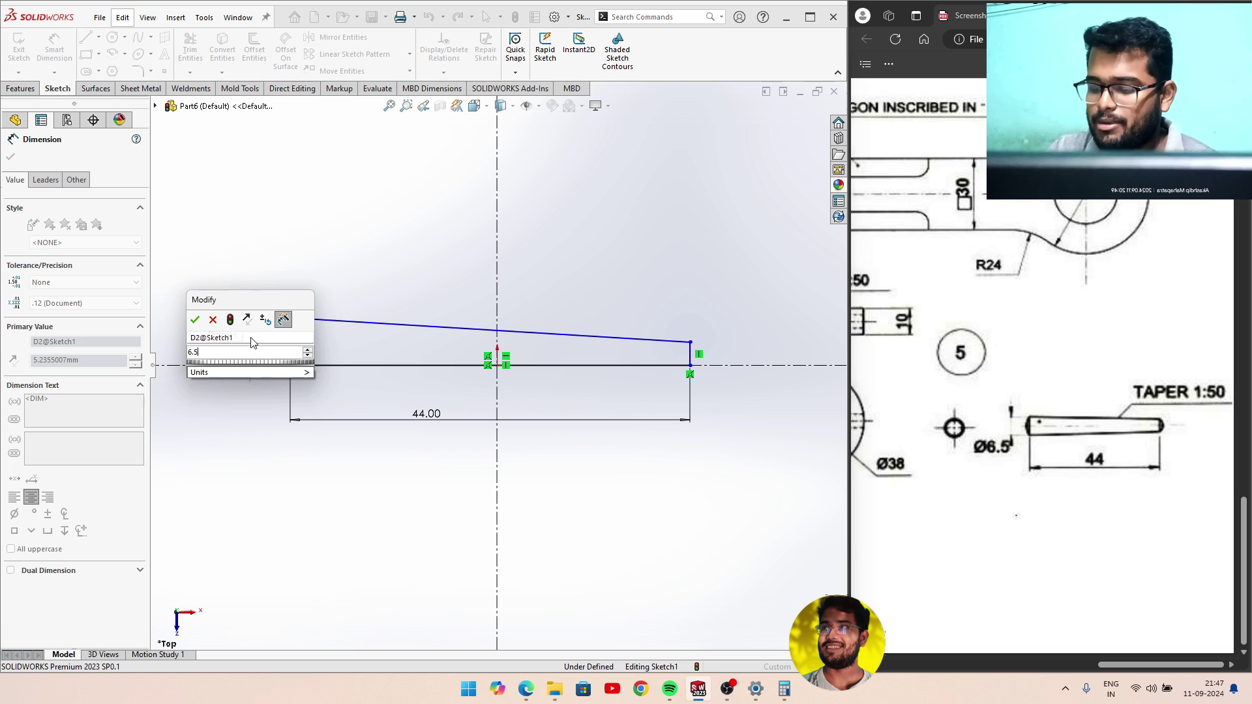
type("/2")
key("Return")
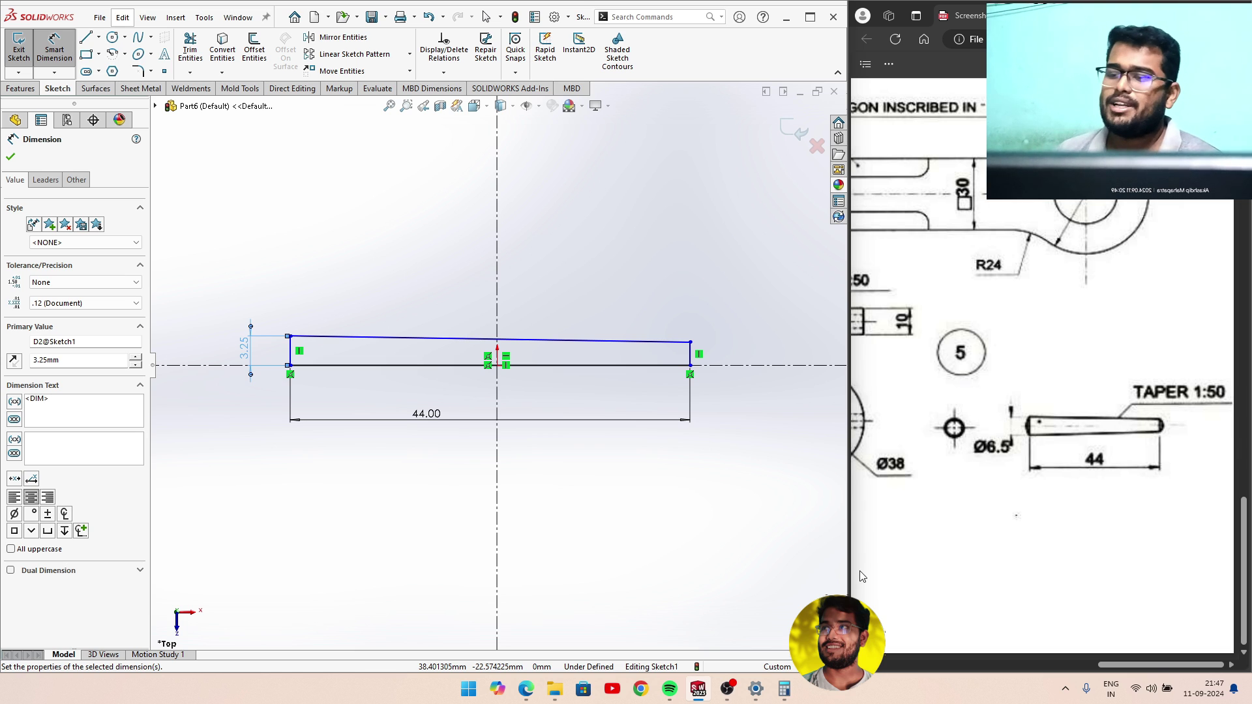
left_click(784, 688)
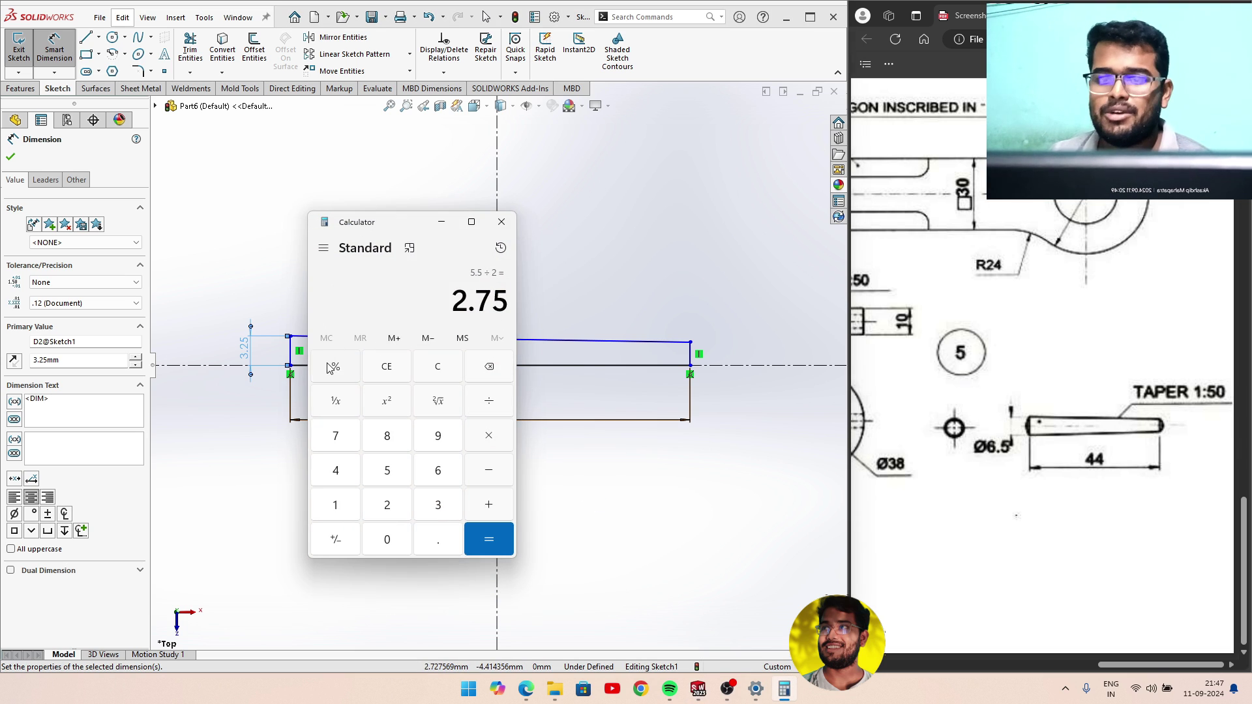
Calculate (6.5 − 0.5) ÷ 2 = 3 in Calculator, then minimize it.
left_click(387, 366)
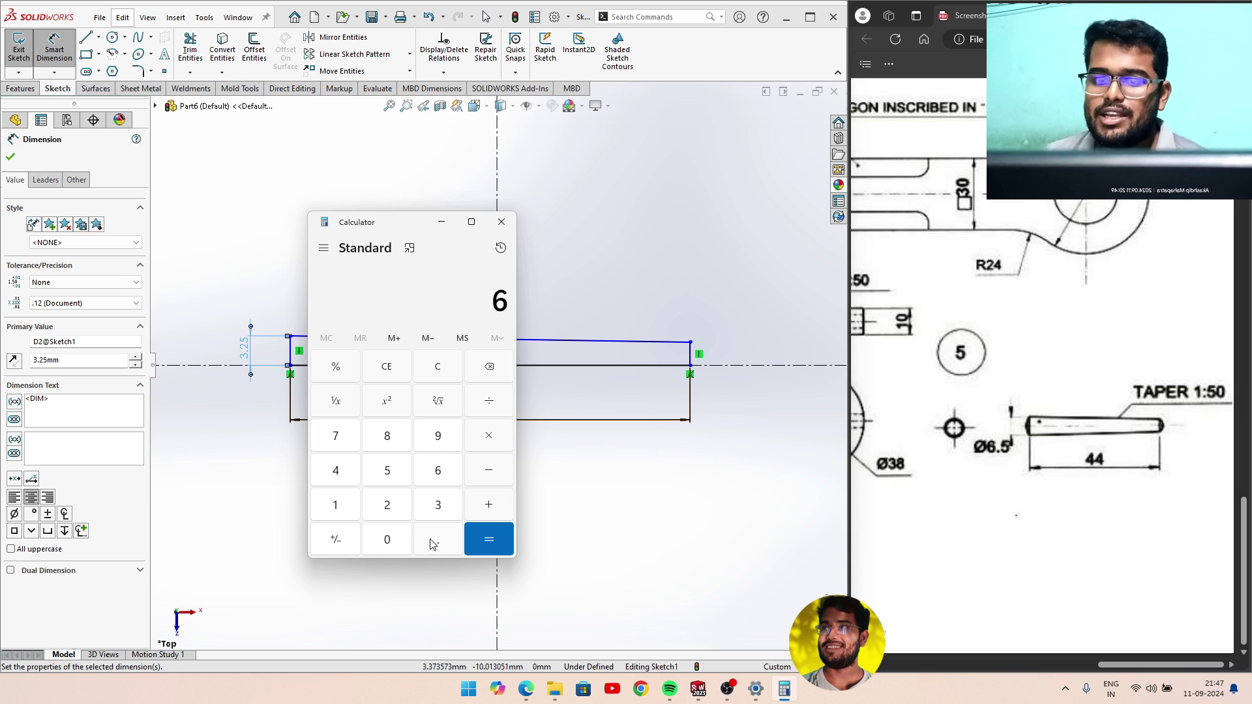
left_click(399, 478)
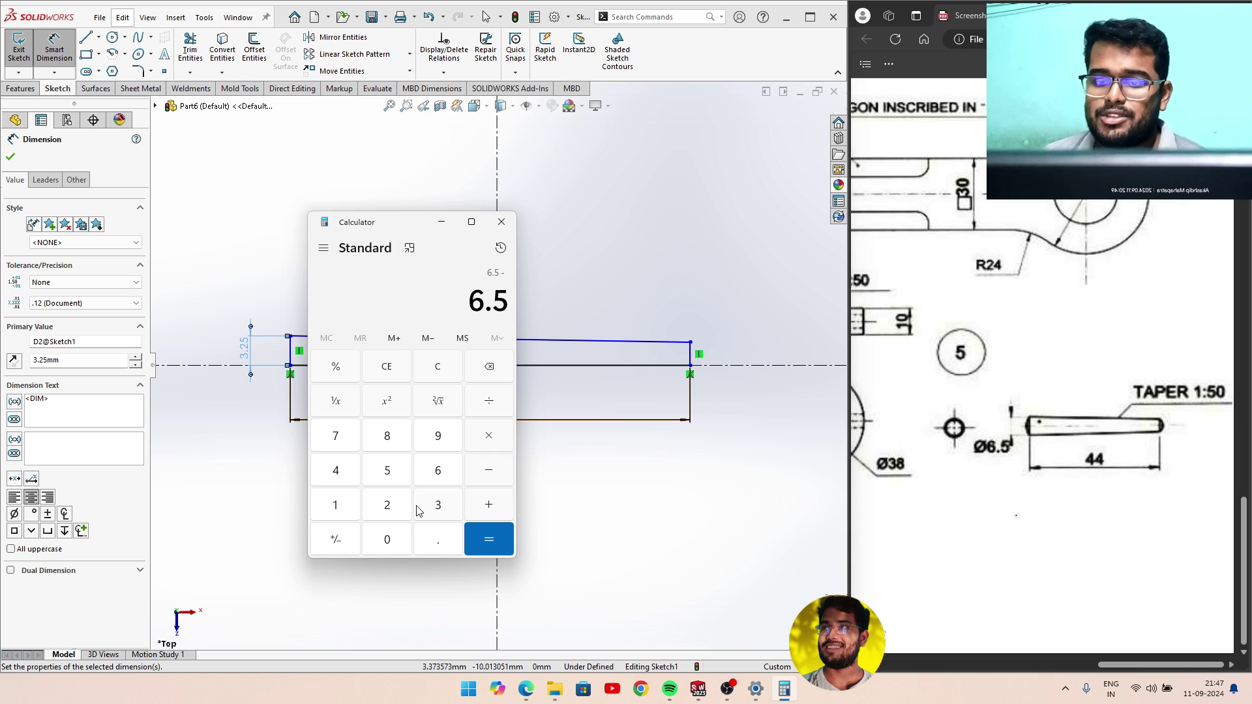
left_click(439, 539)
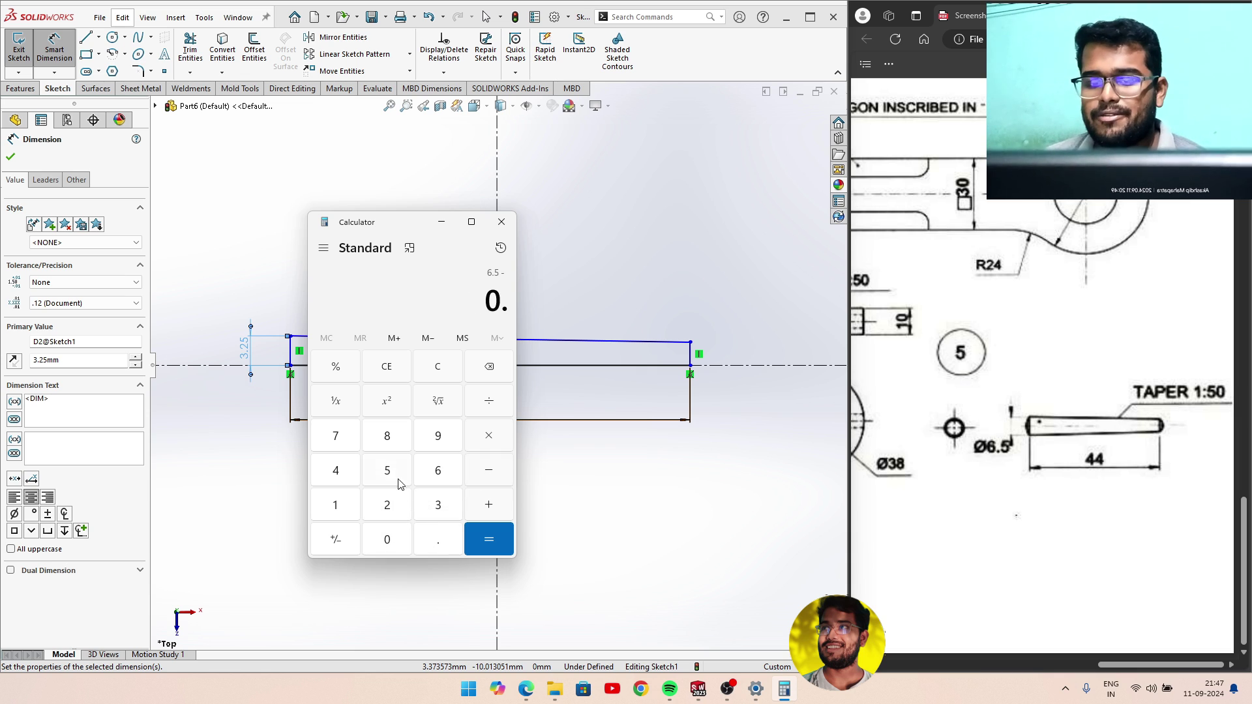
left_click(388, 471)
left_click(489, 540)
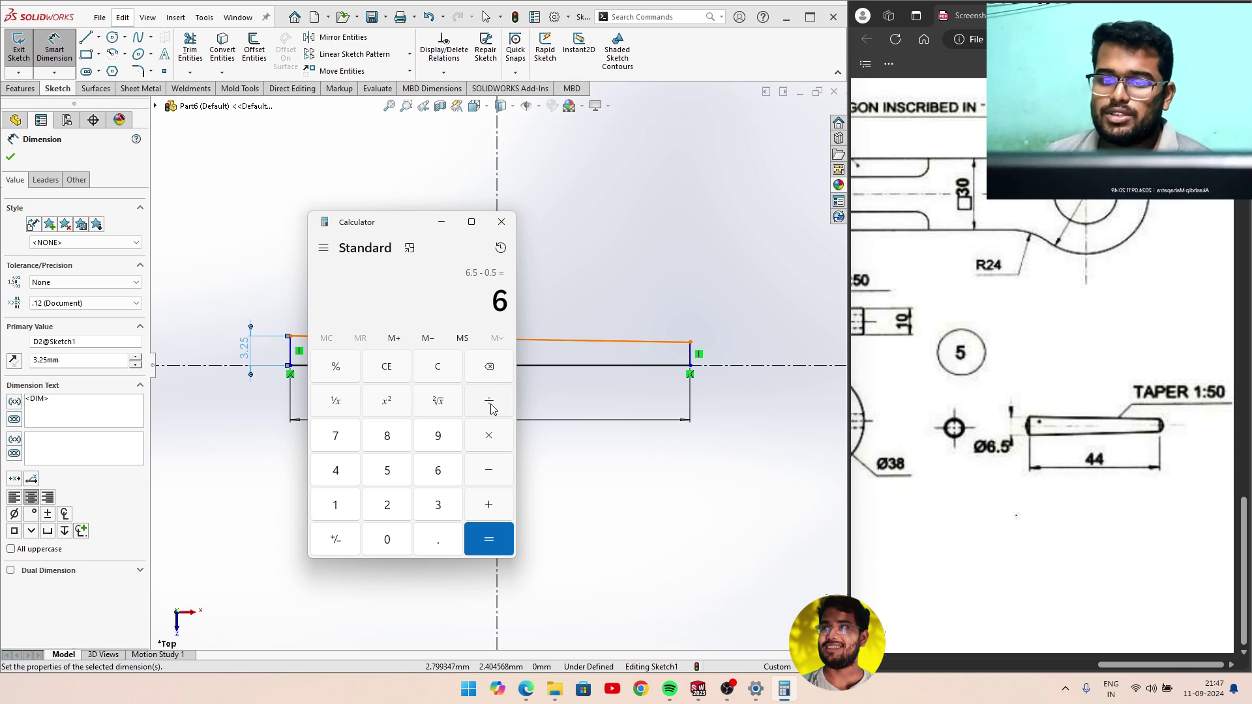
left_click(489, 540)
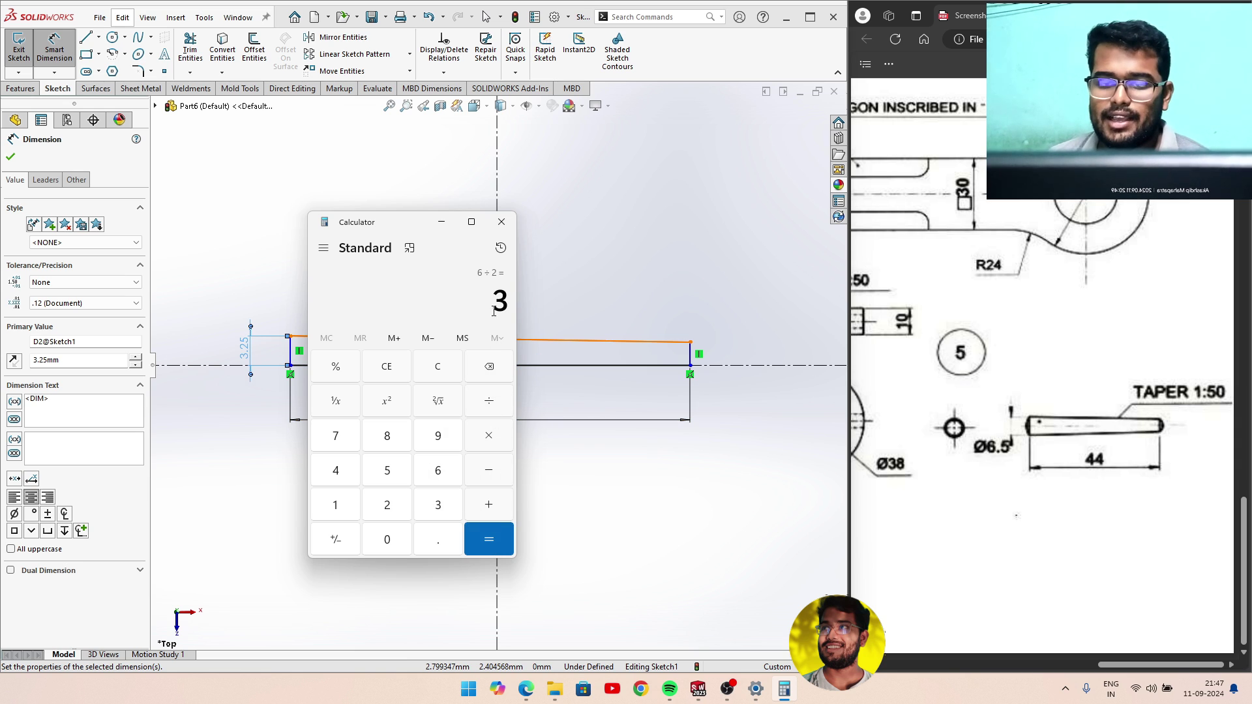
left_click(449, 223)
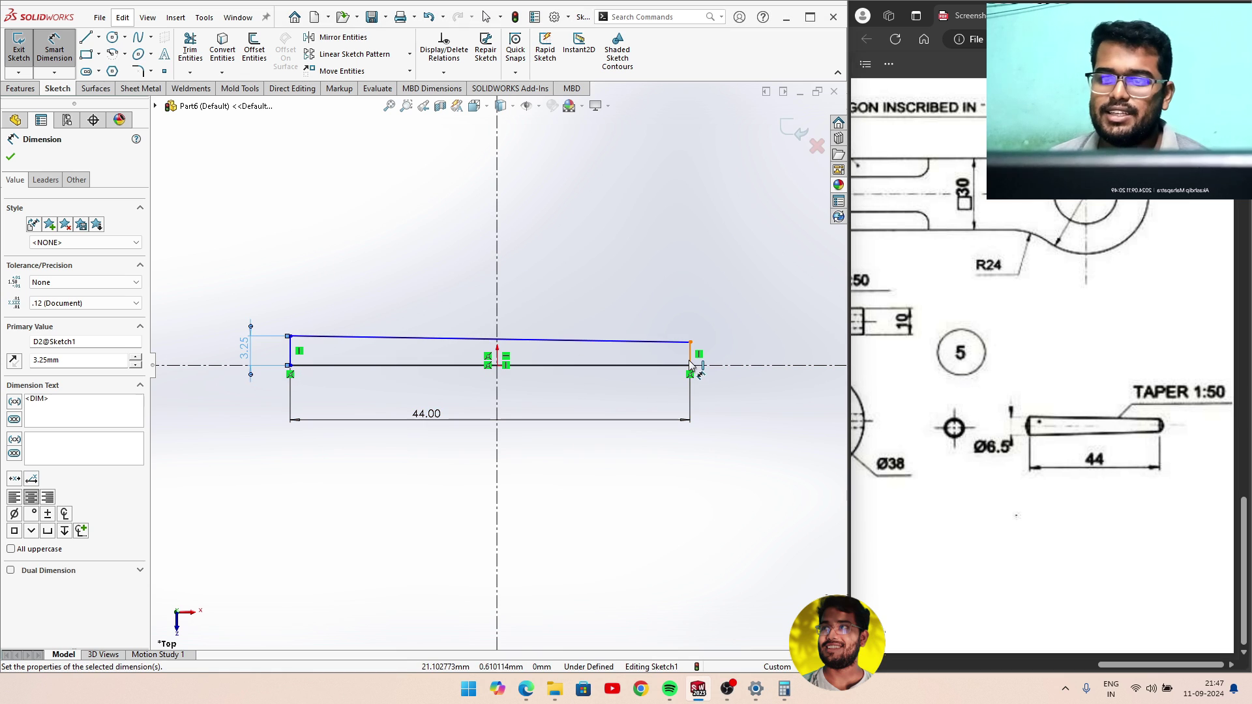
Dimension the right end line to 3 mm tall.
left_click(690, 355)
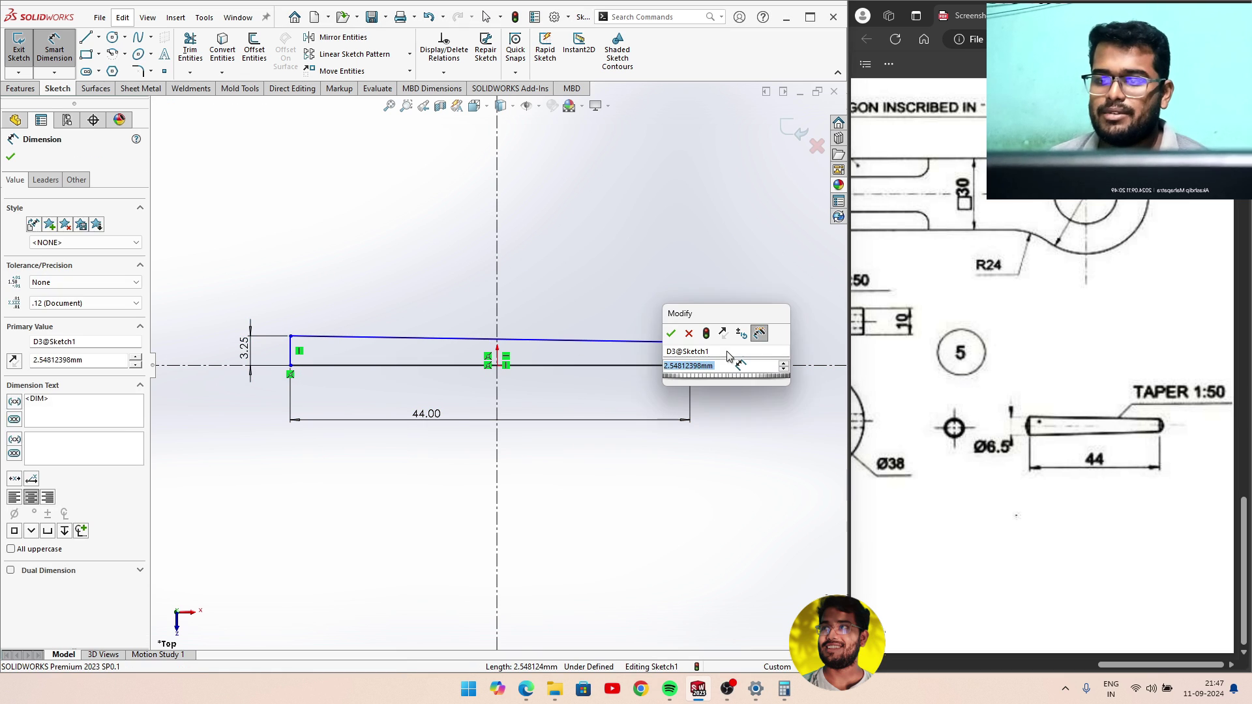
type("3")
key("Return")
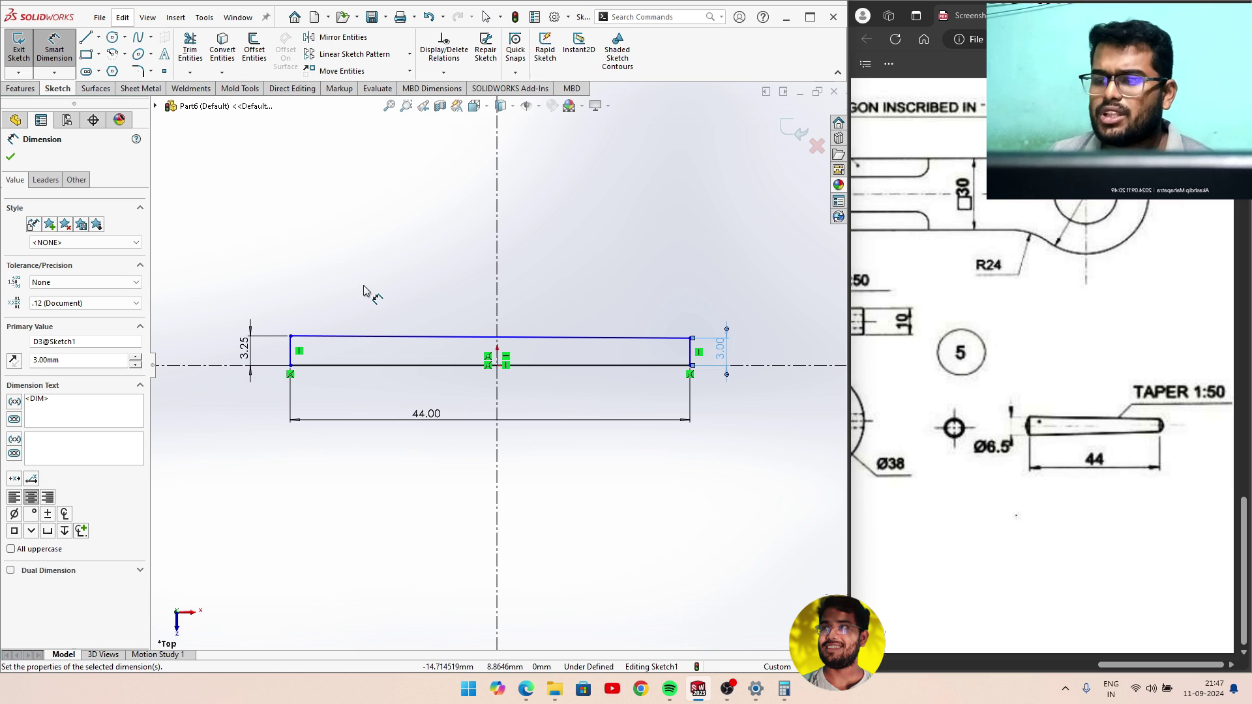
right_click(342, 286)
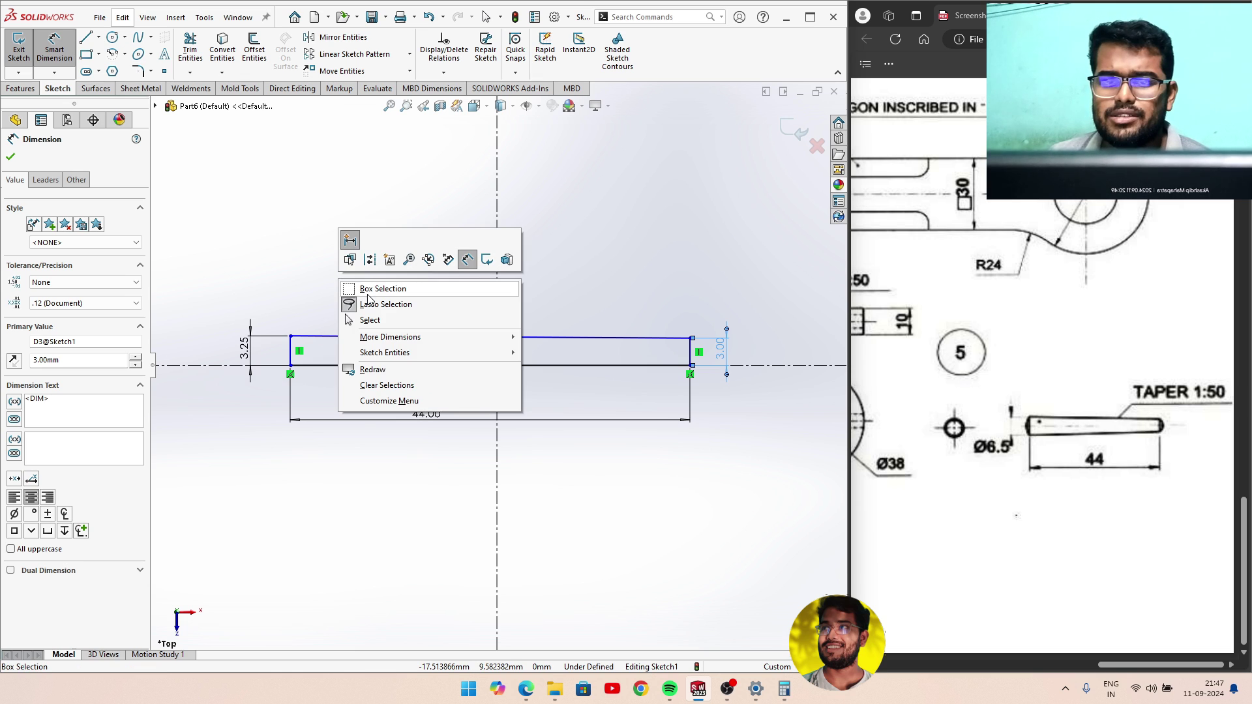
left_click(376, 321)
key("Escape")
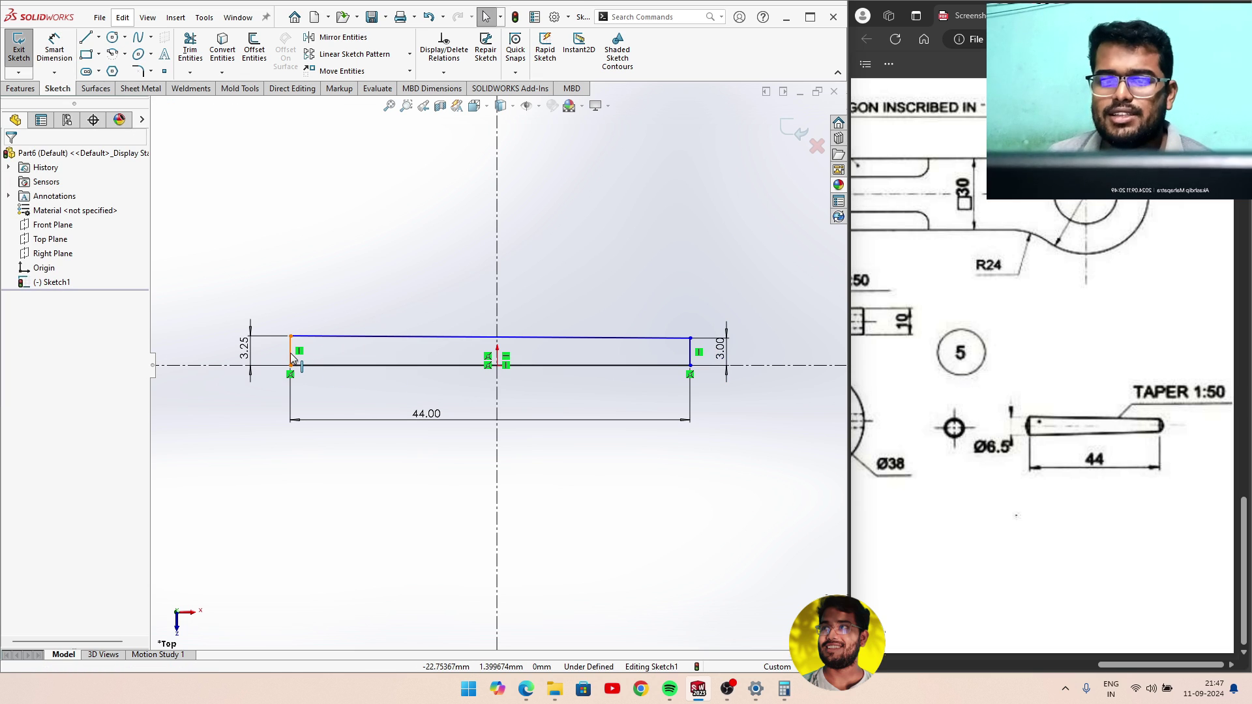
Make the outline's lower-left corner coincident with the origin and exit the sketch.
left_click_drag(290, 356, 335, 356)
left_click(391, 281)
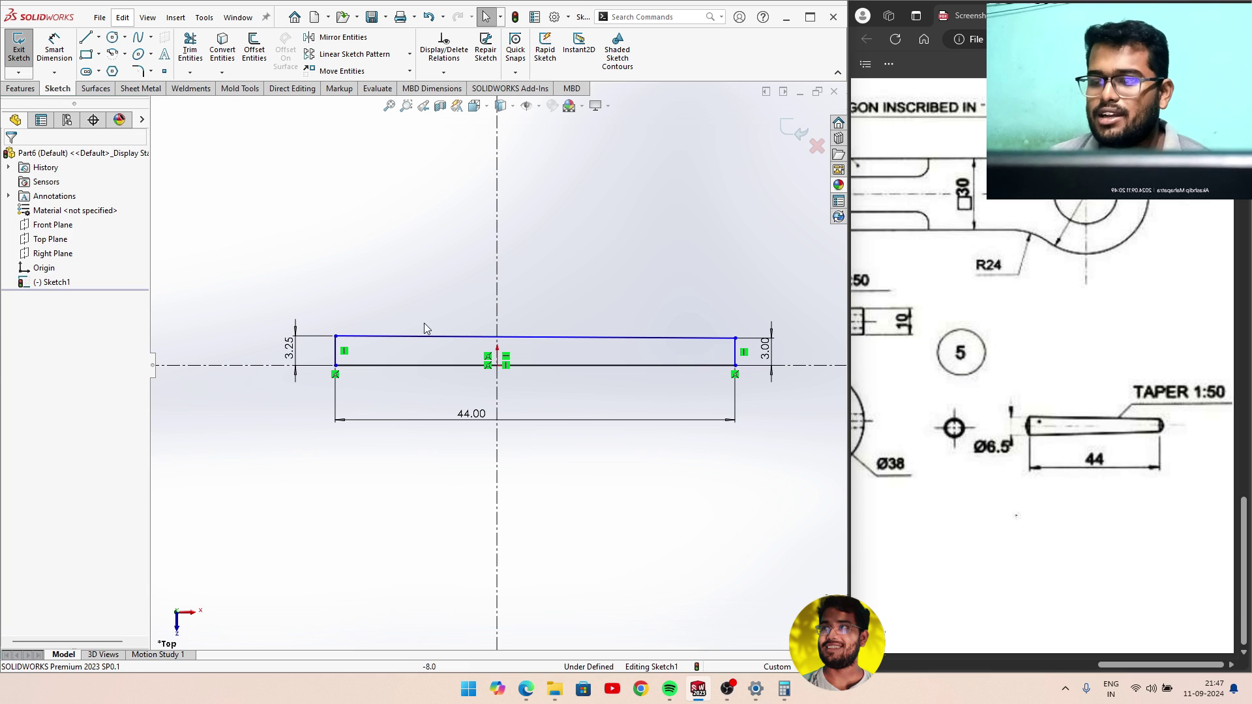
left_click(336, 366)
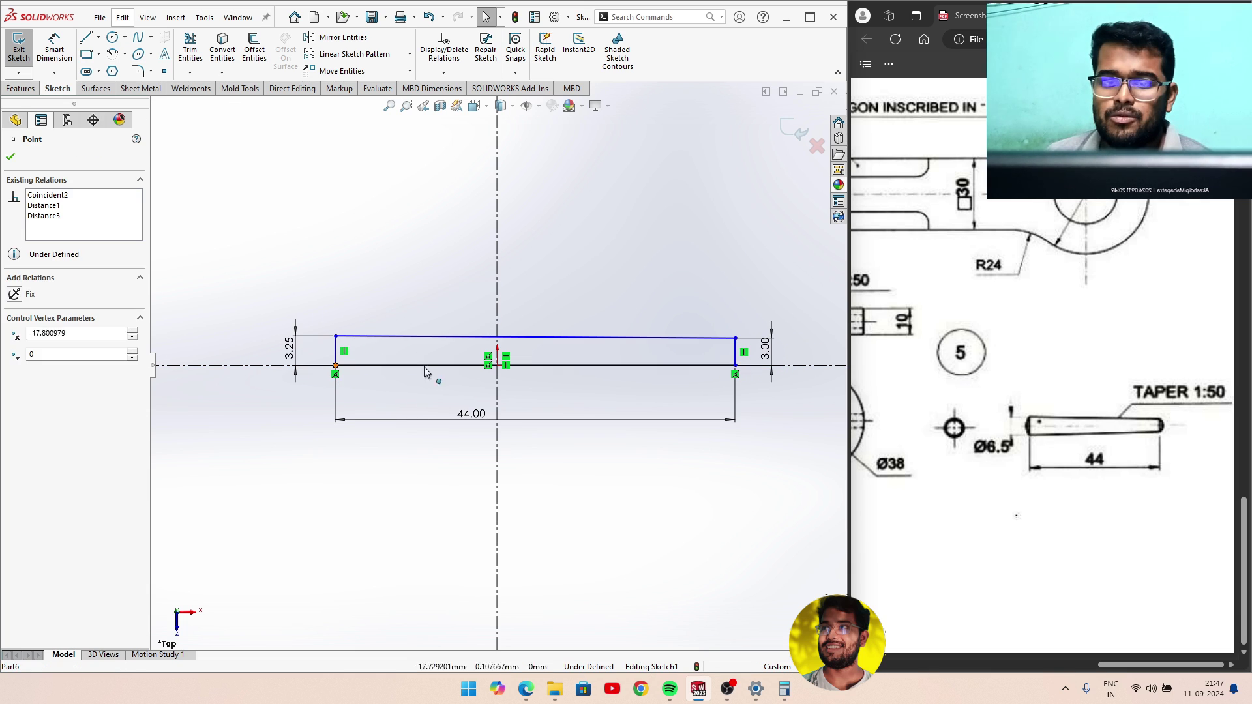
left_click(497, 366, "ctrl")
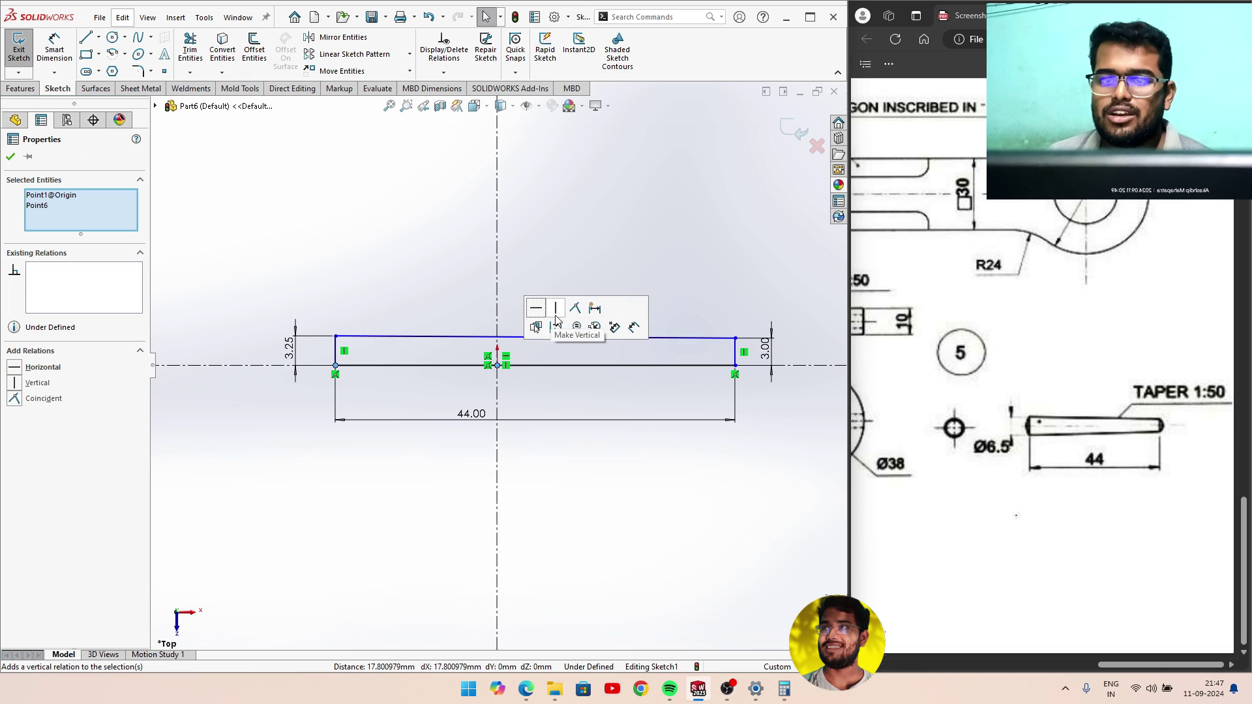
left_click(575, 308)
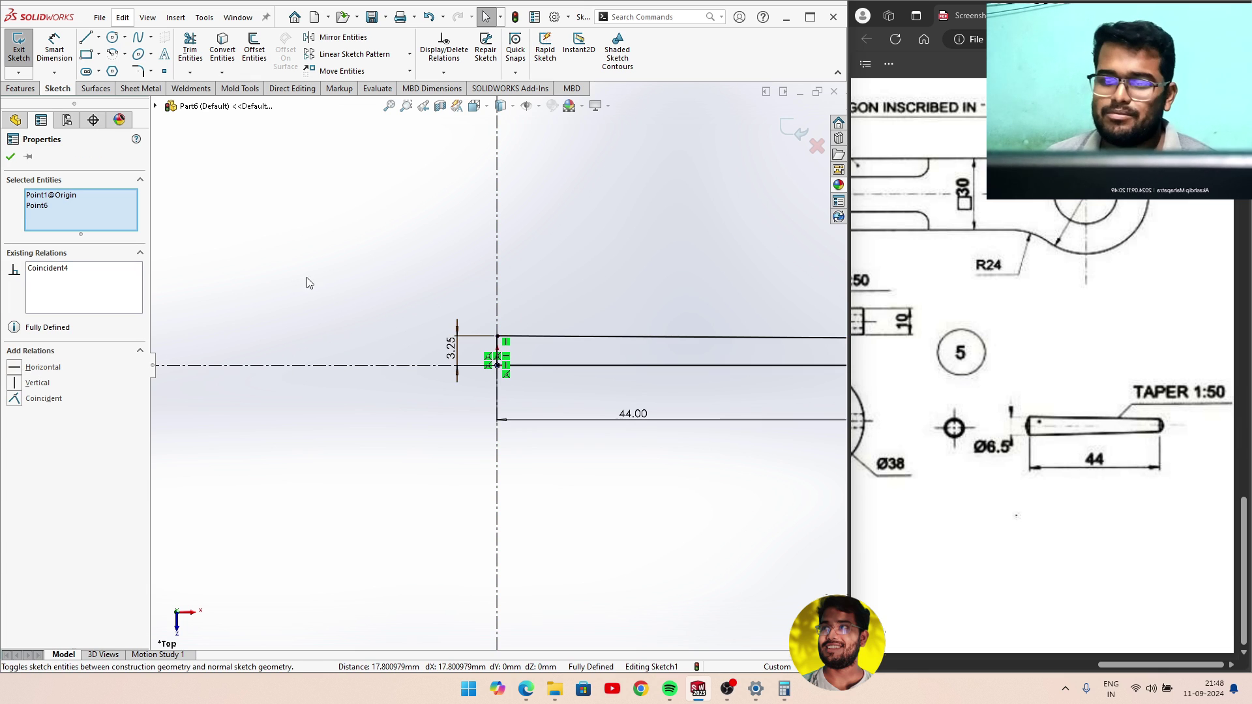
scroll(612, 453, "down", 1)
middle_click_drag(612, 453, 449, 425, "ctrl")
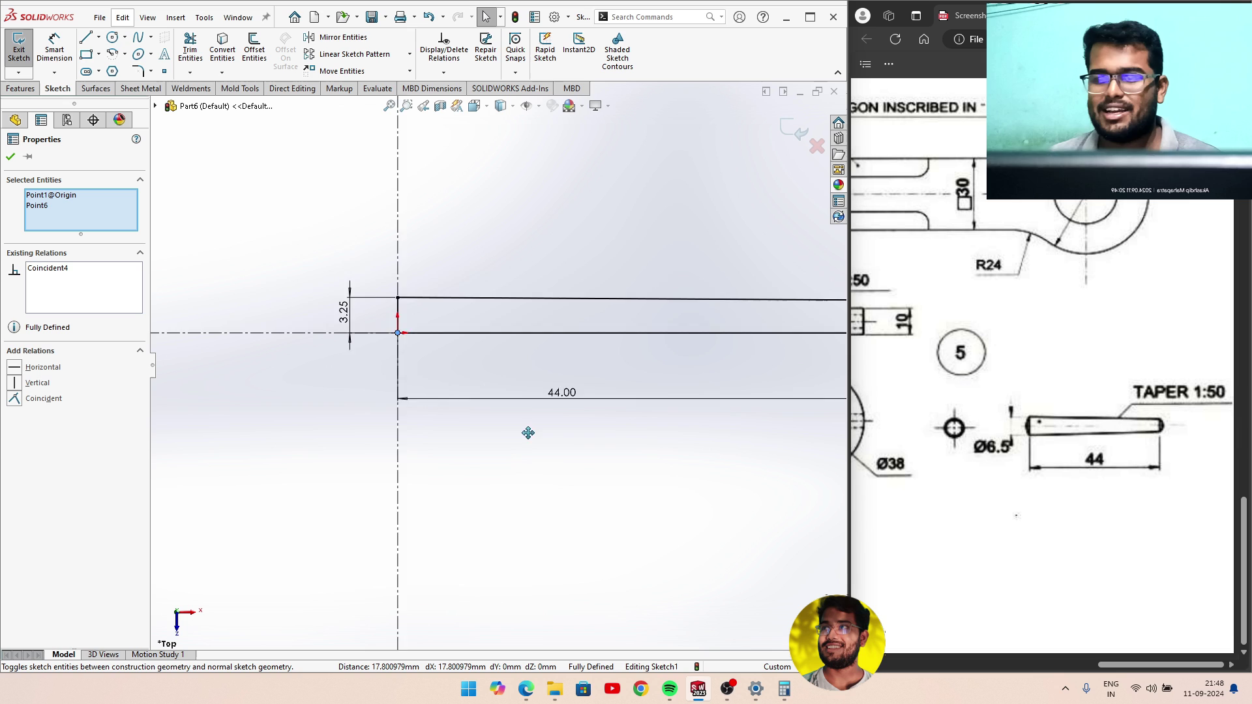
left_click(794, 129)
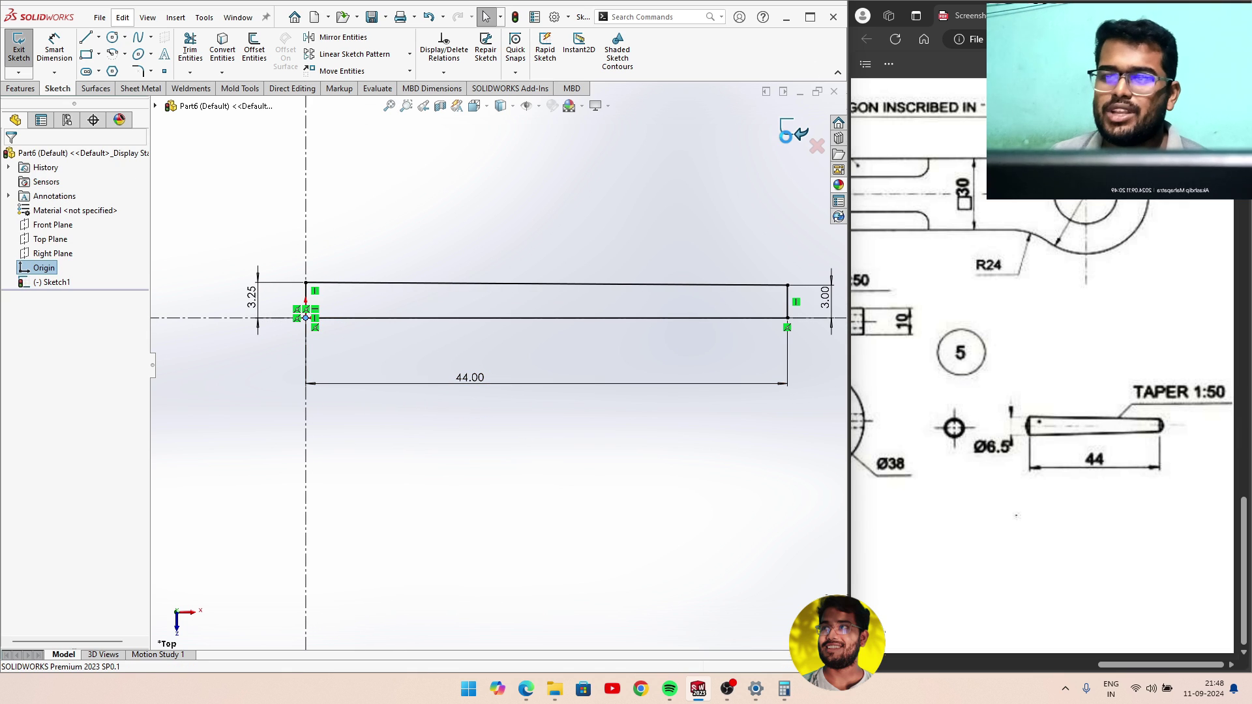
Revolve Sketch1 a full 360° about the centreline into a solid pin body.
left_click(30, 93)
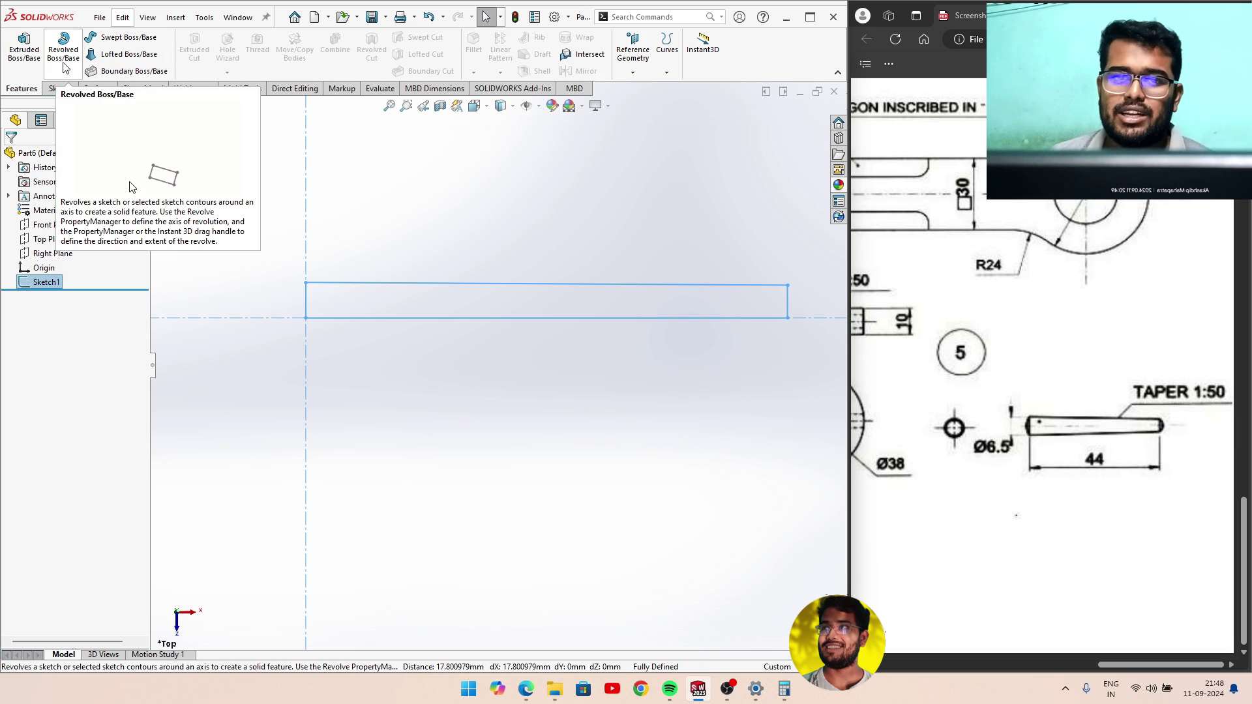
left_click(63, 52)
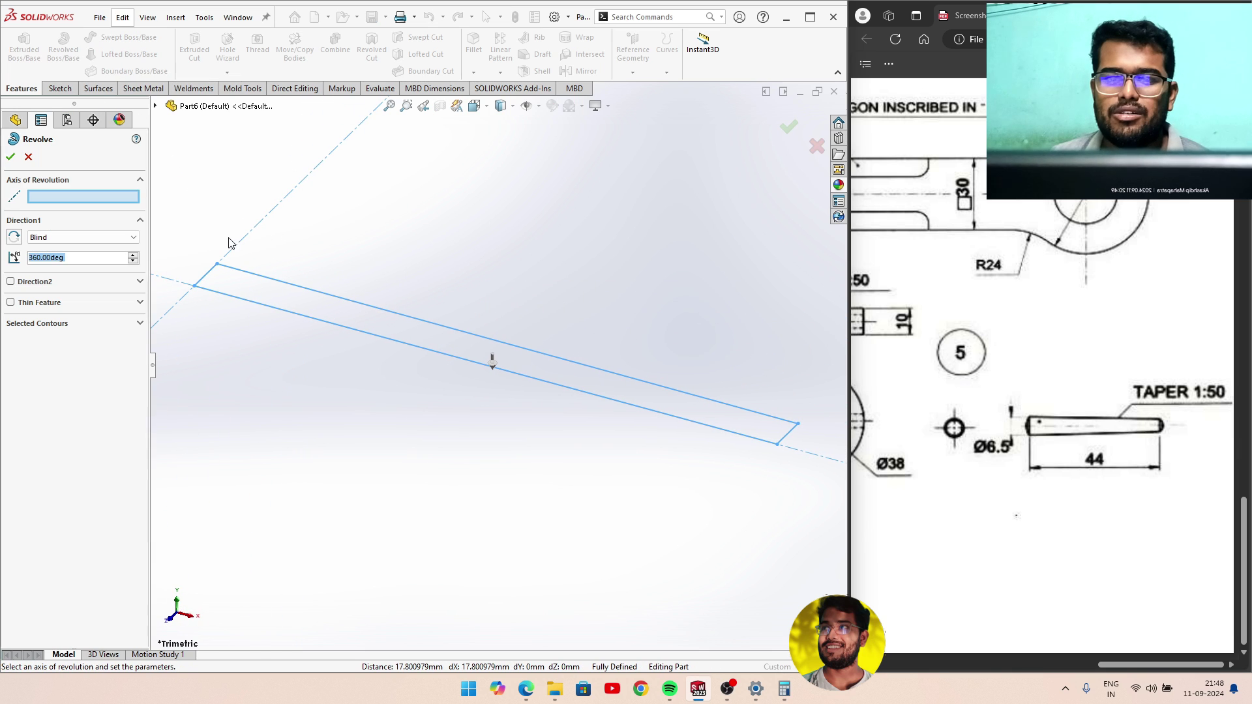
left_click(207, 297)
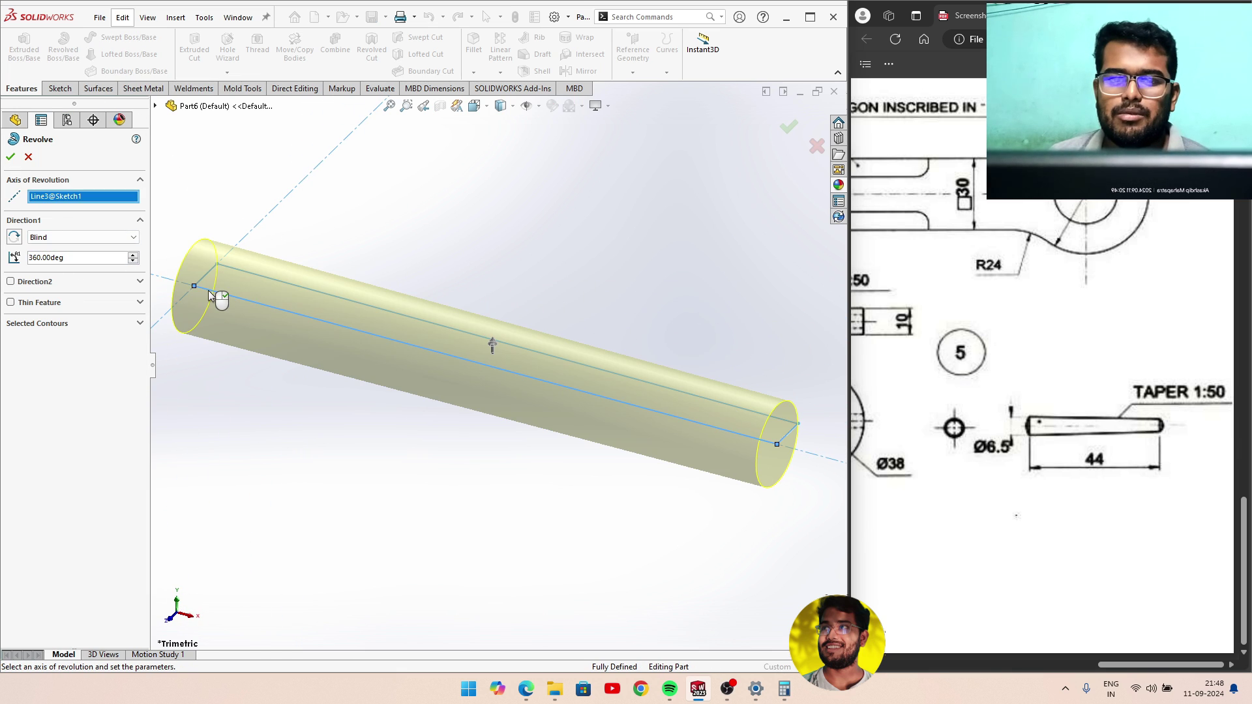
middle_click_drag(261, 281, 281, 274)
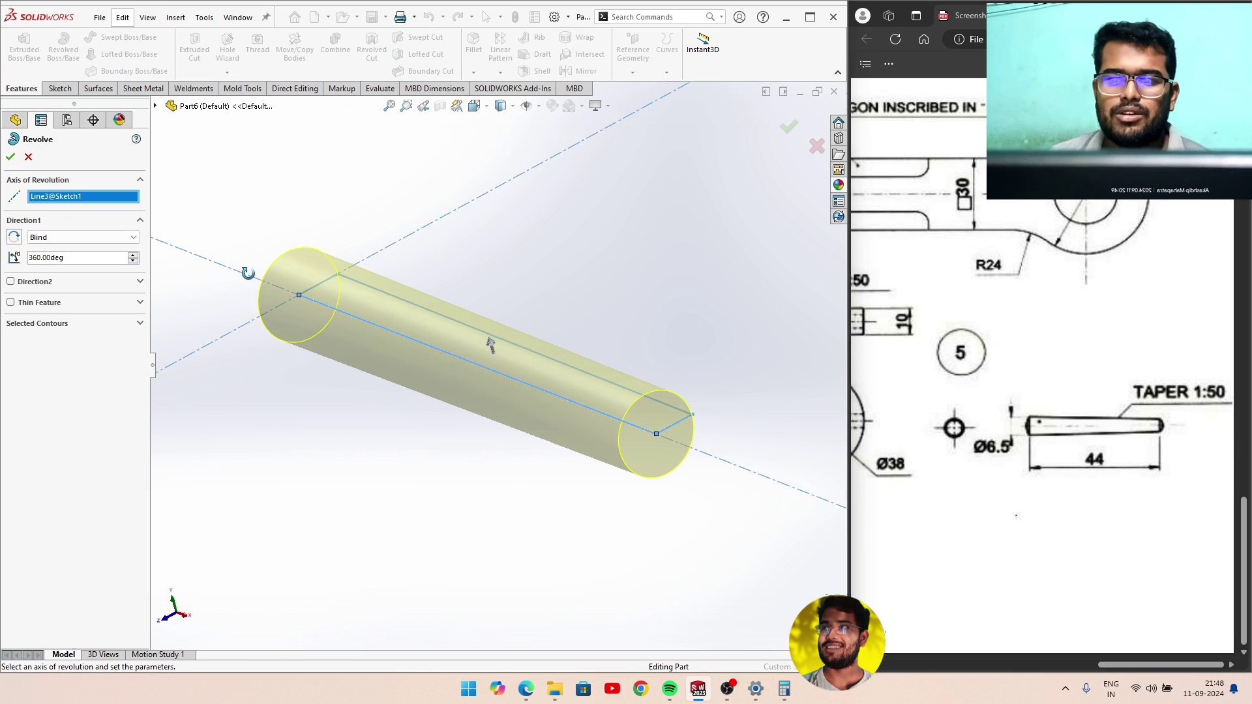
left_click(11, 156)
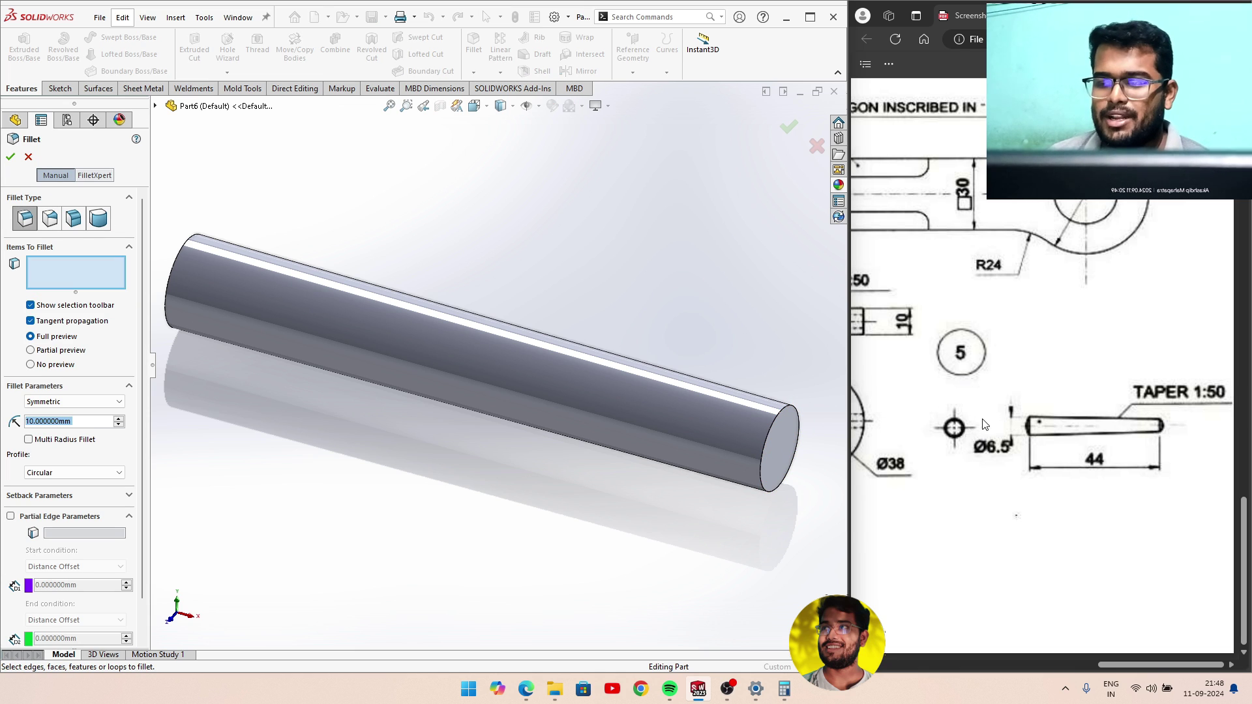
Fillet the pin's first end edge with a 2 mm radius.
left_click(784, 417)
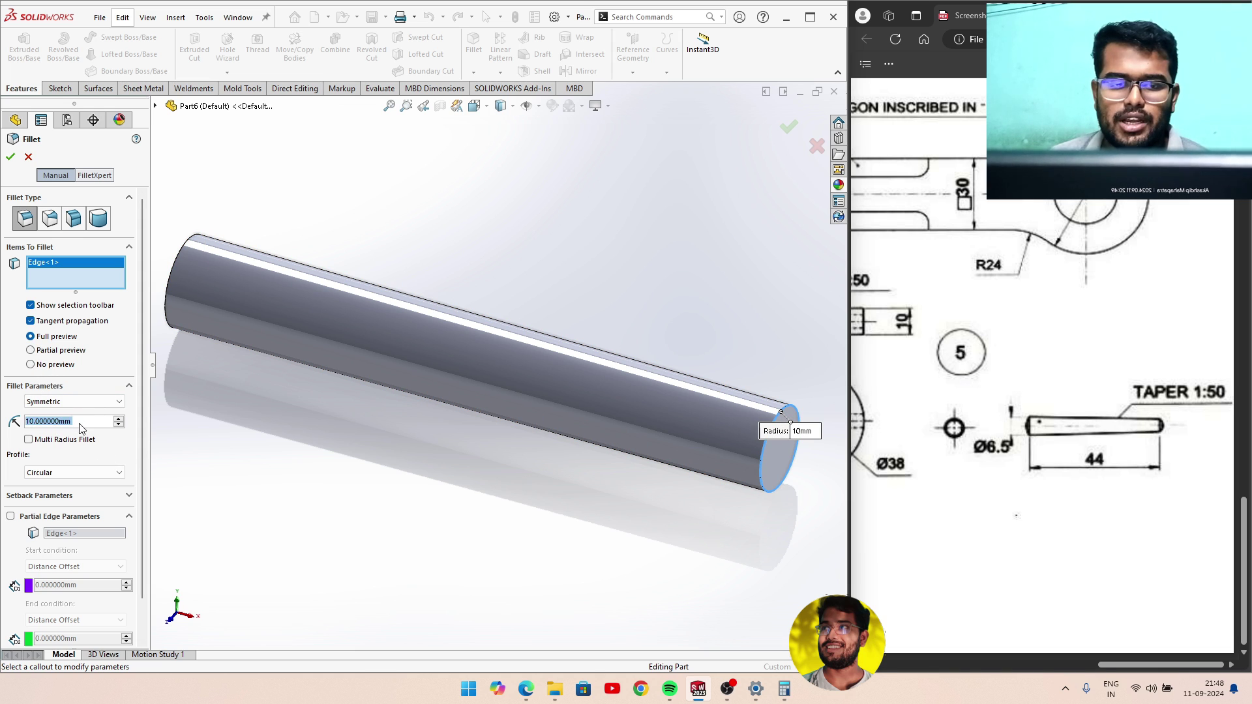
left_click(120, 419)
left_click(119, 425)
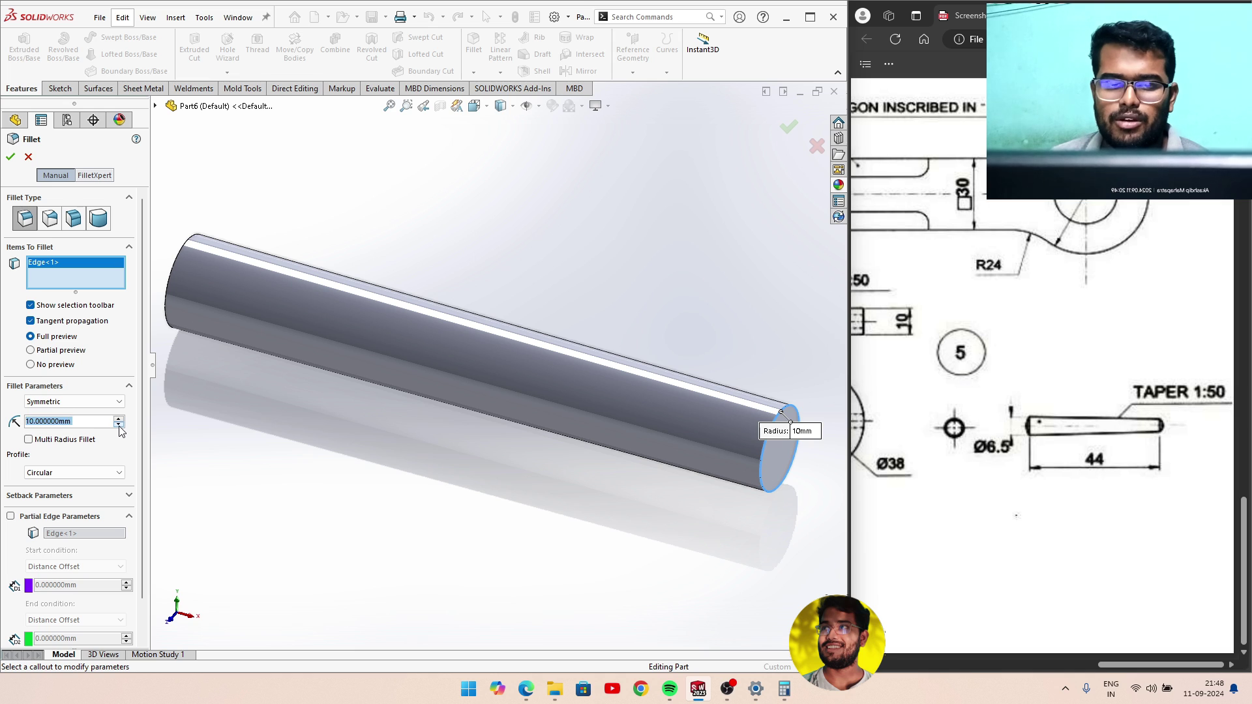
left_click(28, 421)
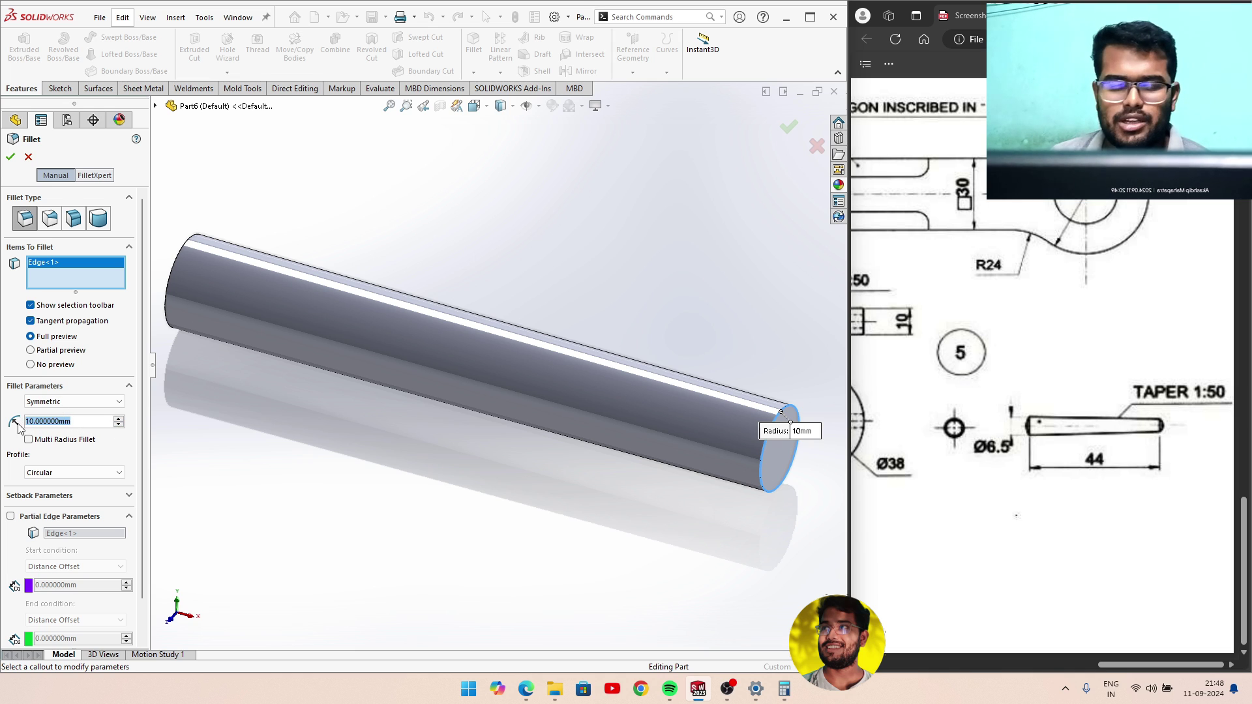
type("5")
key("Return")
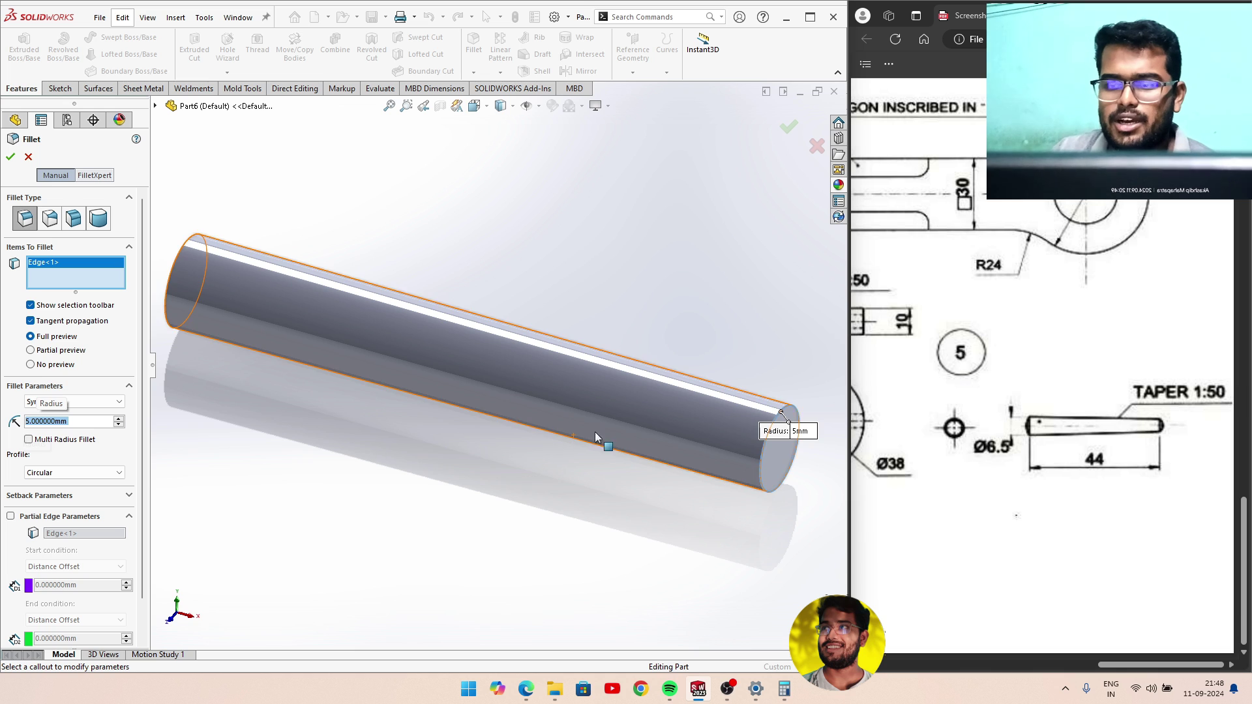
scroll(639, 428, "up", 3)
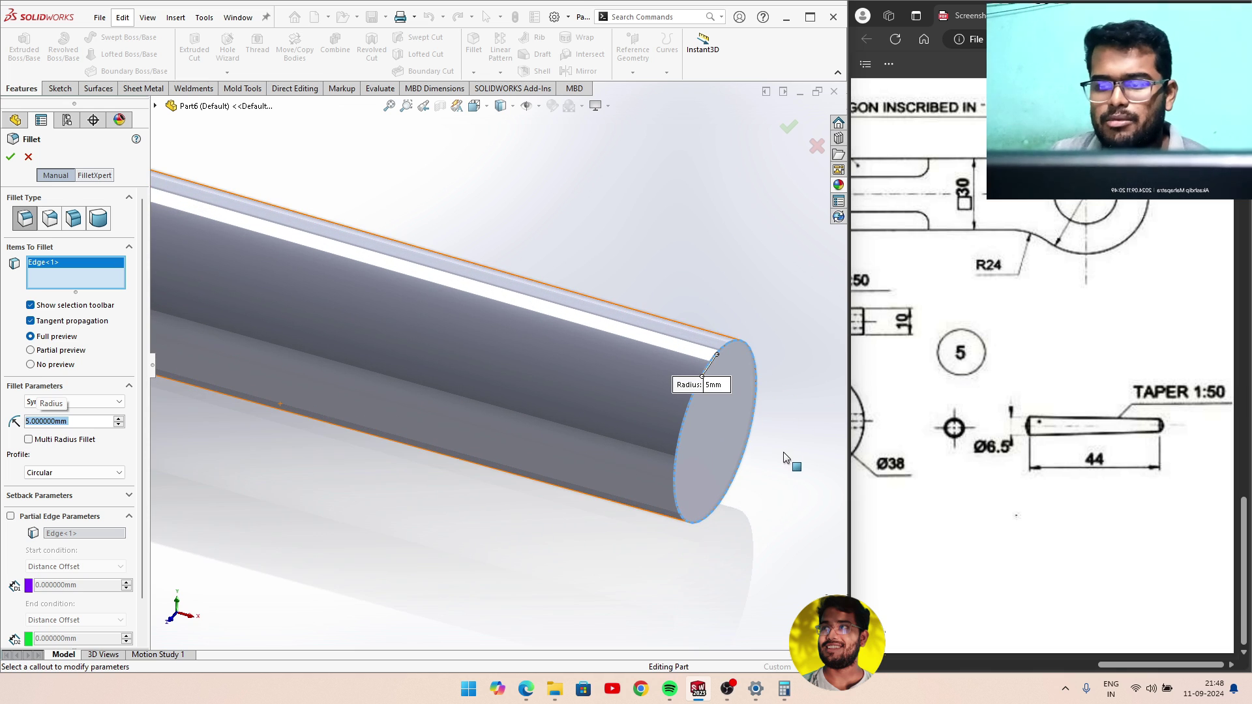
left_click(715, 385)
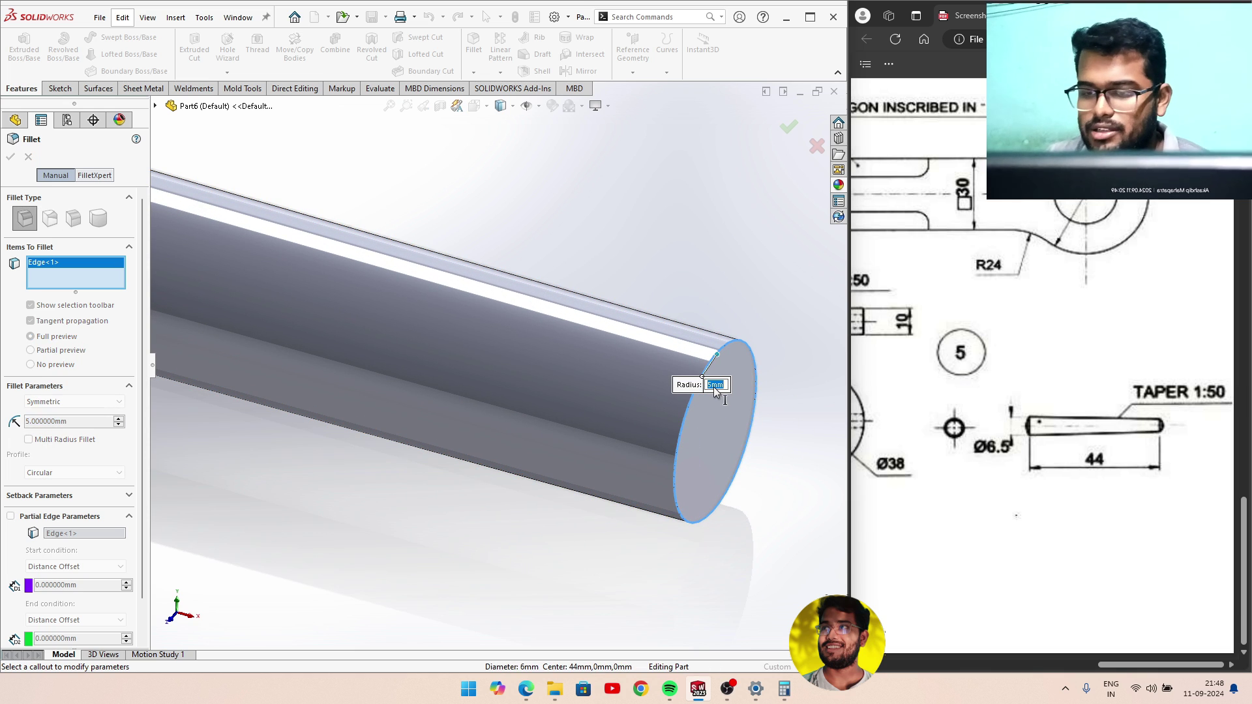
type("3")
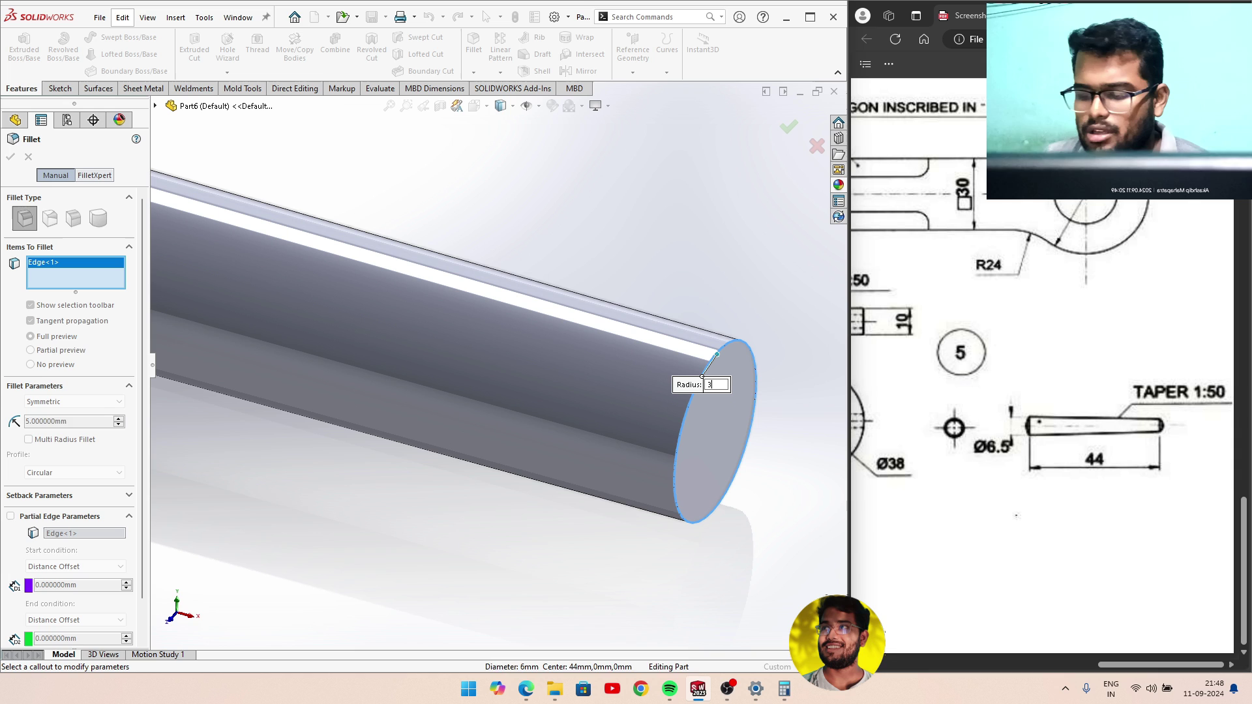
key("Return")
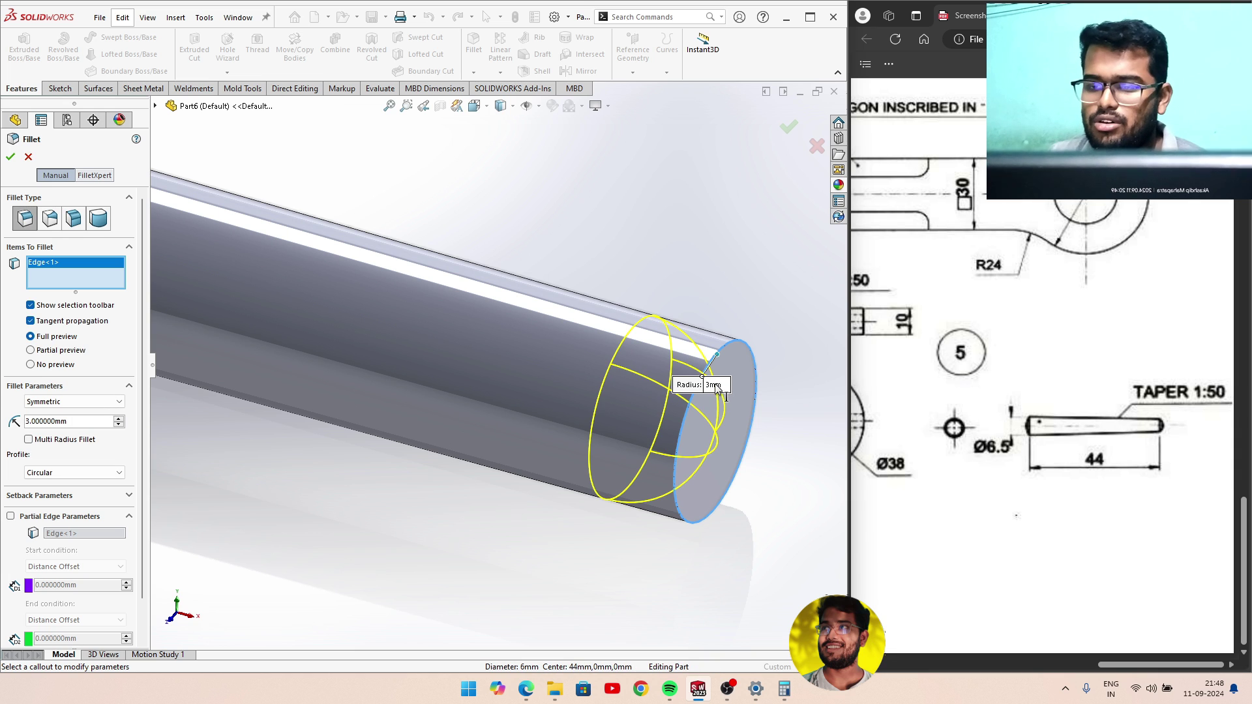
left_click(718, 388)
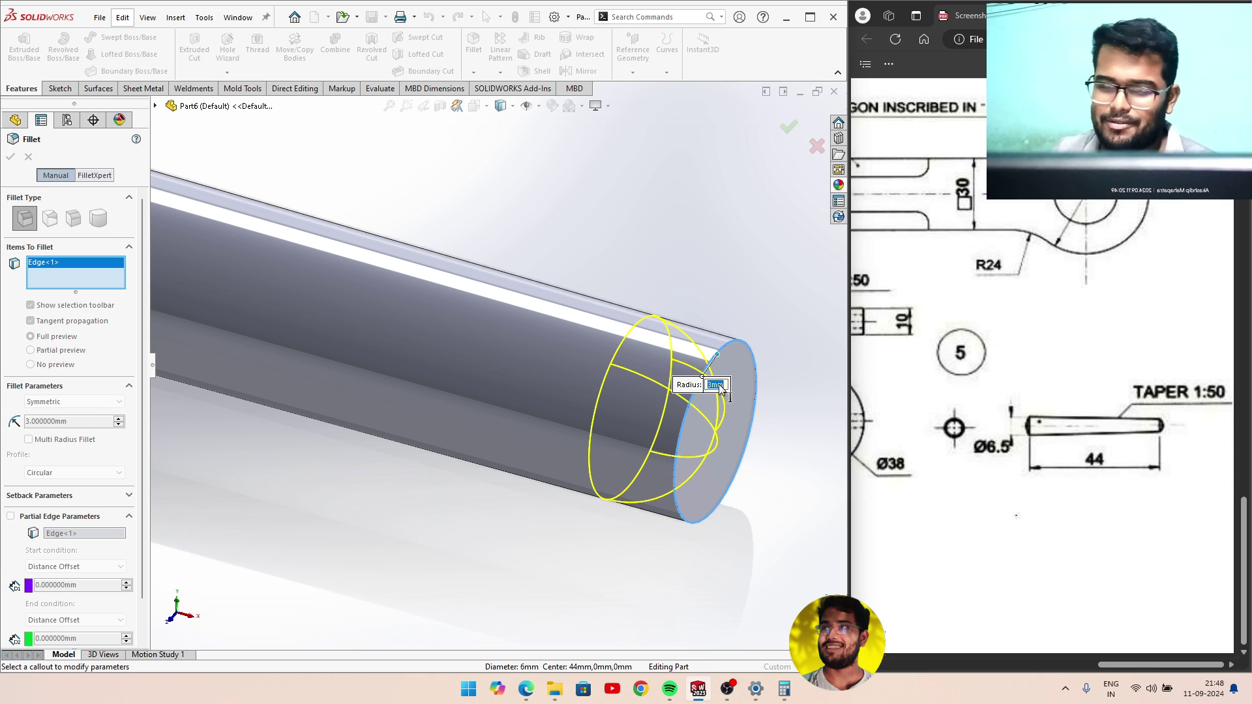
type("2")
key("Return")
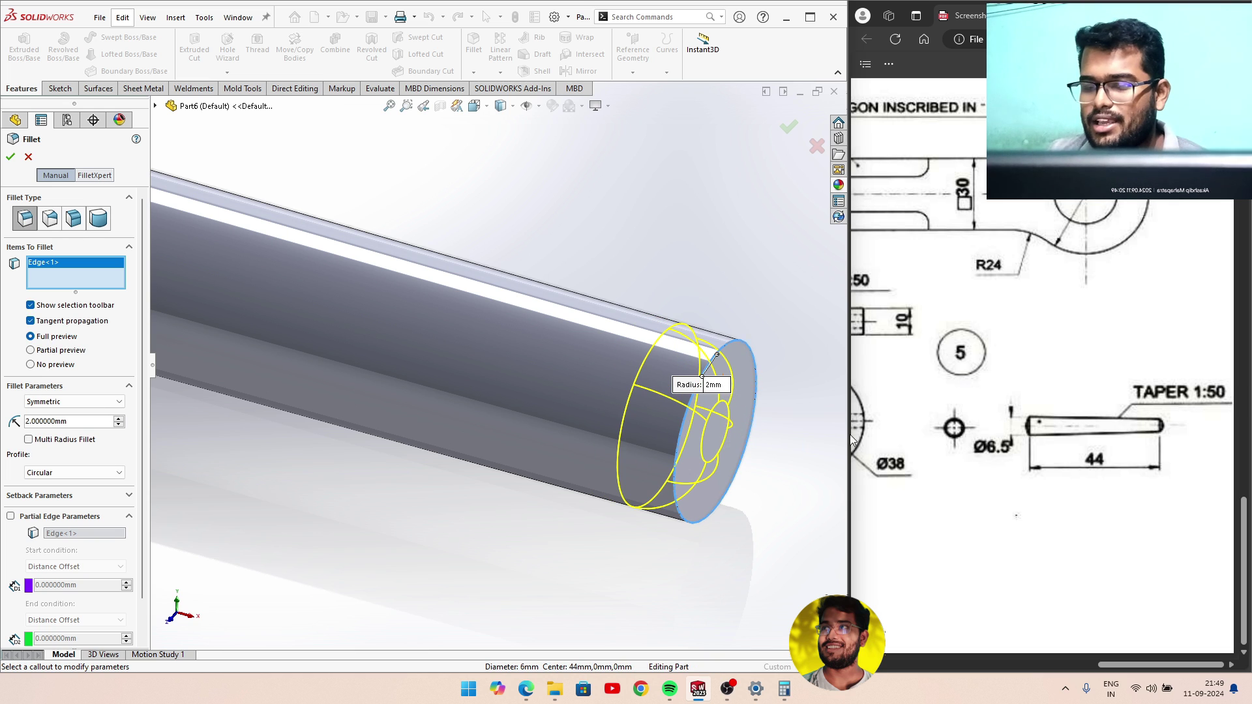
left_click(12, 157)
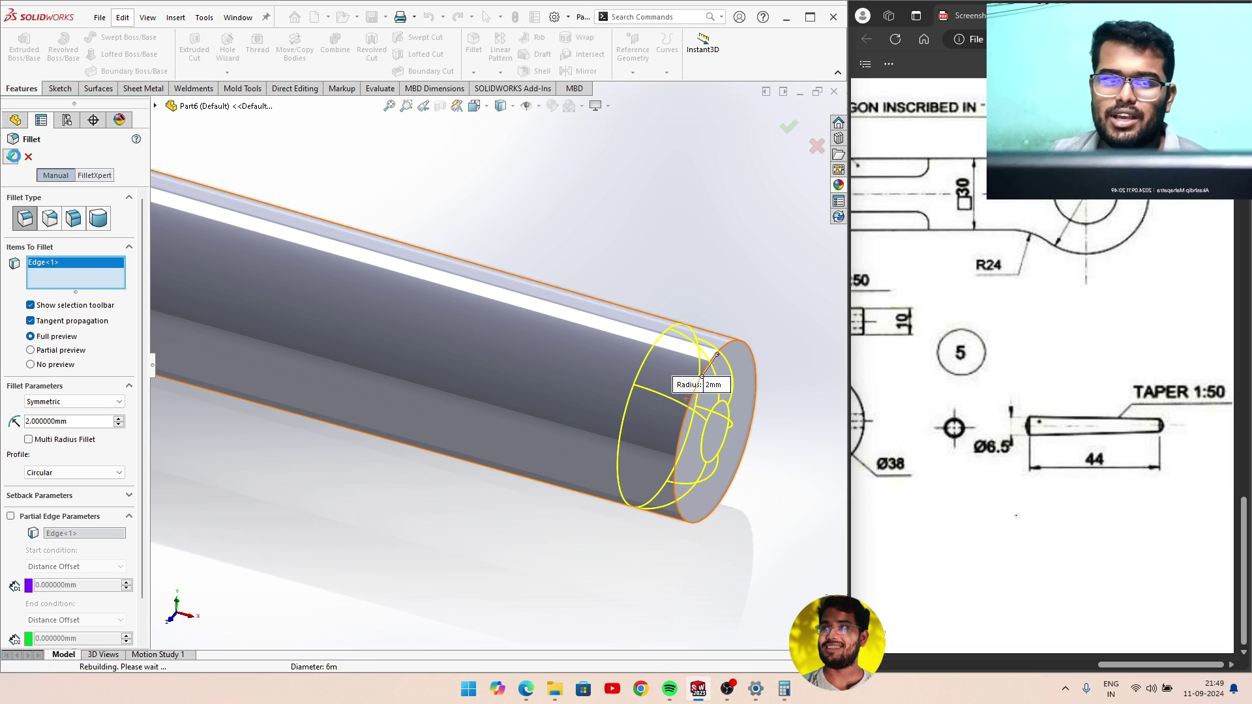
Edit Fillet1 to add the far end edge so both pin ends are rounded.
right_click(37, 311)
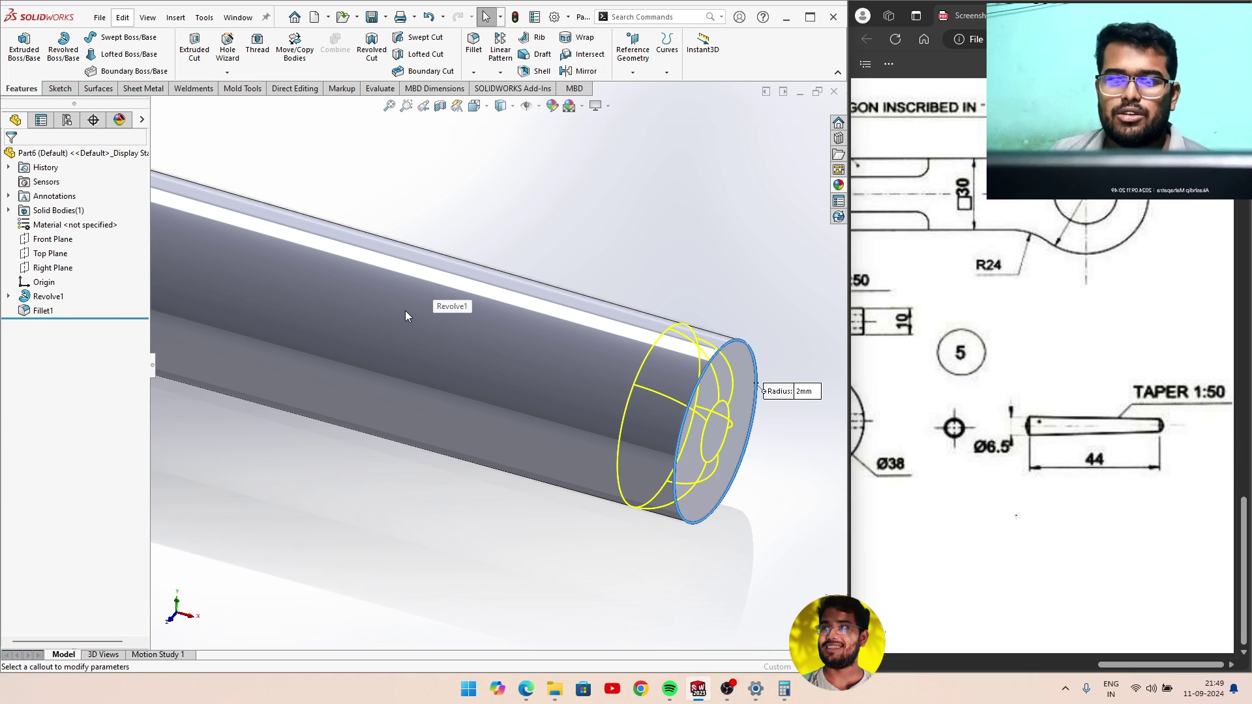
scroll(336, 319, "up", 3)
middle_click_drag(324, 325, 224, 304)
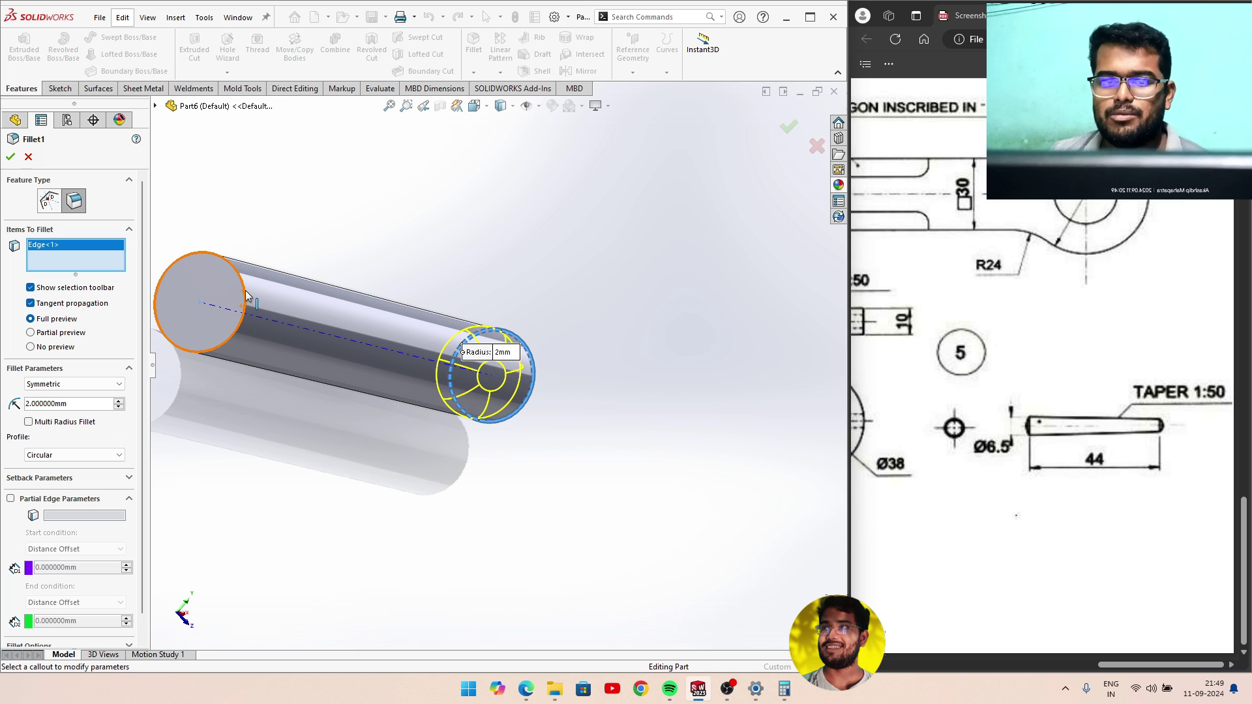
left_click(224, 304)
mouse_move(310, 304)
middle_mouse_down()
mouse_move(205, 205)
mouse_move(157, 274)
middle_mouse_up()
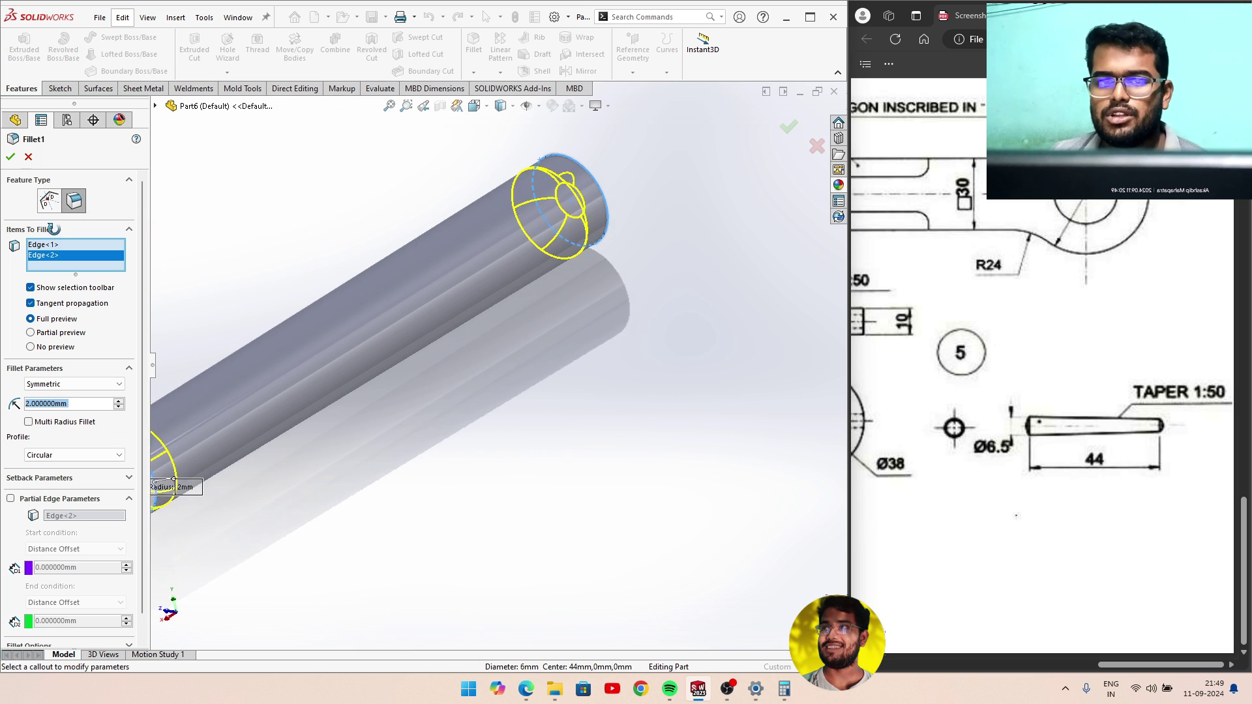
left_click(10, 157)
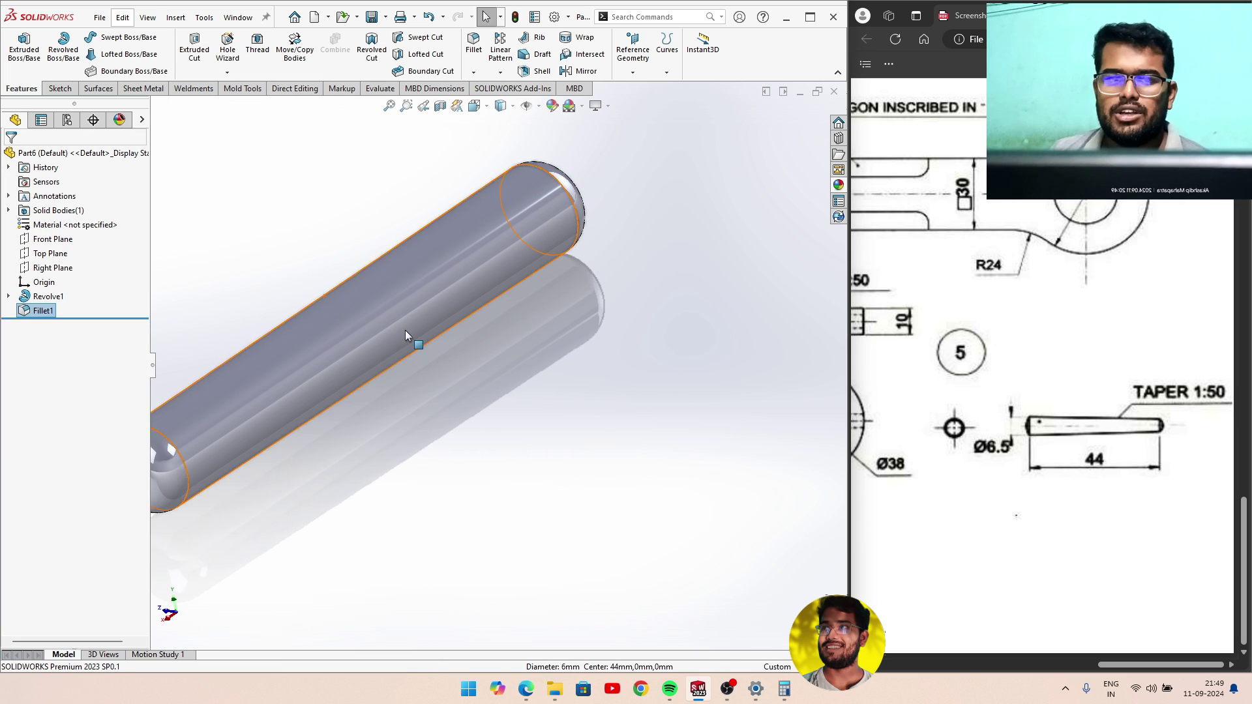
mouse_move(405, 330)
middle_mouse_down()
mouse_move(413, 342)
mouse_move(237, 335)
mouse_move(299, 424)
mouse_move(380, 456)
mouse_move(519, 440)
mouse_move(559, 420)
middle_mouse_up()
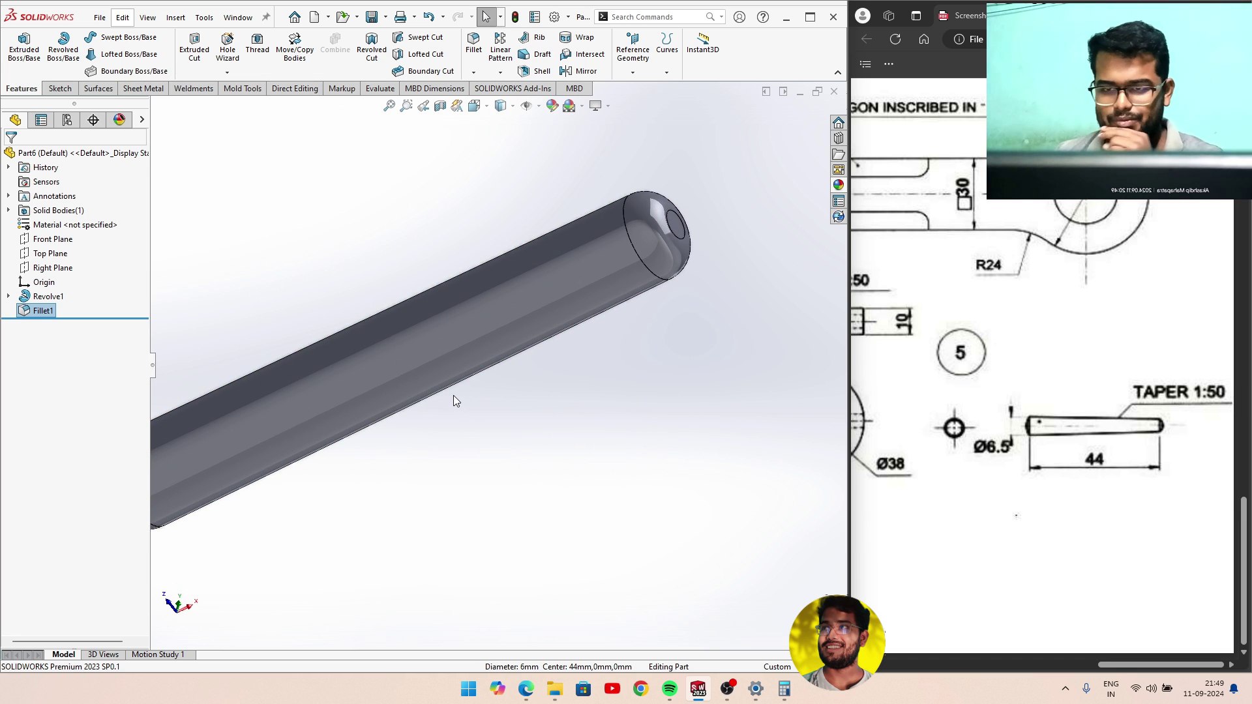
Apply a matte iron appearance from the Iron library to the pin.
key("f")
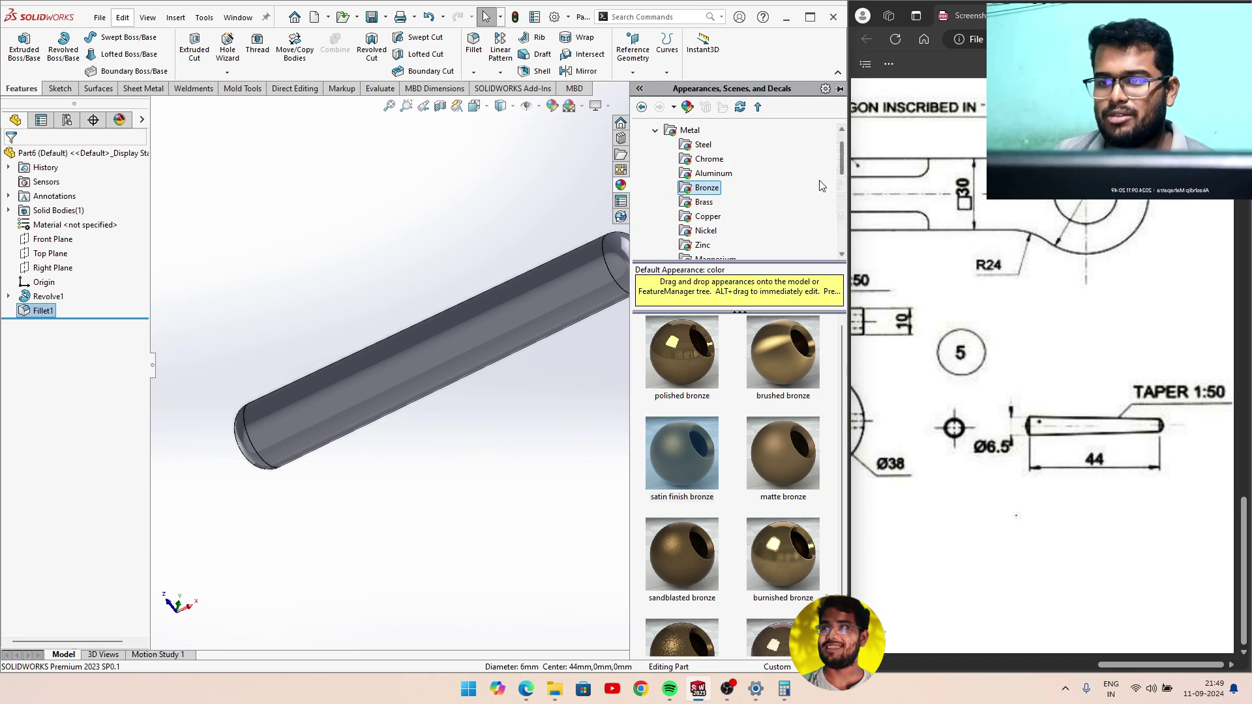
left_click(839, 185)
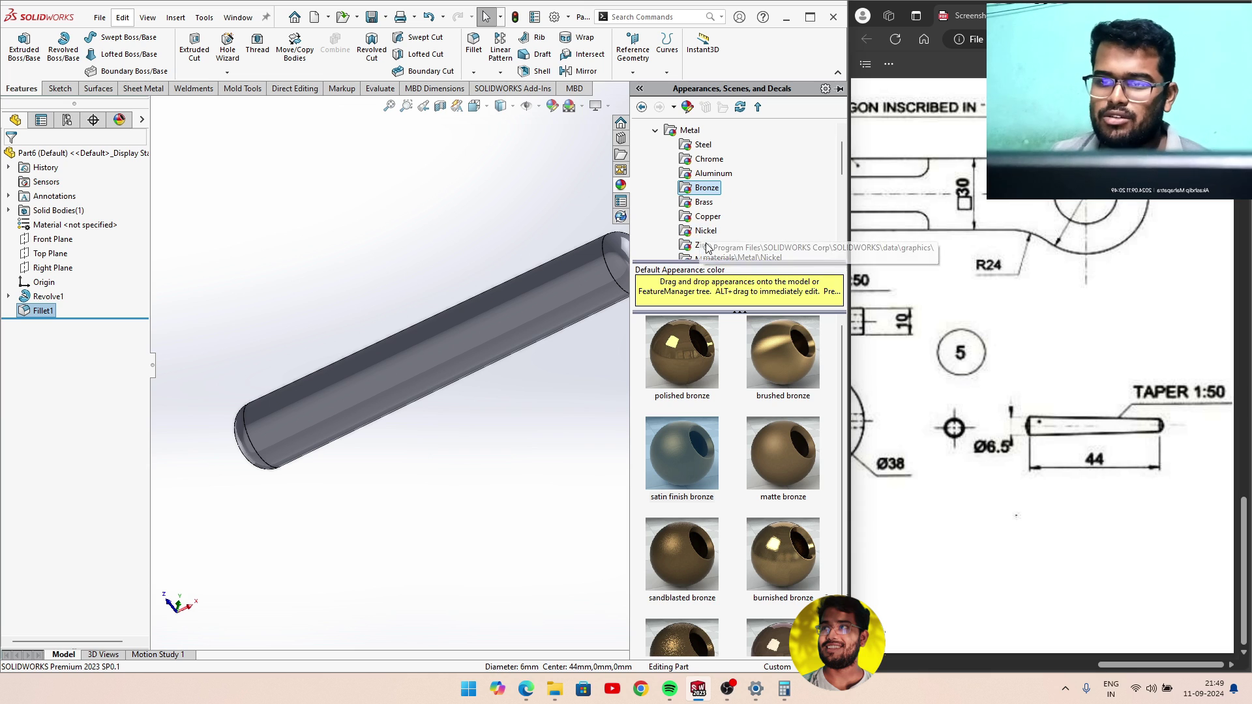
scroll(715, 233, "down", 1)
left_click(712, 234)
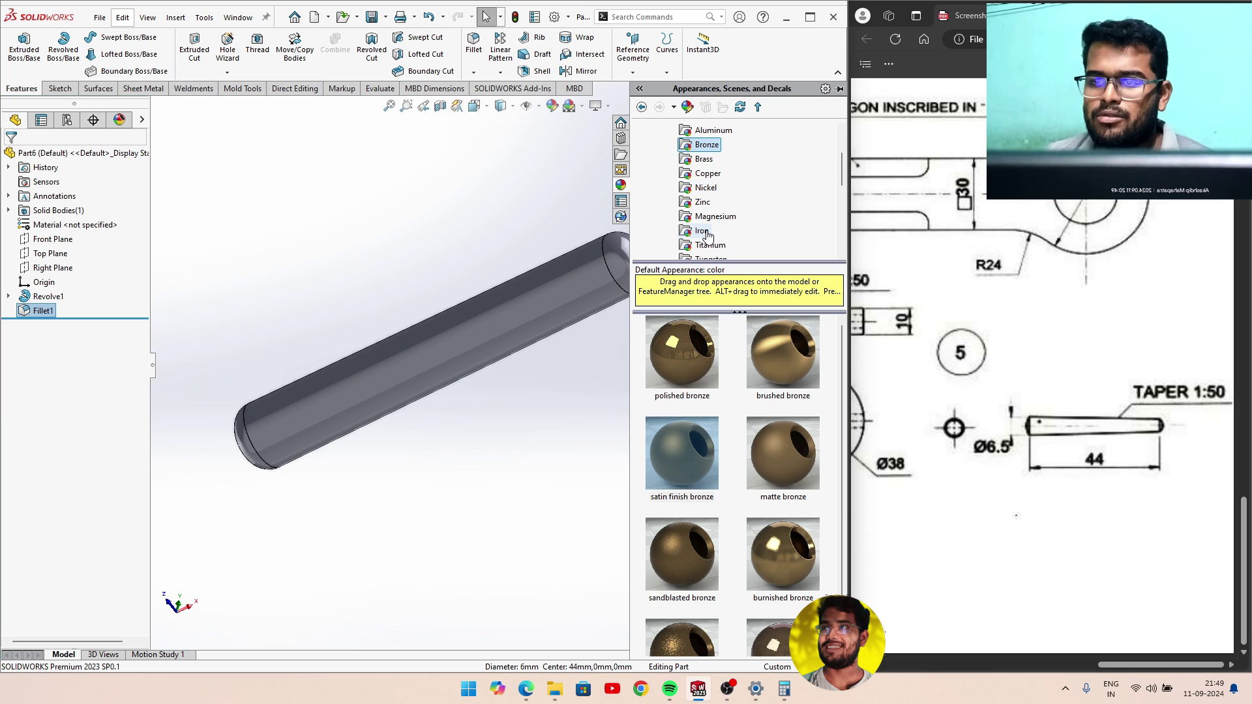
left_click_drag(687, 385, 530, 316)
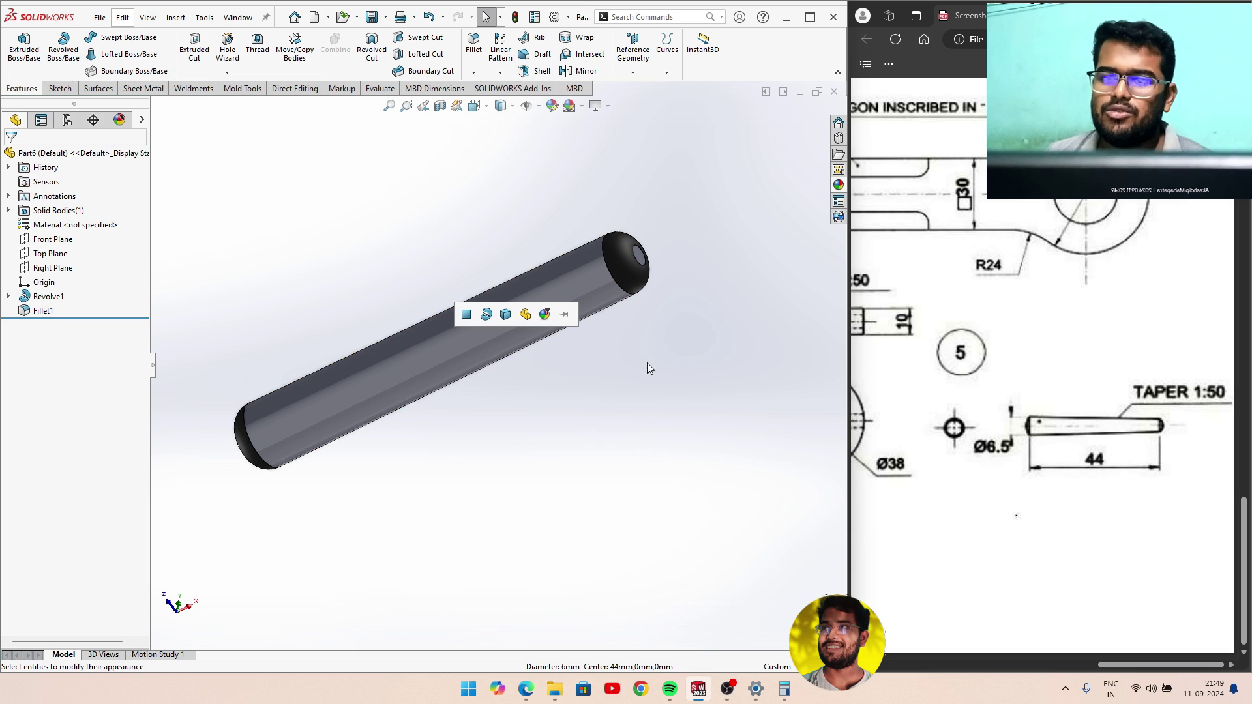
left_click(568, 281)
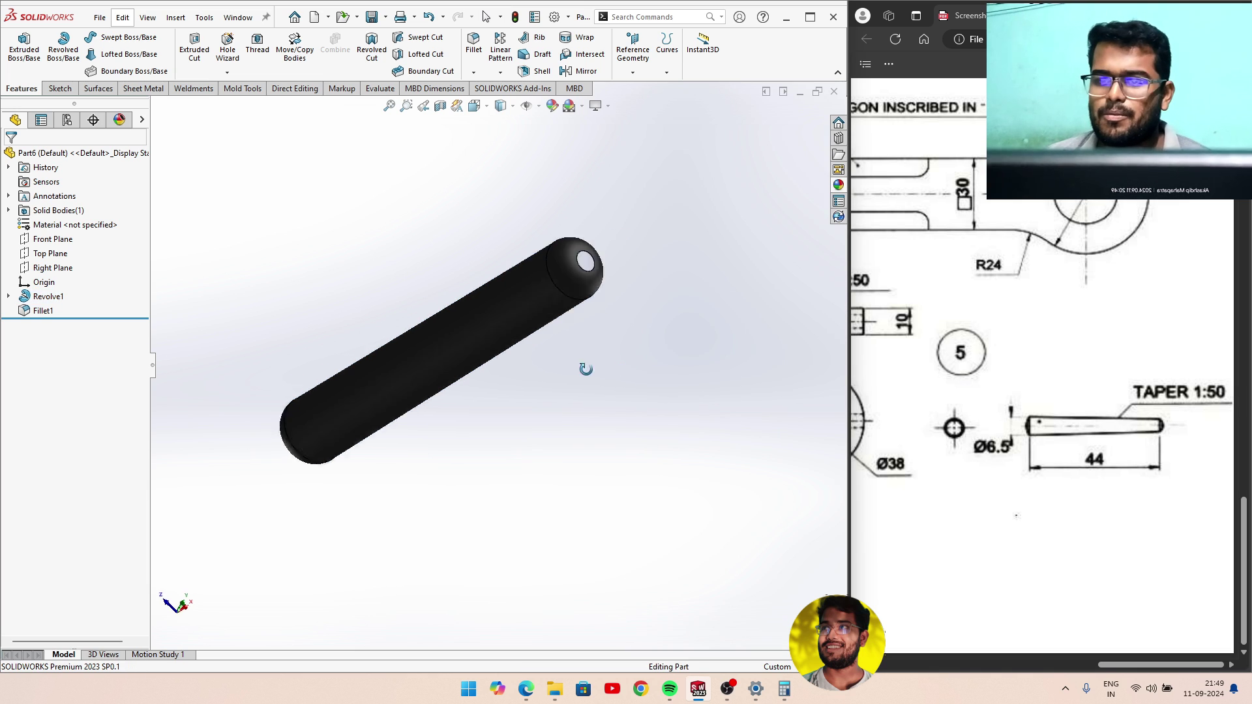
middle_click_drag(587, 367, 491, 418)
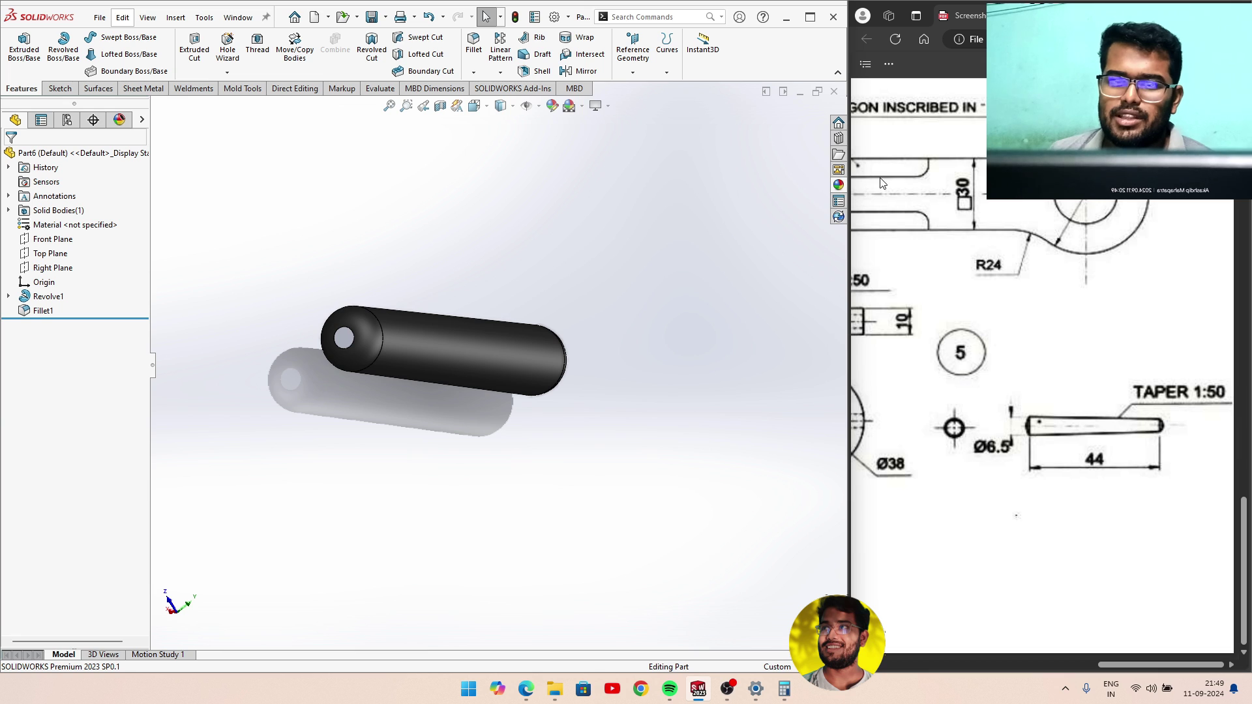
Apply the wrought iron finish to the whole part and view the pin from the back.
left_click(838, 185)
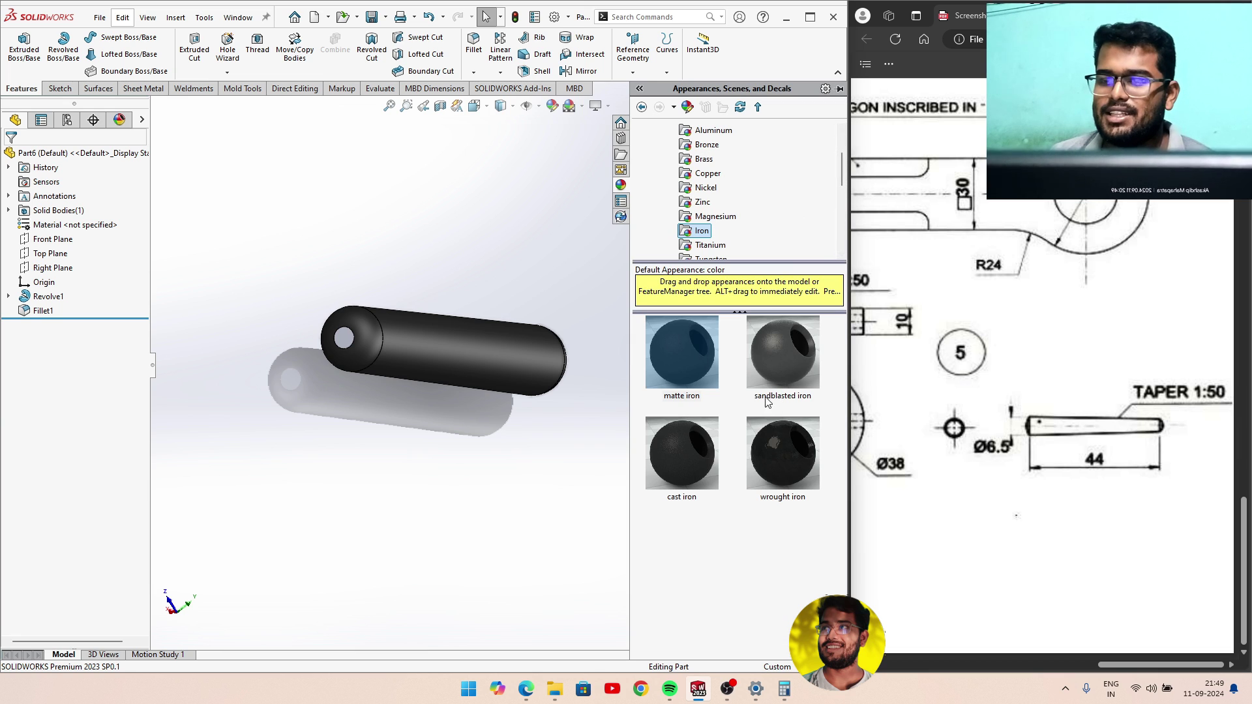
left_click_drag(783, 453, 347, 335)
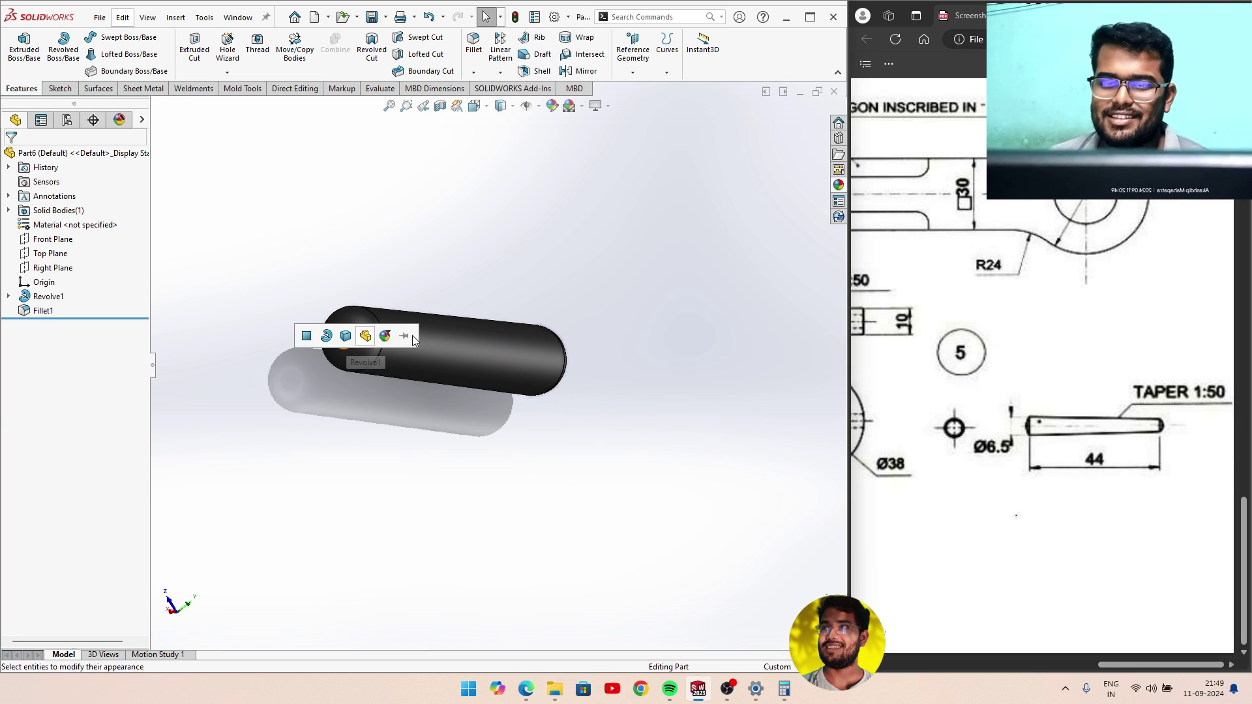
left_click(365, 335)
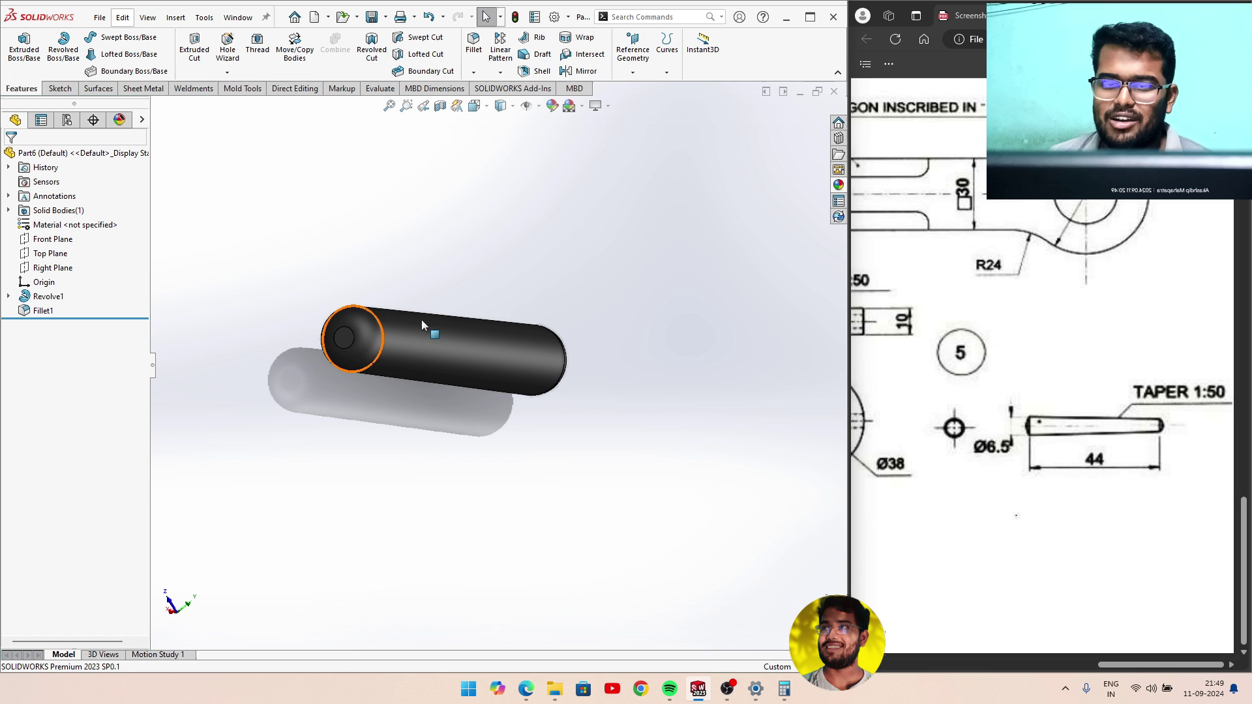
mouse_move(422, 324)
middle_mouse_down()
mouse_move(607, 366)
mouse_move(646, 433)
mouse_move(659, 433)
mouse_move(383, 439)
mouse_move(404, 441)
mouse_move(436, 381)
middle_mouse_up()
key("space")
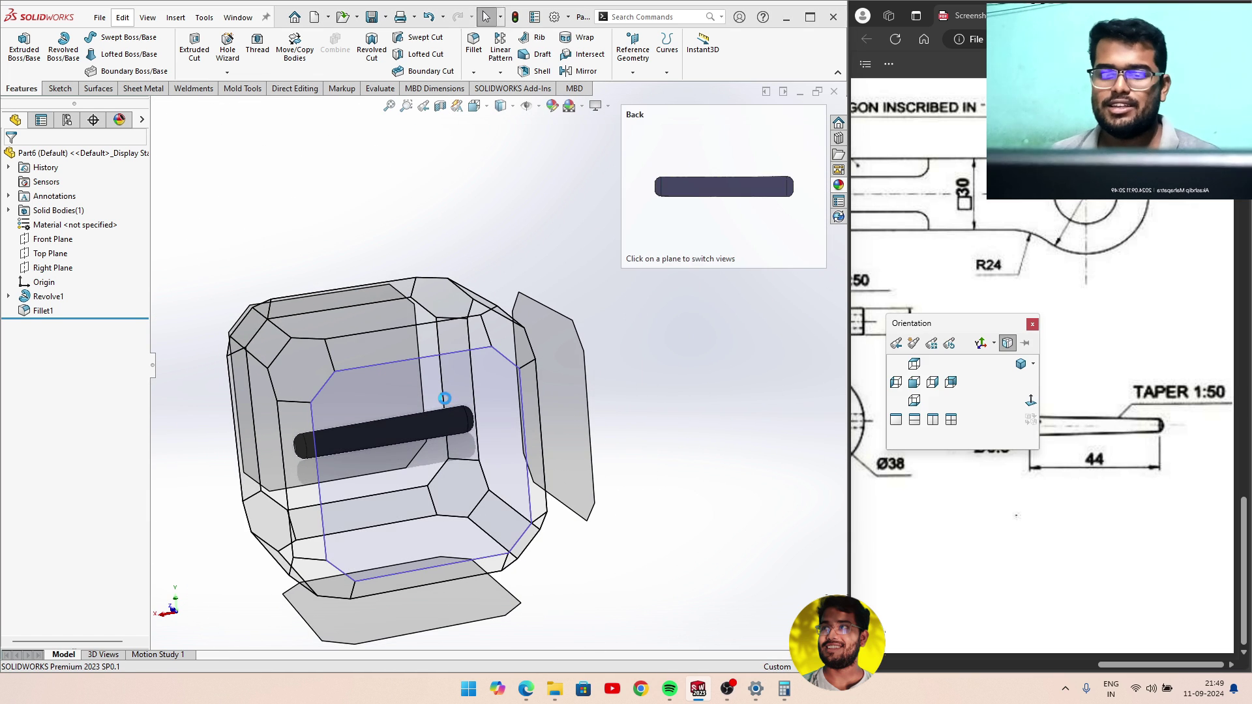
left_click(444, 398)
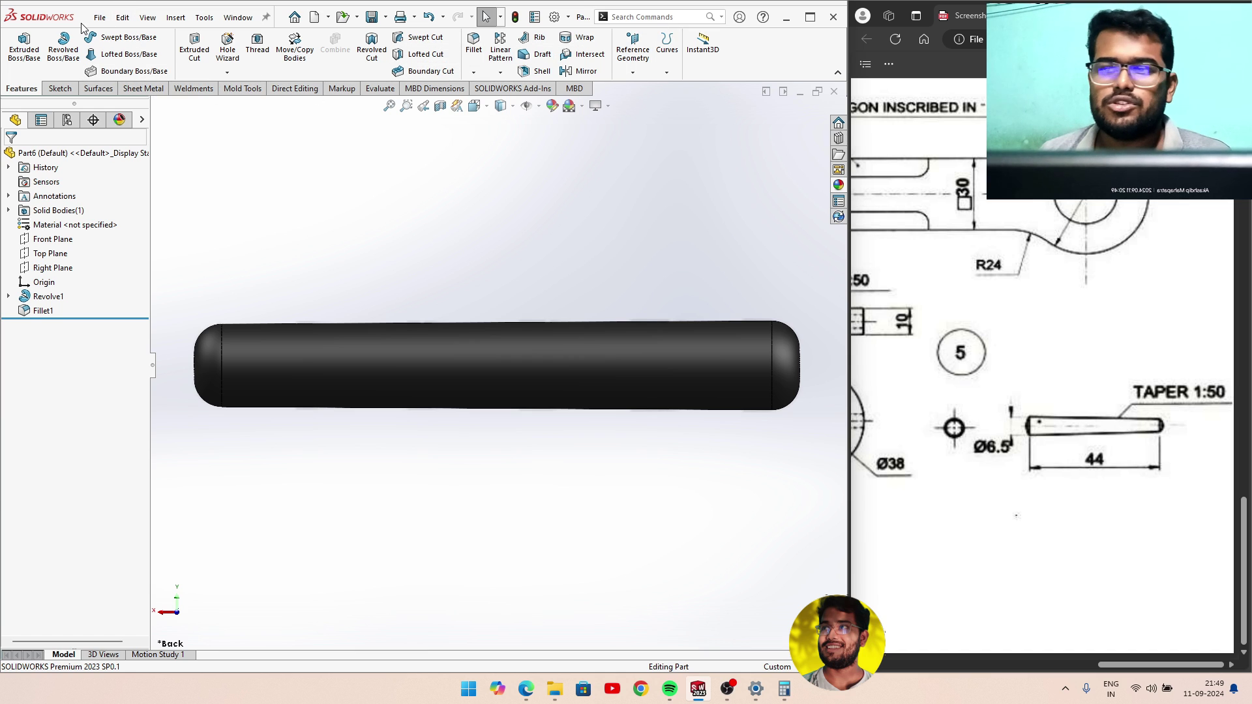
Save the pin part as TAPER PIN.
left_click(123, 18)
mouse_move(100, 18)
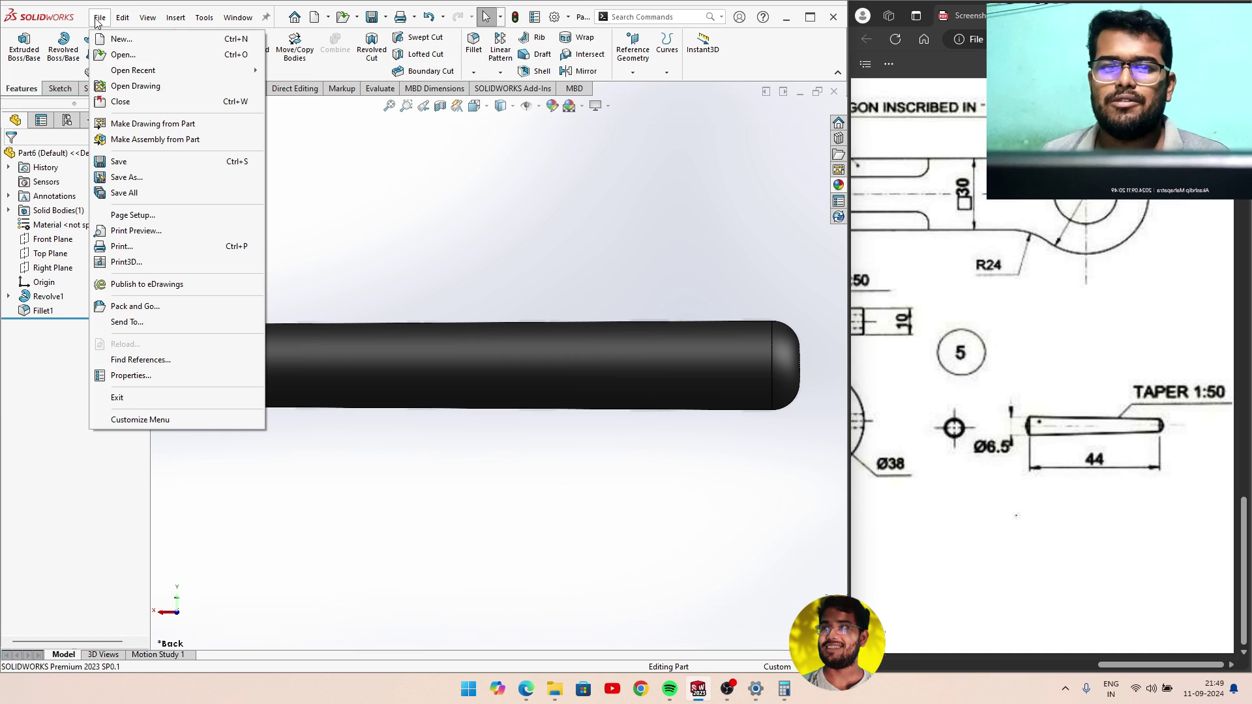
left_click(126, 167)
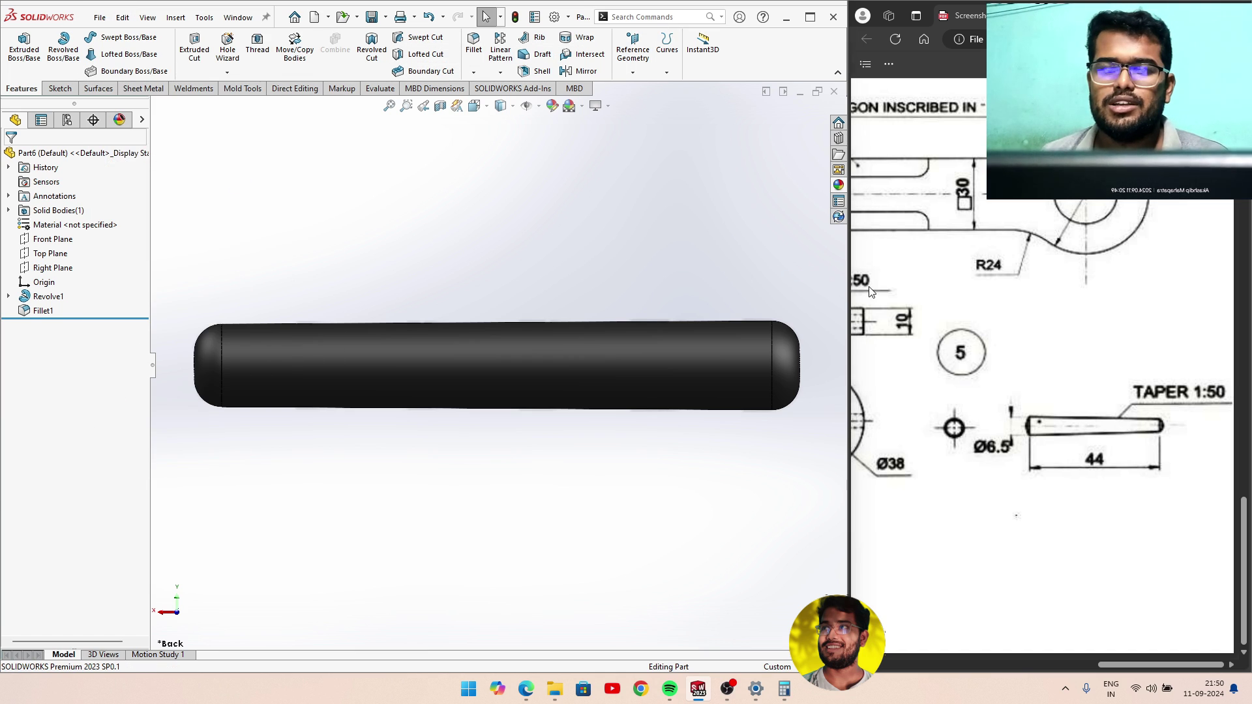
scroll(1026, 288, "up", 3)
scroll(1026, 287, "up", 3)
scroll(1029, 292, "up", 5)
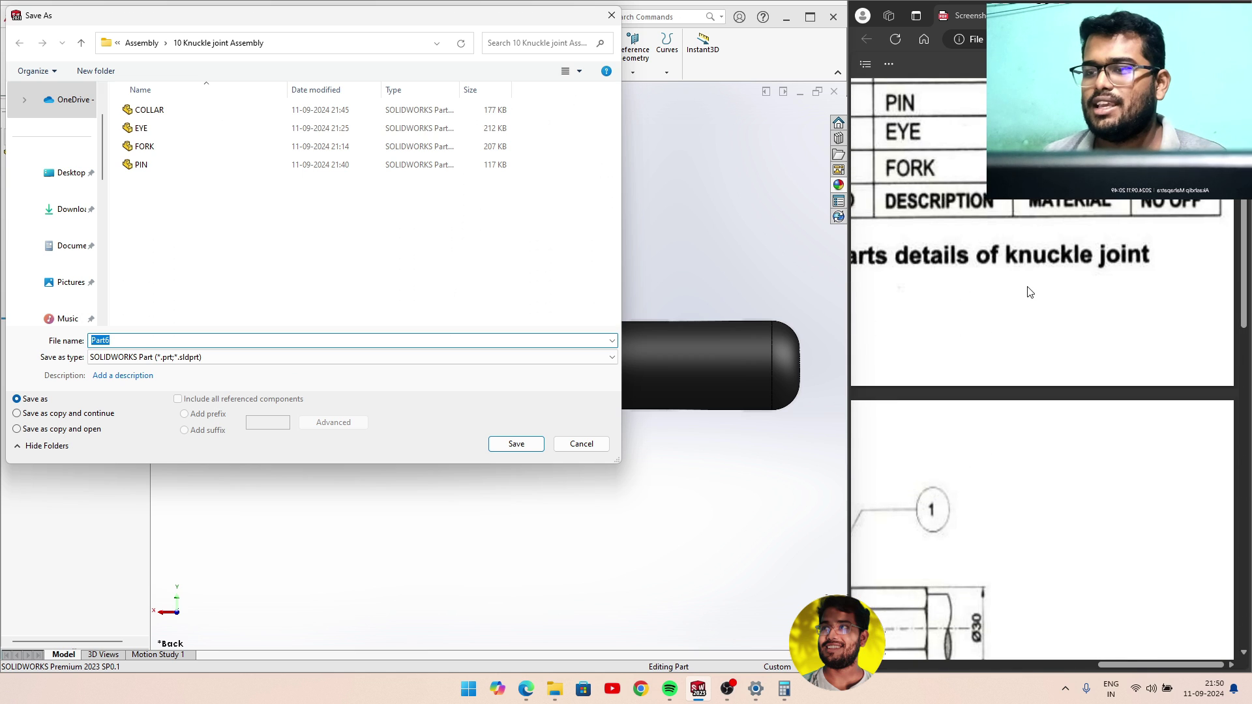
scroll(1026, 292, "up", 3)
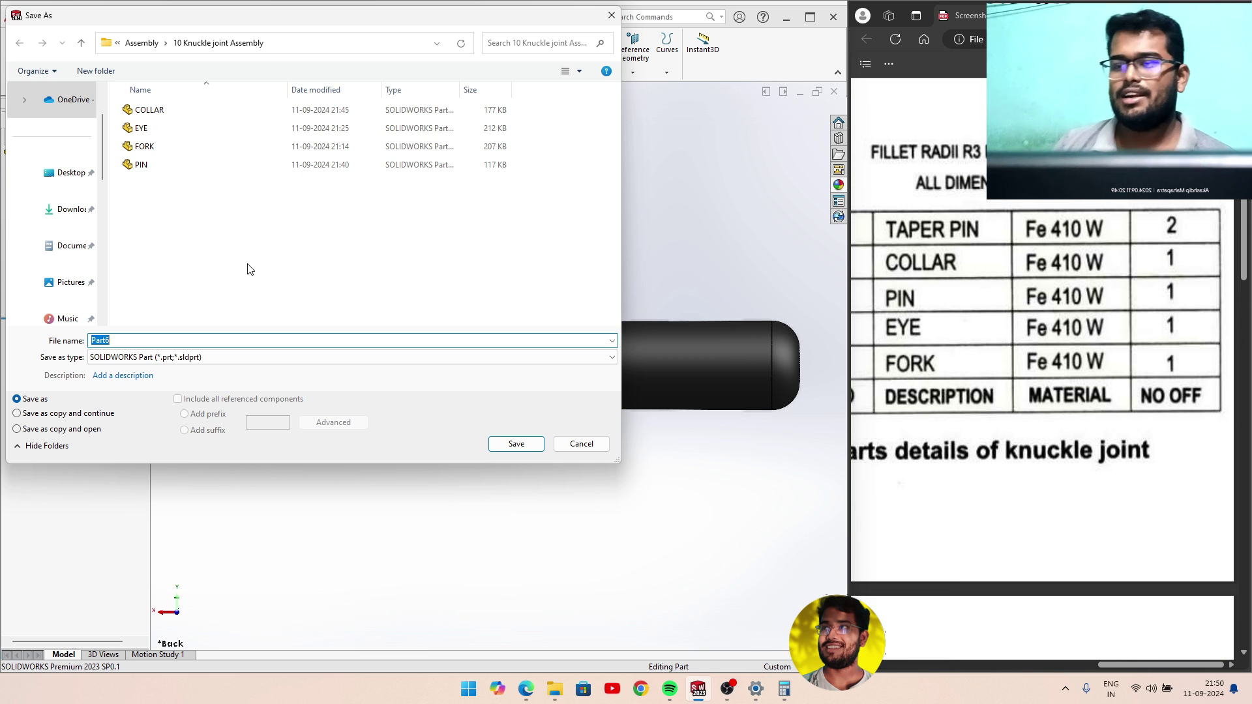
type("PIN")
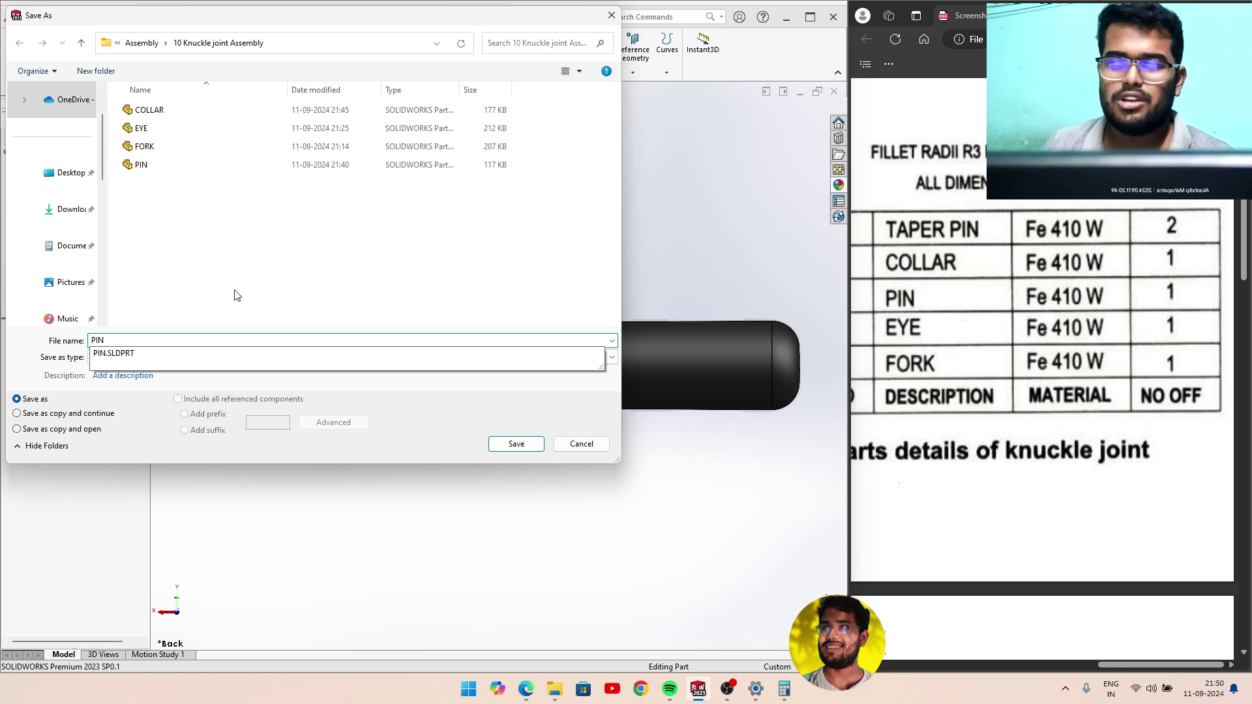
key("BackSpace")
key("BackSpace")
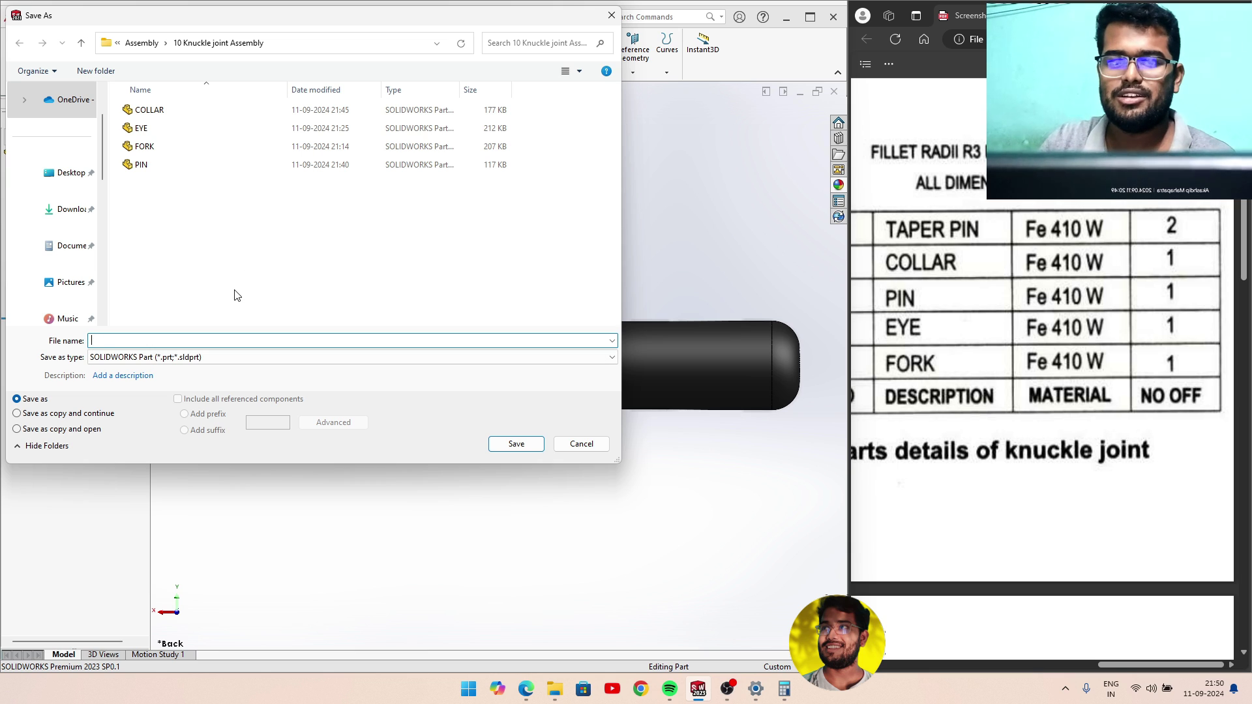
type("TAP")
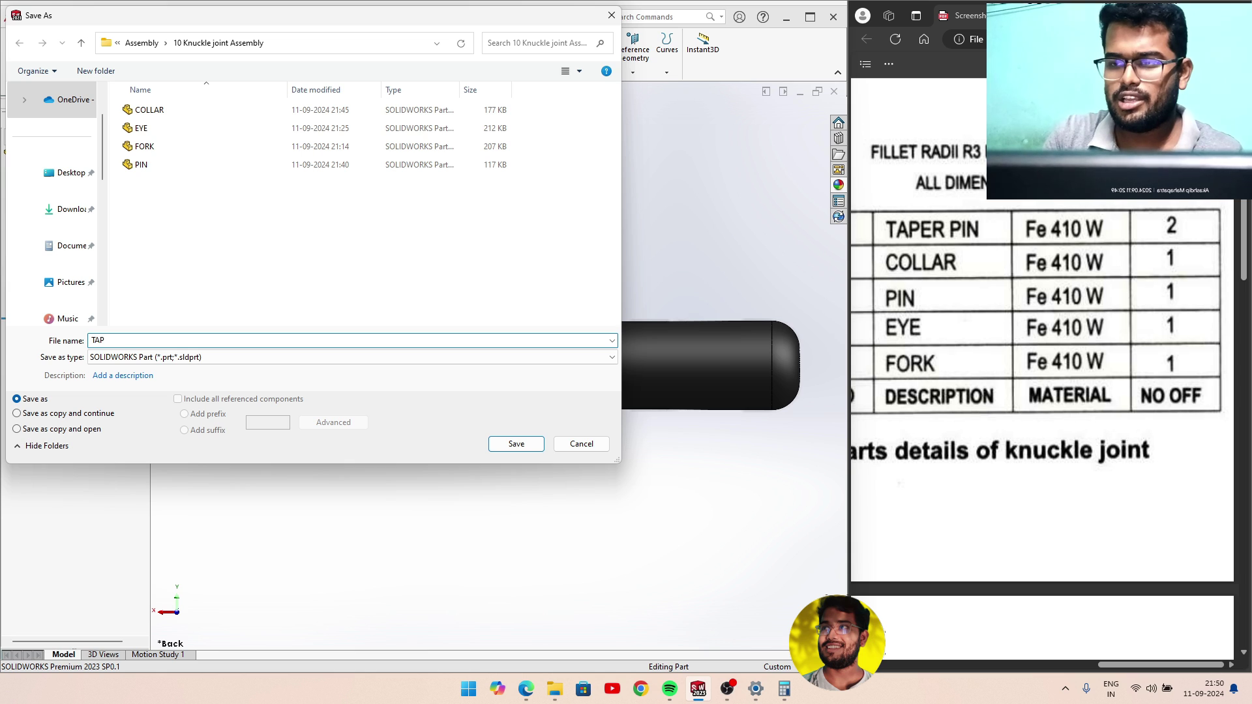
type("ER PIN")
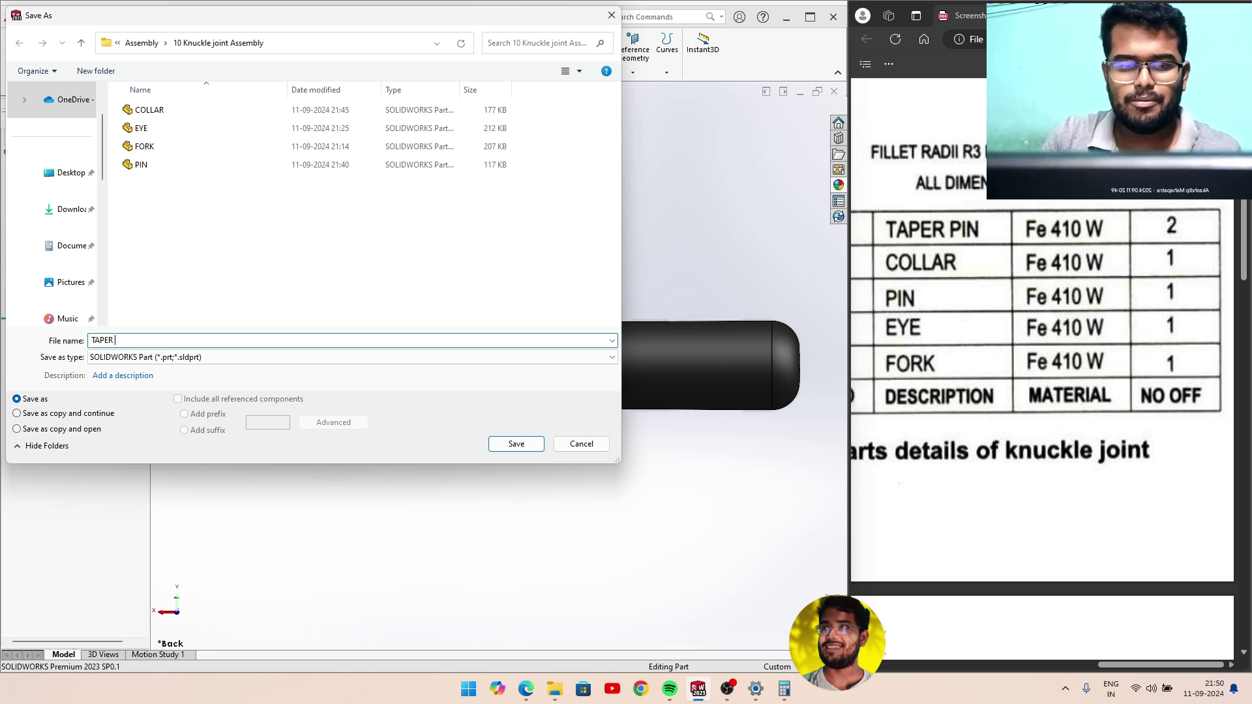
left_click(516, 445)
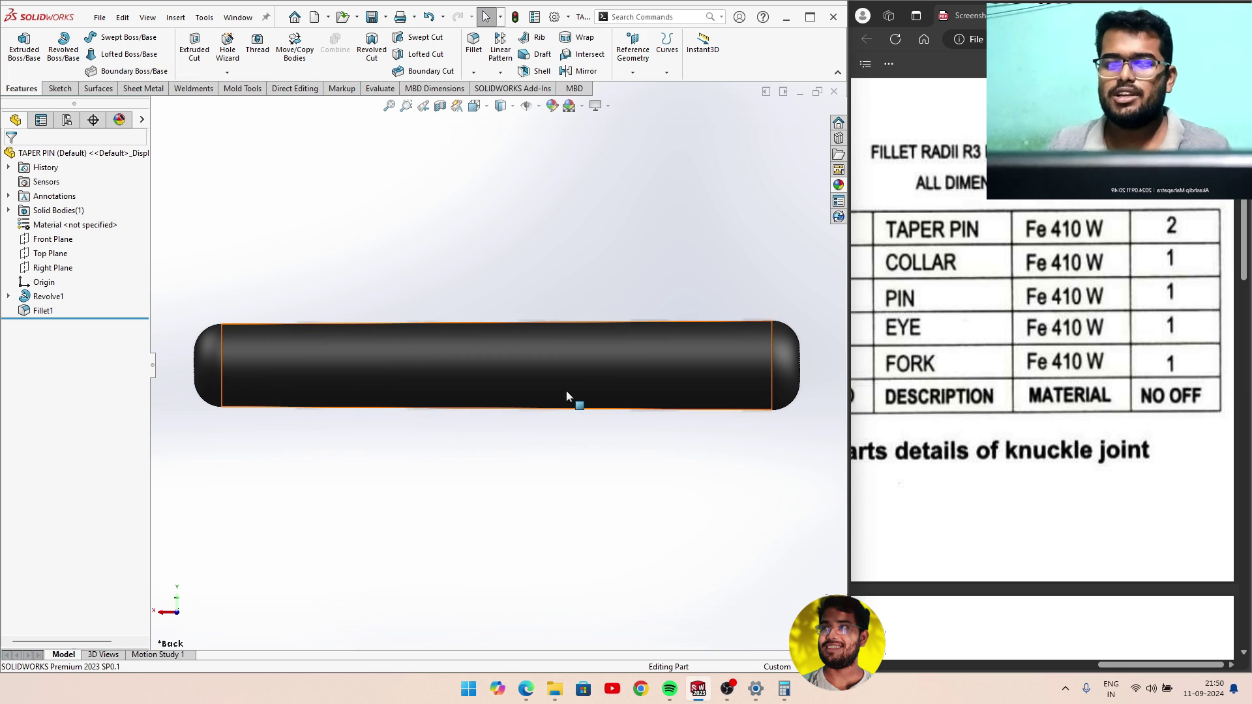
Switch the pin to isometric view and close the TAPER PIN part.
key("ctrl+7")
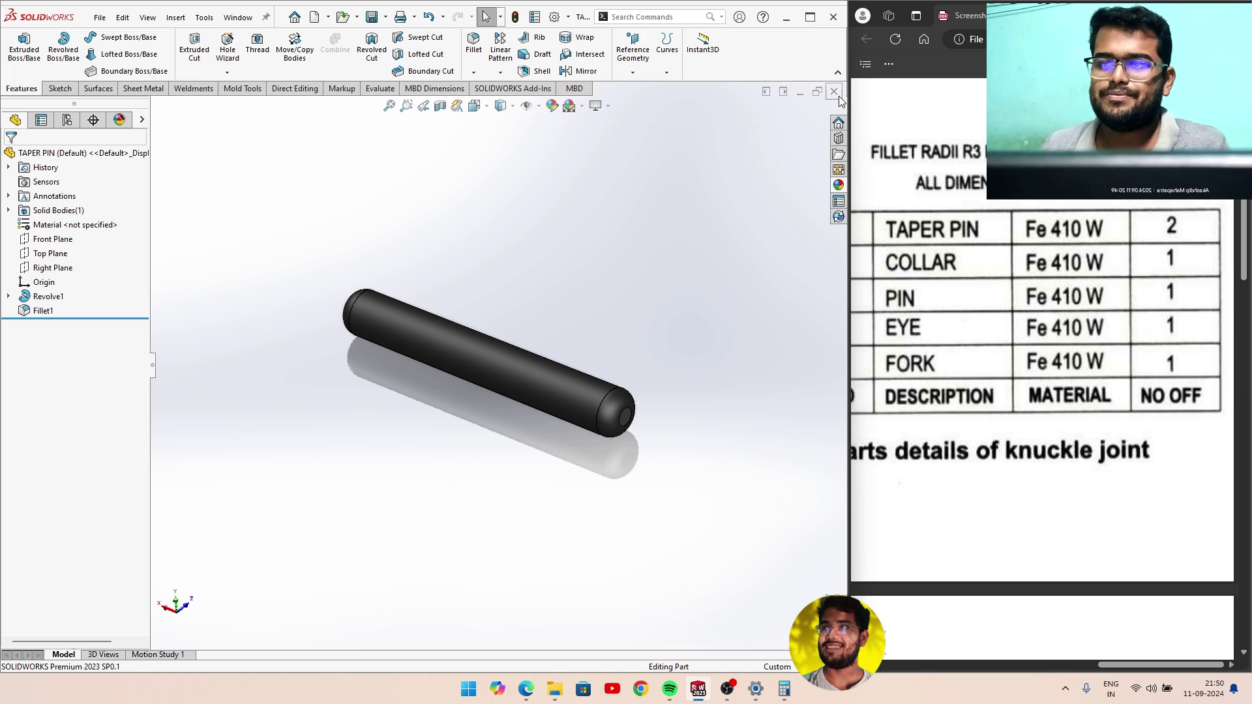
key("ctrl+w")
scroll(911, 310, "down", 4)
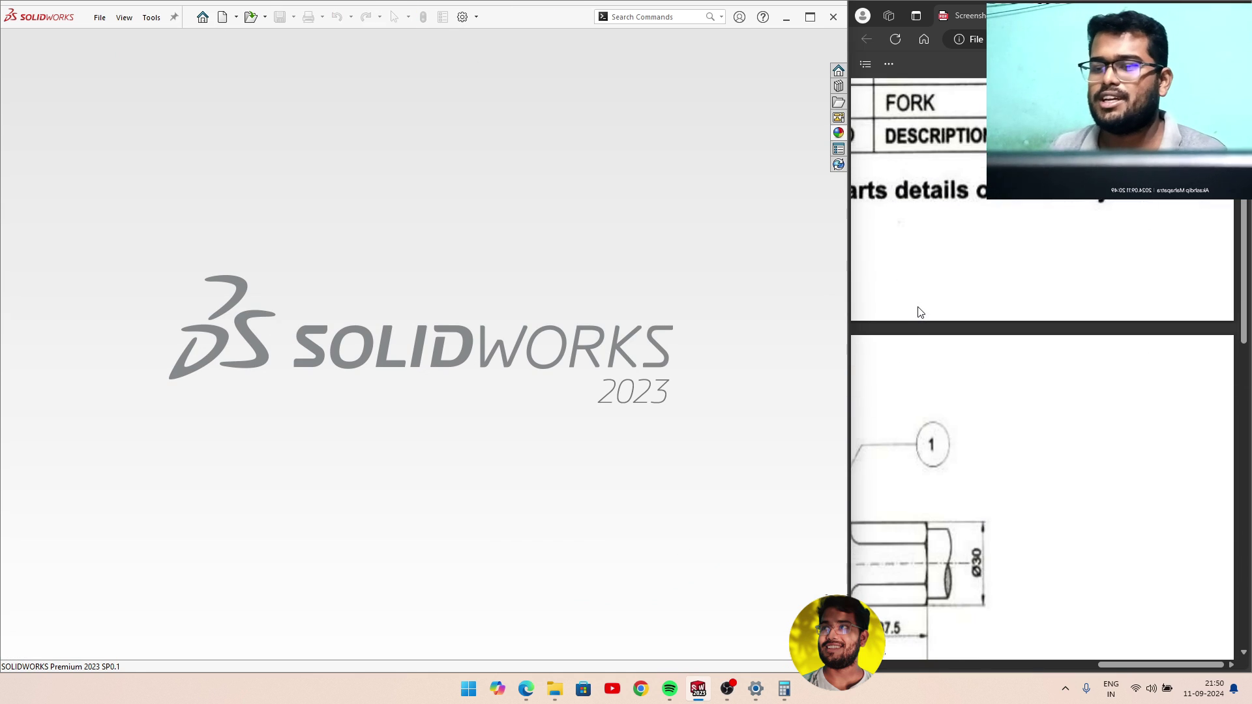
scroll(920, 313, "down", 4)
left_click_drag(1113, 665, 997, 664)
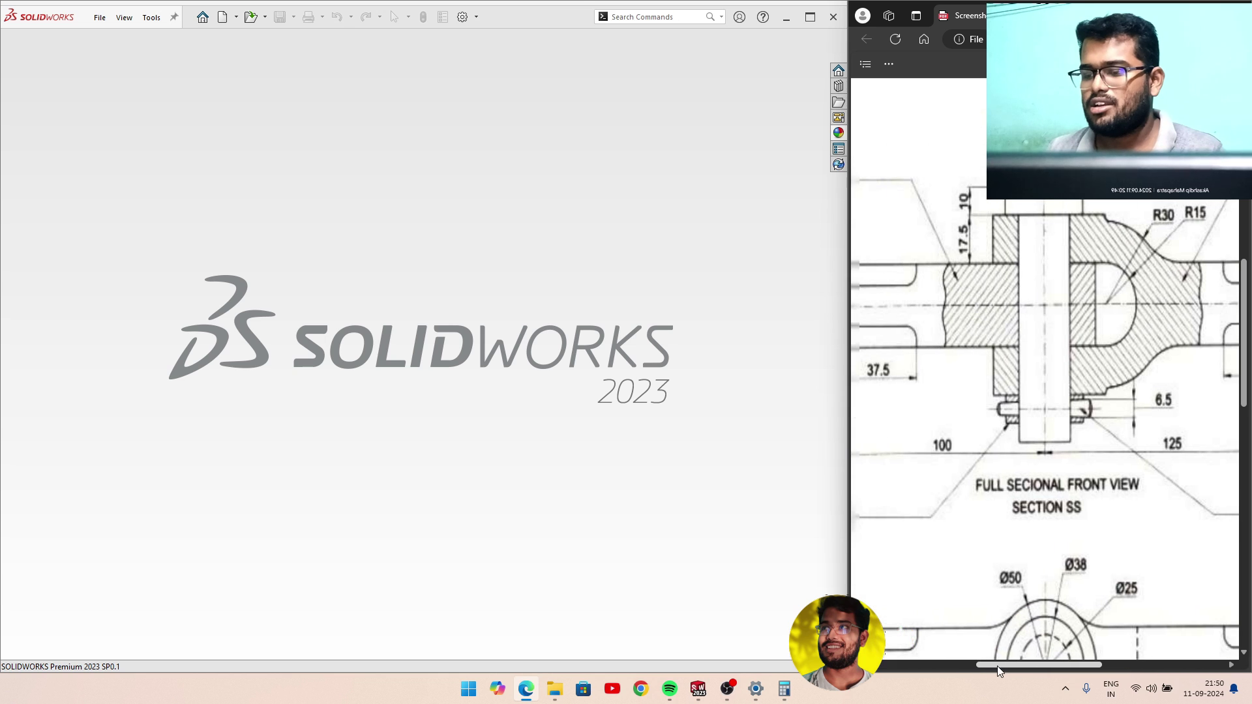
scroll(1105, 516, "down", 3, "ctrl")
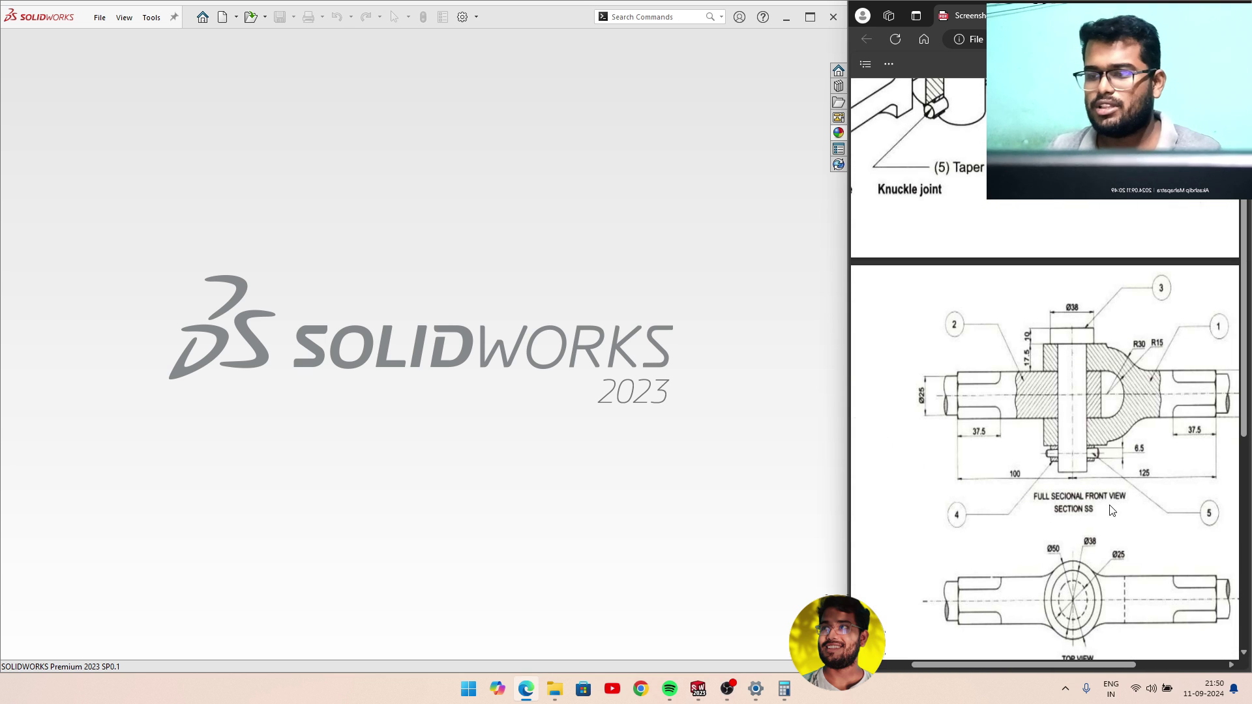
scroll(1120, 502, "up", 4)
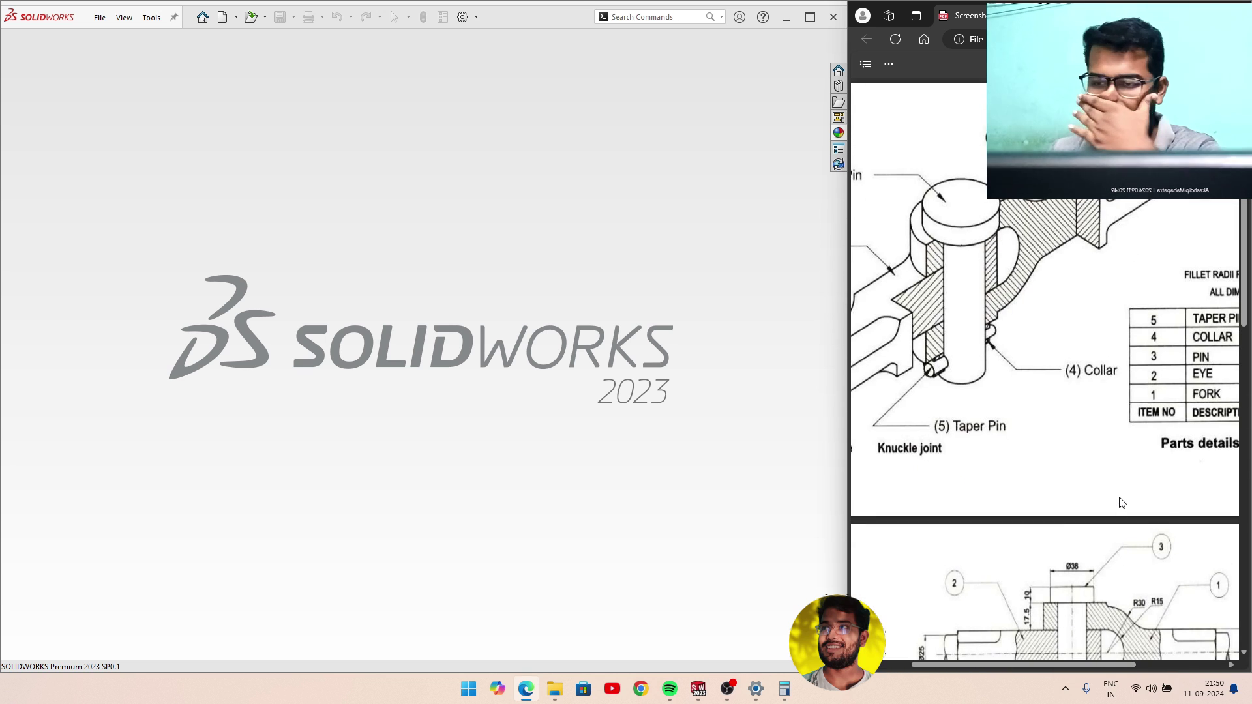
left_click_drag(1071, 665, 1040, 662)
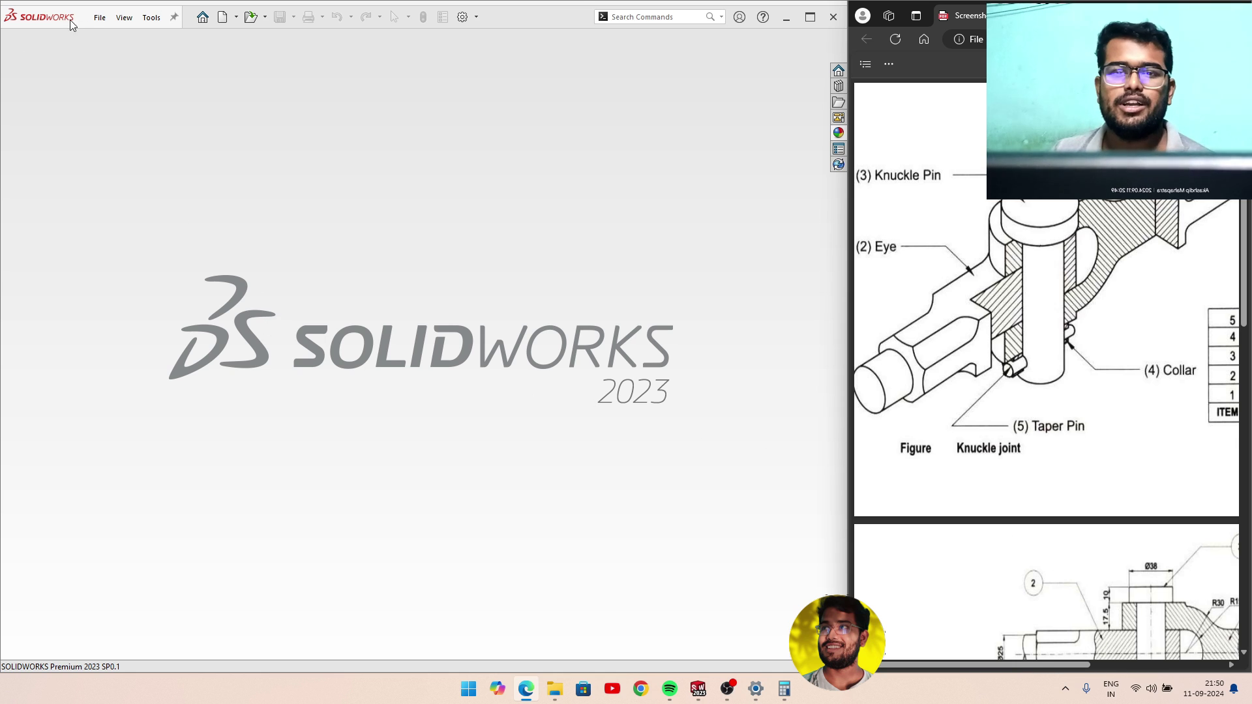
Create a new Assembly document and load the FORK part for insertion.
left_click(100, 18)
left_click(121, 40)
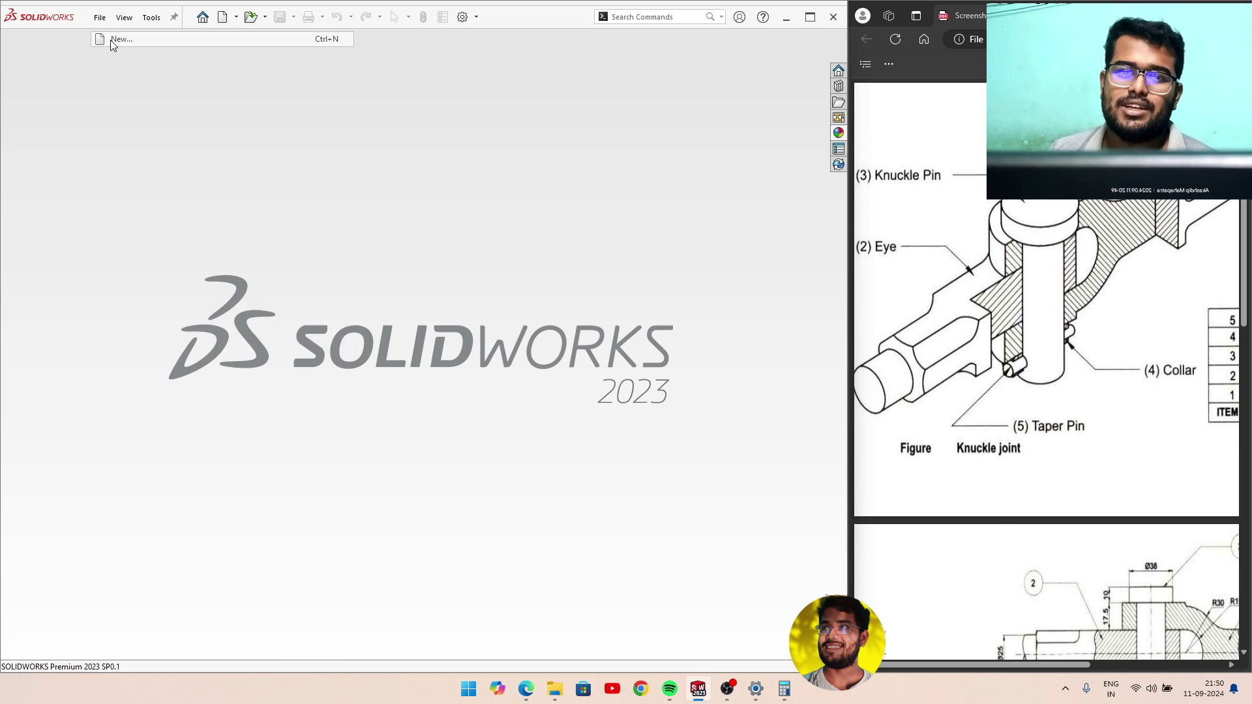
left_click(598, 368)
left_click(654, 491)
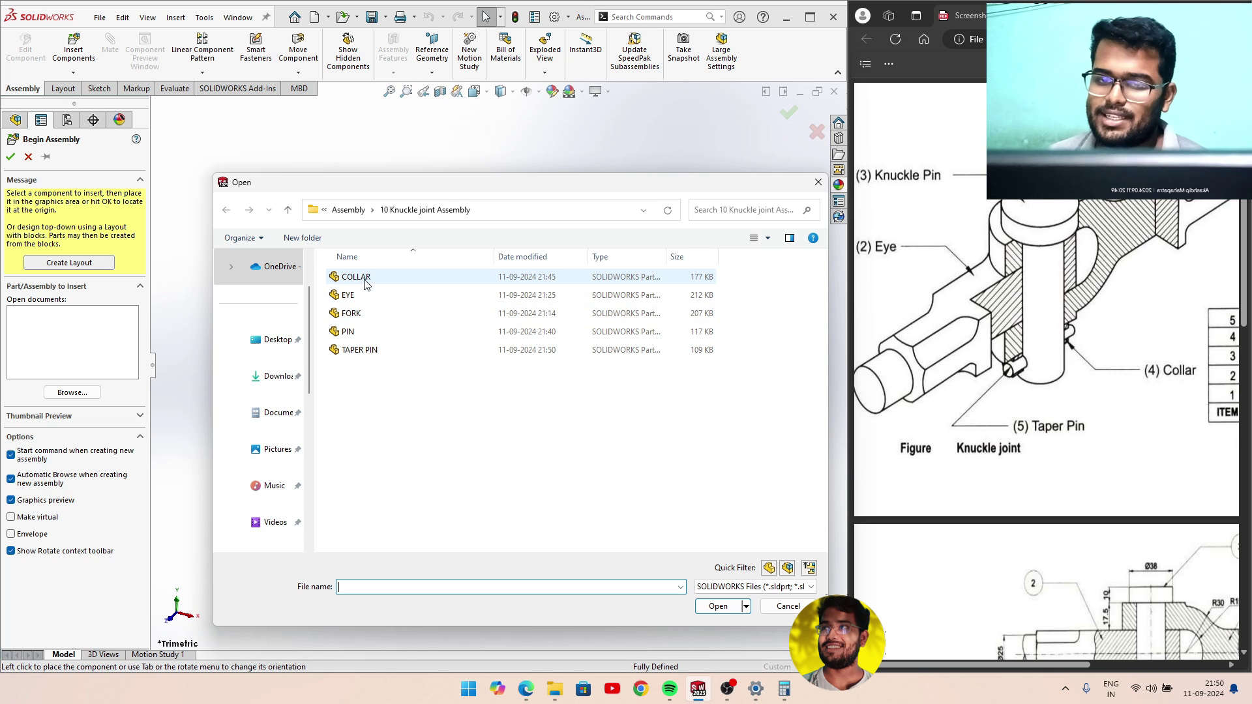
left_click(361, 314)
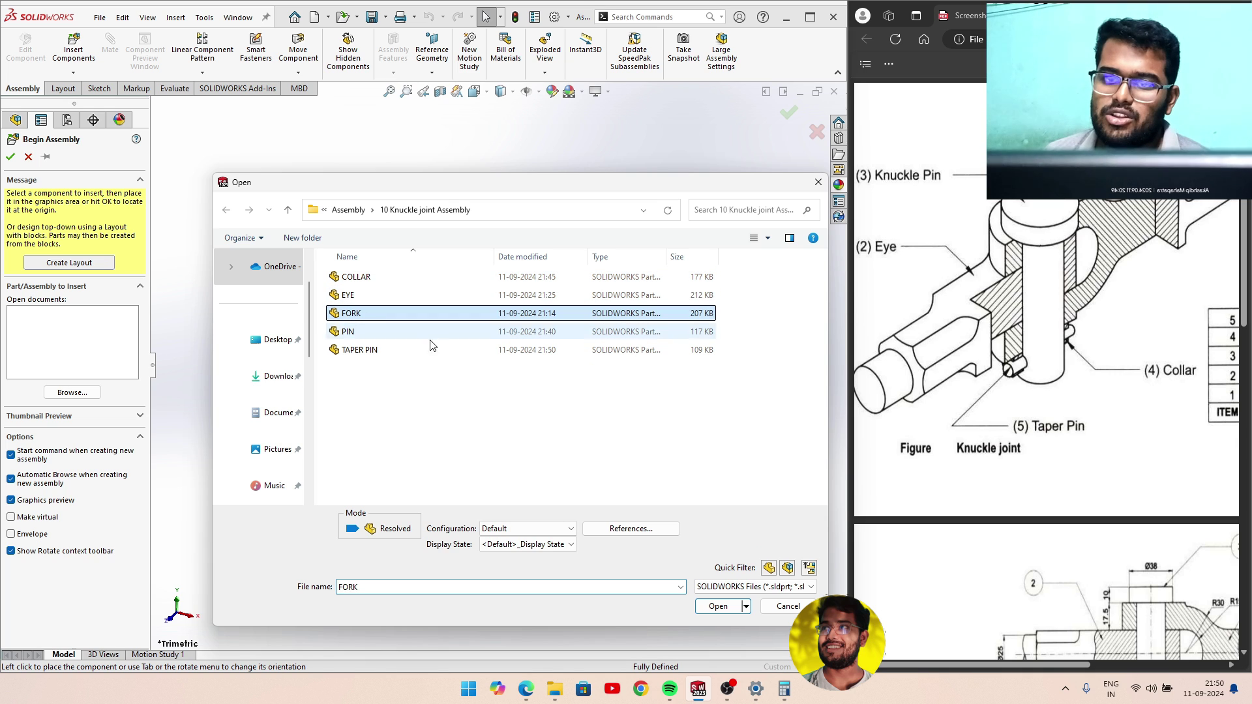
left_click(718, 606)
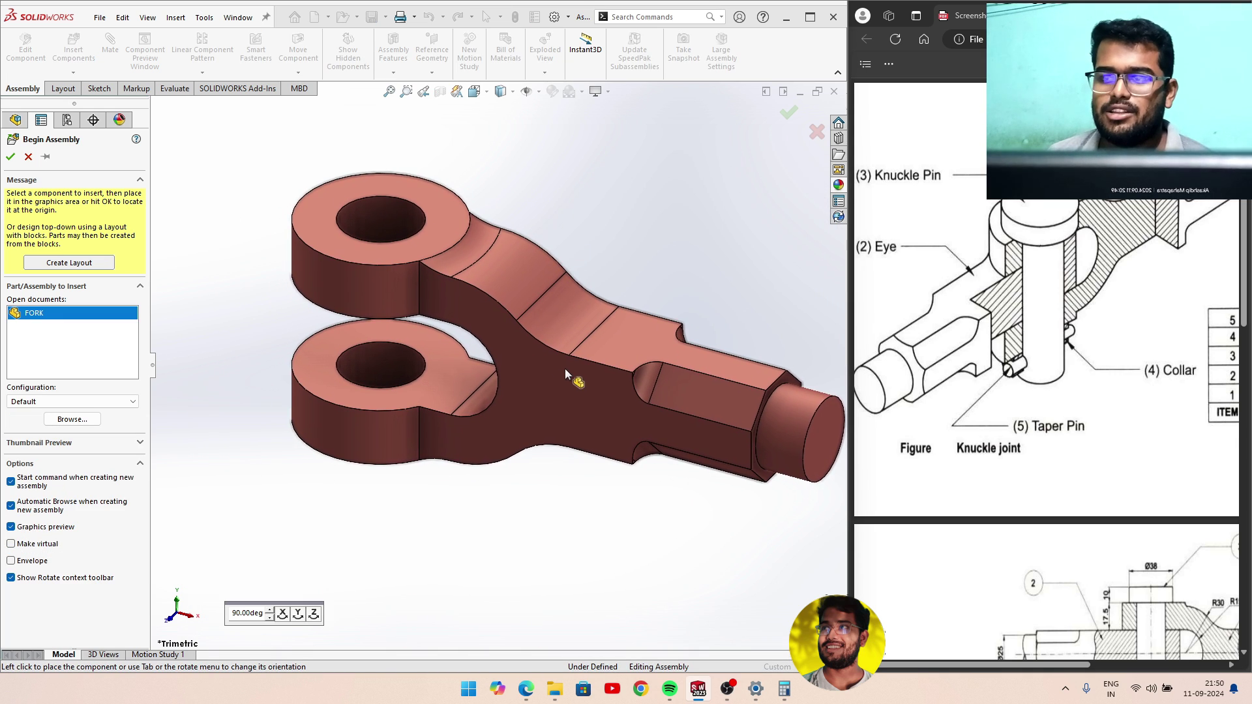
Place FORK in the assembly and change FORK<1> from fixed to floating.
left_click(567, 369)
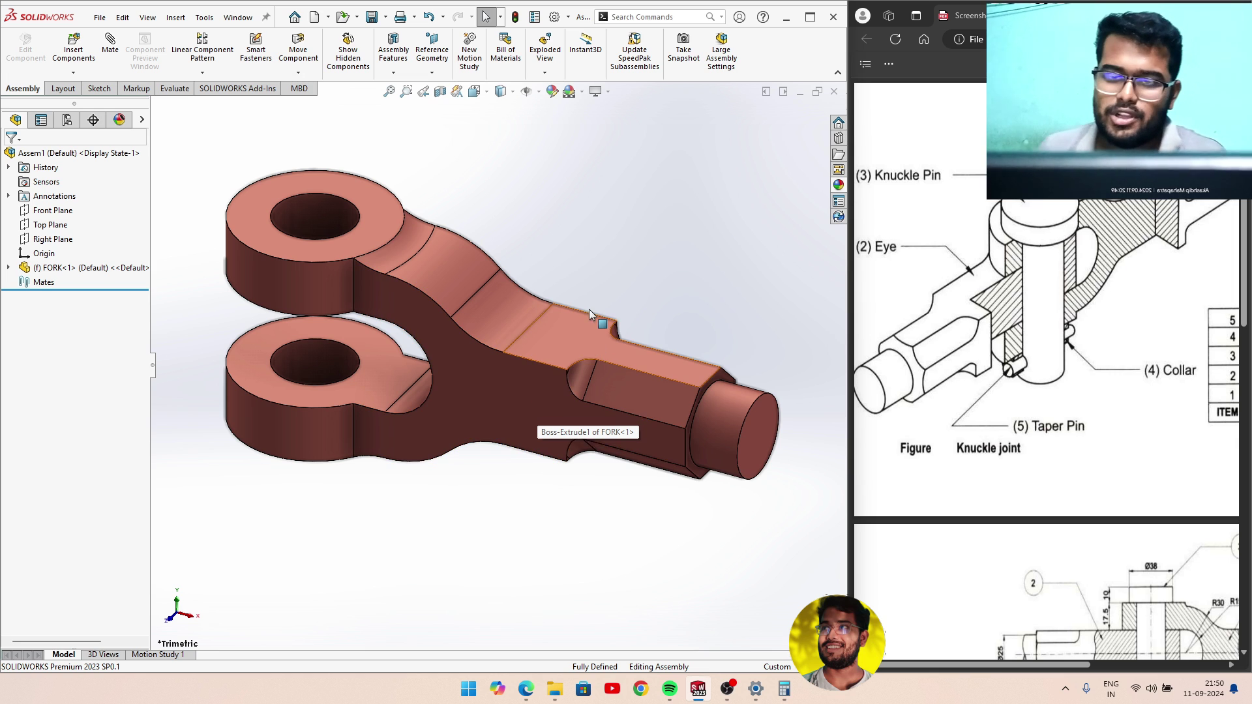
mouse_move(568, 226)
middle_mouse_down()
mouse_move(559, 255)
mouse_move(594, 245)
mouse_move(632, 173)
mouse_move(566, 254)
middle_mouse_up()
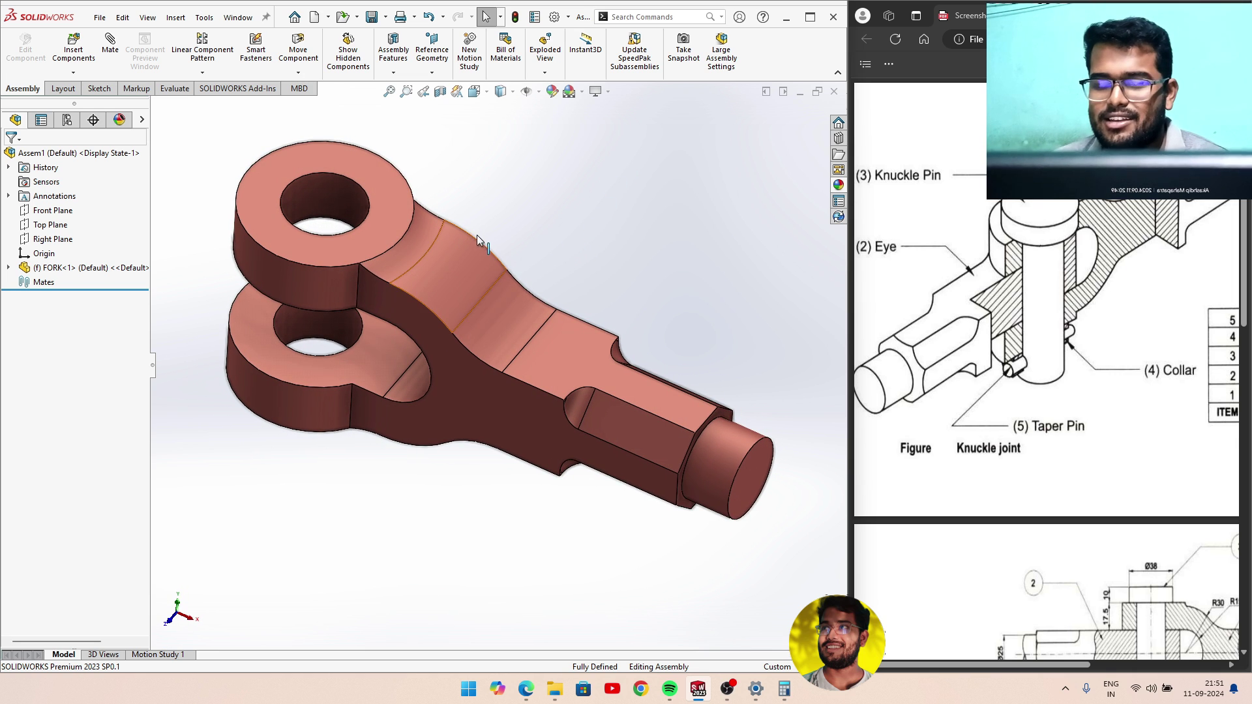
mouse_move(477, 238)
middle_mouse_down()
mouse_move(503, 209)
mouse_move(462, 327)
middle_mouse_up()
right_click(461, 335)
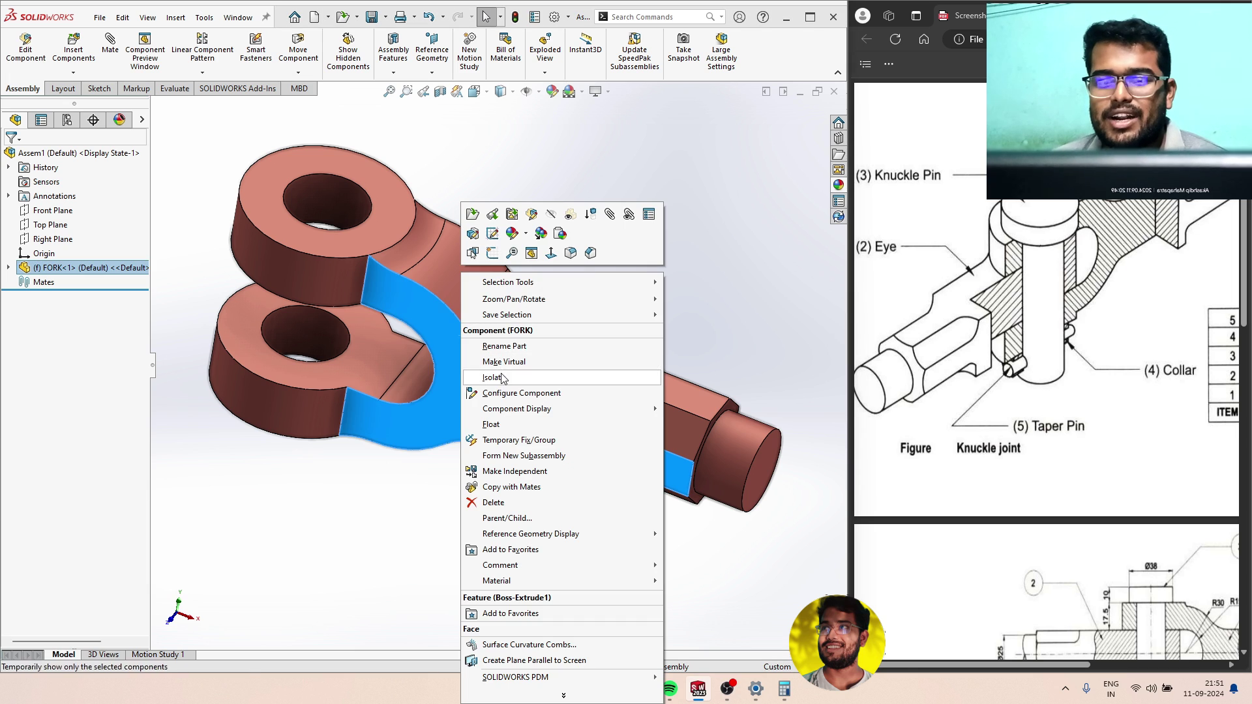
left_click(500, 425)
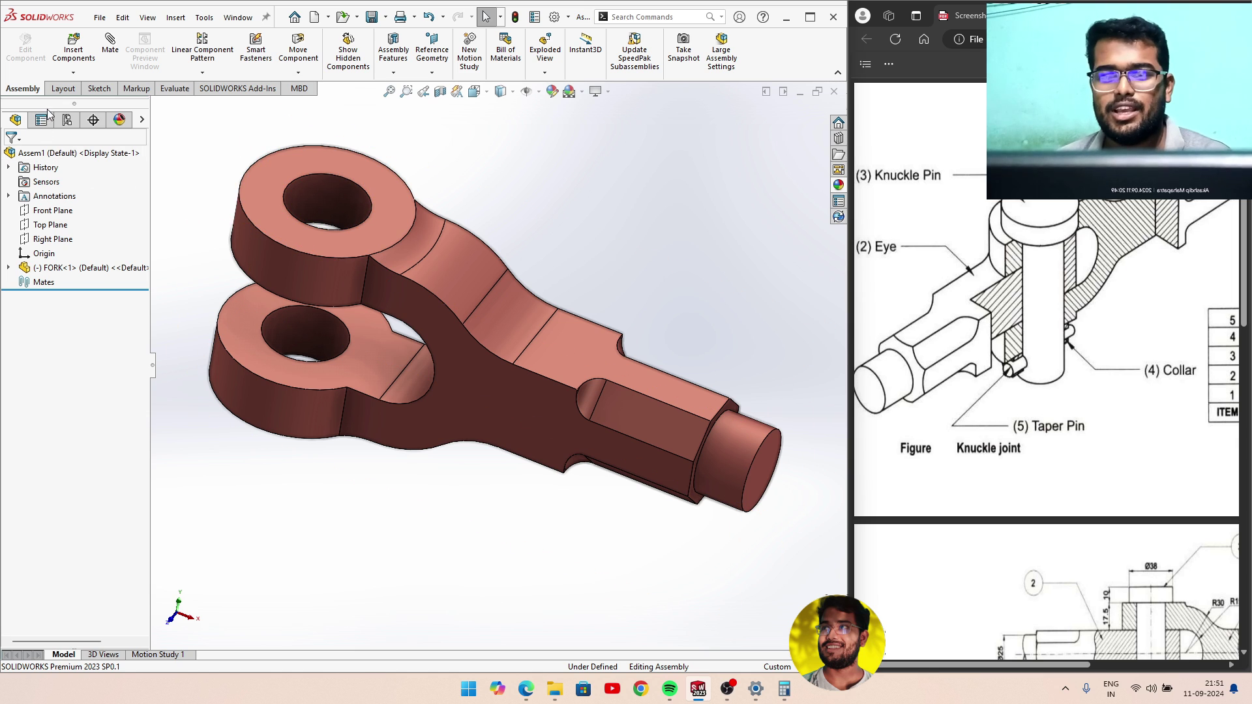
left_click(120, 57)
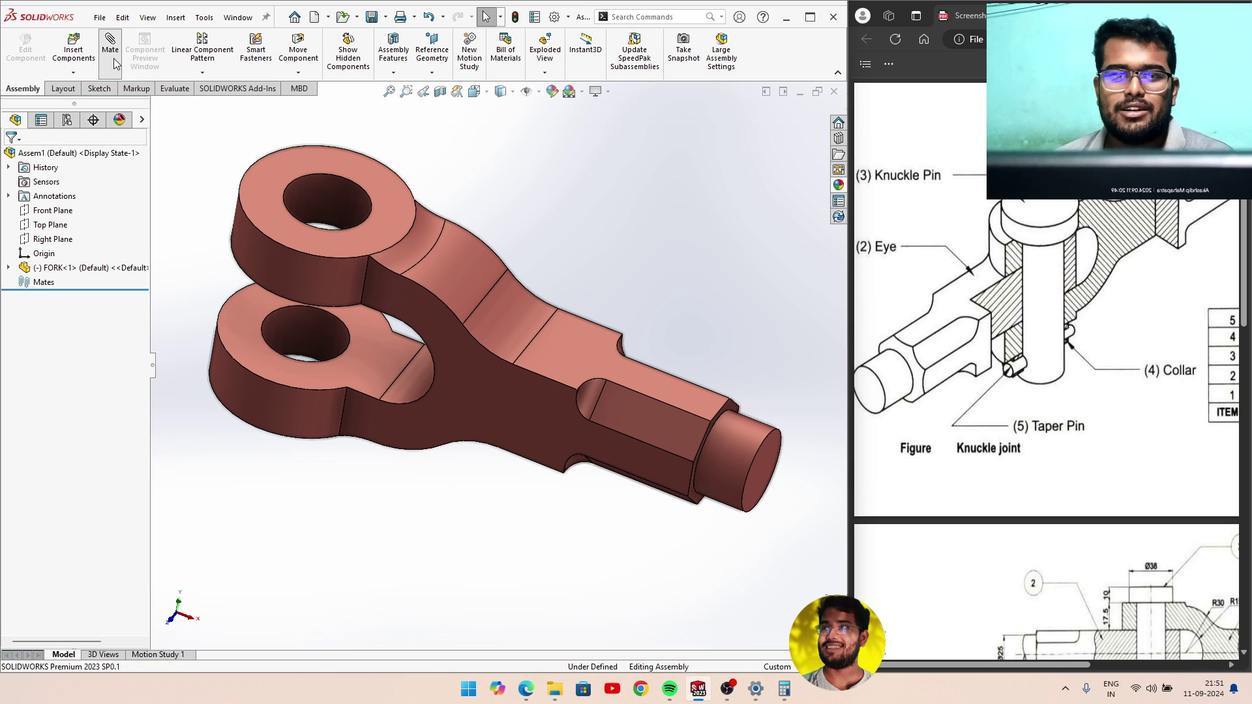
left_click(155, 107)
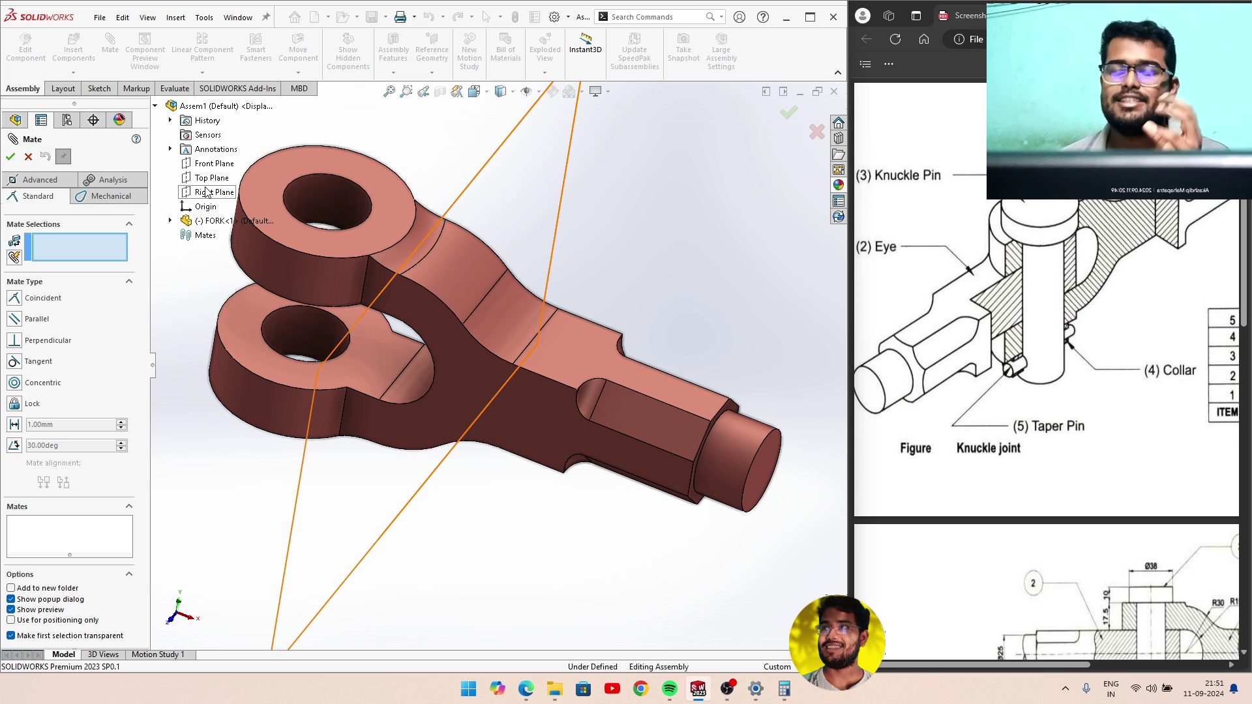
left_click(171, 221)
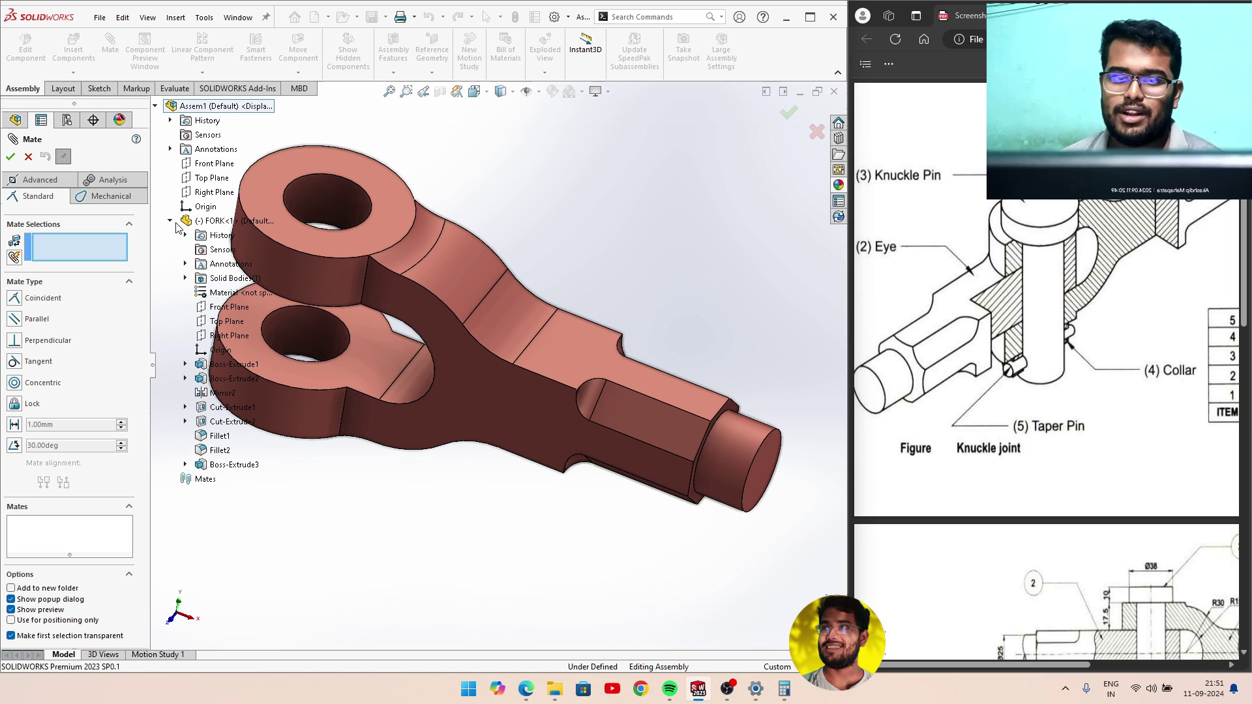
left_click(214, 163)
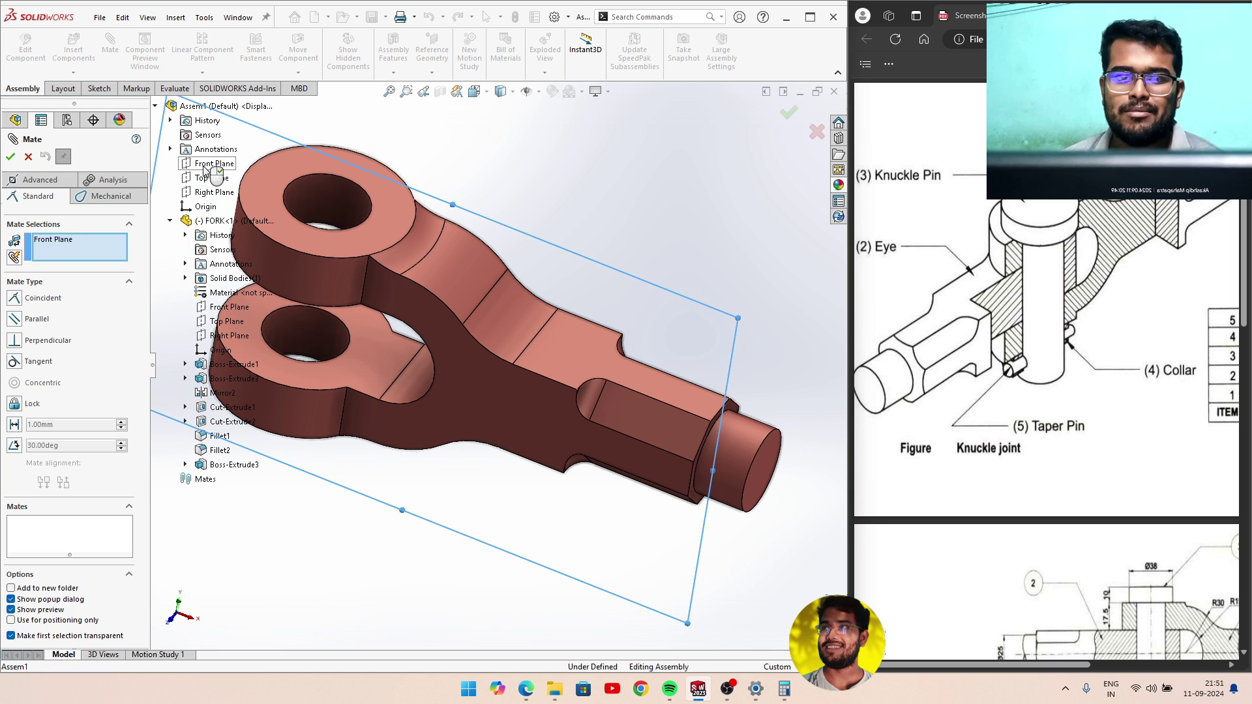
left_click(228, 309)
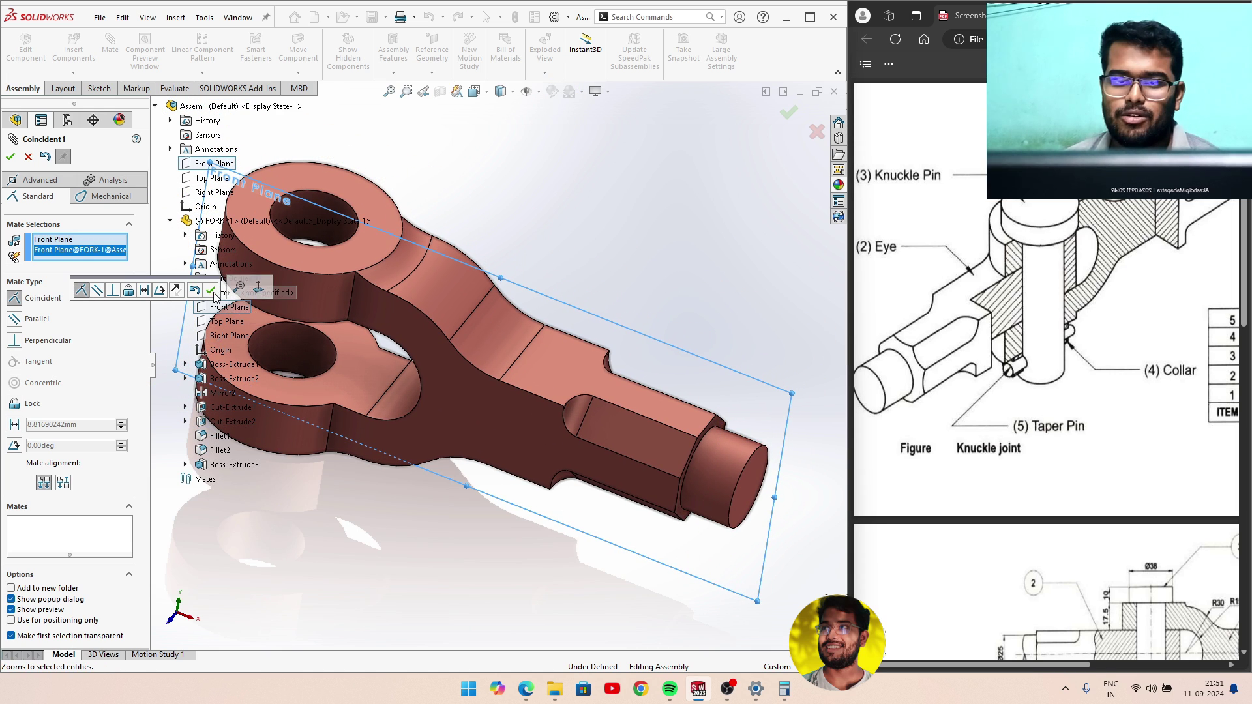
left_click(211, 291)
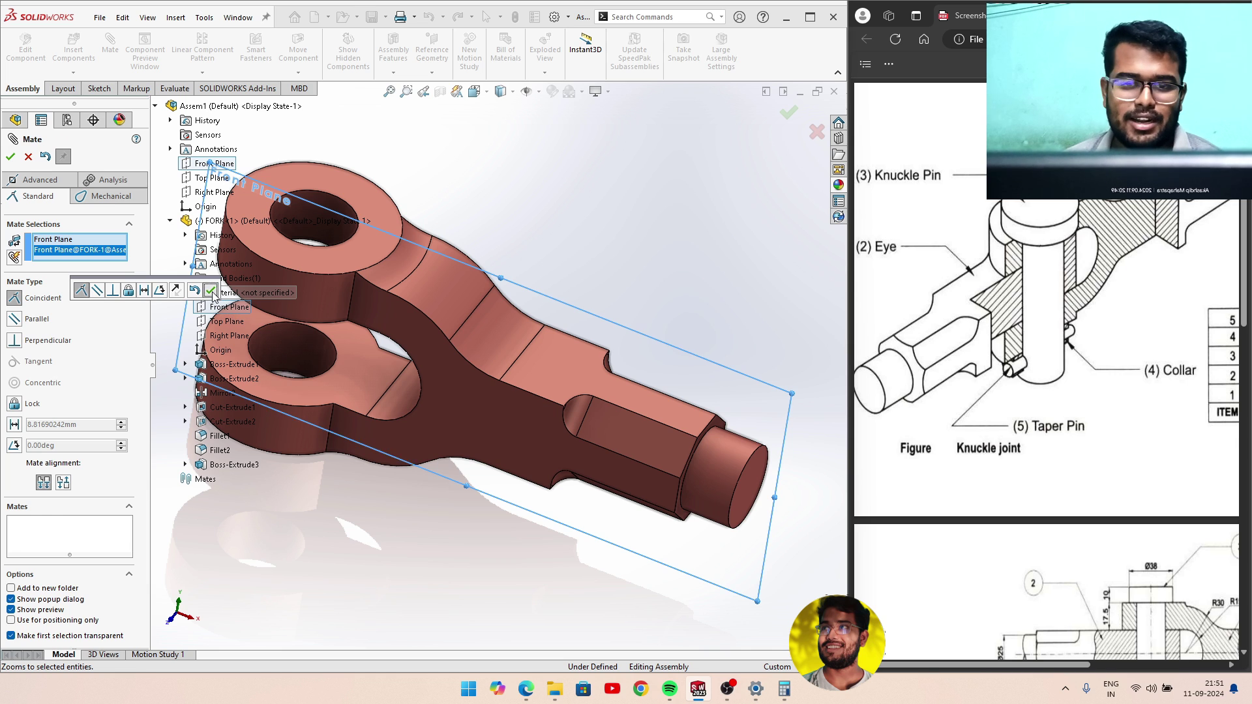
left_click(210, 179)
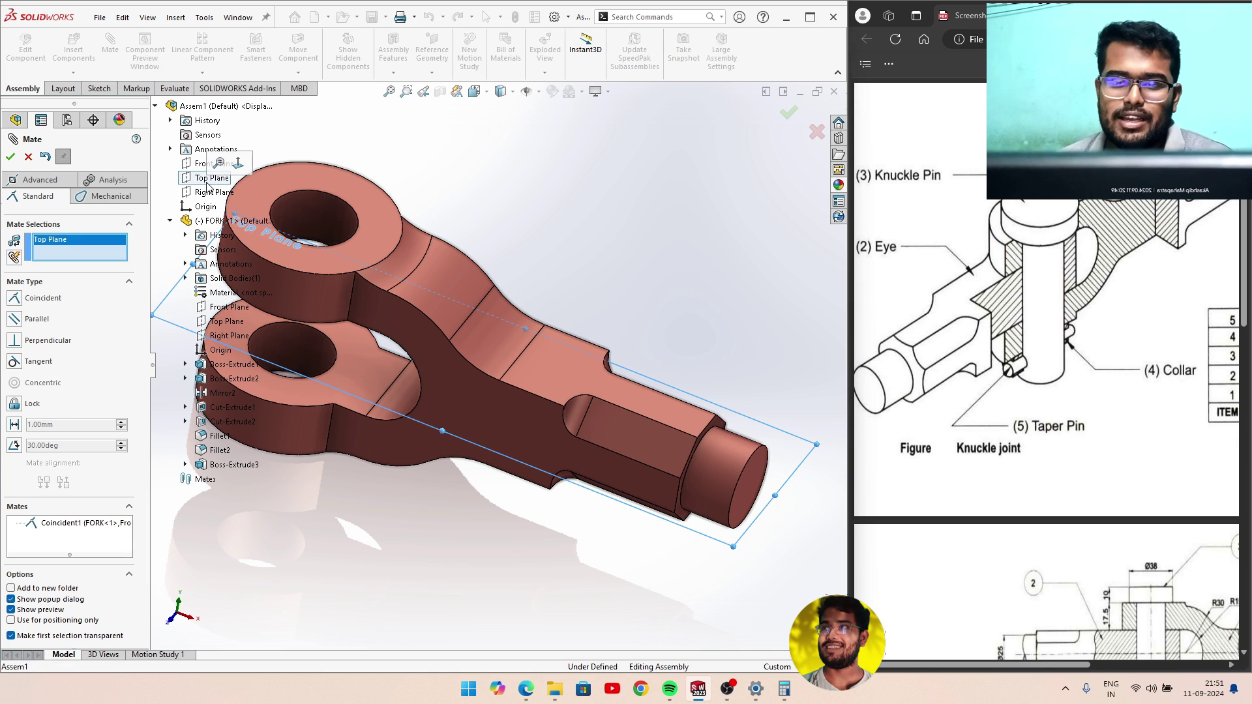
left_click(220, 323)
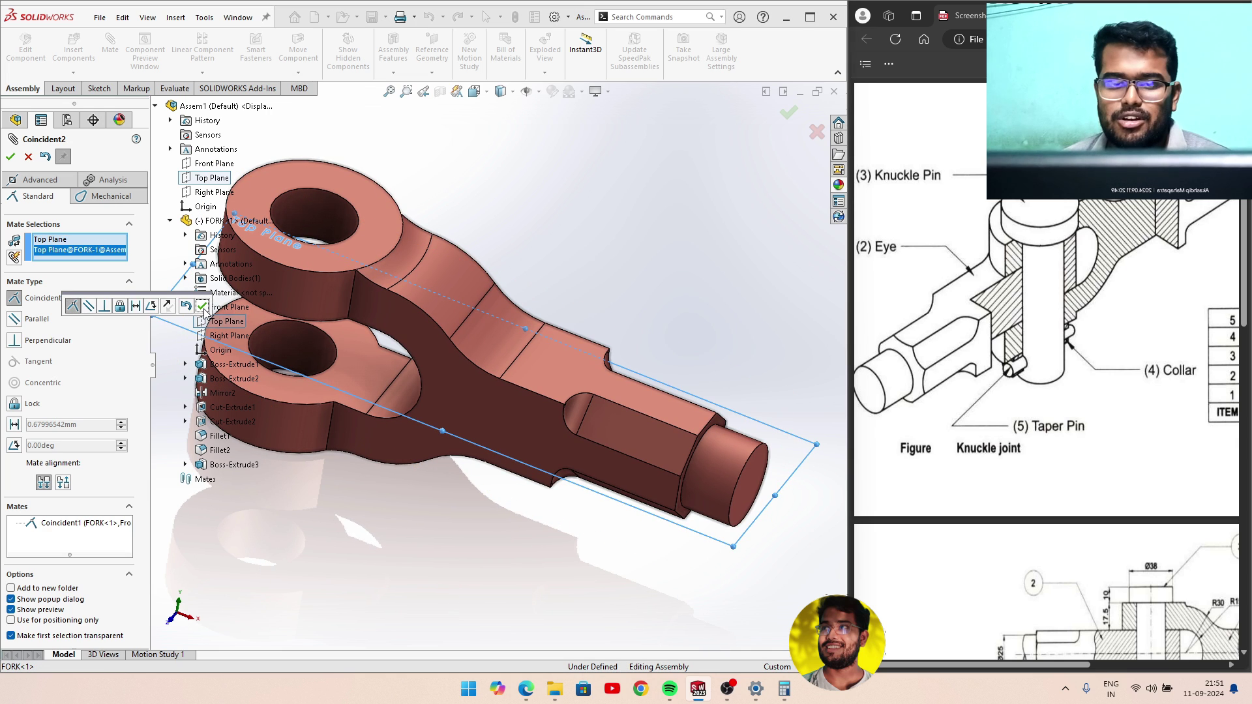
left_click(203, 307)
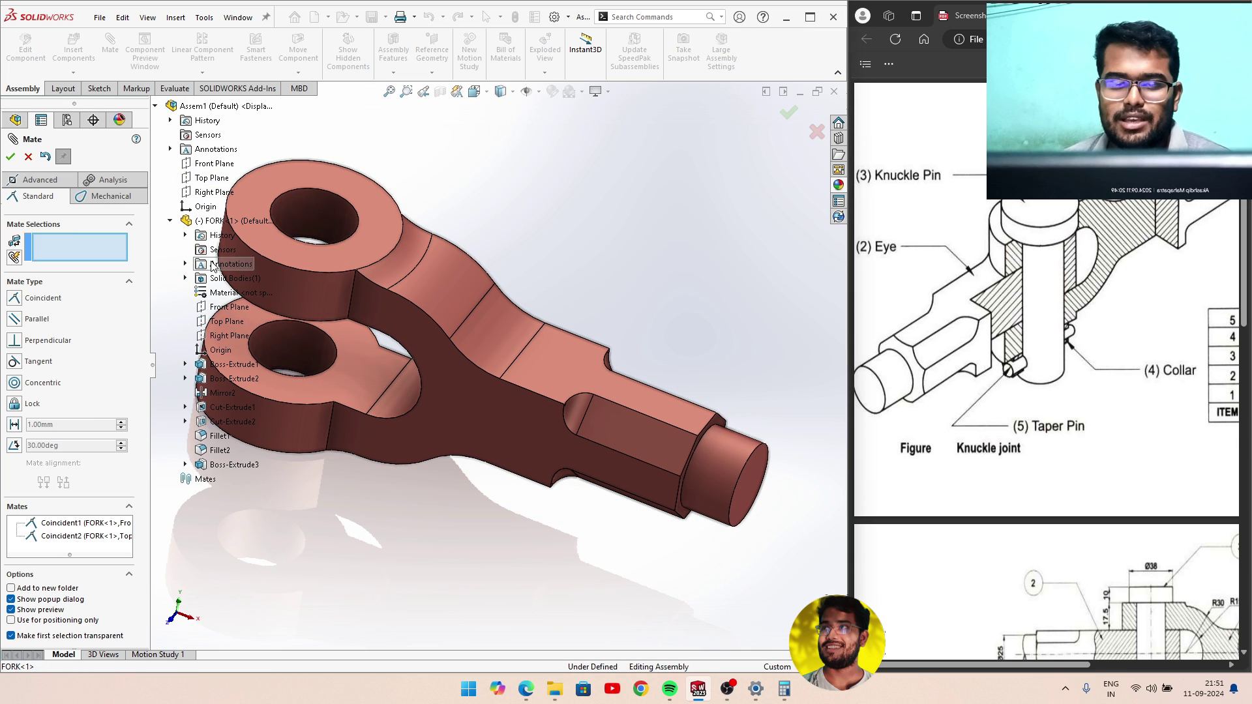
left_click(214, 192)
left_click(214, 336)
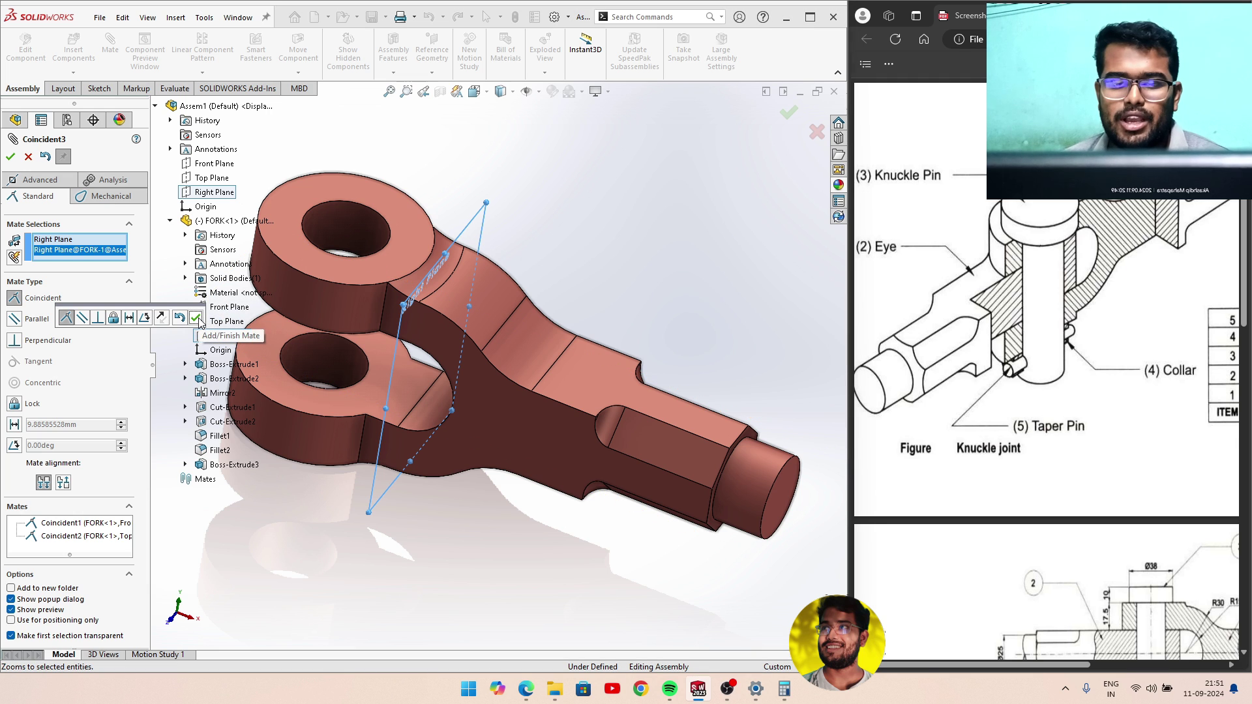
left_click(196, 318)
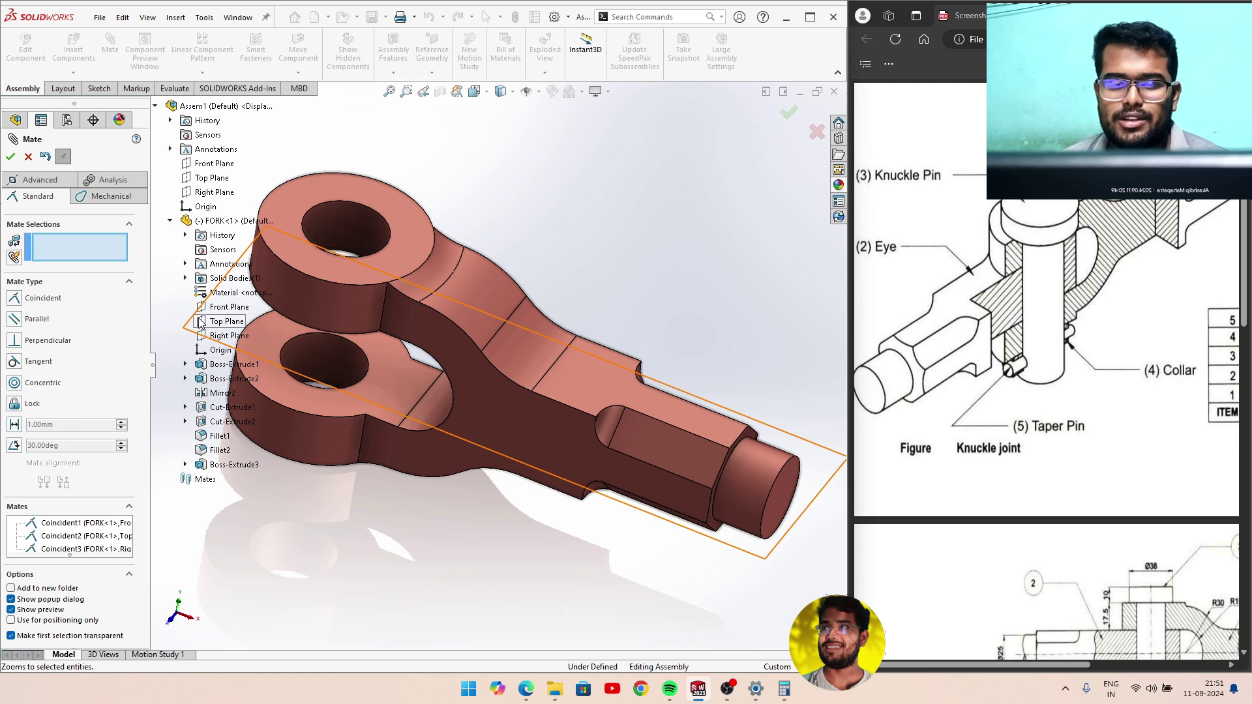
left_click(11, 157)
mouse_move(481, 349)
middle_mouse_down()
mouse_move(375, 372)
mouse_move(468, 328)
mouse_move(427, 364)
mouse_move(490, 343)
mouse_move(664, 332)
mouse_move(441, 489)
mouse_move(455, 551)
middle_mouse_up()
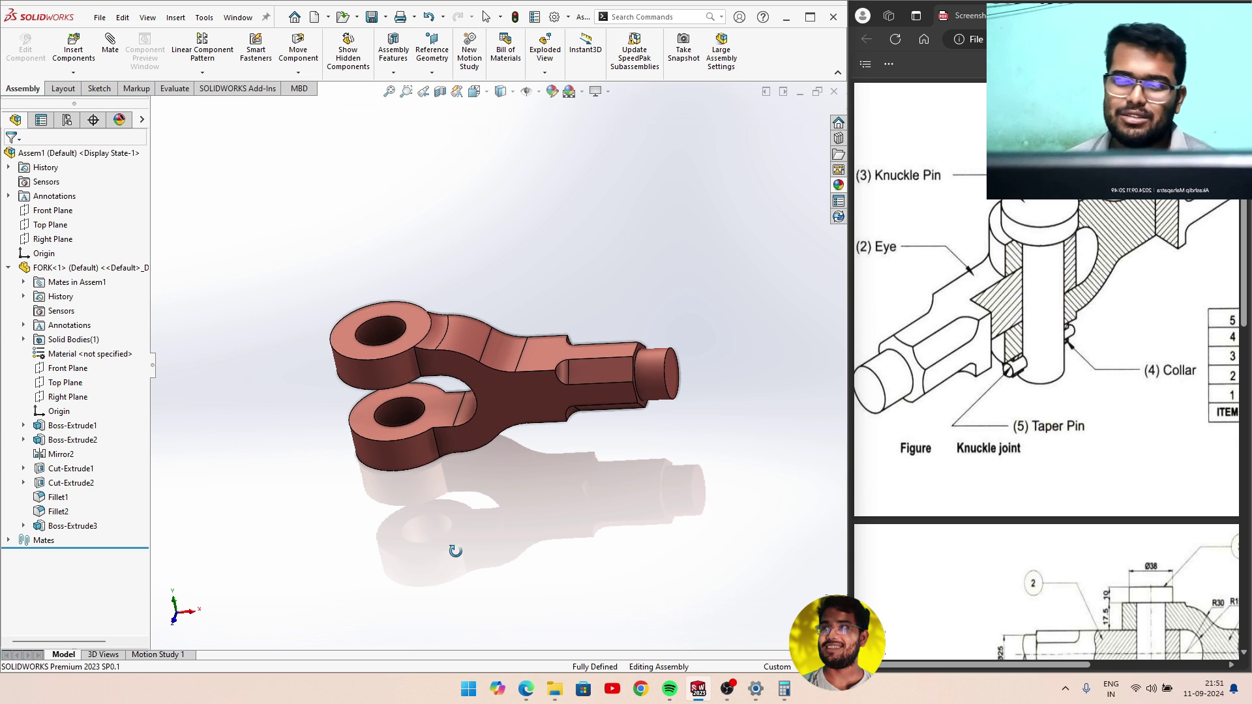
Browse for the EYE part file and load it for placement.
left_click(73, 47)
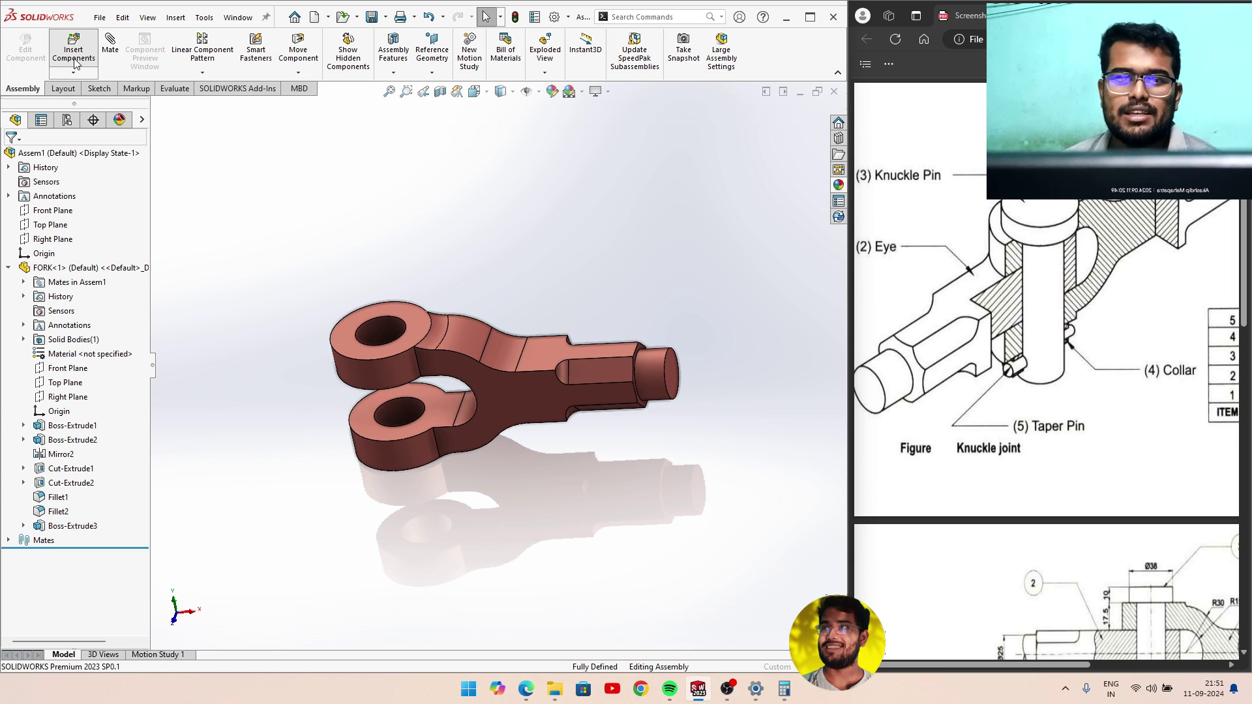
left_click(73, 381)
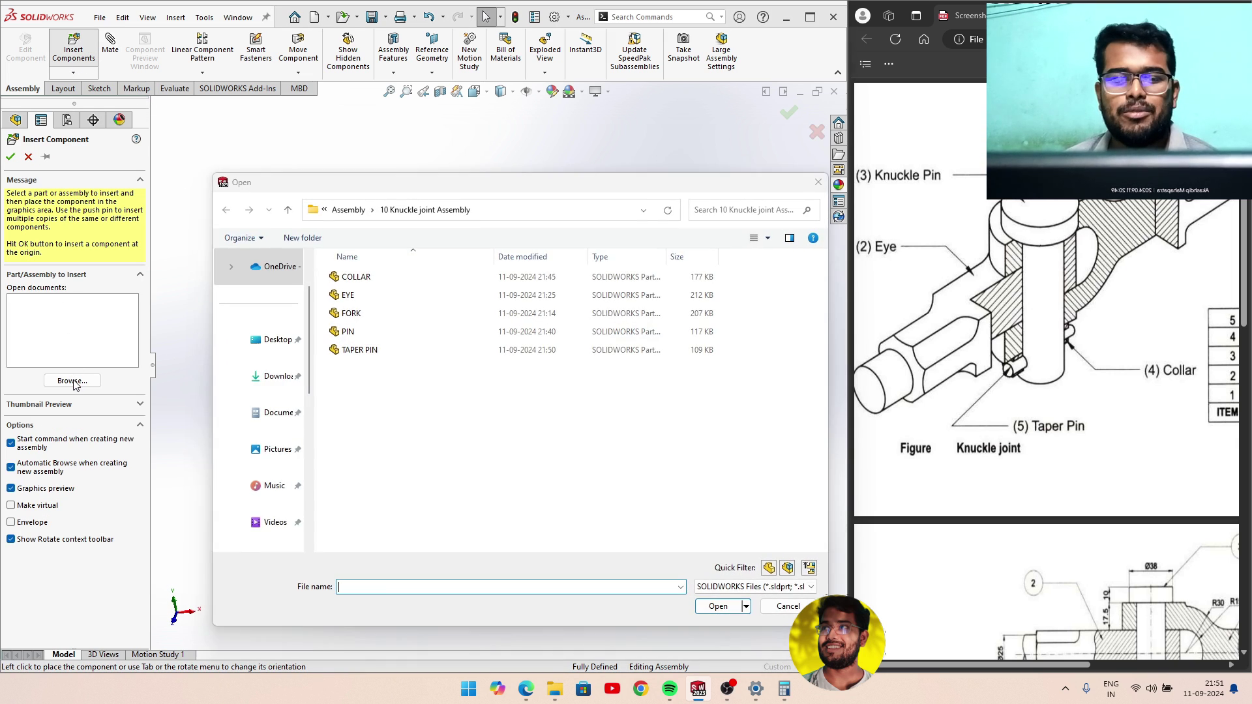
left_click(365, 297)
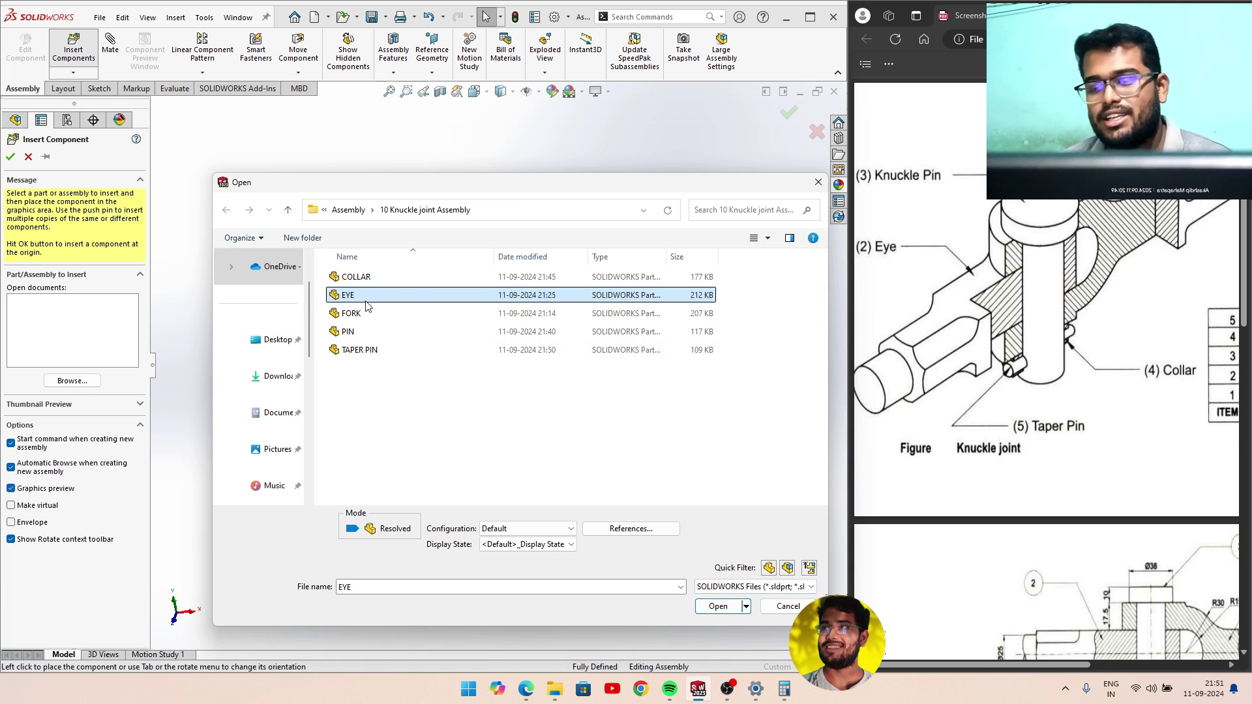
left_click(720, 607)
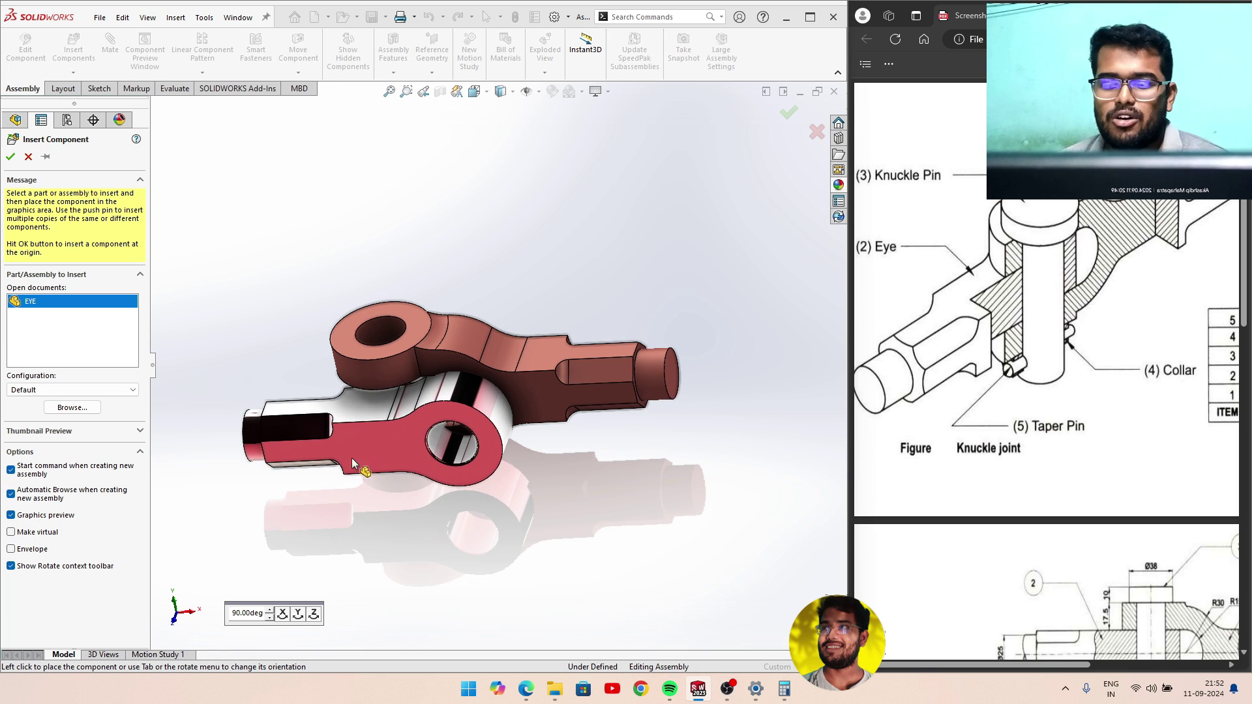
Rotate the eye preview until it lies horizontal and place it below the fork.
left_click(297, 615)
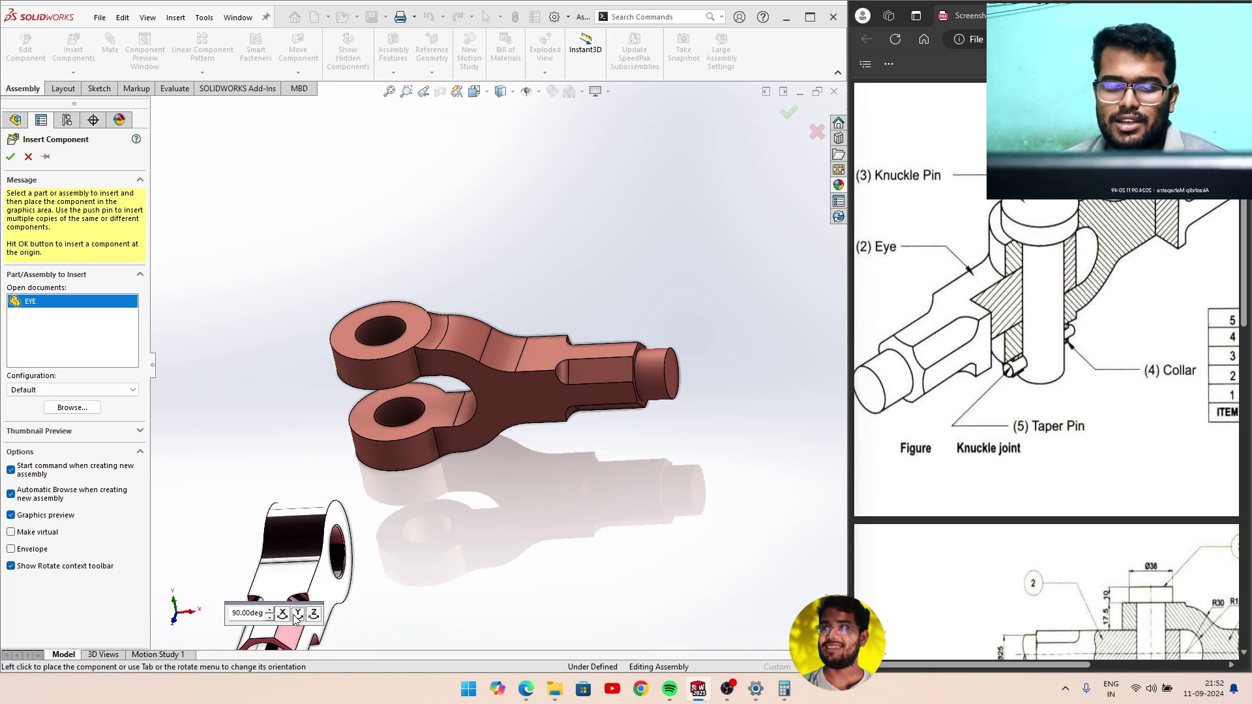
left_click(296, 614)
left_click(298, 616)
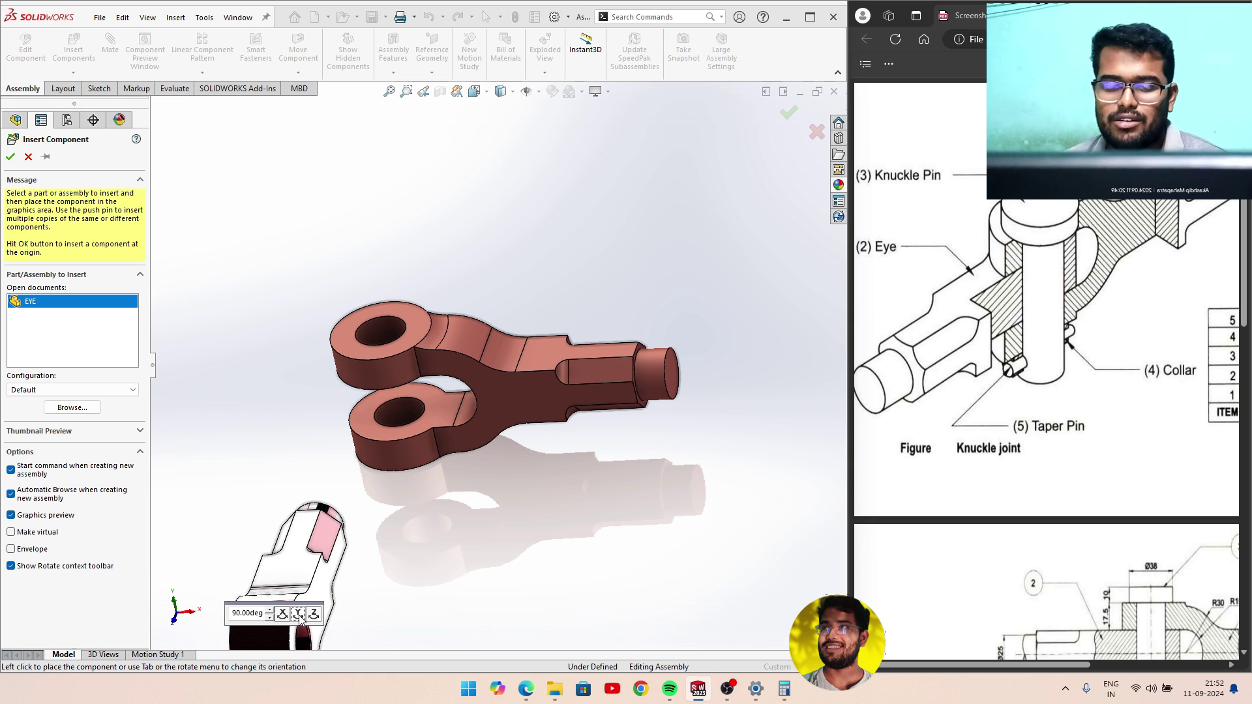
left_click(298, 617)
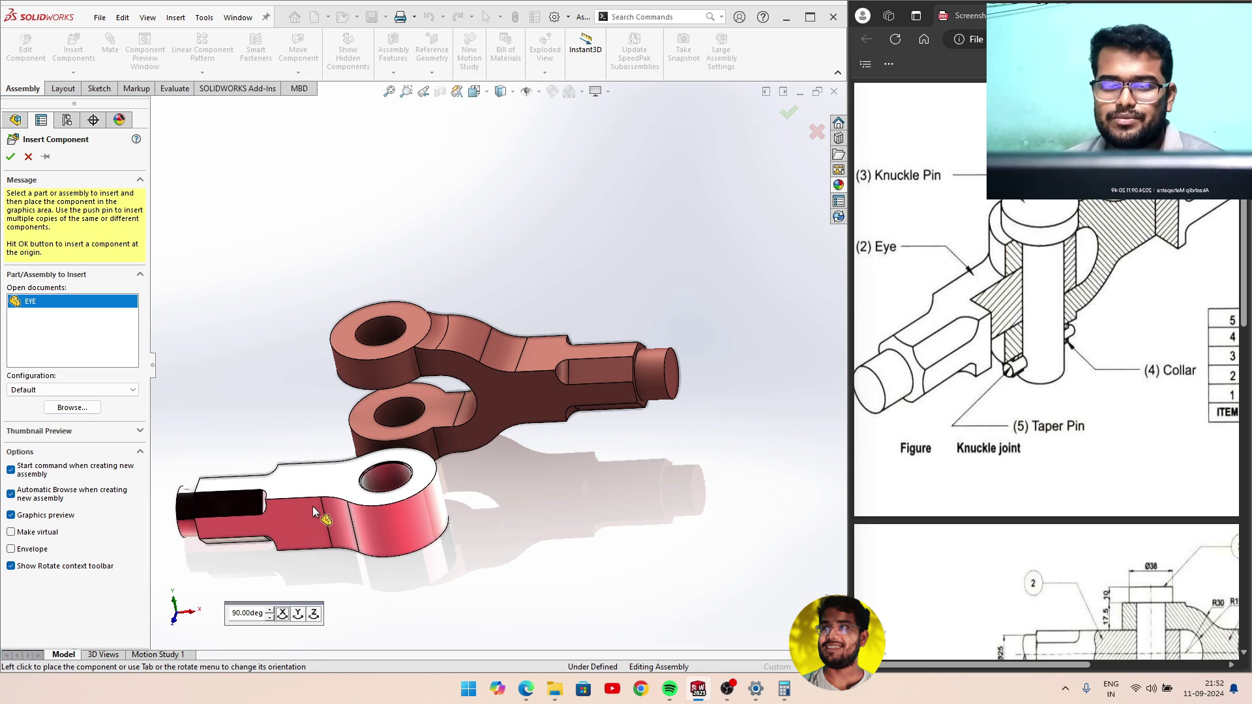
left_click(312, 506)
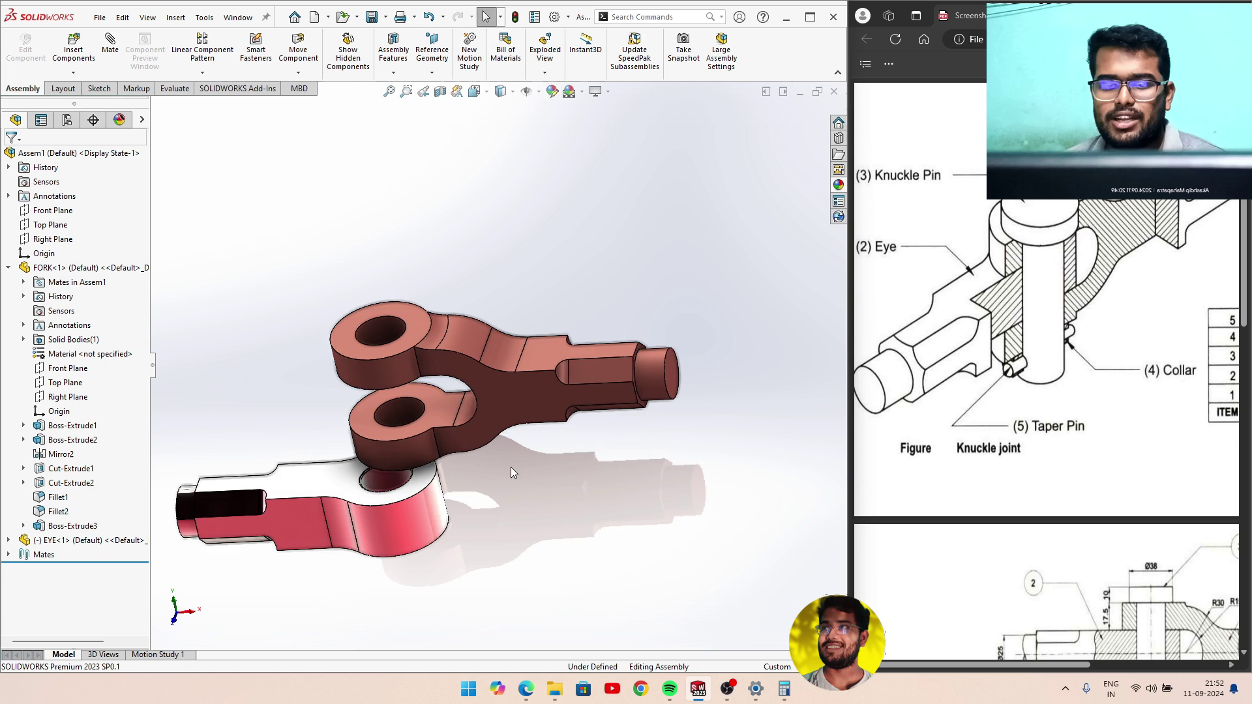
middle_click_drag(511, 467, 564, 466)
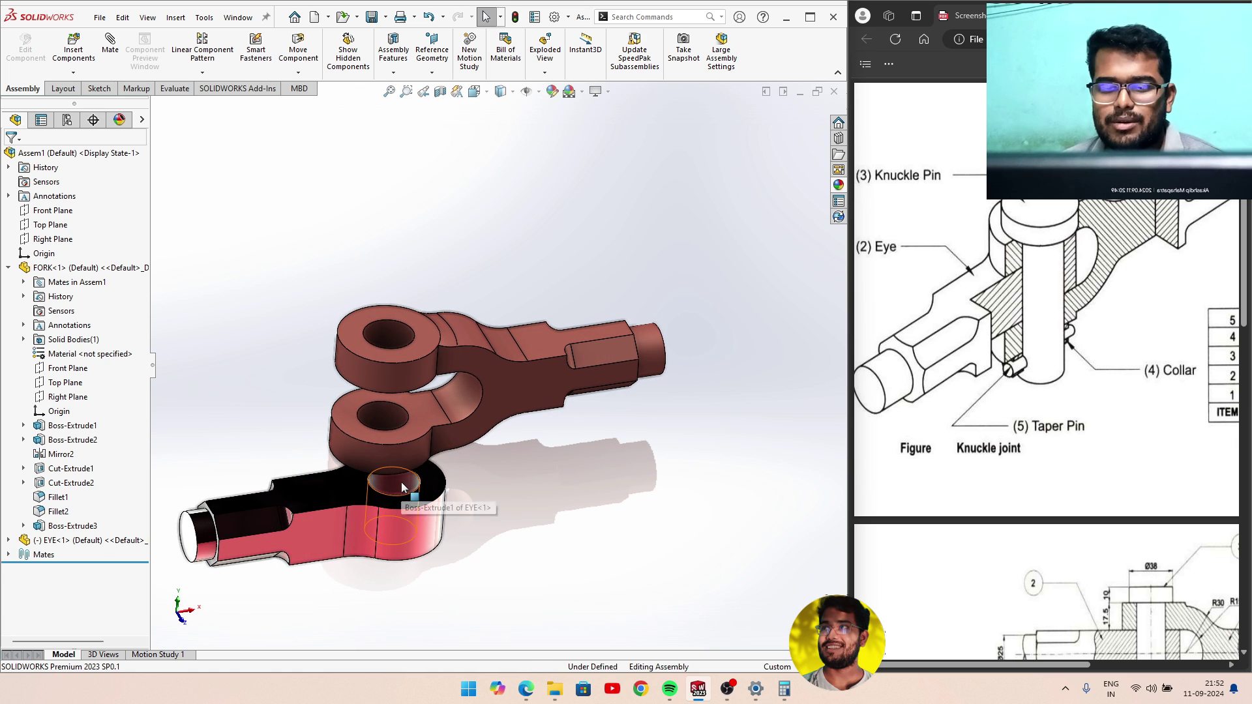
Mate the eye's hole face concentric with the fork's hole face.
left_click(401, 483)
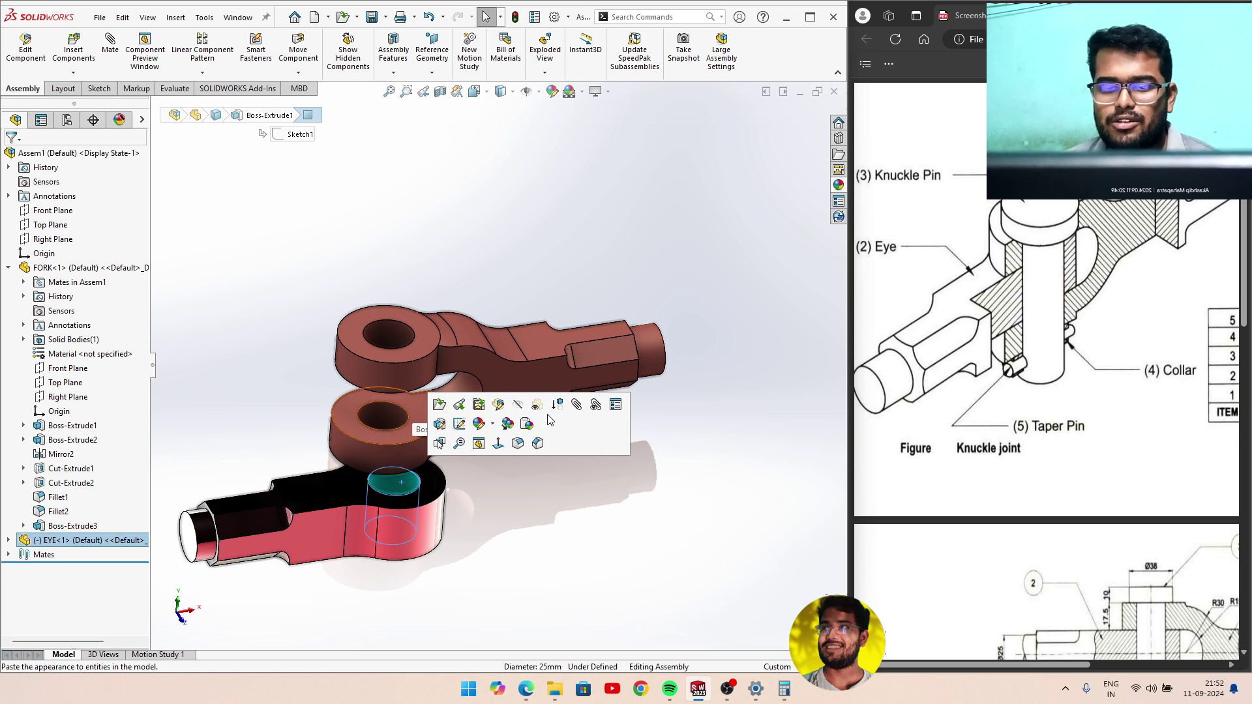
left_click(390, 421)
left_click(377, 440)
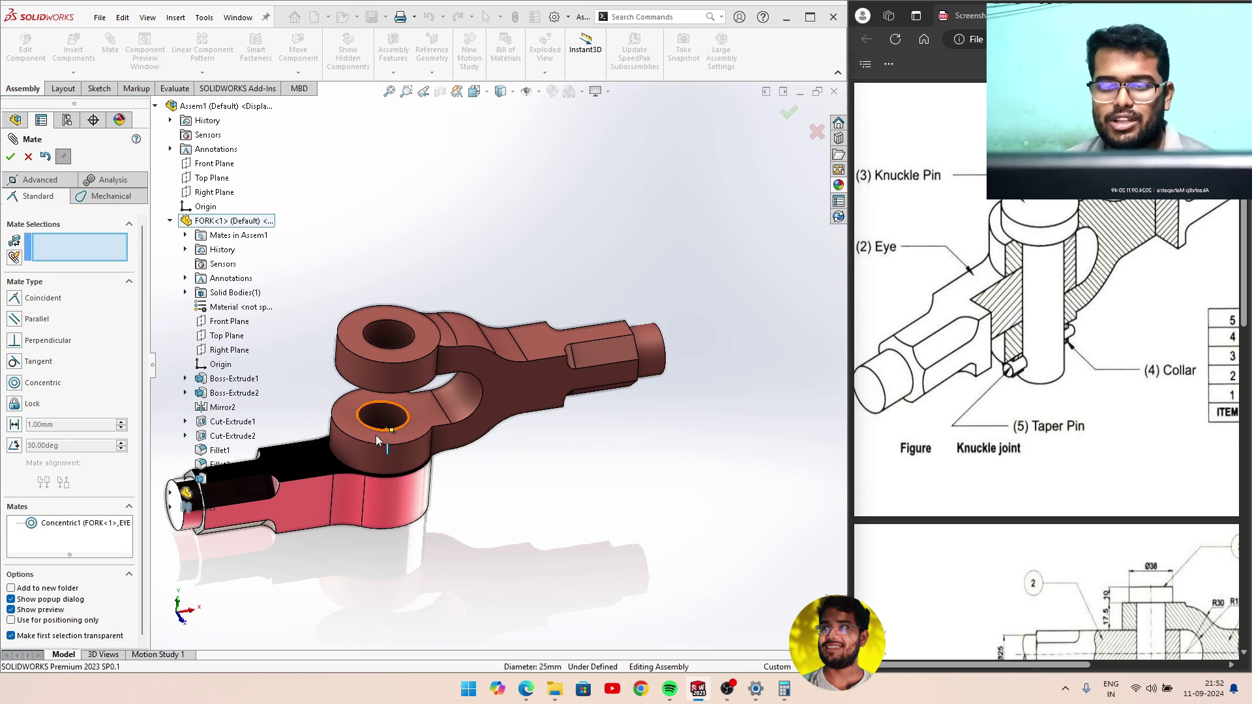
left_click(9, 155)
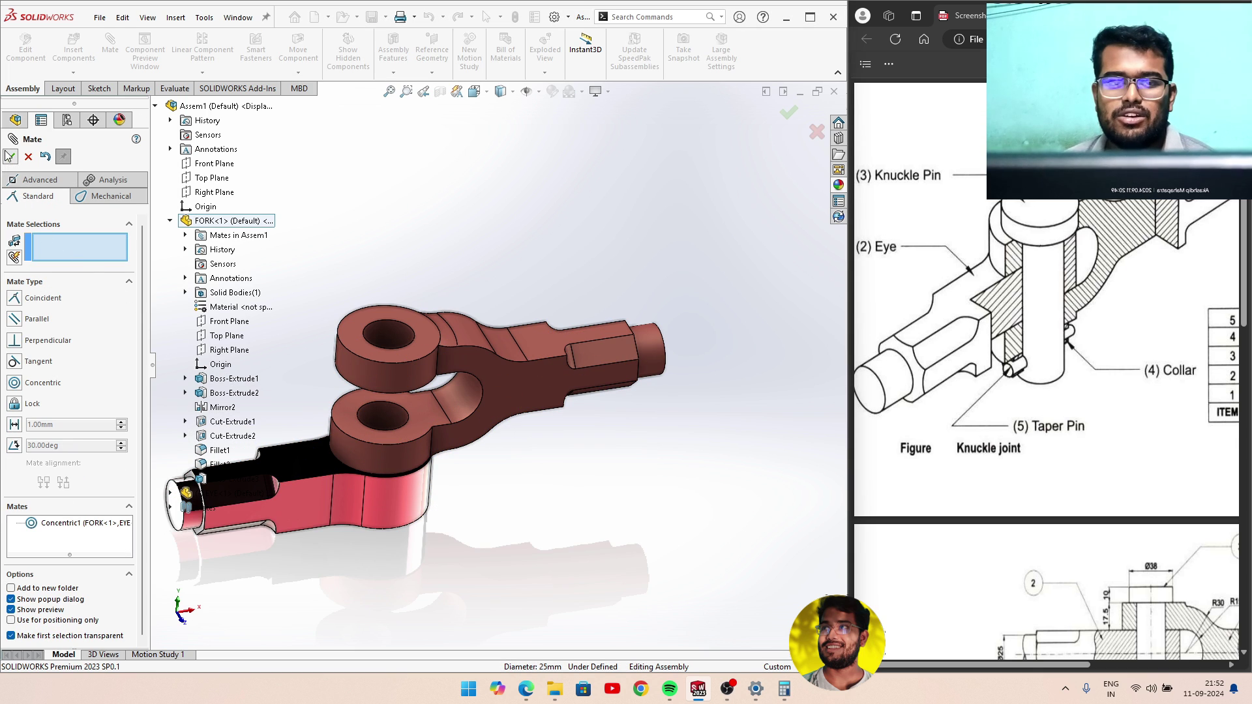
Drag the eye down below the fork and switch to the front view.
left_click_drag(381, 496, 392, 287)
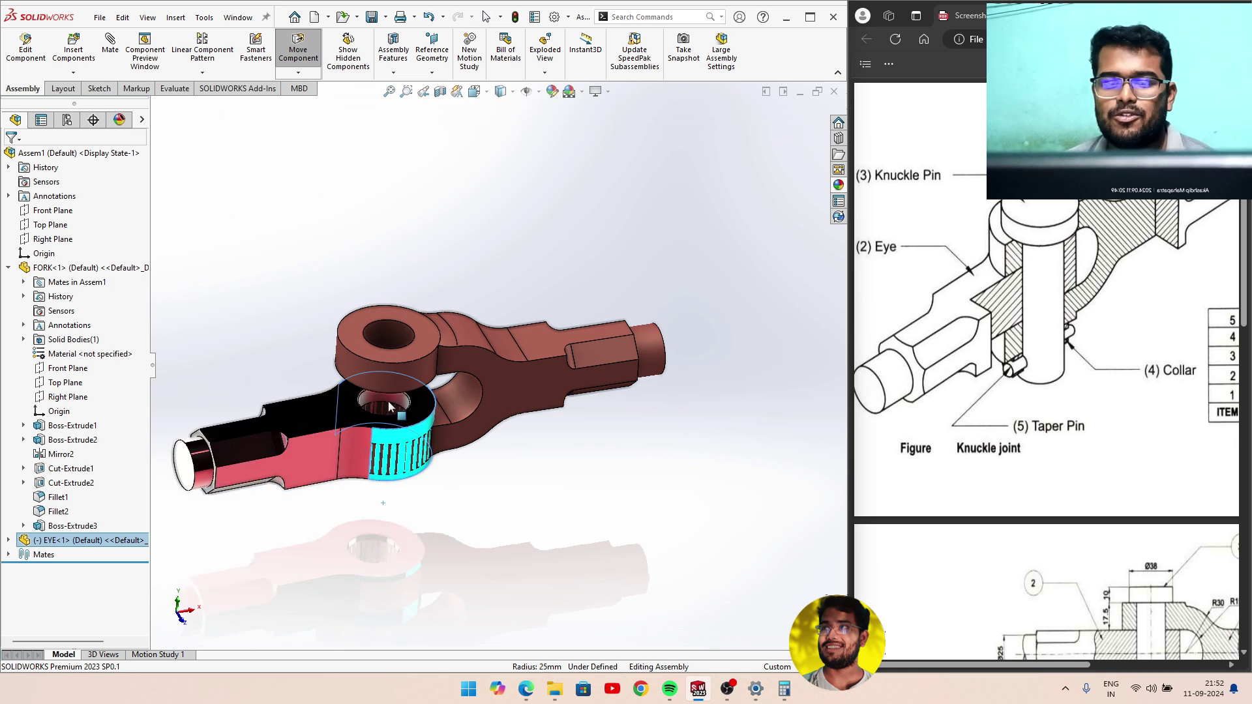
left_click_drag(392, 287, 385, 499)
left_click(499, 480)
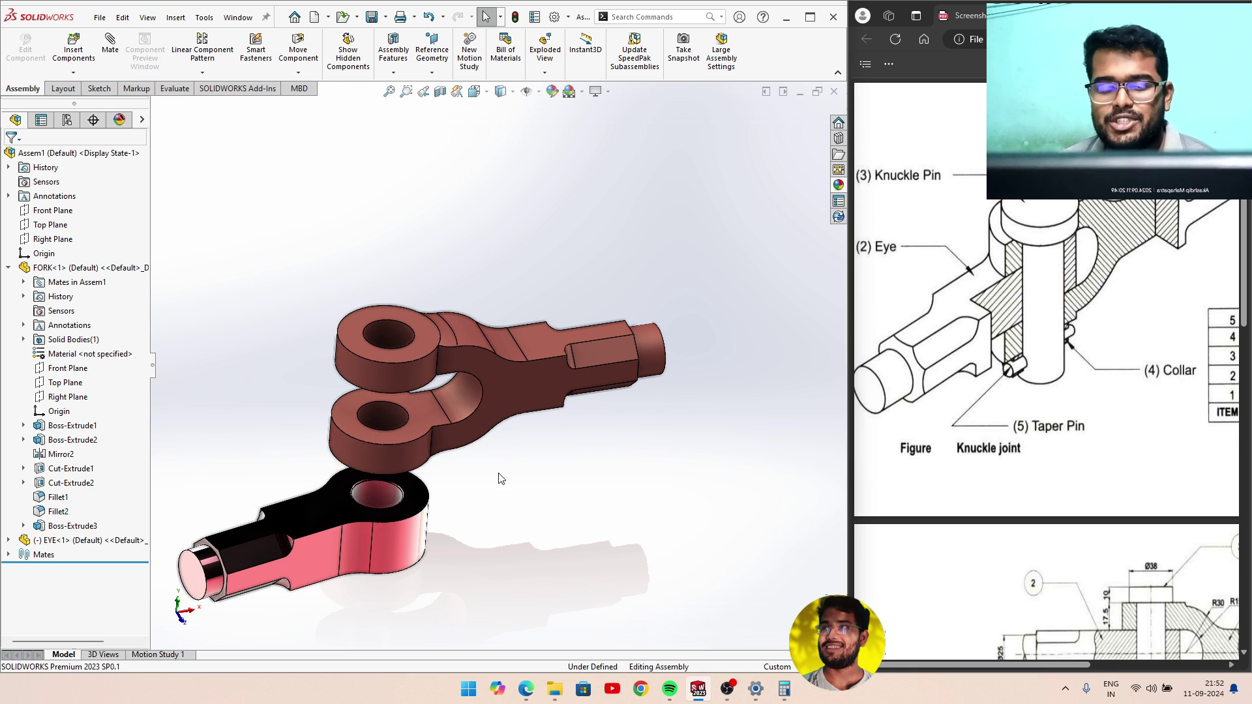
key("ctrl+1")
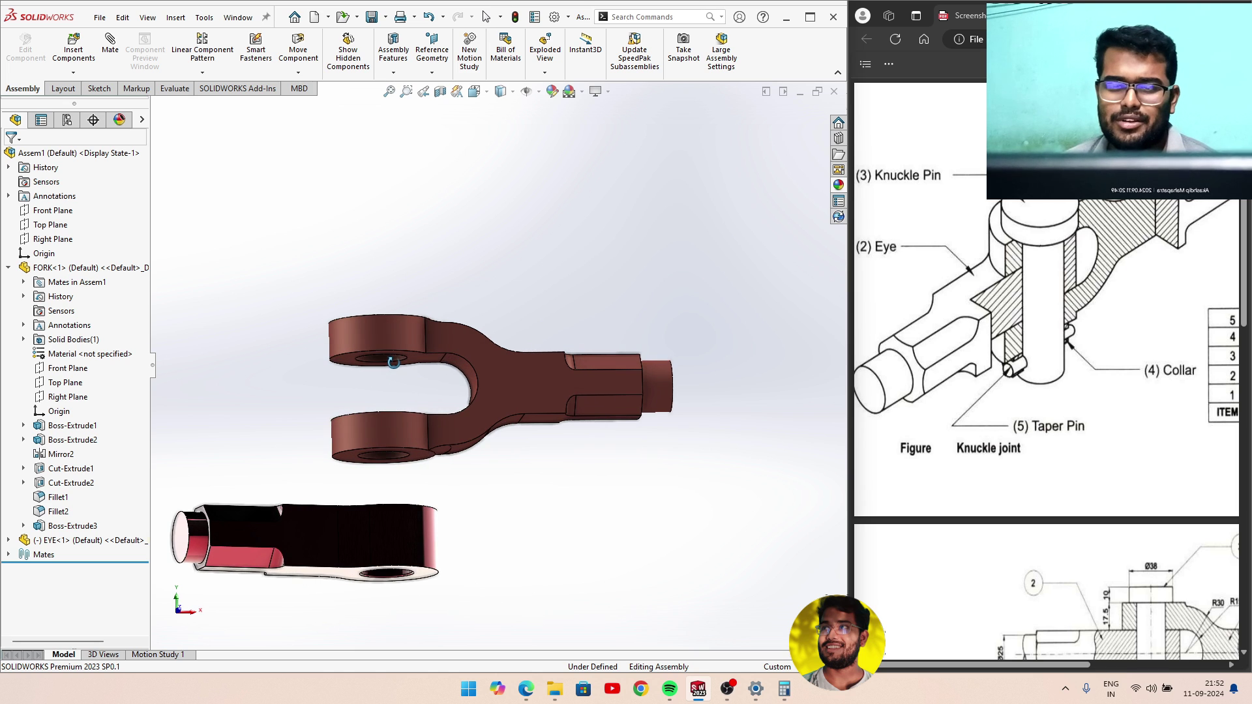
left_click(111, 66)
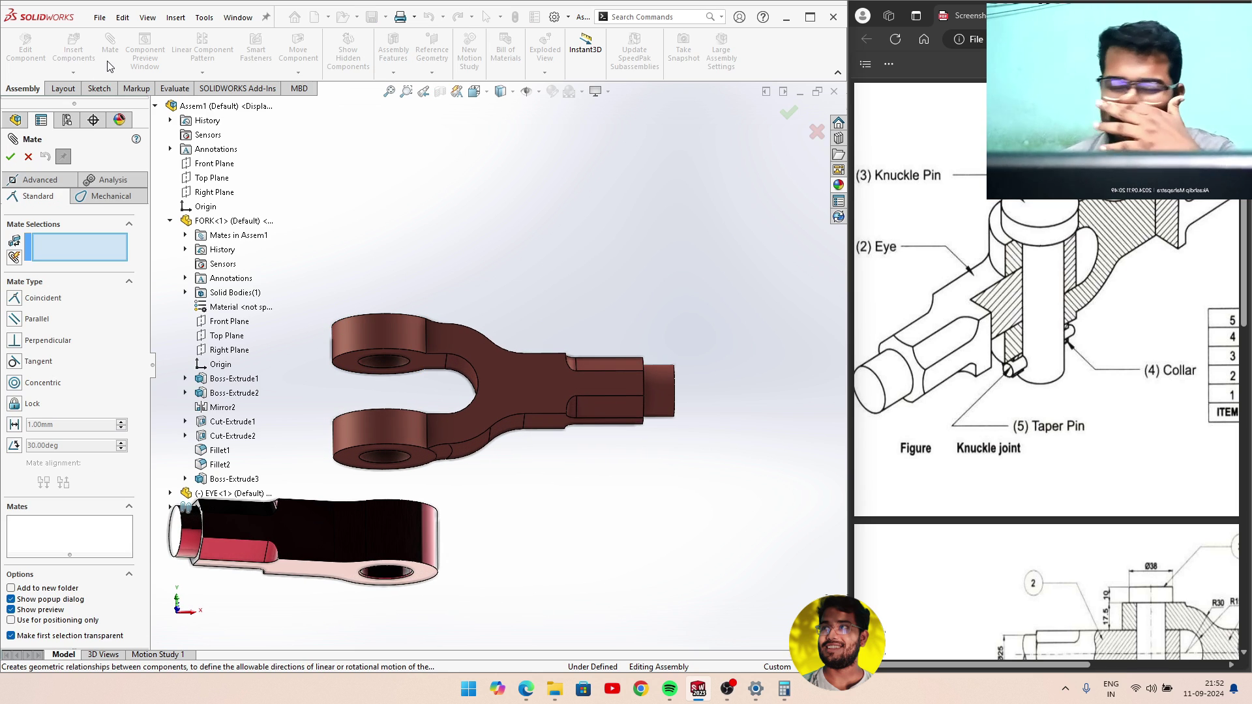
Add a Width mate between the eye's two side faces and the fork's two lug faces.
middle_click_drag(391, 299, 404, 278)
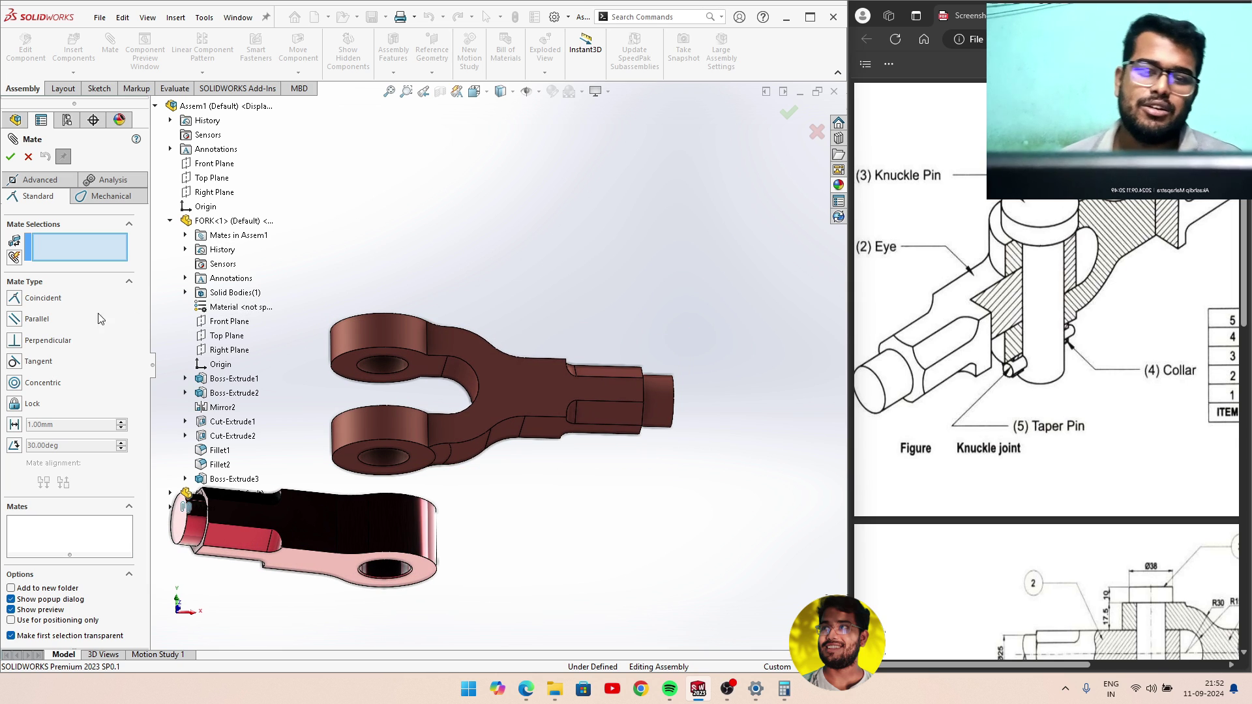
left_click(33, 182)
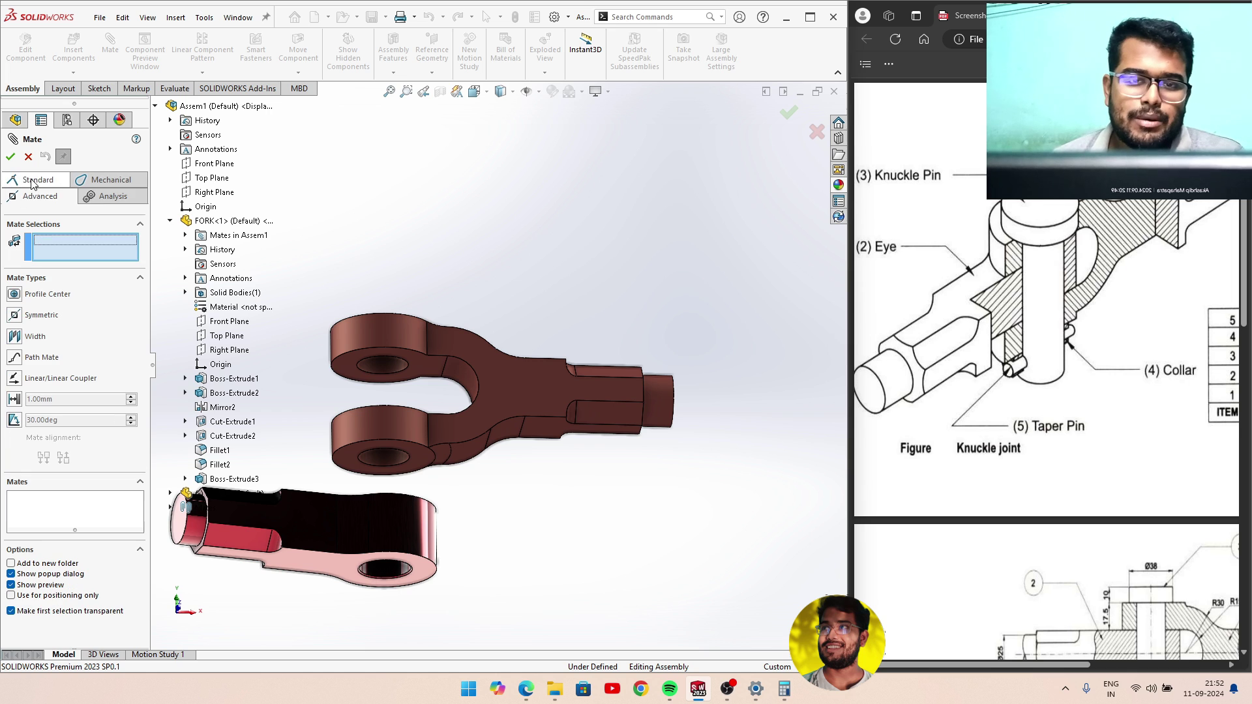
left_click(33, 340)
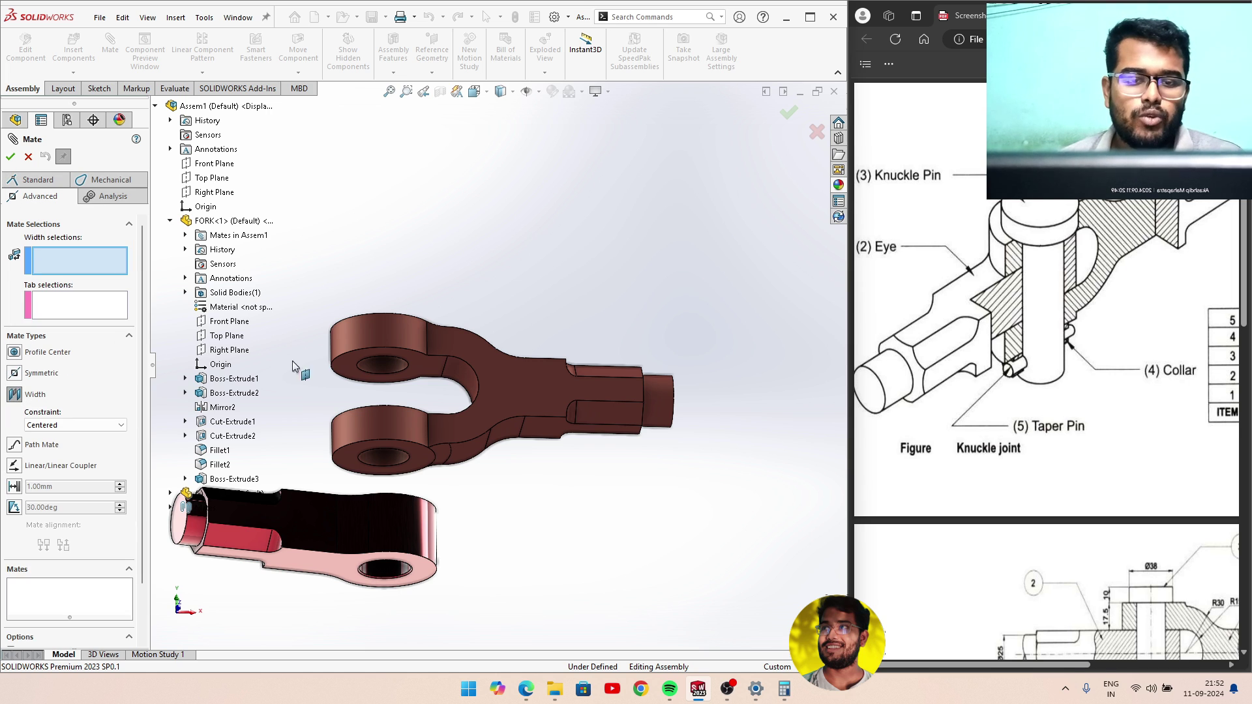
left_click(425, 561)
middle_click_drag(425, 561, 425, 500)
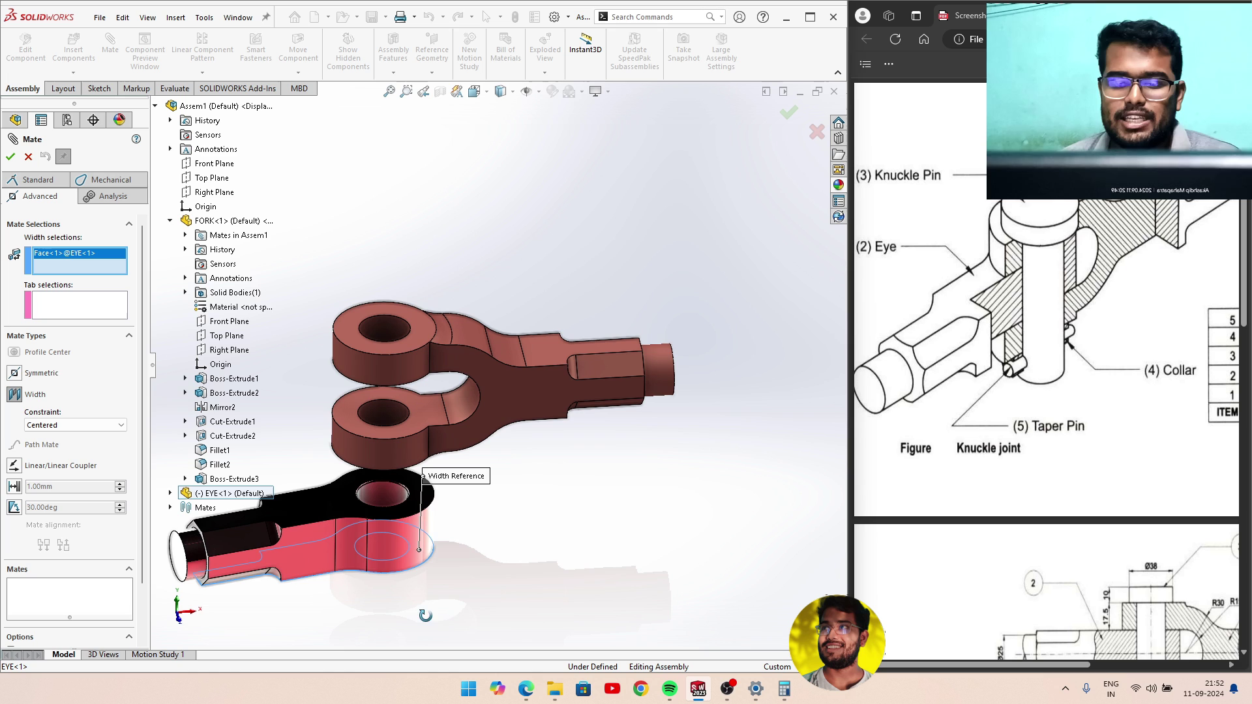
left_click(425, 501)
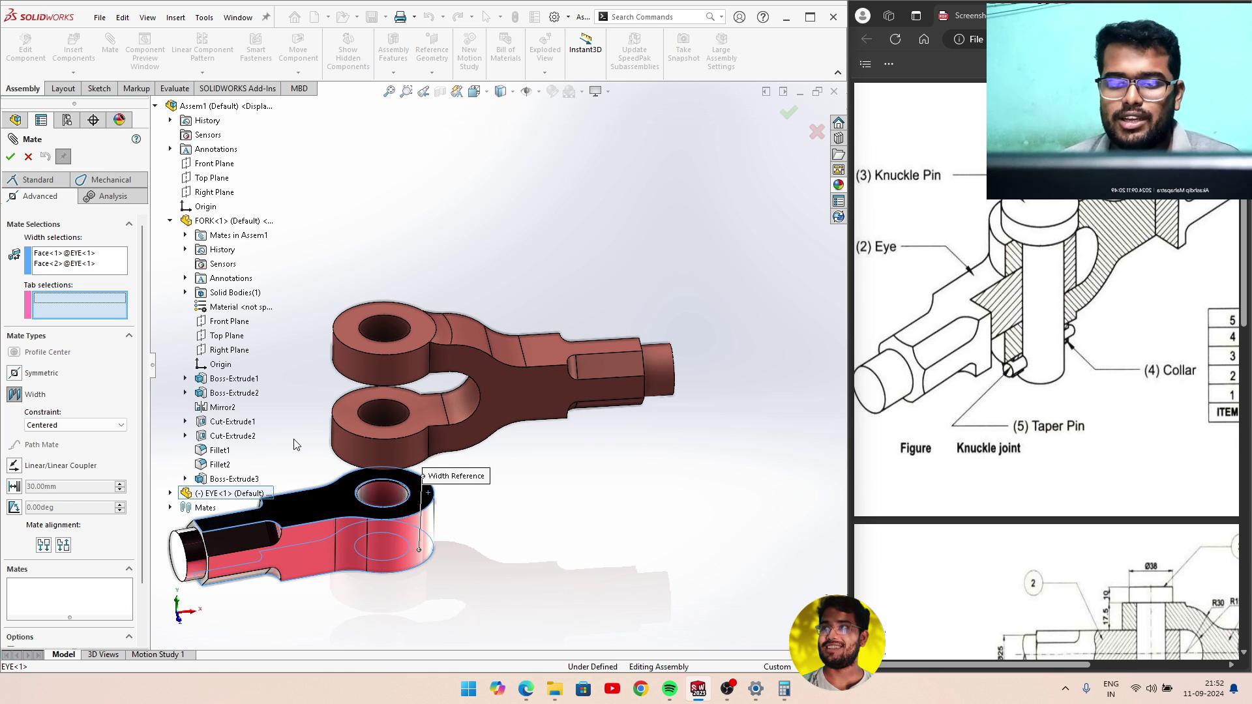
middle_click_drag(297, 445, 311, 313)
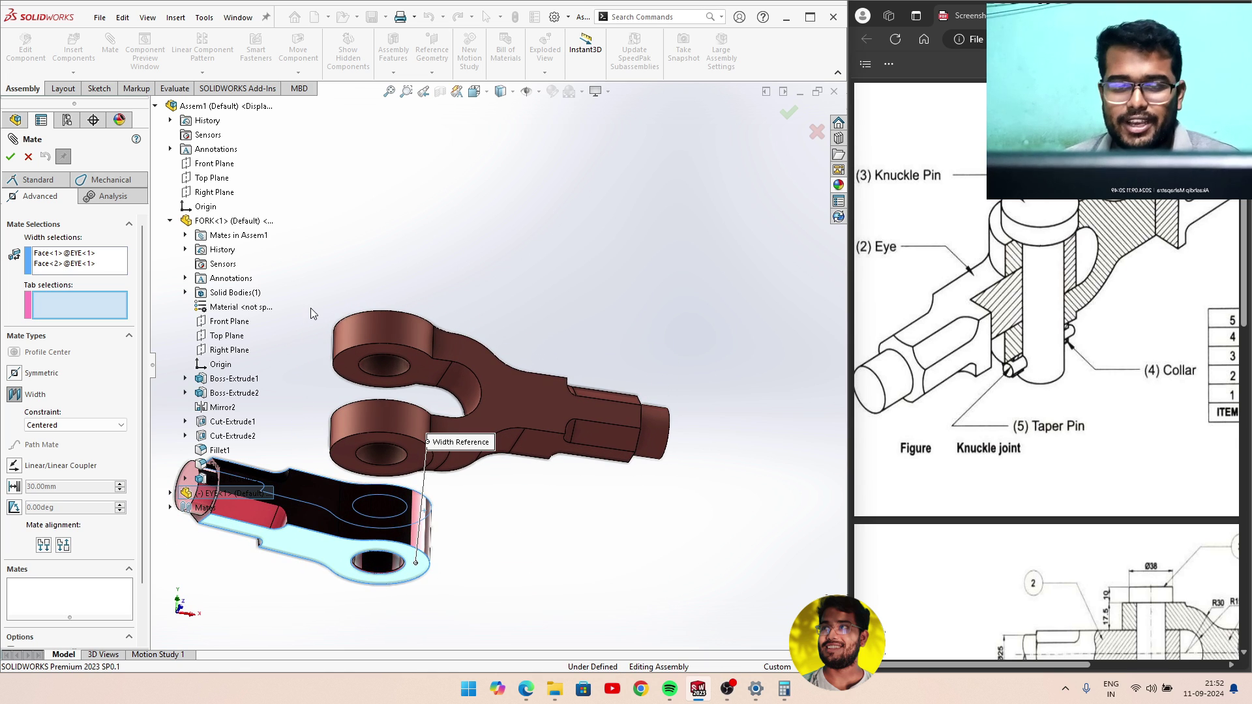
left_click(413, 363)
mouse_move(412, 364)
middle_mouse_down()
mouse_move(352, 403)
mouse_move(360, 471)
middle_mouse_up()
left_click(346, 416)
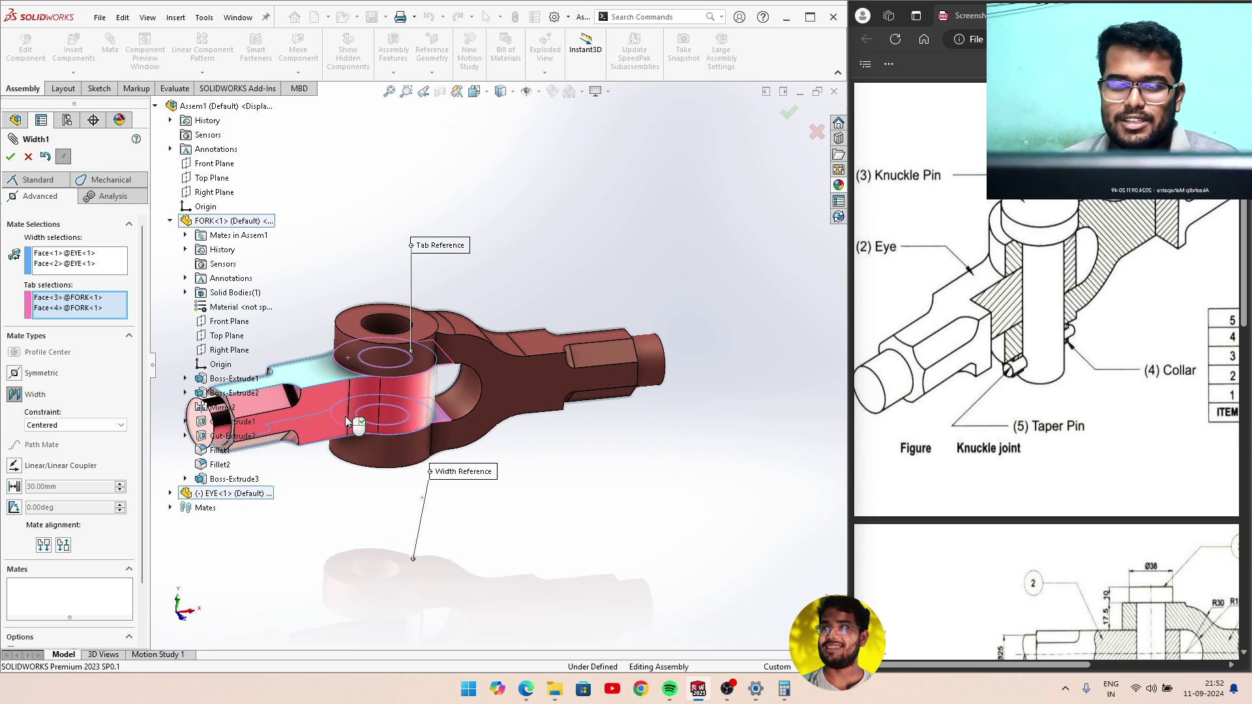
left_click(9, 157)
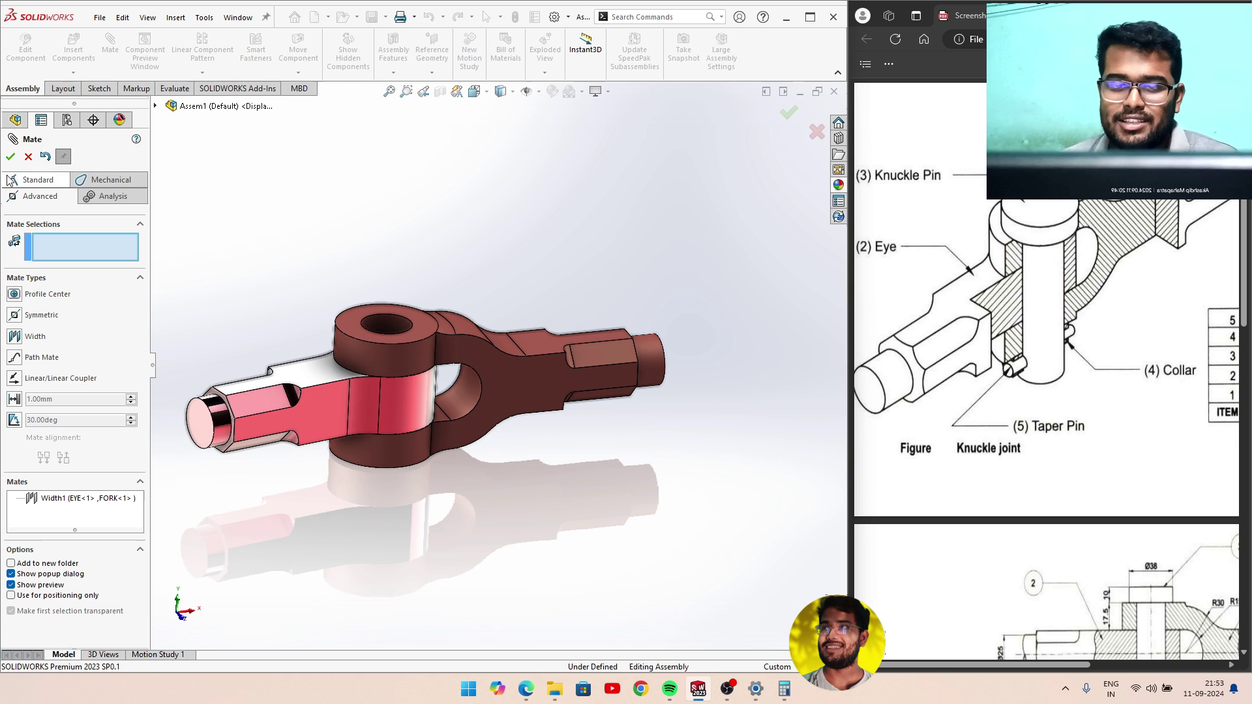
Rotate the eye about the fork hole axis into line with the fork.
key("Escape")
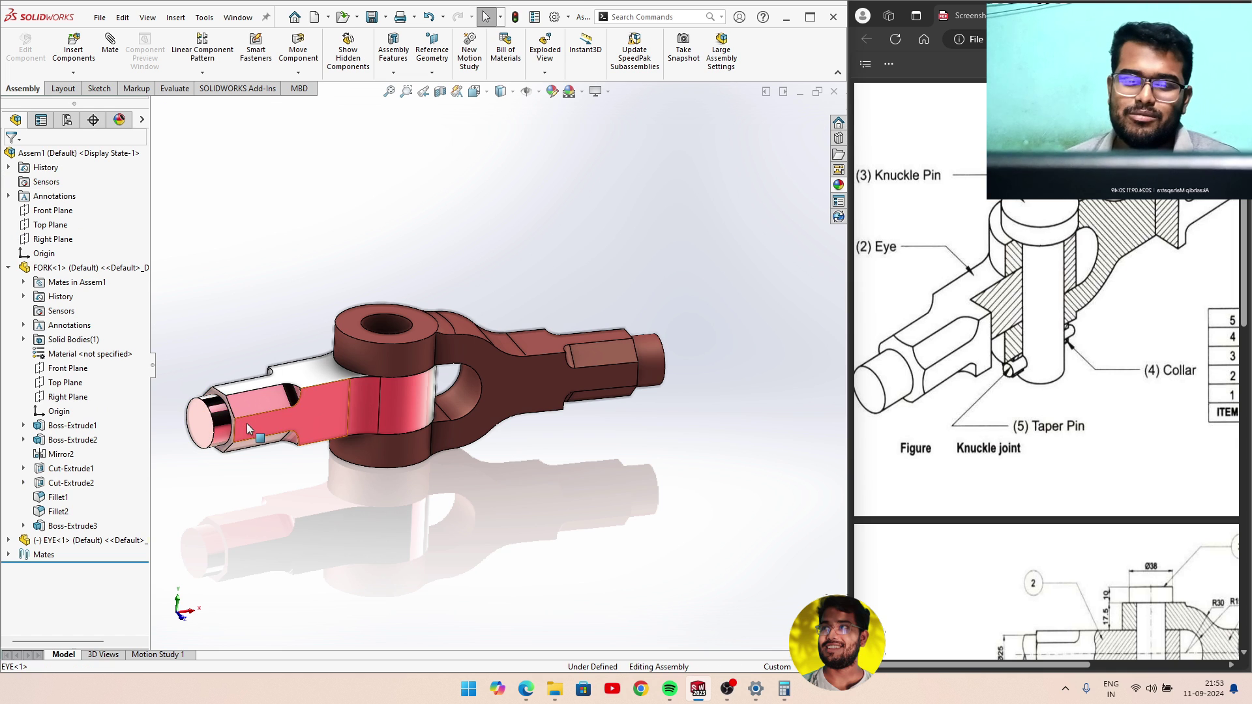
left_click_drag(247, 424, 456, 510)
key("Escape")
middle_click_drag(400, 272, 384, 308)
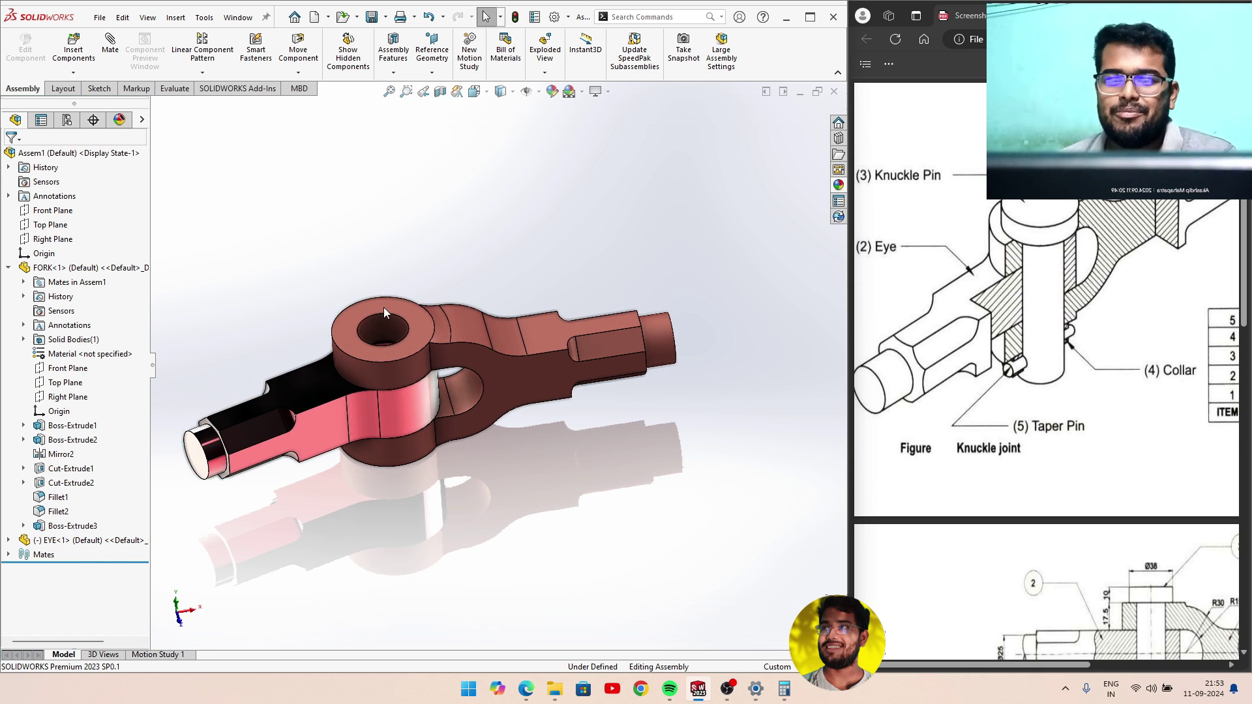
left_click(73, 47)
Insert the PIN part upright and place it above the fork.
left_click(72, 380)
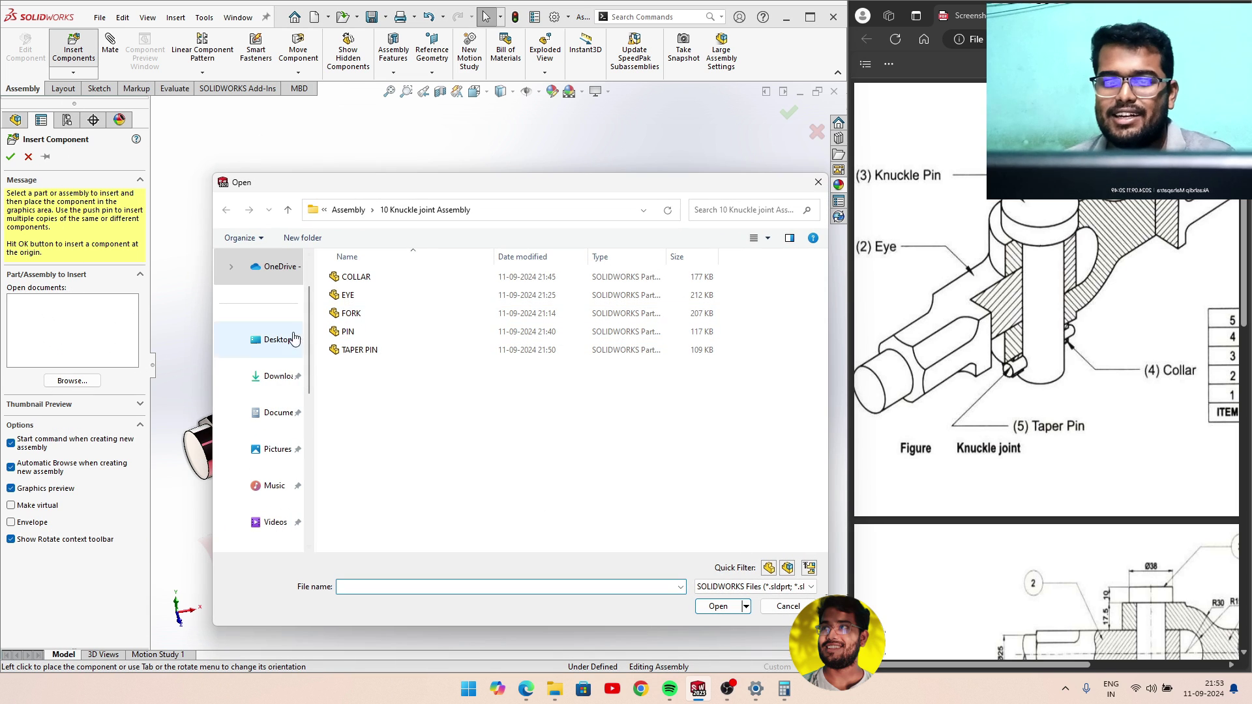
left_click(342, 332)
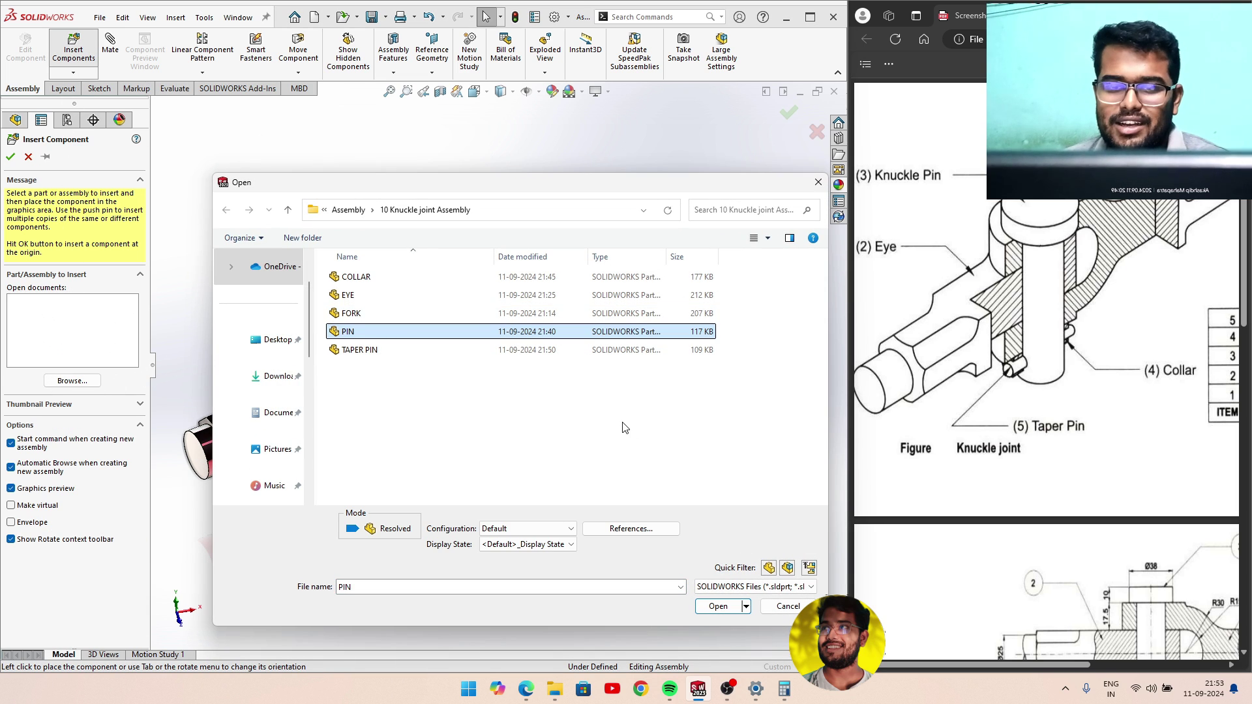
left_click(718, 607)
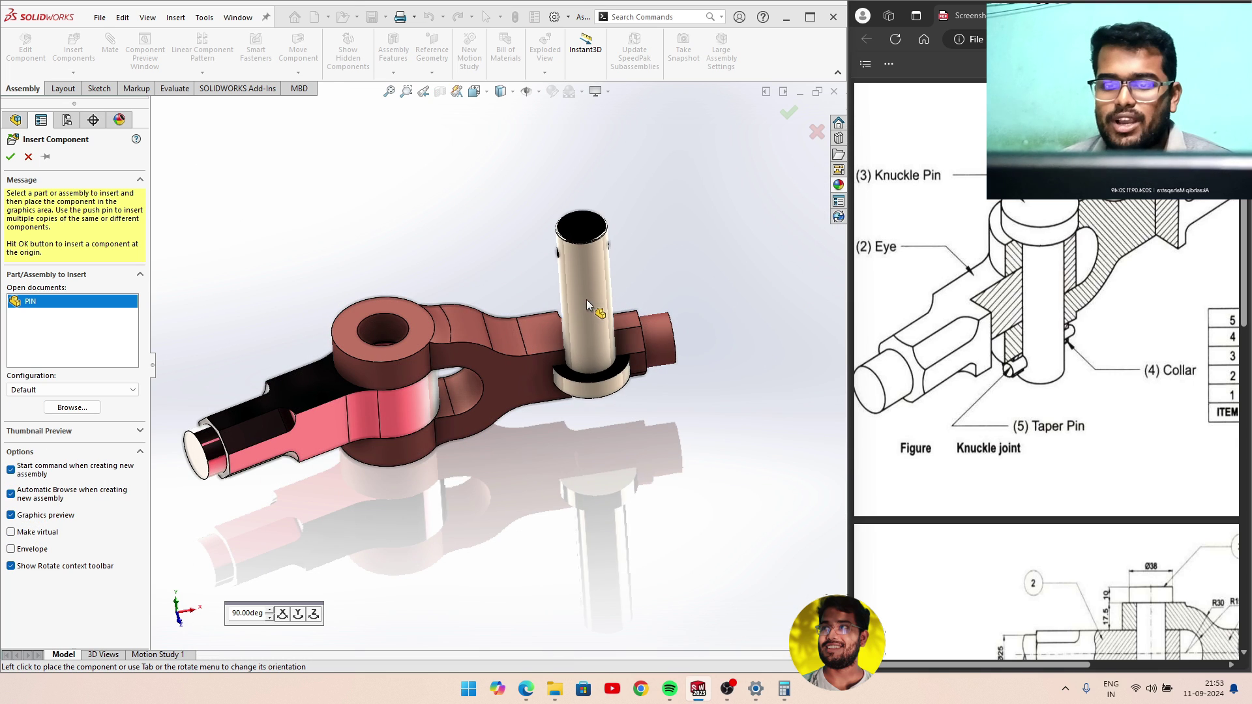
left_click(313, 614)
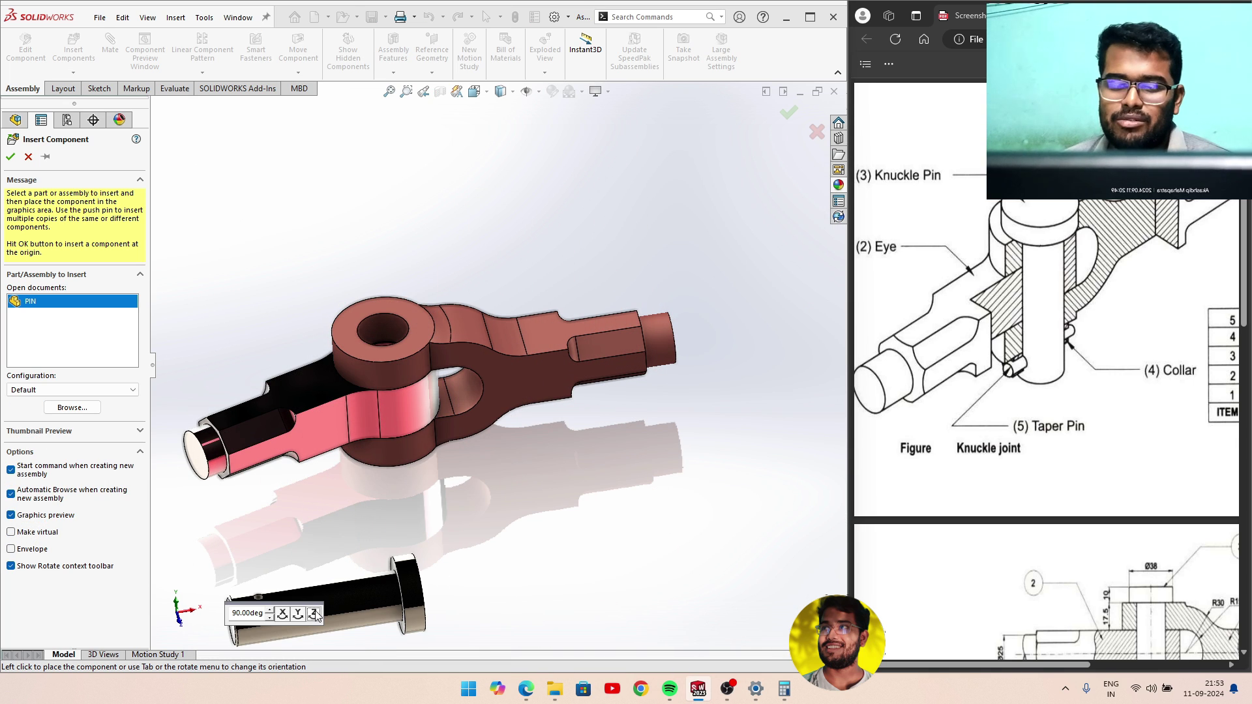
left_click(313, 614)
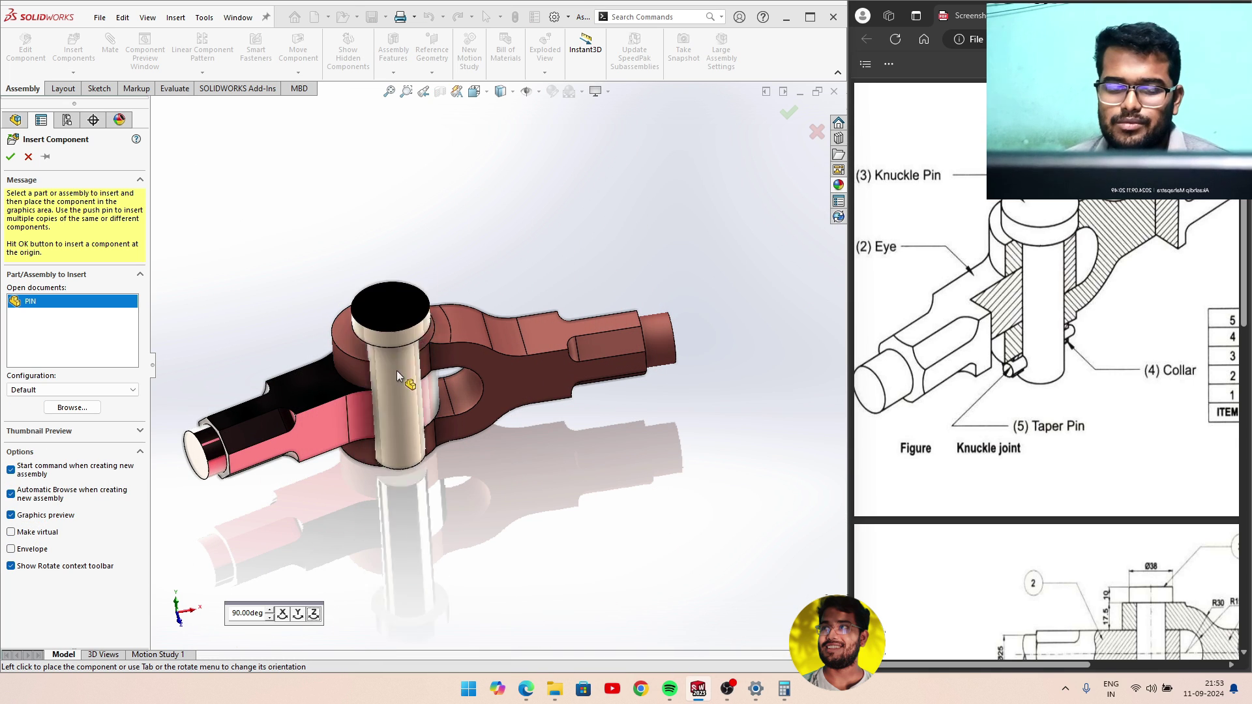
left_click(456, 190)
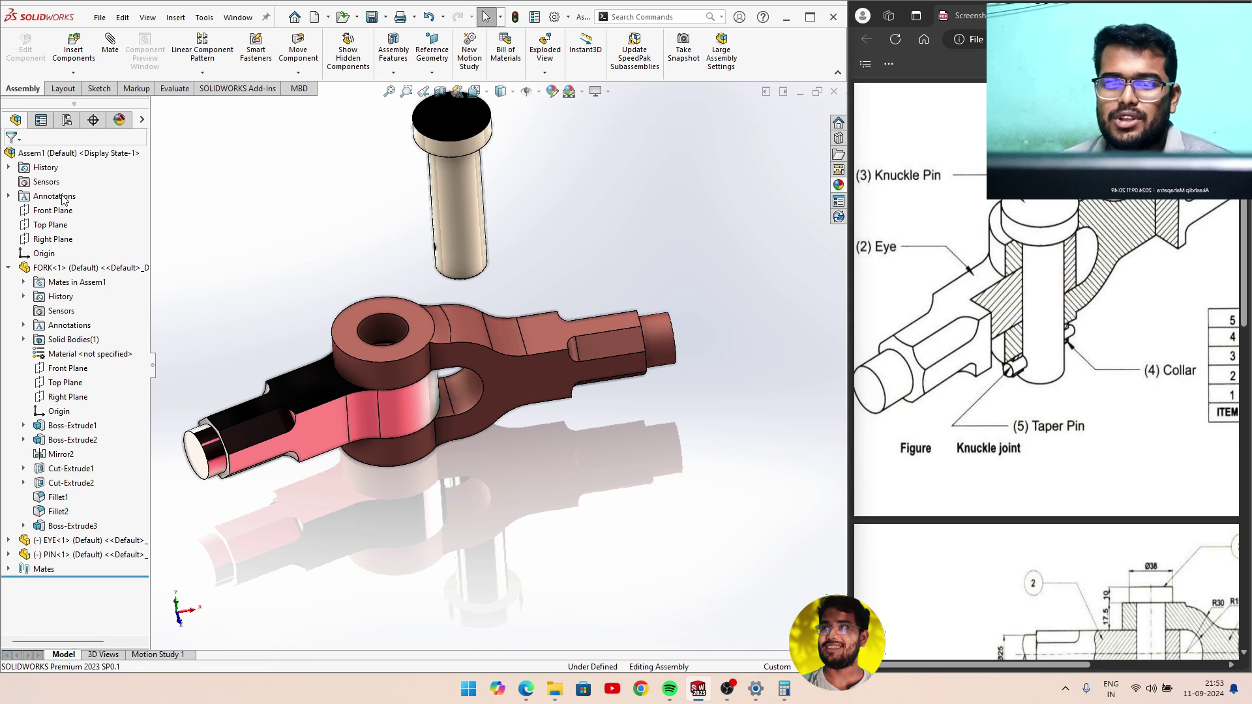
Mate the knuckle pin concentric with the fork hole.
left_click(459, 232)
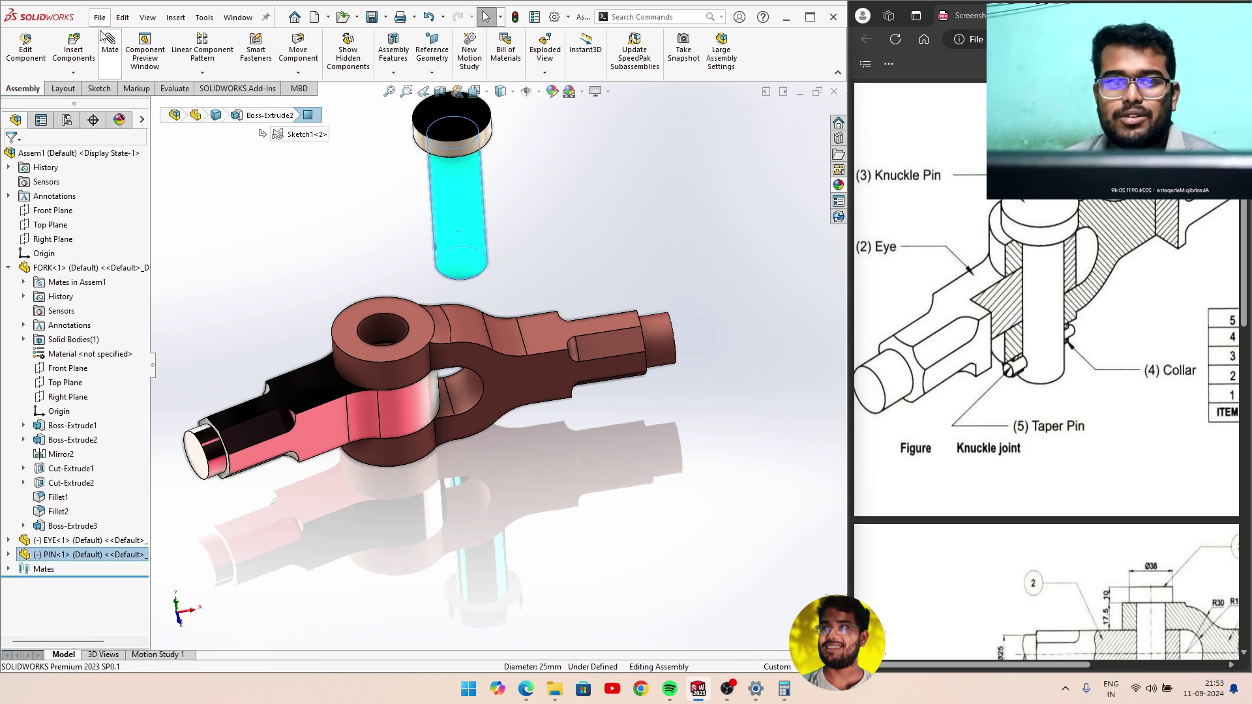
left_click(398, 327)
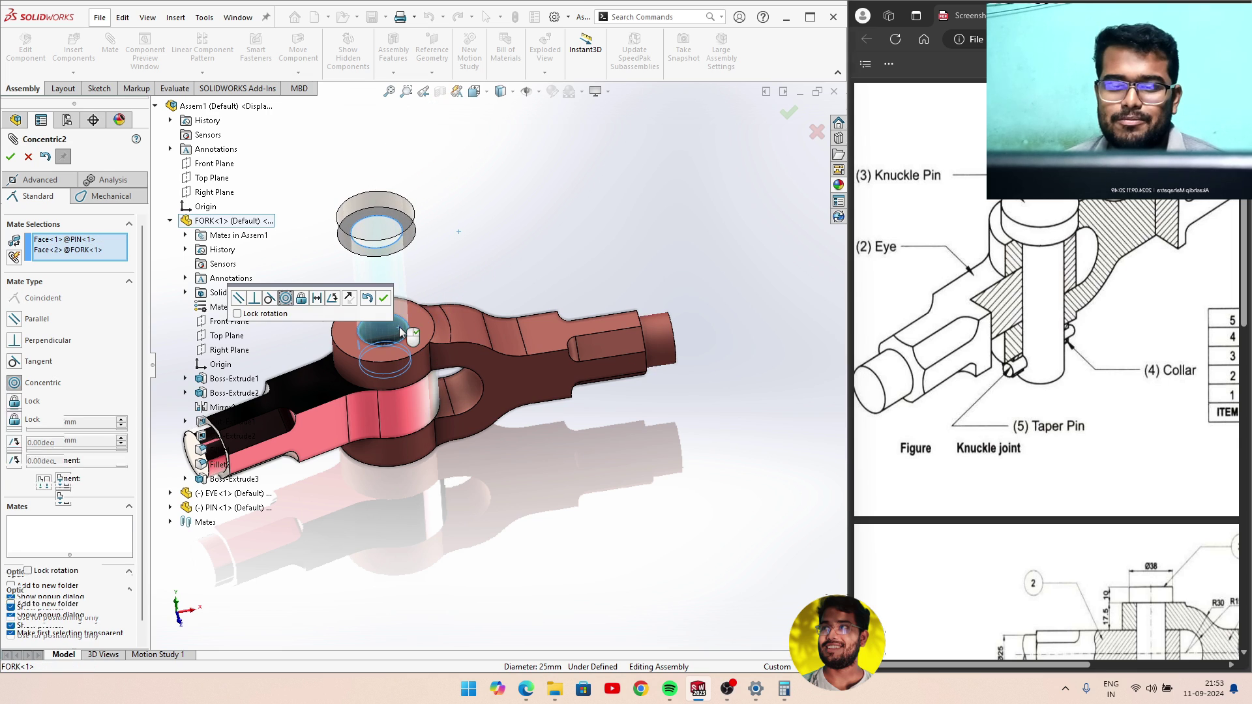
left_click(385, 299)
left_click_drag(384, 319, 279, 242)
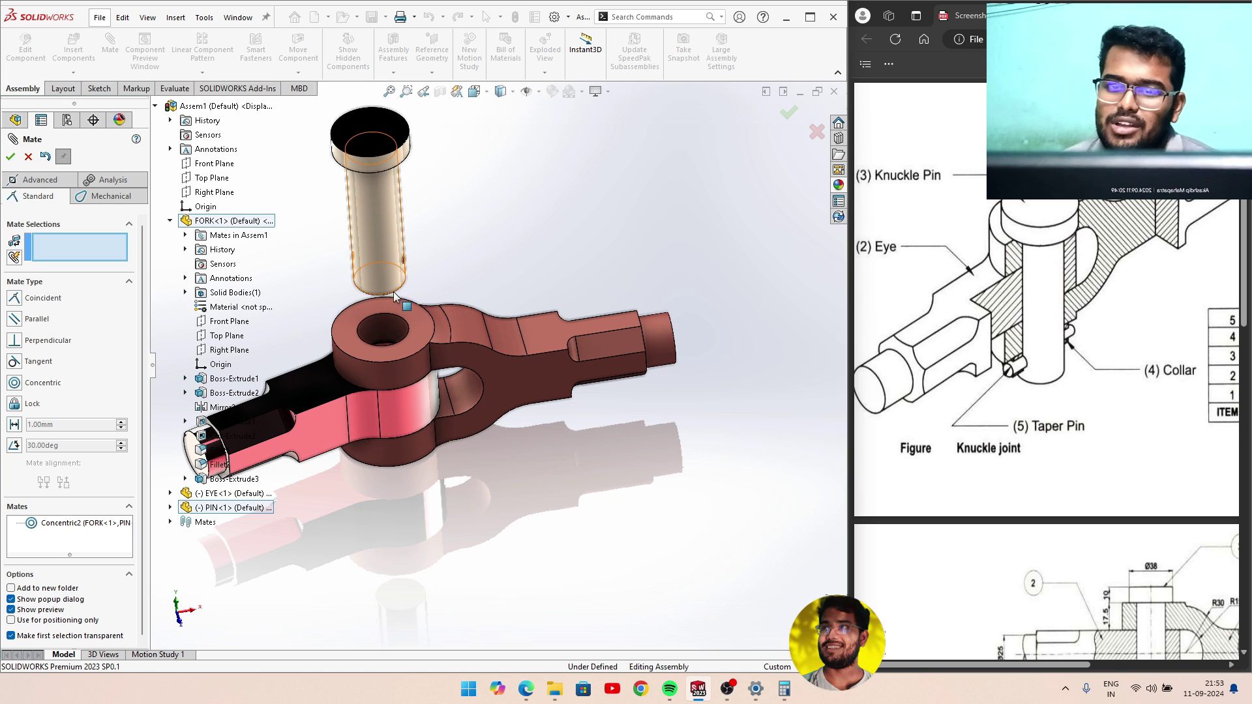
Add a coincident mate seating the pin head's underside on the fork's top face.
mouse_move(320, 378)
middle_mouse_down()
mouse_move(275, 244)
mouse_move(291, 238)
middle_mouse_up()
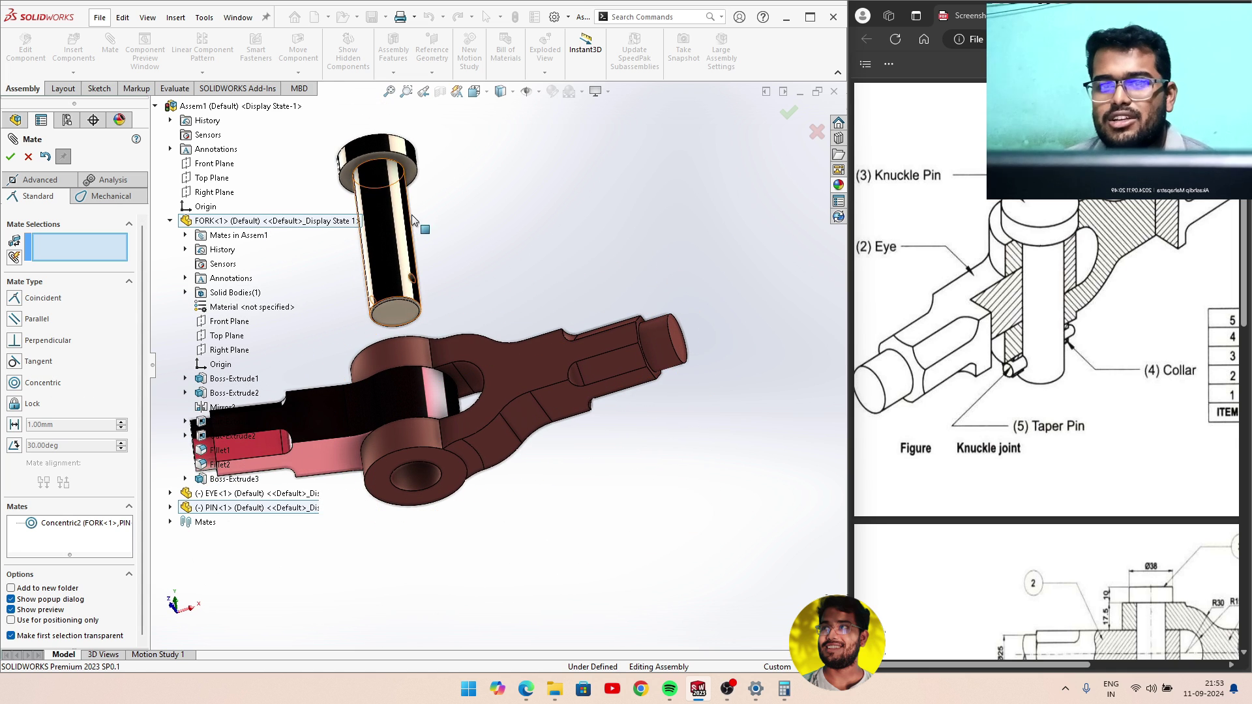
left_click(410, 172)
middle_click_drag(411, 171, 386, 401)
left_click(386, 343)
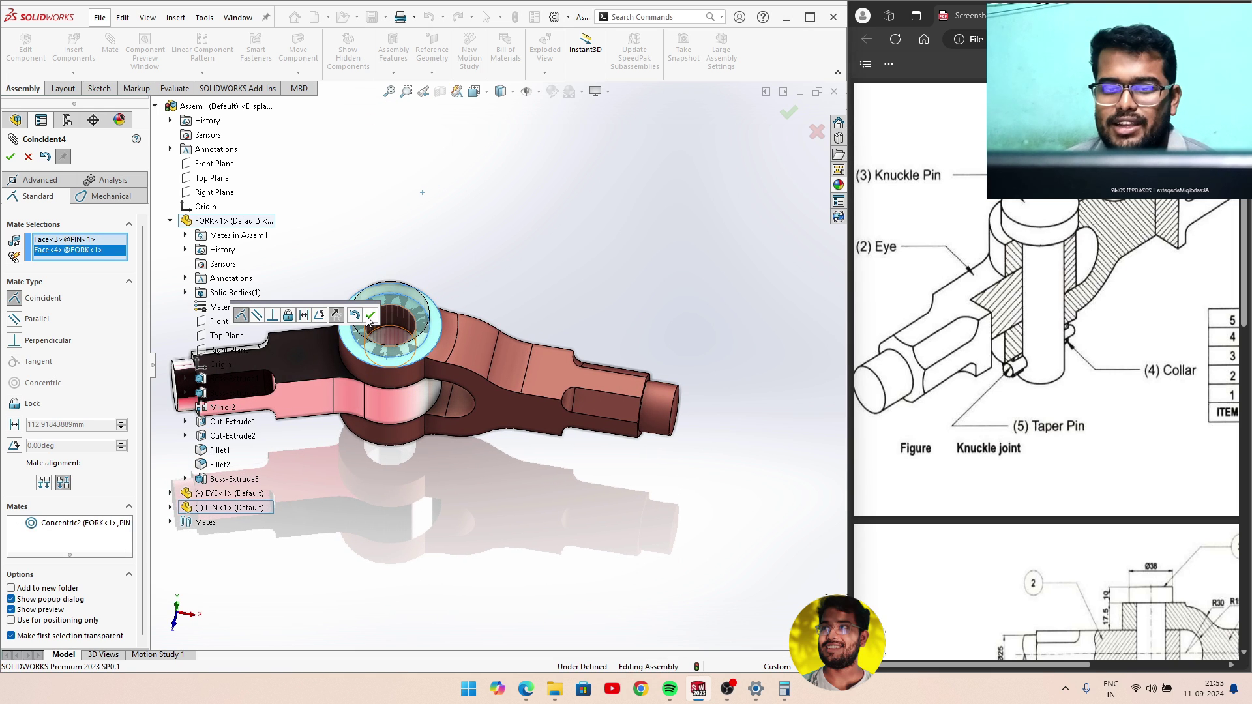
left_click(369, 318)
mouse_move(371, 363)
middle_mouse_down()
mouse_move(313, 333)
mouse_move(487, 52)
mouse_move(353, 274)
middle_mouse_up()
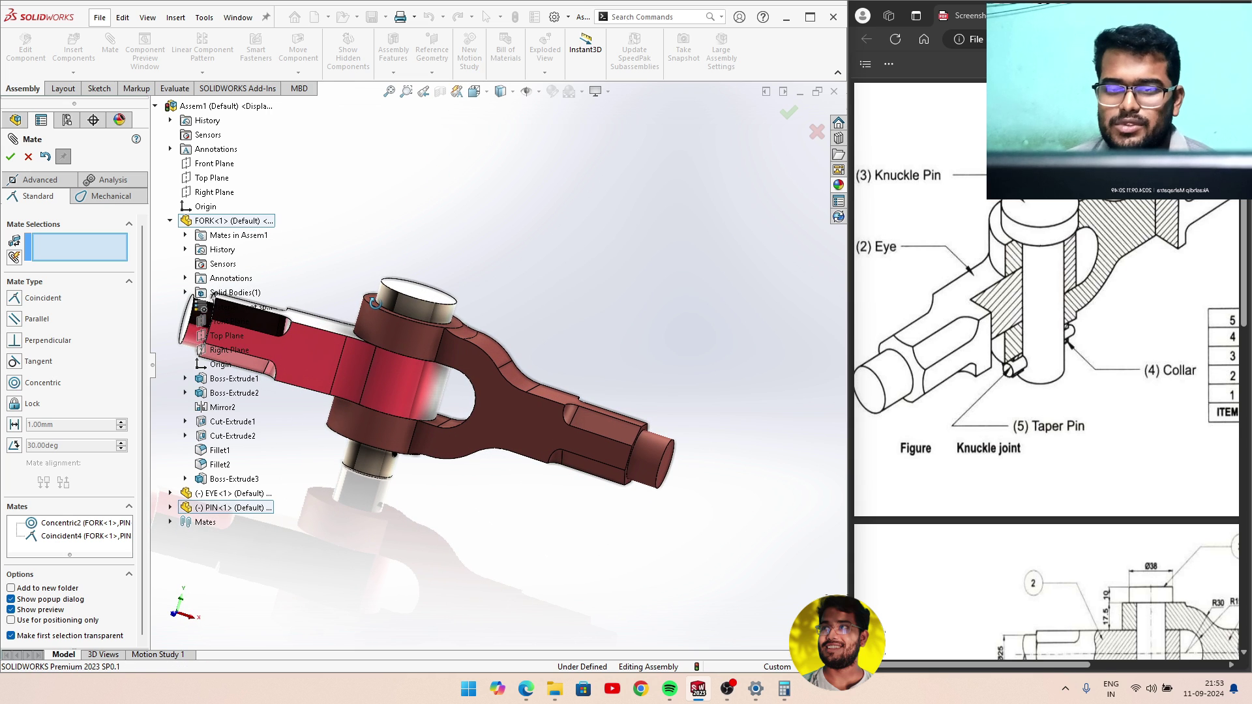
left_click(10, 157)
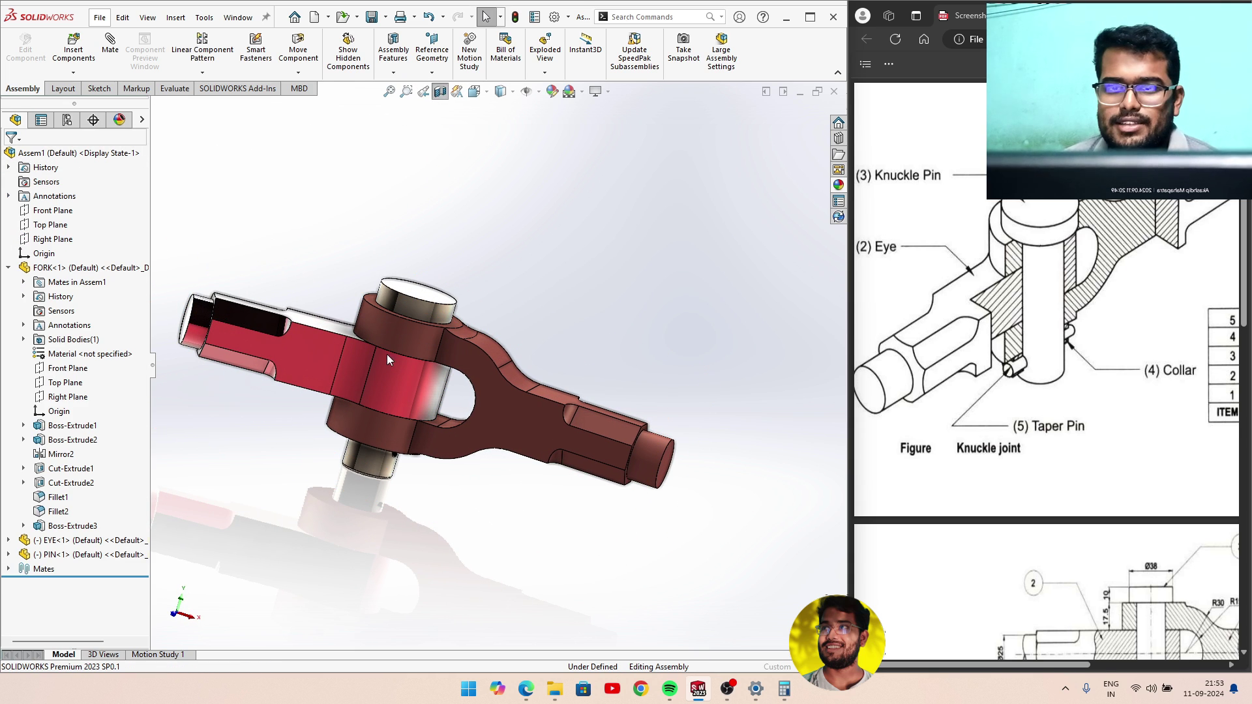
key("s")
middle_click_drag(413, 402, 397, 411)
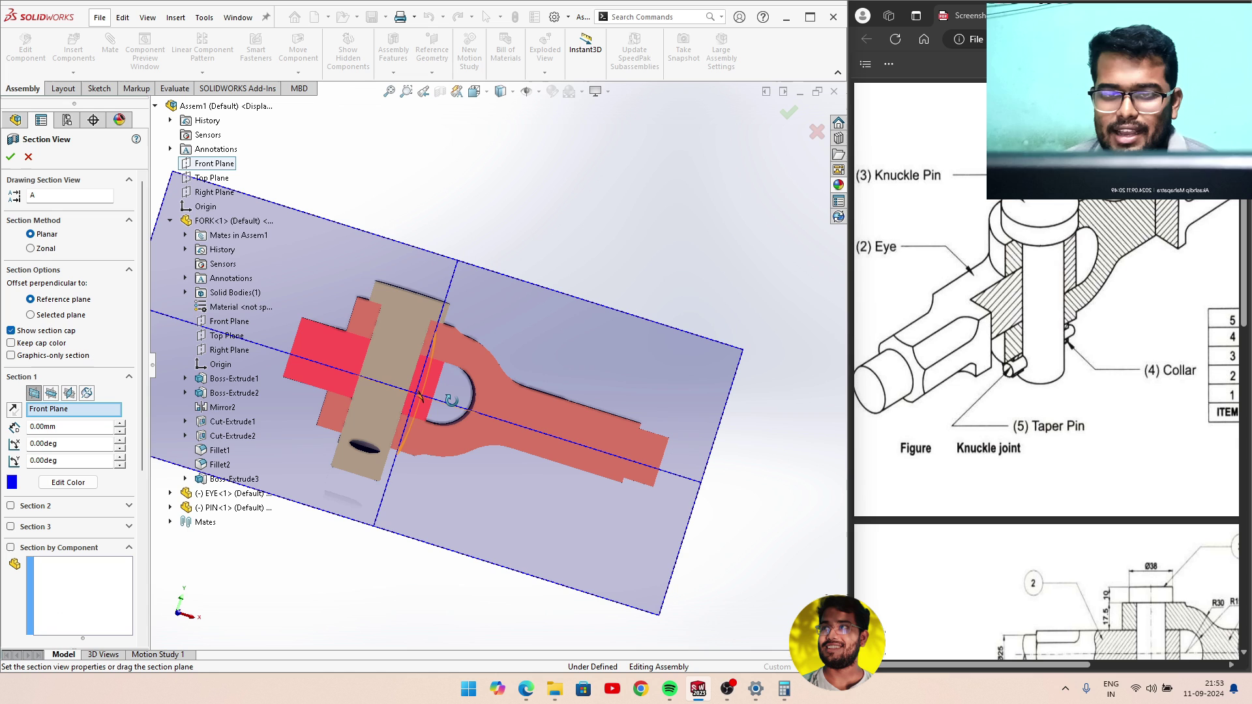
scroll(397, 411, "down", 2)
scroll(397, 405, "down", 2)
scroll(456, 366, "down", 2)
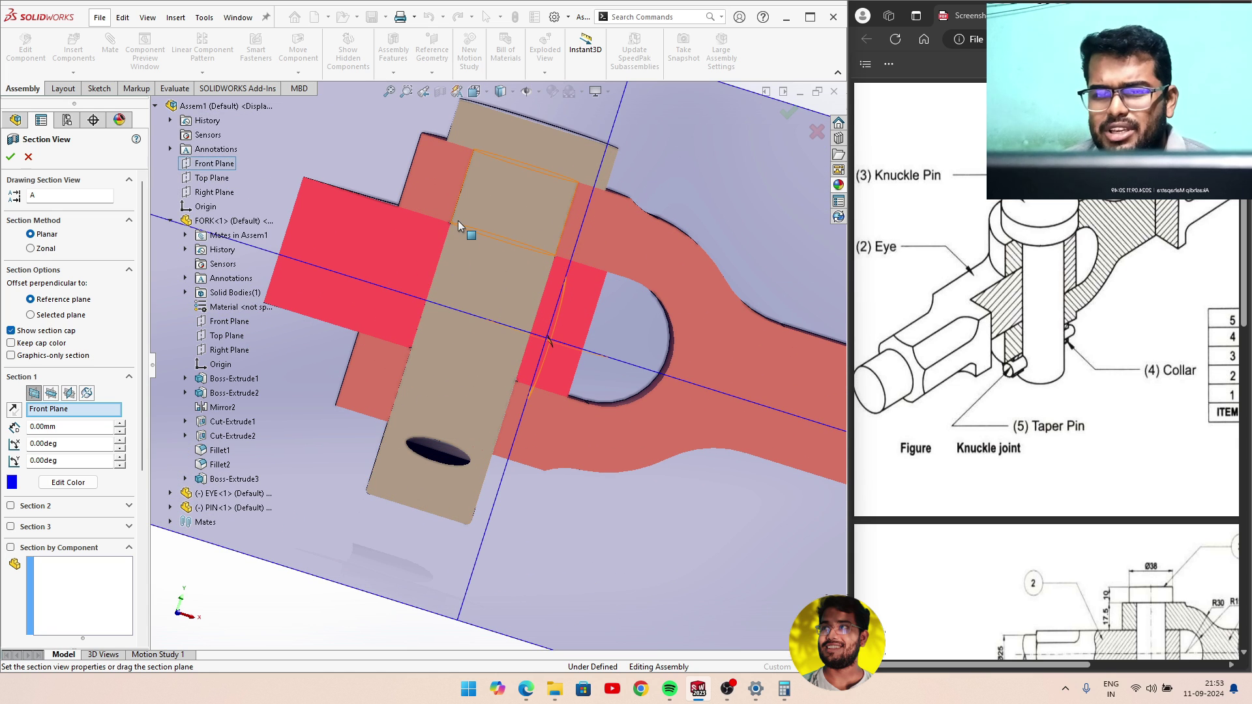
middle_click_drag(562, 282, 494, 313)
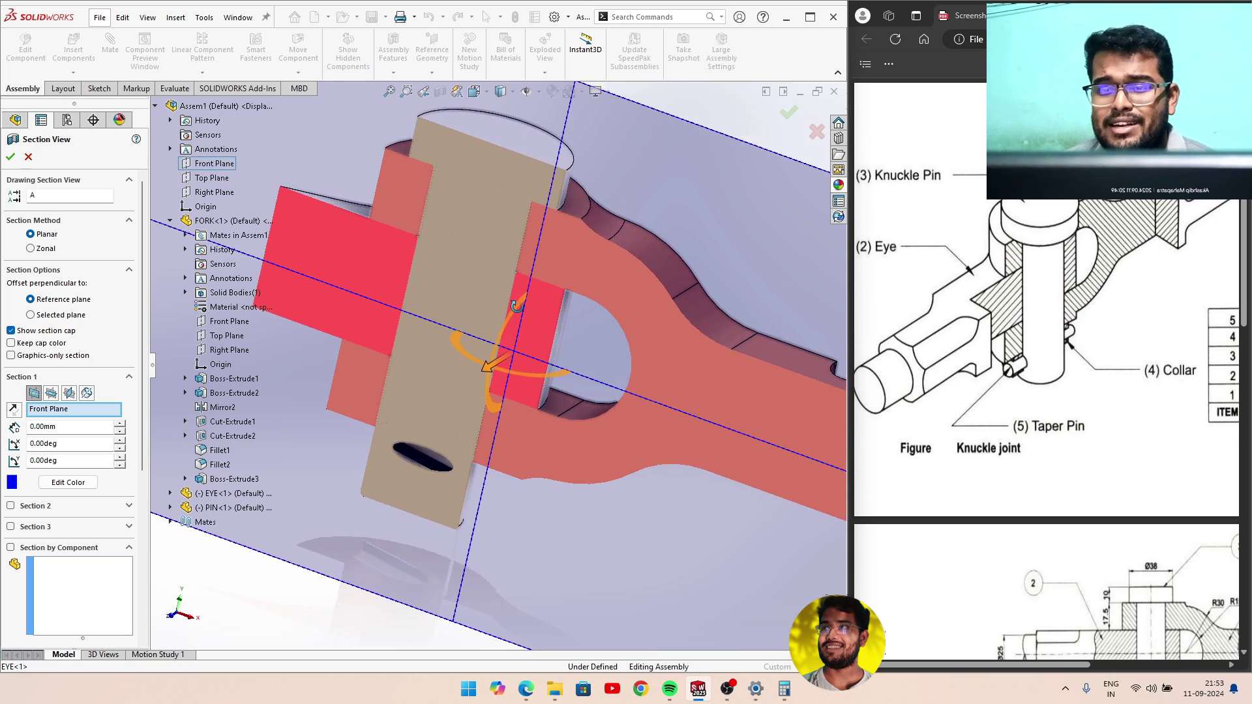
scroll(522, 417, "down", 2)
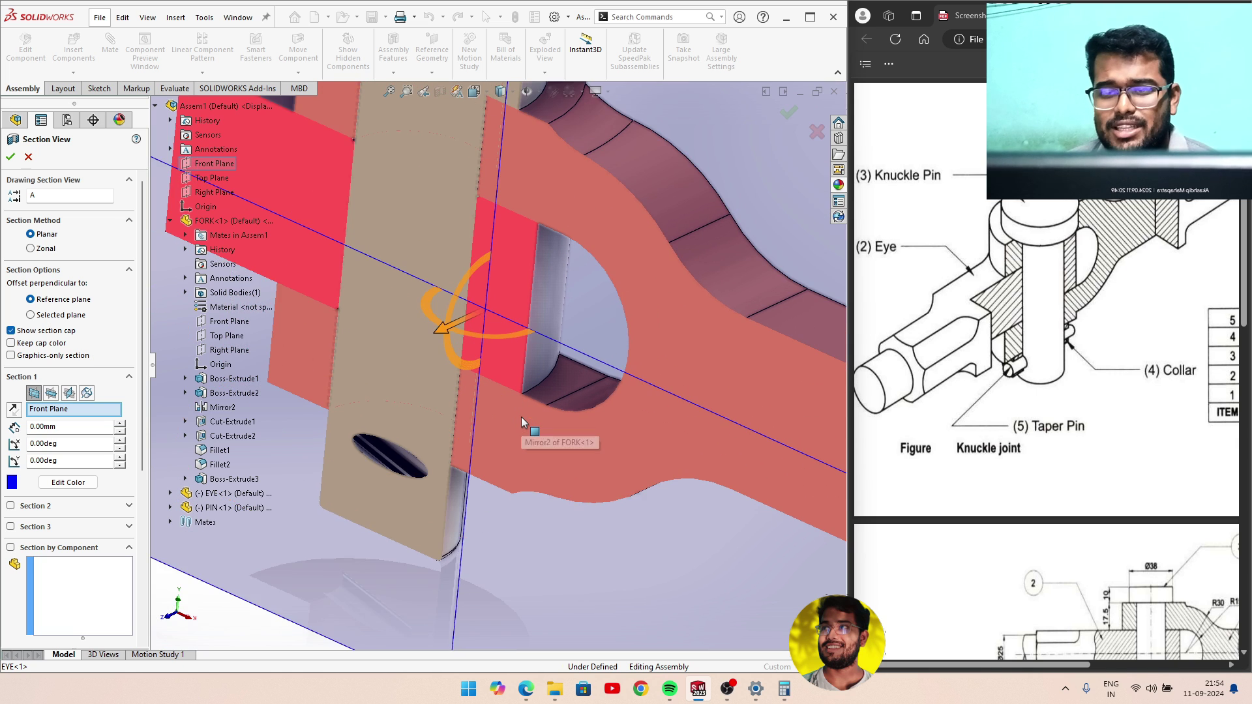
scroll(515, 388, "down", 2)
scroll(523, 351, "down", 1)
scroll(524, 351, "down", 1)
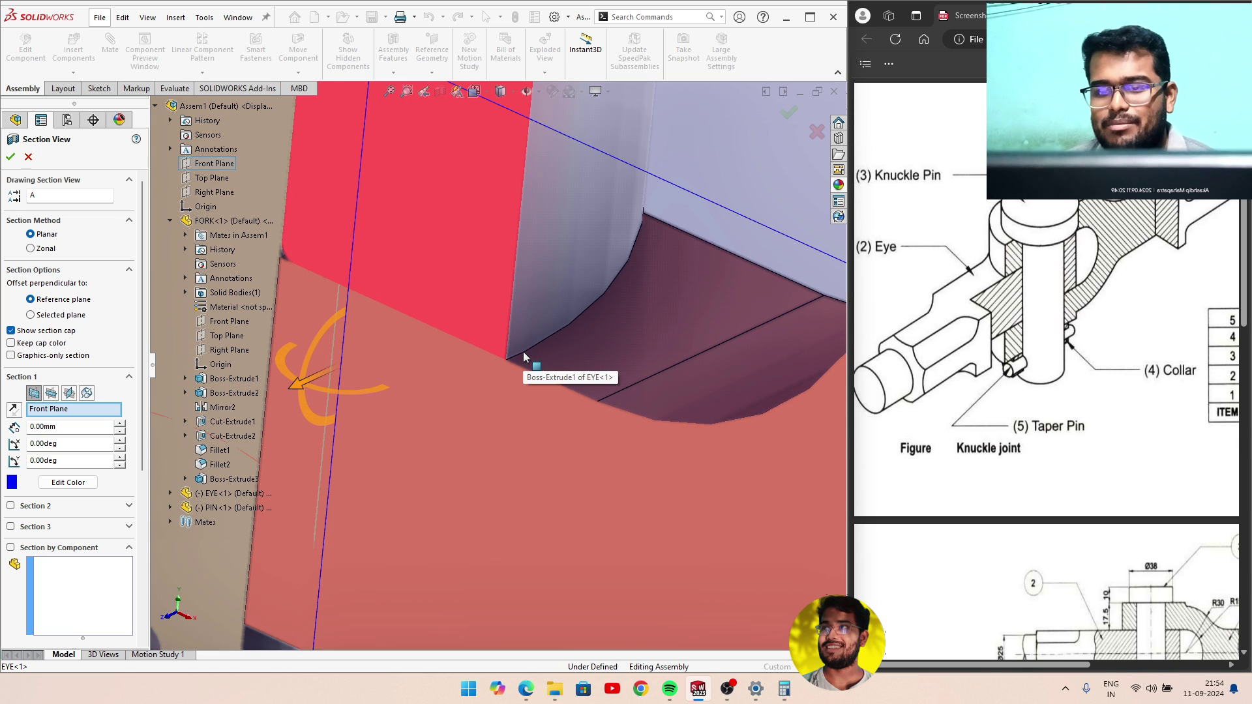
mouse_move(429, 326)
middle_mouse_down()
mouse_move(304, 220)
mouse_move(258, 265)
mouse_move(295, 264)
mouse_move(480, 347)
middle_mouse_up()
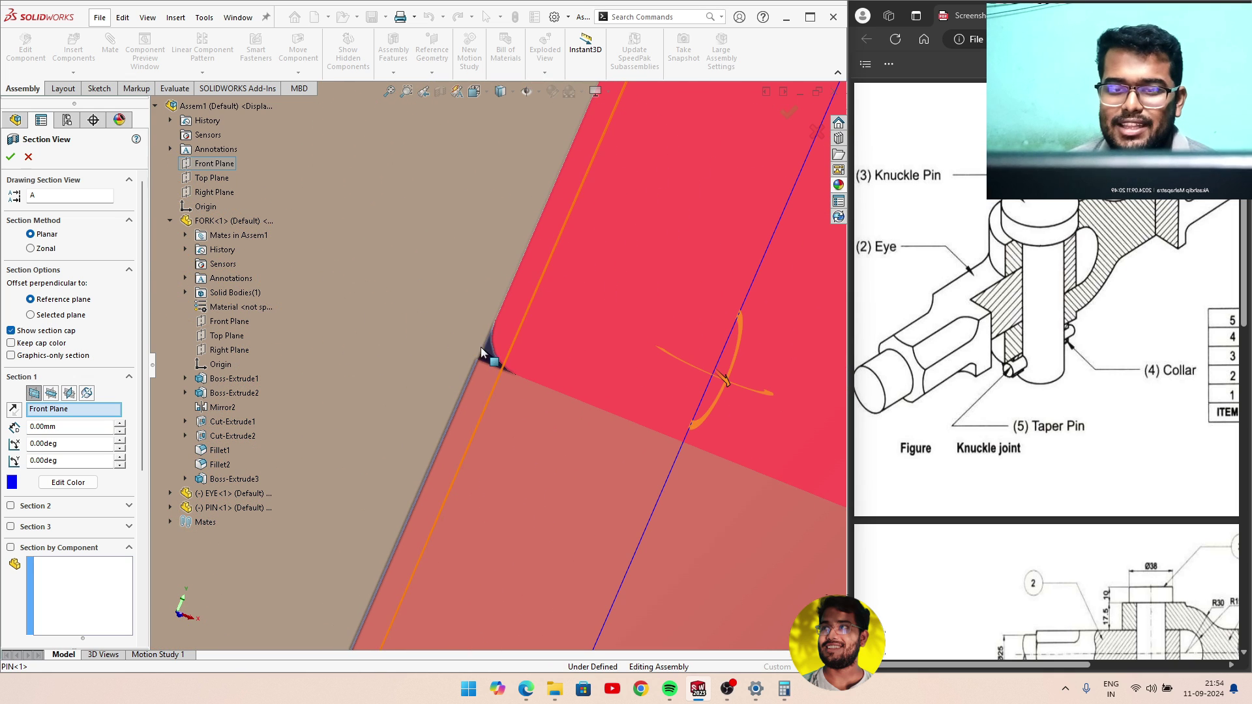
scroll(496, 356, "up", 3)
scroll(492, 350, "up", 3)
scroll(506, 358, "up", 1)
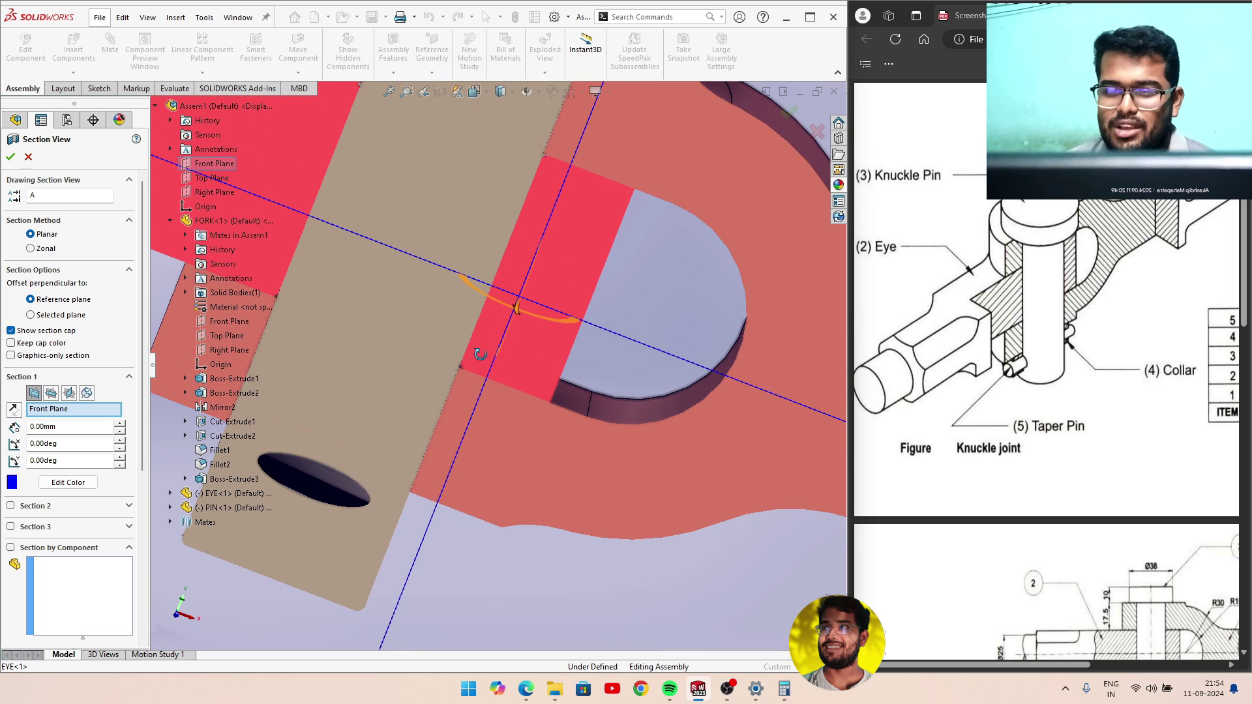
left_click(28, 156)
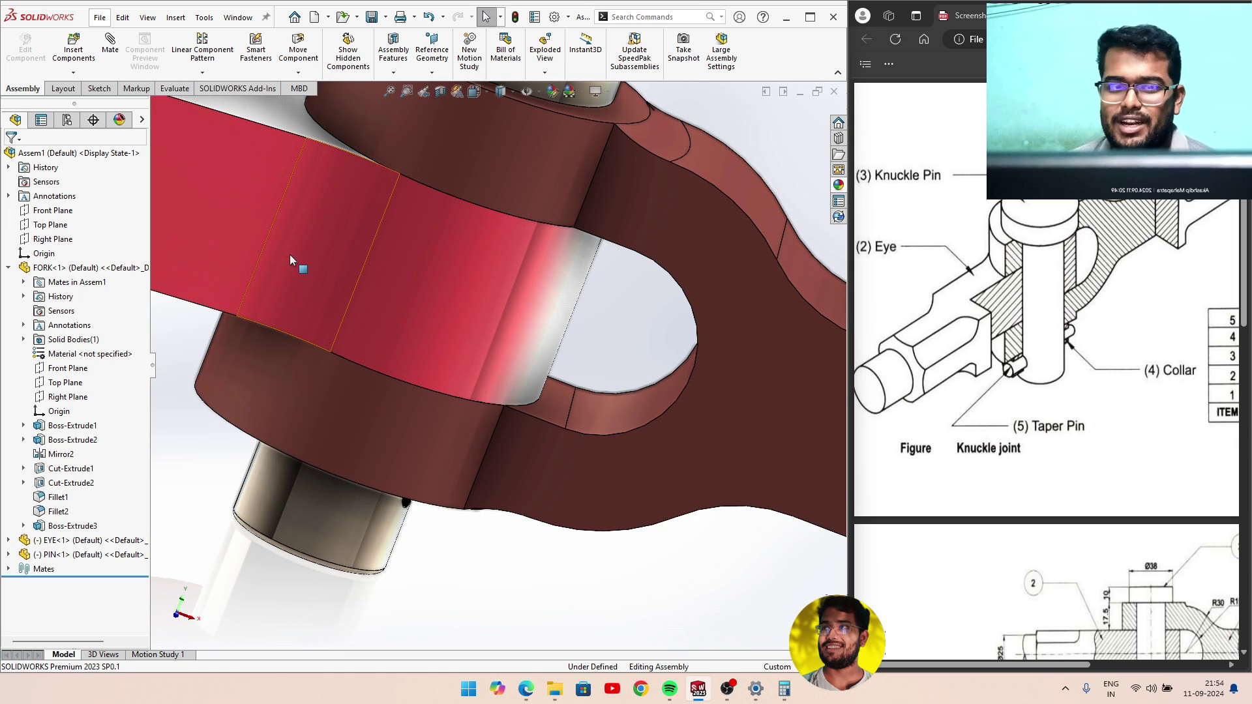
Drag the eye around the knuckle pin to a new angle and orbit to a top-side view.
scroll(290, 254, "up", 3)
left_click_drag(314, 287, 285, 256)
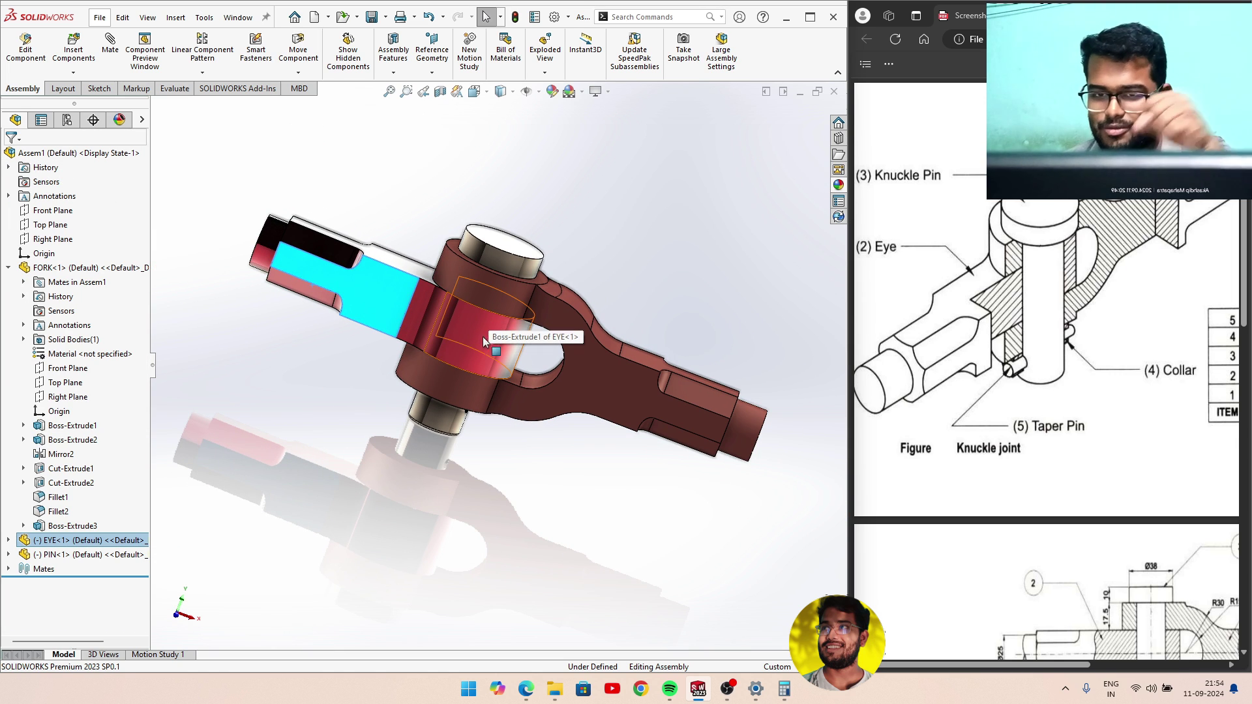
mouse_move(609, 265)
middle_mouse_down()
mouse_move(501, 308)
mouse_move(343, 338)
mouse_move(295, 512)
middle_mouse_up()
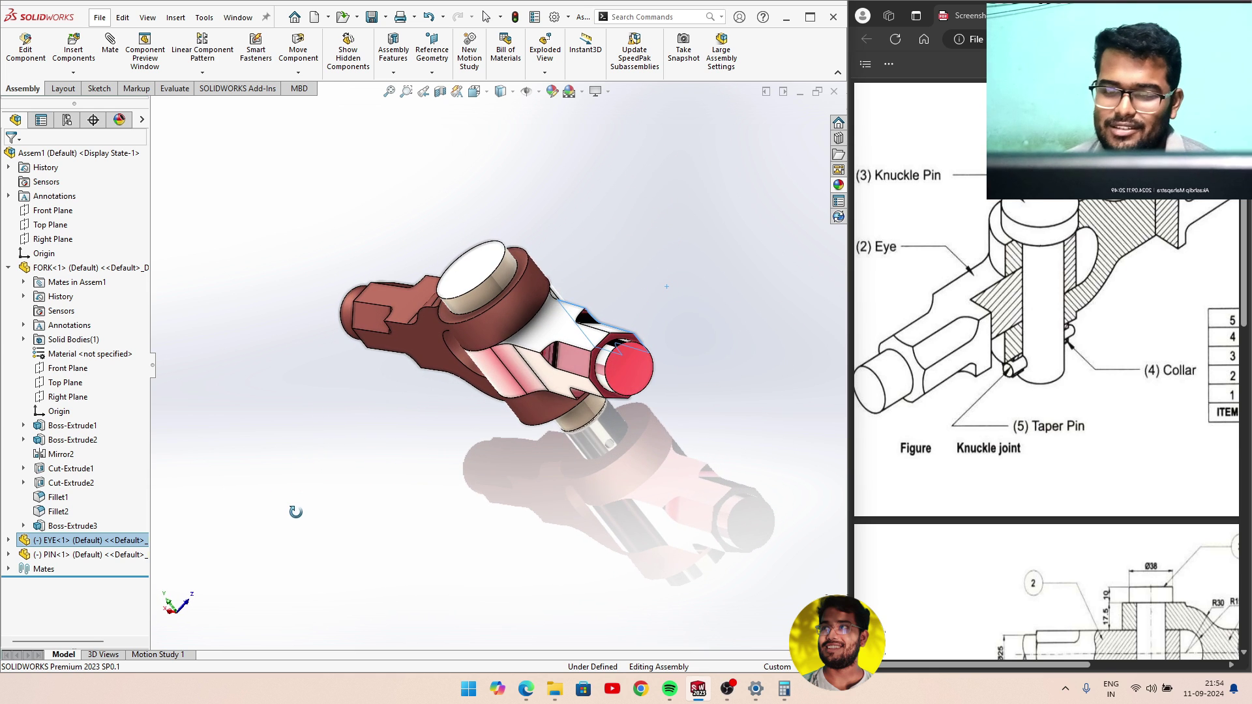
mouse_move(325, 470)
middle_mouse_down()
mouse_move(377, 367)
mouse_move(506, 481)
mouse_move(489, 515)
middle_mouse_up()
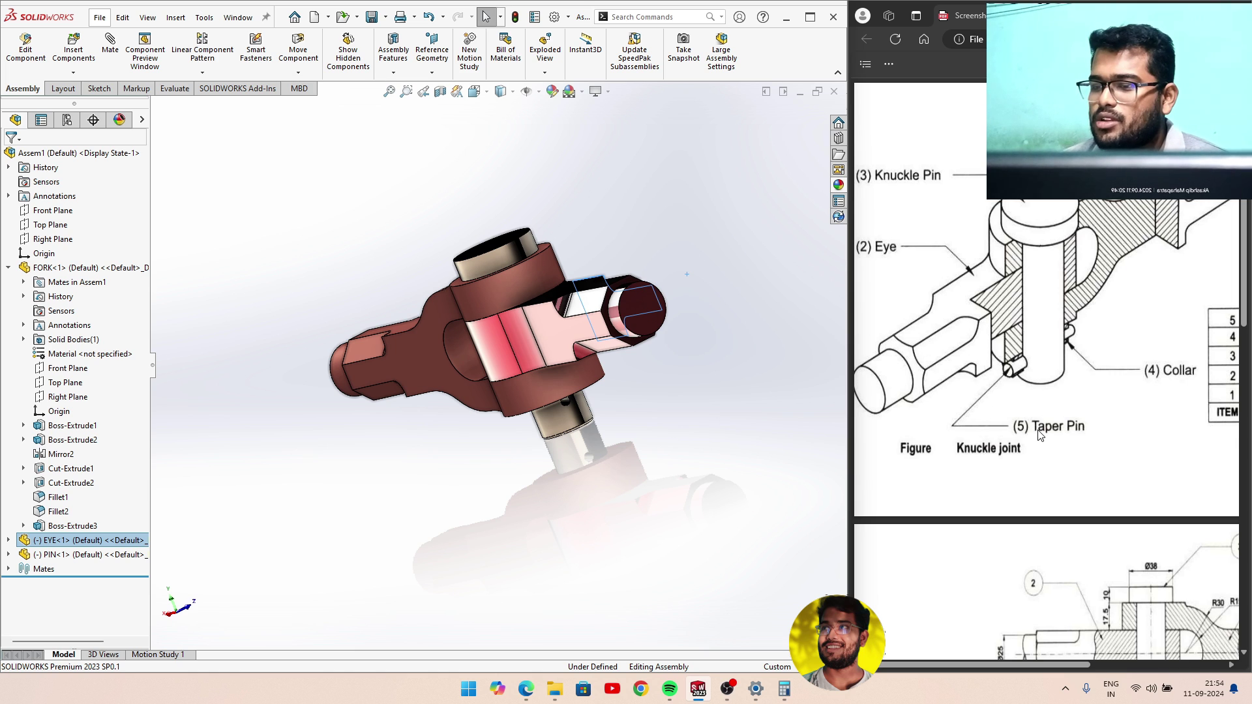
left_click(72, 55)
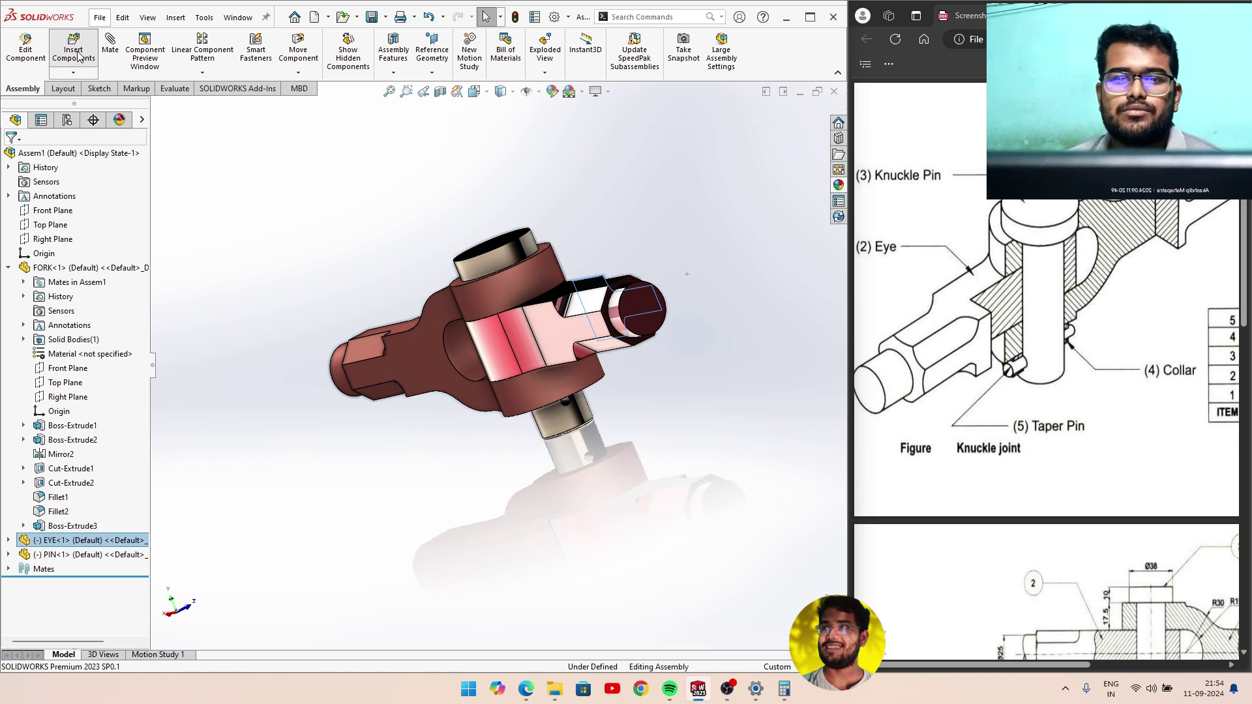
Insert the COLLAR part and place it below the pin.
left_click(355, 279)
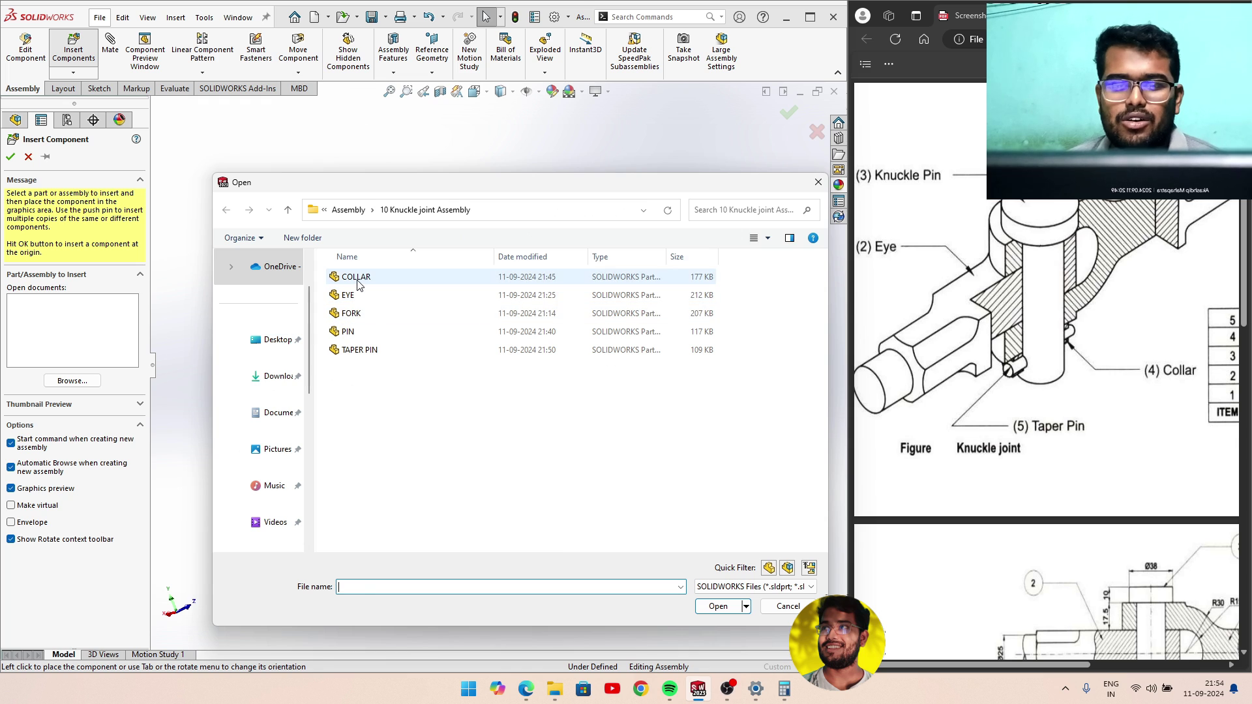
left_click(707, 613)
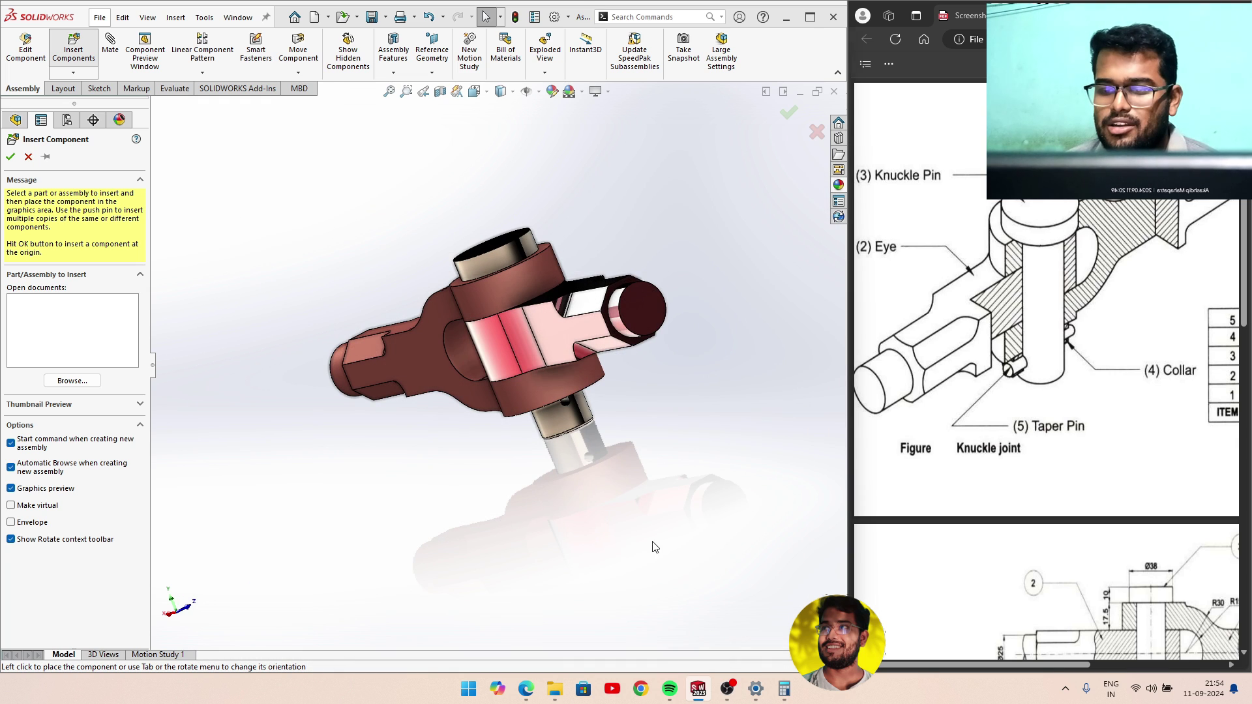
left_click(562, 501)
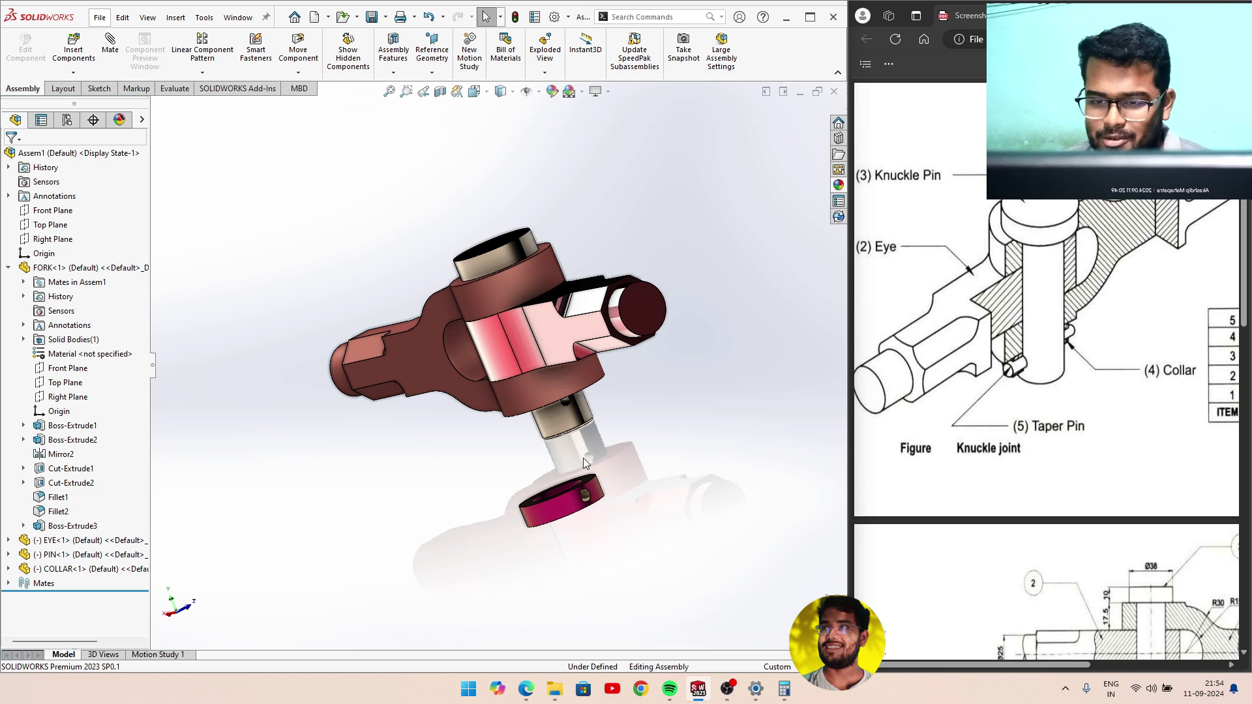
middle_click_drag(583, 458, 558, 512)
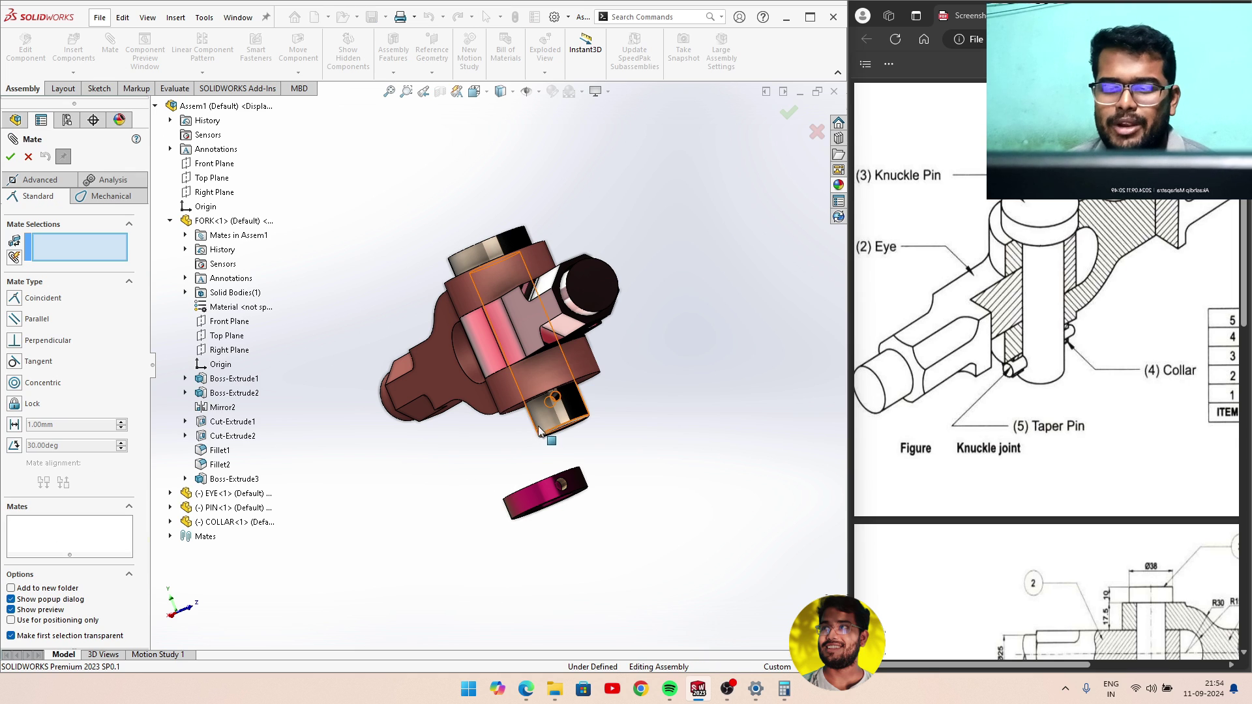
Mate the pin's cylindrical face concentric with the collar's bore.
left_click(543, 420)
middle_click_drag(508, 461, 515, 506)
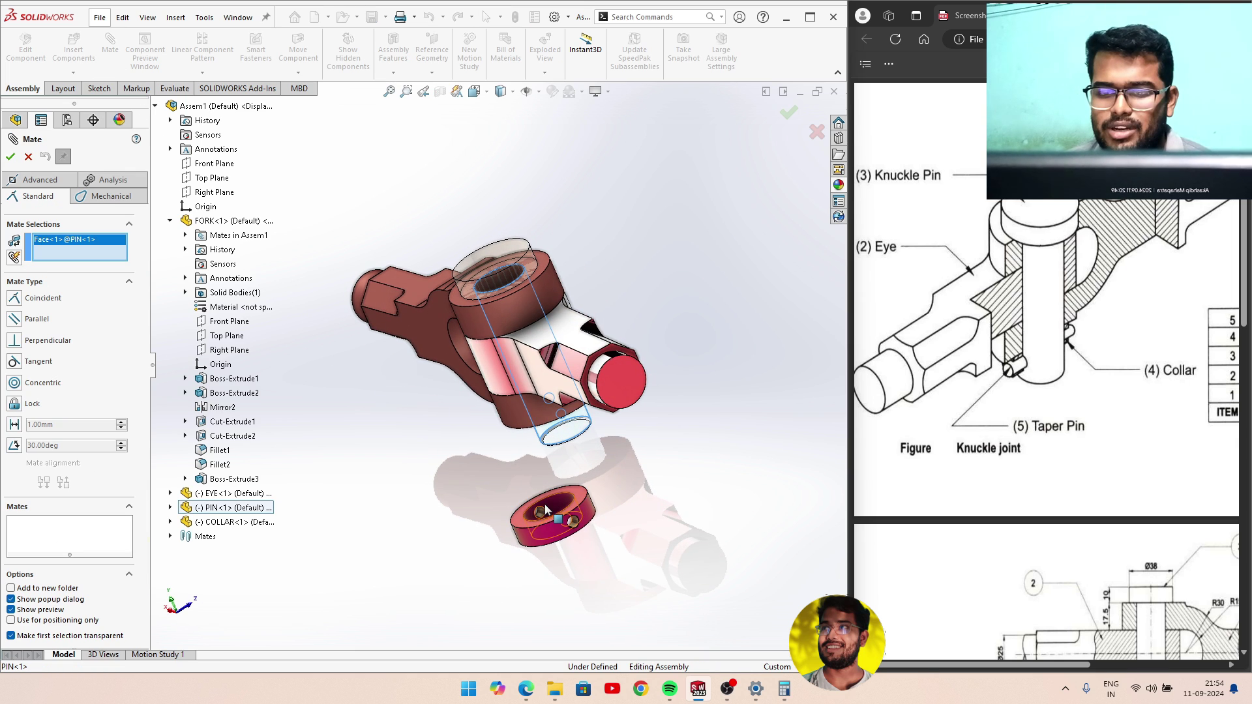
left_click(558, 507)
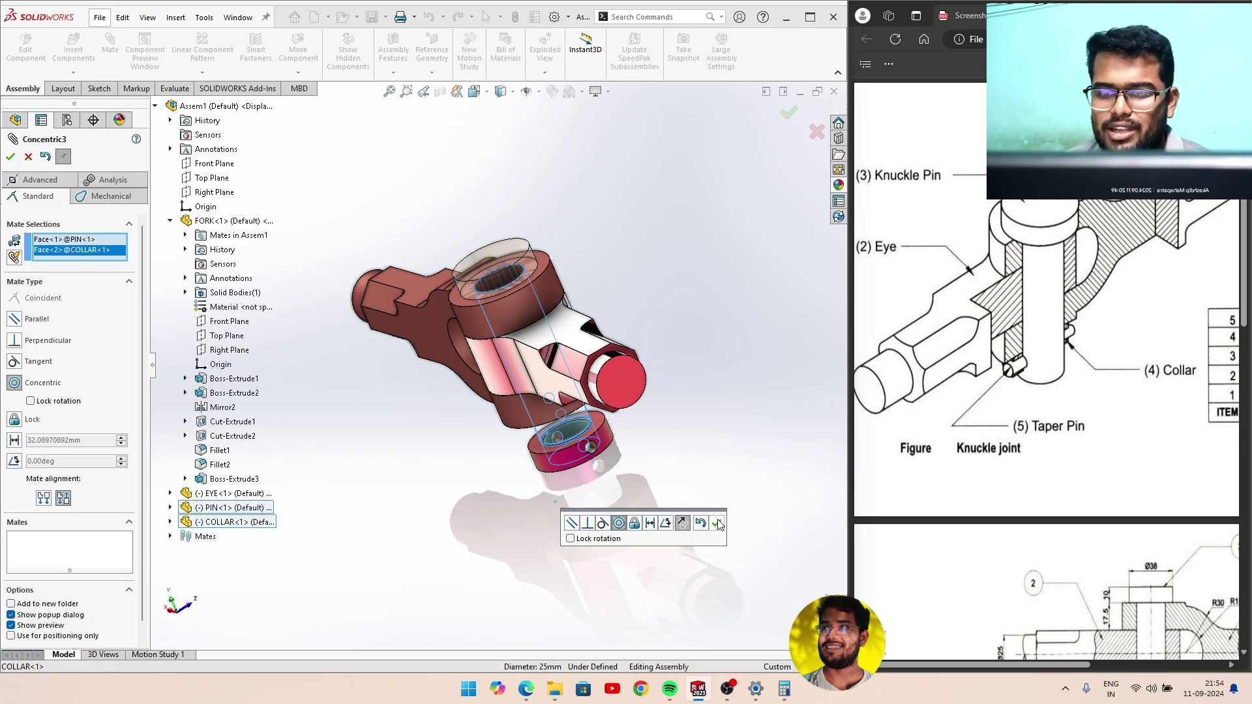
left_click(720, 526)
mouse_move(637, 519)
middle_mouse_down()
mouse_move(590, 464)
mouse_move(512, 464)
mouse_move(464, 492)
mouse_move(528, 511)
mouse_move(691, 523)
mouse_move(336, 526)
middle_mouse_up()
scroll(474, 468, "down", 3)
scroll(495, 460, "down", 3)
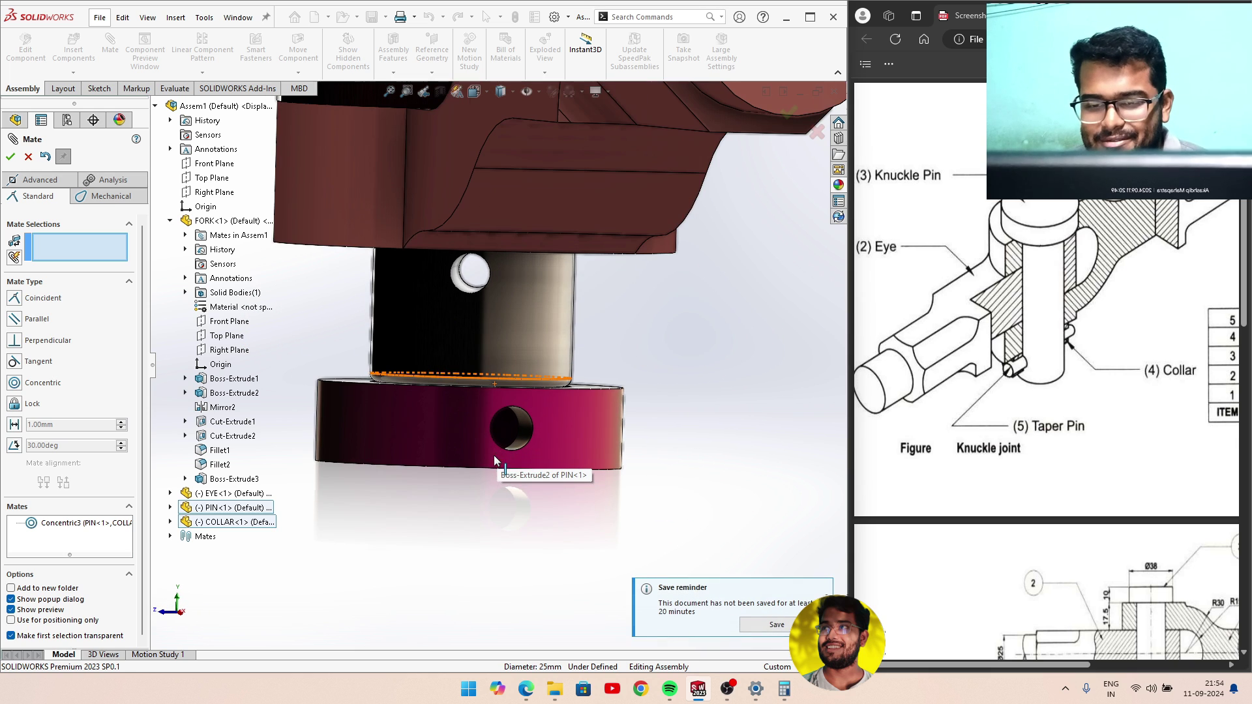
scroll(468, 453, "up", 1)
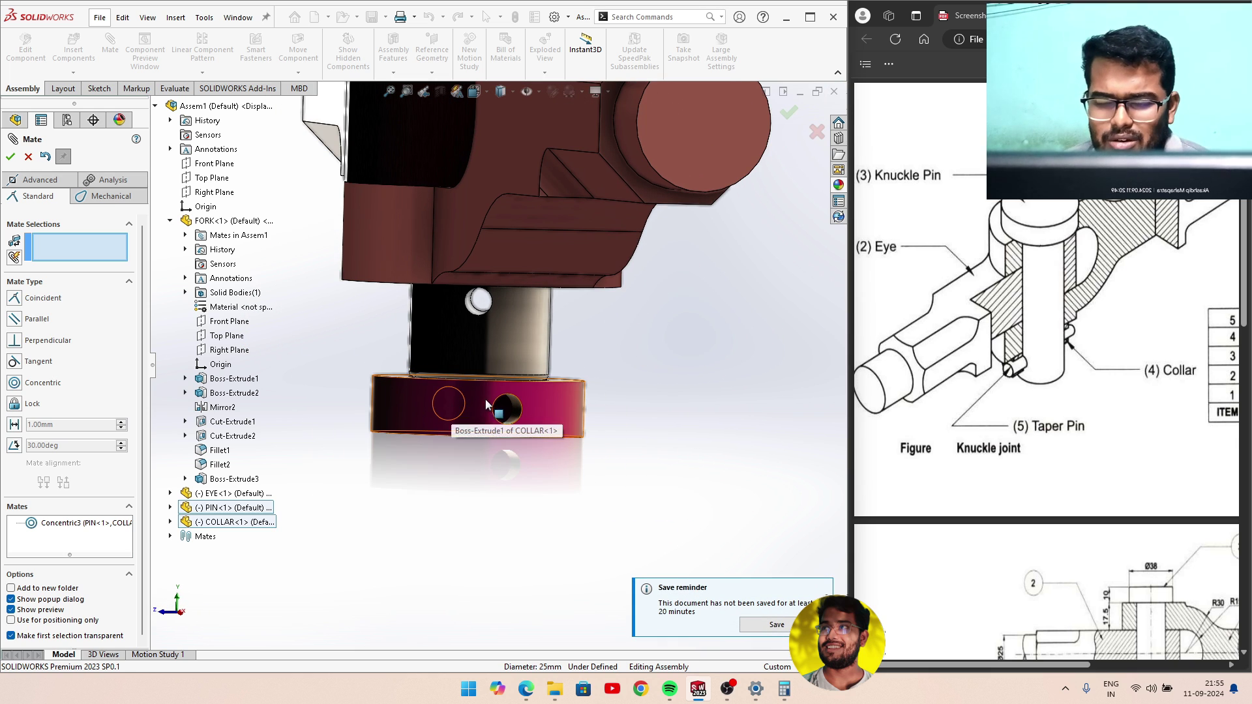
mouse_move(485, 398)
middle_mouse_down()
mouse_move(491, 444)
mouse_move(743, 441)
middle_mouse_up()
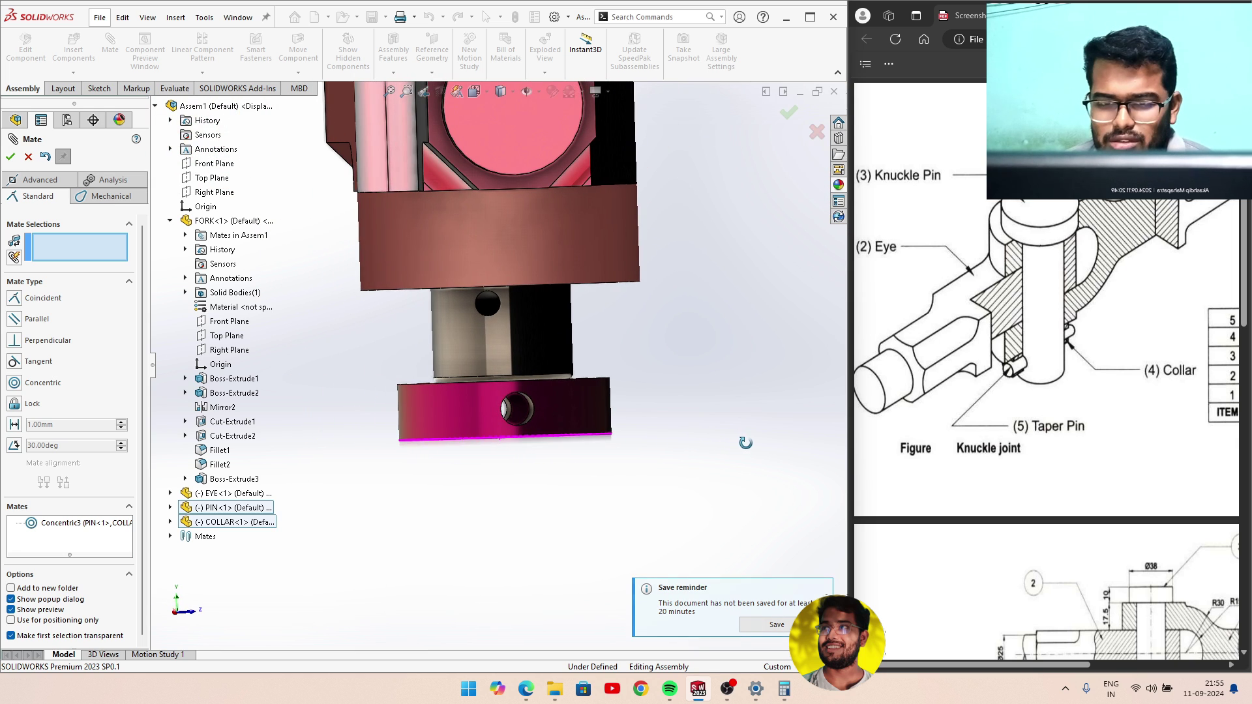
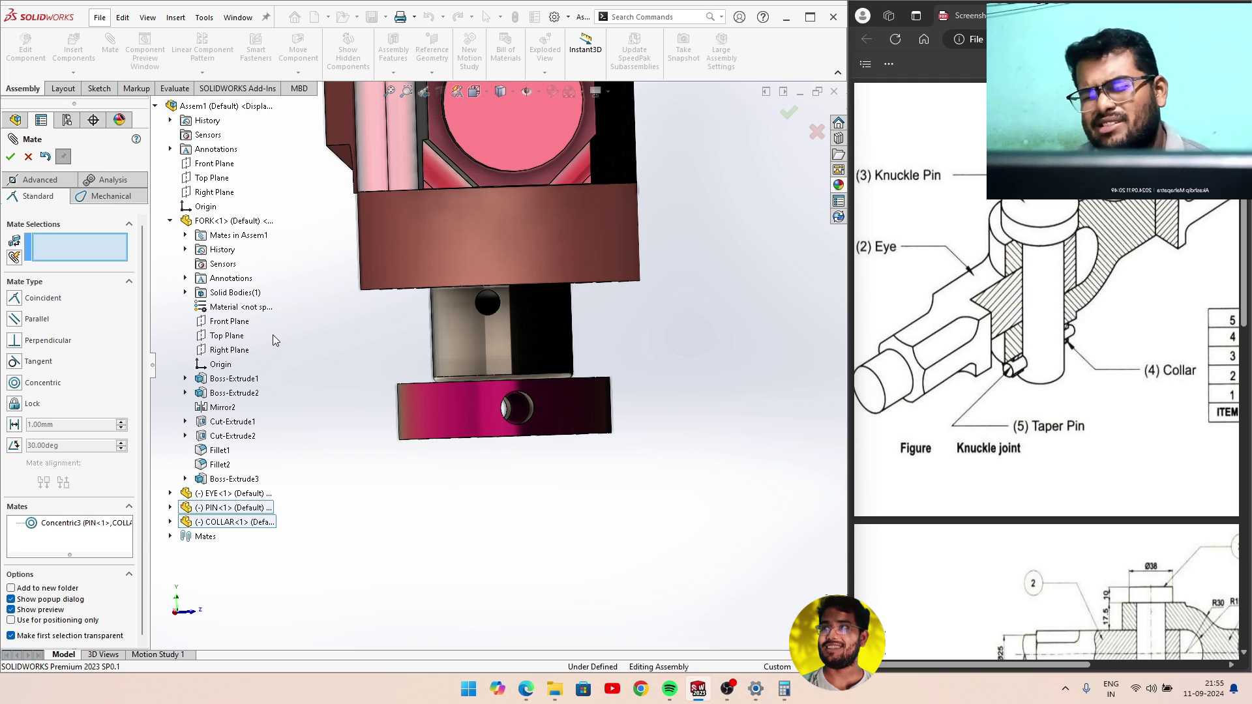
Finish the mate and rotate the collar so its hole sits further left.
left_click(10, 157)
left_click_drag(470, 412, 431, 421)
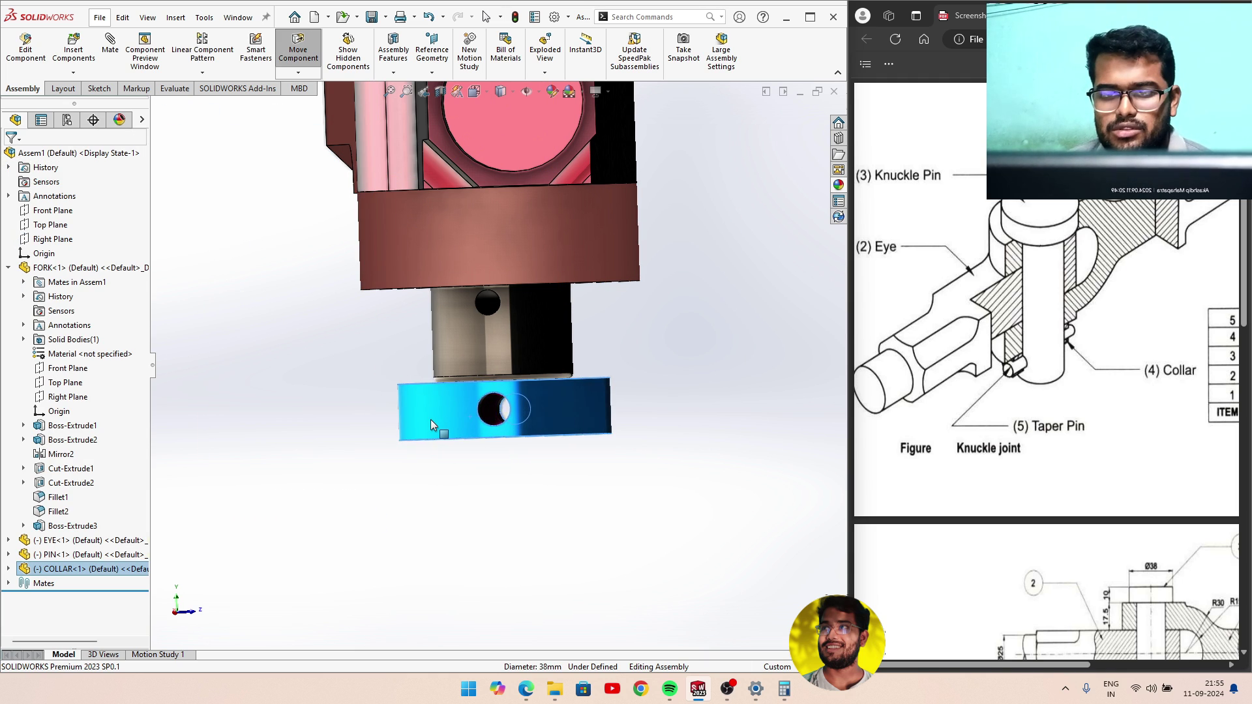
middle_click_drag(421, 420, 446, 447)
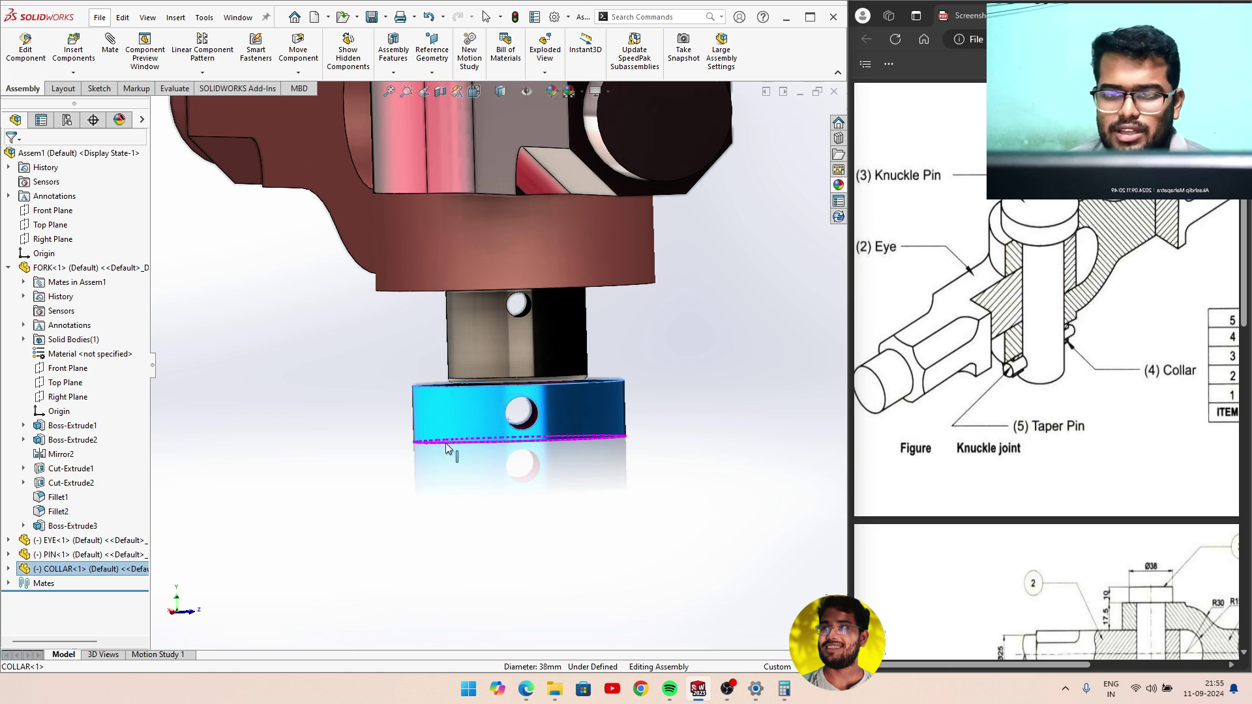
mouse_move(457, 417)
middle_mouse_down()
mouse_move(482, 480)
mouse_move(456, 478)
middle_mouse_up()
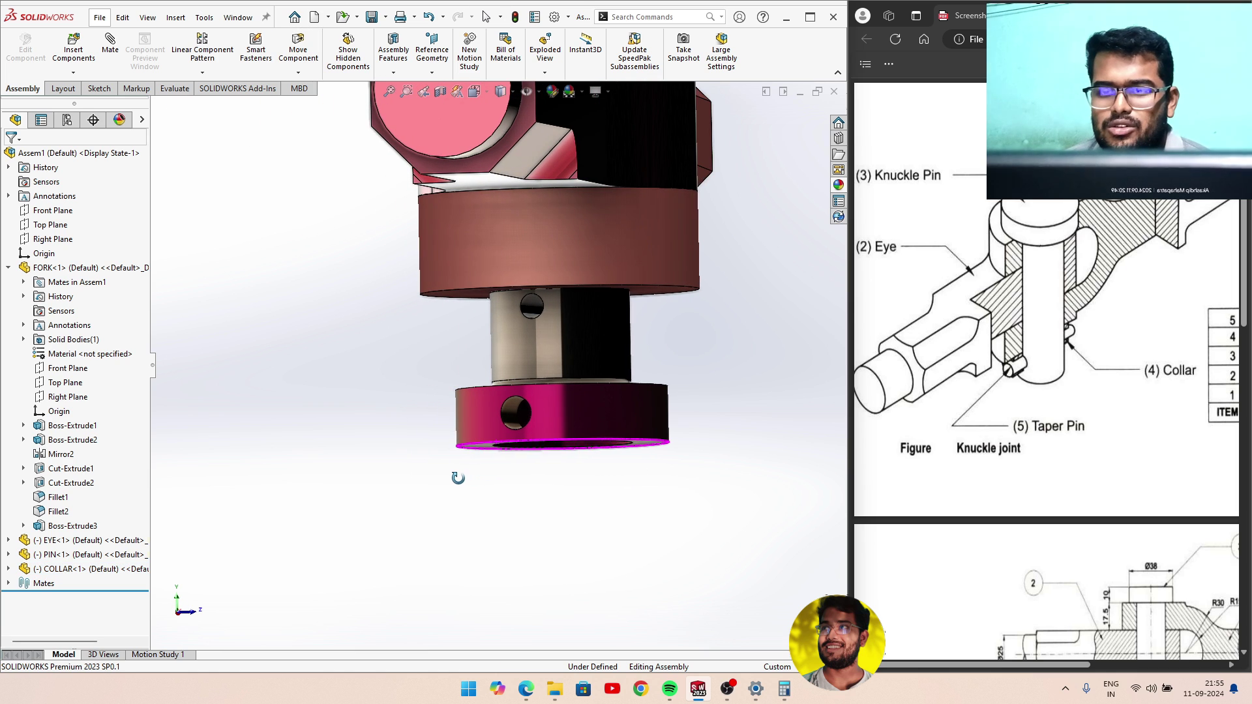
Try a Clearance Verification on the collar, cancel it, and start the Measure tool.
left_click(300, 90)
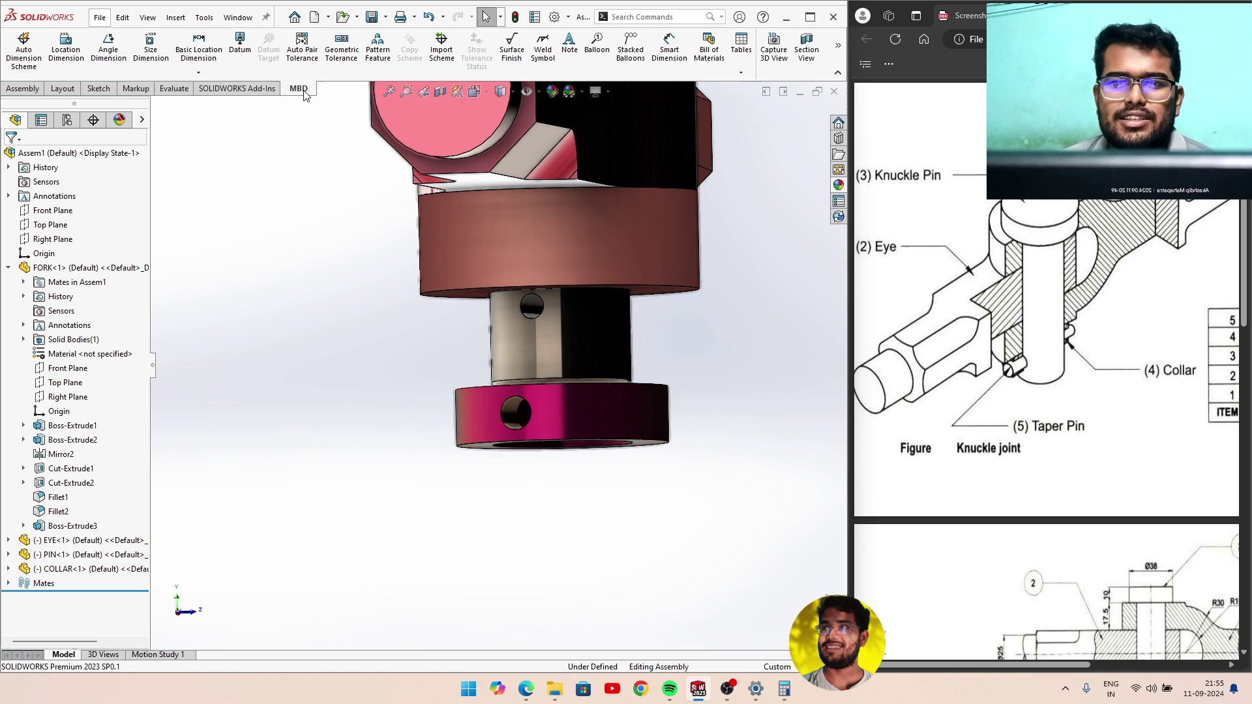
left_click(137, 90)
left_click(99, 89)
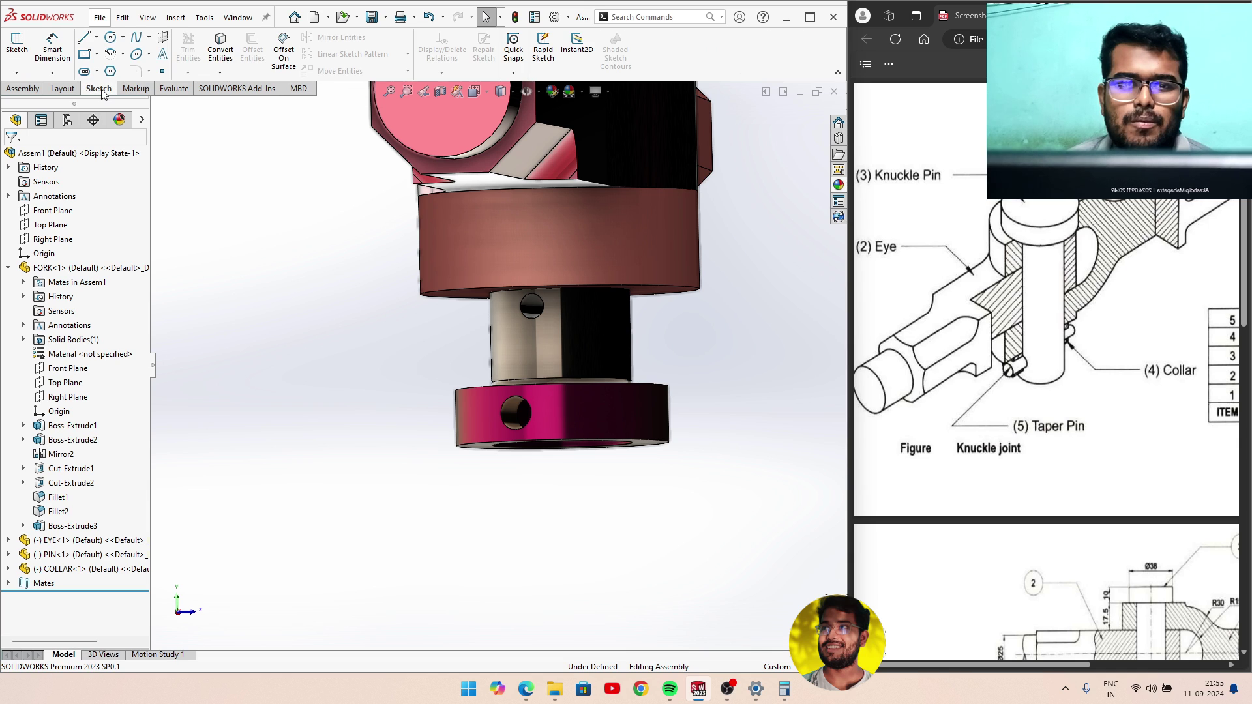
left_click(175, 90)
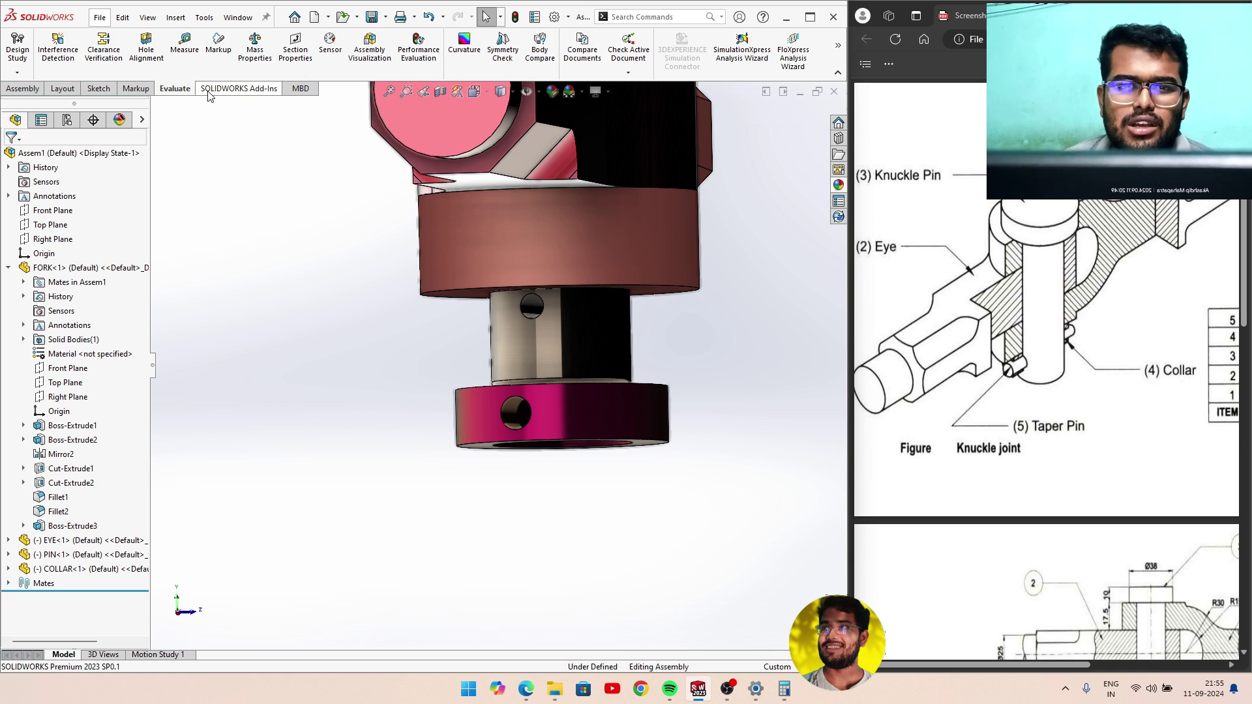
left_click(99, 67)
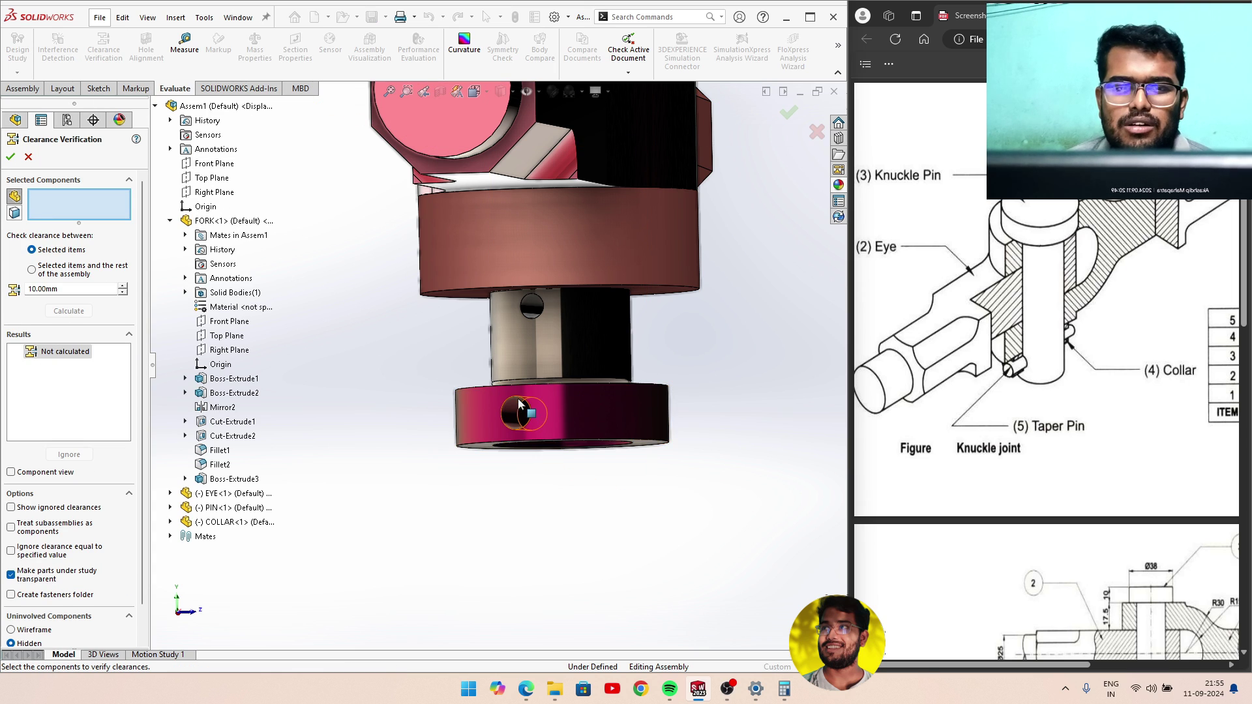
left_click(520, 403)
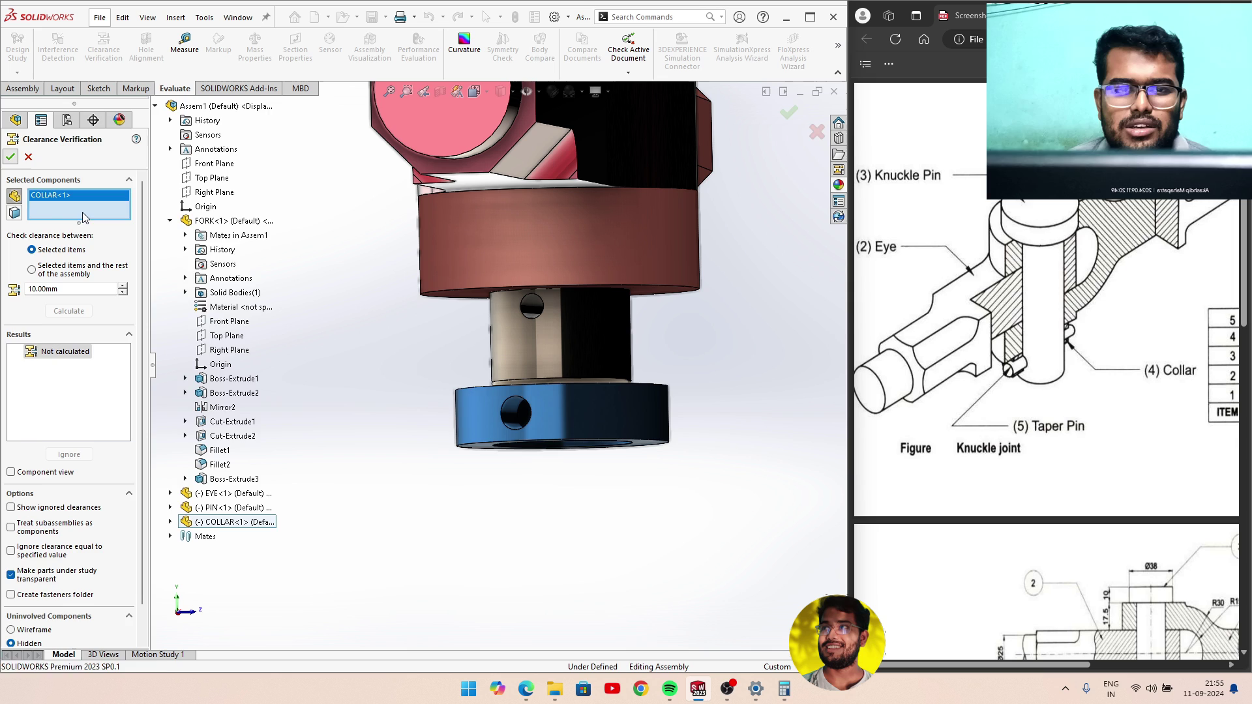
left_click(28, 157)
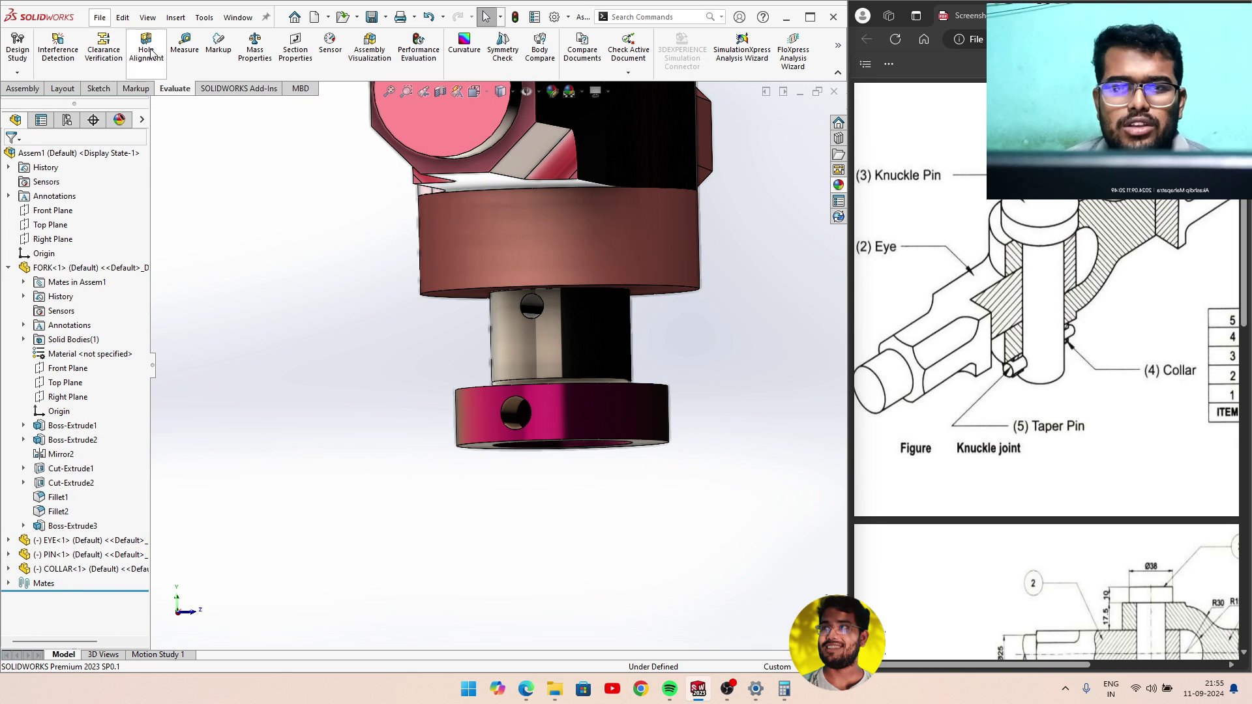
left_click(182, 45)
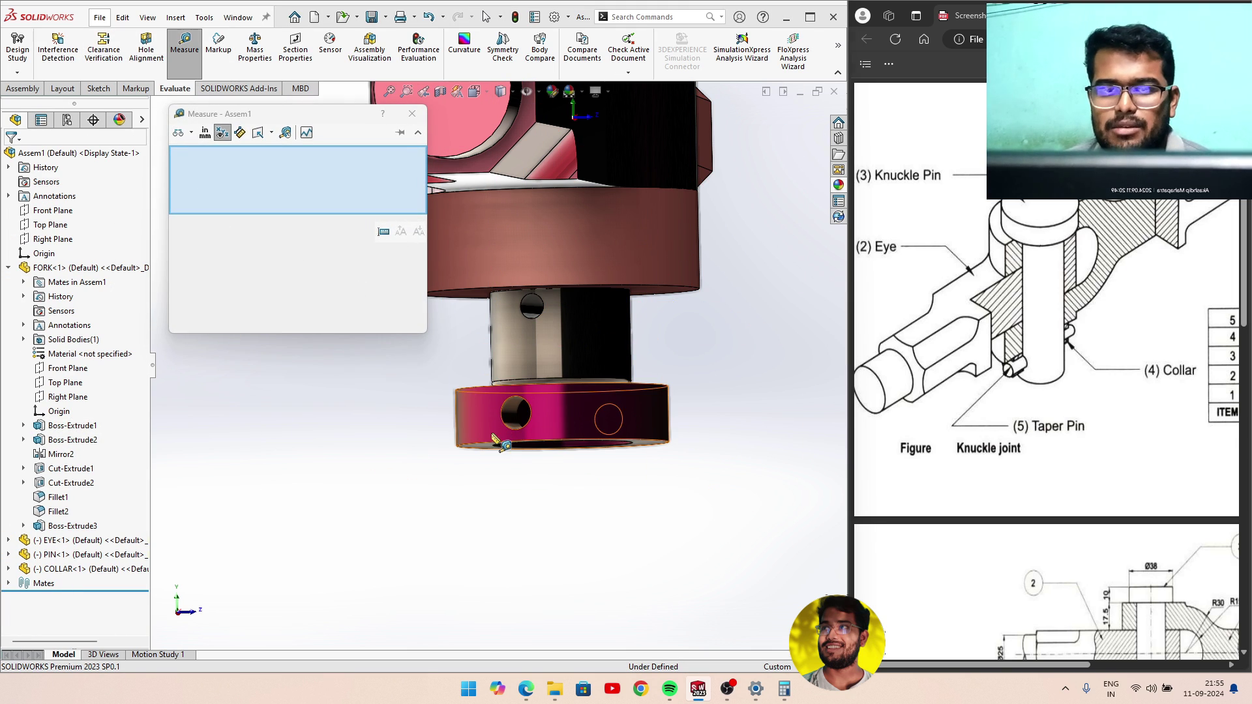
Measure the collar's hole edges: 18.87 mm edge and 37.56 mm spacing between holes.
scroll(515, 402, "down", 2)
left_click(510, 396)
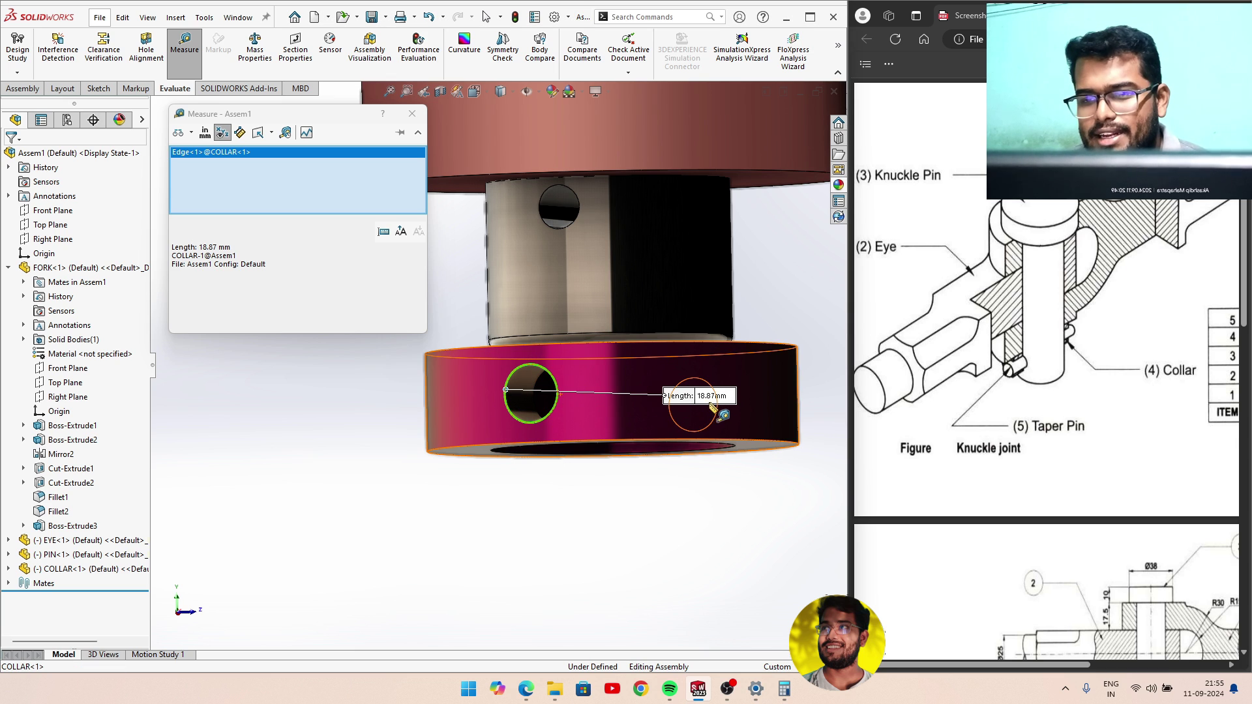
middle_click_drag(717, 408, 646, 401)
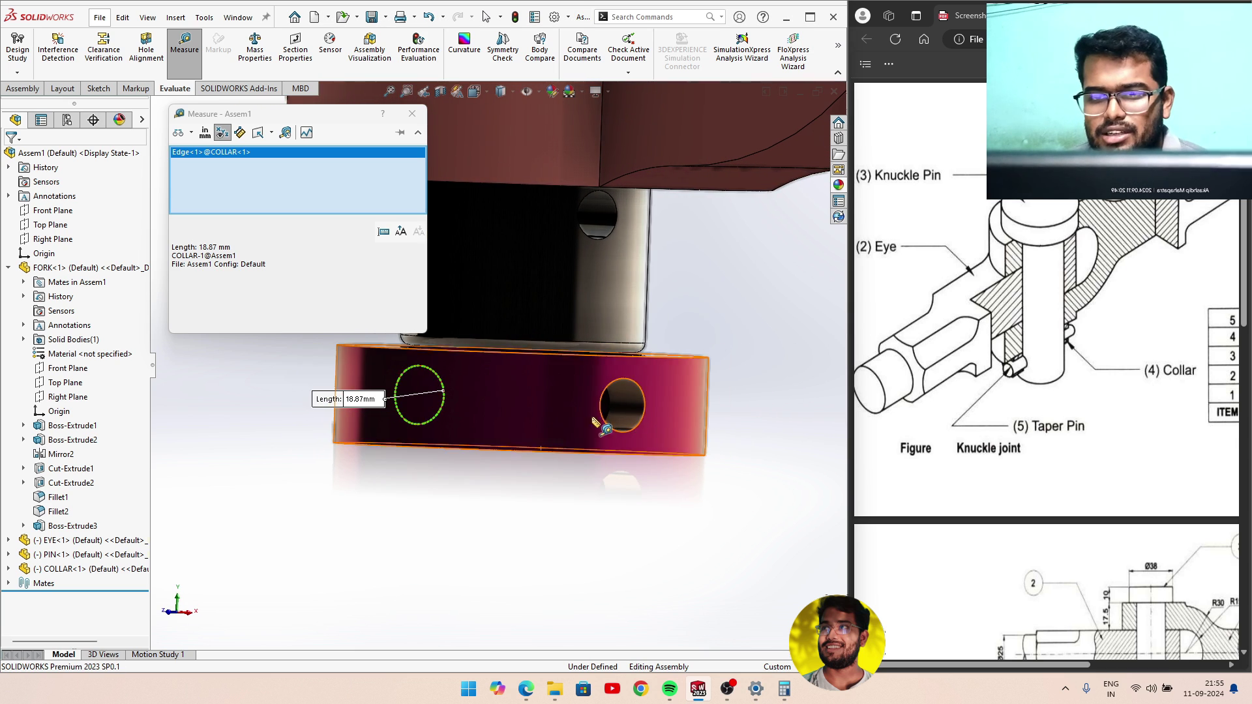
left_click(644, 399)
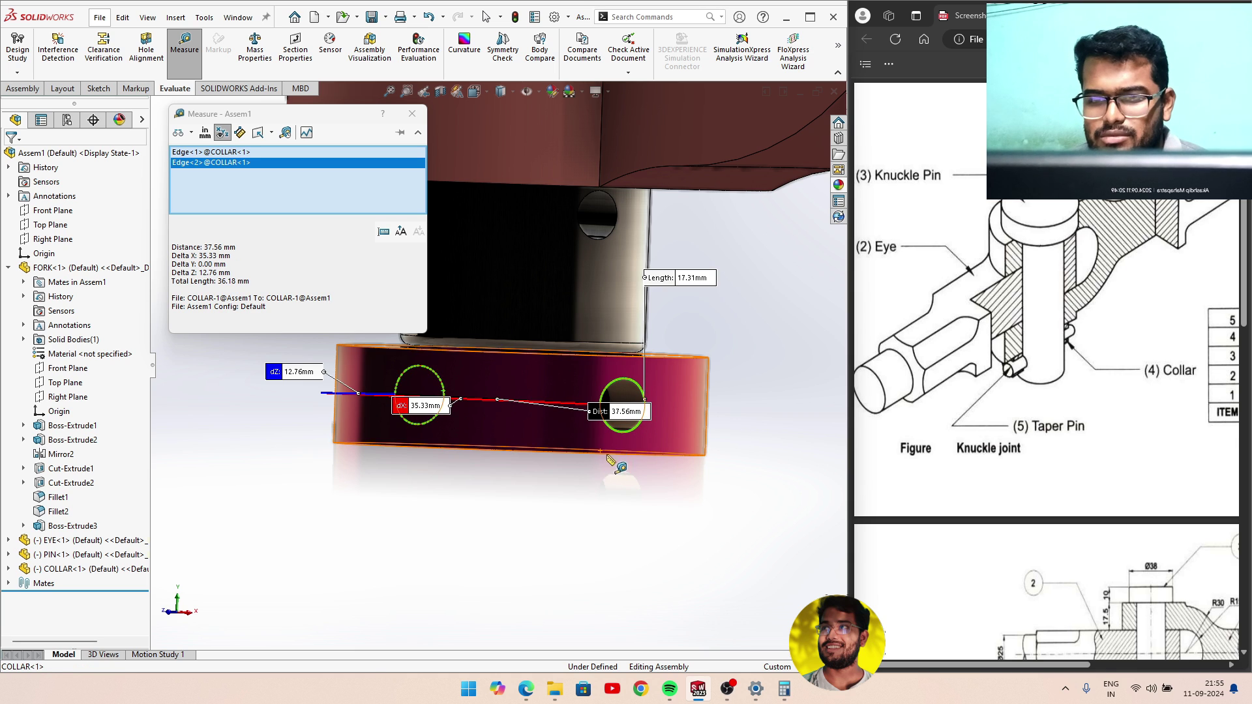
mouse_move(620, 456)
middle_mouse_down()
mouse_move(620, 495)
mouse_move(610, 424)
middle_mouse_up()
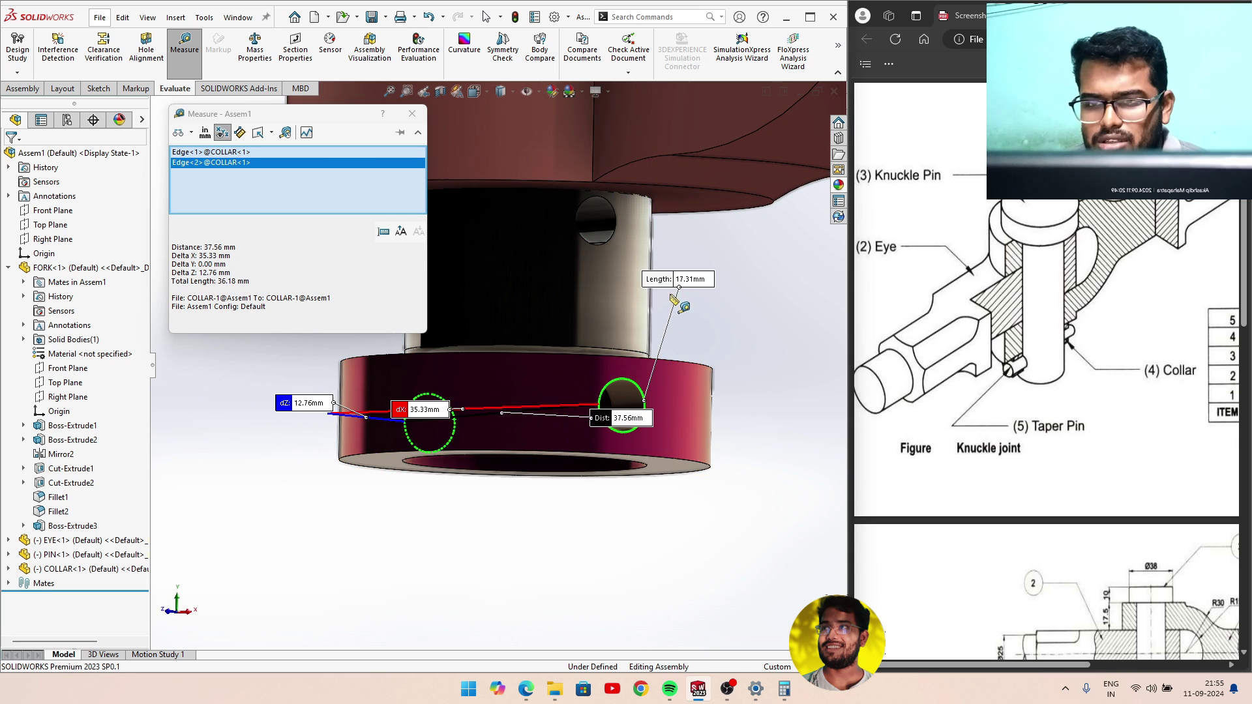
left_click(413, 122)
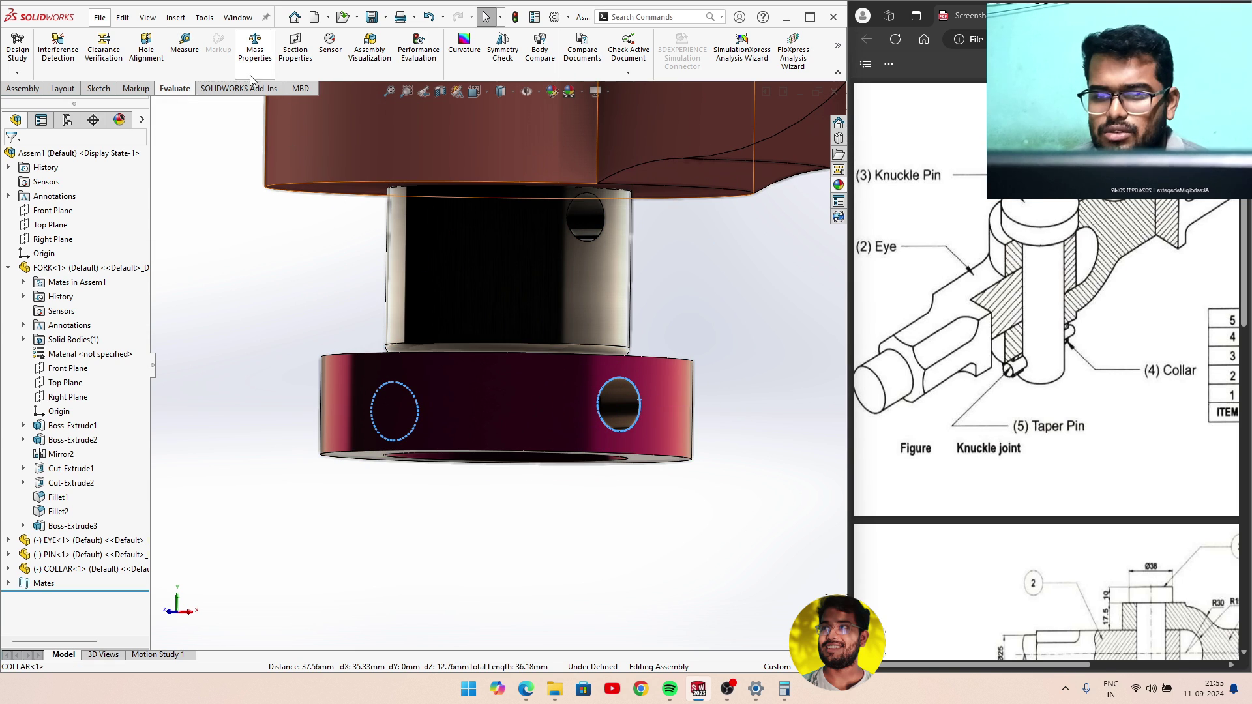
left_click(184, 45)
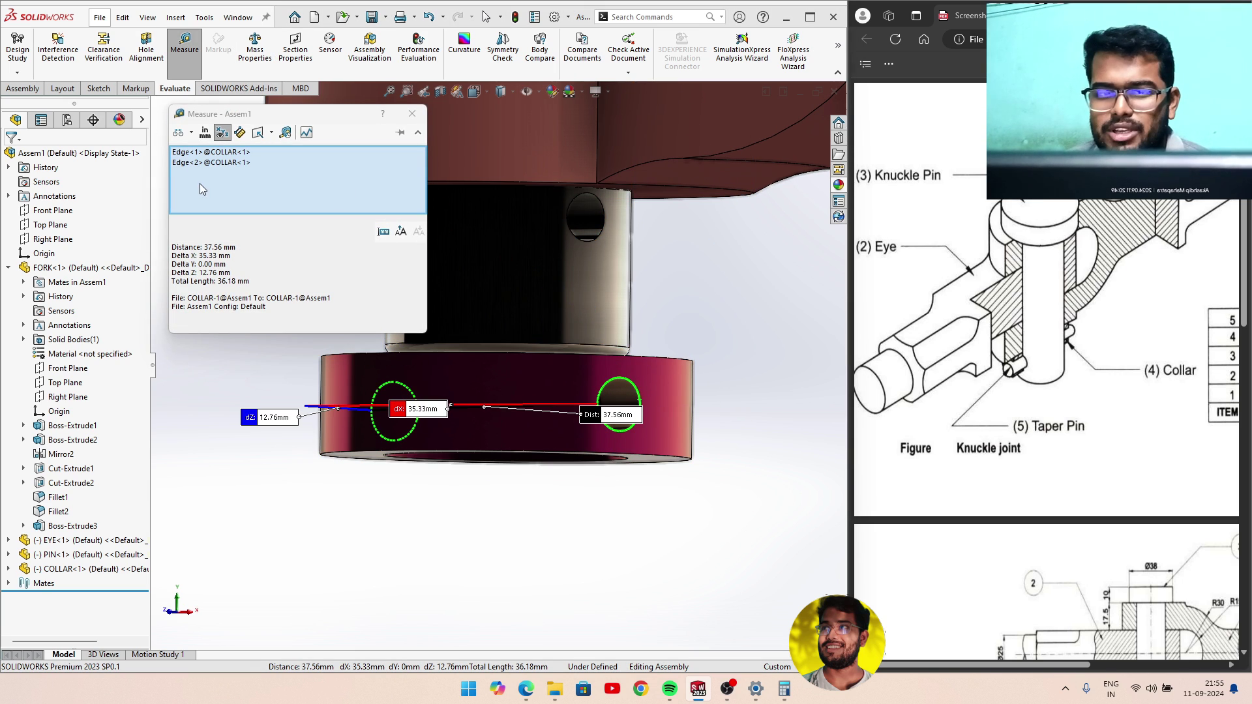
Clear the measured edges and re-measure each collar hole edge individually.
right_click(203, 163)
left_click(234, 188)
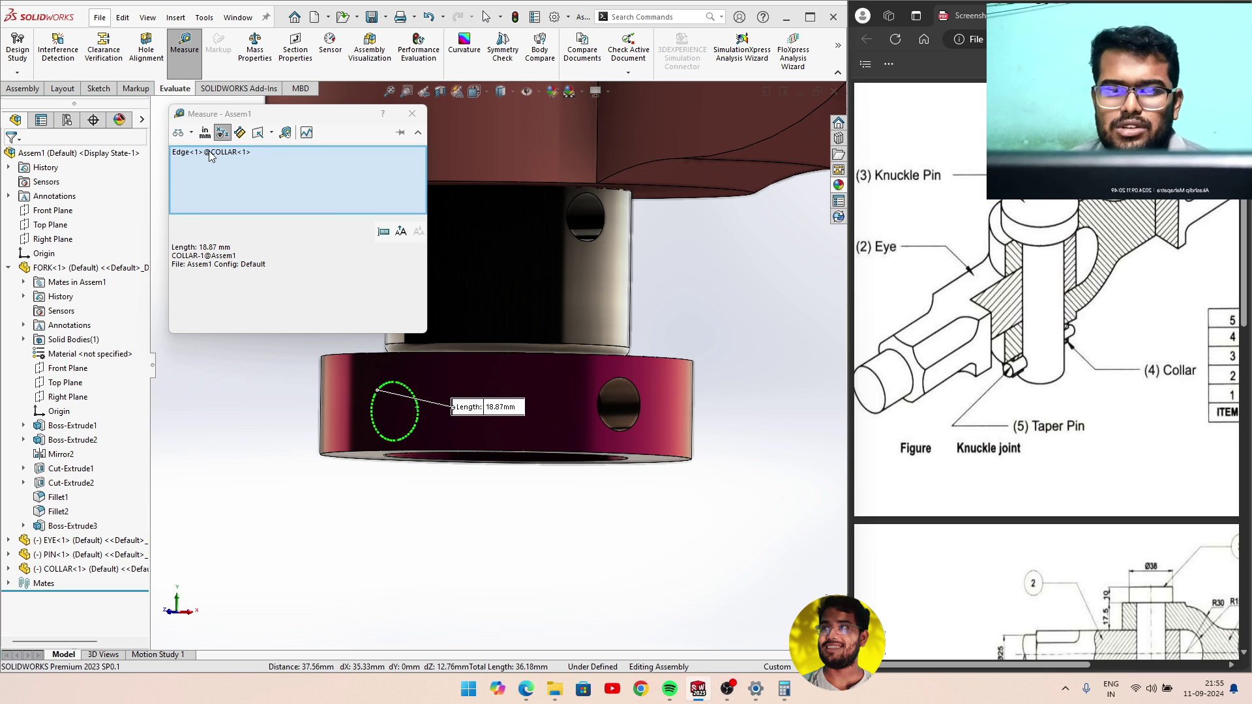
right_click(210, 153)
left_click(233, 182)
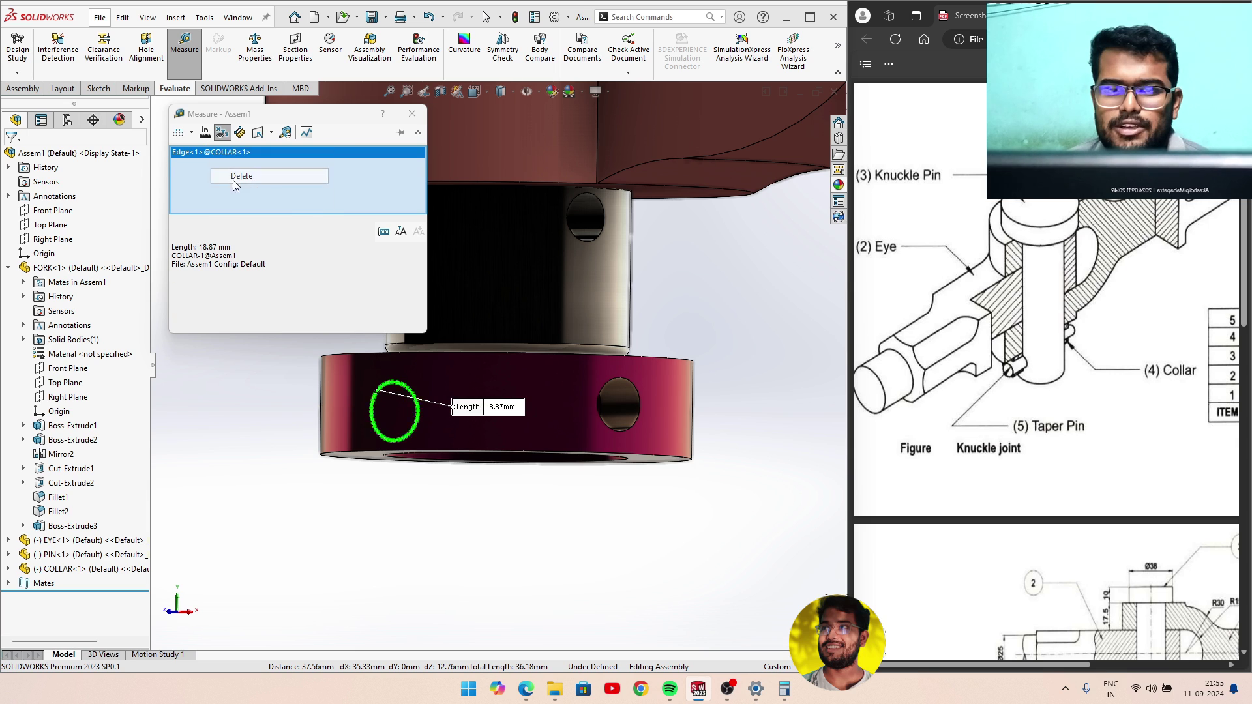
left_click(640, 396)
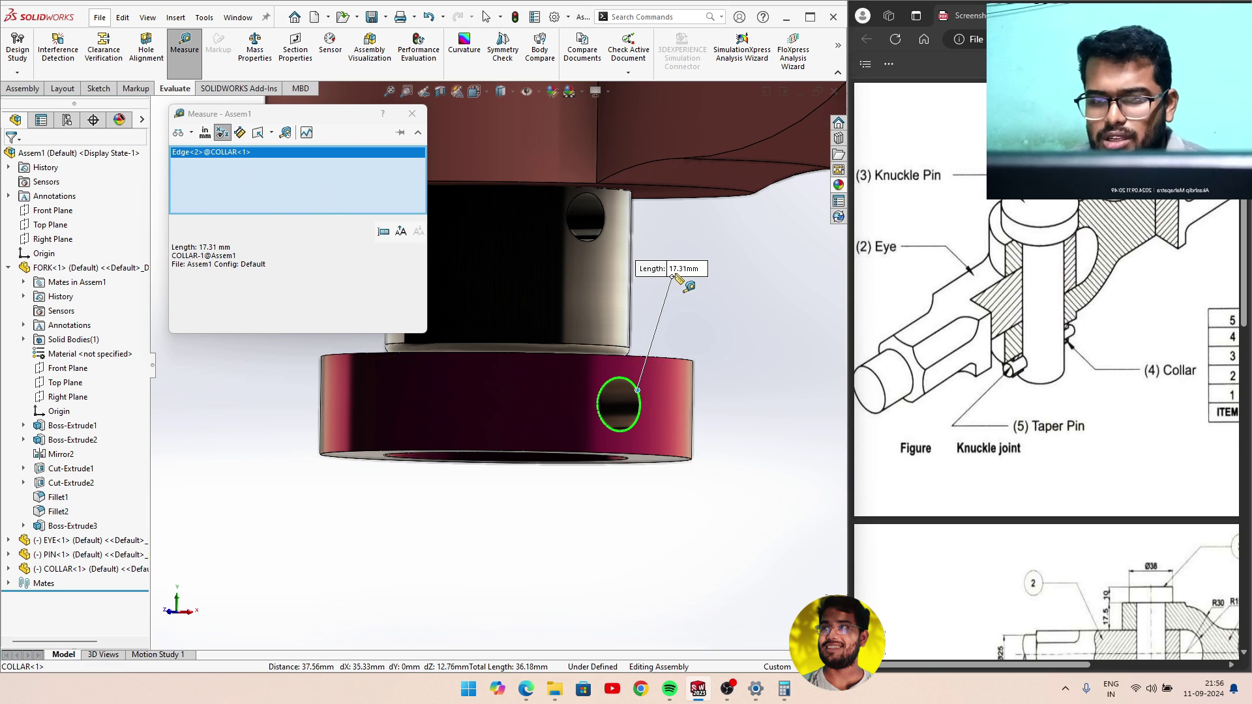
right_click(219, 156)
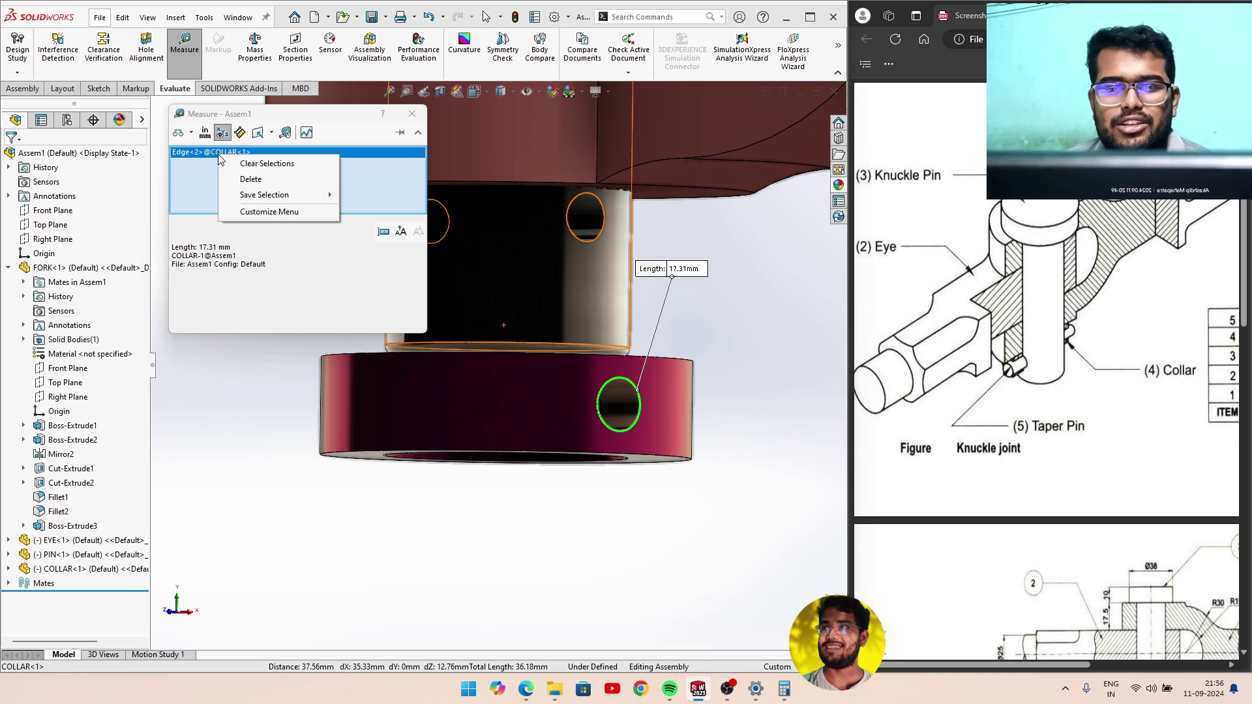
left_click(251, 179)
middle_click_drag(498, 341, 597, 346)
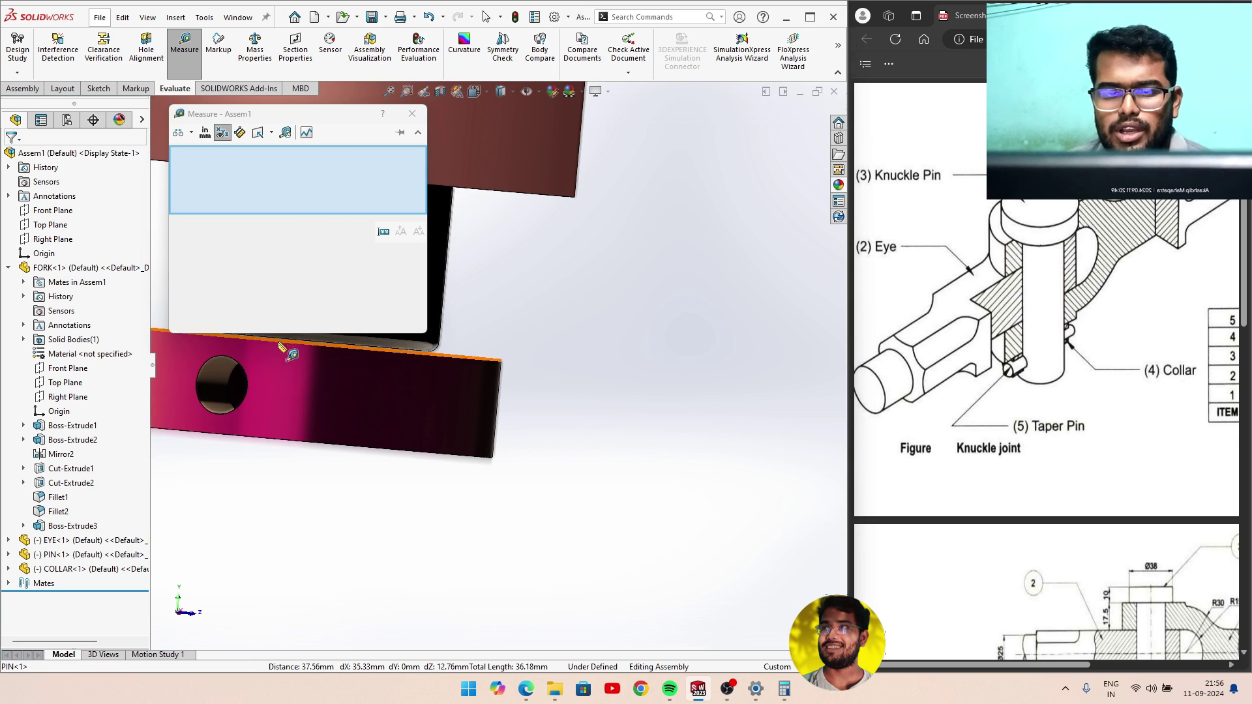
left_click(246, 373)
left_click_drag(322, 116, 510, 158)
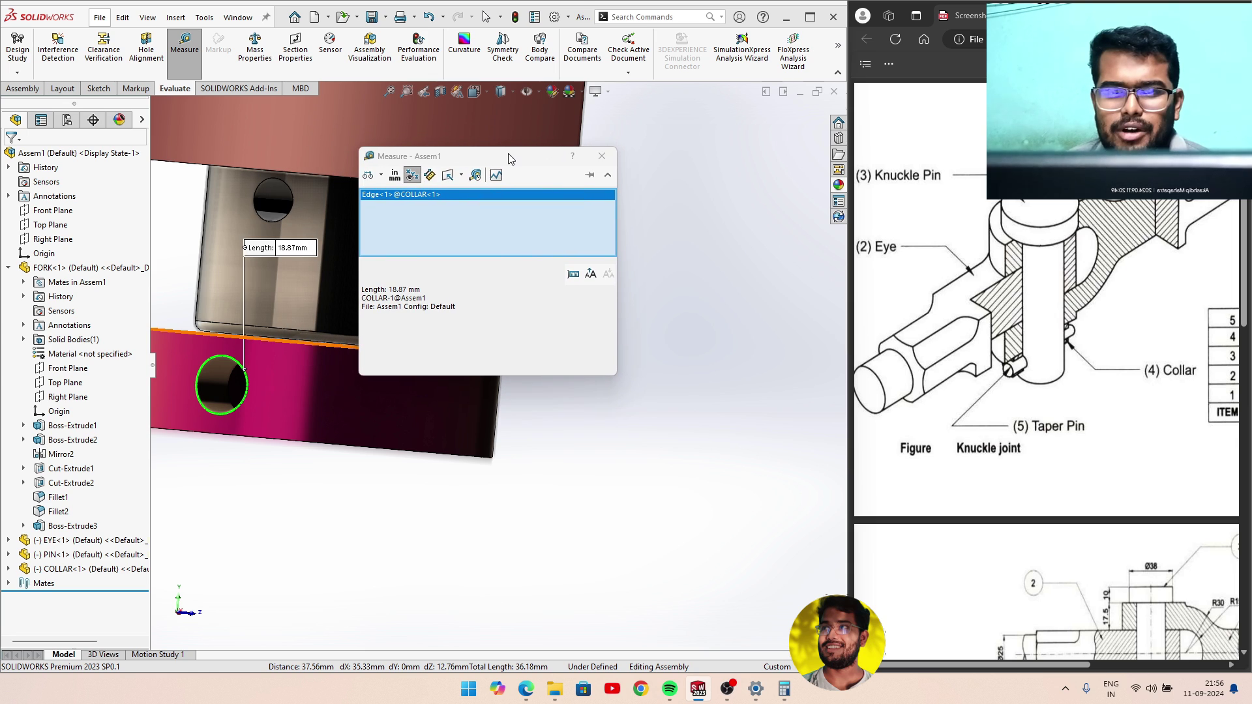
right_click(475, 200)
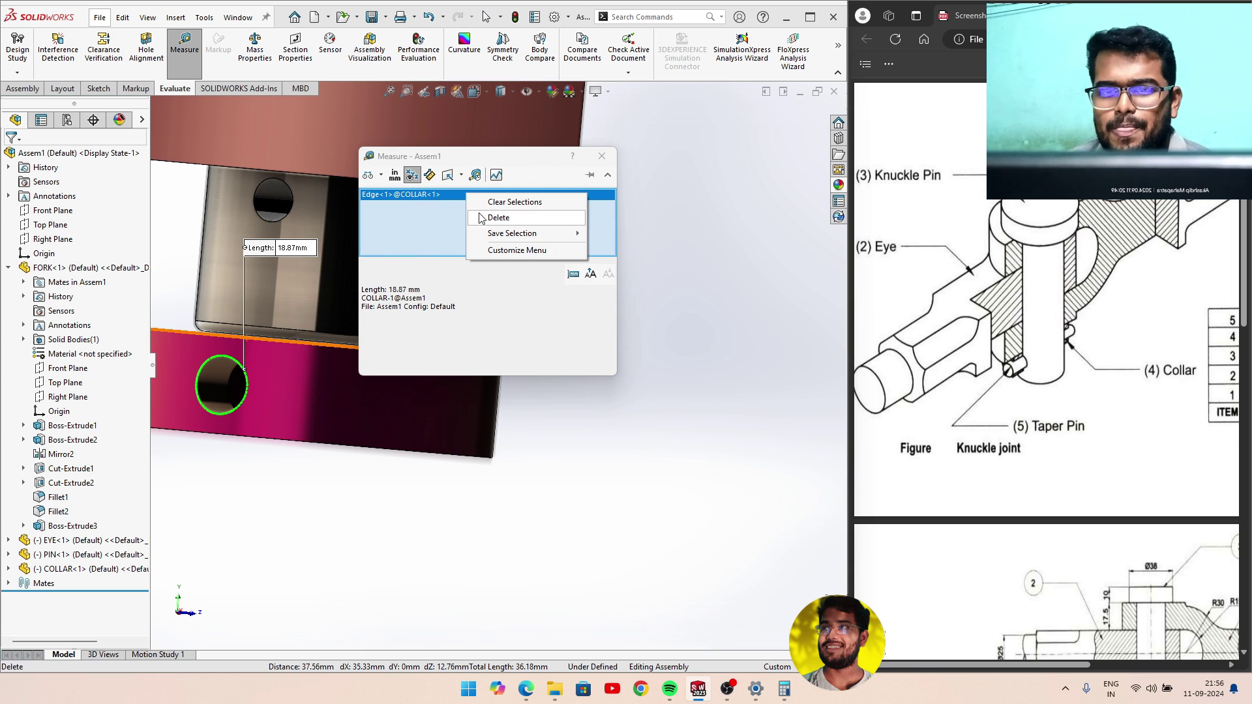
left_click(483, 218)
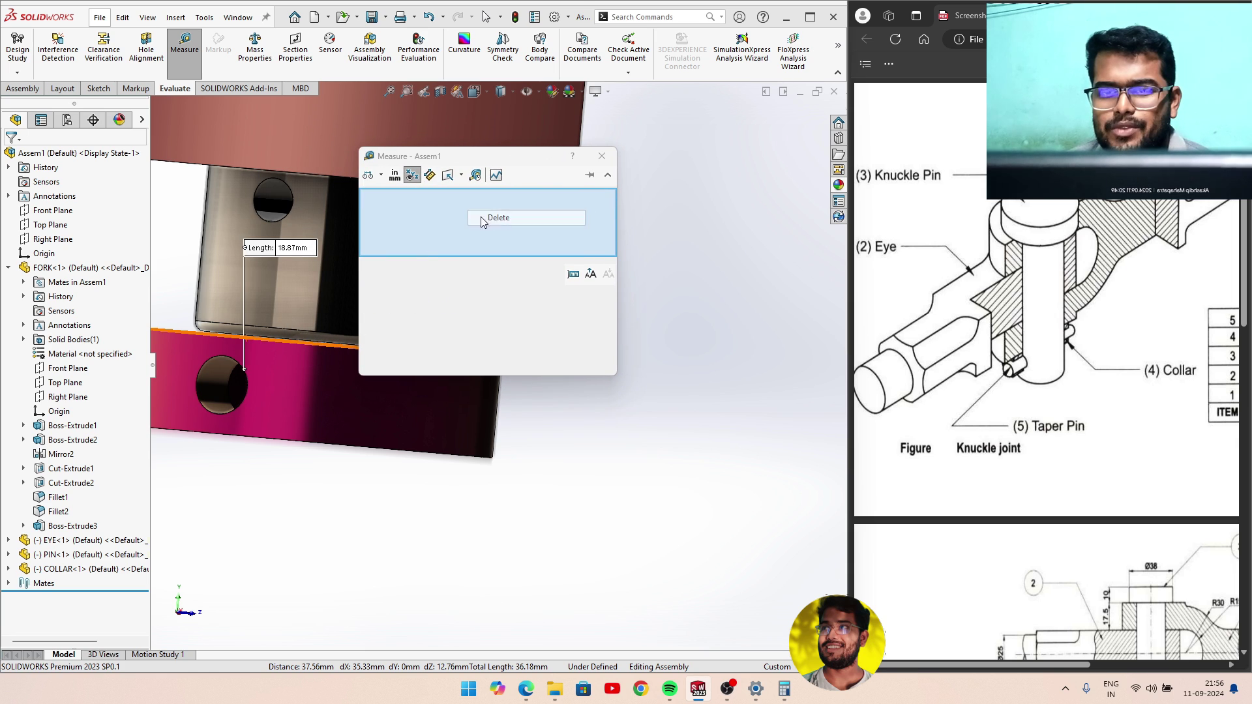
Measure the pin's two hole edges, then close the Measure tool.
left_click(265, 220)
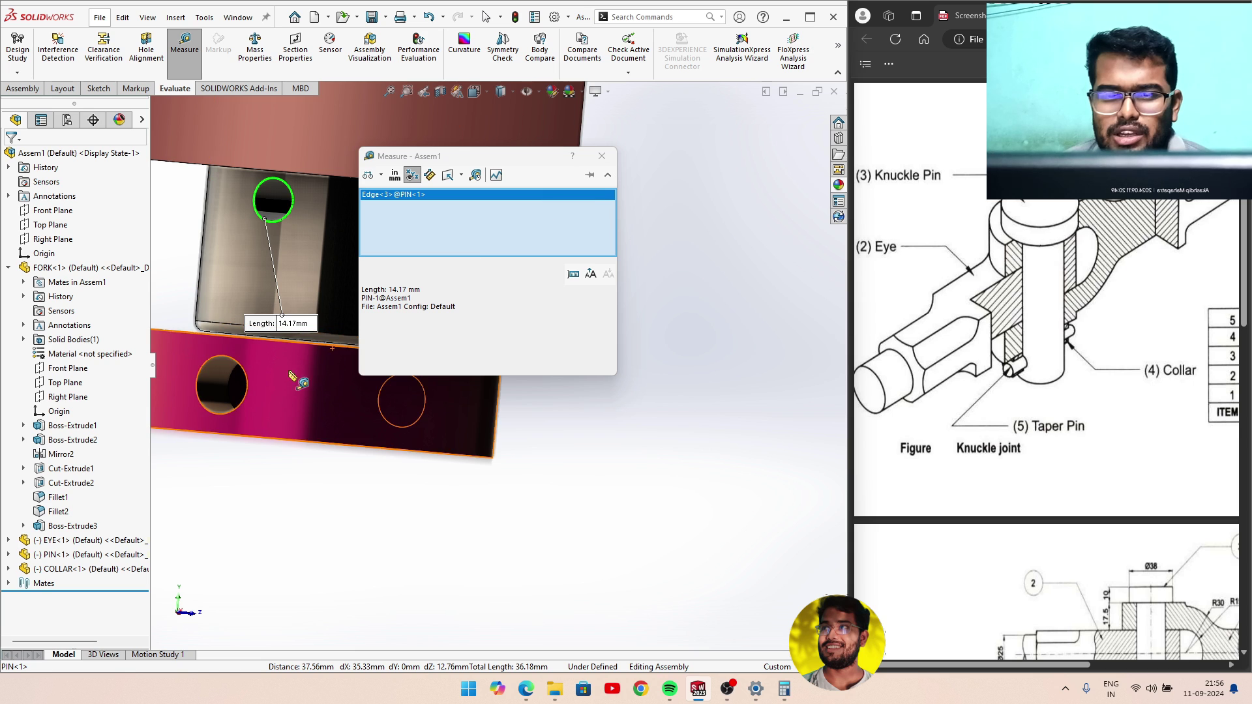
right_click(456, 207)
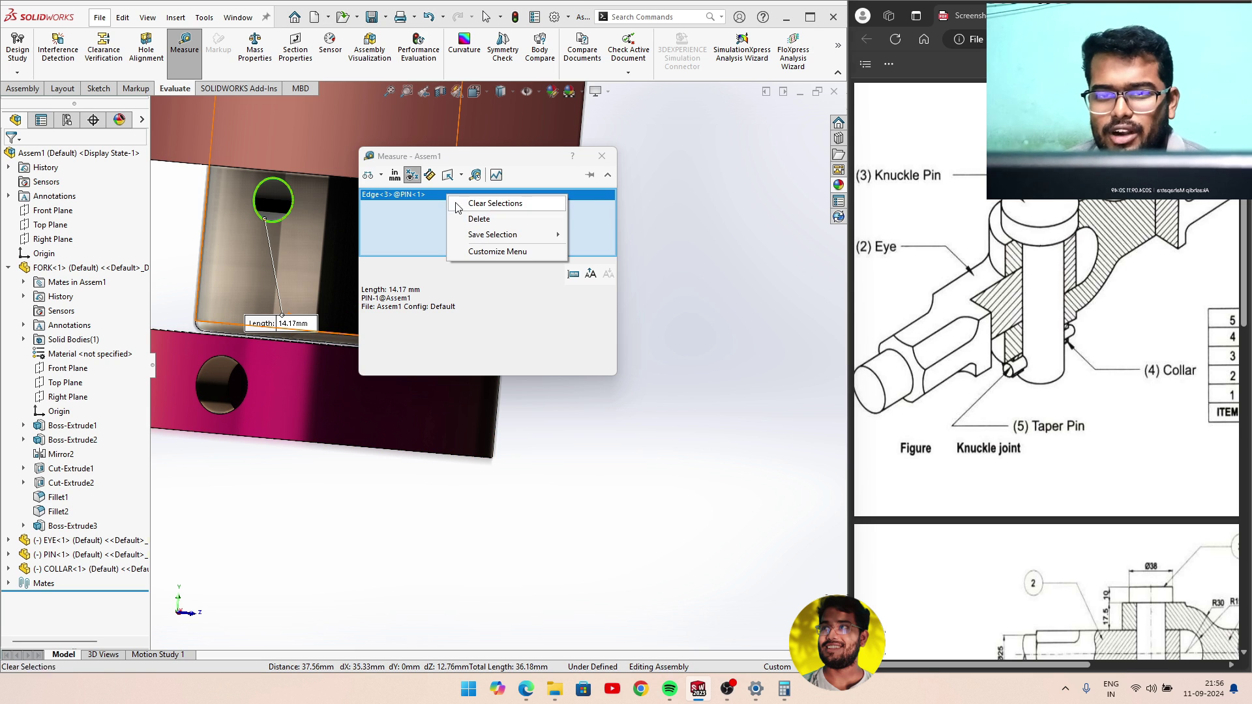
left_click(482, 222)
mouse_move(631, 295)
middle_mouse_down()
mouse_move(606, 321)
mouse_move(529, 321)
middle_mouse_up()
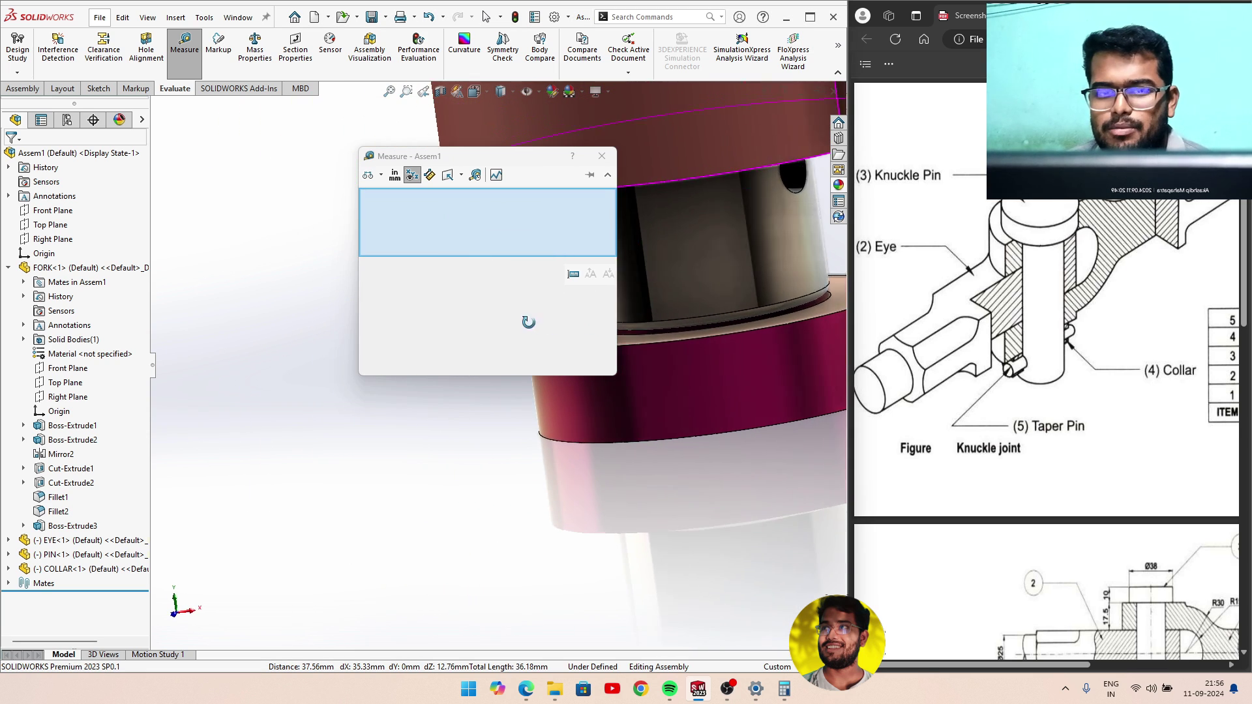
left_click(806, 194)
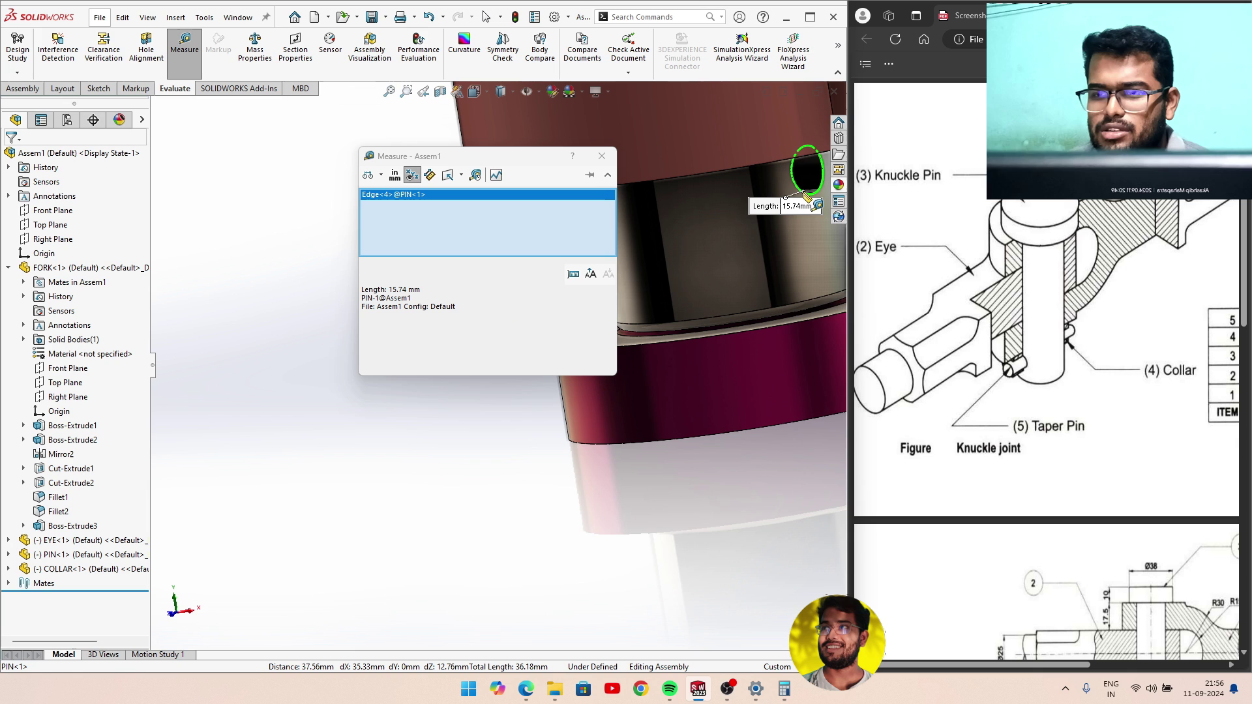
left_click(602, 157)
scroll(465, 288, "up", 3)
Rotate the collar so its hole moves further left, then deselect it.
scroll(420, 302, "up", 2)
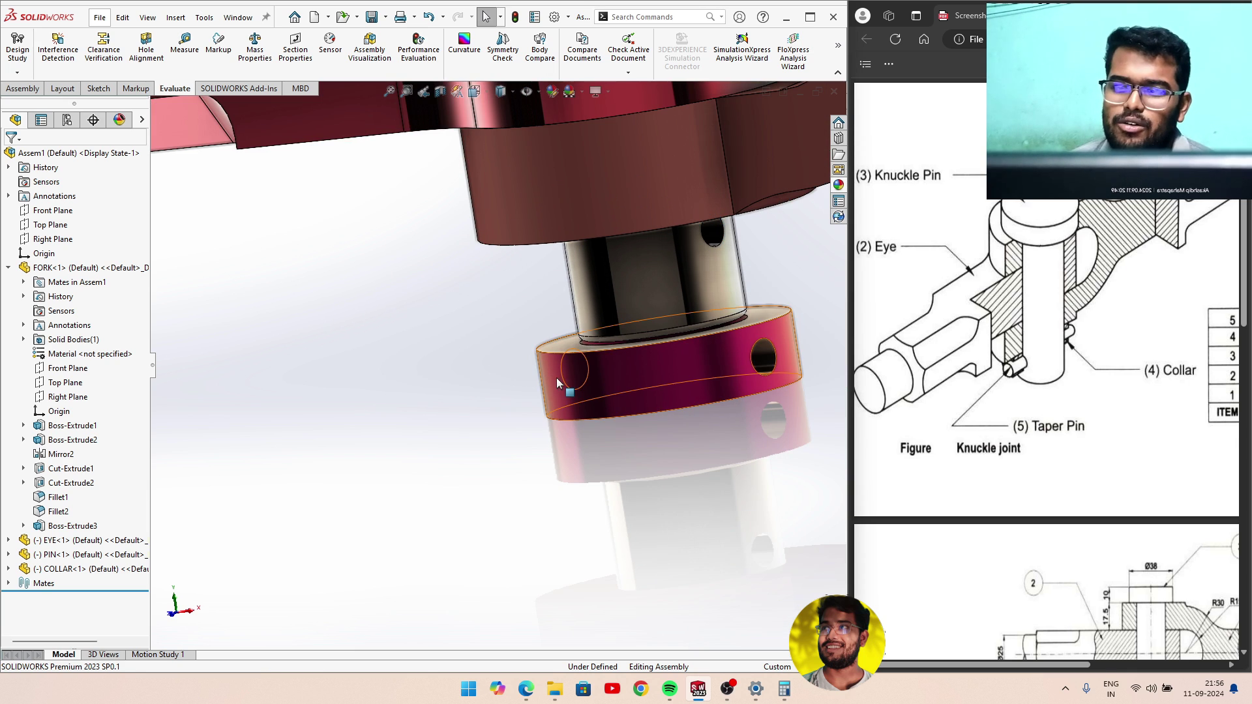
left_click_drag(557, 377, 766, 354)
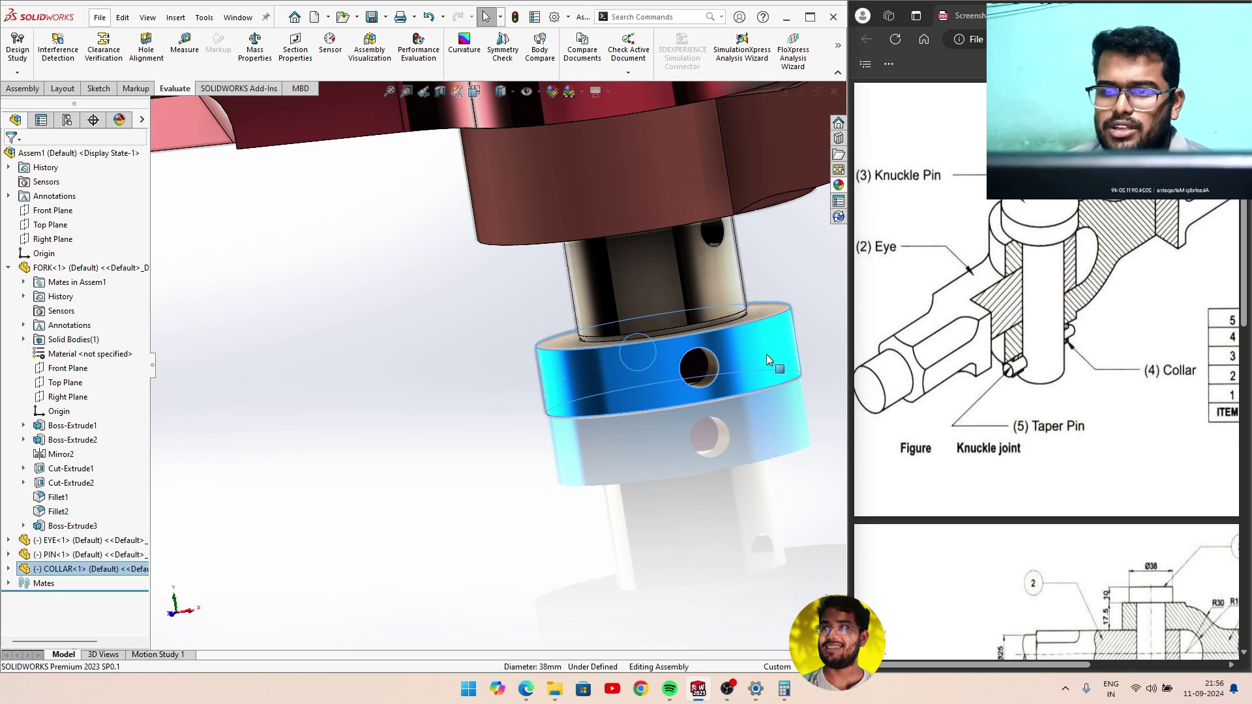
left_click_drag(620, 368, 684, 357)
mouse_move(616, 440)
middle_mouse_down()
mouse_move(414, 465)
mouse_move(706, 291)
middle_mouse_up()
left_click(573, 299)
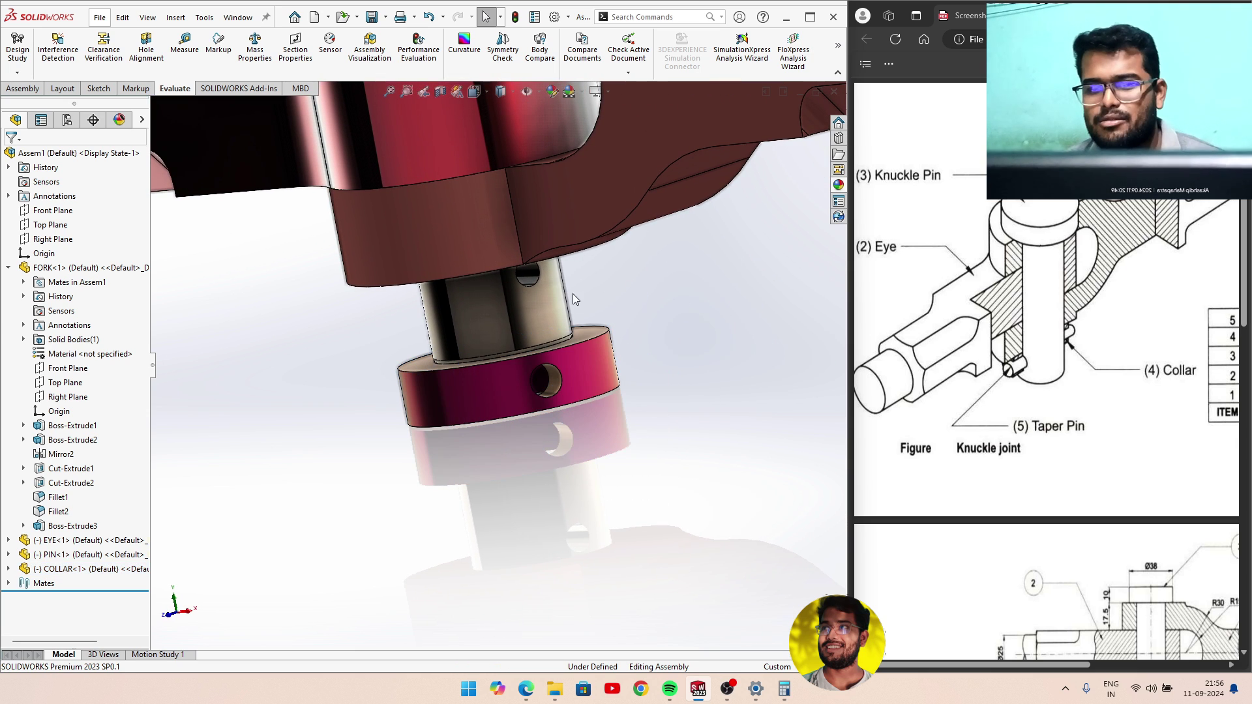
Browse the Assembly, Markup and Evaluate tabs, spinning the collar slightly, ending on Assembly.
left_click(19, 89)
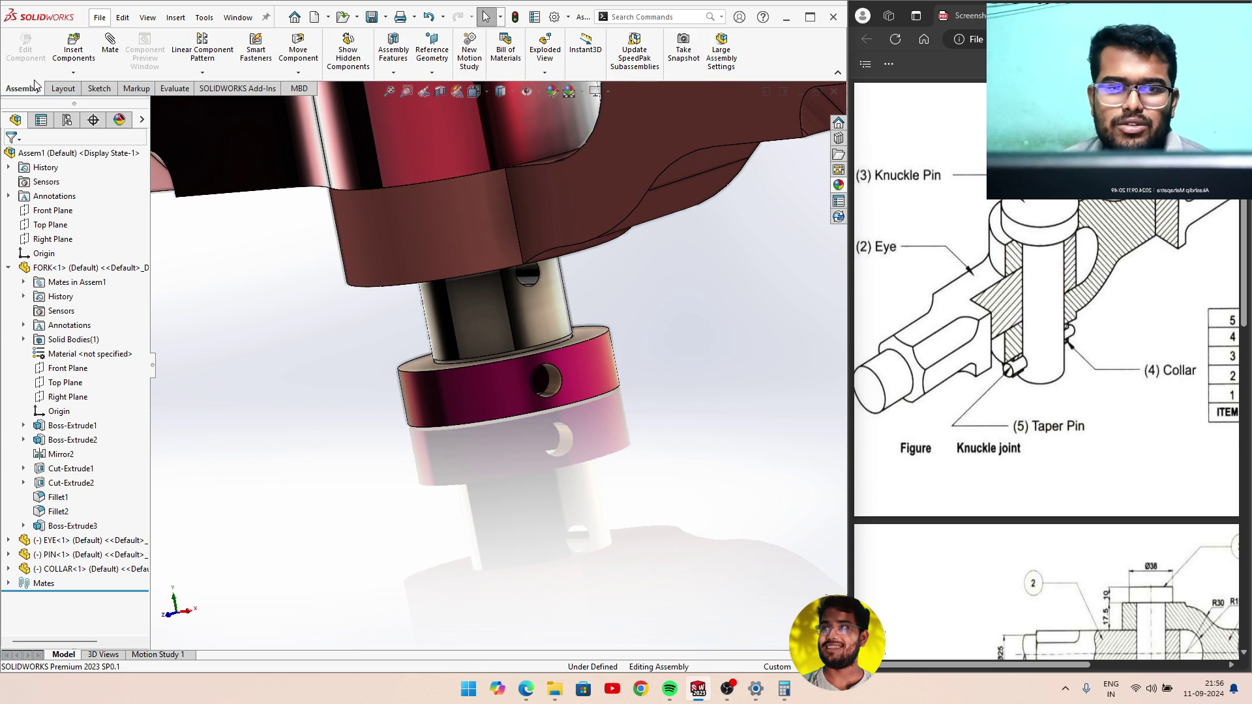
left_click(136, 89)
left_click(185, 91)
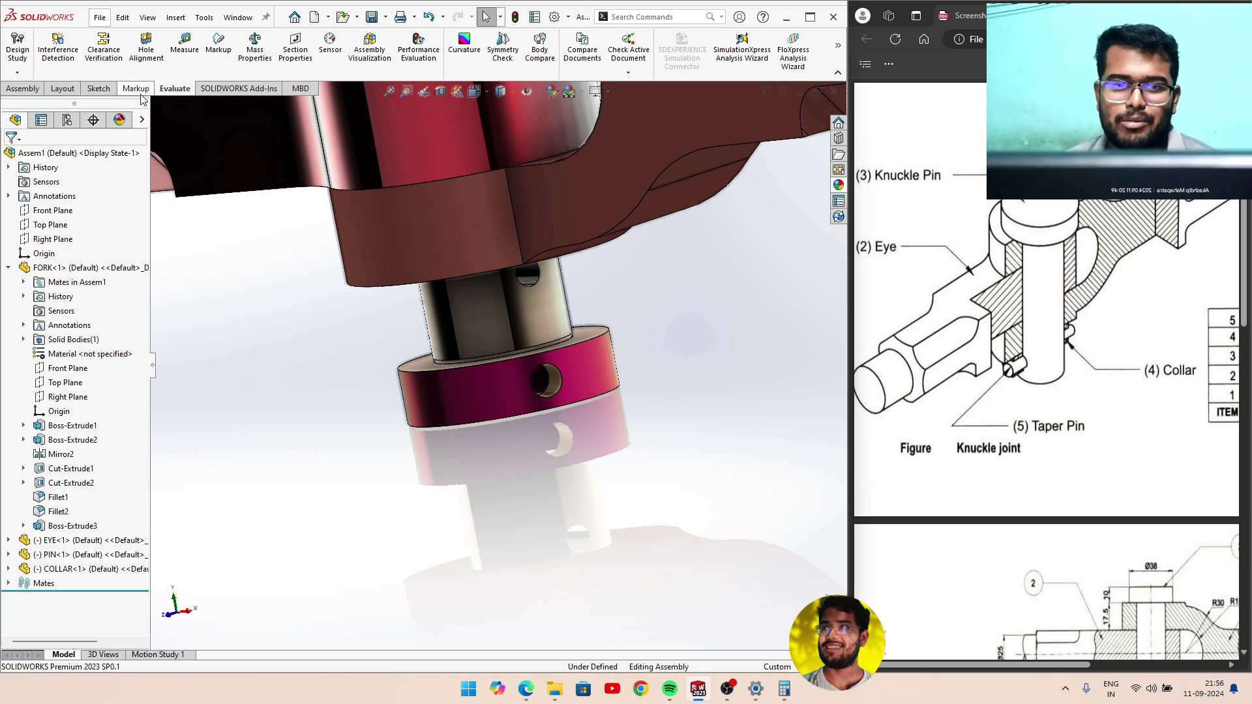
left_click(144, 92)
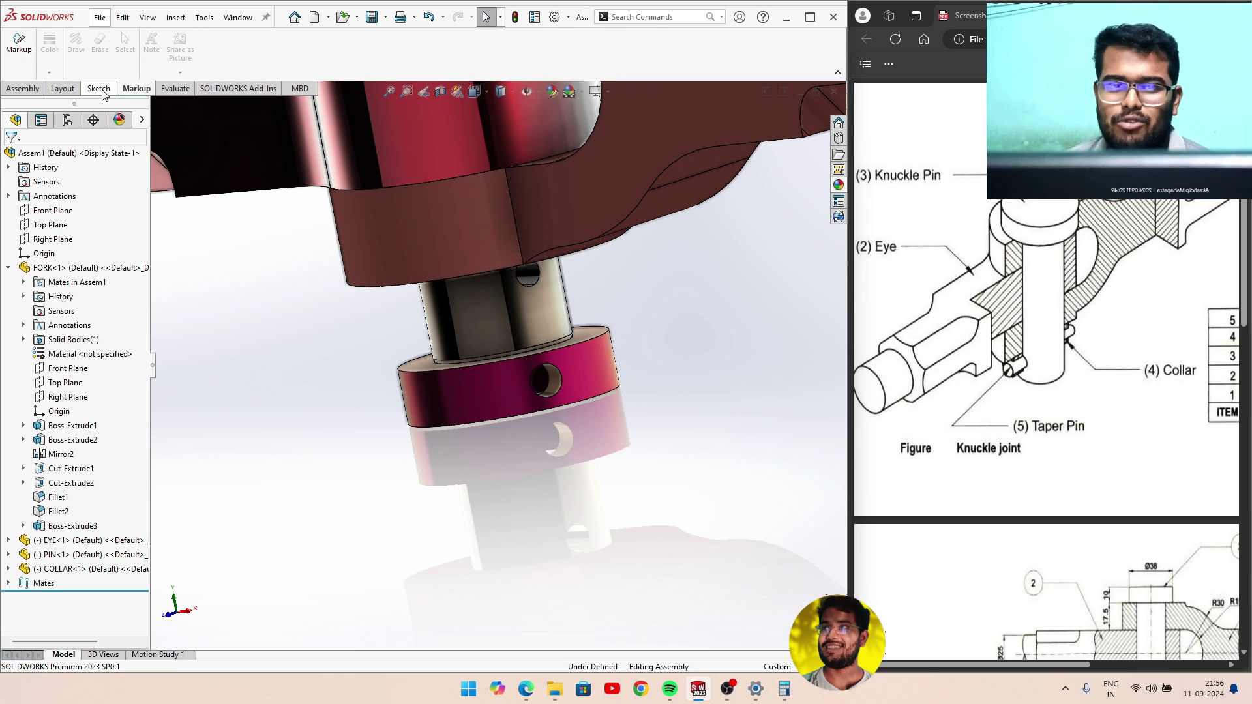
left_click(99, 89)
left_click(175, 89)
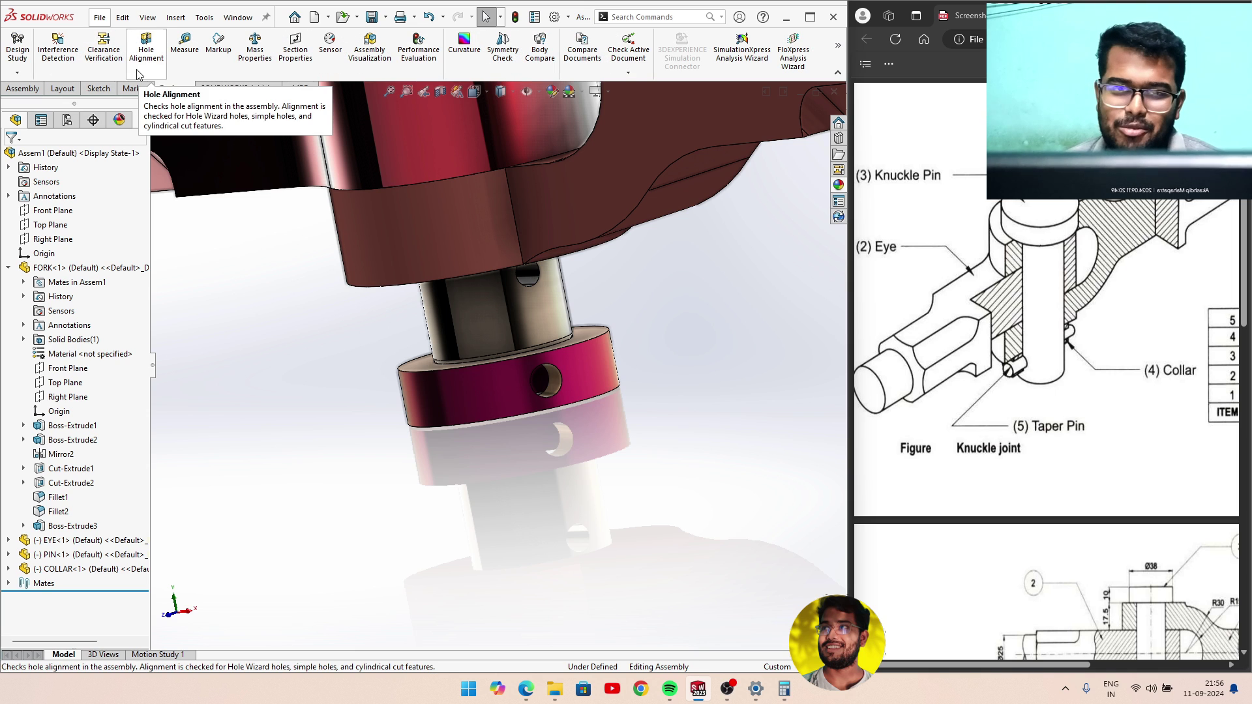
left_click(23, 89)
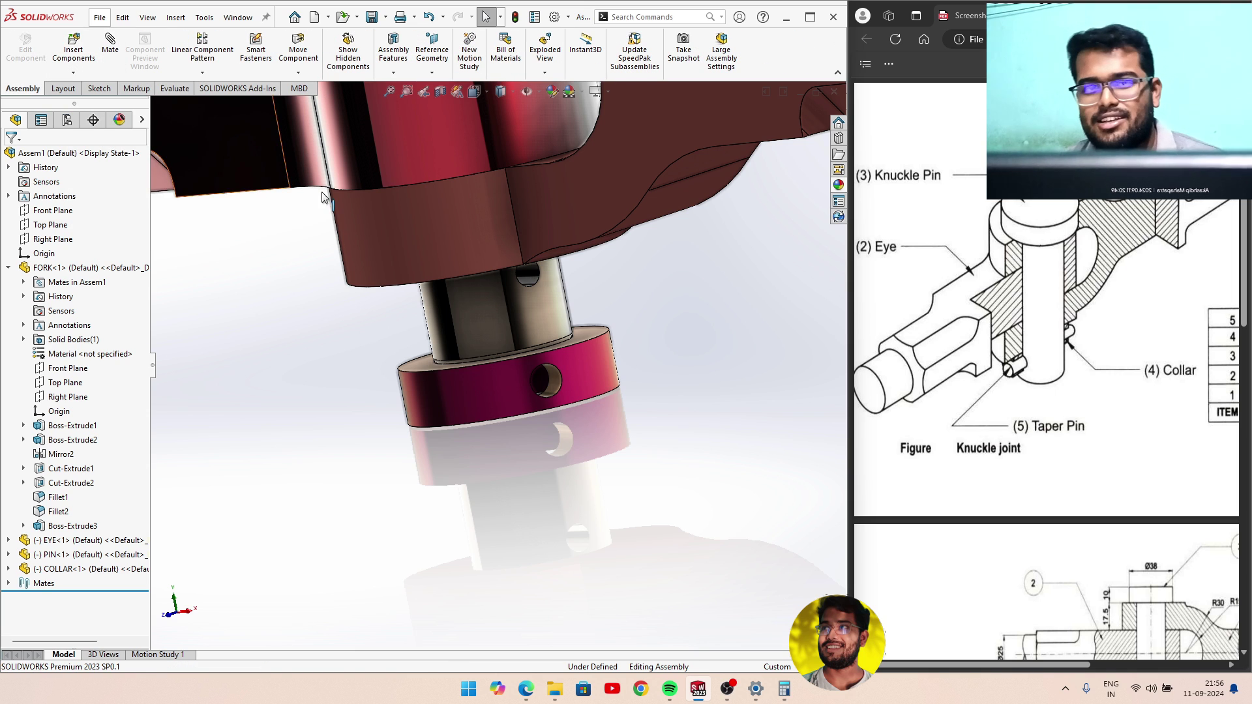
left_click_drag(483, 381, 488, 365)
key("Escape")
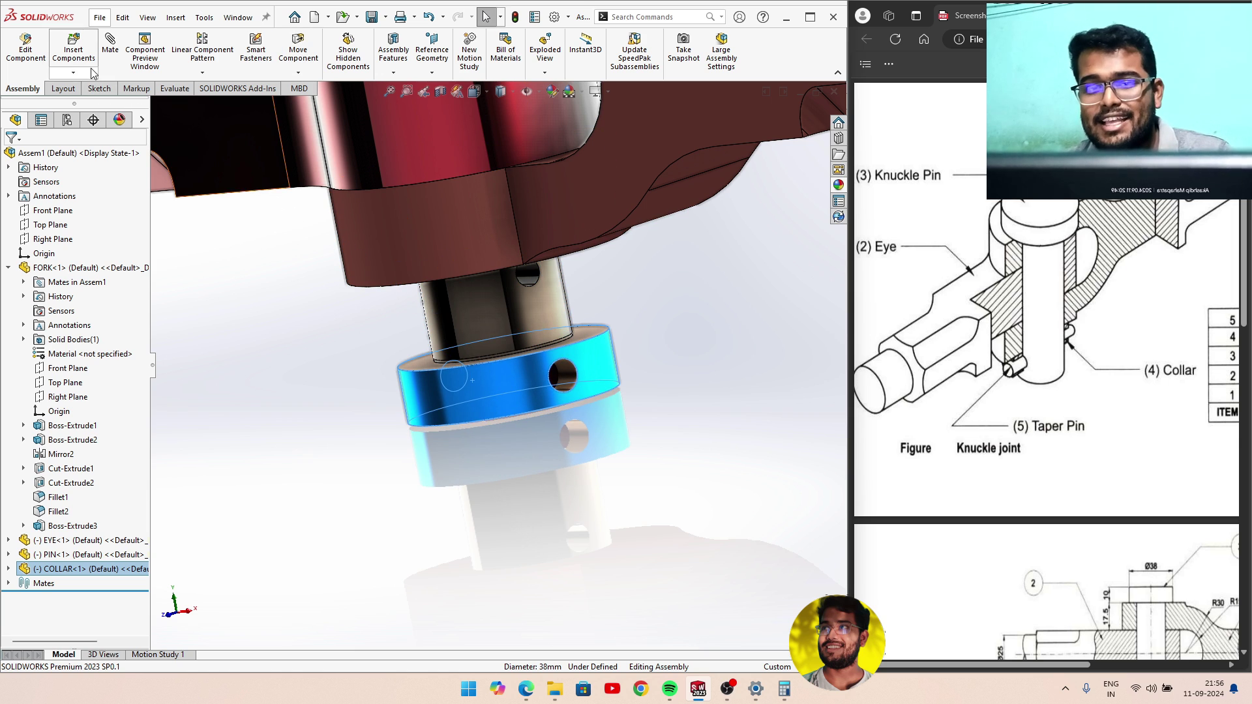
left_click(134, 89)
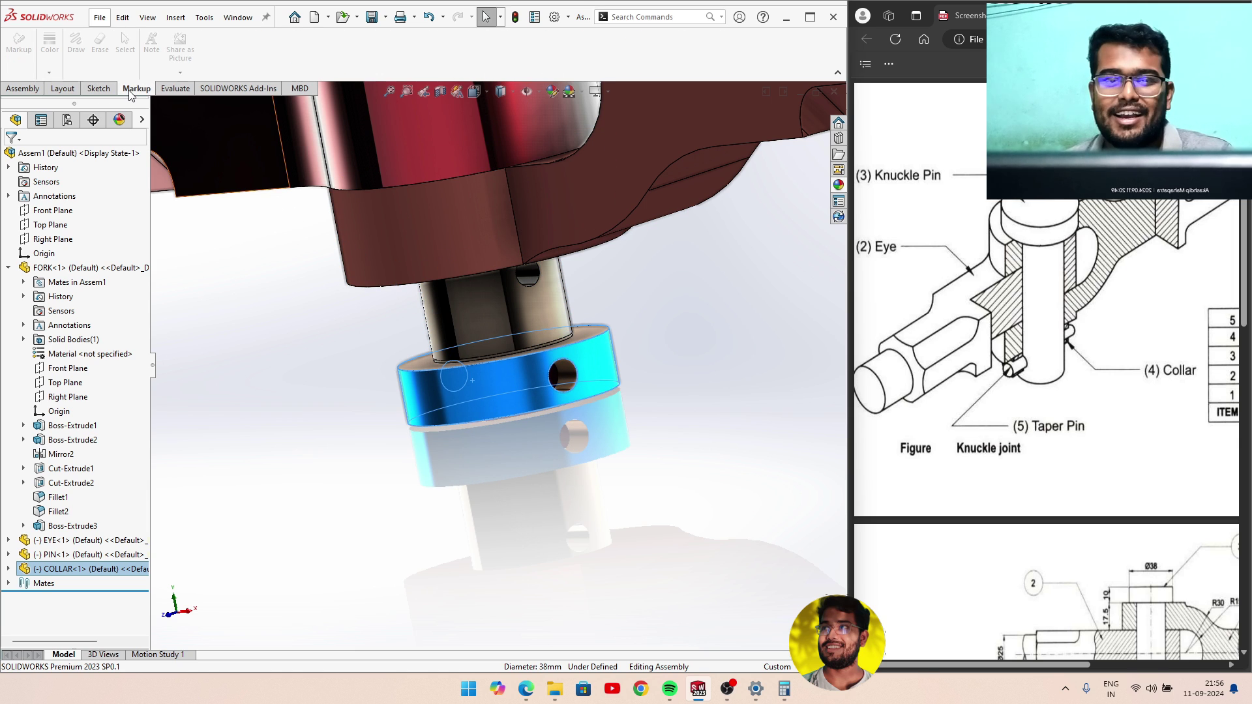
left_click(178, 90)
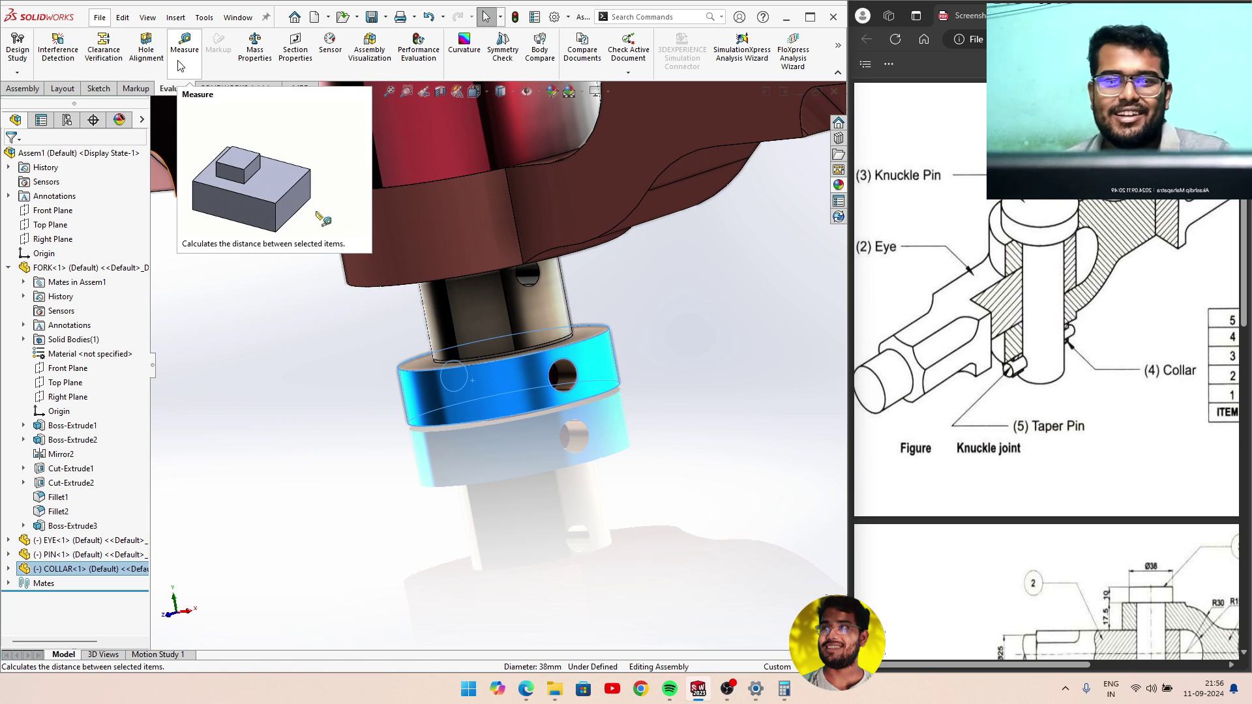
left_click(23, 89)
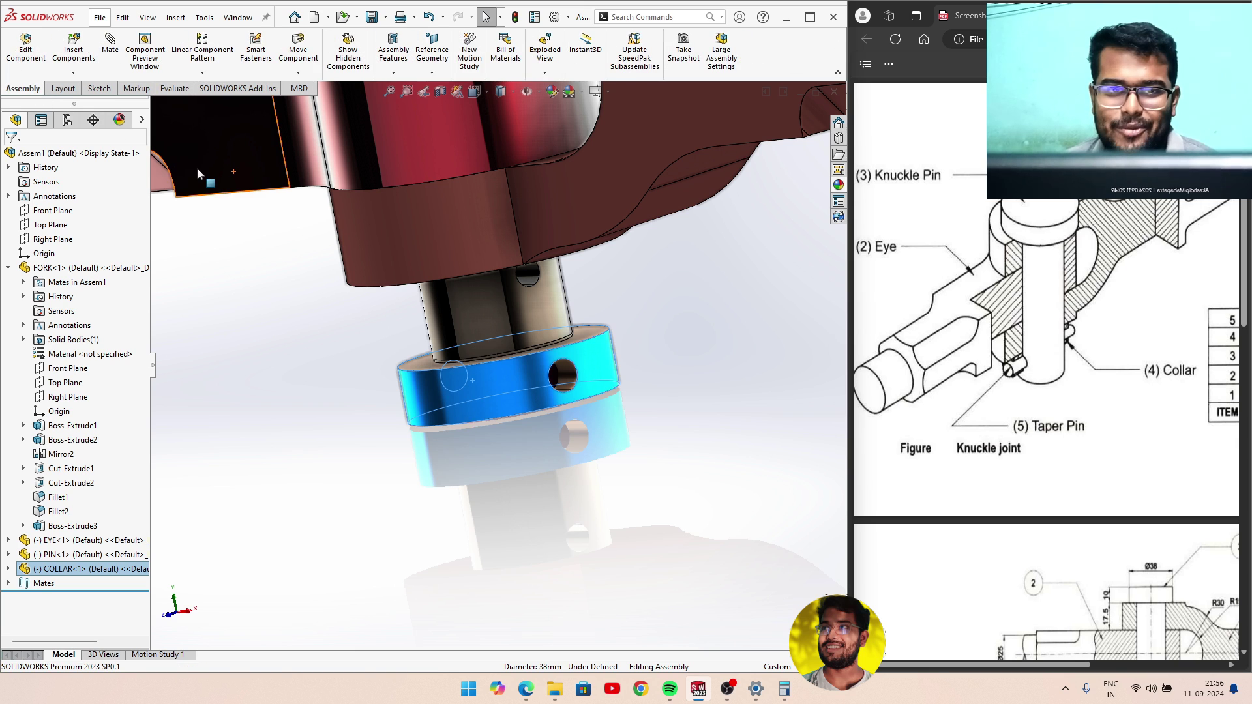
Zoom in and pan the view to centre the collar.
scroll(541, 359, "down", 2)
scroll(561, 372, "down", 2)
scroll(562, 367, "down", 2)
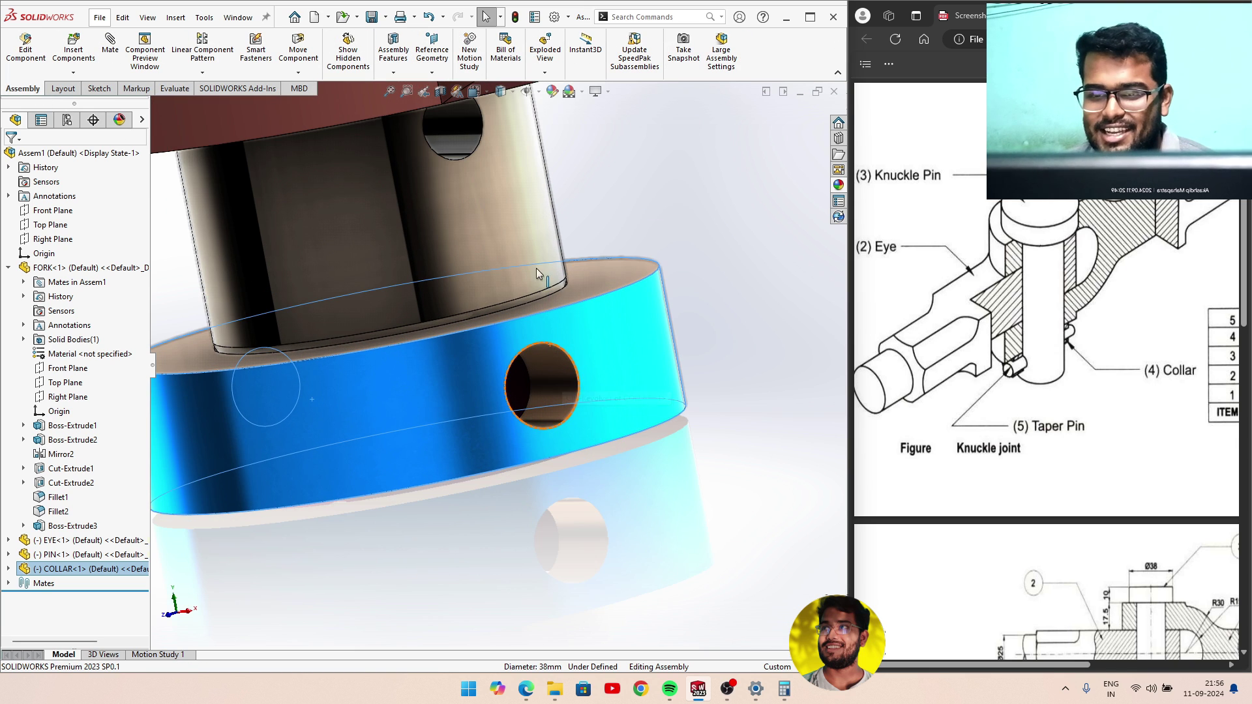
middle_click_drag(589, 223, 613, 283, "ctrl")
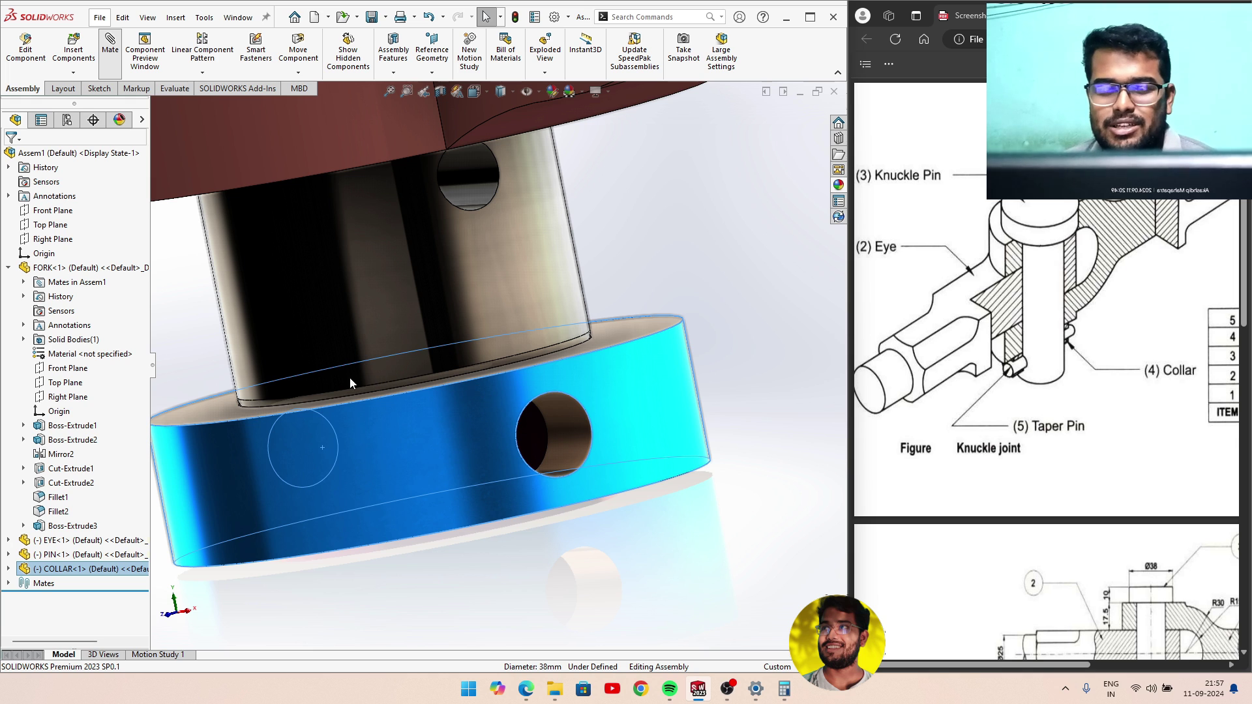
Replace the wrong face and make the collar's cross hole concentric with the pin's hole.
right_click(83, 241)
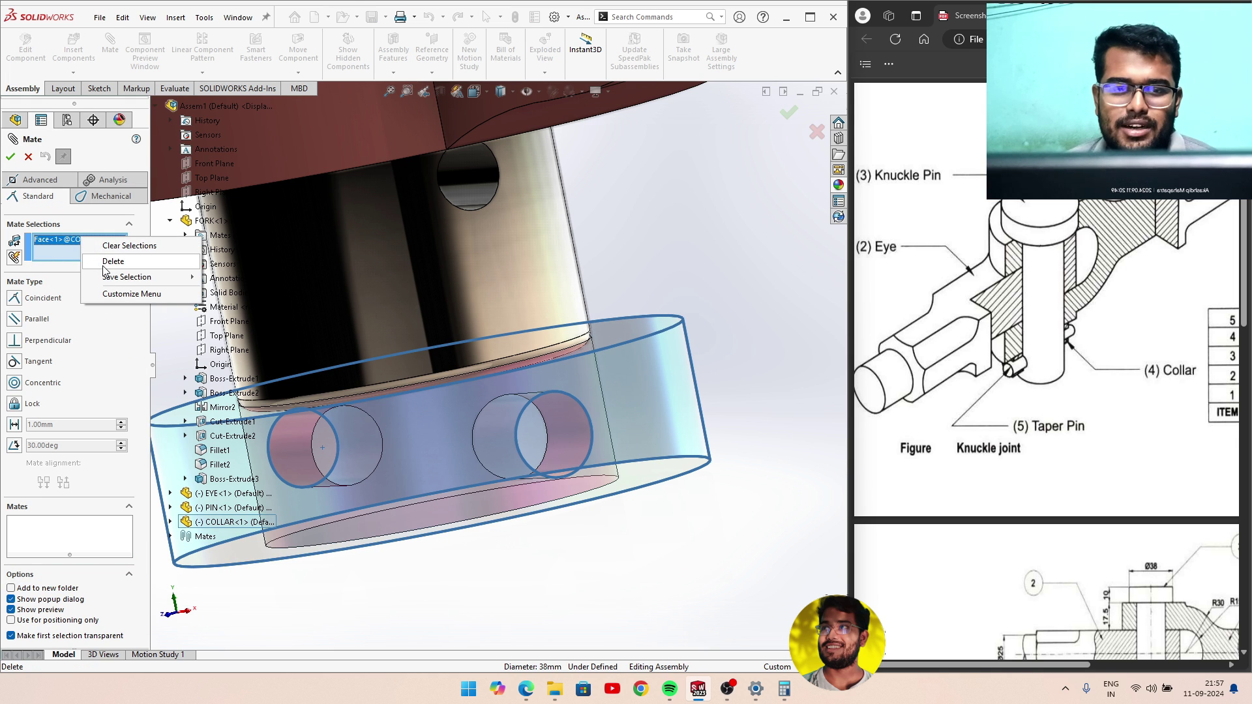
left_click(124, 249)
left_click(561, 409)
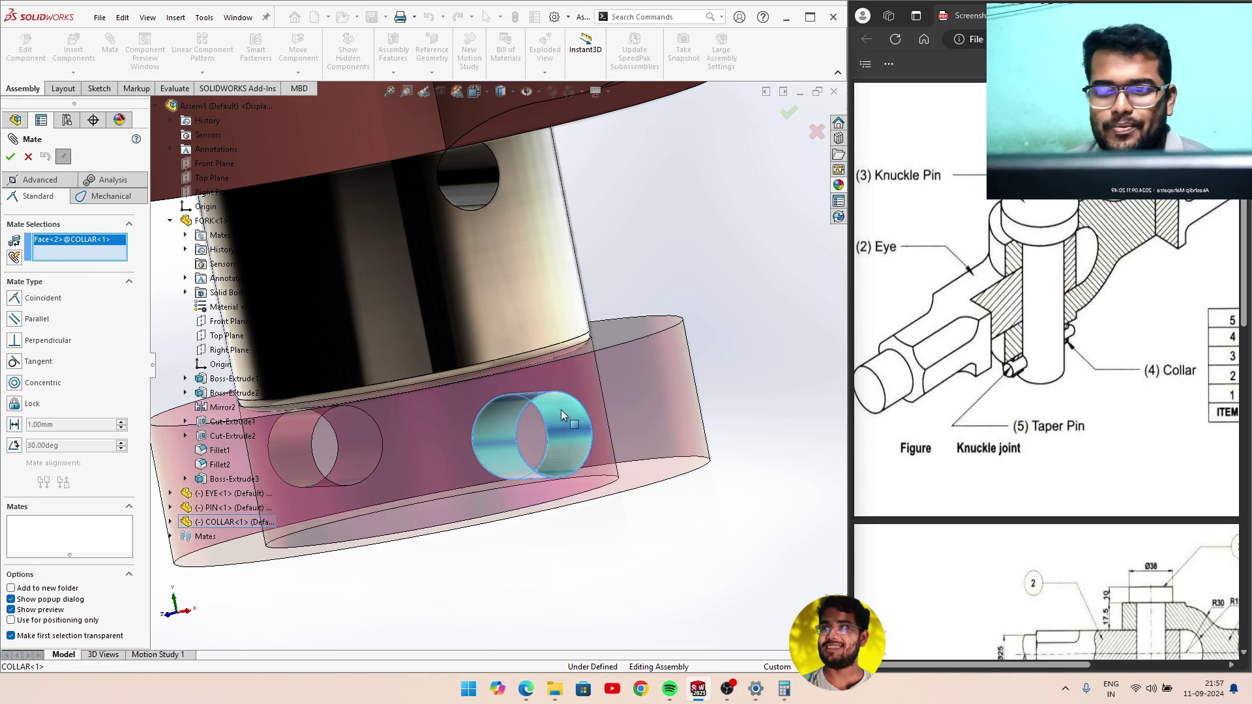
left_click(482, 174)
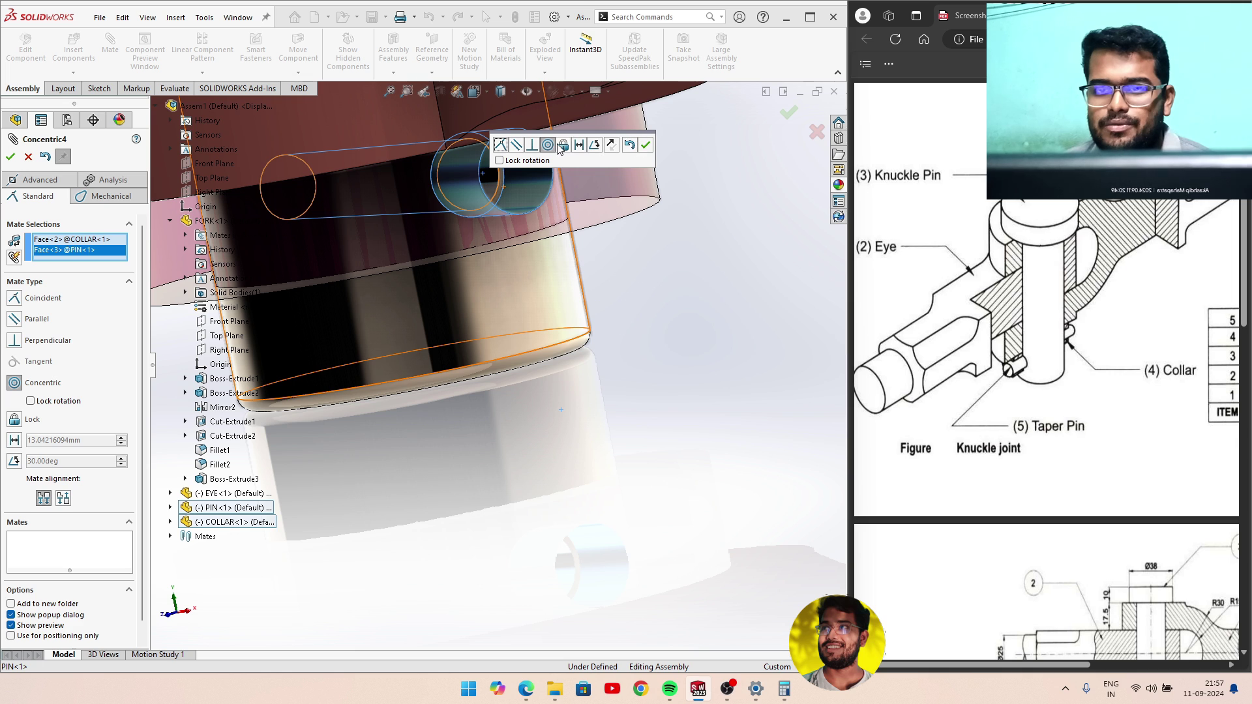
left_click(646, 145)
Close the mate and rotate the collar so its hole swings round.
mouse_move(646, 151)
middle_mouse_down()
mouse_move(644, 289)
mouse_move(579, 306)
mouse_move(496, 291)
middle_mouse_up()
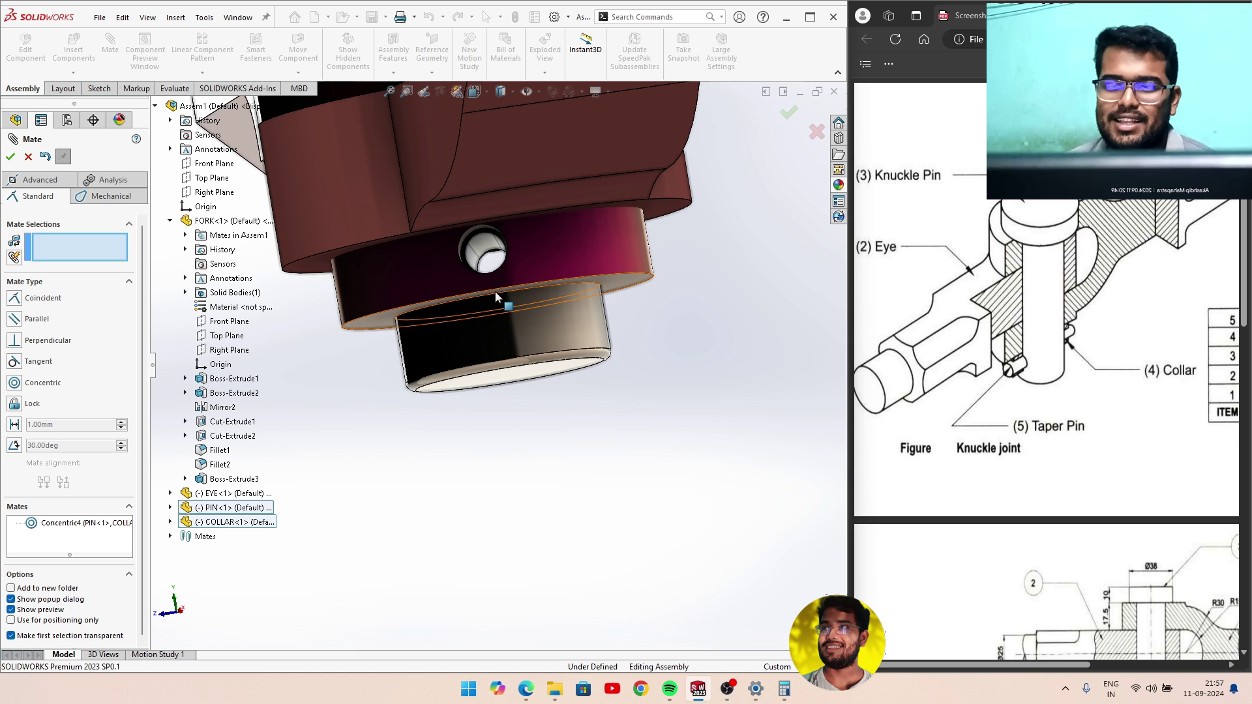
middle_click_drag(497, 326, 553, 290)
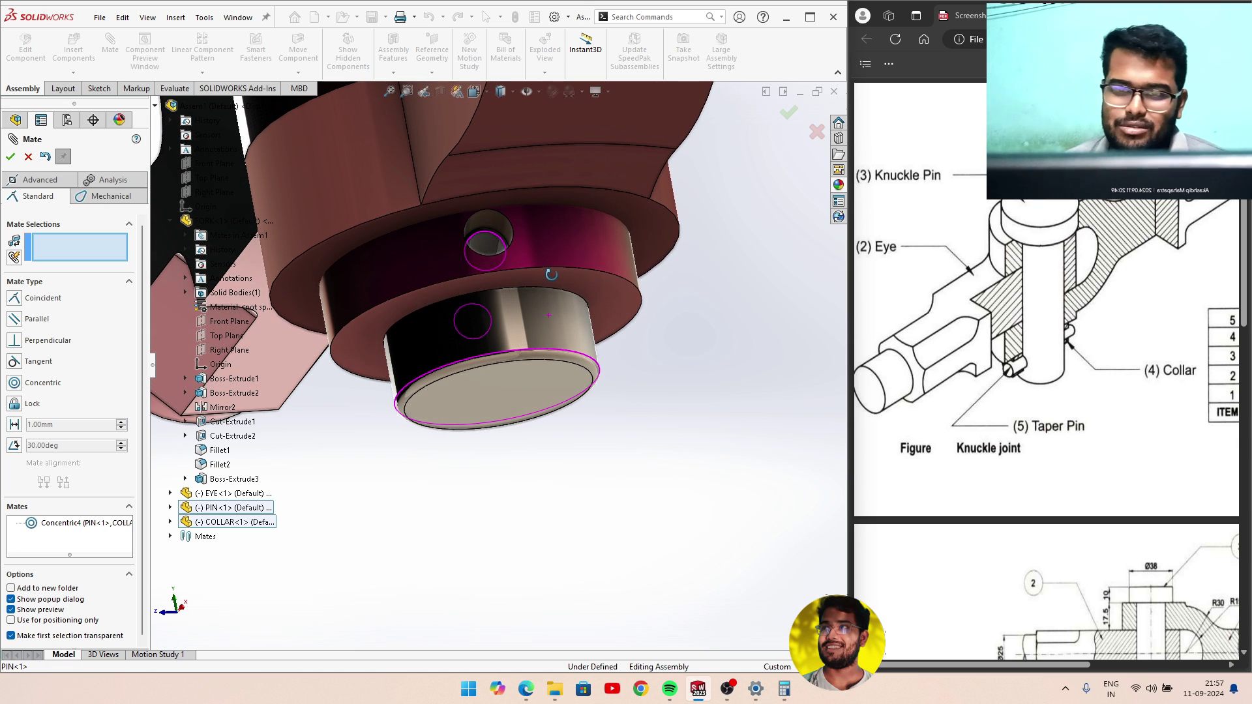
left_click(787, 116)
left_click(605, 253)
mouse_move(606, 253)
left_mouse_down()
mouse_move(579, 333)
mouse_move(640, 311)
mouse_move(606, 328)
mouse_move(458, 332)
left_mouse_up()
Spin the collar about the pin's axis to confirm it still rotates, then select the pin.
key("Escape")
scroll(458, 332, "up", 3)
scroll(475, 306, "up", 3)
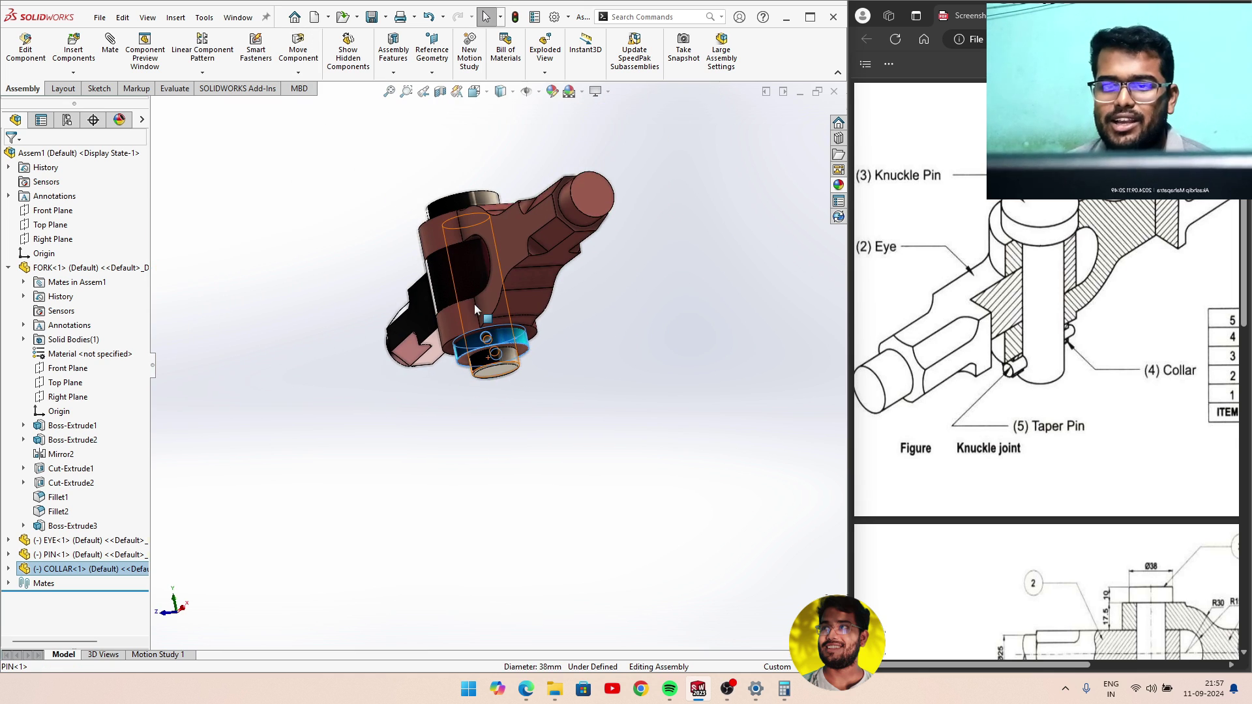
scroll(479, 326, "up", 3)
left_click_drag(482, 350, 513, 340)
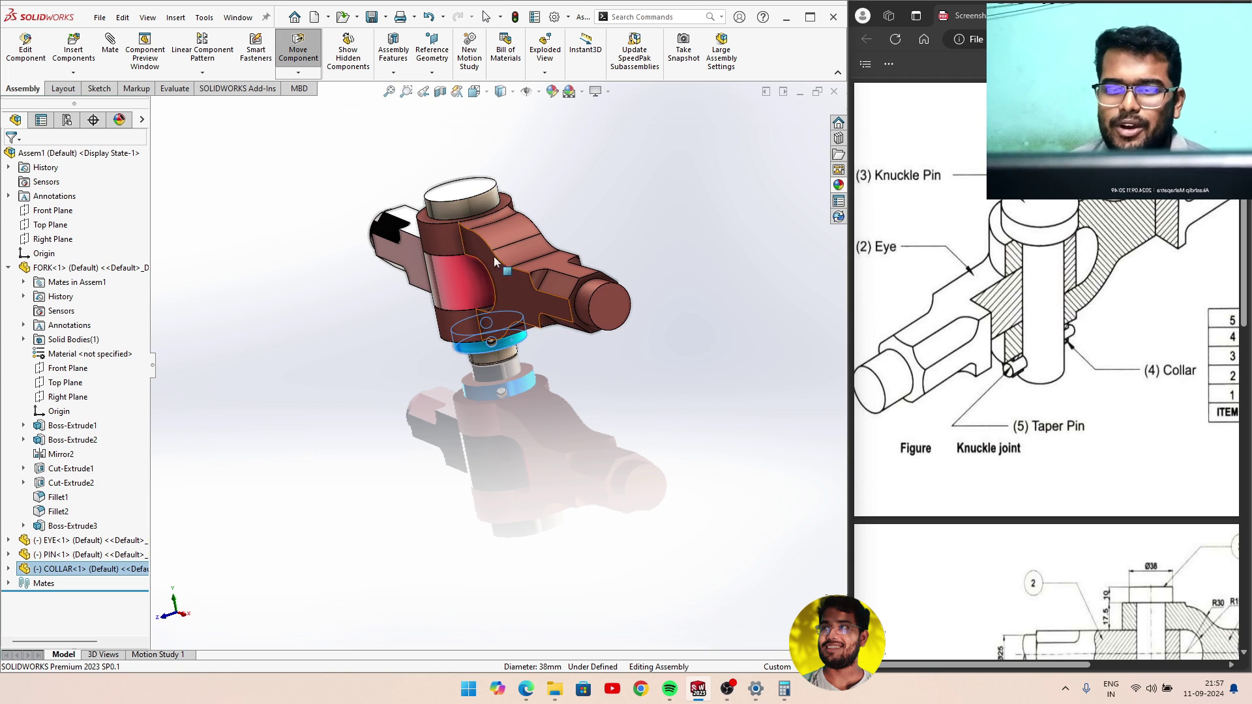
left_click(481, 205)
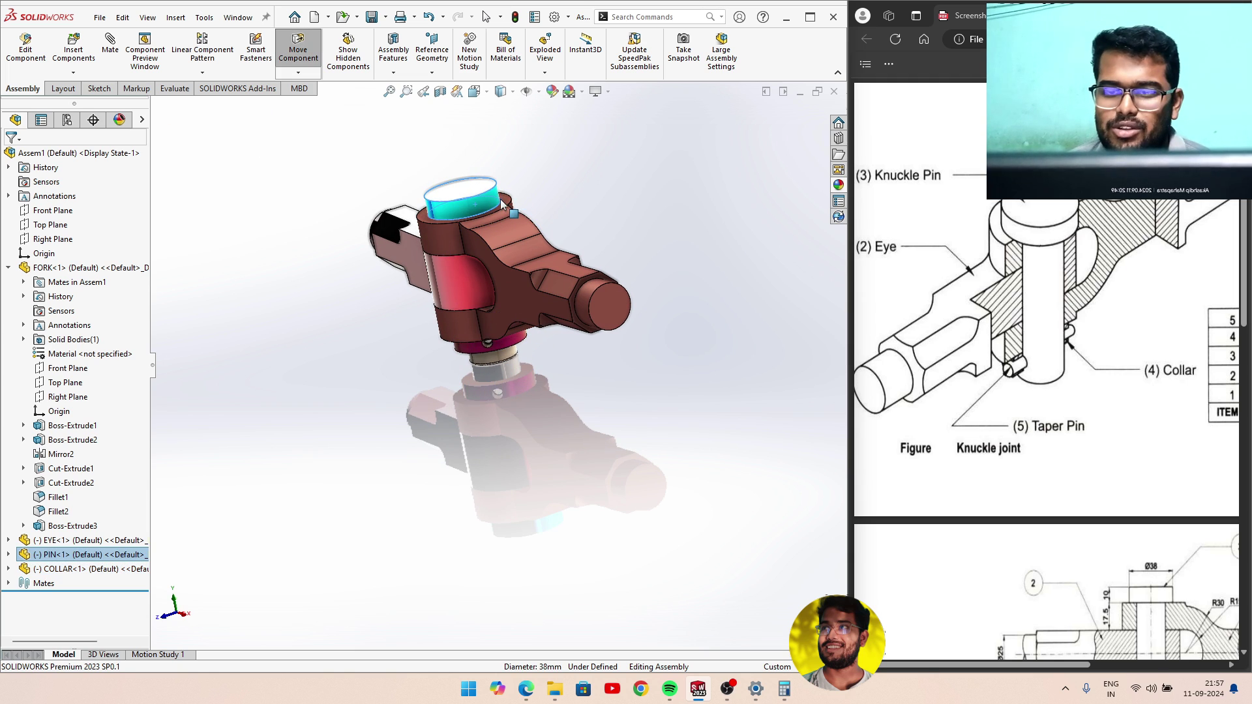
Fit the assembly in view and start a new mate with the pin's top face.
key("Escape")
scroll(476, 331, "down", 3)
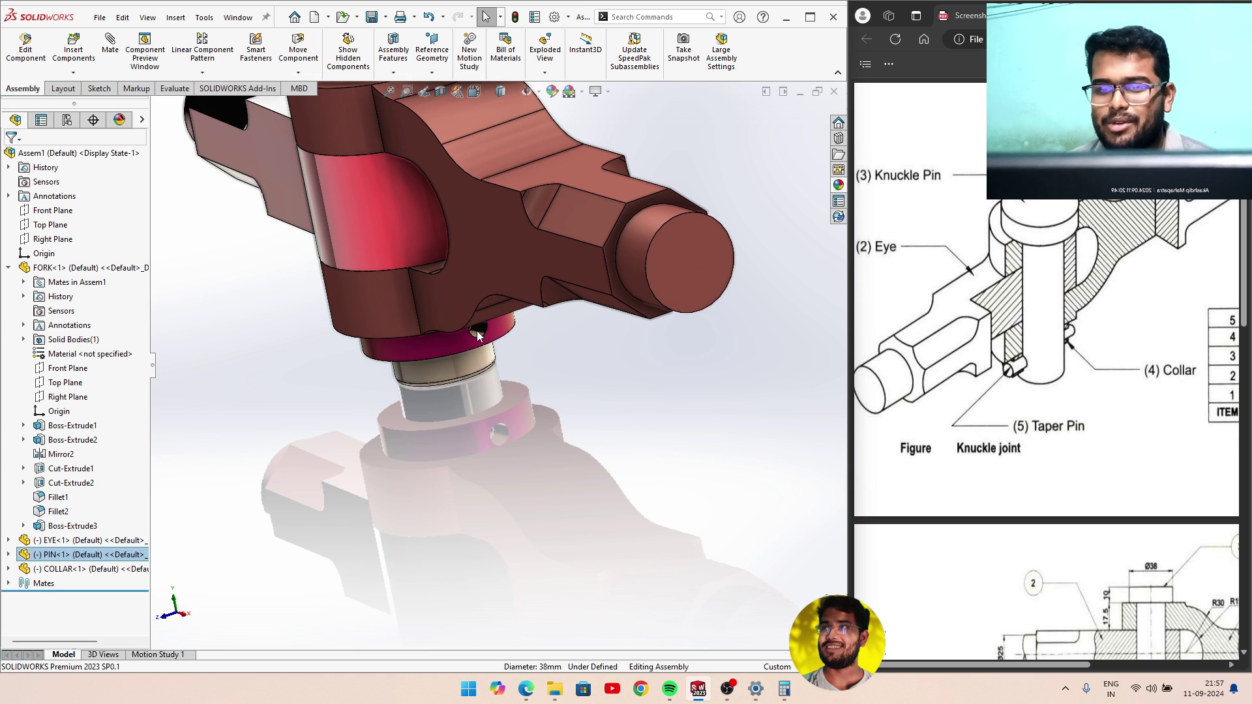
scroll(483, 336, "down", 3)
middle_click_drag(491, 343, 582, 360)
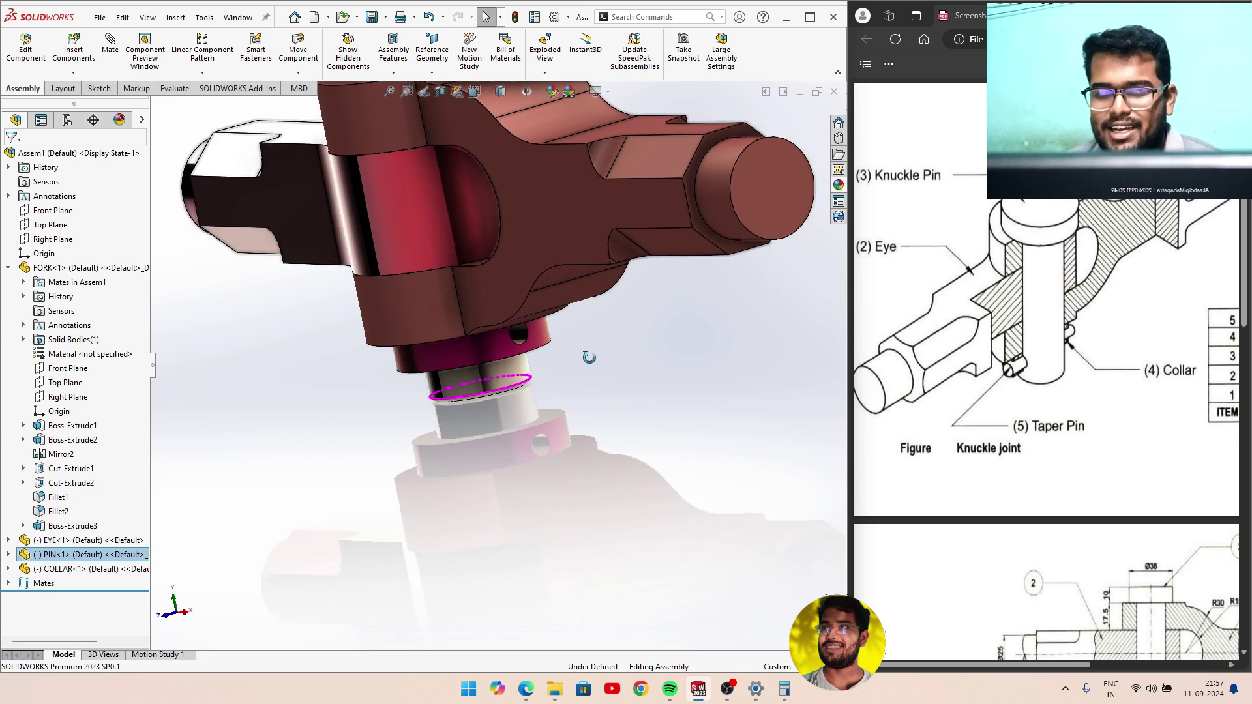
key("f")
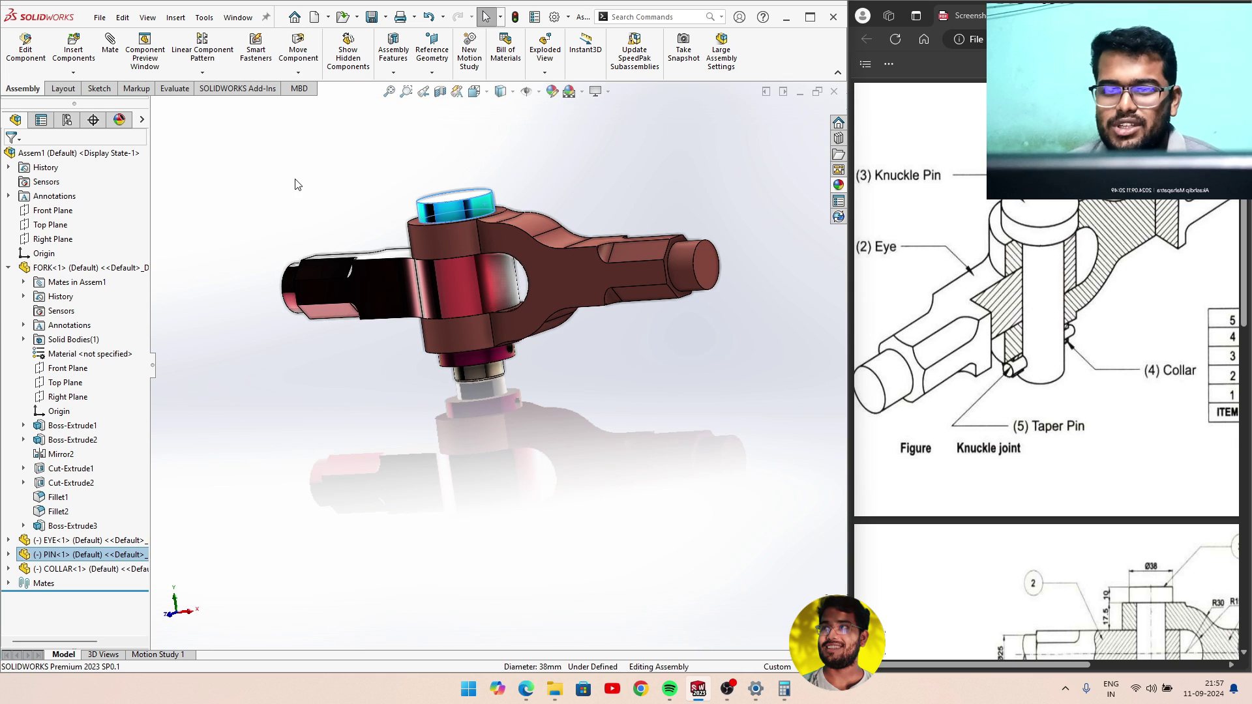
left_click(110, 73)
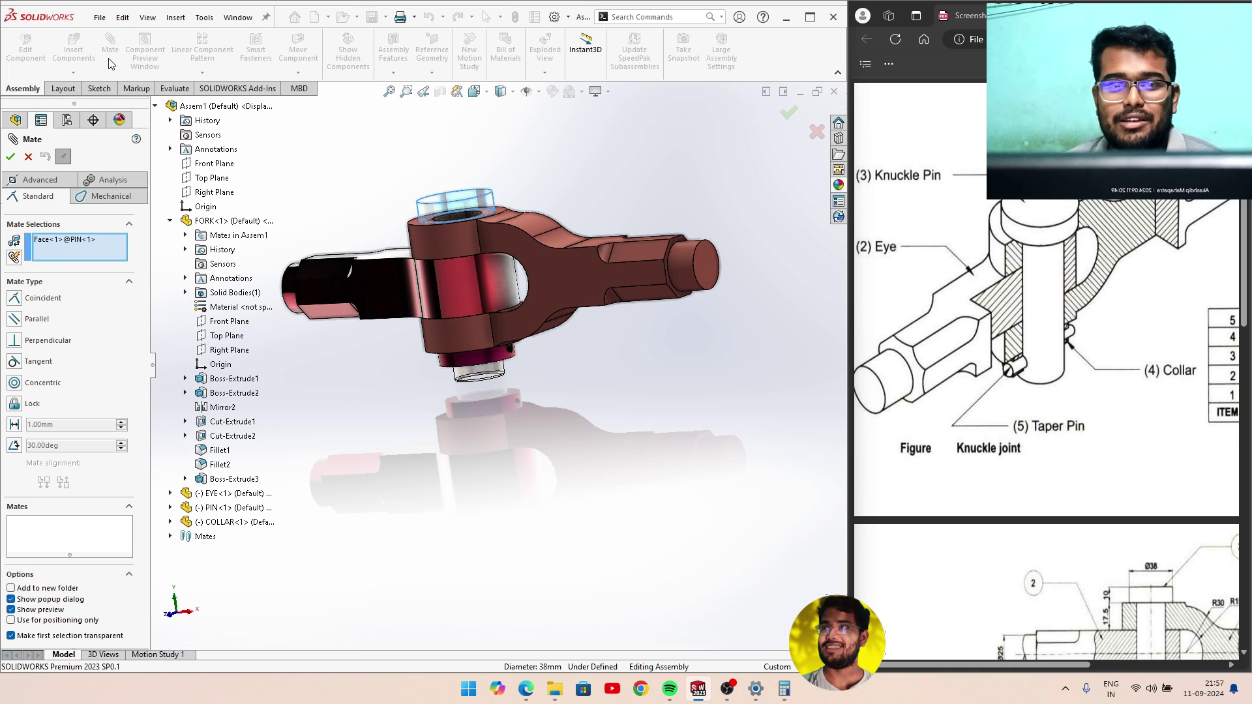
Cancel the mate and insert the TAPER PIN part, placing it beside the collar.
left_click(28, 157)
left_click(73, 49)
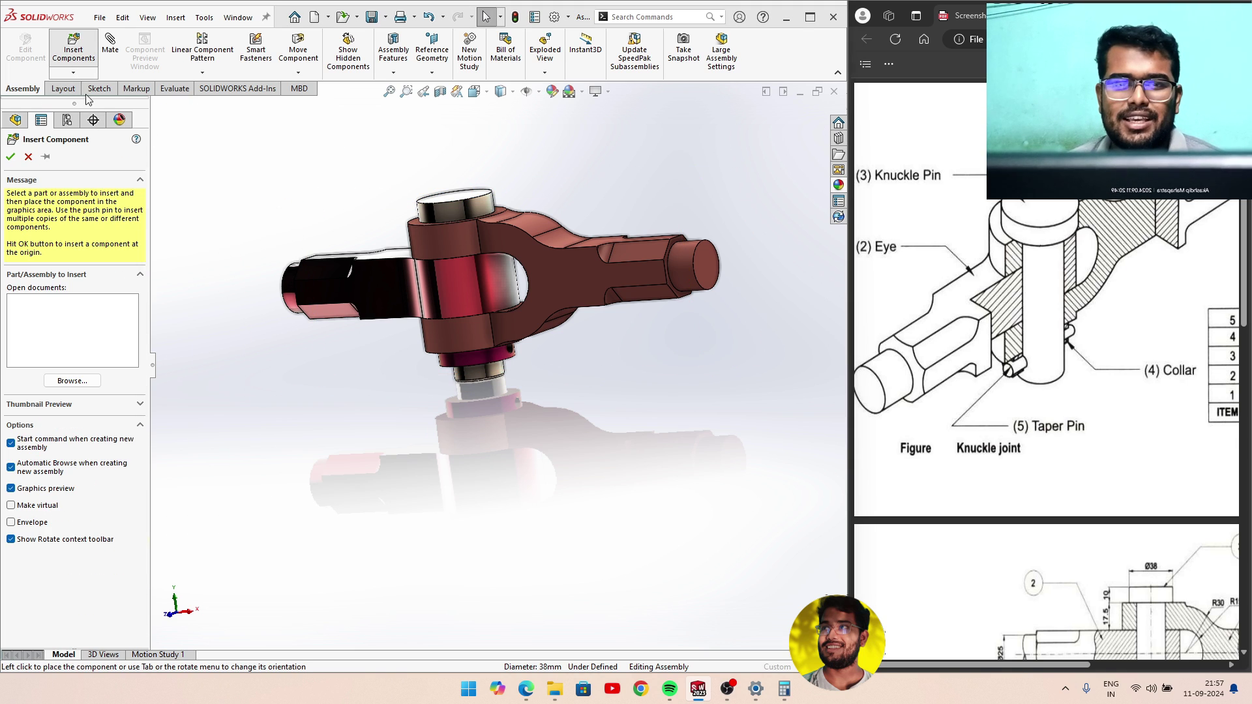
left_click(369, 350)
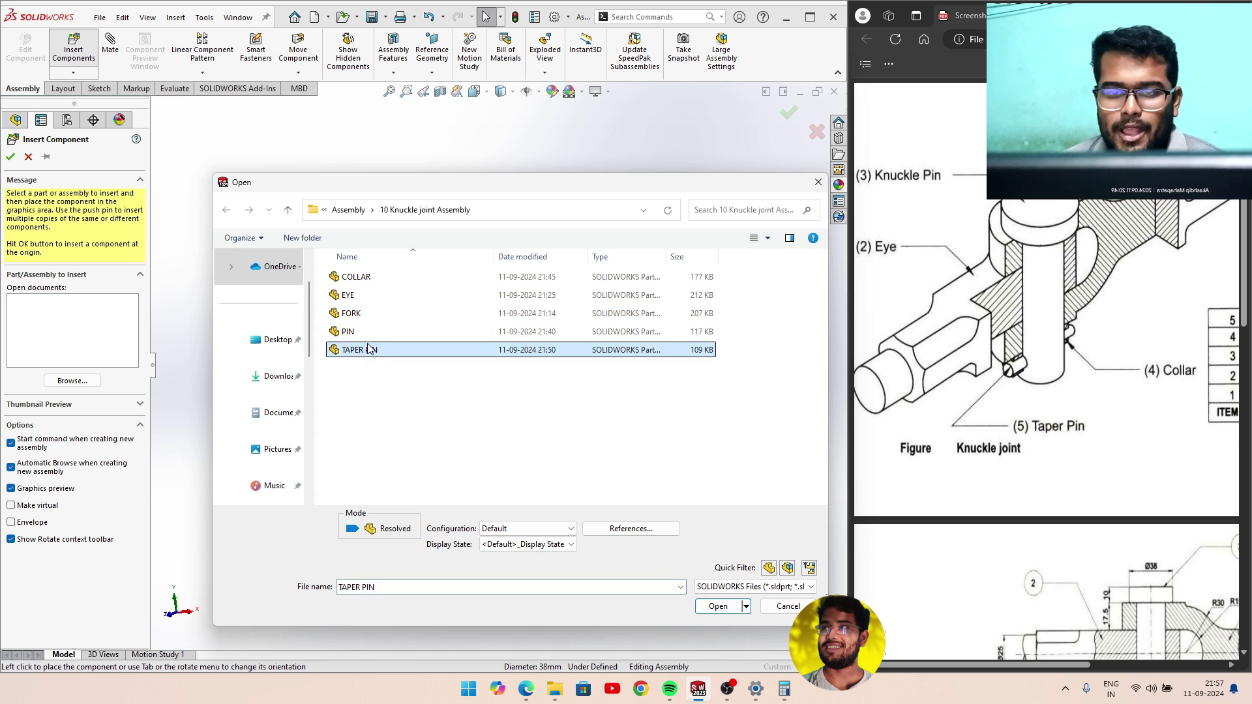
left_click(719, 606)
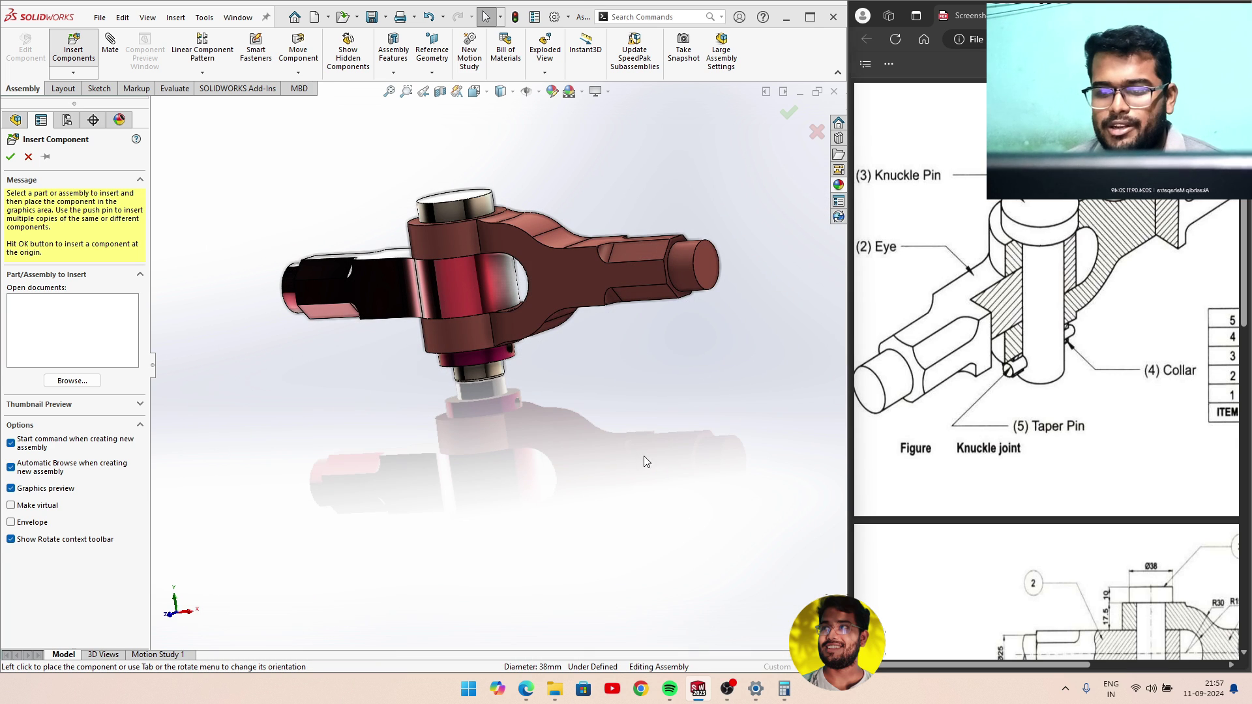
left_click(569, 420)
scroll(553, 430, "down", 5)
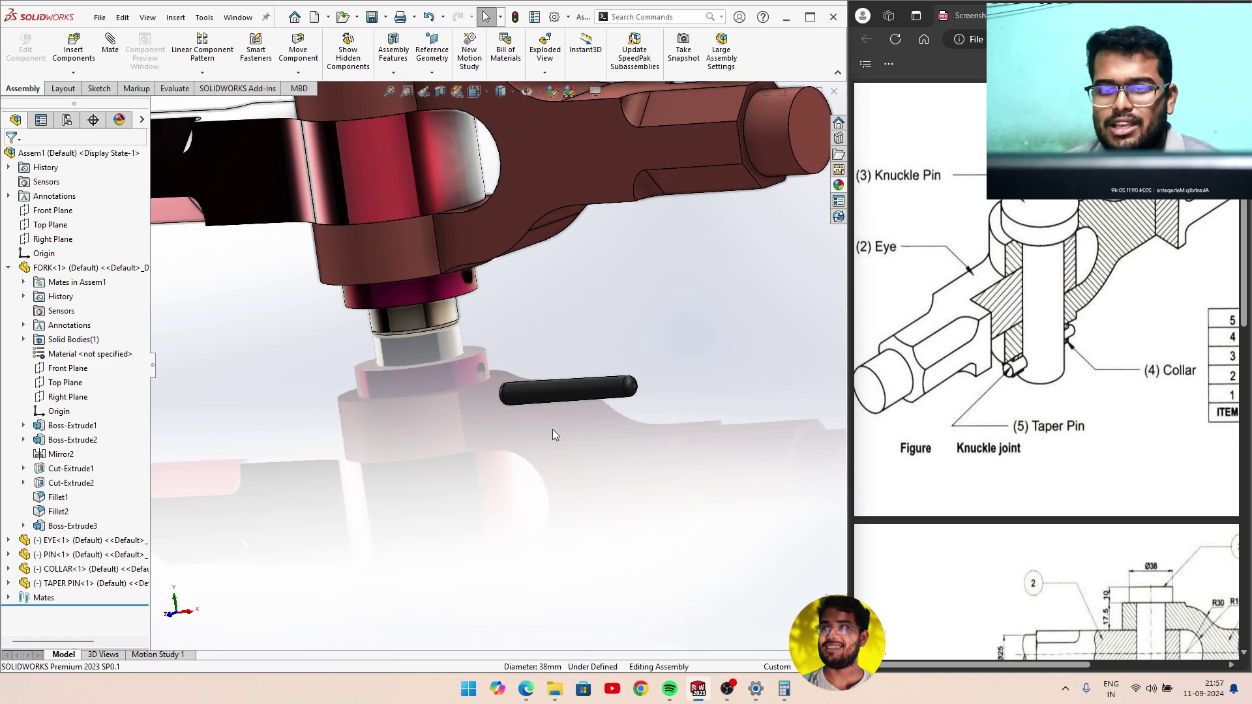
middle_click_drag(405, 188, 434, 224)
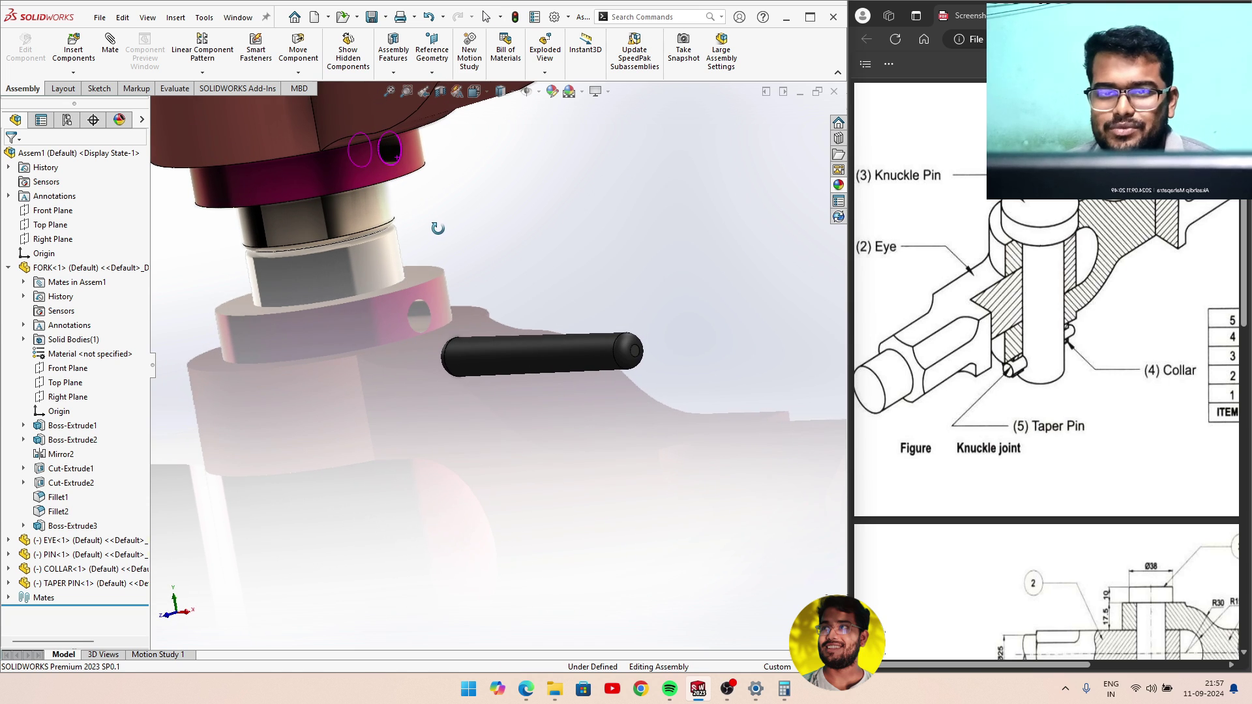
left_click(139, 93)
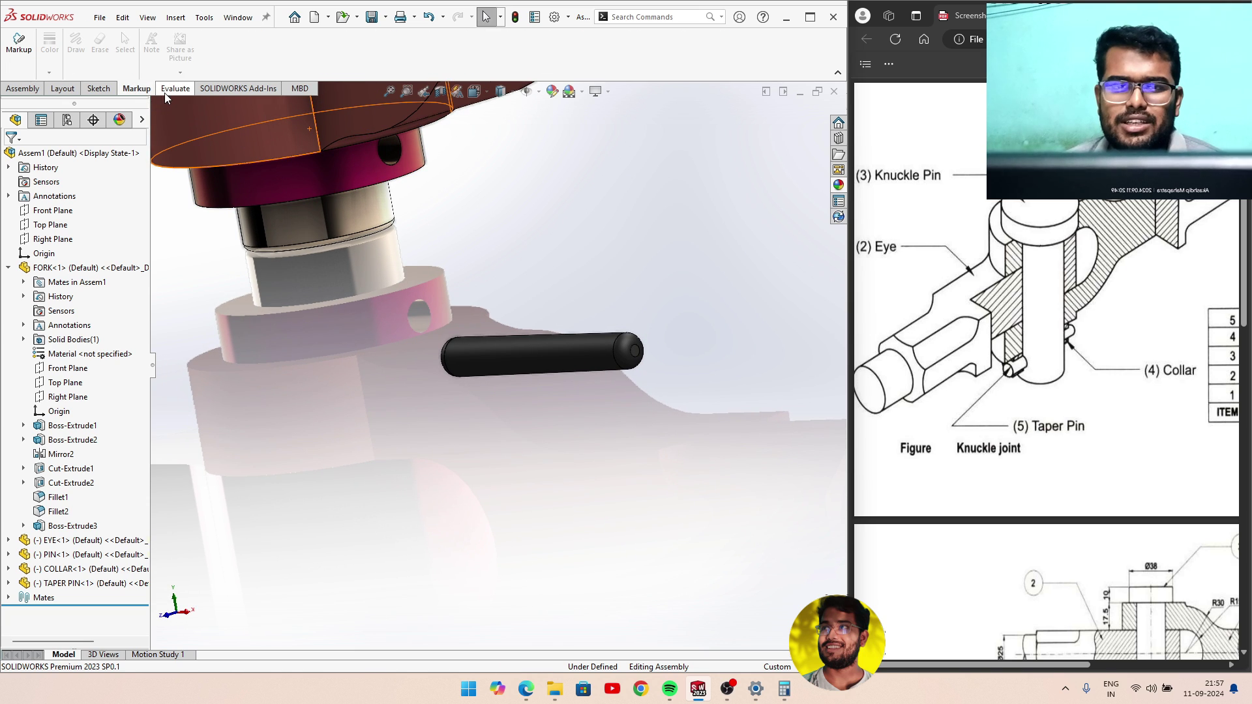
Measure each of the collar's hole edges, clearing the selection between them.
left_click(175, 88)
left_click(185, 45)
left_click_drag(457, 156, 619, 142)
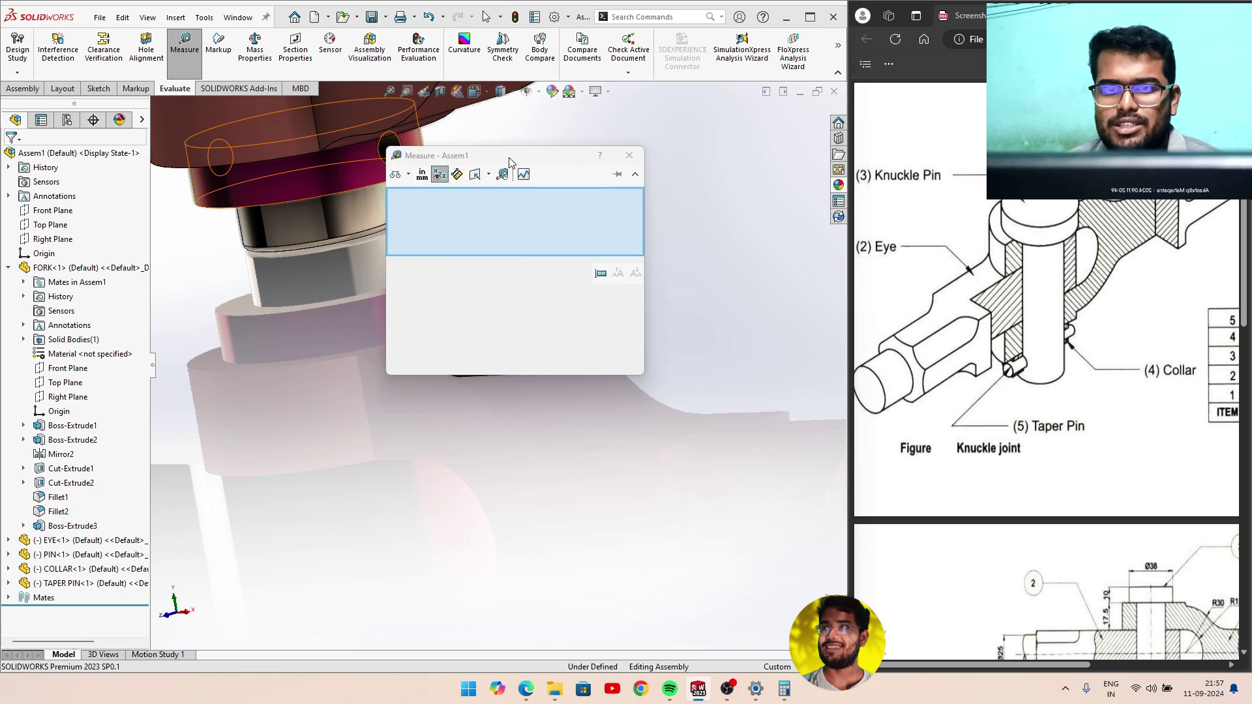
left_click(400, 152)
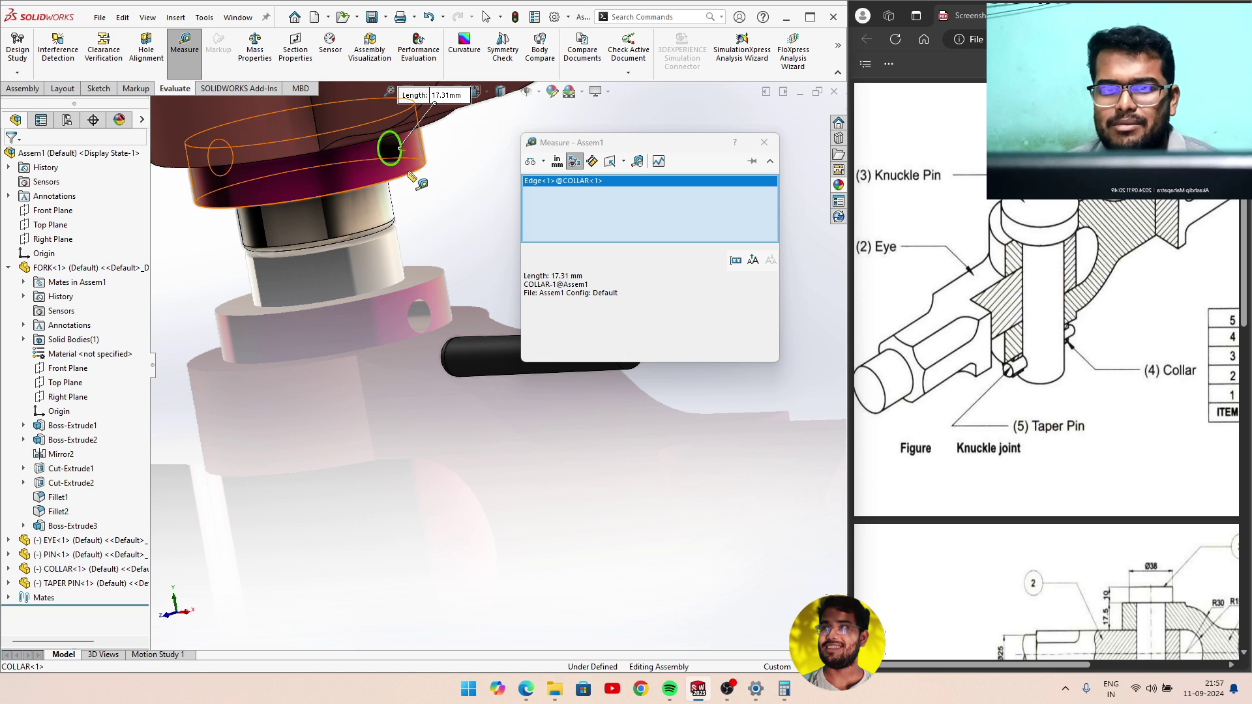
mouse_move(424, 209)
middle_mouse_down()
mouse_move(485, 190)
mouse_move(375, 204)
middle_mouse_up()
right_click(551, 178)
left_click(564, 204)
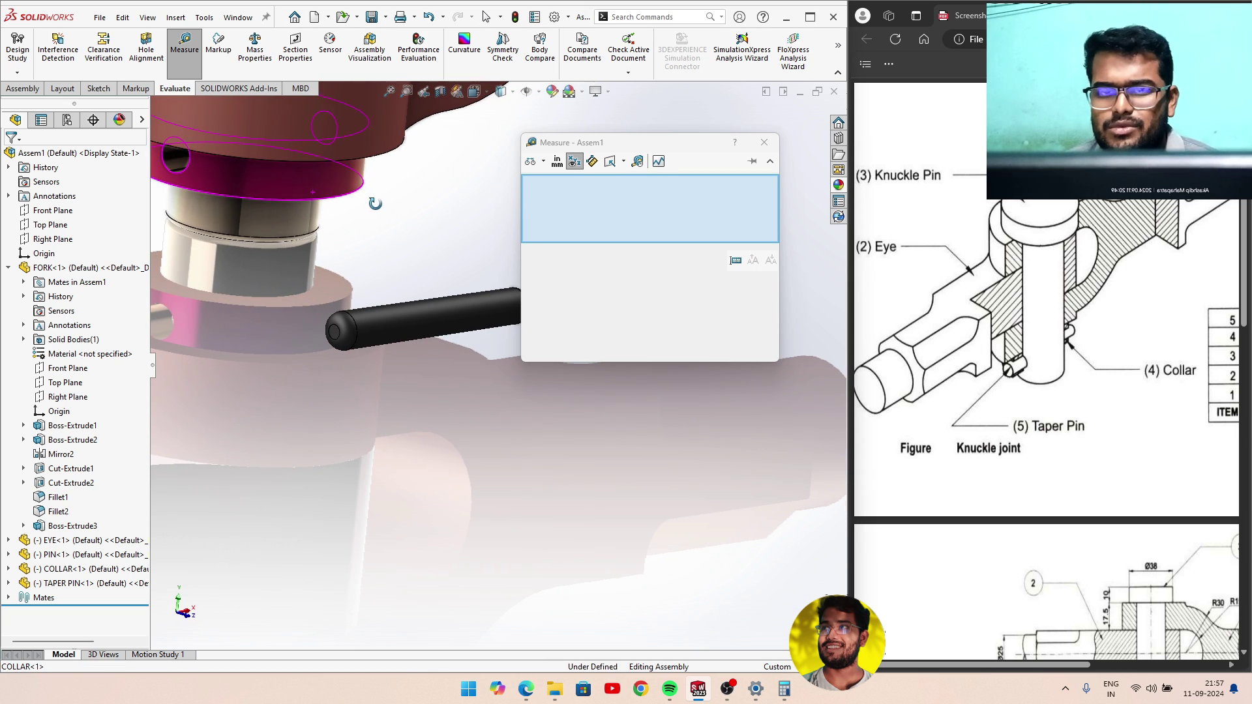
left_click(194, 166)
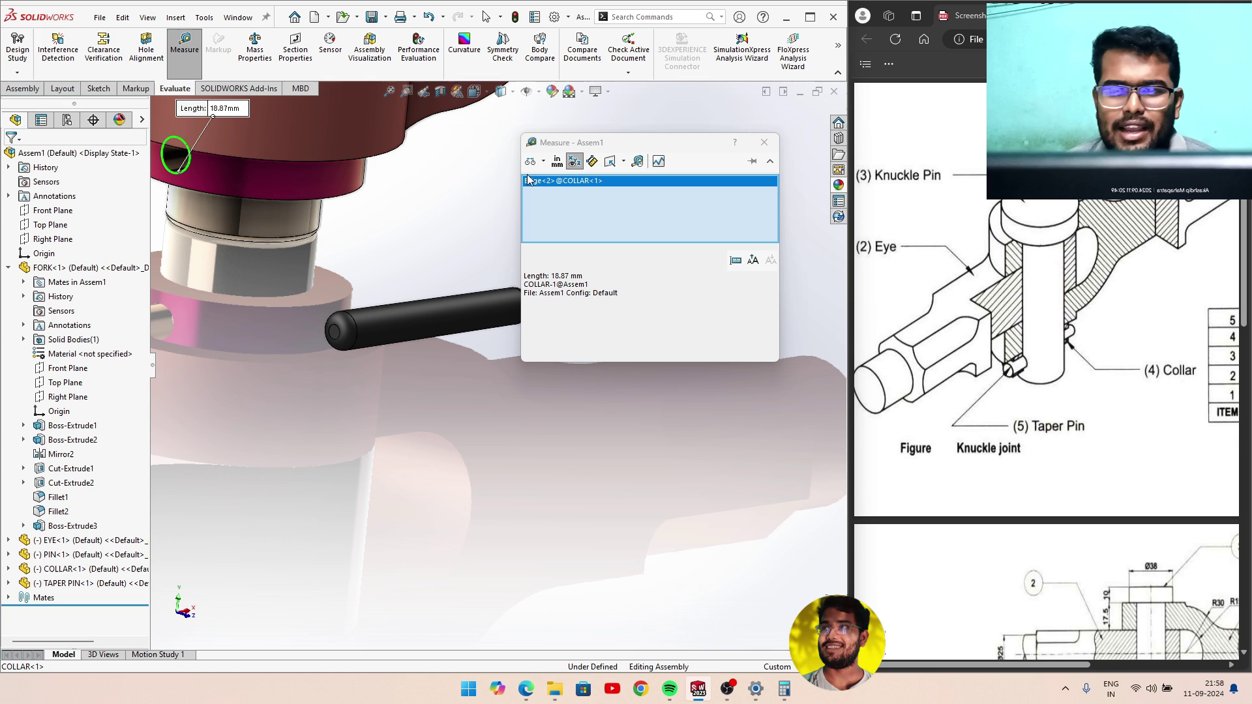
right_click(541, 189)
left_click(568, 204)
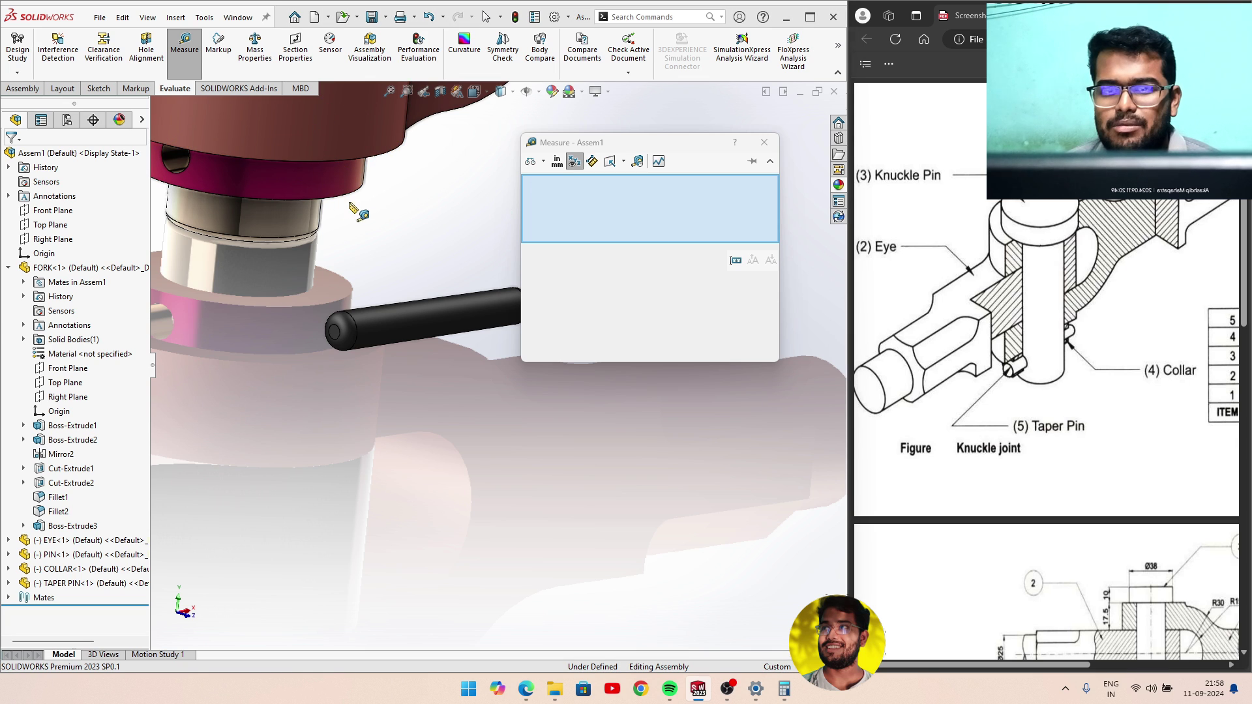
Measure the taper pin's end edges (6.48 mm and 6.02 mm diameter), then close Measure.
middle_click_drag(385, 232, 411, 382)
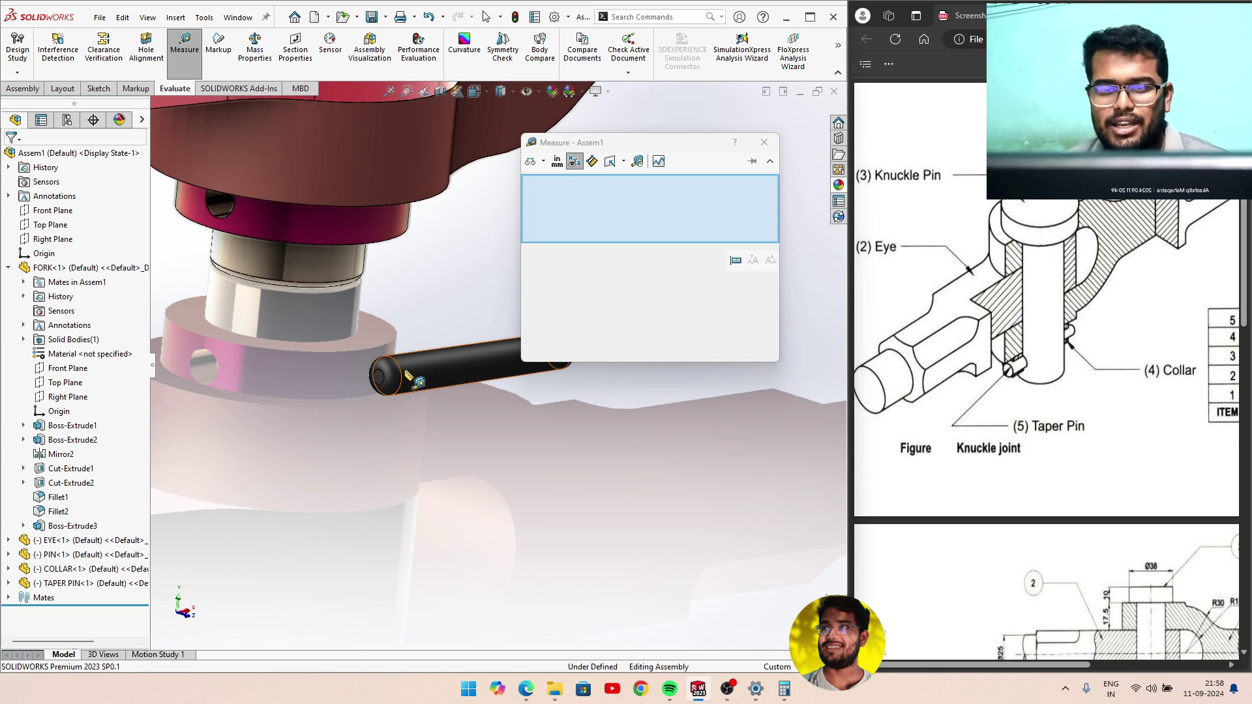
left_click(402, 377)
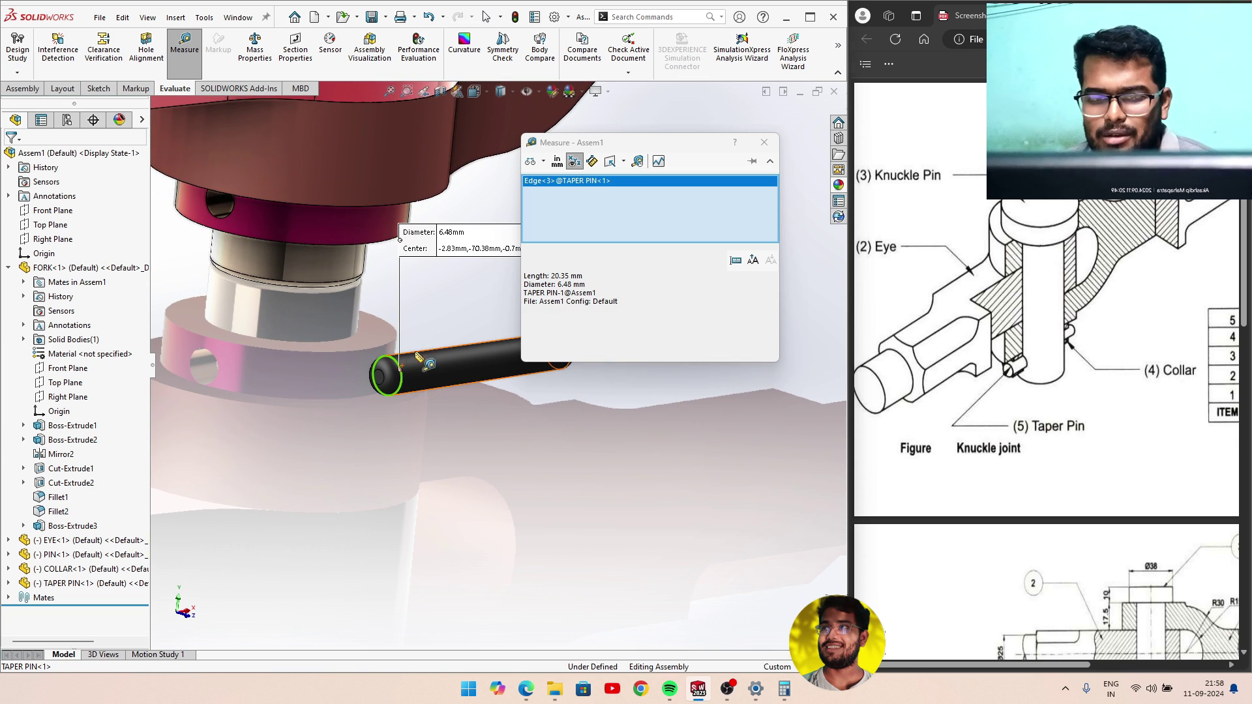
right_click(545, 182)
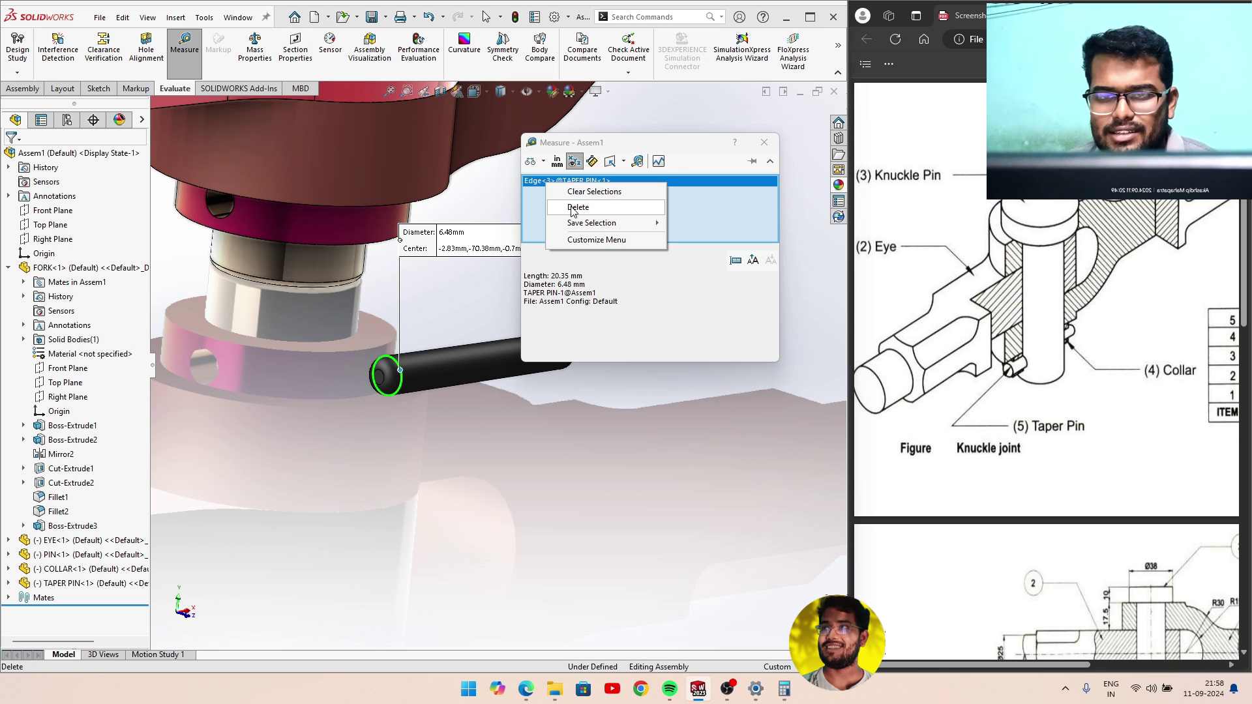
left_click(568, 206)
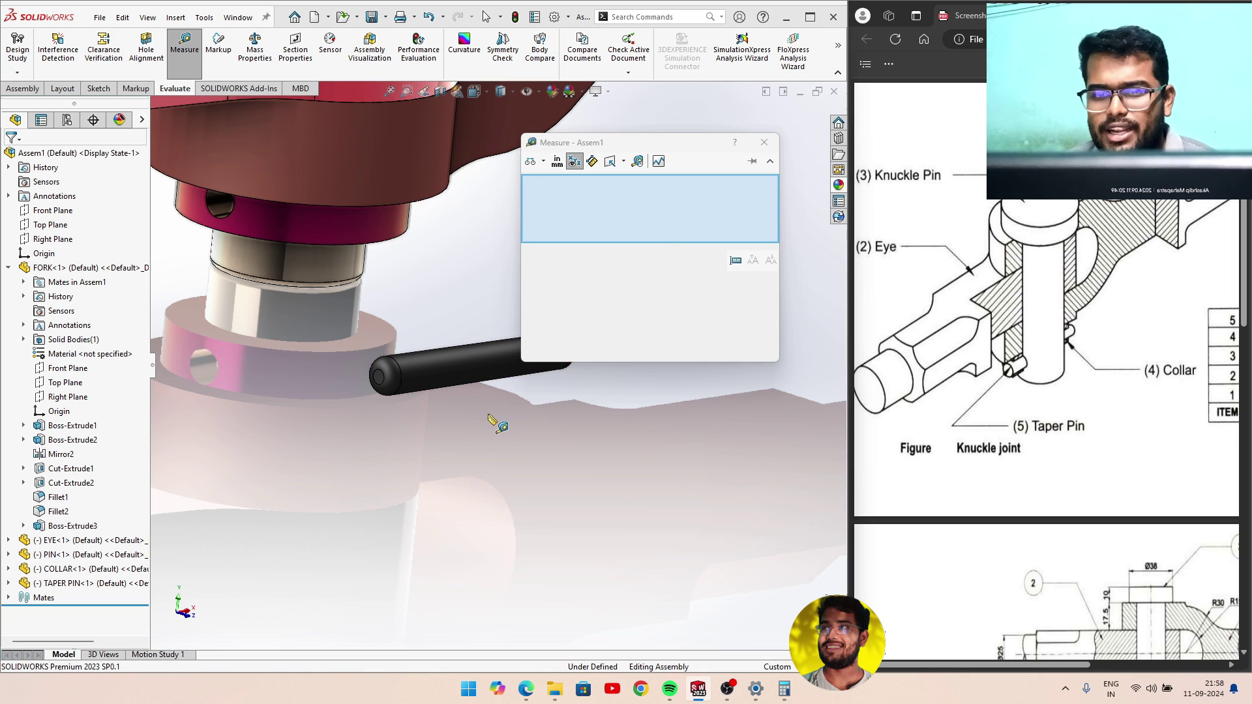
mouse_move(500, 424)
middle_mouse_down()
mouse_move(399, 415)
mouse_move(428, 457)
middle_mouse_up()
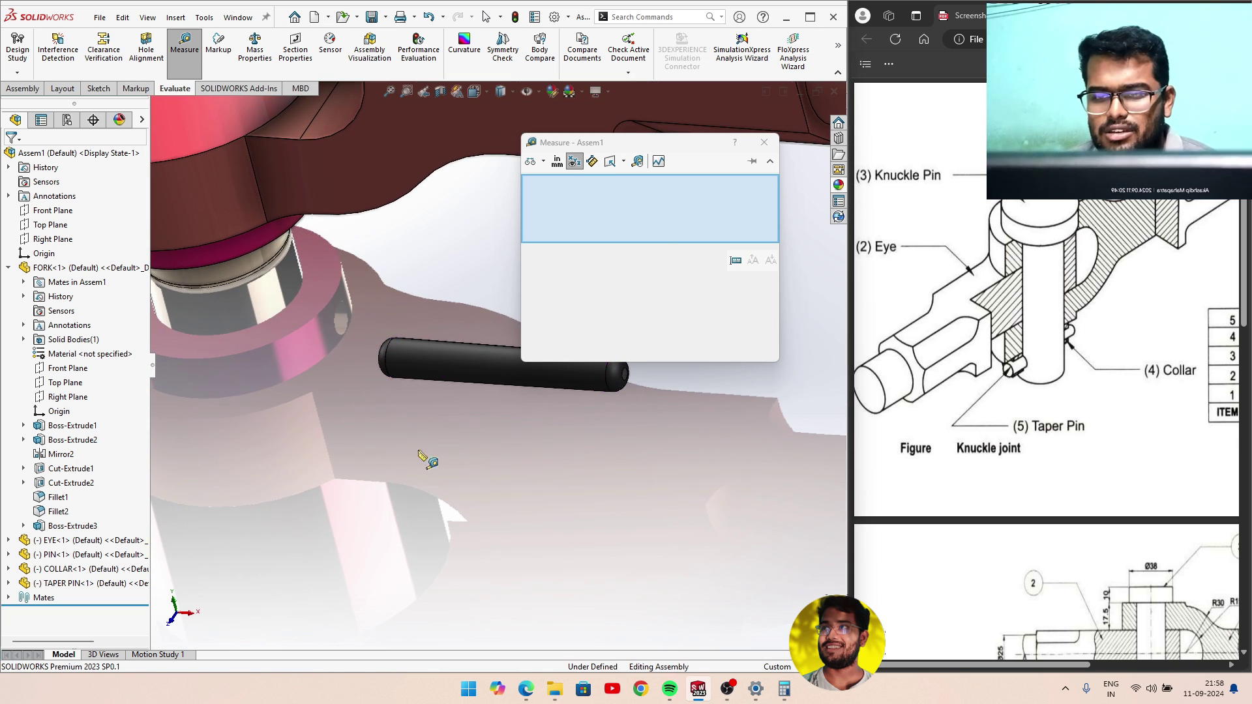
left_click(611, 384)
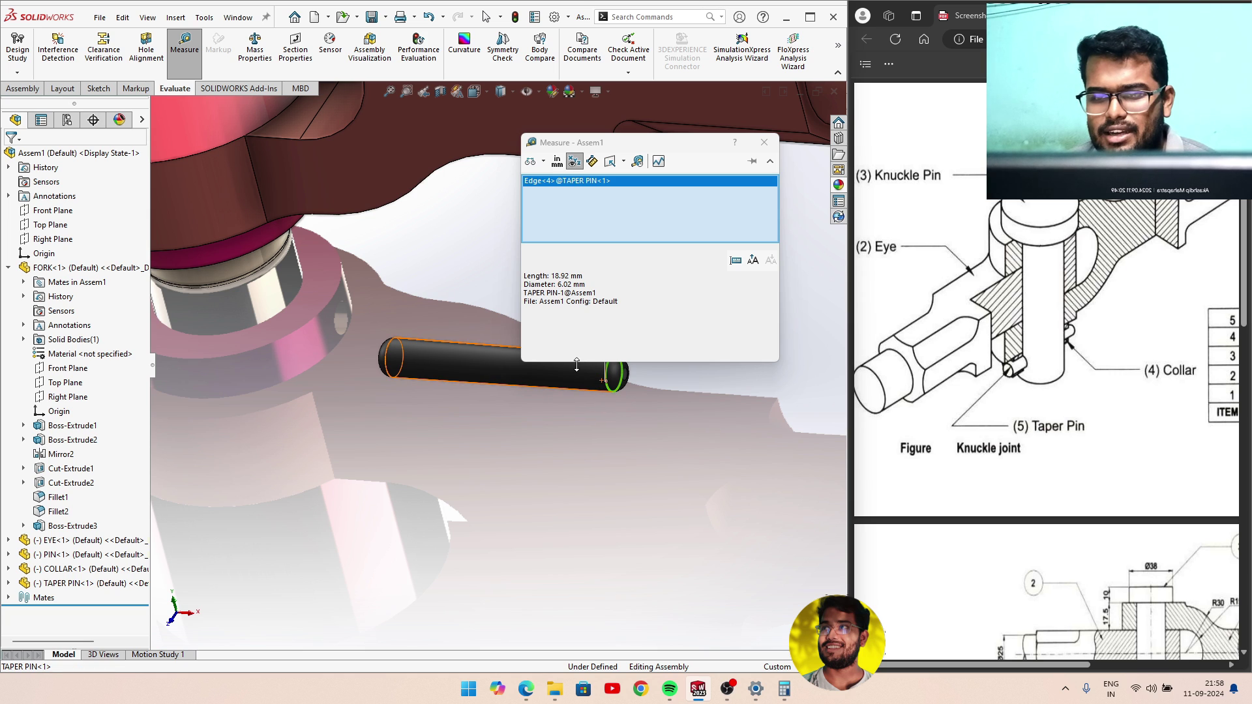
double_click(559, 285)
left_click_drag(659, 144, 511, 330)
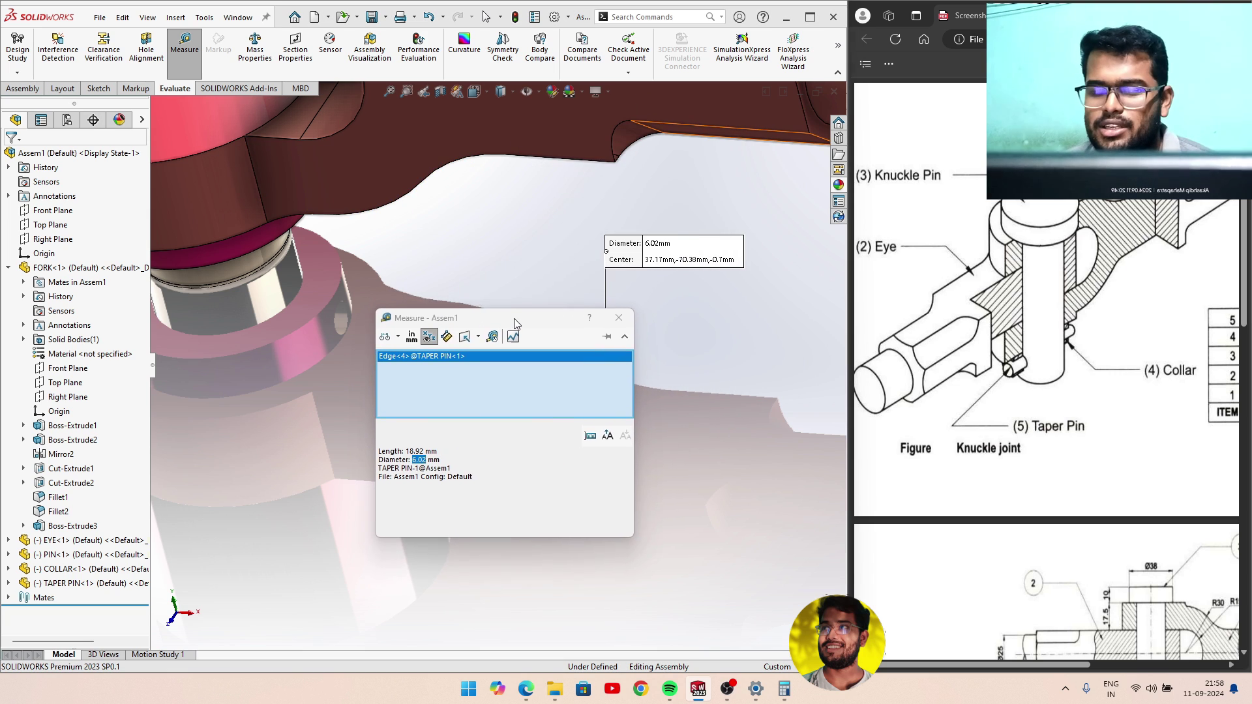
left_click(617, 328)
middle_click_drag(443, 392, 437, 432)
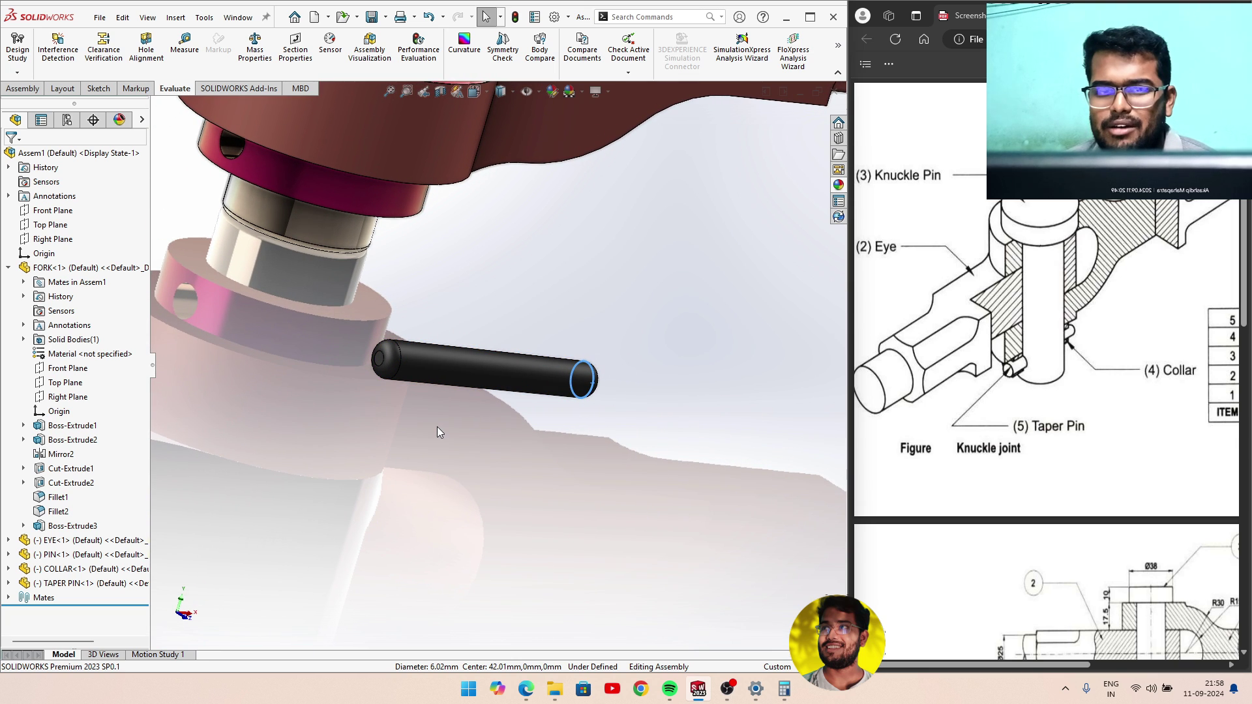
Mate the taper pin concentric to the collar's cross hole and slide it along the axis.
left_click(23, 89)
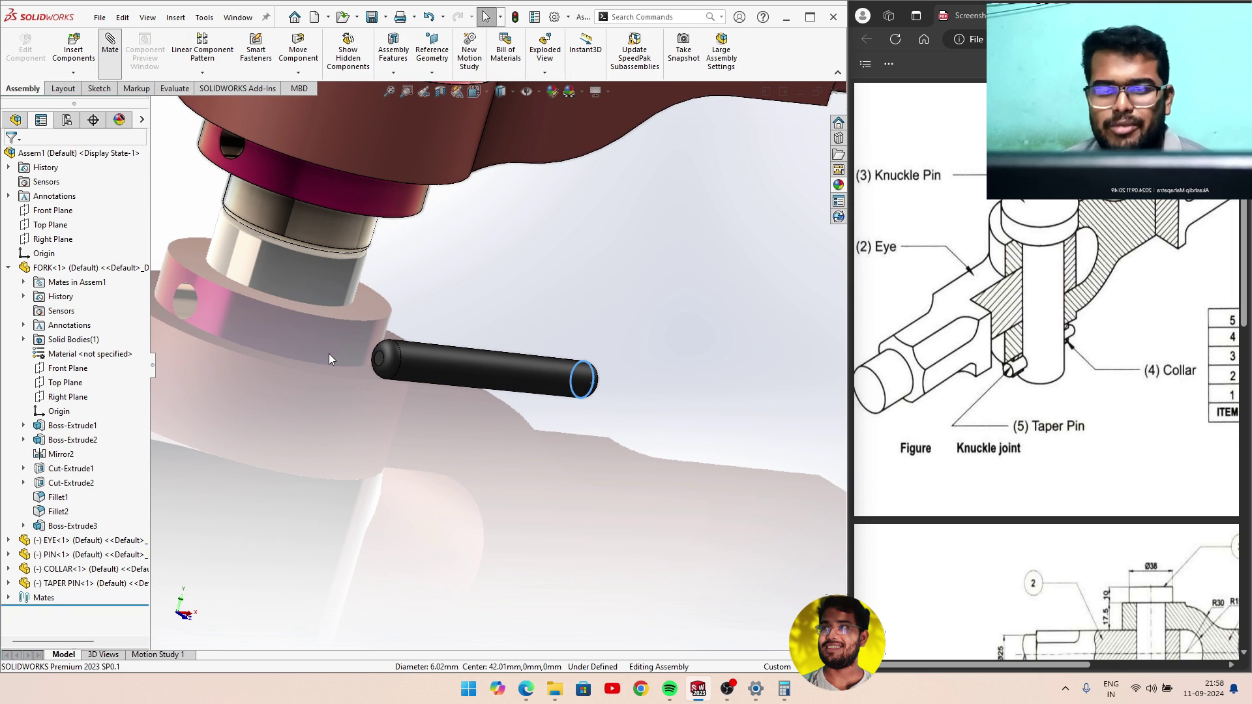
middle_click_drag(322, 359, 369, 393, "ctrl")
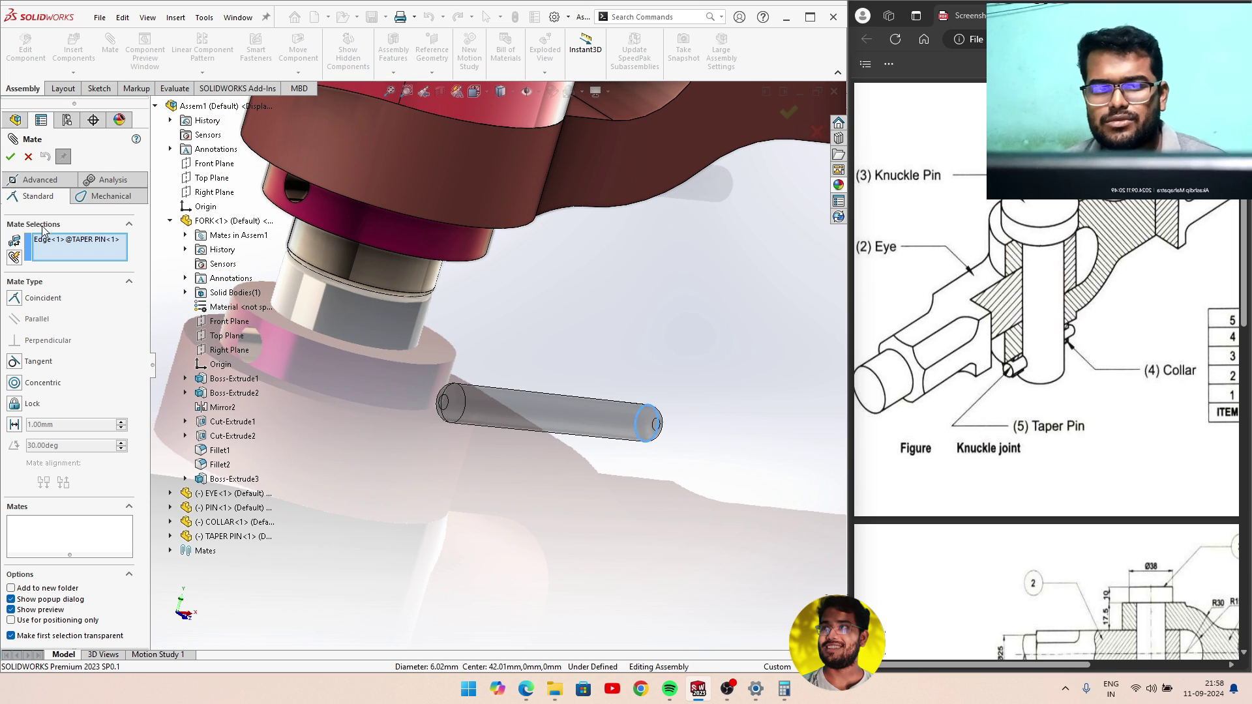
right_click(56, 241)
left_click(86, 260)
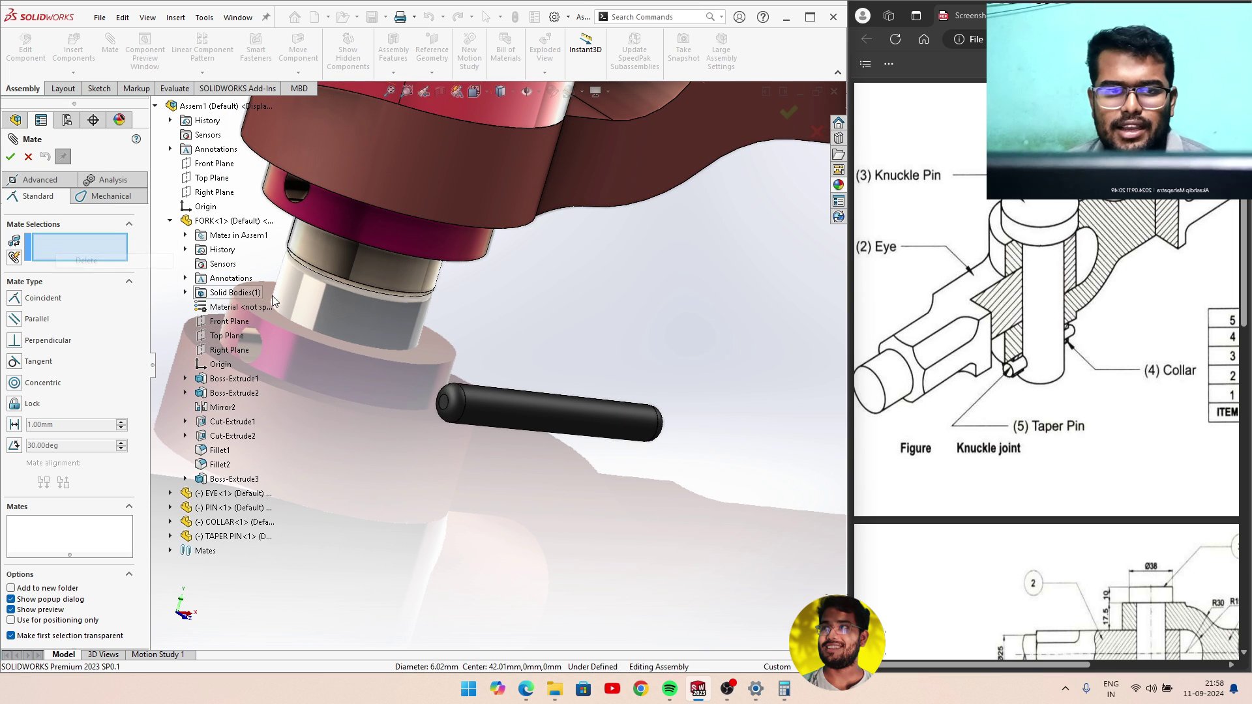
left_click(529, 401)
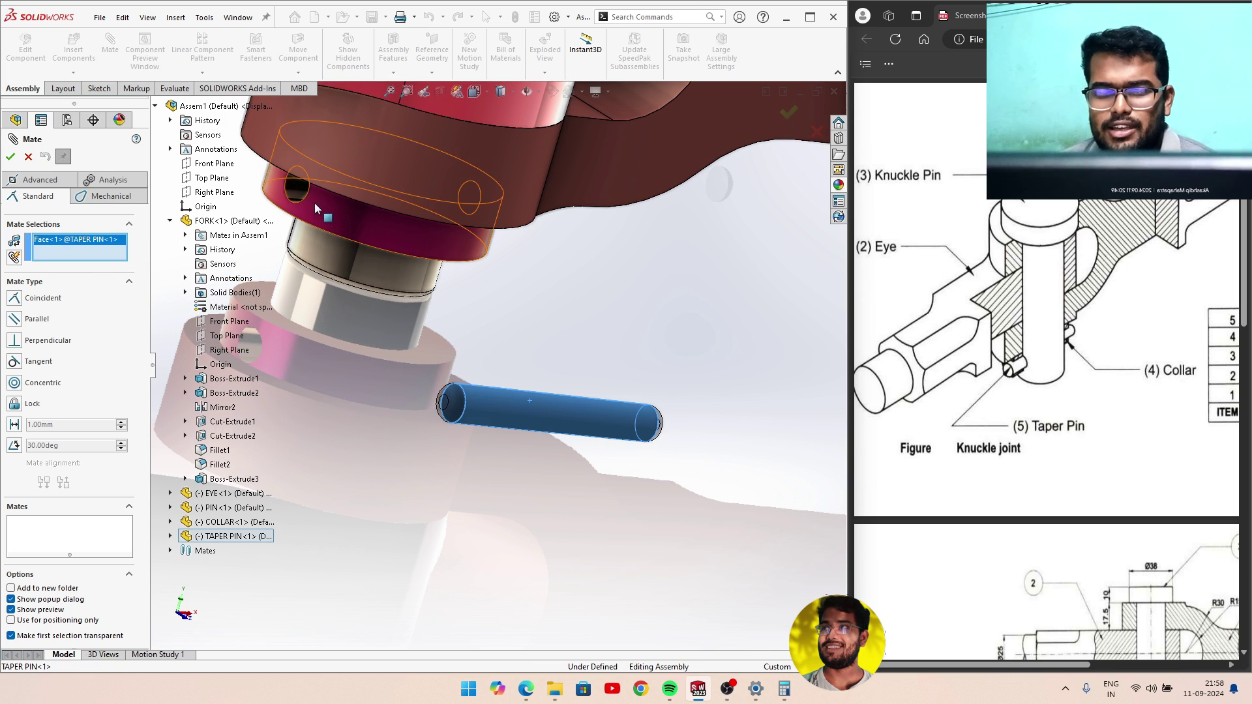
left_click(297, 194)
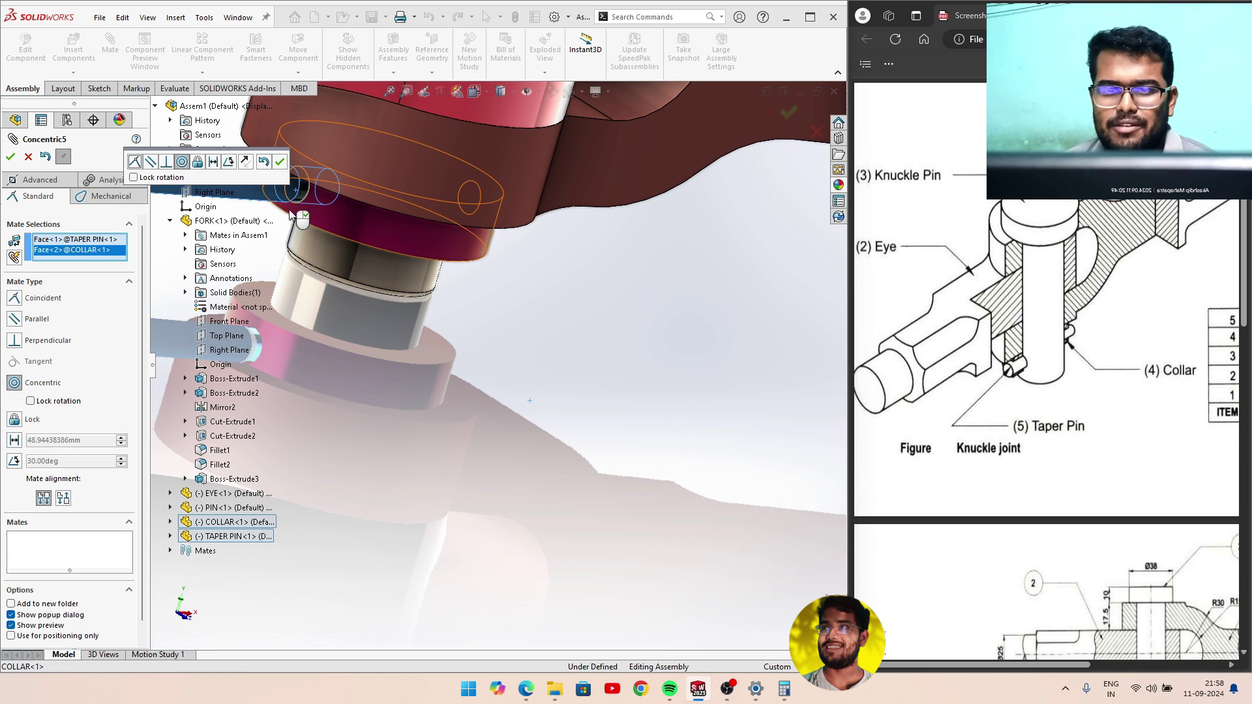
left_click(280, 161)
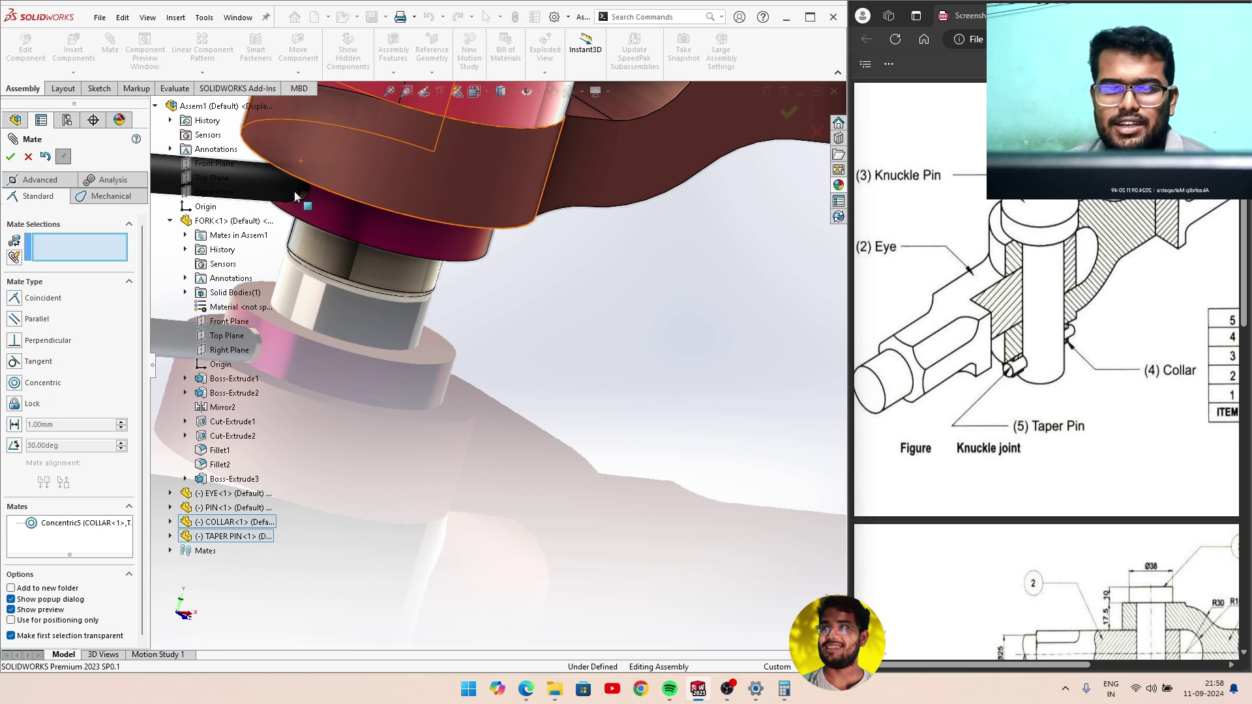
middle_click_drag(454, 322, 401, 321)
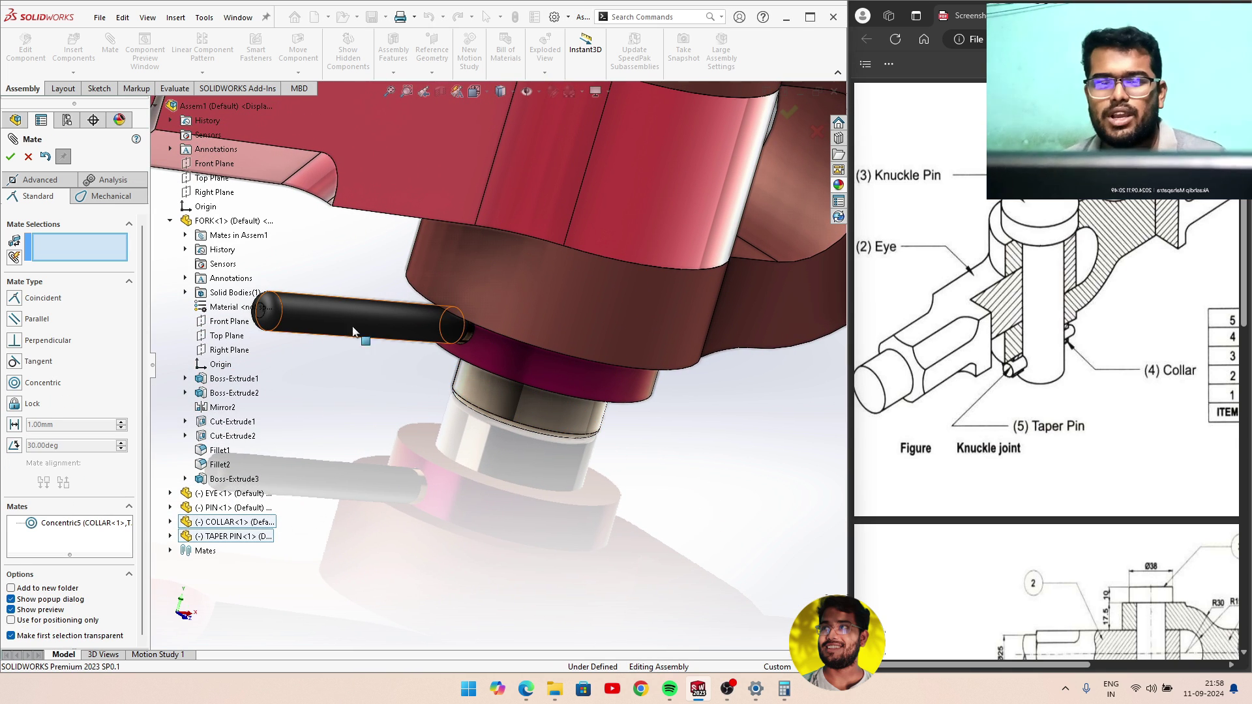
left_click_drag(529, 319, 377, 346)
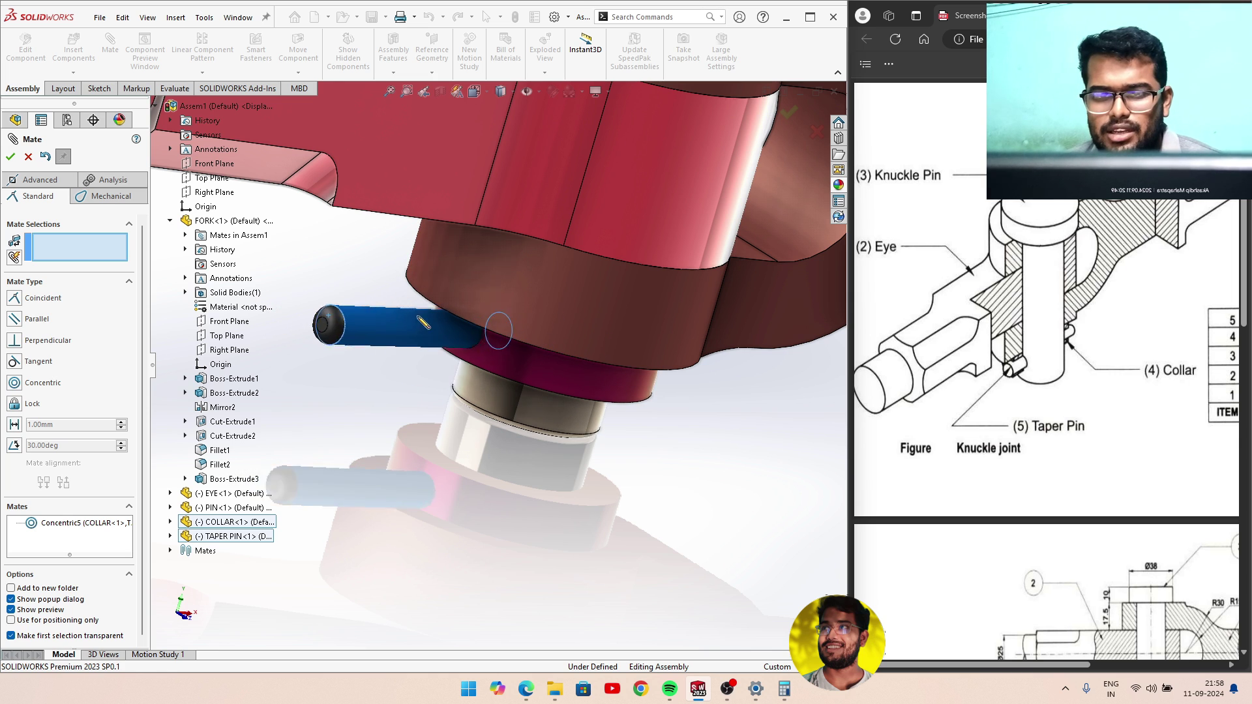
mouse_move(375, 347)
left_mouse_down()
mouse_move(416, 327)
mouse_move(342, 292)
mouse_move(415, 317)
left_mouse_up()
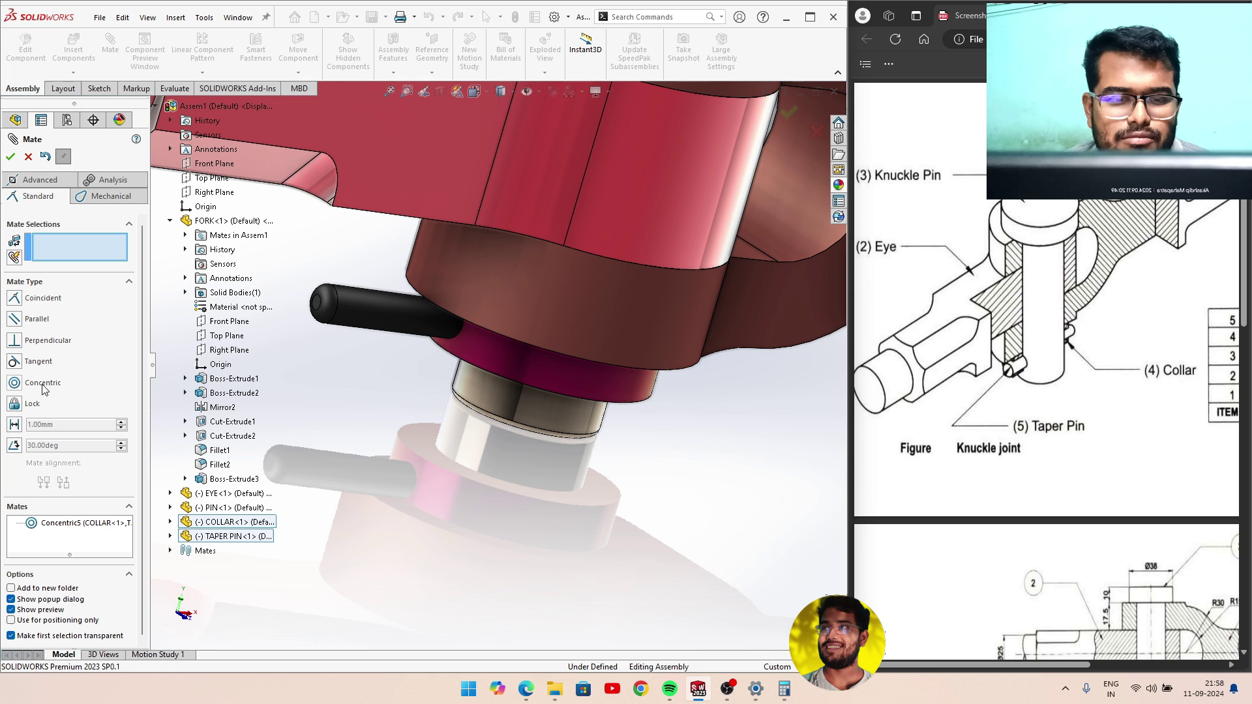
Try changing Concentric5 to a Distance mate, dismiss the 'Unable to mate' warning, and keep it concentric.
left_click(10, 156)
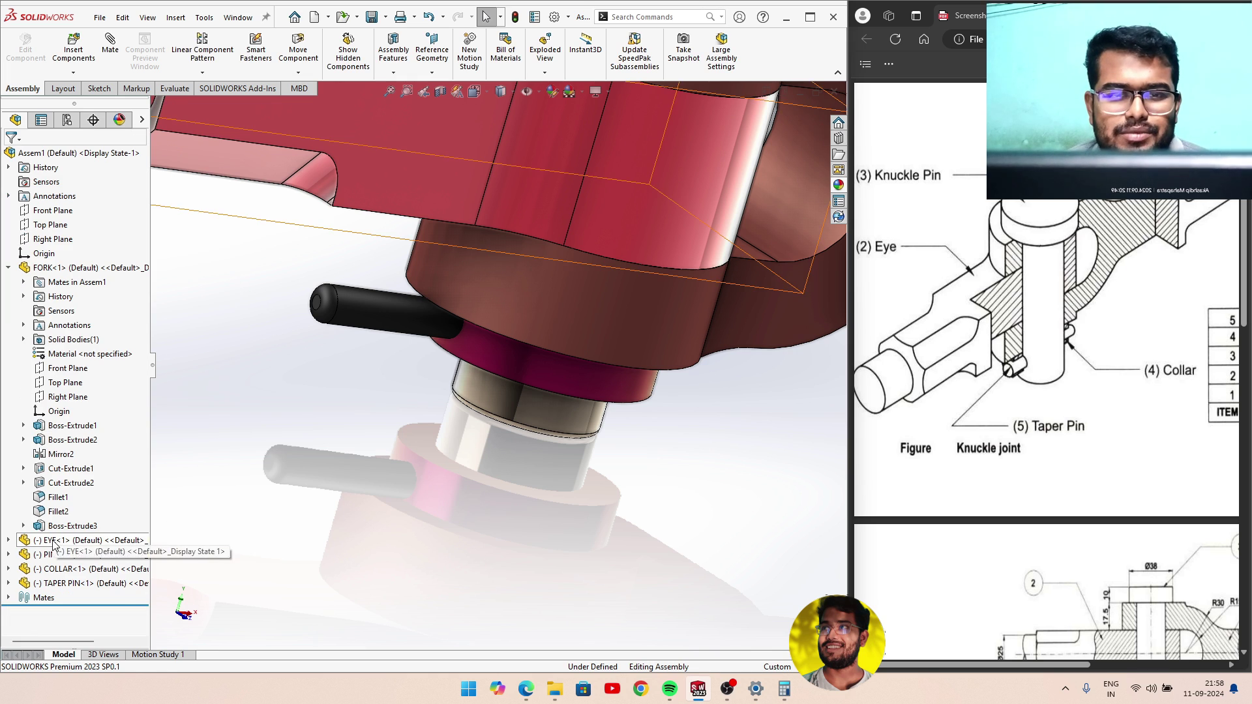
left_click(10, 603)
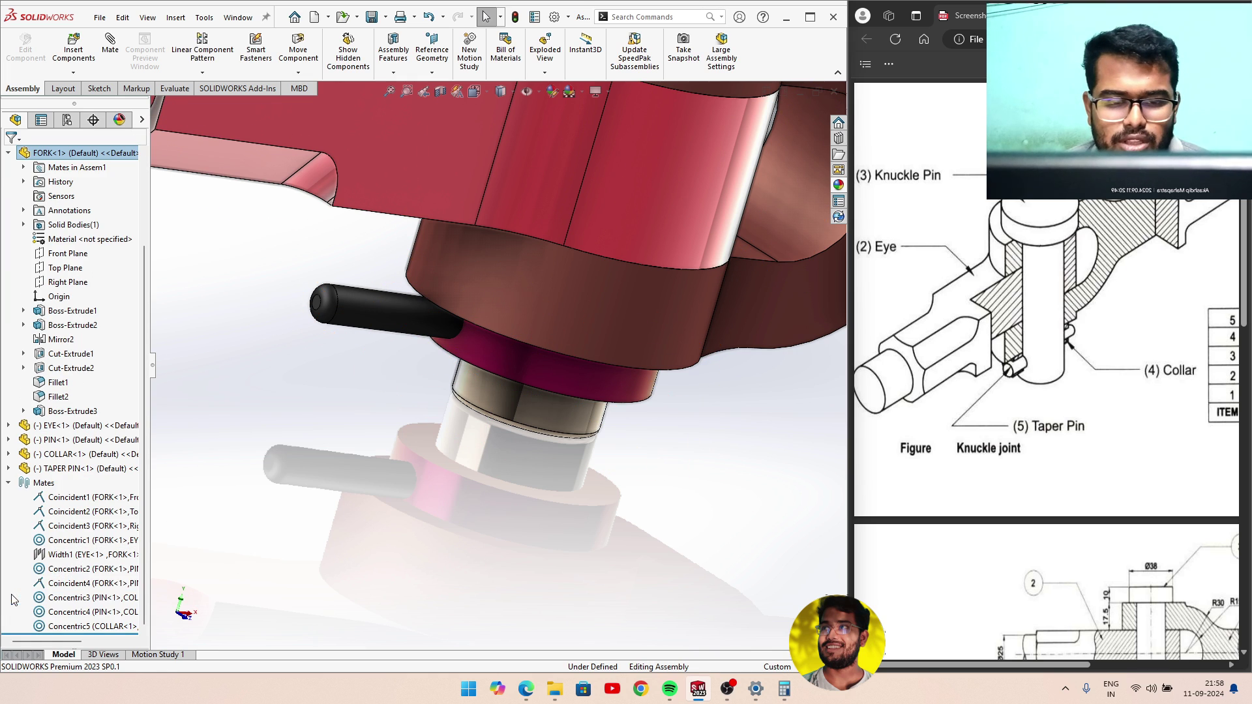
left_click(56, 627)
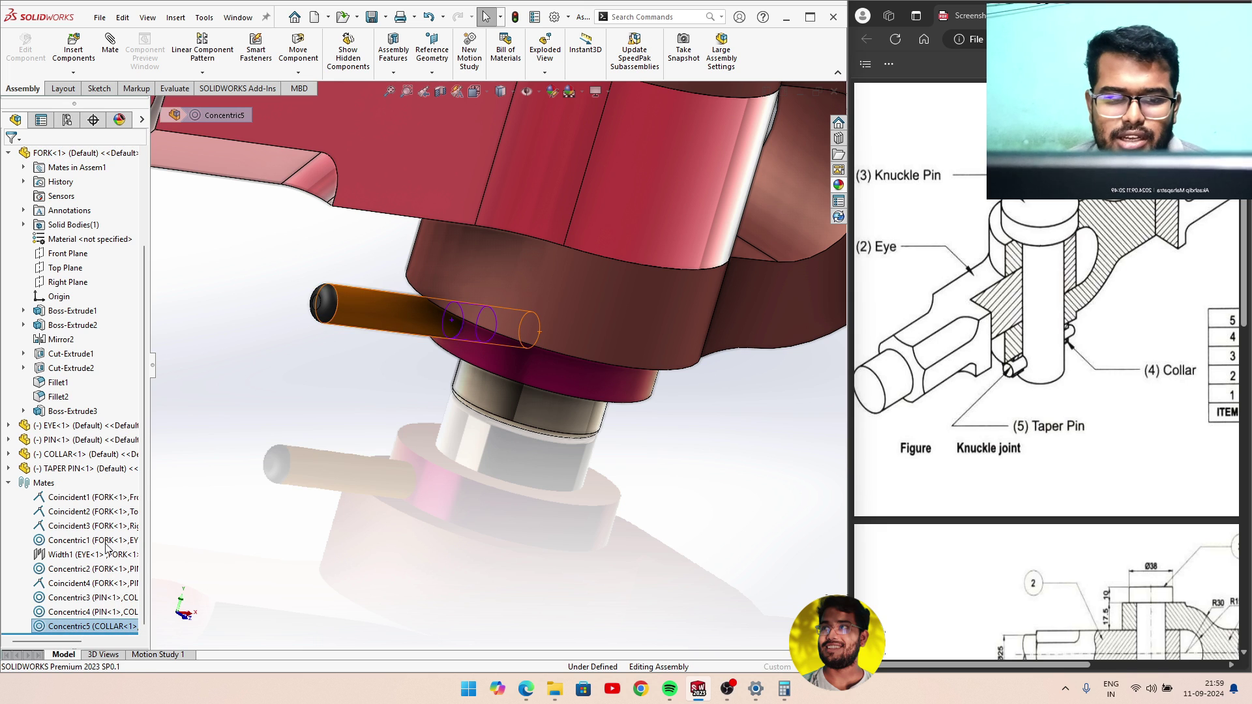
left_click(98, 610)
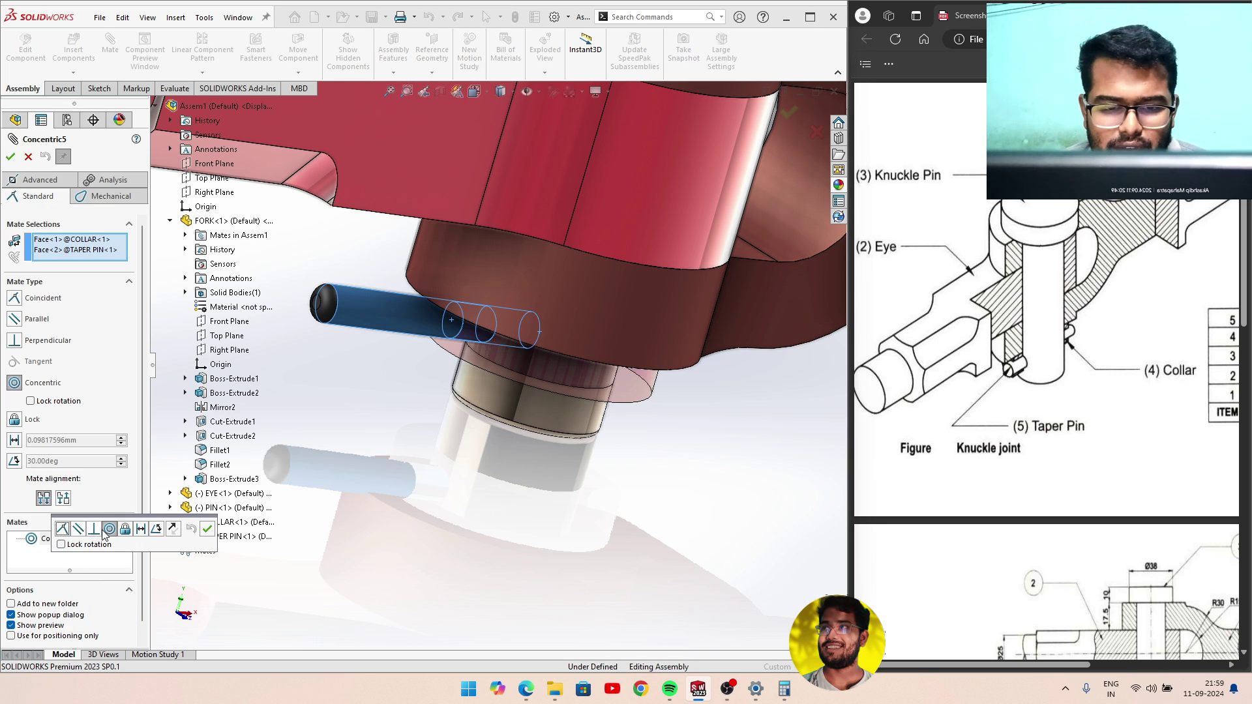
left_click(141, 529)
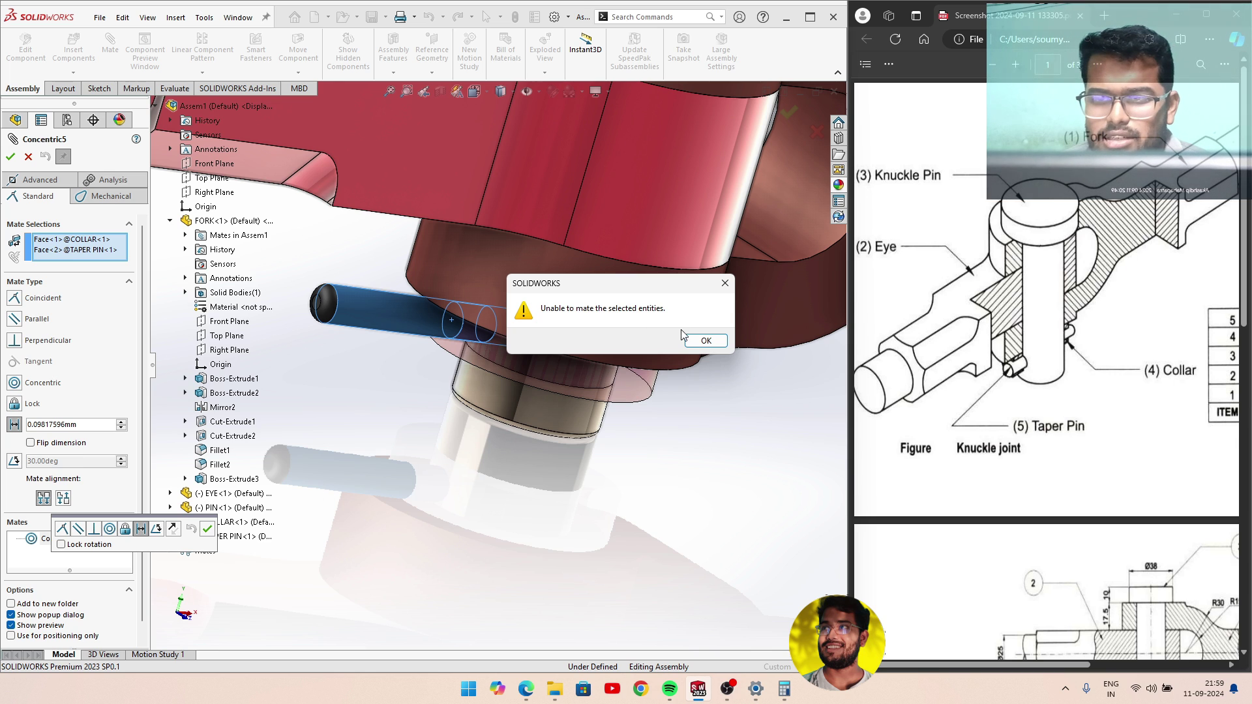
left_click(705, 341)
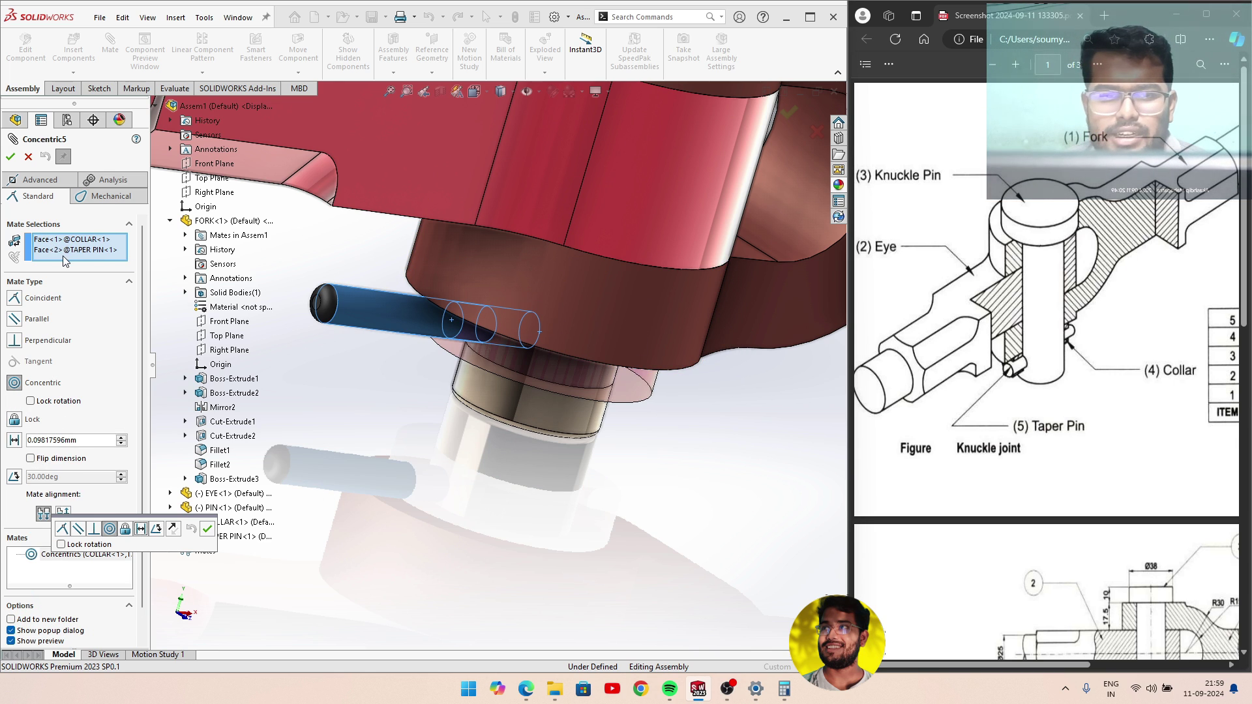
left_click(10, 157)
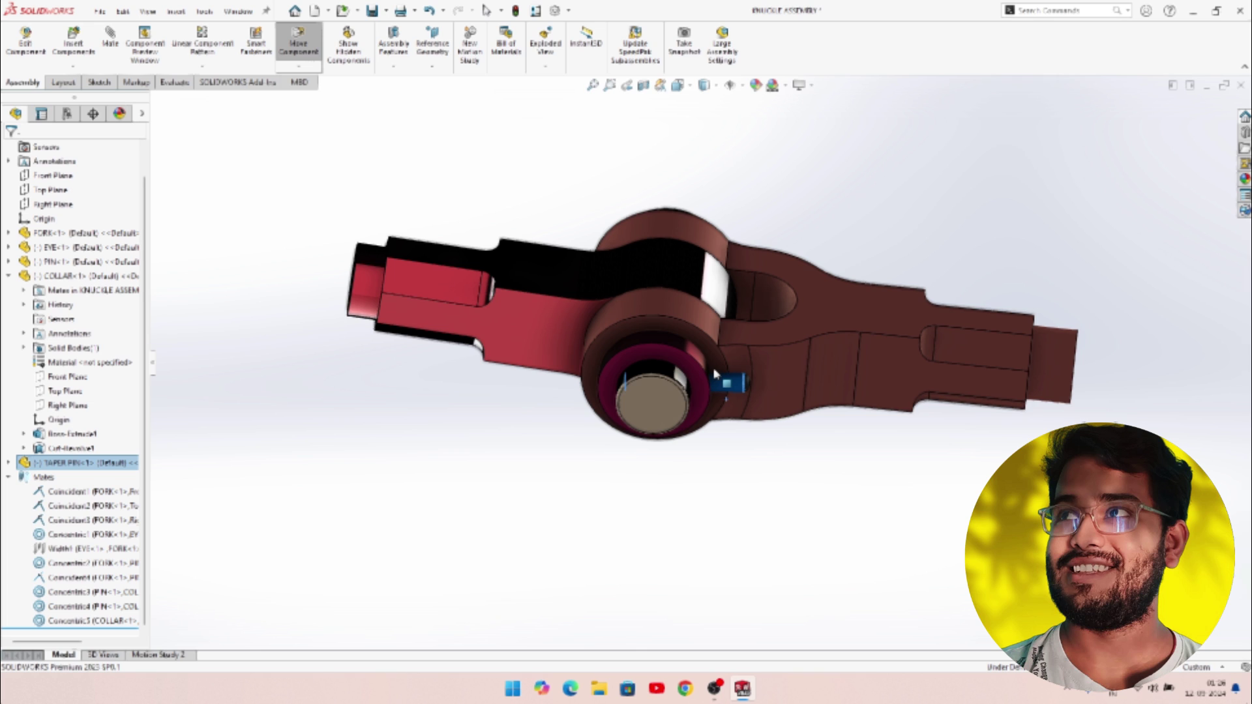
Nudge the taper pin within the collar hole and orbit to view it face-on.
mouse_move(714, 373)
left_mouse_down()
mouse_move(703, 370)
mouse_move(724, 367)
left_mouse_up()
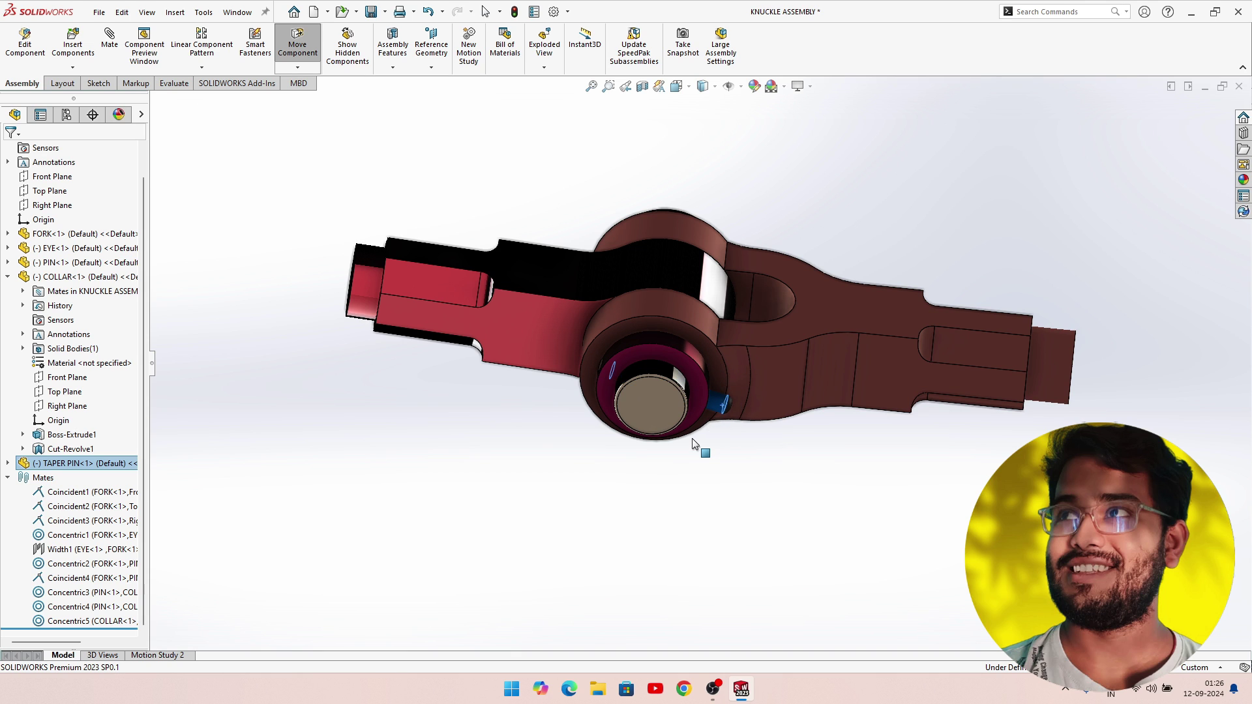
key("Escape")
middle_click_drag(730, 359, 747, 382)
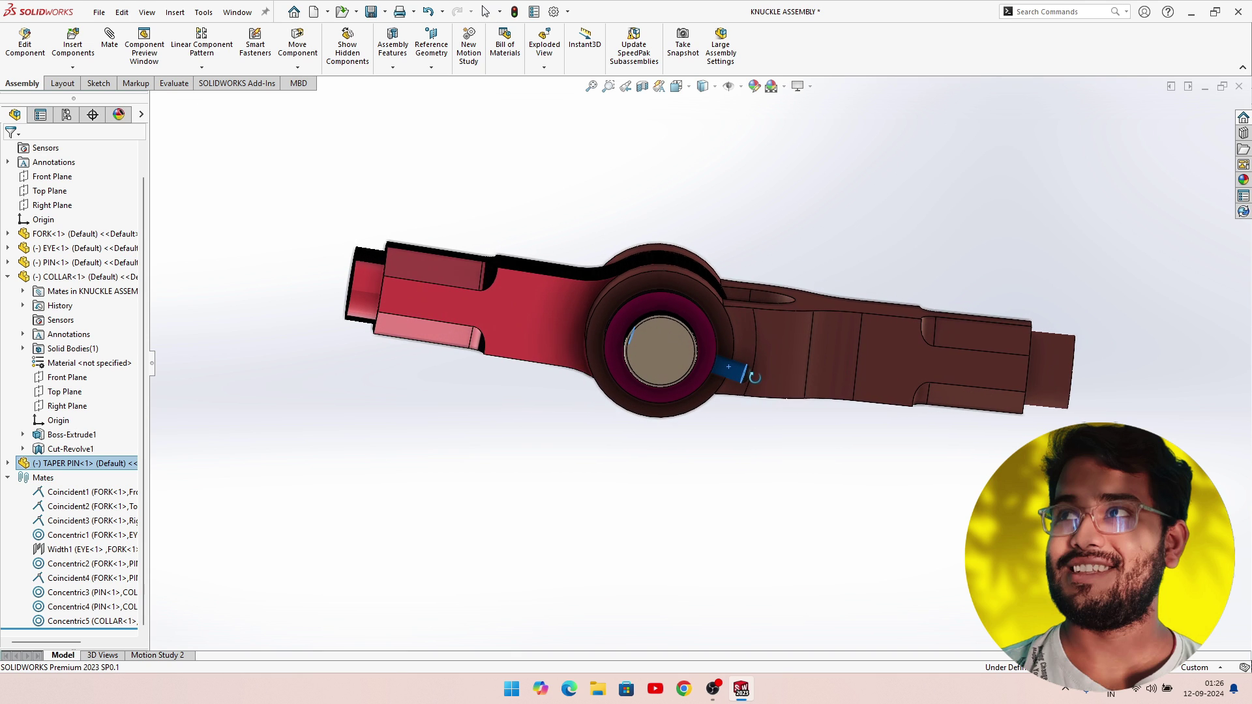
key("Return")
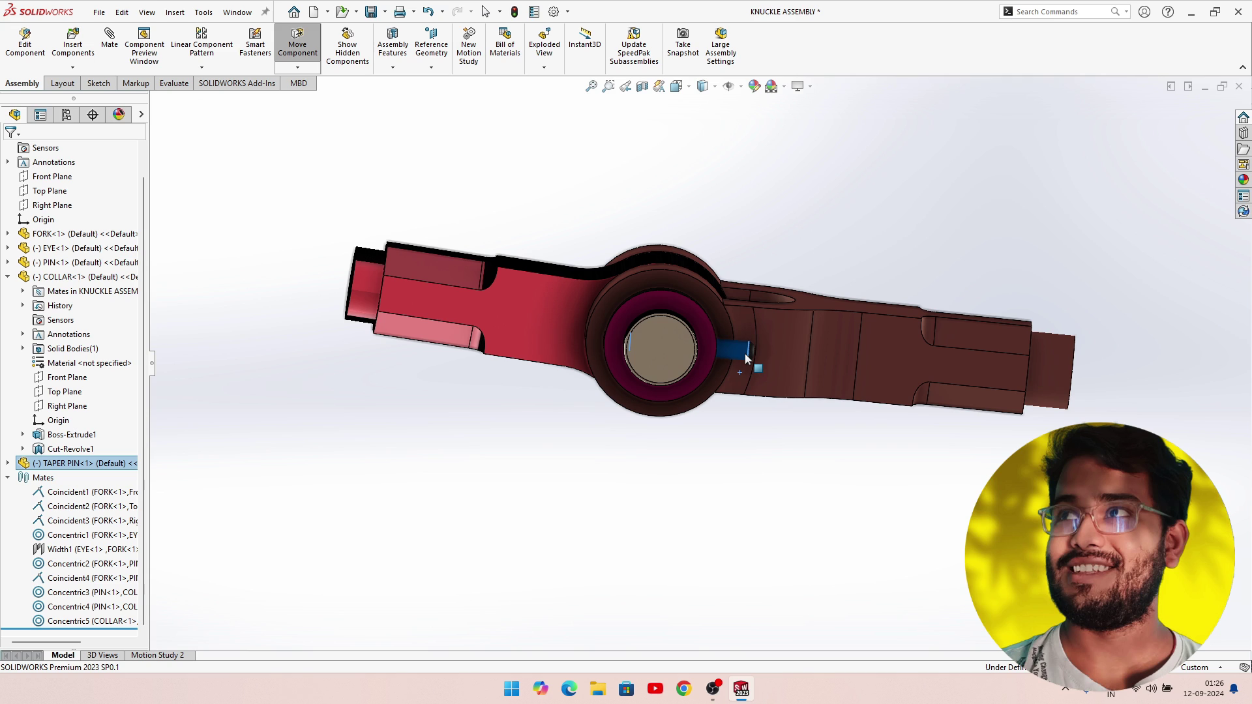
key("Escape")
left_click(742, 358)
key("Return")
Slide the taper pin fully into the collar's cross hole and deselect it.
left_click_drag(743, 358, 710, 352)
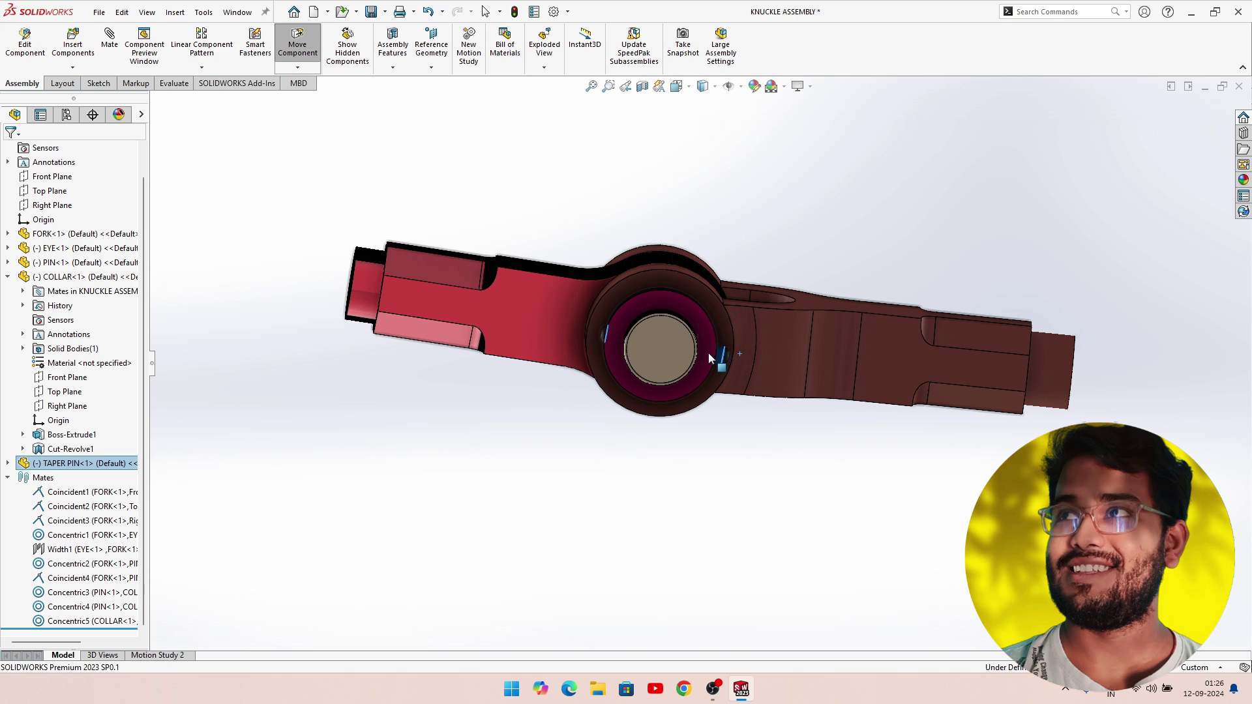
key("Escape")
left_click(721, 354)
key("Return")
key("Escape")
left_click(705, 449)
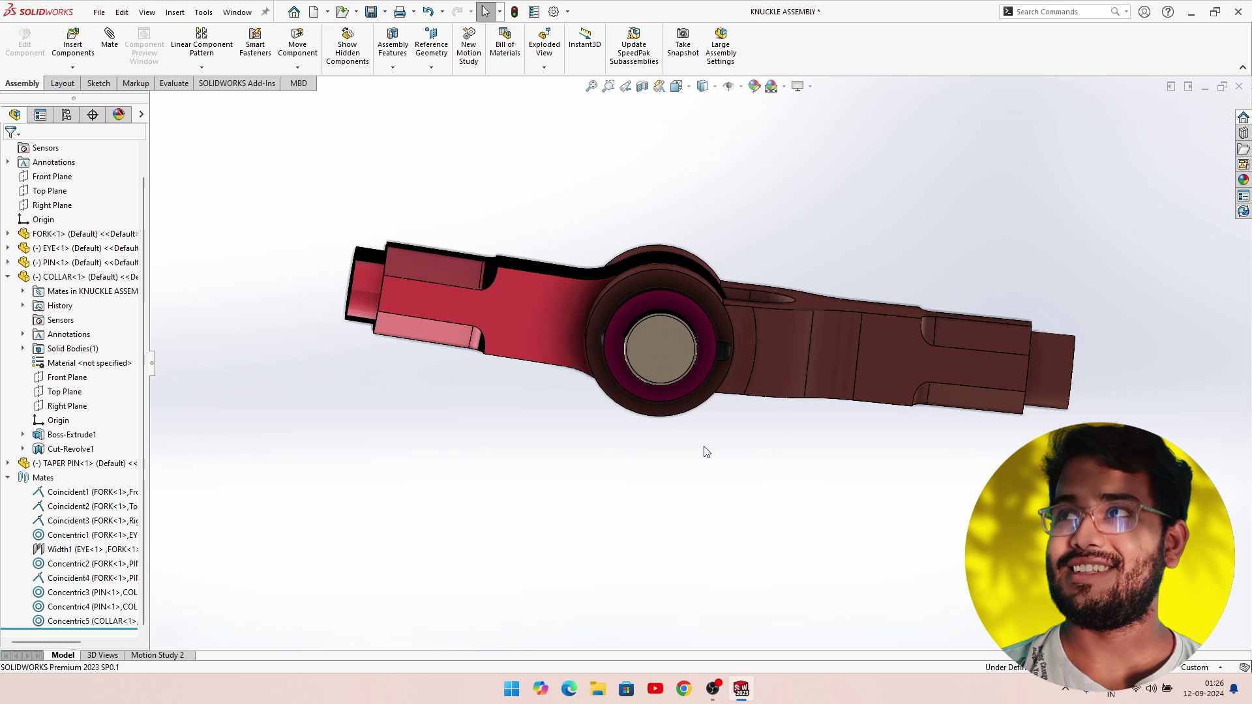
mouse_move(706, 418)
middle_mouse_down()
mouse_move(675, 414)
mouse_move(672, 397)
middle_mouse_up()
Show the assembly in Front view with a section cut on the Front Plane.
key("space")
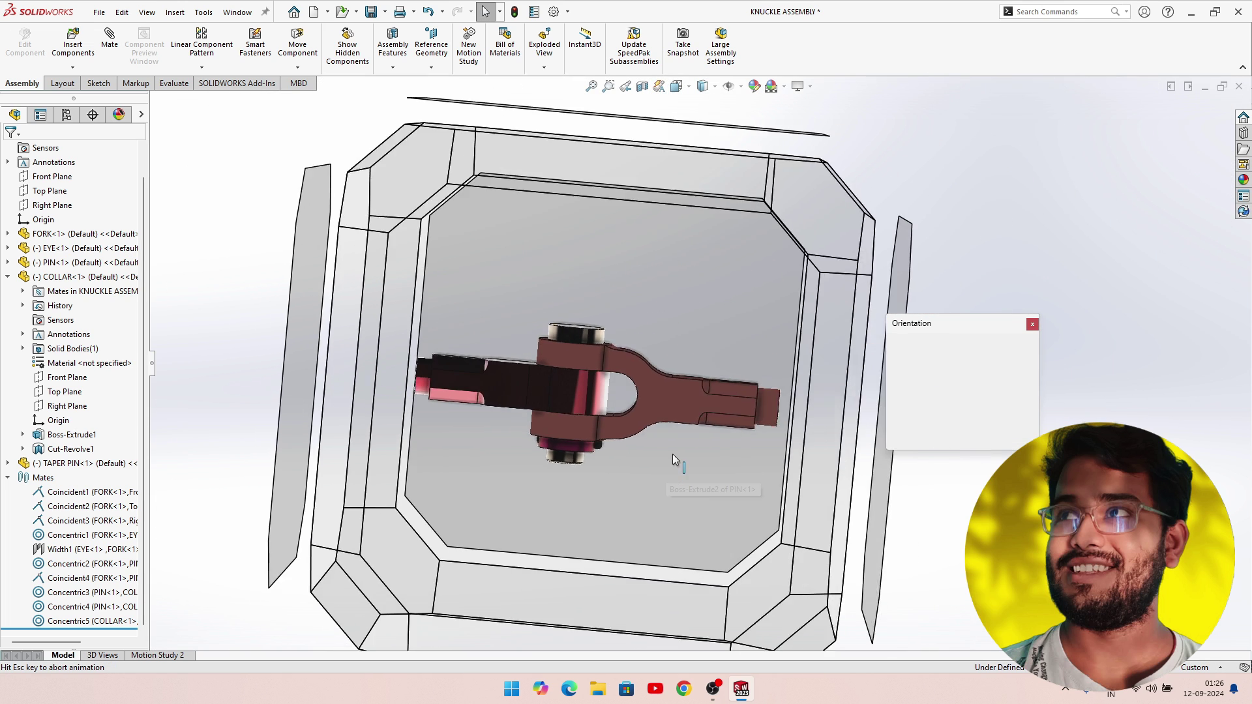
left_click(588, 375)
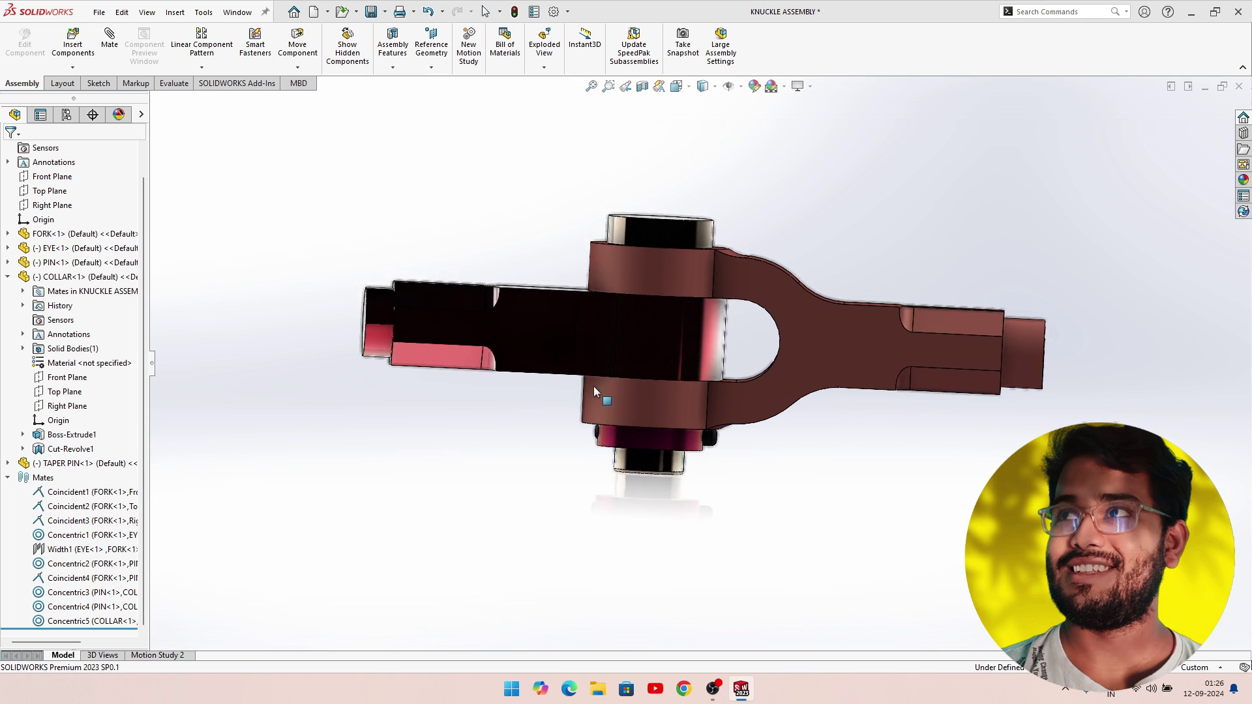
left_click(645, 91)
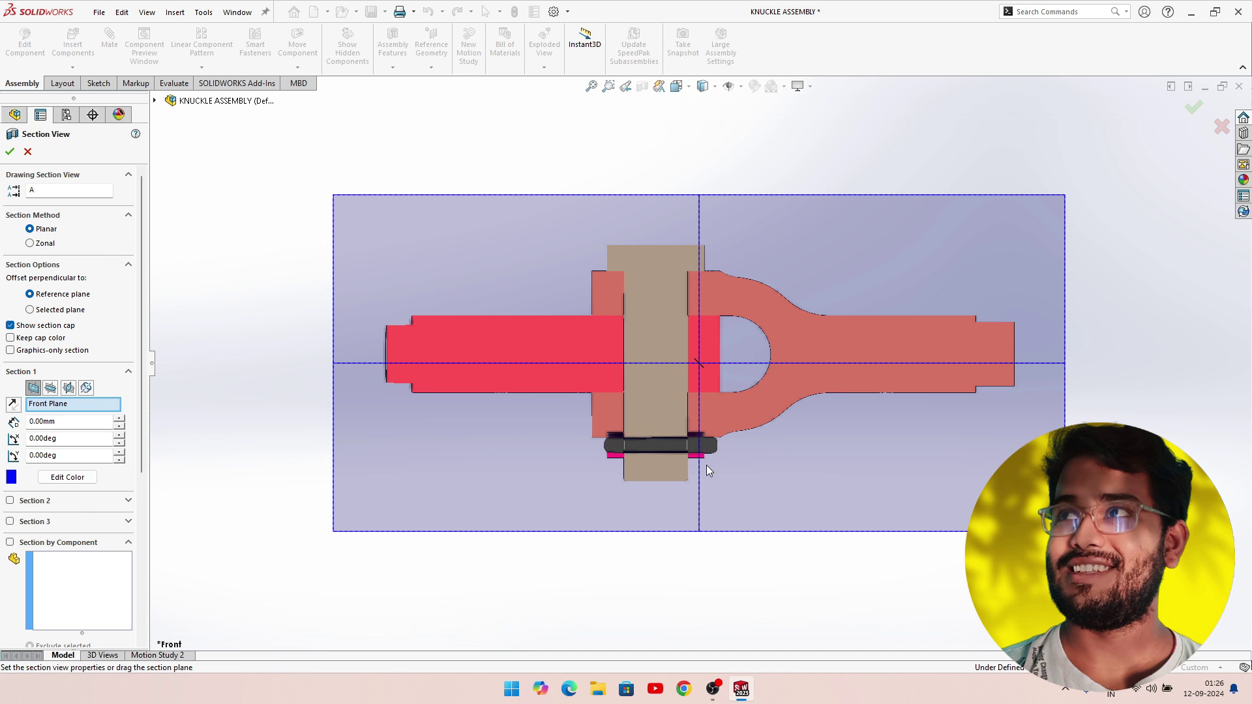
left_click(10, 152)
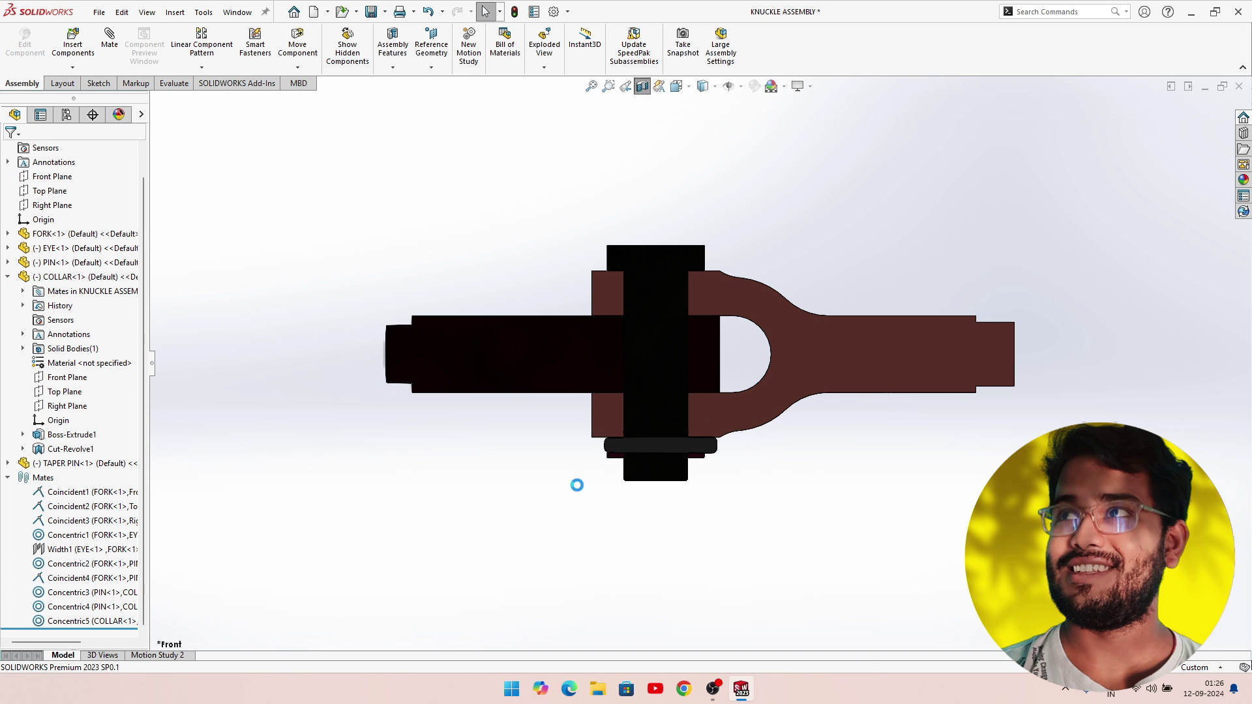
Rotate the collar, taper pin and eye into position, then orbit to view them from below.
scroll(643, 452, "down", 5)
scroll(754, 434, "down", 3)
middle_click_drag(754, 434, 757, 438)
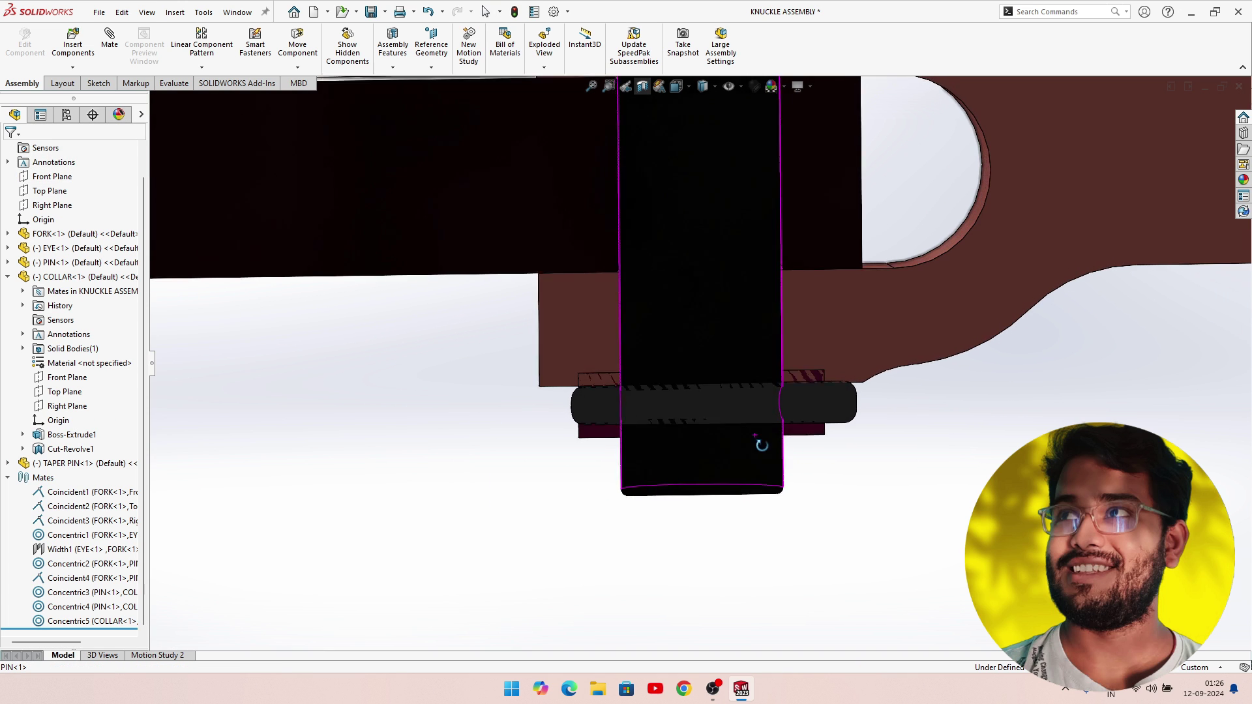
scroll(743, 440, "down", 2)
mouse_move(495, 378)
left_mouse_down()
mouse_move(541, 396)
mouse_move(421, 403)
mouse_move(866, 364)
left_mouse_up()
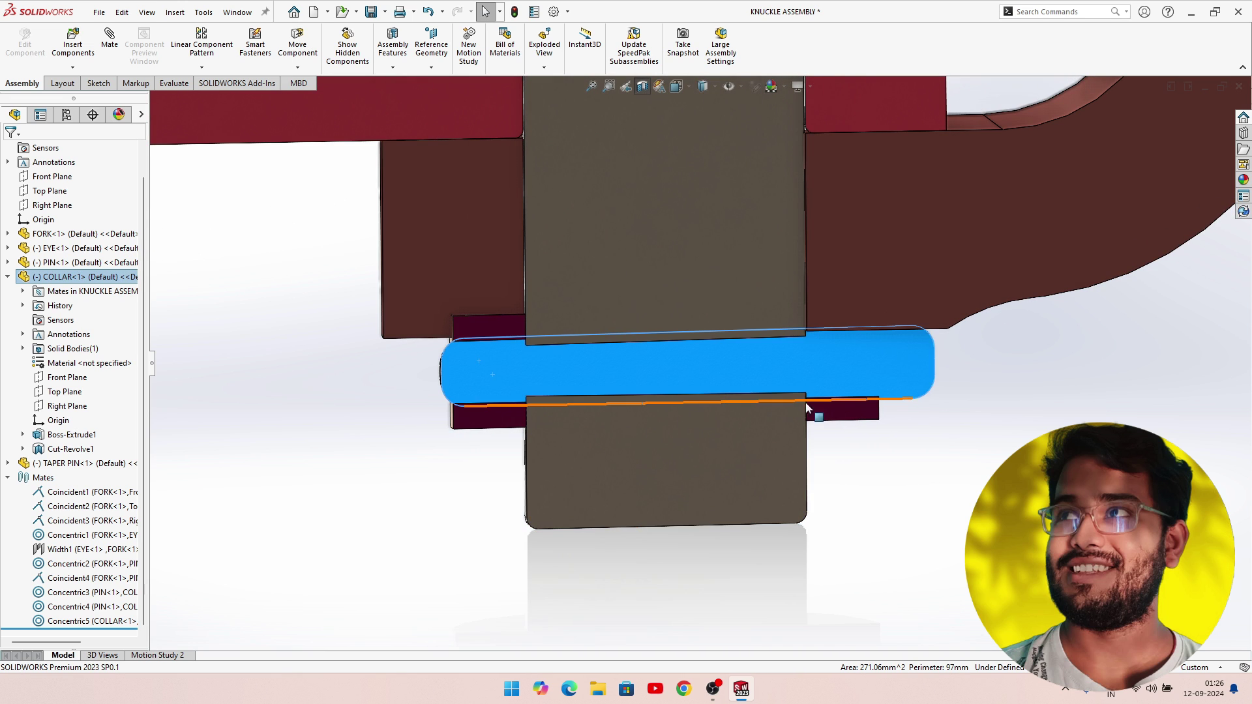
key("Escape")
left_click(780, 372)
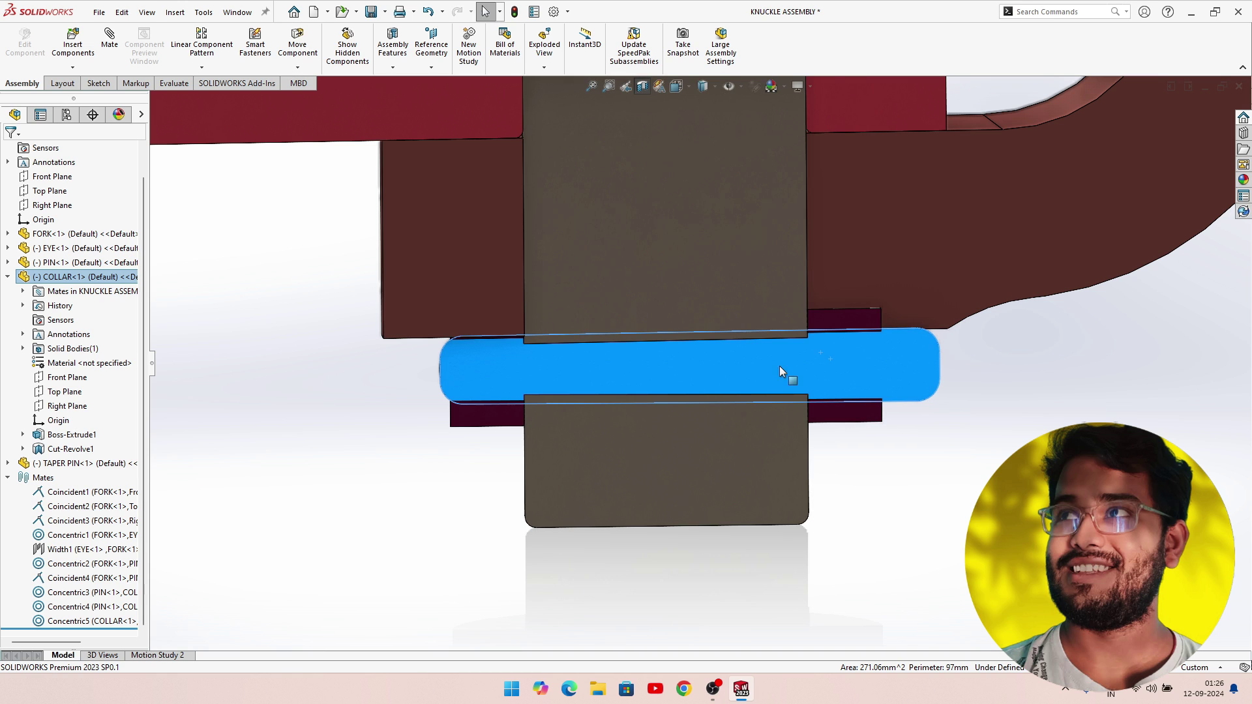
left_click_drag(593, 371, 574, 378)
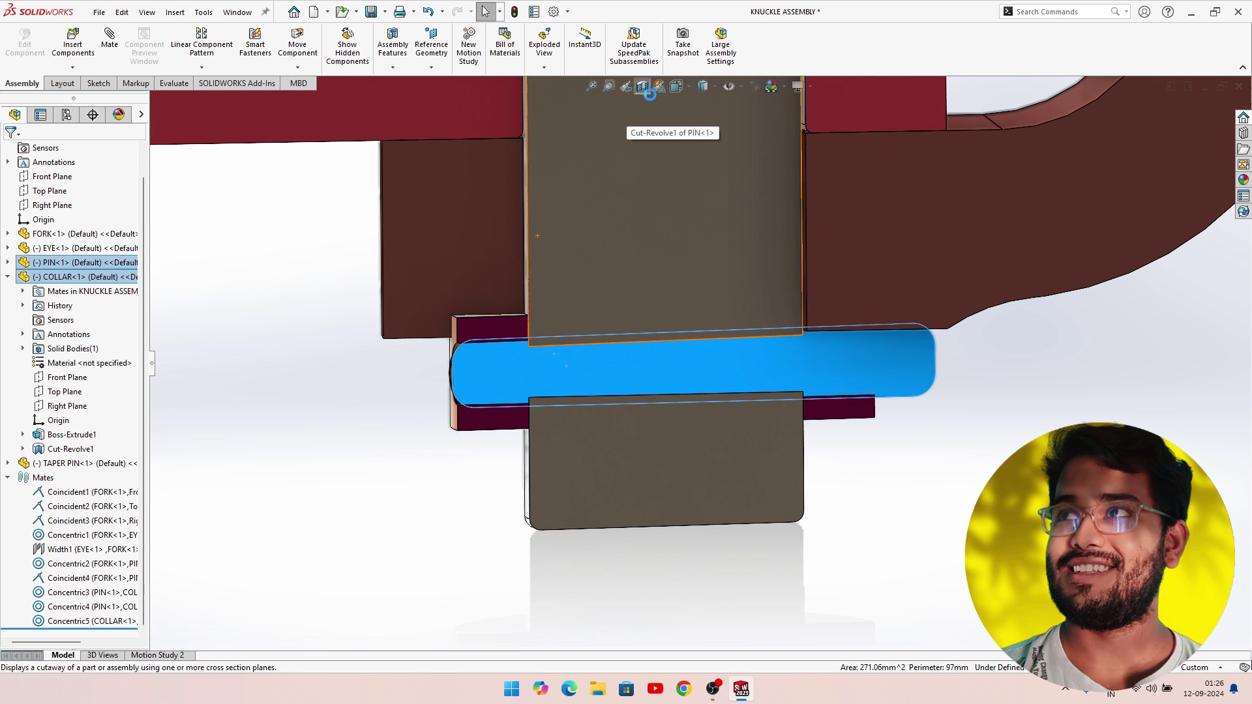
mouse_move(646, 98)
middle_mouse_down()
mouse_move(675, 506)
mouse_move(691, 382)
middle_mouse_up()
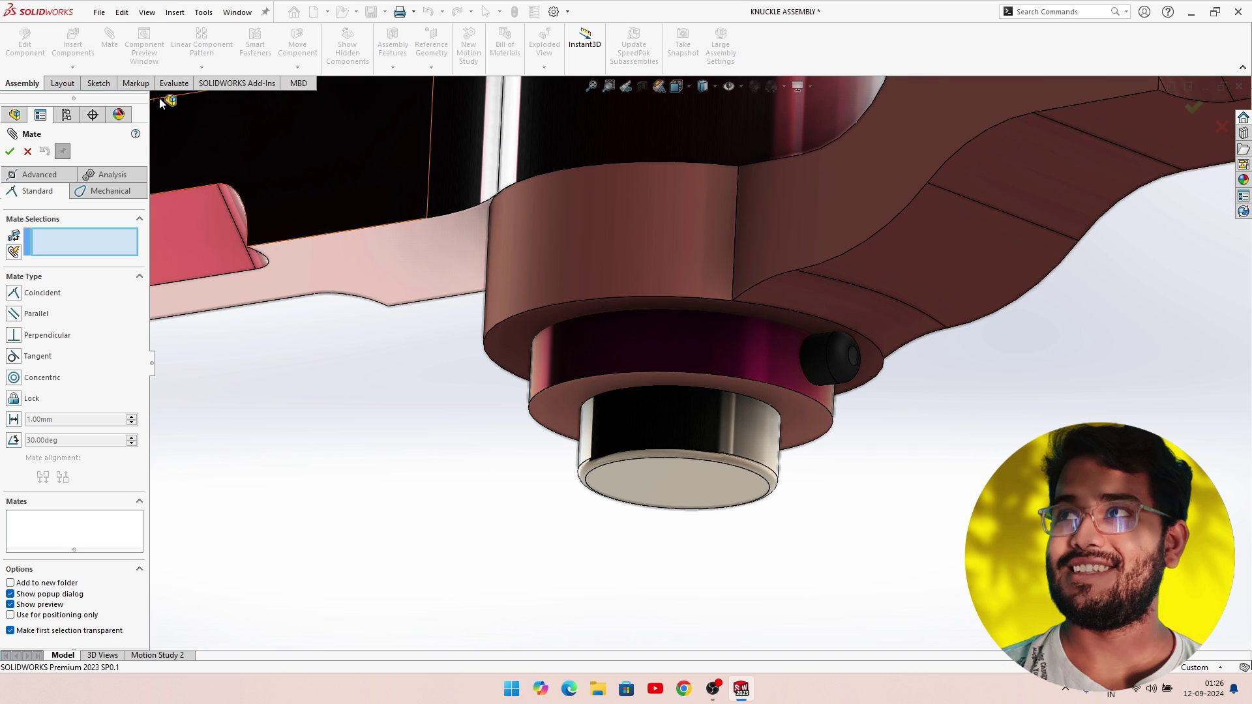
Mate the COLLAR Front Plane coincident to the TAPER PIN Front Plane, creating Coincident5.
scroll(261, 378, "down", 3)
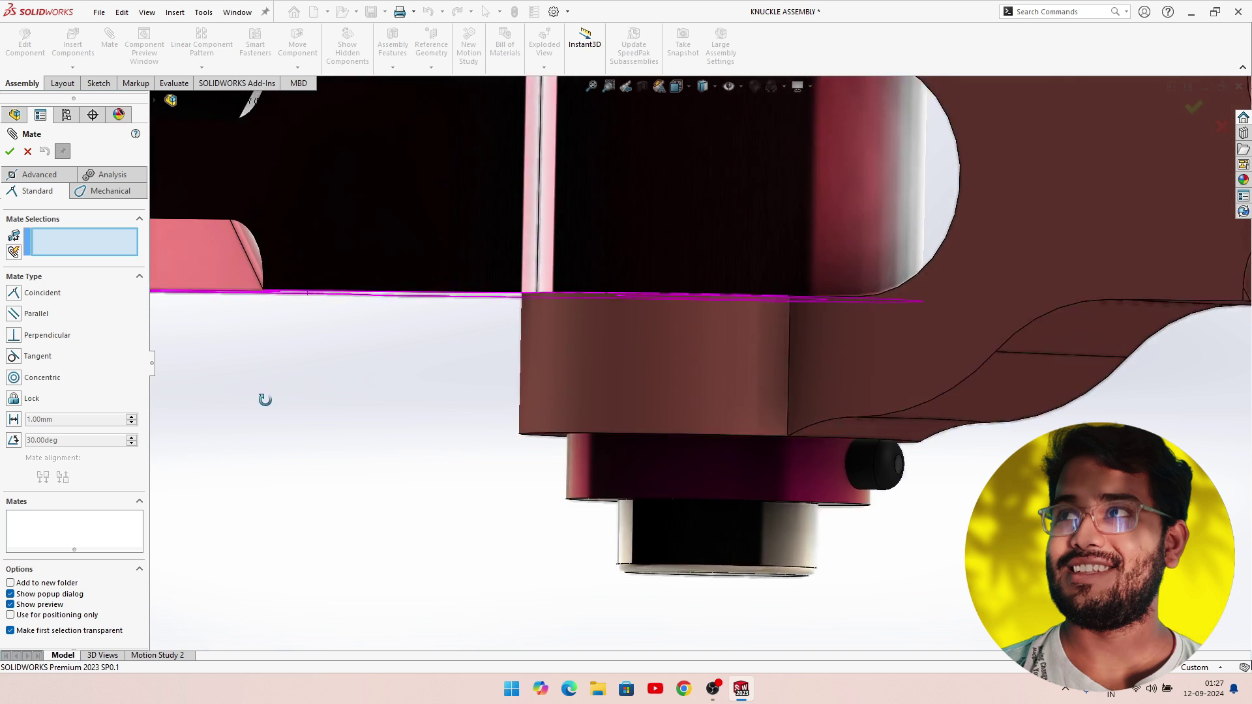
scroll(254, 353, "up", 3)
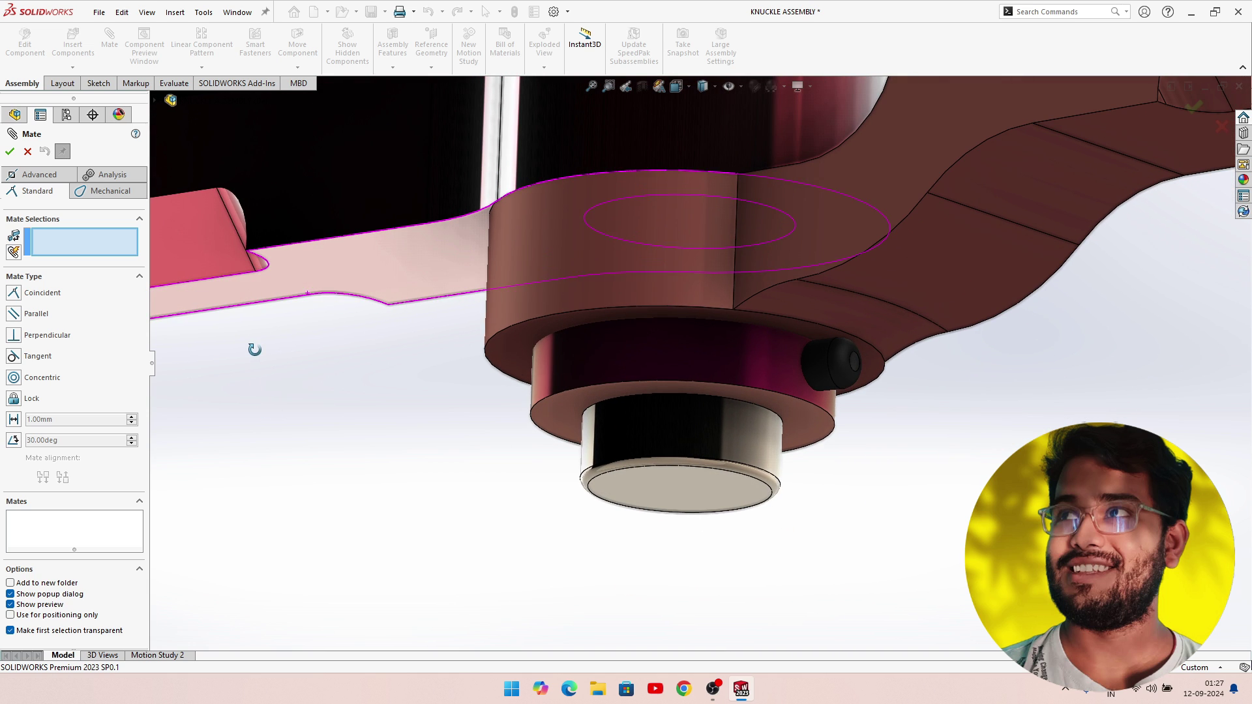
left_click(171, 99)
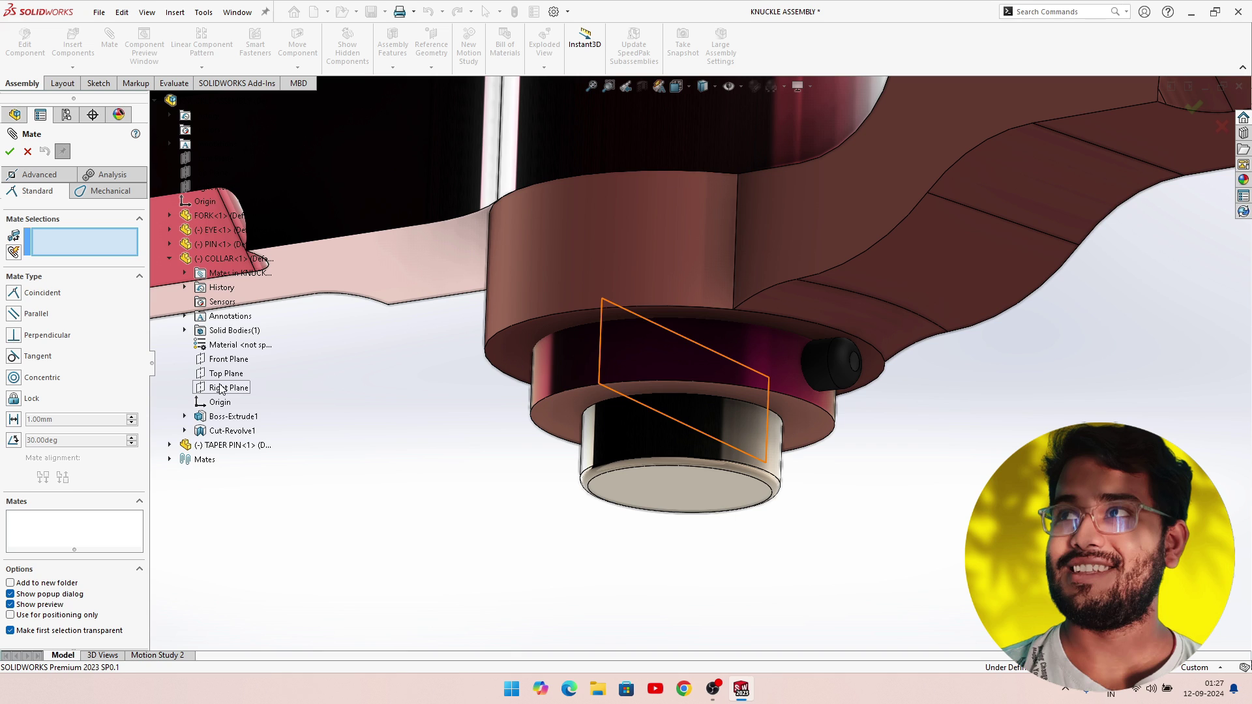
left_click(221, 363)
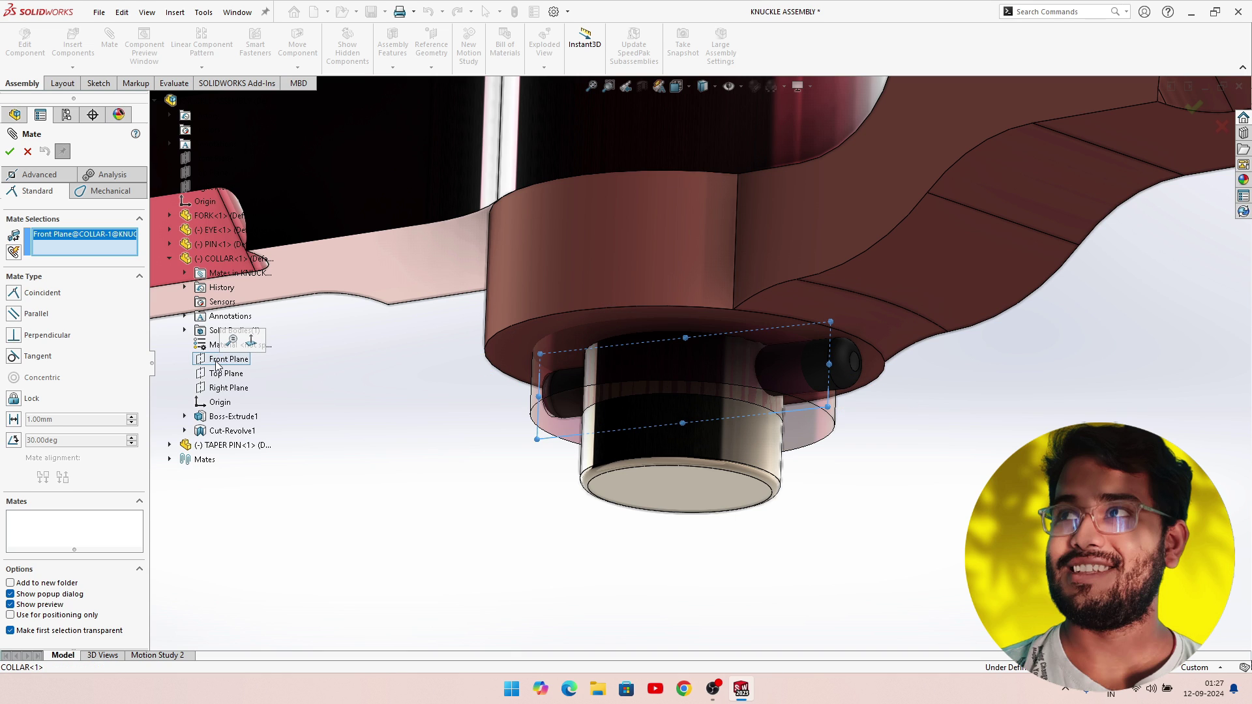
left_click(169, 446)
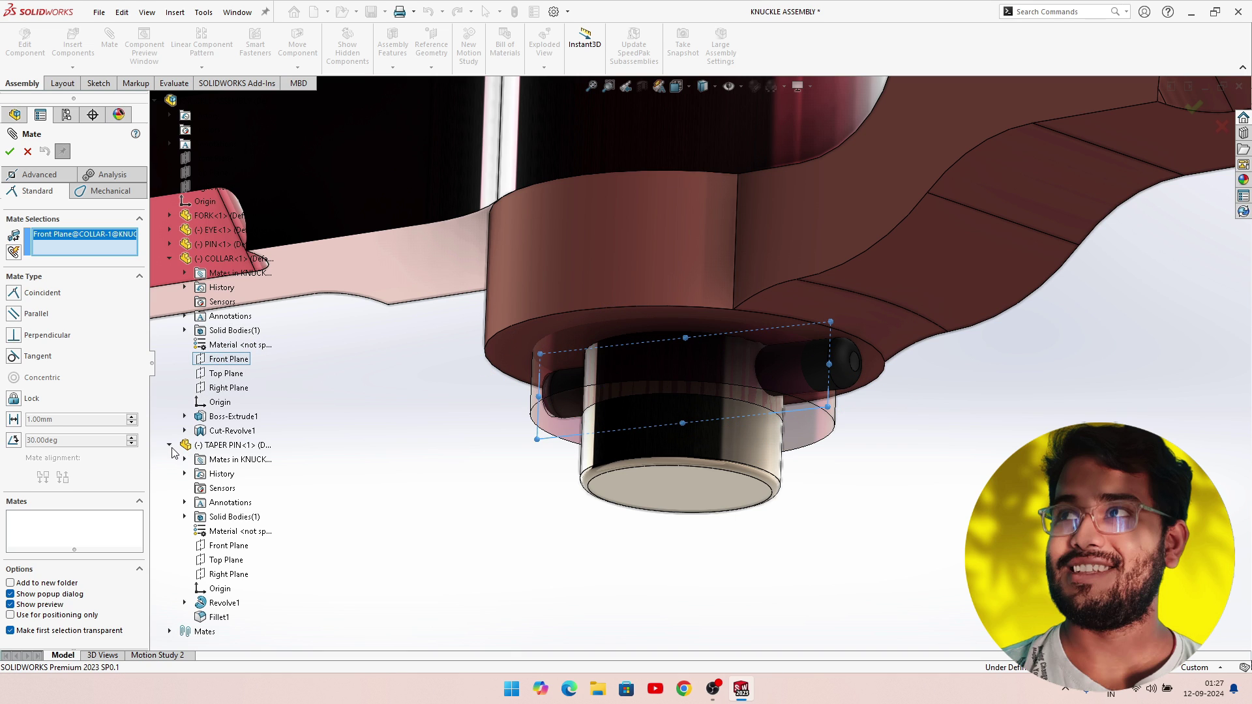
left_click(221, 548)
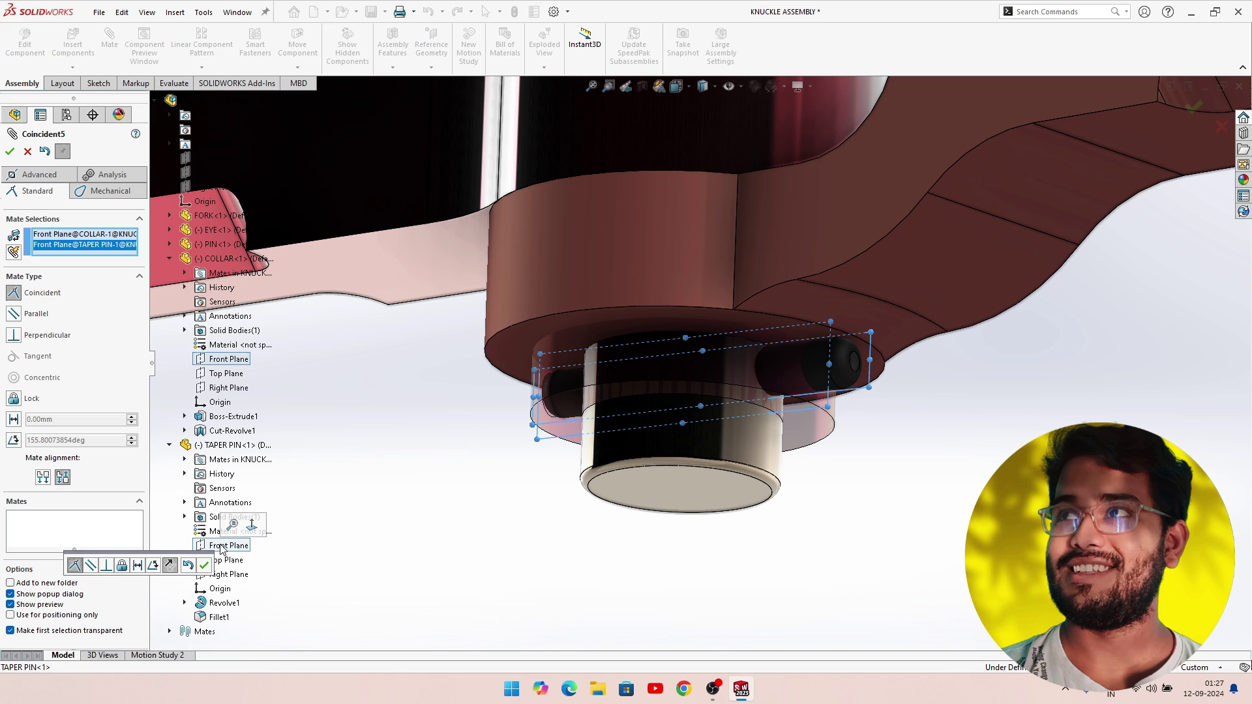
left_click(203, 566)
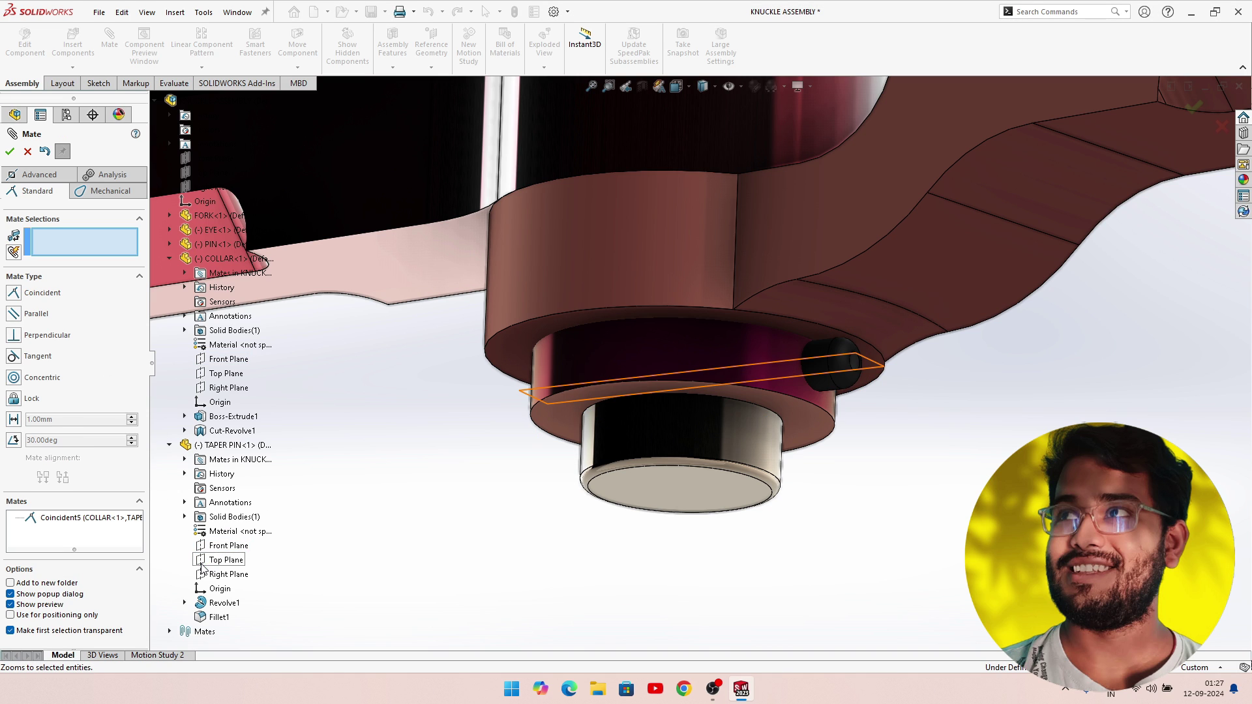
left_click(10, 152)
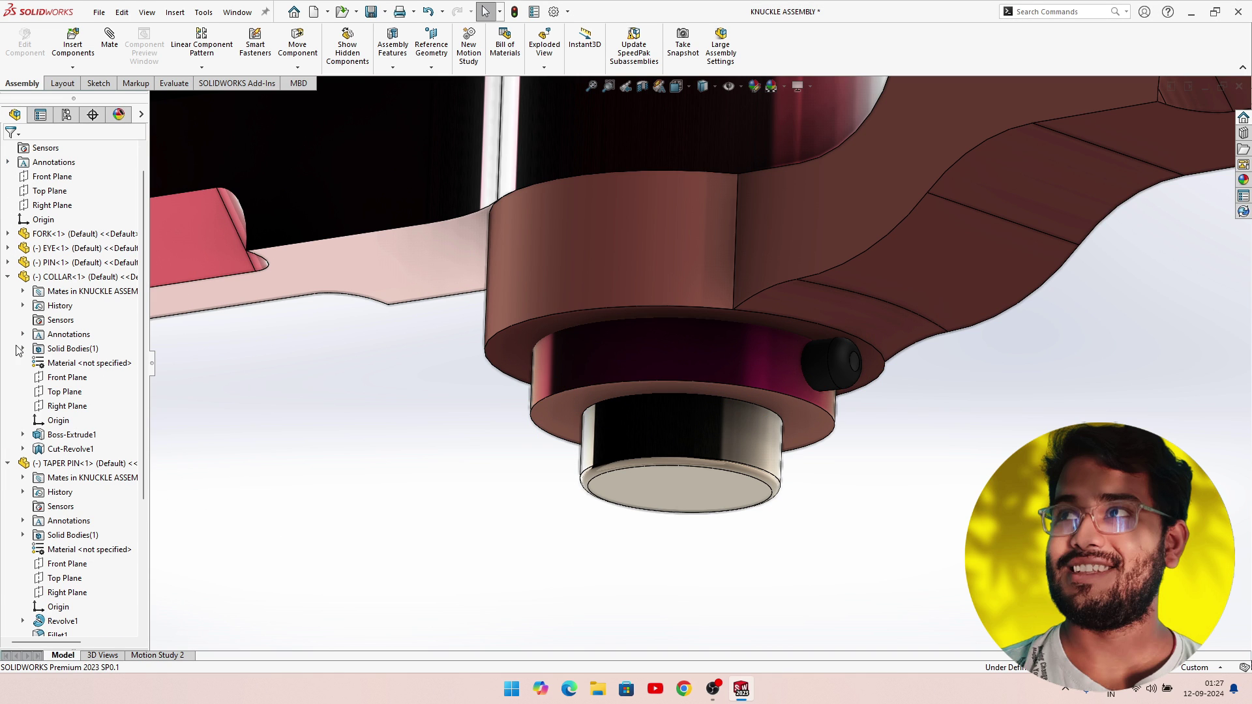
Test-drag the taper pin, then try a section through its face and cancel it.
mouse_move(823, 367)
left_mouse_down()
mouse_move(744, 307)
mouse_move(782, 356)
left_mouse_up()
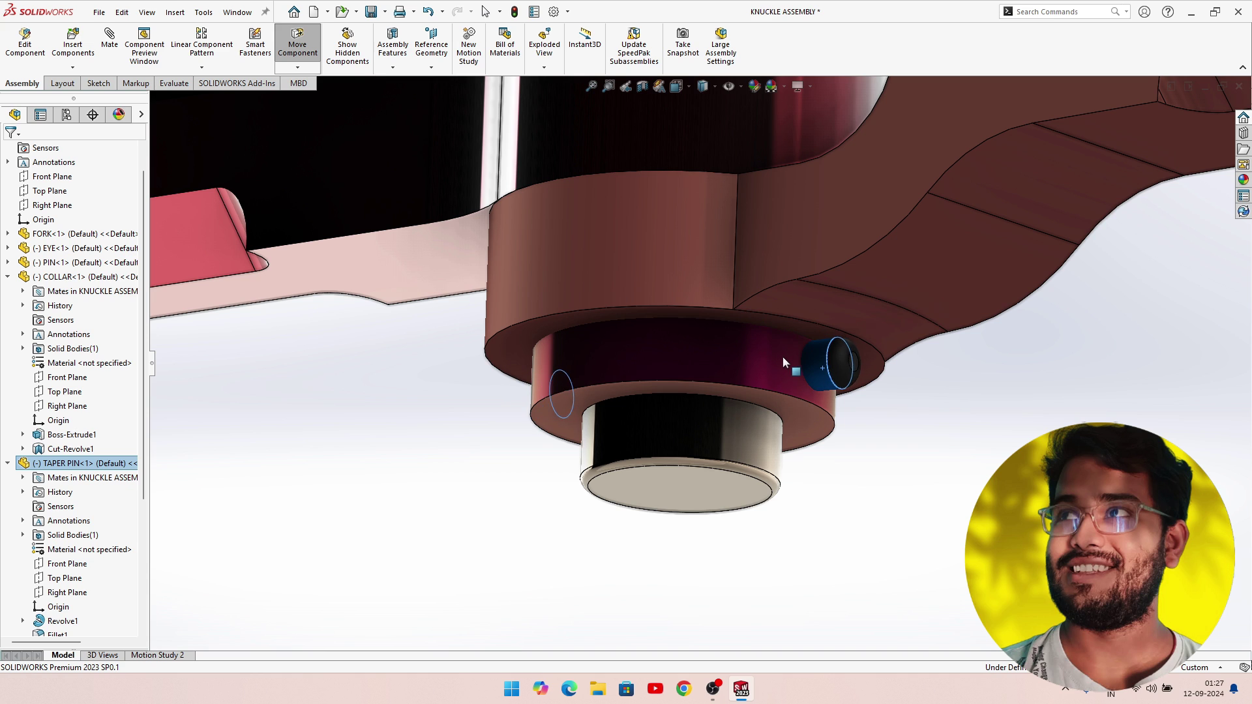
left_click(405, 407)
left_click(643, 86)
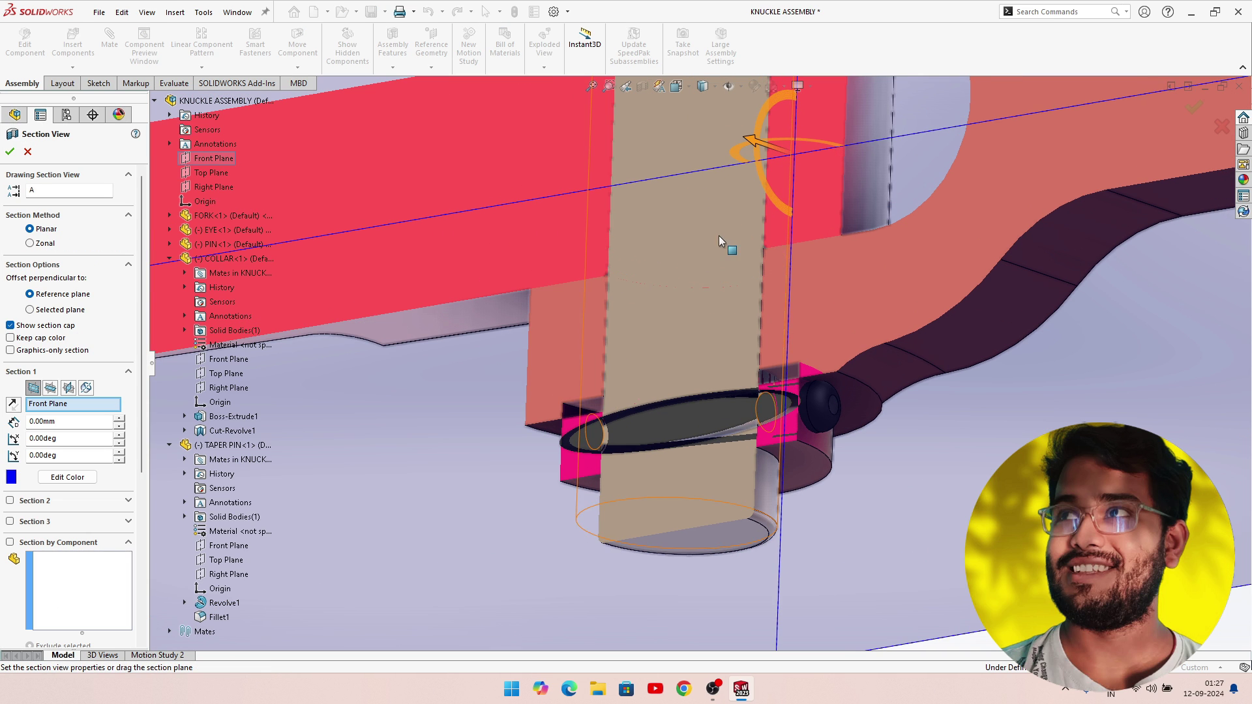
mouse_move(719, 236)
middle_mouse_down()
mouse_move(651, 210)
mouse_move(718, 307)
middle_mouse_up()
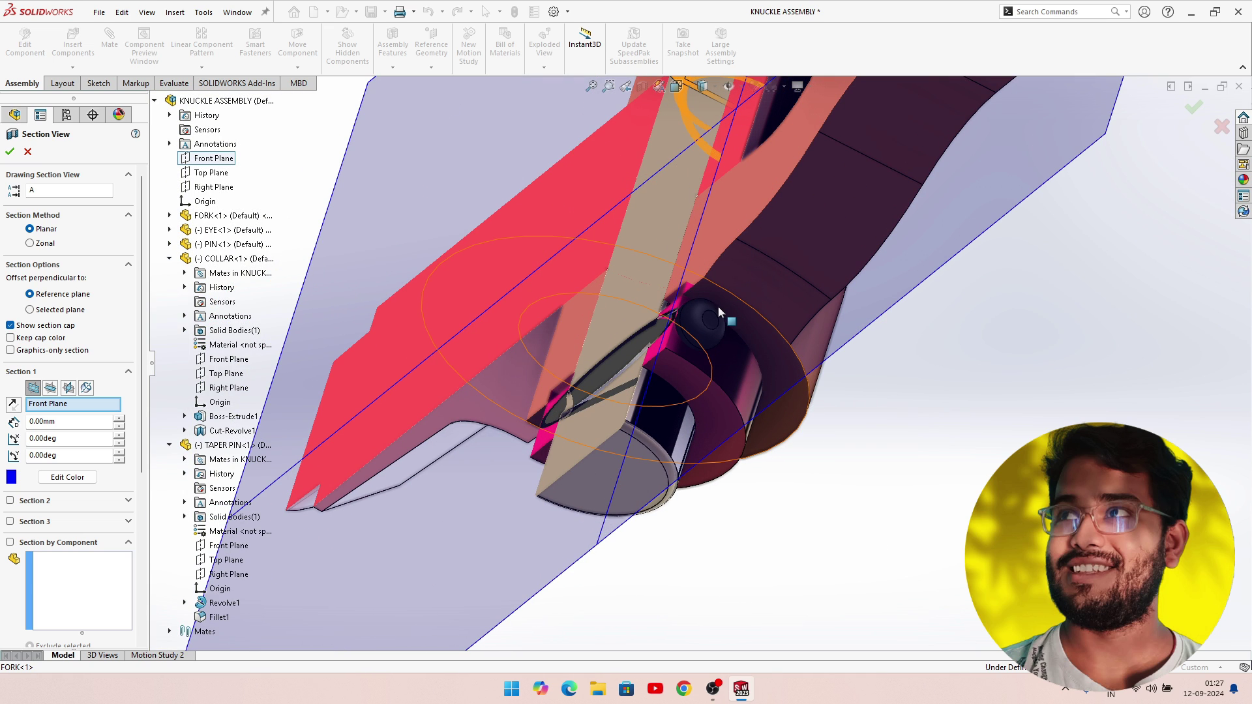
left_click(687, 334)
scroll(685, 335, "down", 5)
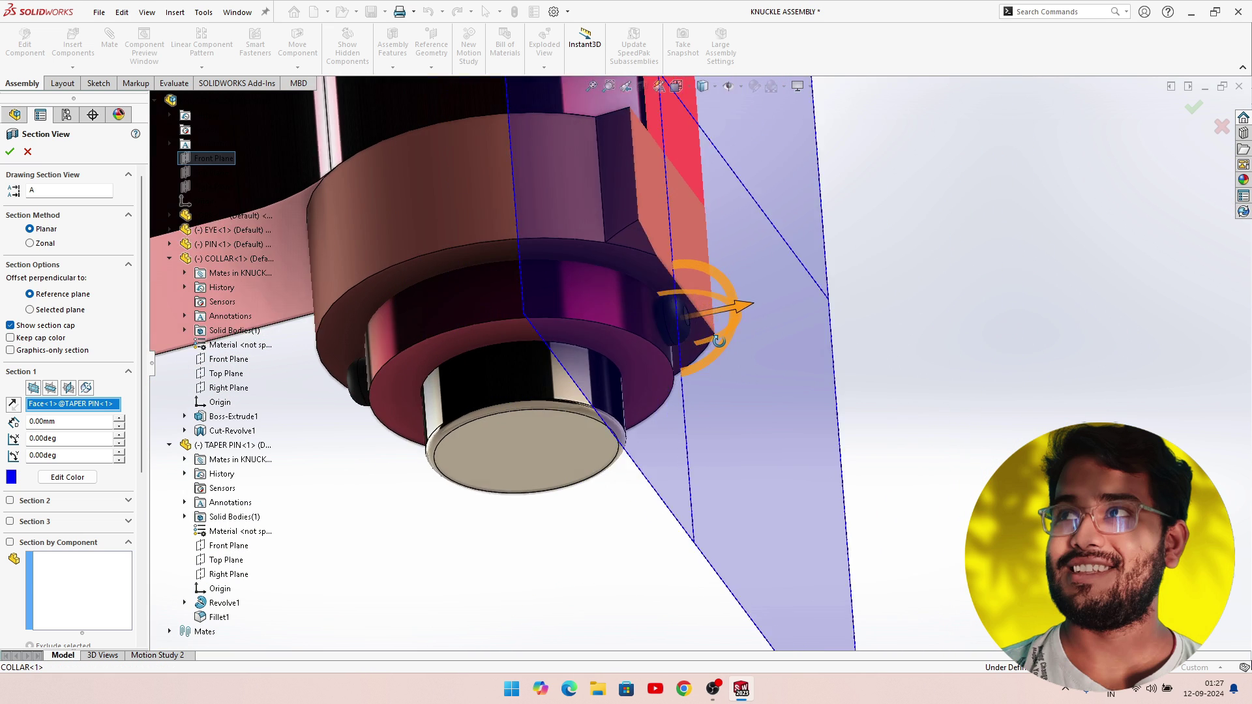
scroll(683, 338, "up", 3)
scroll(670, 307, "up", 2)
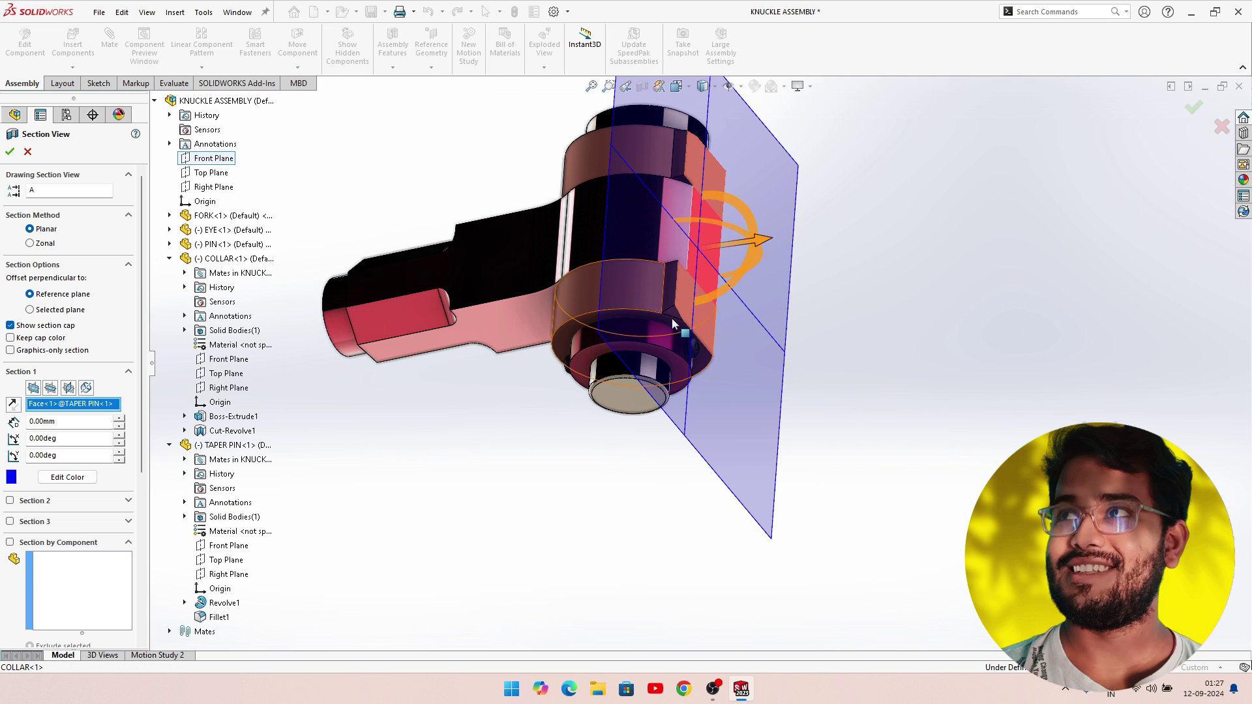
left_click(27, 151)
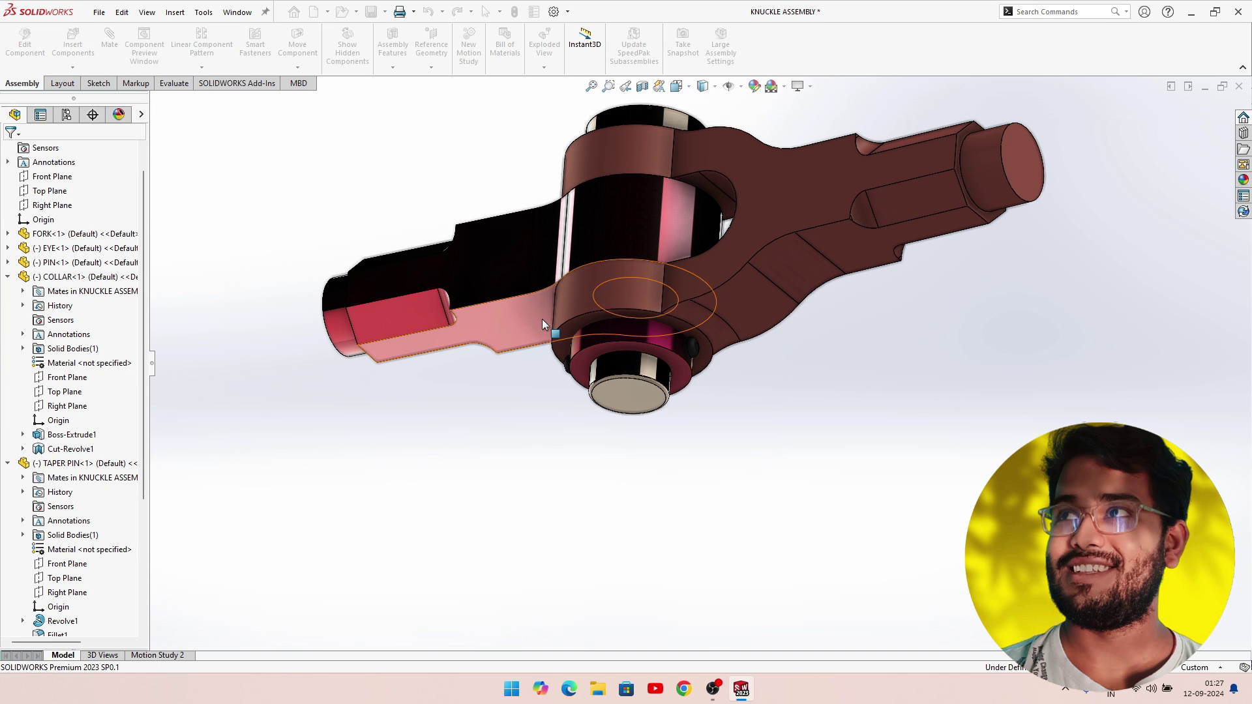
Section the assembly on the Front Plane, view it from the front and zoom onto the pin and collar.
left_click(639, 90)
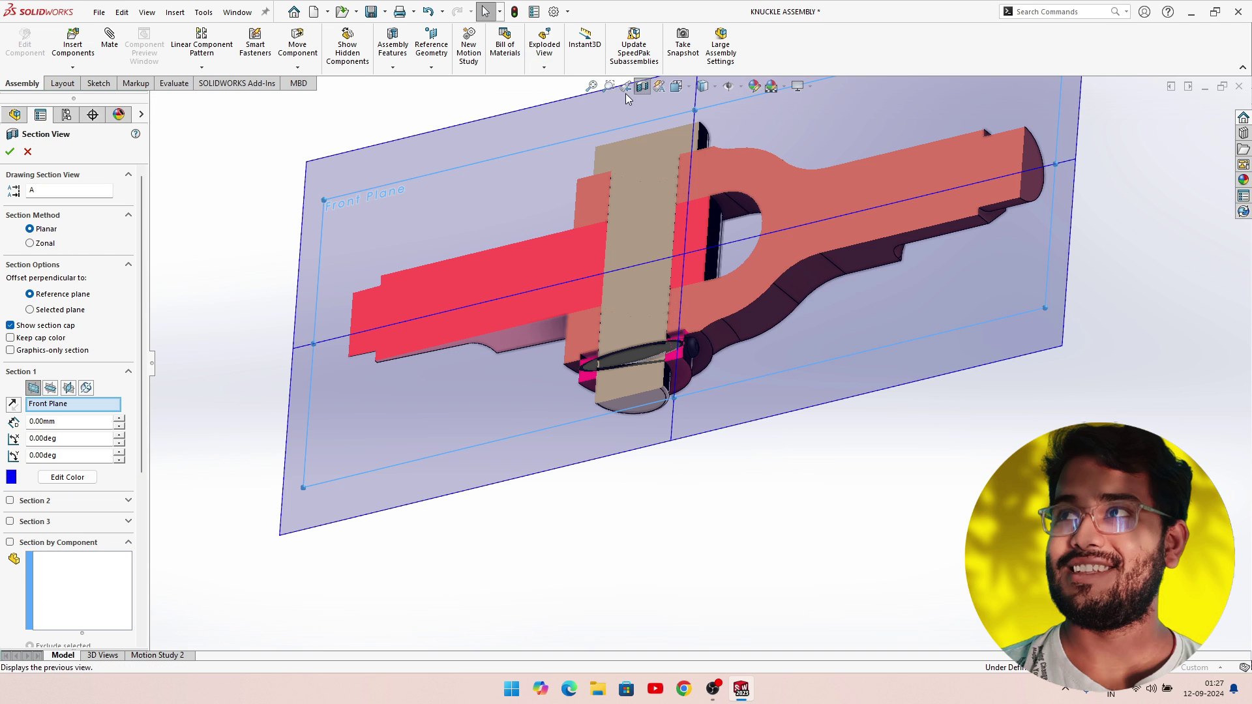
left_click(15, 154)
key("space")
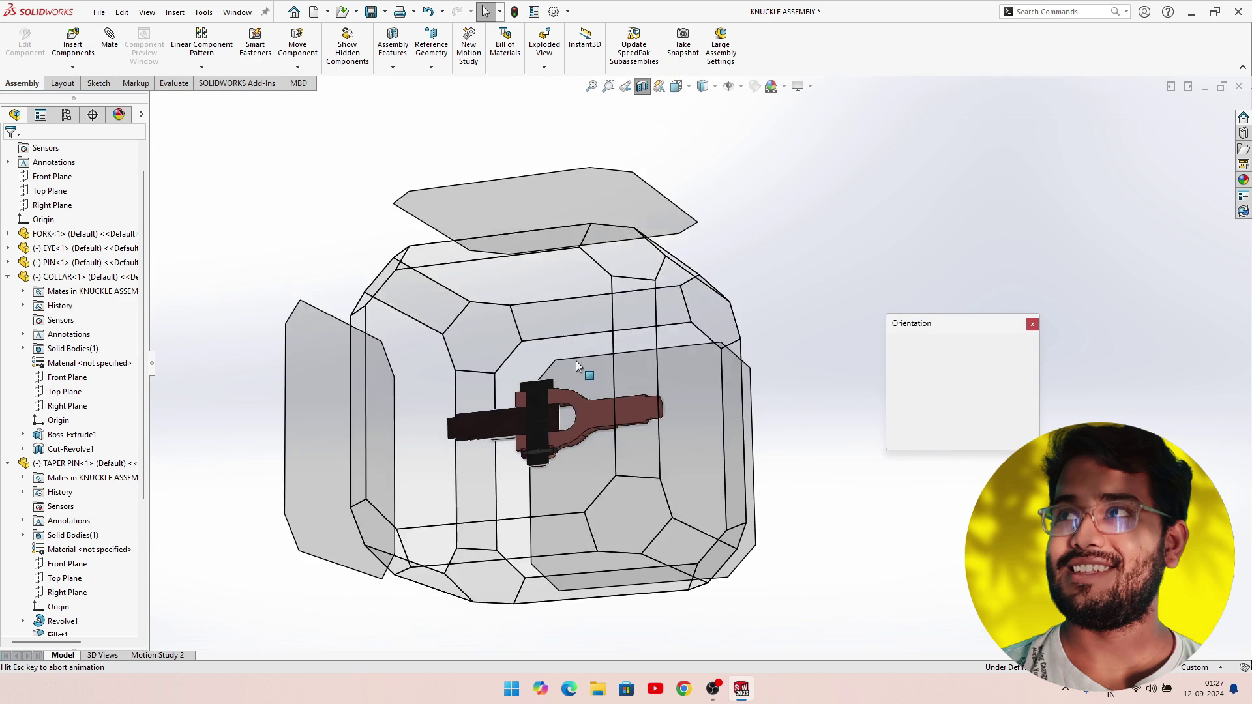
left_click(576, 362)
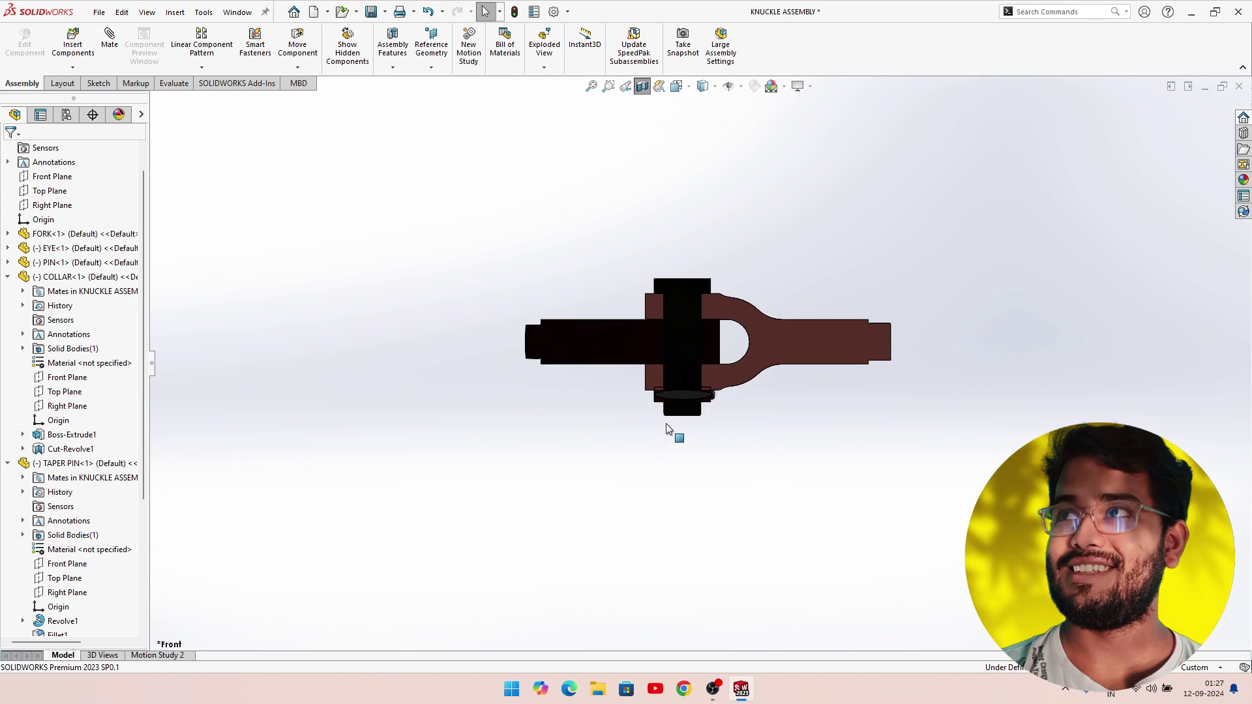
scroll(738, 306, "down", 3)
scroll(744, 319, "down", 2)
scroll(746, 320, "down", 2)
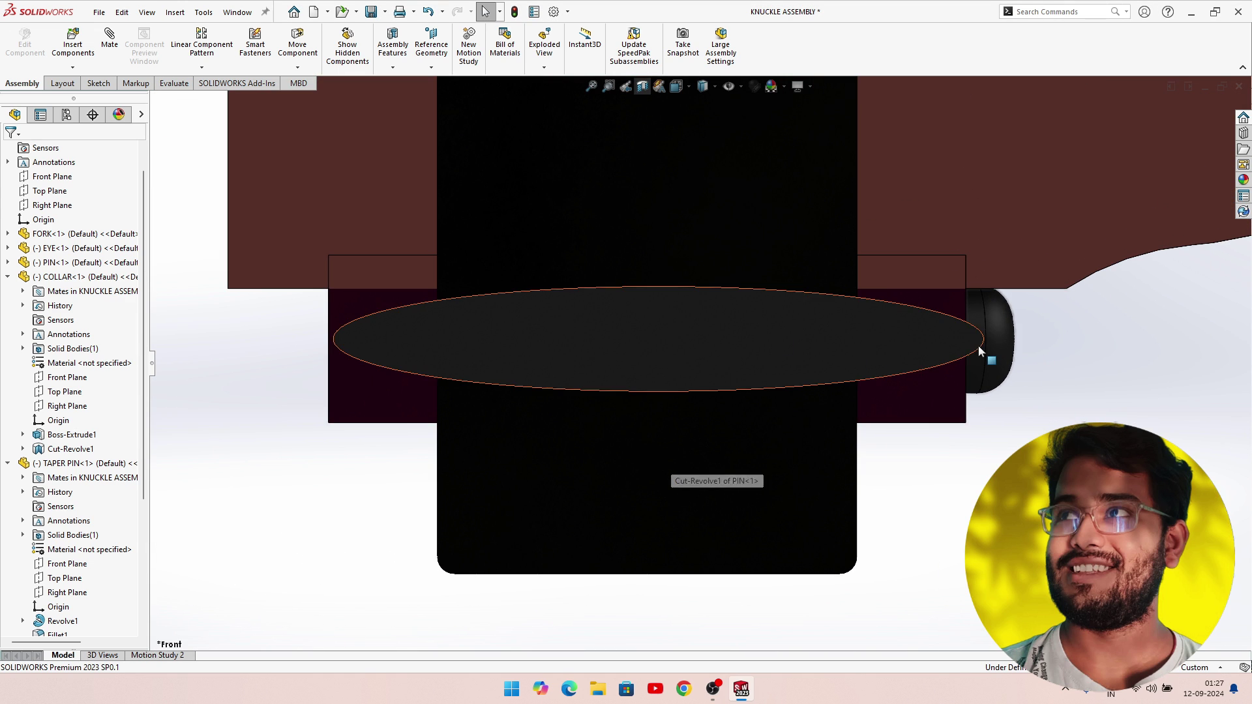
mouse_move(933, 348)
left_mouse_down()
mouse_move(985, 342)
mouse_move(798, 357)
left_mouse_up()
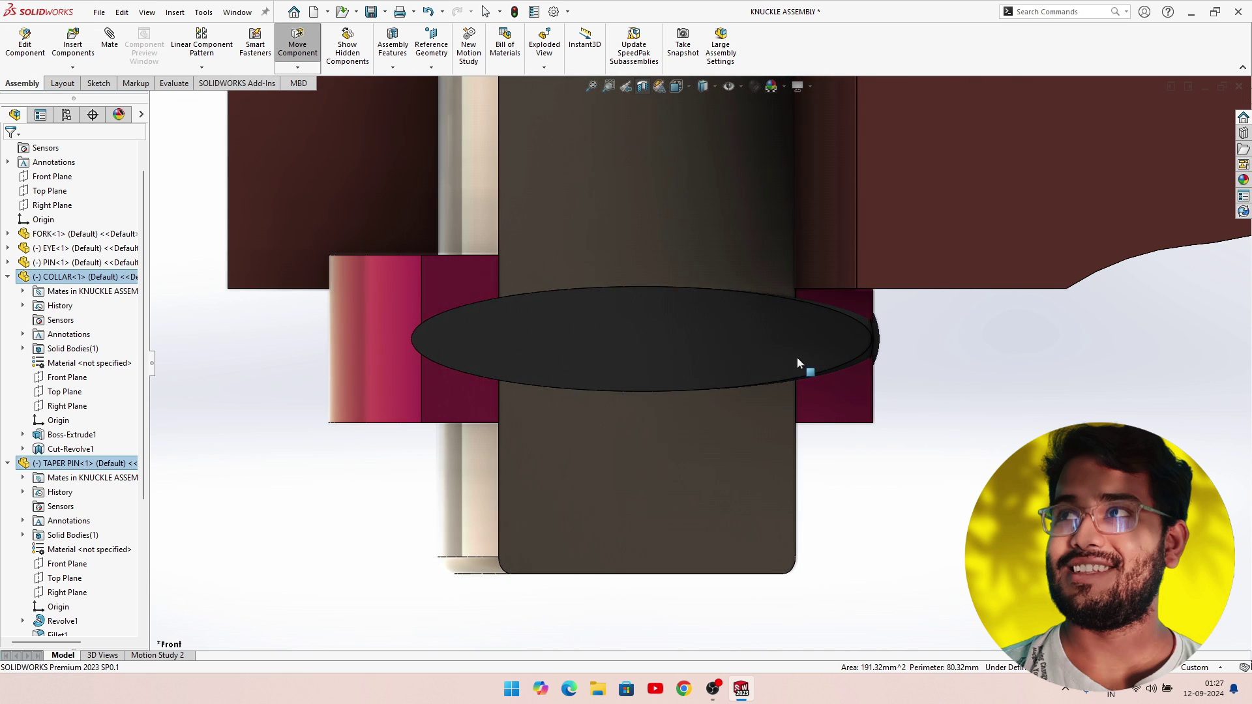
key("Escape")
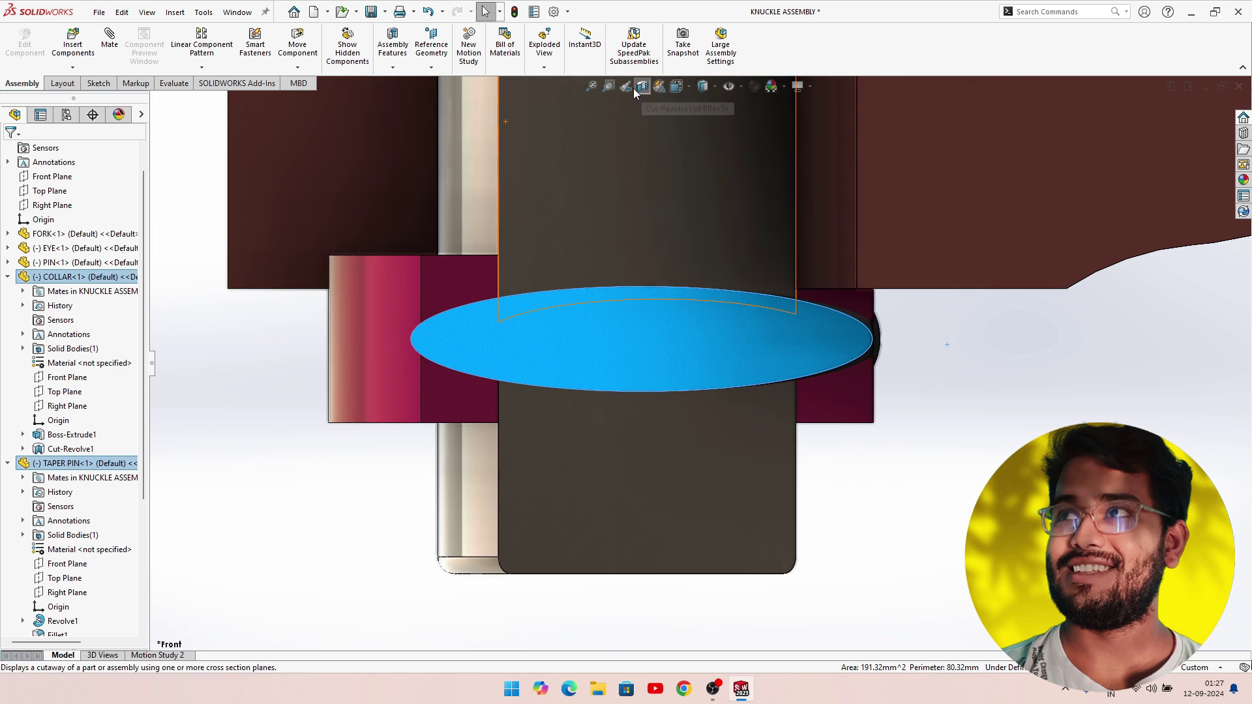
Turn off the section view and delete the Coincident5 collar mate.
left_click(643, 86)
scroll(37, 506, "down", 4)
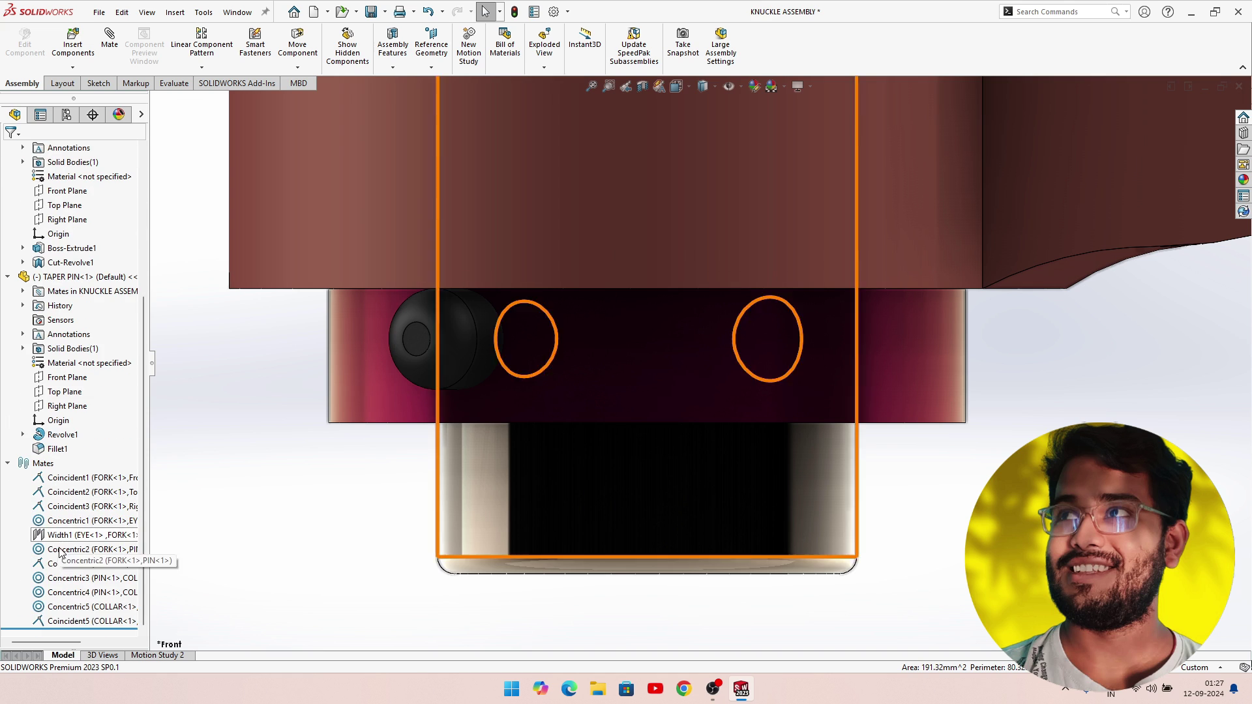
left_click(78, 621)
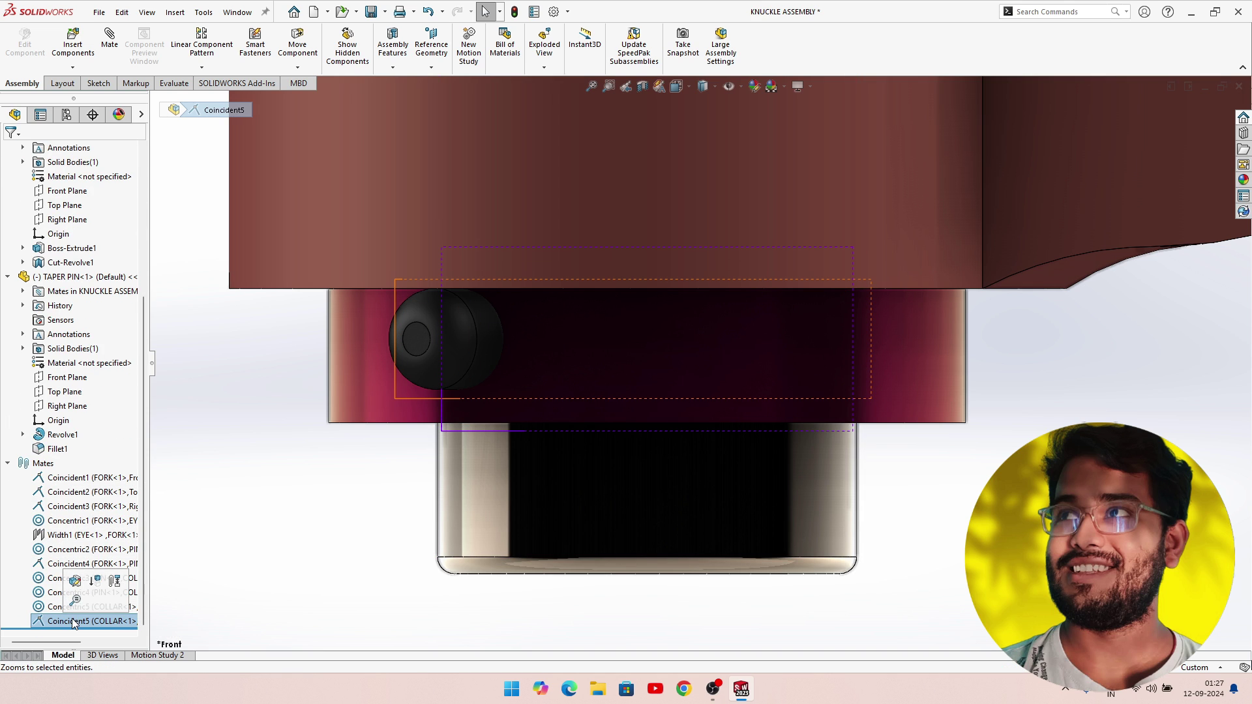
right_click(77, 618)
left_click(118, 508)
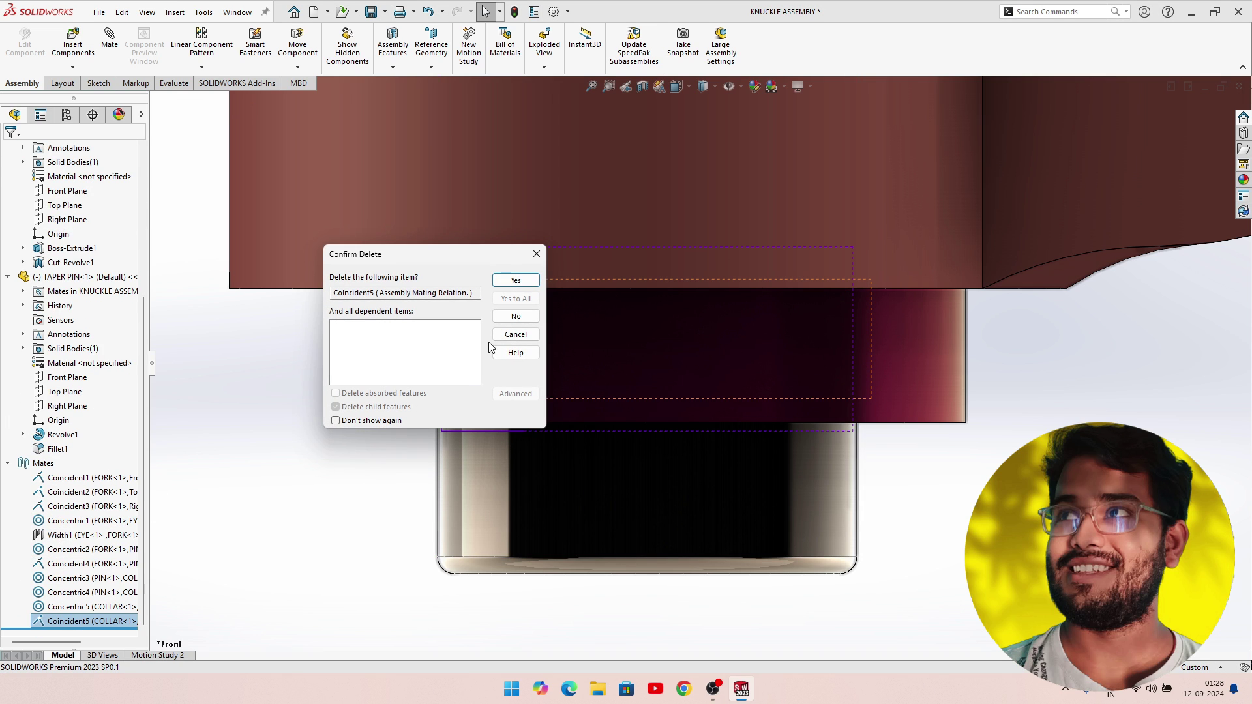
left_click(515, 280)
scroll(479, 389, "down", 2)
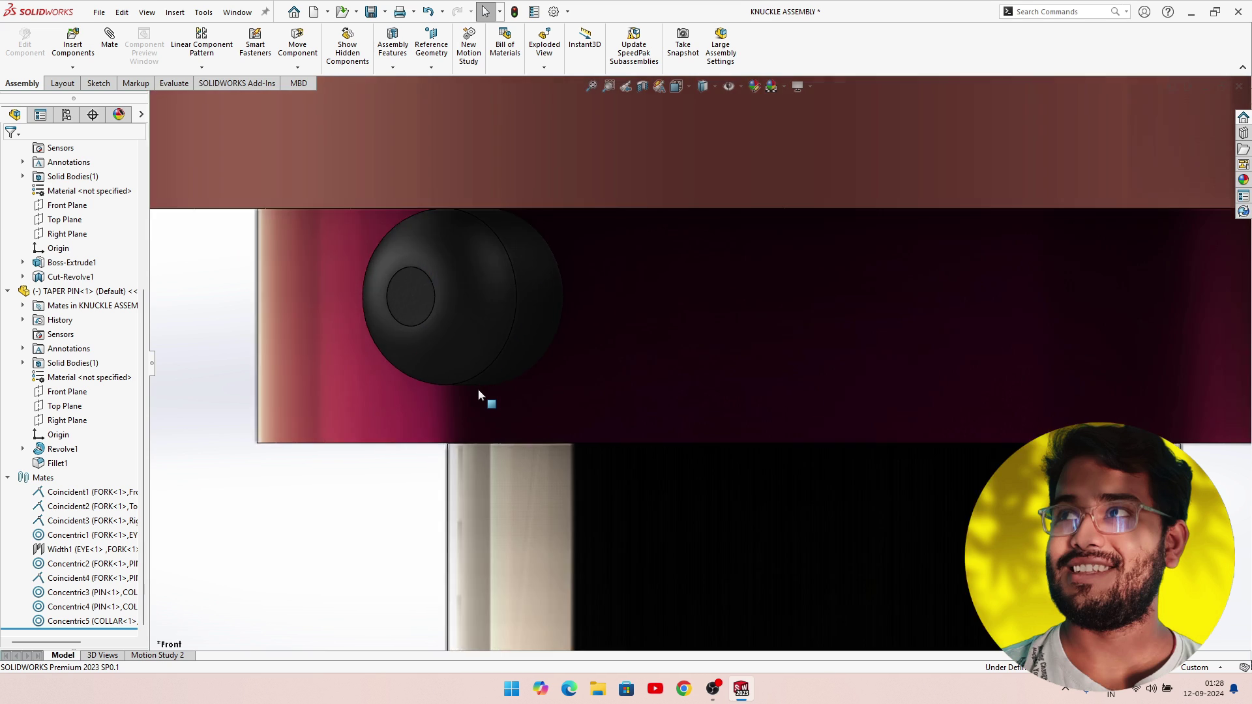
scroll(479, 389, "up", 5)
scroll(690, 361, "up", 2)
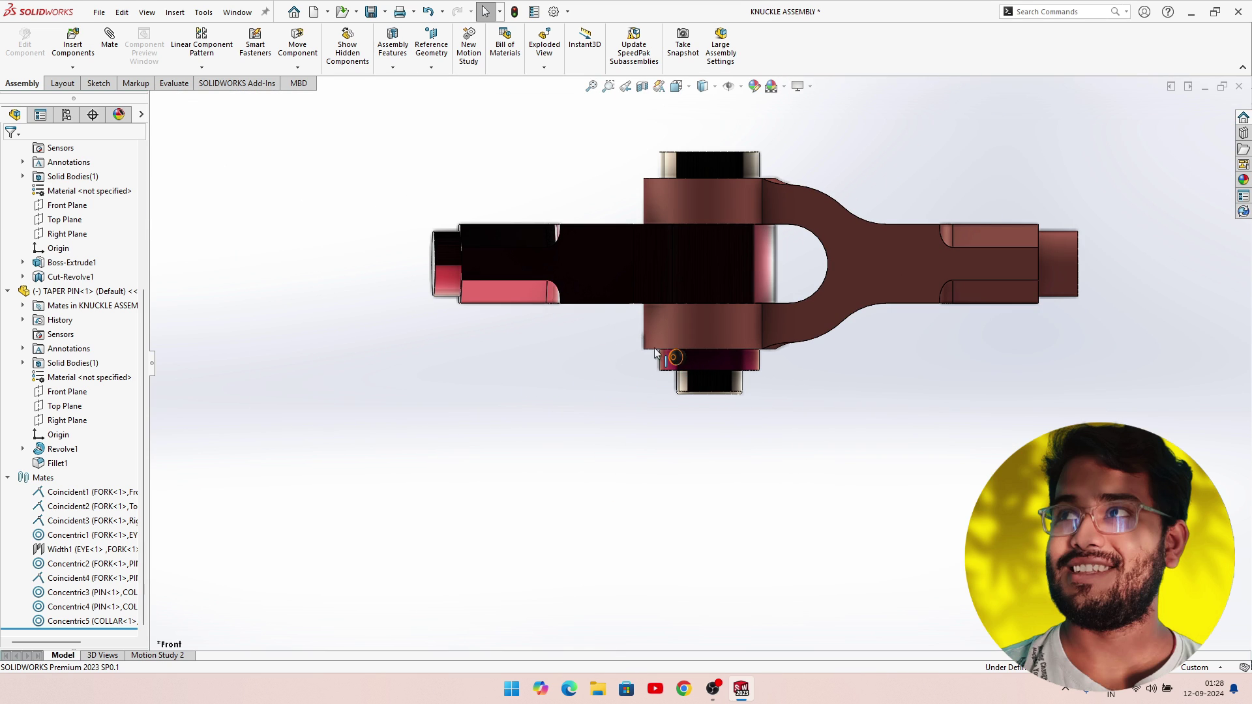
mouse_move(143, 386)
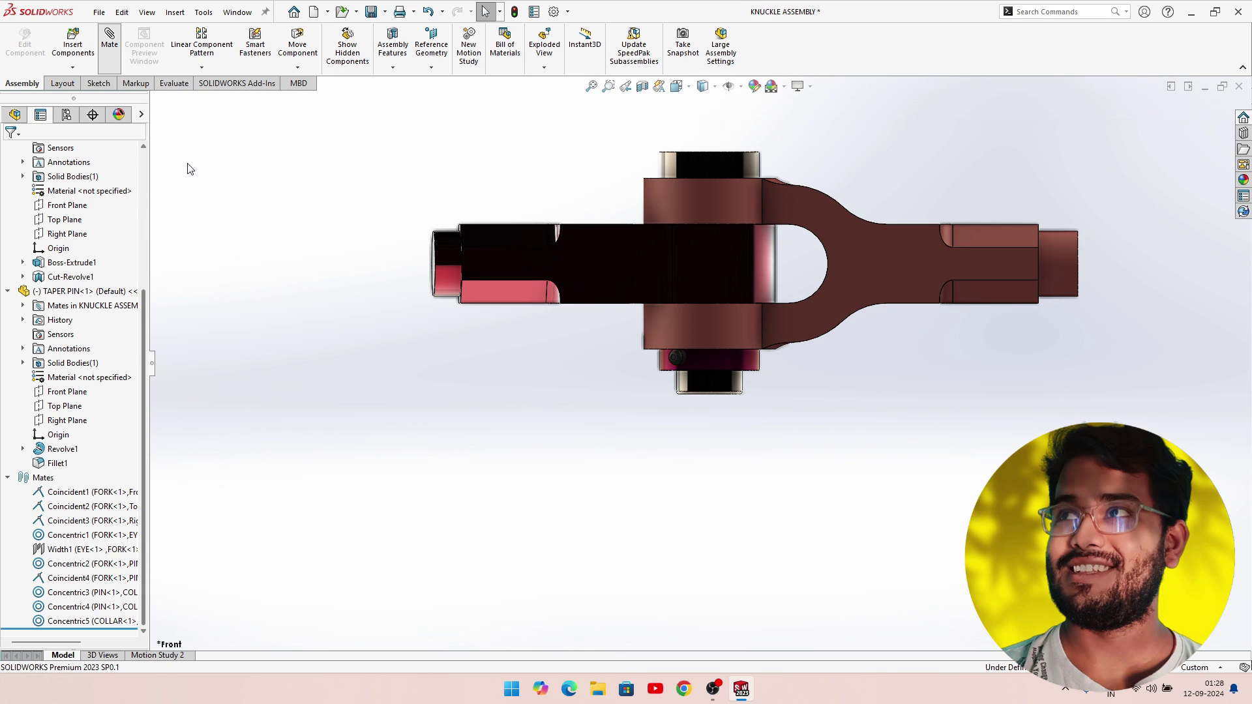
Mate the assembly Front Plane coincident to the TAPER PIN Front Plane, creating Coincident6.
left_click(156, 101)
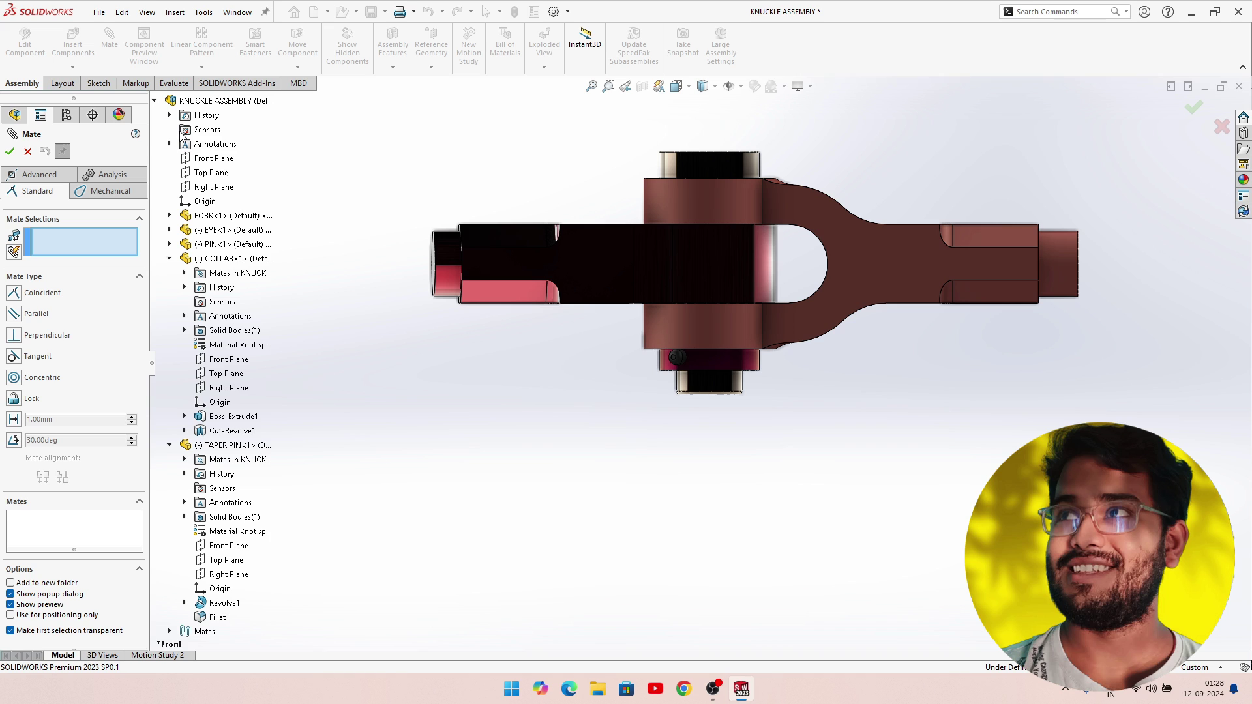
left_click(213, 159)
middle_click_drag(509, 353, 364, 326)
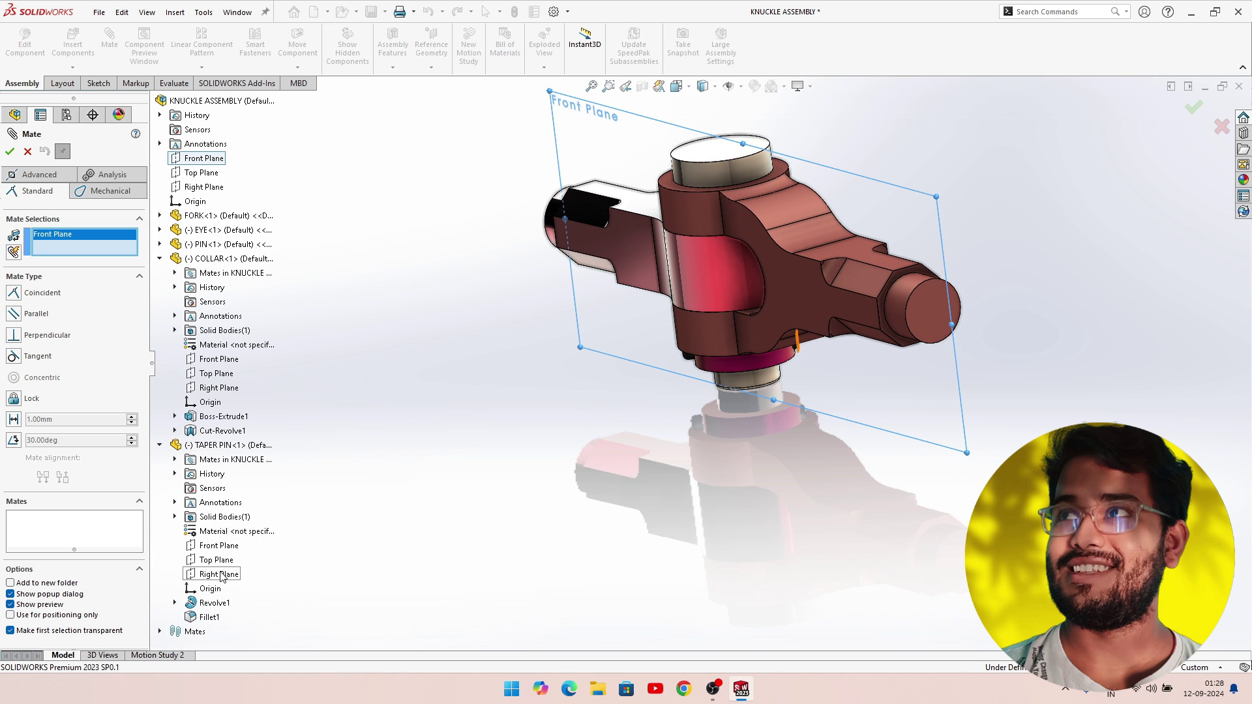
left_click(219, 546)
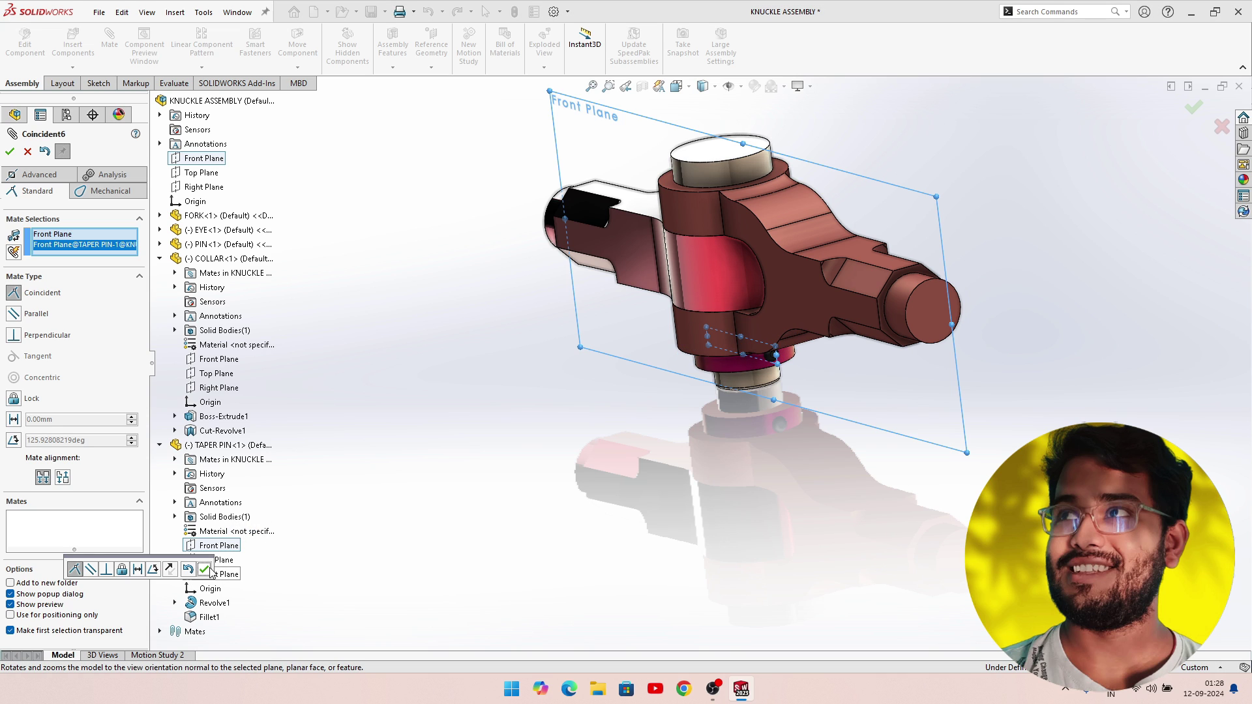
left_click(204, 570)
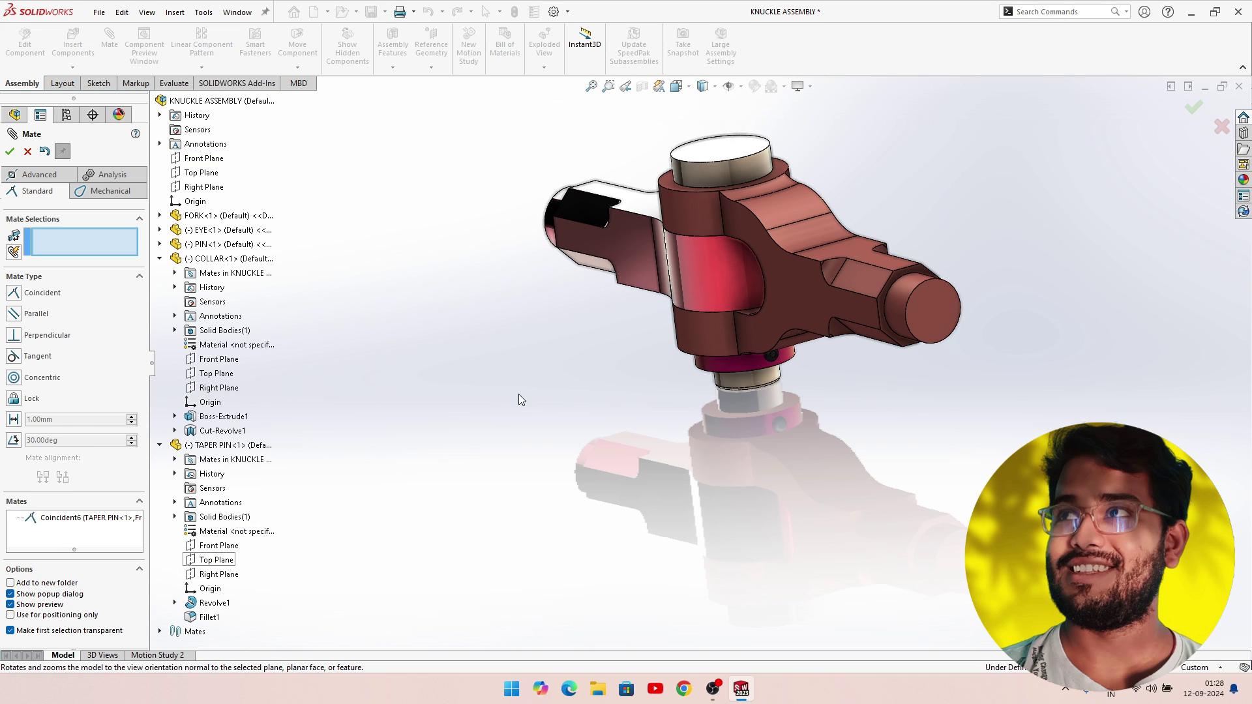
left_click(10, 151)
Apply the section view, switch to Front view and zoom in on the collar.
left_click(642, 86)
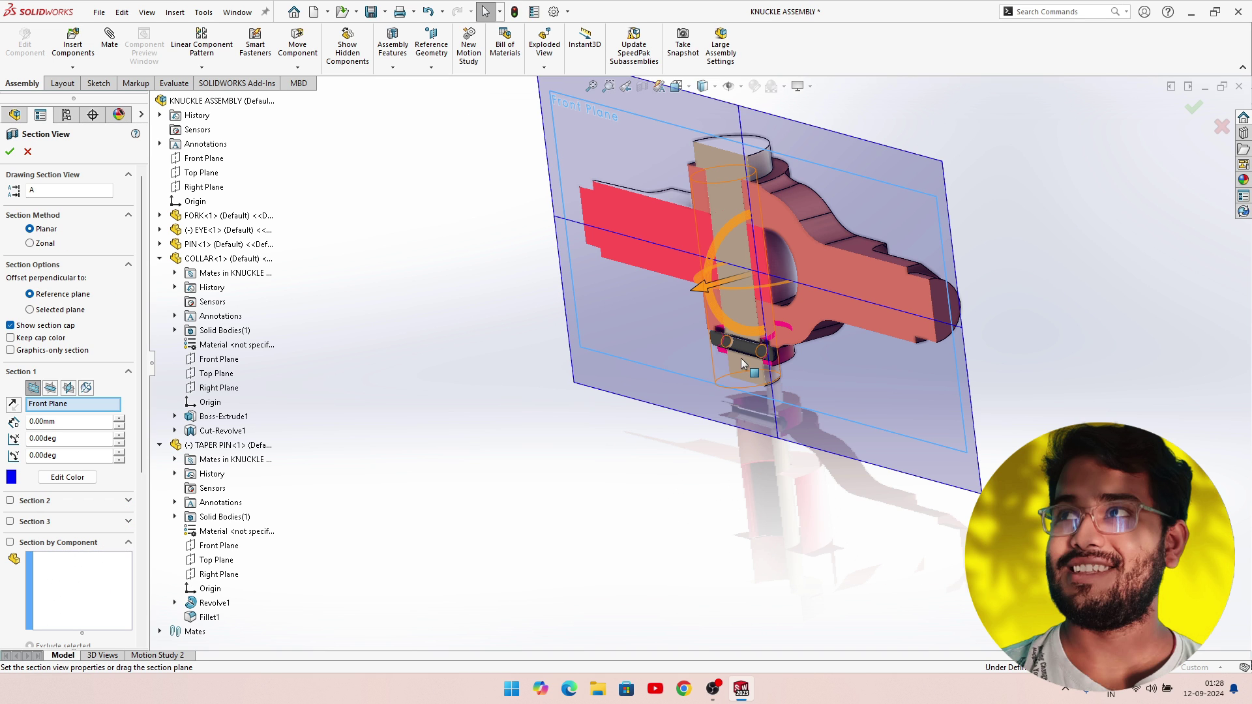
left_click(10, 151)
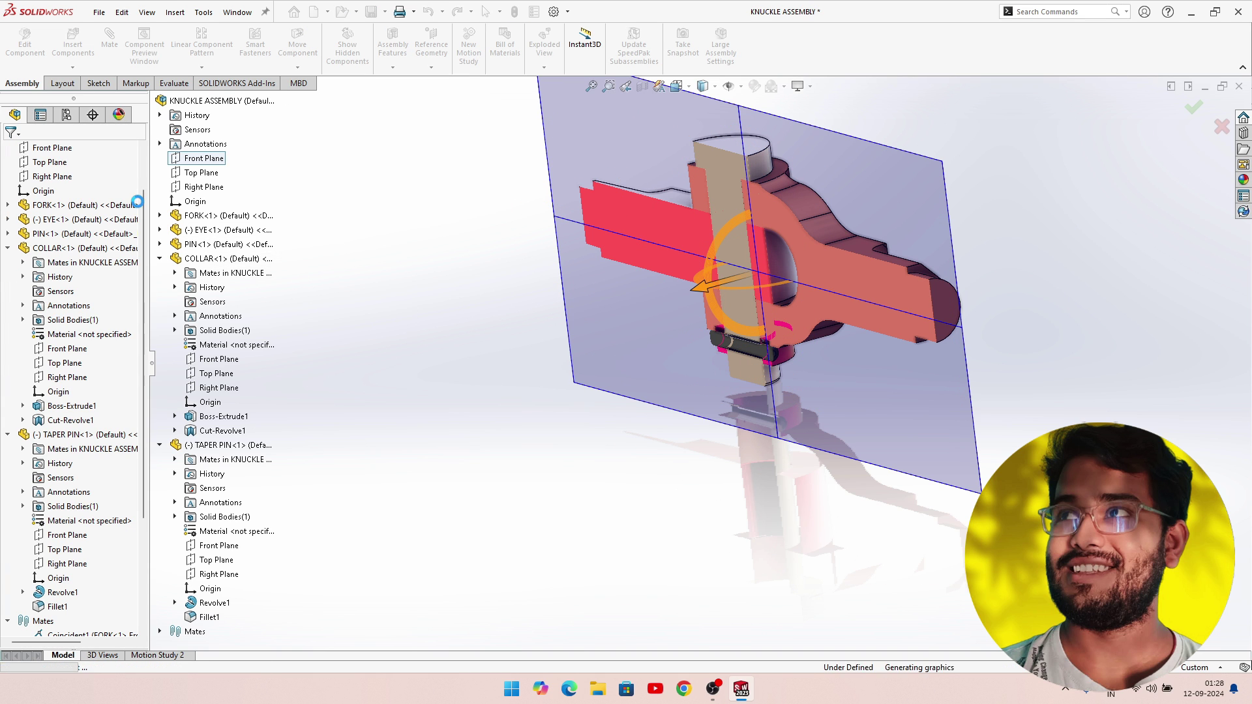
key("space")
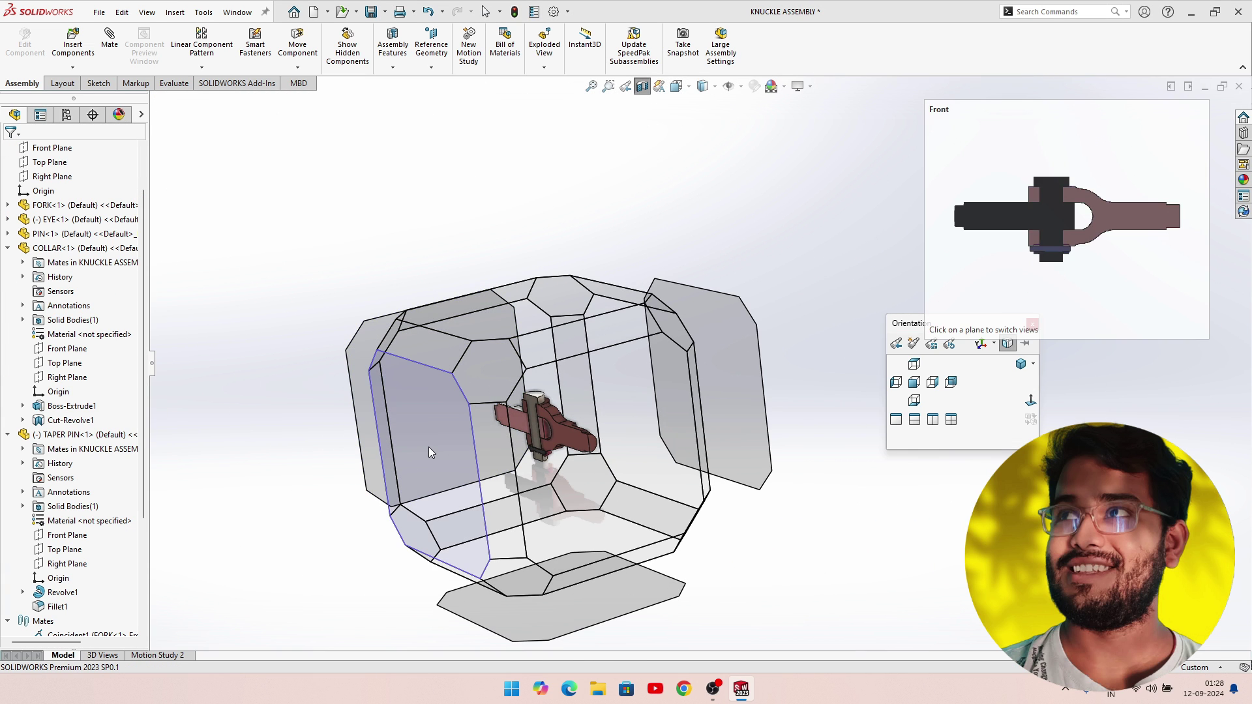
left_click(429, 448)
scroll(669, 461, "down", 3)
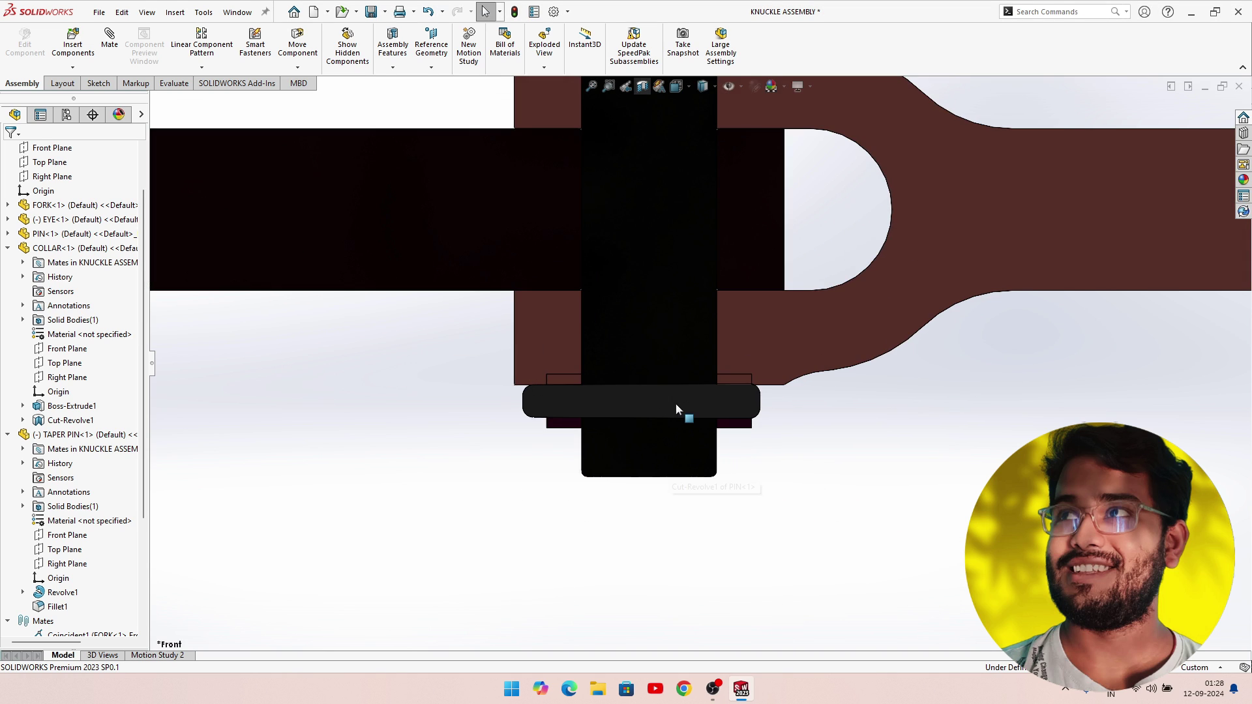
scroll(676, 403, "down", 3)
left_click_drag(675, 401, 714, 374)
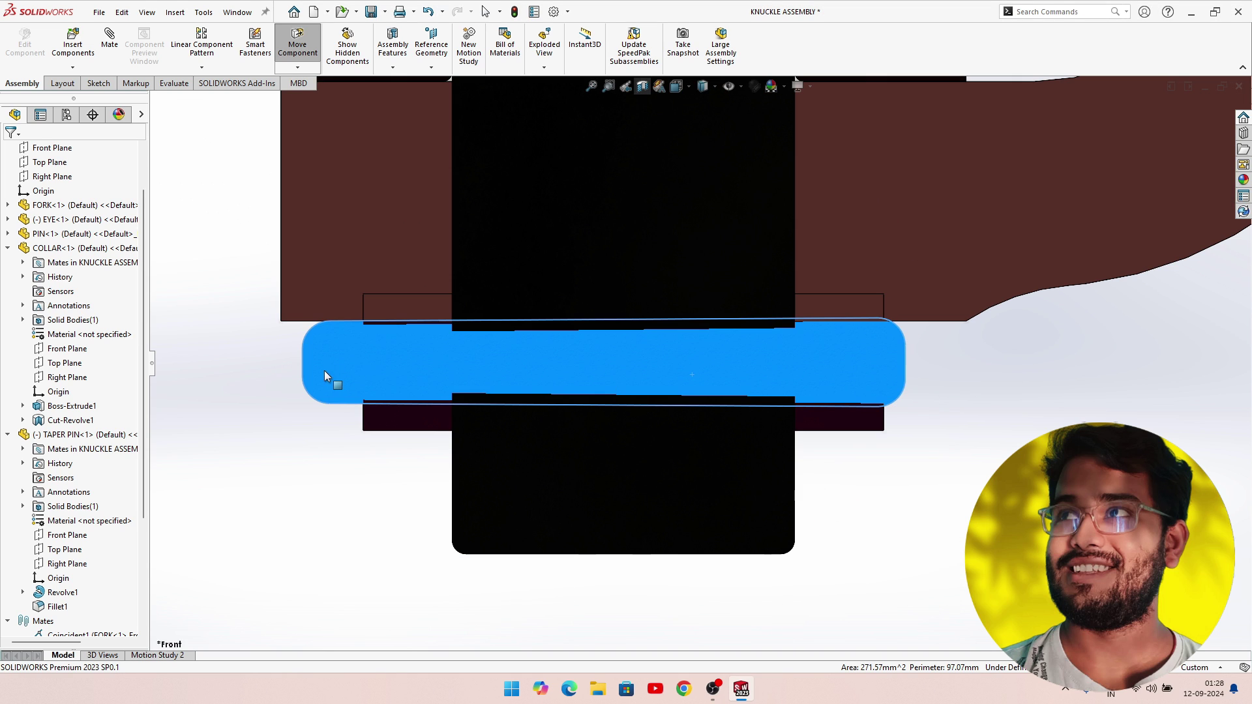
key("Escape")
Toggle RealView Graphics so the taper pin shows shaded brown instead of black.
left_click(457, 360)
scroll(496, 360, "down", 2)
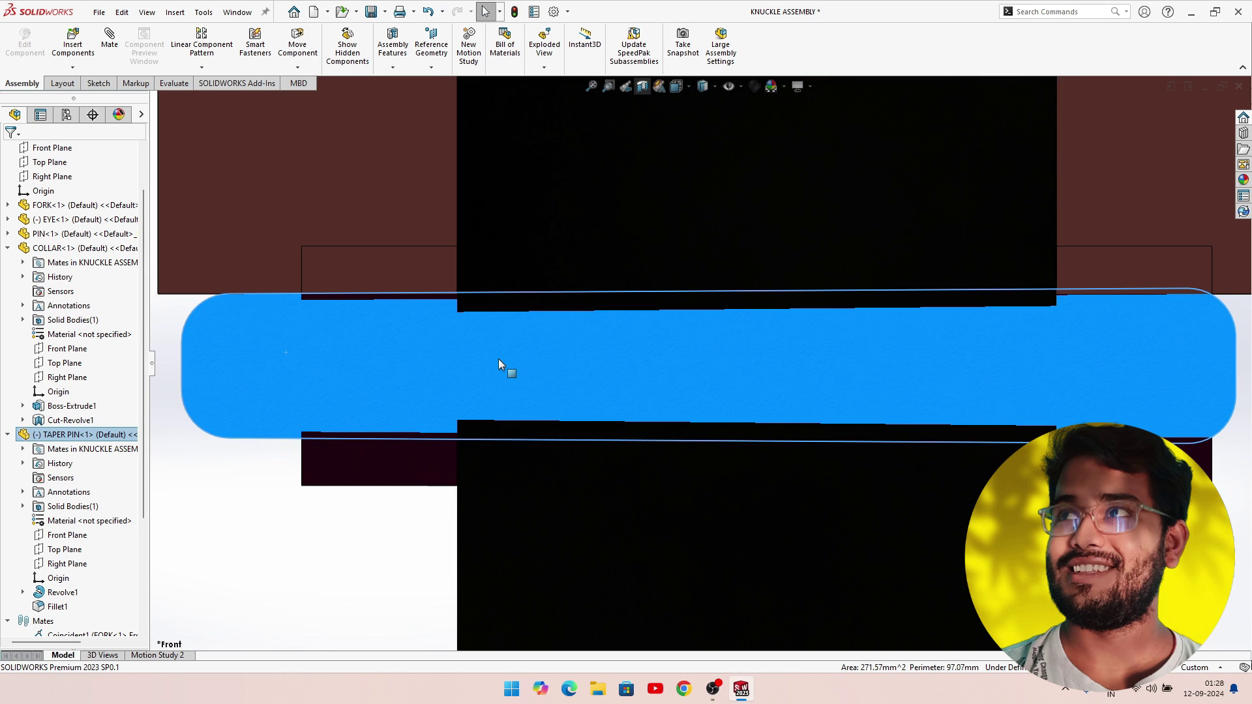
scroll(718, 385, "up", 2)
left_click(1133, 382)
left_click(979, 356)
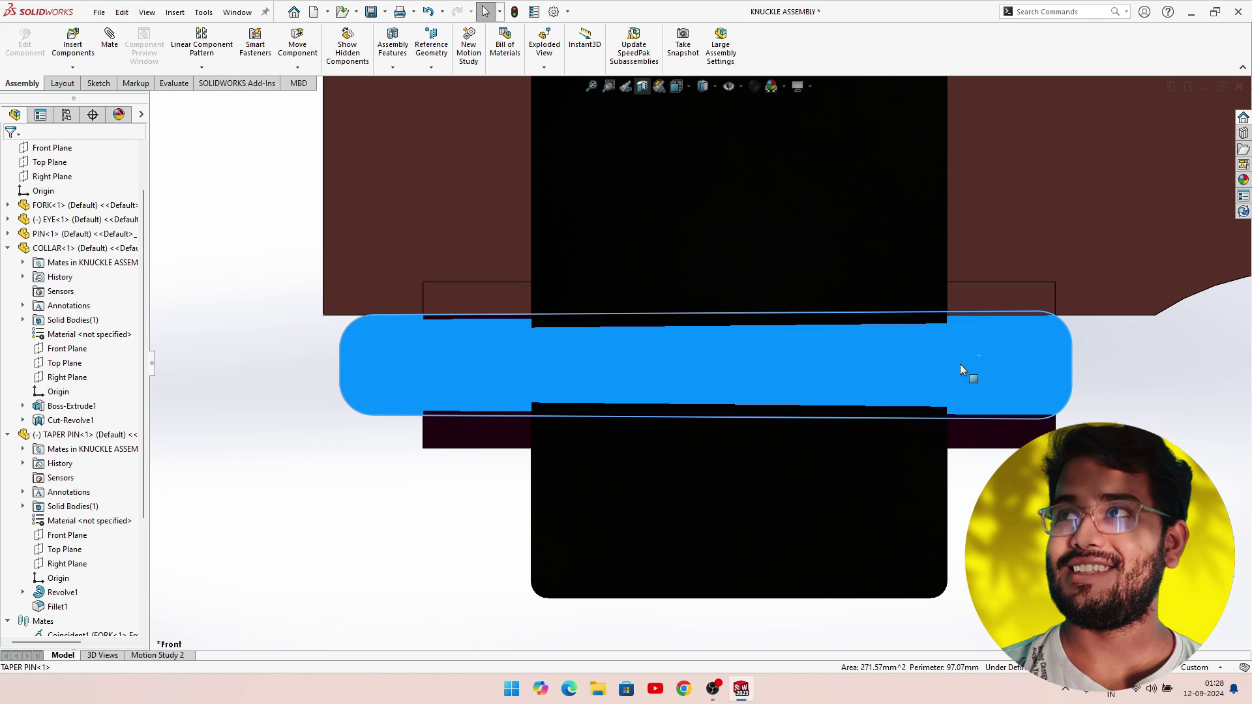
left_click(797, 87)
left_click(818, 104)
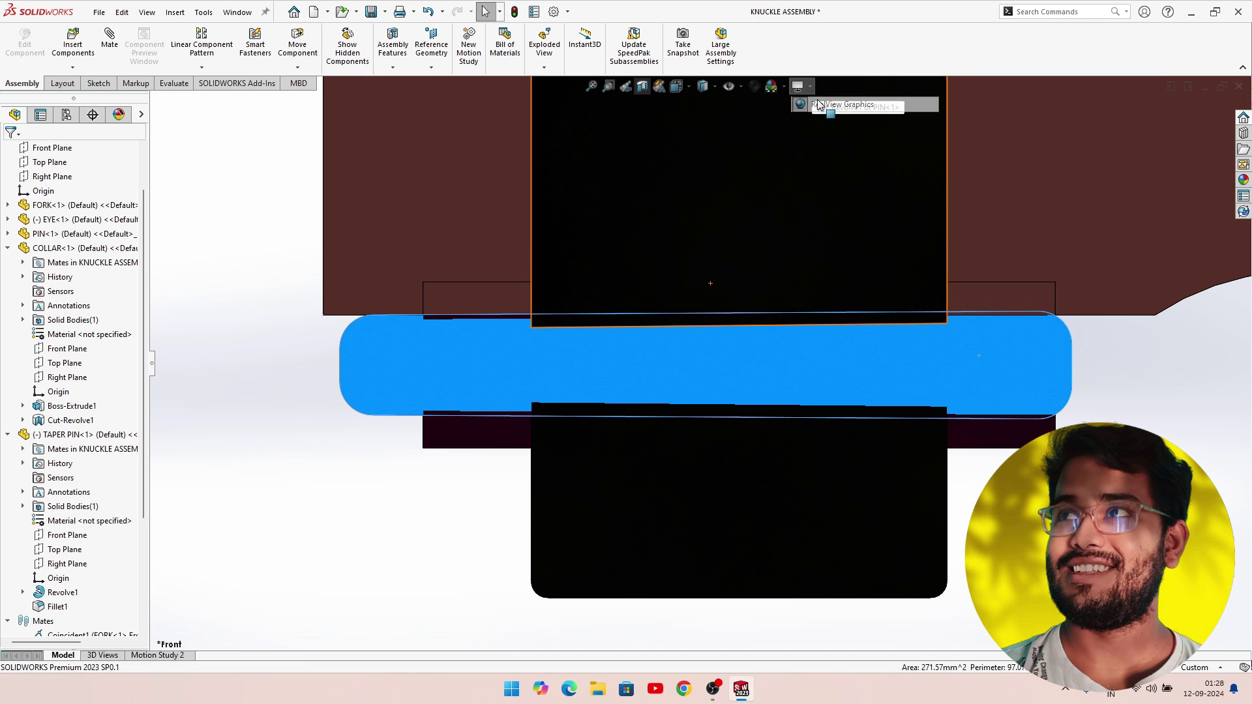
left_click(254, 438)
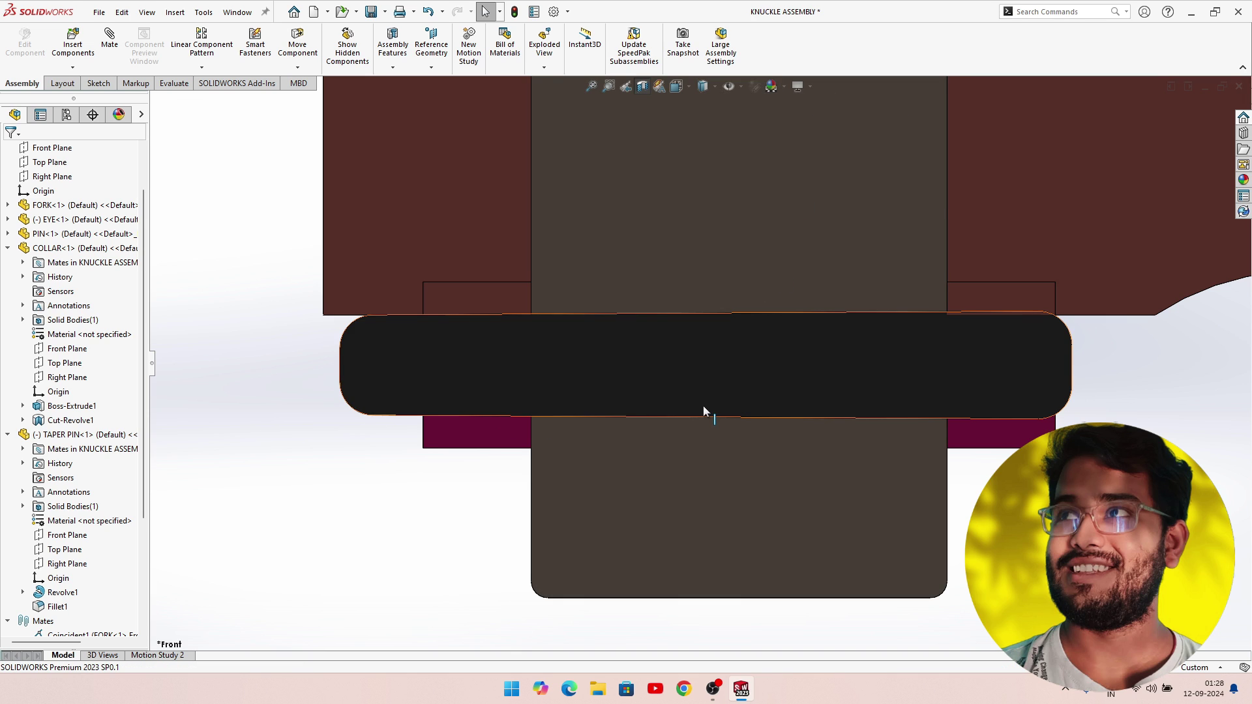
Select the taper pin faces, zoom out and orbit to inspect the pin's end.
scroll(610, 437, "up", 2)
left_click(546, 405)
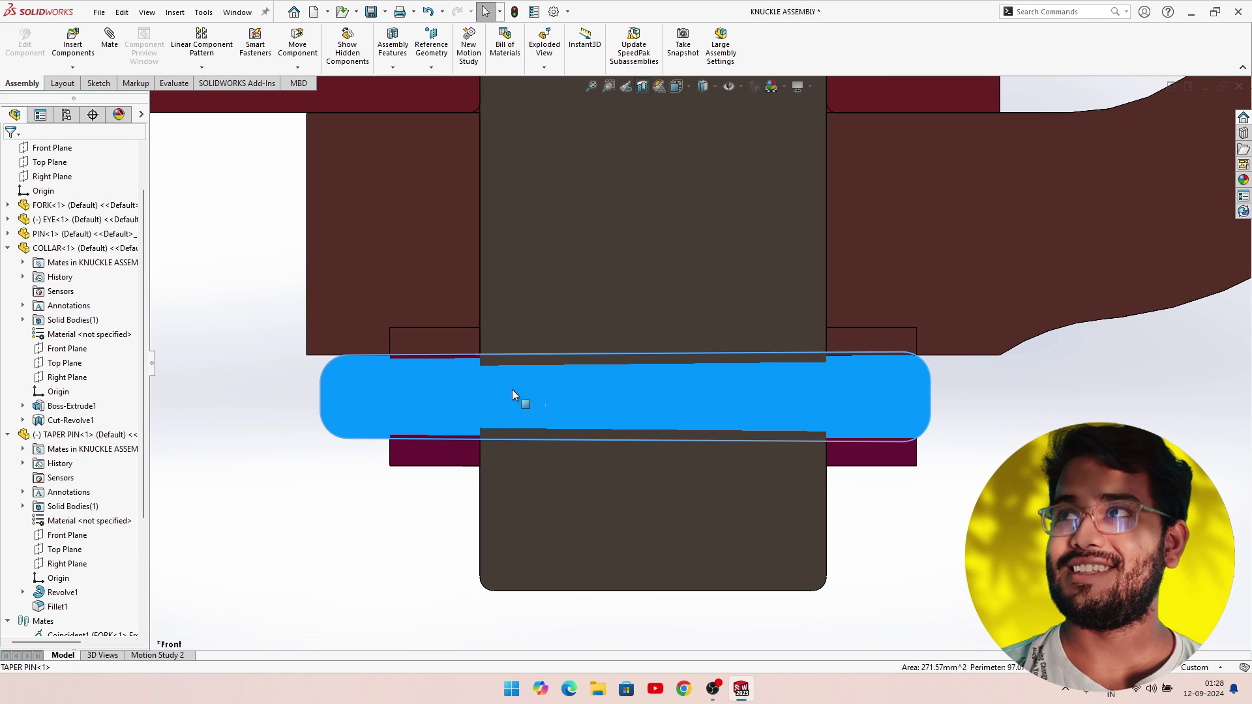
scroll(516, 385, "down", 2)
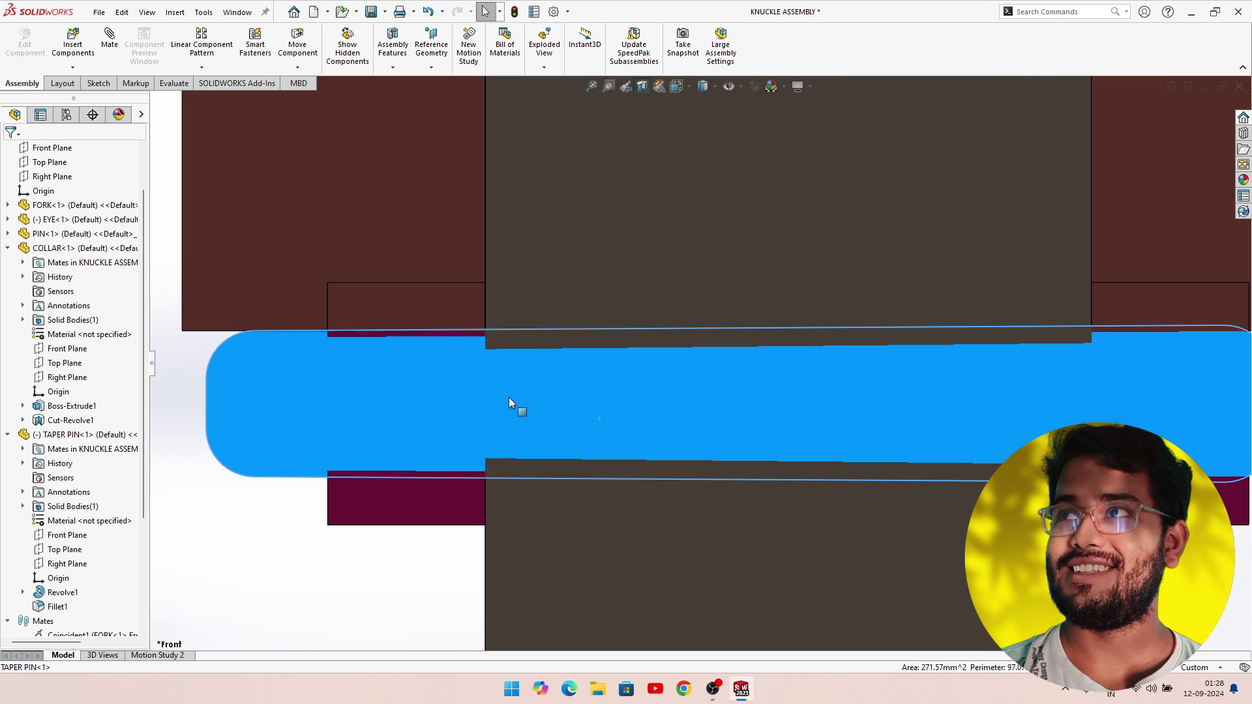
left_click(522, 387)
left_click(418, 405)
left_click(347, 408)
left_click(463, 420)
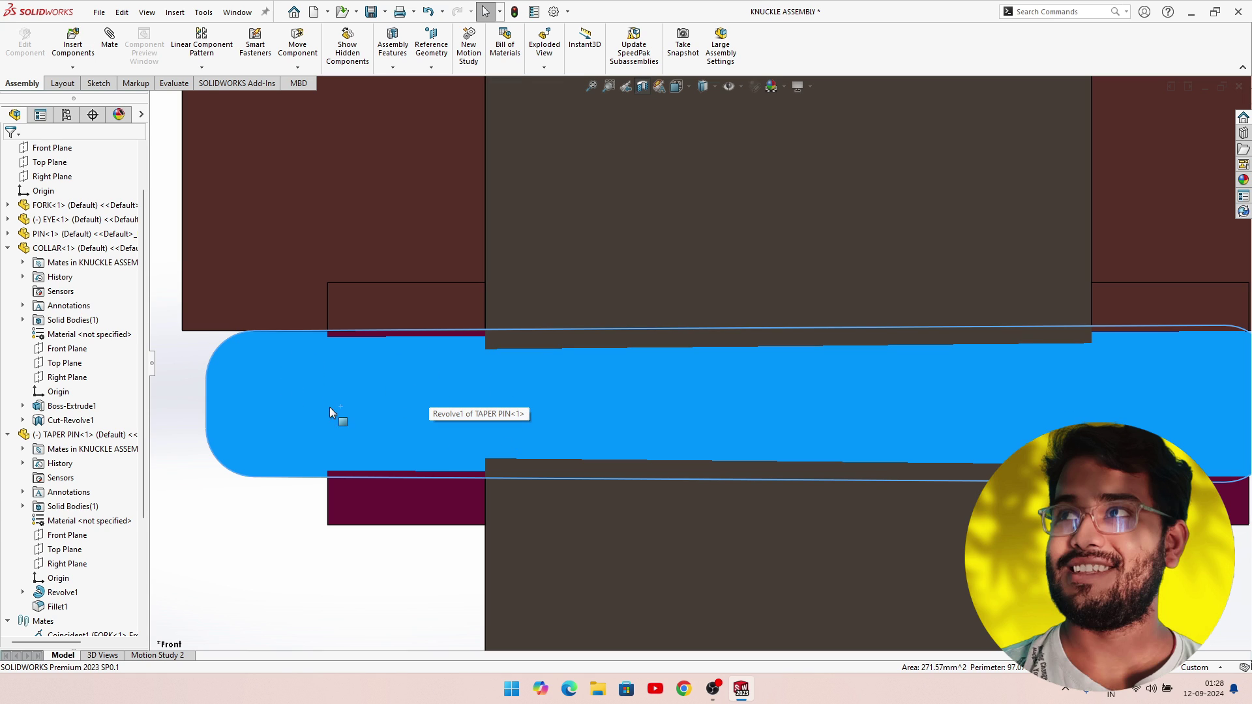
key("z")
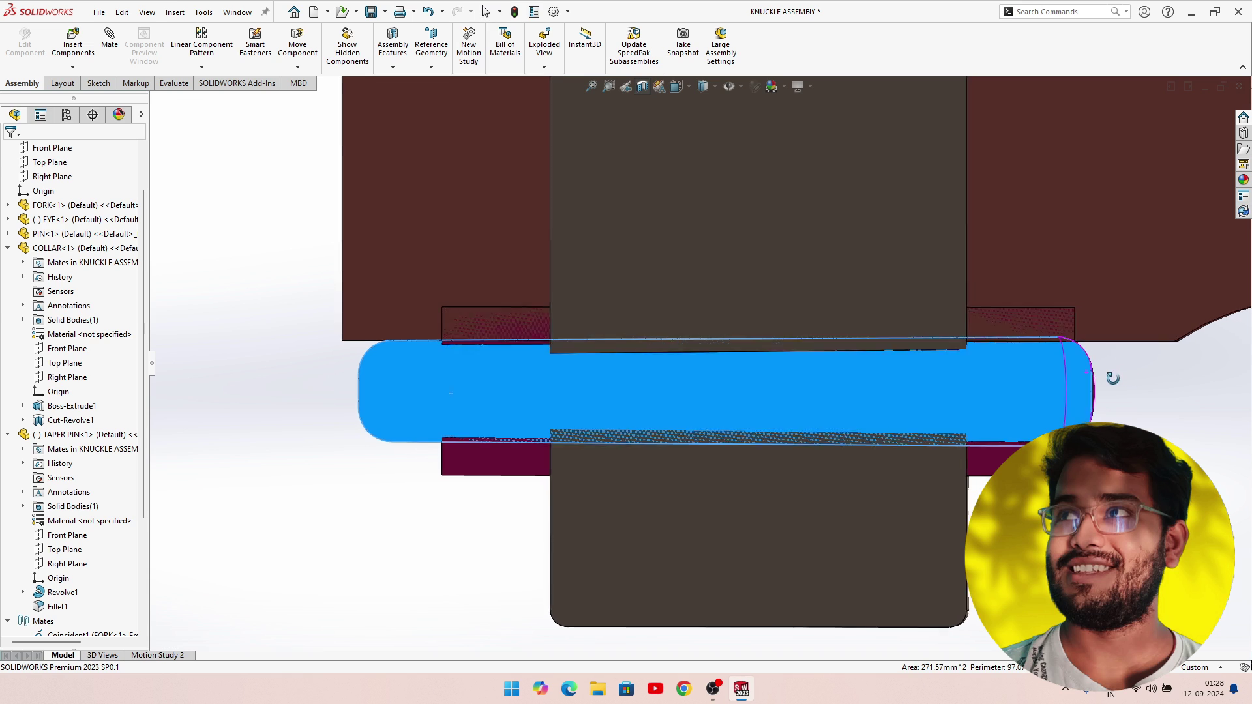
mouse_move(1109, 344)
middle_mouse_down()
mouse_move(1062, 389)
mouse_move(1046, 376)
mouse_move(978, 430)
mouse_move(953, 433)
mouse_move(967, 428)
middle_mouse_up()
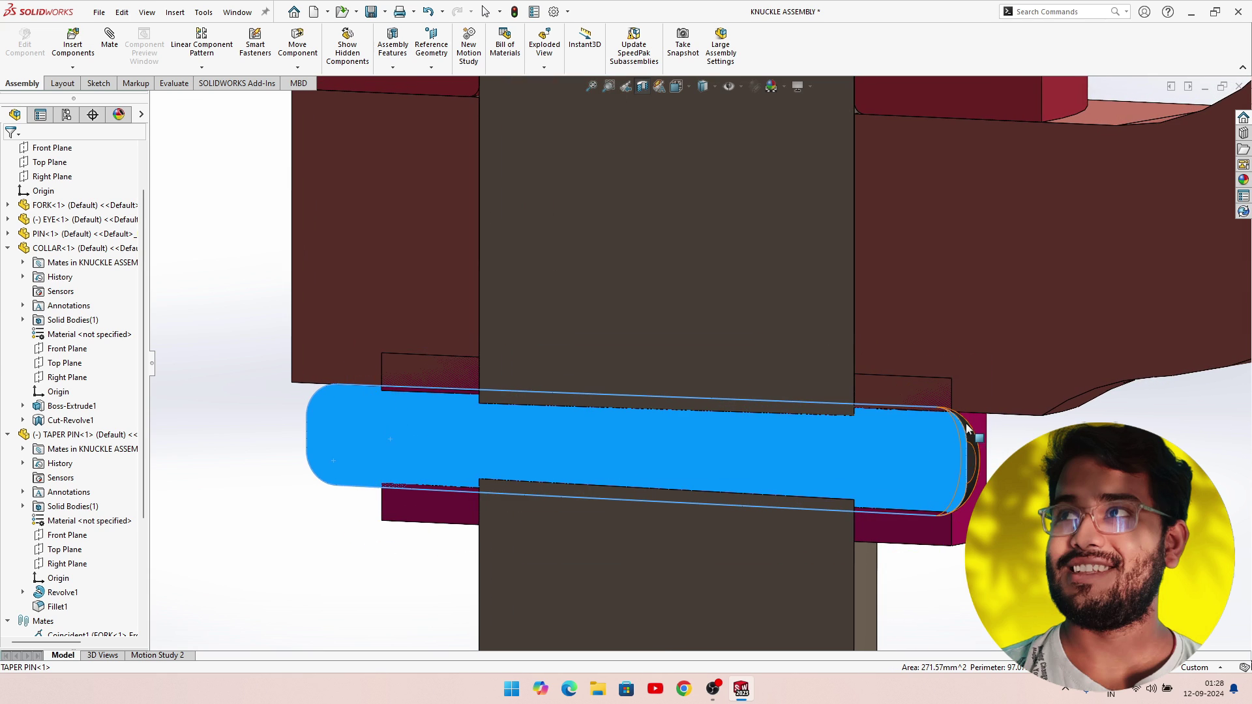
Browse the Desktop's SolidWorks files down to 10 Knuckle joint Assembly, then reopen SolidWorks files.
left_click(599, 691)
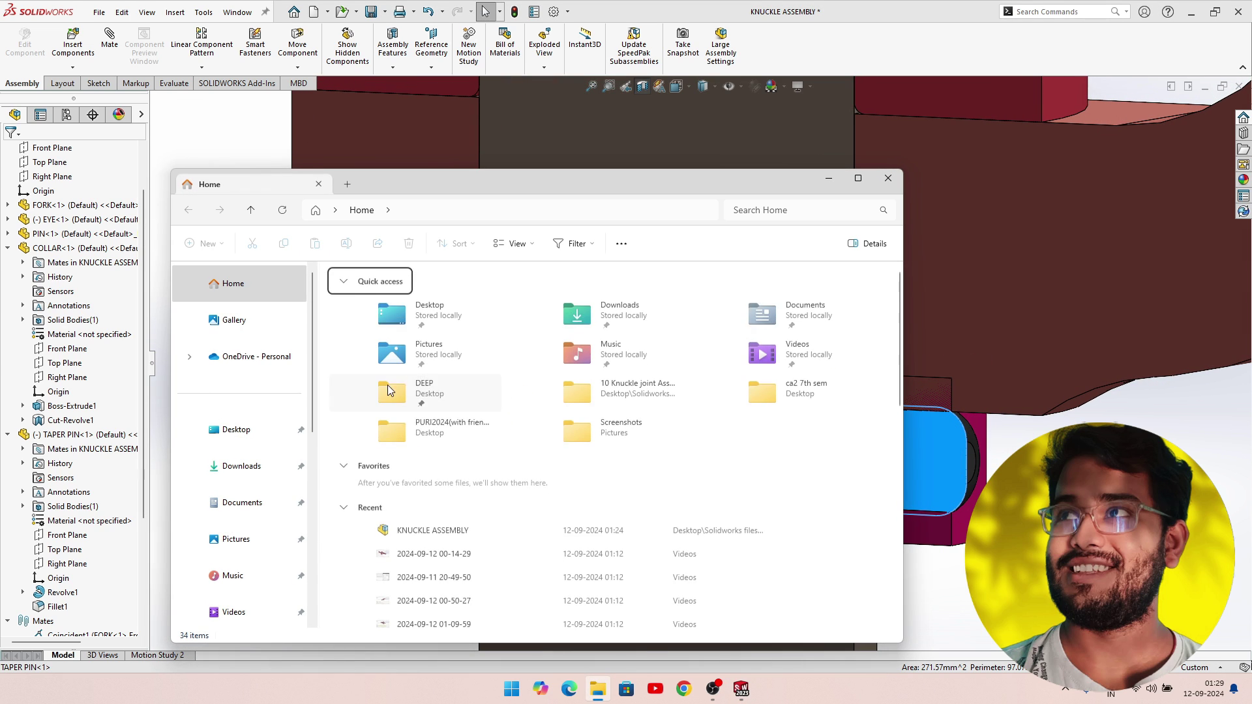
left_click(238, 430)
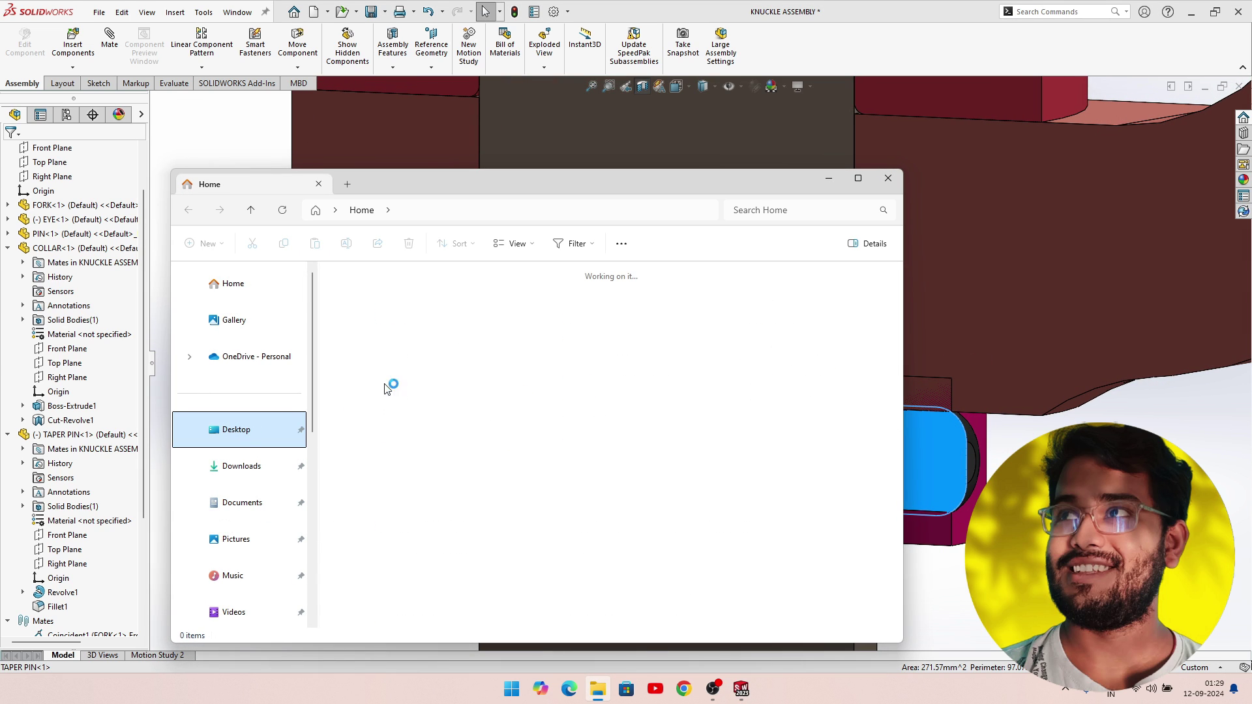
double_click(702, 319)
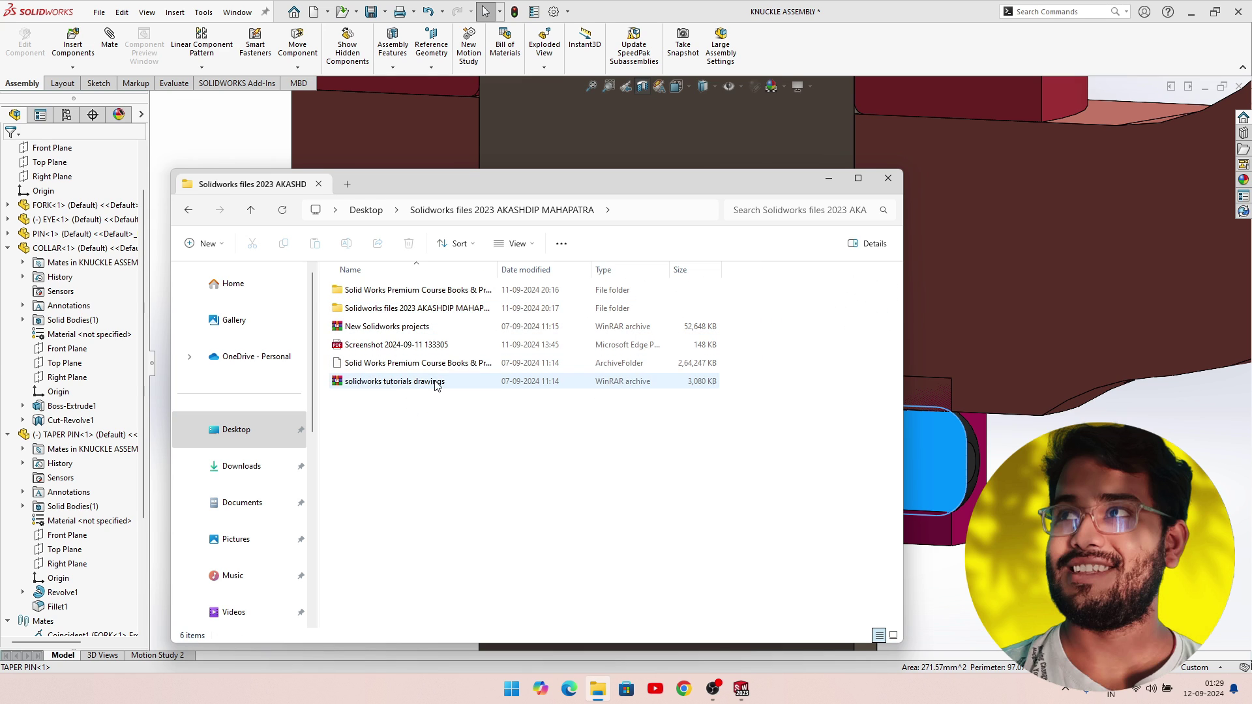
double_click(379, 311)
left_click(368, 293)
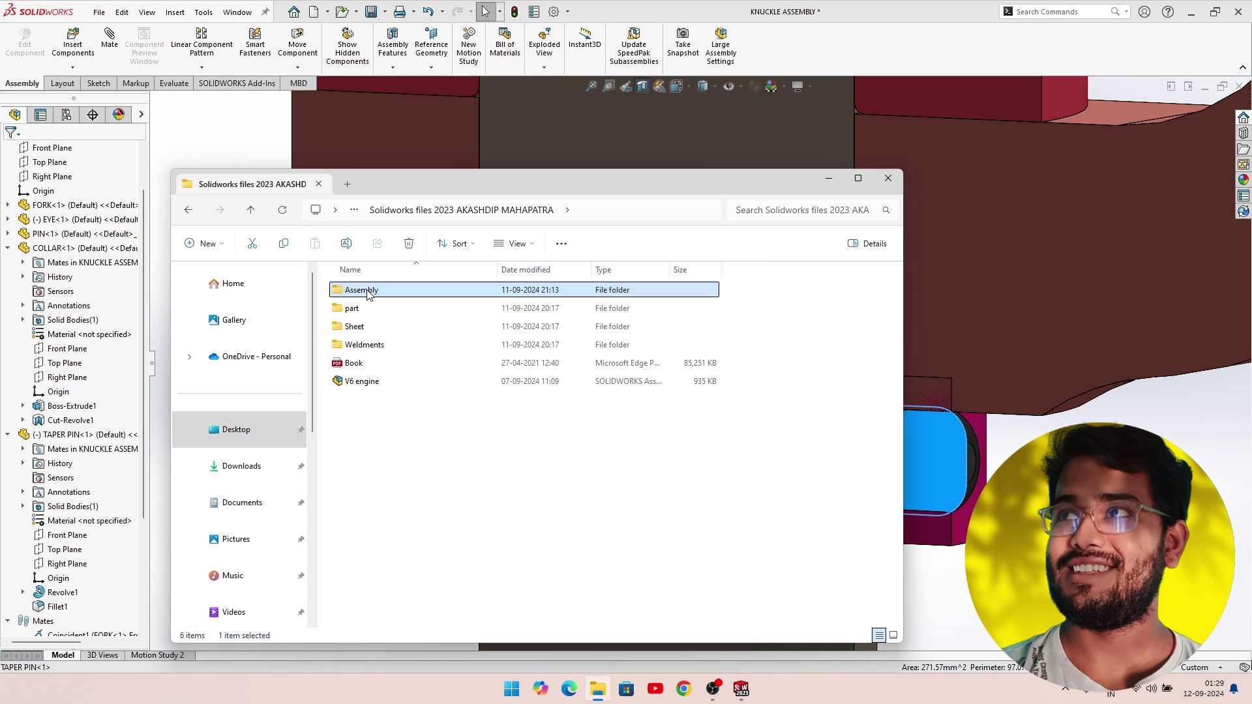
double_click(369, 295)
double_click(373, 307)
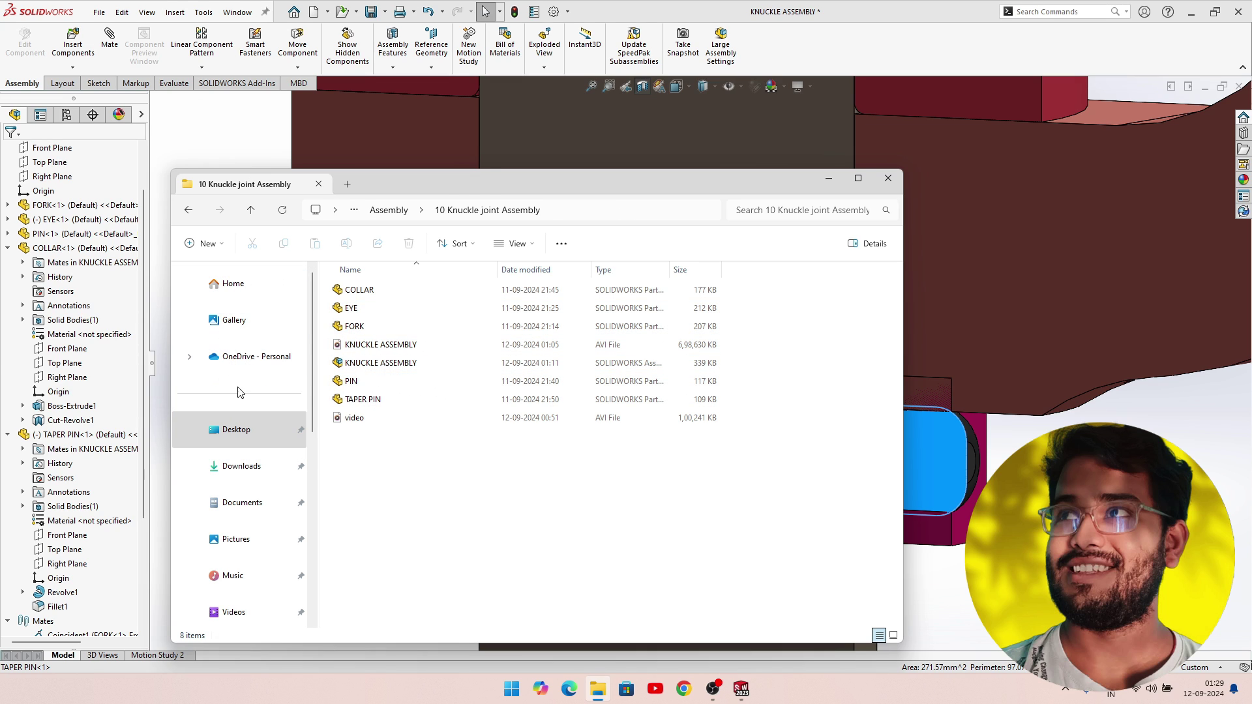
left_click(242, 467)
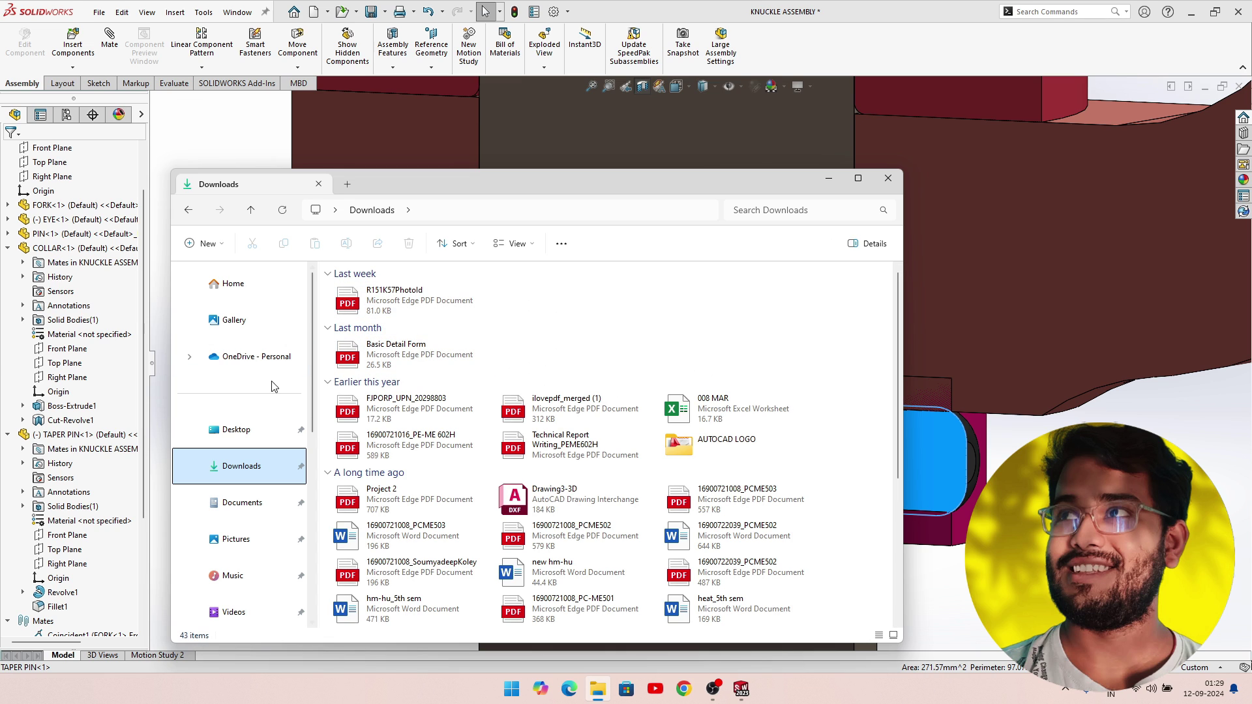
left_click(236, 428)
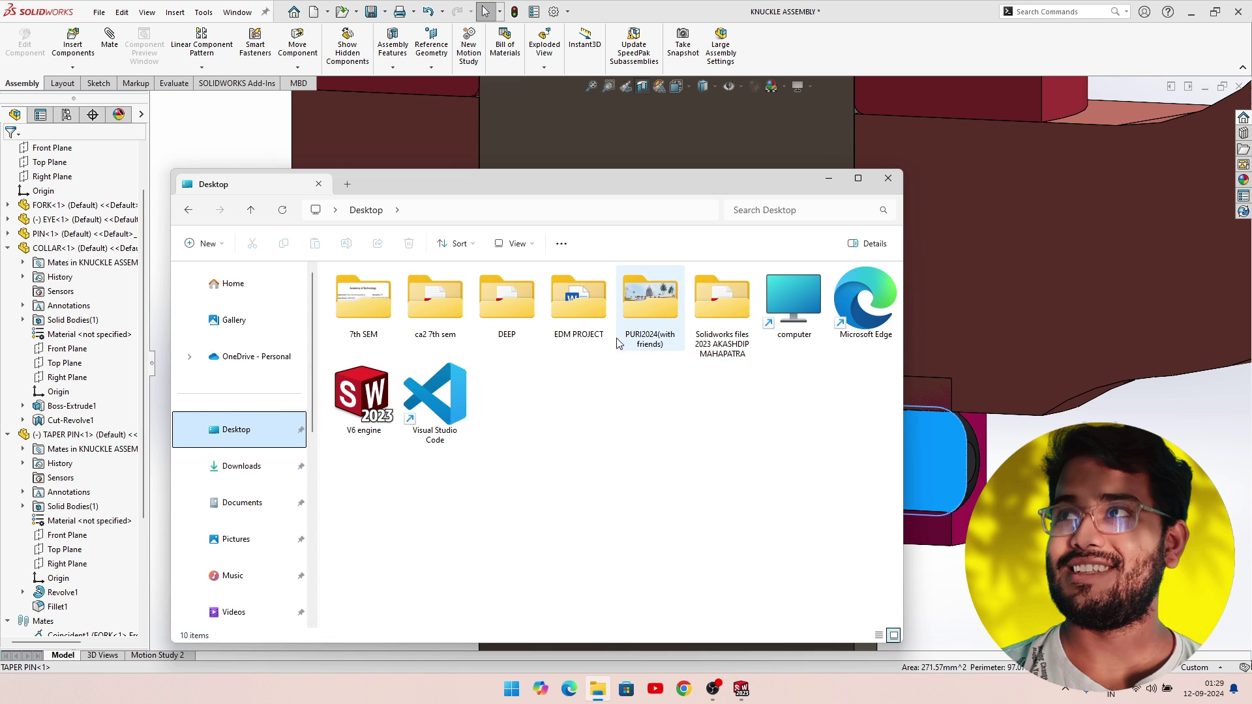
double_click(721, 307)
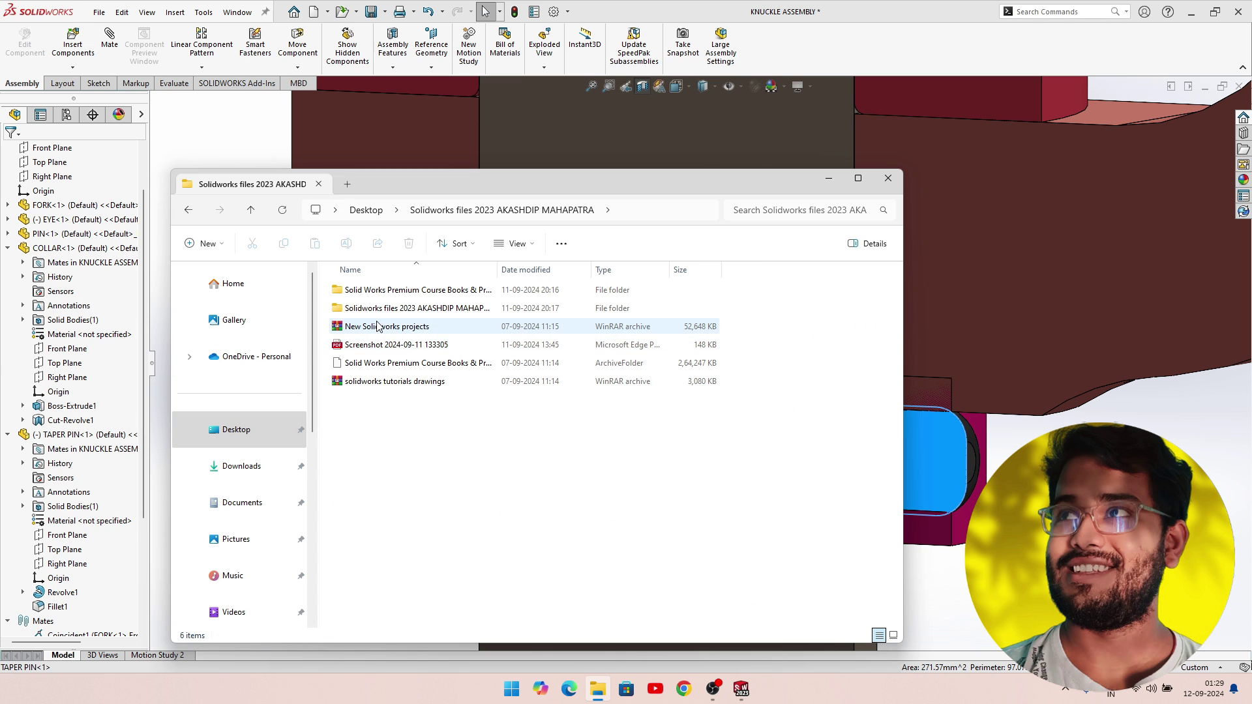
Open the knuckle joint drawing PDF and scroll to the collar and taper-pin dimensions.
double_click(370, 346)
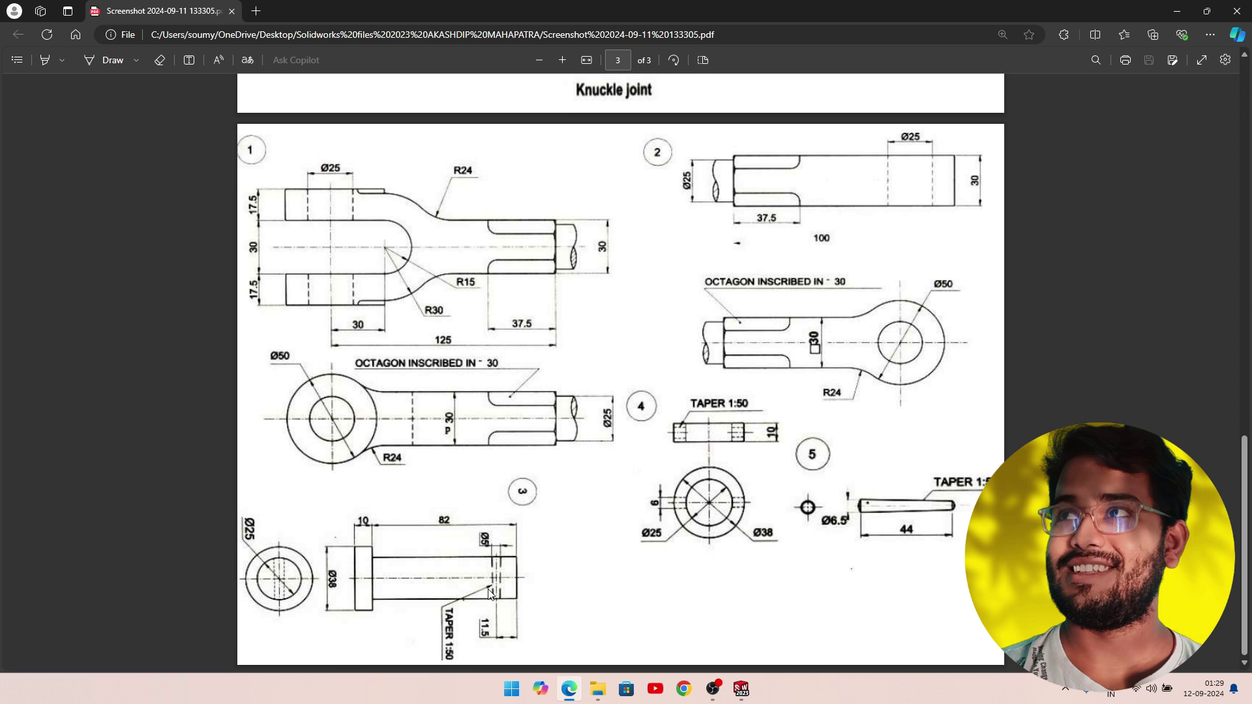
scroll(522, 607, "up", 3, "ctrl")
scroll(517, 621, "down", 4)
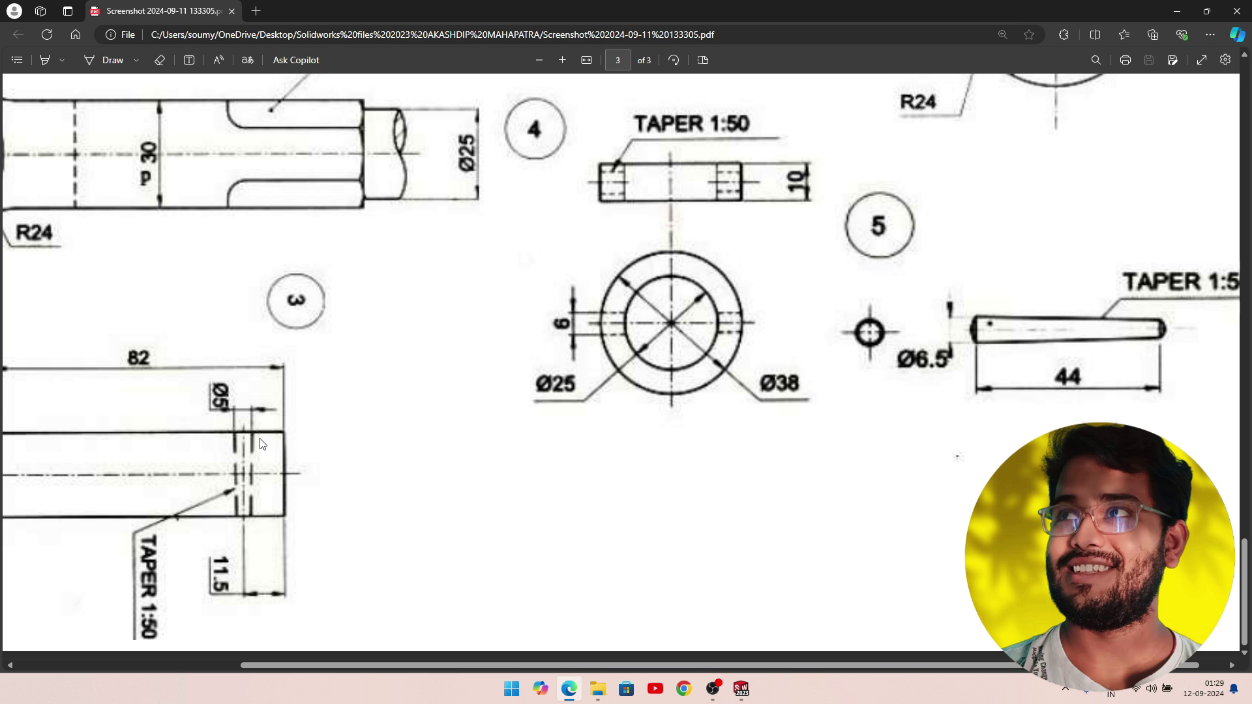
Minimize the PDF and Explorer, then open the taper pin part on its own.
left_click(1188, 17)
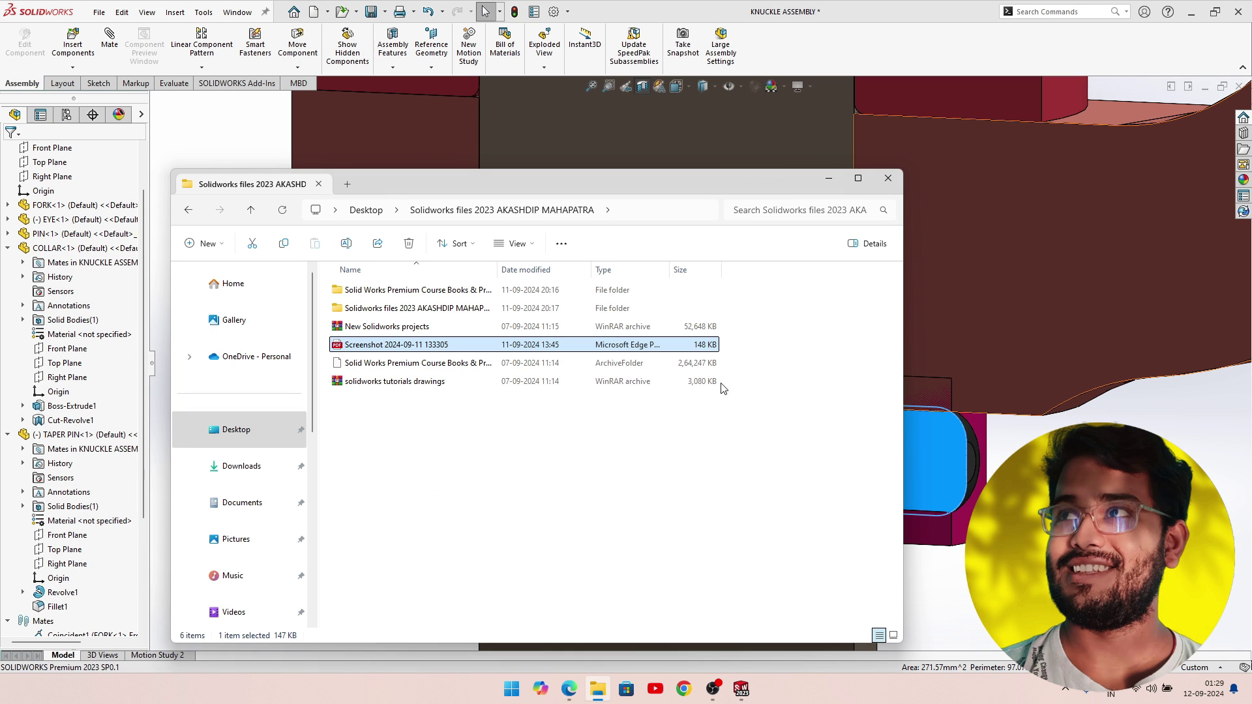
left_click(828, 180)
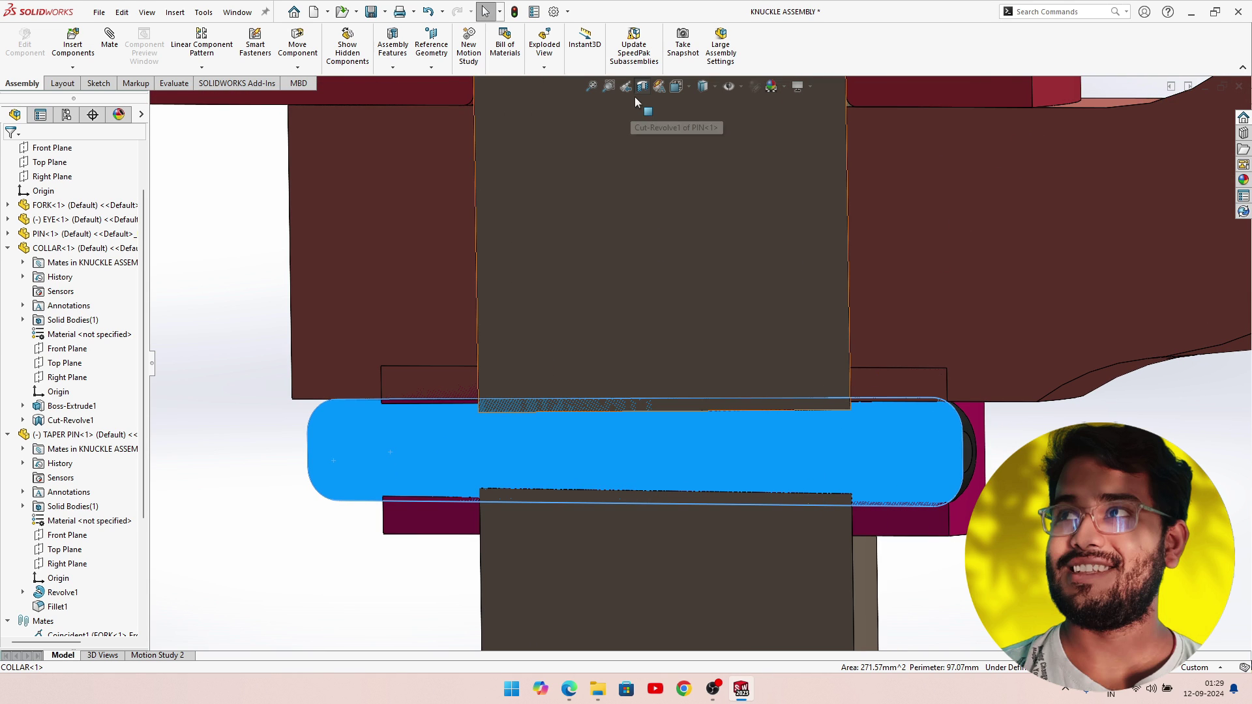
scroll(769, 439, "up", 5)
scroll(770, 445, "up", 3)
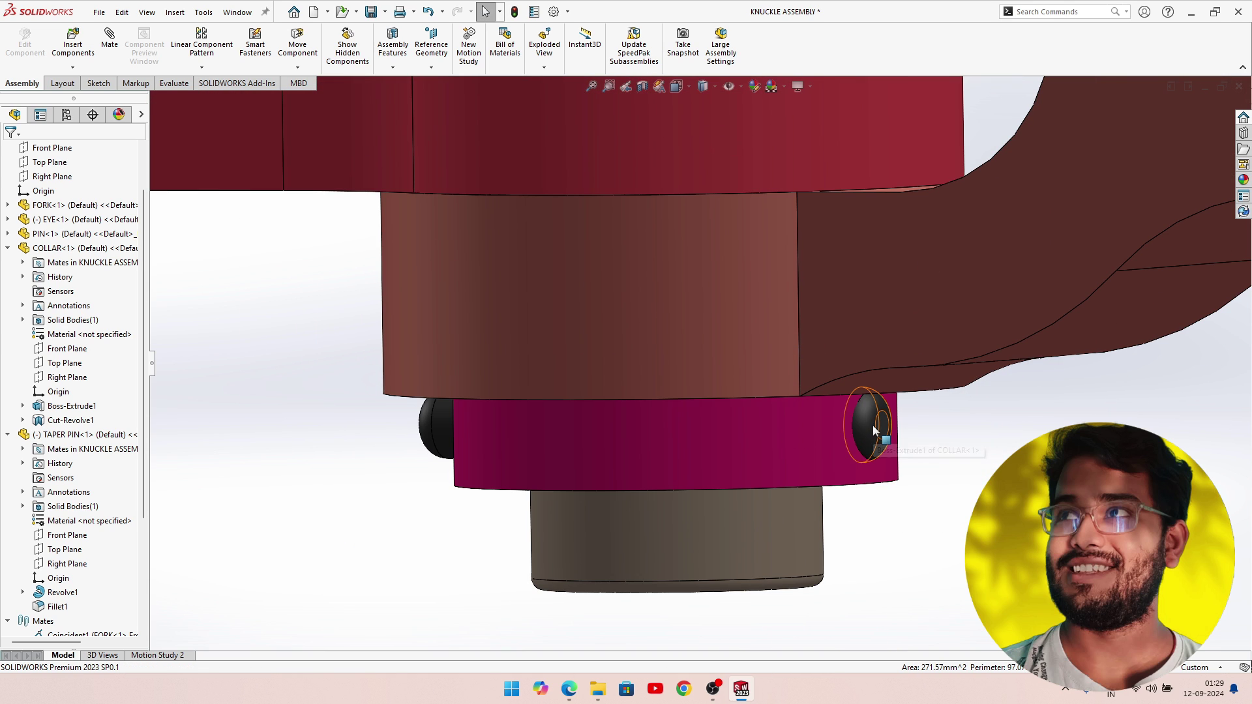
left_click(874, 431)
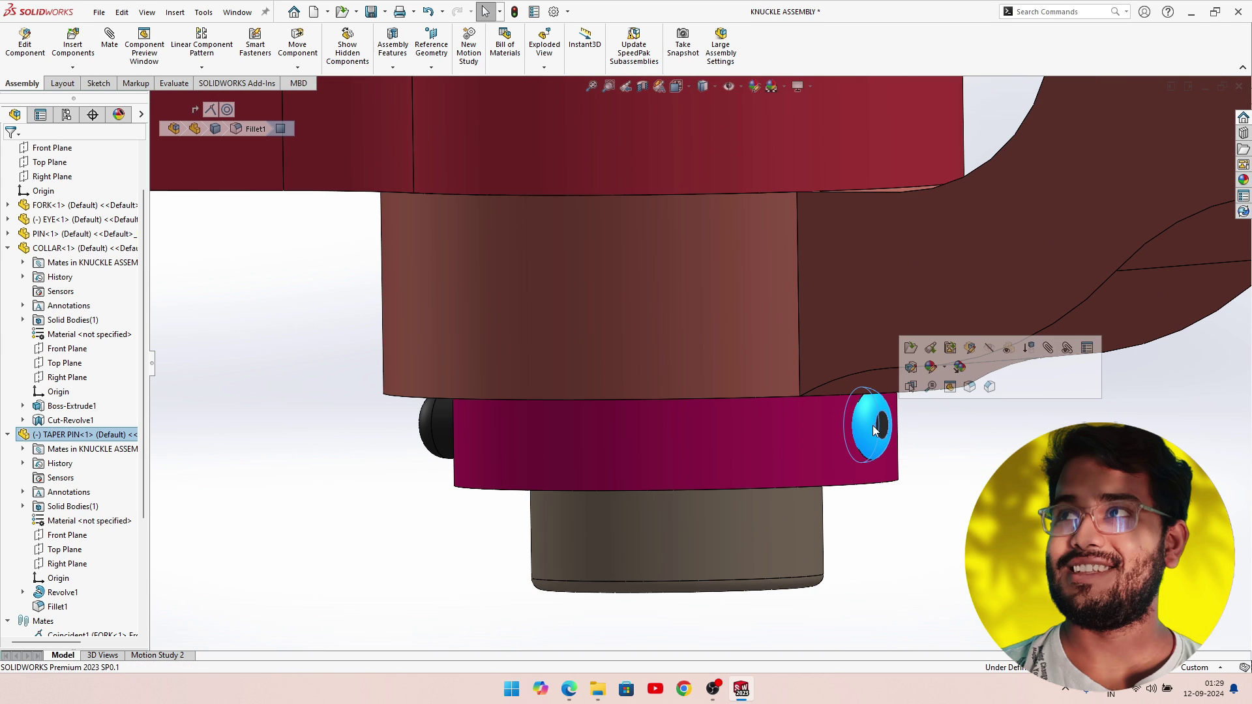
left_click(910, 349)
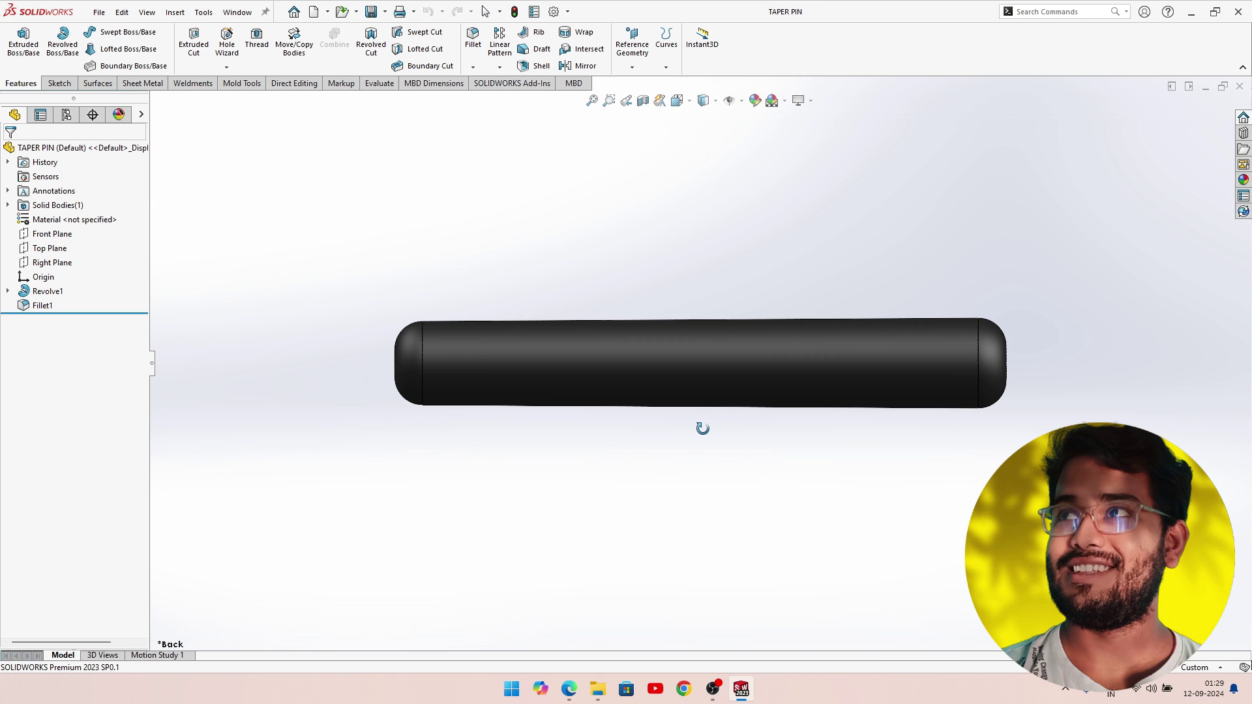
middle_click_drag(702, 429, 649, 468)
Check the 3.25 dimension in the pin's Sketch1, then exit discarding changes.
left_click(8, 291)
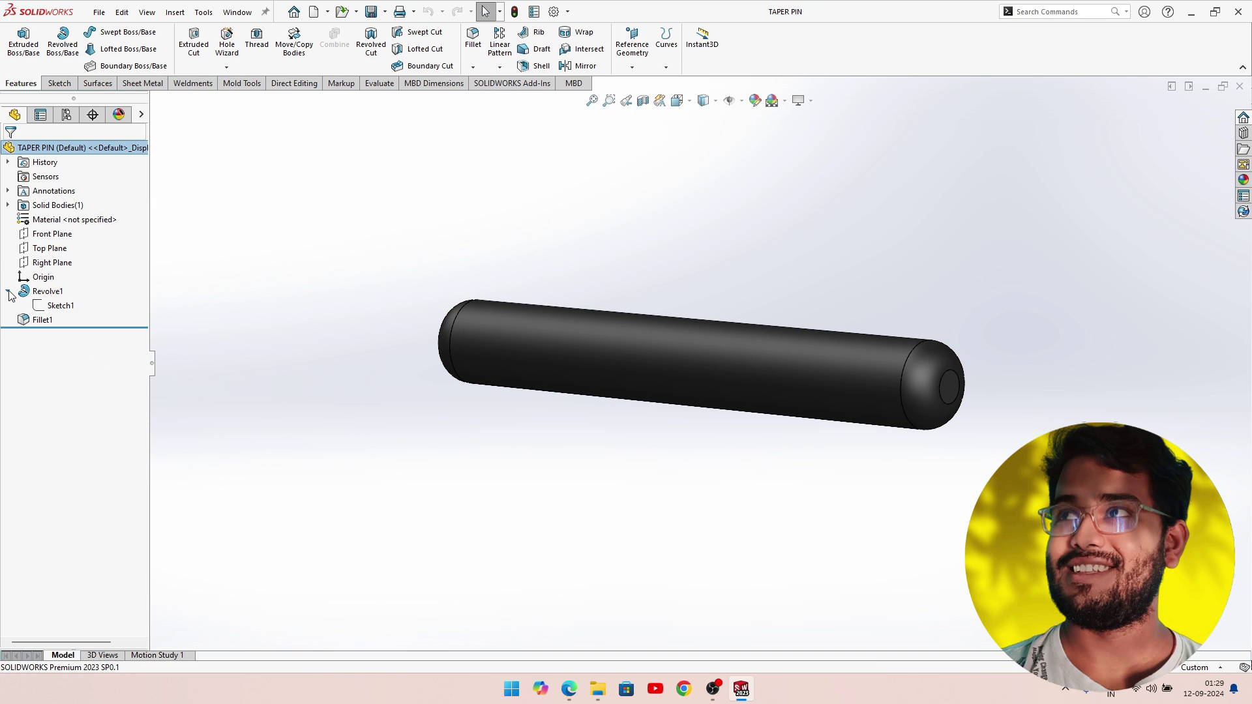
left_click(57, 306)
left_click(52, 270)
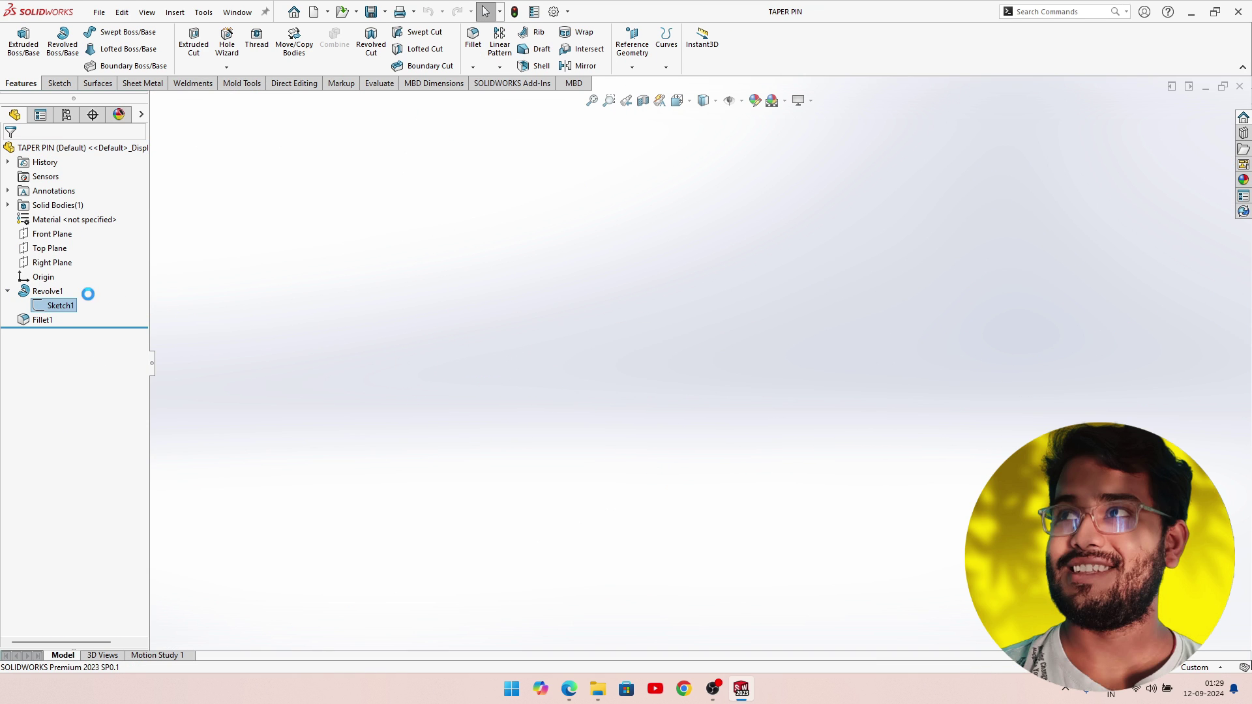
scroll(740, 359, "down", 2)
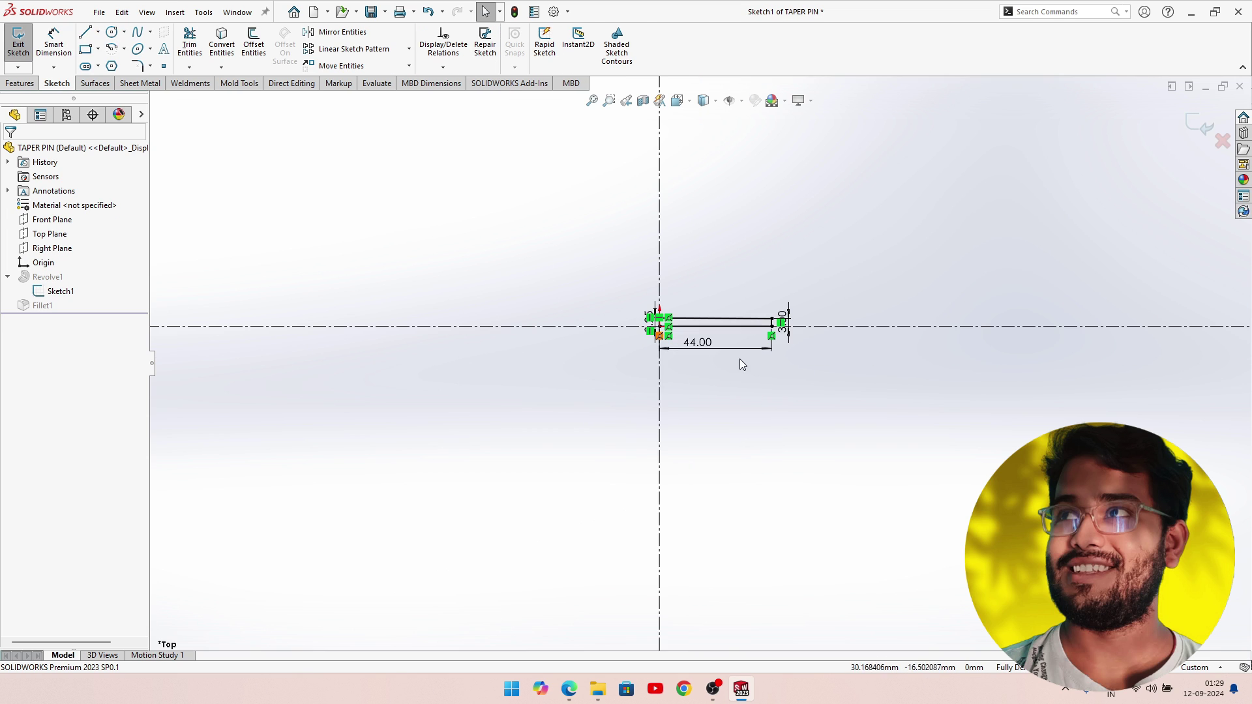
scroll(778, 300, "down", 3)
scroll(778, 297, "down", 2)
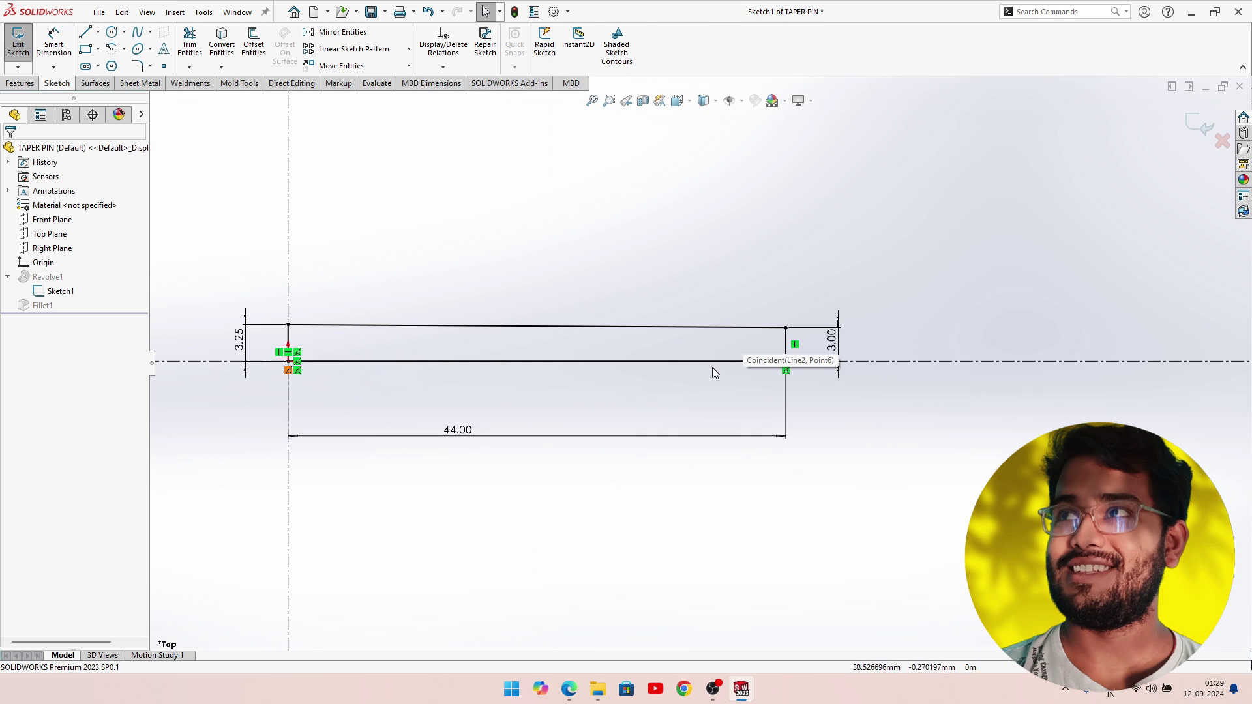
double_click(244, 343)
left_click(206, 321)
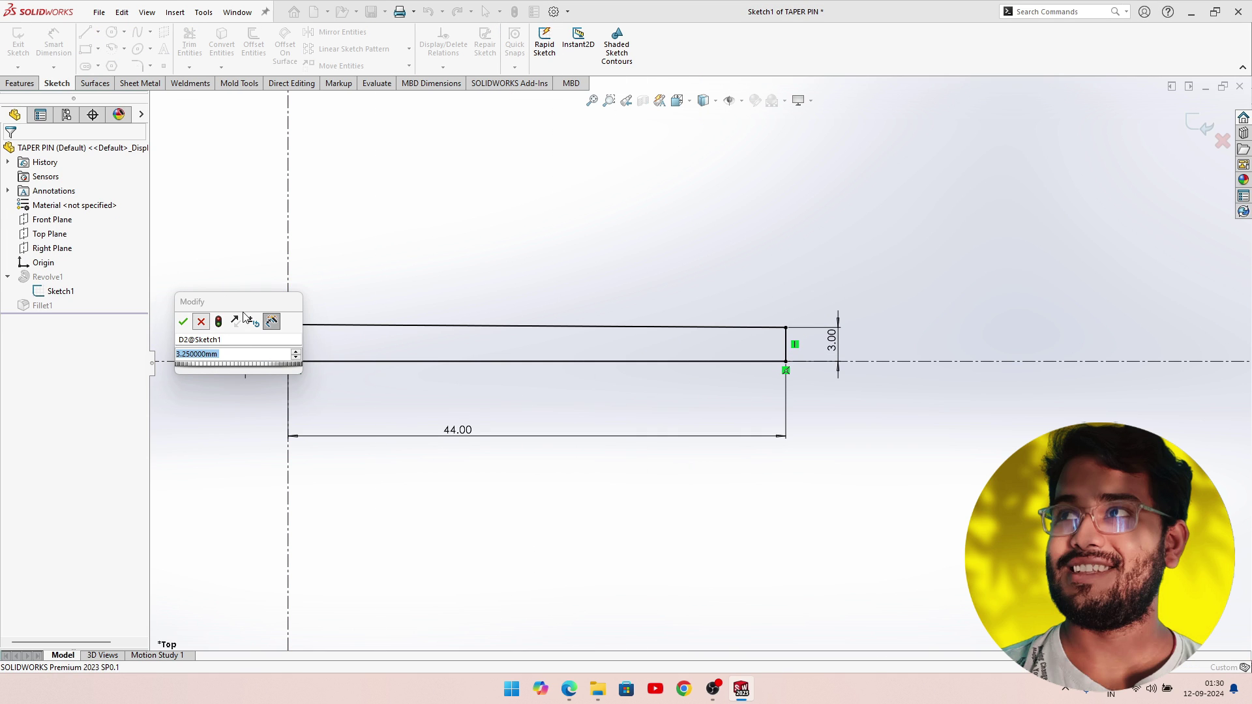
left_click(1222, 142)
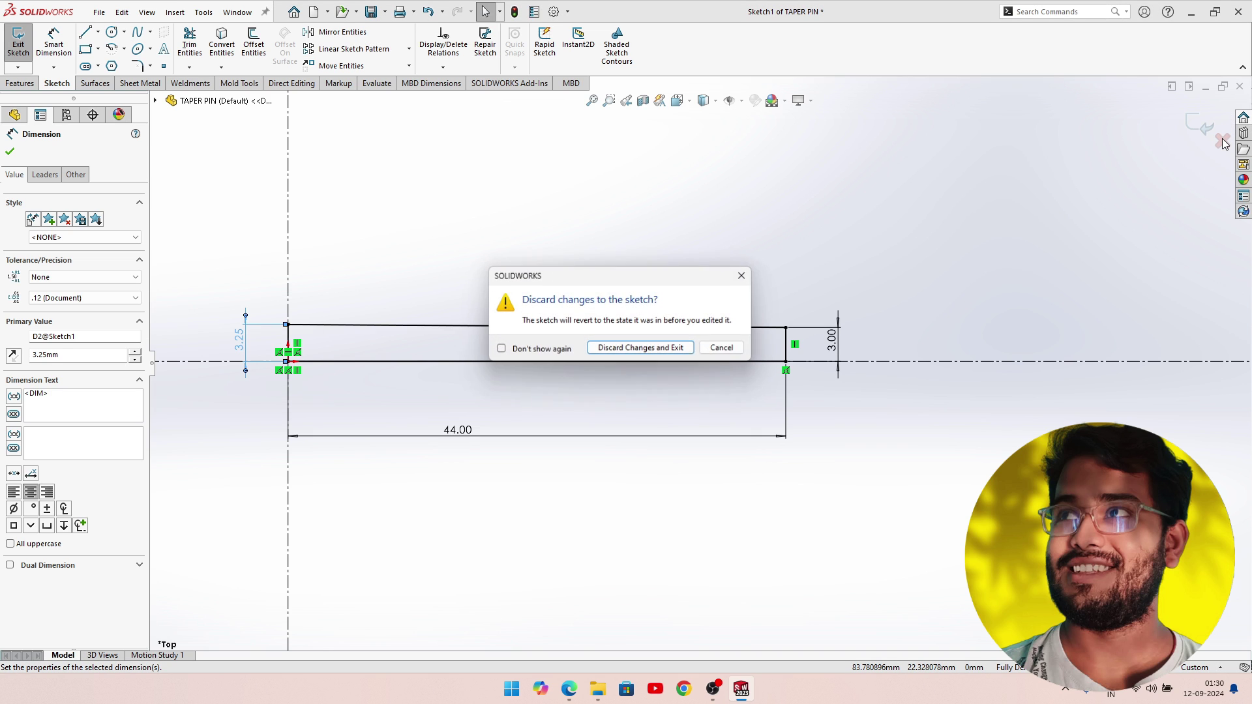
left_click(634, 354)
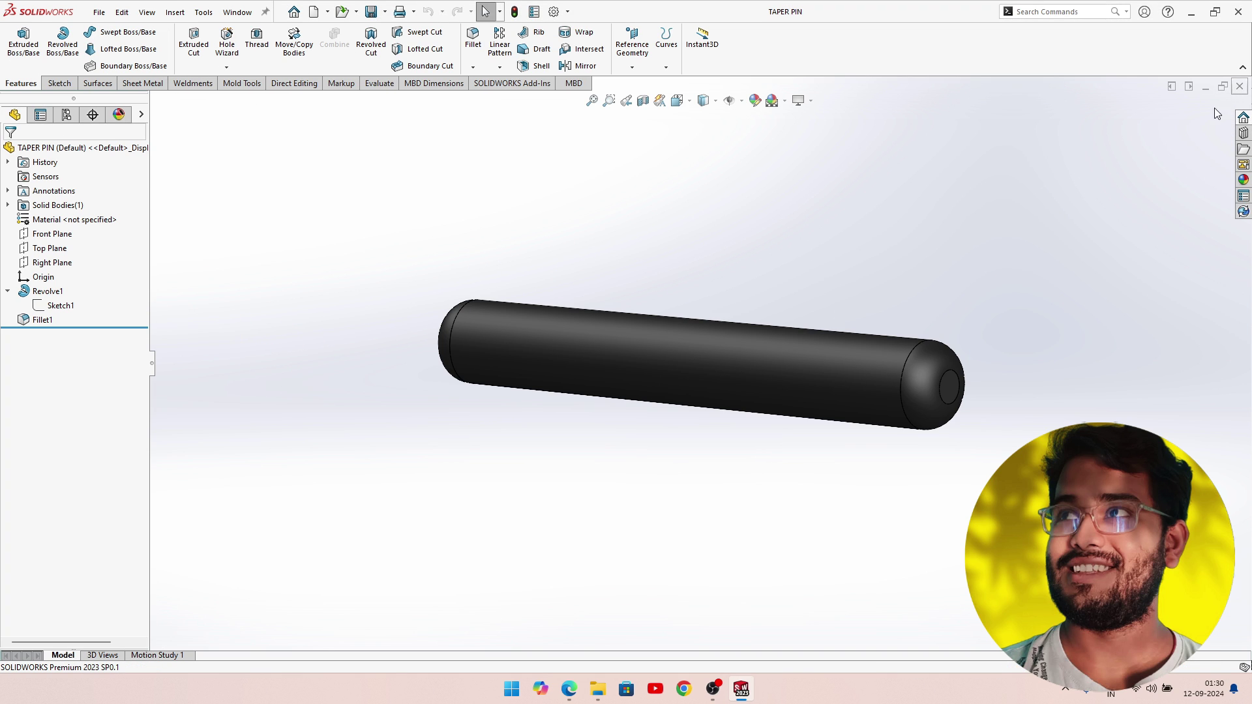
left_click(1240, 86)
Skip the rebuild prompt and delete the Coincident6 mate from the Mates folder.
left_click(165, 78)
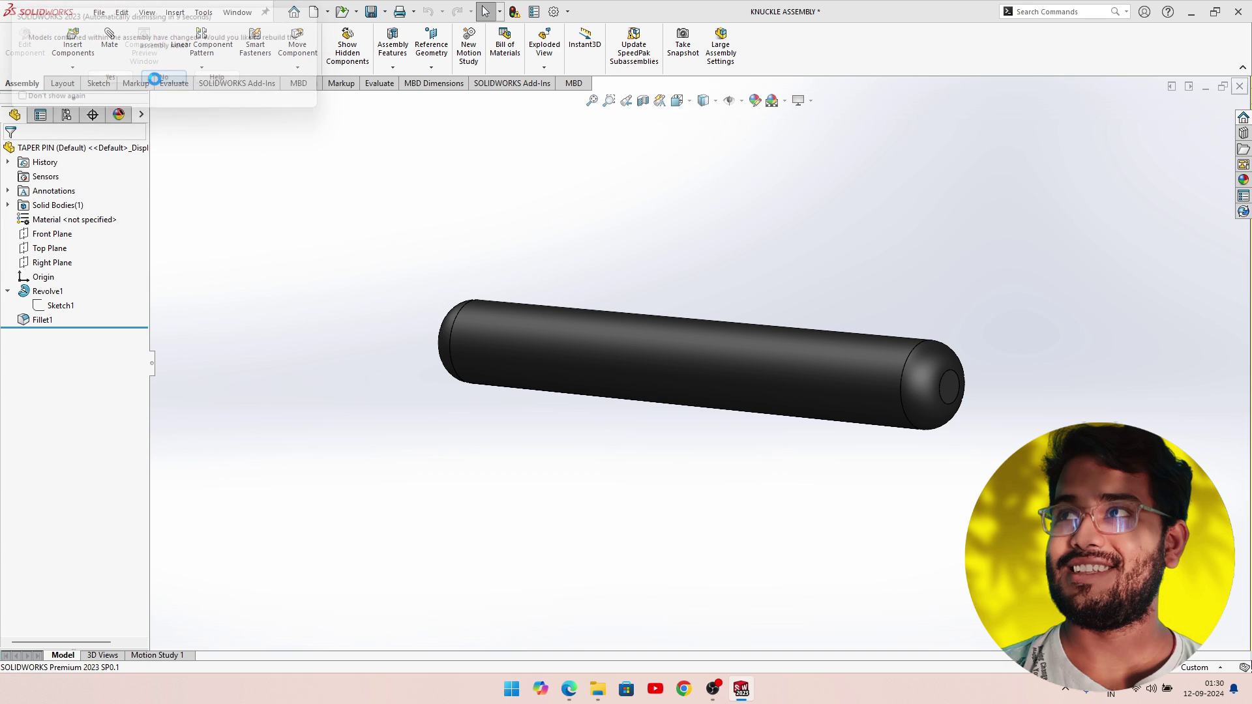
scroll(561, 338, "up", 3)
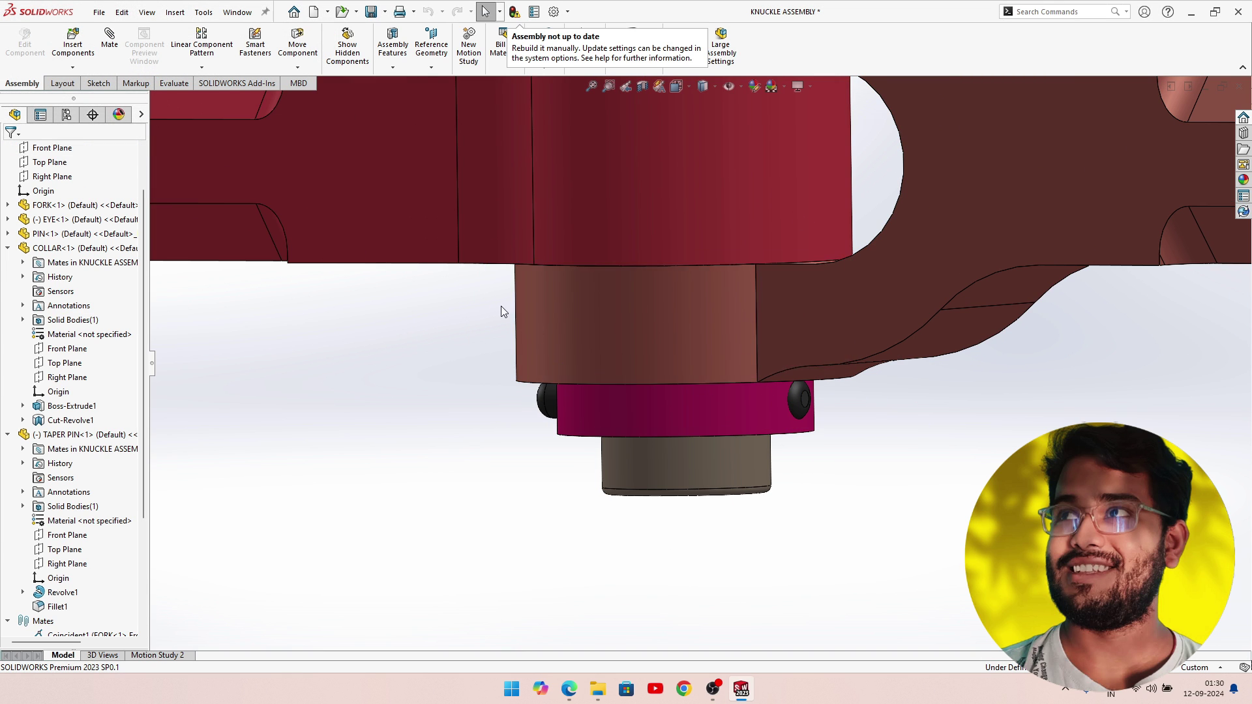
scroll(41, 470, "down", 4)
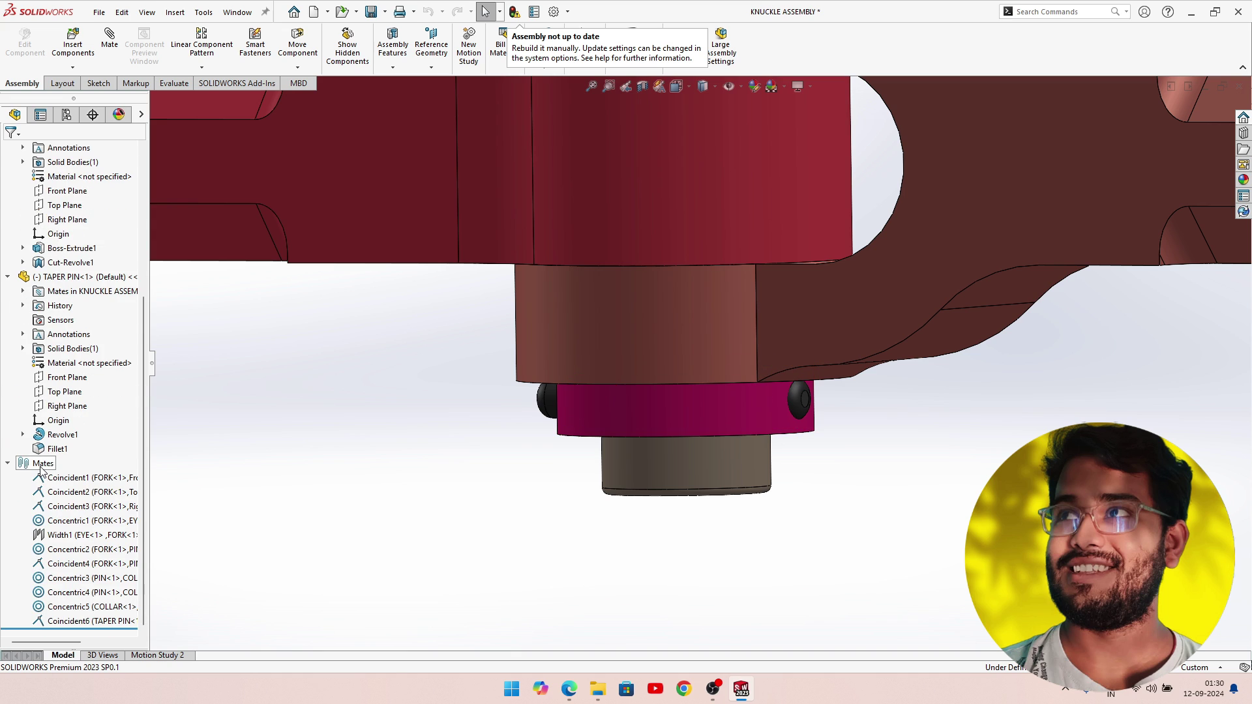
left_click(64, 623)
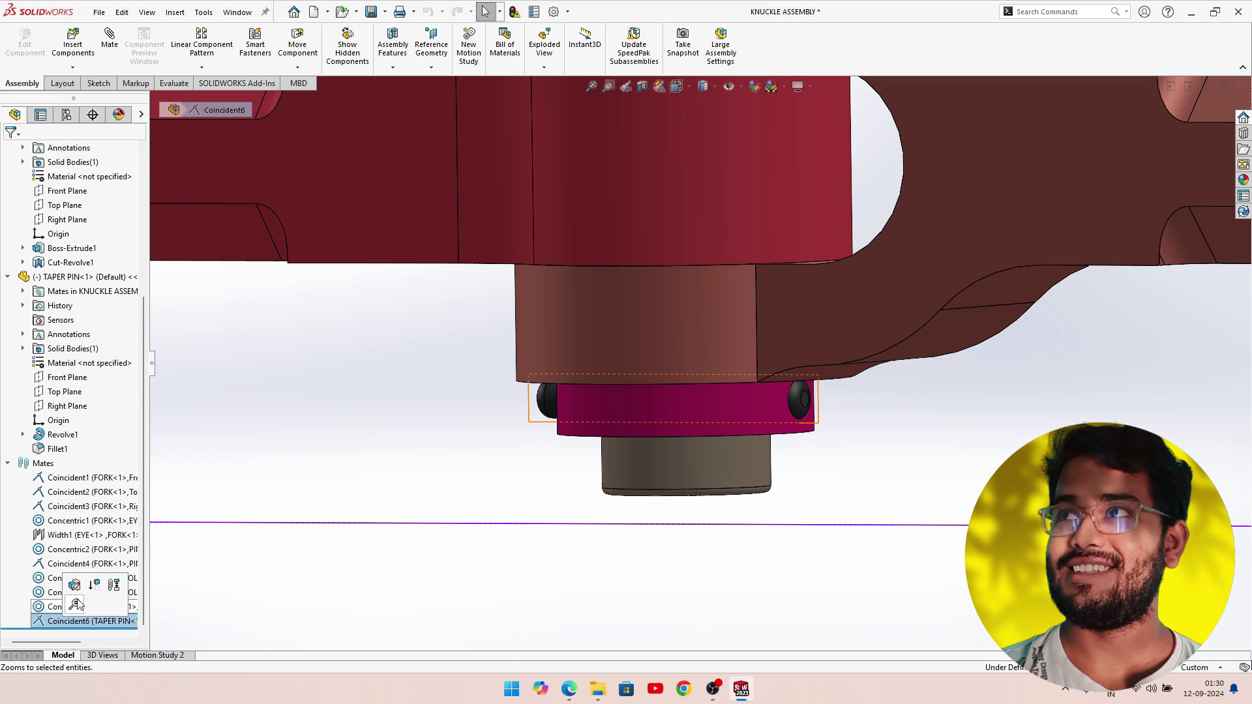
right_click(49, 621)
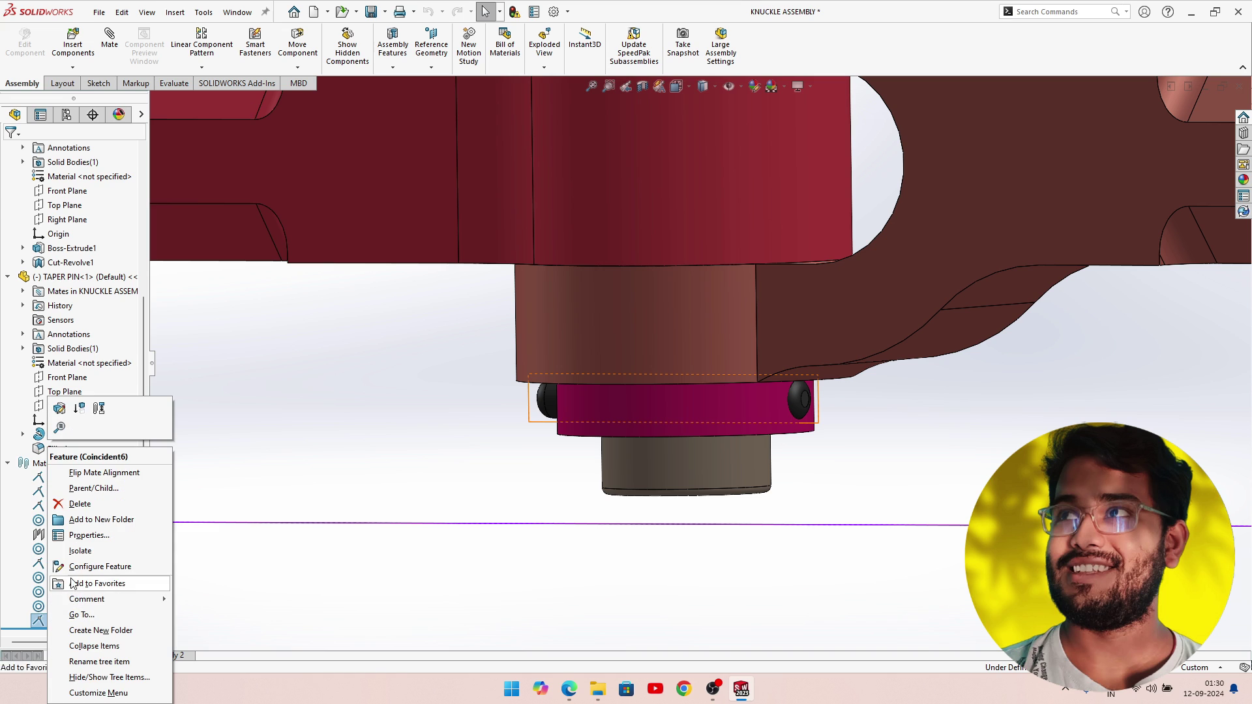
left_click(87, 509)
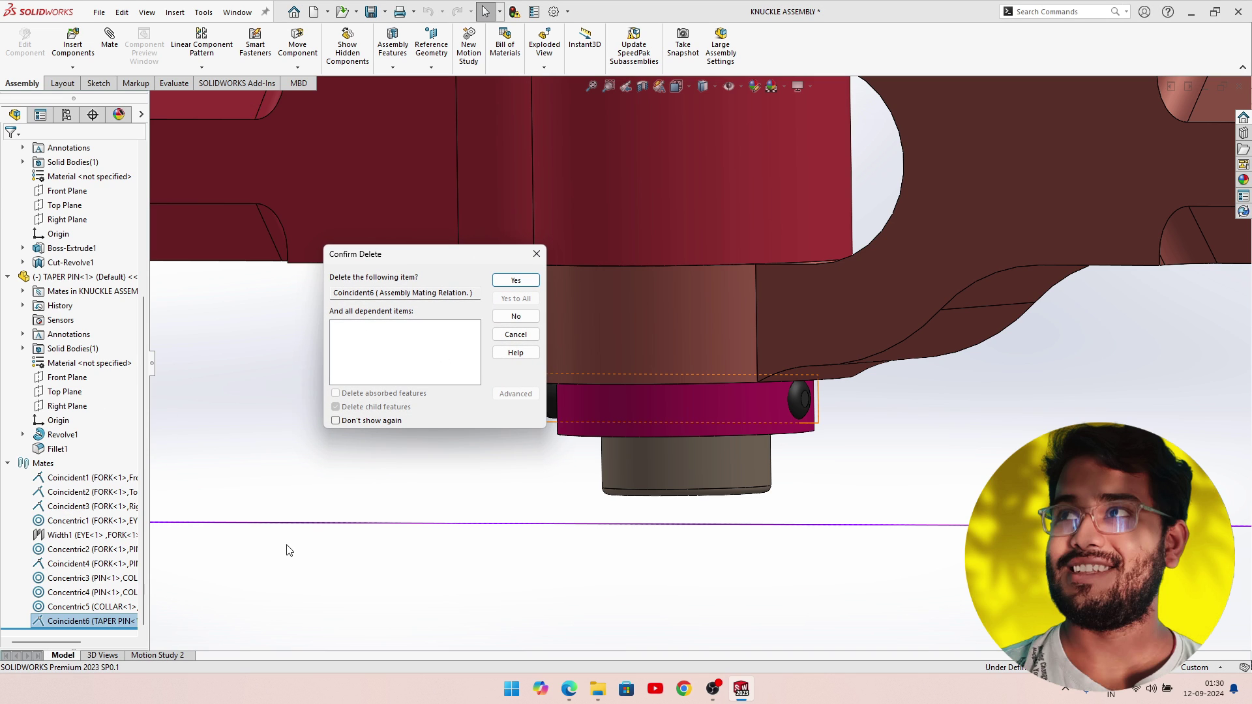
left_click(515, 280)
Pull the freed taper pin out of the collar and fit the assembly in view.
left_click_drag(801, 406, 857, 416)
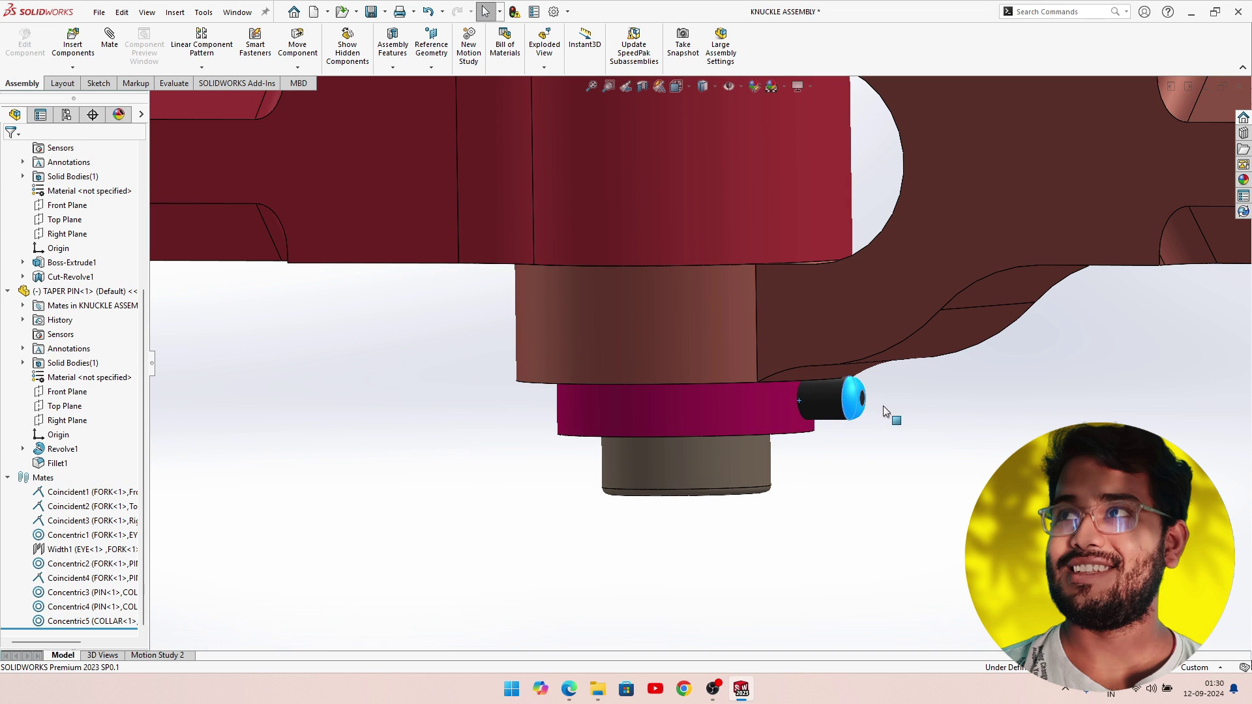
key("Escape")
key("f")
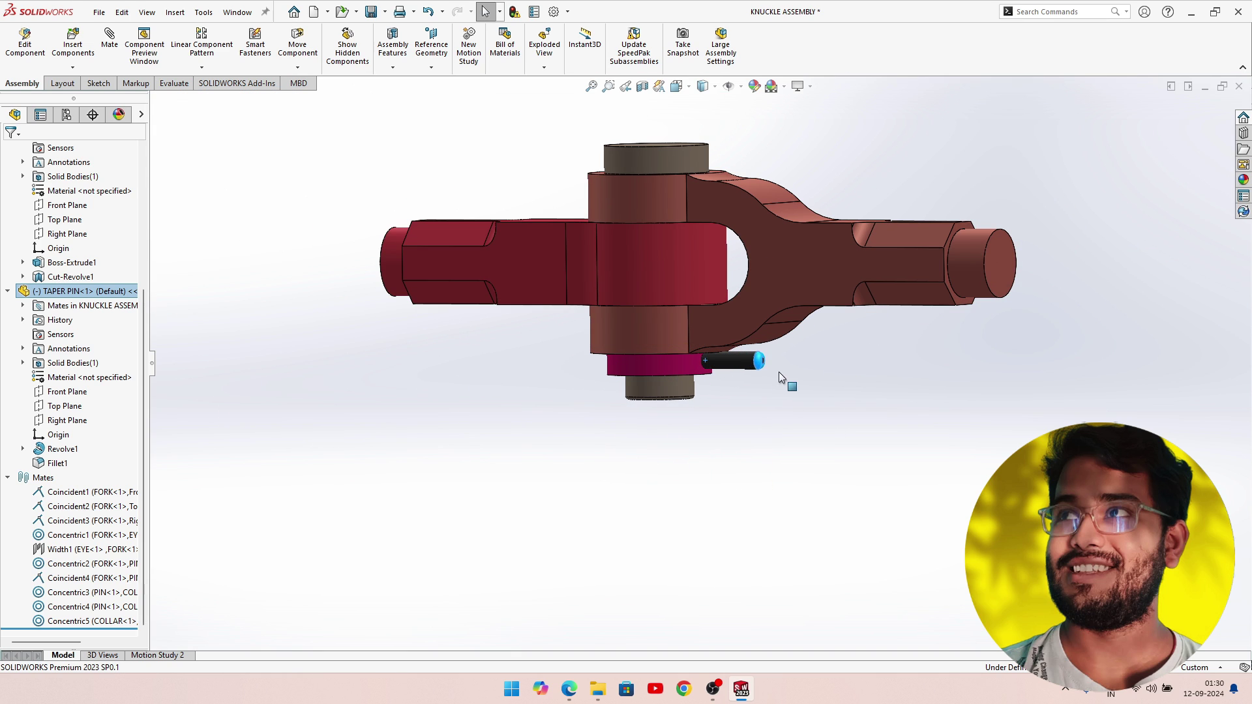
left_click_drag(778, 373, 801, 379)
key("Escape")
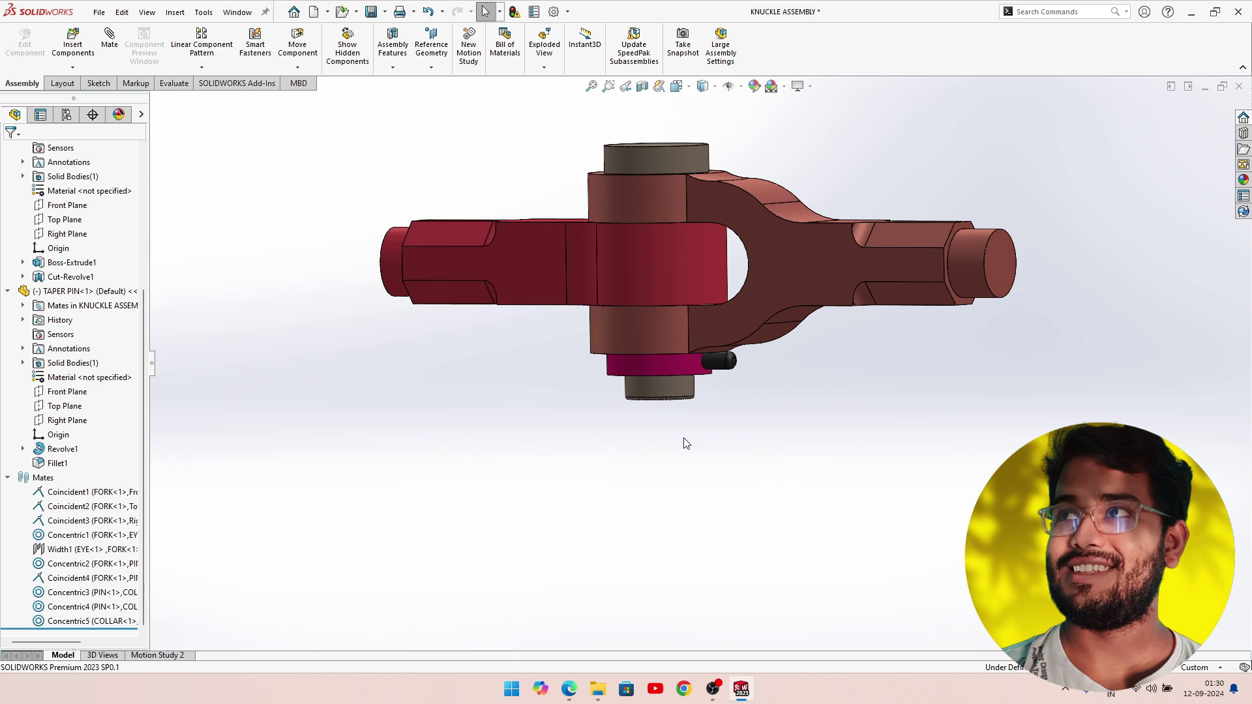
Mate the TAPER PIN and COLLAR Right Planes with a 23 mm Distance mate.
left_click(106, 45)
left_click(156, 101)
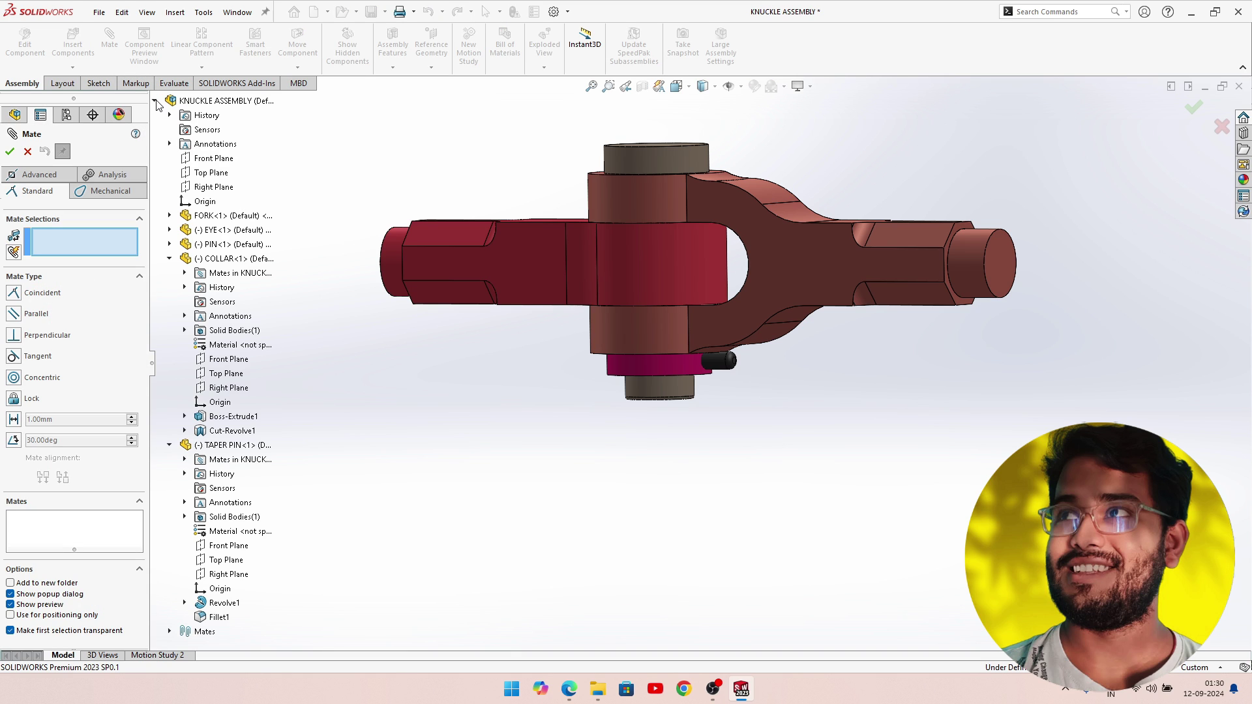
left_click(222, 578)
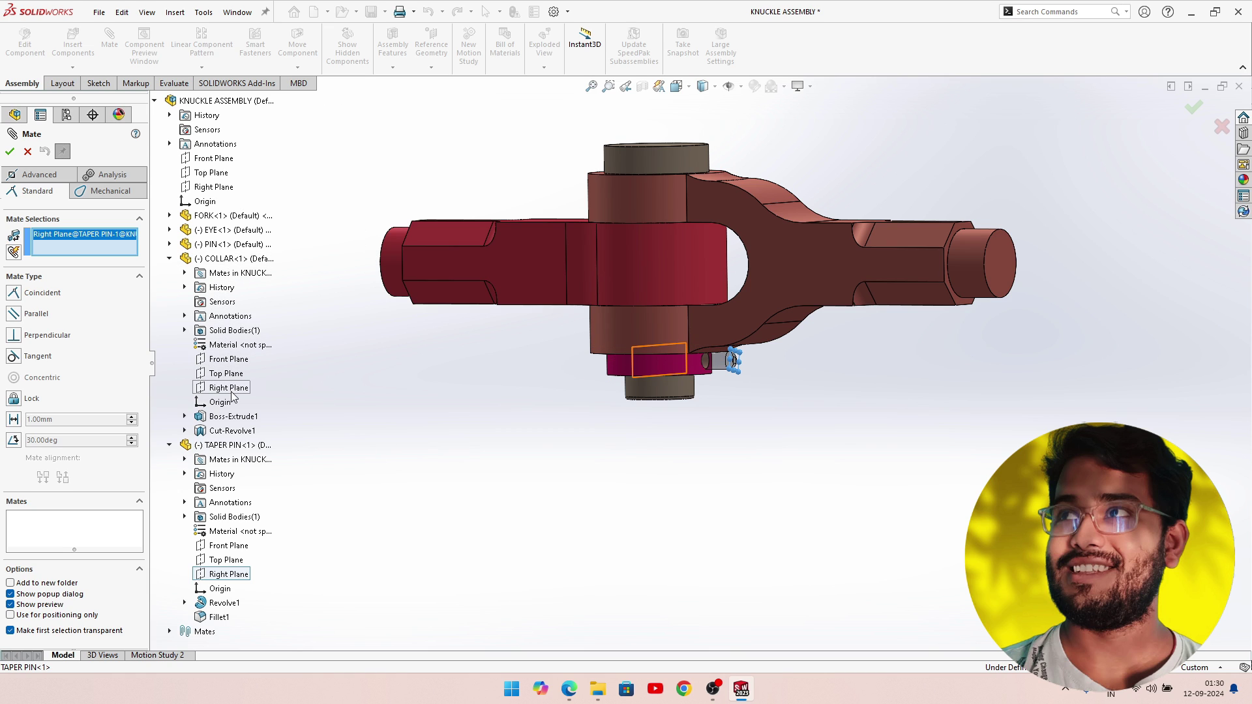
left_click(229, 388)
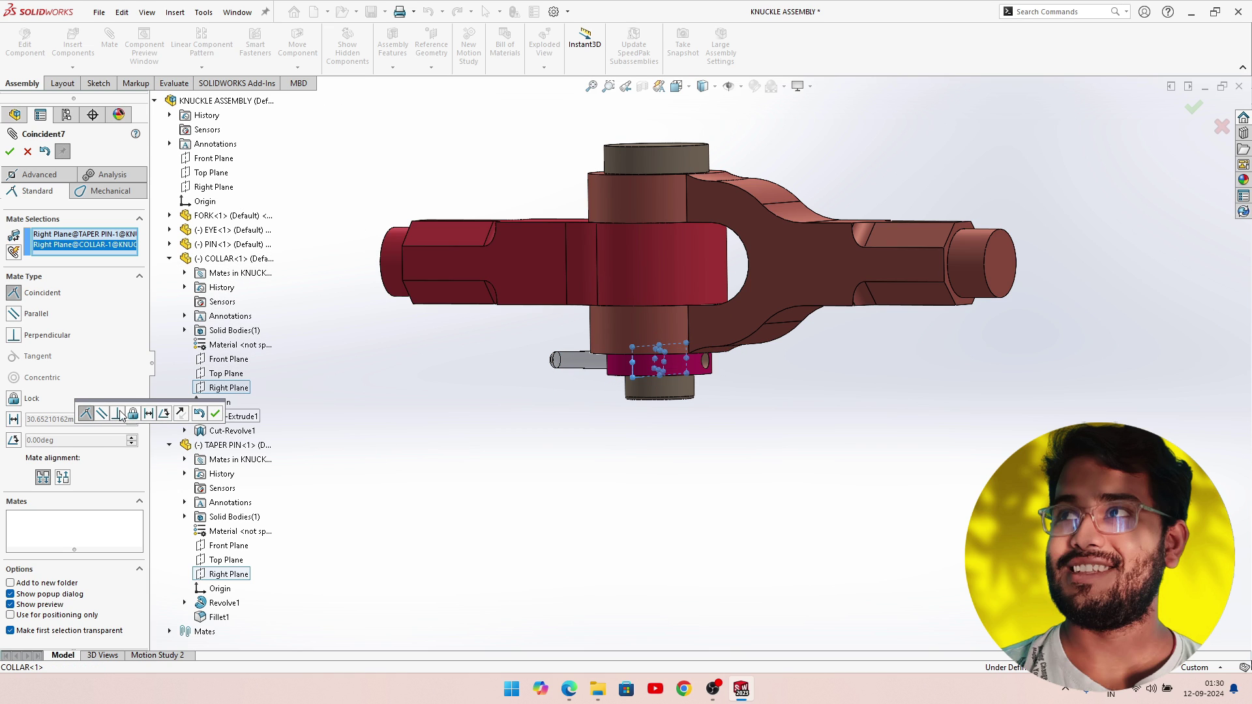
left_click(149, 414)
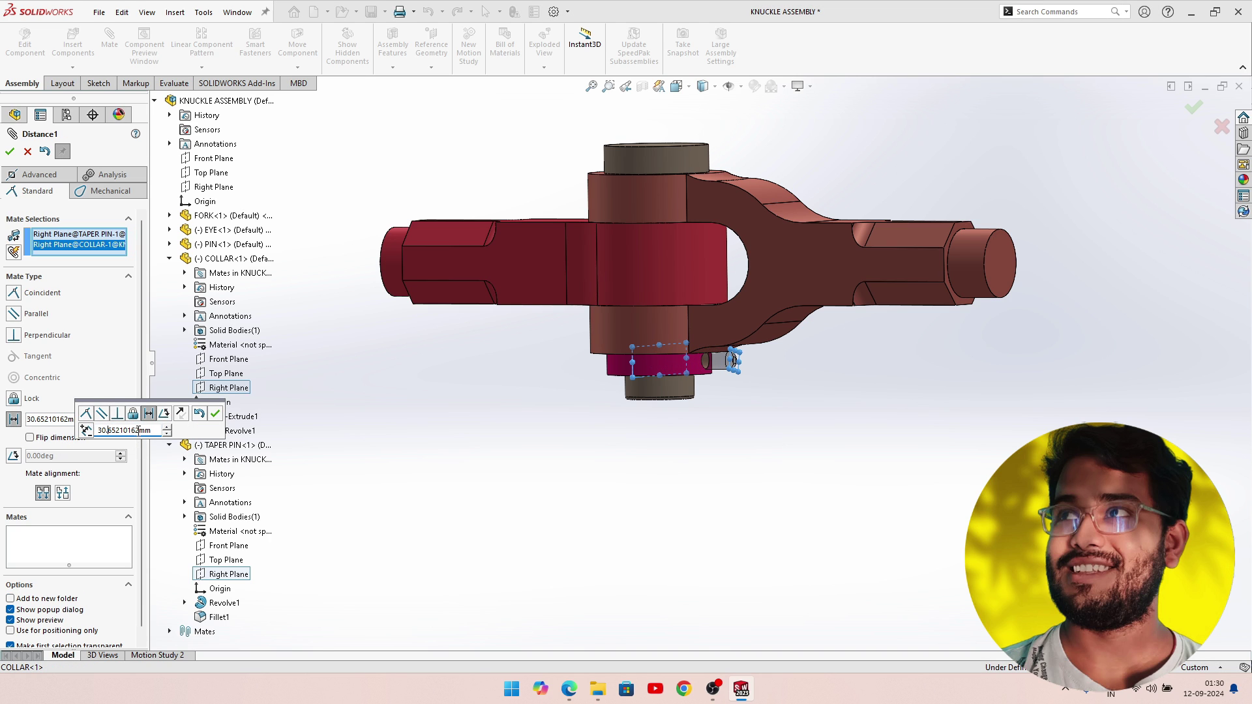
scroll(698, 361, "down", 2)
scroll(698, 362, "down", 2)
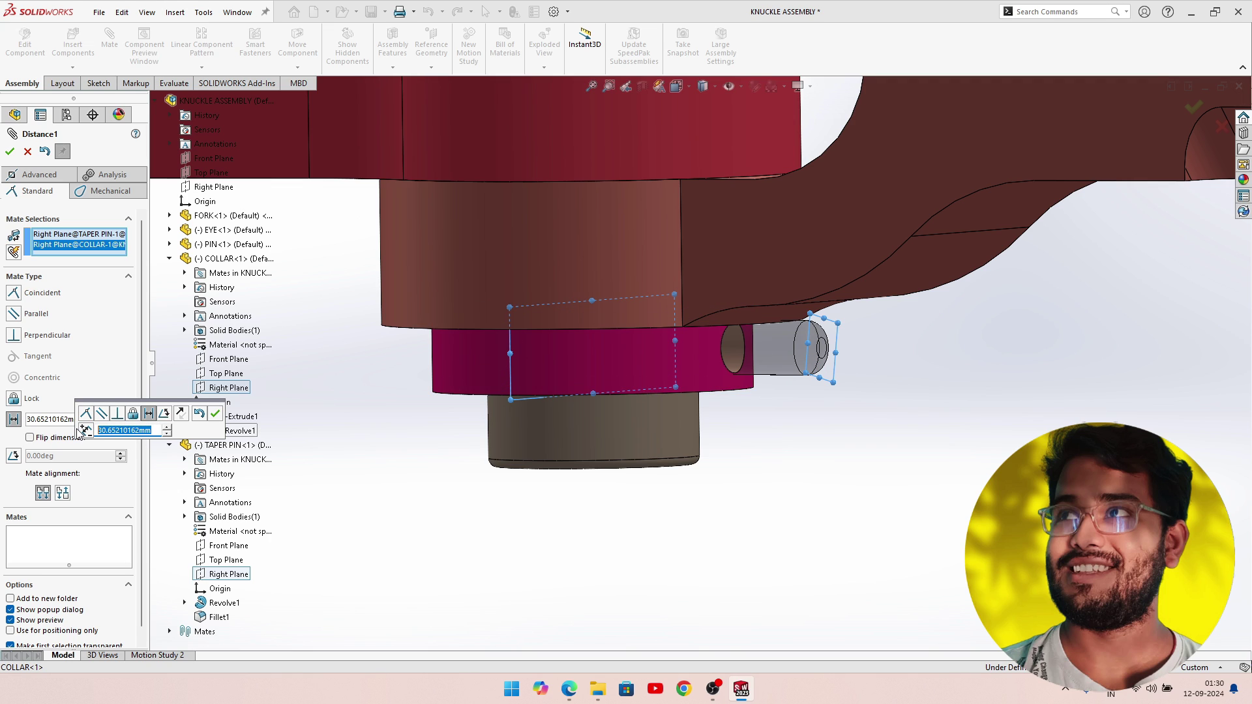
type("23")
key("Return")
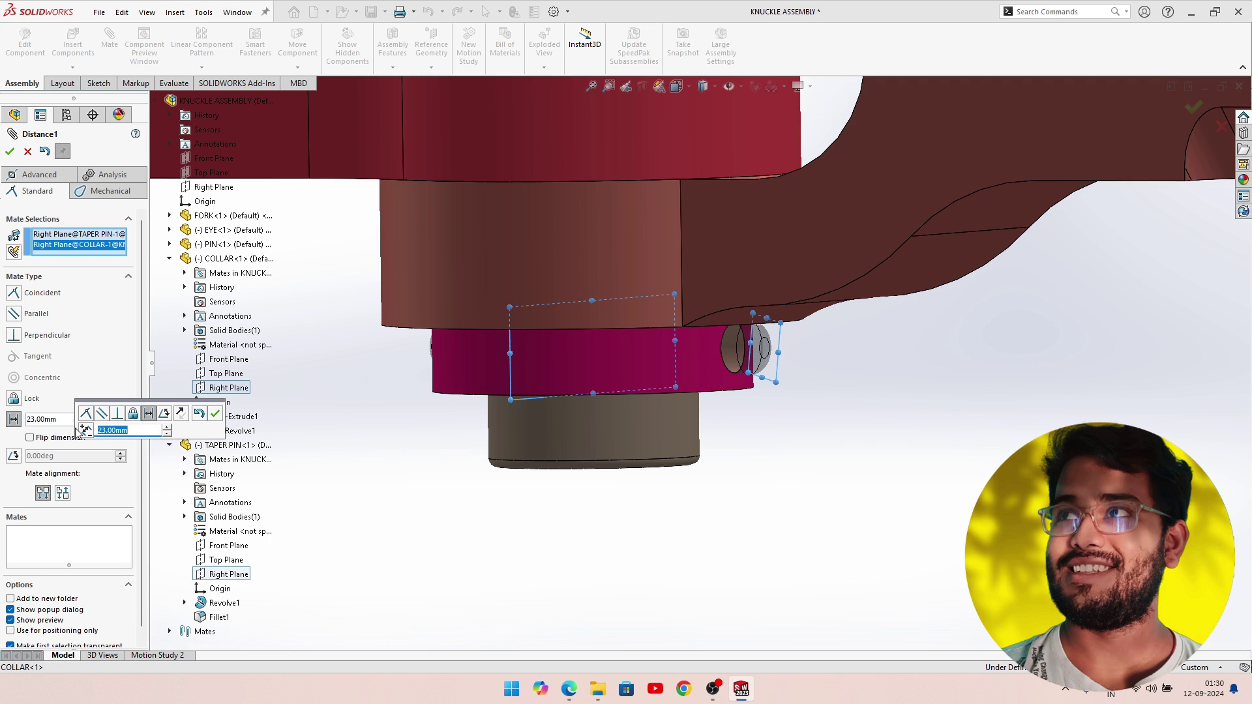
middle_click_drag(401, 459, 294, 444)
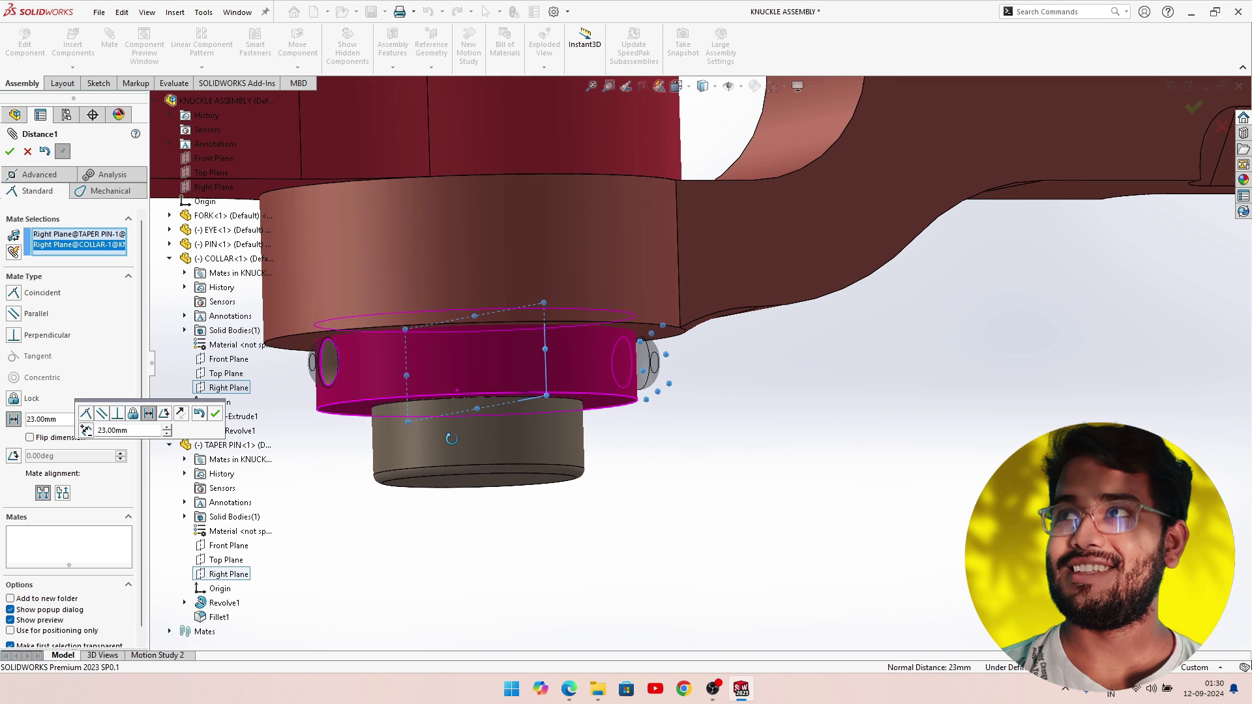
left_click(215, 414)
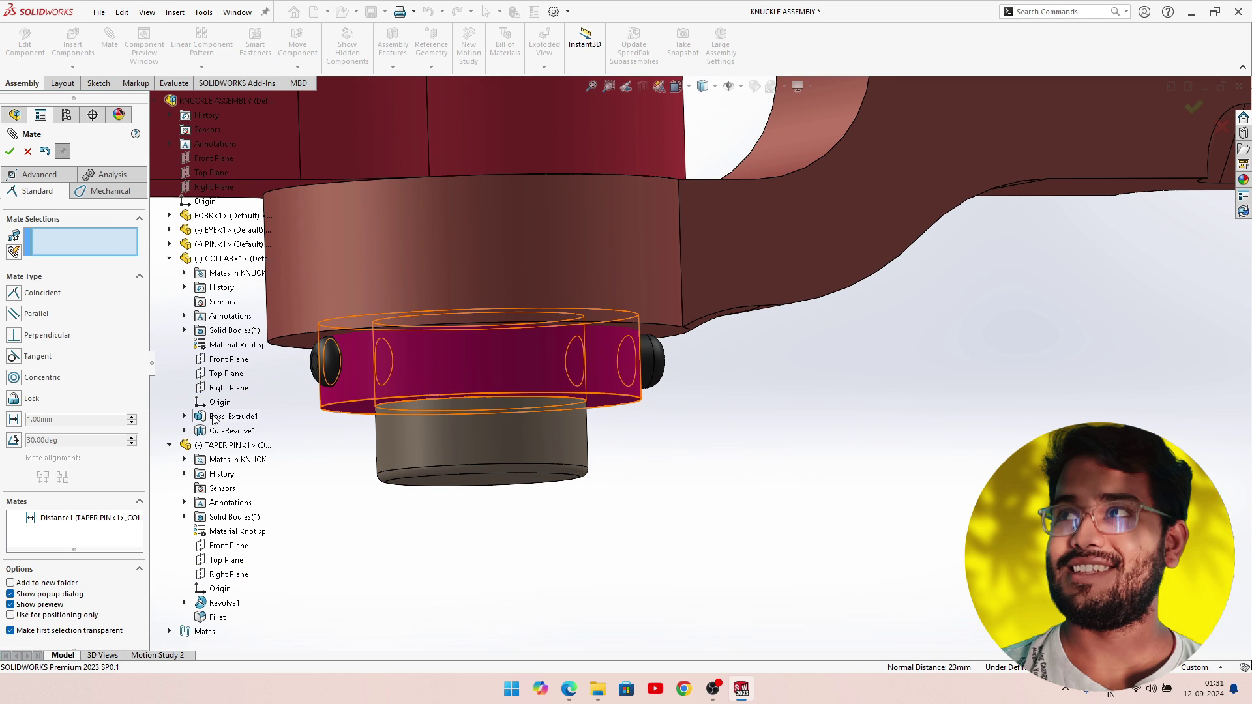
key("Escape")
Swing the fork arm about the pin to a new position.
mouse_move(523, 417)
middle_mouse_down()
mouse_move(612, 429)
mouse_move(648, 334)
mouse_move(695, 397)
middle_mouse_up()
left_click(649, 334)
middle_click_drag(559, 271, 580, 454)
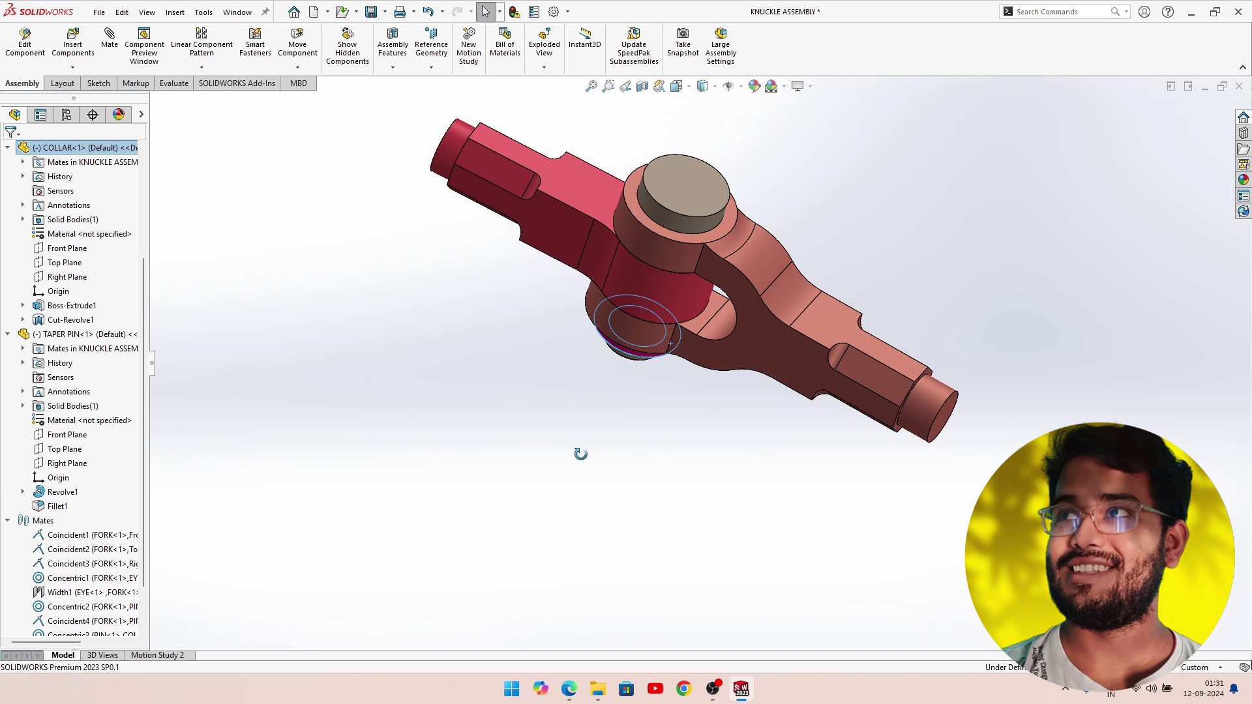
left_click(781, 365)
mouse_move(566, 240)
left_mouse_down()
mouse_move(542, 337)
mouse_move(522, 257)
mouse_move(561, 392)
left_mouse_up()
left_click(563, 397)
Switch to the Isometric view with RealView Graphics and floor reflections, then zoom in.
key("space")
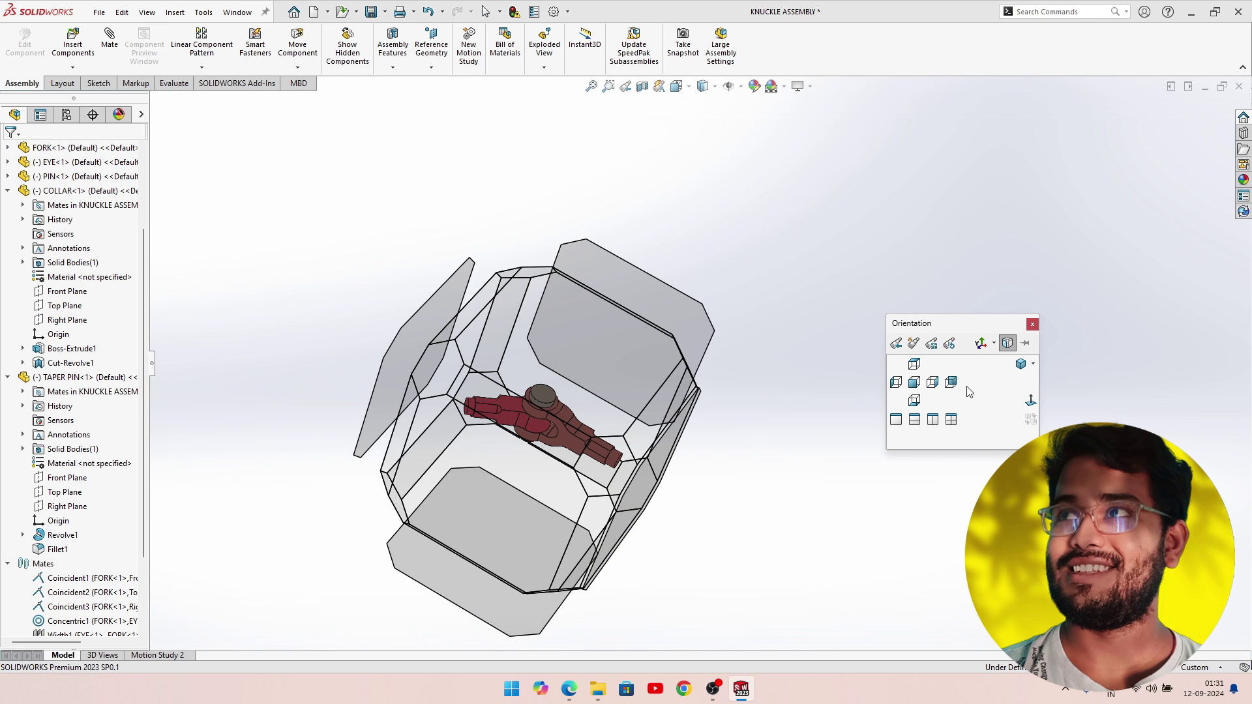
left_click(1022, 367)
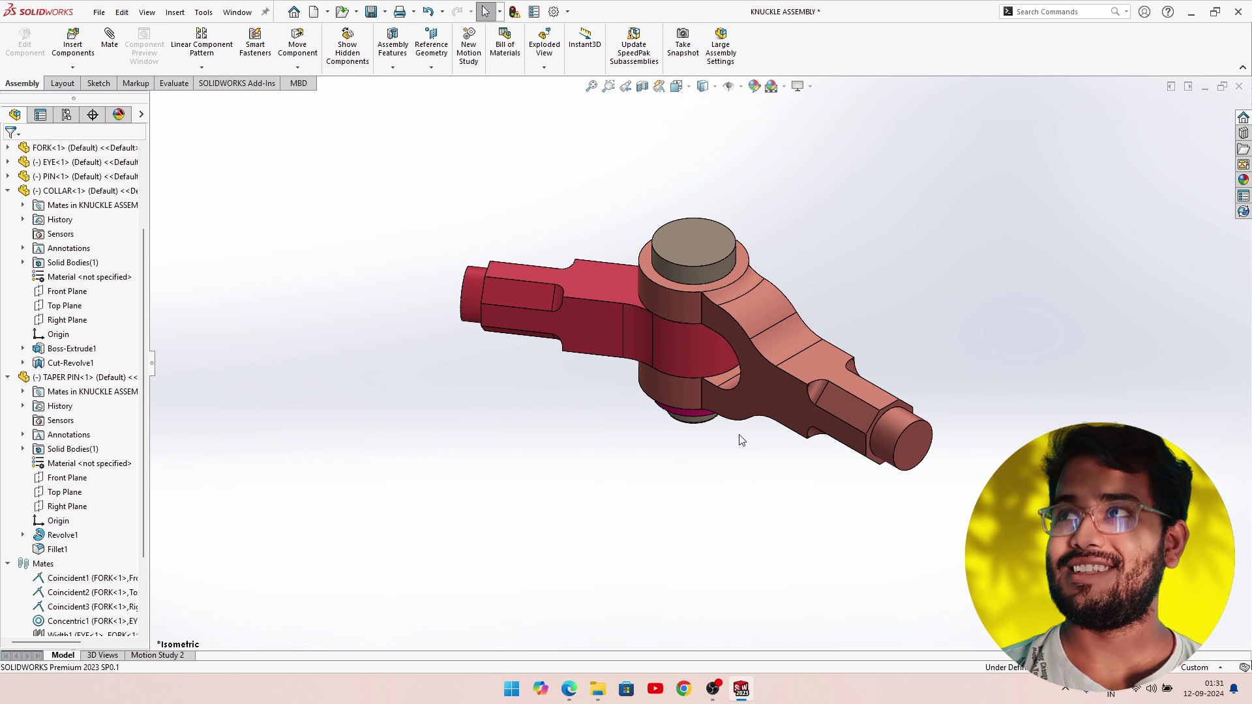
left_click(799, 86)
left_click(842, 105)
scroll(742, 432, "down", 2)
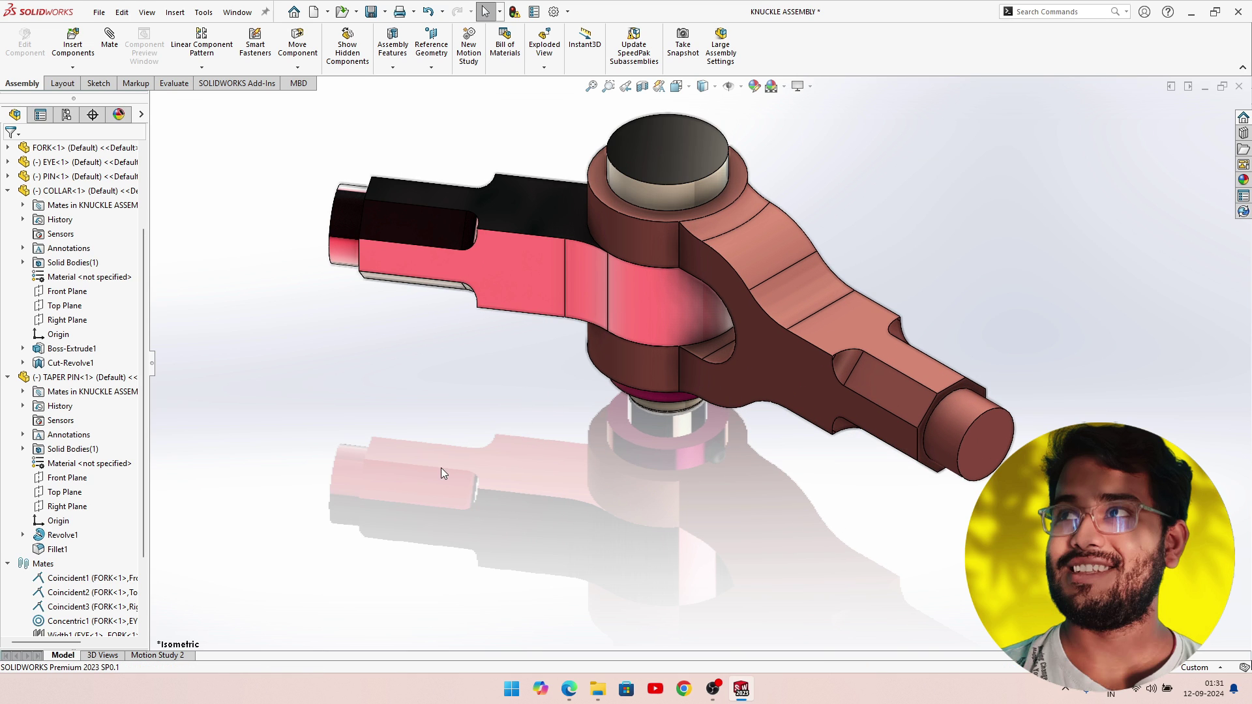
Open the Motion Study 2 tab and answer Yes to Update Initial Animation State.
right_click(952, 53)
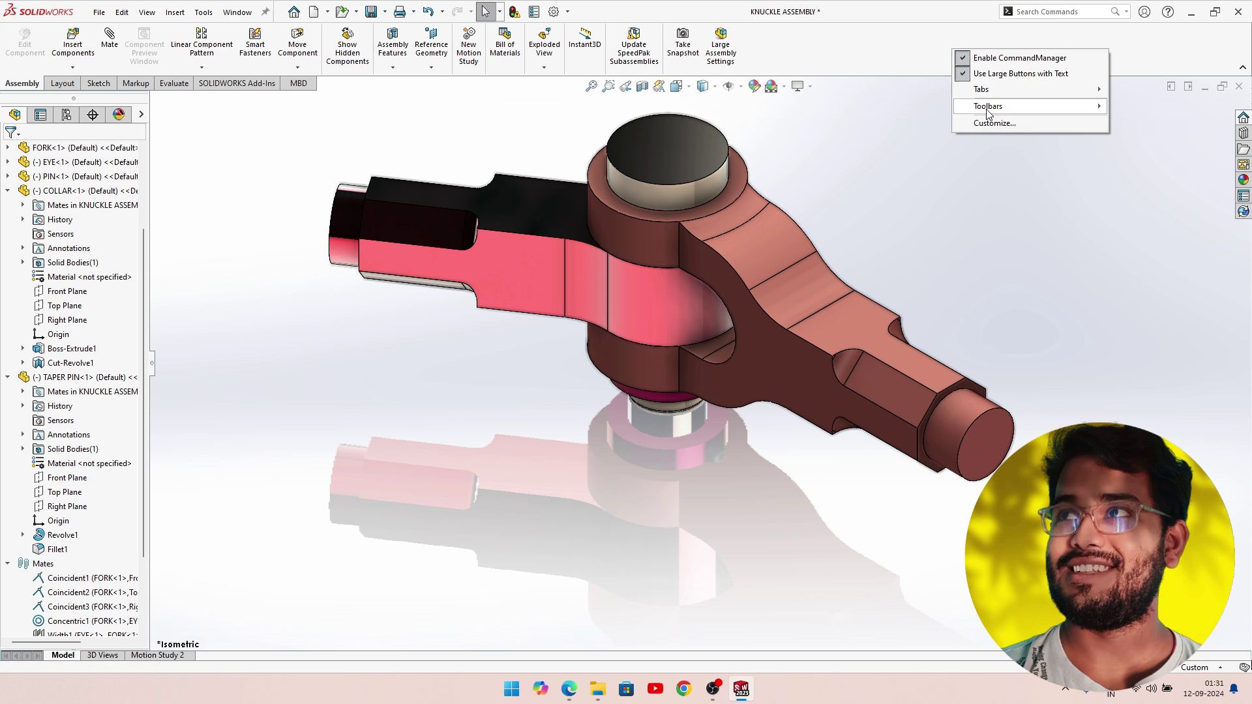
mouse_move(988, 106)
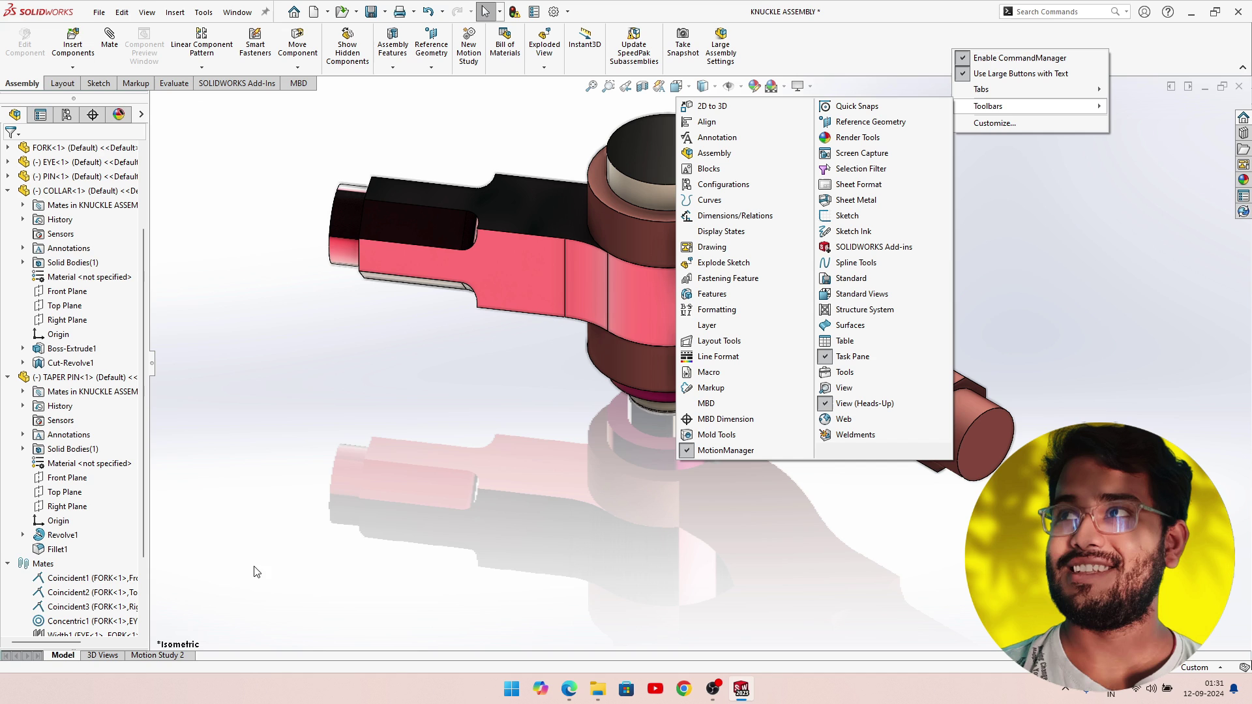
left_click(188, 657)
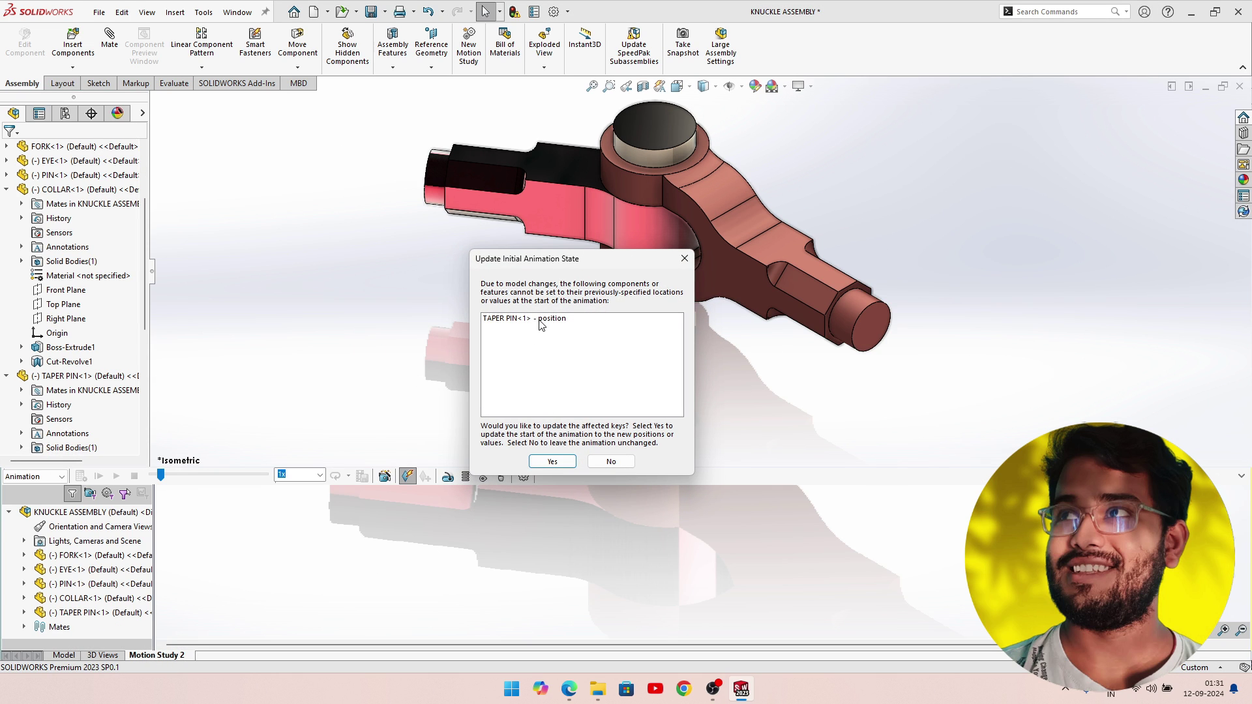
left_click(595, 462)
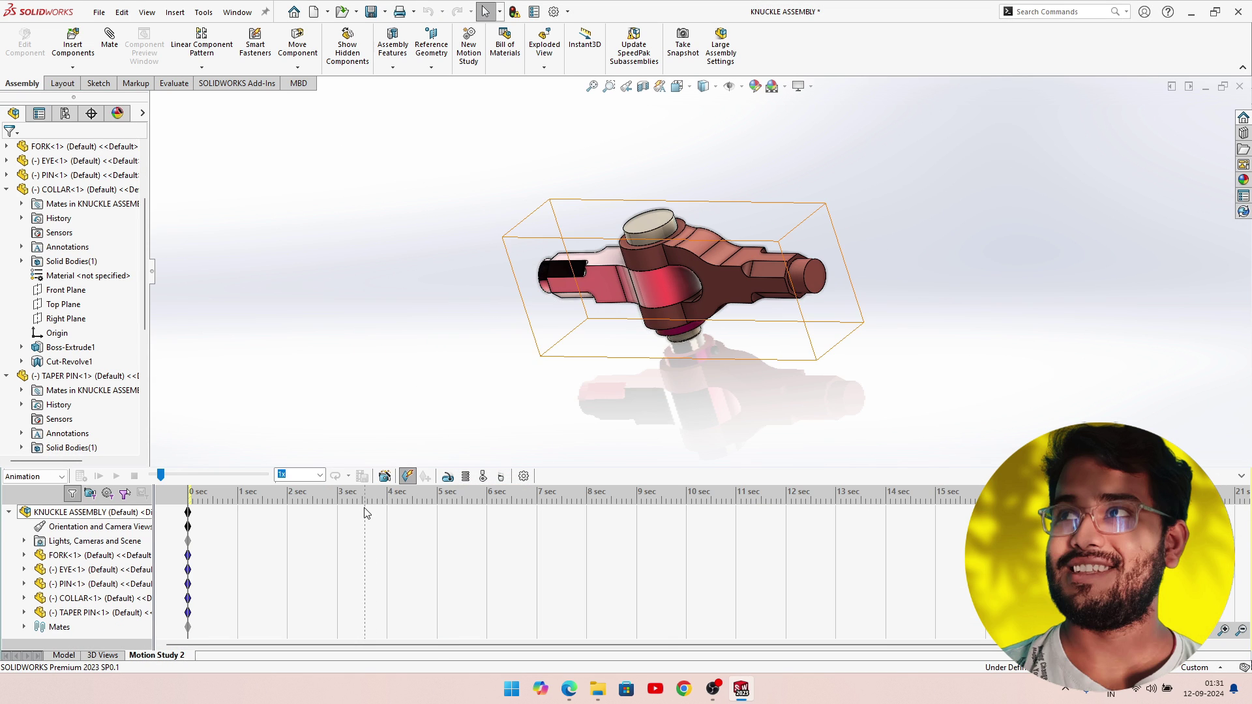
Collapse and re-expand the MotionManager timeline panel, then zoom the view.
left_click(1242, 476)
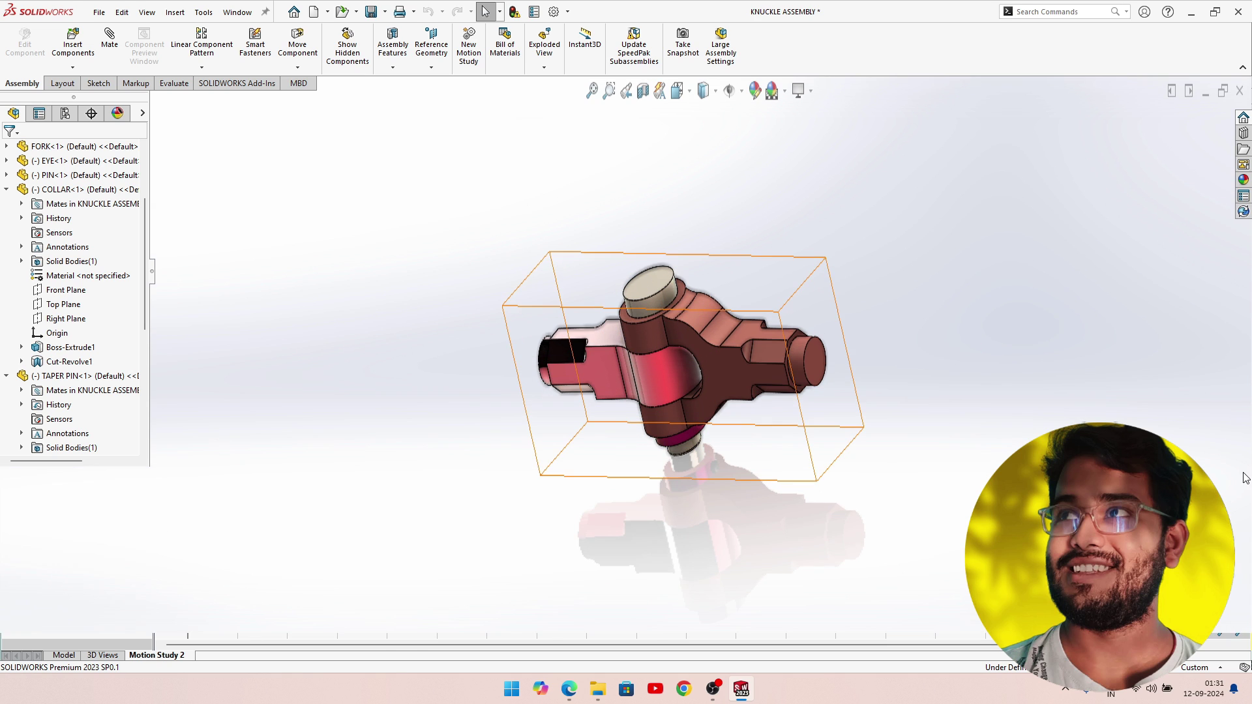
left_click(1243, 644)
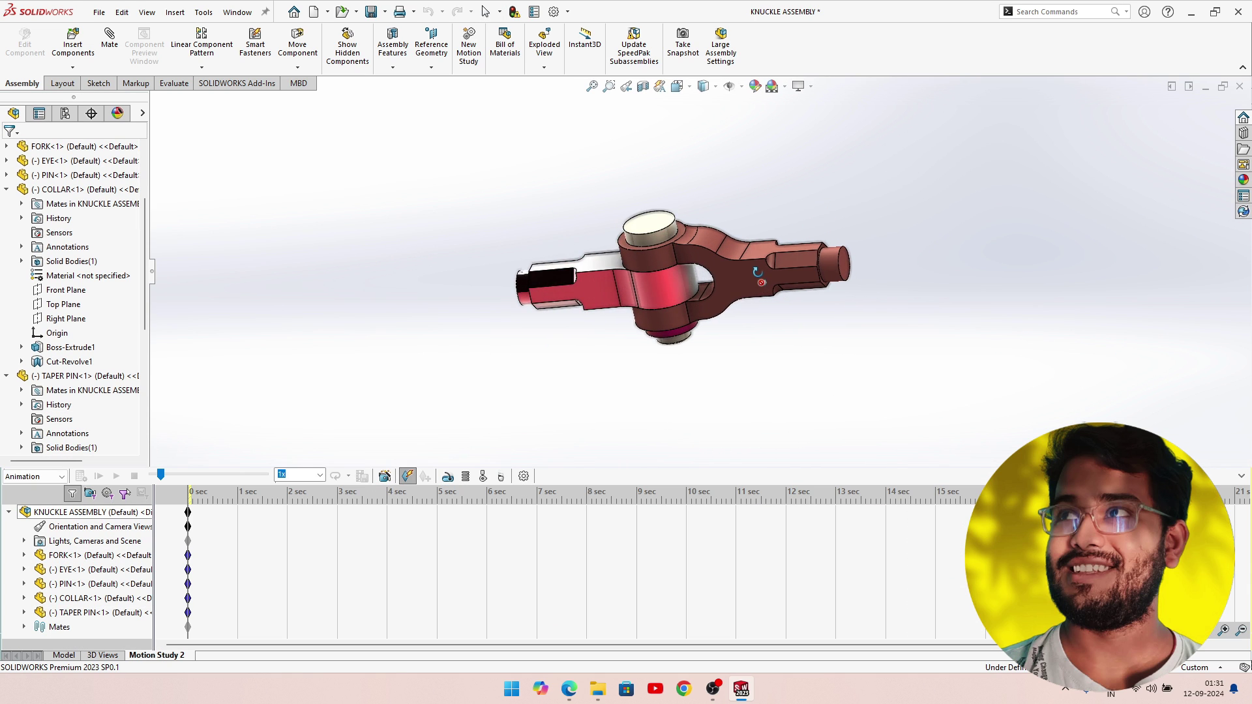
scroll(742, 313, "down", 2)
scroll(742, 313, "down", 3)
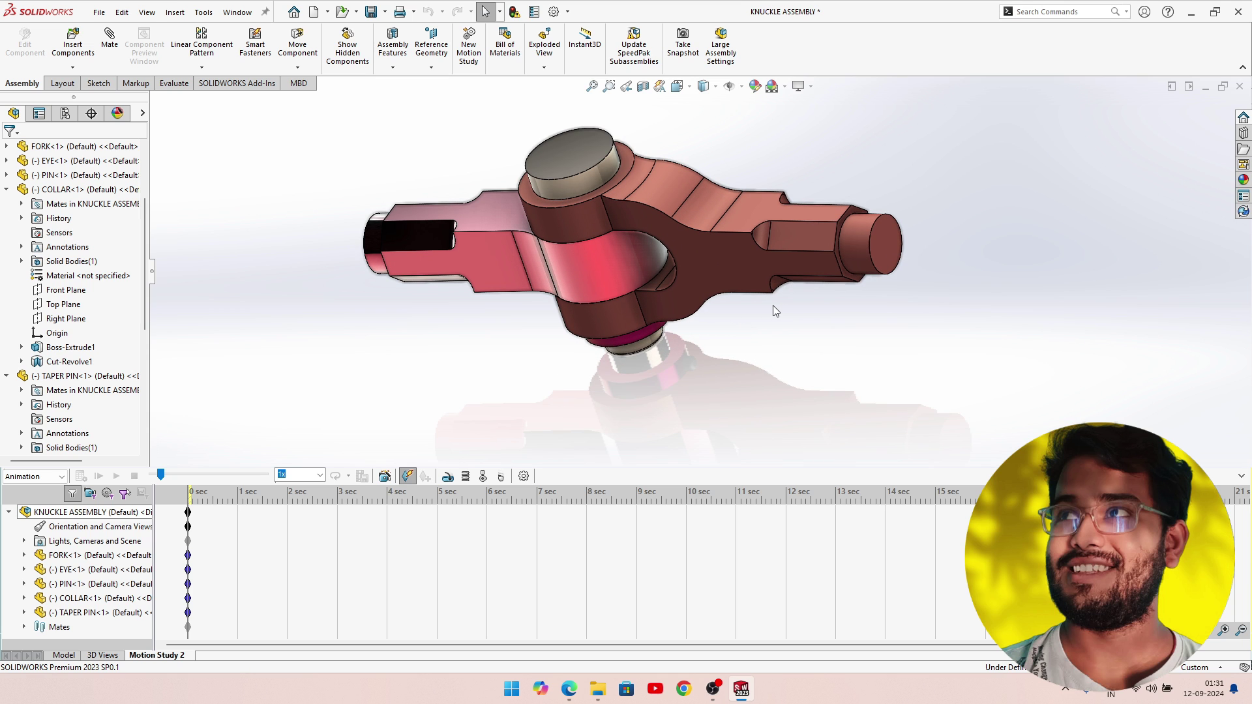
Frame the knuckle assembly in an enlarged, panned Isometric view.
mouse_move(774, 308)
middle_mouse_down()
mouse_move(798, 334)
mouse_move(752, 335)
mouse_move(769, 341)
mouse_move(894, 283)
mouse_move(970, 359)
mouse_move(973, 442)
mouse_move(959, 456)
middle_mouse_up()
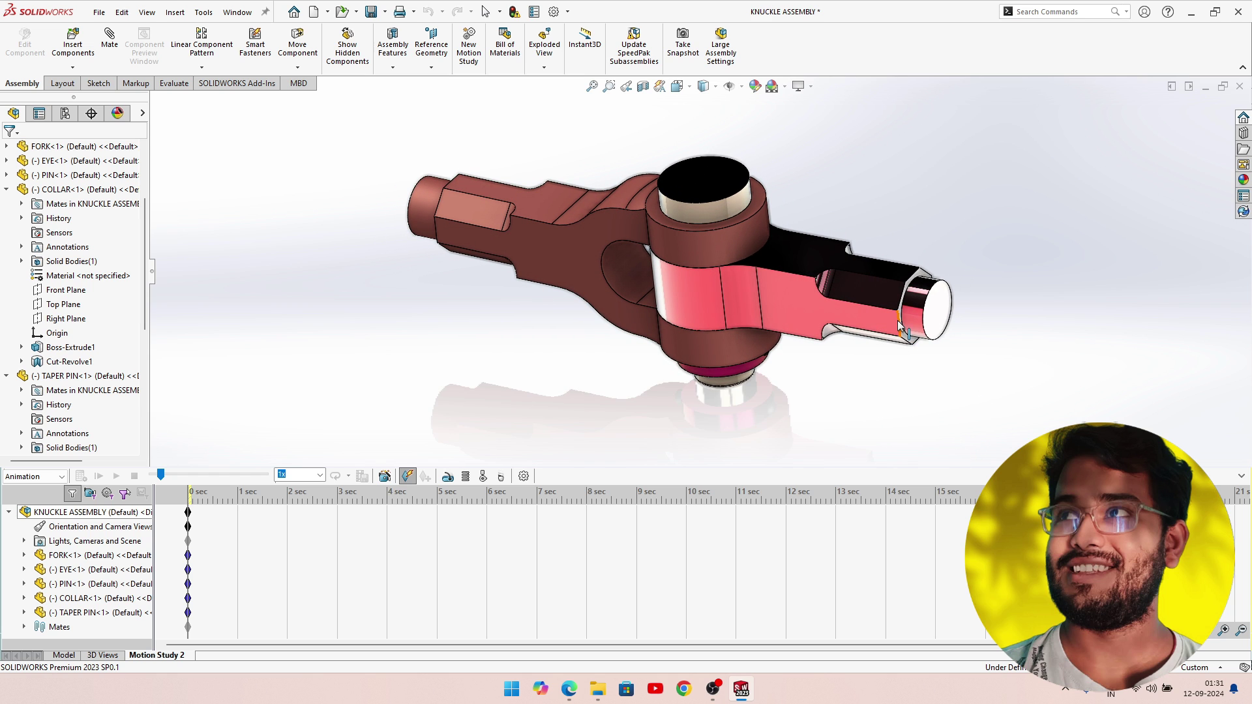
left_click(867, 335)
mouse_move(799, 260)
middle_mouse_down()
mouse_move(900, 241)
mouse_move(917, 206)
mouse_move(863, 230)
mouse_move(750, 365)
mouse_move(801, 244)
mouse_move(845, 319)
mouse_move(842, 346)
mouse_move(866, 309)
mouse_move(830, 380)
mouse_move(802, 329)
middle_mouse_up()
key("space")
left_click(1023, 365)
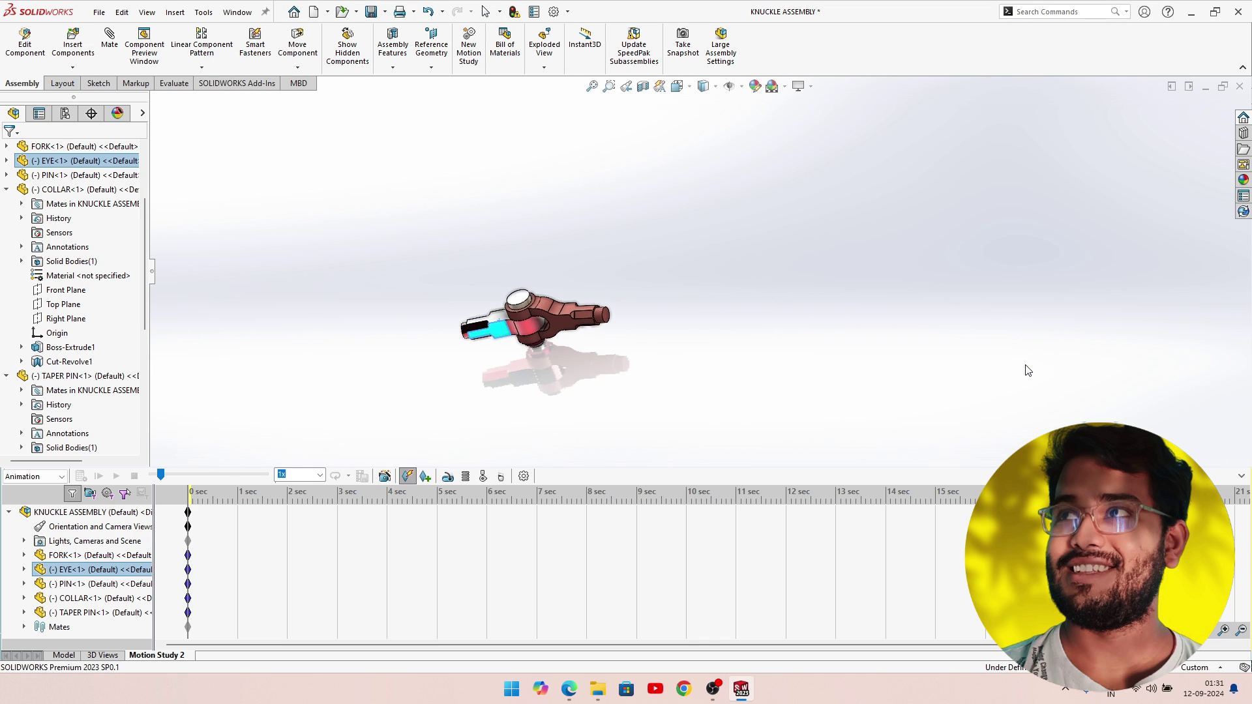
left_click(624, 307)
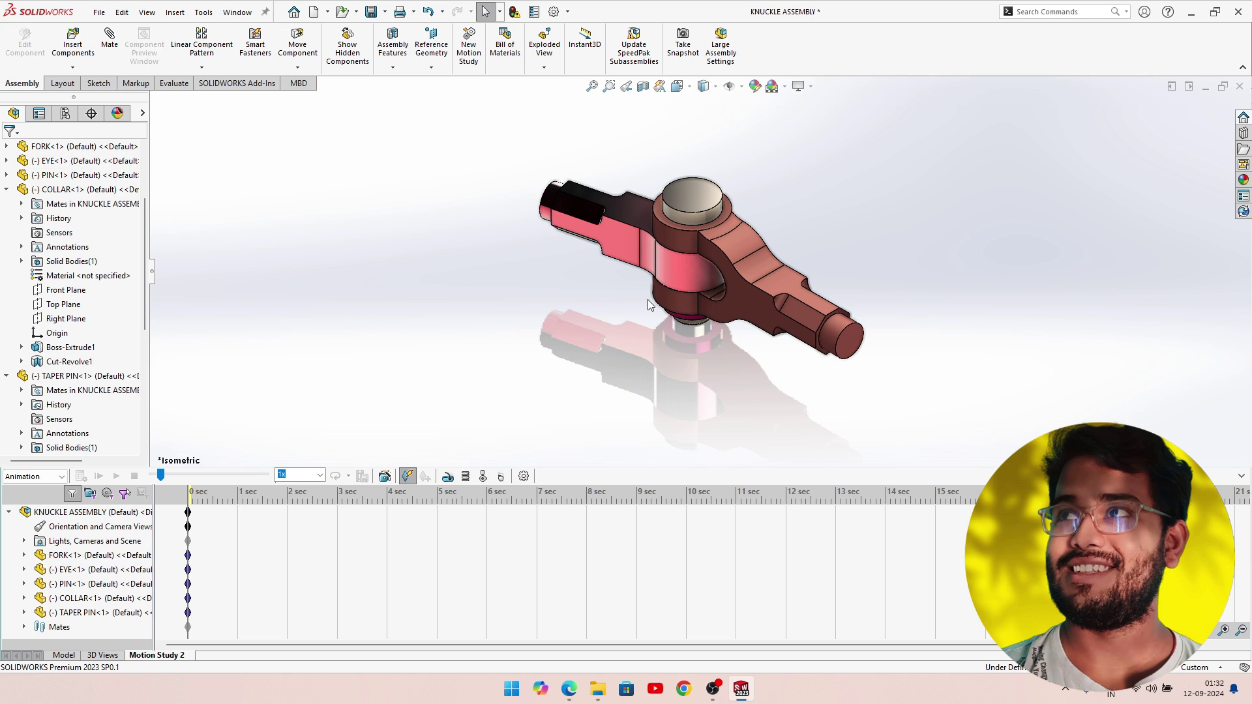
scroll(655, 301, "down", 2)
middle_click_drag(685, 313, 636, 344, "ctrl")
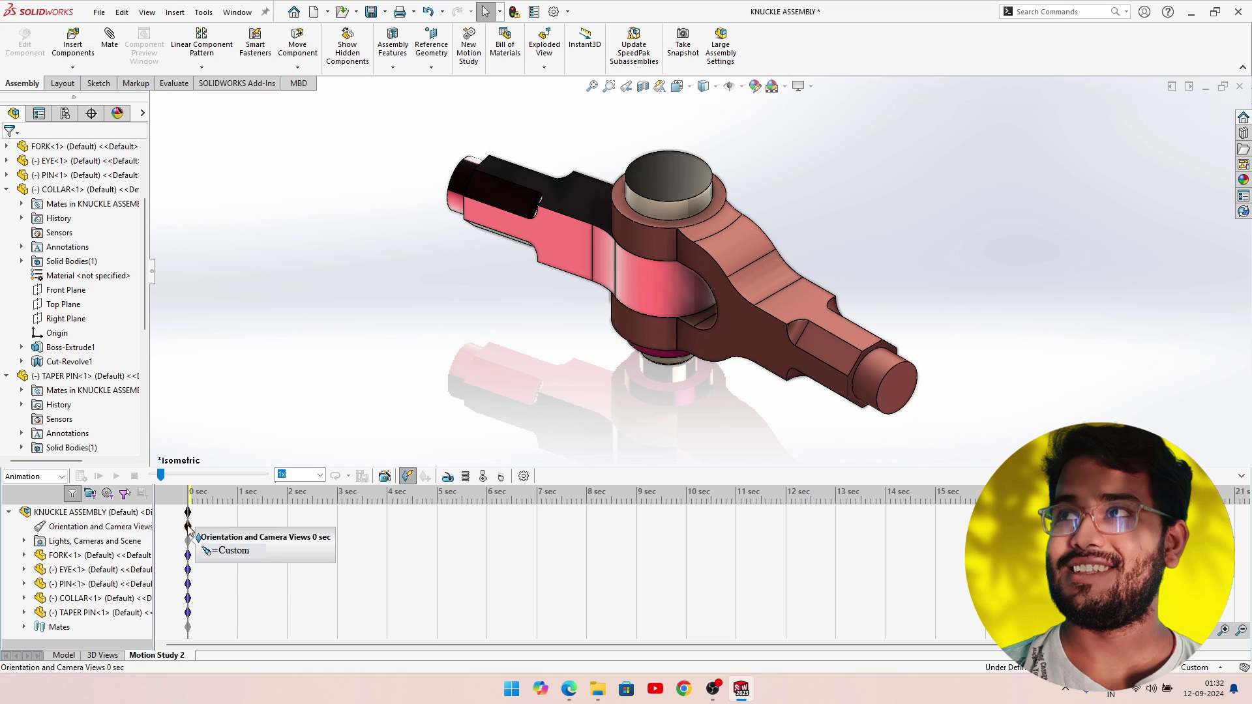
Replace the starting orientation key with the current view and adjust the framing.
right_click(188, 526)
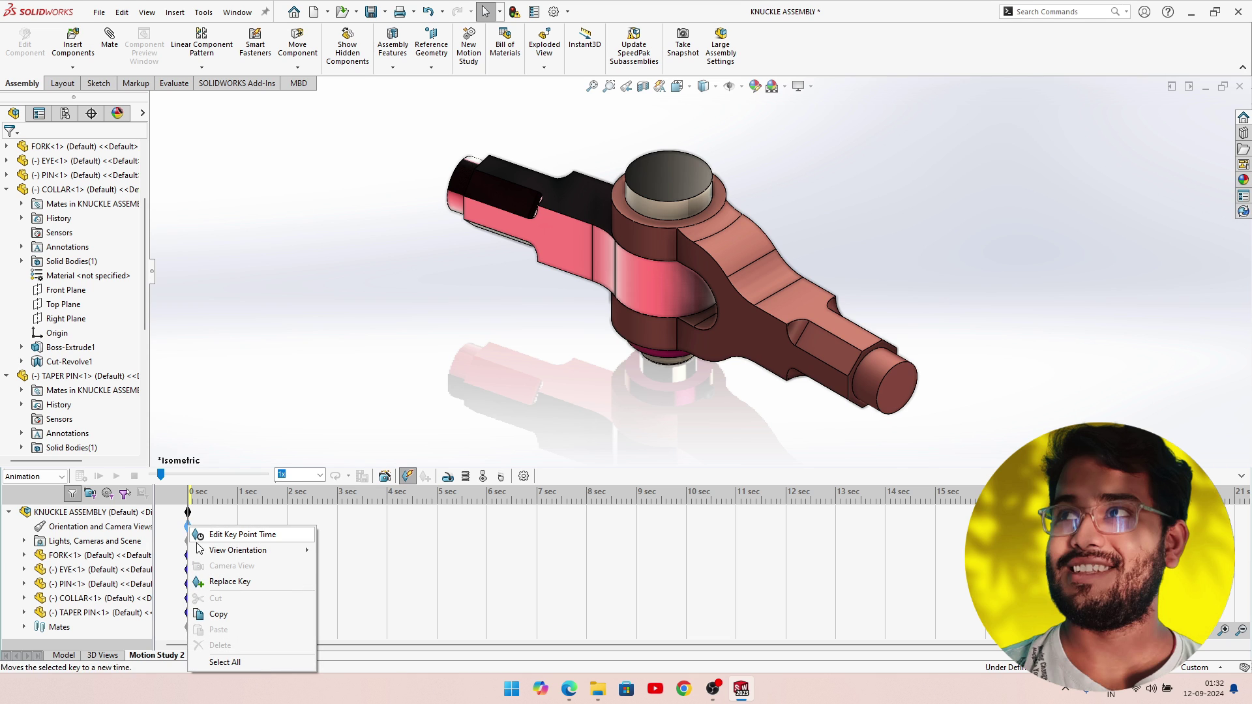
left_click(215, 581)
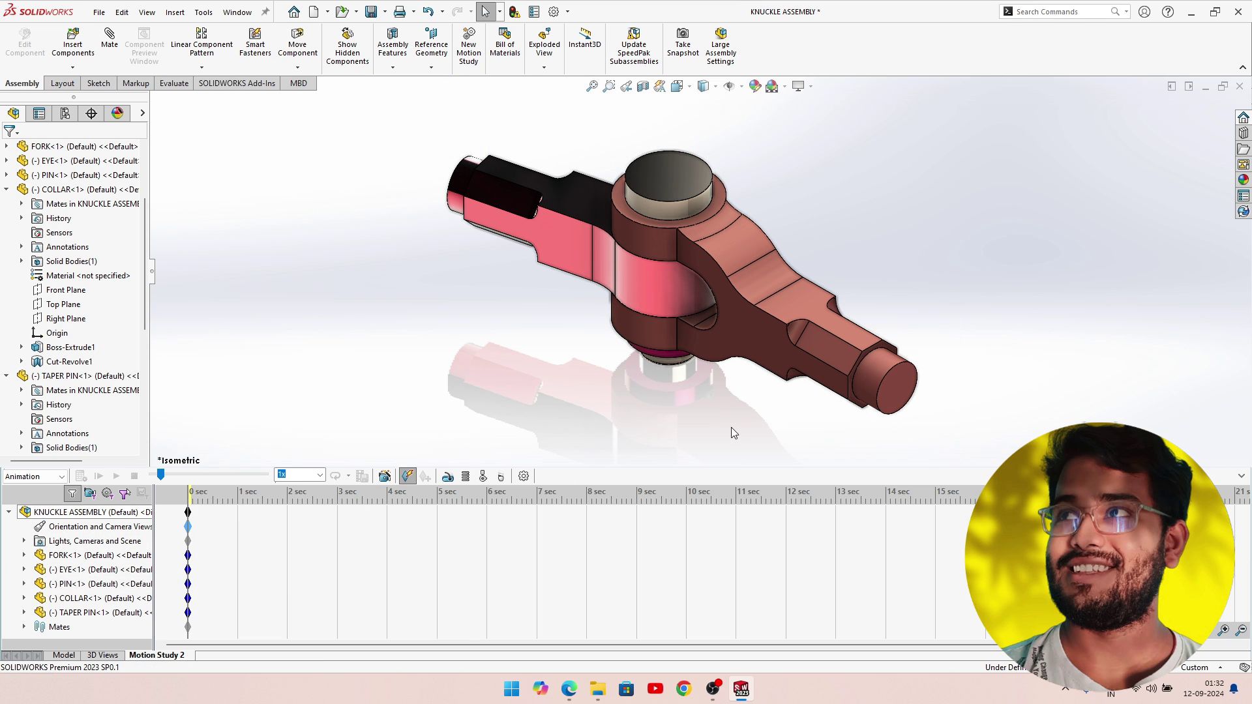
mouse_move(768, 418)
middle_mouse_down()
mouse_move(609, 556)
mouse_move(607, 598)
middle_mouse_up()
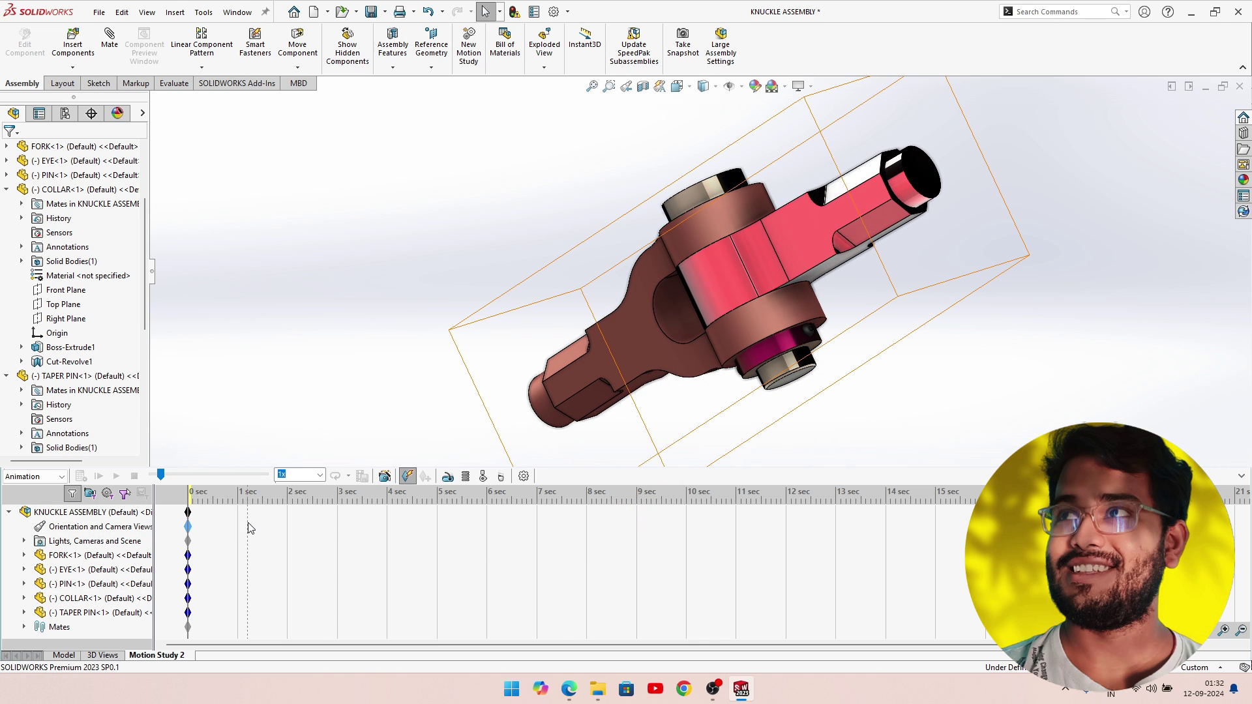
key("ctrl+z")
scroll(750, 341, "down", 3)
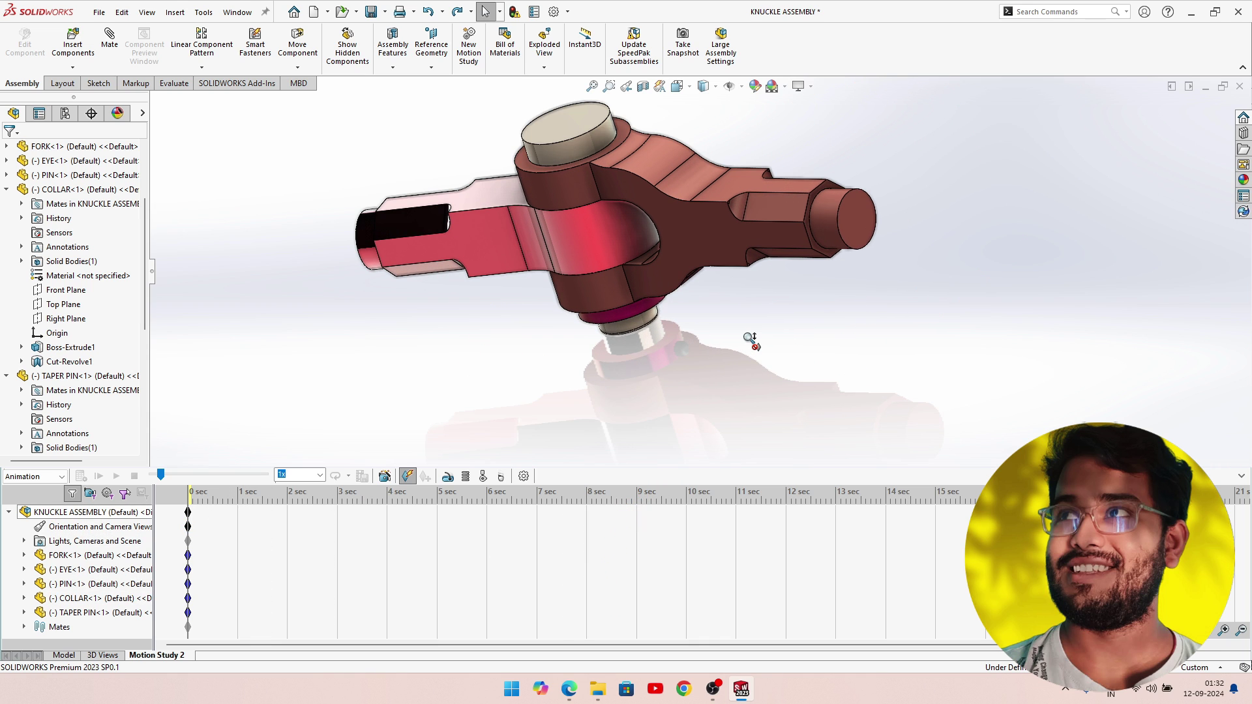
mouse_move(748, 342)
middle_mouse_down("ctrl")
mouse_move(783, 378)
mouse_move(773, 402)
middle_mouse_up("ctrl")
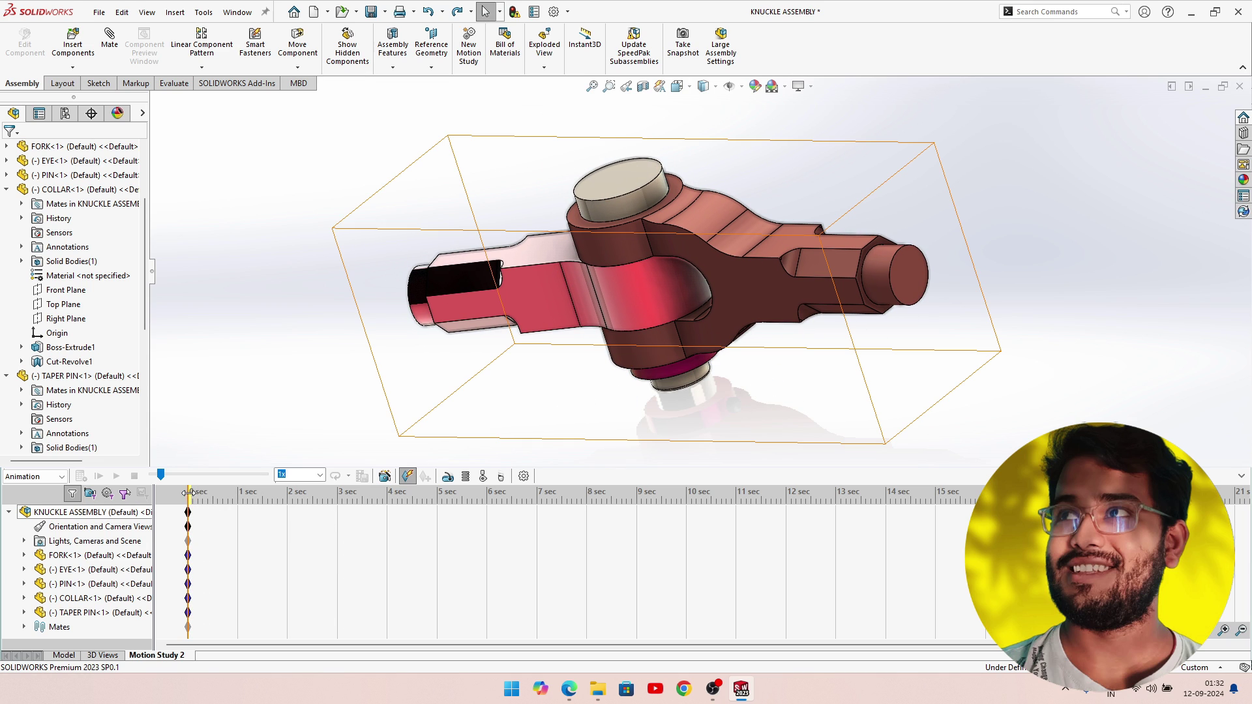
Orbit to a new angle and place a camera orientation key at about 1.8 sec.
left_click(278, 497)
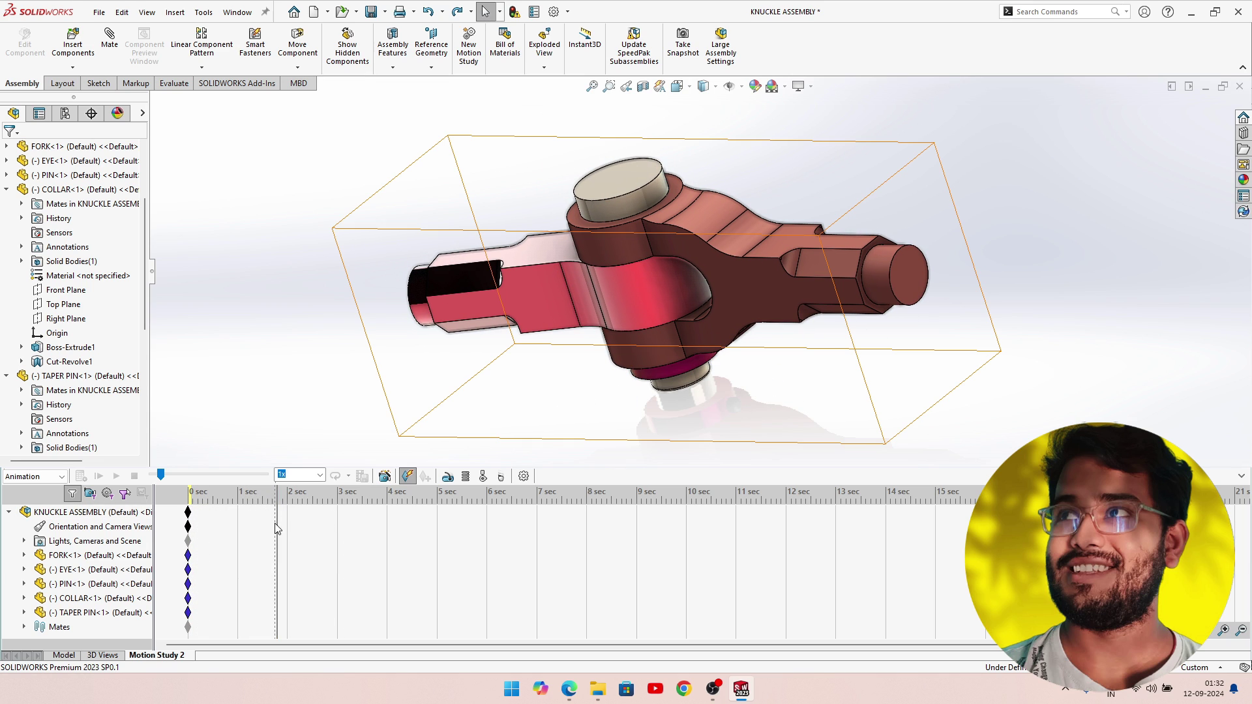
mouse_move(929, 321)
middle_mouse_down()
mouse_move(745, 623)
mouse_move(765, 681)
middle_mouse_up()
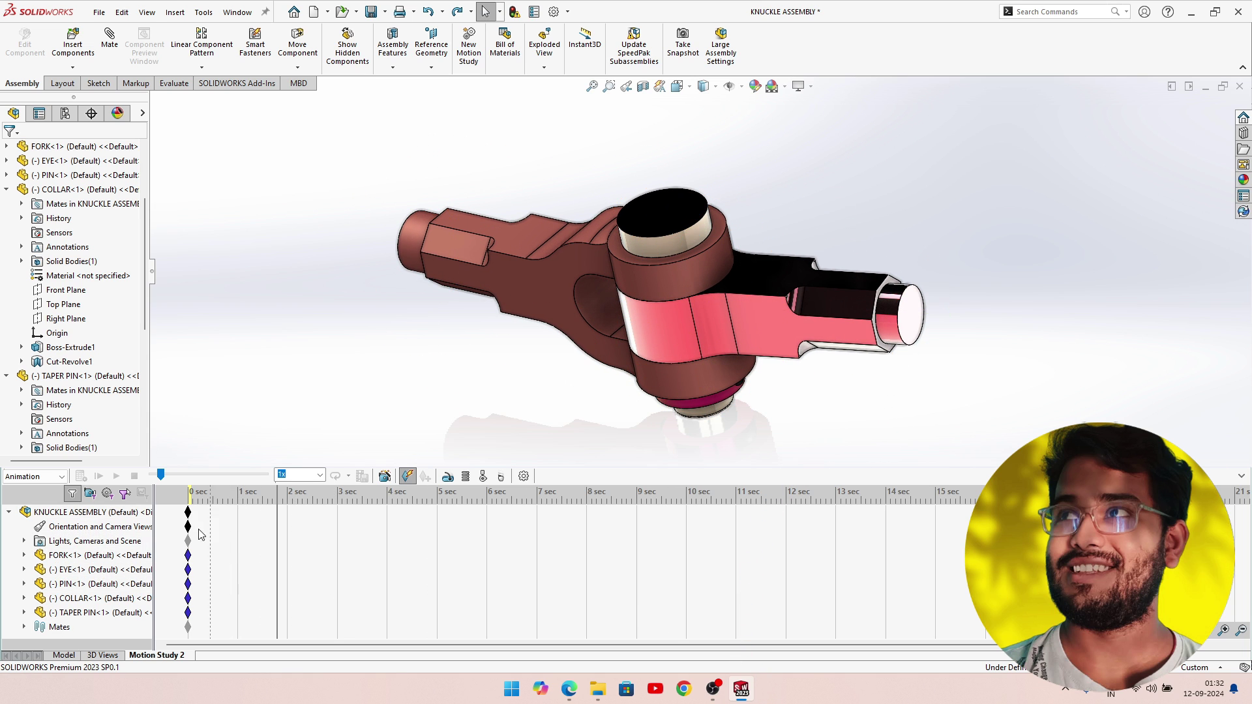
right_click(278, 525)
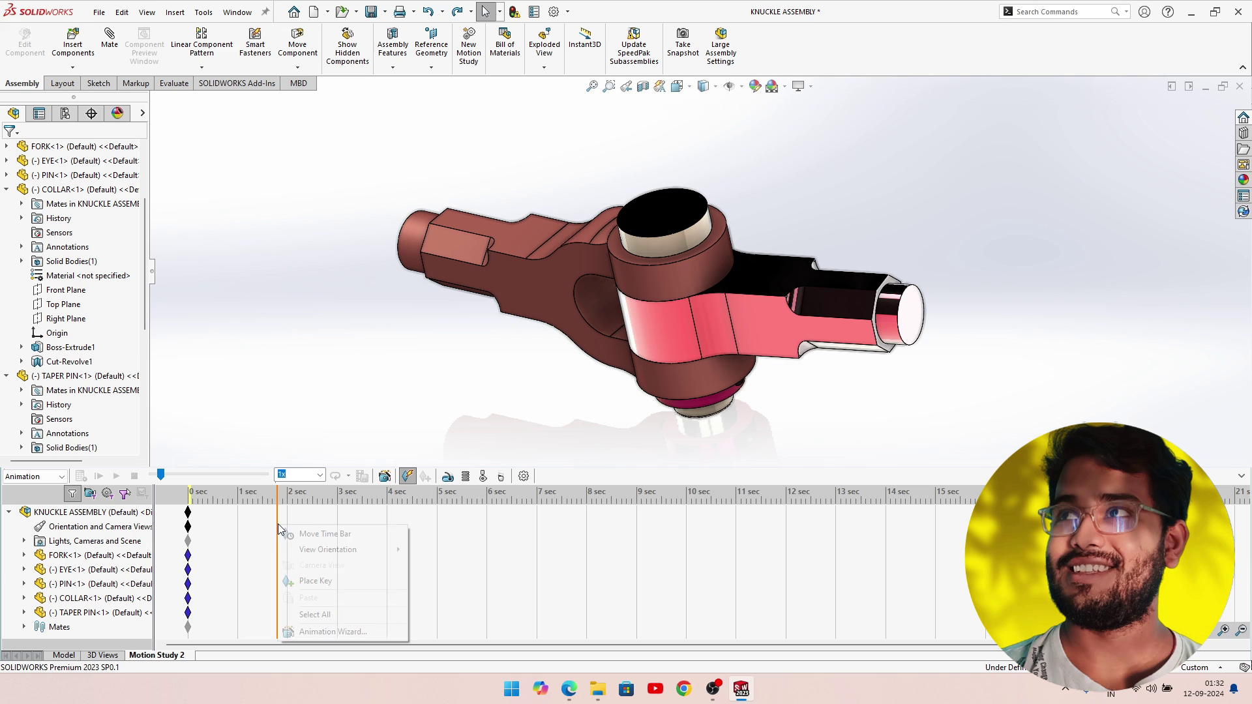
left_click(310, 583)
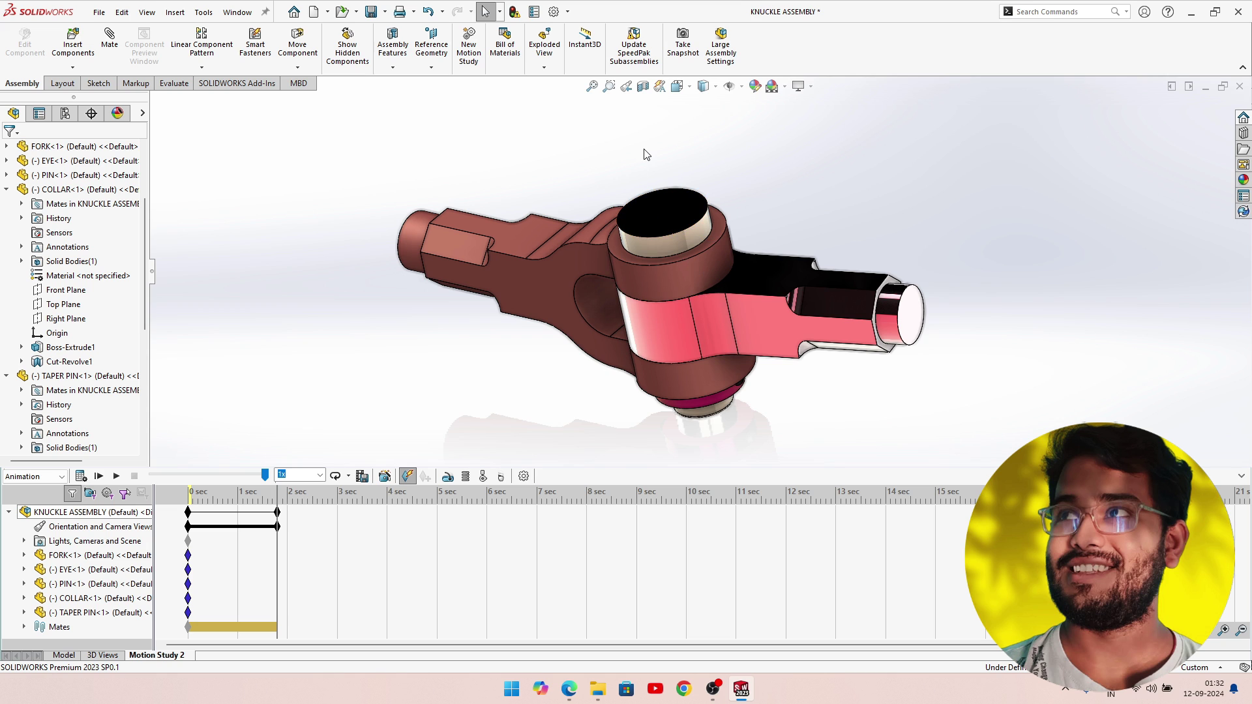
At 3 sec, set an isometric-based underside view and place an orientation key.
middle_click_drag(647, 156, 596, 300)
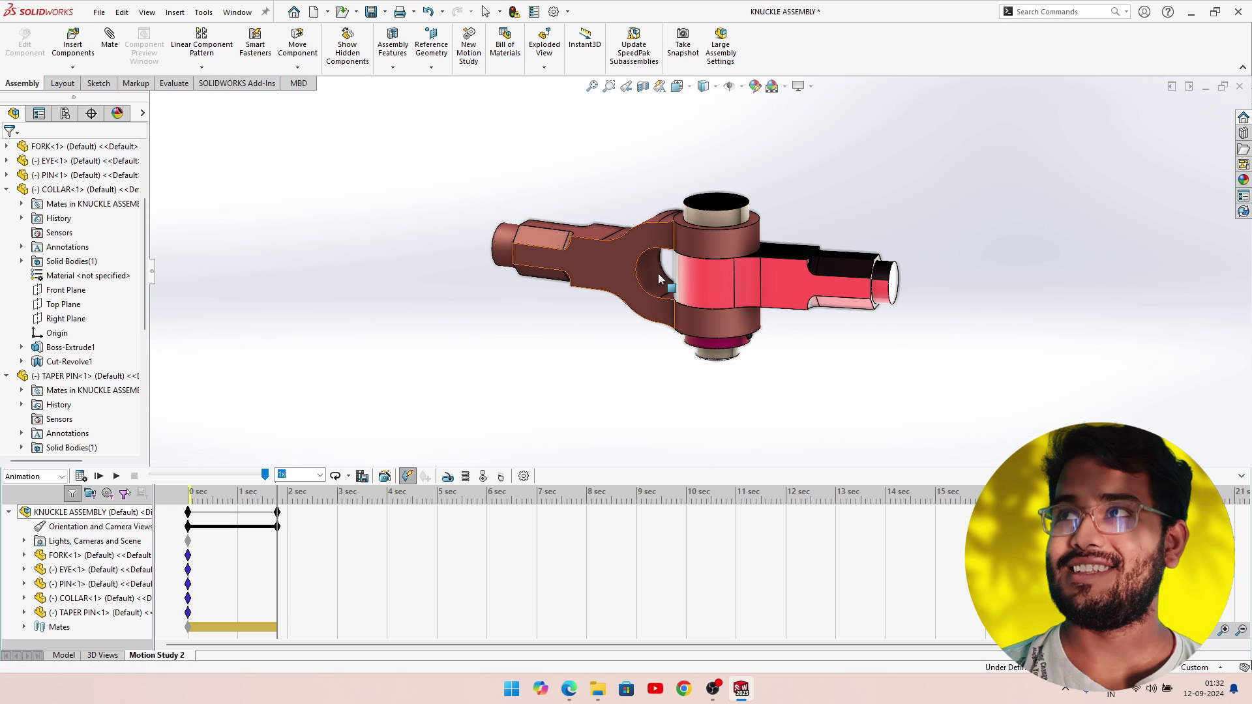
left_click(347, 498)
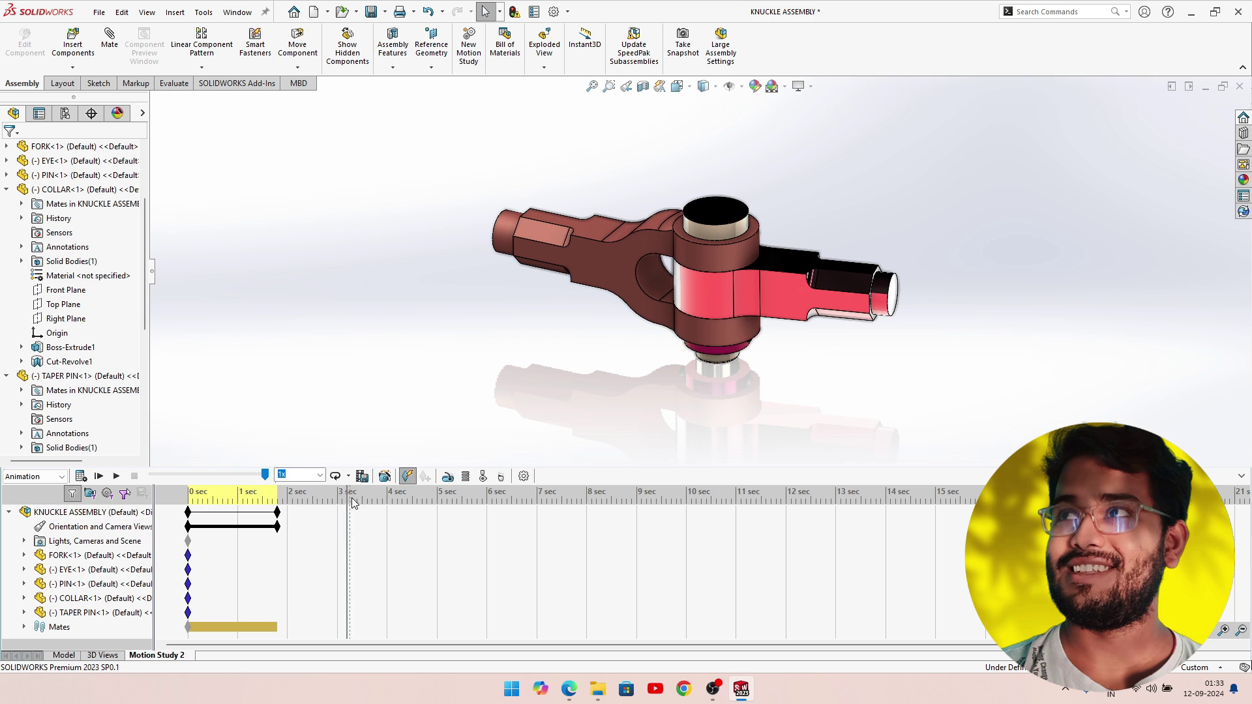
mouse_move(664, 163)
middle_mouse_down()
mouse_move(601, 382)
mouse_move(476, 428)
mouse_move(335, 327)
mouse_move(506, 365)
middle_mouse_up()
key("space")
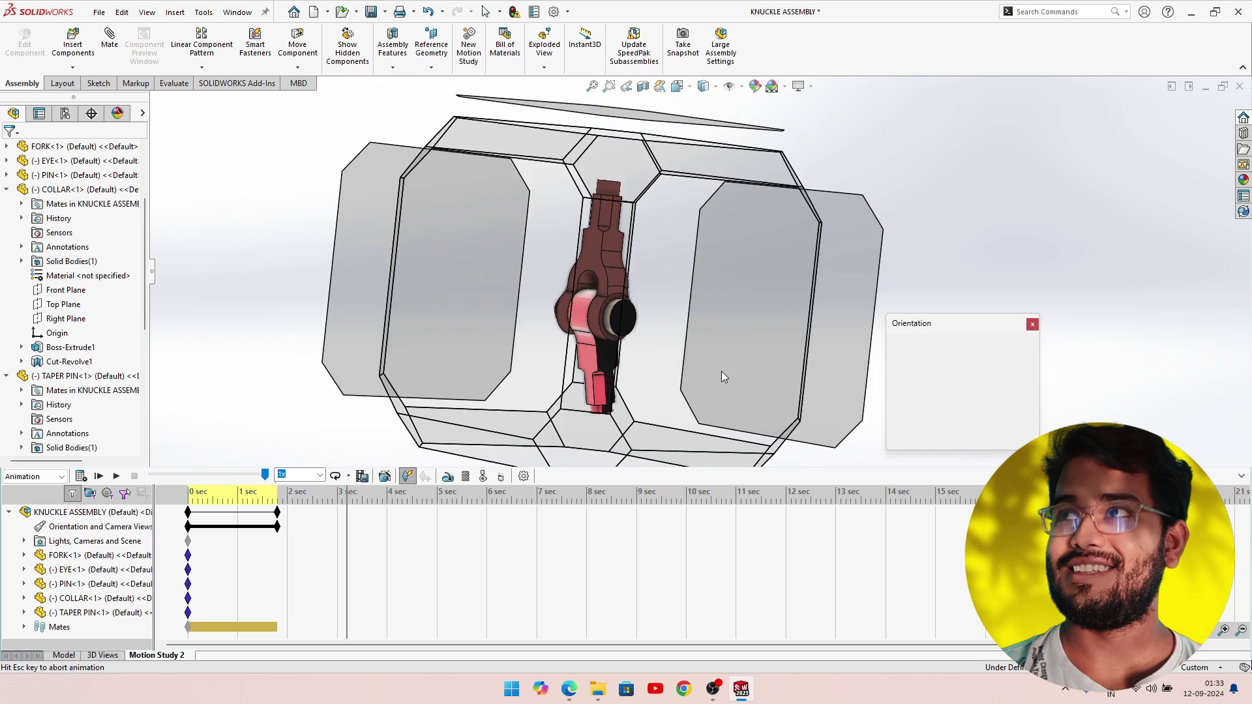
left_click(1021, 365)
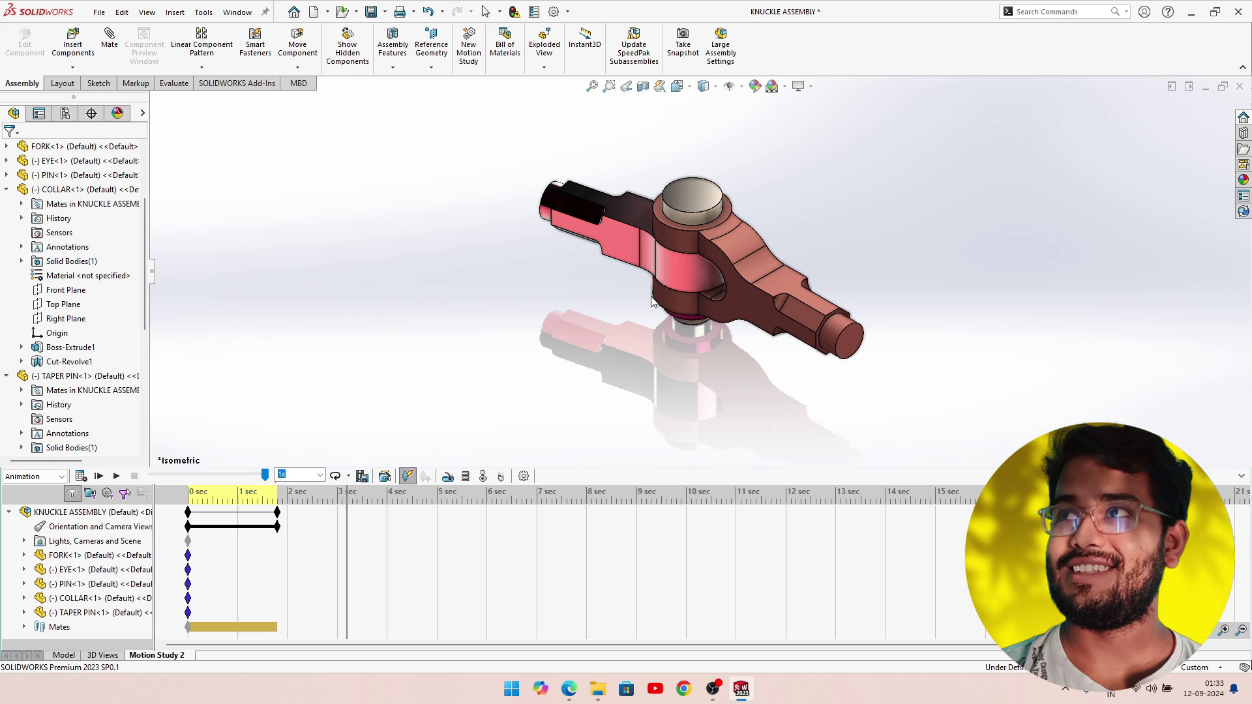
middle_click_drag(657, 324, 672, 257)
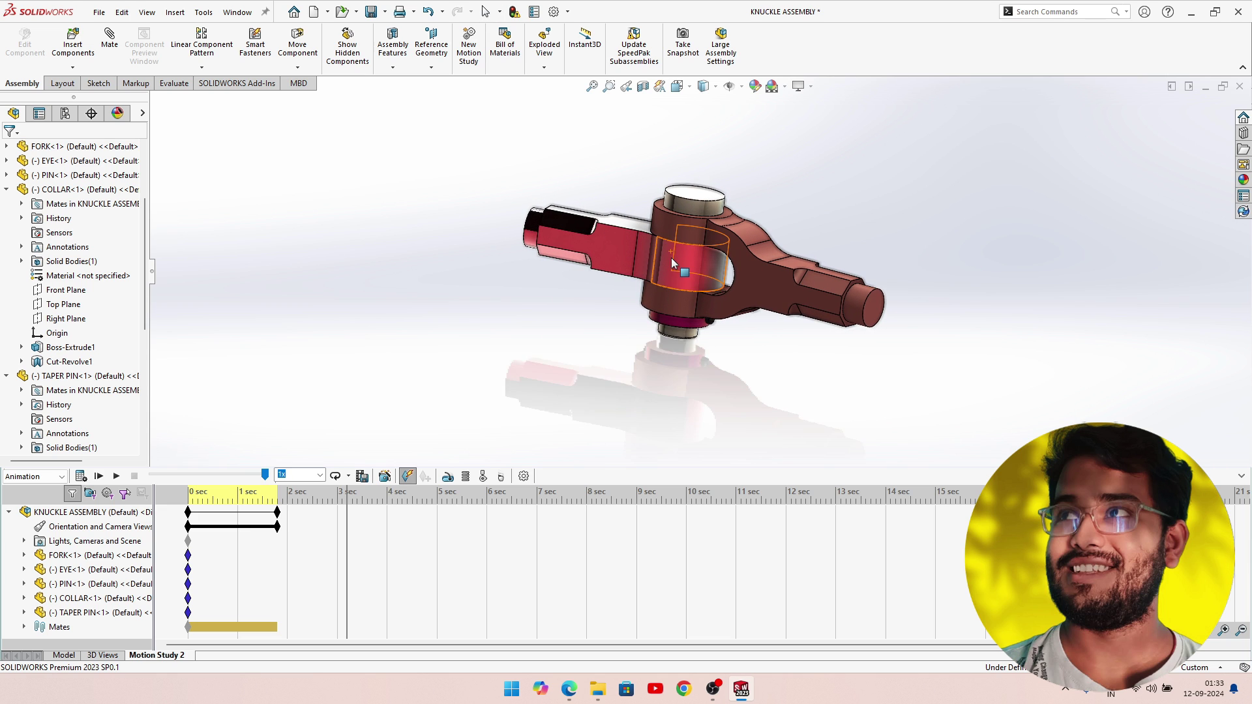
scroll(671, 257, "down", 3)
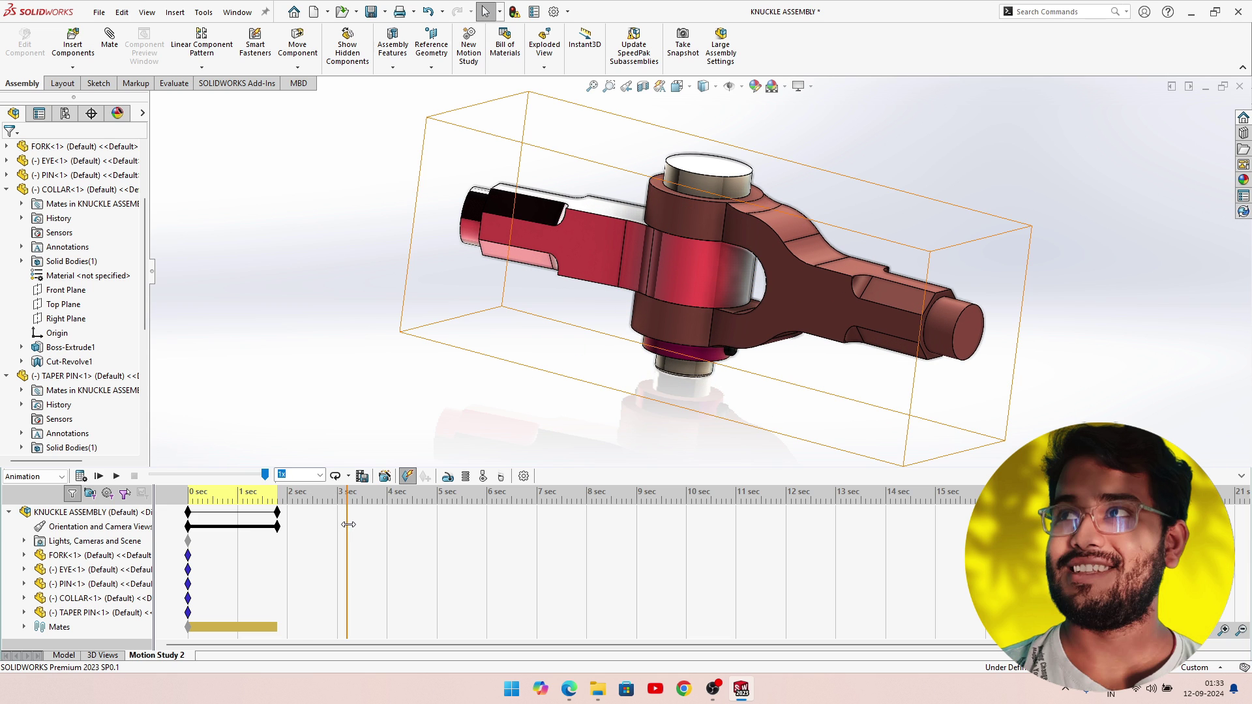
middle_click_drag(535, 382, 484, 307)
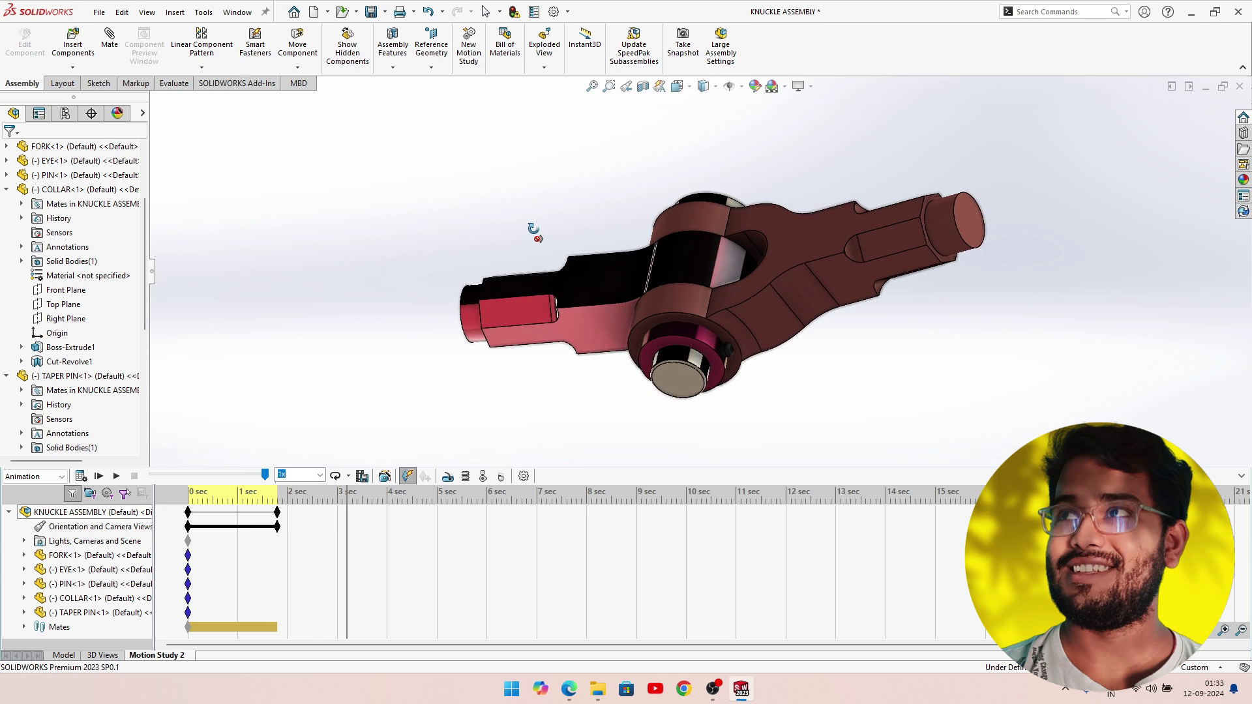
right_click(346, 526)
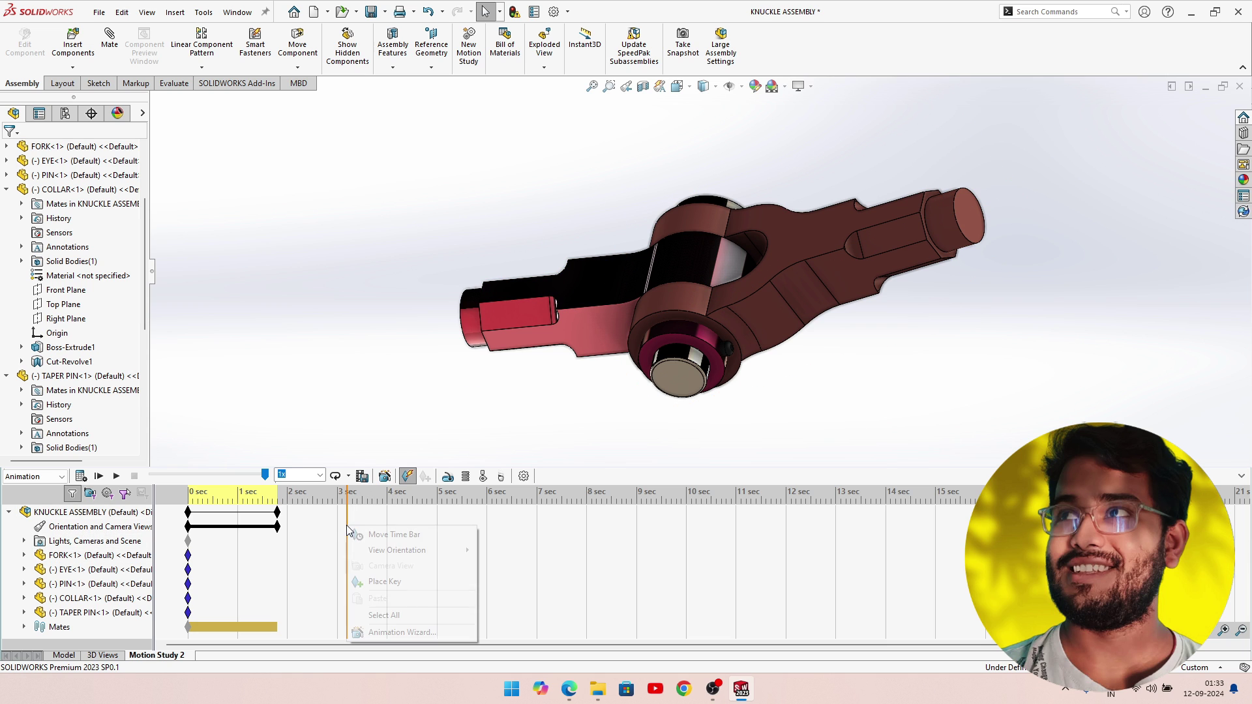
left_click(368, 584)
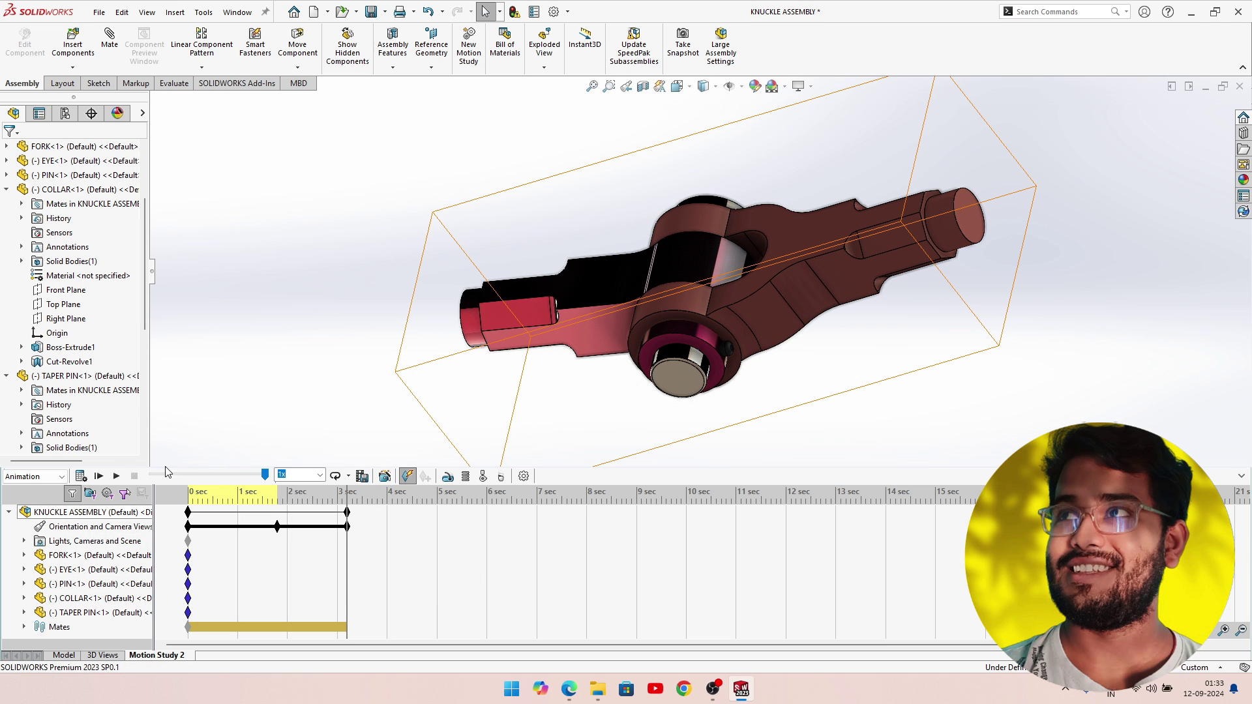
Place a camera orientation key near 4.3 sec showing the pin's top face.
left_click(117, 477)
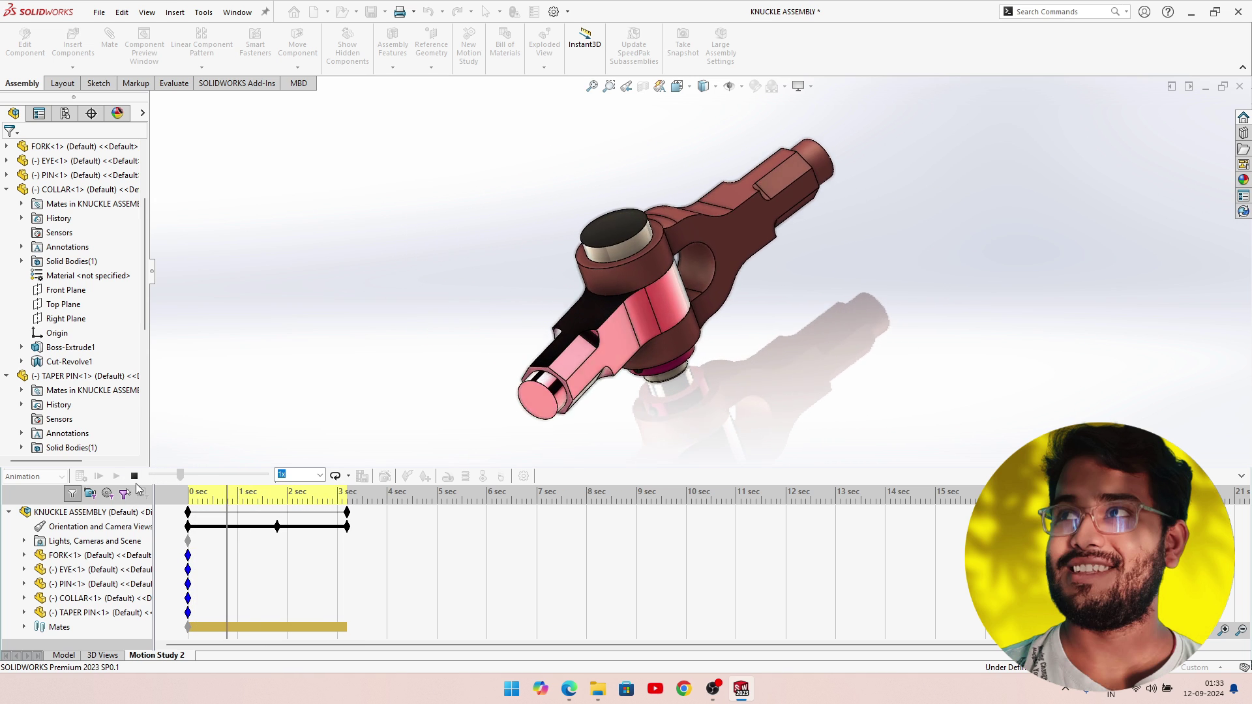
left_click(346, 492)
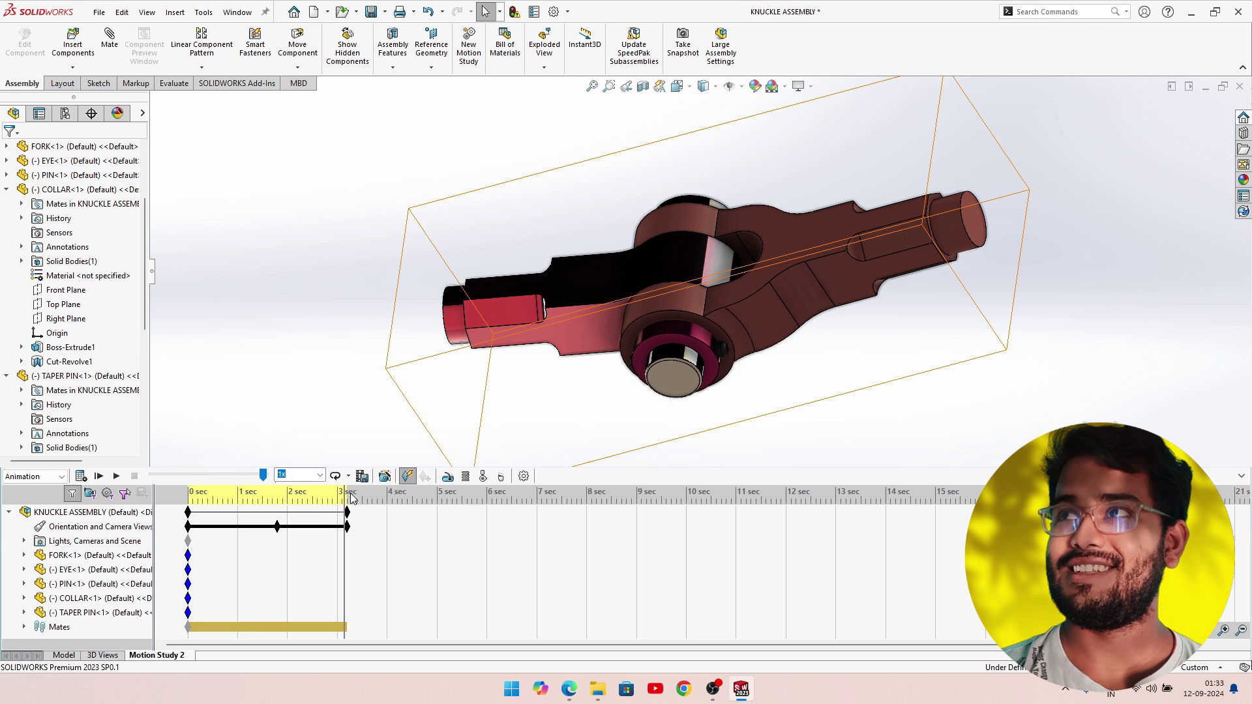
left_click(349, 496)
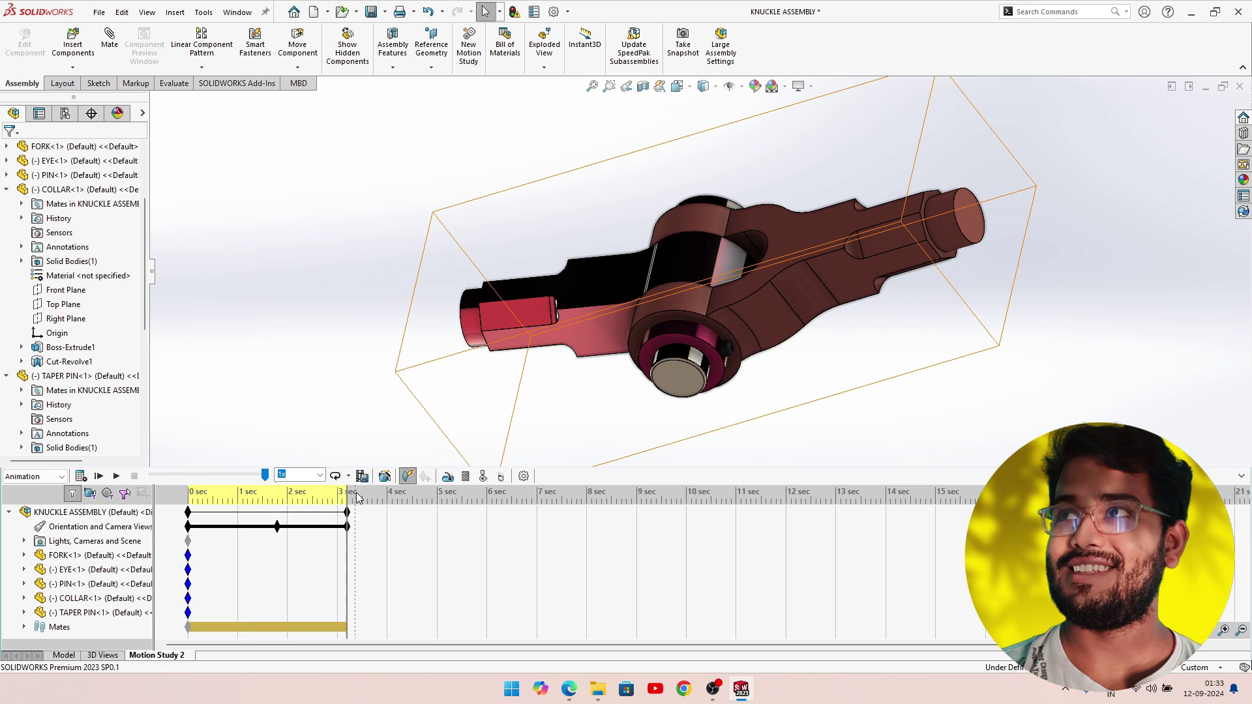
left_click(408, 497)
middle_click_drag(723, 179, 724, 444)
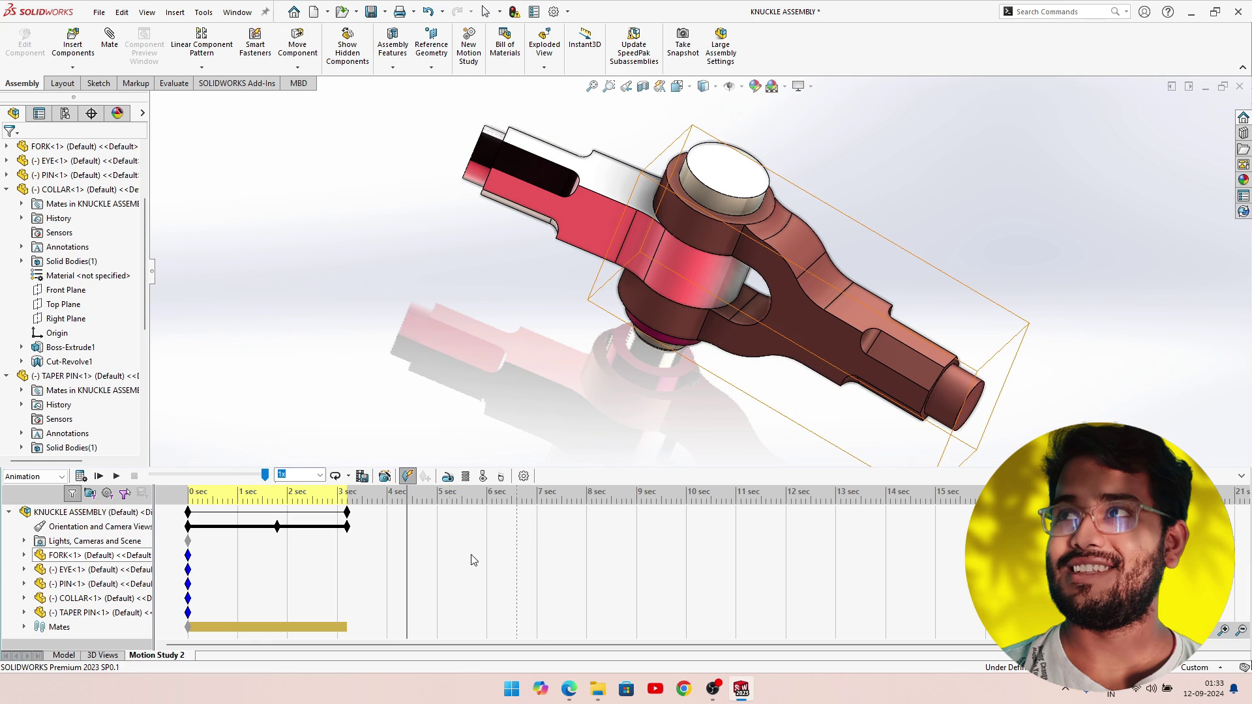
right_click(405, 529)
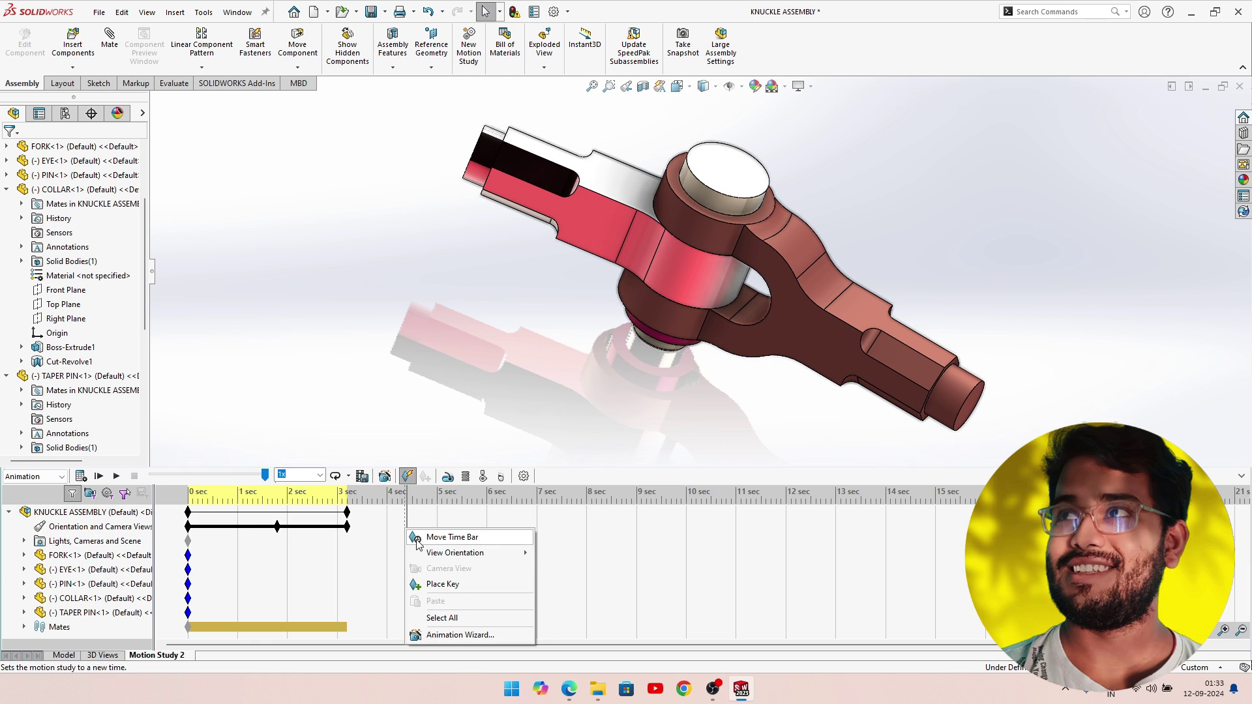
left_click(427, 579)
Play the animation and scrub the timeline to preview the camera moves.
left_click(404, 512)
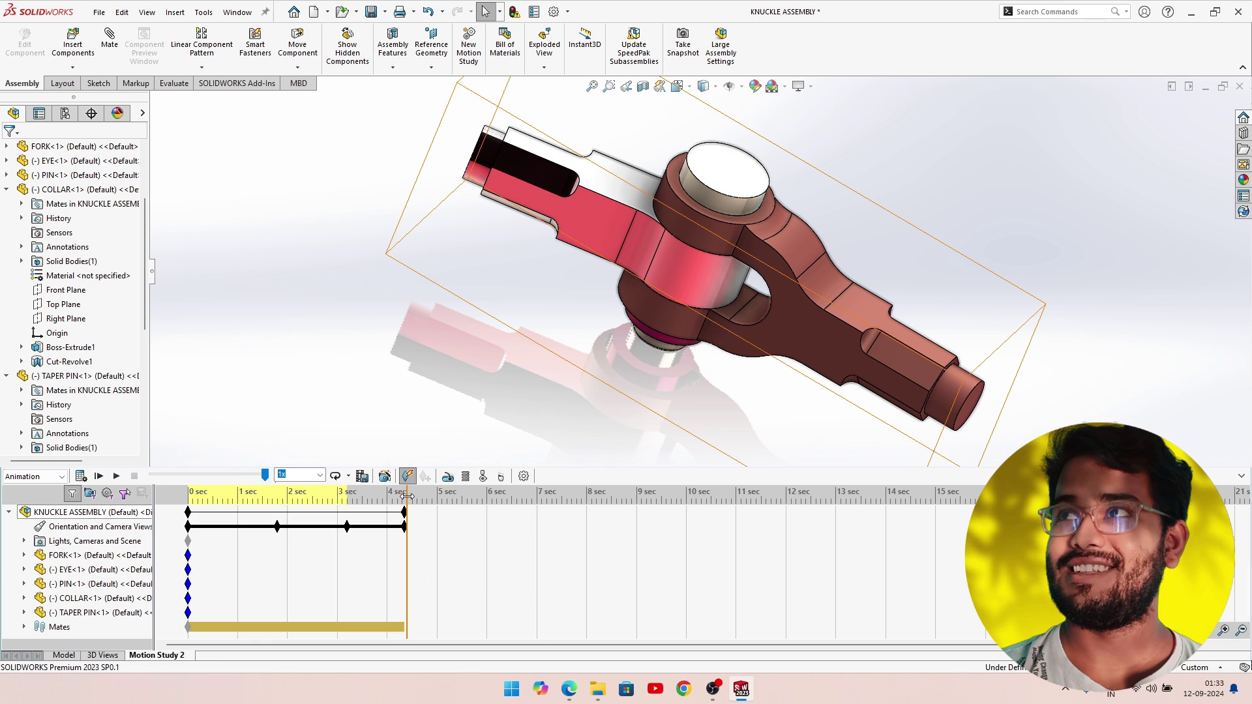
left_click(115, 477)
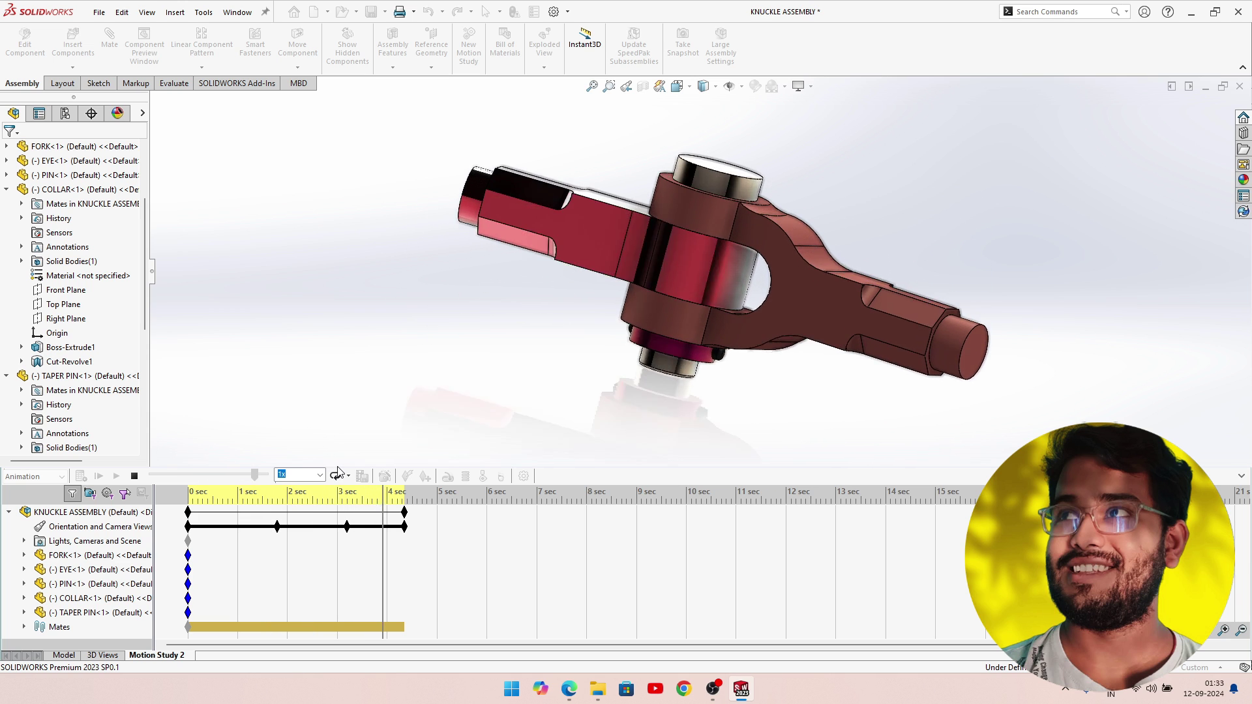
left_click_drag(261, 475, 178, 475)
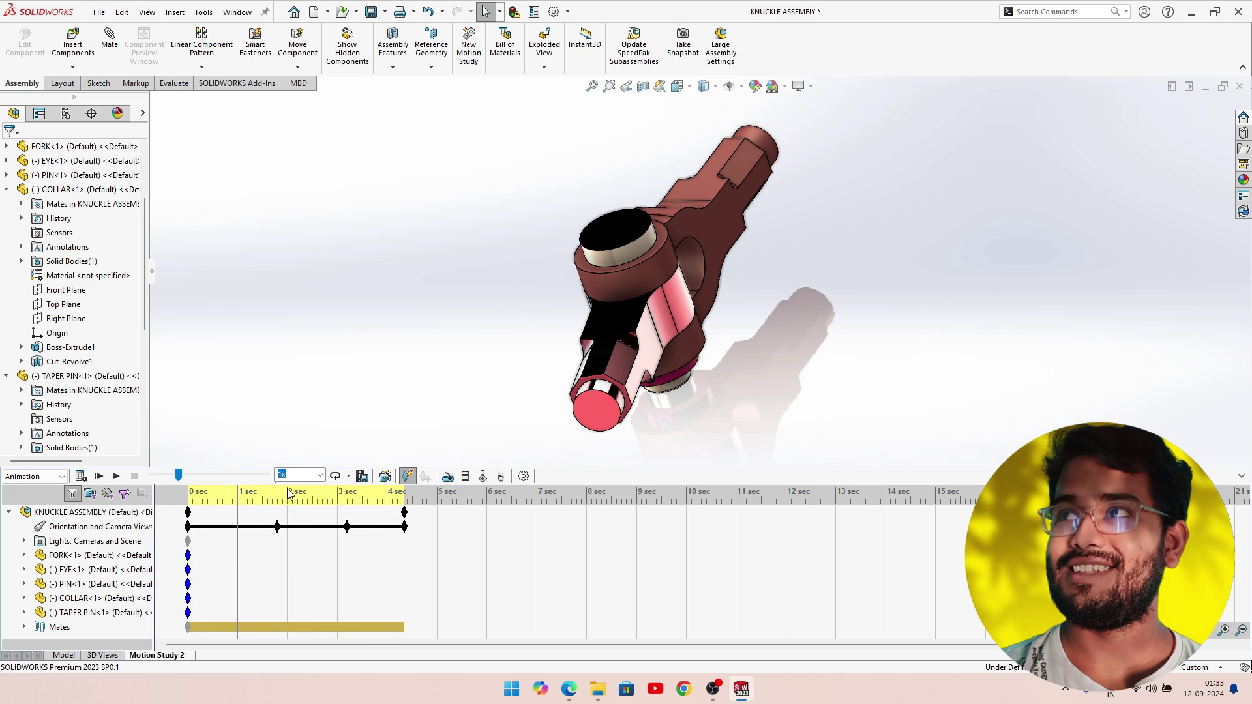
left_click(405, 501)
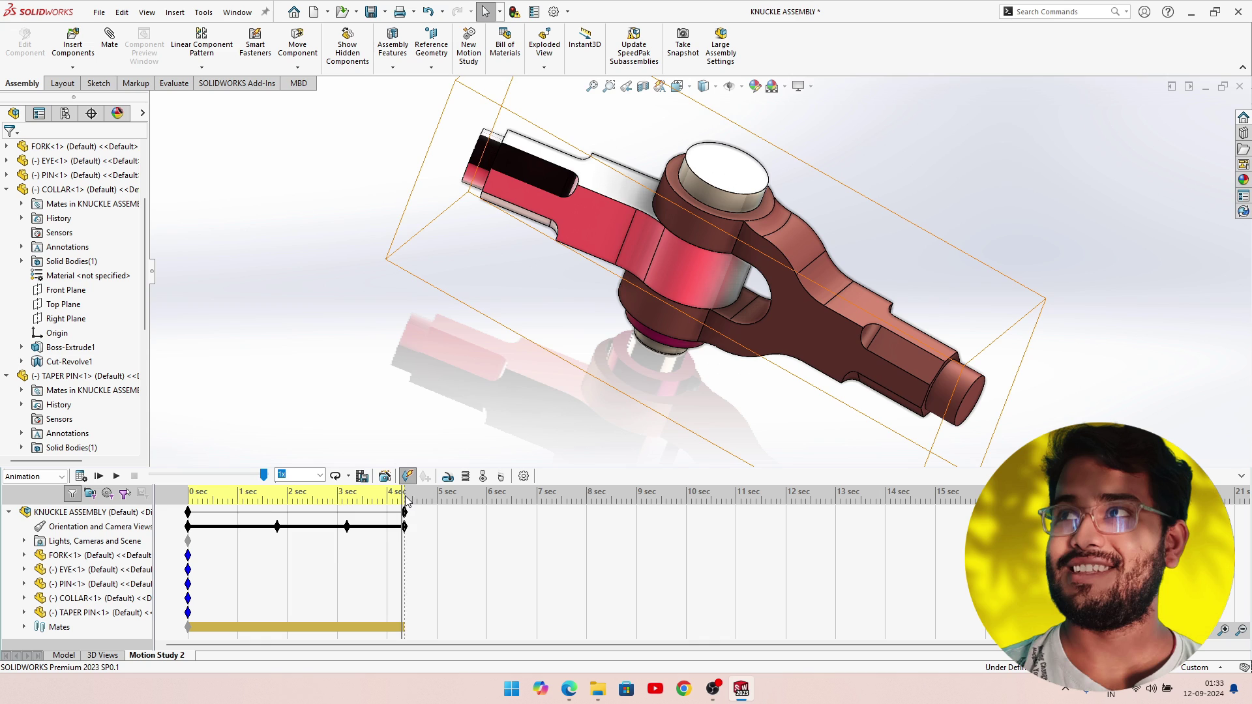
left_click(352, 517)
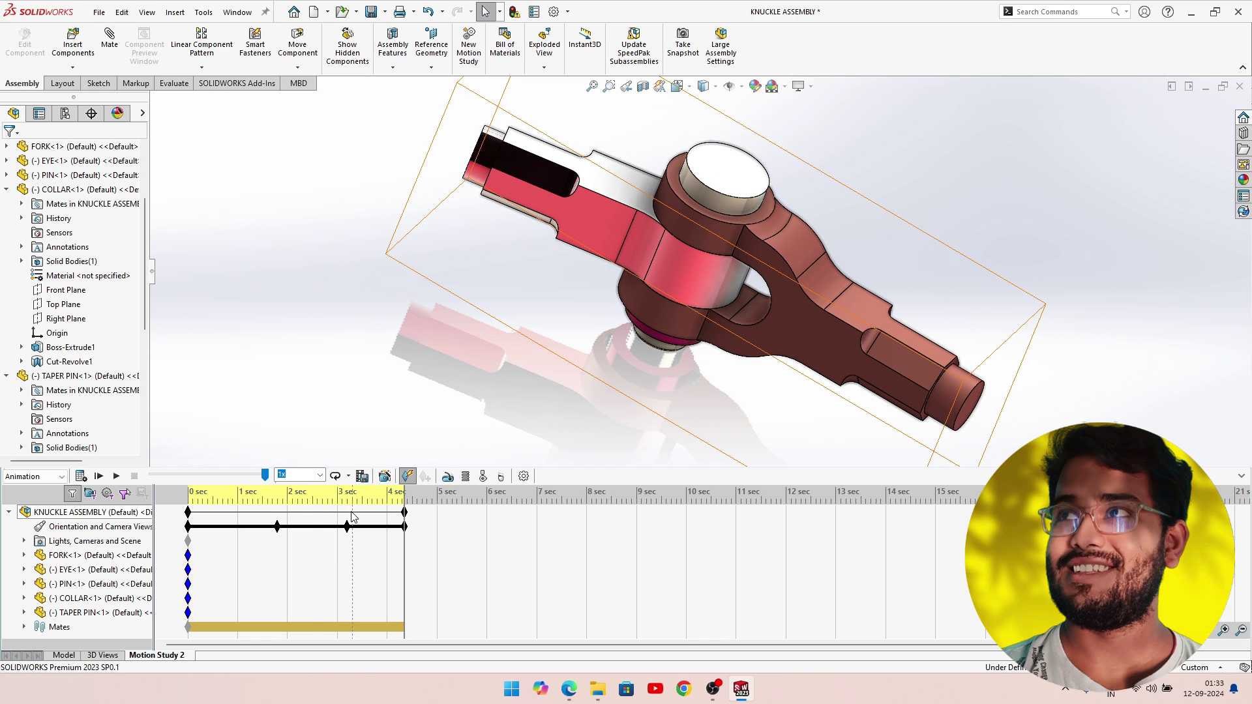
Place a key on the EYE<1> row just past 4 sec, undoing an accidental slide.
left_click(322, 476)
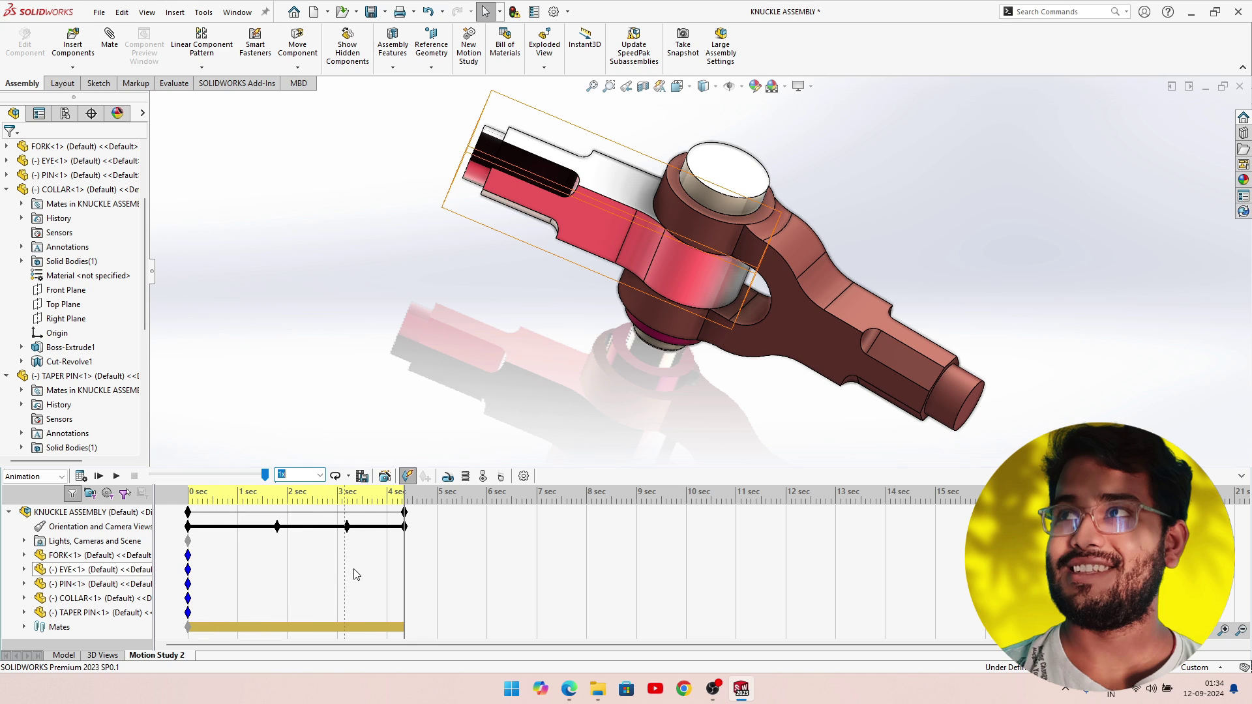
right_click(407, 565)
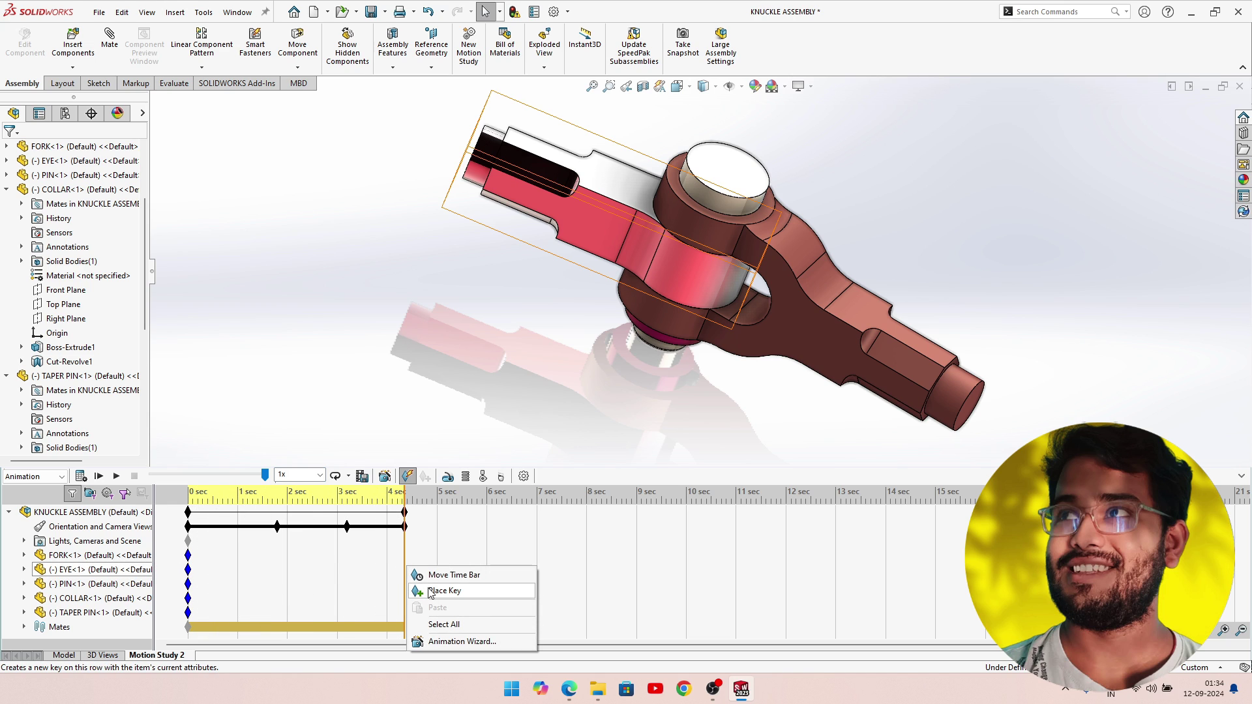
left_click(430, 587)
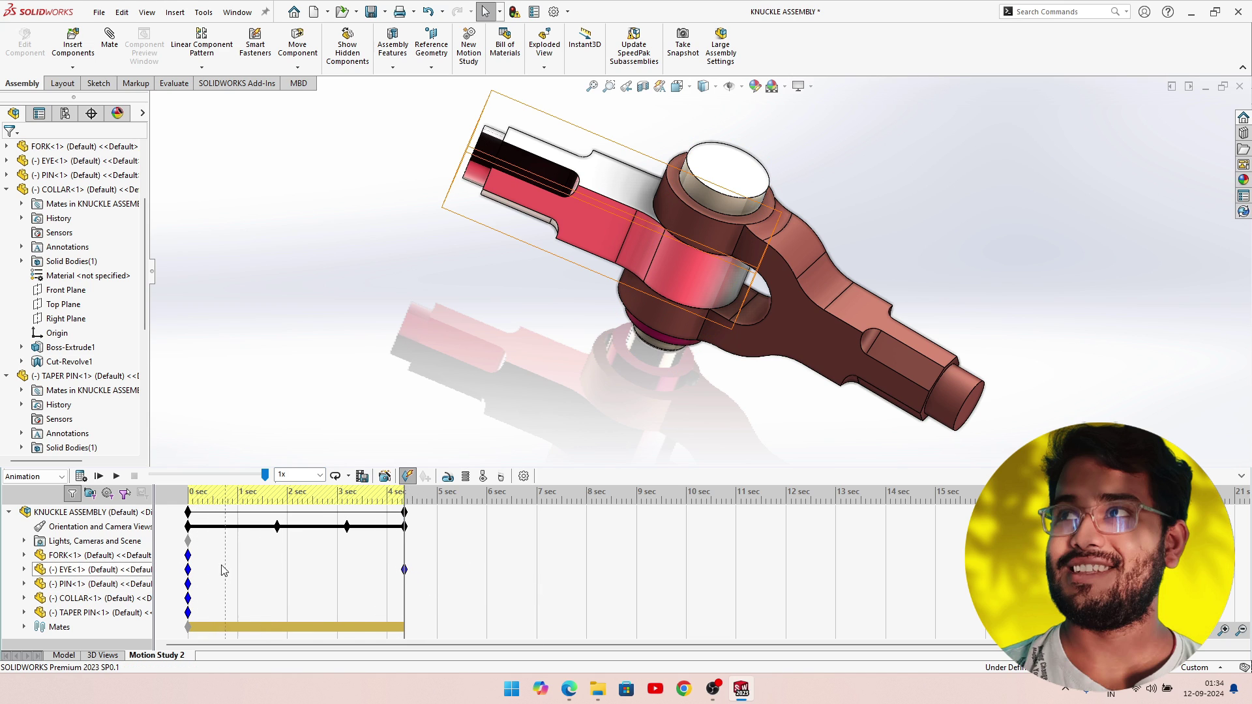
mouse_move(547, 204)
left_mouse_down()
mouse_move(562, 383)
mouse_move(579, 425)
left_mouse_up()
key("Escape")
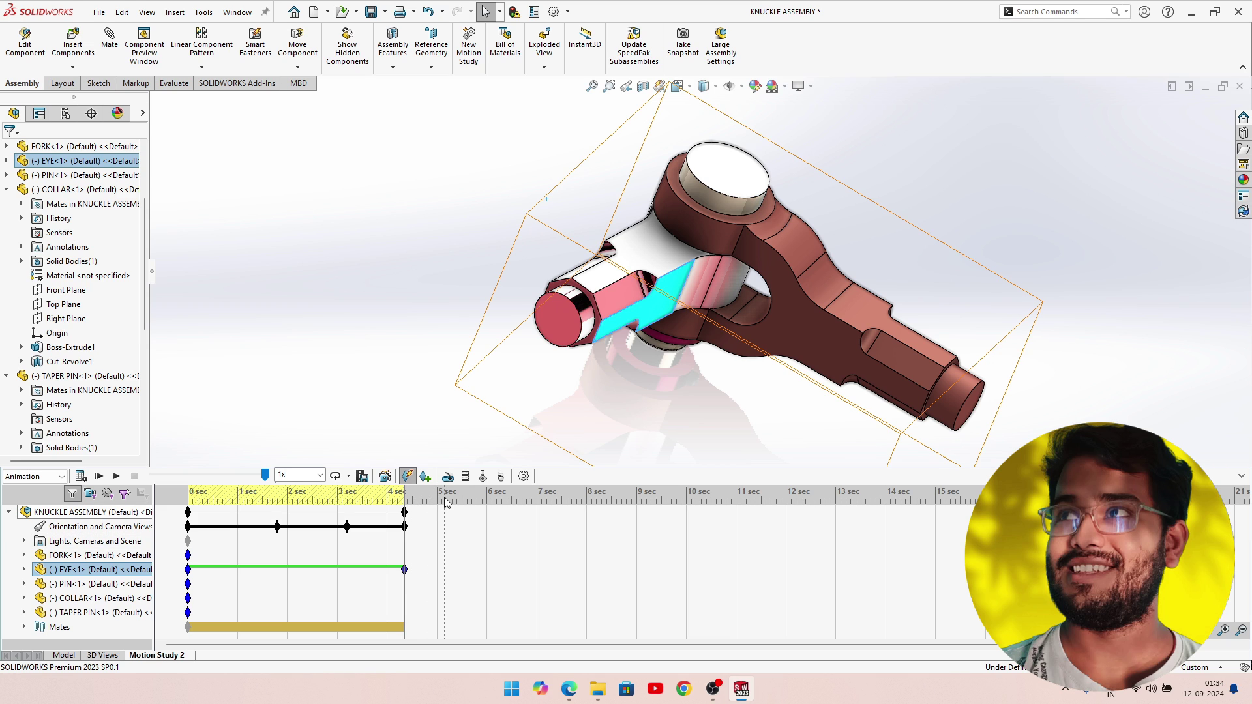
key("ctrl+z")
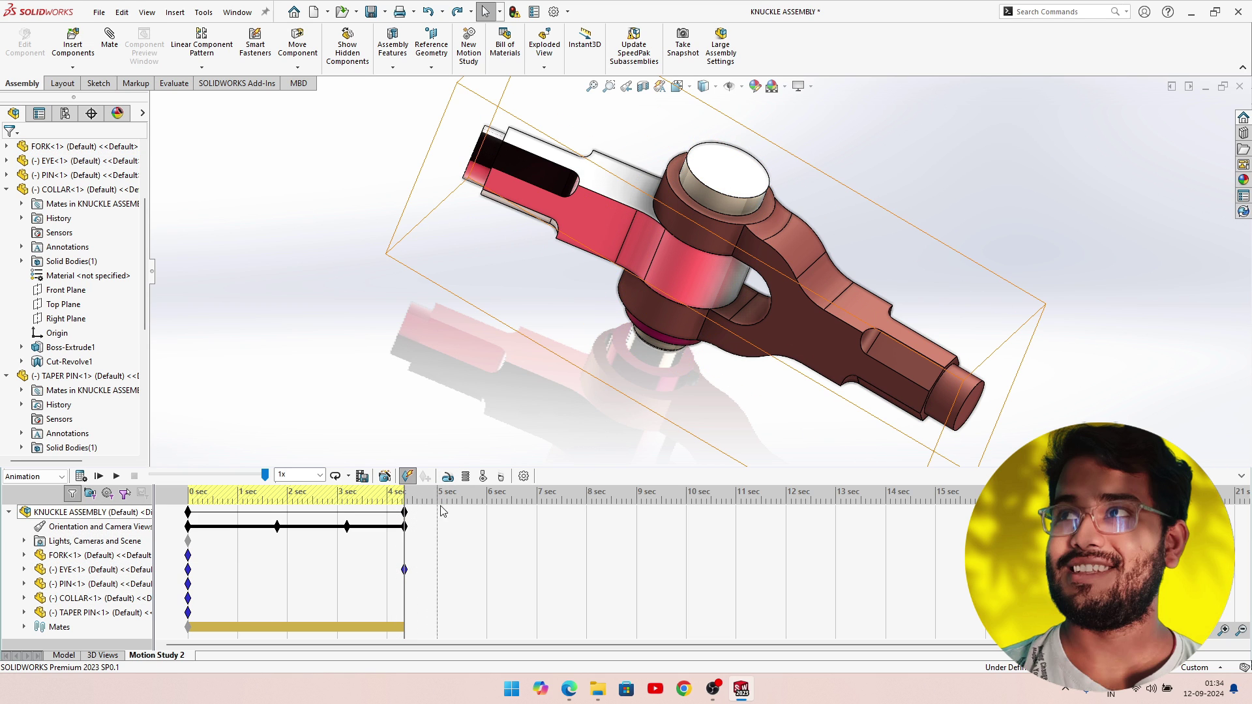
Rotate the EYE about the pin at 6 sec and play the animation.
left_click(484, 498)
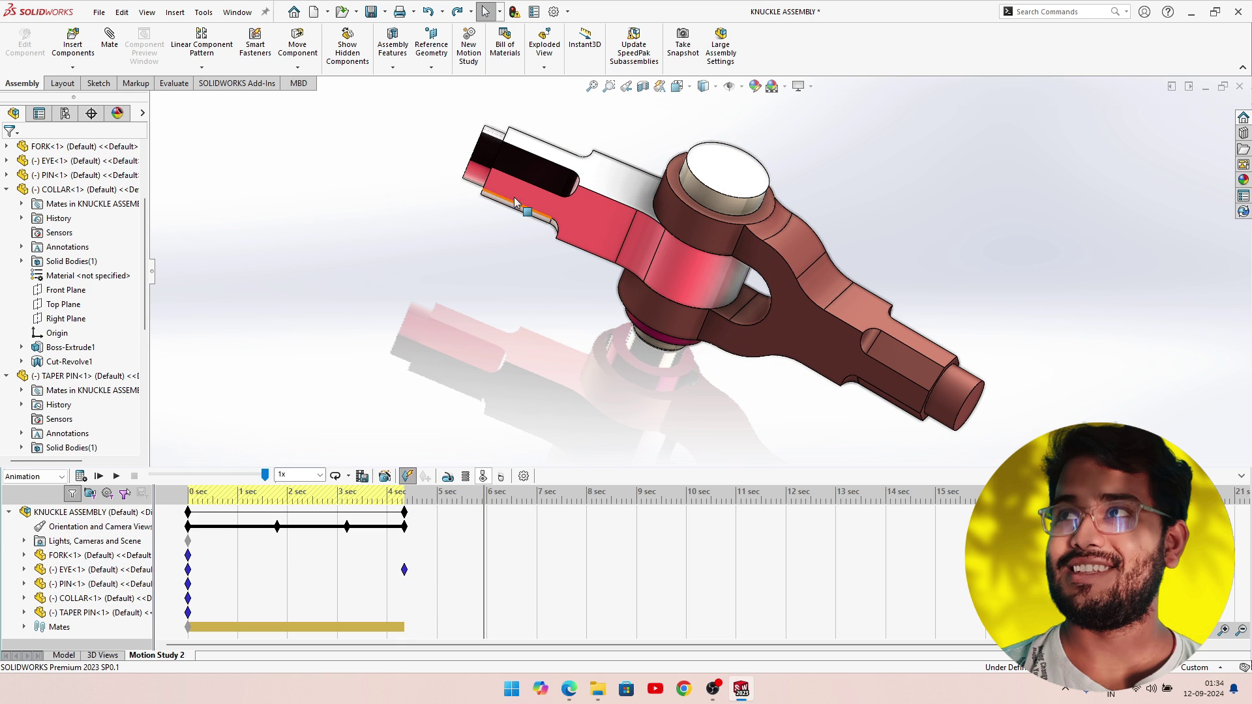
left_click_drag(515, 203, 650, 441)
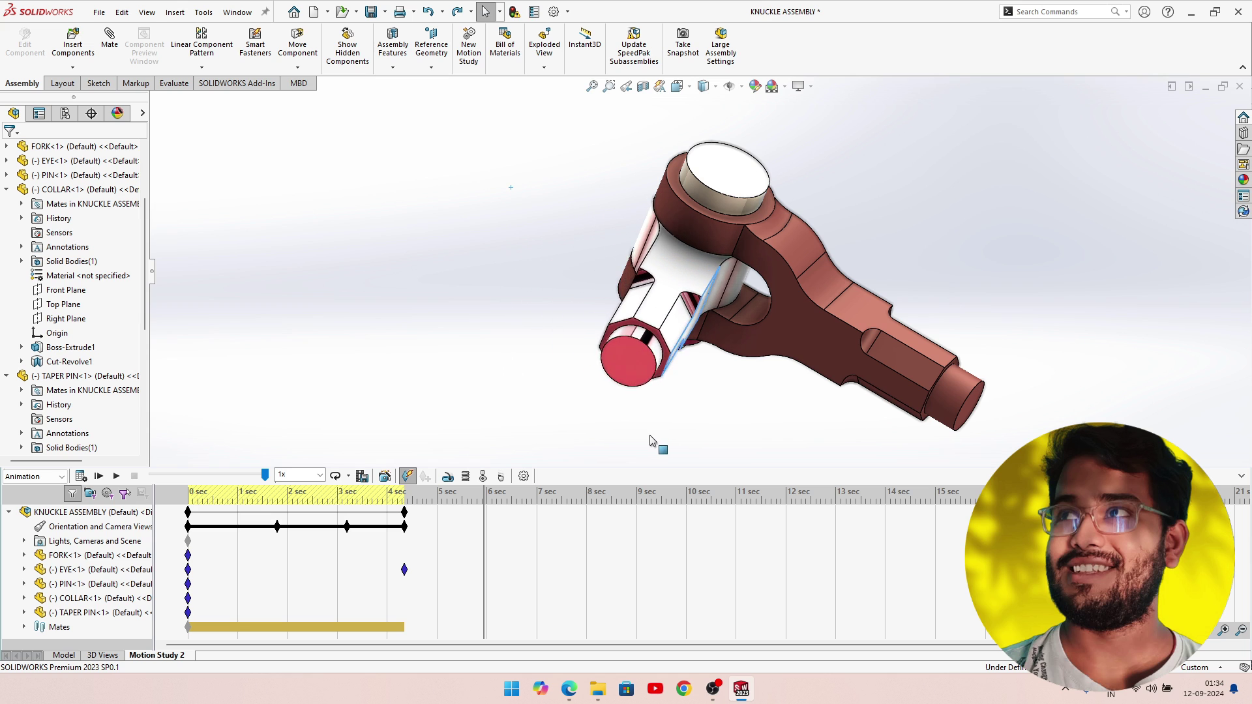
left_click(115, 478)
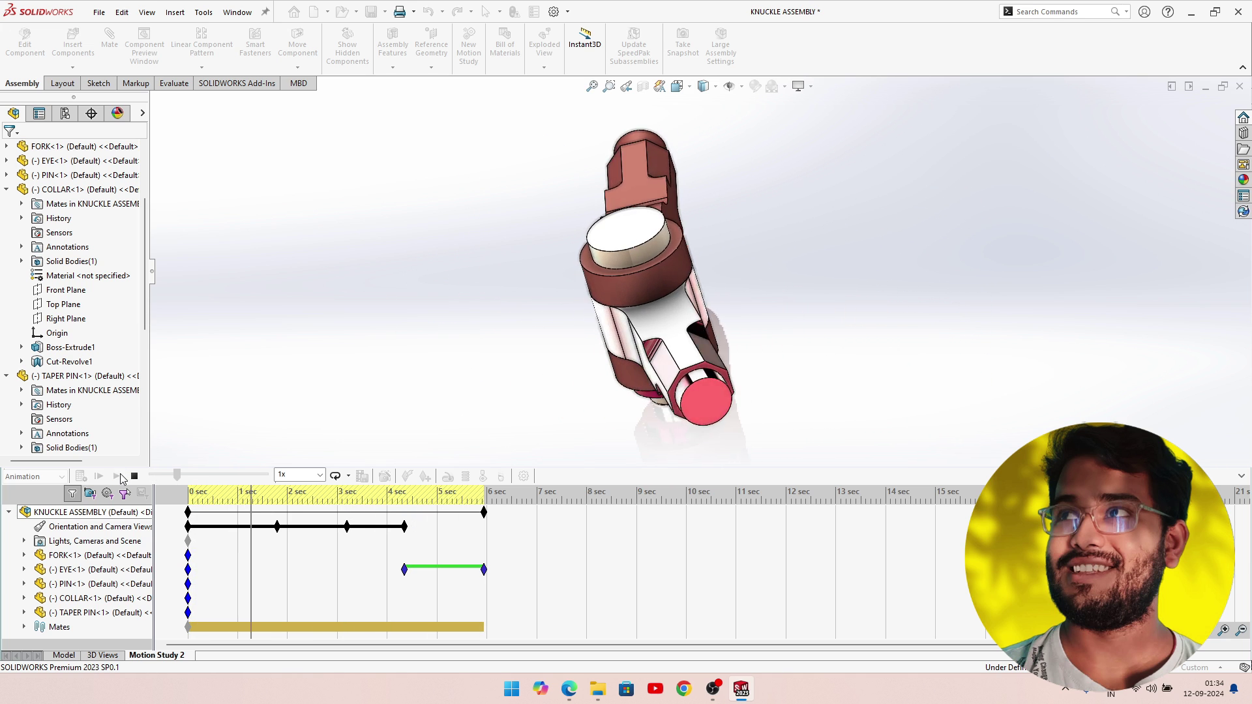
Stop playback and rotate the EYE further around the pin at 7 sec.
left_click(134, 476)
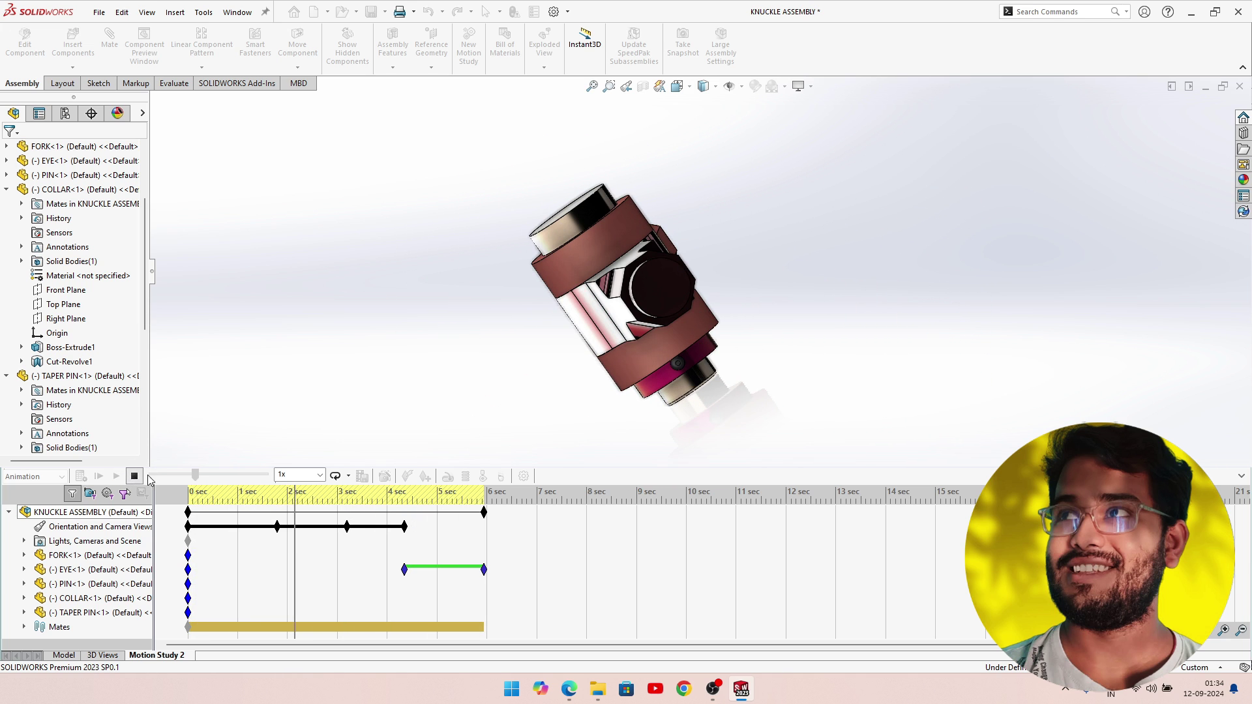
left_click(485, 491)
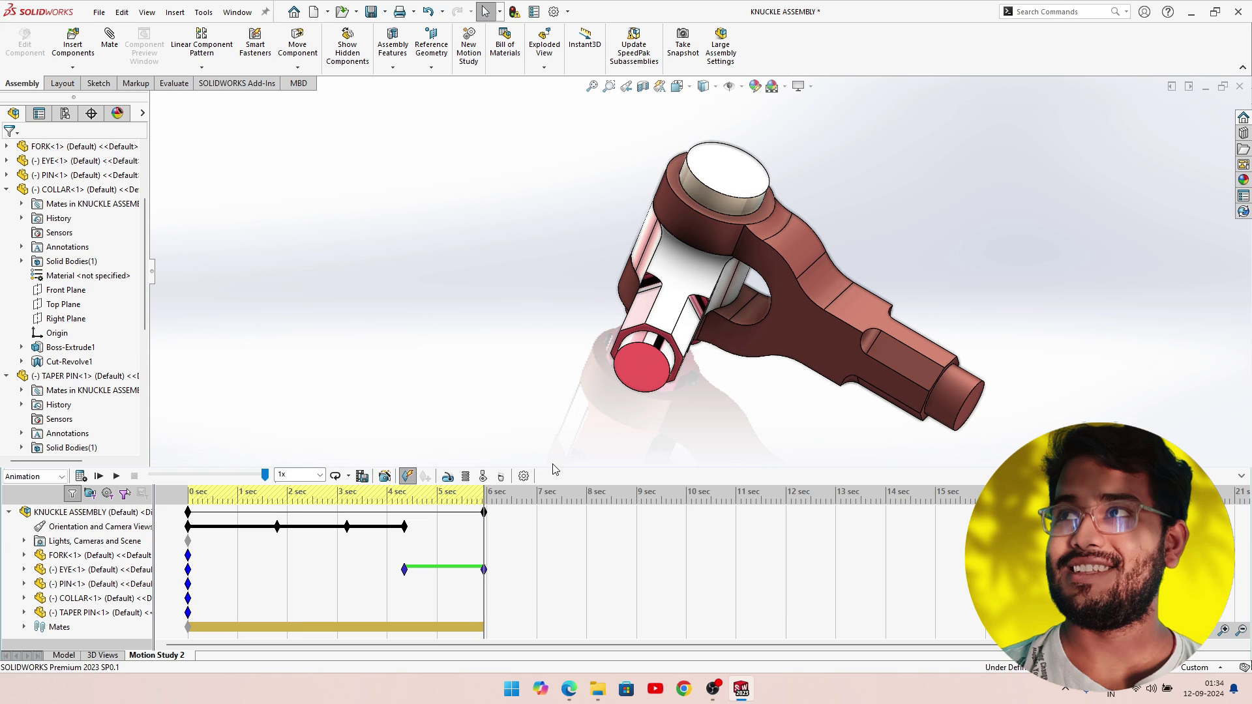
left_click(531, 500)
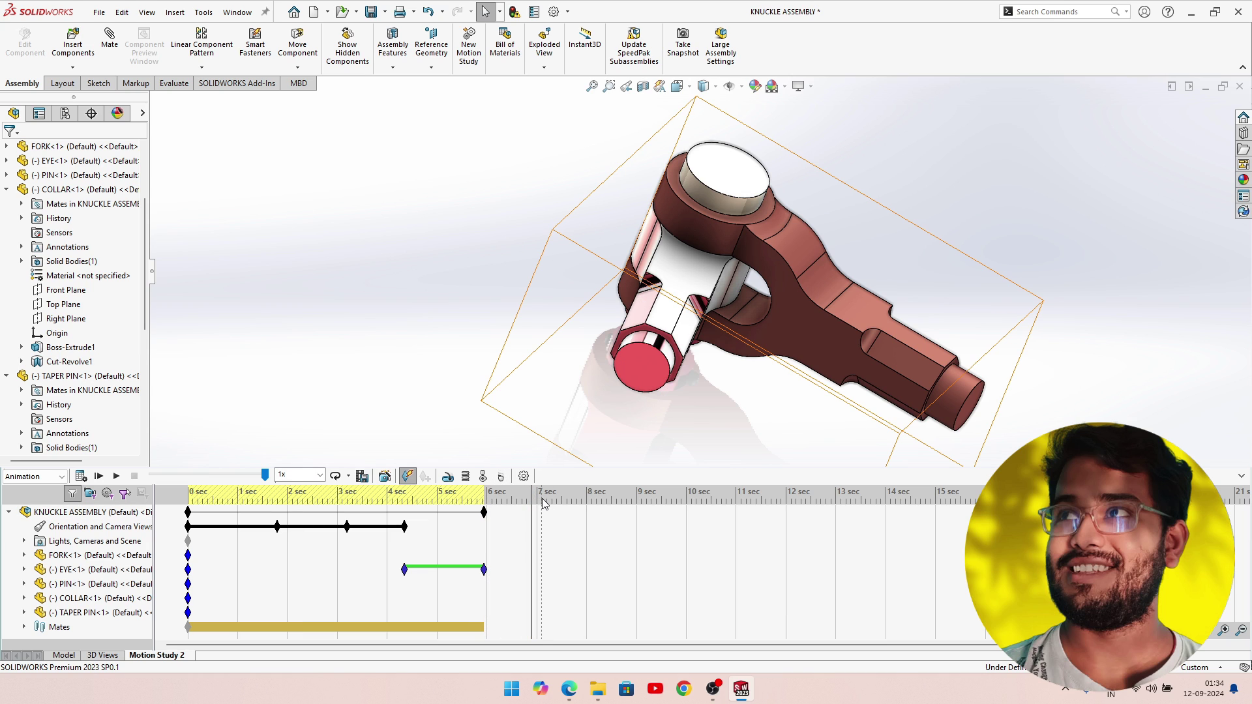
left_click(541, 501)
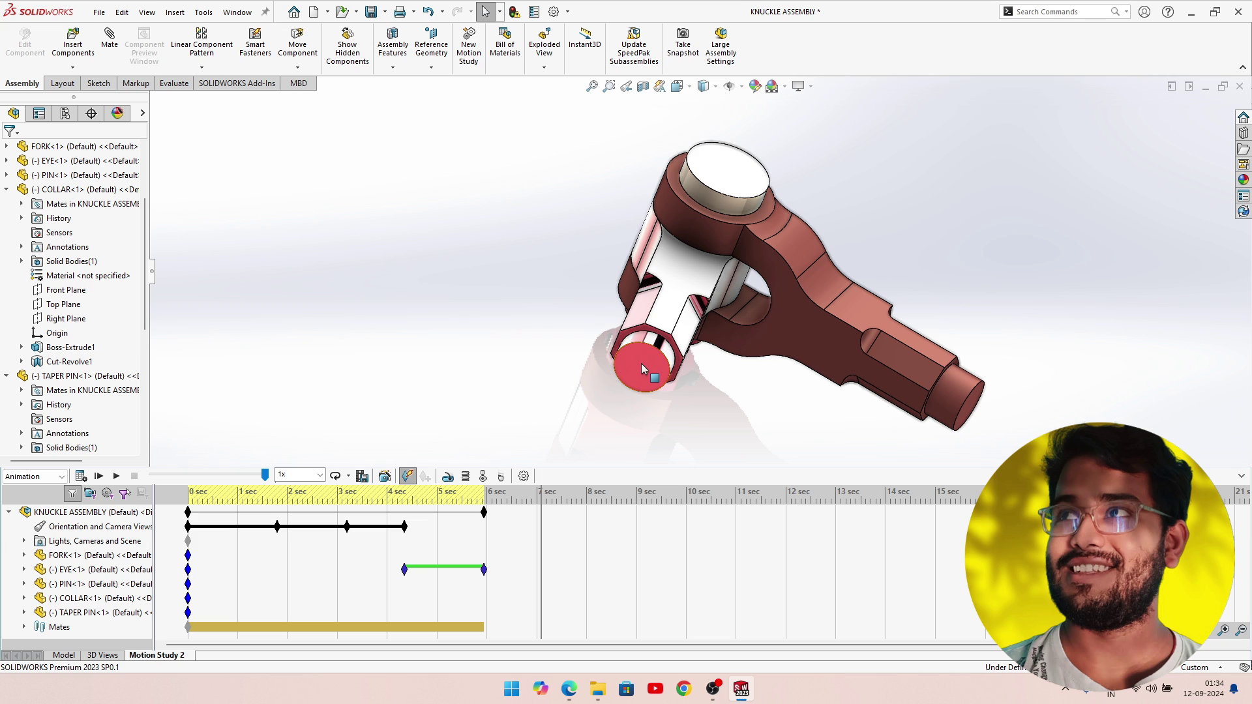
mouse_move(642, 369)
left_mouse_down()
mouse_move(566, 100)
mouse_move(614, 108)
left_mouse_up()
key("Escape")
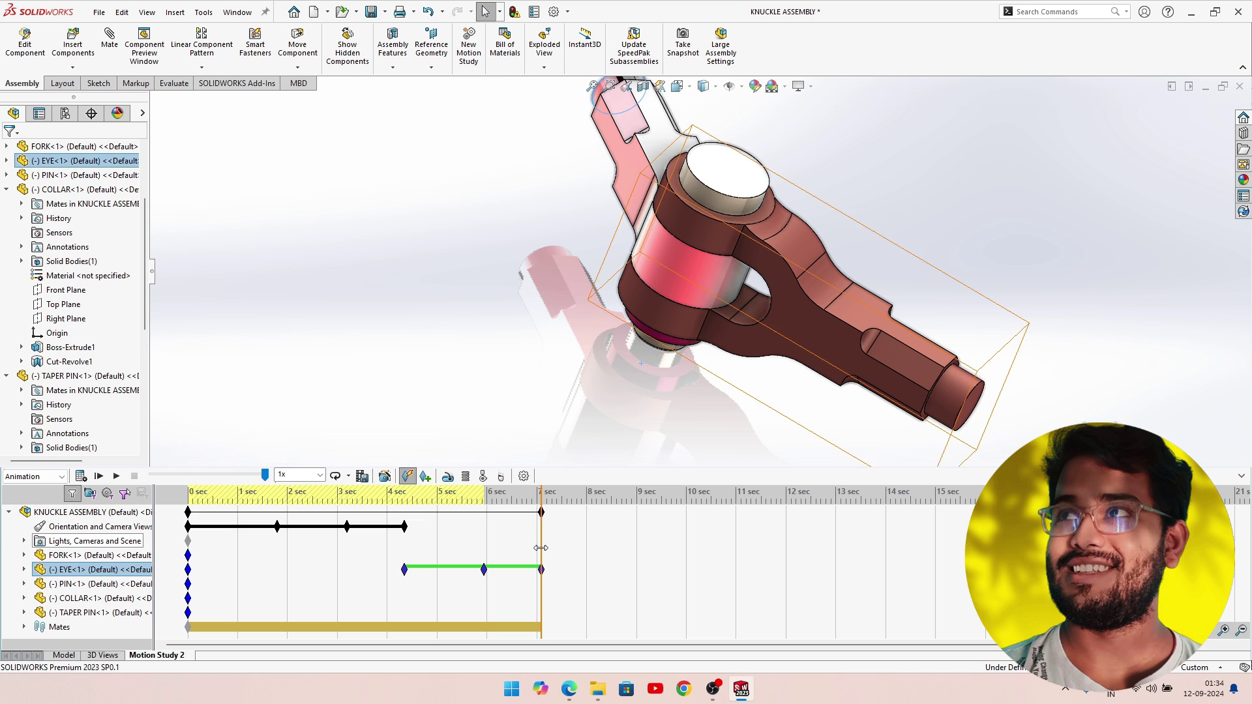
Orbit to a new camera angle, place an orientation key at 7 sec, and play back.
mouse_move(603, 254)
middle_mouse_down()
mouse_move(591, 330)
mouse_move(604, 339)
mouse_move(579, 305)
mouse_move(591, 276)
mouse_move(589, 320)
middle_mouse_up()
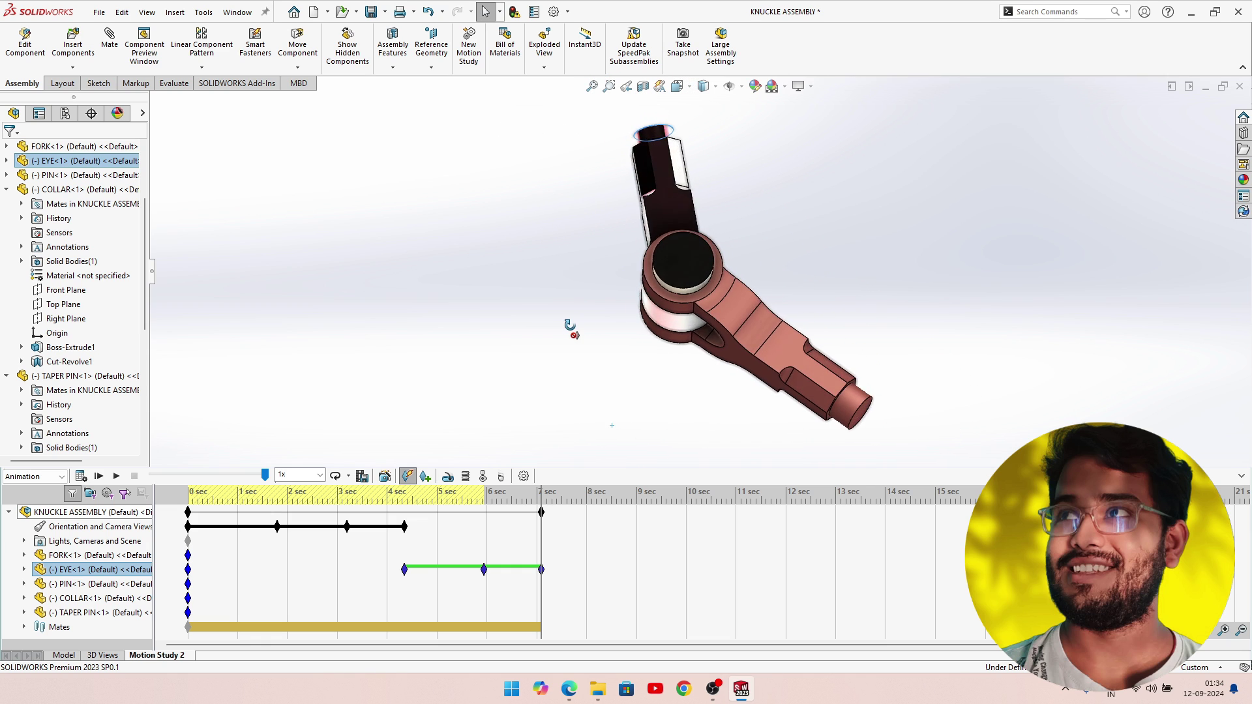
key("Escape")
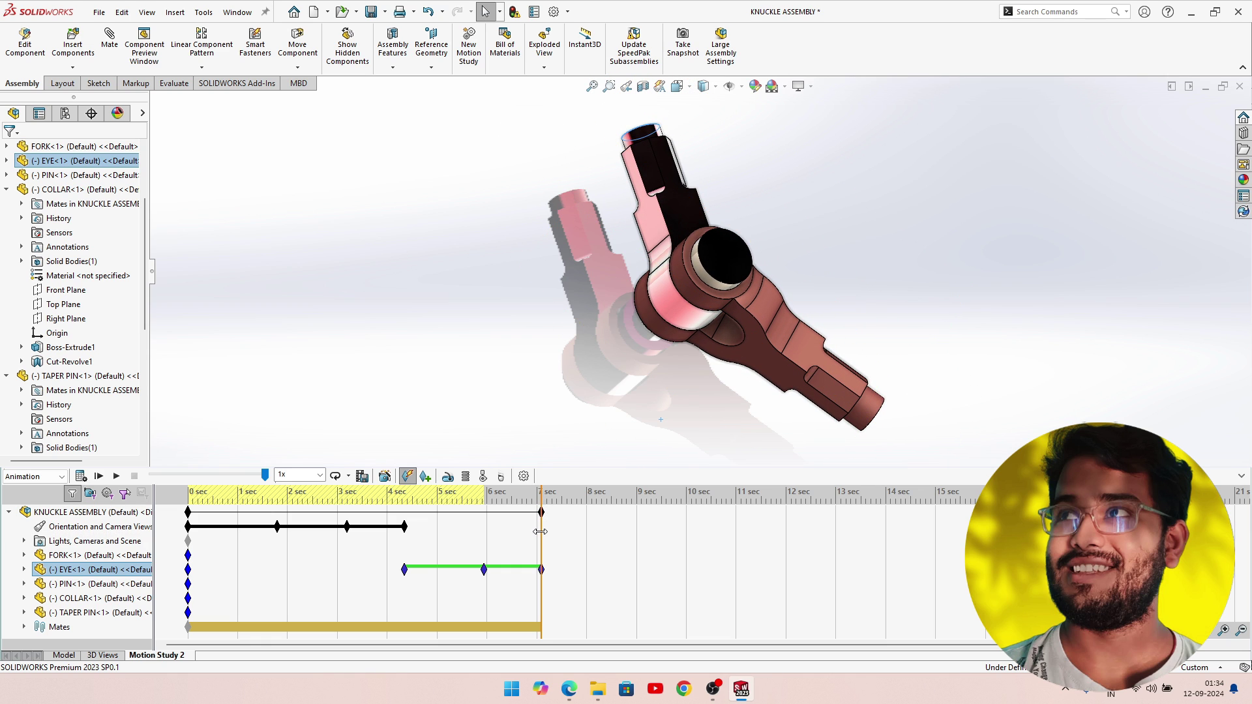
right_click(541, 530)
left_click(584, 536)
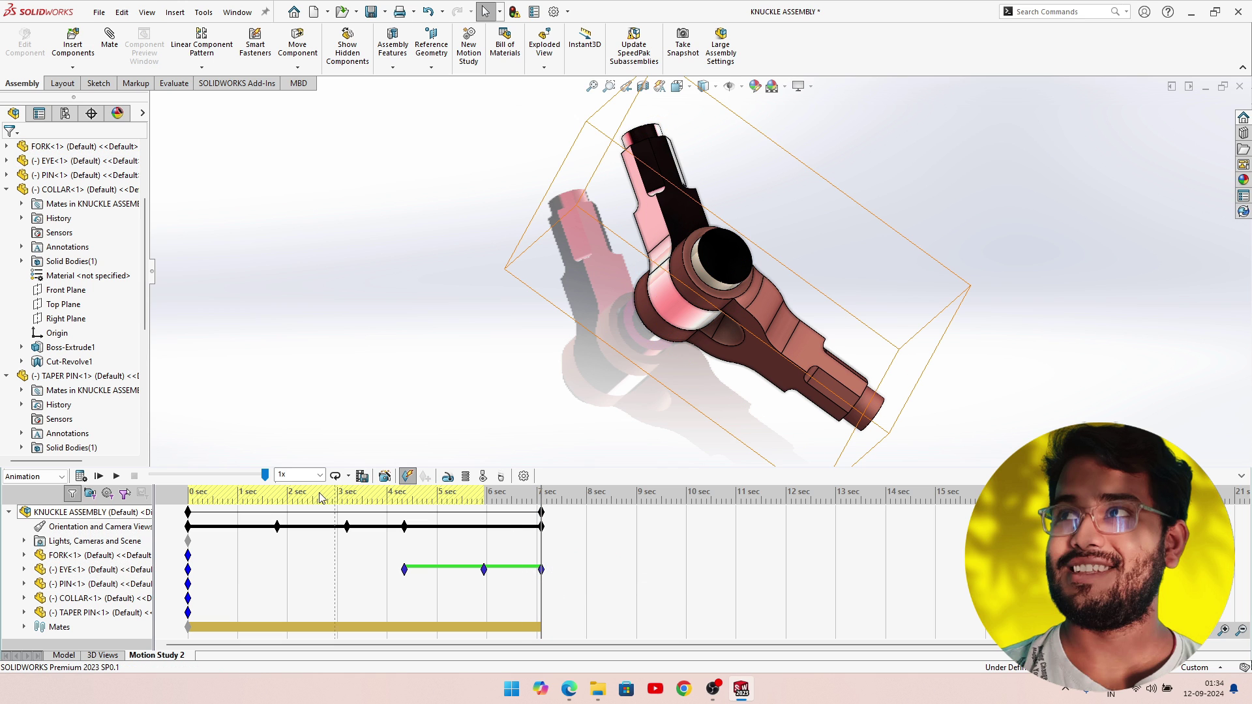
left_click(115, 477)
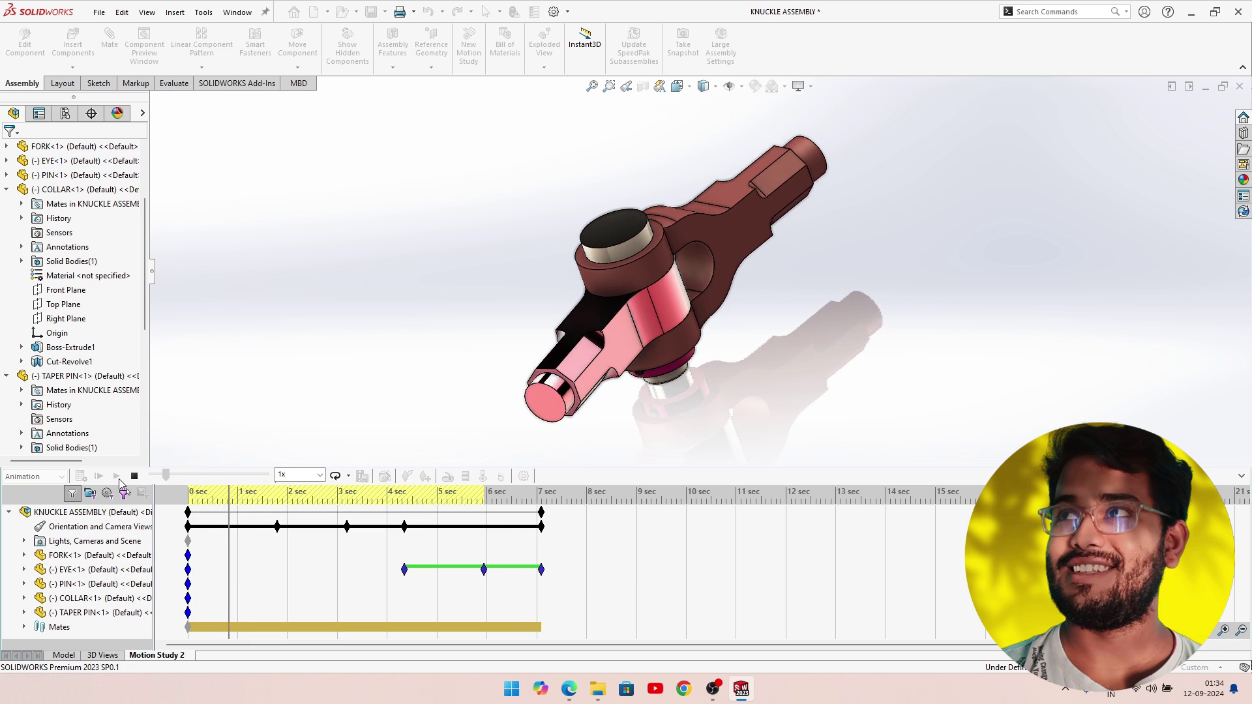
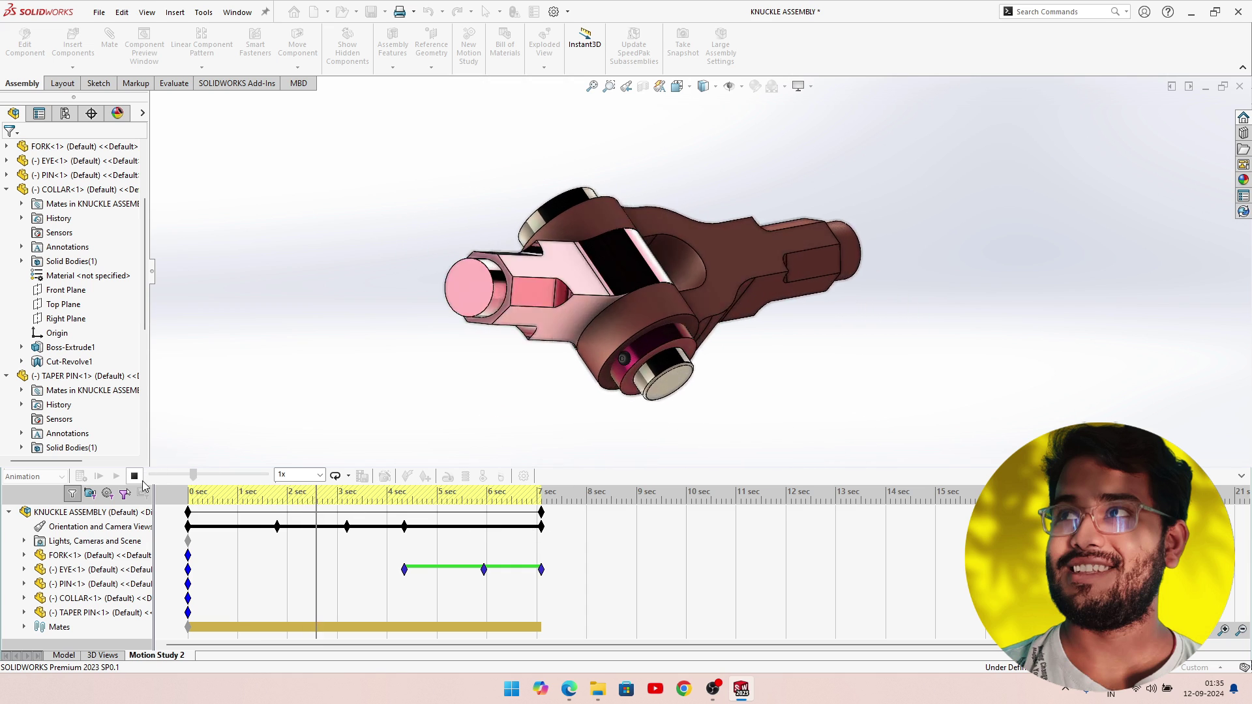
Stop playback and place a camera-view key at about 6.3 s.
left_click(565, 534)
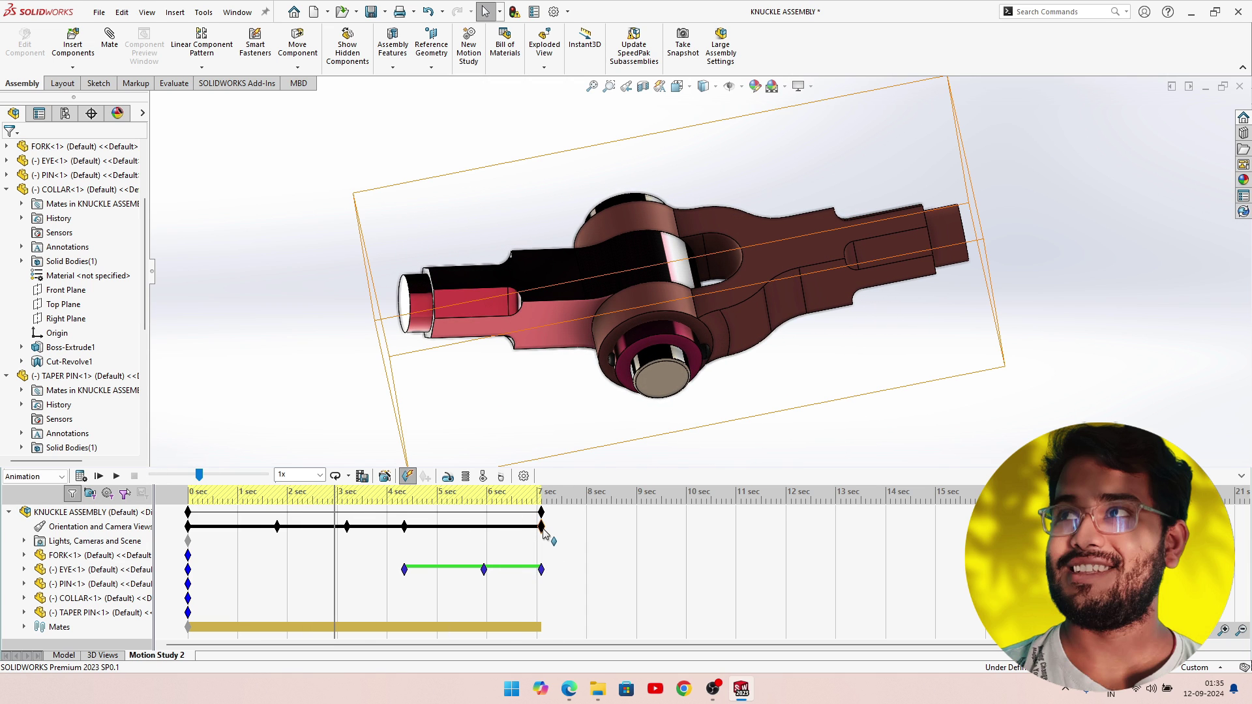
left_click(547, 526)
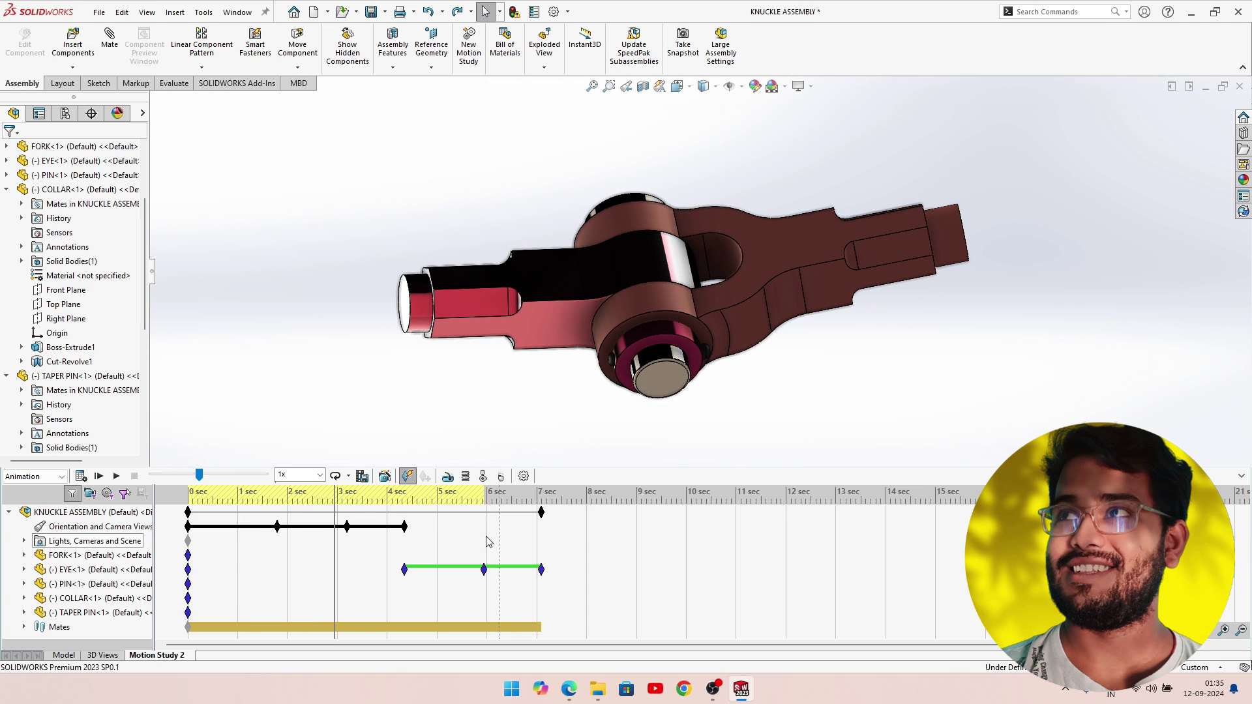
left_click(507, 501)
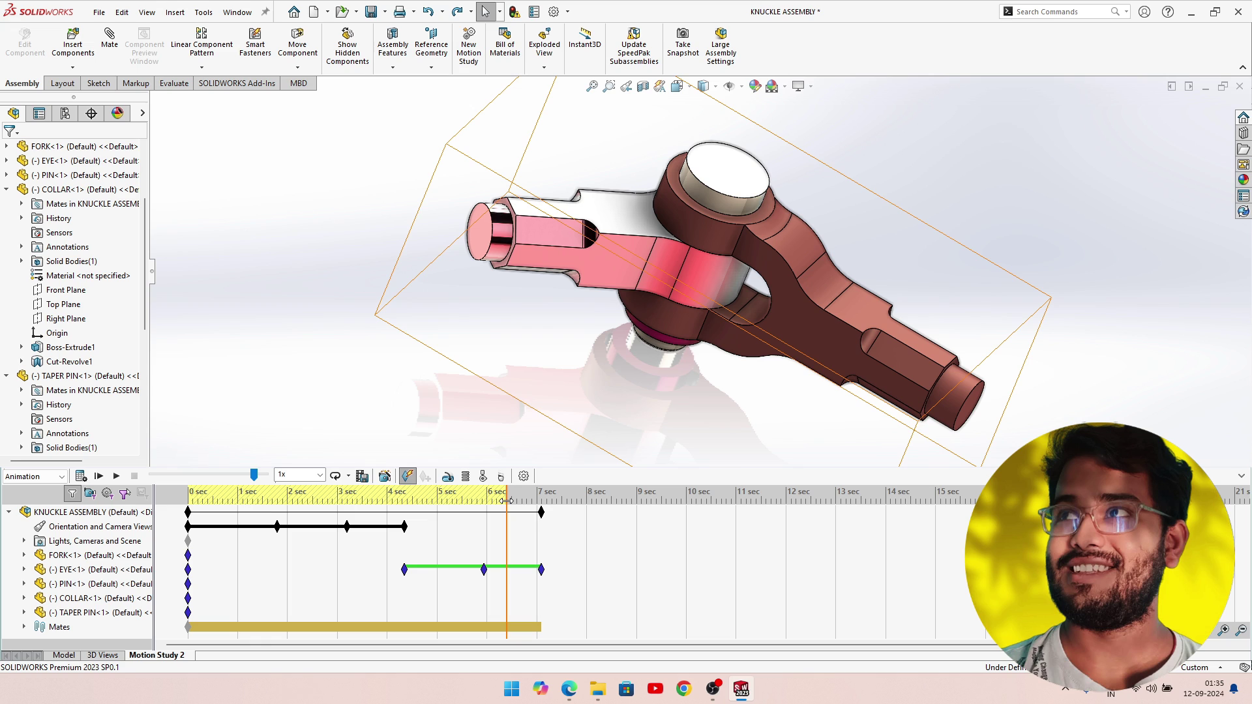
right_click(508, 531)
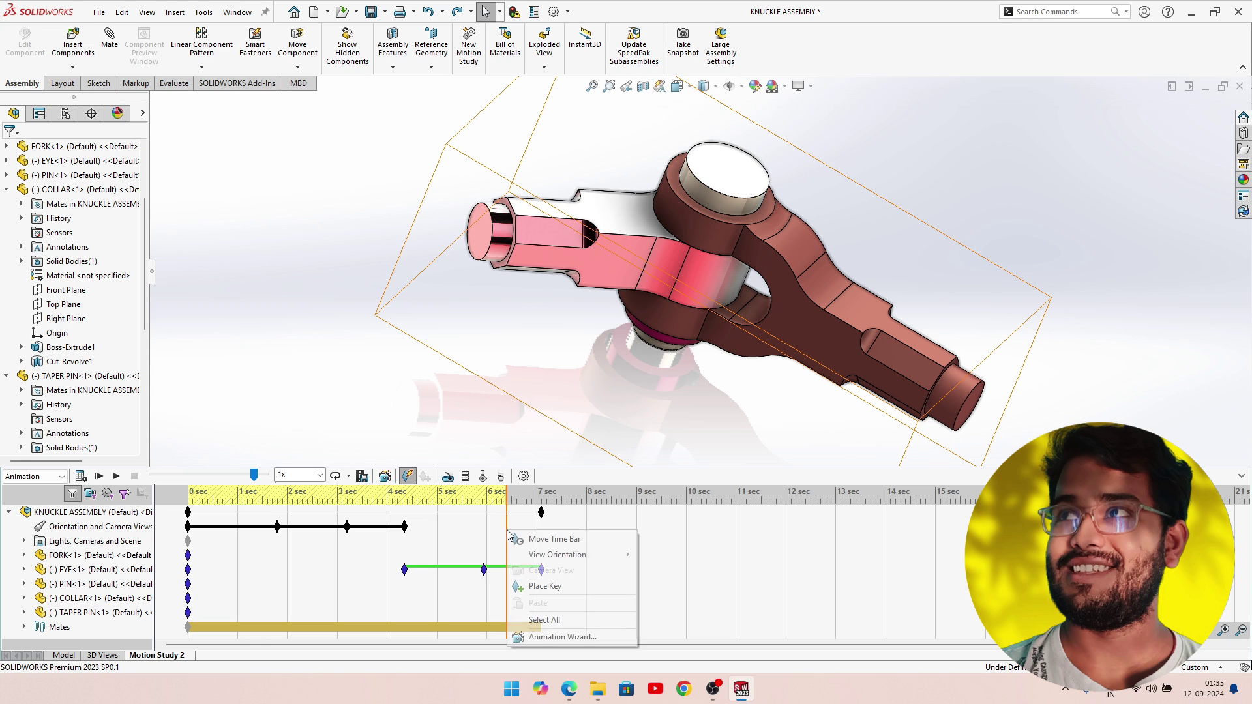
left_click(519, 586)
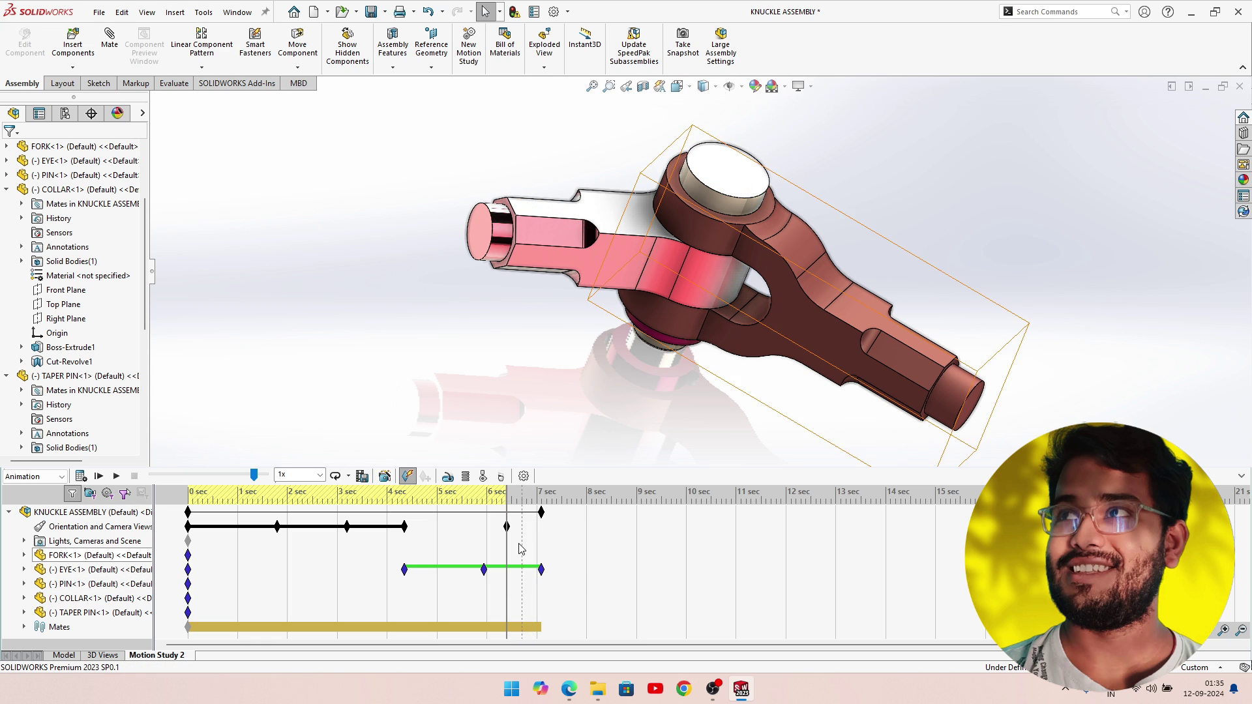
Orbit the assembly to a new angle, key it at 7 s, and replay the study.
left_click(542, 501)
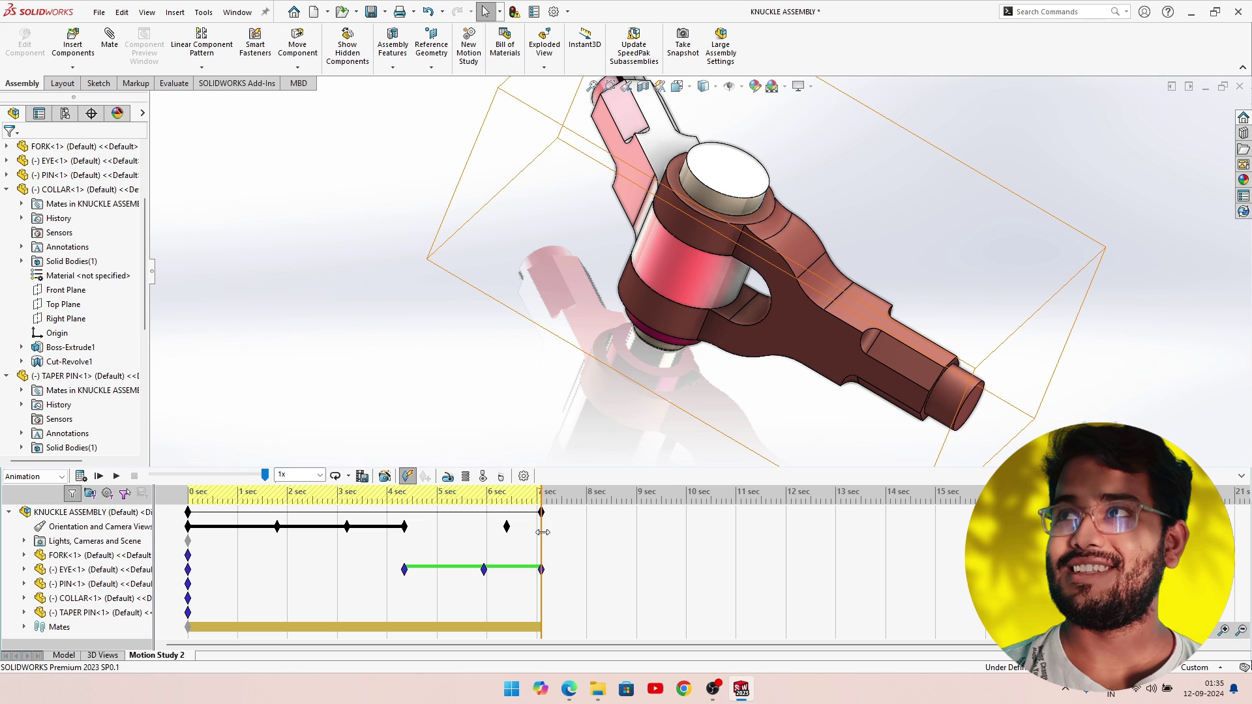
left_click(604, 409)
mouse_move(572, 295)
middle_mouse_down()
mouse_move(573, 349)
mouse_move(616, 326)
mouse_move(572, 367)
mouse_move(534, 271)
mouse_move(509, 294)
mouse_move(534, 324)
mouse_move(522, 339)
mouse_move(457, 365)
middle_mouse_up()
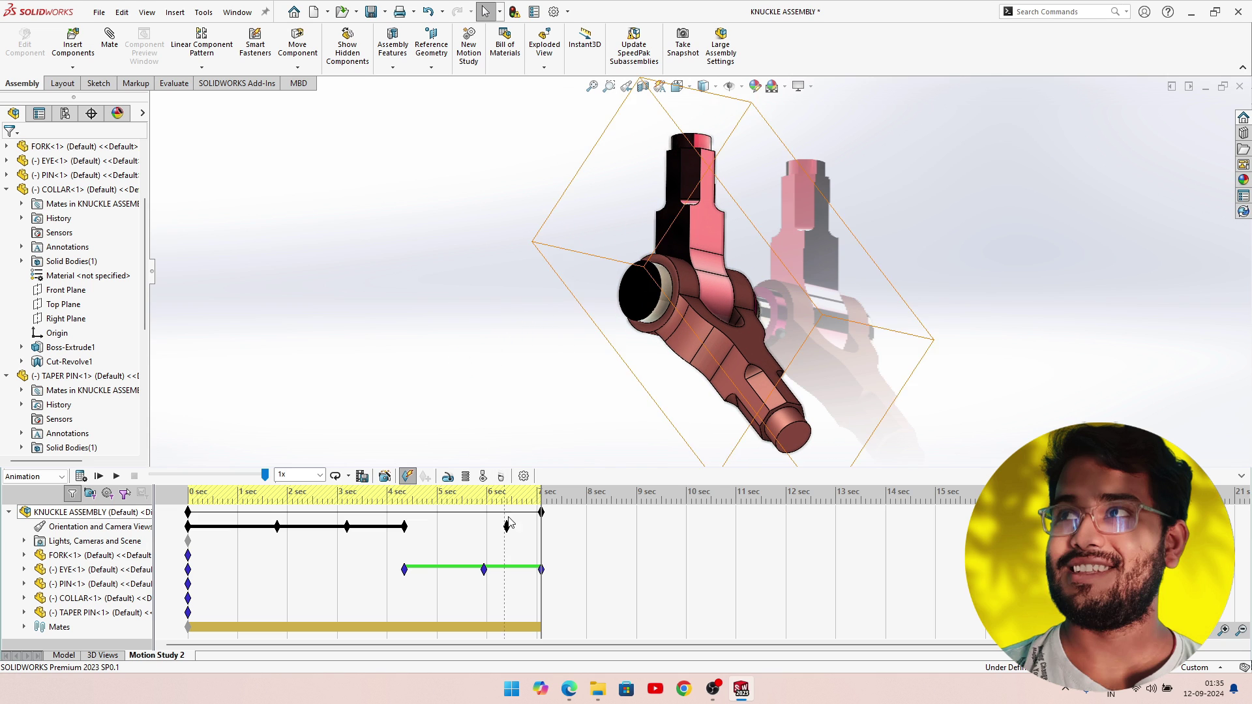
right_click(542, 526)
left_click(566, 583)
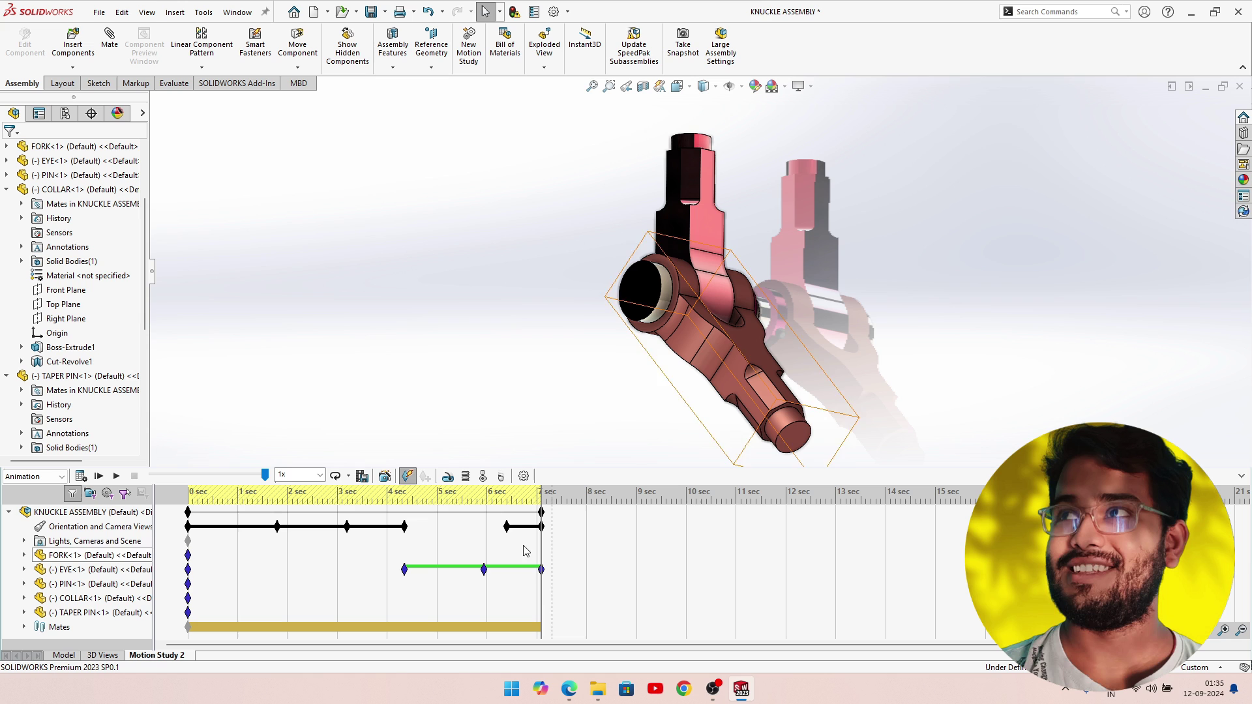
left_click(119, 480)
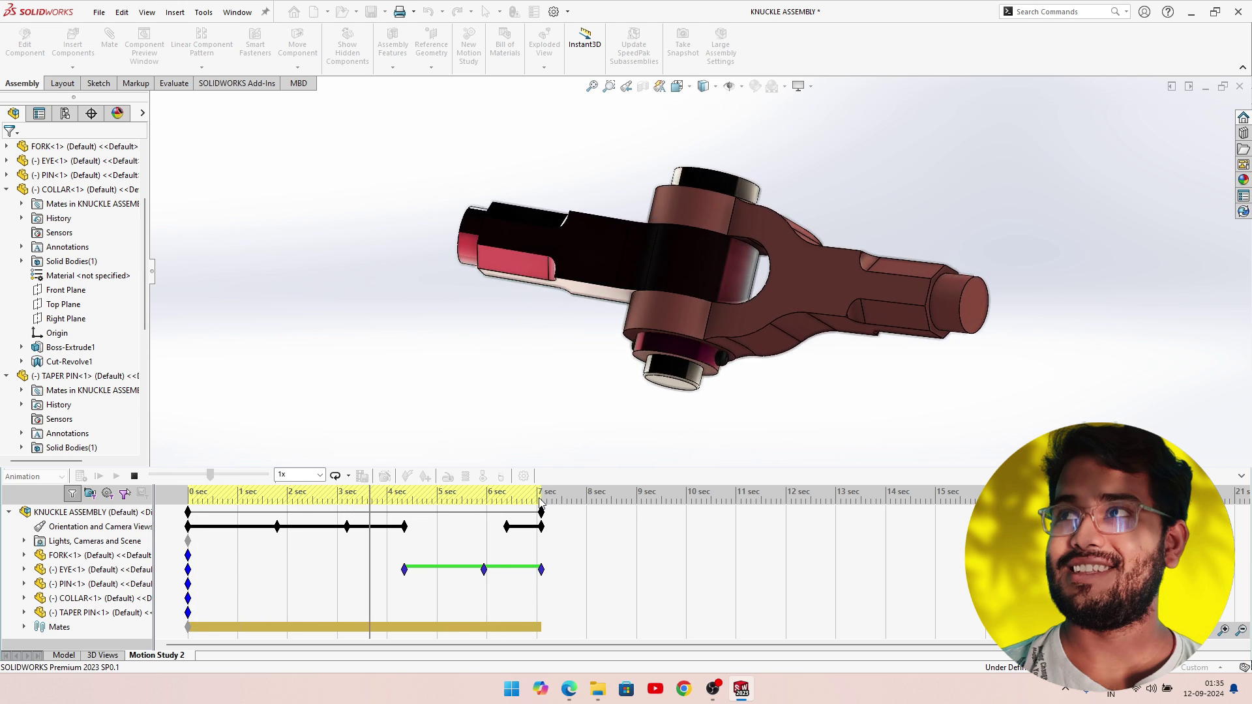
Orbit the knuckle joint from isometric to a diagonal pose and key it near 7.2 s.
left_click(135, 476)
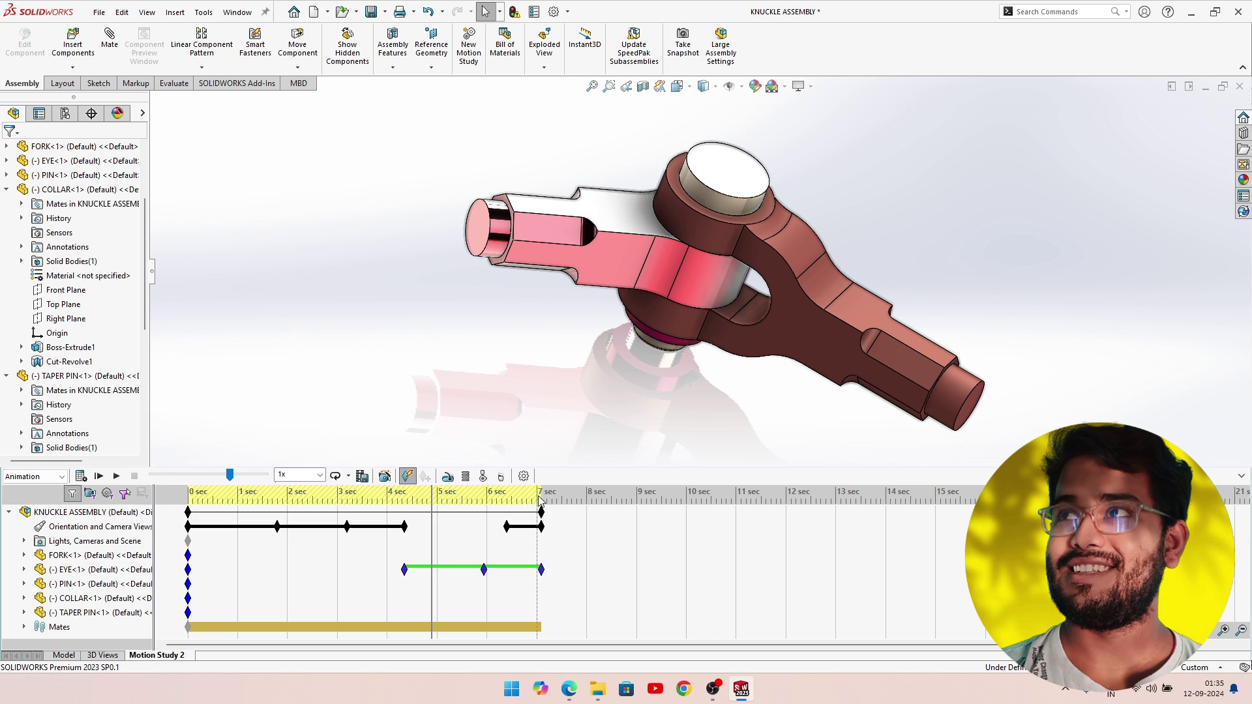
left_click(542, 499)
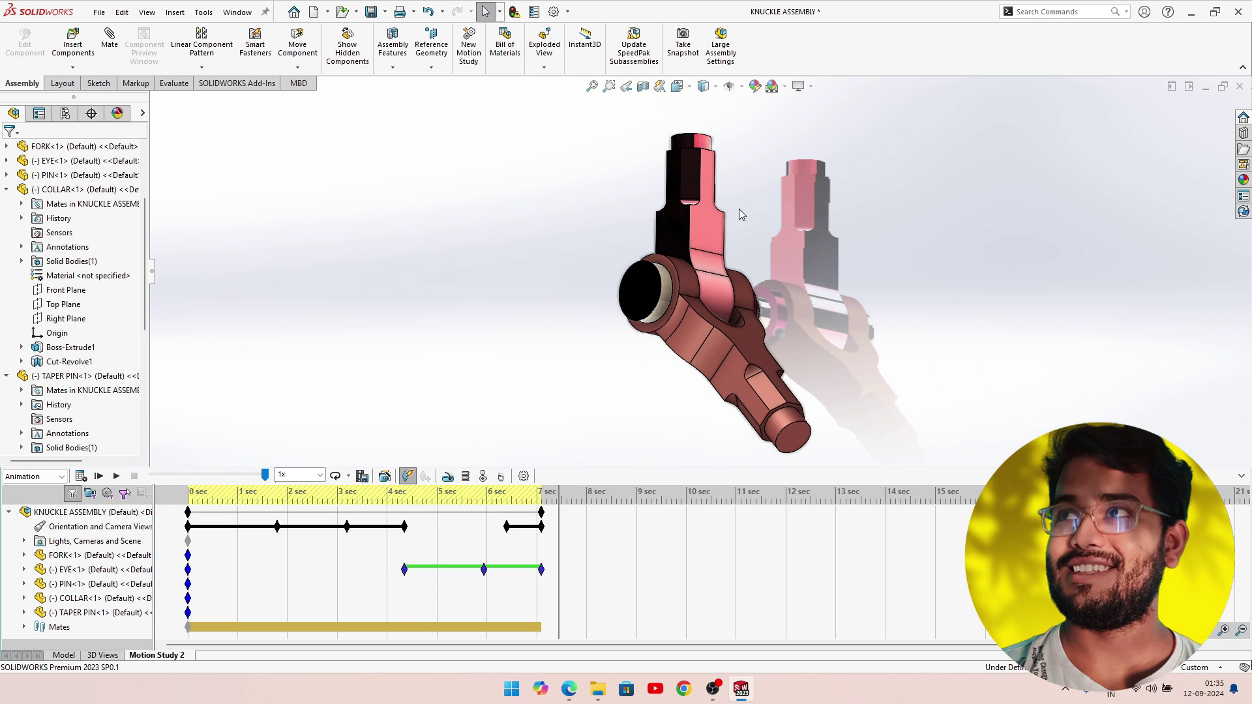
mouse_move(741, 214)
middle_mouse_down()
mouse_move(644, 224)
mouse_move(545, 363)
mouse_move(462, 447)
mouse_move(621, 196)
mouse_move(573, 433)
mouse_move(600, 339)
mouse_move(659, 280)
mouse_move(469, 346)
mouse_move(494, 346)
middle_mouse_up()
key("space")
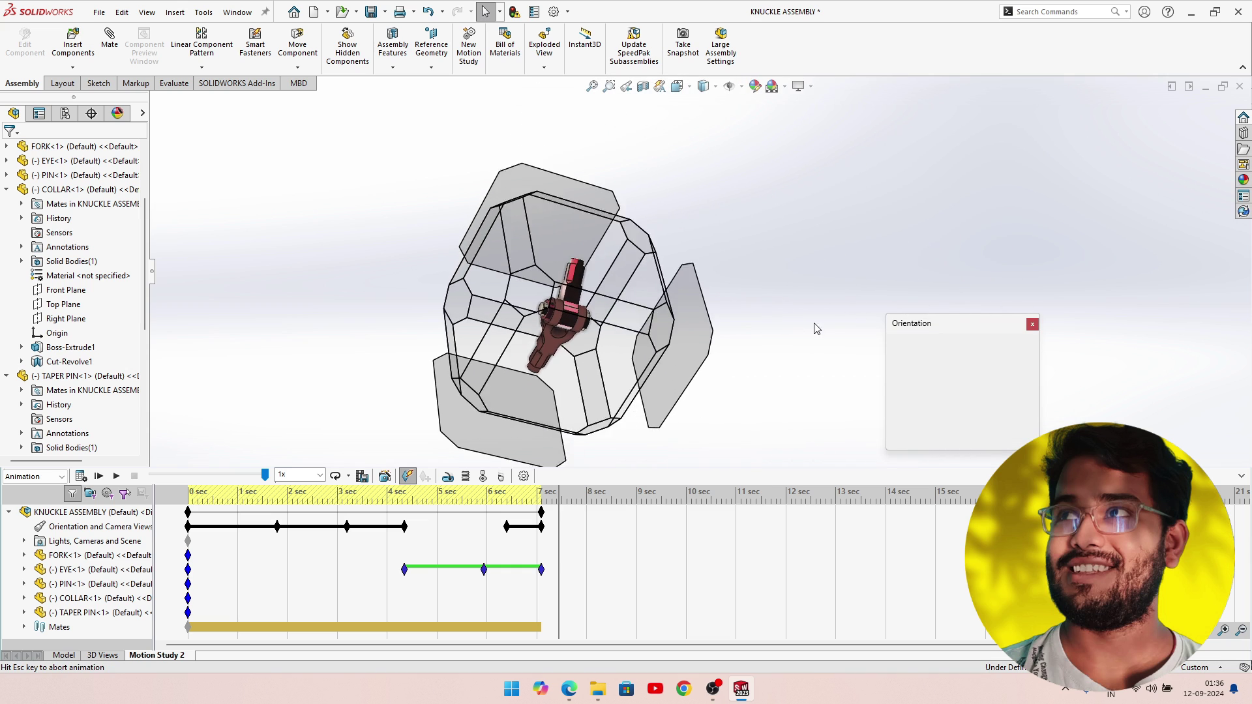
left_click(1016, 365)
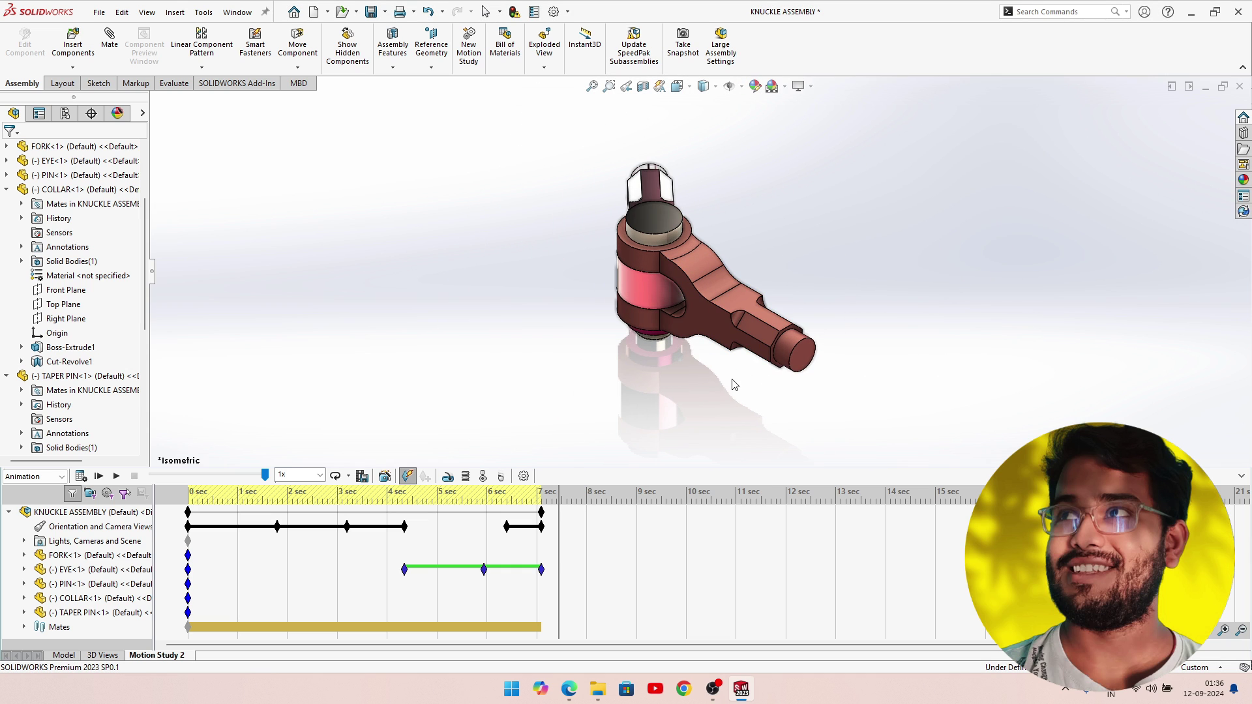
mouse_move(732, 385)
middle_mouse_down()
mouse_move(621, 378)
mouse_move(604, 405)
mouse_move(594, 383)
middle_mouse_up()
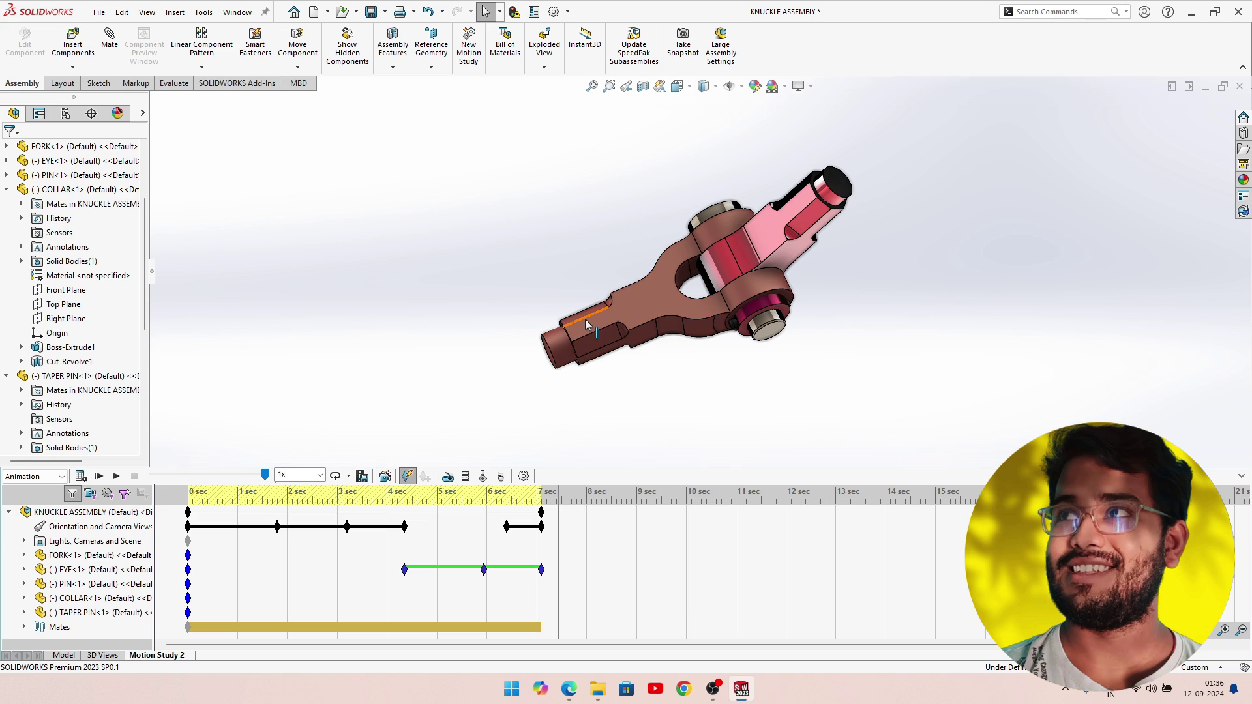
right_click(559, 527)
left_click(592, 584)
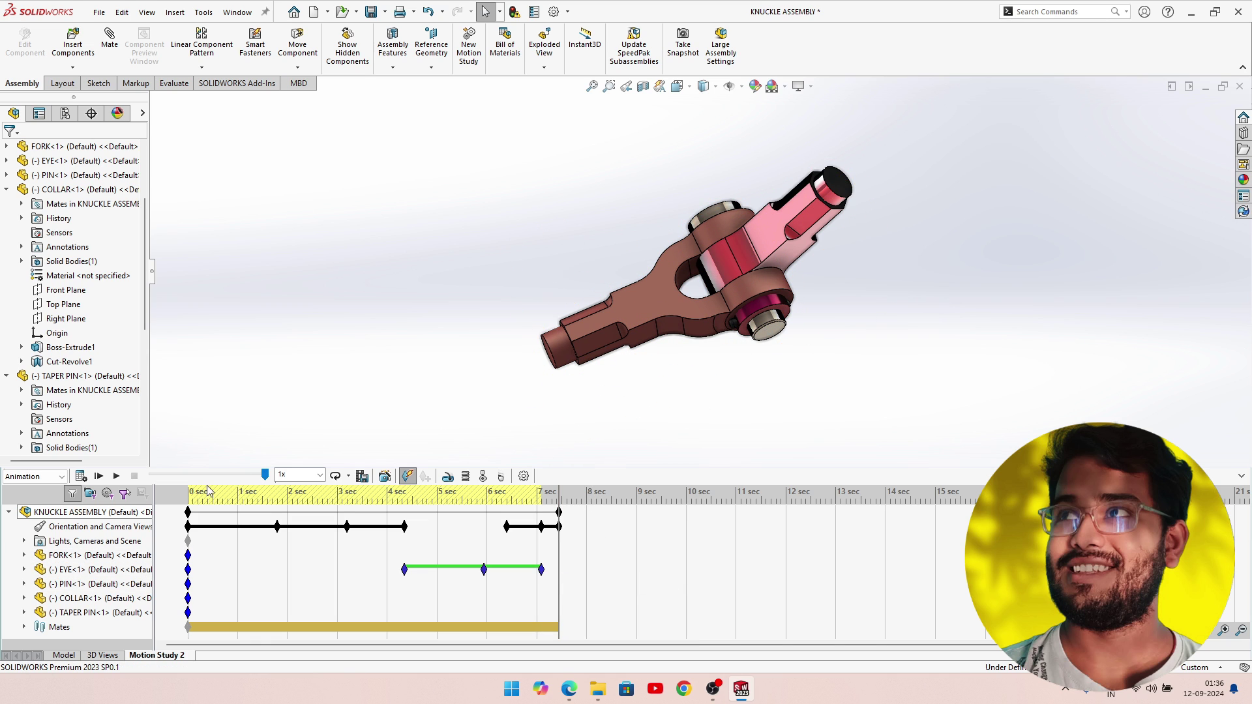
Start a new exploded view on the Default configuration, pulling the taper pin about 138 mm out.
left_click(70, 656)
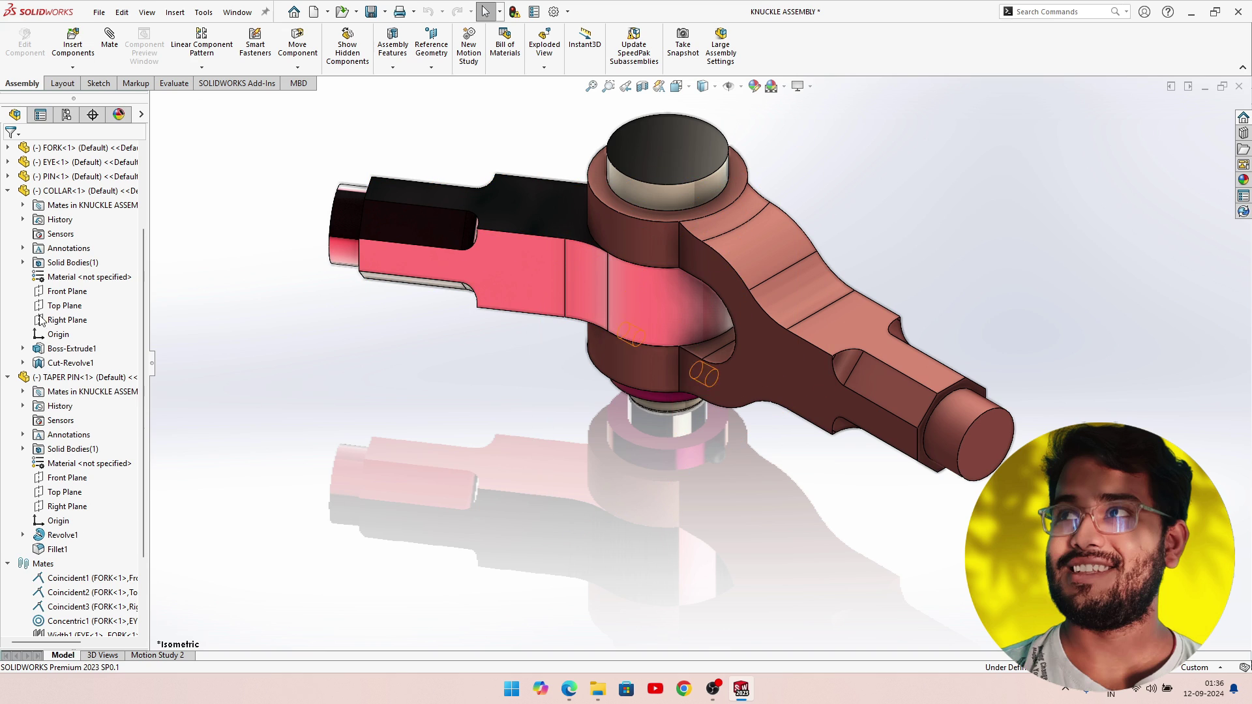
left_click(64, 116)
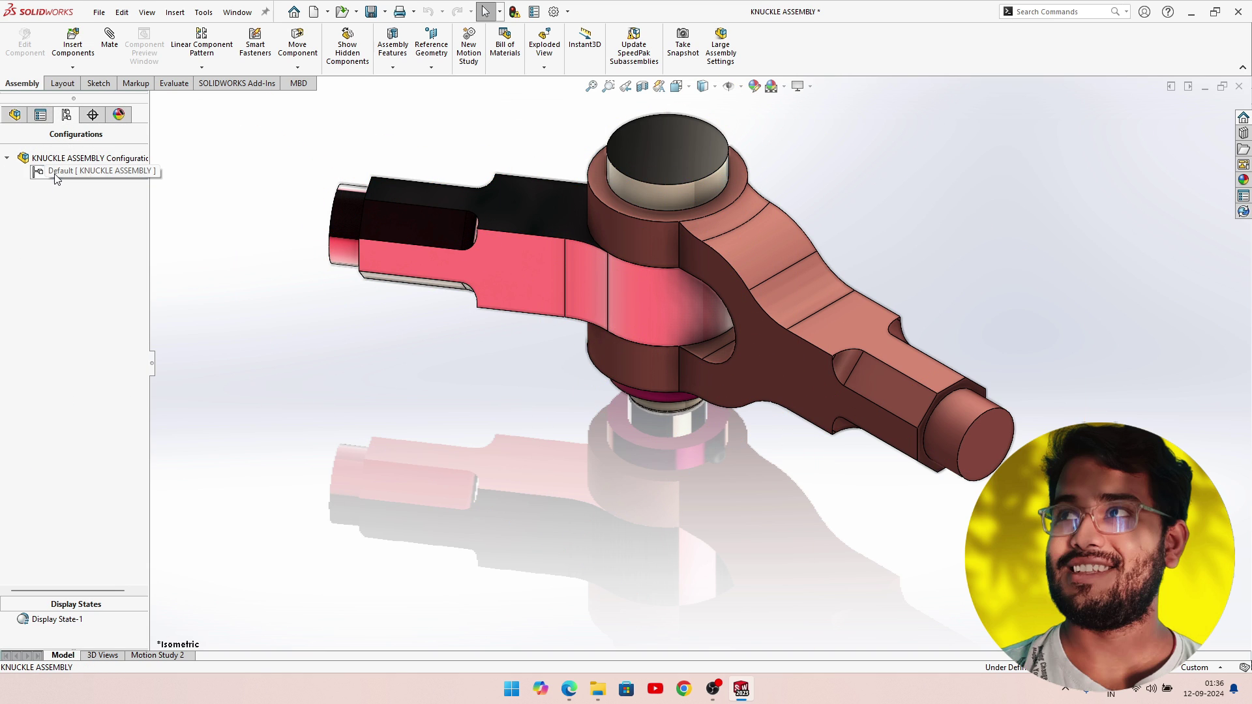
right_click(55, 175)
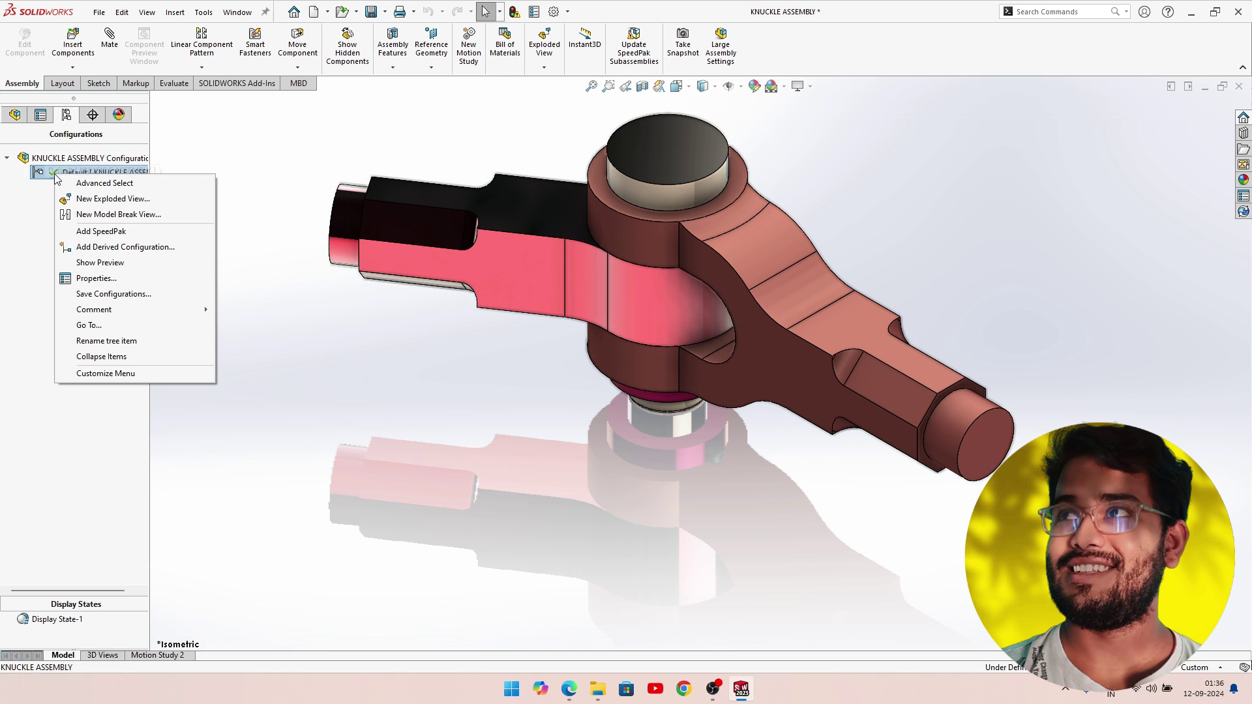
left_click(79, 199)
scroll(601, 352, "up", 2)
scroll(602, 352, "up", 2)
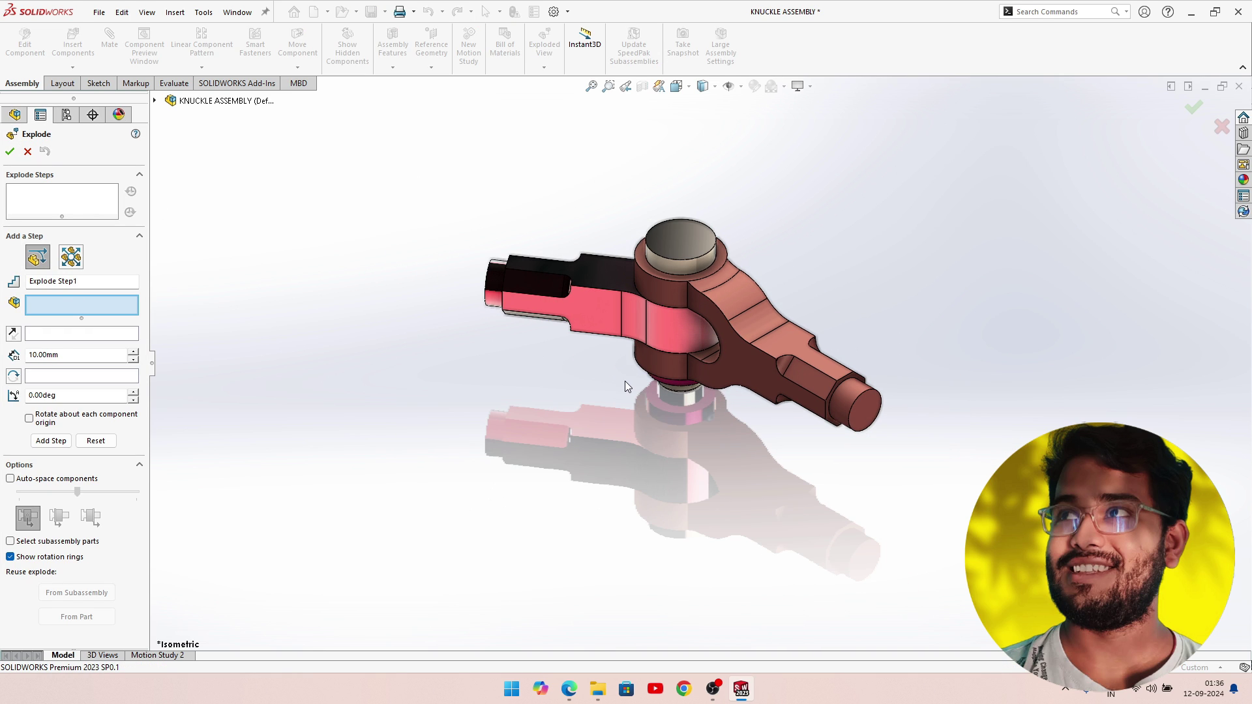
middle_click_drag(625, 383, 735, 402)
left_click(714, 405)
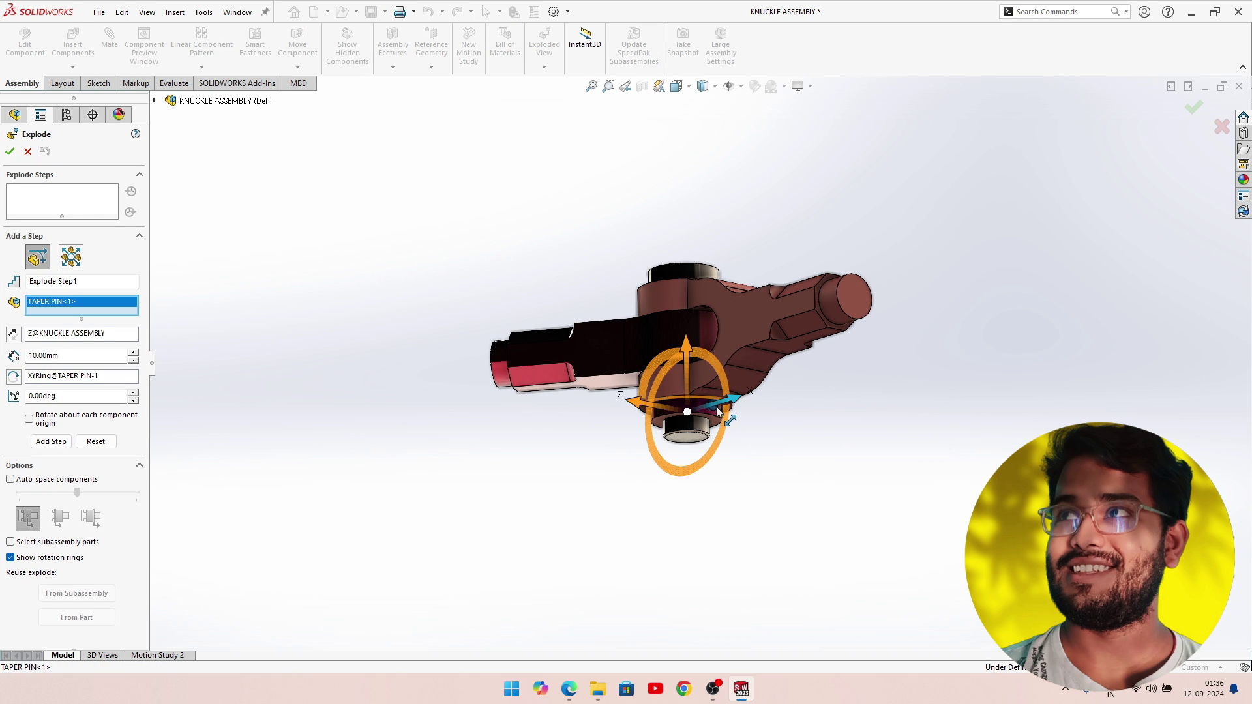
left_click_drag(731, 399, 903, 311)
middle_click_drag(904, 312, 791, 420)
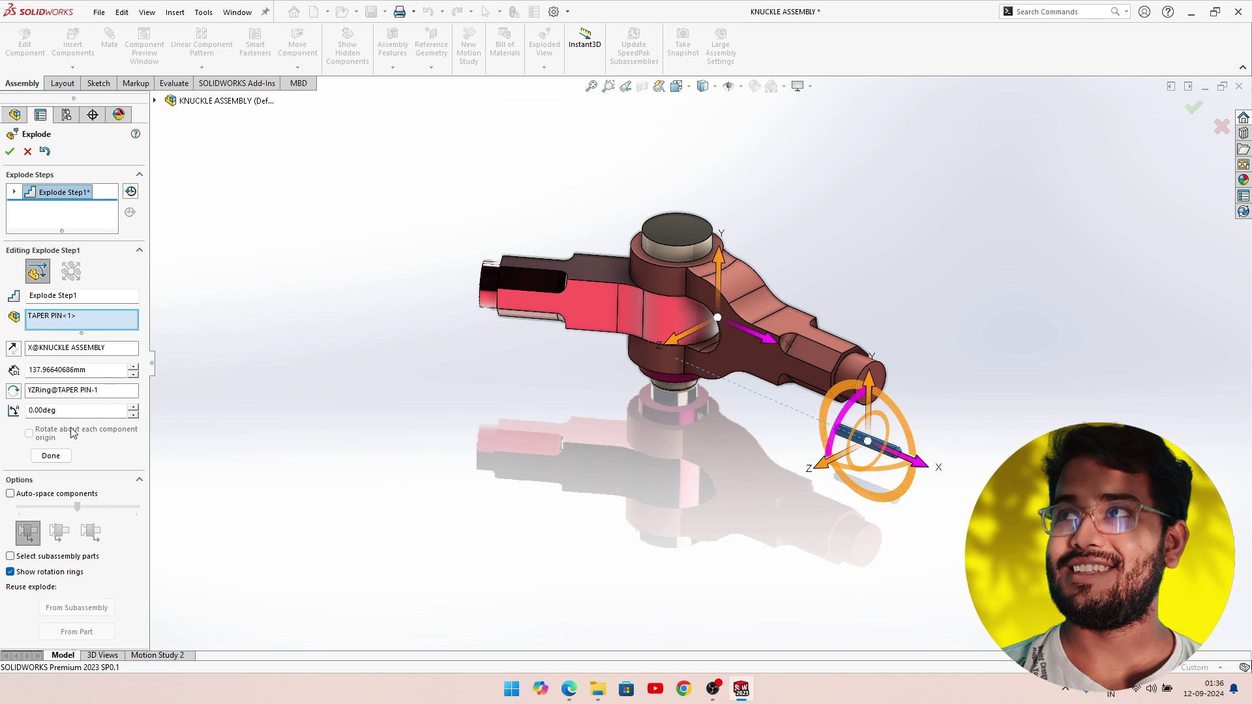
left_click(60, 460)
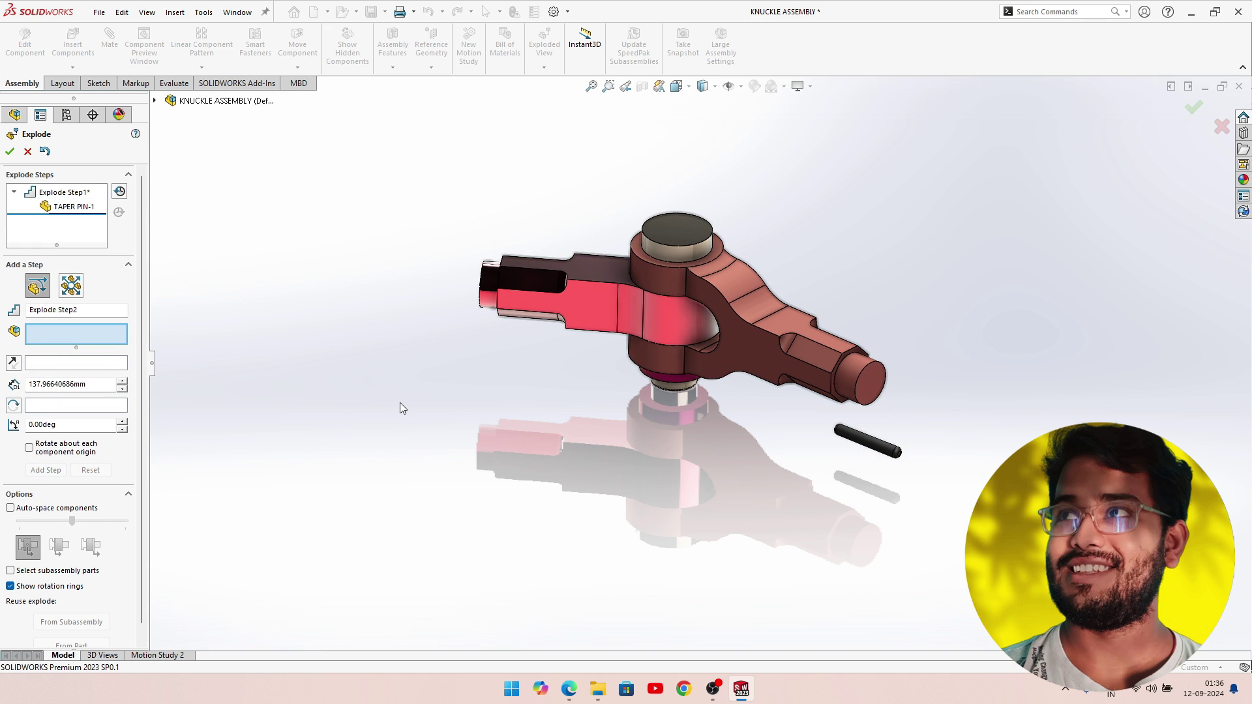
Add the second explode step, moving the collar down below the joint.
middle_click_drag(672, 399, 676, 433)
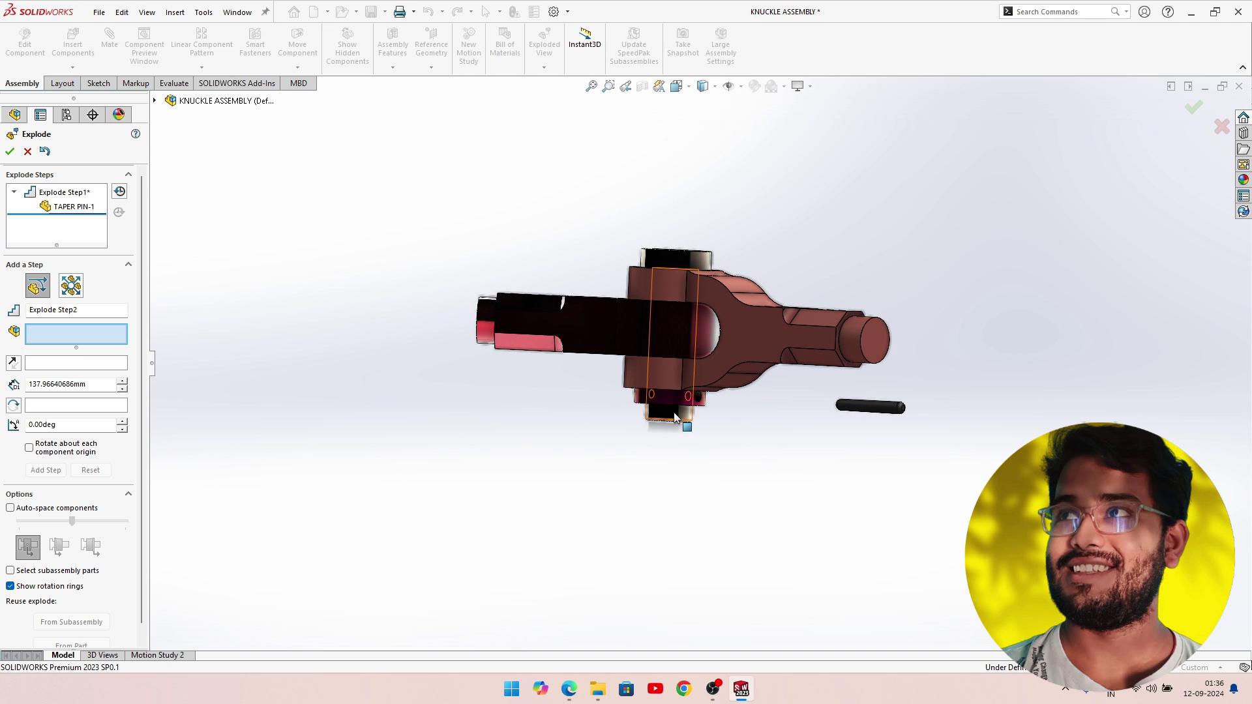
left_click(676, 417)
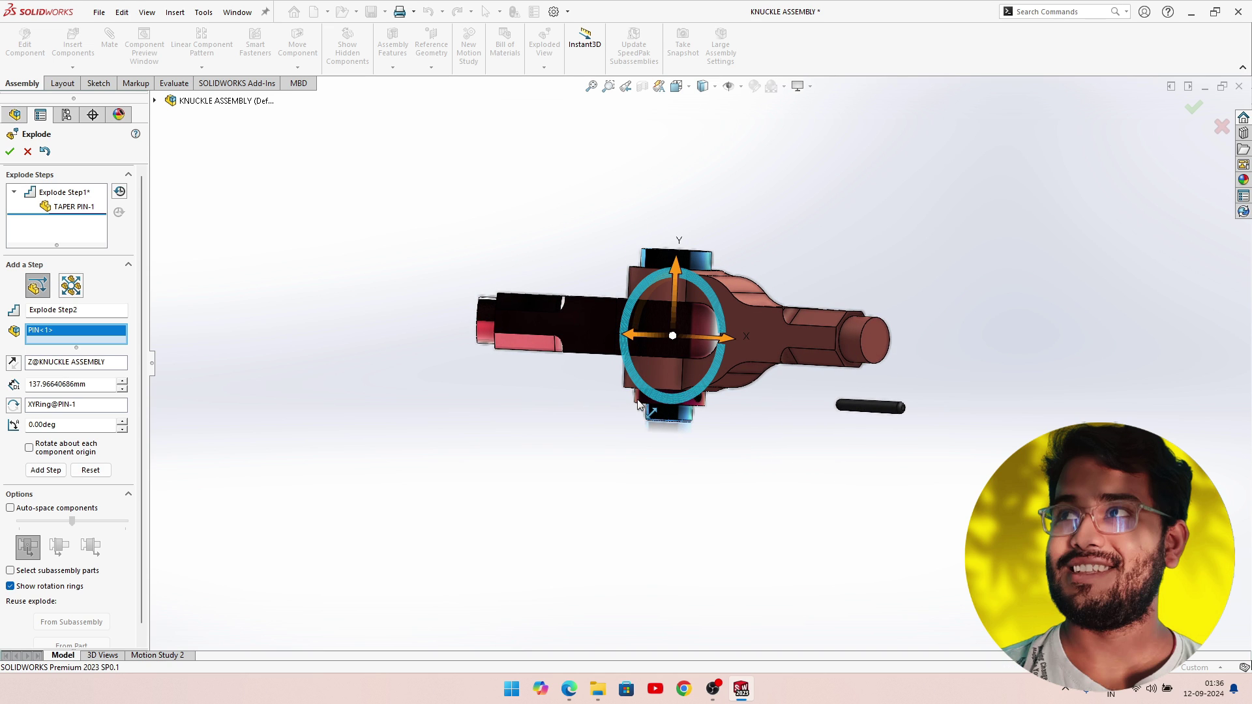
right_click(43, 332)
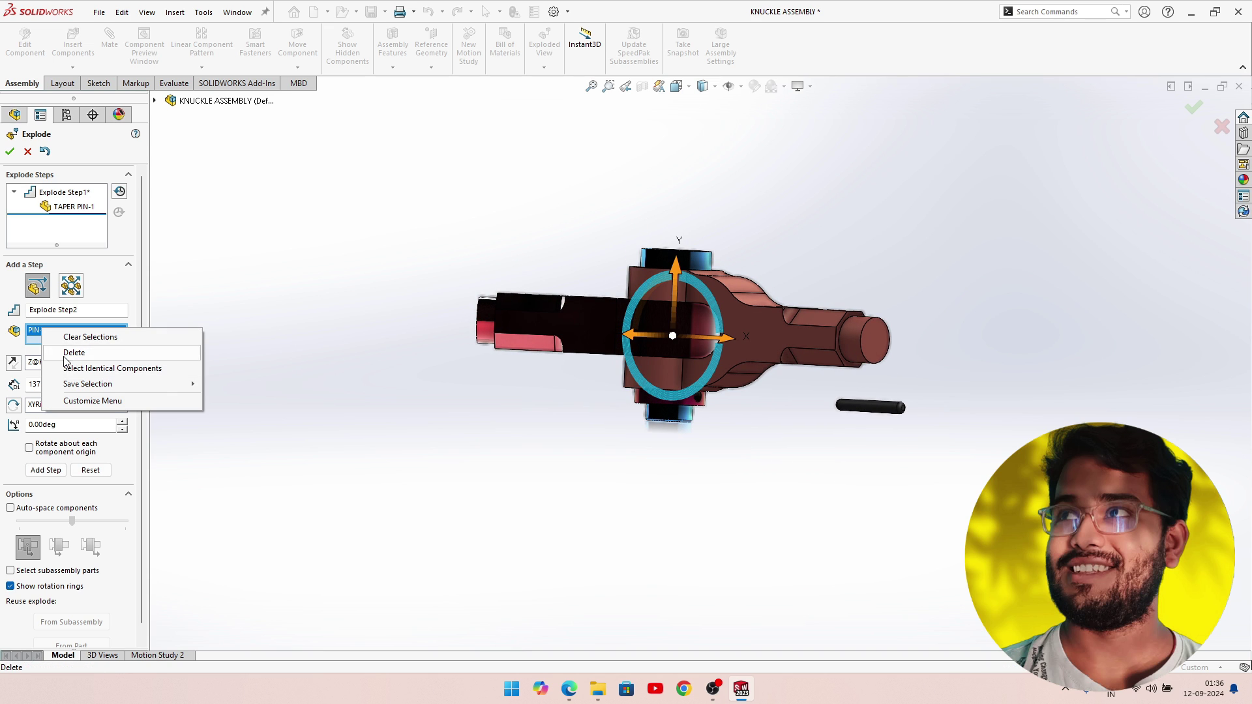
left_click(65, 356)
left_click(684, 403)
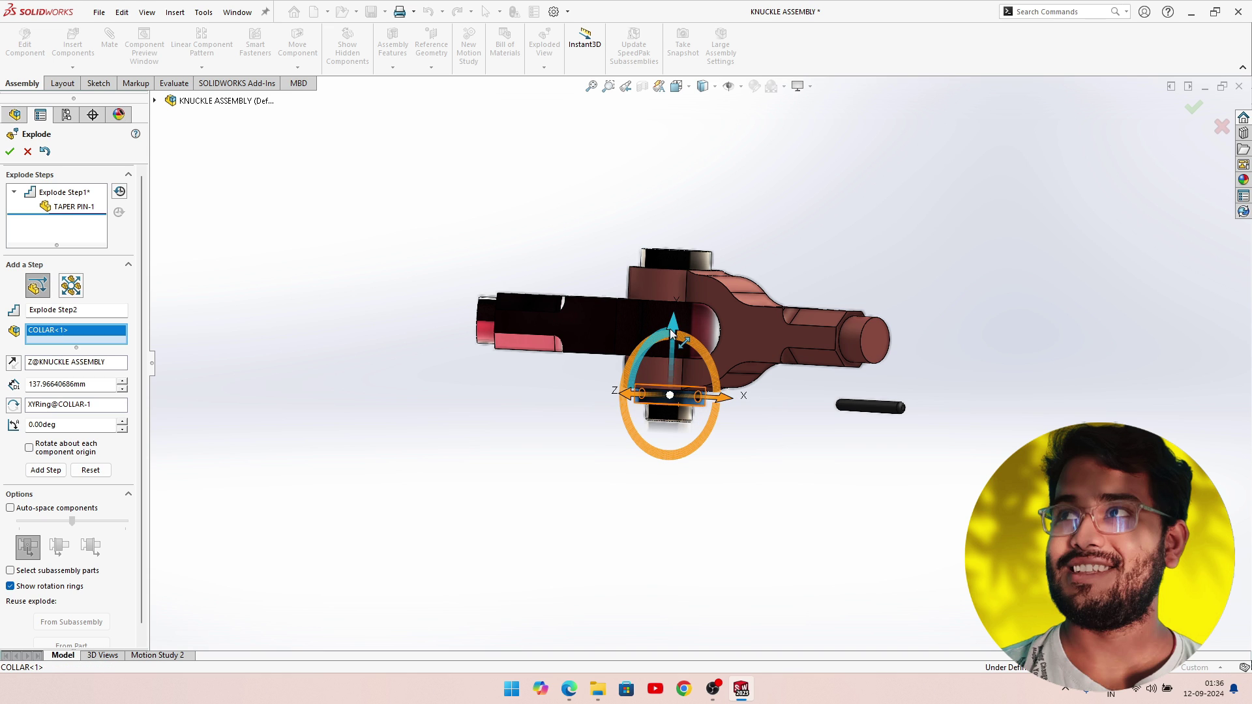
left_click_drag(674, 330, 673, 402)
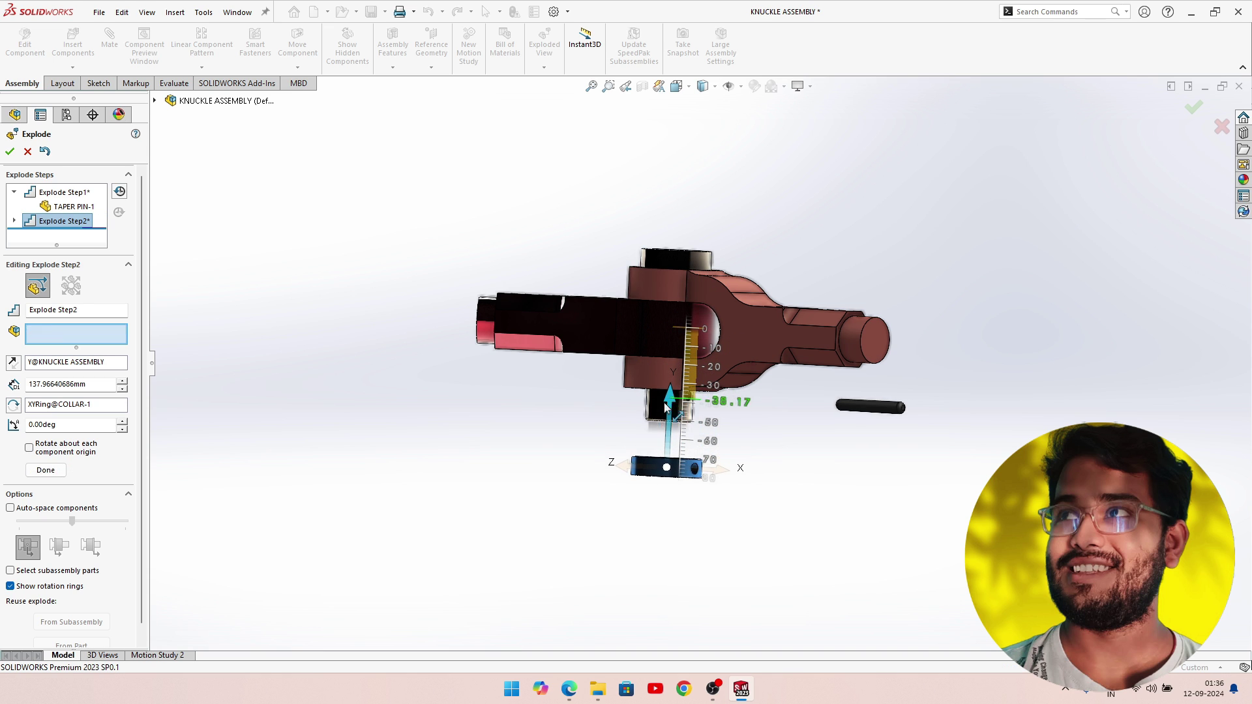
left_click(46, 484)
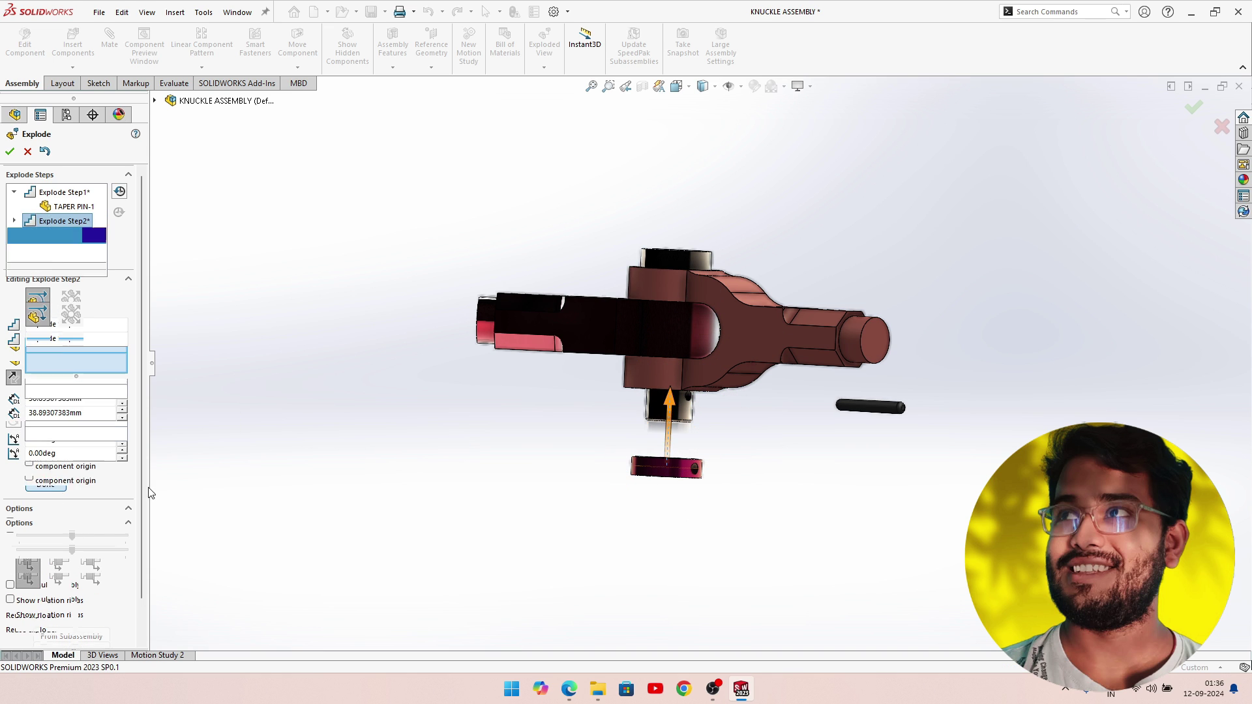
Add the third explode step, pulling the pin upward out of the knuckle.
middle_click_drag(542, 478, 634, 370)
left_click(677, 258)
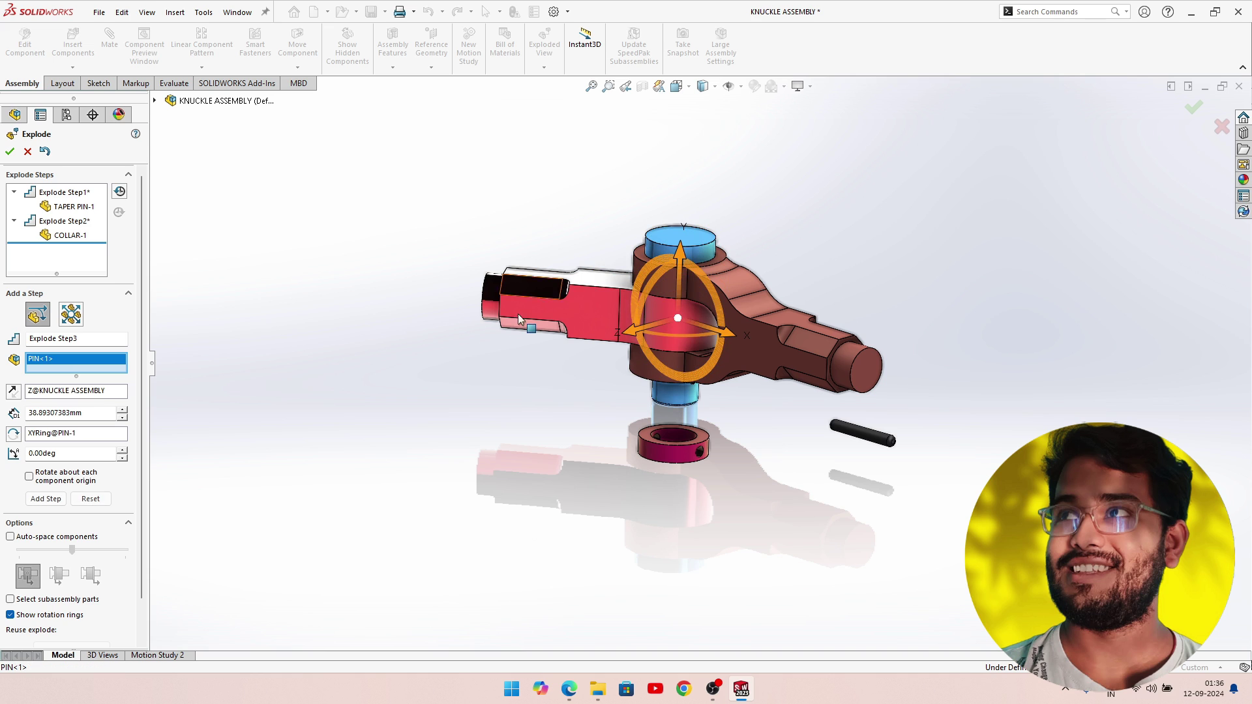
left_click_drag(675, 255, 640, 156)
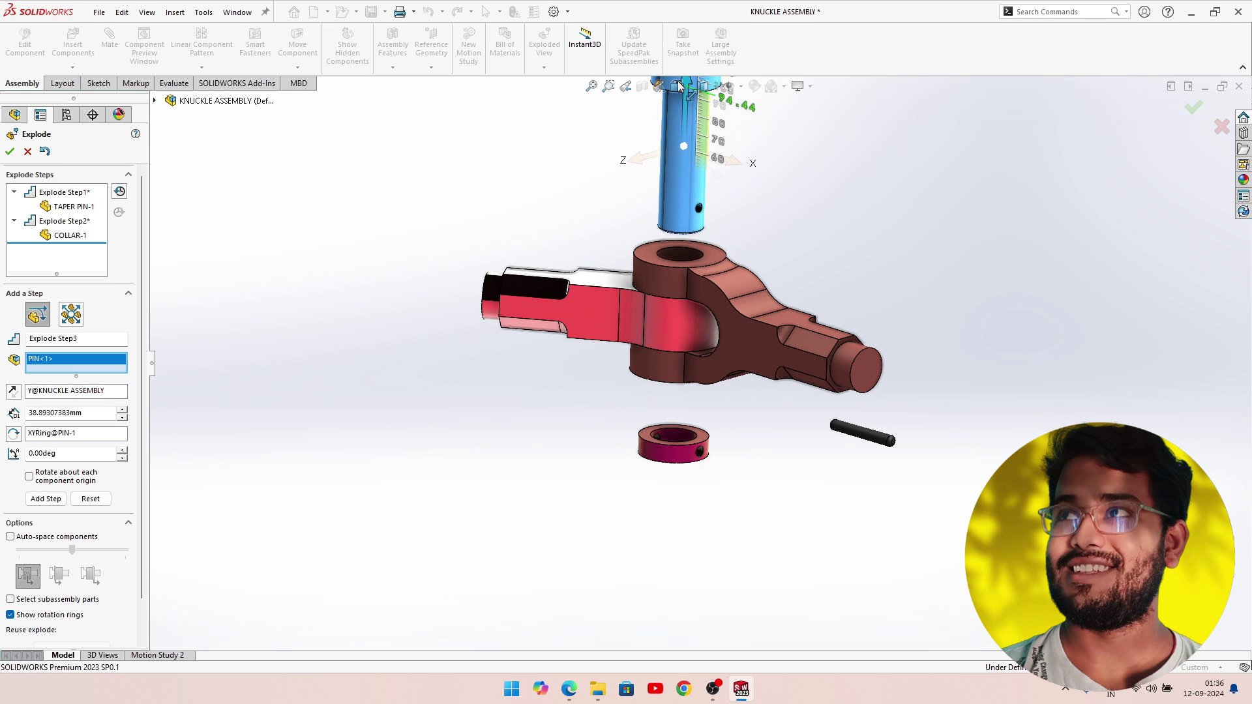
left_click(46, 514)
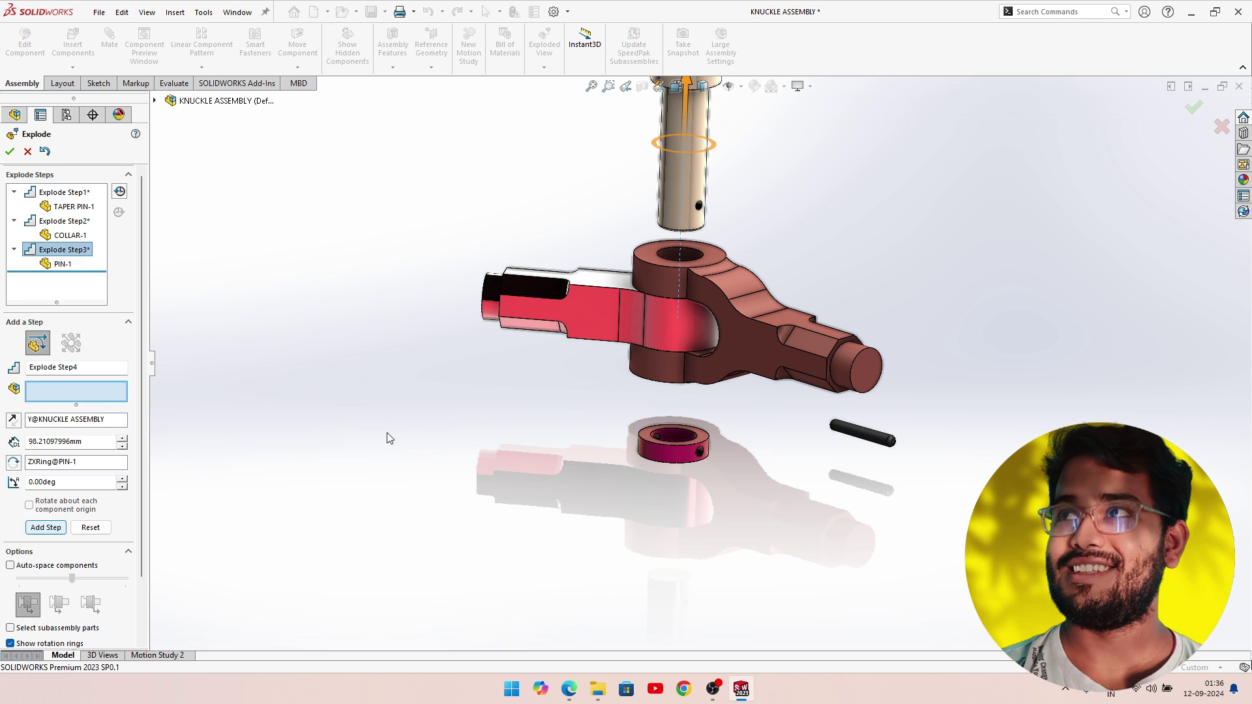
Add explode steps moving the eye and the fork apart along their axes.
left_click(620, 315)
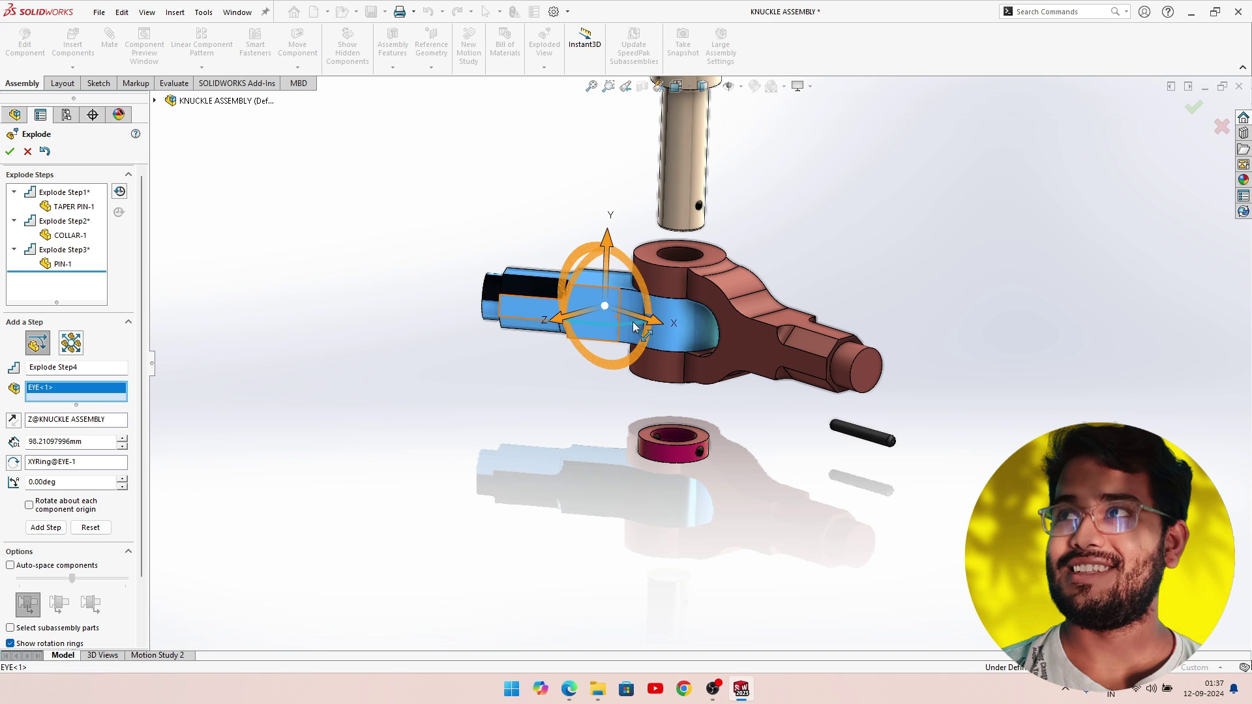
left_click_drag(649, 336, 524, 309)
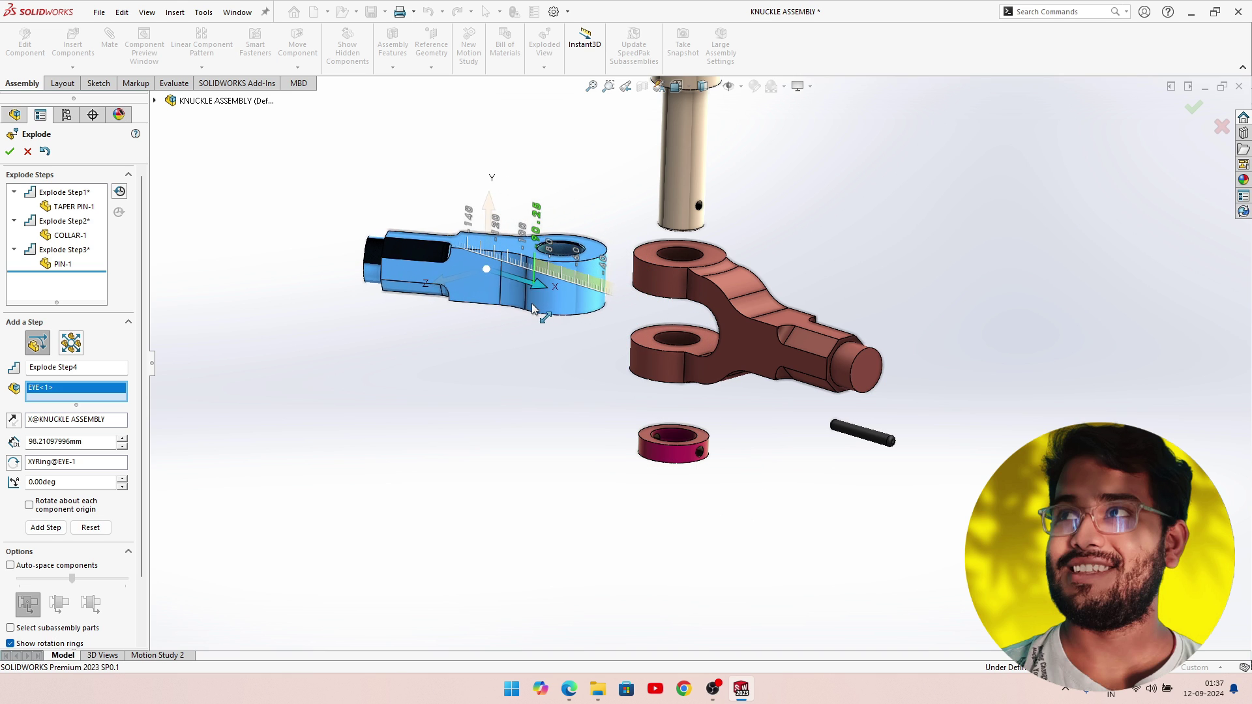
middle_click_drag(522, 302, 543, 438)
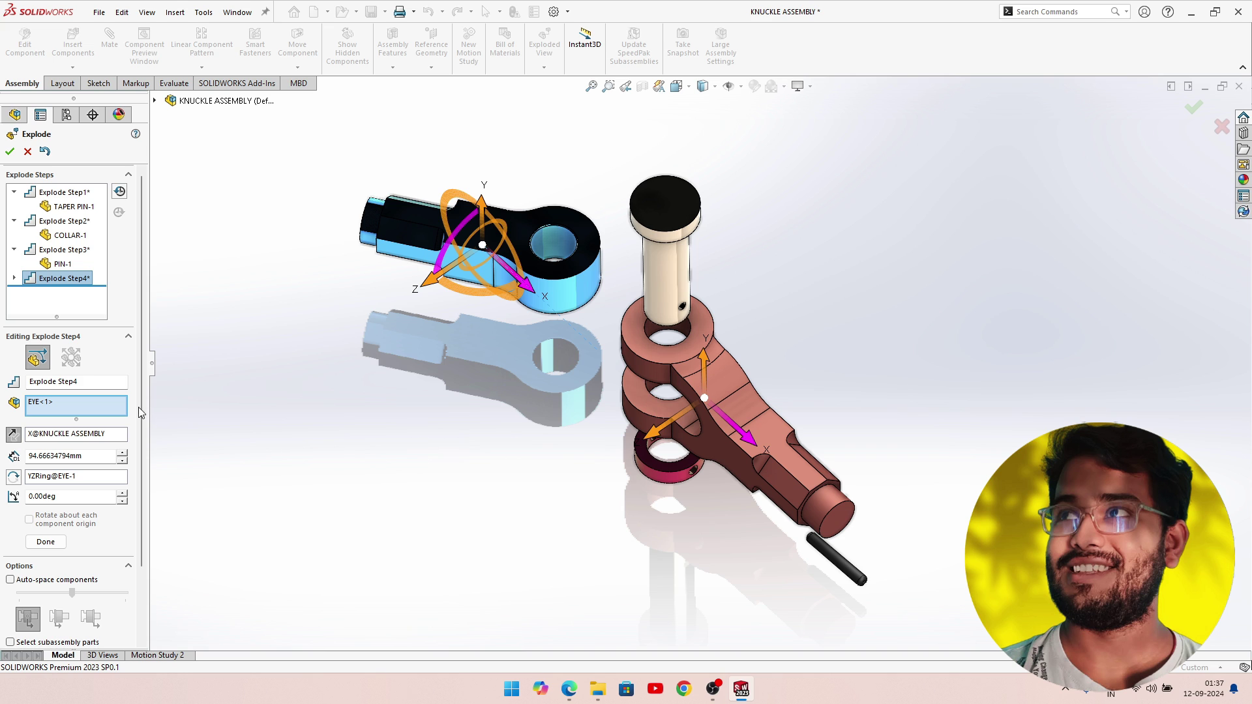
left_click(46, 542)
left_click(738, 394)
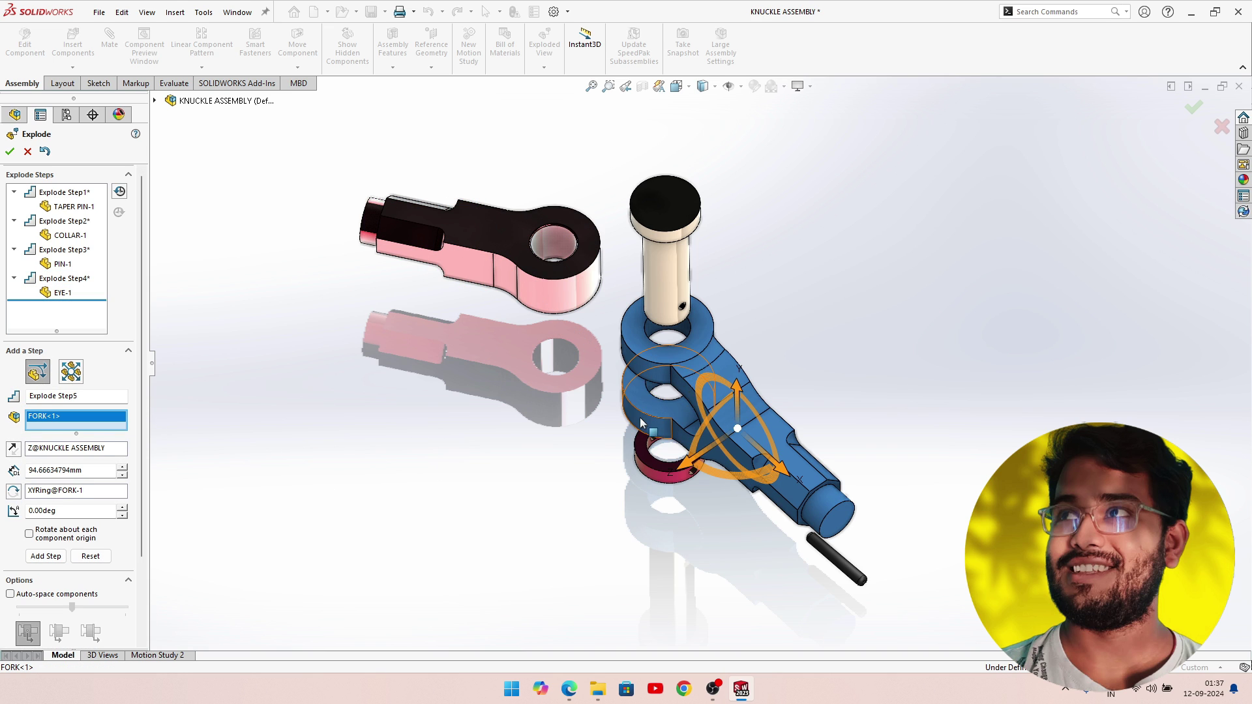
left_click_drag(809, 432, 936, 476)
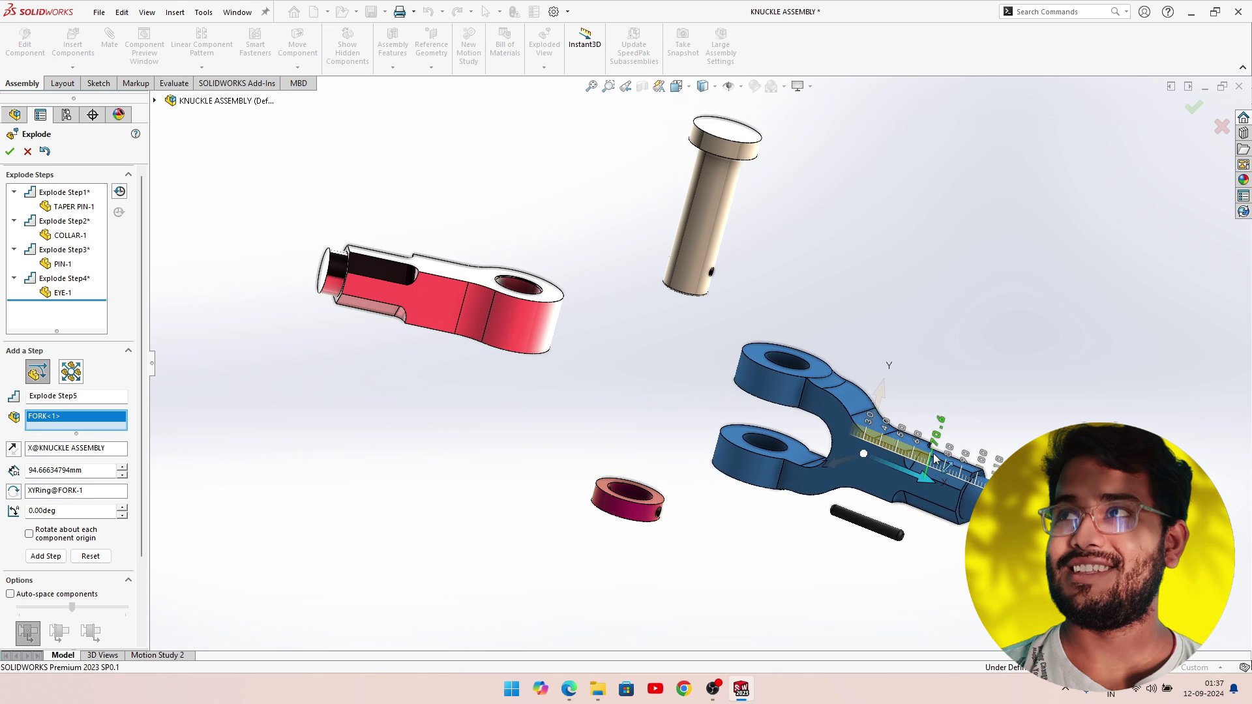
left_click(46, 571)
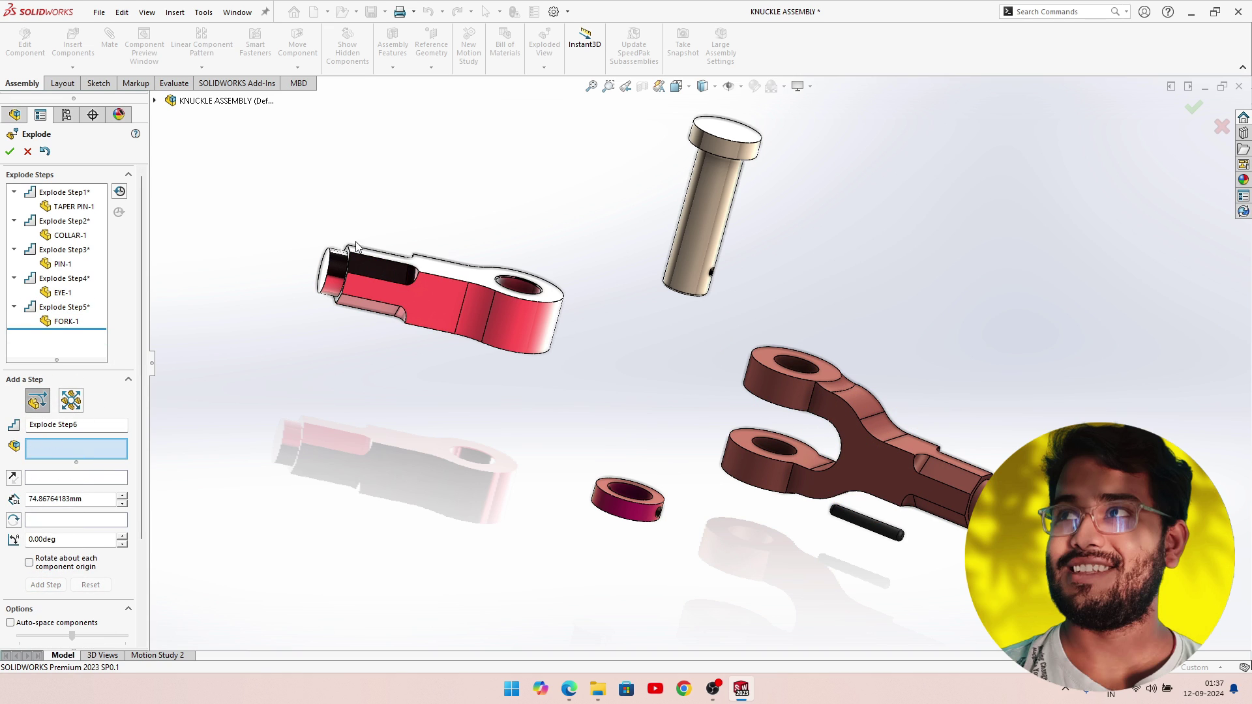
Accept the exploded view and collapse Exploded View1 back to assembled.
left_click(9, 154)
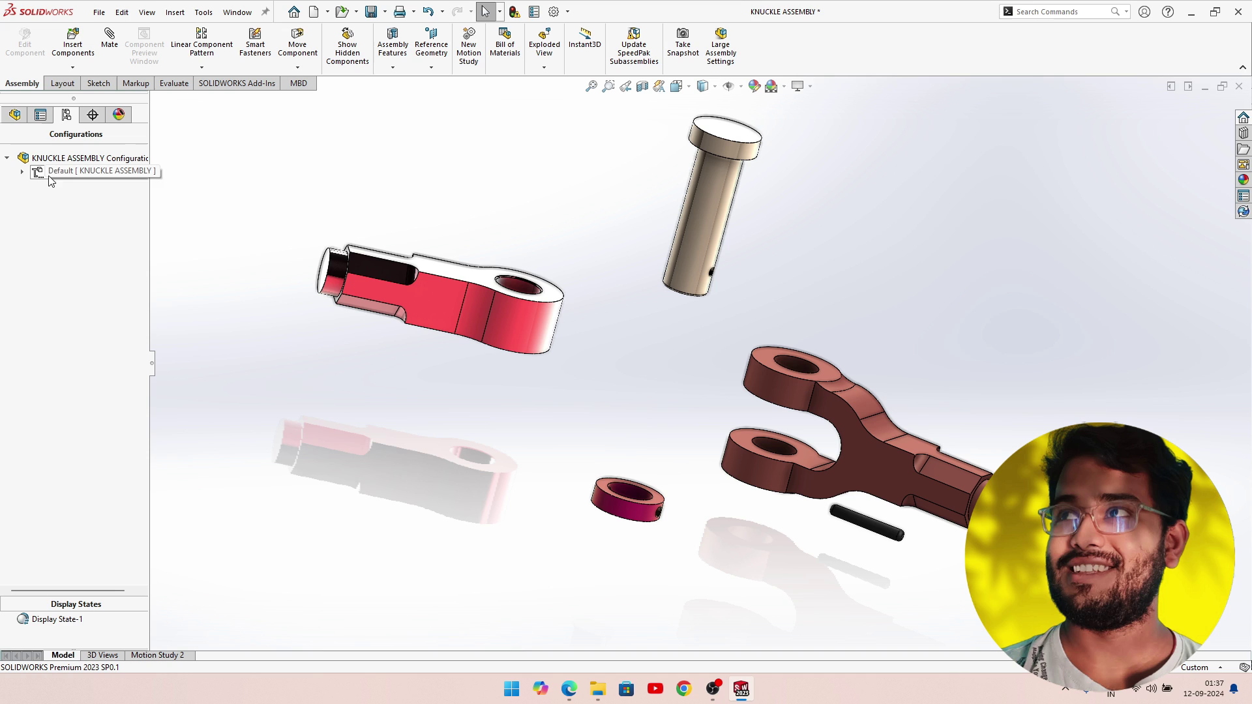
left_click(22, 173)
double_click(77, 187)
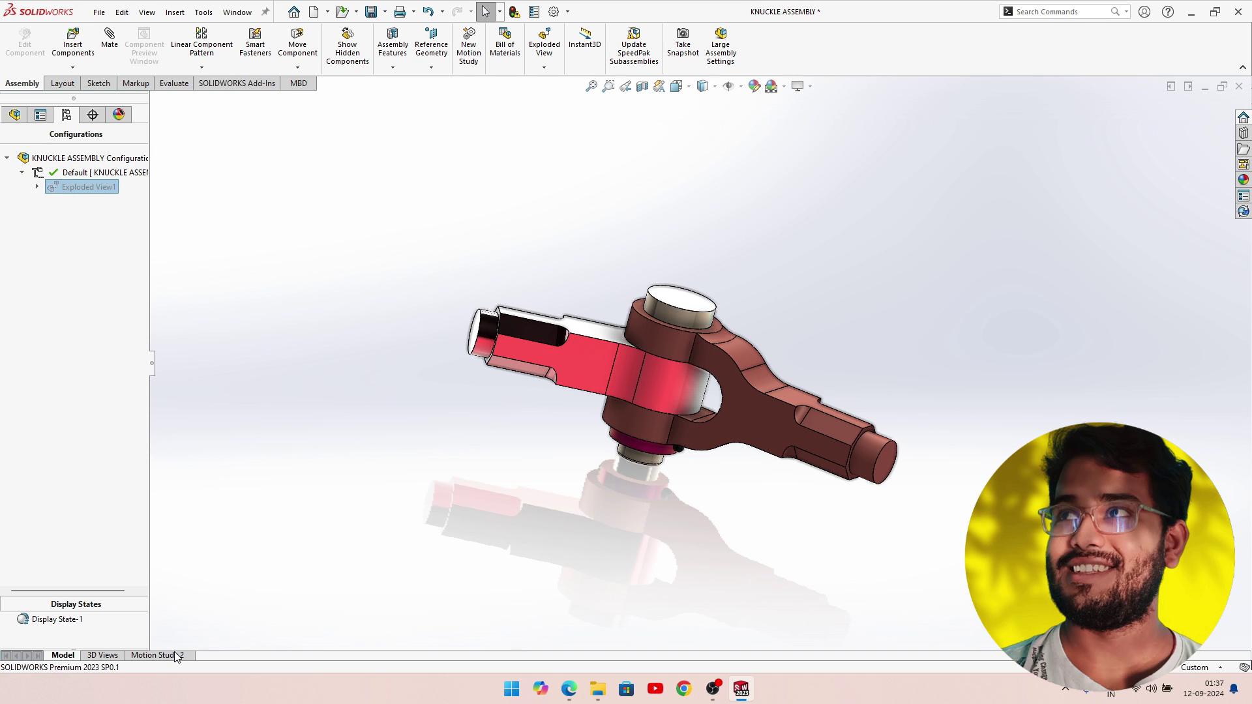
Add a 5-second Explode animation to Motion Study 2 and rewind to 0 s.
left_click(157, 655)
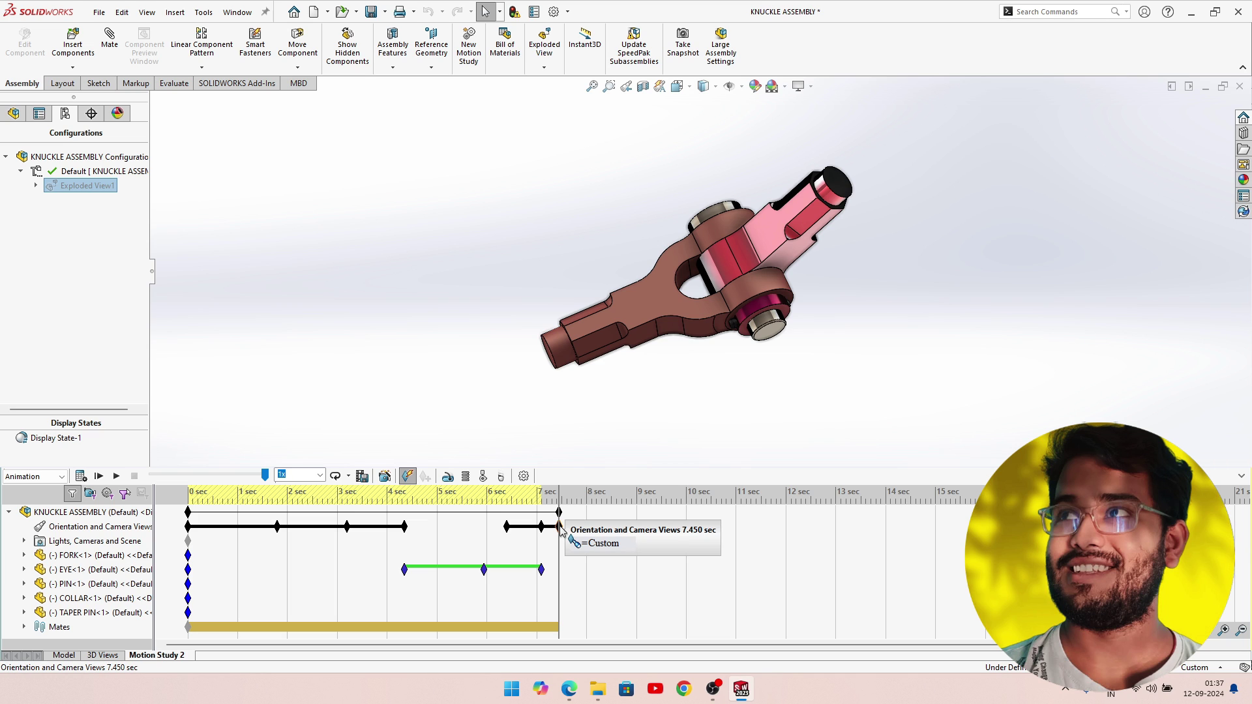
left_click(385, 476)
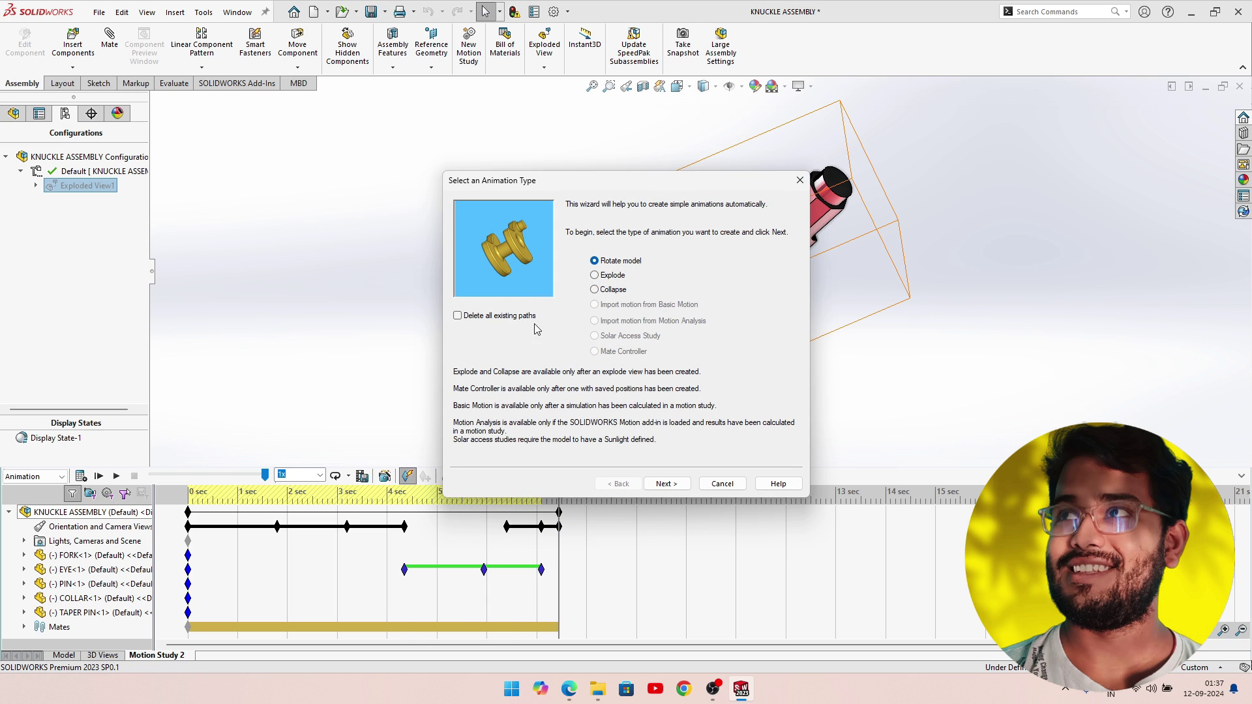
left_click(599, 276)
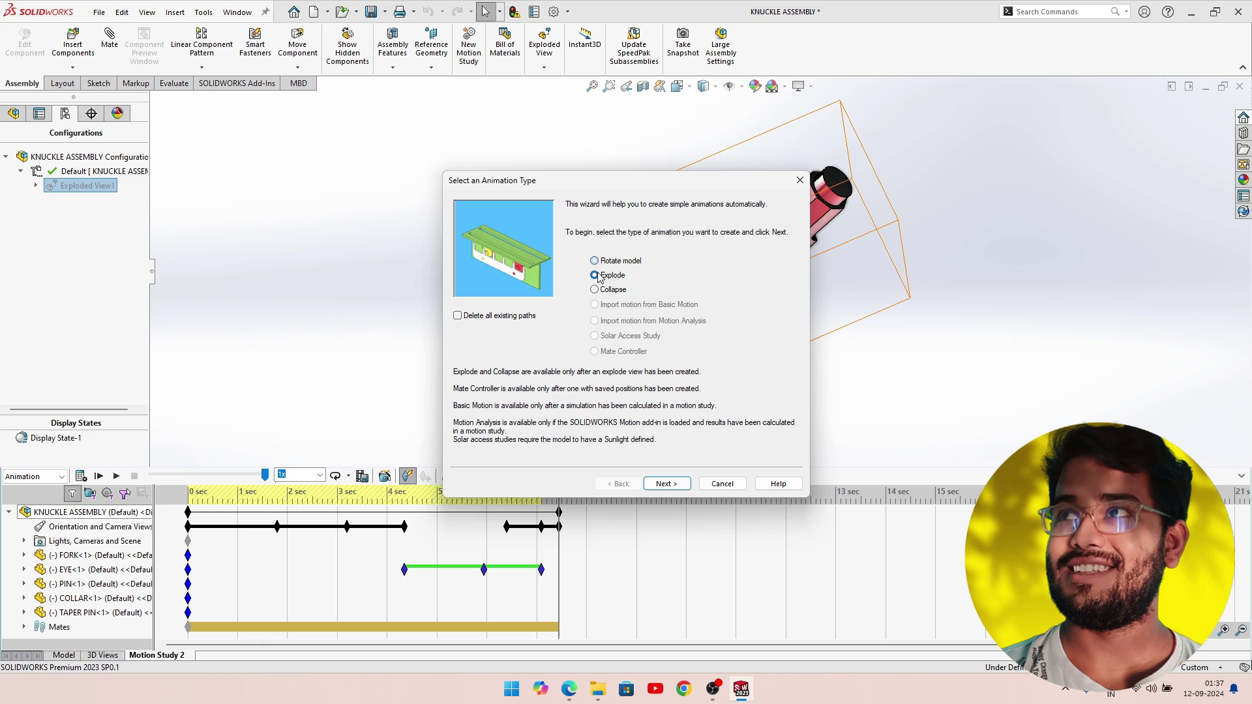
left_click(679, 488)
left_click(677, 243)
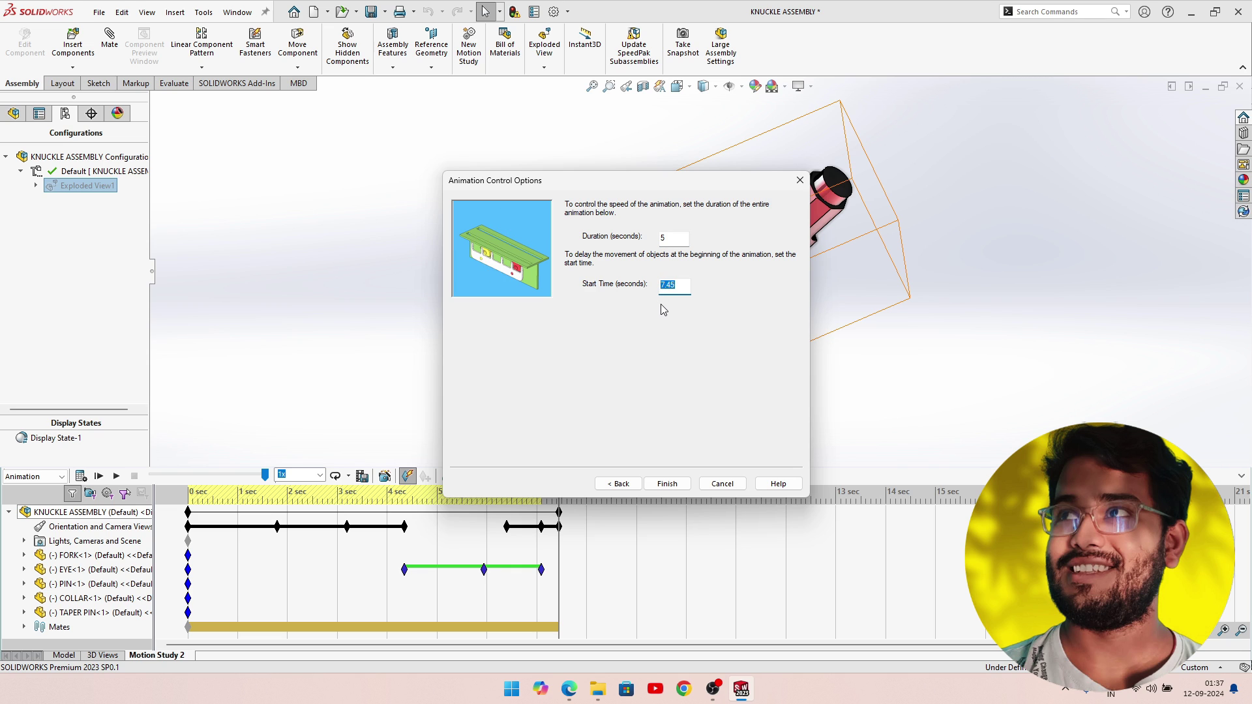
left_click(667, 484)
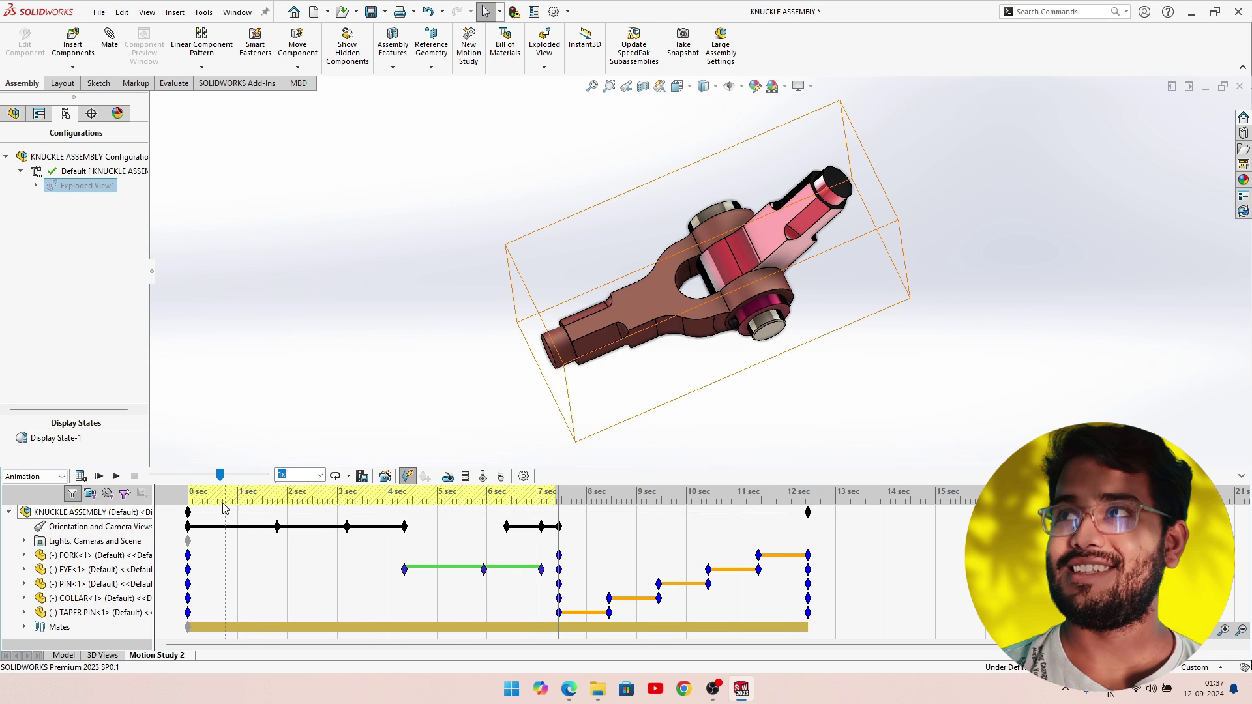
left_click(187, 502)
Play the explode animation and scrub between about 7.7 and 8 s to review parts.
left_click(113, 476)
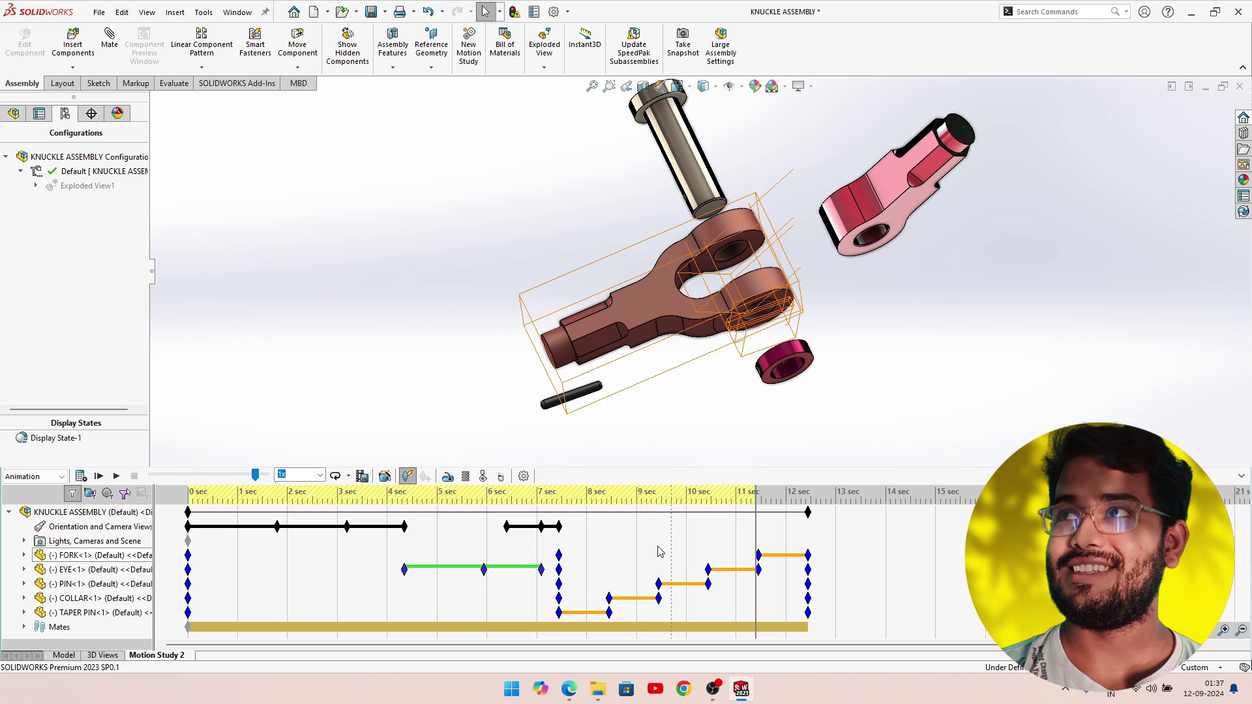
left_click(578, 499)
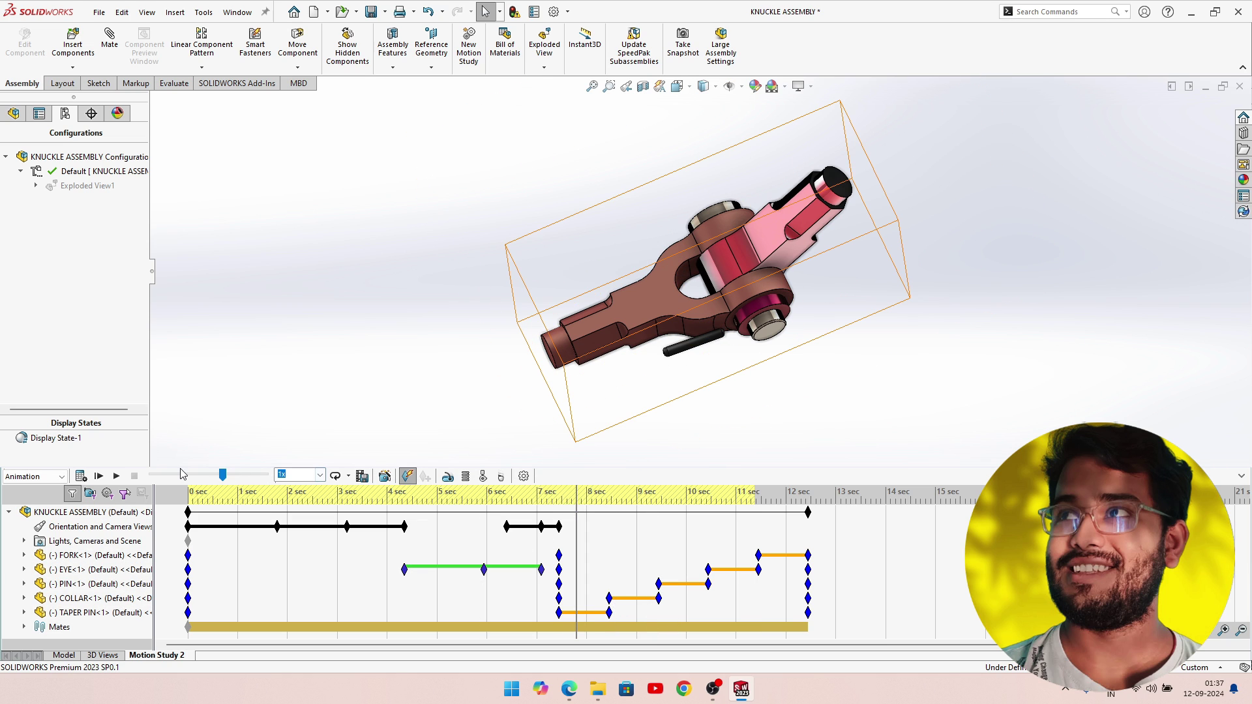
left_click(117, 481)
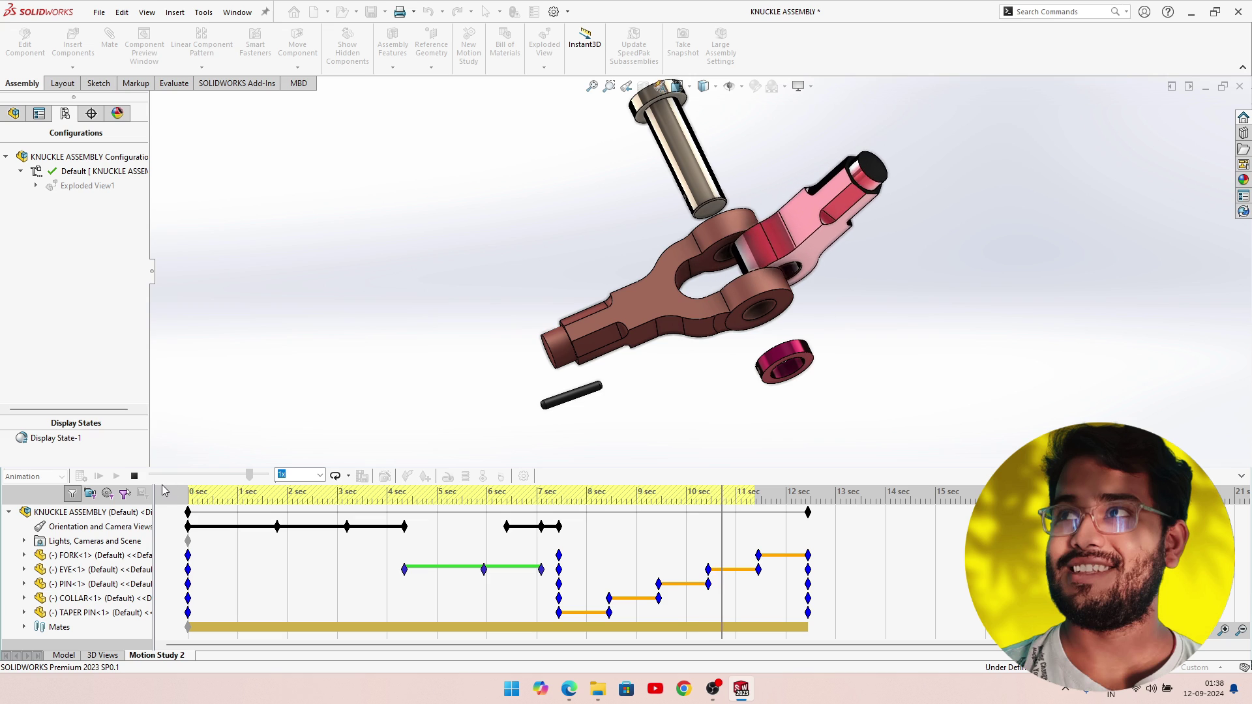
left_click(577, 501)
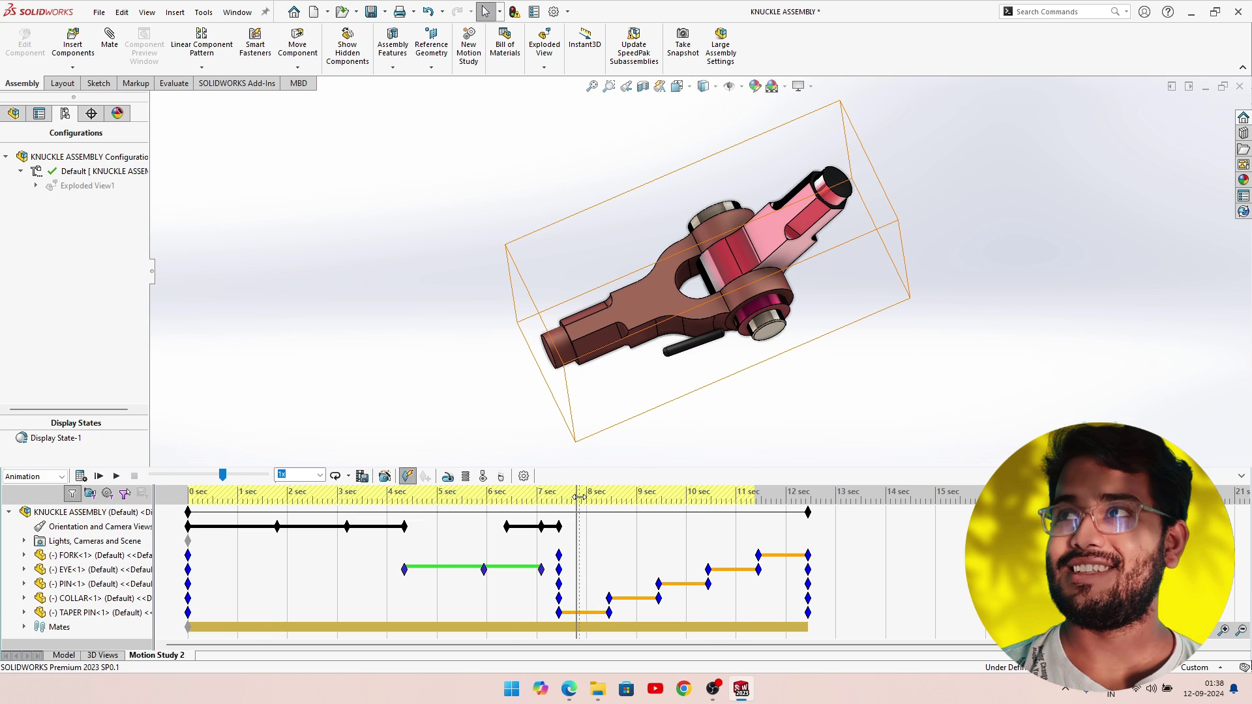
left_click(592, 497)
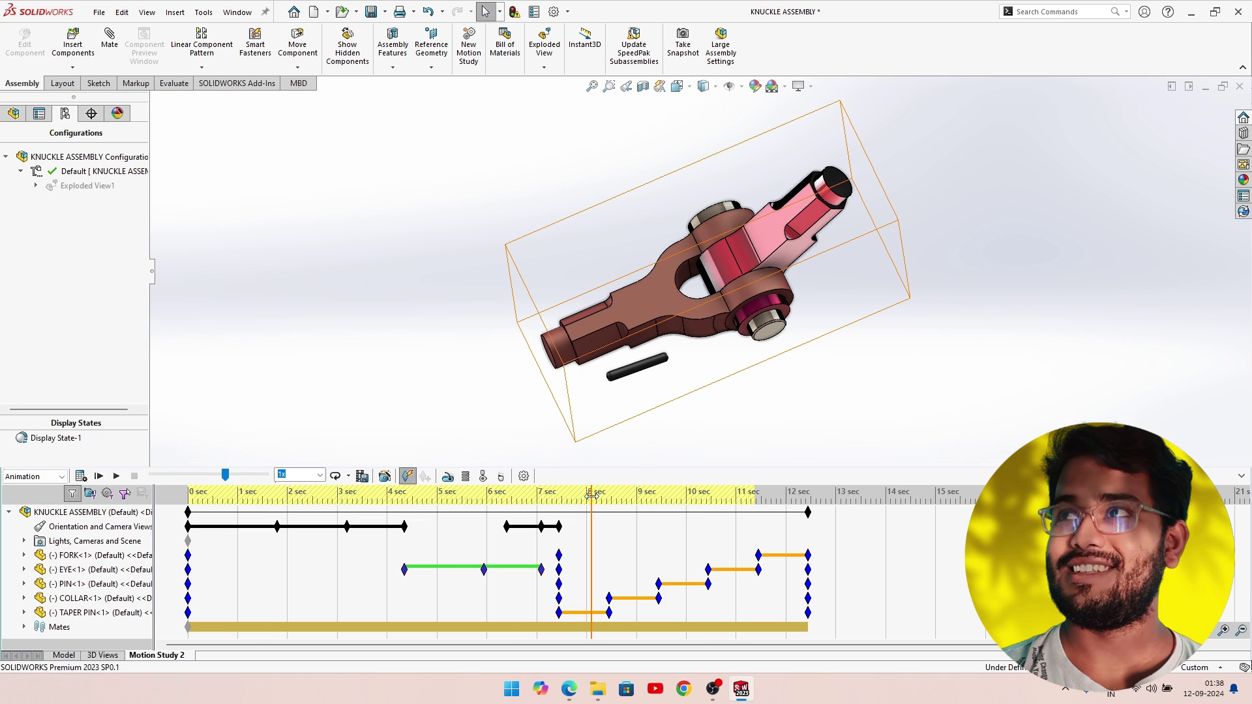
left_click(586, 499)
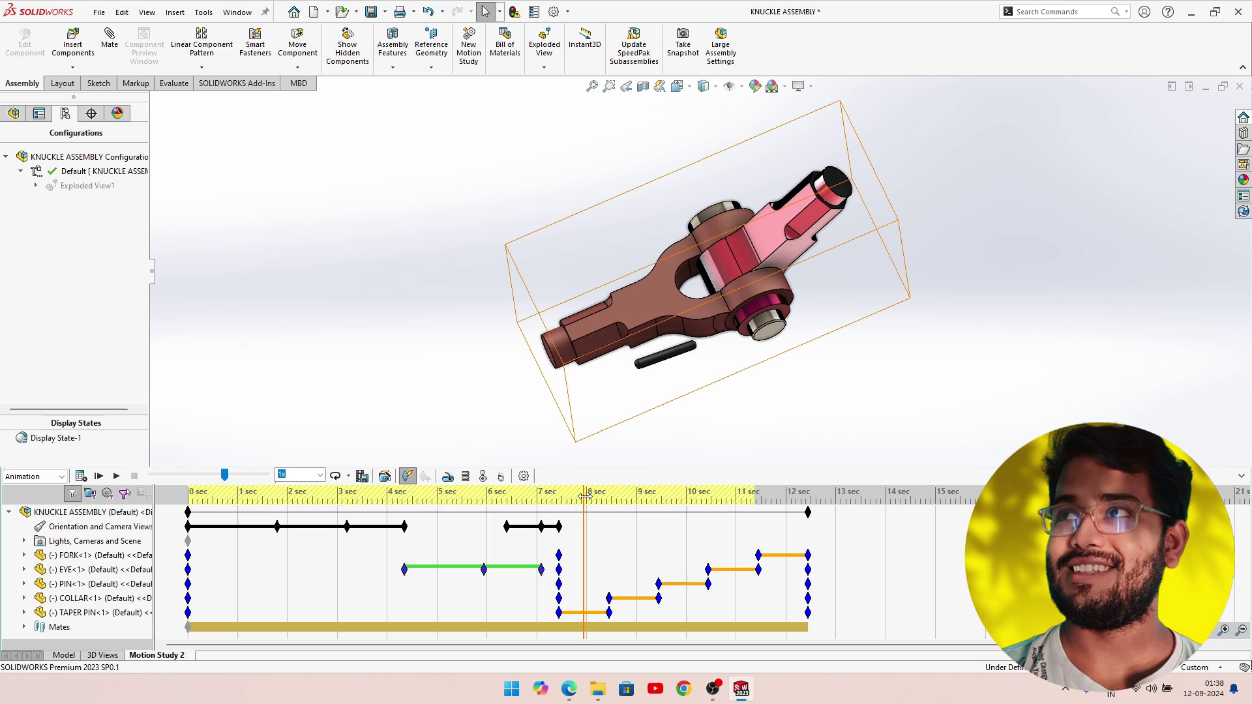
Place orientation keys at the current time and at about 9 s with an orbited view.
right_click(582, 525)
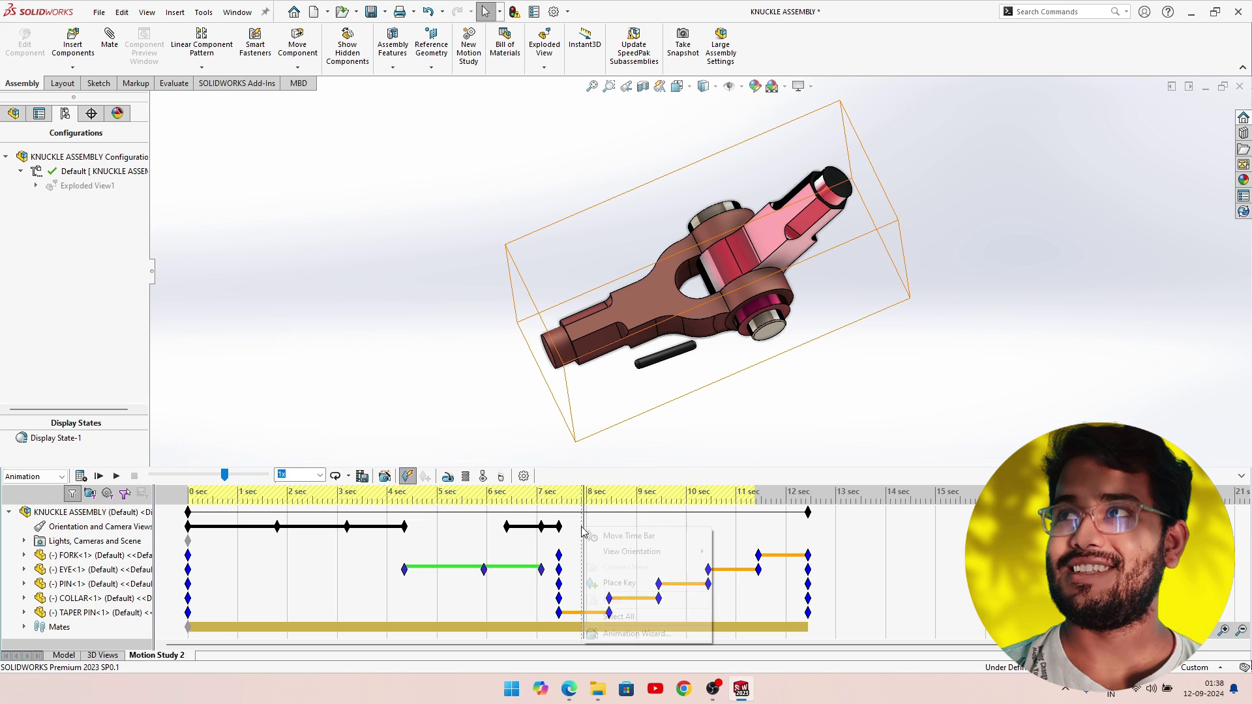
left_click(620, 533)
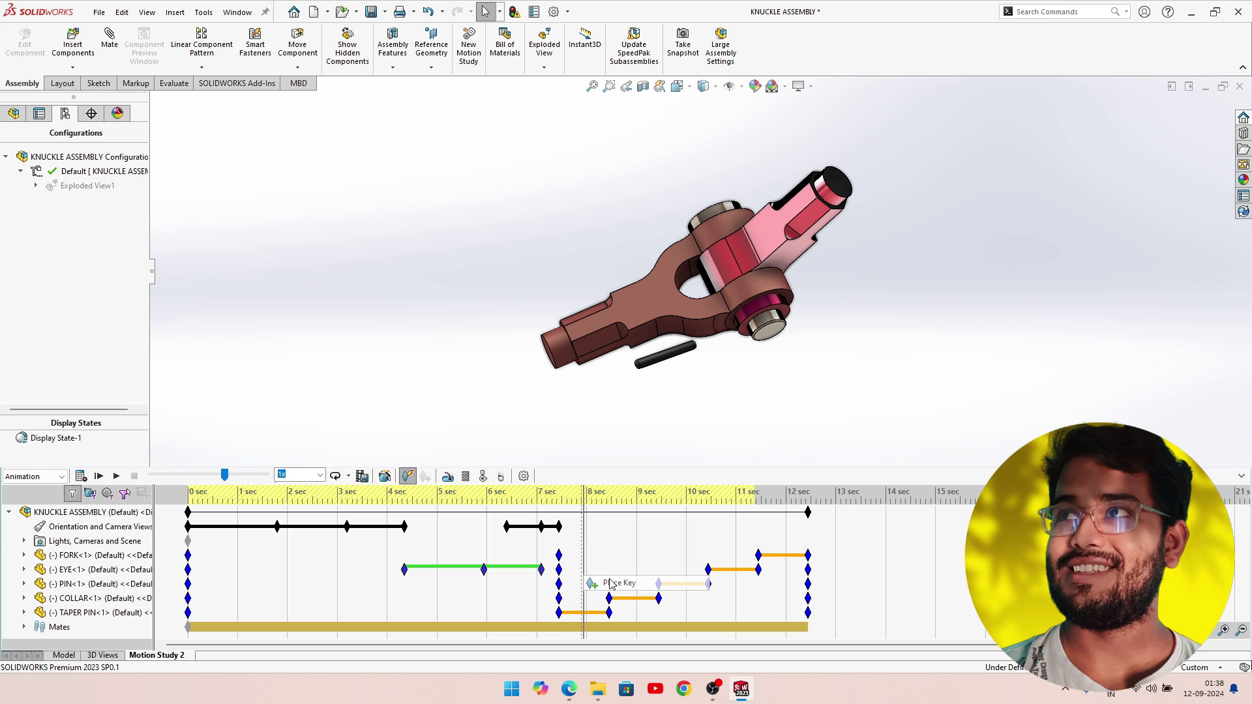
left_click(635, 500)
left_click(643, 501)
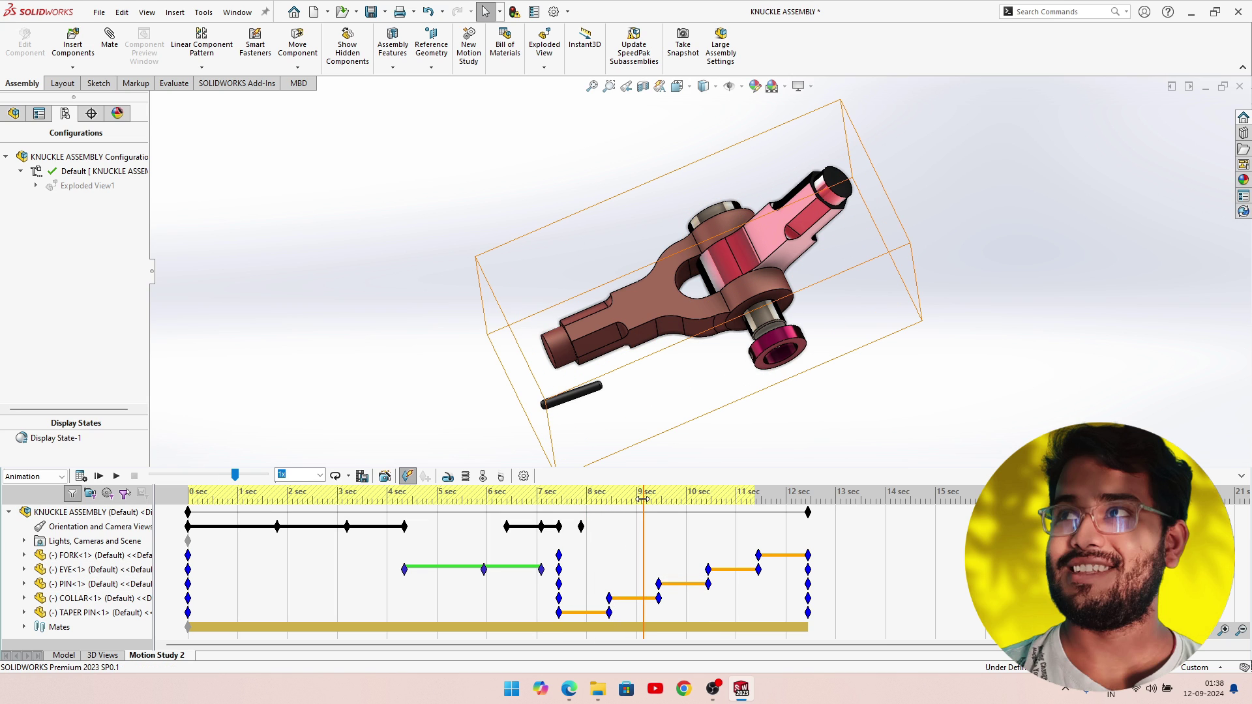
left_click(685, 385)
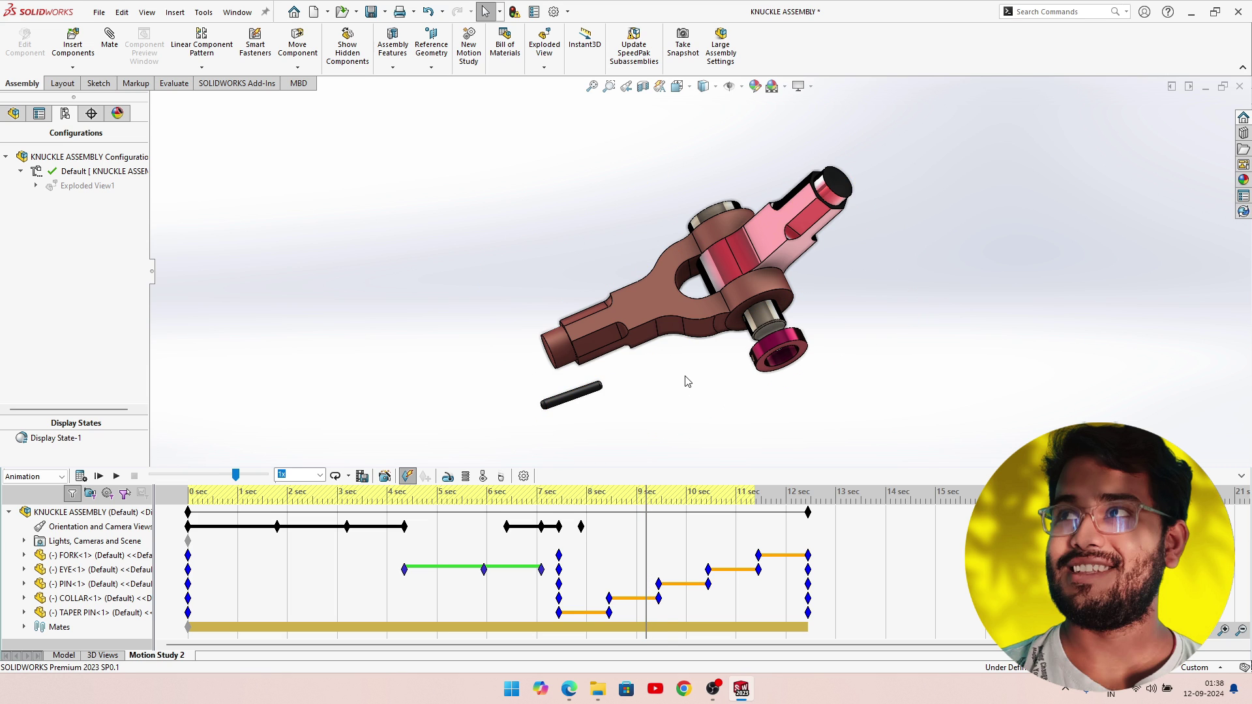
middle_click_drag(685, 383, 703, 430)
left_click(651, 519)
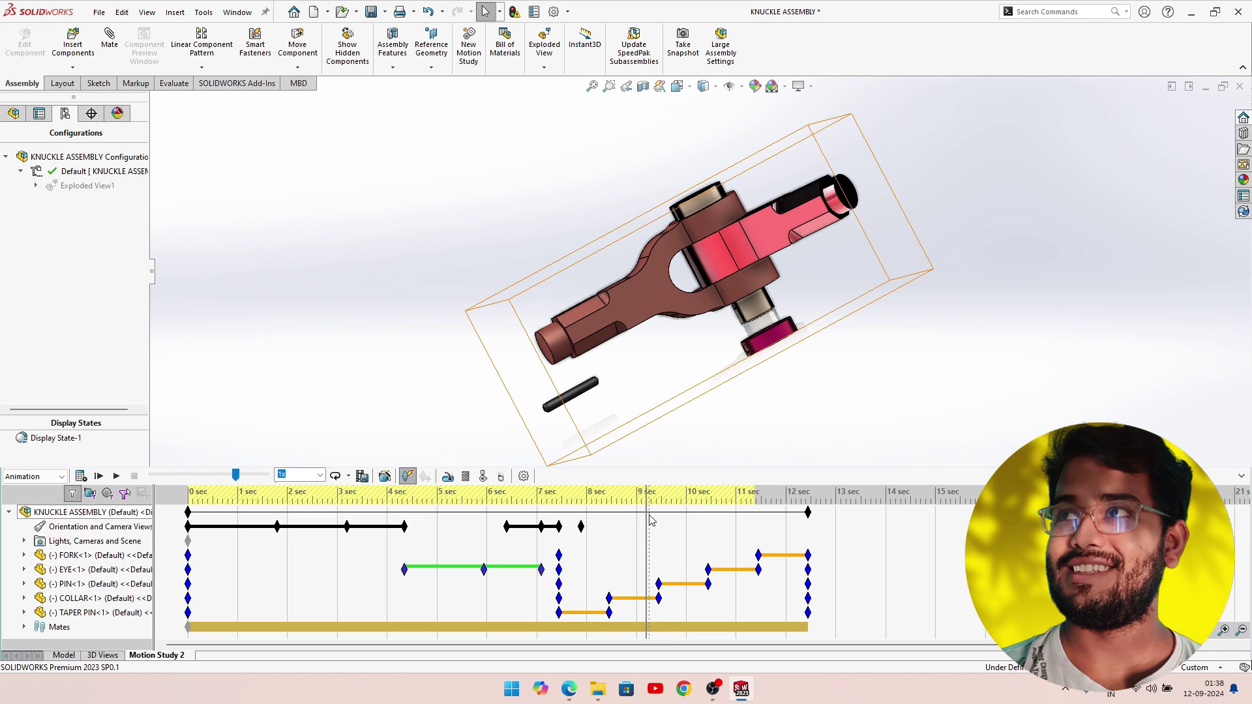
right_click(645, 527)
left_click(671, 581)
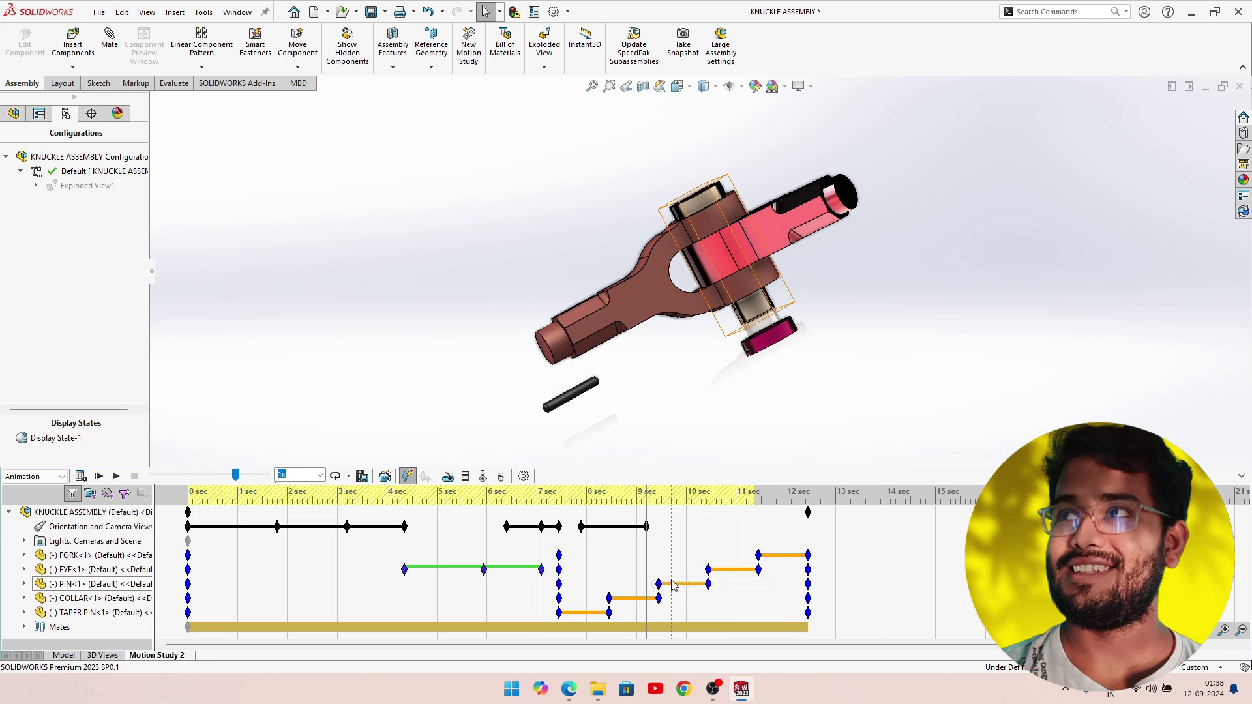
Tilt the assembly toward the viewer, key it at 10 s, and play the study.
left_click(718, 501)
left_click(700, 501)
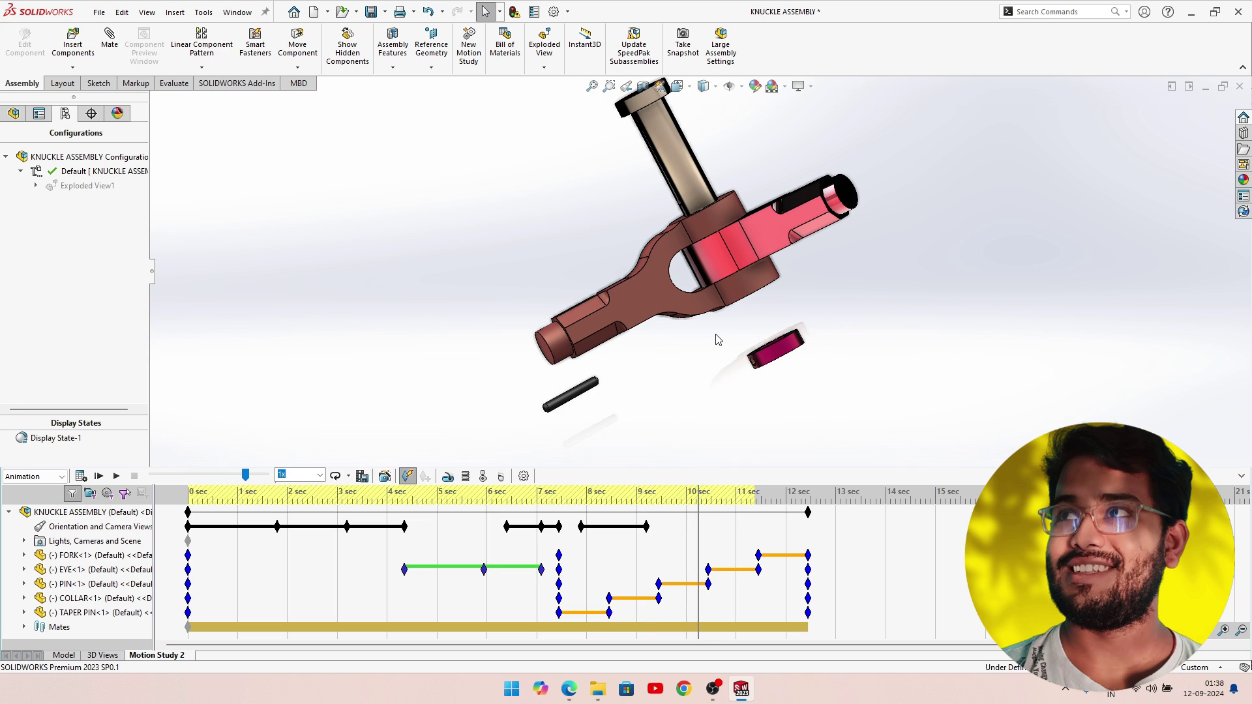
left_click_drag(690, 507, 683, 501)
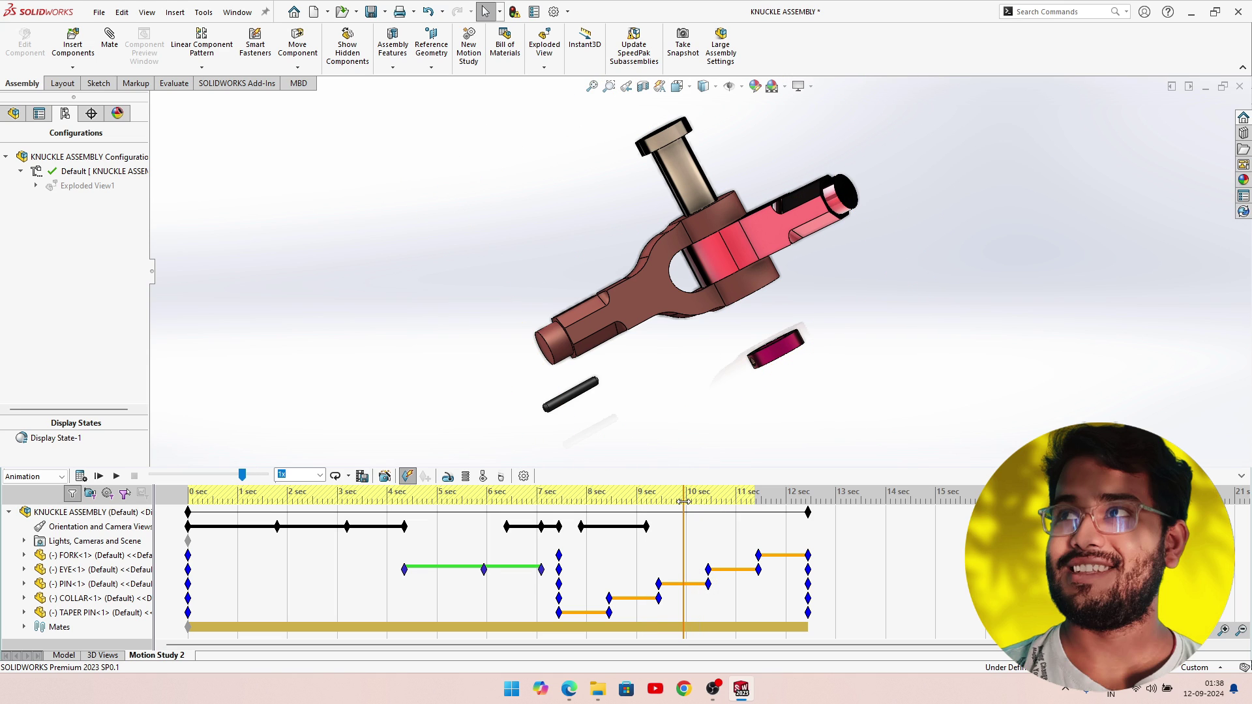
mouse_move(794, 314)
middle_mouse_down()
mouse_move(783, 301)
mouse_move(777, 315)
mouse_move(791, 389)
middle_mouse_up()
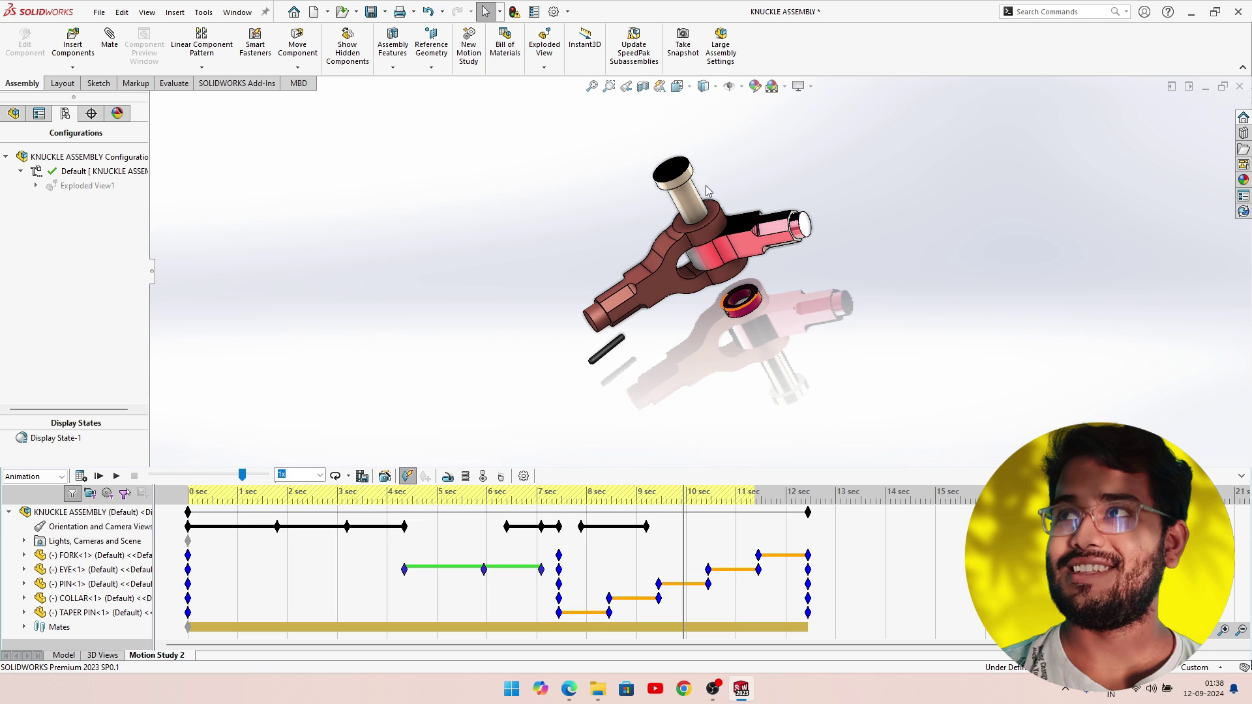
scroll(705, 185, "down", 1)
scroll(699, 179, "down", 2)
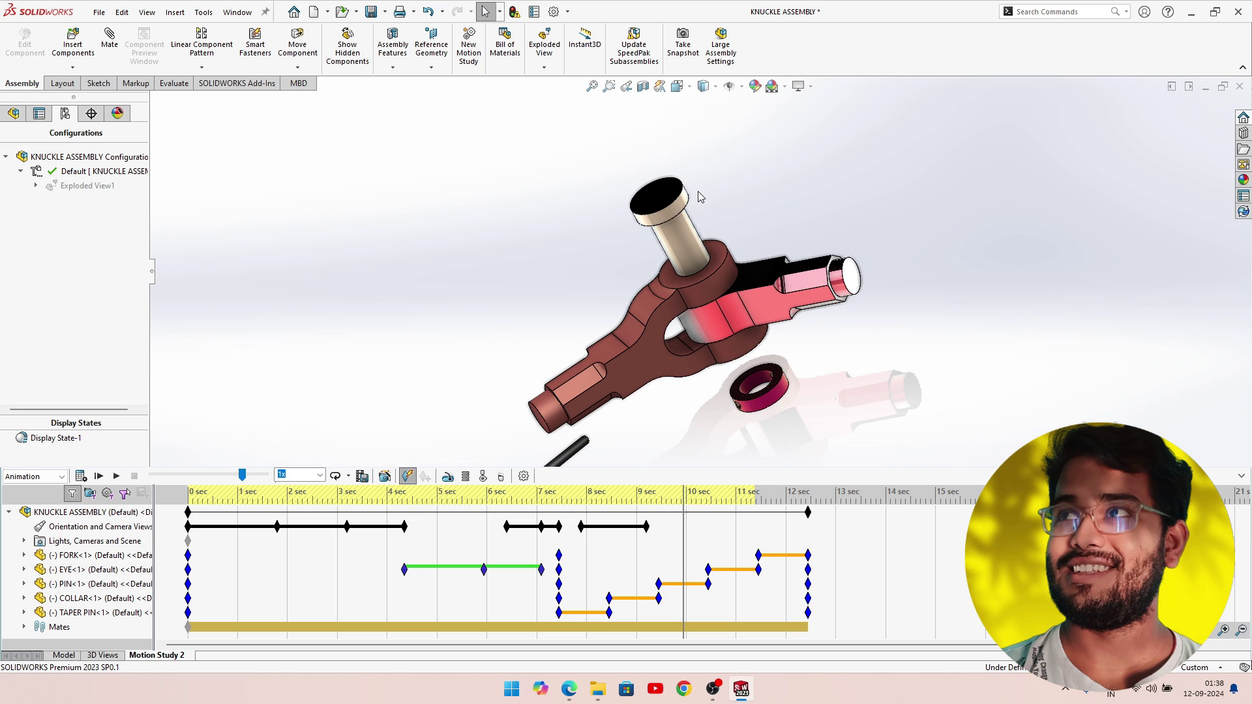
right_click(682, 526)
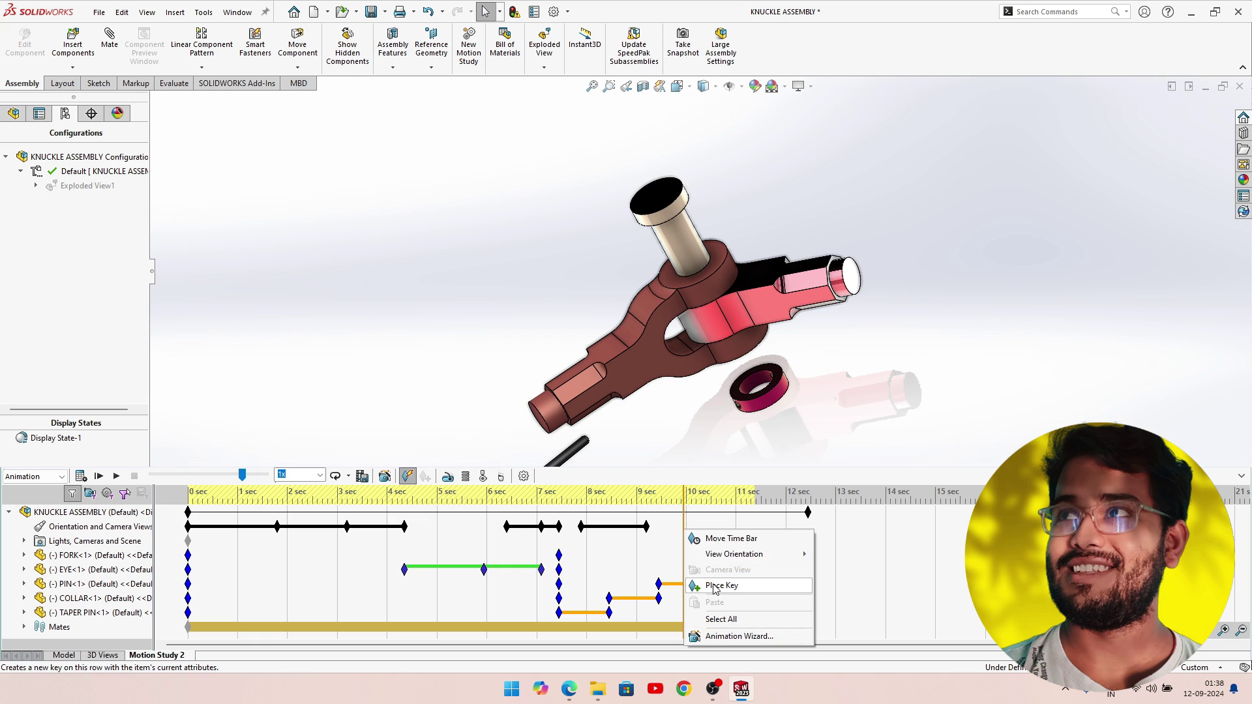
left_click(708, 584)
left_click(571, 503)
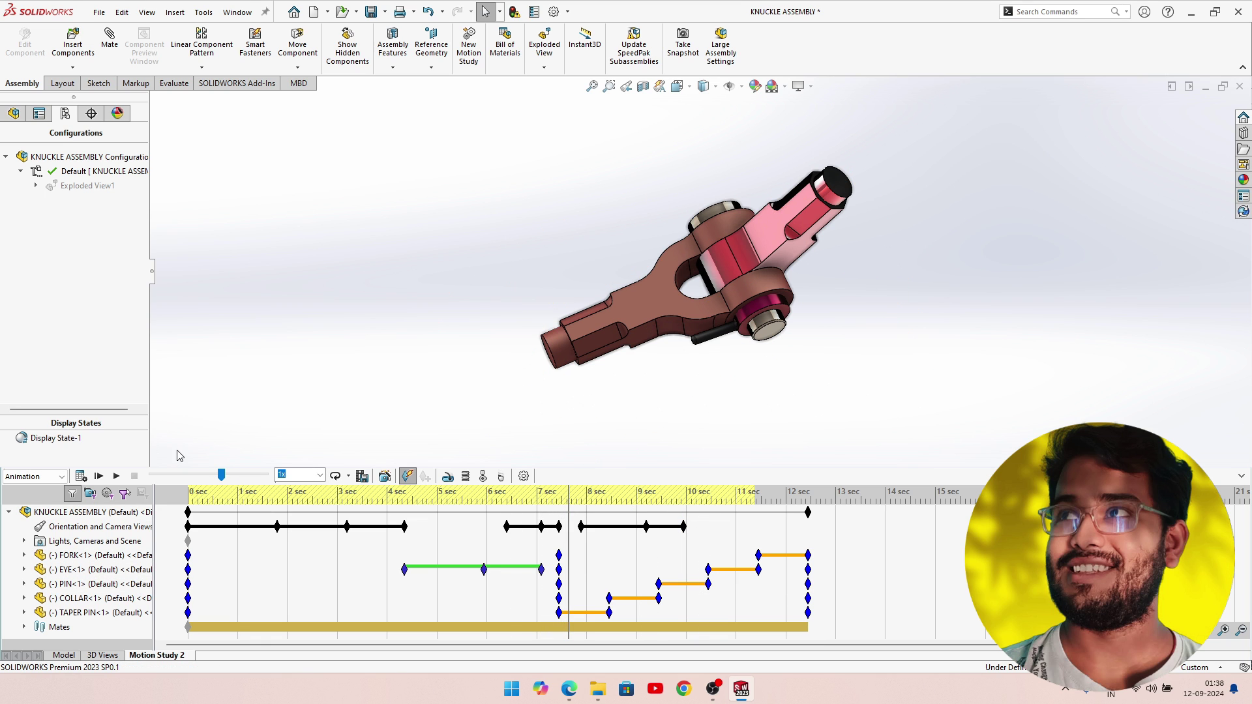
left_click(115, 478)
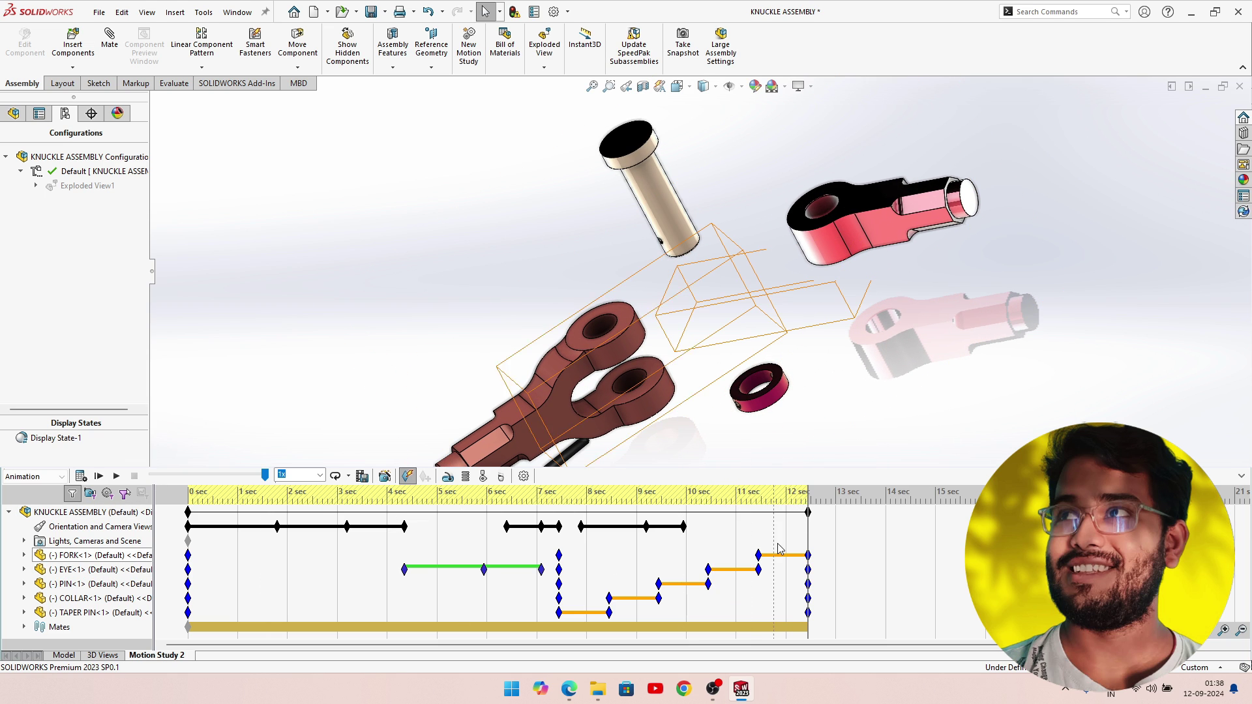
Orbit the model and place an orientation key at about 11 s.
left_click(718, 508)
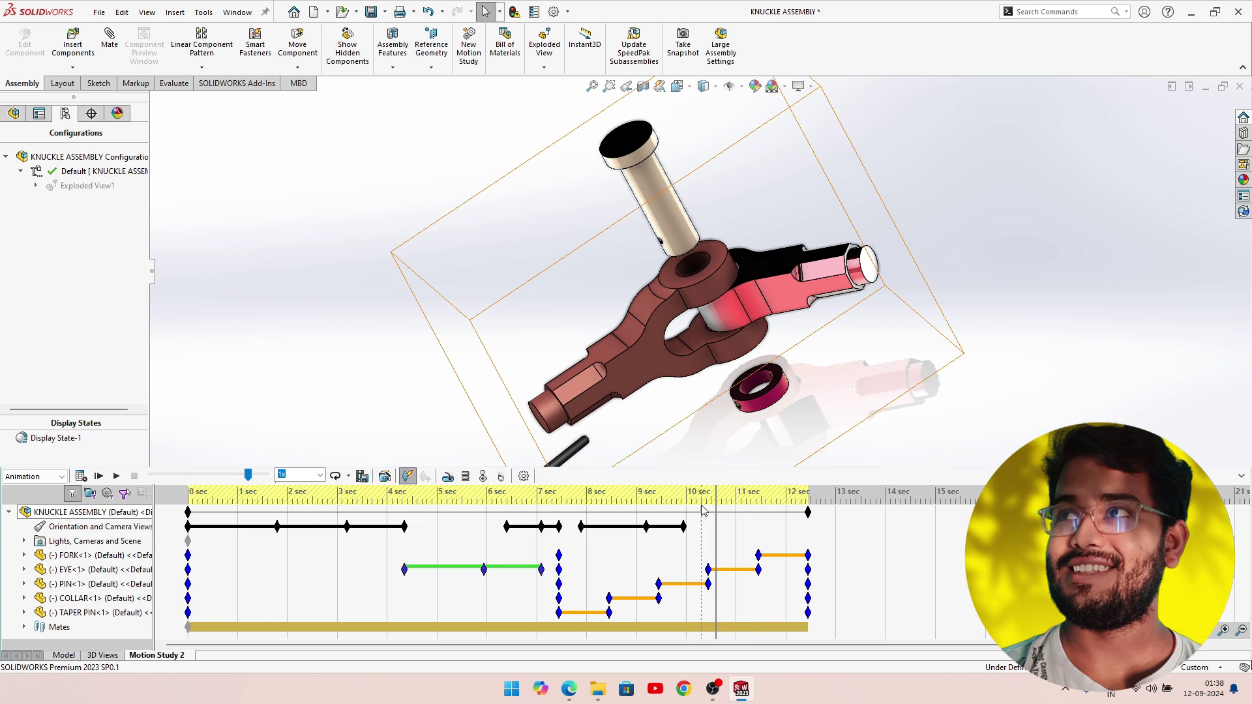
middle_click_drag(690, 389, 666, 293)
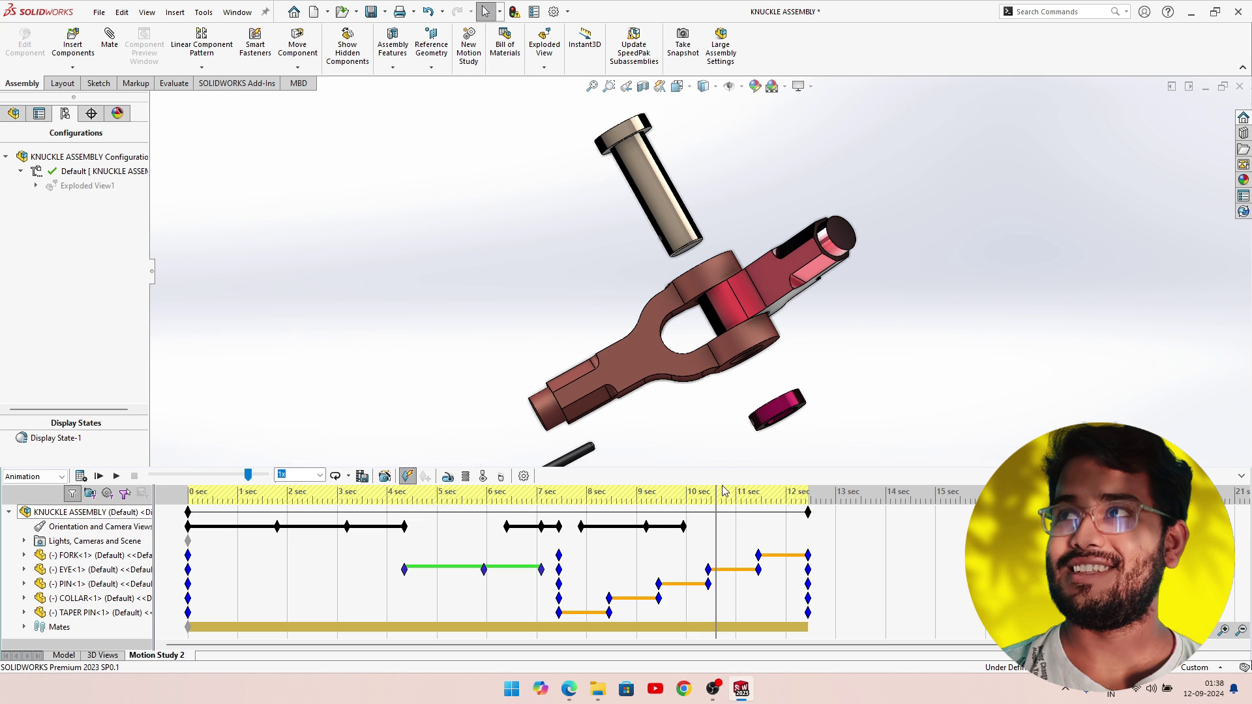
left_click_drag(717, 503, 711, 500)
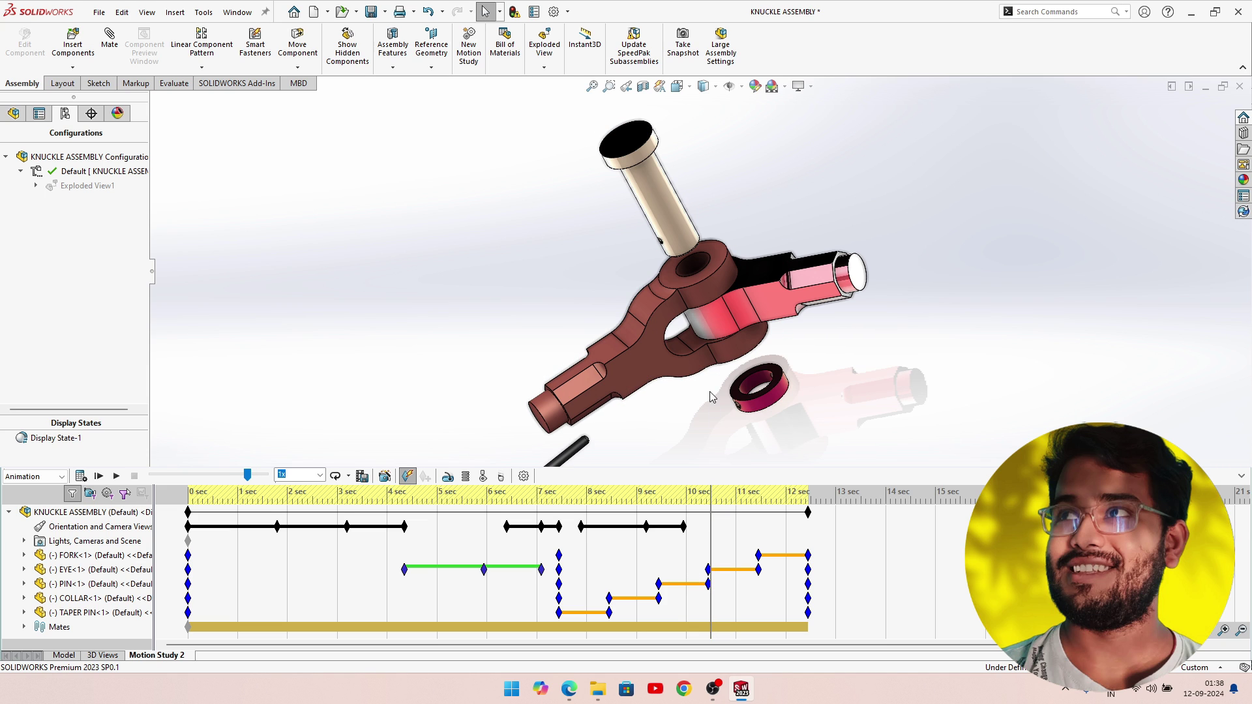
middle_click_drag(705, 400, 724, 303)
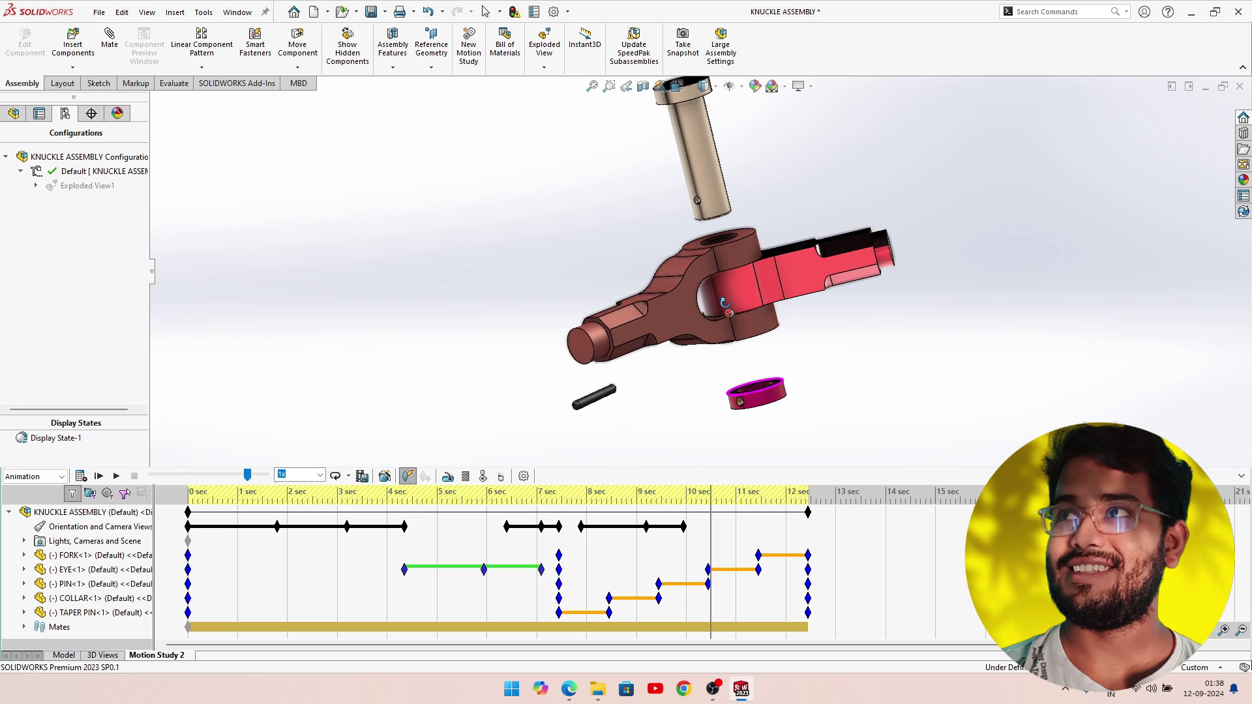
left_click_drag(711, 502, 723, 503)
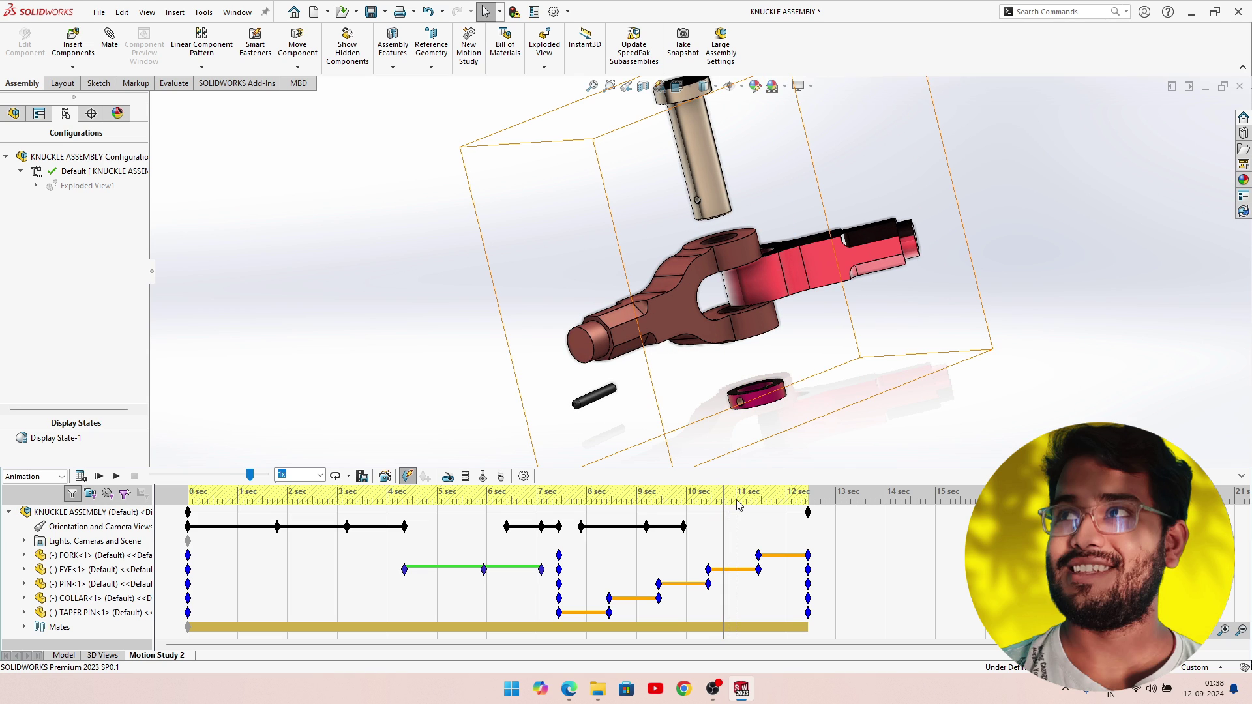
left_click(737, 504)
right_click(737, 529)
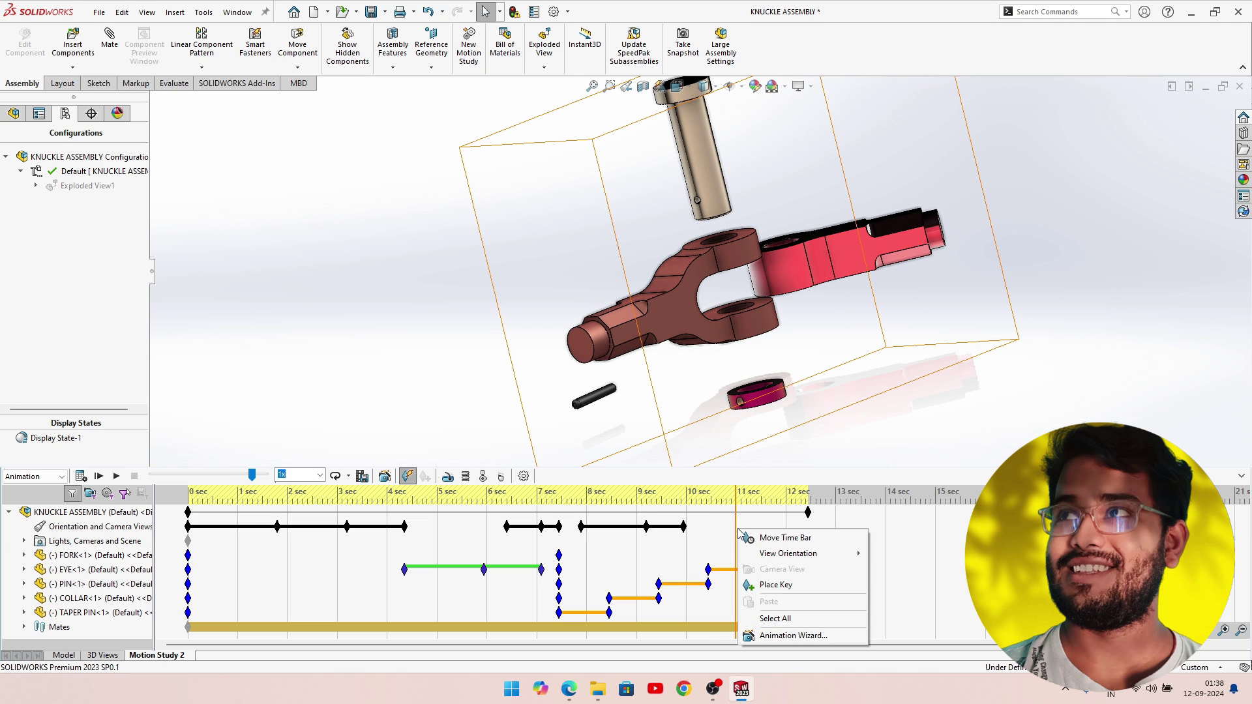
left_click(770, 591)
Orbit the exploded parts and place orientation keys at about 12 and 12.5 s.
left_click(783, 505)
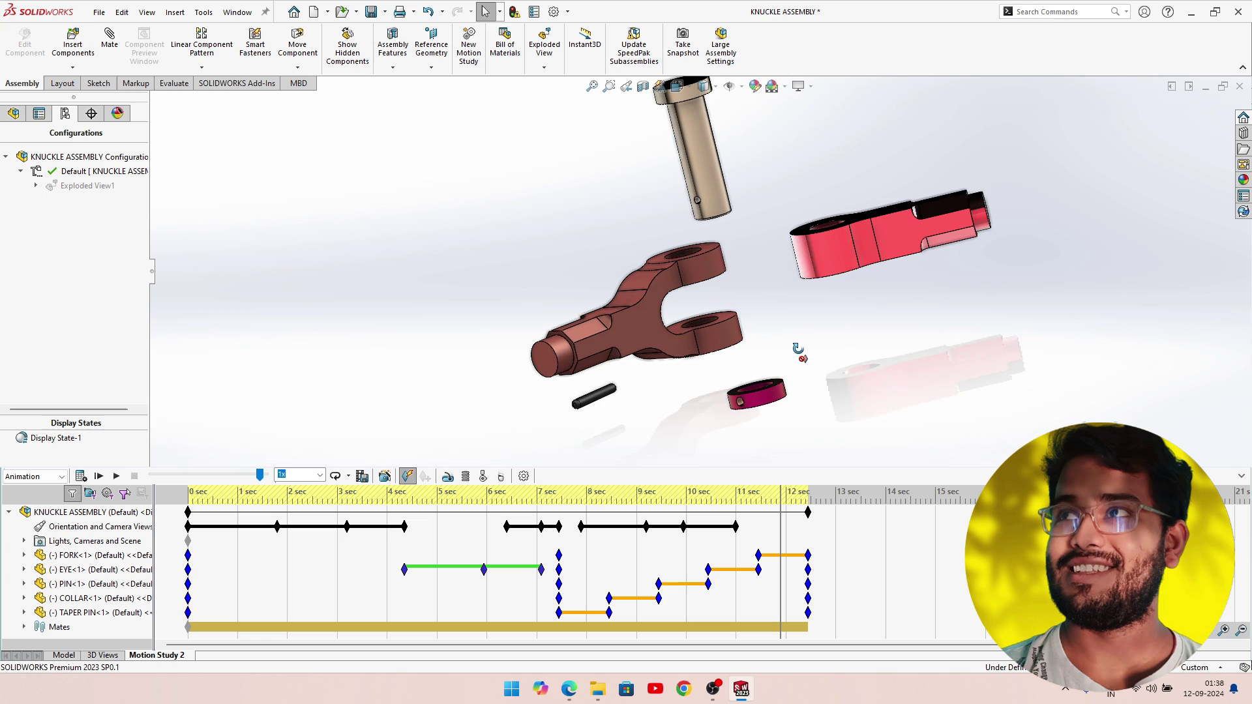
mouse_move(797, 350)
middle_mouse_down()
mouse_move(762, 371)
mouse_move(743, 452)
middle_mouse_up()
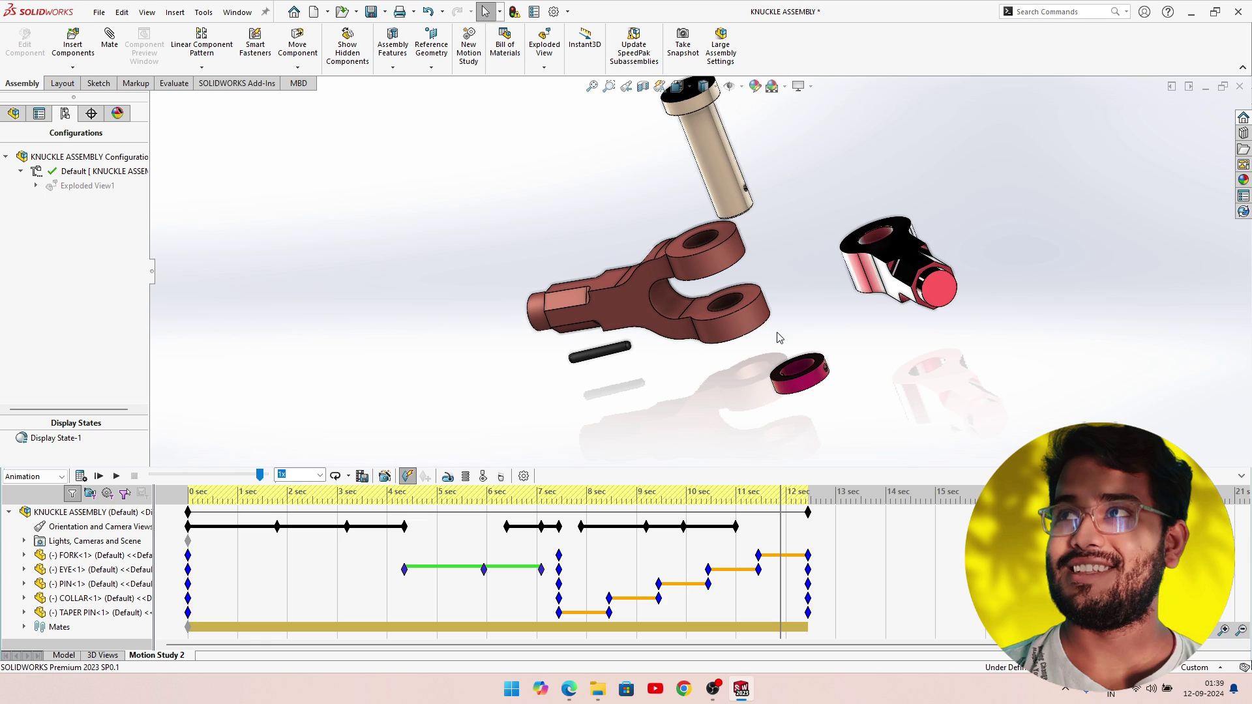
mouse_move(777, 338)
middle_mouse_down()
mouse_move(803, 330)
mouse_move(738, 359)
middle_mouse_up()
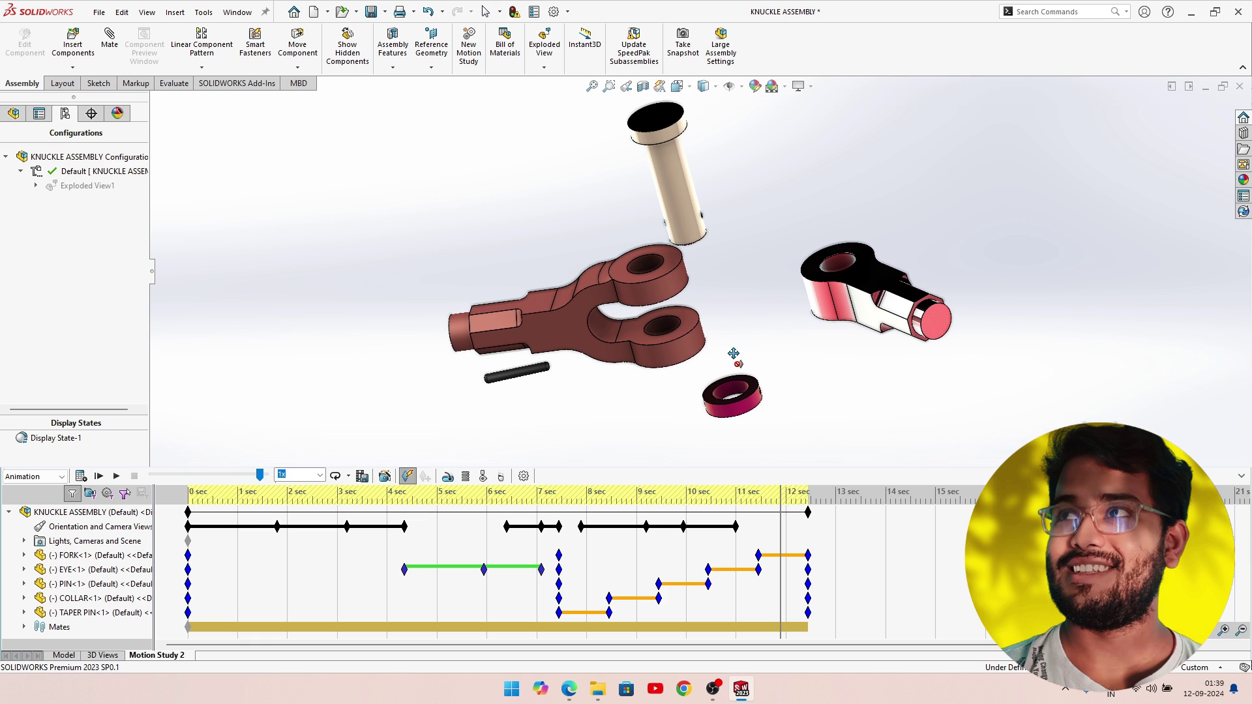
right_click(779, 529)
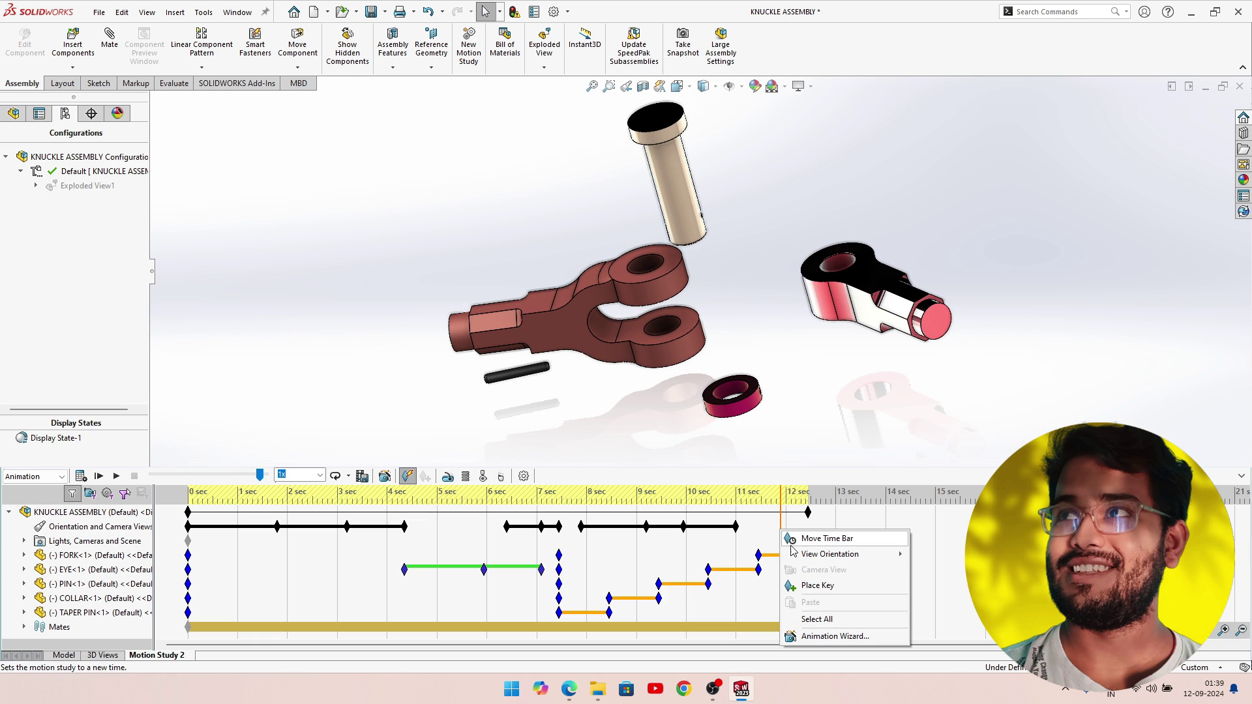
left_click(808, 585)
left_click(806, 500)
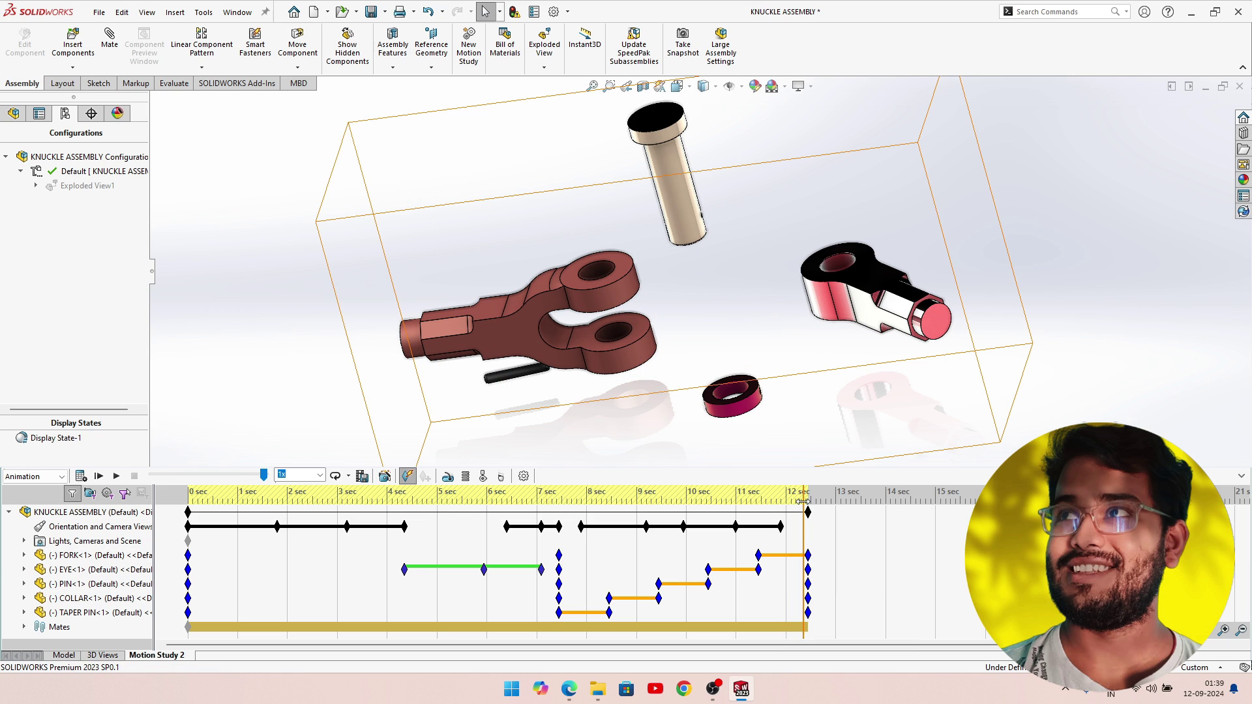
left_click(808, 501)
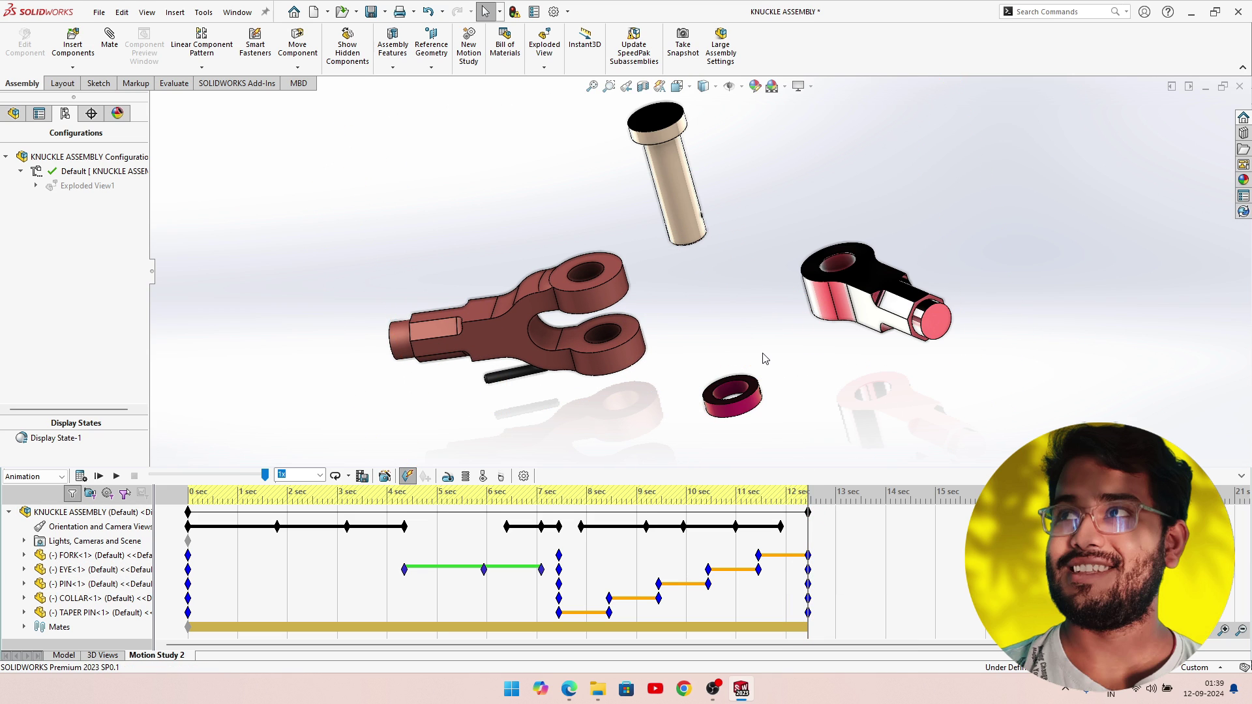
mouse_move(765, 359)
middle_mouse_down()
mouse_move(760, 326)
mouse_move(768, 340)
middle_mouse_up()
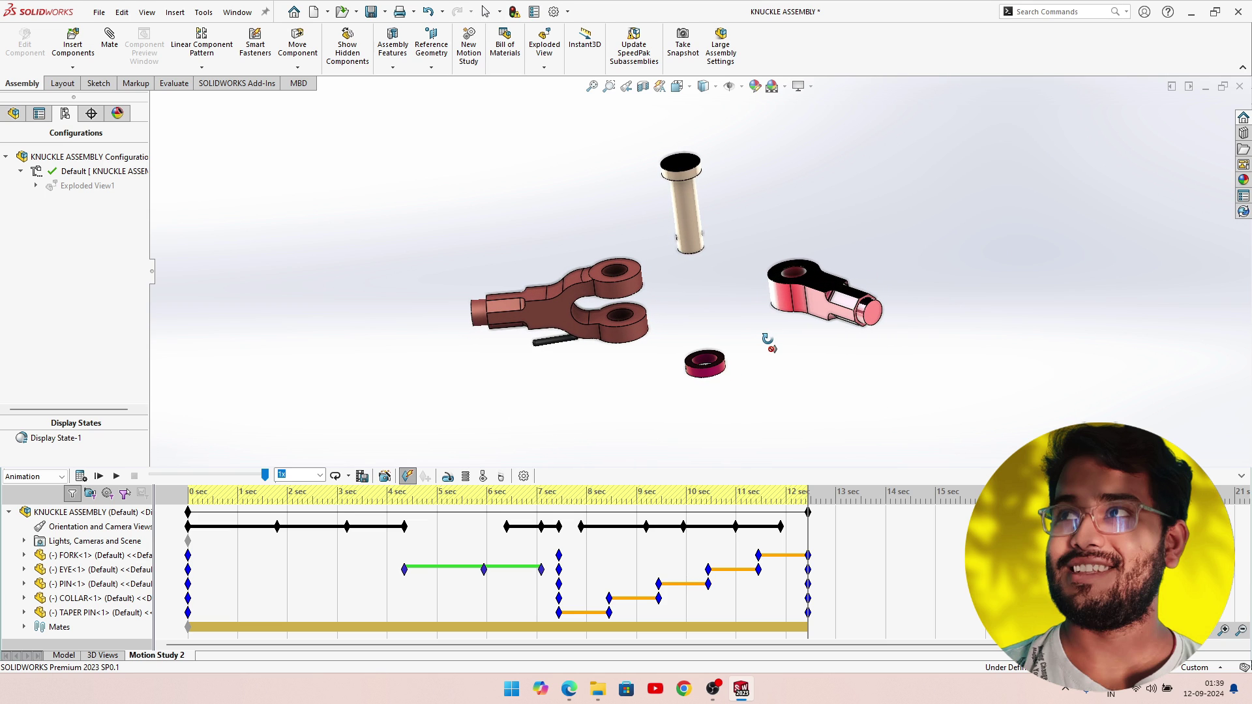
right_click(806, 527)
left_click(842, 585)
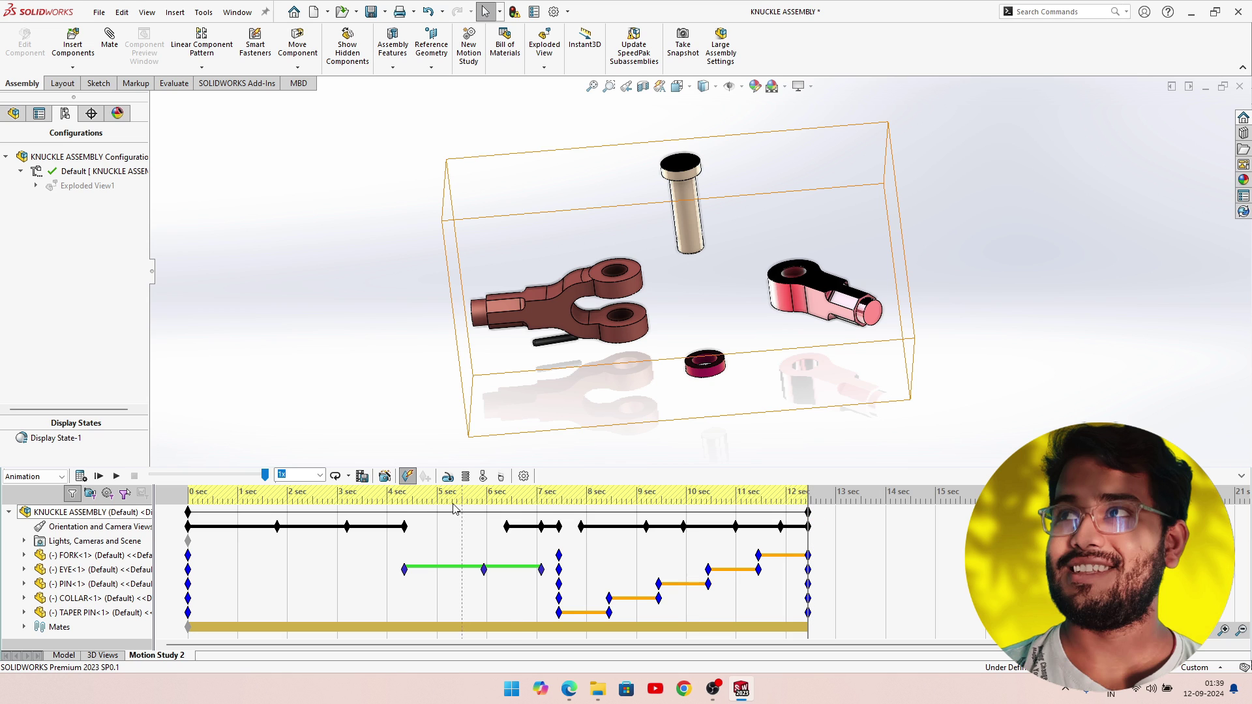
Add a 3-second Collapse animation with the Animation Wizard, starting at 12.45 s.
left_click(384, 476)
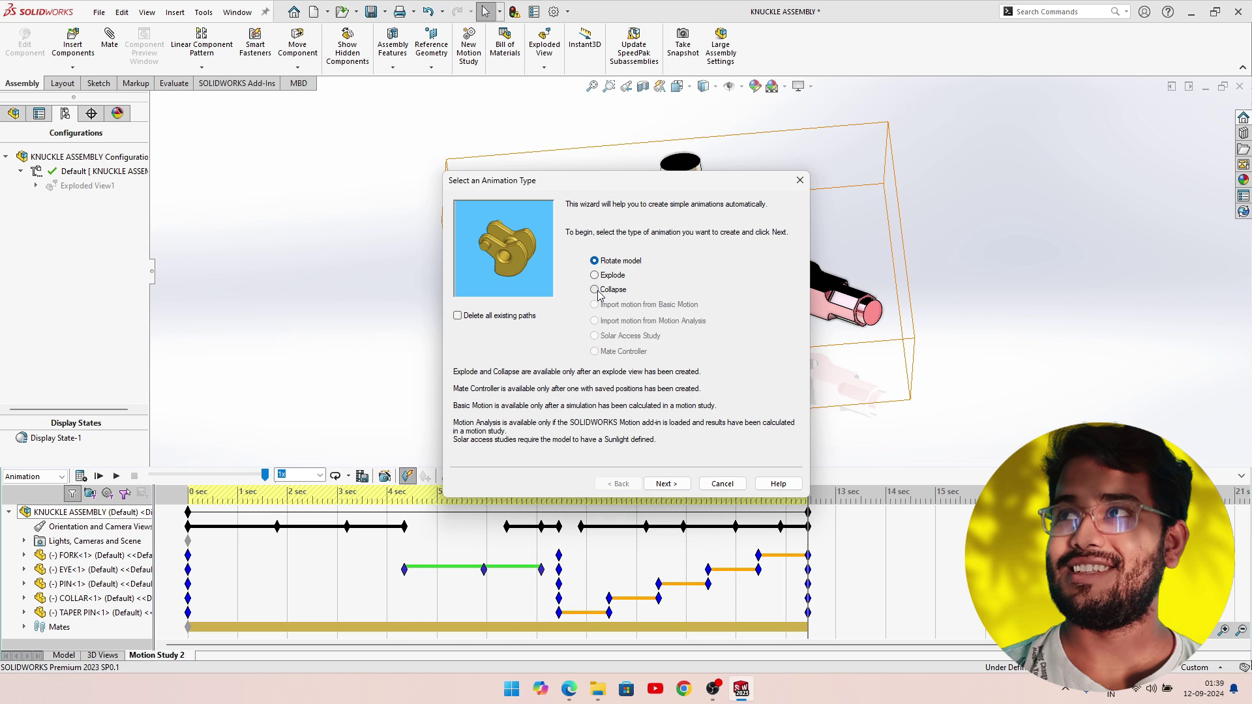
left_click(595, 290)
left_click(666, 483)
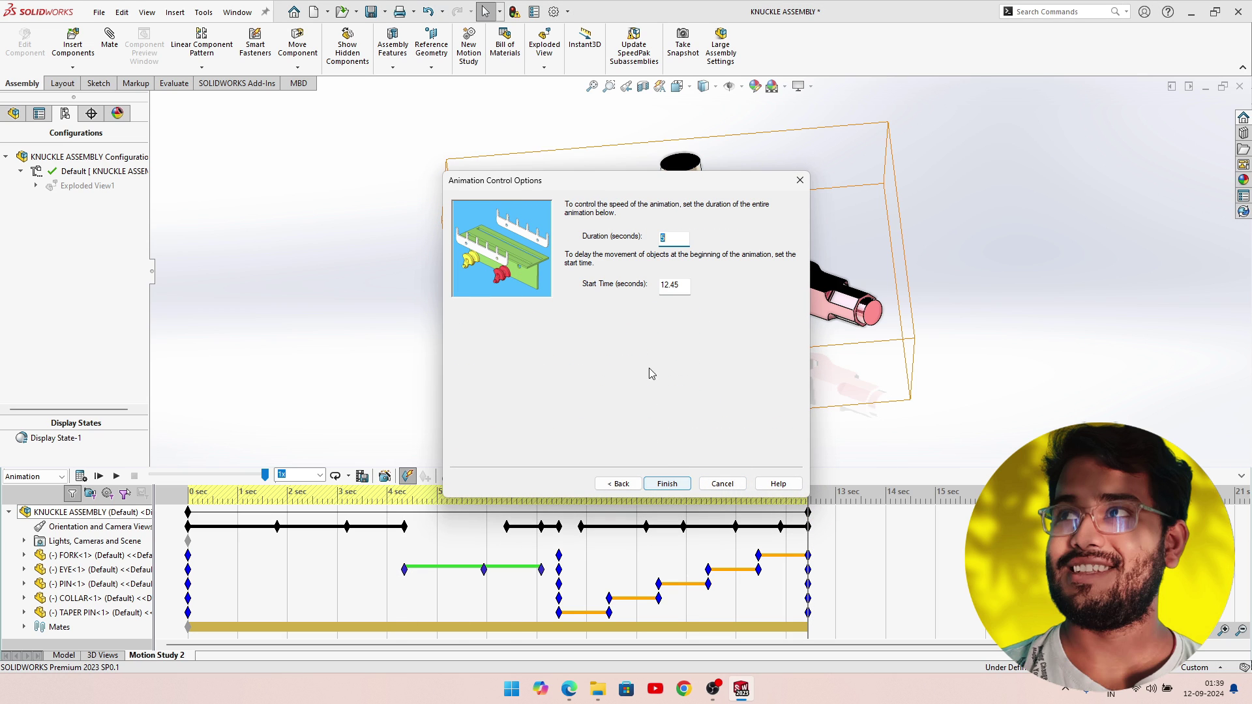
left_click(667, 240)
type("3")
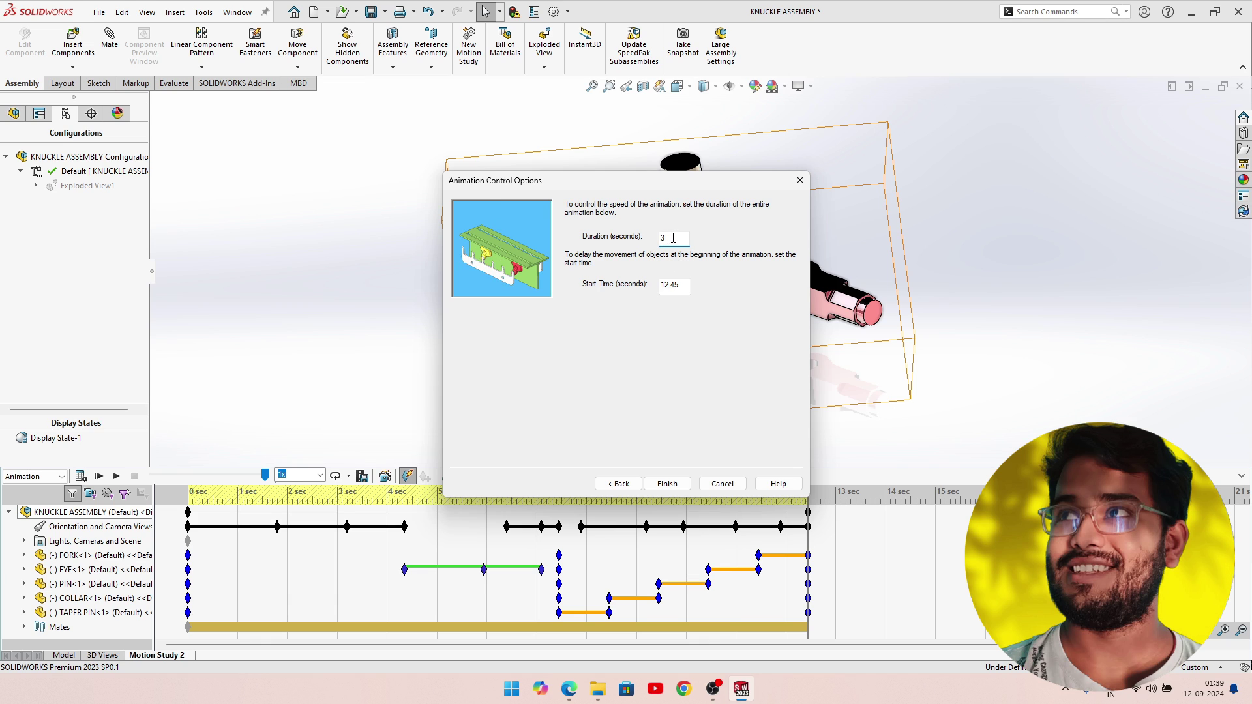
left_click(672, 490)
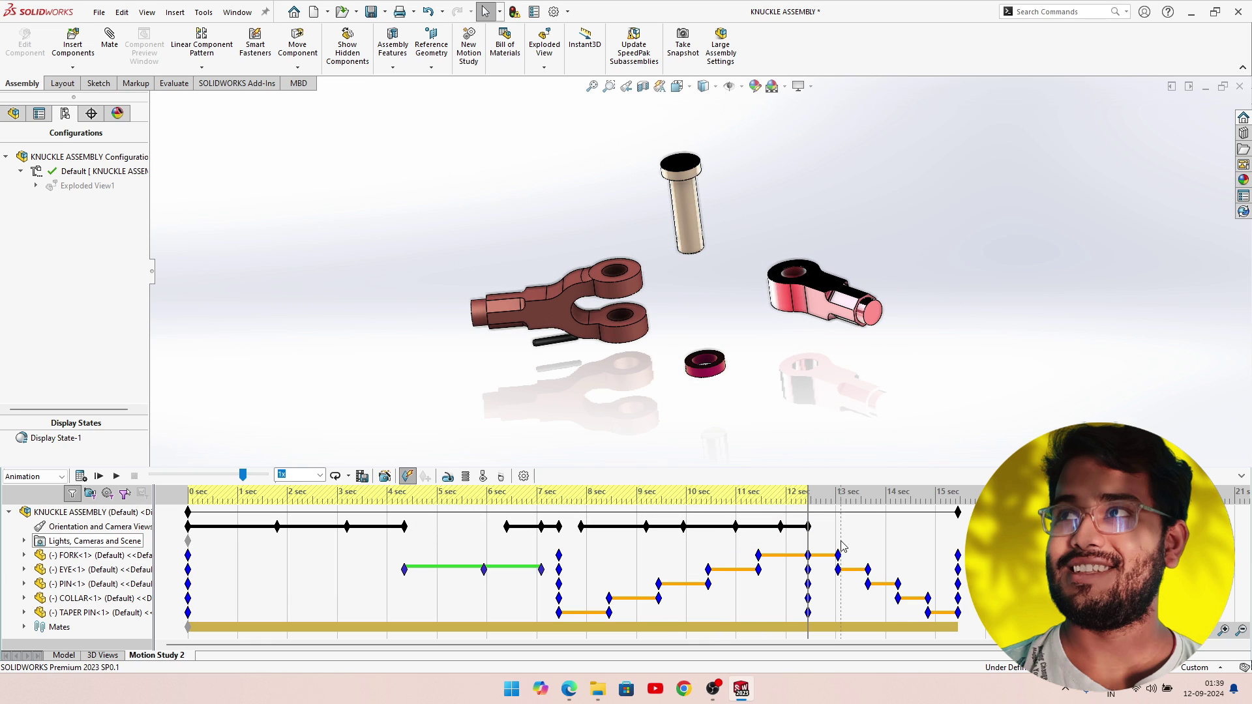
Place orientation keys at 13 s and, after orbiting, at 14 s.
left_click(855, 511)
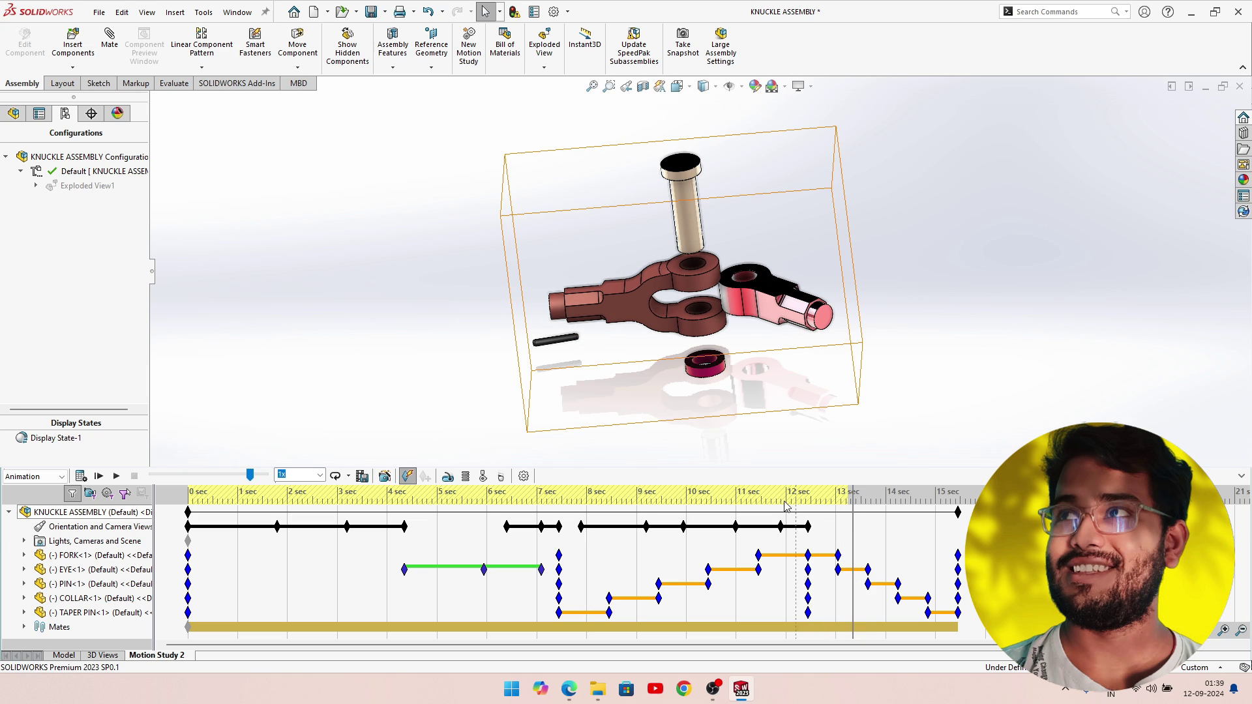
right_click(852, 531)
left_click(881, 590)
left_click(889, 504)
mouse_move(839, 331)
middle_mouse_down()
mouse_move(855, 372)
mouse_move(883, 248)
middle_mouse_up()
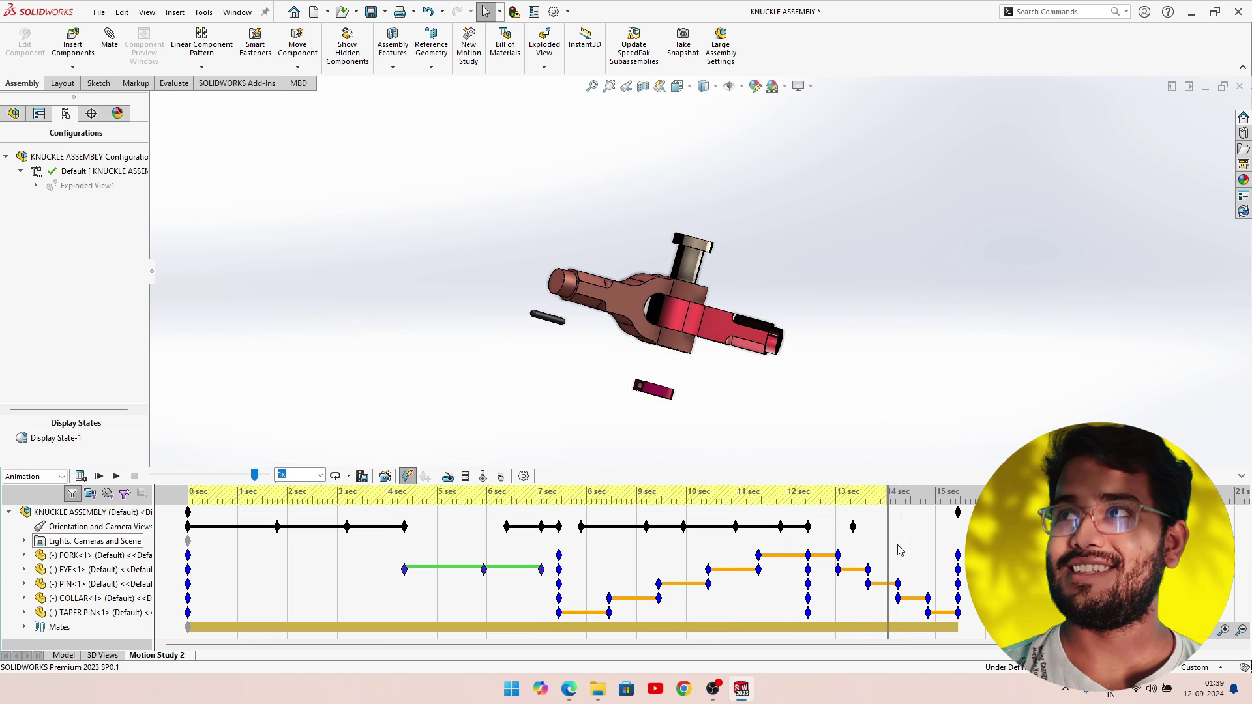
right_click(887, 527)
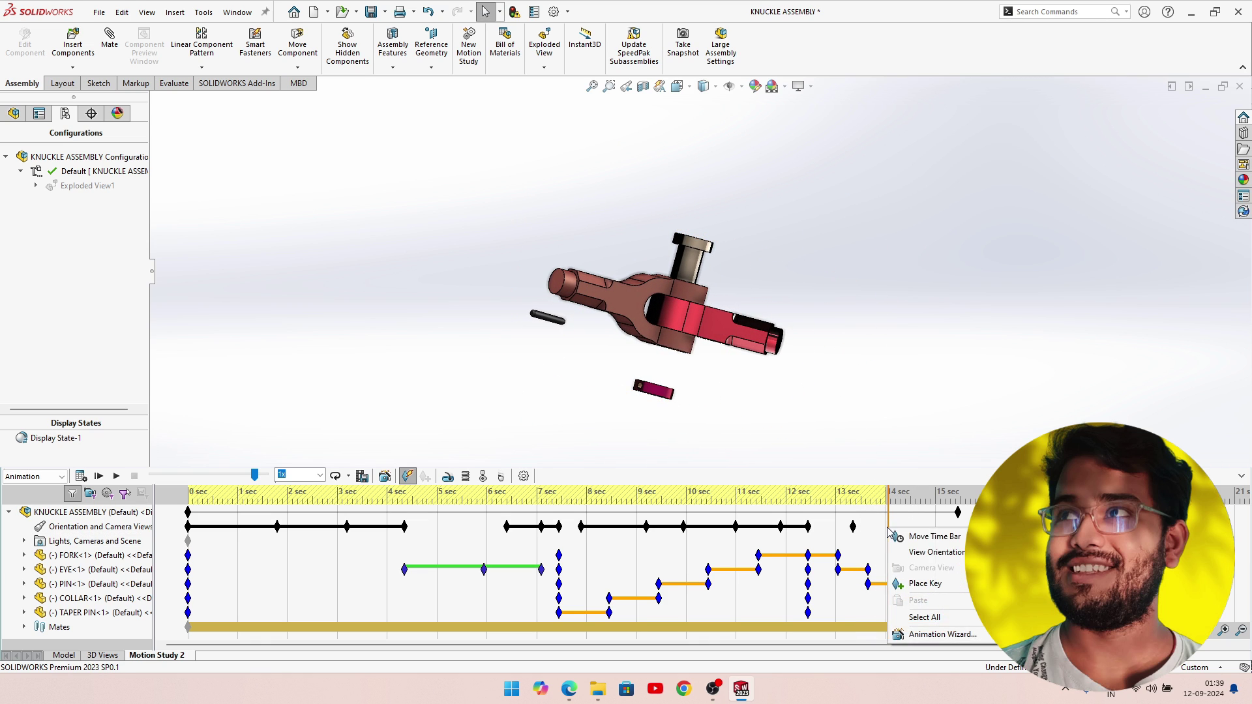
left_click(914, 585)
Reorient the assembly for an orientation key near 15 s, then rewind to 0 s.
left_click(930, 501)
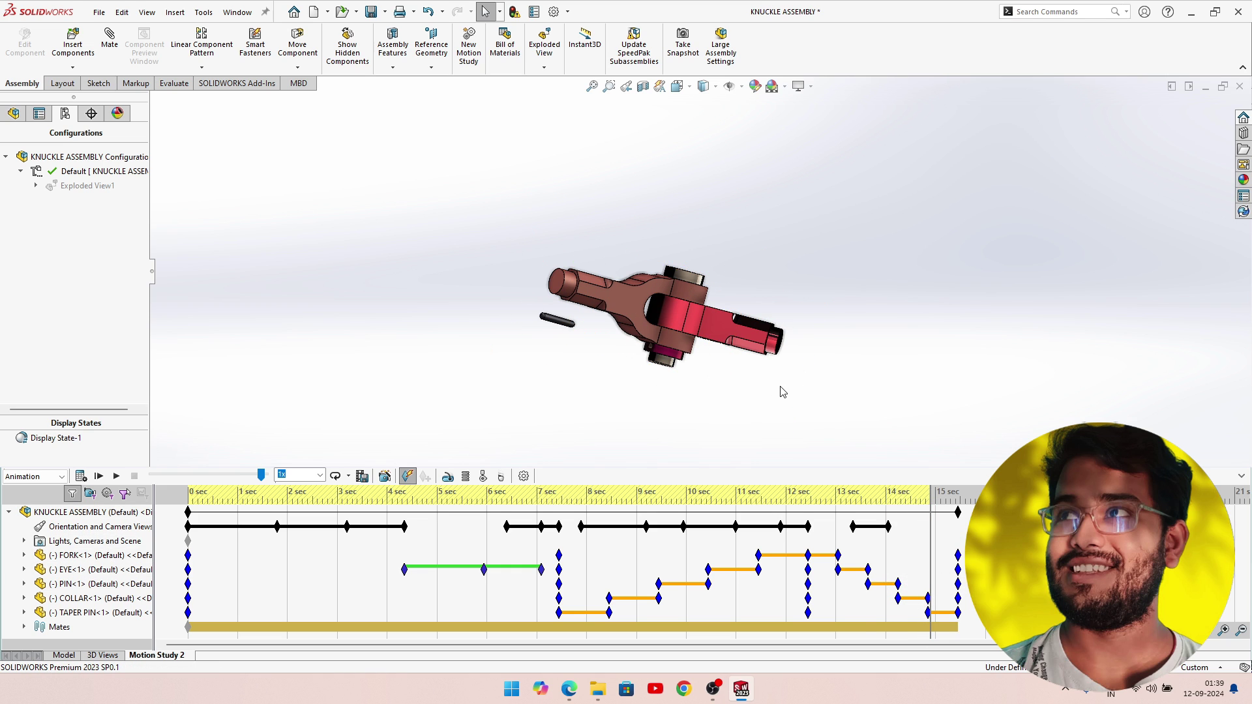
middle_click_drag(783, 392, 803, 274)
scroll(696, 363, "down", 2)
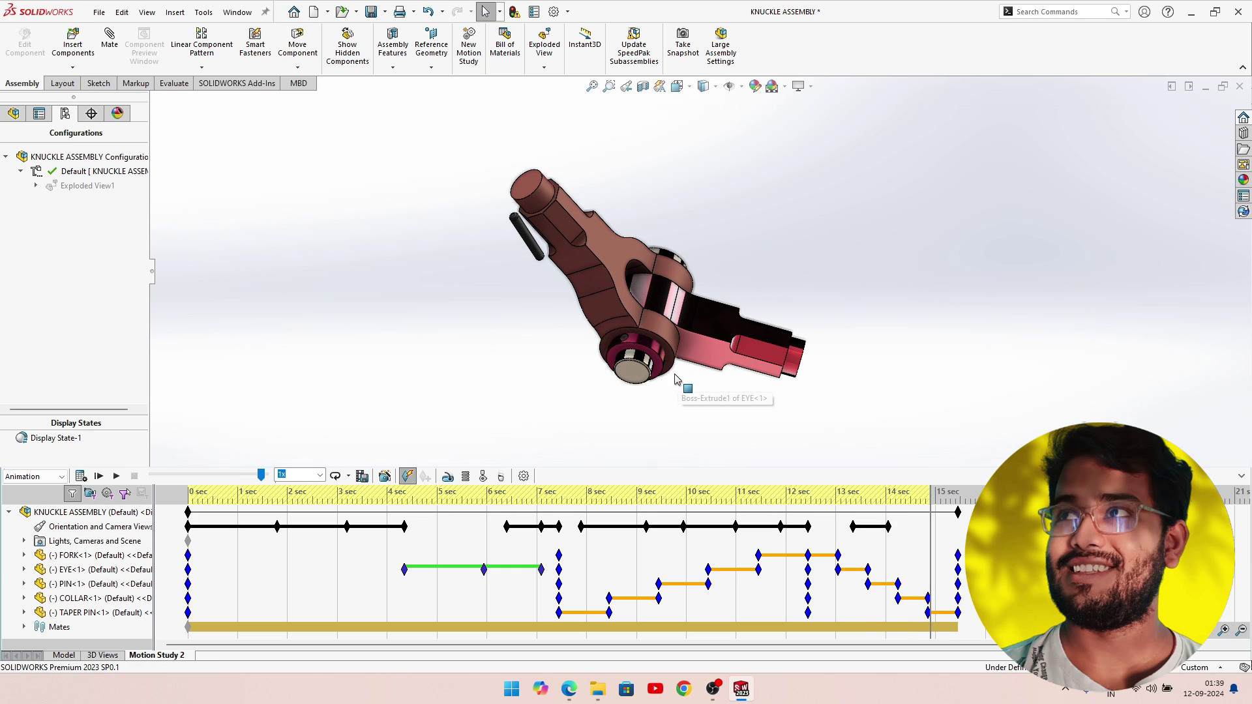
scroll(675, 380, "down", 2)
middle_click_drag(687, 382, 717, 391)
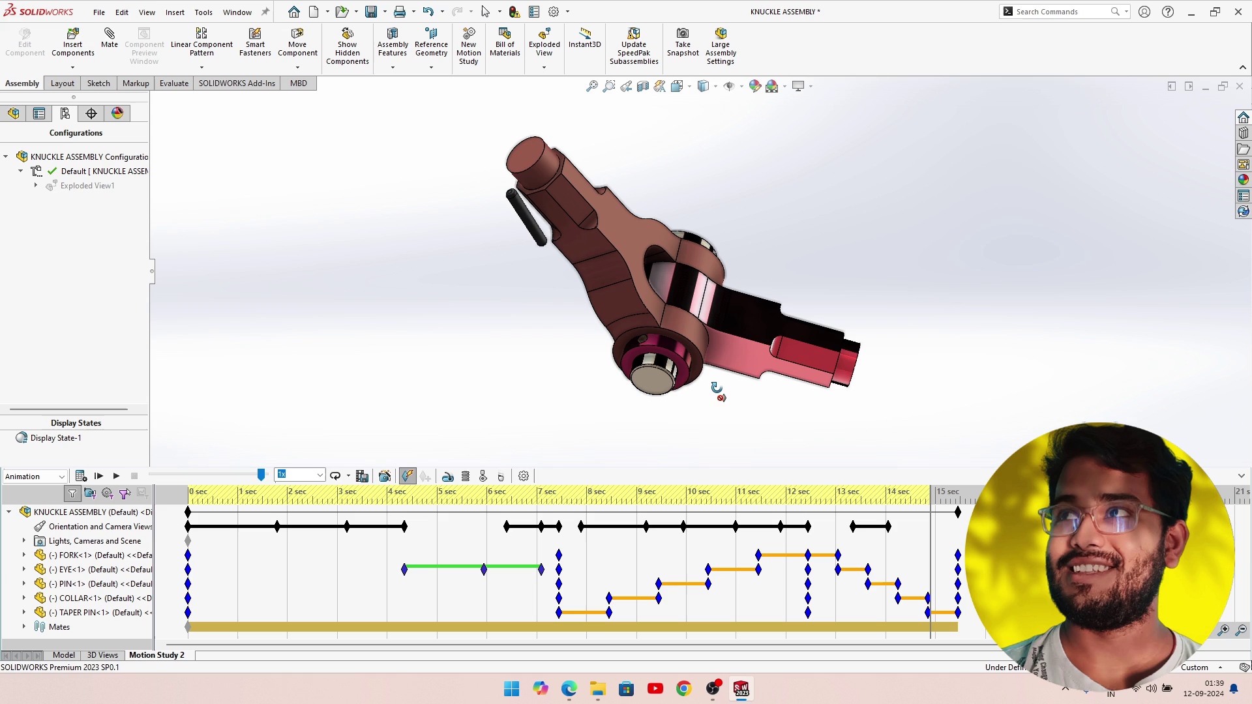
left_click(930, 527)
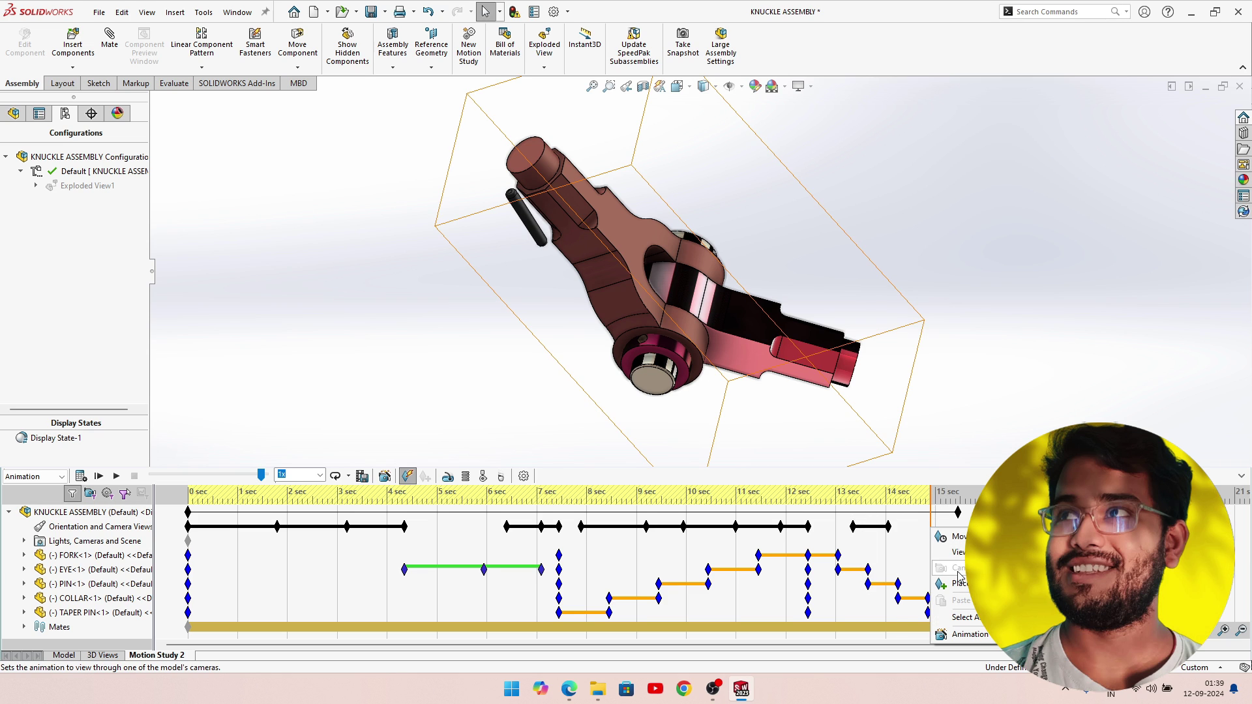
left_click(948, 500)
mouse_move(863, 400)
middle_mouse_down()
mouse_move(875, 310)
mouse_move(958, 232)
mouse_move(942, 182)
mouse_move(976, 151)
mouse_move(951, 167)
middle_mouse_up()
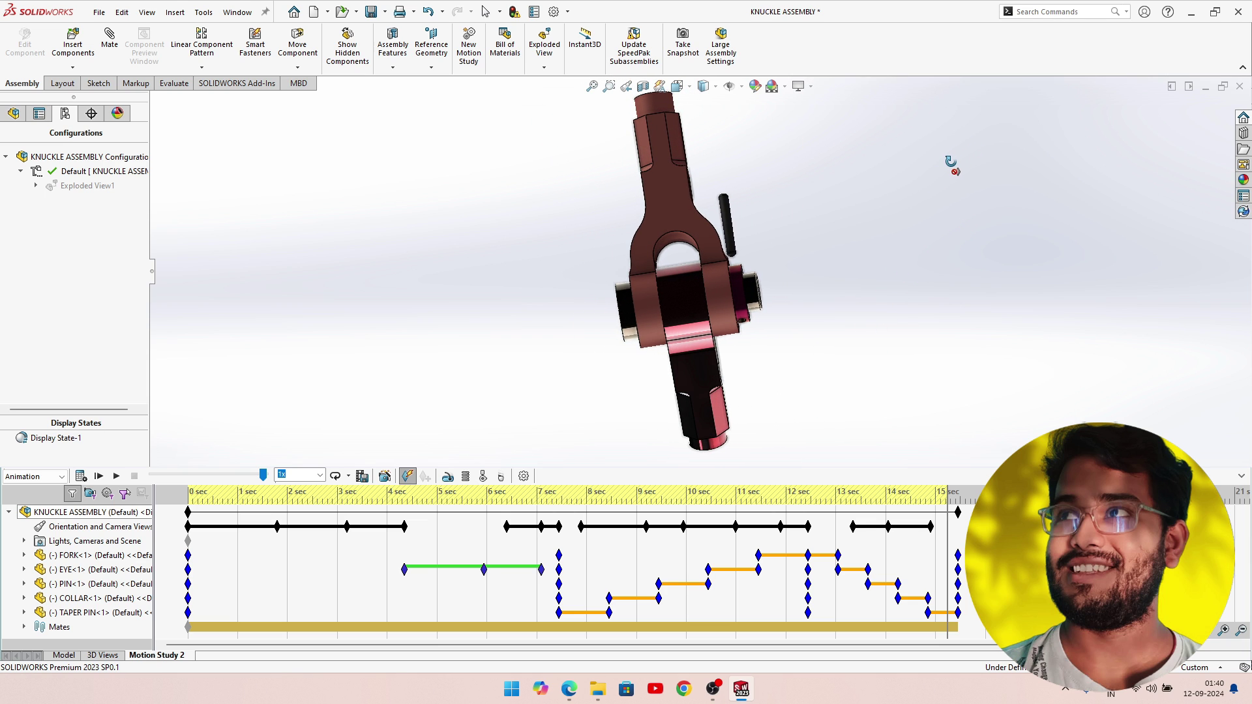
key("Escape")
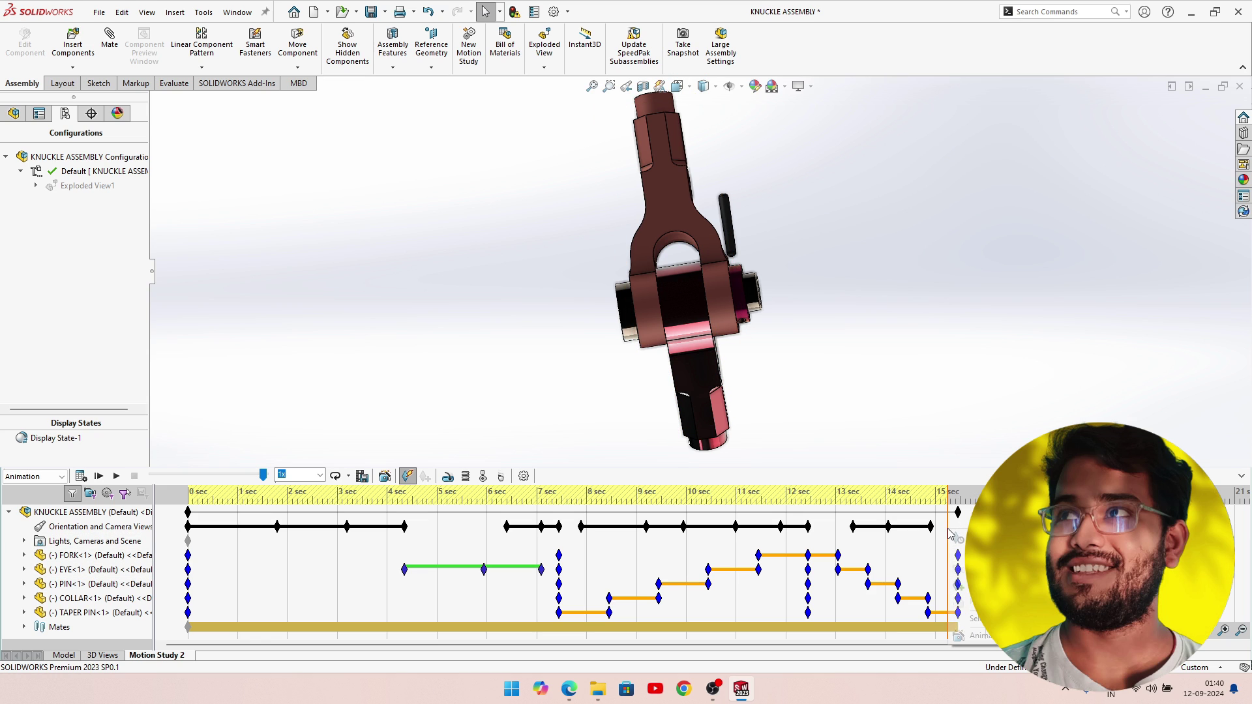
left_click(621, 540)
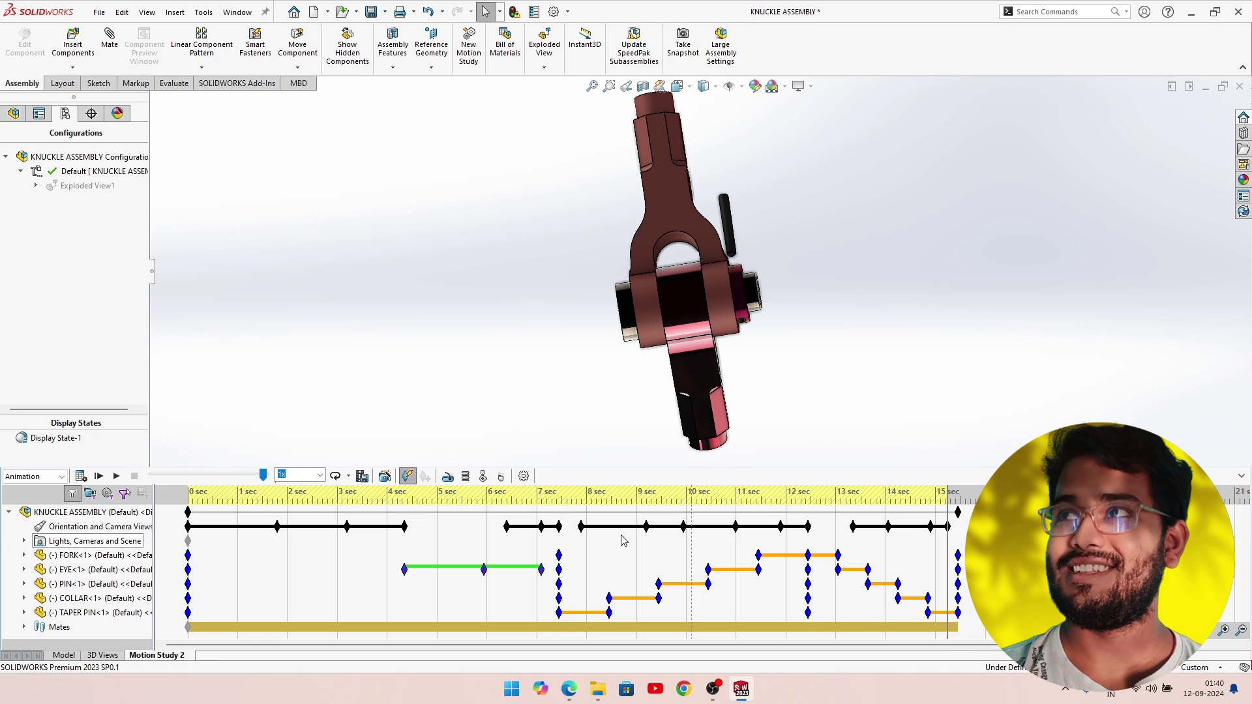
left_click(191, 498)
Play the full animation, stop and rewind, then jump to the 15 s upright pose.
left_click(118, 477)
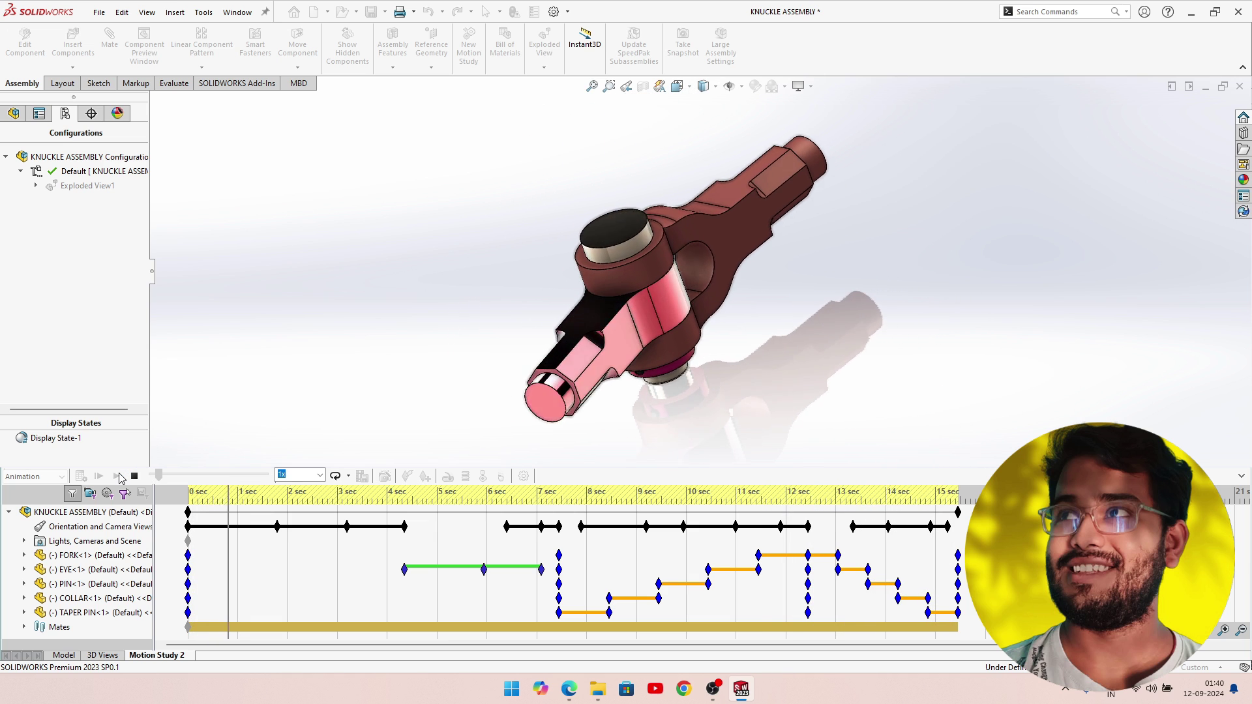
left_click(135, 477)
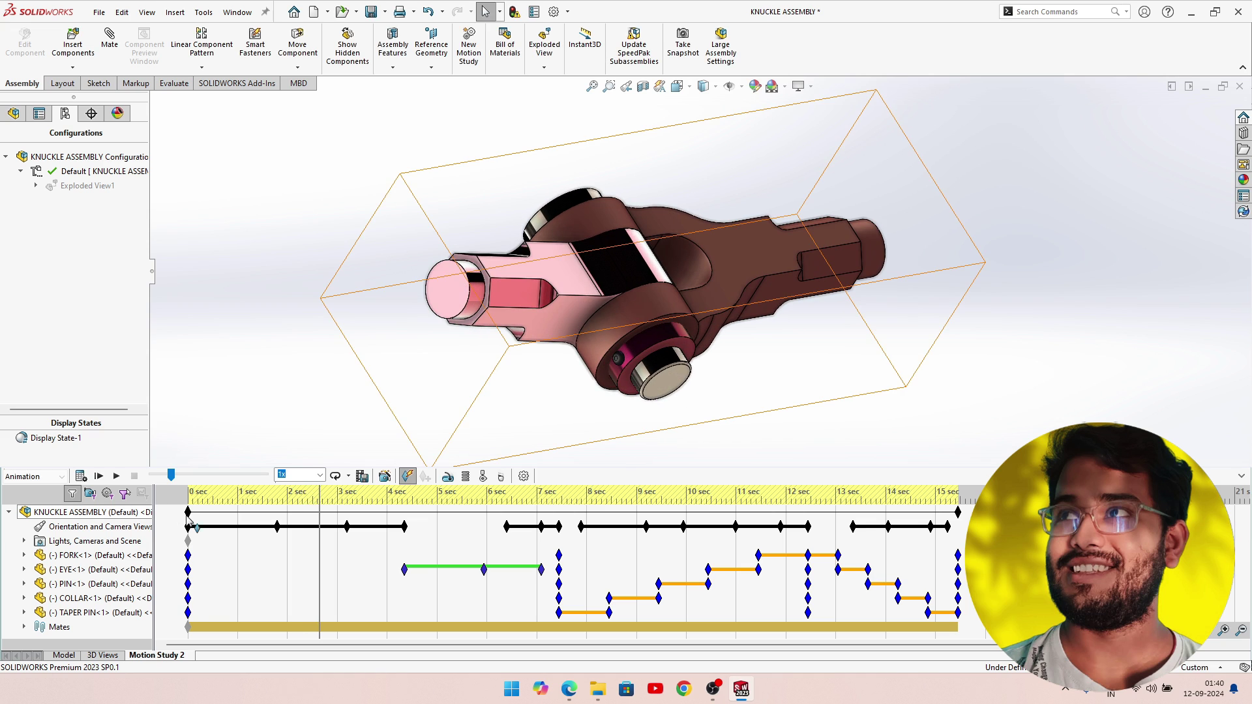
left_click(189, 496)
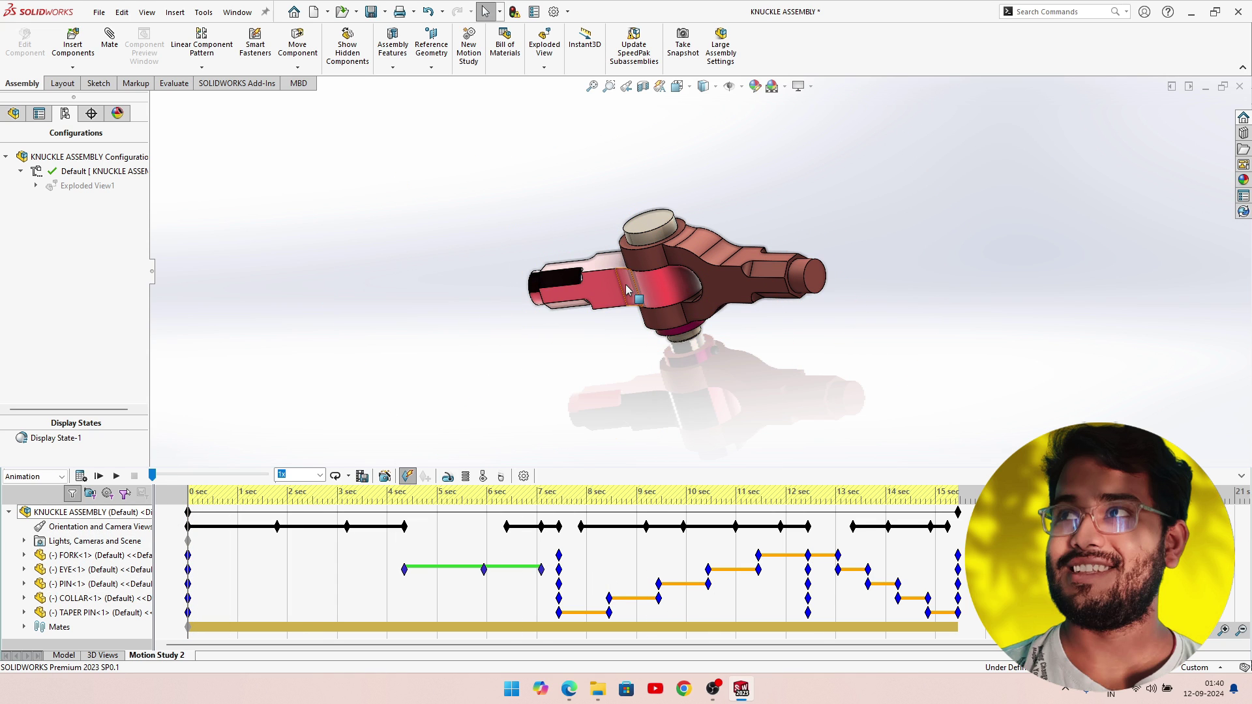
left_click(958, 509)
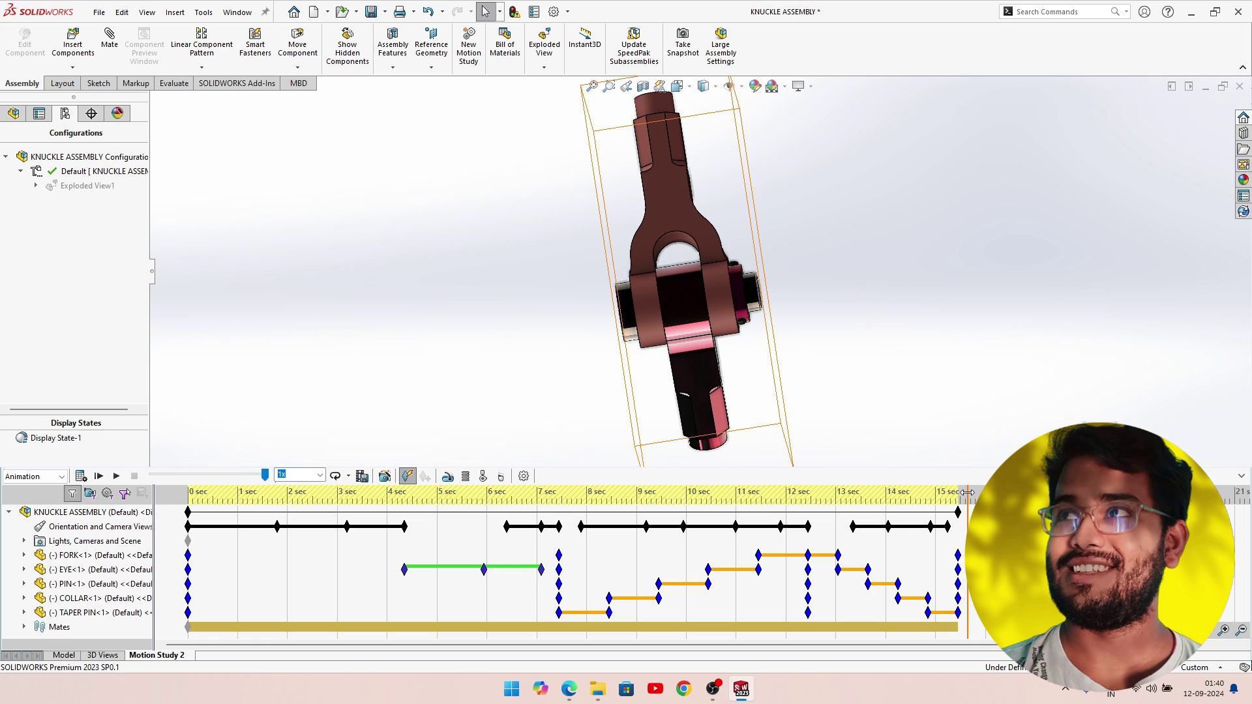
Orient the knuckle to Isometric and place keys at the 15 sec mark on every row.
right_click(826, 370)
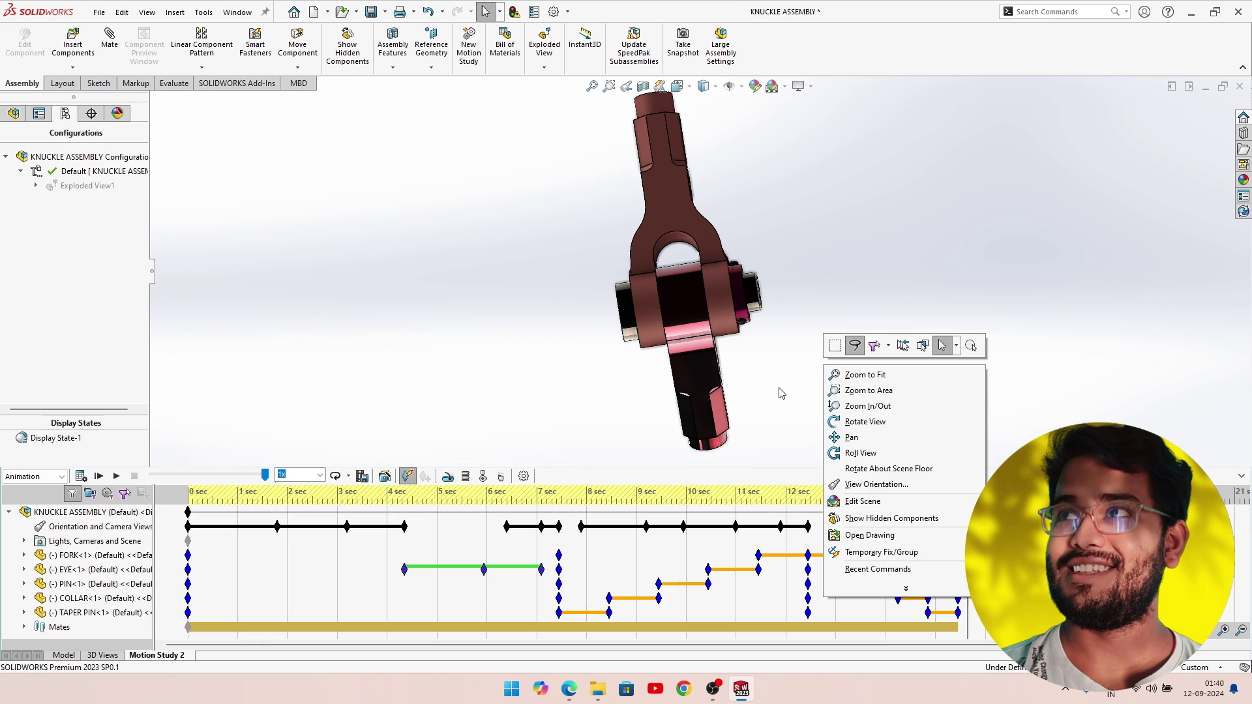
key("space")
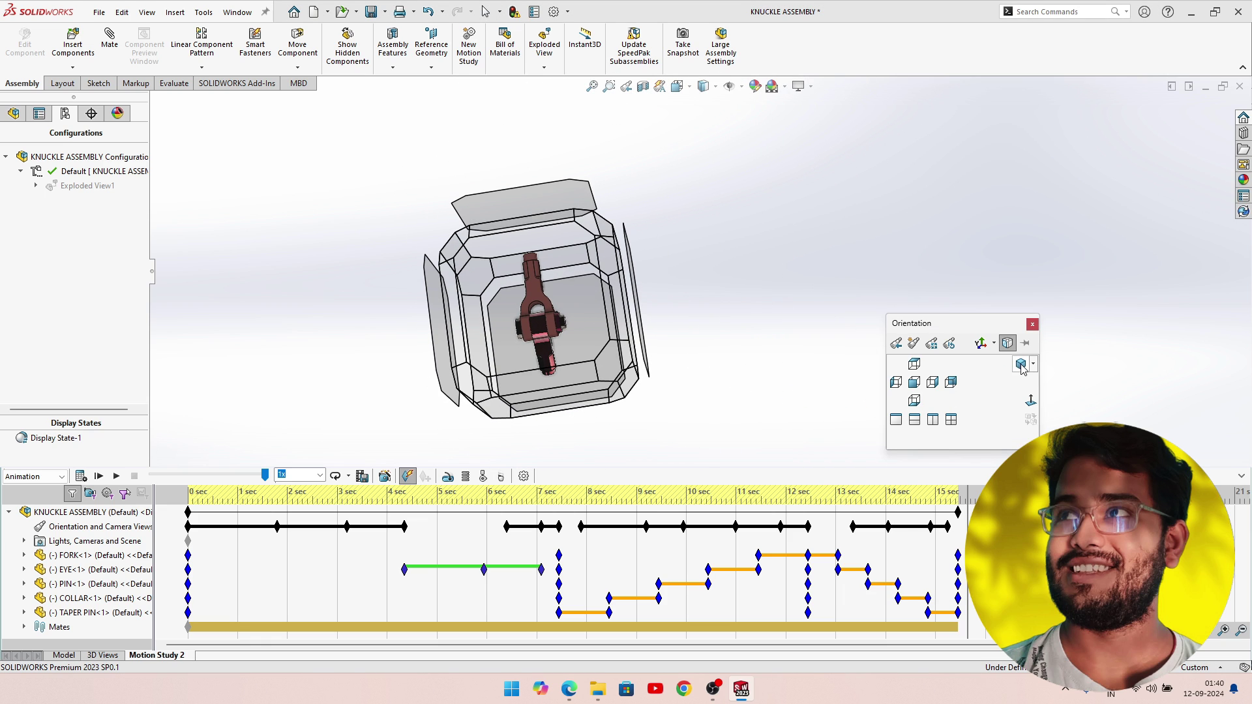
left_click(1021, 366)
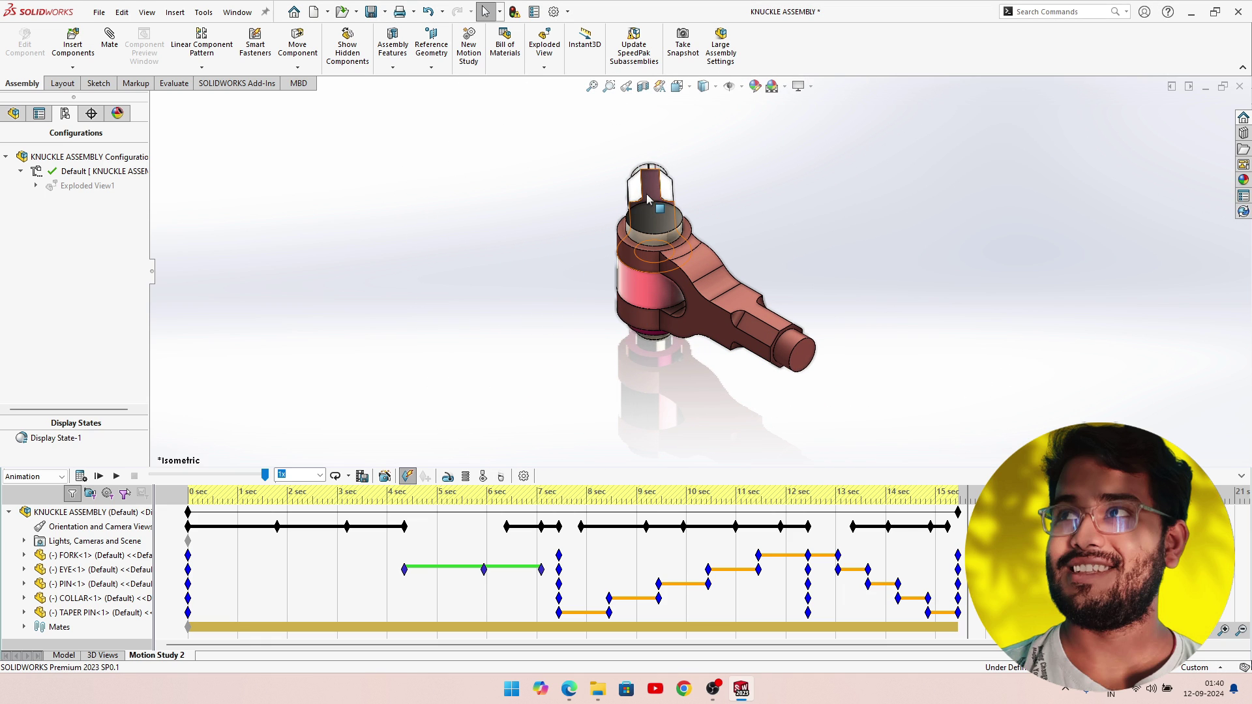
left_click(957, 500)
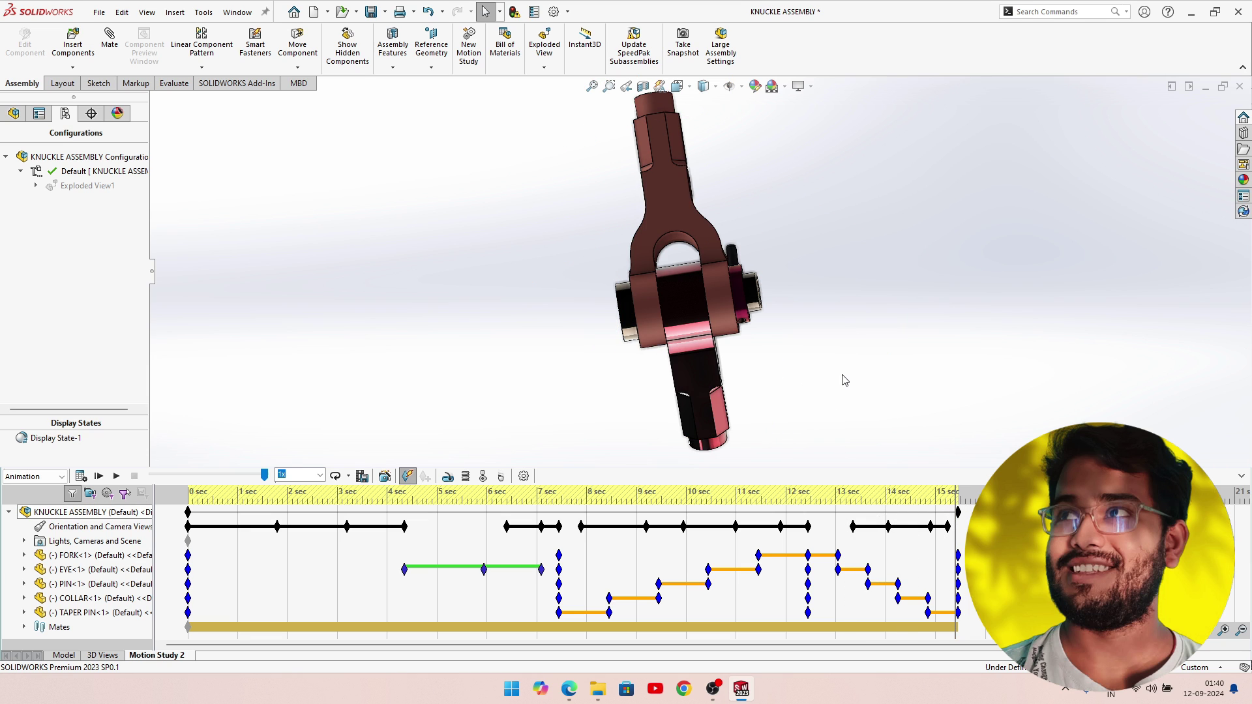
key("space")
left_click(1021, 365)
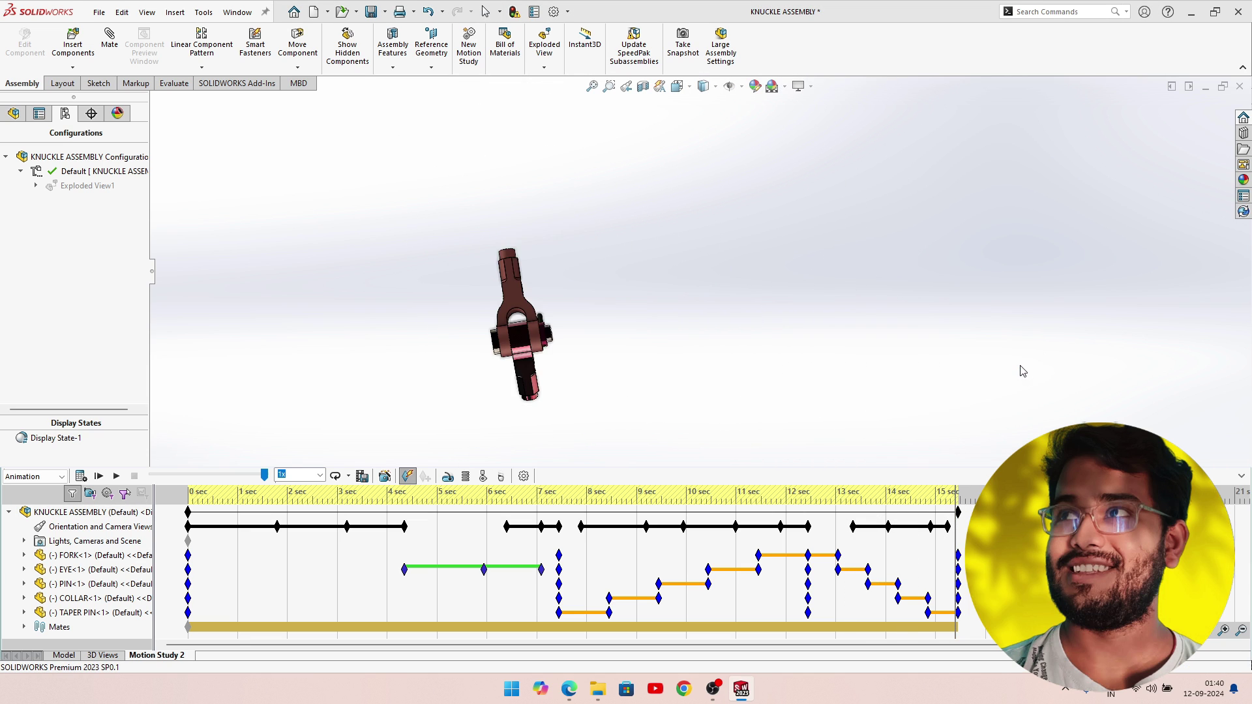
right_click(955, 527)
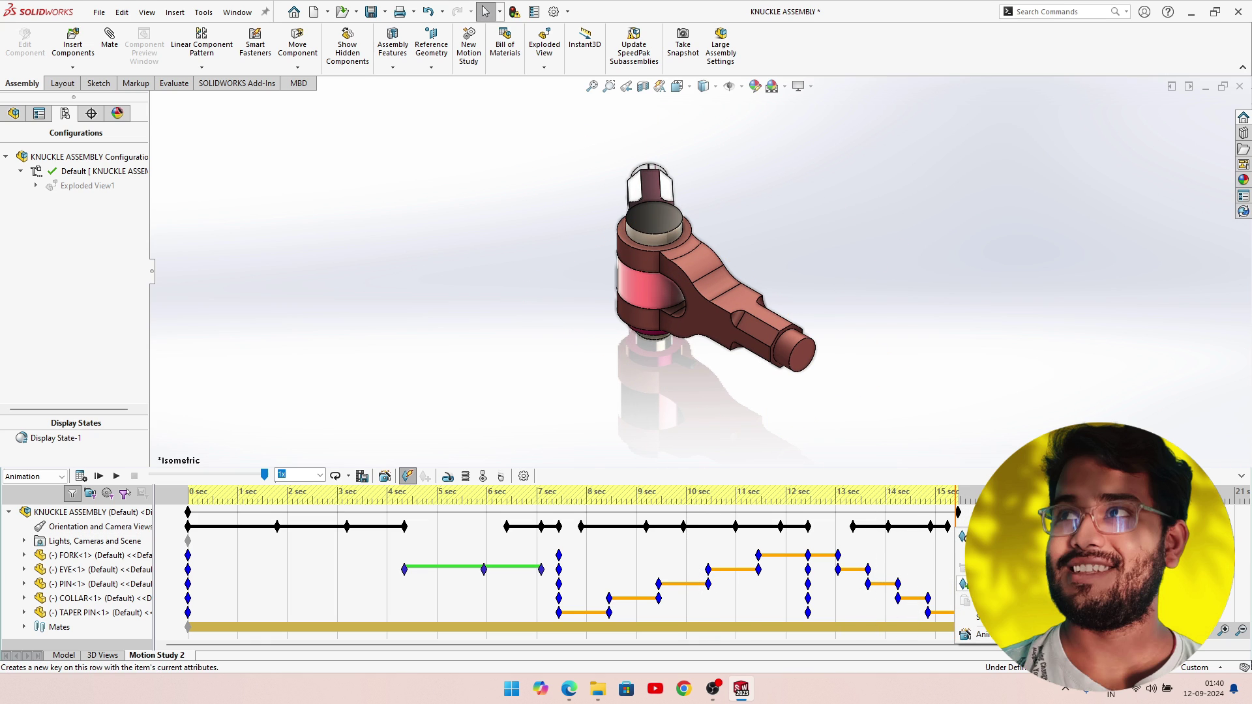
left_click(975, 536)
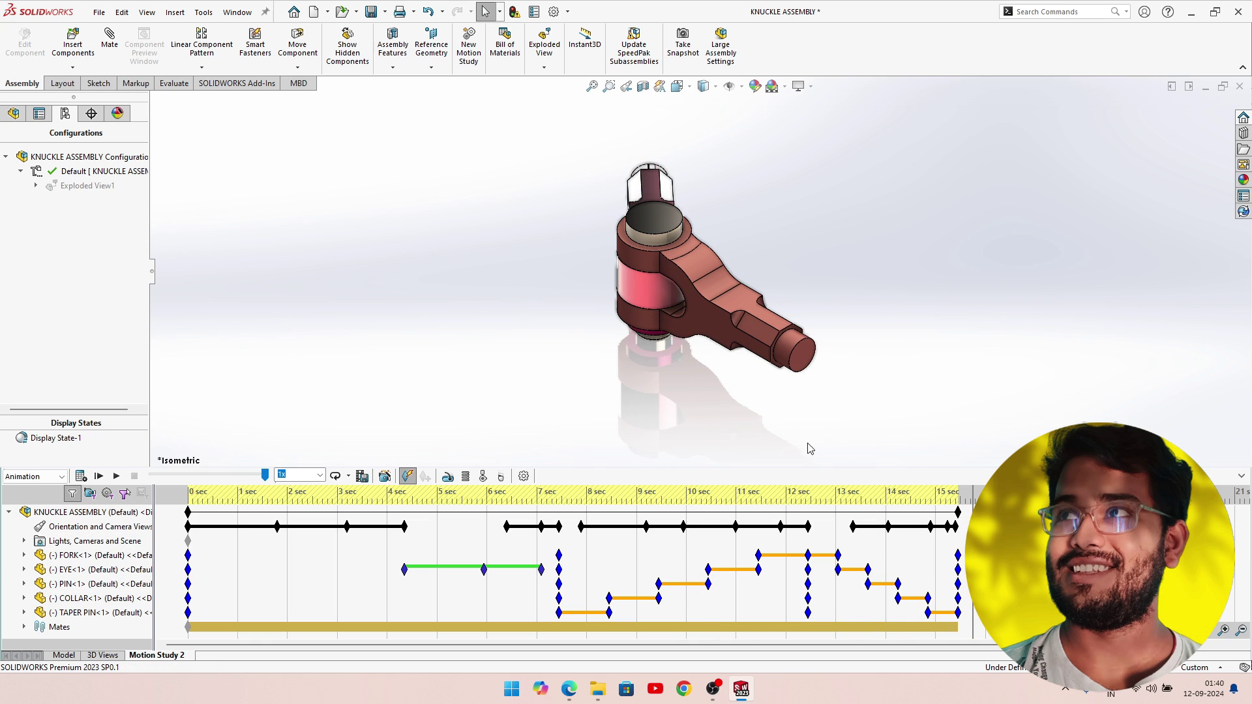
Drag the EYE part out to the knuckle's left, then play the animation from 0 sec.
left_click(68, 572)
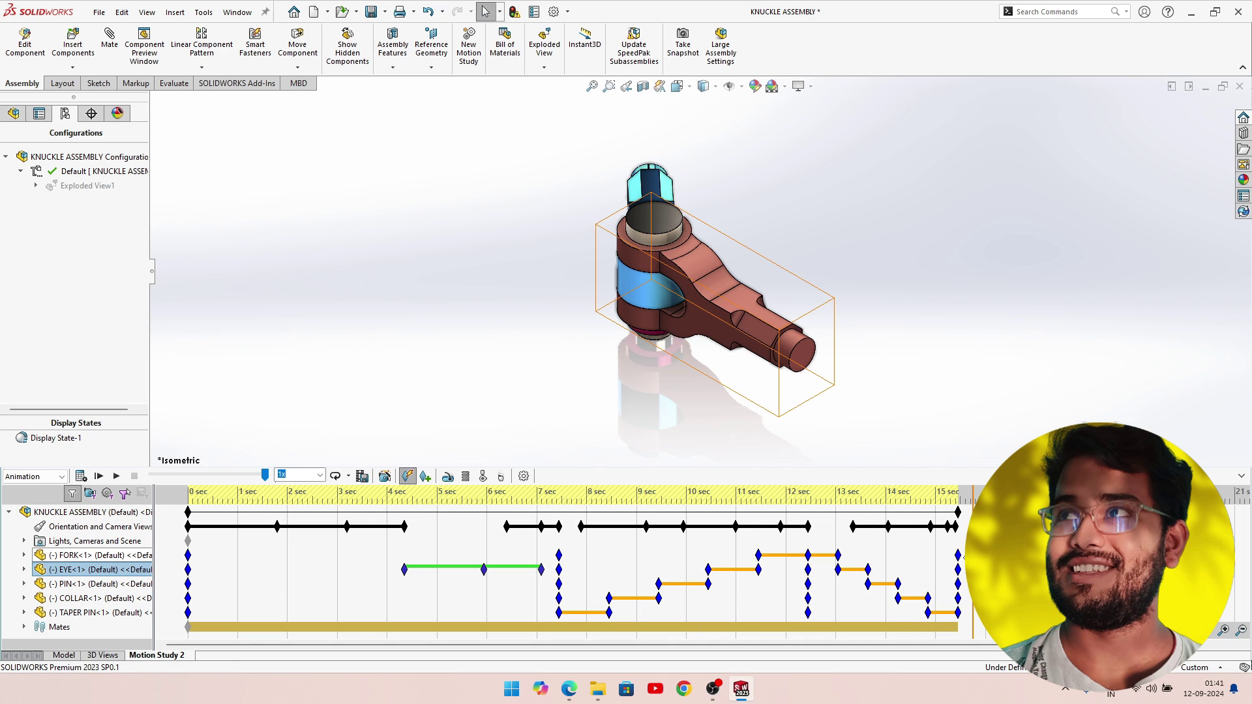
key("Escape")
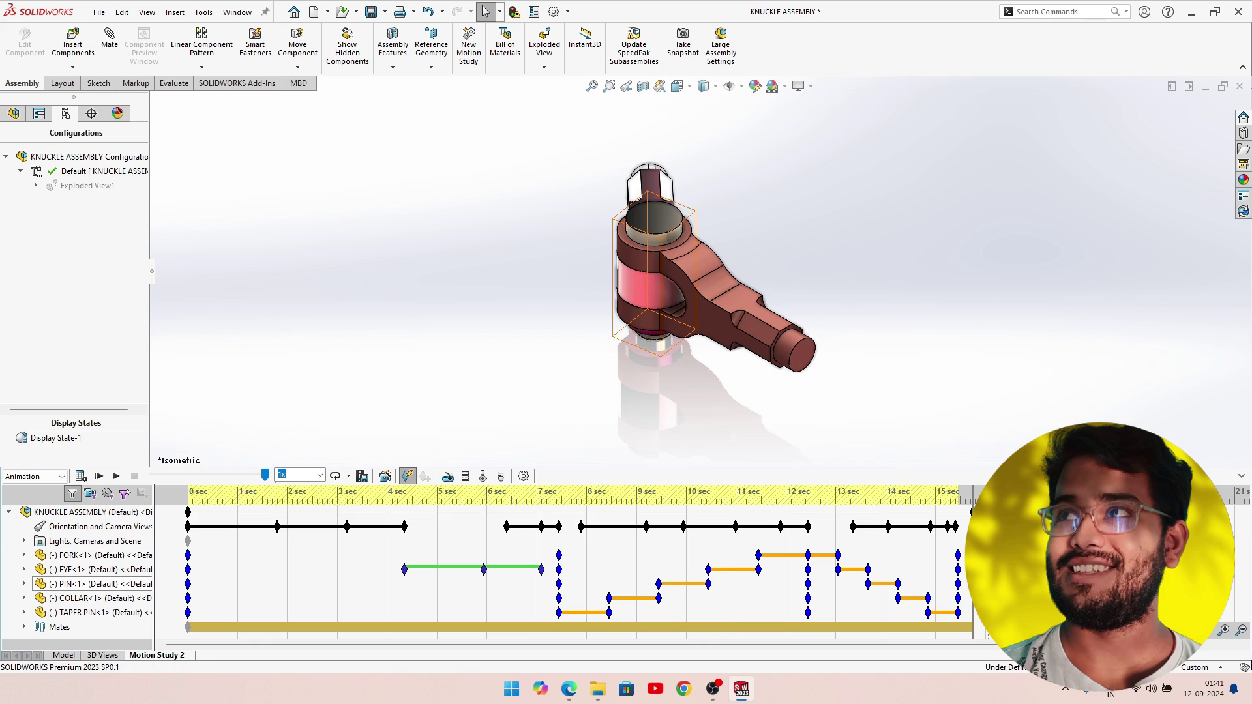
left_click_drag(639, 189, 549, 259)
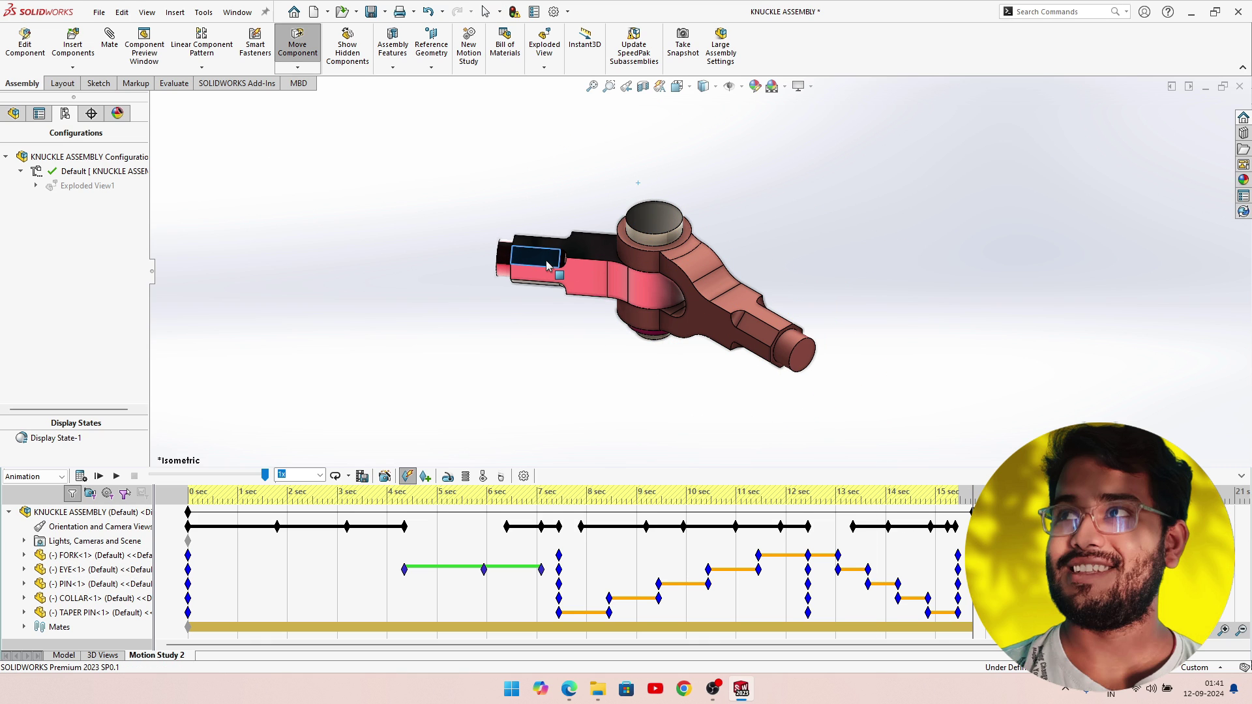
key("Escape")
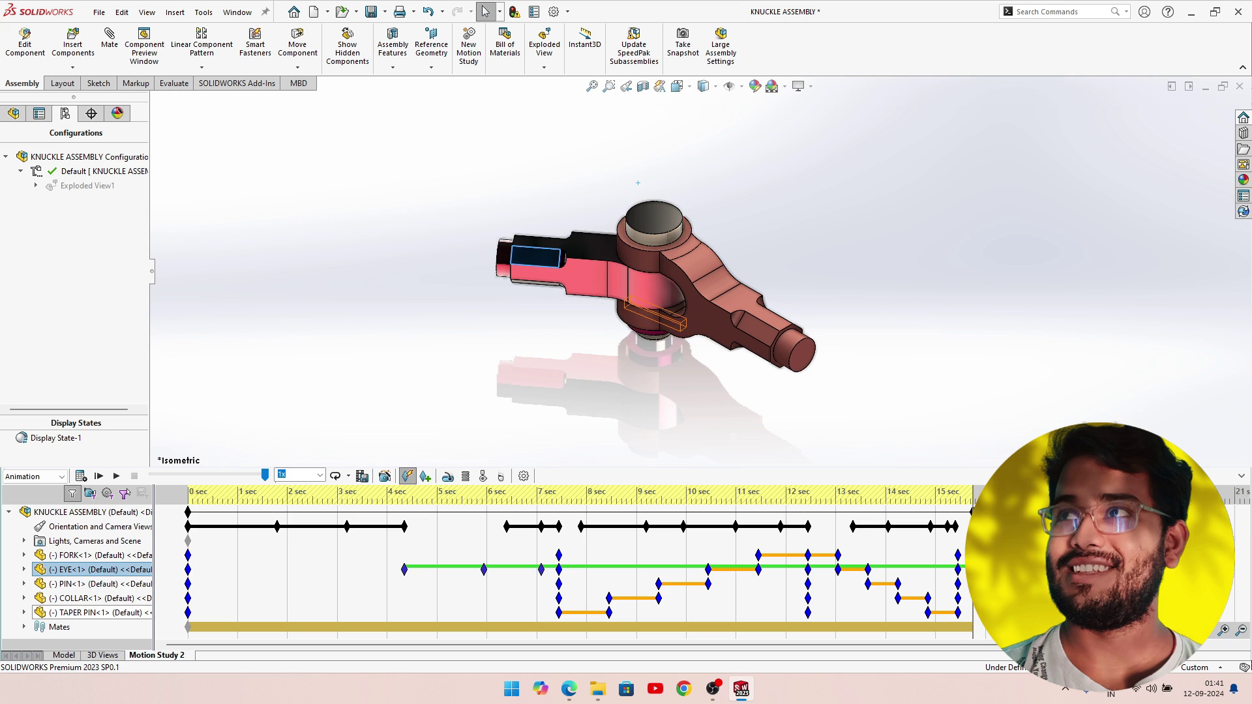
left_click(189, 498)
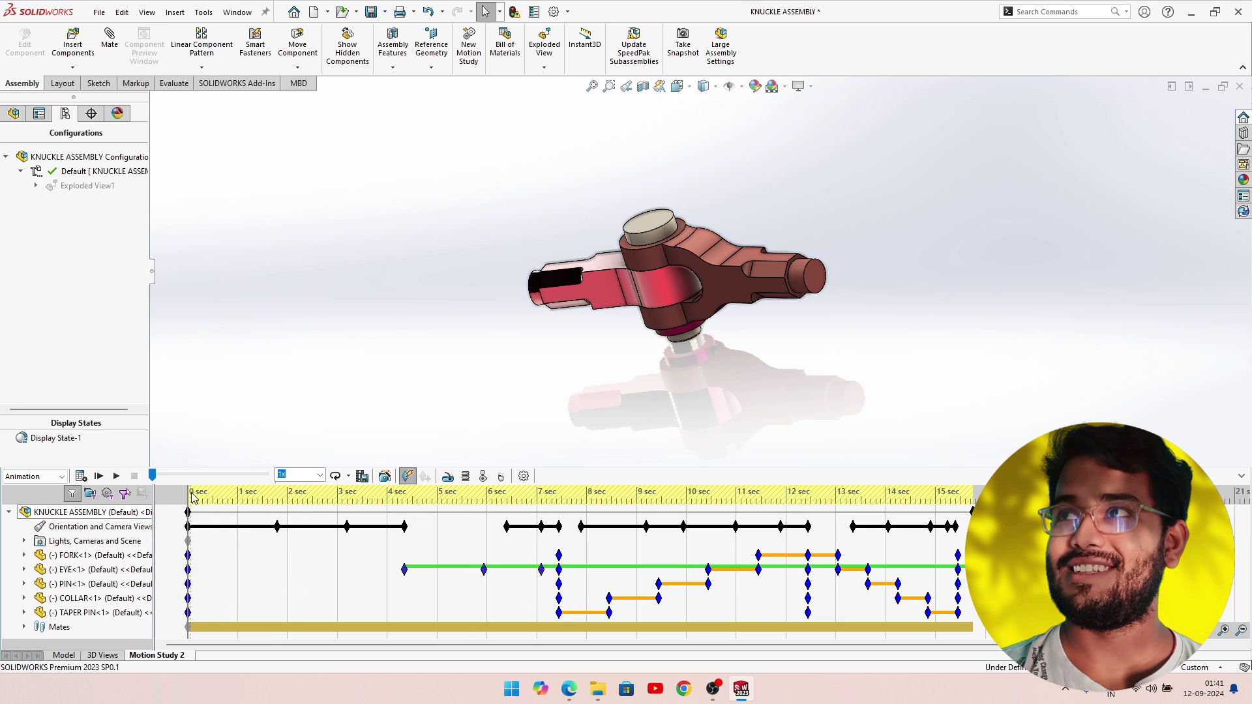
left_click(118, 477)
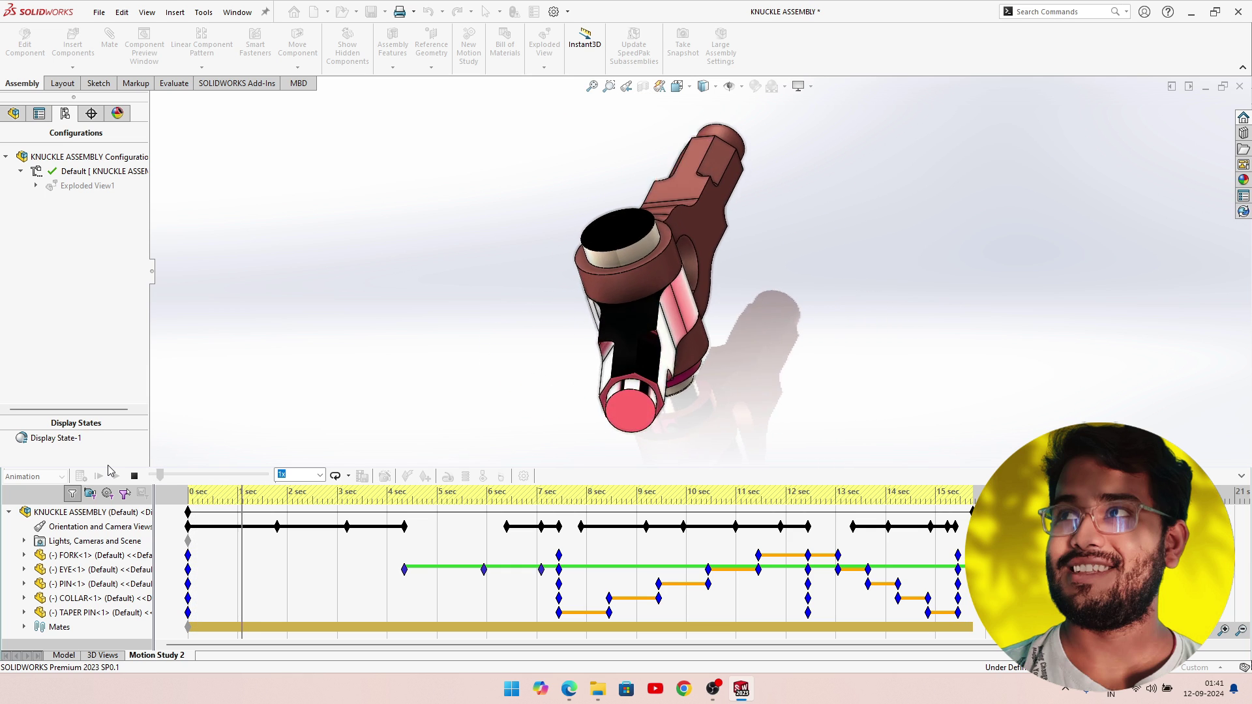
Stop playback, preview the 15 sec pose, replay from start, then jump to the timeline's end.
left_click(134, 476)
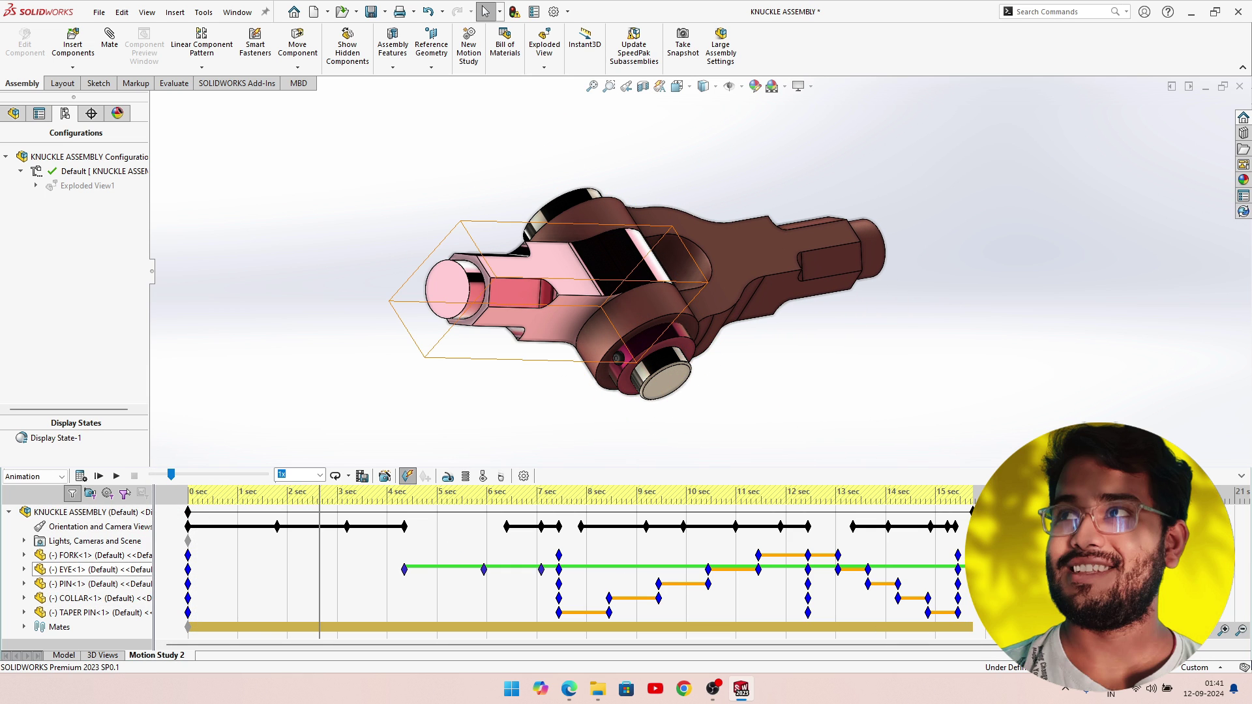
key("Up")
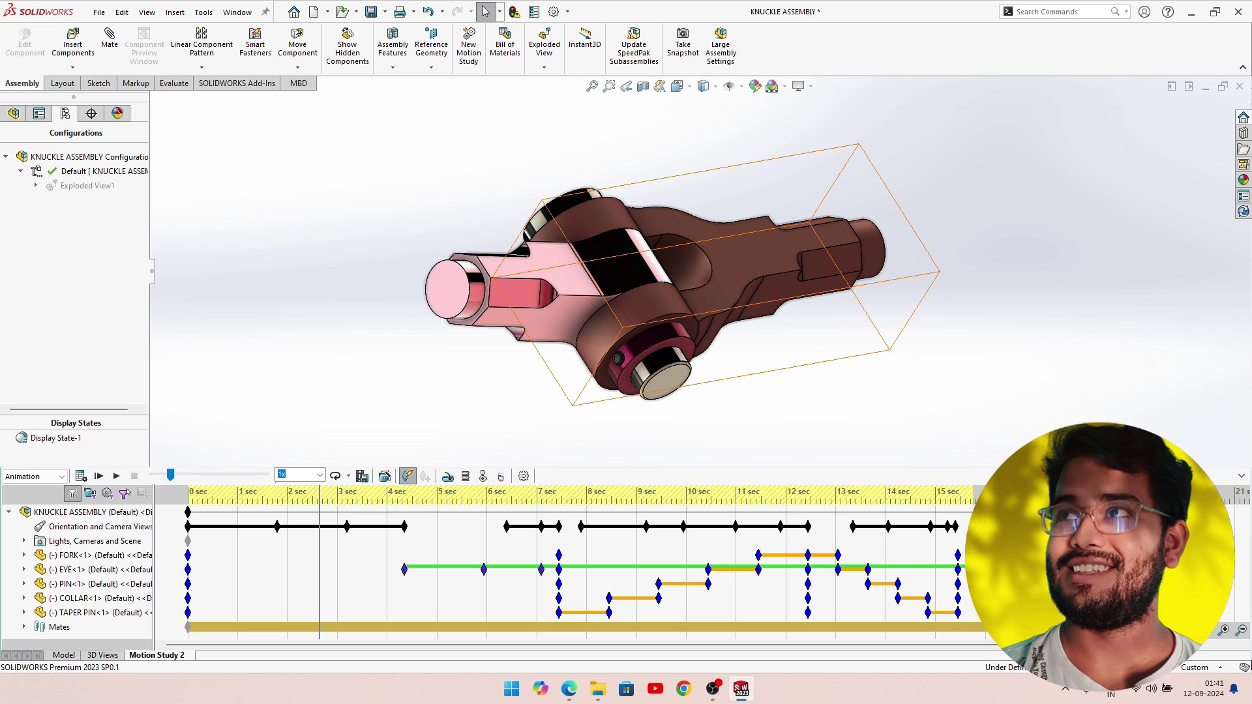
left_click_drag(320, 496, 932, 496)
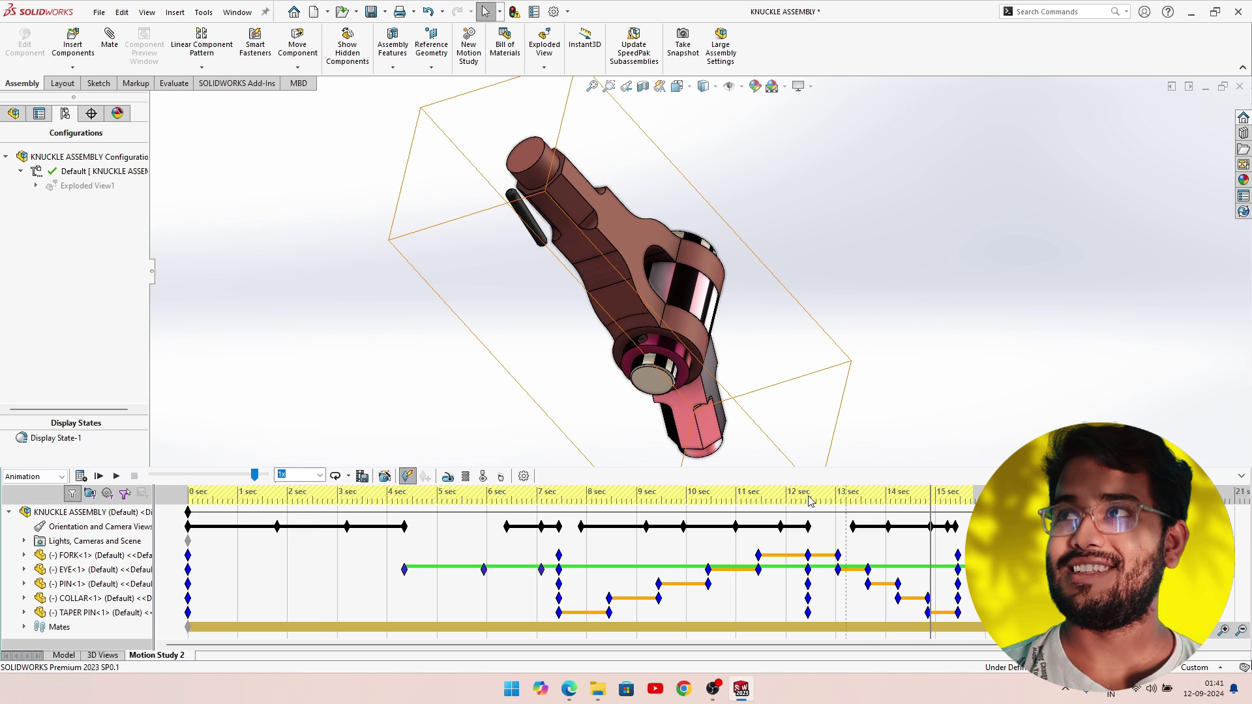
left_click(106, 478)
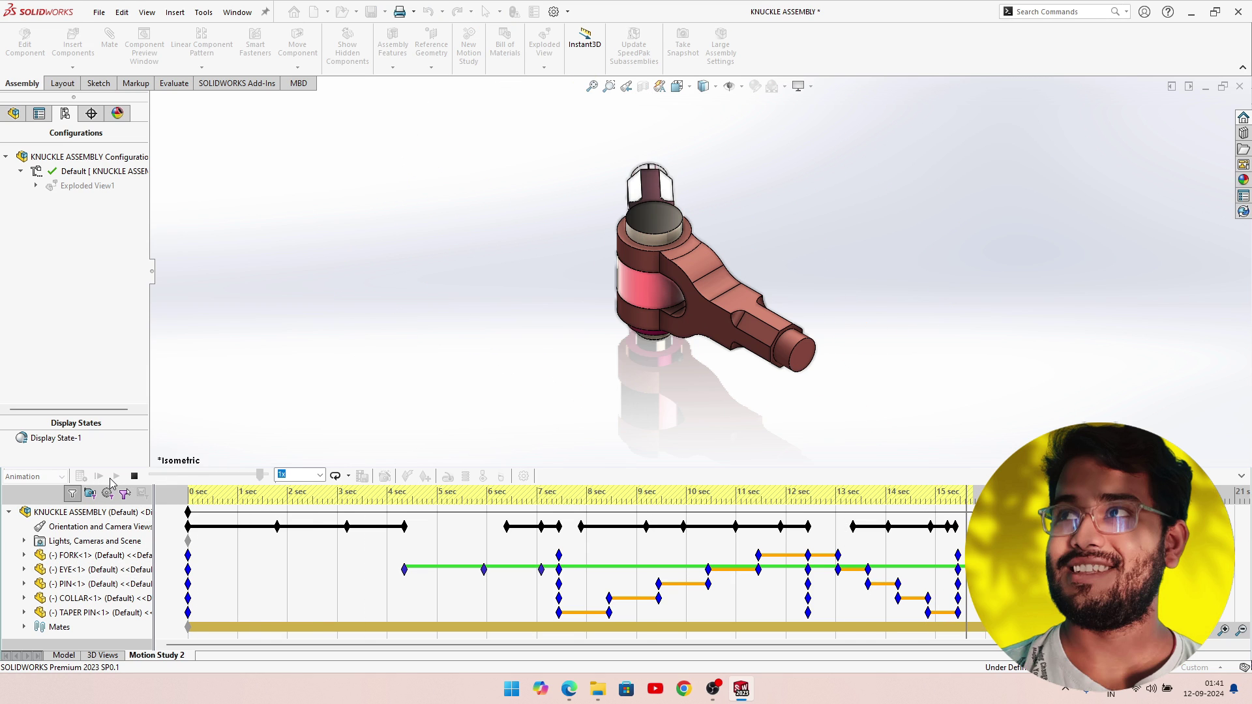
left_click(134, 476)
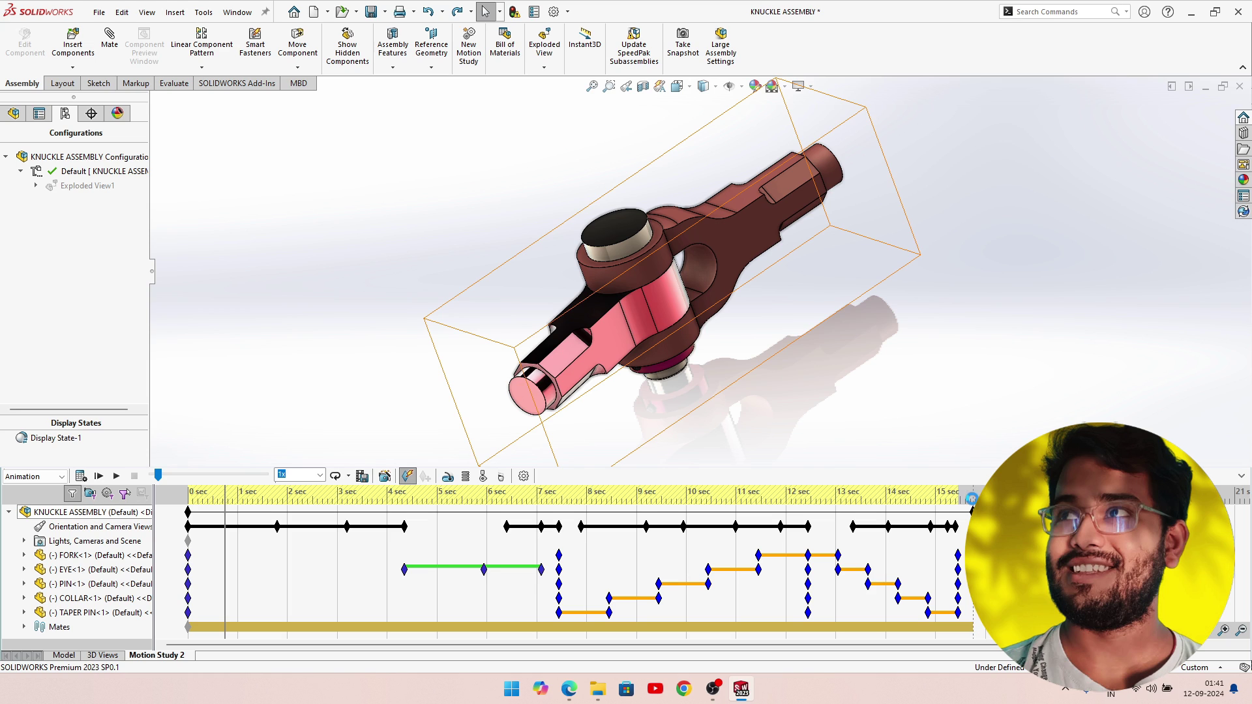
left_click(971, 500)
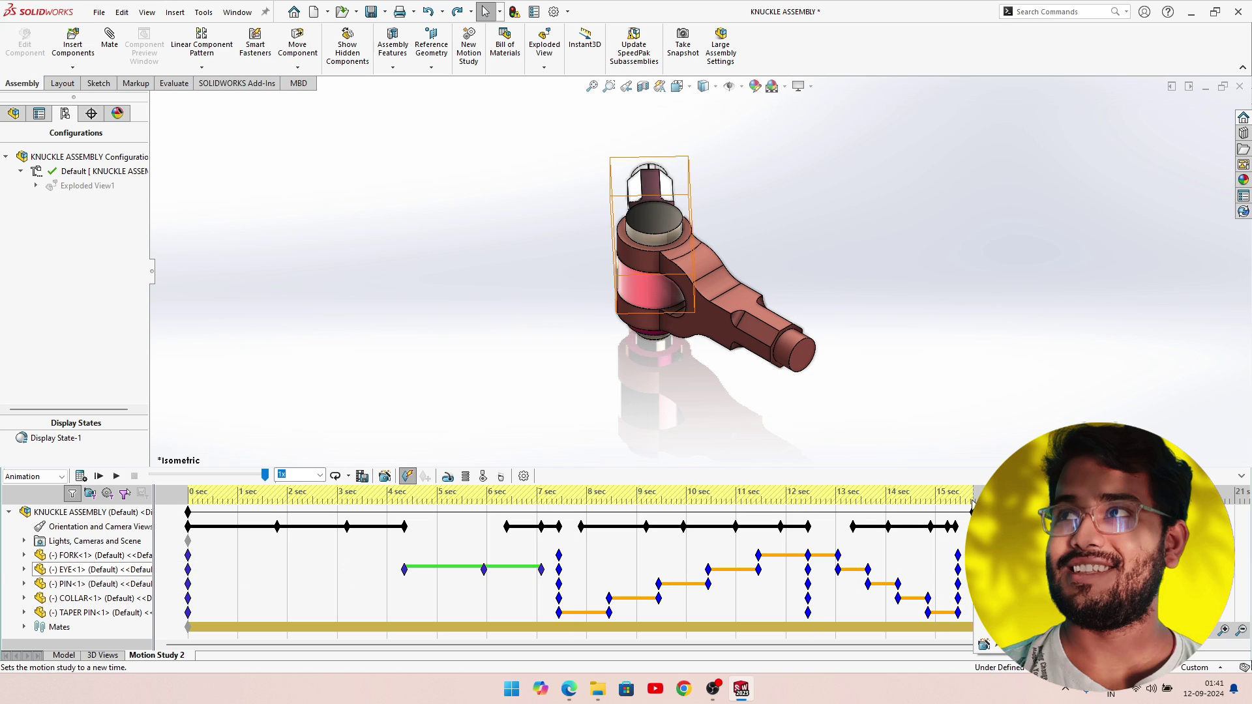
Delete the end keys, drag EYE out to the left again, and play from 0 sec.
right_click(974, 512)
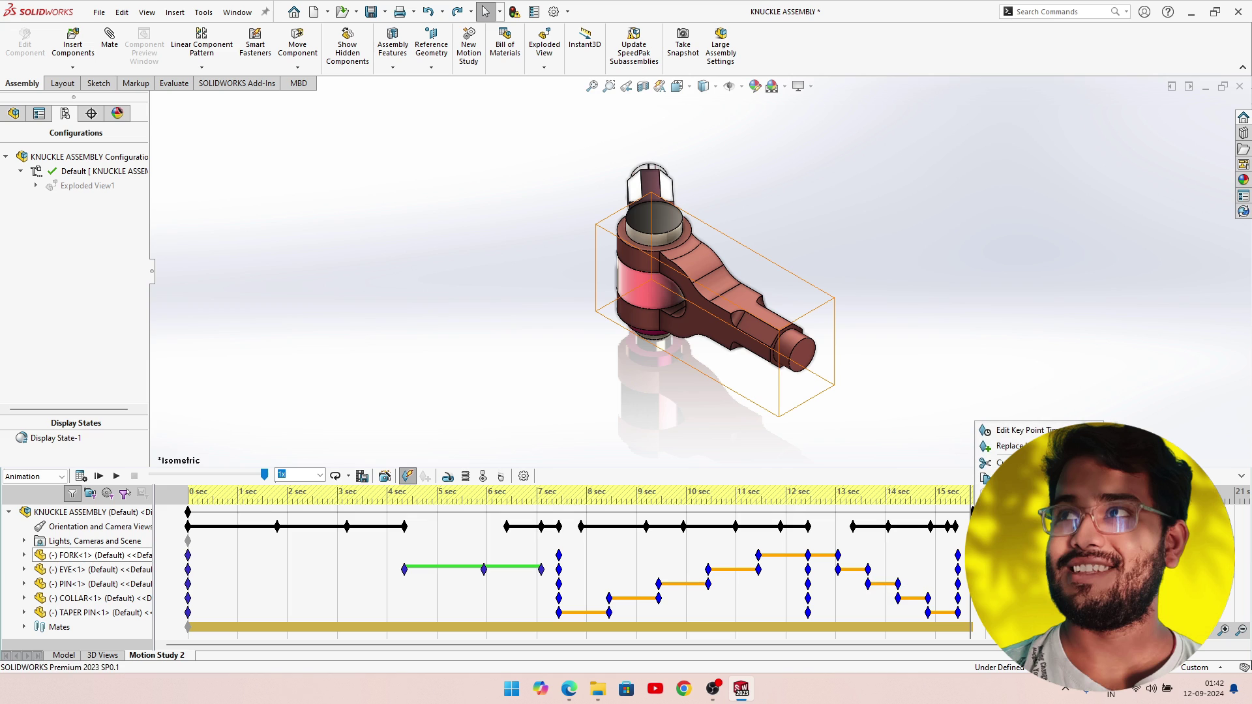
left_click(1011, 493)
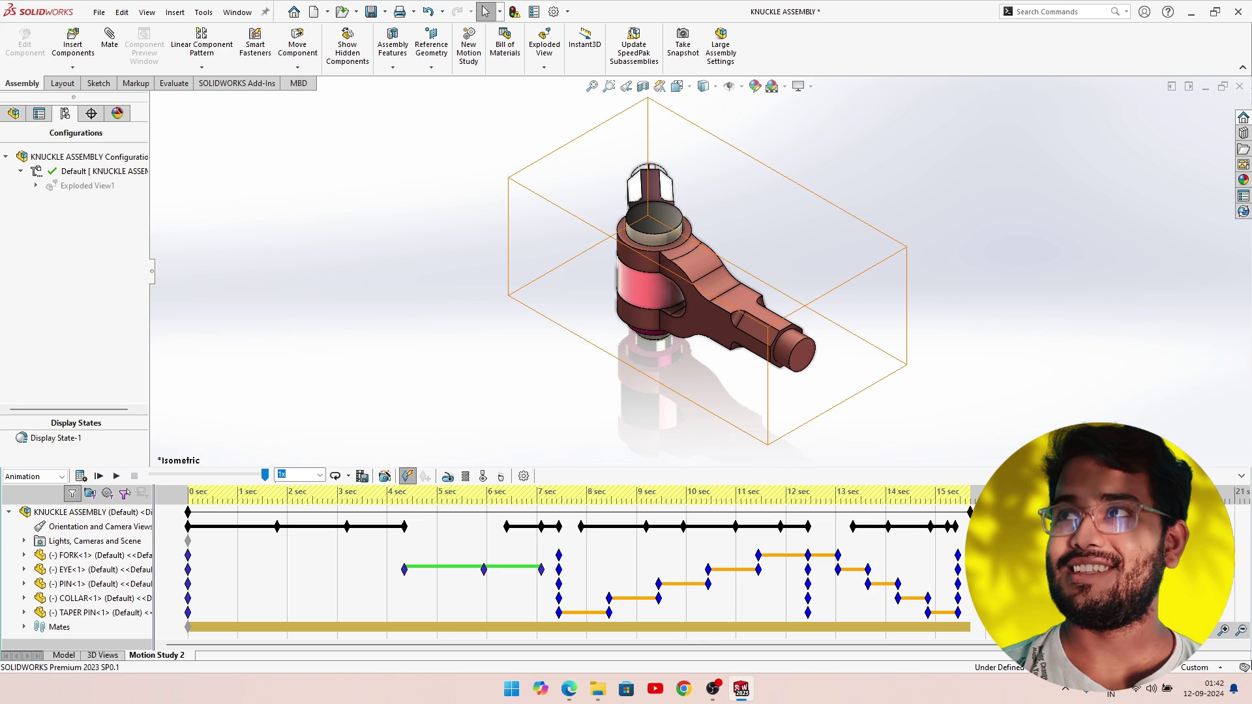
left_click_drag(656, 189, 561, 256)
key("Escape")
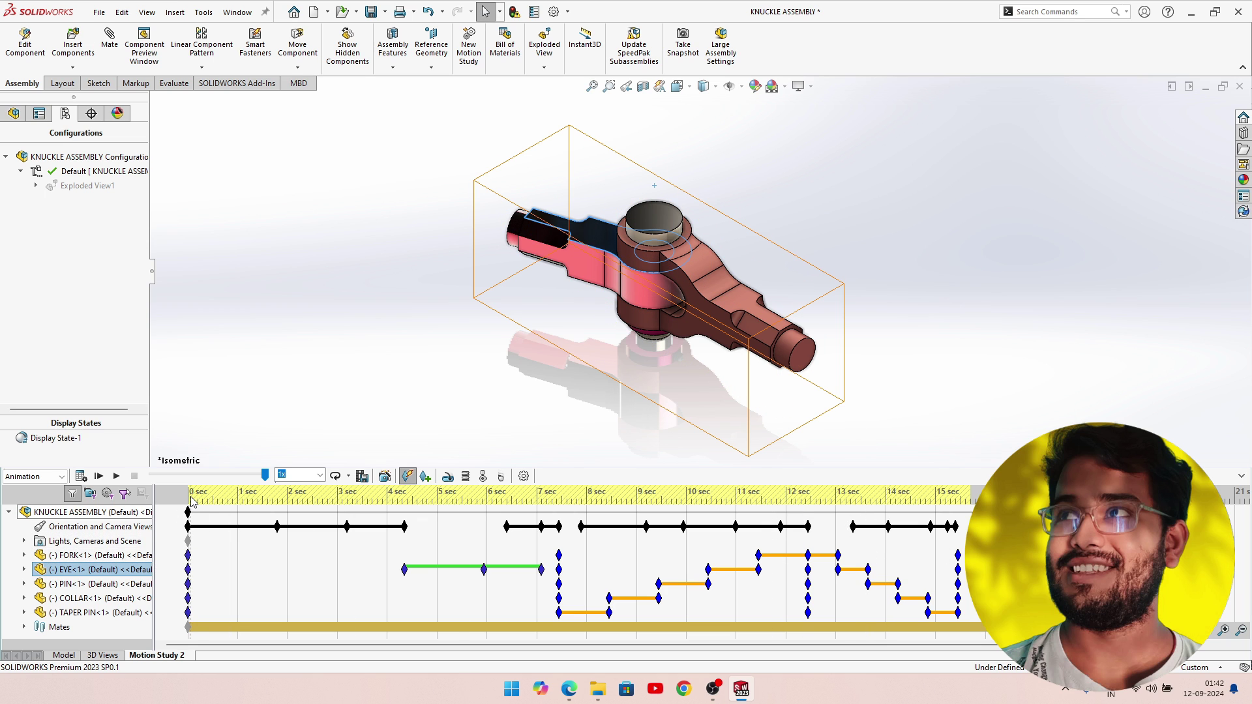
left_click(187, 501)
left_click(117, 477)
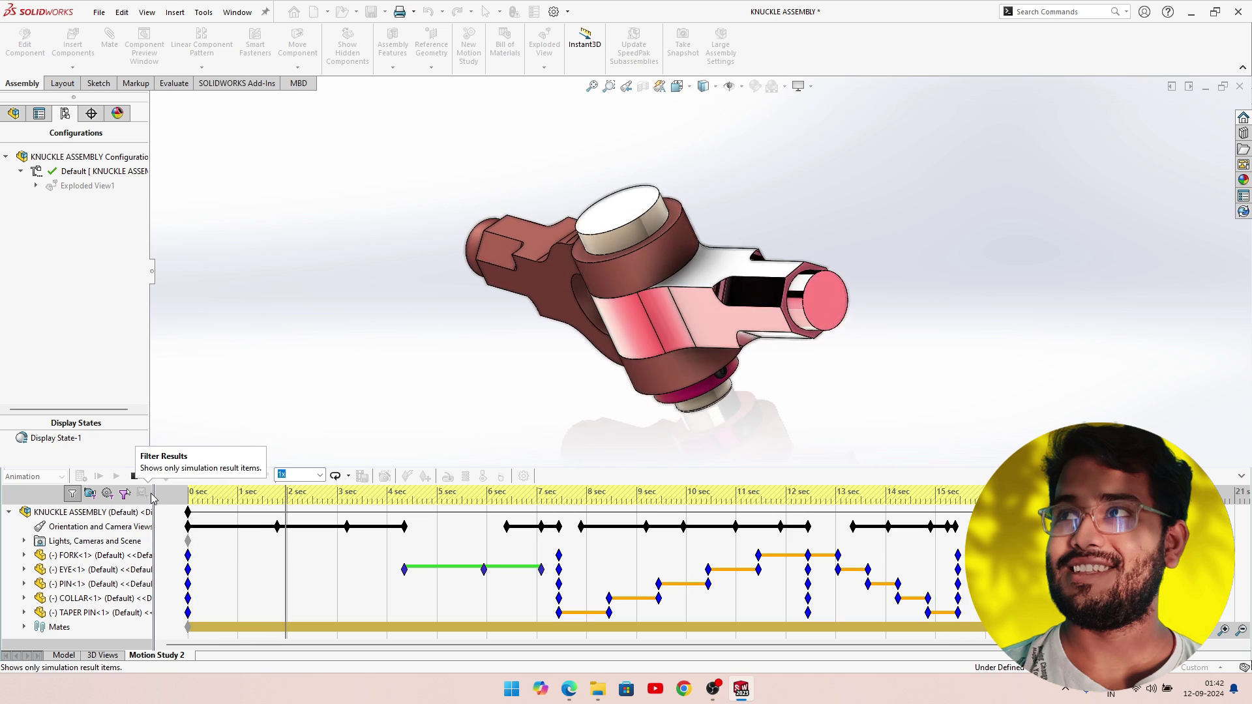
Replay the animation from the start, stop it, and rewind to 0 sec.
left_click(133, 476)
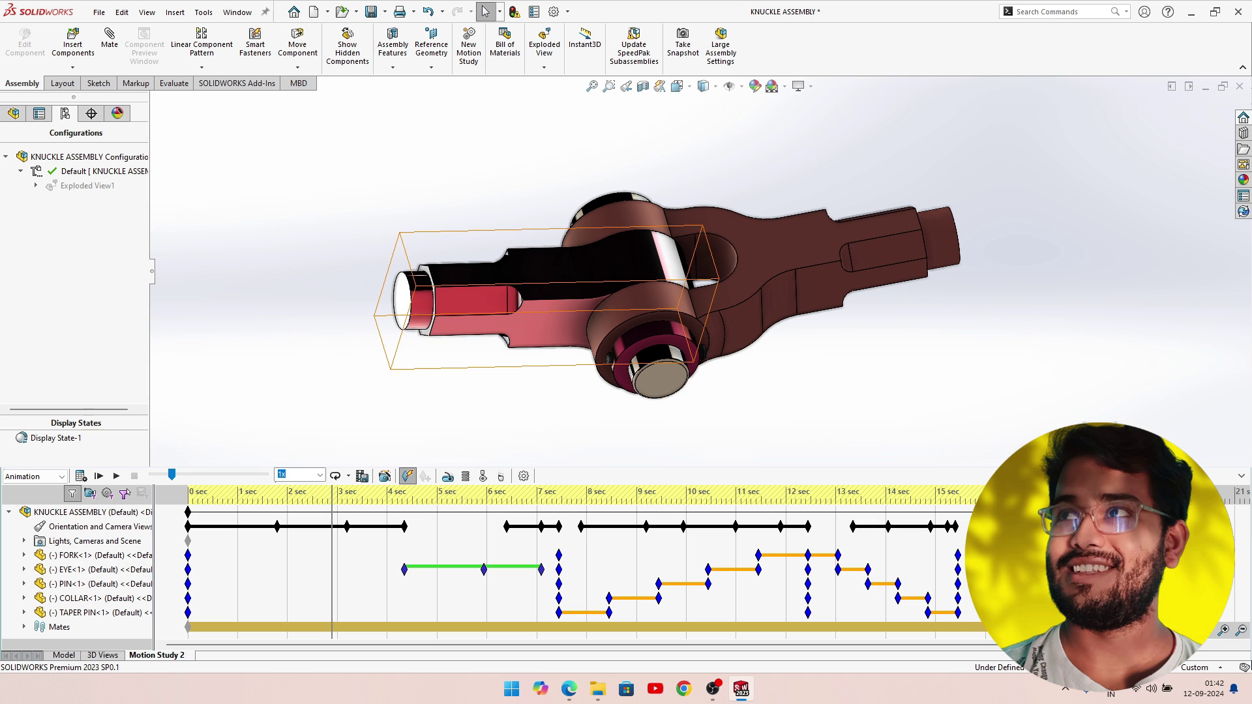
left_click(928, 514)
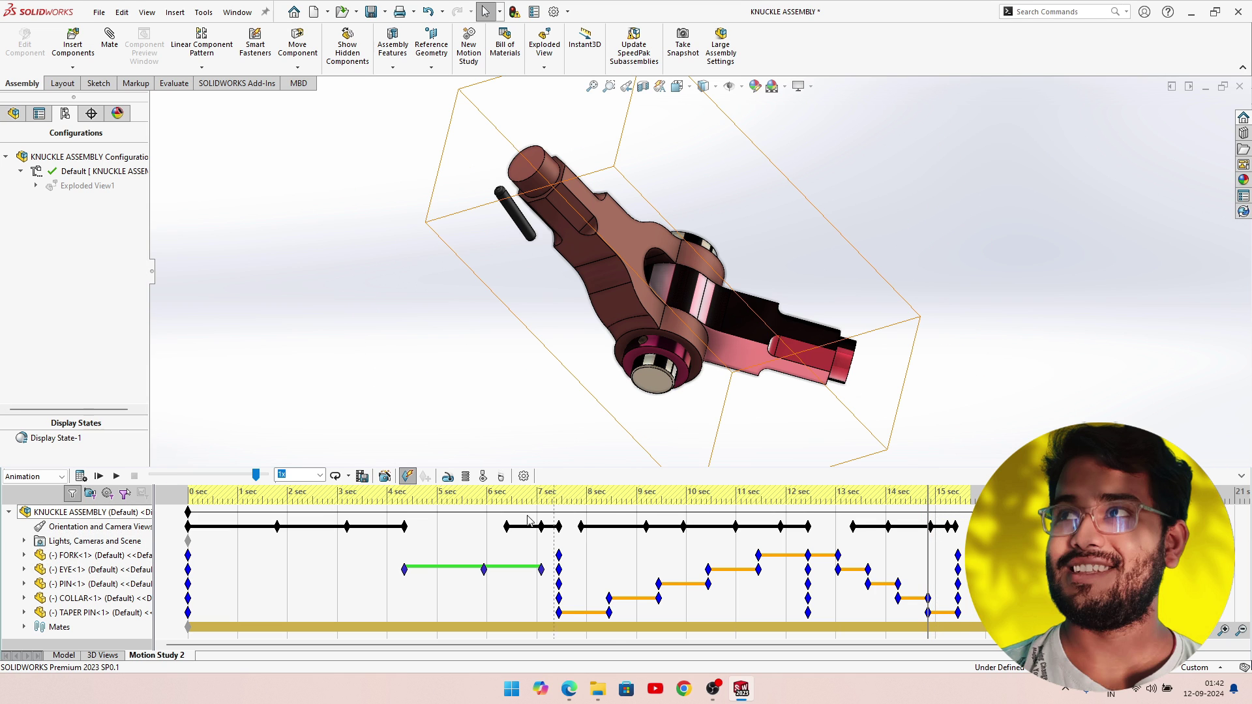
left_click(106, 477)
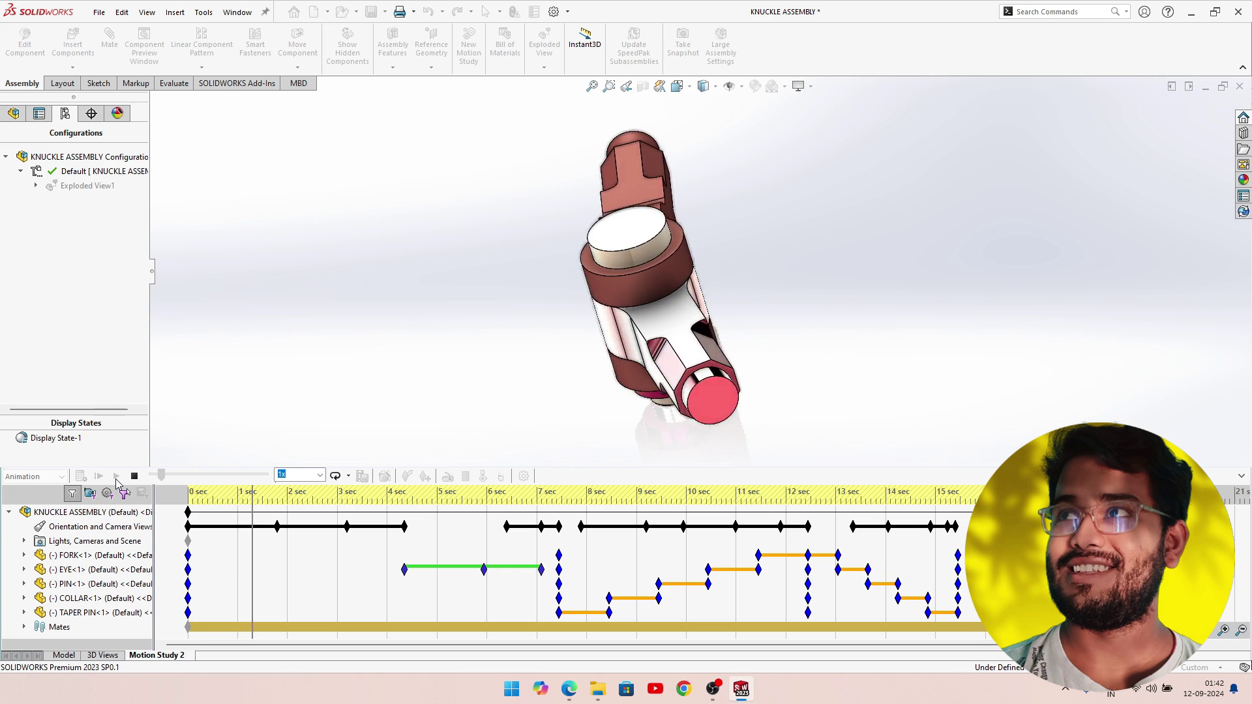
left_click(134, 477)
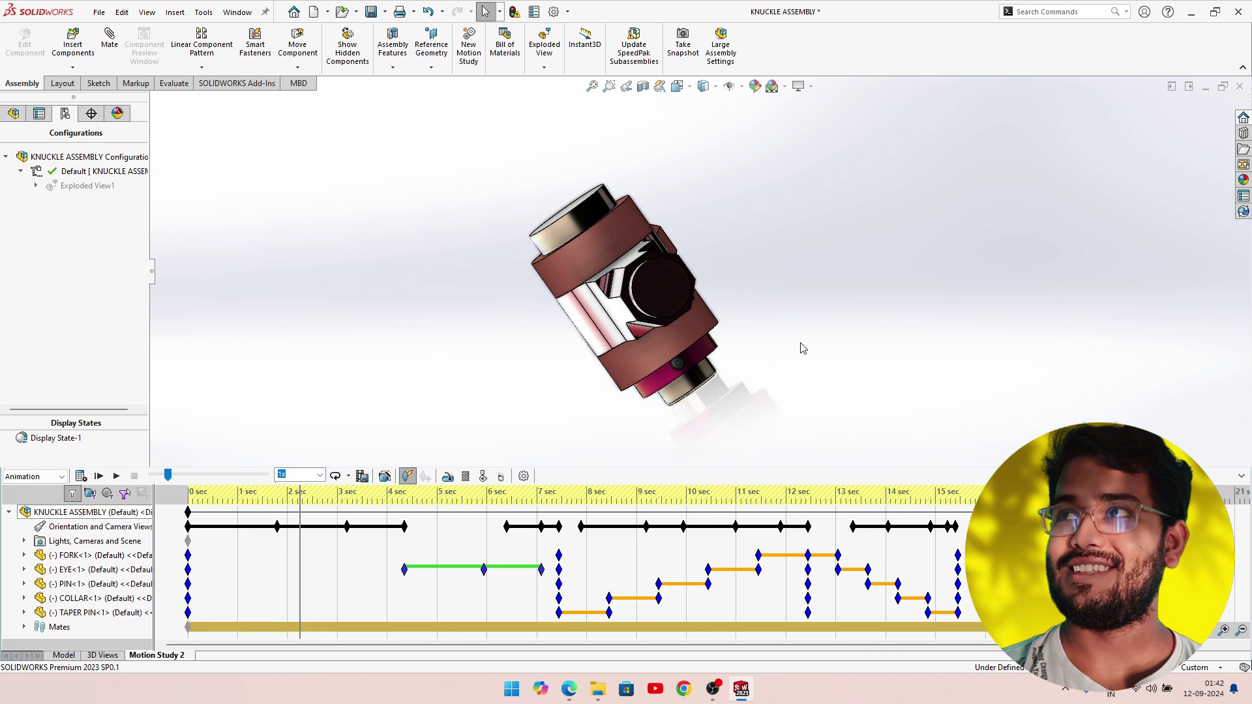
left_click(189, 493)
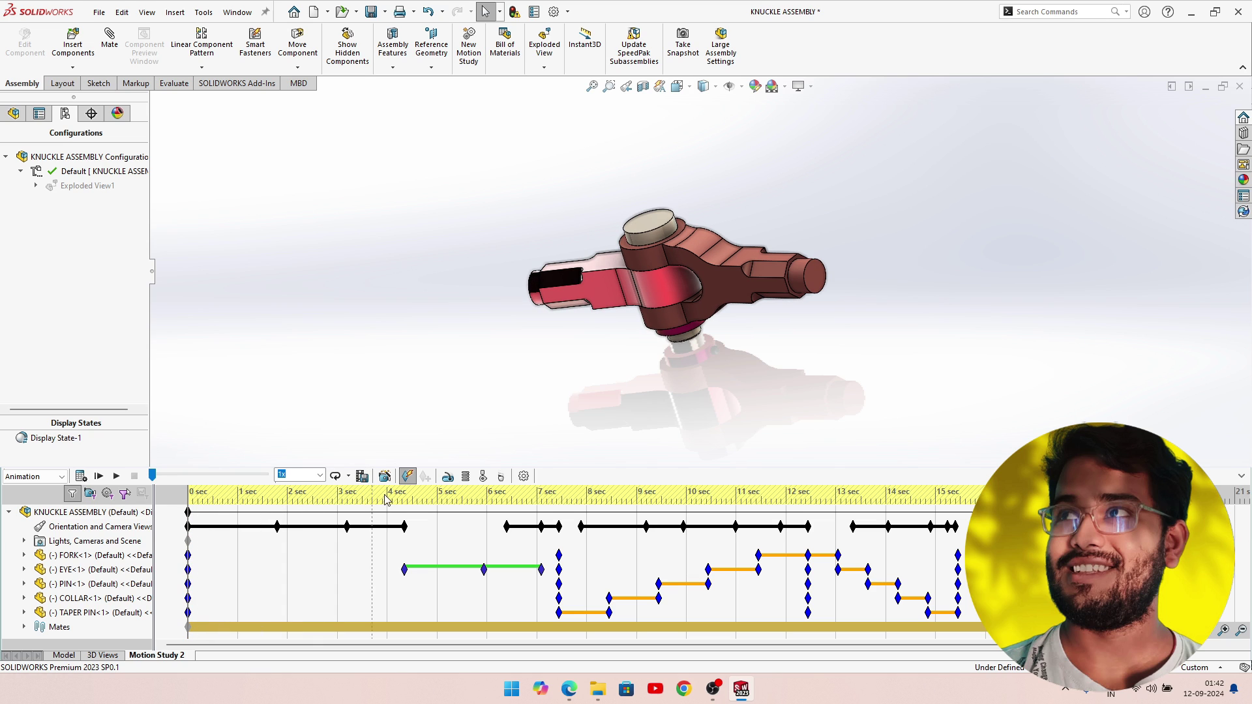
Open the Save Animation settings and a File Explorer window at Home.
left_click(364, 478)
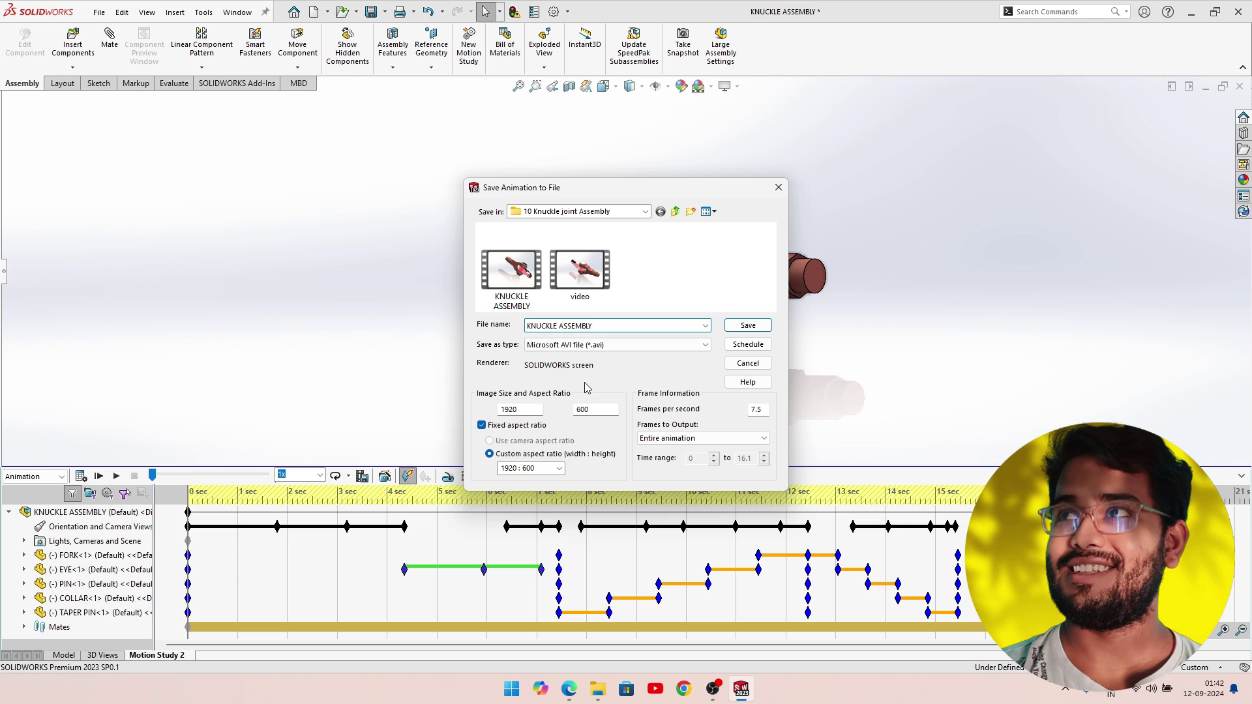
left_click(597, 689)
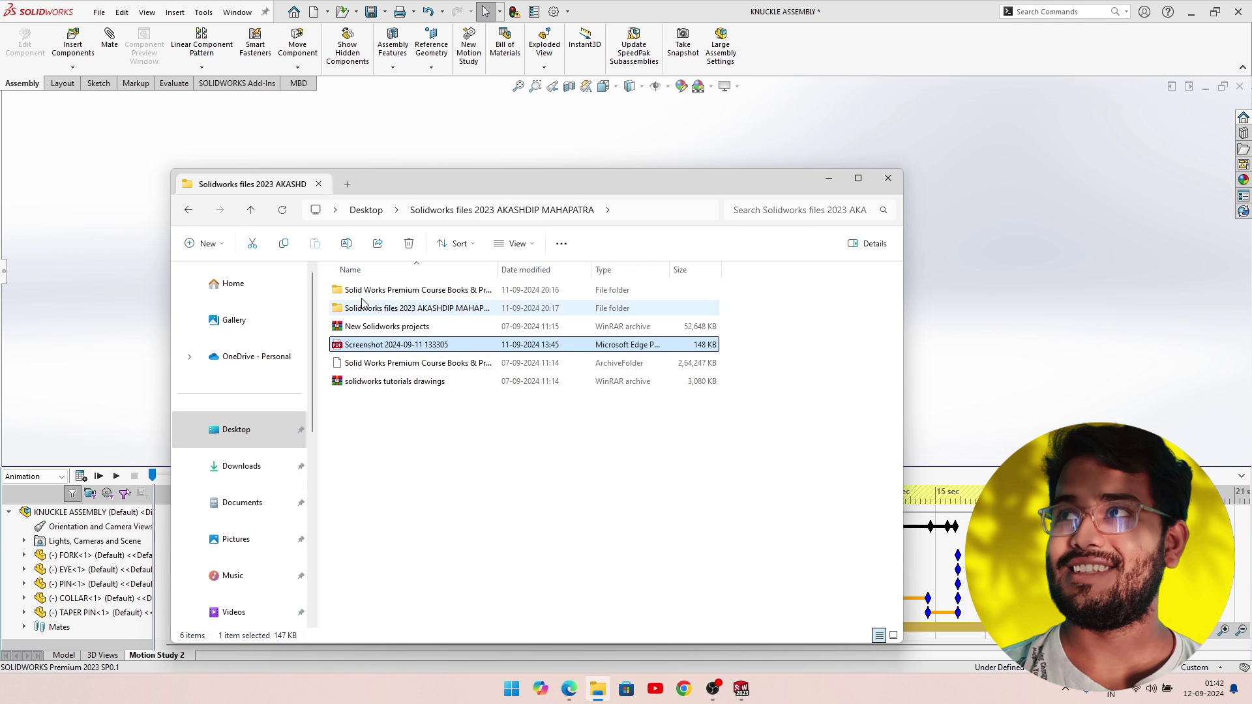
left_click(351, 189)
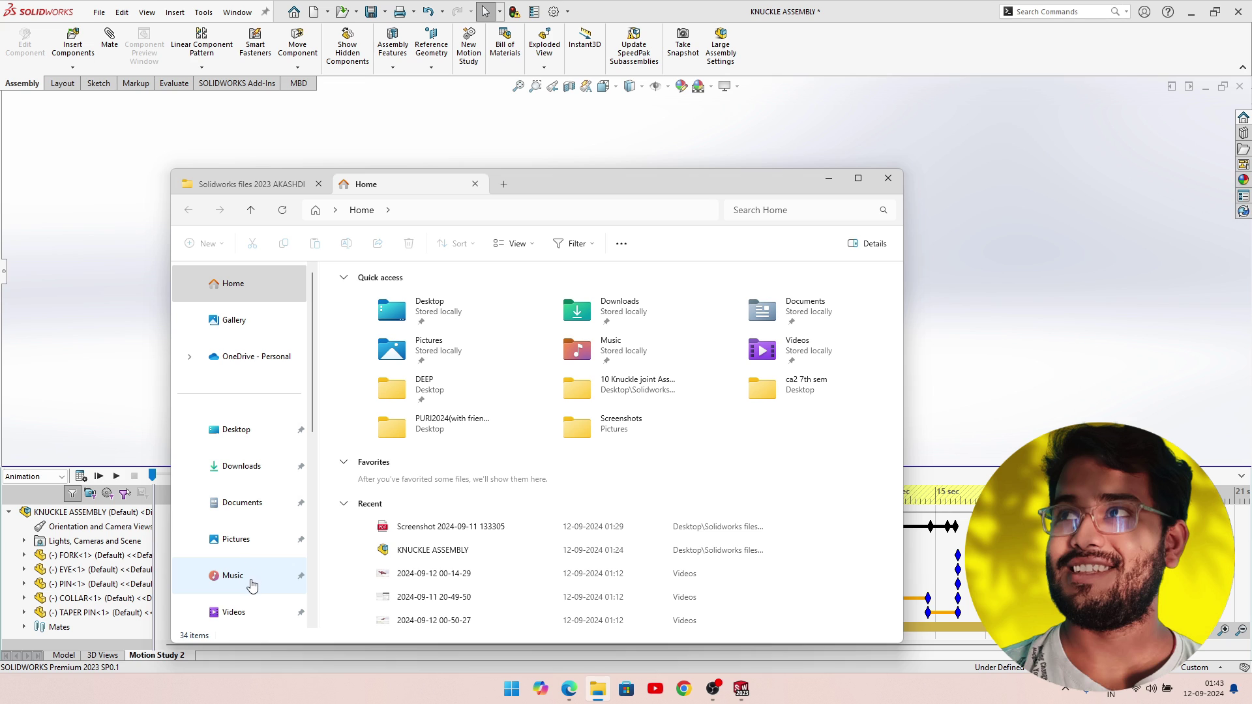
Delete both old AVI files in Desktop > SolidWorks files 2023 > Assembly > 10 Knuckle joint Assembly.
left_click(252, 612)
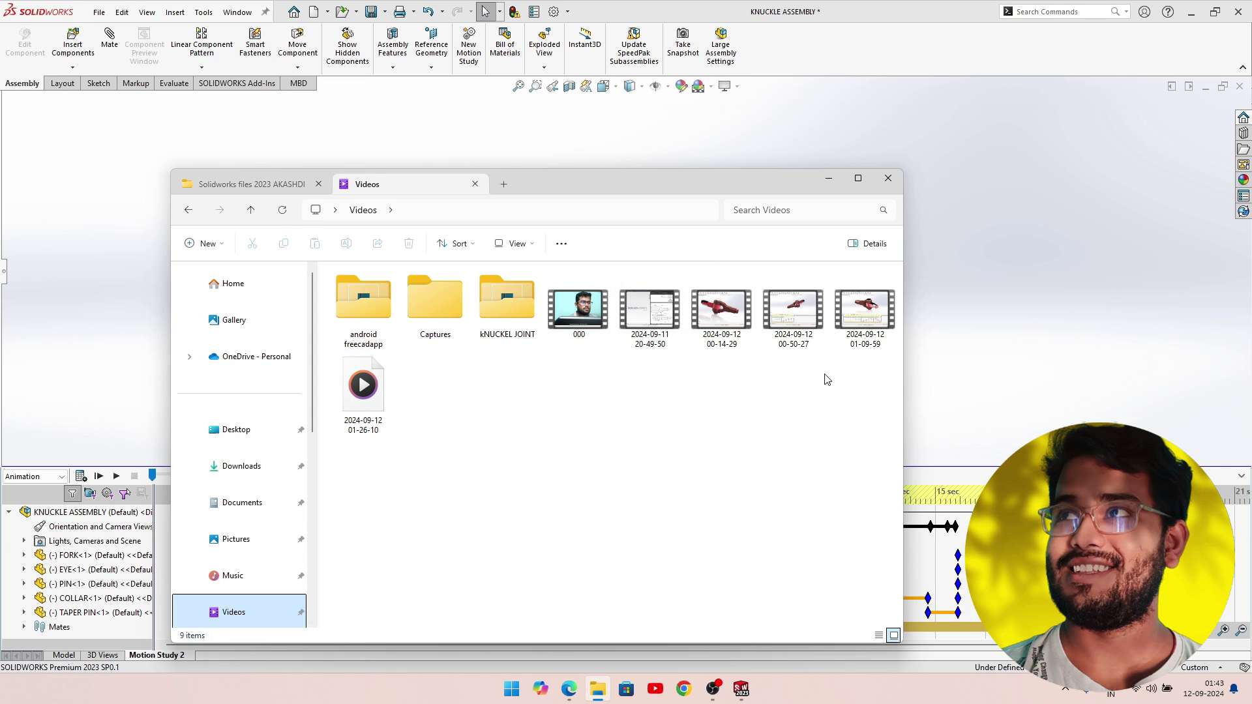
left_click(233, 438)
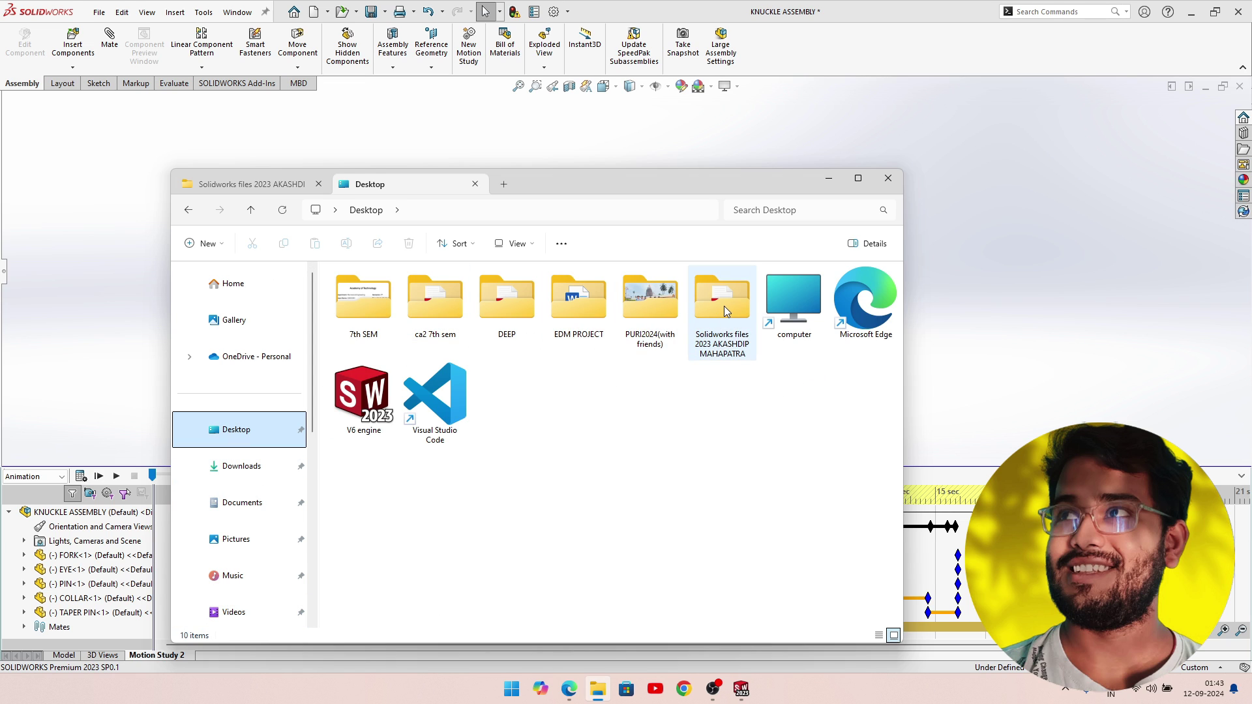
double_click(724, 307)
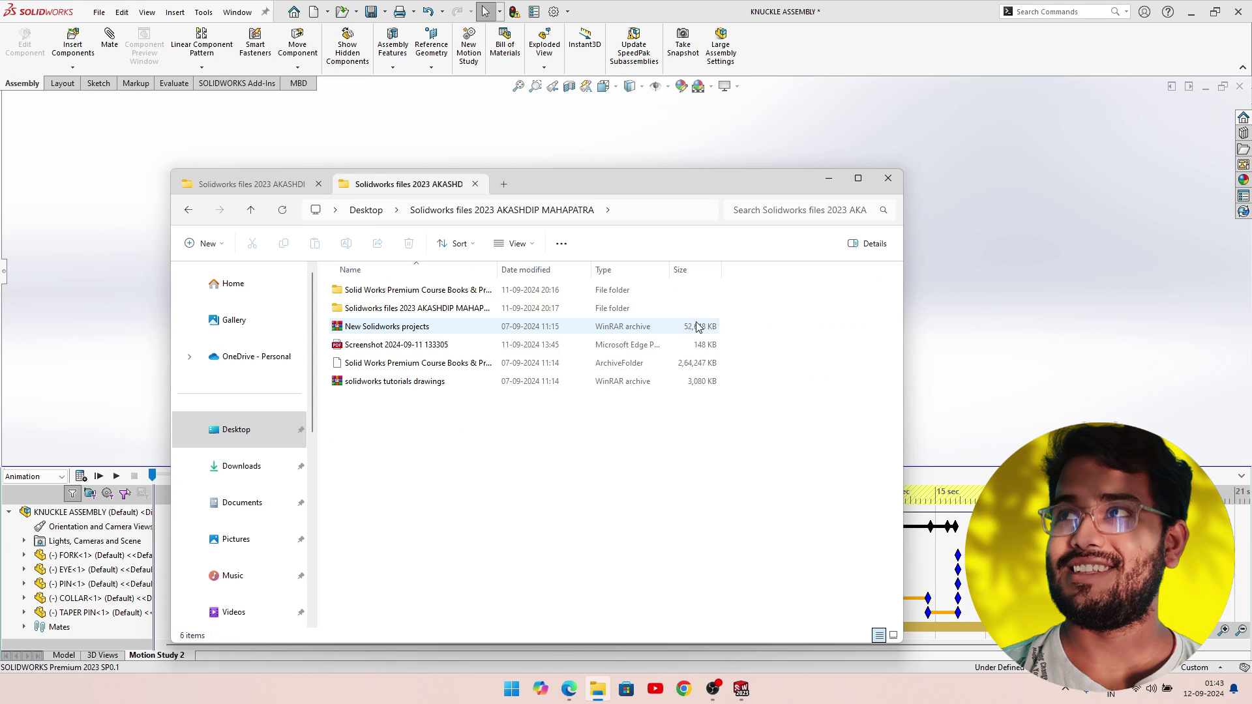
double_click(385, 308)
double_click(372, 297)
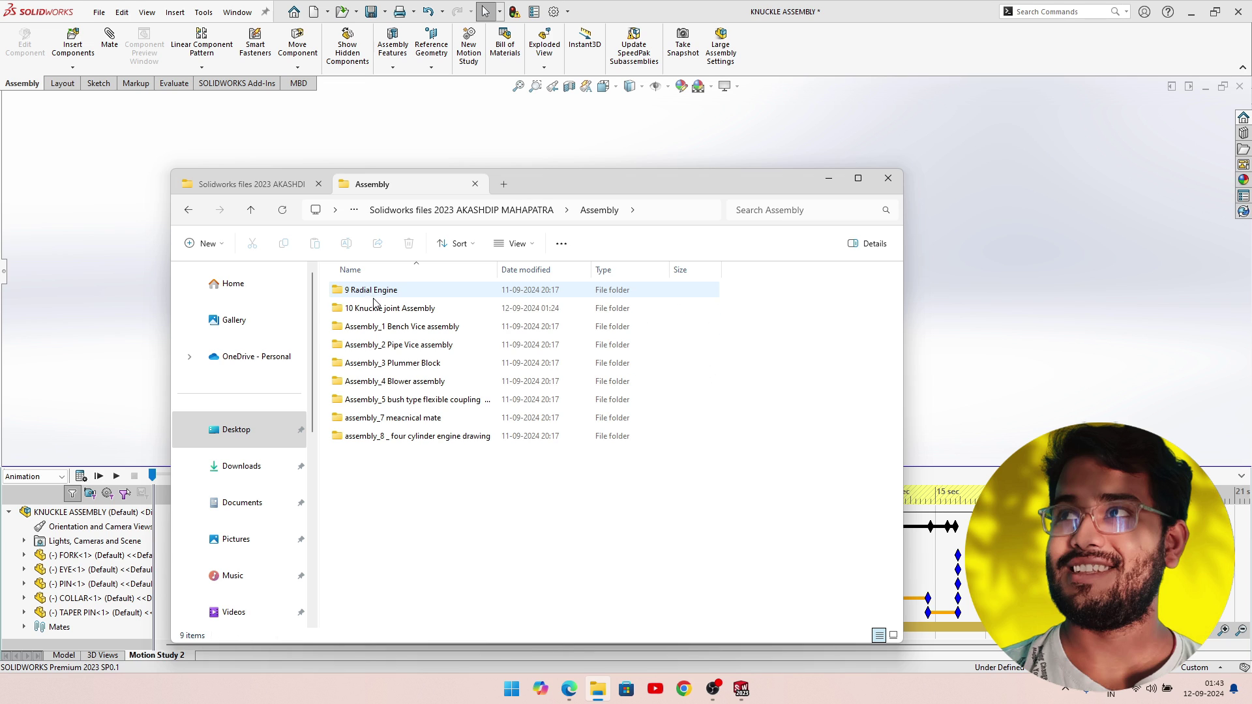
double_click(376, 305)
left_click(371, 346)
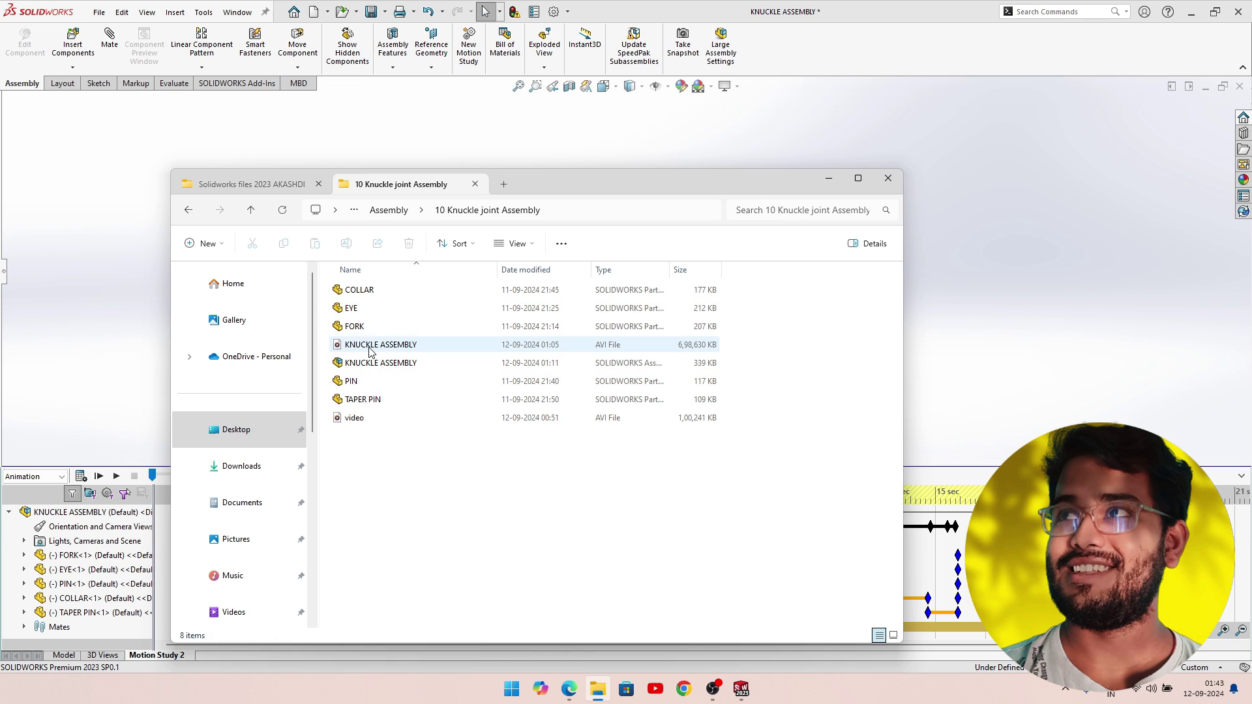
left_click(365, 421, "ctrl")
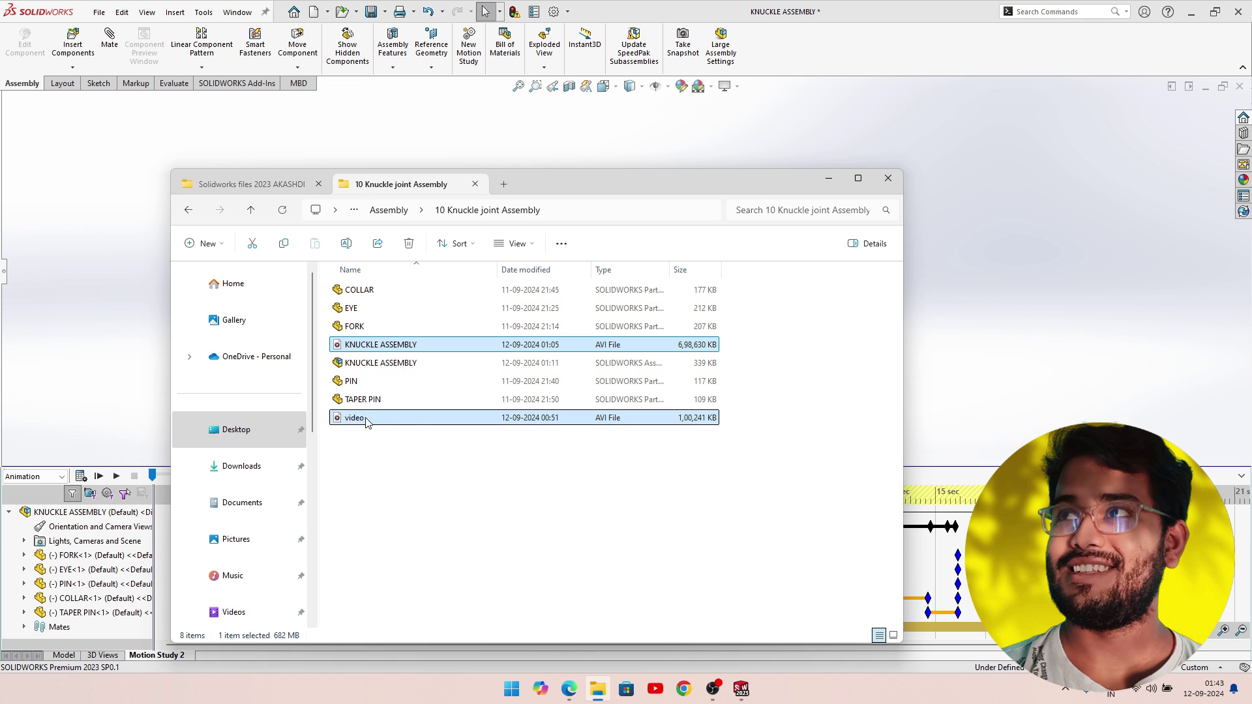
key("Delete")
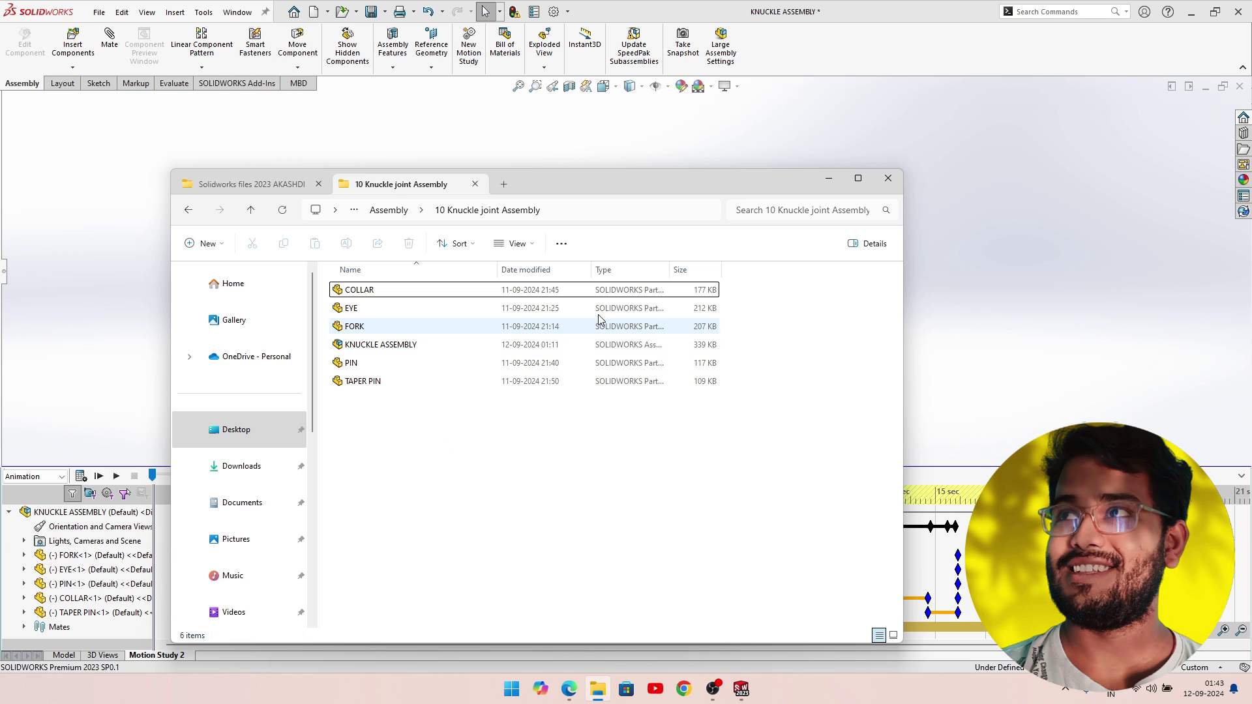
left_click(825, 180)
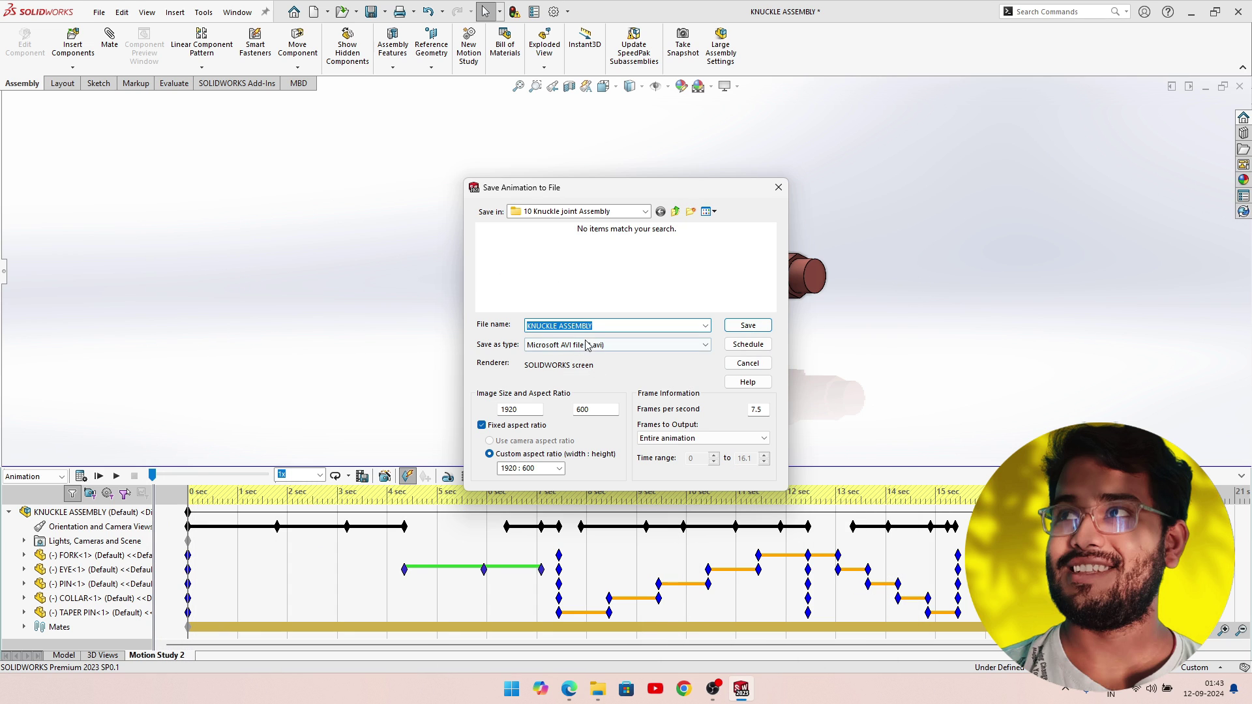
Save the animation at 16:9 with Full Frames (Uncompressed) compression, recalculating the study first.
left_click(559, 469)
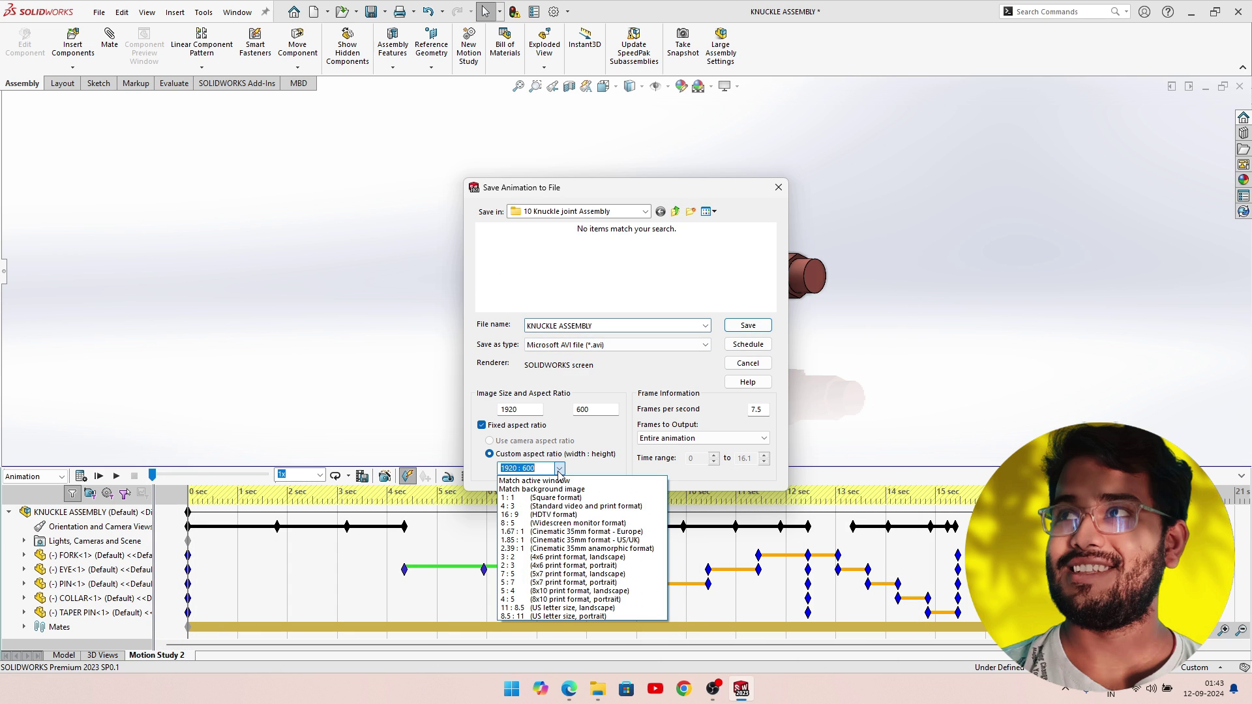
left_click(537, 516)
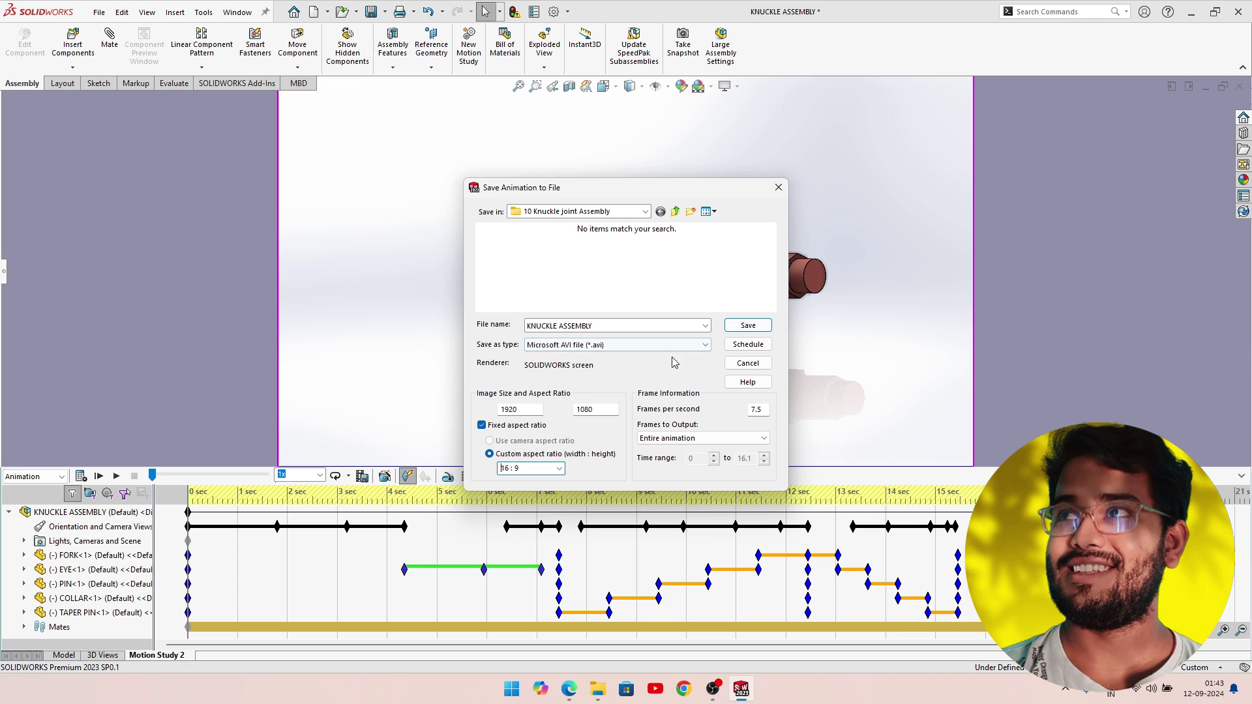
left_click(748, 325)
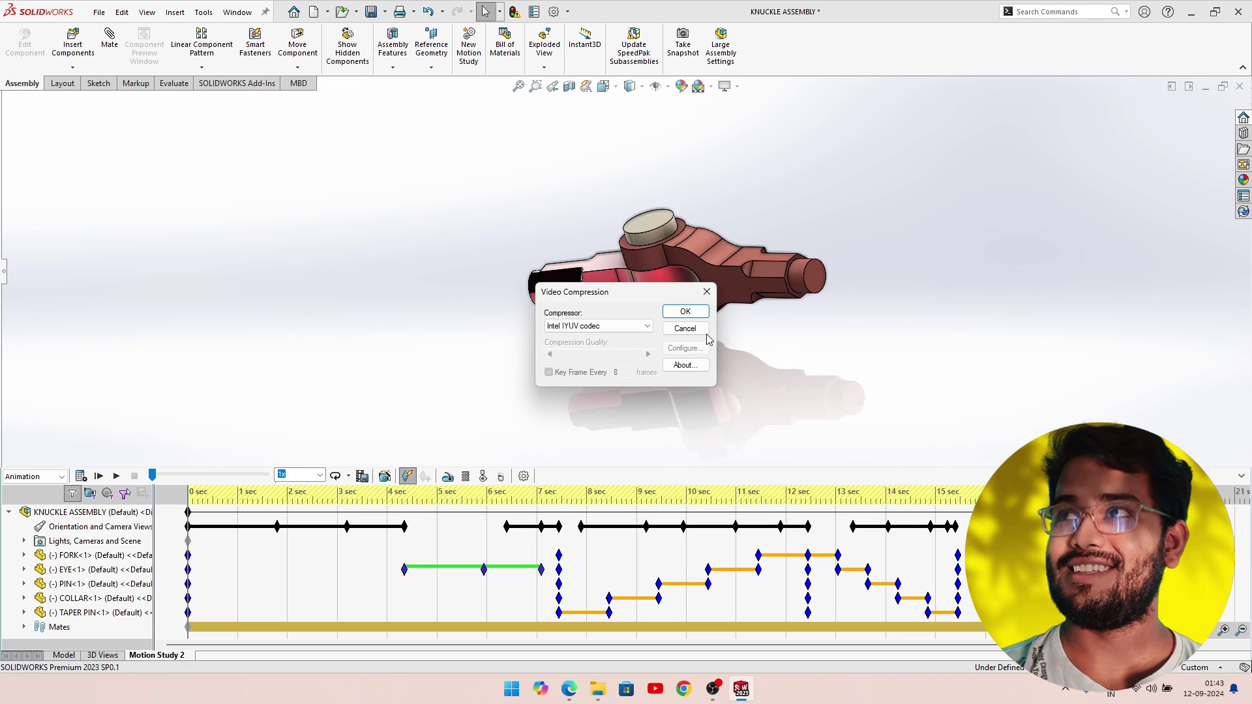
left_click(647, 326)
left_click(582, 364)
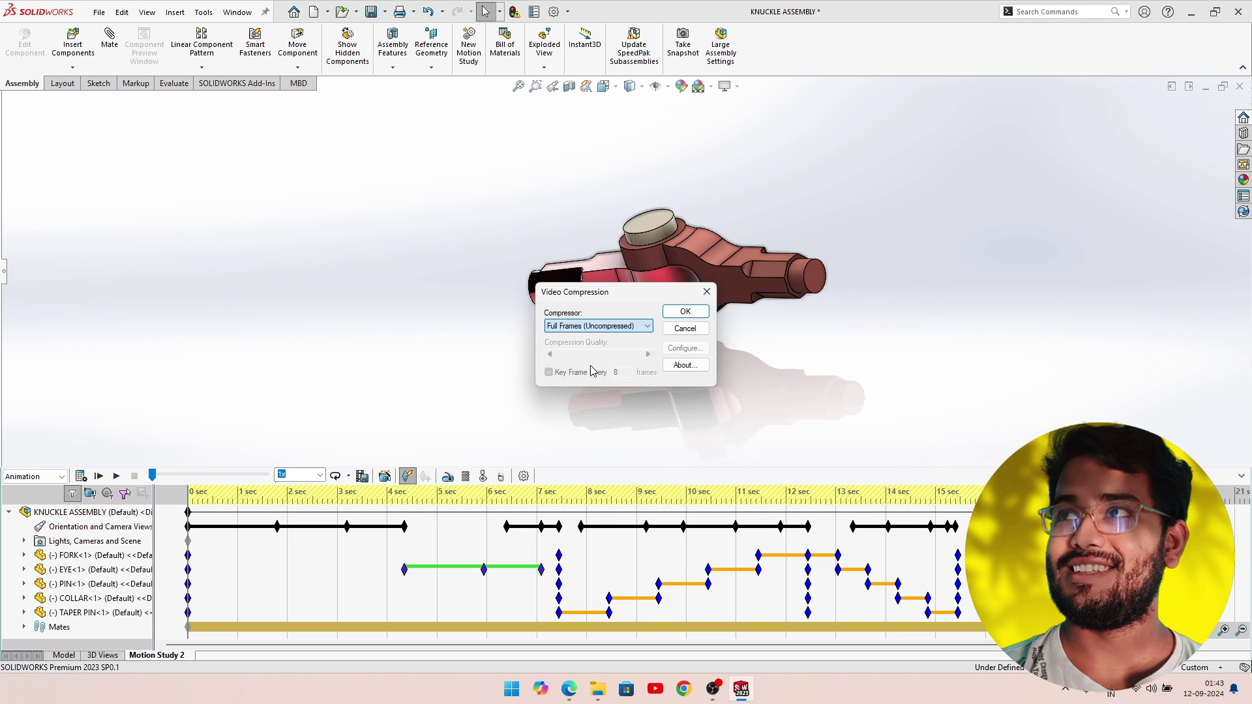
left_click(686, 312)
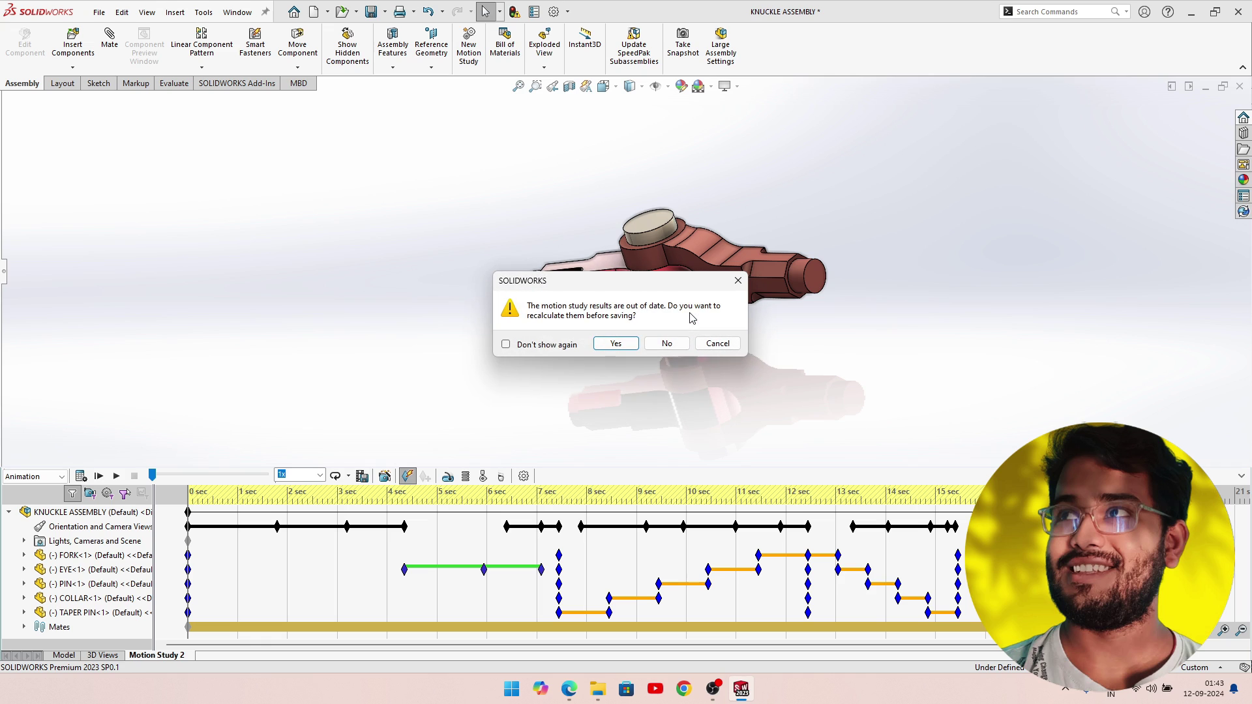
left_click(616, 344)
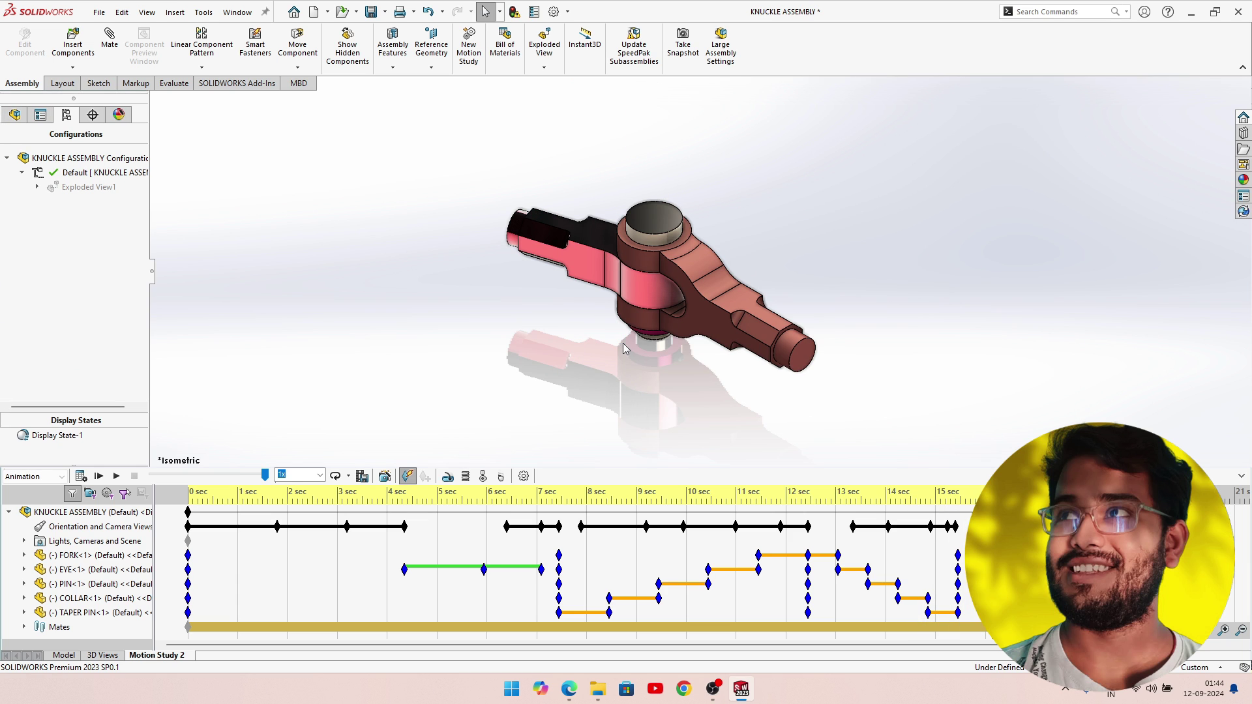
Play the new KNUCKLE ASSEMBLY AVI in the media player, then close the player.
left_click(606, 695)
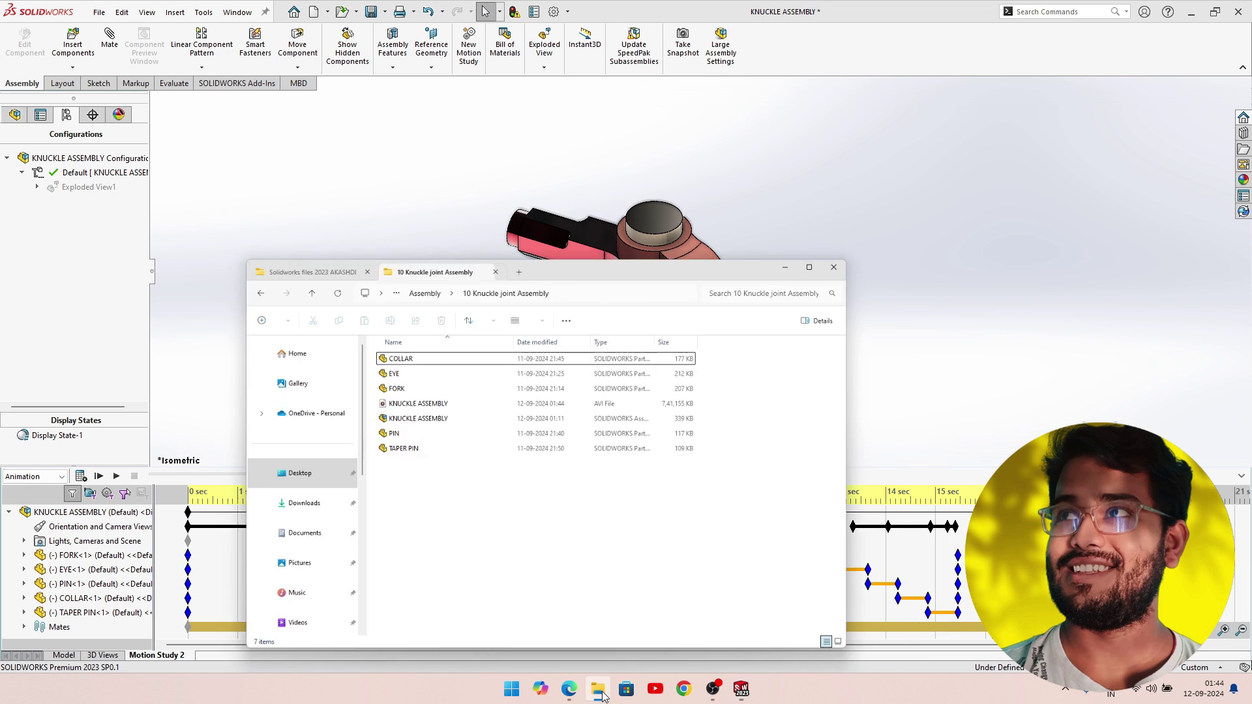
left_click(353, 350)
double_click(353, 350)
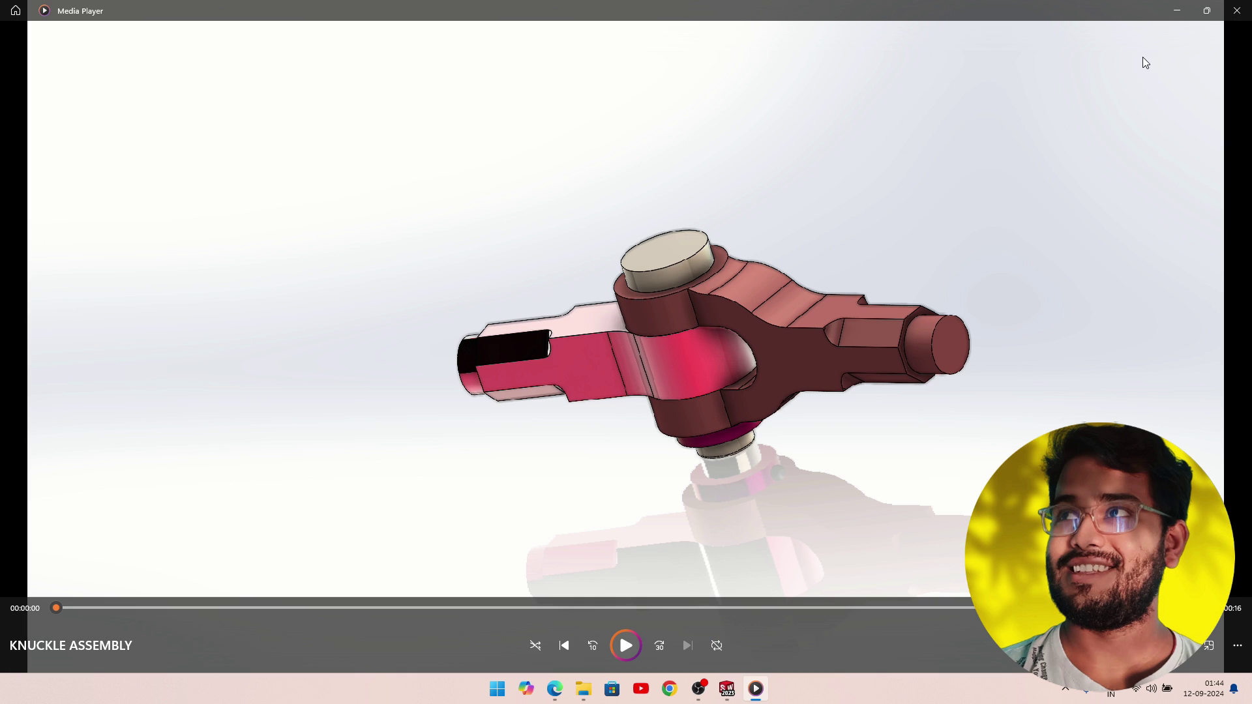
left_click(1242, 13)
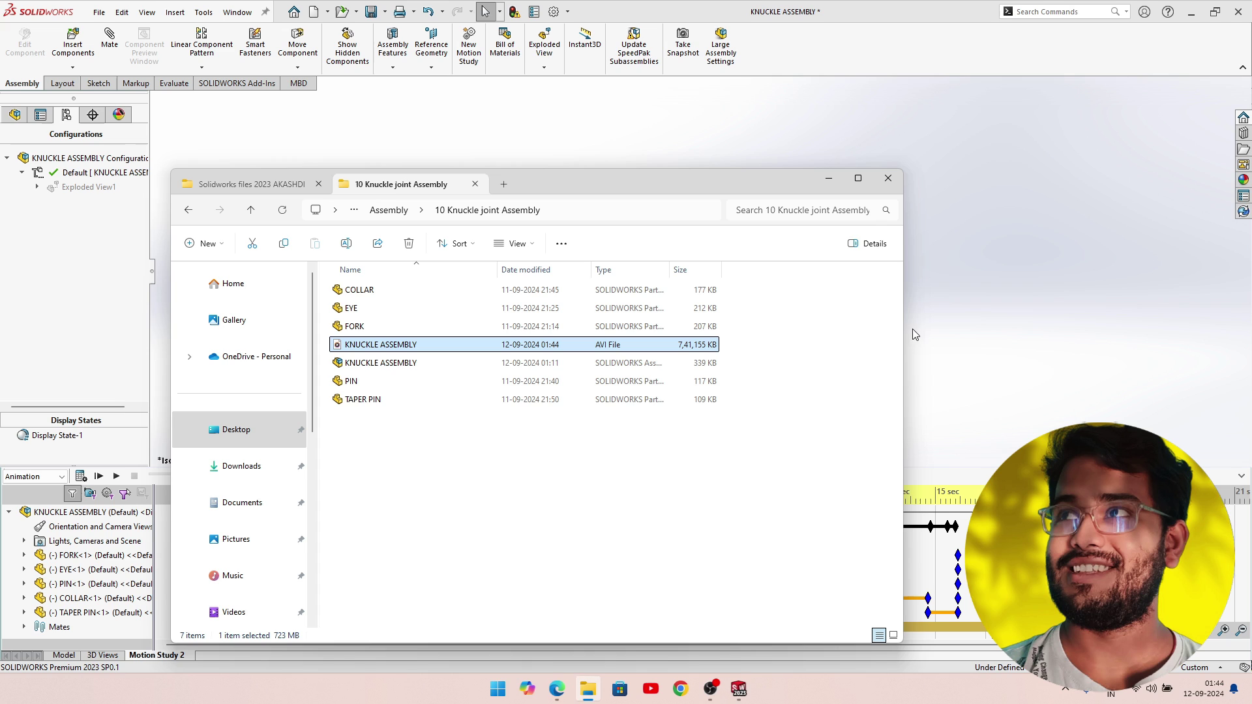
Back in SOLIDWORKS, rebuild and save the knuckle assembly.
left_click(828, 186)
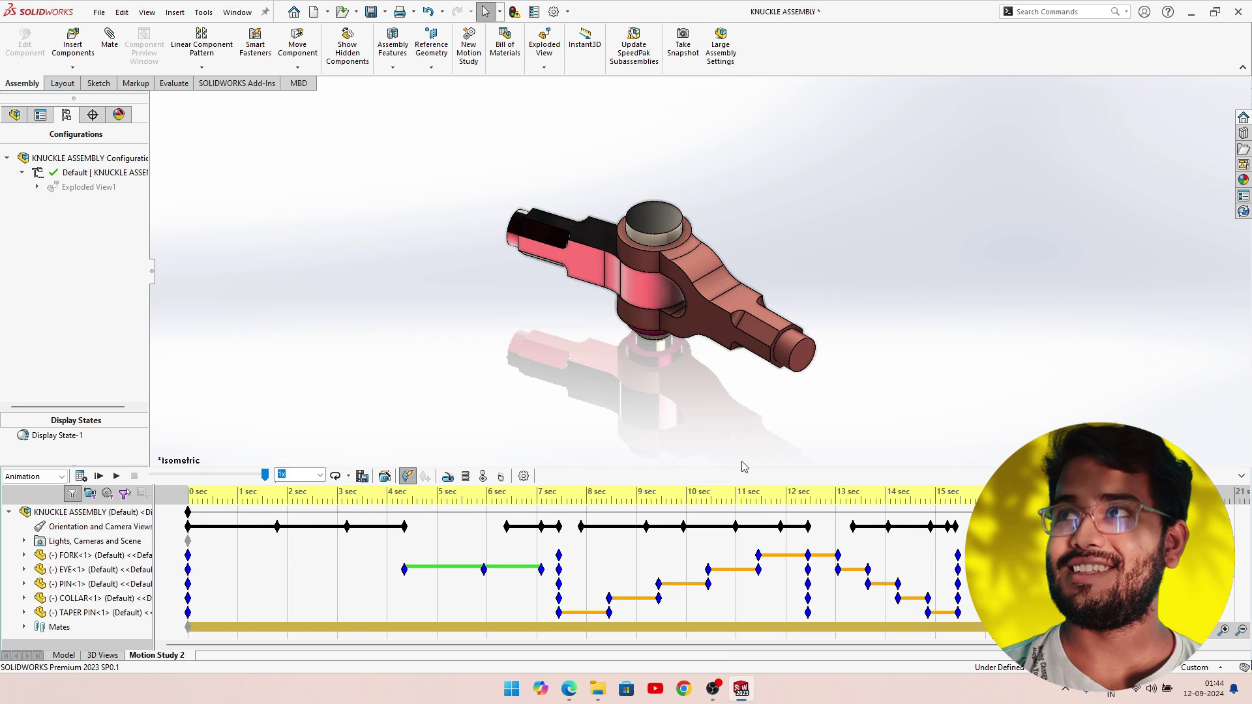
left_click(99, 12)
left_click(118, 157)
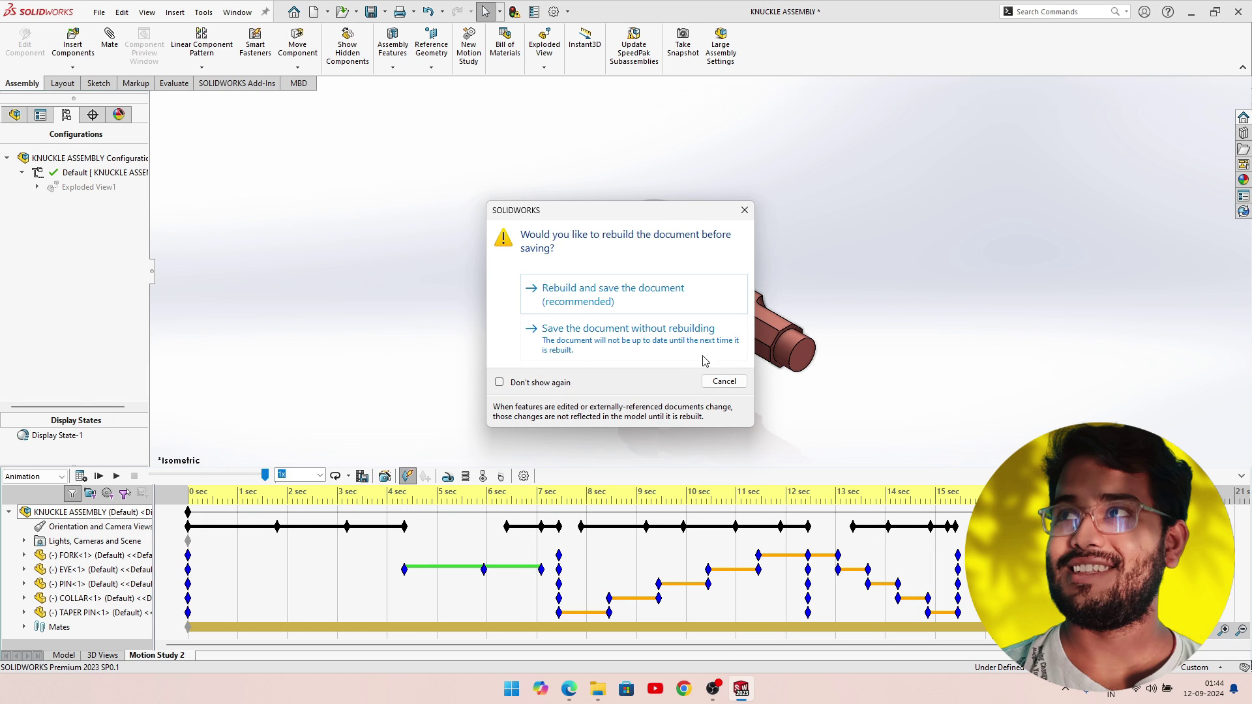
left_click(605, 293)
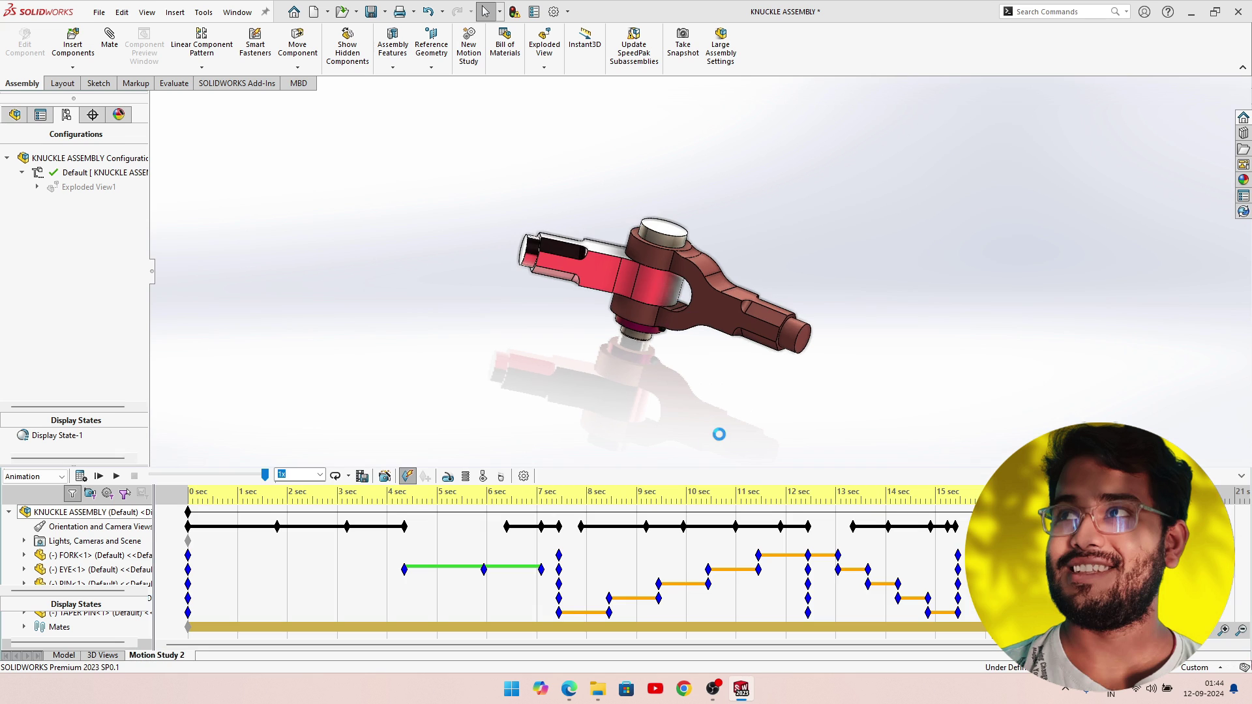
In the model view, swing the EYE about the pin and orbit to inspect the joint.
left_click(64, 655)
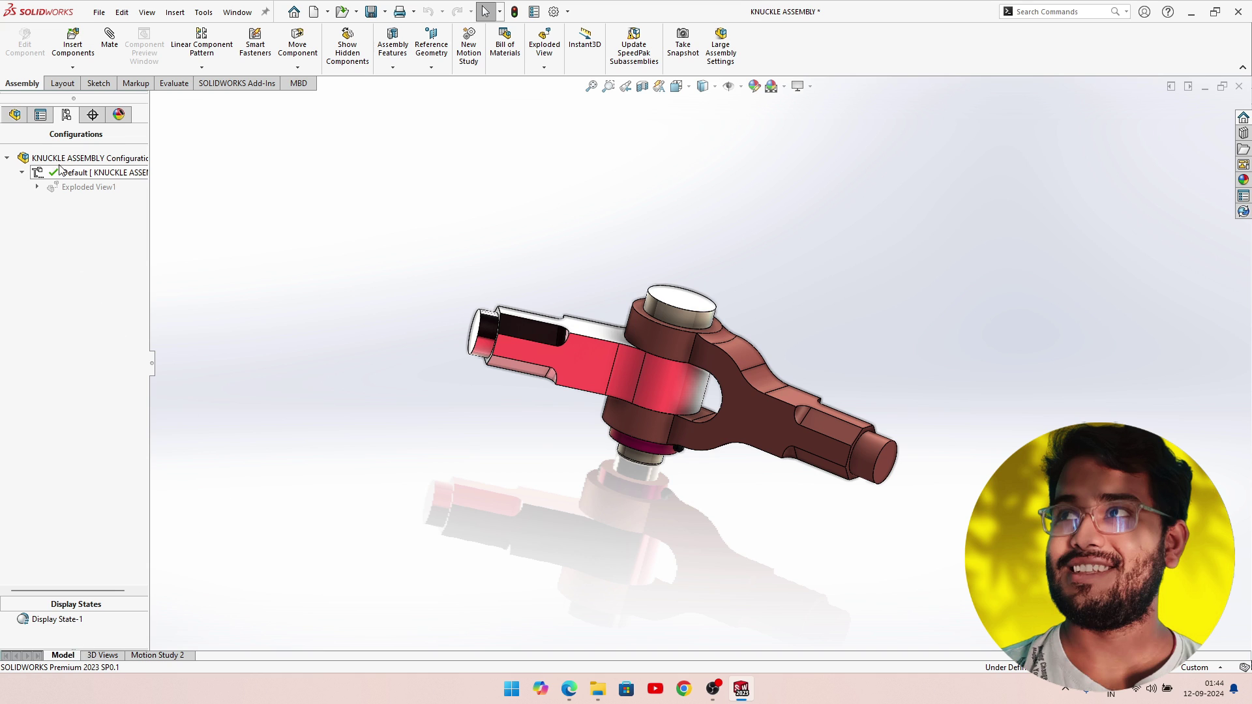
left_click(15, 114)
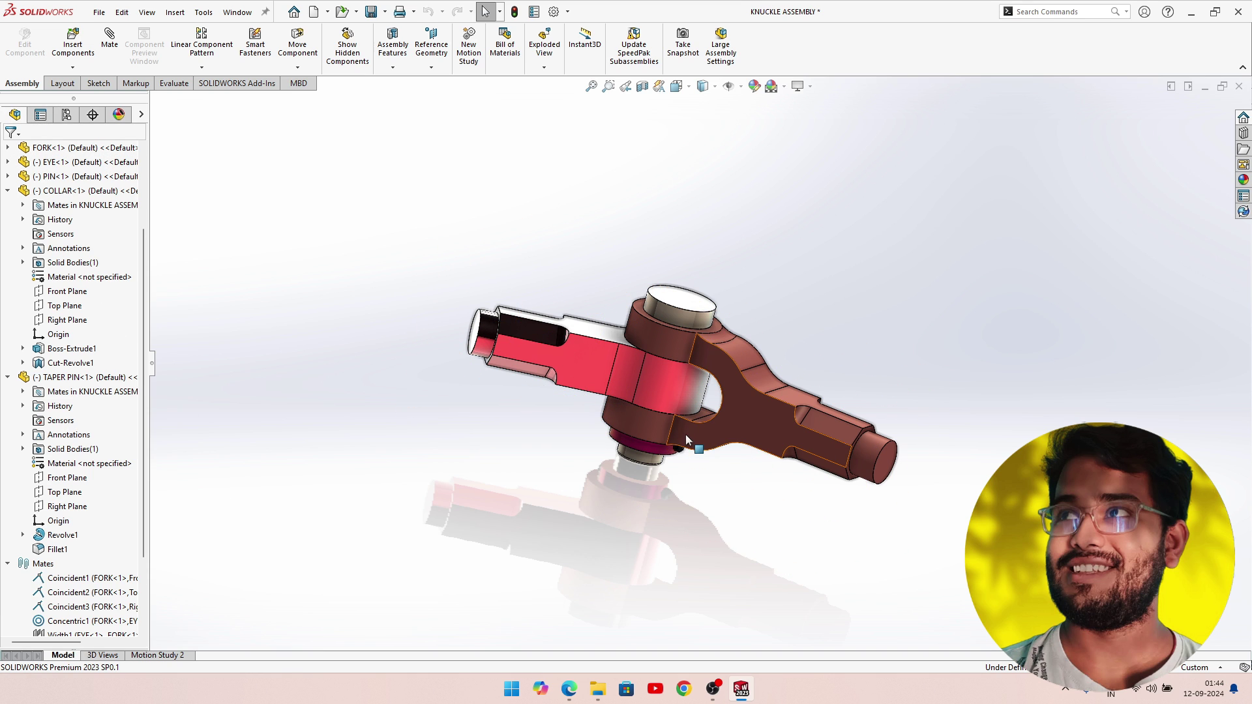
scroll(652, 456, "up", 5)
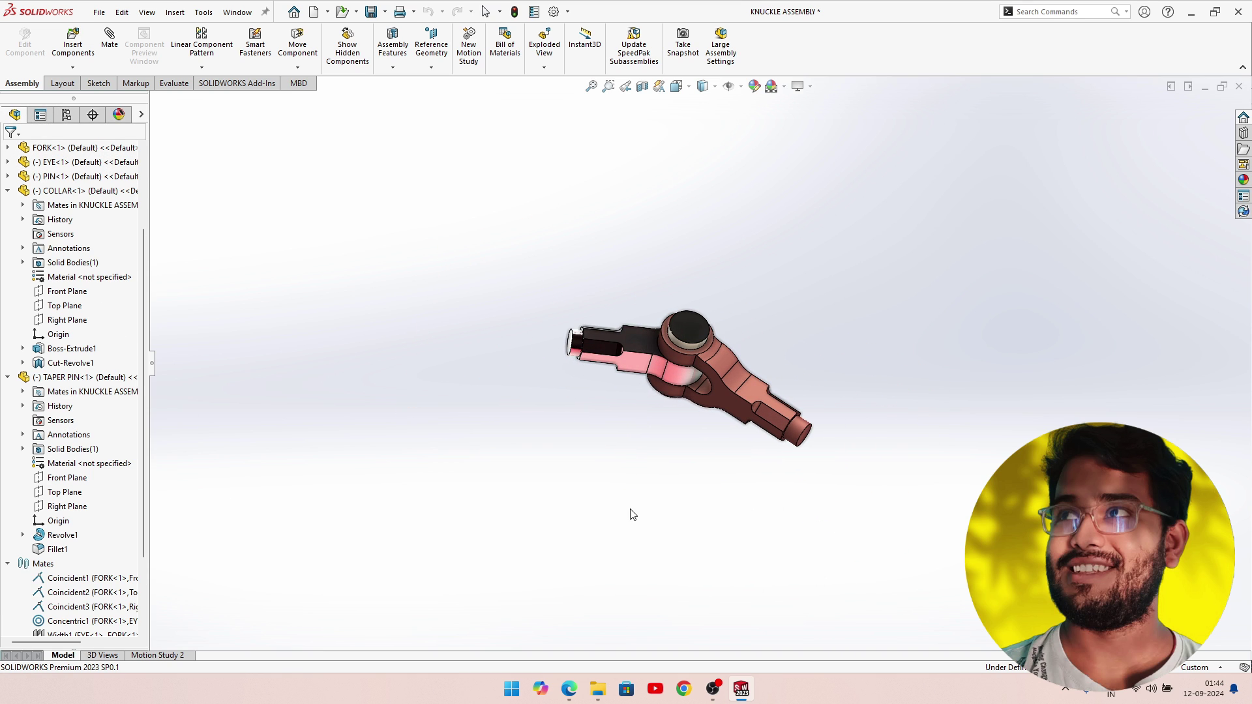
mouse_move(607, 353)
left_mouse_down()
mouse_move(653, 287)
mouse_move(602, 347)
mouse_move(702, 440)
mouse_move(779, 384)
mouse_move(766, 280)
mouse_move(679, 435)
mouse_move(590, 372)
mouse_move(612, 394)
left_mouse_up()
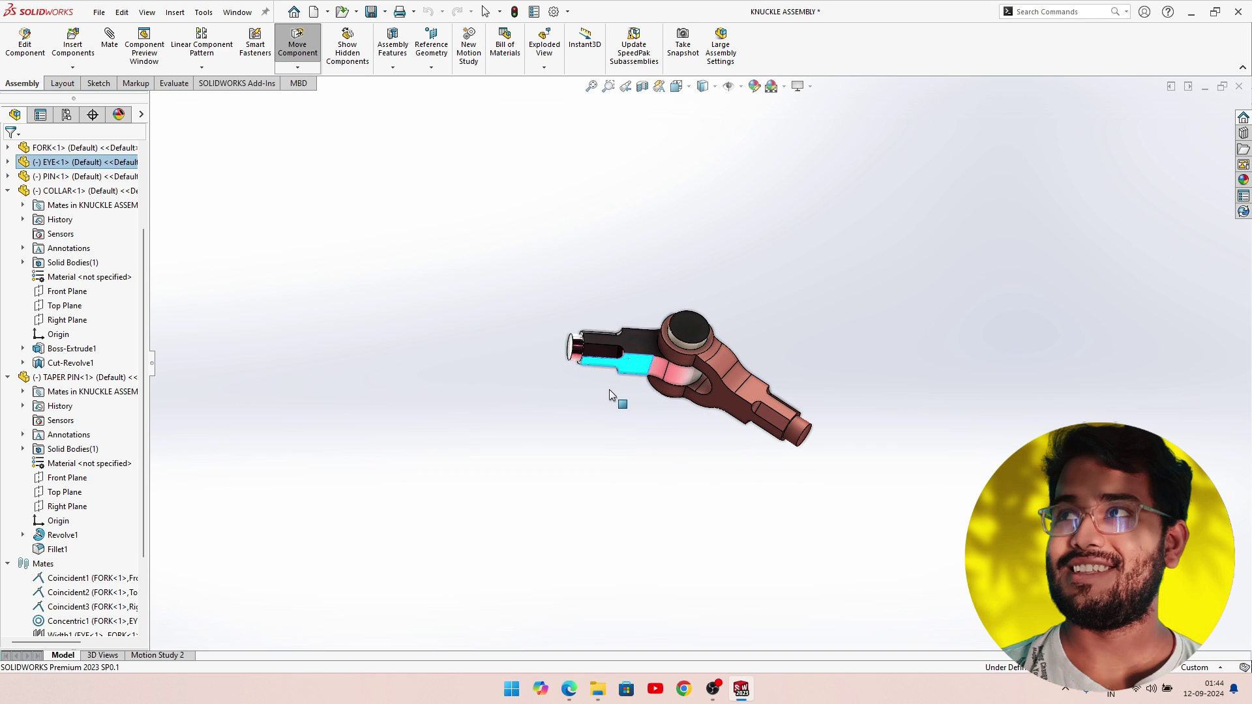
key("Escape")
scroll(660, 384, "down", 3)
scroll(699, 348, "down", 3)
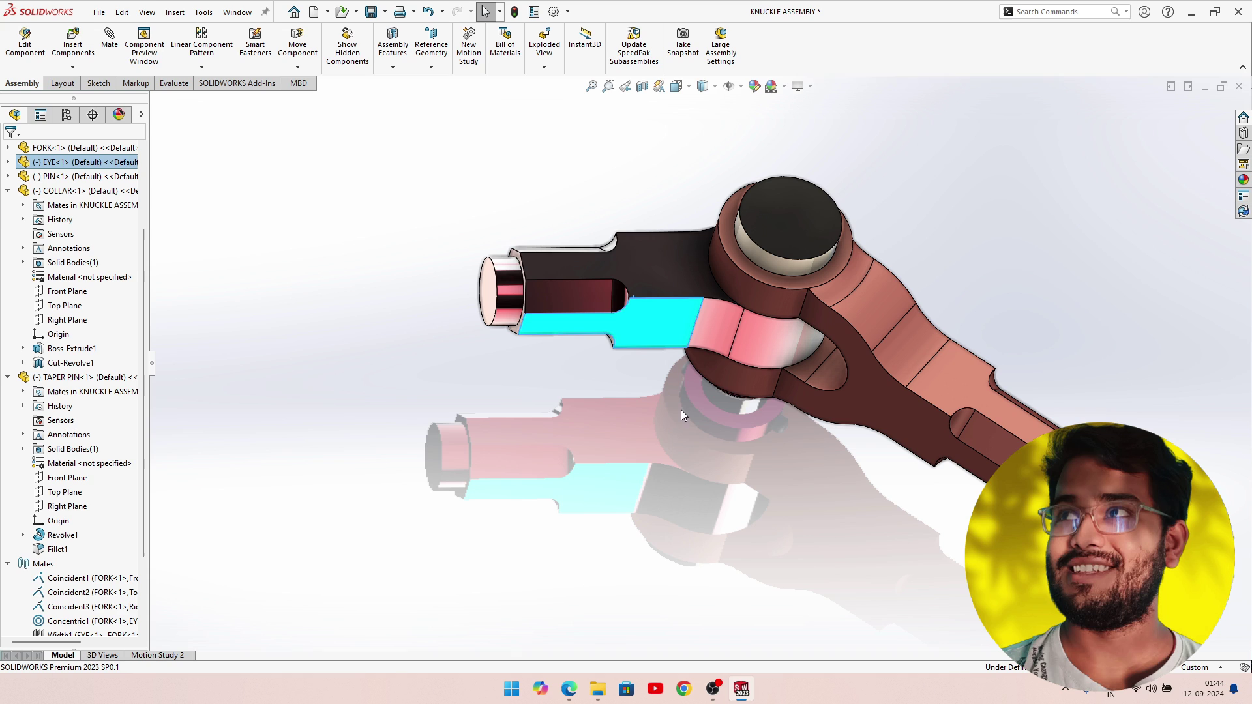
left_click(685, 418)
mouse_move(691, 420)
middle_mouse_down()
mouse_move(635, 449)
mouse_move(643, 399)
middle_mouse_up()
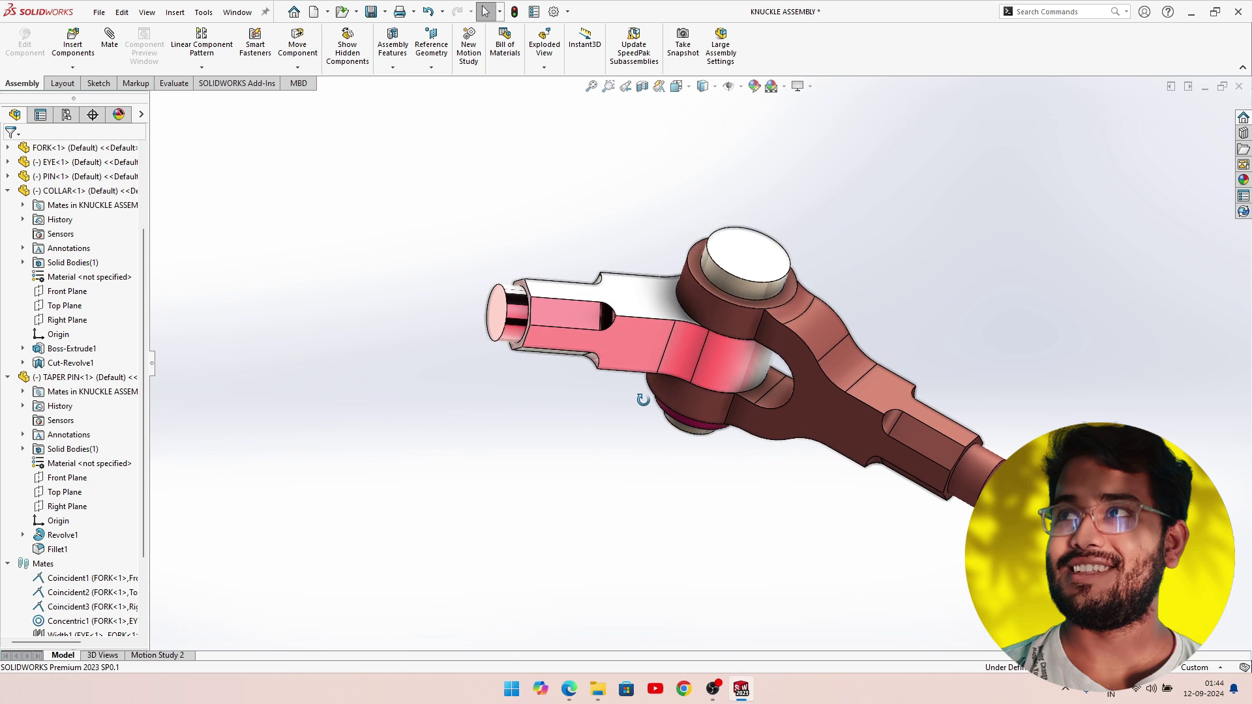
Start a mate, trying eye and fork edge picks and clearing the wrong ones.
left_click(118, 44)
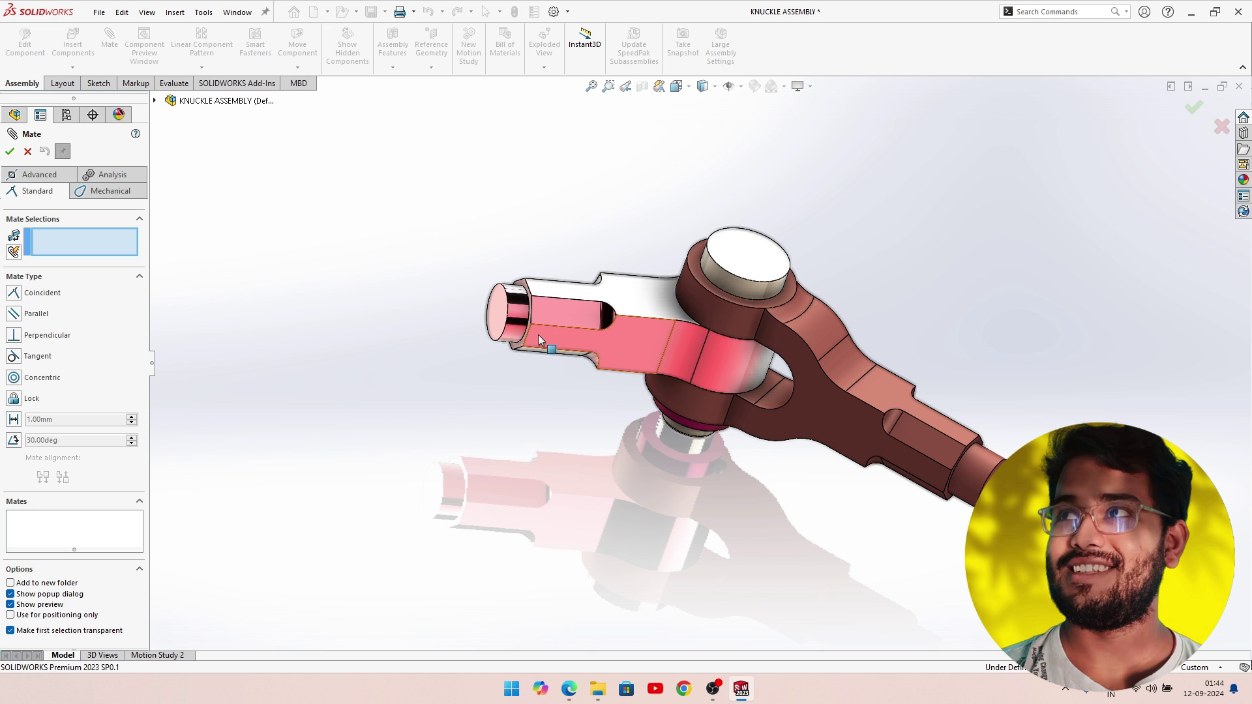
middle_click_drag(540, 383, 587, 356)
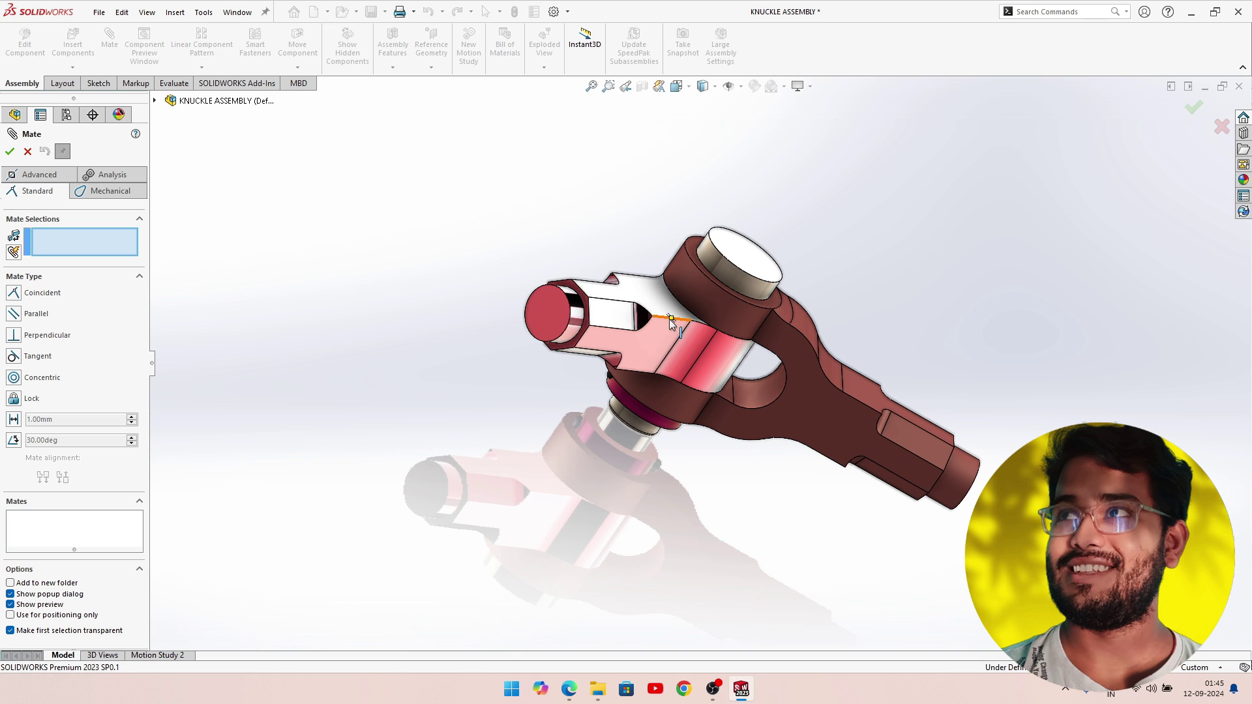
left_click(583, 334)
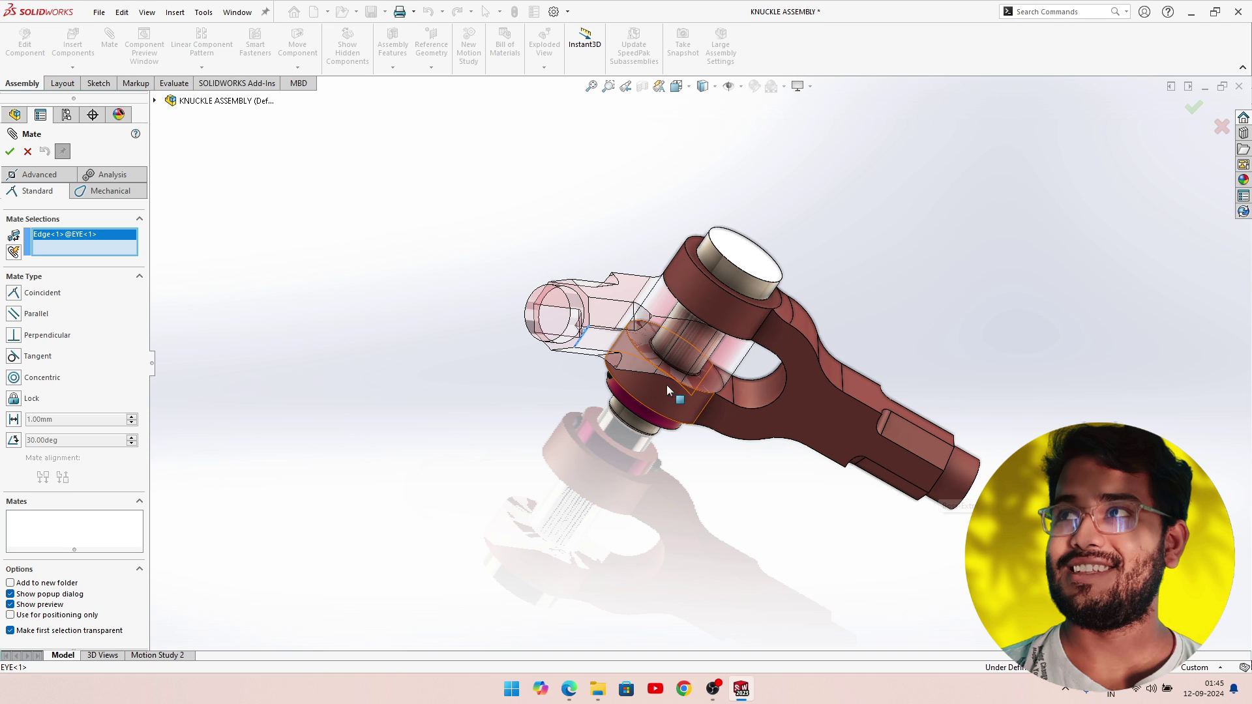
left_click(776, 399)
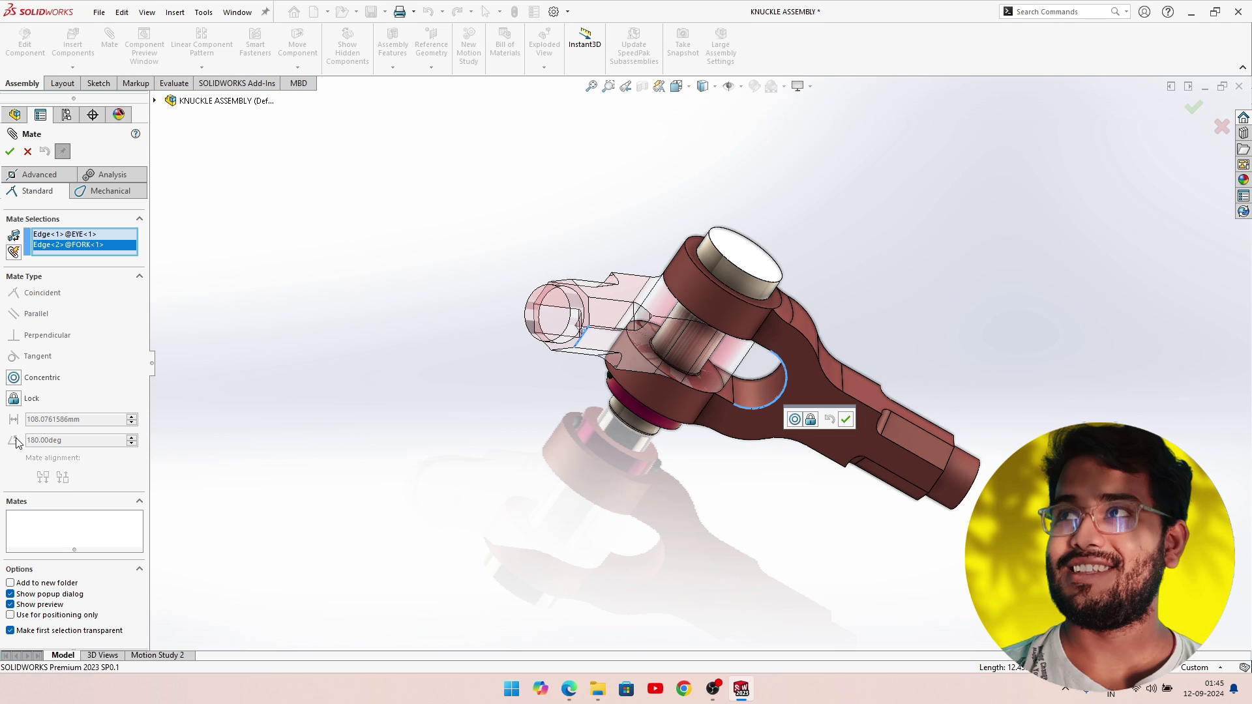
right_click(58, 250)
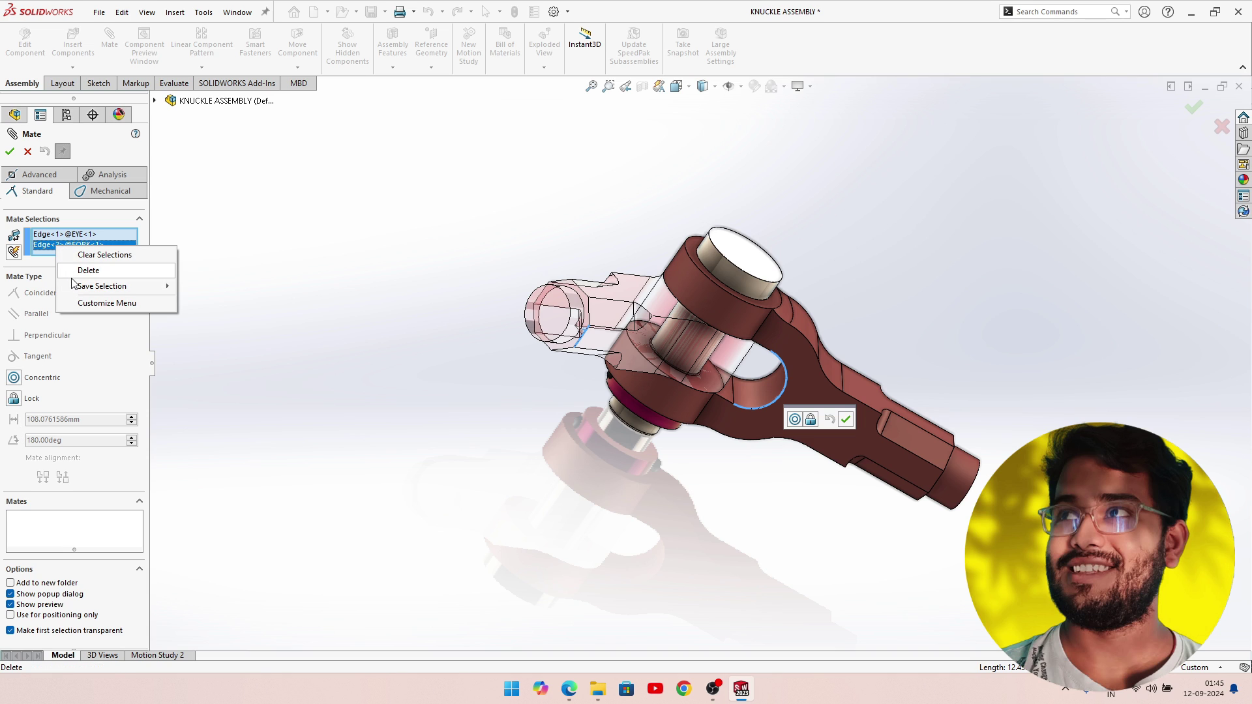
left_click(84, 271)
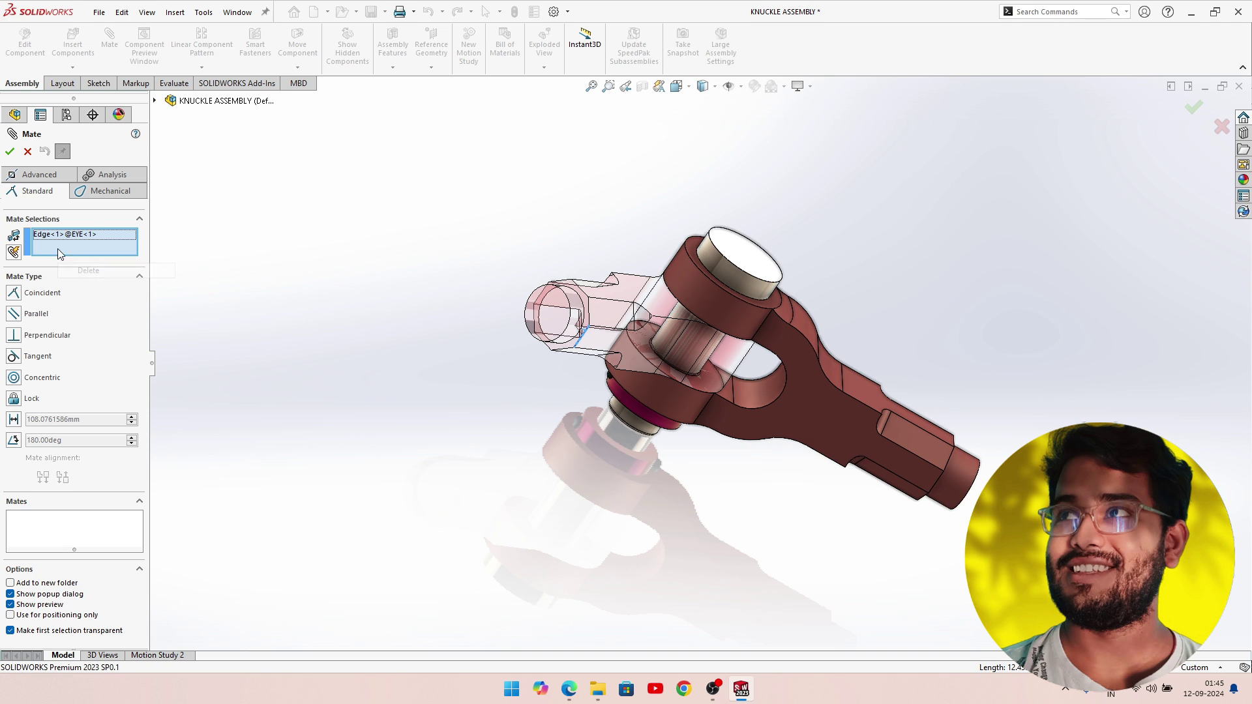
left_click(941, 478)
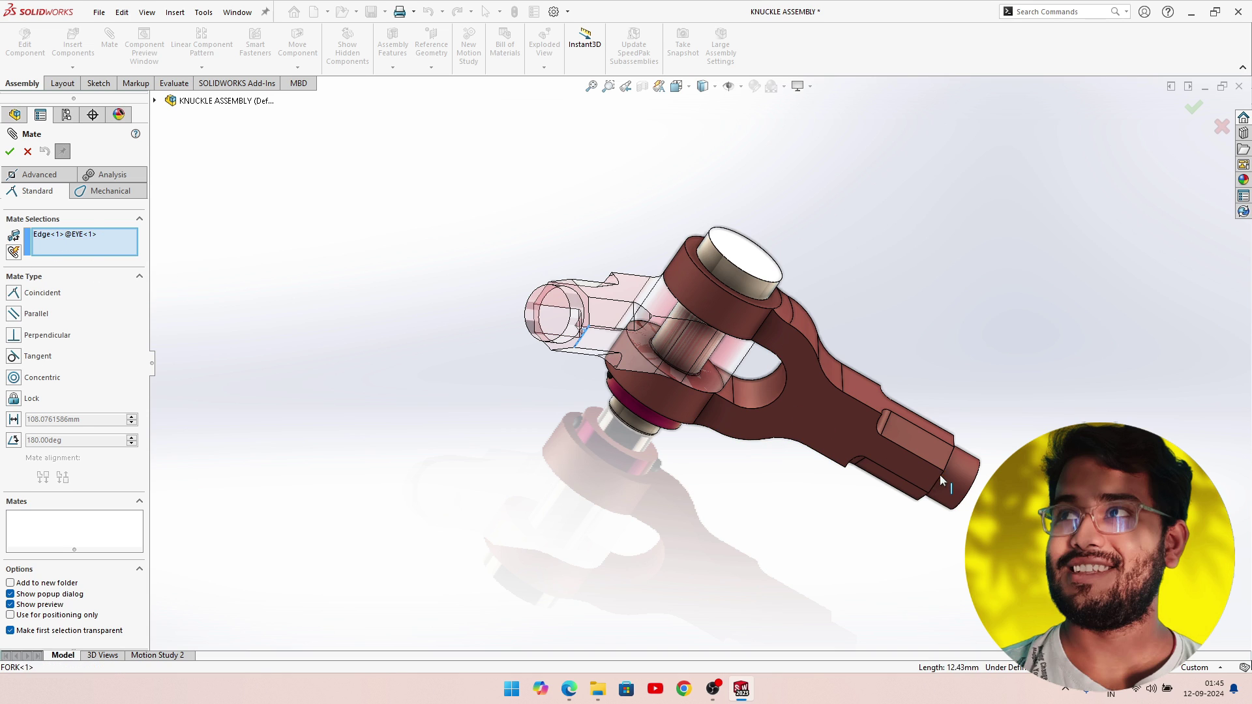
right_click(67, 251)
left_click(98, 267)
right_click(73, 243)
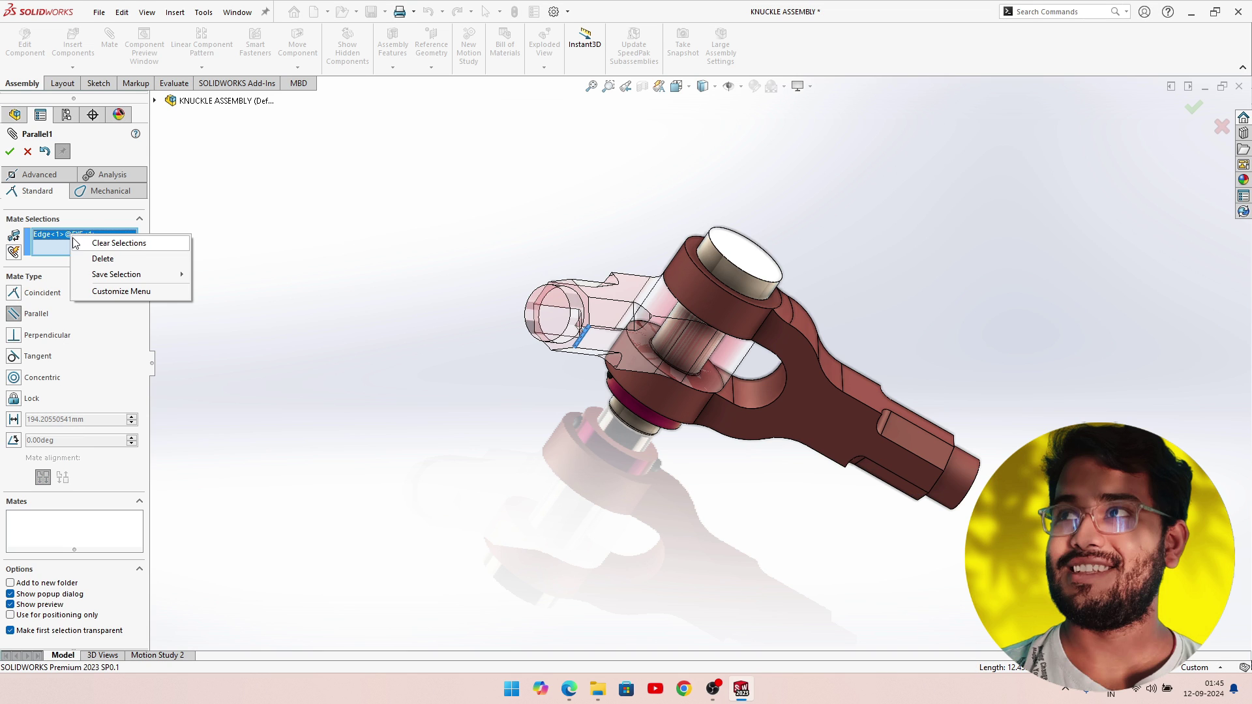
left_click(102, 258)
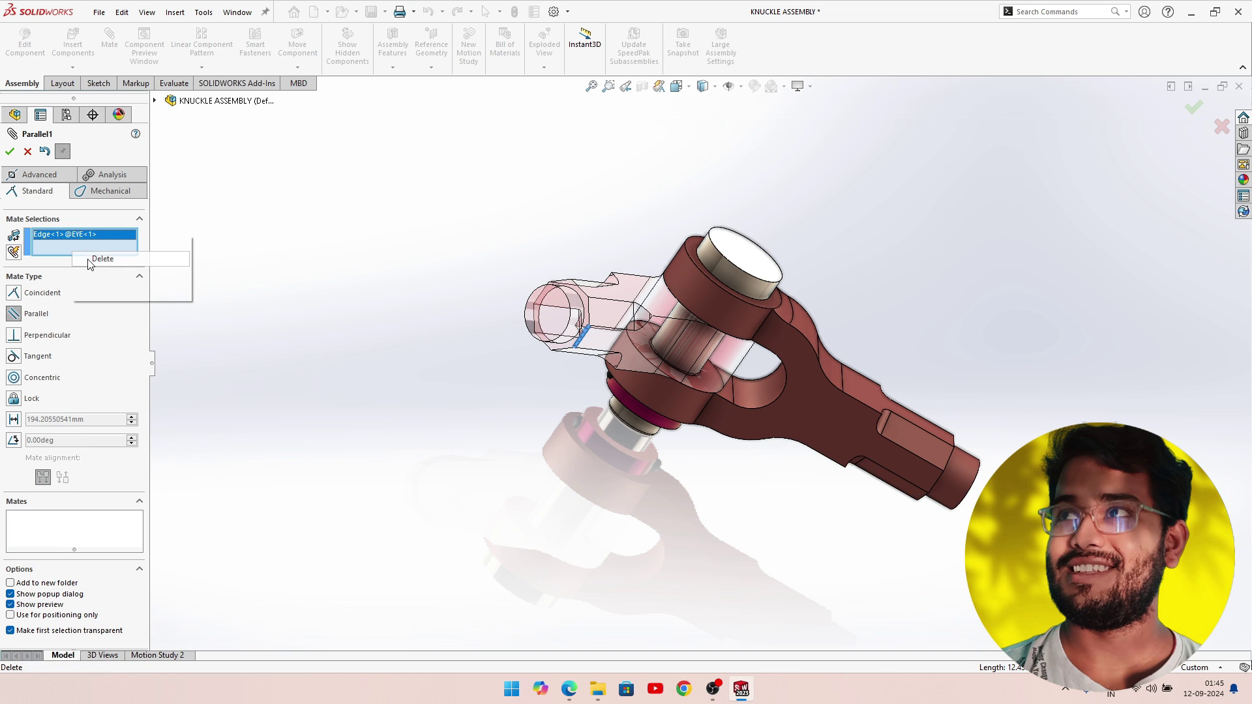
Pick a long fork edge and matching eye edge, and make it an Angle mate at 137.21°.
left_click(898, 444)
left_click(605, 326)
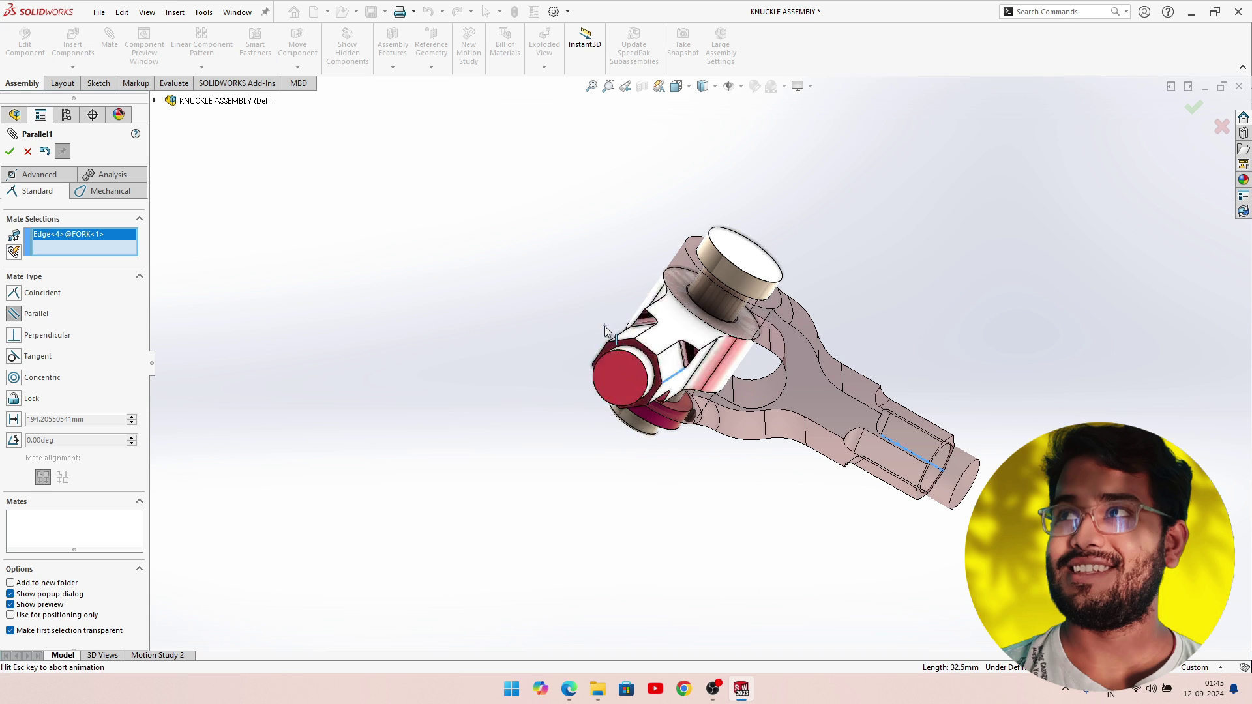
left_click(13, 440)
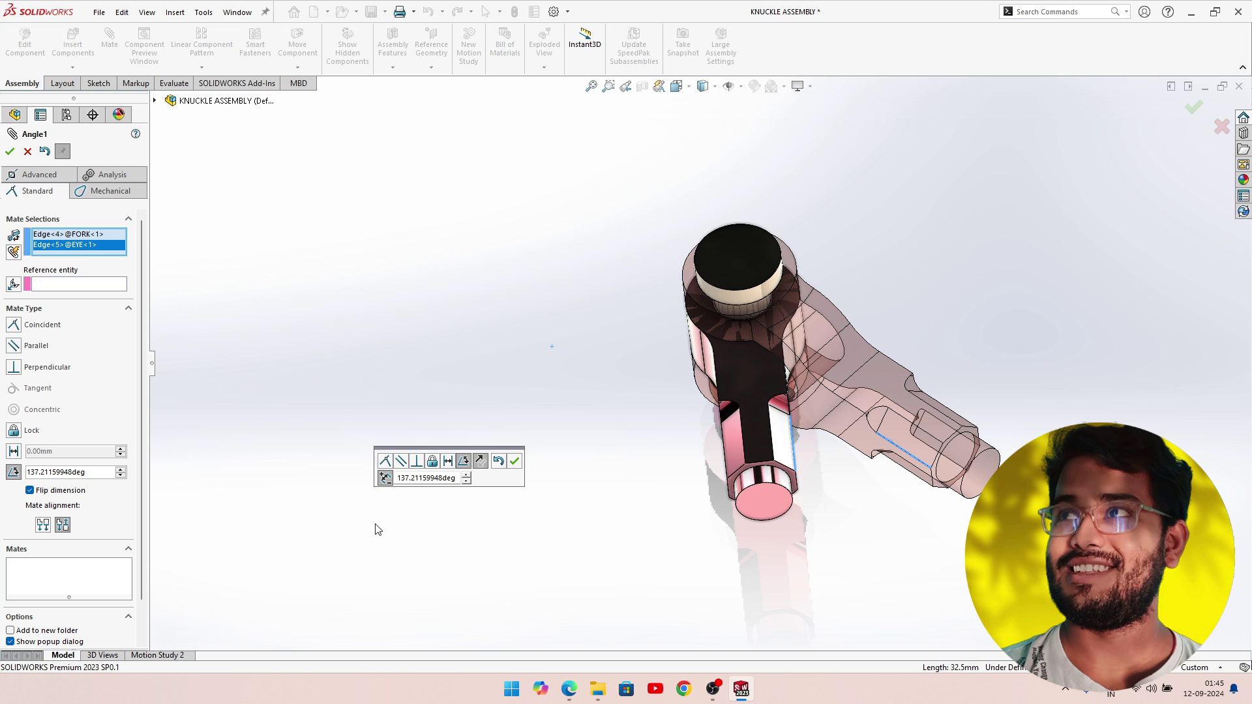
Make the fork–eye mate a limit angle with a 30° minimum and 310° maximum.
left_click(36, 174)
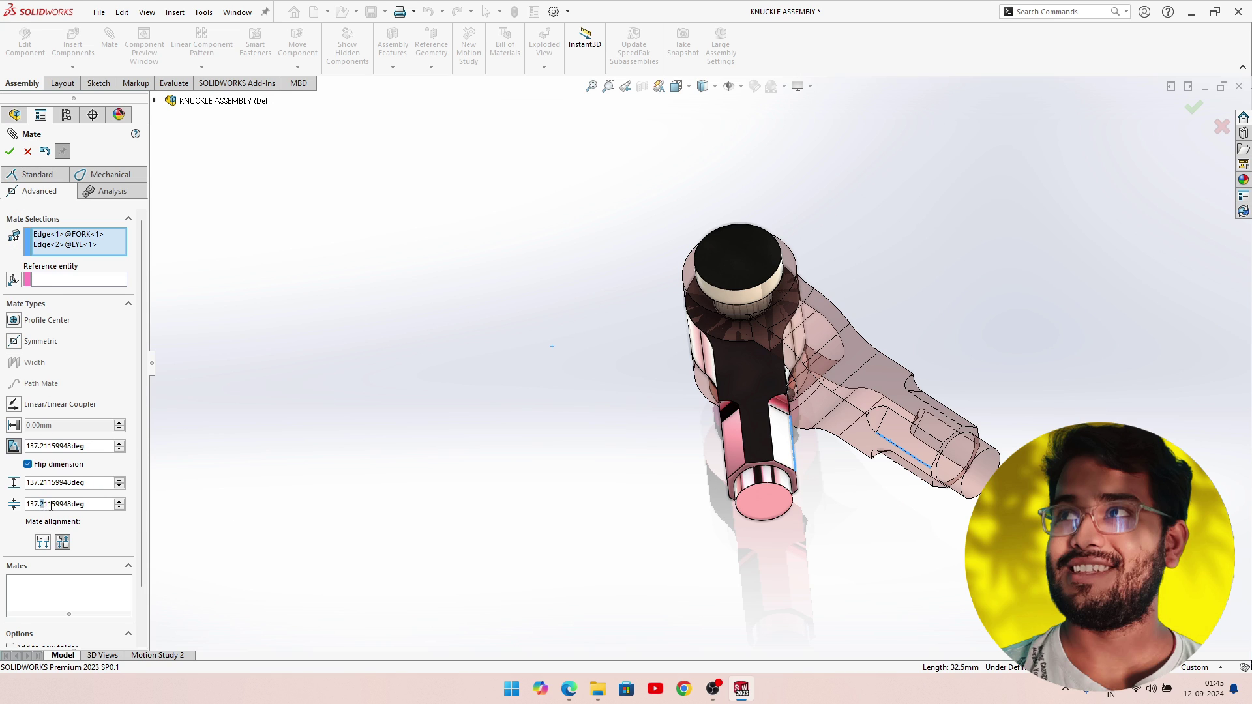
left_click(51, 505)
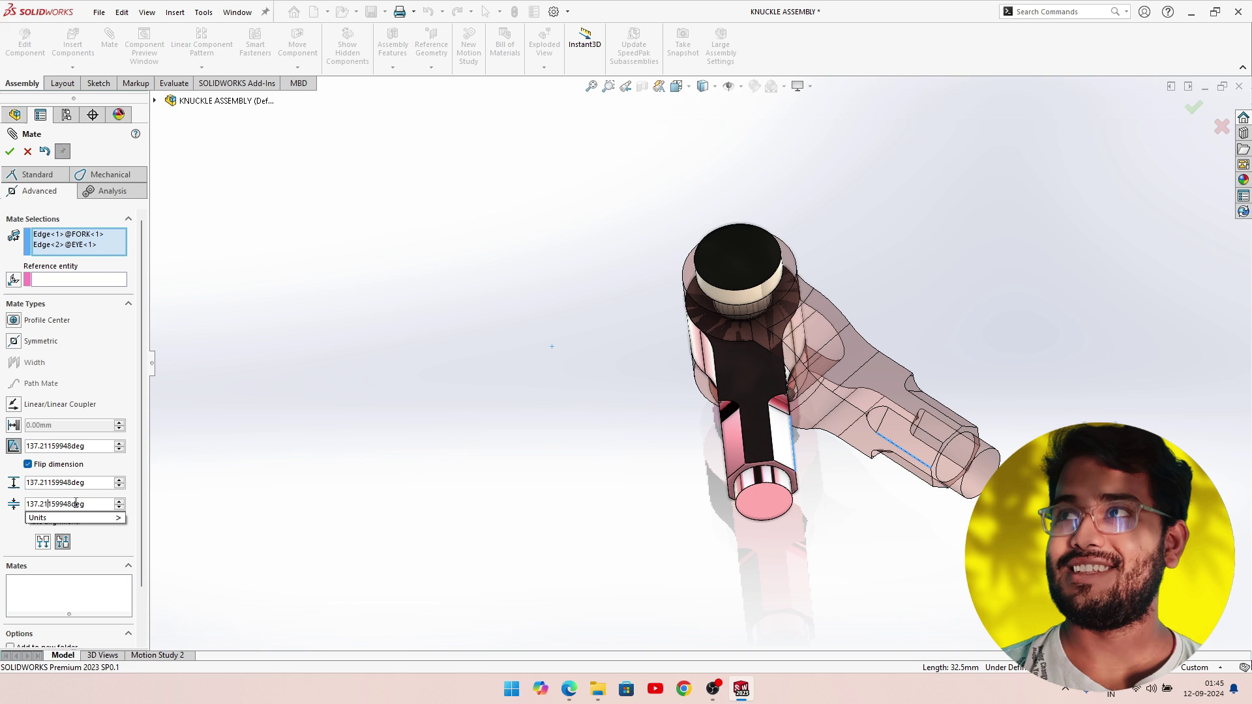
left_click(119, 502)
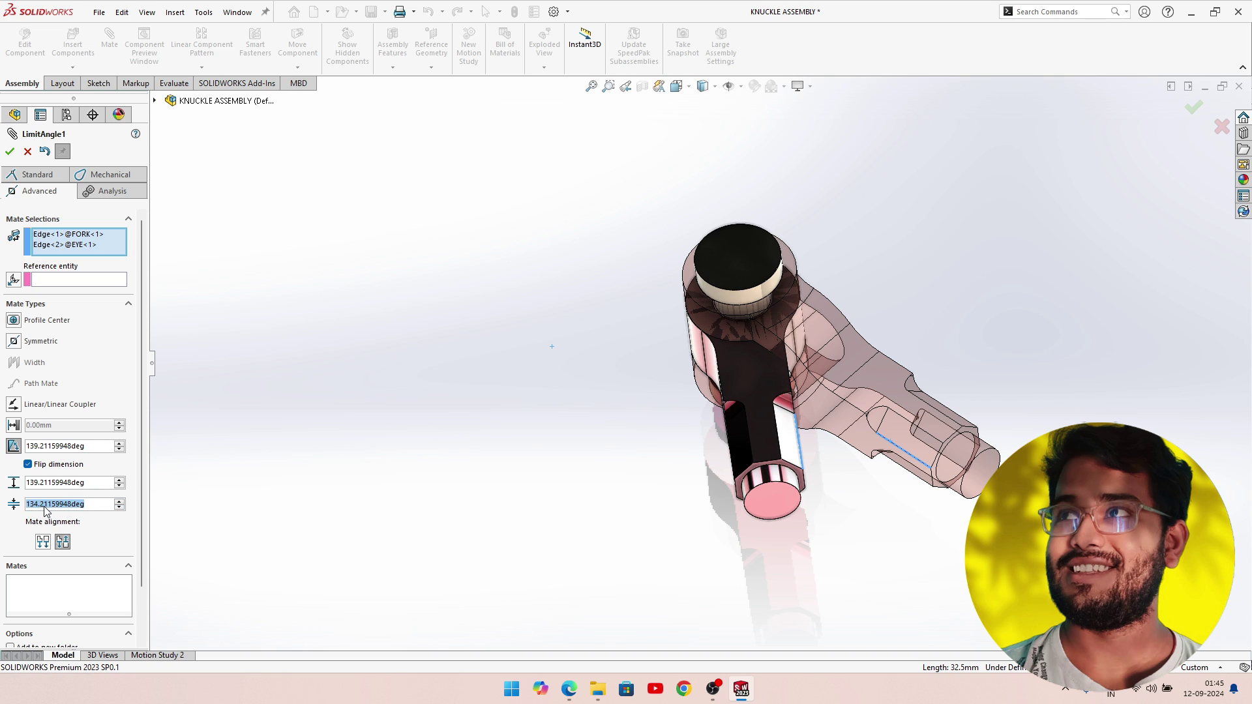
type("30")
key("Return")
type("310")
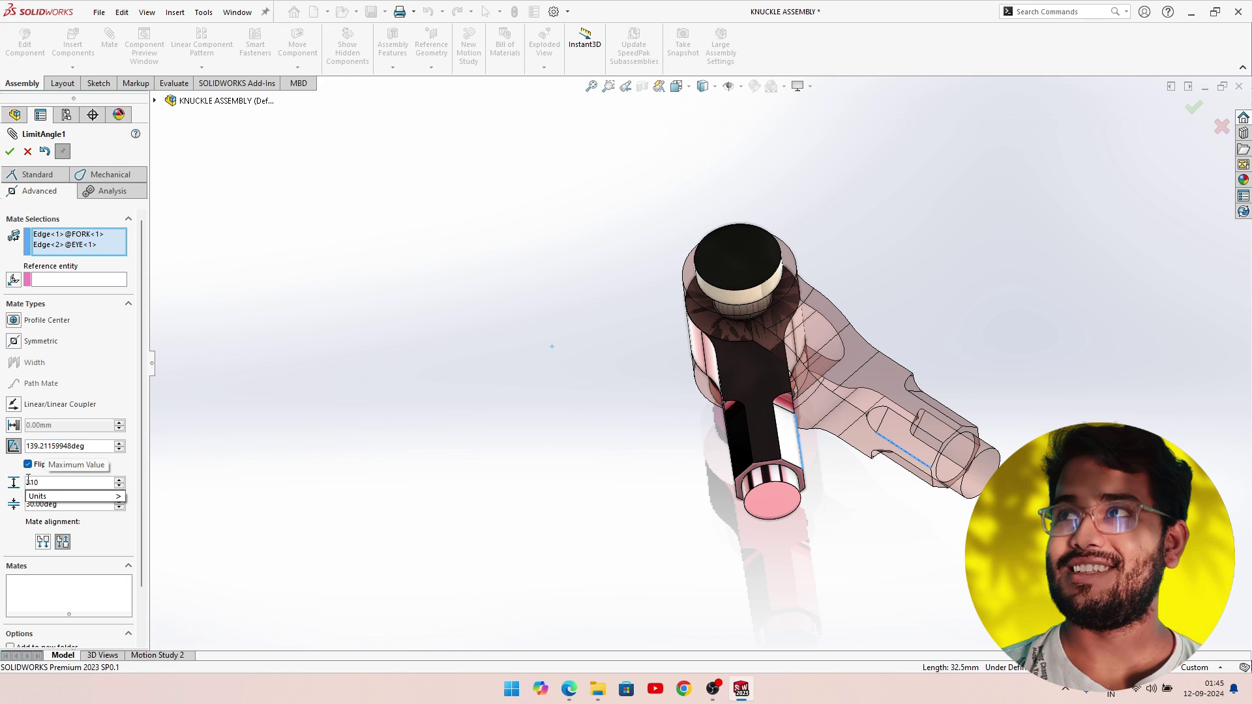
key("Return")
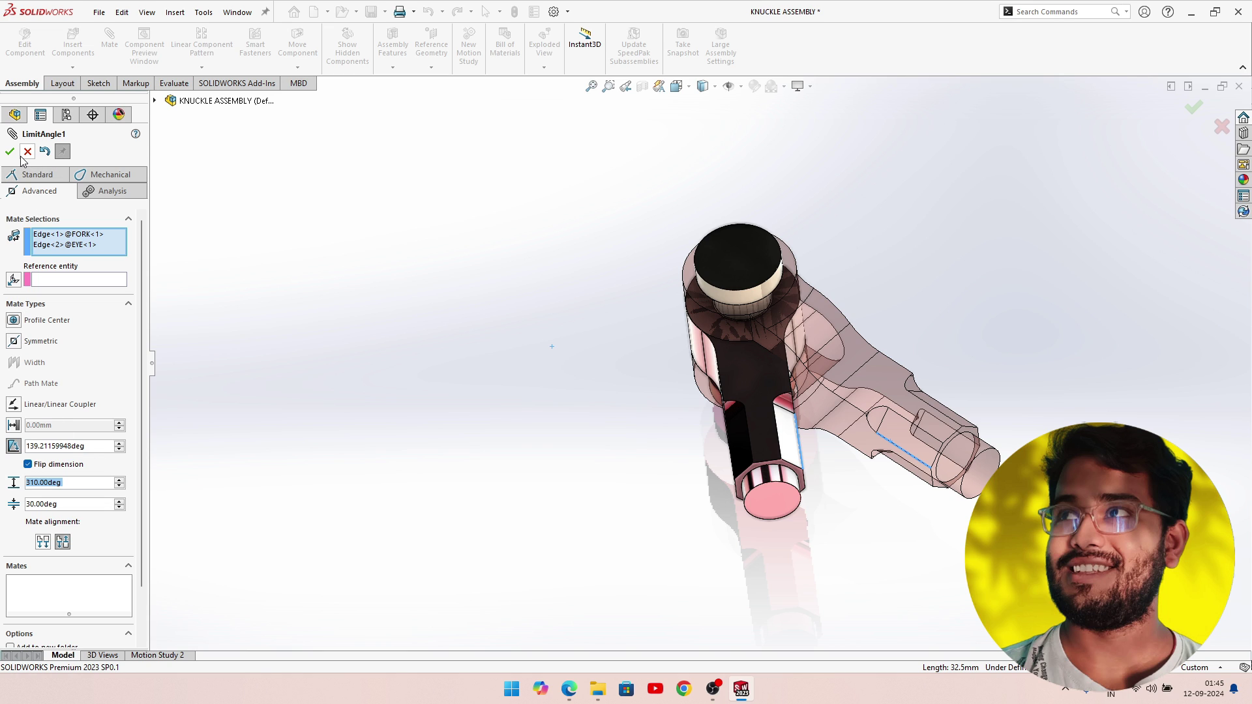
left_click(10, 152)
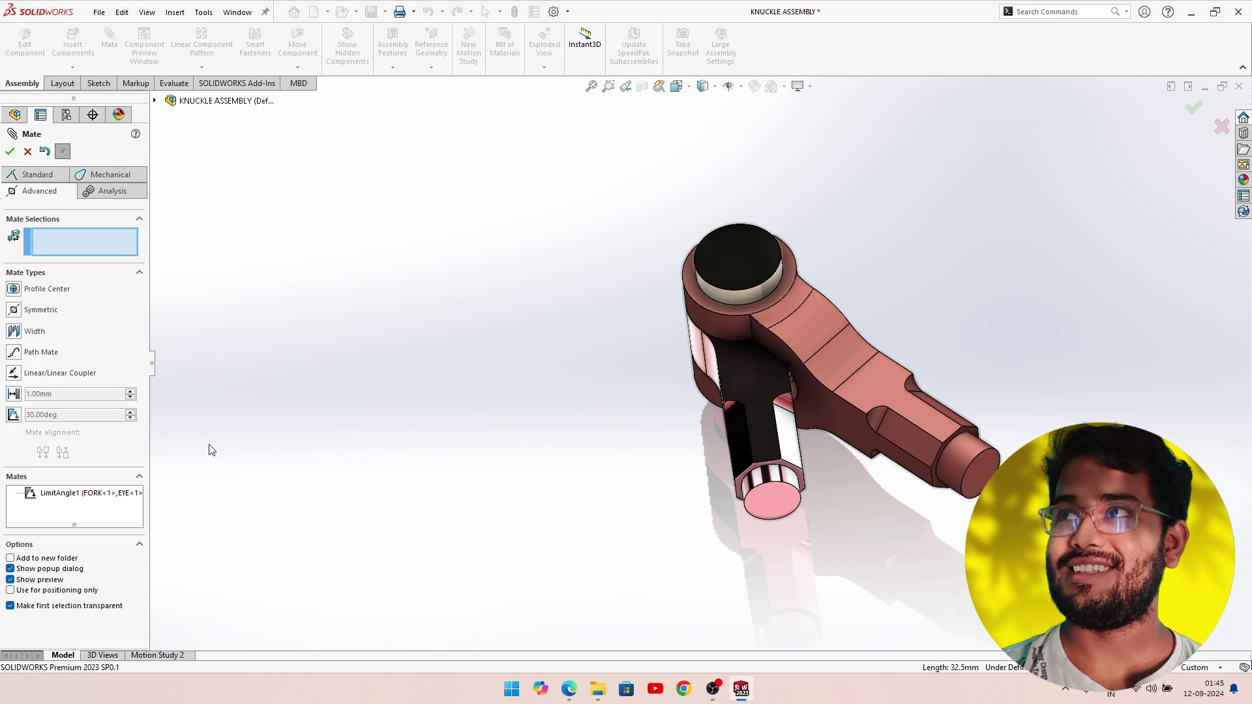
Swing the fork to test the limits, turning off LimitAngle1's flipped dimension.
mouse_move(788, 500)
left_mouse_down()
mouse_move(684, 502)
mouse_move(867, 467)
mouse_move(1035, 246)
mouse_move(593, 250)
mouse_move(671, 238)
mouse_move(828, 496)
mouse_move(582, 277)
mouse_move(638, 215)
mouse_move(593, 273)
mouse_move(785, 503)
left_mouse_up()
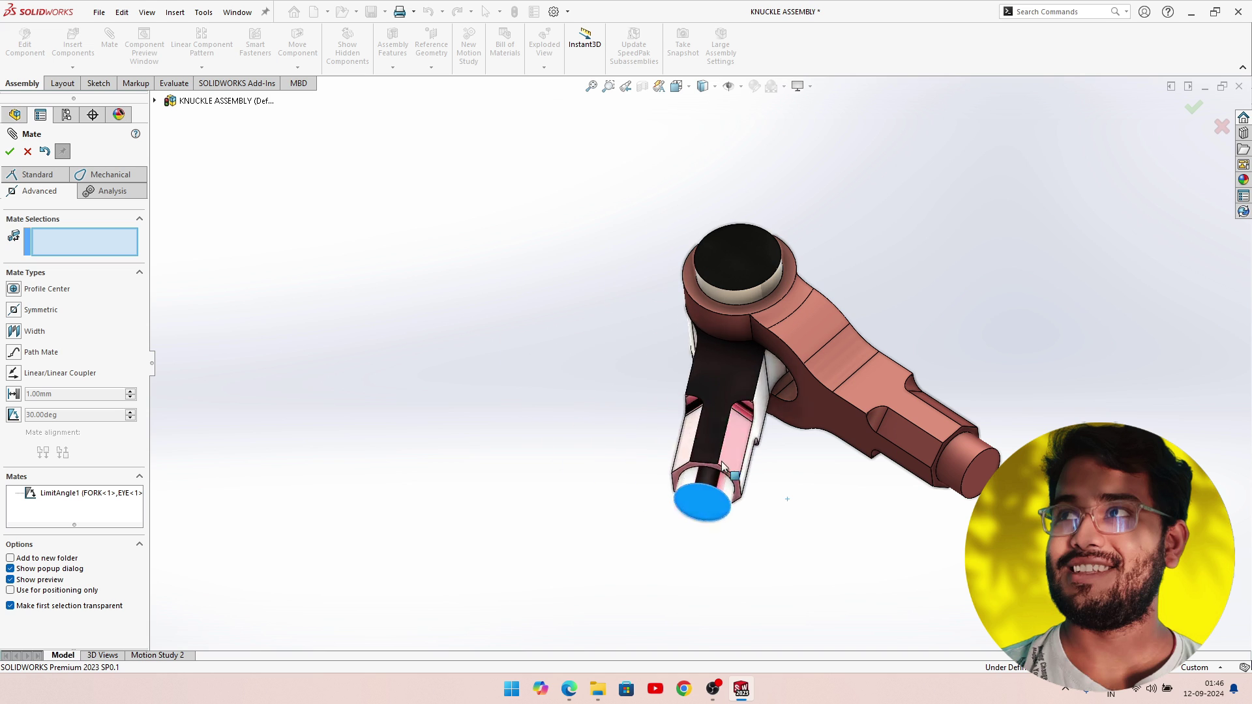
left_click(43, 493)
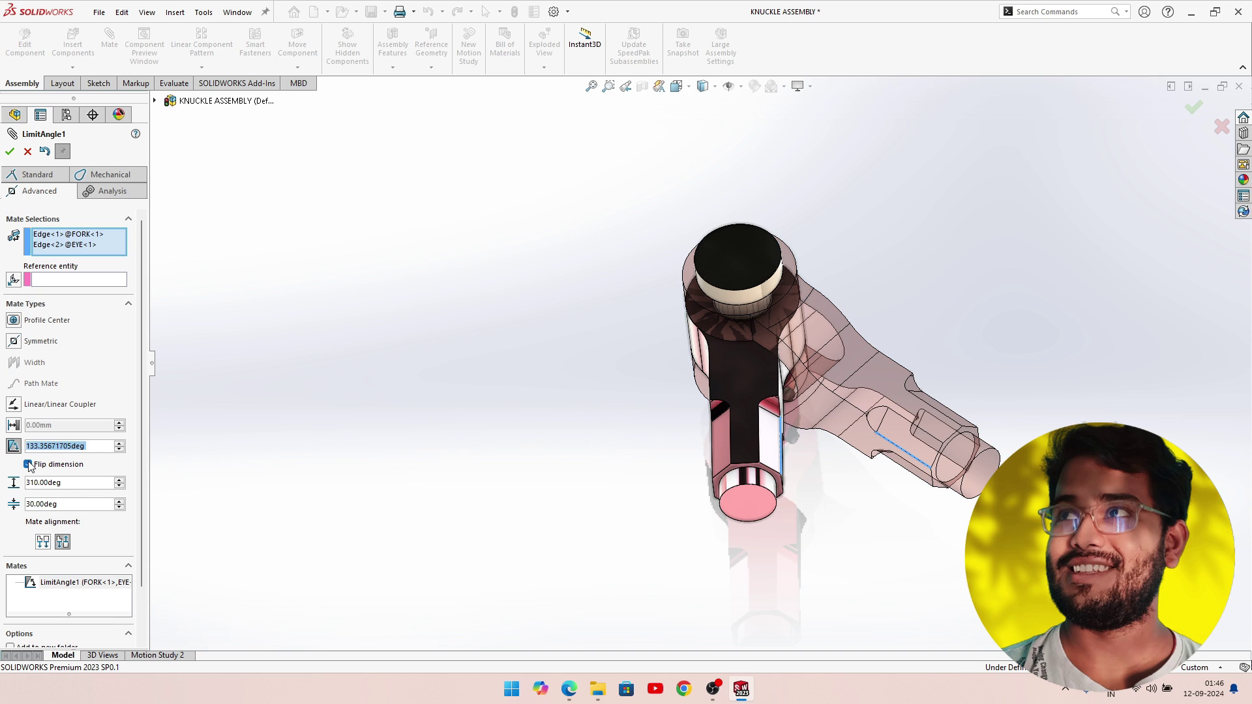
left_click(28, 464)
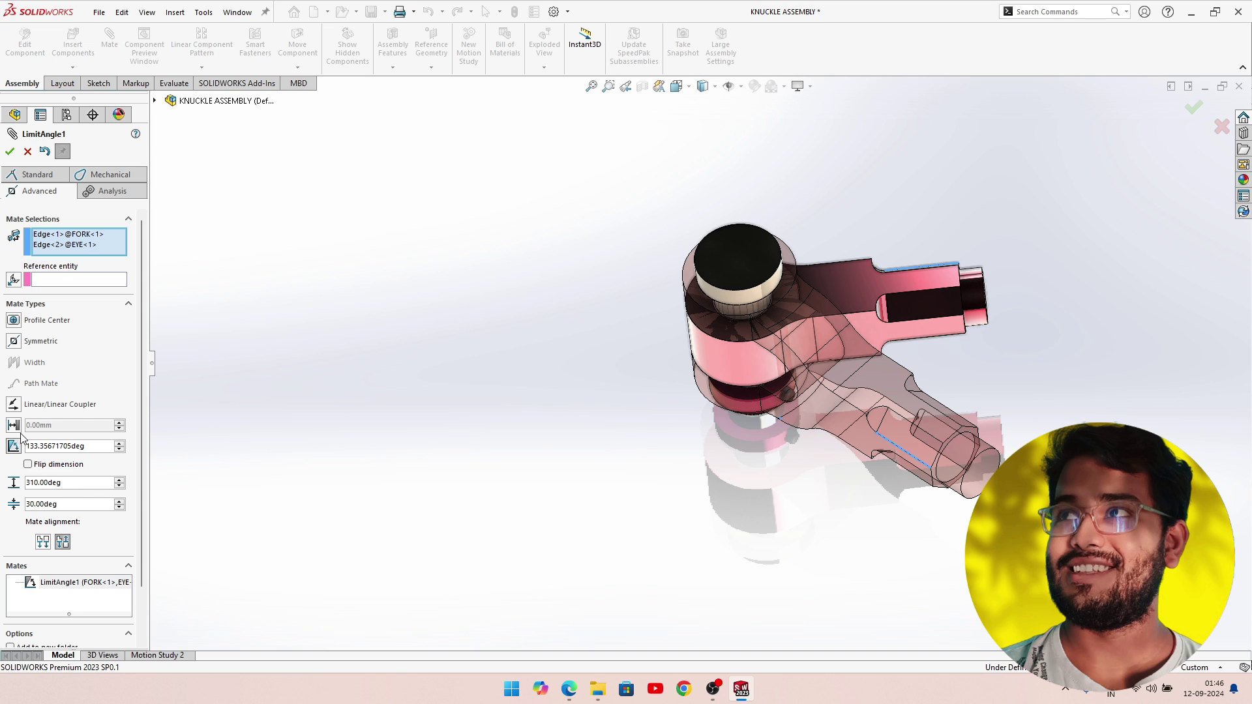
left_click(10, 155)
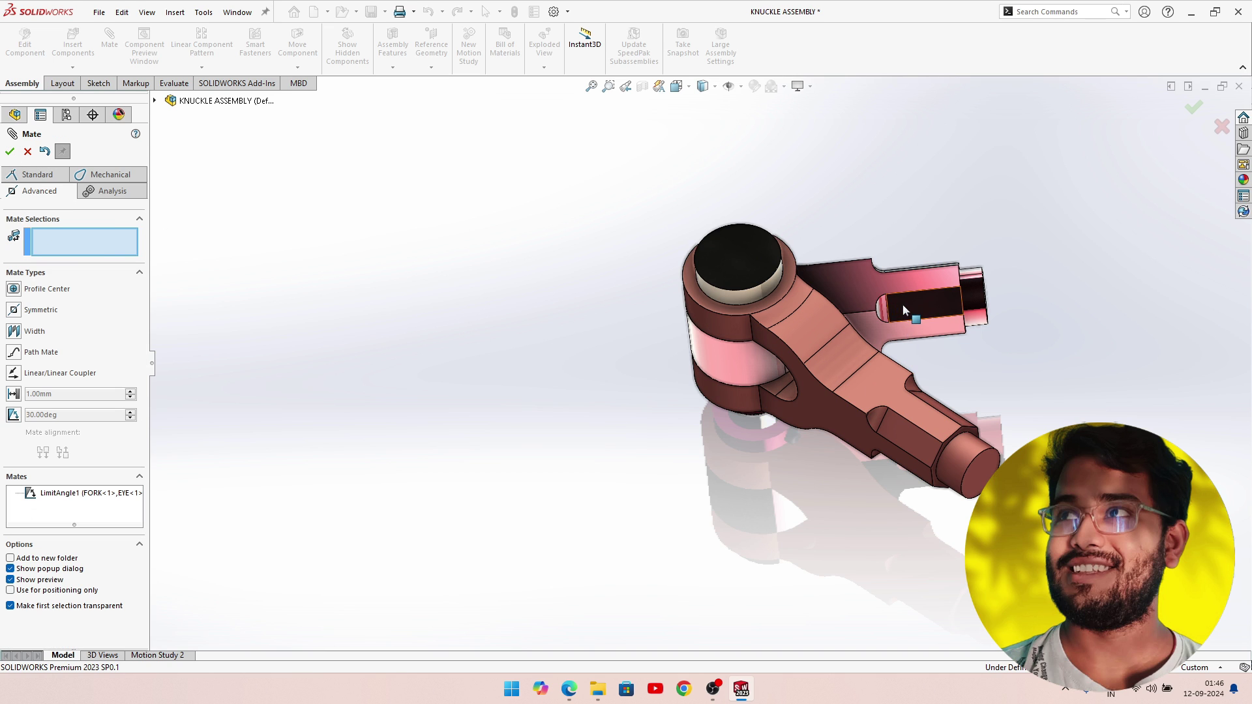
mouse_move(903, 304)
left_mouse_down()
mouse_move(702, 527)
mouse_move(572, 228)
left_mouse_up()
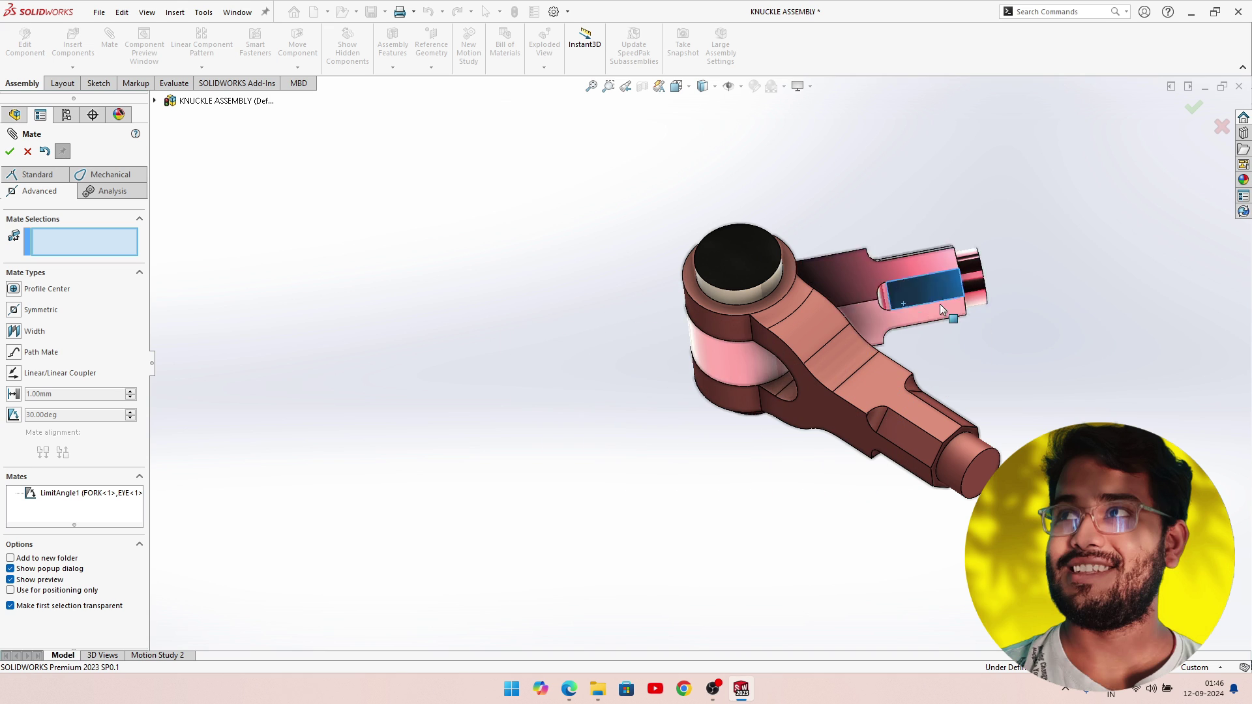
left_click_drag(572, 228, 941, 303)
Flip the fork's mate alignment, re-enable the flipped dimension, and retest LimitAngle1's range.
left_click(65, 494)
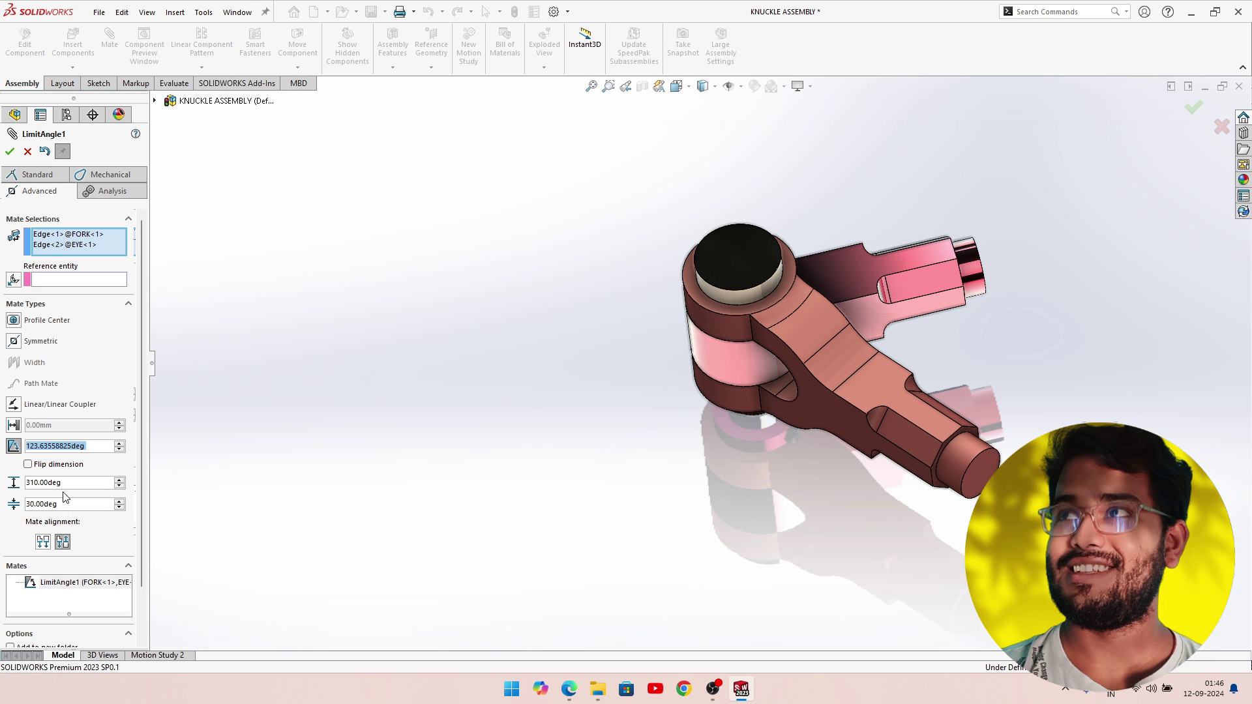
left_click(45, 543)
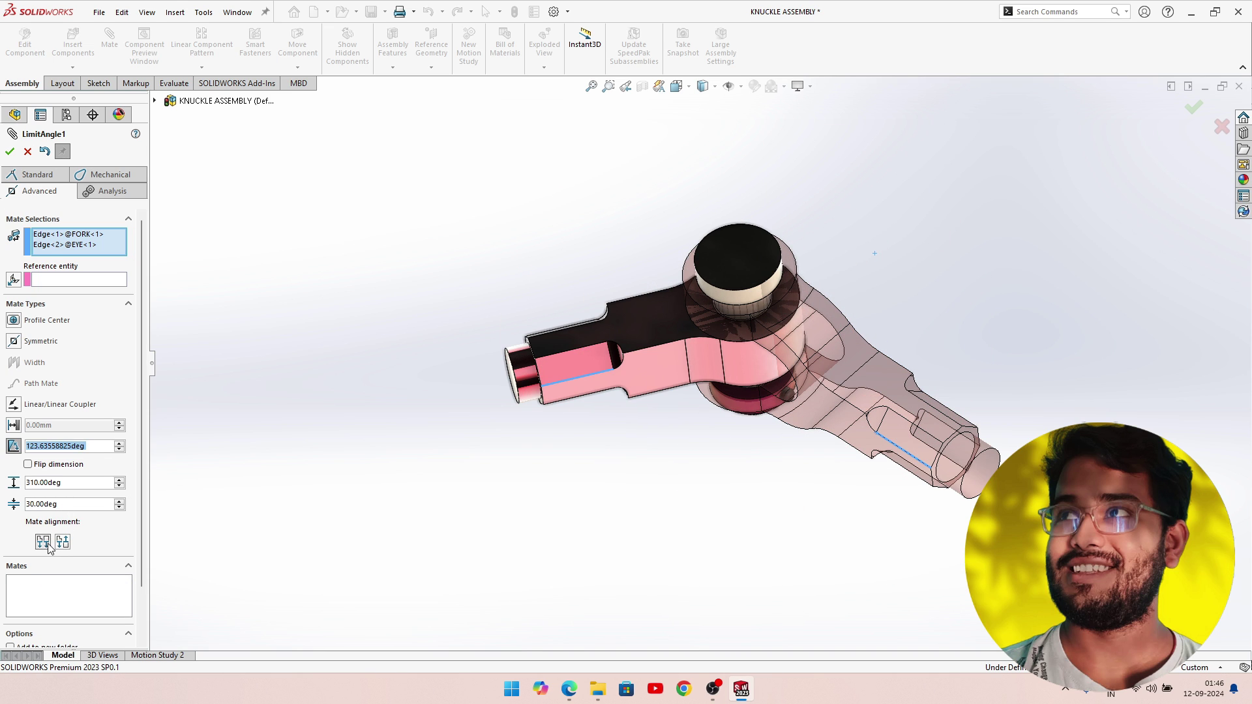
left_click(27, 464)
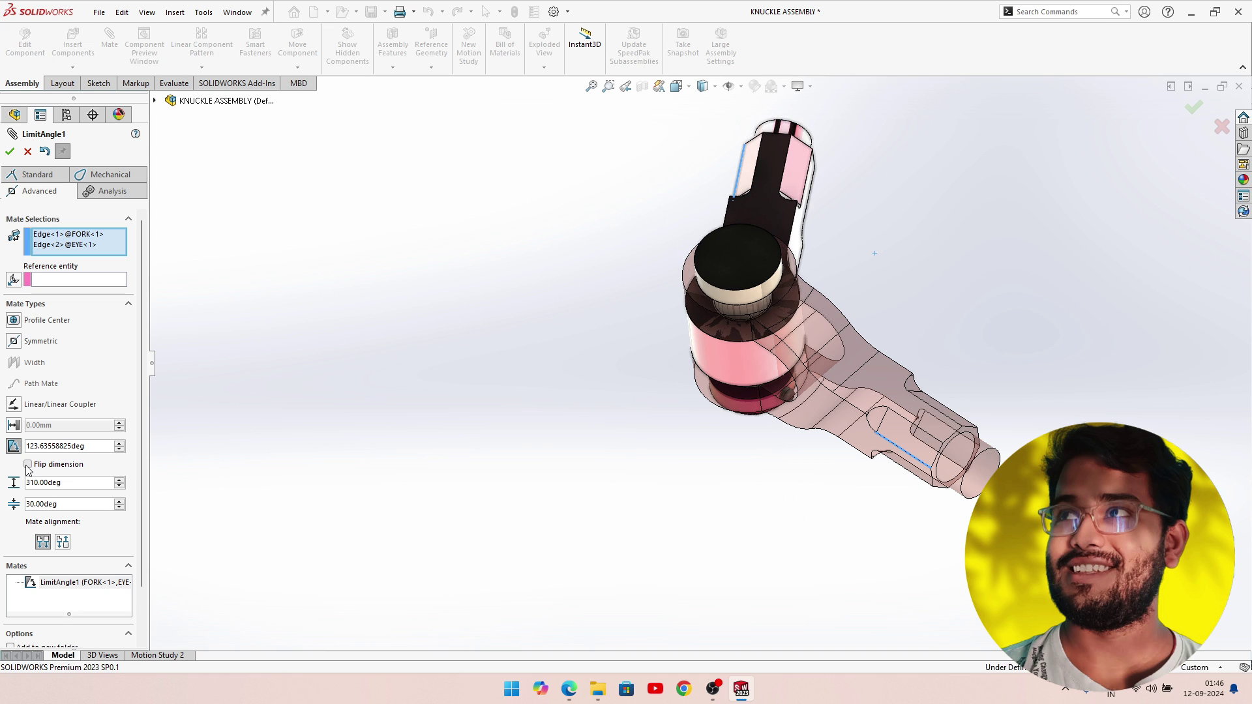
left_click(10, 151)
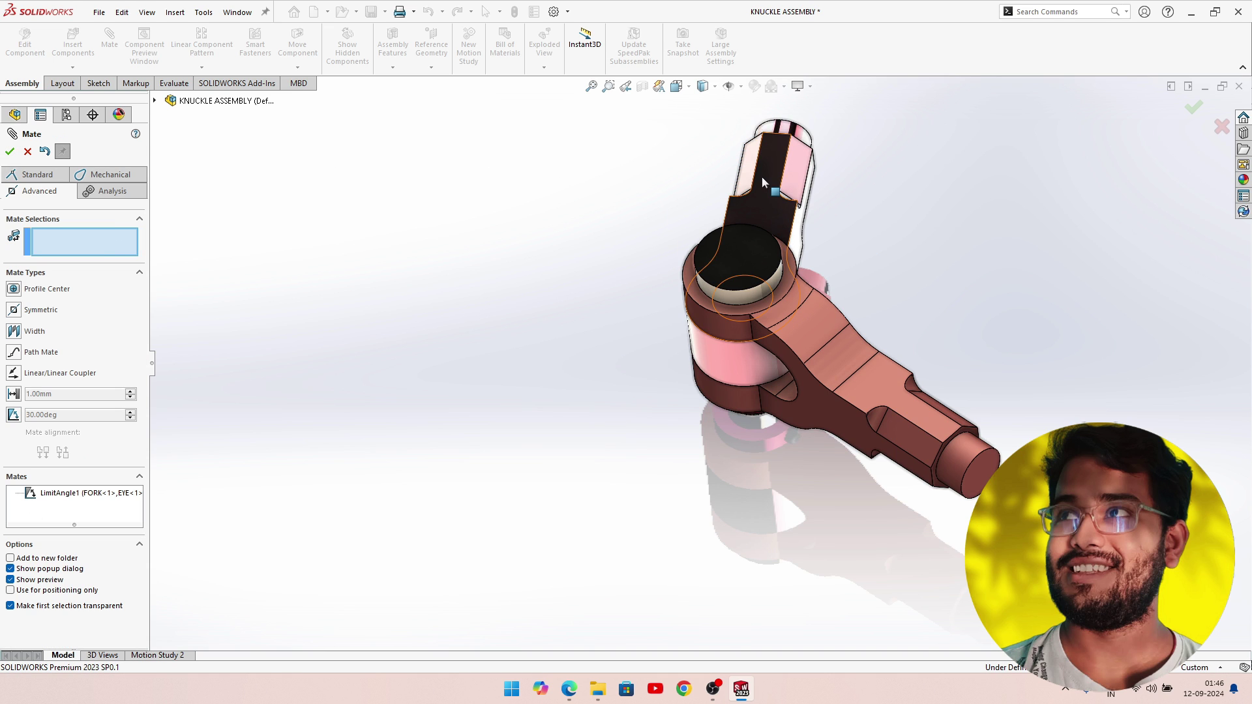
mouse_move(762, 176)
left_mouse_down()
mouse_move(606, 209)
mouse_move(424, 292)
mouse_move(740, 544)
left_mouse_up()
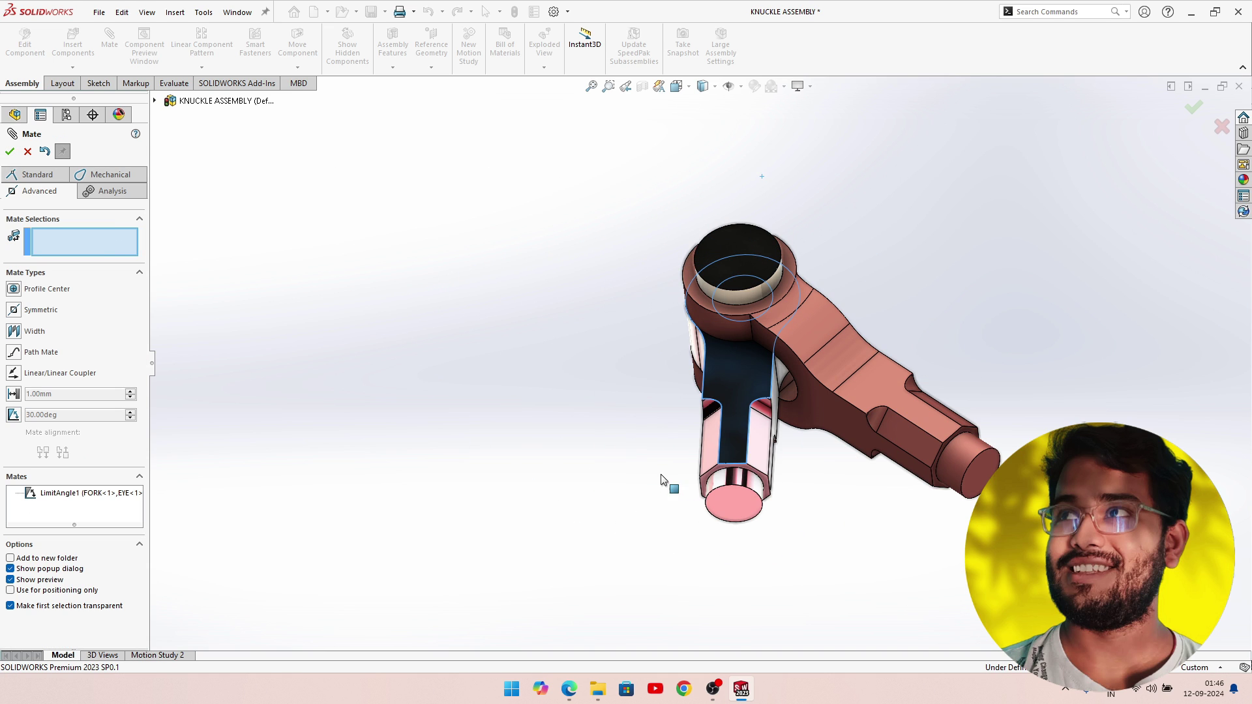
mouse_move(773, 470)
left_mouse_down()
mouse_move(670, 497)
mouse_move(576, 439)
left_mouse_up()
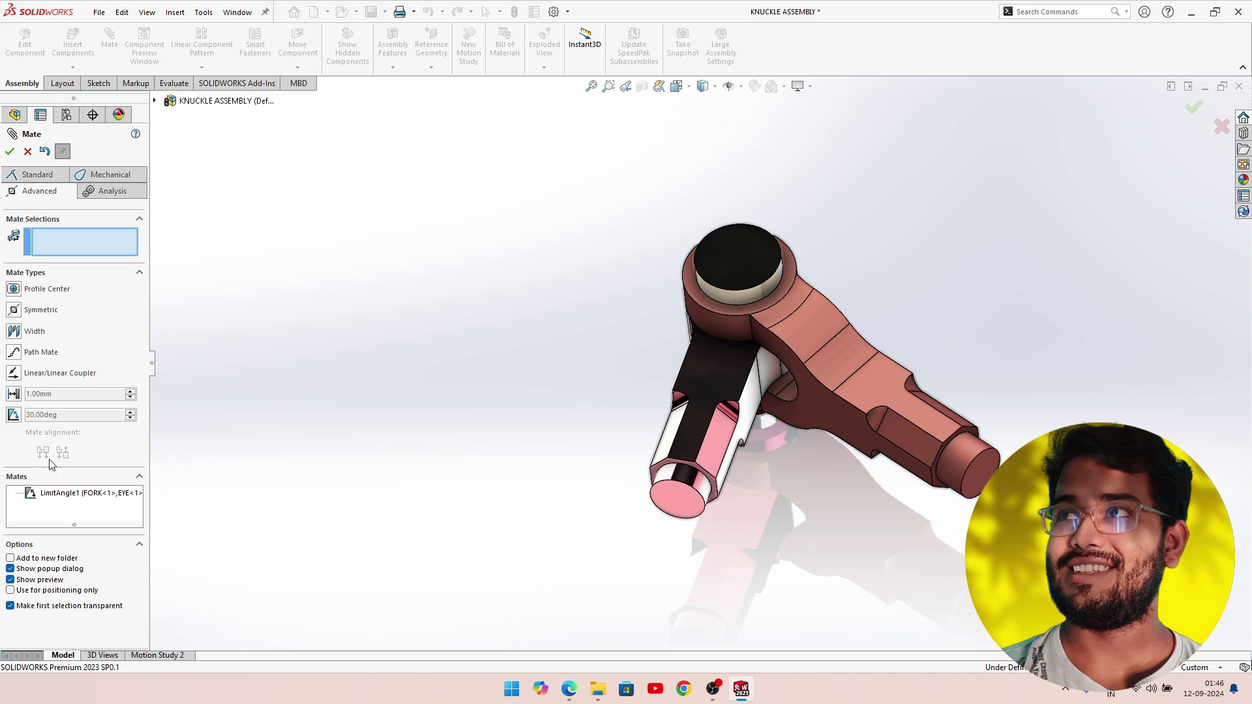
left_click(46, 497)
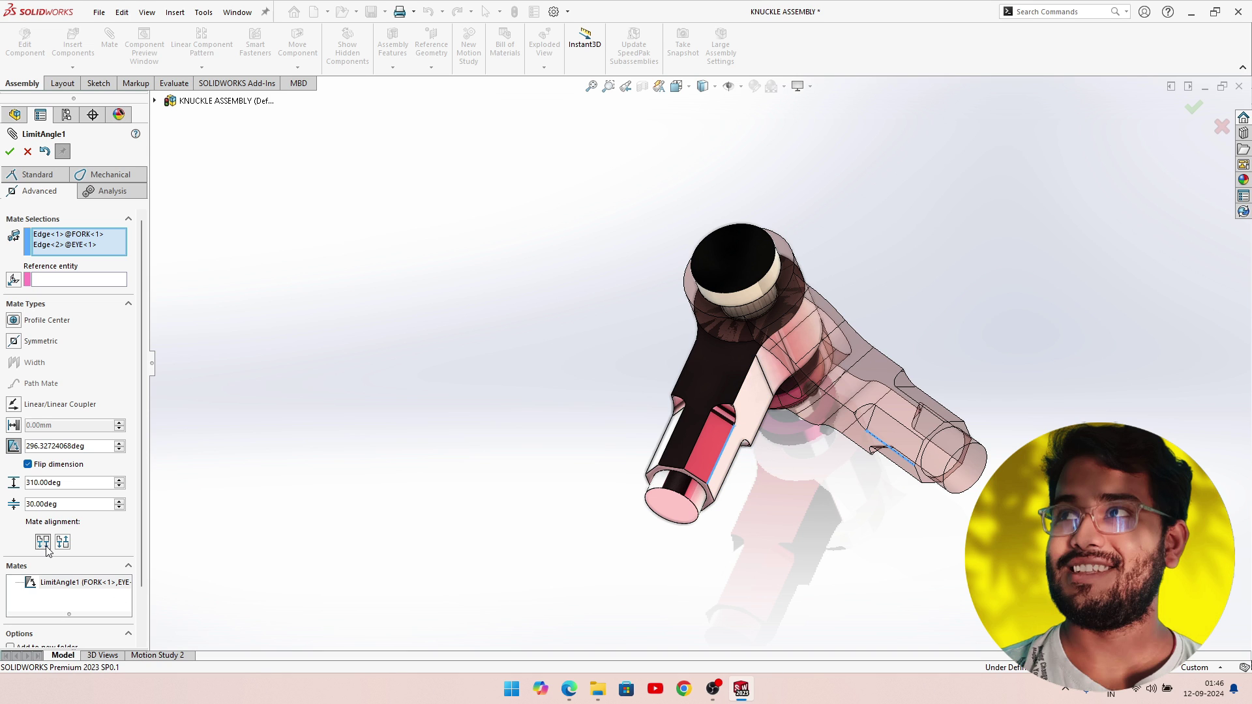
left_click(10, 152)
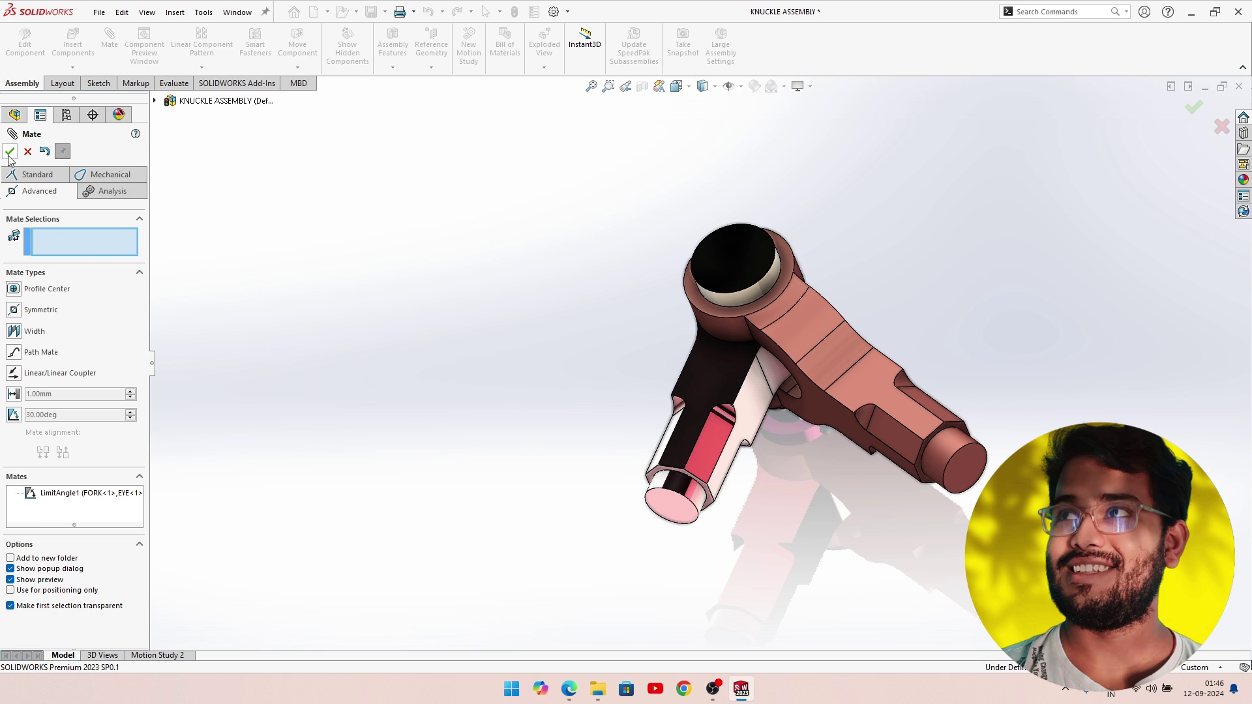
Close the mate editor, swing the eye upright, and show the assembly in Isometric view.
key("Escape")
mouse_move(709, 454)
left_mouse_down()
mouse_move(863, 426)
mouse_move(598, 332)
mouse_move(873, 286)
mouse_move(884, 388)
mouse_move(899, 305)
mouse_move(821, 406)
mouse_move(890, 326)
mouse_move(913, 331)
mouse_move(832, 322)
mouse_move(889, 343)
mouse_move(734, 142)
left_mouse_up()
key("space")
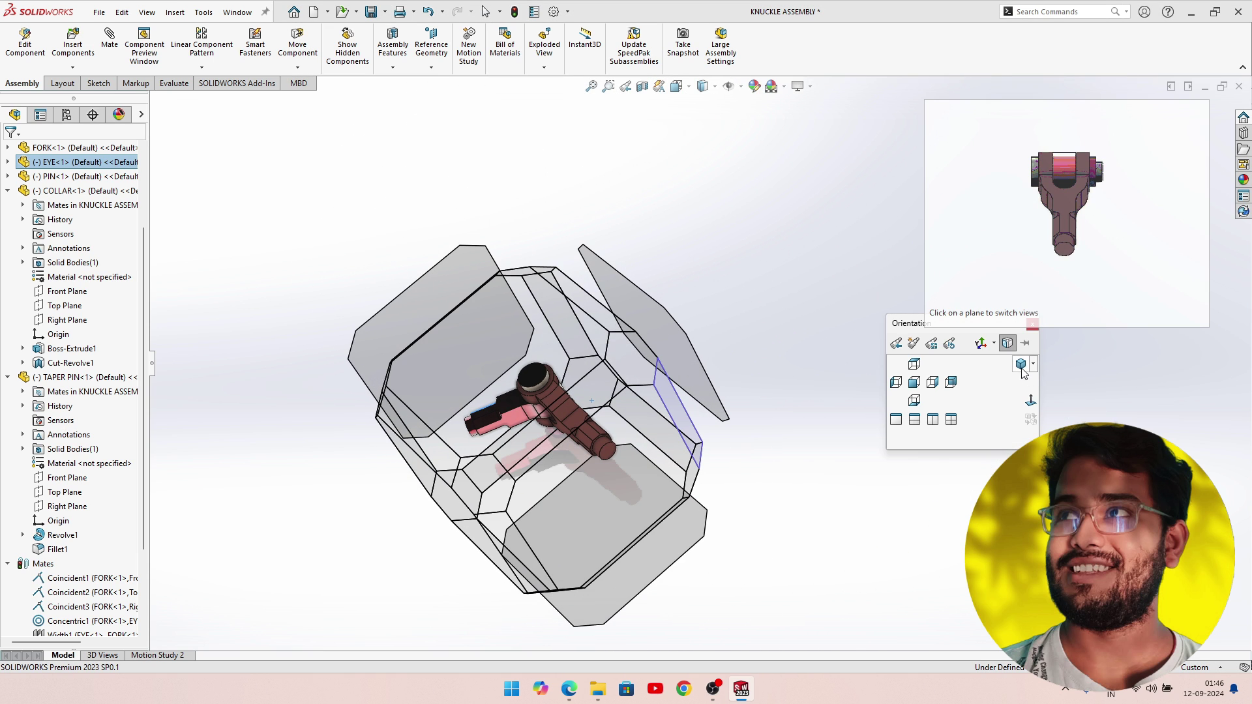
left_click(1010, 369)
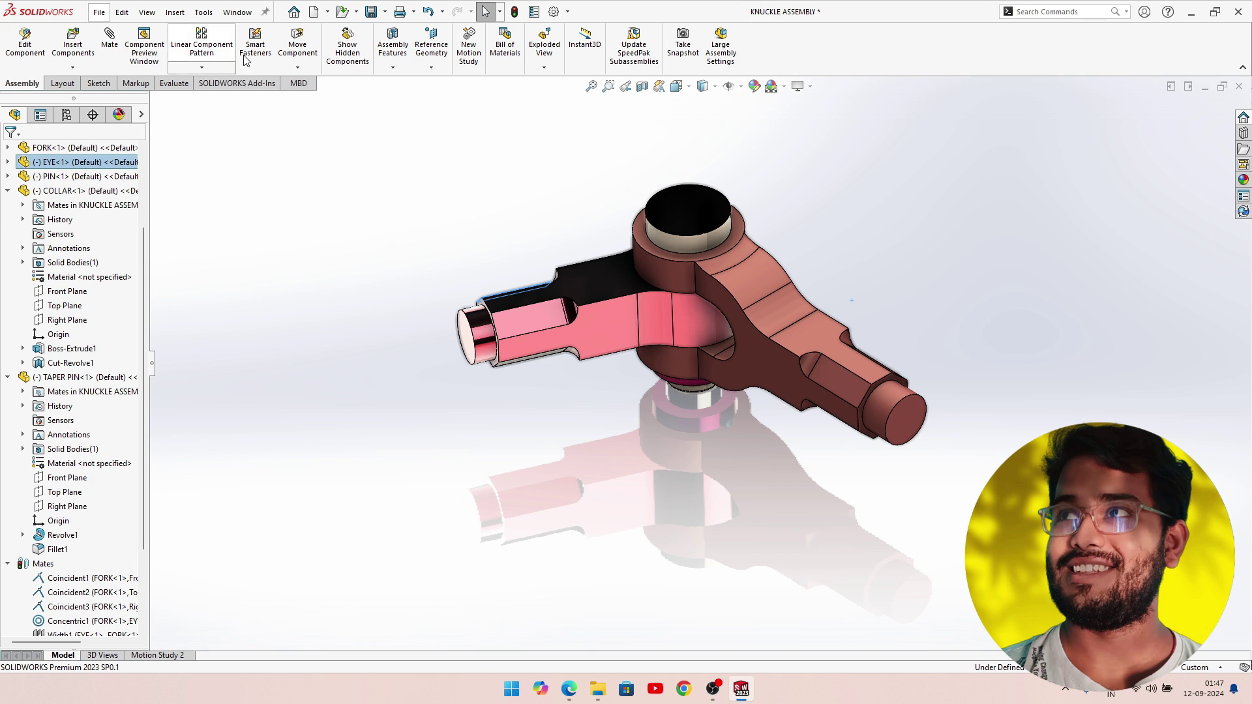
scroll(631, 322, "up", 2)
scroll(717, 378, "down", 5)
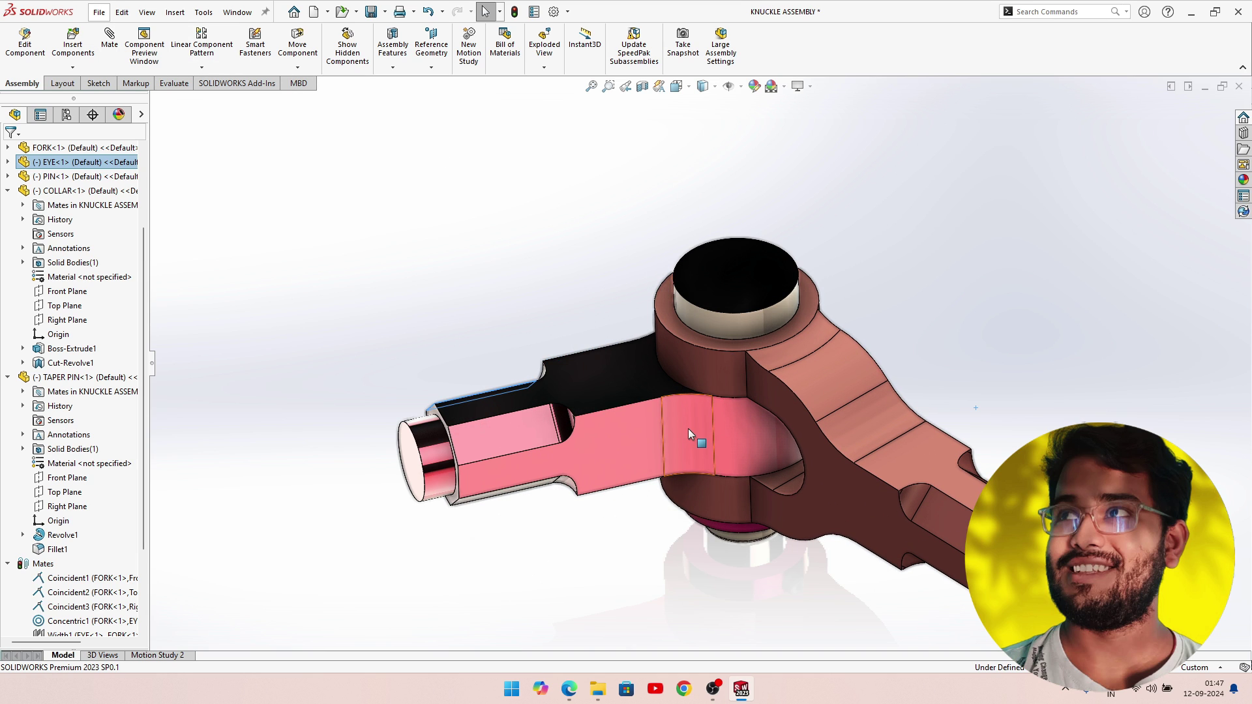
Check the assembly's configurations, return to the parts tree, and open the File menu.
left_click(67, 116)
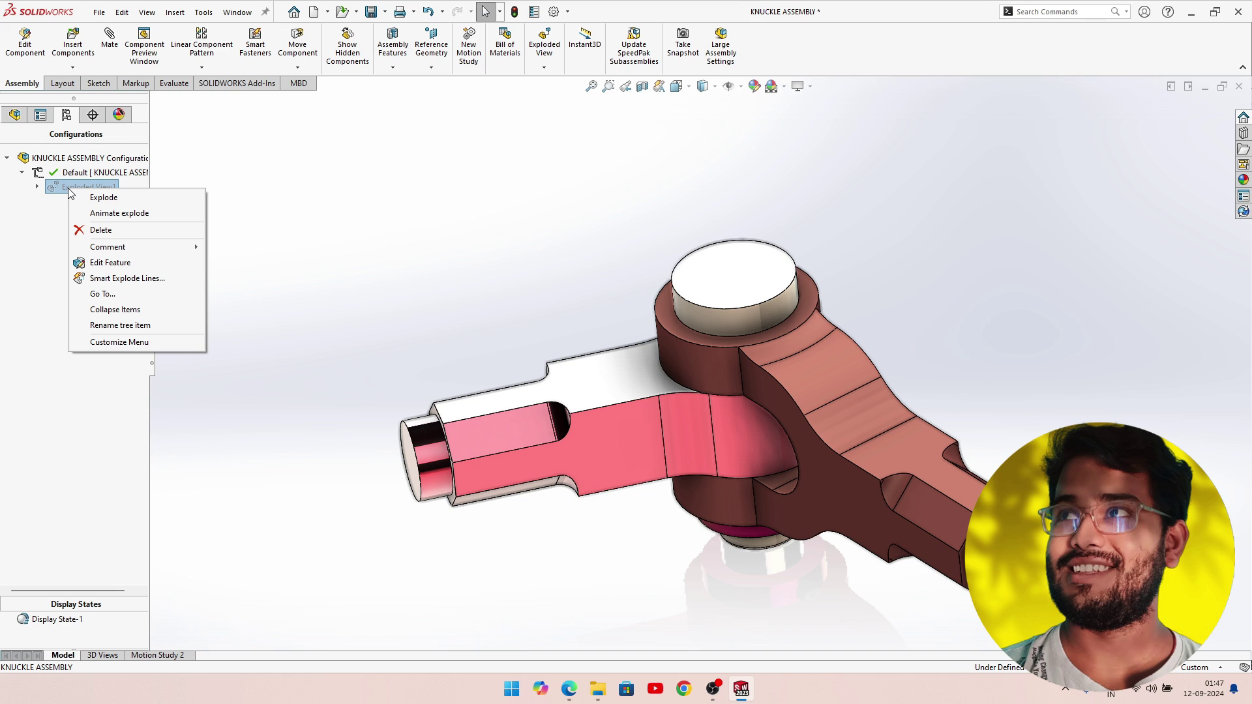
left_click(38, 260)
left_click(14, 114)
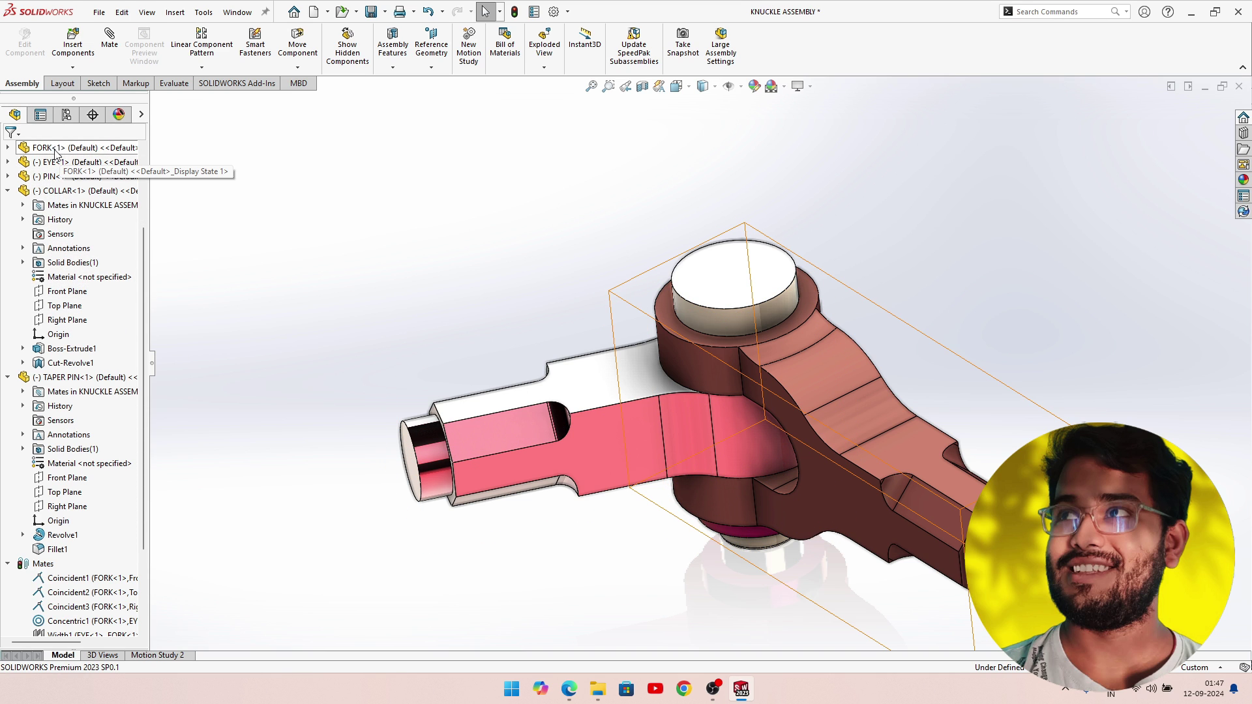
scroll(55, 153, "up", 3)
scroll(56, 154, "up", 1)
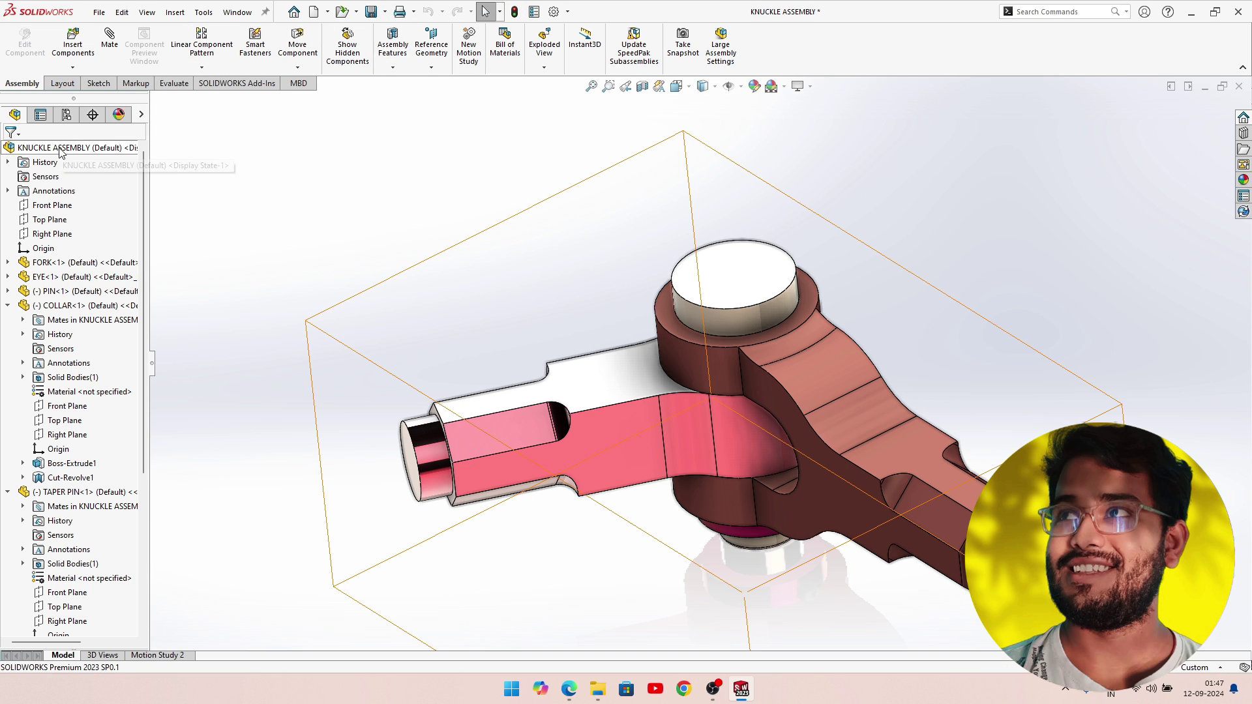
left_click(92, 16)
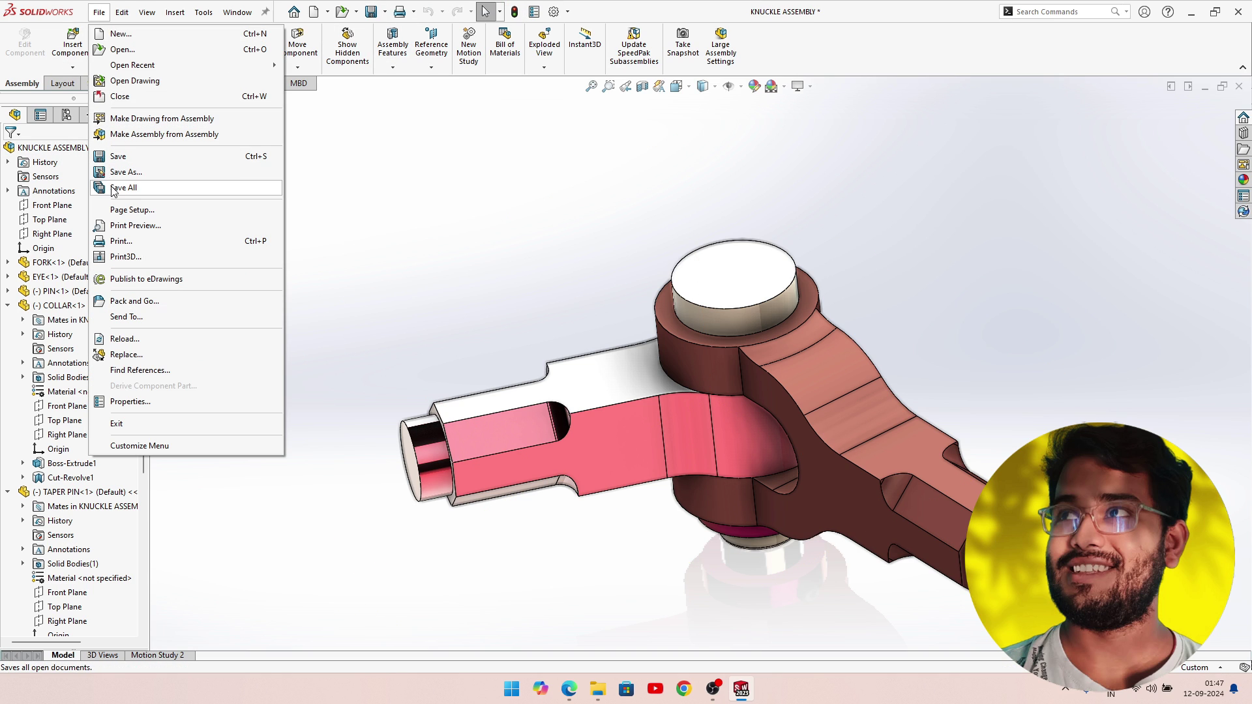
Save all open documents and explode the KNUCKLE ASSEMBLY.
left_click(121, 157)
right_click(49, 155)
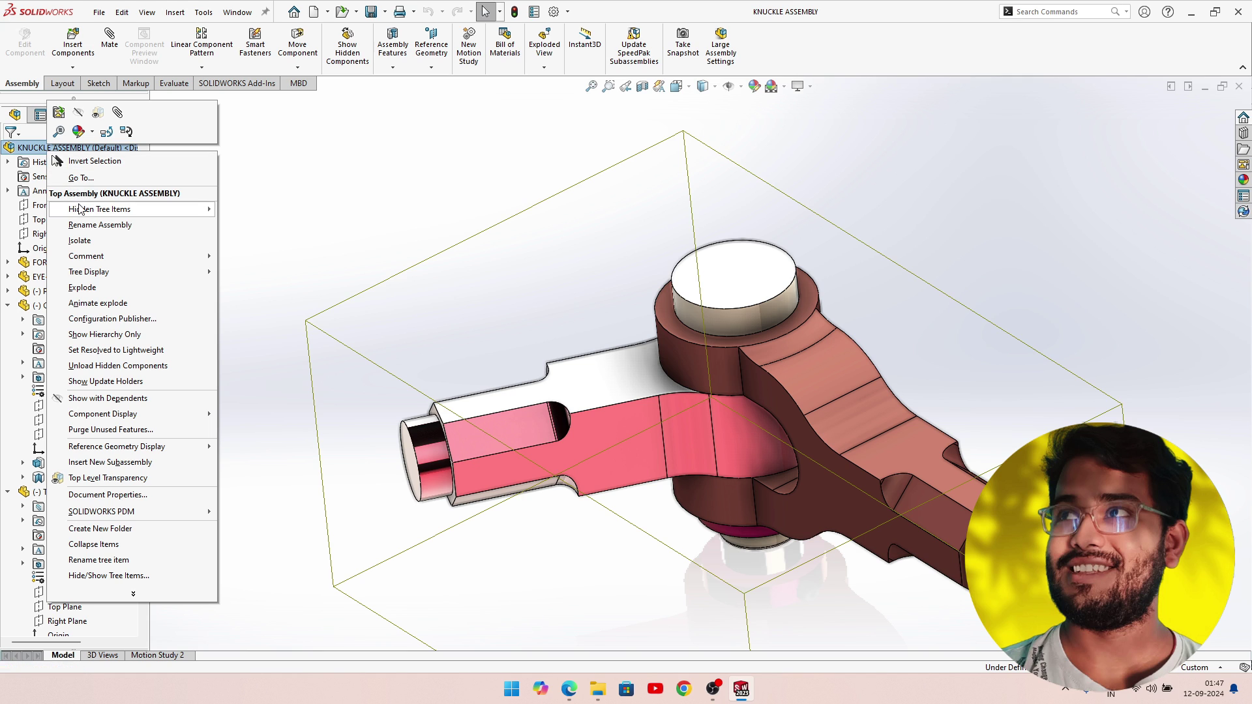
left_click(96, 289)
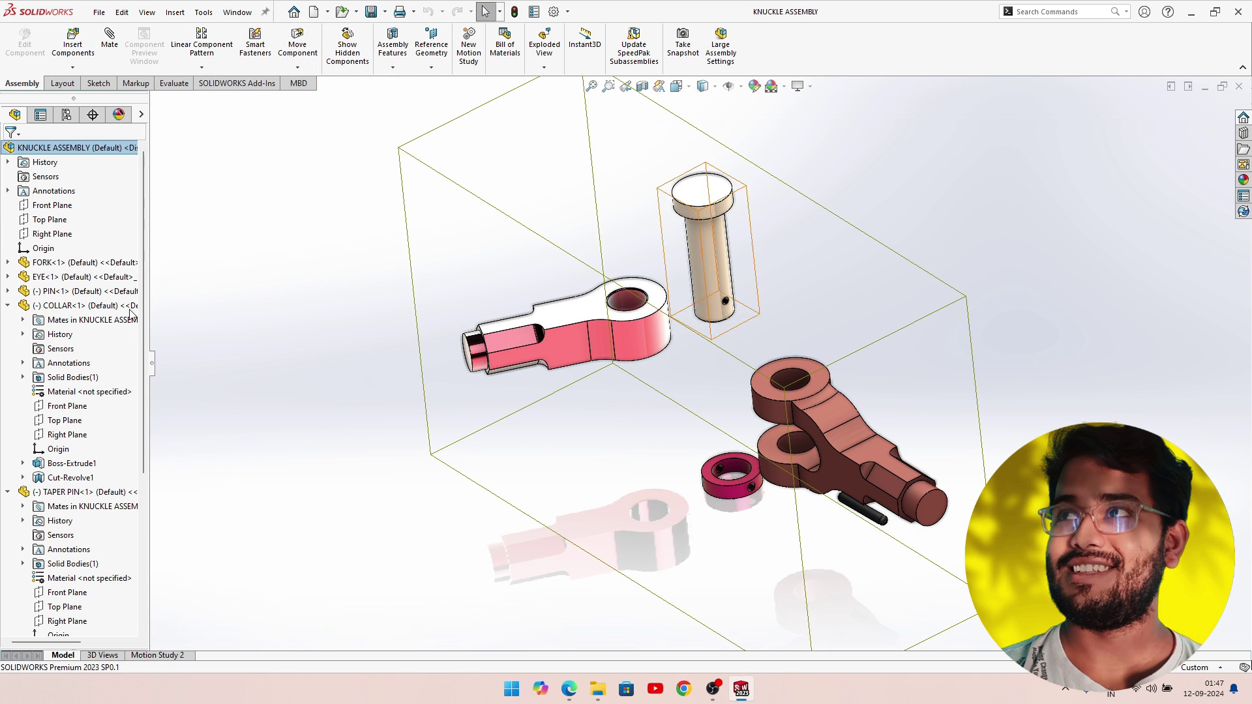
Collapse the exploded knuckle assembly back together.
right_click(47, 152)
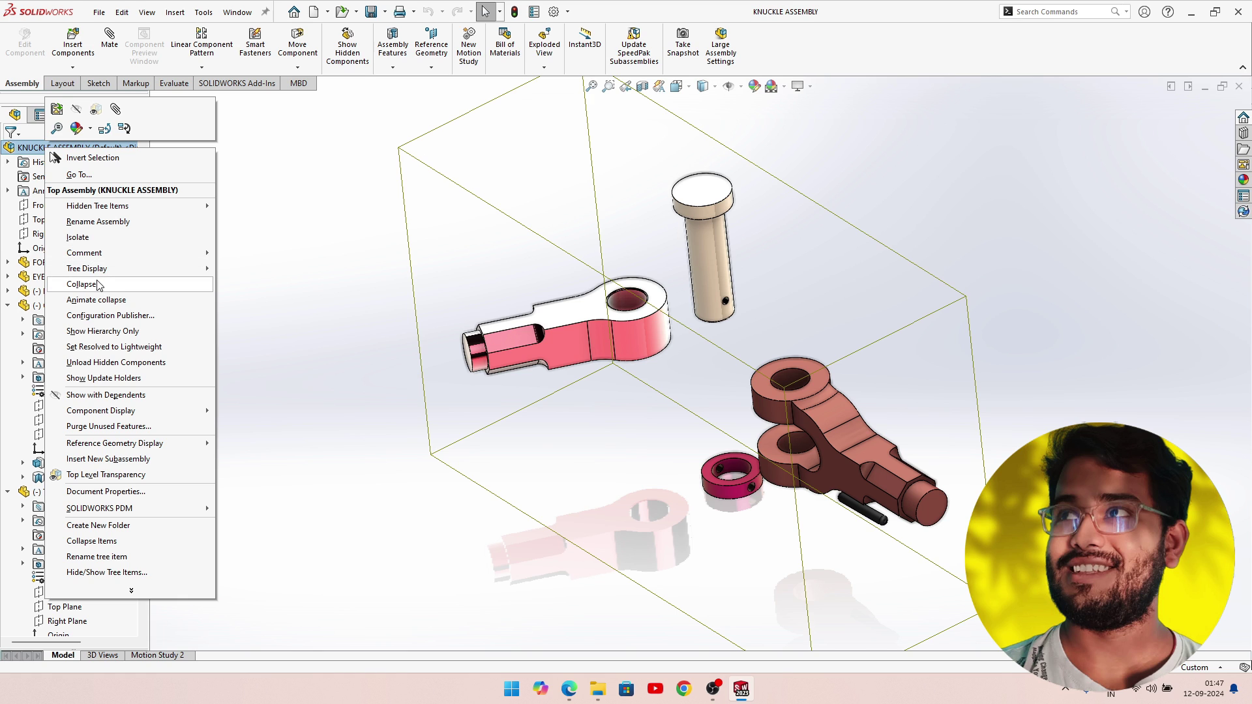
left_click(109, 301)
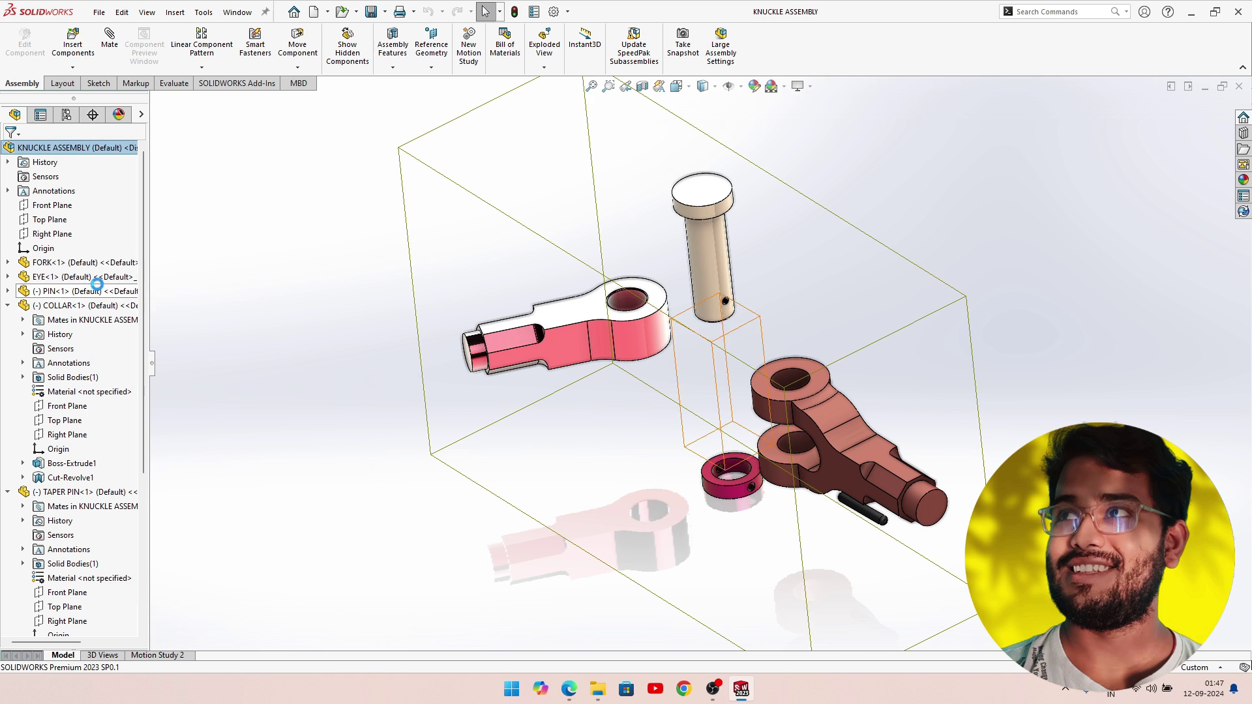
right_click(44, 150)
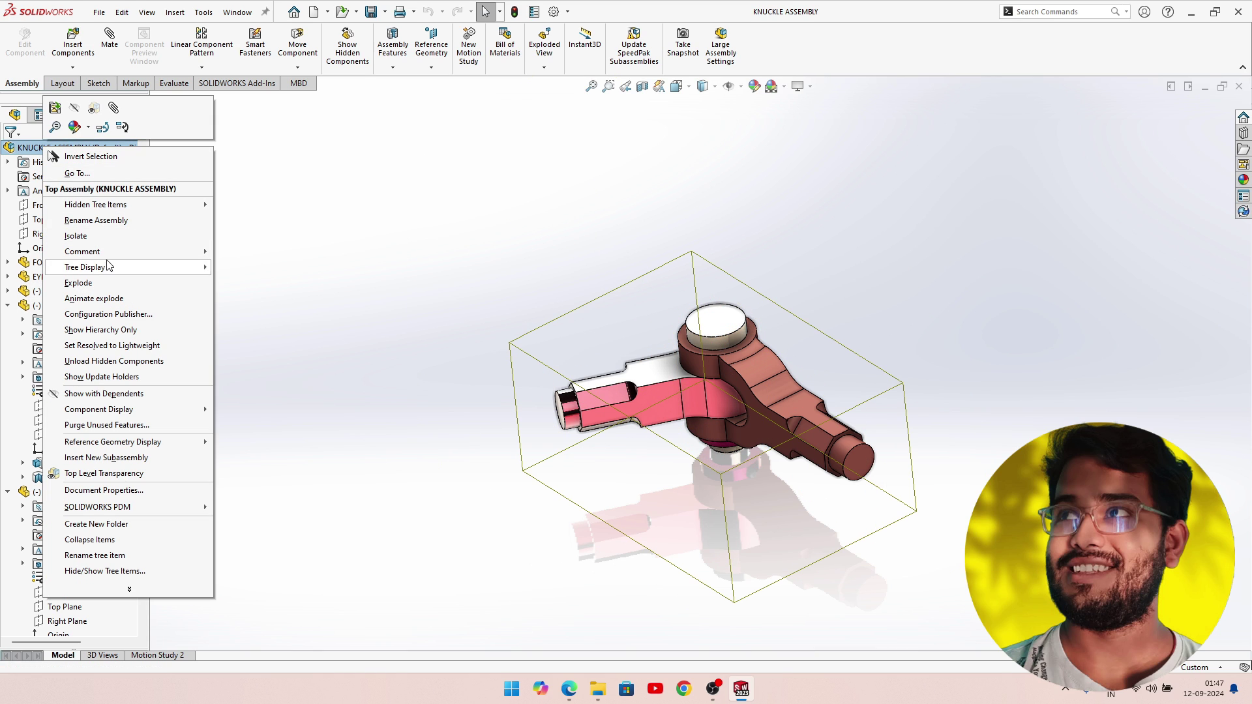
Animate the explode, cycling playback through Loop, Normal and Reciprocate before closing the controller.
left_click(108, 301)
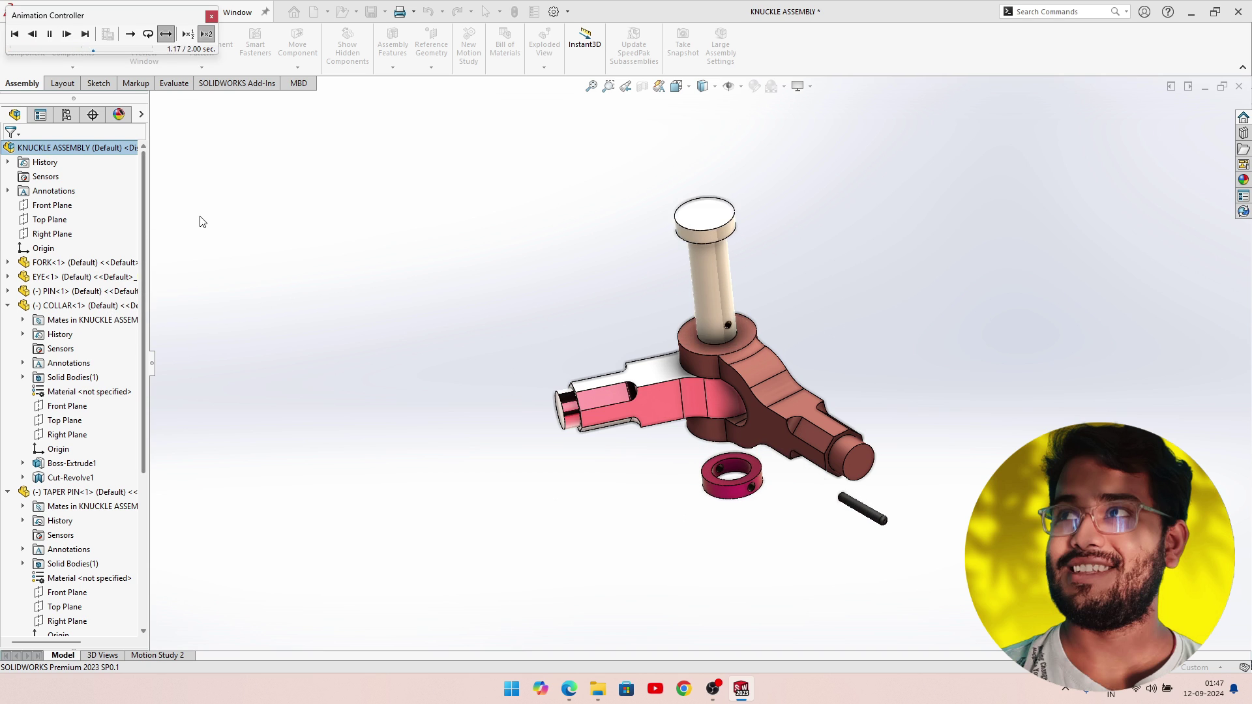
middle_click_drag(542, 339, 565, 259)
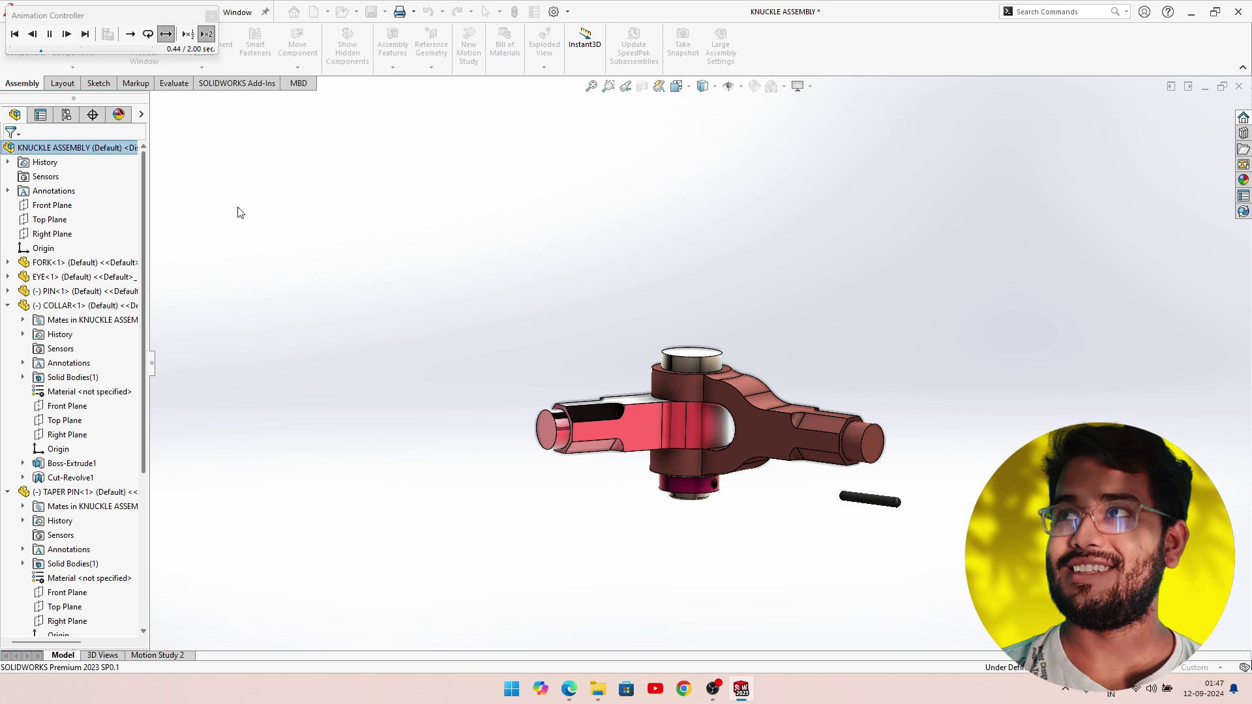
left_click(148, 35)
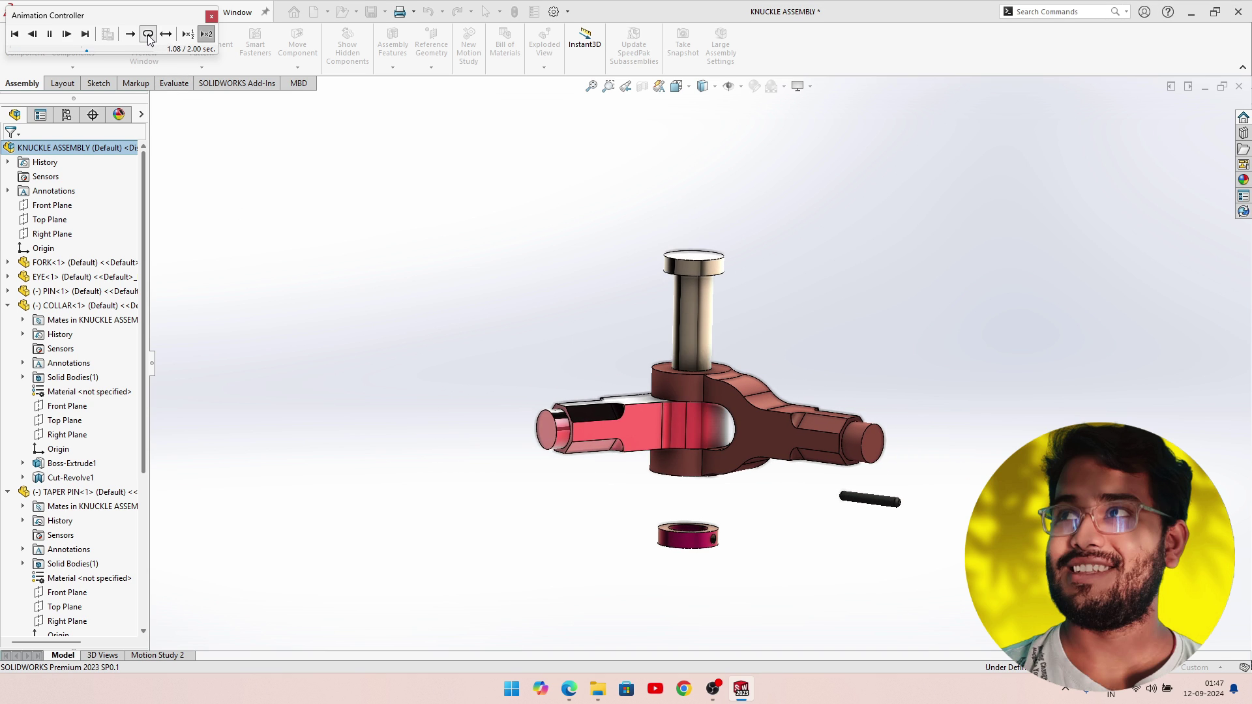
left_click(131, 36)
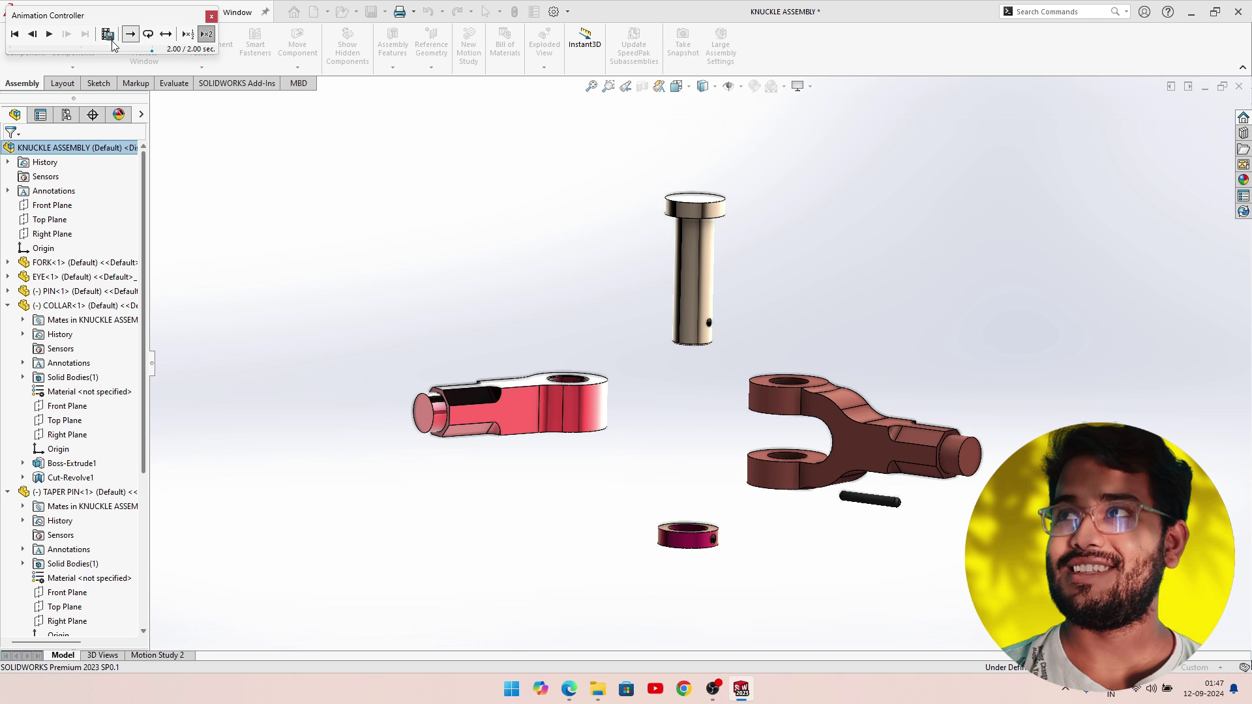
left_click(49, 34)
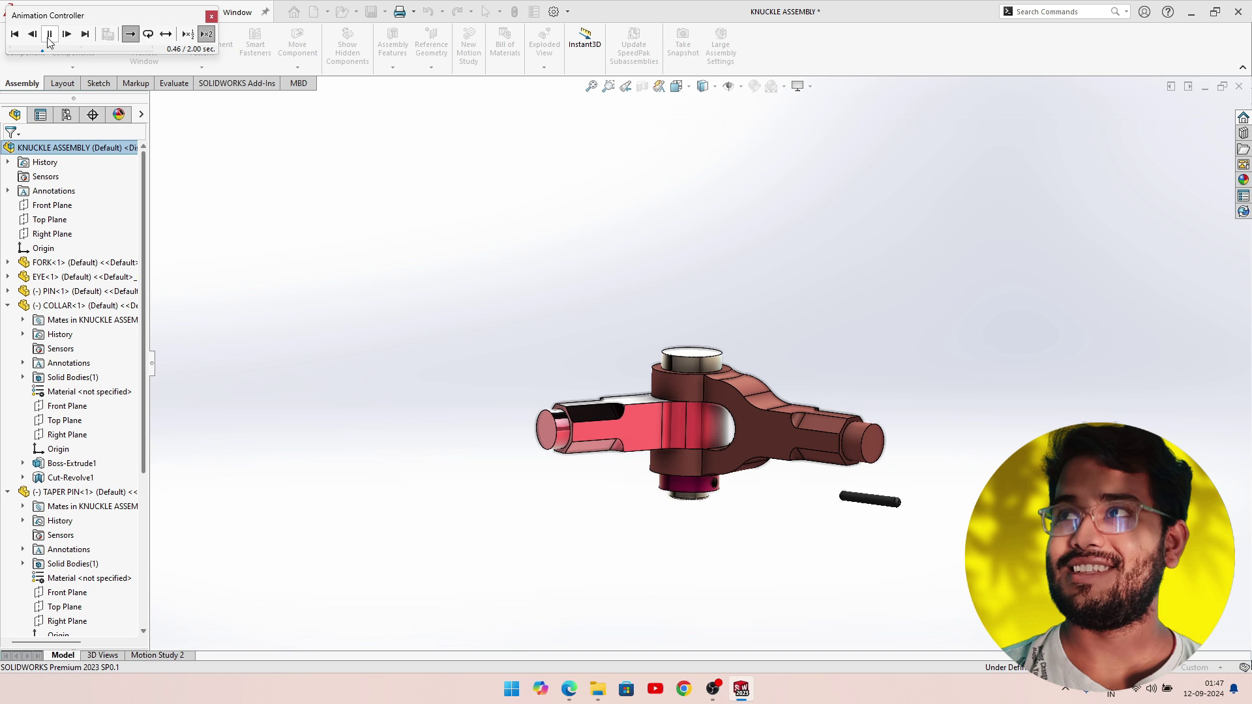
left_click(166, 34)
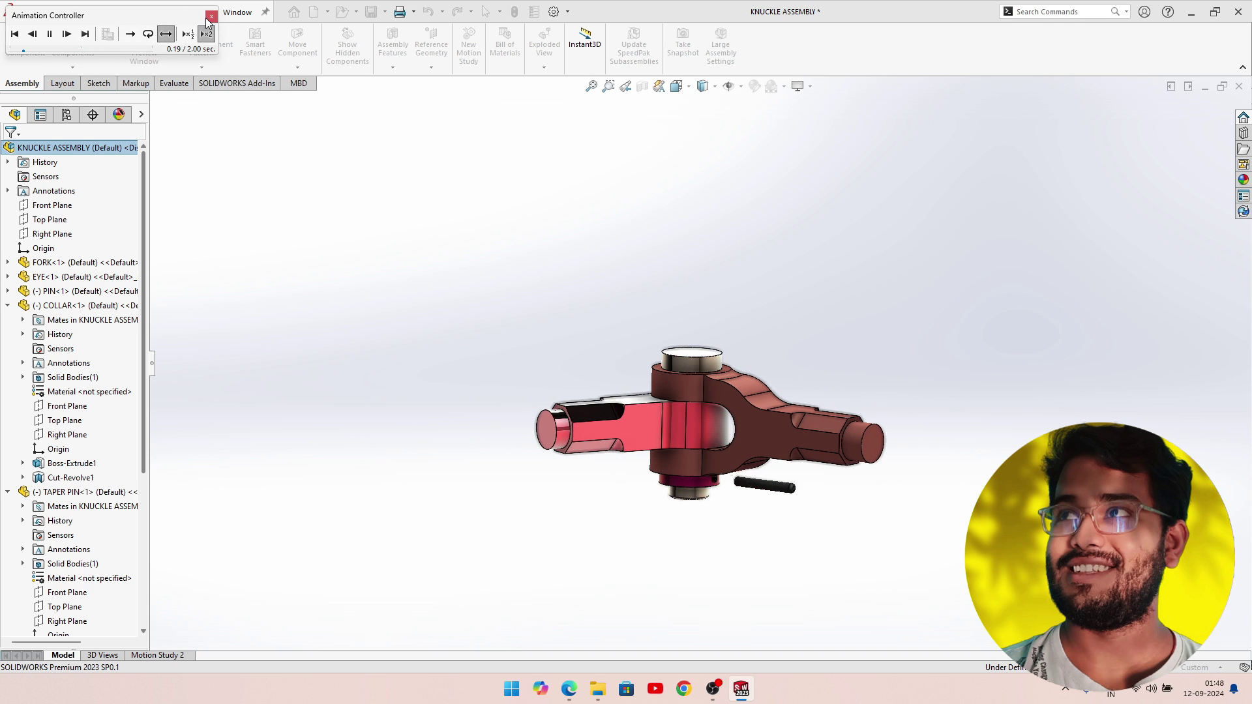
left_click(211, 17)
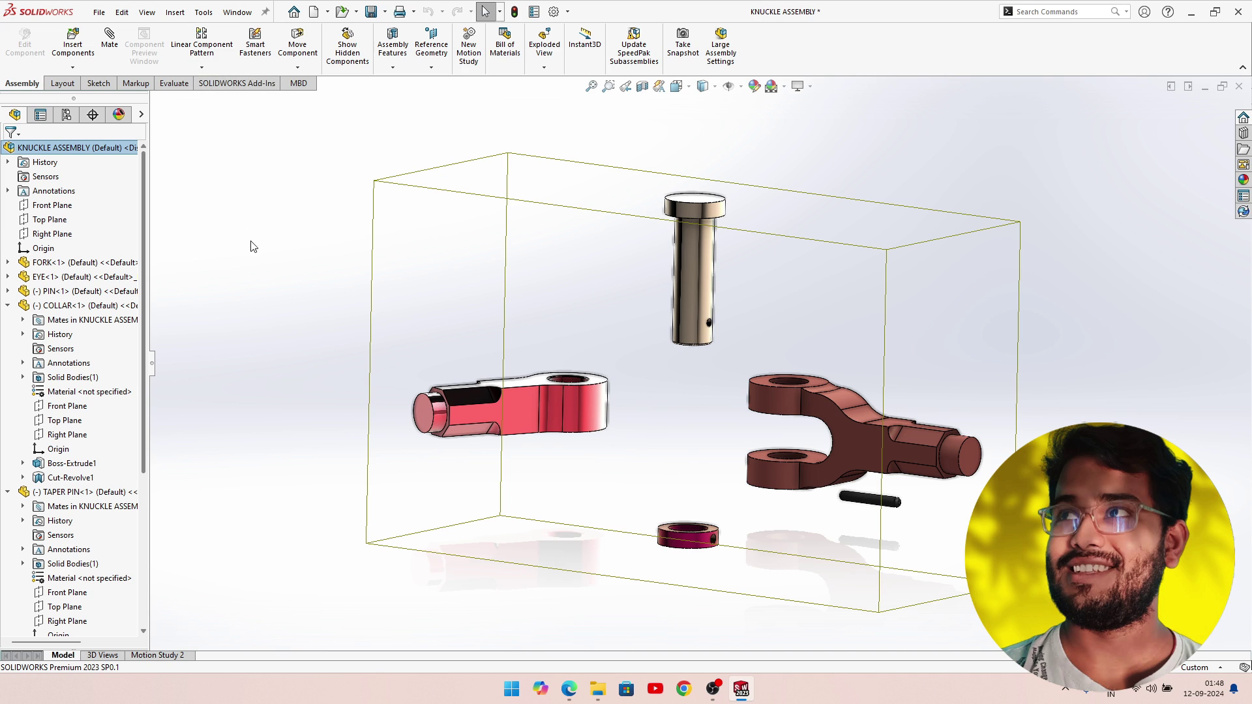
Collapse Exploded View1 from the ConfigurationManager and return to the parts tree.
left_click(67, 114)
double_click(71, 188)
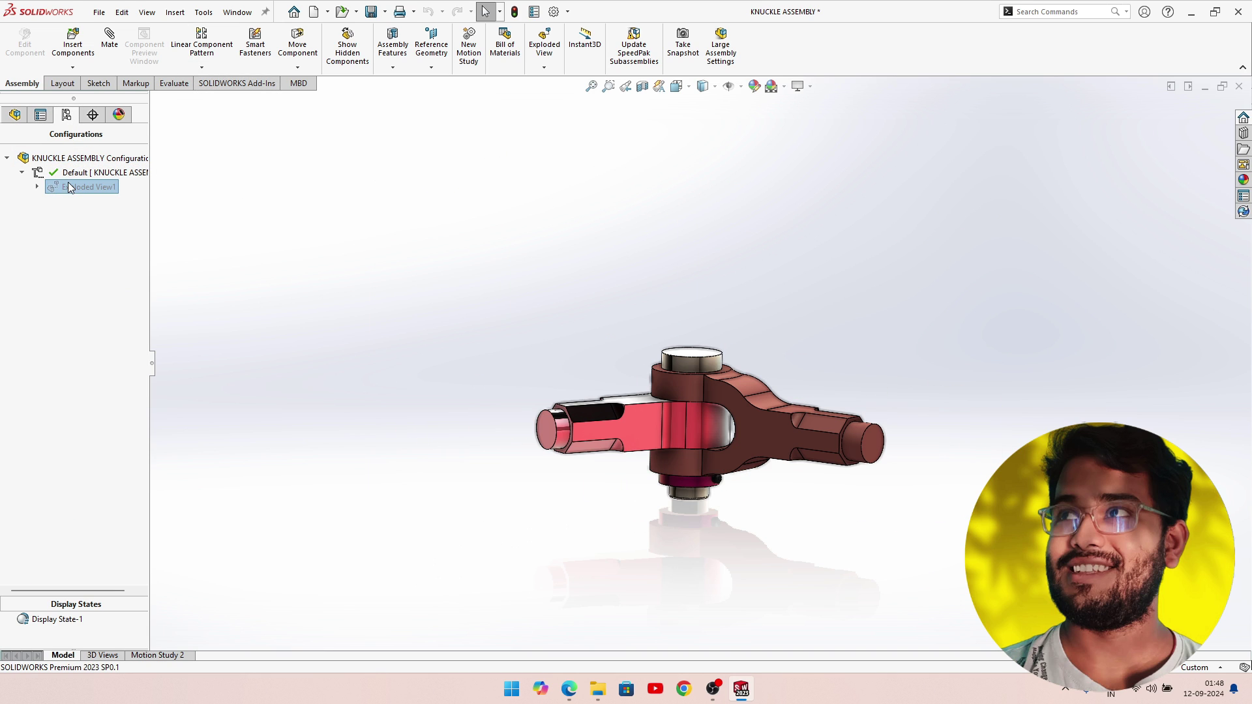
left_click(14, 114)
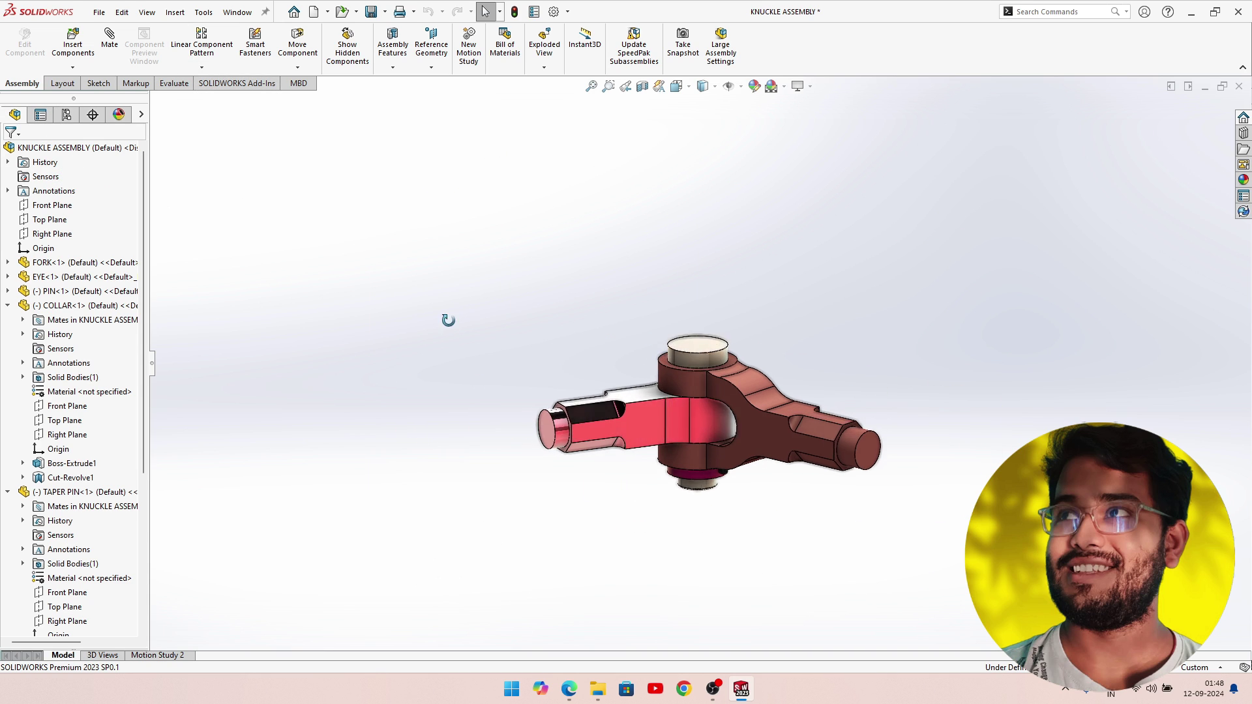
middle_click_drag(448, 332, 439, 380)
Open Motion Study 2, accept the start-state update, and play it from the start.
left_click(165, 655)
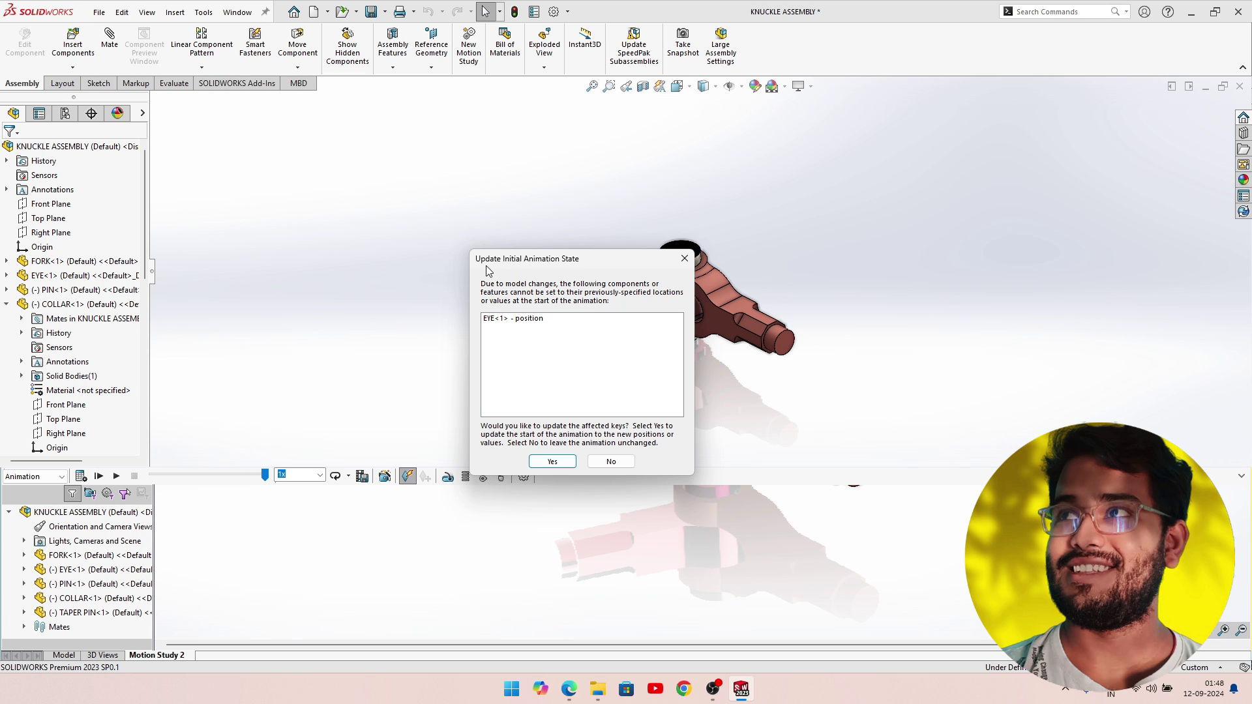
left_click(597, 462)
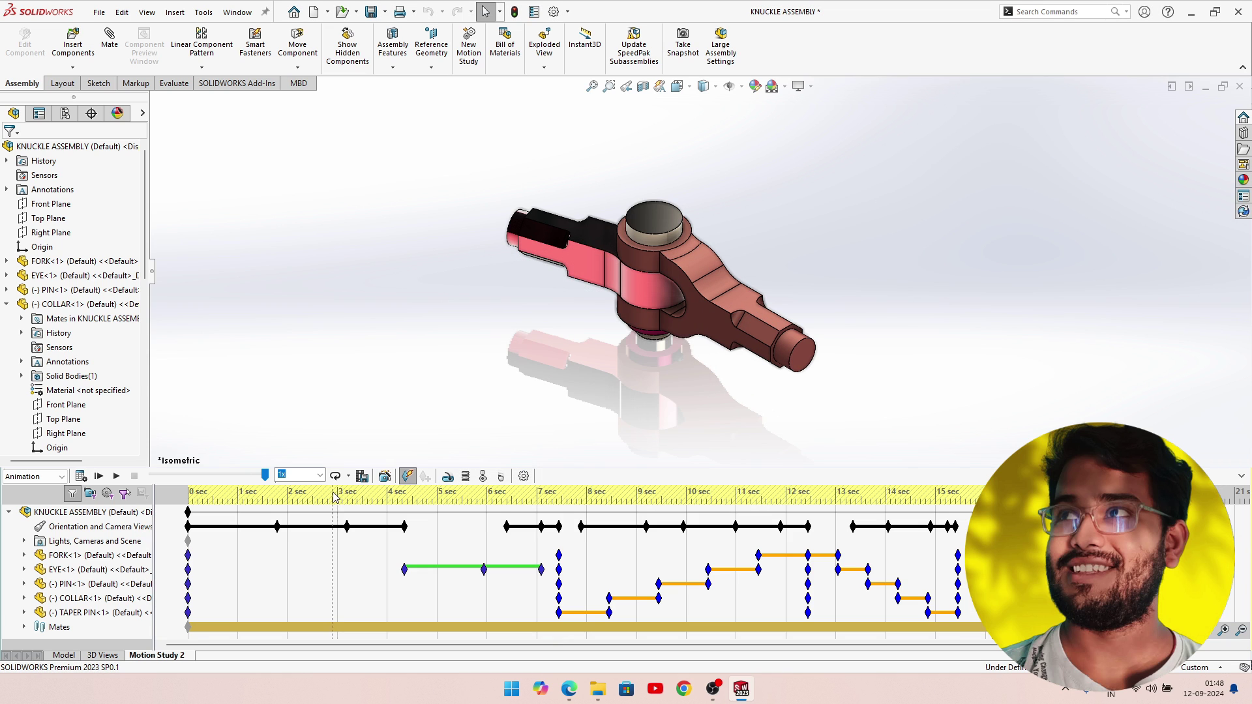
left_click(109, 477)
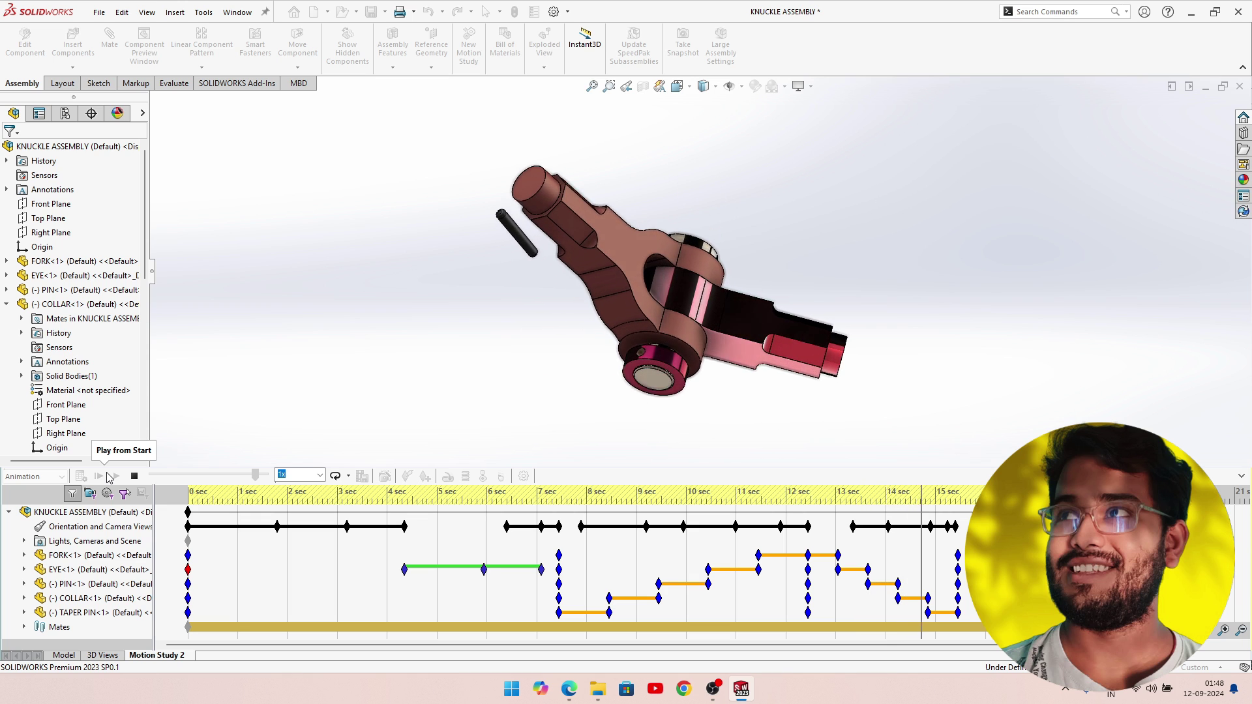
left_click(108, 478)
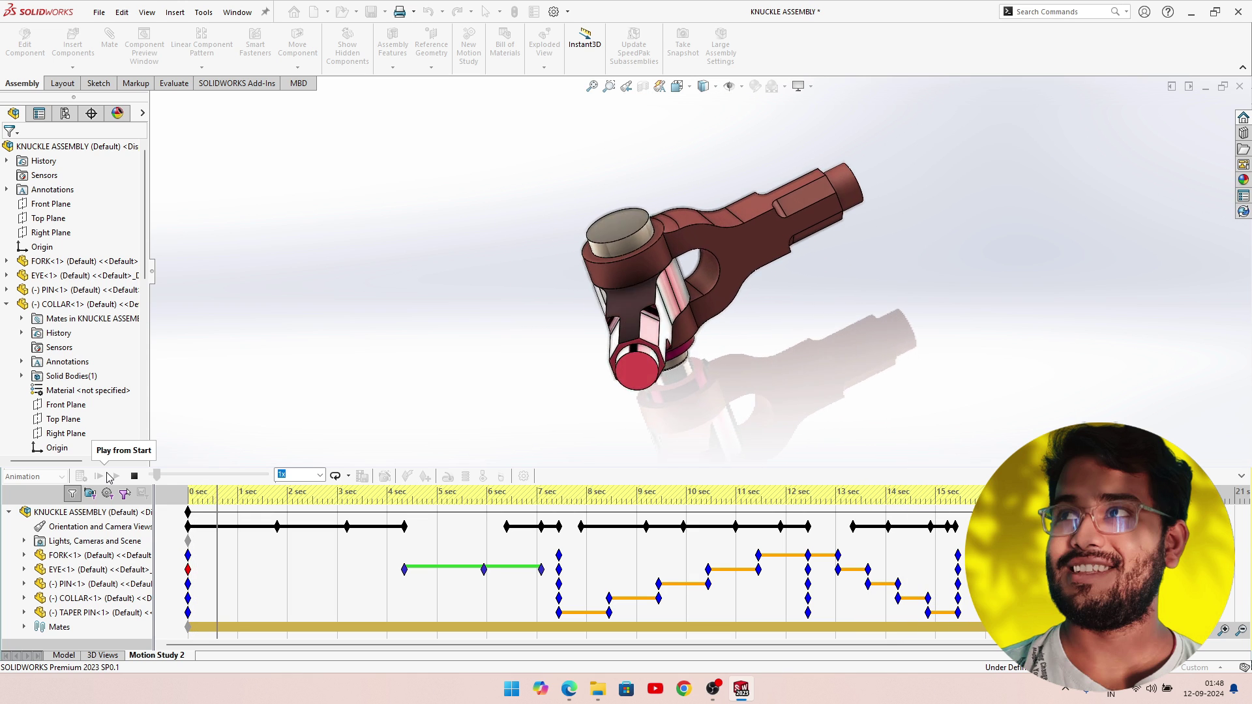